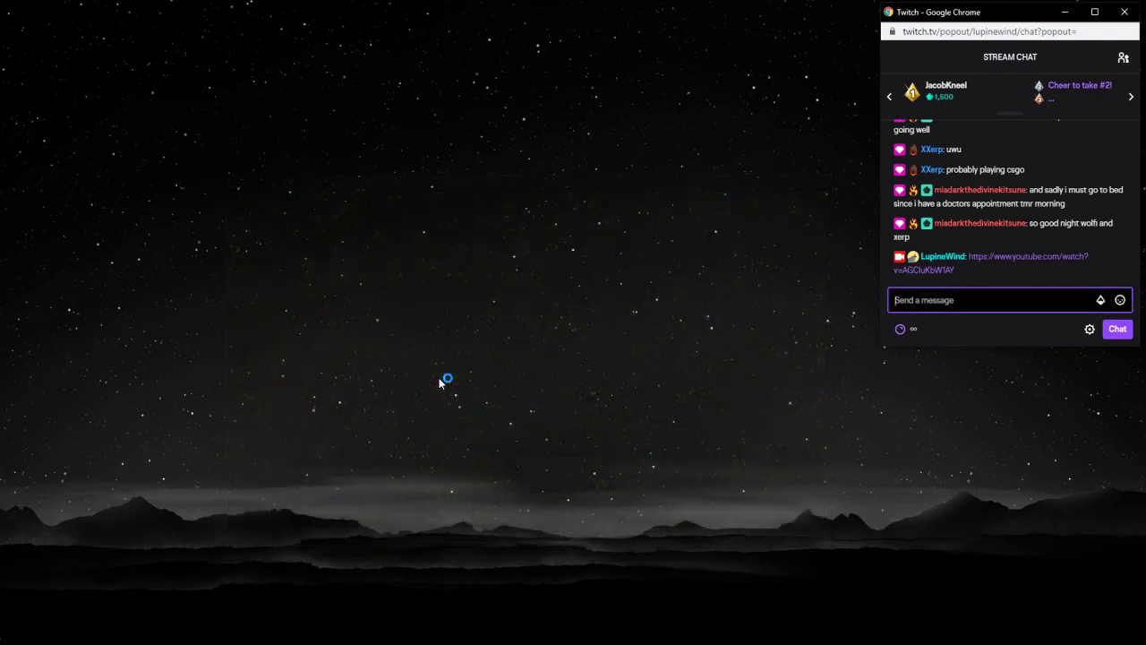
- Reposition the image window and restore the recently closed Layers - Brushes dock
drag(240, 10, 345, 8)
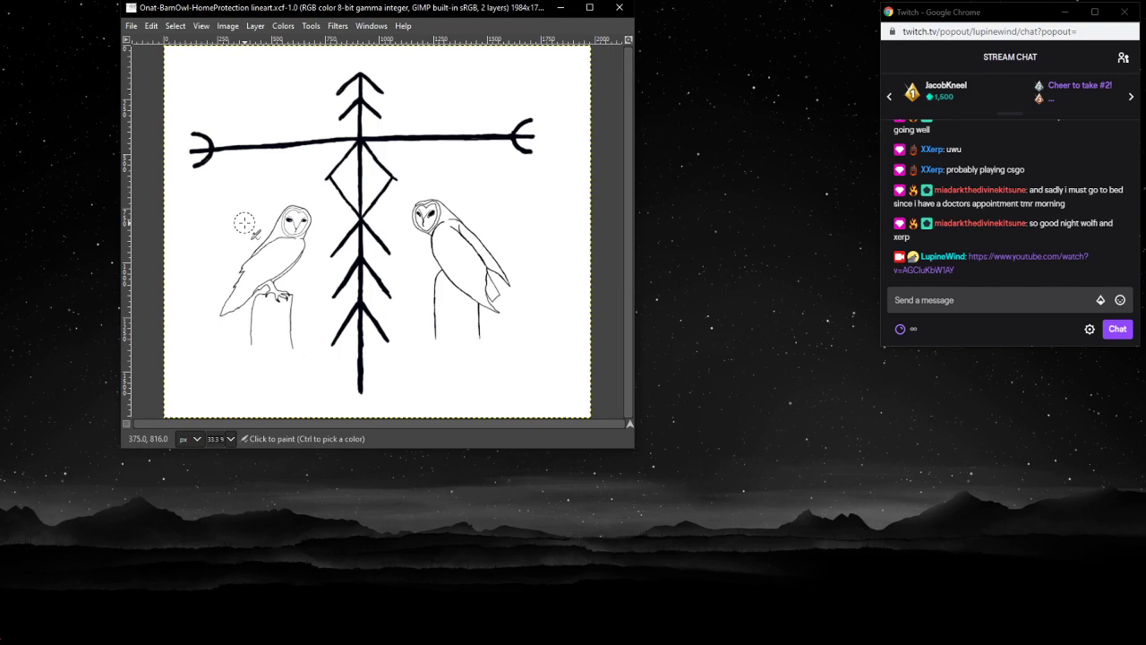
click(131, 25)
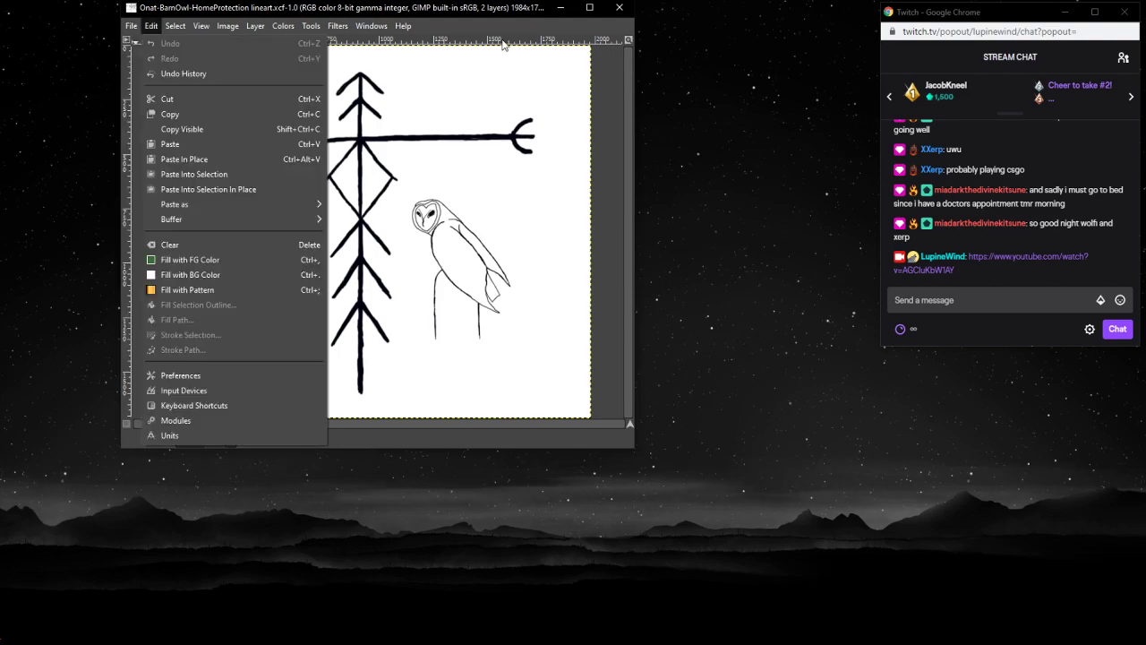
mouse_move(311, 28)
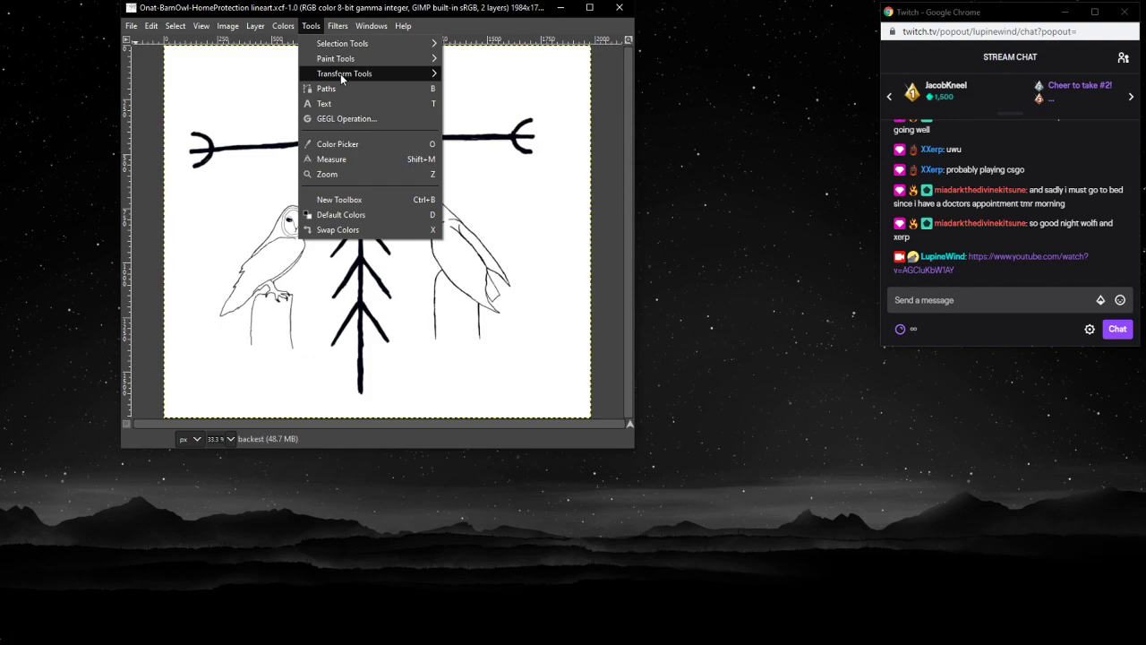
mouse_move(371, 25)
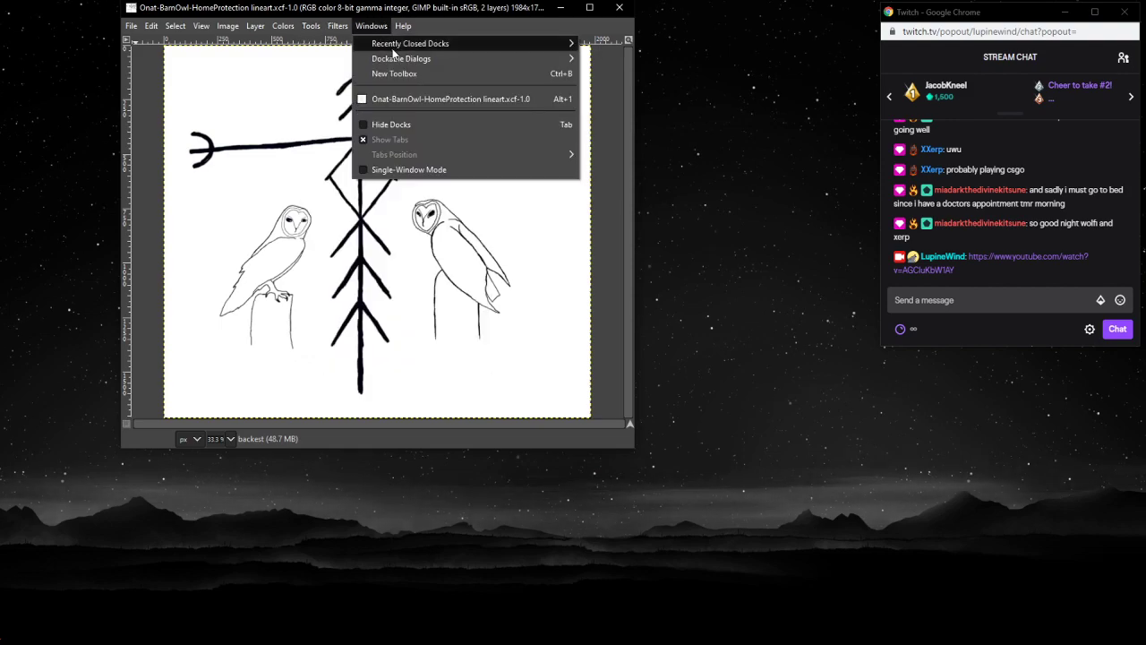
mouse_move(553, 42)
click(603, 41)
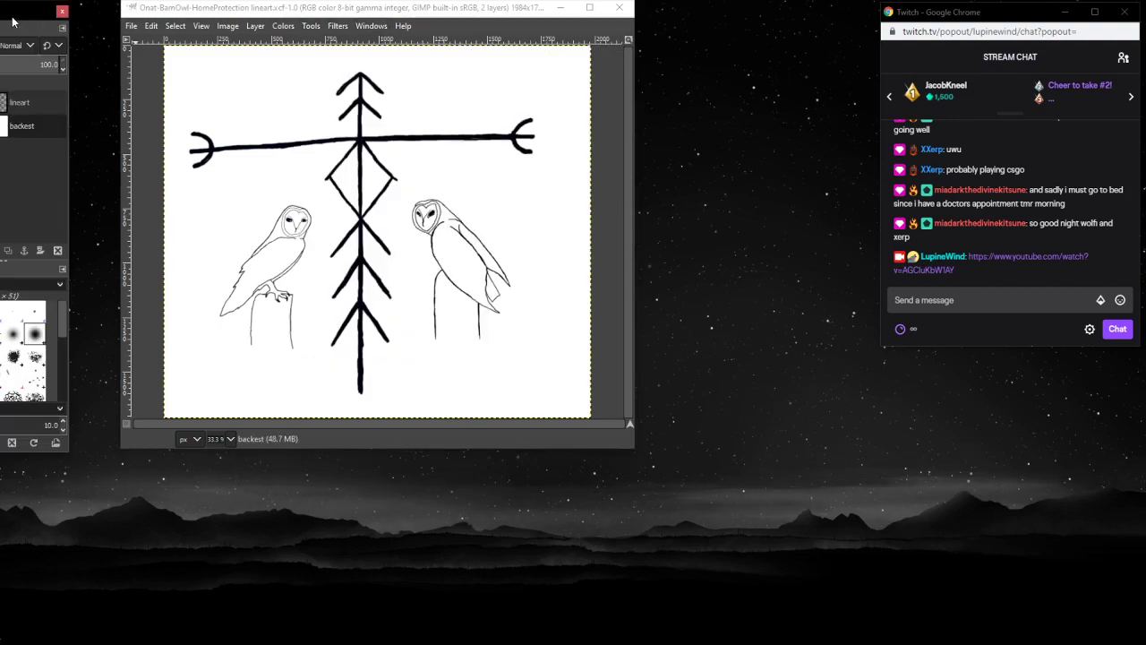
- Enlarge the image window and place the Layers - Brushes dock directly beside it
mouse_move(12, 22)
mouse_down()
mouse_move(243, 54)
mouse_move(719, 71)
mouse_move(756, 80)
mouse_move(725, 96)
mouse_move(719, 137)
mouse_move(789, 108)
mouse_move(739, 130)
mouse_move(740, 161)
mouse_up()
drag(114, 445, 15, 620)
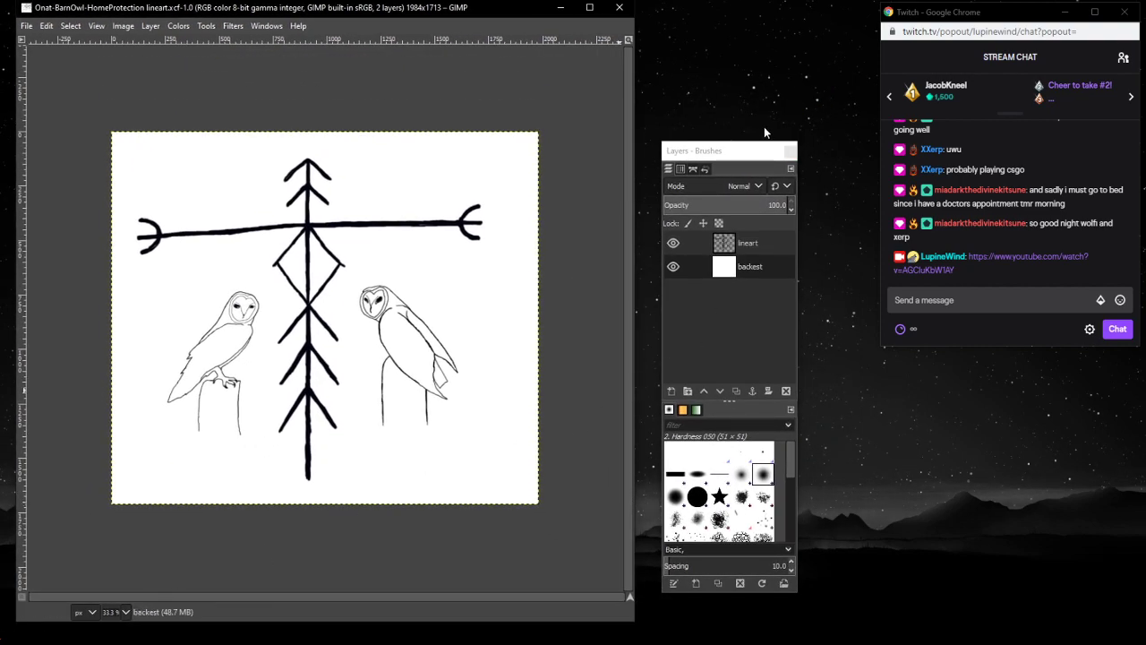
drag(739, 152, 716, 181)
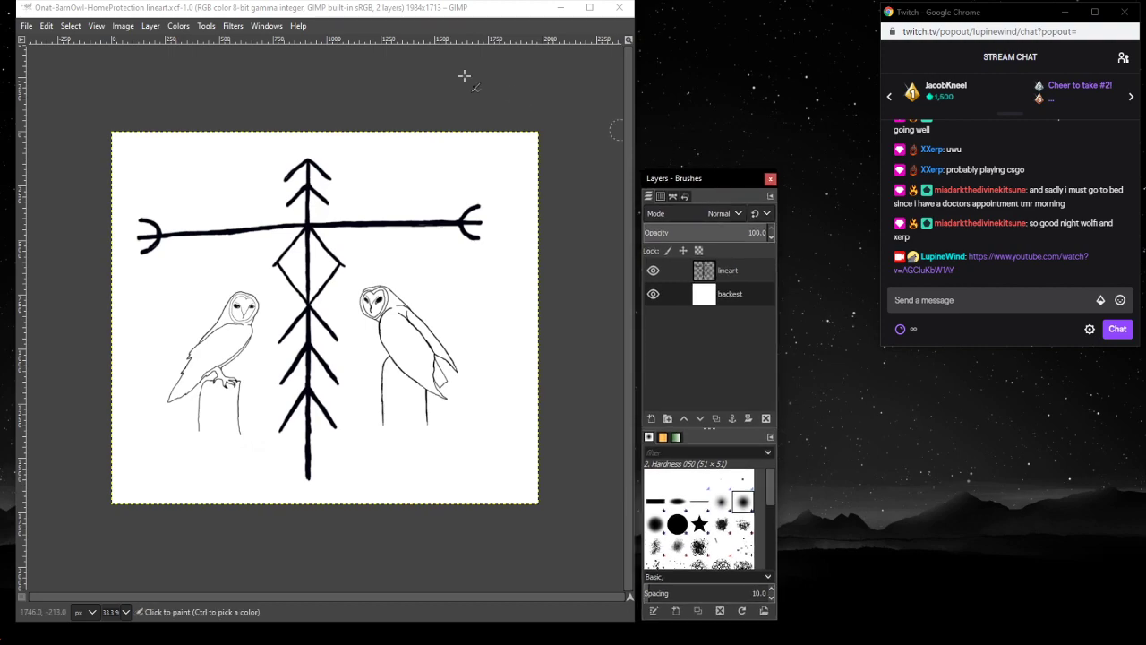
click(258, 27)
mouse_move(285, 50)
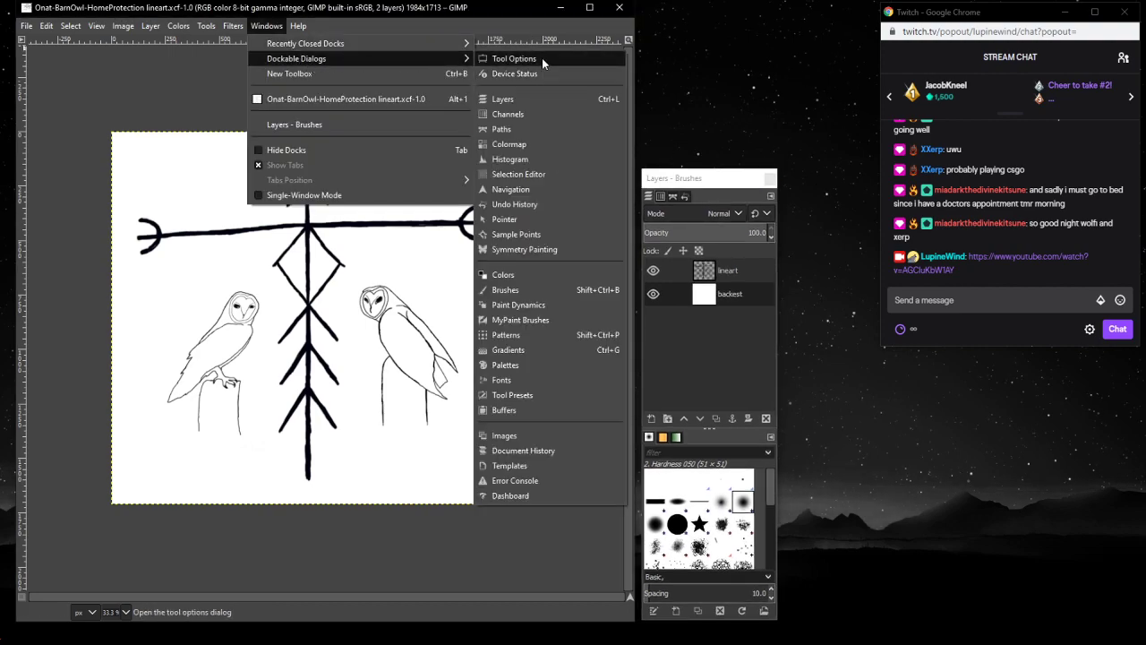
click(542, 58)
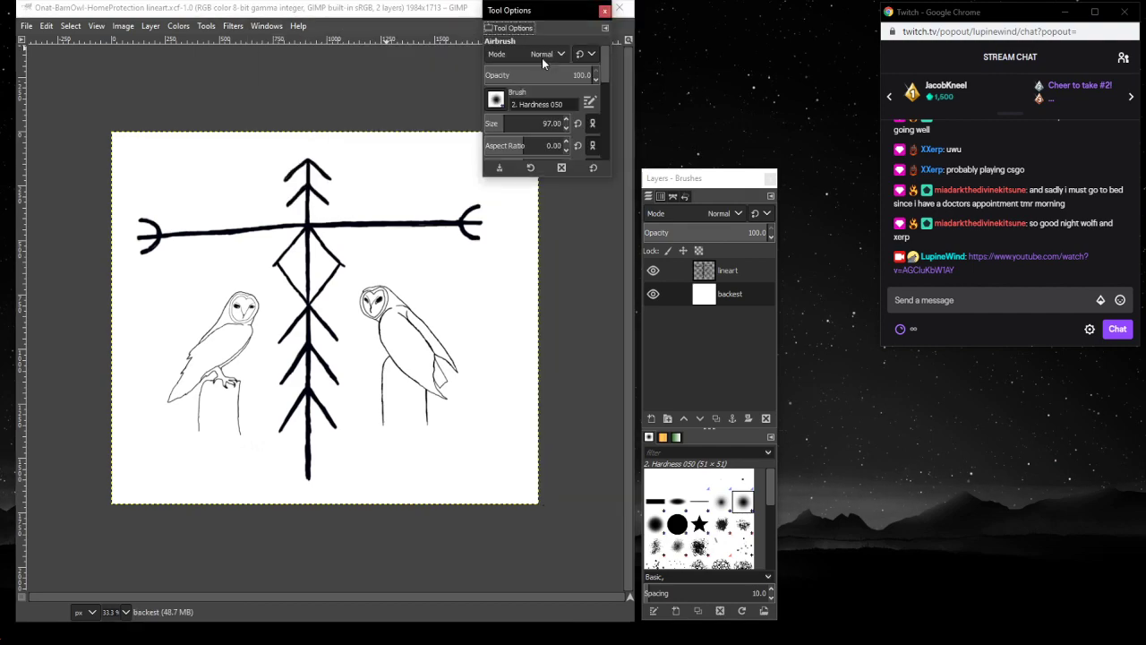
click(601, 15)
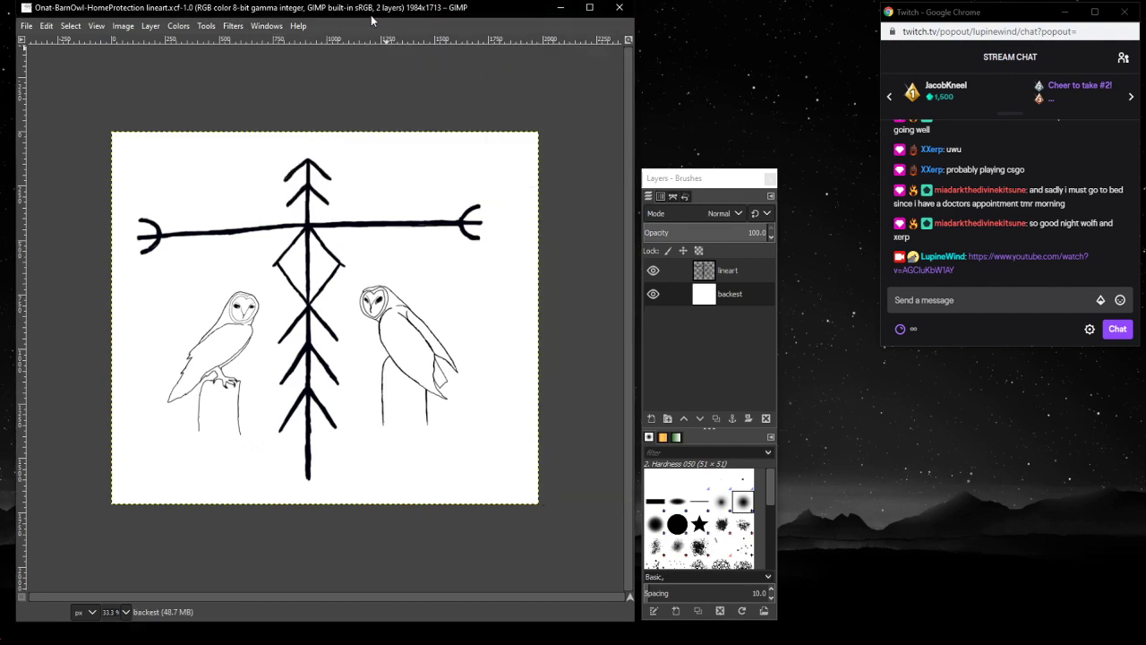
click(261, 27)
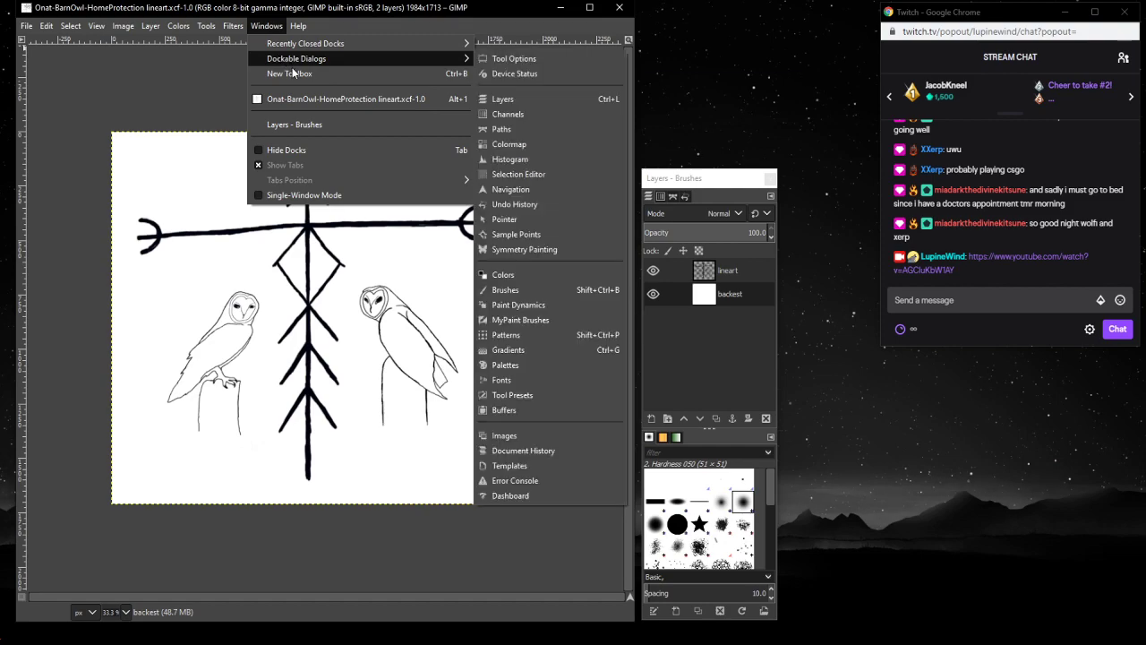
mouse_move(315, 41)
mouse_move(376, 58)
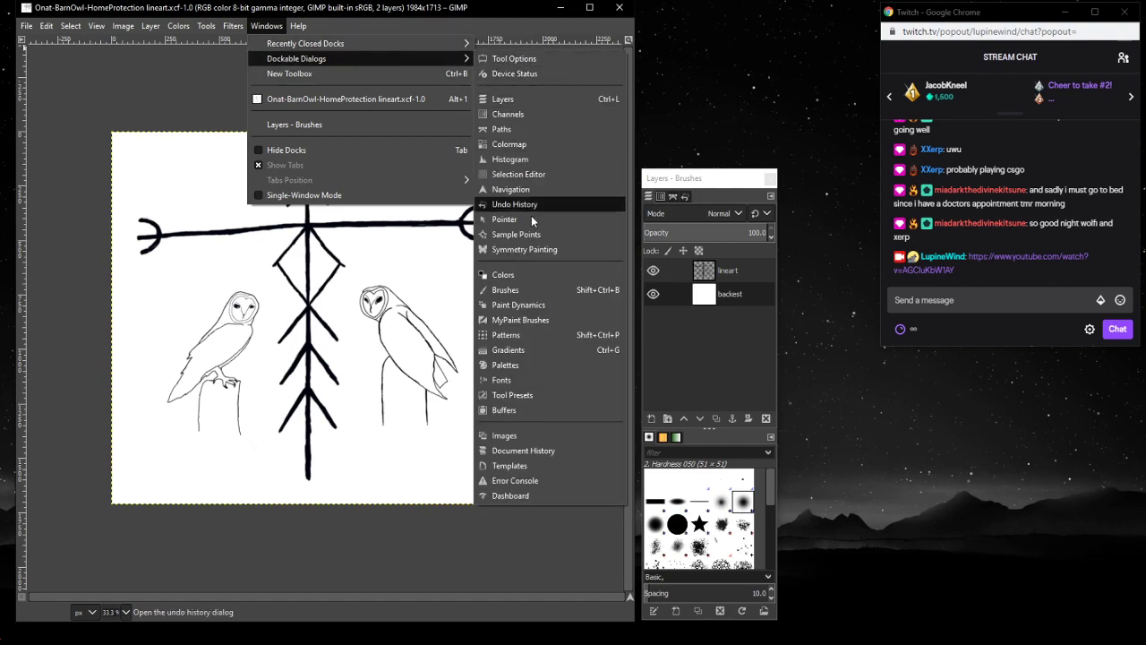
click(535, 274)
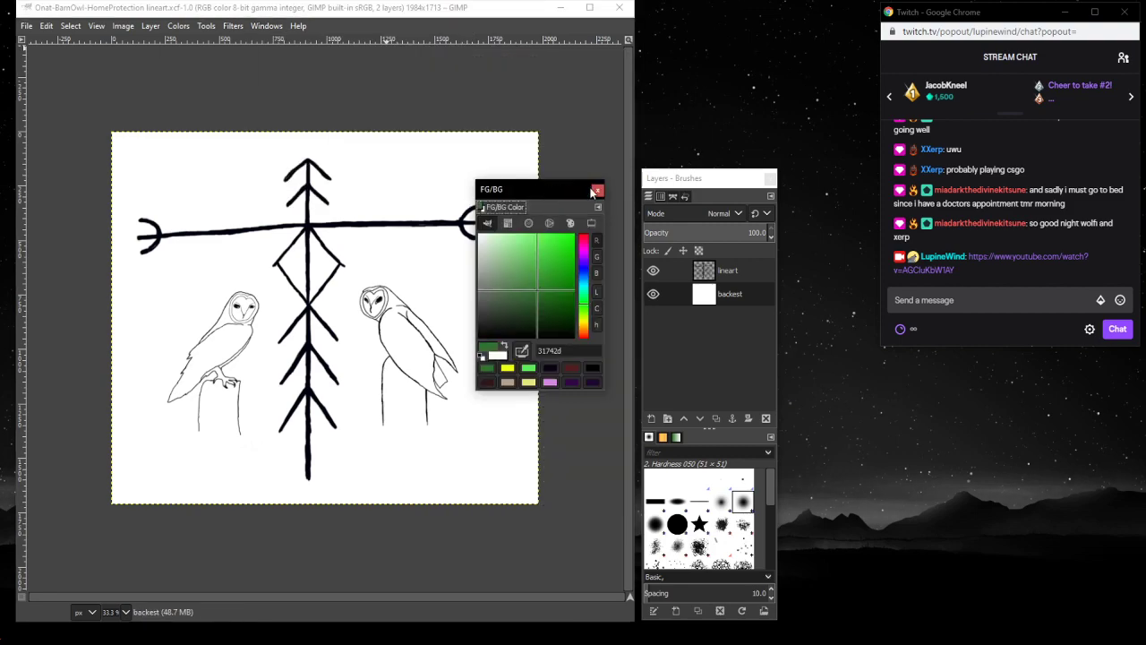
click(597, 190)
click(215, 29)
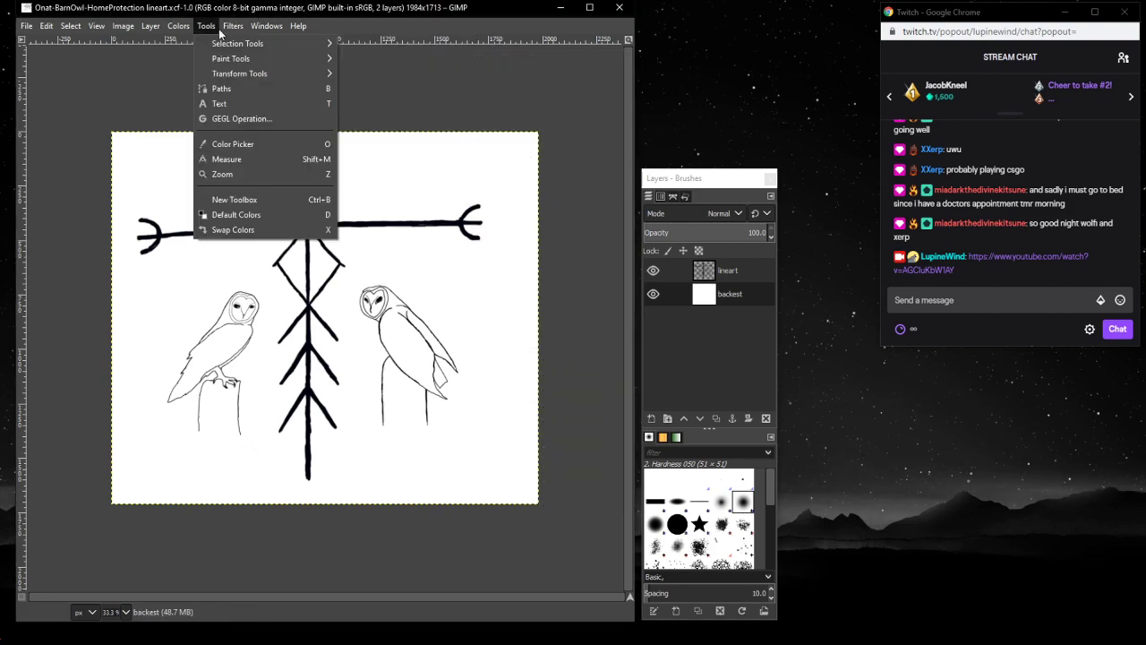
mouse_move(275, 62)
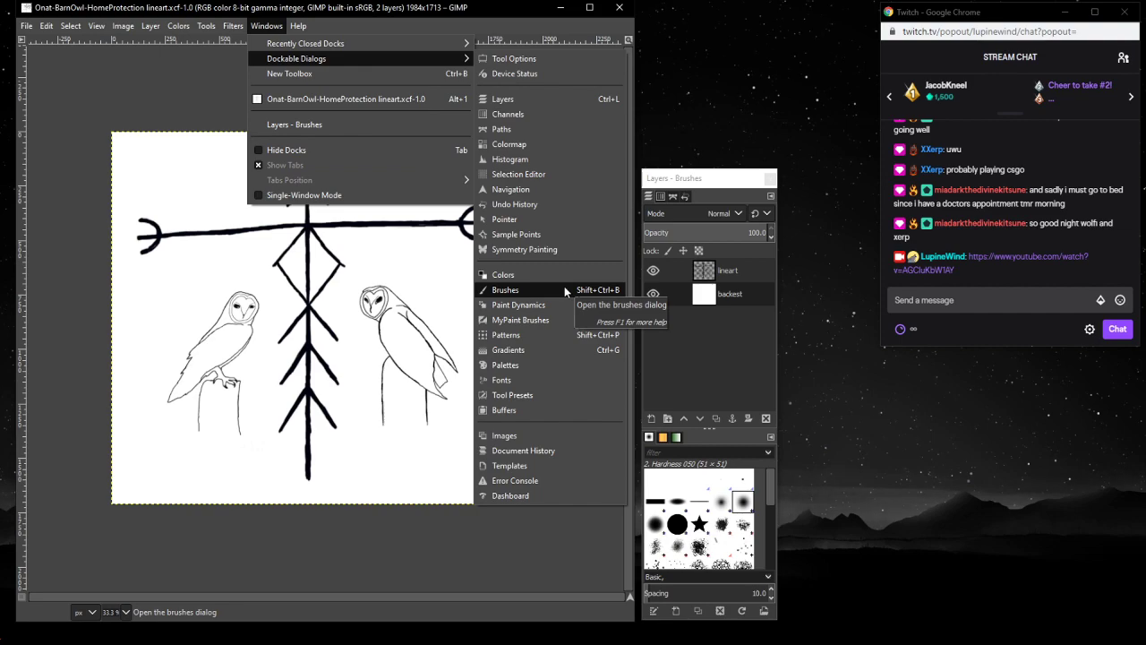
click(528, 495)
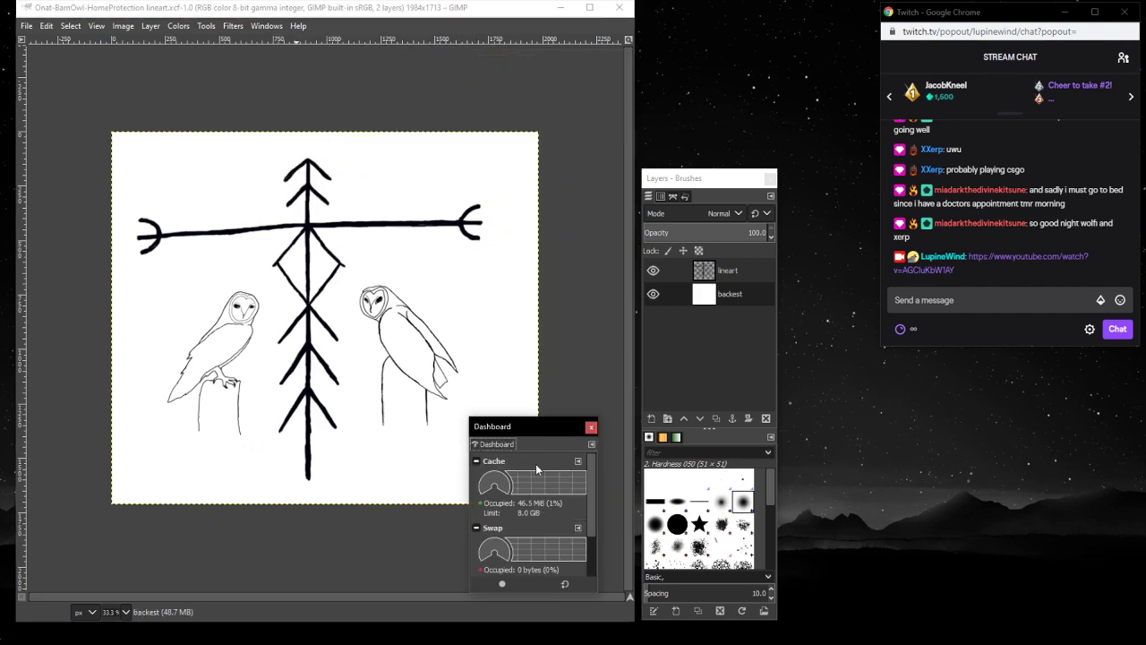
click(591, 426)
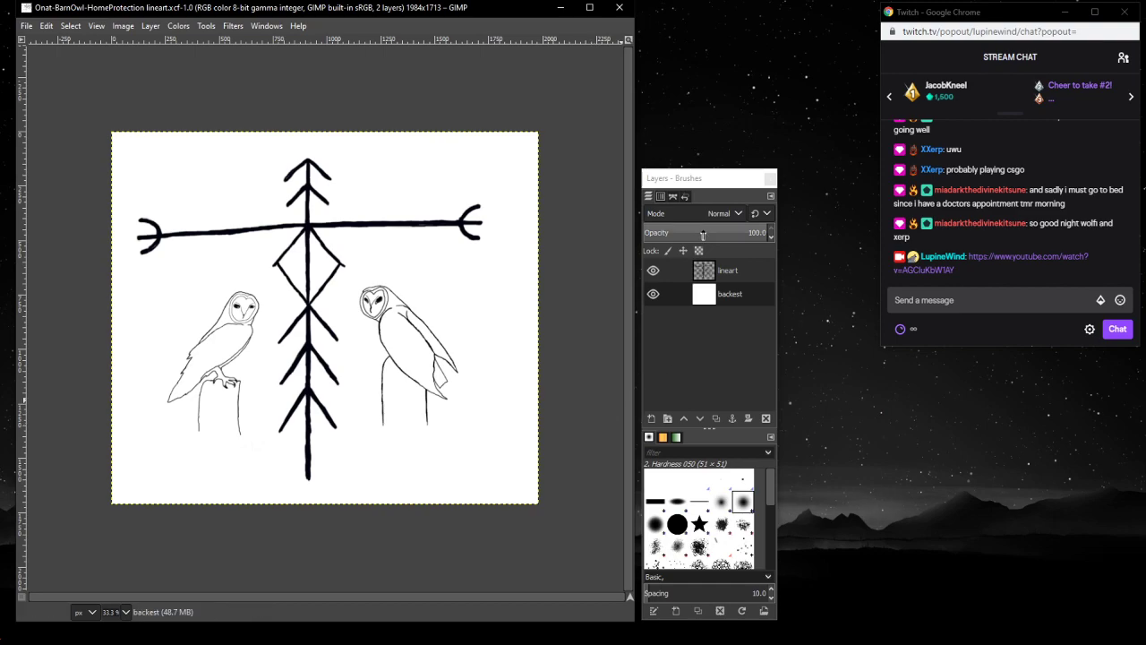
click(239, 30)
mouse_move(269, 30)
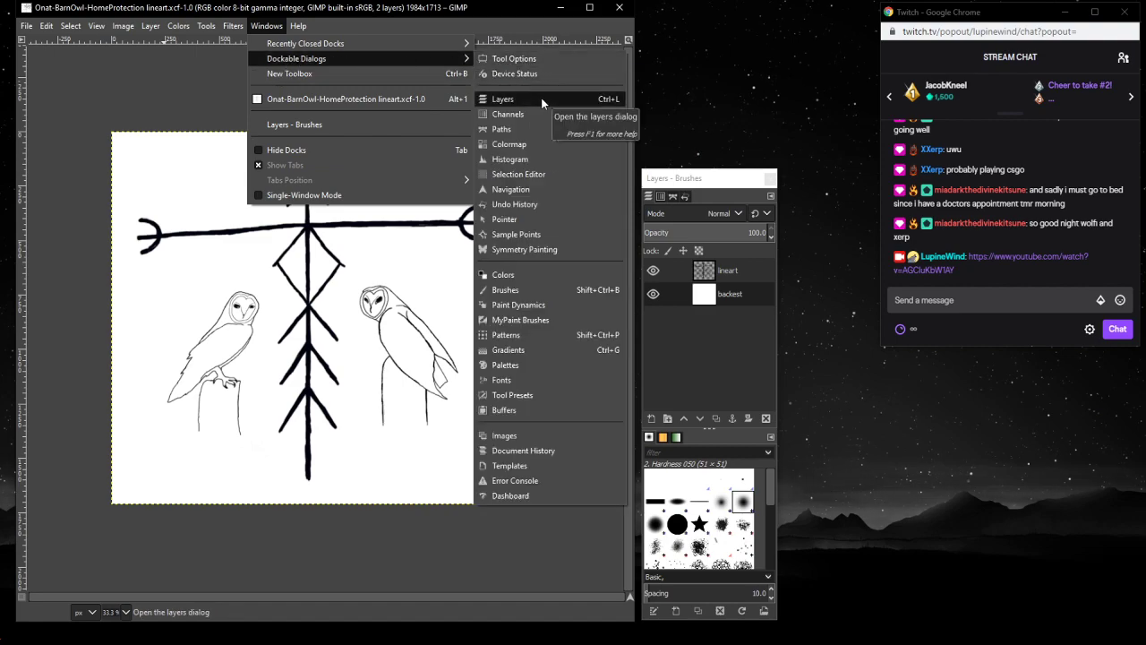
click(541, 99)
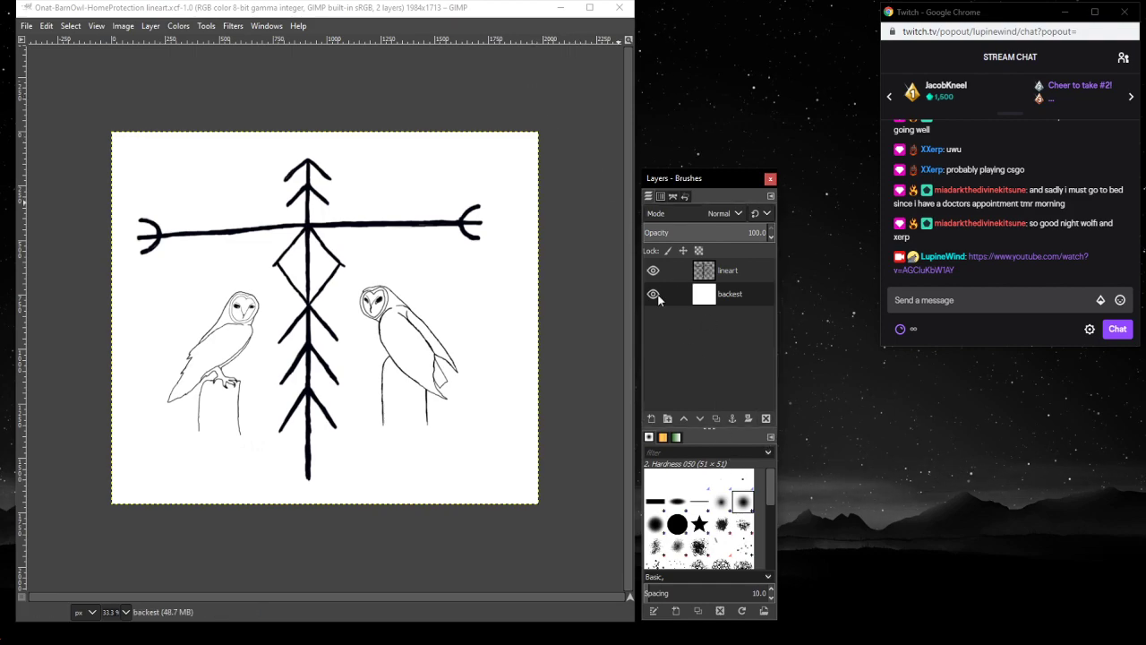
- Open the Tool Options dialog and place it clear of the image window, next to the Layers - Brushes dock
click(233, 26)
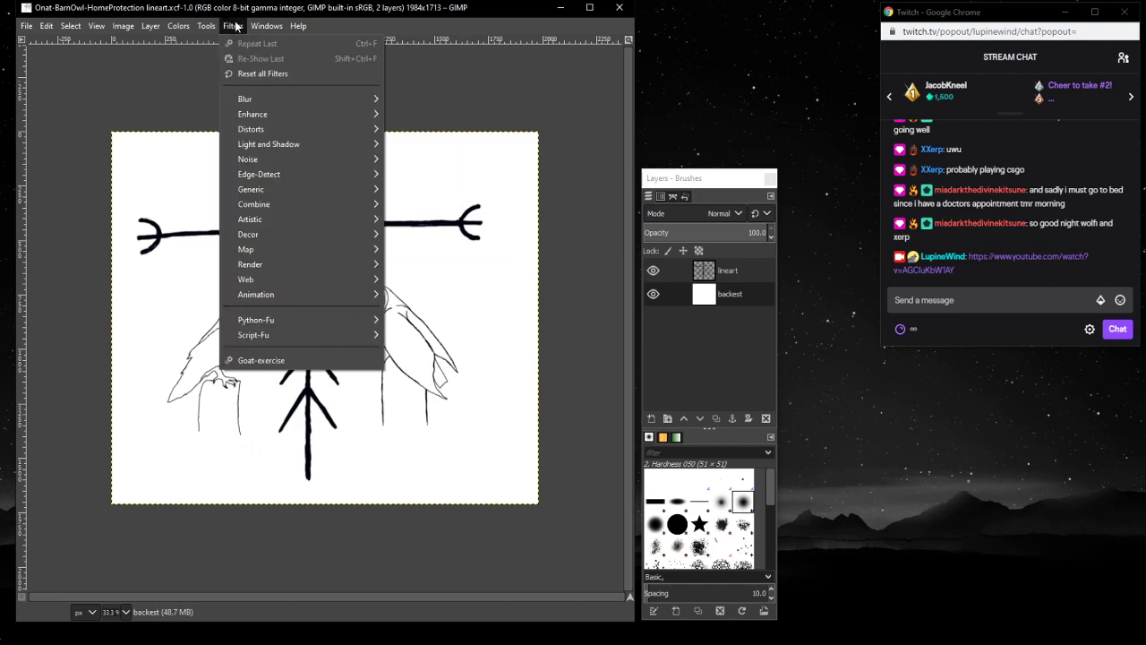
mouse_move(288, 50)
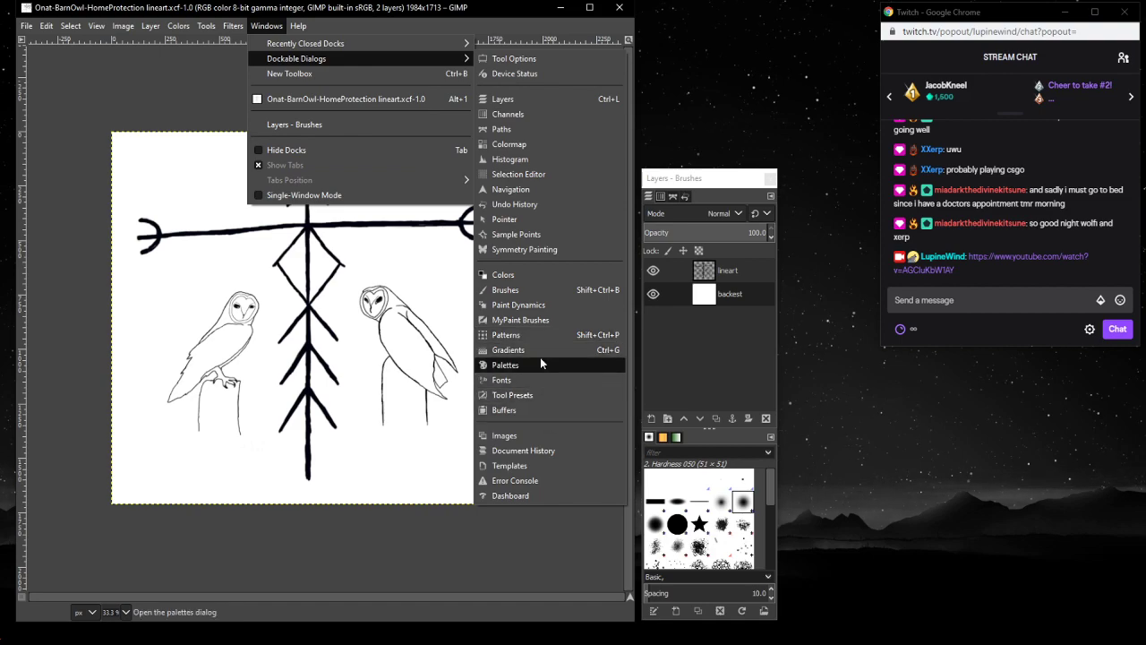
click(505, 60)
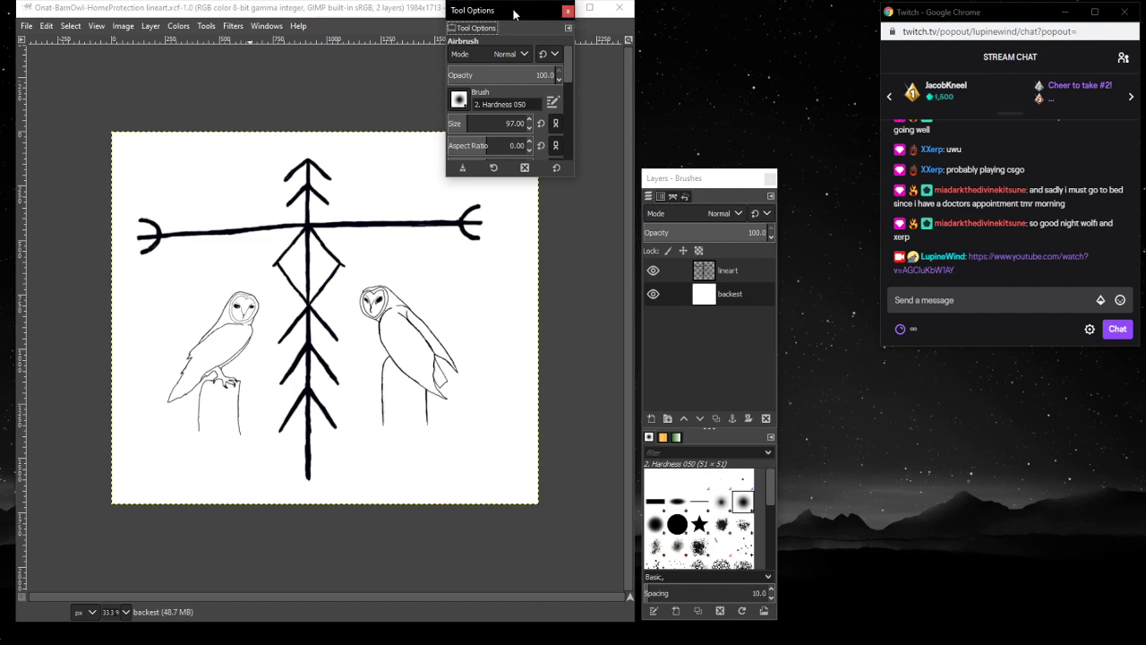
drag(514, 15, 855, 438)
- Open a new Toolbox, make it wider and shorter, and fit it directly above the Layers - Brushes dock
click(266, 26)
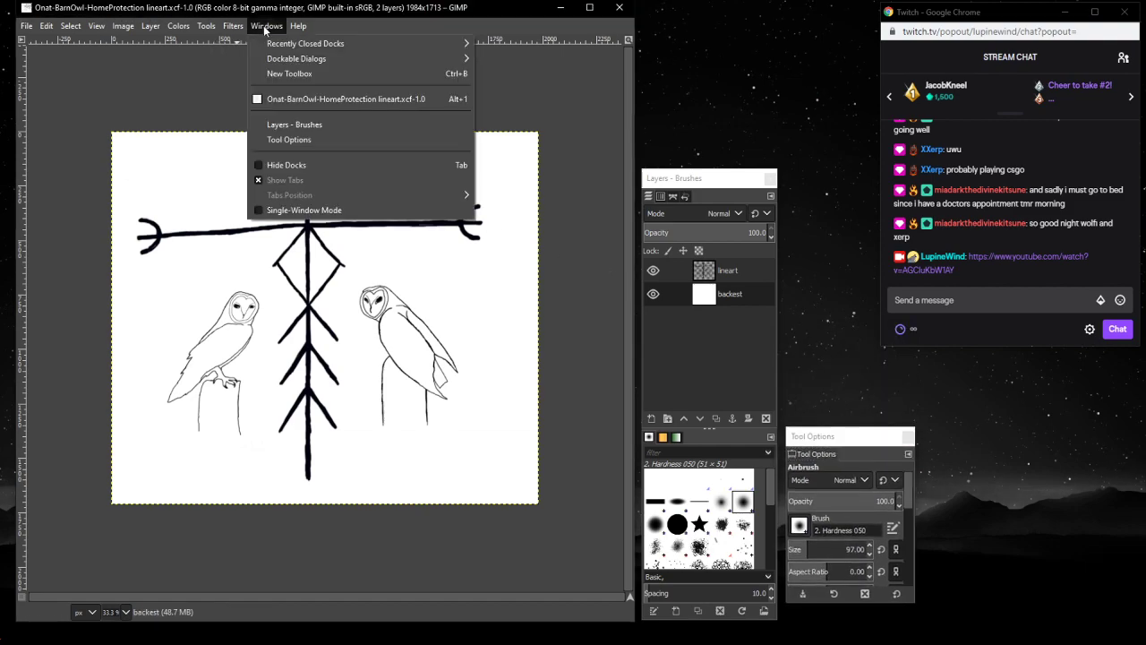
click(297, 74)
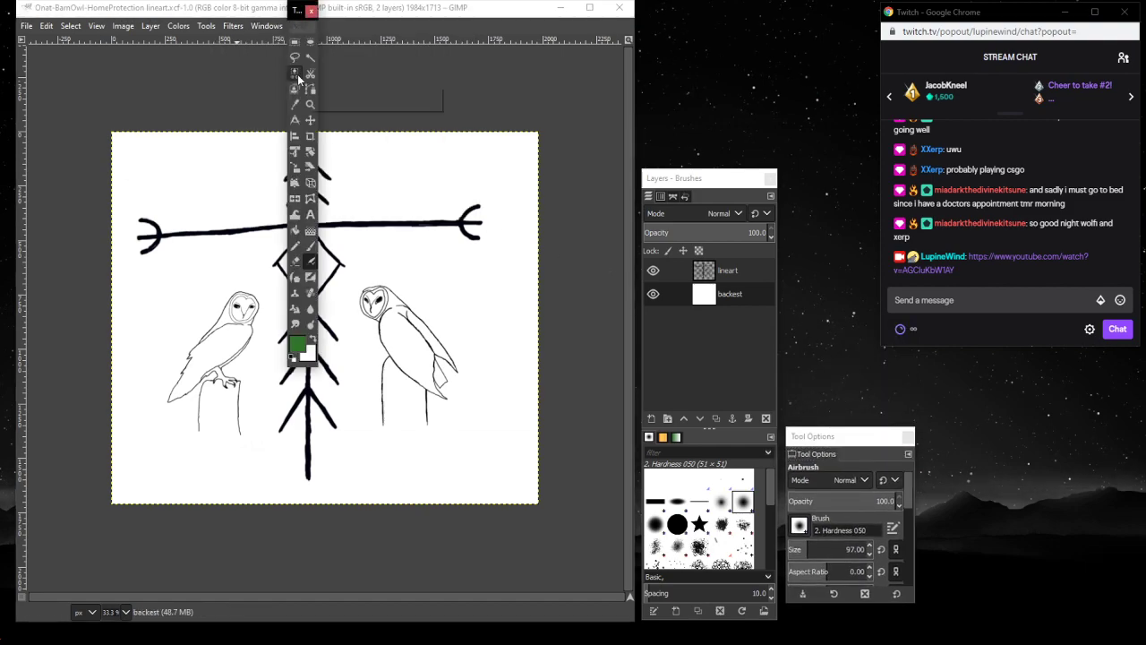
drag(297, 10, 650, 5)
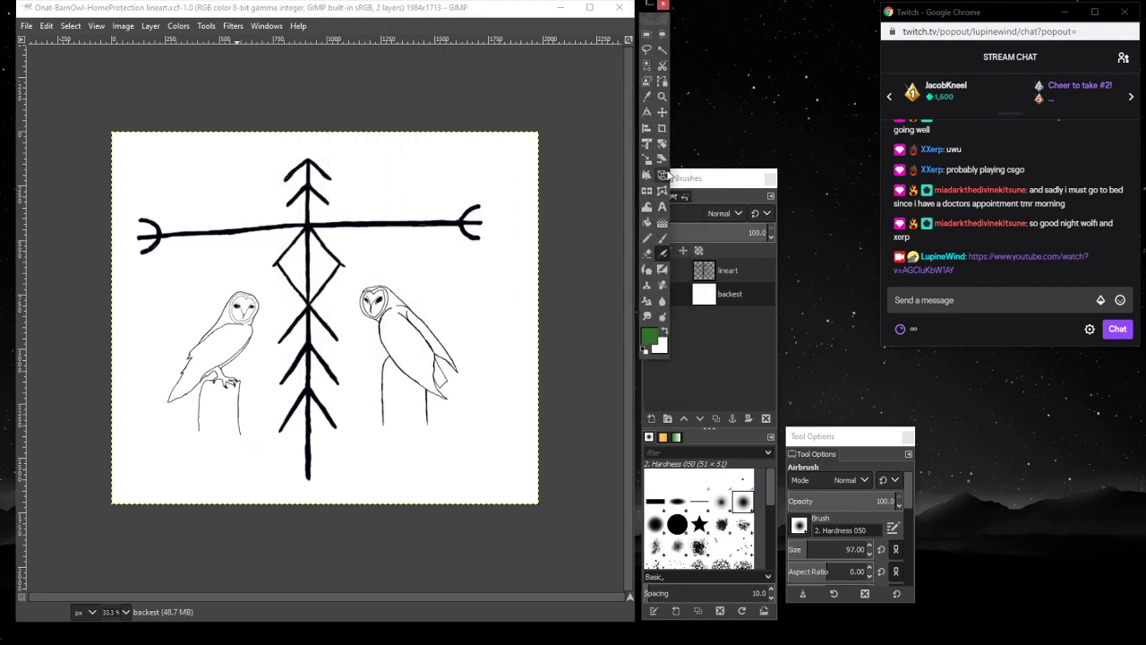
drag(678, 170, 727, 163)
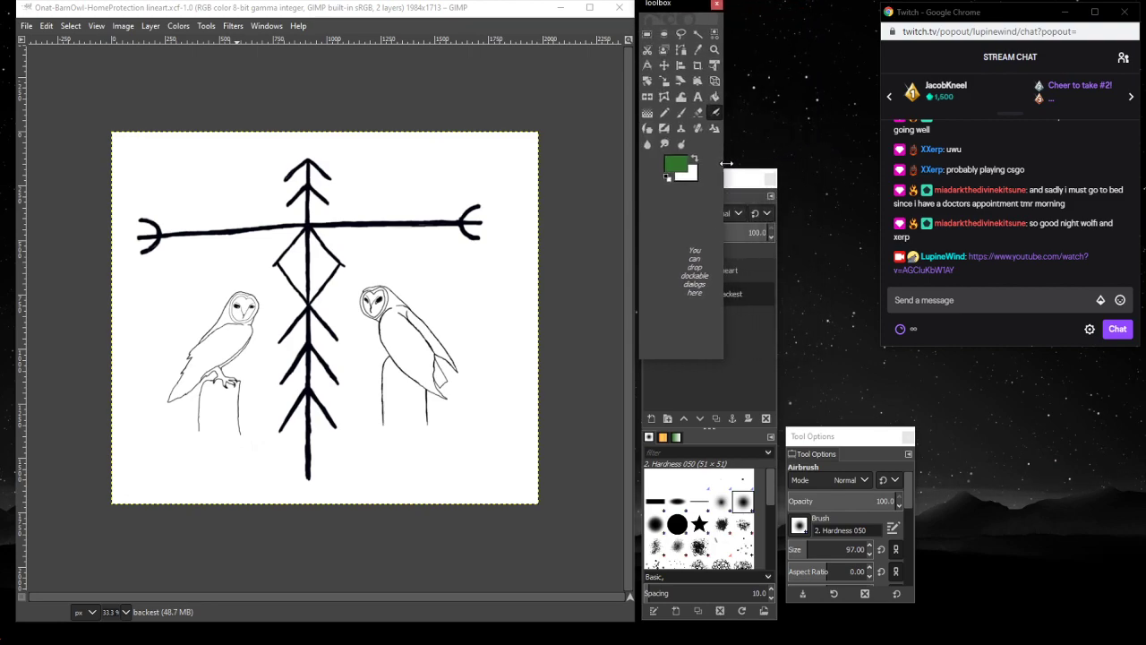
drag(673, 360, 675, 186)
drag(671, 6, 673, 7)
drag(733, 193, 734, 207)
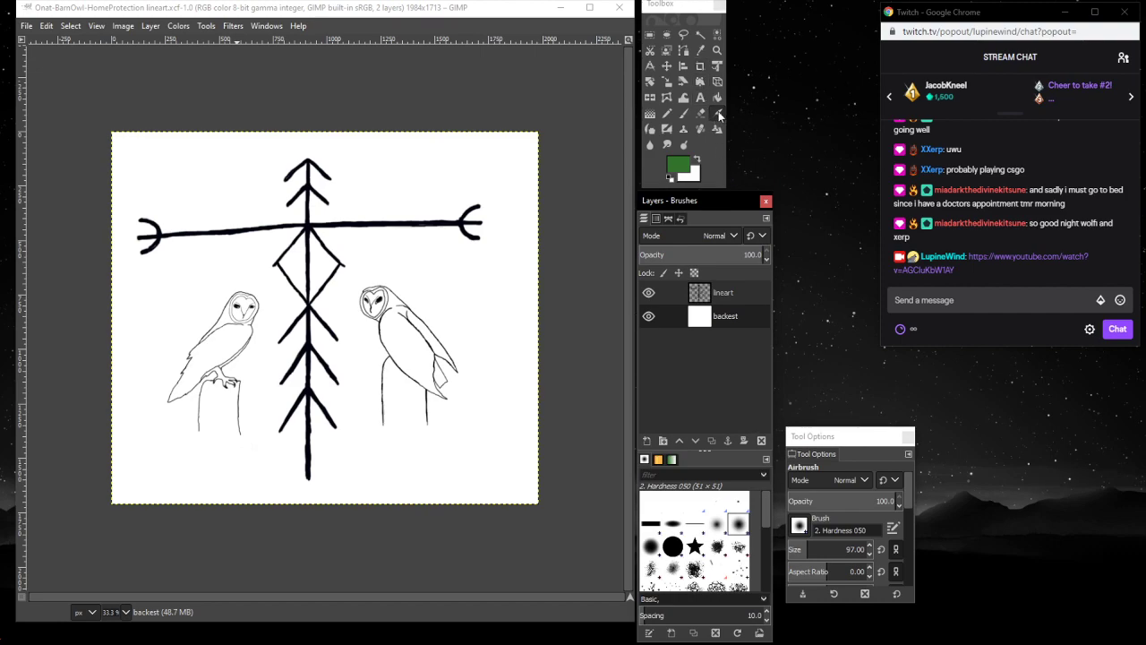
- Choose the Paintbrush tool and place the Tool Options dialog next to the Toolbox
click(681, 111)
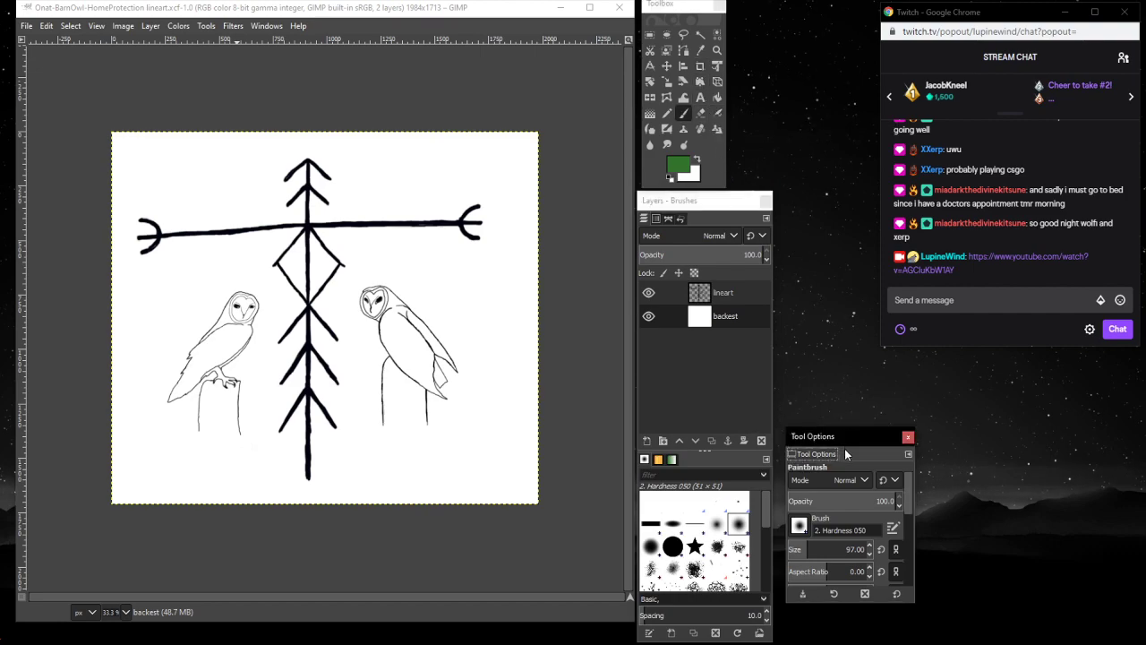
drag(843, 435, 792, 23)
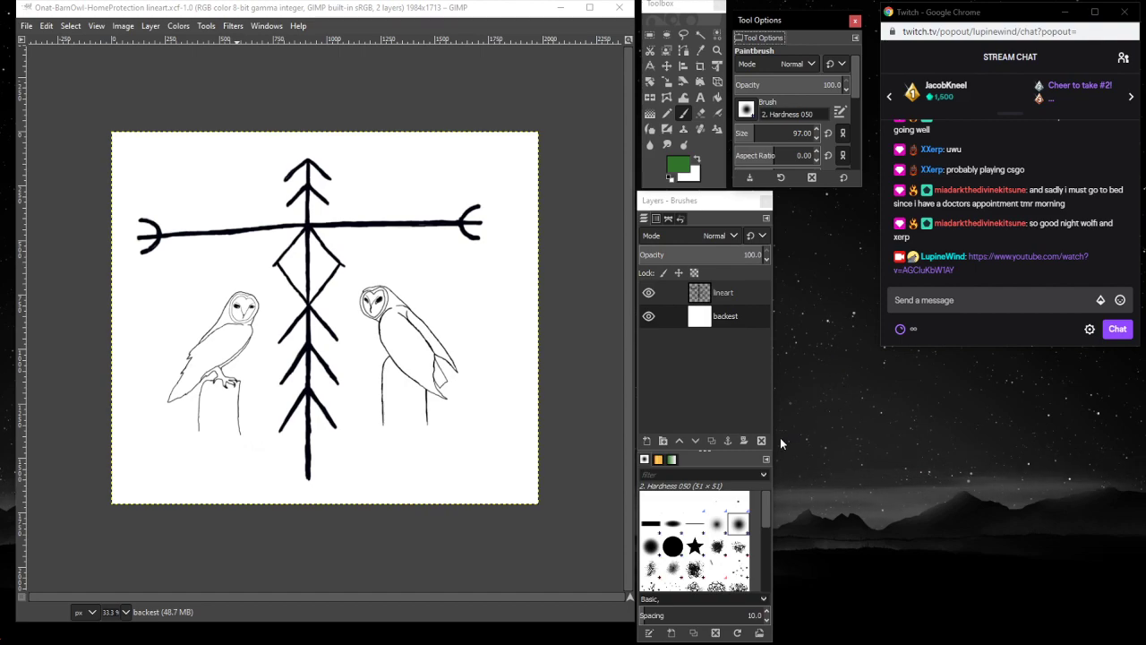
- Create a transparent 1984 x 1713 px layer named owl-color between the backest and lineart layers
click(690, 442)
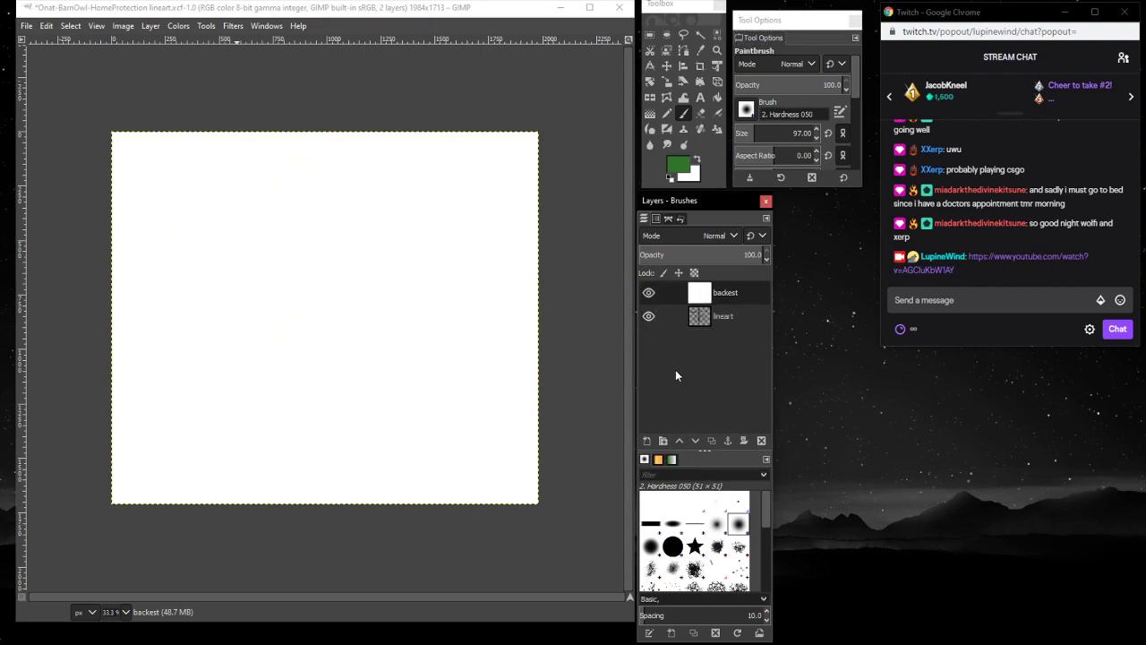
click(696, 442)
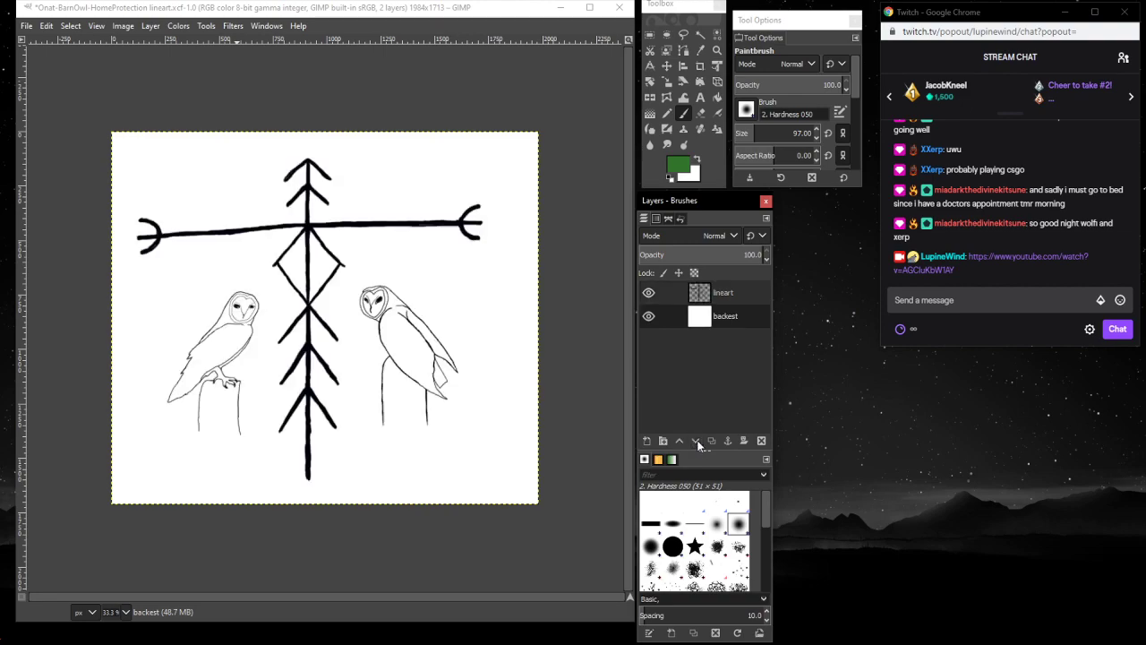
right_click(689, 368)
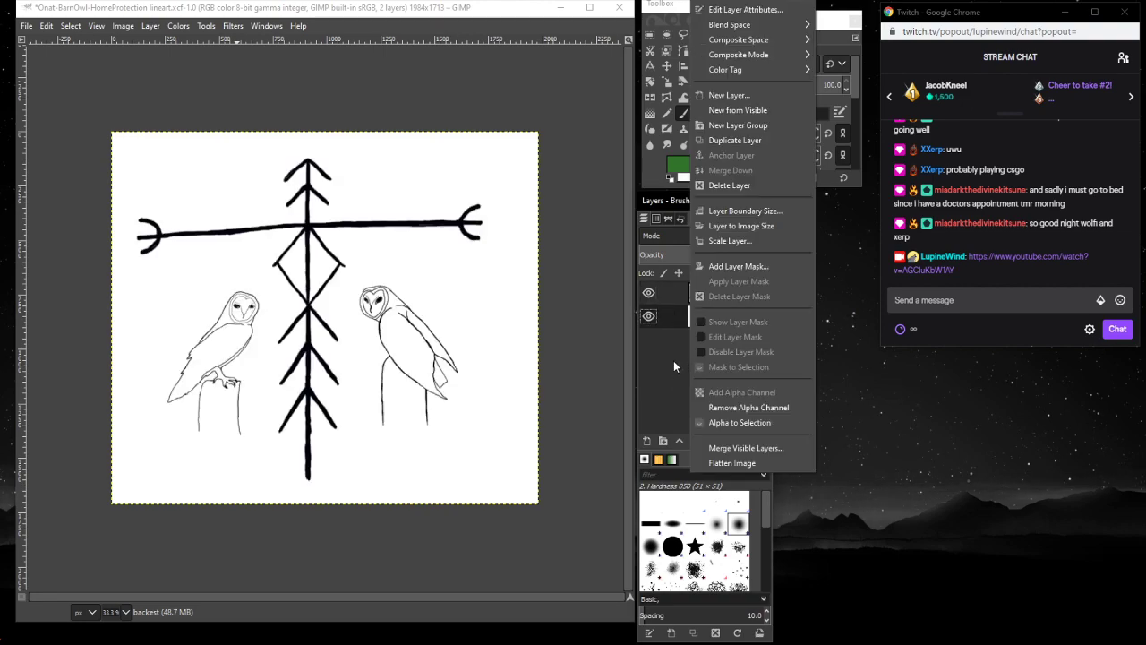
click(730, 94)
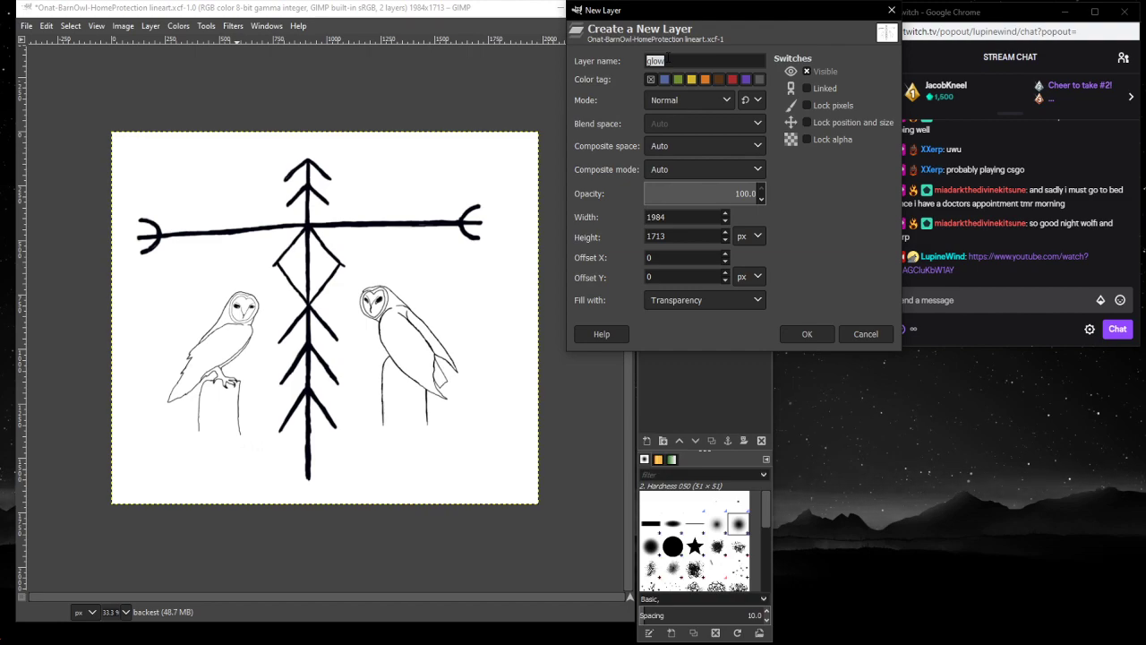
text(animal c)
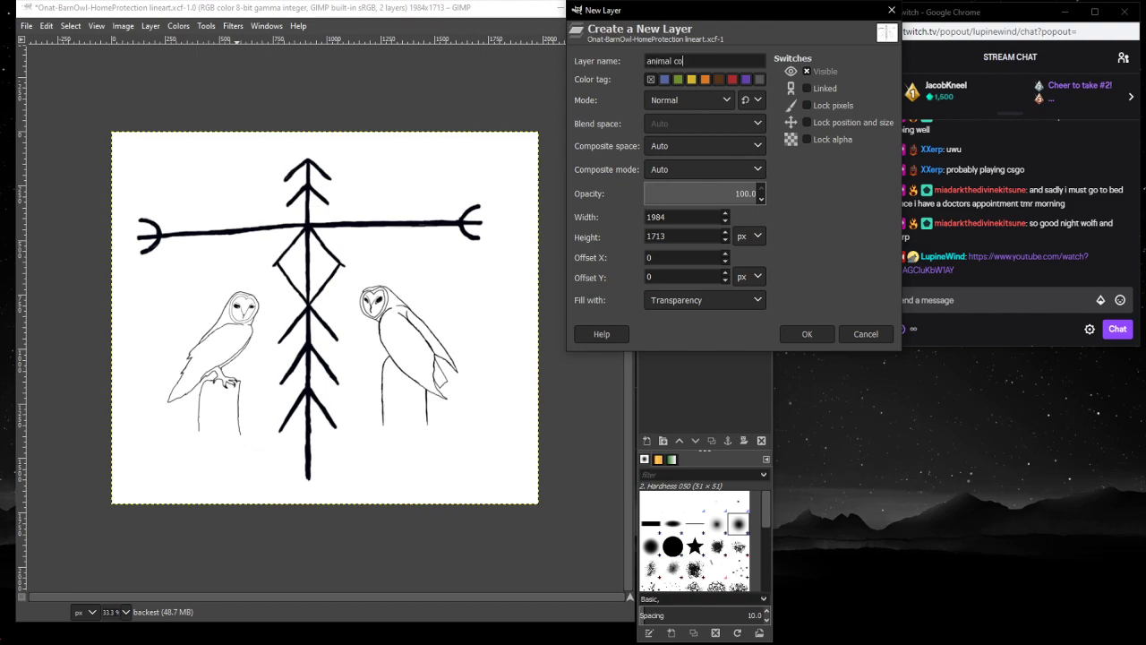
key(BackSpace)
key(BackSpace)
key(BackSpace)
key(BackSpace)
key(BackSpace)
key(BackSpace)
key(BackSpace)
key(BackSpace)
key(BackSpace)
key(Return)
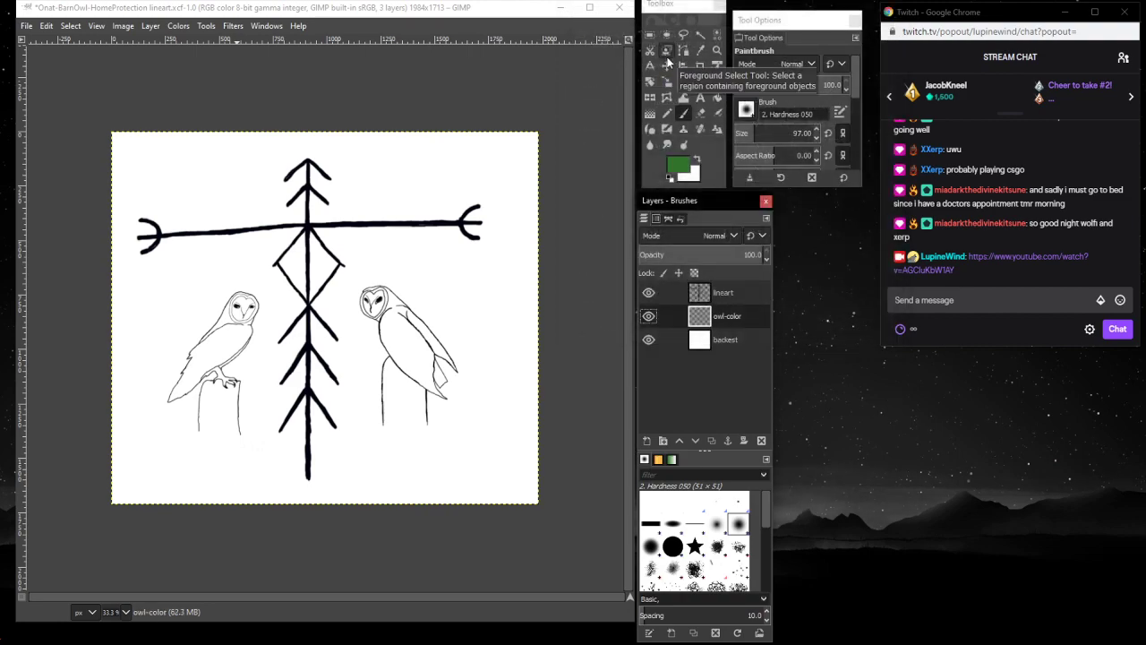
- Create a transparent 1984 x 1713 px layer named sigil color and place it between the owl-color and backest layers
right_click(689, 364)
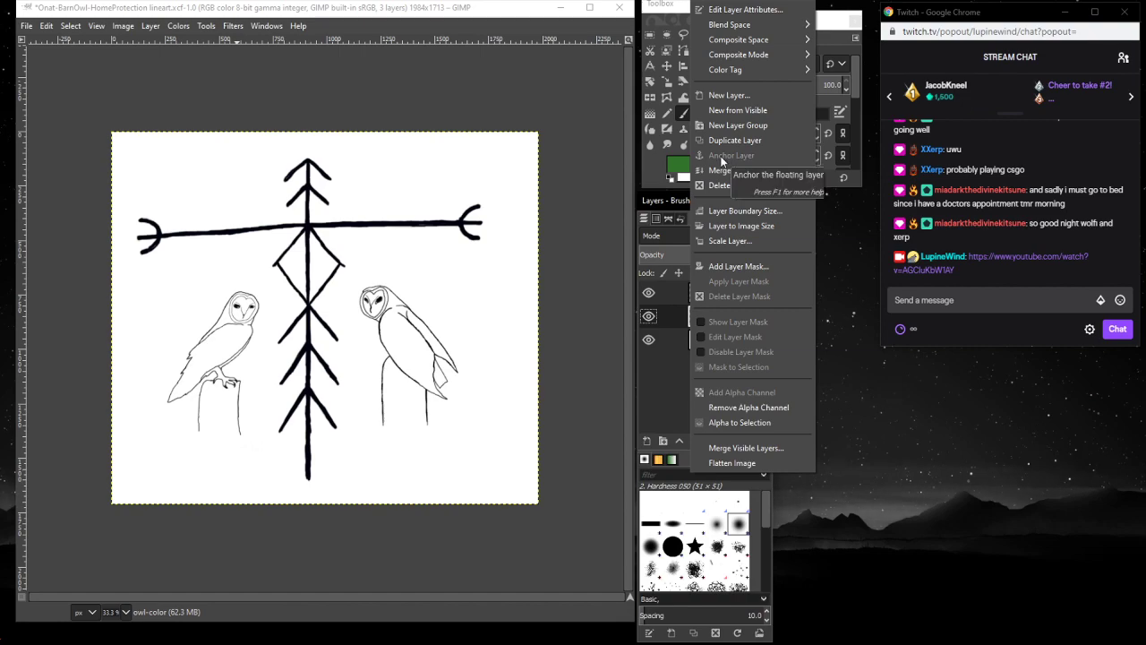
click(727, 95)
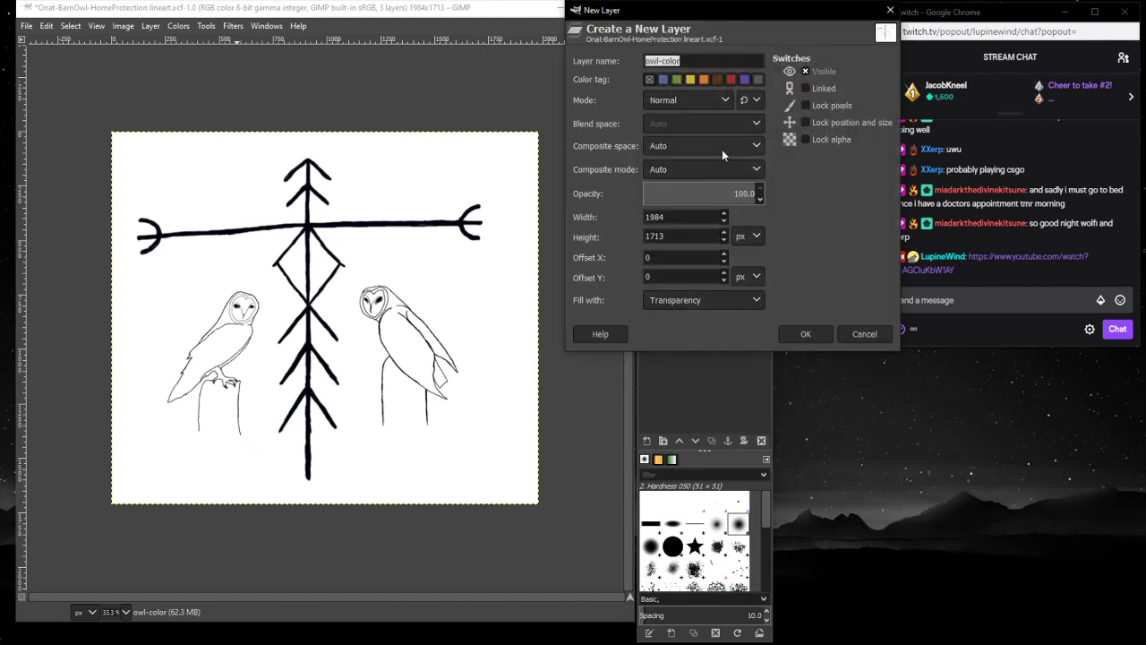
text(sigil color)
key(Return)
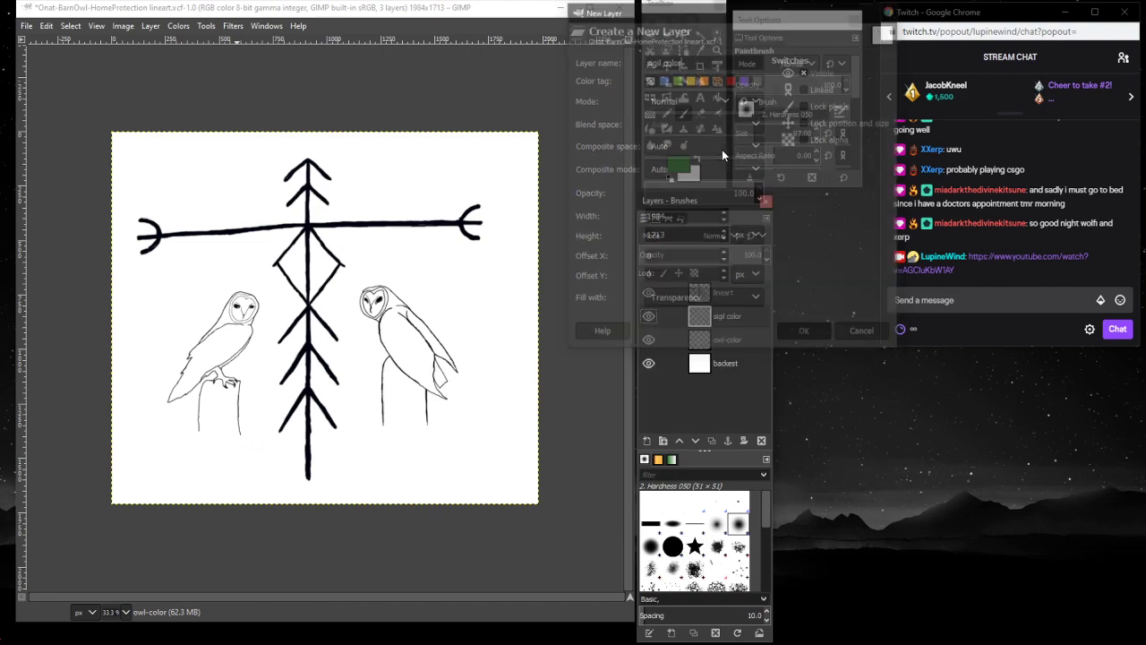
drag(739, 315, 740, 352)
right_click(672, 394)
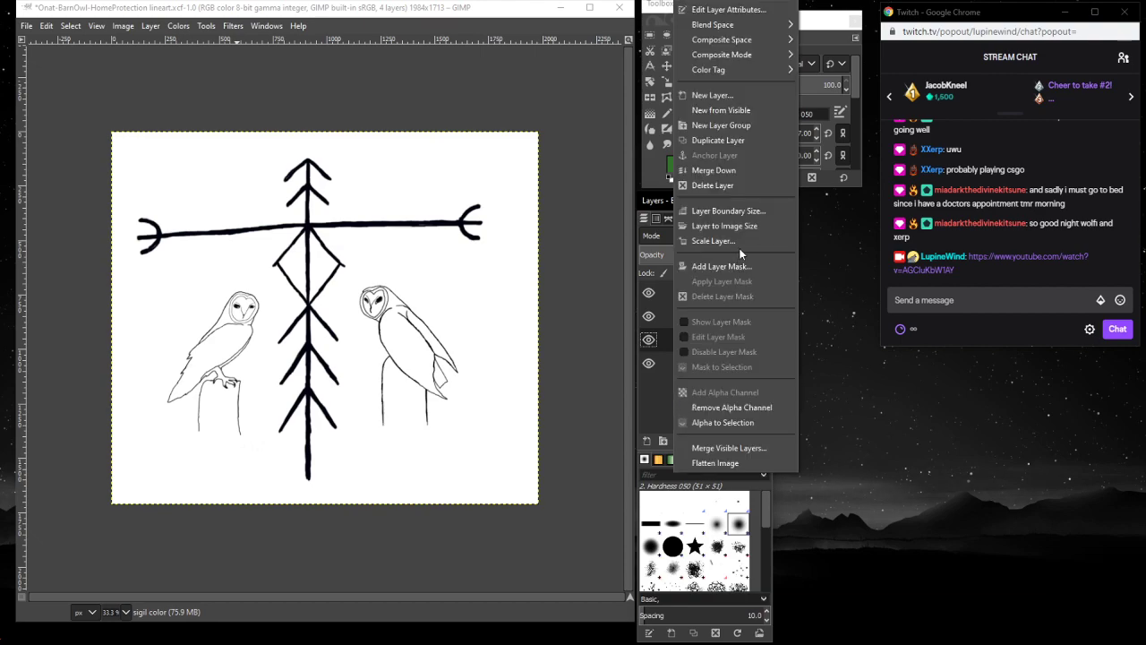
click(713, 95)
key(End)
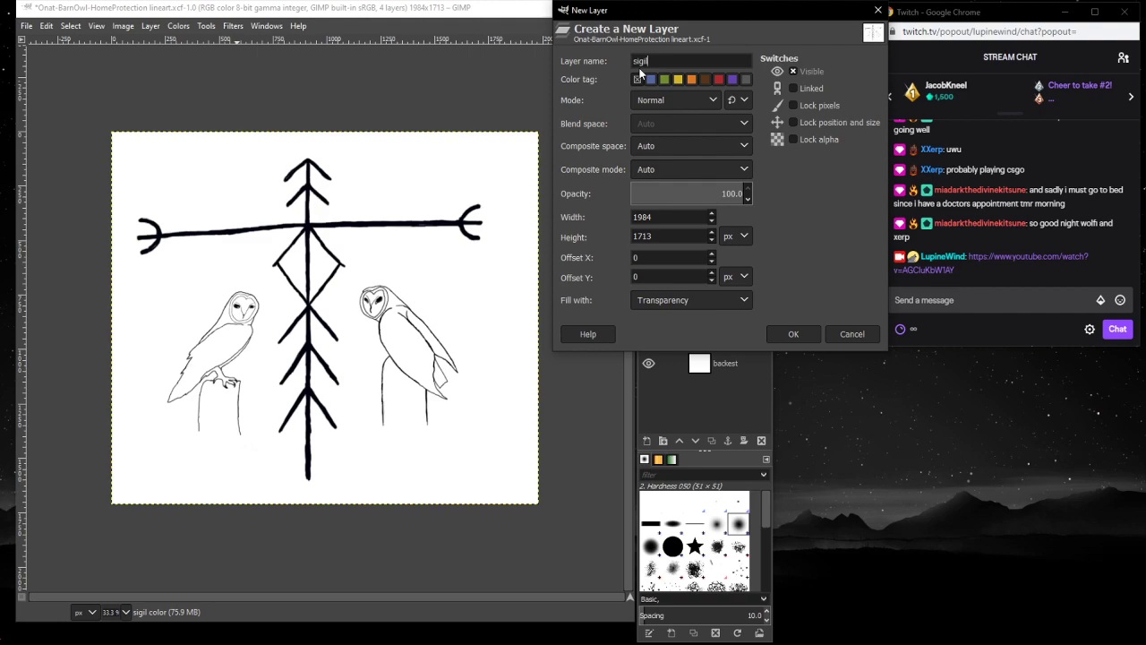
click(849, 334)
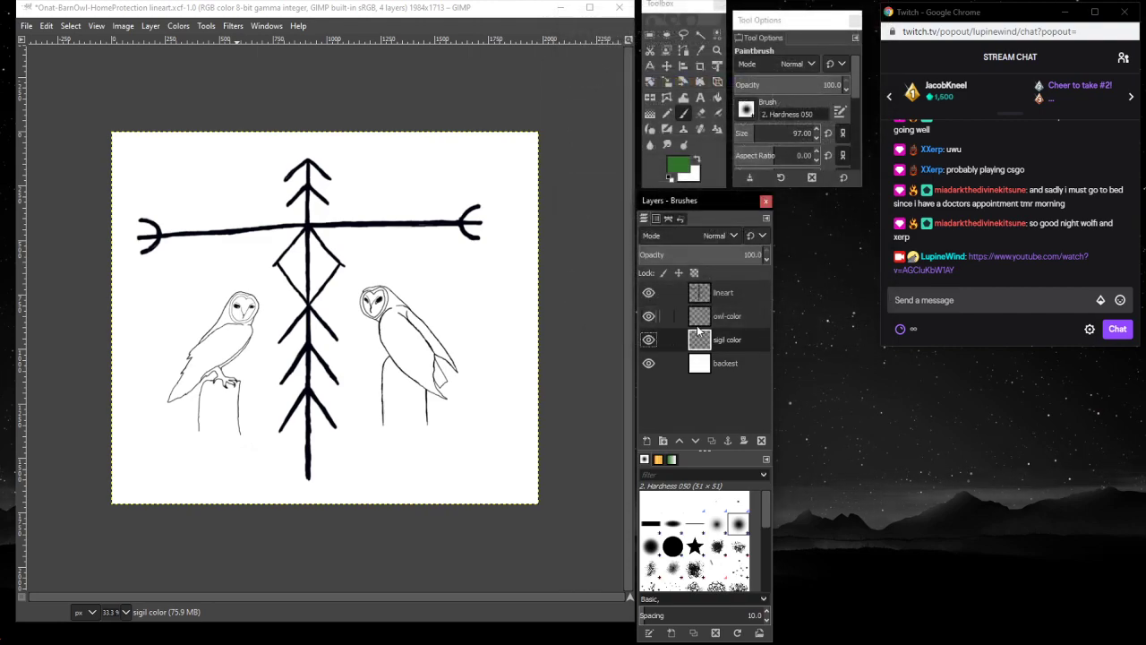
- Make owl-color the active layer and set the Paintbrush size to 15
click(742, 315)
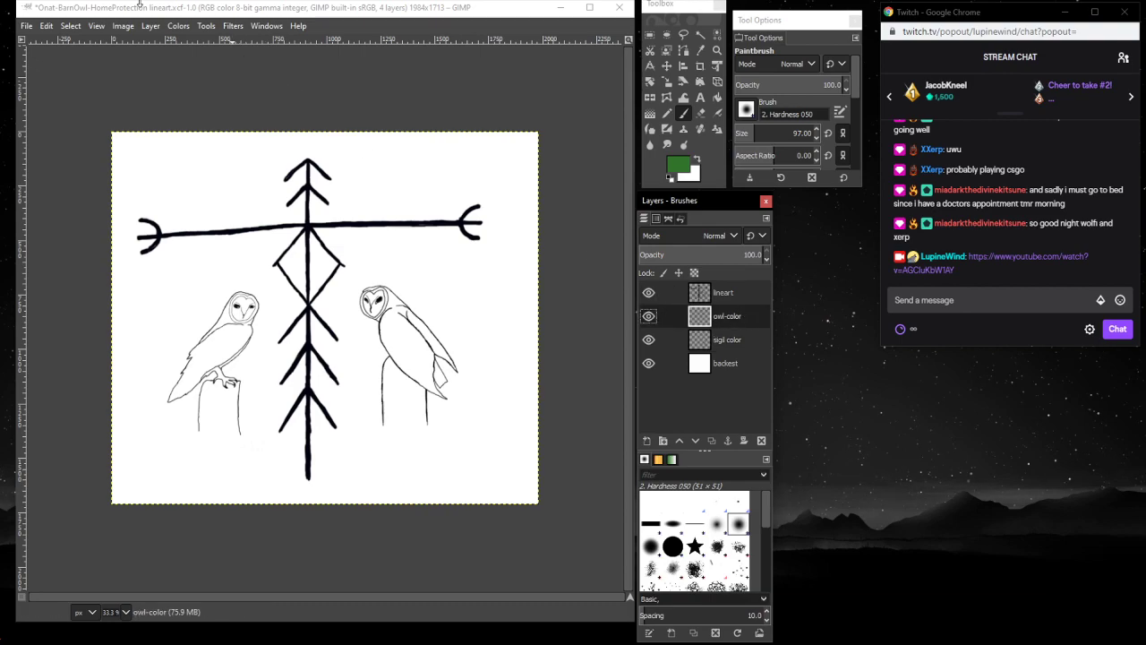
click(131, 28)
mouse_move(94, 28)
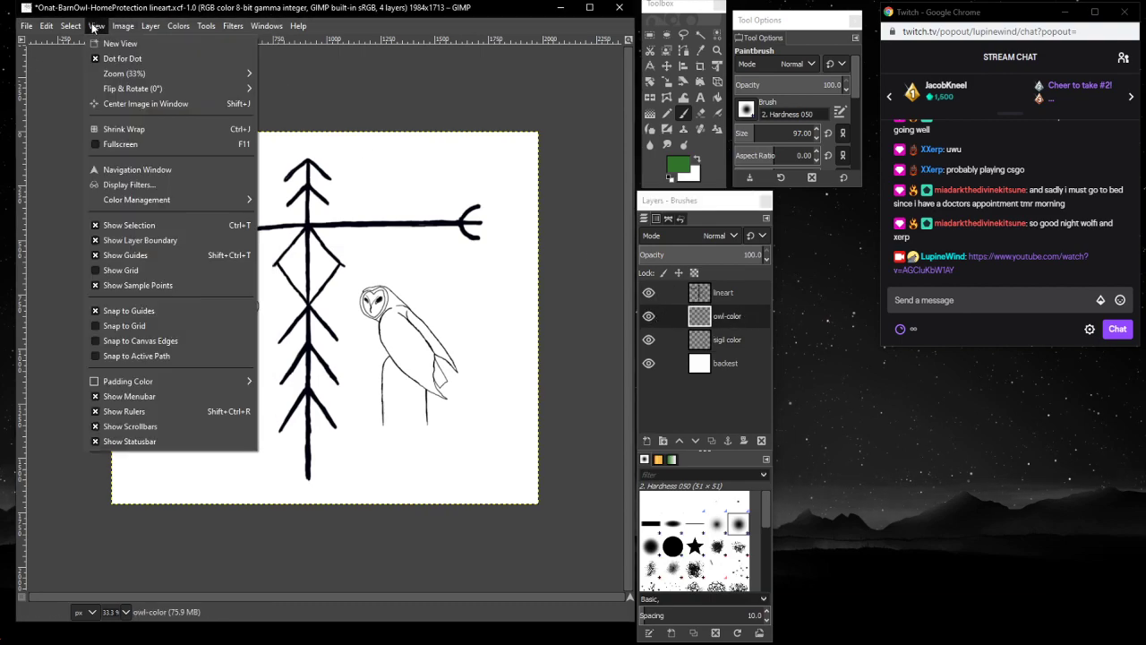
mouse_move(110, 76)
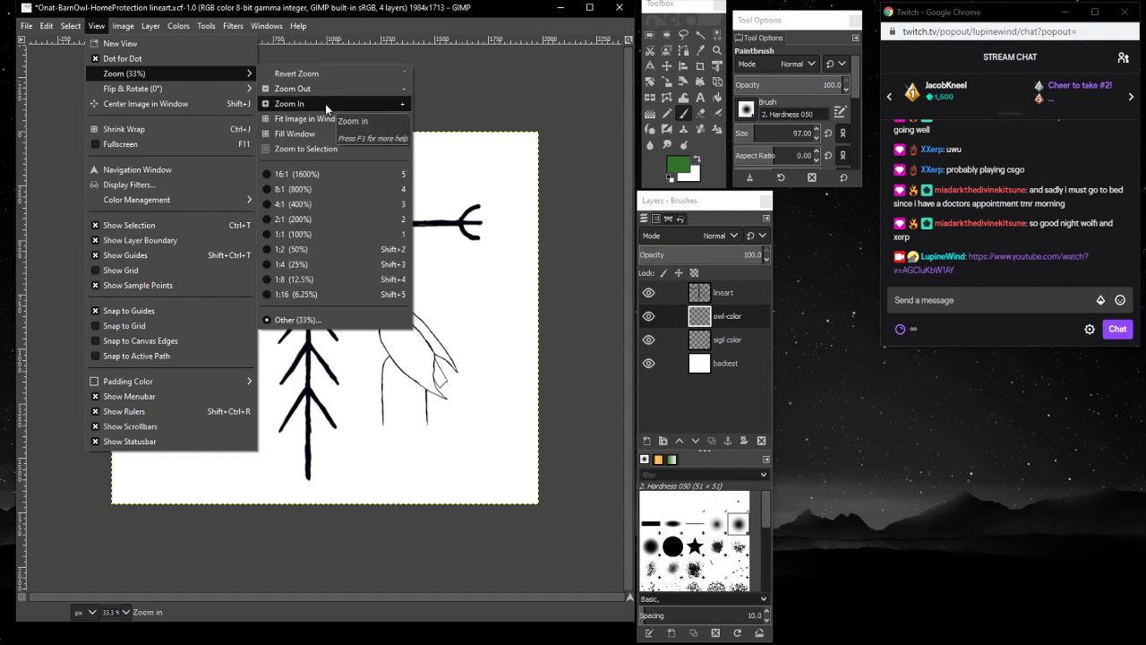
click(315, 133)
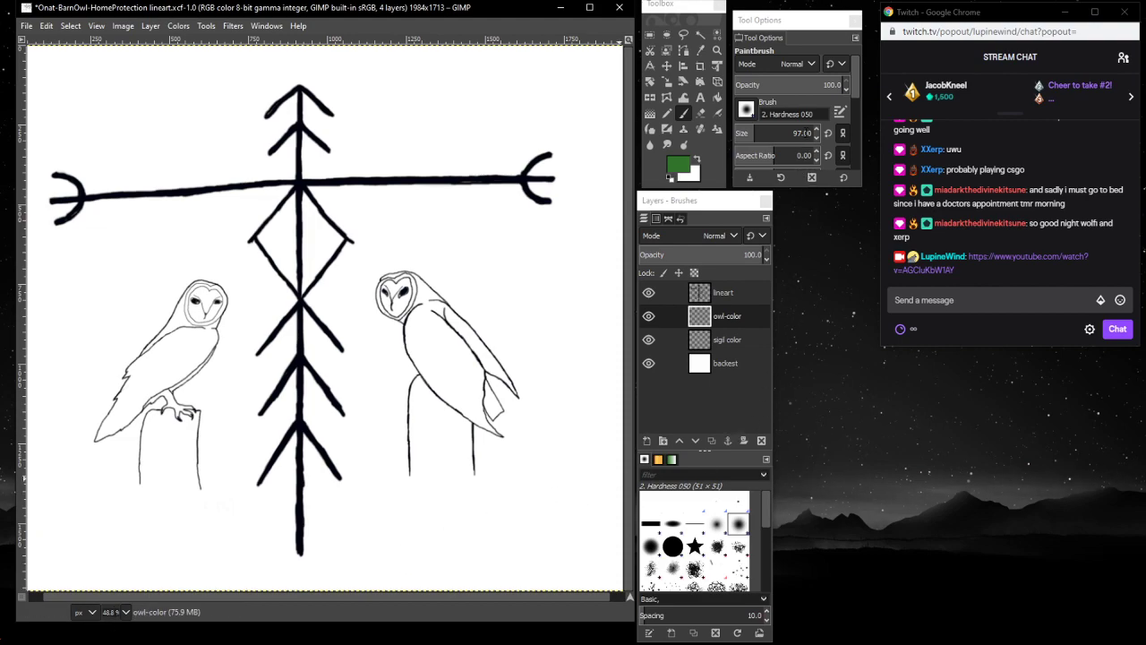
click(744, 132)
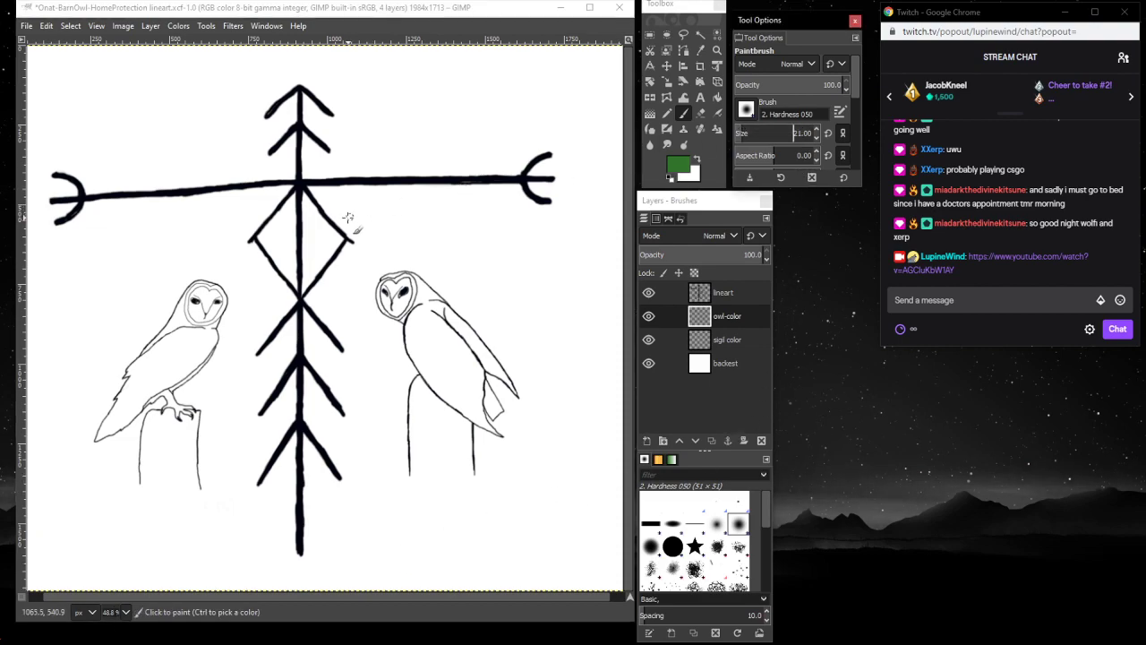
click(740, 132)
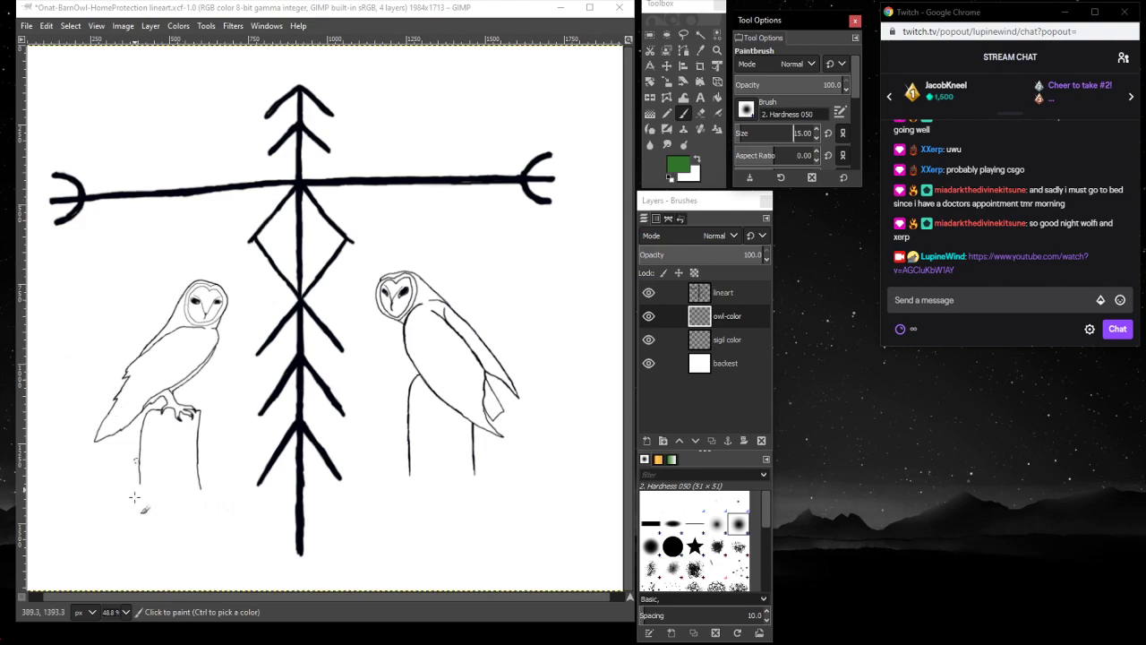
- Set the foreground colour to pale beige e0dbc8 and paint the left owl's inner face disc with the Paintbrush
click(716, 50)
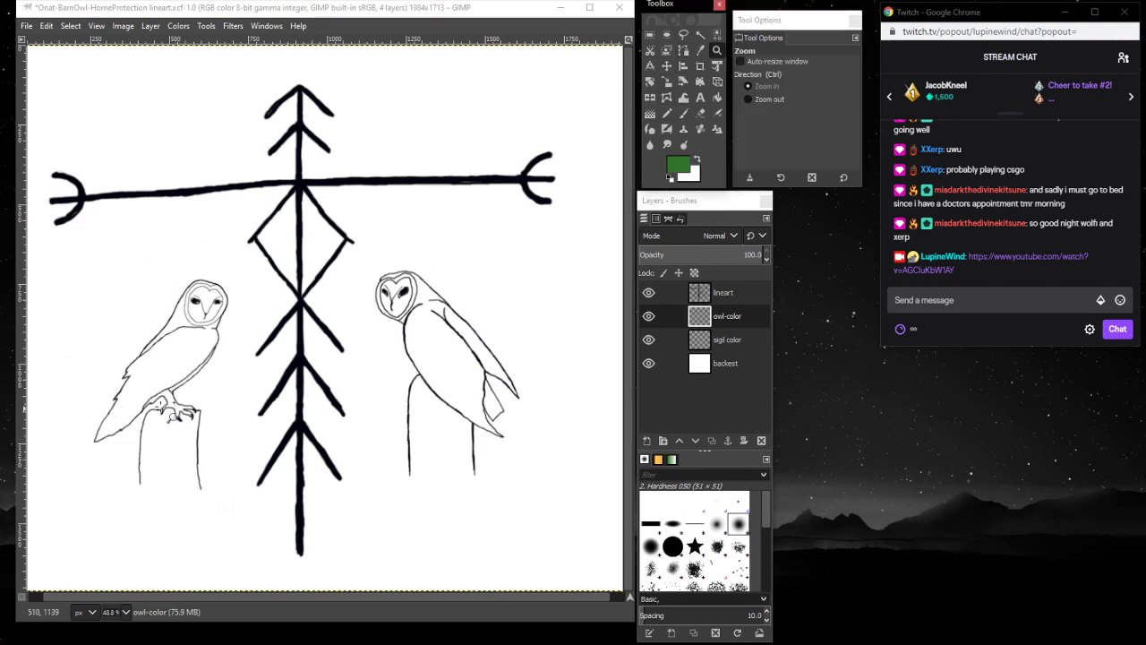
click(117, 385)
click(117, 385)
click(117, 385)
click(345, 199)
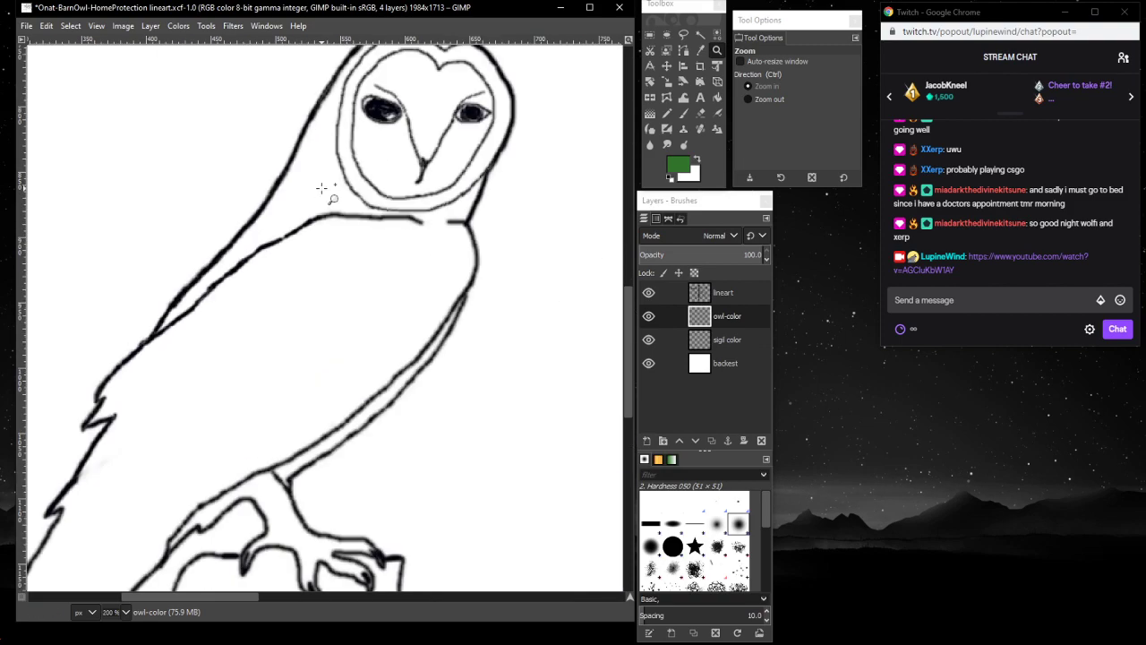
scroll(349, 190, up, 3)
click(345, 243)
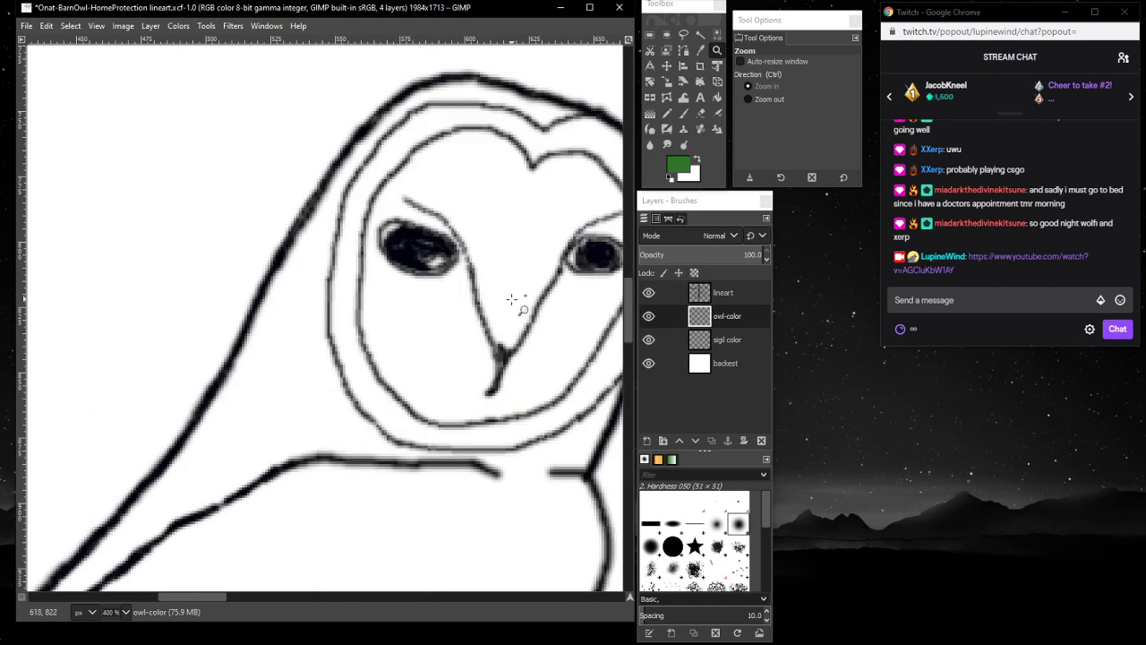
mouse_move(198, 596)
mouse_down()
mouse_move(227, 595)
mouse_move(215, 593)
mouse_up()
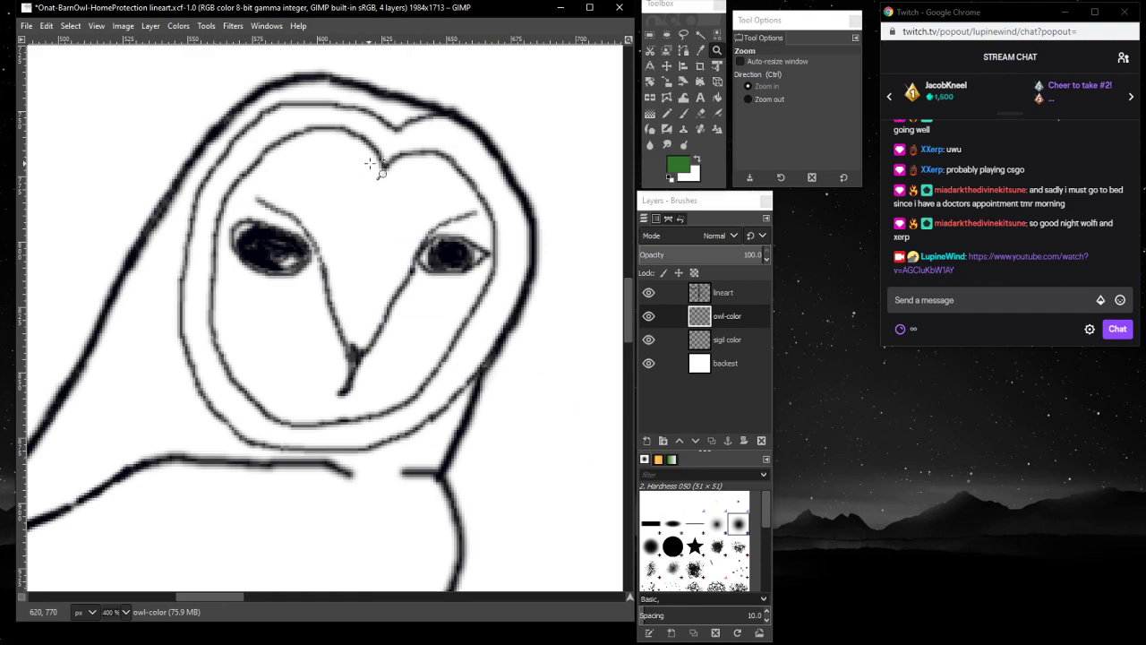
click(679, 168)
click(679, 169)
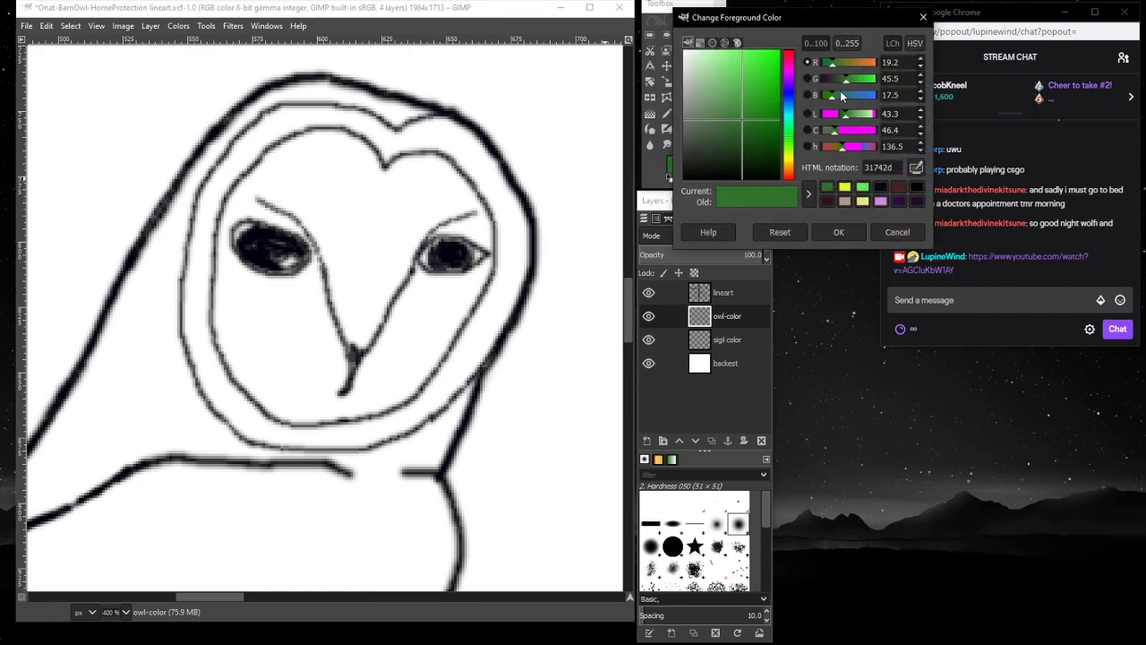
drag(784, 169, 790, 168)
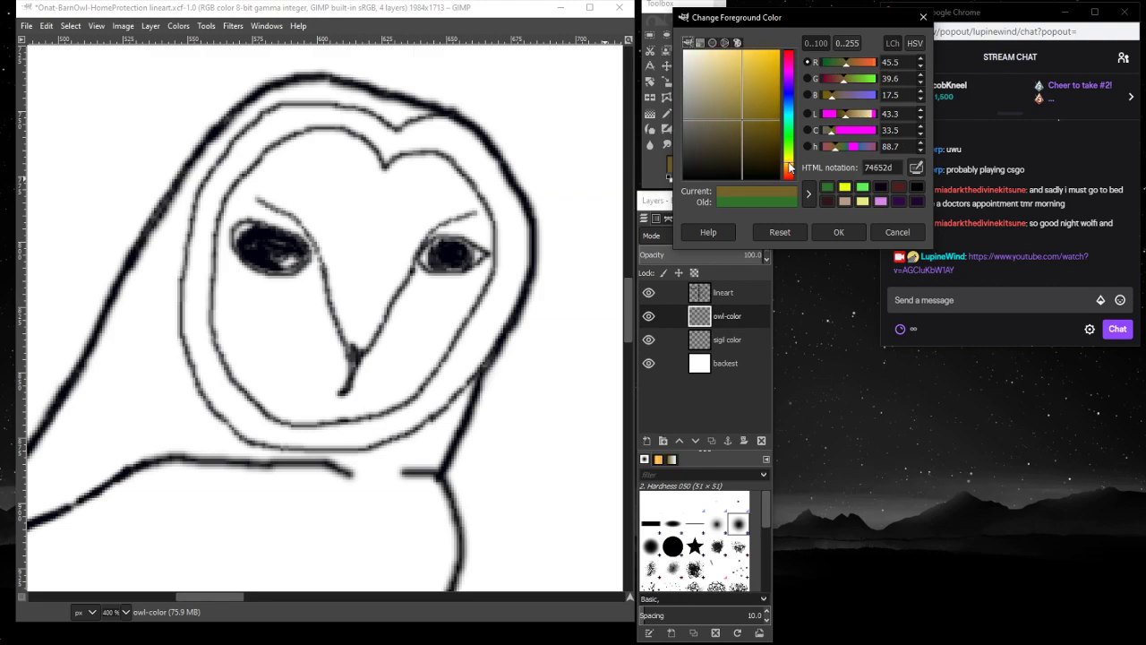
drag(748, 128, 698, 70)
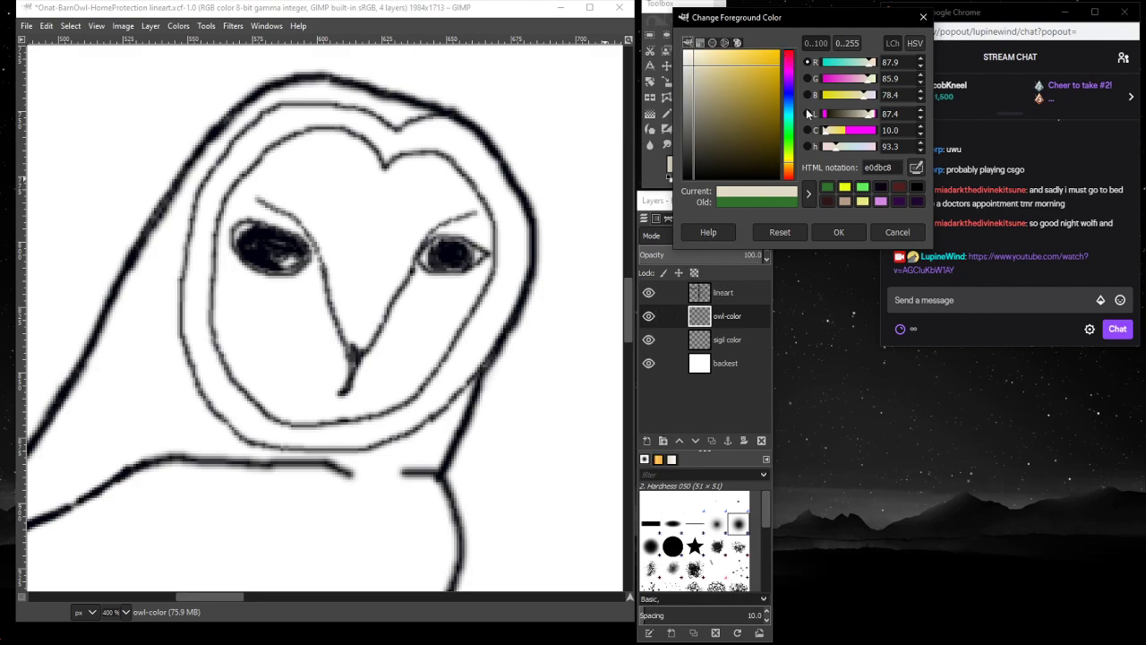
click(839, 233)
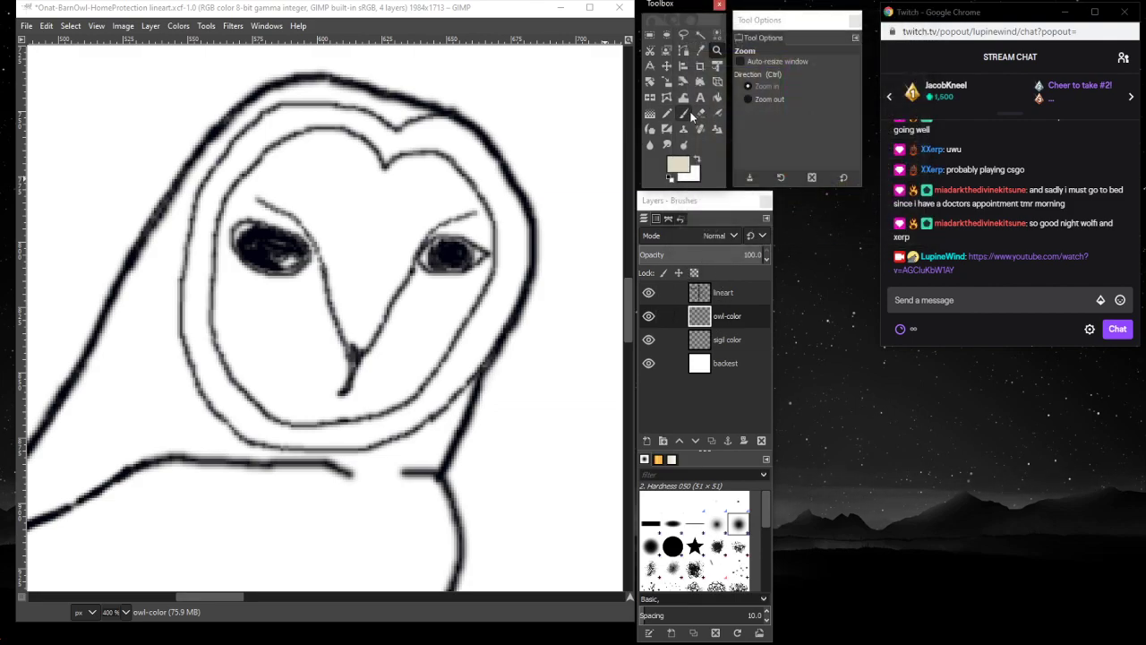
click(684, 114)
mouse_move(281, 181)
mouse_down()
mouse_move(312, 146)
mouse_move(331, 153)
mouse_move(308, 148)
mouse_move(327, 142)
mouse_move(368, 167)
mouse_move(353, 158)
mouse_move(346, 188)
mouse_move(314, 206)
mouse_move(281, 185)
mouse_move(278, 166)
mouse_move(232, 215)
mouse_move(254, 178)
mouse_move(228, 224)
mouse_move(215, 314)
mouse_move(224, 279)
mouse_move(232, 358)
mouse_move(245, 382)
mouse_move(240, 343)
mouse_move(273, 404)
mouse_move(352, 408)
mouse_move(390, 391)
mouse_move(484, 266)
mouse_move(419, 283)
mouse_move(421, 301)
mouse_move(383, 344)
mouse_move(395, 355)
mouse_move(328, 394)
mouse_move(312, 364)
mouse_move(329, 369)
mouse_move(284, 380)
mouse_move(280, 358)
mouse_move(341, 333)
mouse_move(315, 361)
mouse_move(270, 364)
mouse_move(266, 311)
mouse_move(299, 314)
mouse_move(257, 341)
mouse_move(269, 345)
mouse_move(228, 318)
mouse_move(255, 295)
mouse_move(238, 281)
mouse_move(314, 285)
mouse_move(259, 307)
mouse_move(293, 288)
mouse_move(319, 296)
mouse_move(332, 257)
mouse_move(288, 215)
mouse_move(255, 207)
mouse_move(335, 258)
mouse_move(305, 215)
mouse_move(314, 179)
mouse_move(354, 269)
mouse_move(363, 231)
mouse_move(360, 334)
mouse_move(404, 291)
mouse_move(403, 241)
mouse_move(437, 208)
mouse_move(394, 235)
mouse_move(422, 192)
mouse_move(365, 205)
mouse_move(421, 175)
mouse_move(457, 206)
mouse_move(434, 201)
mouse_move(430, 179)
mouse_move(473, 227)
mouse_move(479, 210)
mouse_move(448, 202)
mouse_move(484, 240)
mouse_move(423, 229)
mouse_up()
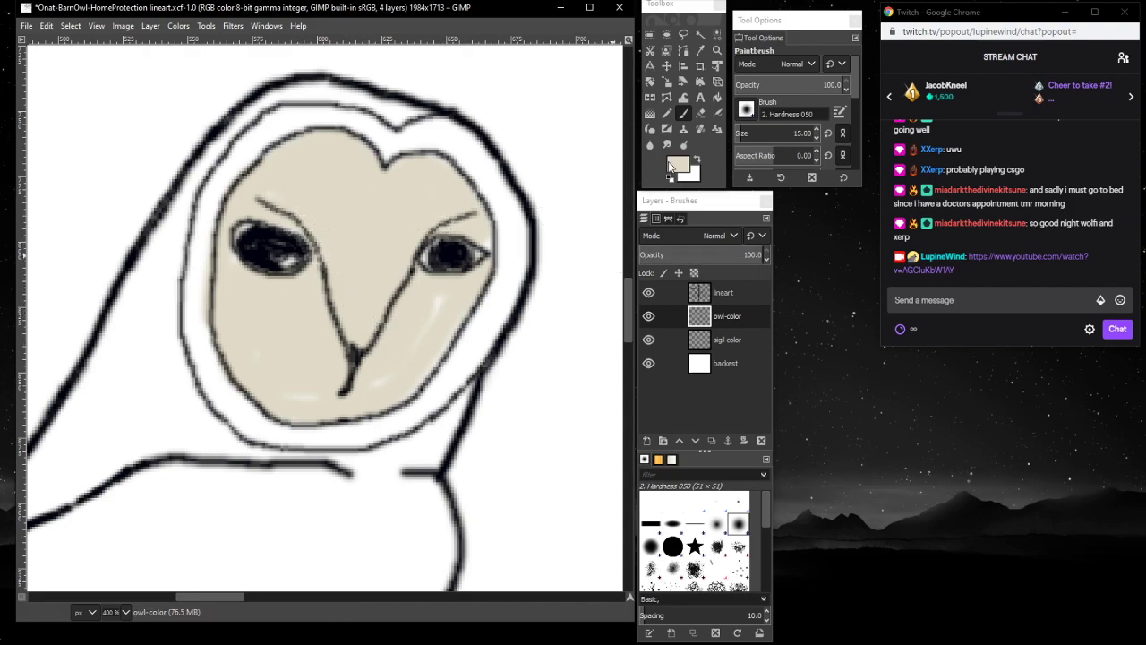
- Set the foreground colour to black 000000 and fill in both of the left owl's eyes
click(677, 166)
click(827, 200)
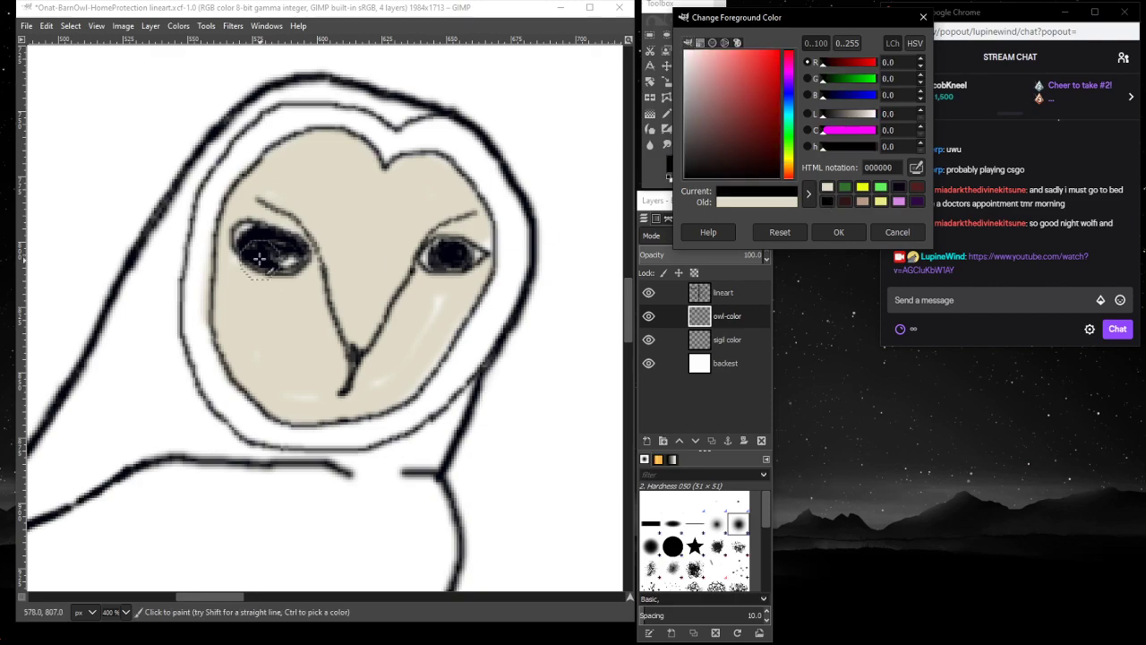
click(259, 243)
mouse_move(272, 238)
mouse_down()
mouse_move(256, 243)
mouse_move(268, 264)
mouse_move(260, 250)
mouse_up()
mouse_move(453, 254)
mouse_down()
mouse_move(439, 259)
mouse_move(457, 261)
mouse_up()
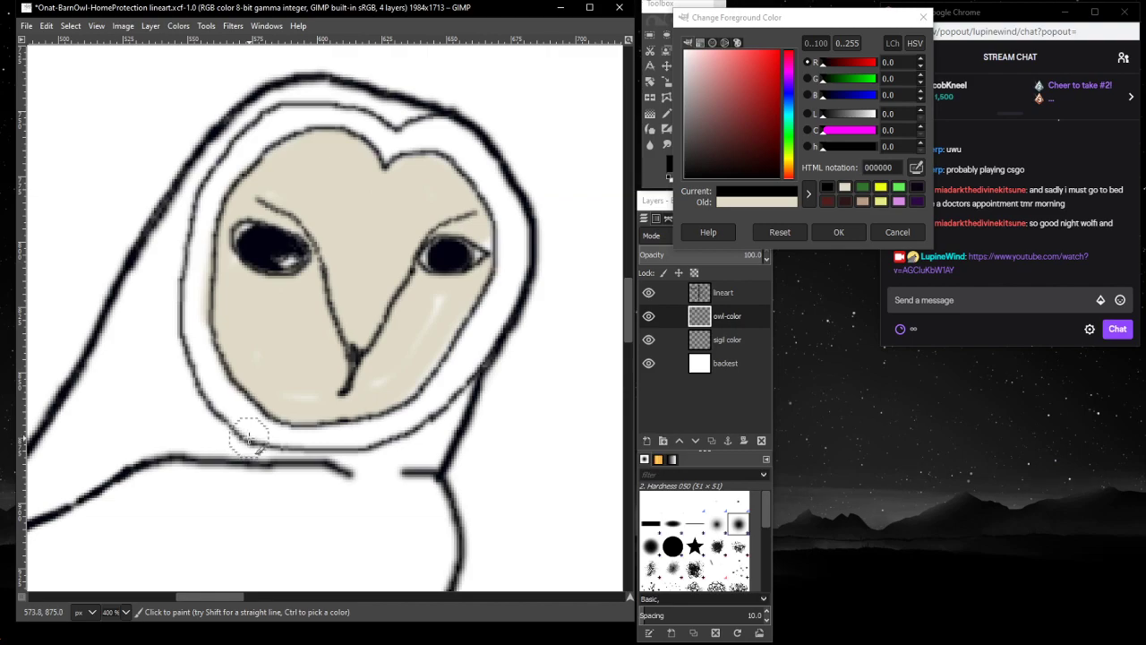
- Prepare a white ffffff Paintbrush at size 4 for the eye highlights and make lineart the active layer
click(847, 188)
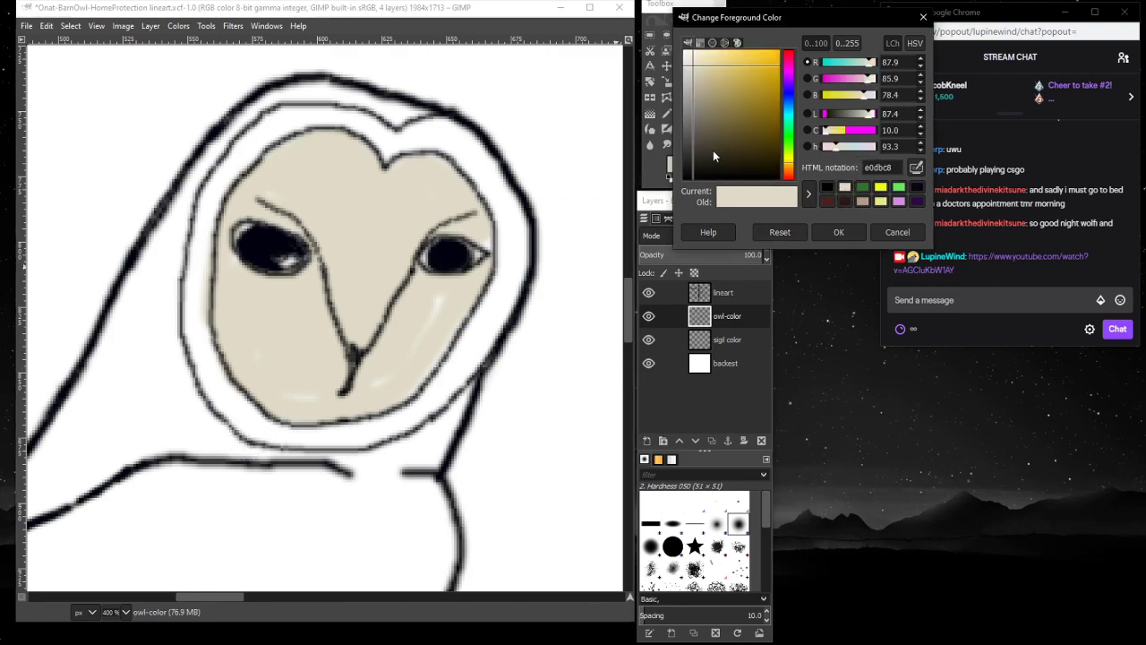
drag(714, 157, 675, 45)
click(832, 231)
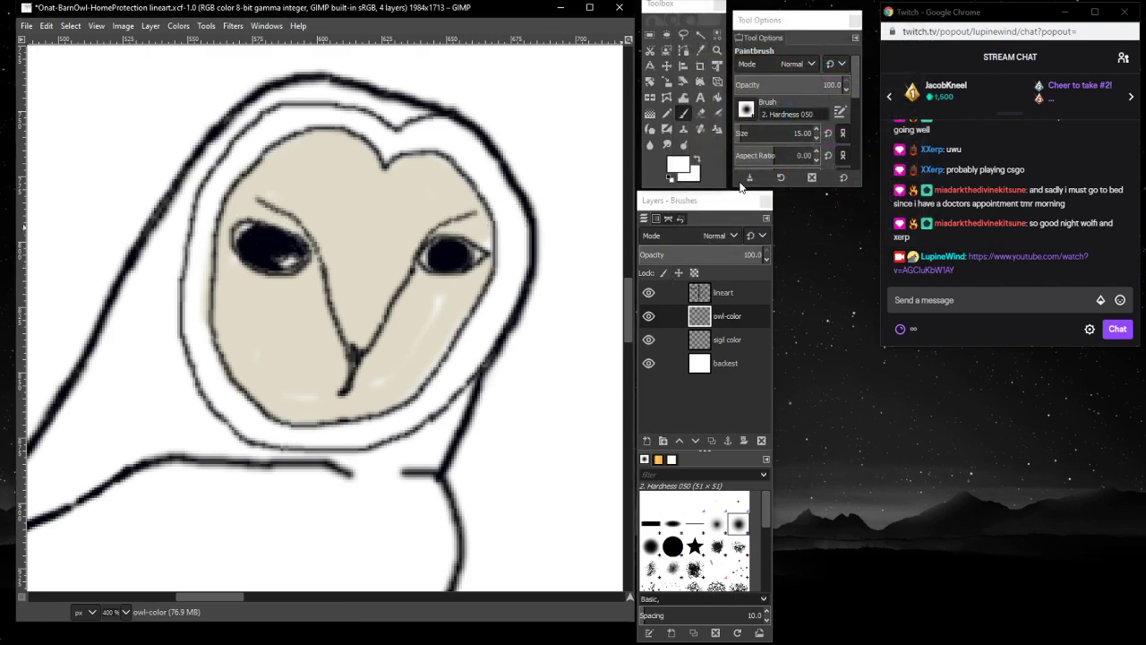
drag(741, 133, 744, 132)
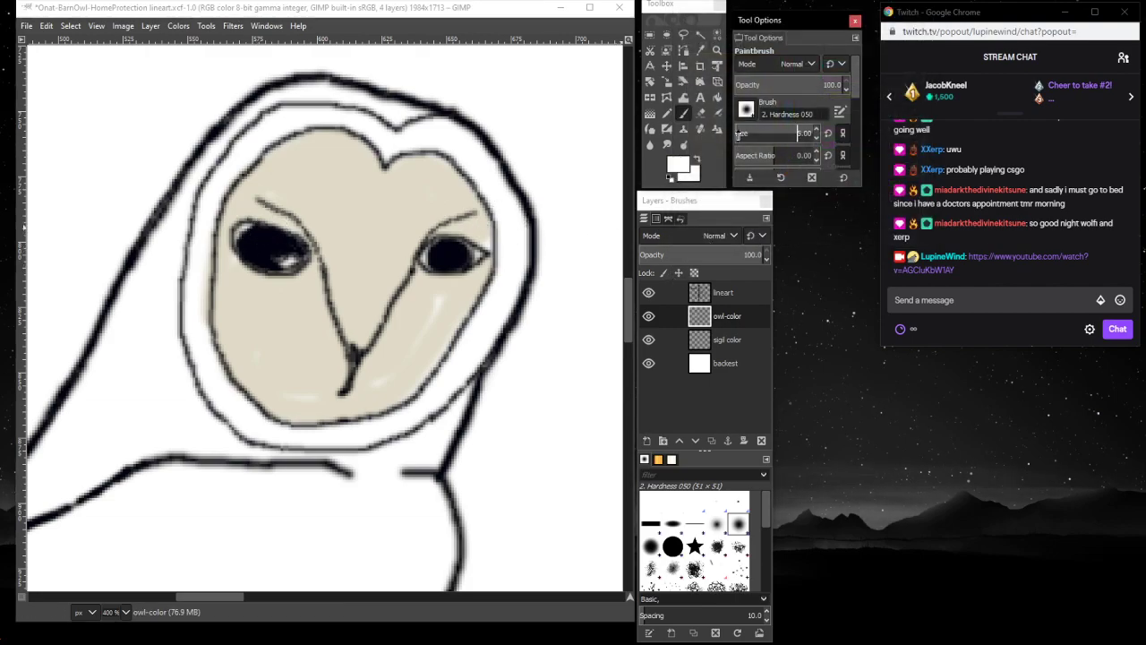
click(456, 262)
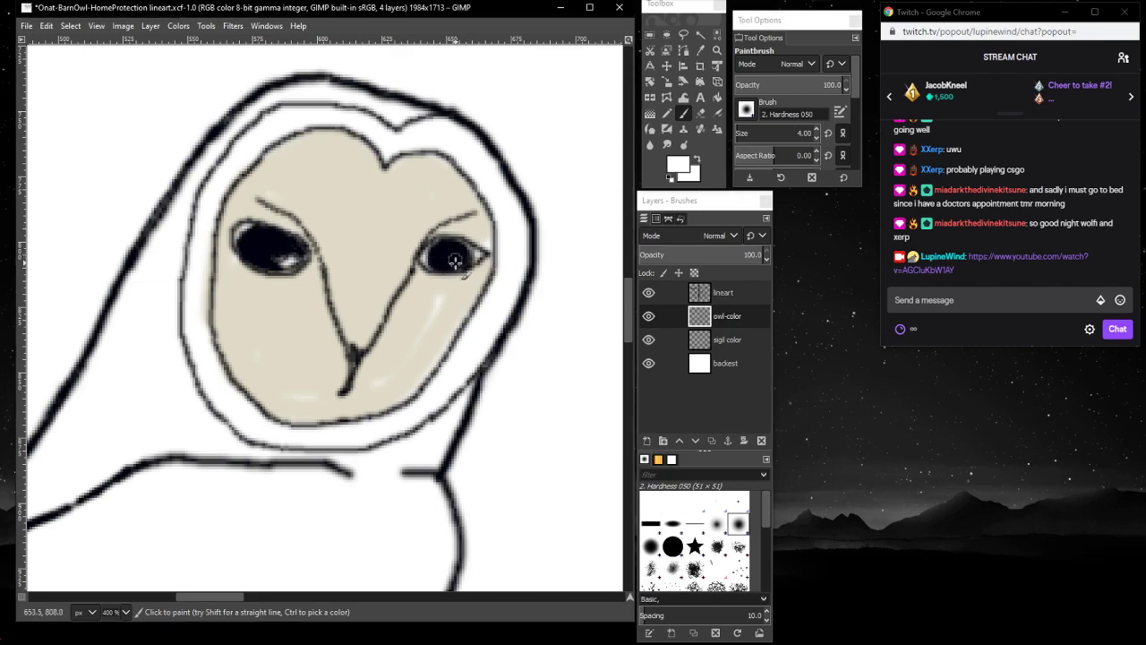
click(721, 293)
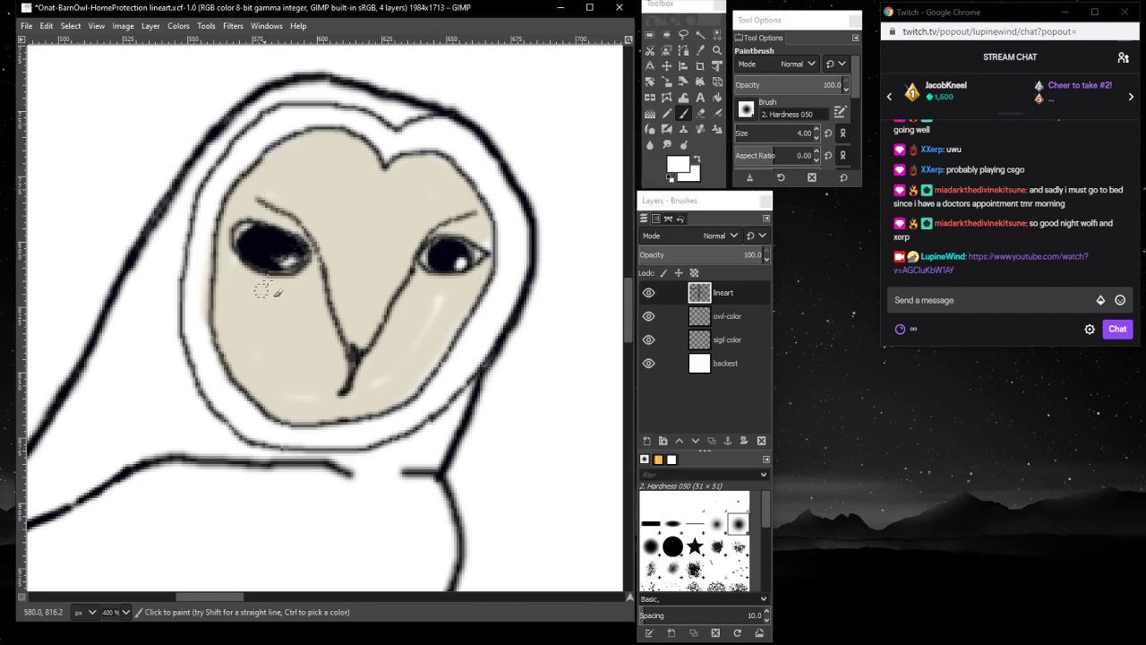
click(283, 259)
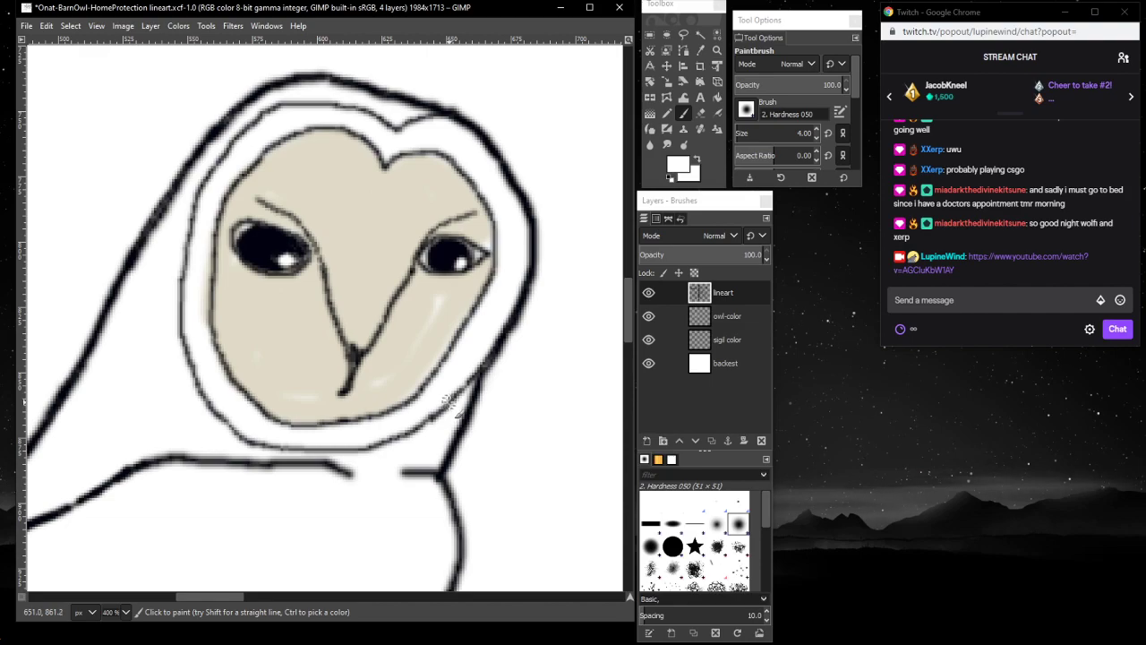
key(ctrl+z)
key(ctrl+z)
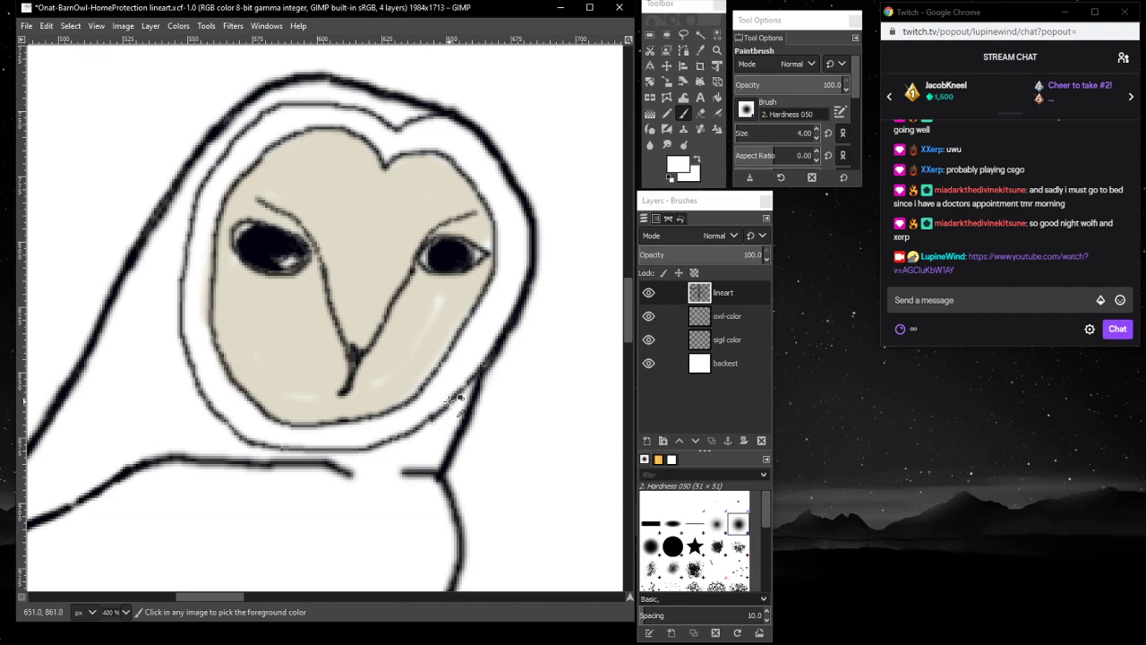
- Dab a white highlight into each of the left owl's eyes on the lineart layer
click(437, 263)
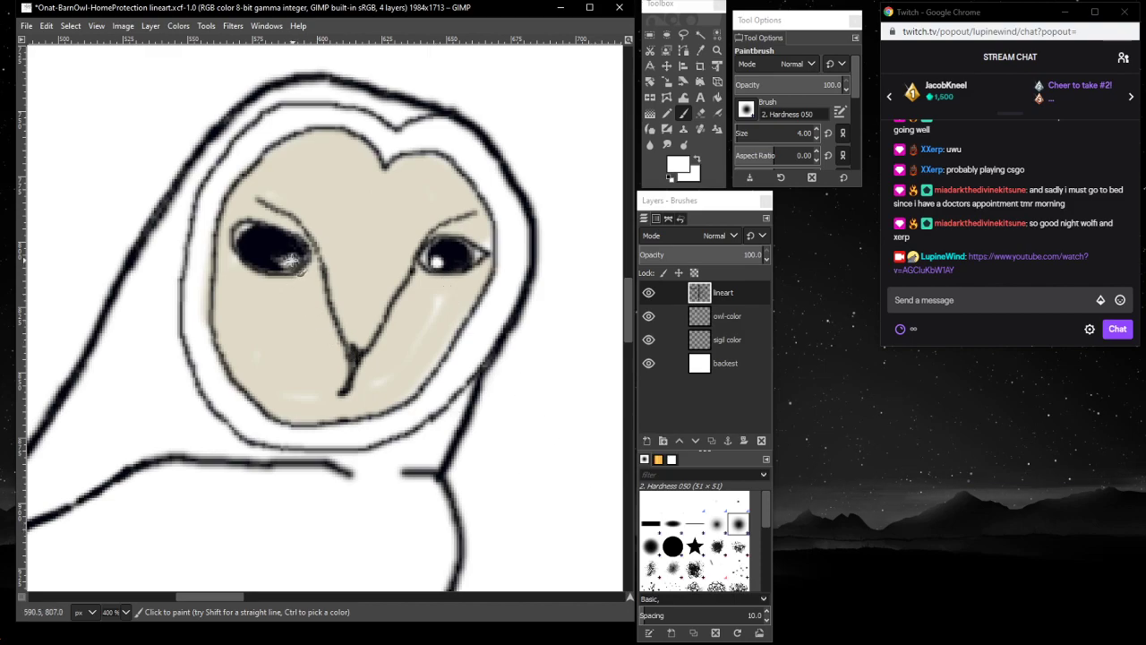
click(287, 260)
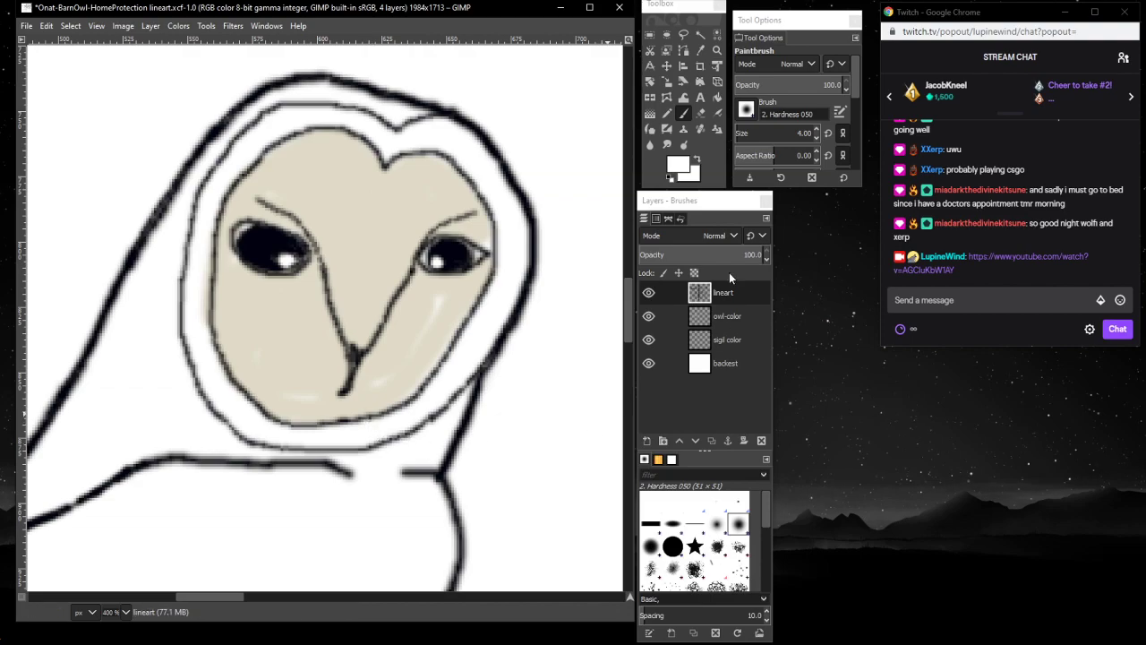
- Set the foreground colour to black 000000 and touch up the left owl's right-hand eye on the lineart layer
click(680, 166)
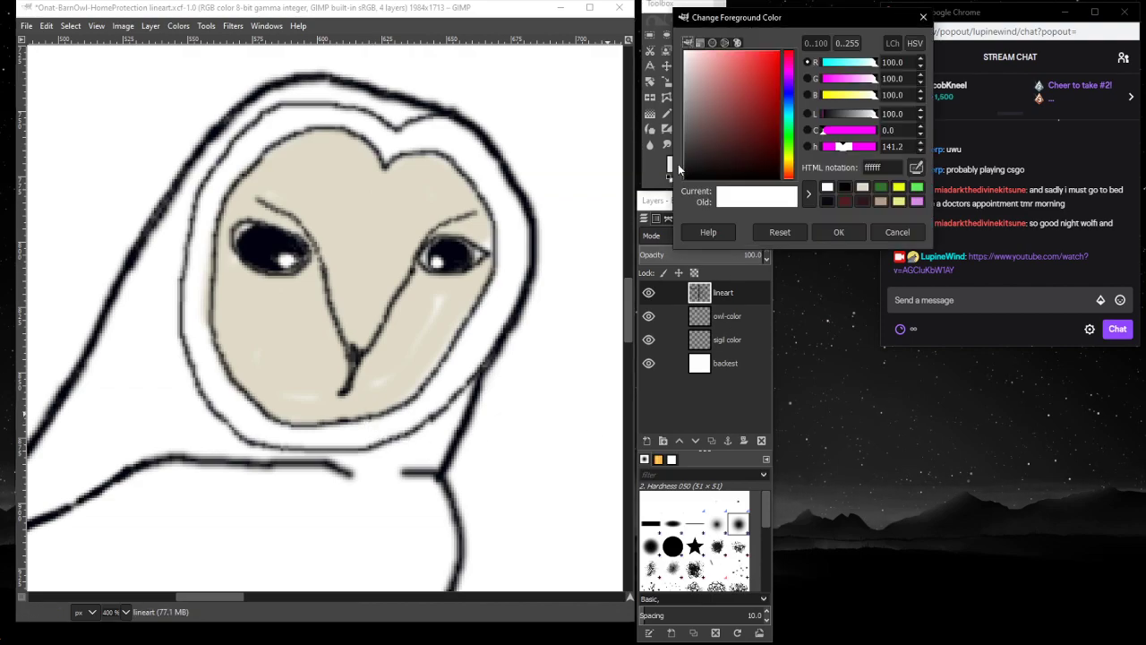
click(842, 187)
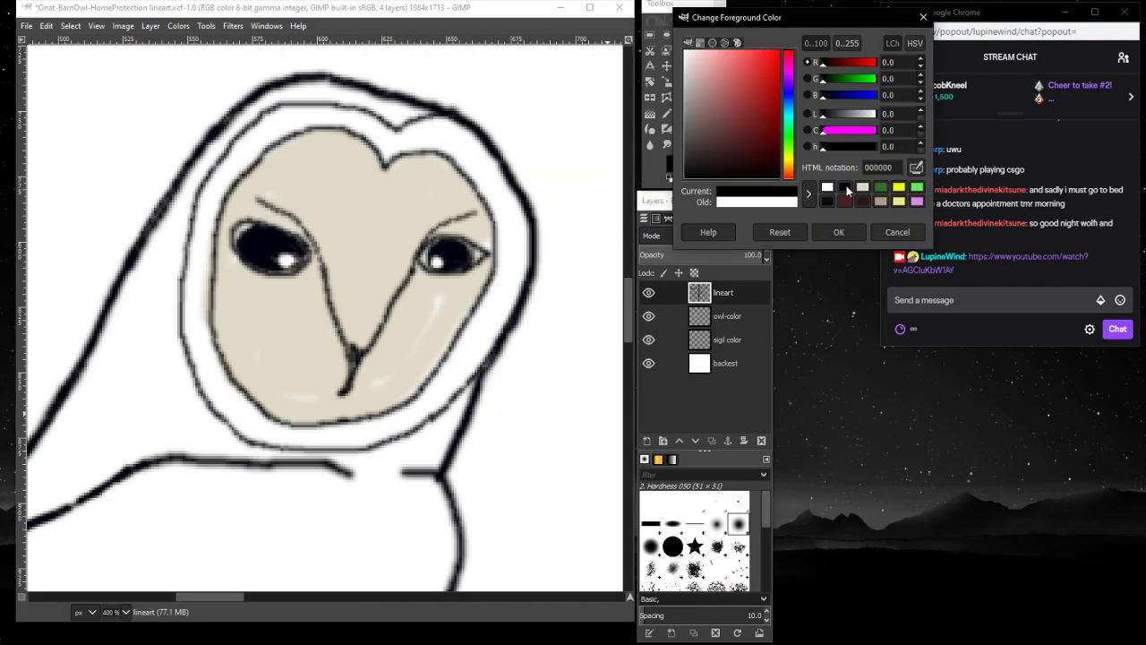
click(455, 257)
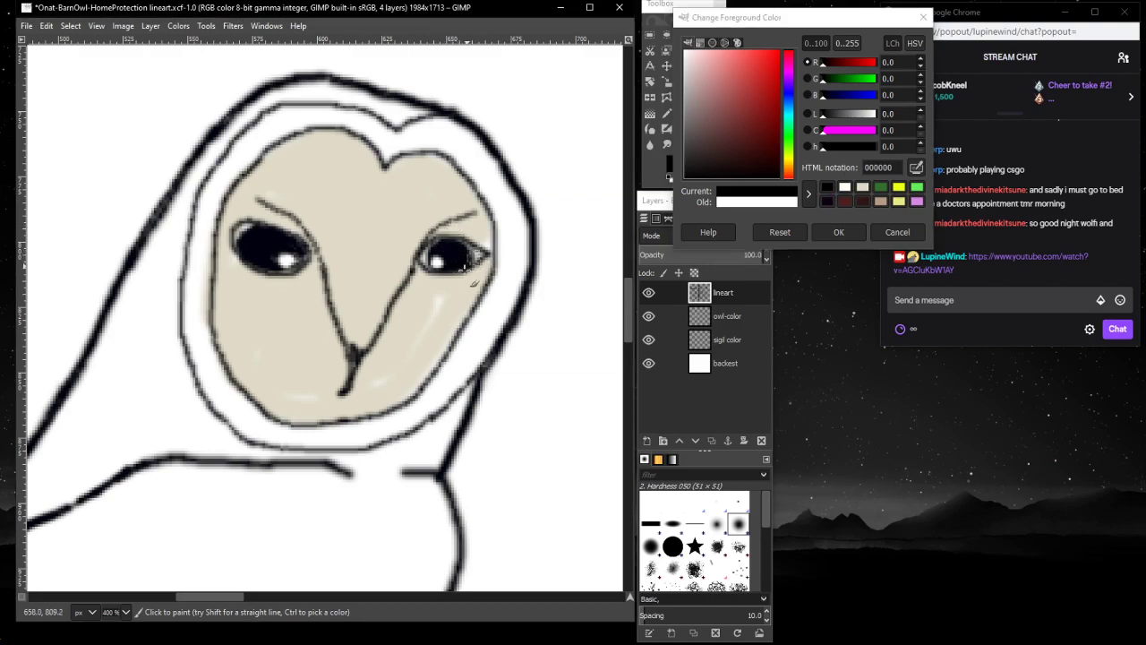
- Paint over the remaining light gaps in the left owl's face with colour e0dbc8, and hide the backest layer
click(864, 190)
click(862, 188)
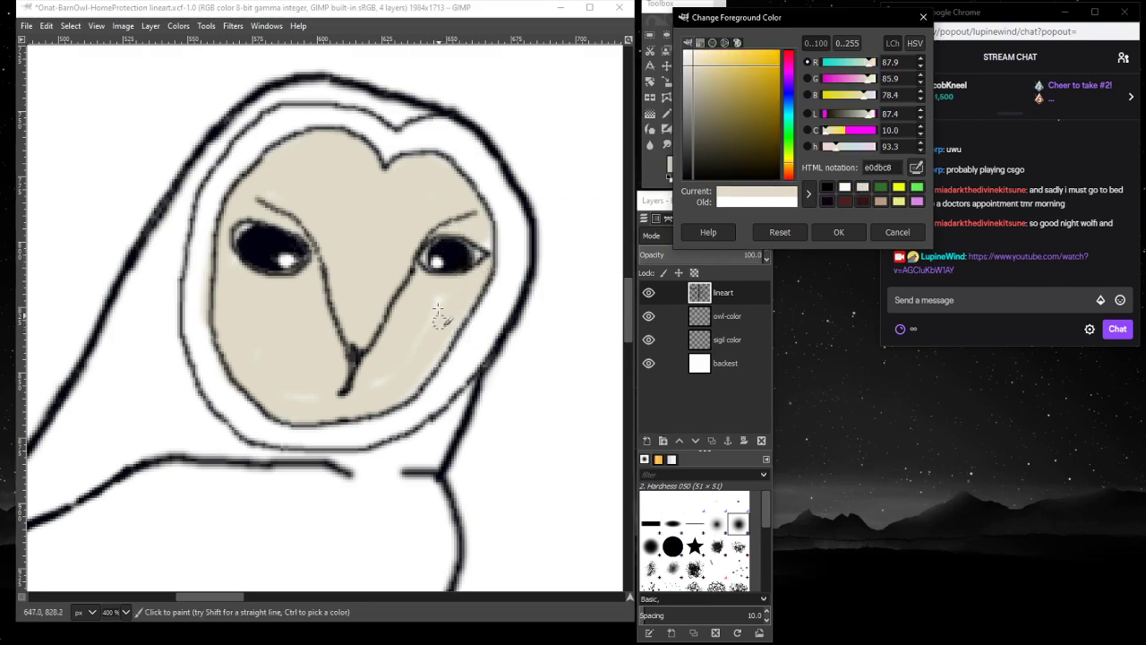
click(437, 307)
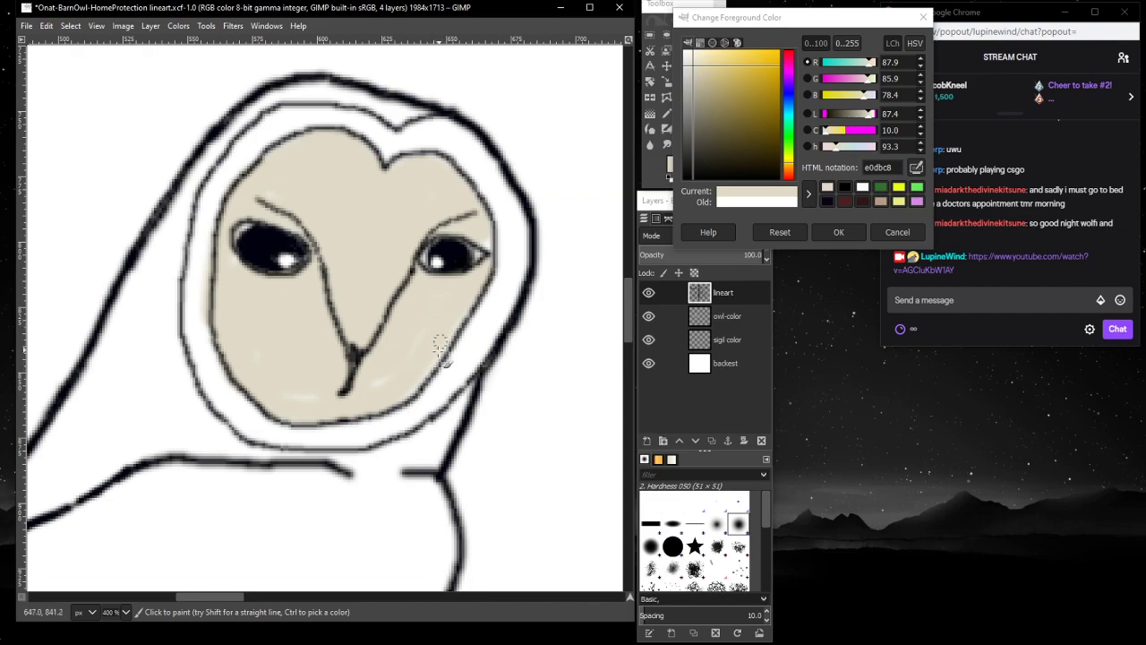
click(646, 363)
click(414, 324)
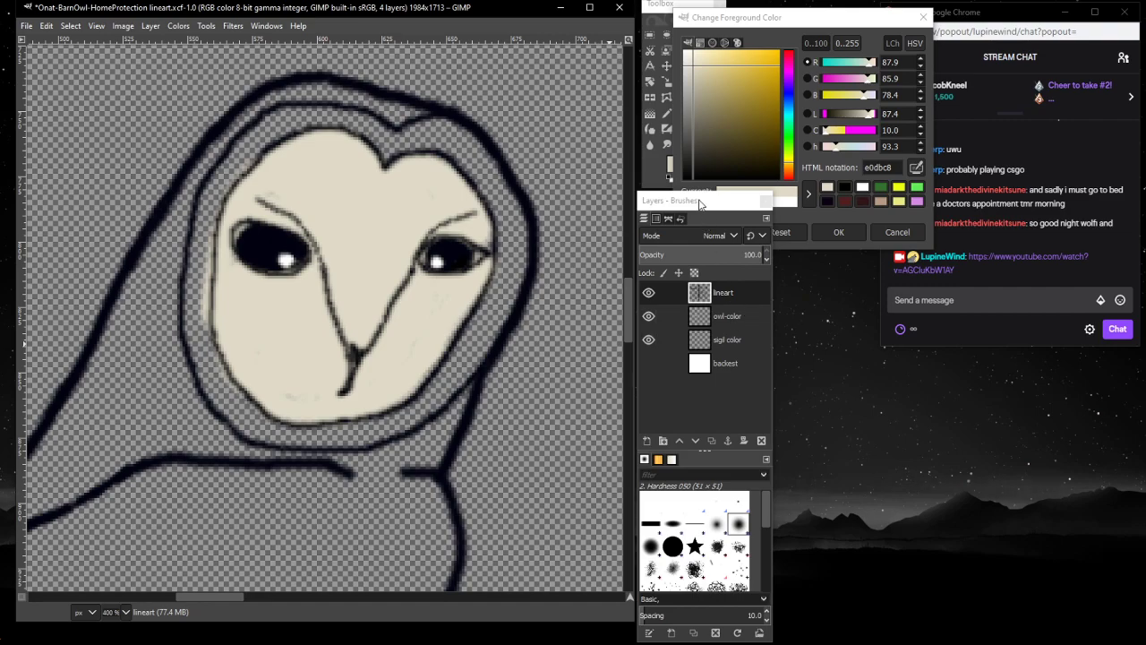
- Move the foreground colour dialog clear of the tool options and try erasing the beige spill beside the left owl's face on the lineart layer
drag(796, 36, 894, 416)
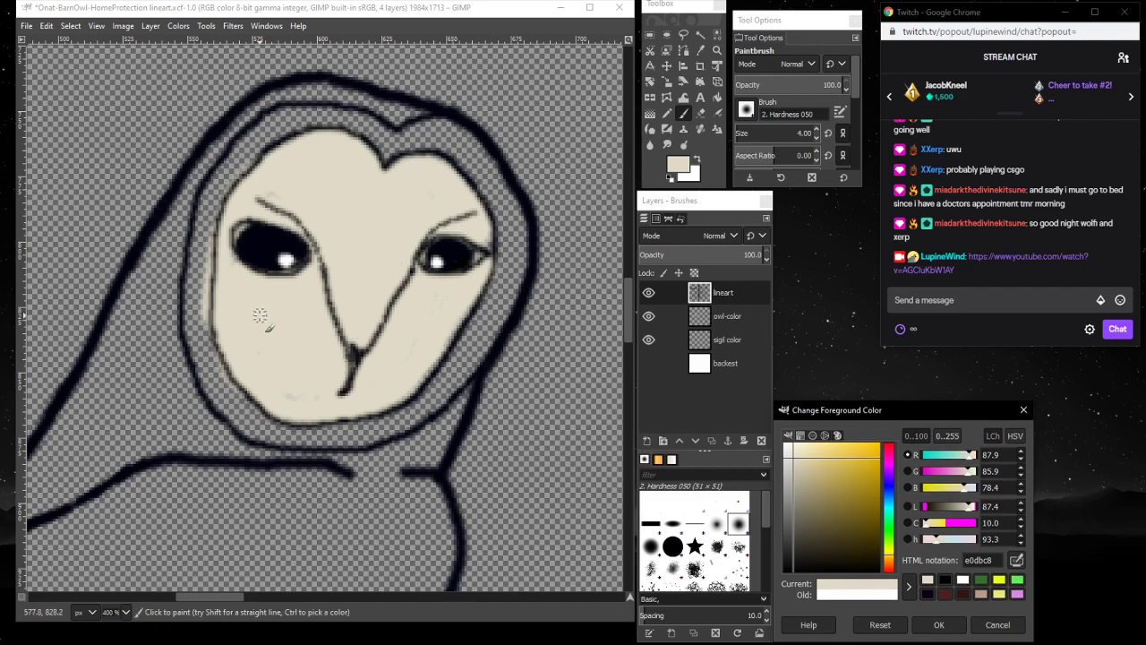
click(698, 112)
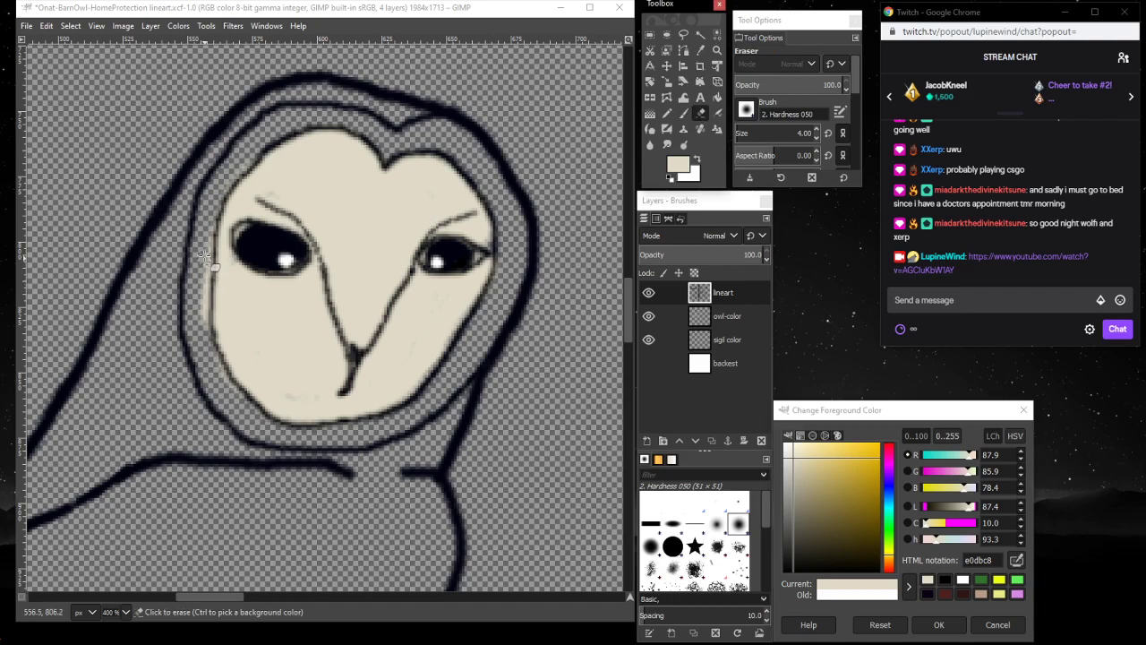
drag(207, 259, 213, 360)
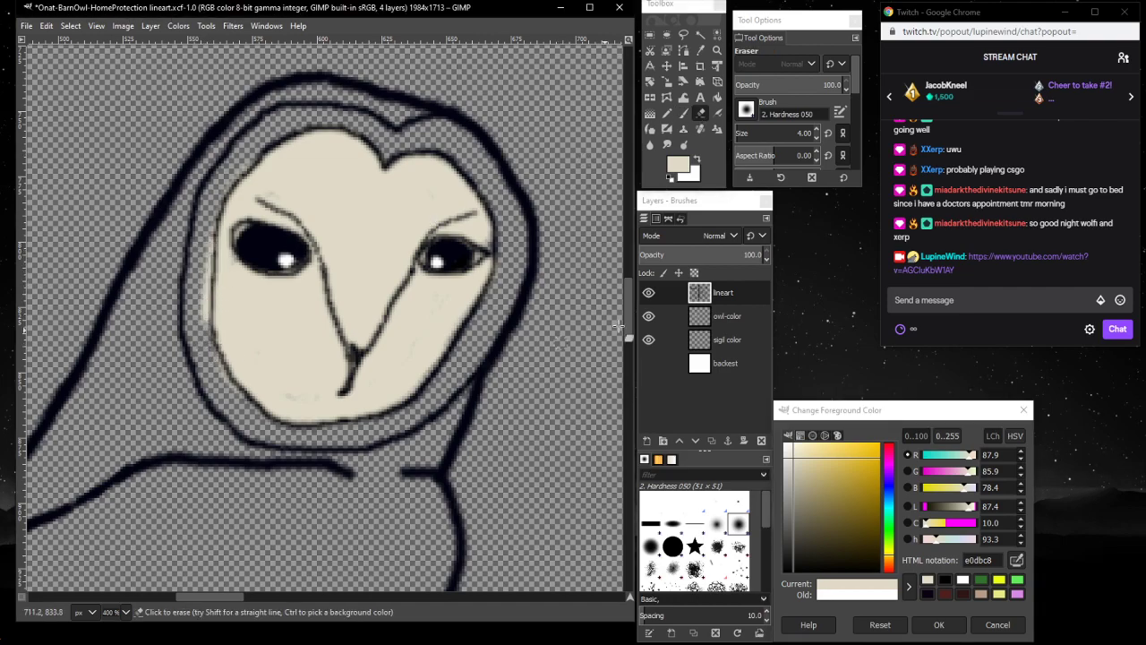
- Make owl-color the active layer and toggle the lineart and owl-color layers to examine which layer holds the face colour
click(748, 324)
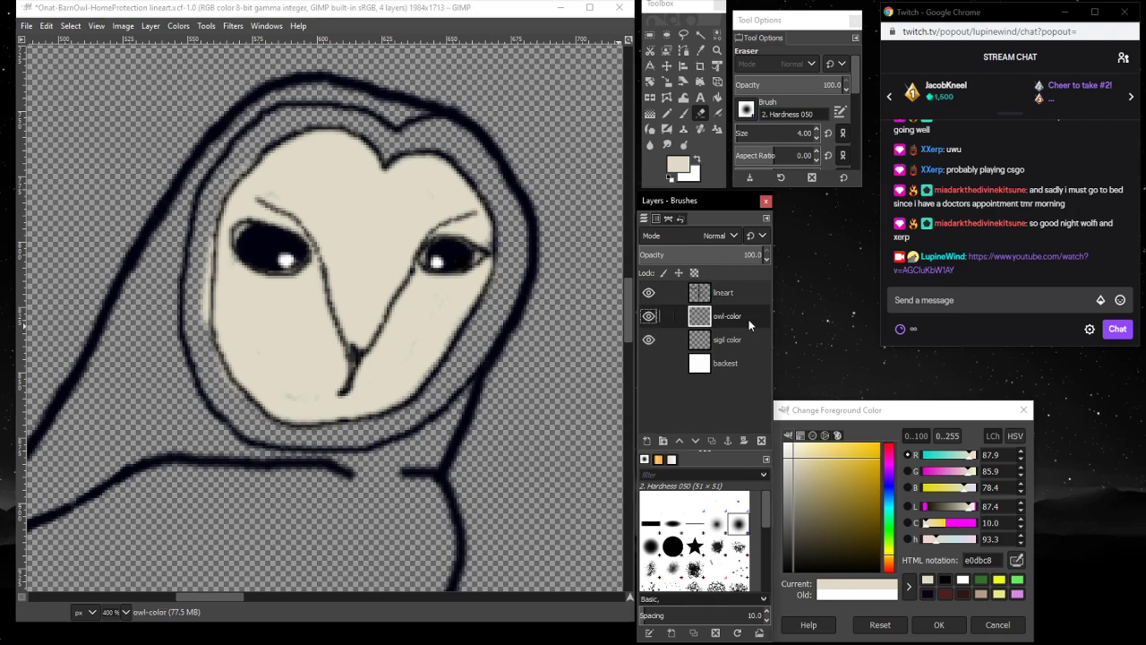
click(649, 294)
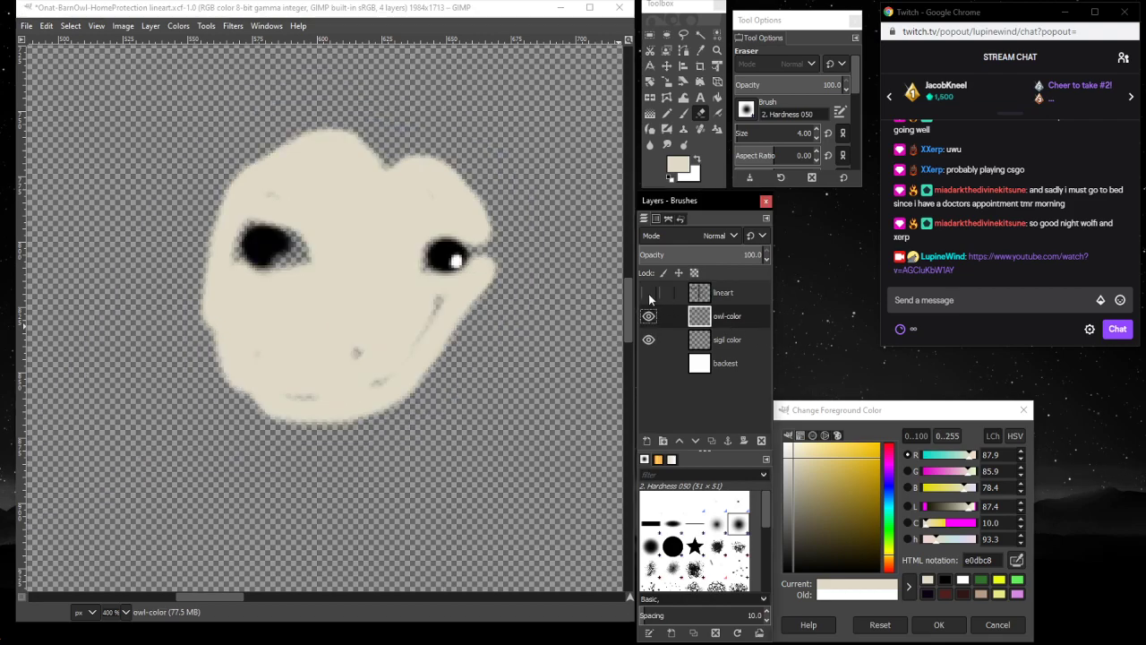
click(649, 293)
click(648, 316)
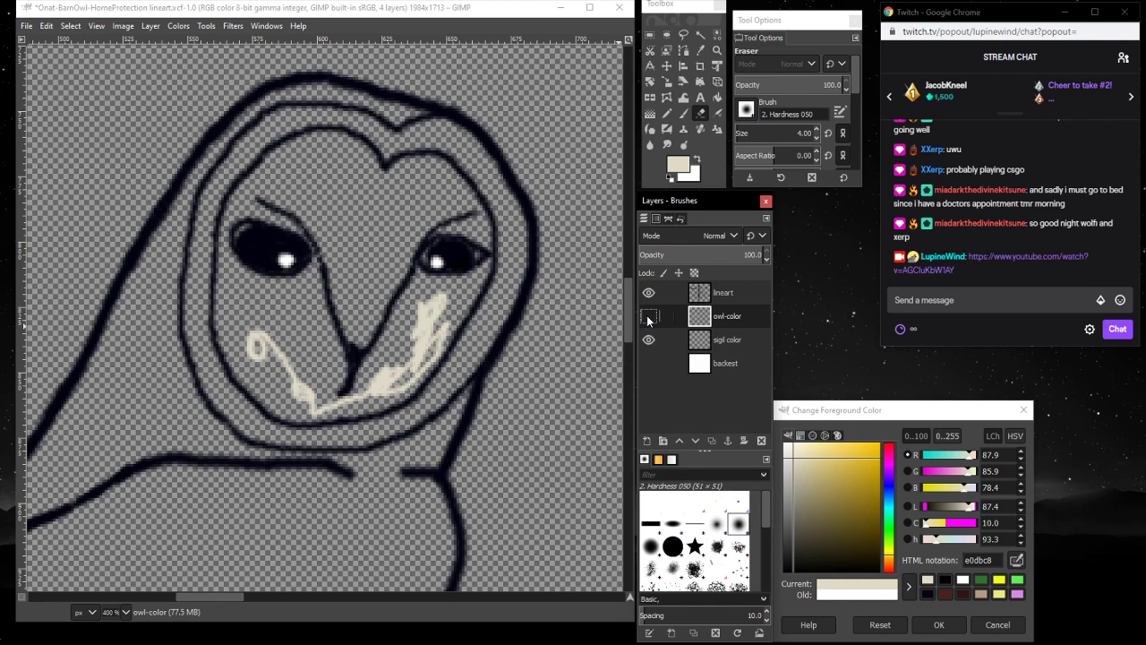
click(648, 317)
click(648, 317)
click(648, 317)
click(649, 317)
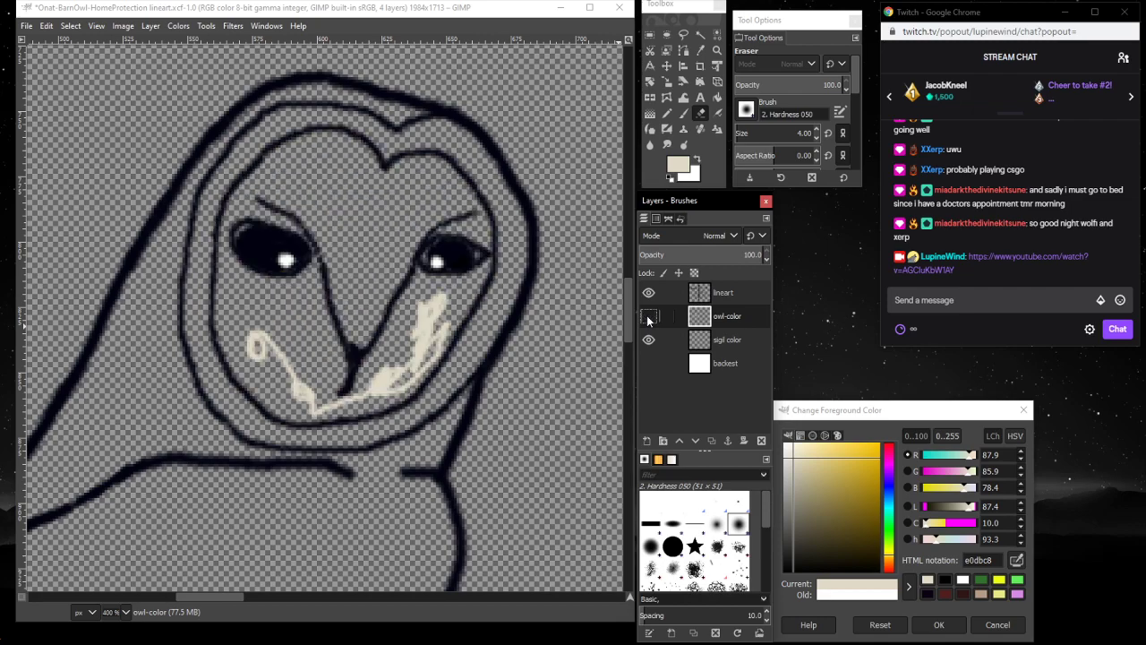
click(648, 317)
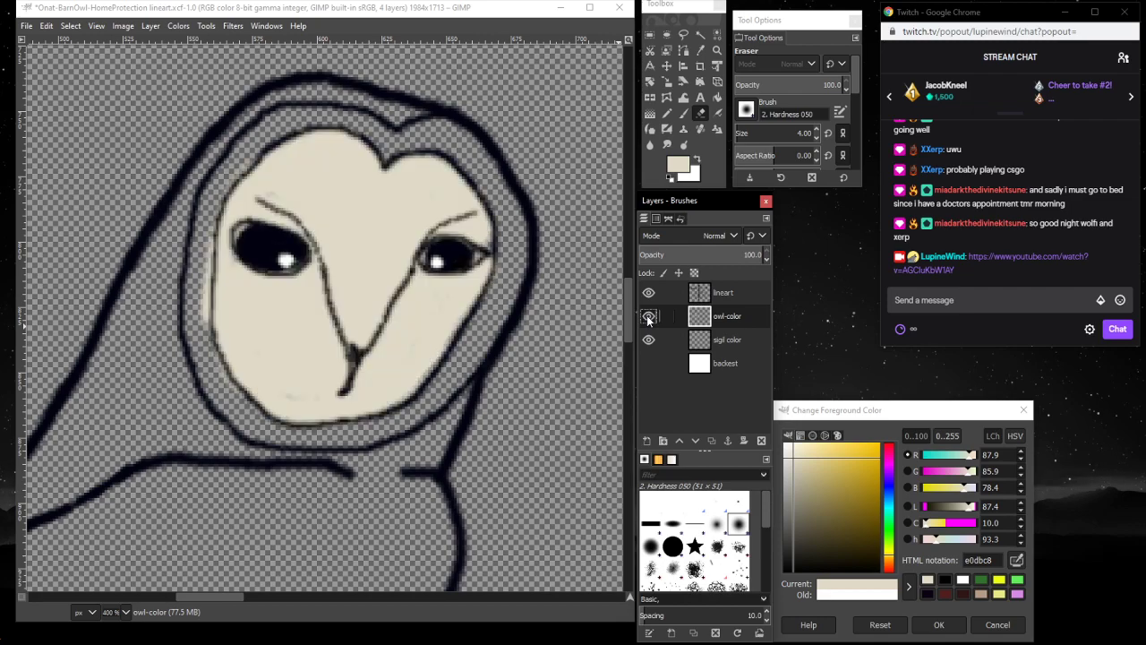
- Erase the beige spill along the left-hand edge of the left owl's face on the owl-color layer
click(701, 113)
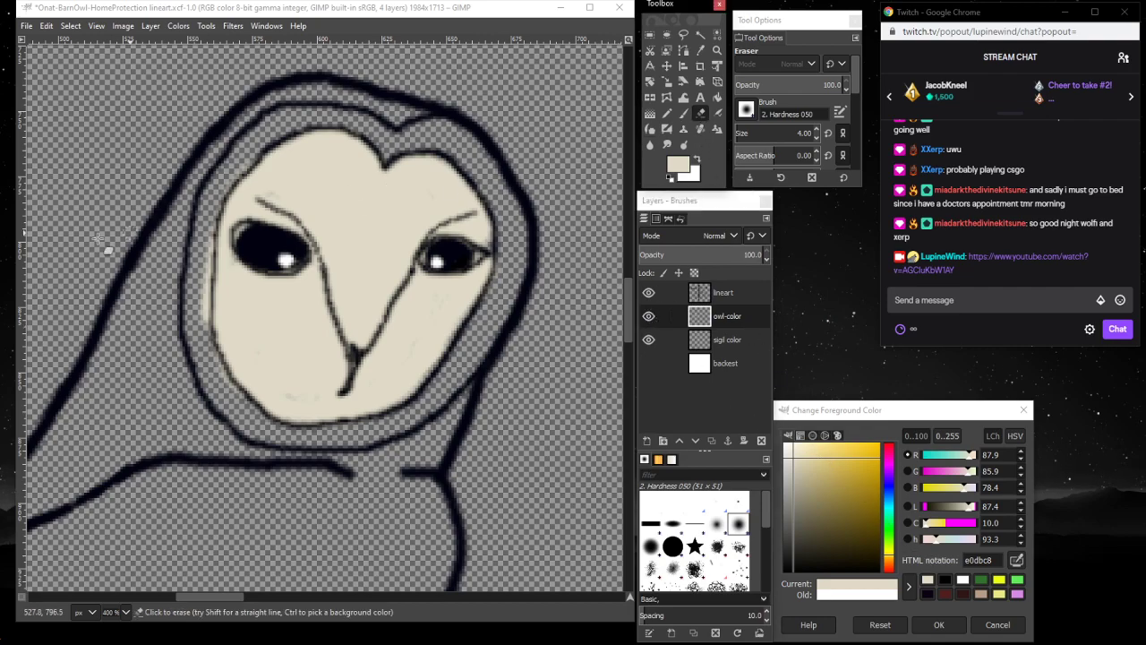
click(210, 233)
drag(209, 232, 202, 338)
drag(209, 245, 207, 340)
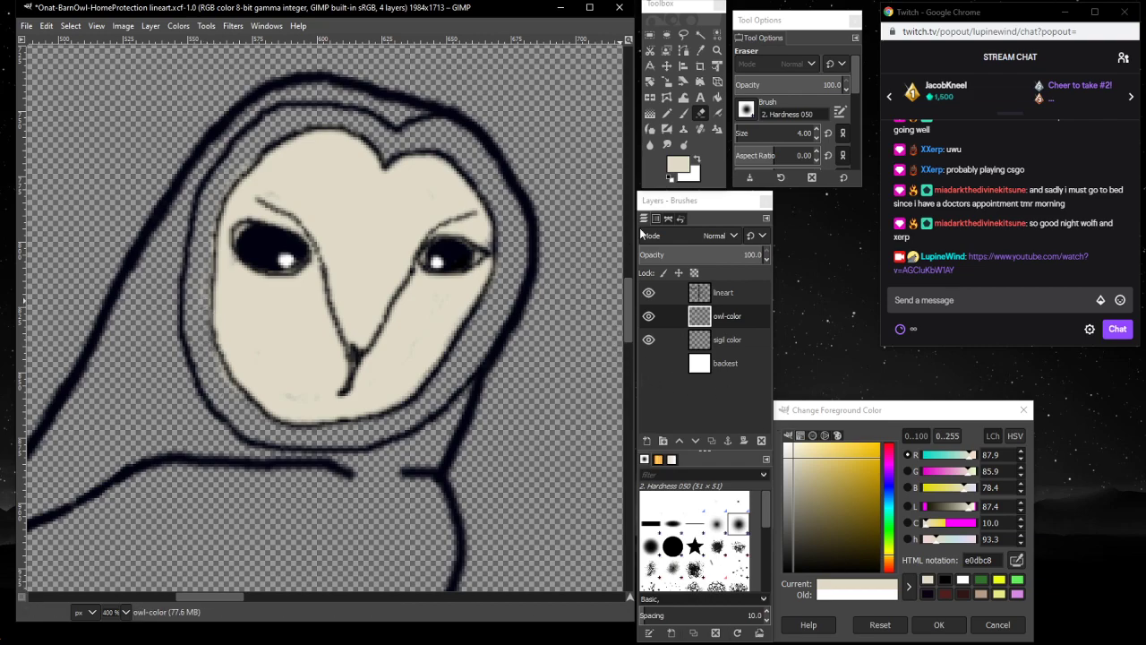
- Set the foreground colour to white ffffff and erase the fill in the outer corner of the left owl's left-hand eye on owl-color
click(946, 593)
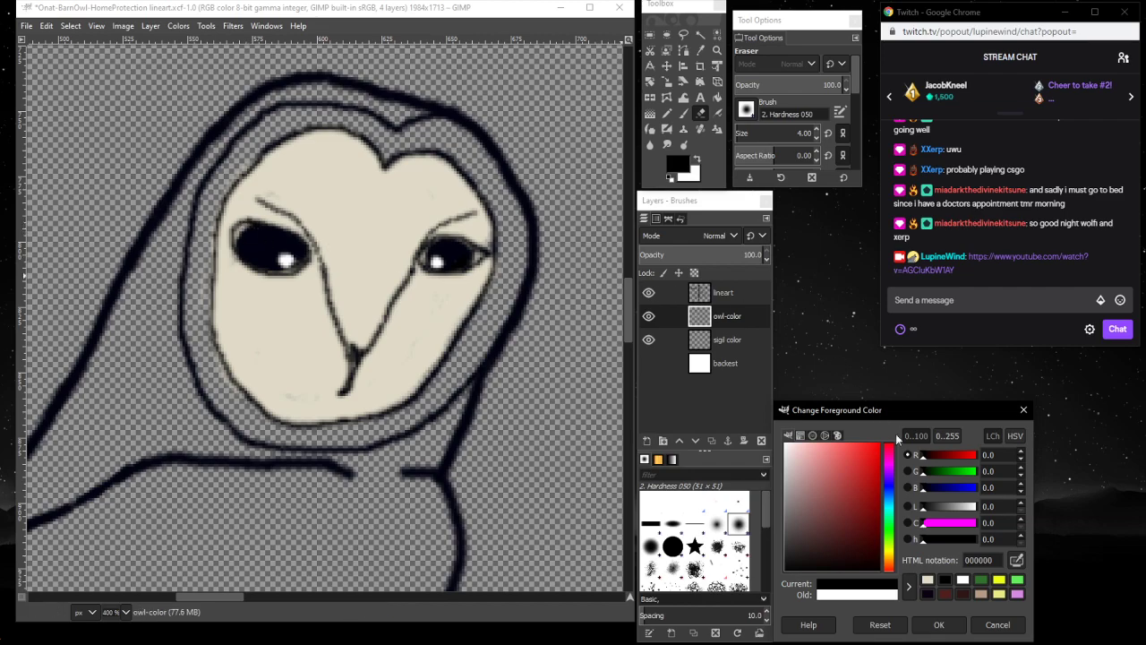
click(963, 580)
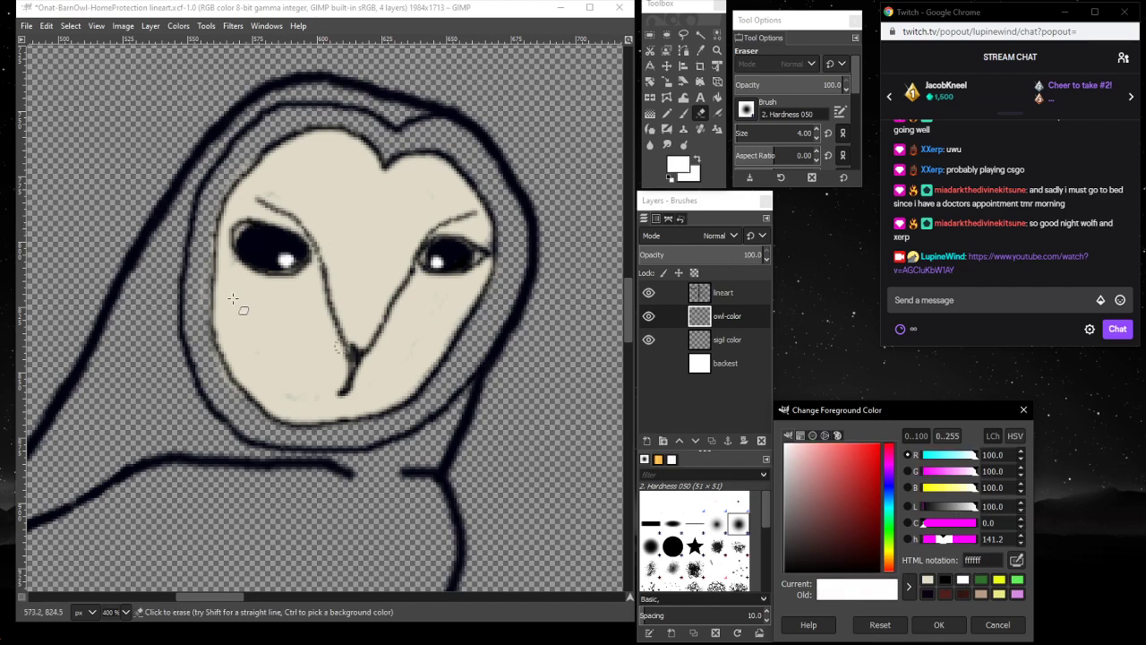
click(242, 233)
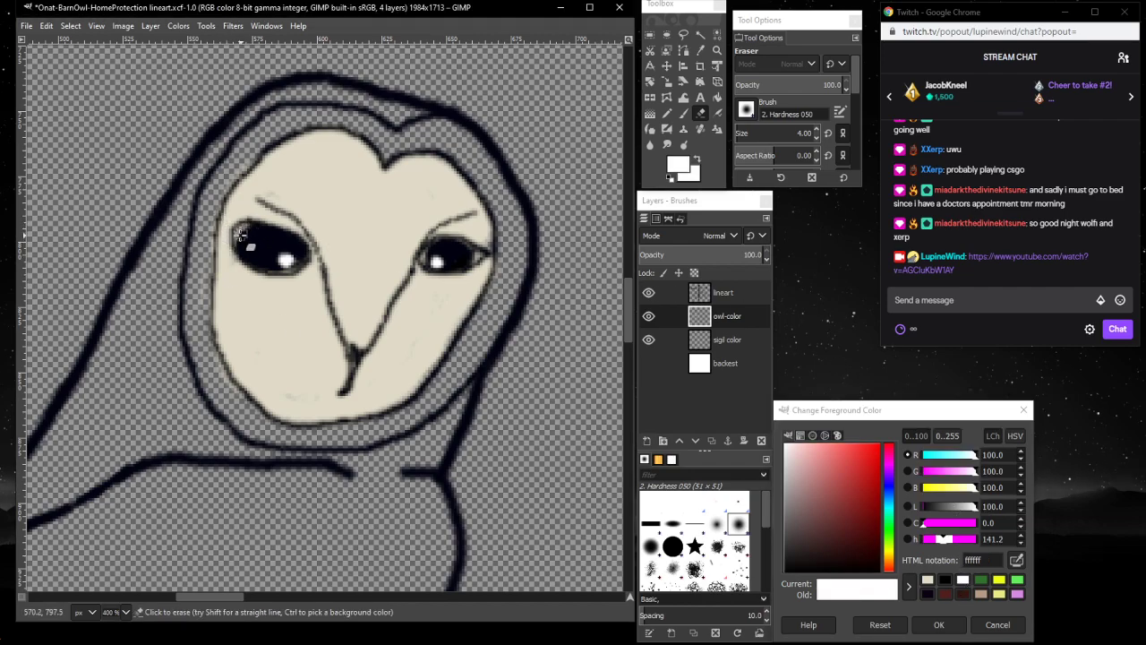
drag(249, 228, 236, 241)
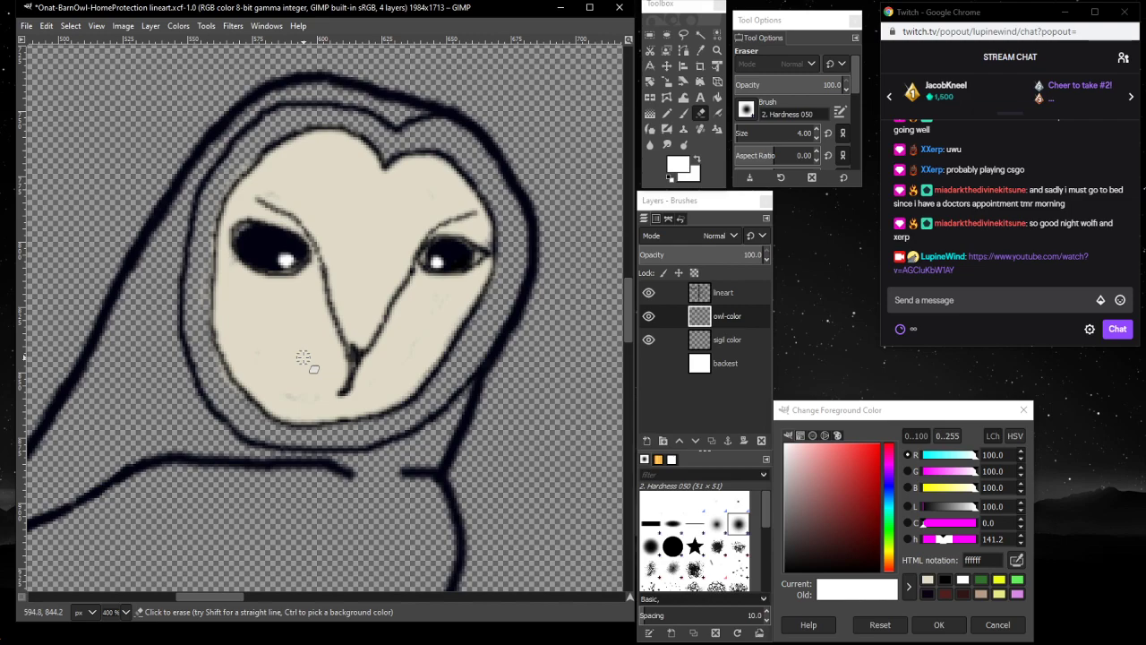
- Check the eye fill with the lineart hidden and shown, and paint the corners of the left owl's eyes white with the Paintbrush
click(648, 293)
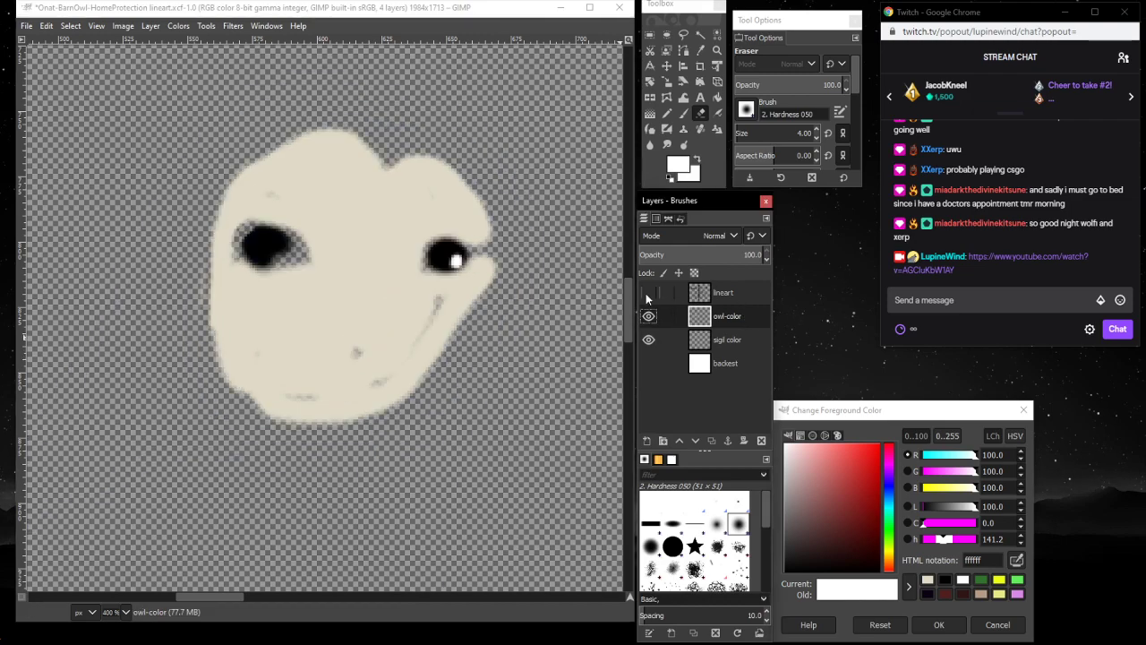
click(649, 294)
click(647, 294)
click(648, 294)
click(648, 293)
click(647, 294)
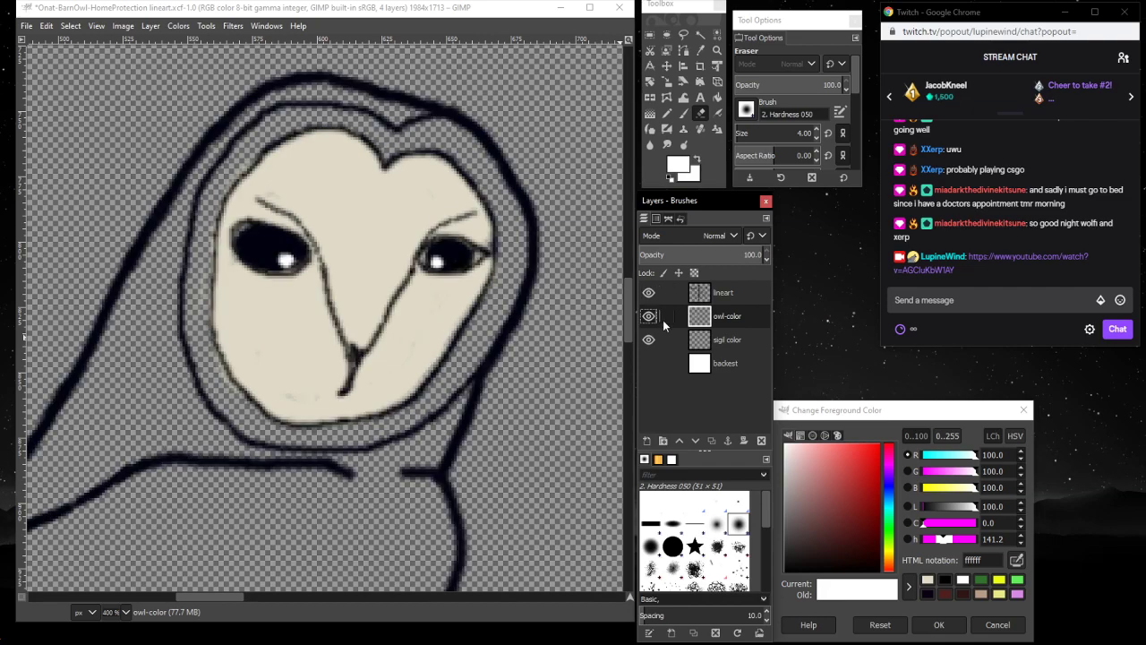
click(683, 113)
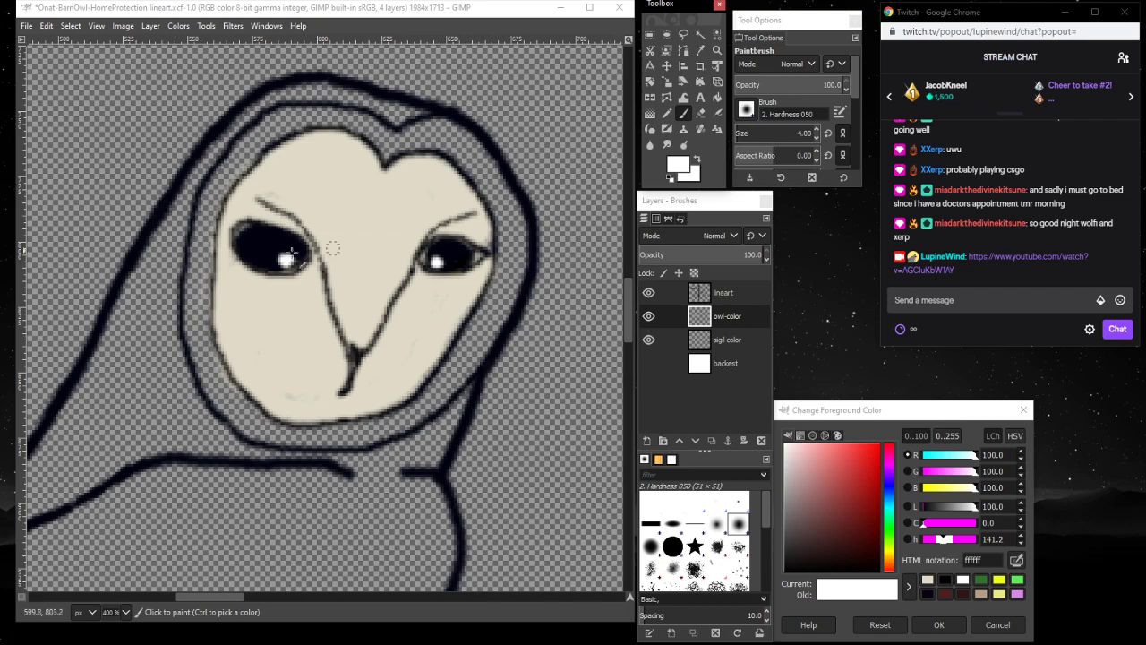
drag(244, 228, 251, 242)
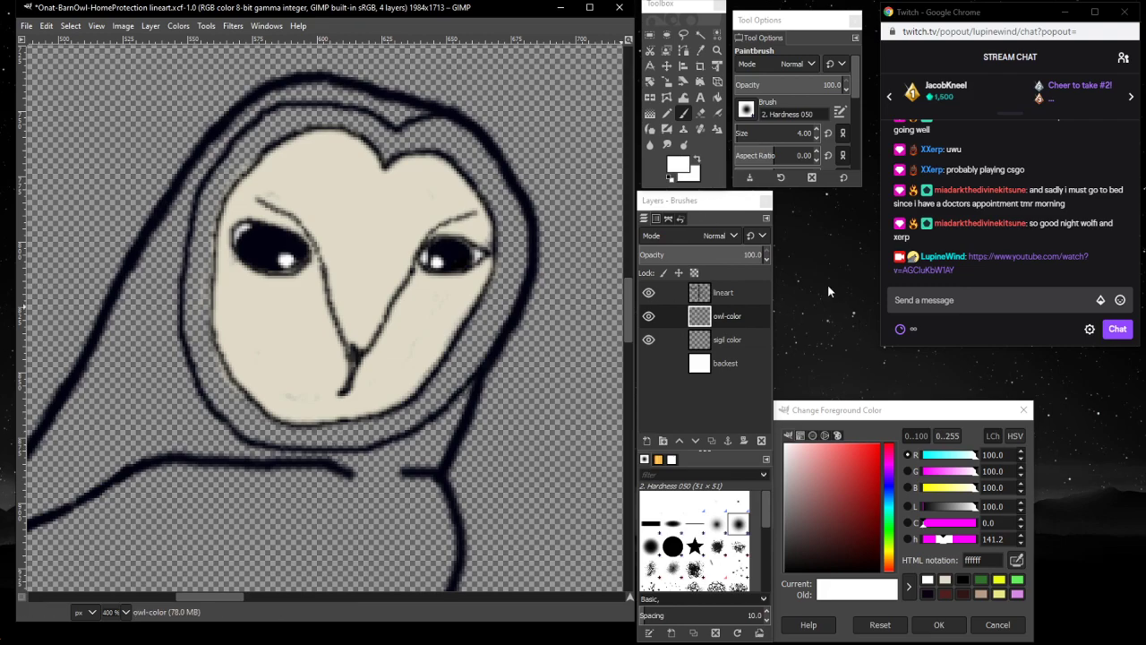
- Set the foreground colour to black 000000 and fill in the left owl's beak on the owl-color layer
click(964, 580)
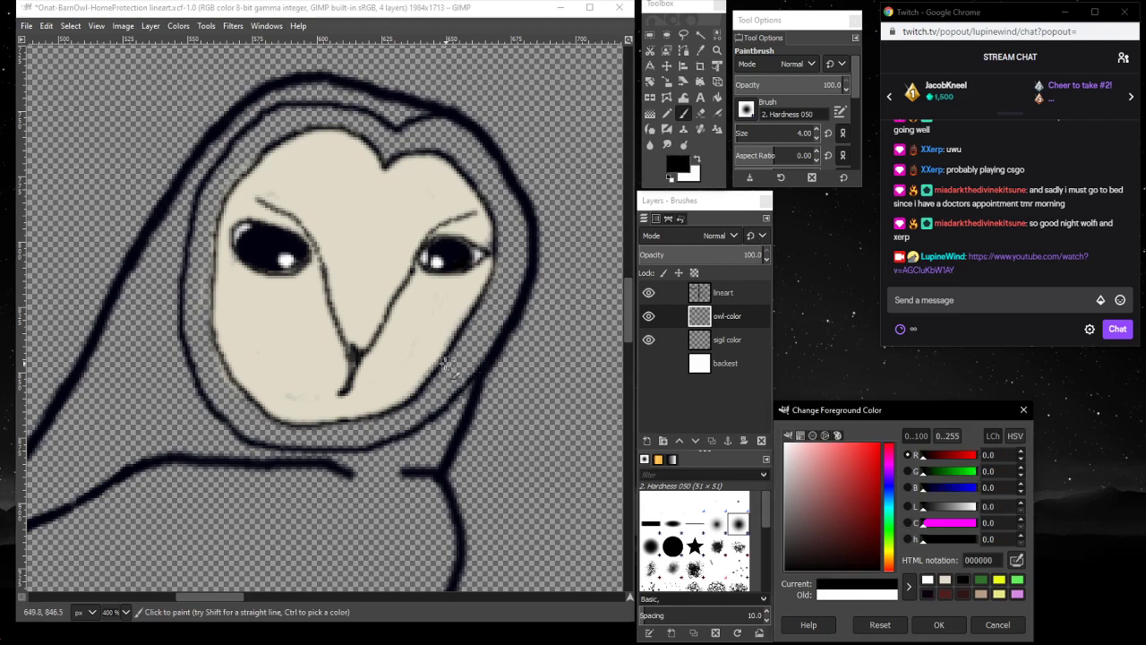
drag(357, 352, 342, 394)
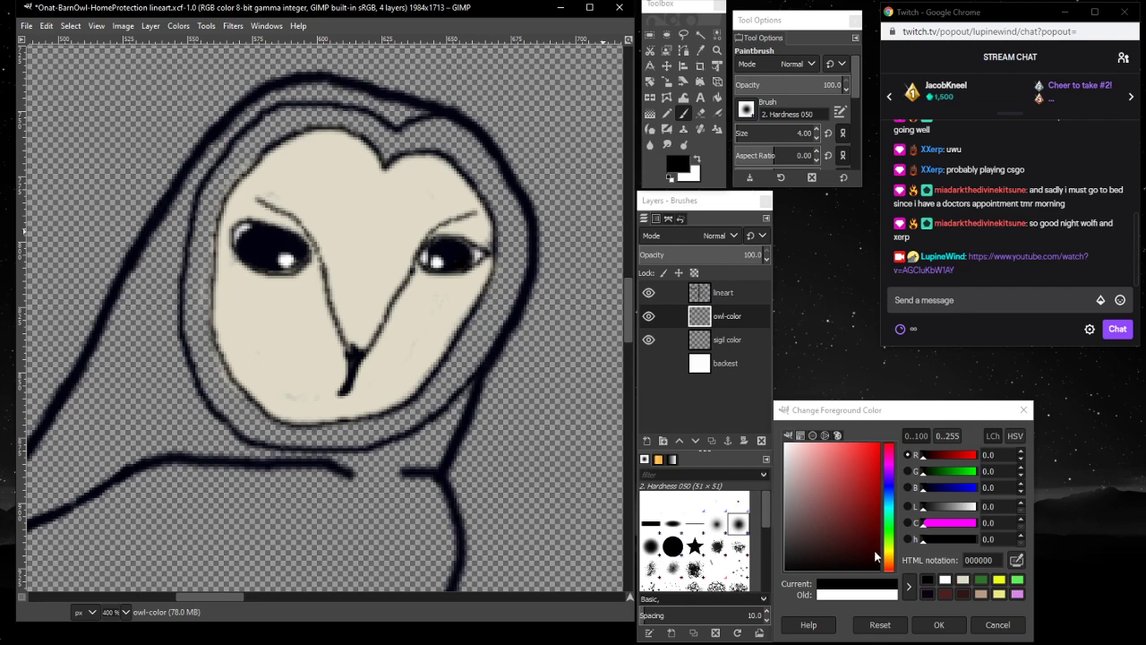
- Set the foreground colour to orange-brown 9e3e00 and paint the notch at the top of the left owl's facial rim
drag(887, 568, 892, 567)
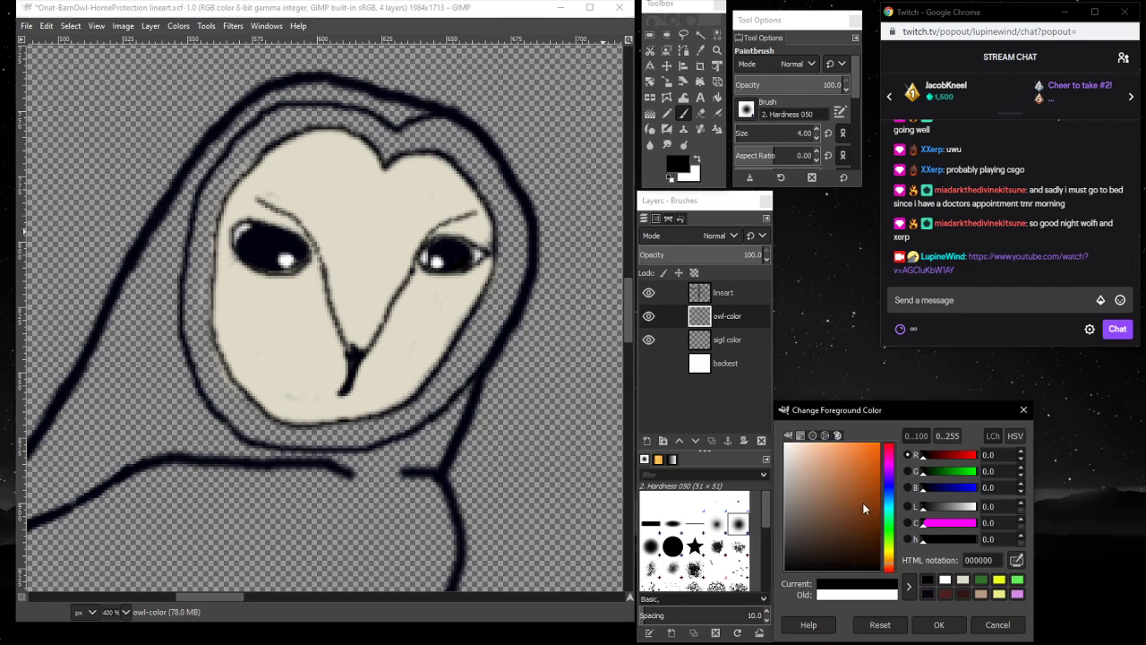
drag(864, 508, 885, 490)
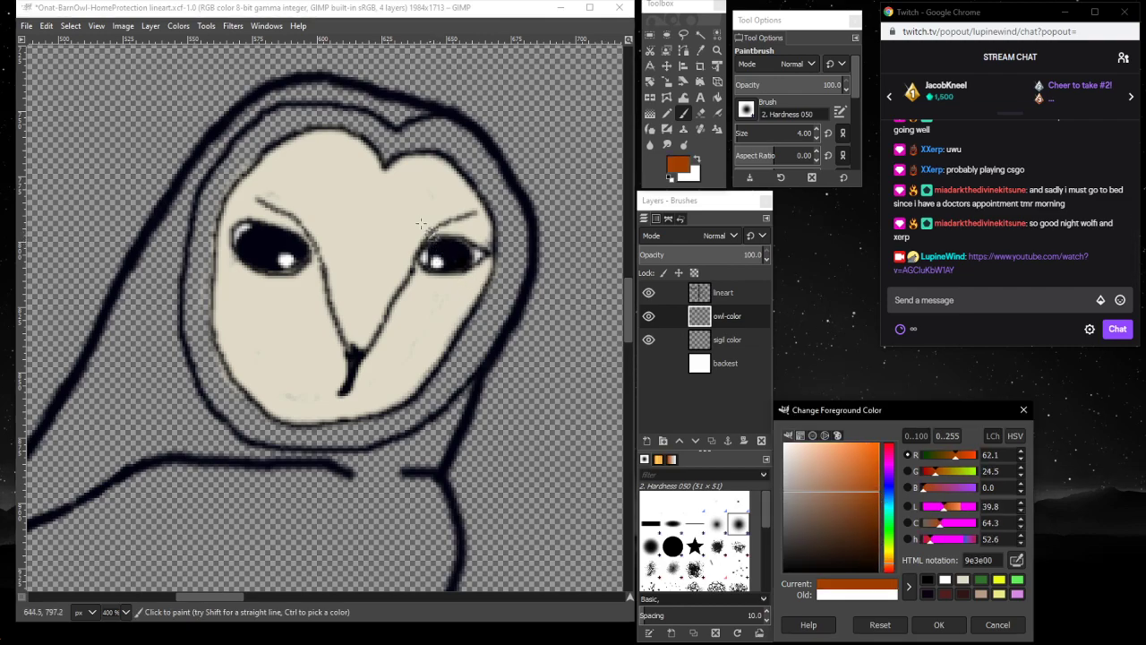
click(394, 141)
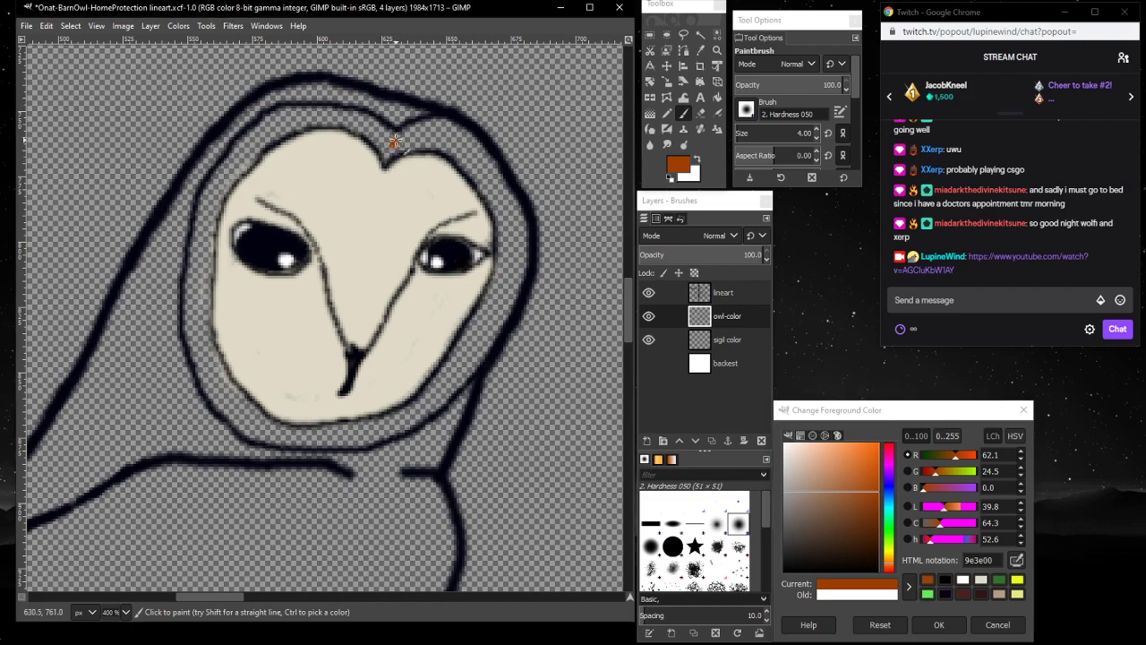
mouse_move(394, 140)
mouse_down()
mouse_move(385, 158)
mouse_move(409, 143)
mouse_up()
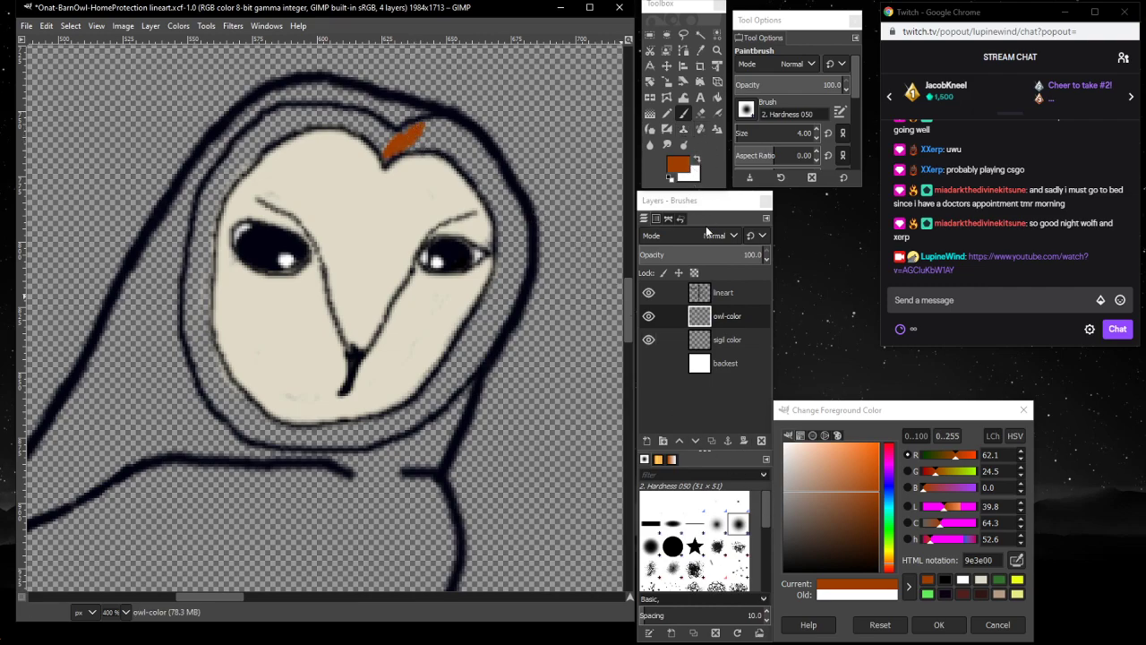
- Set the Paintbrush size to 5 and extend the orange-brown colour along the upper right-hand part of the left owl's facial rim
click(738, 134)
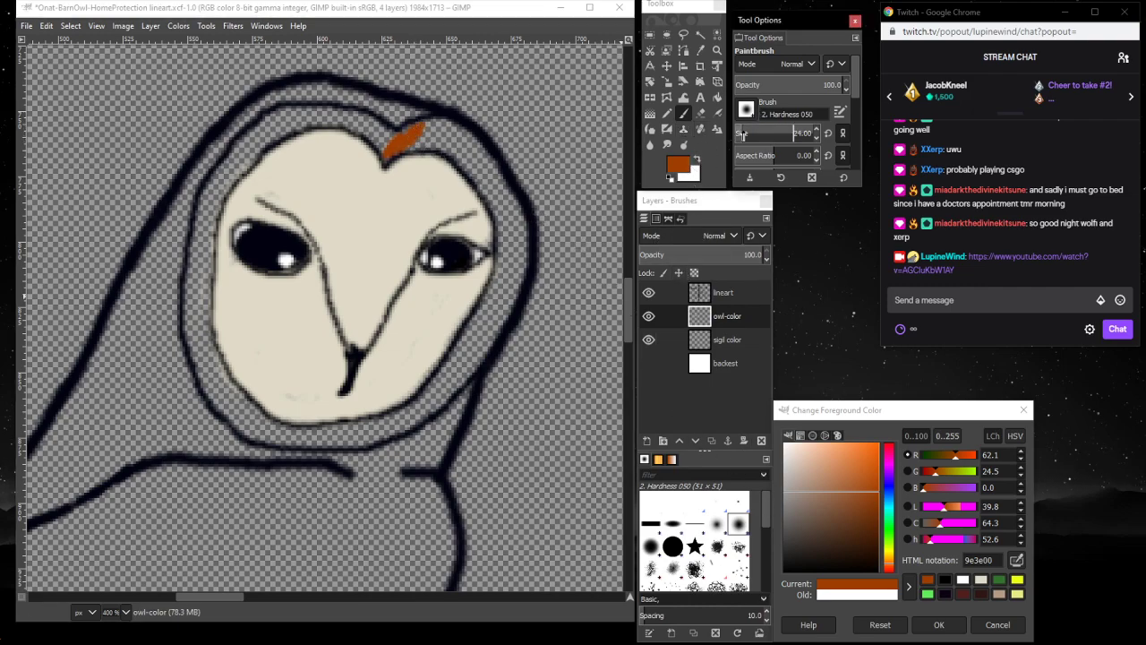
text(5)
key(Return)
mouse_move(406, 132)
mouse_down()
mouse_move(398, 145)
mouse_move(424, 134)
mouse_move(435, 147)
mouse_move(386, 157)
mouse_move(450, 142)
mouse_move(436, 123)
mouse_move(479, 154)
mouse_move(450, 125)
mouse_move(435, 139)
mouse_move(446, 134)
mouse_up()
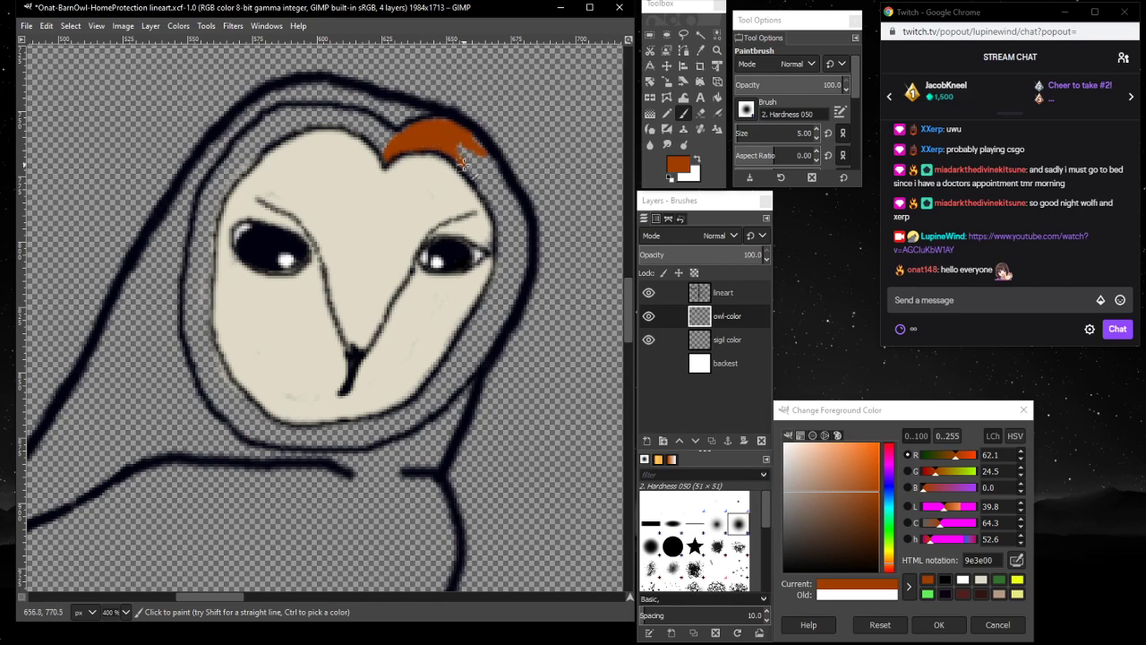
mouse_move(463, 163)
mouse_down()
mouse_move(441, 145)
mouse_move(476, 164)
mouse_move(459, 144)
mouse_move(484, 159)
mouse_move(467, 132)
mouse_move(497, 180)
mouse_move(478, 155)
mouse_move(485, 170)
mouse_move(467, 167)
mouse_move(490, 204)
mouse_move(483, 170)
mouse_move(502, 204)
mouse_up()
- View the whole drawing at 50 % and compare it with the white backest layer shown and hidden
click(126, 612)
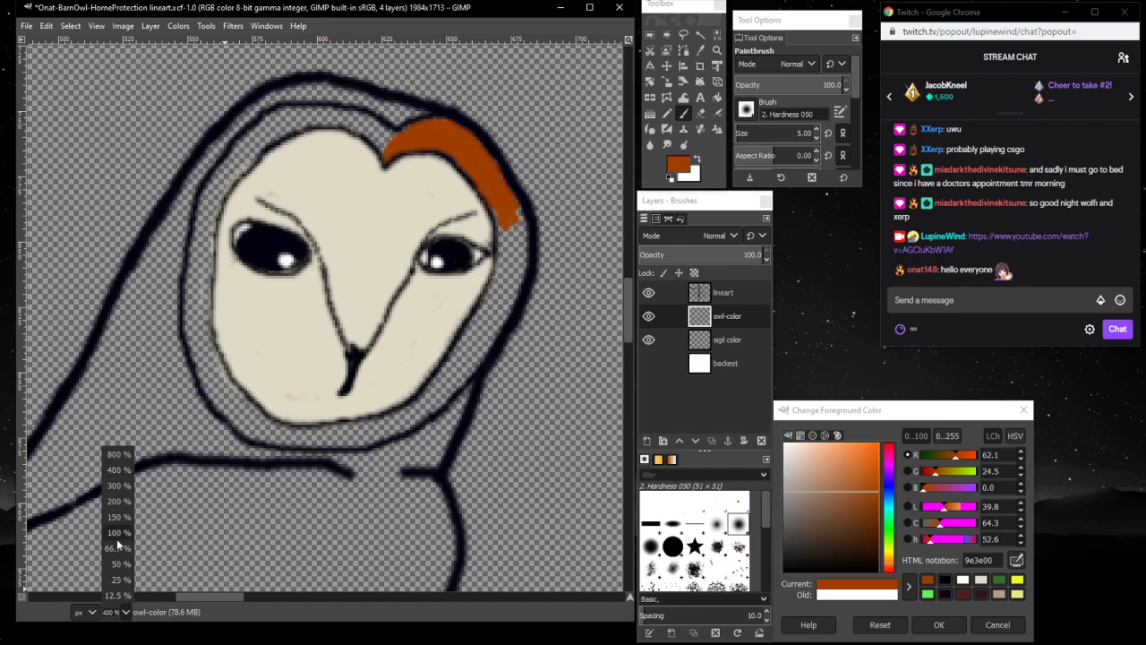
click(120, 564)
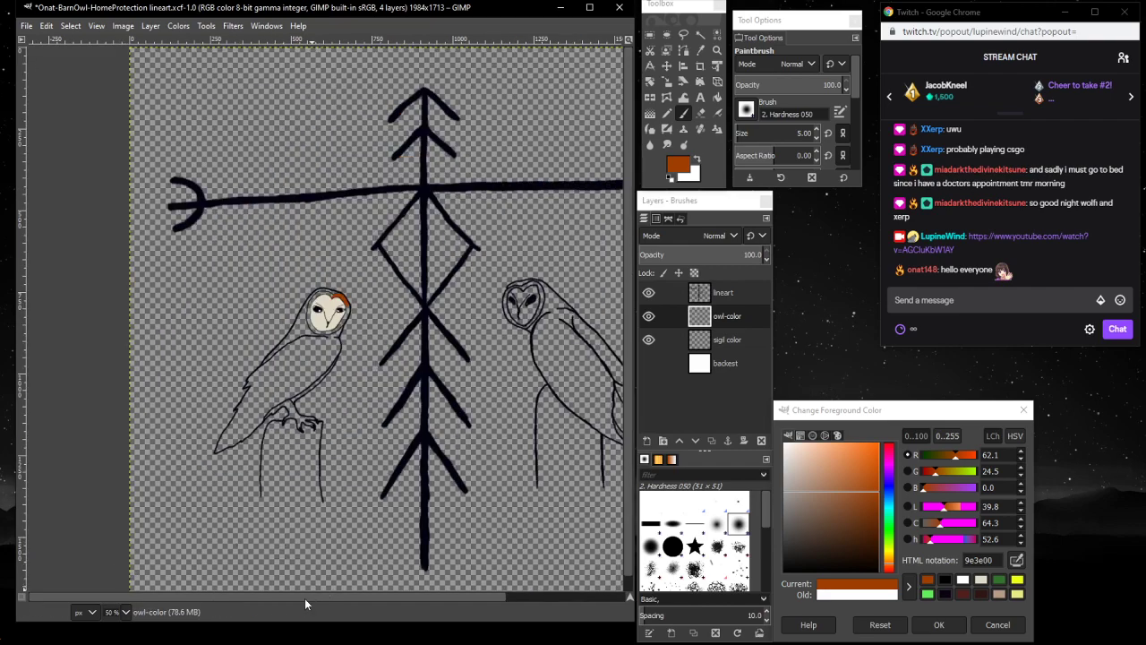
scroll(366, 591, left, 3)
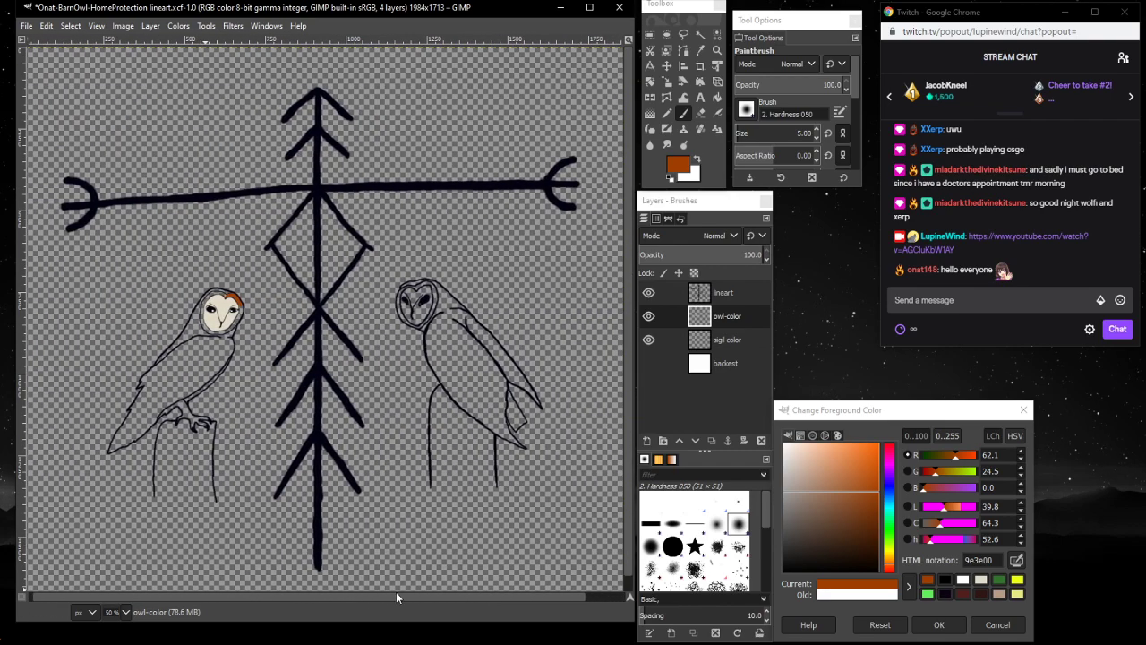
click(649, 363)
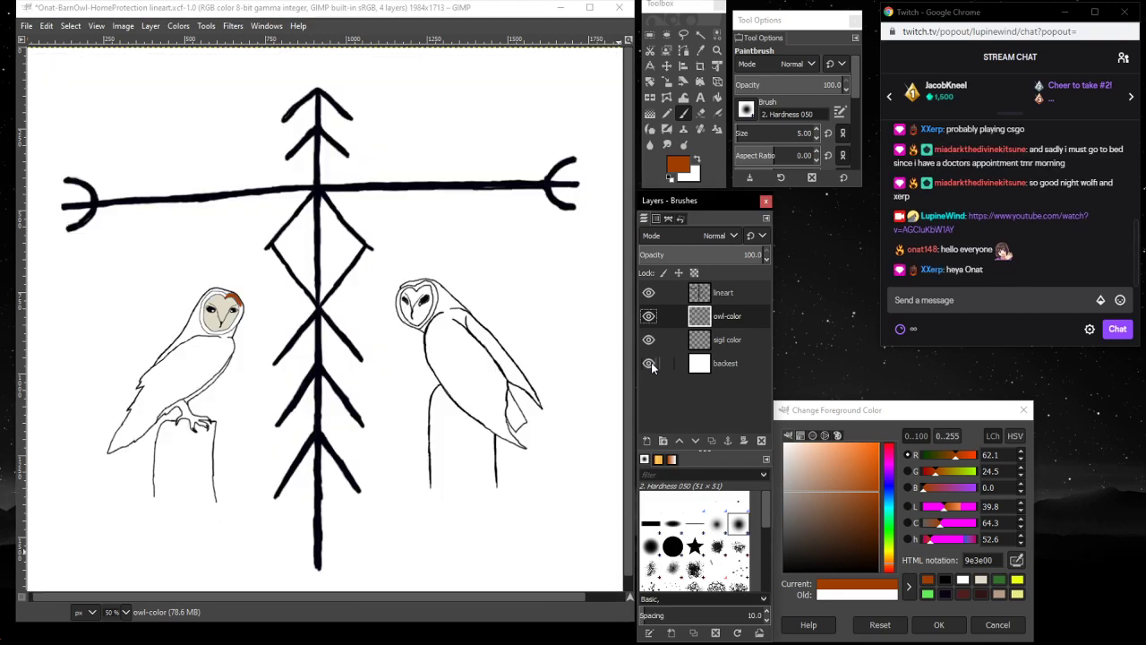
click(649, 363)
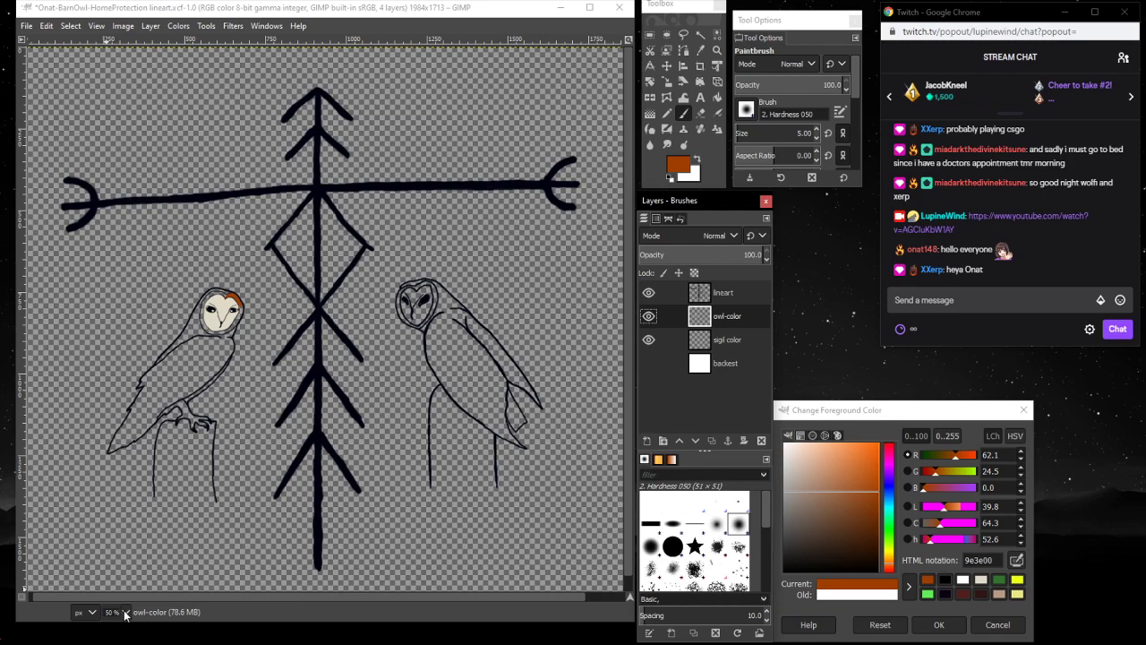
click(716, 50)
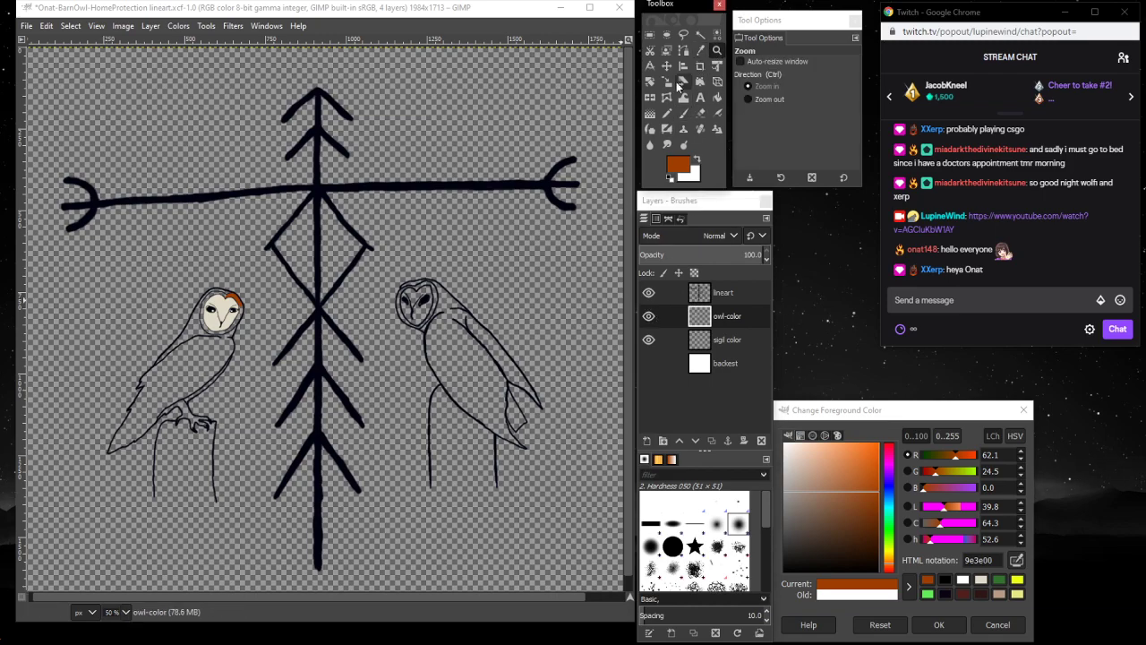
- Paint the right-hand side and lower right curve of the left owl's facial rim orange-brown with the Paintbrush
click(253, 325)
click(240, 331)
click(261, 255)
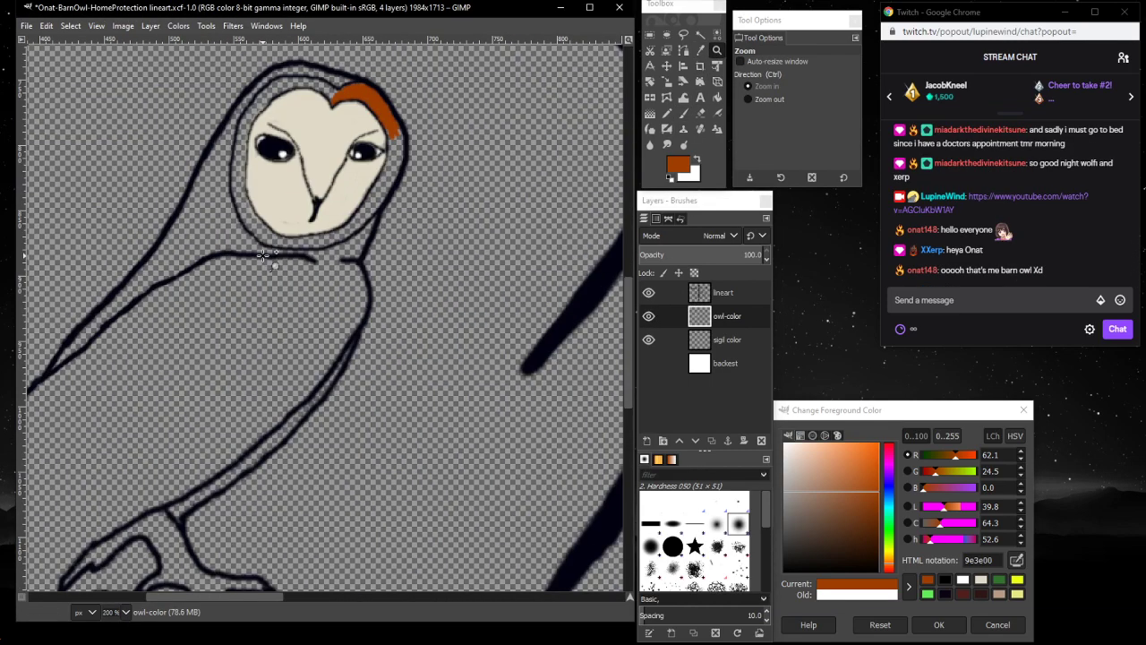
click(283, 197)
scroll(285, 195, up, 3)
click(313, 254)
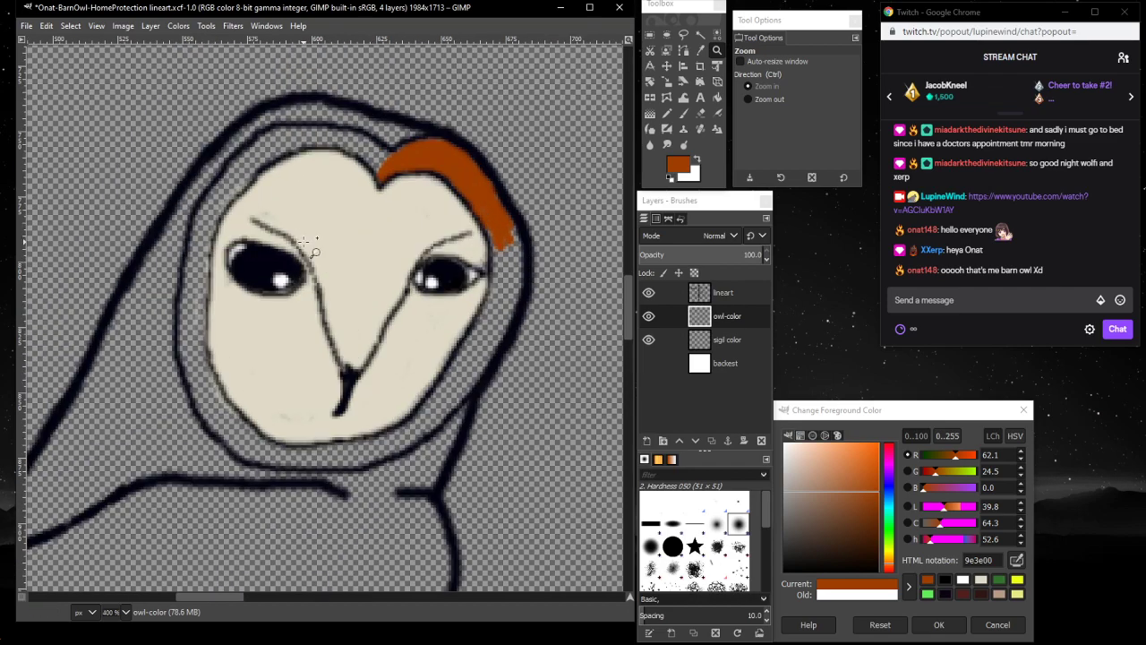
click(316, 261)
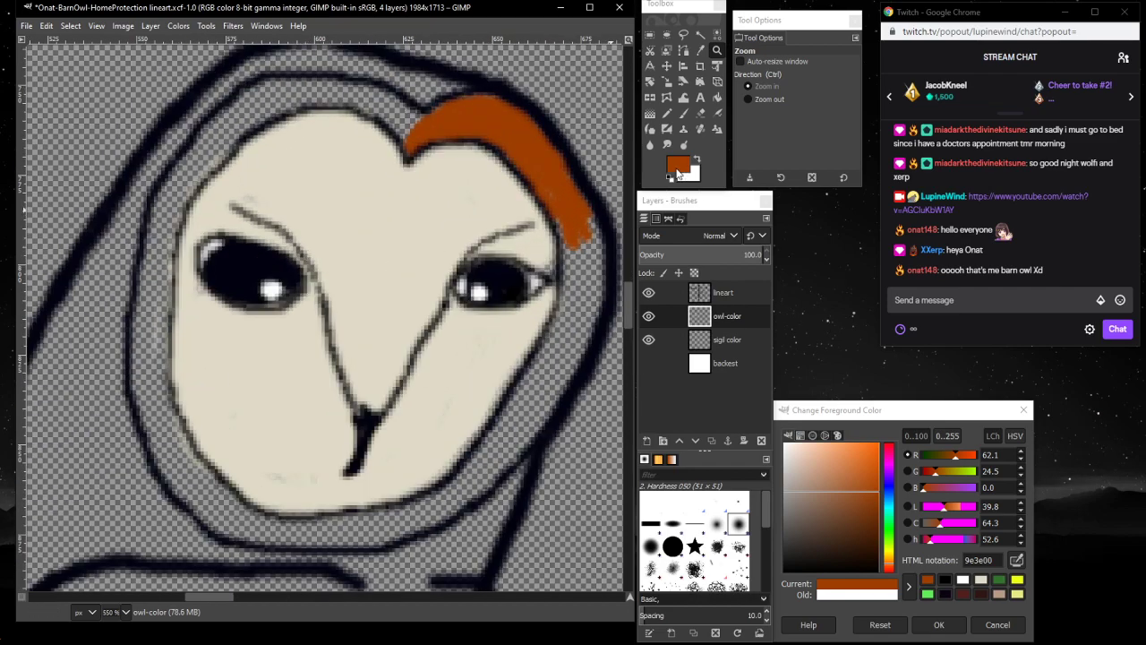
click(683, 113)
mouse_move(585, 235)
mouse_down()
mouse_move(543, 179)
mouse_move(559, 215)
mouse_move(564, 168)
mouse_move(594, 224)
mouse_move(582, 213)
mouse_move(592, 278)
mouse_move(601, 243)
mouse_move(591, 330)
mouse_move(601, 273)
mouse_move(579, 355)
mouse_move(586, 315)
mouse_move(581, 301)
mouse_move(573, 327)
mouse_move(563, 215)
mouse_move(565, 300)
mouse_move(569, 248)
mouse_move(570, 309)
mouse_move(572, 264)
mouse_move(584, 316)
mouse_move(569, 324)
mouse_move(569, 299)
mouse_move(550, 359)
mouse_move(560, 307)
mouse_move(543, 369)
mouse_move(529, 386)
mouse_move(548, 345)
mouse_move(523, 385)
mouse_move(567, 337)
mouse_move(540, 400)
mouse_move(572, 369)
mouse_move(524, 424)
mouse_move(529, 378)
mouse_move(492, 454)
mouse_move(558, 392)
mouse_move(536, 427)
mouse_move(511, 459)
mouse_move(475, 484)
mouse_move(494, 447)
mouse_move(457, 488)
mouse_move(475, 463)
mouse_move(479, 488)
mouse_move(445, 512)
mouse_move(479, 491)
mouse_move(392, 517)
mouse_move(437, 514)
mouse_up()
mouse_move(382, 538)
mouse_down()
mouse_move(353, 514)
mouse_move(381, 511)
mouse_move(389, 519)
mouse_move(376, 529)
mouse_move(351, 533)
mouse_up()
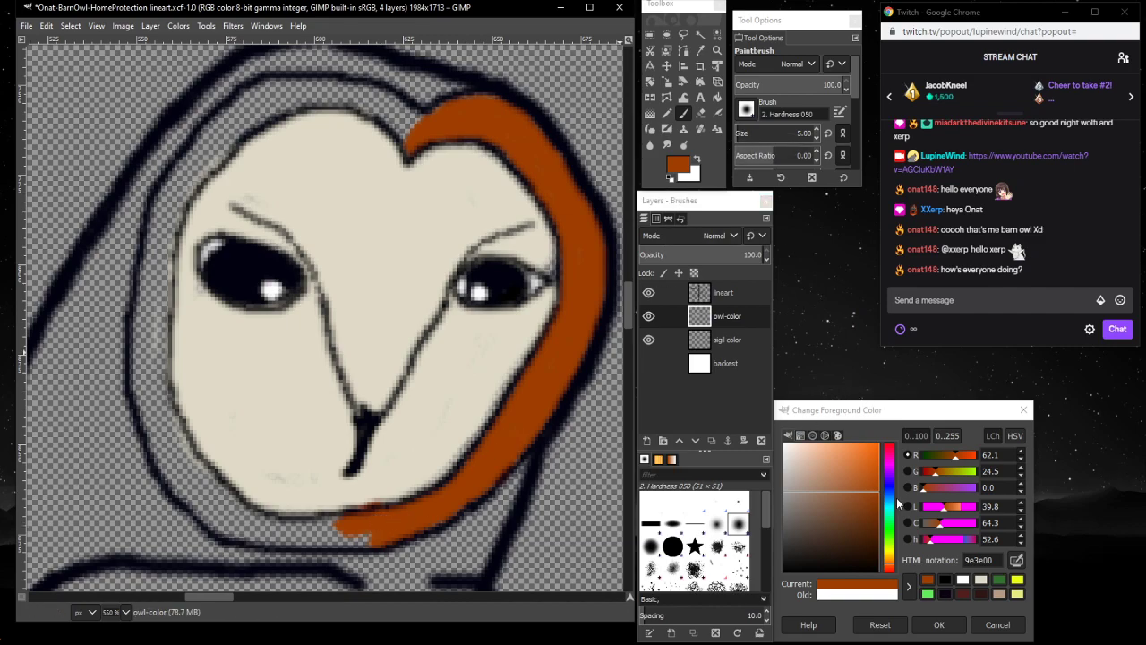
- Extend the orange-brown along the bottom of the left owl's rim and clean the spill at the chin edge with beige e0dbc8
click(701, 114)
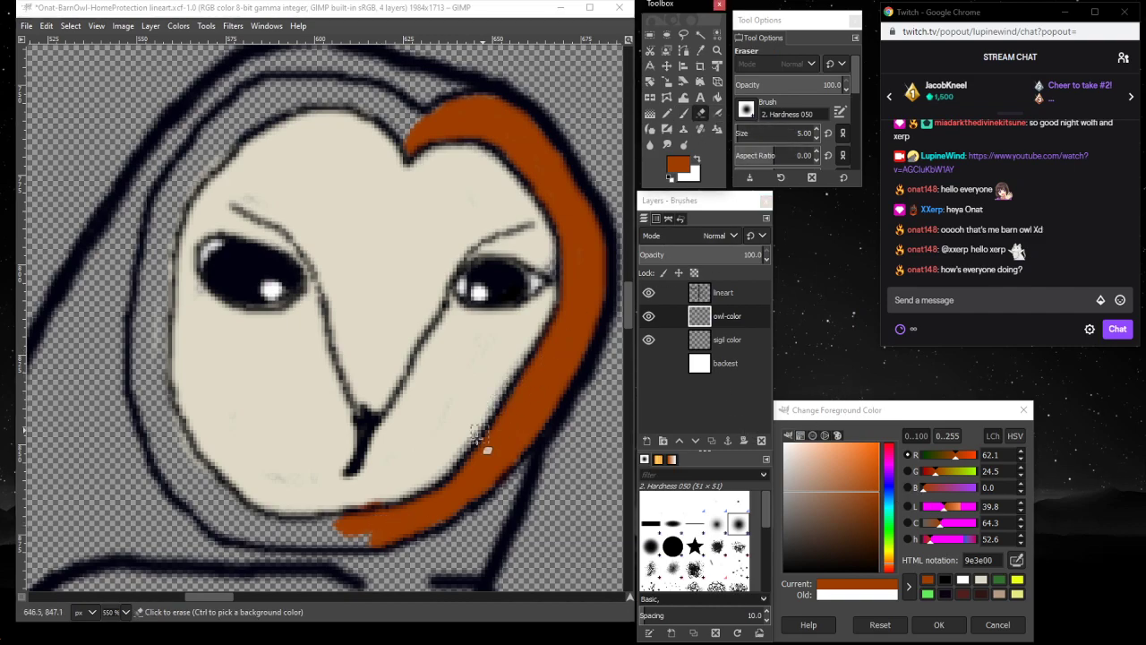
drag(405, 502, 381, 517)
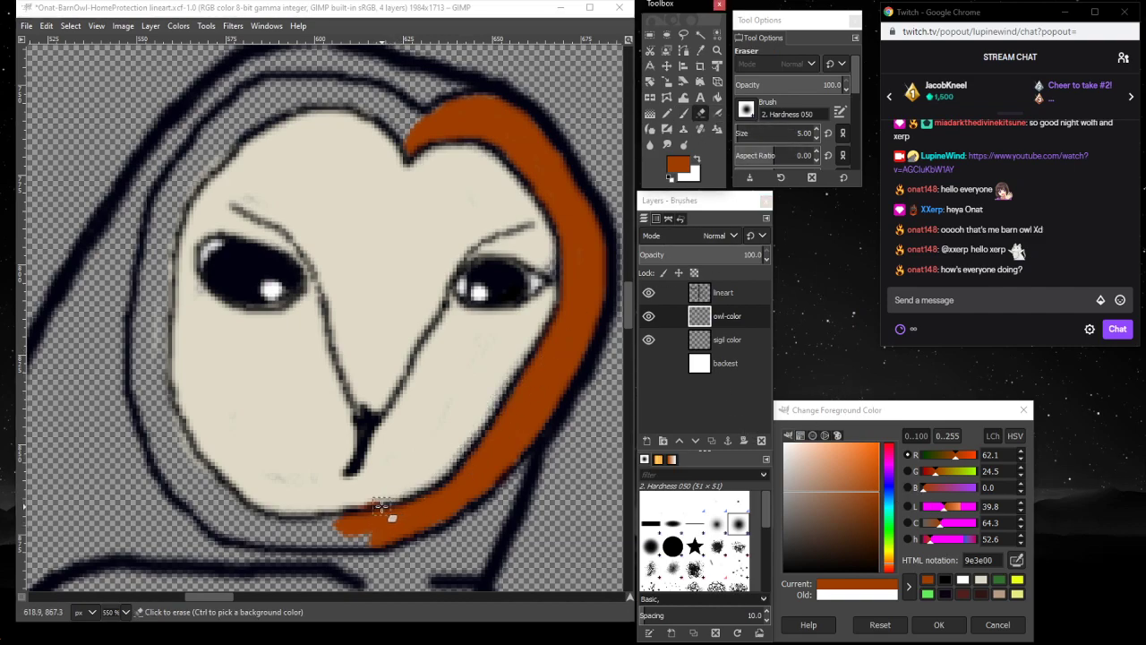
click(684, 114)
mouse_move(383, 516)
mouse_down()
mouse_move(350, 530)
mouse_move(378, 534)
mouse_move(342, 539)
mouse_move(380, 533)
mouse_move(354, 544)
mouse_move(370, 543)
mouse_move(307, 537)
mouse_move(316, 523)
mouse_move(351, 521)
mouse_move(278, 530)
mouse_up()
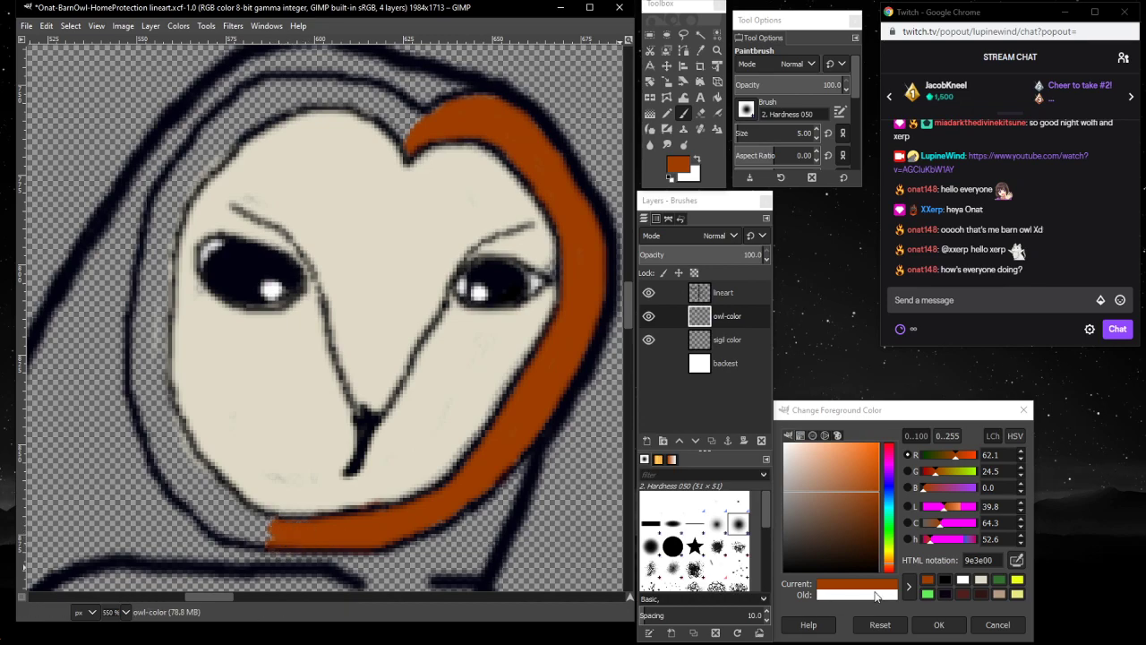
click(983, 580)
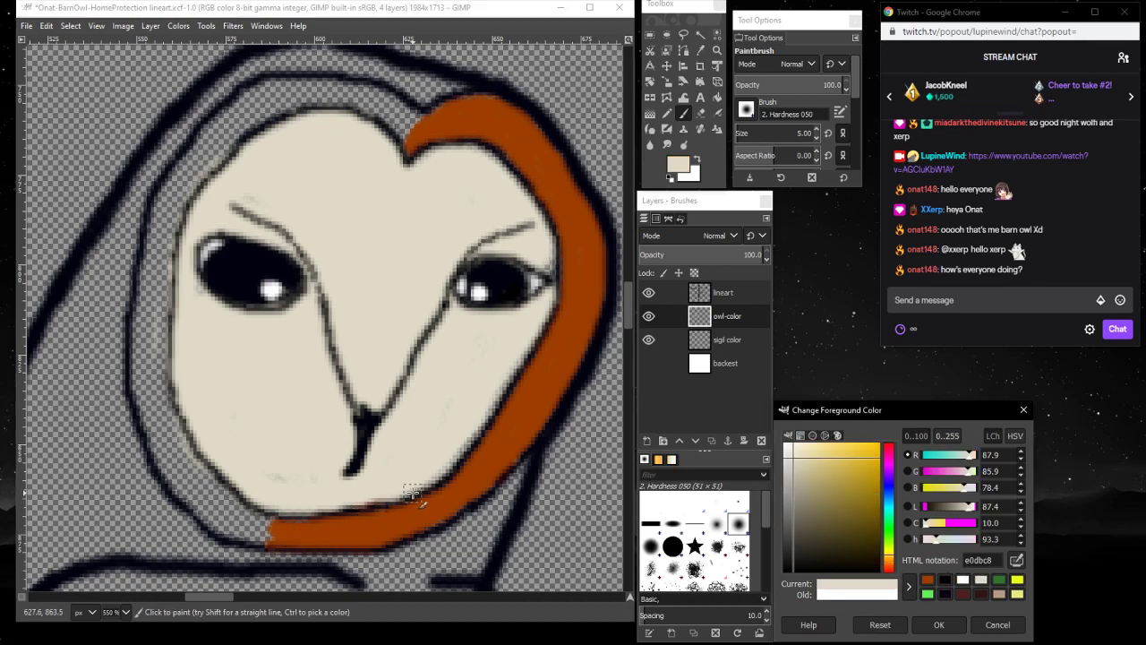
drag(410, 495, 358, 502)
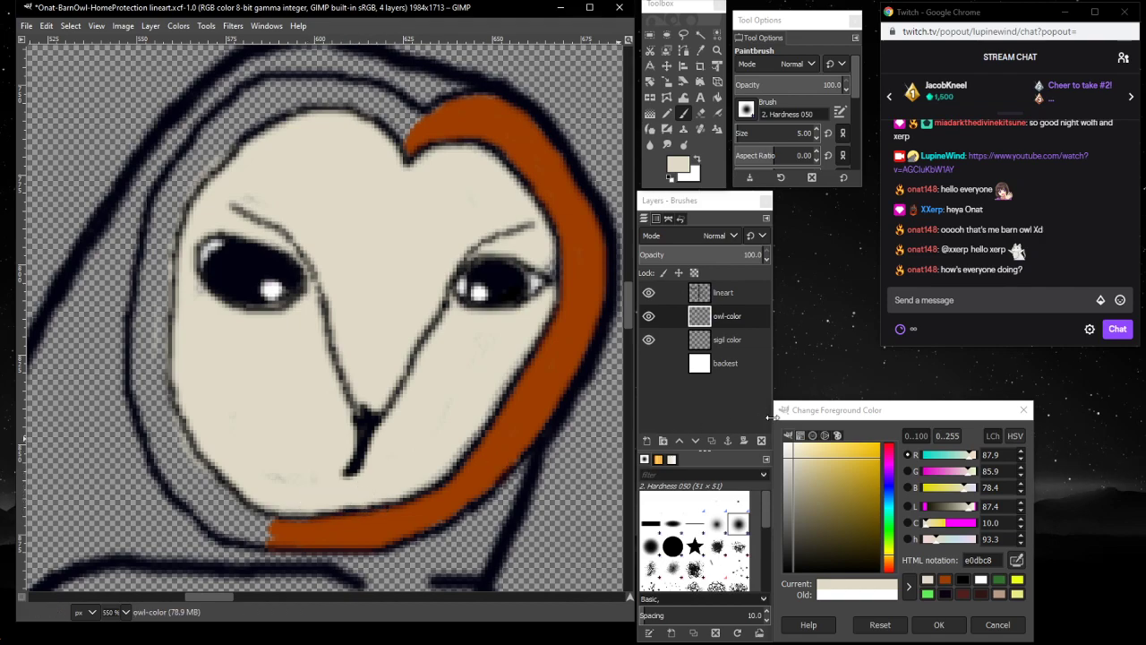
- Paint the rim just left of the forehead notch with orange-brown 9e3e00 and touch up the adjoining face edge with beige e0dbc8
click(947, 582)
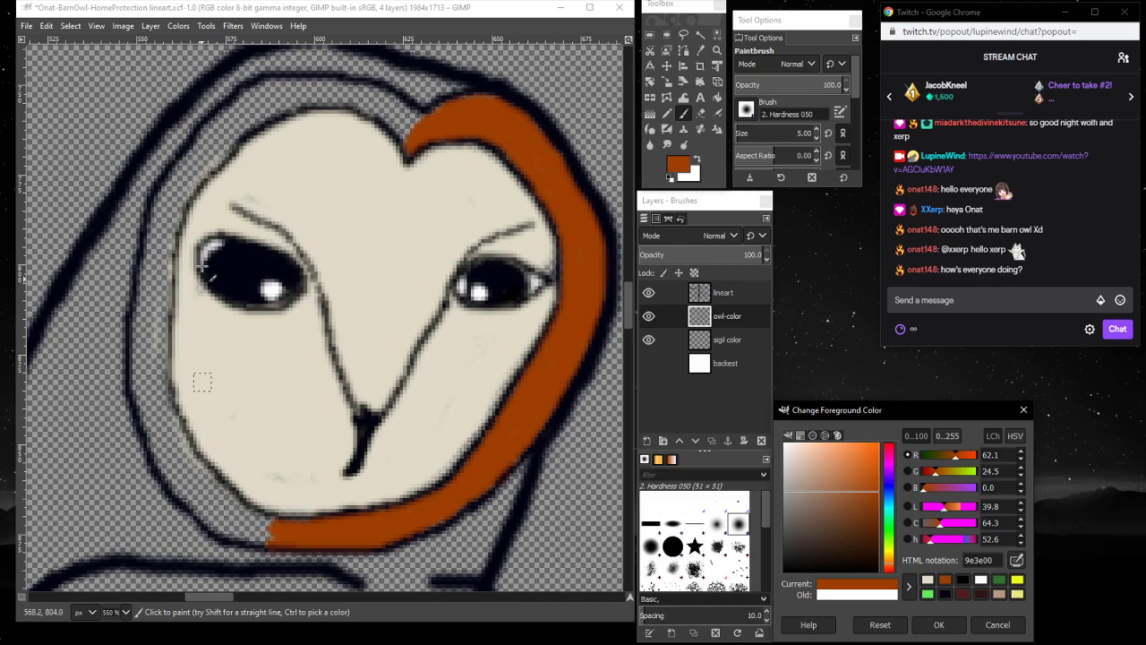
mouse_move(409, 132)
mouse_down()
mouse_move(404, 122)
mouse_move(395, 136)
mouse_move(405, 120)
mouse_move(385, 106)
mouse_move(414, 112)
mouse_move(340, 92)
mouse_move(391, 97)
mouse_up()
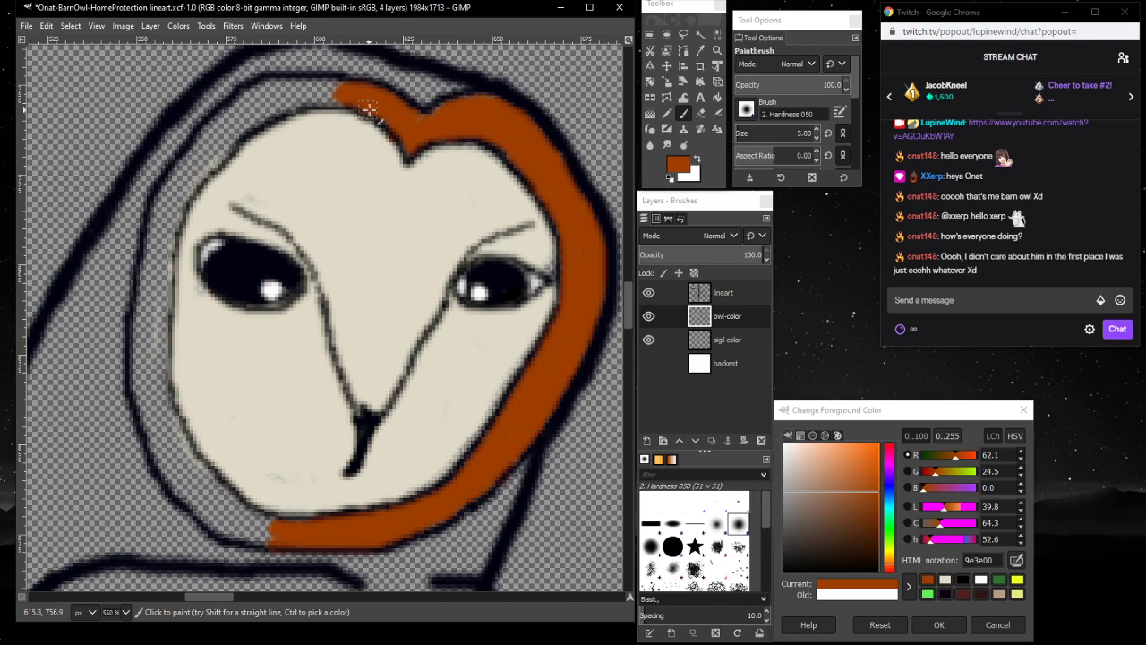
click(946, 582)
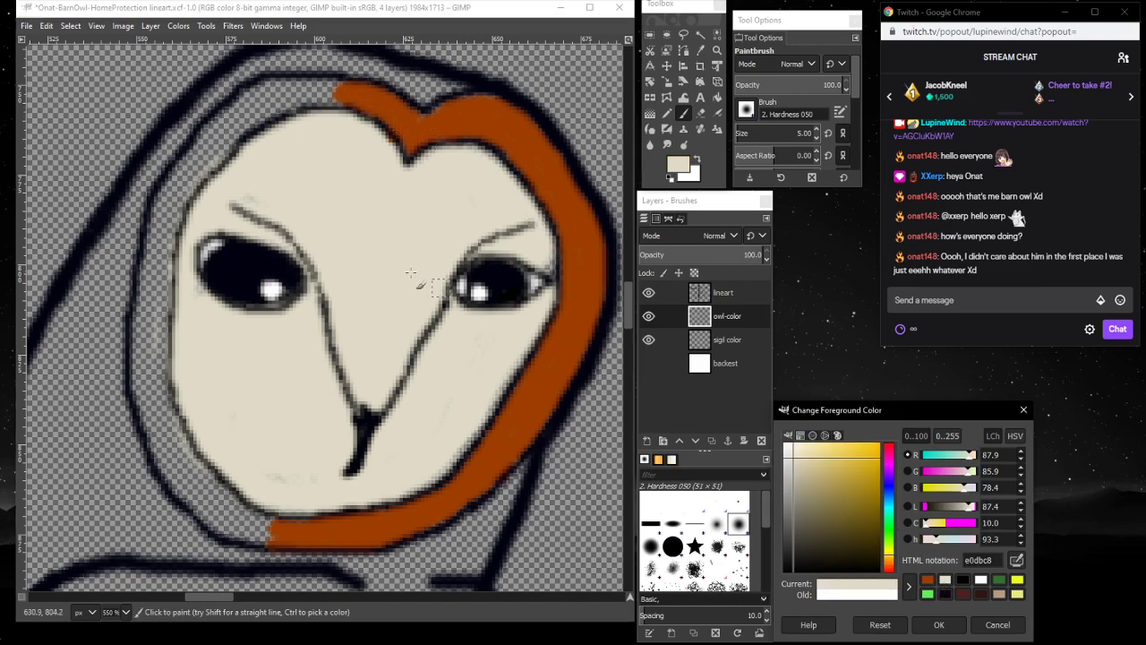
click(382, 157)
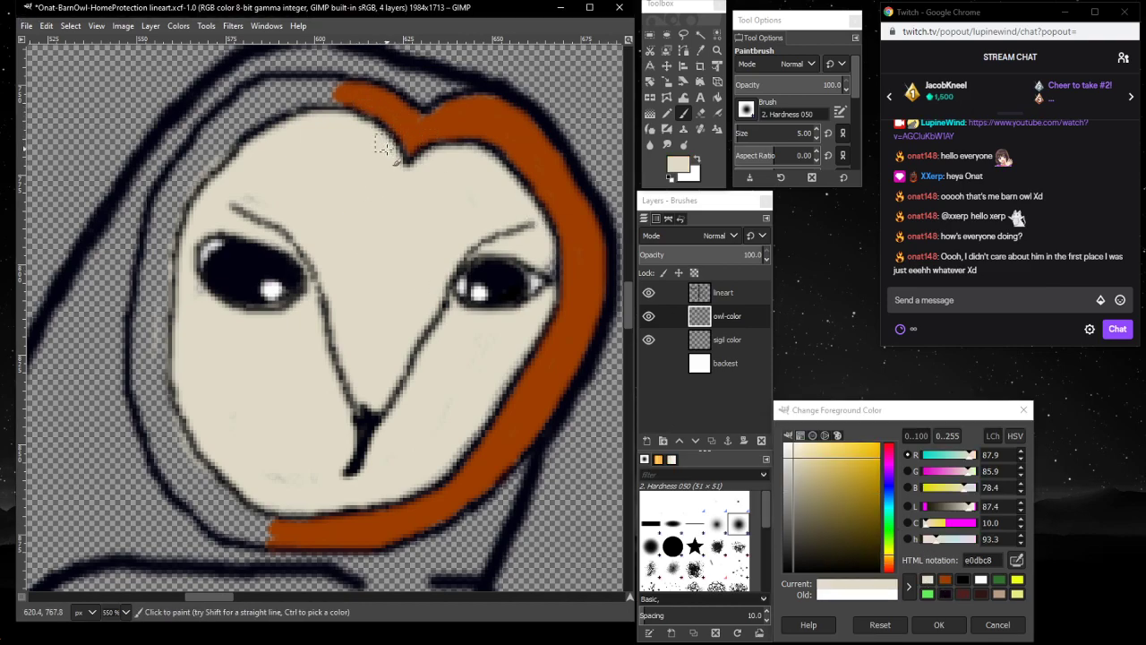
click(945, 580)
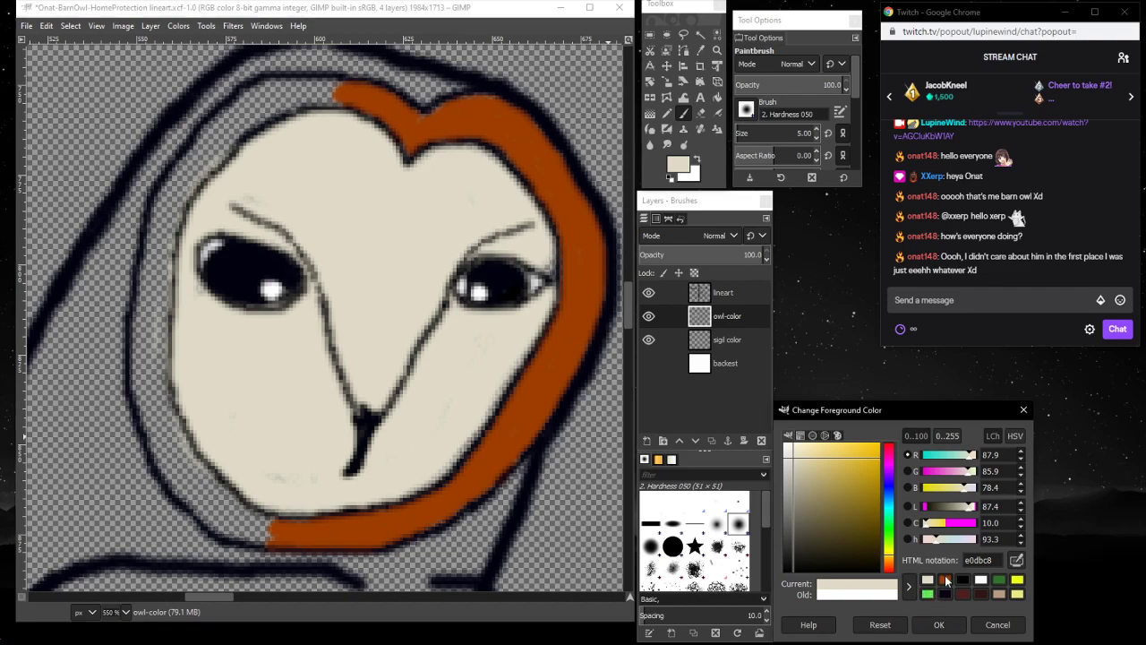
click(412, 119)
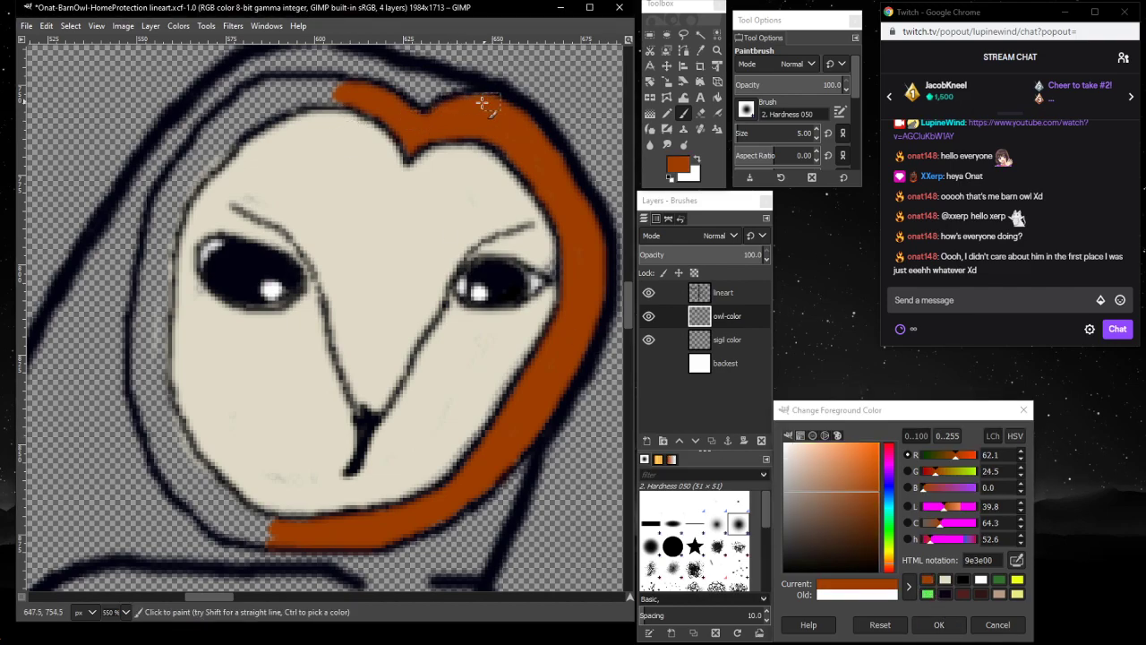
- Paint the remaining upper left, left and lower left parts of the left owl's rim orange-brown, closing the ring at the bottom
mouse_move(354, 94)
mouse_down()
mouse_move(287, 85)
mouse_move(346, 93)
mouse_move(254, 117)
mouse_move(283, 87)
mouse_move(255, 91)
mouse_move(251, 105)
mouse_move(301, 89)
mouse_move(218, 117)
mouse_move(256, 88)
mouse_move(236, 128)
mouse_move(266, 109)
mouse_move(191, 177)
mouse_move(223, 126)
mouse_move(211, 123)
mouse_move(161, 191)
mouse_move(175, 181)
mouse_move(154, 221)
mouse_move(205, 174)
mouse_move(180, 215)
mouse_move(191, 169)
mouse_move(215, 154)
mouse_move(161, 243)
mouse_move(170, 214)
mouse_move(177, 261)
mouse_move(156, 324)
mouse_move(174, 294)
mouse_move(158, 270)
mouse_move(148, 372)
mouse_move(136, 376)
mouse_move(143, 345)
mouse_move(149, 438)
mouse_up()
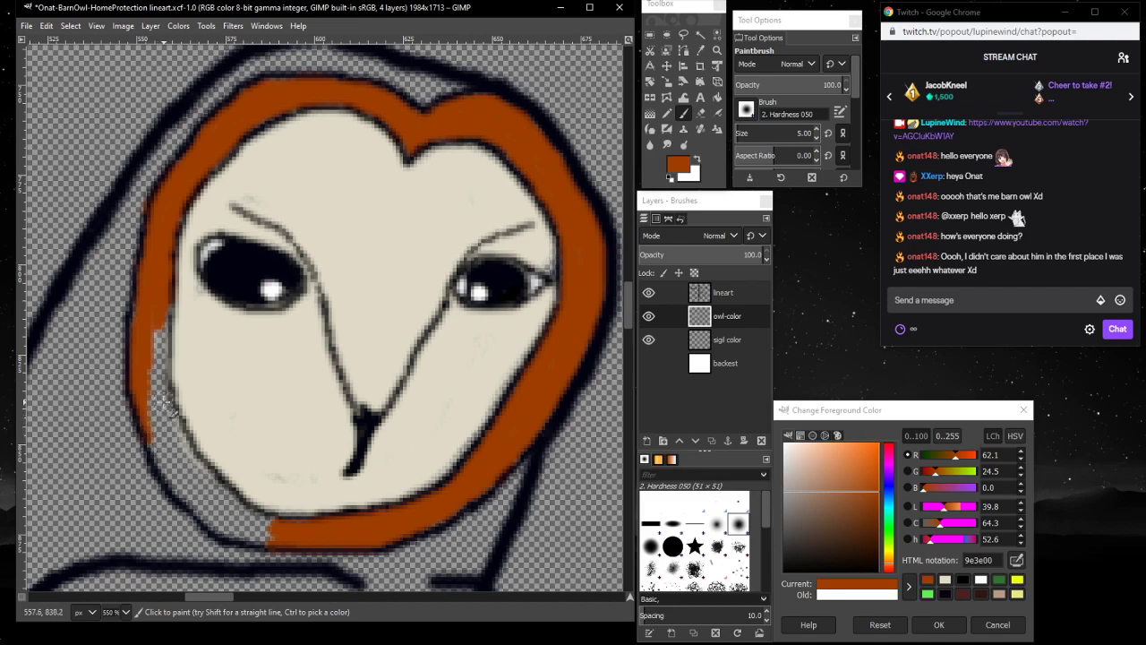
mouse_move(165, 353)
mouse_down()
mouse_move(160, 319)
mouse_move(154, 386)
mouse_move(158, 313)
mouse_move(153, 390)
mouse_move(146, 370)
mouse_move(170, 403)
mouse_up()
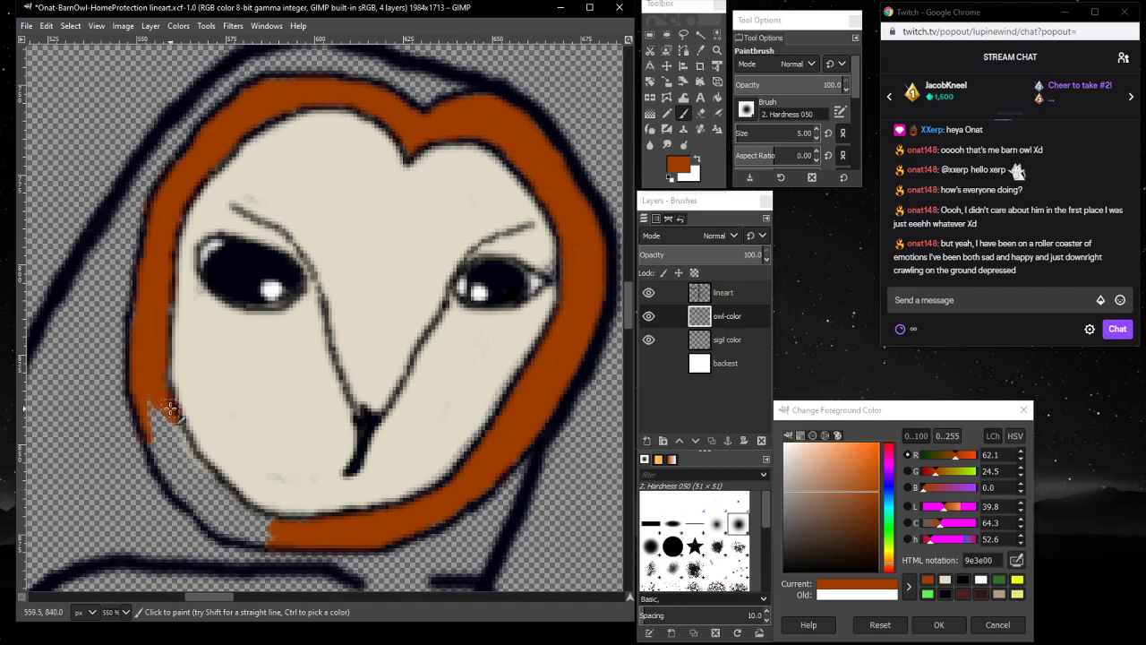
drag(167, 289, 162, 357)
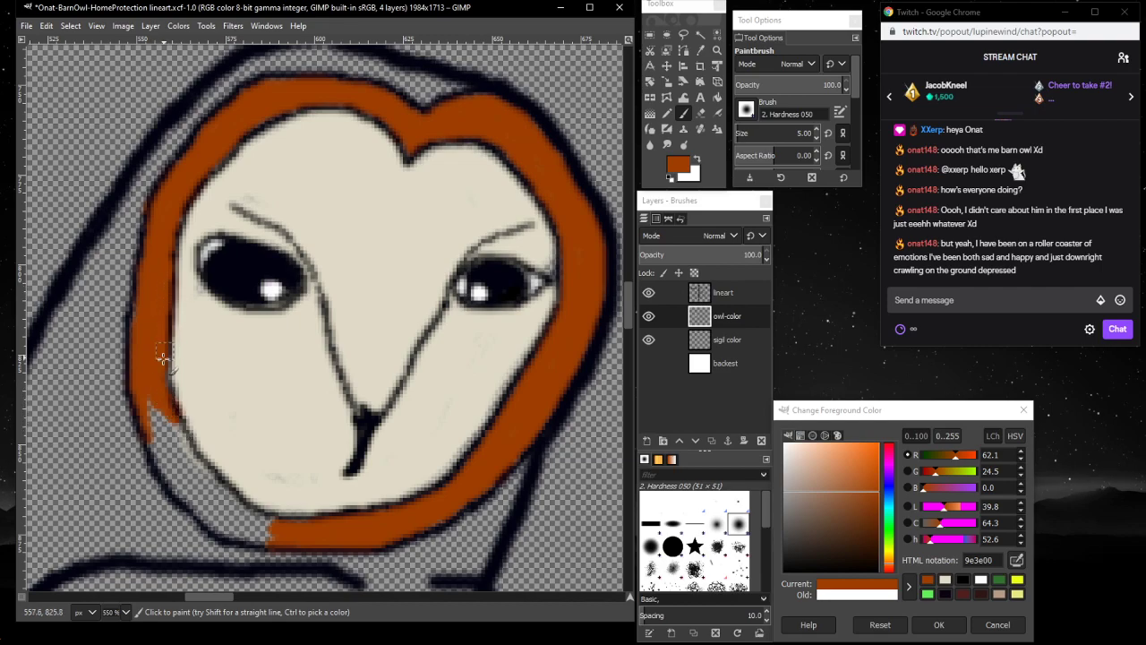
mouse_move(144, 411)
mouse_down()
mouse_move(154, 442)
mouse_move(150, 410)
mouse_move(161, 409)
mouse_move(159, 435)
mouse_move(161, 410)
mouse_move(176, 420)
mouse_move(199, 477)
mouse_move(179, 437)
mouse_move(185, 476)
mouse_move(156, 433)
mouse_move(193, 504)
mouse_move(171, 443)
mouse_up()
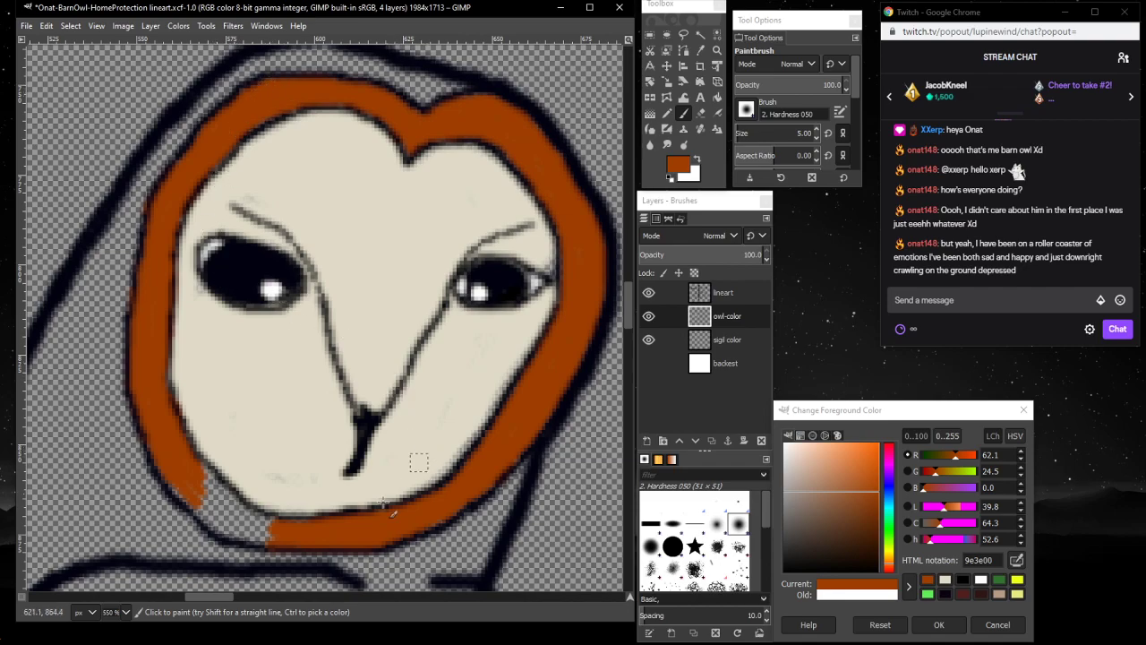
mouse_move(271, 532)
mouse_down()
mouse_move(224, 522)
mouse_move(237, 525)
mouse_move(166, 476)
mouse_move(218, 528)
mouse_move(269, 540)
mouse_move(218, 531)
mouse_move(191, 505)
mouse_move(256, 543)
mouse_move(204, 507)
mouse_move(229, 520)
mouse_move(201, 473)
mouse_move(258, 523)
mouse_move(242, 516)
mouse_move(271, 523)
mouse_move(233, 512)
mouse_up()
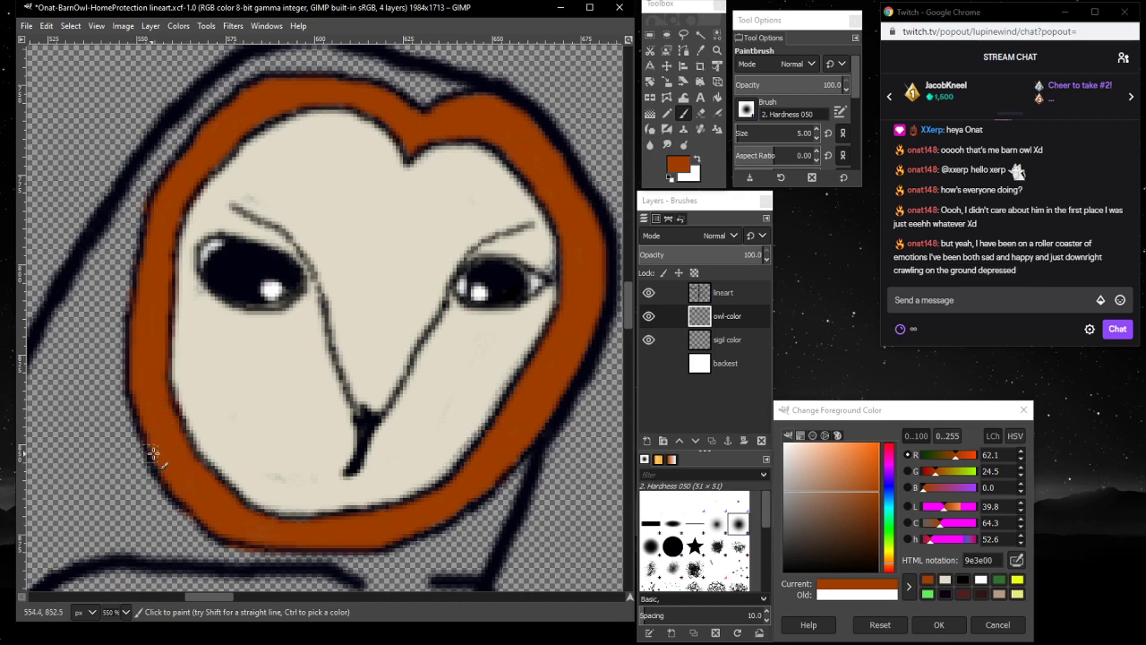
scroll(161, 448, down, 3)
scroll(105, 412, up, 3)
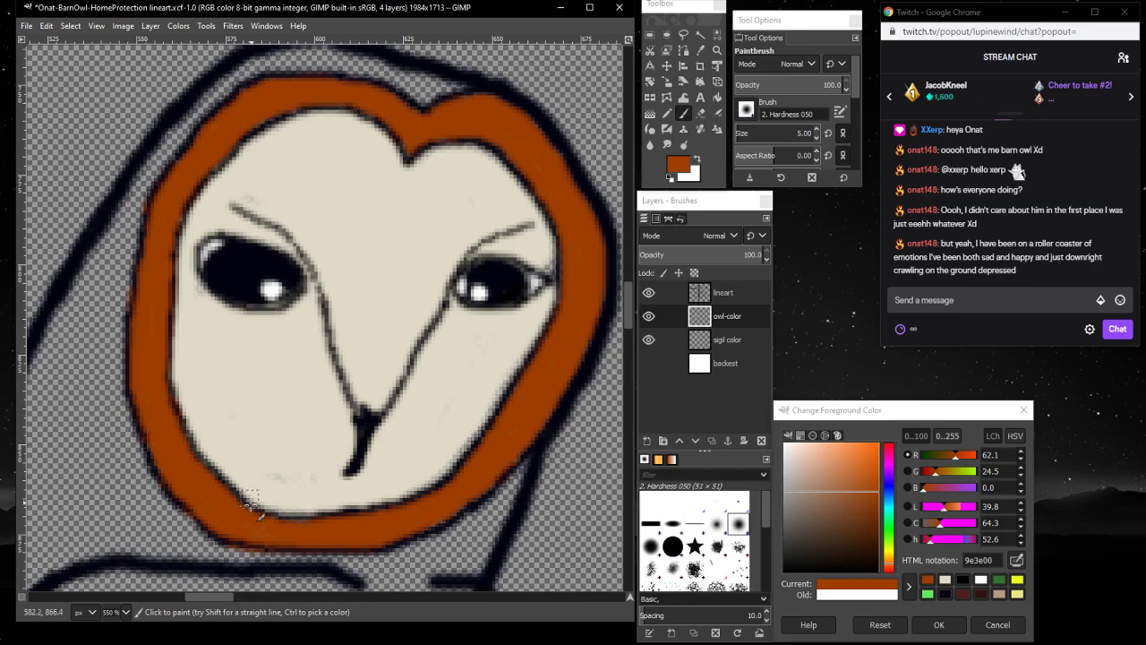
- Dab orange-brown on the right owl's lower left rim and erase the stray dark speck there from the lineart layer, then reselect owl-color
drag(203, 596, 394, 494)
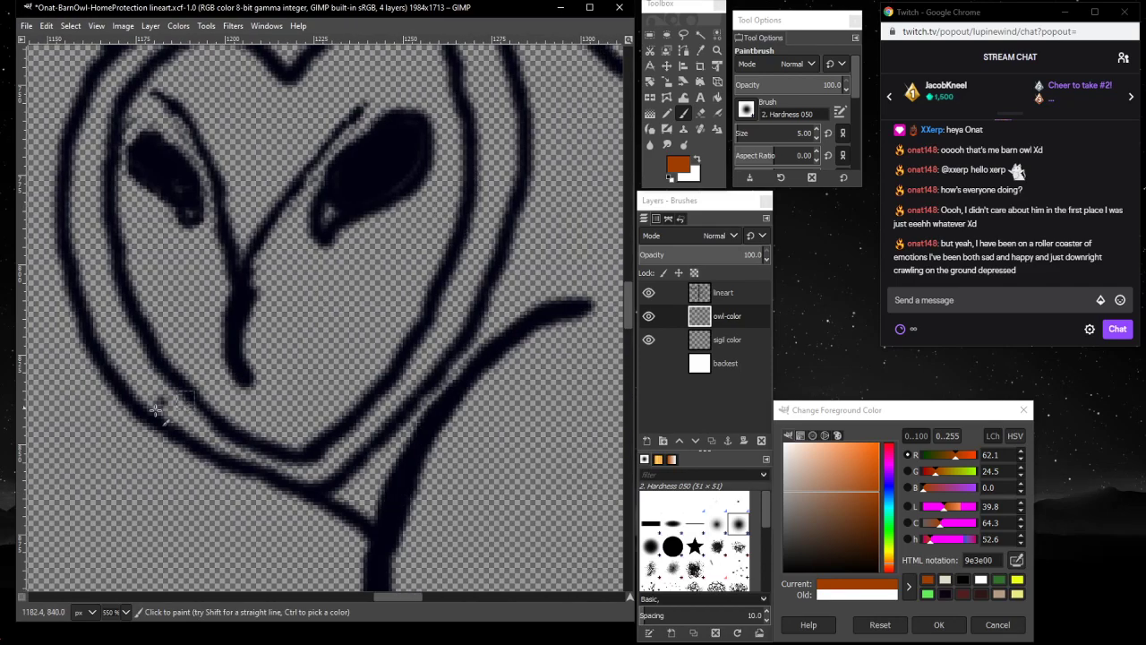
drag(148, 394, 179, 405)
click(729, 292)
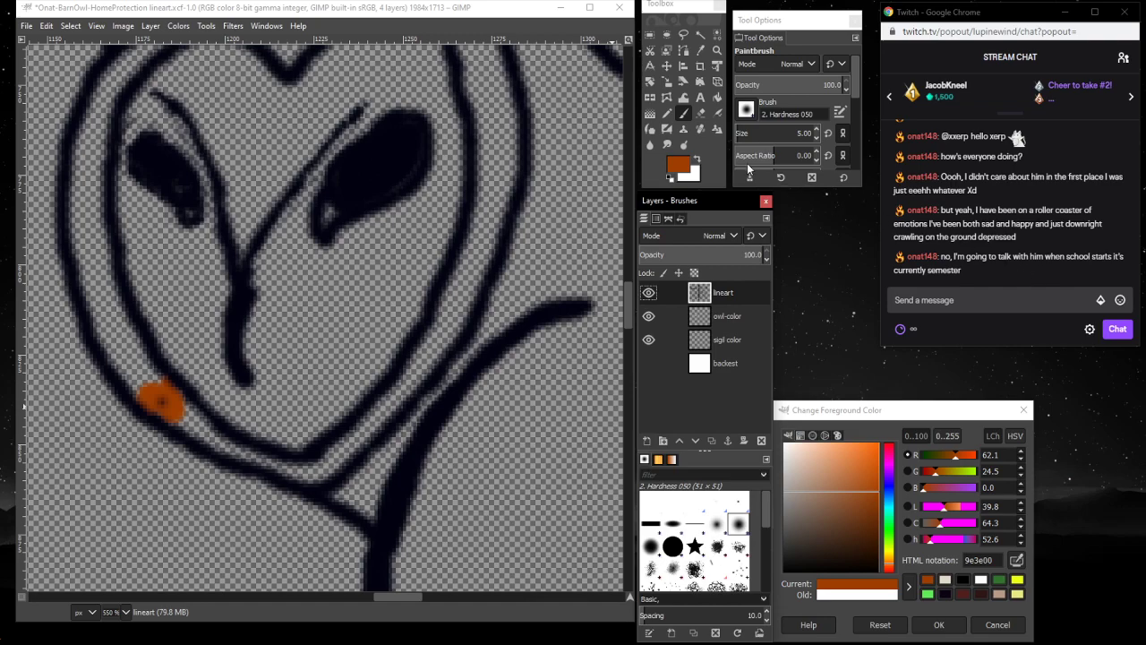
click(700, 113)
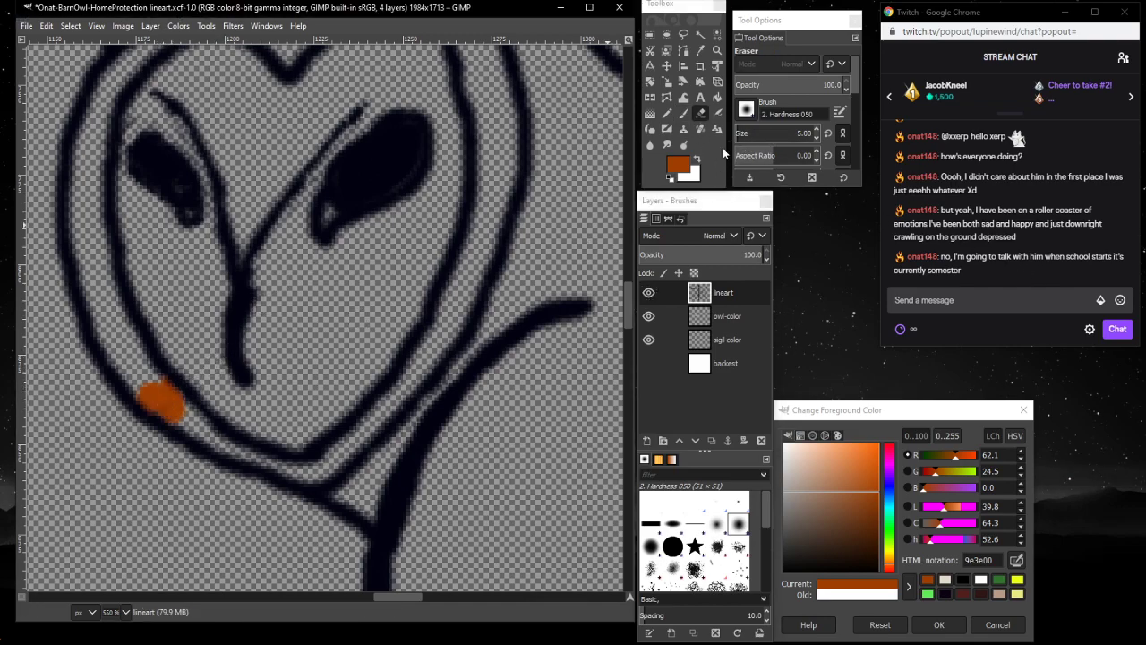
click(727, 314)
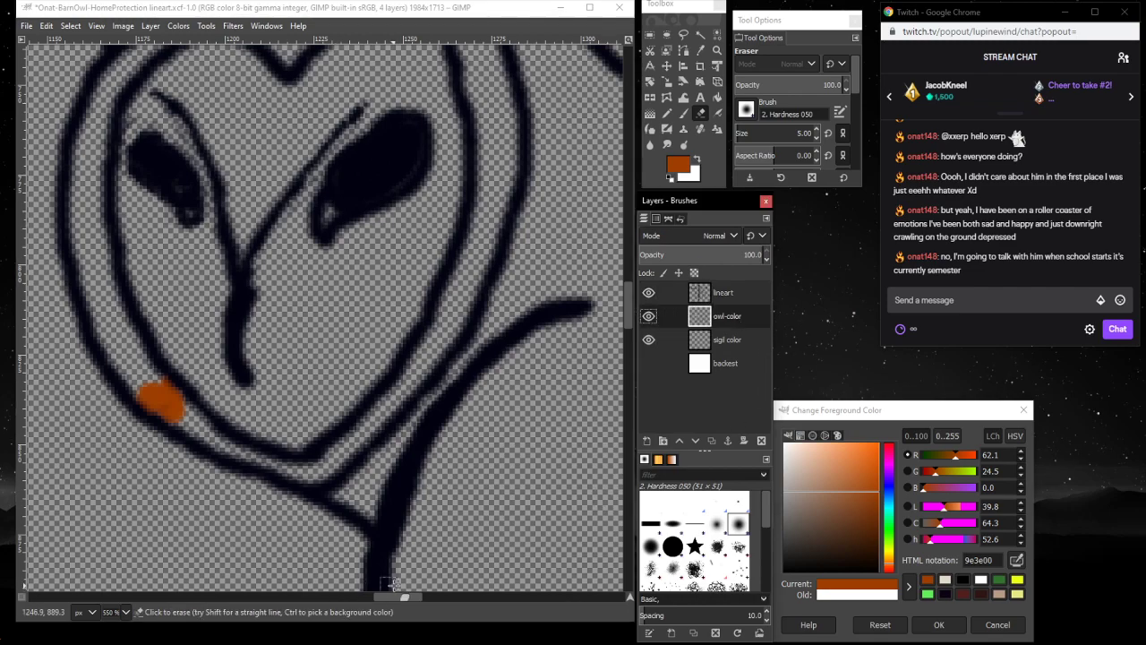
- Set the foreground colour to light orange-tan d29268 and paint the crown of the left owl's head above the facial rim
drag(395, 596, 206, 549)
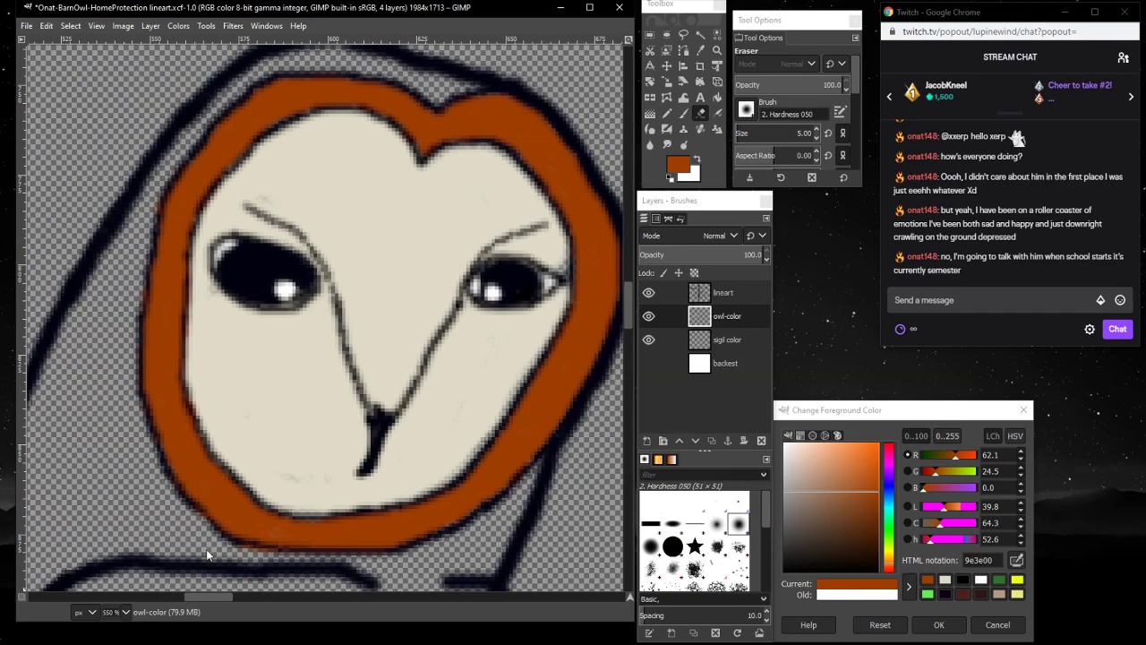
scroll(297, 226, up, 3)
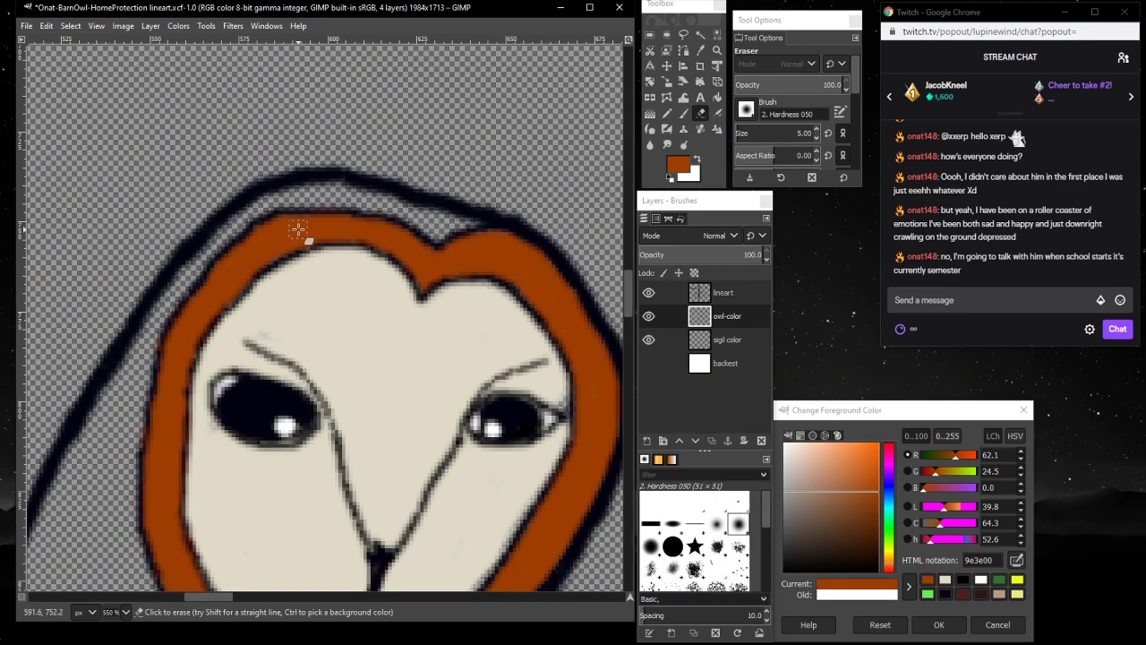
scroll(297, 228, down, 3)
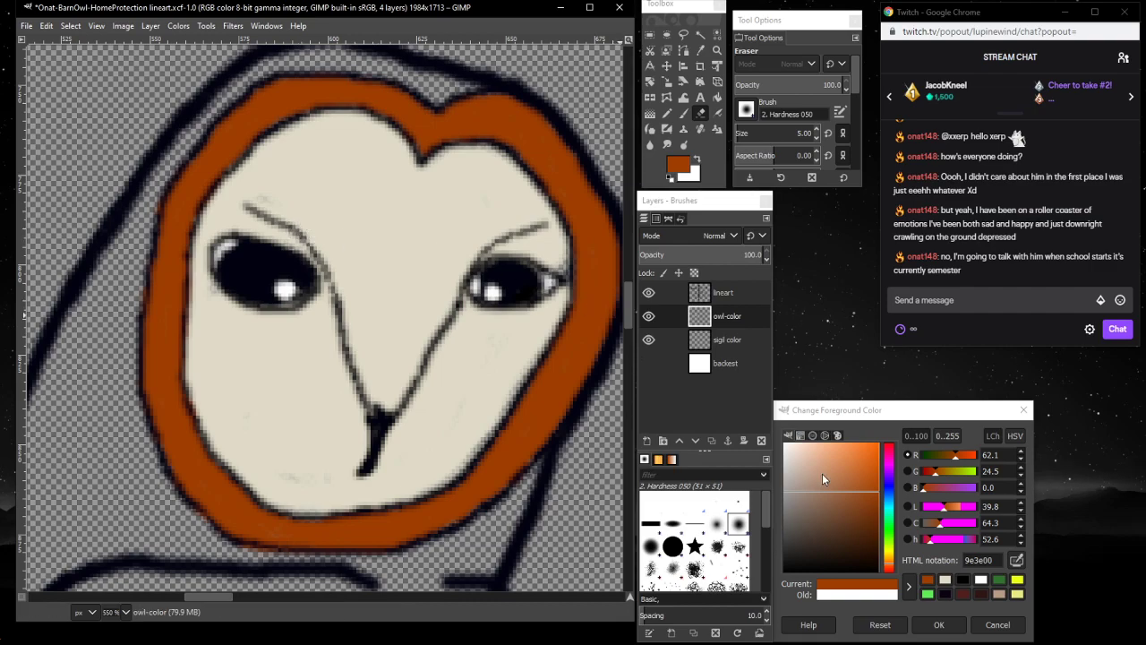
mouse_move(824, 474)
mouse_down()
mouse_move(856, 487)
mouse_move(831, 466)
mouse_up()
click(684, 115)
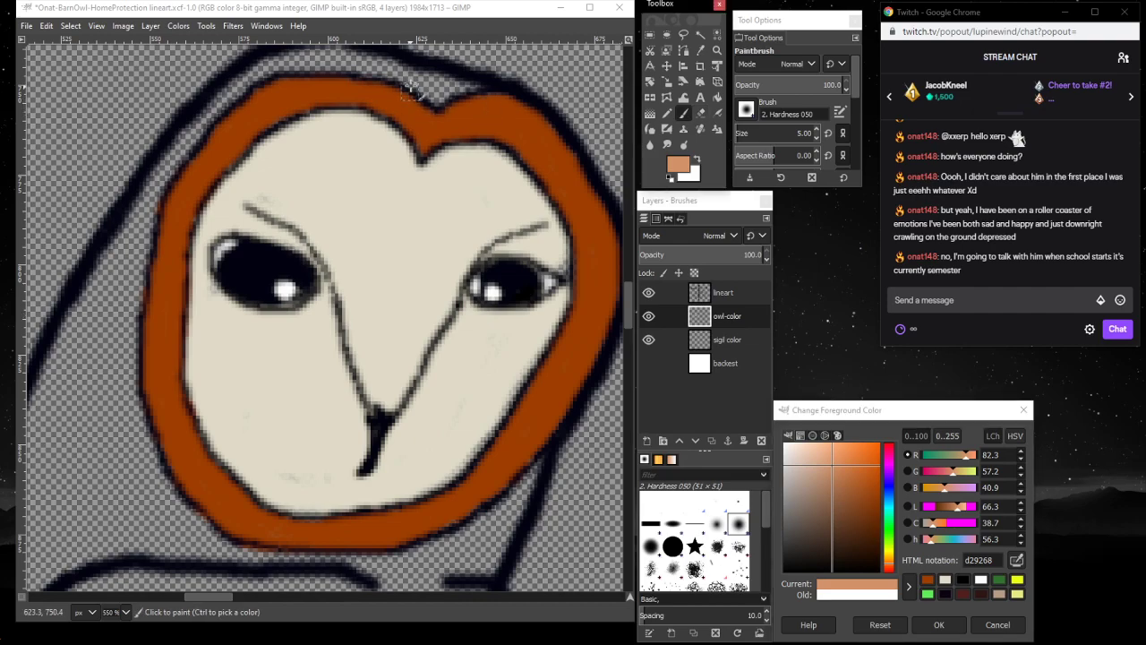
scroll(434, 83, up, 3)
click(468, 220)
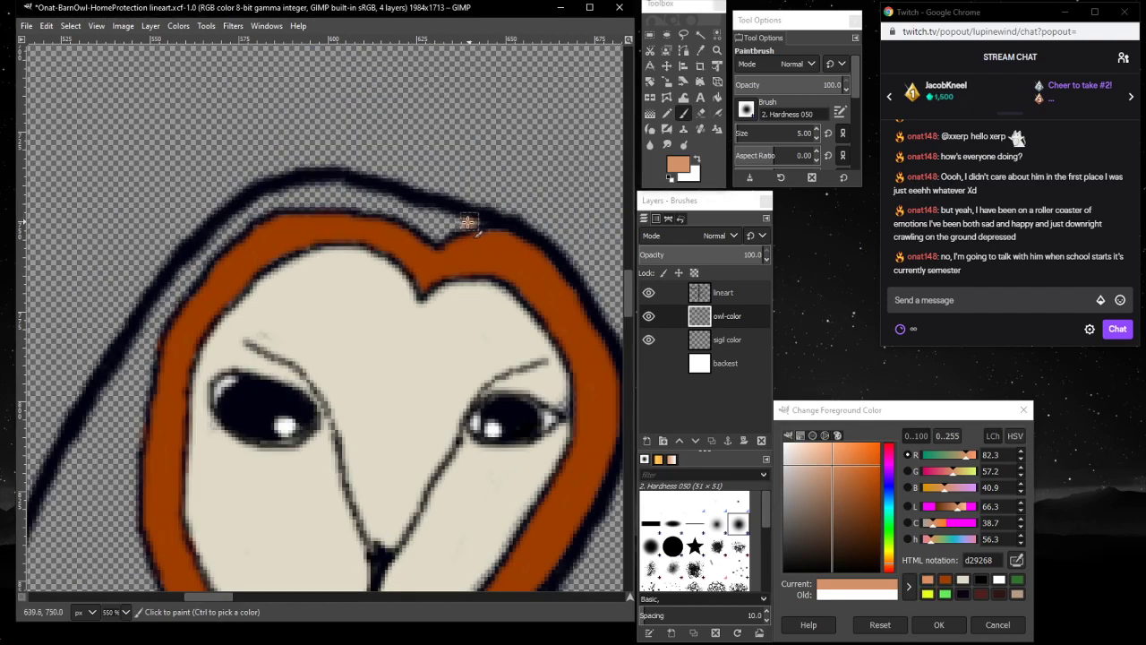
mouse_move(470, 219)
mouse_down()
mouse_move(454, 220)
mouse_move(438, 234)
mouse_move(451, 218)
mouse_move(428, 229)
mouse_move(441, 216)
mouse_move(429, 228)
mouse_move(394, 205)
mouse_move(317, 193)
mouse_move(378, 194)
mouse_move(377, 205)
mouse_move(327, 202)
mouse_move(340, 195)
mouse_move(291, 184)
mouse_move(342, 188)
mouse_move(301, 184)
mouse_move(328, 184)
mouse_move(230, 221)
mouse_move(268, 202)
mouse_move(243, 217)
mouse_move(293, 205)
mouse_move(272, 209)
mouse_move(350, 213)
mouse_move(440, 251)
mouse_move(459, 242)
mouse_move(540, 256)
mouse_move(498, 231)
mouse_move(448, 236)
mouse_move(527, 245)
mouse_move(380, 213)
mouse_up()
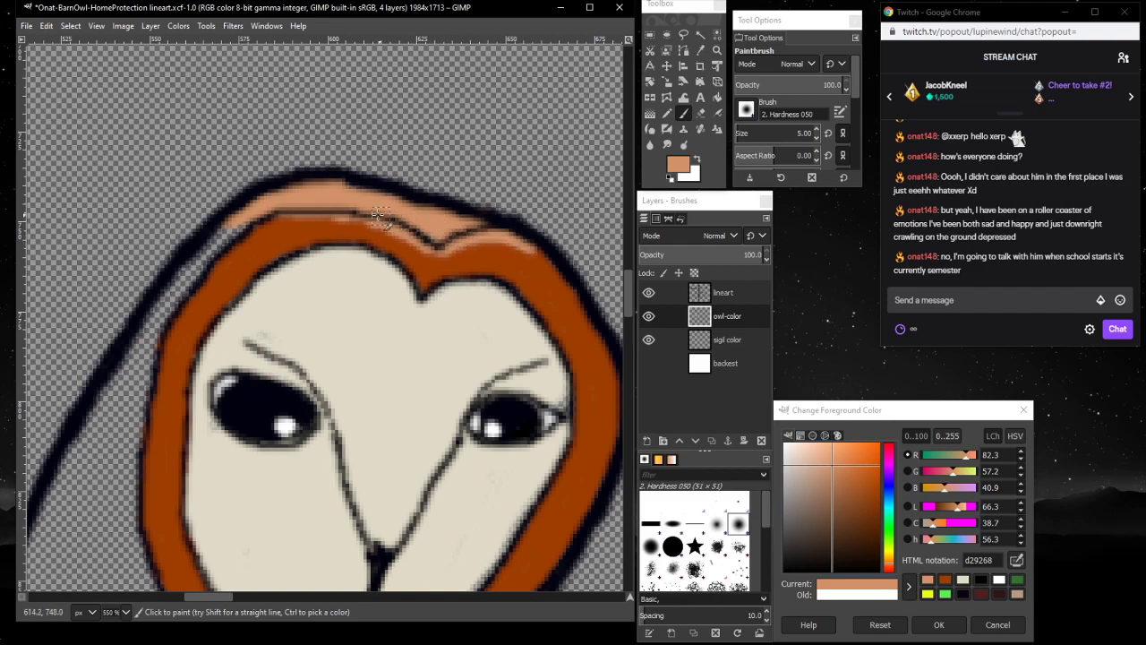
- Extend the orange-tan colour down the left side of the left owl's head, between the facial rim and outer outline, to below eye level
mouse_move(304, 204)
mouse_down()
mouse_move(245, 224)
mouse_move(292, 207)
mouse_move(232, 236)
mouse_move(215, 257)
mouse_move(282, 201)
mouse_move(189, 284)
mouse_move(276, 204)
mouse_move(210, 267)
mouse_move(187, 307)
mouse_move(251, 217)
mouse_move(198, 274)
mouse_move(240, 225)
mouse_move(199, 266)
mouse_move(224, 231)
mouse_move(162, 303)
mouse_move(185, 275)
mouse_move(180, 306)
mouse_move(143, 349)
mouse_move(182, 294)
mouse_move(113, 375)
mouse_move(150, 315)
mouse_move(151, 345)
mouse_move(89, 430)
mouse_move(117, 376)
mouse_move(87, 434)
mouse_up()
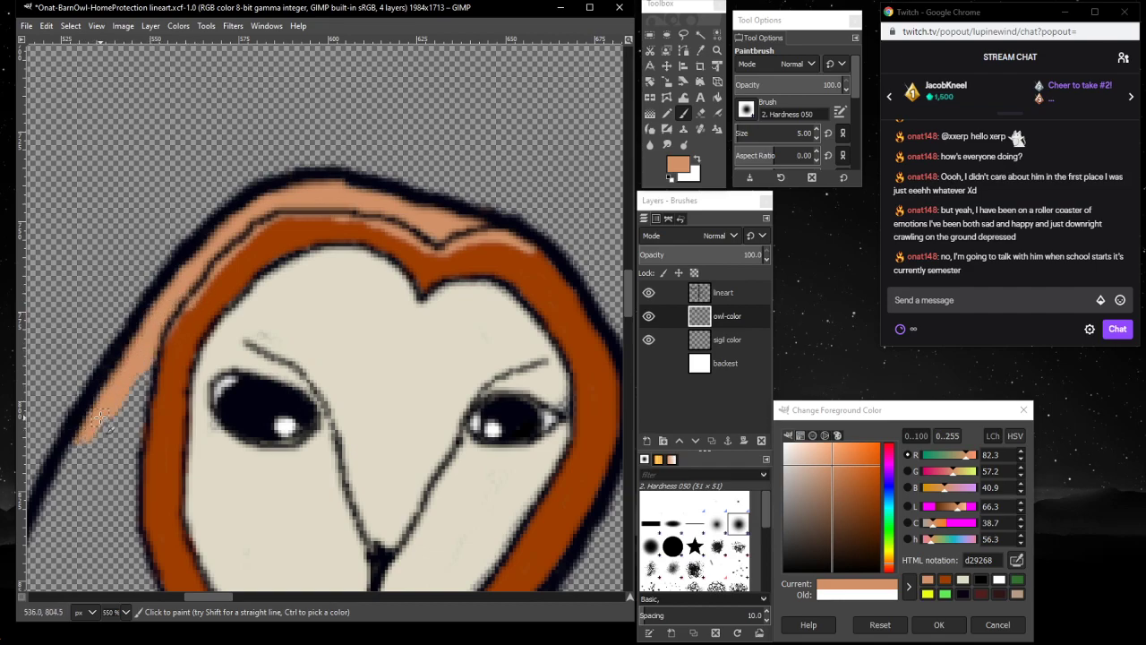
scroll(100, 417, down, 3)
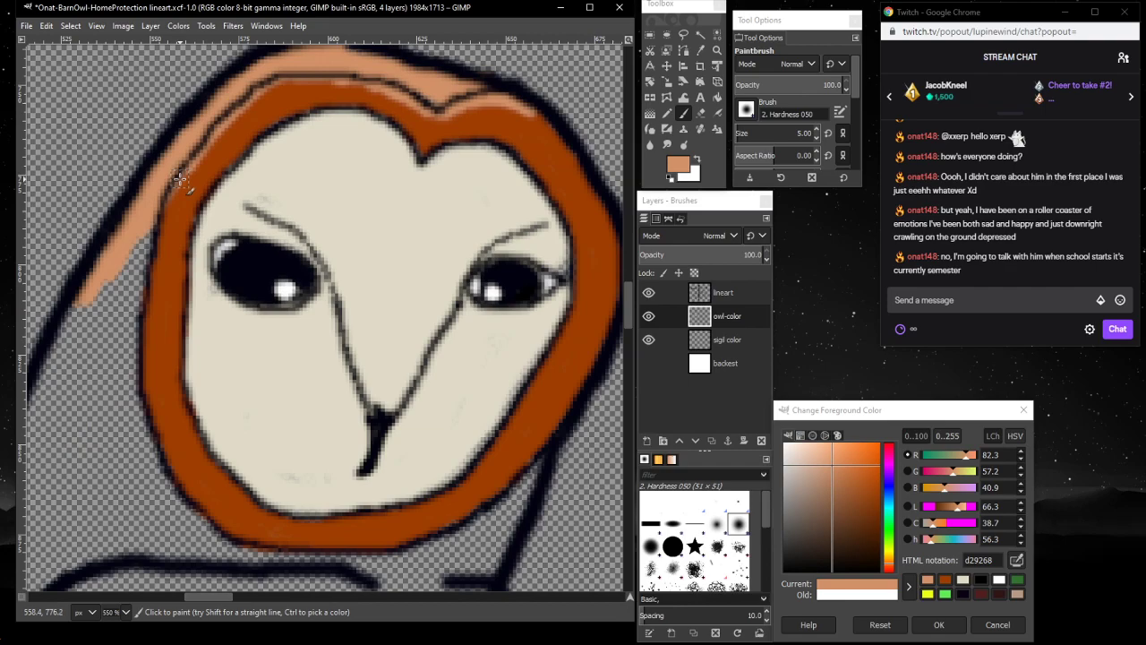
mouse_move(181, 181)
mouse_down()
mouse_move(162, 222)
mouse_move(144, 400)
mouse_up()
mouse_move(154, 234)
mouse_down()
mouse_move(135, 318)
mouse_move(125, 312)
mouse_move(141, 228)
mouse_up()
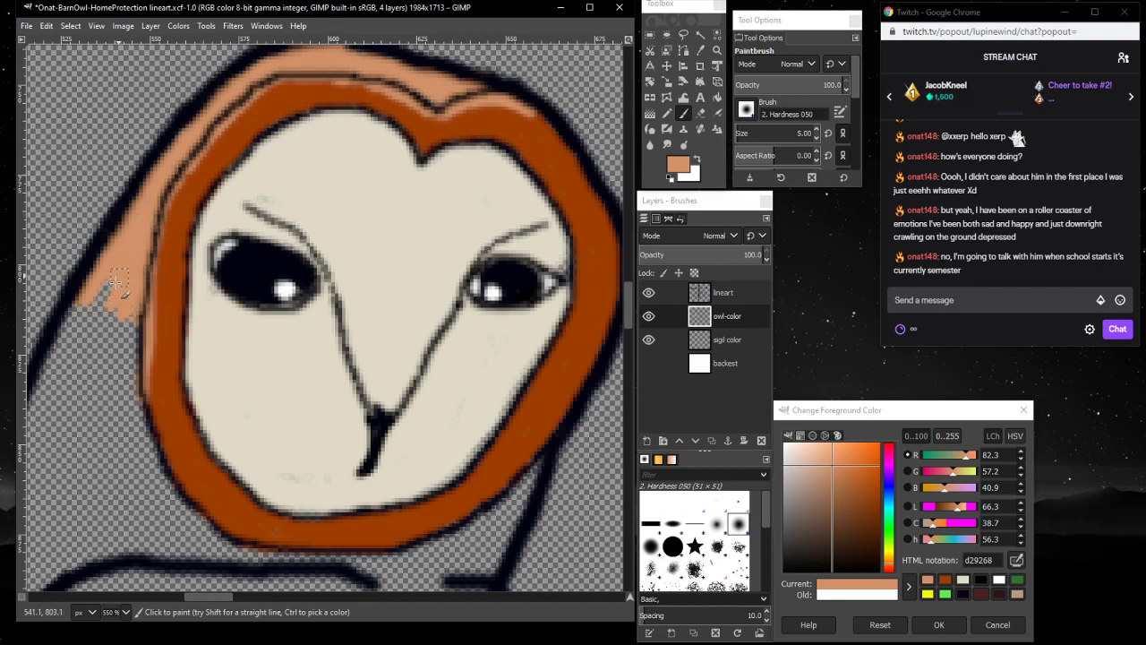
drag(117, 283, 105, 278)
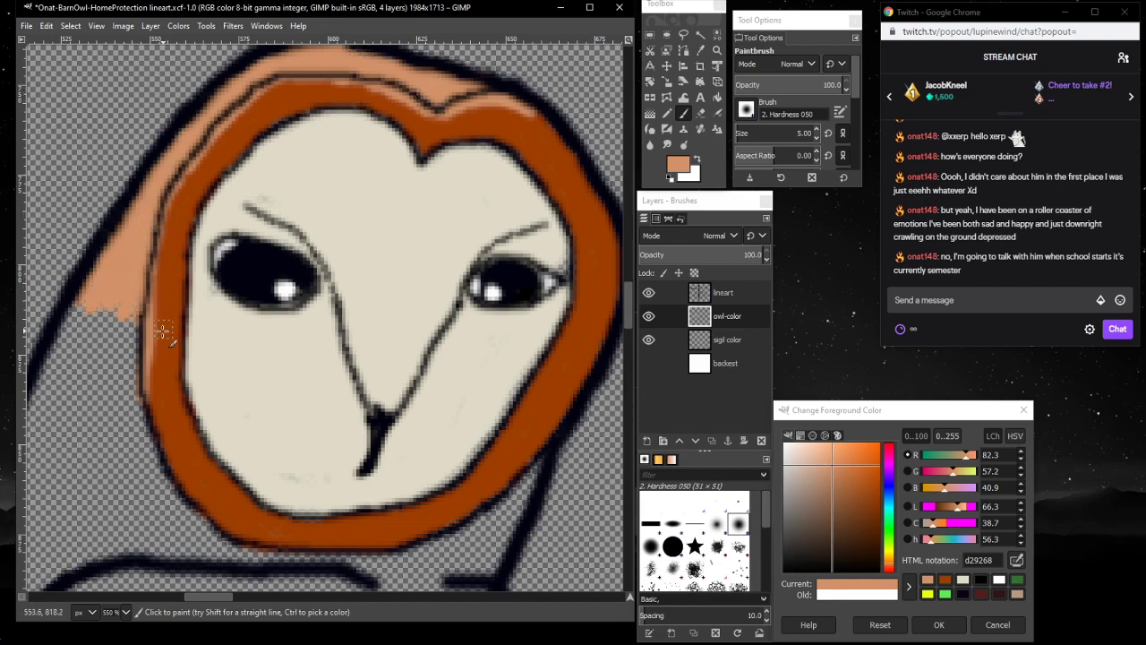
- Extend the orange-tan further down the left side of the left owl's head and along the rim's lower left edge
mouse_move(170, 173)
mouse_down()
mouse_move(146, 270)
mouse_move(146, 325)
mouse_move(166, 233)
mouse_move(107, 365)
mouse_move(137, 270)
mouse_move(55, 358)
mouse_move(84, 294)
mouse_move(23, 403)
mouse_move(79, 314)
mouse_move(121, 288)
mouse_move(62, 409)
mouse_move(136, 293)
mouse_move(125, 370)
mouse_move(140, 315)
mouse_move(86, 394)
mouse_move(112, 324)
mouse_move(102, 332)
mouse_move(73, 399)
mouse_move(56, 420)
mouse_move(69, 367)
mouse_move(34, 439)
mouse_up()
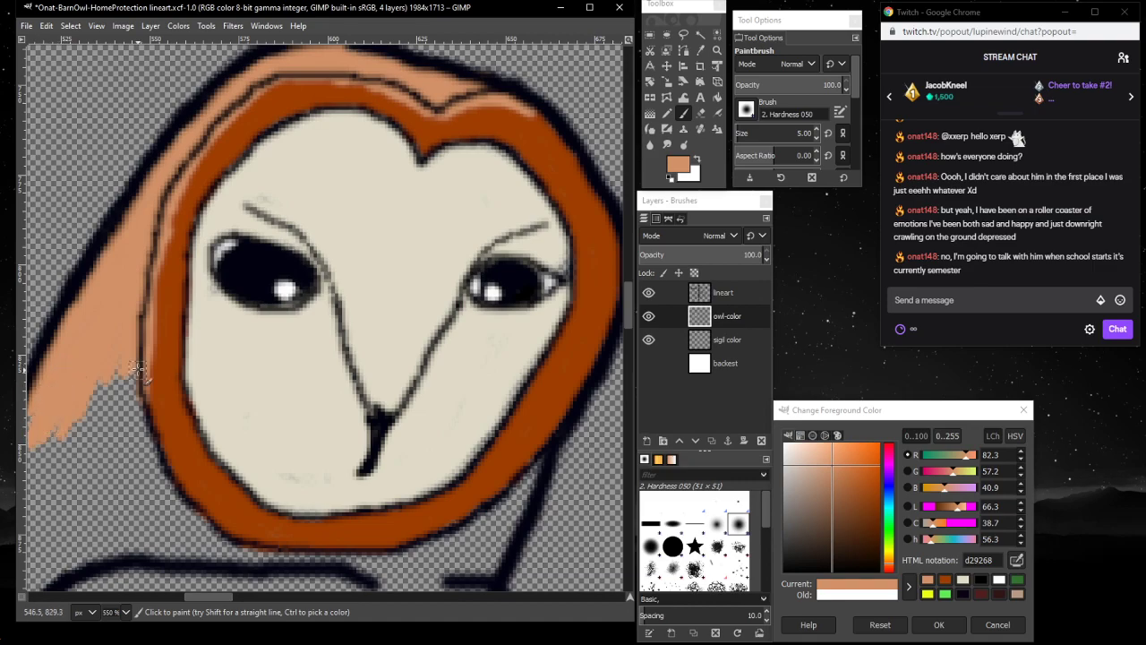
scroll(137, 369, down, 3)
mouse_move(141, 240)
mouse_down()
mouse_move(170, 329)
mouse_move(202, 377)
mouse_move(300, 414)
mouse_move(226, 391)
mouse_move(184, 349)
mouse_move(158, 256)
mouse_move(155, 133)
mouse_move(157, 267)
mouse_up()
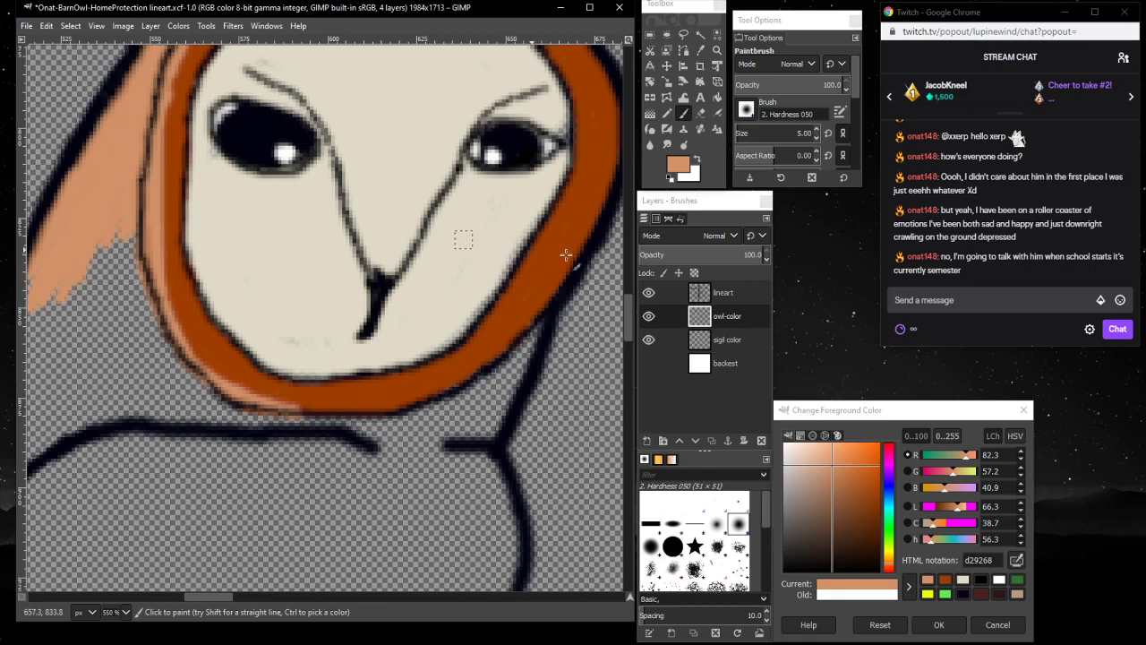
- With foreground colour d29268, paint the left owl's lower rim edge and the neck area beneath the face orange-tan
click(947, 581)
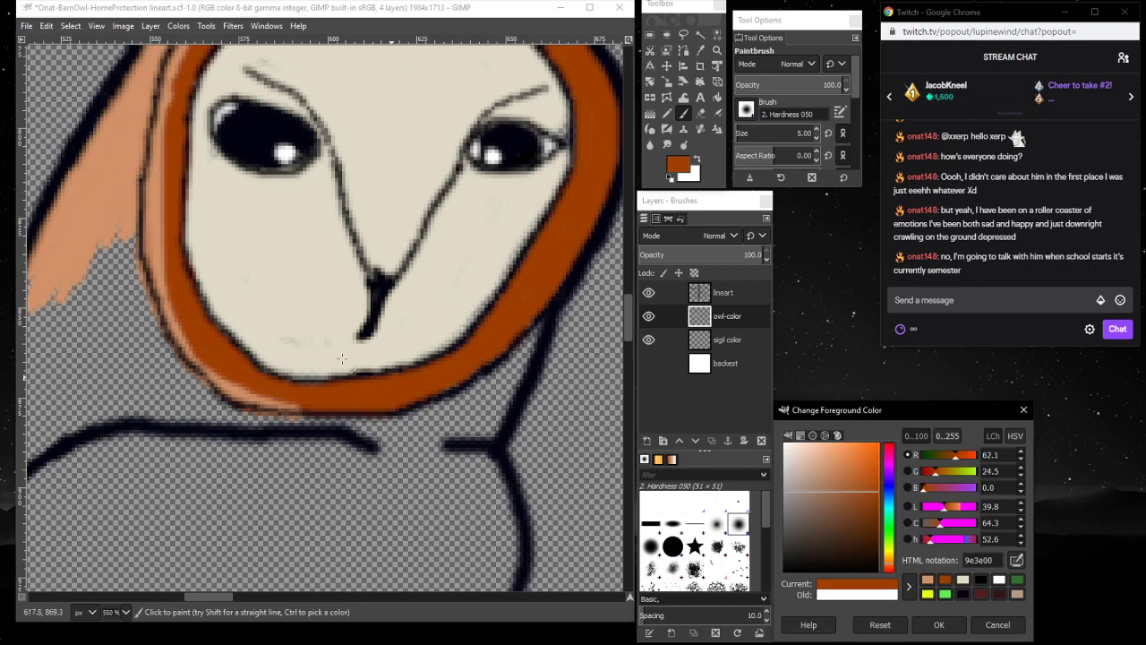
mouse_move(170, 152)
mouse_down()
mouse_move(166, 269)
mouse_move(162, 159)
mouse_up()
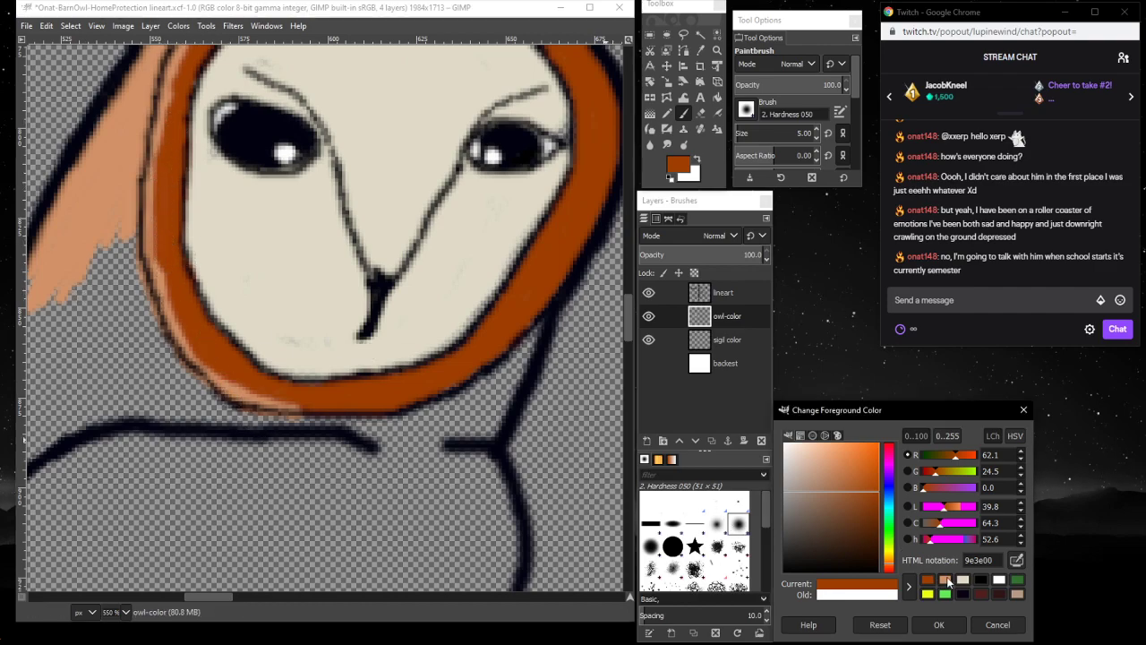
ctrl+click(161, 190)
click(158, 135)
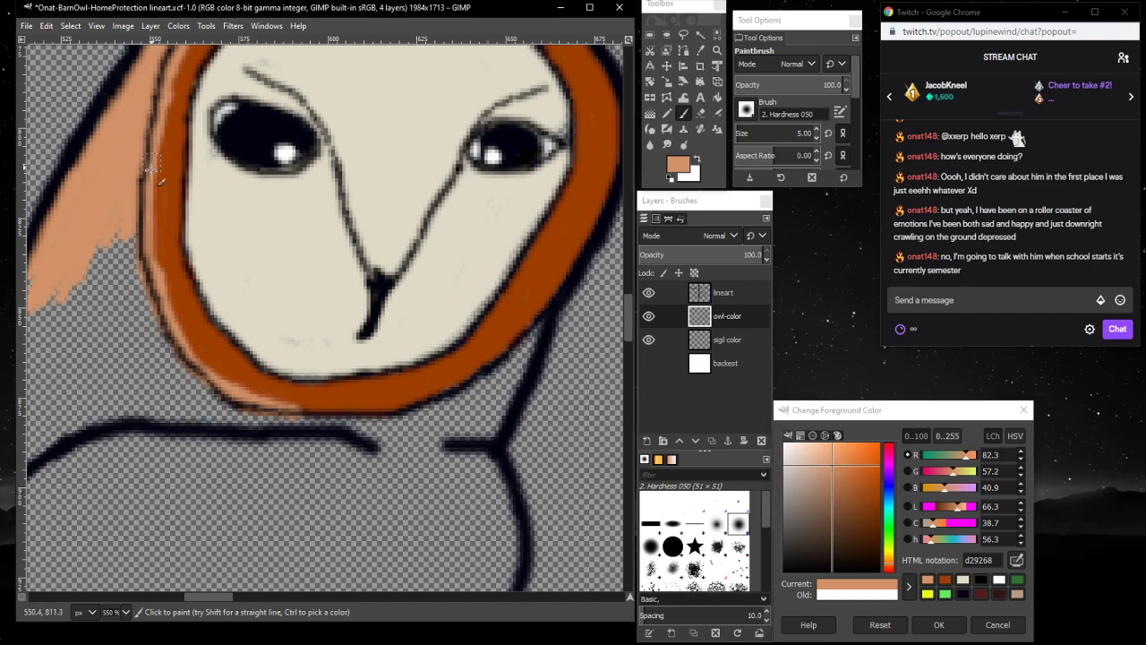
mouse_move(145, 226)
mouse_down()
mouse_move(161, 312)
mouse_move(217, 397)
mouse_move(305, 416)
mouse_move(333, 413)
mouse_move(274, 400)
mouse_move(307, 409)
mouse_move(388, 400)
mouse_move(365, 418)
mouse_move(355, 418)
mouse_move(473, 366)
mouse_move(438, 392)
mouse_move(547, 316)
mouse_move(482, 372)
mouse_move(532, 324)
mouse_move(505, 378)
mouse_move(529, 343)
mouse_move(463, 407)
mouse_move(452, 411)
mouse_move(478, 384)
mouse_move(365, 430)
mouse_move(489, 396)
mouse_move(478, 412)
mouse_move(525, 356)
mouse_up()
- On the lineart layer, erase the outline around the left owl's facial rim along the crown, left side and chin
scroll(385, 419, up, 3)
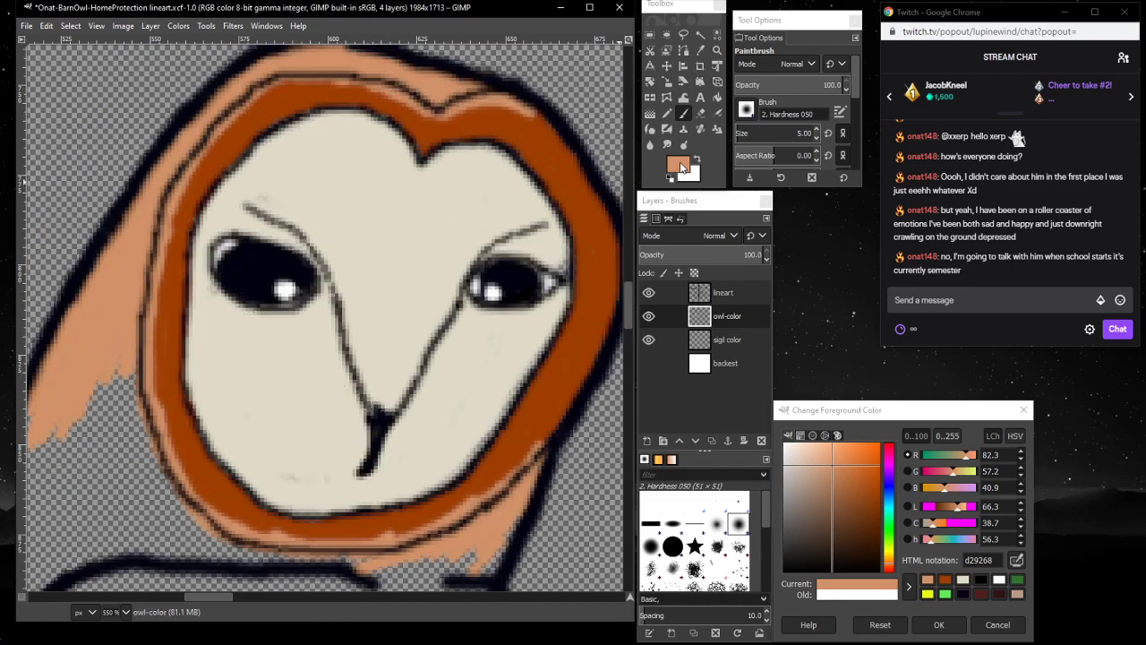
click(732, 297)
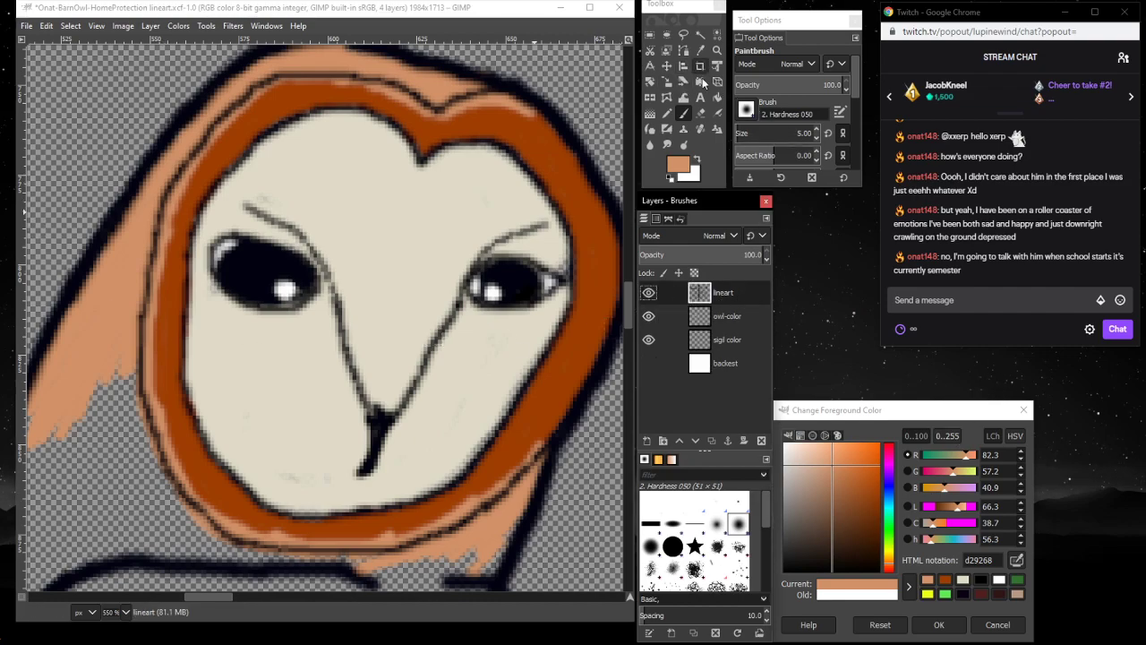
click(702, 115)
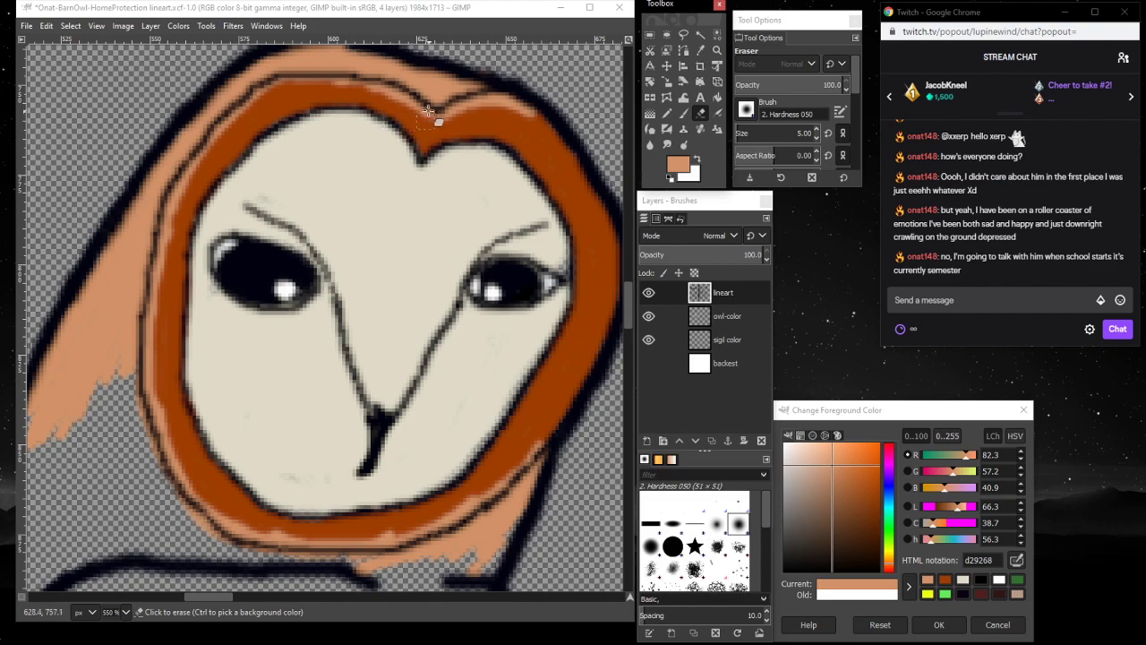
mouse_move(441, 105)
mouse_down()
mouse_move(495, 88)
mouse_move(433, 99)
mouse_move(403, 88)
mouse_move(477, 96)
mouse_move(432, 109)
mouse_move(484, 89)
mouse_move(405, 90)
mouse_move(332, 62)
mouse_move(373, 84)
mouse_move(334, 68)
mouse_move(261, 85)
mouse_up()
mouse_move(228, 125)
mouse_down()
mouse_move(178, 169)
mouse_move(191, 155)
mouse_move(150, 251)
mouse_move(141, 322)
mouse_move(146, 286)
mouse_move(137, 365)
mouse_move(143, 317)
mouse_move(145, 385)
mouse_move(145, 371)
mouse_move(157, 434)
mouse_move(206, 509)
mouse_up()
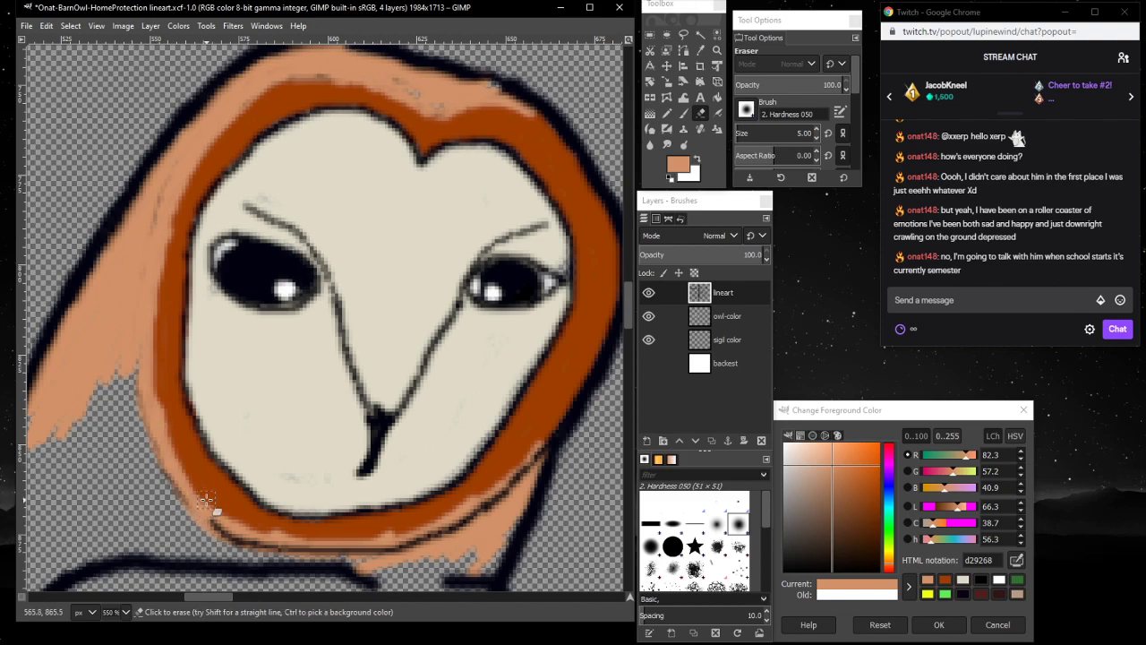
mouse_move(168, 169)
mouse_down()
mouse_move(137, 315)
mouse_move(192, 508)
mouse_move(251, 540)
mouse_move(210, 525)
mouse_move(257, 543)
mouse_move(390, 551)
mouse_move(505, 497)
mouse_move(535, 458)
mouse_move(484, 513)
mouse_move(436, 541)
mouse_move(363, 560)
mouse_move(301, 544)
mouse_up()
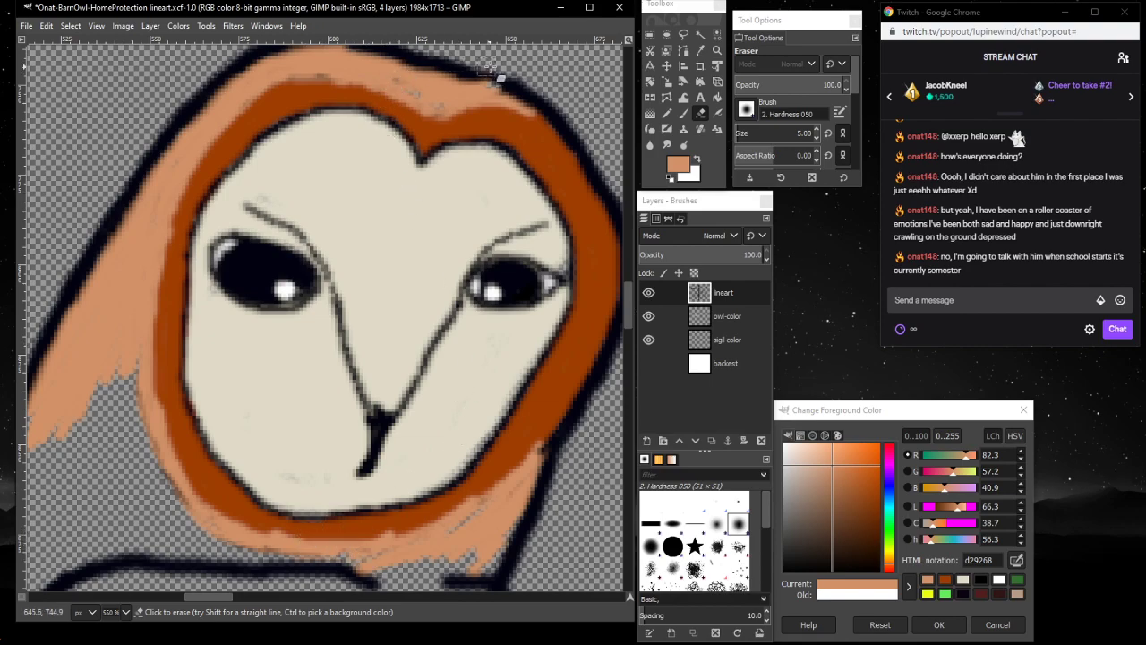
mouse_move(202, 594)
mouse_down()
mouse_move(214, 594)
mouse_move(204, 594)
mouse_up()
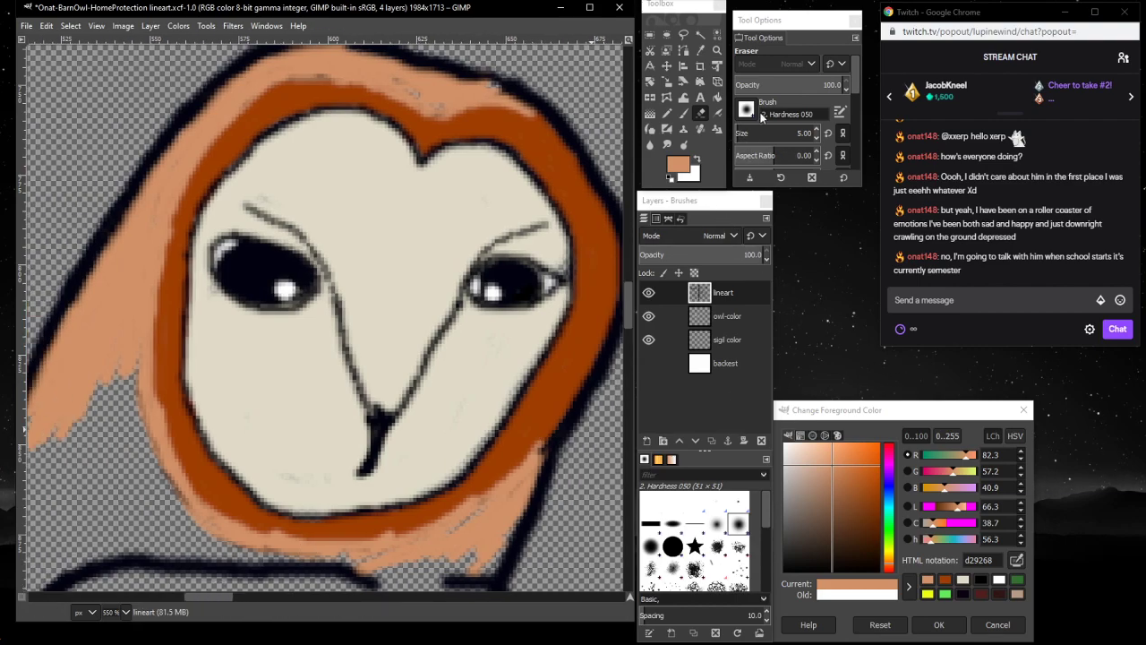
click(686, 111)
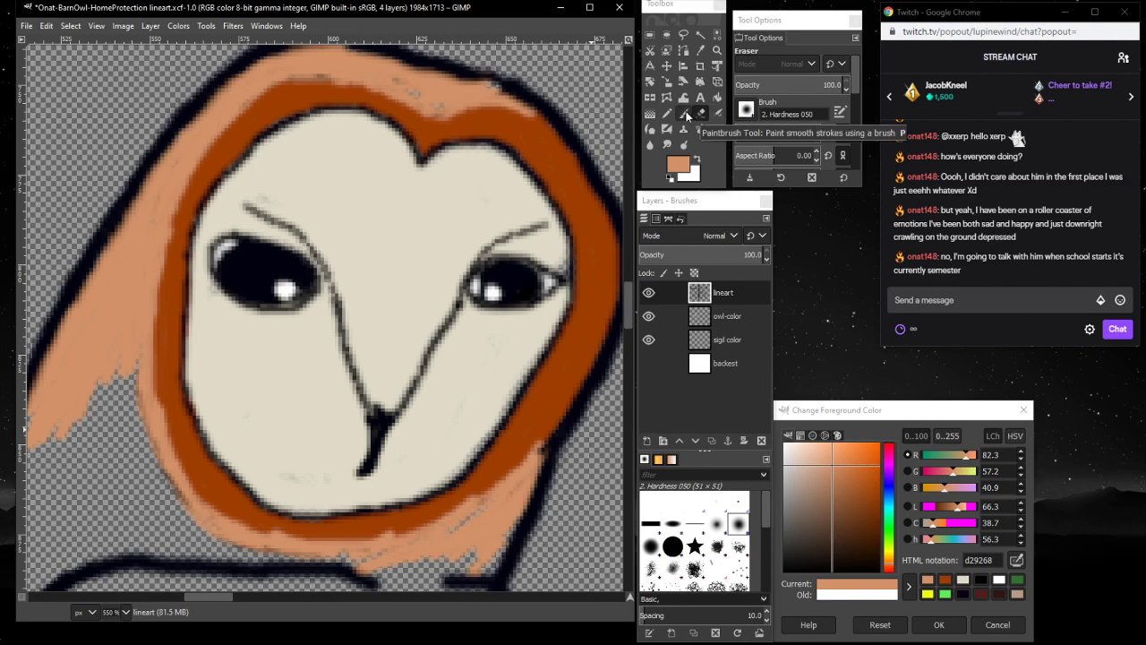
click(418, 96)
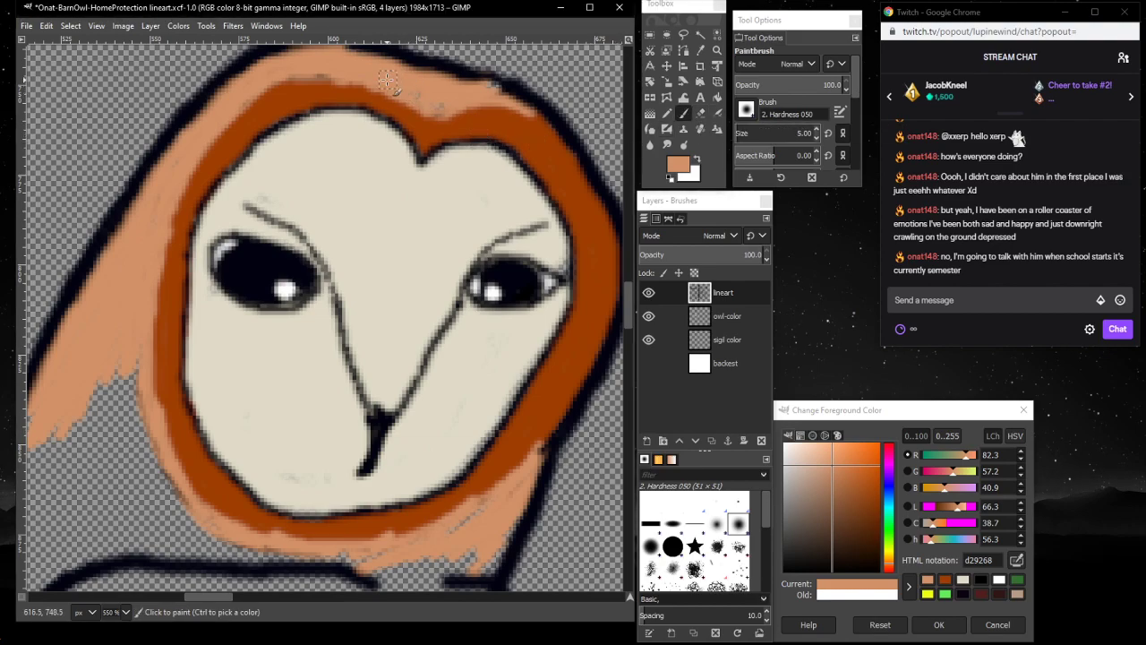
mouse_move(413, 95)
mouse_down()
mouse_move(516, 99)
mouse_move(483, 86)
mouse_move(498, 99)
mouse_up()
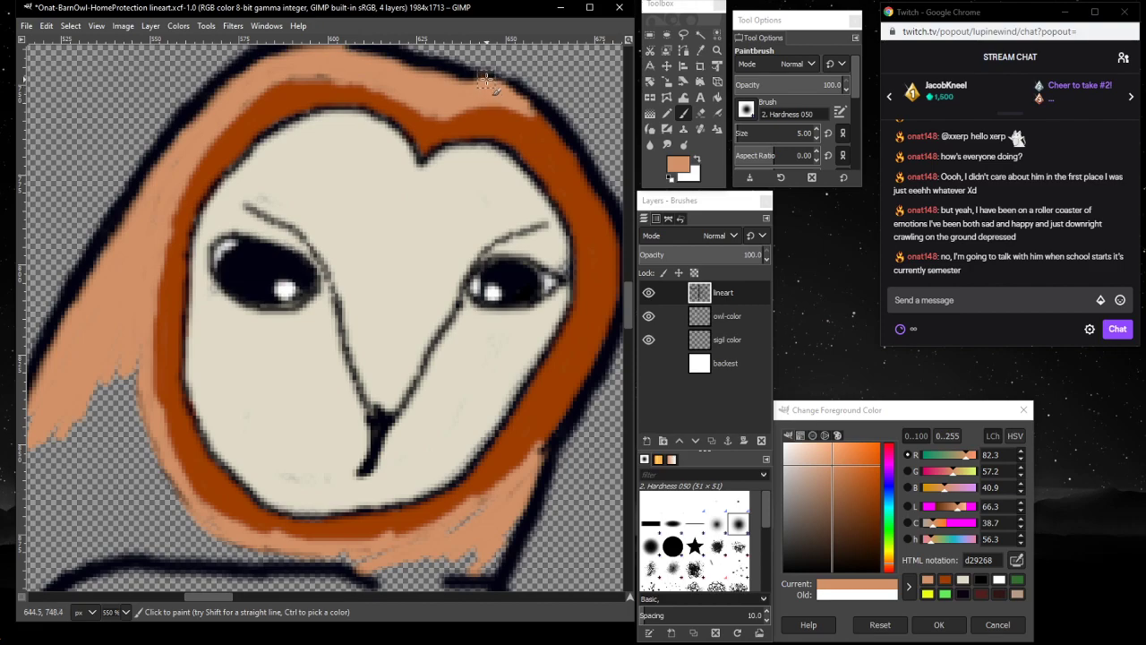
key(ctrl+z)
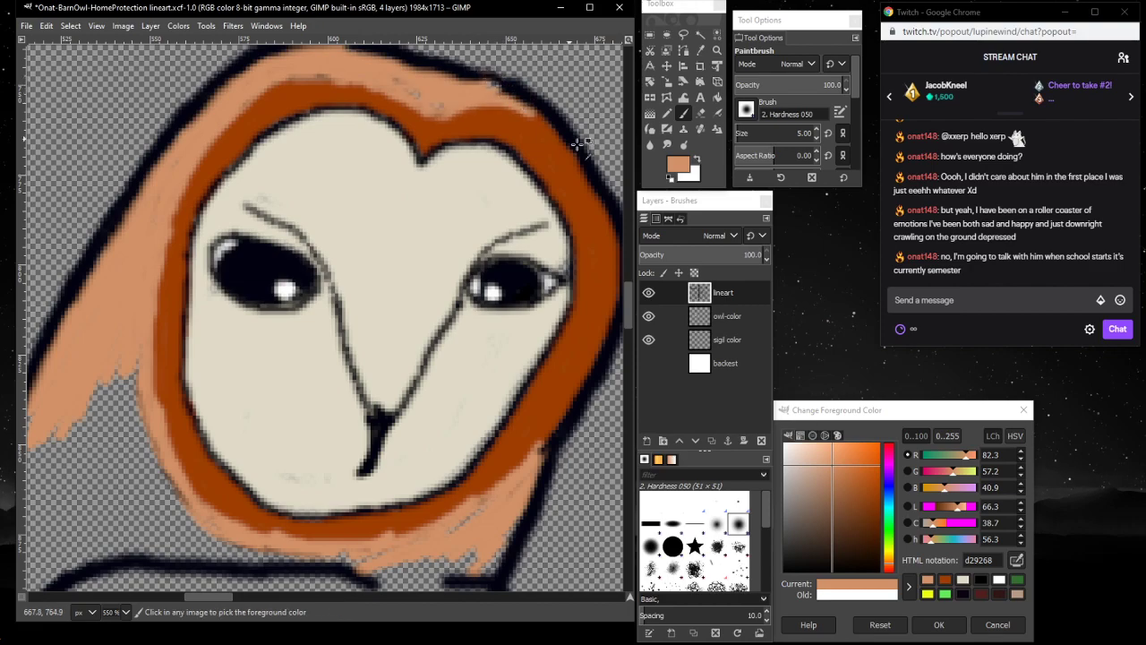
key(ctrl+z)
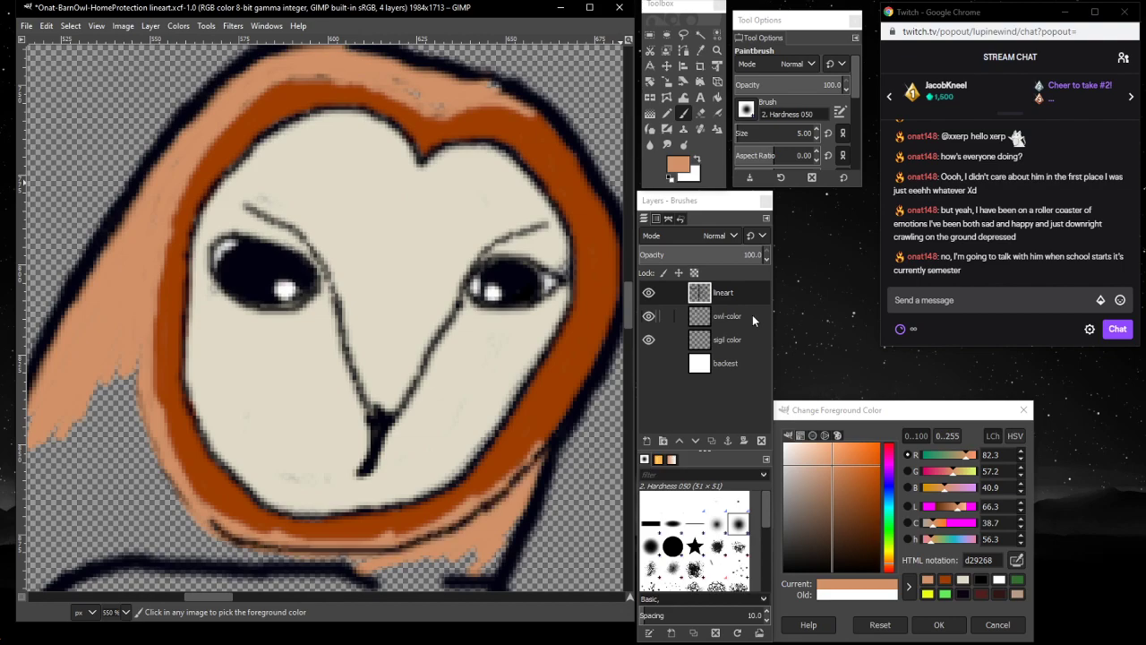
key(ctrl+y)
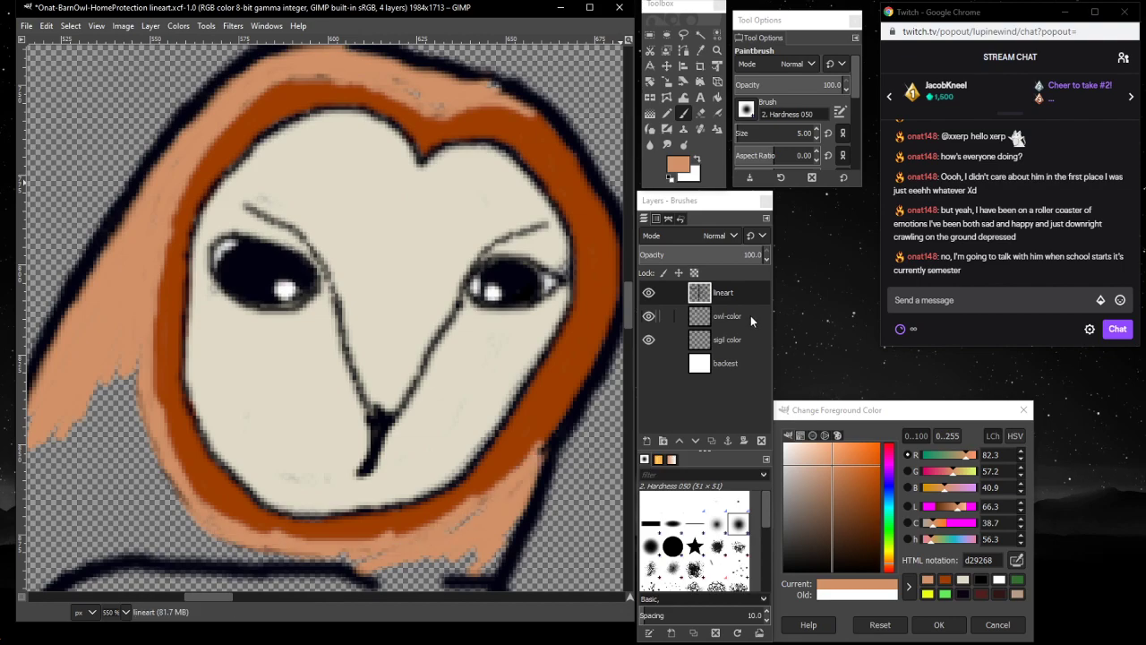
- Cover the crown's remaining gaps with orange-tan on owl-color and erase the leftover line specks there from the lineart layer
click(744, 316)
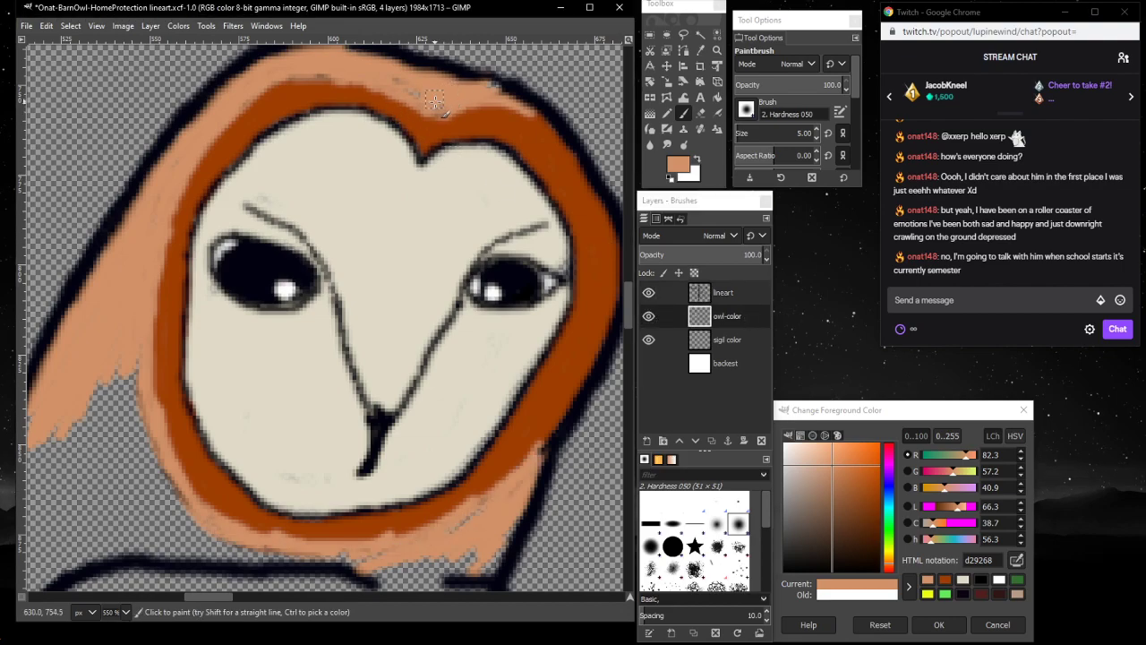
mouse_move(469, 100)
mouse_down()
mouse_move(392, 86)
mouse_move(418, 98)
mouse_move(353, 66)
mouse_move(302, 76)
mouse_move(357, 76)
mouse_move(319, 75)
mouse_up()
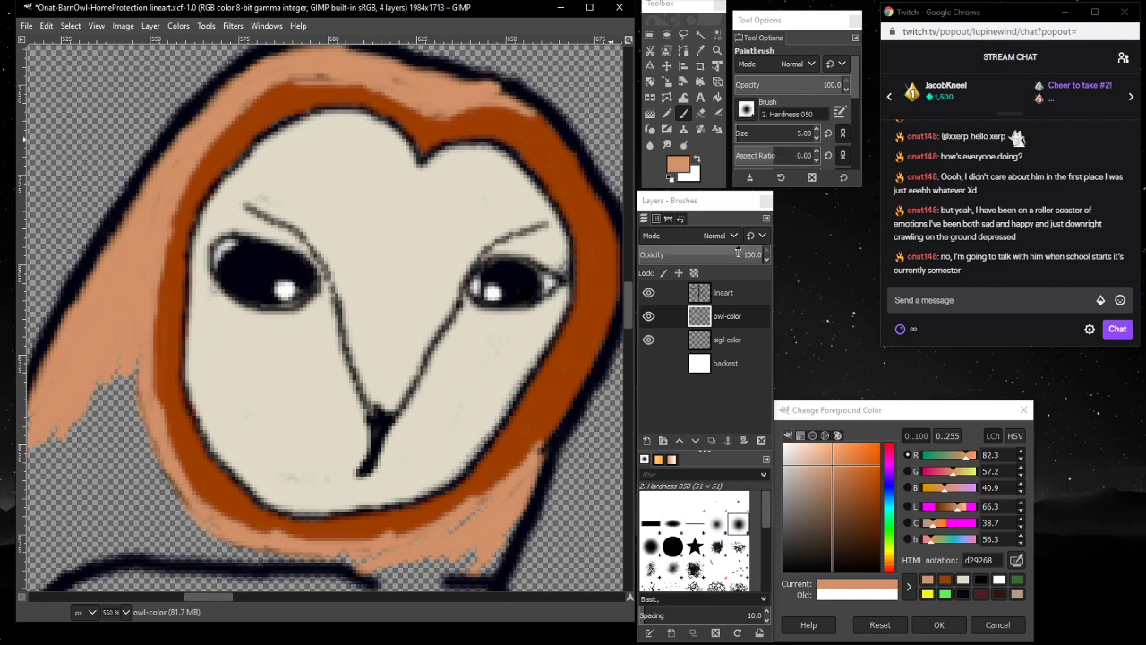
click(738, 292)
click(700, 113)
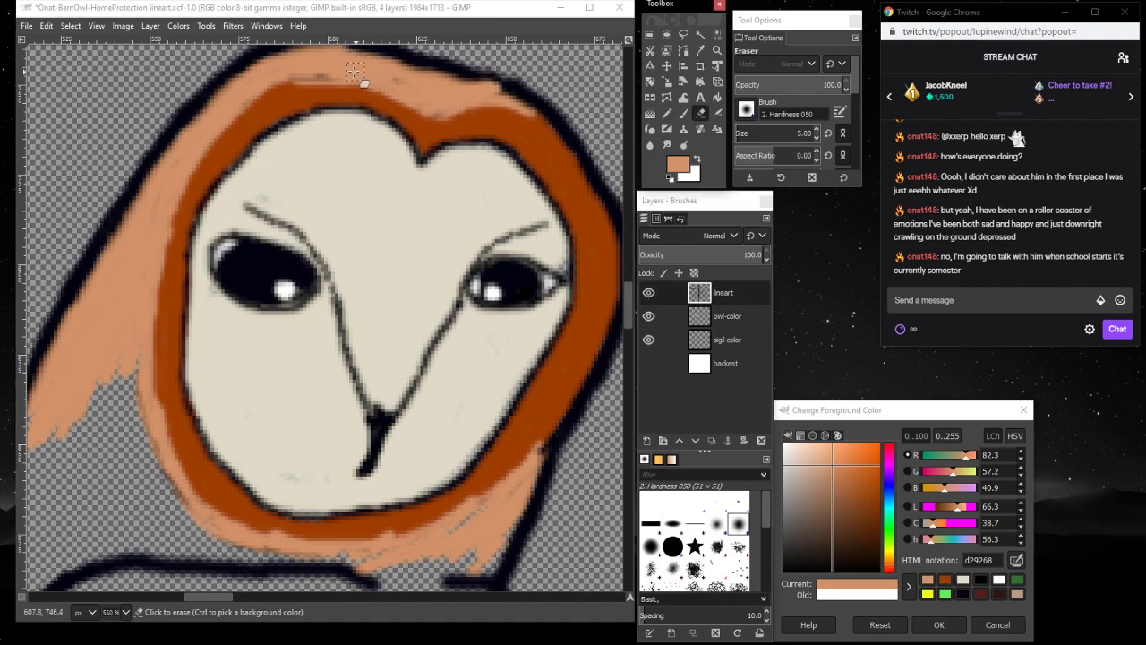
drag(351, 79, 253, 85)
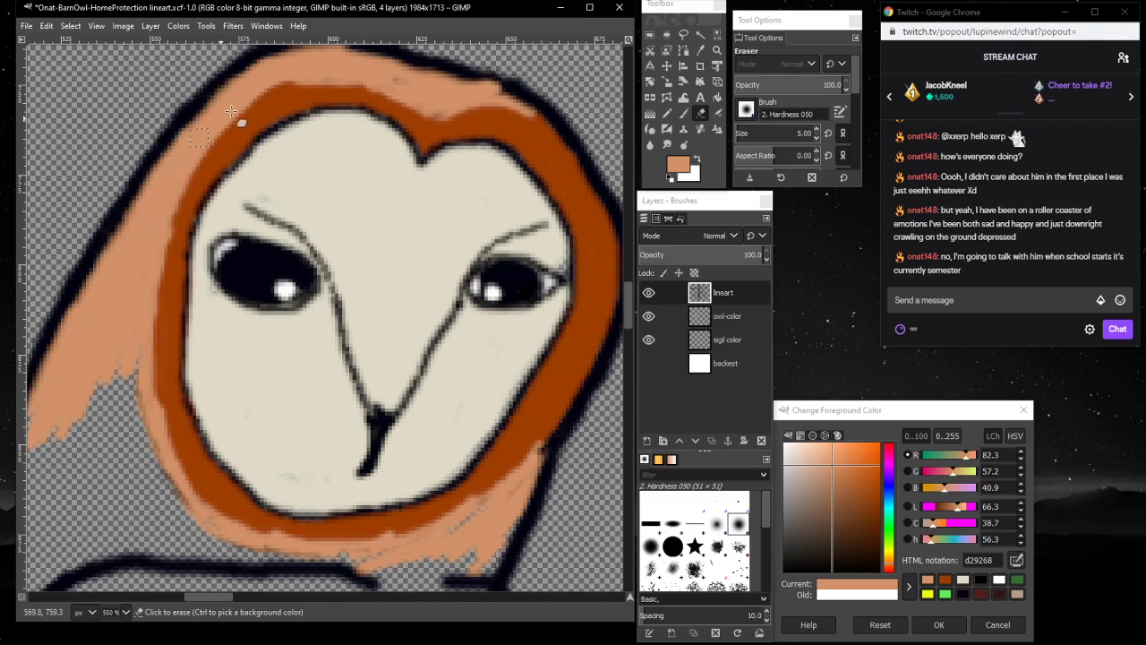
mouse_move(351, 73)
mouse_down()
mouse_move(386, 63)
mouse_move(434, 99)
mouse_up()
- Switch back to owl-color and touch up the orange-tan at the top of the left owl's crown with the Paintbrush
scroll(439, 108, up, 3)
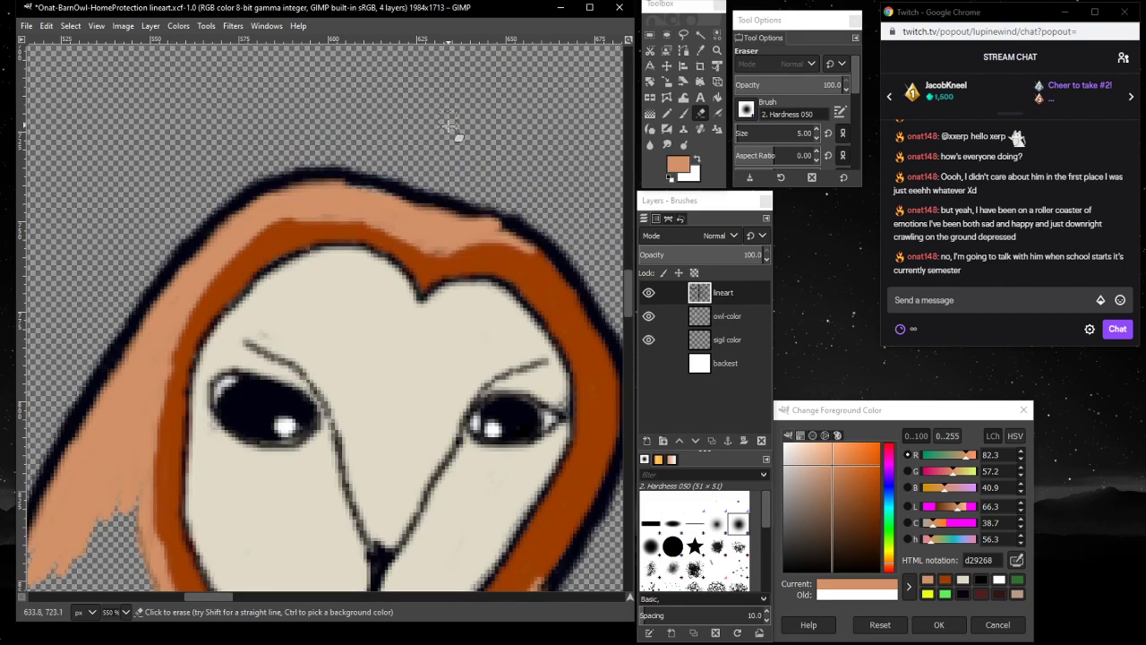
click(744, 316)
click(684, 113)
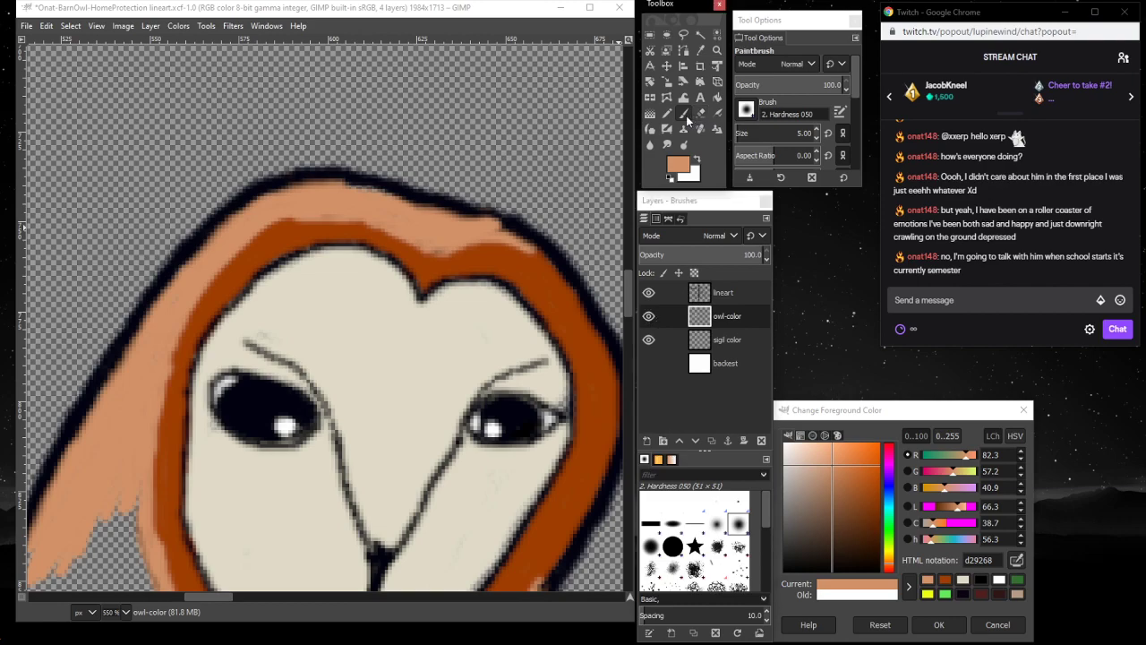
click(360, 198)
mouse_move(358, 197)
mouse_down()
mouse_move(376, 192)
mouse_move(345, 181)
mouse_move(394, 198)
mouse_up()
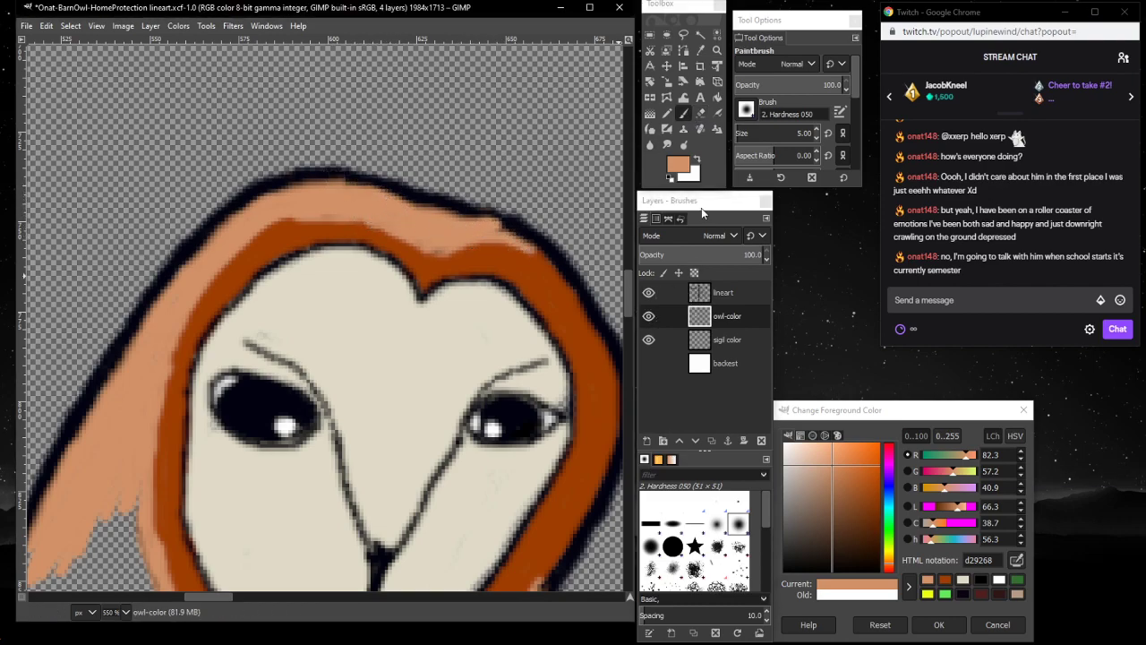
- Patch the thinned outline on the crown's upper right with black 000000, and refine the rim's upper edge with orange-tan d29268
click(982, 578)
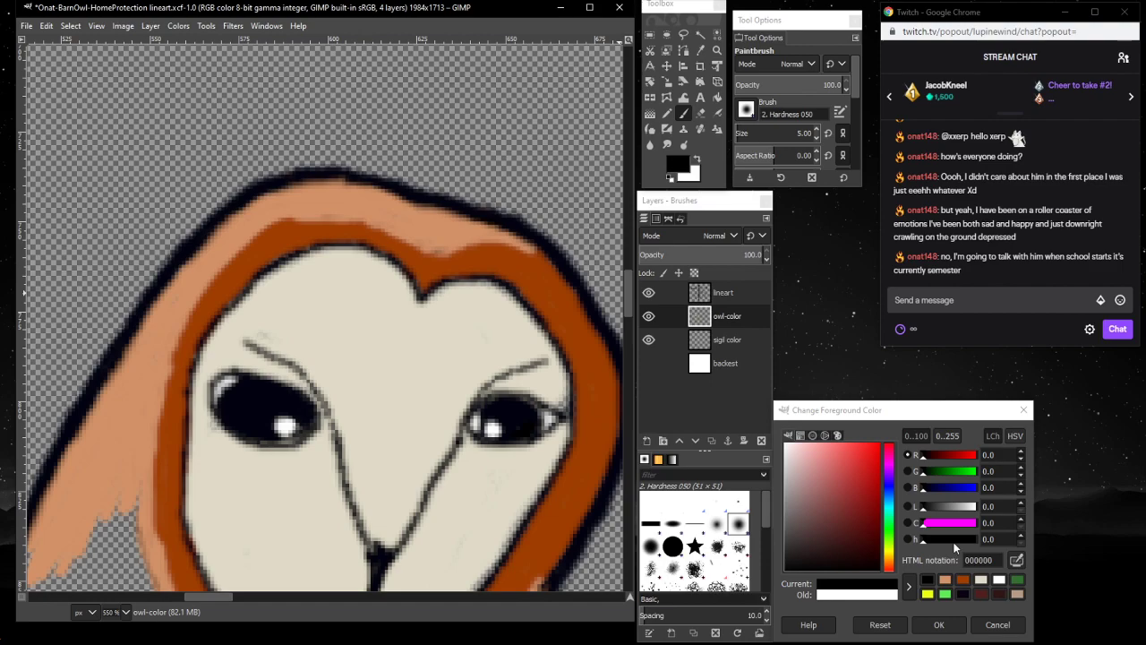
click(945, 578)
click(439, 244)
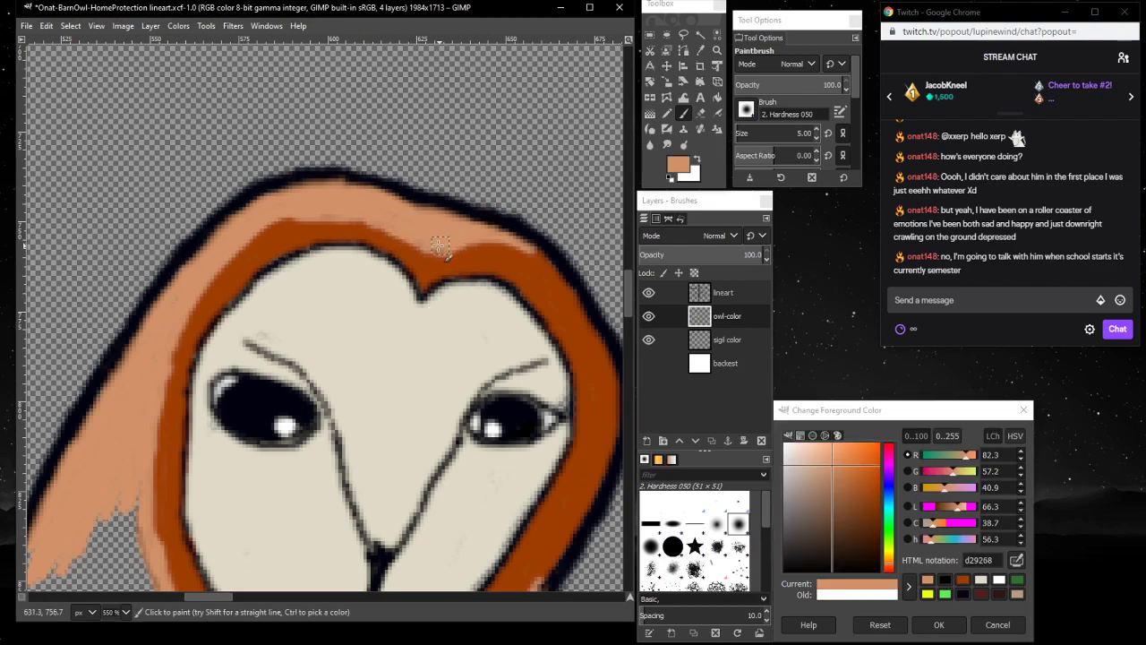
mouse_move(421, 240)
mouse_down()
mouse_move(324, 214)
mouse_move(256, 228)
mouse_up()
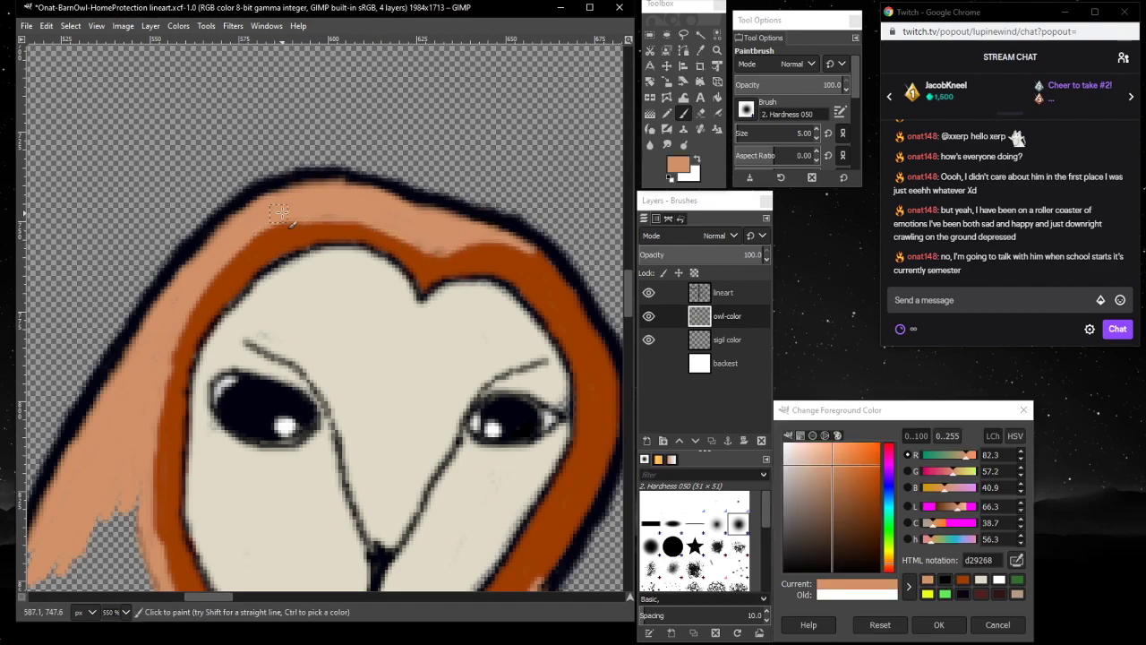
- Fill the left owl's neck down towards the shoulder line and smooth the lower and left outer rim with orange-tan
scroll(103, 403, down, 5)
mouse_move(534, 385)
mouse_down()
mouse_move(505, 358)
mouse_move(457, 390)
mouse_move(486, 382)
mouse_move(538, 335)
mouse_move(505, 367)
mouse_move(537, 313)
mouse_move(490, 424)
mouse_move(454, 433)
mouse_move(438, 422)
mouse_move(447, 421)
mouse_up()
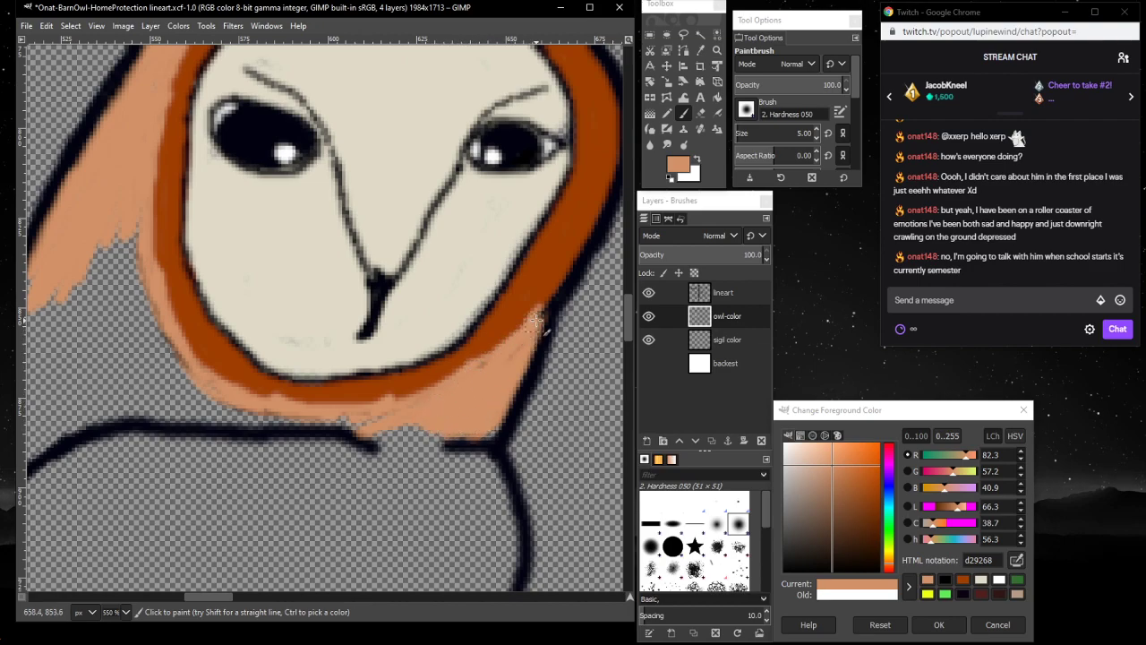
mouse_move(534, 319)
mouse_down()
mouse_move(443, 395)
mouse_move(394, 411)
mouse_move(323, 413)
mouse_up()
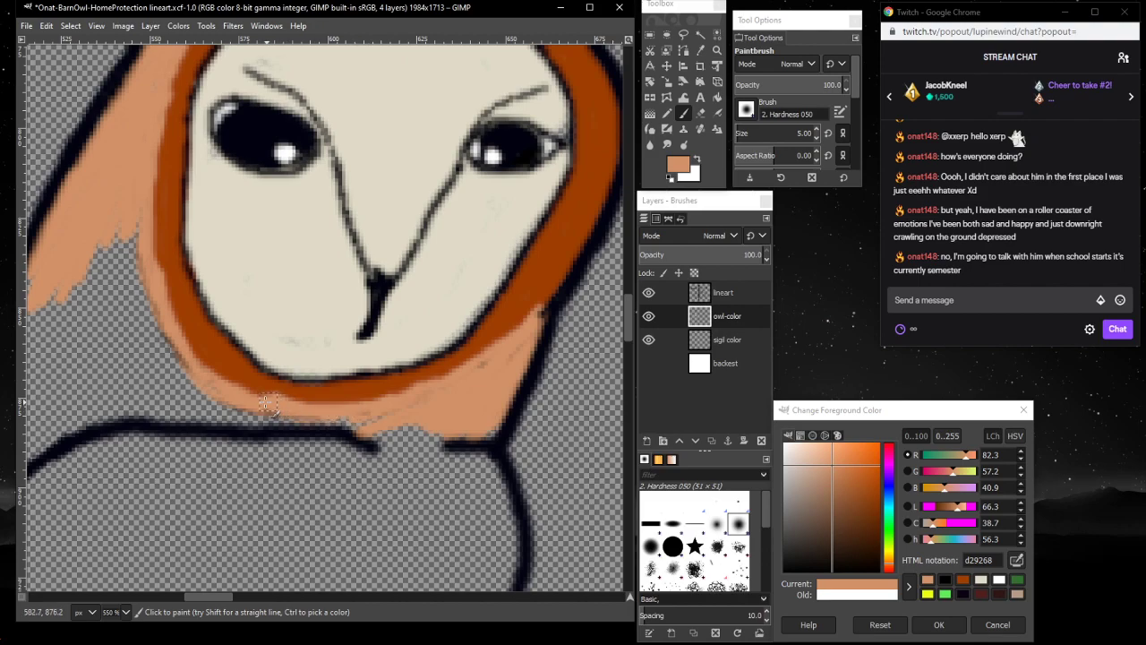
drag(235, 392, 183, 349)
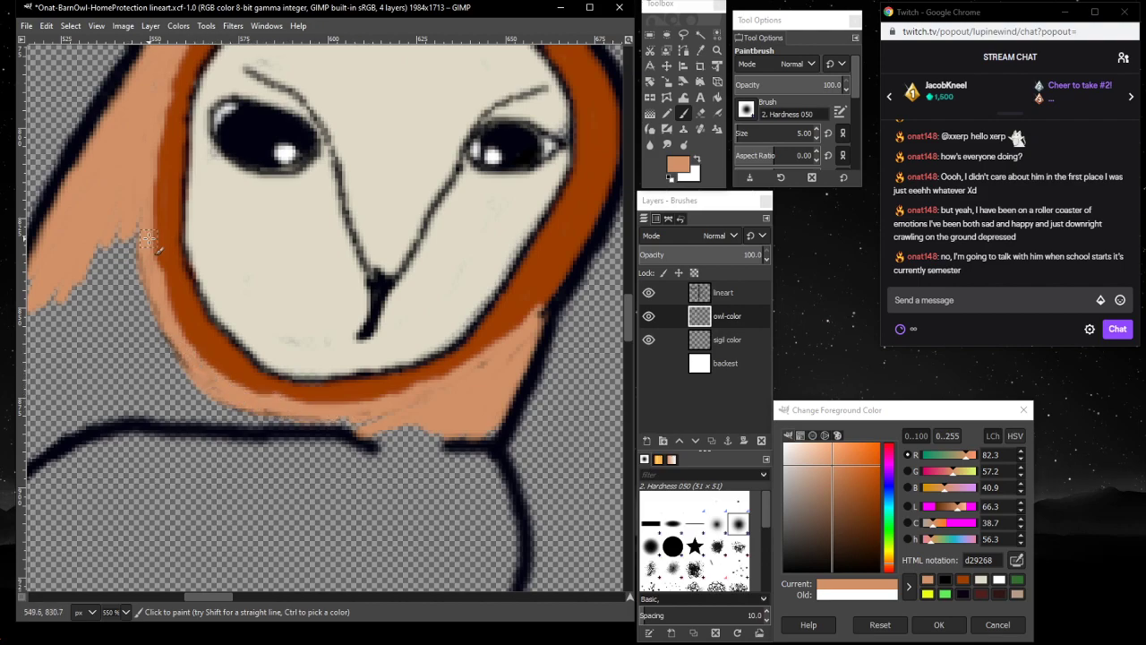
mouse_move(155, 271)
mouse_down()
mouse_move(186, 342)
mouse_move(273, 395)
mouse_up()
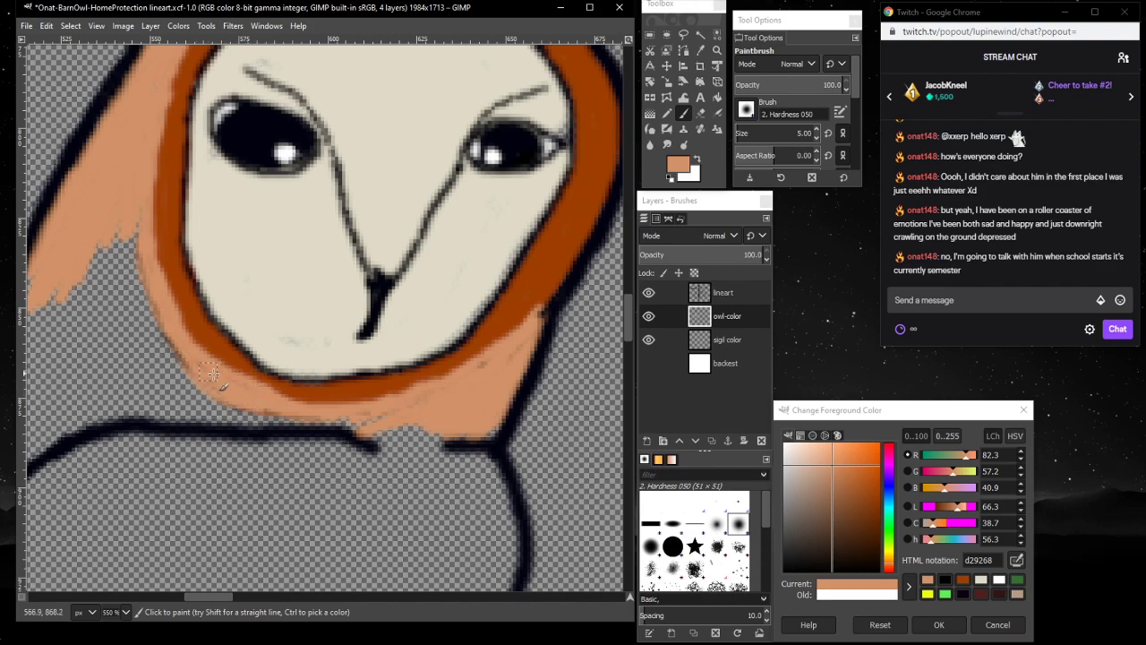
mouse_move(181, 356)
mouse_down()
mouse_move(133, 221)
mouse_move(119, 223)
mouse_move(108, 251)
mouse_up()
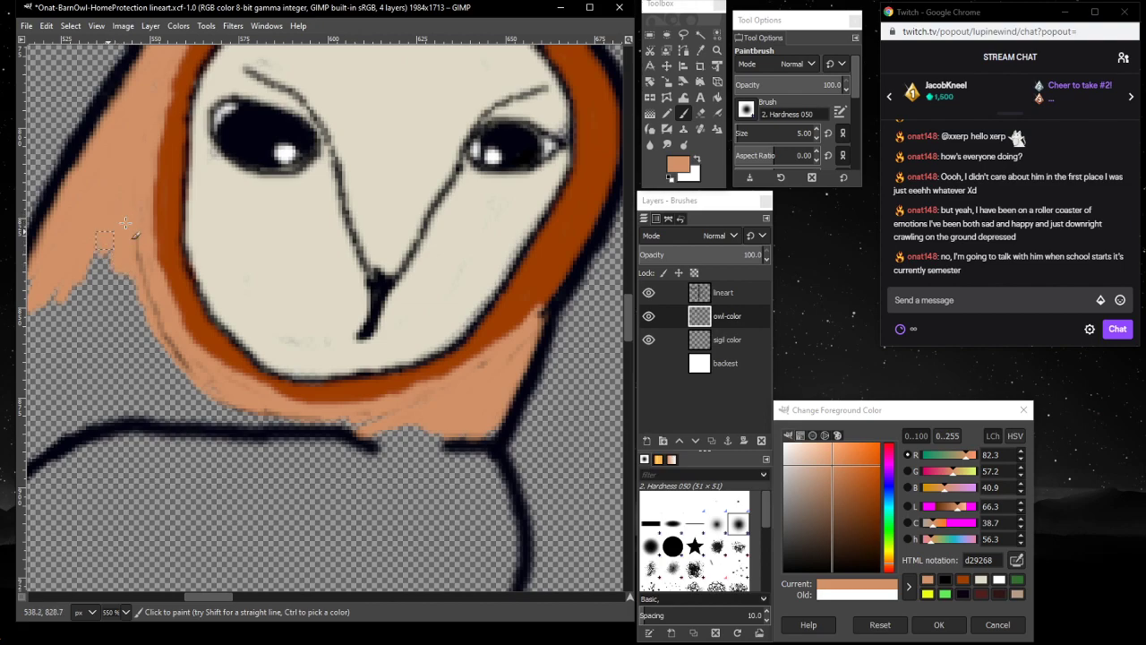
- Erase the leftover outline beside the rim's lower left edge from the lineart layer, then reselect the Paintbrush and owl-color
click(699, 113)
click(744, 288)
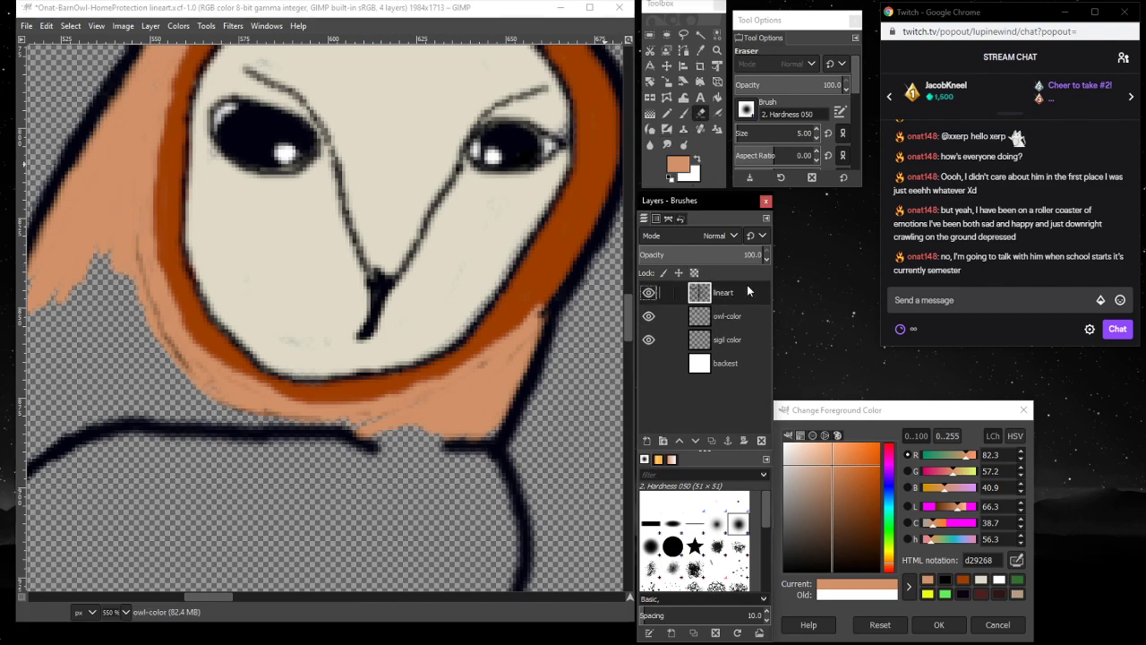
drag(133, 234, 187, 370)
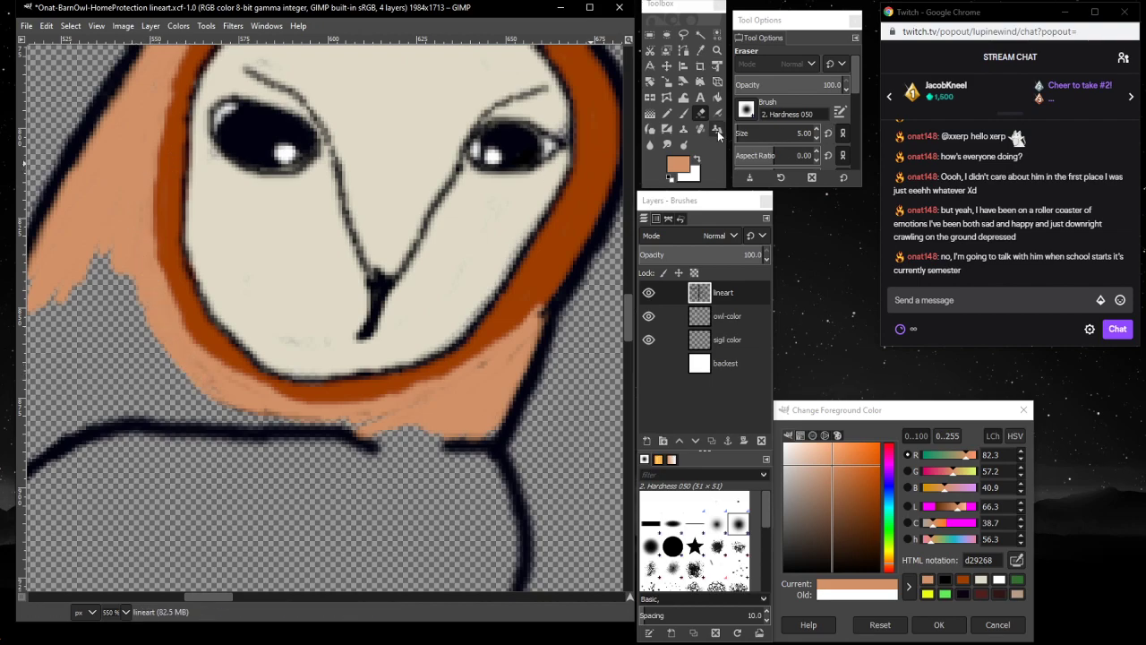
click(686, 113)
click(747, 316)
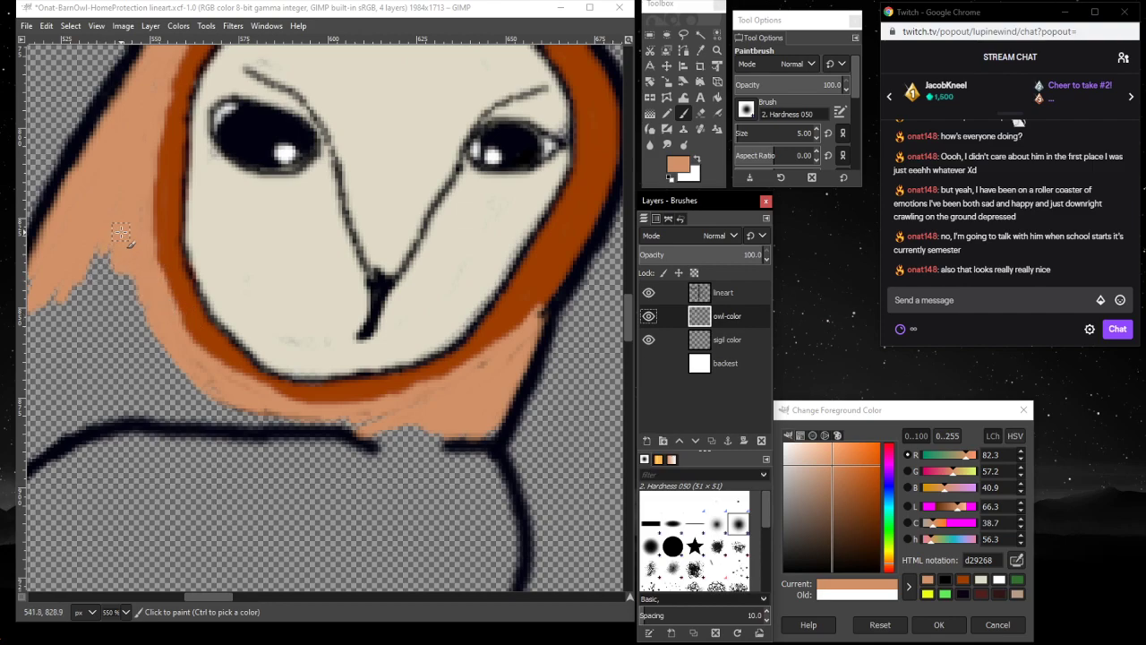
- Extend the orange-tan d29268 outward from the rim's lower left edge and touch up the neck under the face on owl-color
mouse_move(121, 235)
mouse_down()
mouse_move(150, 244)
mouse_move(144, 208)
mouse_move(142, 237)
mouse_up()
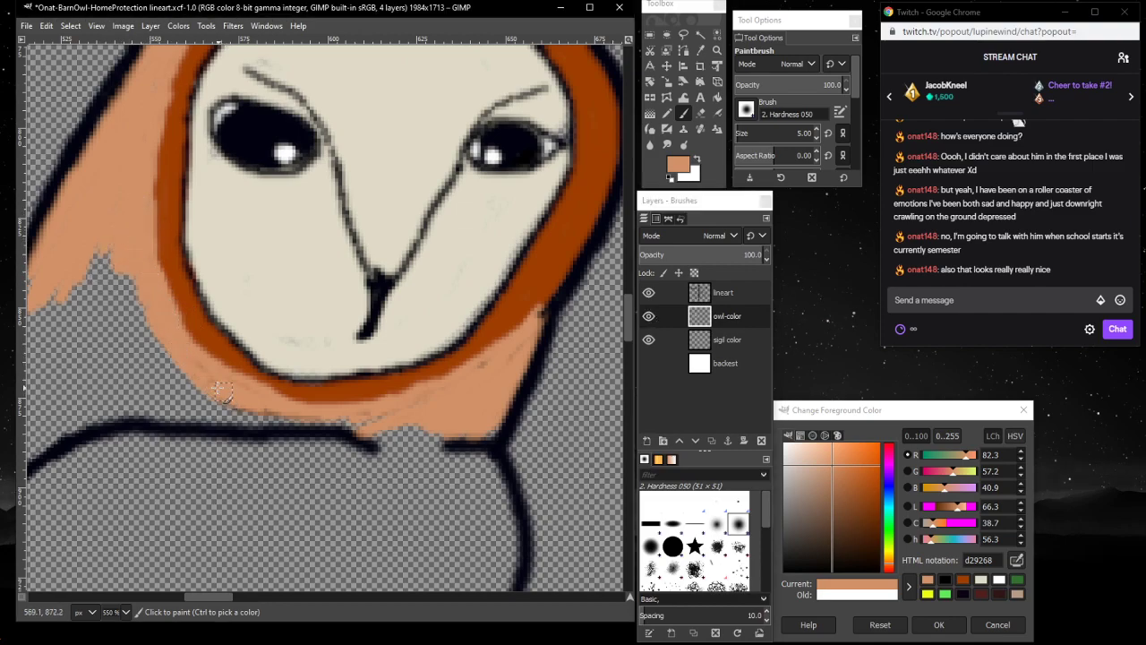
mouse_move(222, 391)
mouse_down()
mouse_move(285, 424)
mouse_move(247, 413)
mouse_move(357, 420)
mouse_move(180, 394)
mouse_move(184, 383)
mouse_move(161, 374)
mouse_move(129, 265)
mouse_move(349, 424)
mouse_up()
drag(456, 384, 474, 376)
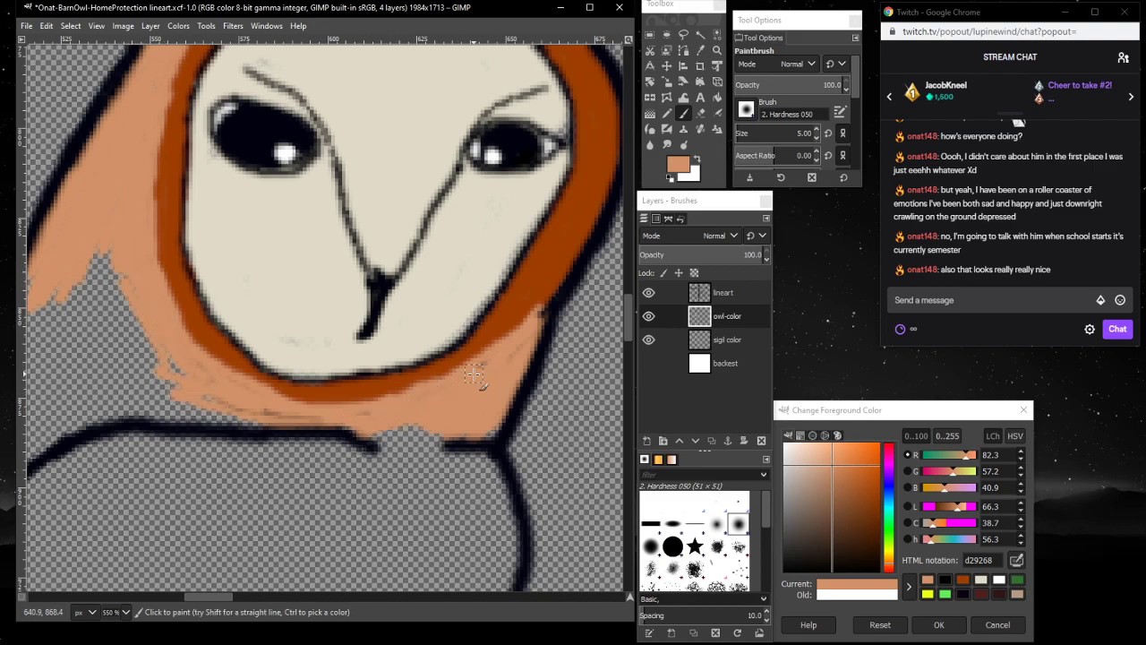
- Erase the leftover line marks in the orange-tan area below the rim from the lineart layer
click(700, 112)
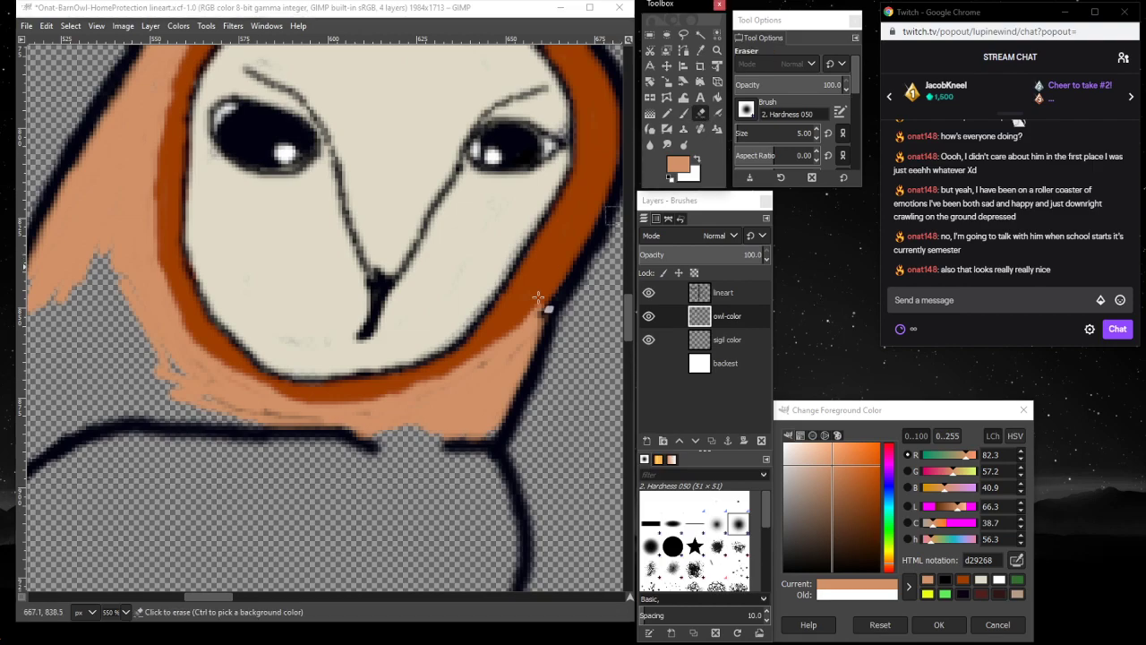
drag(479, 365, 486, 365)
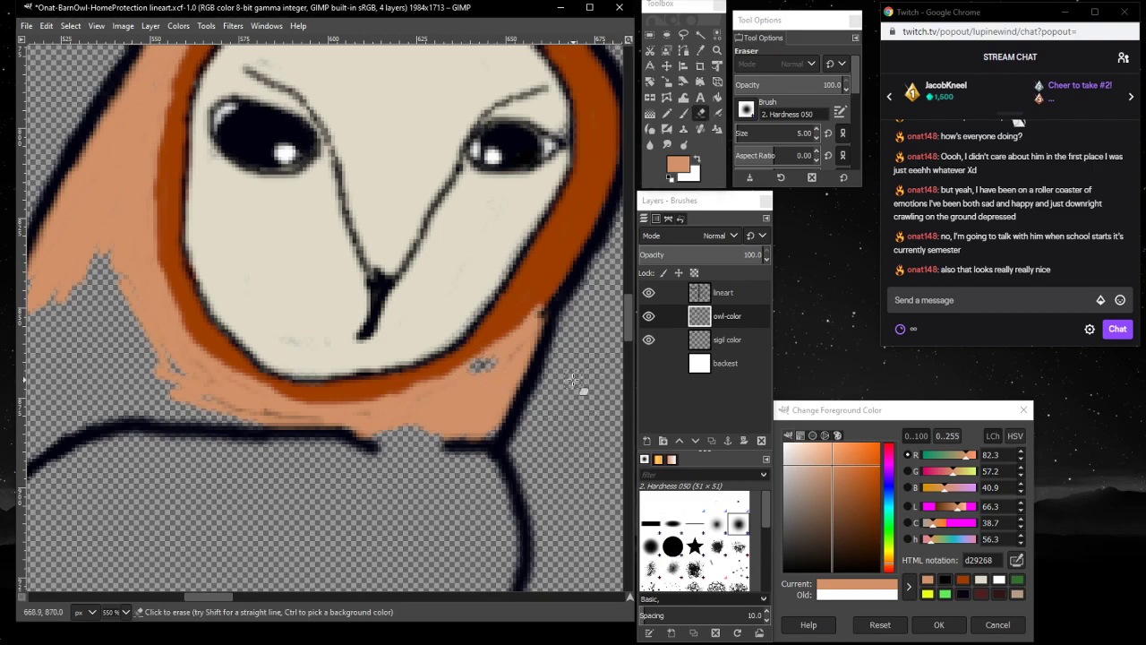
key(ctrl+z)
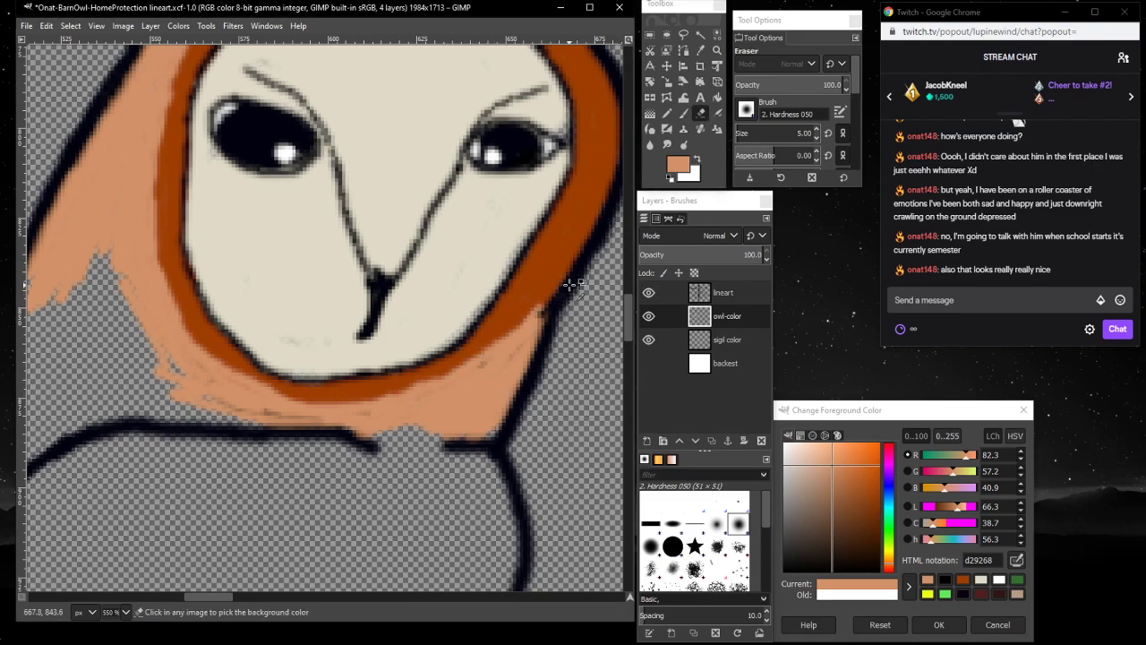
click(723, 292)
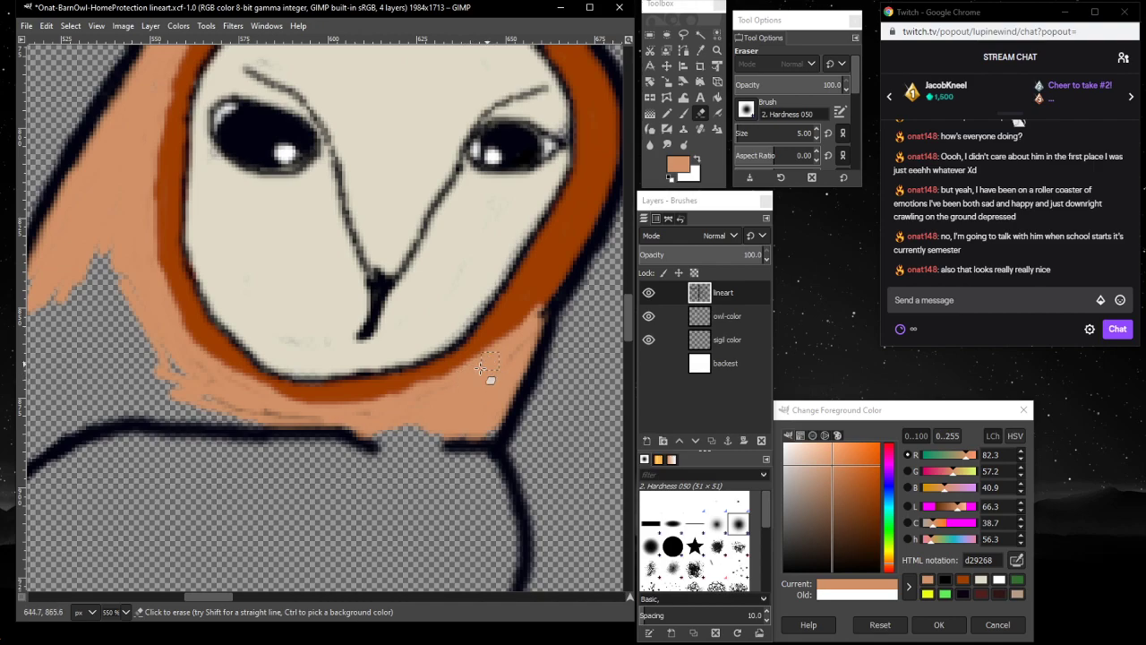
mouse_move(382, 406)
mouse_down()
mouse_move(309, 415)
mouse_move(362, 411)
mouse_move(292, 413)
mouse_move(170, 377)
mouse_up()
scroll(82, 336, up, 3)
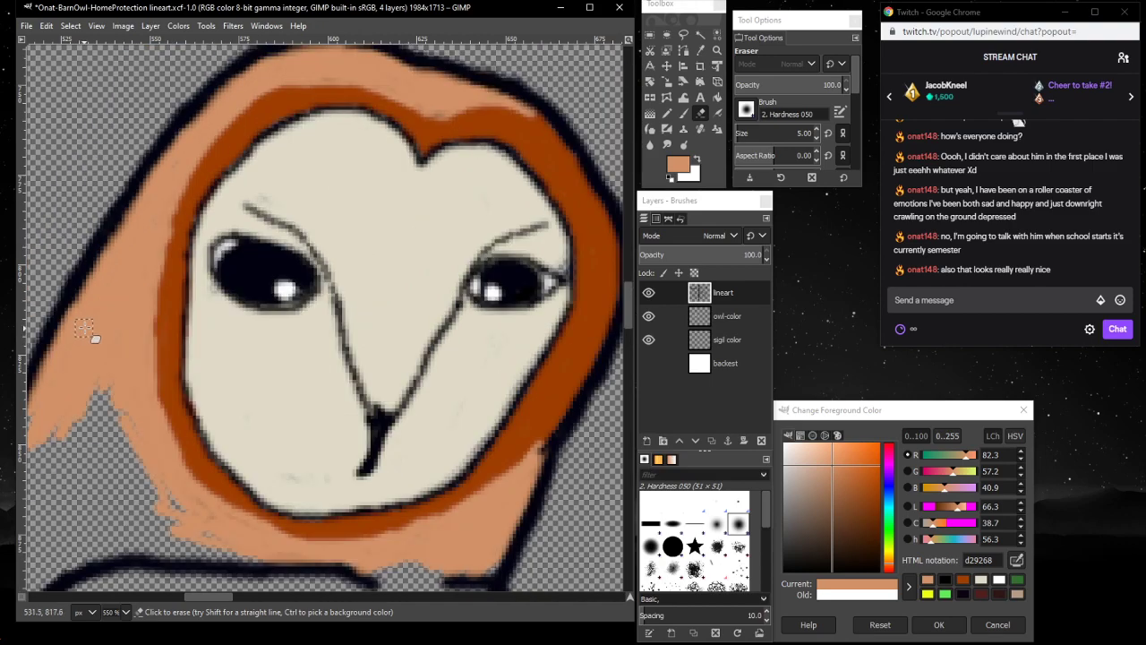
- Show the backest layer and paint orange-tan over gaps in the head from the crown down the left side on owl-color
click(648, 364)
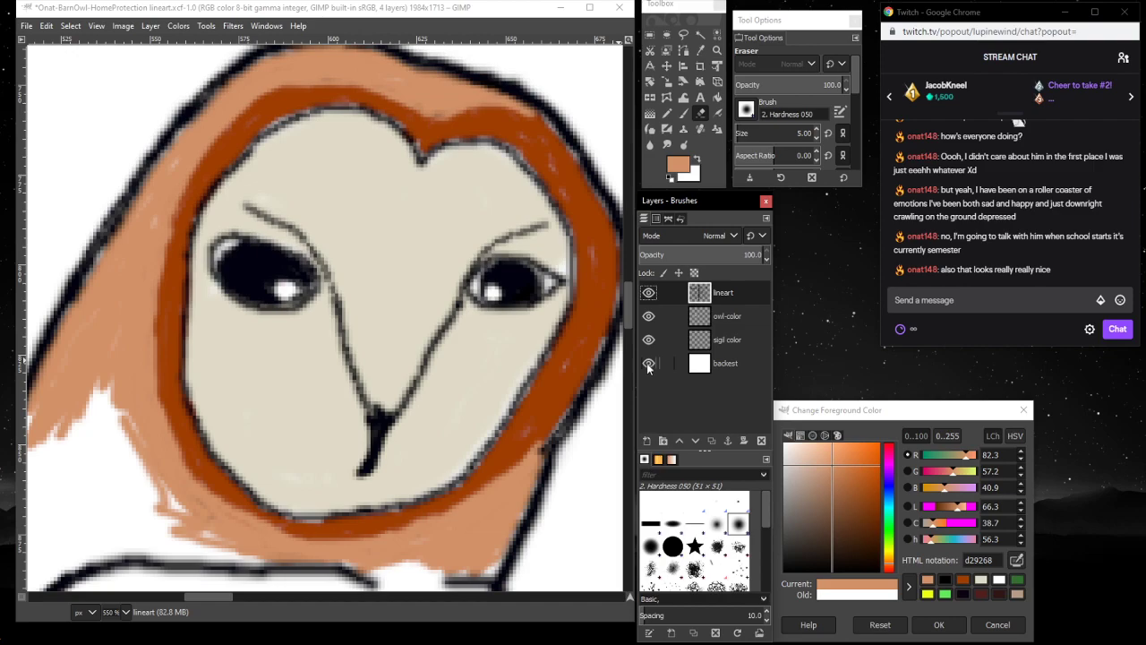
scroll(370, 258, up, 3)
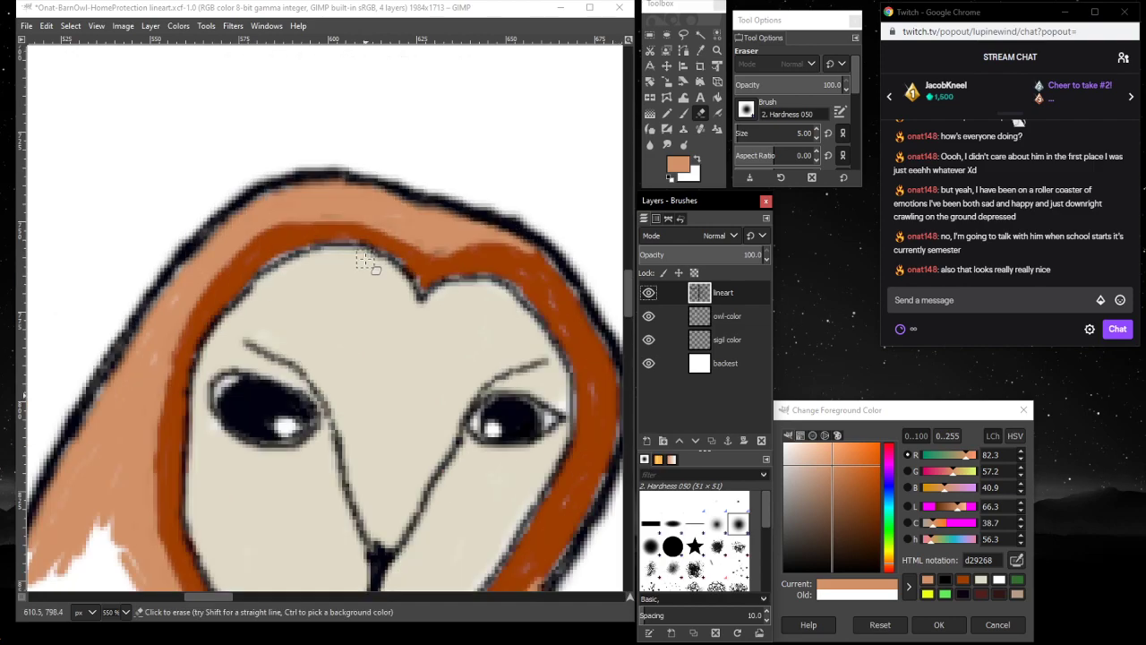
scroll(376, 255, down, 3)
click(684, 113)
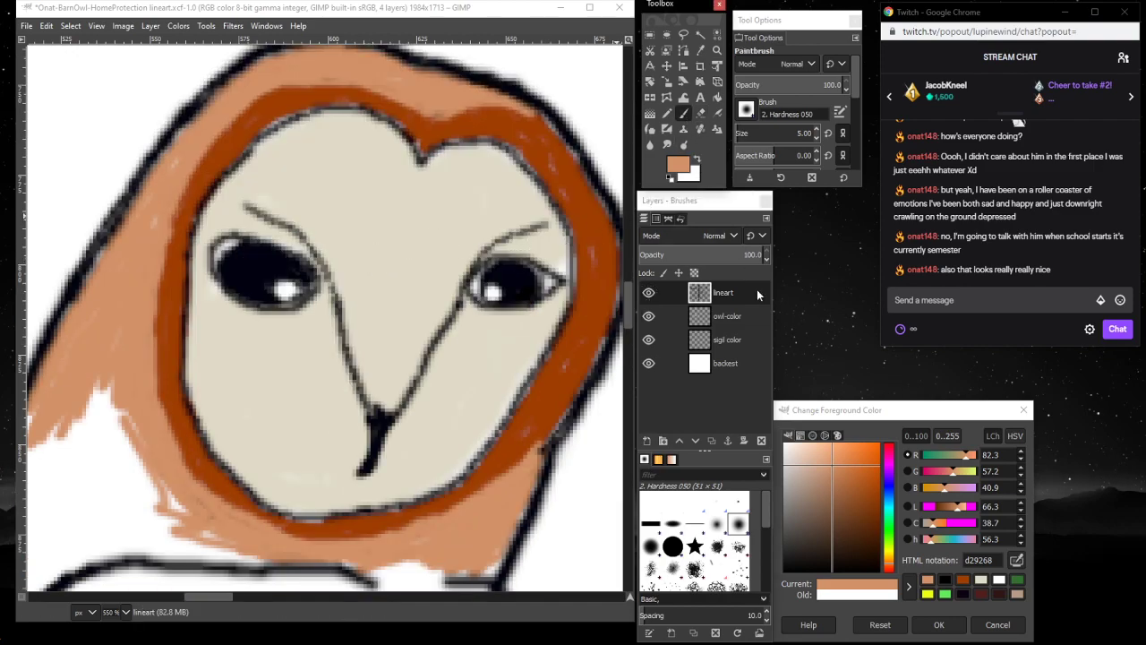
click(745, 318)
drag(452, 113, 394, 82)
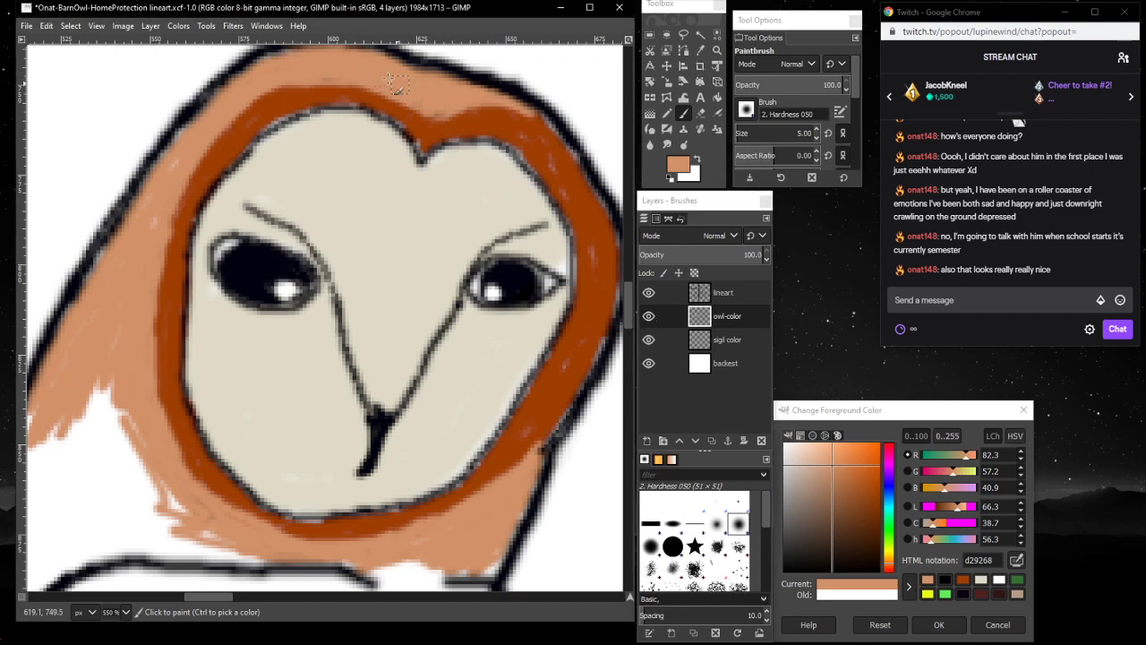
mouse_move(289, 65)
mouse_down()
mouse_move(142, 186)
mouse_move(179, 151)
mouse_move(165, 179)
mouse_move(208, 124)
mouse_move(147, 253)
mouse_move(111, 294)
mouse_move(113, 240)
mouse_move(86, 278)
mouse_move(75, 328)
mouse_move(96, 348)
mouse_move(101, 389)
mouse_move(31, 414)
mouse_move(122, 334)
mouse_move(97, 405)
mouse_move(100, 433)
mouse_move(112, 420)
mouse_move(129, 455)
mouse_up()
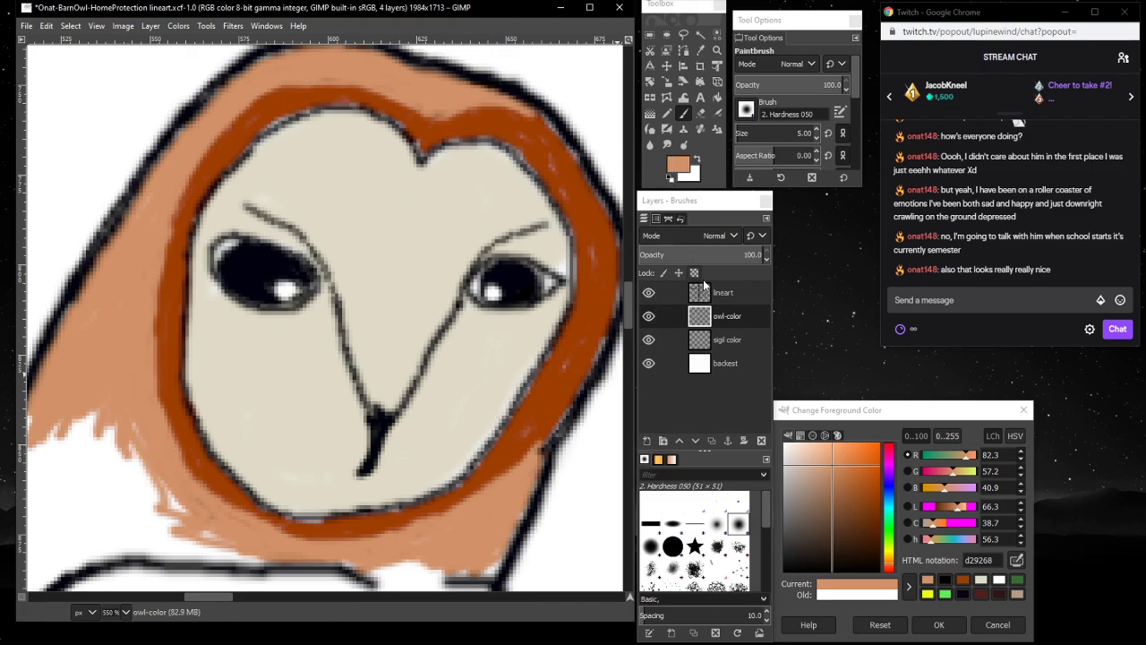
- Toggle the backest layer to check the fill for gaps, leave it hidden, and touch up the face with cream e0dbc8
click(649, 363)
click(648, 363)
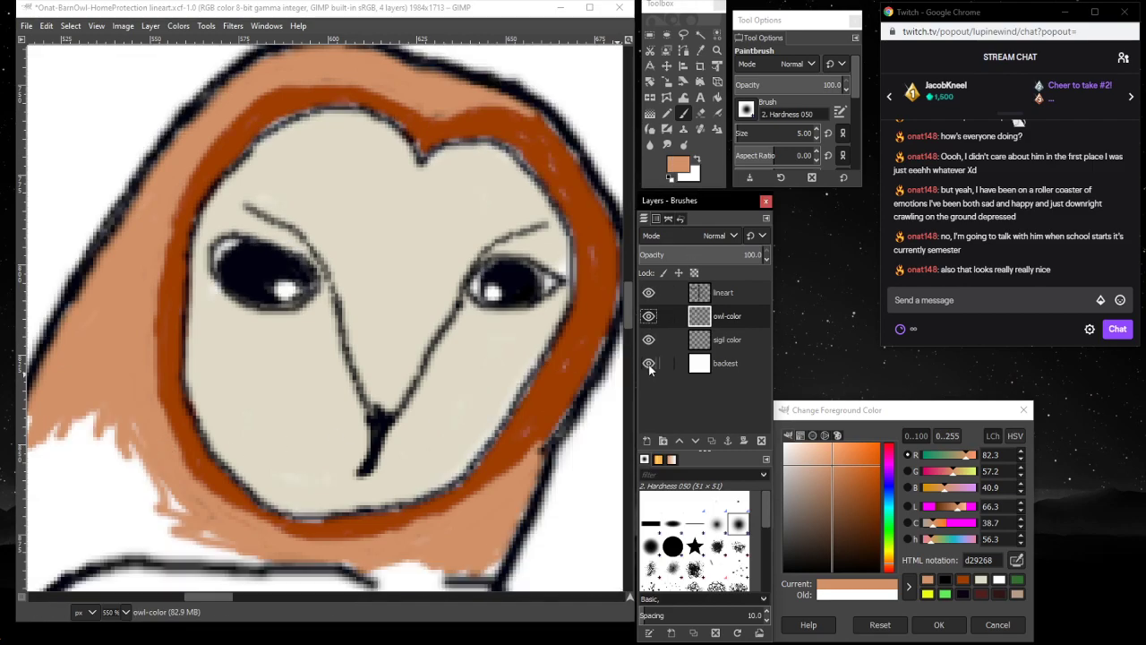
click(648, 363)
click(648, 364)
click(648, 364)
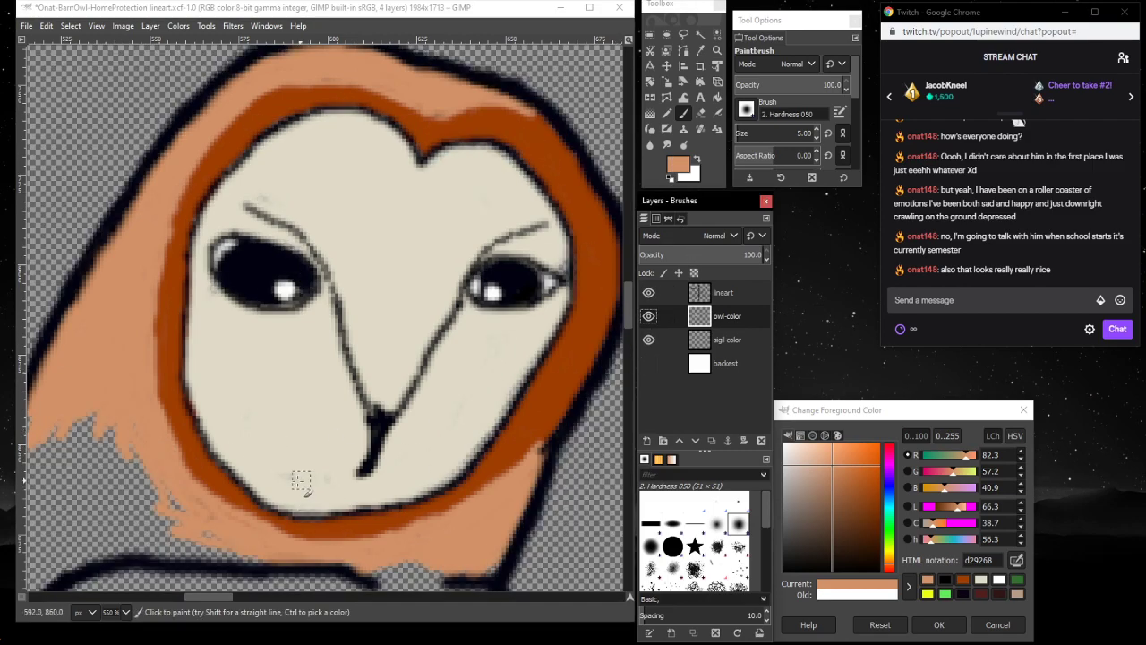
click(999, 580)
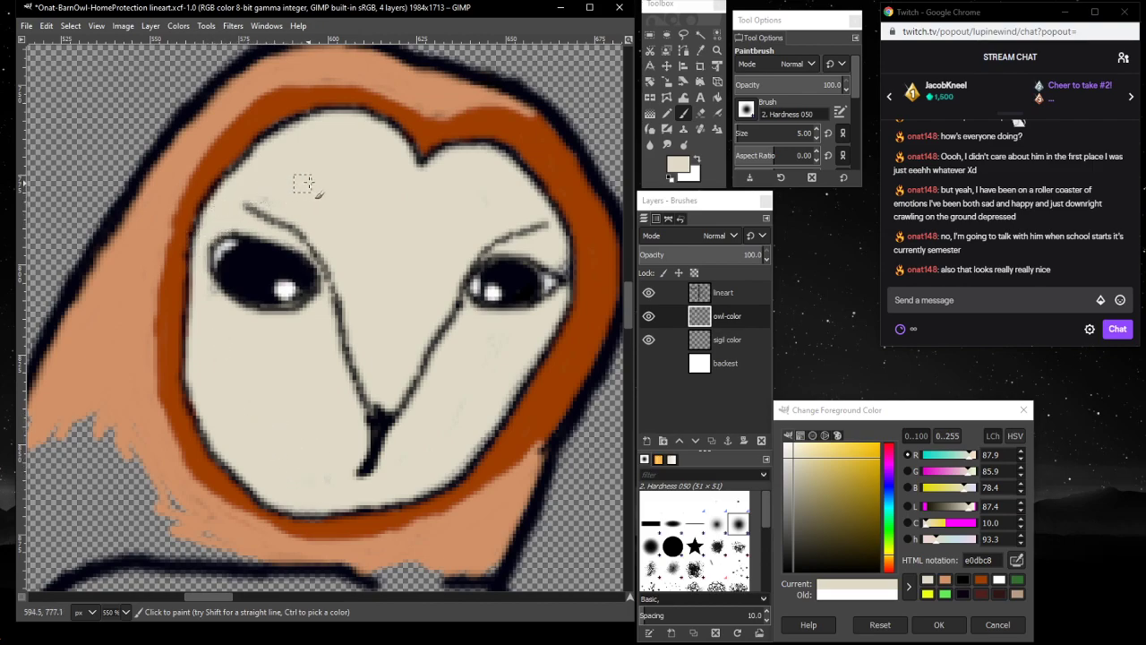
- Show the backest layer and bucket-fill it with magenta d300a6 as a contrast background
click(752, 364)
right_click(752, 362)
click(650, 367)
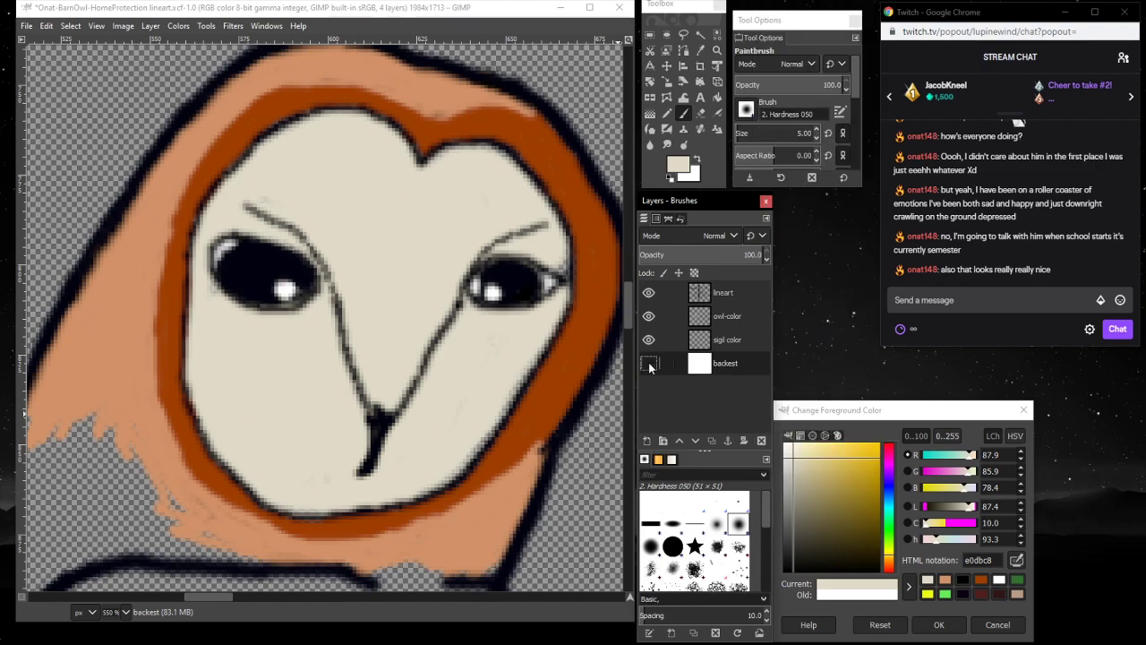
click(656, 362)
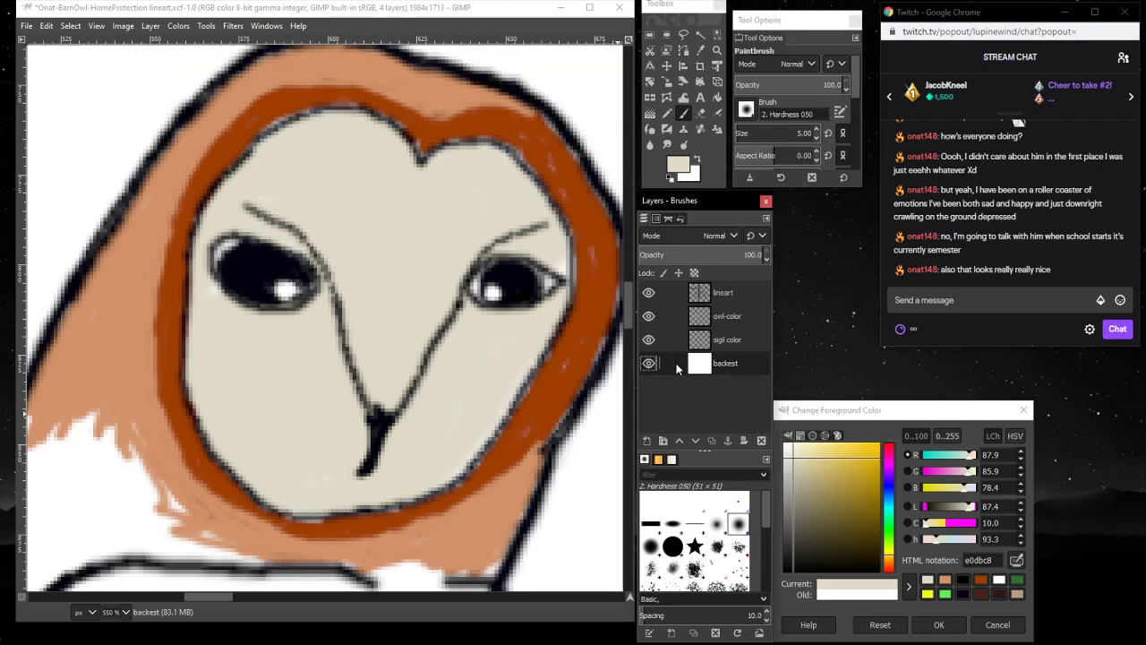
click(890, 467)
drag(868, 475, 889, 469)
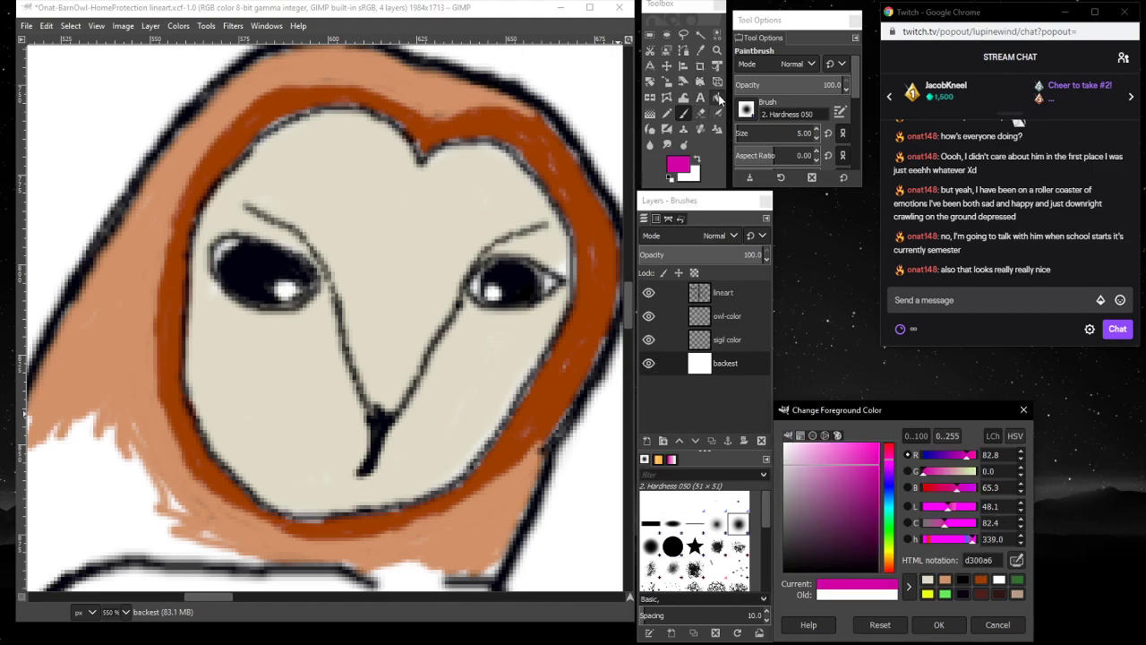
click(654, 102)
key(shift+b)
click(589, 79)
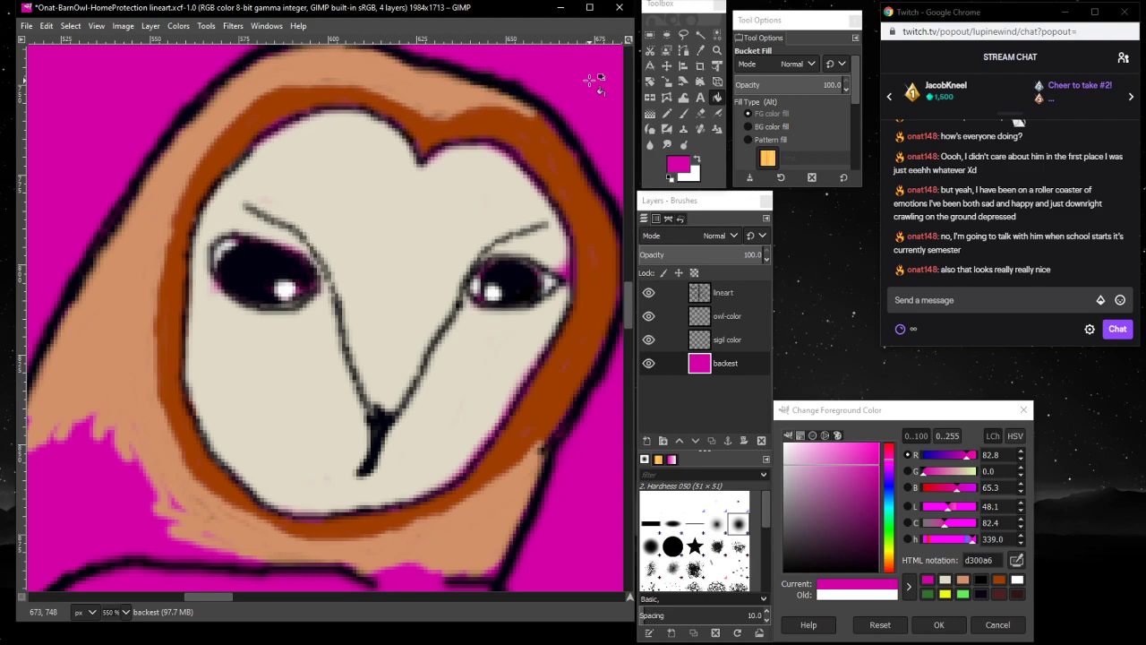
- Return to the Paintbrush on owl-color and cover the gaps near the face's upper left edge with cream e0dbc8
click(685, 114)
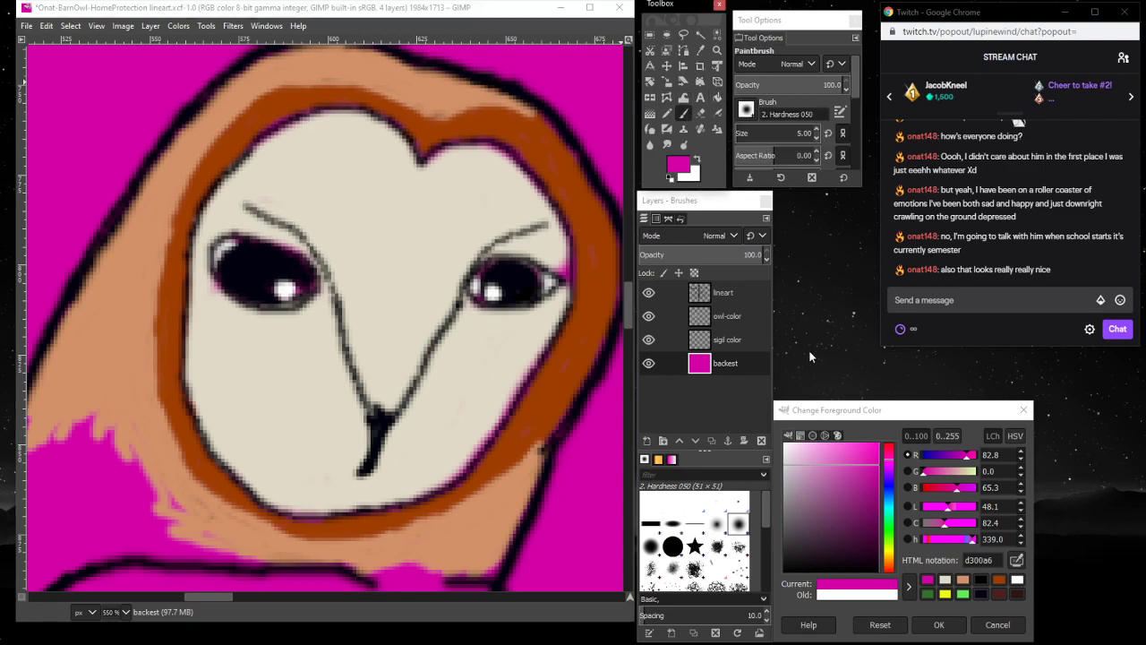
click(747, 315)
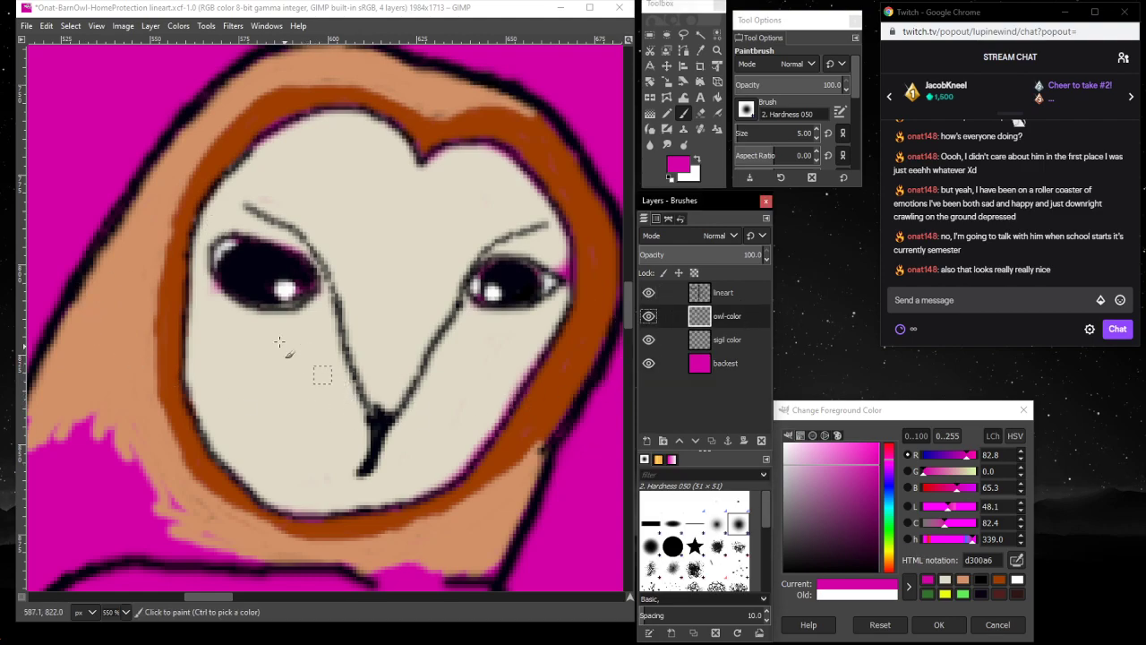
click(281, 139)
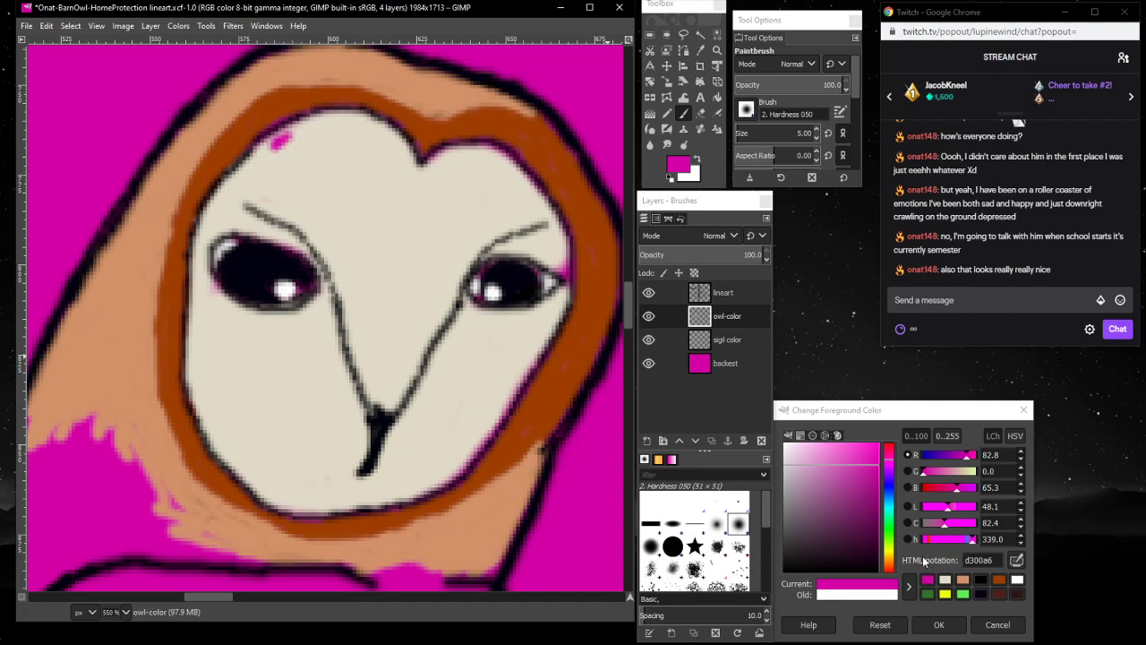
key(ctrl+z)
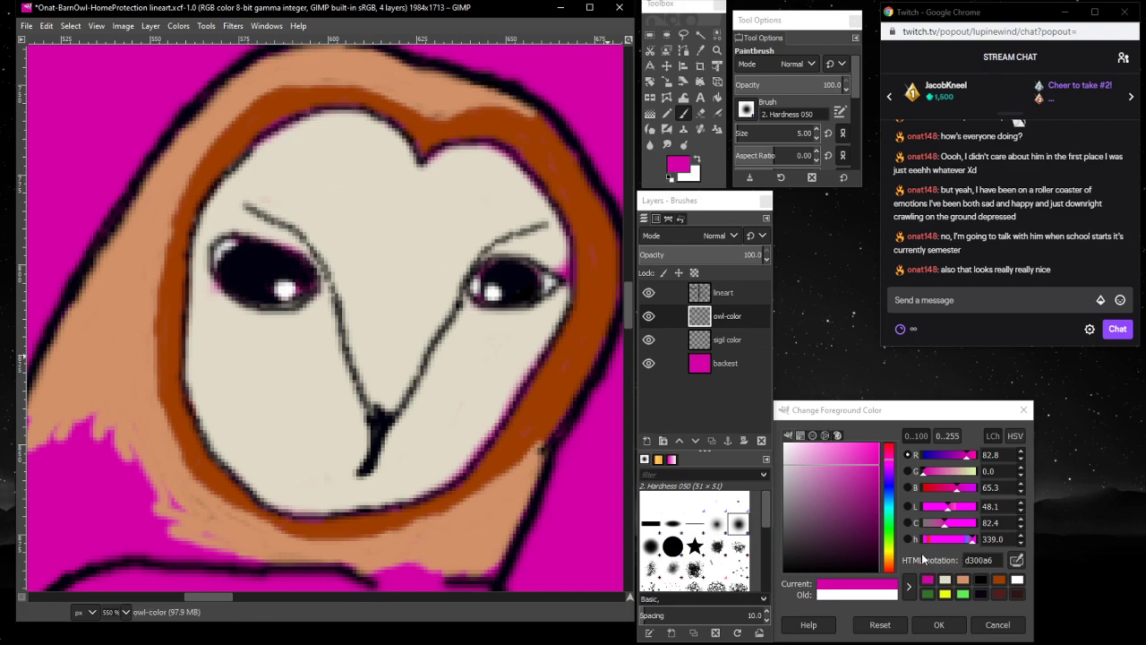
click(962, 581)
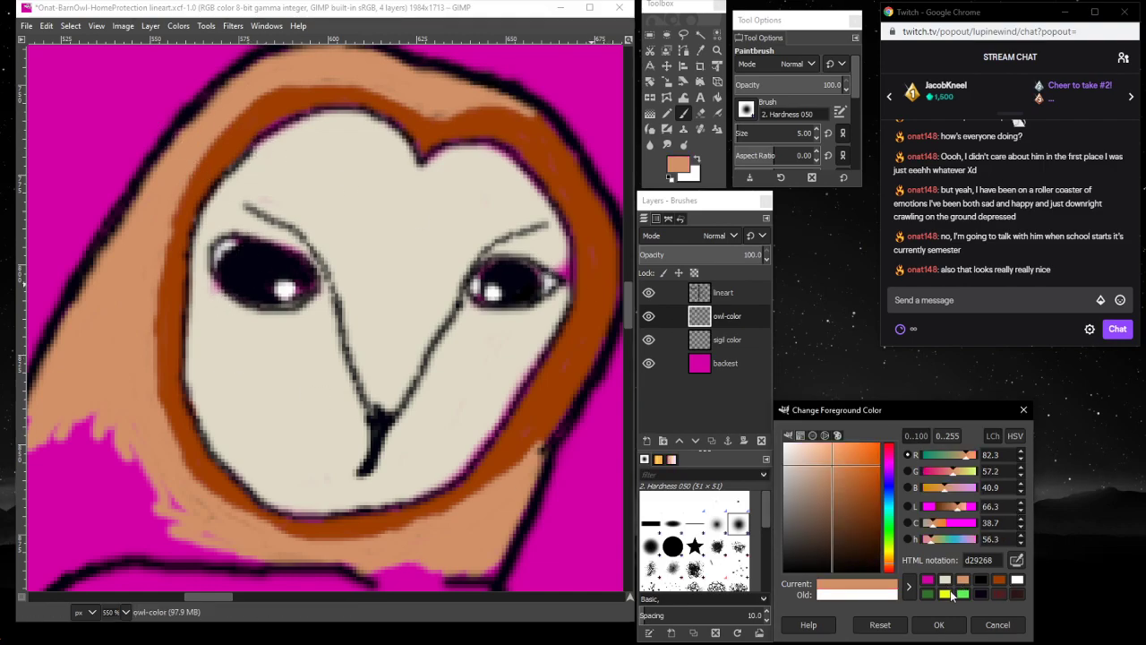
ctrl+click(259, 172)
click(304, 132)
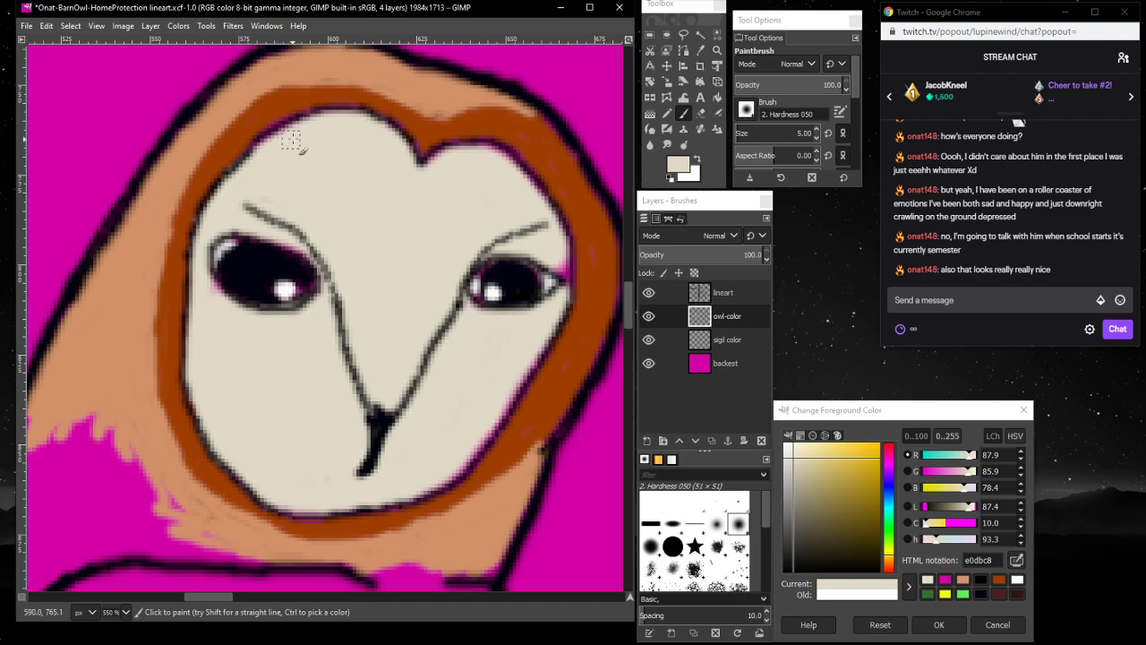
- Cover the gaps around the eyes with black 000000 in the pupils, white ffffff in the highlights and cream e0dbc8 by the right eye's corner
click(978, 583)
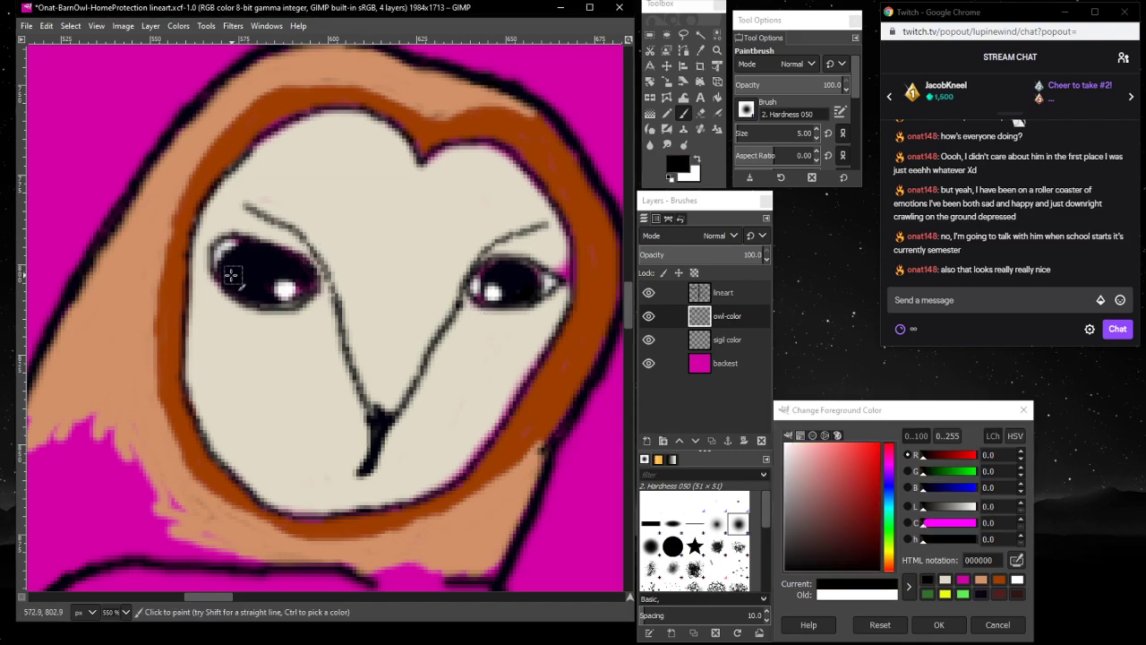
mouse_move(231, 275)
mouse_down()
mouse_move(234, 289)
mouse_move(269, 298)
mouse_move(305, 291)
mouse_up()
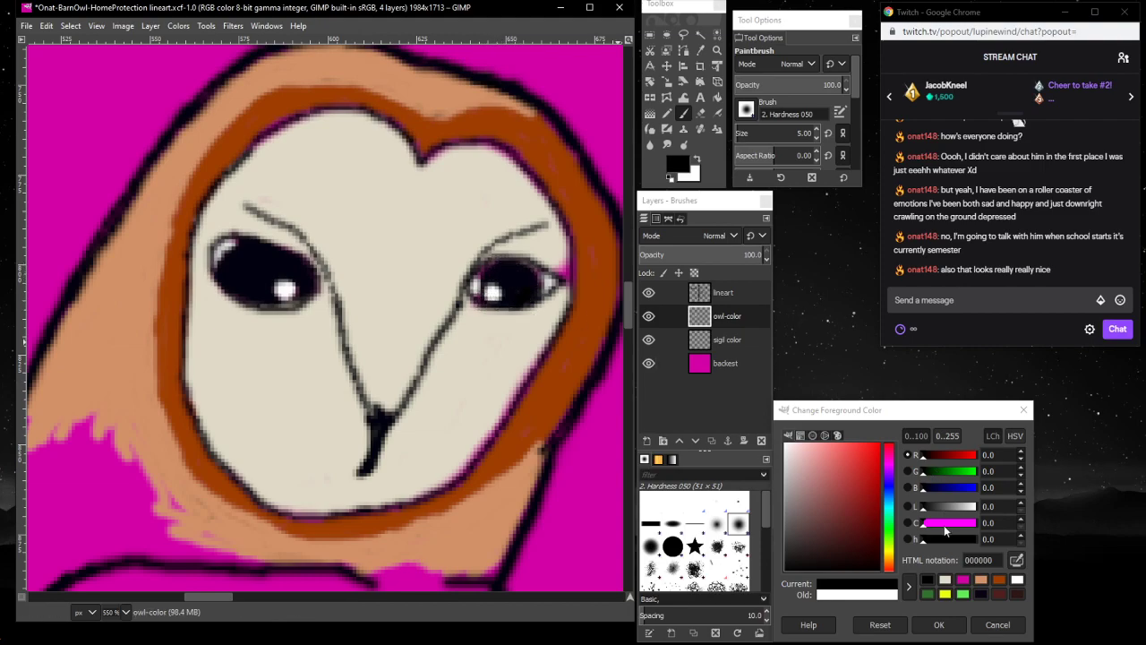
click(1018, 581)
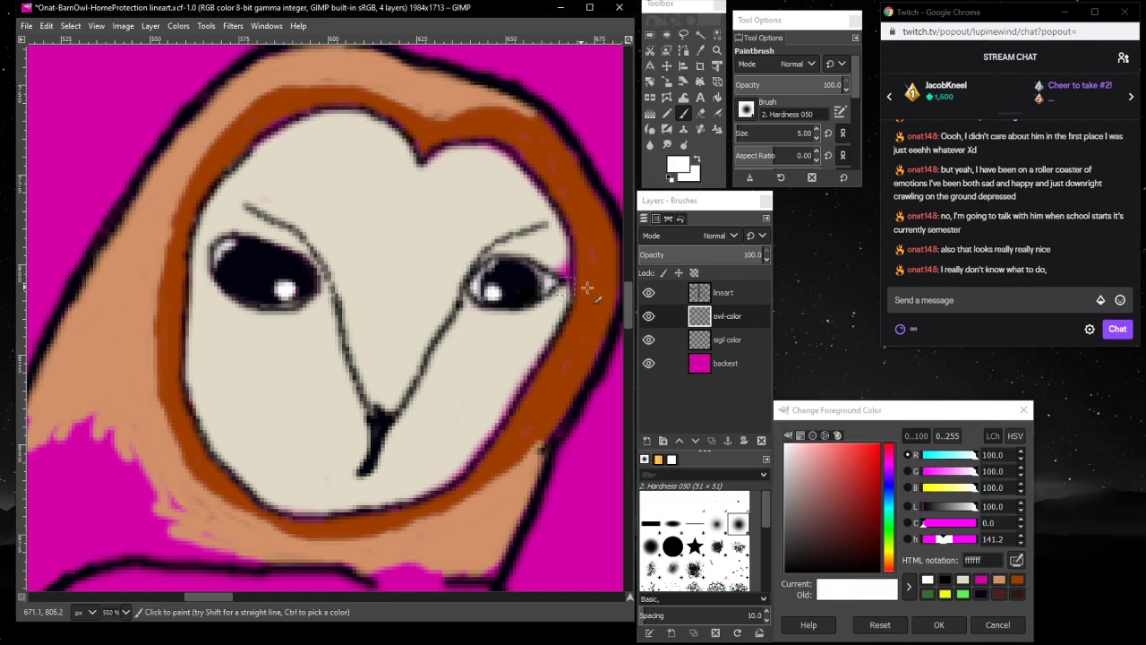
click(964, 582)
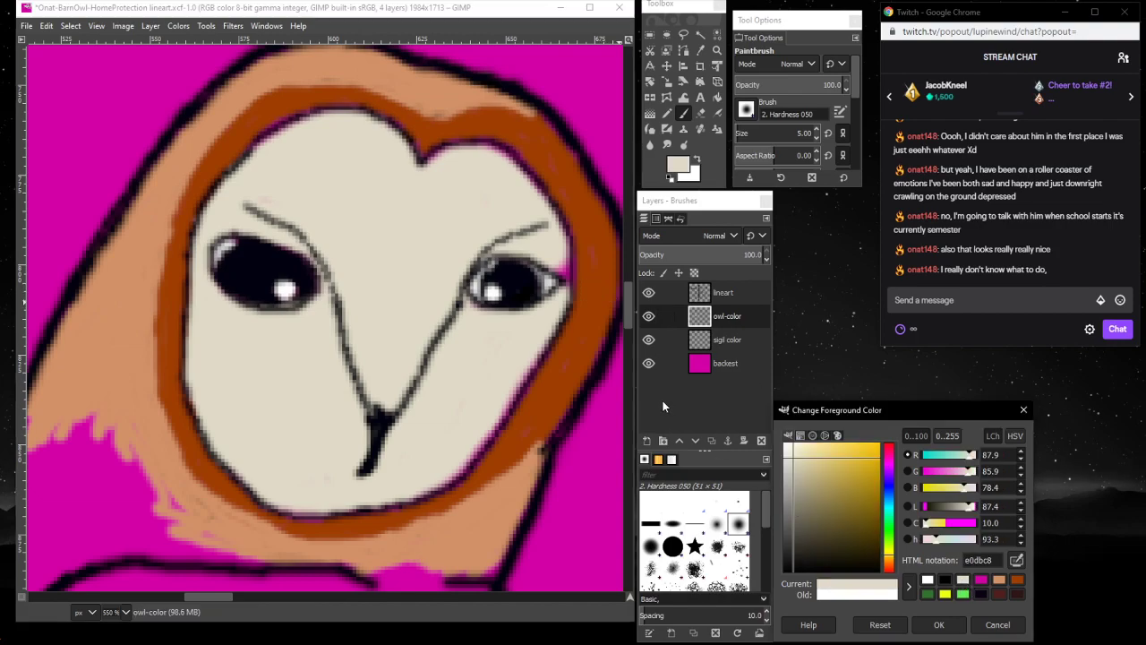
click(567, 275)
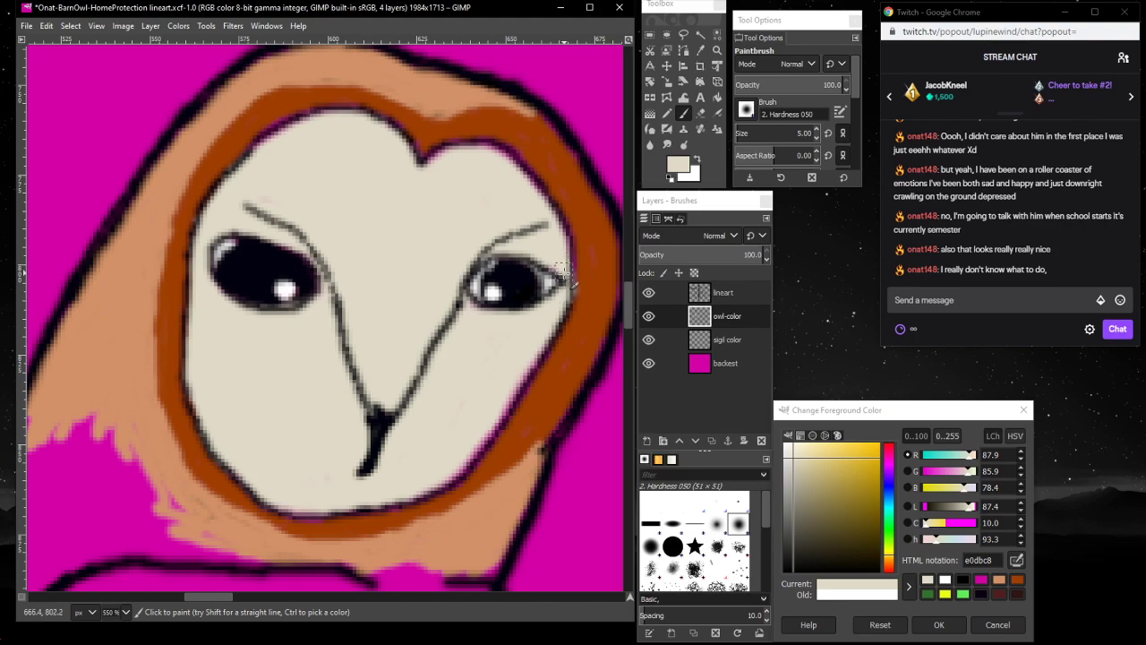
- Cover the gaps along the inner edge of the ring around the face with brown 9e3e00, from the upper edge to the lower edge
ctrl+click(533, 369)
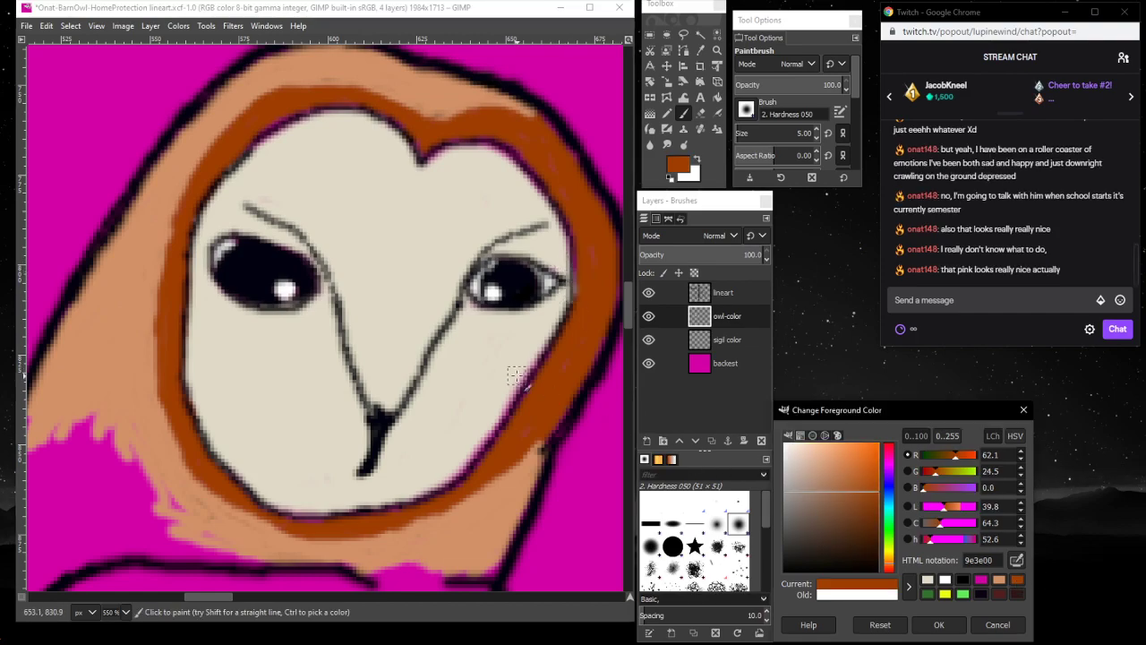
mouse_move(583, 272)
mouse_down()
mouse_move(580, 301)
mouse_move(574, 211)
mouse_move(555, 172)
mouse_move(580, 234)
mouse_up()
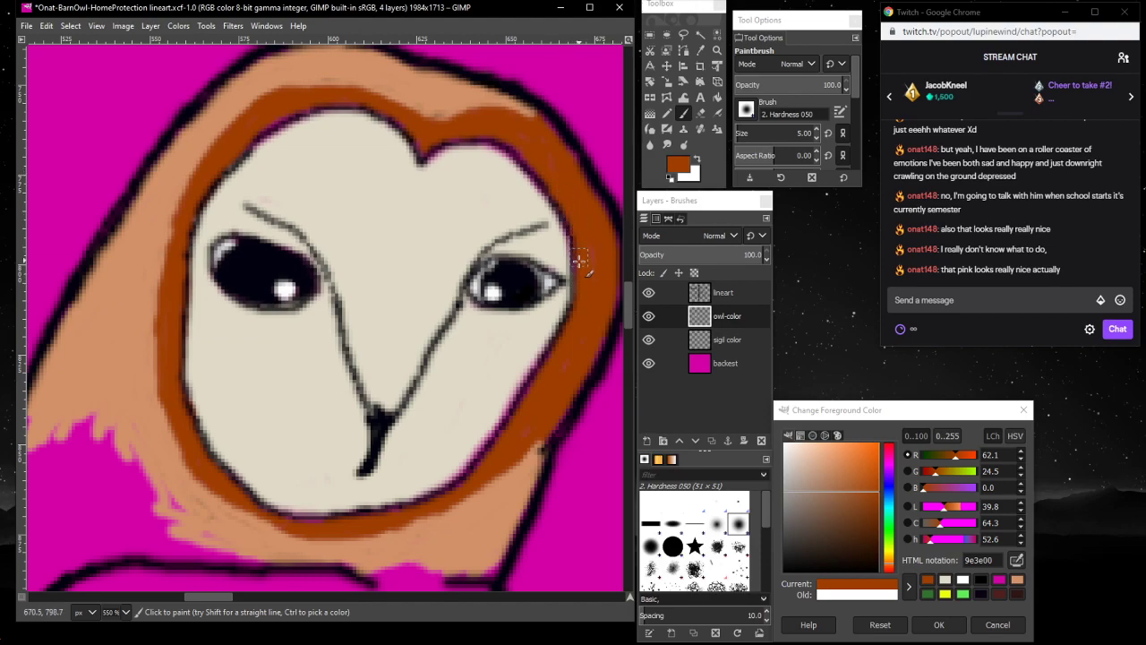
mouse_move(534, 168)
mouse_down()
mouse_move(496, 144)
mouse_move(456, 137)
mouse_move(429, 149)
mouse_move(296, 111)
mouse_move(318, 105)
mouse_move(251, 141)
mouse_move(282, 117)
mouse_move(349, 119)
mouse_up()
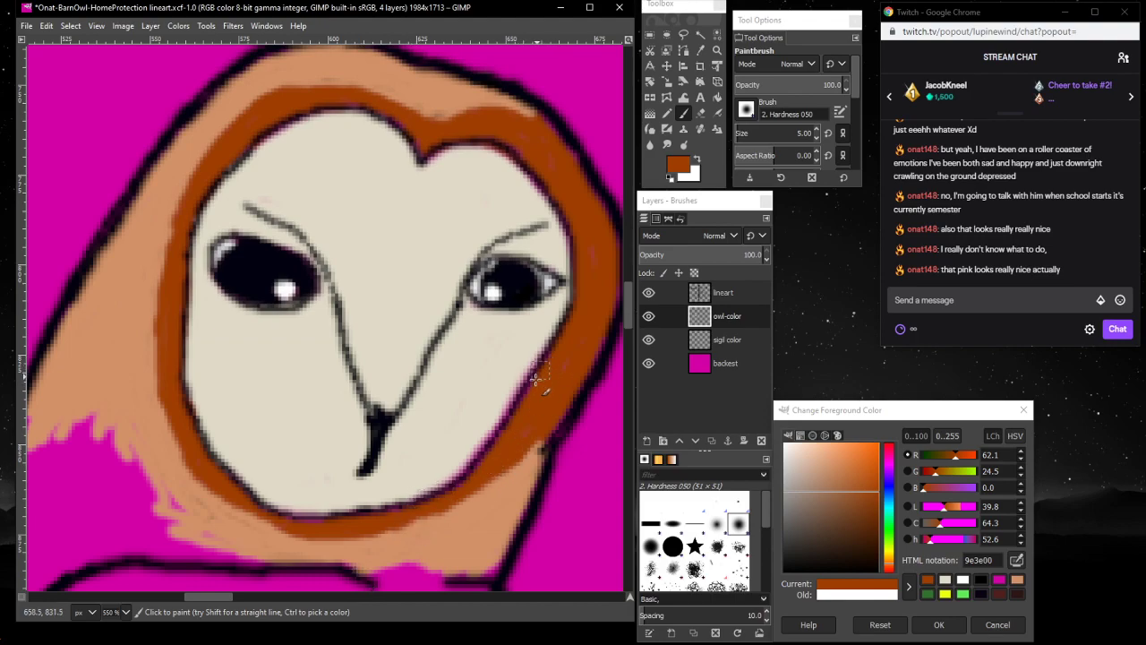
mouse_move(506, 418)
mouse_down()
mouse_move(471, 471)
mouse_move(390, 517)
mouse_move(307, 523)
mouse_up()
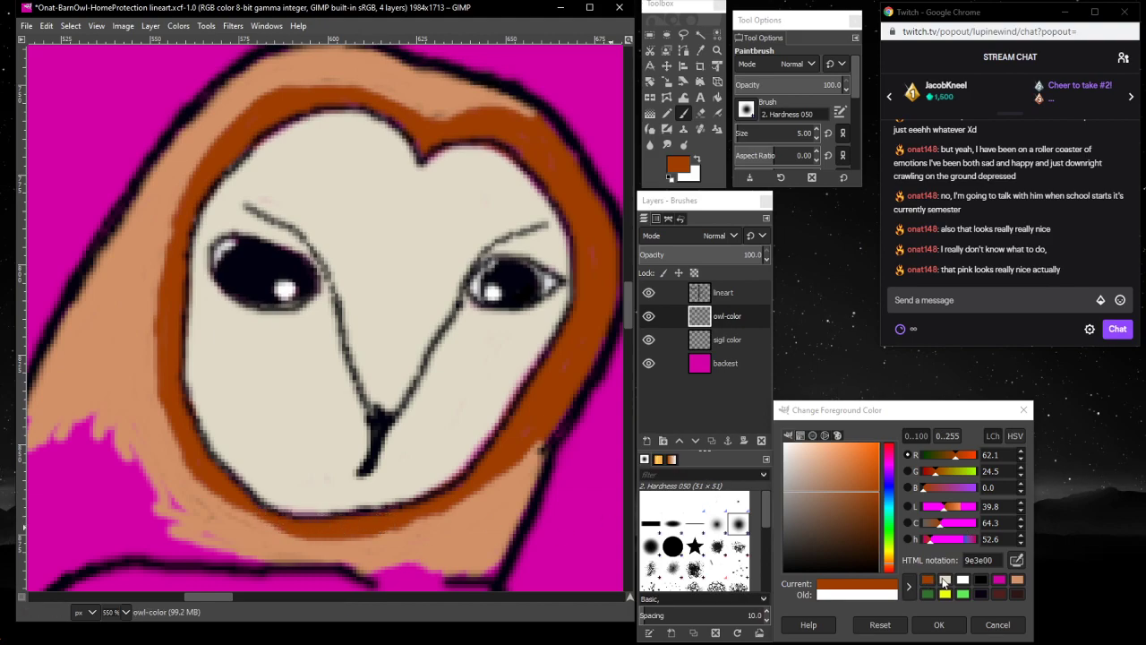
- Cover the gaps inside the face outline with cream e0dbc8 along its lower, upper right and upper left edges
click(945, 580)
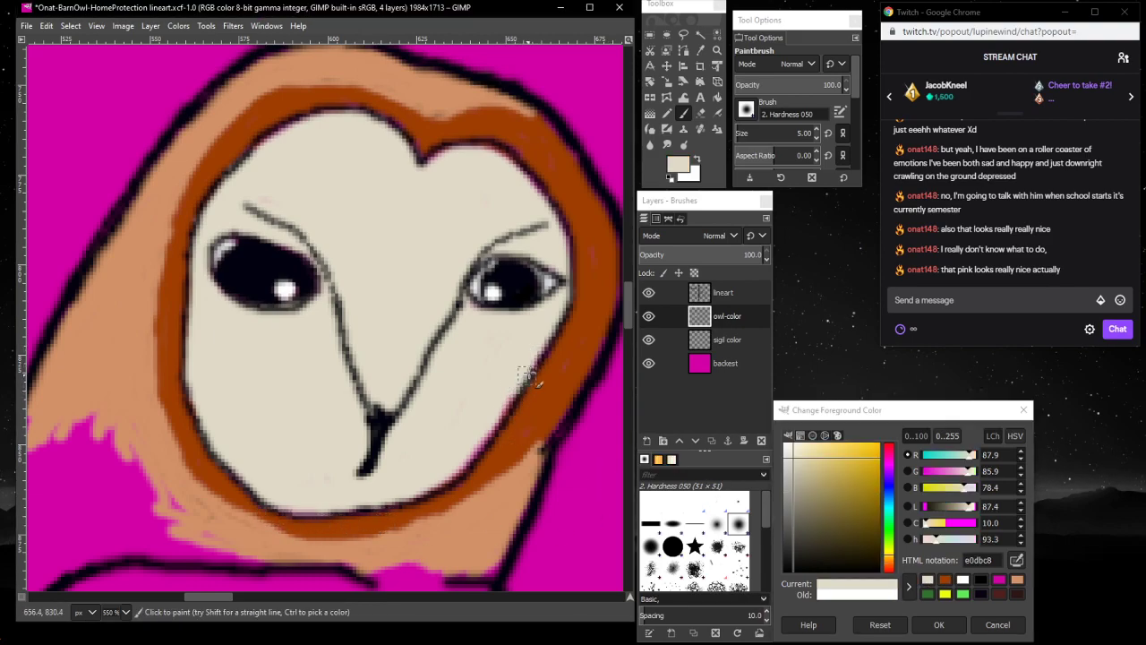
mouse_move(528, 376)
mouse_down()
mouse_move(543, 334)
mouse_move(495, 431)
mouse_move(430, 492)
mouse_move(363, 511)
mouse_move(282, 504)
mouse_up()
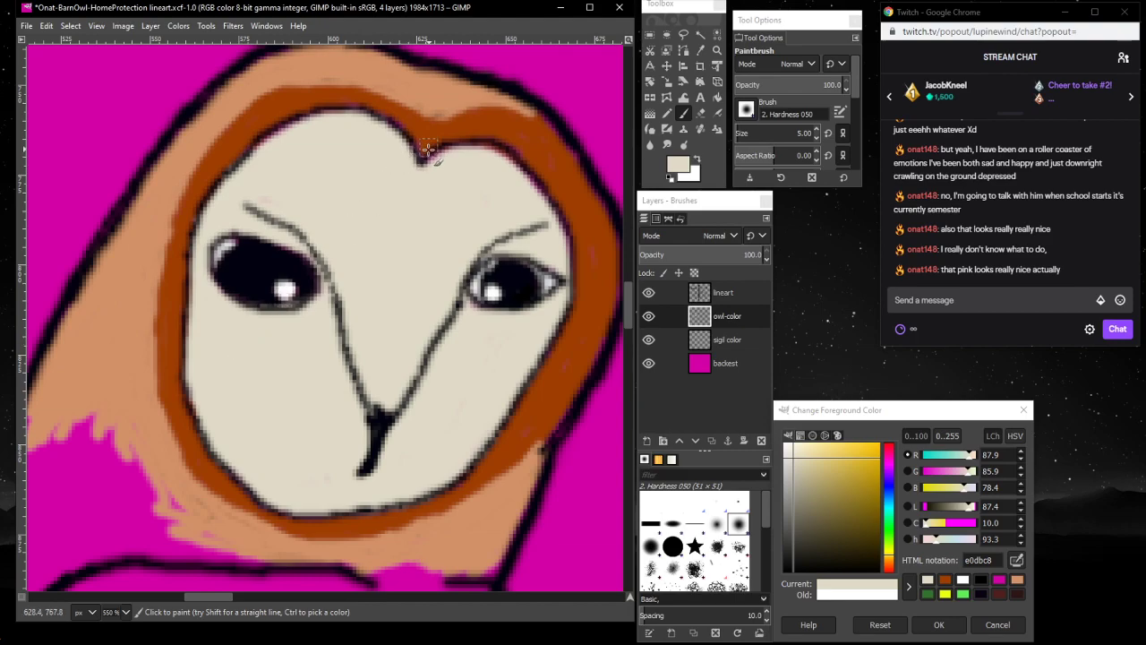
mouse_move(427, 148)
mouse_down()
mouse_move(435, 157)
mouse_move(510, 153)
mouse_move(548, 213)
mouse_up()
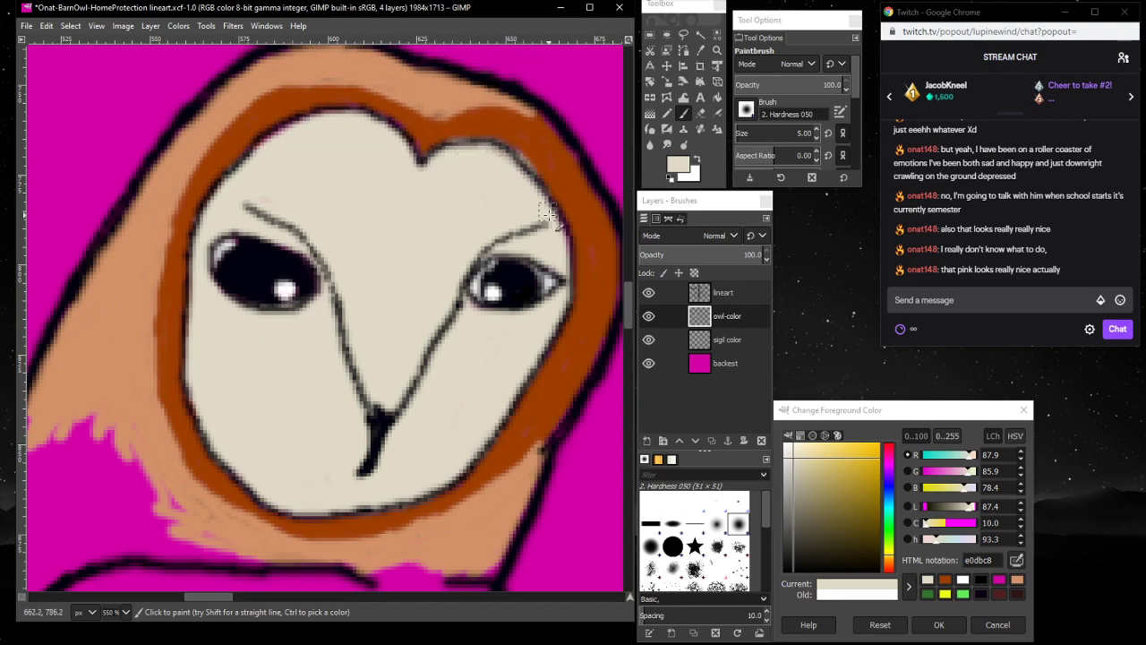
mouse_move(374, 157)
mouse_down()
mouse_move(417, 165)
mouse_move(414, 136)
mouse_move(347, 117)
mouse_move(287, 126)
mouse_move(222, 183)
mouse_move(217, 231)
mouse_up()
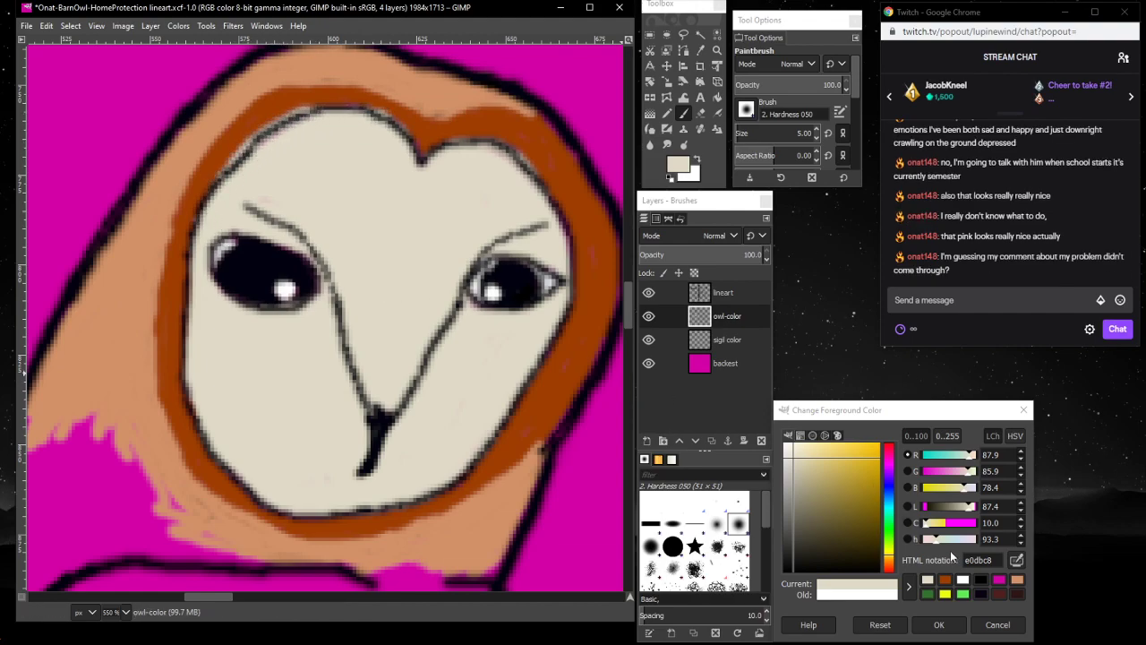
- Clean up the ring above the heart-shaped top of the face with brown 9e3e00
click(945, 579)
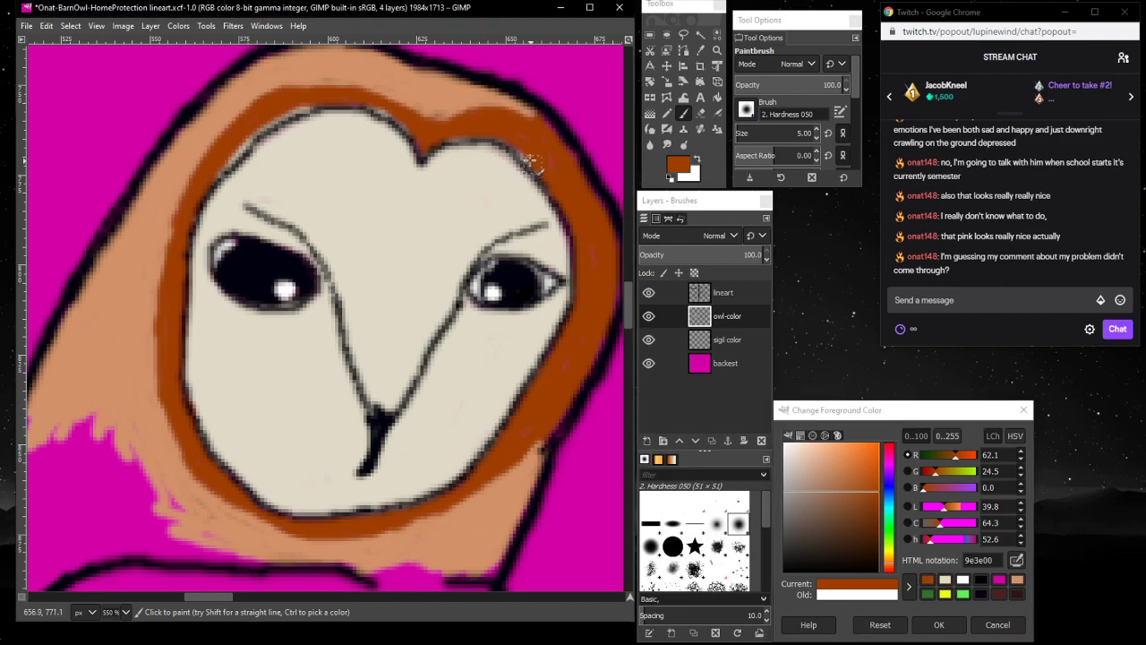
mouse_move(506, 139)
mouse_down()
mouse_move(436, 137)
mouse_move(318, 97)
mouse_move(239, 141)
mouse_move(223, 161)
mouse_move(314, 102)
mouse_move(240, 149)
mouse_move(210, 199)
mouse_up()
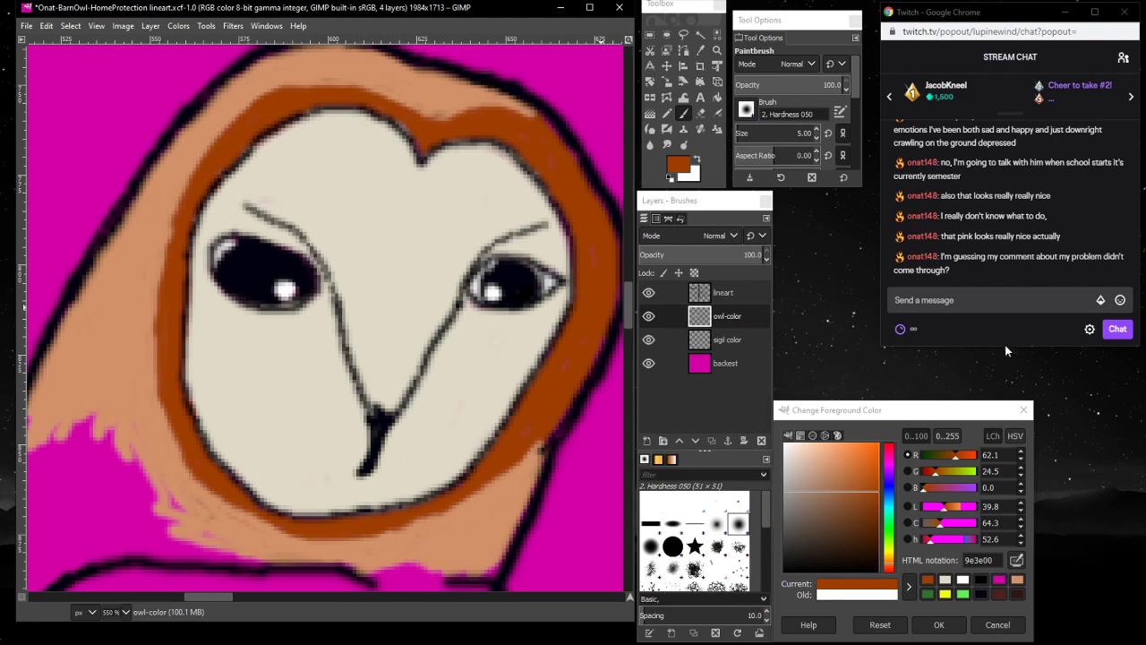
scroll(1008, 257, up, 2)
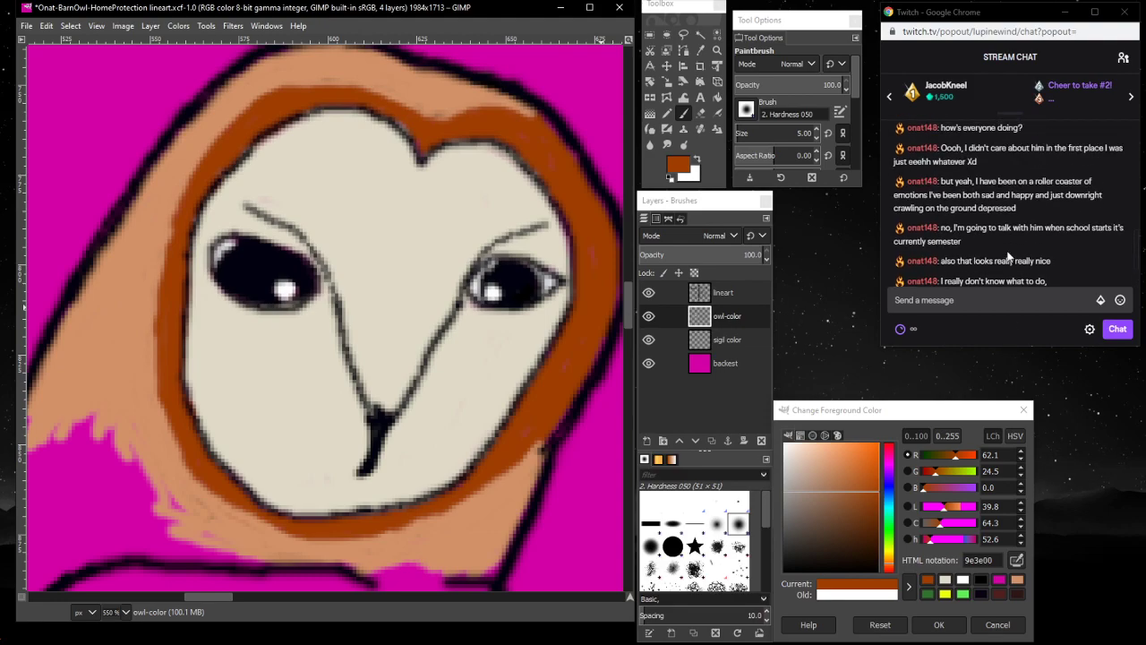
scroll(1008, 256, down, 2)
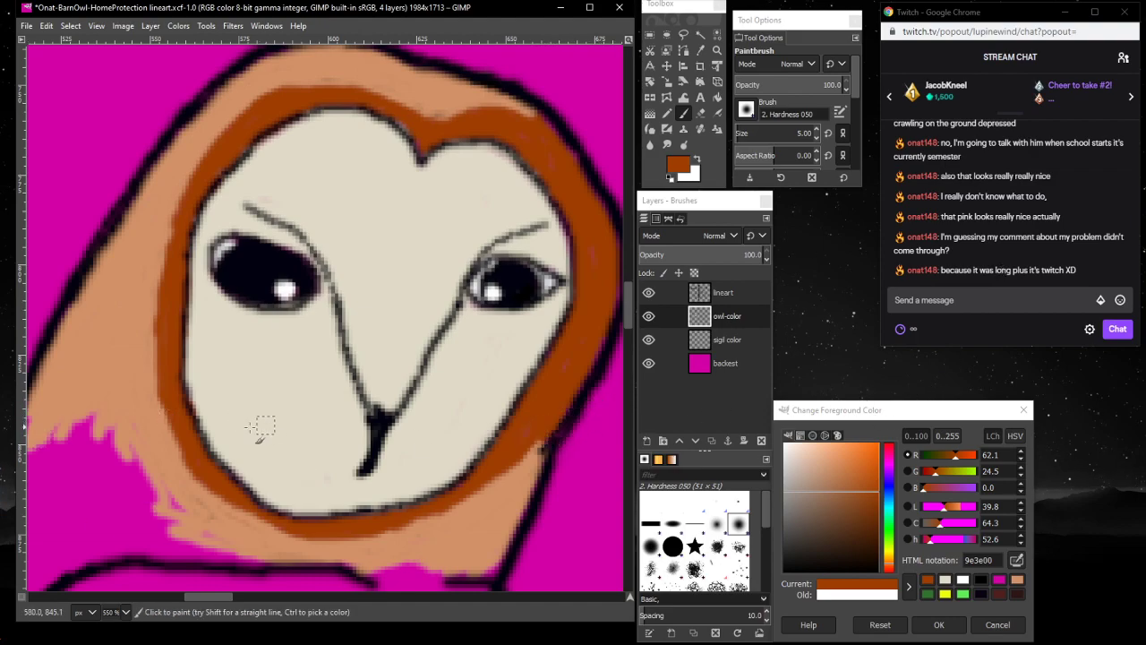
- Paint tan d29268 over the ragged lower left edge of the head at 300% zoom with brush size 45
mouse_move(209, 596)
mouse_down()
mouse_move(186, 596)
mouse_move(202, 596)
mouse_up()
scroll(190, 492, down, 3)
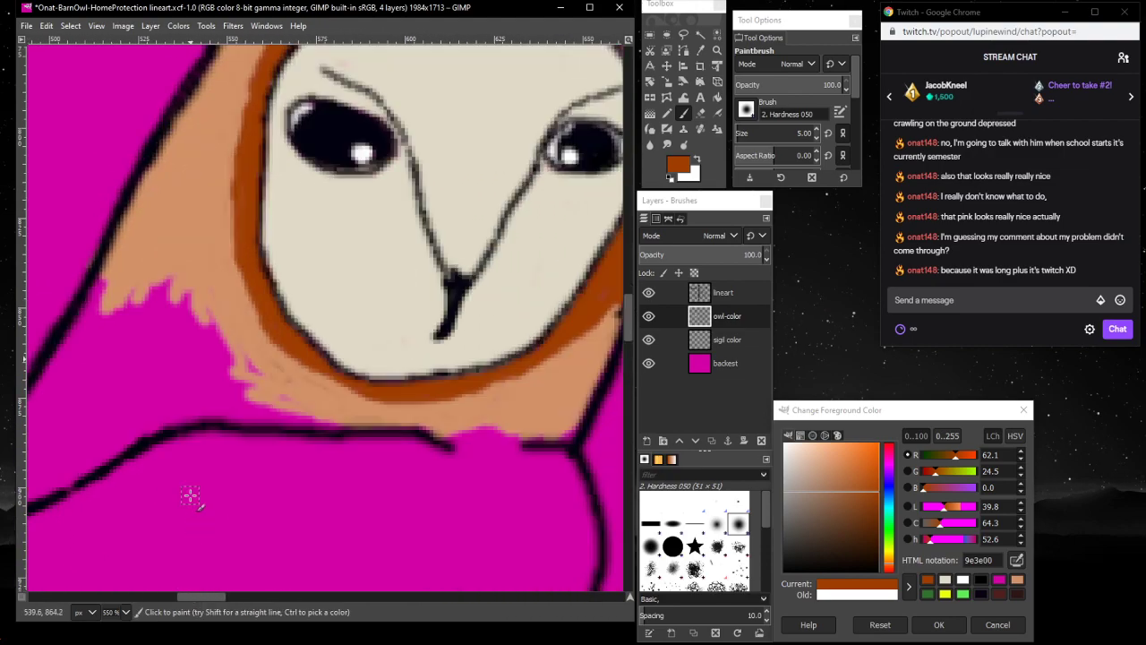
scroll(189, 490, up, 3)
scroll(192, 486, down, 1)
scroll(192, 486, up, 1)
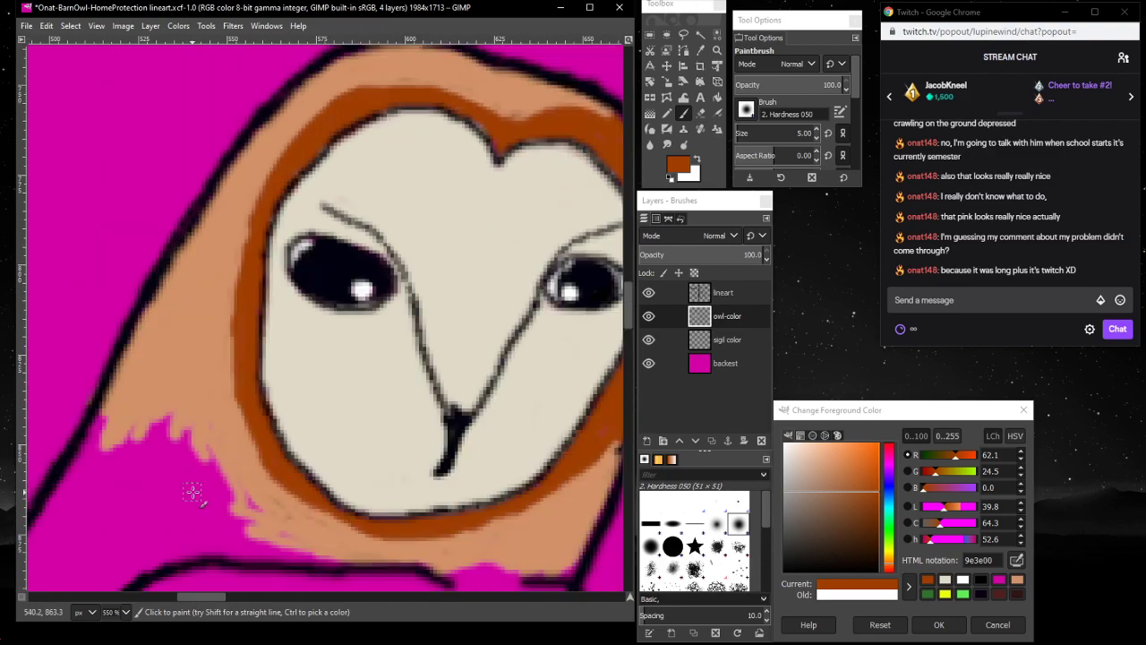
click(1018, 580)
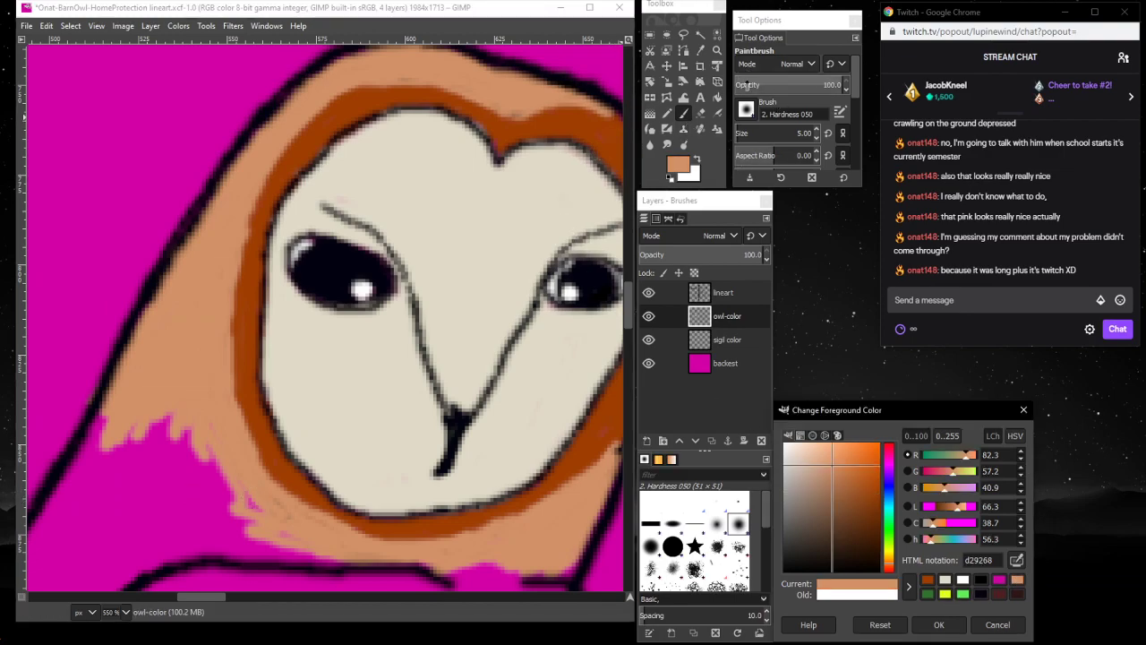
click(748, 134)
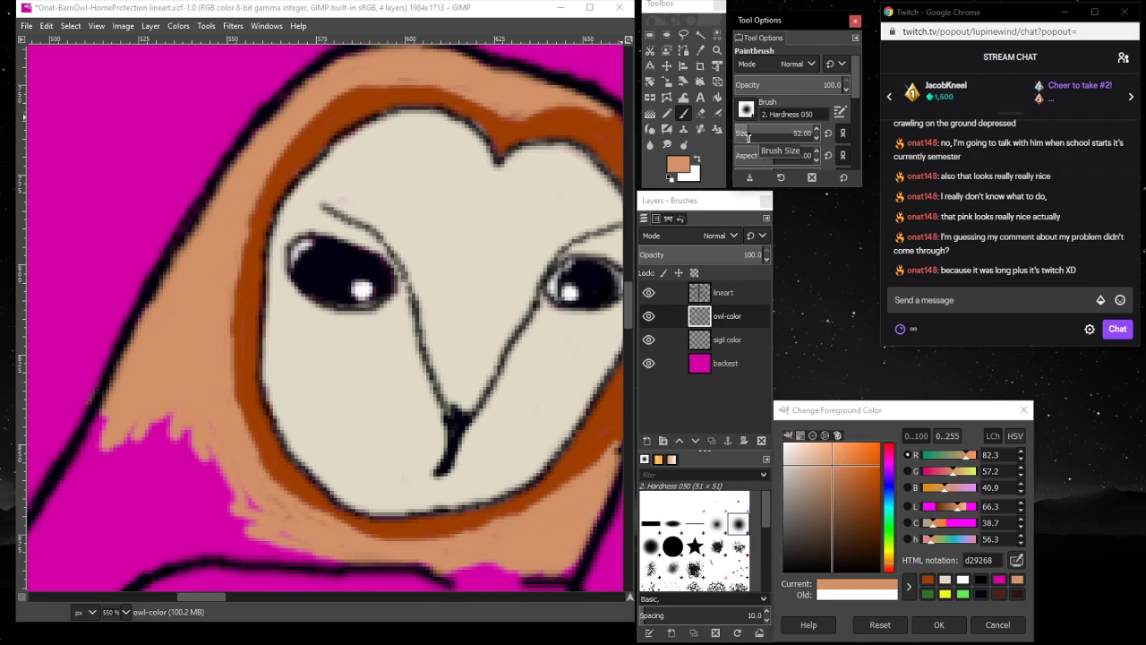
click(130, 614)
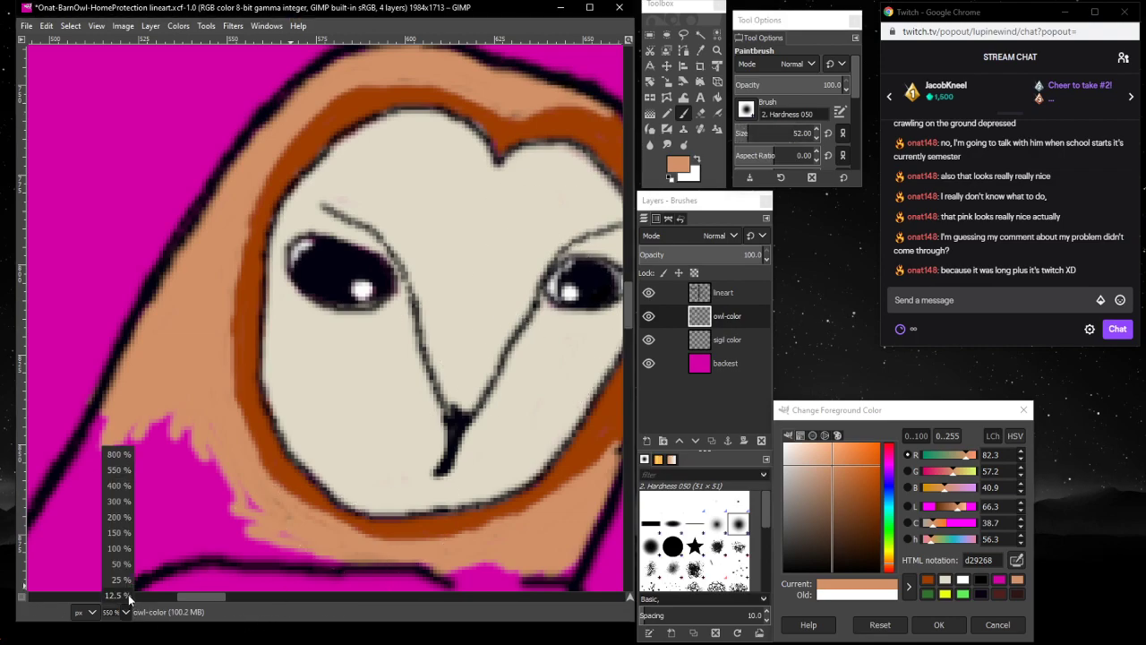
click(117, 503)
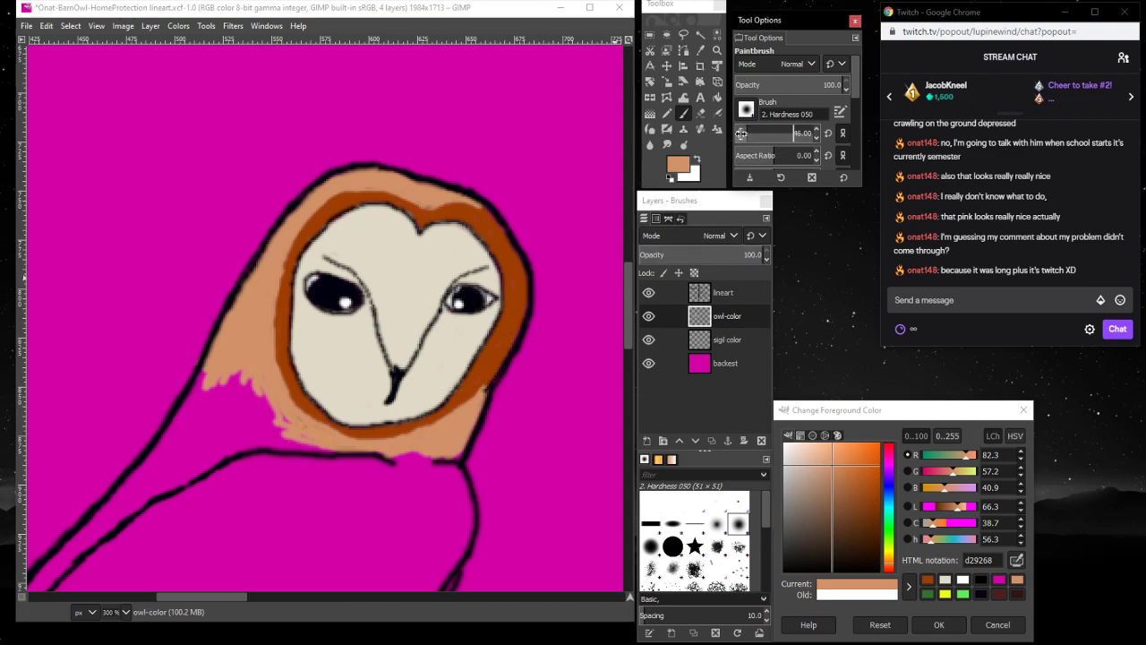
scroll(743, 133, down, 7)
drag(233, 387, 177, 413)
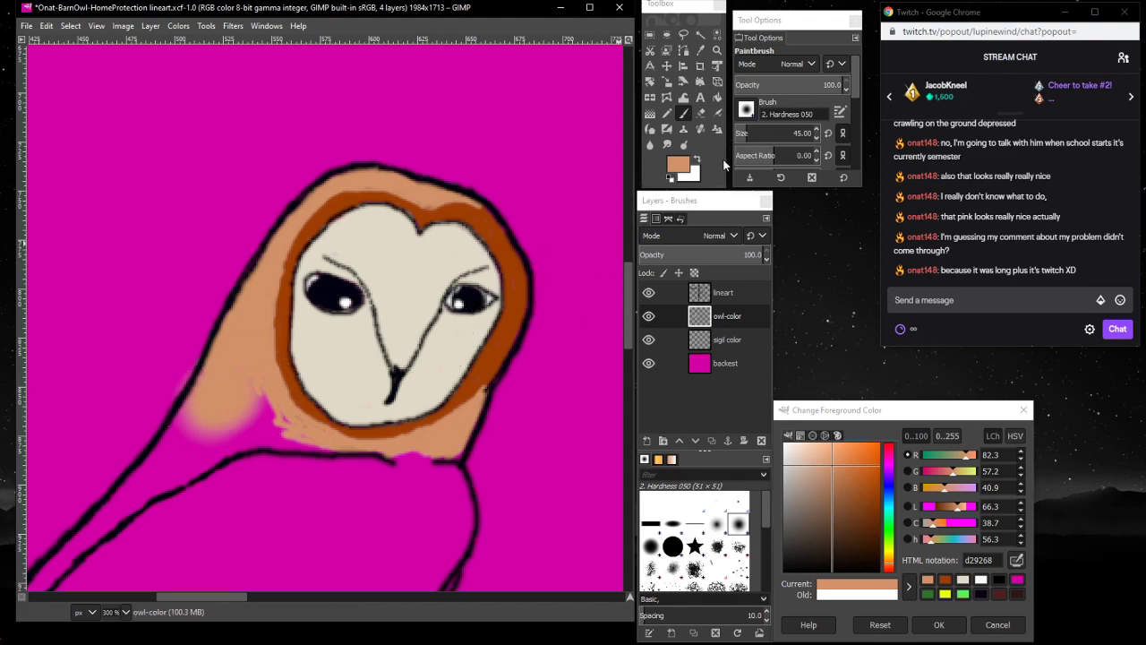
- Reduce the brush size to 13 and extend the tan along the head's left outline, the neck and the area below the face
scroll(743, 134, down, 5)
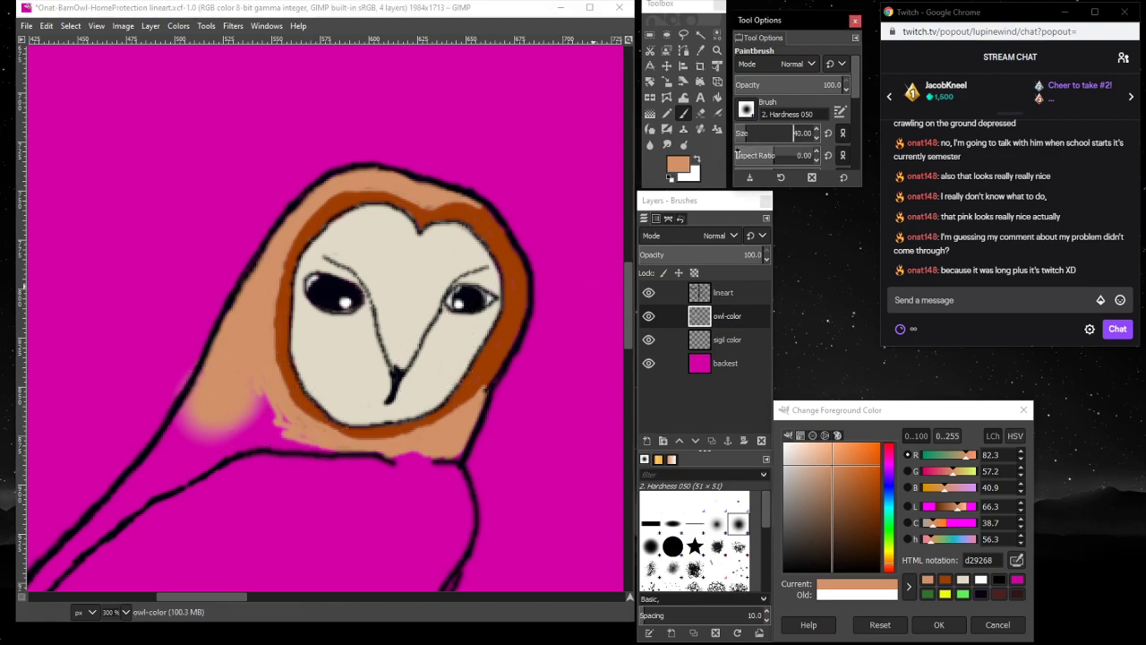
scroll(736, 133, up, 3)
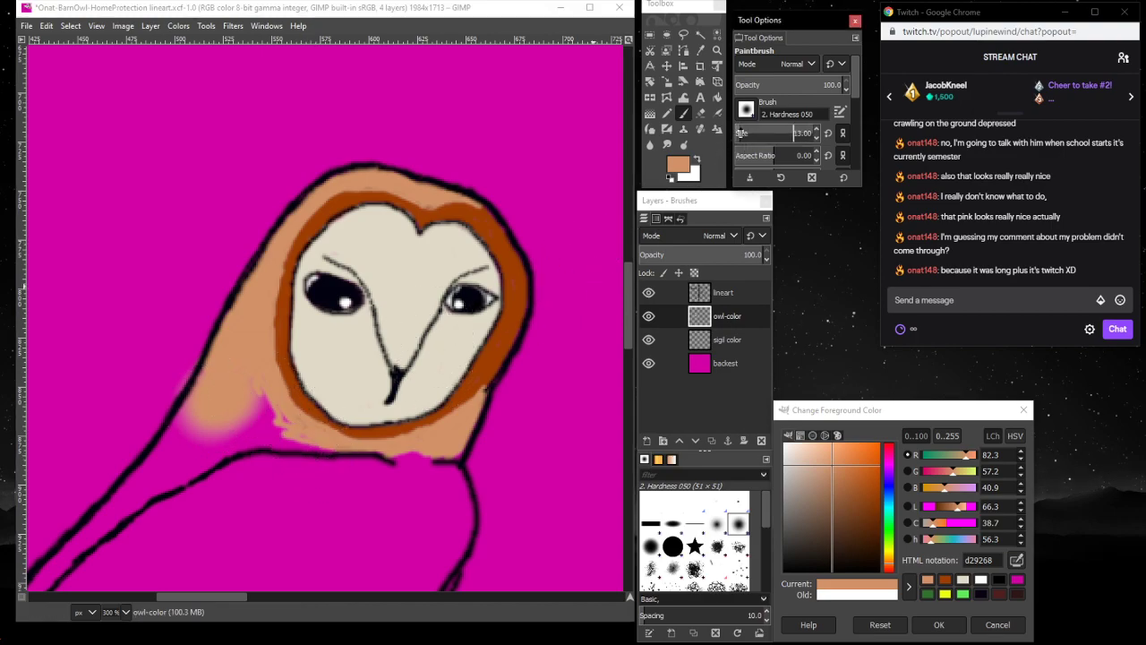
mouse_move(259, 403)
mouse_down()
mouse_move(242, 427)
mouse_move(233, 404)
mouse_move(263, 340)
mouse_move(236, 411)
mouse_move(303, 436)
mouse_up()
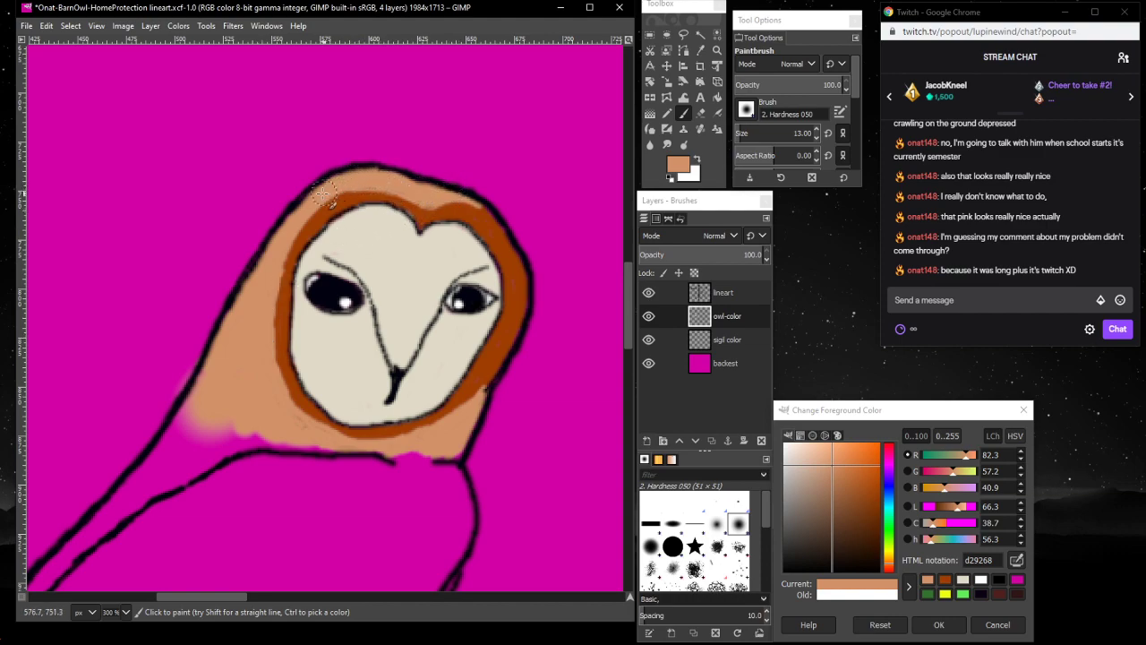
drag(294, 214, 255, 273)
mouse_move(218, 340)
mouse_down()
mouse_move(184, 424)
mouse_move(198, 411)
mouse_move(163, 443)
mouse_move(196, 423)
mouse_move(168, 456)
mouse_move(208, 424)
mouse_up()
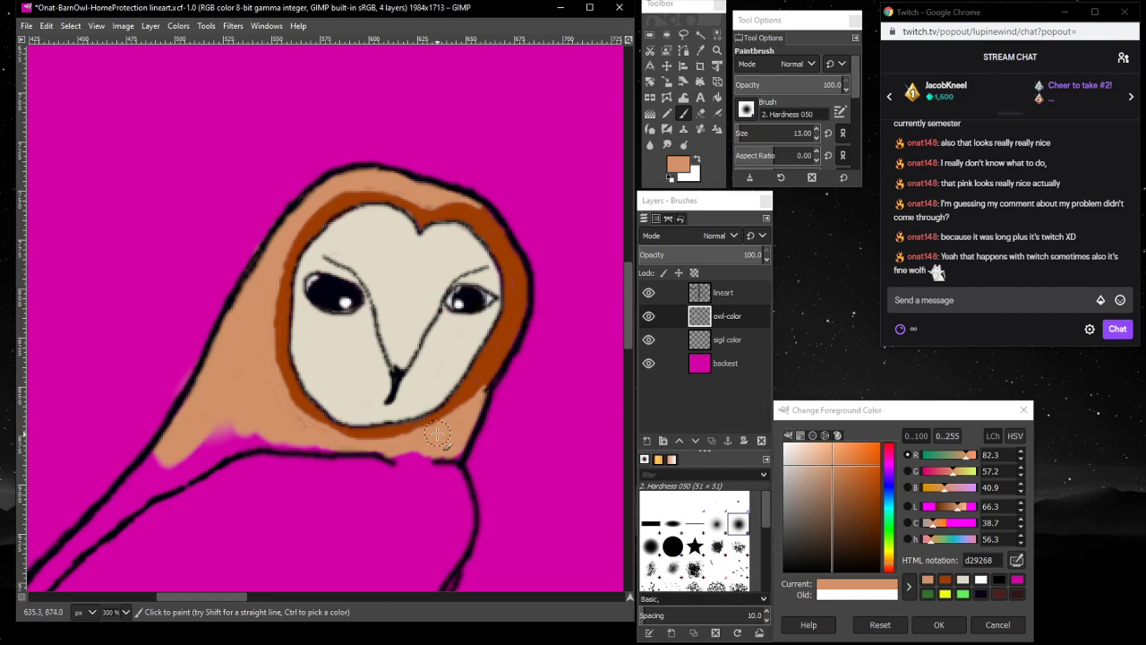
drag(431, 445, 238, 433)
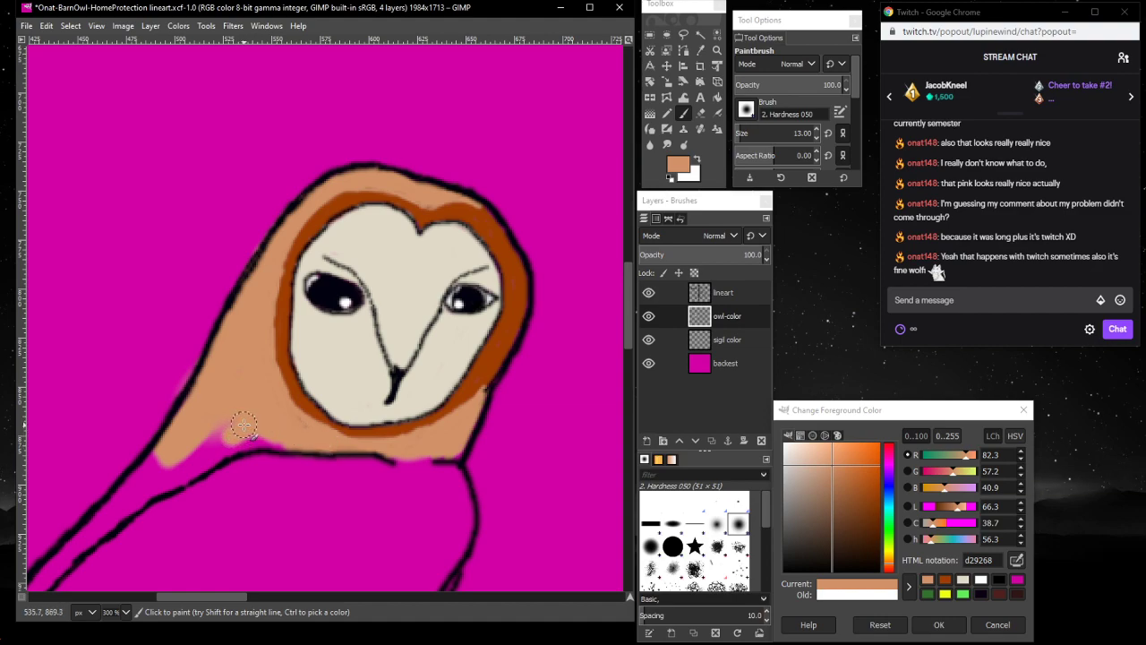
click(743, 291)
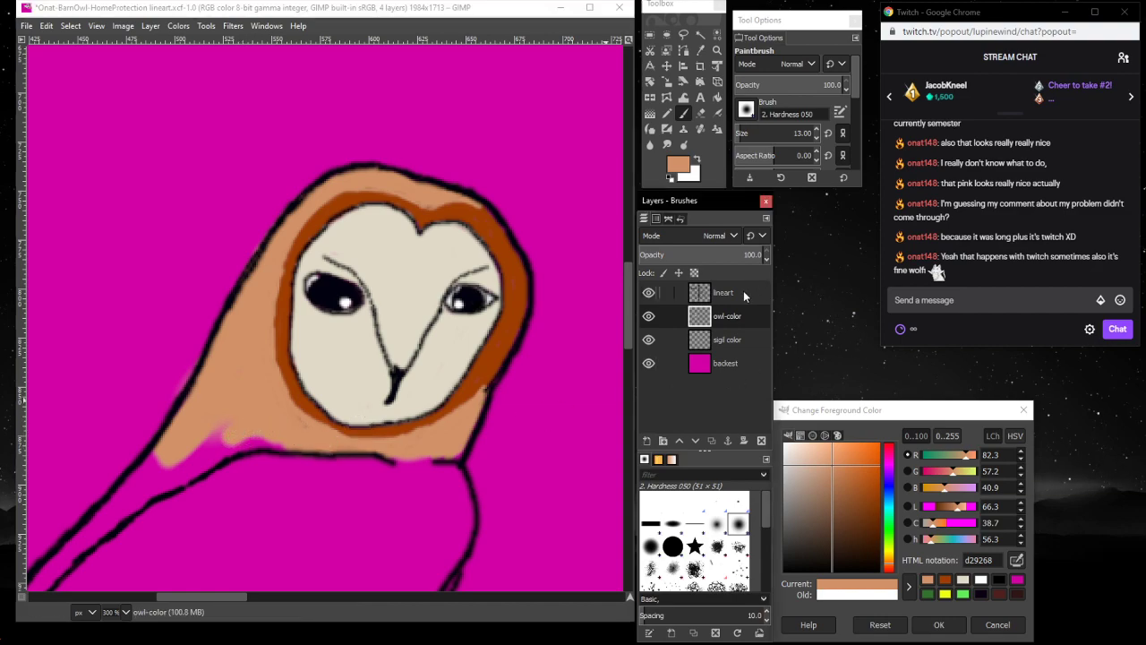
click(701, 115)
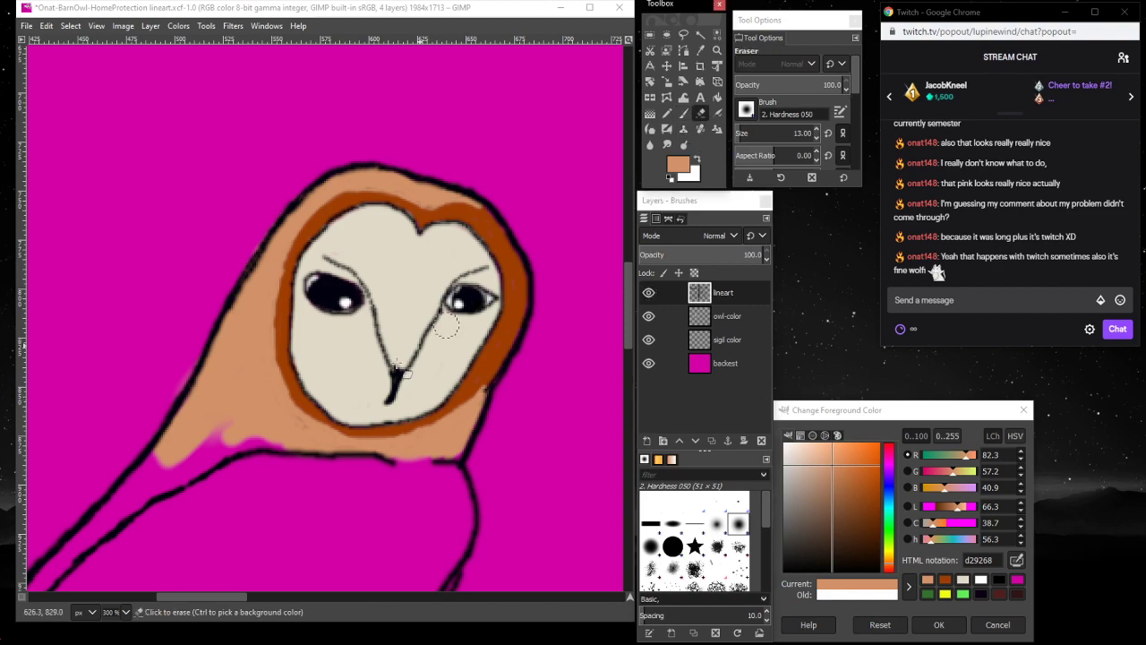
click(305, 435)
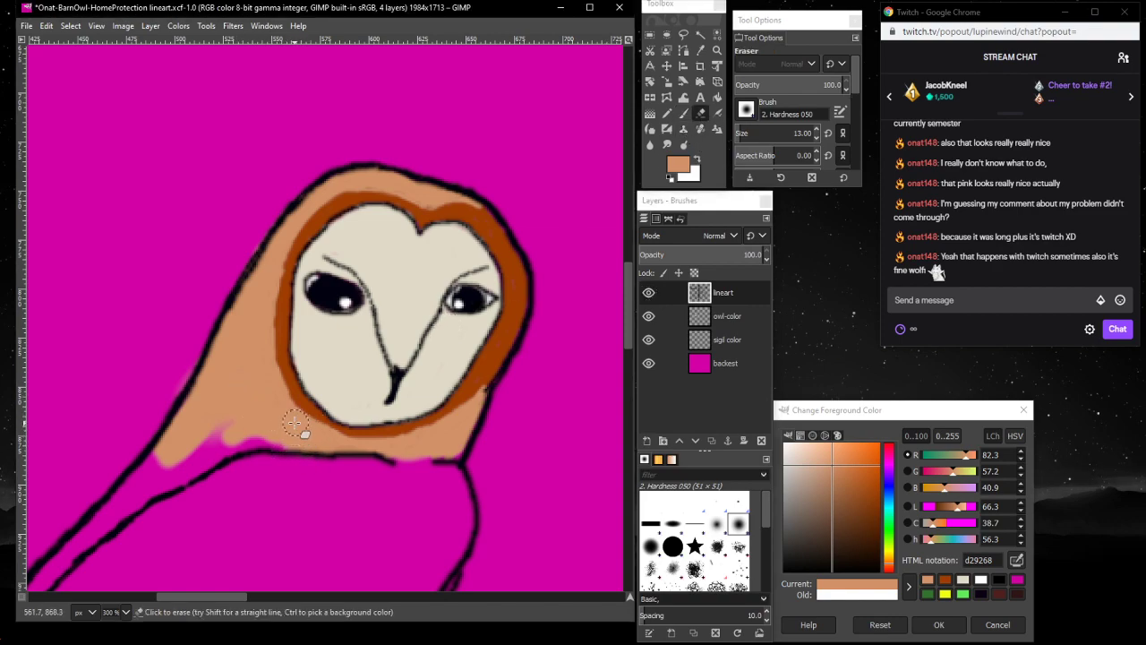
click(684, 114)
mouse_move(269, 439)
mouse_down()
mouse_move(234, 450)
mouse_move(286, 443)
mouse_up()
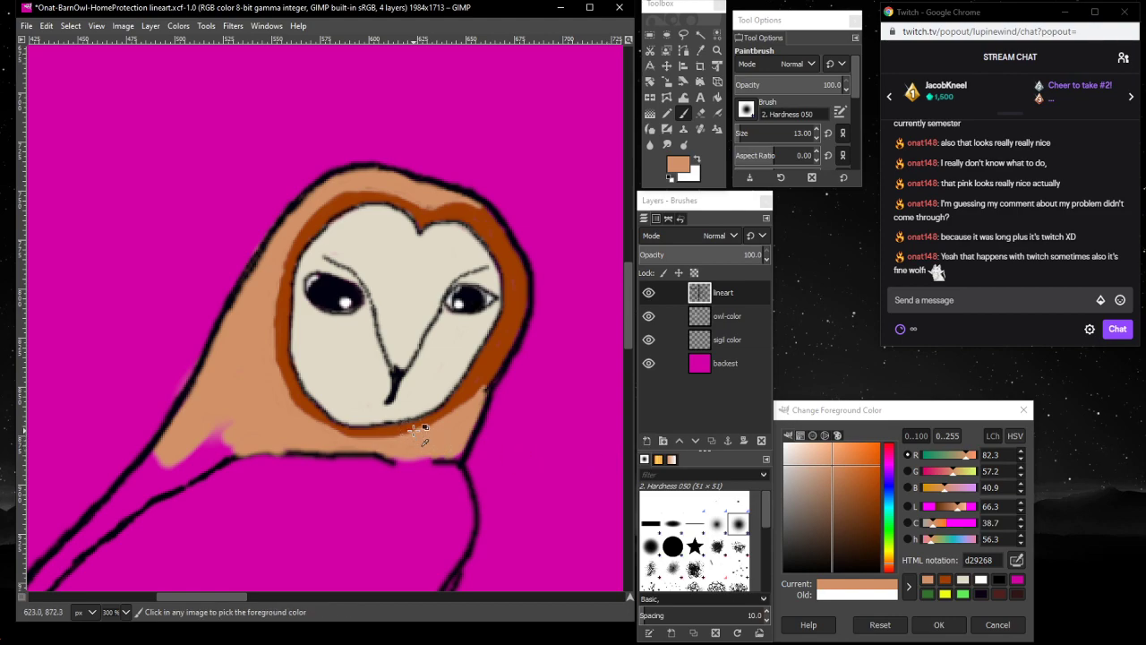
key(ctrl+z)
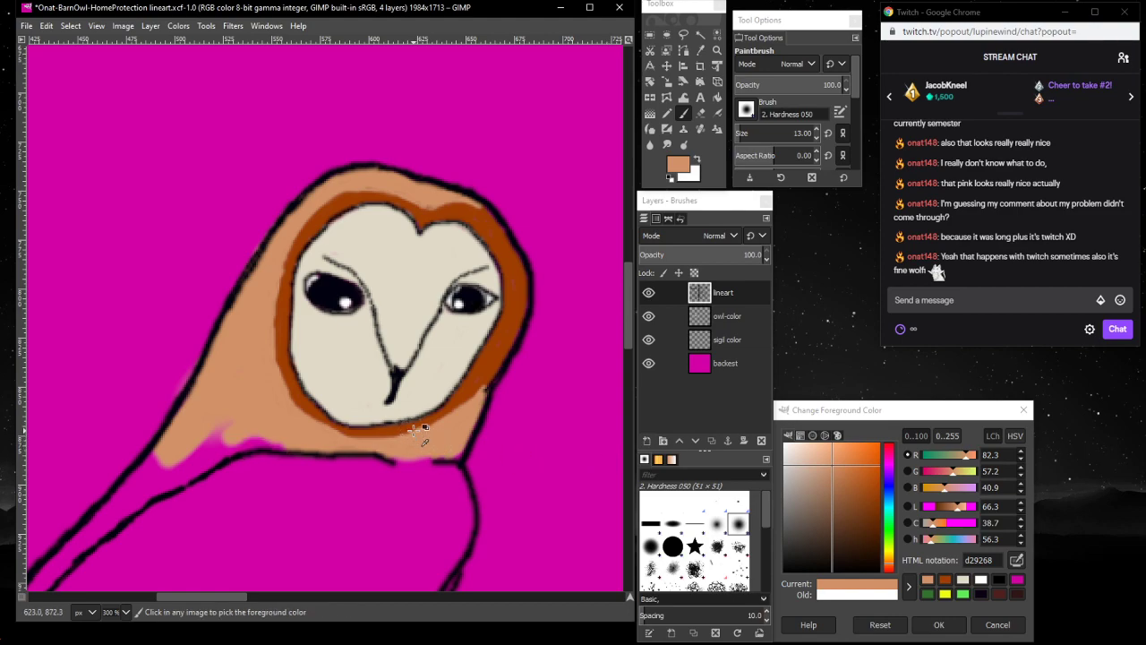
- Return to the owl-color layer, check its content by toggling visibility, and fill the magenta gap above the lower neck line with tan d29268
click(744, 322)
click(650, 318)
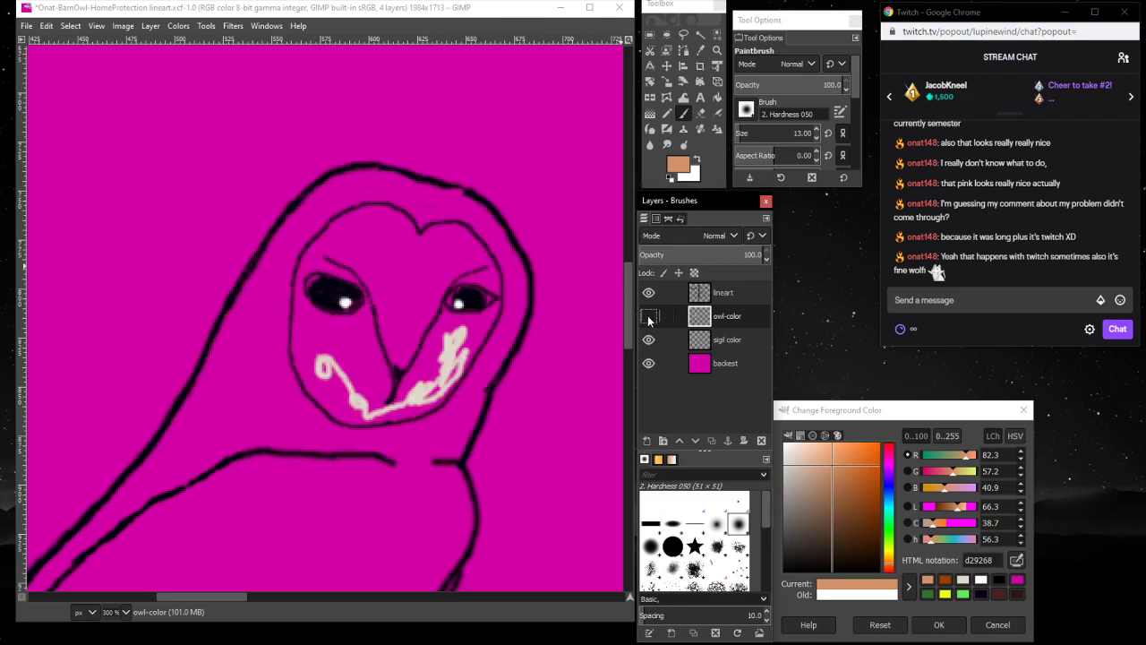
click(650, 318)
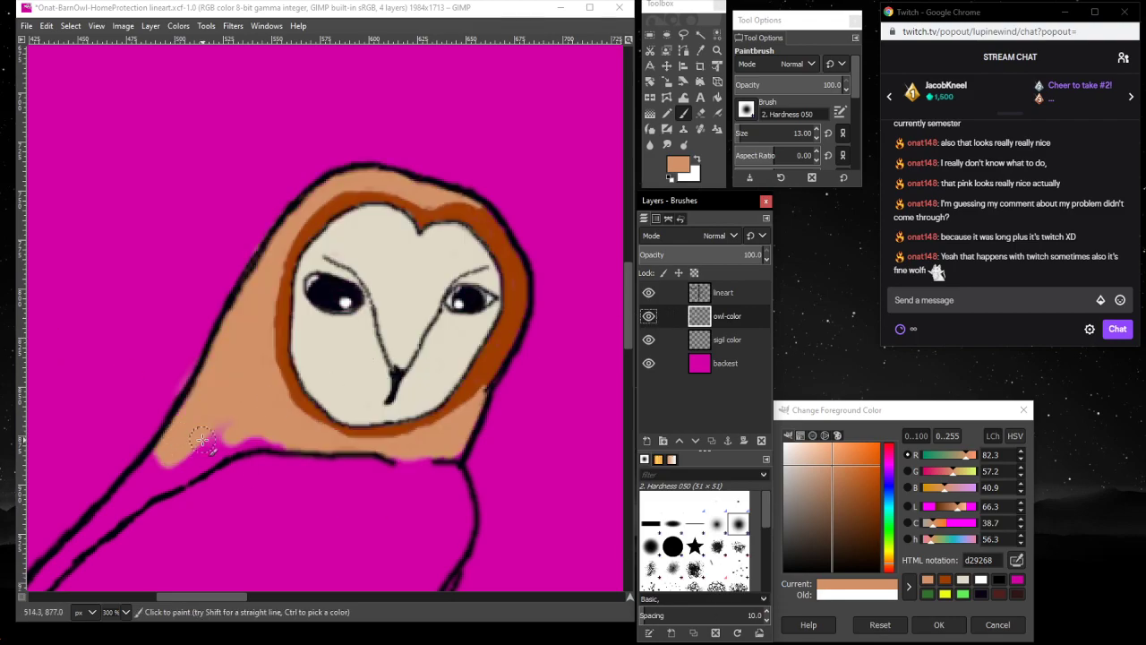
mouse_move(276, 450)
mouse_down()
mouse_move(197, 452)
mouse_move(229, 424)
mouse_up()
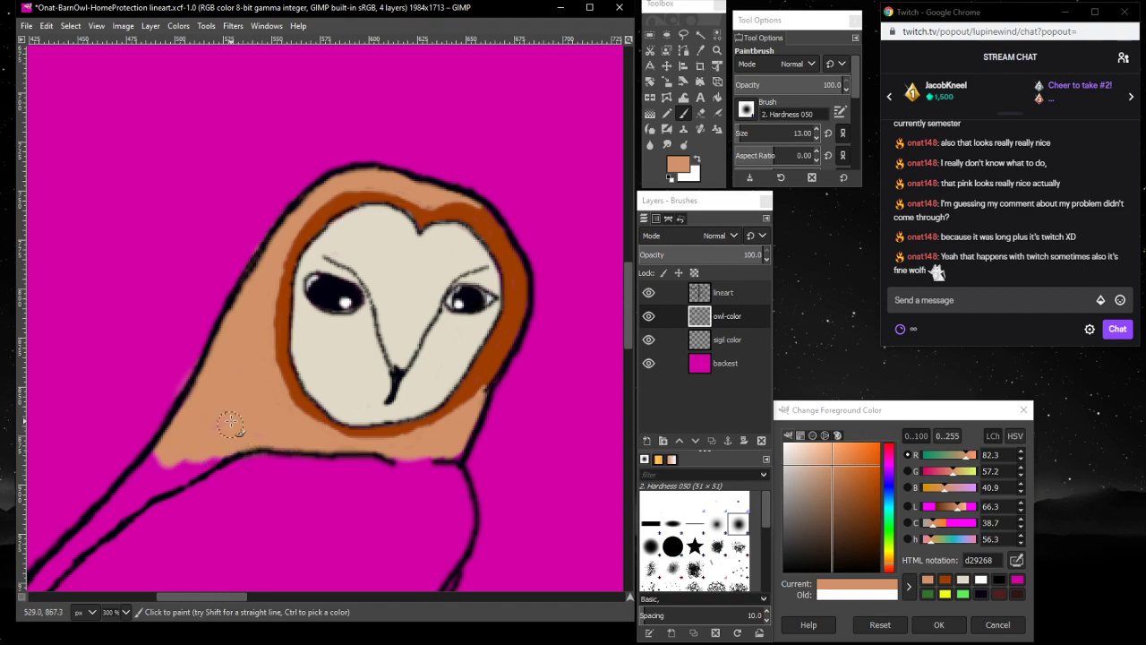
- Extend the tan d29268 down the narrowing strip between the two outlines to its pointed lower left end
mouse_move(178, 458)
mouse_down()
mouse_move(112, 505)
mouse_move(216, 447)
mouse_move(110, 513)
mouse_move(72, 551)
mouse_up()
scroll(73, 542, down, 3)
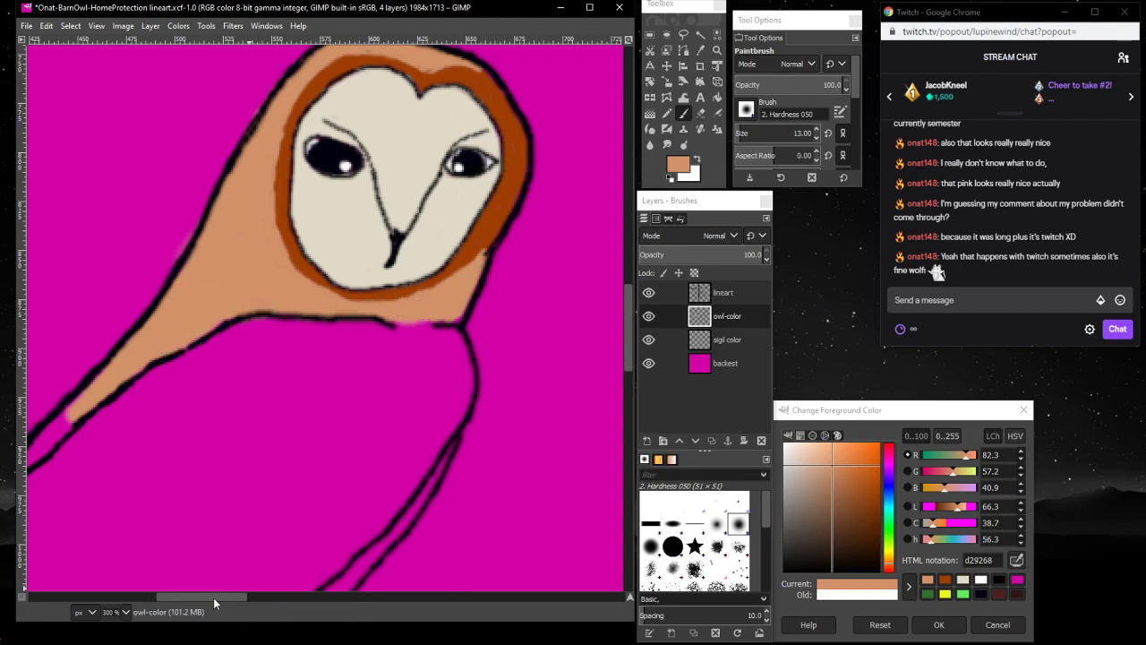
drag(213, 597, 184, 595)
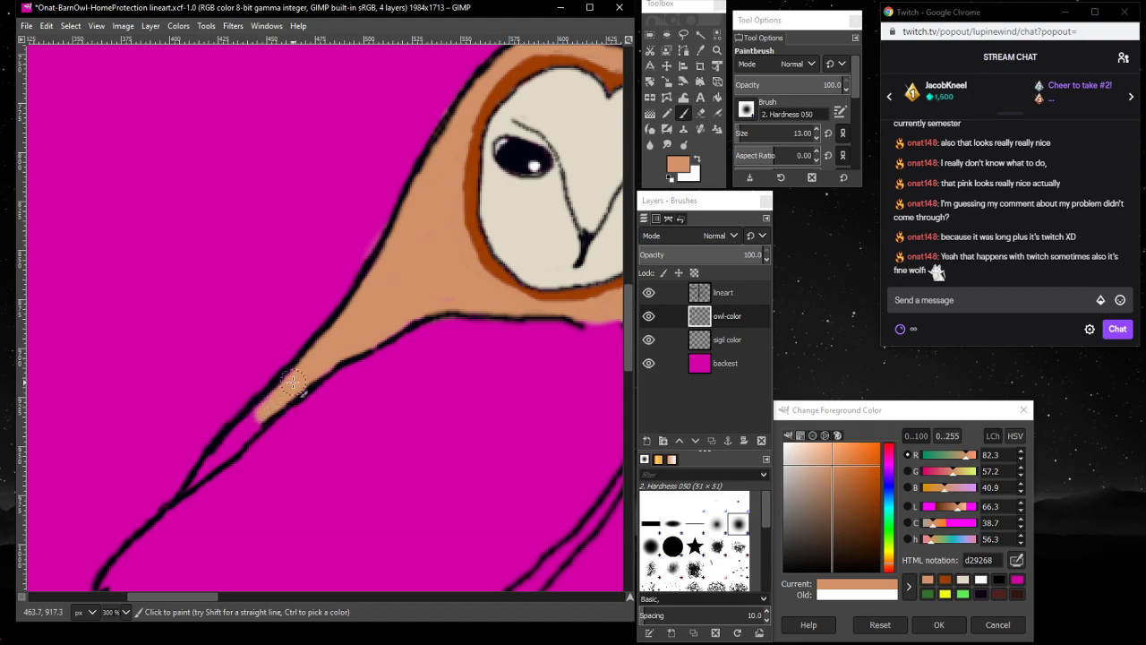
mouse_move(292, 384)
mouse_down()
mouse_move(191, 490)
mouse_move(308, 387)
mouse_up()
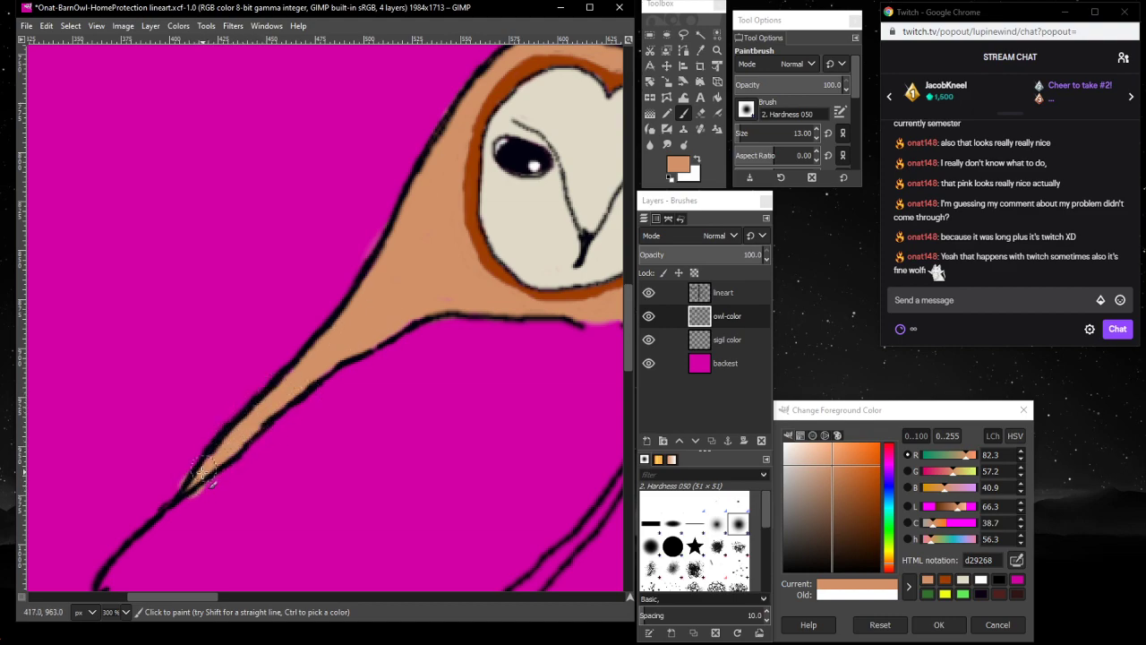
- Touch up the tan d29268 at the strip's pointed lower end and erase the colour spilled outside the outline with the size 13 Eraser
click(702, 112)
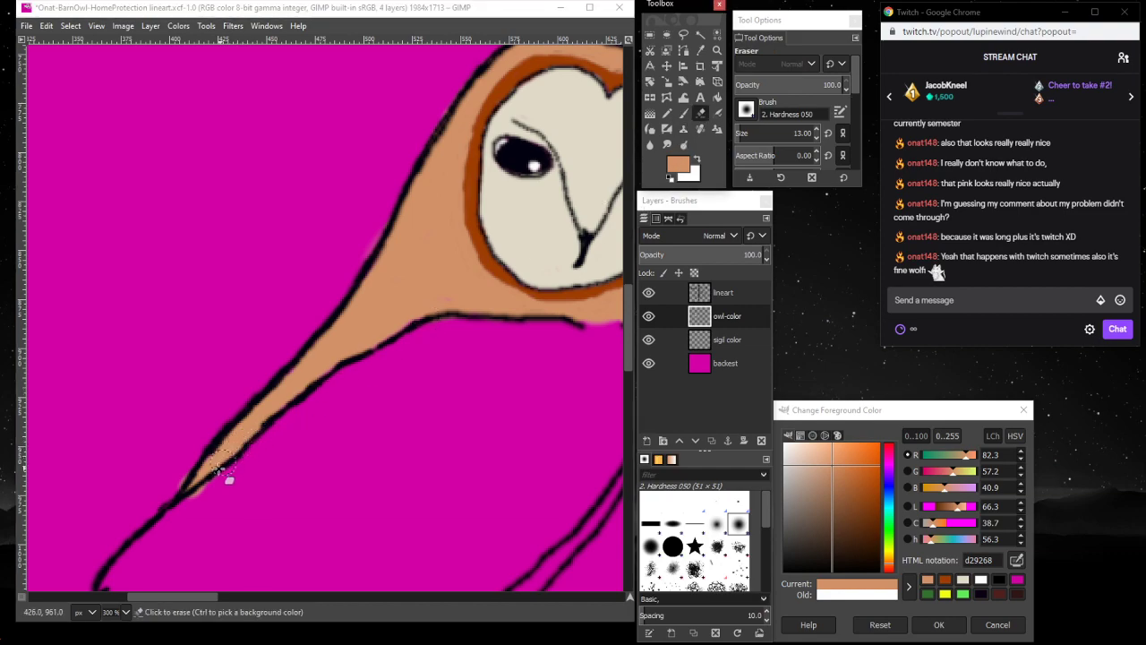
click(684, 114)
drag(188, 490, 224, 455)
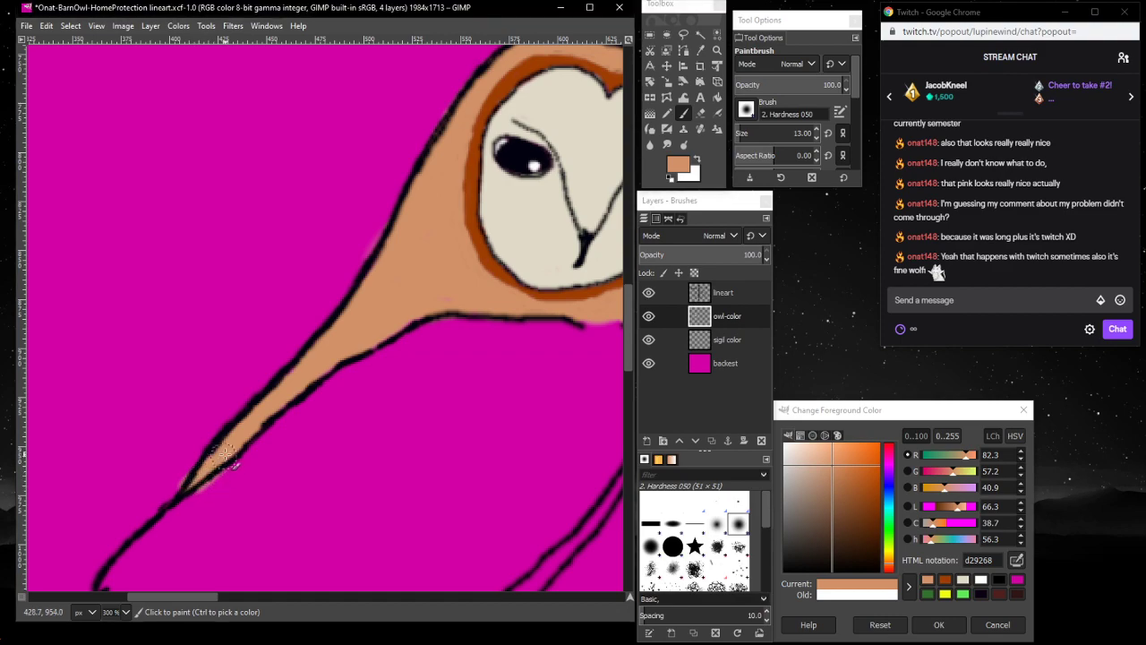
click(702, 112)
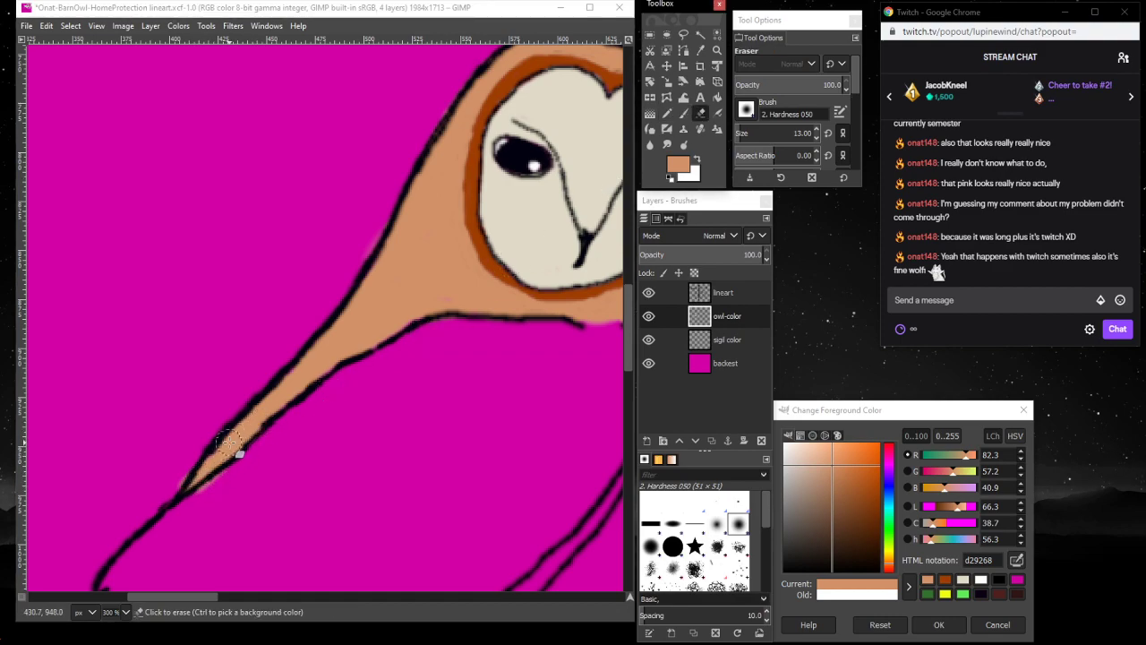
click(224, 481)
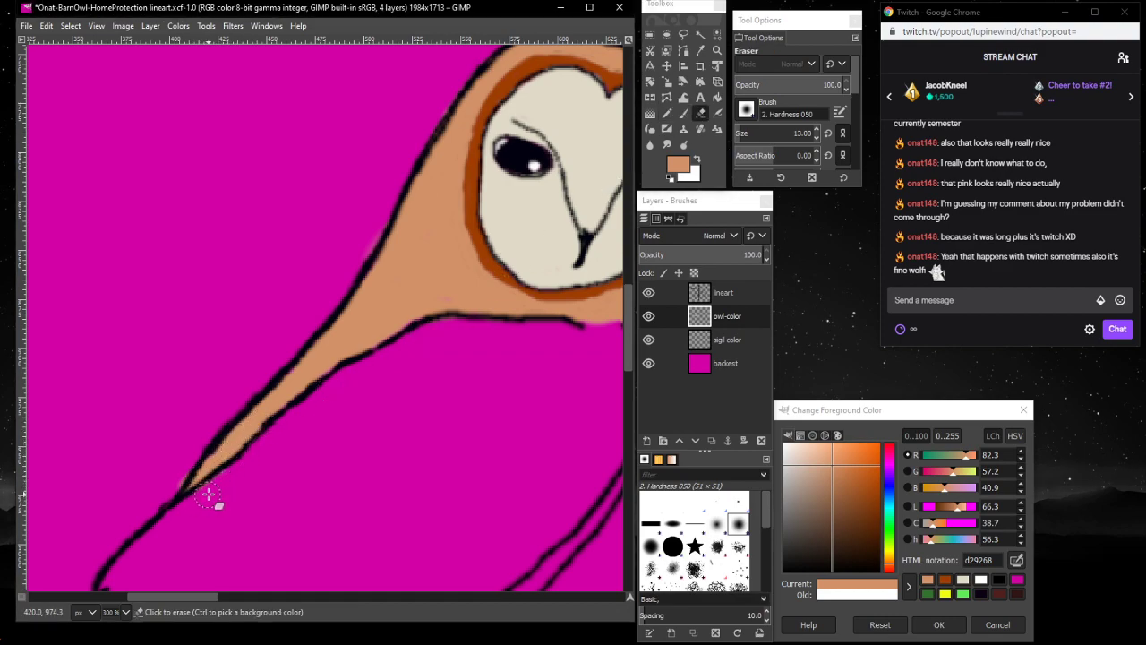
mouse_move(199, 500)
mouse_down()
mouse_move(173, 473)
mouse_move(185, 486)
mouse_move(123, 538)
mouse_up()
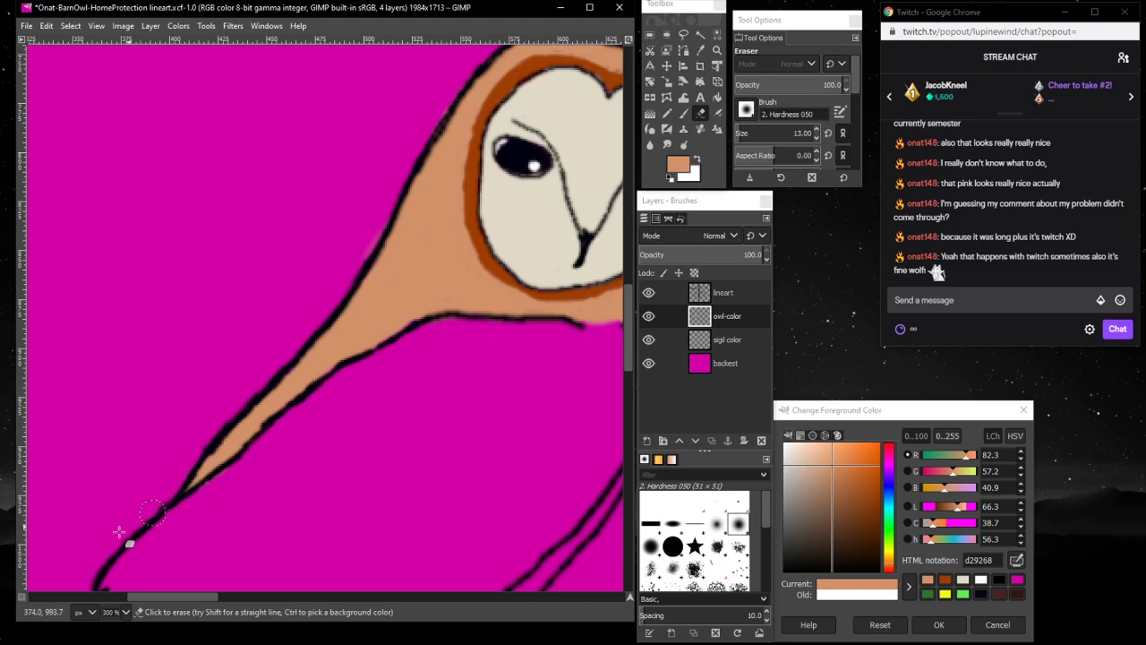
- Set the paint colour to cream e0dbc8 and try a Paintbrush dab at the upper tip of the narrow strip along the owl's belly
scroll(340, 484, down, 3)
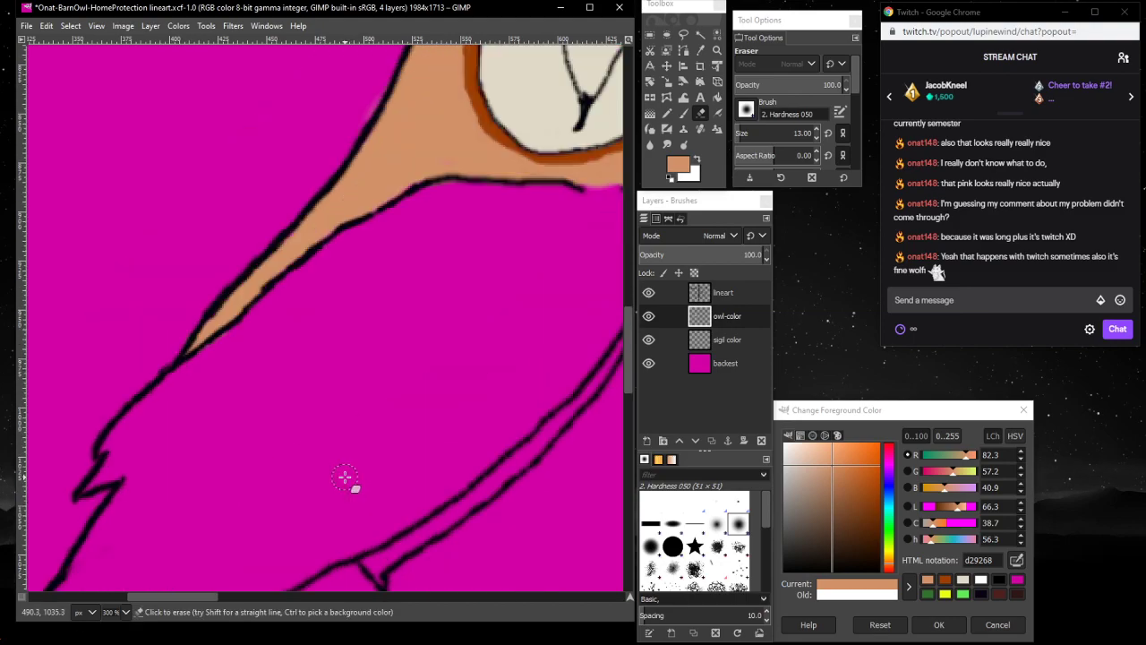
scroll(385, 472, up, 4)
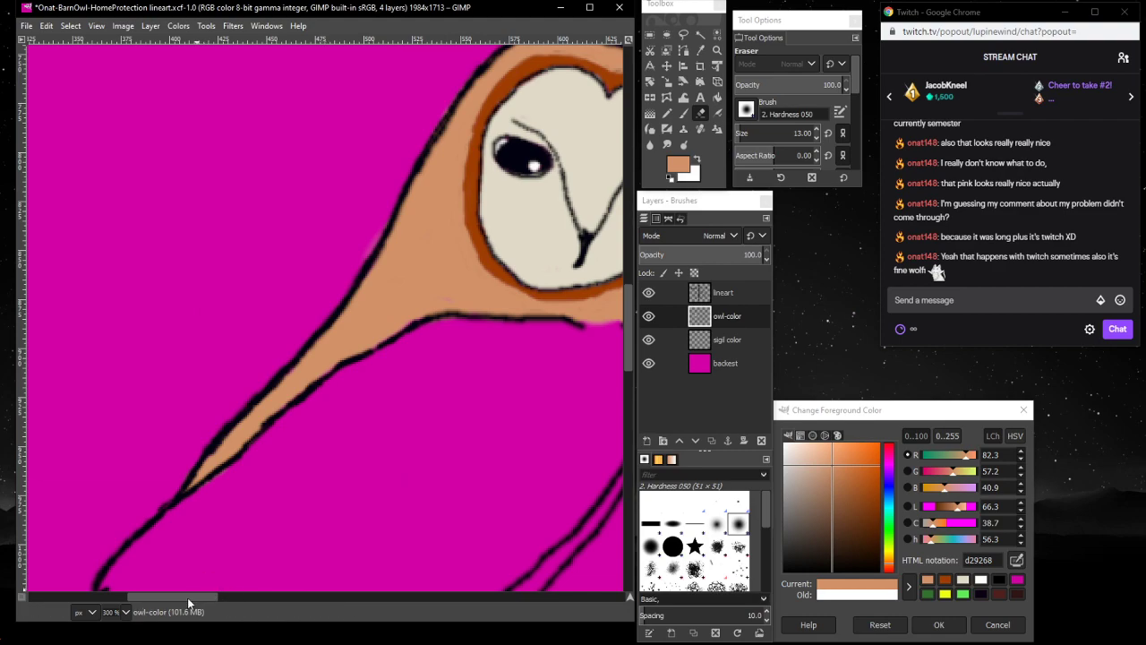
drag(187, 598, 210, 581)
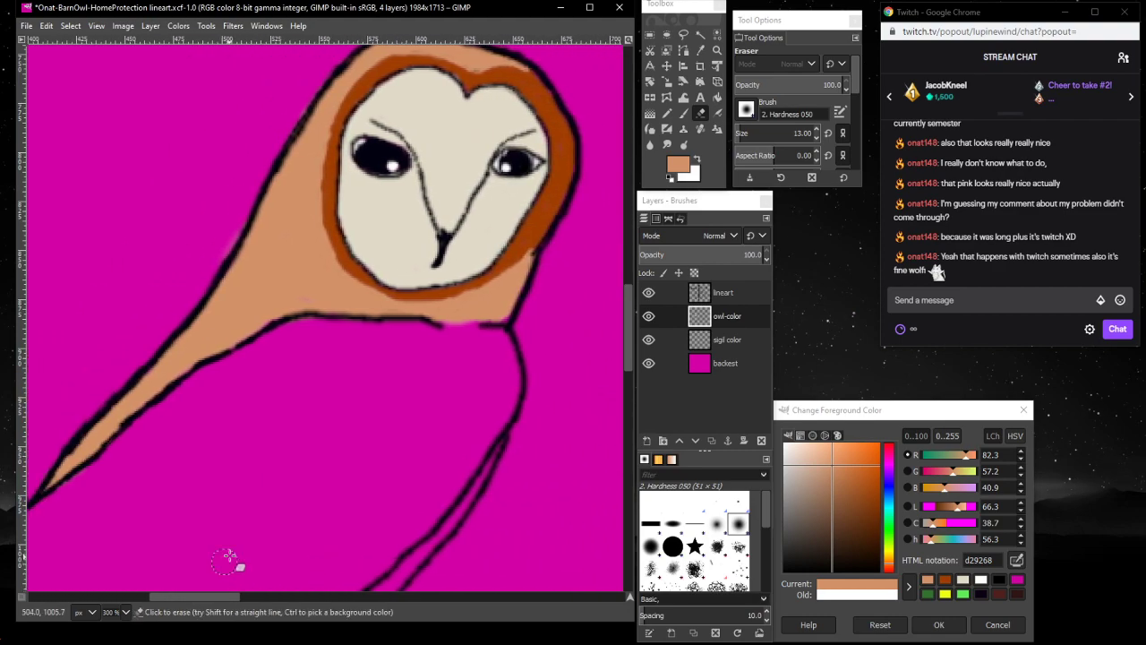
scroll(291, 438, up, 3)
scroll(291, 439, down, 3)
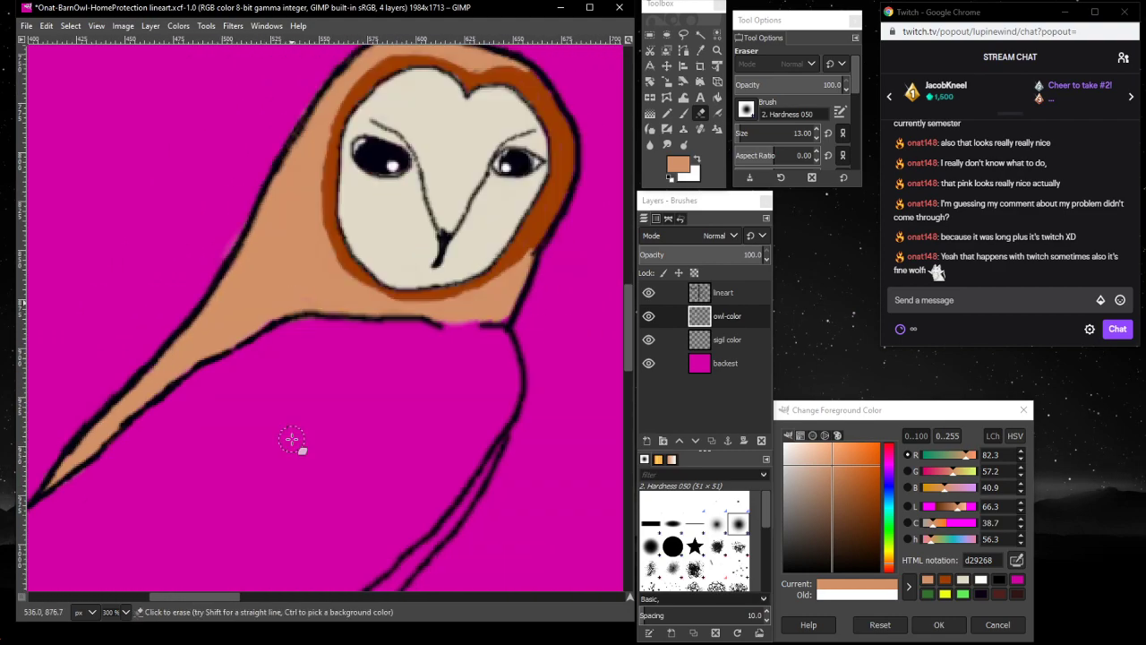
scroll(291, 439, down, 3)
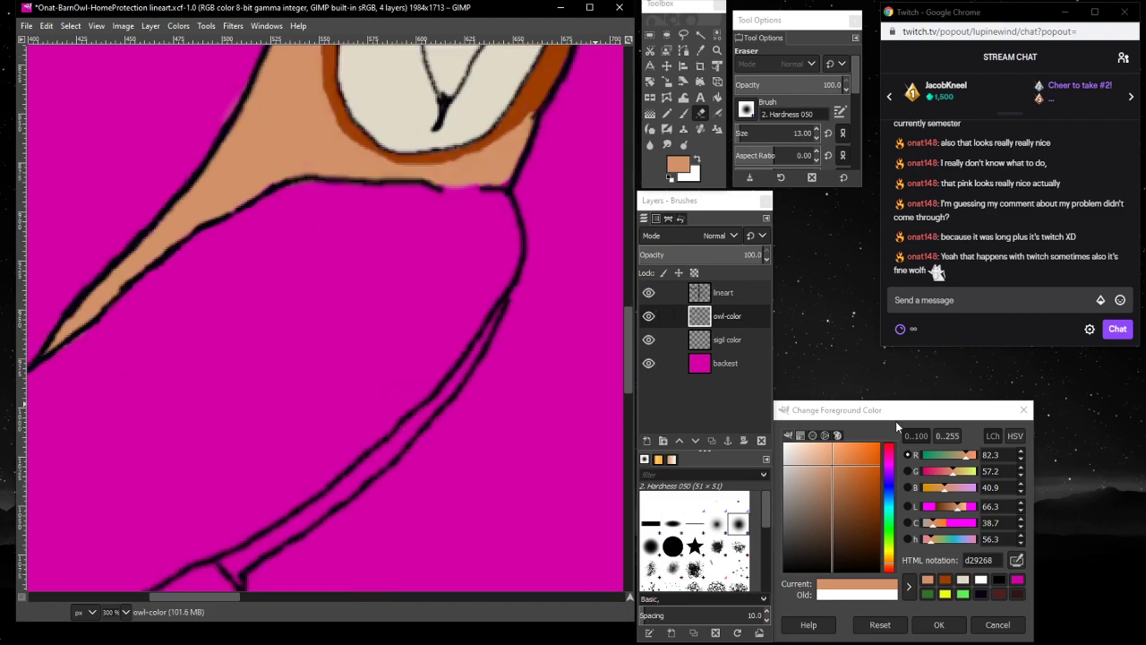
click(964, 582)
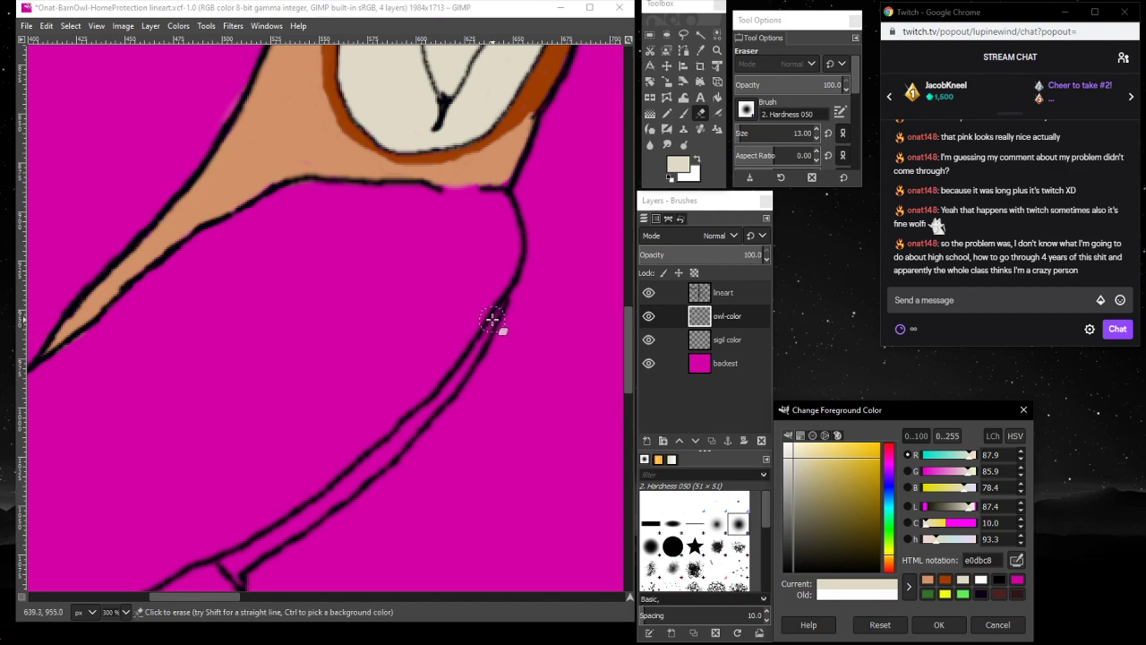
click(684, 114)
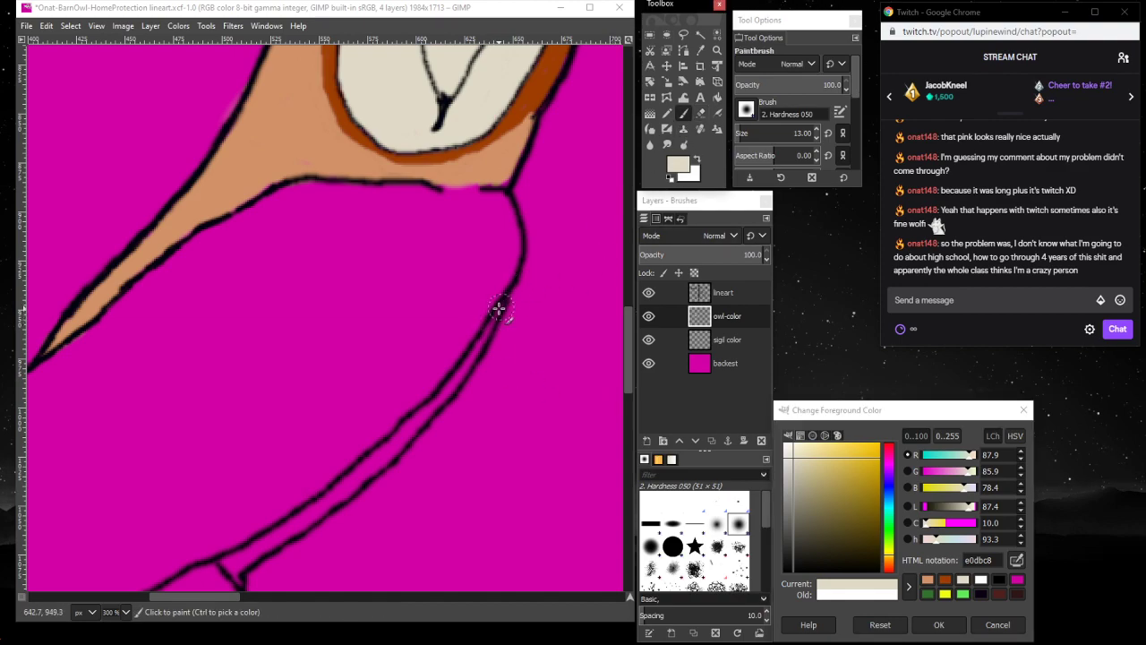
click(498, 312)
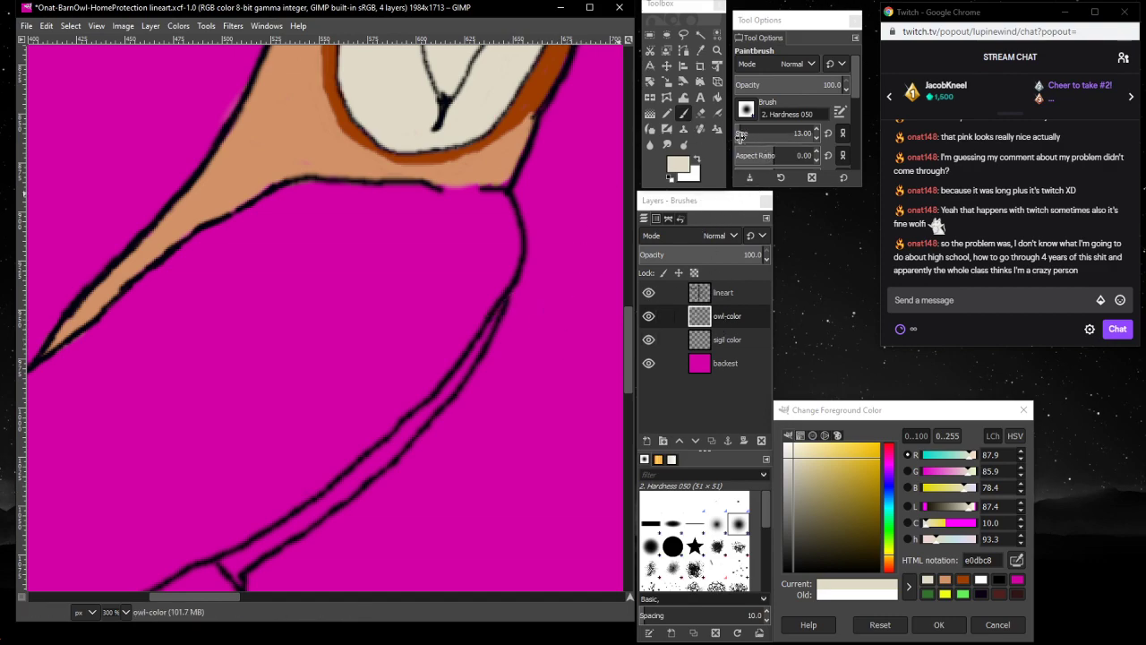
- Reduce the brush size to 5 and paint cream into the upper end of the narrow belly strip at 1600% zoom
drag(740, 135, 737, 135)
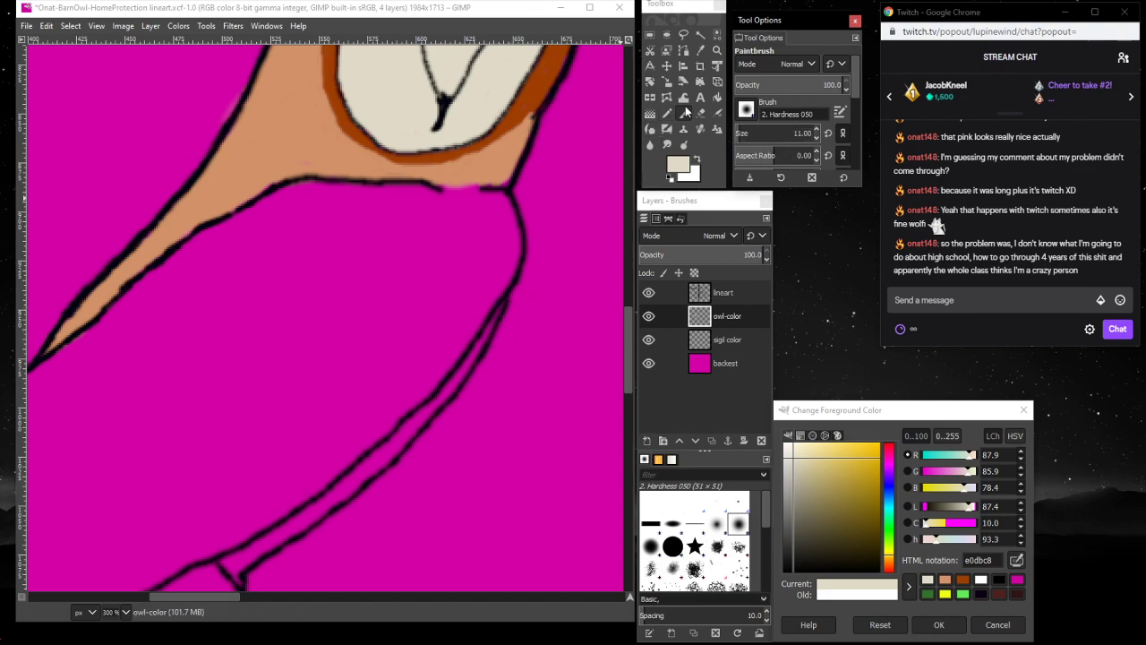
click(717, 51)
click(500, 313)
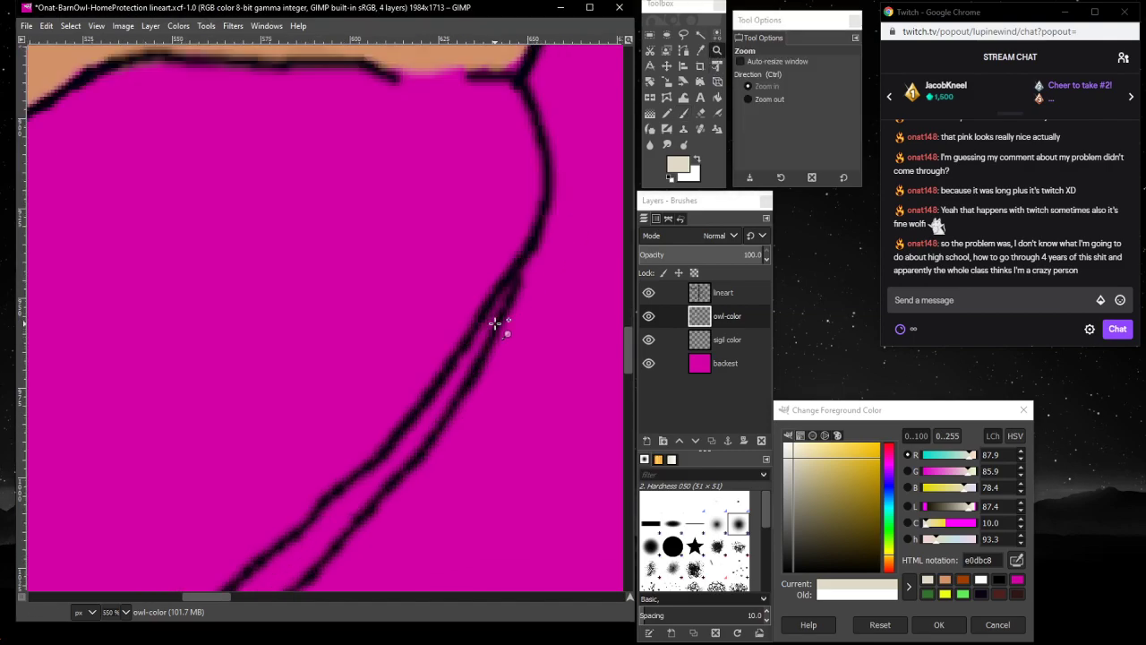
click(498, 322)
click(498, 324)
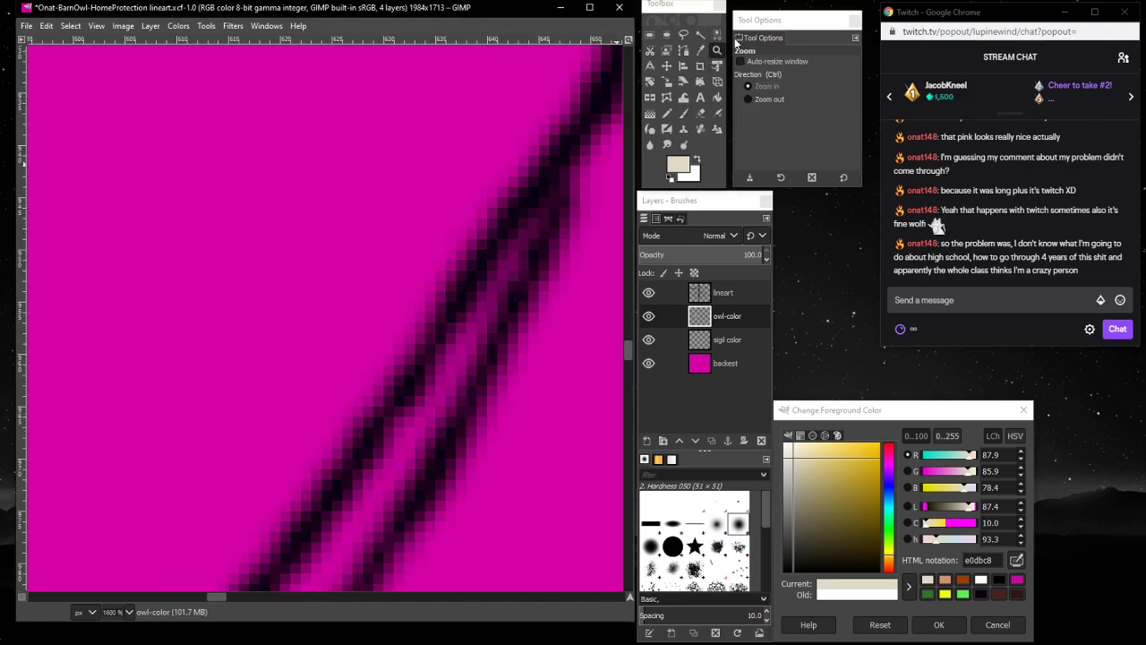
click(683, 113)
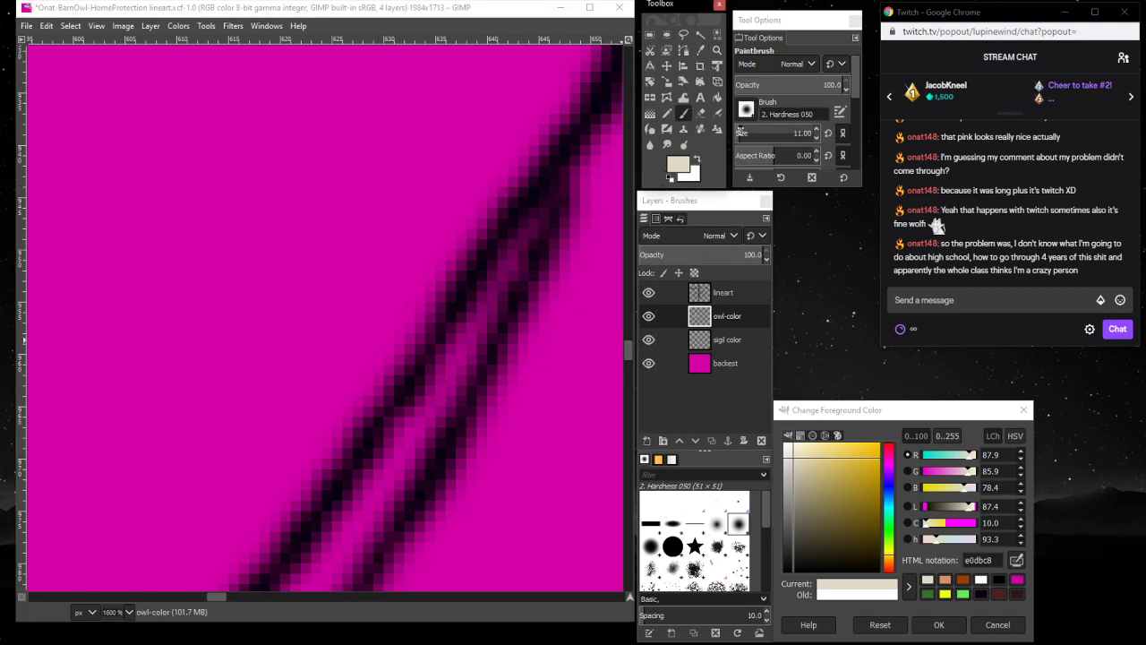
click(738, 134)
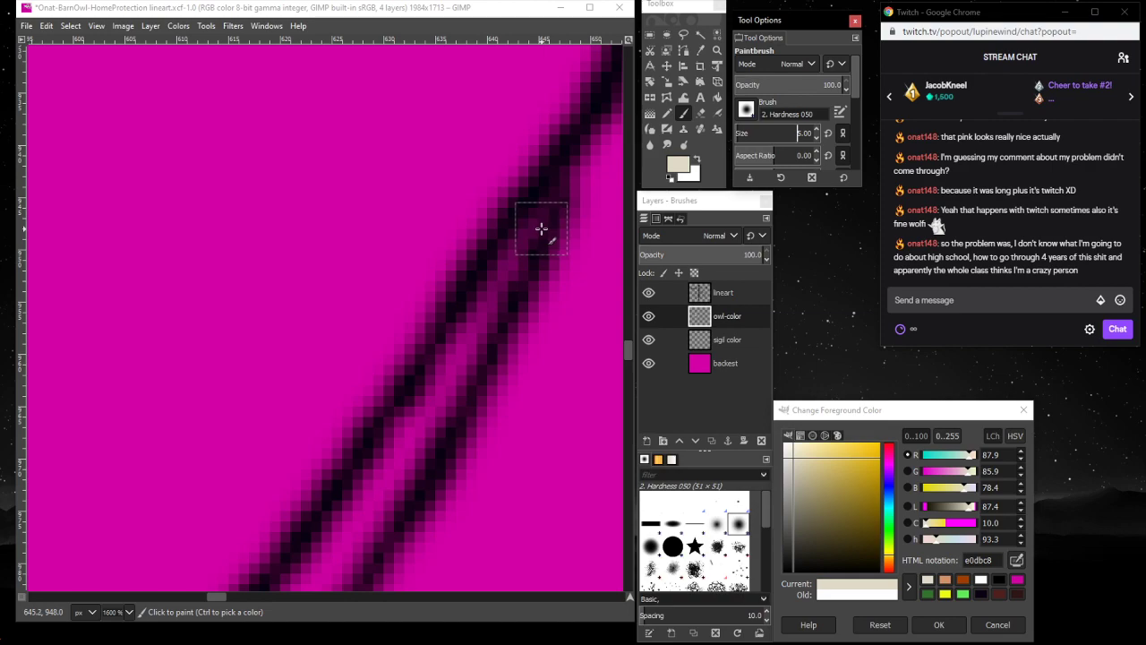
mouse_move(540, 222)
mouse_down()
mouse_move(441, 391)
mouse_move(532, 225)
mouse_move(377, 476)
mouse_move(420, 429)
mouse_move(437, 394)
mouse_move(358, 528)
mouse_up()
- Continue the cream e0dbc8 down the middle section of the belly strip, filling it between both outlines
scroll(359, 525, down, 5)
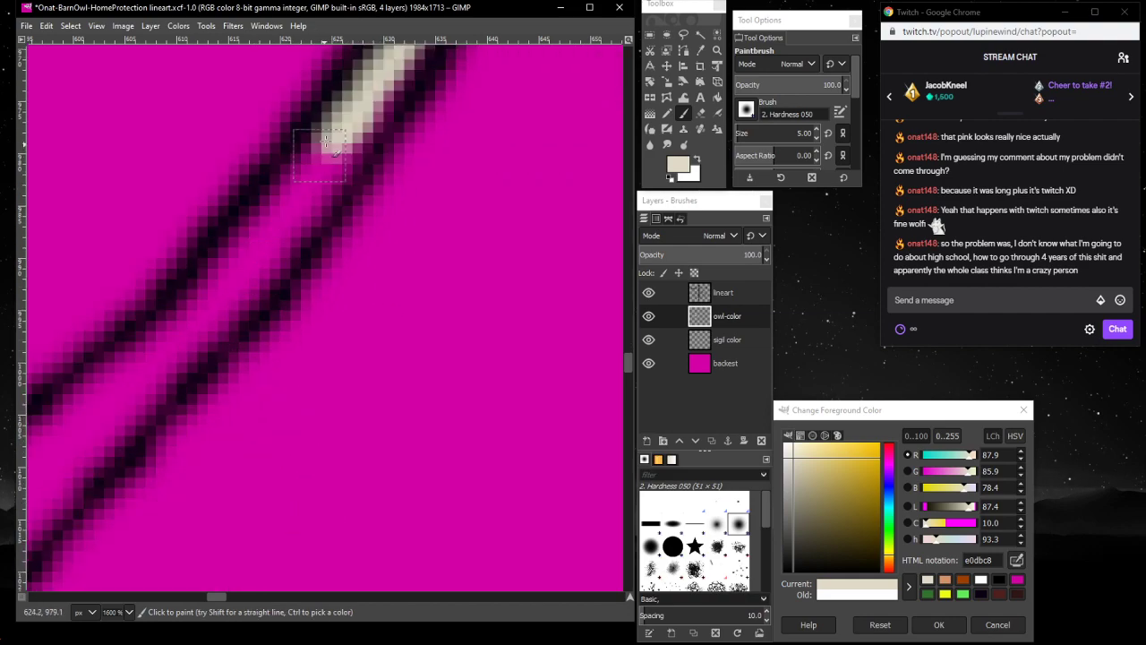
mouse_move(327, 143)
mouse_down()
mouse_move(274, 221)
mouse_move(354, 145)
mouse_move(308, 207)
mouse_move(312, 183)
mouse_move(238, 262)
mouse_move(239, 252)
mouse_move(259, 231)
mouse_move(215, 315)
mouse_move(285, 226)
mouse_move(172, 345)
mouse_move(151, 351)
mouse_move(201, 311)
mouse_move(70, 408)
mouse_move(206, 343)
mouse_move(136, 407)
mouse_move(70, 441)
mouse_move(93, 411)
mouse_move(50, 455)
mouse_move(31, 445)
mouse_move(57, 425)
mouse_move(100, 426)
mouse_move(97, 446)
mouse_move(40, 488)
mouse_up()
mouse_move(210, 591)
mouse_down()
mouse_move(222, 593)
mouse_move(195, 592)
mouse_move(214, 584)
mouse_move(206, 577)
mouse_up()
scroll(206, 577, down, 5)
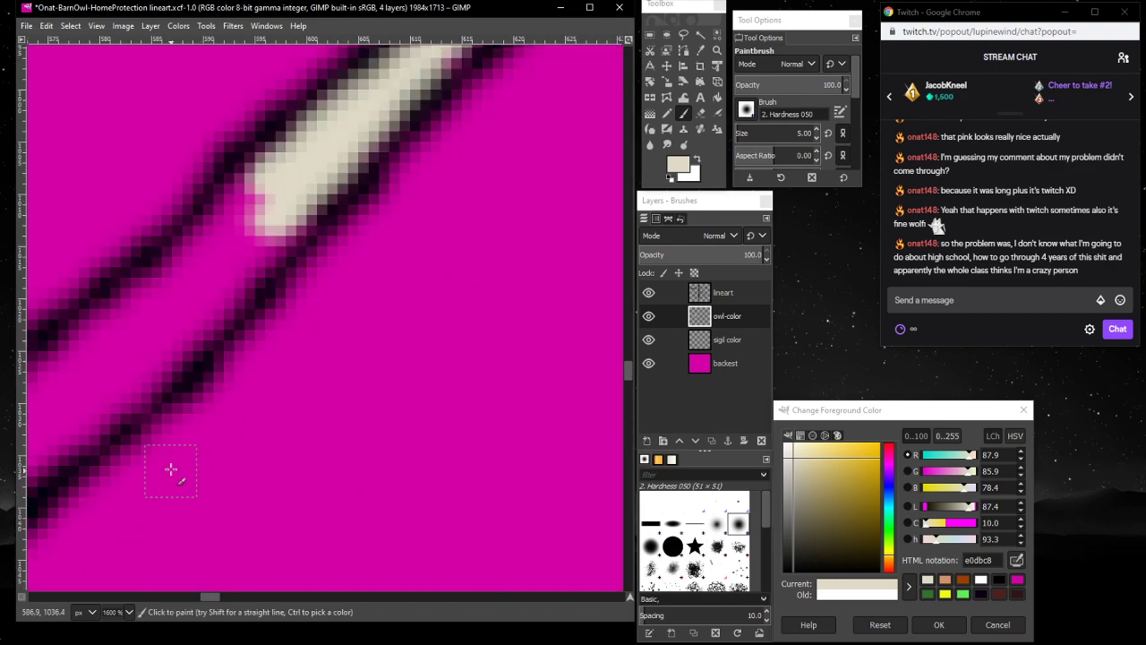
mouse_move(313, 128)
mouse_down()
mouse_move(205, 227)
mouse_move(268, 185)
mouse_move(178, 286)
mouse_move(186, 308)
mouse_move(306, 206)
mouse_move(257, 257)
mouse_move(167, 340)
mouse_move(229, 268)
mouse_move(75, 395)
mouse_move(95, 350)
mouse_move(164, 265)
mouse_move(48, 380)
mouse_move(58, 391)
mouse_move(152, 351)
mouse_move(240, 271)
mouse_move(36, 481)
mouse_move(36, 457)
mouse_move(85, 363)
mouse_up()
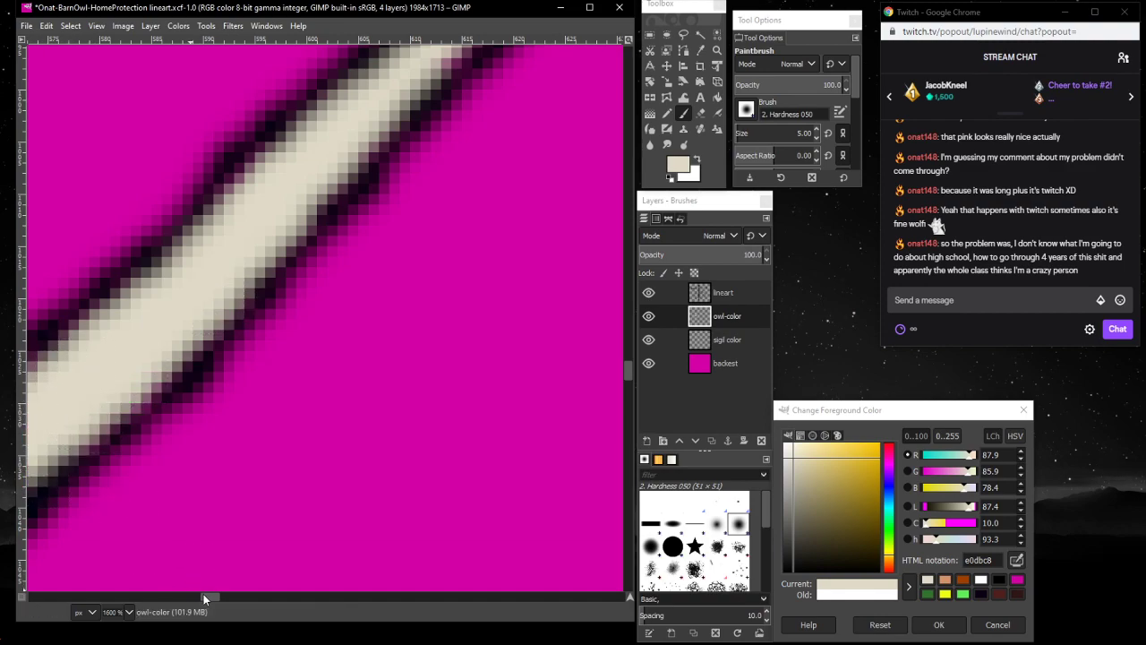
mouse_move(203, 594)
mouse_down()
mouse_move(181, 590)
mouse_move(198, 587)
mouse_up()
scroll(179, 389, down, 2)
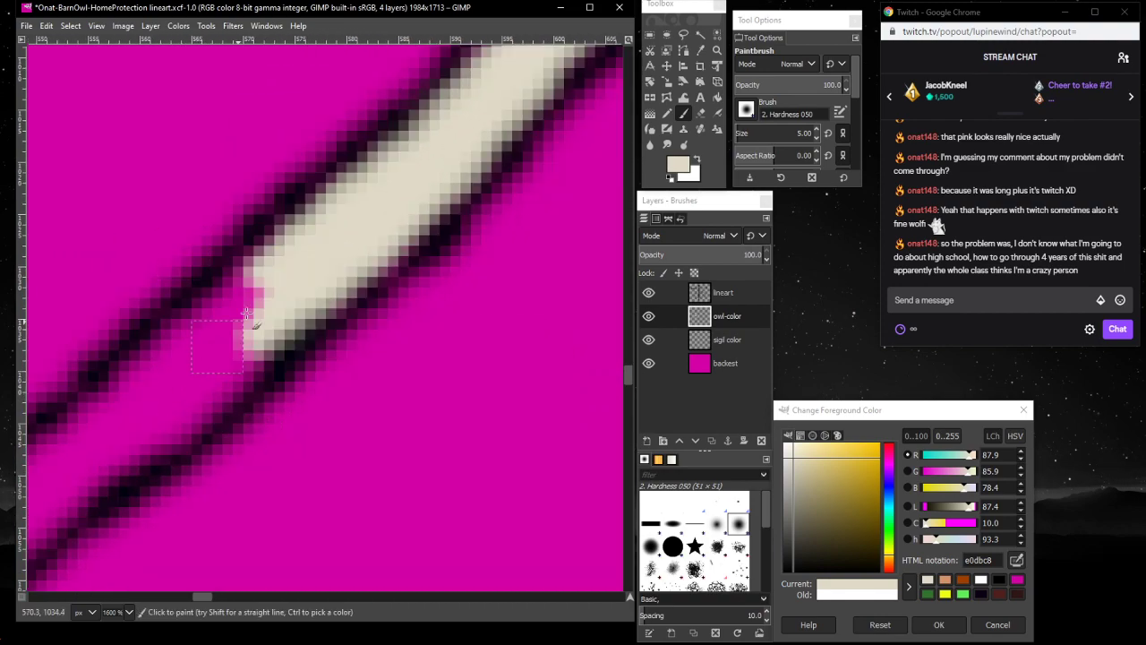
mouse_move(295, 210)
mouse_down()
mouse_move(221, 291)
mouse_move(266, 262)
mouse_move(196, 357)
mouse_move(177, 409)
mouse_move(271, 334)
mouse_move(153, 434)
mouse_move(233, 386)
mouse_move(154, 443)
mouse_move(199, 391)
mouse_move(77, 493)
mouse_move(25, 506)
mouse_move(141, 361)
mouse_move(161, 374)
mouse_move(27, 502)
mouse_move(77, 444)
mouse_move(74, 418)
mouse_move(88, 394)
mouse_up()
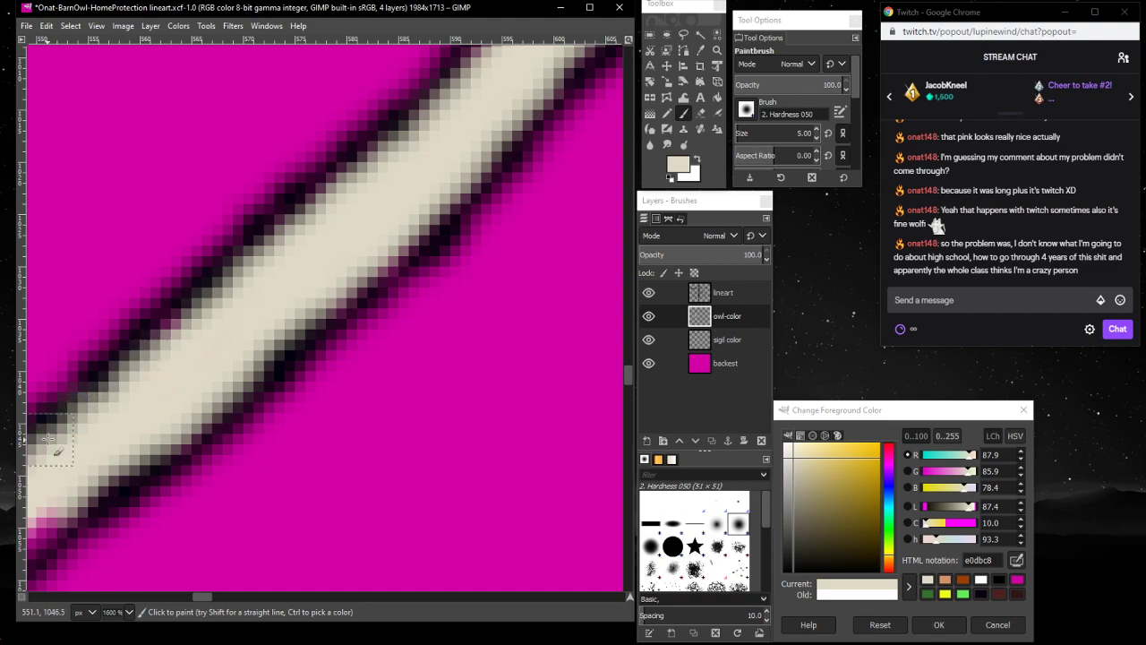
- Extend the cream from its ragged edge along the lower stretch of the belly strip, filling the remaining magenta between the outlines
scroll(179, 564, down, 2)
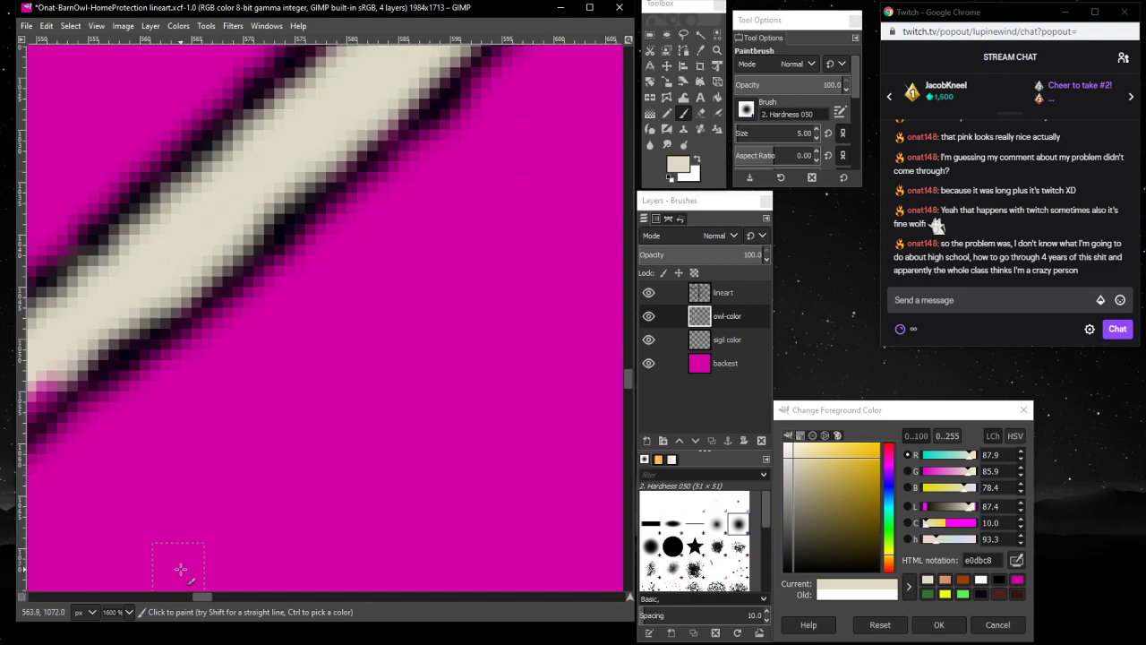
mouse_move(195, 591)
mouse_down()
mouse_move(185, 584)
mouse_move(183, 595)
mouse_up()
scroll(116, 420, down, 3)
scroll(268, 484, up, 3)
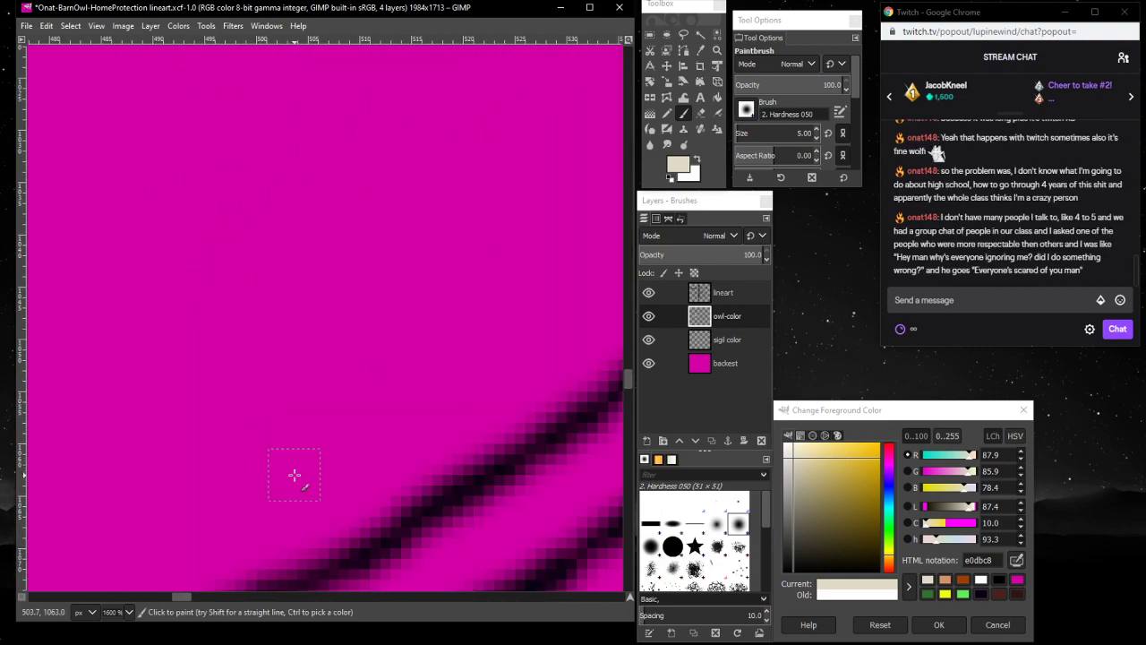
scroll(297, 479, down, 2)
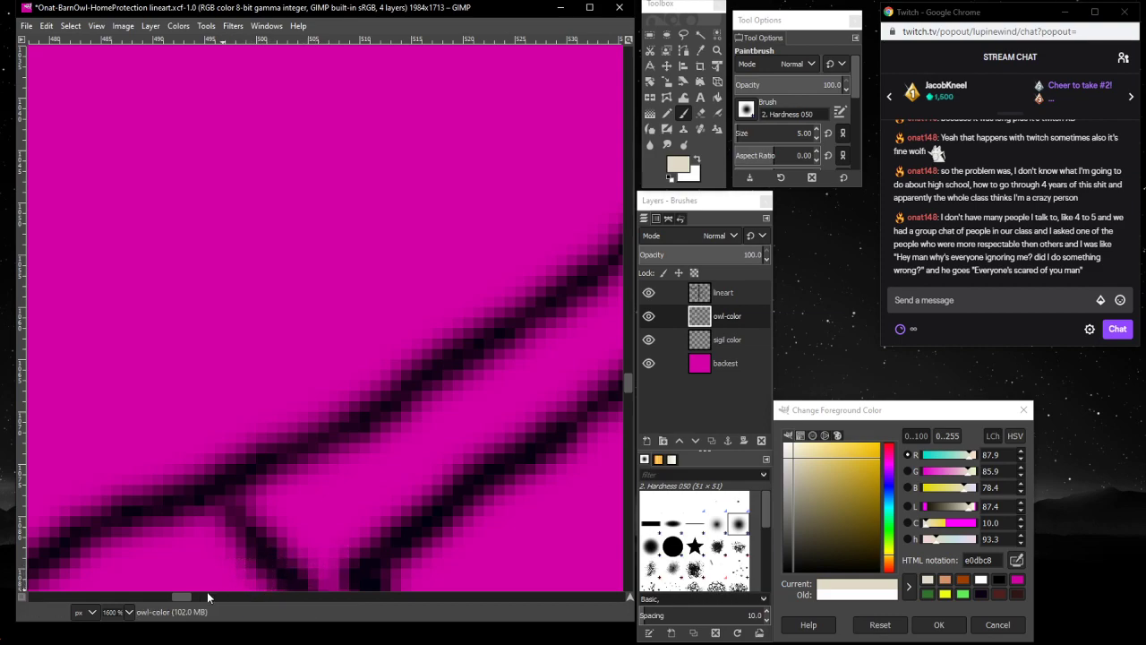
drag(180, 592, 187, 584)
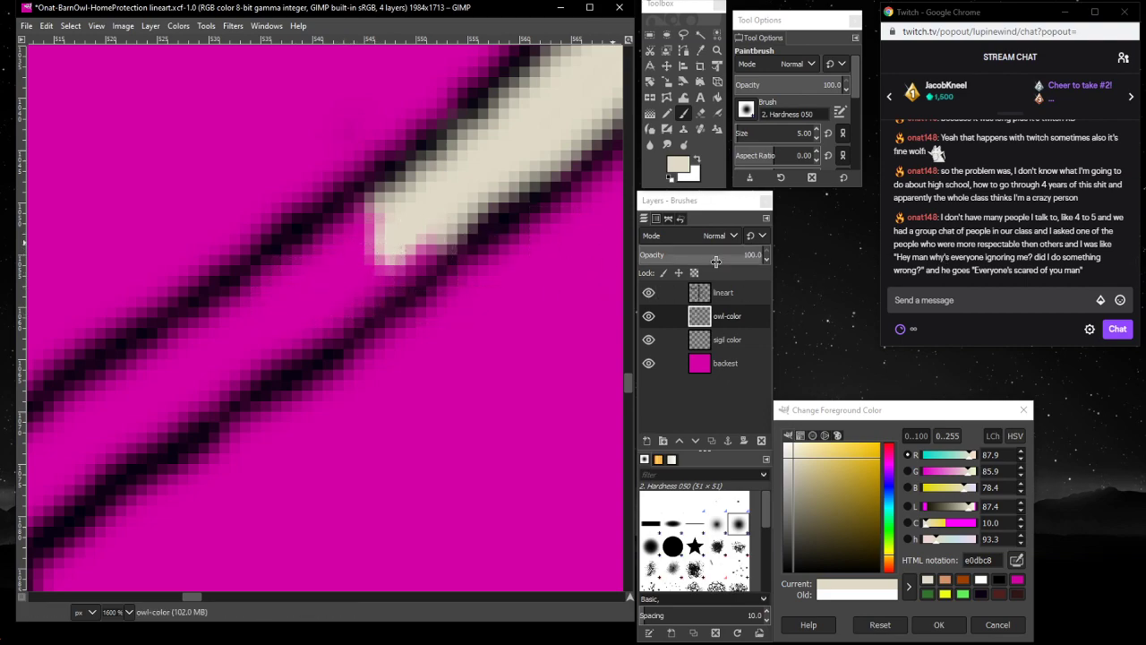
mouse_move(369, 229)
mouse_down()
mouse_move(325, 264)
mouse_move(387, 203)
mouse_move(322, 265)
mouse_move(367, 280)
mouse_move(435, 240)
mouse_move(379, 291)
mouse_move(387, 258)
mouse_move(320, 302)
mouse_move(359, 257)
mouse_move(346, 276)
mouse_move(303, 289)
mouse_move(336, 258)
mouse_move(254, 303)
mouse_move(350, 236)
mouse_move(230, 331)
mouse_move(349, 290)
mouse_move(270, 367)
mouse_move(358, 295)
mouse_move(189, 416)
mouse_move(253, 355)
mouse_move(231, 349)
mouse_move(144, 414)
mouse_move(273, 277)
mouse_move(123, 397)
mouse_move(164, 346)
mouse_move(42, 434)
mouse_move(40, 451)
mouse_move(148, 395)
mouse_move(113, 446)
mouse_move(125, 449)
mouse_move(177, 408)
mouse_move(65, 476)
mouse_move(34, 512)
mouse_move(59, 446)
mouse_up()
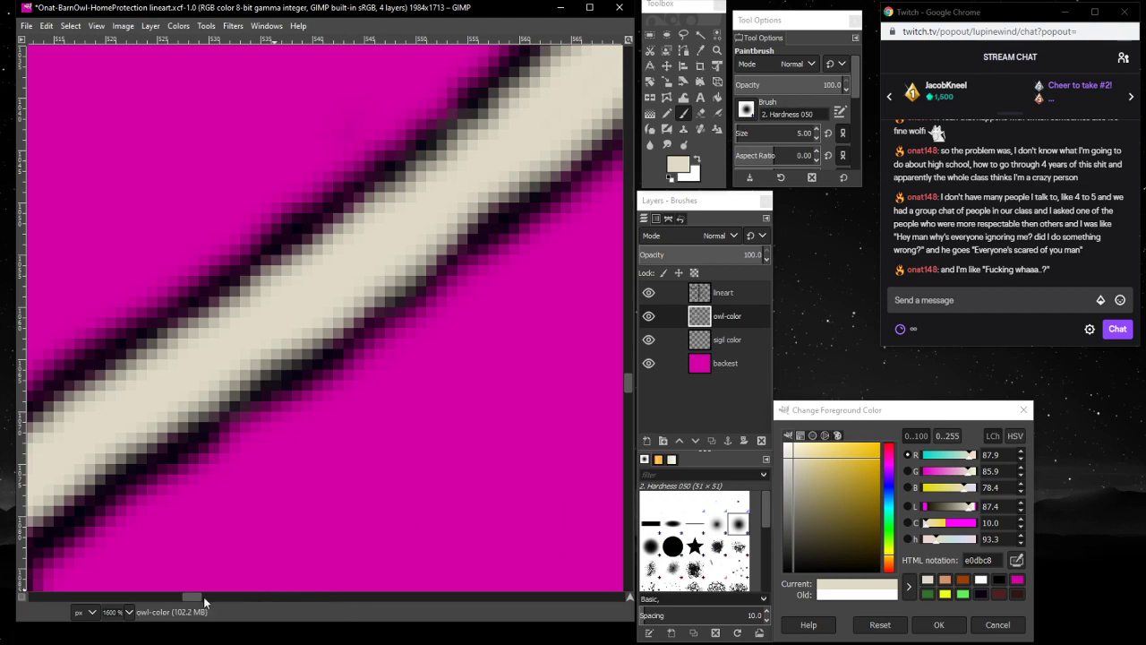
- Fill the strip's lower end with cream up to the short cross line and down into the narrow corner
scroll(179, 596, left, 3)
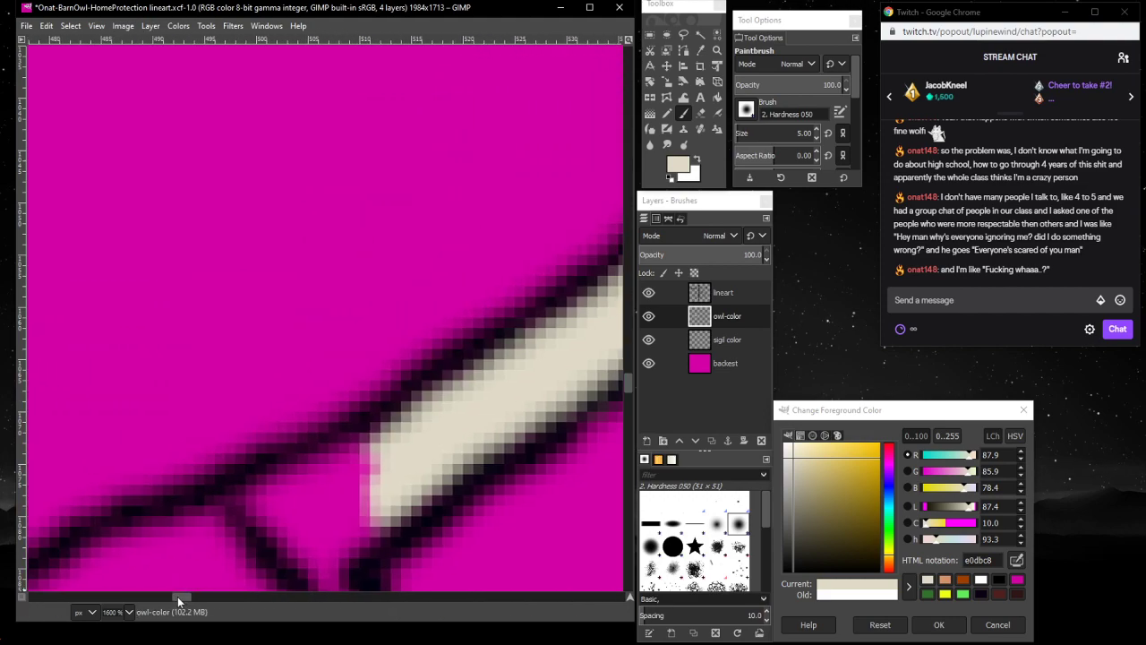
scroll(205, 511, down, 5)
mouse_move(403, 179)
mouse_down()
mouse_move(335, 209)
mouse_move(364, 178)
mouse_move(361, 206)
mouse_move(297, 245)
mouse_move(262, 210)
mouse_move(301, 205)
mouse_move(310, 231)
mouse_move(281, 251)
mouse_move(287, 242)
mouse_move(359, 341)
mouse_move(368, 258)
mouse_move(337, 285)
mouse_move(352, 237)
mouse_up()
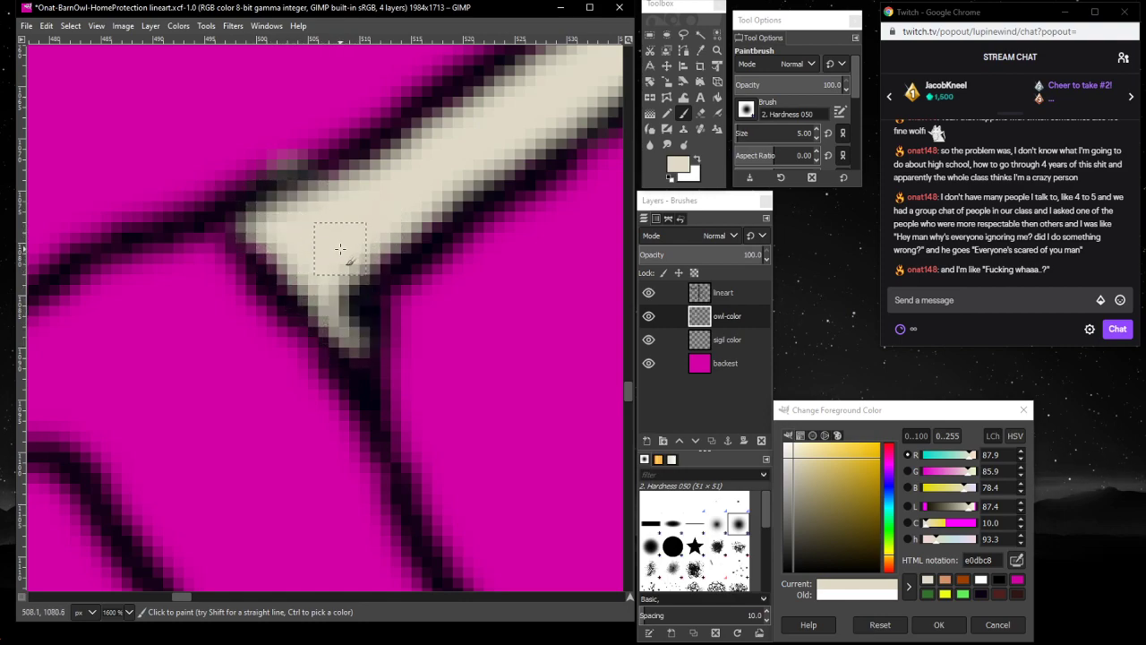
- Examine the uncoloured outlined shapes below and beside the cream strip's lower end
scroll(340, 248, up, 3)
scroll(336, 358, down, 5)
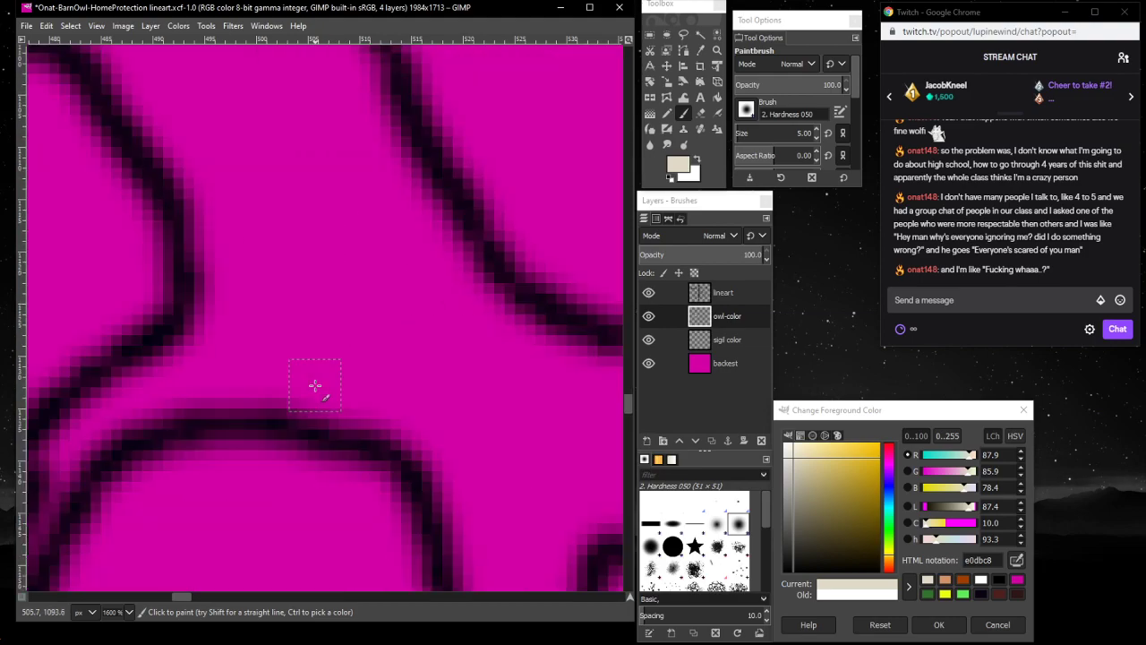
scroll(314, 384, up, 5)
scroll(286, 447, down, 3)
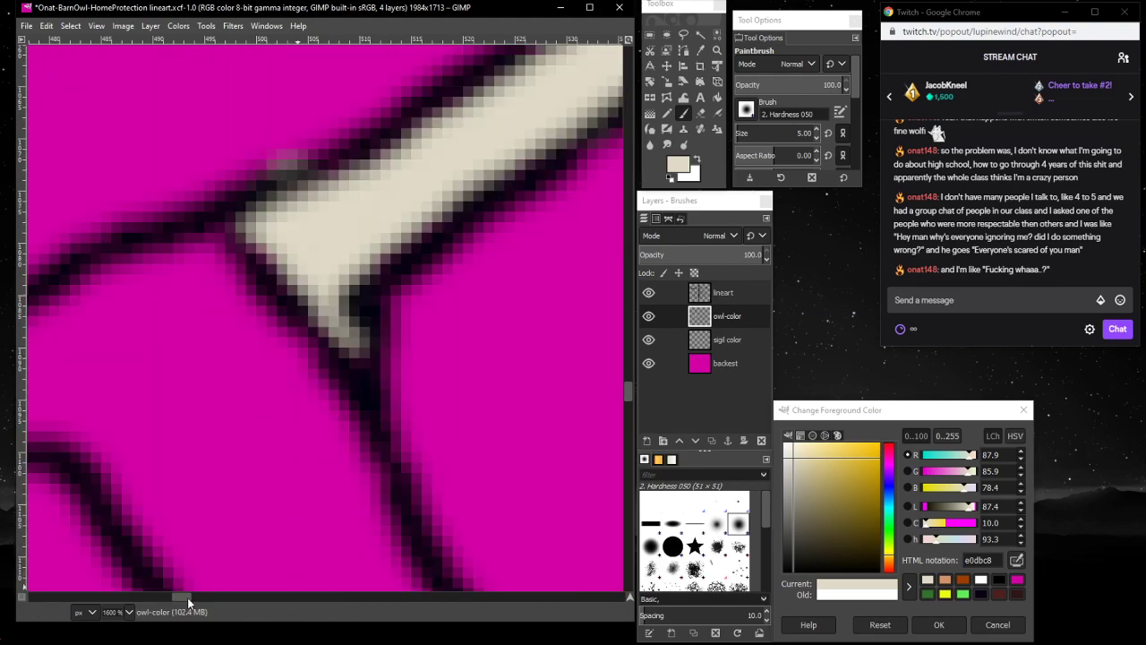
mouse_move(188, 598)
mouse_down()
mouse_move(167, 599)
mouse_move(180, 591)
mouse_up()
scroll(170, 473, up, 2)
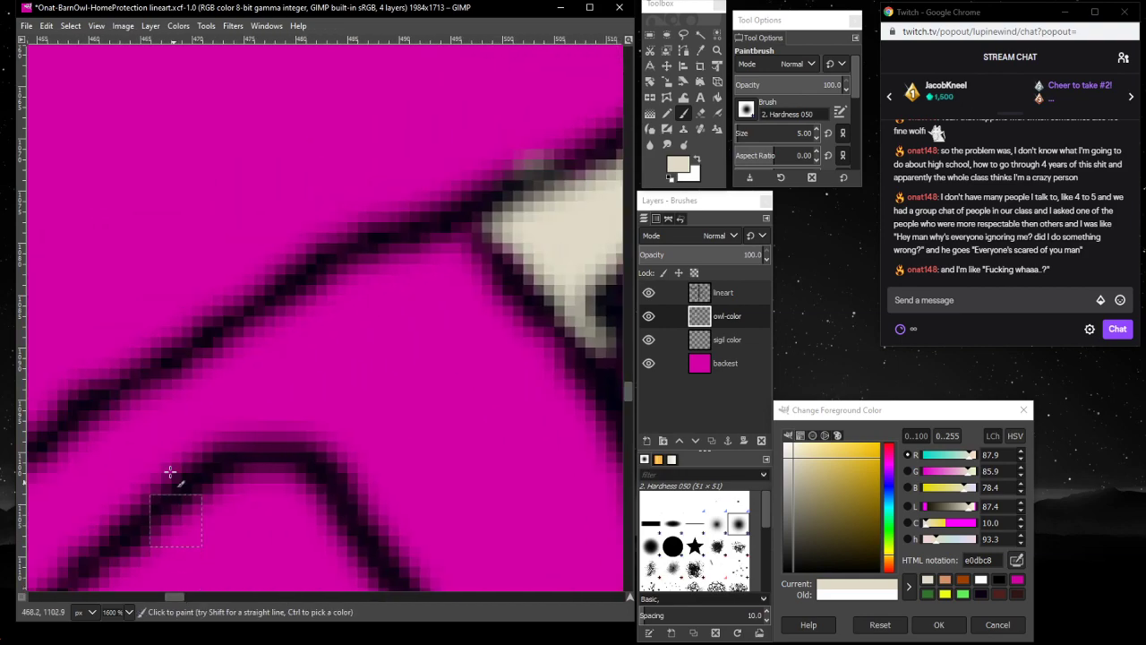
scroll(164, 456, down, 3)
scroll(165, 455, up, 2)
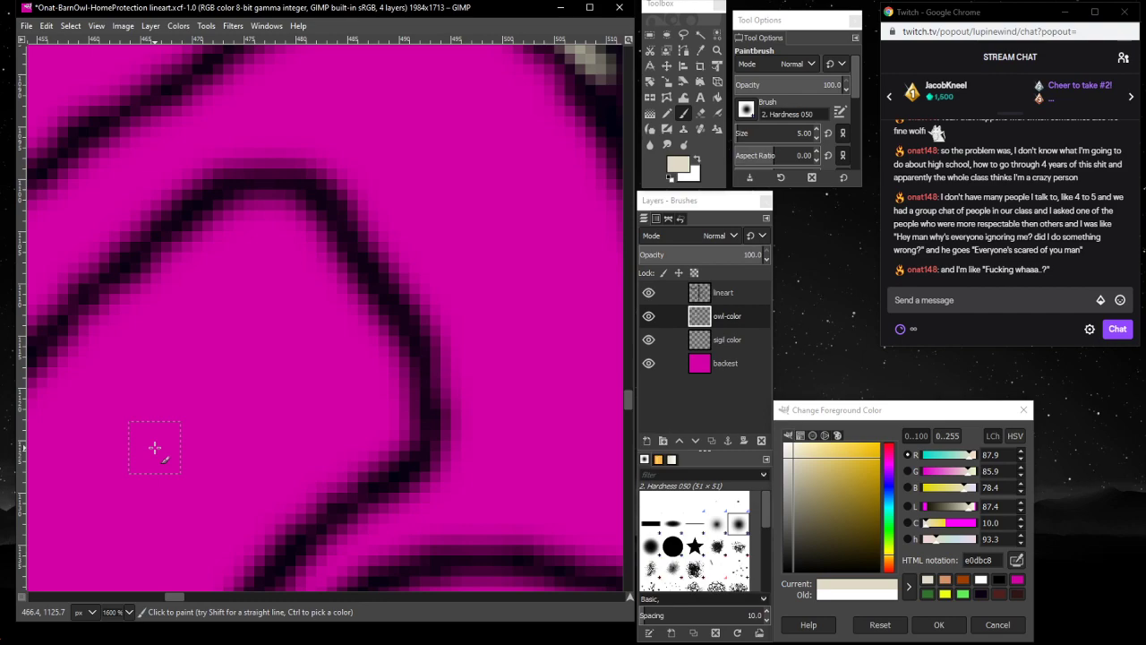
scroll(158, 332, up, 5)
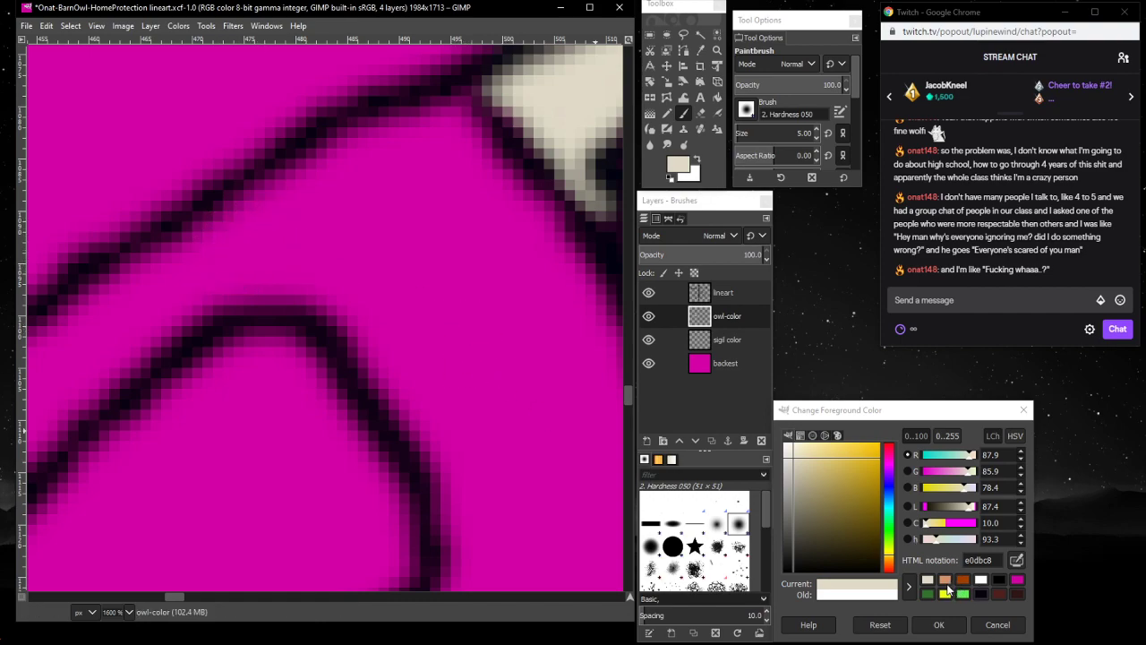
- Paint cream e0dbc8 along the upper leg from the short cross line through the notch to the narrow feather tip
mouse_move(453, 134)
mouse_down()
mouse_move(490, 161)
mouse_move(460, 149)
mouse_move(444, 130)
mouse_move(450, 116)
mouse_move(419, 141)
mouse_move(414, 119)
mouse_move(422, 146)
mouse_move(339, 186)
mouse_move(338, 170)
mouse_move(318, 170)
mouse_move(154, 279)
mouse_move(165, 301)
mouse_move(186, 268)
mouse_move(32, 383)
mouse_move(42, 358)
mouse_move(103, 359)
mouse_up()
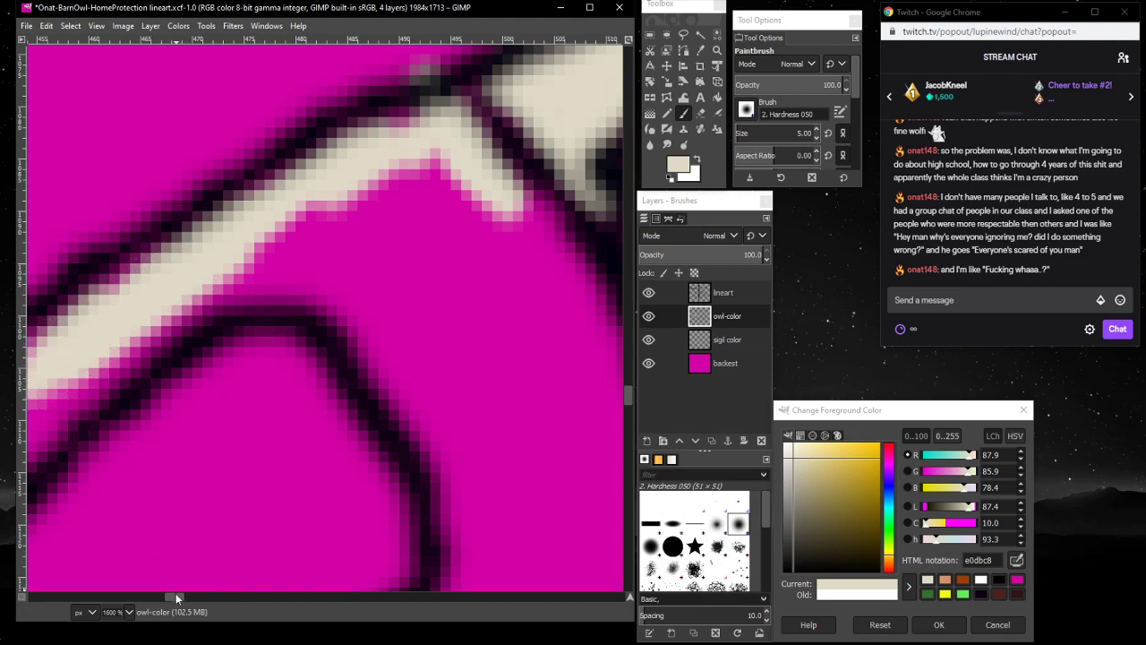
drag(176, 592, 168, 591)
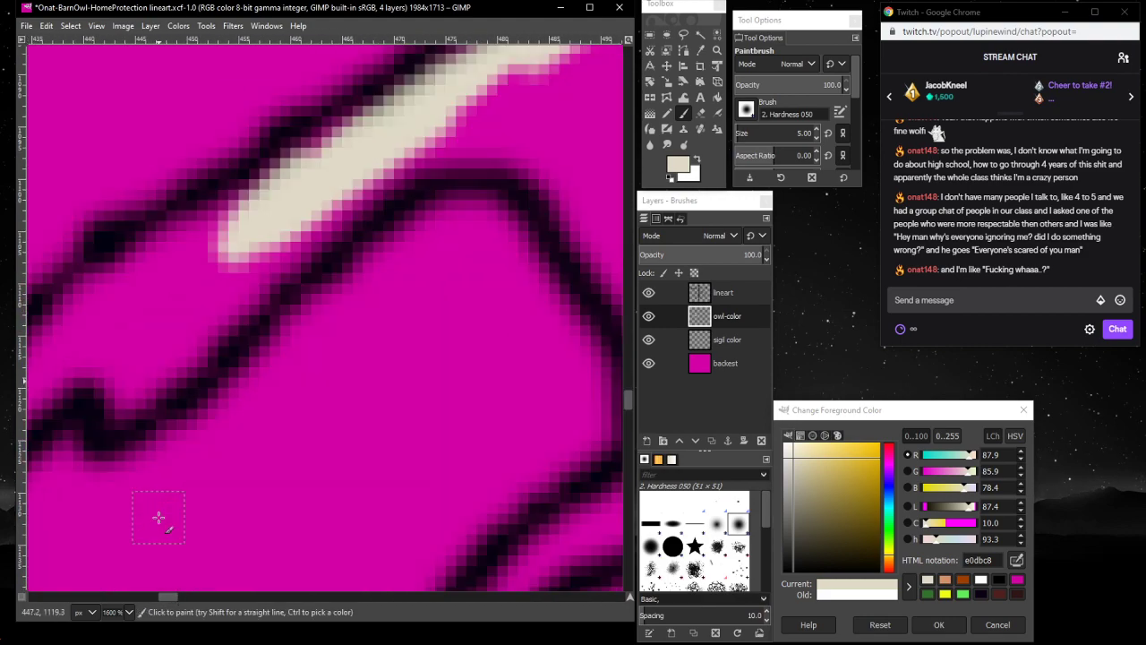
mouse_move(349, 184)
mouse_down()
mouse_move(303, 231)
mouse_move(322, 213)
mouse_move(195, 322)
mouse_move(157, 385)
mouse_move(131, 382)
mouse_move(112, 412)
mouse_move(258, 252)
mouse_move(128, 316)
mouse_move(126, 280)
mouse_move(173, 240)
mouse_move(115, 306)
mouse_move(119, 337)
mouse_move(384, 154)
mouse_move(308, 164)
mouse_move(345, 118)
mouse_move(355, 142)
mouse_move(387, 123)
mouse_move(360, 189)
mouse_move(424, 133)
mouse_move(303, 236)
mouse_move(343, 217)
mouse_move(267, 269)
mouse_up()
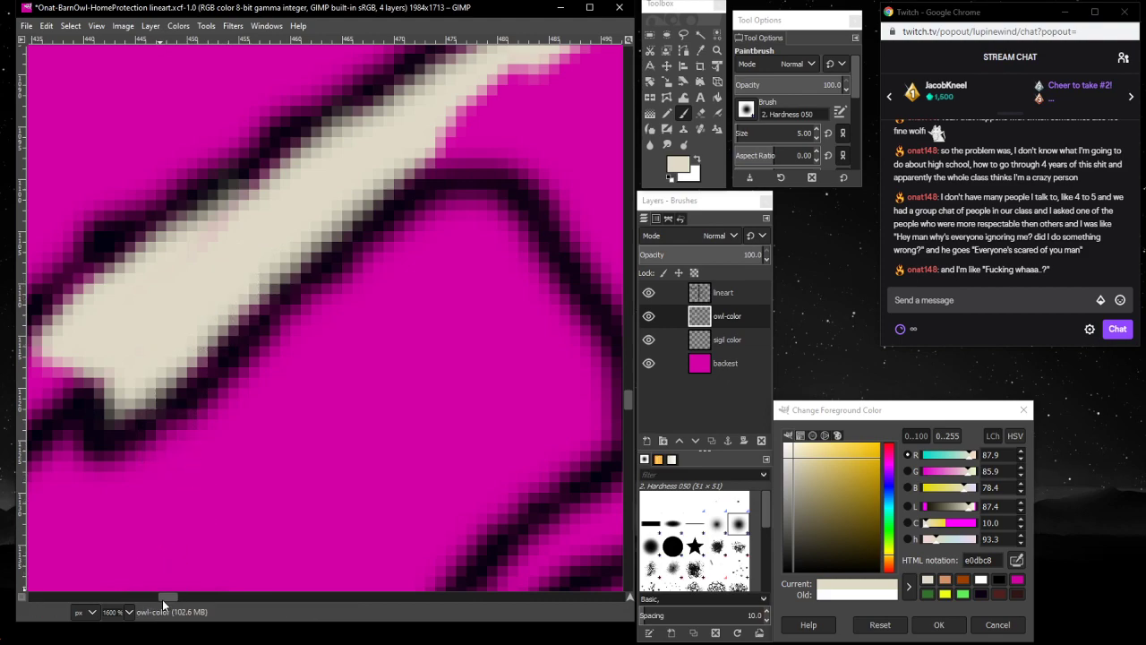
scroll(162, 591, left, 5)
scroll(349, 285, down, 3)
mouse_move(484, 135)
mouse_down()
mouse_move(385, 268)
mouse_move(515, 190)
mouse_move(448, 269)
mouse_move(499, 242)
mouse_move(315, 351)
mouse_move(376, 315)
mouse_move(259, 416)
mouse_move(295, 403)
mouse_move(240, 459)
mouse_up()
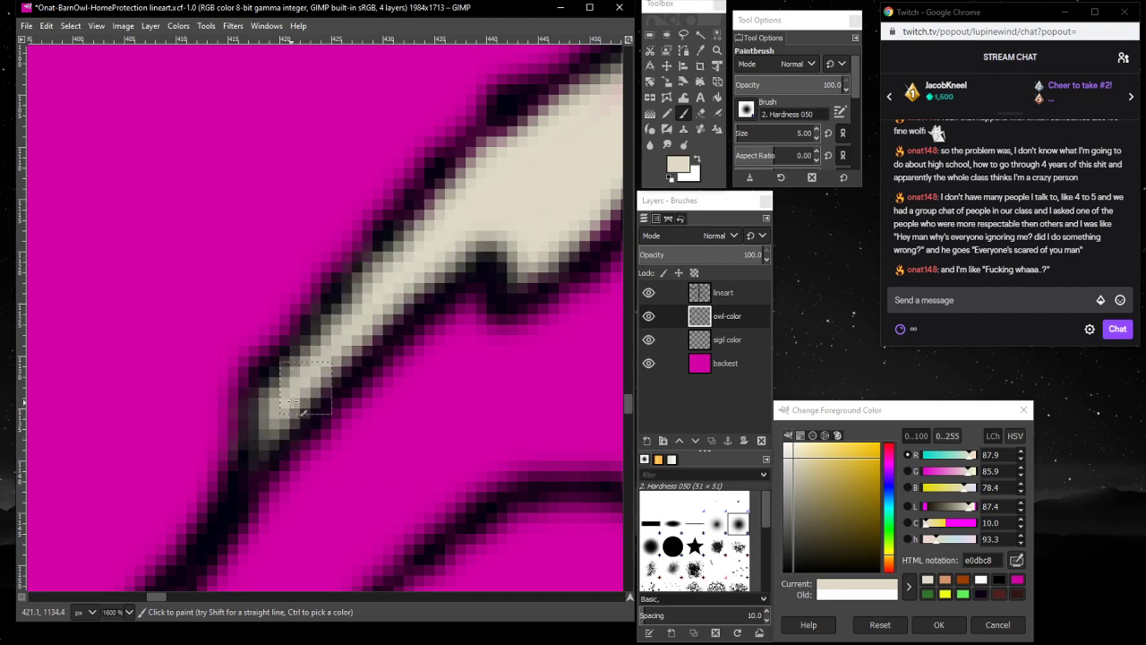
- Fill the rest of the upper leg beside the short cross line with cream, covering the magenta gap in its middle
drag(162, 598, 184, 581)
mouse_move(228, 198)
mouse_down()
mouse_move(191, 174)
mouse_move(103, 161)
mouse_move(269, 211)
mouse_move(264, 246)
mouse_move(354, 354)
mouse_move(335, 302)
mouse_move(385, 407)
mouse_move(394, 403)
mouse_move(336, 411)
mouse_move(376, 352)
mouse_move(407, 394)
mouse_move(490, 383)
mouse_move(528, 358)
mouse_move(550, 327)
mouse_move(469, 205)
mouse_move(412, 56)
mouse_move(518, 208)
mouse_move(430, 103)
mouse_move(418, 54)
mouse_up()
mouse_move(480, 215)
mouse_down()
mouse_move(522, 262)
mouse_move(504, 240)
mouse_move(514, 297)
mouse_move(430, 356)
mouse_move(418, 347)
mouse_move(486, 241)
mouse_move(361, 328)
mouse_move(440, 242)
mouse_move(481, 285)
mouse_move(460, 332)
mouse_move(456, 242)
mouse_move(411, 284)
mouse_move(365, 287)
mouse_move(390, 200)
mouse_move(423, 206)
mouse_move(388, 284)
mouse_move(345, 263)
mouse_move(370, 158)
mouse_move(438, 173)
mouse_move(350, 220)
mouse_move(296, 285)
mouse_move(375, 197)
mouse_up()
scroll(340, 264, up, 4)
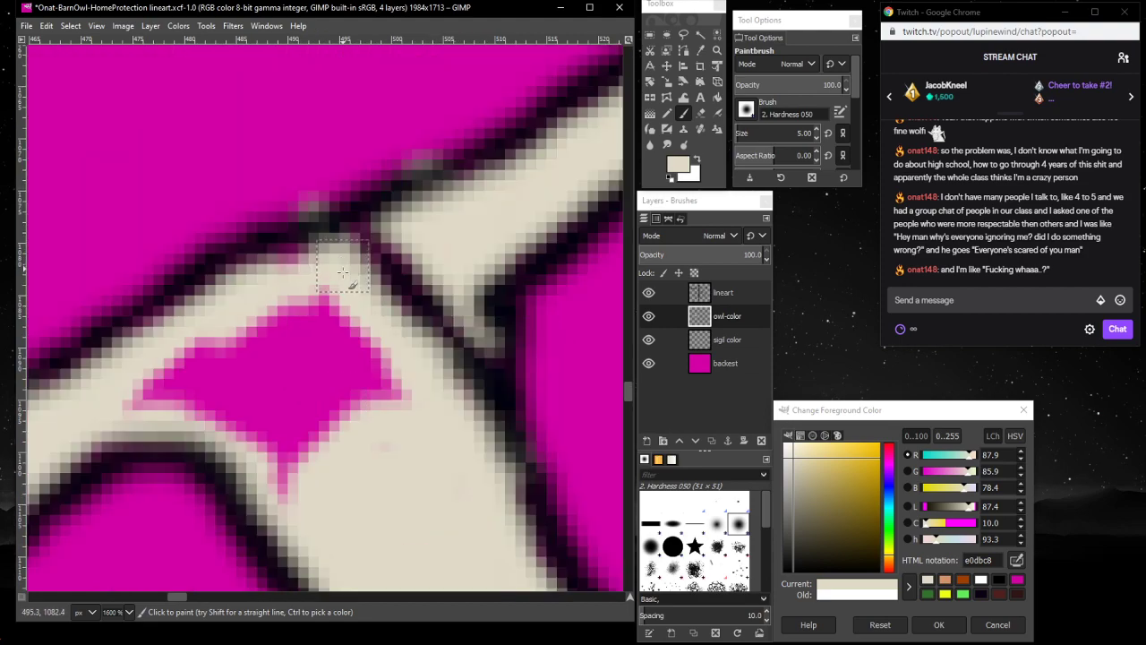
mouse_move(309, 319)
mouse_down()
mouse_move(286, 377)
mouse_move(326, 335)
mouse_move(346, 355)
mouse_move(346, 338)
mouse_move(373, 390)
mouse_move(359, 368)
mouse_move(279, 365)
mouse_move(308, 290)
mouse_move(324, 294)
mouse_move(395, 420)
mouse_move(283, 299)
mouse_move(261, 371)
mouse_move(225, 385)
mouse_move(128, 386)
mouse_move(173, 391)
mouse_move(253, 428)
mouse_move(179, 389)
mouse_move(298, 487)
mouse_move(297, 466)
mouse_move(255, 414)
mouse_move(265, 387)
mouse_move(303, 379)
mouse_move(289, 451)
mouse_move(306, 512)
mouse_up()
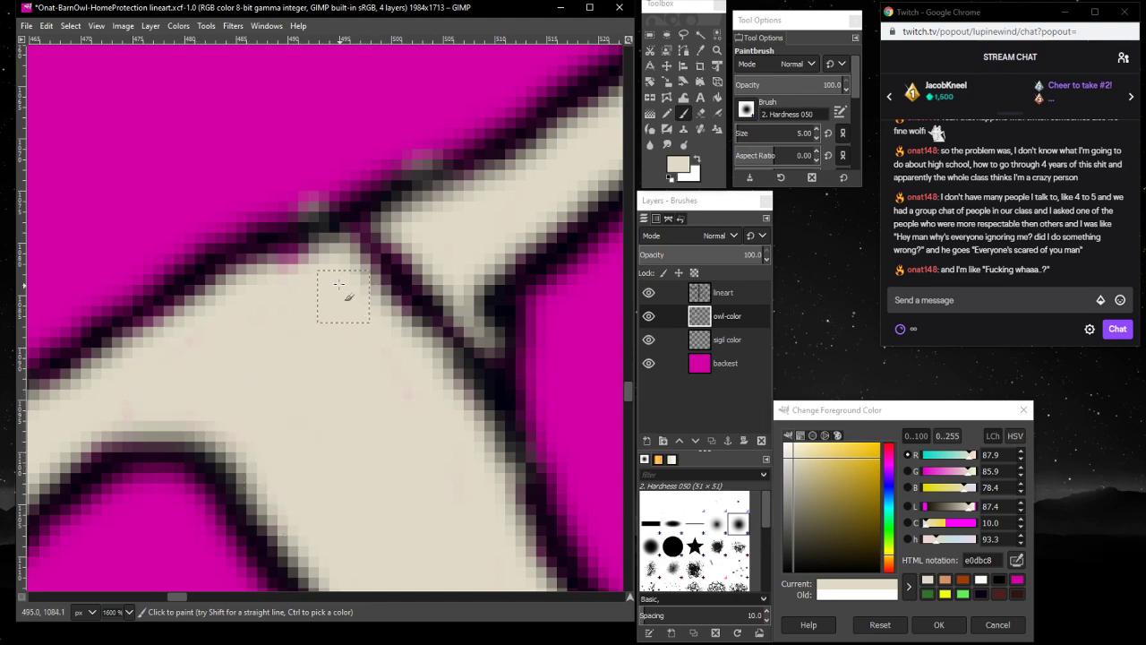
mouse_move(339, 285)
mouse_down()
mouse_move(394, 247)
mouse_move(362, 240)
mouse_move(403, 225)
mouse_move(427, 280)
mouse_up()
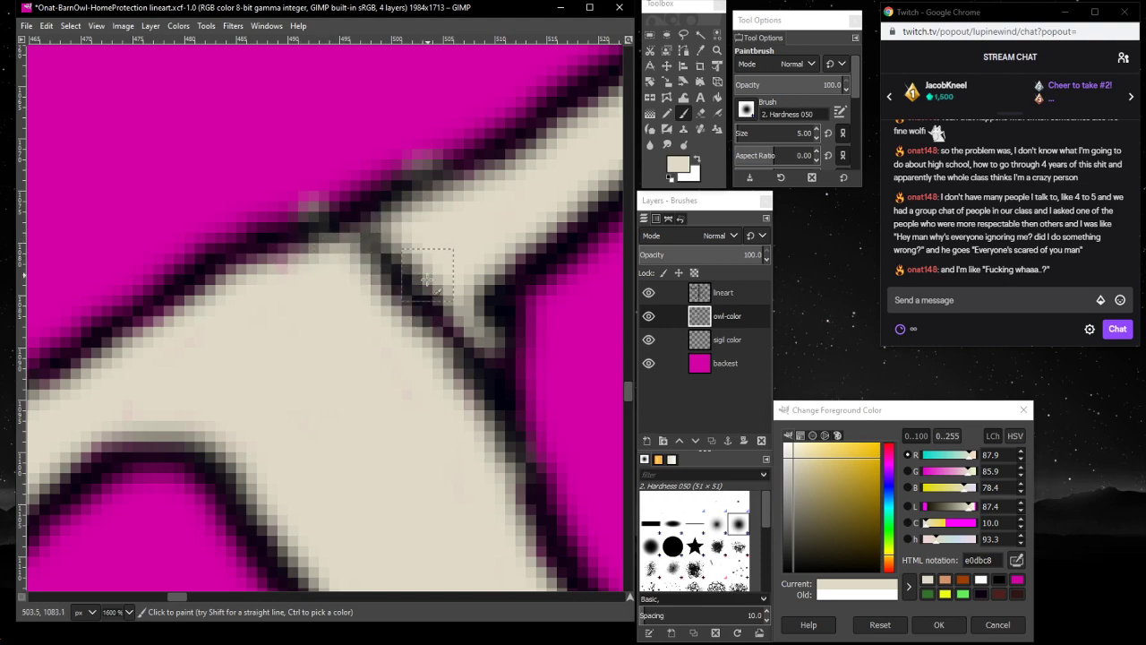
- Examine the leg's ragged cream edge and the whole coloured owl at 100% zoom
scroll(441, 396, down, 5)
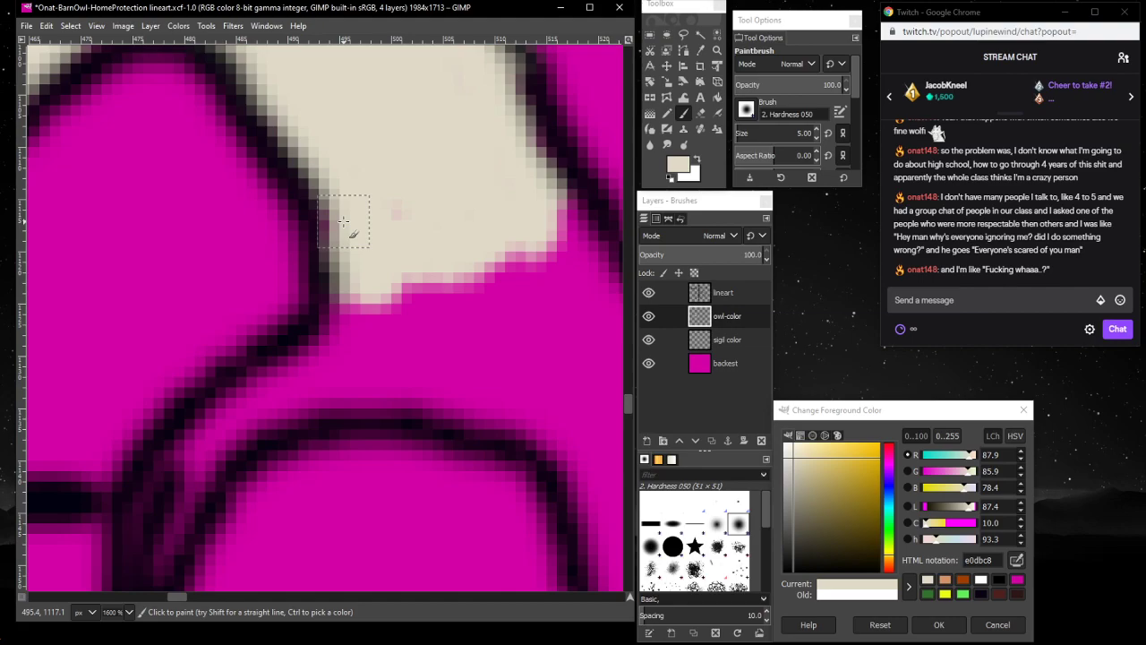
scroll(358, 248, up, 8)
scroll(402, 292, down, 5)
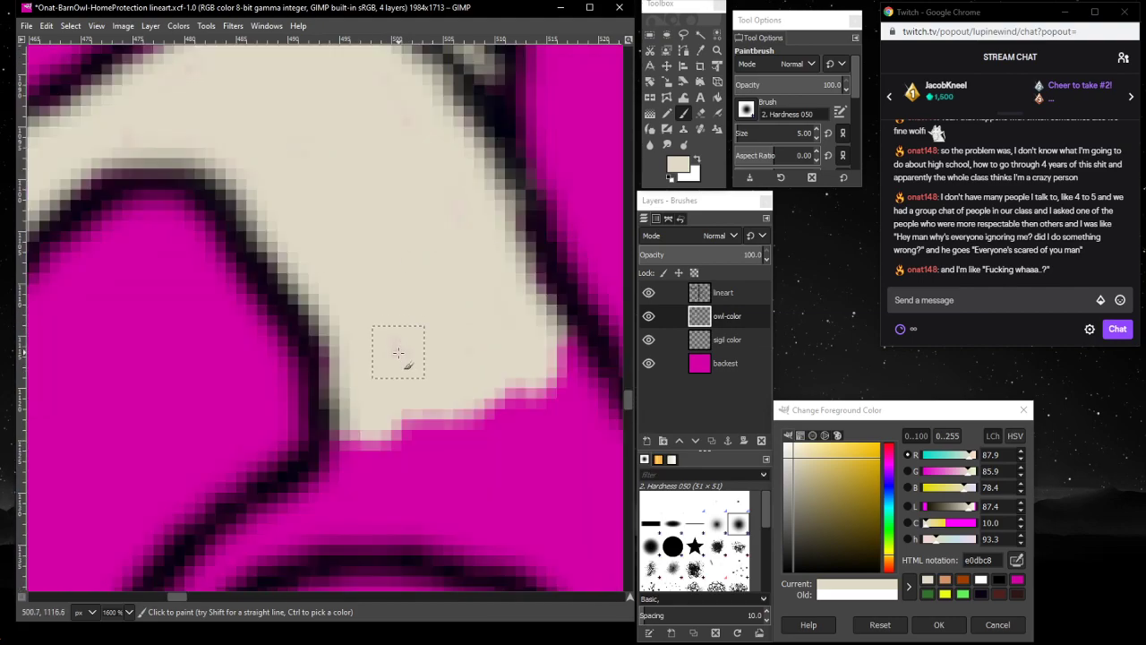
scroll(399, 351, down, 3)
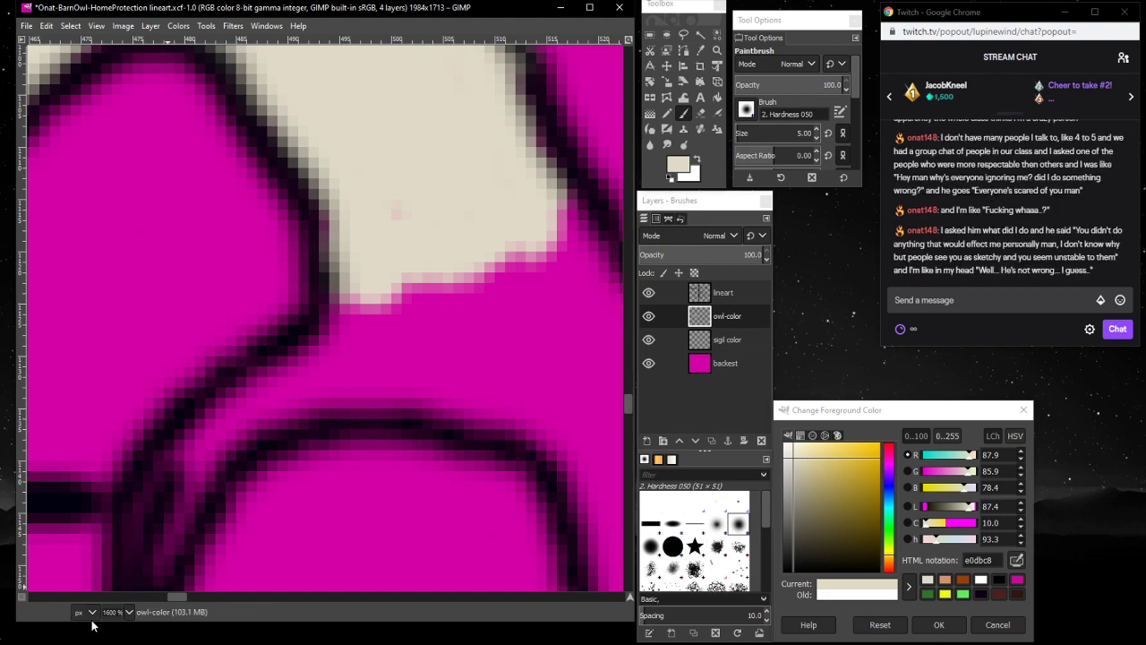
click(124, 613)
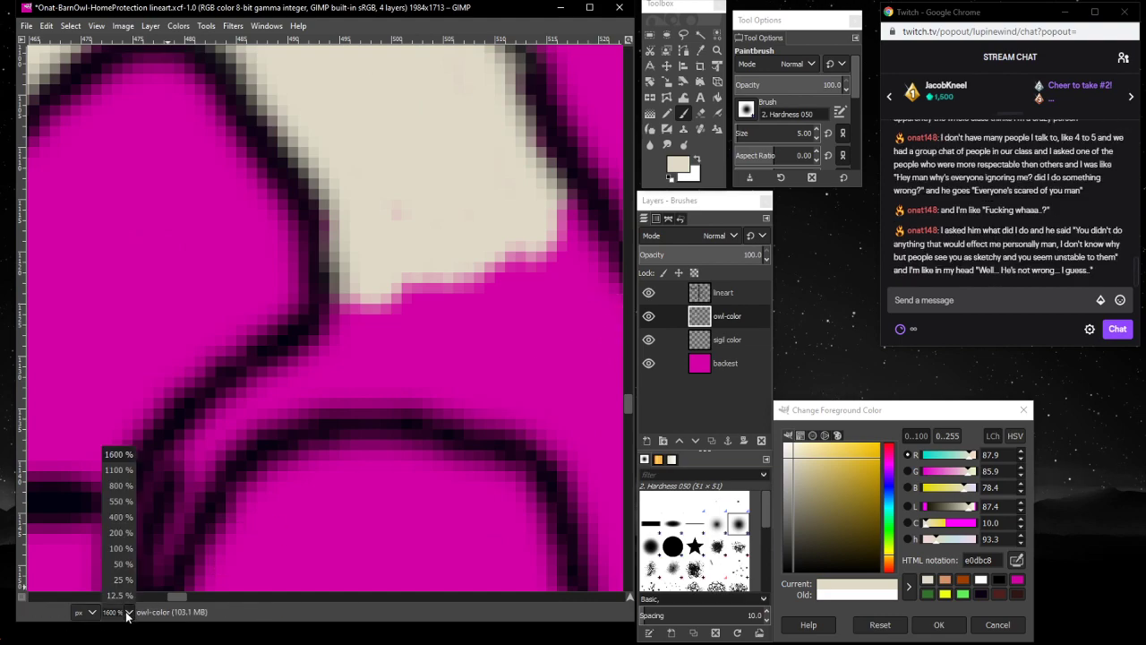
click(121, 555)
scroll(383, 211, up, 3)
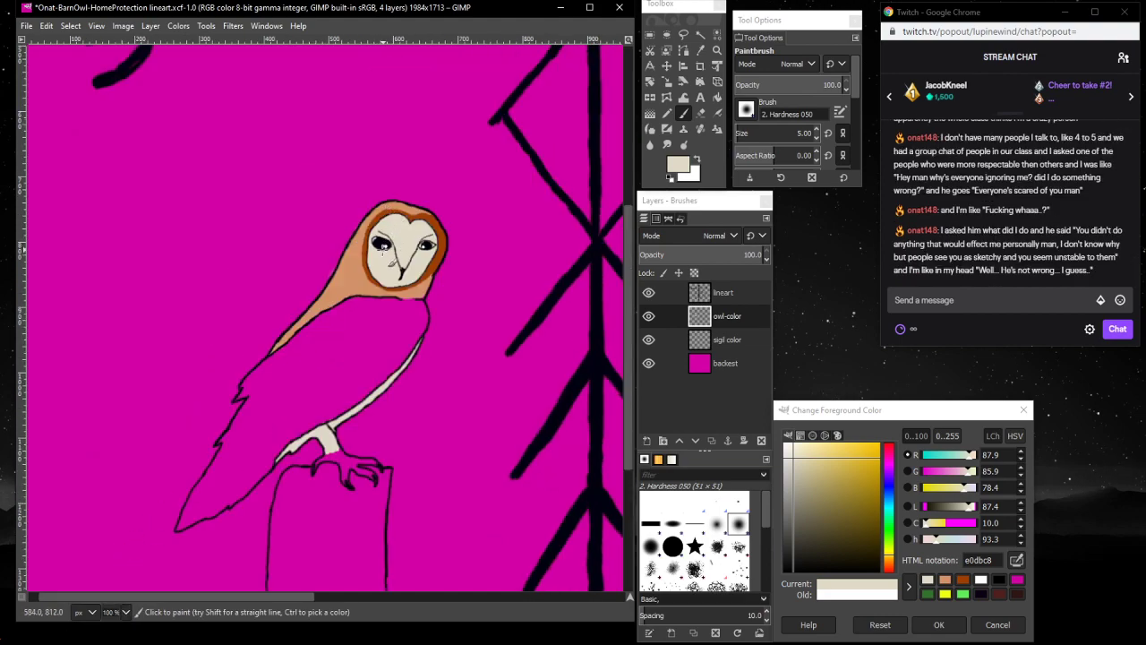
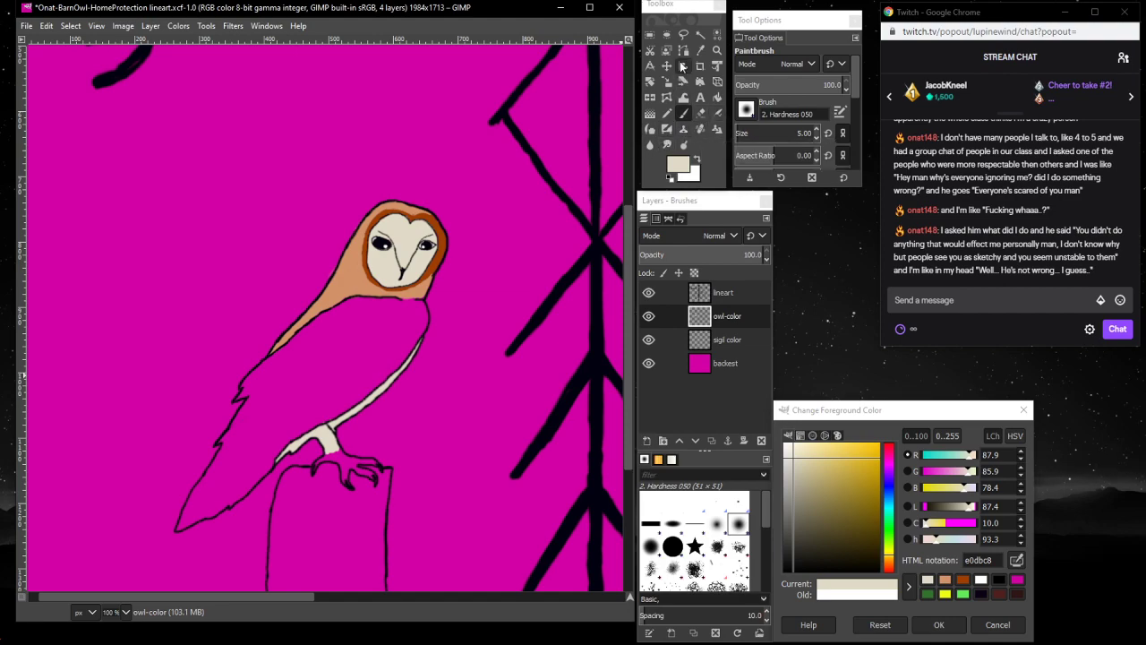
- Paint over the light reflection in the outer corner of the owl's left eye with black 000000 on the lineart layer
click(716, 51)
click(422, 254)
click(422, 254)
click(422, 254)
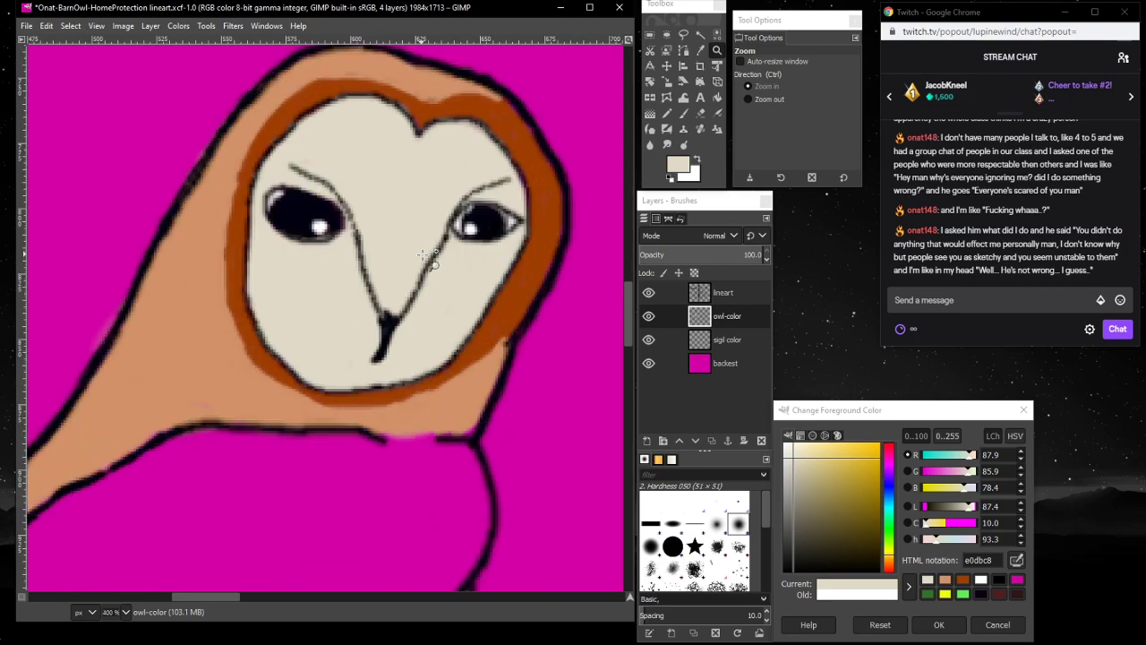
click(371, 244)
click(372, 243)
click(322, 235)
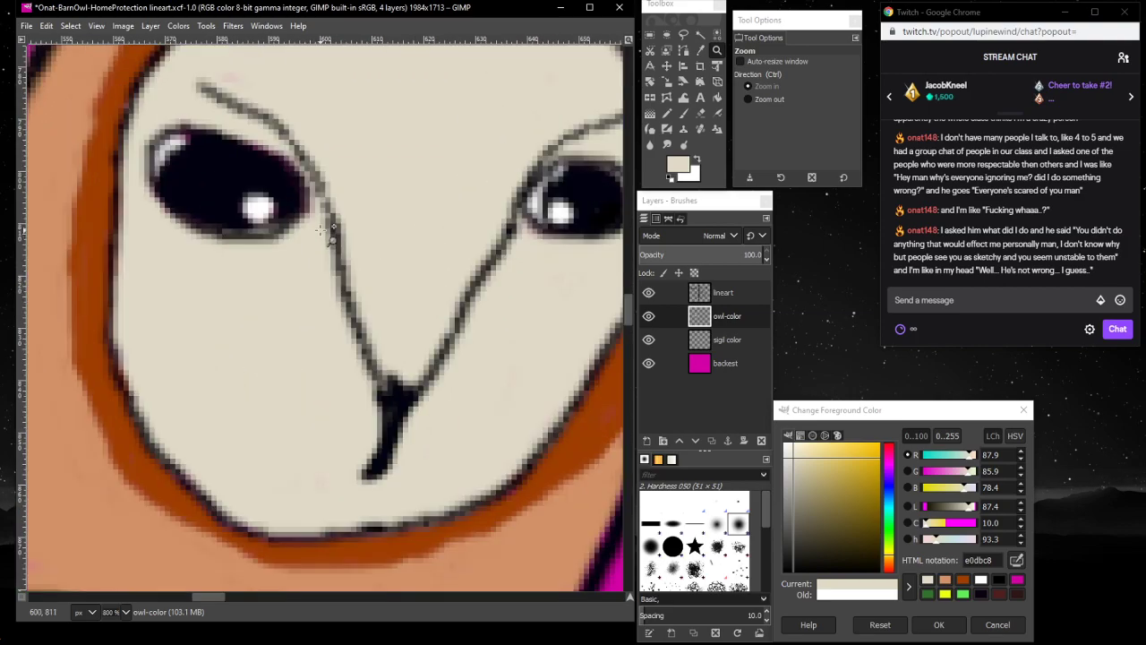
click(320, 230)
scroll(300, 238, down, 2)
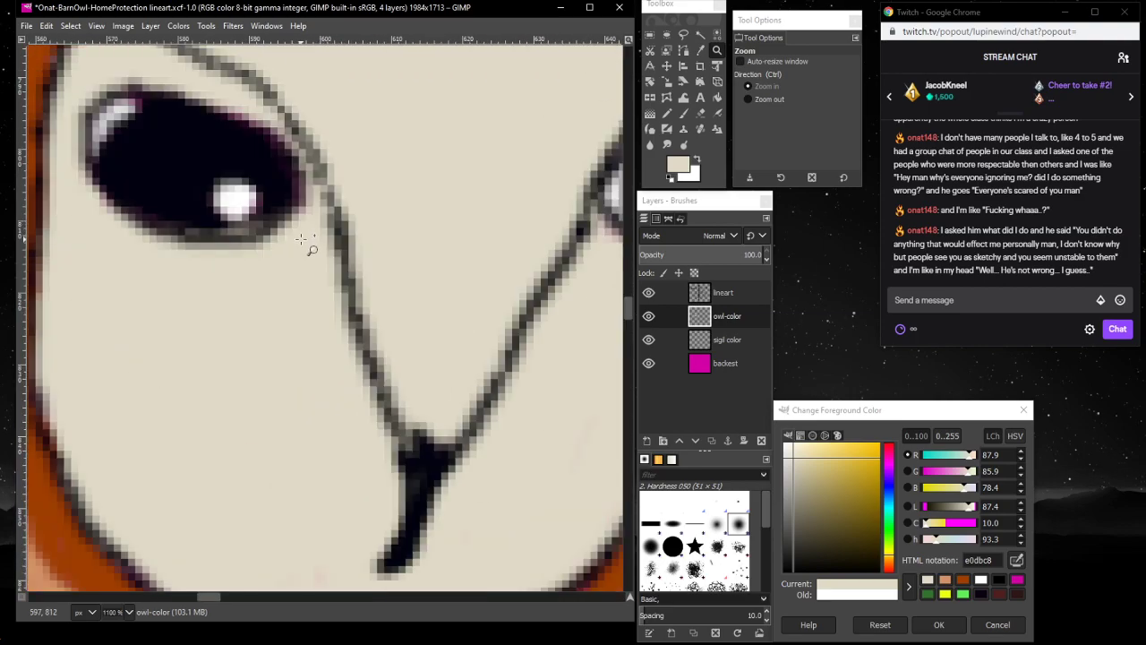
click(130, 611)
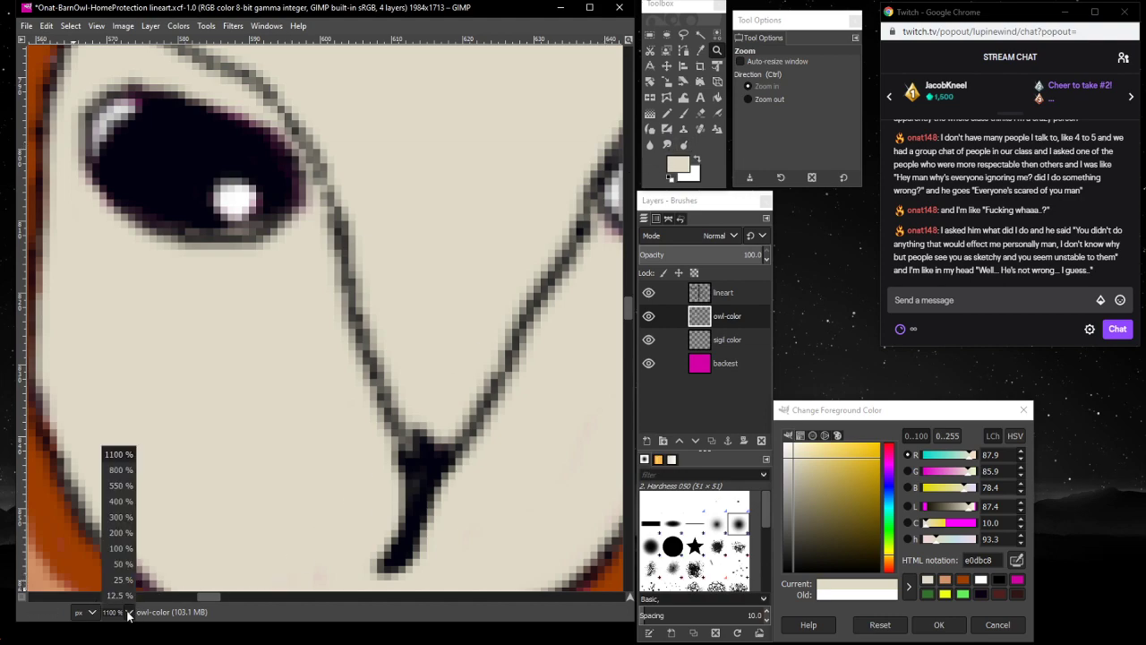
click(118, 470)
scroll(228, 327, up, 2)
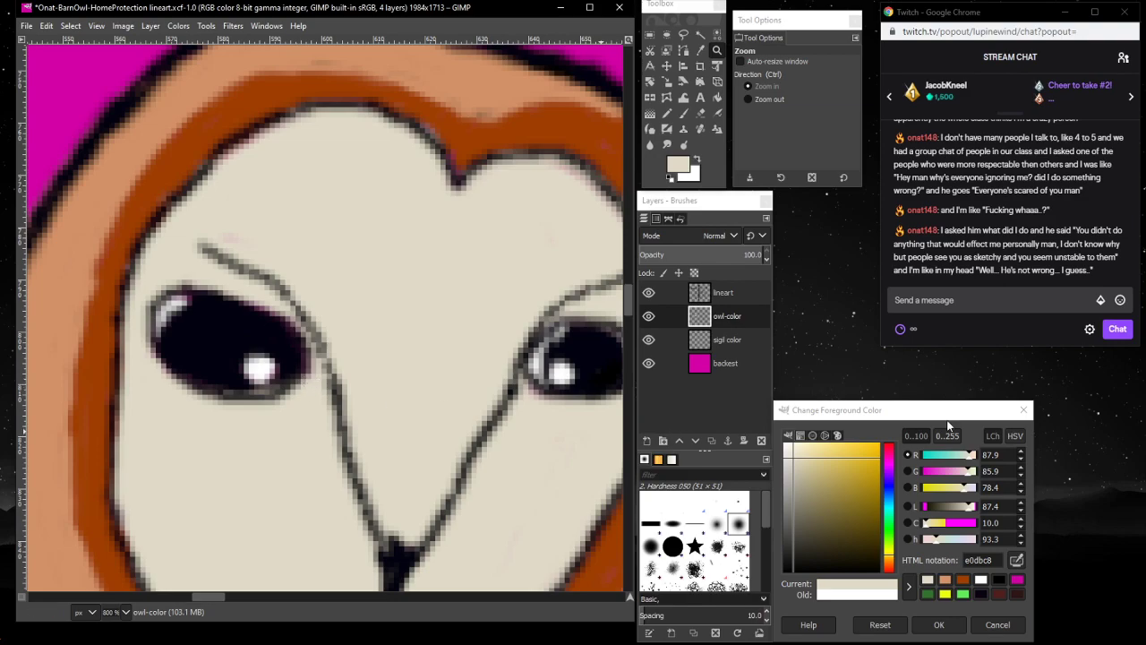
click(1001, 581)
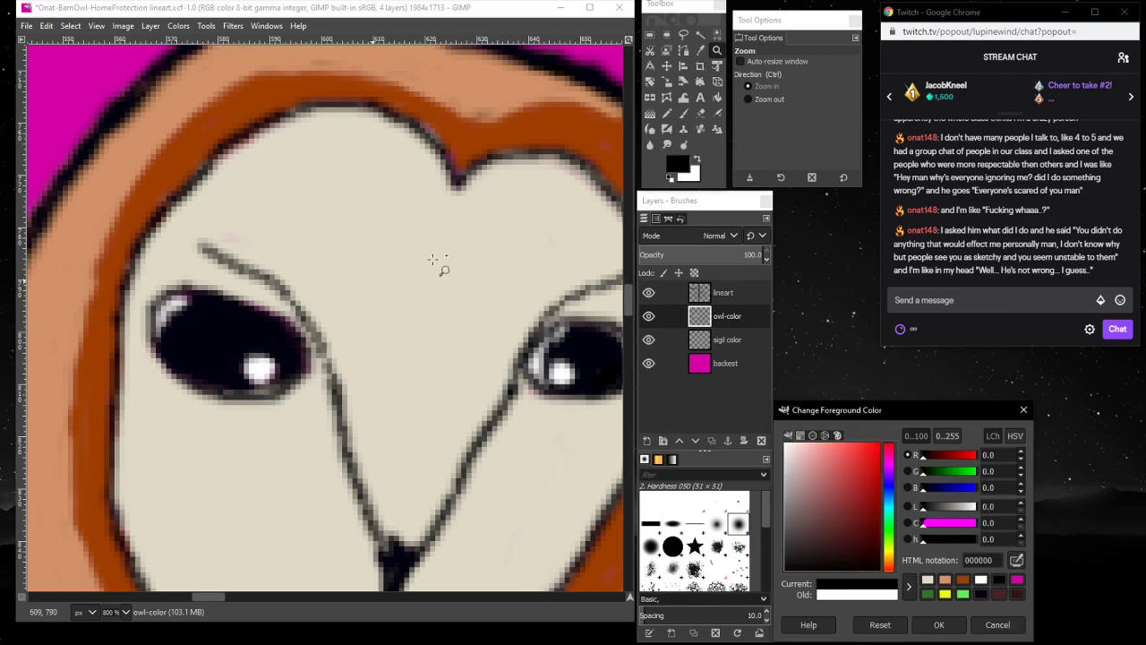
click(684, 116)
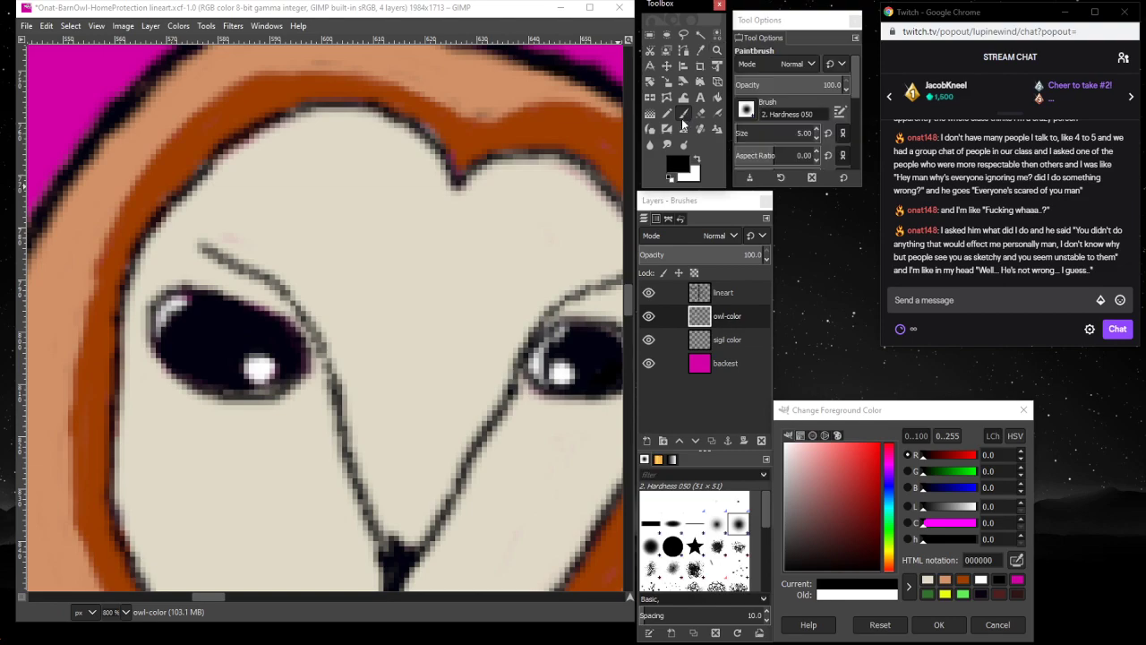
click(744, 293)
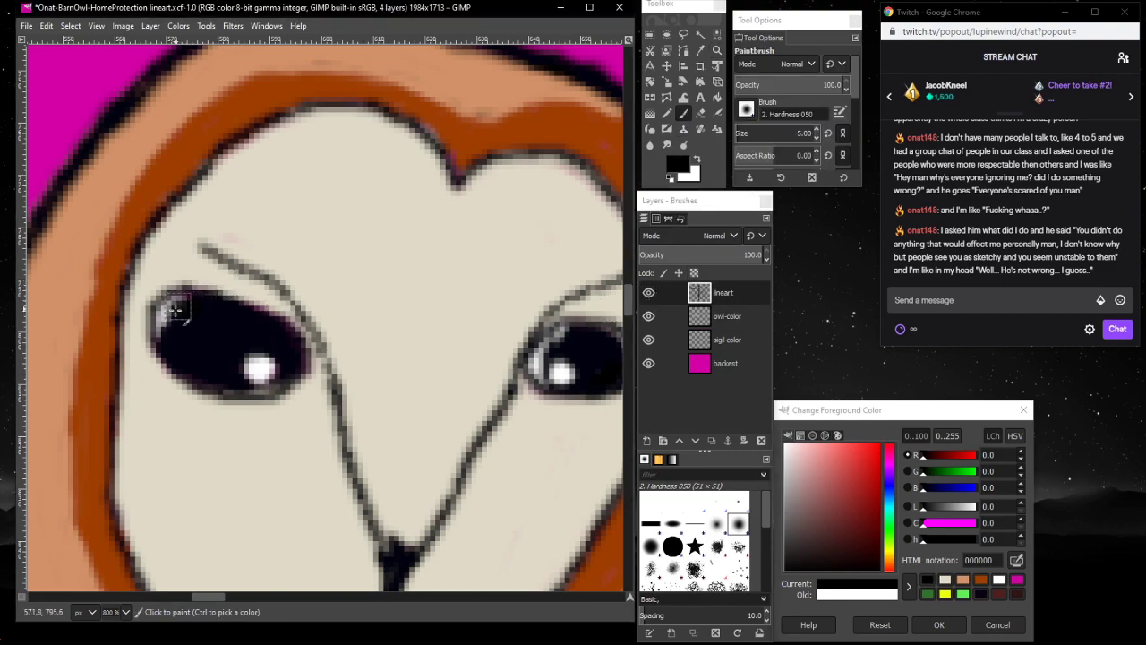
mouse_move(164, 320)
mouse_down()
mouse_move(179, 313)
mouse_move(158, 317)
mouse_move(163, 302)
mouse_move(161, 328)
mouse_move(174, 305)
mouse_move(197, 301)
mouse_move(294, 333)
mouse_move(302, 375)
mouse_move(278, 397)
mouse_move(216, 376)
mouse_move(225, 379)
mouse_move(205, 350)
mouse_up()
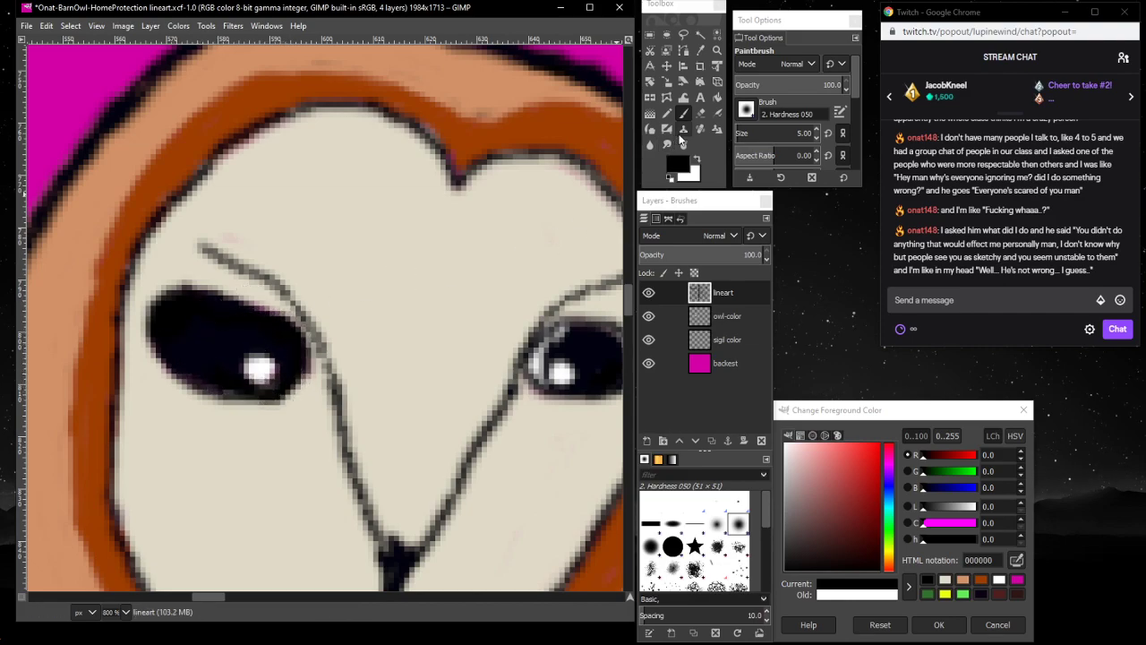
- Erase the black along the left eye's upper and outer edge on the lineart layer
click(700, 112)
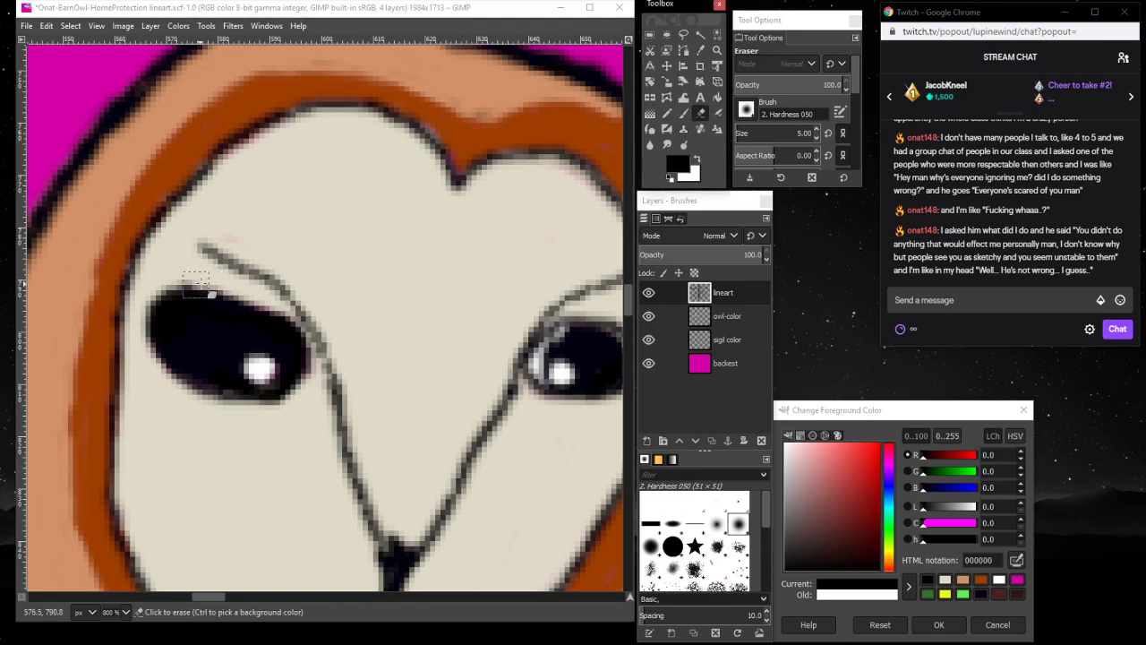
click(194, 287)
mouse_move(166, 298)
mouse_down()
mouse_move(217, 281)
mouse_move(137, 312)
mouse_move(154, 368)
mouse_up()
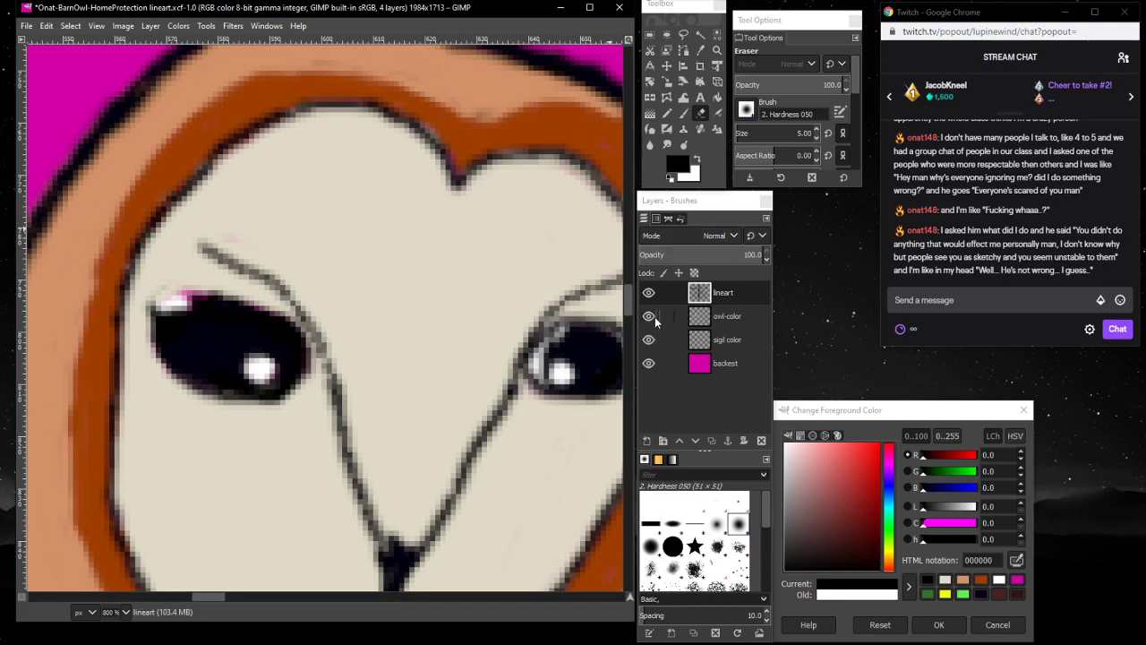
- Erase the owl-color layer along the left eye's upper edge and repaint that strip with cream e0dbc8
click(728, 317)
drag(176, 296, 220, 294)
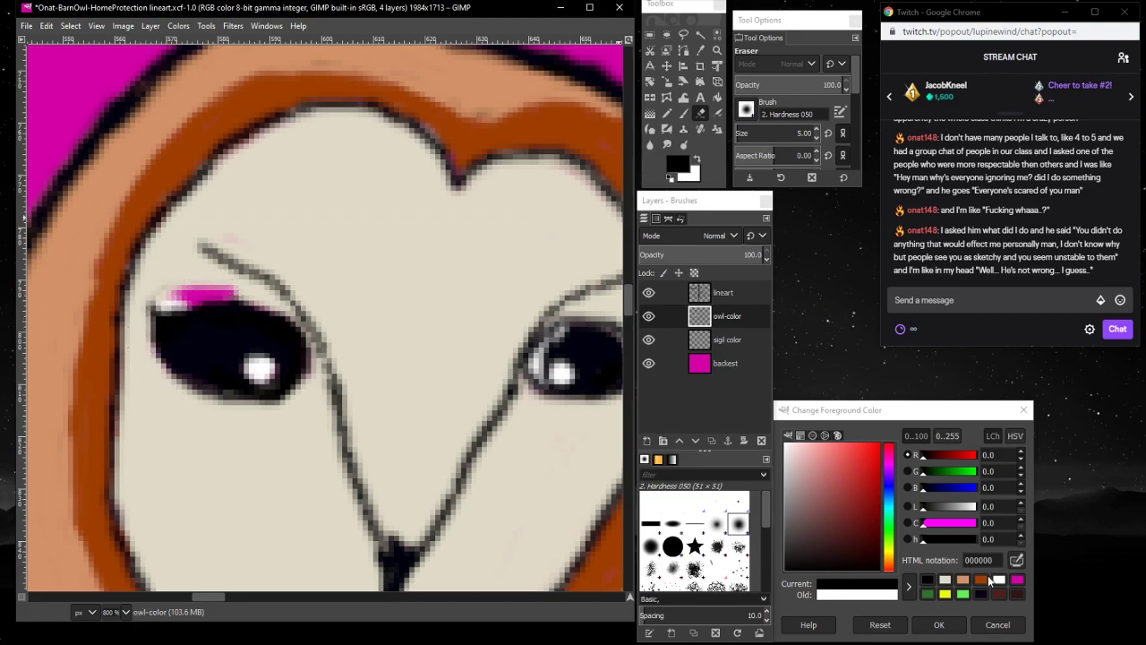
click(947, 582)
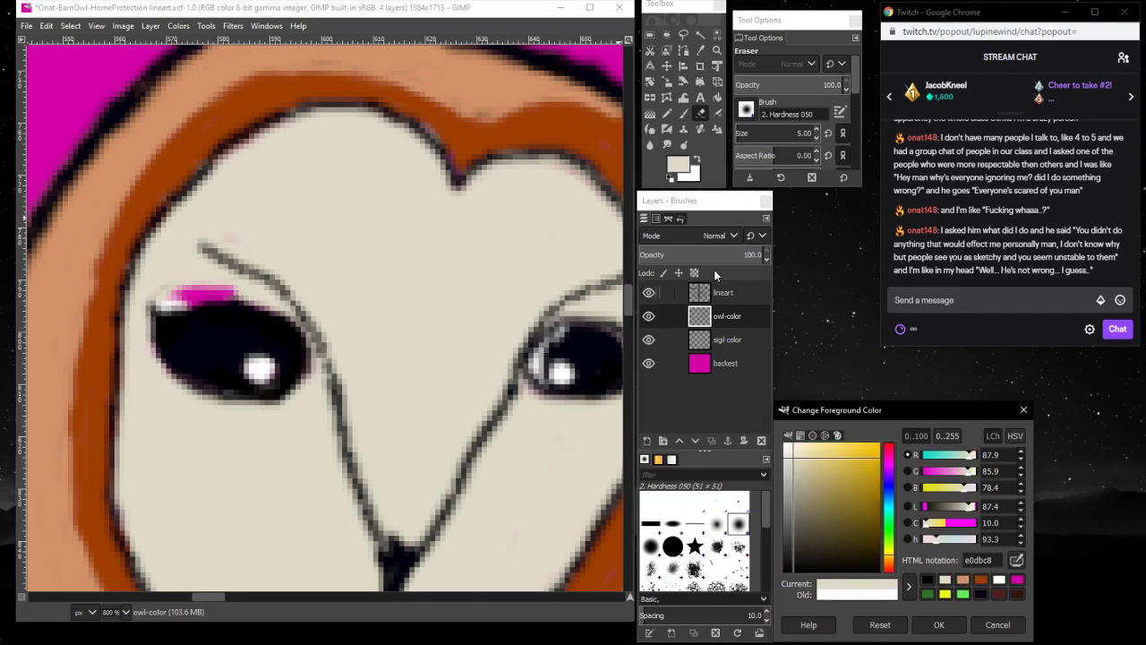
click(684, 114)
mouse_move(183, 305)
mouse_down()
mouse_move(257, 299)
mouse_move(162, 309)
mouse_up()
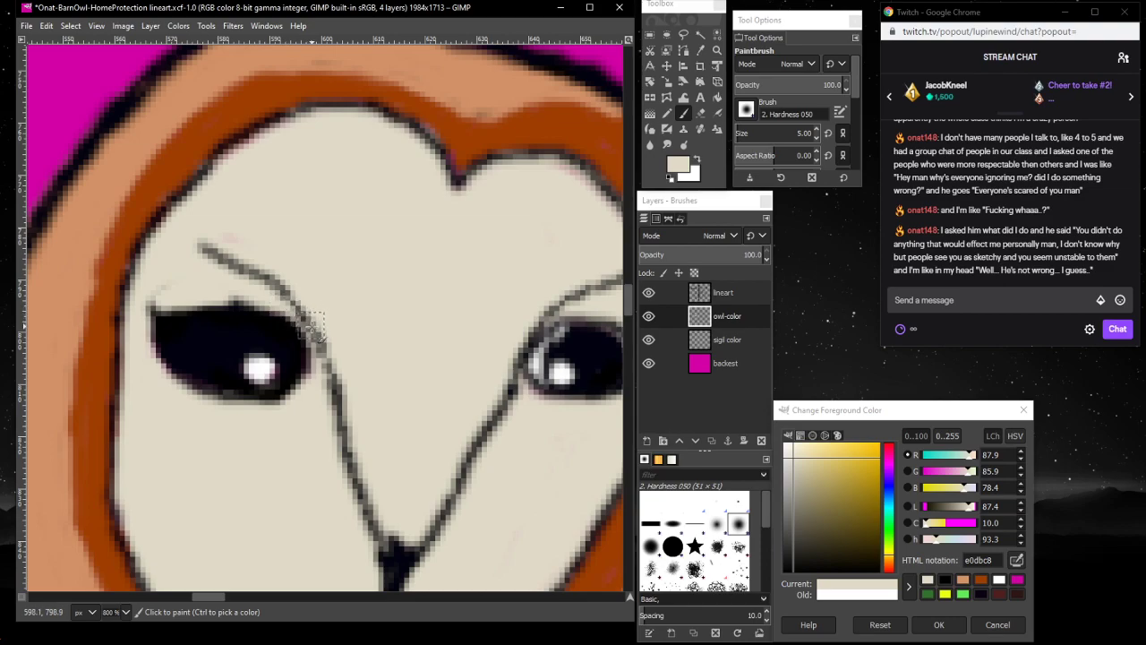
- Trim the left eye's upper and outer outline with cream on the lineart layer, leaving a pointed outer corner
scroll(261, 454, down, 3)
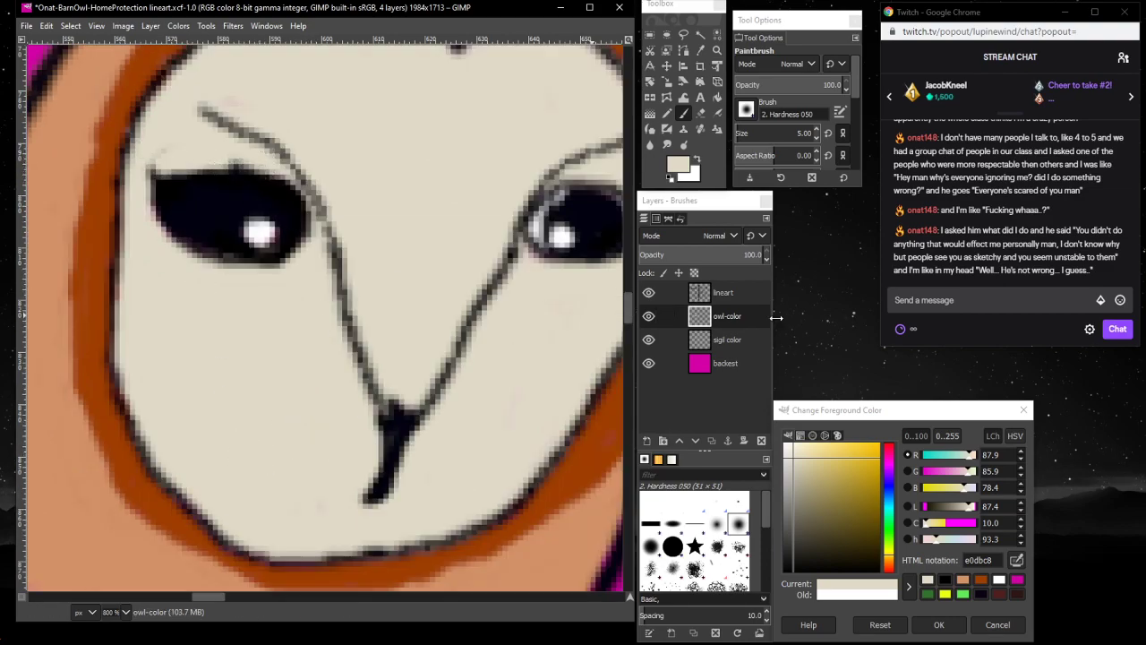
click(747, 290)
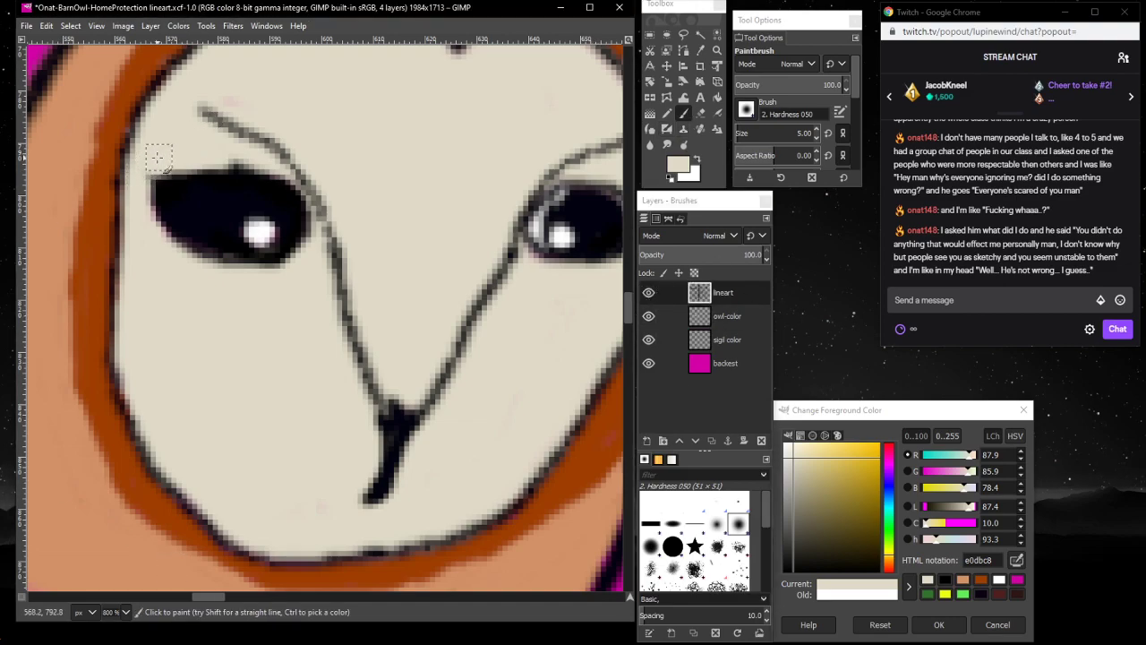
key(ctrl+z)
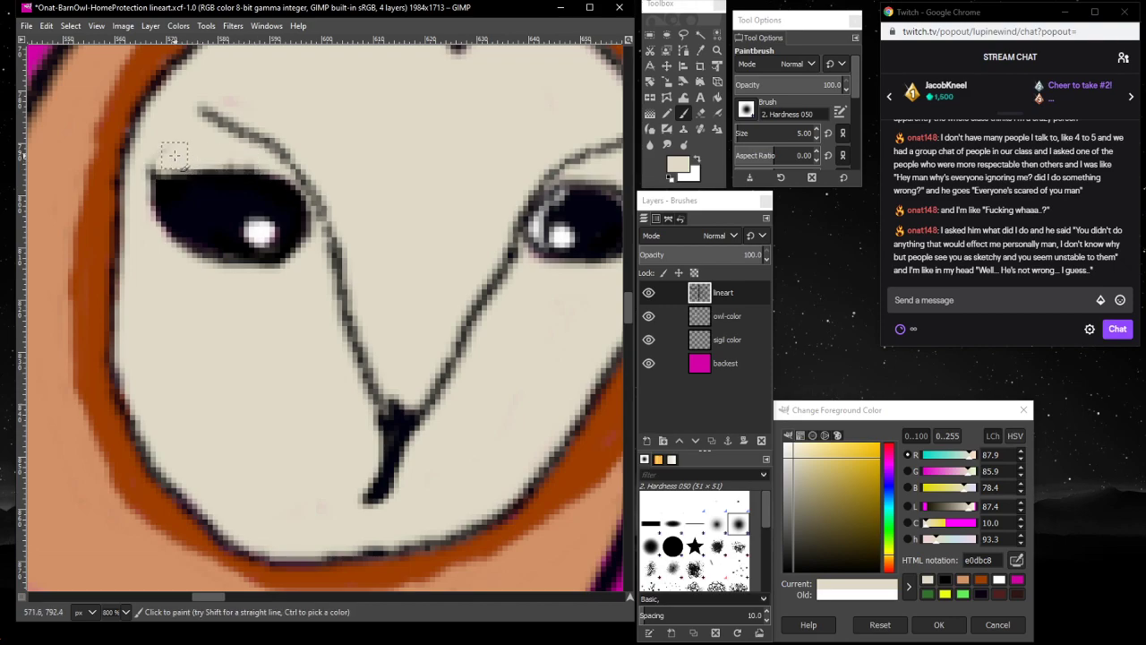
mouse_move(139, 186)
mouse_down()
mouse_move(159, 234)
mouse_move(212, 282)
mouse_up()
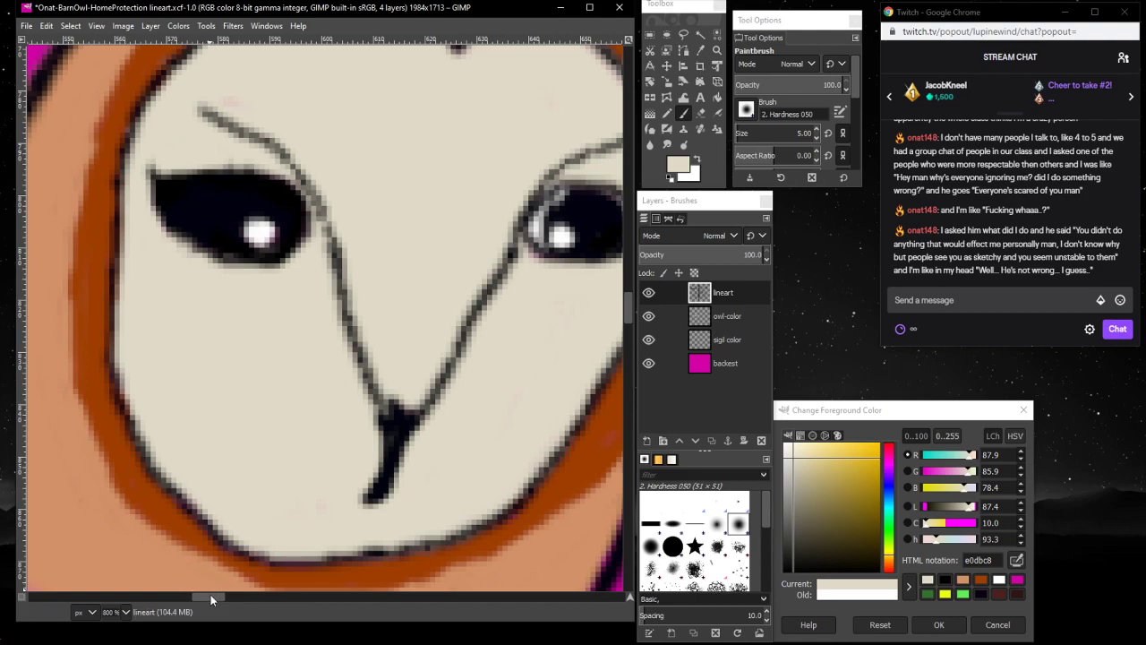
- Fill the light inner and outer corners of the right eye with black 000000 on the owl-color layer, keeping the white highlight
drag(210, 595, 220, 573)
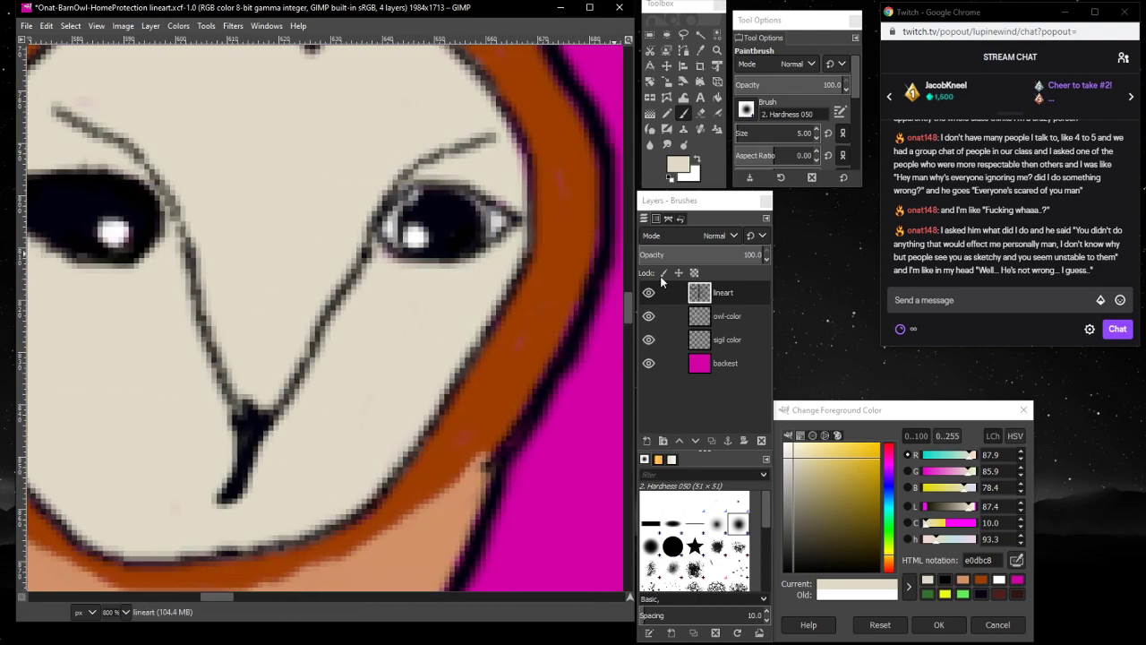
click(745, 317)
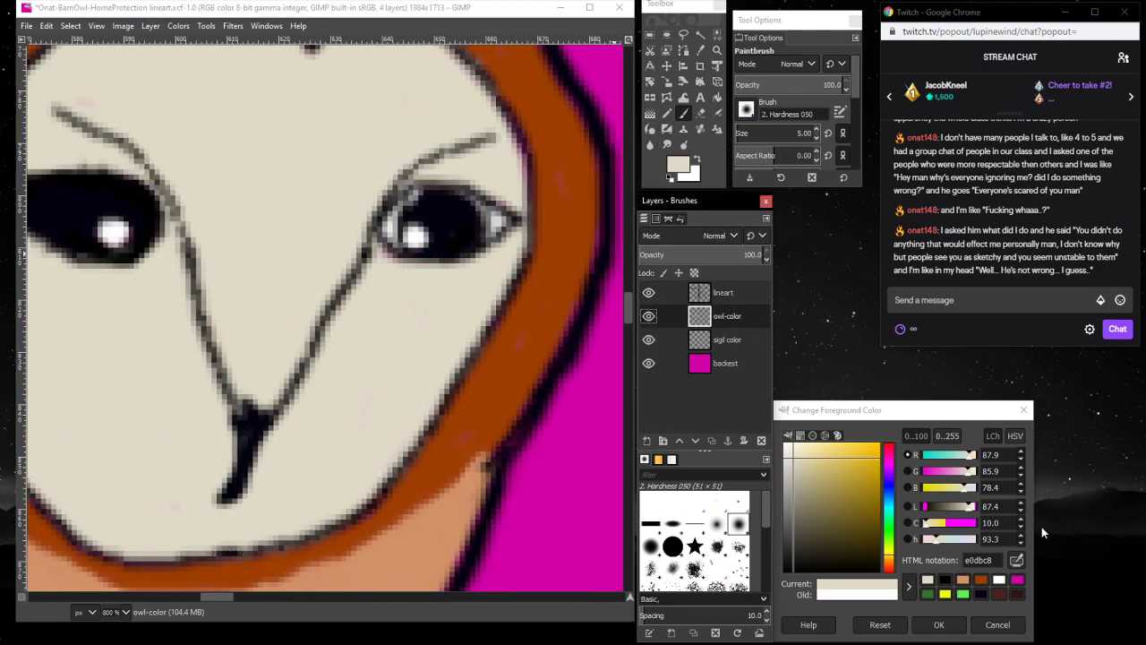
click(944, 580)
mouse_move(488, 214)
mouse_down()
mouse_move(453, 191)
mouse_move(410, 207)
mouse_move(422, 192)
mouse_move(392, 217)
mouse_move(409, 194)
mouse_move(389, 233)
mouse_move(400, 246)
mouse_move(391, 220)
mouse_move(390, 240)
mouse_move(394, 212)
mouse_move(413, 207)
mouse_move(447, 235)
mouse_move(414, 256)
mouse_move(389, 244)
mouse_move(469, 228)
mouse_move(440, 245)
mouse_up()
scroll(307, 134, down, 1)
scroll(310, 269, up, 2)
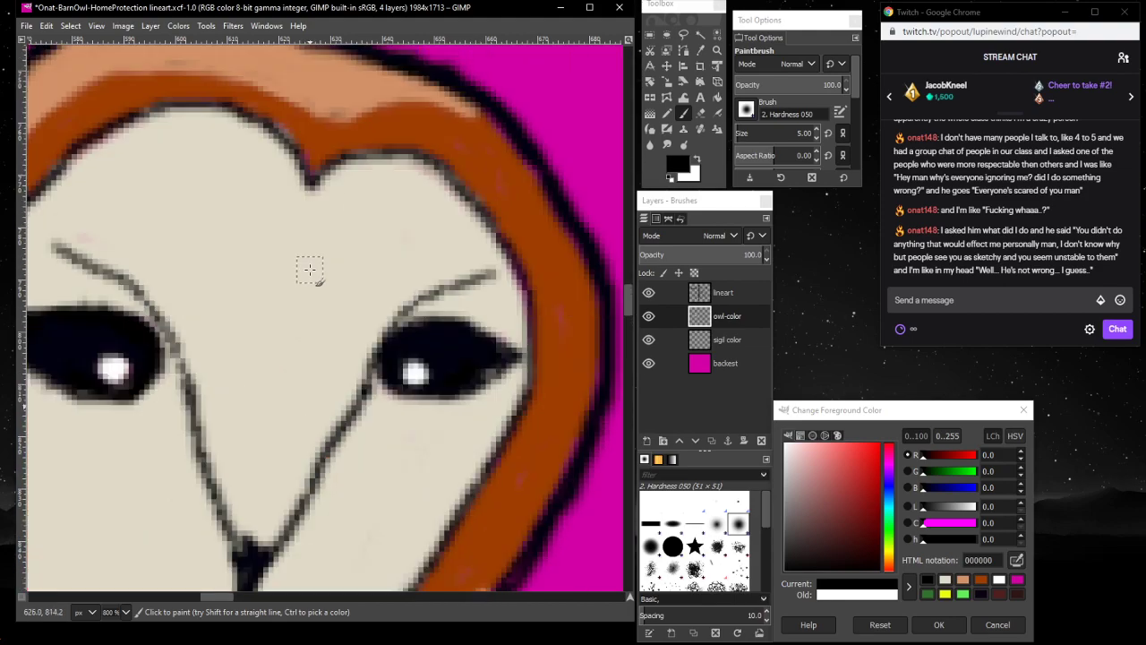
scroll(310, 268, down, 1)
drag(219, 597, 209, 597)
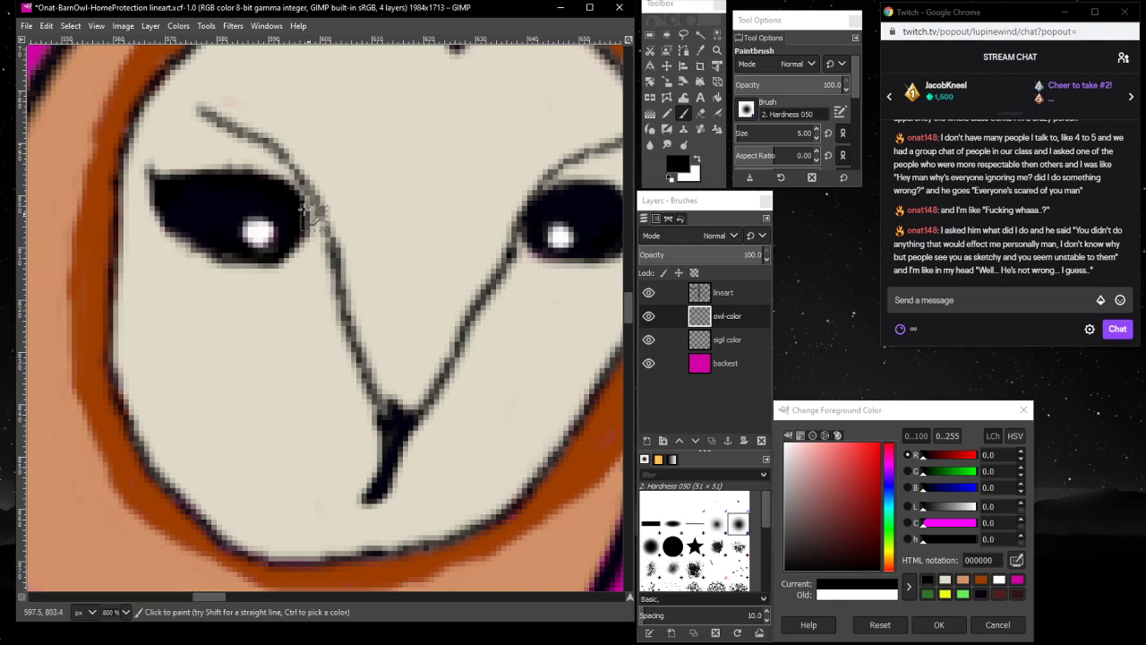
- Erase the curved brow line above the left eye, down to the eye's inner corner, on the lineart layer
drag(309, 212, 328, 247)
scroll(257, 116, up, 3)
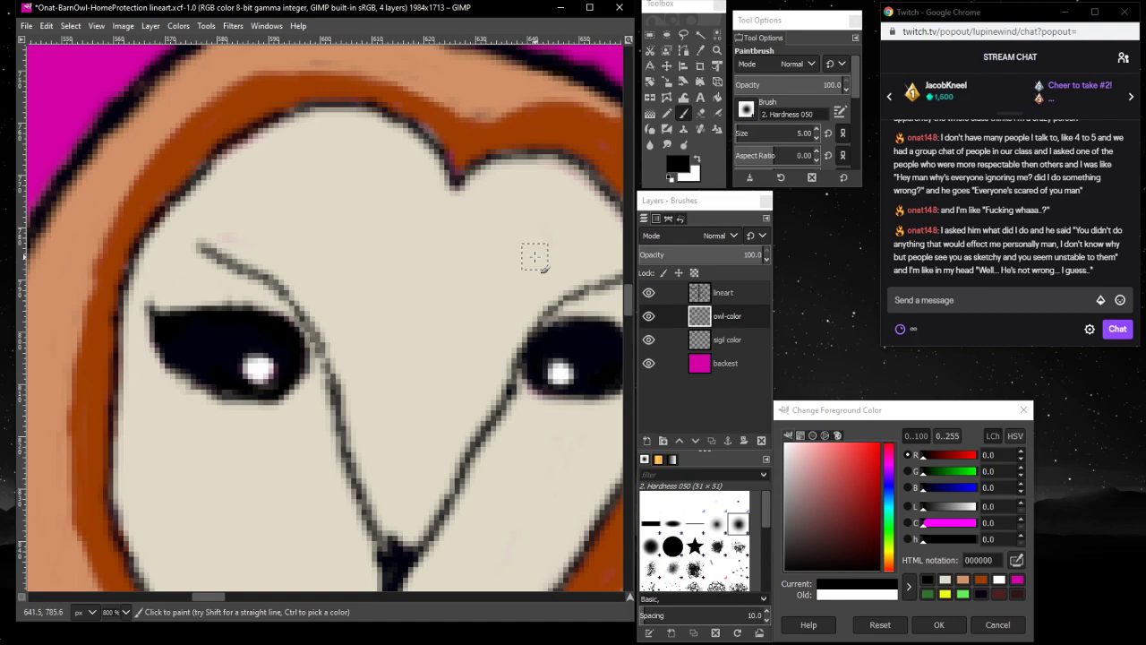
click(744, 292)
drag(201, 240, 218, 253)
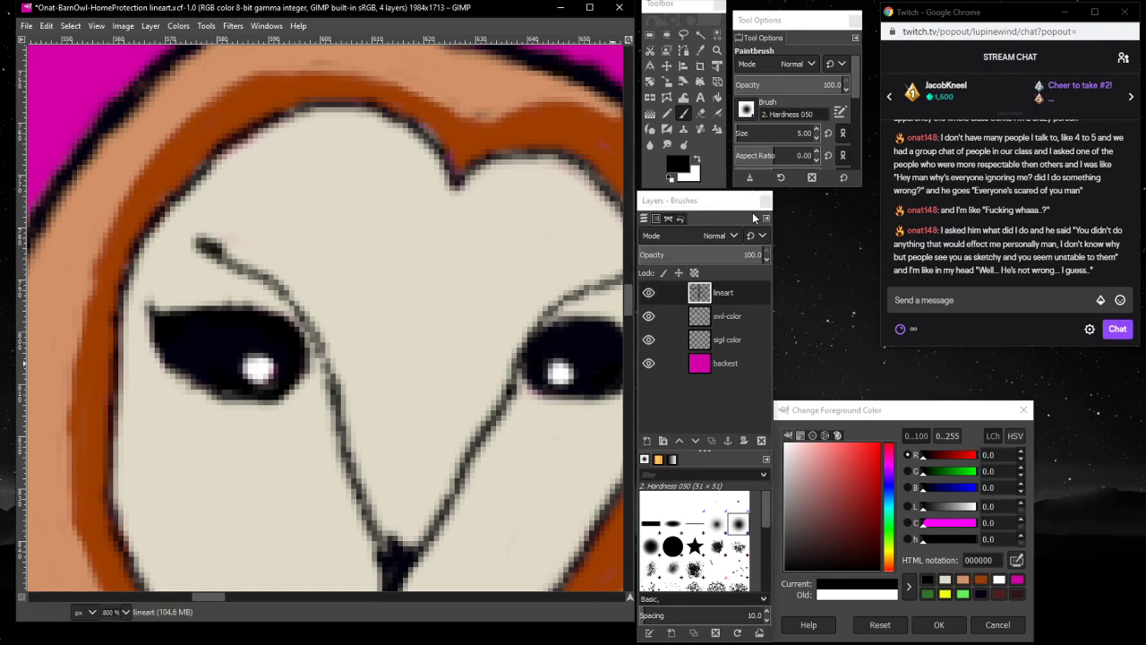
key(shift+e)
drag(199, 238, 296, 303)
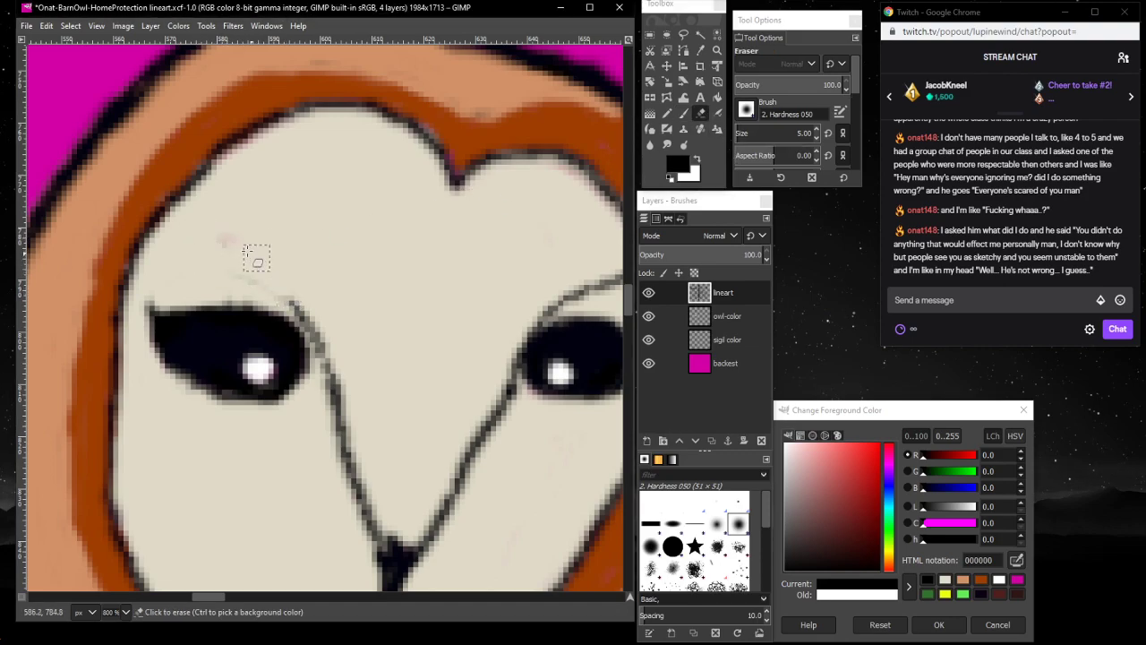
mouse_move(256, 258)
mouse_down()
mouse_move(308, 317)
mouse_move(219, 239)
mouse_move(208, 251)
mouse_move(226, 237)
mouse_move(251, 242)
mouse_move(323, 337)
mouse_move(299, 299)
mouse_up()
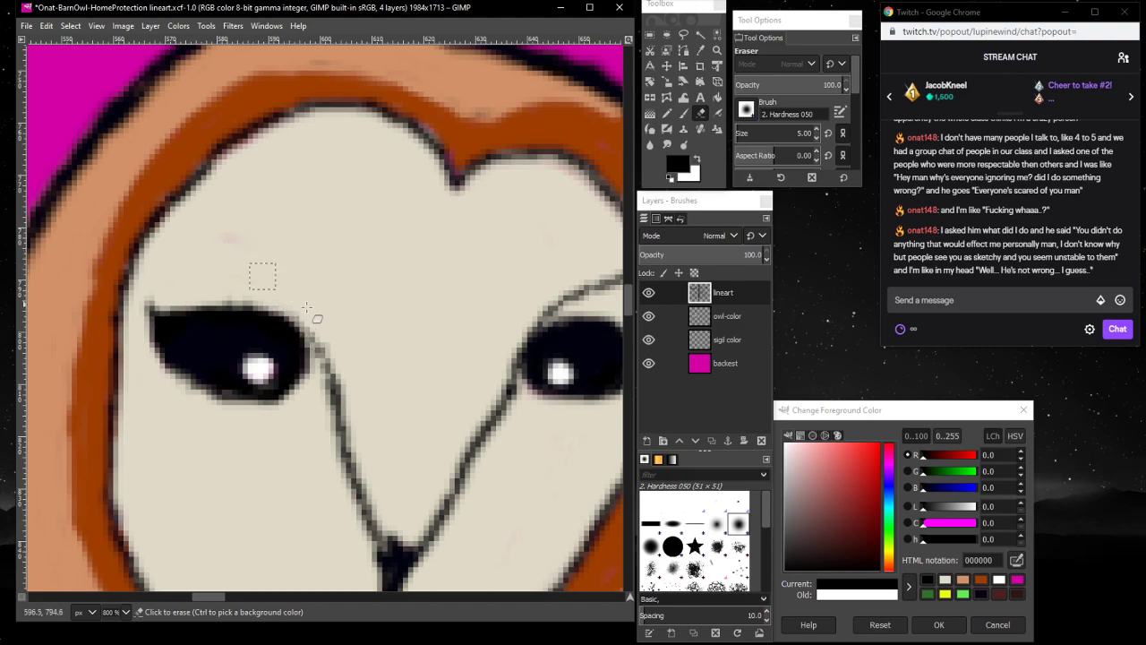
- Erase the brow line above the right eye on the lineart layer
drag(216, 597, 229, 598)
mouse_move(450, 292)
mouse_down()
mouse_move(416, 272)
mouse_move(370, 301)
mouse_up()
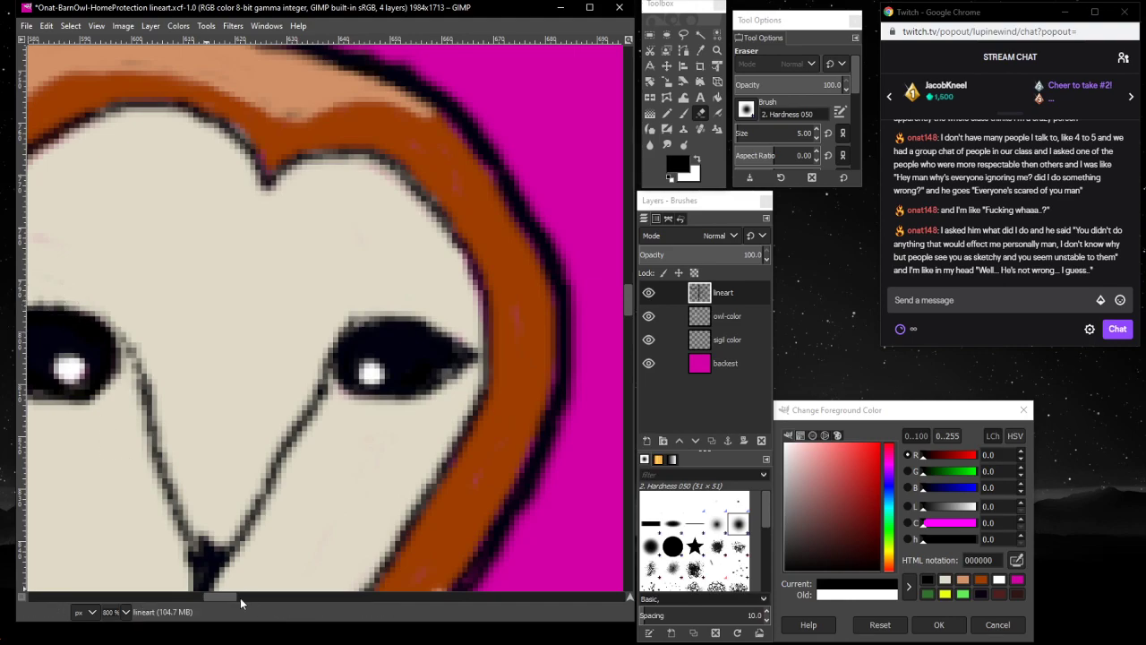
drag(240, 603, 231, 602)
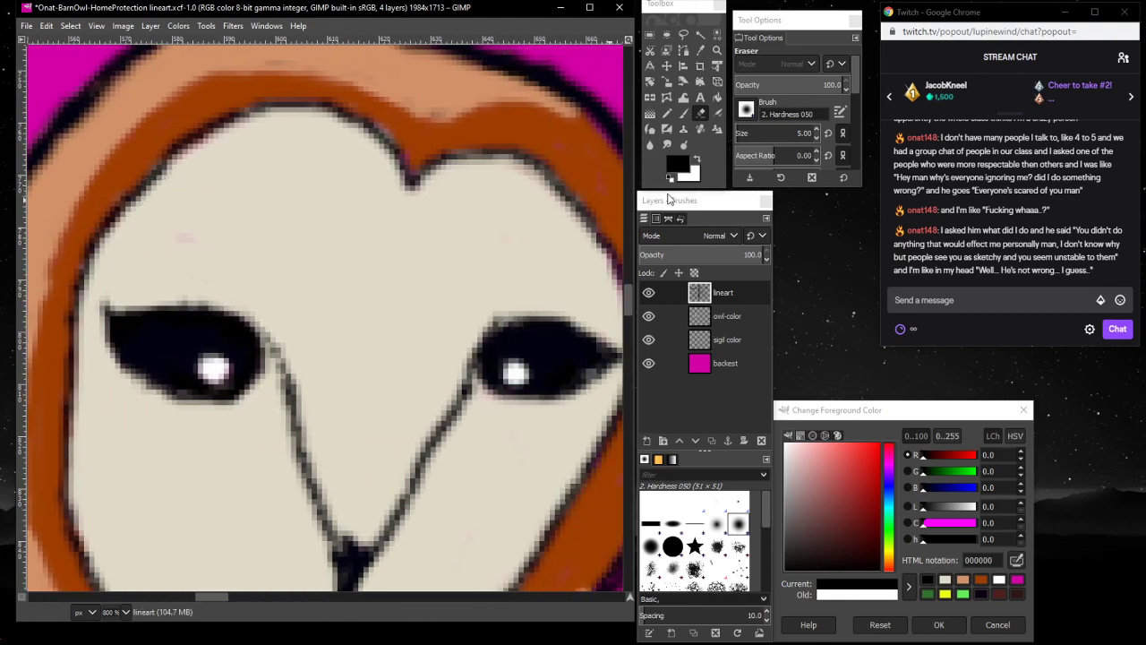
- Paint over the stray pink spot on the forehead above the left eye with cream e0dbc8 using the Paintbrush
click(684, 116)
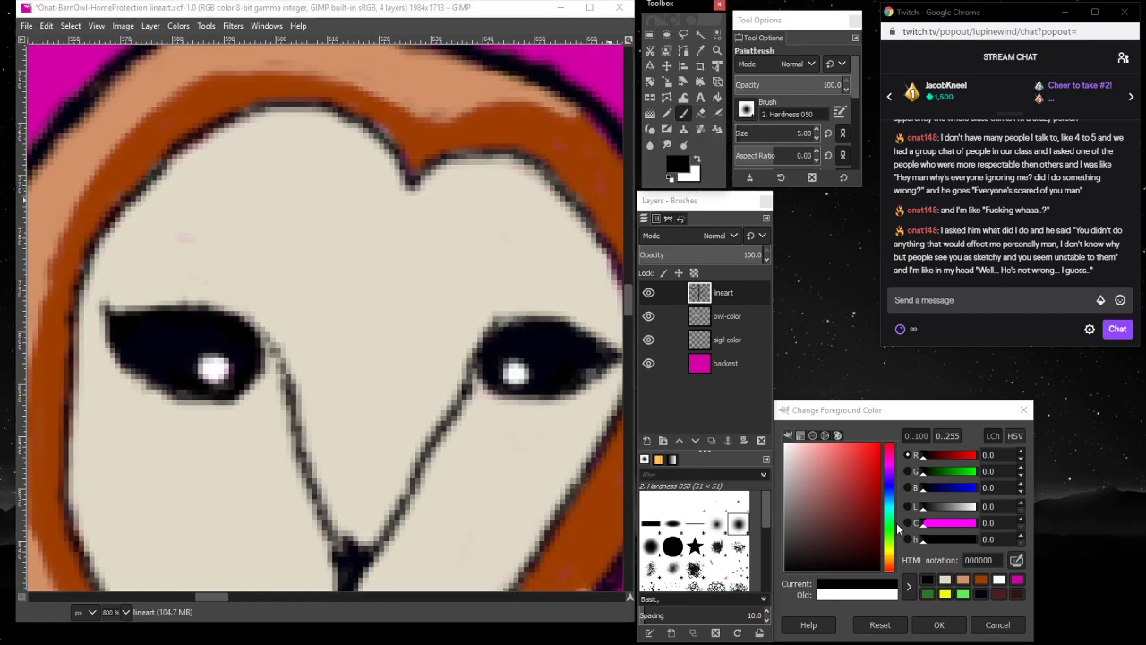
click(945, 580)
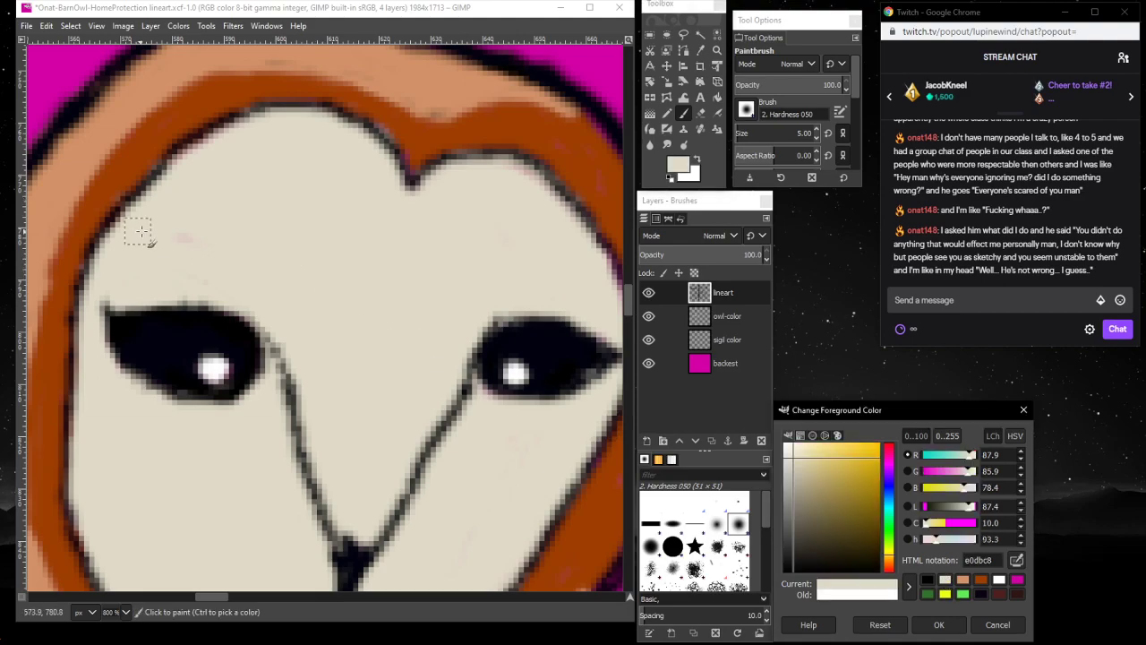
drag(170, 238, 190, 231)
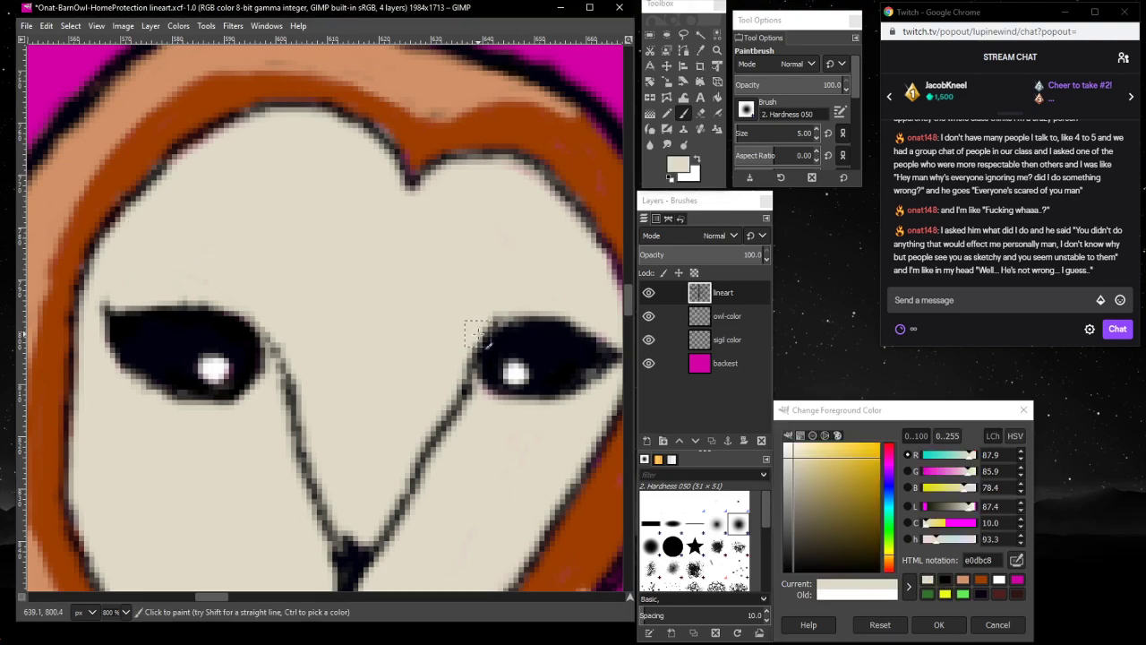
- Paint over both lines running from the eyes to the beak with orange-brown 9e3e00 on the lineart layer
scroll(467, 334, down, 3)
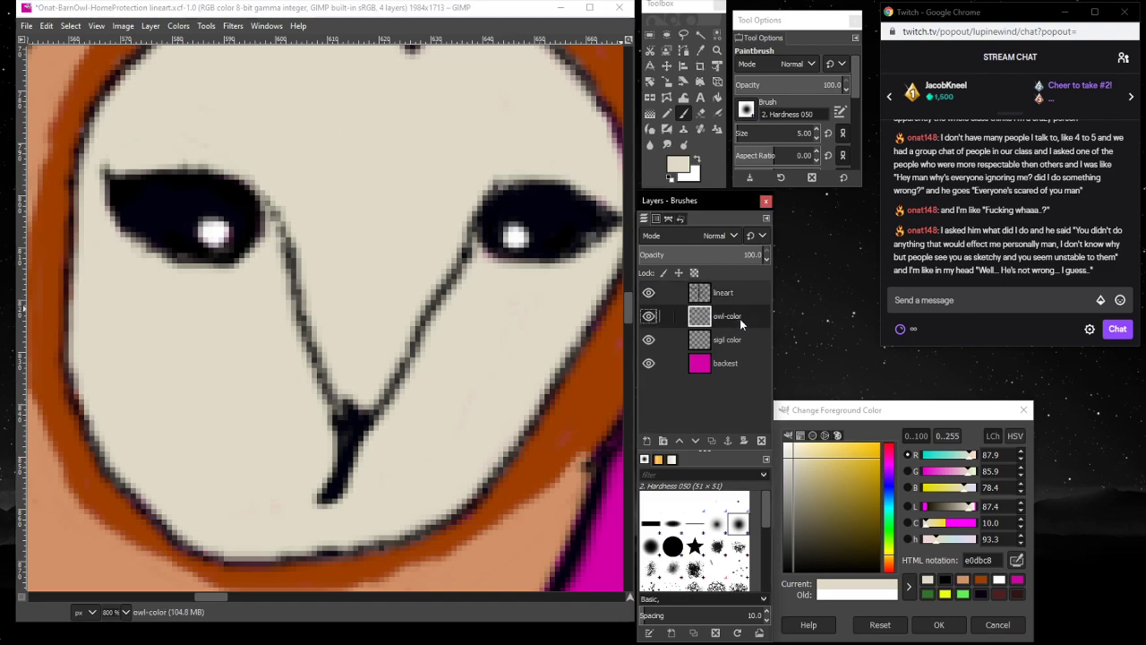
click(741, 292)
click(981, 580)
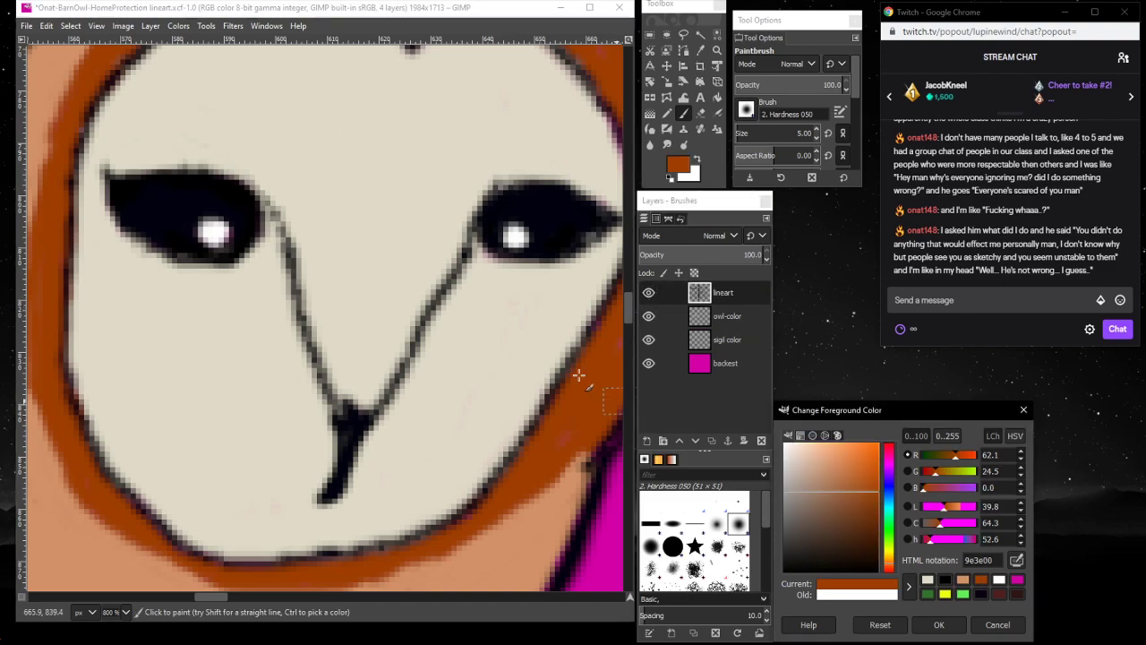
drag(468, 240, 379, 409)
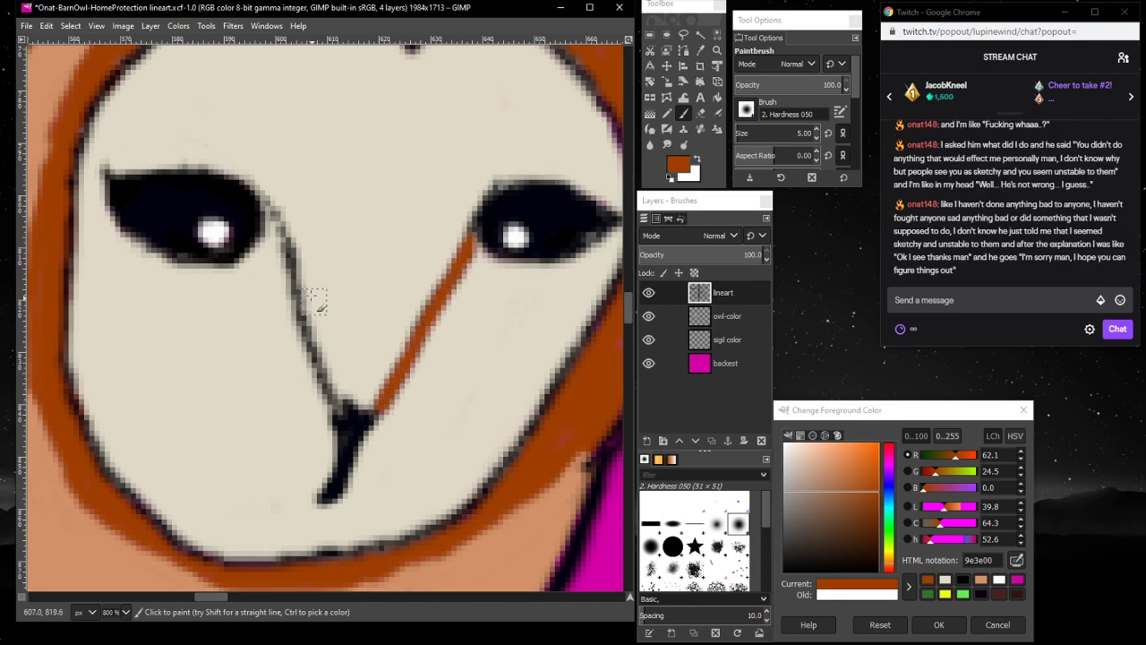
drag(269, 213, 339, 405)
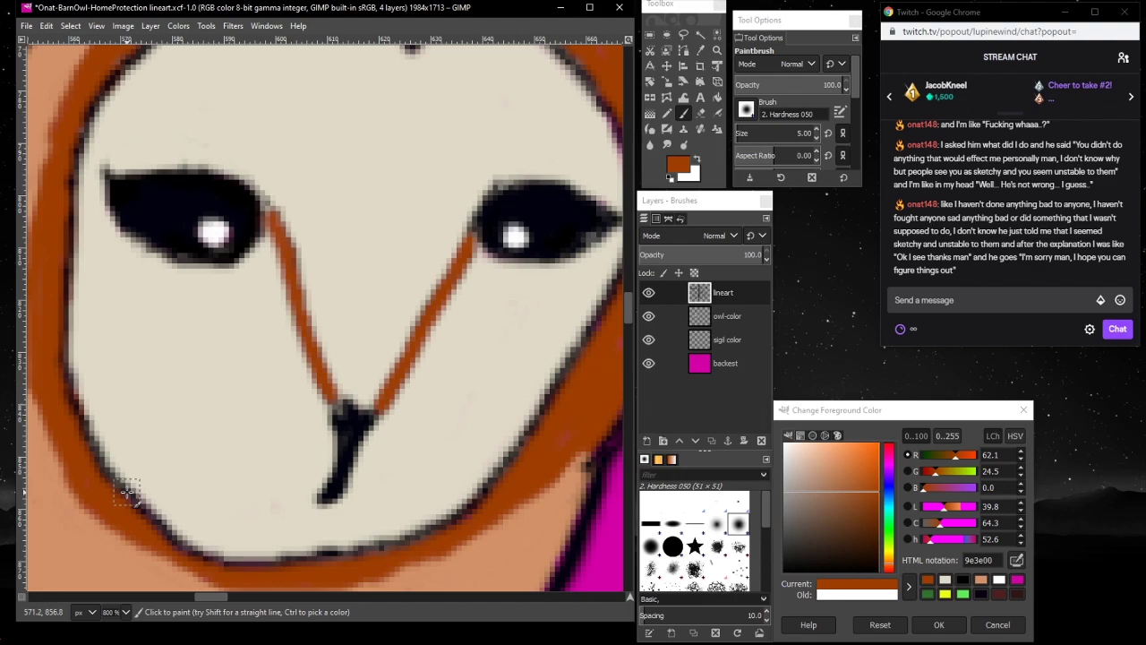
click(125, 612)
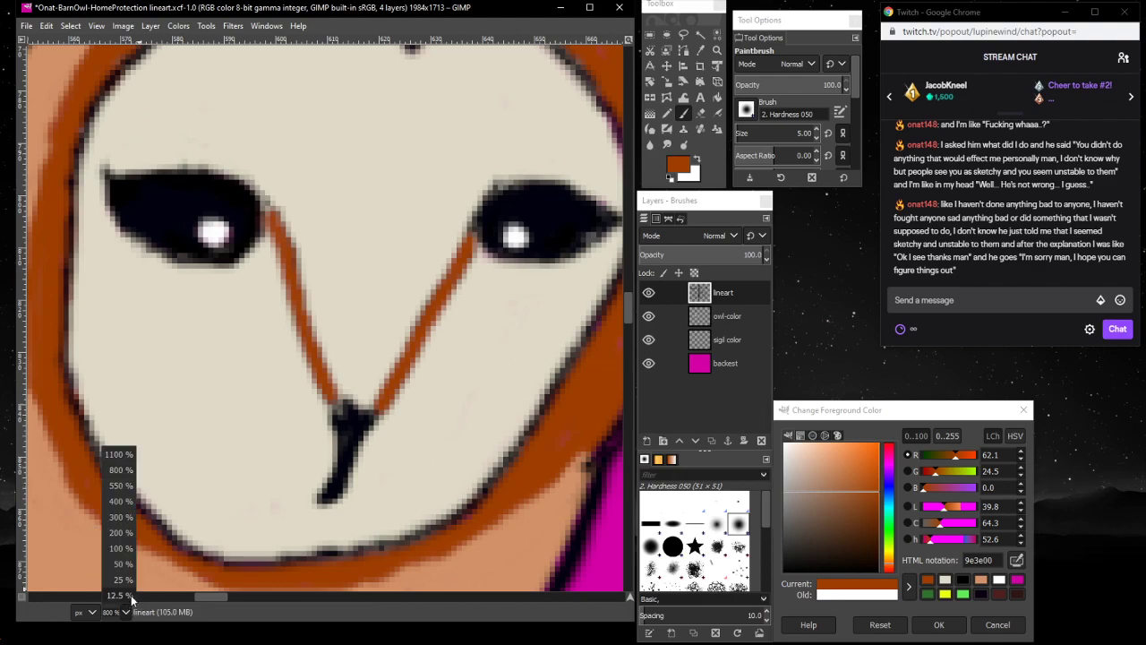
click(120, 517)
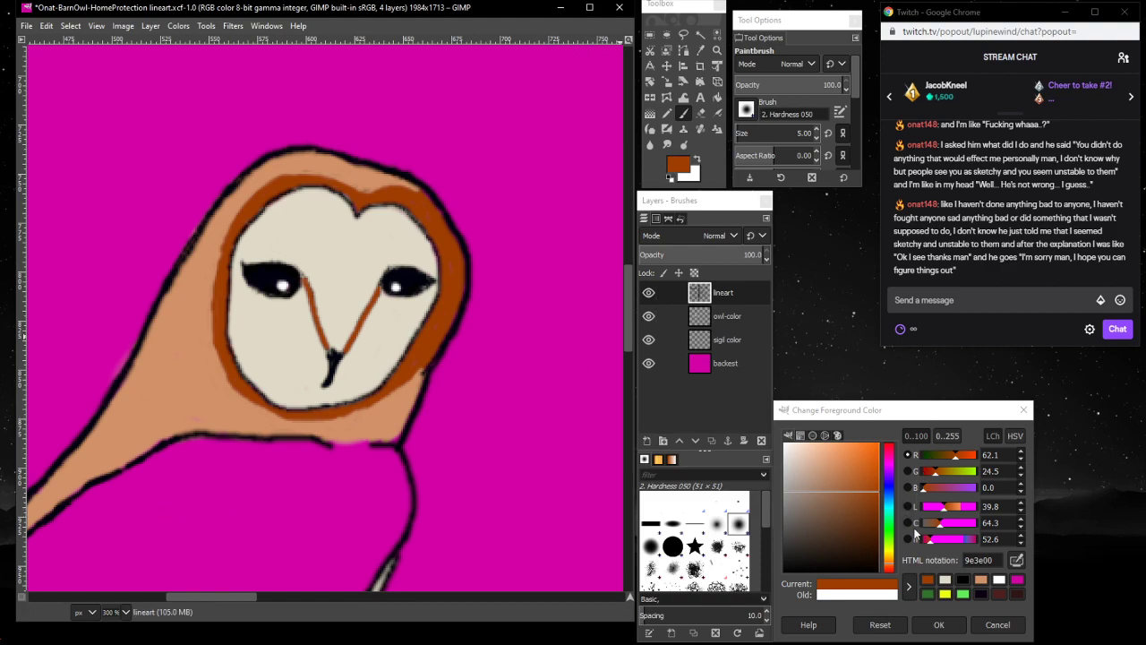
- Darken the foreground colour to 863602 and undo the two orange-brown strokes on the lines between eyes and beak
drag(878, 497, 880, 508)
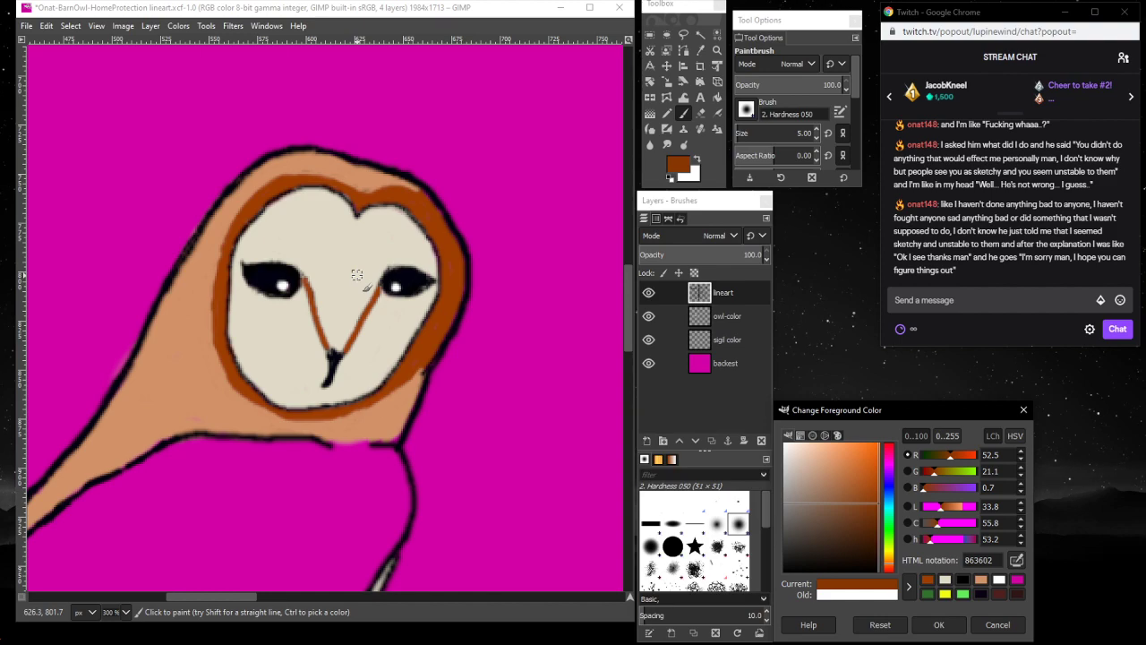
click(466, 18)
key(ctrl+z)
key(ctrl+z)
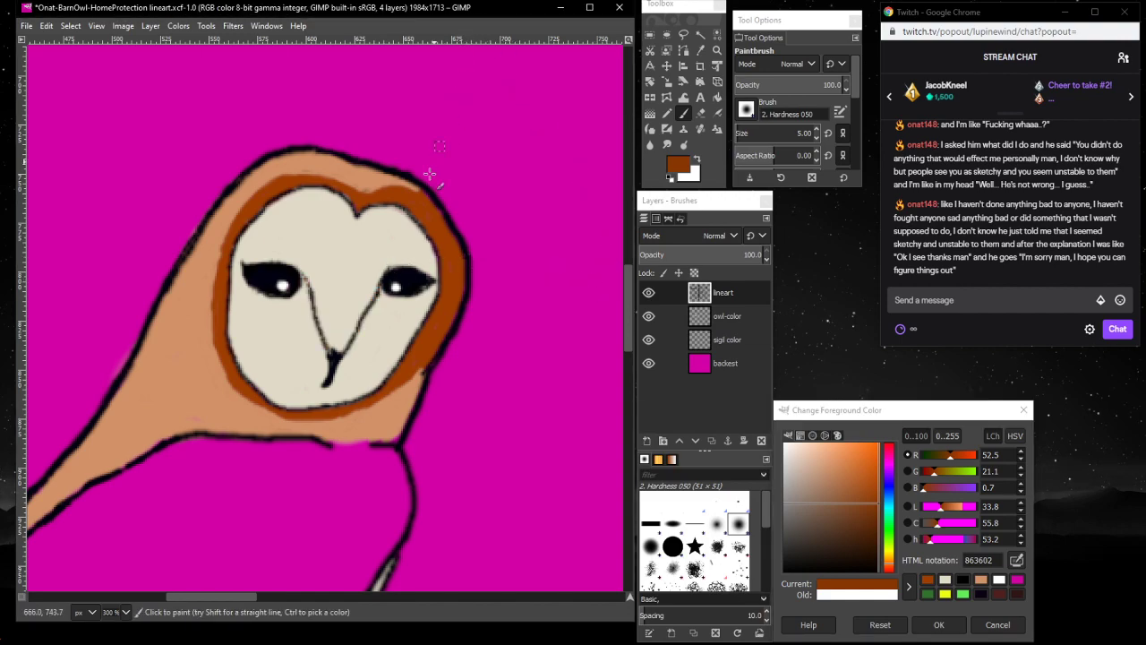
- Darken the foreground colour to brown 6b2a00 for the lines between the eyes and the beak
click(702, 112)
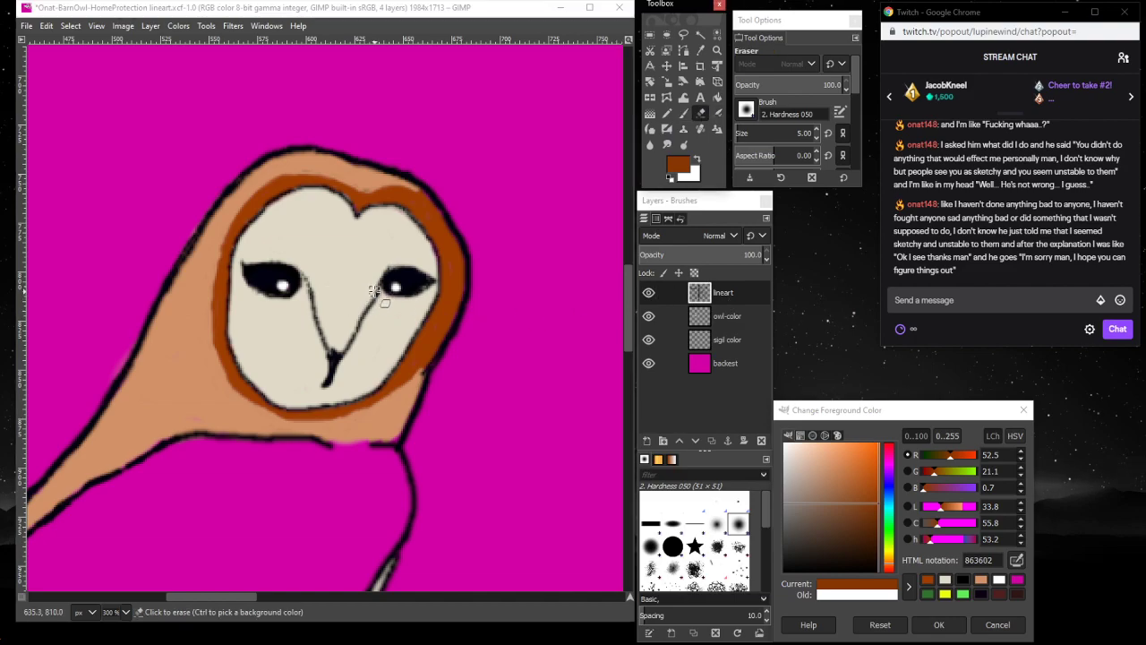
scroll(382, 302, up, 5)
scroll(382, 302, down, 5)
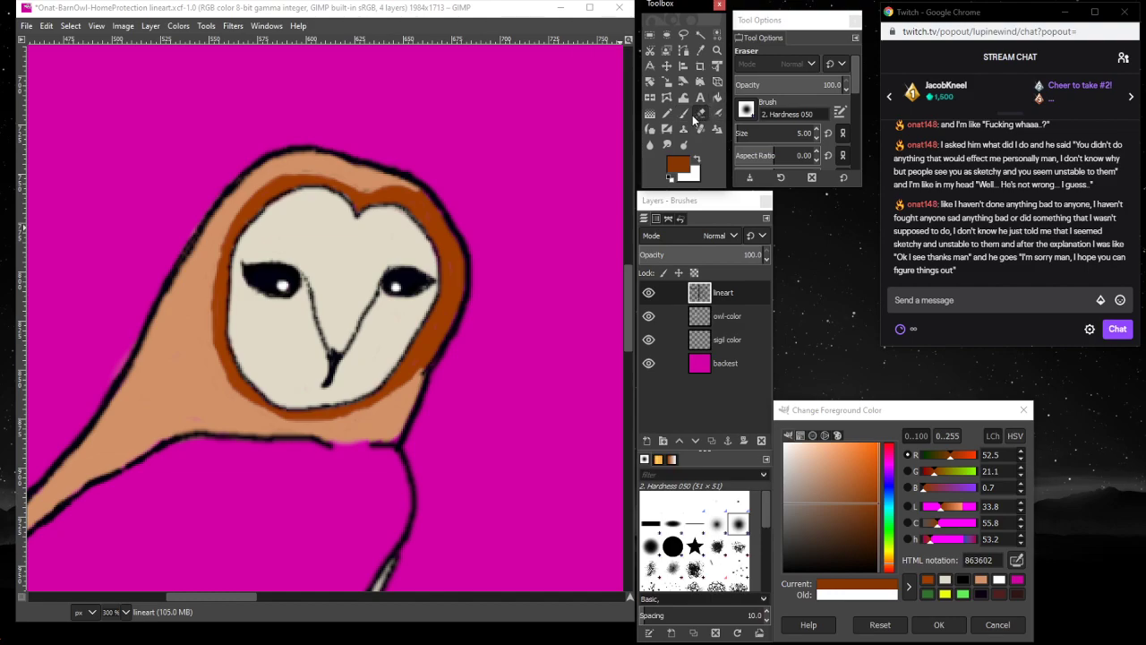
click(716, 50)
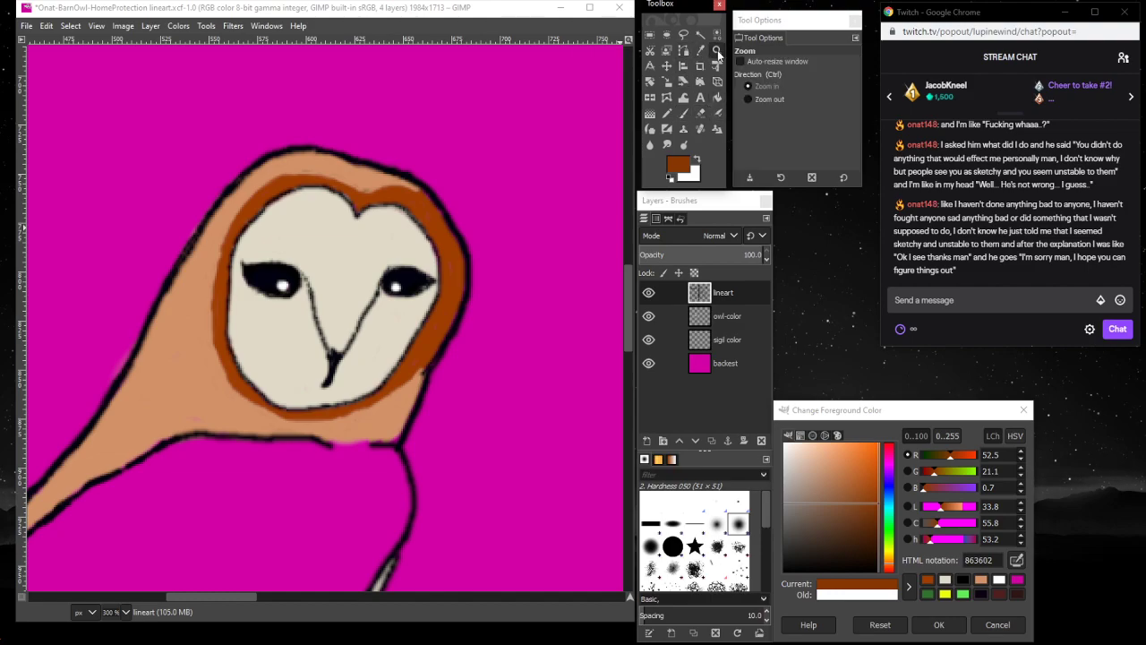
click(359, 288)
click(359, 287)
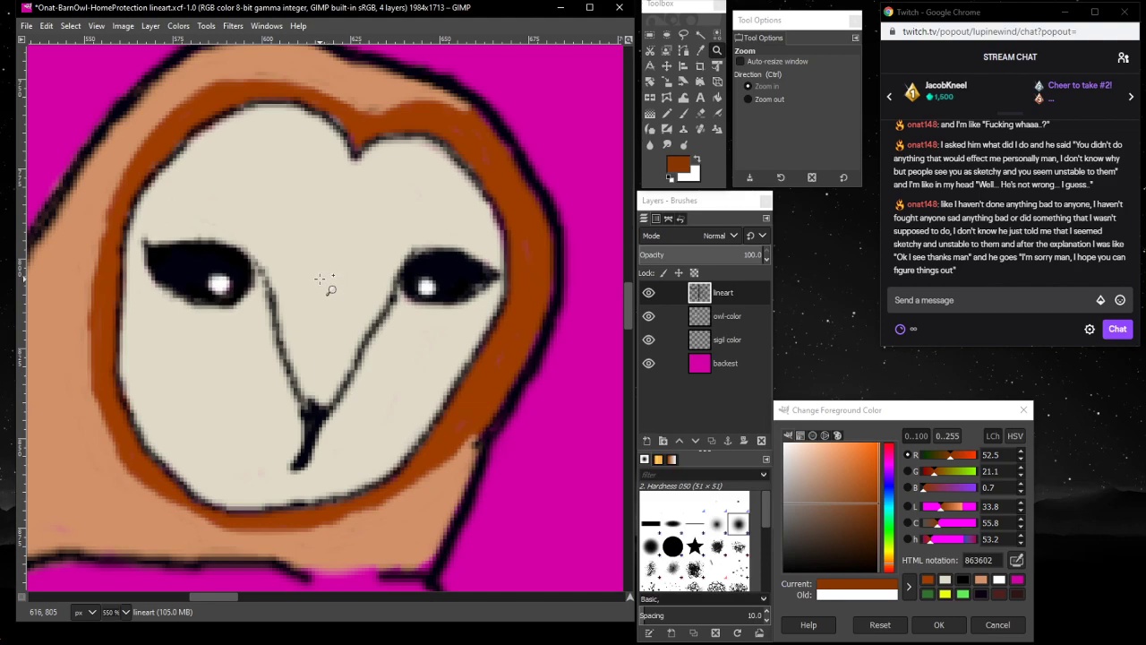
click(306, 305)
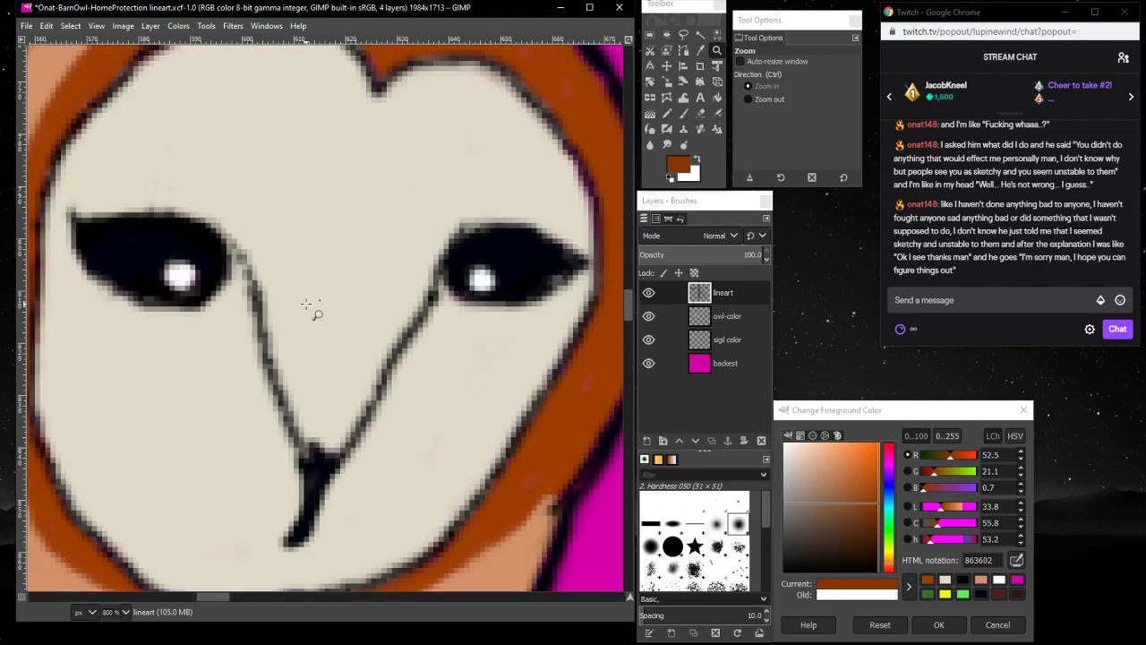
scroll(306, 305, down, 3)
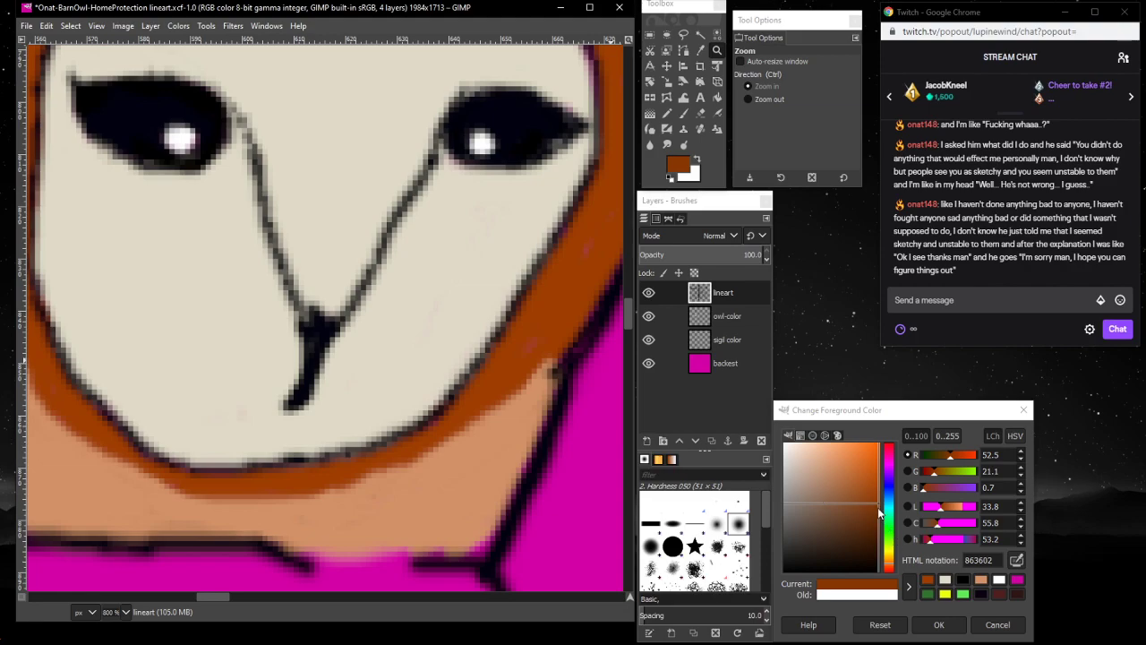
drag(879, 512, 883, 523)
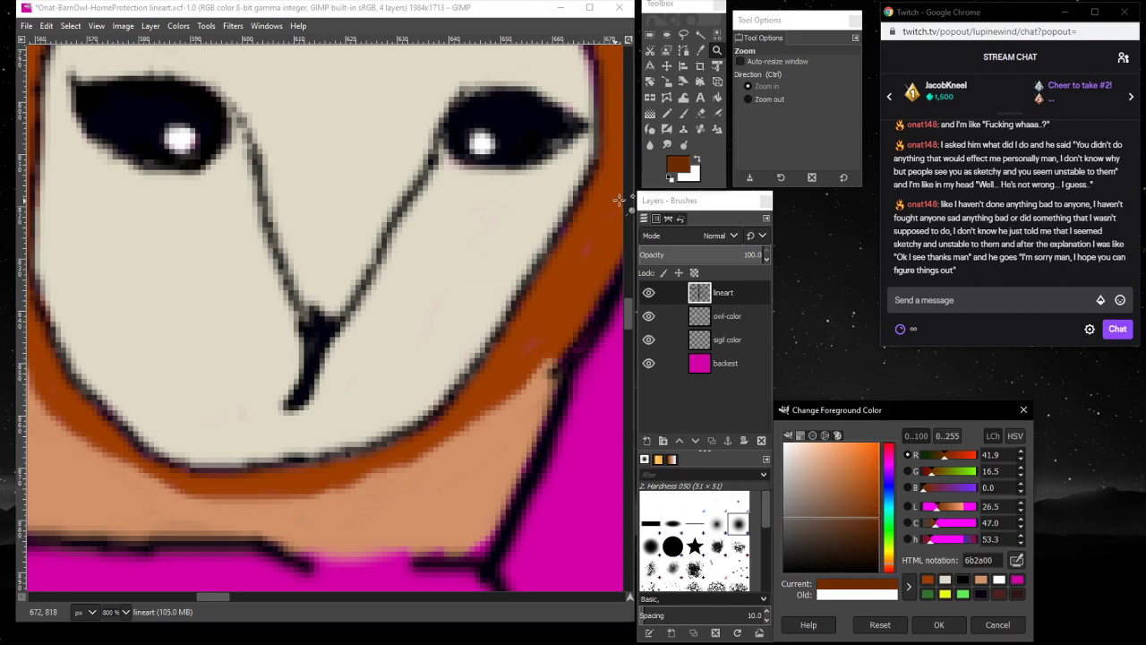
- Try the Airbrush at size 3 in dark brown along the line from the right eye to the beak on the lineart layer
click(716, 113)
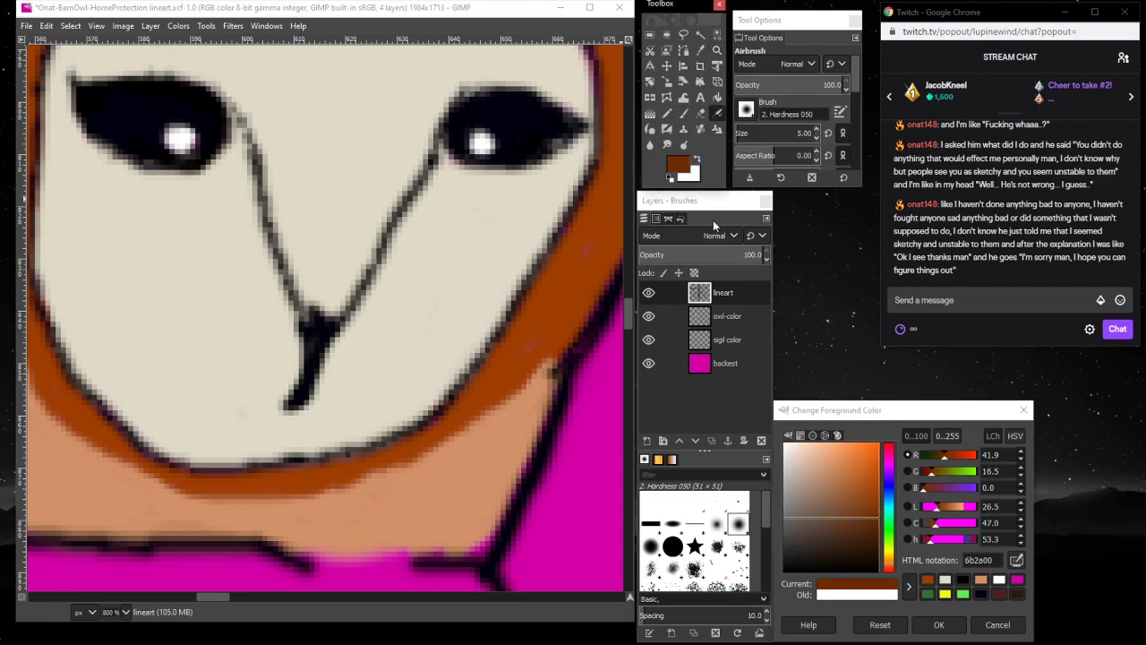
click(738, 136)
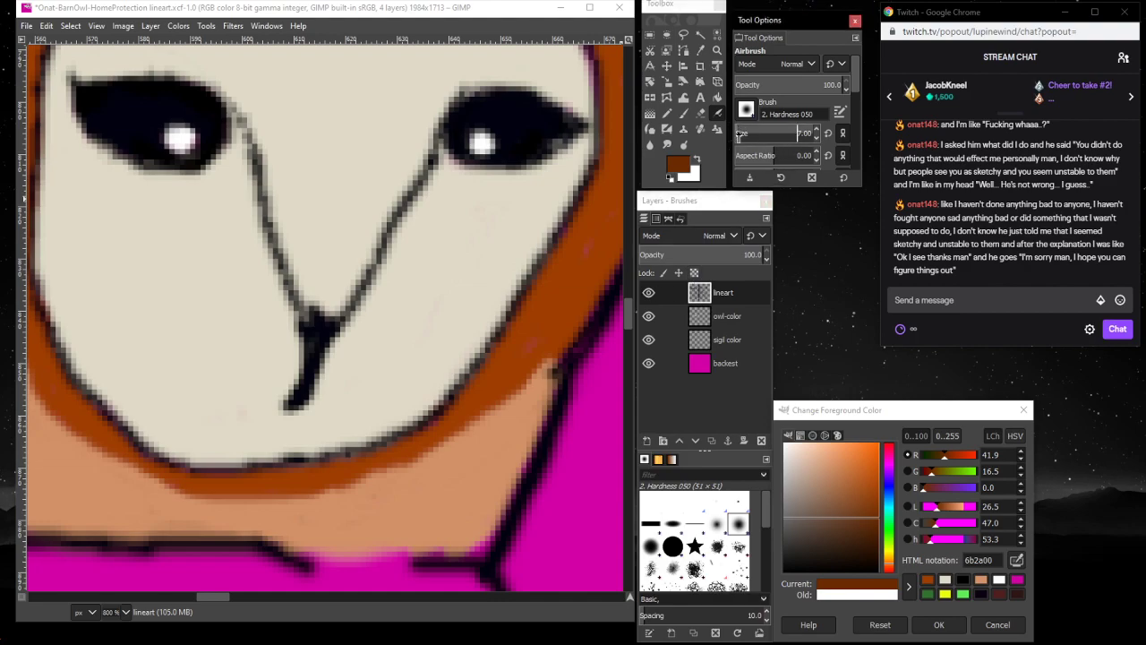
scroll(739, 136, up, 1)
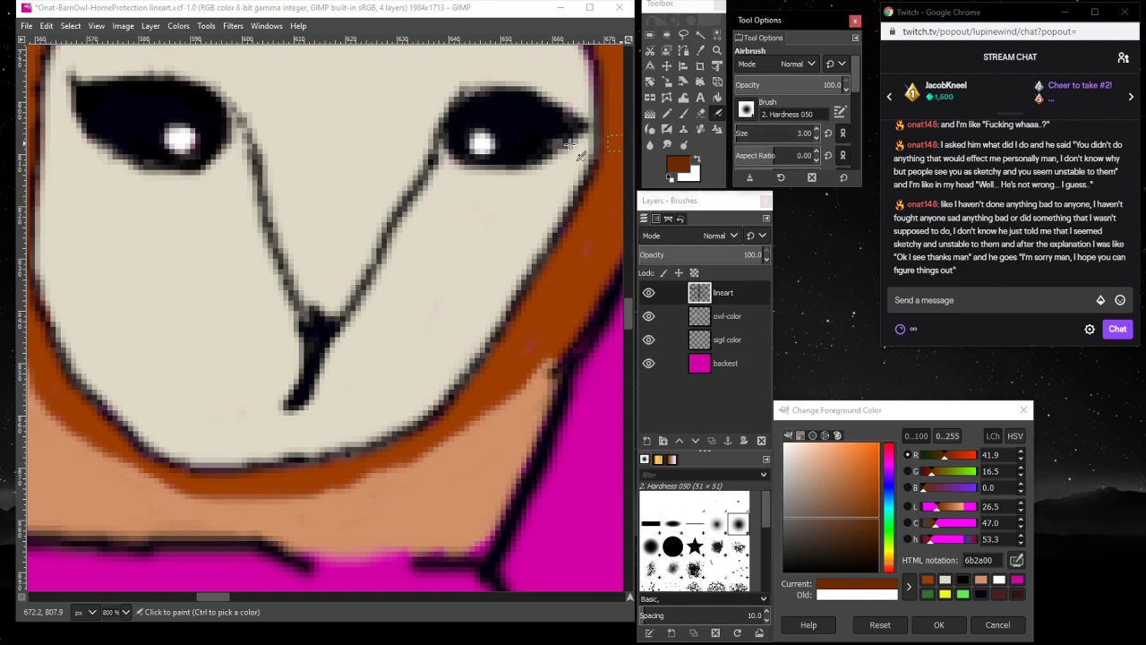
drag(437, 140, 349, 309)
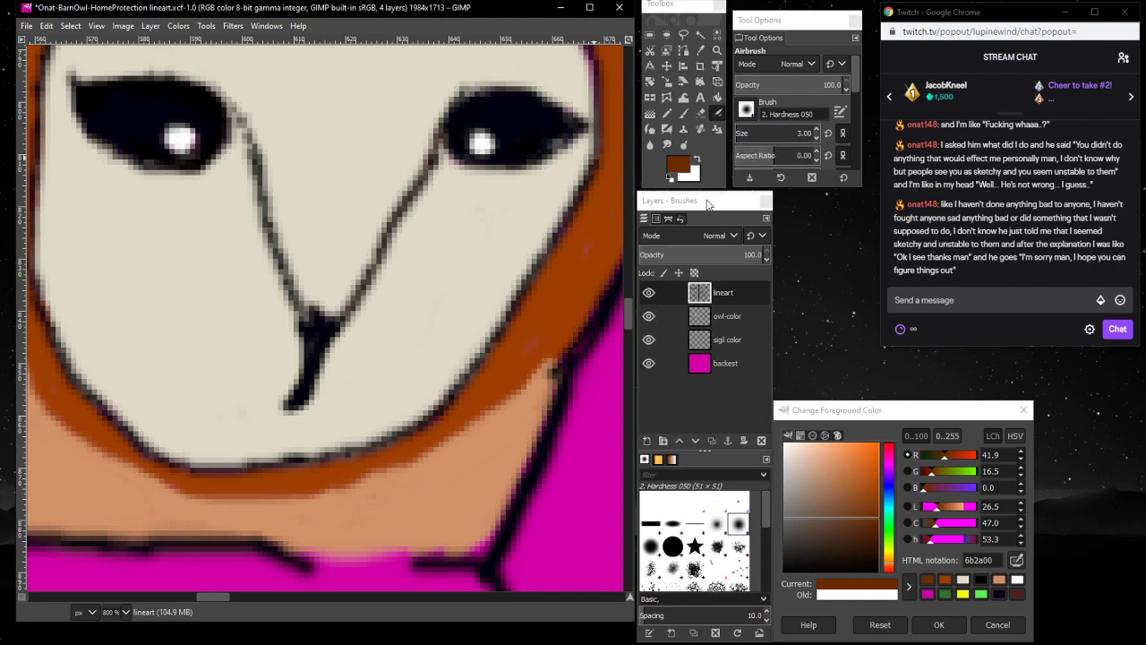
- Toggle the lineart layer's visibility to examine the face colours beneath it
click(649, 294)
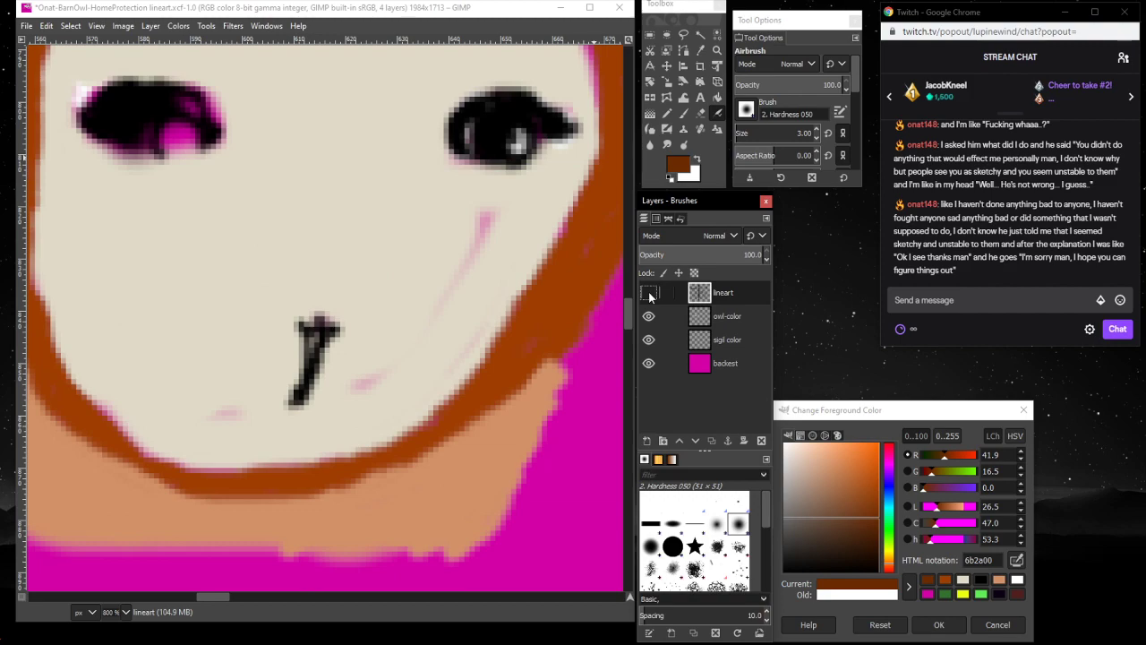
click(649, 295)
click(649, 295)
click(649, 295)
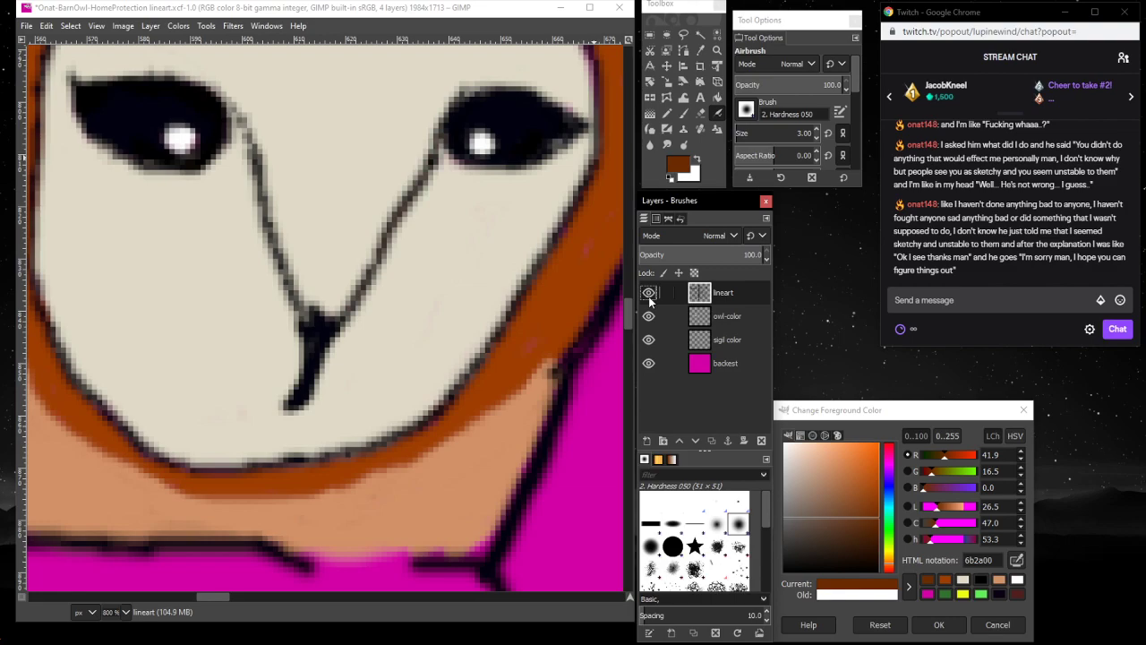
- Paint dark brown 6b2a00 along the line from the right eye to the beak on the owl-color layer with the Paintbrush at size 3
click(764, 322)
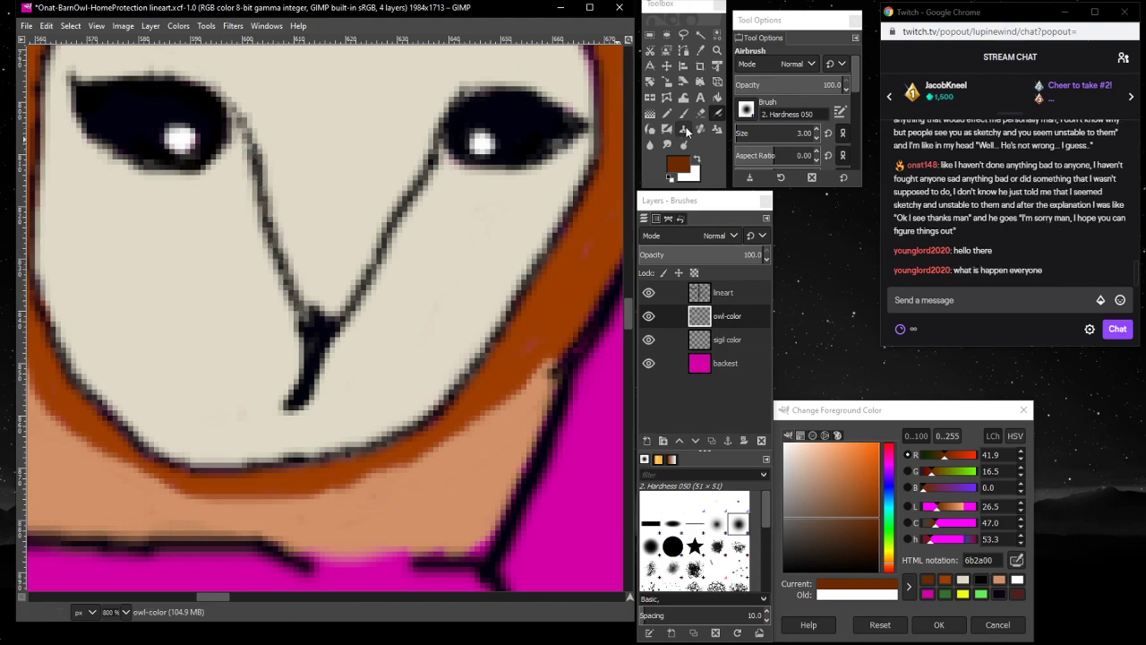
click(648, 293)
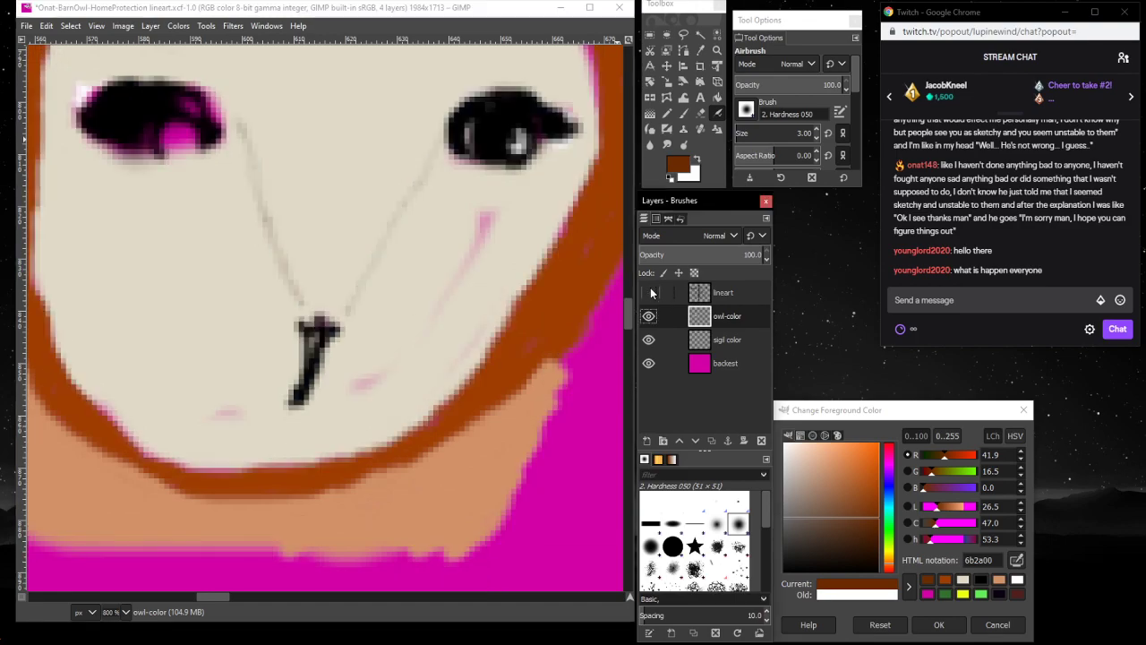
click(648, 292)
click(648, 293)
click(648, 293)
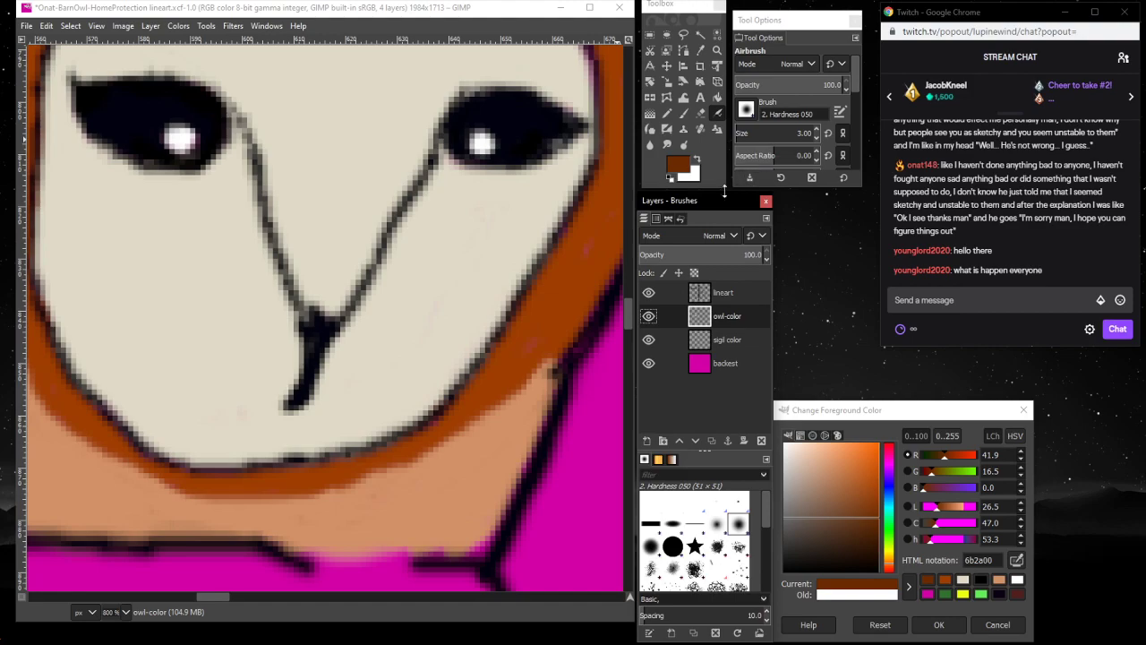
click(685, 115)
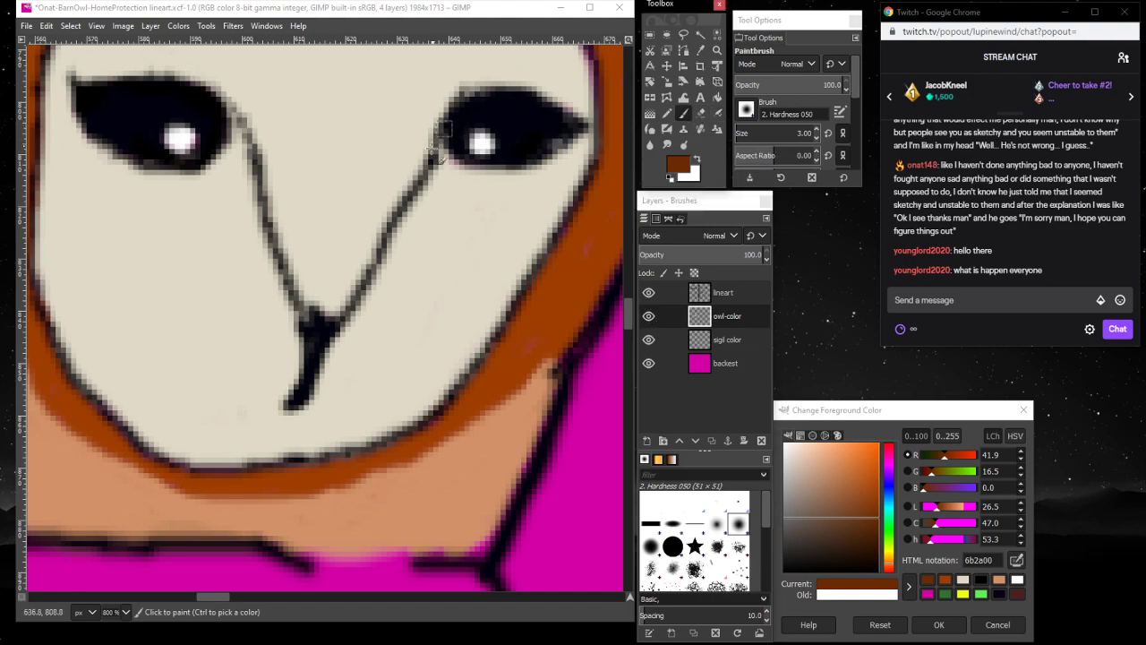
mouse_move(432, 140)
mouse_down()
mouse_move(374, 272)
mouse_move(338, 321)
mouse_up()
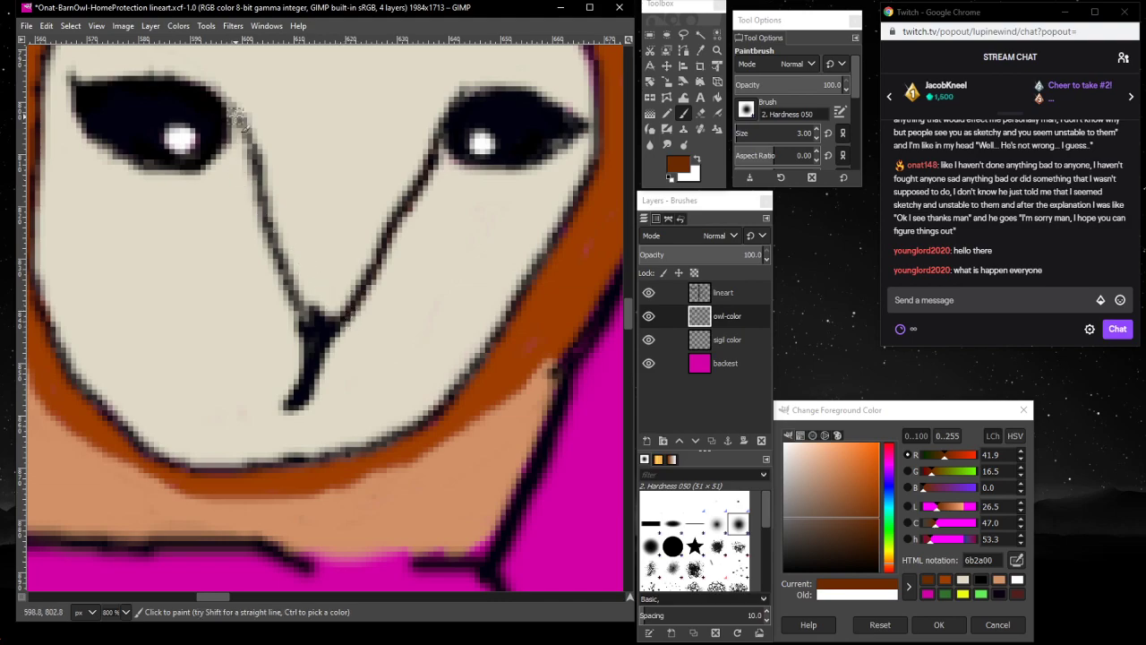
- Paint dark brown 6b2a00 along the line from the left eye to the beak on the owl-color layer
mouse_move(234, 113)
mouse_down()
mouse_move(262, 179)
mouse_move(267, 247)
mouse_move(309, 322)
mouse_up()
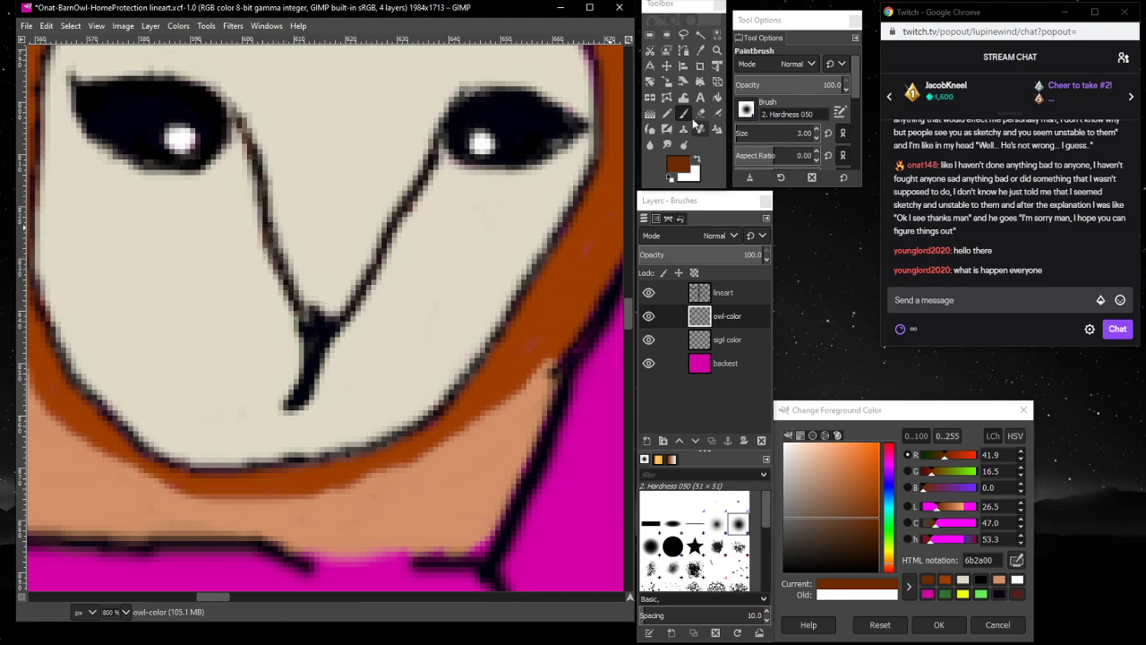
- Erase the black lines running from both eyes to the beak on the lineart layer with the Eraser at size 3
click(701, 114)
mouse_move(436, 146)
mouse_down()
mouse_move(376, 273)
mouse_move(391, 231)
mouse_up()
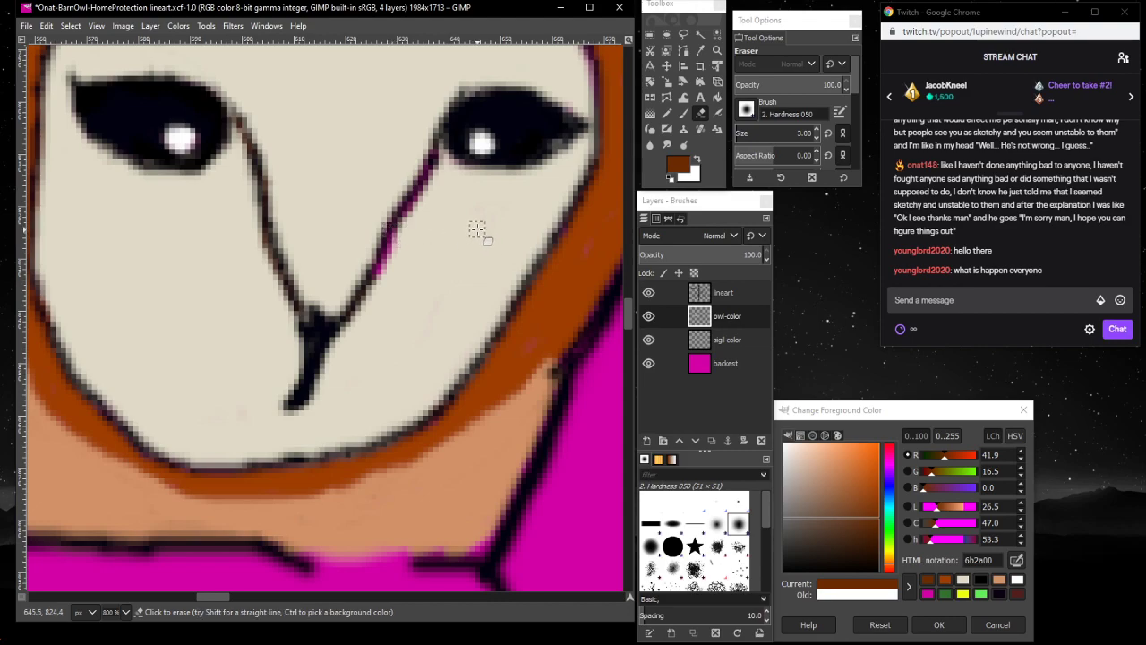
key(ctrl+z)
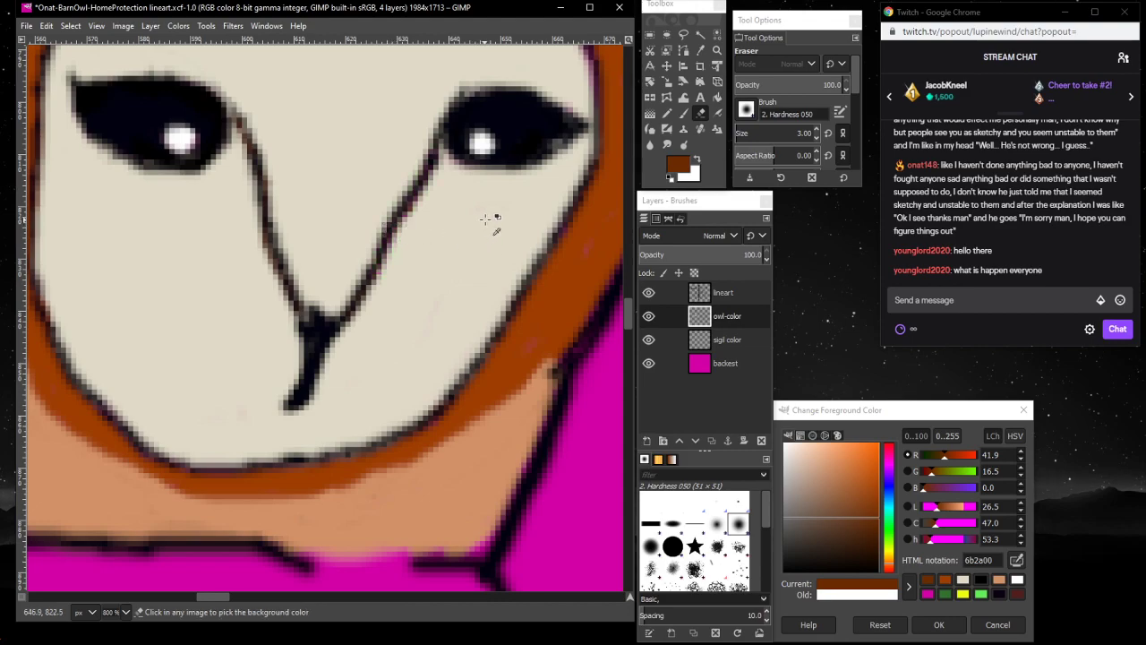
click(753, 289)
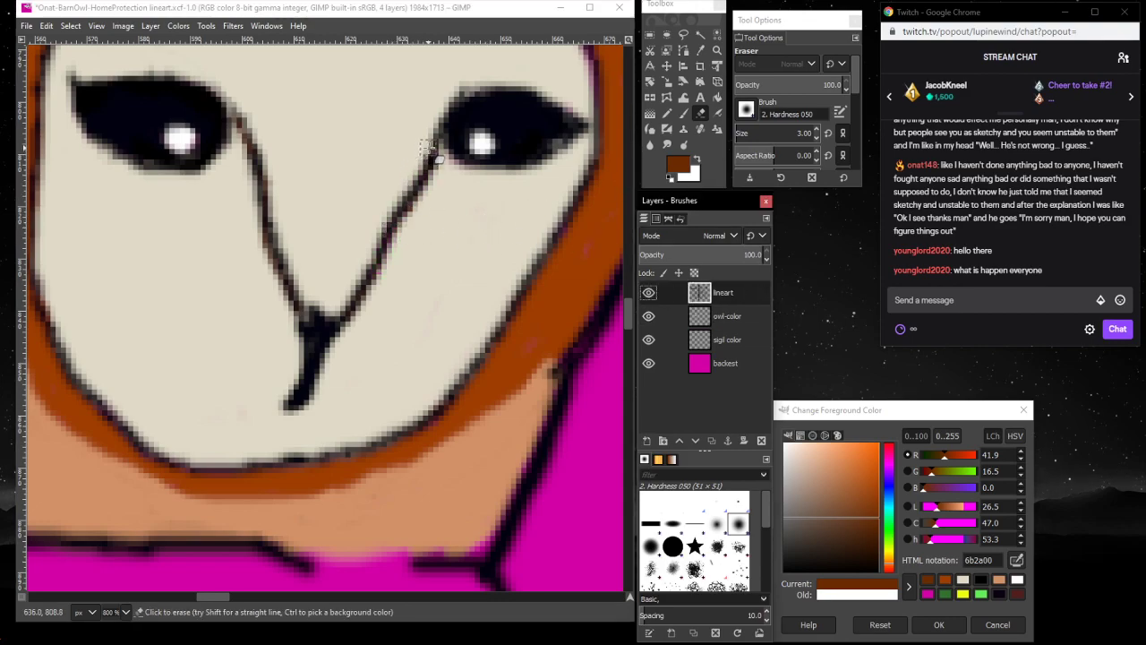
drag(427, 145, 400, 226)
mouse_move(407, 186)
mouse_down()
mouse_move(363, 258)
mouse_move(388, 235)
mouse_move(349, 313)
mouse_up()
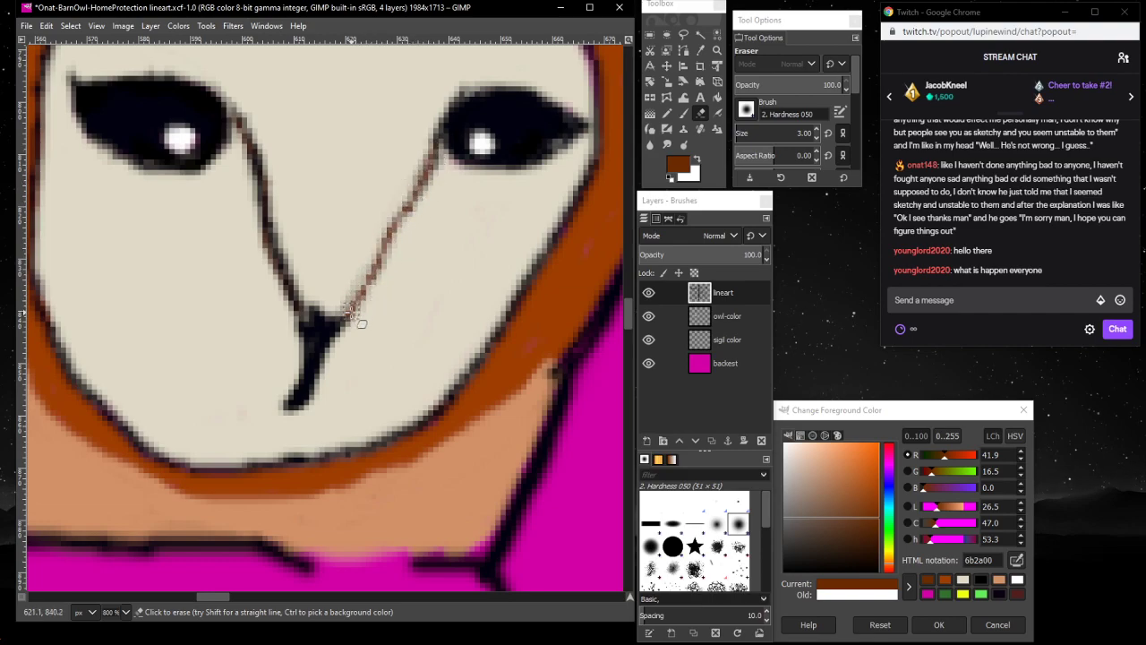
mouse_move(243, 122)
mouse_down()
mouse_move(239, 152)
mouse_move(258, 136)
mouse_move(264, 152)
mouse_move(258, 248)
mouse_move(280, 207)
mouse_move(268, 257)
mouse_move(281, 281)
mouse_move(291, 239)
mouse_move(304, 296)
mouse_up()
- Repaint both eye-to-beak lines in dark brown 6b2a00 on the owl-color layer with the Paintbrush at size 3
scroll(348, 258, up, 3)
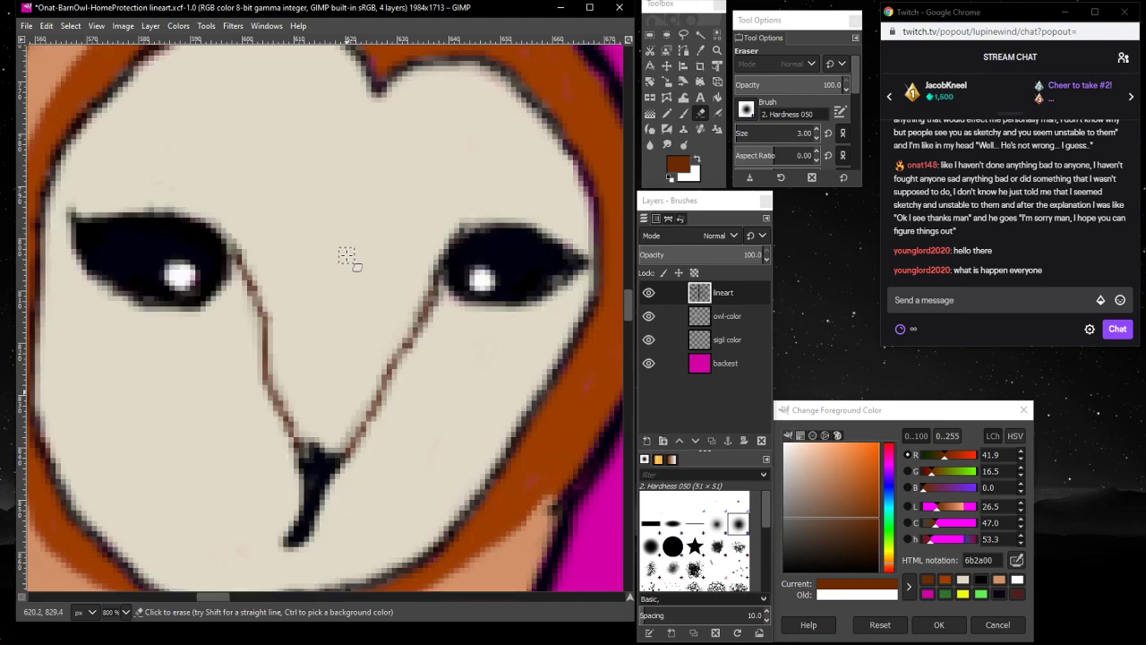
click(753, 317)
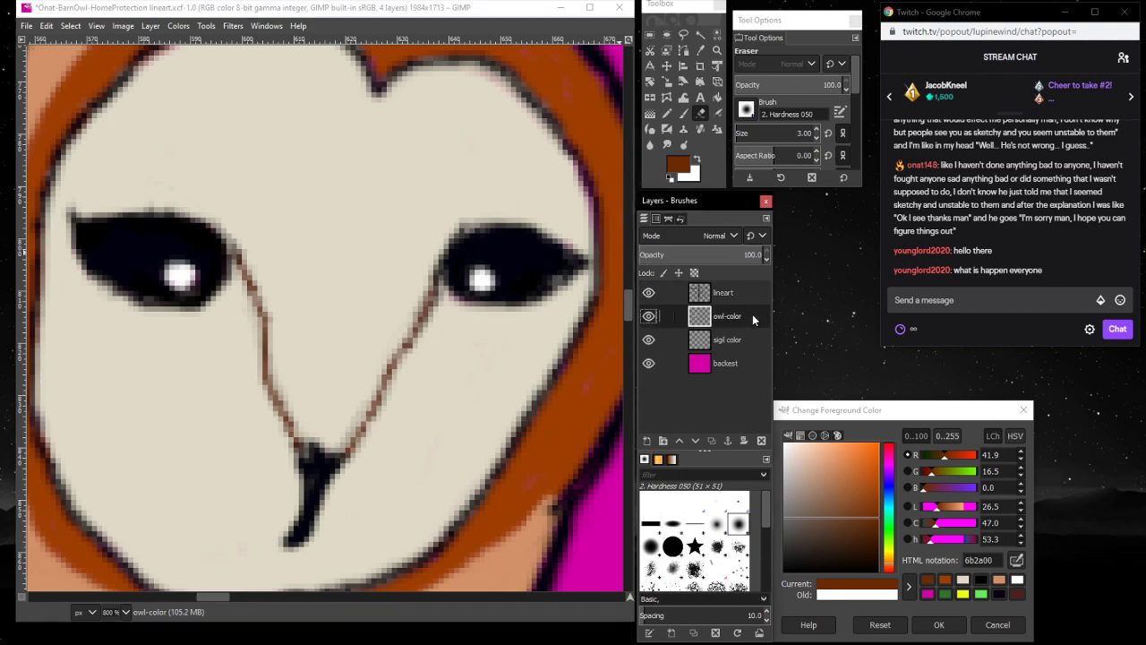
click(685, 113)
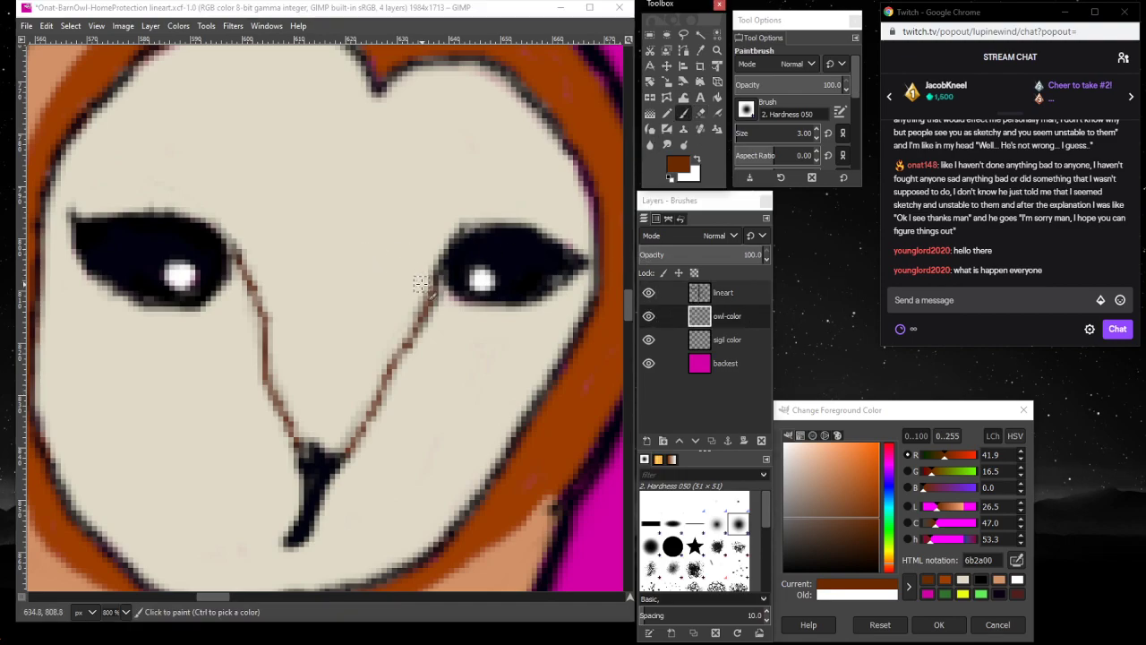
drag(436, 276, 351, 457)
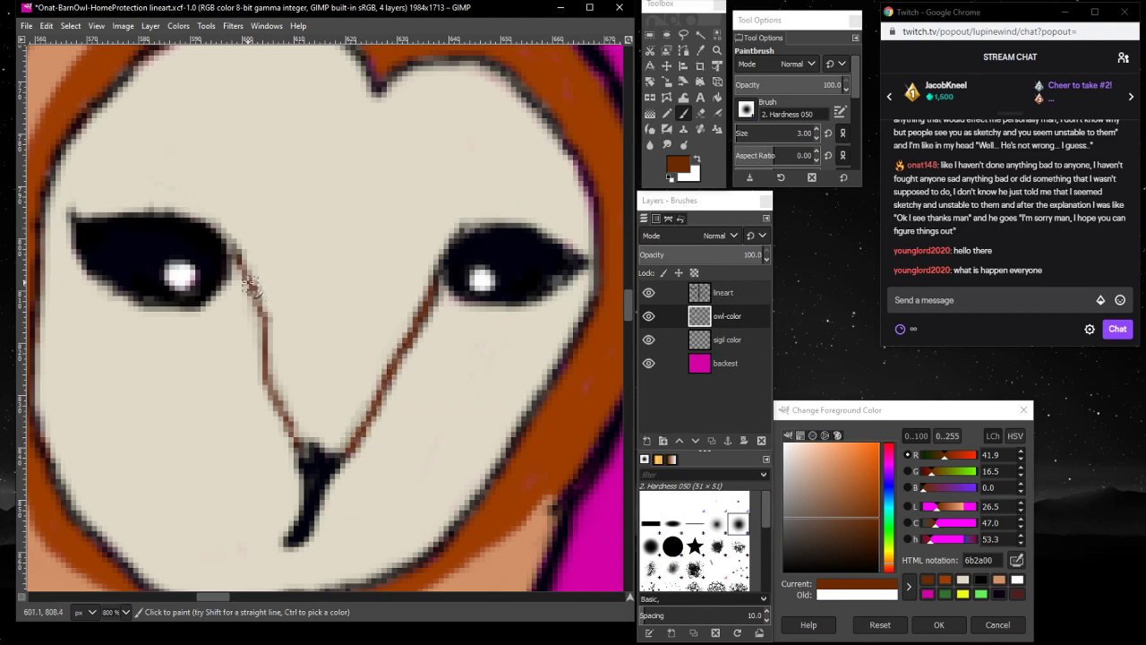
mouse_move(238, 260)
mouse_down()
mouse_move(290, 432)
mouse_move(269, 369)
mouse_move(294, 431)
mouse_up()
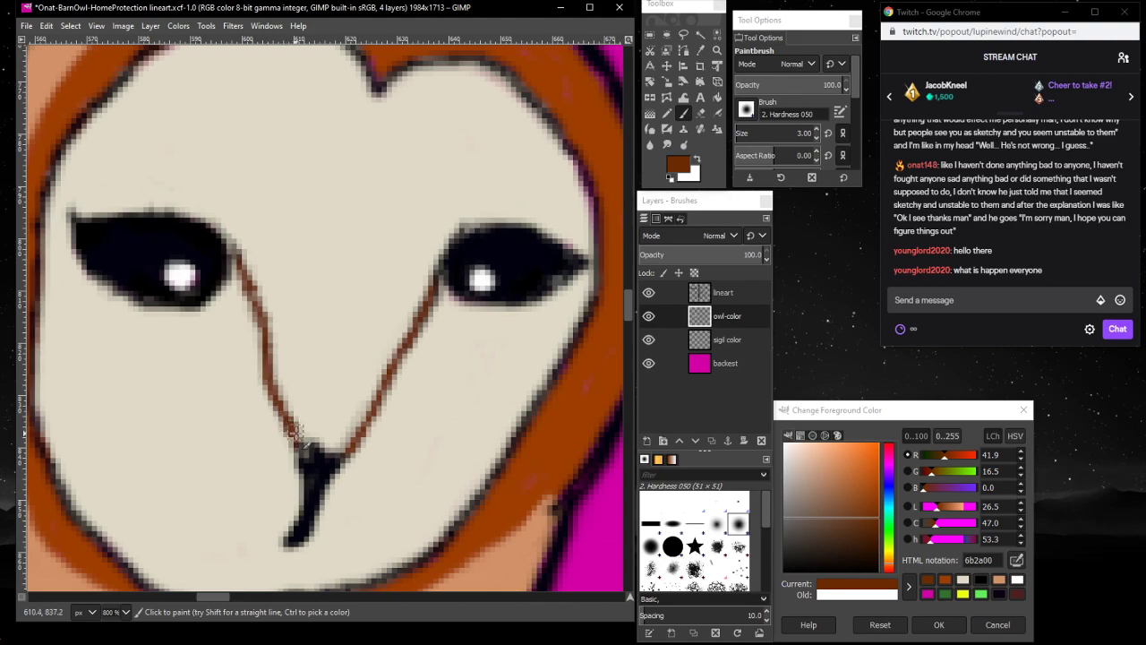
- Examine the brown beak lines with the whole owl head at 200% and again close up at 800%
click(126, 611)
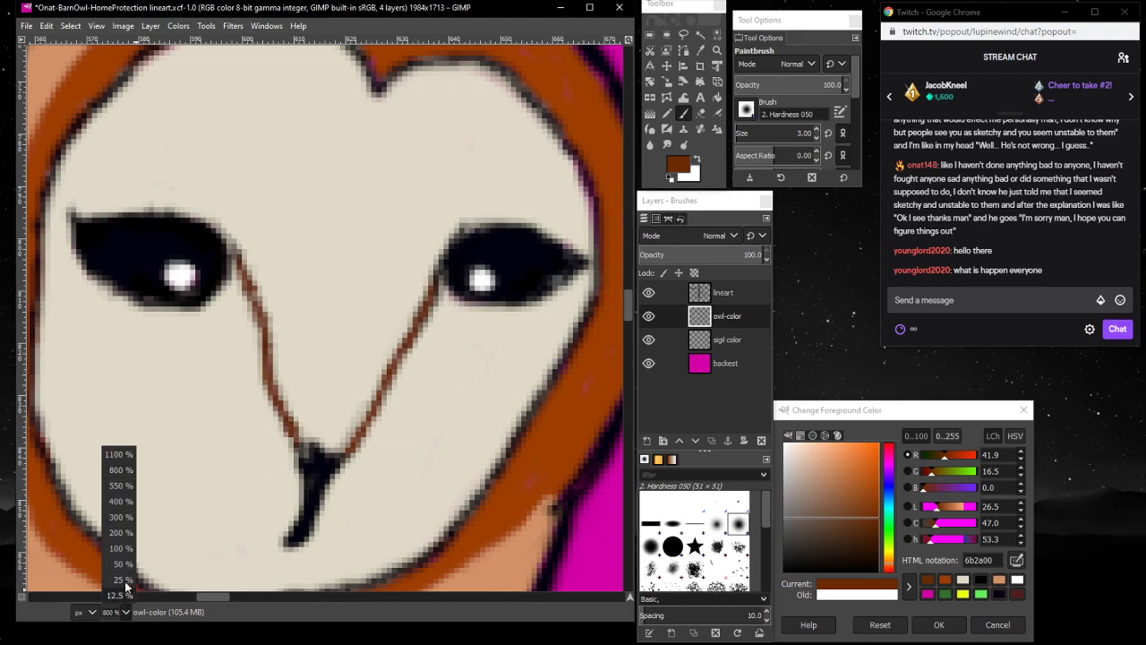
click(123, 531)
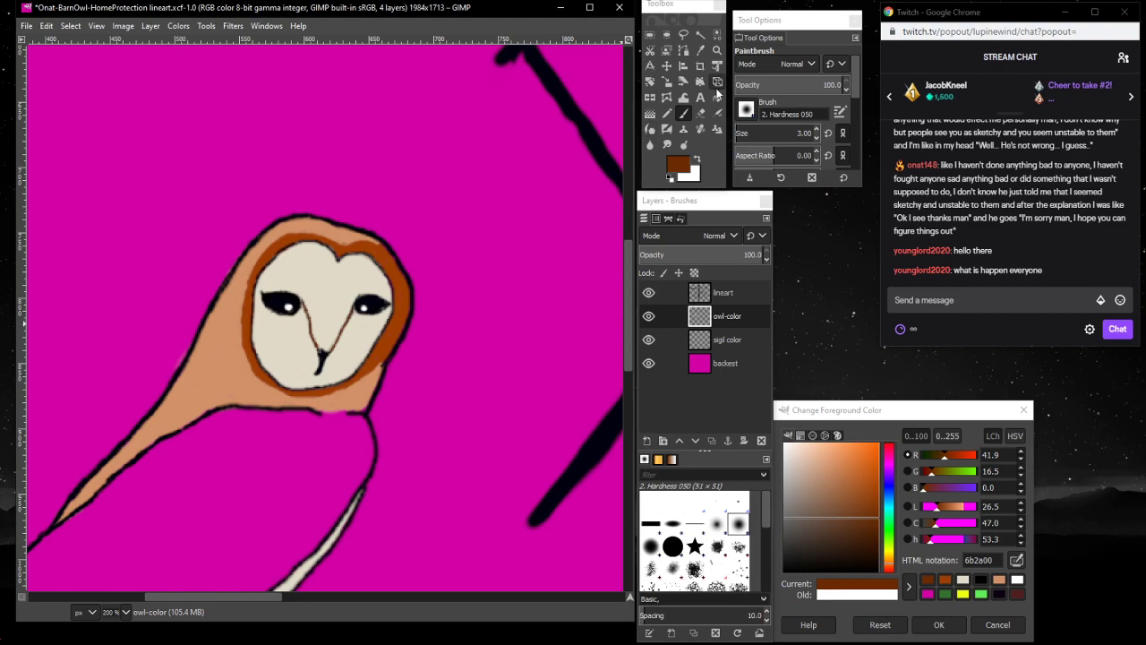
click(716, 50)
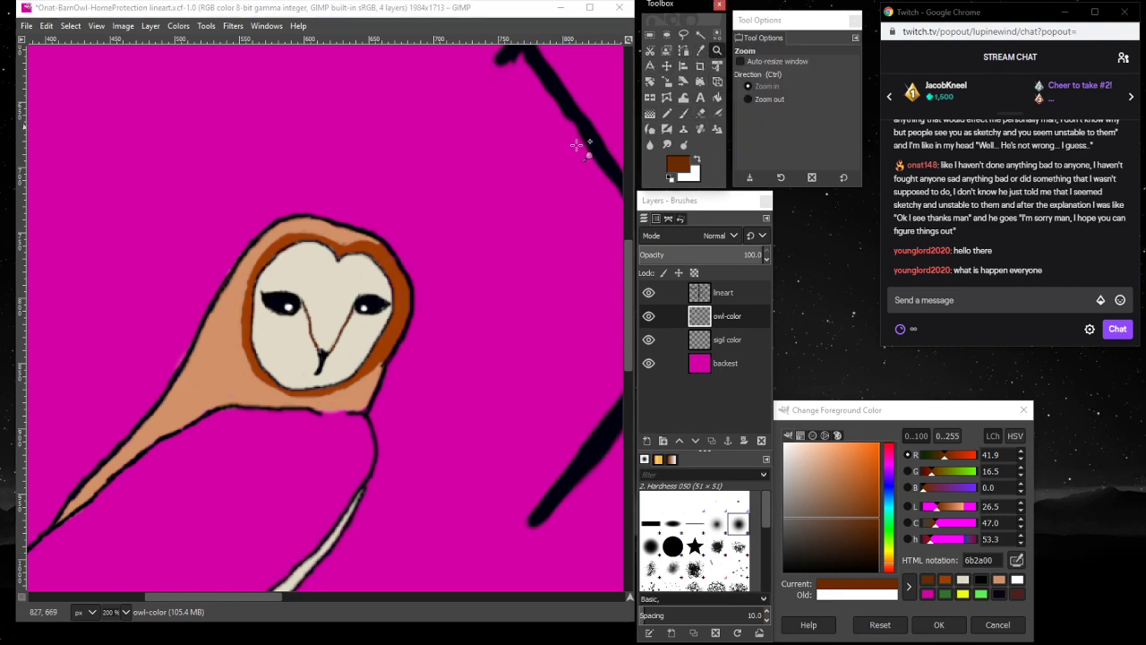
click(213, 327)
click(216, 331)
click(214, 333)
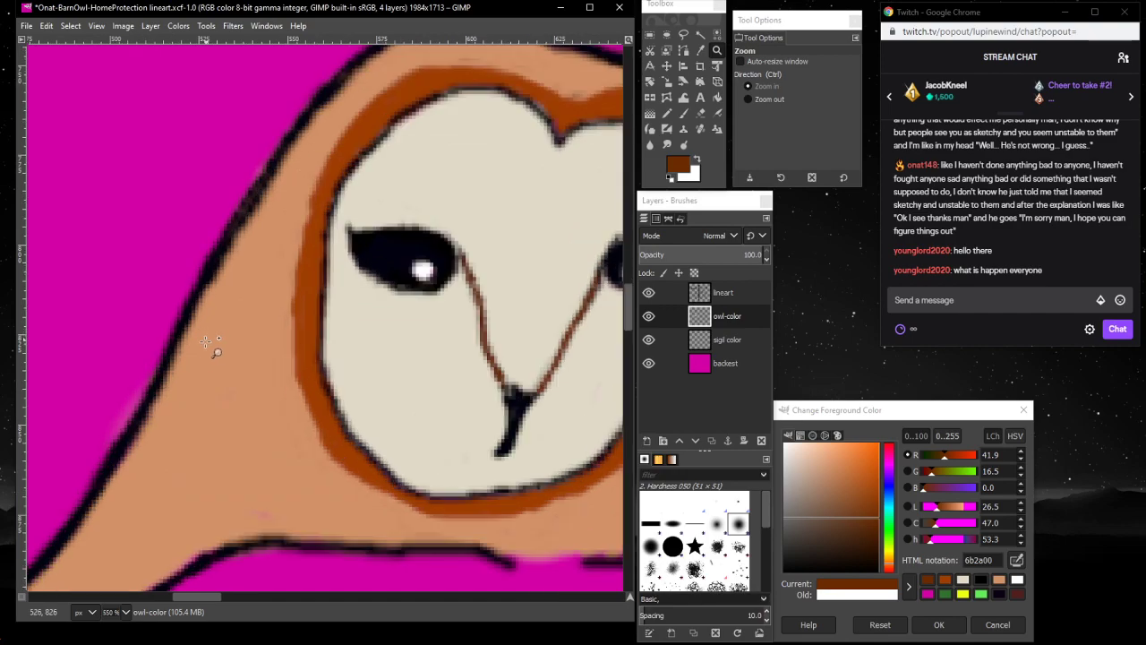
click(376, 369)
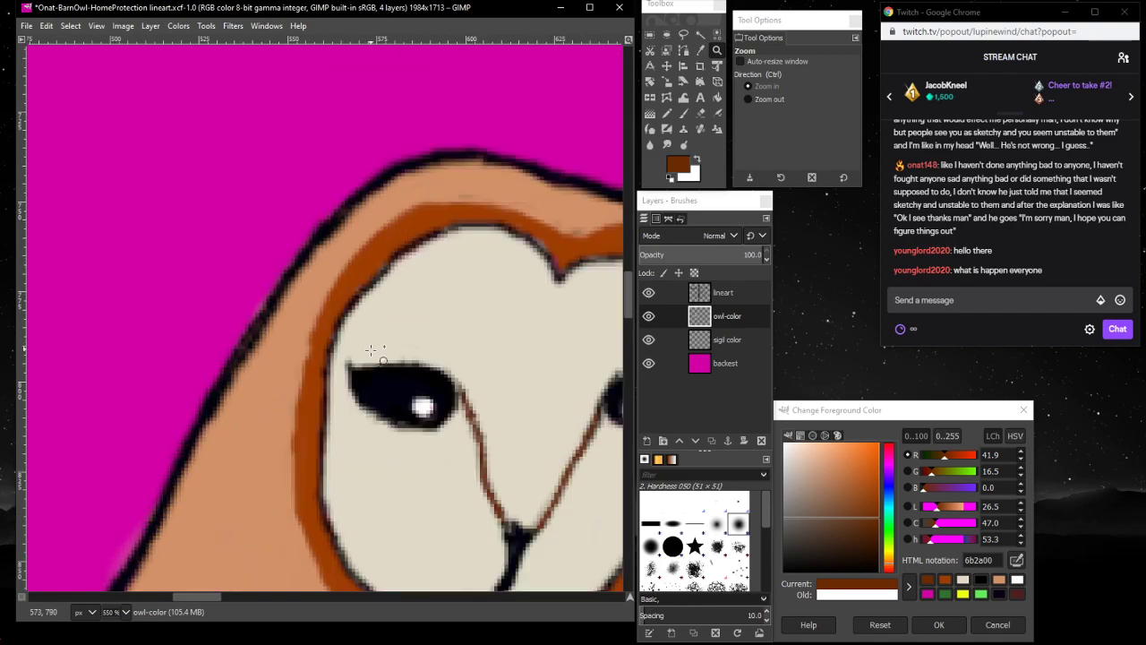
click(387, 364)
click(401, 334)
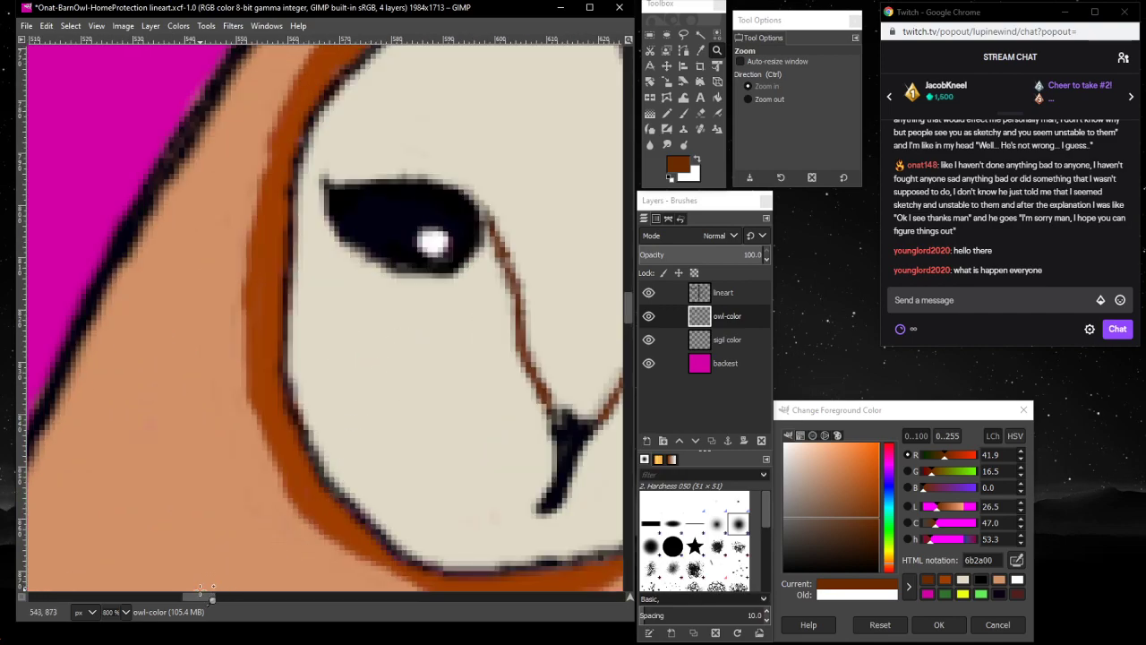
scroll(214, 590, right, 5)
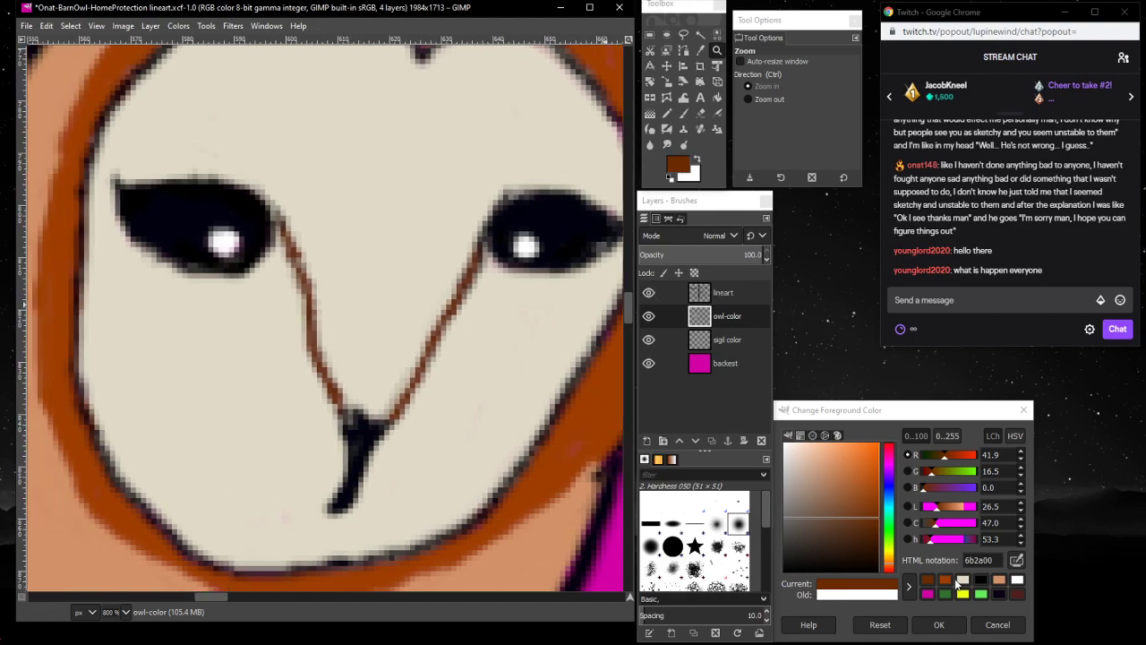
- Retouch the lower edge of the left eye in black 000000 on the owl-color layer with the Paintbrush at size 3
click(981, 580)
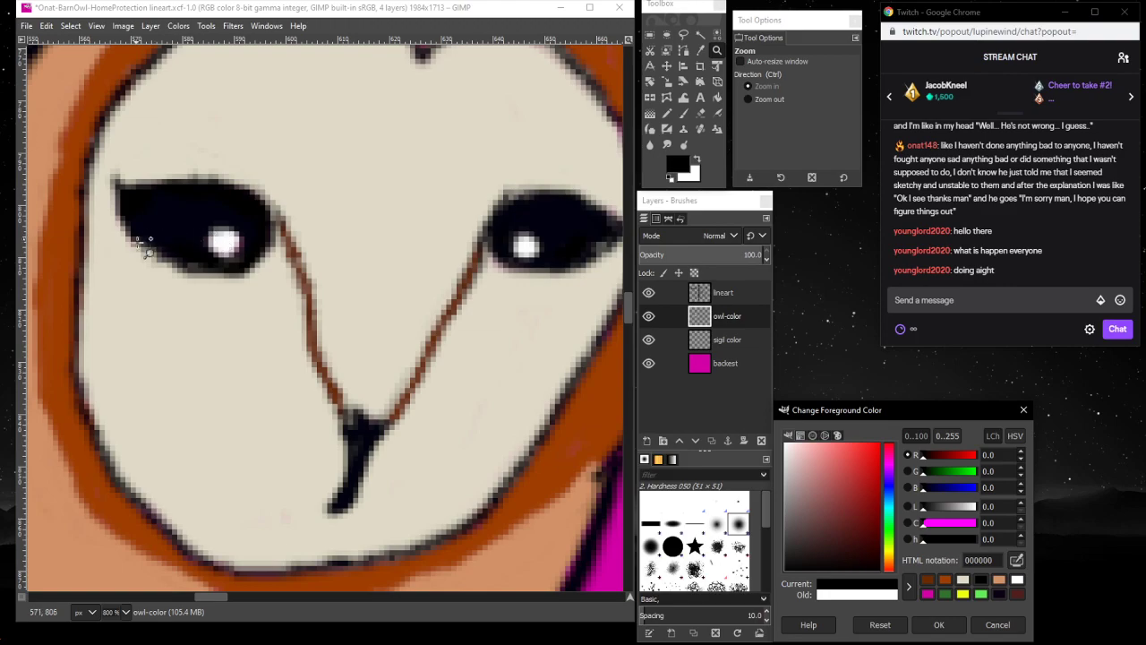
click(688, 113)
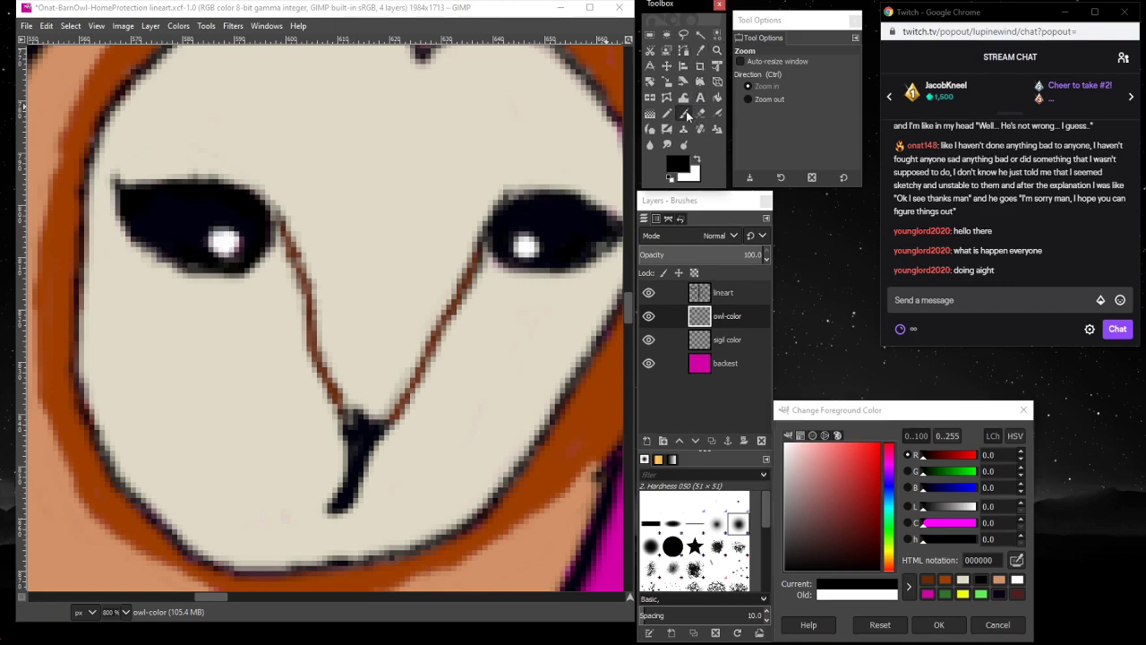
click(192, 261)
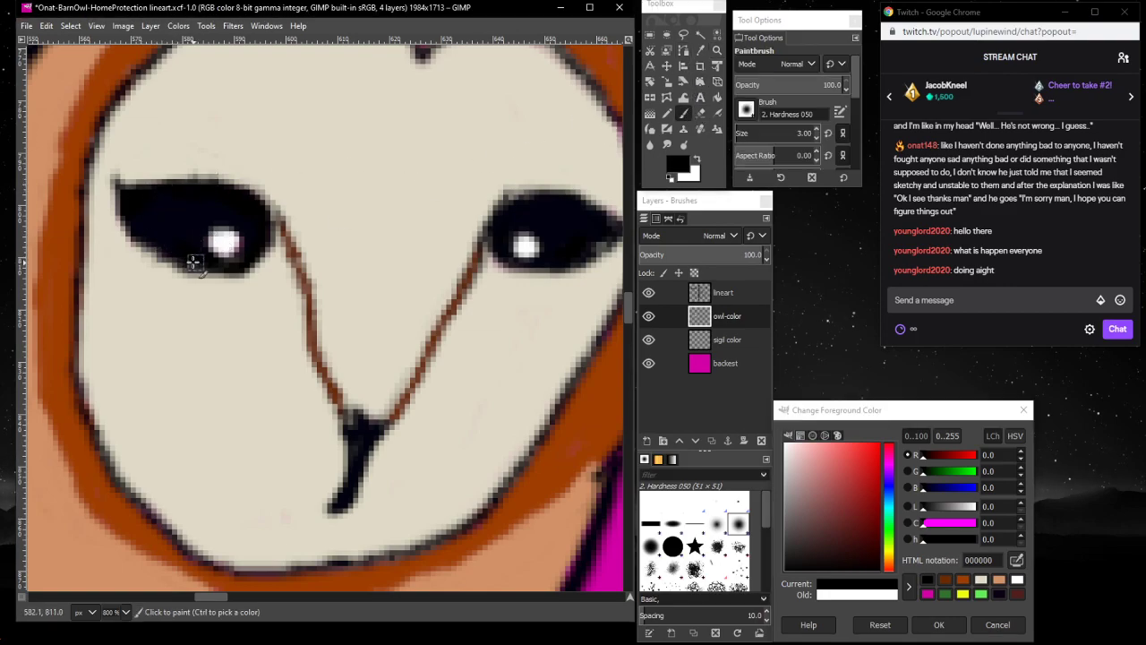
drag(206, 267, 177, 251)
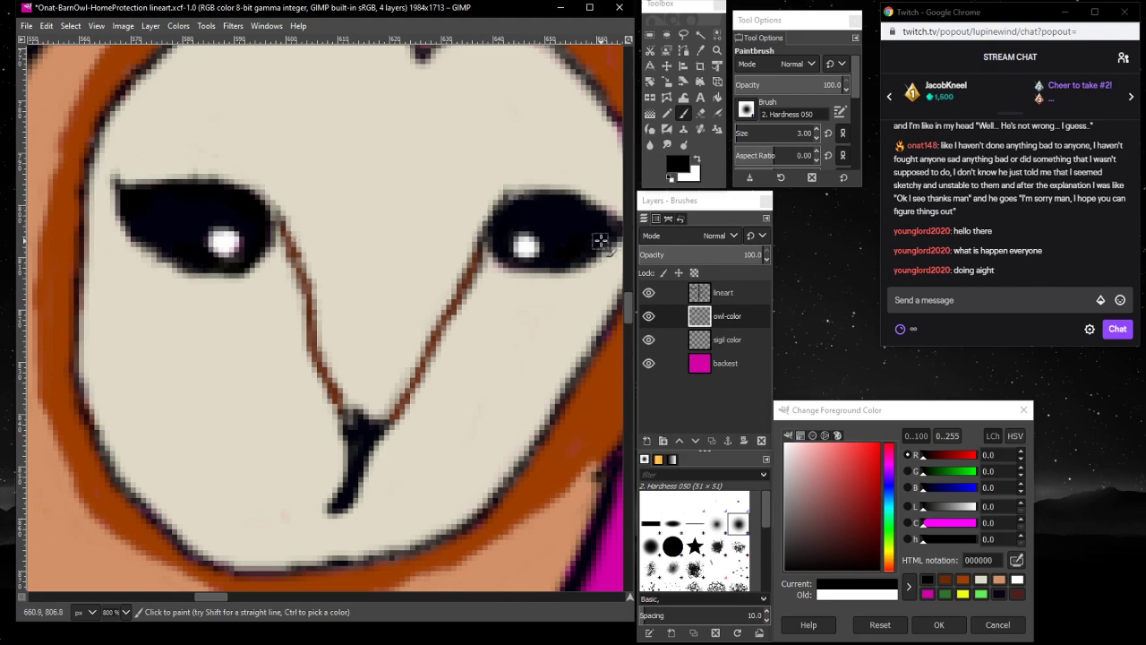
- Paint black over the face outline above and beside the left eye on the lineart layer
click(722, 292)
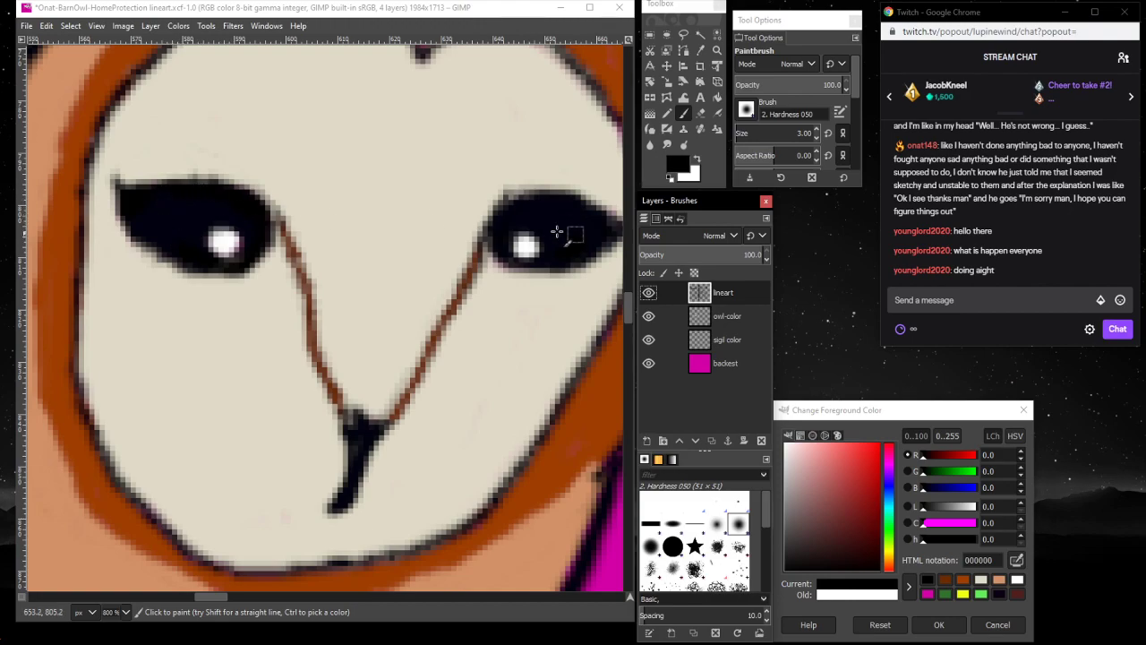
scroll(228, 428, up, 2)
scroll(228, 428, left, 5)
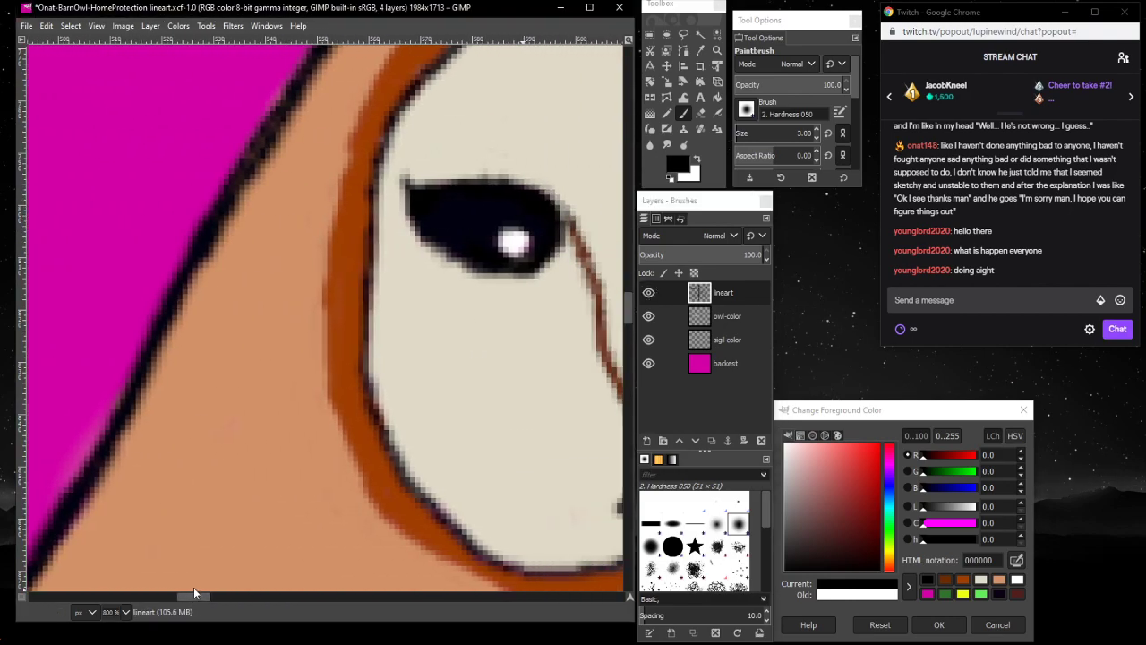
scroll(286, 399, up, 2)
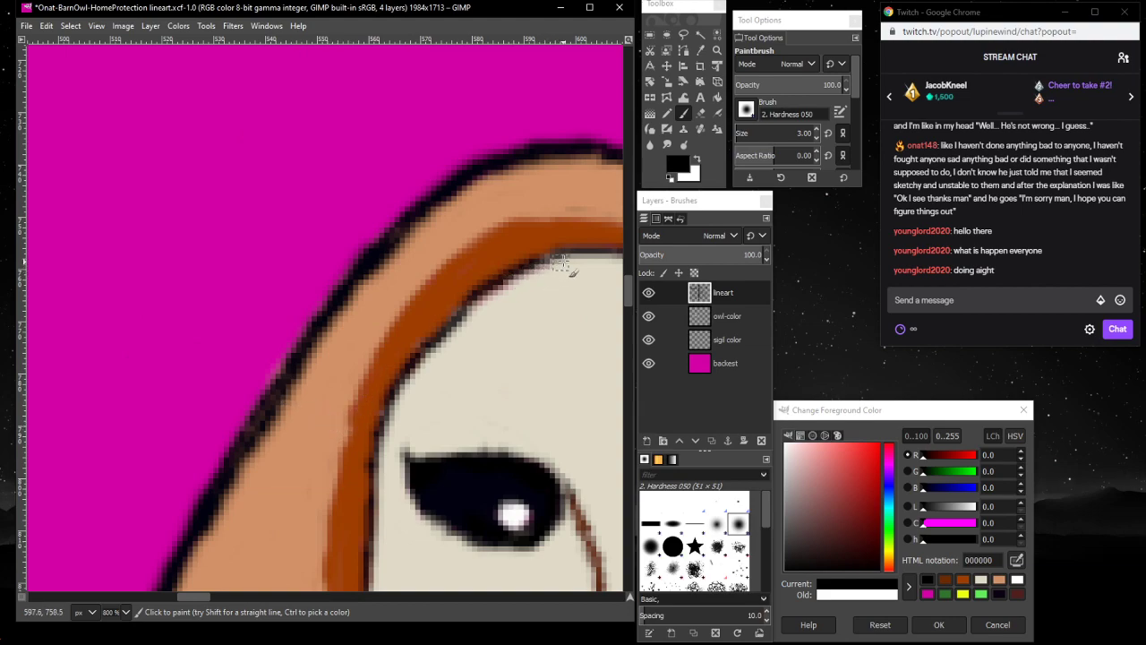
mouse_move(562, 254)
mouse_down()
mouse_move(481, 293)
mouse_move(421, 348)
mouse_move(382, 419)
mouse_move(373, 474)
mouse_up()
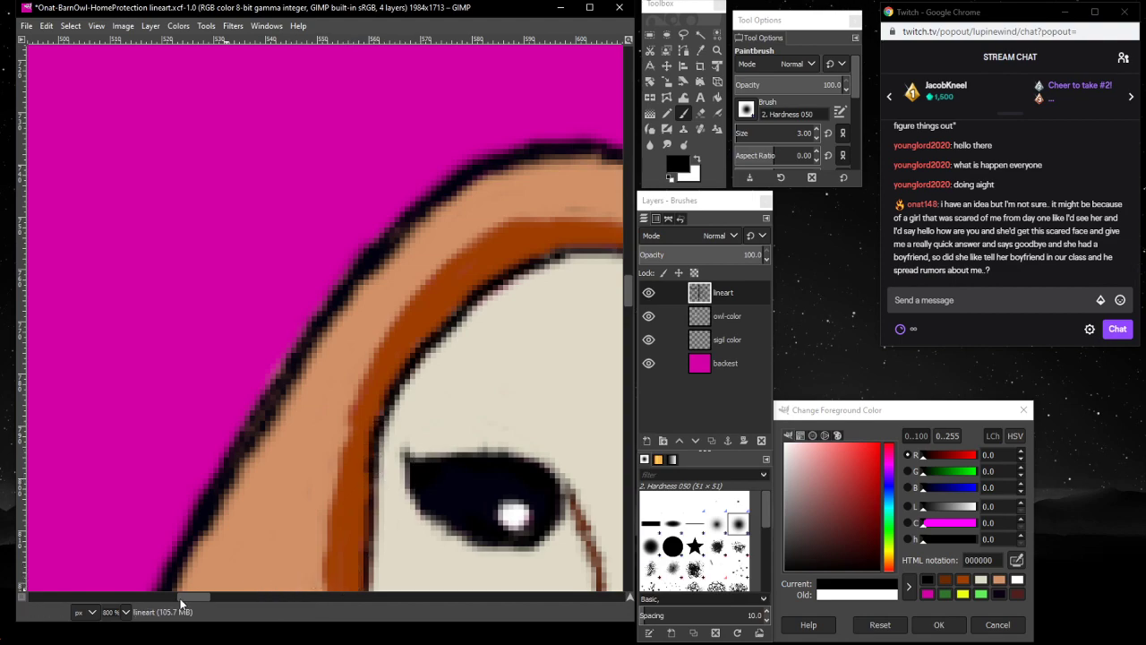
- Touch up the reddish-brown ring beside the notch above the face with 9e3e00 on the owl-color layer
drag(184, 597, 202, 597)
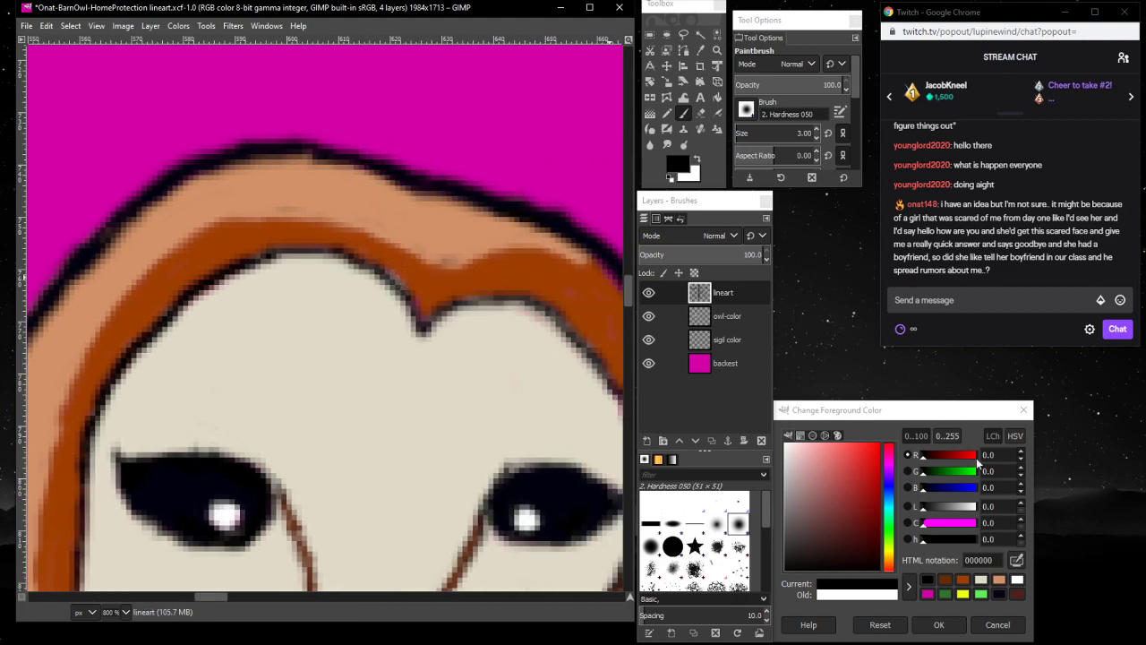
click(963, 579)
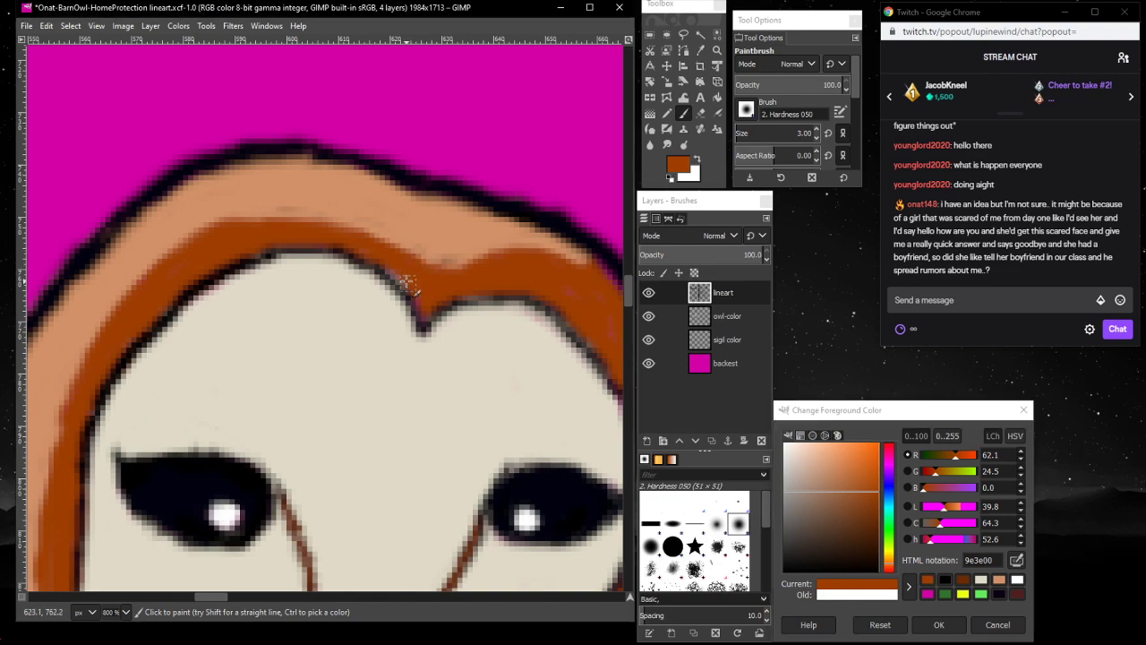
click(751, 318)
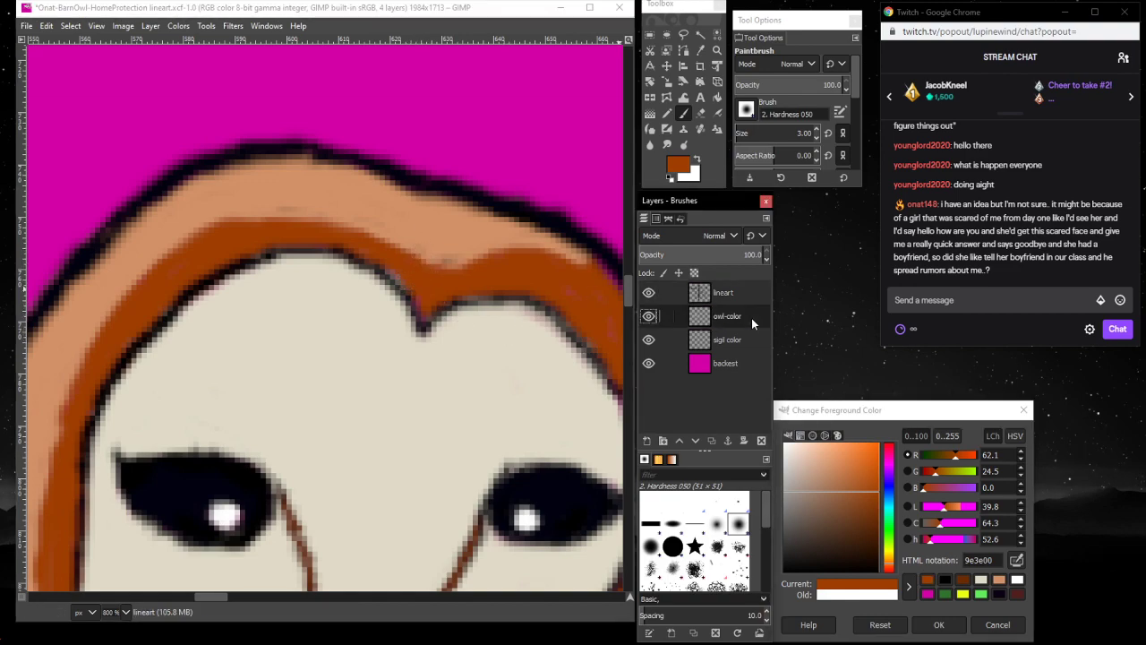
click(396, 270)
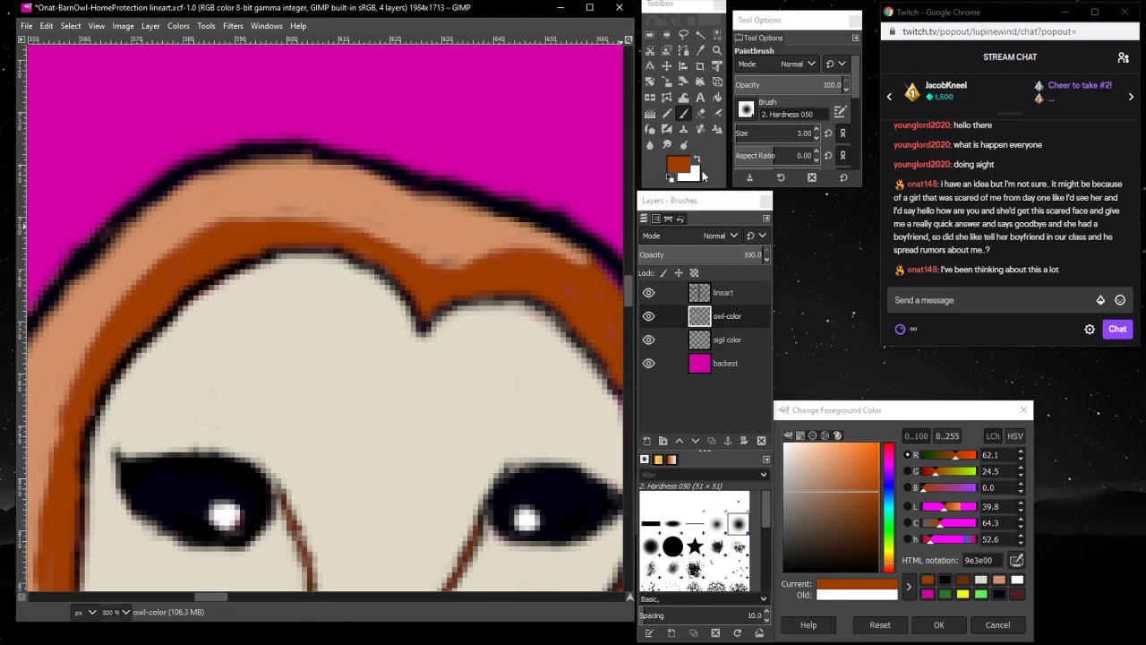
- Clean up the edge between the tan head and the reddish-brown ring above the face with tan d29268
click(995, 582)
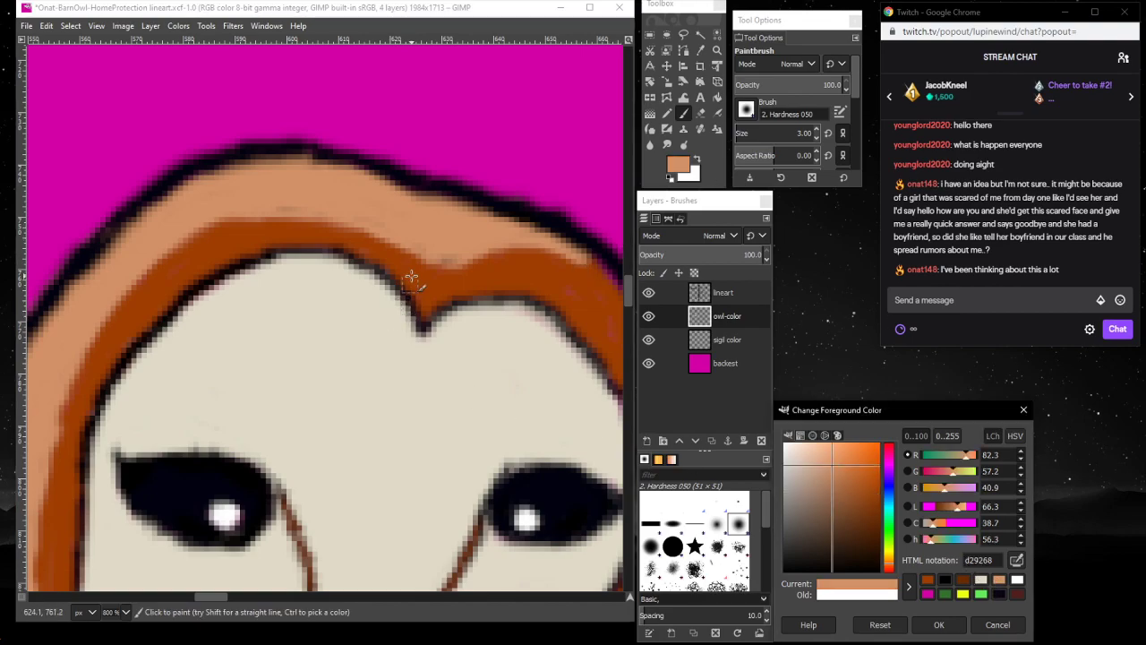
click(459, 255)
mouse_move(371, 221)
mouse_down()
mouse_move(311, 203)
mouse_move(265, 211)
mouse_up()
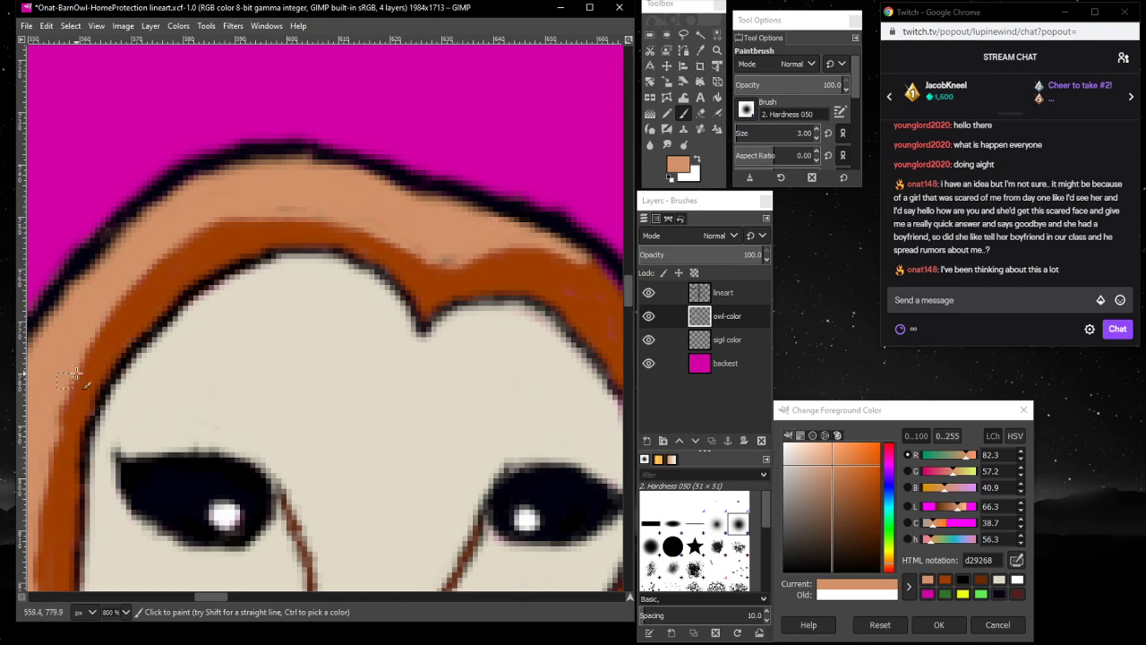
- Touch up the head's outer outline above the left eye in black 000000 on the owl-color layer
click(964, 580)
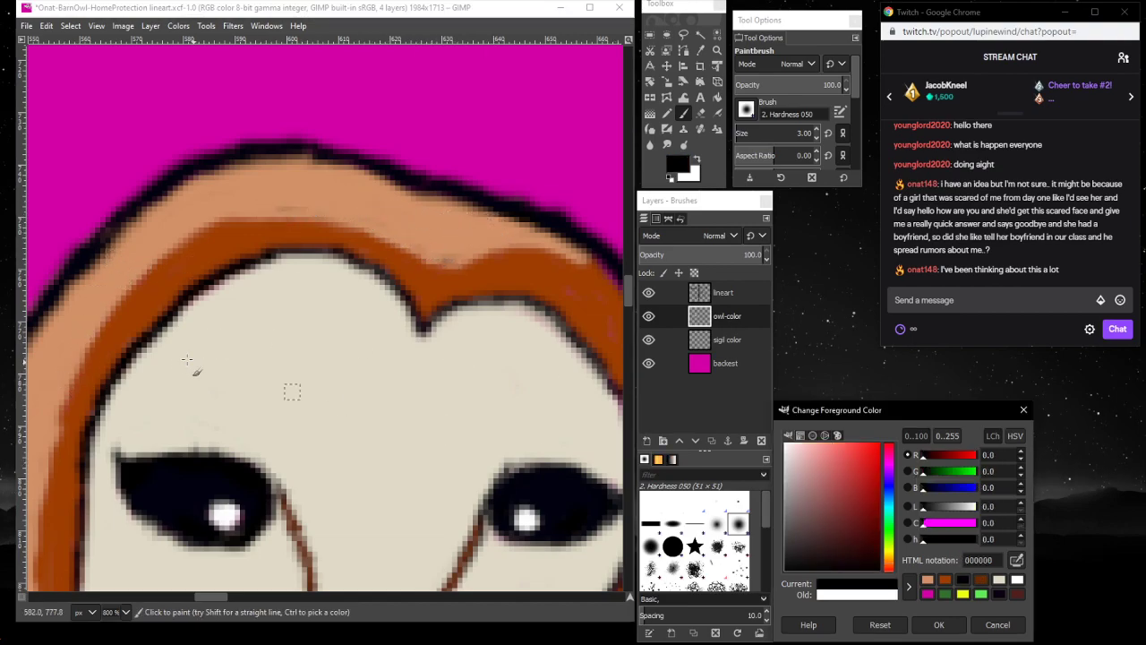
click(114, 241)
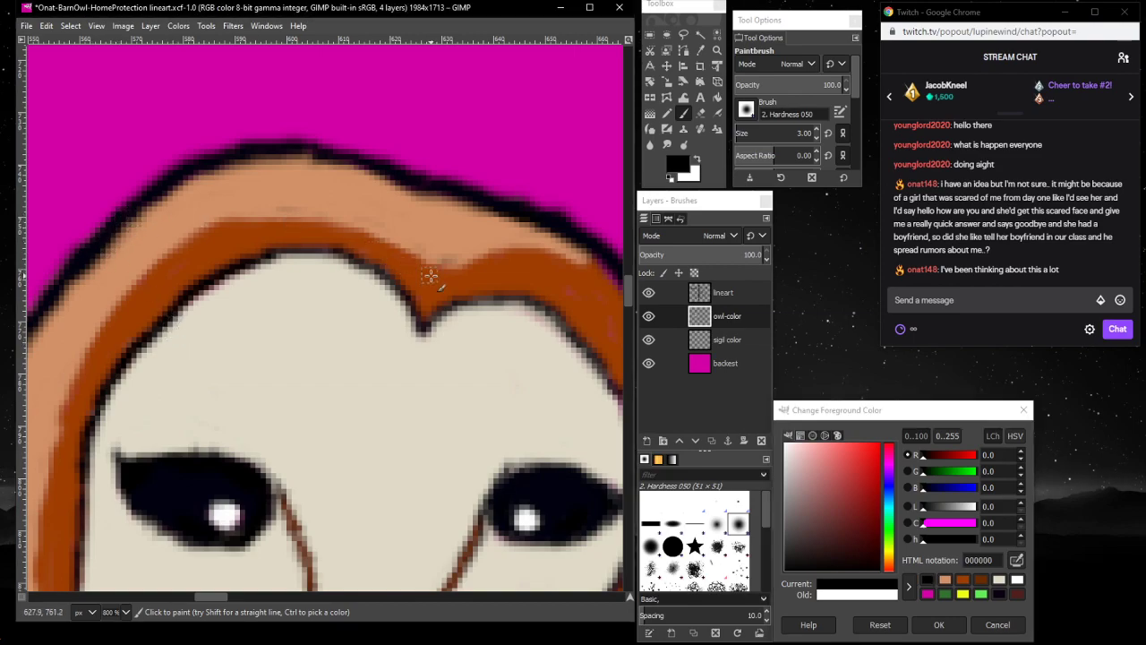
- Erase the stray lineart smudges over the tan head and reddish-brown ring above the face on the lineart layer
click(736, 296)
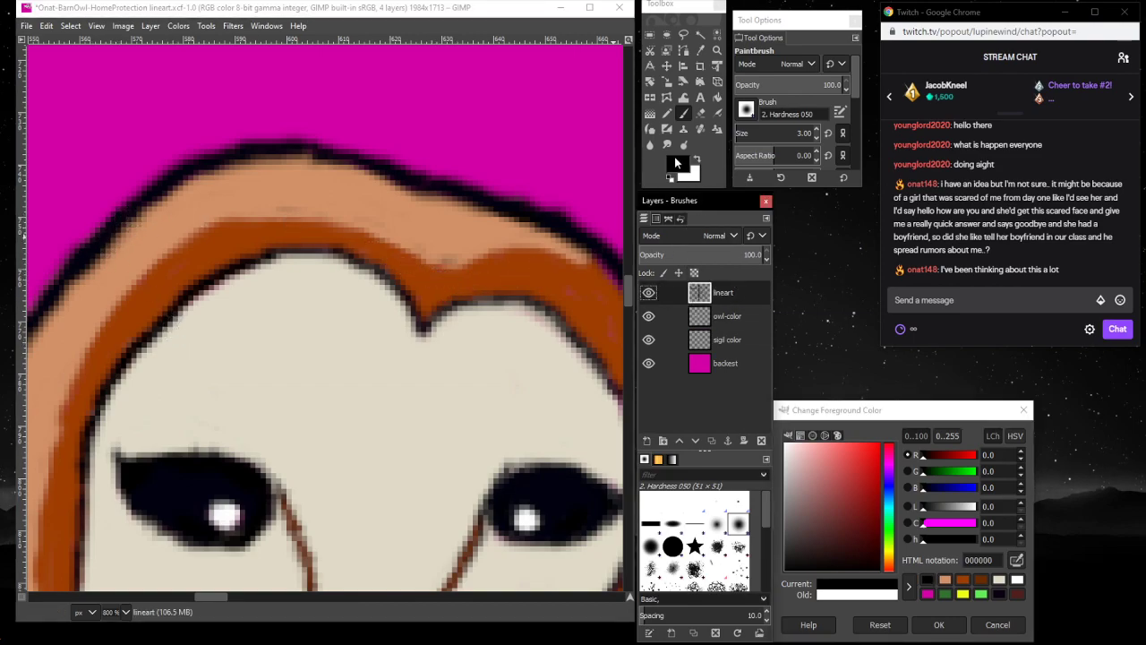
click(700, 112)
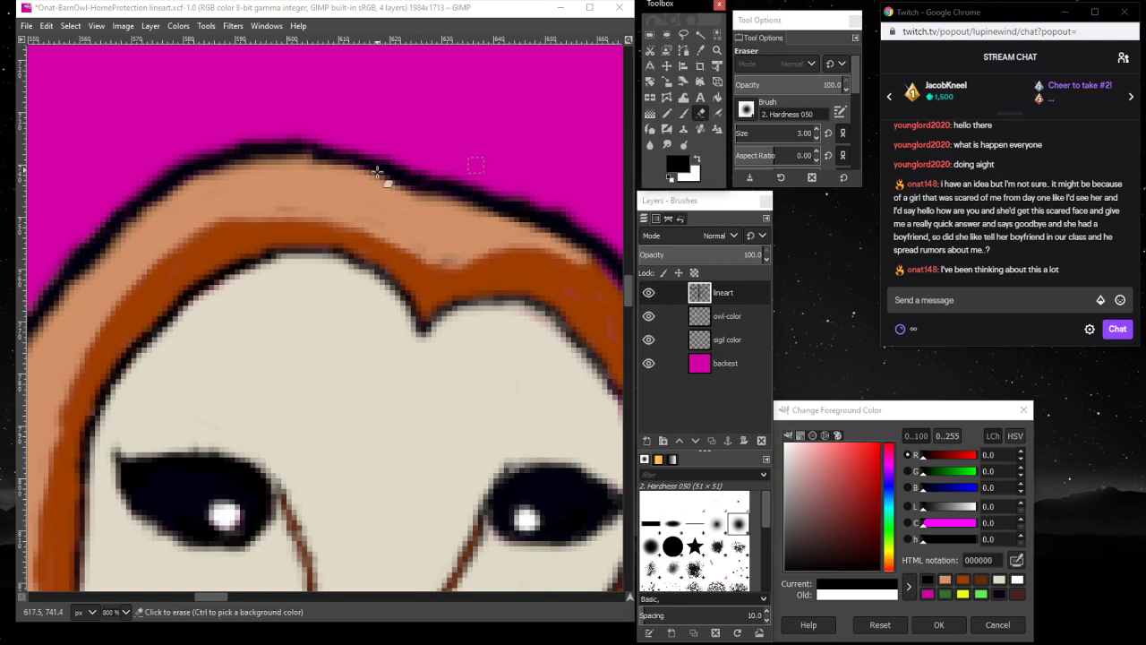
click(456, 254)
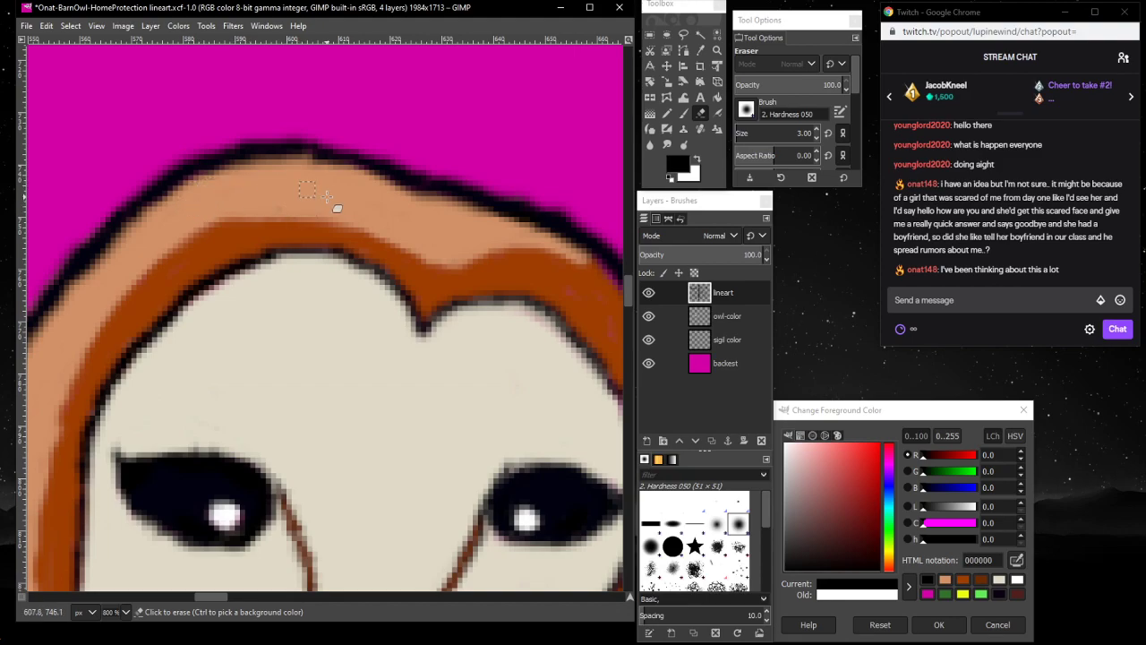
click(395, 216)
scroll(295, 358, down, 5)
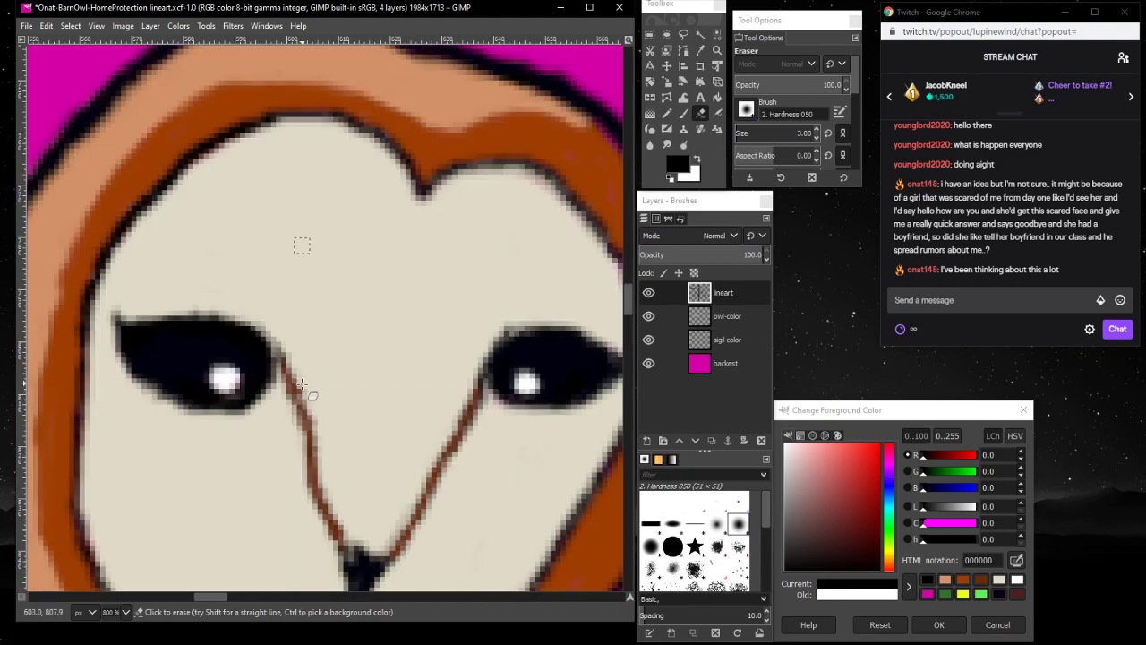
- Darken the patchy part of the head's outer outline beside the left eye with black 000000 on the lineart layer
mouse_move(204, 597)
mouse_down()
mouse_move(223, 590)
mouse_move(195, 593)
mouse_up()
scroll(193, 573, left, 2)
scroll(158, 422, up, 5)
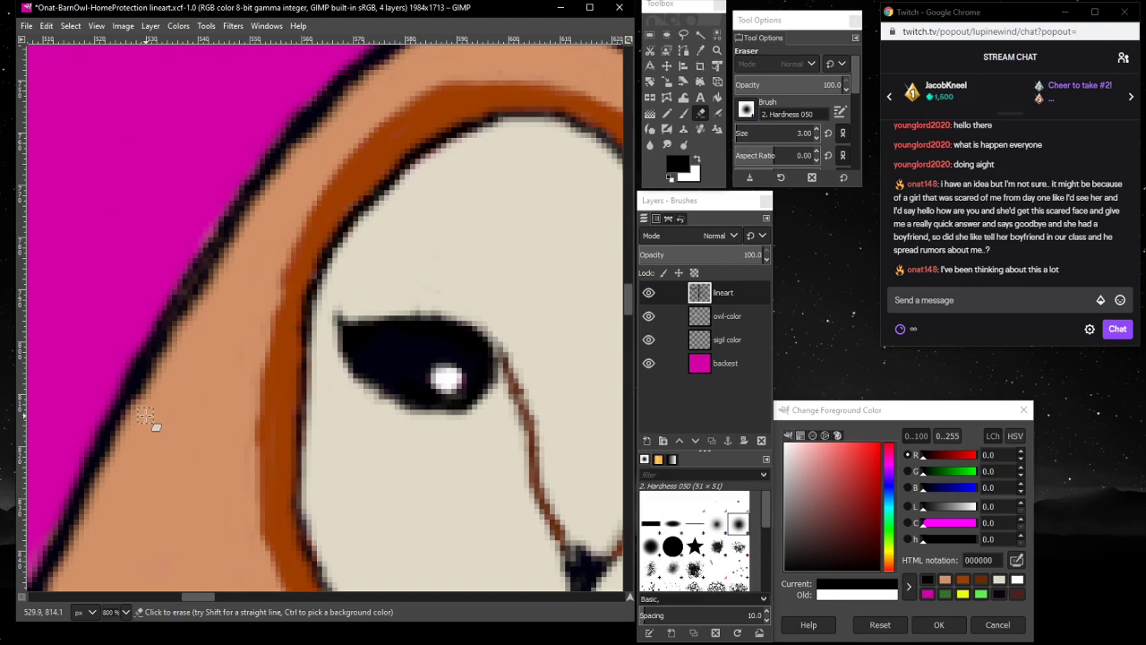
scroll(156, 409, down, 3)
click(684, 113)
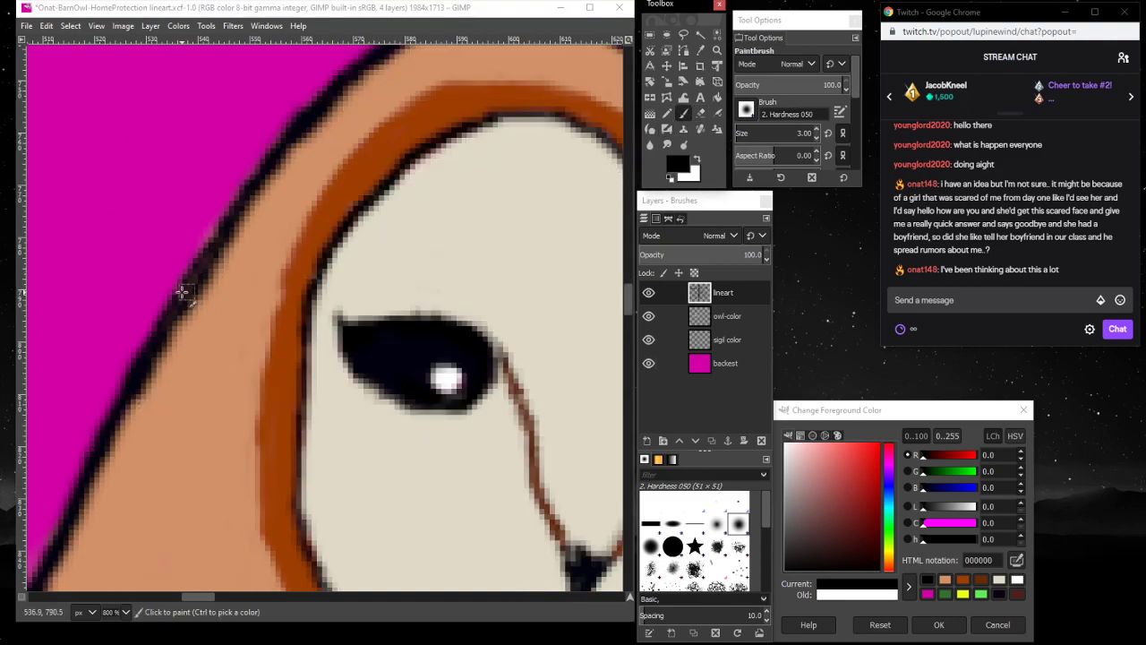
drag(213, 248, 153, 340)
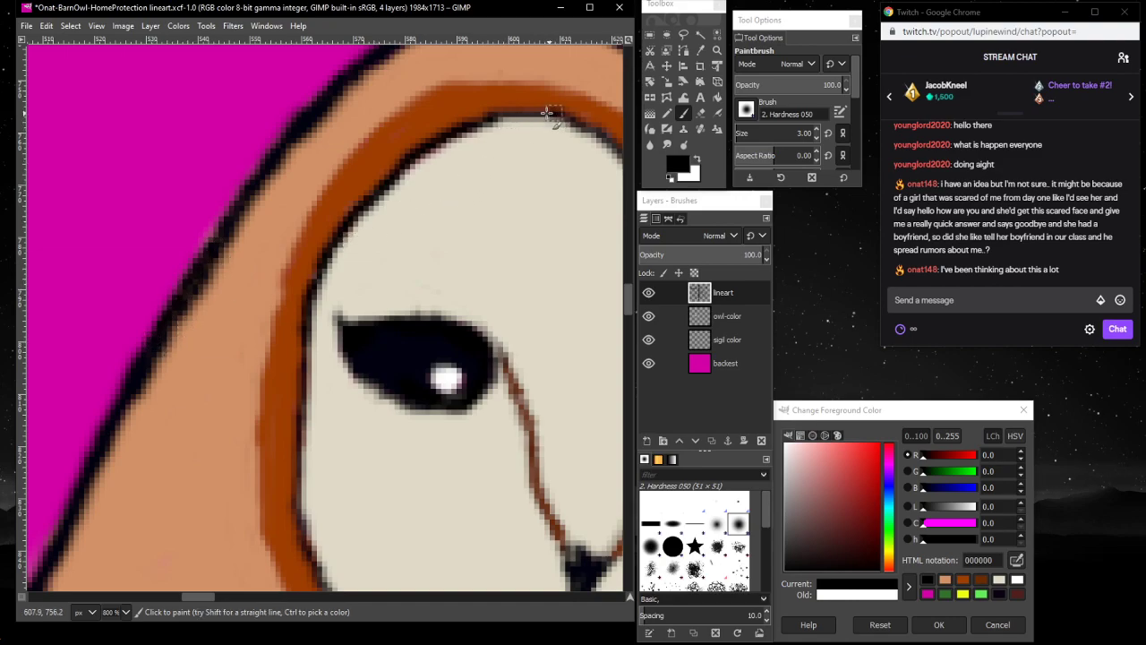
- Paint over the pink patches in the tan area below the face with d29268 at brush size 10 on the owl-color layer
scroll(188, 354, down, 3)
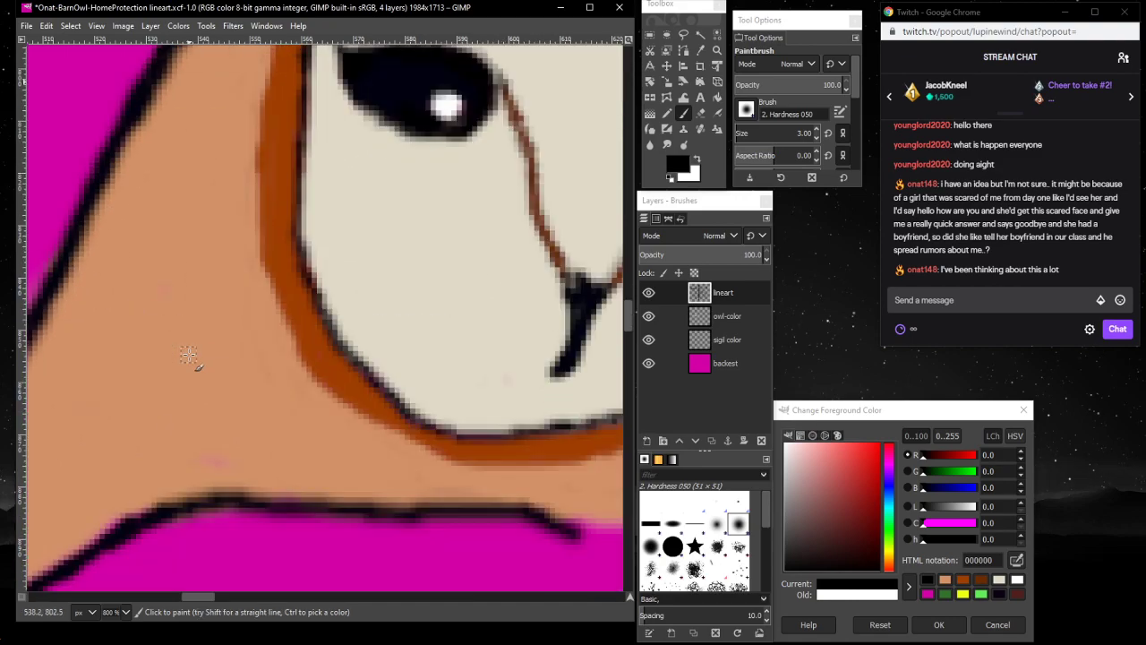
scroll(188, 353, down, 2)
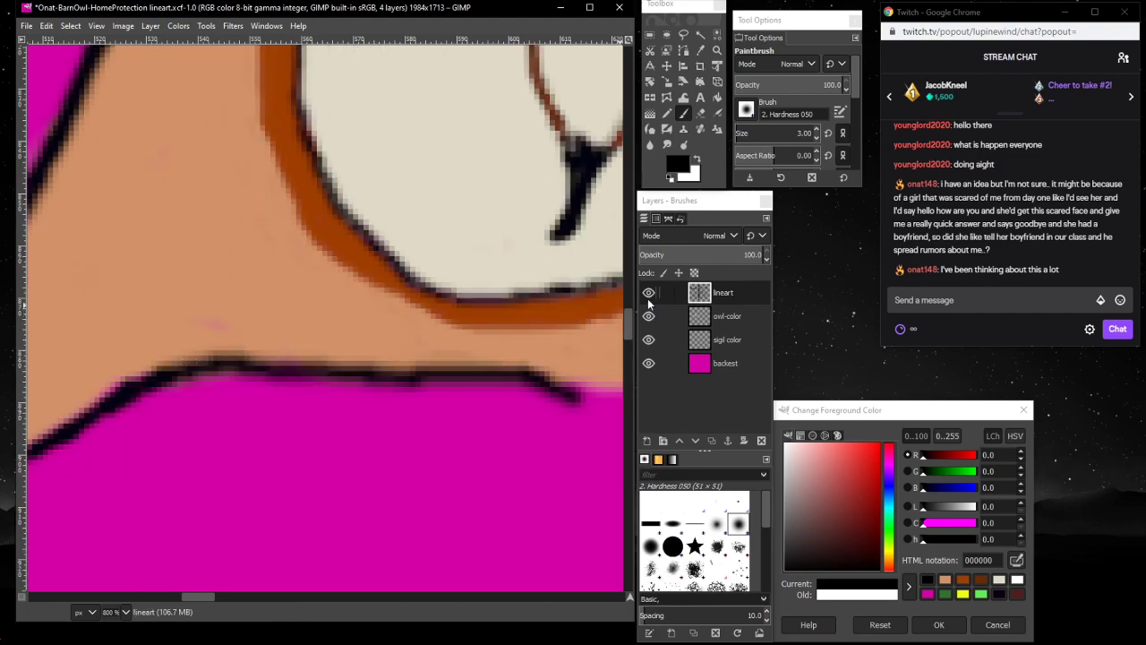
click(755, 324)
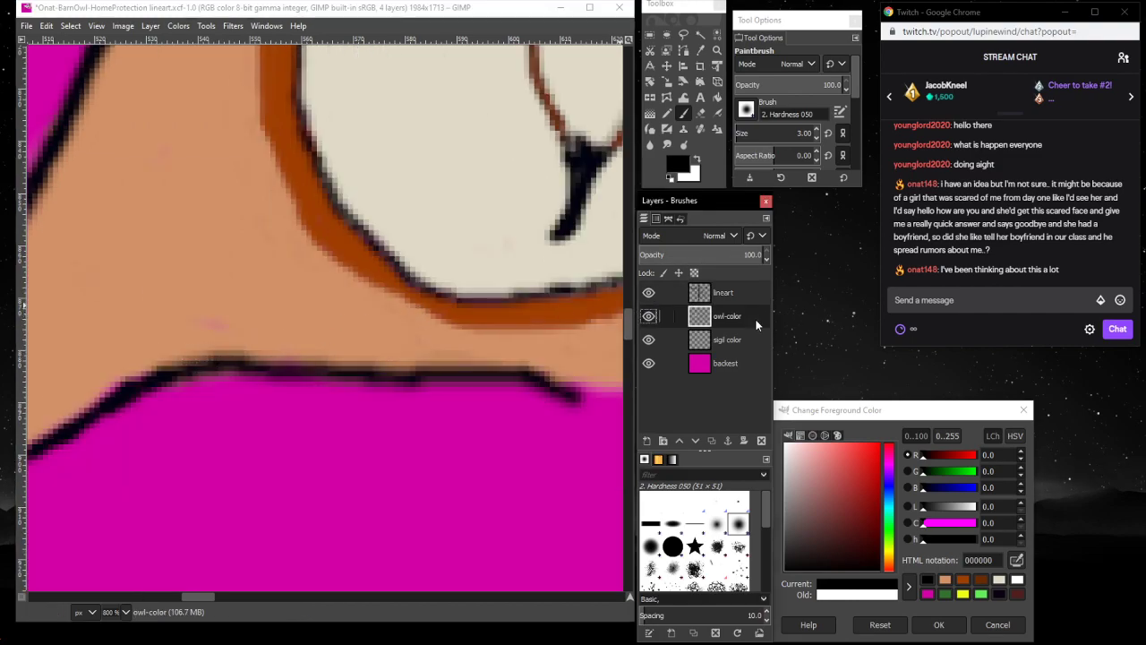
click(945, 582)
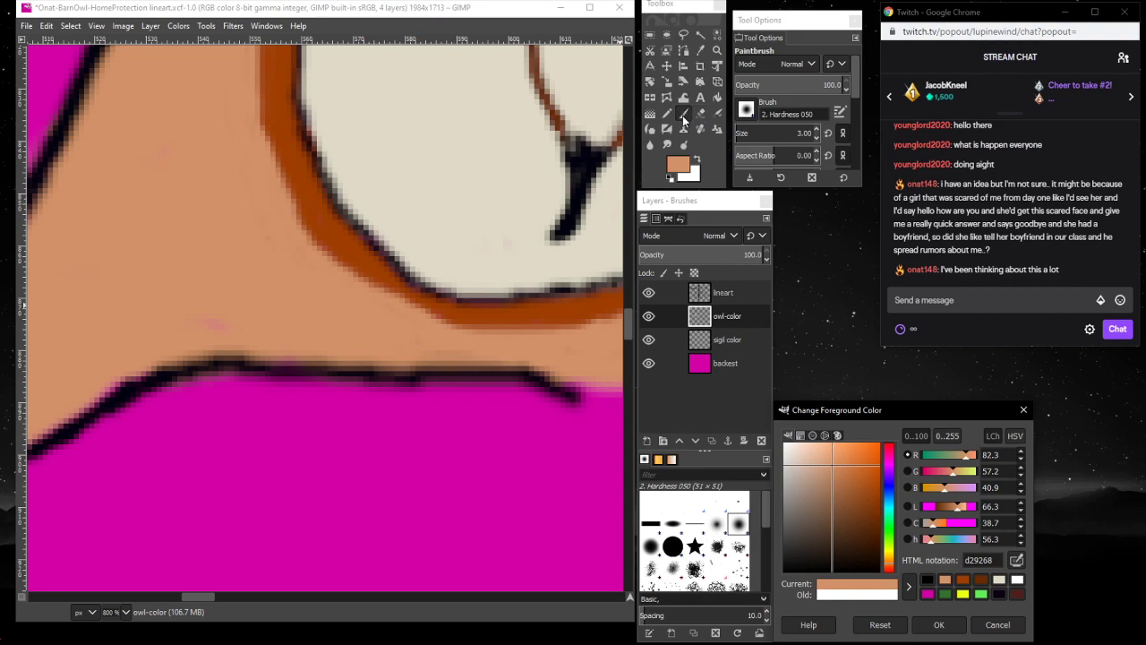
scroll(745, 134, up, 7)
click(745, 133)
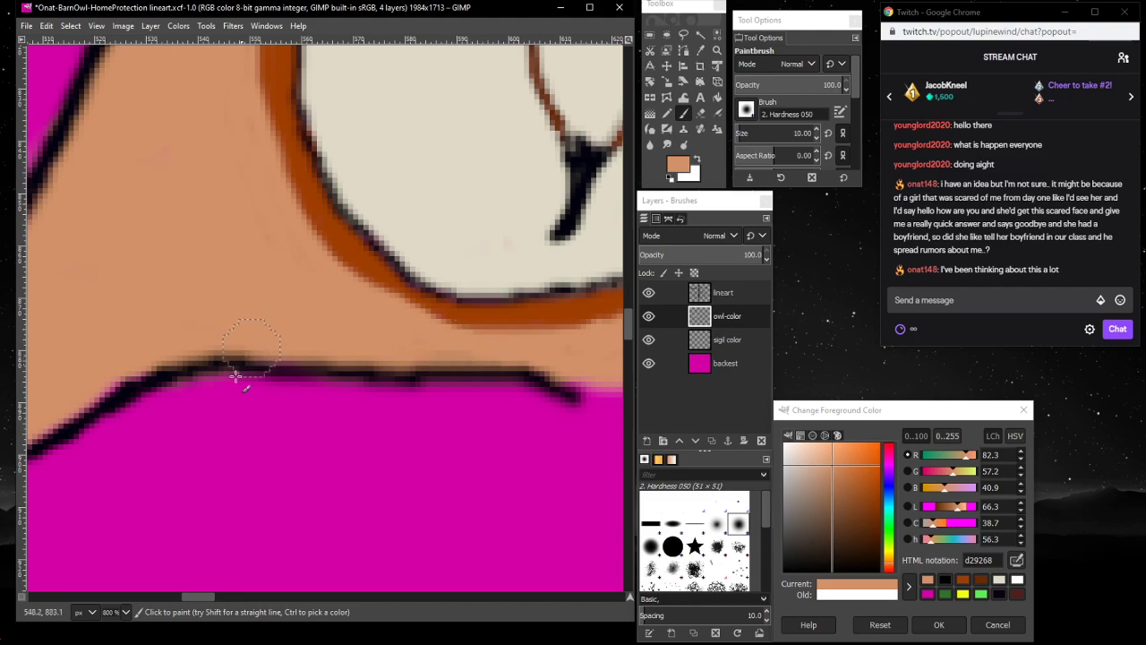
click(127, 612)
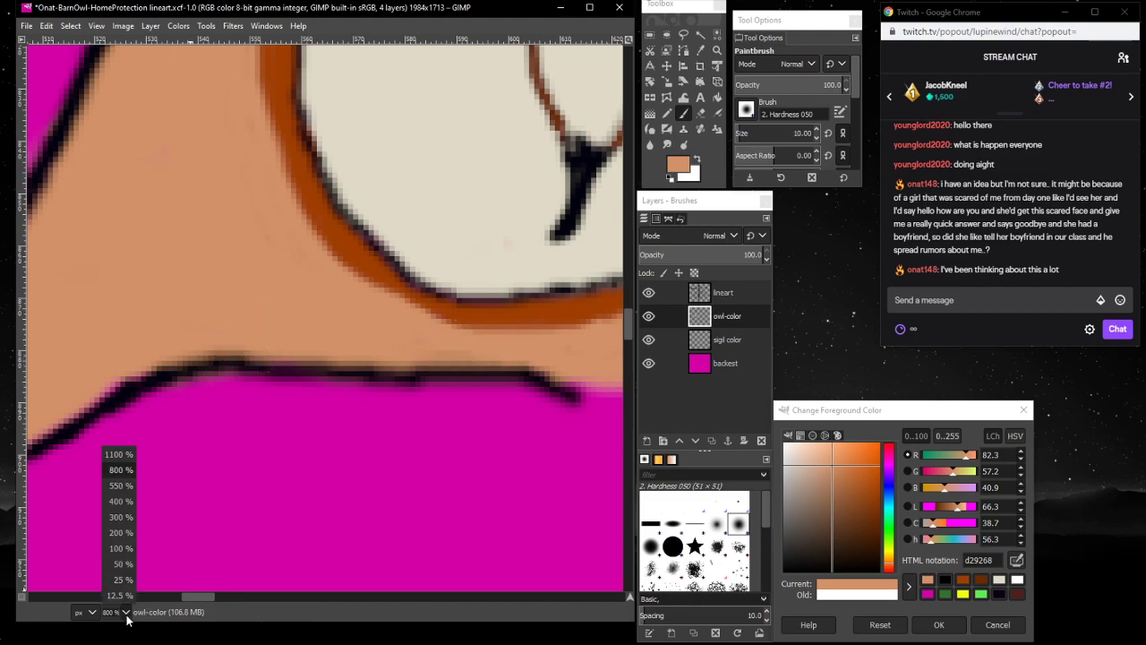
- Paint tan d29268 on the owl-color layer along the inside of the owl's head outline, on the left and upper-right sides
click(125, 517)
scroll(179, 472, up, 1)
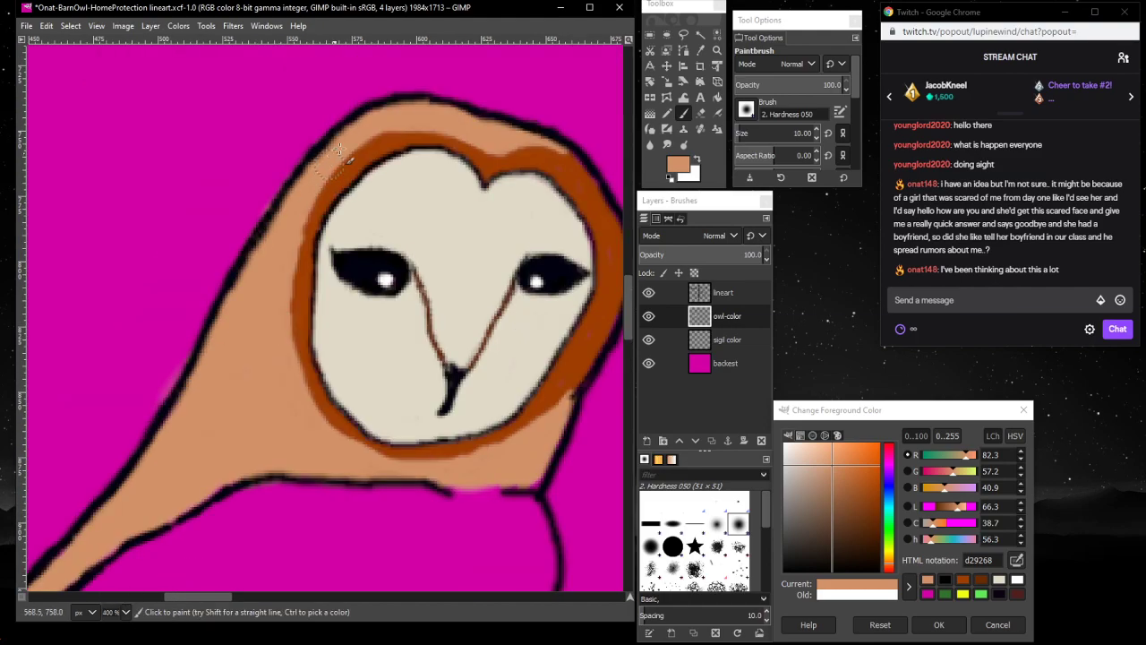
mouse_move(412, 120)
mouse_down()
mouse_move(327, 174)
mouse_move(283, 272)
mouse_up()
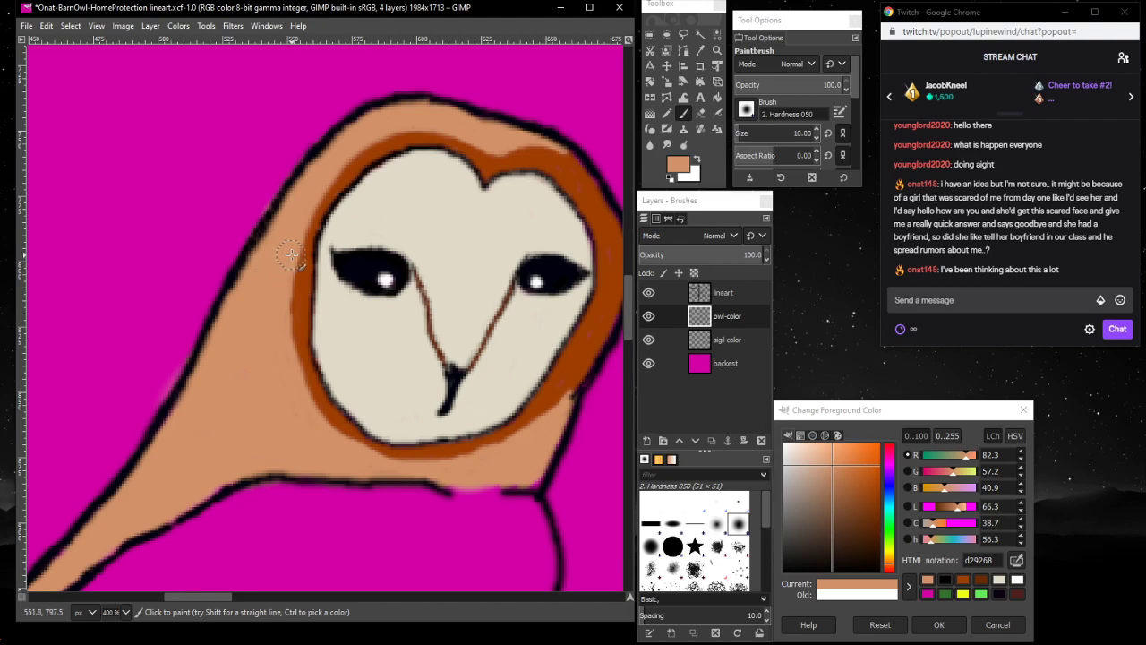
mouse_move(535, 136)
mouse_down()
mouse_move(528, 146)
mouse_move(551, 138)
mouse_move(593, 169)
mouse_up()
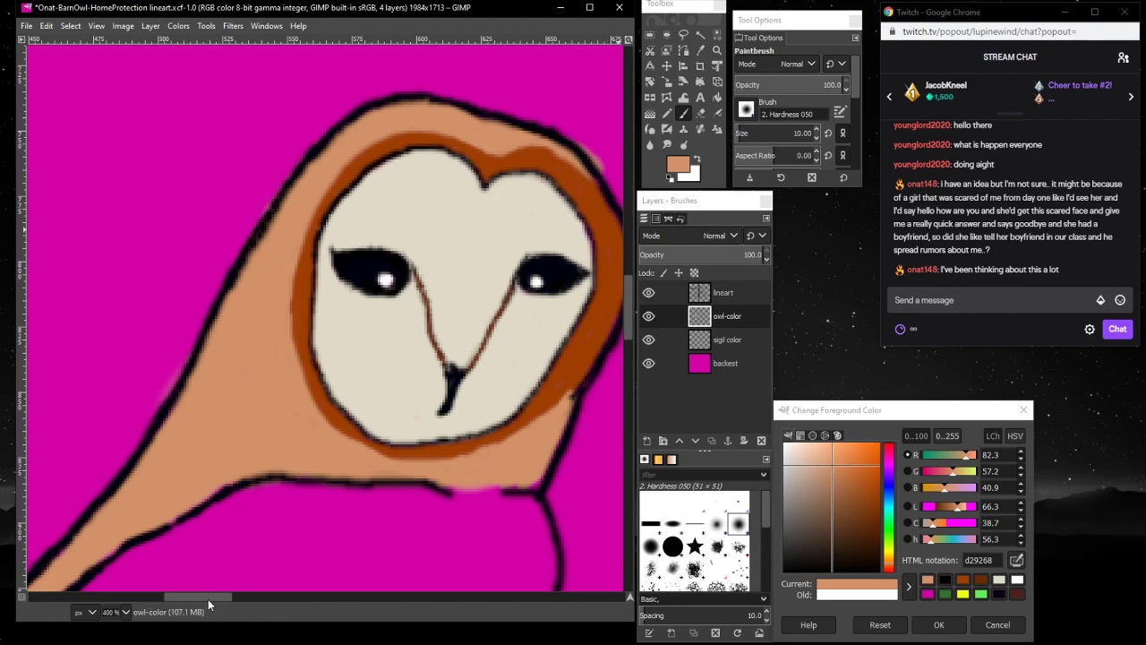
- Erase the tan overspill outside the upper-right part of the head outline
drag(208, 599, 232, 597)
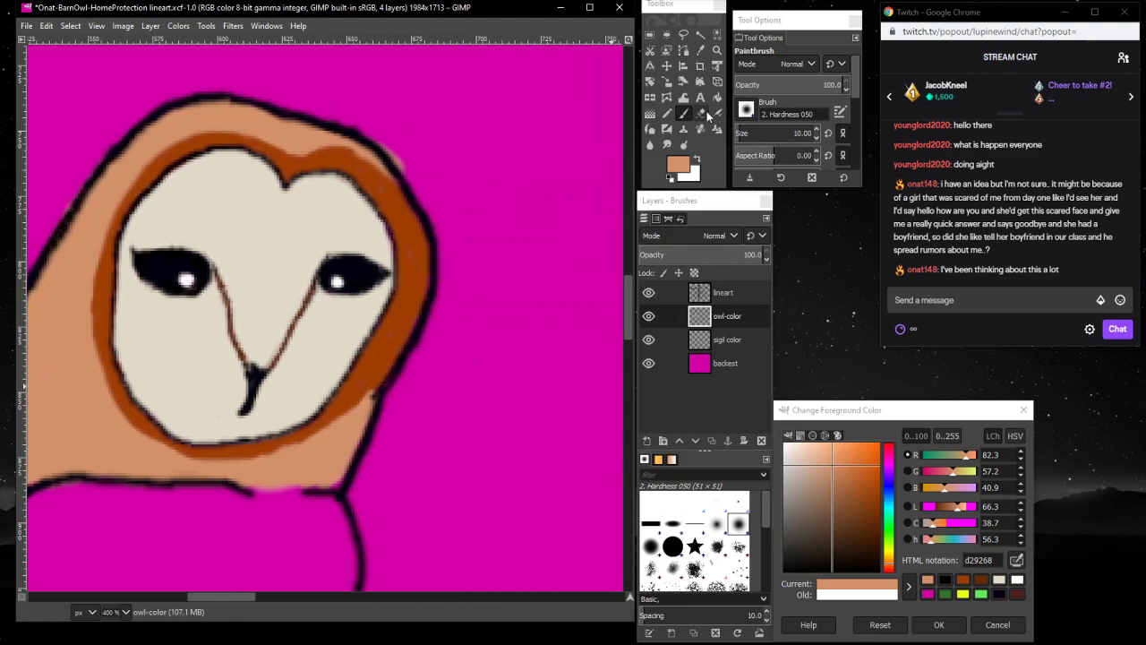
click(703, 112)
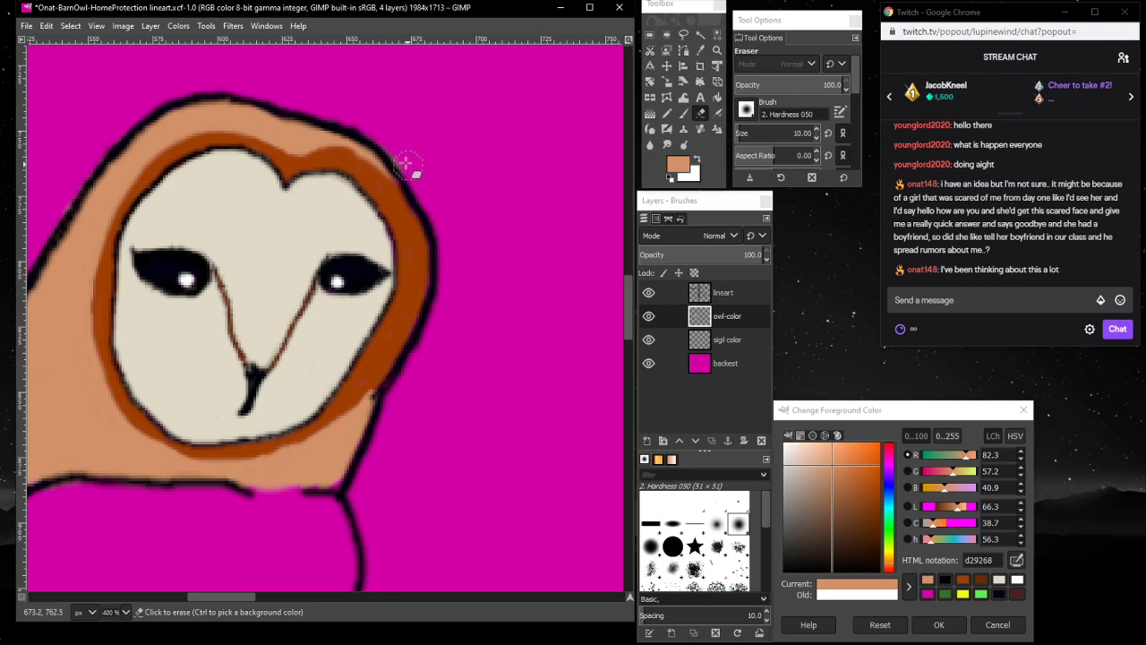
drag(406, 164, 410, 153)
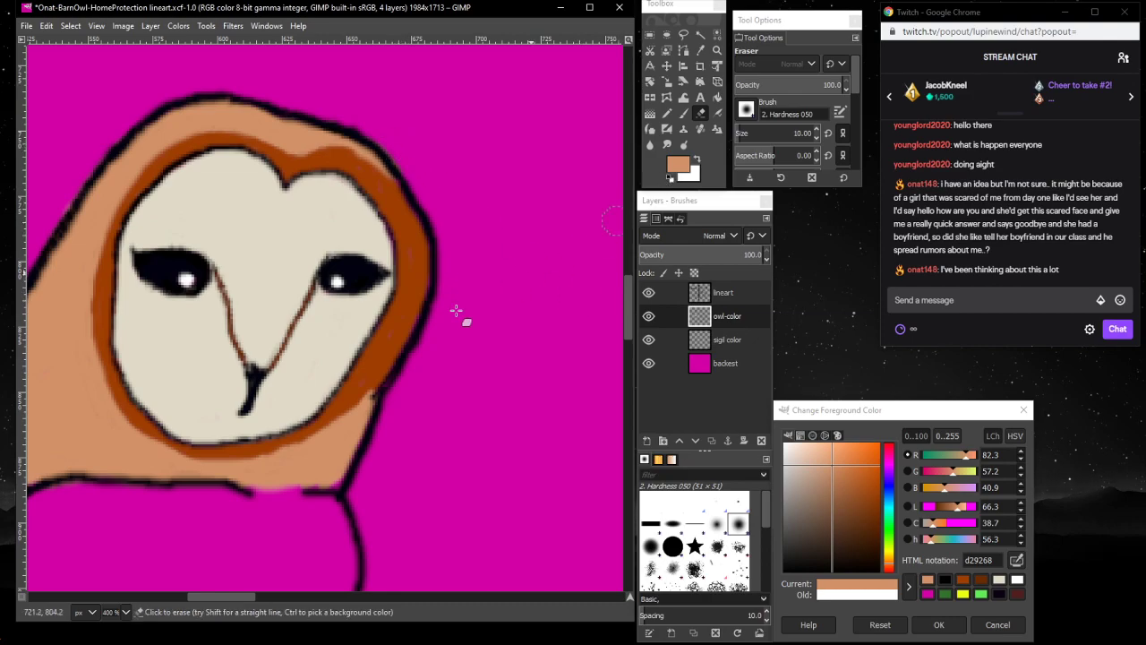
- Narrow the rust ring around the face by painting tan over its outer edge, and erase the overspill beyond the right head outline
click(684, 113)
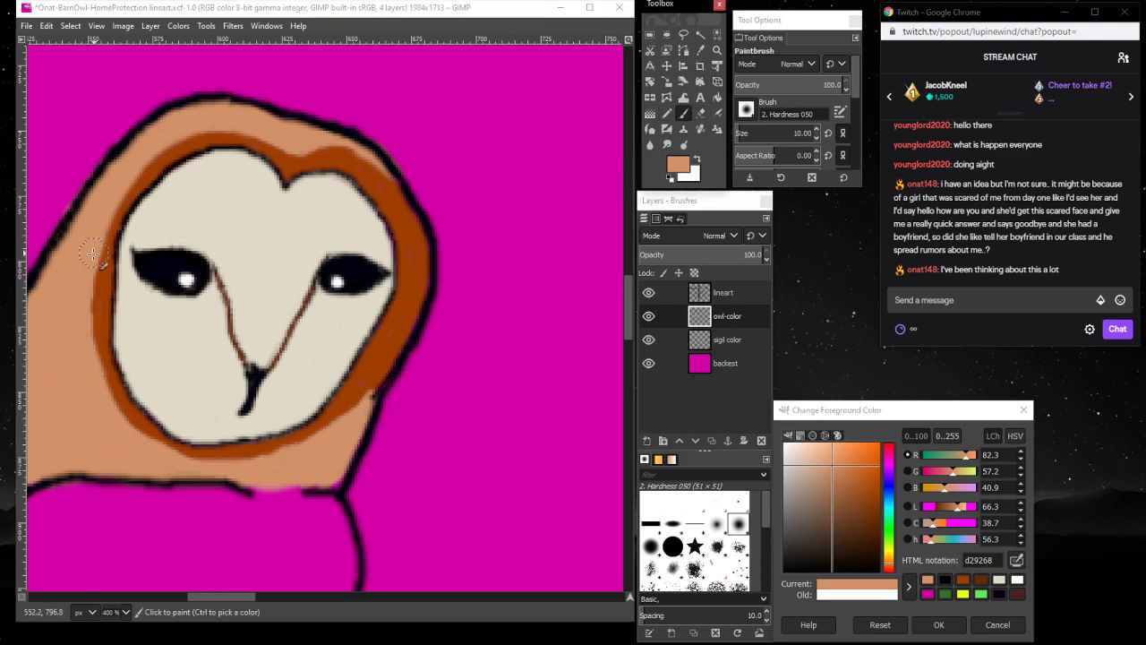
mouse_move(89, 255)
mouse_down()
mouse_move(90, 388)
mouse_move(136, 441)
mouse_move(89, 384)
mouse_up()
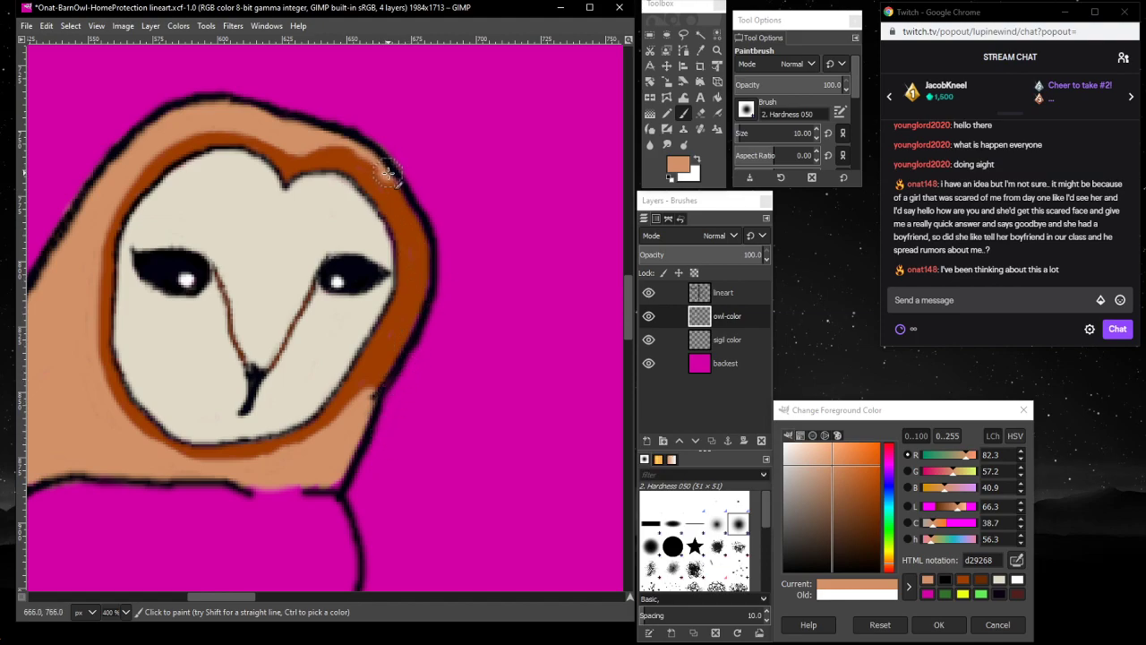
mouse_move(416, 214)
mouse_down()
mouse_move(422, 306)
mouse_move(378, 396)
mouse_move(411, 317)
mouse_move(416, 241)
mouse_move(382, 166)
mouse_move(323, 148)
mouse_up()
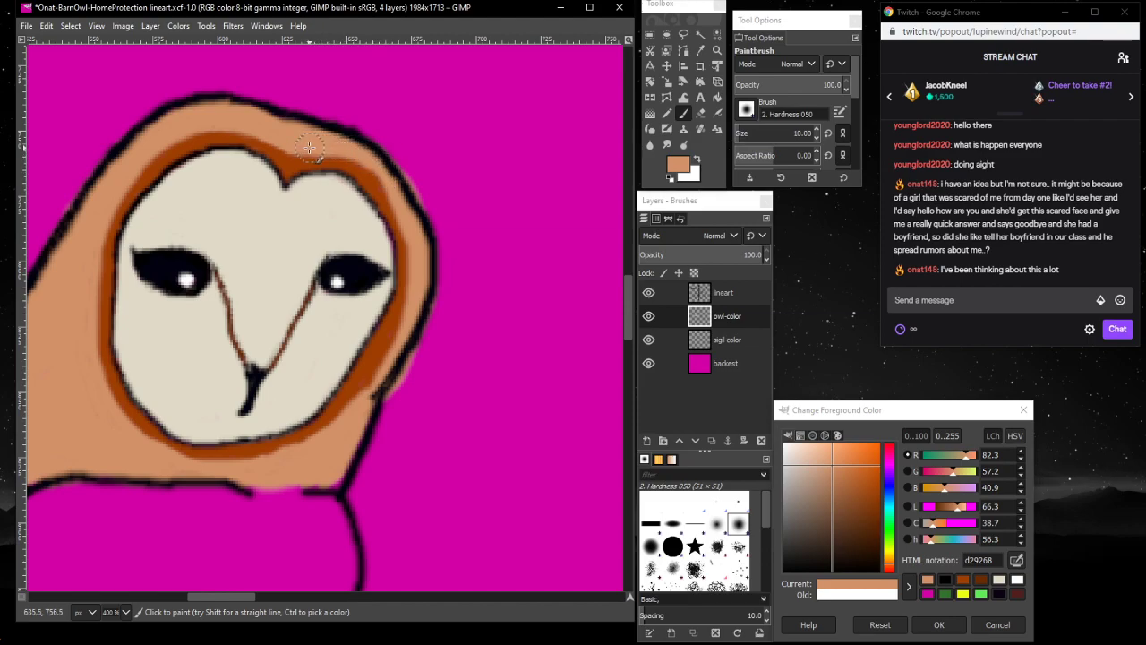
mouse_move(373, 351)
mouse_down()
mouse_move(397, 333)
mouse_move(393, 382)
mouse_move(385, 362)
mouse_move(361, 407)
mouse_move(420, 280)
mouse_up()
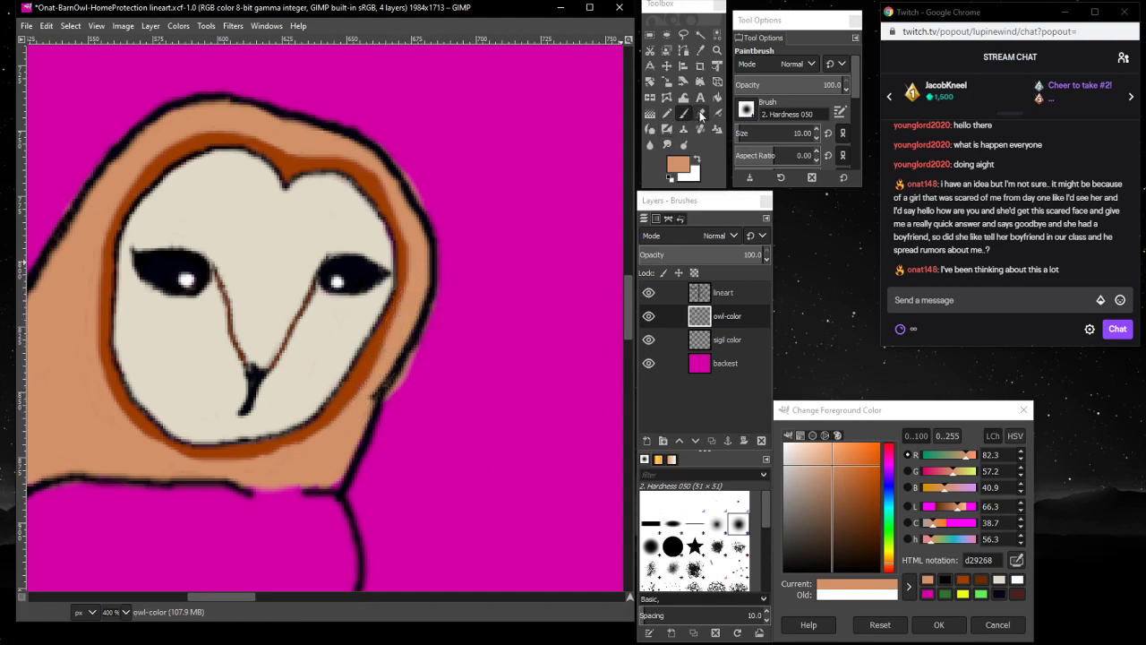
click(702, 115)
drag(381, 393, 397, 384)
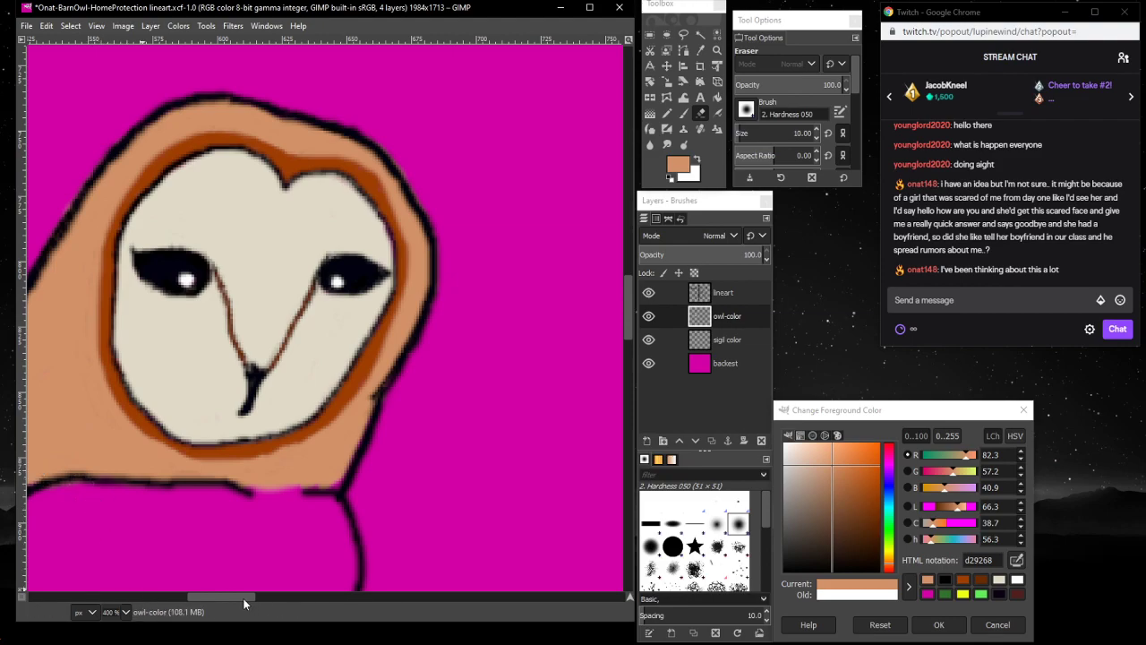
- Toggle the backest layer off and on at 200% zoom to check the owl's coloring against transparency, leaving the layer visible
drag(227, 596, 199, 596)
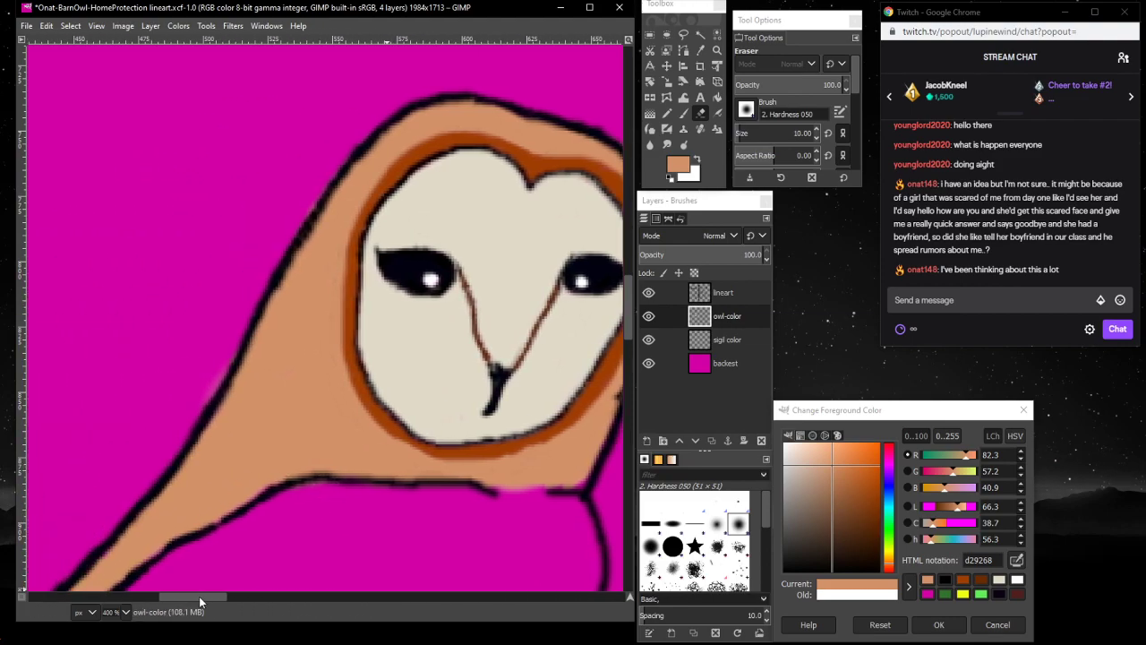
scroll(238, 503, down, 5)
click(126, 613)
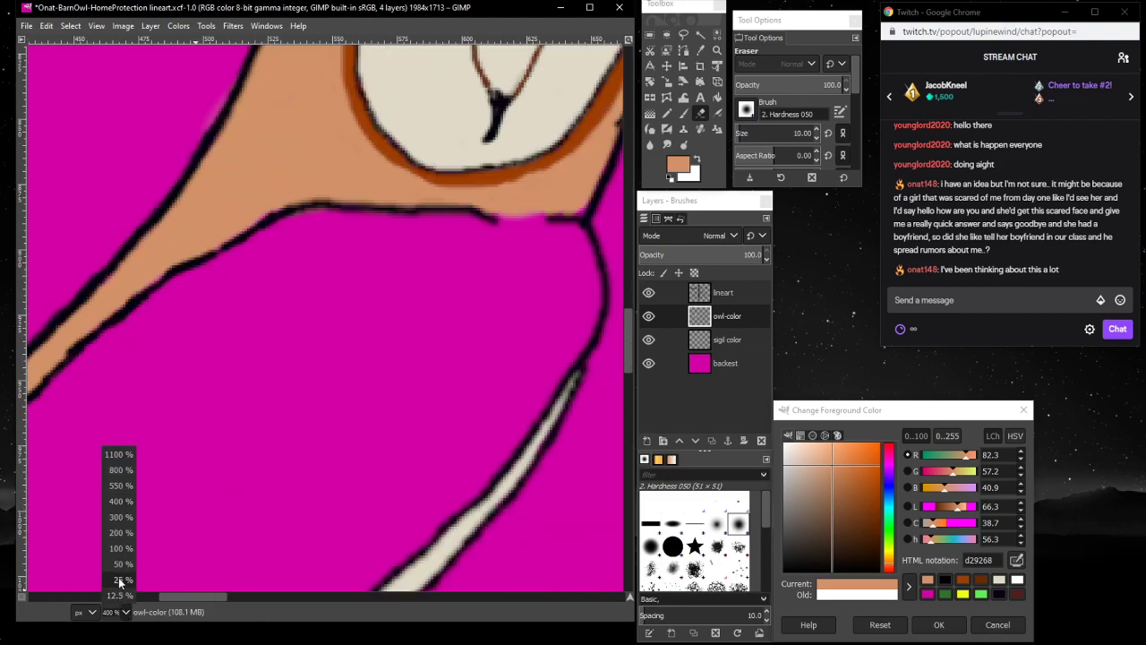
click(124, 539)
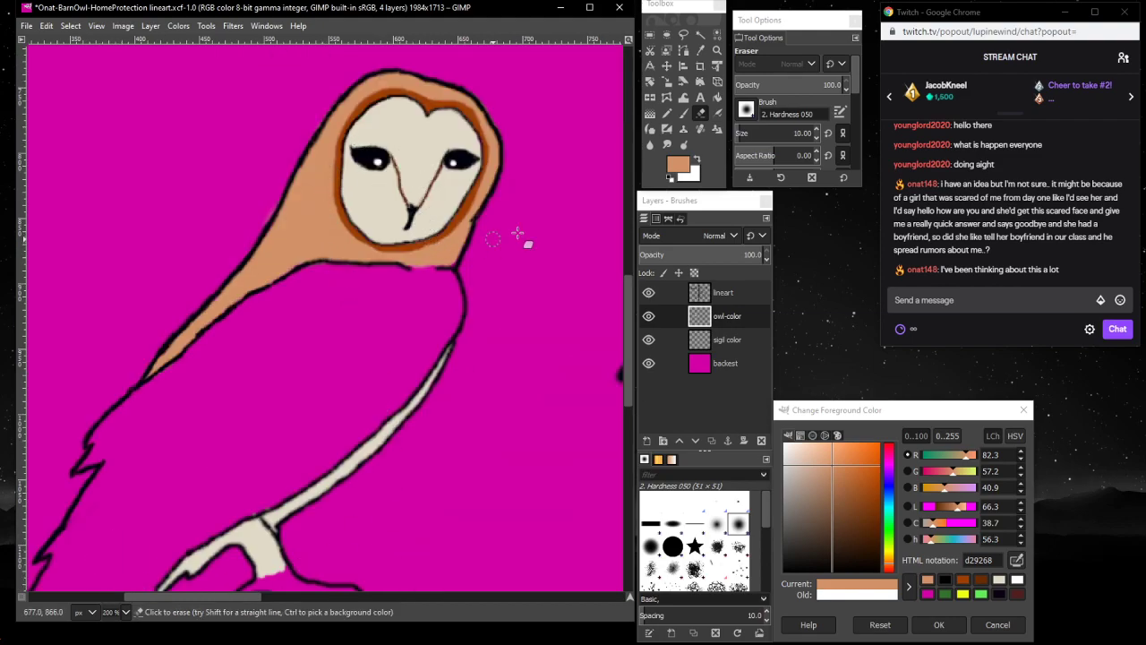
click(649, 363)
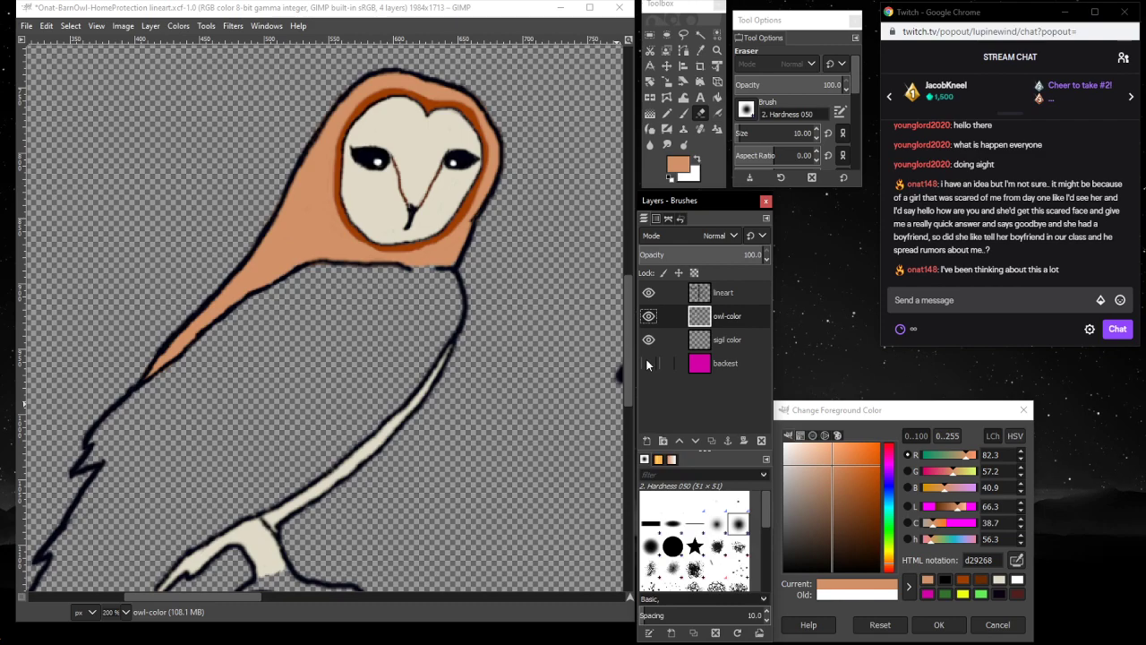
click(647, 362)
click(647, 363)
click(646, 363)
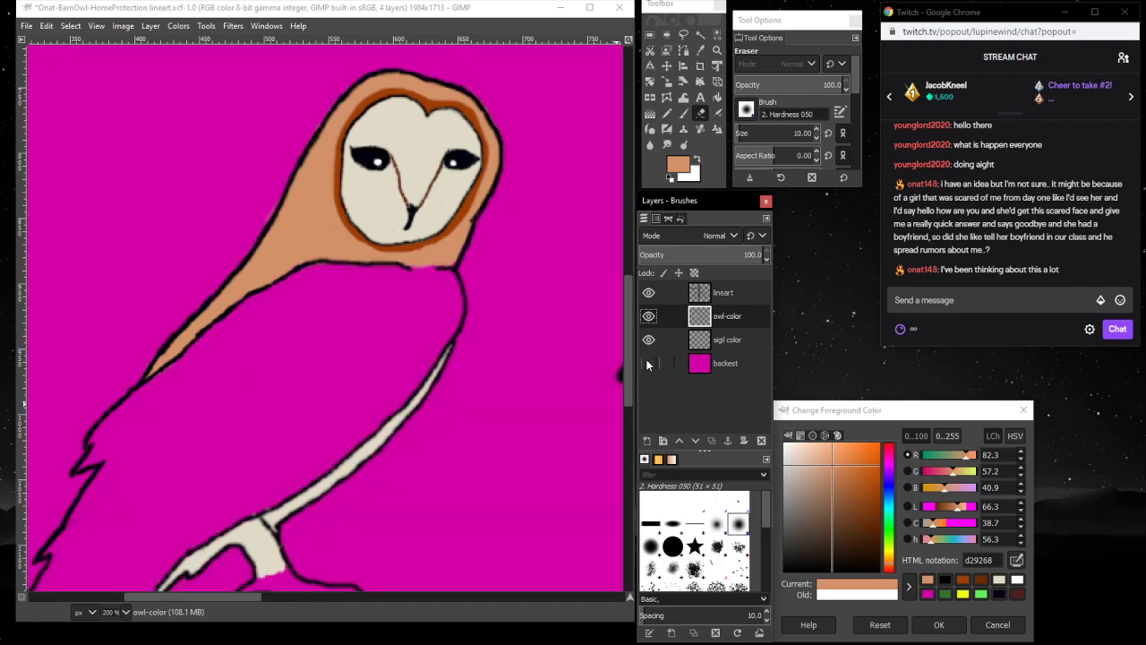
click(648, 362)
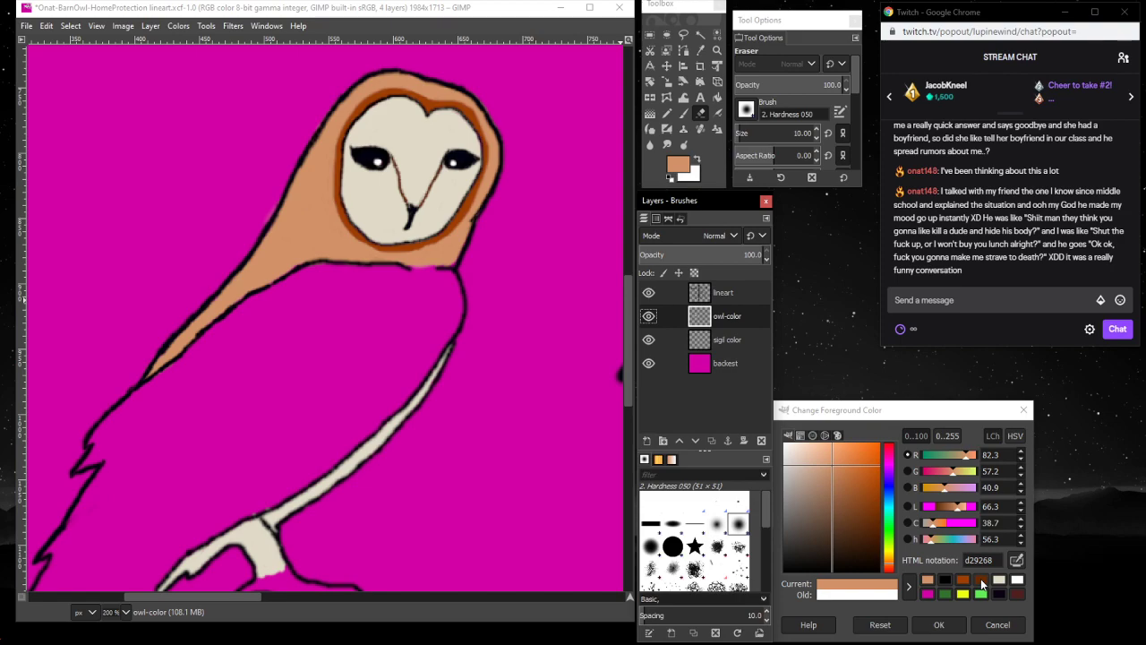
- Set up the Paintbrush with dark brown 562c11 as foreground color and a brush size of 37
drag(856, 495, 861, 527)
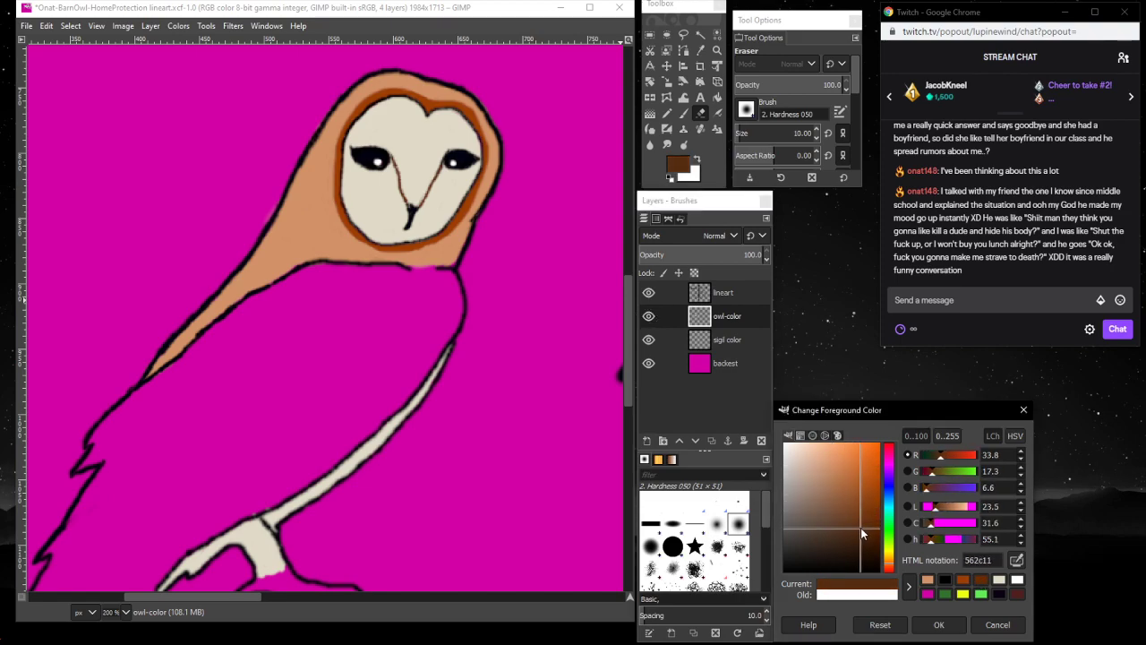
click(685, 113)
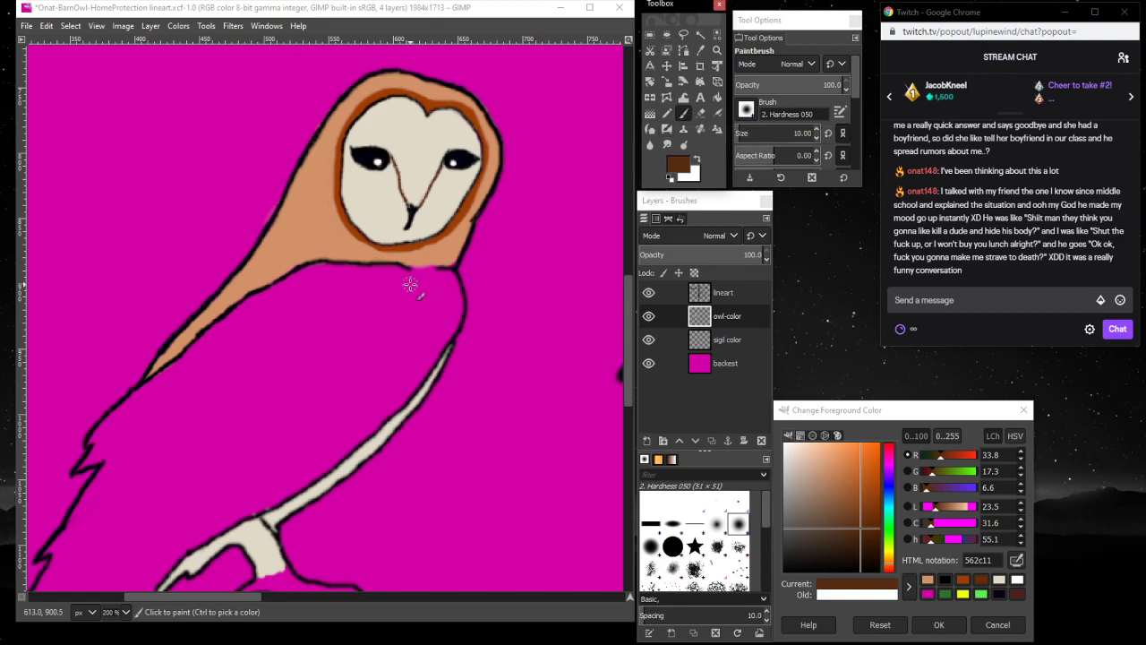
drag(758, 143, 764, 133)
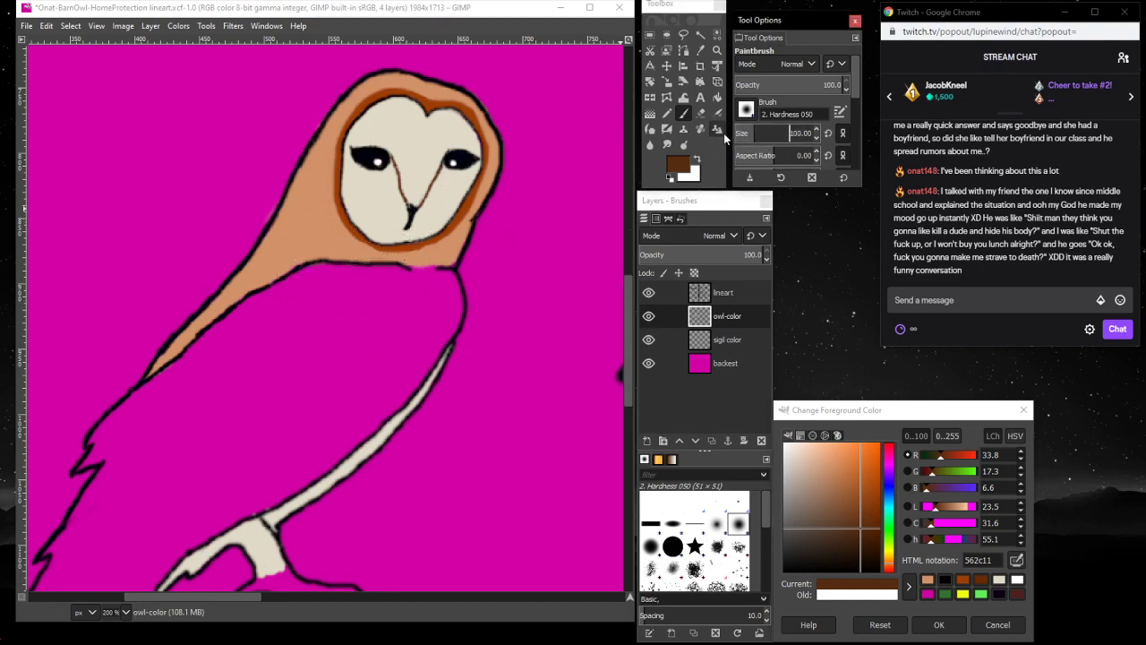
click(761, 134)
drag(761, 134, 751, 135)
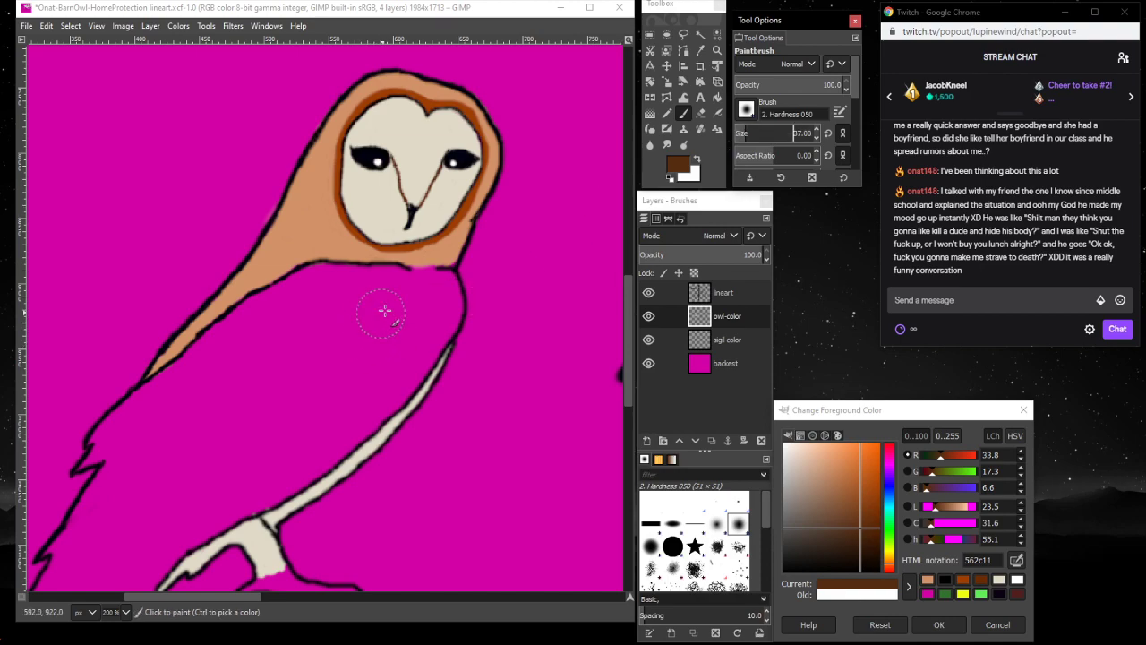
- Try a dark brown stroke diagonally across the owl's wing and undo it
mouse_move(407, 293)
mouse_down()
mouse_move(386, 316)
mouse_move(410, 296)
mouse_move(429, 300)
mouse_move(395, 302)
mouse_move(404, 285)
mouse_move(334, 383)
mouse_move(409, 313)
mouse_move(352, 390)
mouse_move(371, 369)
mouse_move(280, 436)
mouse_move(317, 392)
mouse_move(267, 437)
mouse_up()
key(ctrl+z)
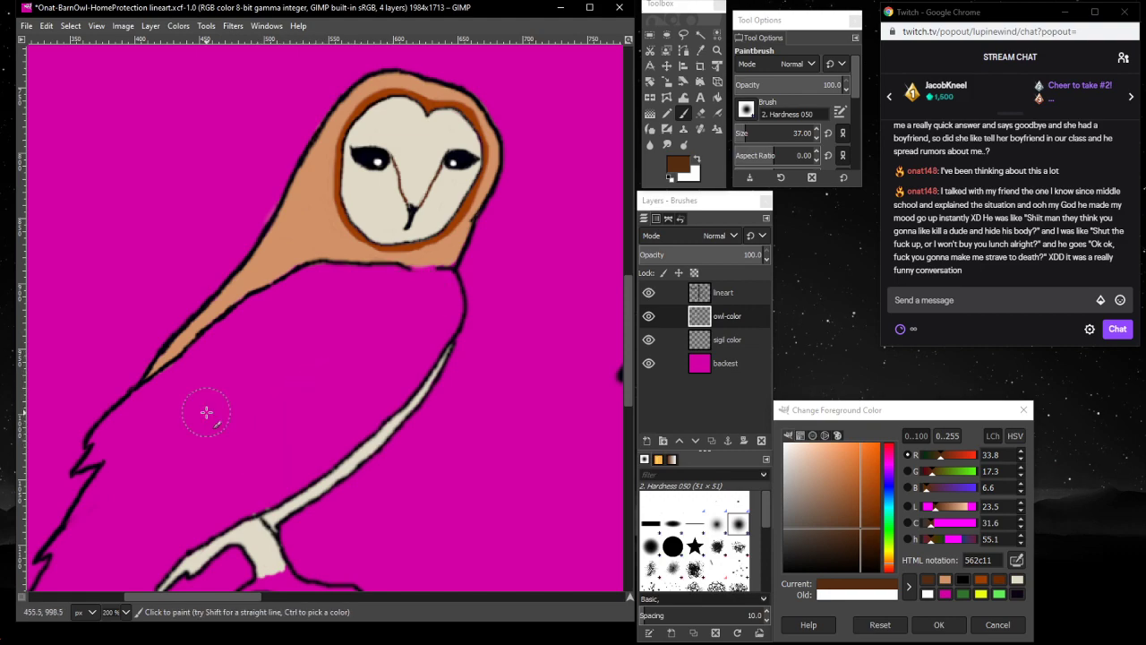
- Paint a broad diagonal band in darker brown 361c0c across the wing, from the shoulder down to above the leg
click(859, 540)
click(419, 298)
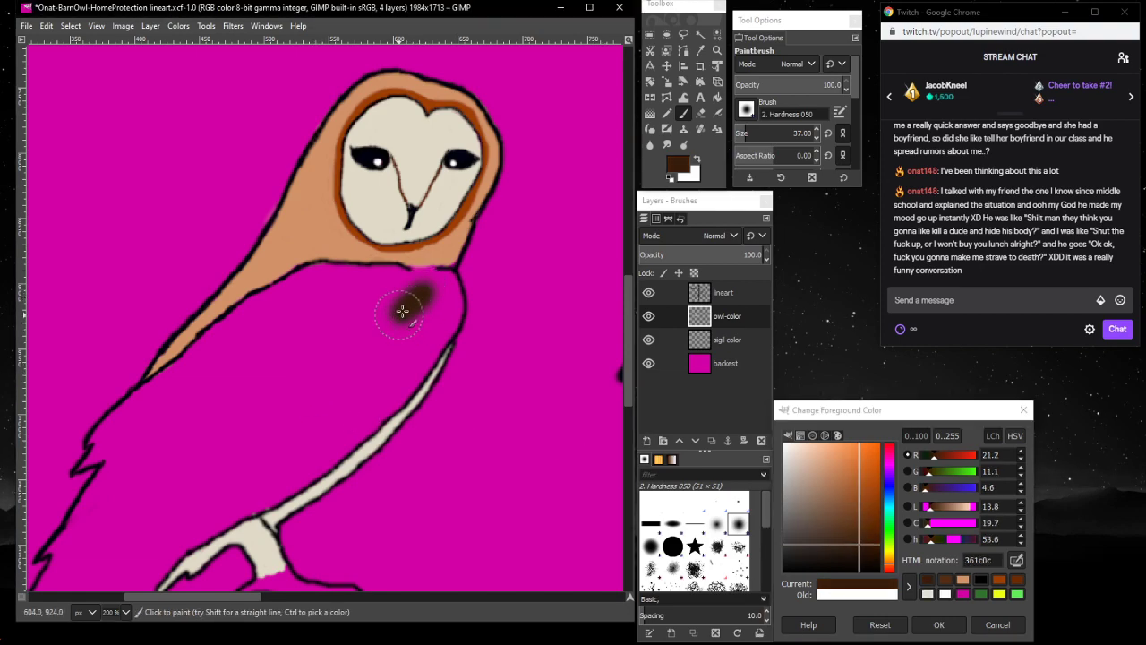
mouse_move(402, 311)
mouse_down()
mouse_move(444, 279)
mouse_move(442, 298)
mouse_move(416, 298)
mouse_move(382, 320)
mouse_move(344, 374)
mouse_move(416, 324)
mouse_move(241, 467)
mouse_move(350, 367)
mouse_move(267, 433)
mouse_move(320, 371)
mouse_move(309, 380)
mouse_move(332, 365)
mouse_move(227, 473)
mouse_move(246, 459)
mouse_move(207, 481)
mouse_move(247, 418)
mouse_up()
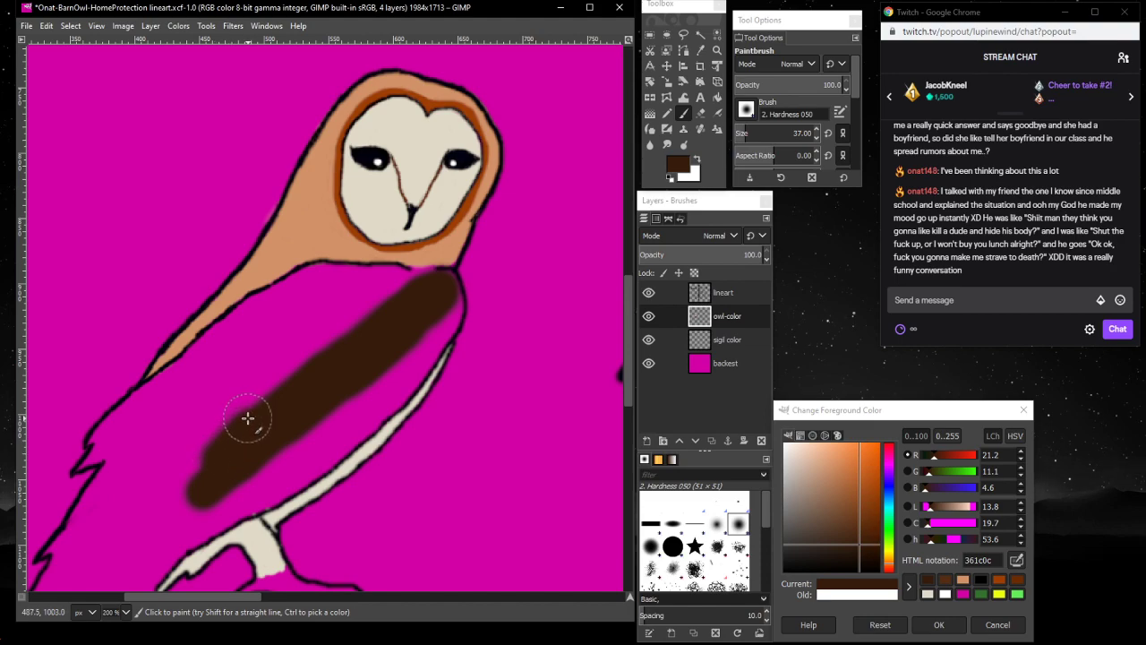
drag(247, 418, 225, 486)
scroll(225, 487, down, 3)
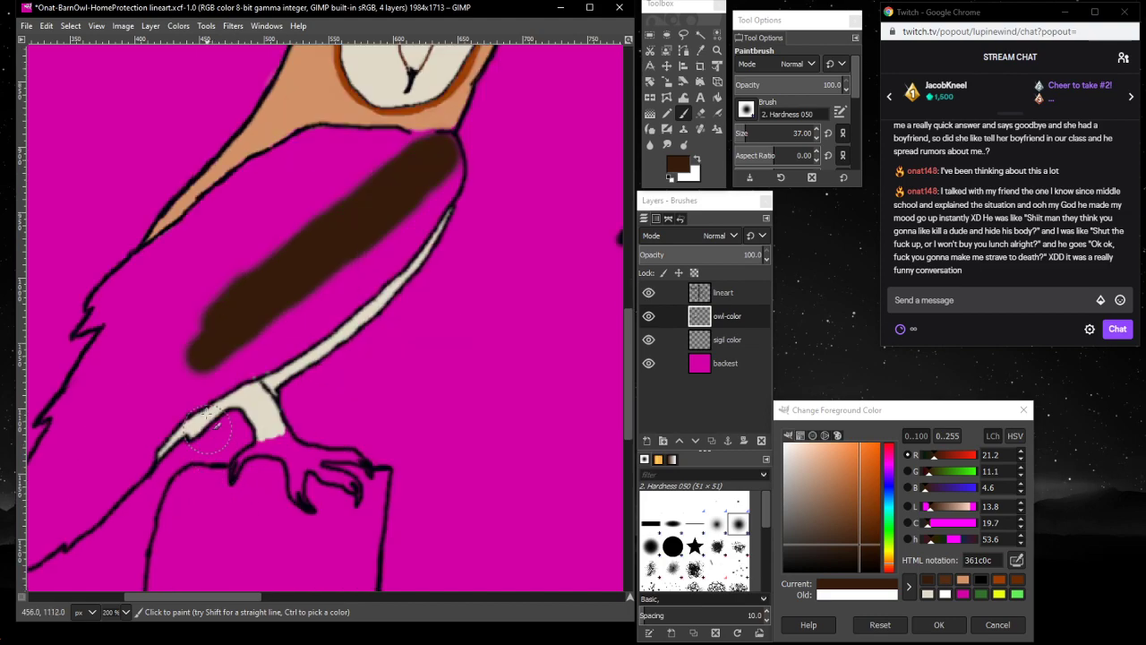
mouse_move(205, 353)
mouse_down()
mouse_move(204, 387)
mouse_move(228, 370)
mouse_move(194, 381)
mouse_move(236, 366)
mouse_move(278, 321)
mouse_move(221, 361)
mouse_move(269, 338)
mouse_move(321, 286)
mouse_move(269, 325)
mouse_move(396, 229)
mouse_move(433, 189)
mouse_move(440, 143)
mouse_move(431, 141)
mouse_move(451, 145)
mouse_move(341, 240)
mouse_up()
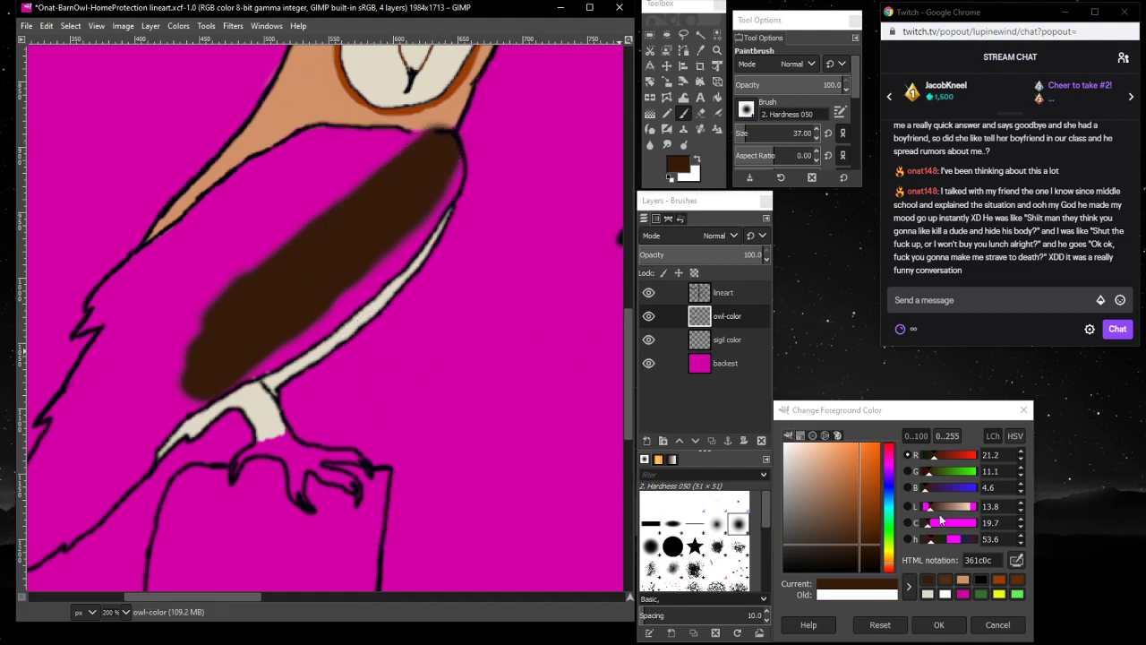
- Paint tan d29268 with a size 11 brush along the head's lower edge, covering the brown overspill above the neck line
click(963, 584)
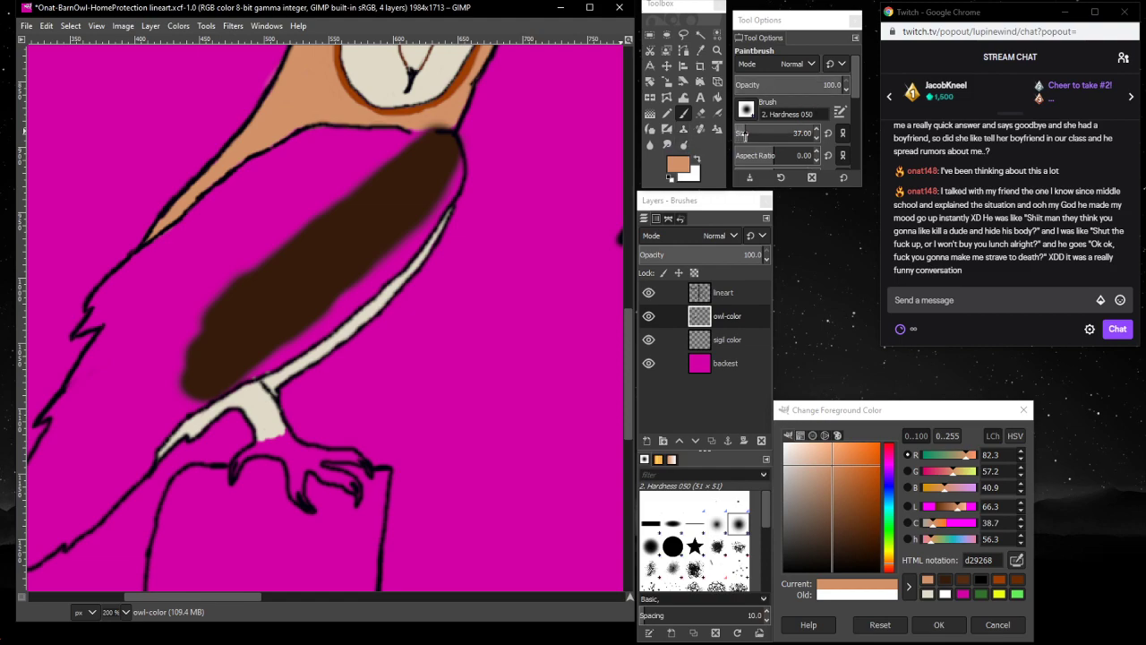
drag(742, 125, 737, 132)
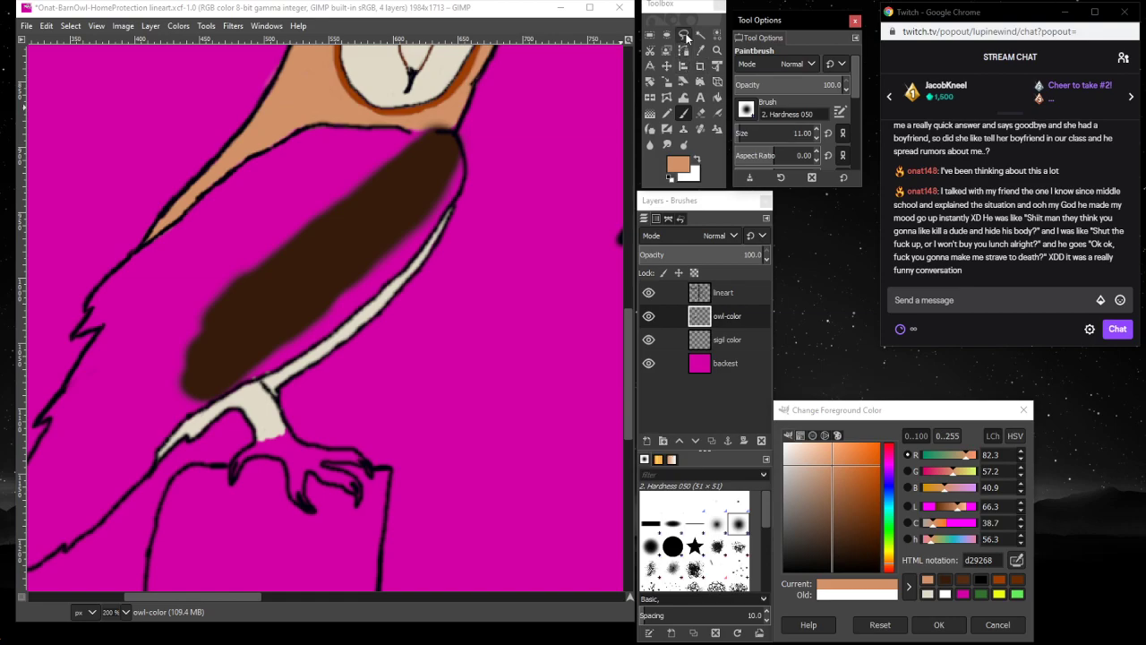
click(717, 51)
click(437, 125)
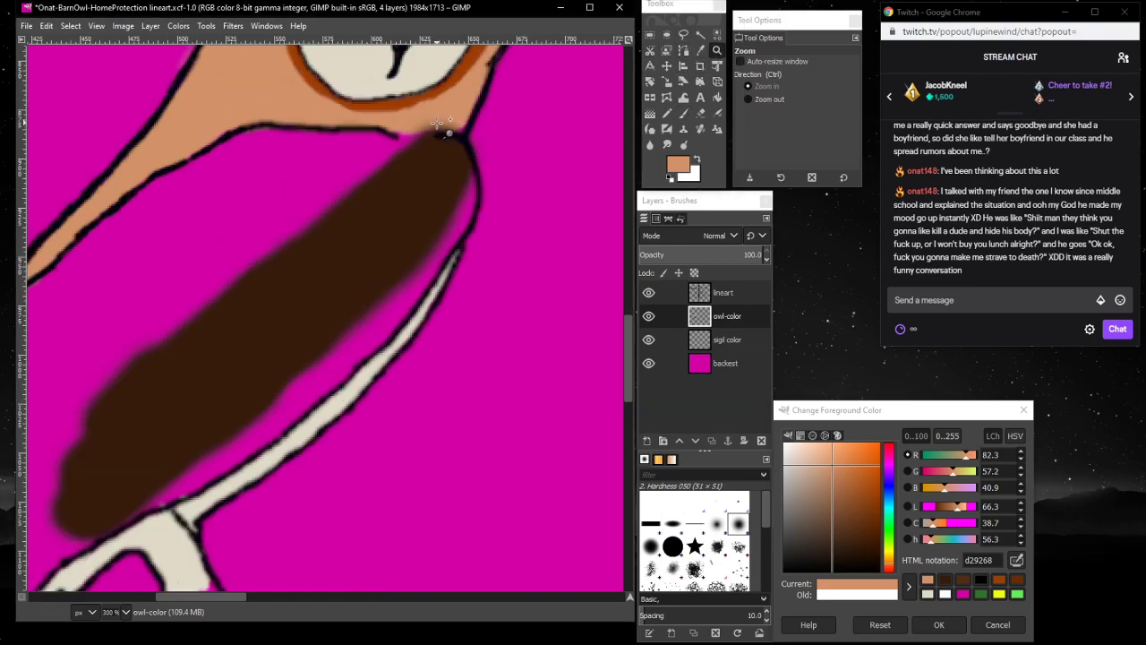
click(442, 128)
click(440, 126)
click(445, 237)
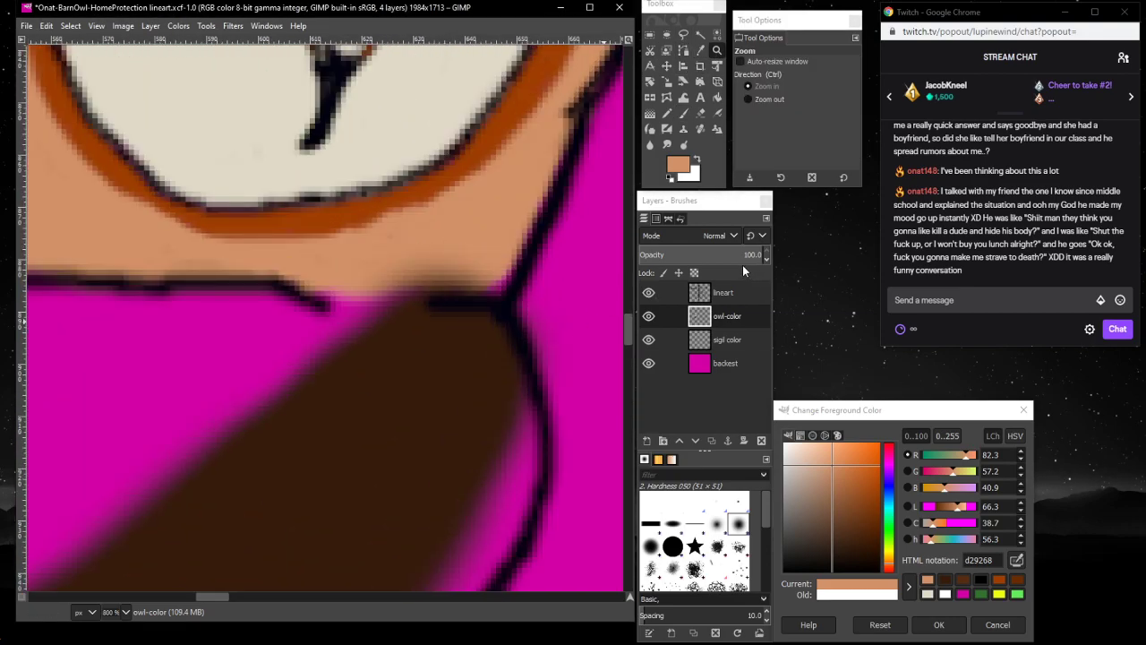
click(684, 112)
drag(484, 262, 344, 267)
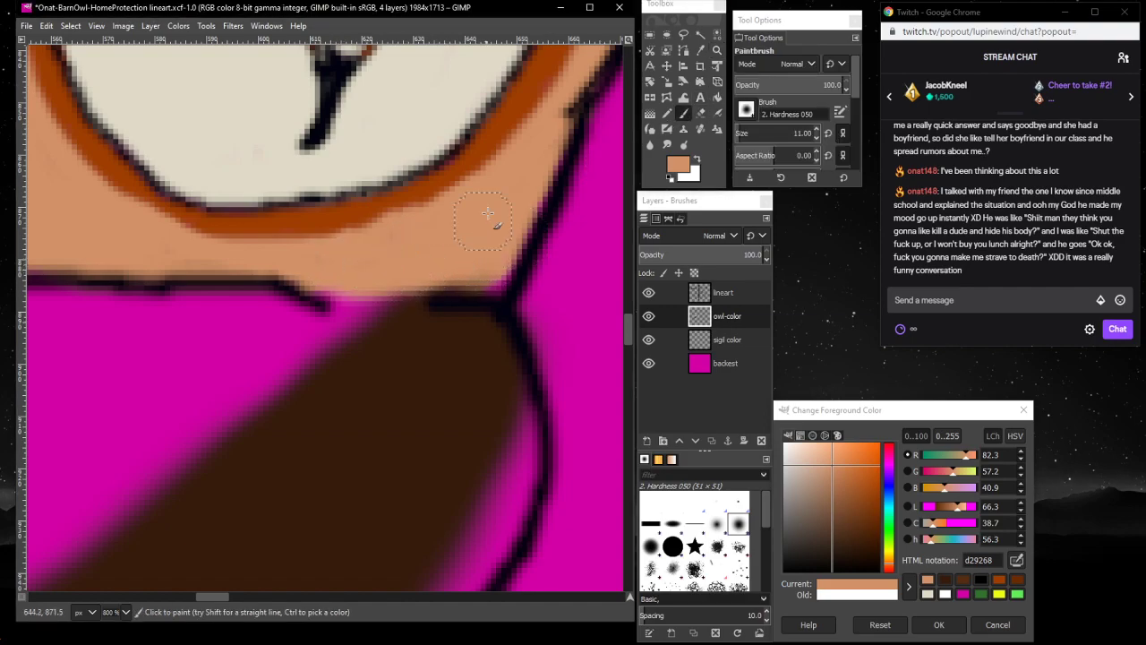
mouse_move(532, 205)
mouse_down()
mouse_move(493, 273)
mouse_move(432, 276)
mouse_up()
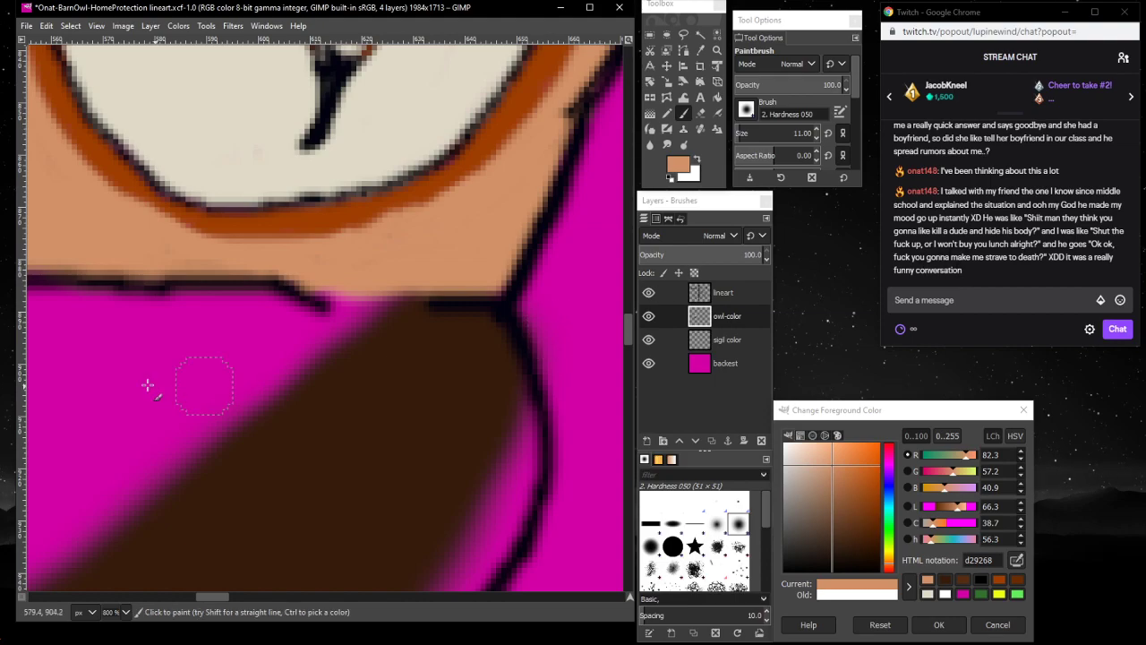
mouse_move(314, 249)
mouse_down()
mouse_move(216, 249)
mouse_move(136, 225)
mouse_move(126, 230)
mouse_move(277, 284)
mouse_move(101, 276)
mouse_up()
- Paint a rust orange 9e3e00 strip with the size 11 brush along the wing's outer edge, between the dark brown band and the cream belly
scroll(101, 276, down, 3)
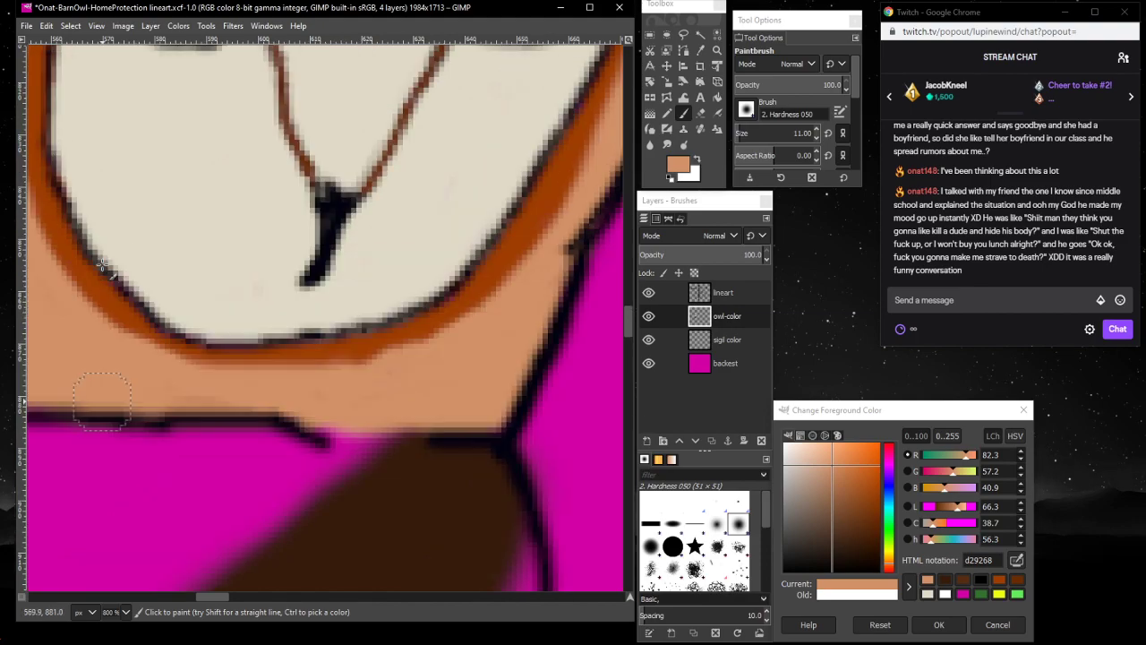
scroll(134, 278, up, 3)
scroll(157, 287, up, 4)
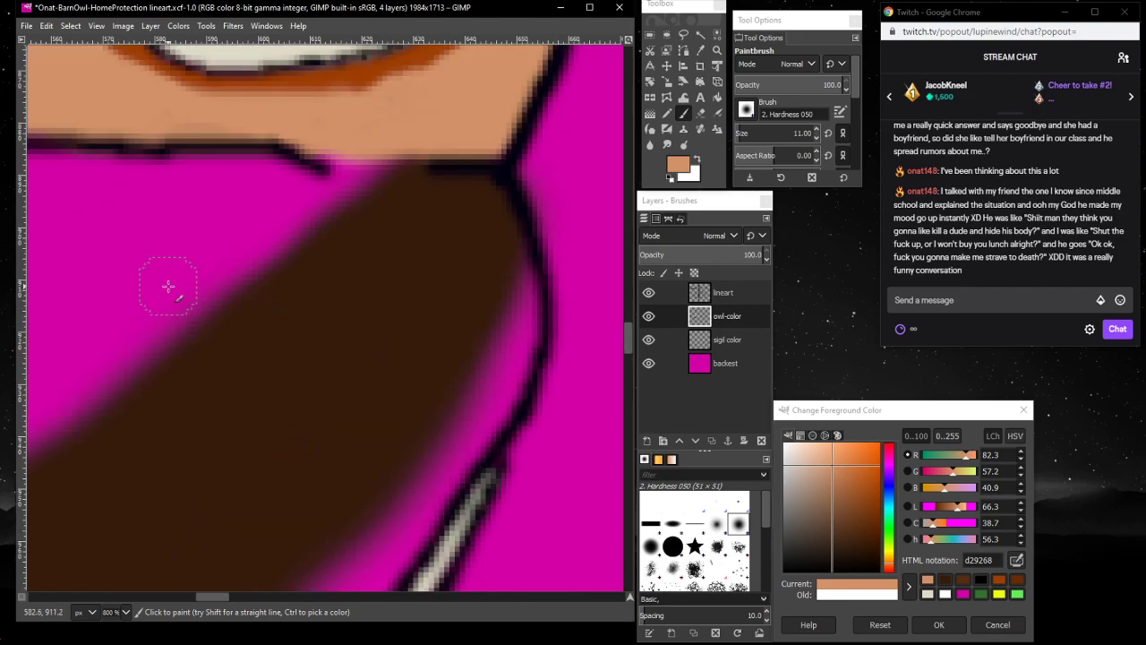
click(123, 613)
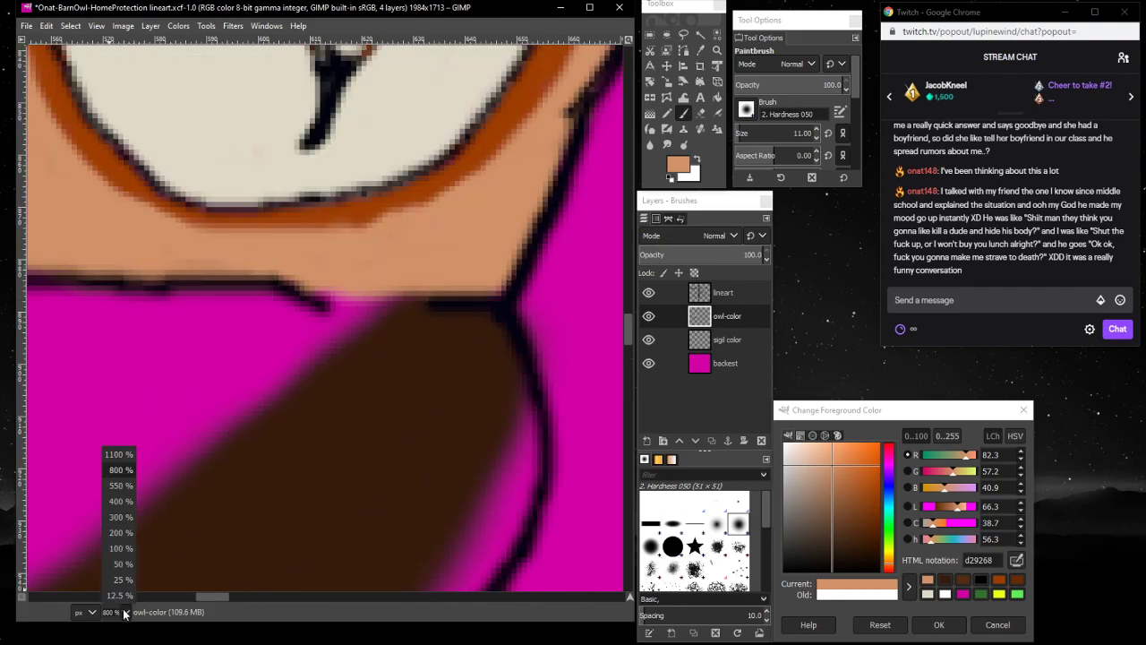
click(121, 486)
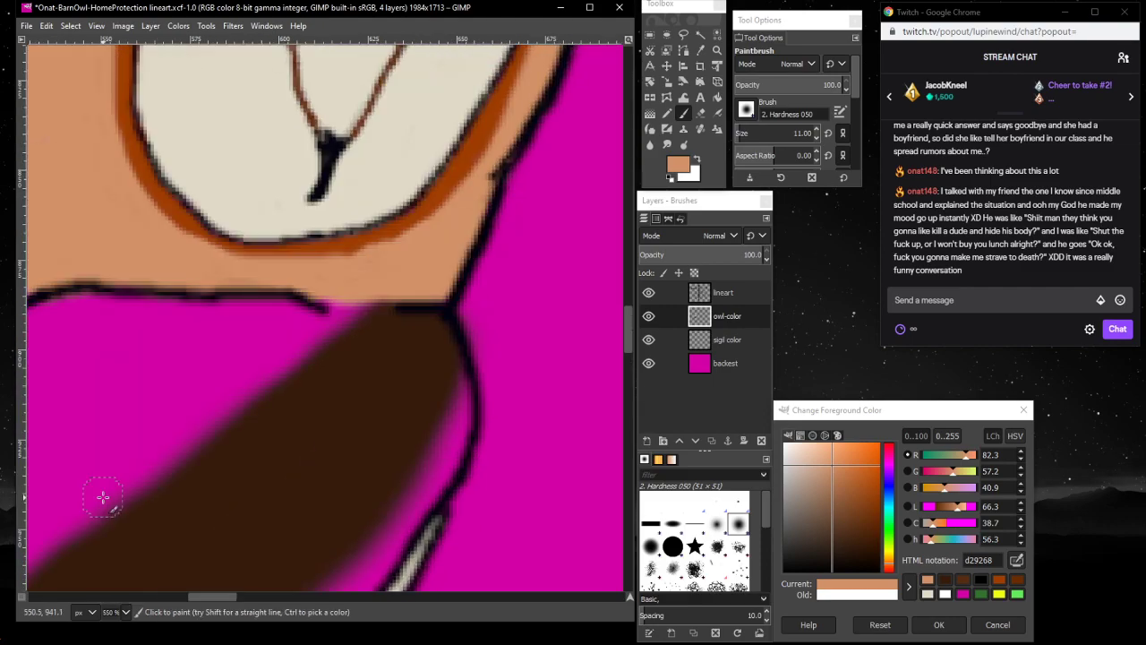
scroll(107, 493, up, 3)
scroll(110, 491, down, 5)
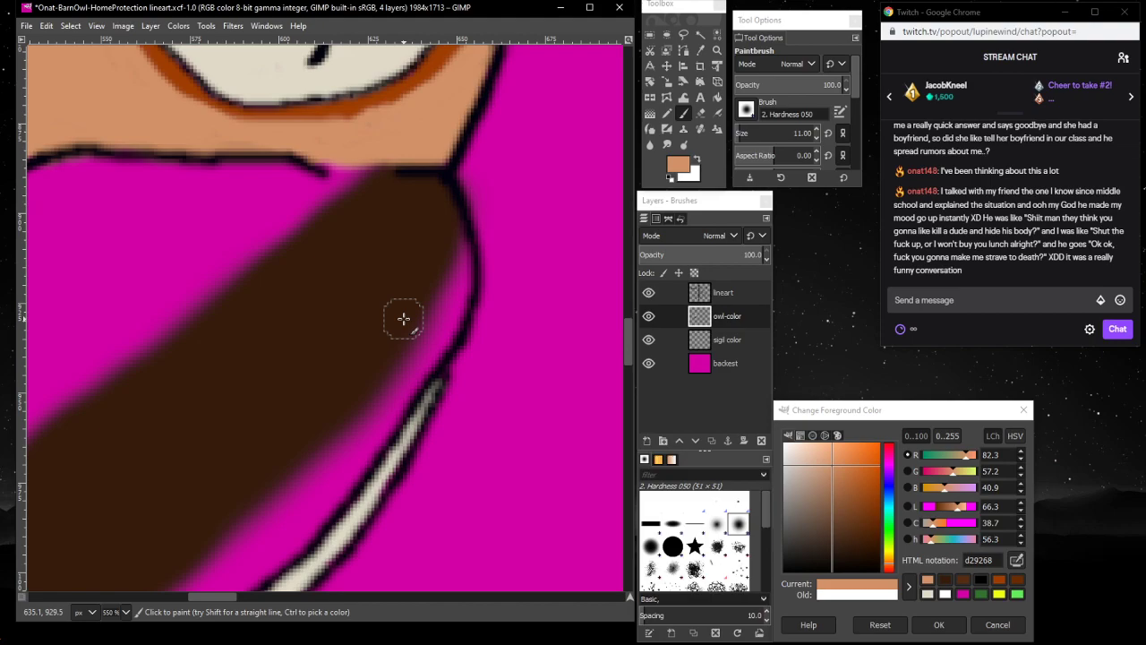
click(1004, 583)
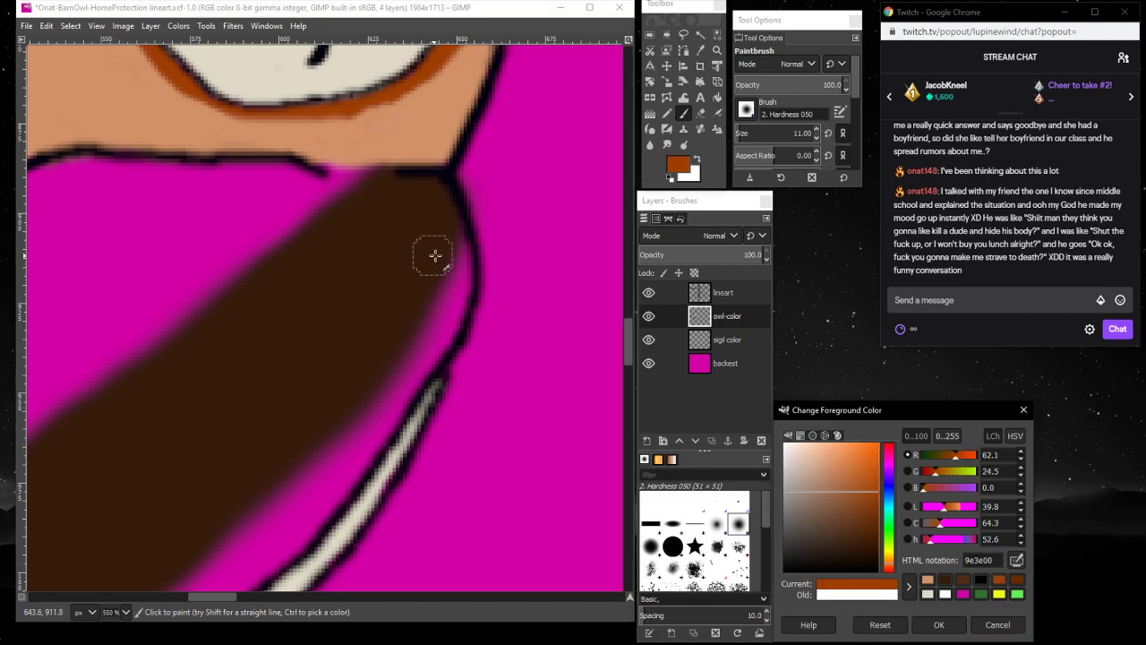
mouse_move(455, 256)
mouse_down()
mouse_move(447, 323)
mouse_move(434, 337)
mouse_move(442, 312)
mouse_move(389, 401)
mouse_move(260, 521)
mouse_move(423, 327)
mouse_move(451, 258)
mouse_move(378, 430)
mouse_move(439, 327)
mouse_move(337, 488)
mouse_move(452, 328)
mouse_move(391, 402)
mouse_up()
scroll(294, 464, down, 3)
scroll(295, 464, down, 3)
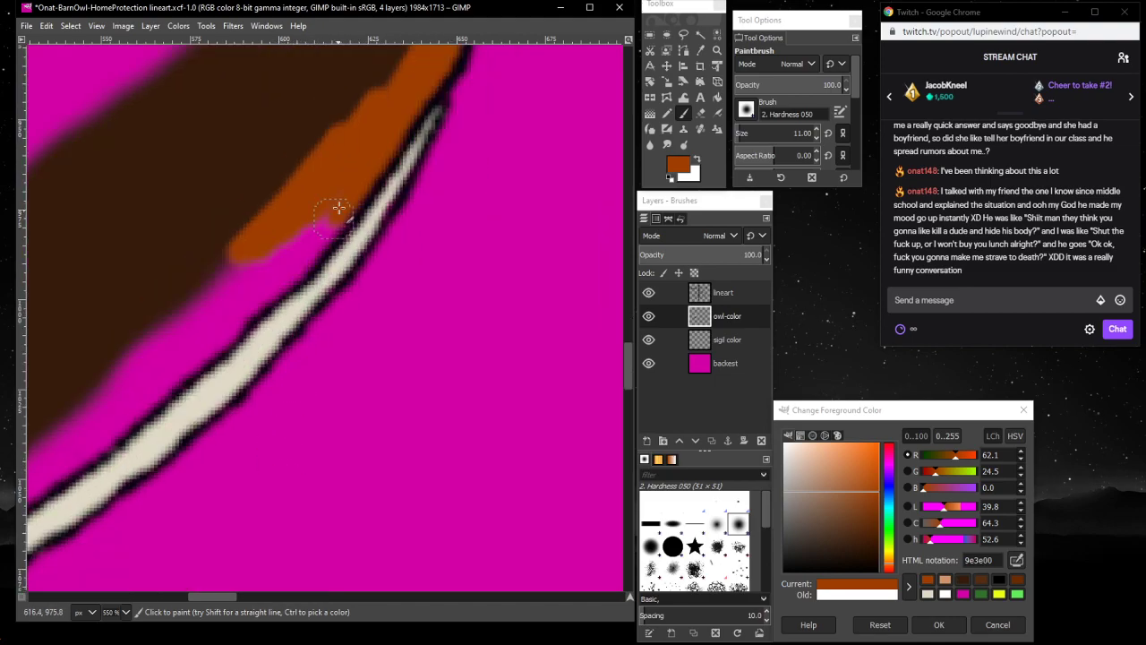
mouse_move(335, 205)
mouse_down()
mouse_move(298, 261)
mouse_move(336, 221)
mouse_move(266, 280)
mouse_move(292, 229)
mouse_move(268, 246)
mouse_move(176, 325)
mouse_move(246, 263)
mouse_move(248, 280)
mouse_move(299, 240)
mouse_move(286, 284)
mouse_move(194, 362)
mouse_move(244, 293)
mouse_move(158, 365)
mouse_move(165, 356)
mouse_move(209, 323)
mouse_move(150, 395)
mouse_move(184, 366)
mouse_move(171, 386)
mouse_move(117, 432)
mouse_move(85, 447)
mouse_move(164, 355)
mouse_move(87, 423)
mouse_move(163, 327)
mouse_move(99, 389)
mouse_move(228, 257)
mouse_move(57, 396)
mouse_move(101, 379)
mouse_move(36, 445)
mouse_move(88, 419)
mouse_move(63, 465)
mouse_move(107, 429)
mouse_move(34, 491)
mouse_move(58, 450)
mouse_up()
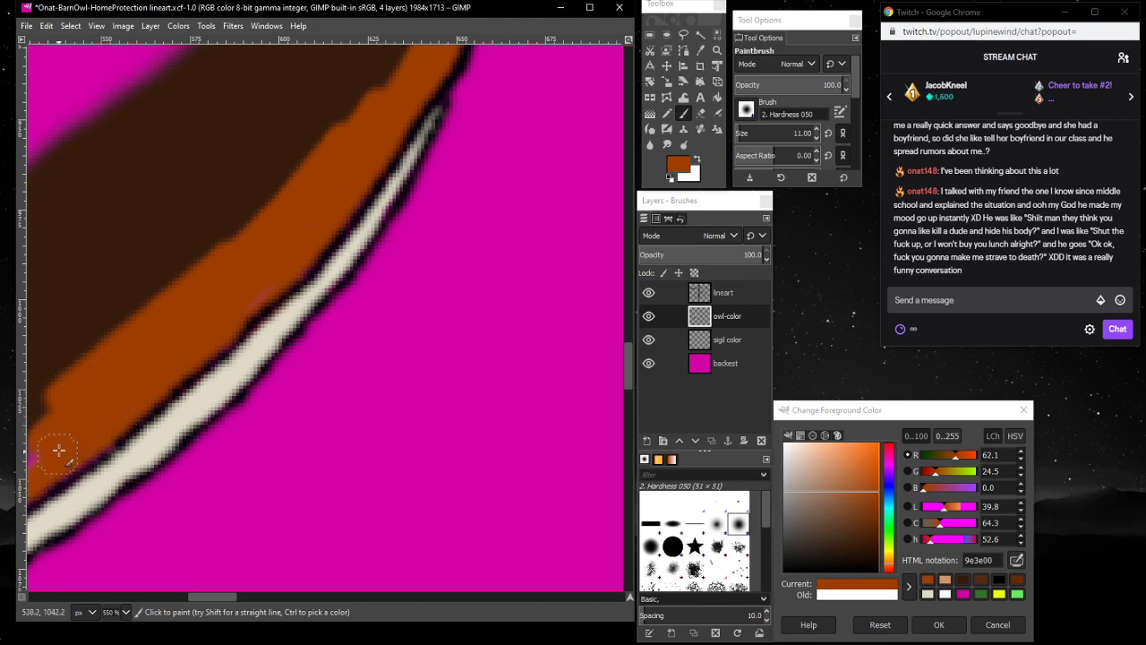
- Repaint the boundary between the wing's dark brown band and the rust orange strip with dark brown 361c0c, smoothing and narrowing the strip
scroll(160, 394, up, 2)
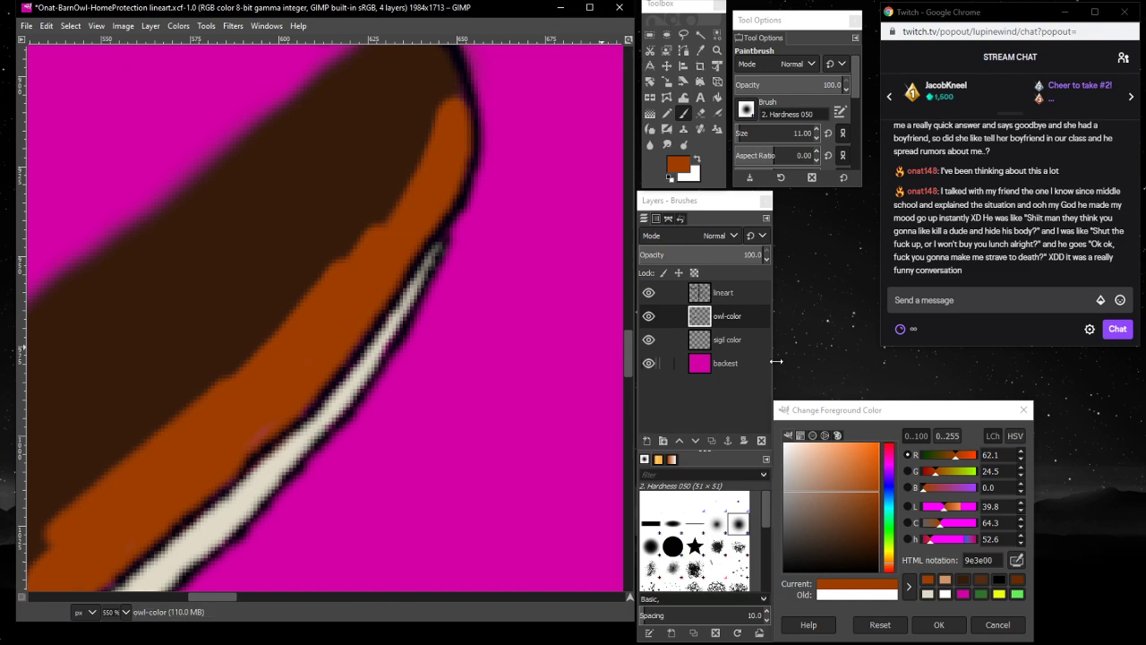
click(963, 580)
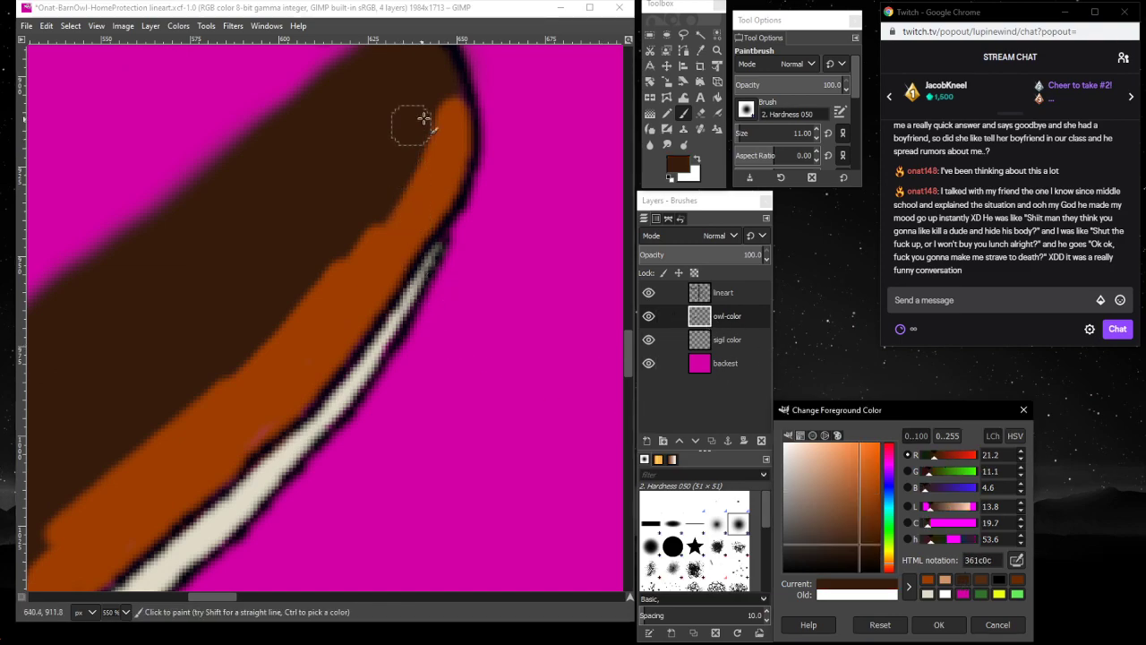
mouse_move(422, 120)
mouse_down()
mouse_move(370, 242)
mouse_move(292, 319)
mouse_move(376, 219)
mouse_move(38, 538)
mouse_up()
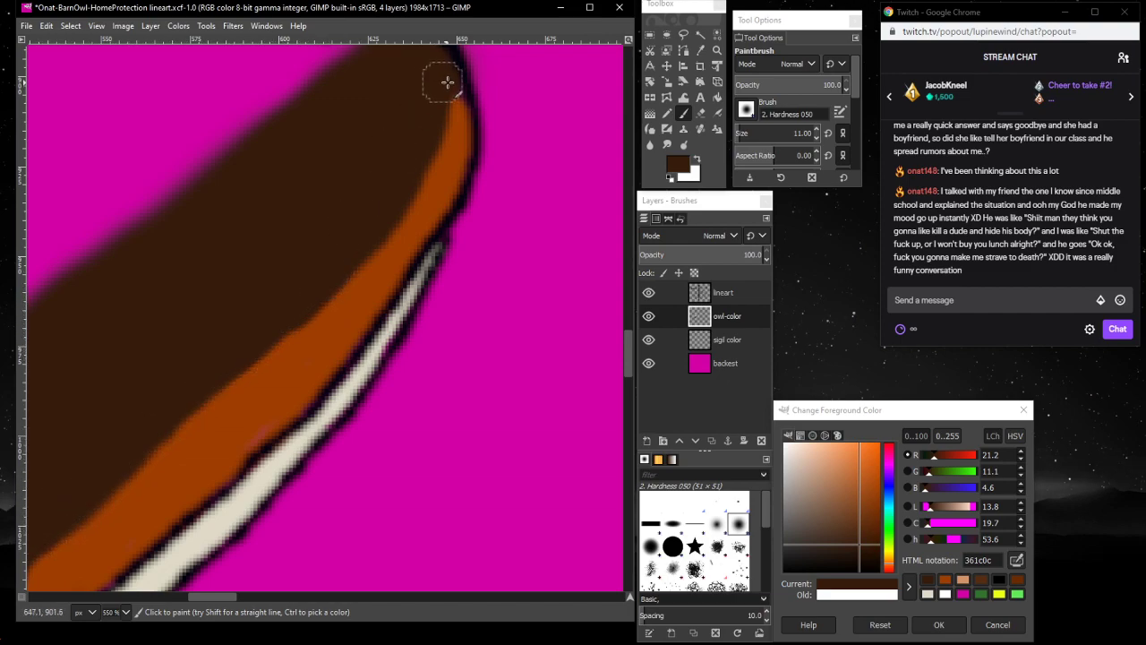
drag(445, 82, 426, 146)
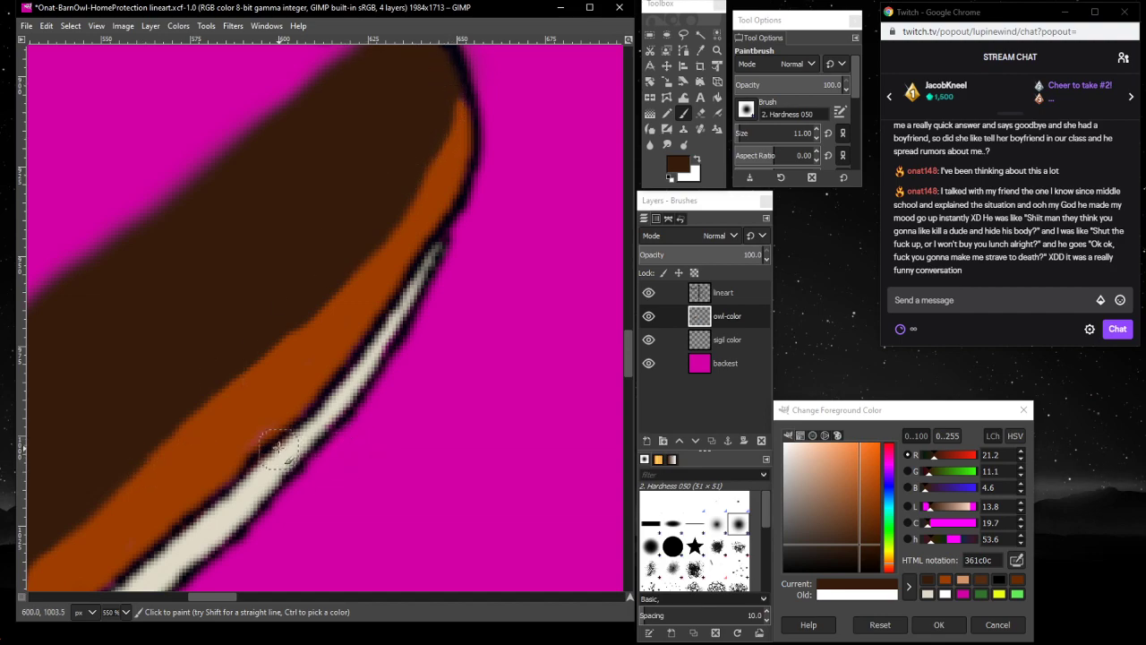
- Try airbrushing cream e0dbc8 along the outer edge of the wing's rust orange strip and undo it
click(717, 113)
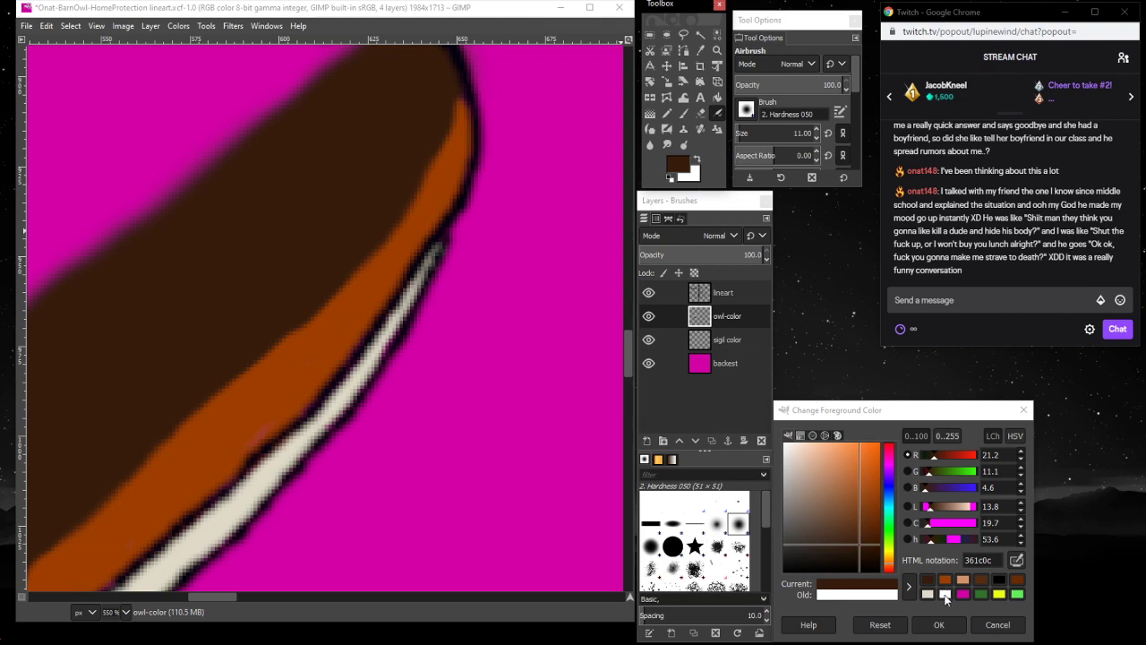
click(945, 596)
mouse_move(468, 153)
mouse_down()
mouse_move(453, 183)
mouse_move(466, 136)
mouse_move(444, 198)
mouse_move(356, 333)
mouse_move(391, 293)
mouse_move(290, 410)
mouse_up()
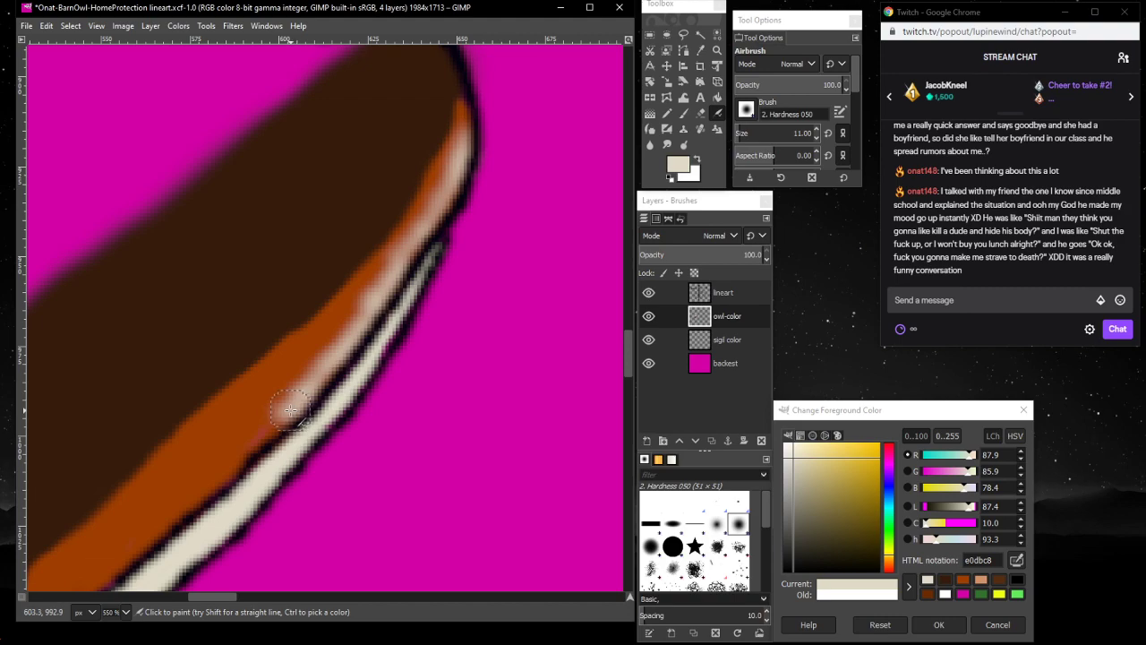
drag(290, 409, 287, 394)
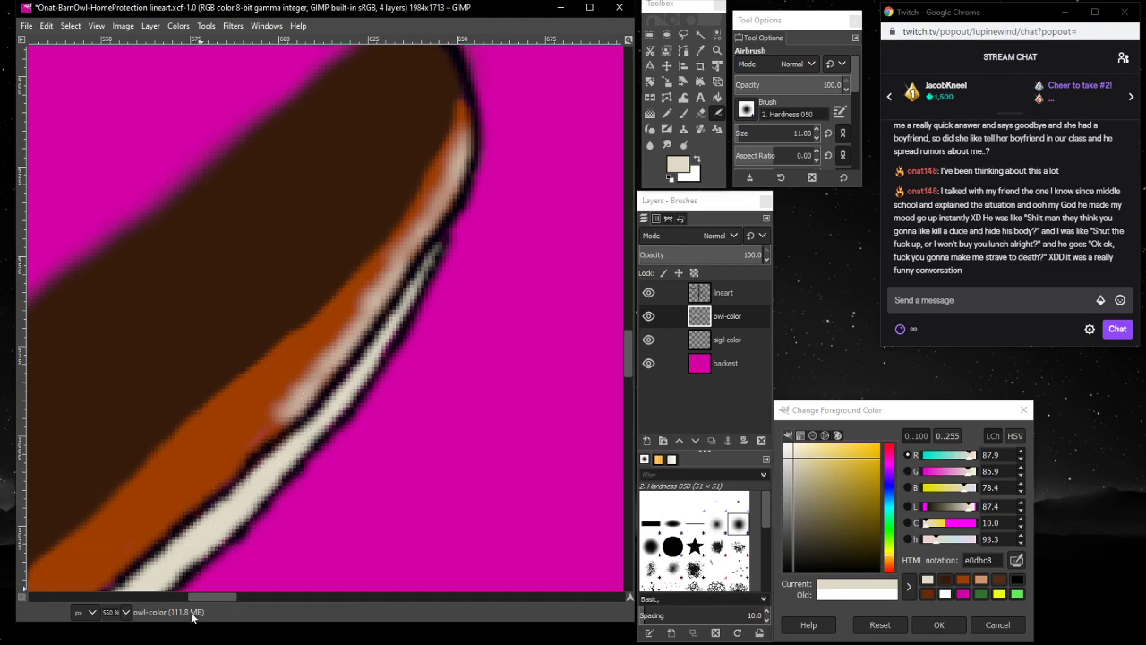
click(127, 614)
click(120, 542)
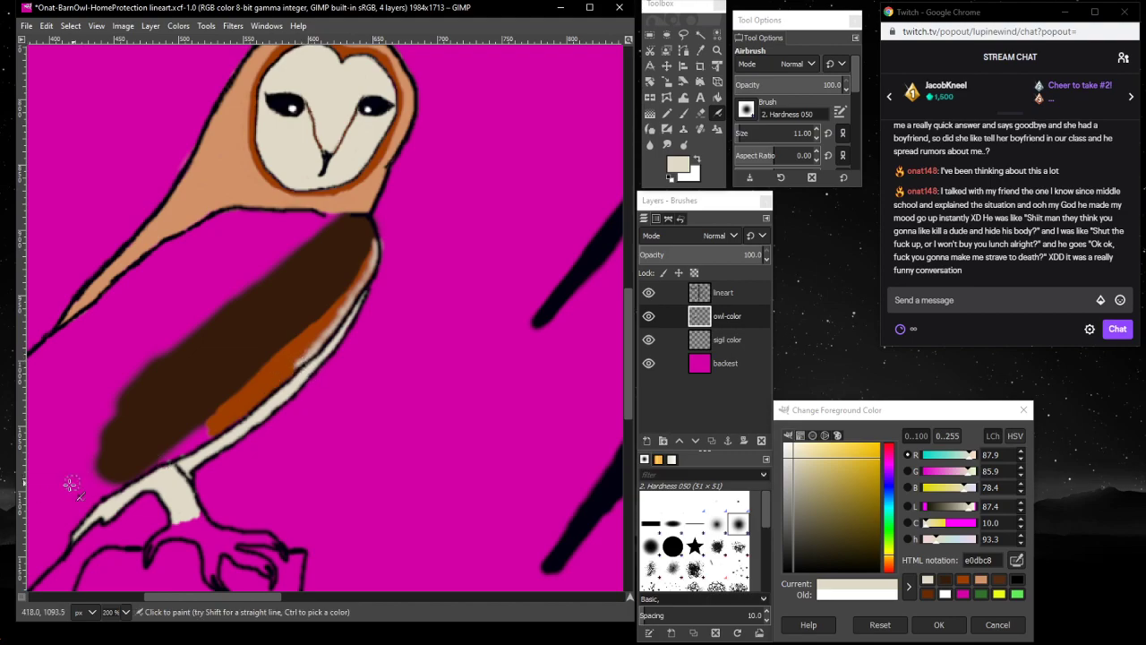
drag(252, 597, 216, 586)
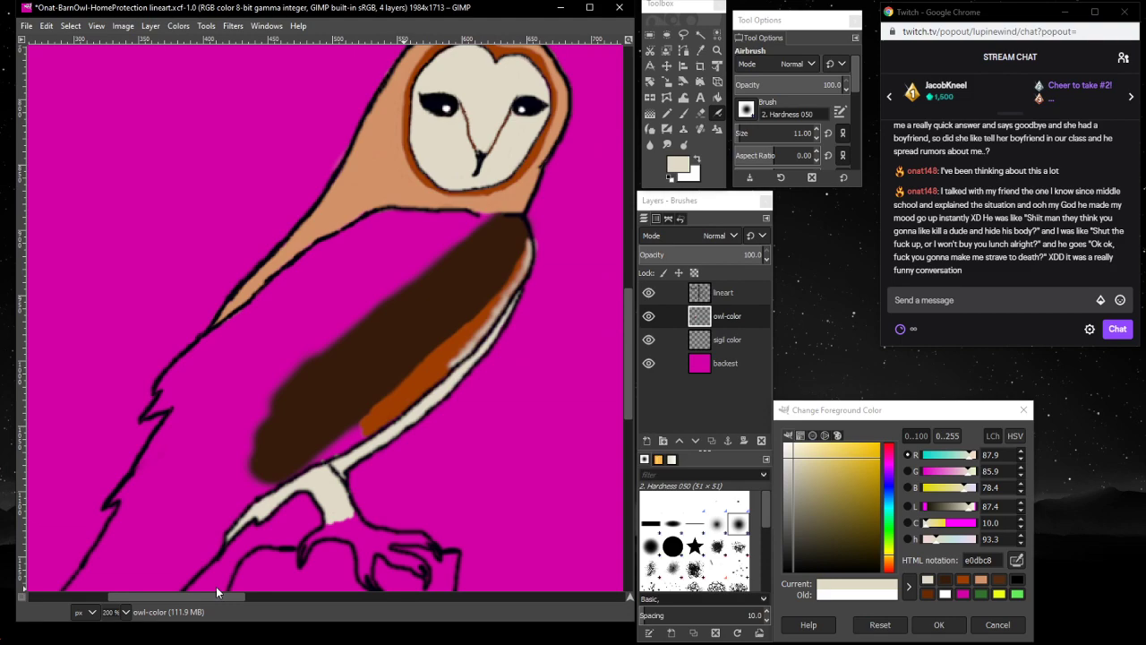
key(ctrl)
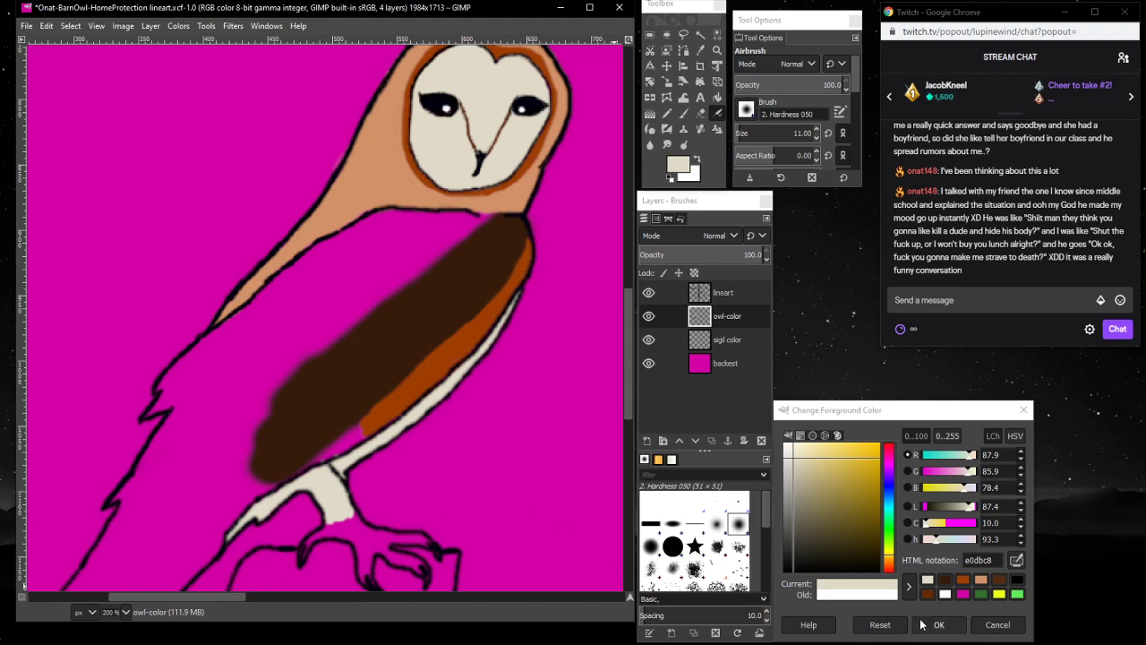
- Airbrush rust orange 9e3e00 along the edge of the dark brown band, extending the orange strip down to above the leg
click(965, 583)
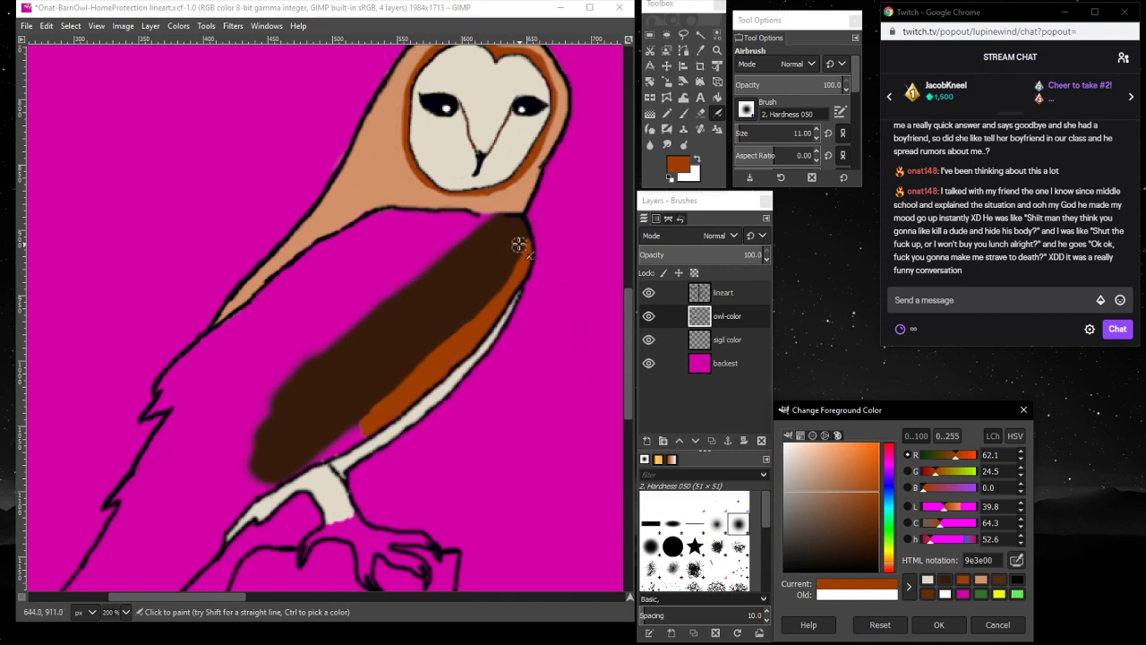
drag(529, 243, 424, 360)
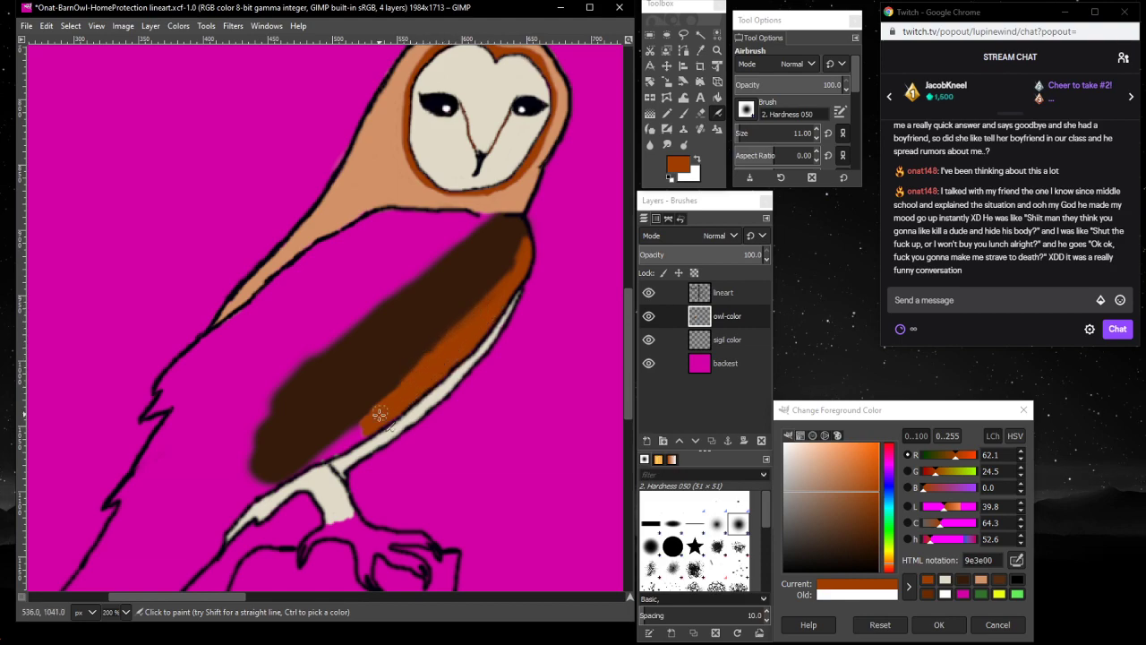
mouse_move(382, 405)
mouse_down()
mouse_move(342, 441)
mouse_move(366, 423)
mouse_move(348, 440)
mouse_move(361, 437)
mouse_move(327, 460)
mouse_move(359, 426)
mouse_move(319, 457)
mouse_move(362, 426)
mouse_move(310, 461)
mouse_up()
key(p)
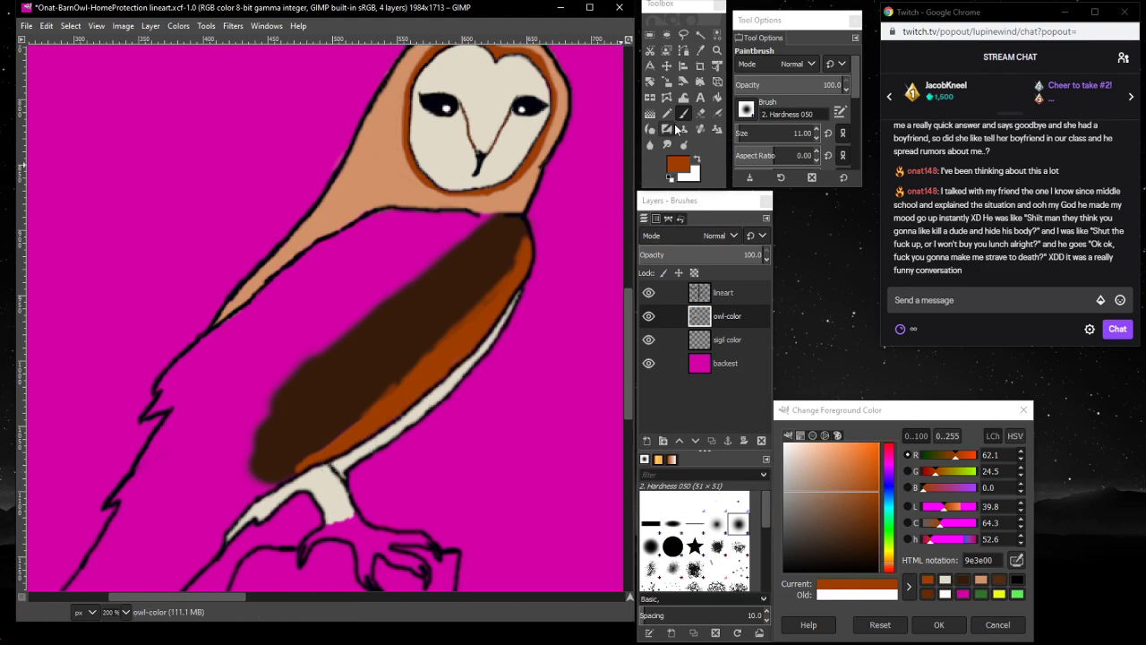
click(717, 113)
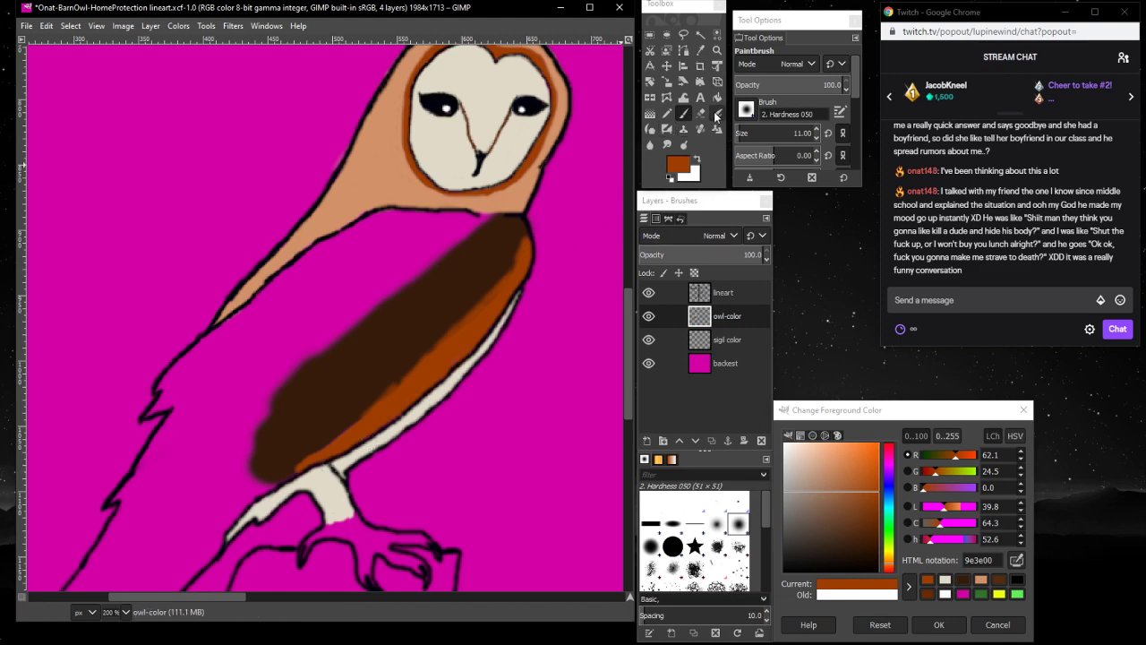
click(407, 378)
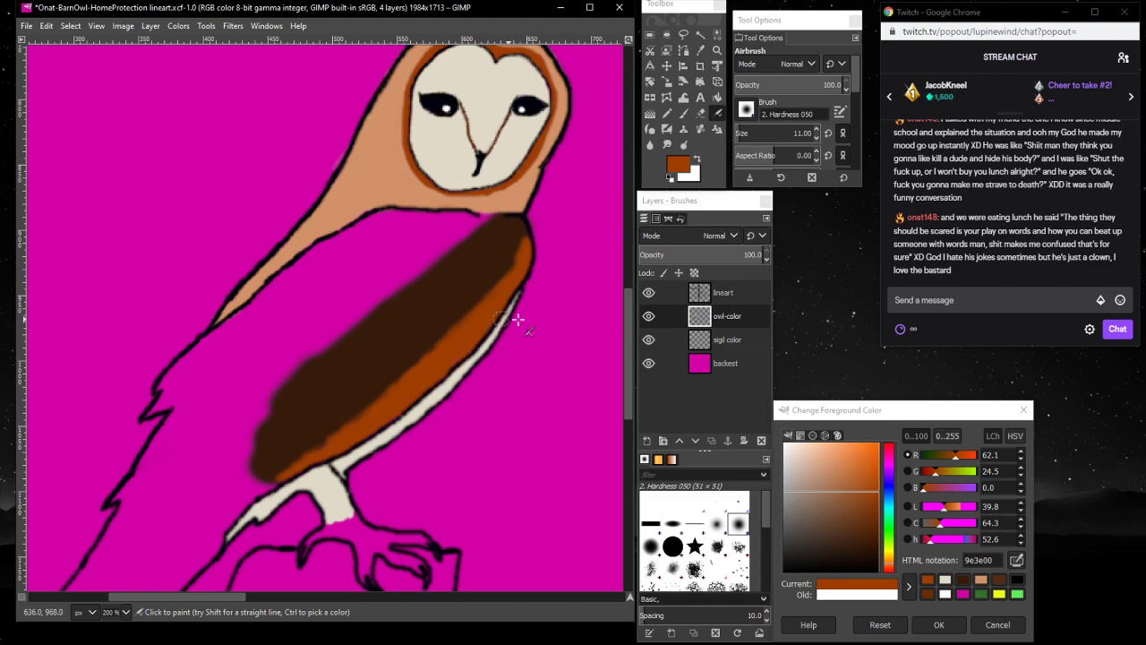
- Paint medium brown 866048 with a size 37 Paintbrush along the dark brown band's inner side, from the neck line down the wing
drag(865, 497, 829, 503)
click(683, 114)
click(682, 114)
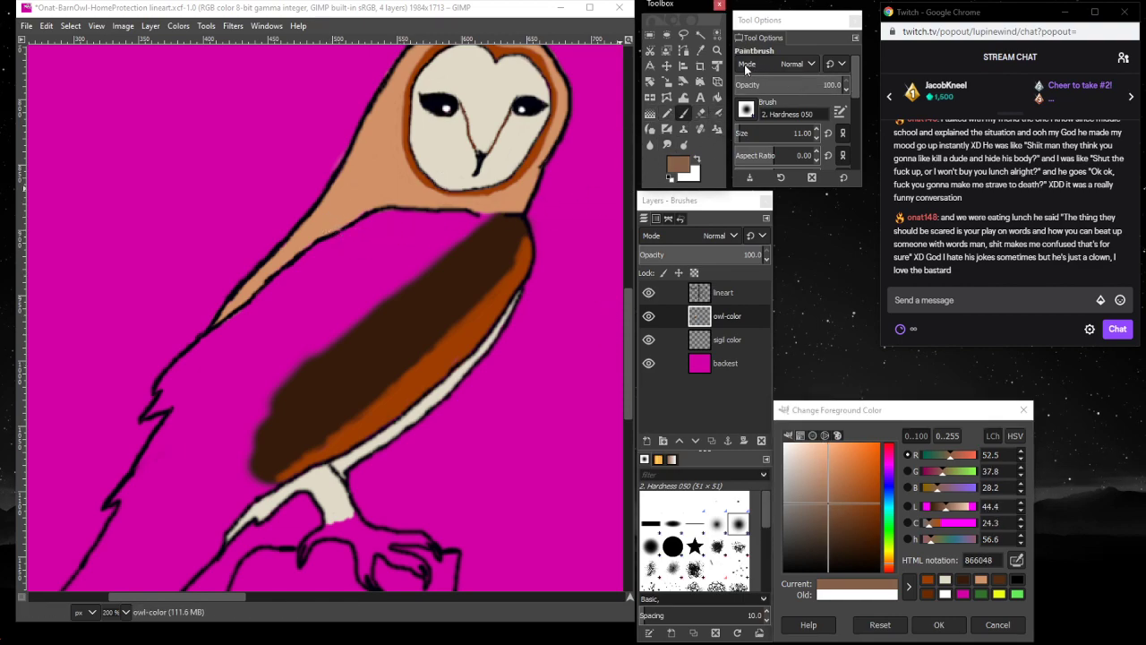
click(738, 135)
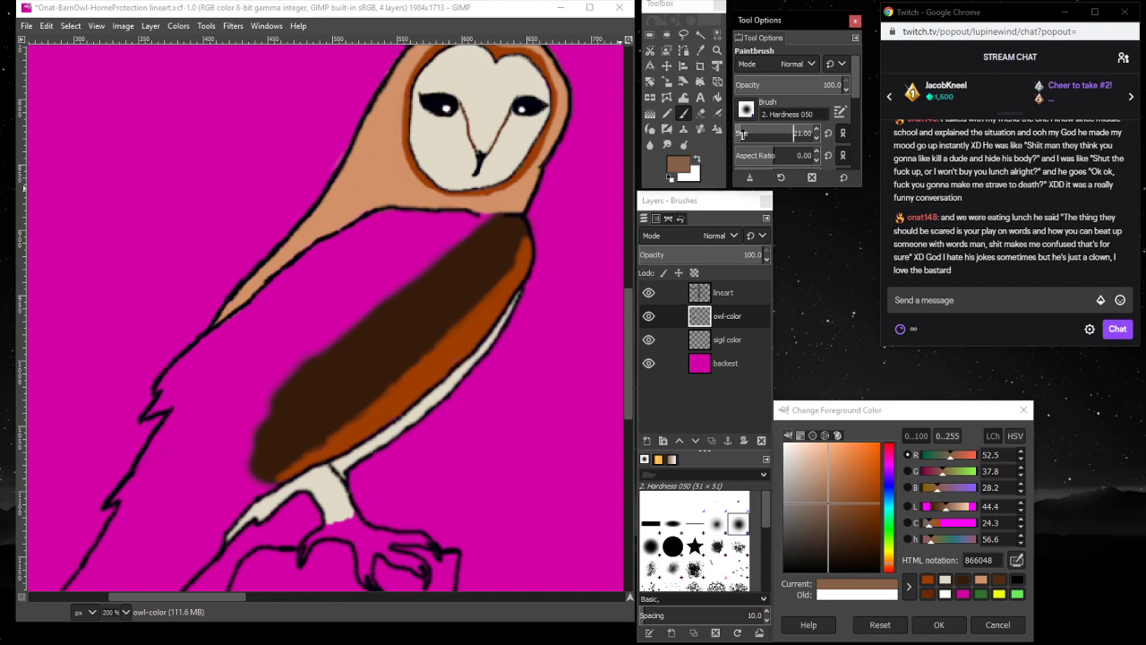
drag(747, 135, 743, 134)
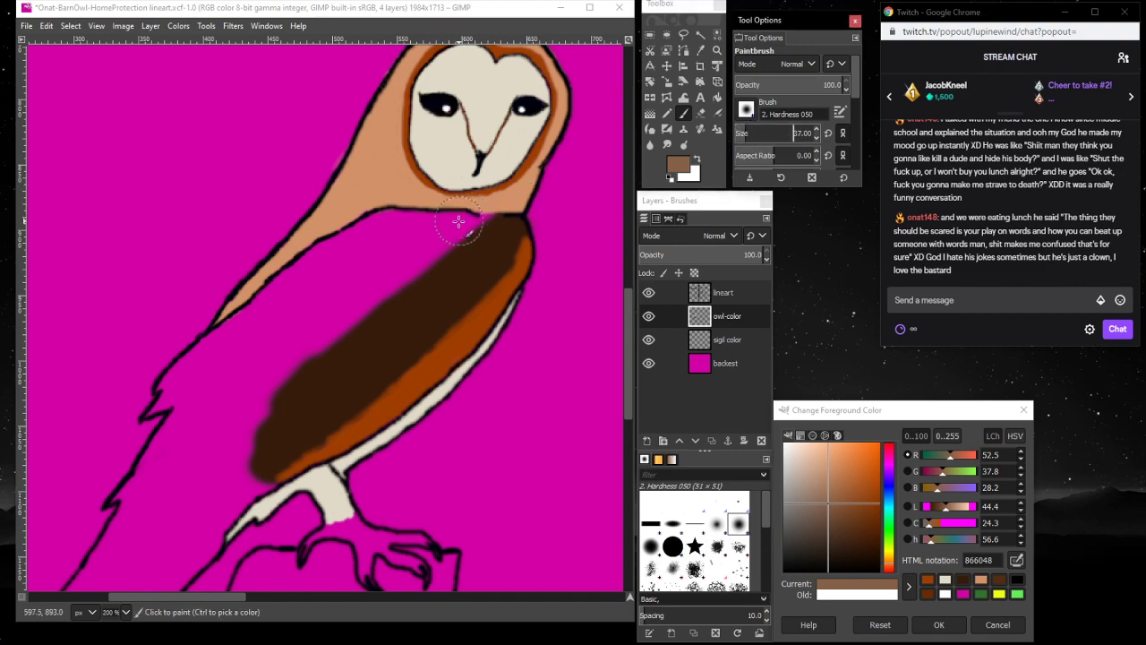
mouse_move(466, 225)
mouse_down()
mouse_move(412, 266)
mouse_move(464, 229)
mouse_move(418, 228)
mouse_move(429, 225)
mouse_move(357, 244)
mouse_move(390, 240)
mouse_move(356, 308)
mouse_move(430, 267)
mouse_move(336, 346)
mouse_move(451, 248)
mouse_move(335, 363)
mouse_move(352, 347)
mouse_move(295, 390)
mouse_move(354, 336)
mouse_move(281, 395)
mouse_move(347, 334)
mouse_move(362, 272)
mouse_move(414, 231)
mouse_move(449, 224)
mouse_move(382, 226)
mouse_up()
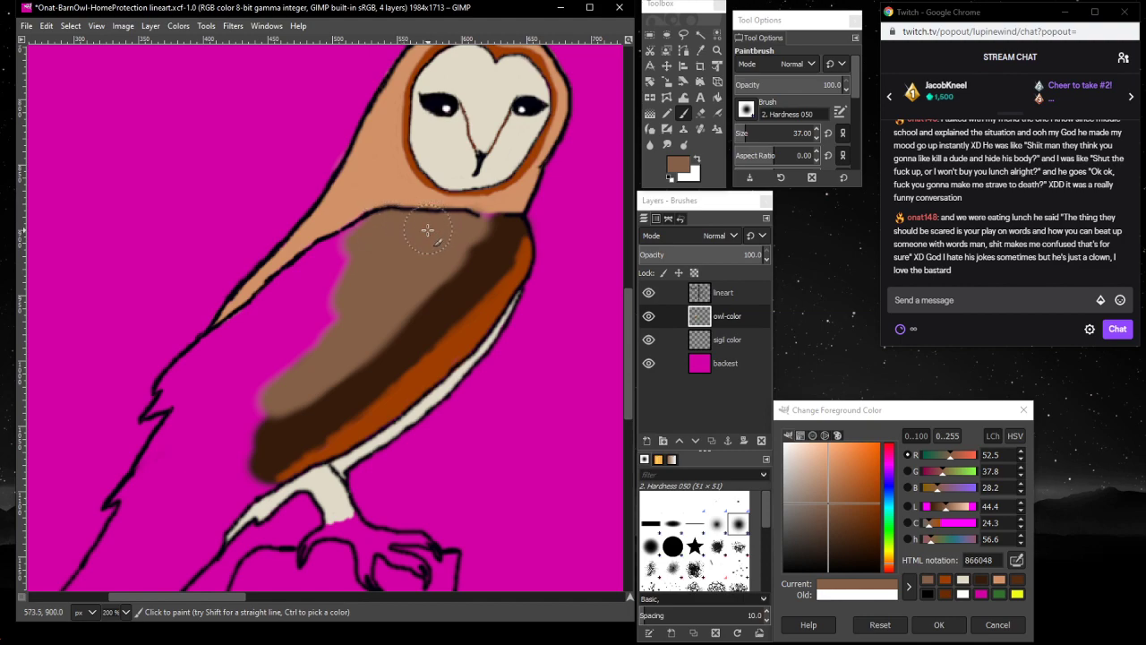
- Undo a trial brown stroke at the gap in the neck line and cover the gap with tan d29268
mouse_move(475, 225)
mouse_down()
mouse_move(494, 234)
mouse_move(488, 224)
mouse_up()
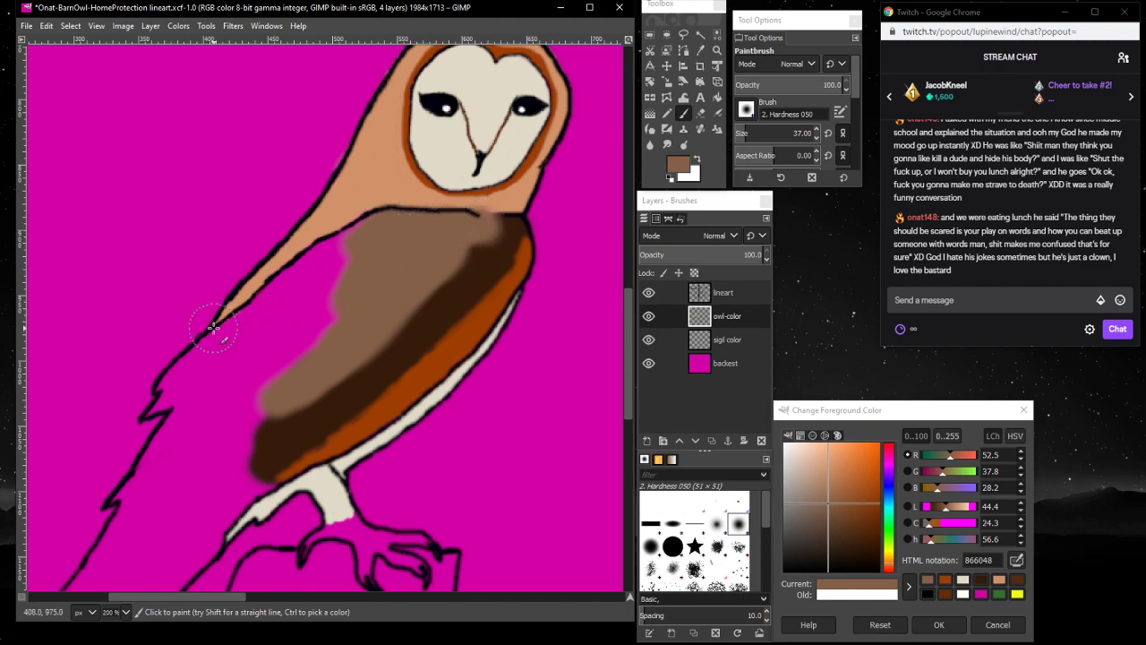
key(ctrl+z)
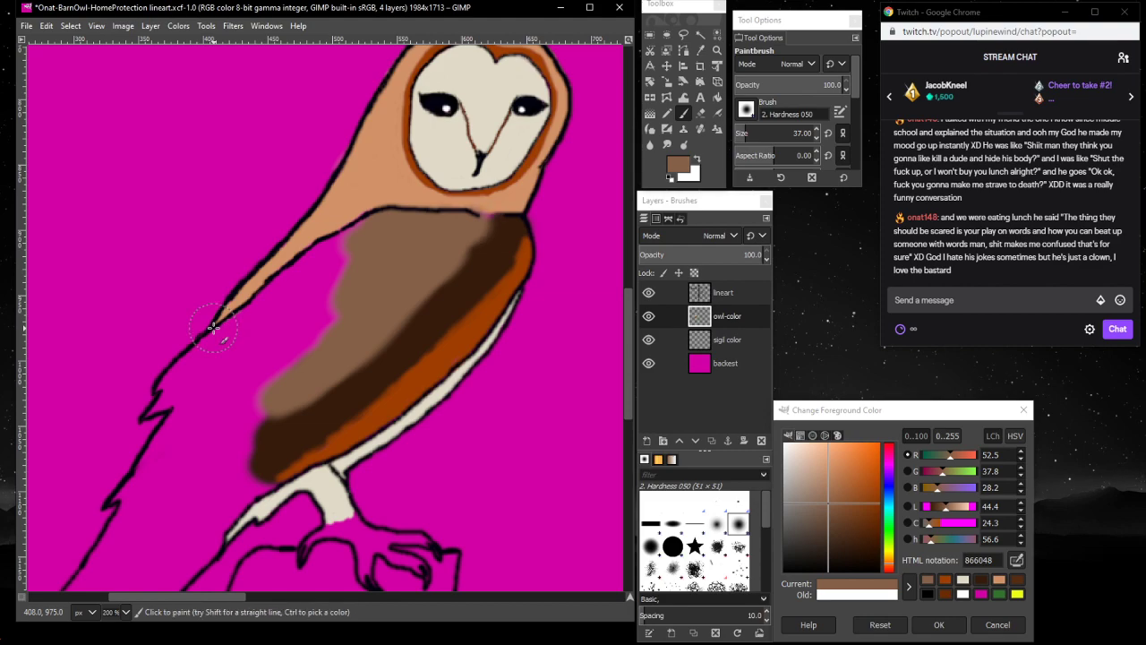
click(999, 583)
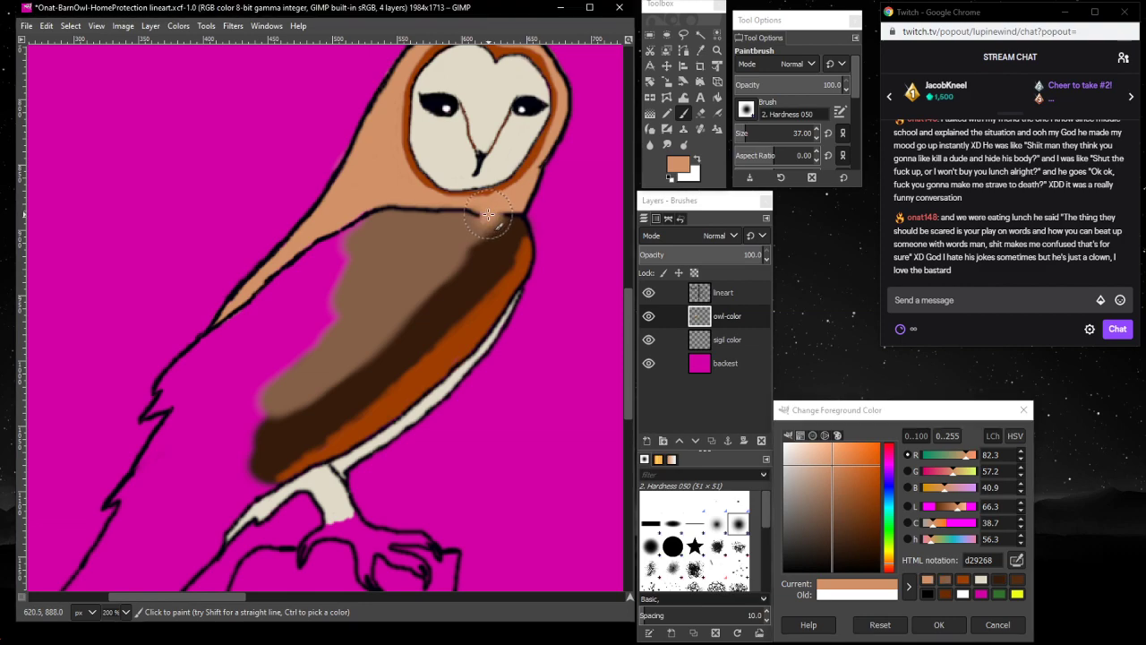
drag(505, 204, 497, 211)
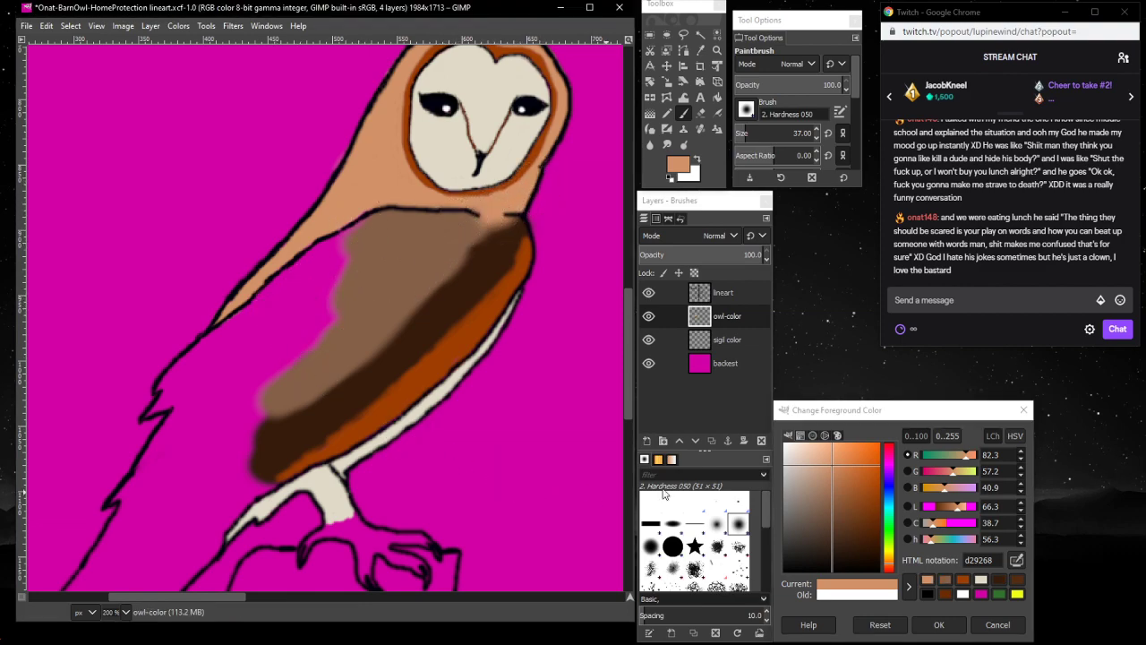
- Paint medium brown 866048 with the size 37 Paintbrush, widening the wing's brown area toward the back outline and extending it down beside the dark band
click(945, 583)
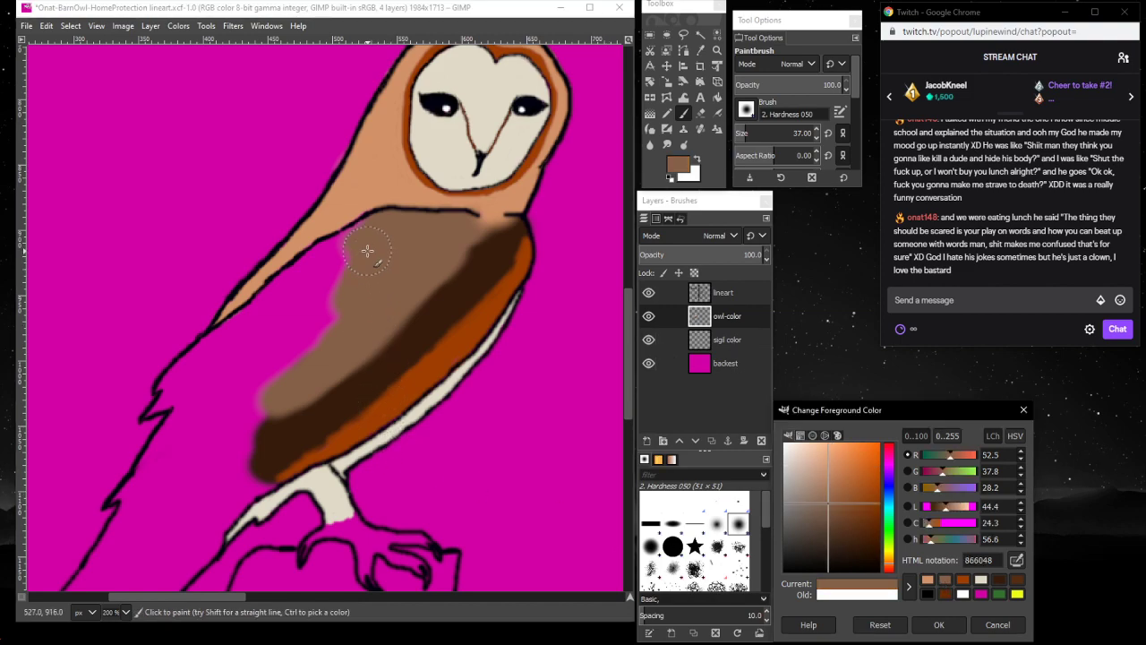
mouse_move(365, 242)
mouse_down()
mouse_move(344, 228)
mouse_move(359, 251)
mouse_up()
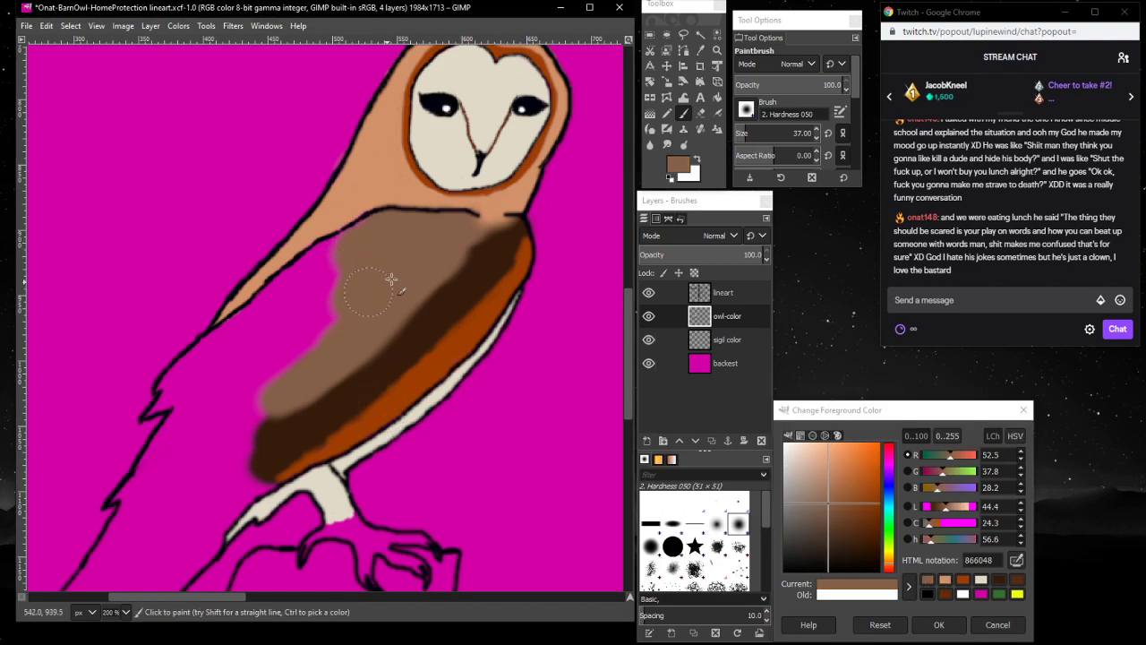
drag(446, 255, 410, 295)
drag(367, 340, 230, 460)
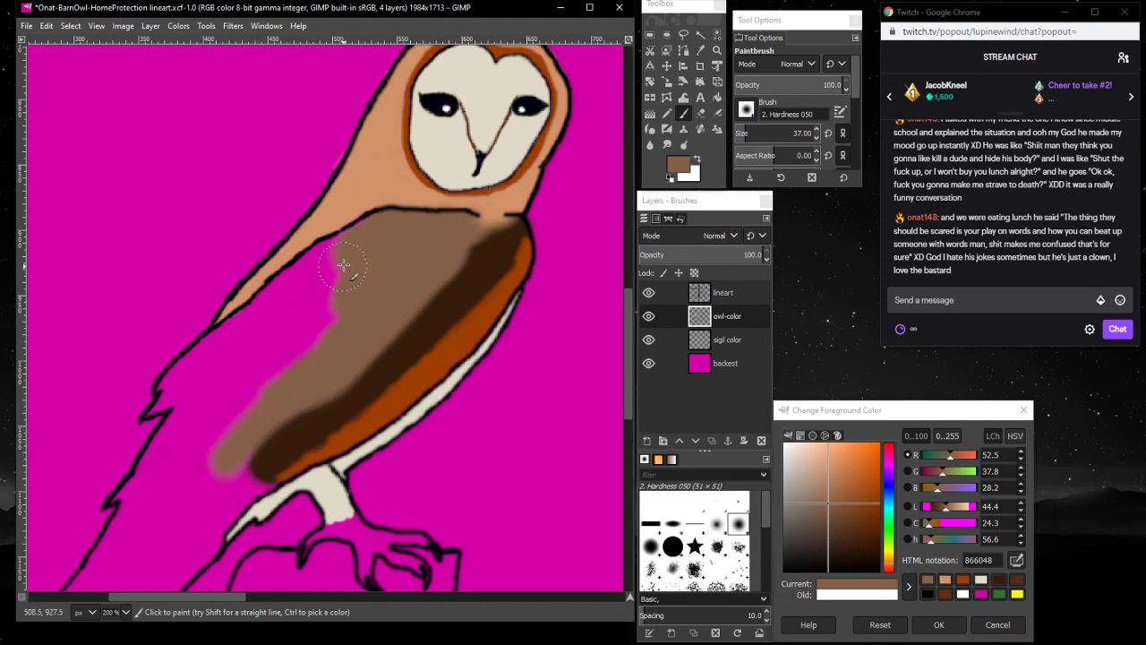
drag(362, 235, 330, 266)
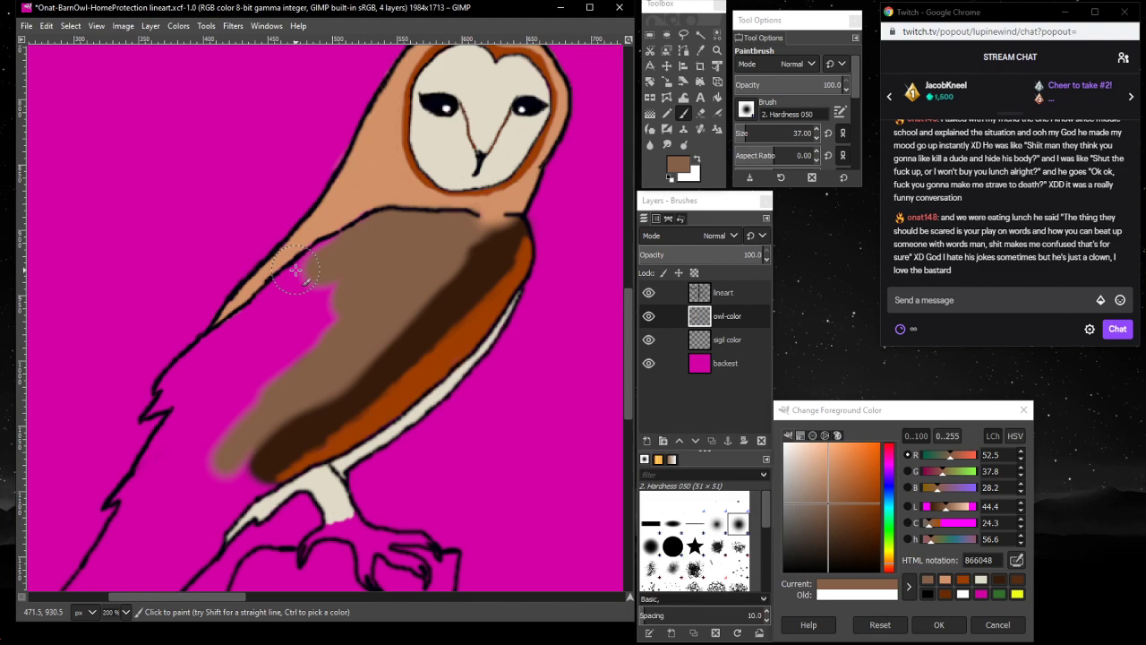
click(295, 269)
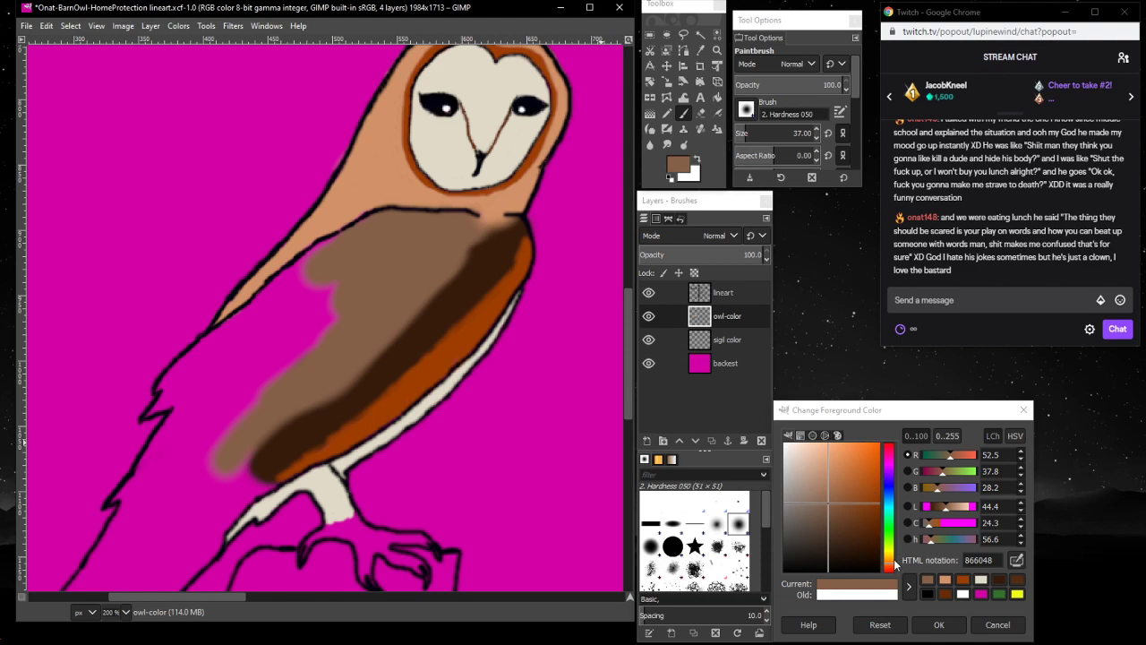
- Undo a trial stroke in olive brown 867348 and paint golden tan deba6a over the wing's back side, from the neck line down to the jagged feathers
drag(891, 558, 874, 545)
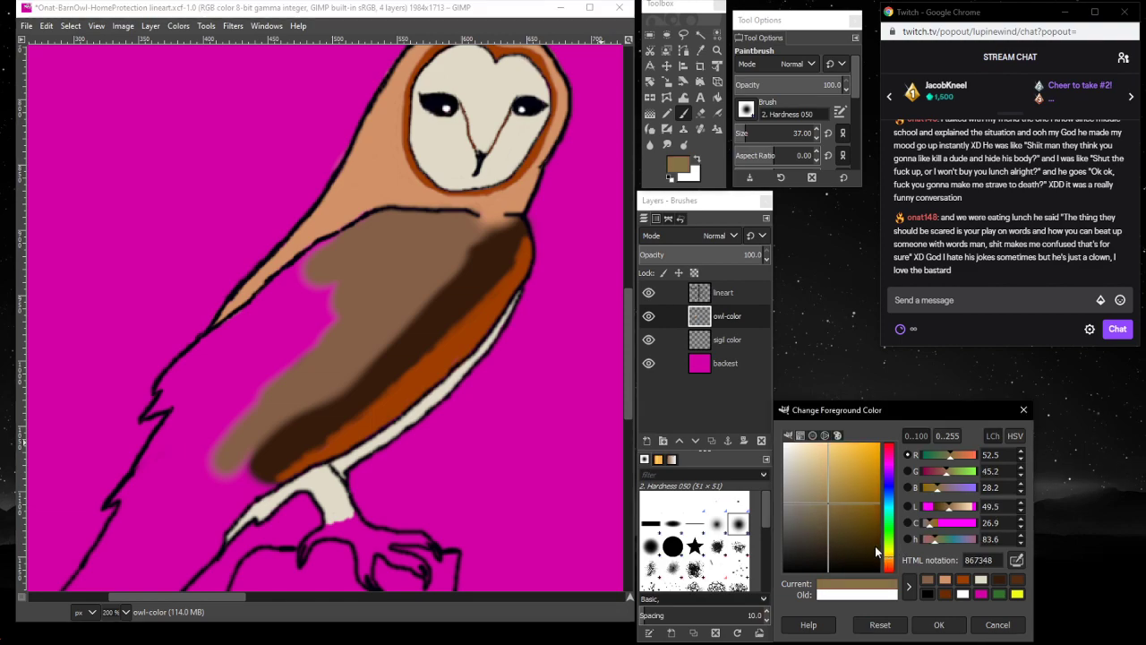
drag(379, 235, 351, 254)
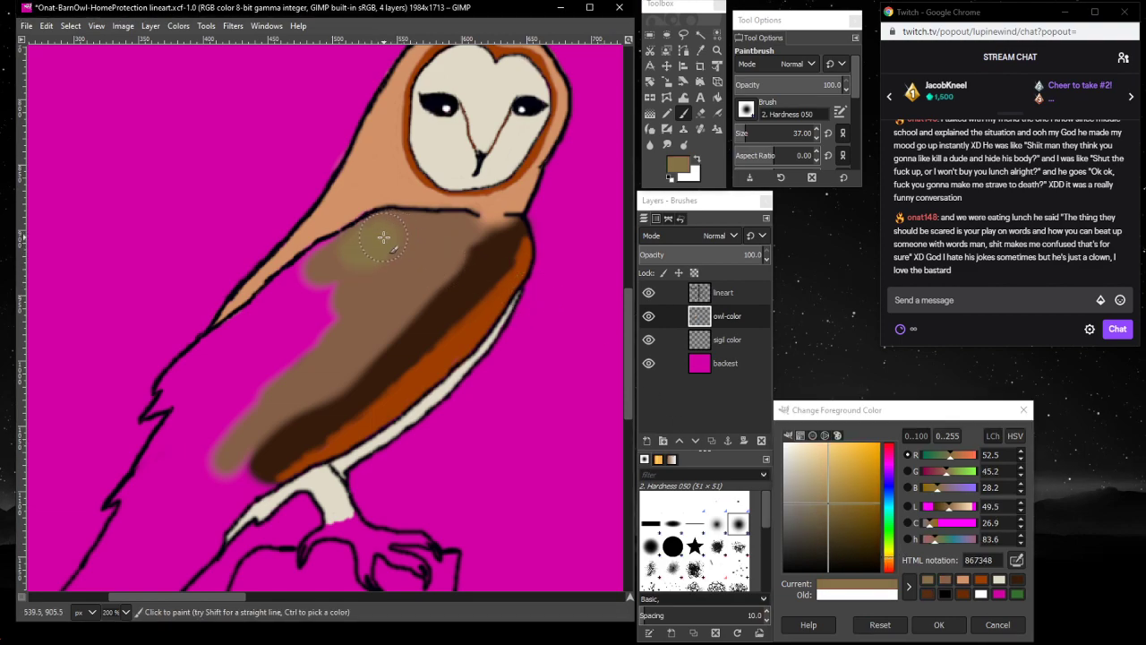
key(ctrl+z)
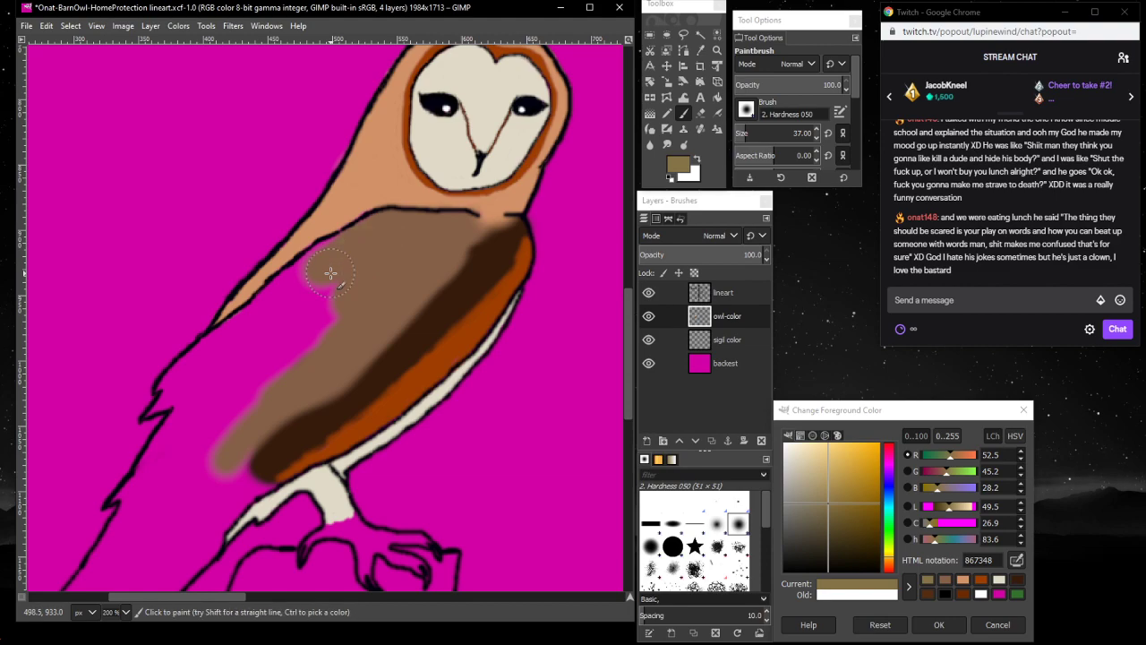
drag(824, 497, 836, 455)
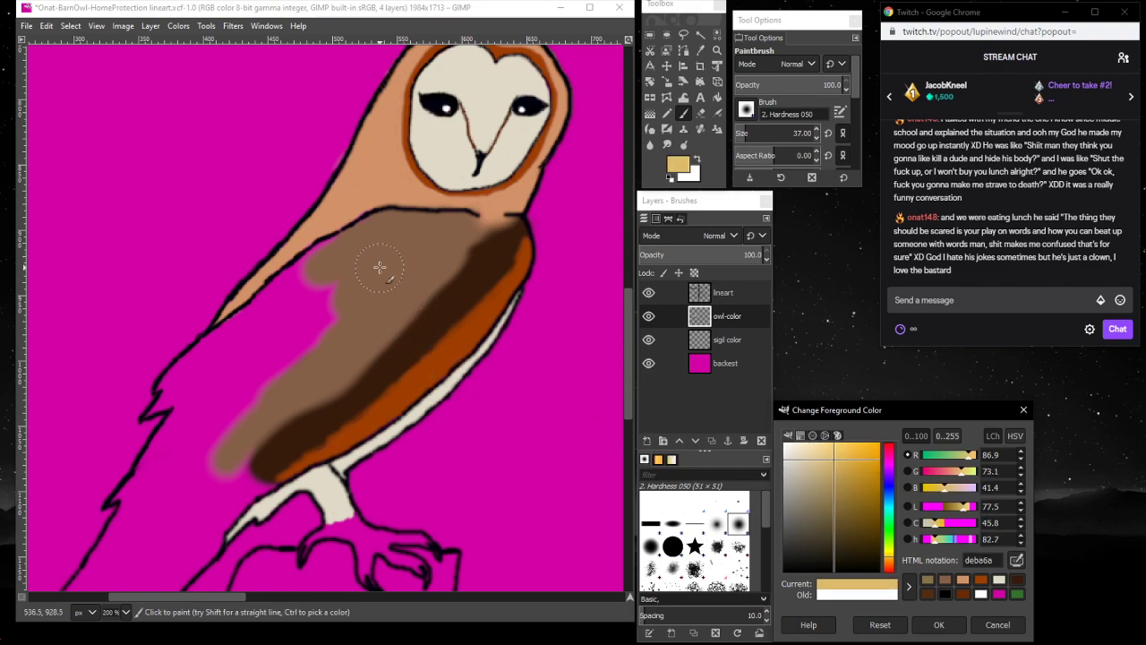
mouse_move(380, 267)
mouse_down()
mouse_move(352, 273)
mouse_move(379, 244)
mouse_move(349, 291)
mouse_move(395, 228)
mouse_move(366, 270)
mouse_move(385, 233)
mouse_move(298, 277)
mouse_move(292, 304)
mouse_move(343, 267)
mouse_move(307, 316)
mouse_move(355, 278)
mouse_move(281, 368)
mouse_move(336, 317)
mouse_move(240, 415)
mouse_move(309, 320)
mouse_move(273, 351)
mouse_move(305, 303)
mouse_move(274, 315)
mouse_move(282, 295)
mouse_move(233, 348)
mouse_move(276, 295)
mouse_move(177, 380)
mouse_move(156, 408)
mouse_move(239, 367)
mouse_move(226, 397)
mouse_move(181, 432)
mouse_up()
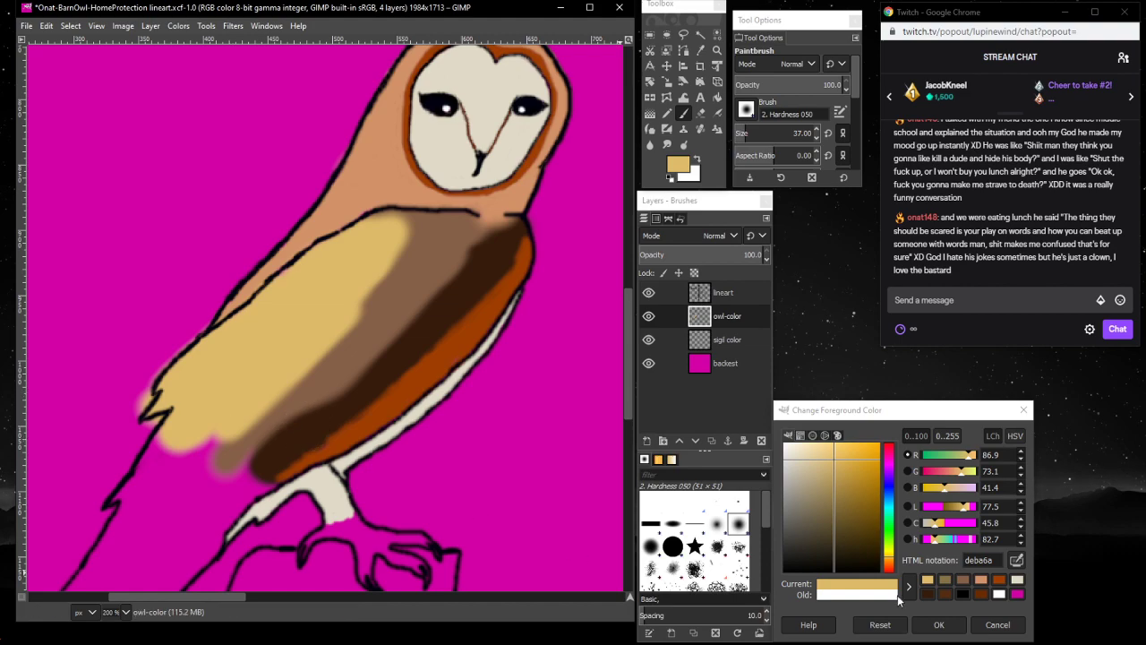
- Paint a band of orange tan de9e6a between the wing's golden and brown areas, extending it down past the jagged feathers
drag(890, 556, 889, 563)
click(348, 257)
mouse_move(348, 257)
mouse_down()
mouse_move(371, 236)
mouse_move(380, 250)
mouse_move(383, 233)
mouse_move(403, 234)
mouse_move(378, 278)
mouse_move(355, 294)
mouse_move(372, 264)
mouse_move(309, 336)
mouse_move(357, 297)
mouse_move(290, 375)
mouse_move(357, 298)
mouse_move(363, 311)
mouse_move(268, 395)
mouse_move(275, 388)
mouse_move(162, 457)
mouse_move(128, 495)
mouse_move(191, 460)
mouse_move(109, 544)
mouse_up()
mouse_move(334, 283)
mouse_down()
mouse_move(288, 344)
mouse_move(183, 421)
mouse_up()
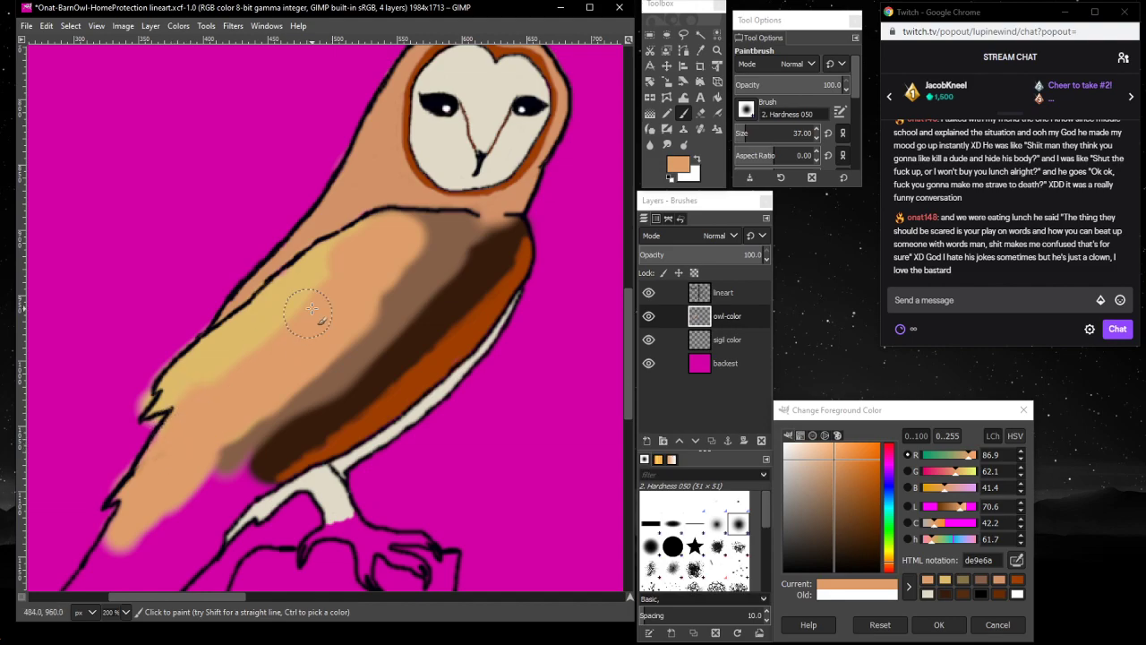
- Erase the paint spilling outside the owl's back outline down to the jagged feathers with a size 37 Eraser
click(716, 114)
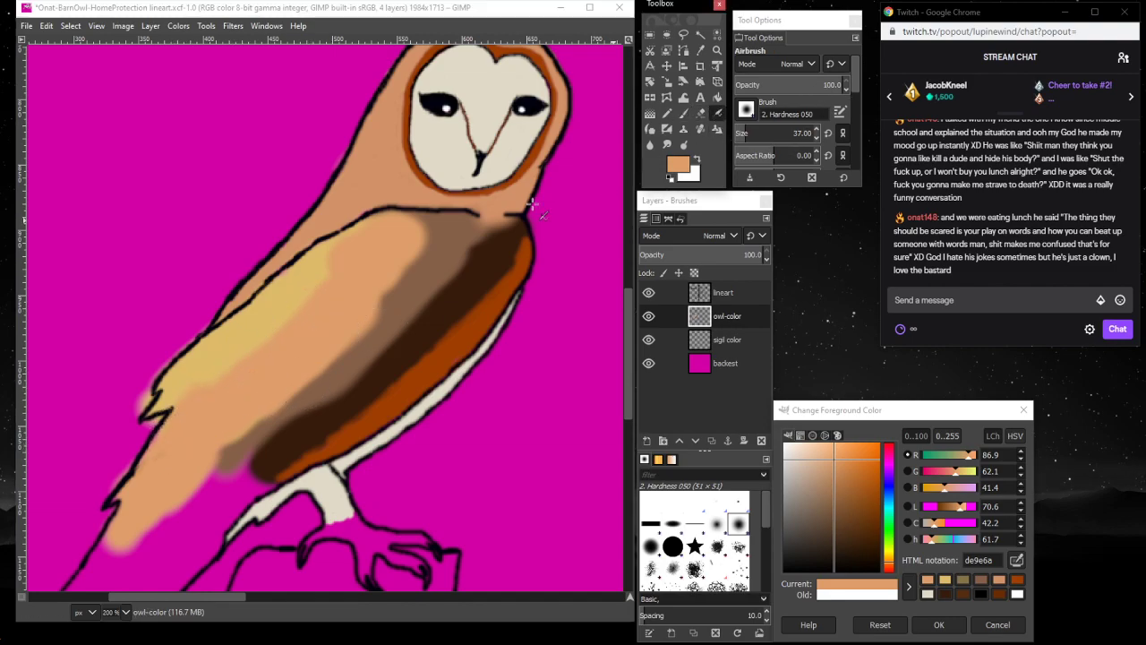
click(700, 113)
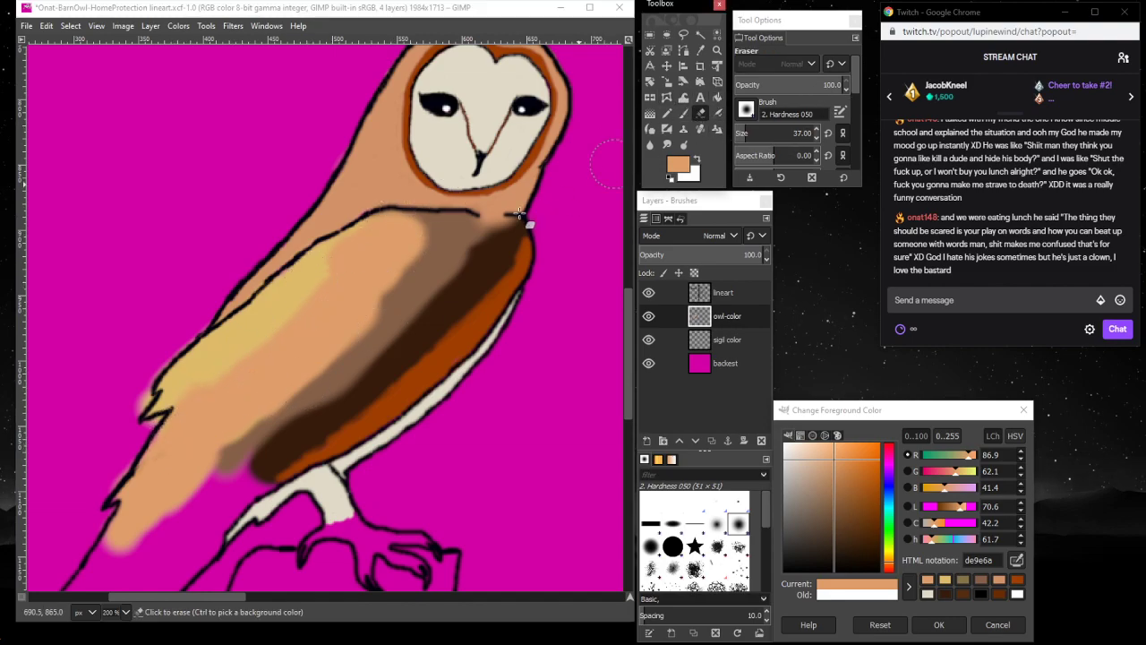
click(186, 306)
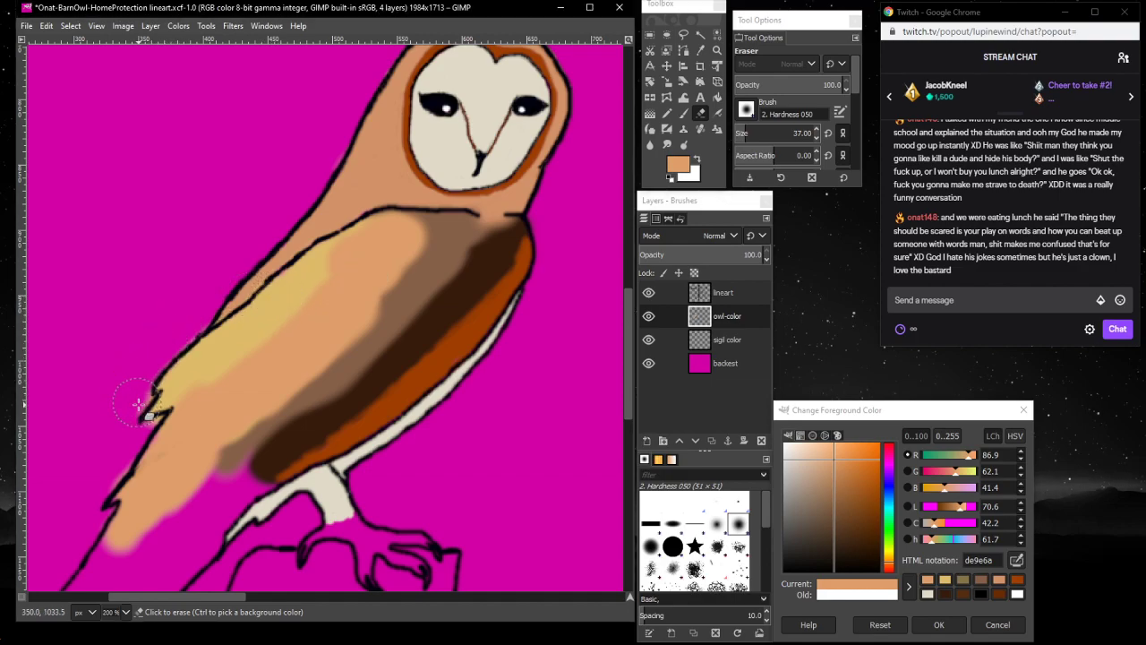
drag(138, 386, 119, 366)
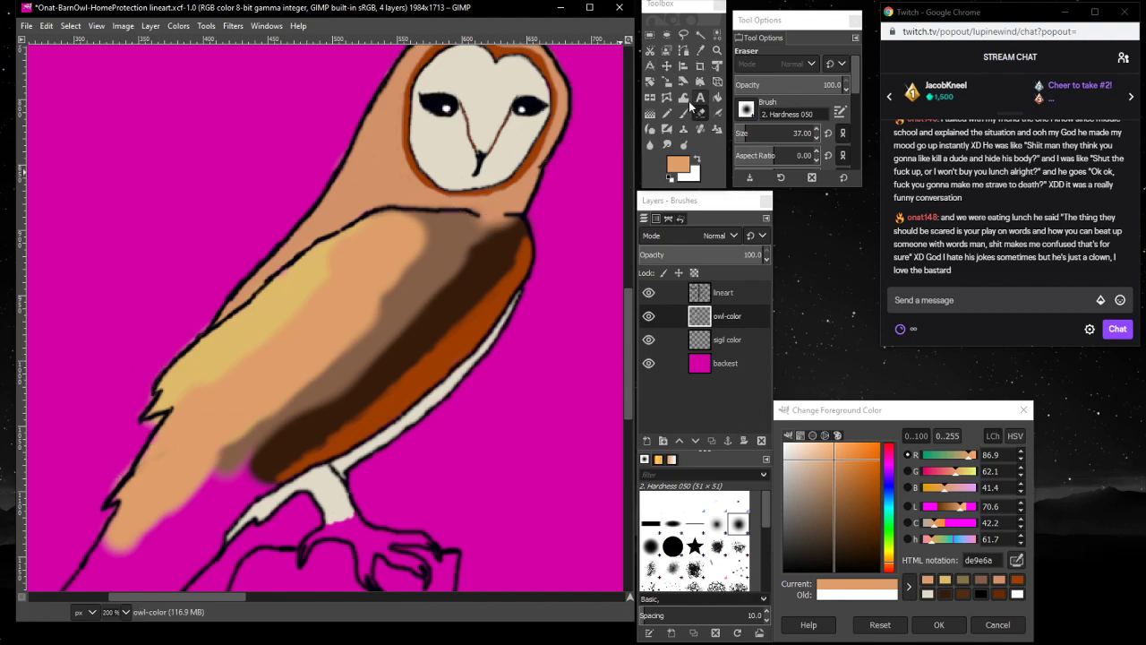
- Airbrush golden tan deba6a over the pinkish gap just beneath the wing's upper outline, working at 800% zoom
click(716, 50)
click(143, 411)
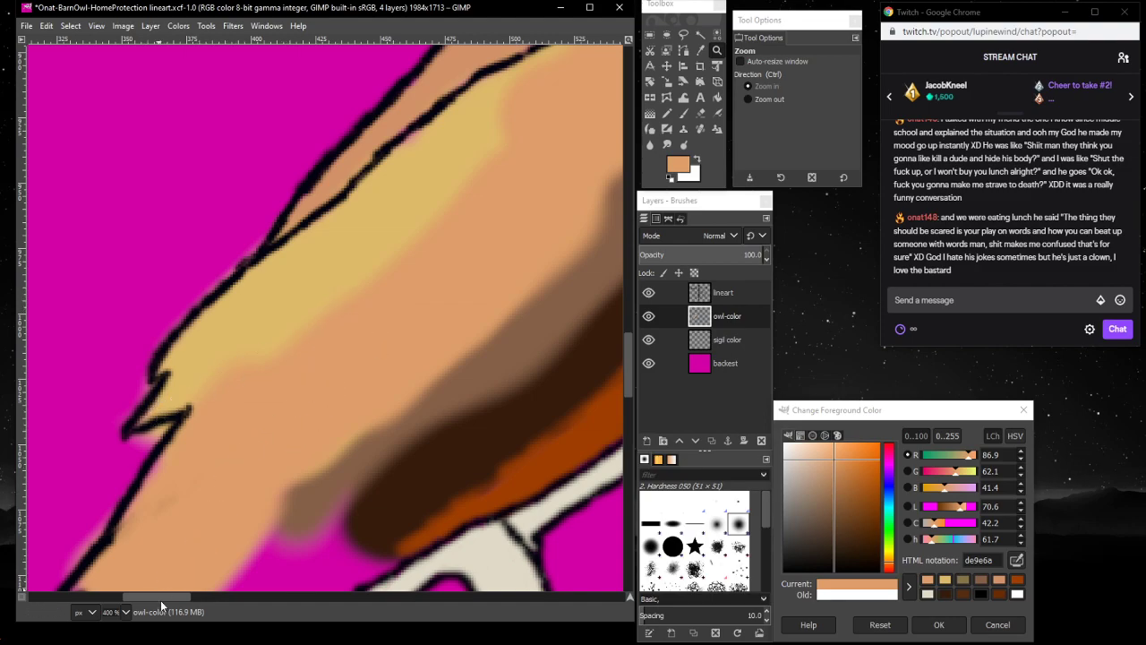
drag(199, 570, 113, 602)
click(128, 612)
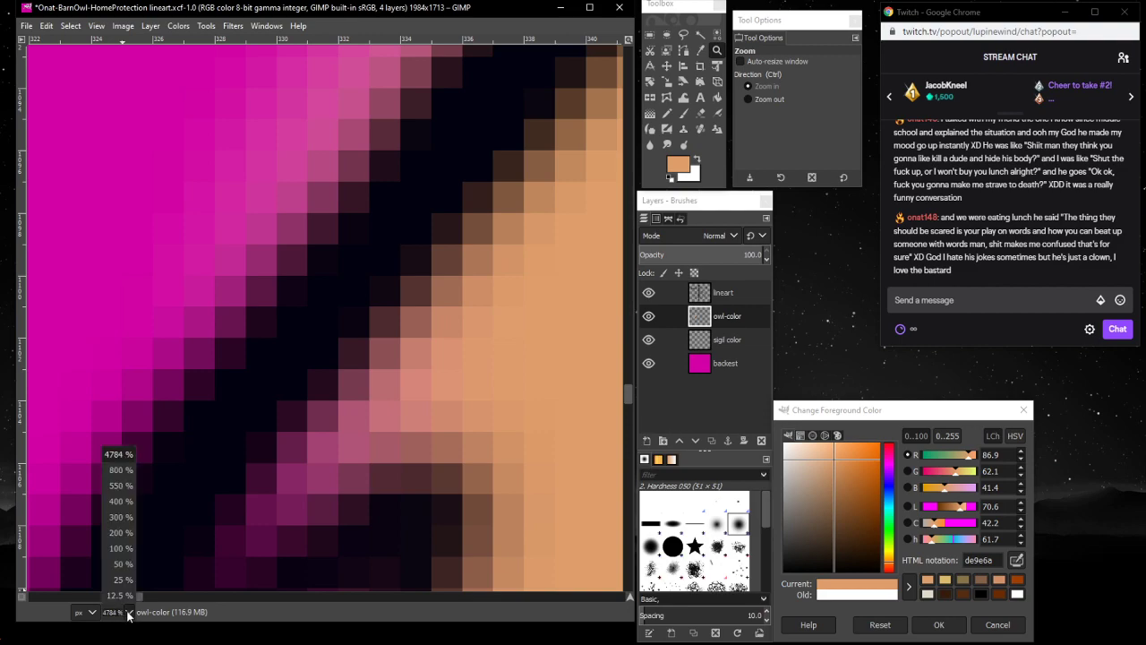
click(129, 473)
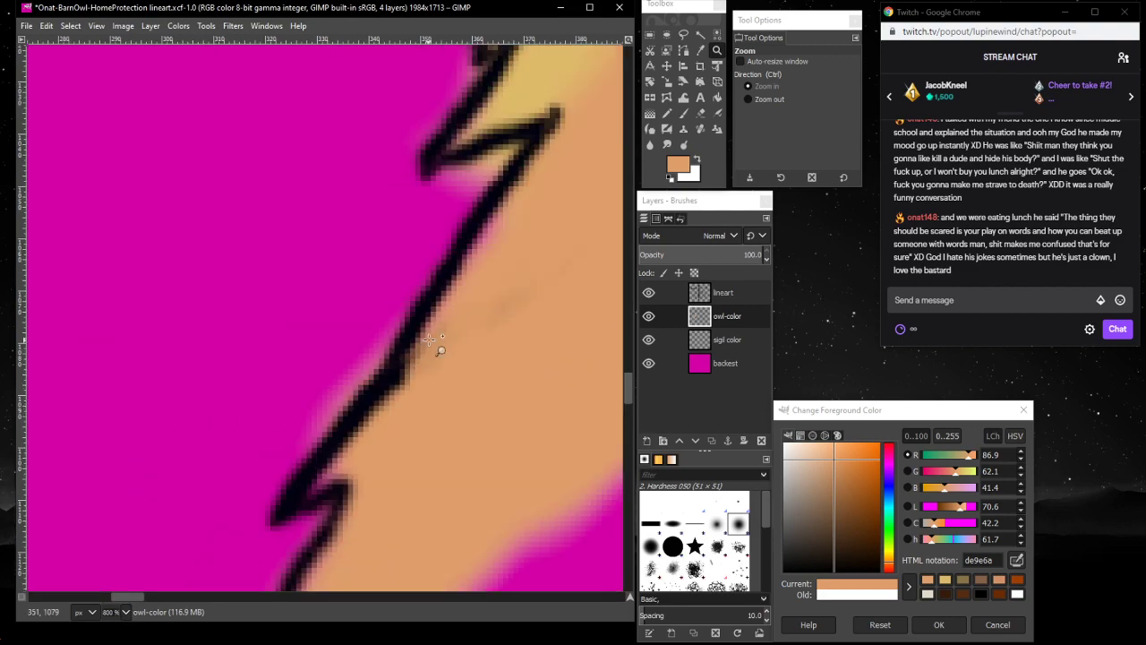
scroll(430, 340, up, 2)
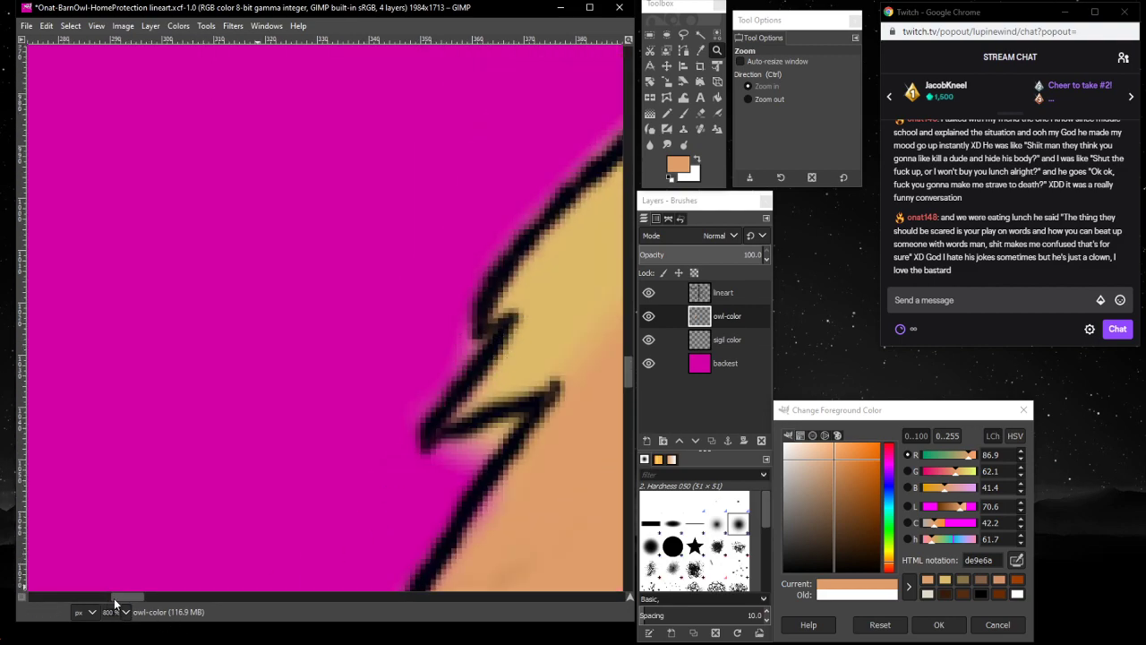
scroll(129, 585, right, 5)
scroll(260, 562, up, 3)
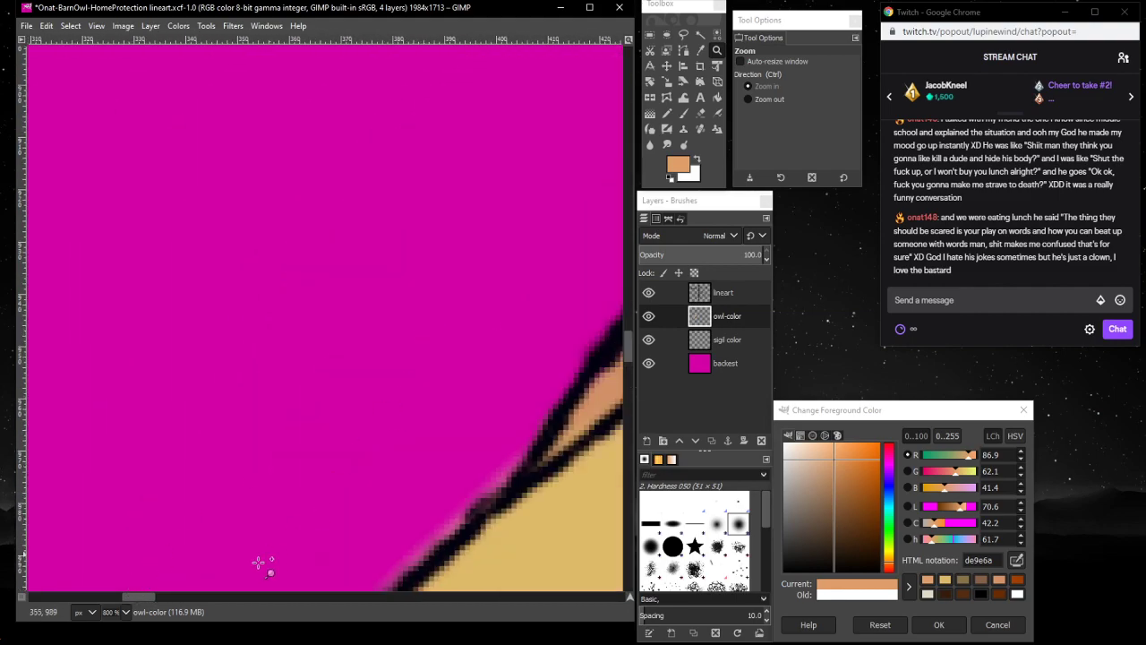
drag(115, 594, 153, 569)
scroll(153, 568, right, 2)
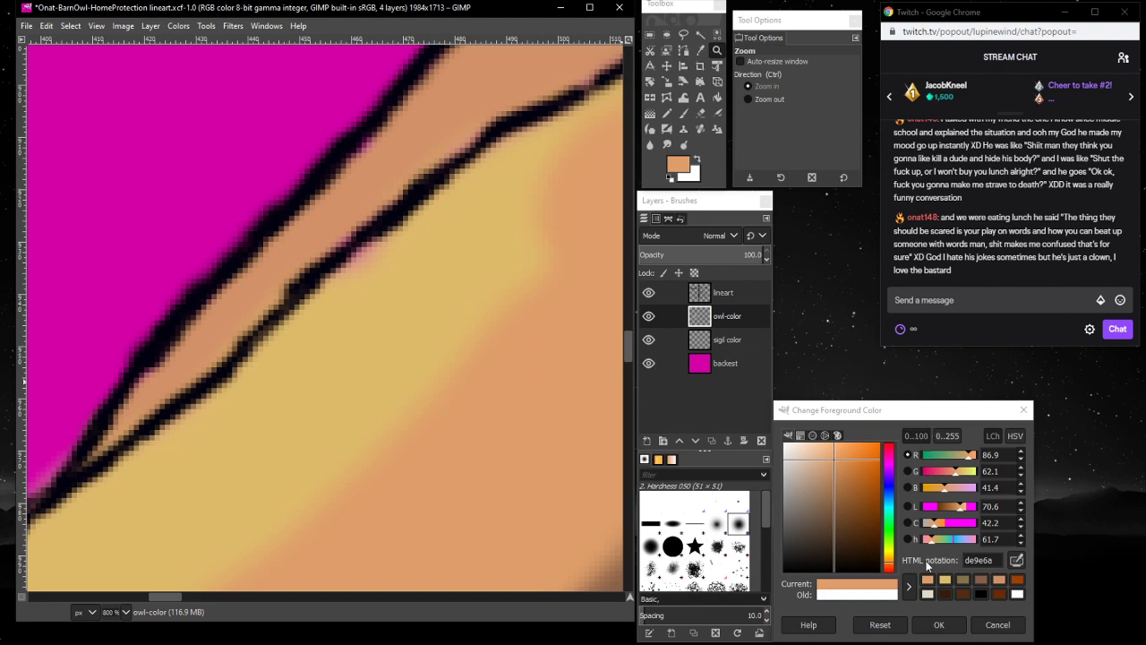
click(845, 525)
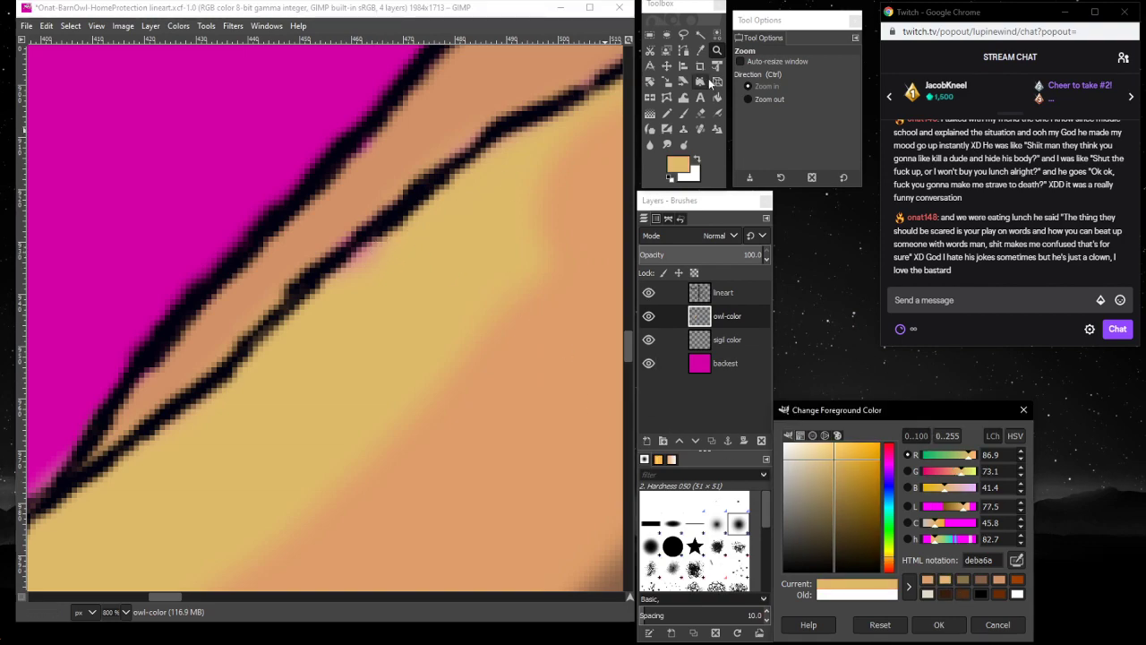
click(717, 113)
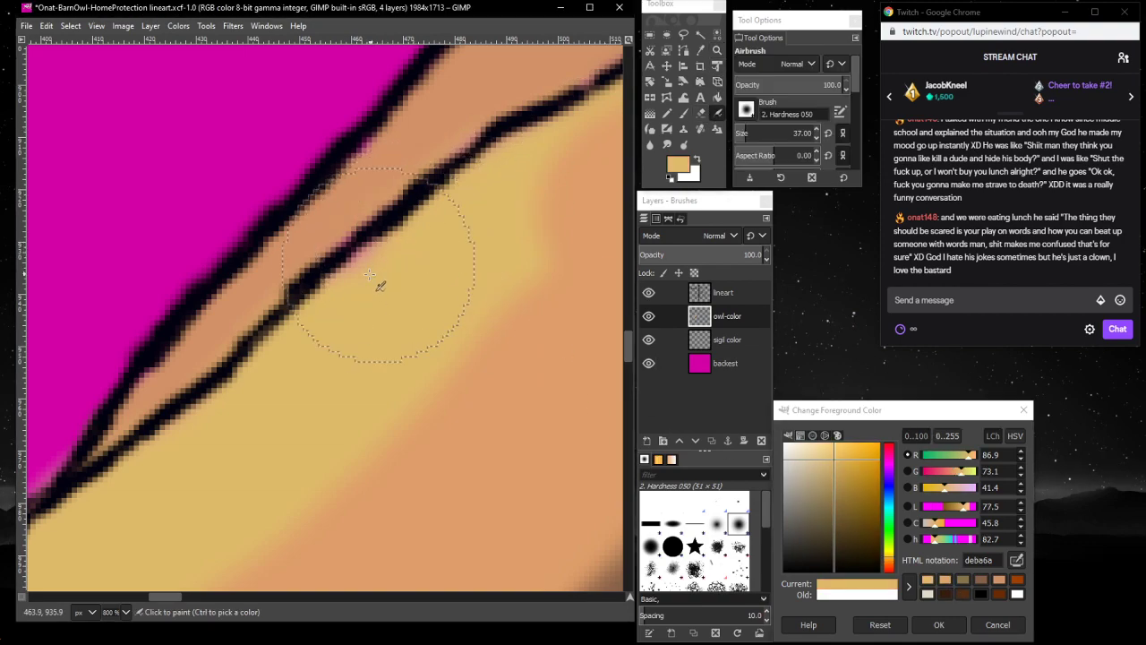
mouse_move(391, 258)
mouse_down()
mouse_move(391, 289)
mouse_move(456, 239)
mouse_move(468, 200)
mouse_move(409, 204)
mouse_move(383, 179)
mouse_move(358, 191)
mouse_move(319, 107)
mouse_move(330, 324)
mouse_up()
- Airbrush orange tan de9e6a at size 29 along the lower edge of the golden area, blending it down to the jagged feathers
scroll(330, 324, down, 3)
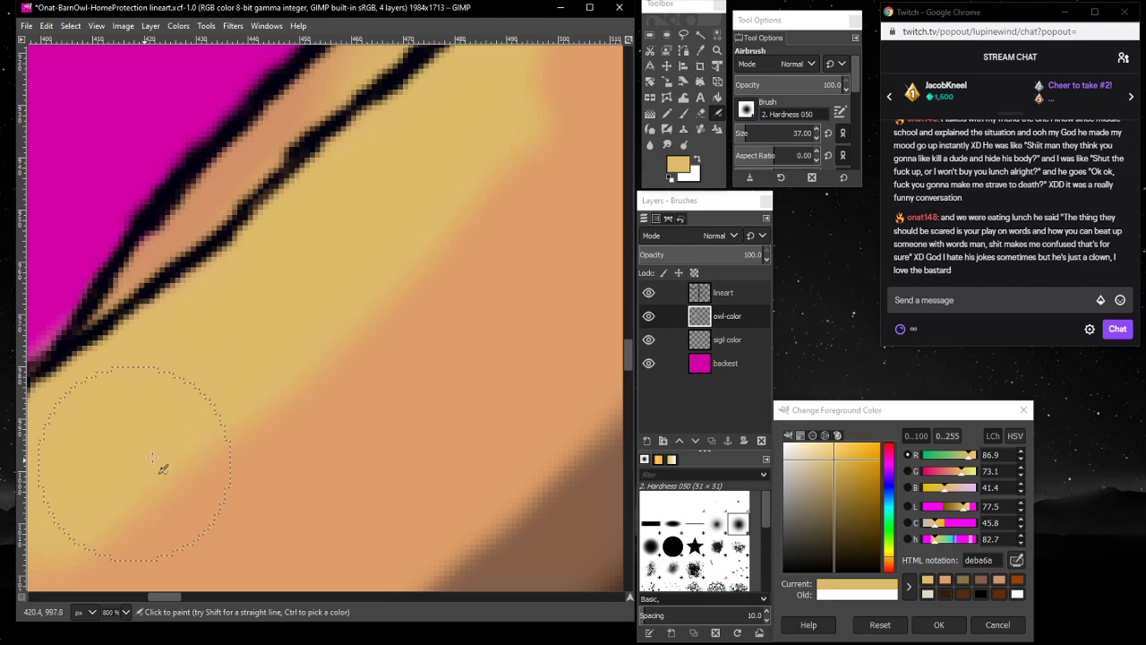
scroll(206, 457, up, 3)
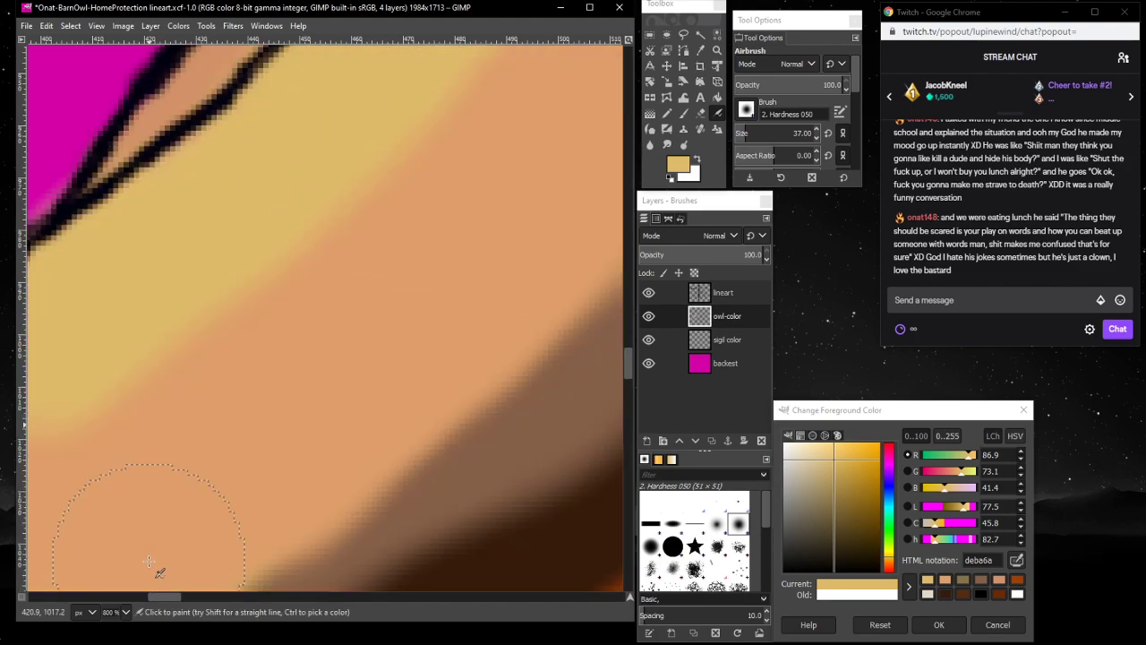
scroll(165, 587, down, 3)
scroll(170, 590, up, 5)
scroll(149, 587, left, 3)
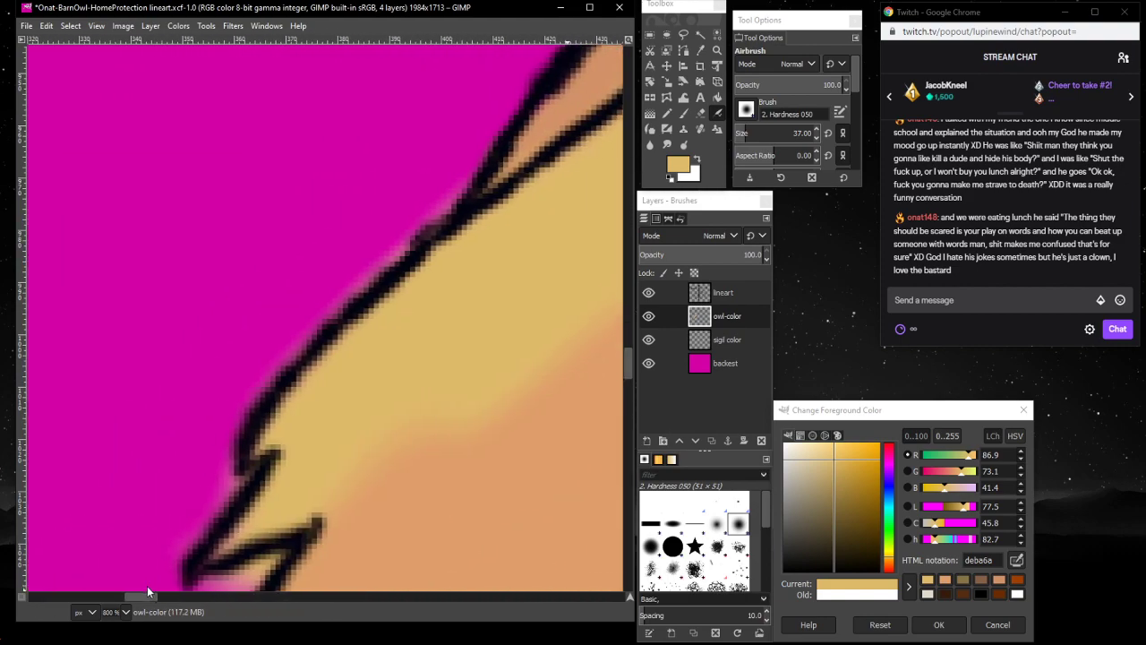
scroll(151, 582, left, 2)
click(743, 134)
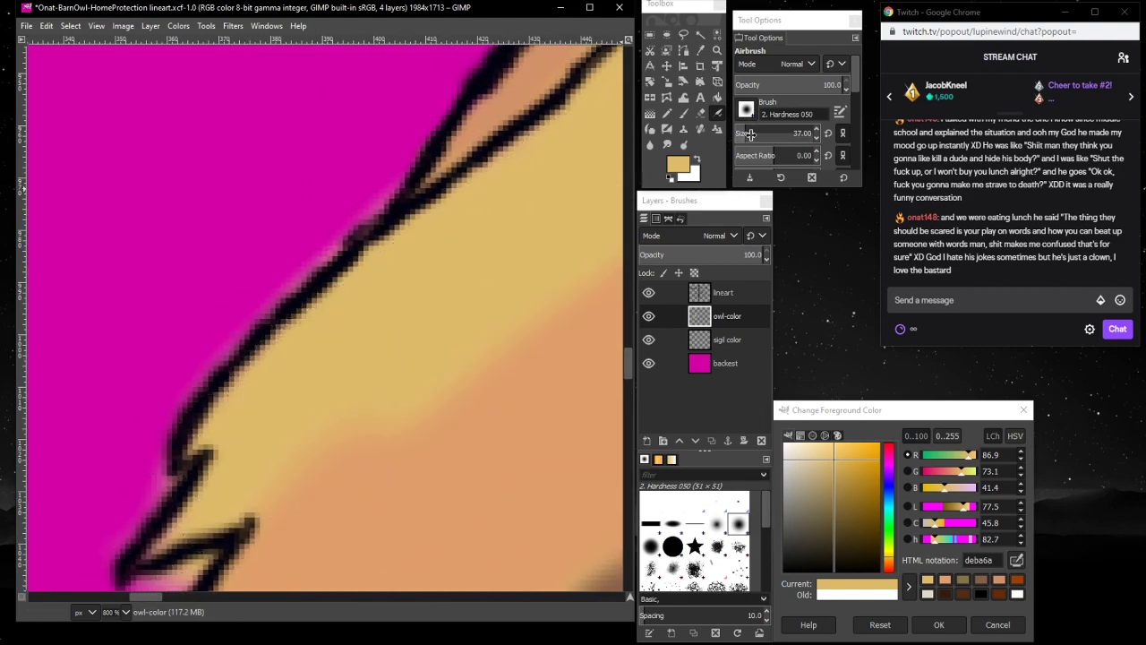
drag(739, 136, 736, 136)
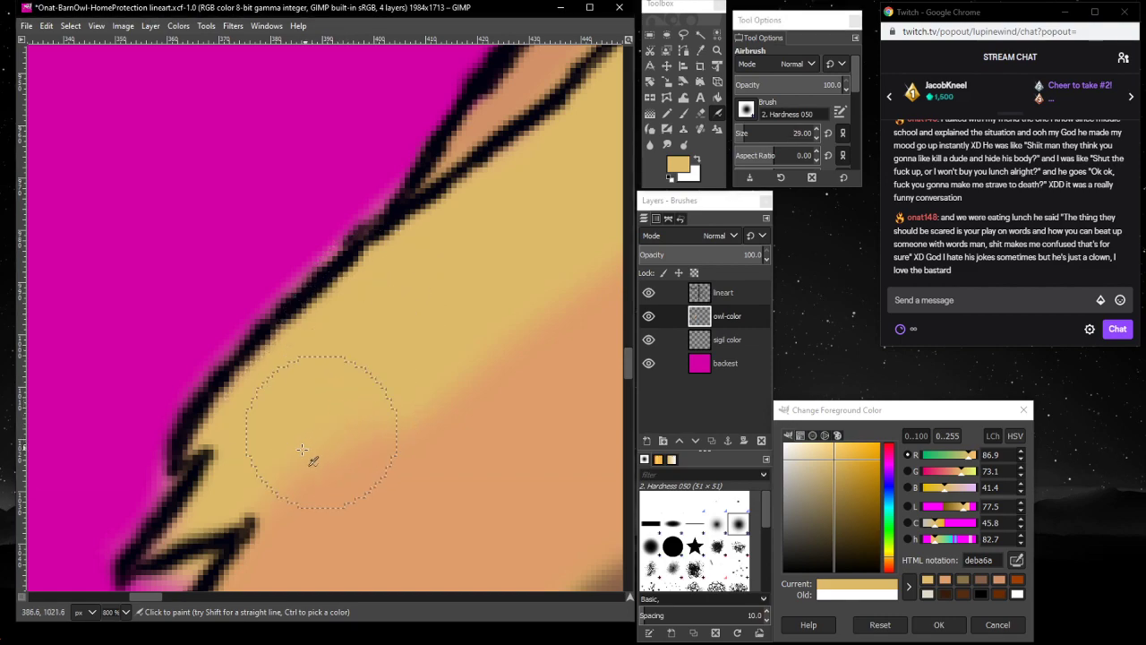
click(942, 582)
mouse_move(427, 400)
mouse_down()
mouse_move(484, 350)
mouse_move(502, 354)
mouse_move(268, 486)
mouse_move(128, 502)
mouse_move(235, 466)
mouse_up()
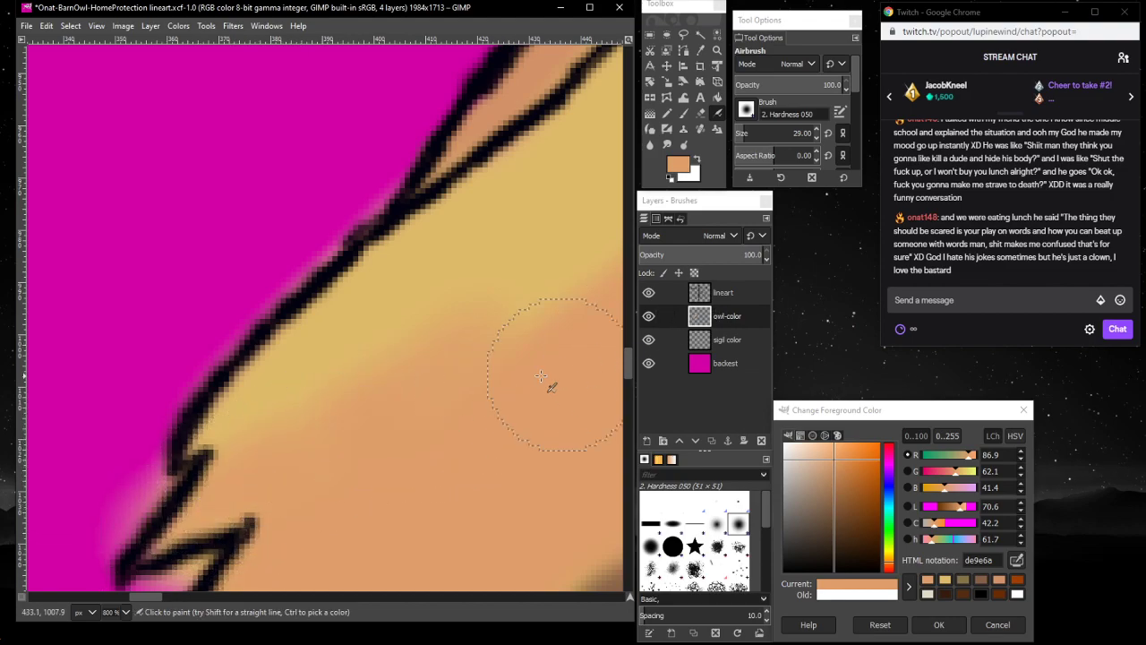
- Erase the color spill outside the back outline and around the jagged feather tips with a size 14 Eraser
scroll(543, 380, down, 3)
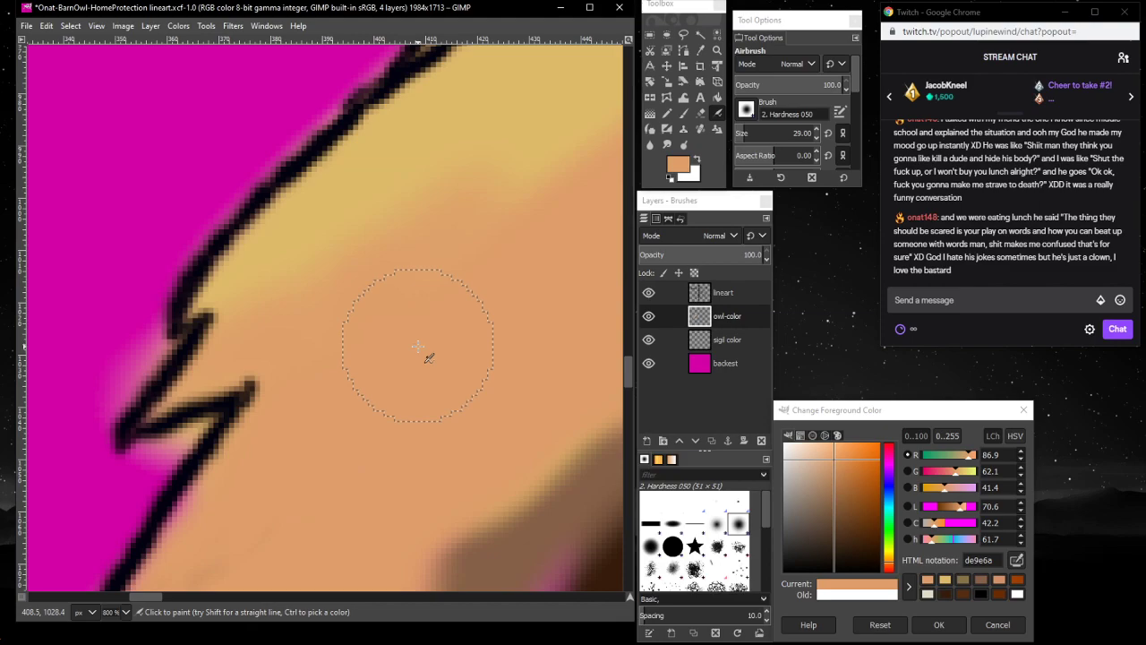
click(700, 113)
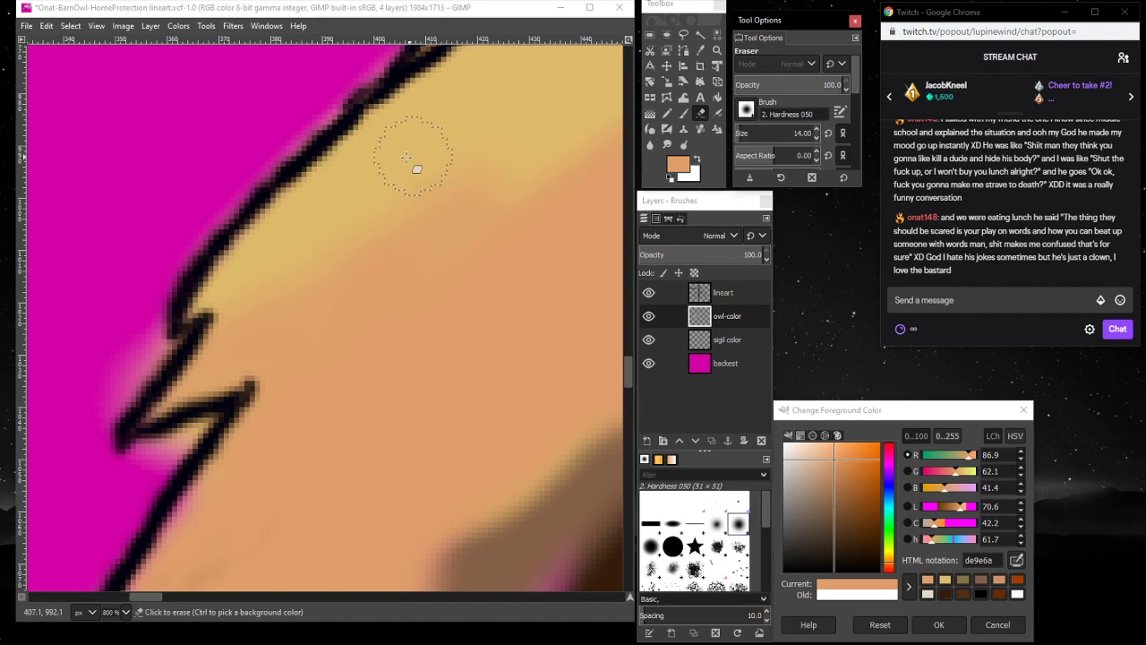
click(297, 124)
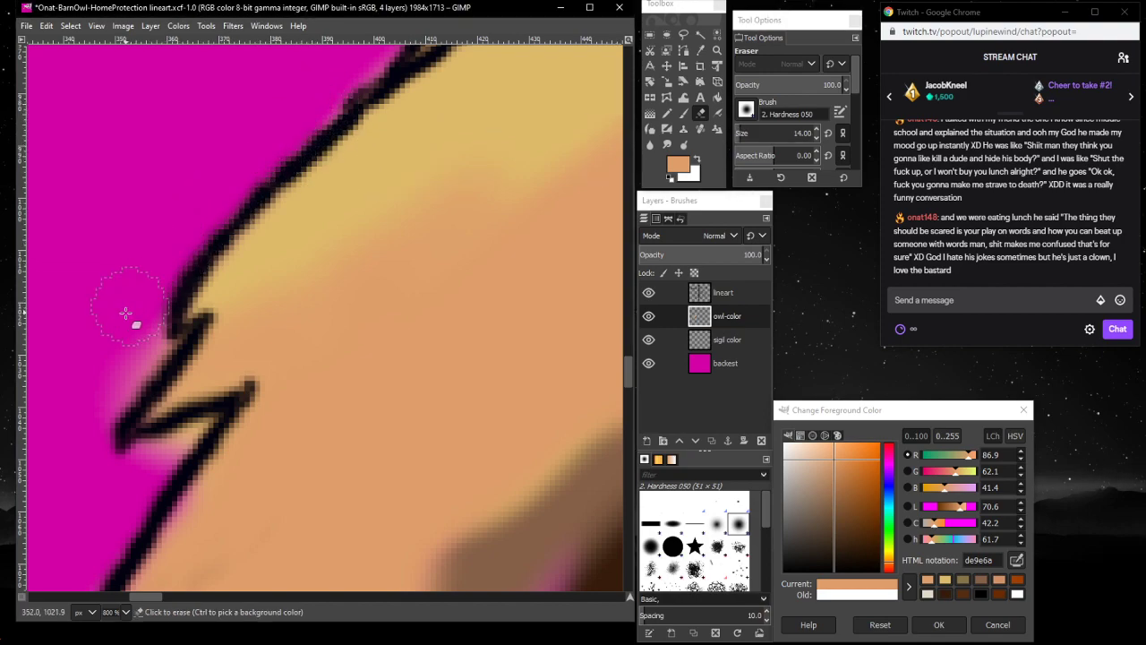
mouse_move(148, 326)
mouse_down()
mouse_move(156, 345)
mouse_move(143, 354)
mouse_up()
mouse_move(100, 403)
mouse_down()
mouse_move(167, 466)
mouse_move(189, 439)
mouse_move(126, 461)
mouse_move(209, 439)
mouse_move(194, 442)
mouse_up()
- Paint orange tan de9e6a over the pinkish gap inside the back outline below the jagged feathers with a size 14 Paintbrush
scroll(108, 458, down, 3)
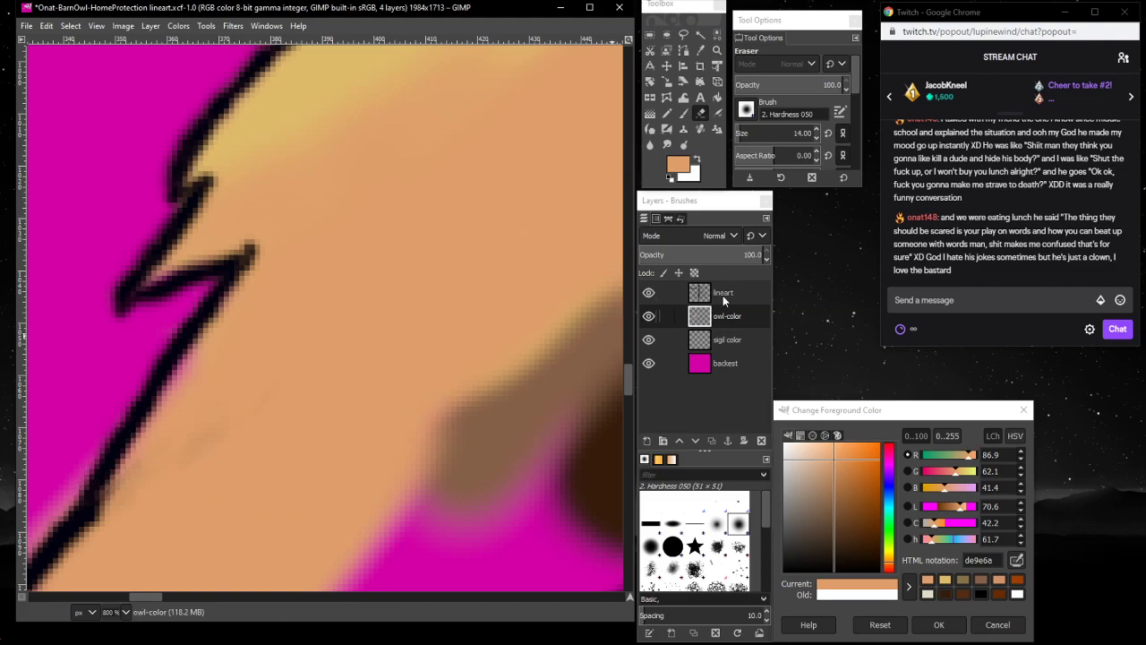
click(683, 114)
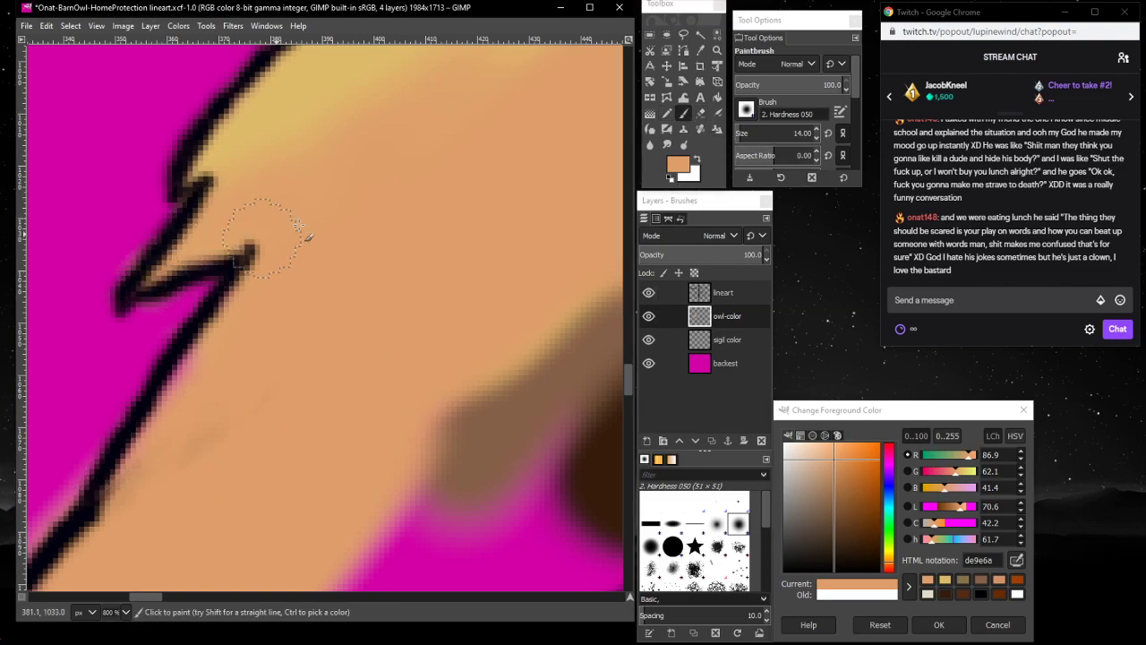
scroll(168, 410, down, 3)
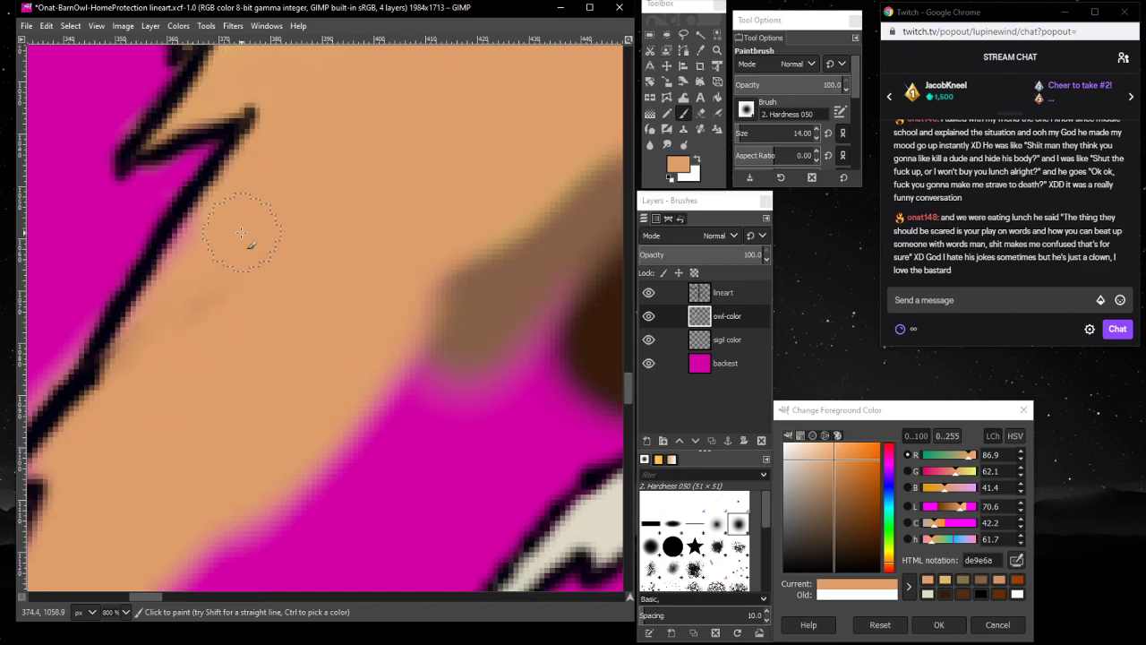
mouse_move(179, 278)
mouse_down()
mouse_move(203, 220)
mouse_move(191, 229)
mouse_move(242, 170)
mouse_move(187, 234)
mouse_move(126, 341)
mouse_move(162, 309)
mouse_up()
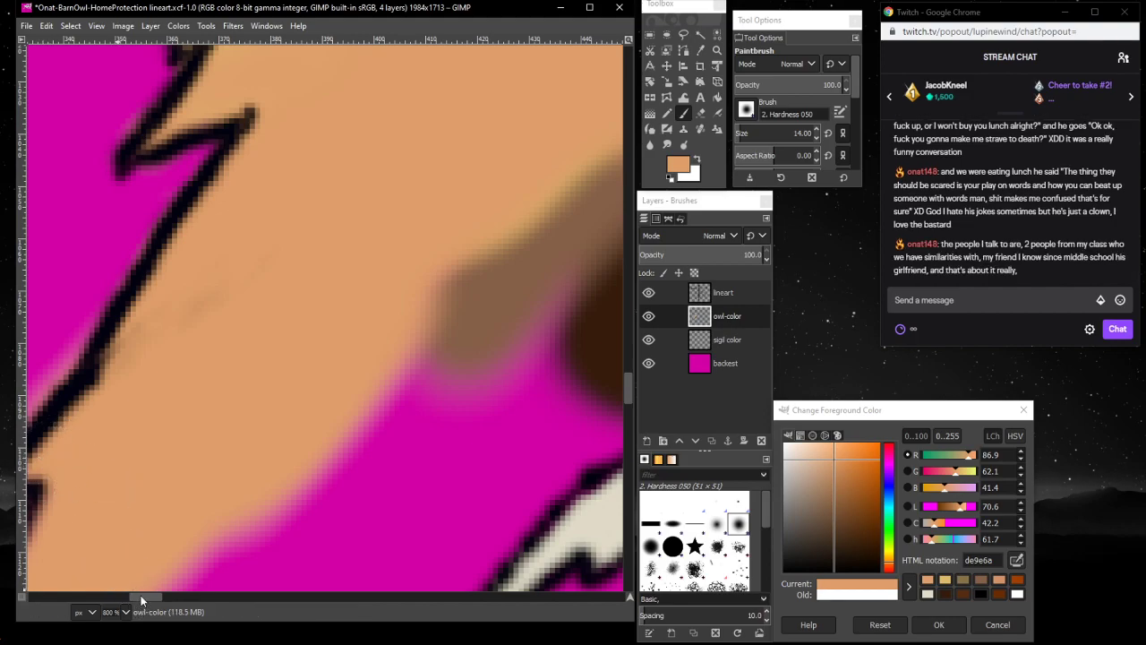
- Erase the color spill outside the back outline and around the lowest jagged feather notch with a size 14 Eraser
scroll(127, 600, left, 4)
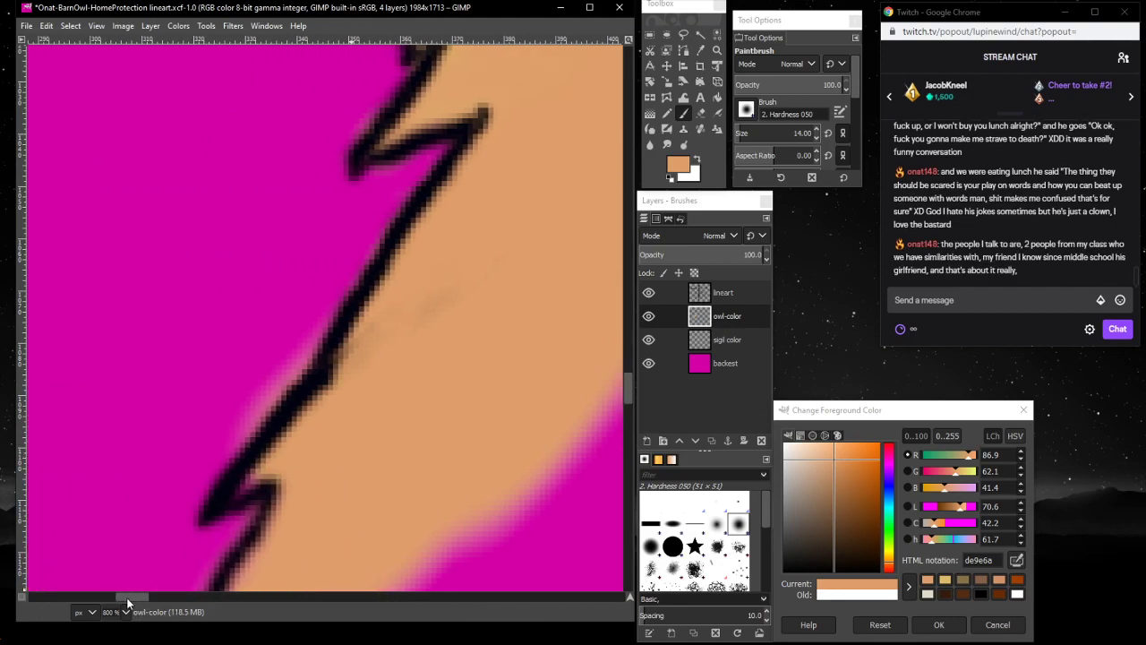
click(704, 113)
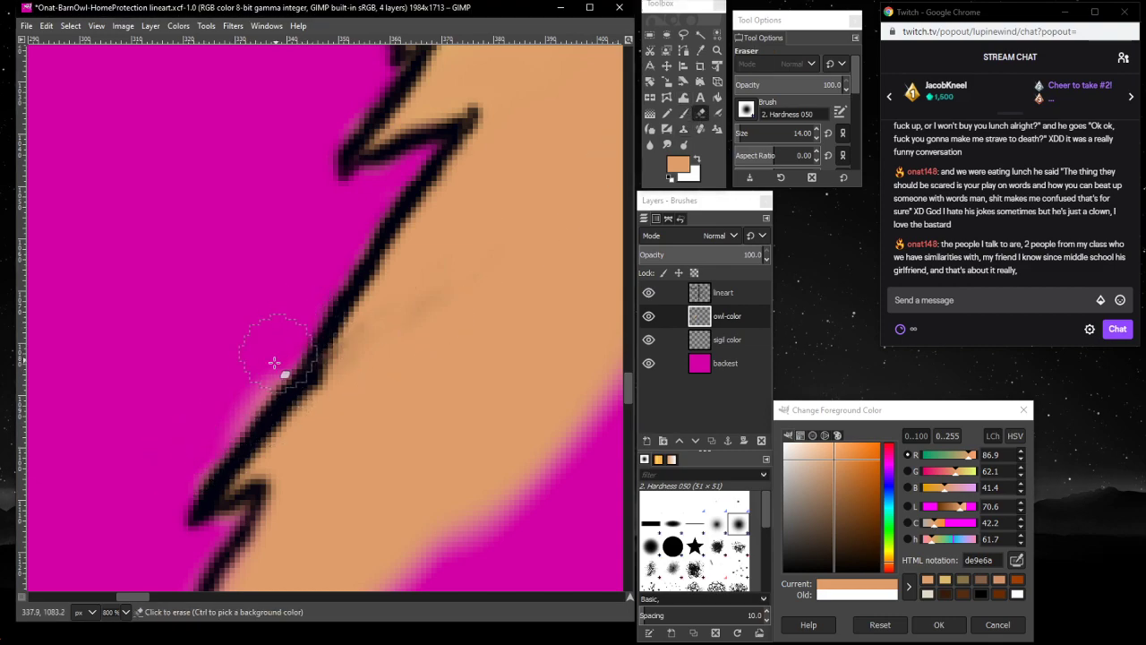
mouse_move(275, 362)
mouse_down()
mouse_move(205, 460)
mouse_move(175, 542)
mouse_move(178, 567)
mouse_up()
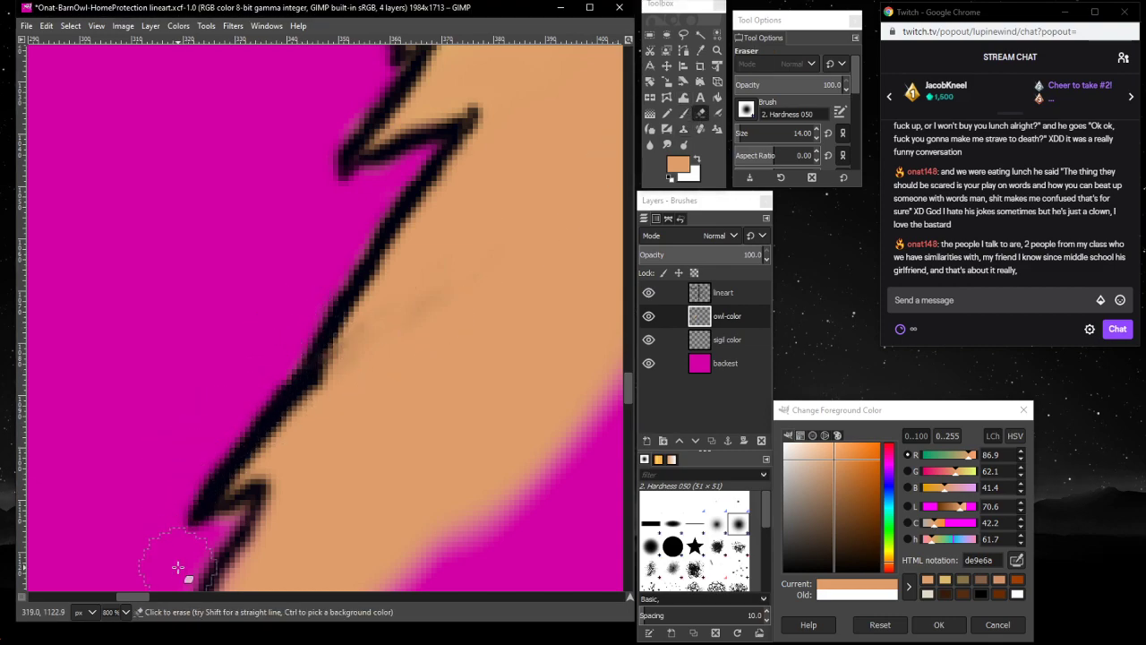
scroll(179, 546, down, 5)
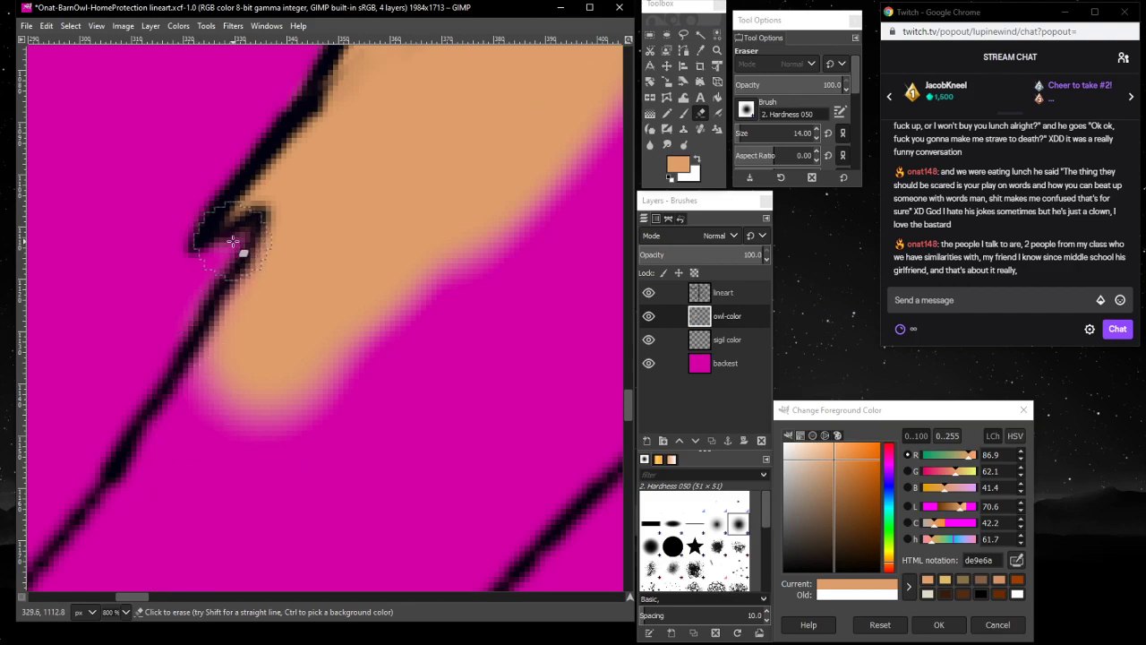
mouse_move(232, 241)
mouse_down()
mouse_move(236, 256)
mouse_move(183, 265)
mouse_up()
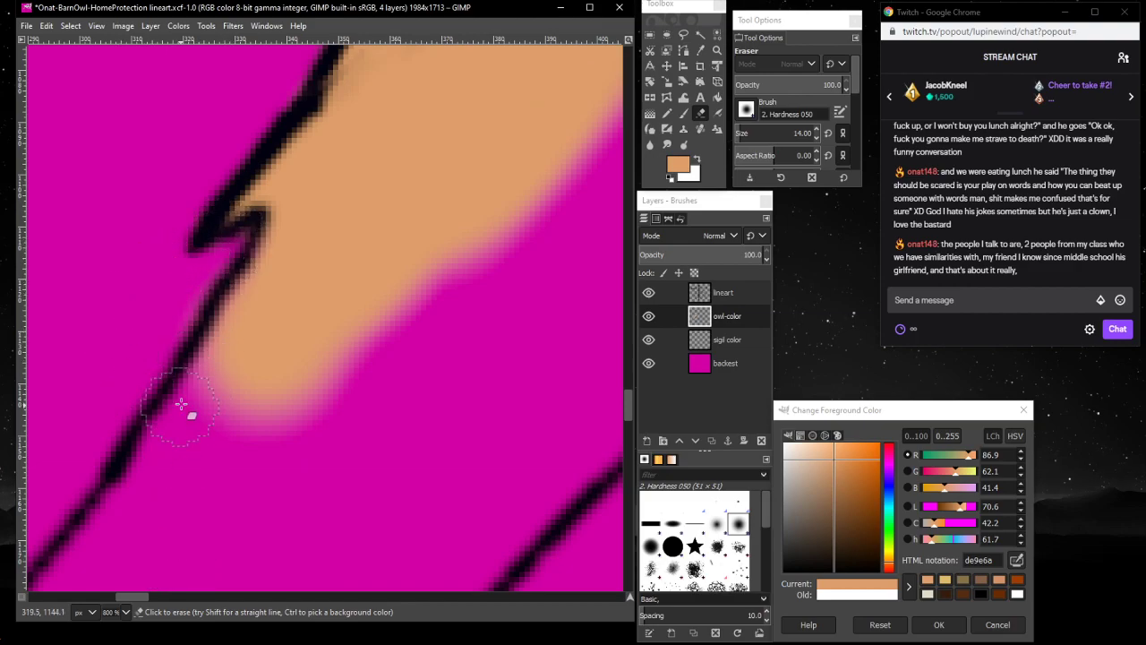
- Examine the coloring of the owl's wing, back and head at 400% and 200% zoom
scroll(164, 410, up, 3)
click(126, 612)
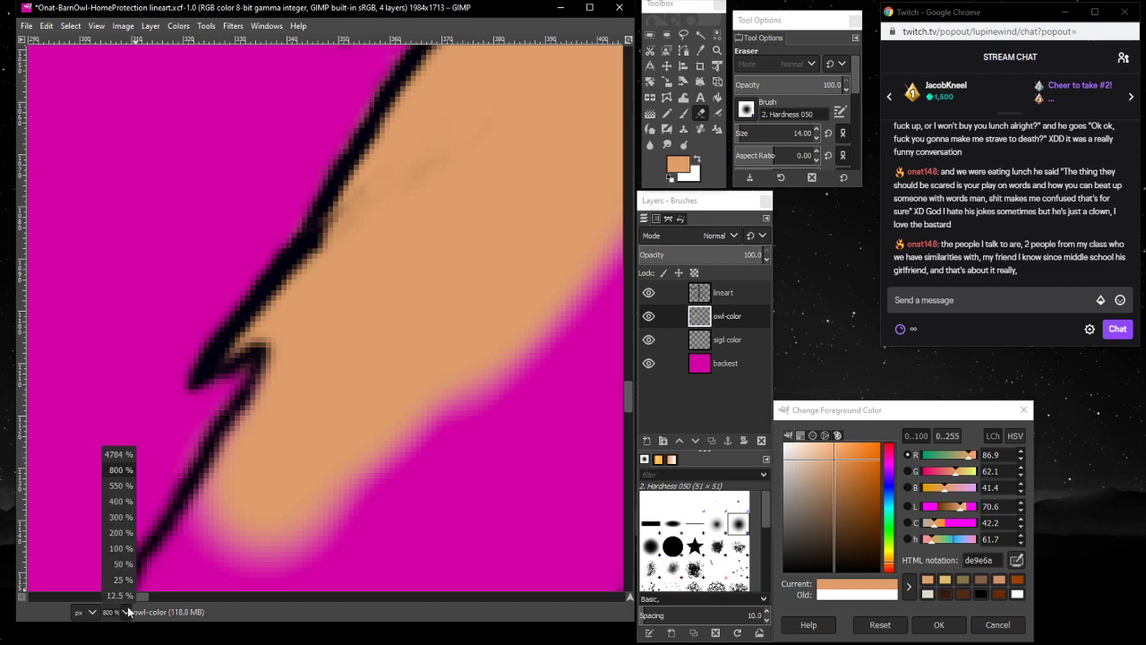
click(126, 501)
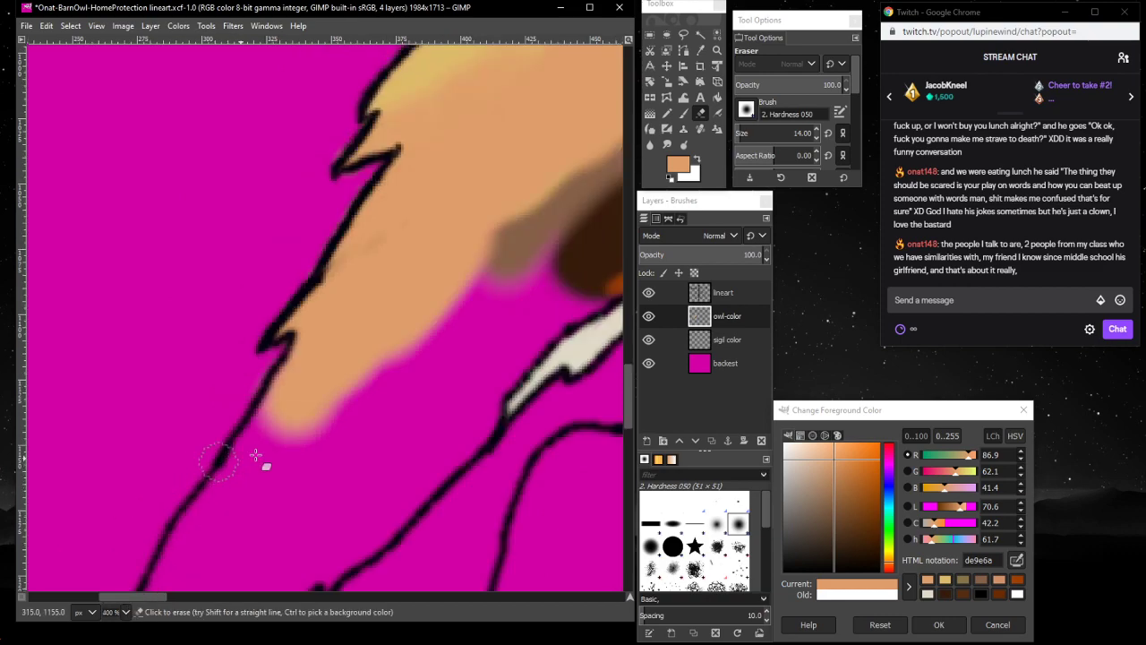
scroll(370, 414, up, 3)
scroll(206, 547, right, 5)
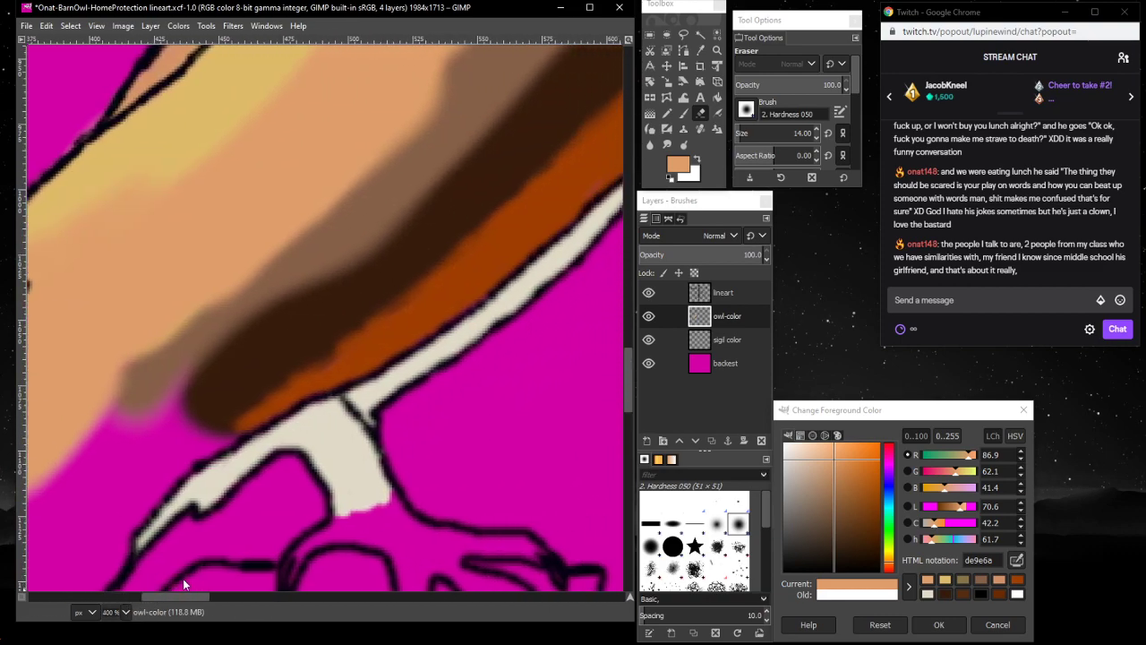
click(125, 612)
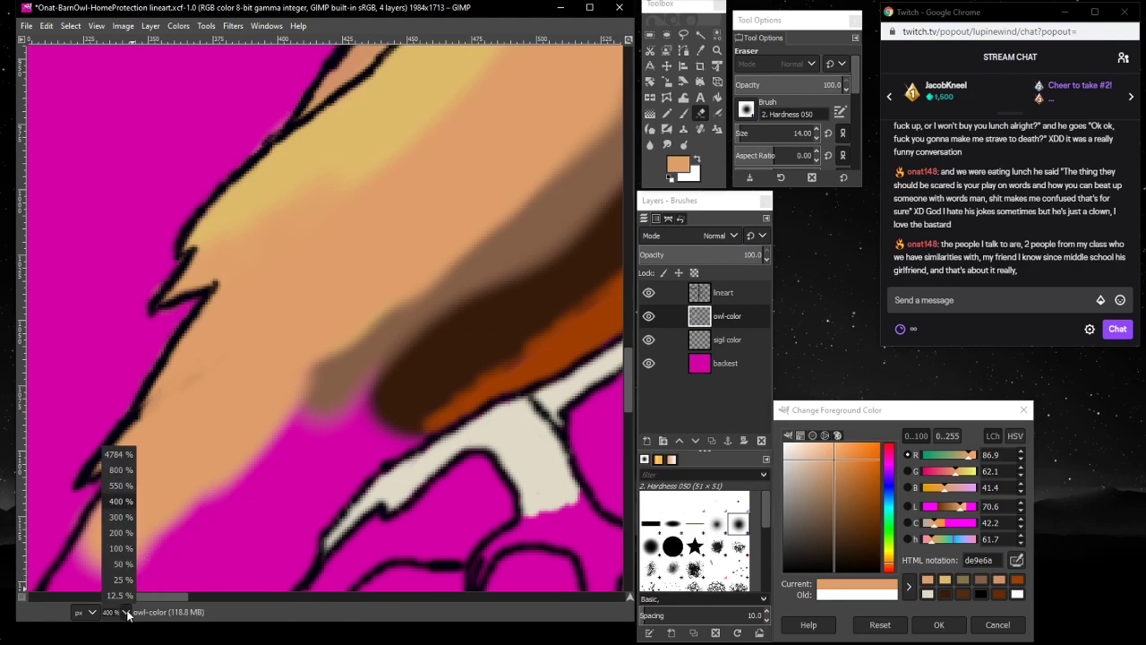
click(128, 533)
scroll(128, 533, up, 3)
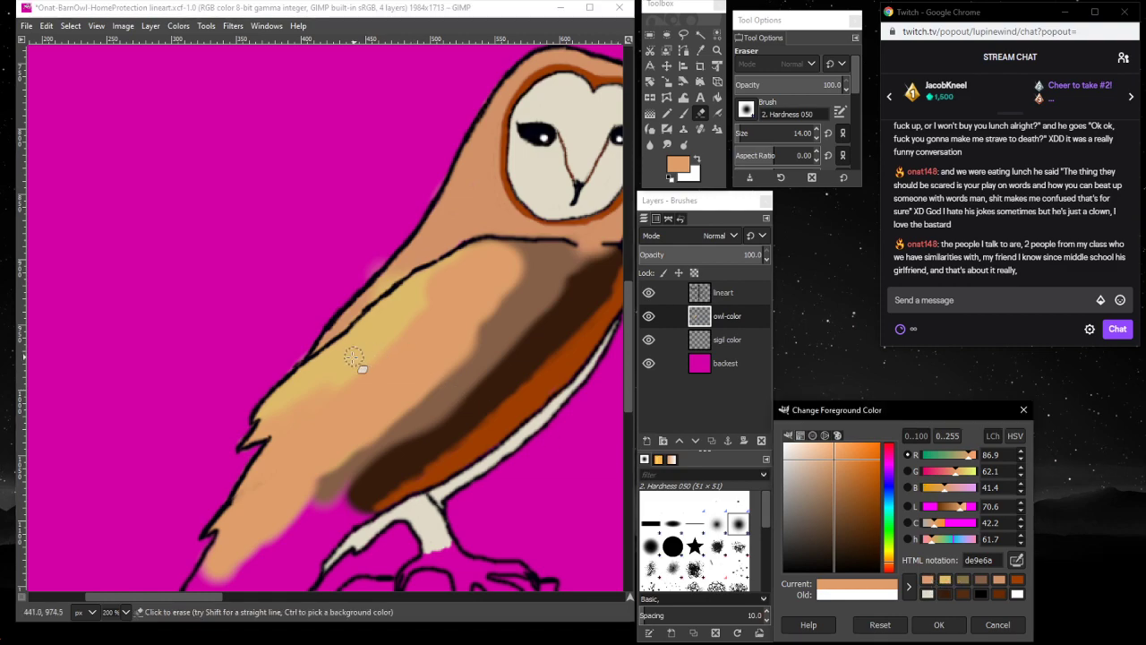
- Touch up the strip above the wing outline with tan d29268 and the upper end of the orange band with de9e6a
click(682, 113)
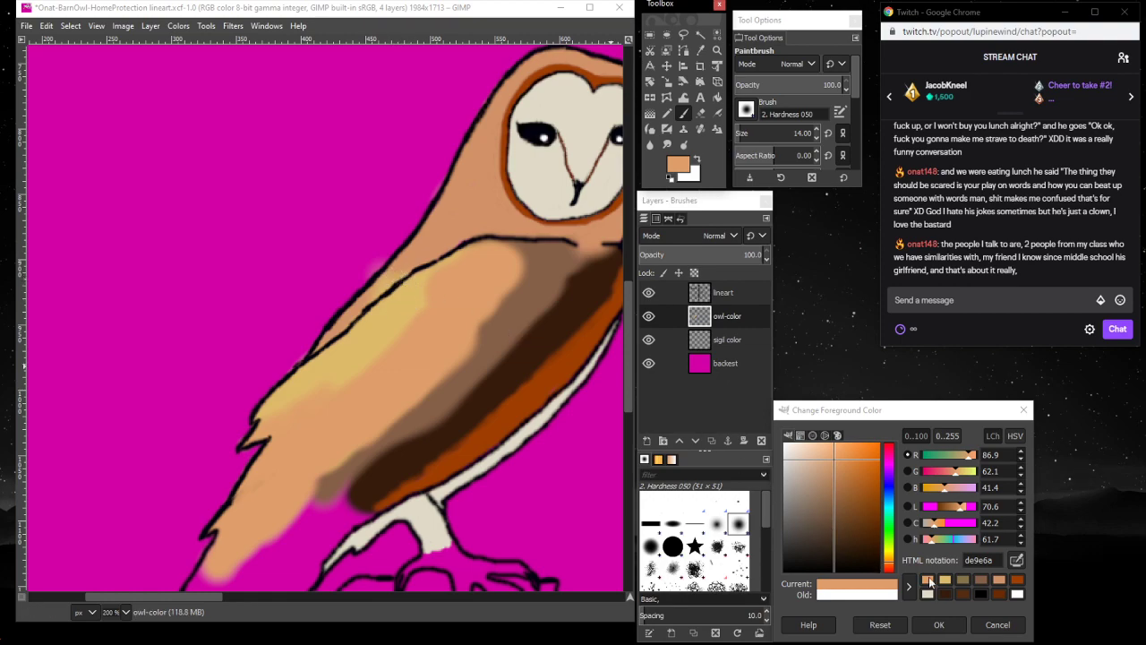
click(946, 580)
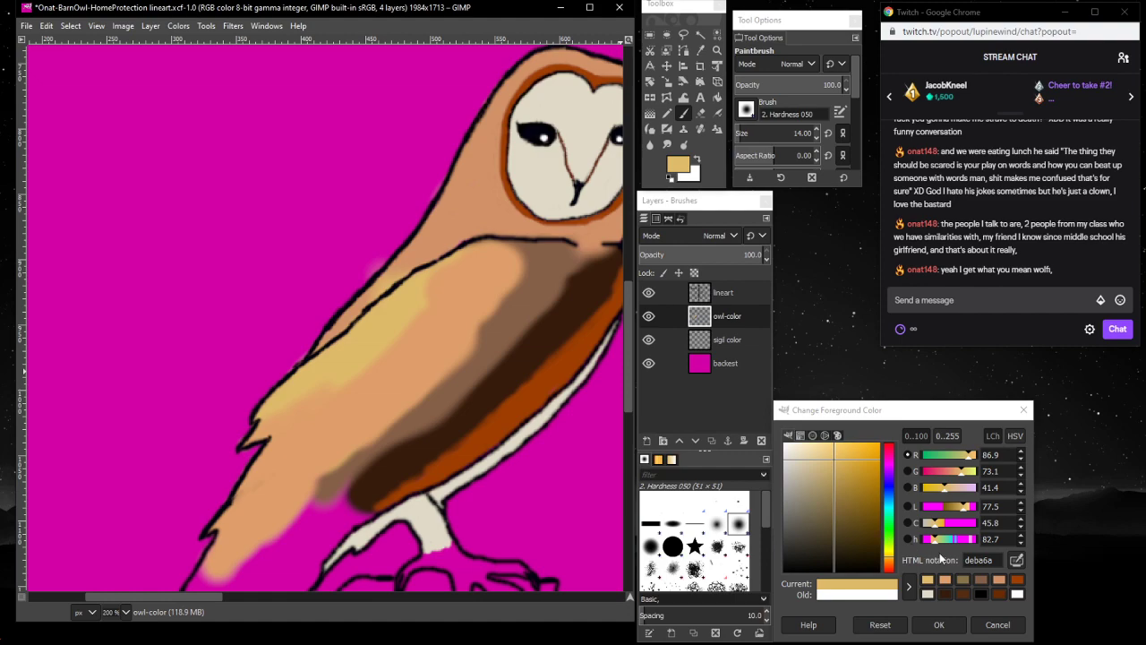
click(1000, 581)
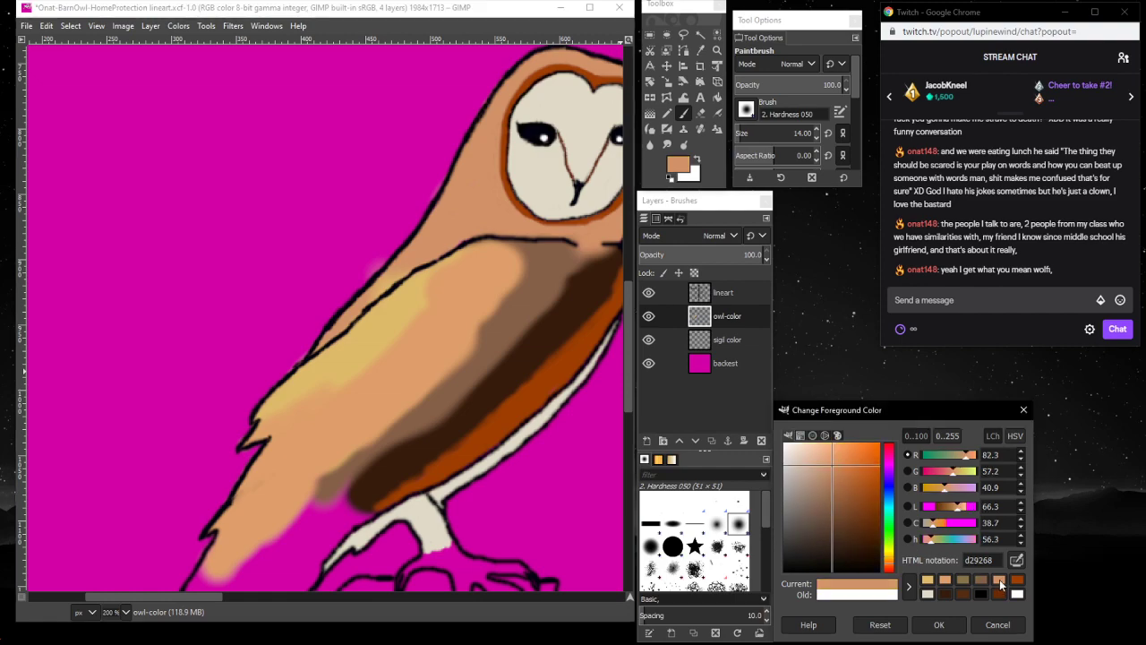
click(391, 281)
mouse_move(355, 311)
mouse_down()
mouse_move(335, 338)
mouse_move(405, 265)
mouse_up()
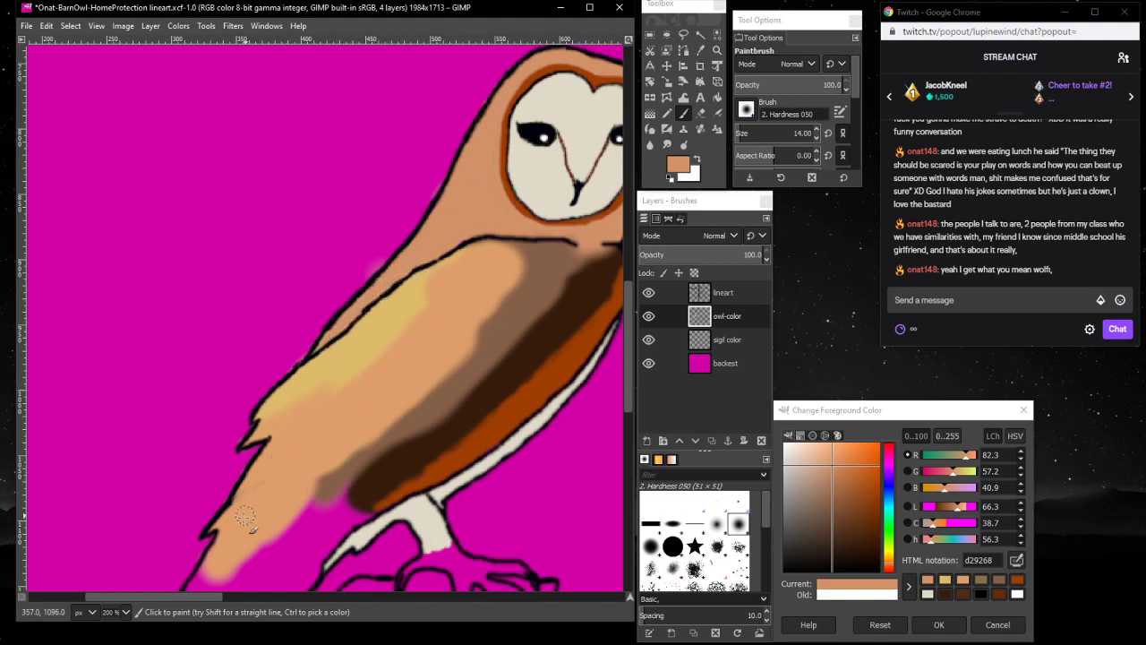
click(961, 584)
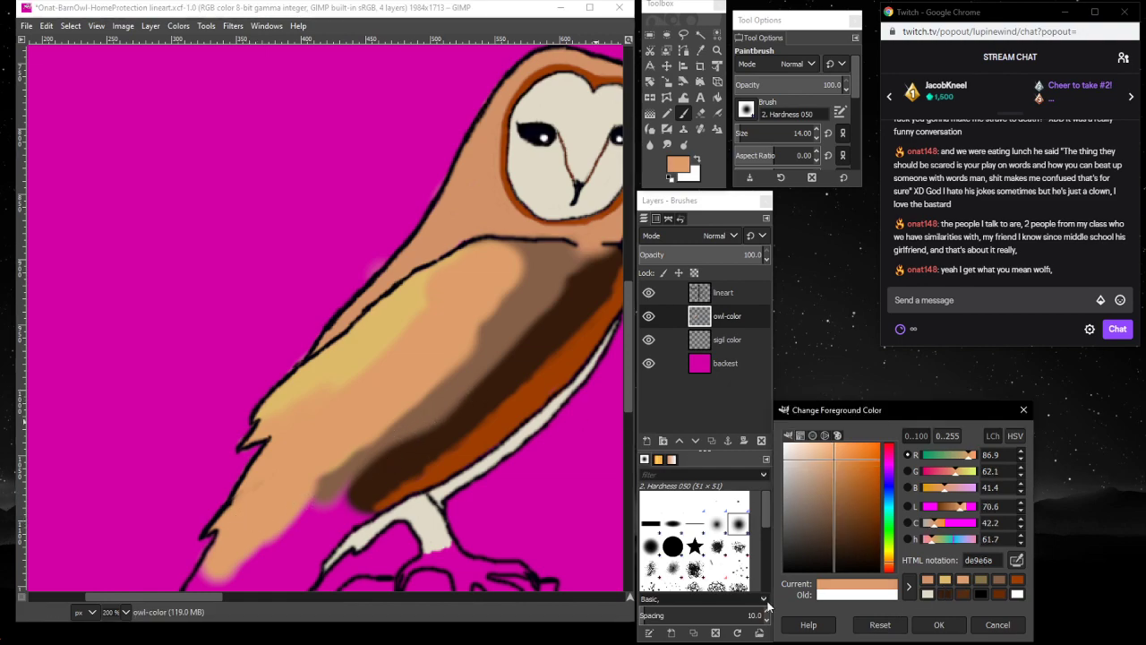
click(507, 256)
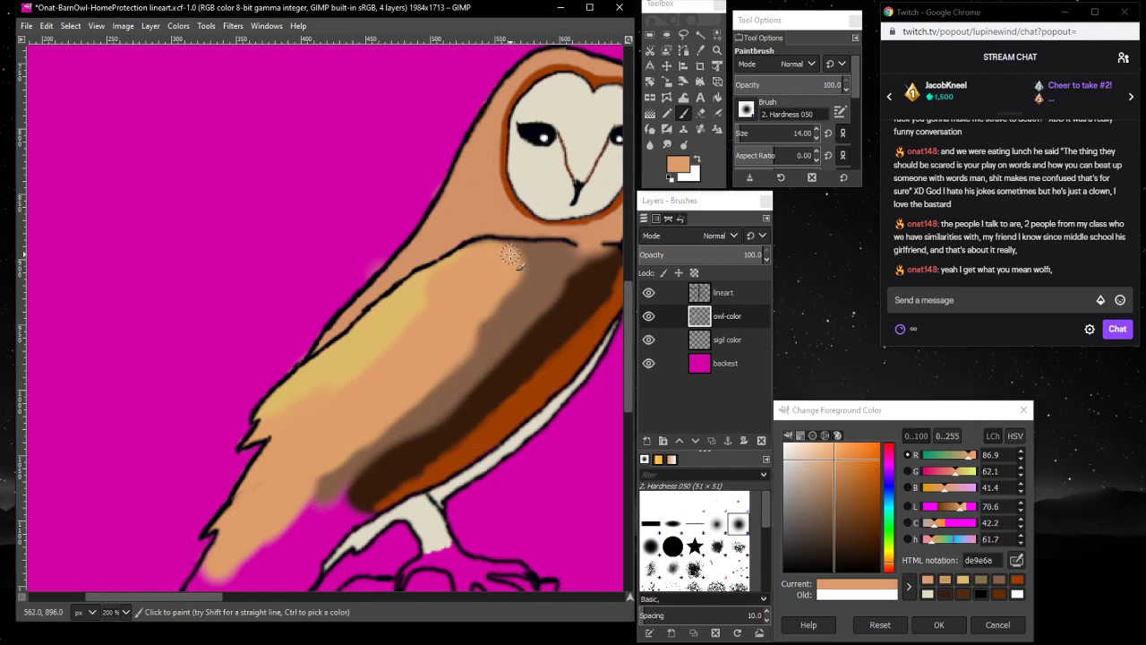
- Fill the rest of the lower wing and tail down to the tip with orange tan de9e6a using a size 29 Paintbrush
scroll(127, 463, down, 5)
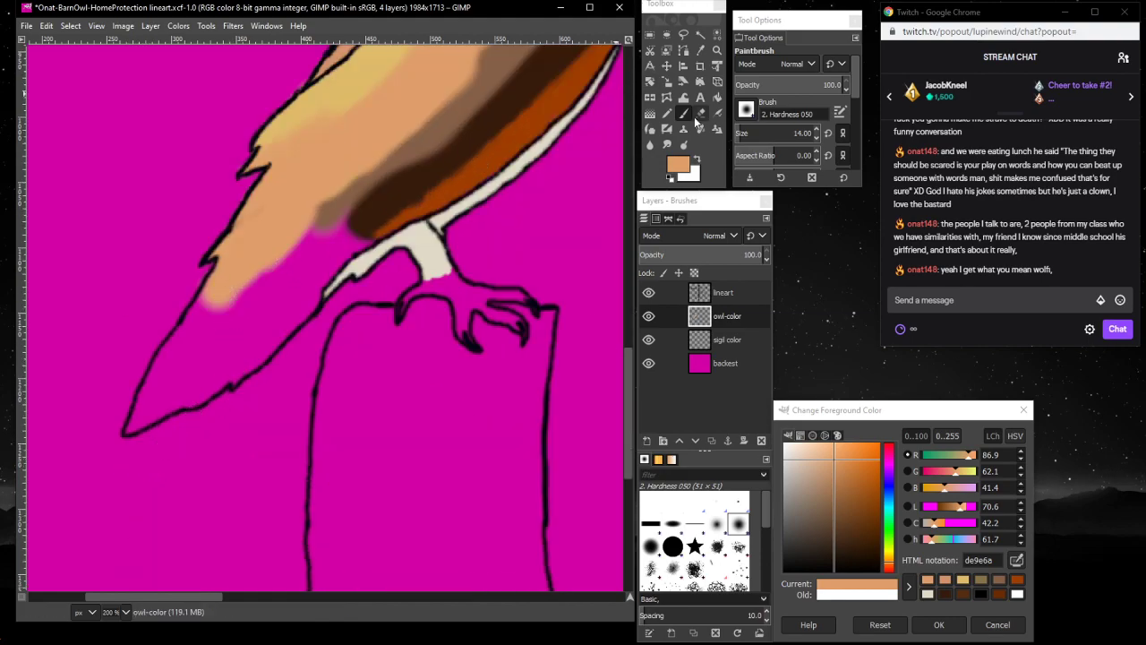
drag(755, 132, 764, 133)
mouse_move(213, 309)
mouse_down()
mouse_move(184, 332)
mouse_move(204, 285)
mouse_move(189, 332)
mouse_up()
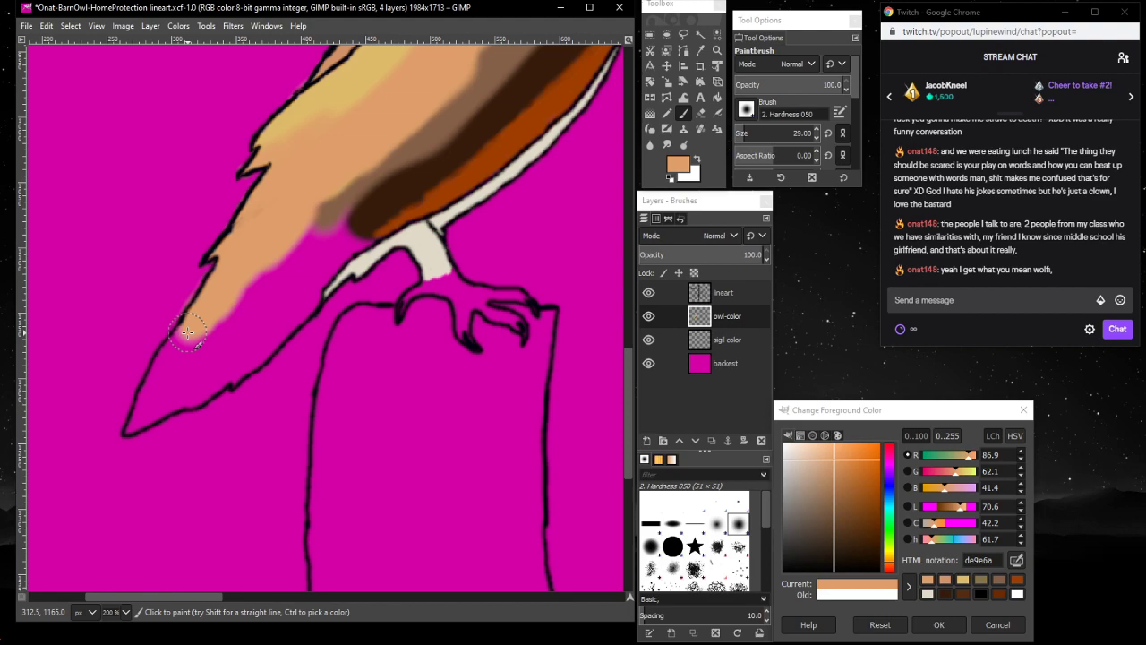
mouse_move(320, 219)
mouse_down()
mouse_move(333, 185)
mouse_move(332, 240)
mouse_move(318, 251)
mouse_move(340, 202)
mouse_move(296, 272)
mouse_move(307, 238)
mouse_move(163, 362)
mouse_move(224, 305)
mouse_move(171, 358)
mouse_move(330, 247)
mouse_move(366, 240)
mouse_move(286, 277)
mouse_move(341, 241)
mouse_move(271, 345)
mouse_move(297, 304)
mouse_move(230, 358)
mouse_move(258, 341)
mouse_move(234, 371)
mouse_move(141, 425)
mouse_move(184, 363)
mouse_move(143, 398)
mouse_move(226, 339)
mouse_up()
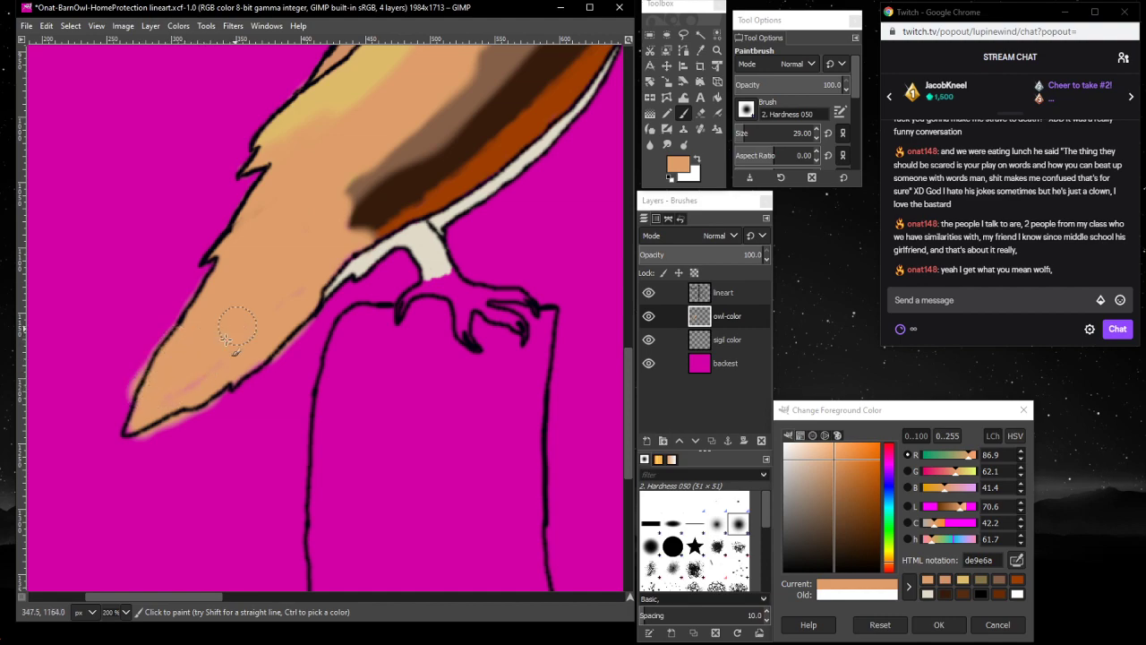
mouse_move(168, 400)
mouse_down()
mouse_move(130, 428)
mouse_move(152, 410)
mouse_up()
mouse_move(254, 300)
mouse_down()
mouse_move(285, 302)
mouse_move(351, 244)
mouse_move(303, 267)
mouse_up()
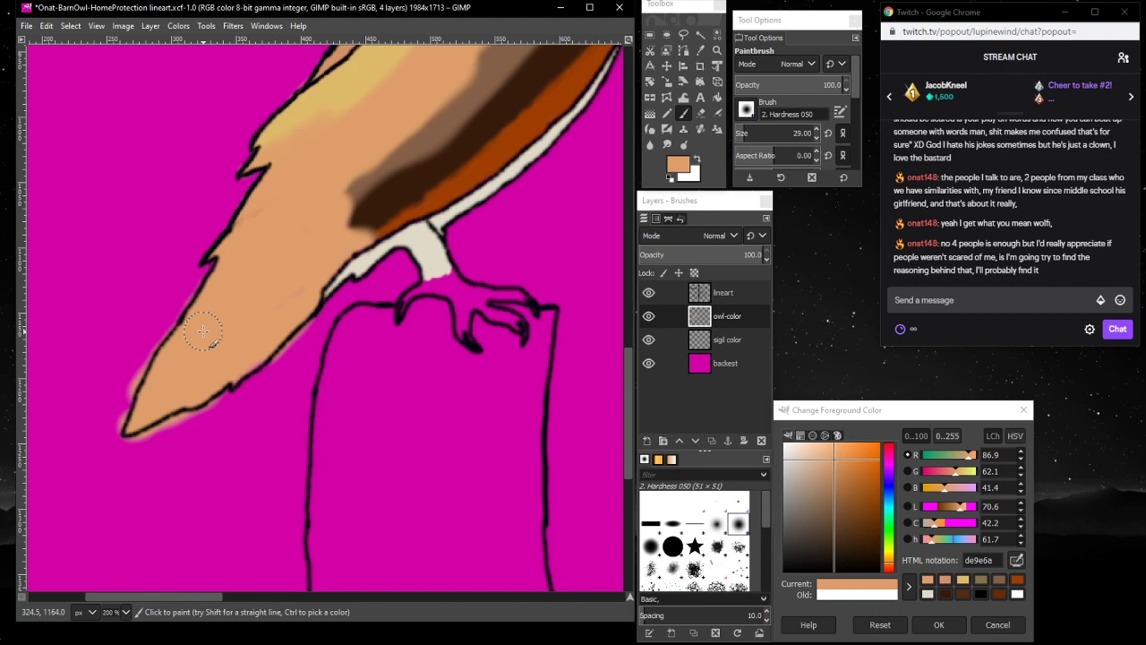
- Erase the orange tan spill outside the tail's outline with a size 29 Eraser
click(700, 113)
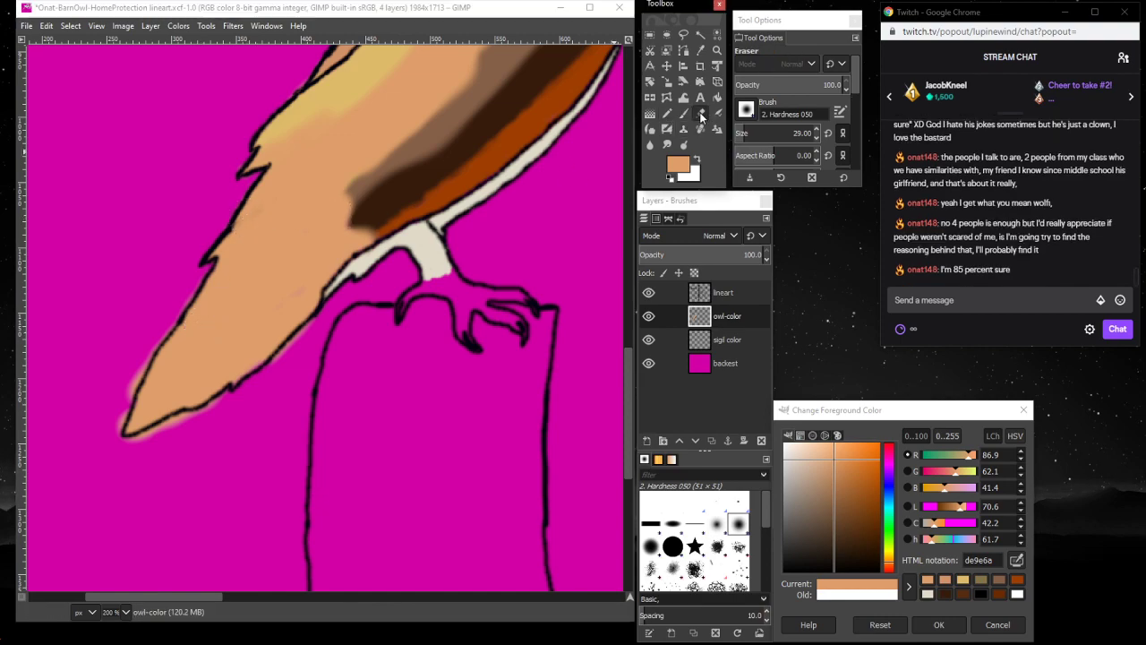
mouse_move(161, 310)
mouse_down()
mouse_move(112, 418)
mouse_move(125, 433)
mouse_up()
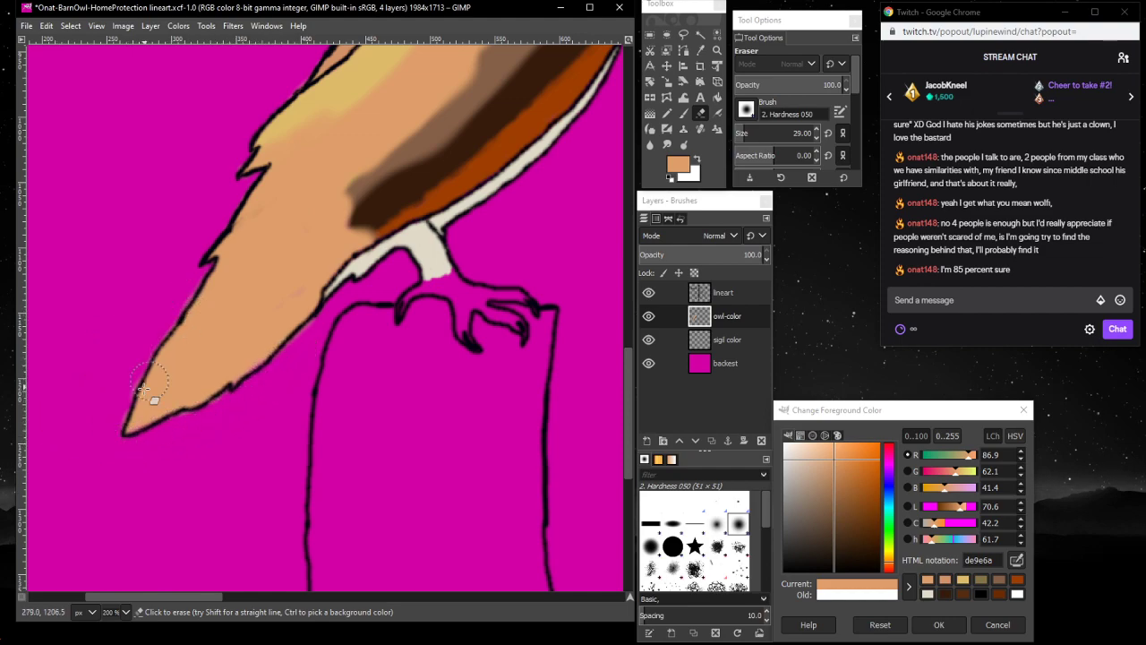
scroll(211, 439, up, 3)
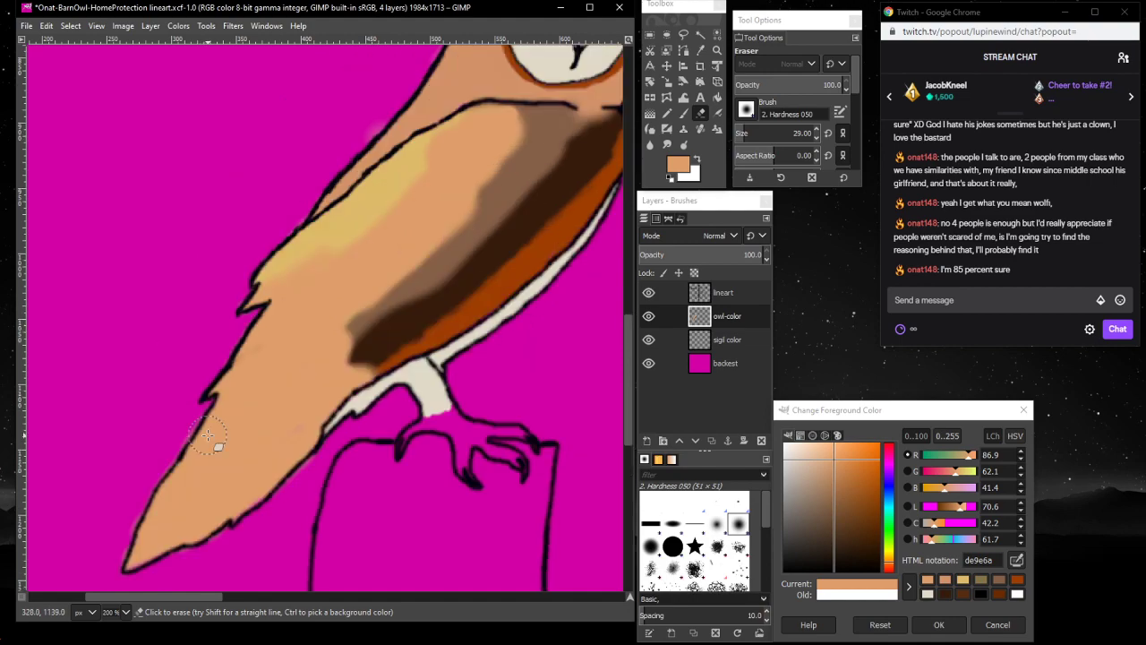
- Paint dark brown 361c0c over the lower end of the wing's dark band with a size 11 Paintbrush
click(964, 594)
click(365, 345)
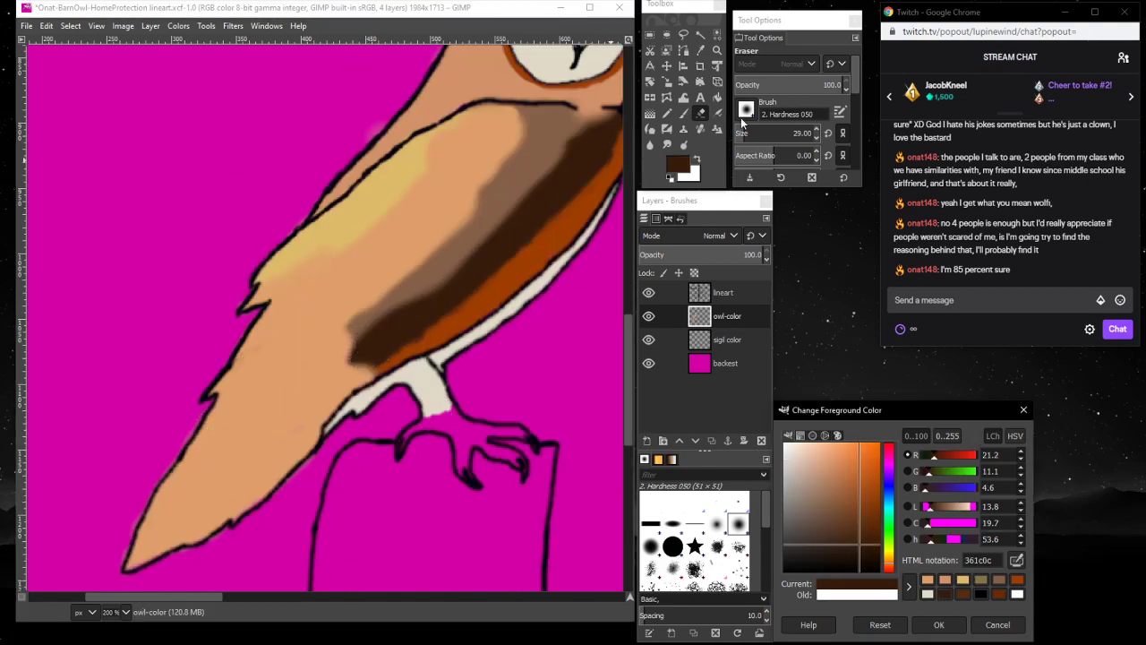
click(683, 113)
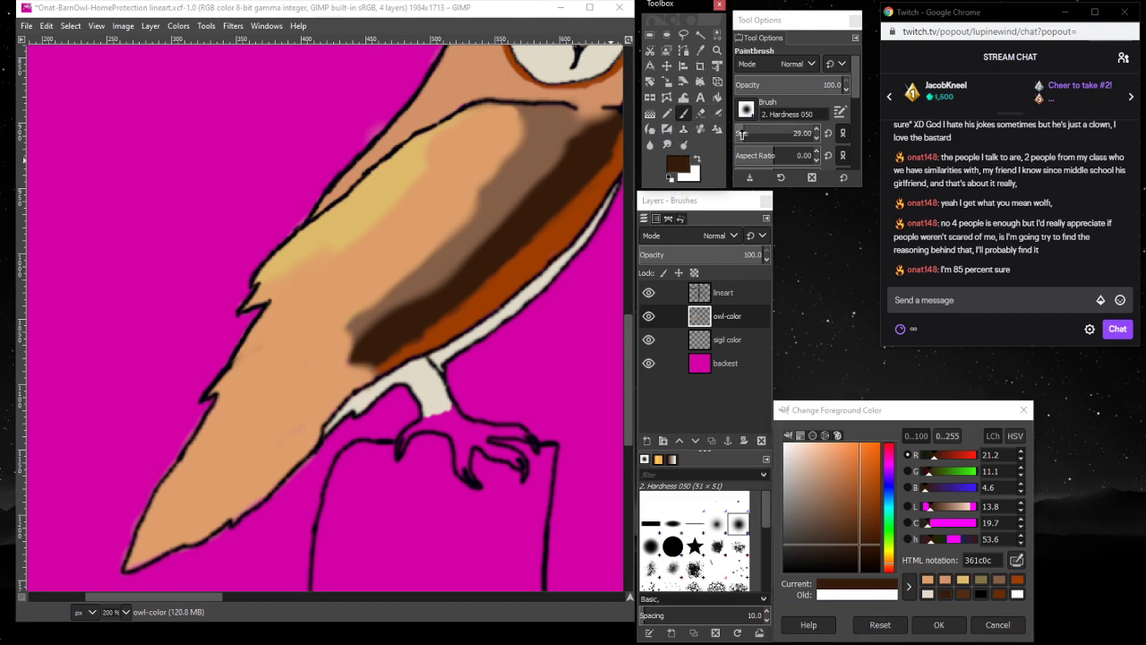
click(741, 134)
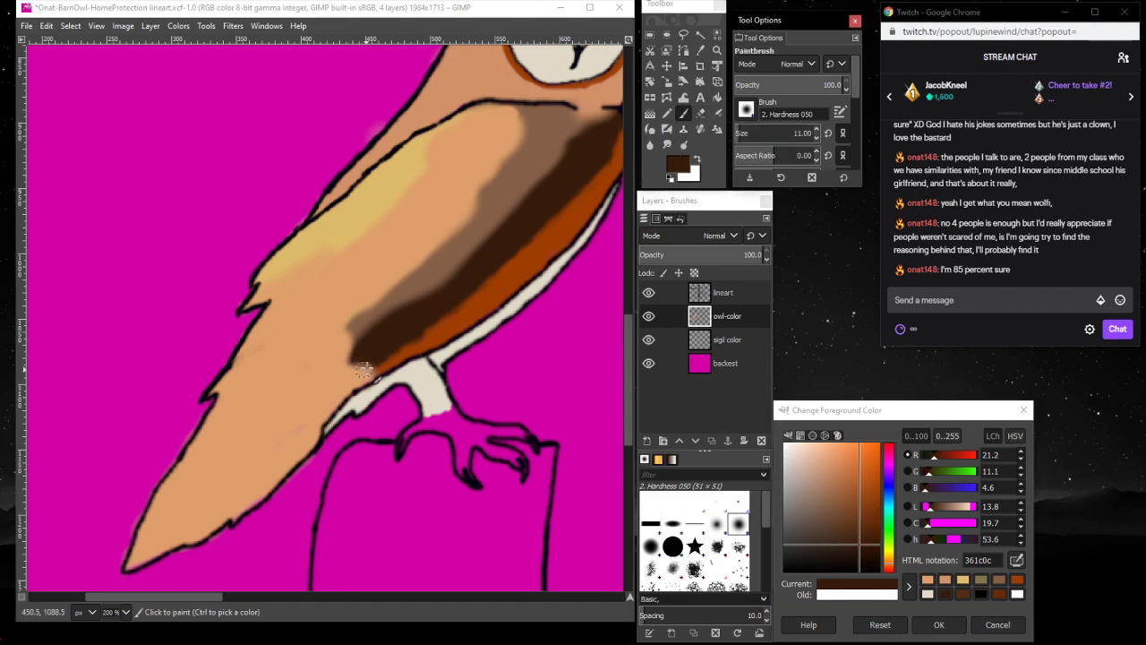
drag(366, 353, 380, 347)
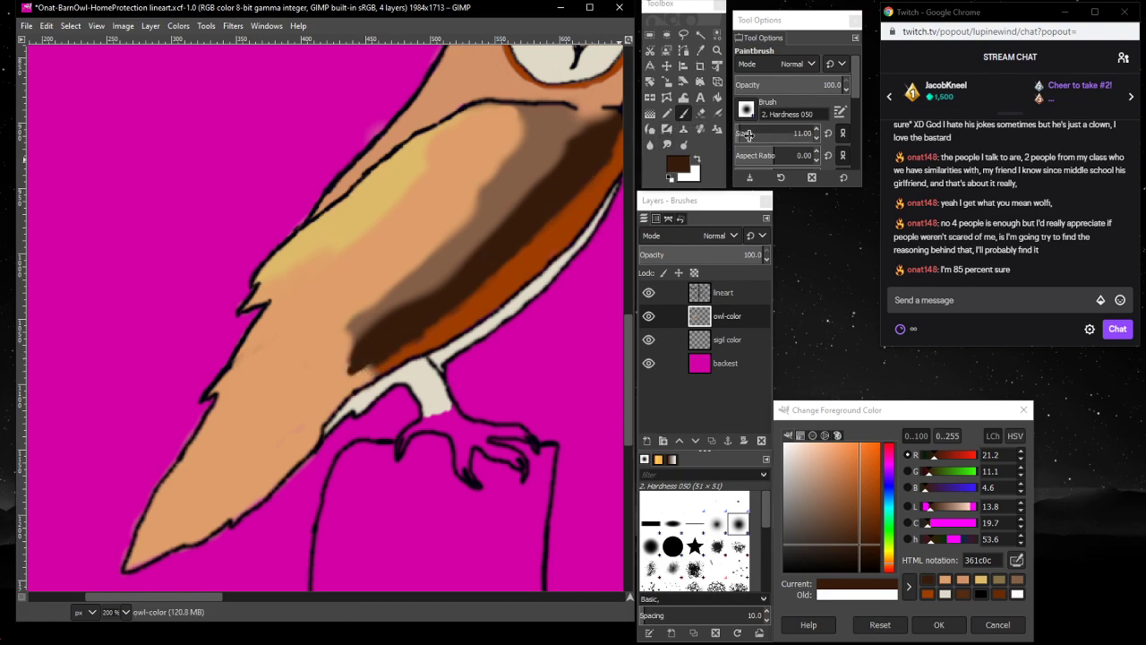
- Airbrush dark brown 361c0c feather streaks at size 14 from the end of the dark band down along the tail's lower edge
drag(741, 133, 744, 133)
mouse_move(376, 342)
mouse_down()
mouse_move(298, 415)
mouse_move(315, 391)
mouse_move(254, 478)
mouse_move(284, 433)
mouse_move(307, 411)
mouse_move(283, 459)
mouse_move(323, 408)
mouse_up()
key(a)
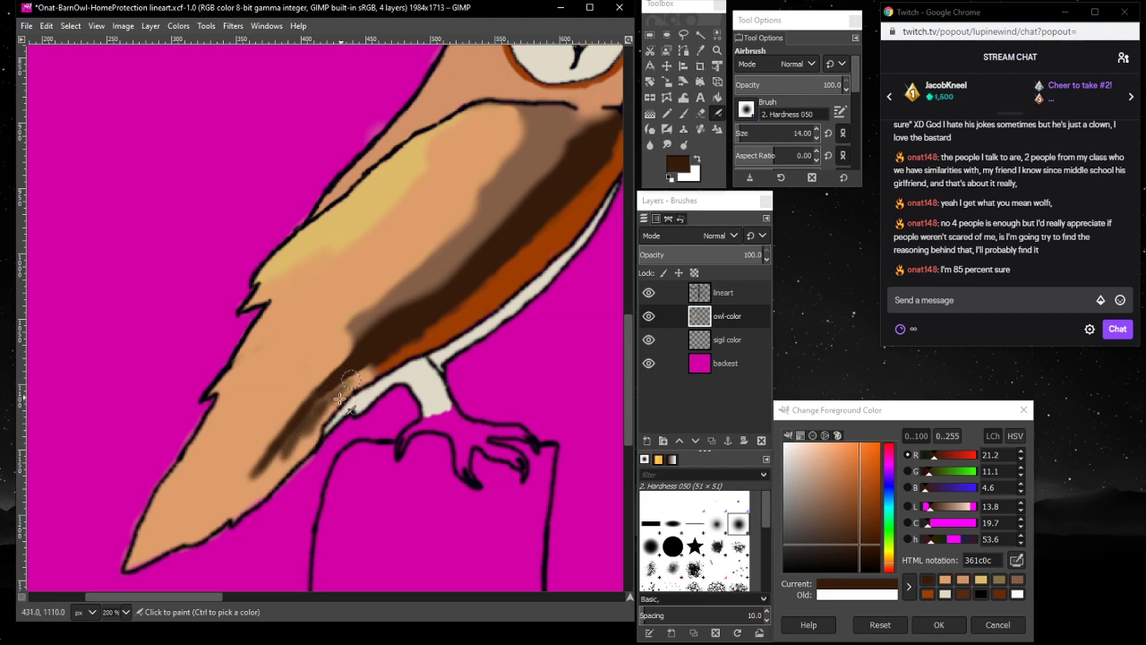
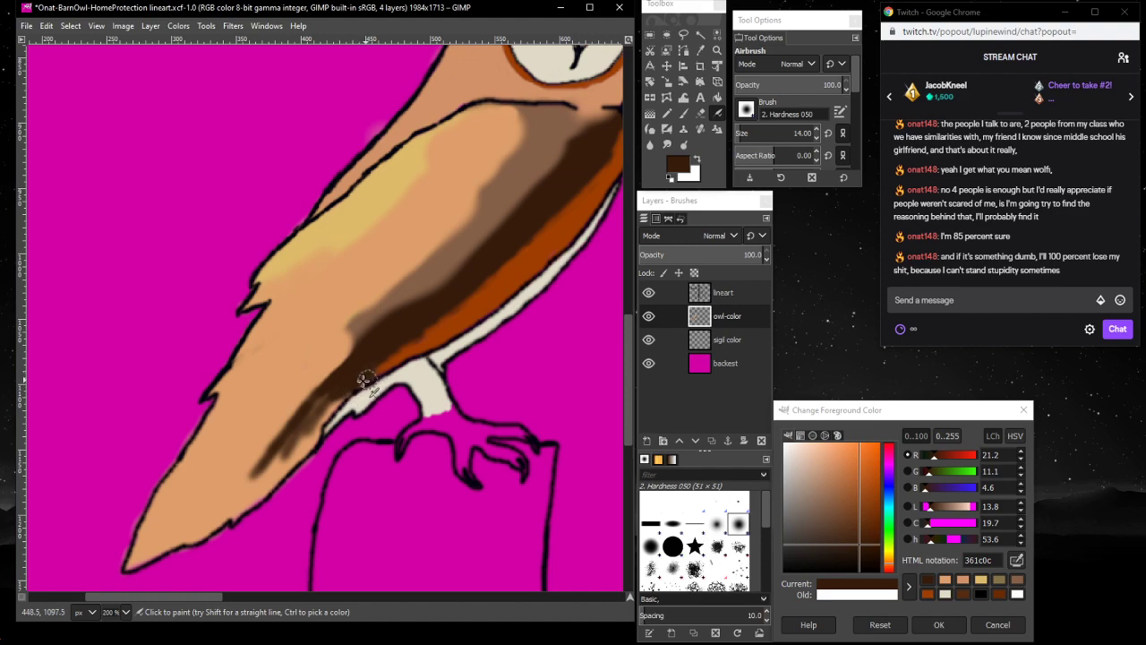
mouse_move(363, 381)
mouse_down()
mouse_move(292, 439)
mouse_move(318, 400)
mouse_move(328, 400)
mouse_move(297, 461)
mouse_move(265, 480)
mouse_move(276, 448)
mouse_move(235, 503)
mouse_move(261, 457)
mouse_move(231, 501)
mouse_move(317, 407)
mouse_move(231, 506)
mouse_move(290, 448)
mouse_move(268, 483)
mouse_move(291, 445)
mouse_move(273, 481)
mouse_move(312, 400)
mouse_move(253, 436)
mouse_move(288, 416)
mouse_move(226, 464)
mouse_move(233, 456)
mouse_move(246, 448)
mouse_move(179, 539)
mouse_move(262, 450)
mouse_move(229, 503)
mouse_up()
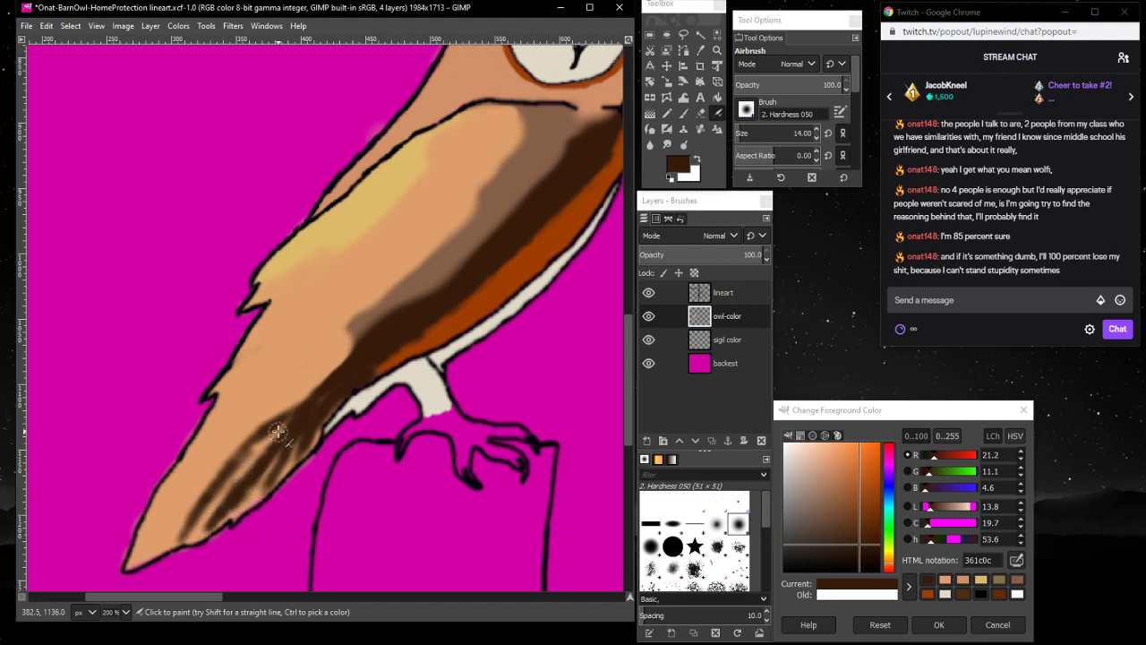
drag(279, 431, 222, 479)
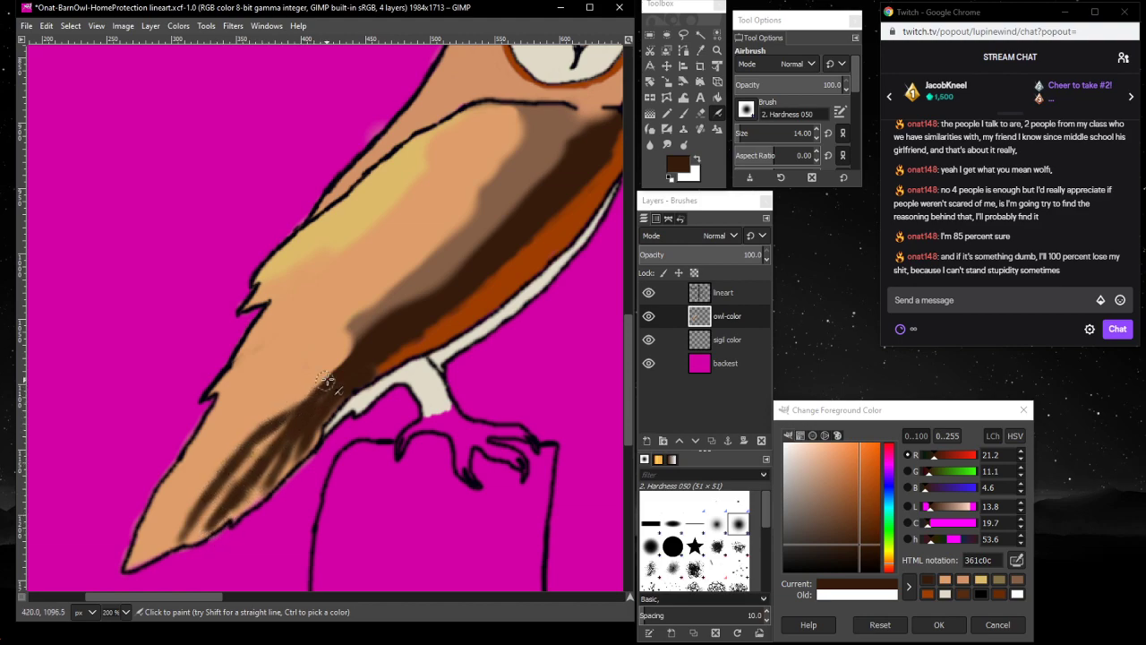
- Undo the latest dark brown feather streaks on the tail, back to the short ones just below the end of the dark band
mouse_move(324, 379)
mouse_down()
mouse_move(282, 420)
mouse_move(349, 355)
mouse_move(213, 470)
mouse_up()
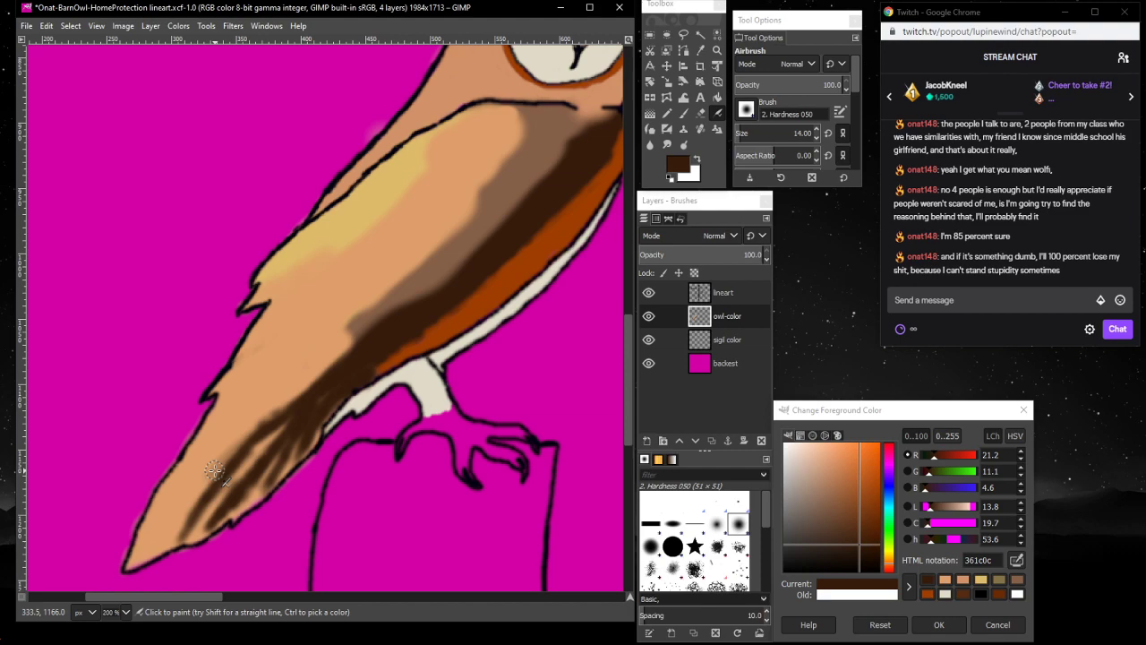
key(ctrl+z)
key(ctrl+z)
key(ctrl+z)
key(ctrl+z)
key(ctrl+z)
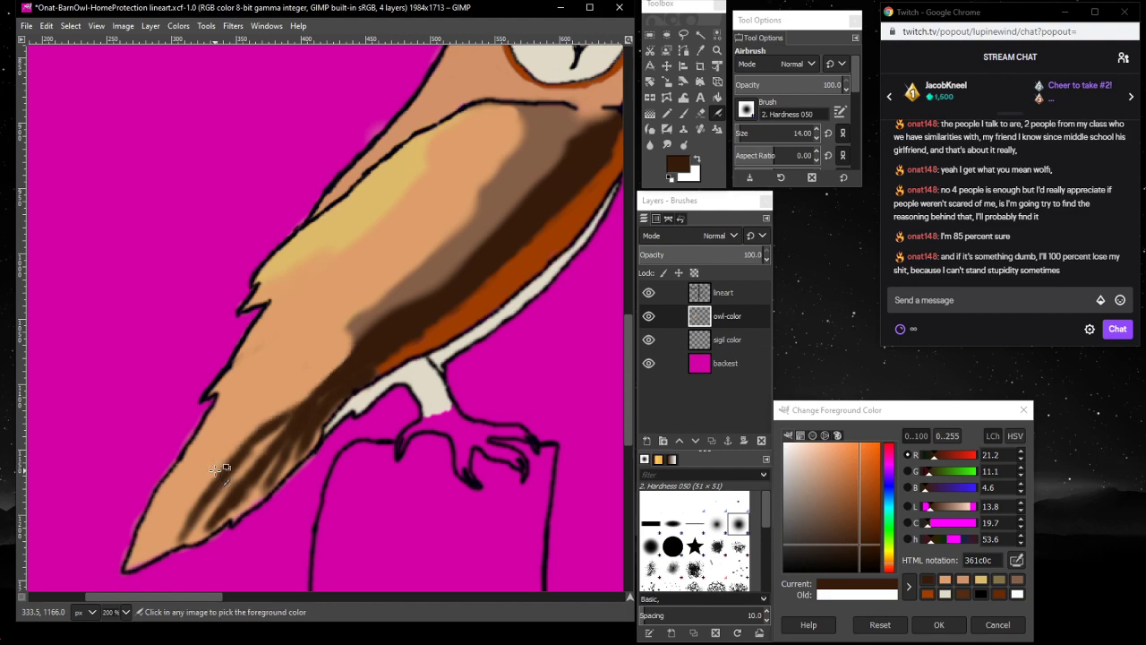
key(ctrl+z)
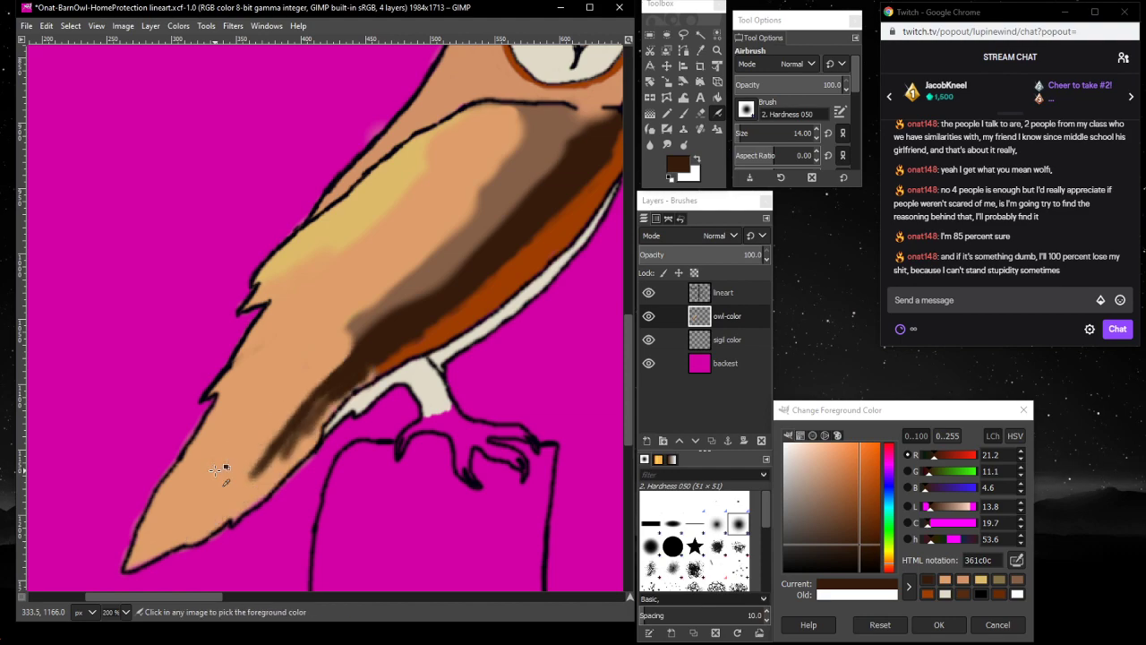
key(ctrl+z)
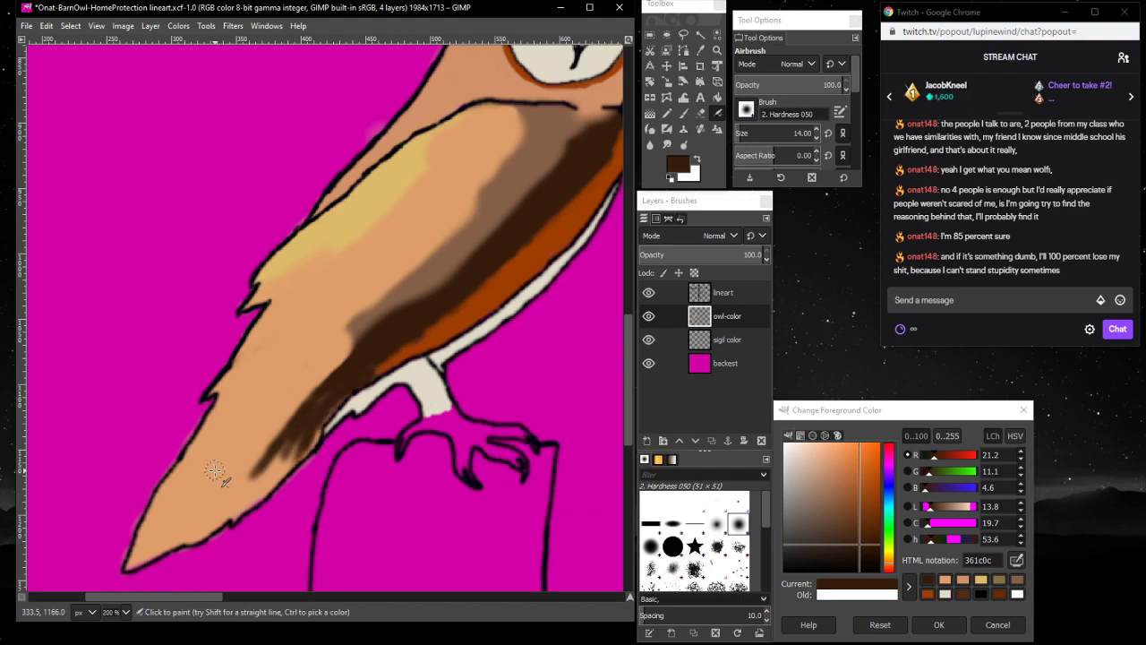
- Airbrush dark brown 361c0c feather streaks at size 14, fanning from the end of the dark band across the tail to its tip and upper edge
mouse_move(273, 449)
mouse_down()
mouse_move(192, 533)
mouse_move(261, 484)
mouse_move(180, 537)
mouse_move(224, 518)
mouse_move(164, 546)
mouse_move(234, 495)
mouse_up()
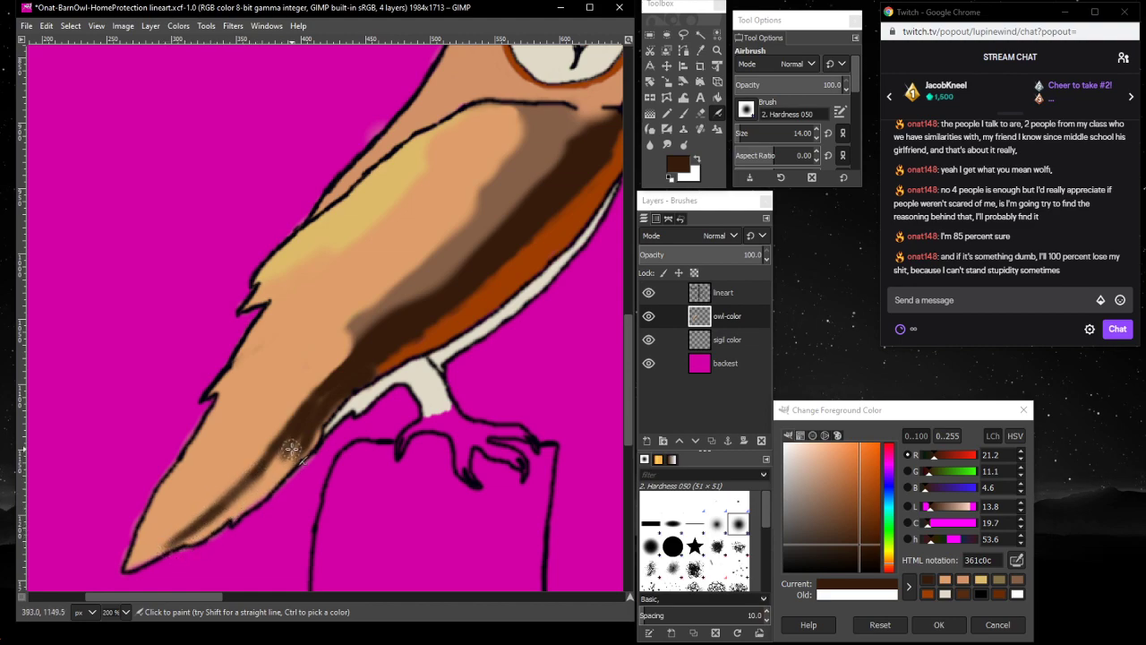
mouse_move(292, 448)
mouse_down()
mouse_move(231, 518)
mouse_move(294, 444)
mouse_move(239, 509)
mouse_up()
drag(281, 449, 294, 421)
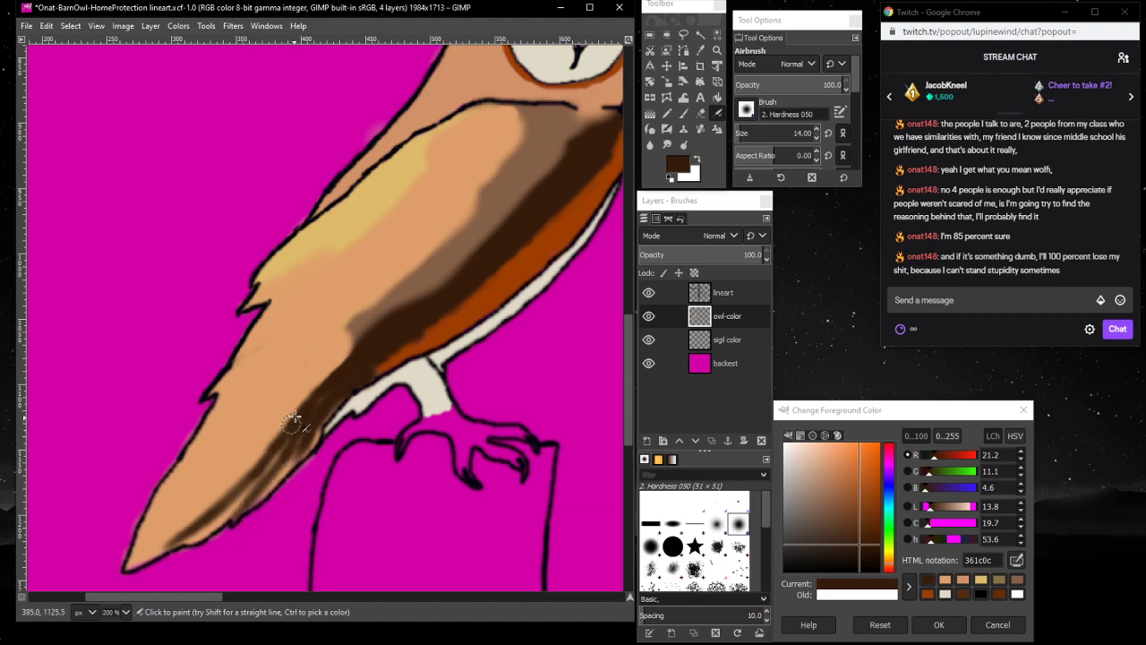
mouse_move(325, 372)
mouse_down()
mouse_move(268, 443)
mouse_move(225, 477)
mouse_move(277, 425)
mouse_move(214, 481)
mouse_move(340, 371)
mouse_move(193, 500)
mouse_move(249, 457)
mouse_move(293, 417)
mouse_move(145, 521)
mouse_move(161, 516)
mouse_move(143, 525)
mouse_move(173, 520)
mouse_move(184, 533)
mouse_move(130, 565)
mouse_move(176, 542)
mouse_up()
mouse_move(231, 493)
mouse_down()
mouse_move(253, 472)
mouse_move(193, 527)
mouse_move(286, 448)
mouse_move(240, 509)
mouse_move(255, 498)
mouse_move(309, 407)
mouse_up()
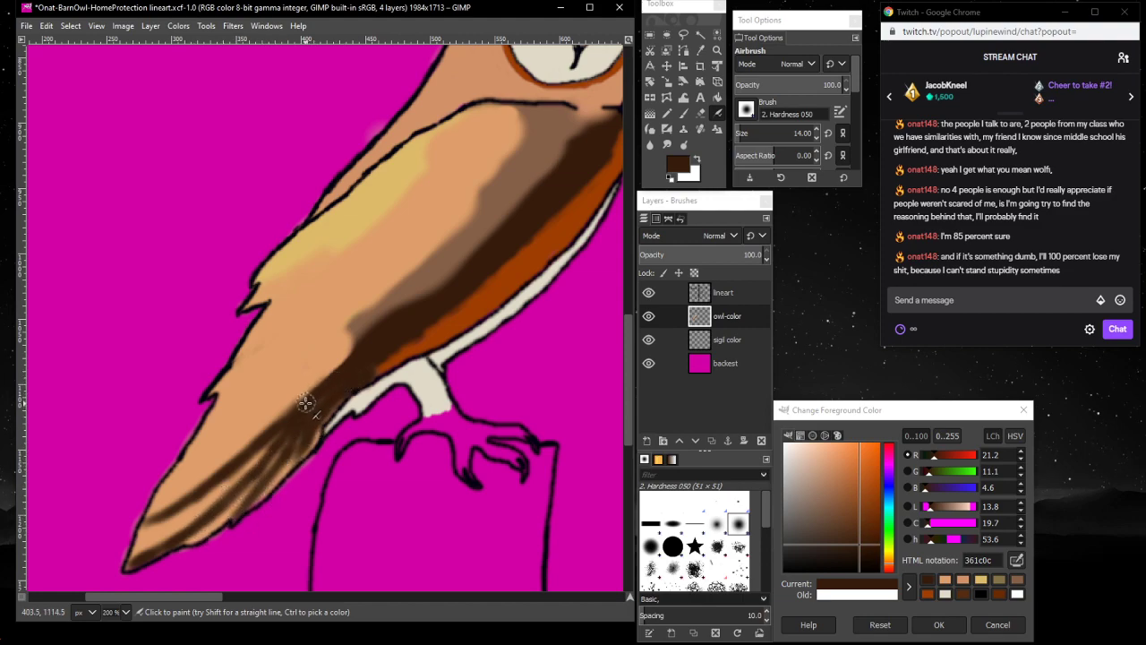
mouse_move(302, 405)
mouse_down()
mouse_move(260, 446)
mouse_move(281, 417)
mouse_move(258, 446)
mouse_move(188, 464)
mouse_move(206, 453)
mouse_up()
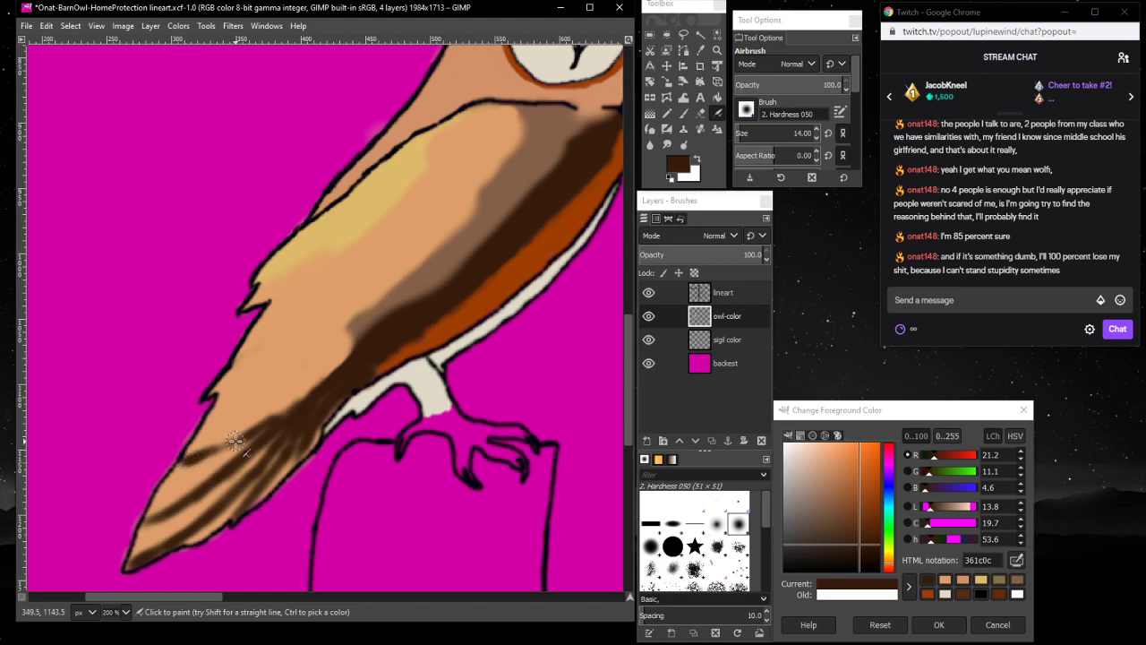
mouse_move(343, 366)
mouse_down()
mouse_move(206, 418)
mouse_move(334, 373)
mouse_move(316, 381)
mouse_move(346, 357)
mouse_move(328, 365)
mouse_move(341, 375)
mouse_move(317, 410)
mouse_move(334, 401)
mouse_move(310, 423)
mouse_move(332, 373)
mouse_move(209, 408)
mouse_move(336, 366)
mouse_move(395, 376)
mouse_move(393, 408)
mouse_move(317, 400)
mouse_move(200, 429)
mouse_move(306, 402)
mouse_move(229, 432)
mouse_move(329, 388)
mouse_move(346, 367)
mouse_move(352, 373)
mouse_move(384, 332)
mouse_move(329, 361)
mouse_up()
key(grave)
key(grave)
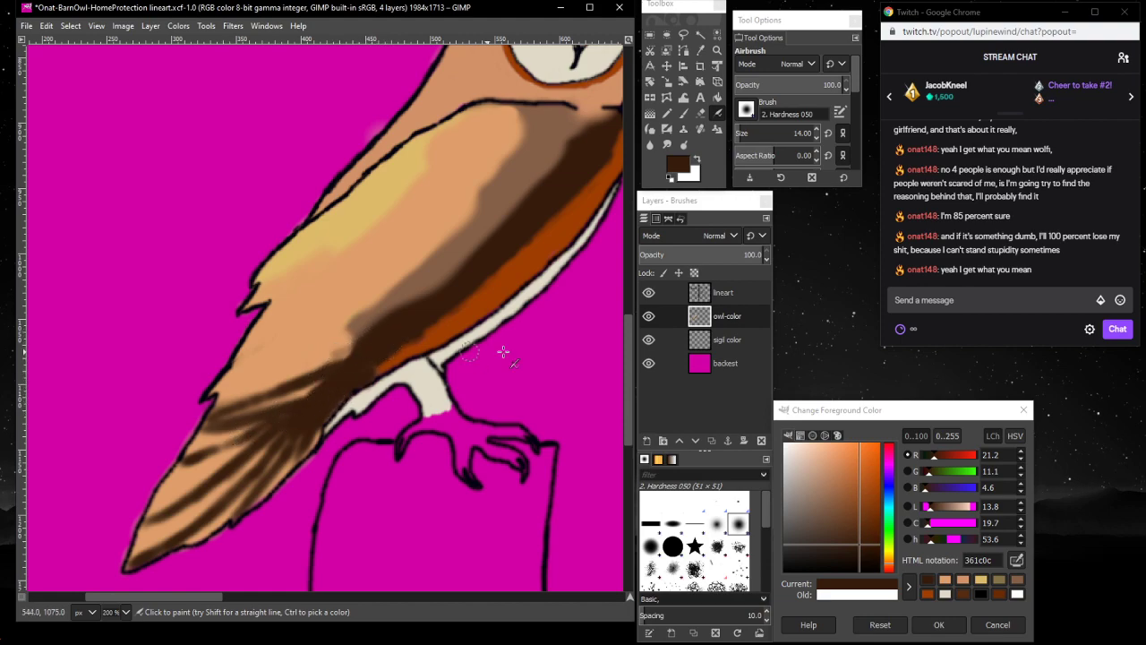
- Airbrush grayish brown 866048 at size 14 from the end of the wing's brown band along the top of the tail streaks
click(1017, 582)
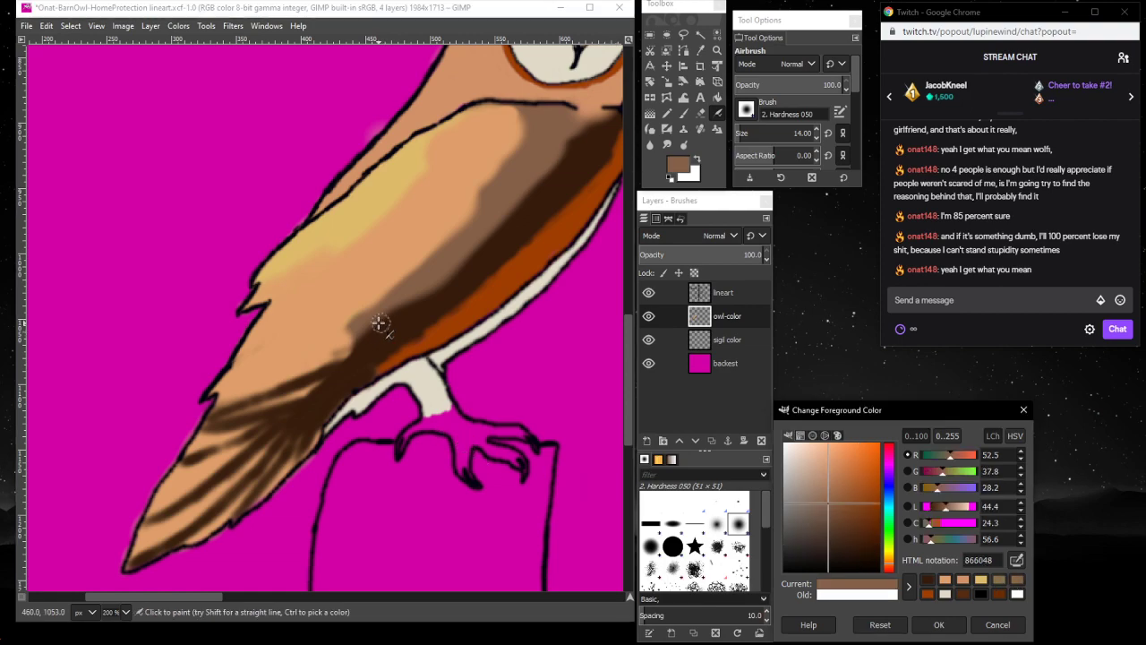
mouse_move(338, 341)
mouse_down()
mouse_move(349, 334)
mouse_move(318, 384)
mouse_move(344, 355)
mouse_move(233, 391)
mouse_up()
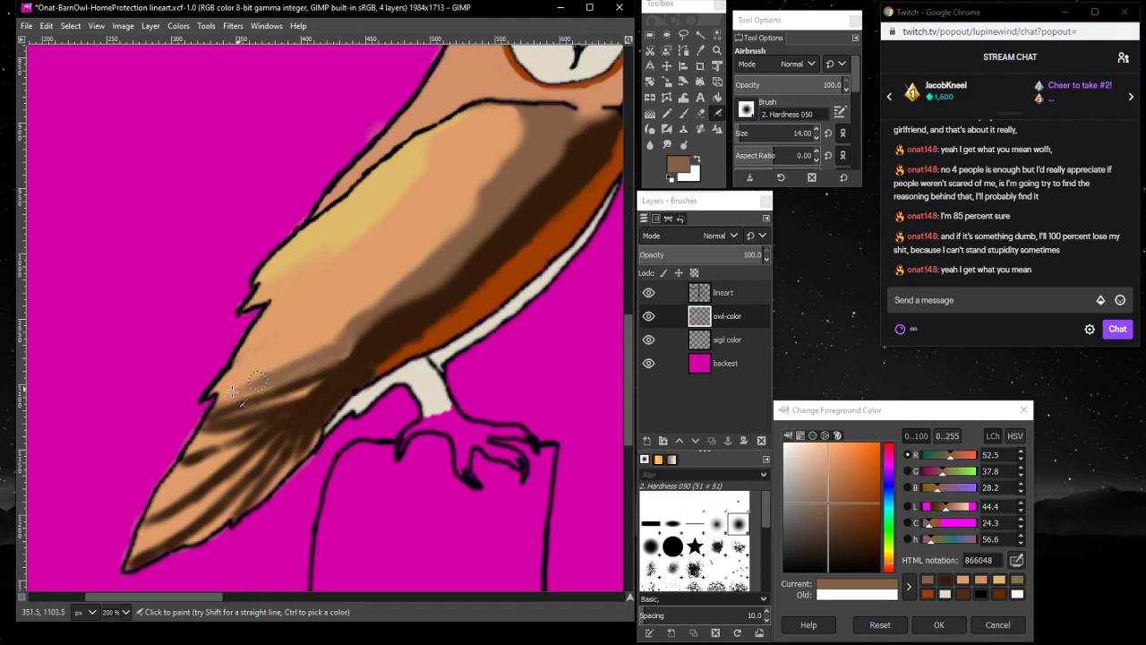
drag(336, 349, 343, 353)
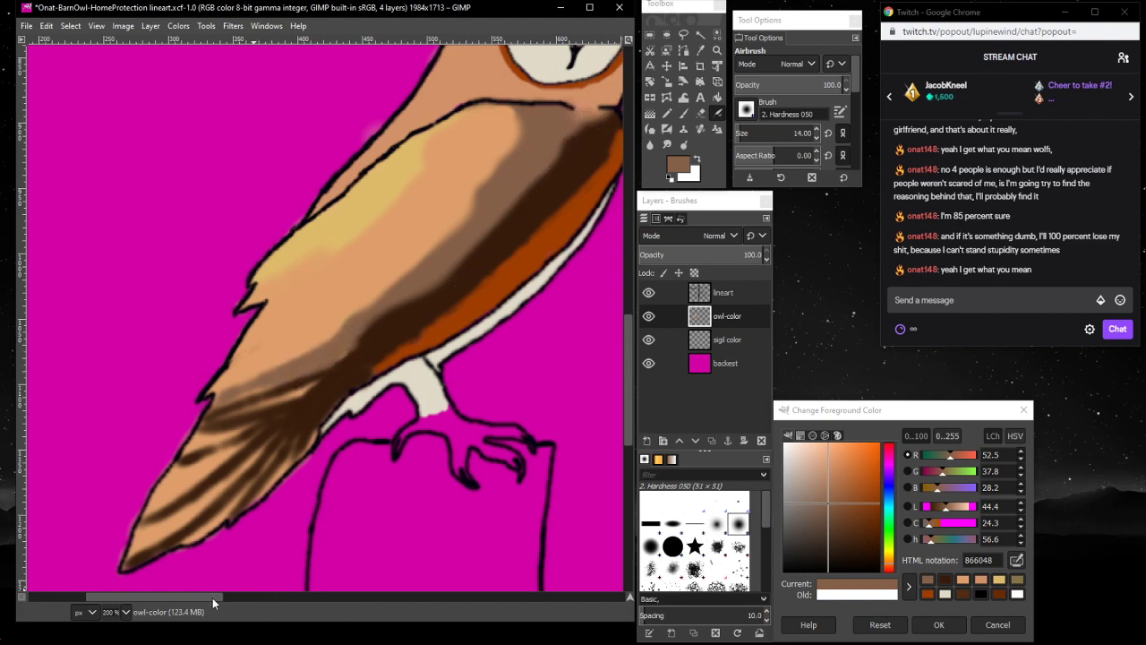
- Widen the wing's dark band over the rust band with dark brown 361c0c using a size 14 Paintbrush, leaving a thin rust edge
drag(212, 597, 261, 582)
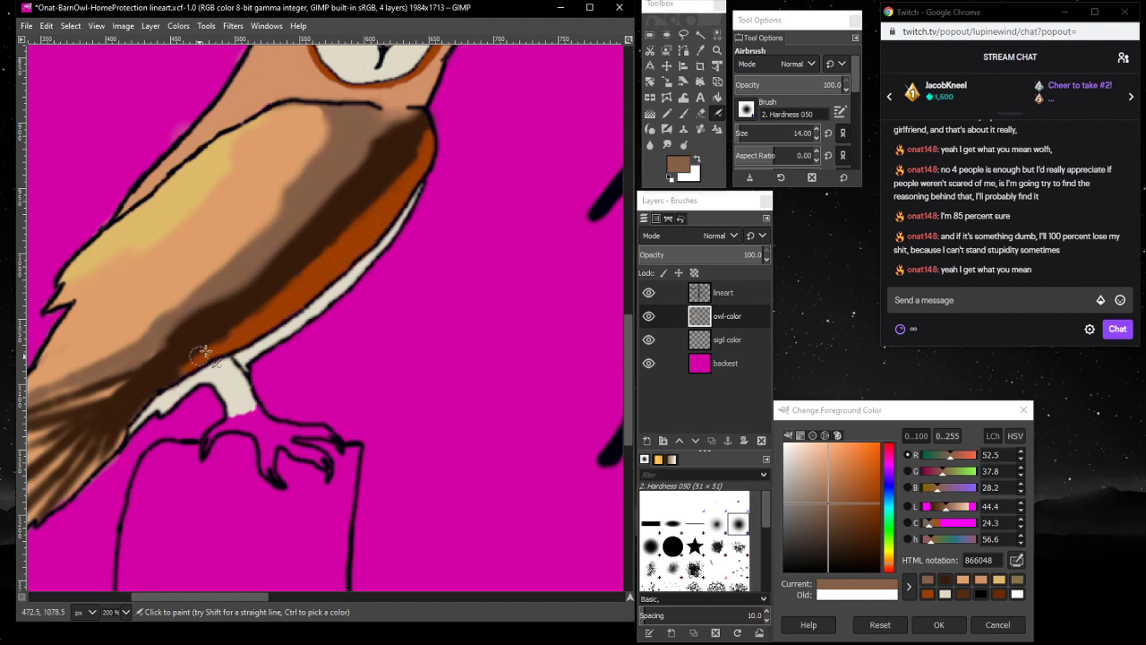
click(947, 582)
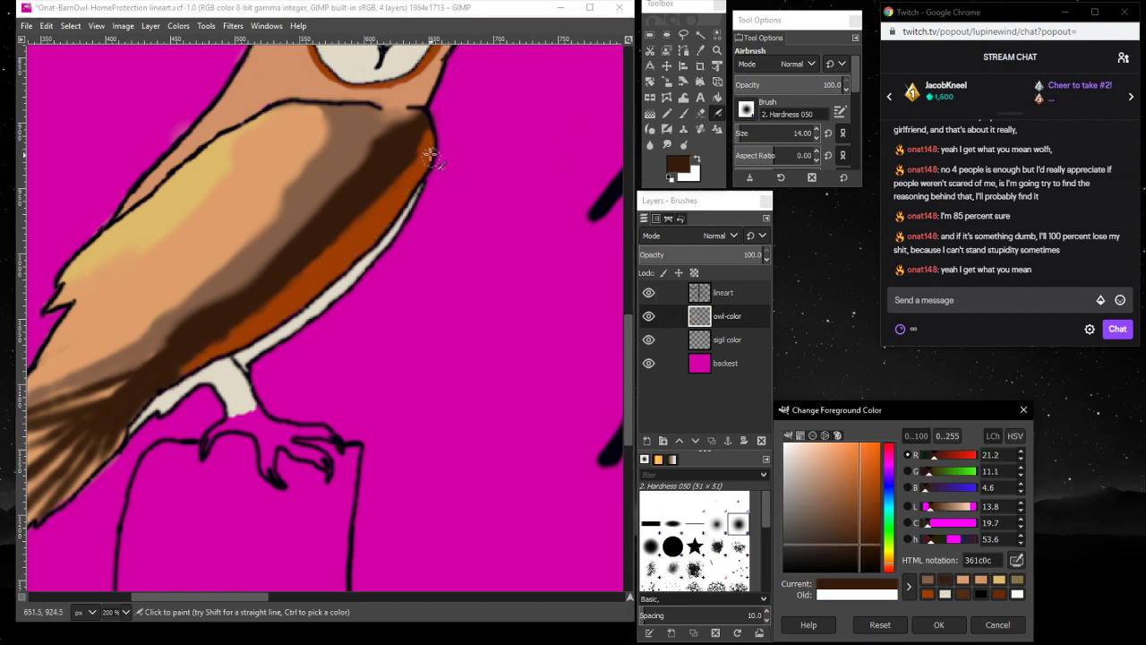
click(683, 113)
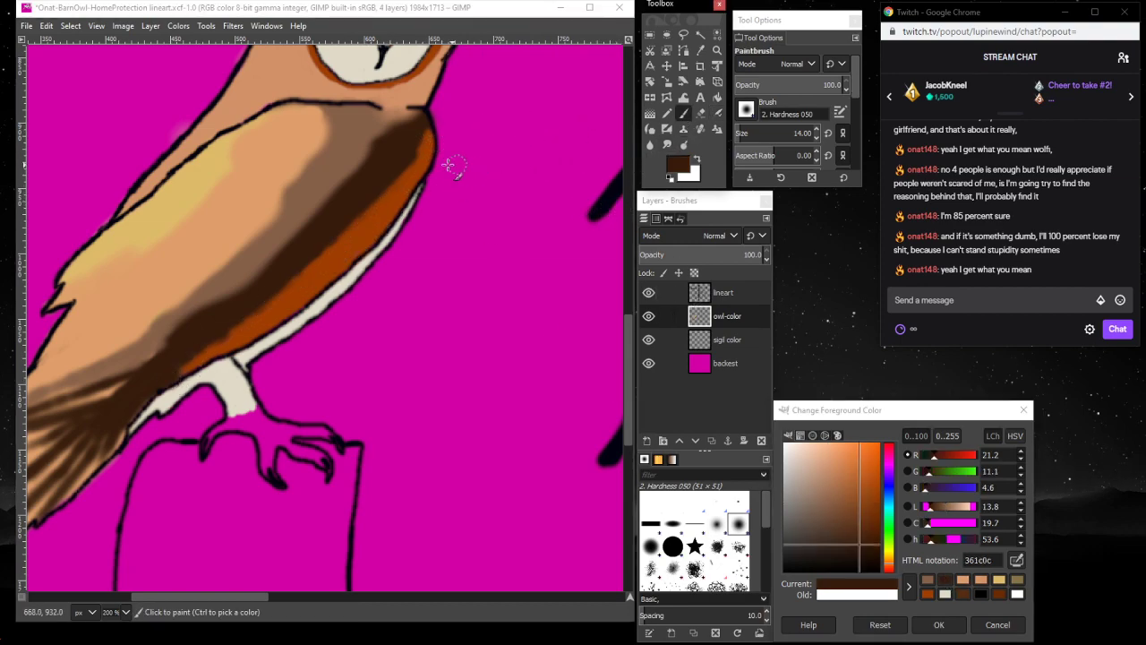
mouse_move(420, 133)
mouse_down()
mouse_move(388, 196)
mouse_move(401, 175)
mouse_move(345, 242)
mouse_move(368, 205)
mouse_move(306, 278)
mouse_move(331, 246)
mouse_move(185, 369)
mouse_move(322, 251)
mouse_up()
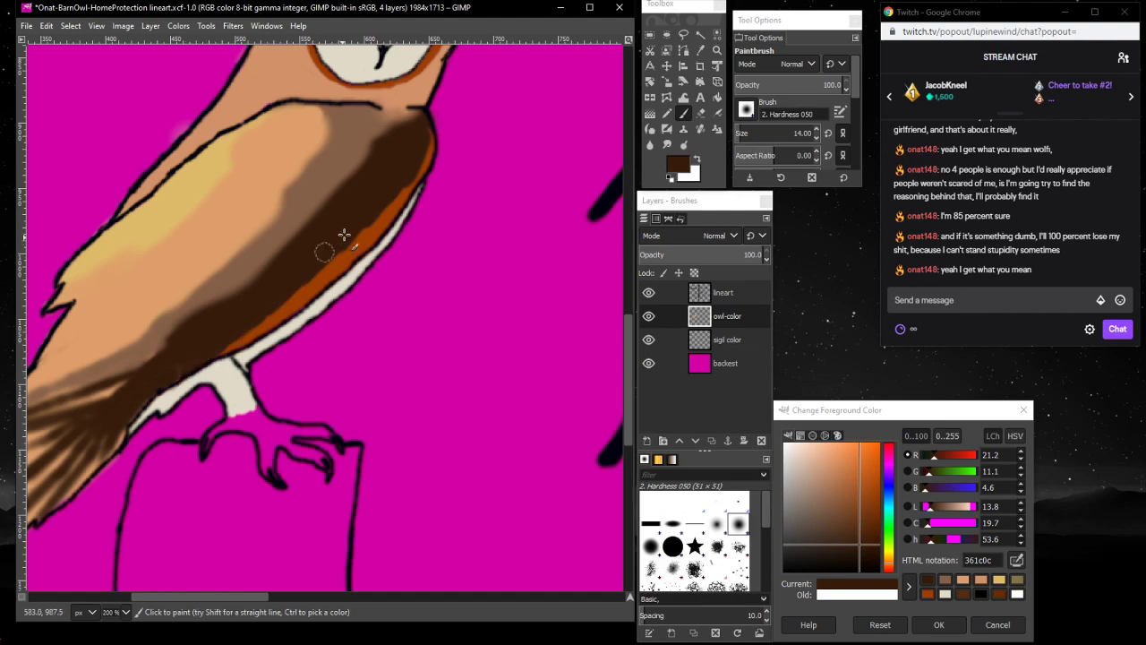
mouse_move(385, 190)
mouse_down()
mouse_move(319, 272)
mouse_move(175, 369)
mouse_up()
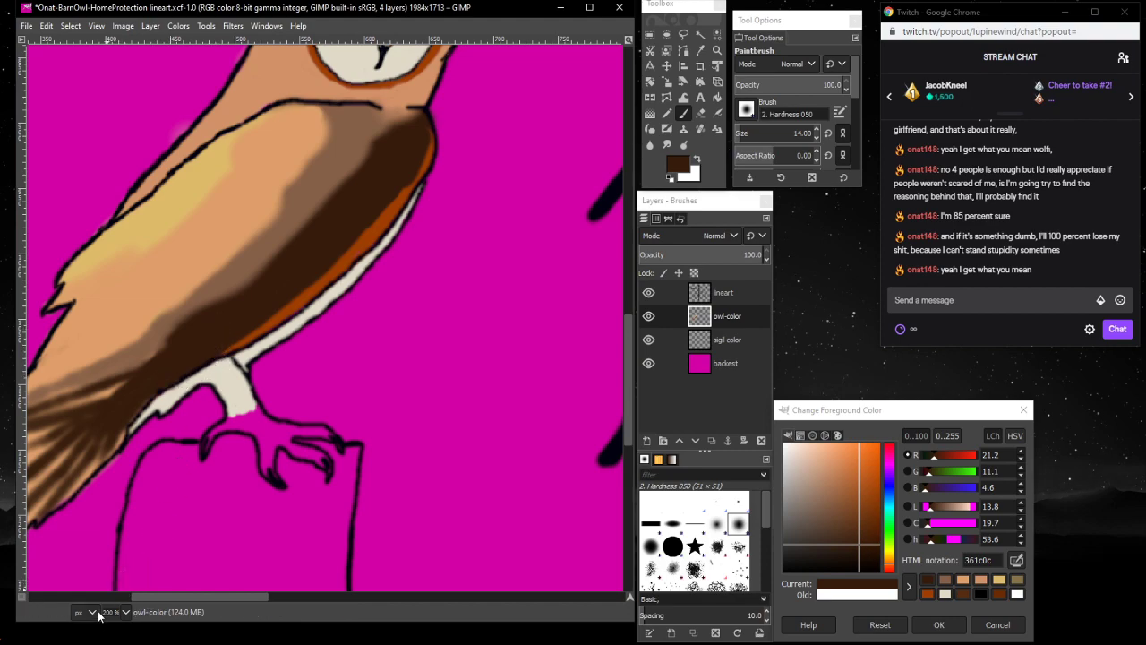
- Airbrush rust orange 9e3e00 streaks at size 14 into the orange tan gaps between the tail's dark brown streaks
click(126, 612)
click(118, 568)
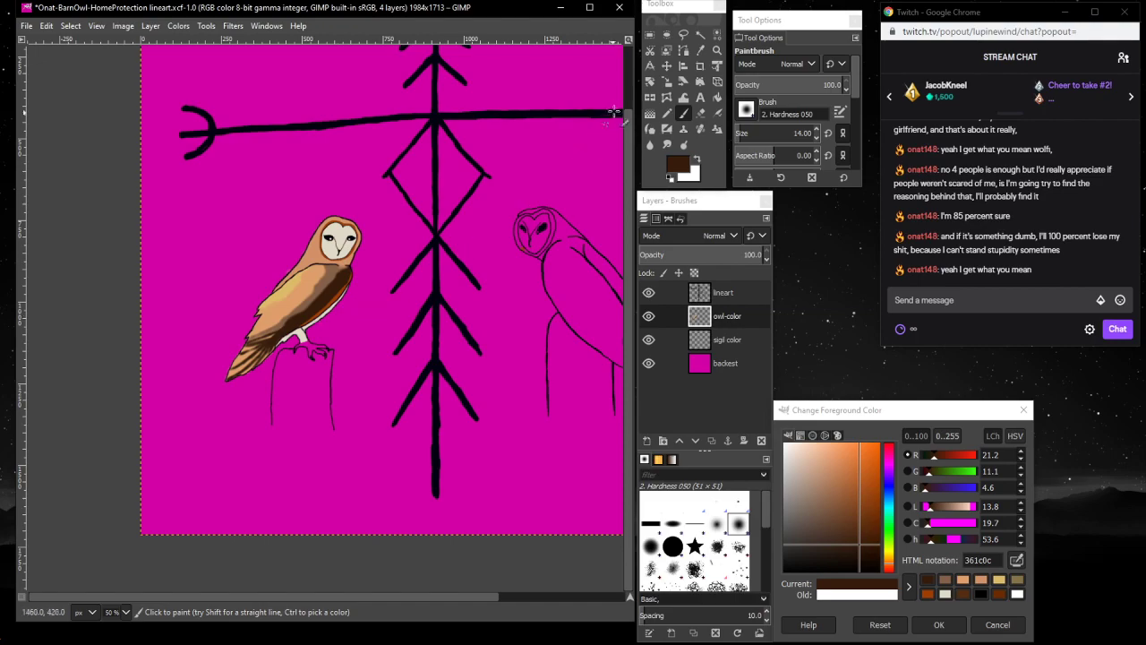
click(716, 50)
click(240, 352)
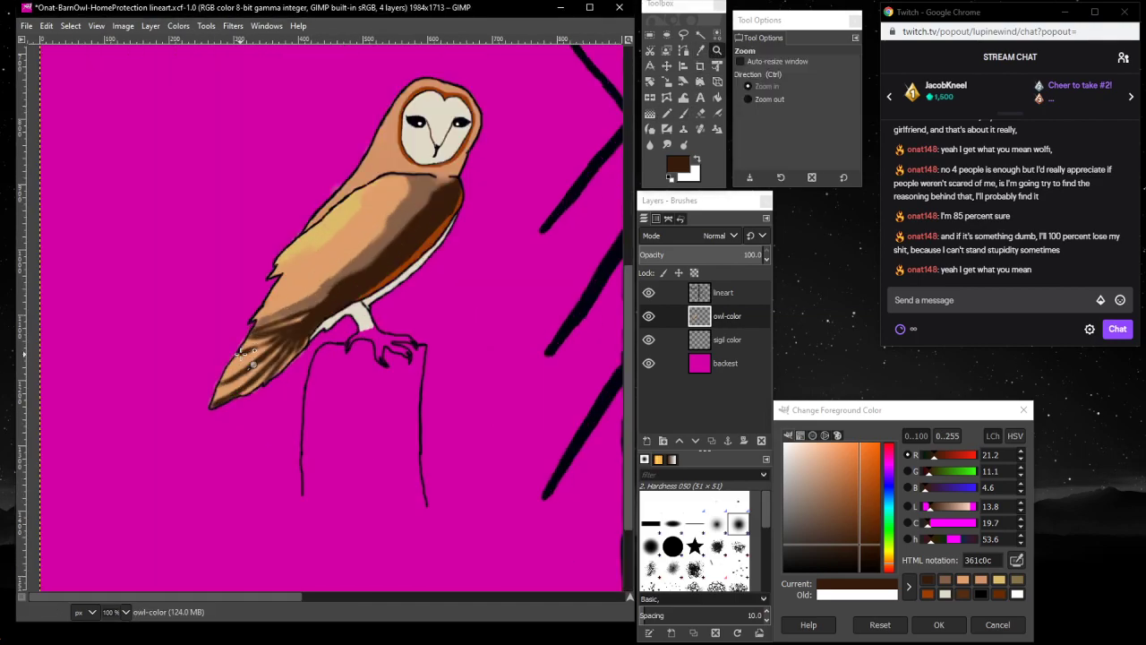
click(242, 352)
click(242, 353)
click(296, 347)
click(377, 341)
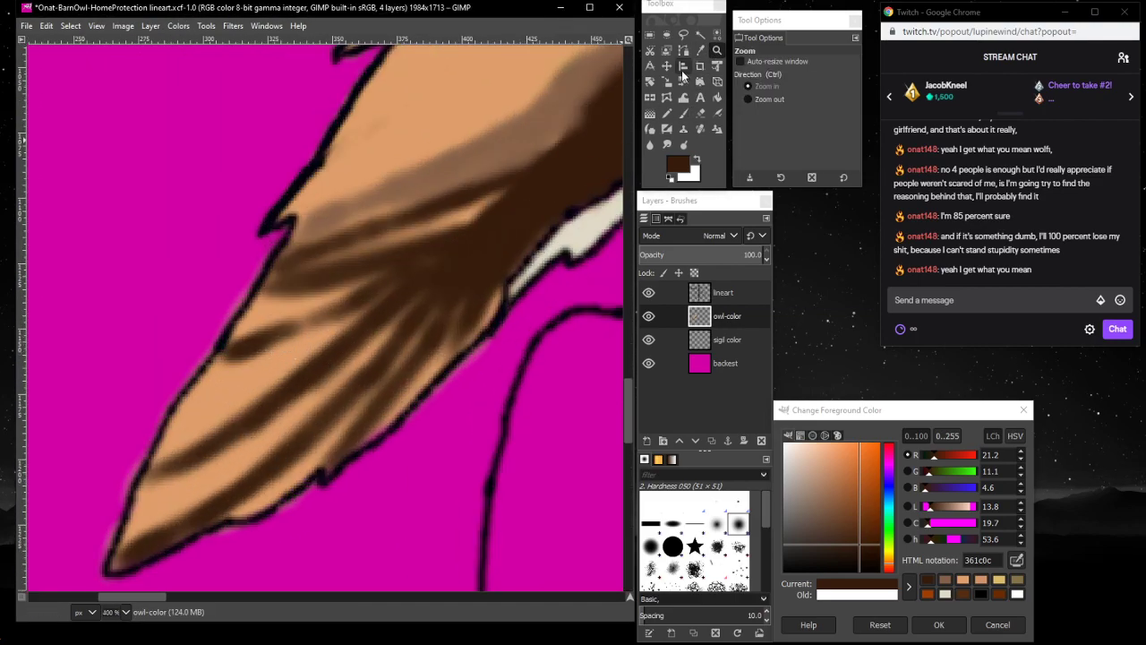
click(716, 113)
click(936, 595)
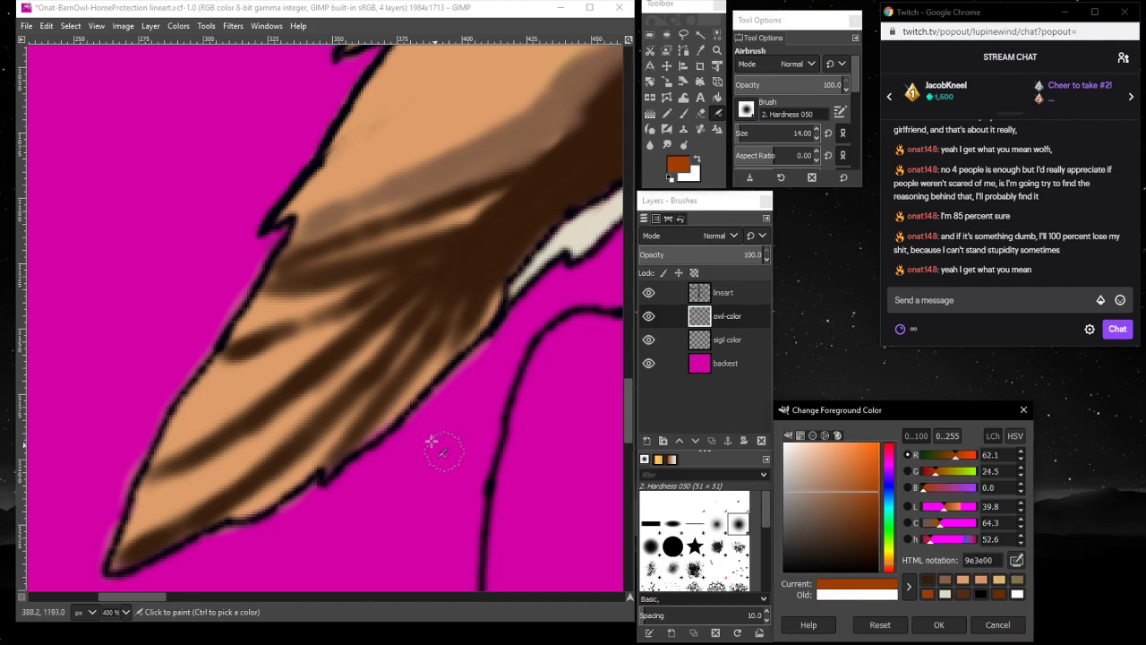
mouse_move(418, 346)
mouse_down()
mouse_move(409, 340)
mouse_move(381, 386)
mouse_move(391, 378)
mouse_move(284, 483)
mouse_up()
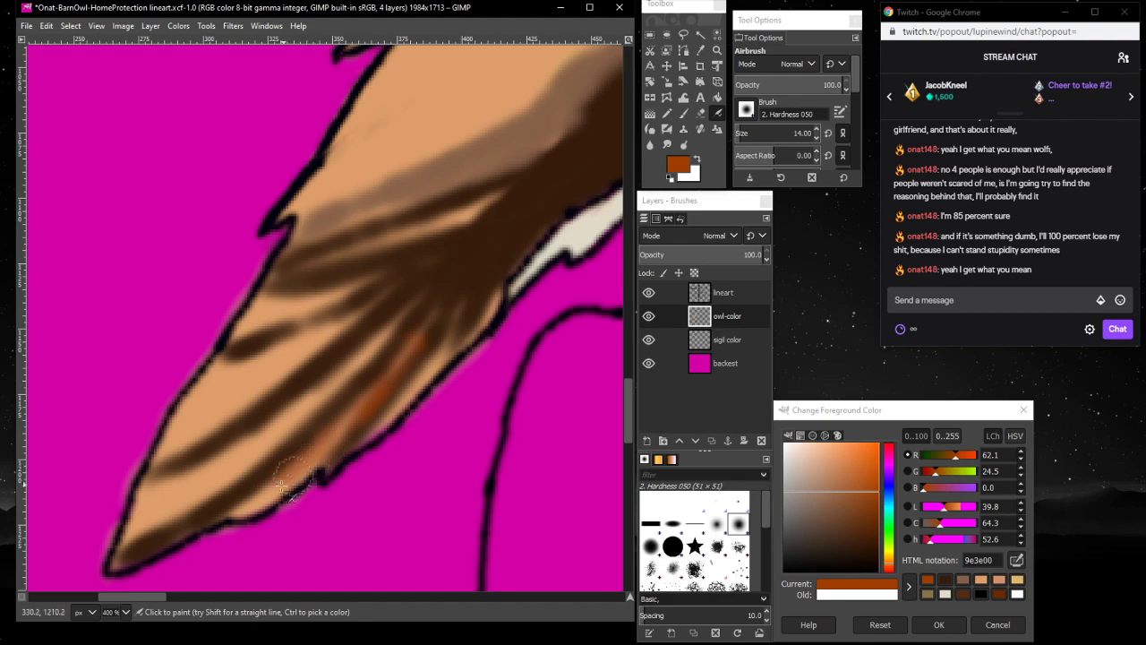
mouse_move(408, 404)
mouse_down()
mouse_move(444, 344)
mouse_move(376, 436)
mouse_move(491, 307)
mouse_move(487, 320)
mouse_move(360, 368)
mouse_move(461, 333)
mouse_move(369, 430)
mouse_move(380, 345)
mouse_move(278, 436)
mouse_move(224, 462)
mouse_move(356, 369)
mouse_move(204, 463)
mouse_move(258, 432)
mouse_move(200, 472)
mouse_move(266, 436)
mouse_move(188, 495)
mouse_move(157, 504)
mouse_move(237, 466)
mouse_move(152, 505)
mouse_move(373, 348)
mouse_move(209, 479)
mouse_move(142, 511)
mouse_move(315, 330)
mouse_move(300, 343)
mouse_move(326, 331)
mouse_move(196, 430)
mouse_move(225, 386)
mouse_move(218, 382)
mouse_move(204, 405)
mouse_move(256, 363)
mouse_up()
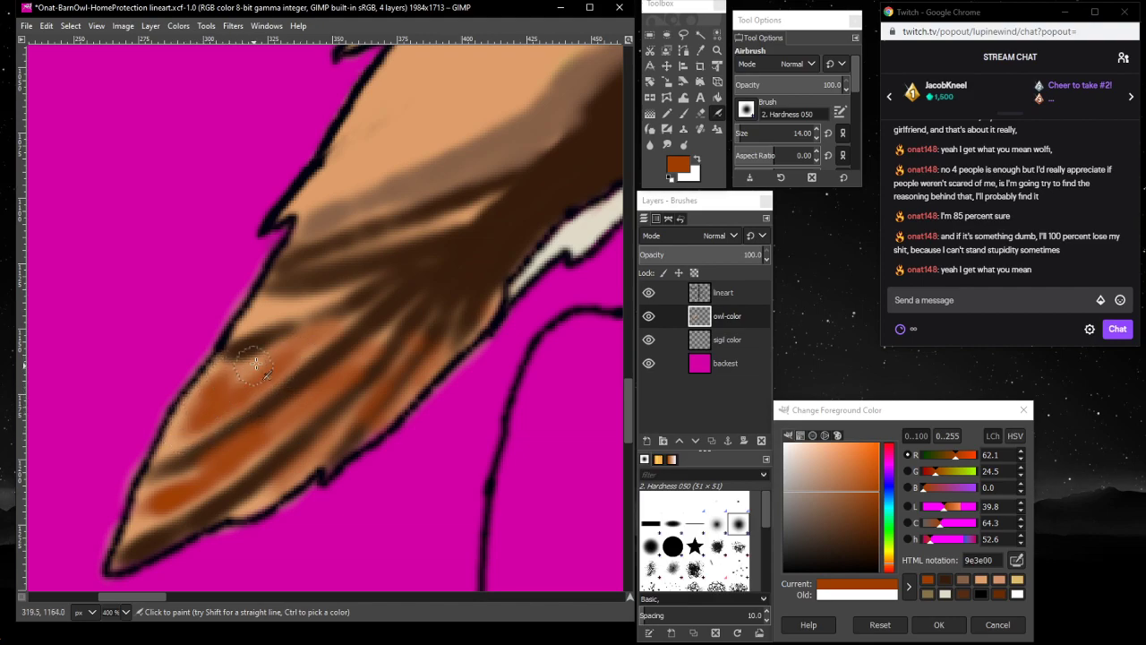
mouse_move(303, 307)
mouse_down()
mouse_move(261, 313)
mouse_move(329, 295)
mouse_move(264, 333)
mouse_up()
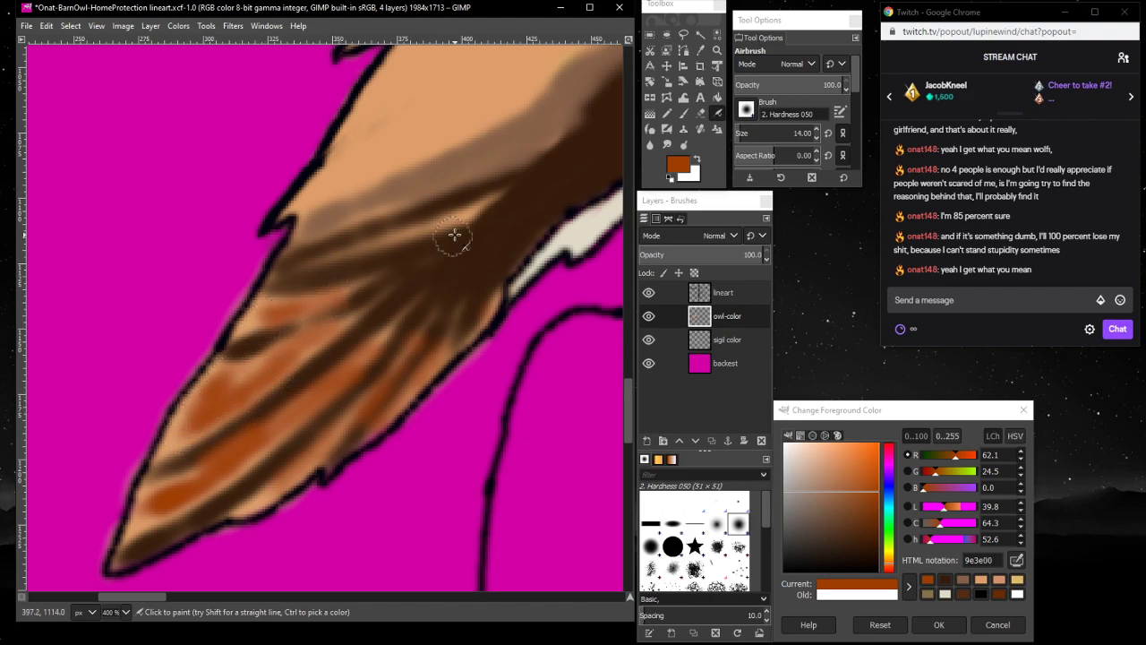
mouse_move(472, 208)
mouse_down()
mouse_move(455, 225)
mouse_move(300, 269)
mouse_up()
- Airbrush pale cream e0dbc8 highlights at size 35 over the tail feathers
click(127, 612)
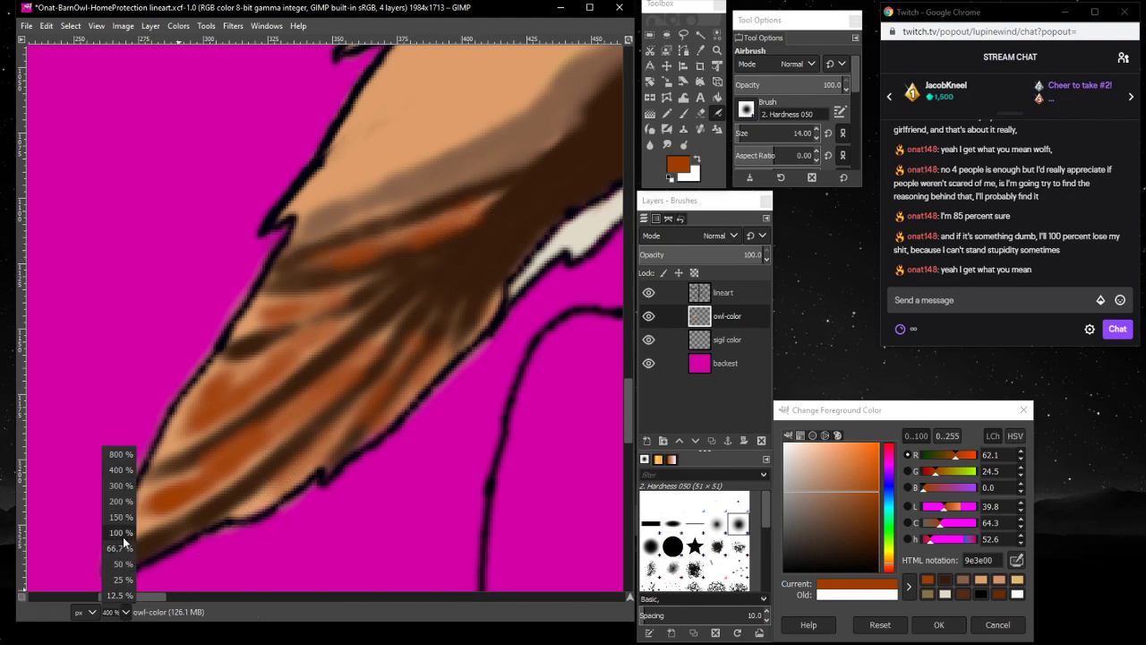
click(123, 535)
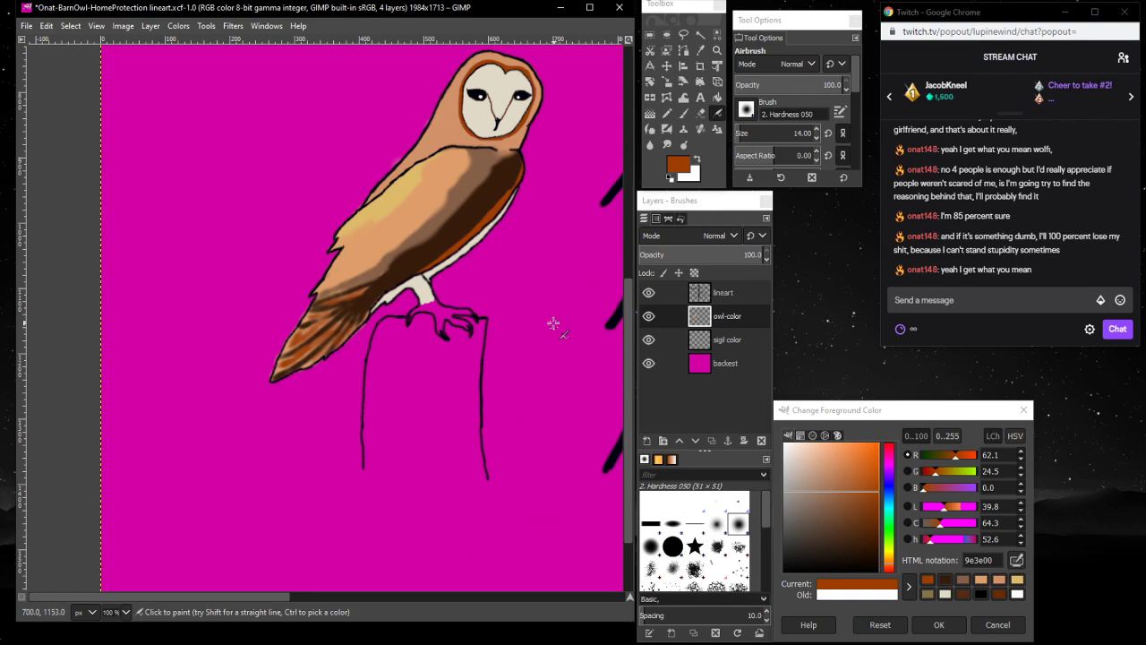
scroll(554, 323, up, 3)
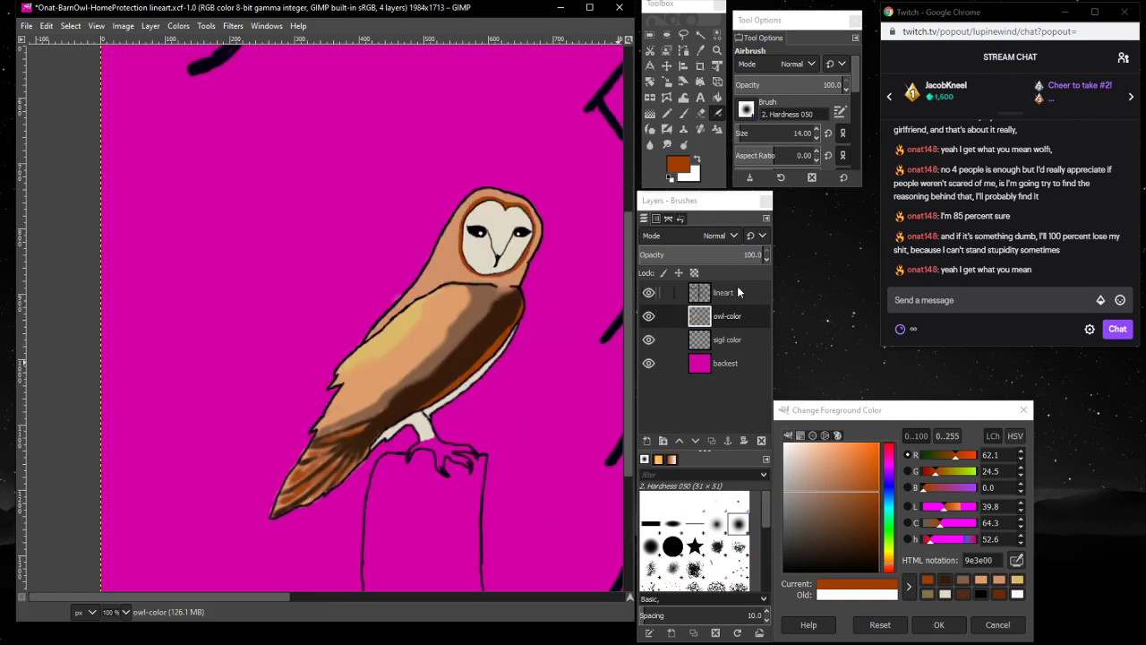
click(959, 580)
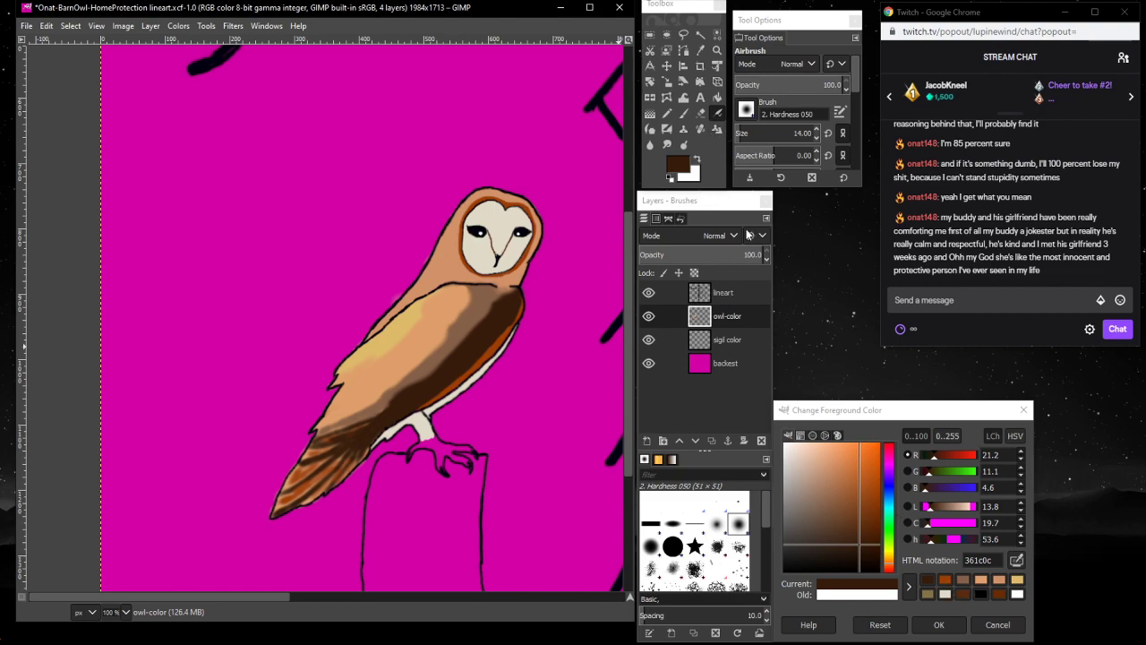
click(752, 132)
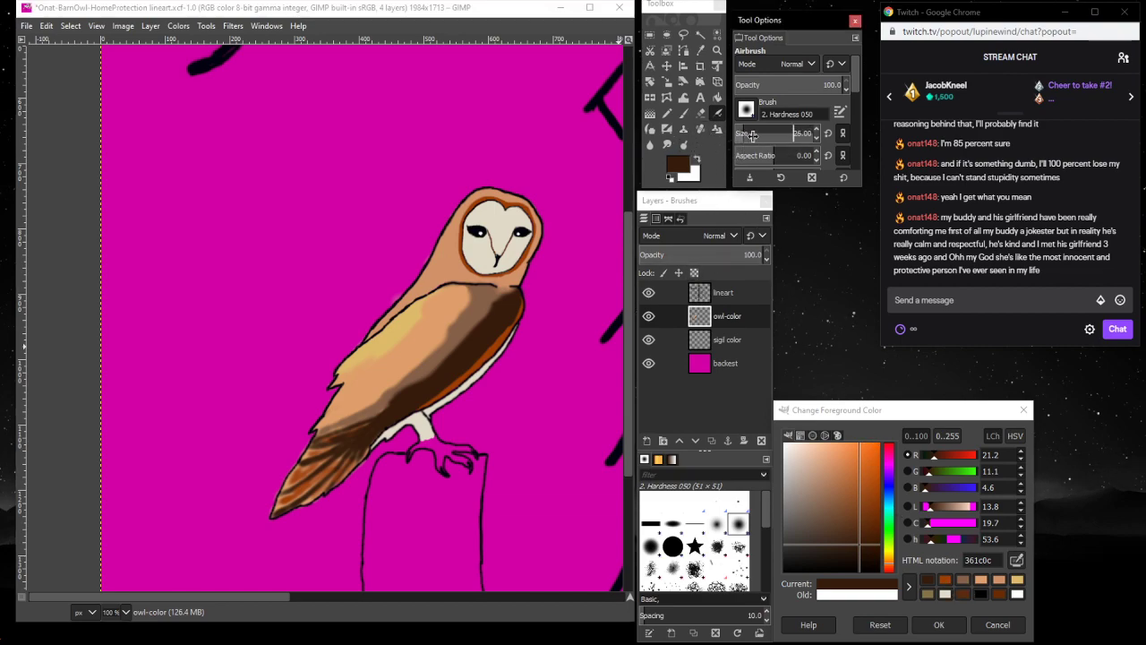
text(25)
key(Return)
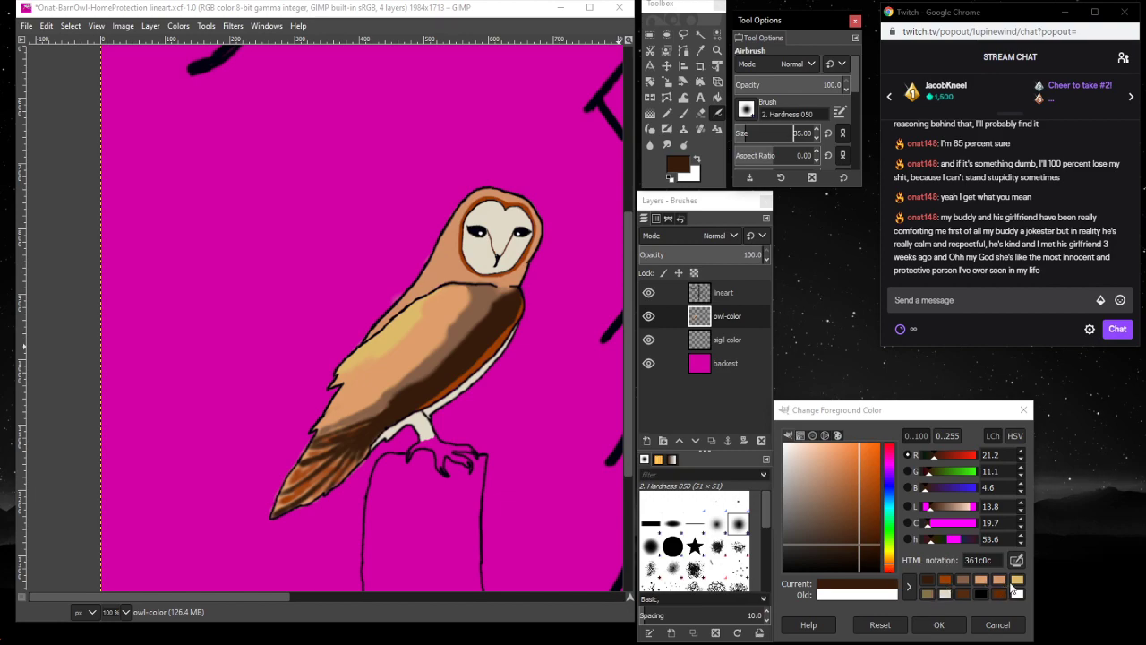
click(949, 595)
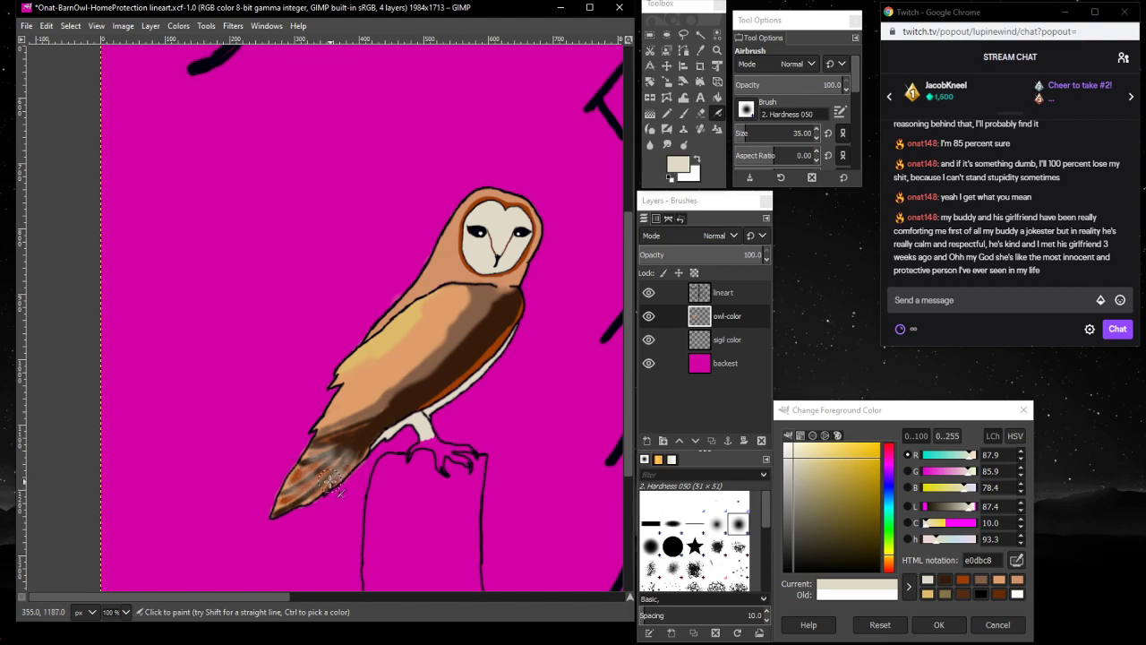
drag(309, 490, 302, 466)
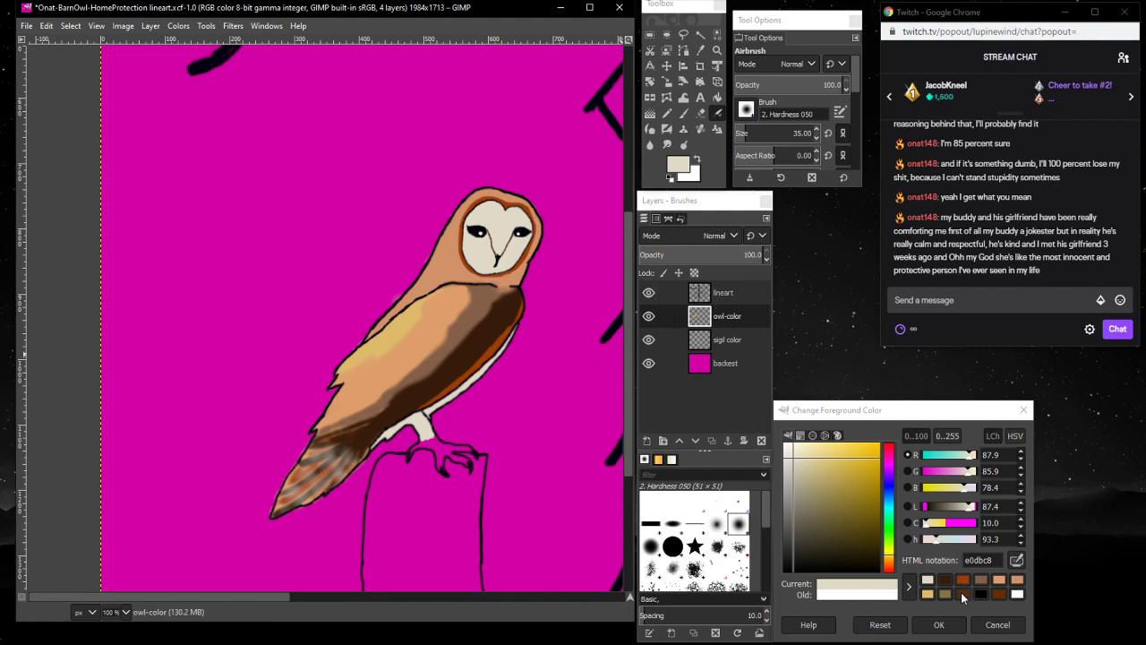
- Airbrush dark brown 361c0c at size 35 over the cream-highlighted tail feathers to darken them
click(960, 592)
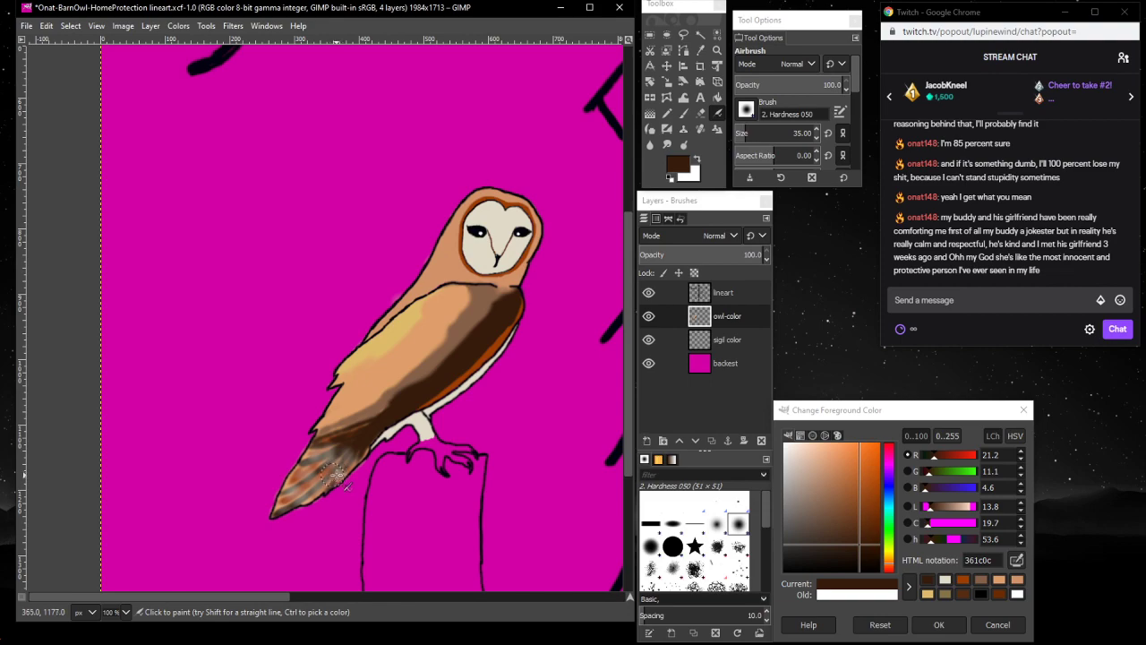
drag(317, 491, 307, 495)
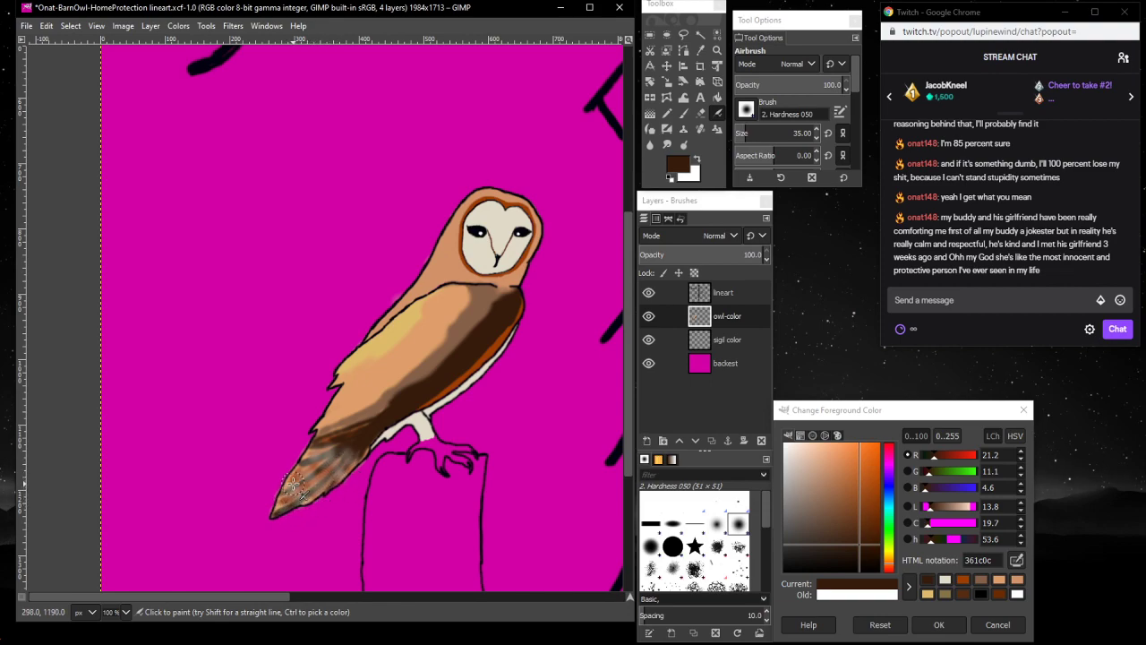
drag(304, 467, 291, 489)
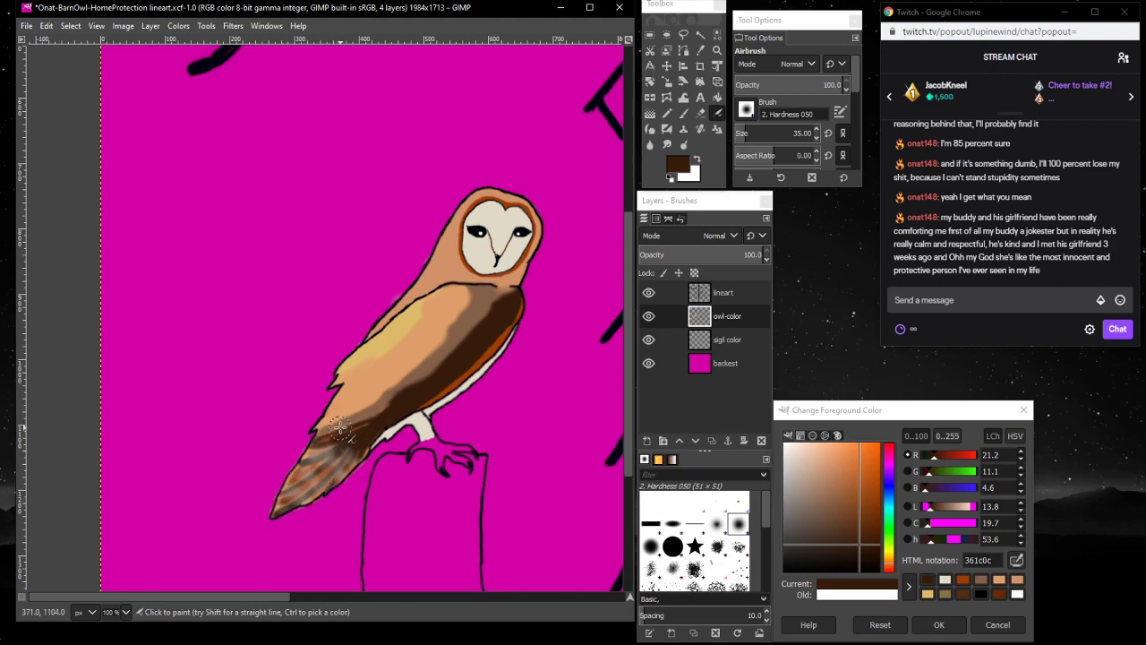
- Airbrush dark brown 361c0c mottling over the wing's tan bands and golden tan deba6a over the head and neck at size 35
mouse_move(340, 428)
mouse_down()
mouse_move(351, 400)
mouse_move(324, 433)
mouse_move(326, 418)
mouse_move(344, 423)
mouse_move(365, 404)
mouse_move(366, 419)
mouse_move(386, 396)
mouse_move(378, 415)
mouse_move(421, 356)
mouse_move(398, 399)
mouse_up()
mouse_move(458, 334)
mouse_down()
mouse_move(478, 304)
mouse_move(478, 331)
mouse_move(497, 307)
mouse_move(491, 292)
mouse_move(503, 297)
mouse_move(460, 313)
mouse_move(471, 291)
mouse_move(435, 331)
mouse_move(461, 302)
mouse_move(443, 335)
mouse_move(449, 318)
mouse_move(409, 364)
mouse_move(436, 341)
mouse_move(343, 404)
mouse_move(381, 392)
mouse_move(336, 415)
mouse_move(457, 303)
mouse_move(417, 311)
mouse_move(358, 361)
mouse_move(352, 371)
mouse_move(405, 352)
mouse_move(363, 388)
mouse_move(361, 378)
mouse_move(353, 400)
mouse_move(452, 298)
mouse_move(436, 304)
mouse_move(492, 299)
mouse_move(448, 313)
mouse_move(417, 383)
mouse_up()
click(929, 594)
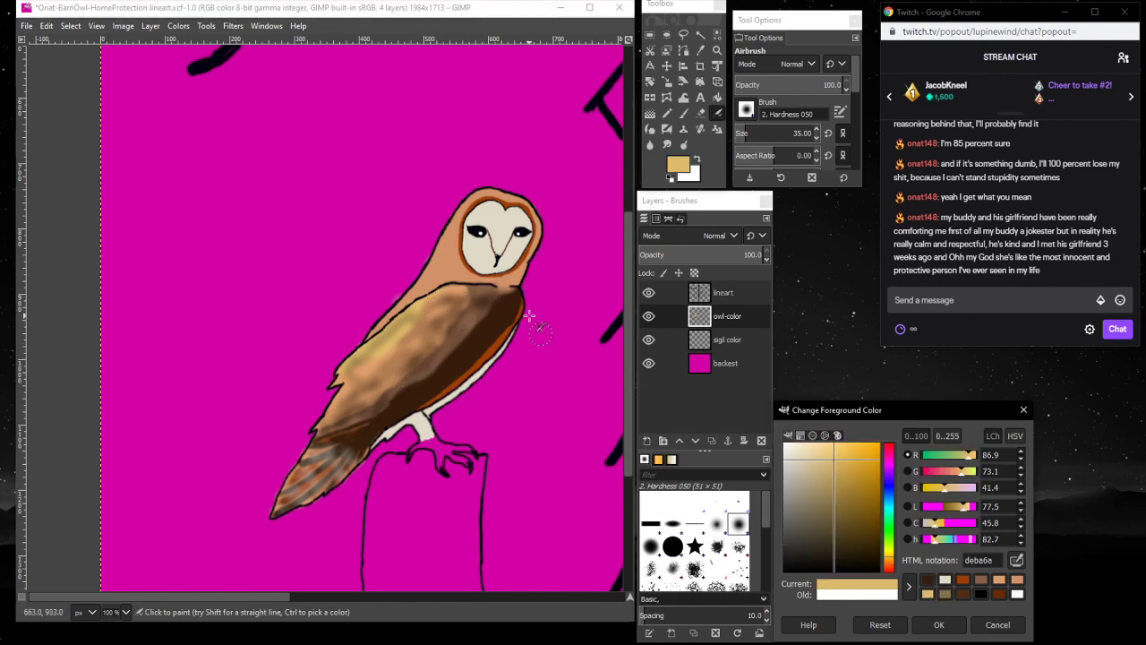
mouse_move(448, 258)
mouse_down()
mouse_move(407, 290)
mouse_move(396, 314)
mouse_move(437, 267)
mouse_move(455, 271)
mouse_move(445, 272)
mouse_move(452, 242)
mouse_move(457, 258)
mouse_move(447, 243)
mouse_move(477, 283)
mouse_move(517, 270)
mouse_move(503, 200)
mouse_up()
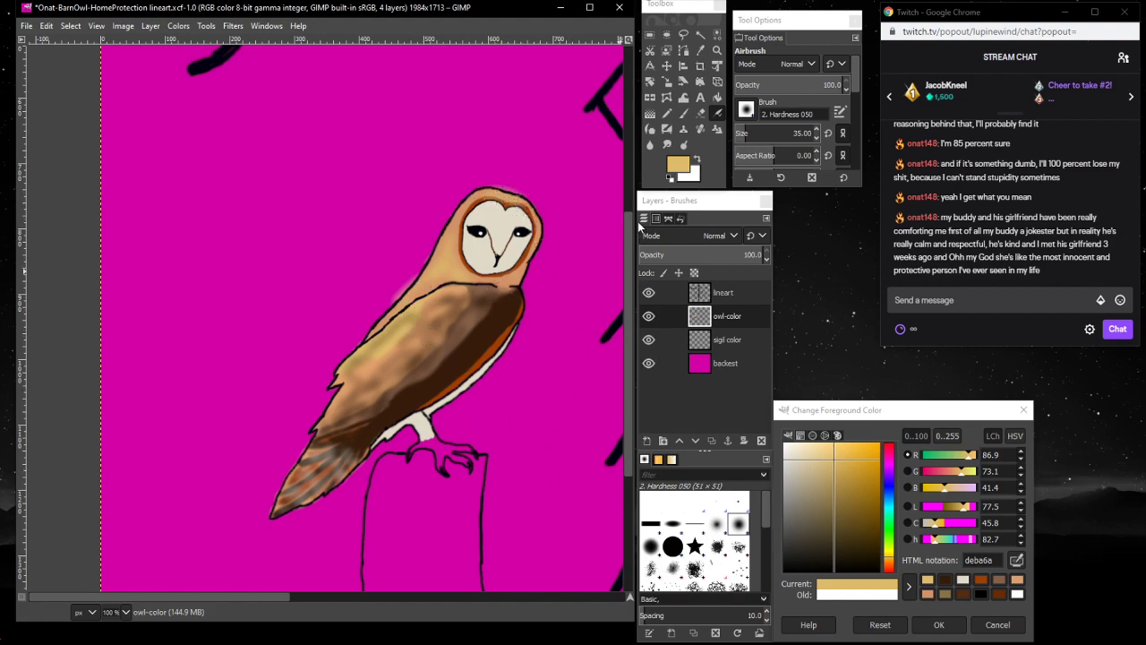
- Try dotting pale cream e0dbc8 spots over the wing's brown bands with a size 5 Paintbrush, and undo them
click(685, 113)
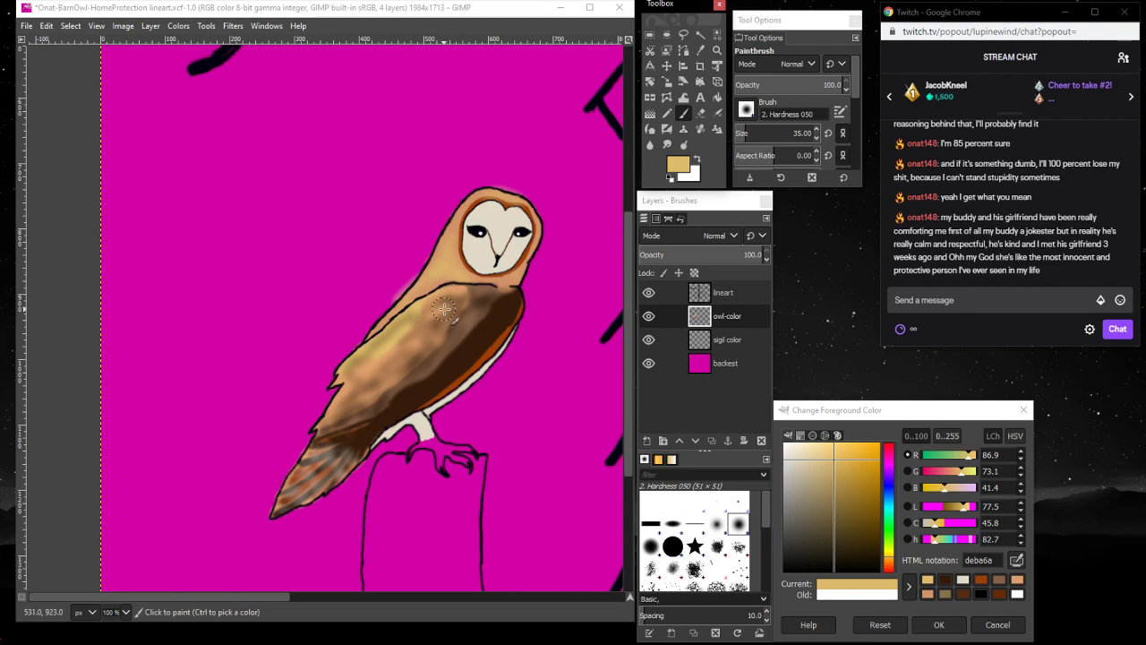
click(717, 50)
click(418, 338)
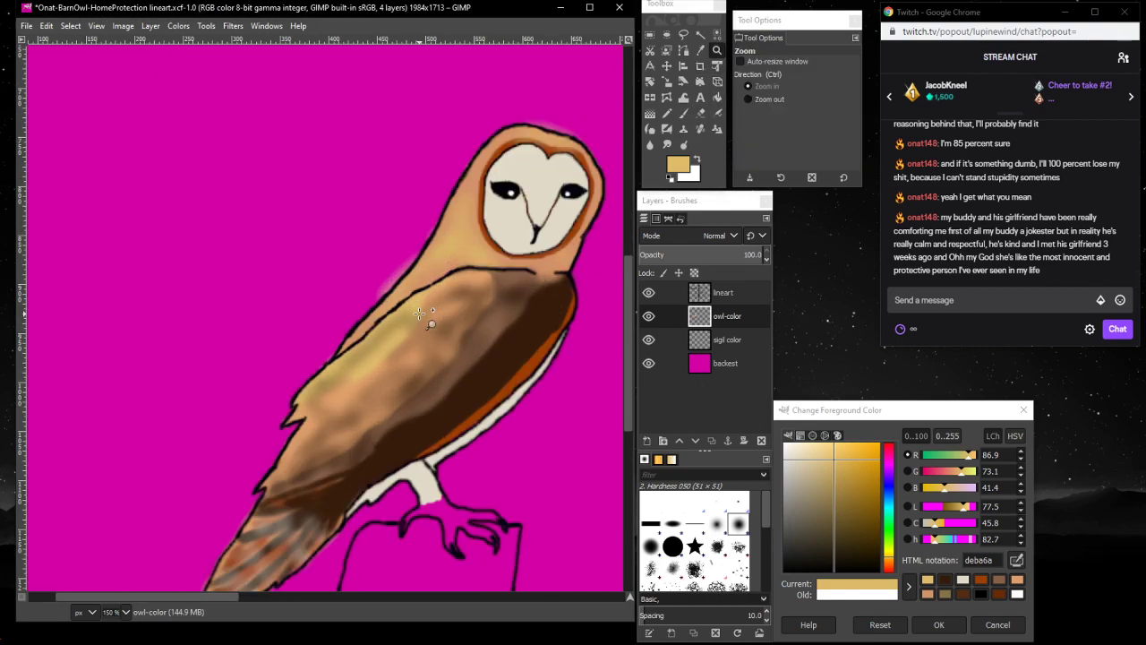
click(419, 313)
click(430, 323)
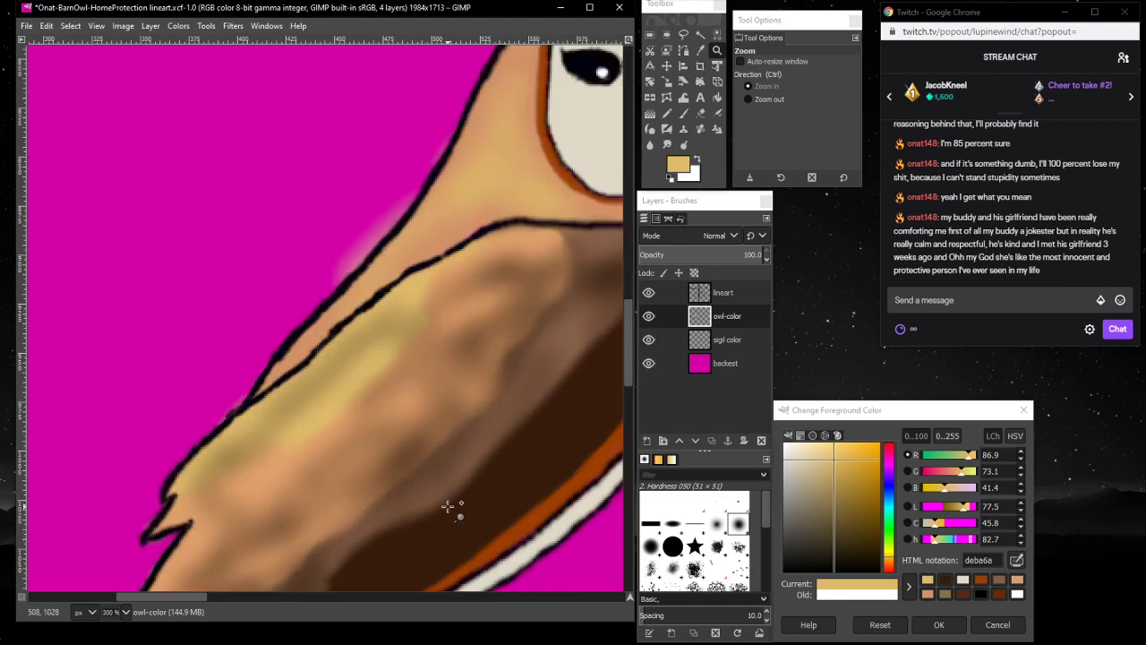
drag(164, 599, 195, 592)
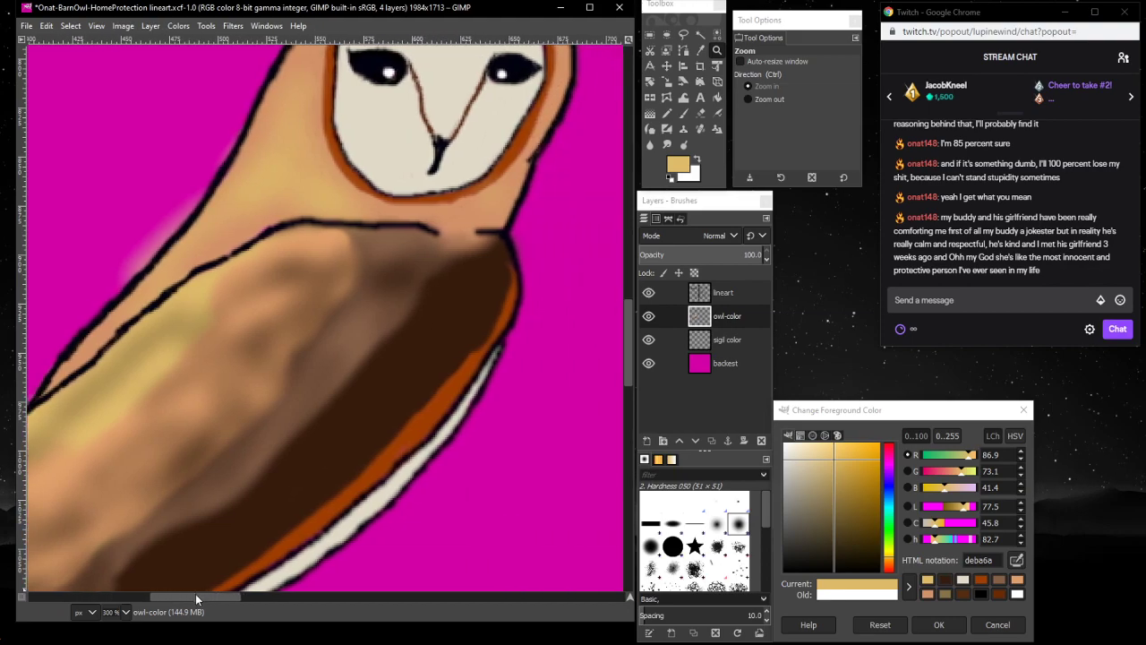
mouse_move(195, 594)
mouse_down()
mouse_move(168, 596)
mouse_move(183, 592)
mouse_up()
scroll(247, 467, down, 3)
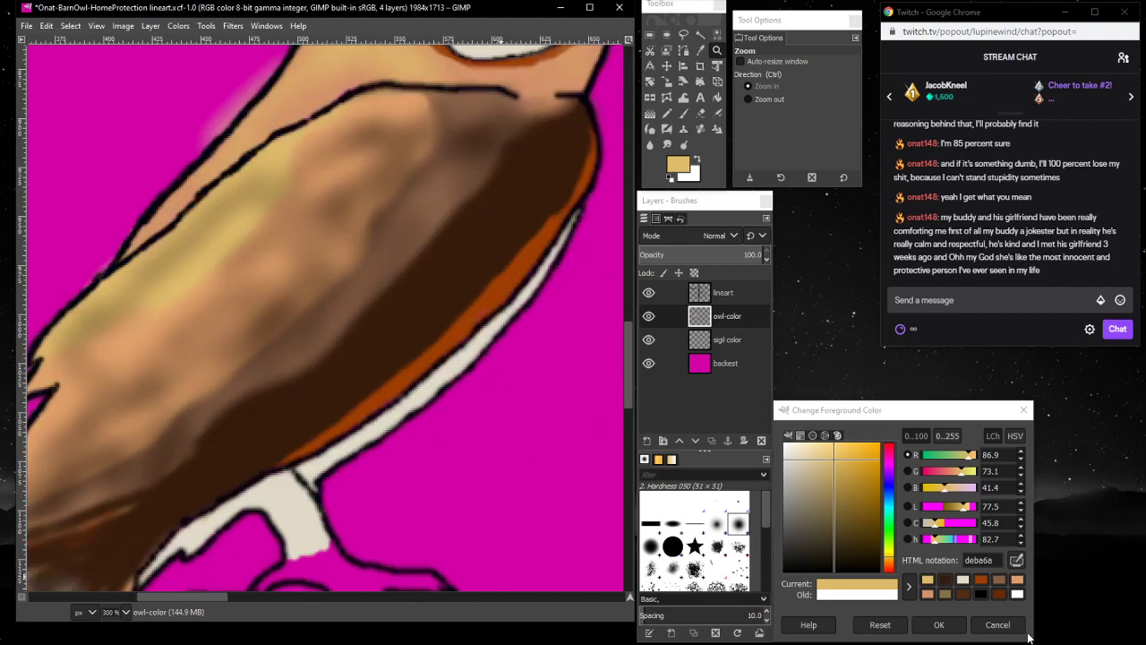
click(963, 582)
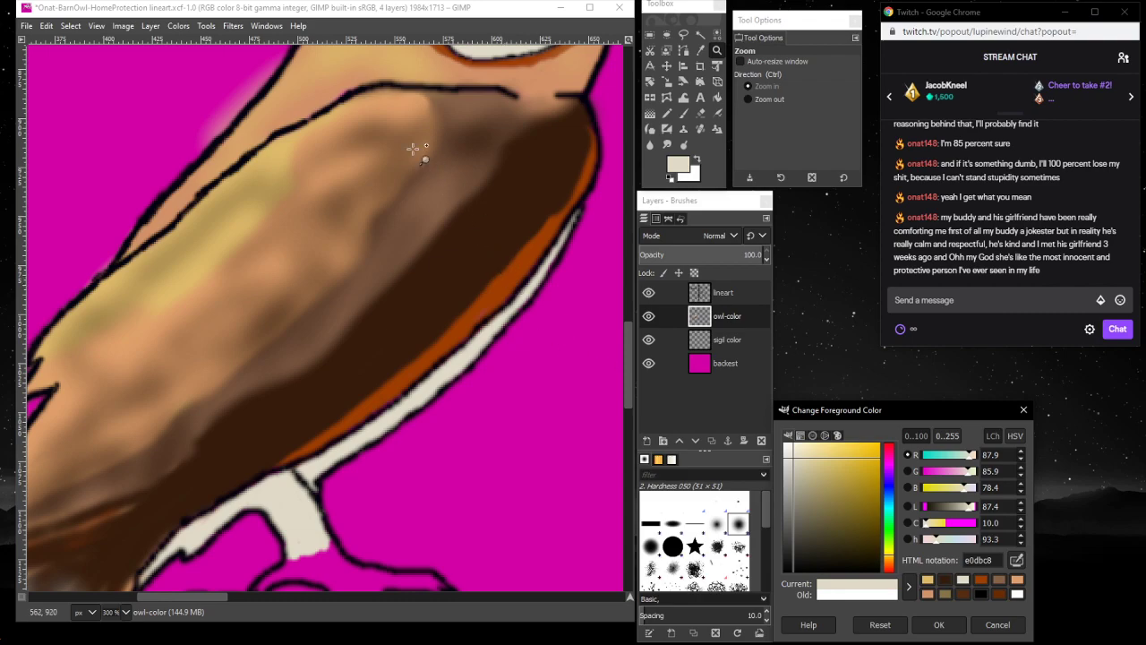
click(685, 113)
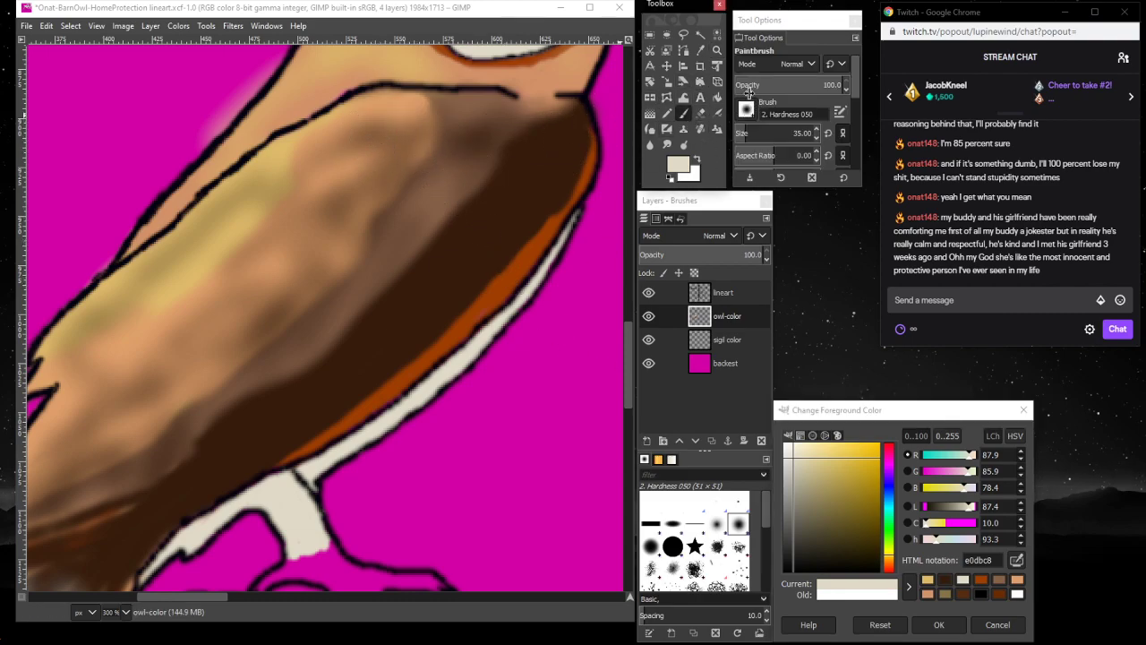
drag(755, 132, 736, 133)
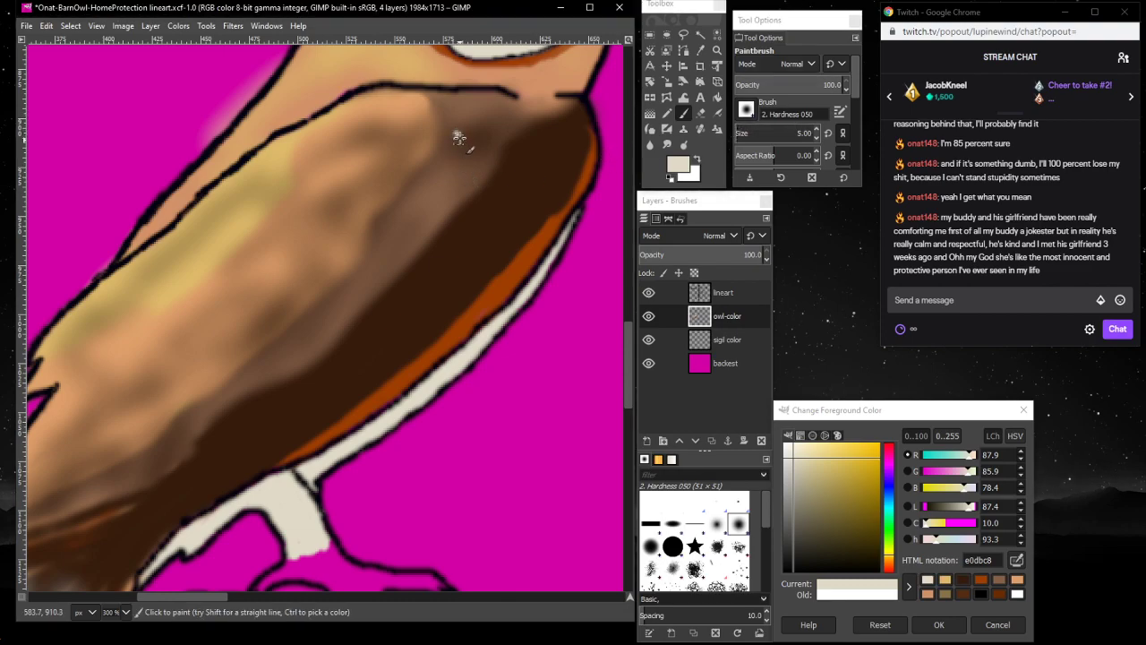
click(475, 200)
click(450, 196)
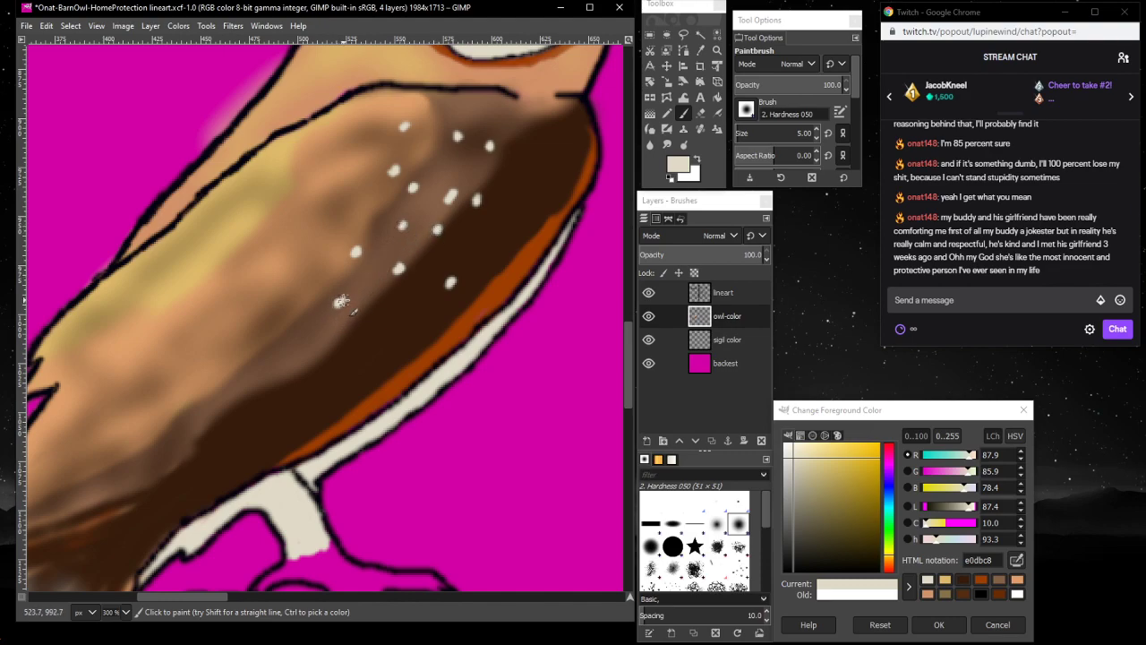
click(391, 321)
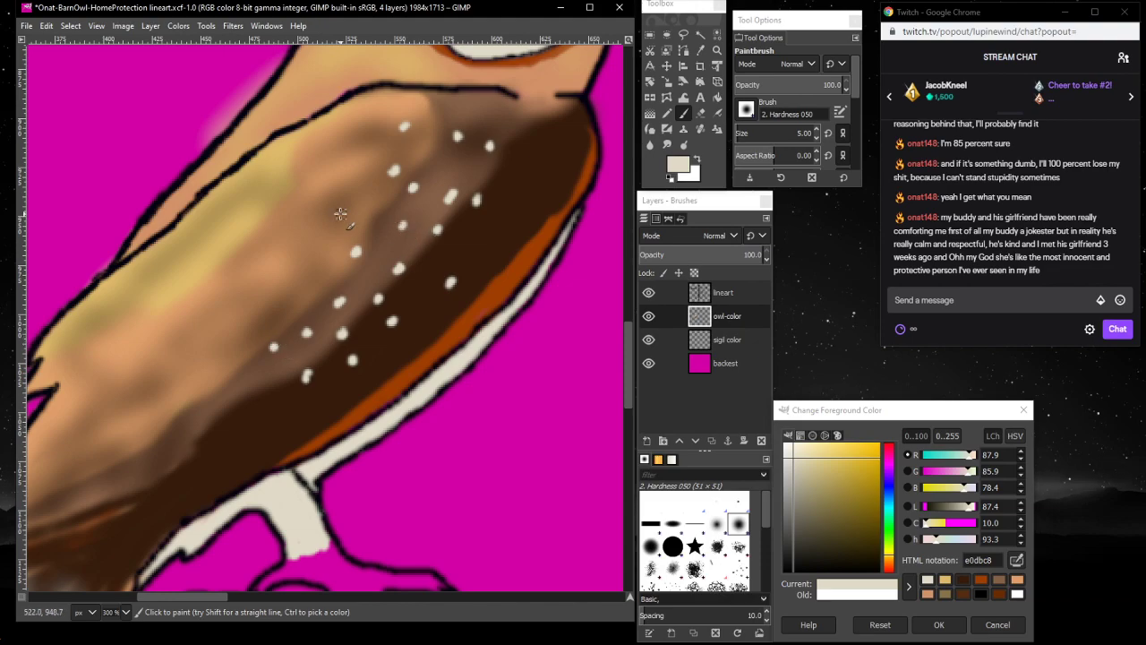
key(ctrl+z)
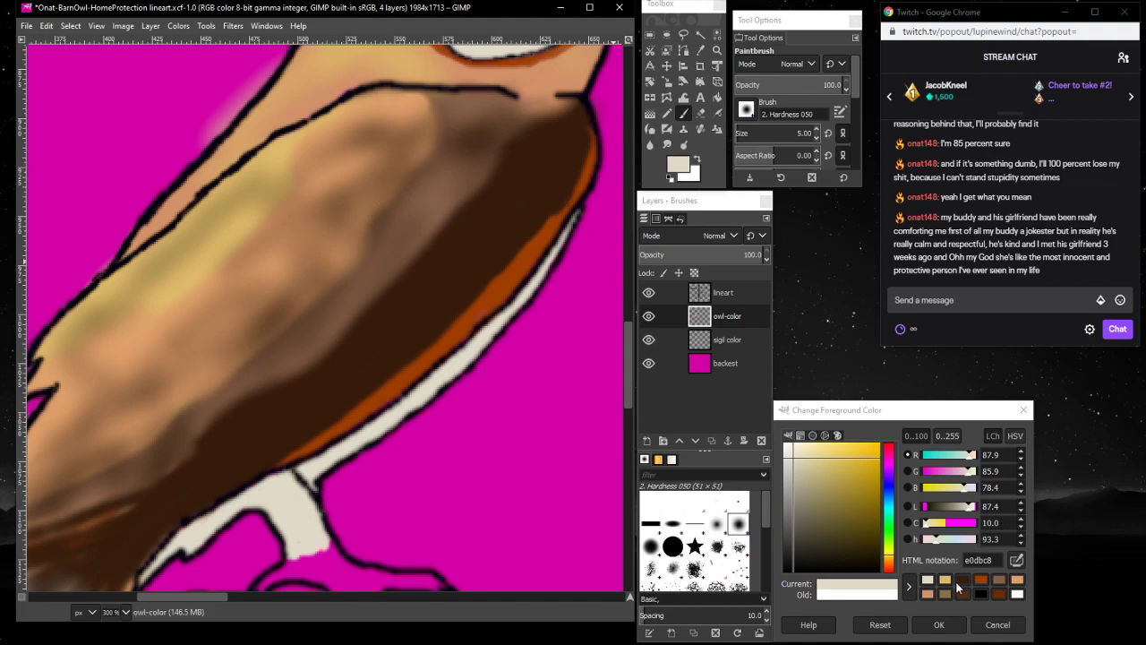
- Darken the wing's mid-brown band and the rusty area at the tail's base with dark brown 361c0c, finishing with a size 19 Airbrush
click(957, 586)
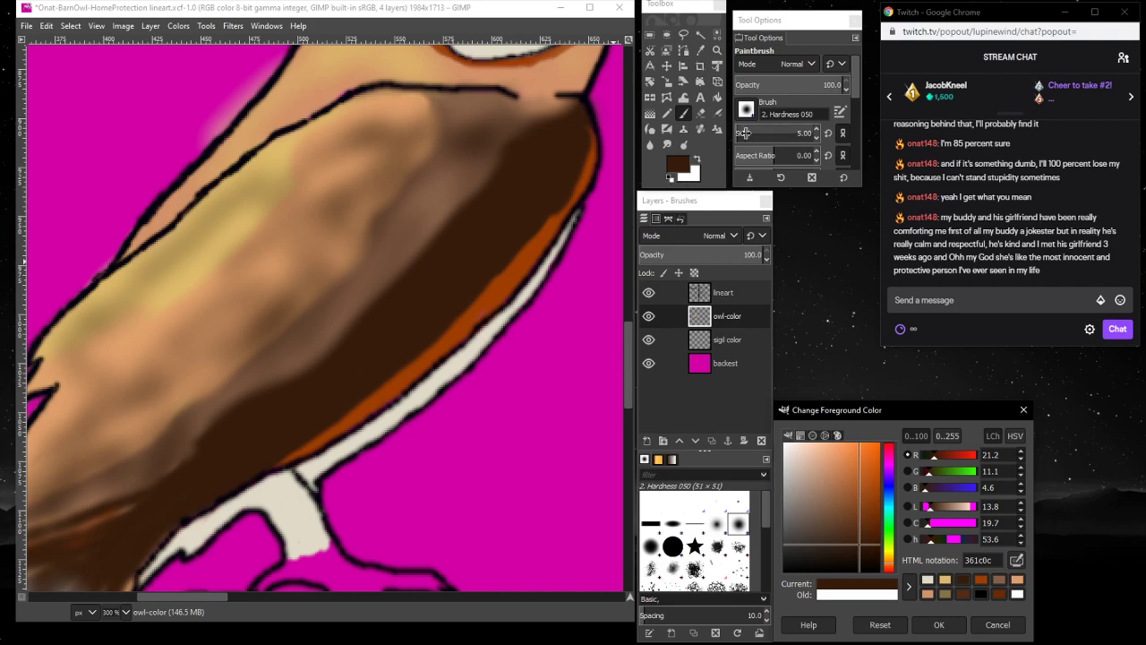
click(744, 132)
mouse_move(503, 133)
mouse_down()
mouse_move(552, 121)
mouse_move(492, 180)
mouse_move(501, 152)
mouse_move(432, 264)
mouse_move(499, 120)
mouse_move(532, 118)
mouse_move(487, 133)
mouse_move(446, 114)
mouse_move(437, 131)
mouse_move(448, 204)
mouse_move(433, 183)
mouse_move(453, 140)
mouse_move(482, 130)
mouse_move(407, 250)
mouse_move(420, 173)
mouse_move(462, 153)
mouse_move(429, 256)
mouse_move(450, 234)
mouse_move(448, 203)
mouse_move(421, 223)
mouse_move(356, 315)
mouse_up()
click(719, 118)
click(719, 118)
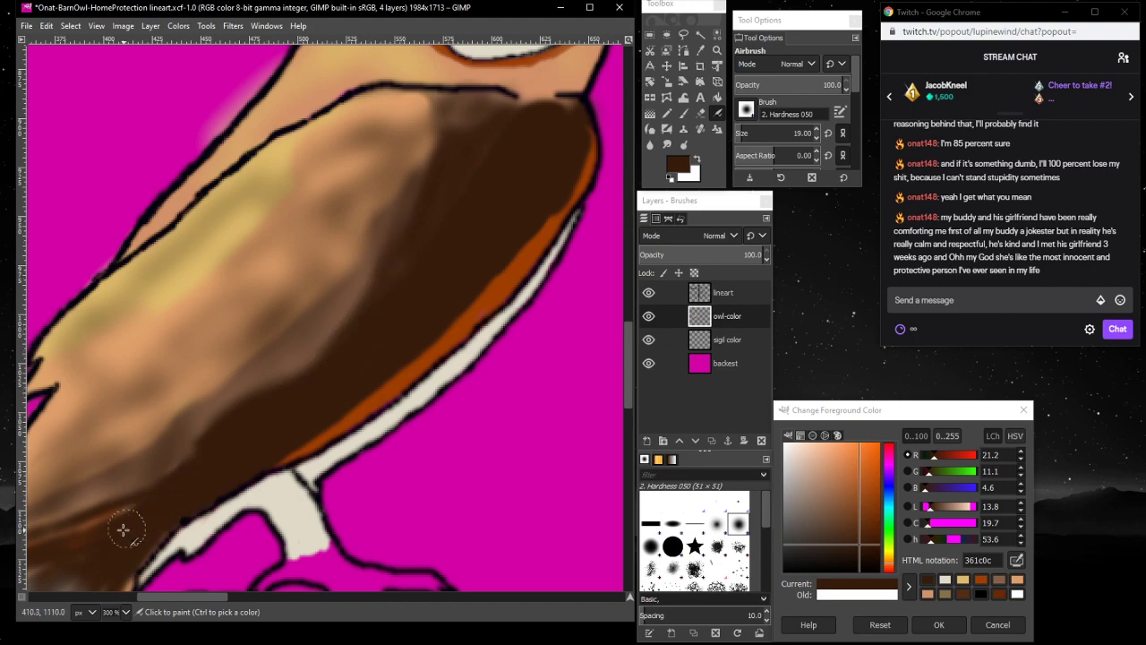
mouse_move(65, 548)
mouse_down()
mouse_move(57, 542)
mouse_move(71, 530)
mouse_up()
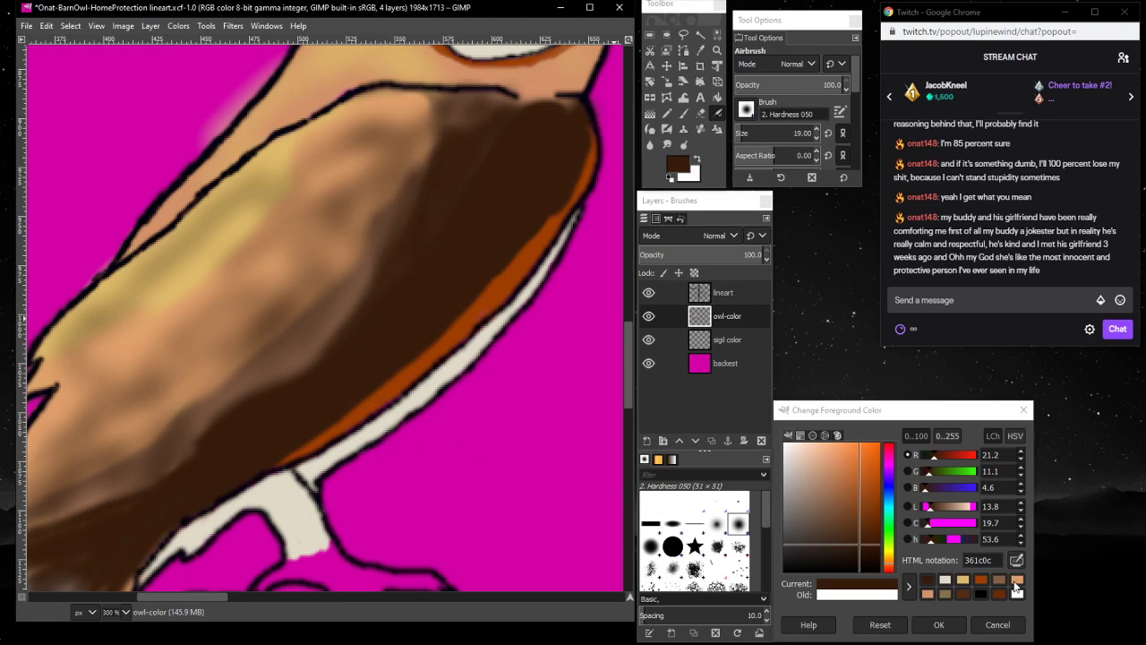
- Airbrush a curved tan de9e6a streak at size 19 along the inner edge of the wing's dark band
click(1016, 582)
mouse_move(409, 166)
mouse_down()
mouse_move(383, 234)
mouse_move(418, 110)
mouse_move(404, 220)
mouse_move(381, 242)
mouse_move(409, 136)
mouse_move(352, 288)
mouse_move(368, 246)
mouse_move(364, 306)
mouse_move(402, 201)
mouse_move(397, 254)
mouse_move(414, 201)
mouse_move(379, 285)
mouse_move(367, 296)
mouse_move(367, 276)
mouse_move(335, 318)
mouse_move(411, 190)
mouse_move(418, 140)
mouse_move(402, 111)
mouse_move(393, 117)
mouse_move(413, 155)
mouse_up()
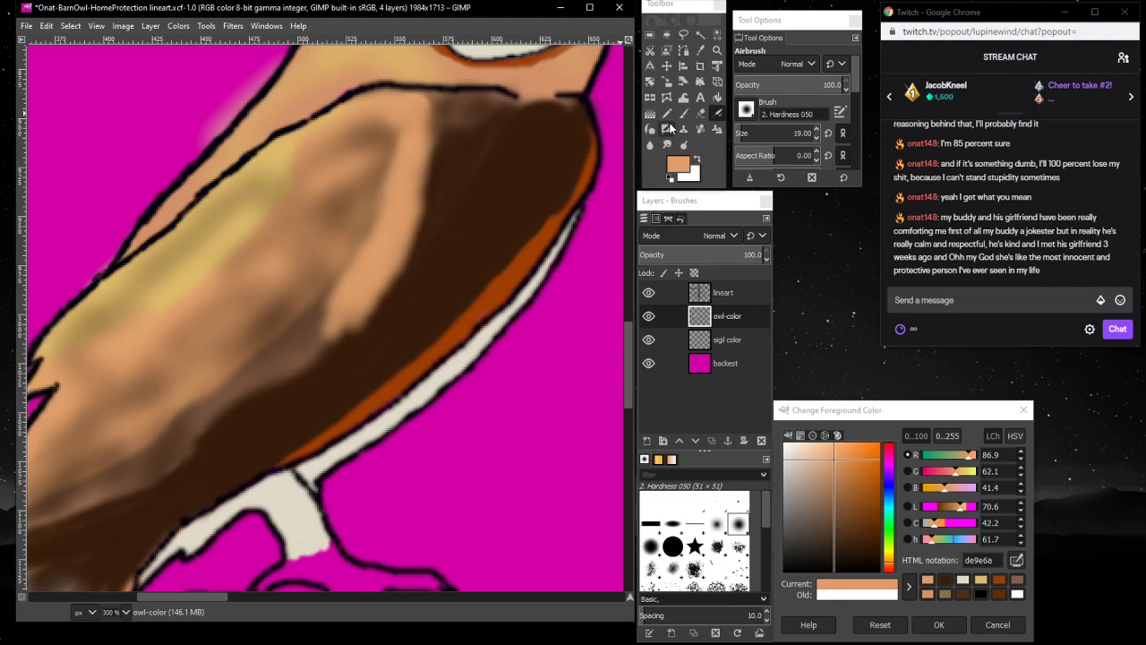
click(715, 119)
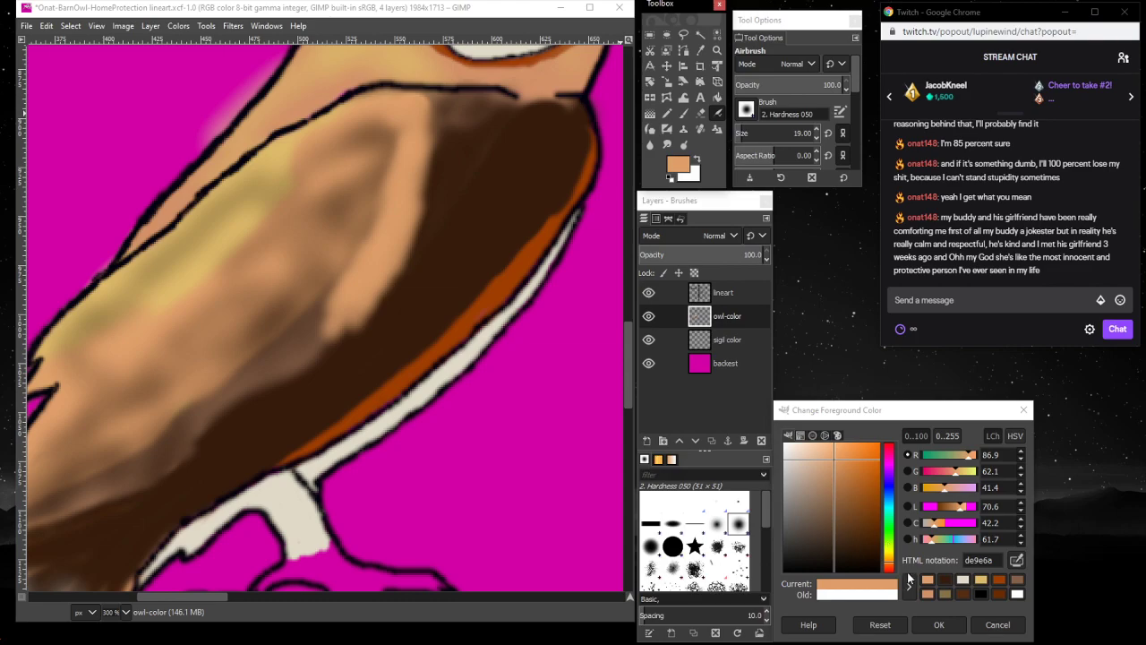
- Airbrush soft dark brown 361c0c shading at size 180 over the wing's tan and golden feathers
click(945, 580)
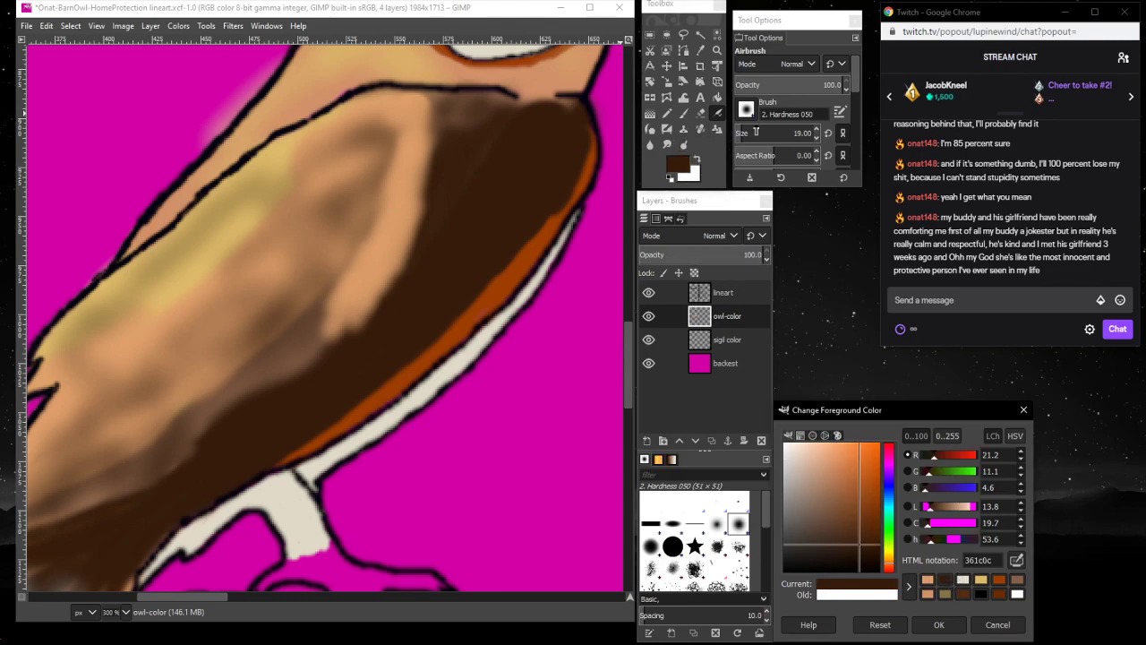
click(756, 132)
text(180)
key(Return)
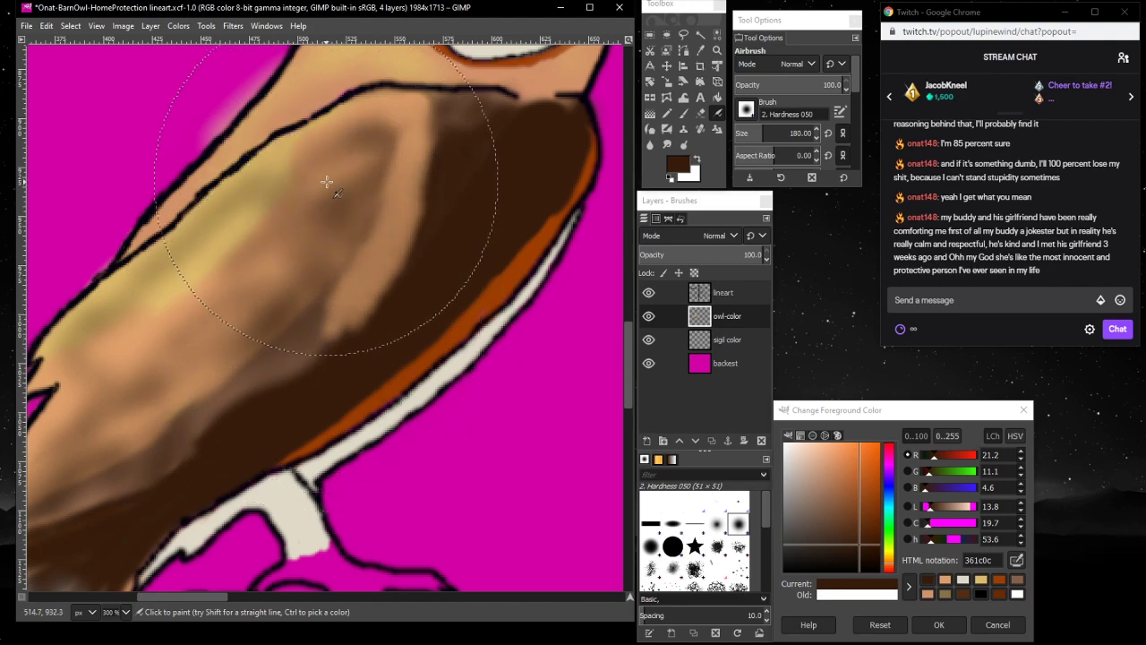
mouse_move(327, 183)
mouse_down()
mouse_move(349, 161)
mouse_move(340, 153)
mouse_move(204, 334)
mouse_up()
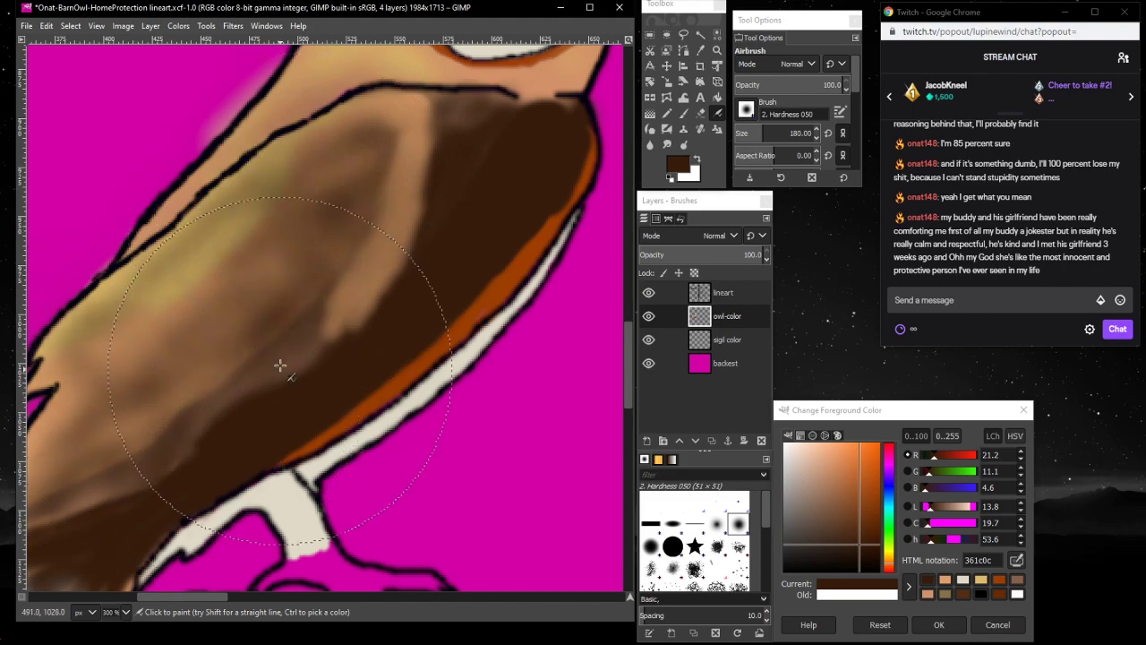
scroll(280, 364, down, 2)
scroll(300, 381, up, 2)
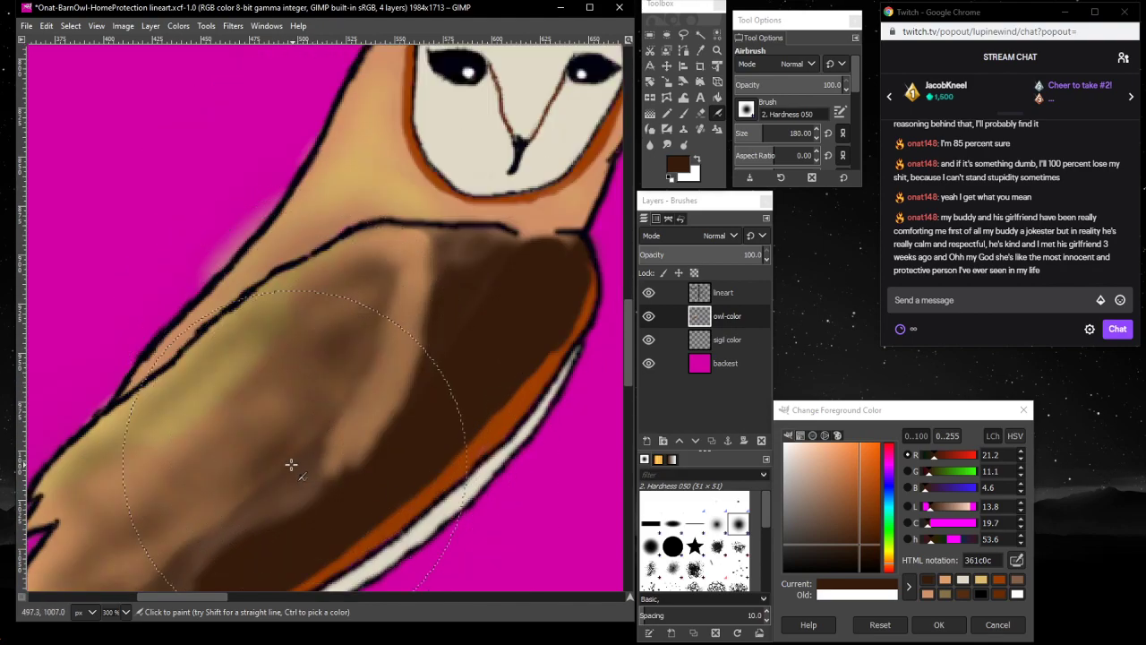
scroll(291, 465, down, 2)
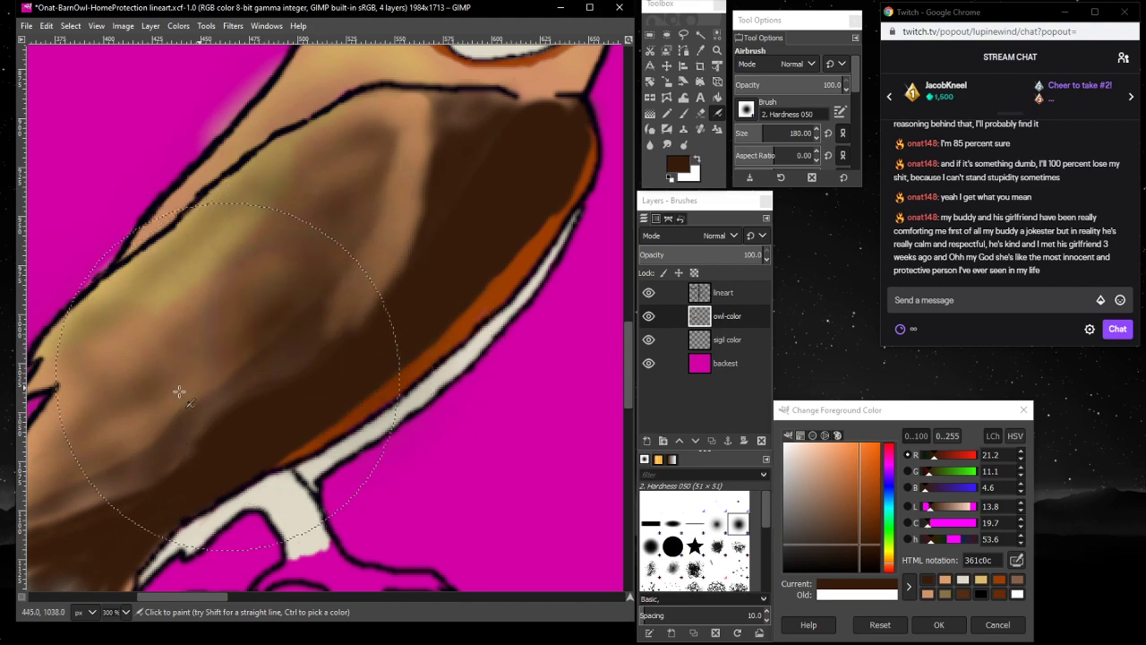
- Airbrush dark brown 361c0c at size 13 around the lower end of the wing's tan streak
click(788, 132)
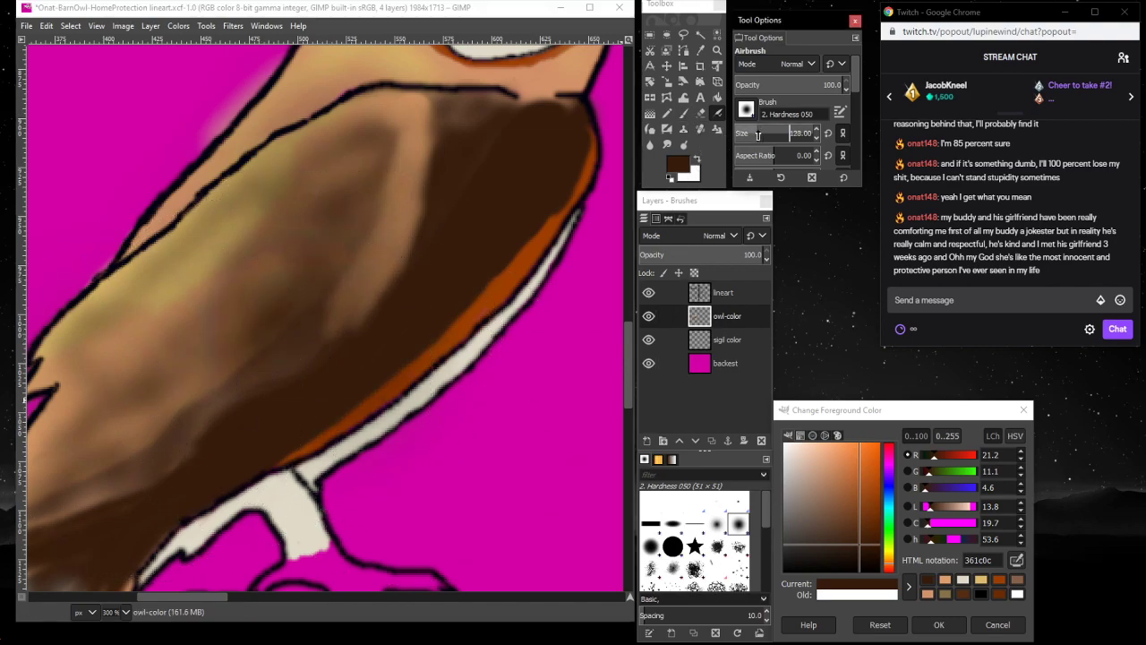
text(13)
key(Return)
click(374, 322)
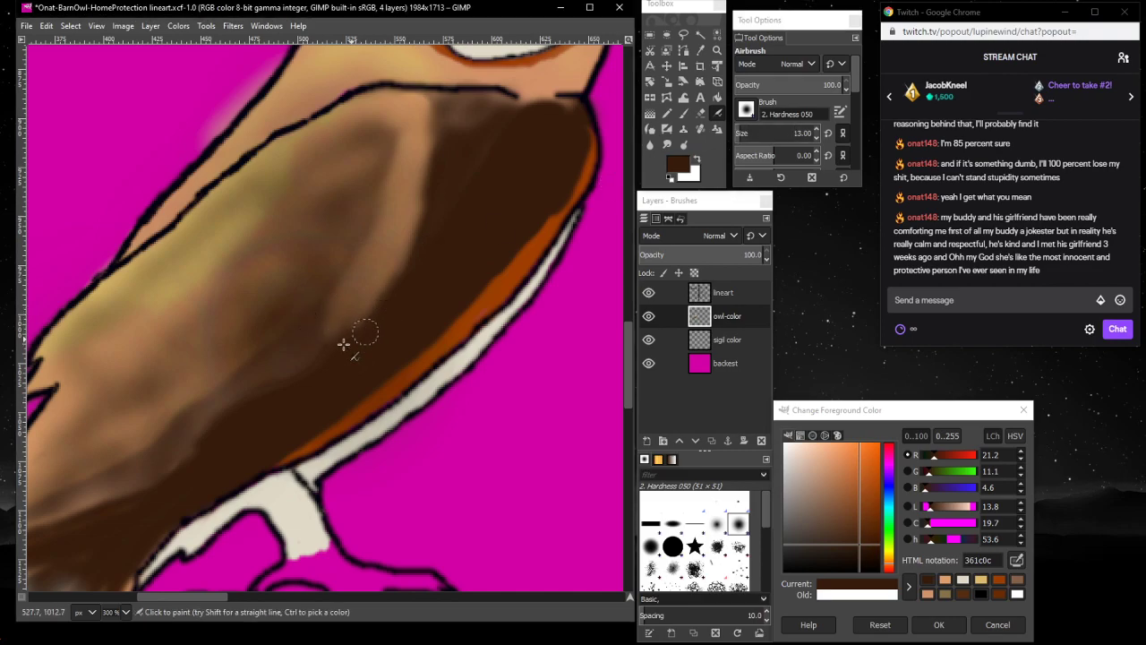
mouse_move(343, 344)
mouse_down()
mouse_move(335, 335)
mouse_move(307, 363)
mouse_move(302, 354)
mouse_up()
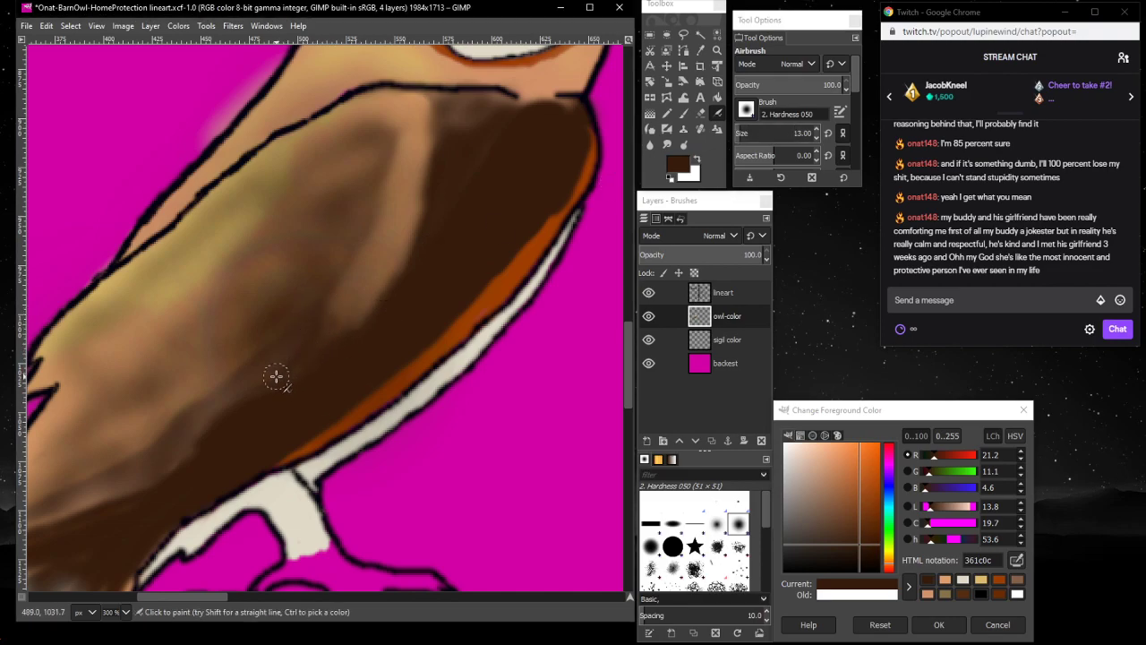
- Try golden tan deba6a at airbrush size 84 over the wing's streak, undo it, and airbrush tan de9e6a there instead
click(981, 582)
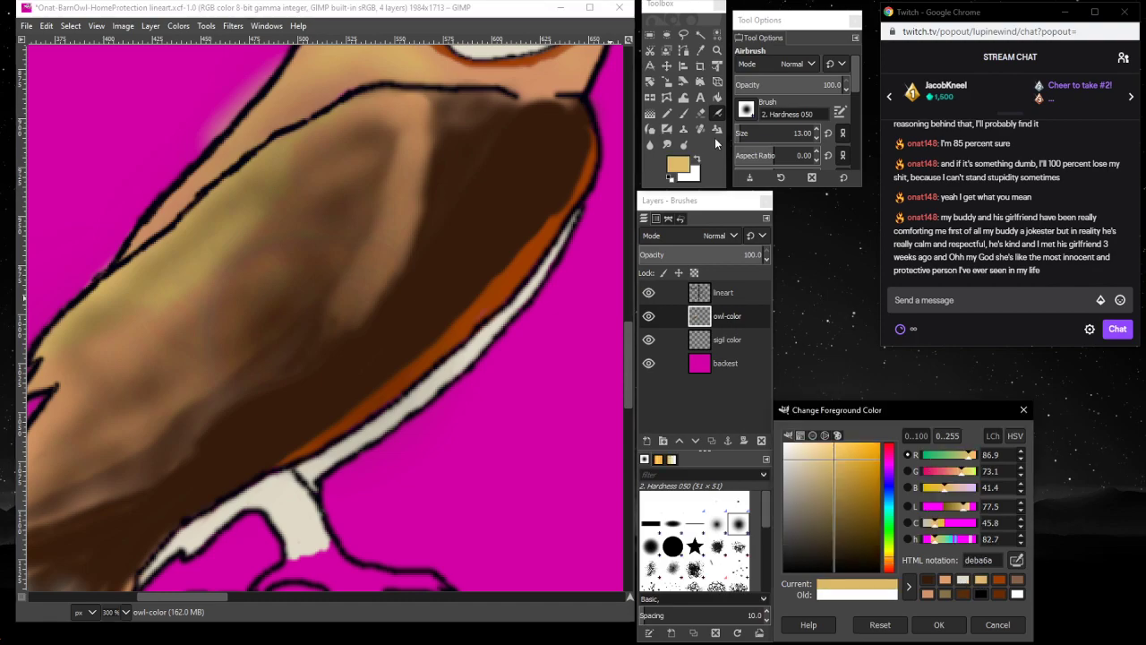
drag(743, 132, 753, 133)
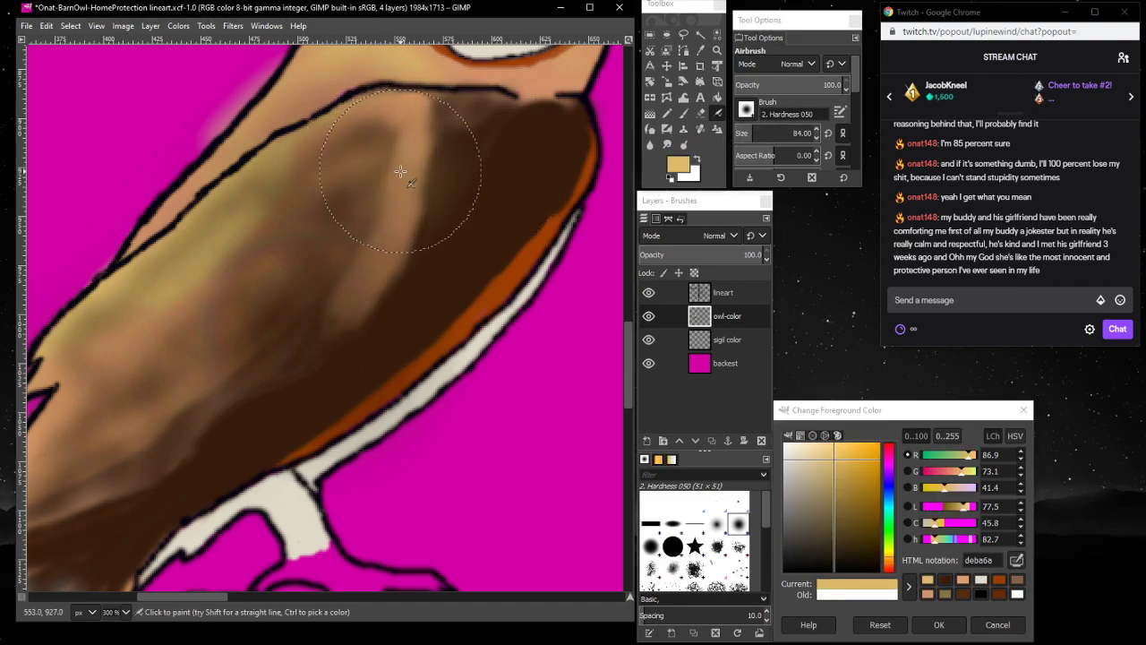
mouse_move(400, 200)
mouse_down()
mouse_move(367, 264)
mouse_move(349, 326)
mouse_up()
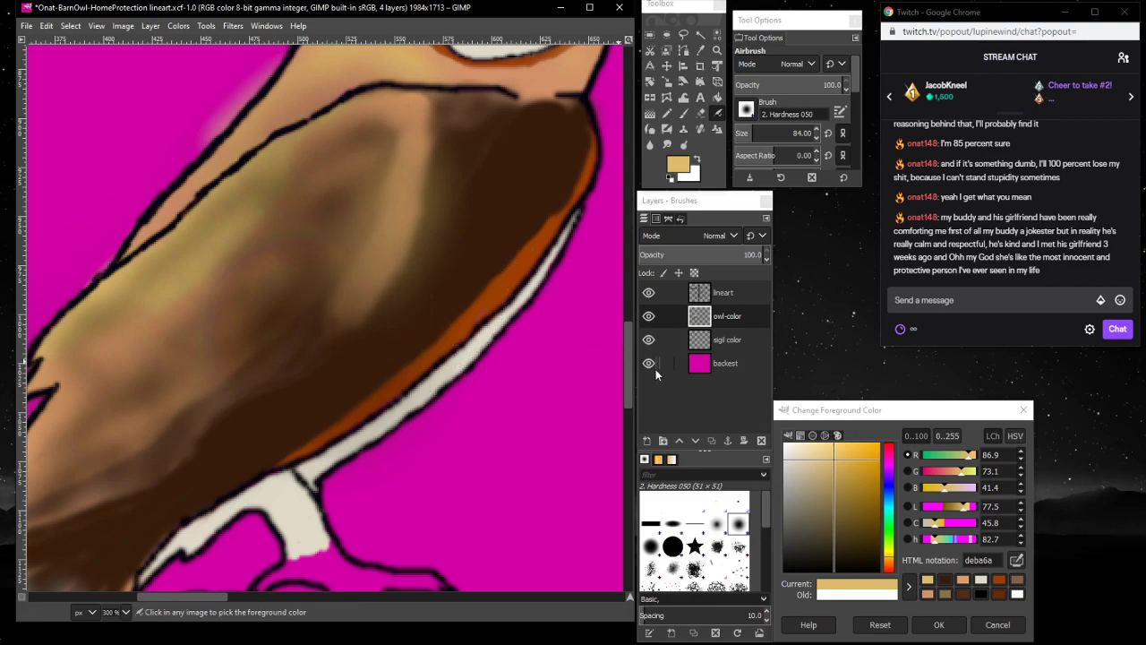
key(ctrl+z)
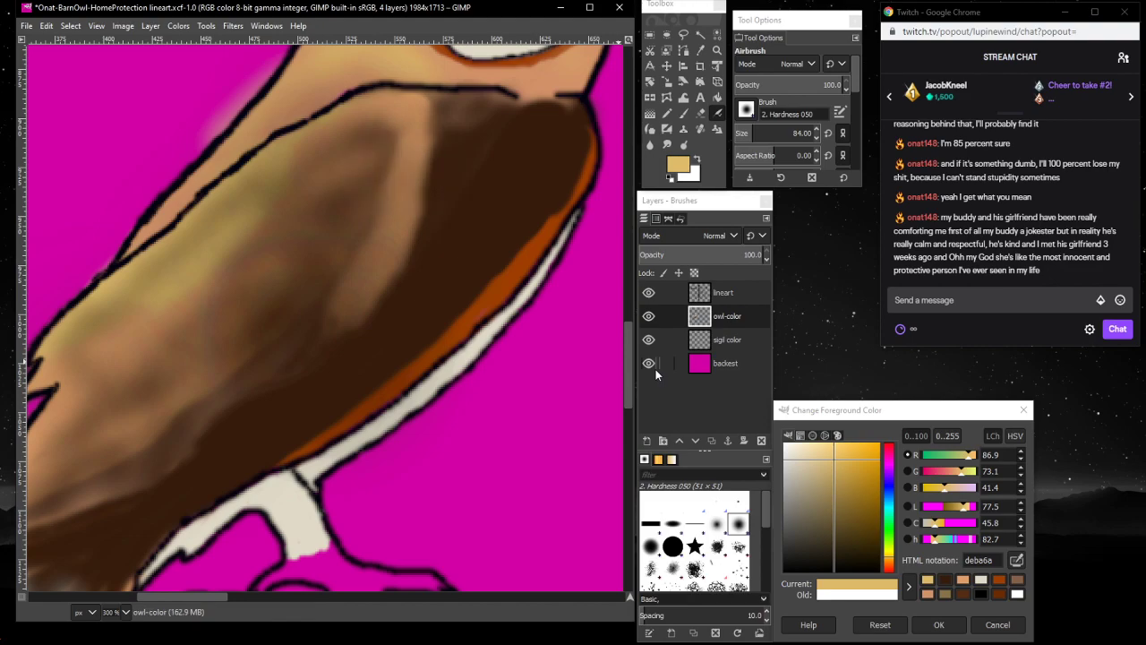
ctrl+click(350, 231)
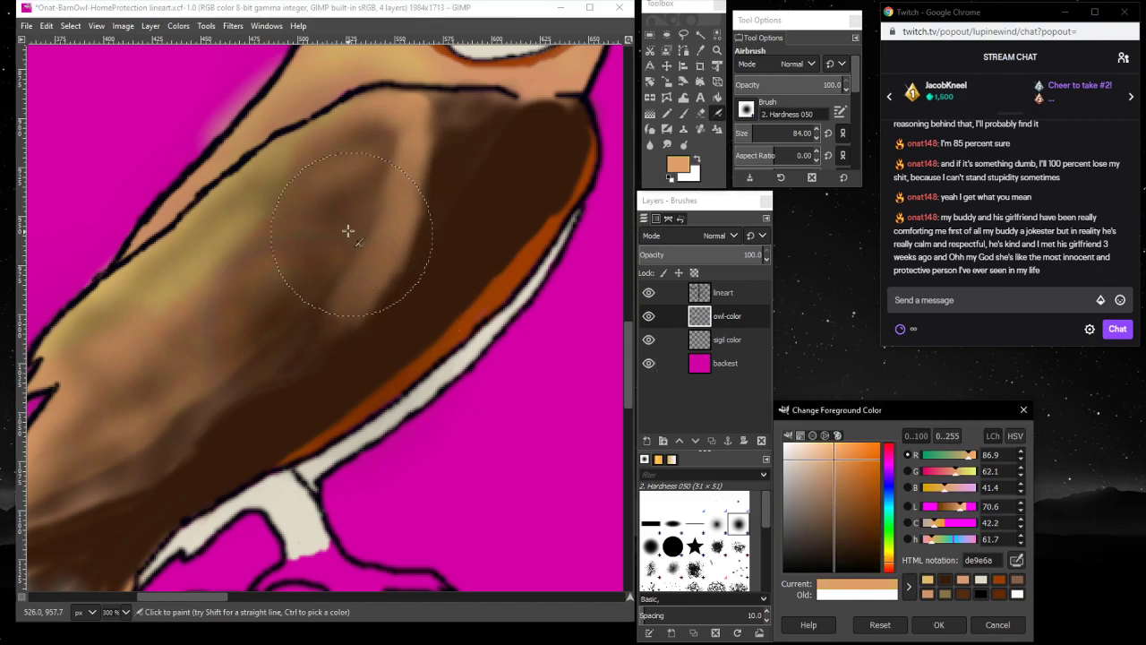
mouse_move(438, 259)
mouse_down()
mouse_move(409, 192)
mouse_move(407, 147)
mouse_move(410, 204)
mouse_move(340, 320)
mouse_up()
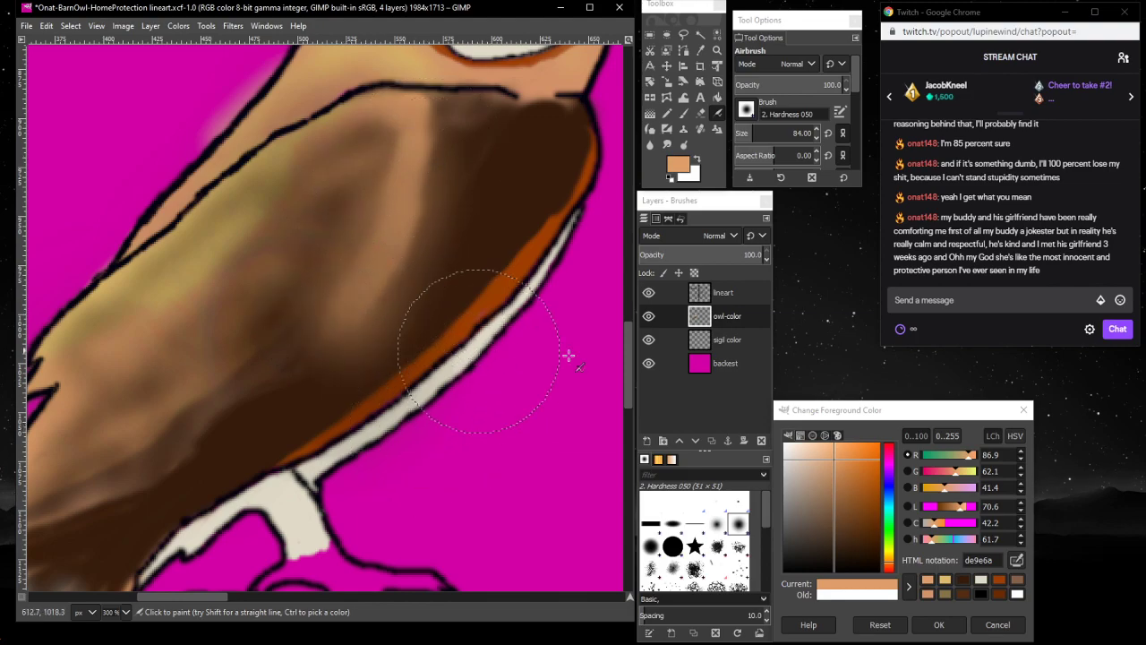
- Airbrush paired cream e0dbc8 spots at size 7 down the dark brown band along the wing's outer edge
mouse_move(748, 136)
mouse_down()
mouse_move(702, 139)
mouse_move(739, 135)
mouse_up()
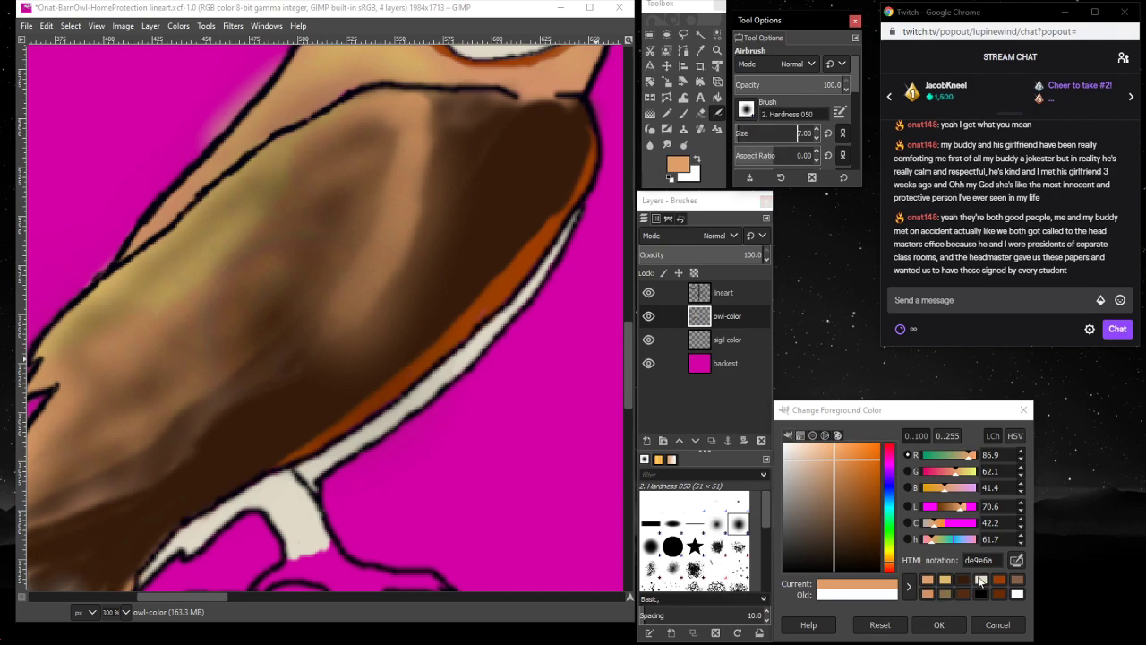
click(980, 582)
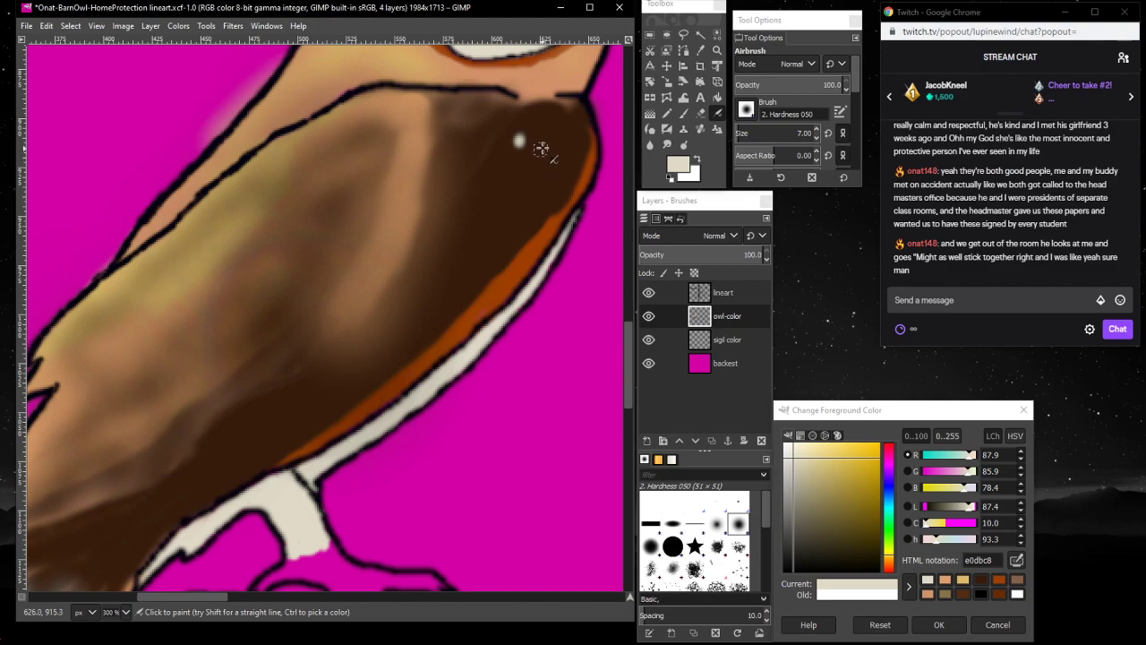
click(543, 144)
drag(530, 178, 525, 185)
click(505, 186)
click(487, 227)
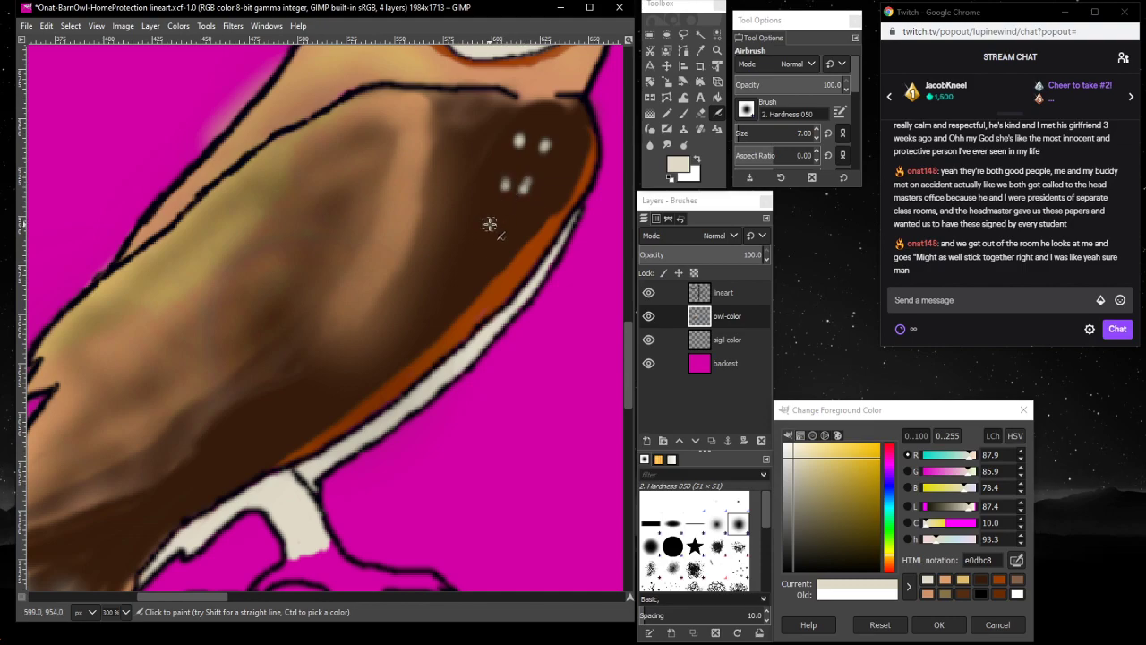
click(512, 218)
click(468, 265)
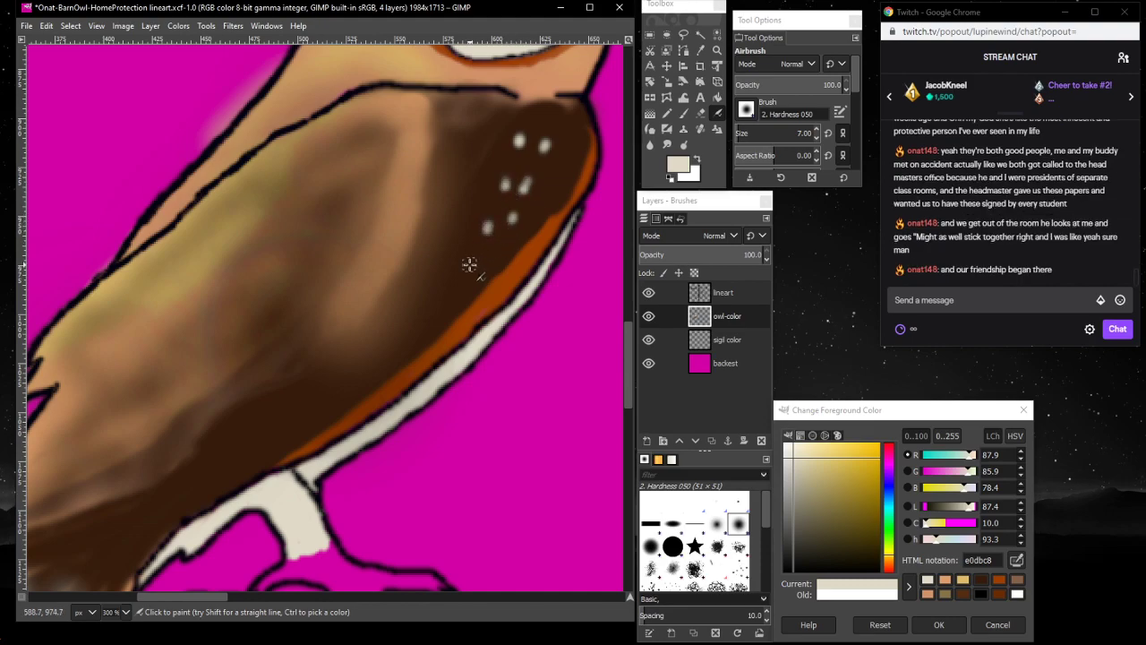
click(490, 251)
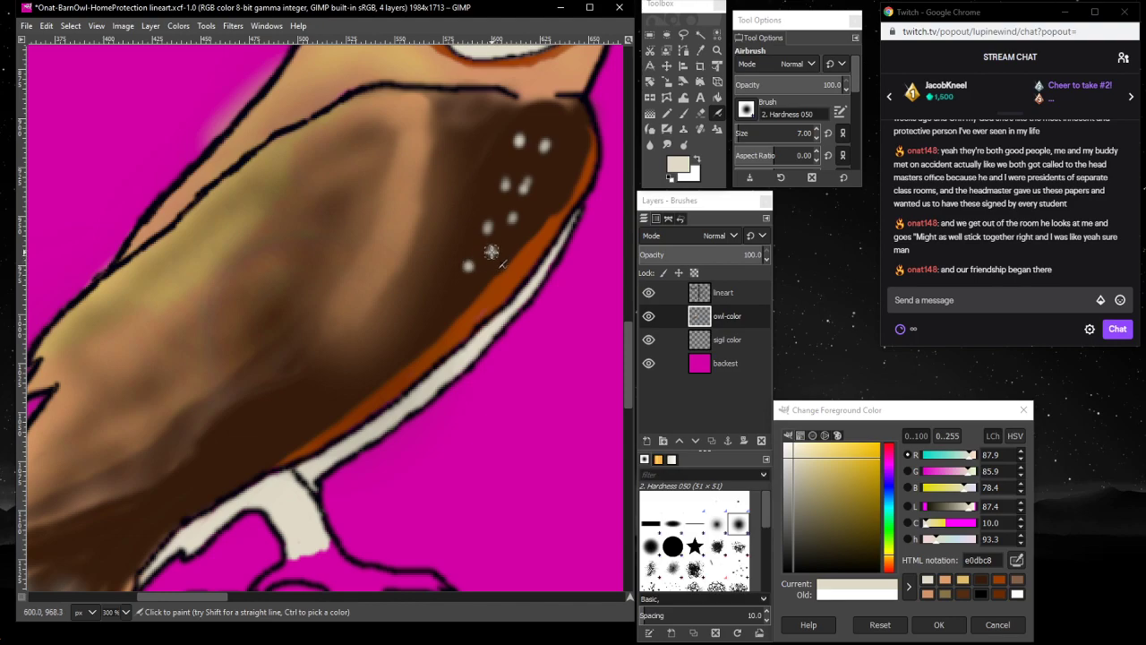
click(442, 280)
click(444, 300)
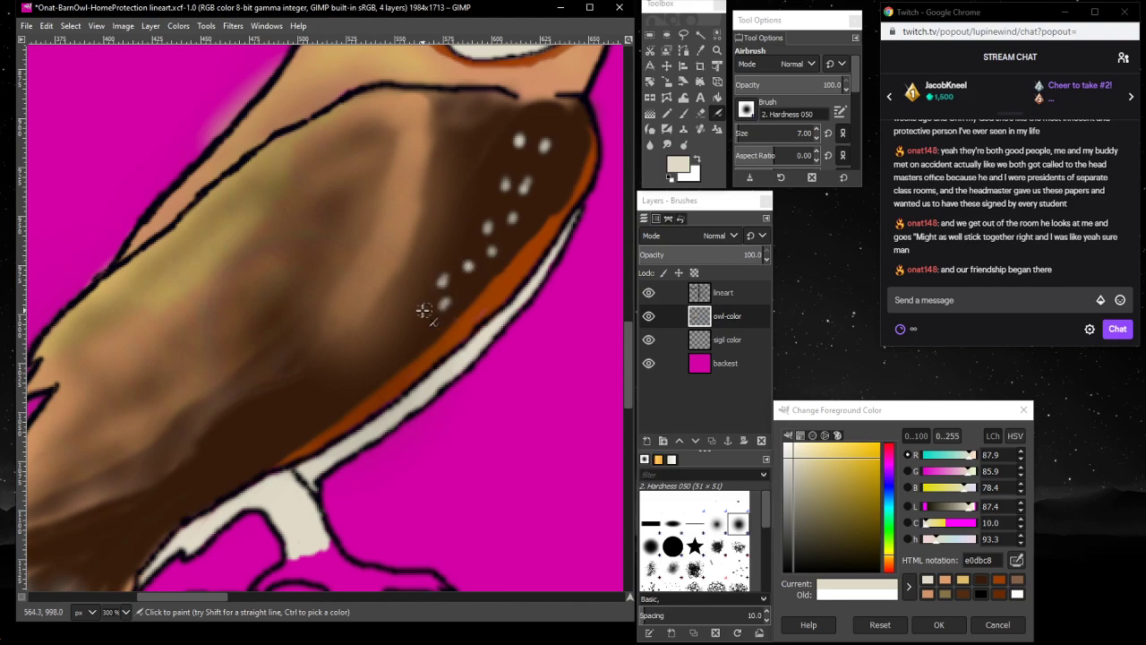
click(421, 313)
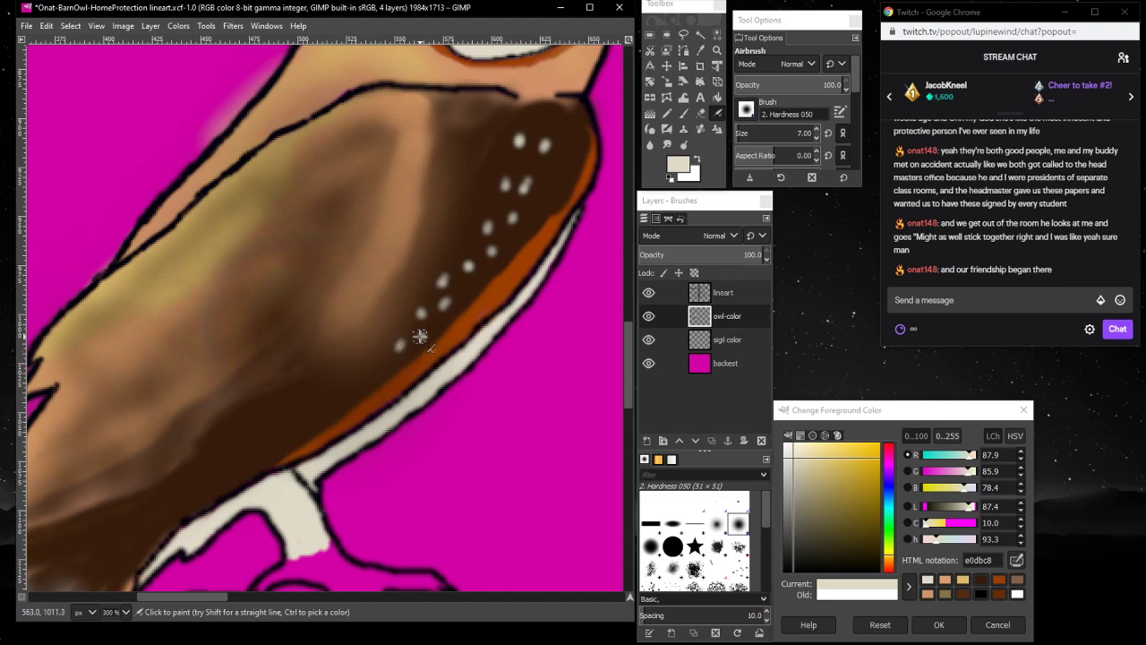
- Airbrush a cluster of cream e0dbc8 spots over the brown area on the inner side of the wing's tan streak
click(356, 216)
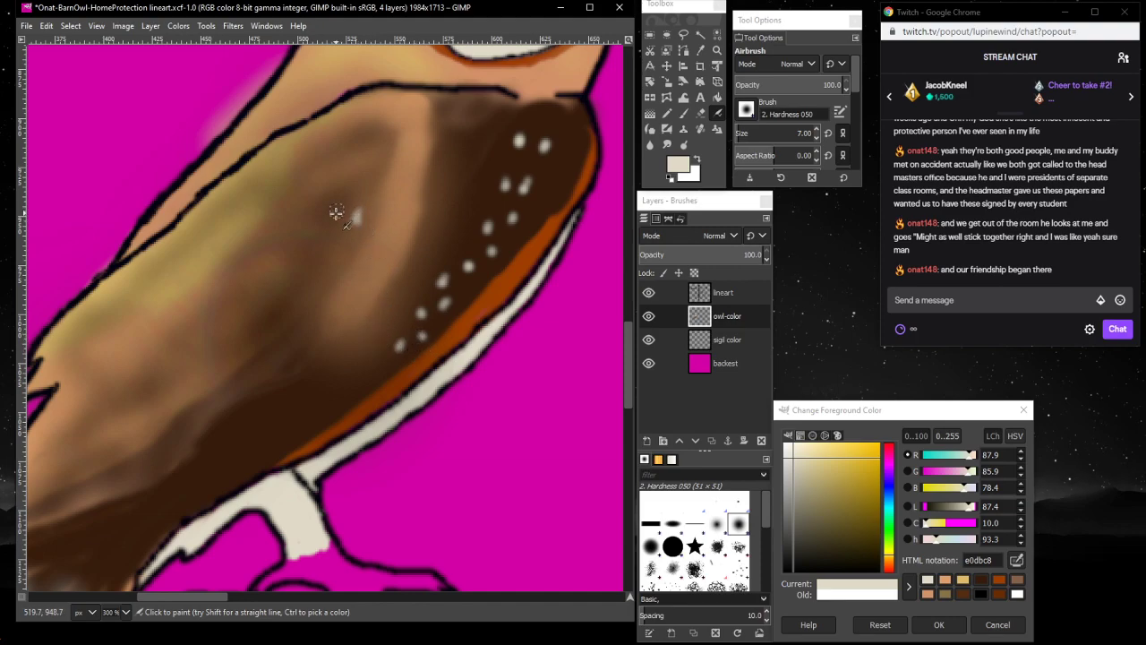
click(328, 252)
click(340, 239)
click(359, 174)
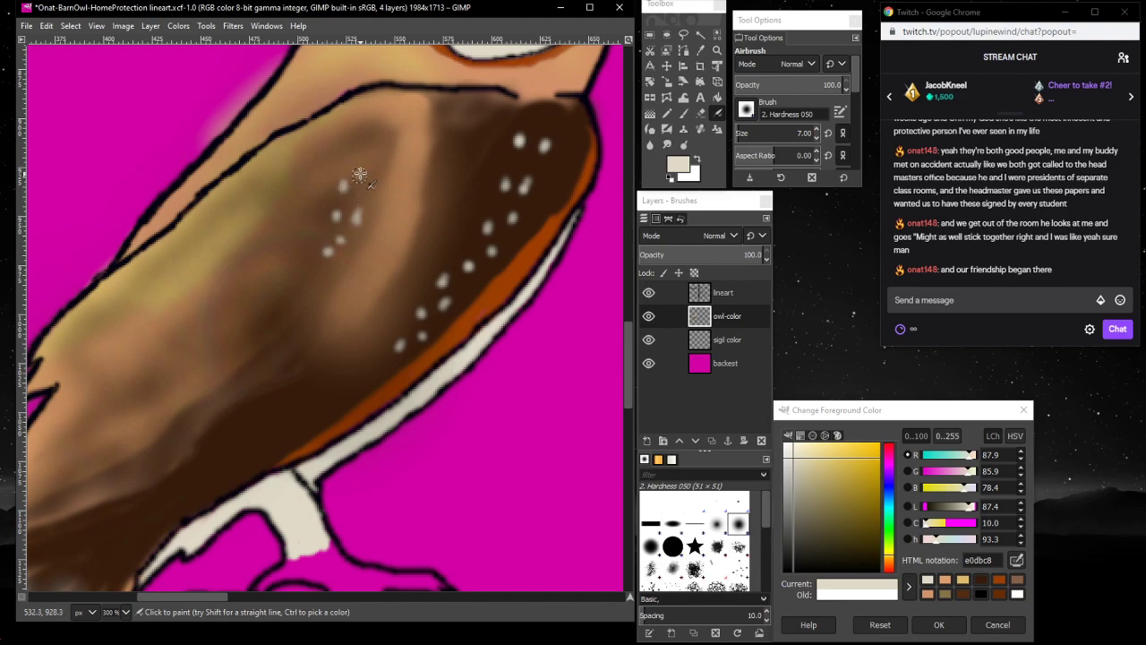
click(342, 185)
click(335, 165)
click(316, 189)
click(313, 215)
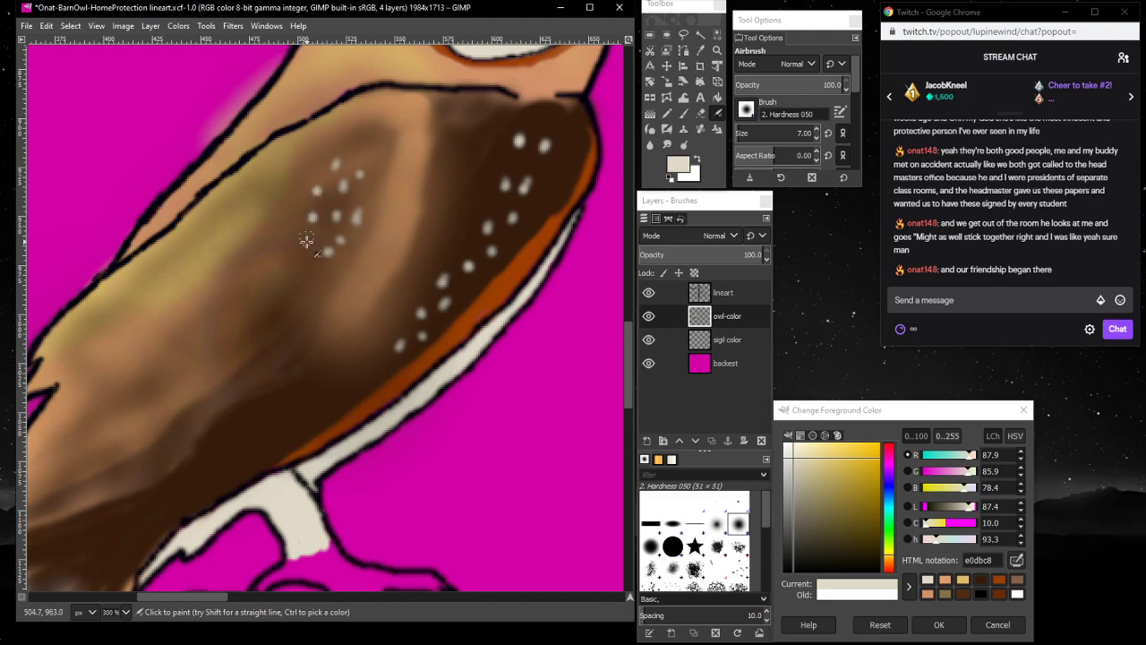
click(307, 243)
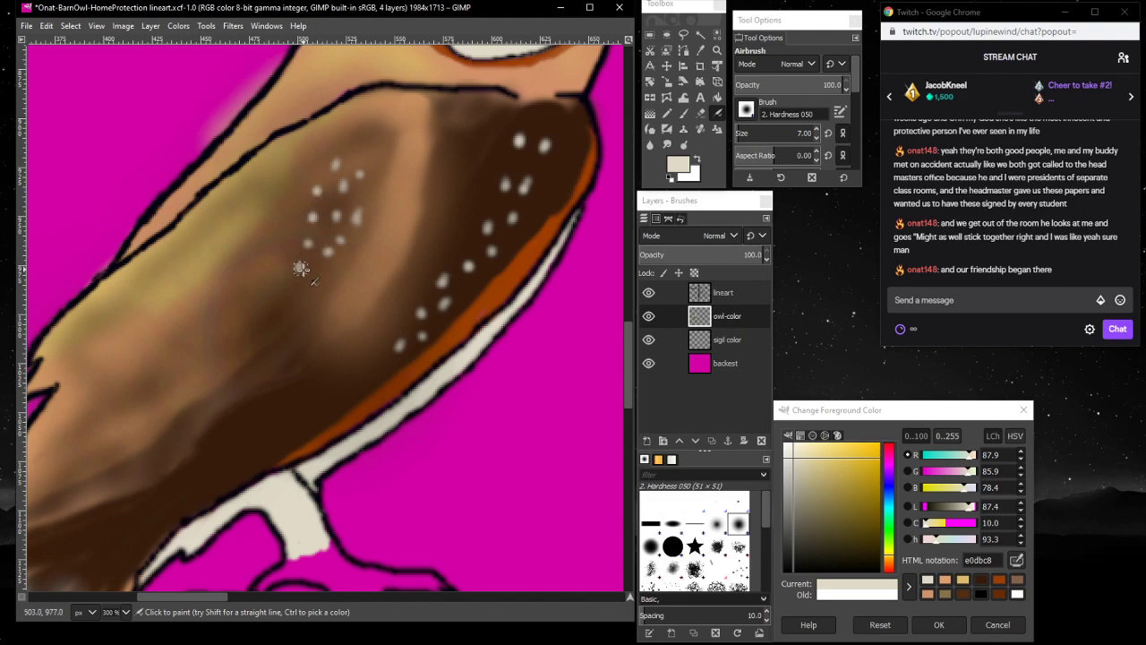
click(299, 267)
scroll(188, 426, down, 3)
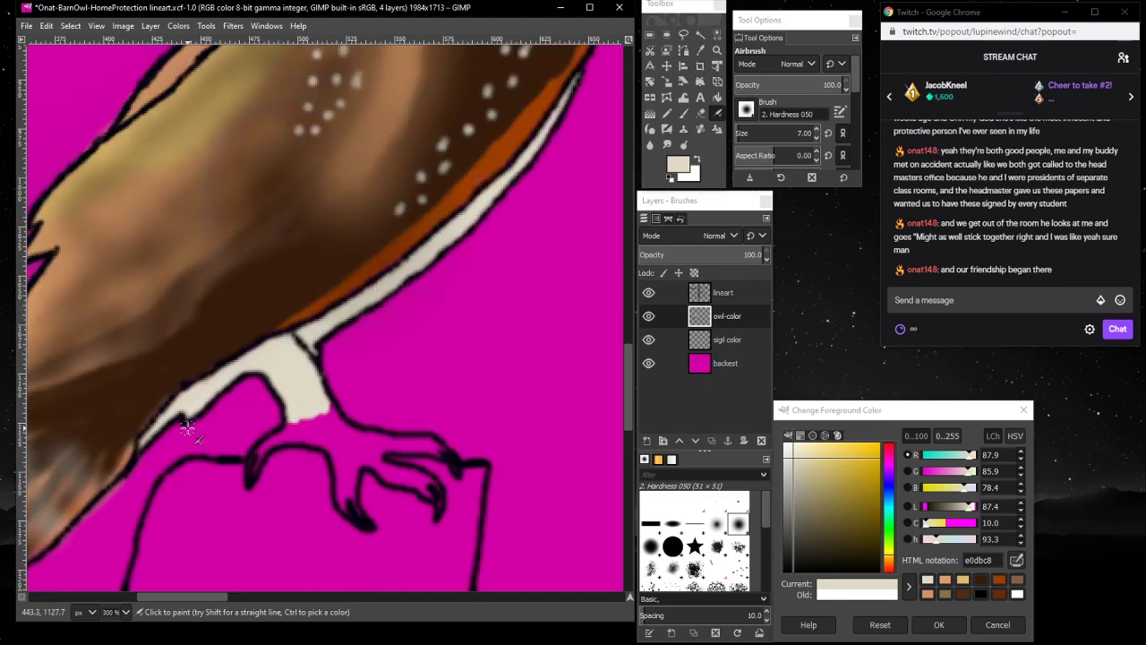
drag(187, 427, 152, 437)
click(293, 154)
click(312, 151)
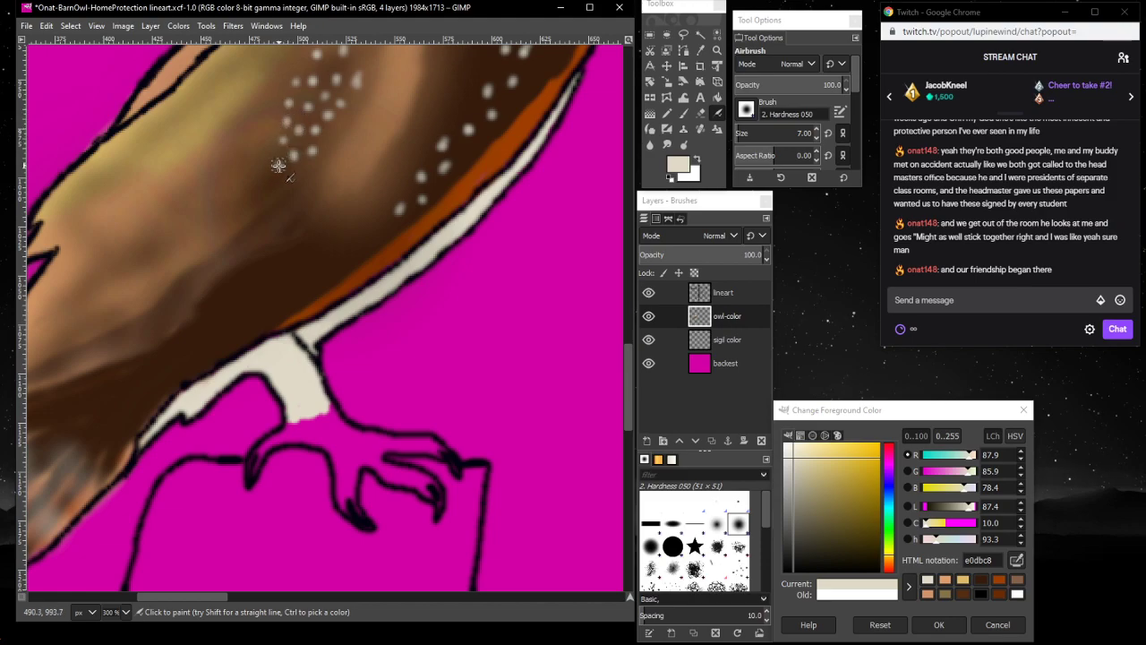
- Airbrush two horizontal rows of cream spots on the lower wing, above the owl's leg
click(223, 288)
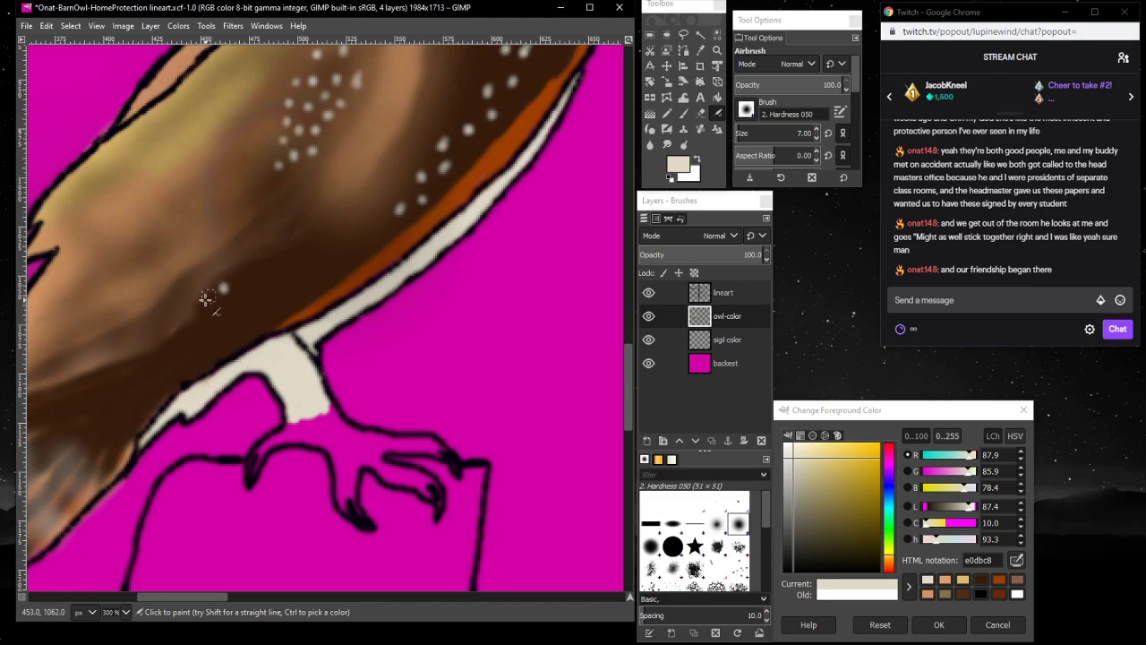
click(197, 290)
click(179, 288)
click(166, 287)
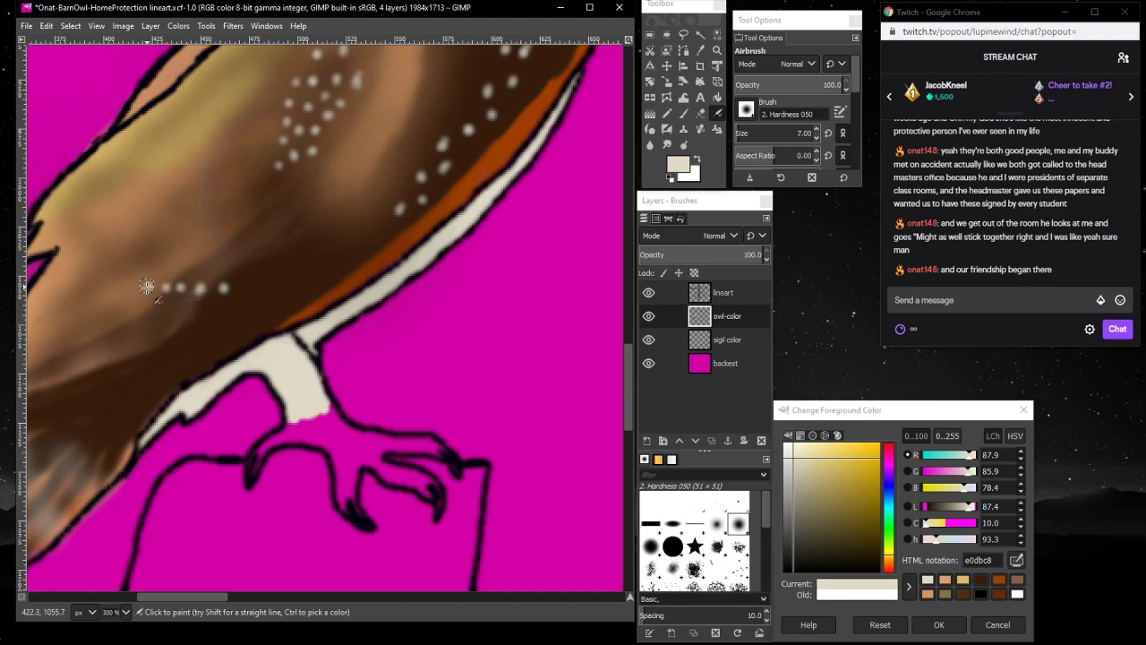
click(214, 307)
click(194, 308)
click(177, 308)
click(160, 307)
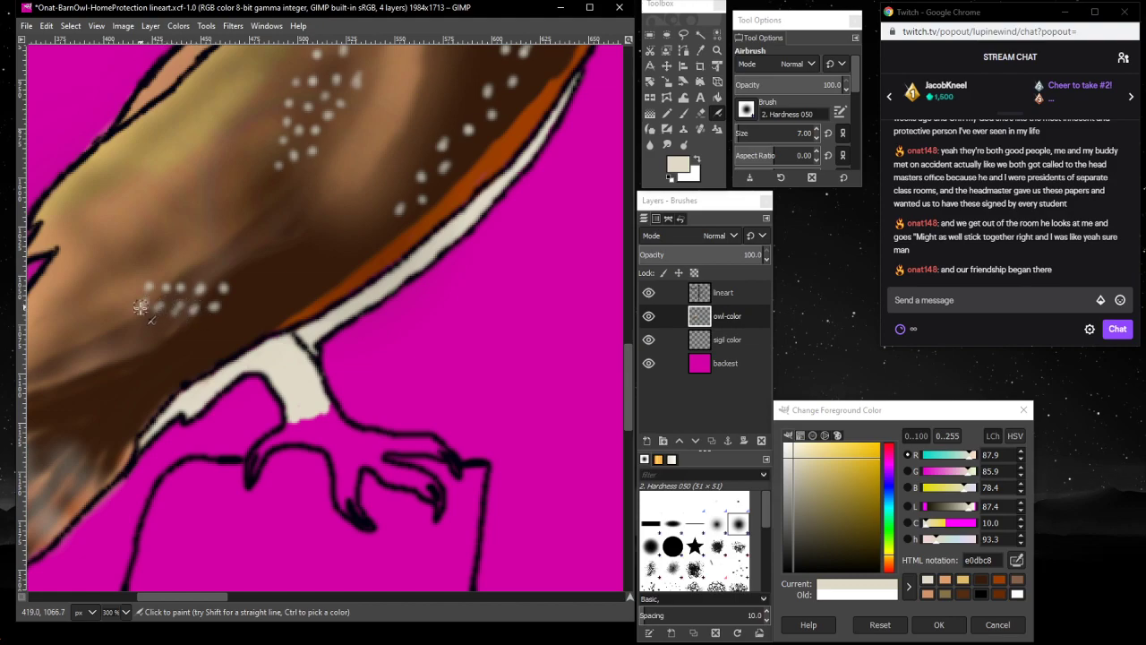
- Extend the lower wing's spot patch downward with further rows of cream airbrush spots
scroll(78, 408, up, 3)
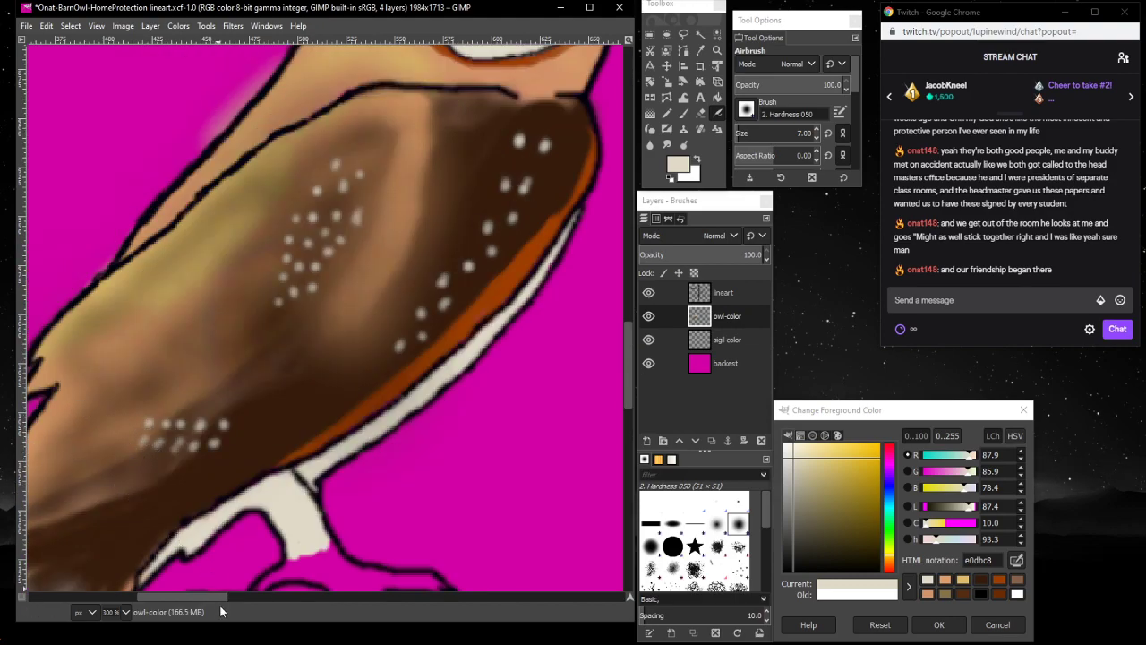
drag(194, 595, 158, 596)
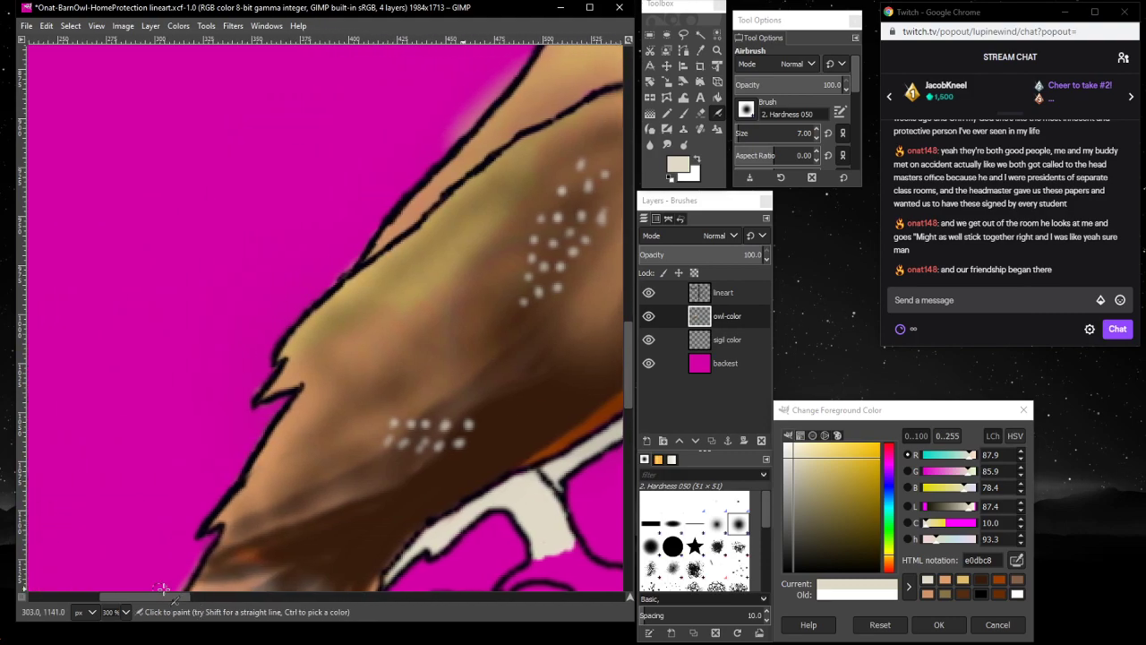
click(408, 464)
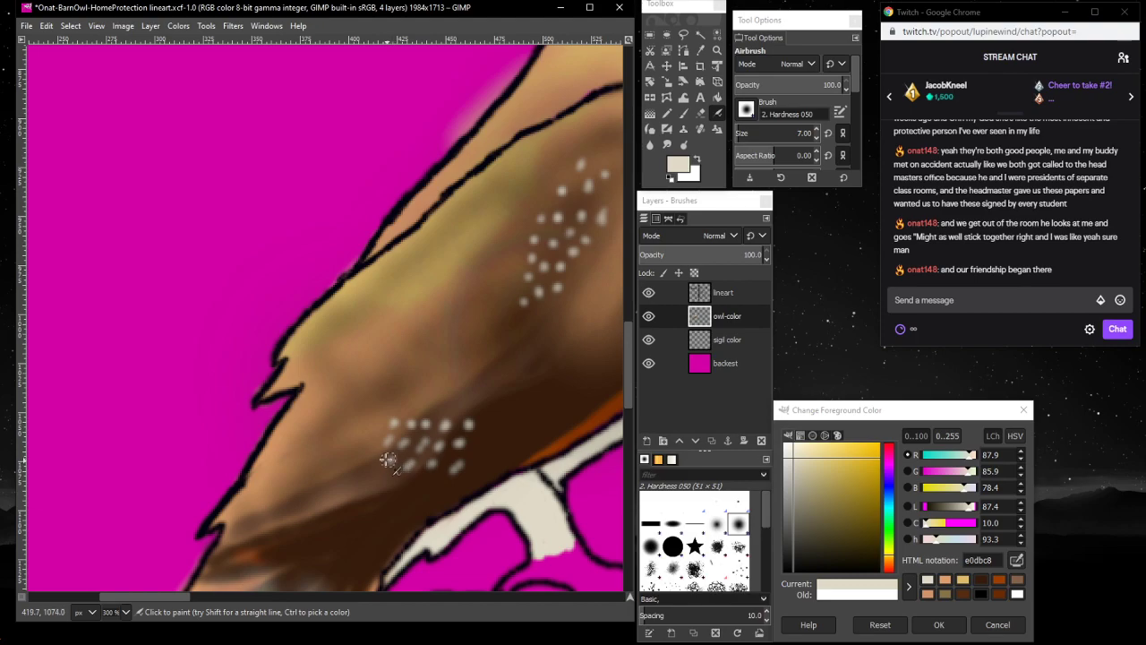
click(376, 462)
click(437, 481)
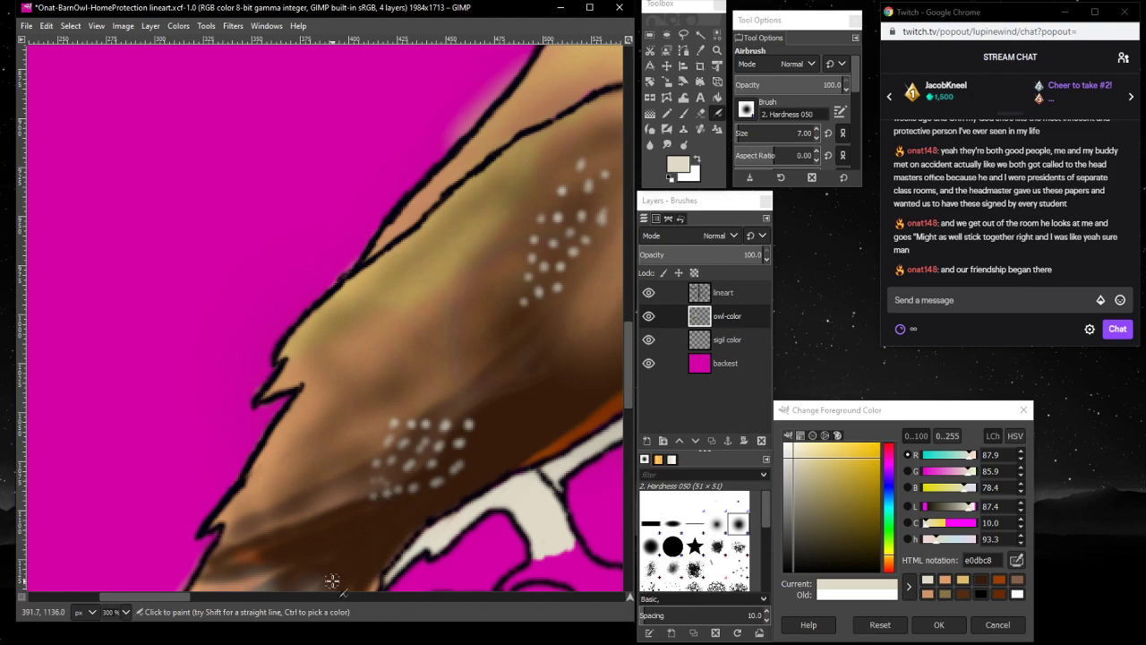
- Airbrush a horizontal row of cream spots across the dark brown base of the tail
scroll(332, 581, down, 5)
scroll(332, 555, up, 2)
click(317, 277)
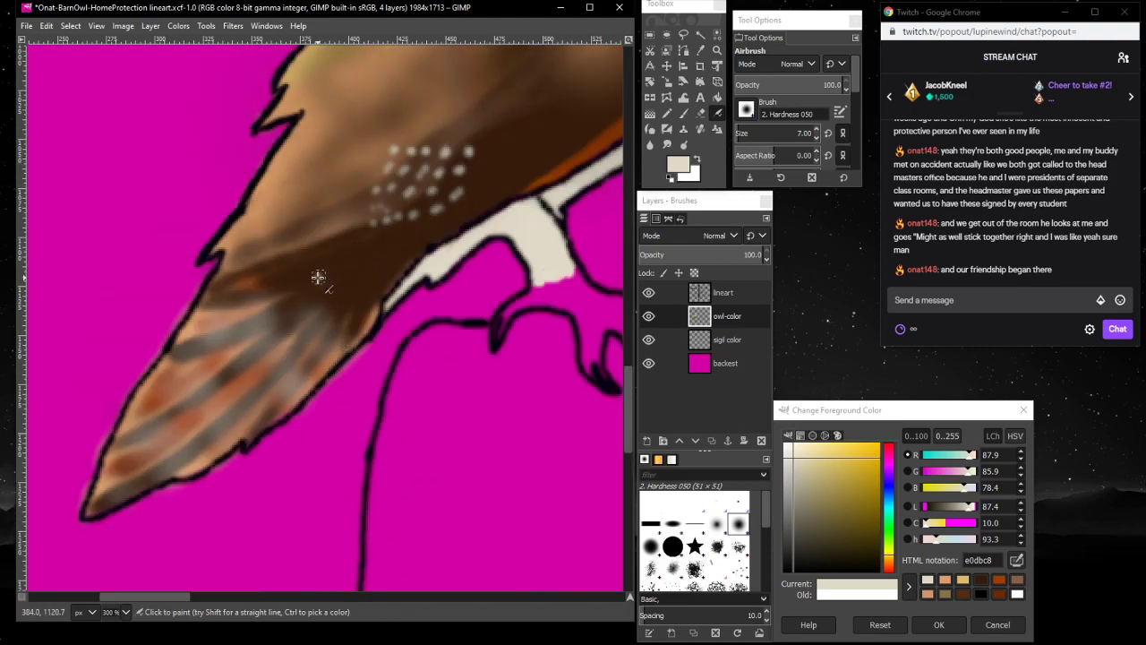
click(303, 277)
click(284, 279)
click(256, 279)
click(236, 280)
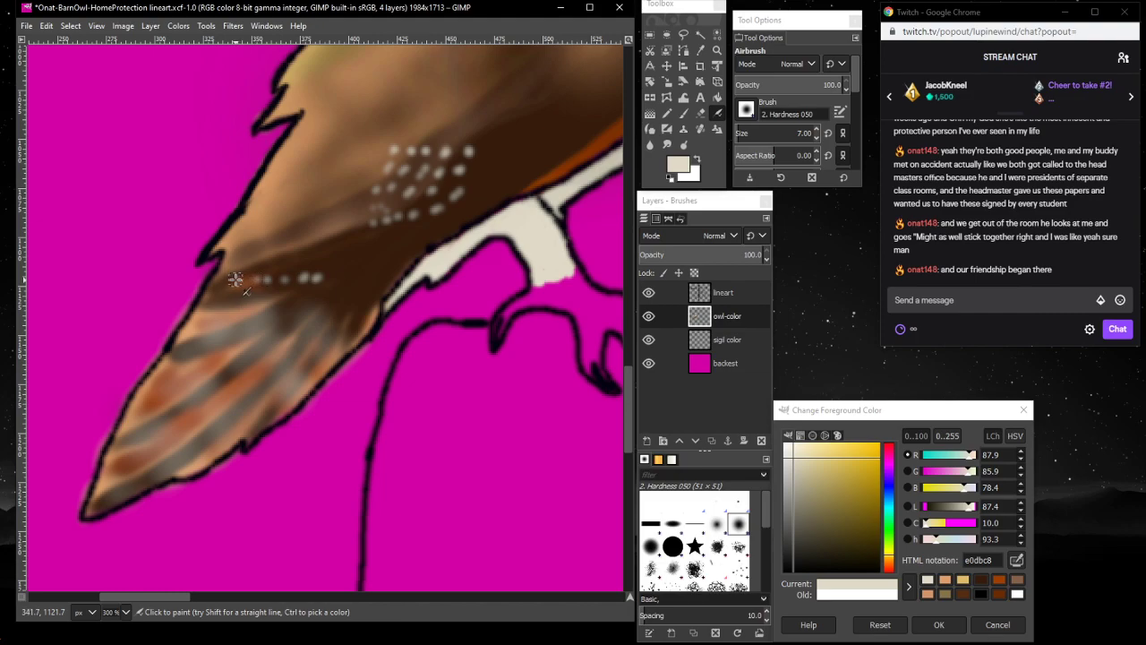
- Airbrush slanting rows of small cream spots along the grey stripes of the tail
click(285, 305)
click(267, 309)
click(216, 331)
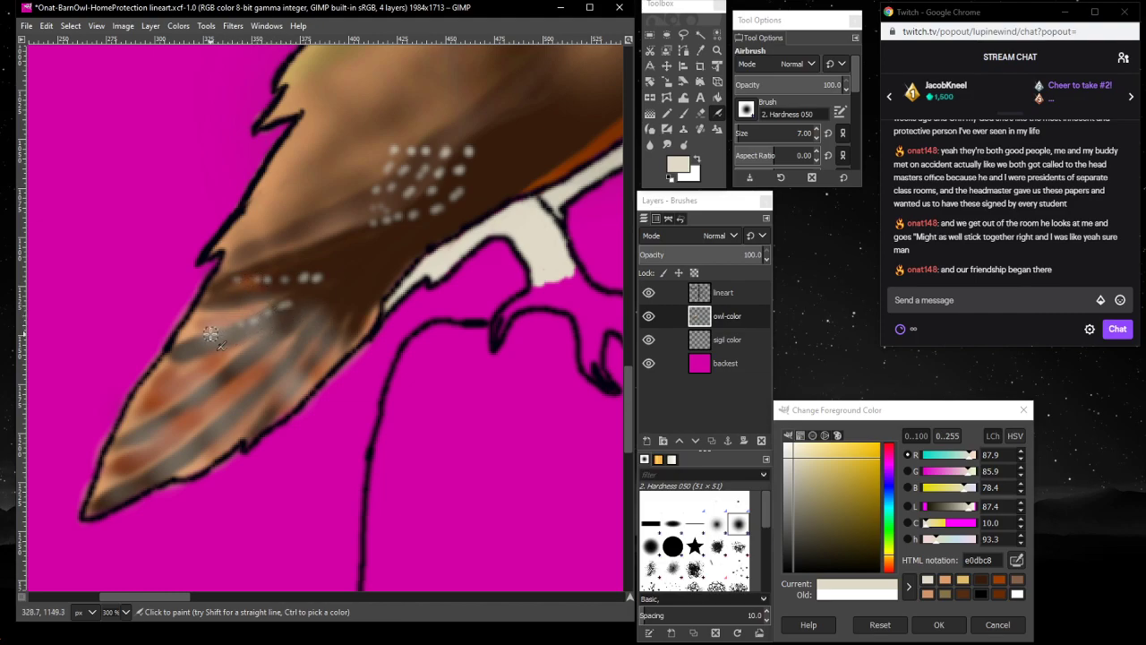
click(250, 347)
click(271, 337)
click(255, 351)
click(247, 362)
click(234, 369)
click(221, 377)
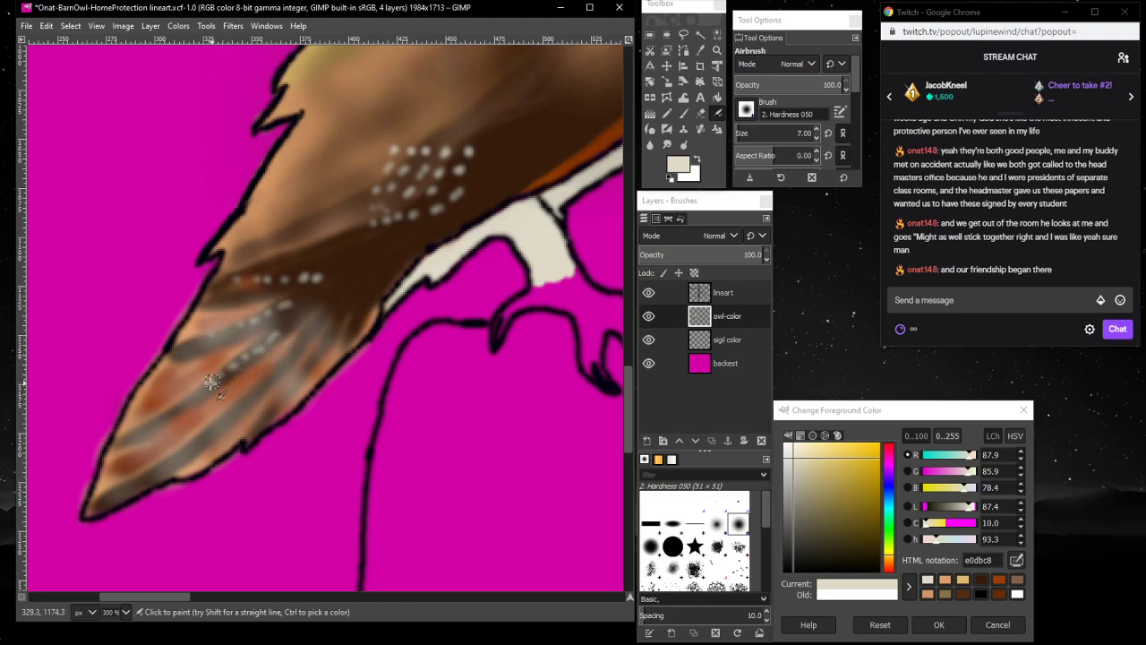
click(208, 384)
click(267, 378)
click(255, 387)
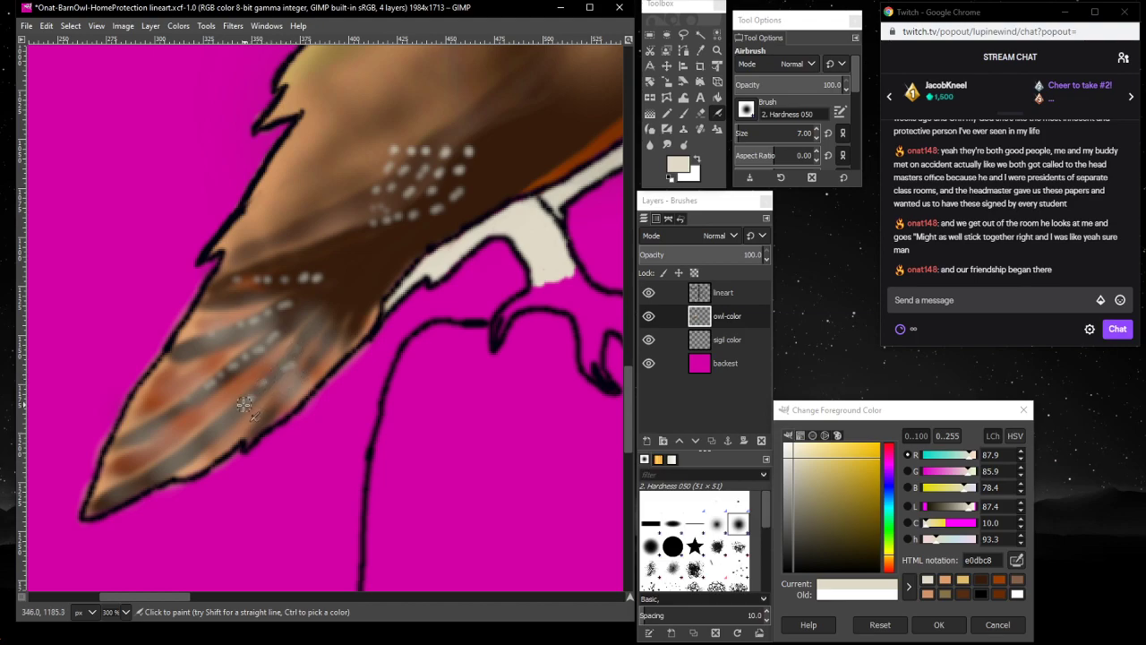
- Airbrush cream spots along the tail's lower edge and across the upper ends of its grey stripes
click(311, 384)
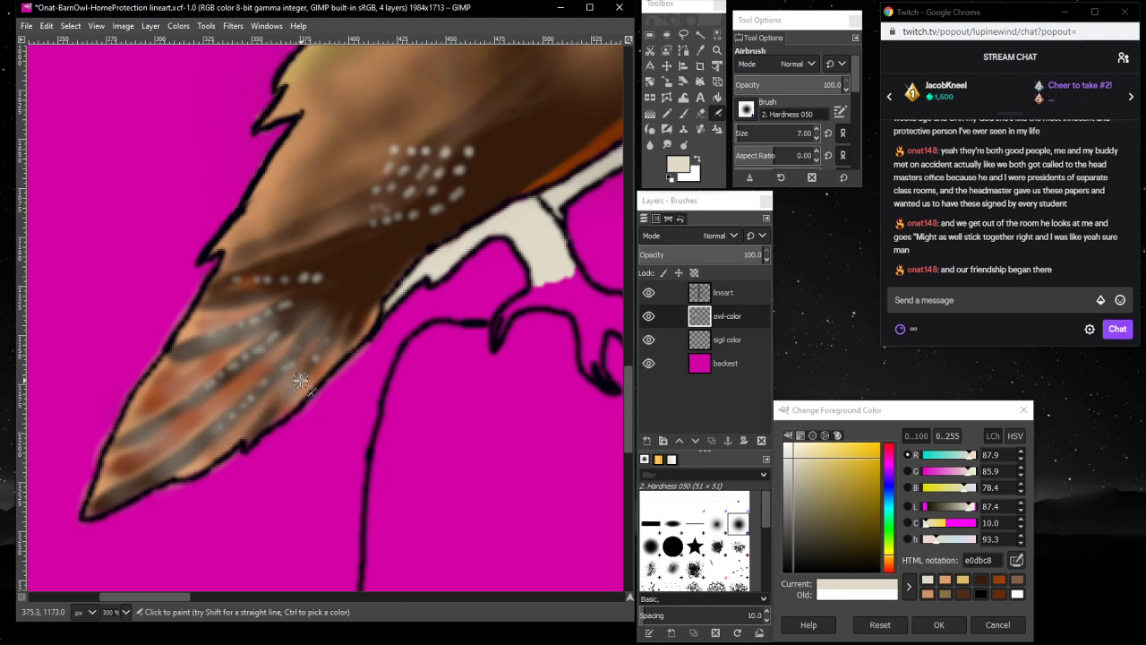
click(288, 402)
click(362, 328)
click(343, 349)
click(307, 301)
click(318, 299)
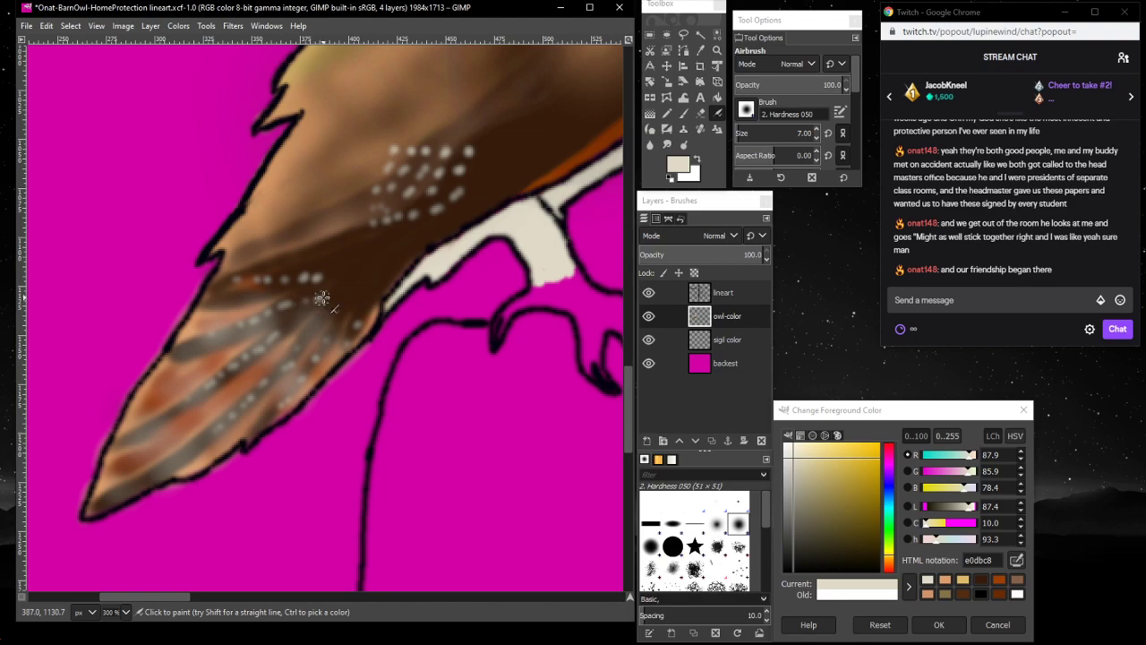
click(328, 298)
click(358, 292)
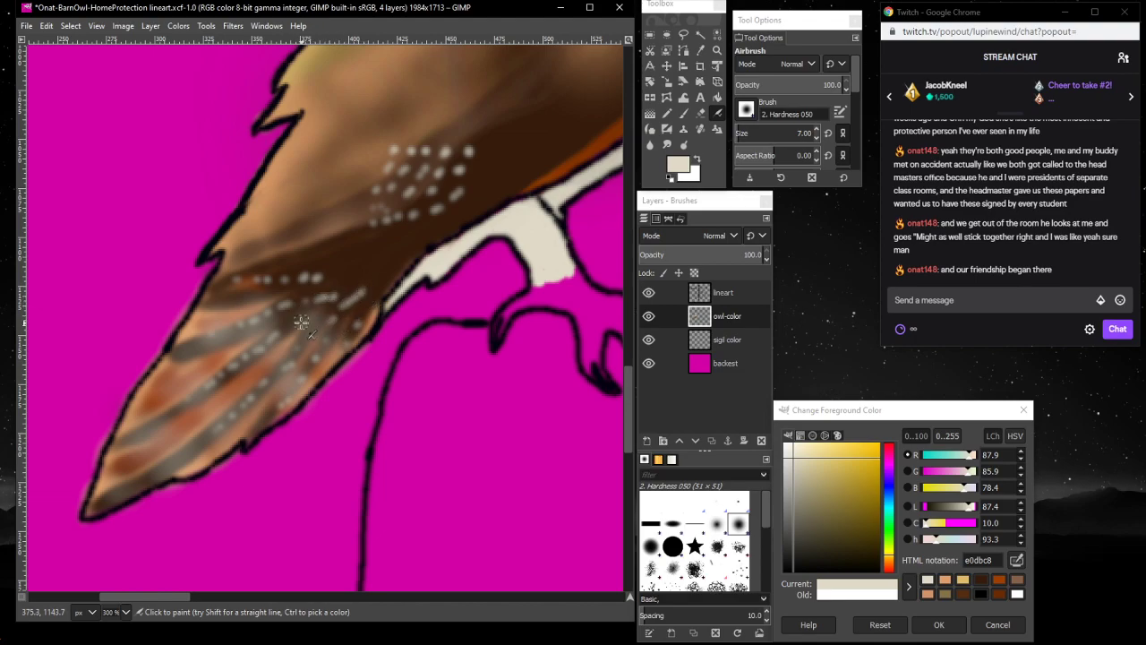
- Add a second row of cream airbrush spots just above the row at the tail's base
click(271, 266)
click(283, 266)
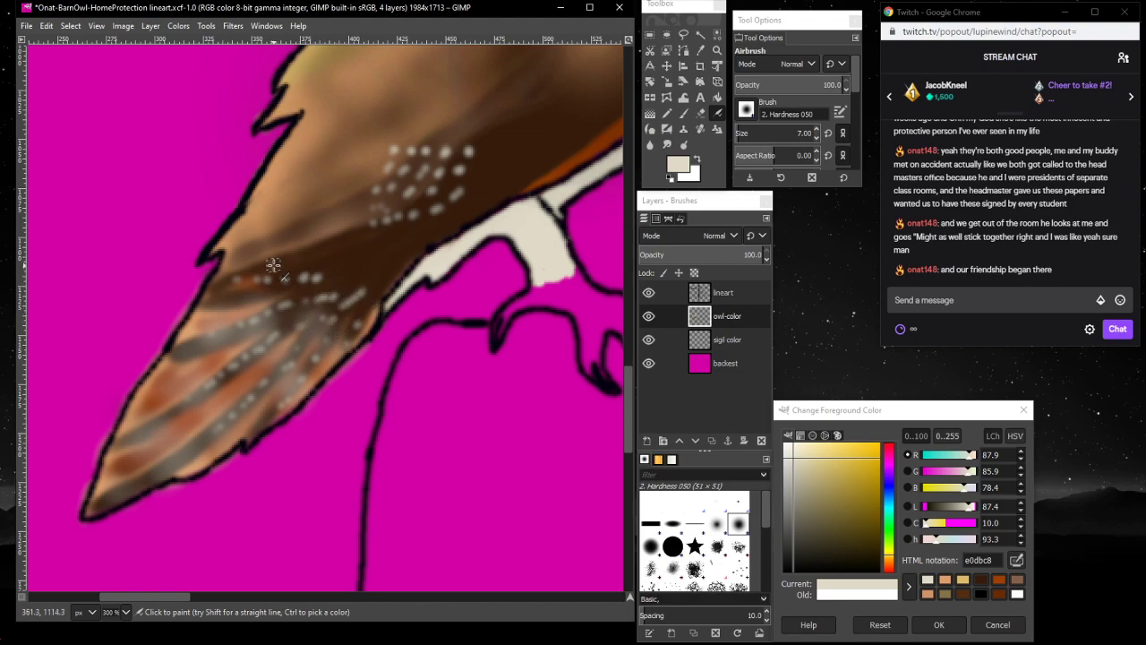
click(299, 262)
click(310, 263)
click(324, 263)
click(339, 262)
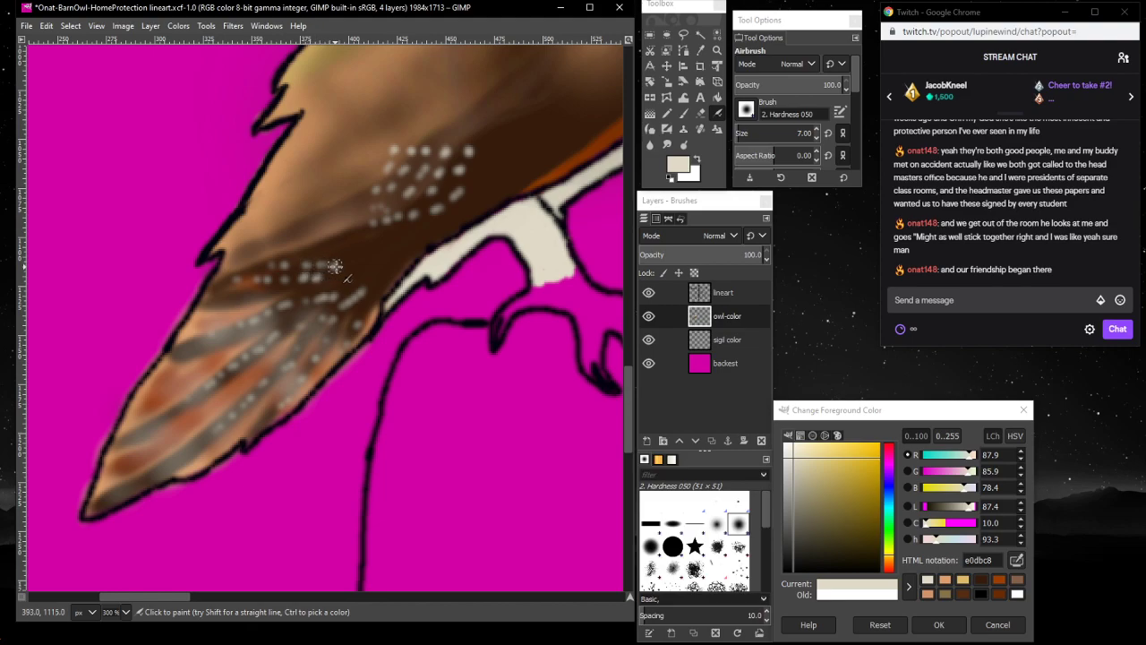
- Continue the cream spots from the tail's base toward the belly edge and above the existing rows
click(346, 287)
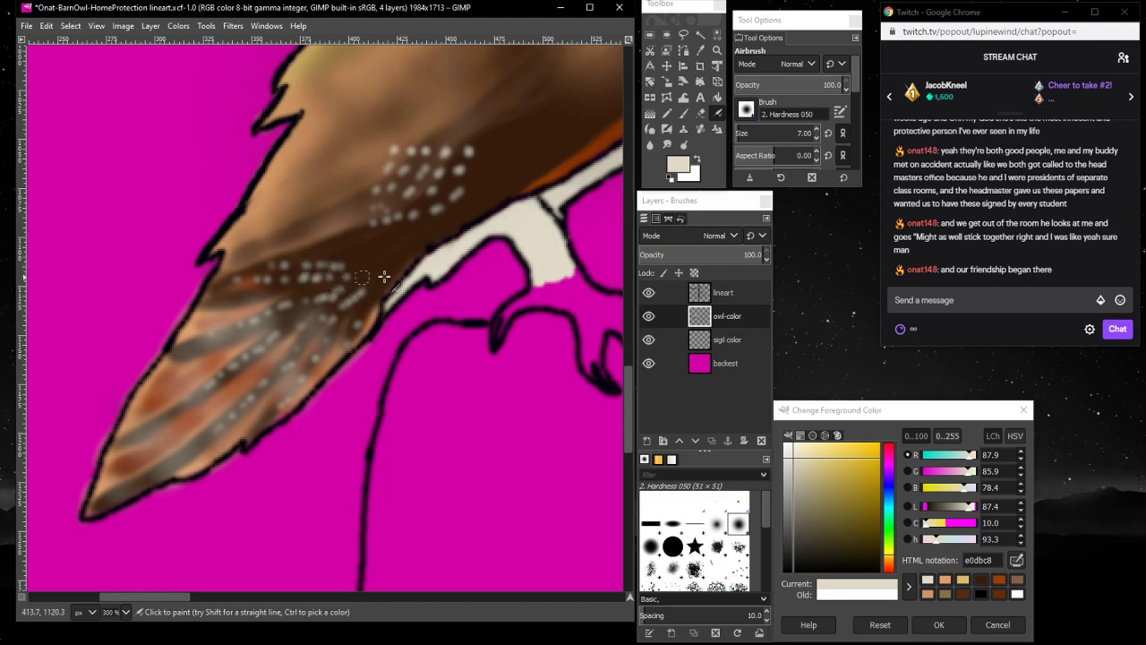
click(365, 272)
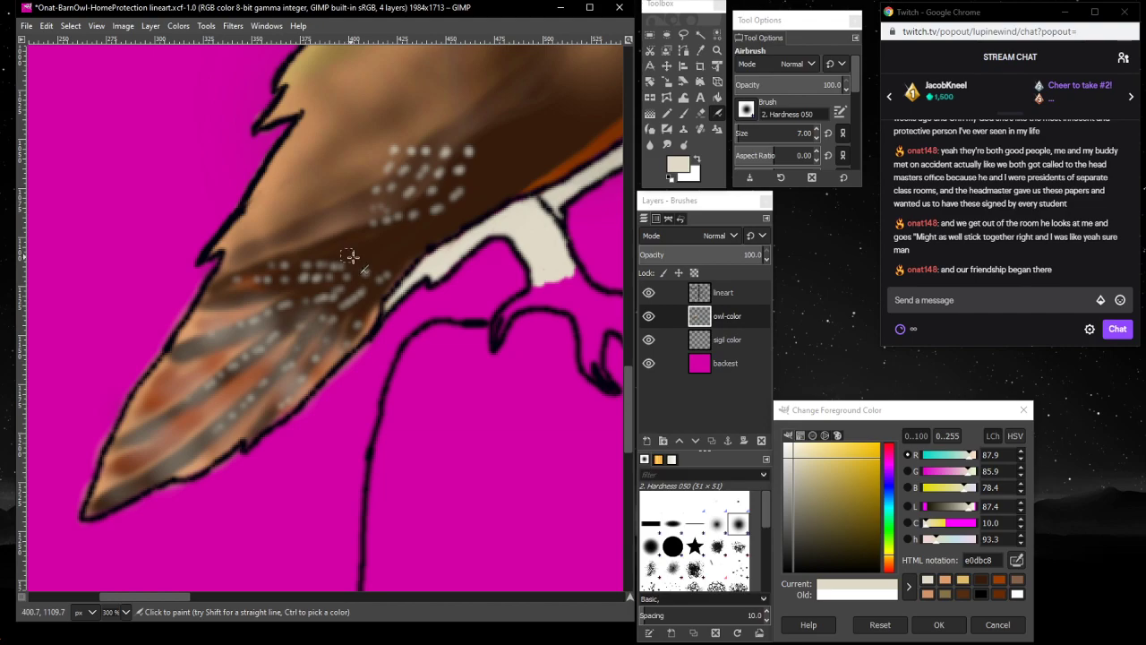
click(370, 260)
click(383, 259)
click(395, 258)
click(351, 257)
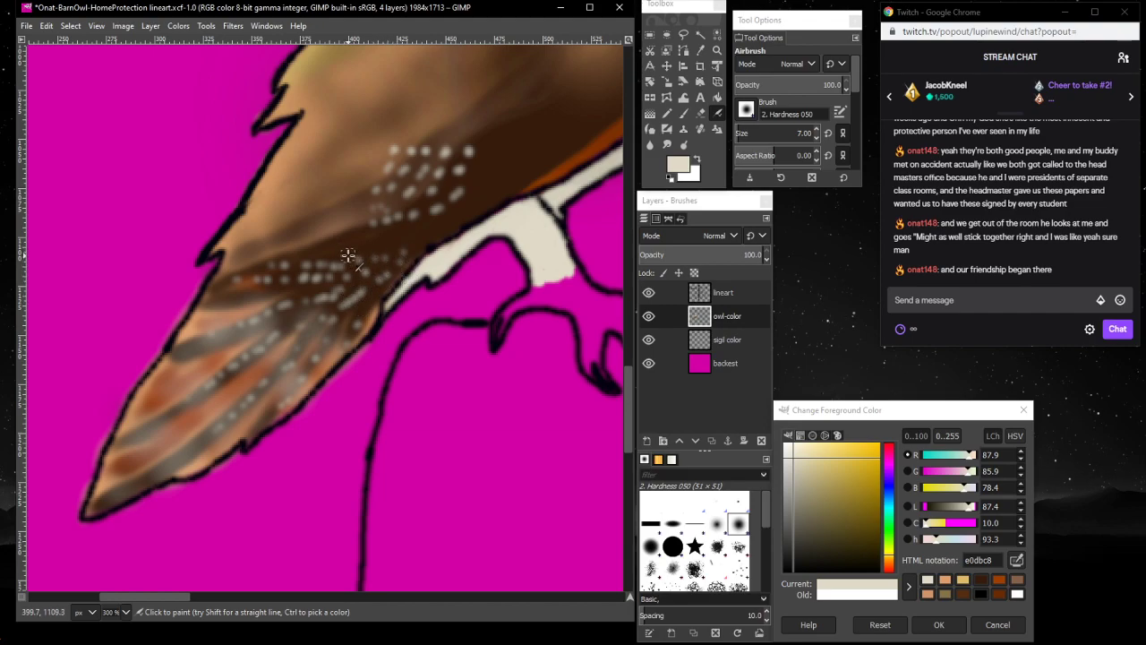
click(126, 611)
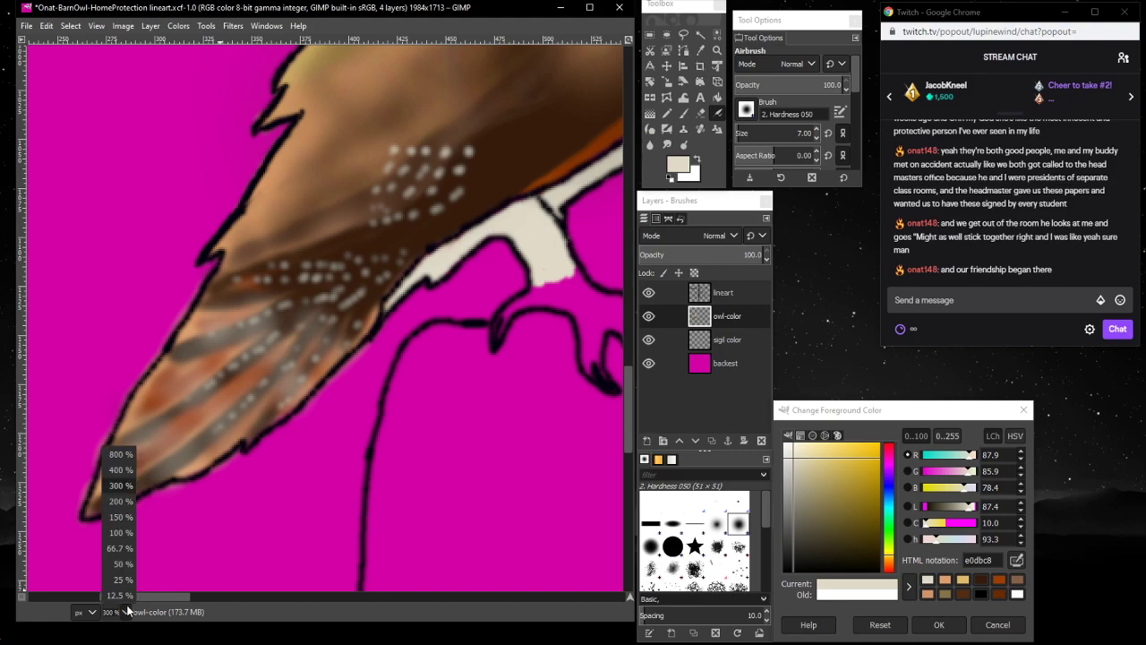
click(126, 539)
scroll(545, 292, up, 3)
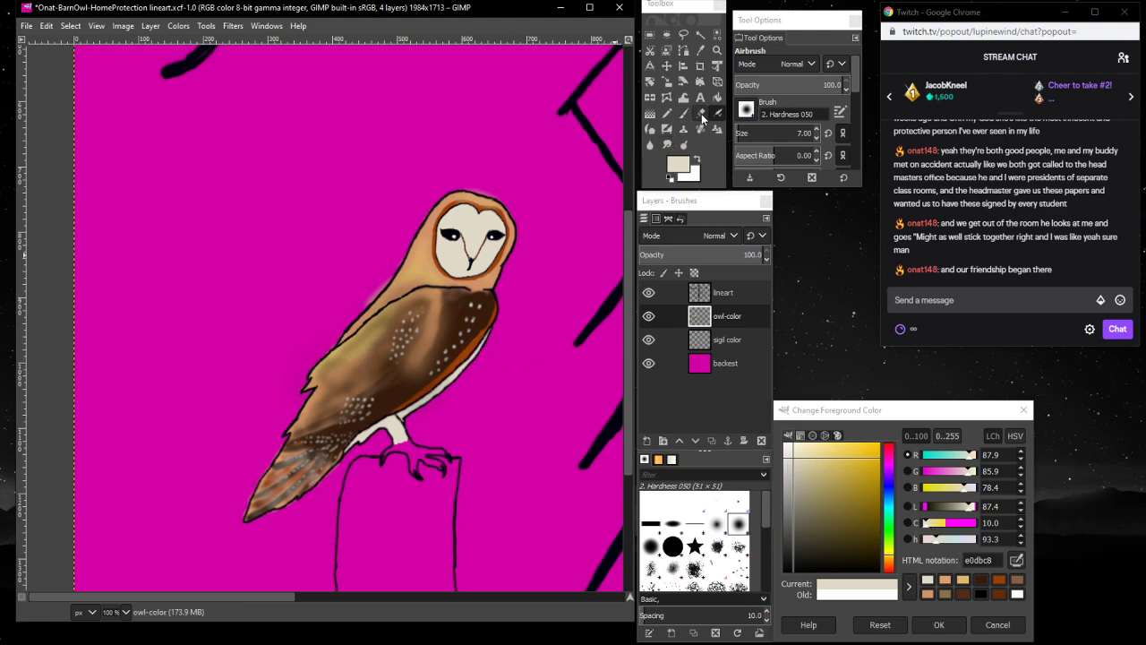
- Airbrush soft rust orange (9e3e00) and dark brown (361c0c) shading over the wing with the brush size at 140
click(774, 132)
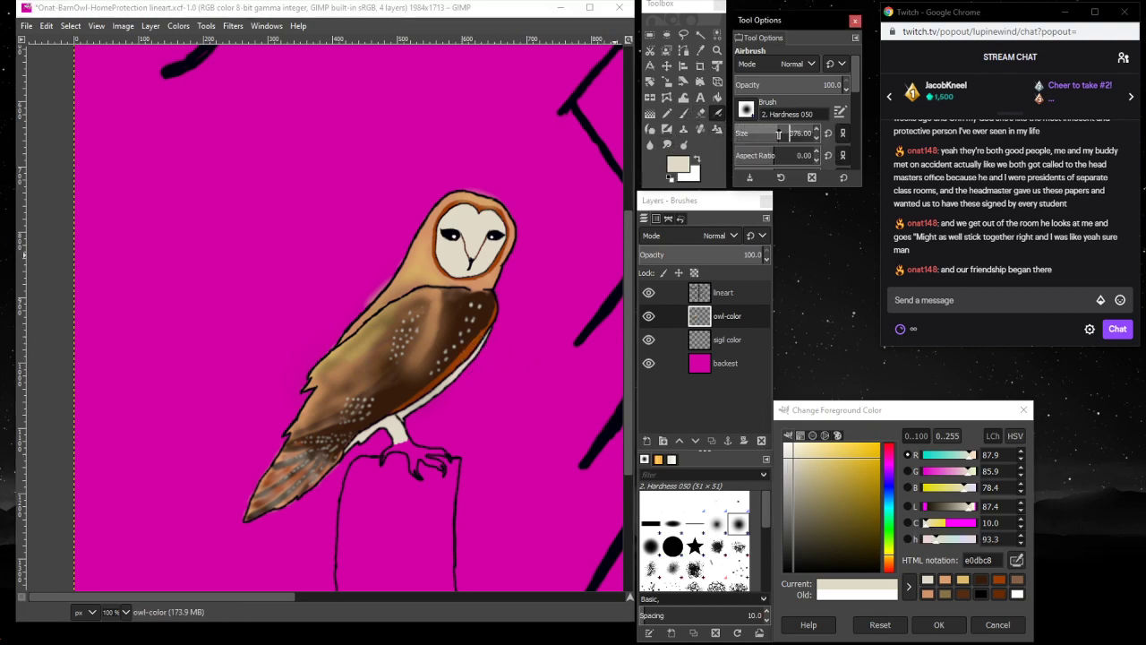
drag(756, 135, 976, 507)
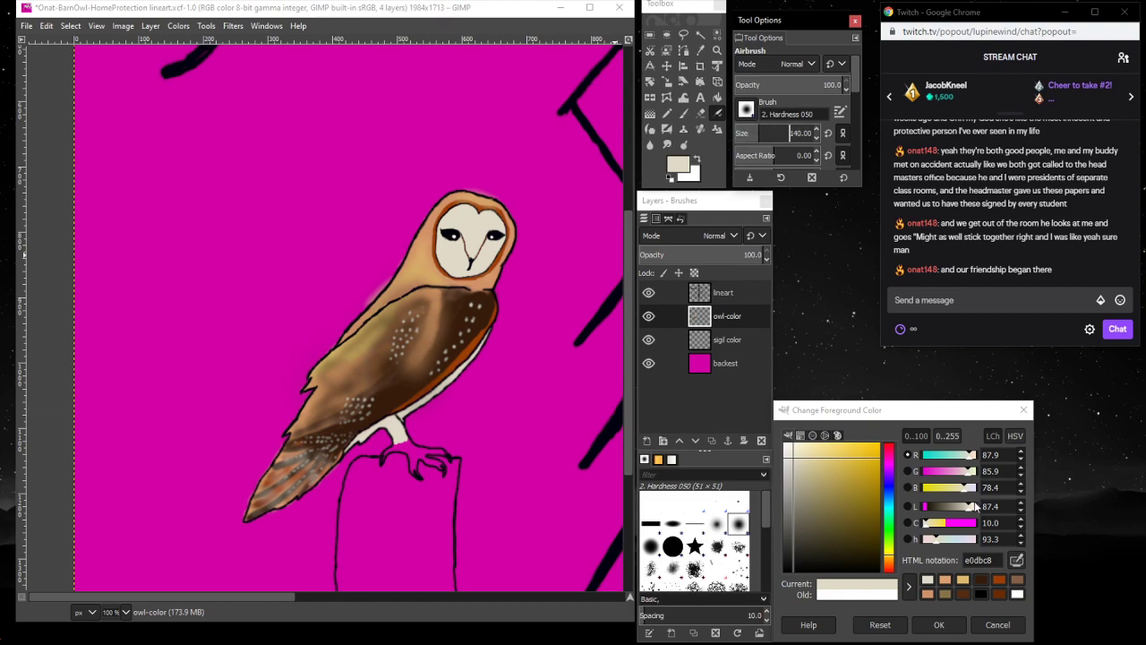
click(999, 581)
mouse_move(359, 354)
mouse_down()
mouse_move(394, 358)
mouse_move(416, 385)
mouse_move(428, 332)
mouse_move(448, 345)
mouse_move(376, 367)
mouse_move(264, 452)
mouse_move(344, 412)
mouse_move(354, 358)
mouse_move(332, 376)
mouse_move(399, 371)
mouse_move(420, 353)
mouse_move(394, 336)
mouse_move(427, 359)
mouse_move(324, 379)
mouse_up()
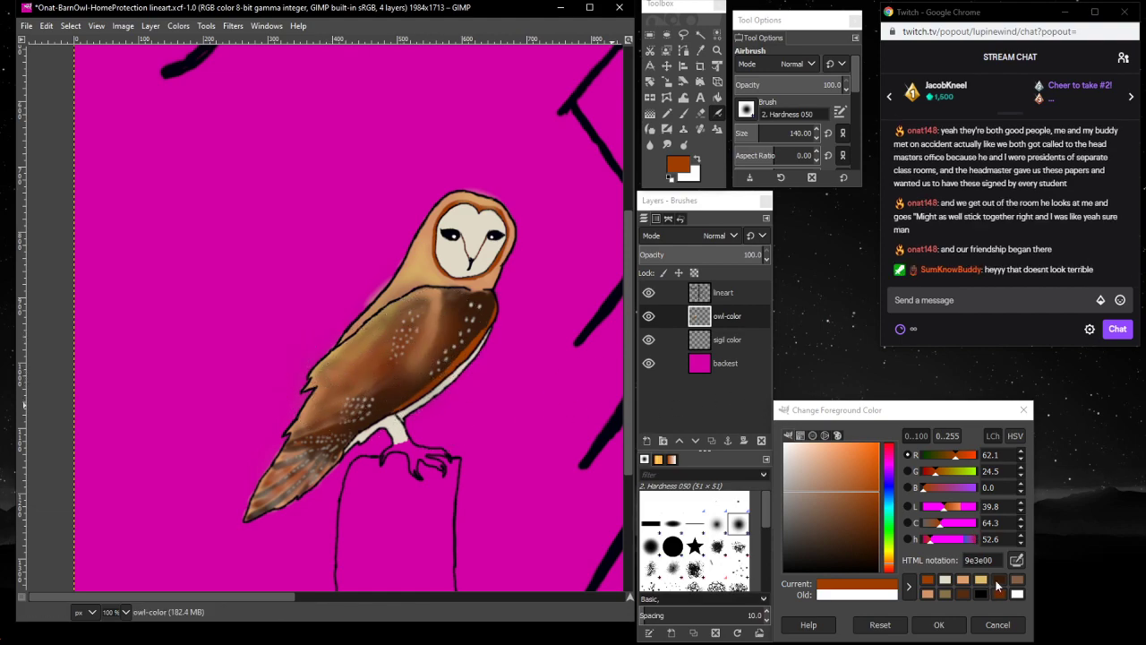
click(998, 583)
mouse_move(449, 352)
mouse_down()
mouse_move(465, 338)
mouse_move(363, 351)
mouse_move(394, 403)
mouse_move(303, 405)
mouse_move(356, 370)
mouse_move(394, 376)
mouse_move(358, 349)
mouse_move(437, 387)
mouse_move(394, 314)
mouse_up()
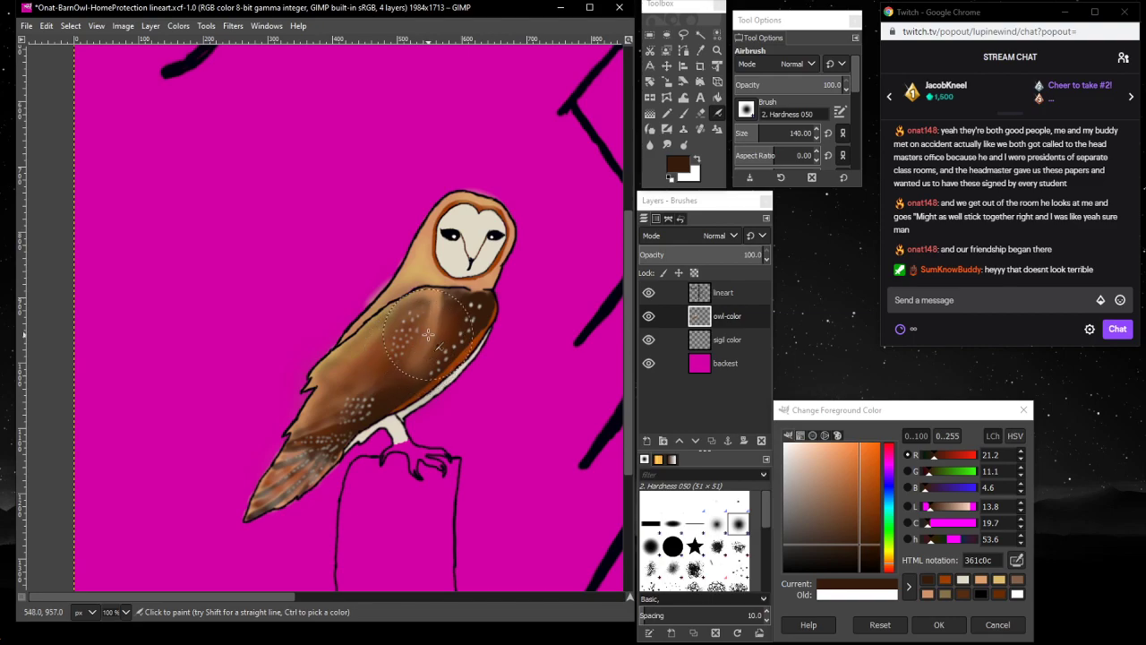
- Bucket-fill the visible backest layer with dark blue 192e7d after checking the owl against transparency
click(648, 363)
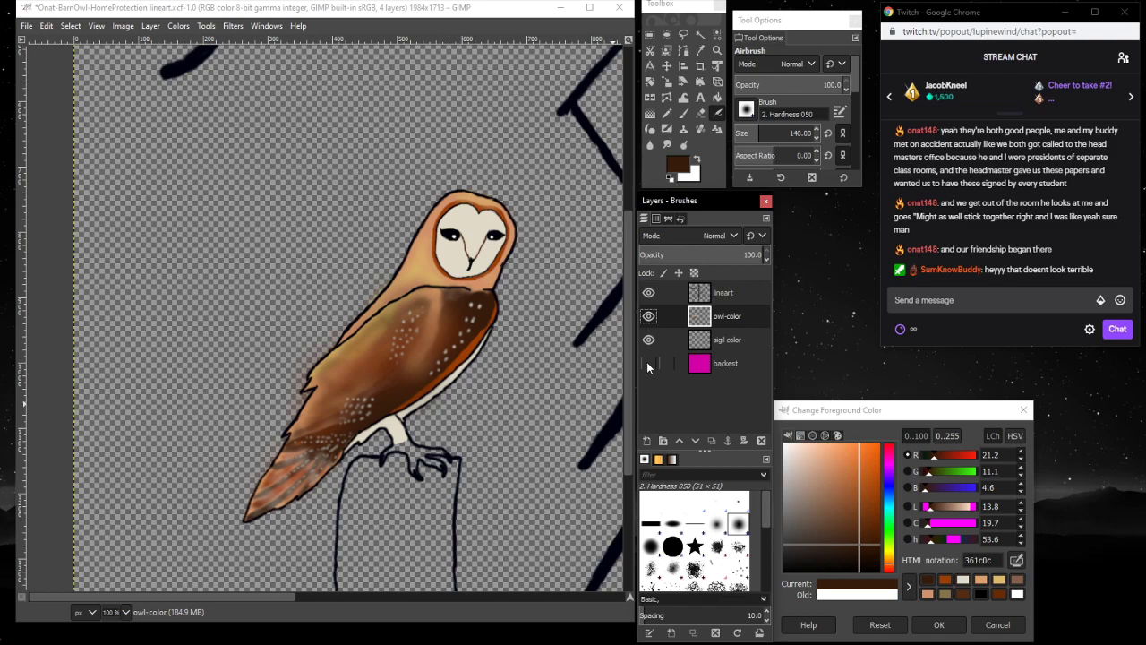
click(648, 364)
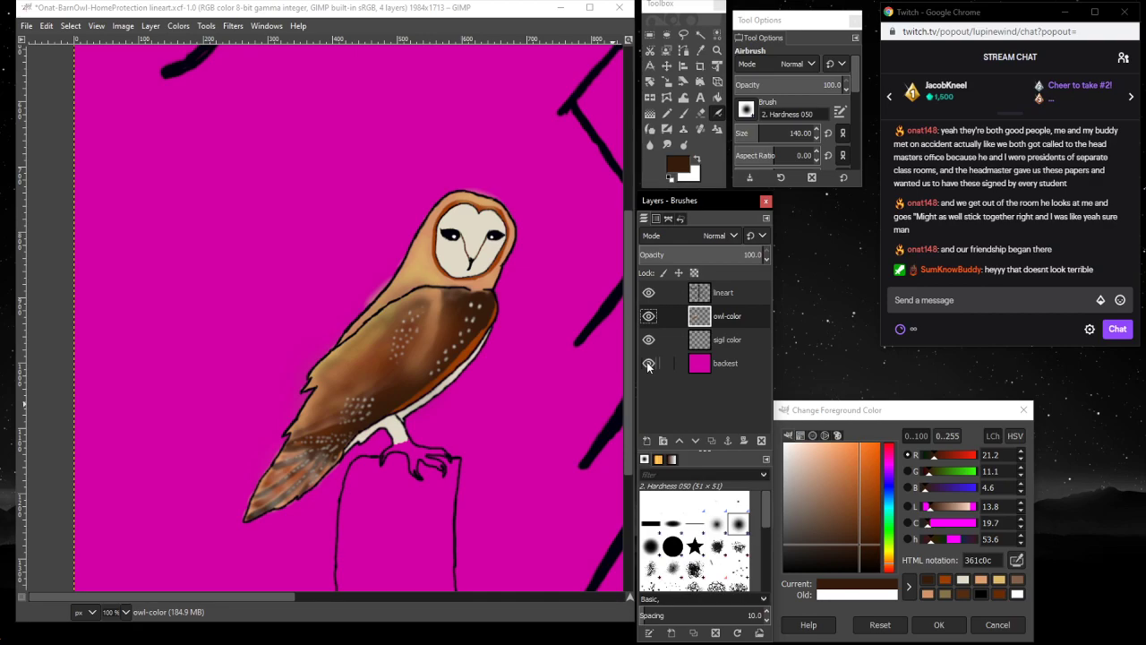
click(649, 364)
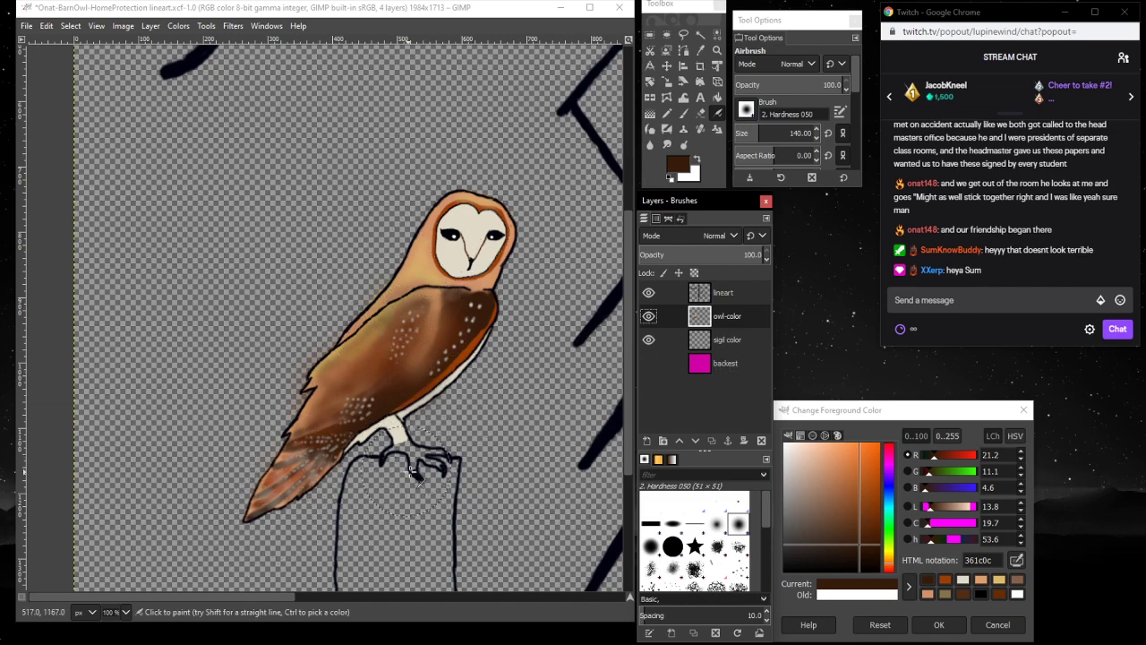
click(755, 362)
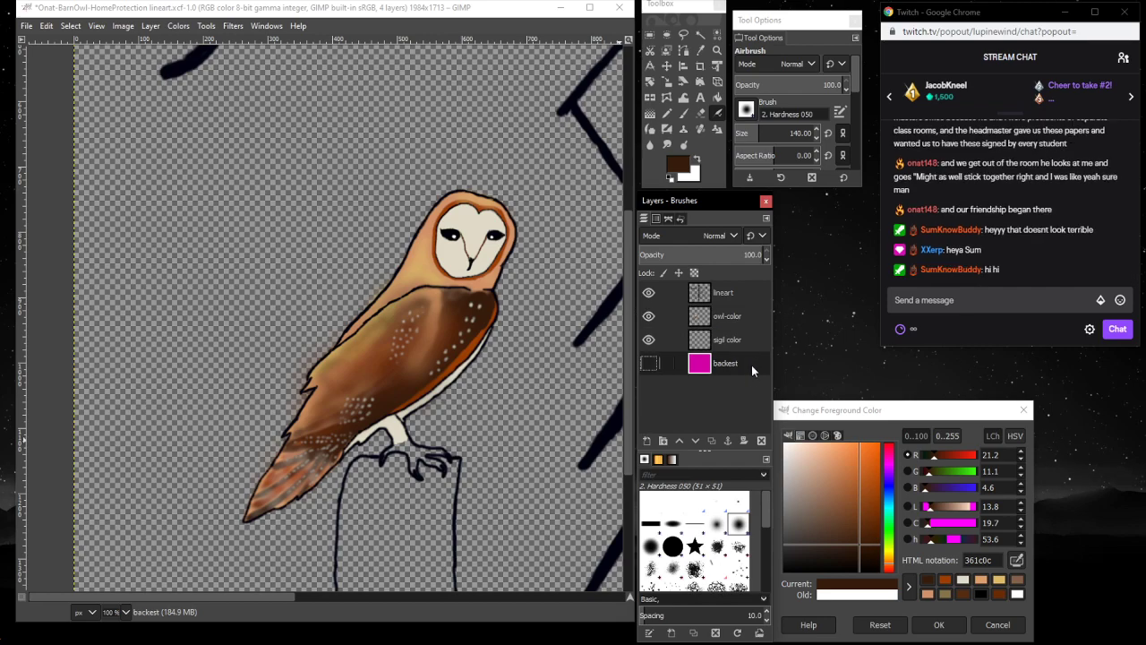
click(888, 506)
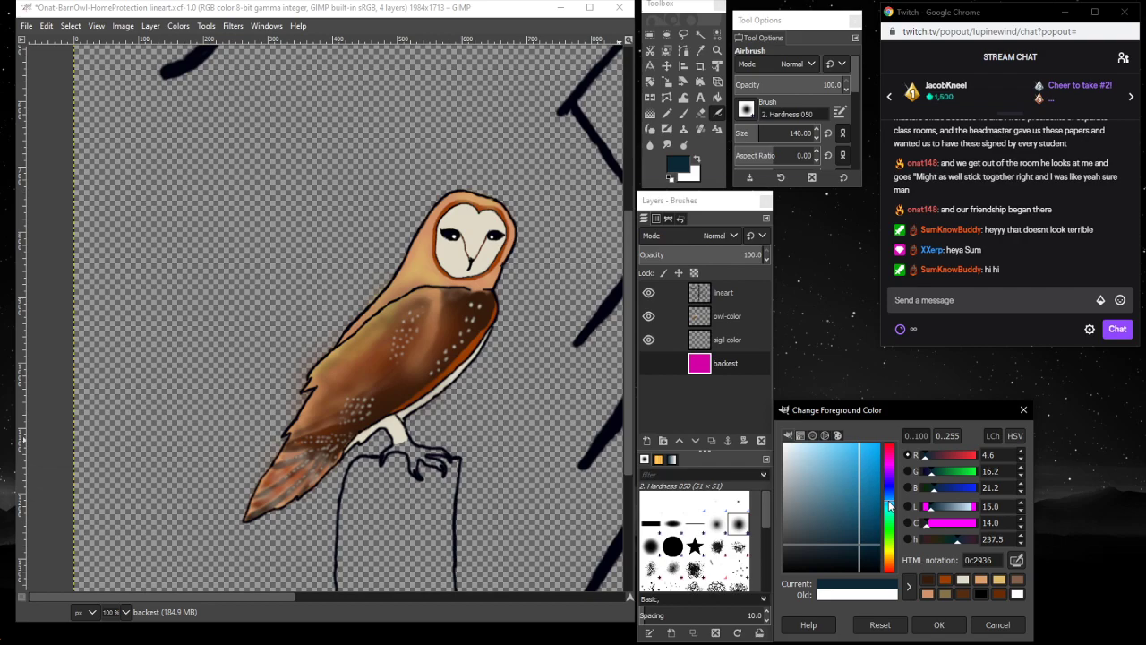
drag(889, 500, 889, 490)
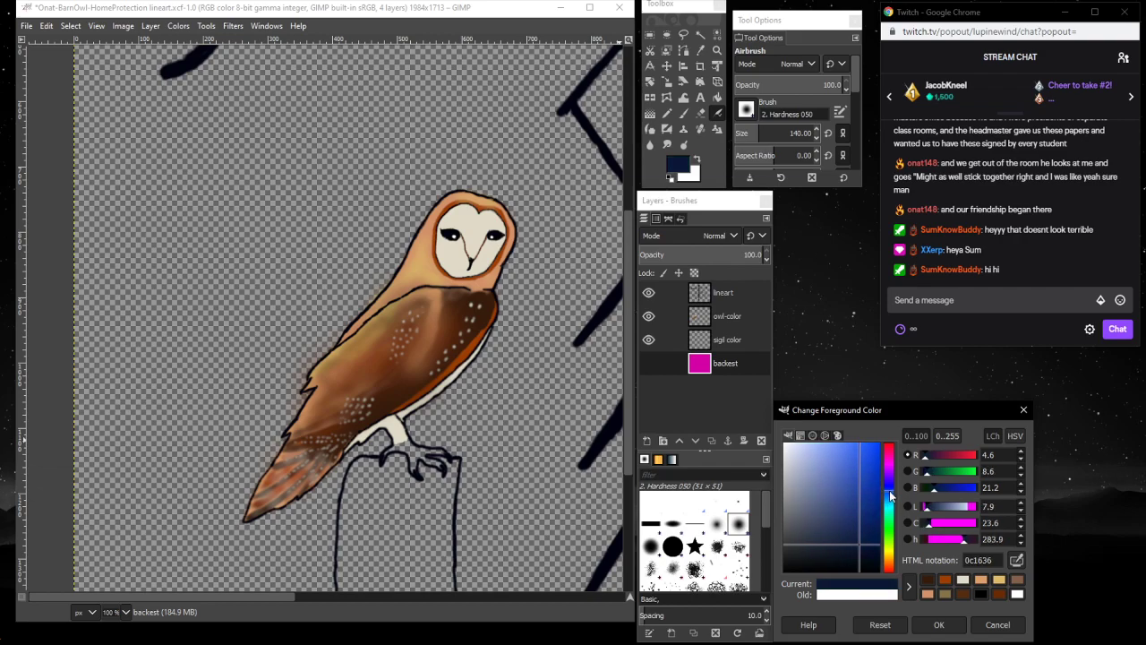
click(866, 529)
mouse_move(866, 528)
mouse_down()
mouse_move(851, 506)
mouse_move(861, 512)
mouse_up()
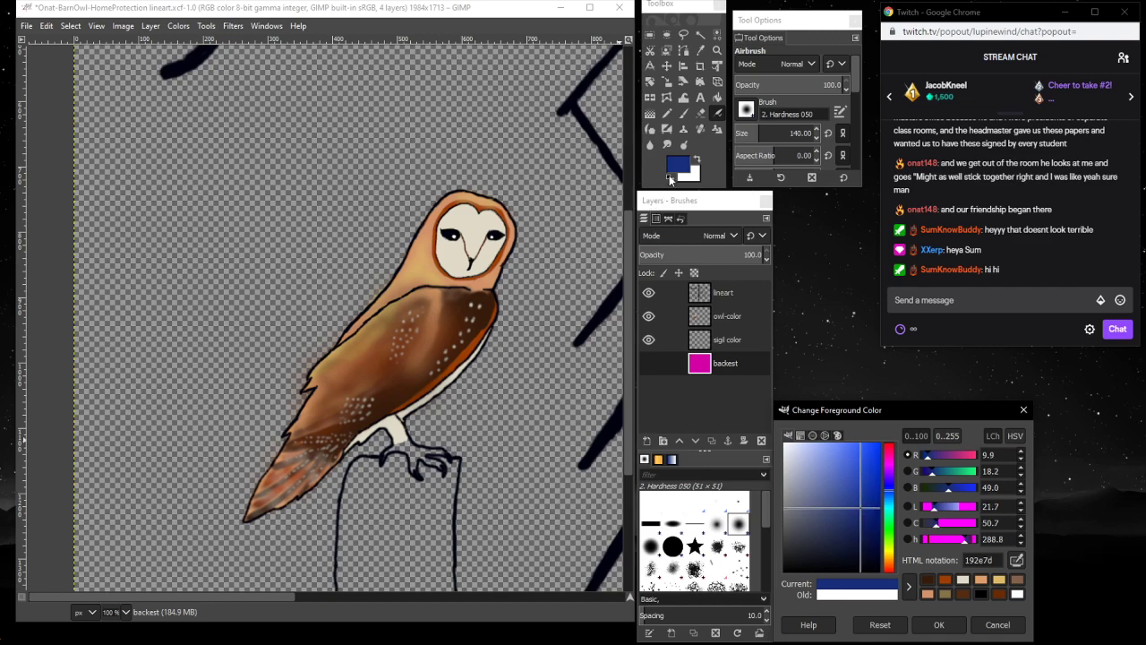
click(718, 96)
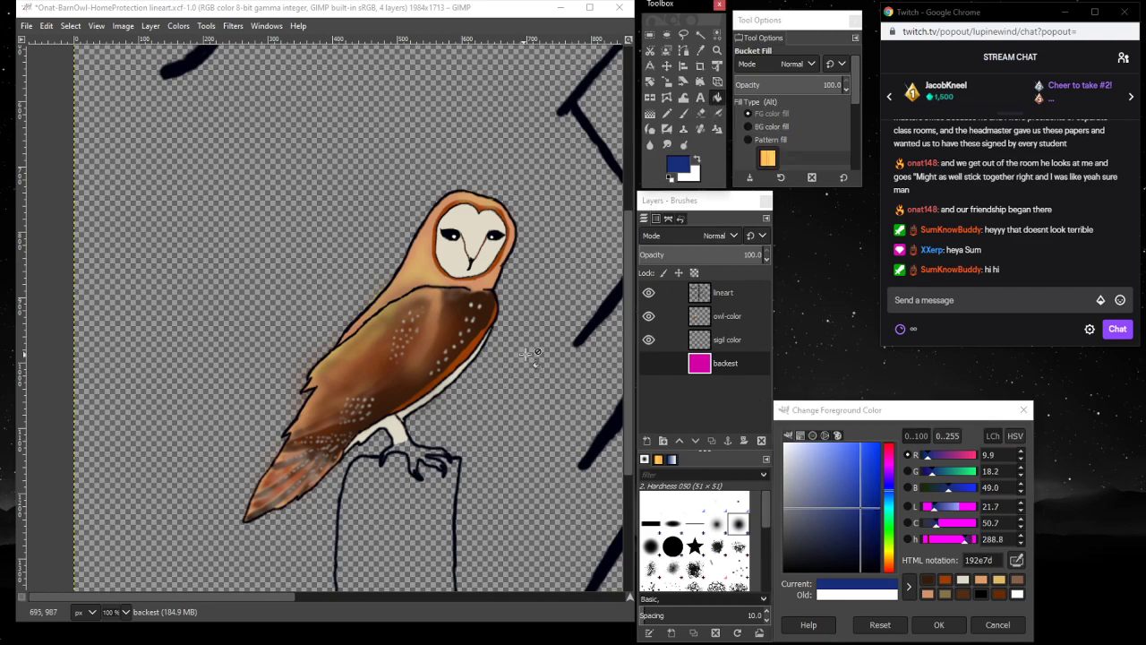
click(648, 362)
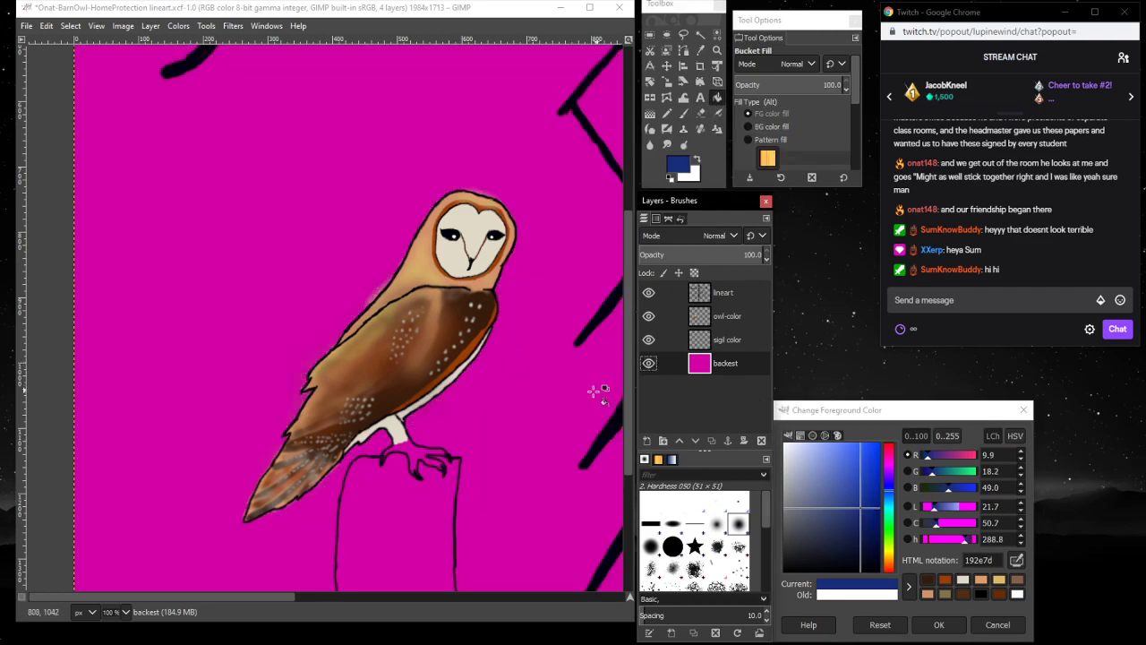
click(528, 415)
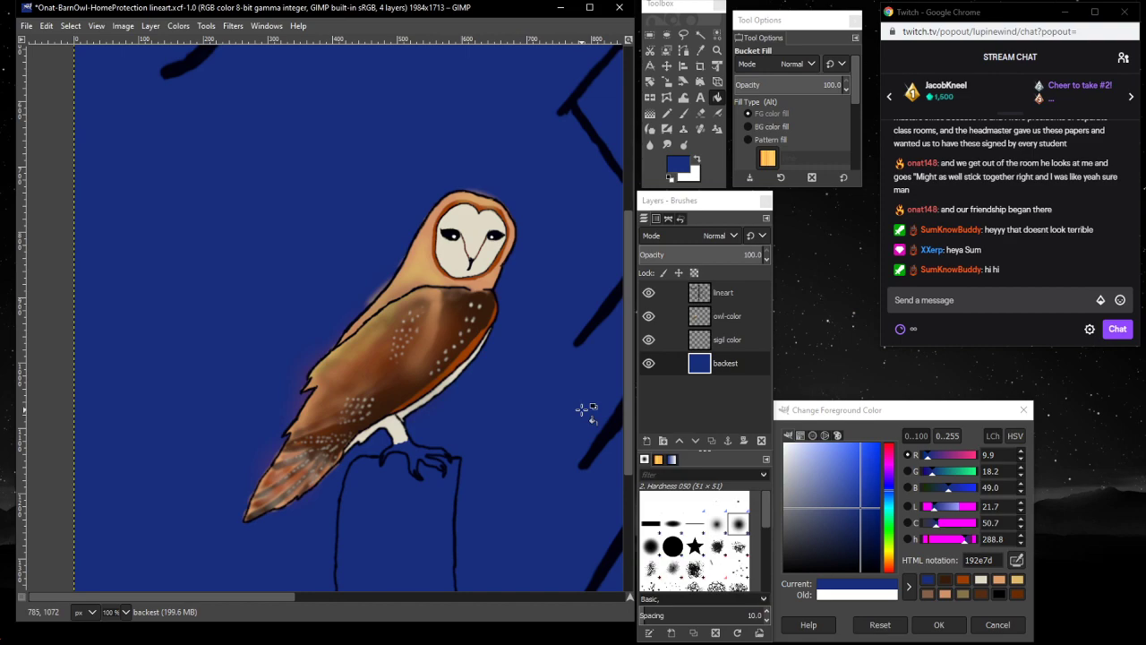
- On the owl-color layer, use a size 3 eraser to remove some of the tan spill outside the outline above the owl's head
click(744, 315)
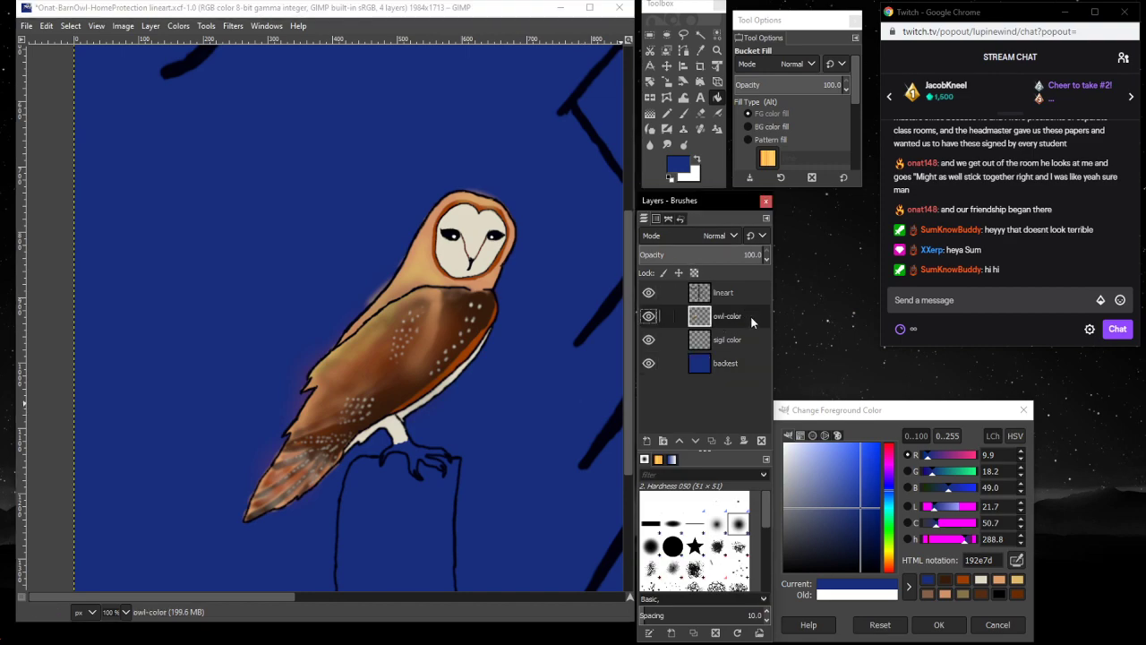
click(700, 113)
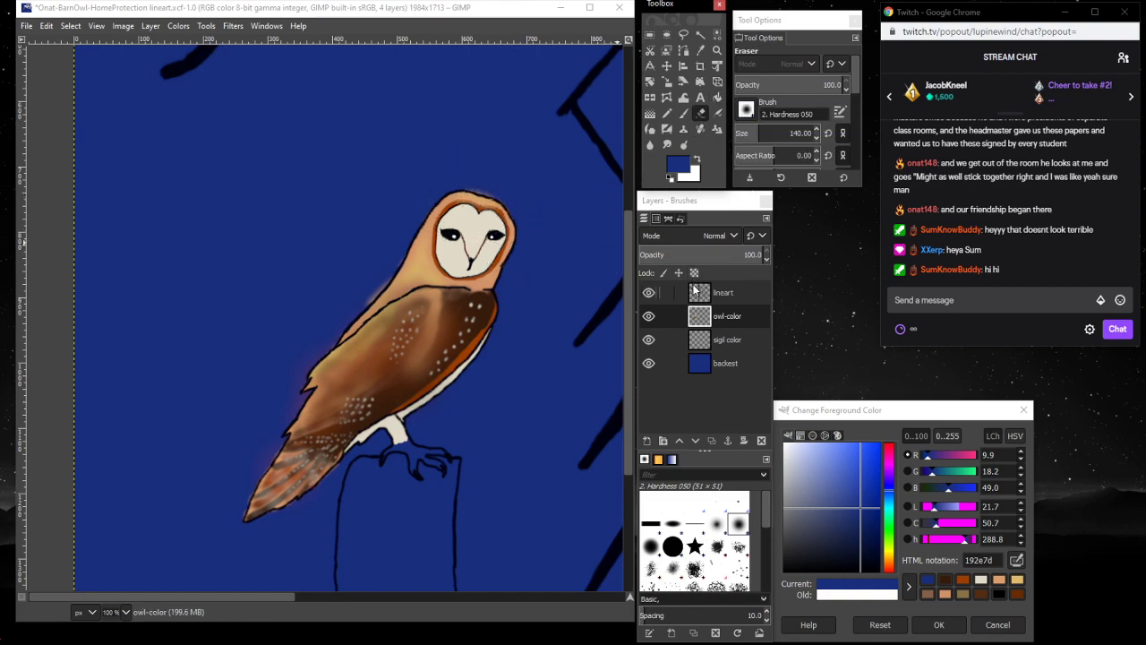
drag(743, 135, 749, 136)
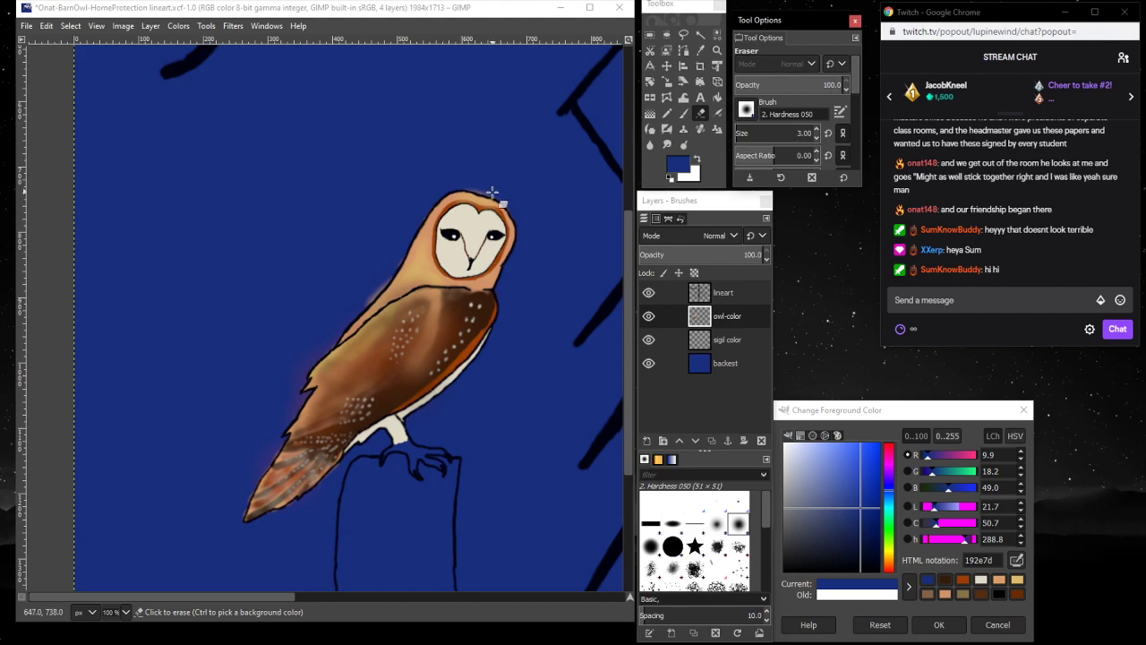
click(716, 50)
click(506, 181)
click(515, 172)
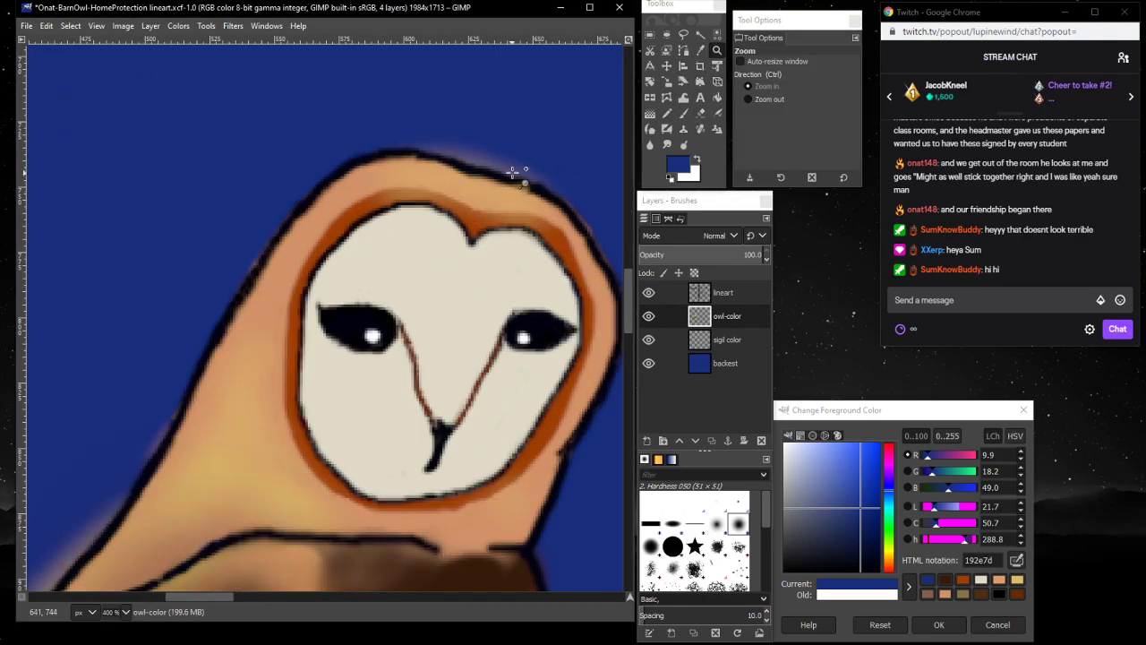
click(515, 172)
scroll(221, 594, right, 5)
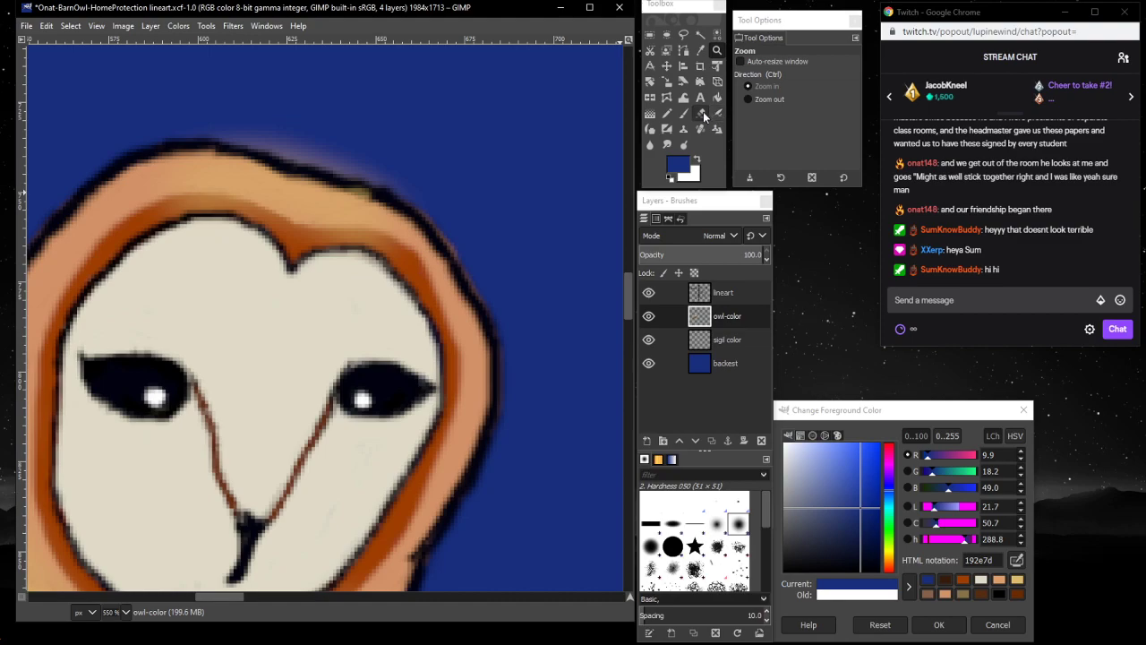
click(701, 113)
click(338, 161)
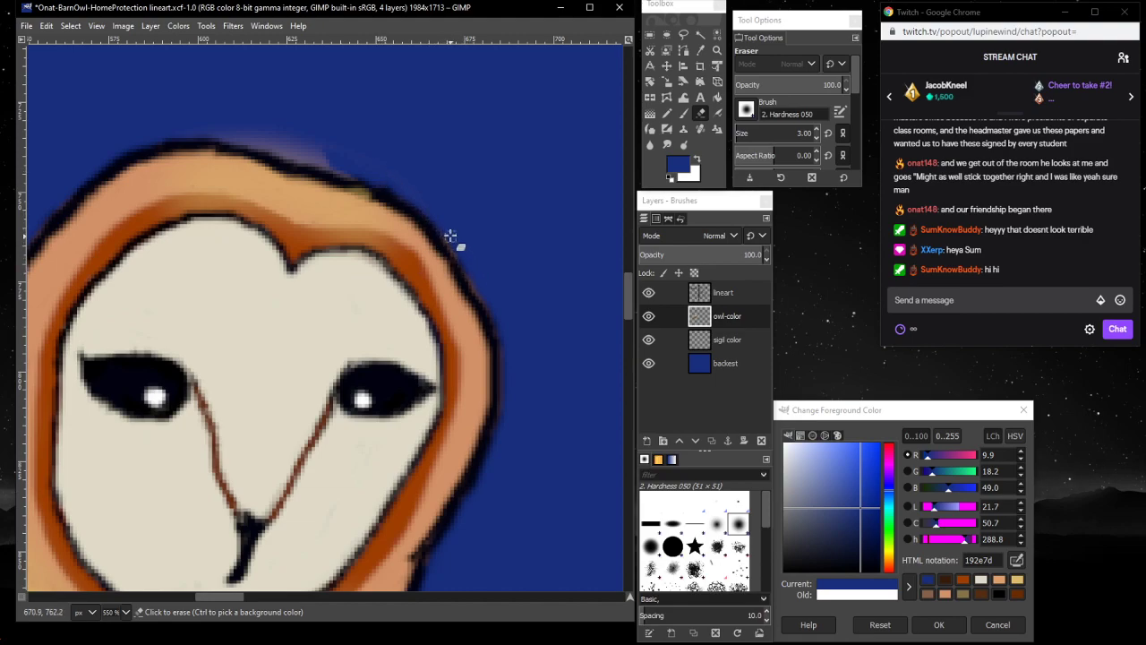
- Set the eraser size to 13 and clear the remaining tan spill above the head outline
click(740, 133)
scroll(739, 133, up, 6)
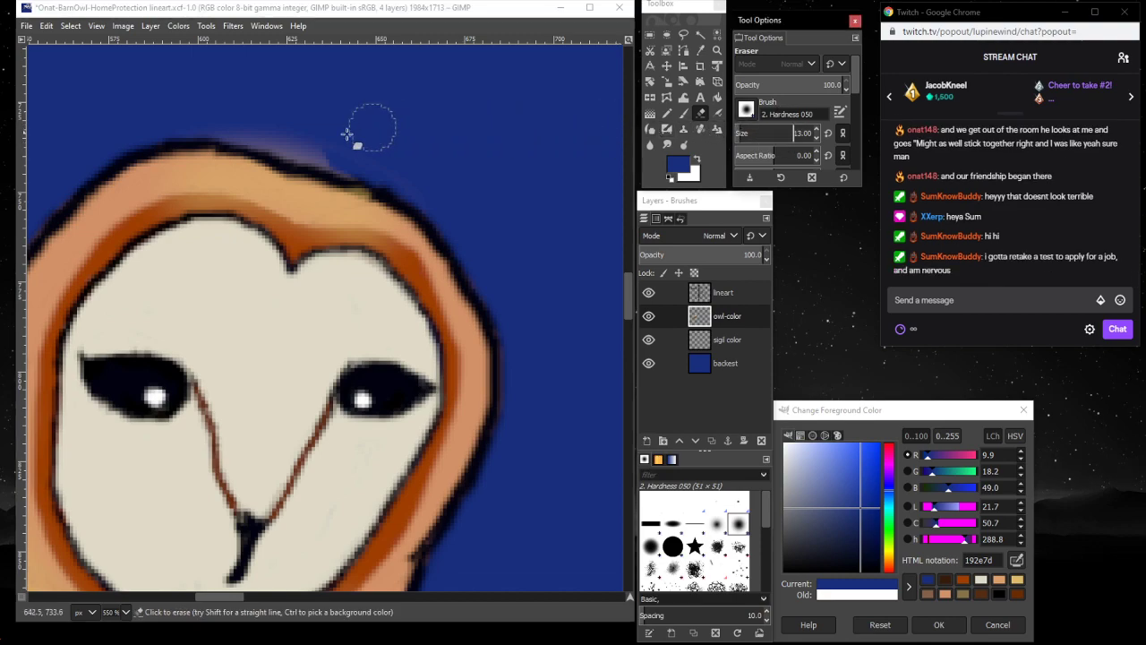
mouse_move(349, 134)
mouse_down()
mouse_move(308, 151)
mouse_move(358, 160)
mouse_move(246, 121)
mouse_move(293, 148)
mouse_move(234, 123)
mouse_move(214, 131)
mouse_move(306, 137)
mouse_move(376, 162)
mouse_up()
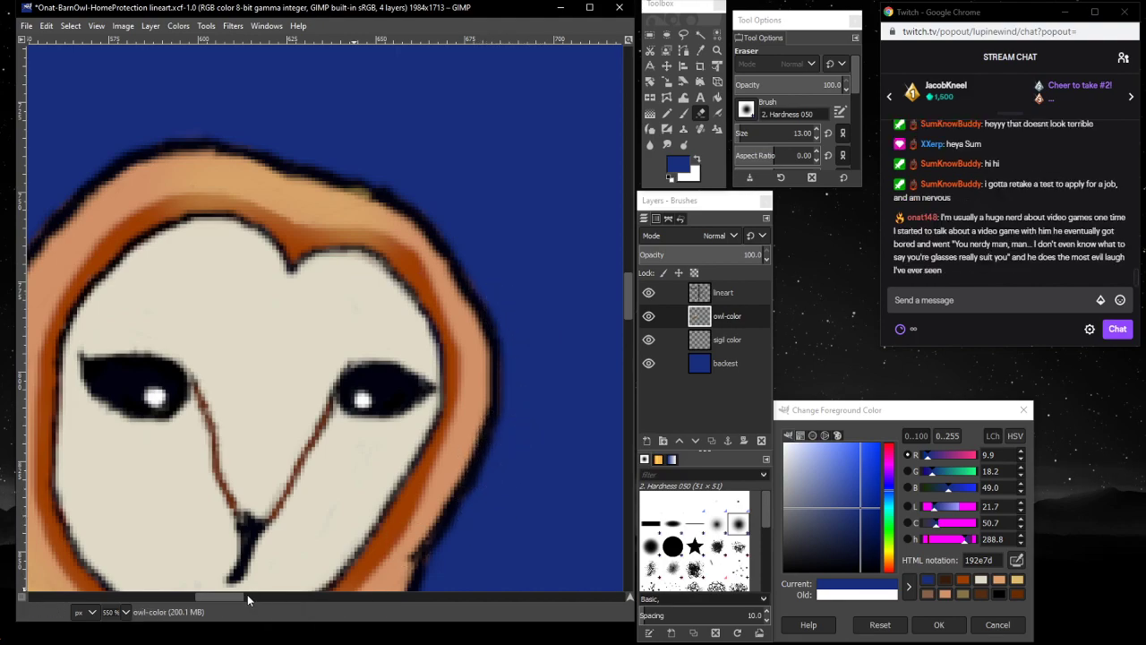
- Erase the color spill outside the outline along the back of the owl's head and neck
drag(226, 595, 194, 595)
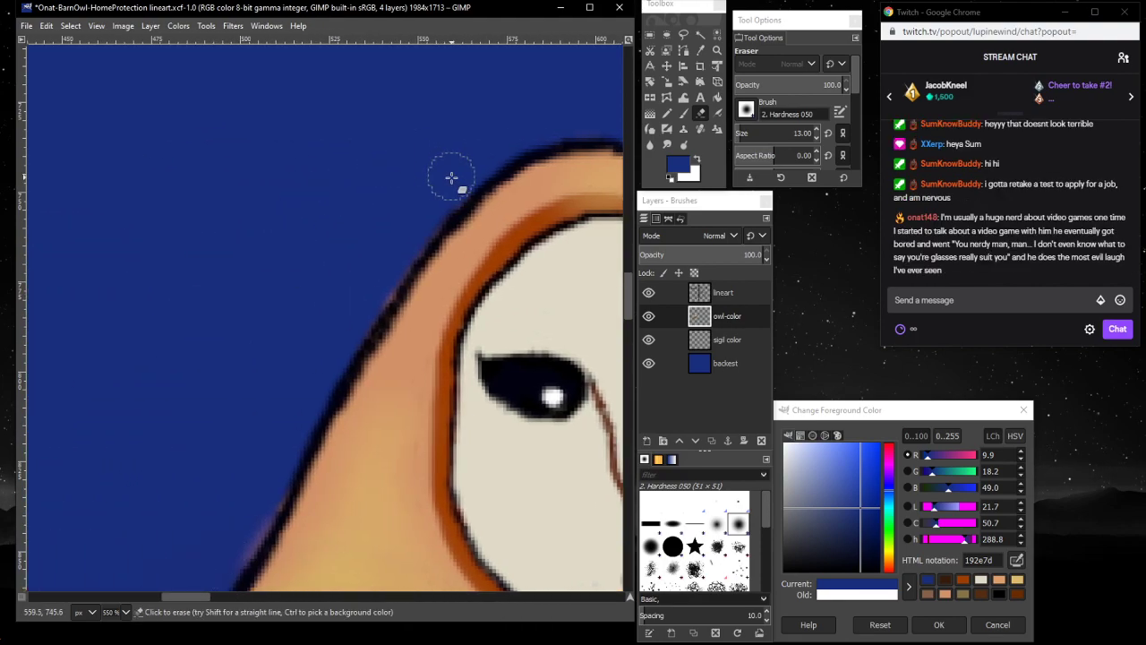
mouse_move(451, 177)
mouse_down()
mouse_move(280, 467)
mouse_move(246, 537)
mouse_move(287, 477)
mouse_move(250, 549)
mouse_move(182, 507)
mouse_up()
scroll(240, 509, down, 3)
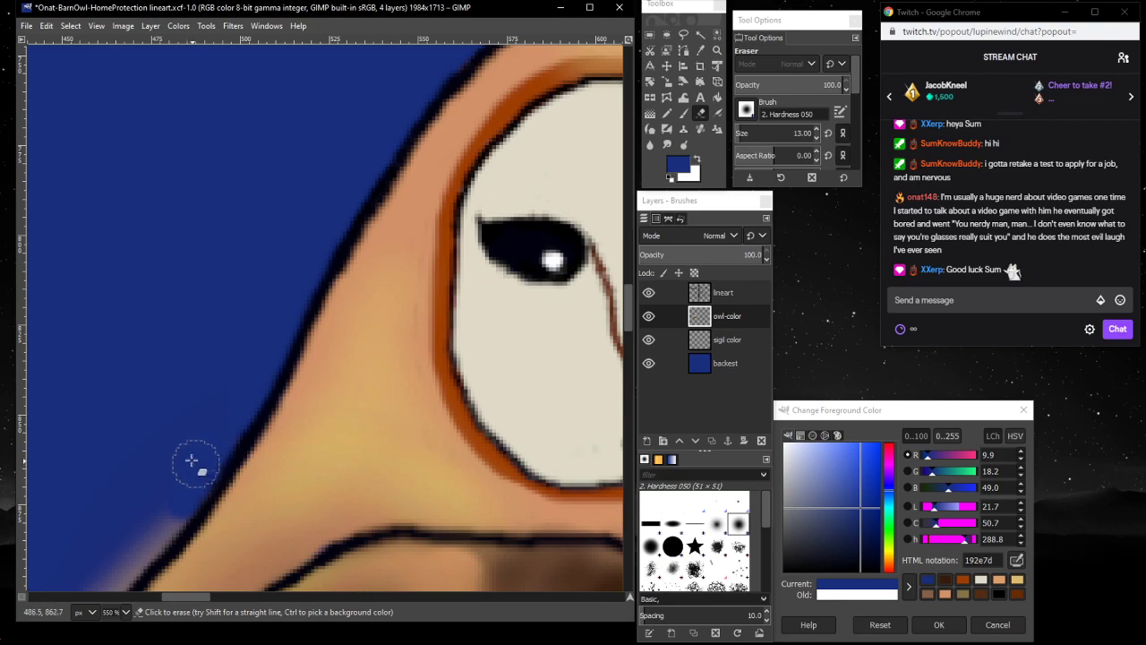
scroll(179, 432, down, 3)
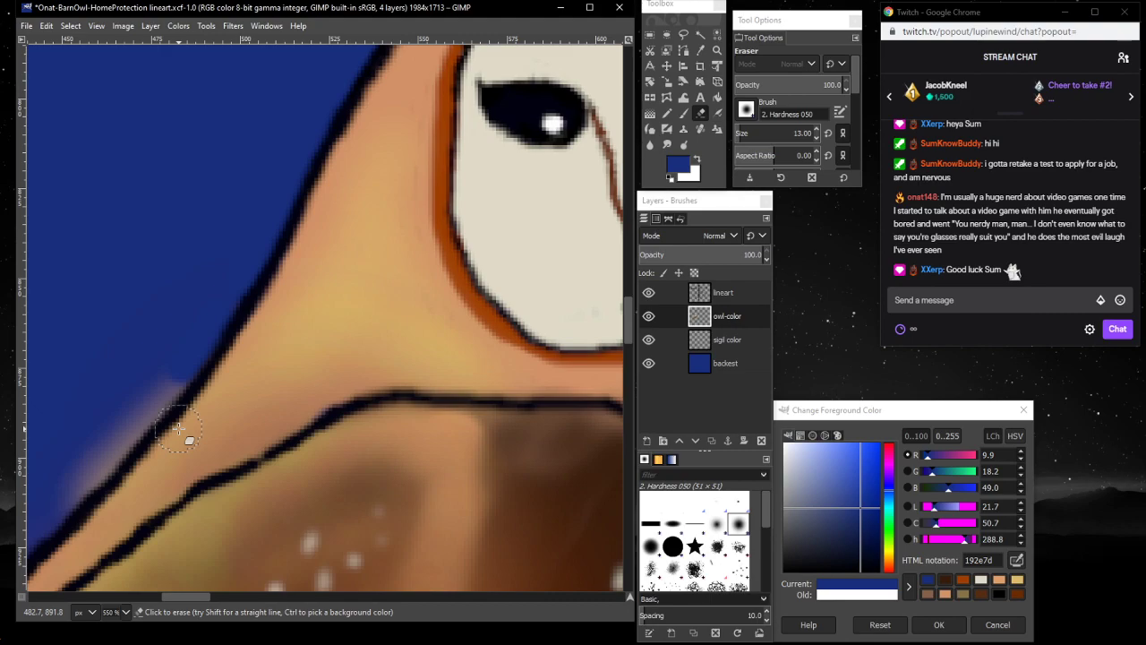
mouse_move(179, 428)
mouse_down()
mouse_move(160, 372)
mouse_move(176, 364)
mouse_move(168, 390)
mouse_move(181, 378)
mouse_move(157, 412)
mouse_move(147, 419)
mouse_move(170, 392)
mouse_move(69, 480)
mouse_move(110, 414)
mouse_move(91, 454)
mouse_move(128, 450)
mouse_move(52, 523)
mouse_move(131, 428)
mouse_up()
- Erase the color spill outside the owl's back and the wing's outer edge down to the jagged feathers
scroll(131, 428, down, 10)
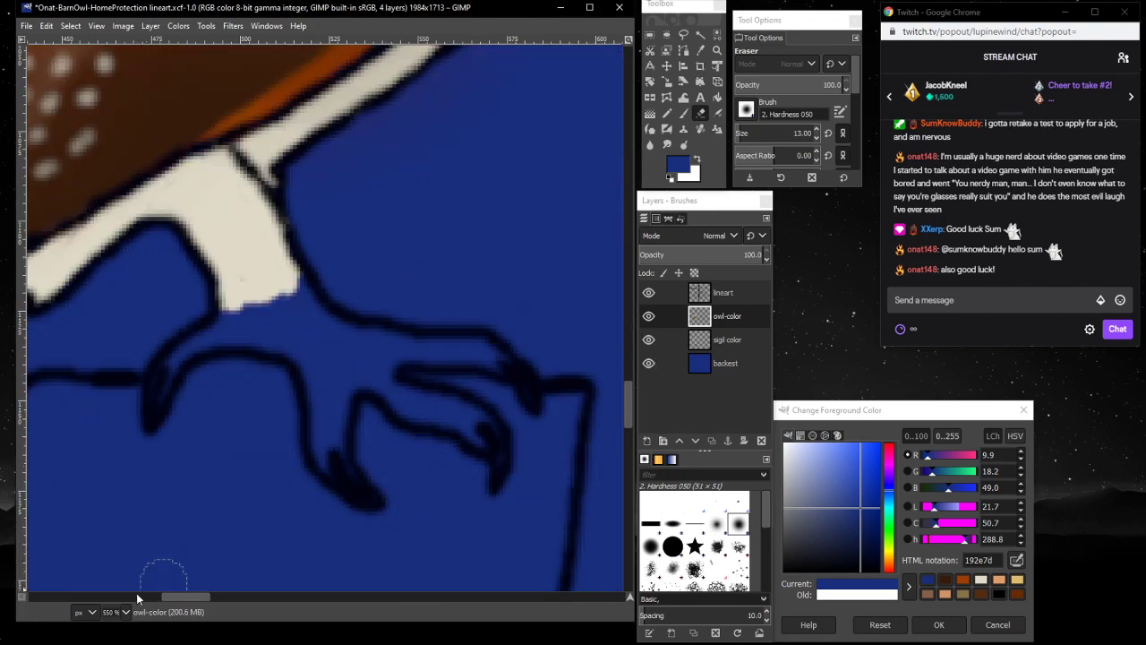
click(122, 613)
click(119, 524)
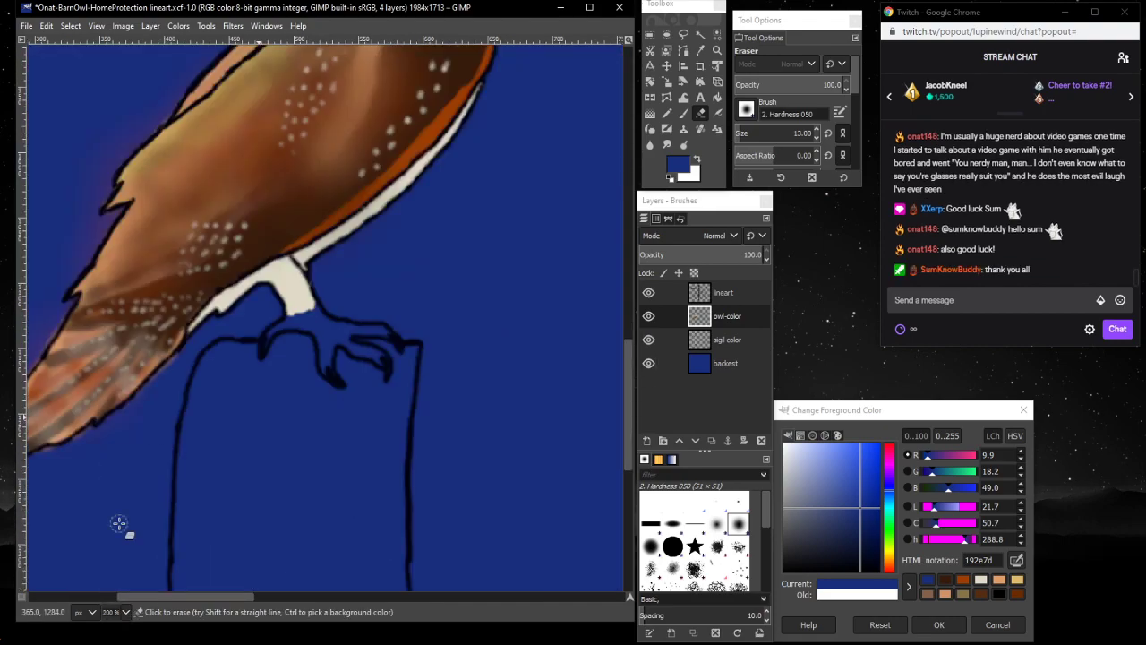
scroll(62, 432, up, 2)
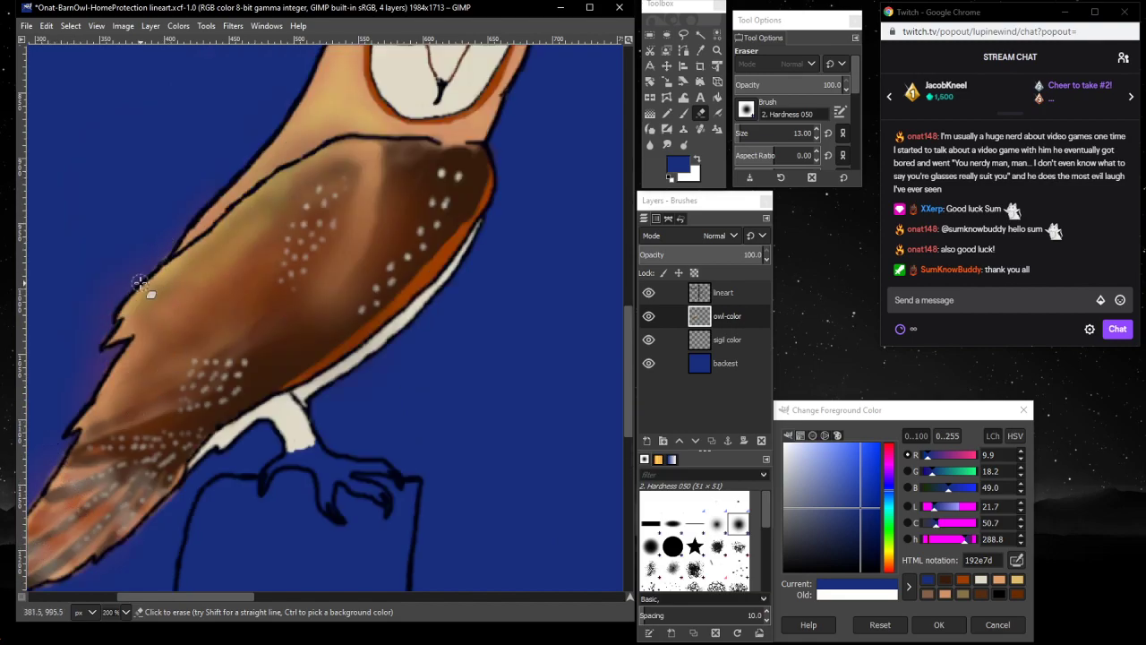
scroll(156, 261, up, 4)
scroll(161, 498, down, 2)
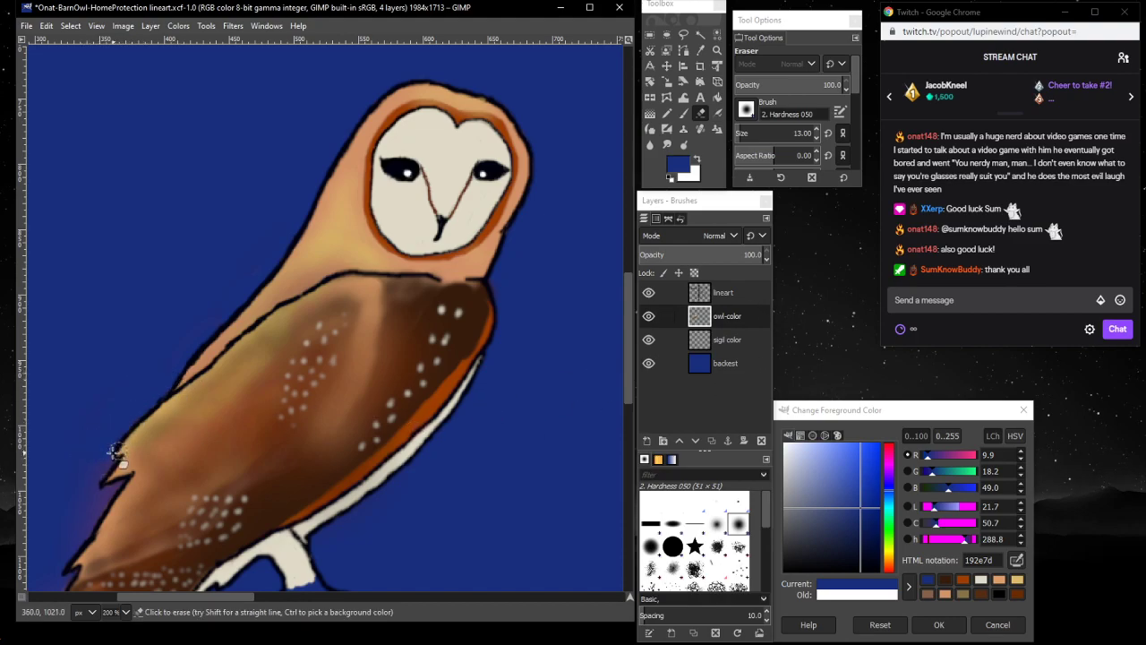
- Erase the color spill outside the lower wing feathers and around both edges of the tail
scroll(119, 454, down, 5)
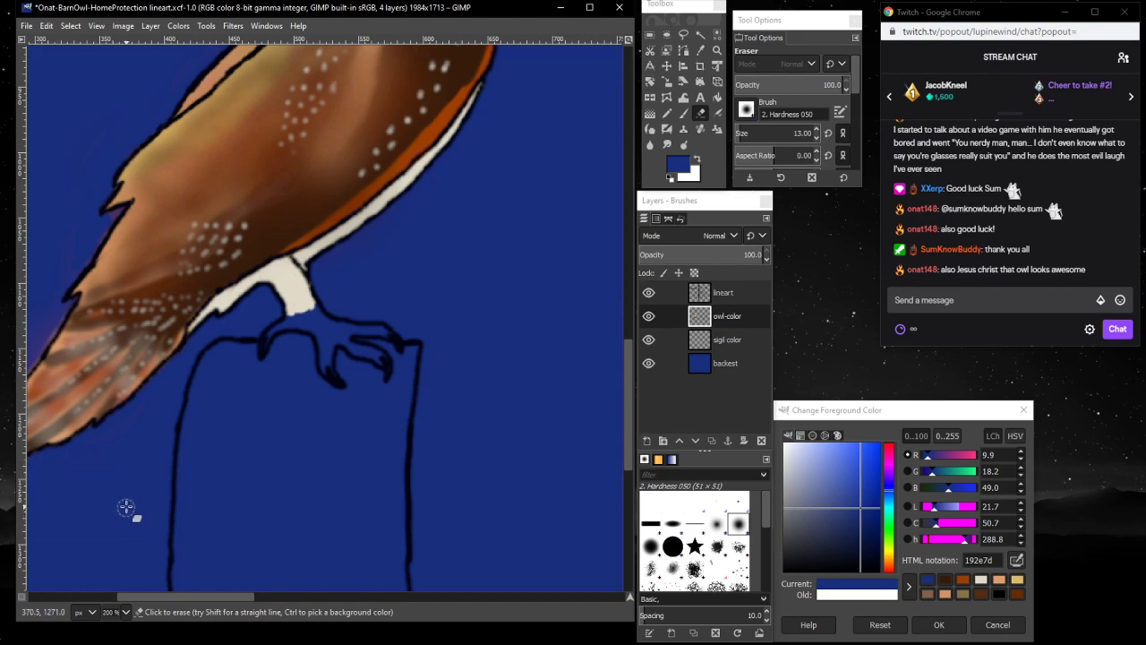
drag(211, 597, 154, 597)
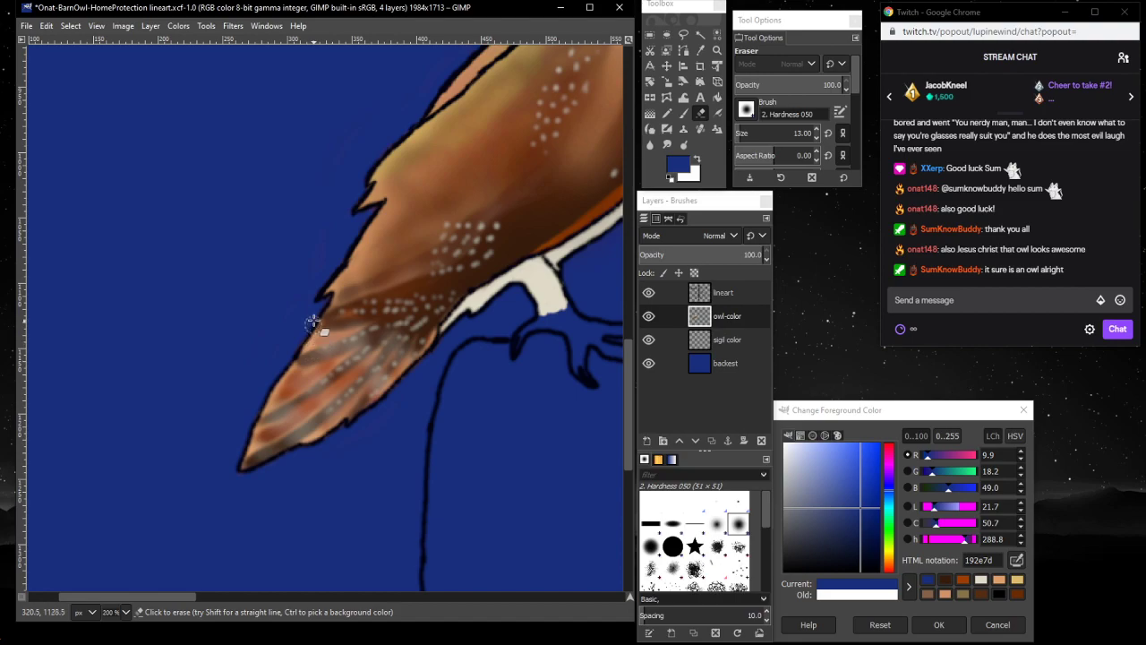
drag(134, 594, 161, 537)
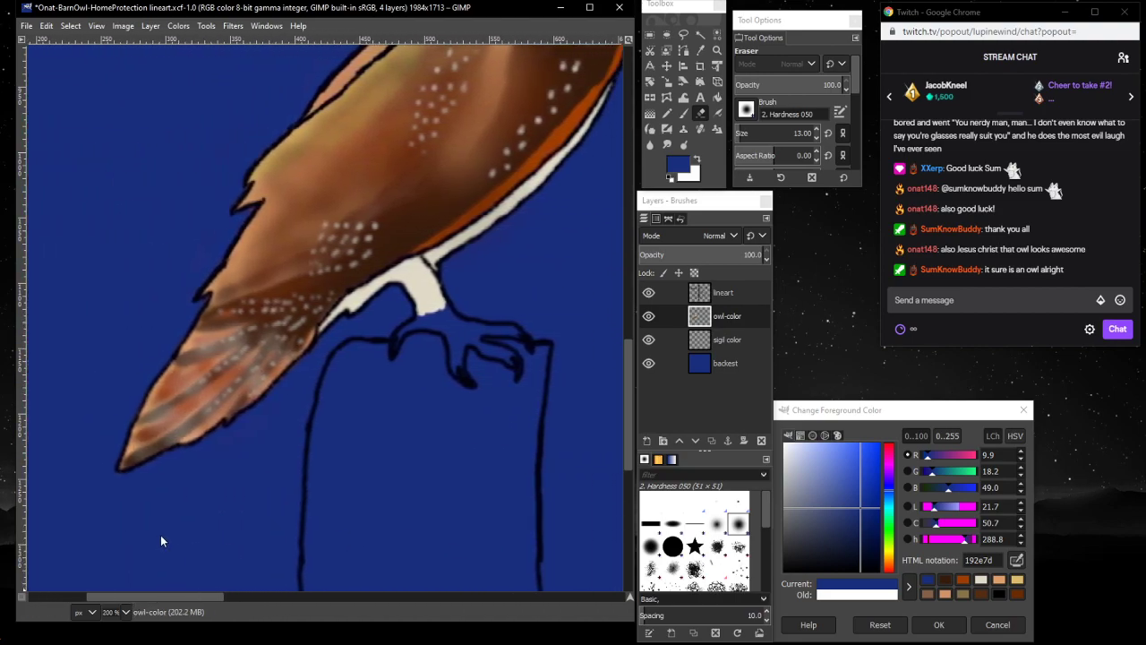
scroll(408, 365, up, 5)
scroll(408, 365, down, 5)
scroll(421, 394, up, 5)
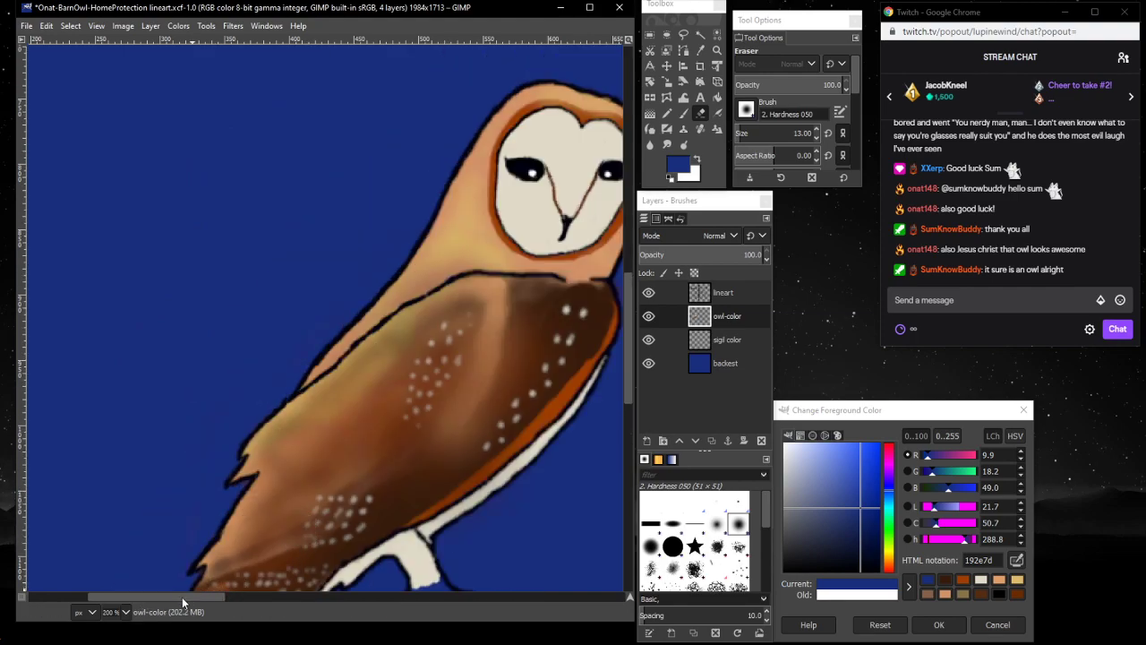
- Airbrush rust orange and dark brown 361c0c shading onto the middle of the owl's wing with brush size 74
drag(185, 597, 226, 603)
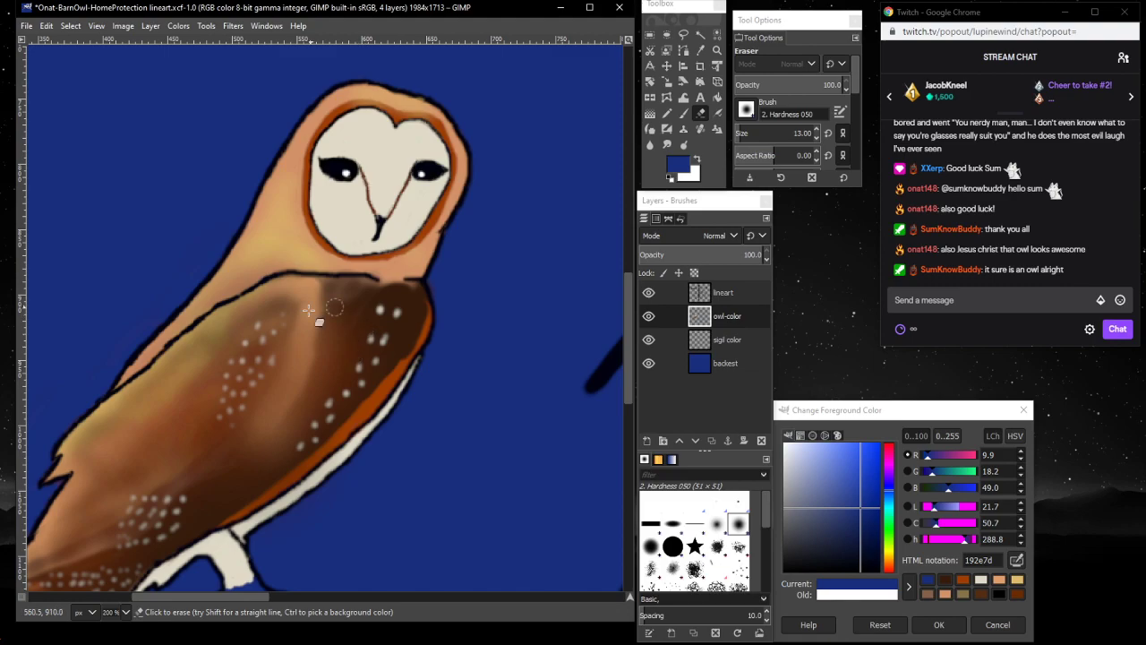
click(718, 115)
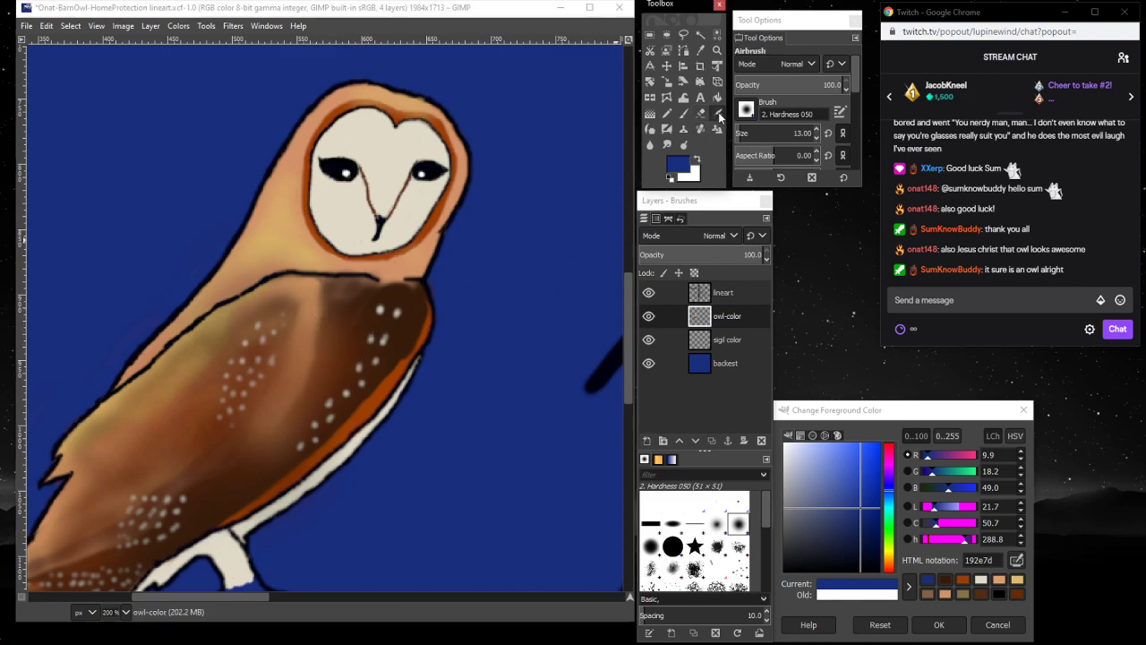
drag(754, 134, 748, 136)
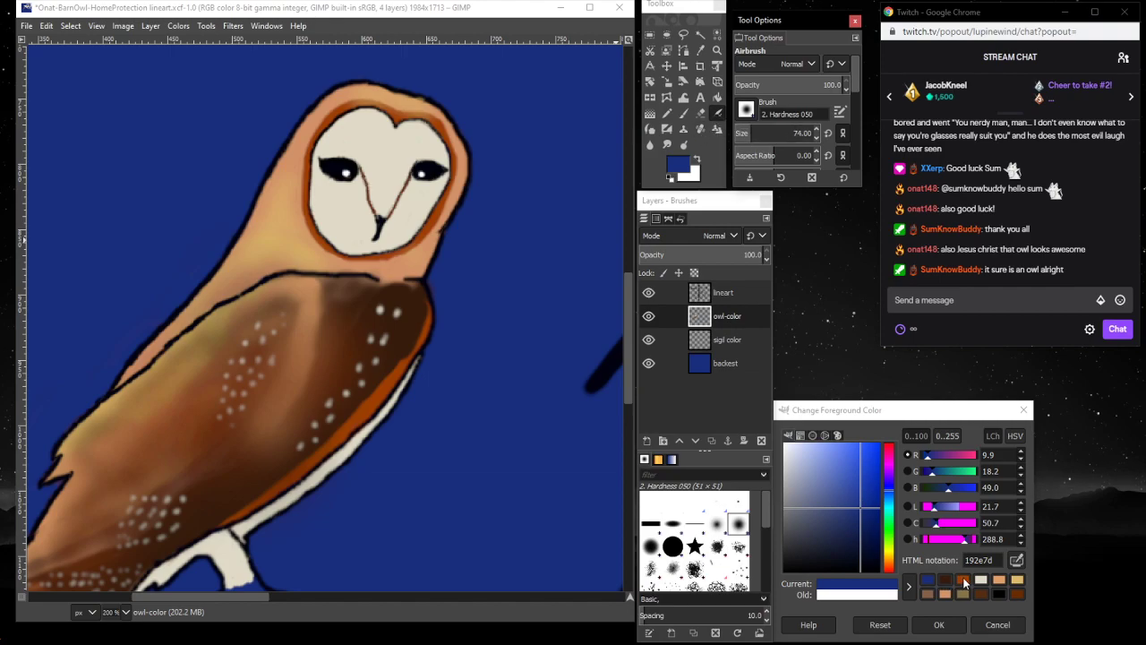
click(965, 583)
mouse_move(313, 340)
mouse_down()
mouse_move(329, 308)
mouse_move(376, 345)
mouse_move(332, 332)
mouse_move(337, 306)
mouse_move(317, 318)
mouse_move(337, 300)
mouse_move(348, 312)
mouse_move(292, 306)
mouse_move(306, 316)
mouse_move(321, 385)
mouse_move(331, 313)
mouse_move(301, 321)
mouse_move(305, 354)
mouse_up()
click(951, 584)
scroll(269, 376, down, 5)
scroll(260, 385, up, 2)
scroll(269, 385, up, 2)
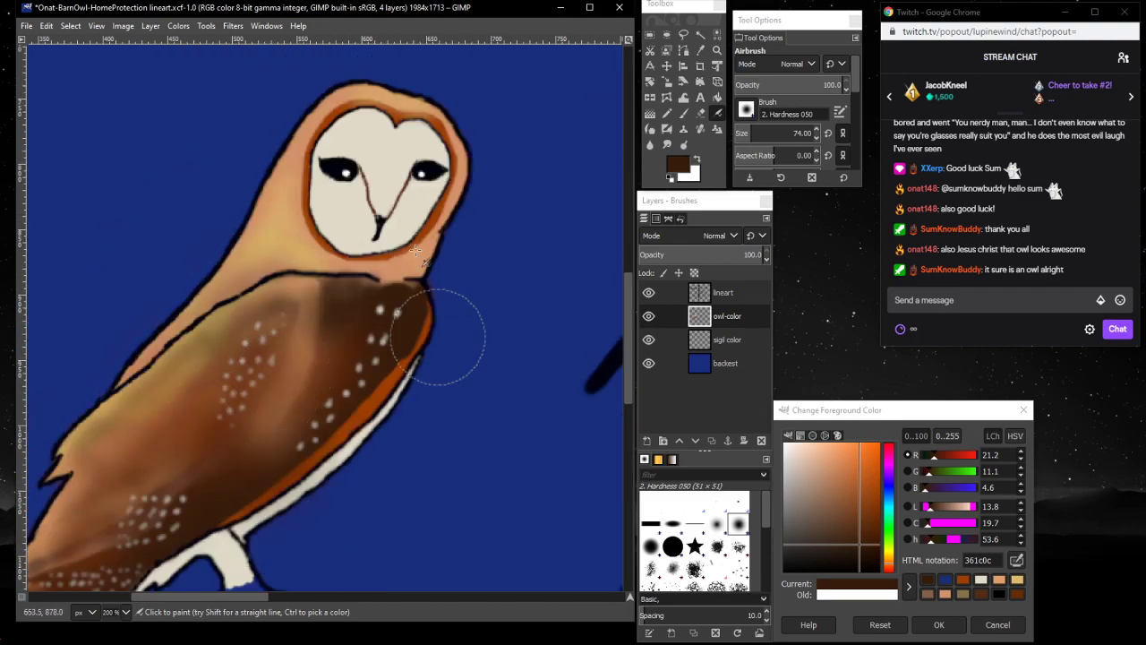
- Set the airbrush size to 7 and mix golden ochre c89113 as the foreground color
scroll(314, 377, down, 5)
scroll(259, 408, up, 5)
scroll(269, 421, down, 2)
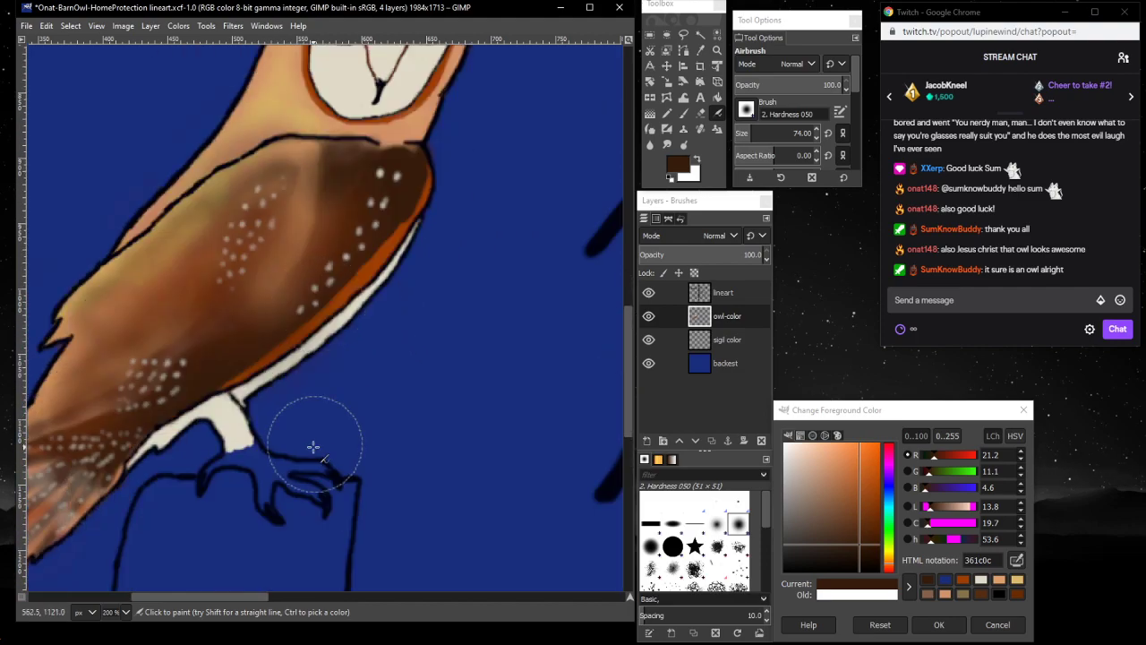
scroll(256, 544, down, 3)
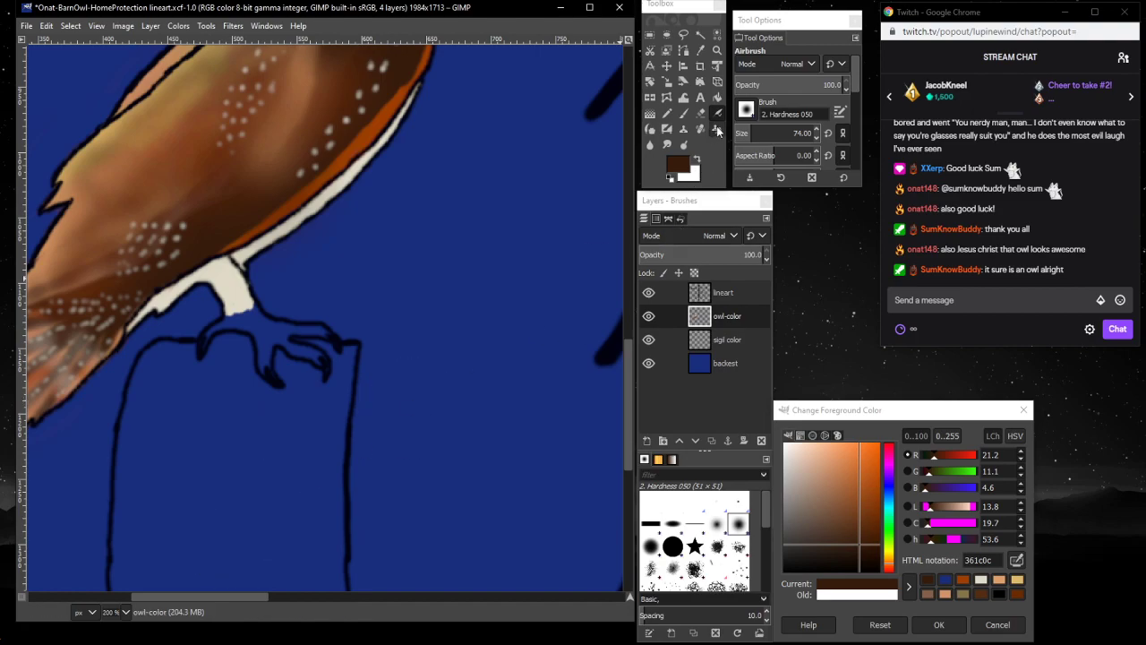
click(739, 134)
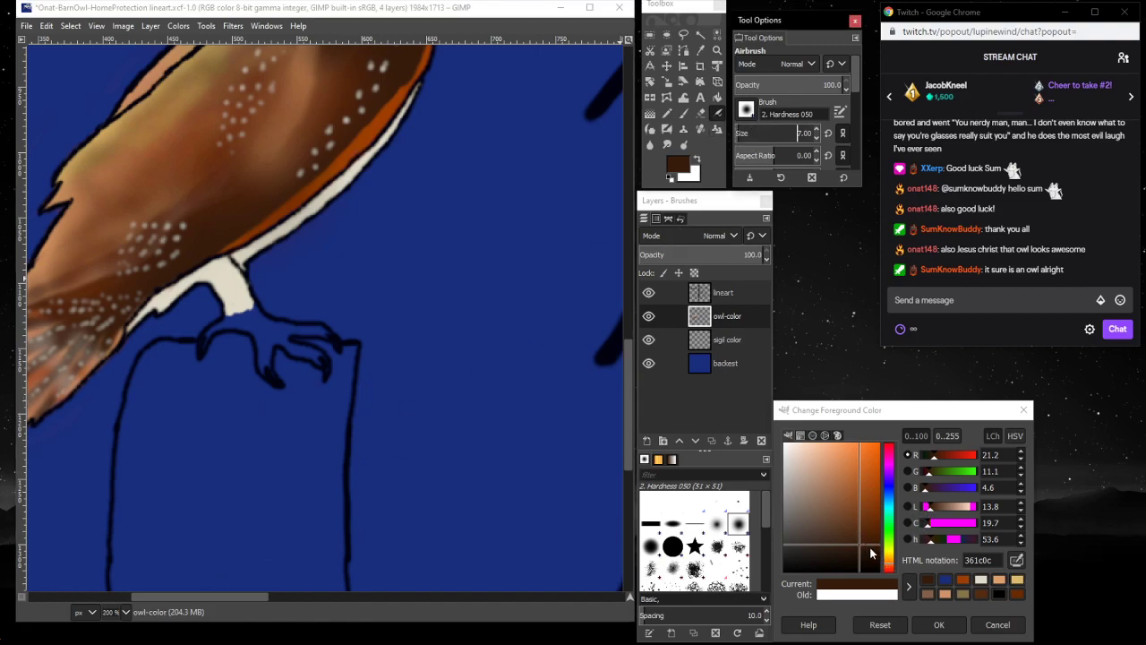
drag(889, 563, 881, 484)
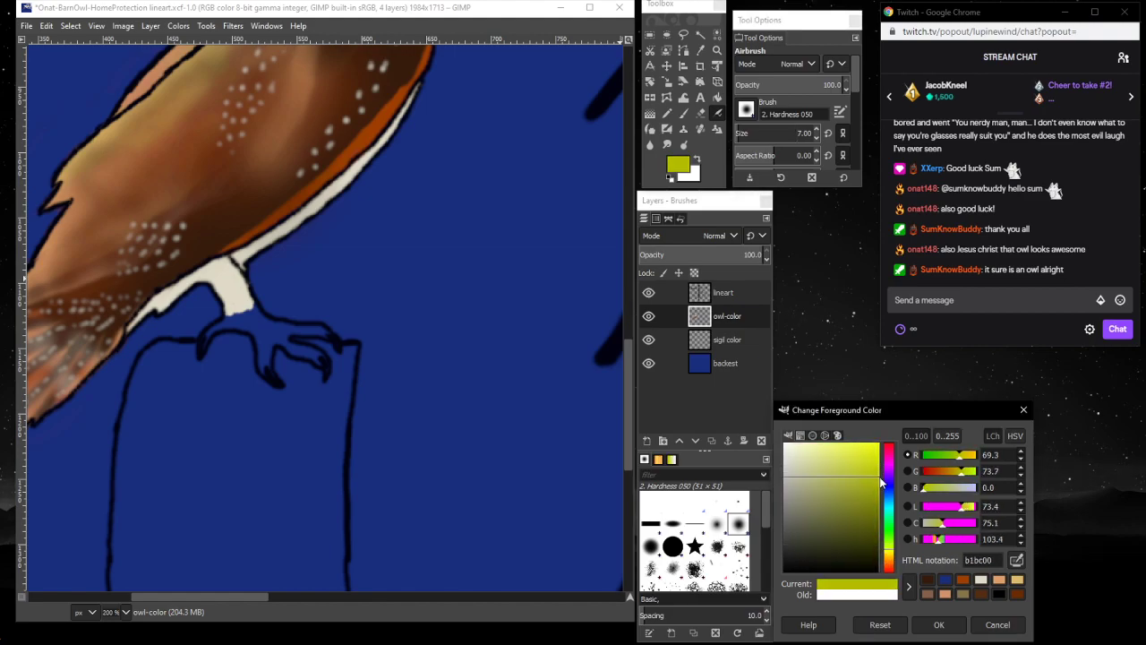
drag(892, 554, 892, 555)
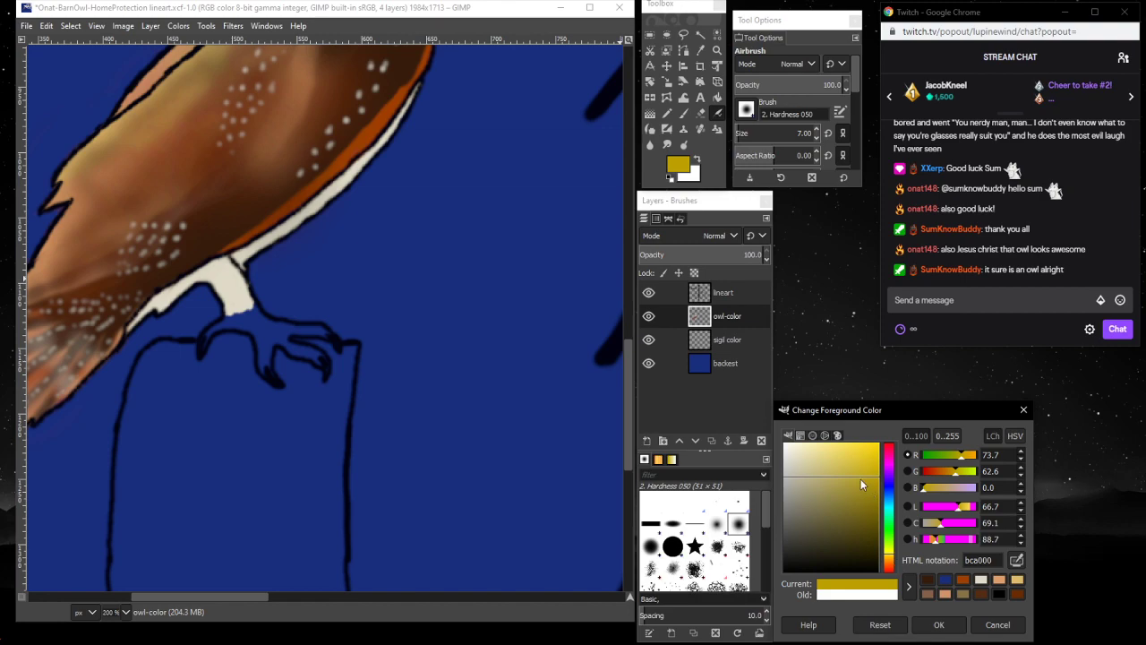
drag(861, 485, 874, 475)
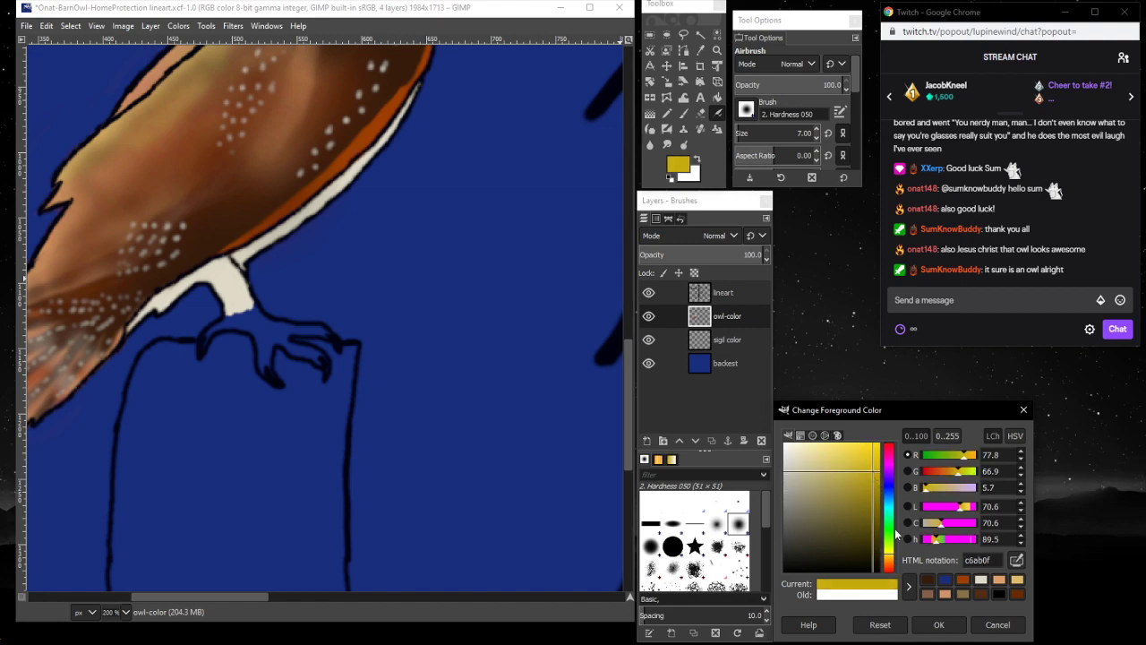
drag(893, 553, 893, 556)
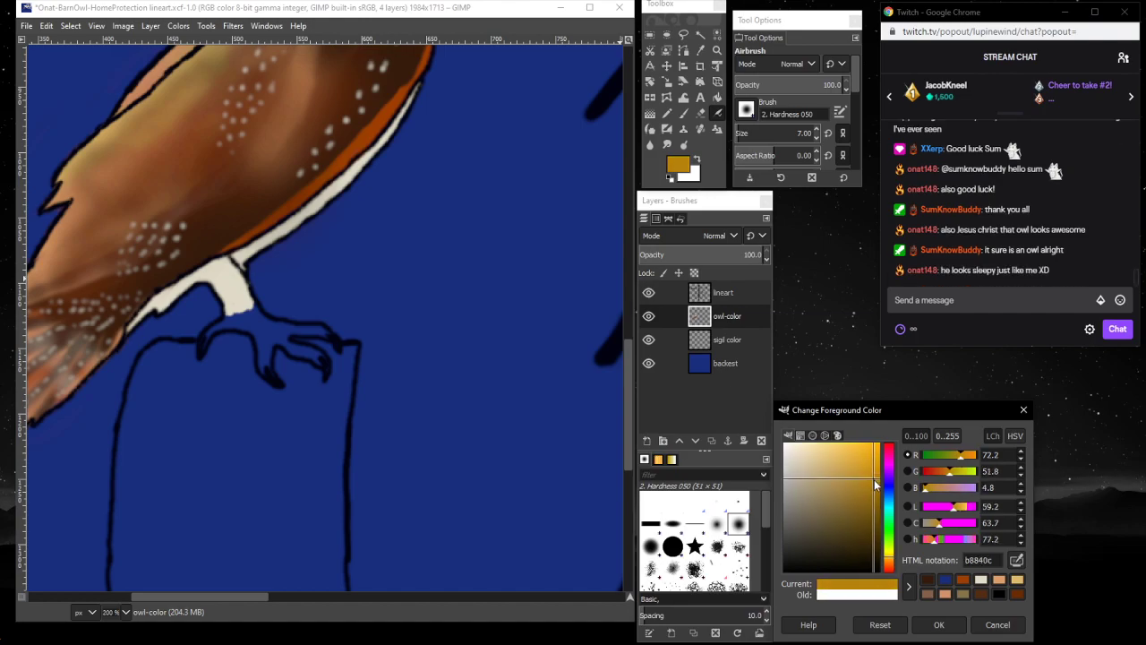
drag(876, 481, 876, 475)
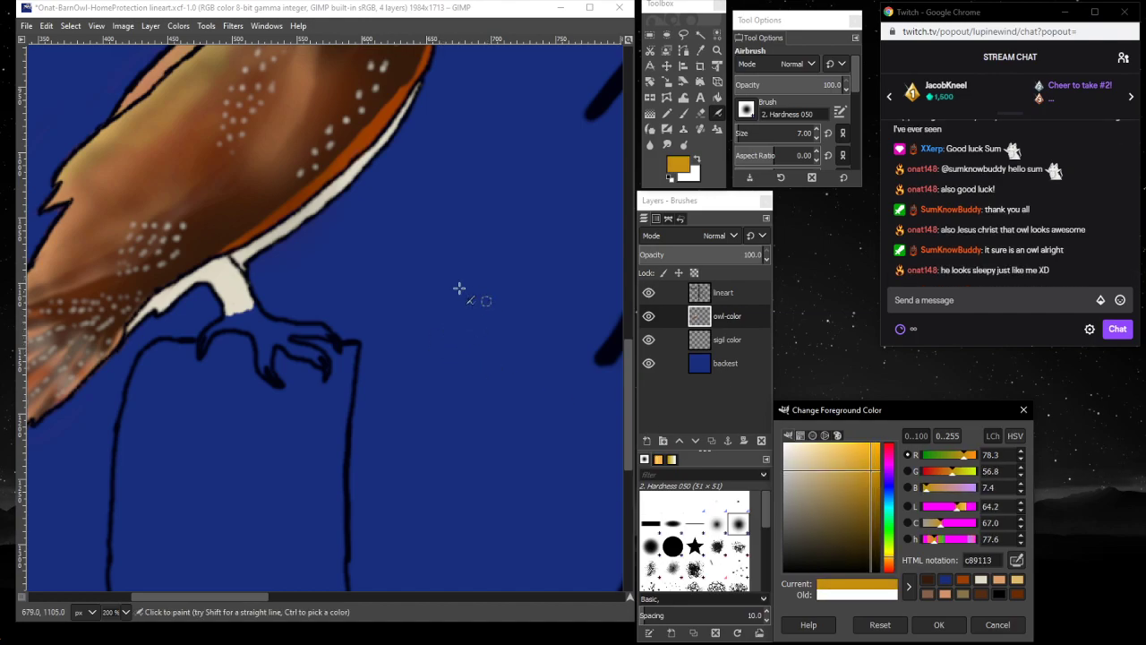
- Paint the owl's ankle and rear toe golden ochre with the Paintbrush
scroll(250, 319, down, 3)
scroll(251, 307, up, 3)
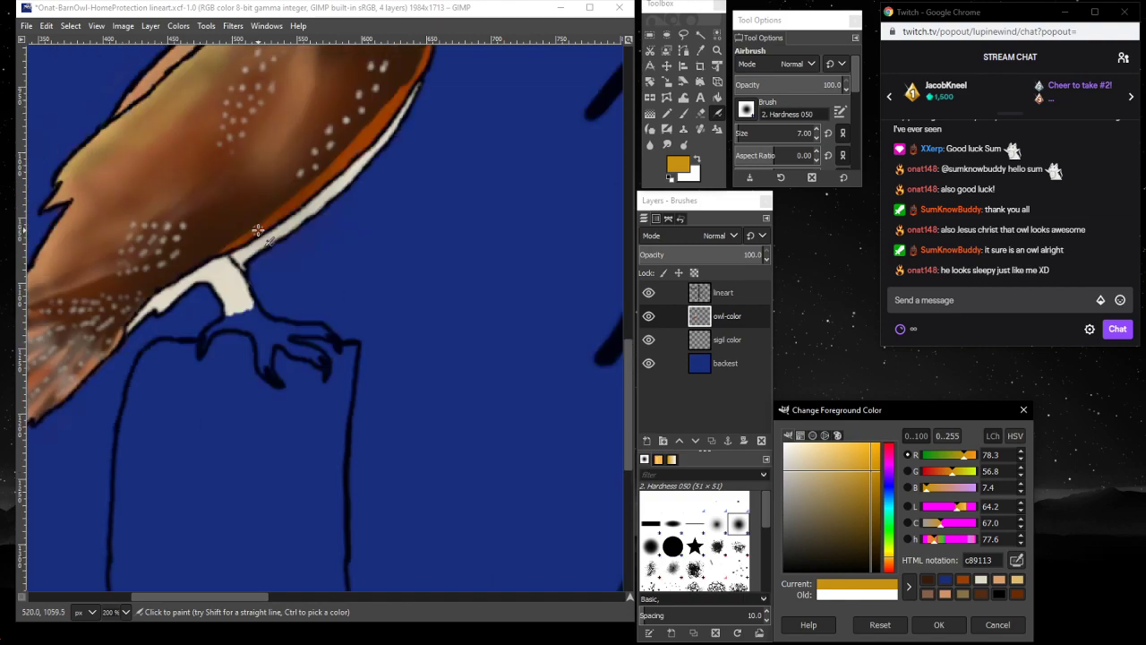
click(717, 50)
click(256, 350)
click(257, 350)
click(256, 349)
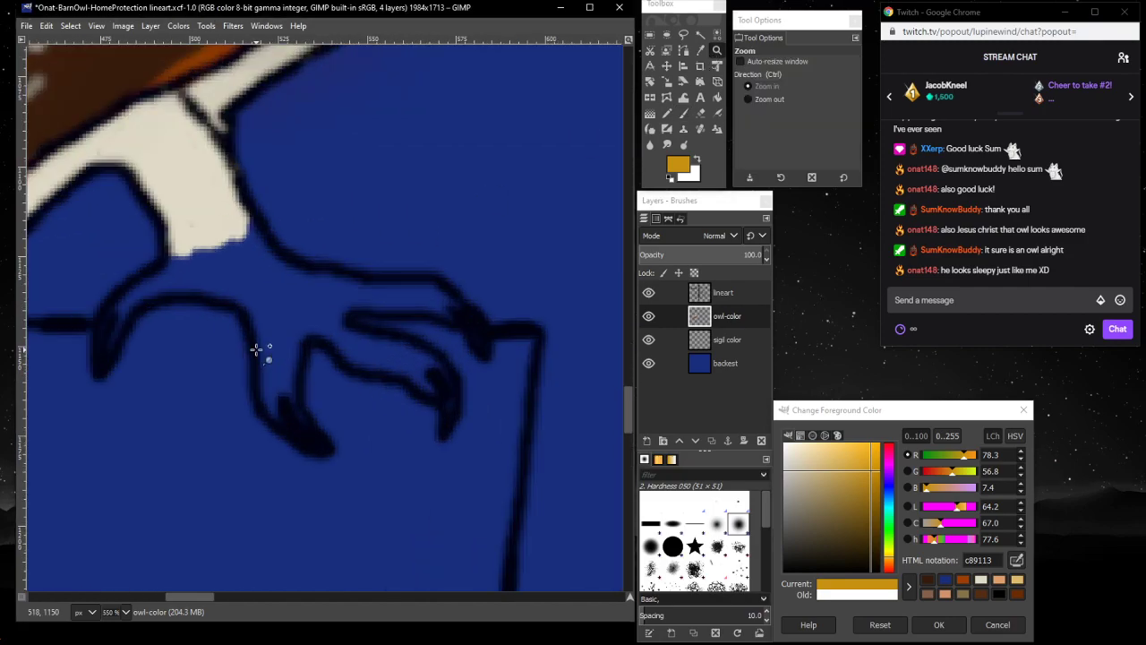
click(258, 347)
ctrl+click(259, 348)
click(683, 113)
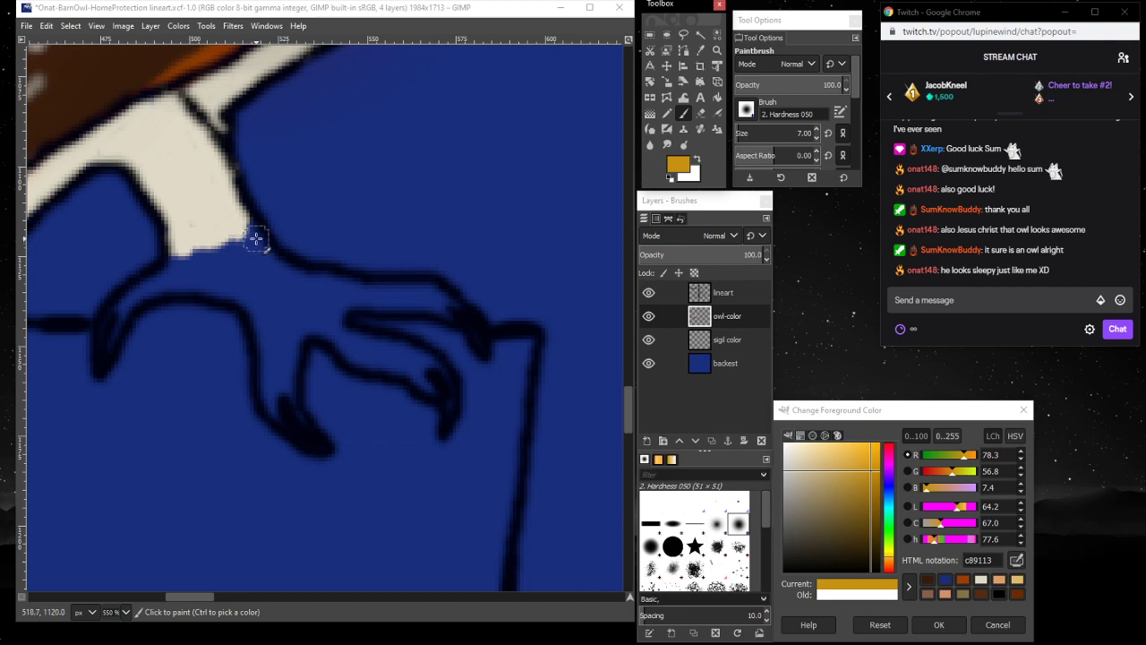
mouse_move(256, 238)
mouse_down()
mouse_move(254, 265)
mouse_move(253, 246)
mouse_move(173, 270)
mouse_move(114, 319)
mouse_move(122, 306)
mouse_move(104, 358)
mouse_move(143, 288)
mouse_move(209, 285)
mouse_move(181, 288)
mouse_move(197, 286)
mouse_move(183, 290)
mouse_move(188, 259)
mouse_up()
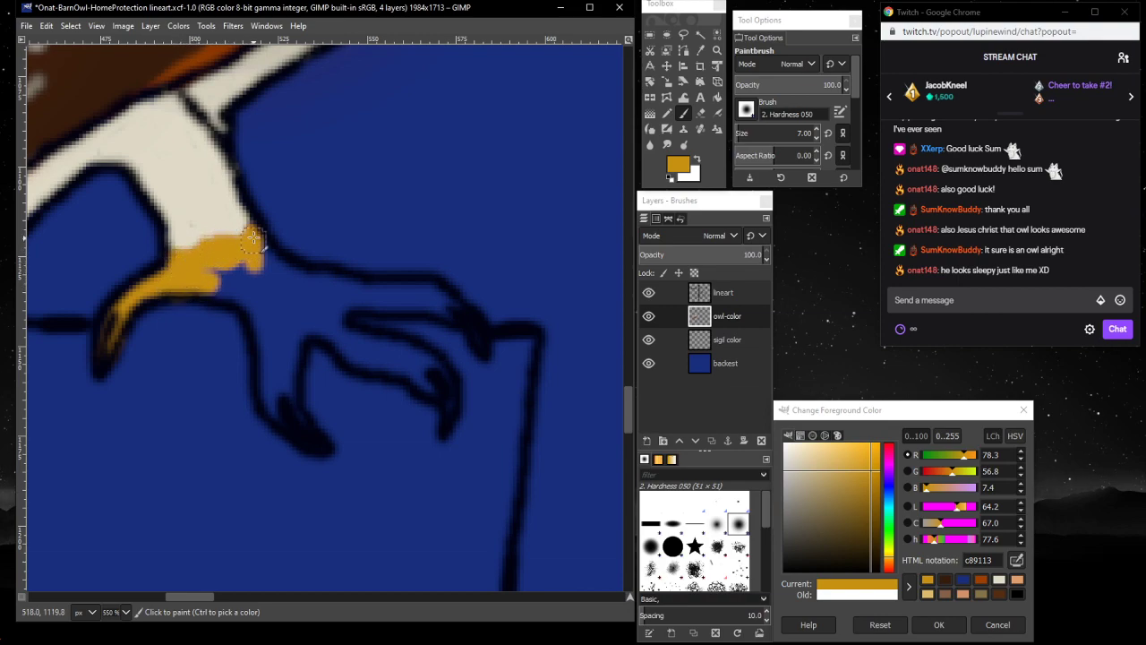
mouse_move(254, 237)
mouse_down()
mouse_move(273, 264)
mouse_move(236, 273)
mouse_move(228, 291)
mouse_move(243, 289)
mouse_up()
- Repaint the owl's upper leg and the adjoining belly strip with cream e0dbc8
scroll(134, 358, up, 3)
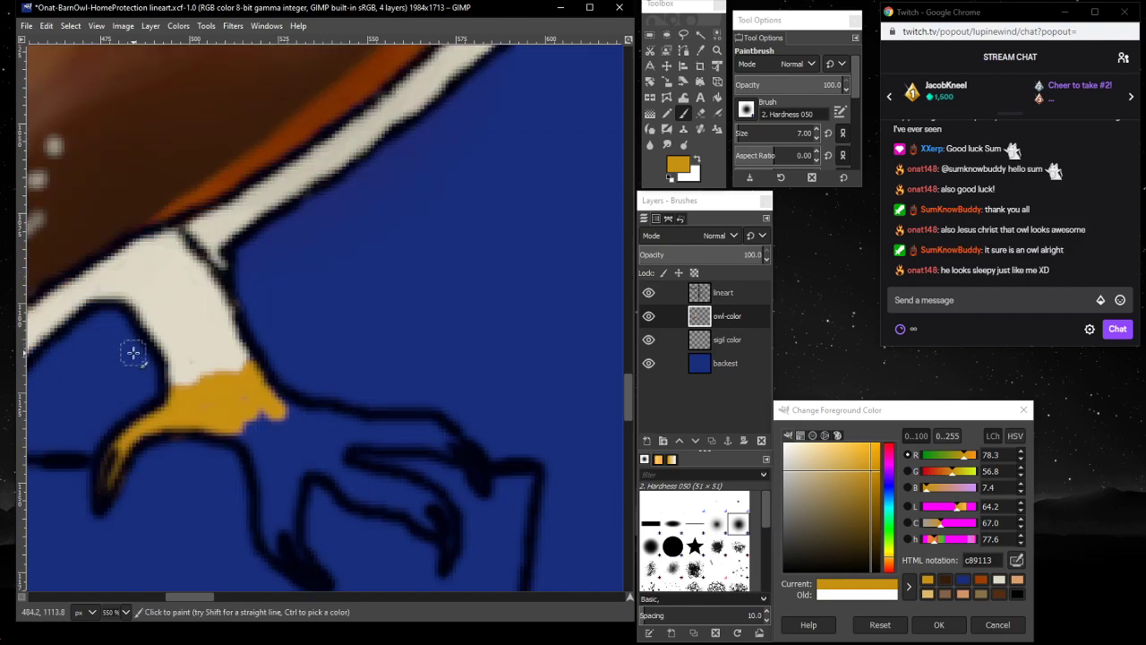
scroll(134, 358, down, 2)
scroll(136, 358, up, 2)
scroll(203, 591, left, 5)
scroll(182, 591, up, 2)
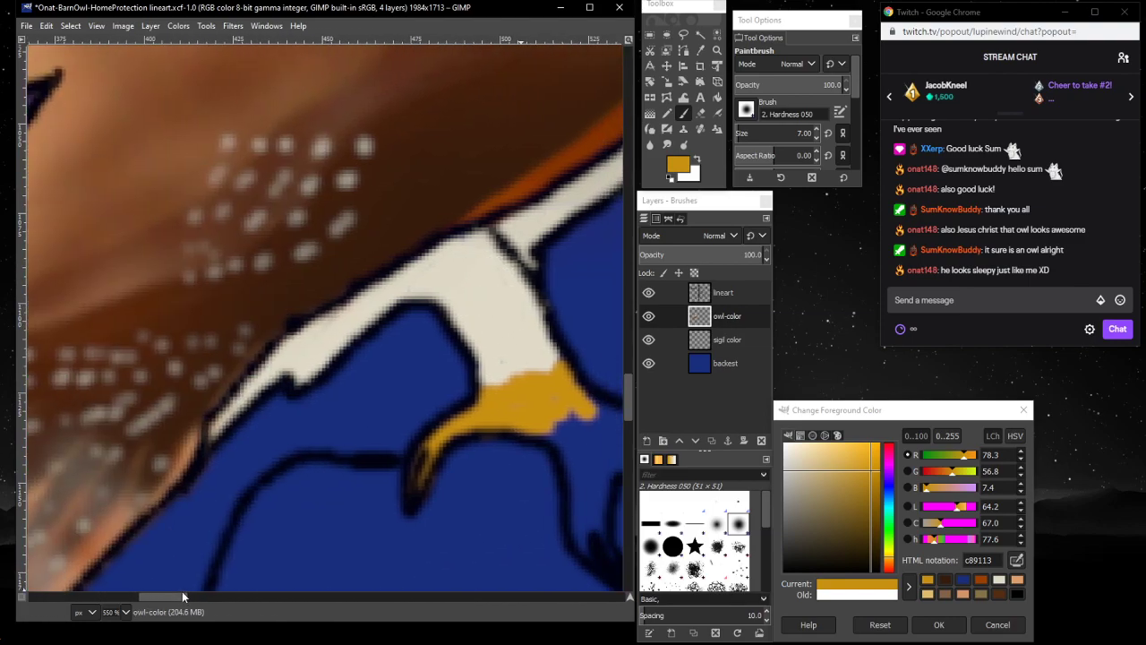
scroll(188, 589, down, 2)
scroll(192, 588, right, 1)
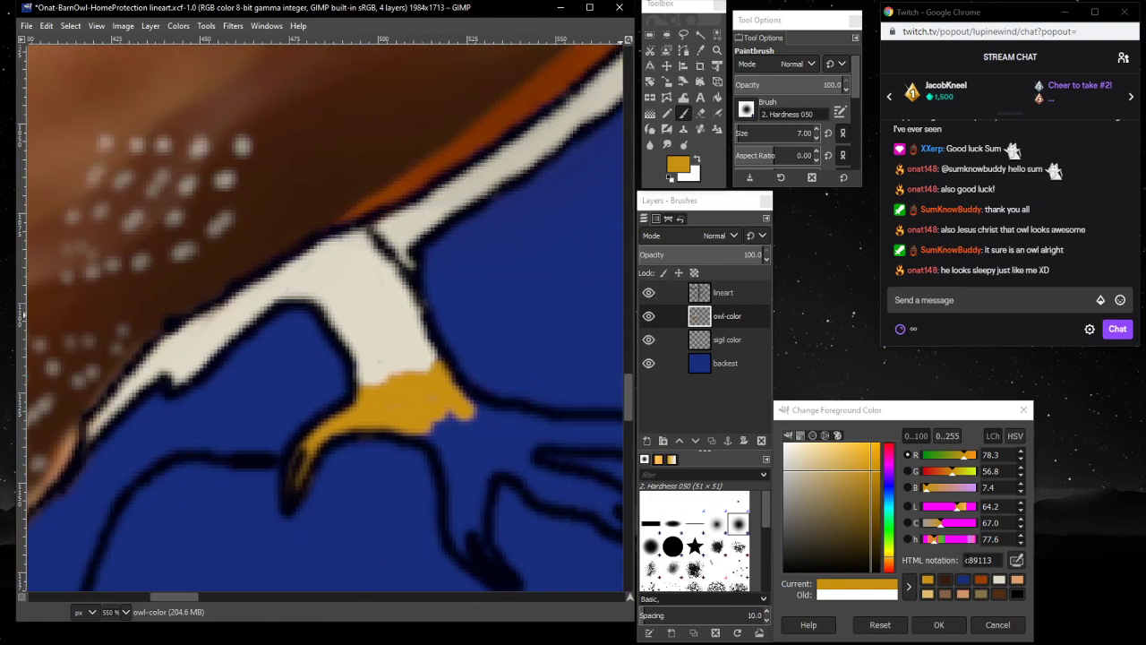
click(997, 581)
drag(350, 295, 368, 356)
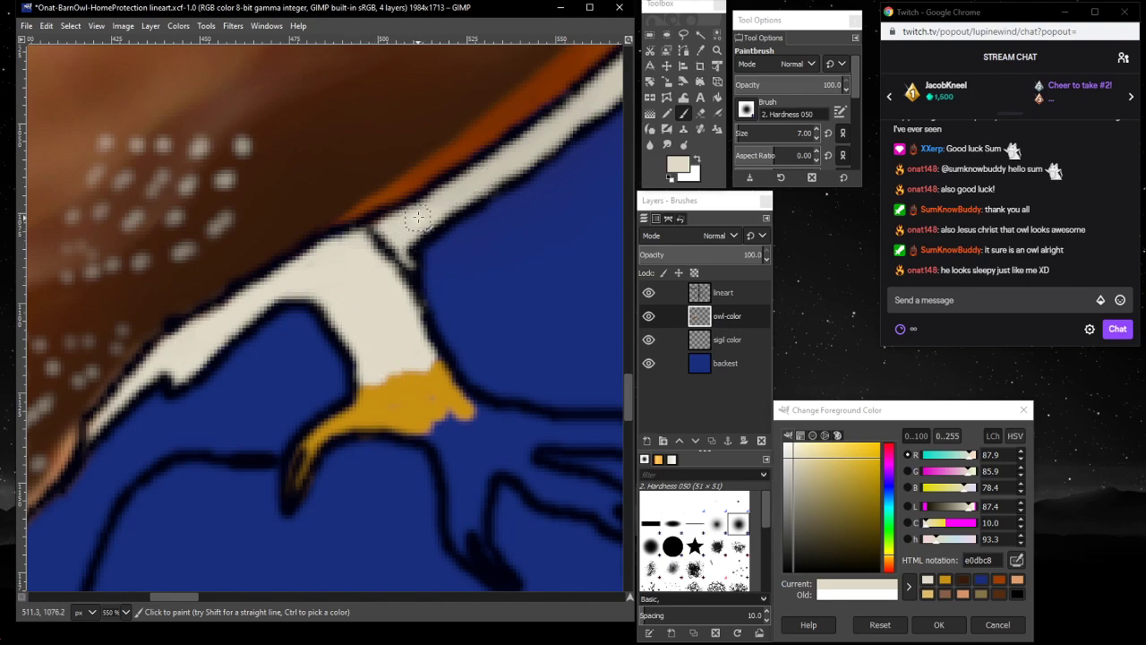
mouse_move(405, 225)
mouse_down()
mouse_move(526, 152)
mouse_move(472, 180)
mouse_move(507, 165)
mouse_up()
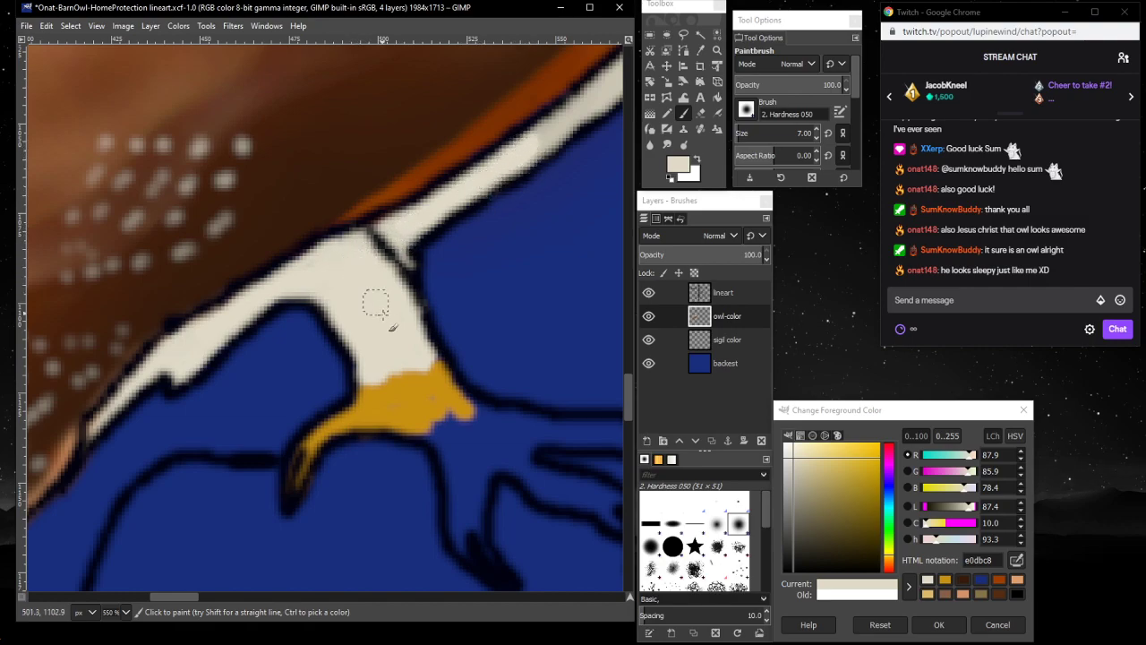
- Paint the innermost front toe and the center of the foot with ochre c89113
click(945, 580)
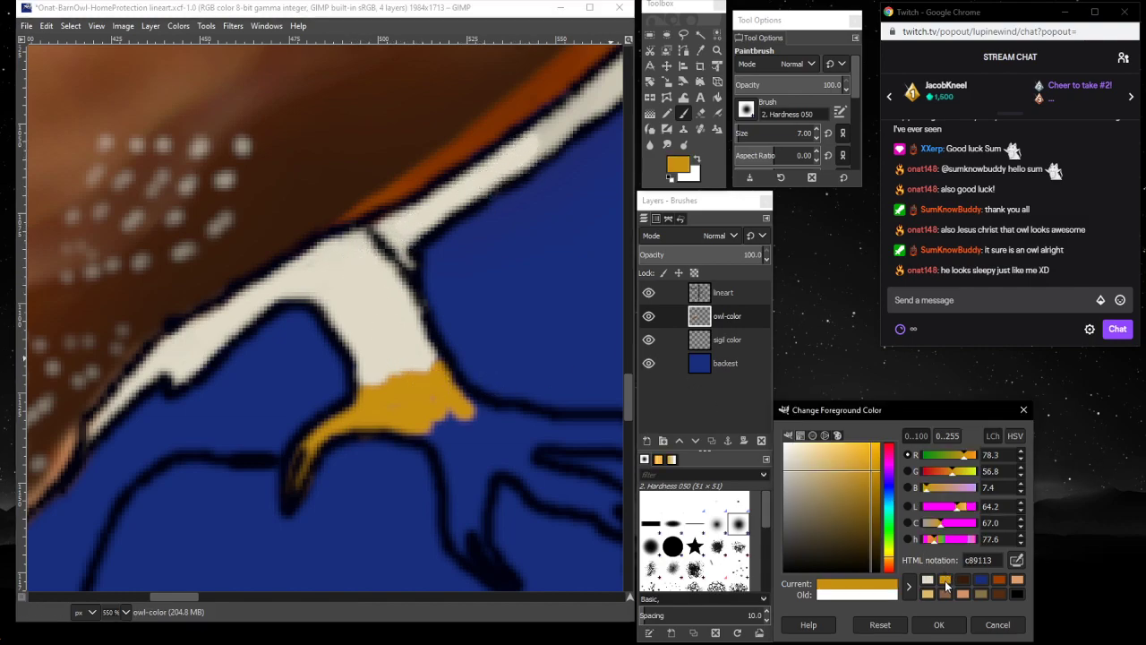
mouse_move(431, 424)
mouse_down()
mouse_move(453, 464)
mouse_move(454, 423)
mouse_move(445, 438)
mouse_move(429, 430)
mouse_move(470, 547)
mouse_move(459, 538)
mouse_move(472, 553)
mouse_move(471, 531)
mouse_move(485, 555)
mouse_move(470, 533)
mouse_move(478, 413)
mouse_up()
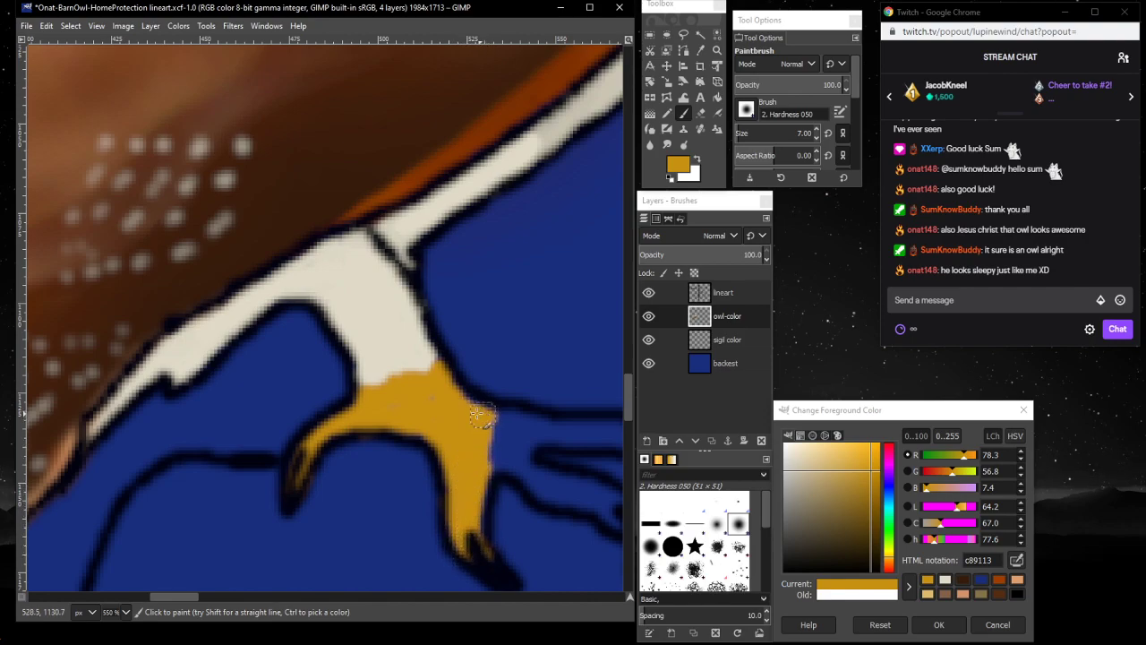
scroll(460, 468, down, 3)
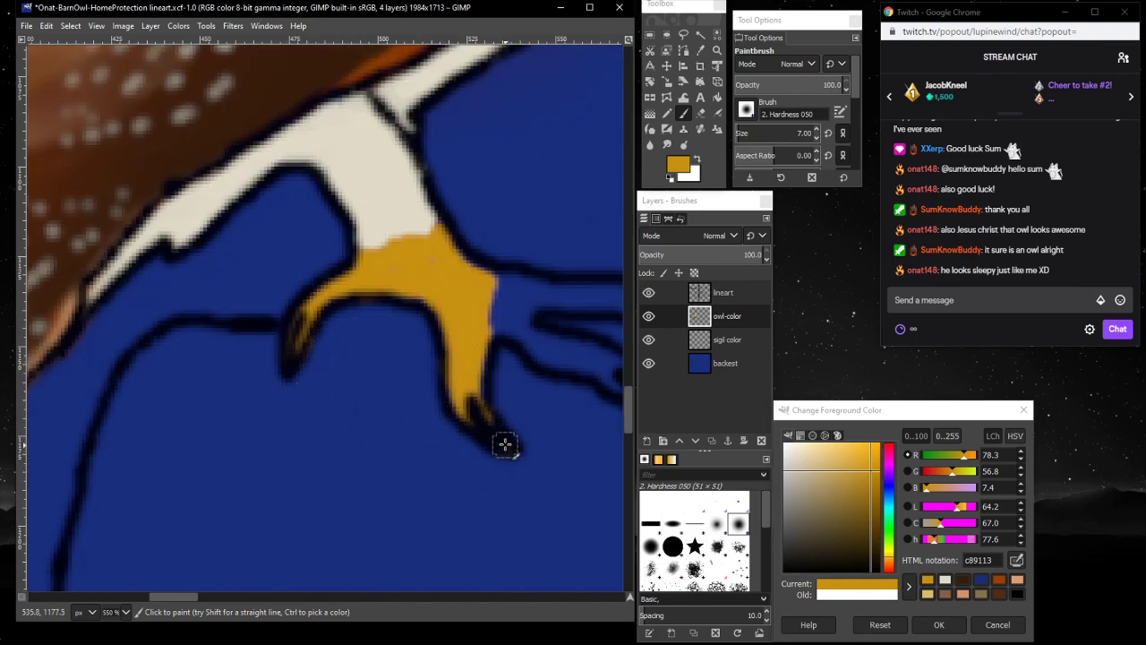
mouse_move(505, 445)
mouse_down()
mouse_move(475, 364)
mouse_move(474, 418)
mouse_move(493, 438)
mouse_up()
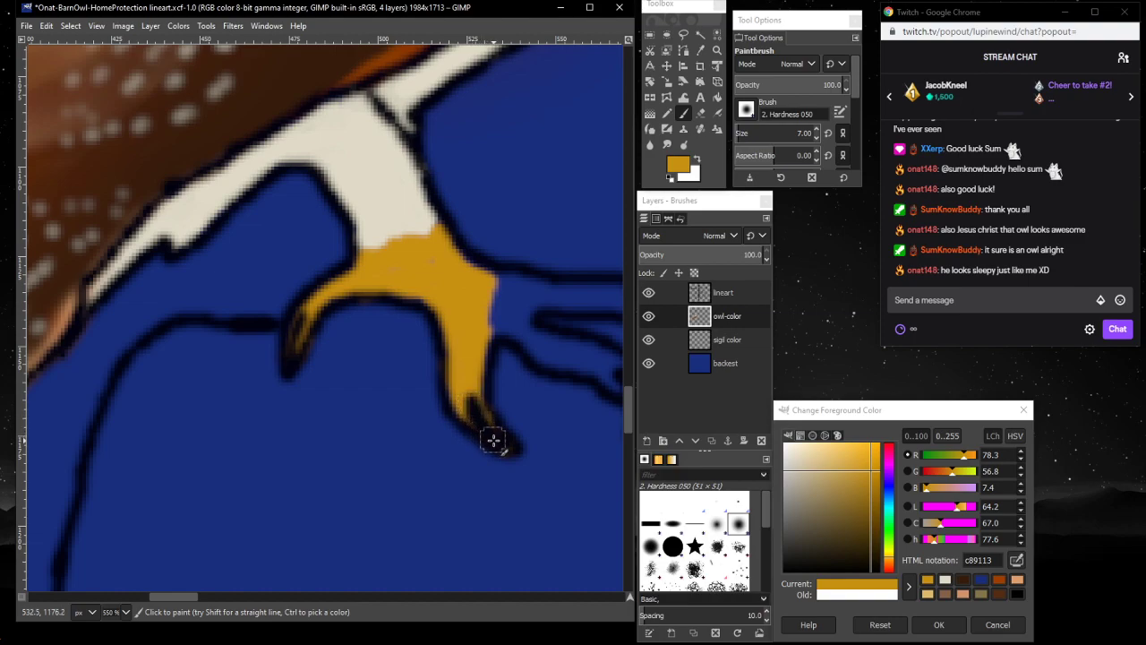
mouse_move(481, 324)
mouse_down()
mouse_move(499, 301)
mouse_move(488, 283)
mouse_up()
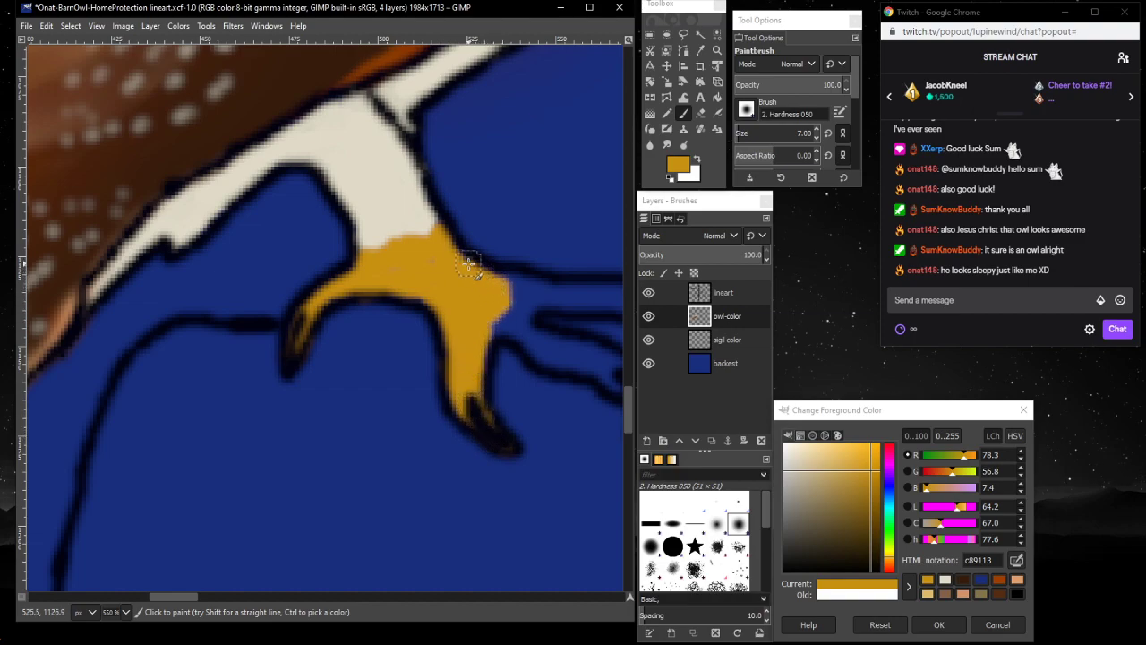
- Paint the two remaining front toes ochre and erase the spill beside the lower toe's claw
drag(178, 594, 207, 583)
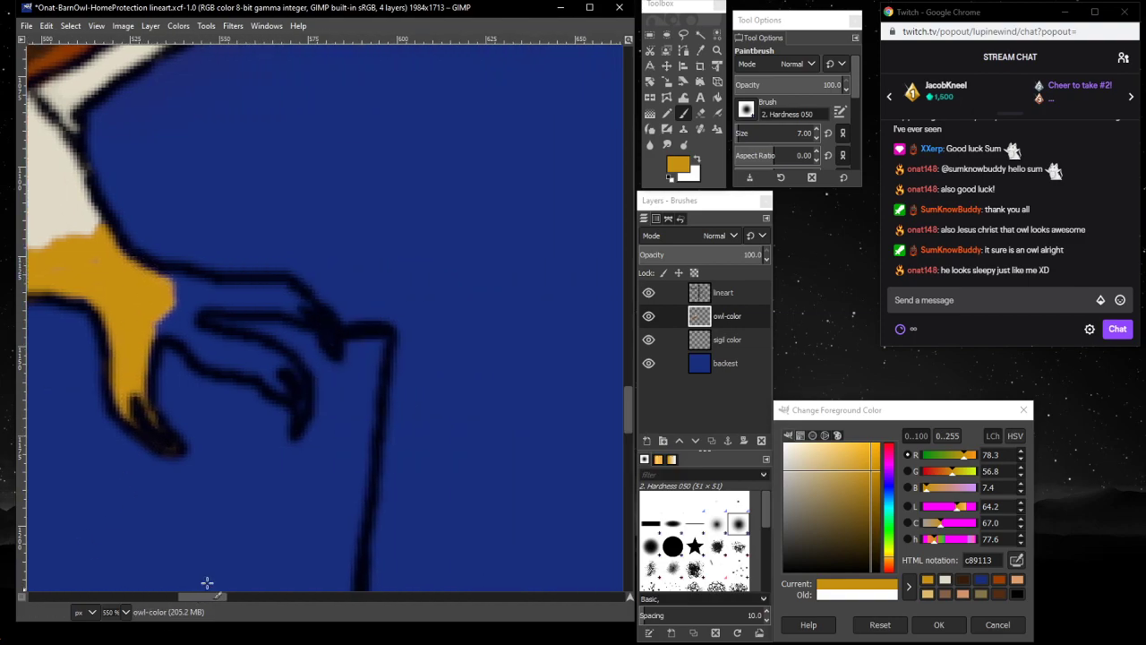
mouse_move(308, 316)
mouse_down()
mouse_move(331, 345)
mouse_move(304, 300)
mouse_move(281, 294)
mouse_move(300, 310)
mouse_move(255, 289)
mouse_move(212, 298)
mouse_move(156, 283)
mouse_move(257, 302)
mouse_move(173, 300)
mouse_move(166, 322)
mouse_move(152, 320)
mouse_move(173, 314)
mouse_move(177, 336)
mouse_move(184, 313)
mouse_move(188, 334)
mouse_move(181, 300)
mouse_move(189, 342)
mouse_move(262, 360)
mouse_move(286, 383)
mouse_move(254, 359)
mouse_move(234, 364)
mouse_move(283, 376)
mouse_move(296, 412)
mouse_move(291, 379)
mouse_move(293, 432)
mouse_move(288, 380)
mouse_move(271, 354)
mouse_move(243, 347)
mouse_up()
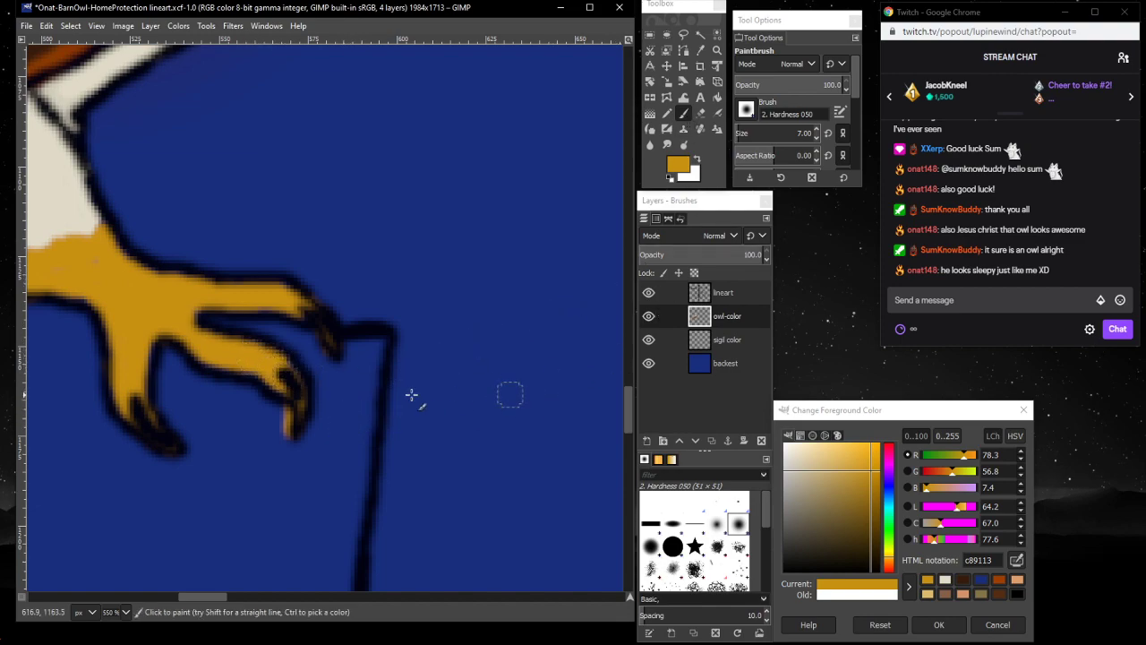
click(701, 113)
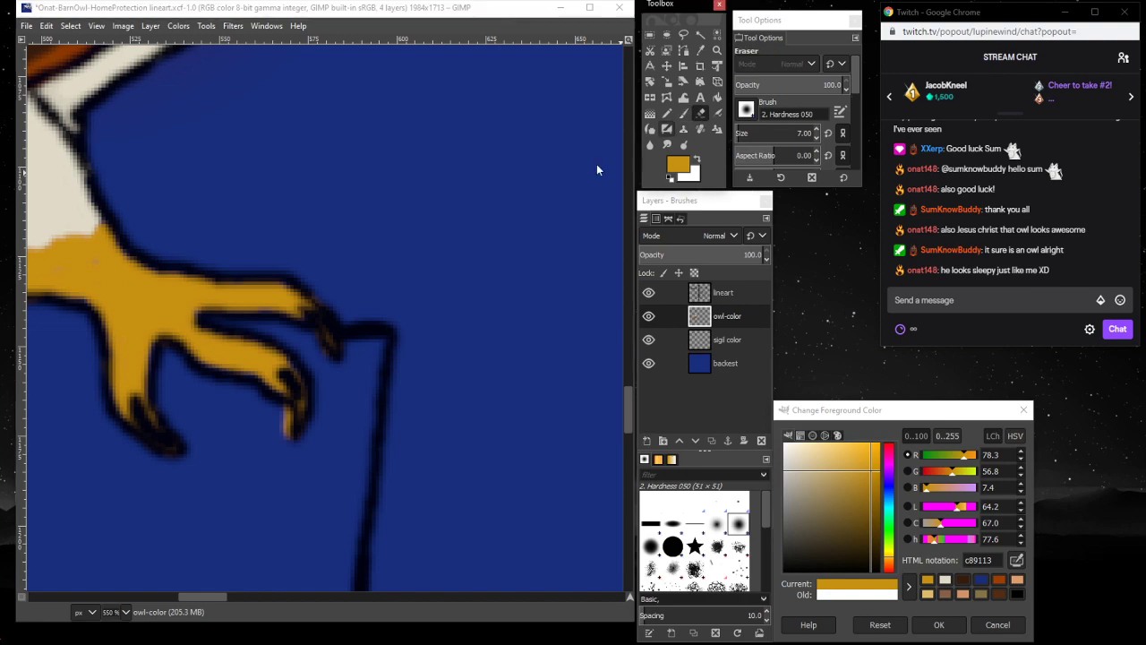
click(288, 417)
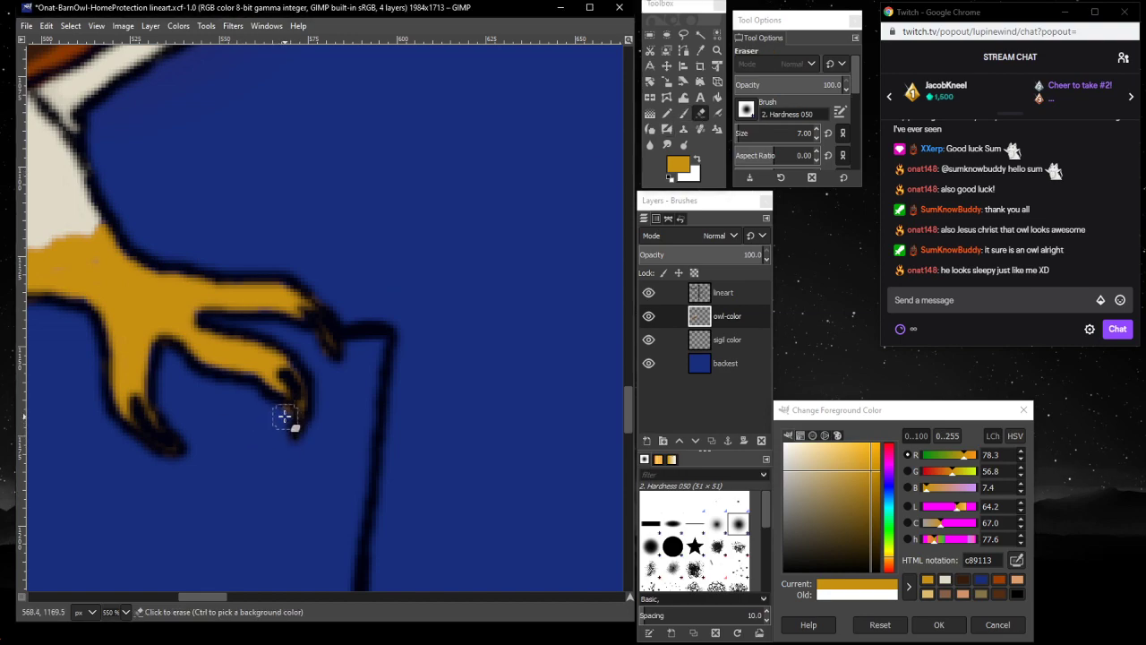
click(289, 436)
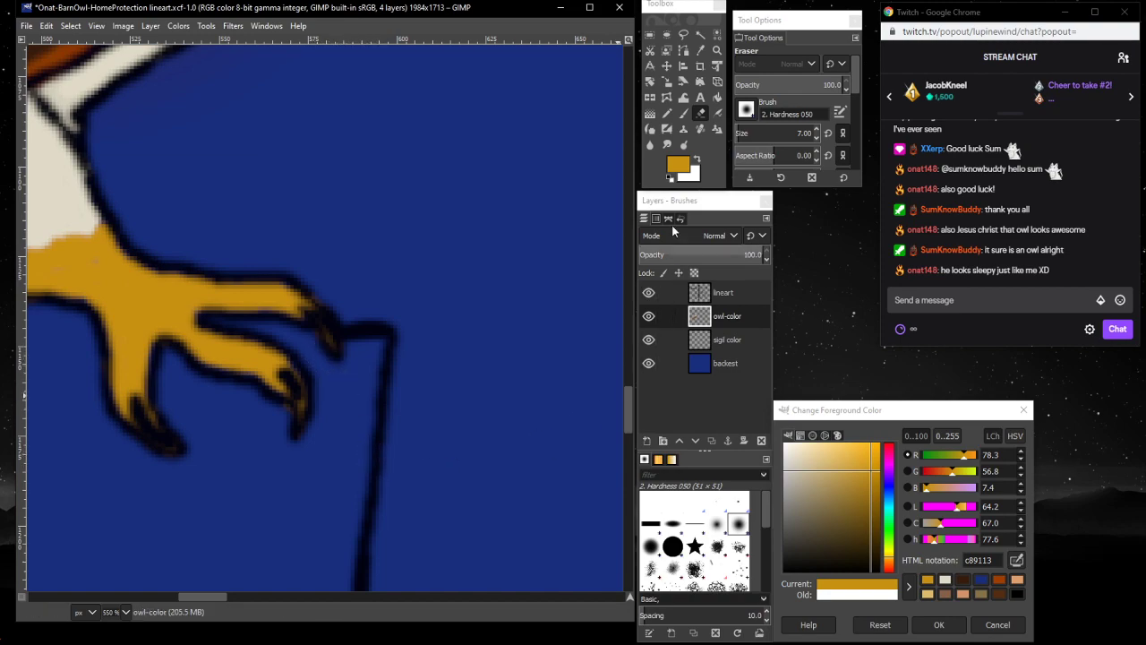
- Clear the ochre from the uppermost claw and paint all three front claws solid black 000000
click(1017, 594)
click(312, 316)
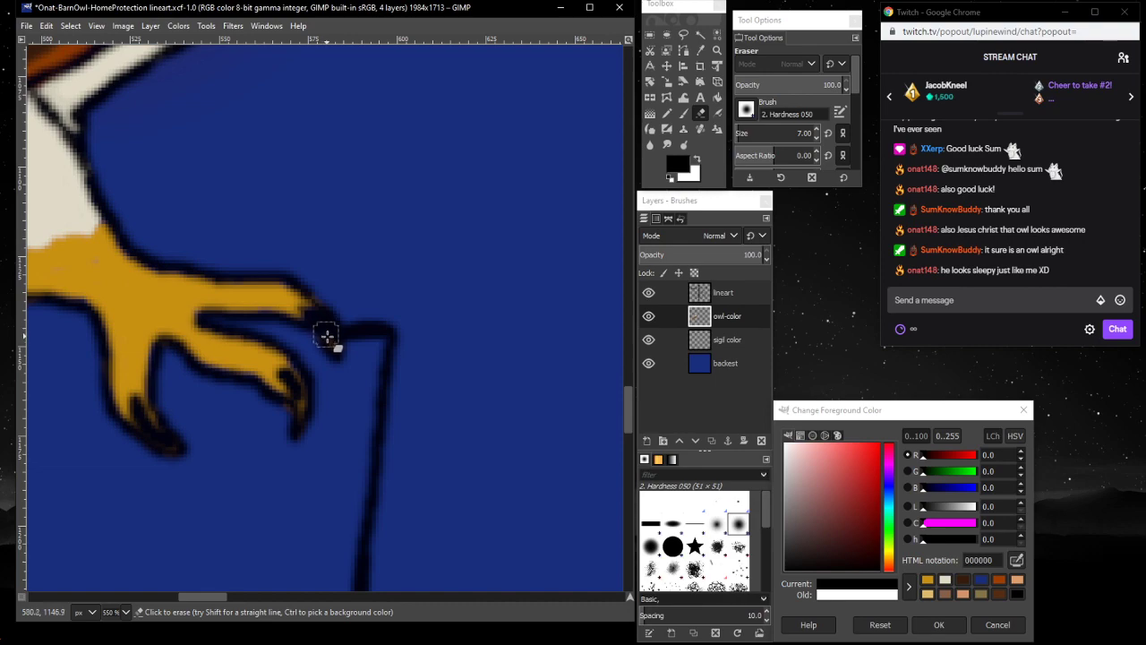
mouse_move(327, 335)
mouse_down()
mouse_move(314, 312)
mouse_move(331, 344)
mouse_up()
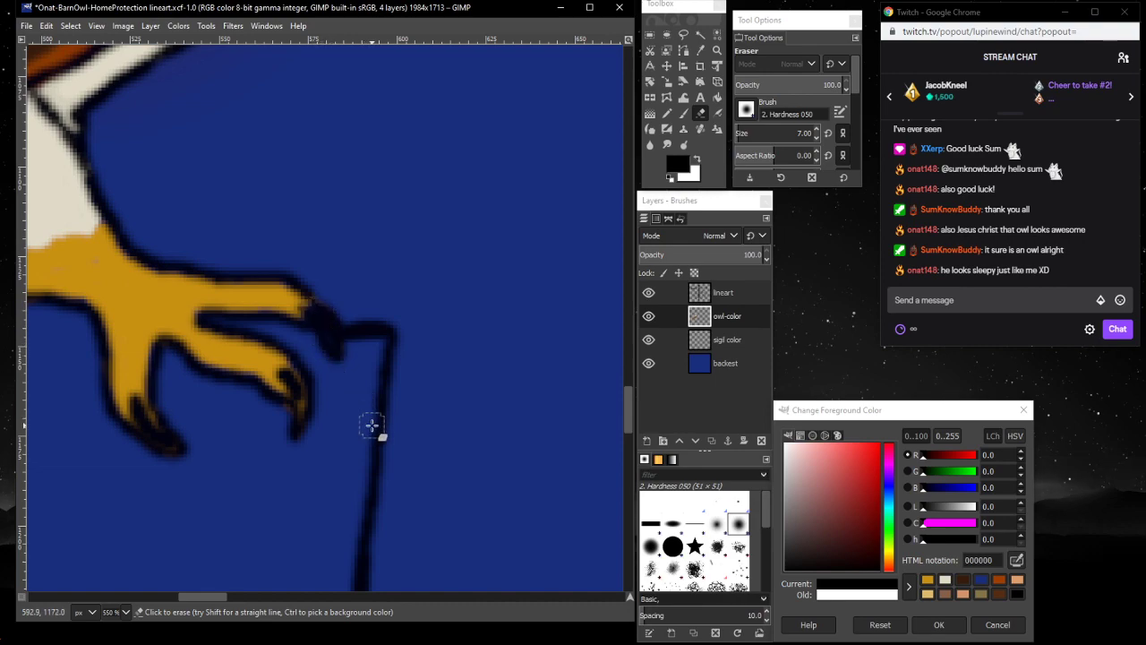
click(684, 113)
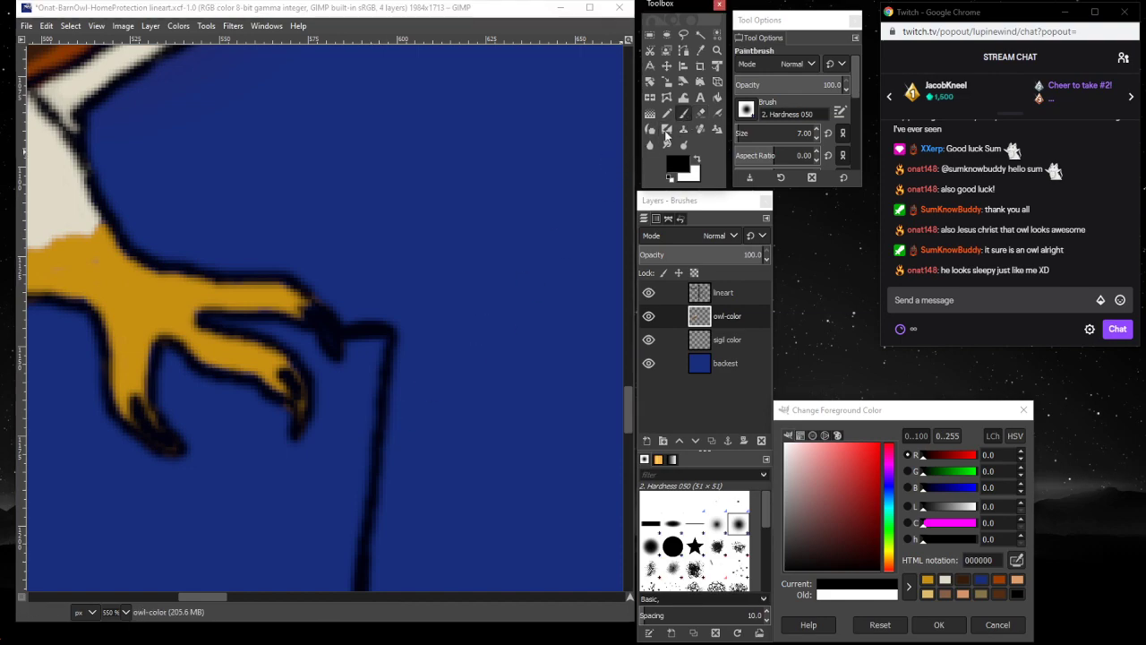
mouse_move(315, 310)
mouse_down()
mouse_move(334, 361)
mouse_move(325, 321)
mouse_move(306, 311)
mouse_move(329, 330)
mouse_up()
mouse_move(312, 389)
mouse_down()
mouse_move(279, 390)
mouse_move(292, 376)
mouse_move(299, 385)
mouse_move(281, 395)
mouse_move(298, 403)
mouse_move(291, 427)
mouse_move(296, 390)
mouse_move(300, 401)
mouse_move(290, 437)
mouse_move(294, 404)
mouse_up()
mouse_move(141, 420)
mouse_down()
mouse_move(188, 440)
mouse_move(148, 443)
mouse_move(126, 417)
mouse_move(184, 449)
mouse_up()
drag(218, 596, 192, 596)
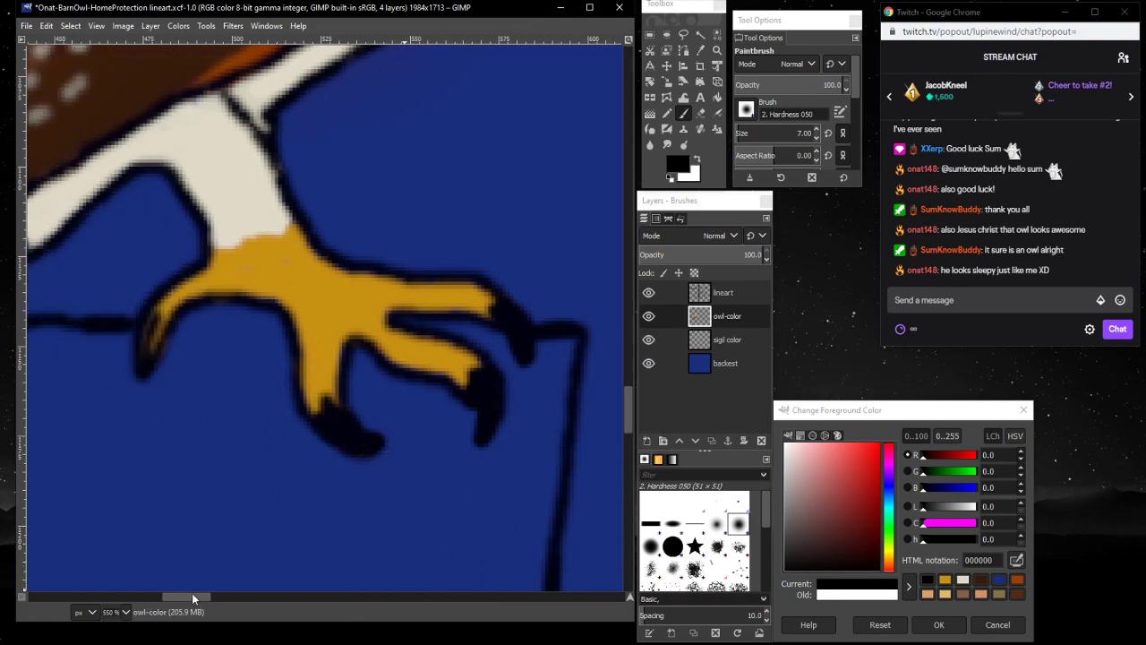
- Paint the rear claw black and airbrush cream e0dbc8 over the edge where the owl's leg meets the ochre foot
mouse_move(251, 328)
mouse_down()
mouse_move(235, 383)
mouse_move(242, 314)
mouse_move(241, 383)
mouse_up()
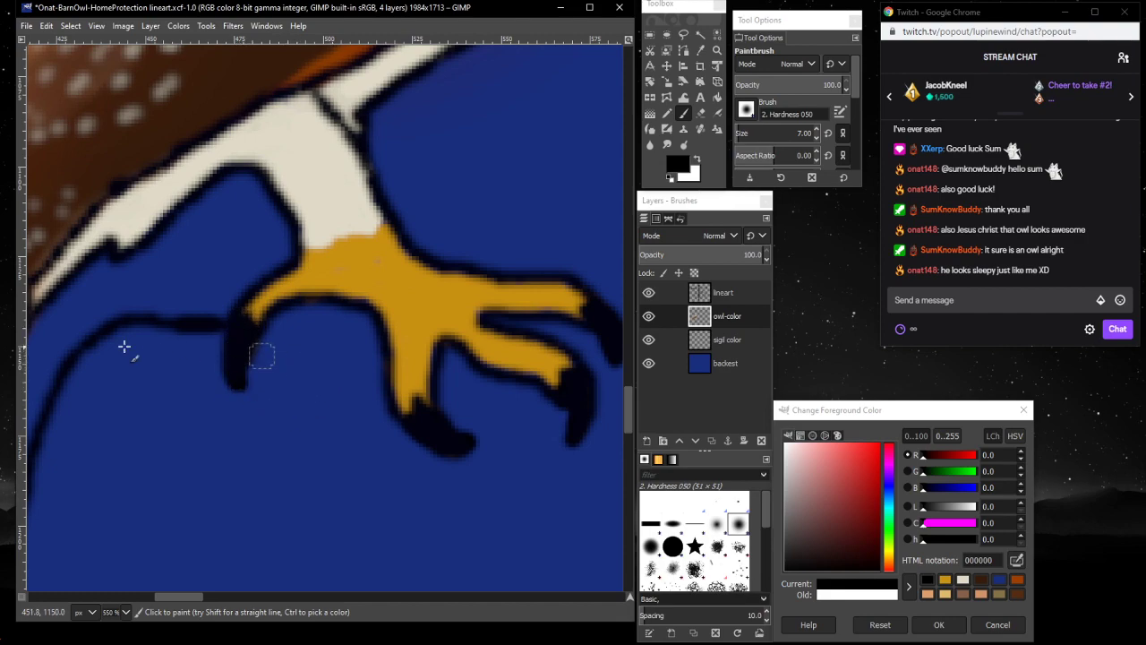
click(717, 112)
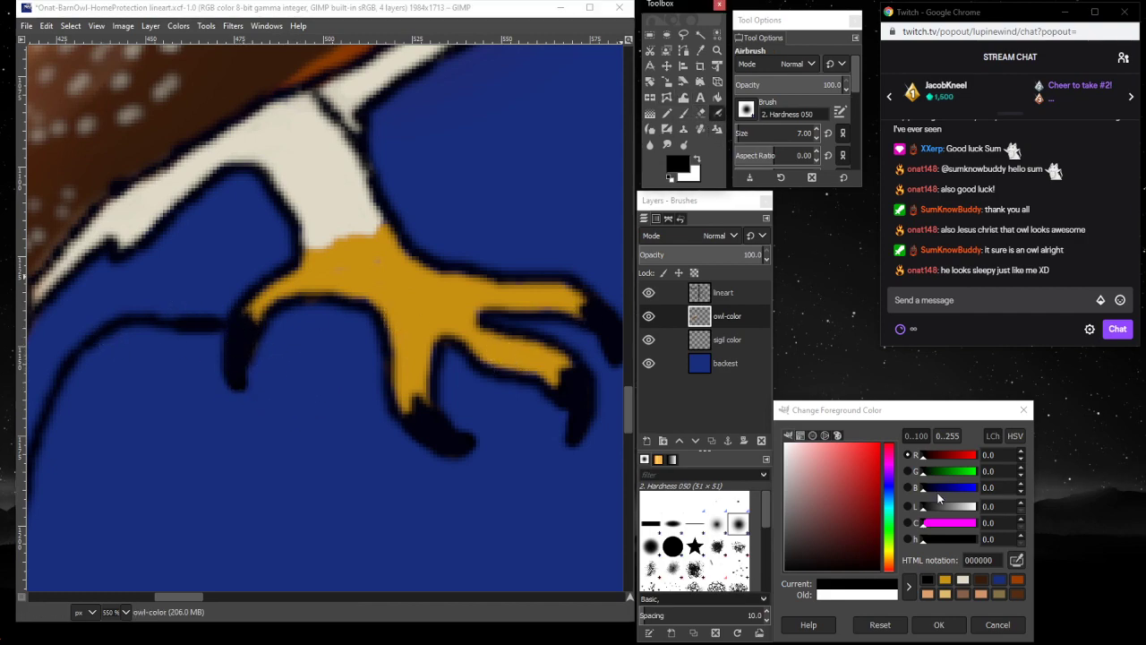
click(956, 579)
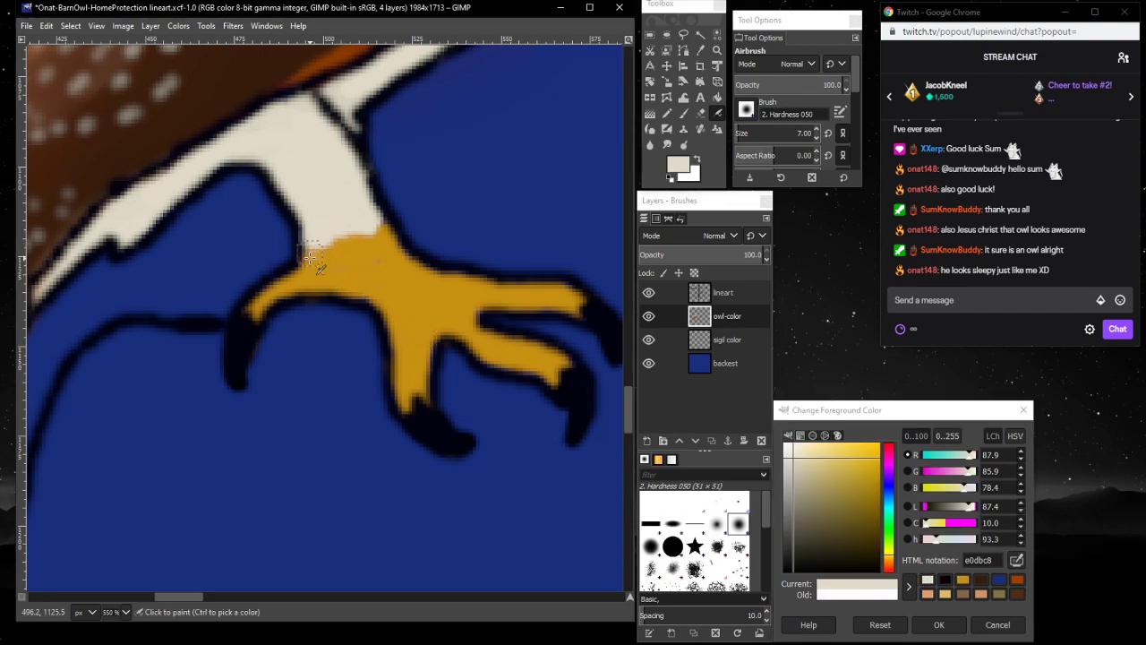
mouse_move(321, 229)
mouse_down()
mouse_move(344, 259)
mouse_move(350, 211)
mouse_move(394, 247)
mouse_move(369, 219)
mouse_move(386, 245)
mouse_move(346, 252)
mouse_move(325, 232)
mouse_move(354, 235)
mouse_up()
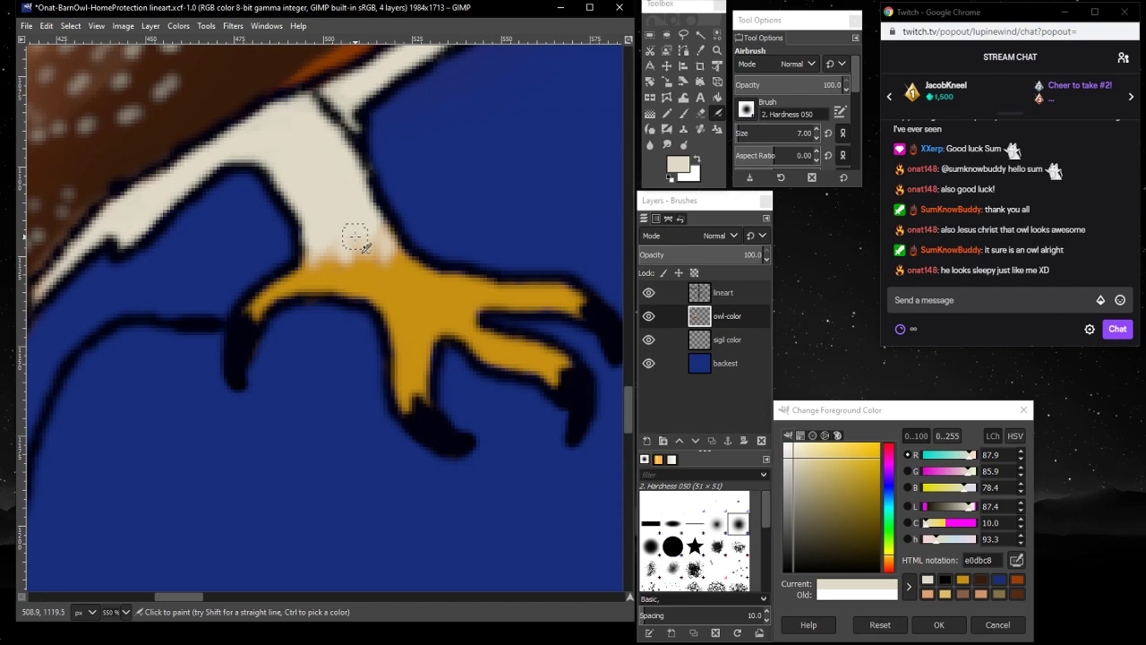
- Look over the colored owl from head to tail, then view it within the wider composition at 50% zoom
scroll(312, 241, up, 5)
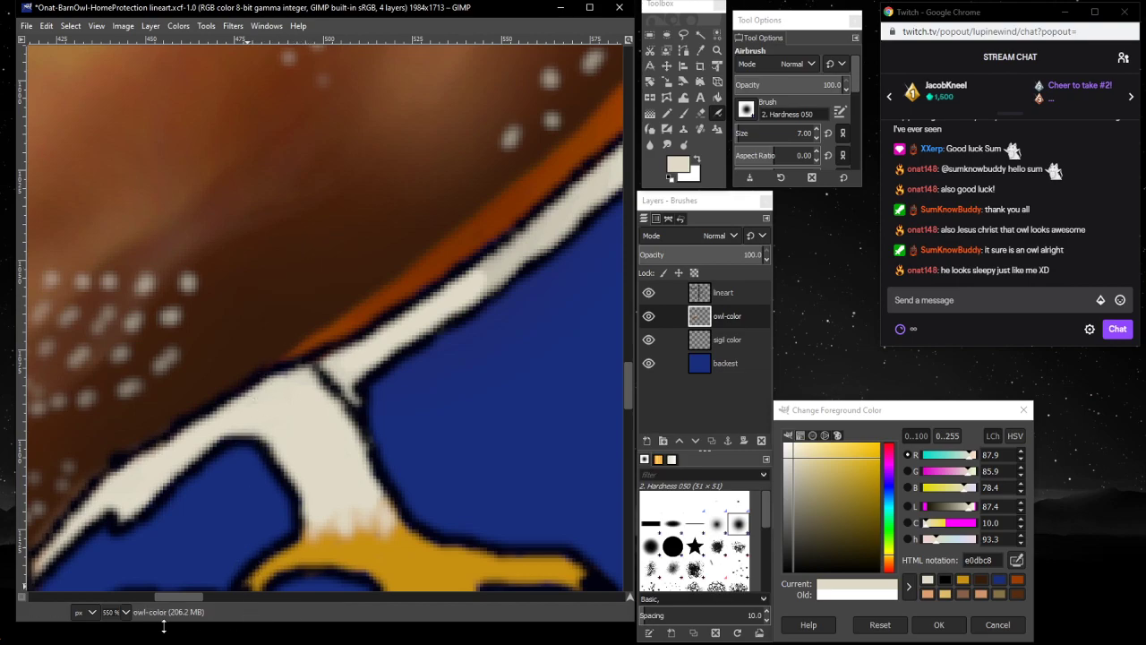
click(125, 611)
click(128, 523)
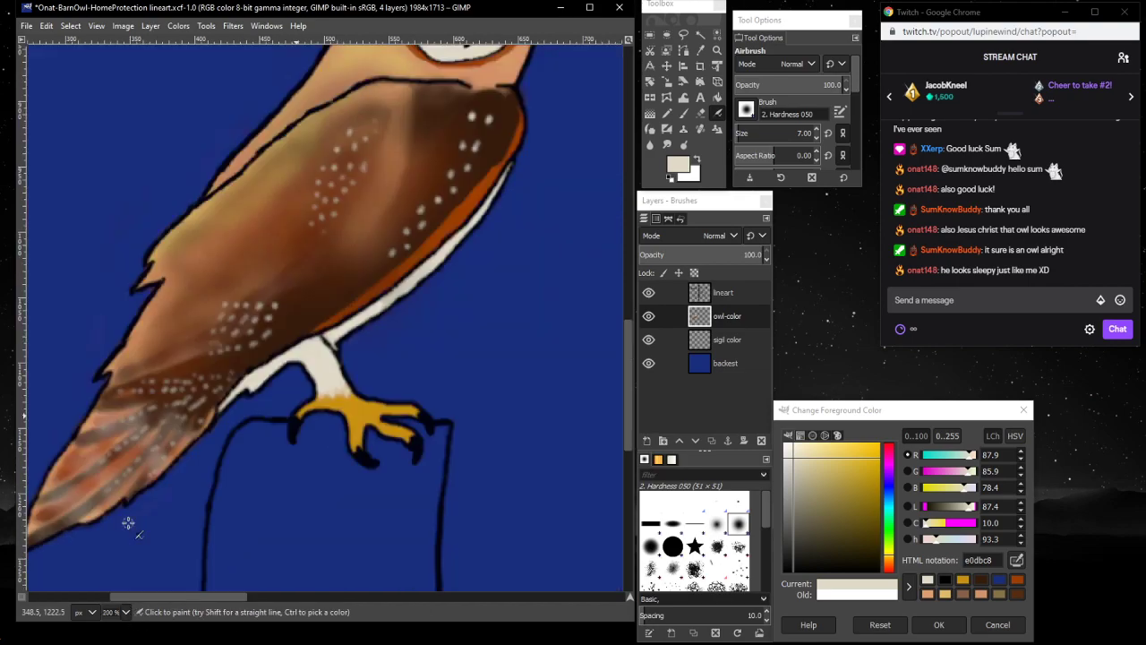
scroll(205, 521, down, 3)
scroll(268, 501, up, 8)
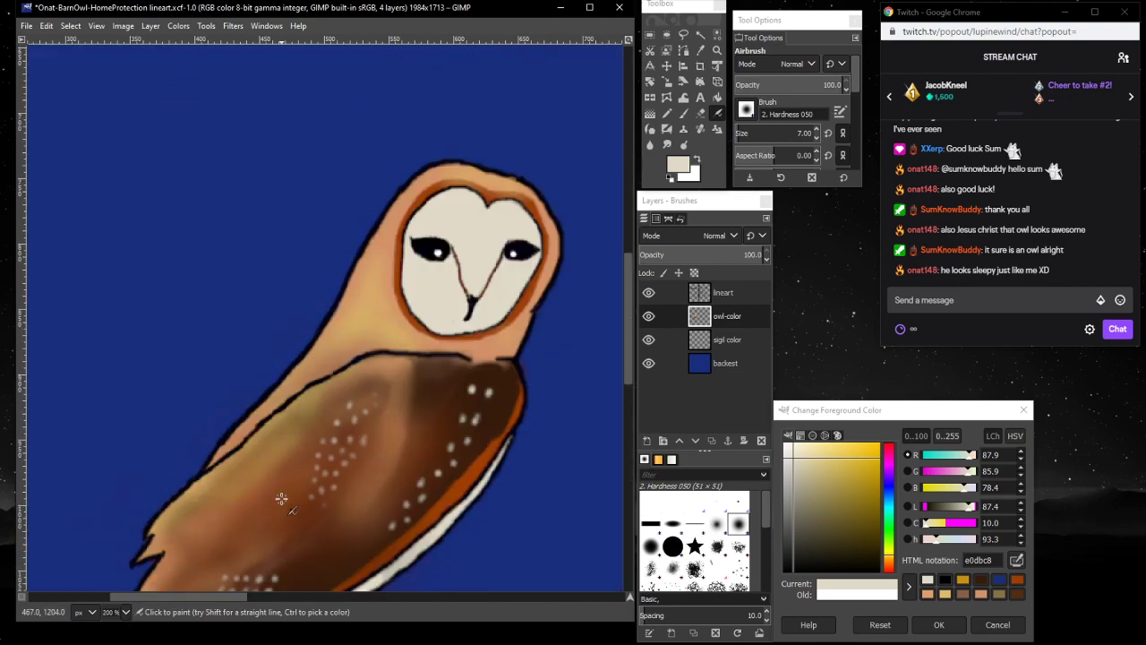
scroll(254, 529, down, 3)
click(125, 612)
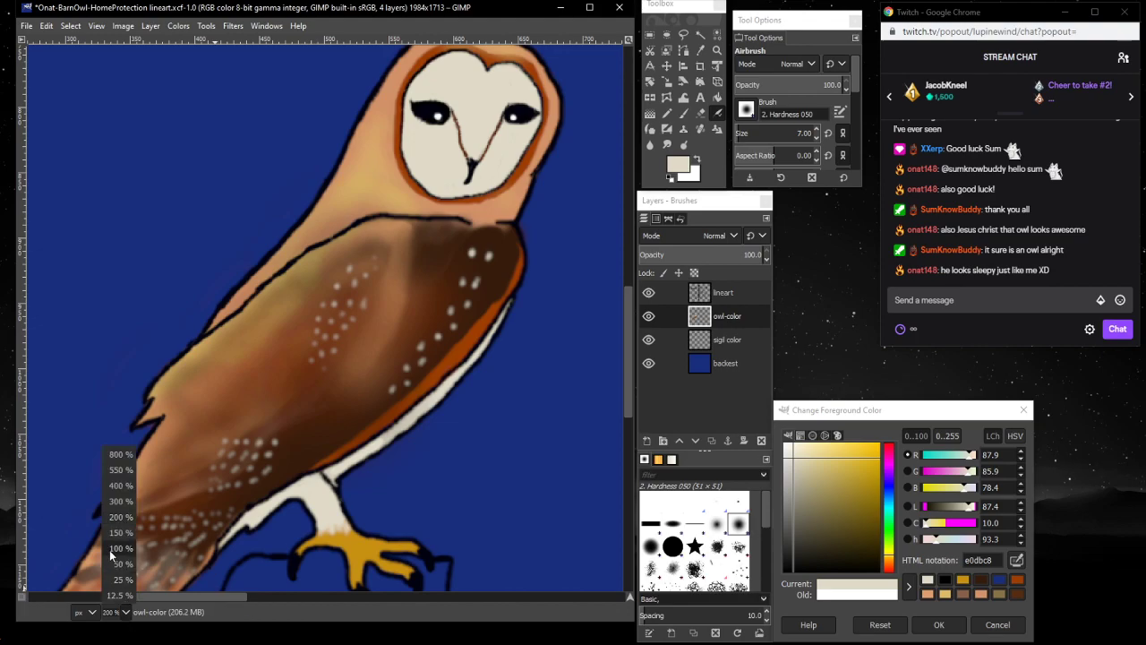
click(128, 563)
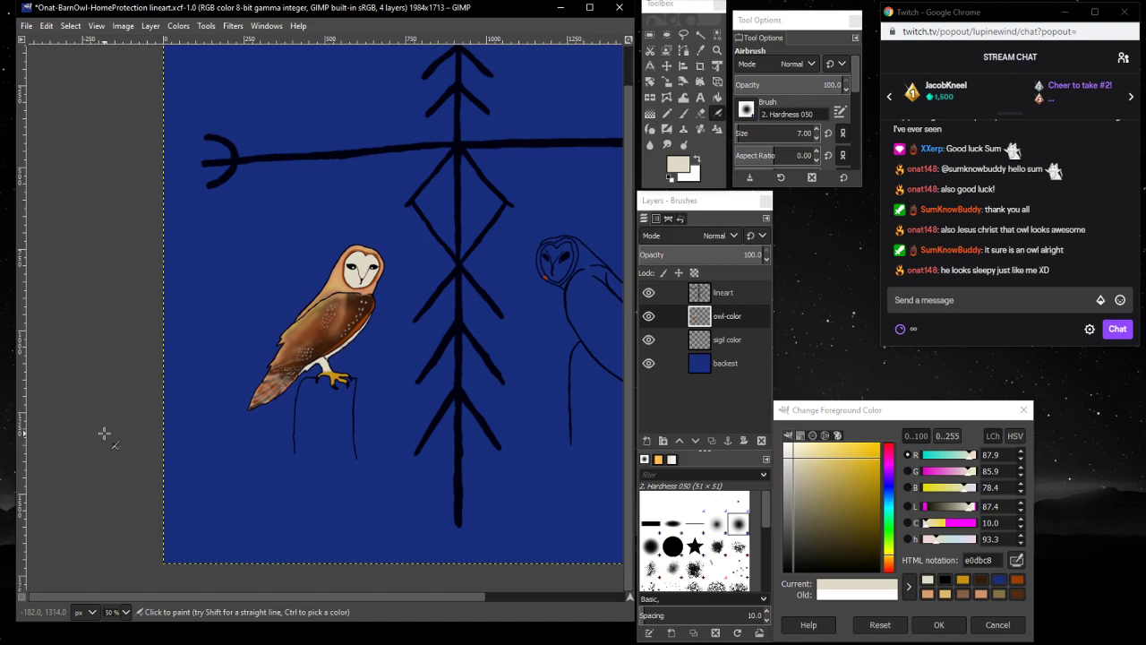
- On the sigil color layer, paint the post beneath the owl dark brown 361c0c with the Paintbrush at size 153
click(749, 341)
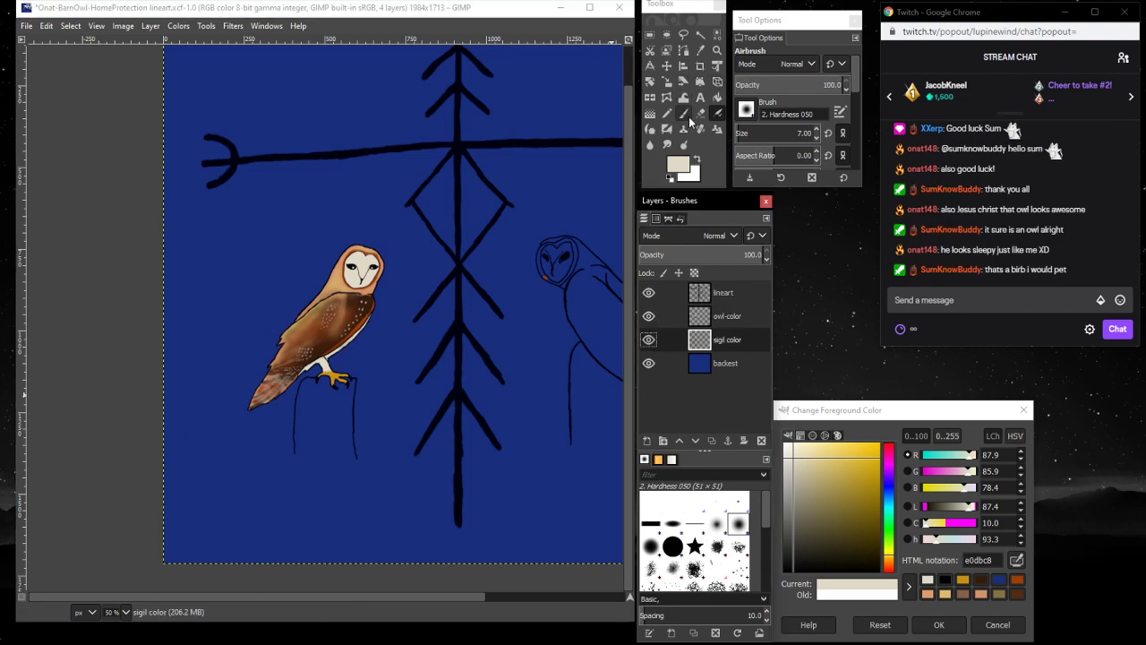
click(685, 115)
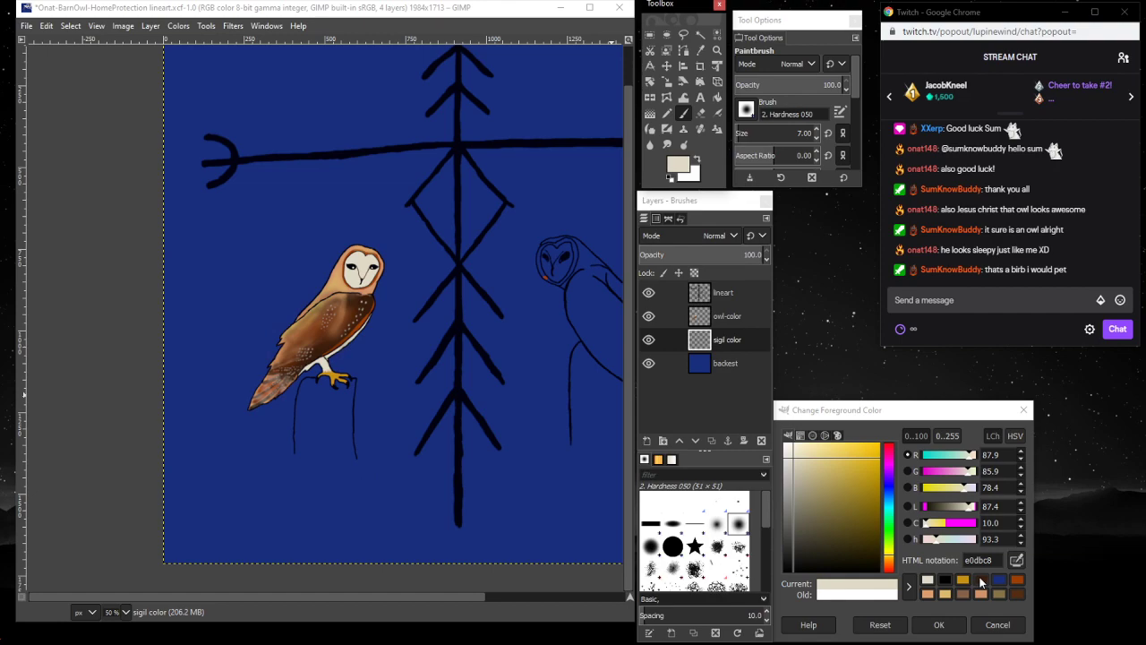
click(981, 581)
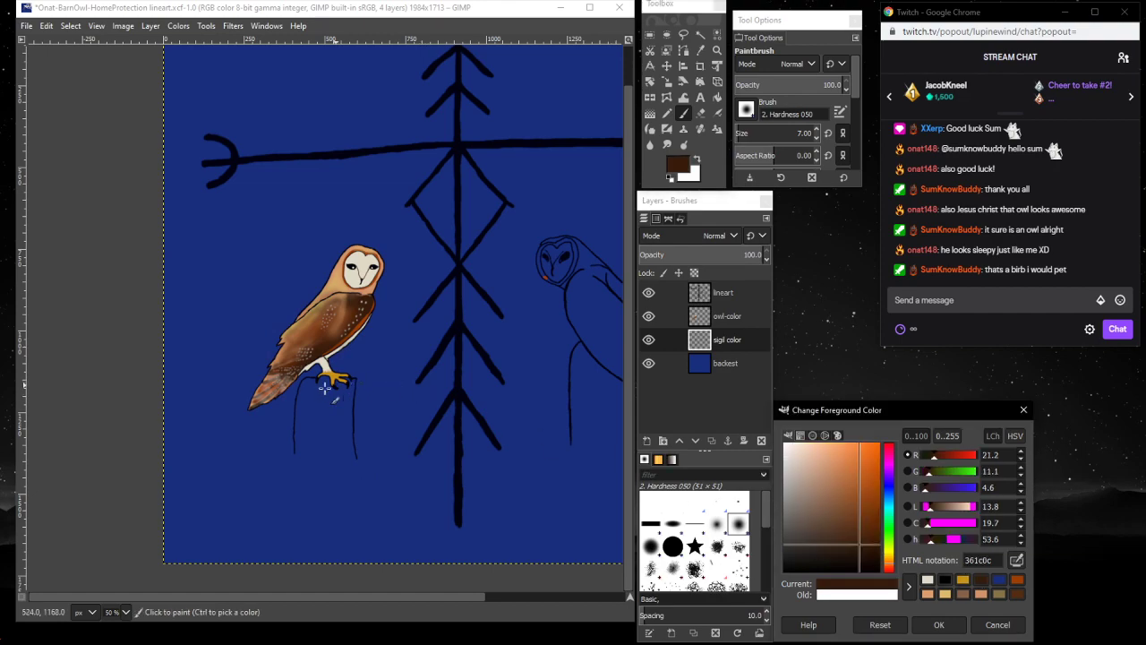
click(794, 136)
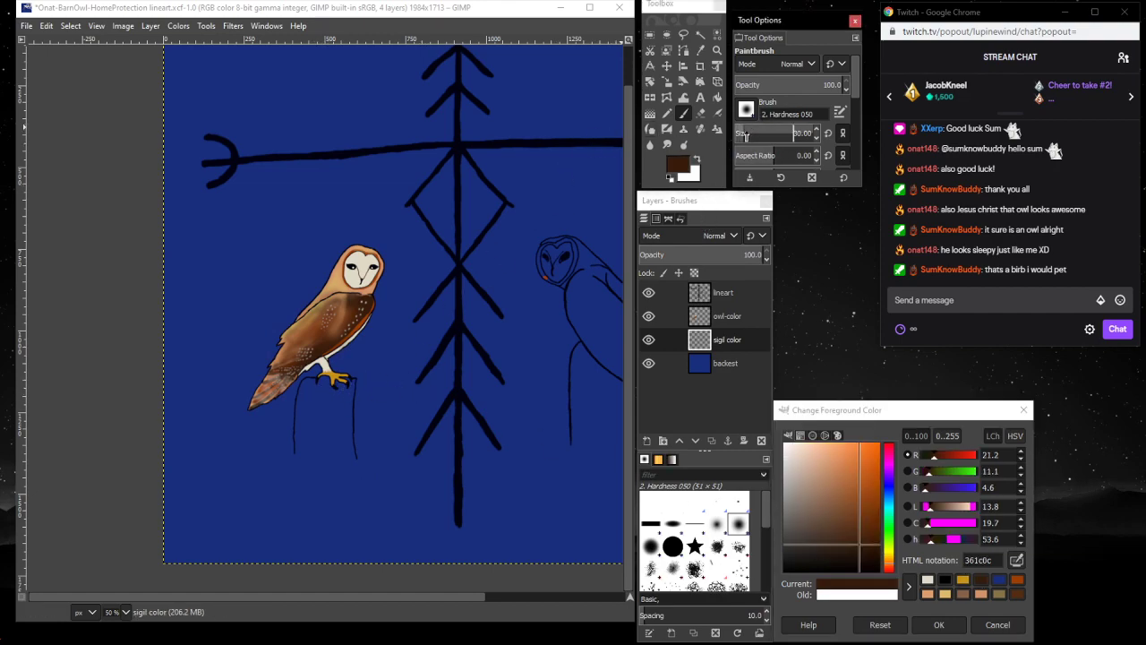
drag(794, 136, 759, 135)
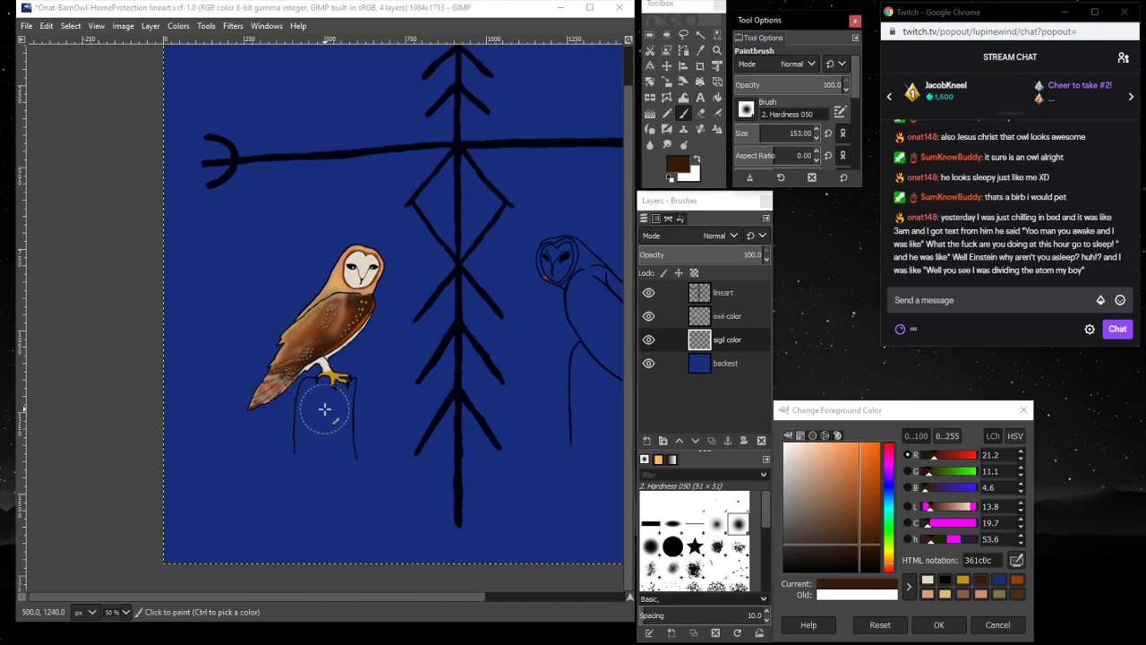
mouse_move(322, 412)
mouse_down()
mouse_move(315, 394)
mouse_move(329, 410)
mouse_move(320, 390)
mouse_move(344, 388)
mouse_move(327, 394)
mouse_move(335, 464)
mouse_move(332, 450)
mouse_move(302, 456)
mouse_move(307, 427)
mouse_move(296, 471)
mouse_move(319, 482)
mouse_move(332, 463)
mouse_move(346, 468)
mouse_up()
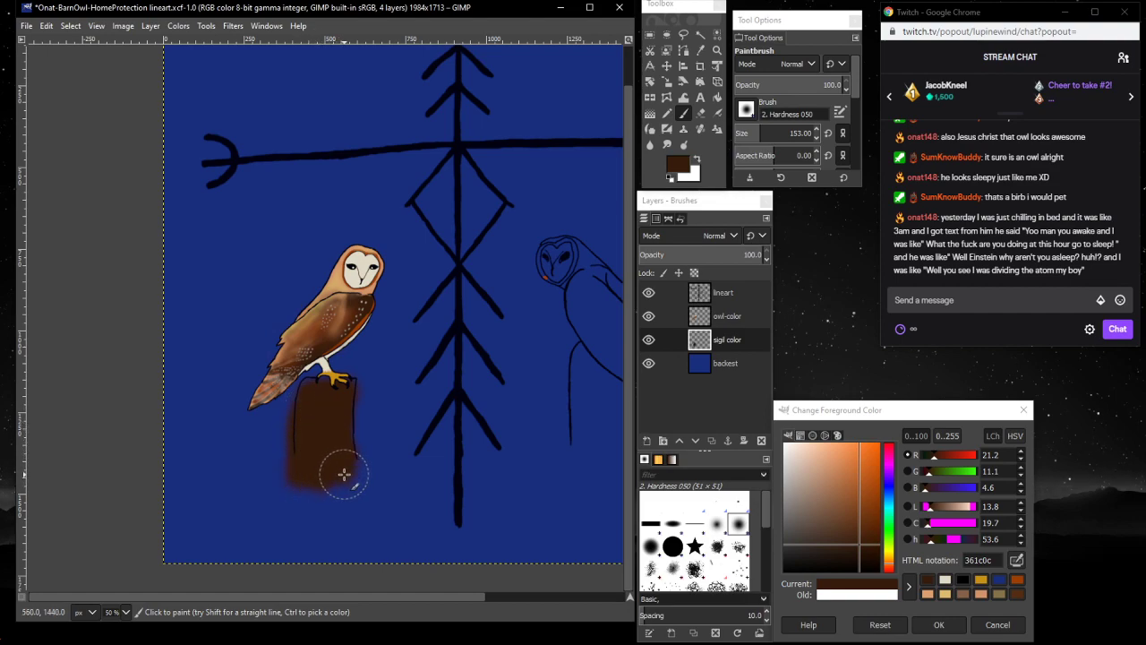
- Erase the brown spill along both sides of the post at size 113, then repaint its edges with dark brown
click(701, 115)
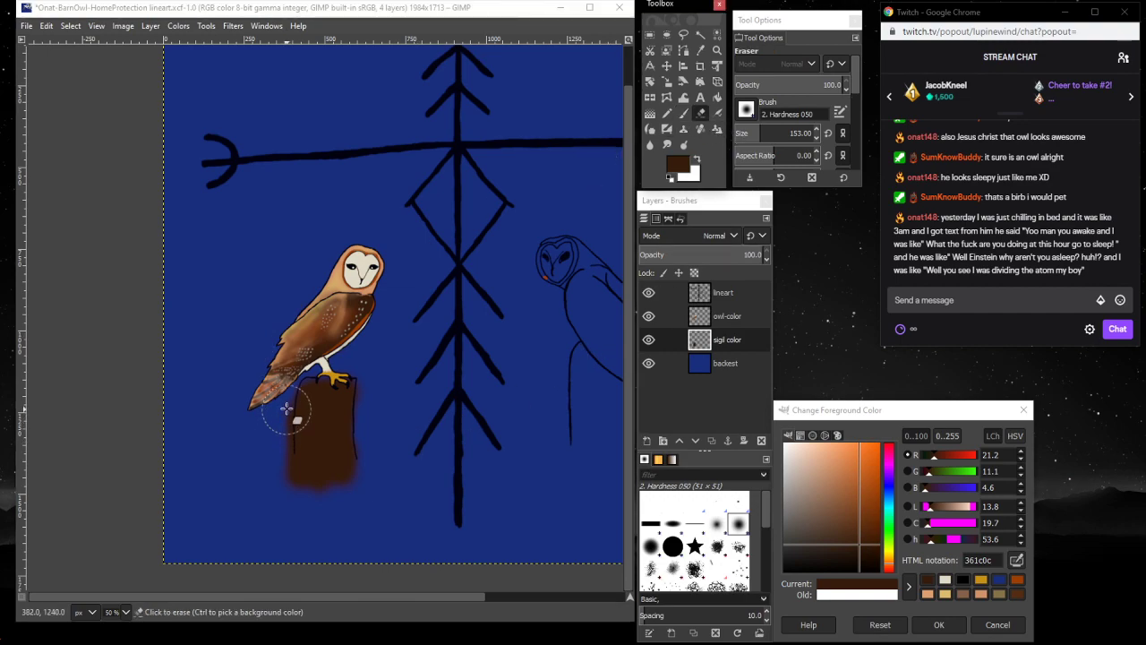
drag(286, 410, 272, 434)
key(ctrl)
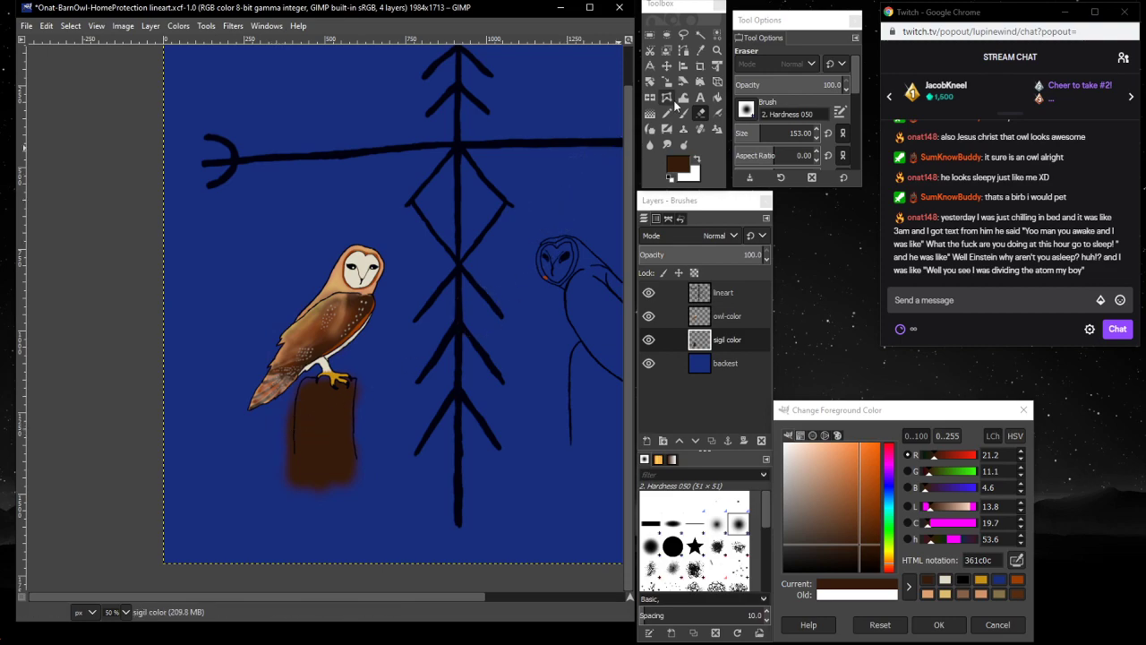
click(747, 135)
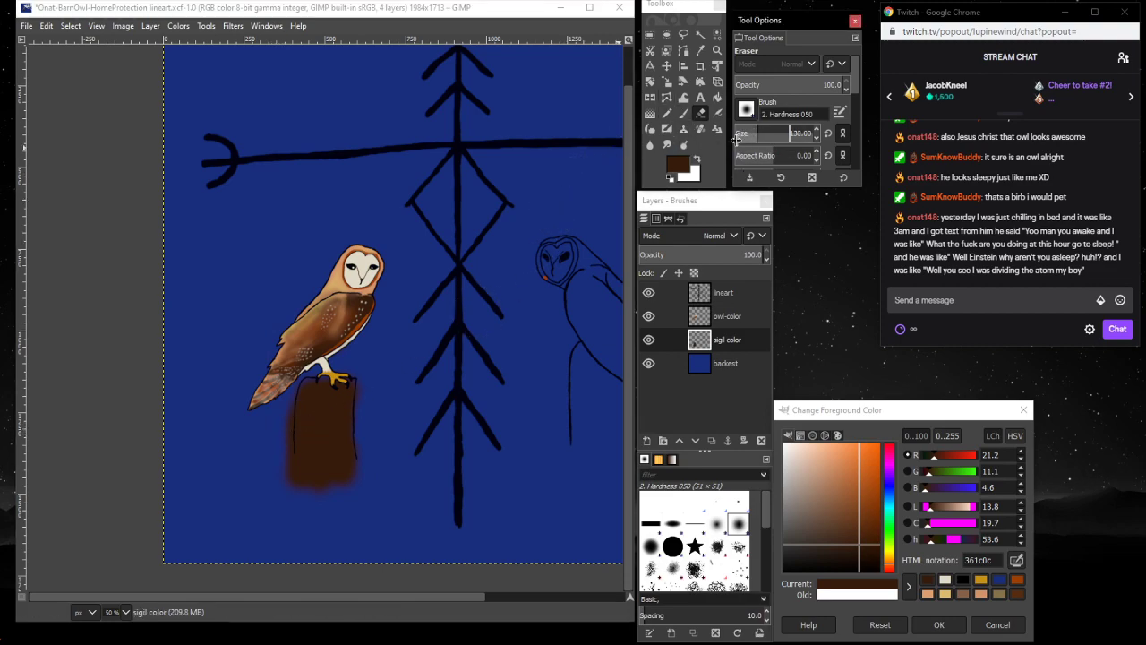
drag(724, 141, 721, 143)
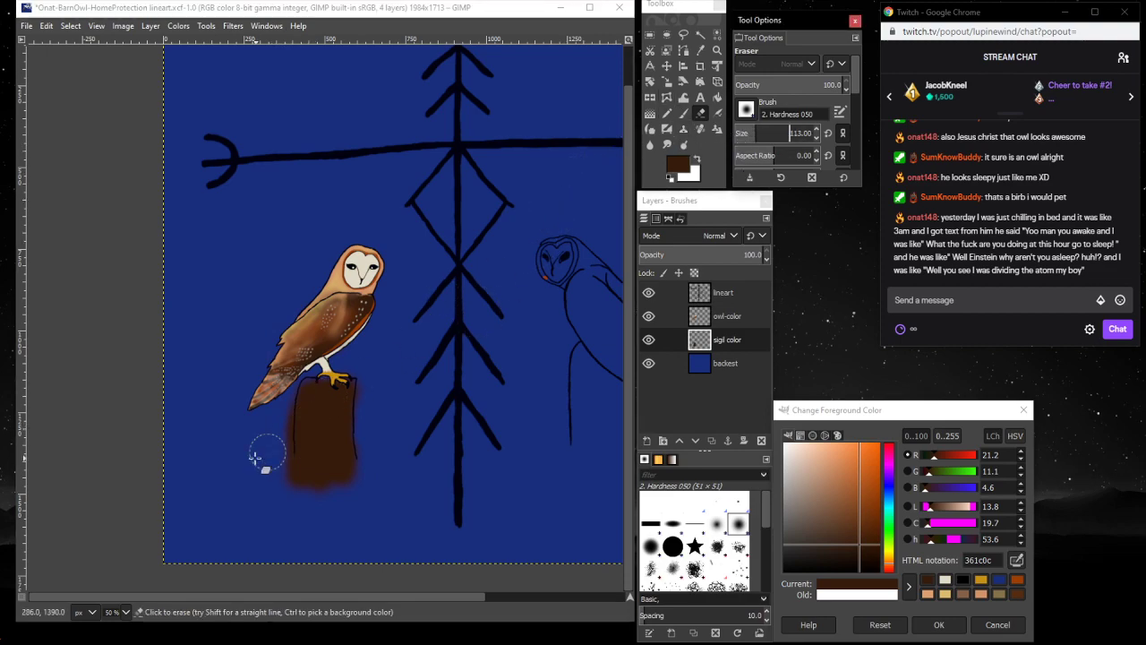
click(280, 405)
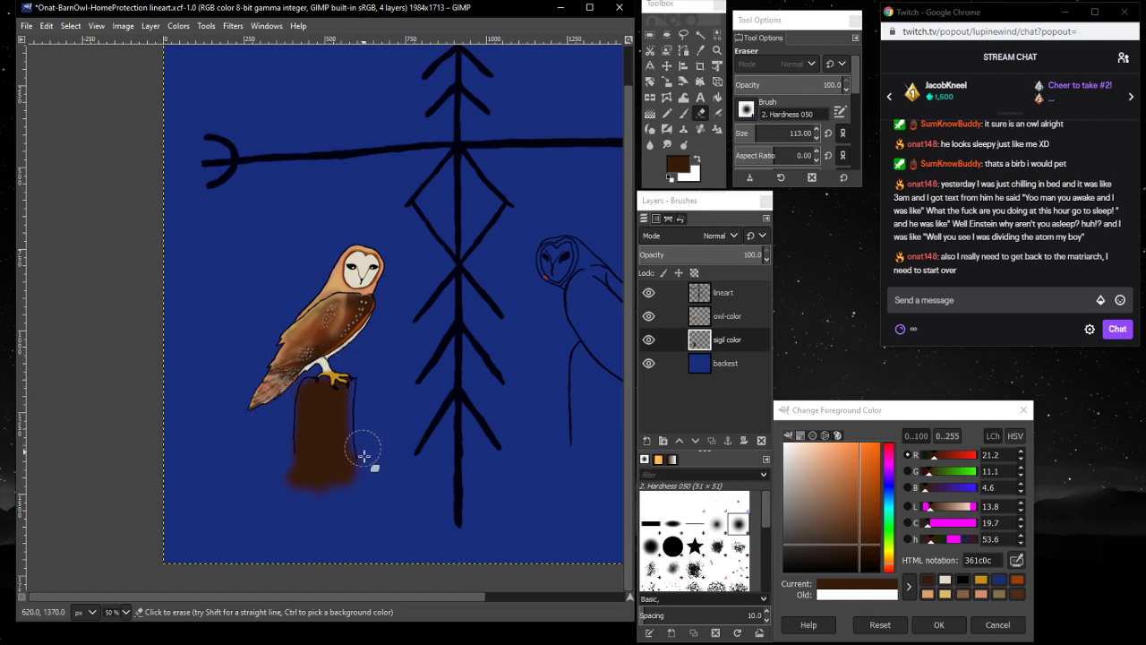
click(684, 114)
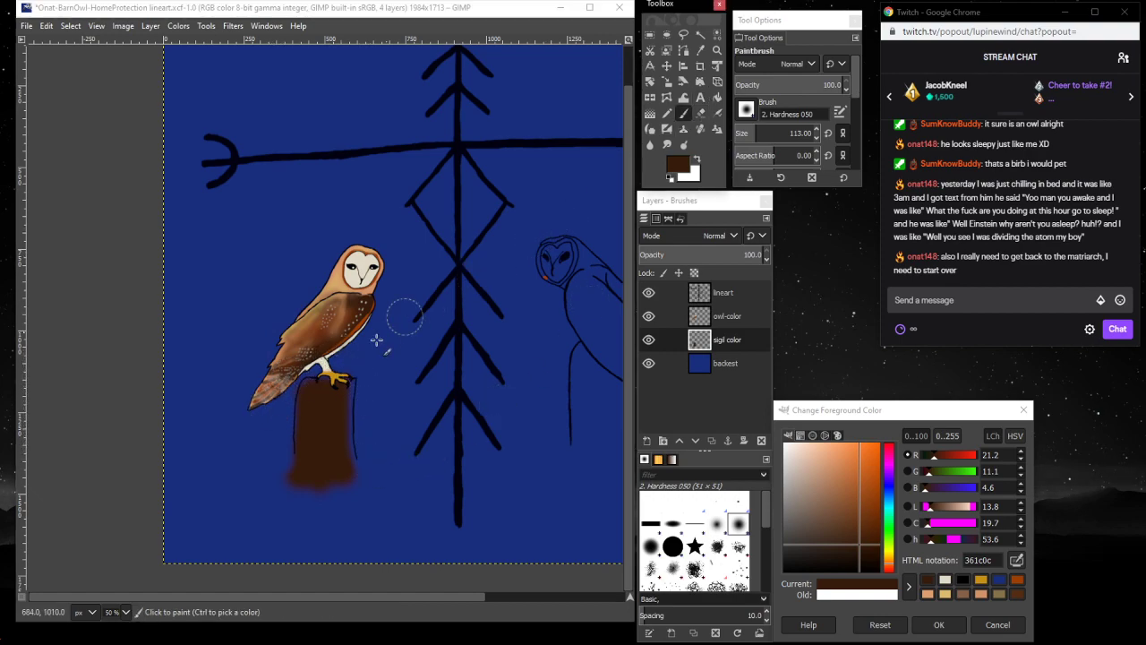
mouse_move(343, 395)
mouse_down()
mouse_move(333, 449)
mouse_move(320, 395)
mouse_up()
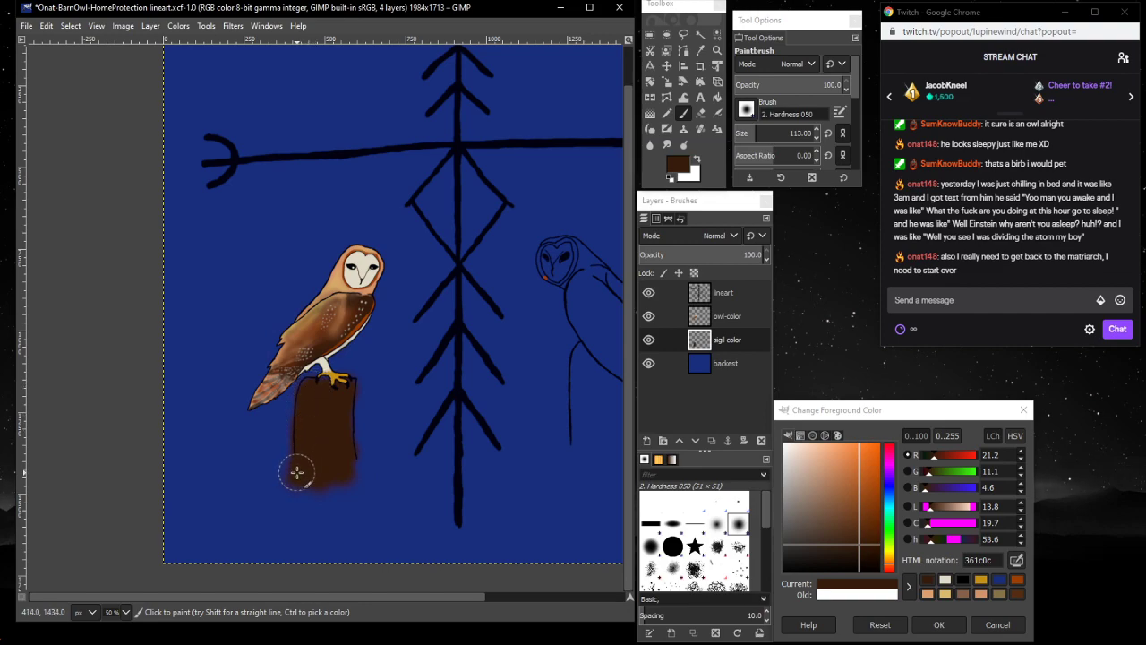
- Fill the post's upper end around the owl's claws and its inner edges with dark brown at brush size 30
click(716, 51)
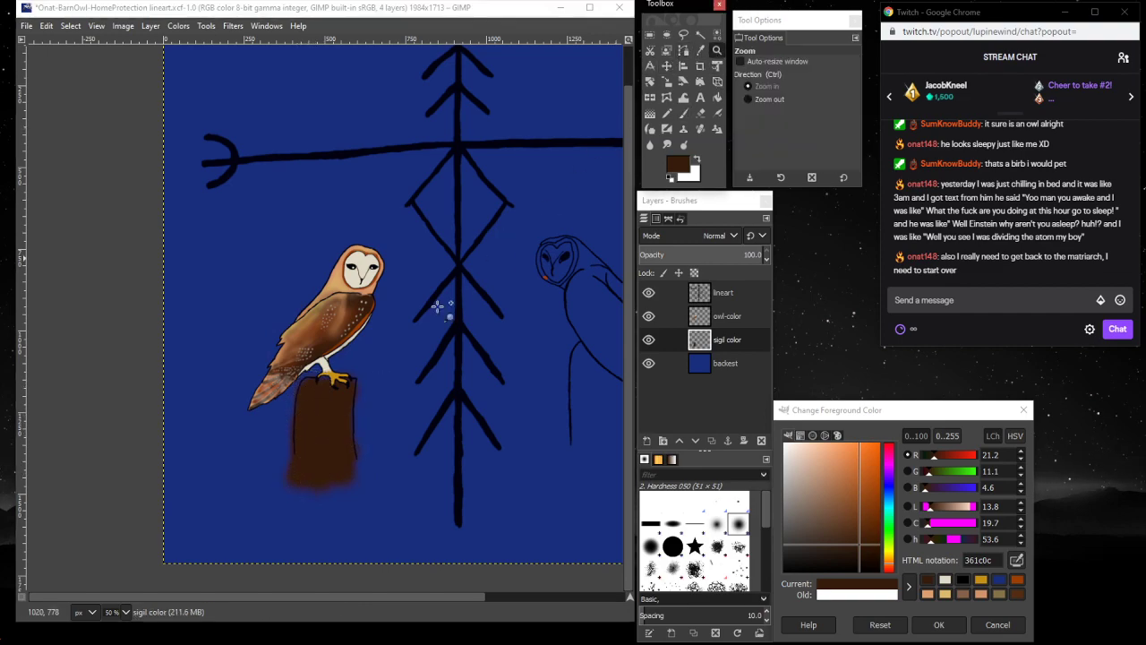
click(327, 404)
click(328, 399)
scroll(289, 447, down, 5)
scroll(289, 446, up, 3)
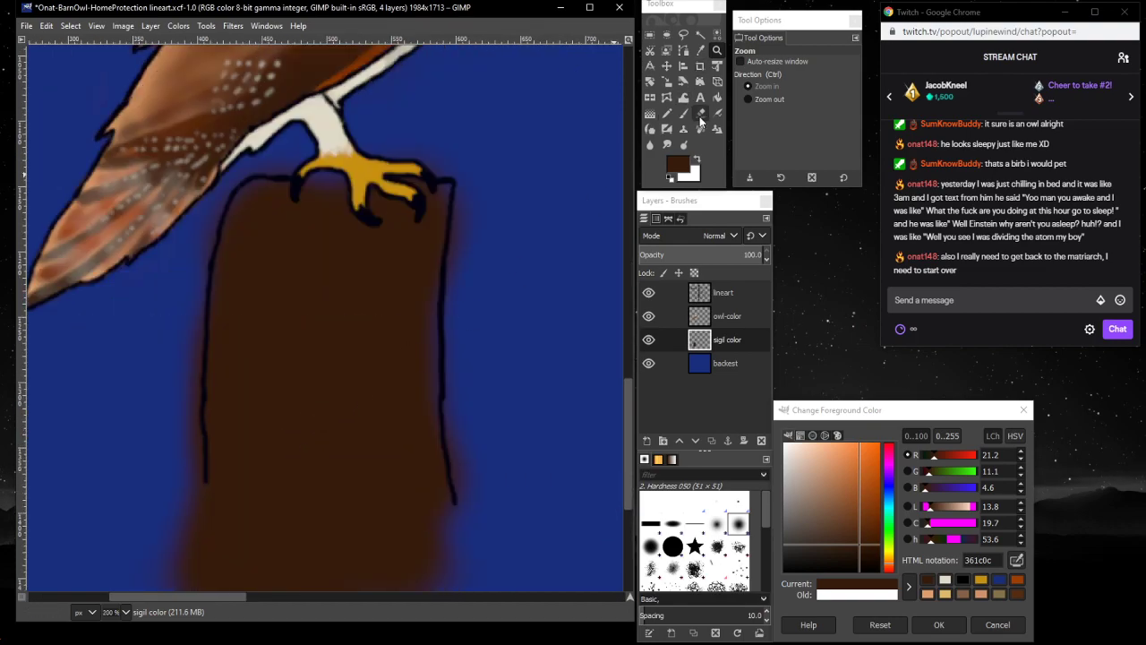
click(683, 112)
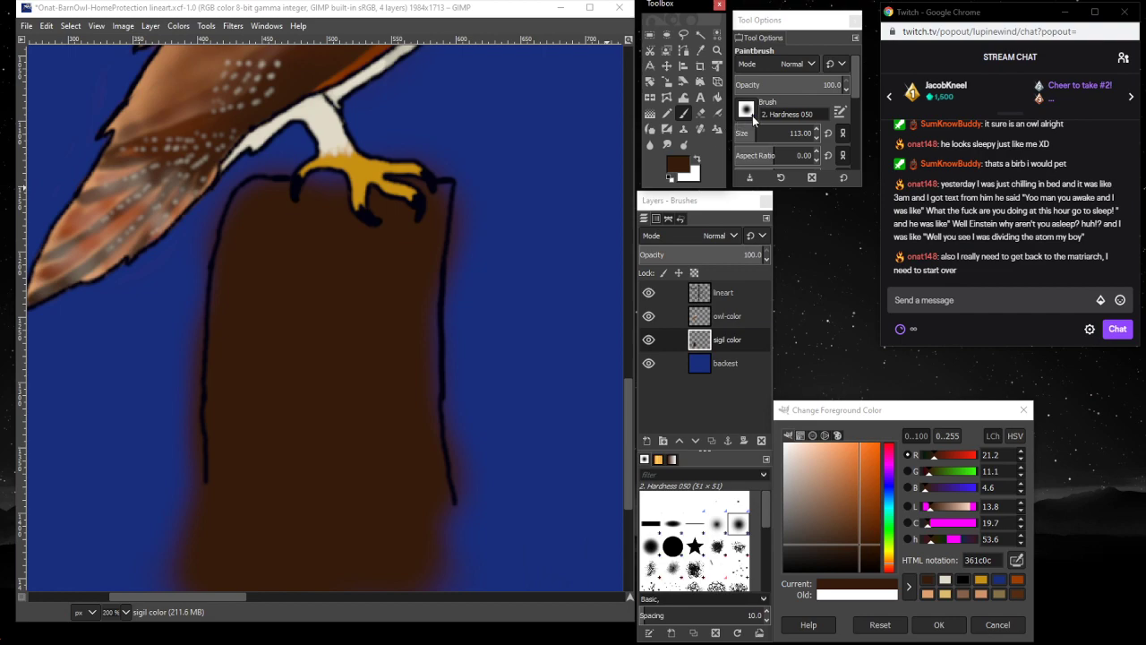
click(752, 132)
text(30)
key(Return)
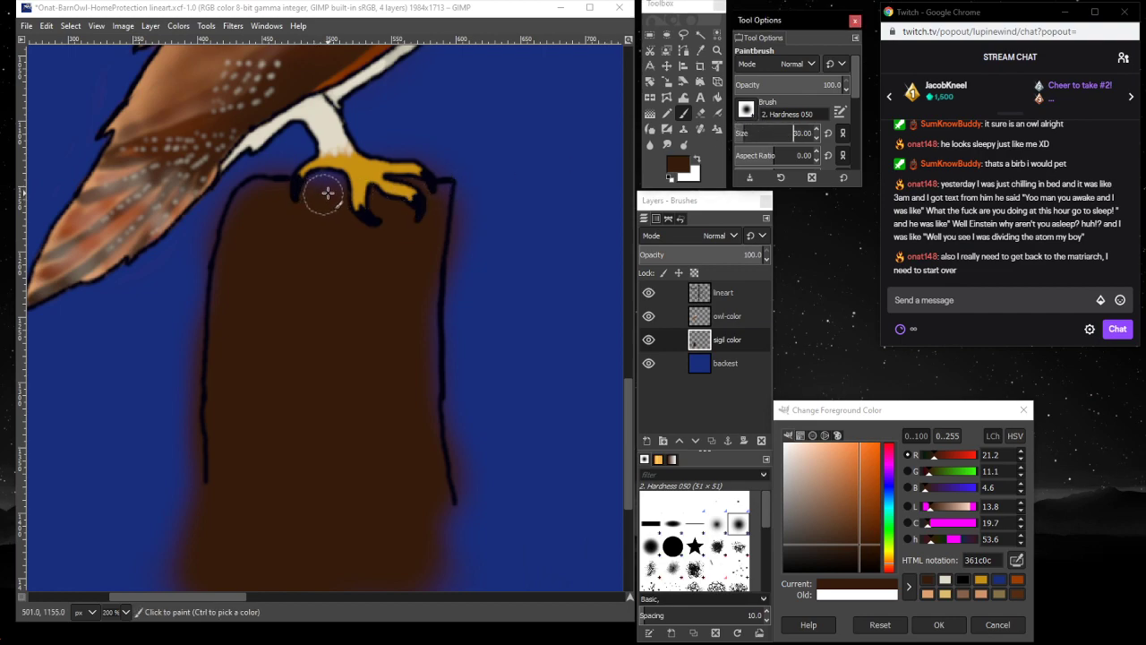
mouse_move(327, 192)
mouse_down()
mouse_move(286, 196)
mouse_move(340, 192)
mouse_move(256, 196)
mouse_move(239, 226)
mouse_move(209, 321)
mouse_move(208, 412)
mouse_up()
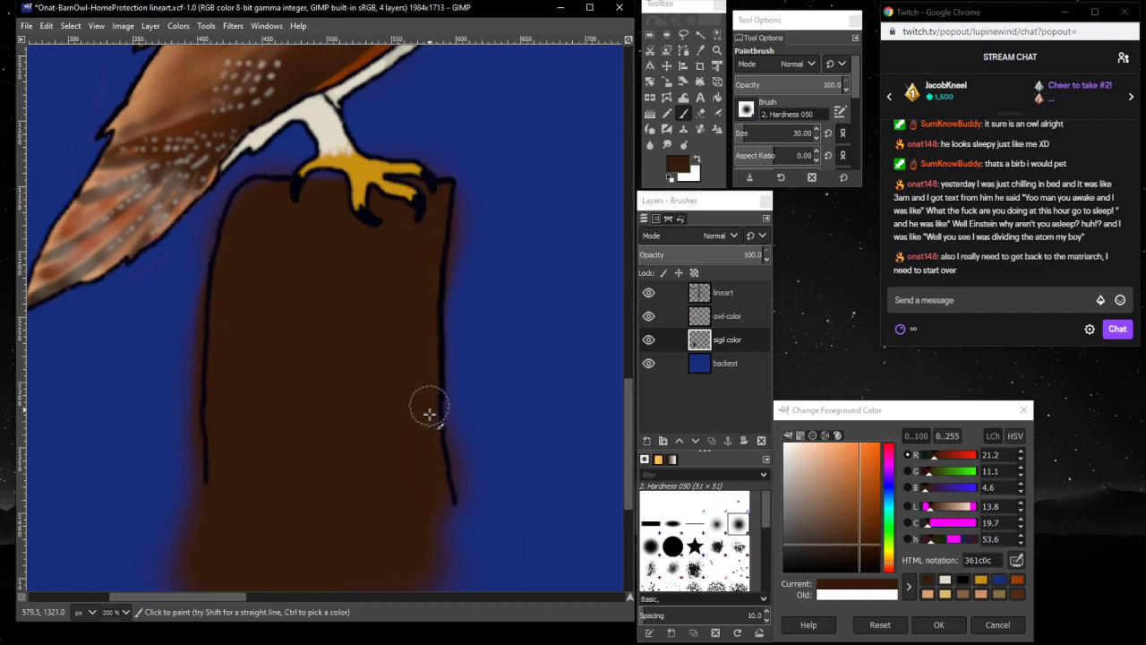
- Erase the brown spill outside the post's left outline and repaint that edge, slanting outward toward the base
click(703, 115)
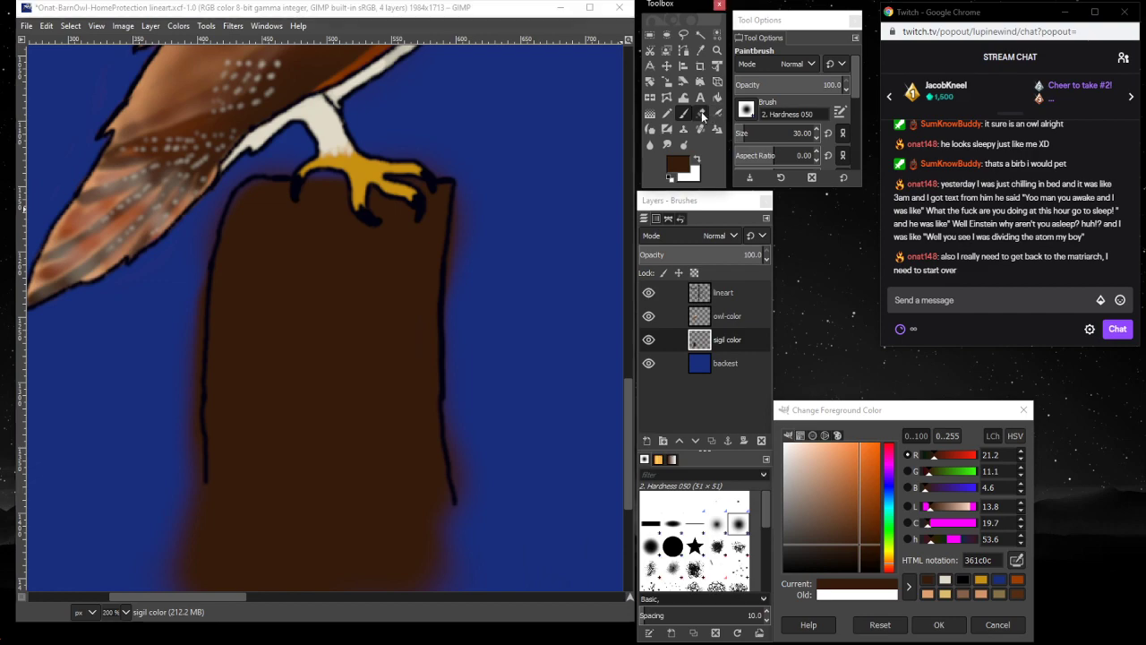
drag(206, 249, 186, 494)
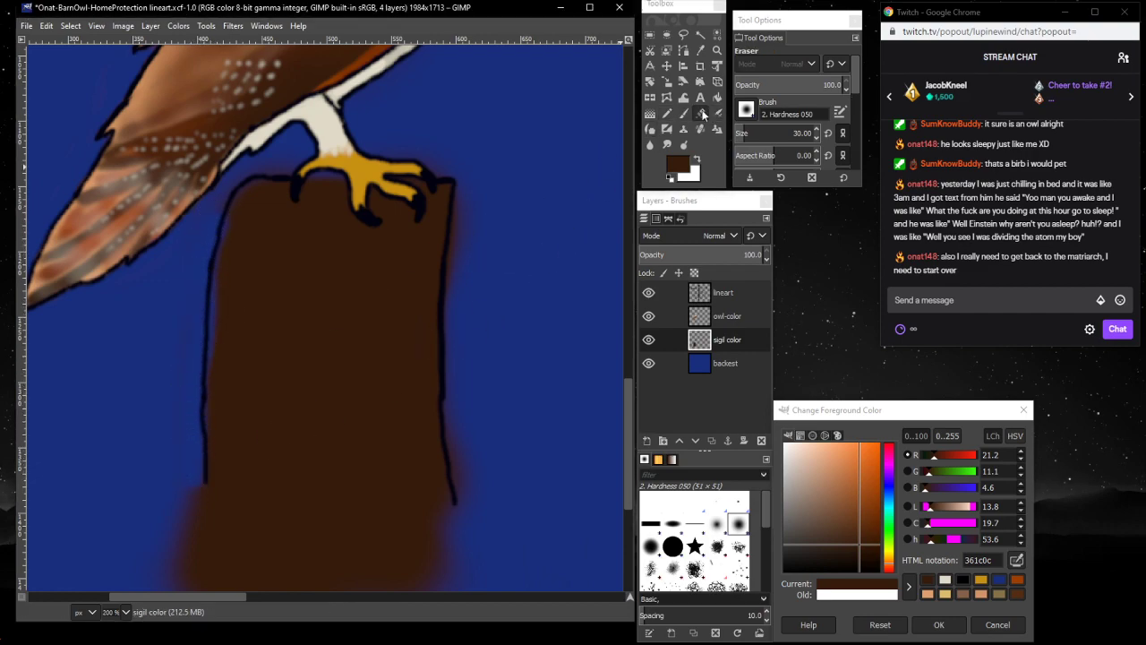
click(685, 114)
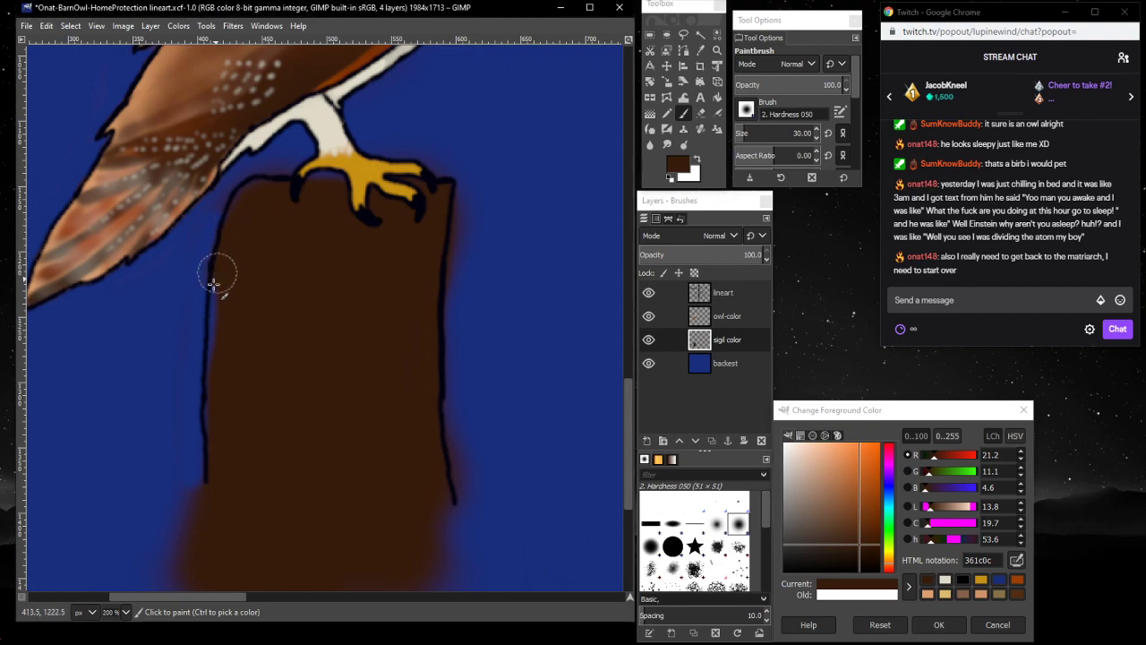
mouse_move(213, 284)
mouse_down()
mouse_move(220, 364)
mouse_move(182, 537)
mouse_move(202, 537)
mouse_up()
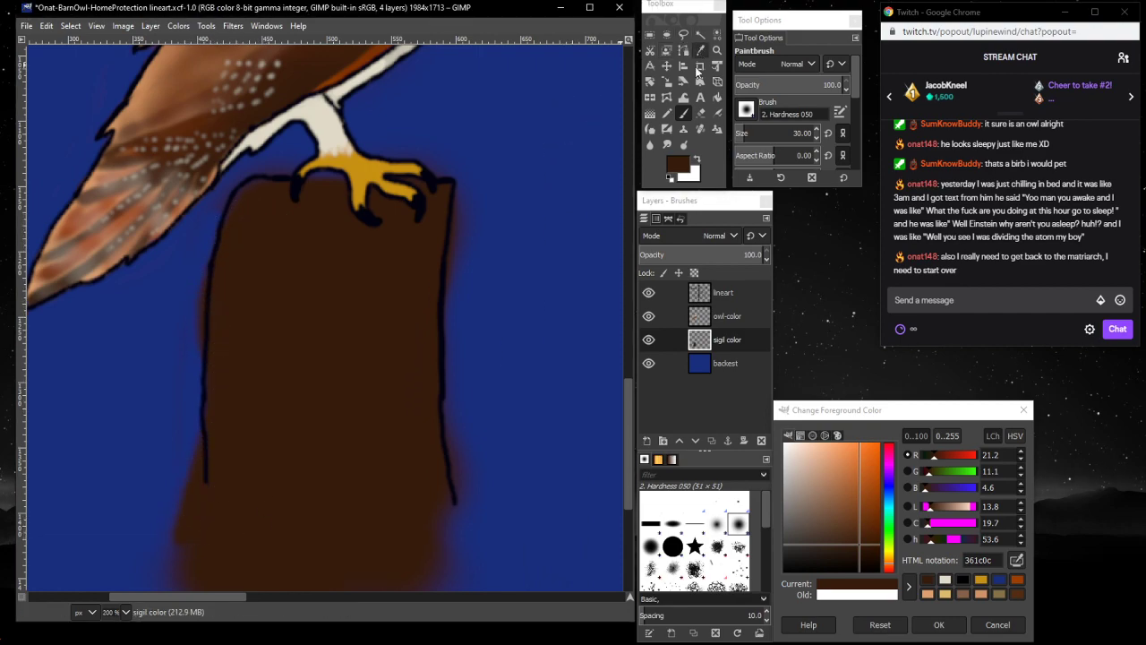
- Erase the remaining brown spill outside both post outlines and touch up the inner edges with dark brown
click(700, 114)
mouse_move(186, 270)
mouse_down()
mouse_move(178, 390)
mouse_move(211, 215)
mouse_move(240, 171)
mouse_move(416, 158)
mouse_move(453, 167)
mouse_move(465, 204)
mouse_up()
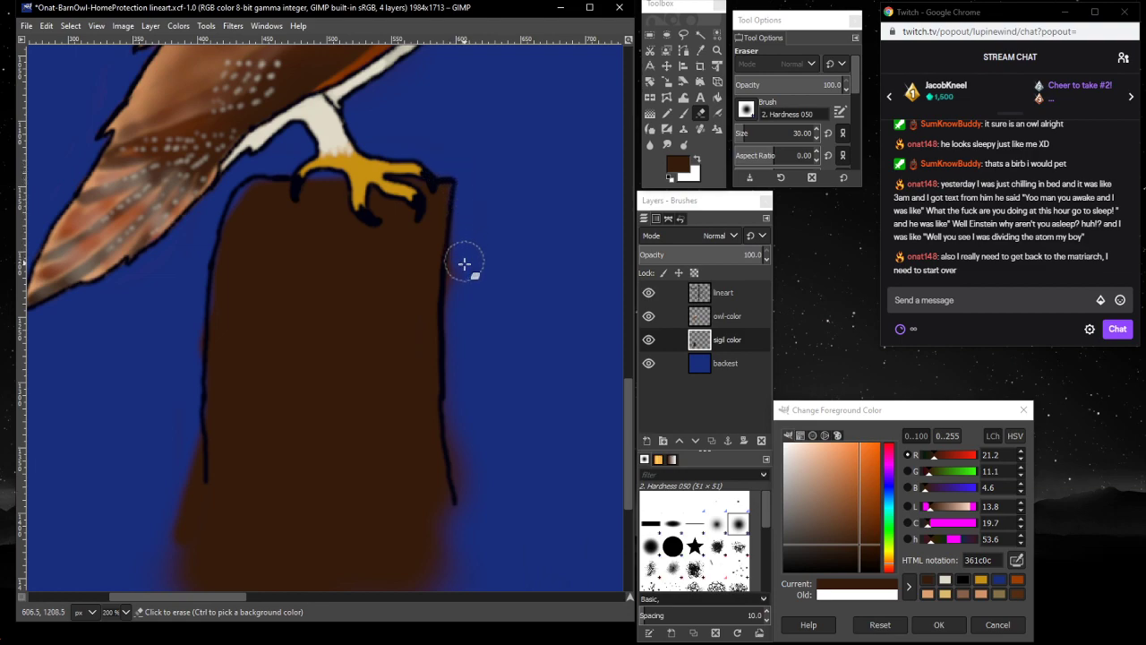
drag(465, 264, 461, 492)
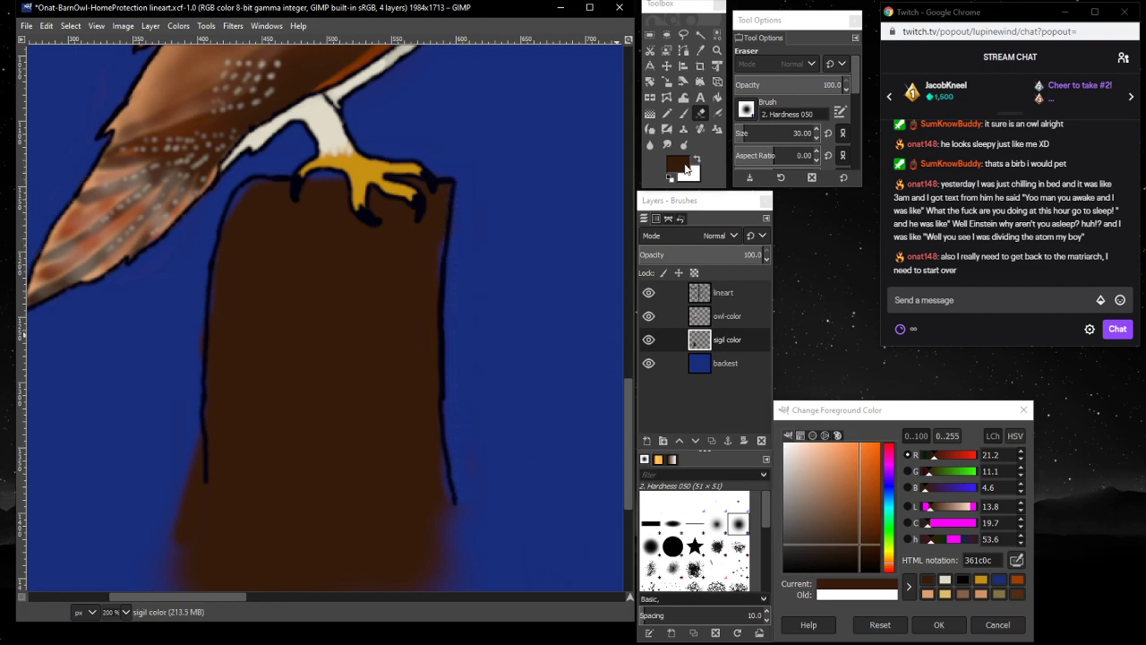
click(683, 114)
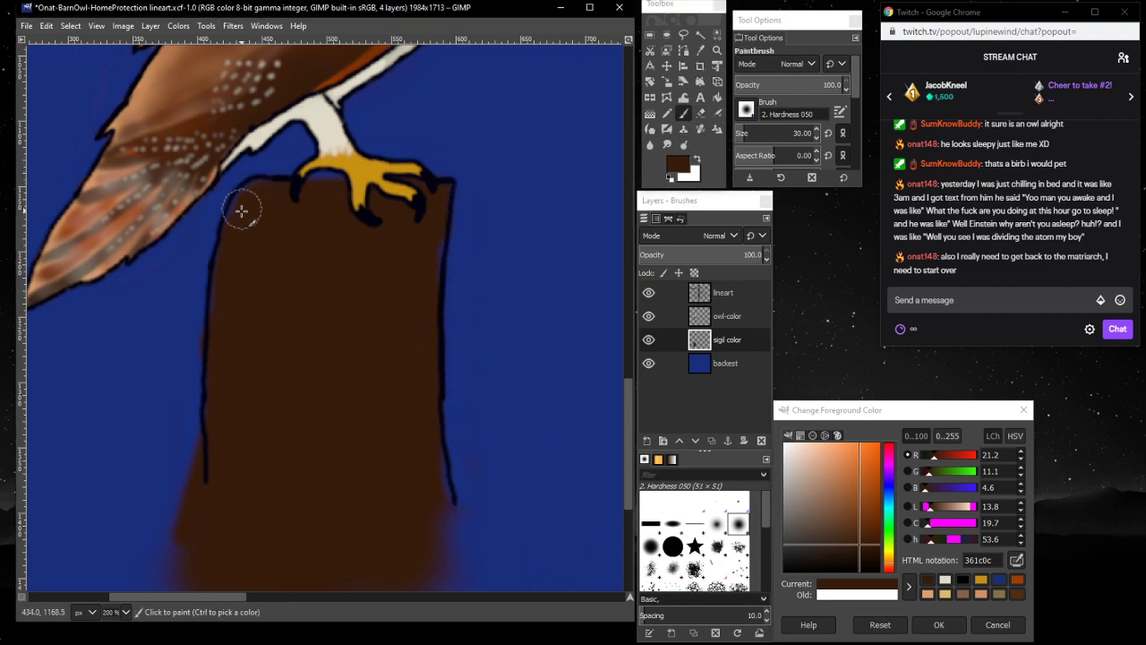
drag(417, 238, 438, 283)
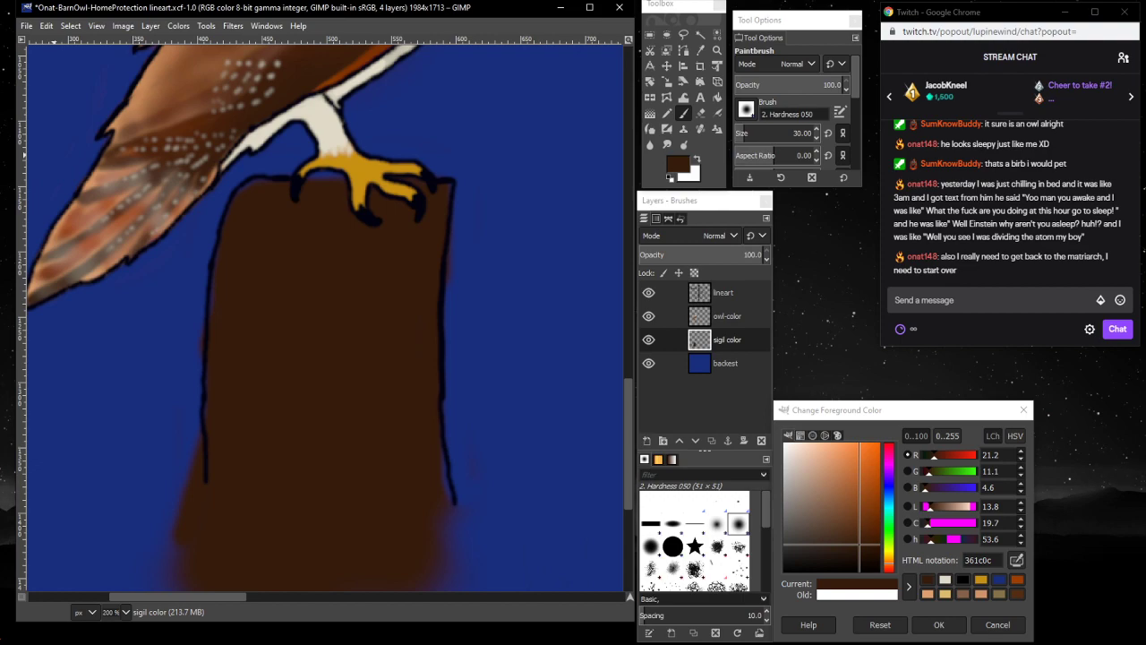
- Erase the brown spill outside the post's lower-left outline and repaint that edge in dark brown, flaring outward toward the base
scroll(288, 356, down, 3)
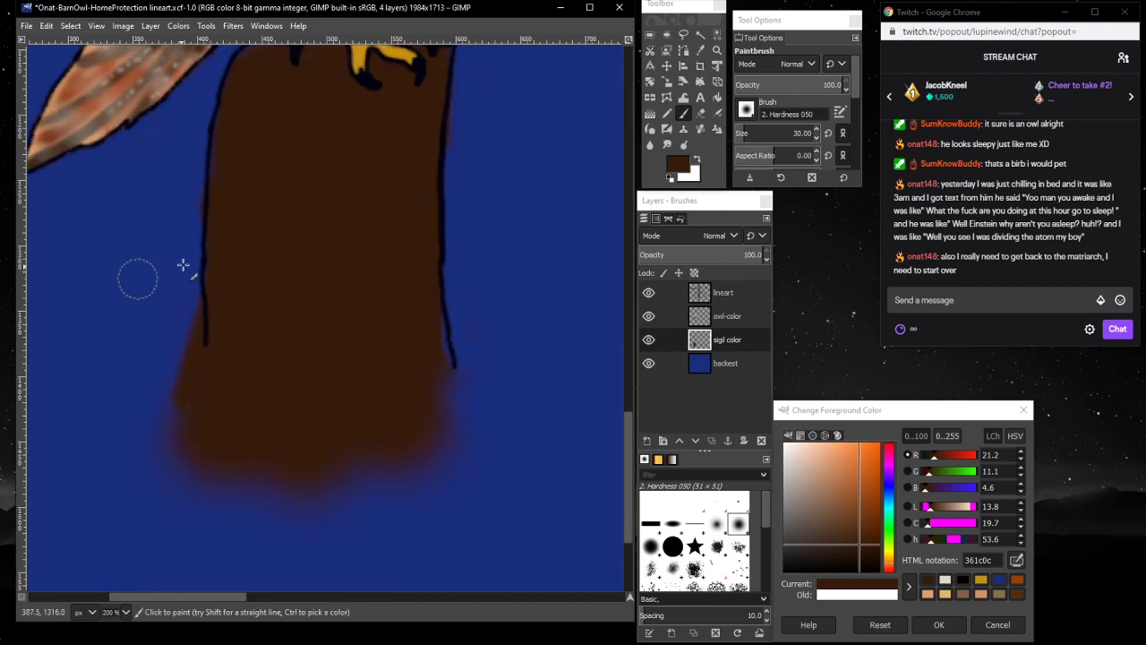
scroll(235, 289, up, 3)
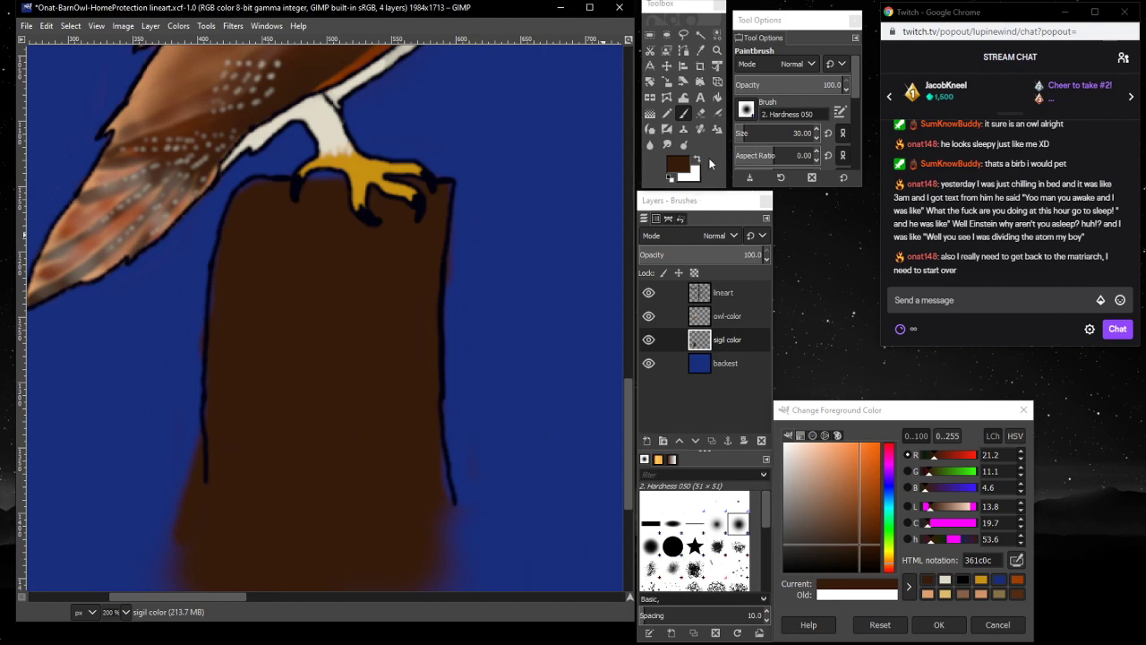
click(701, 113)
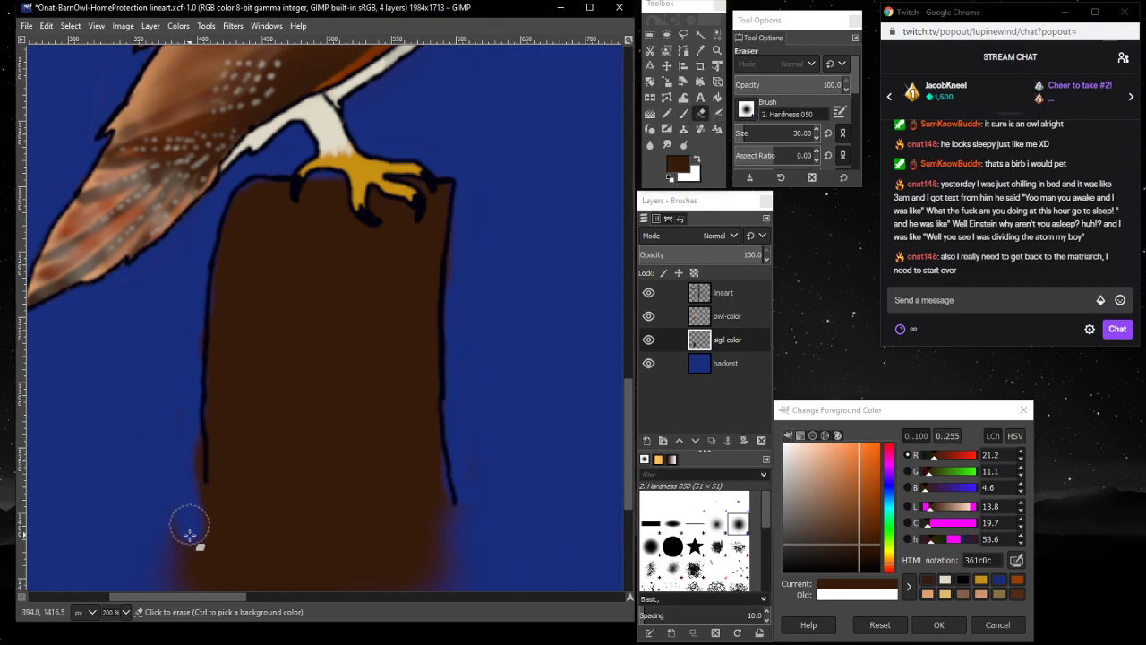
drag(182, 502, 172, 589)
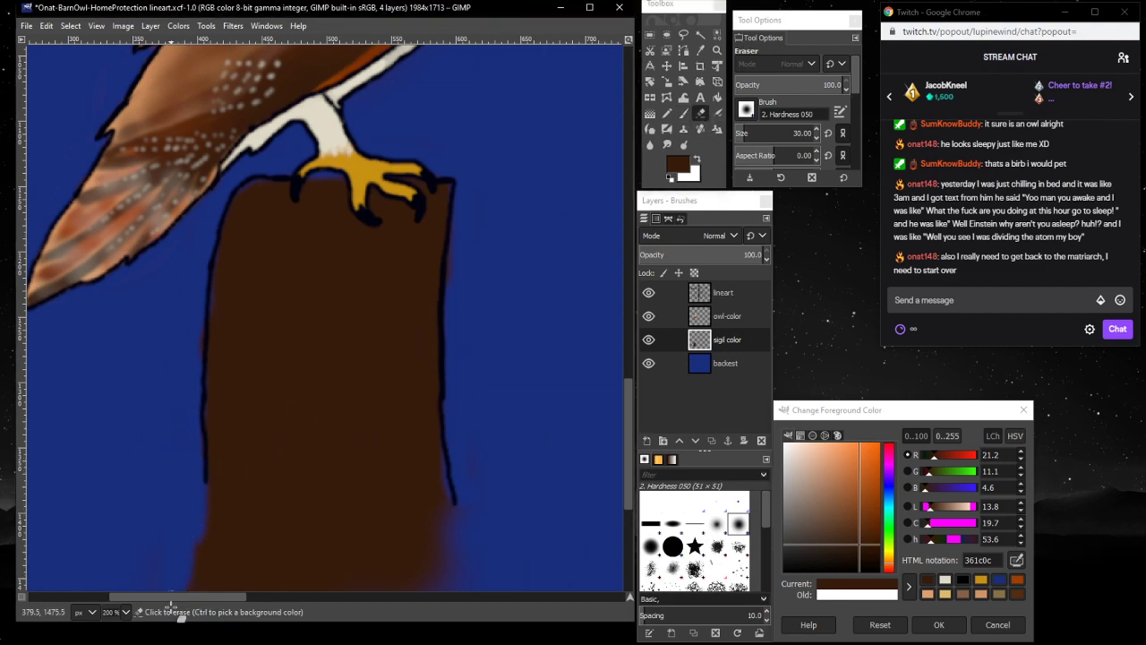
scroll(145, 568, down, 3)
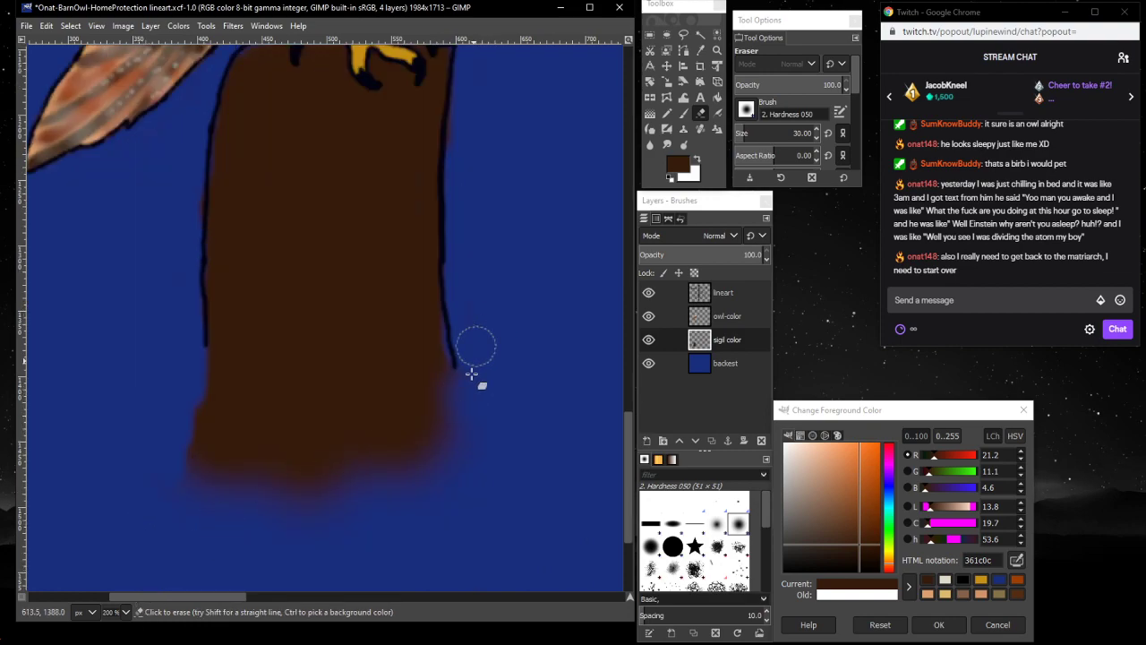
click(684, 113)
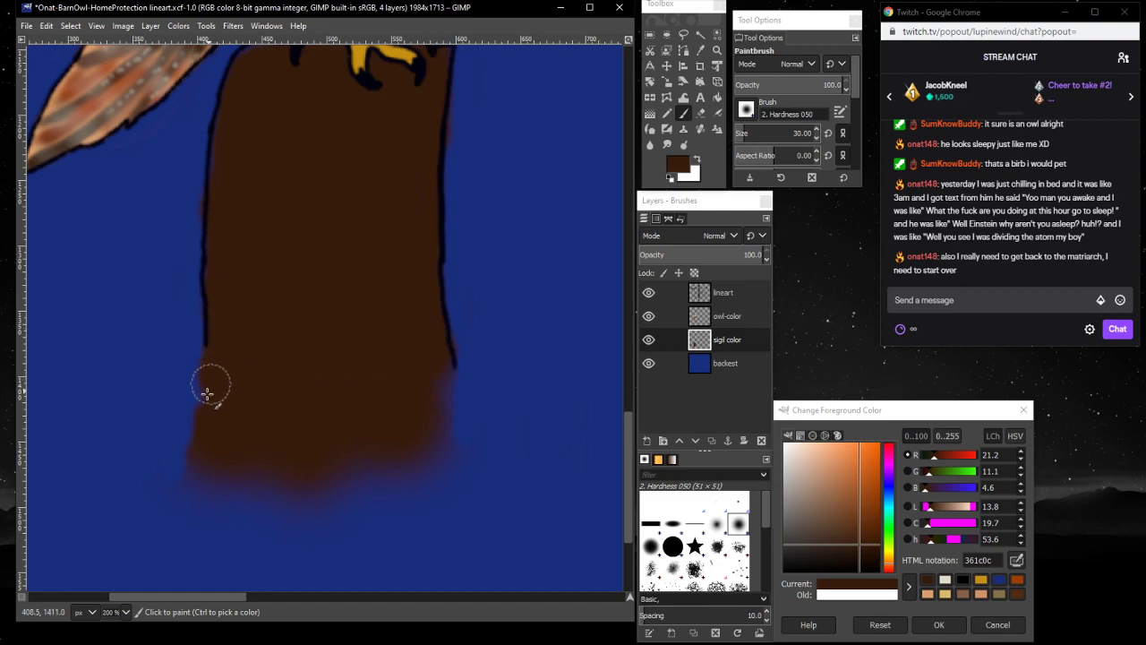
mouse_move(207, 394)
mouse_down()
mouse_move(187, 450)
mouse_move(179, 443)
mouse_up()
- Set up the Airbrush with cream e0dbc8 at size 262 and show the post's whole base at 66.7% zoom
click(716, 114)
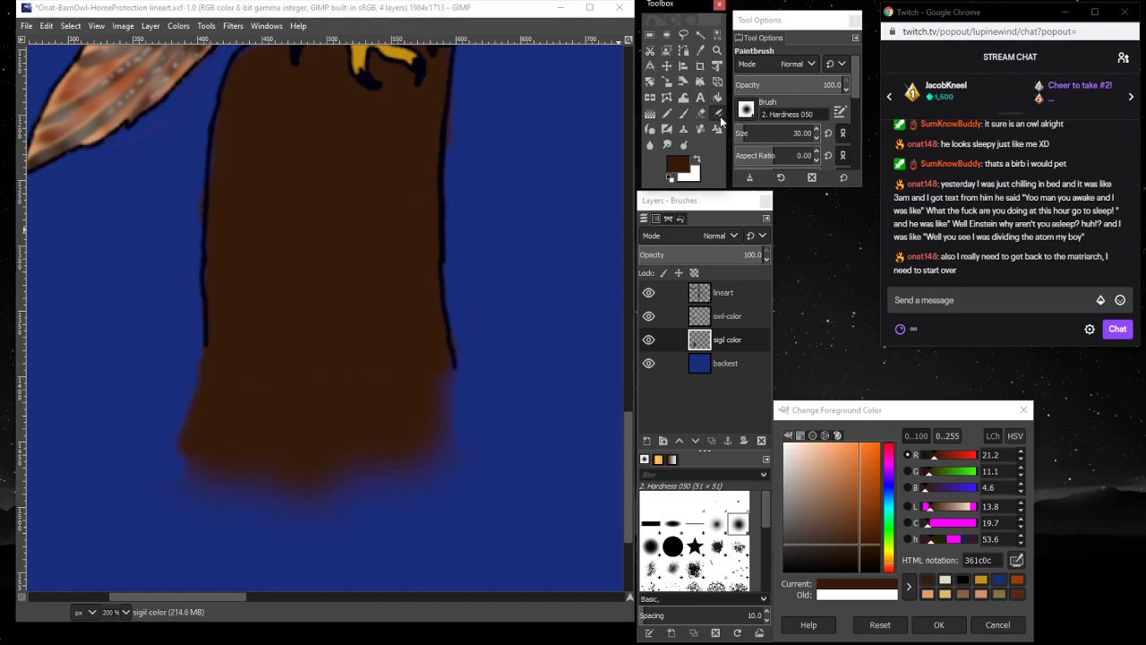
click(680, 167)
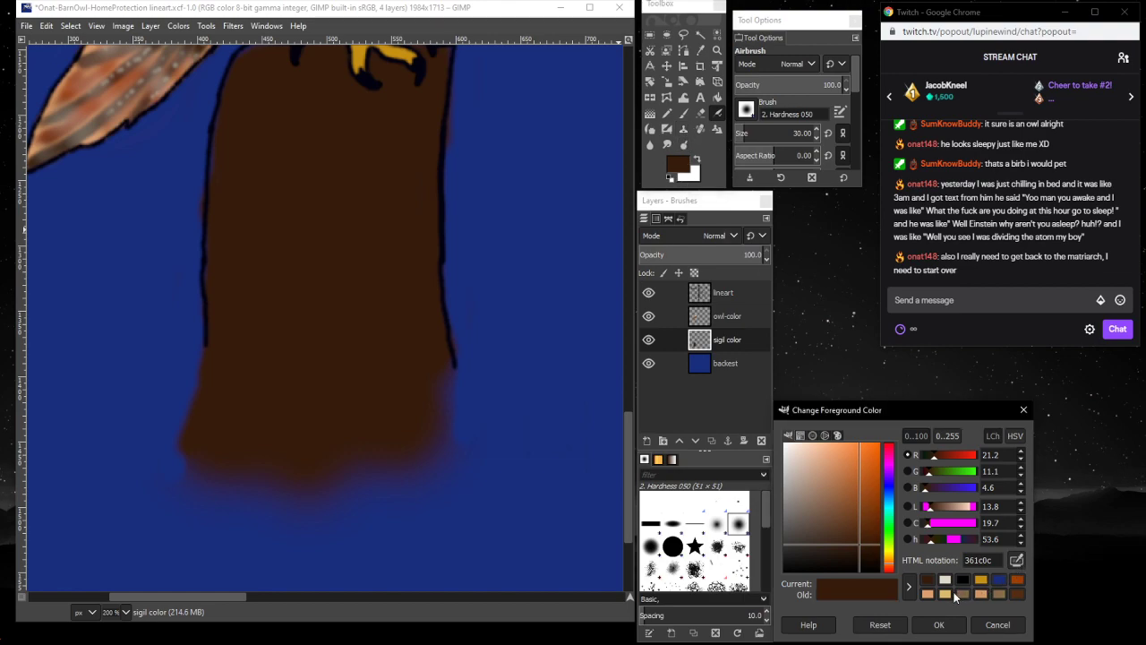
click(945, 581)
click(787, 135)
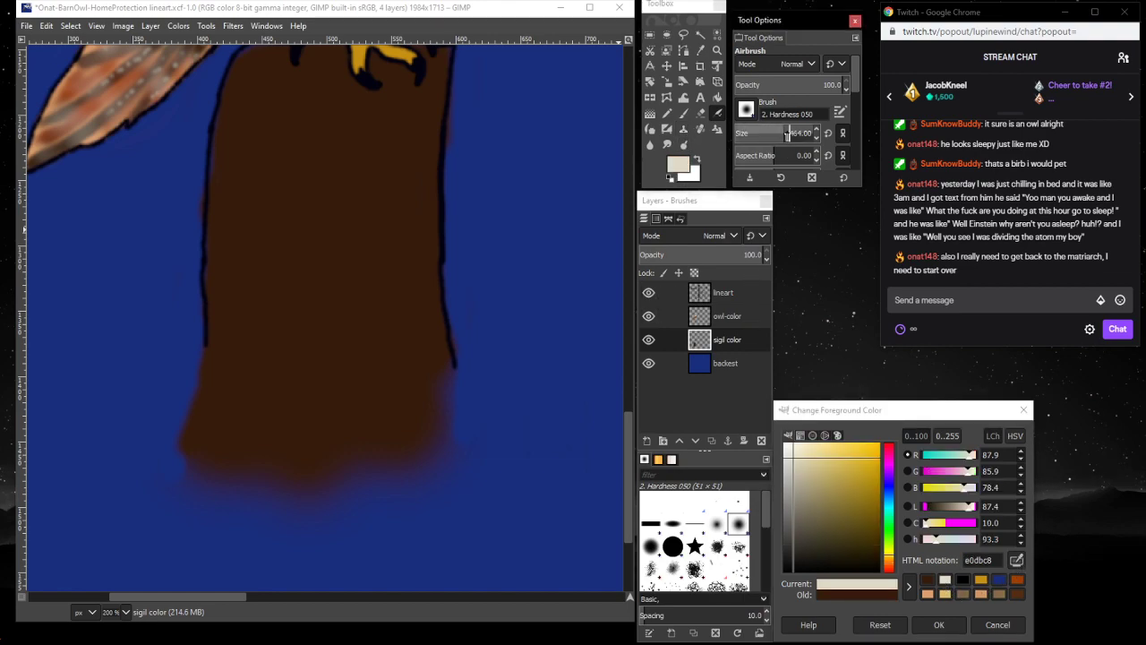
click(773, 136)
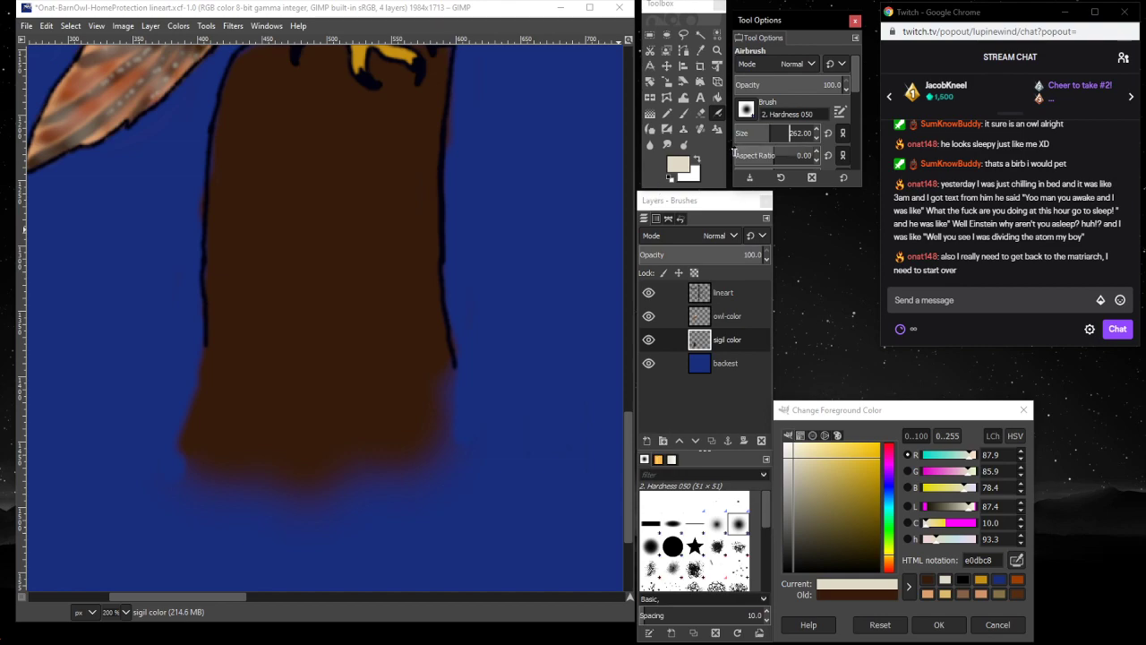
click(125, 614)
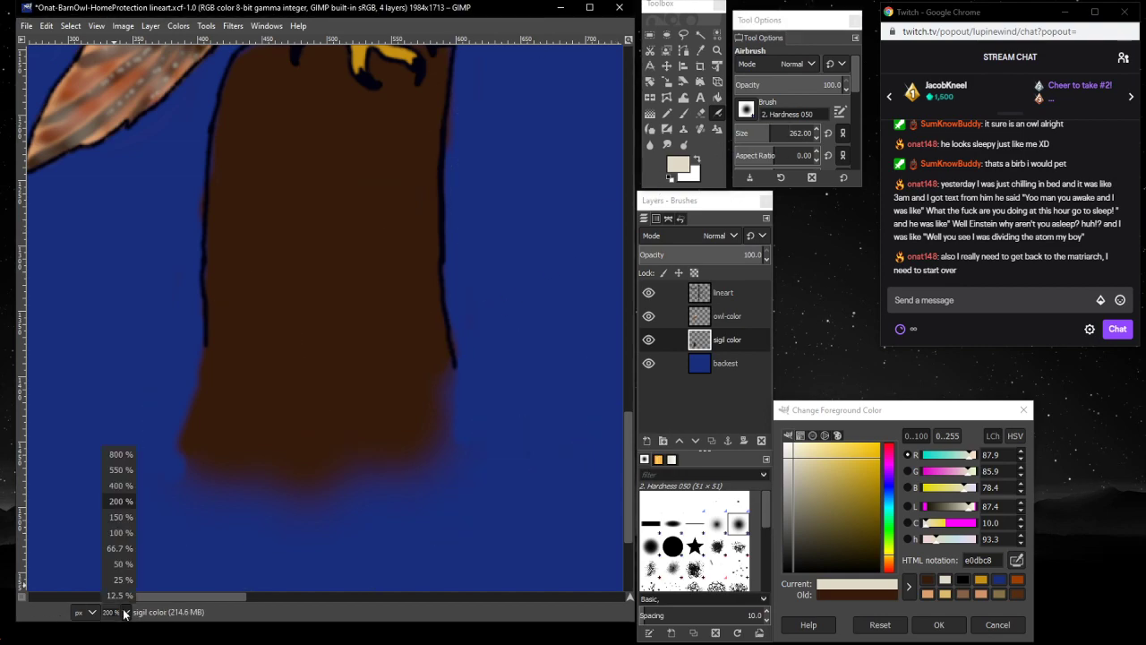
click(122, 549)
mouse_move(269, 345)
mouse_down()
mouse_move(256, 342)
mouse_move(350, 349)
mouse_move(358, 360)
mouse_move(195, 395)
mouse_move(184, 362)
mouse_move(197, 381)
mouse_move(260, 389)
mouse_move(371, 359)
mouse_move(422, 410)
mouse_up()
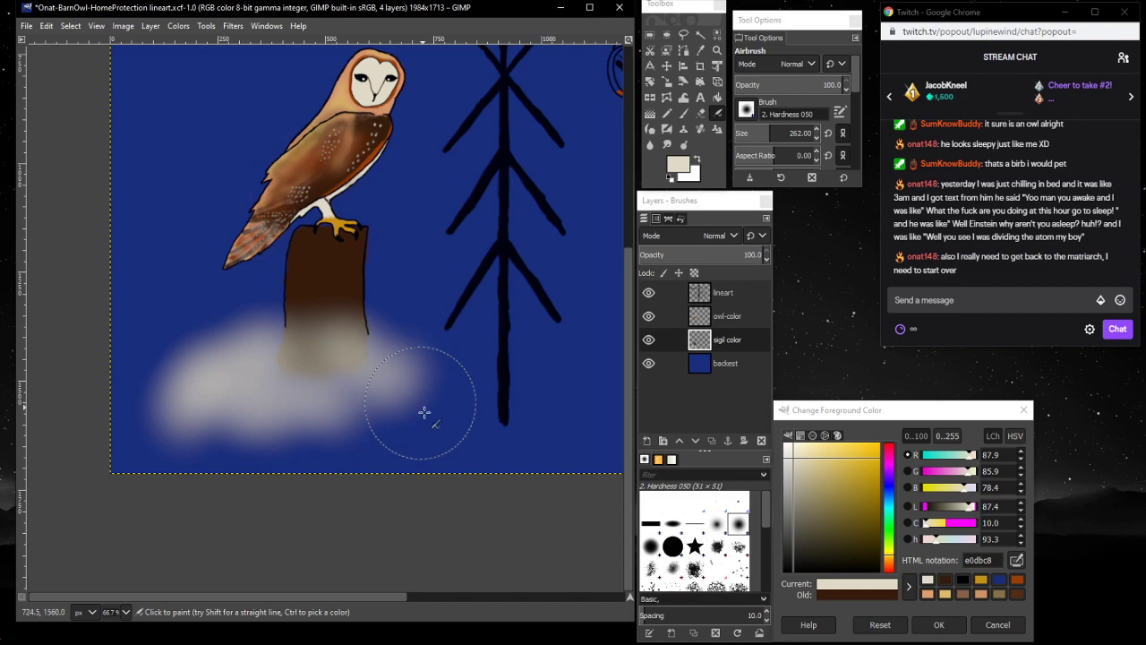
key(ctrl+z)
key(ctrl+z)
key(ctrl+z)
key(ctrl+z)
key(ctrl+z)
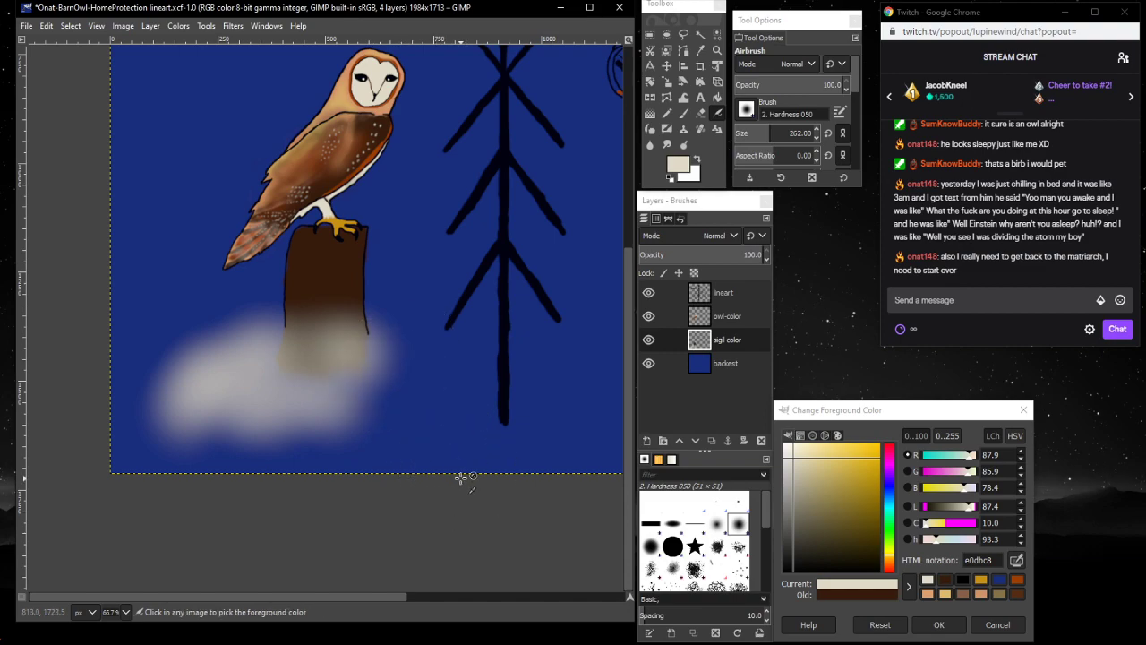
key(ctrl+z)
key(ctrl+z)
key(ctrl+z)
key(ctrl+z)
key(ctrl+z)
key(ctrl+z)
key(ctrl+z)
key(ctrl+z)
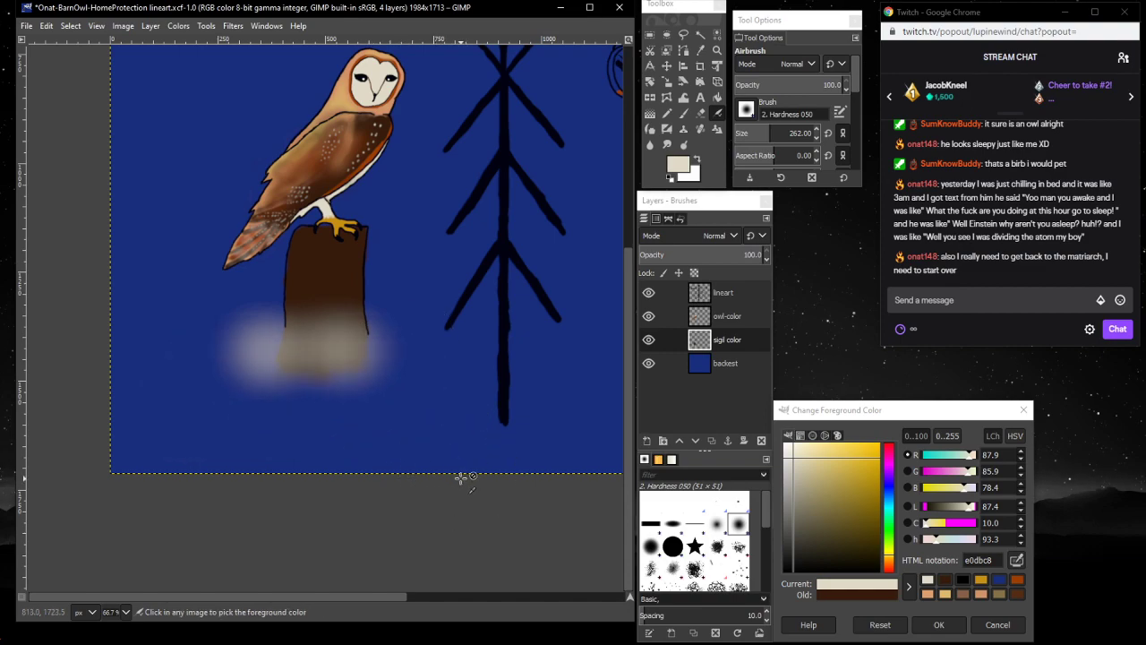
key(ctrl+z)
key(ctrl+z)
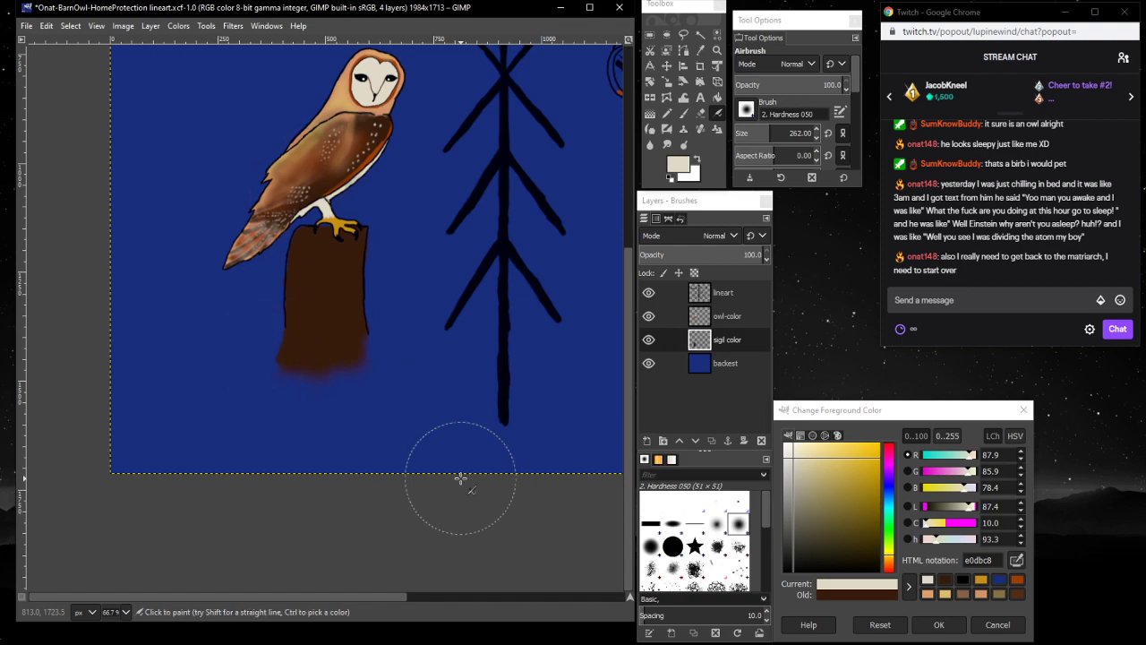
- Create a new transparent layer named "sigil color actual" above the sigil color layer
right_click(742, 339)
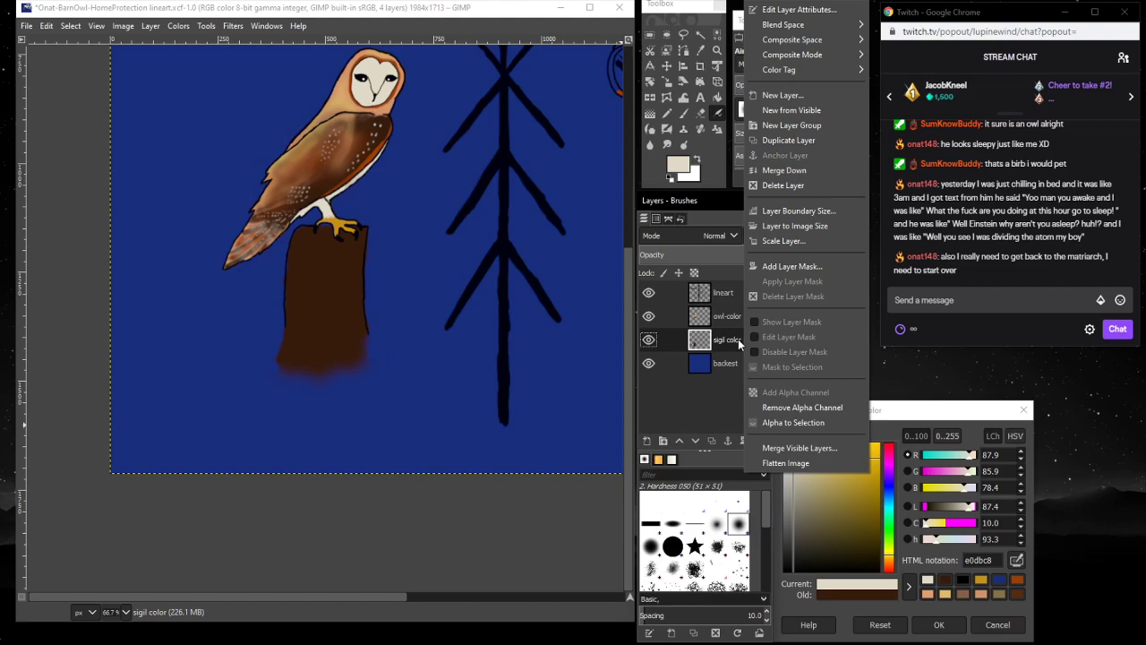
click(770, 95)
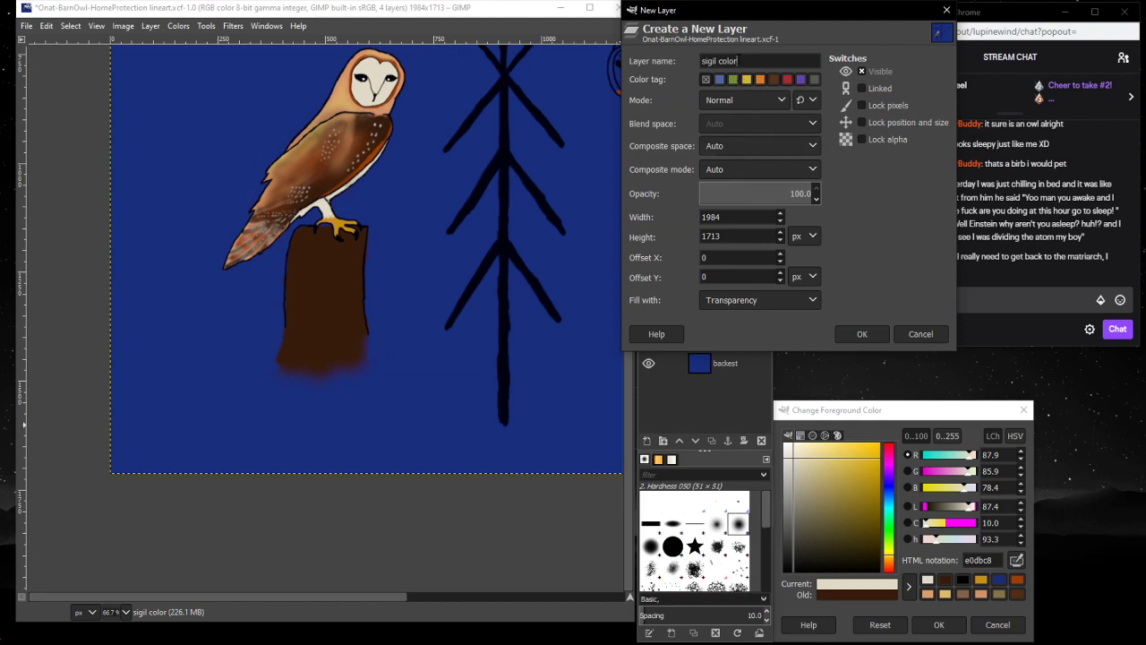
text(l)
key(Return)
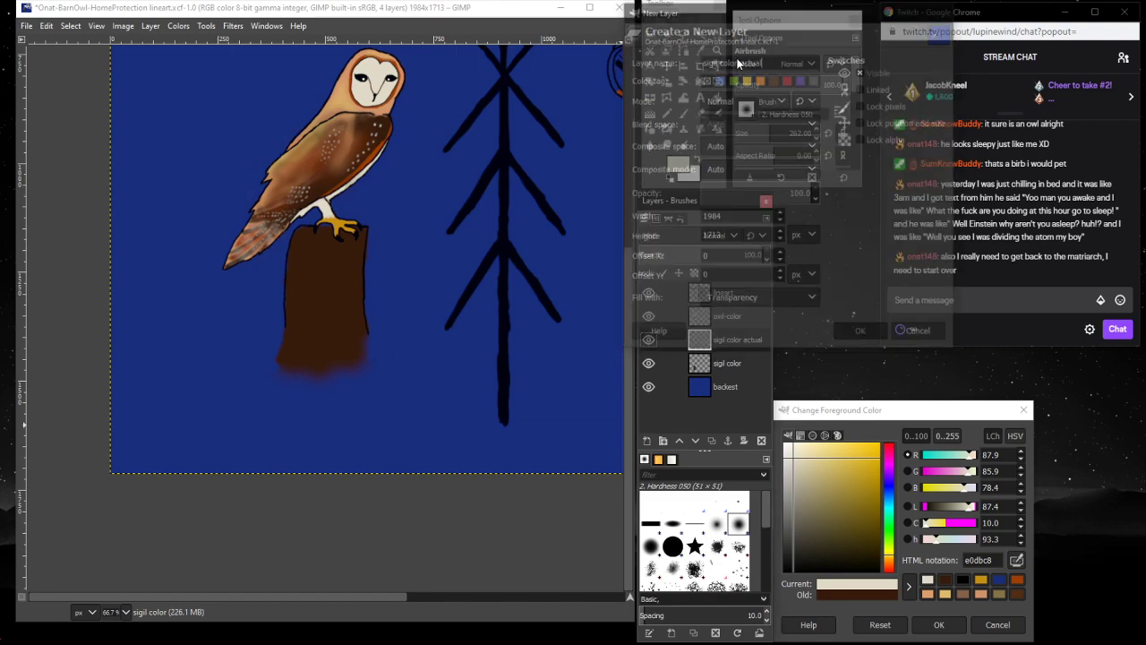
- Rename the original sigil color layer, which holds the post's paint, as "backer"
click(750, 365)
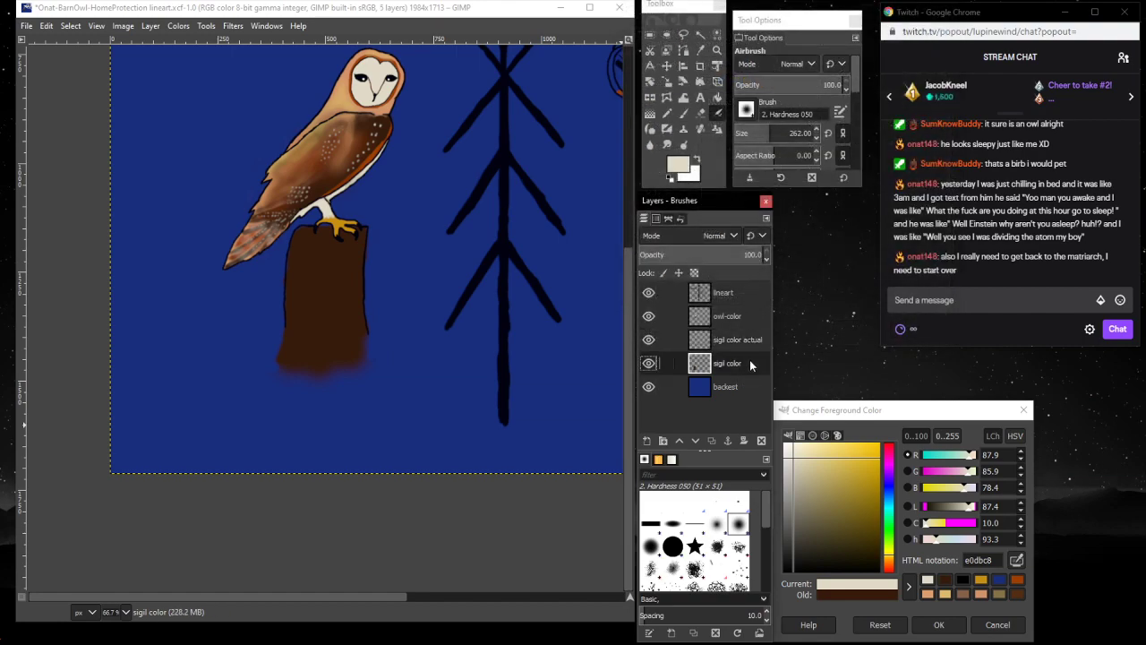
right_click(750, 365)
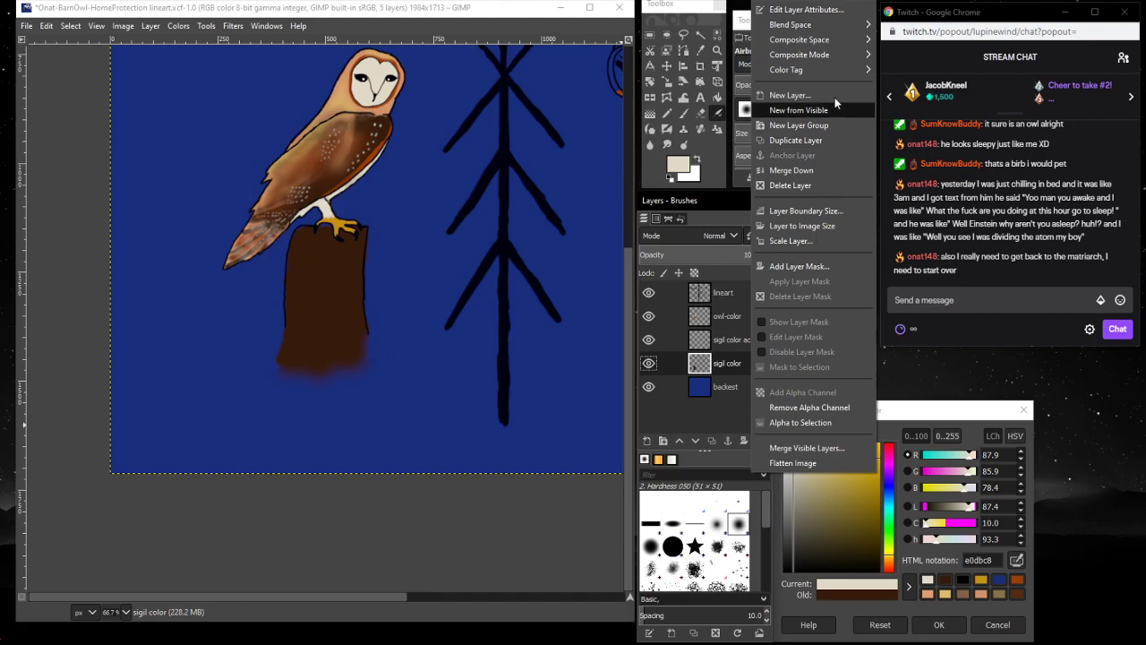
click(793, 10)
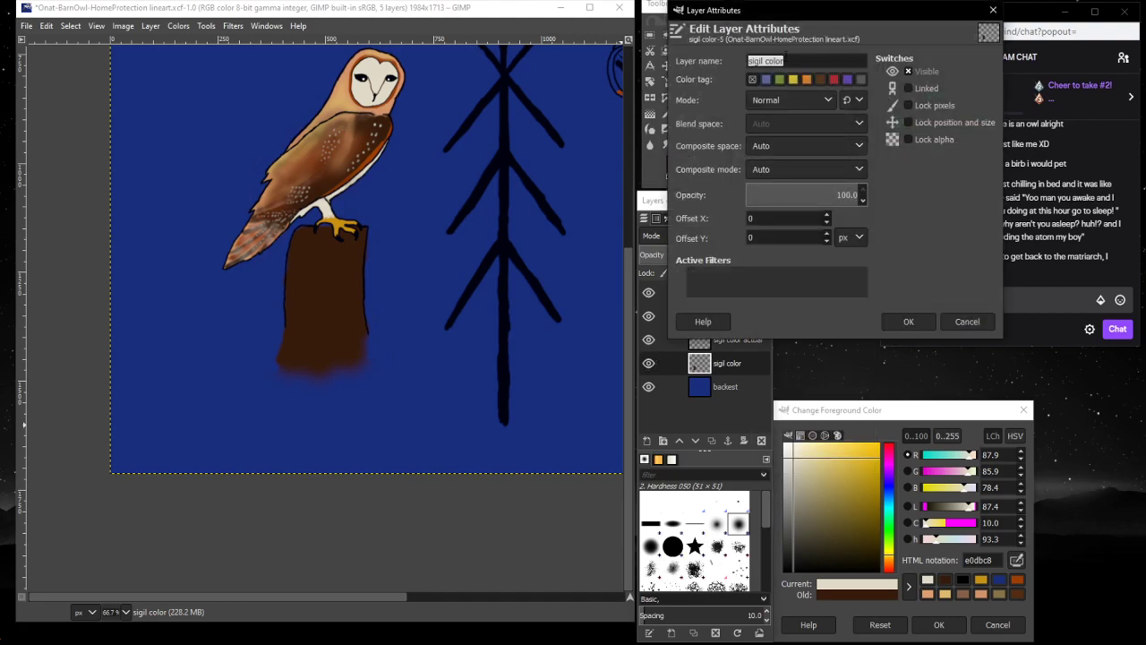
text(bac)
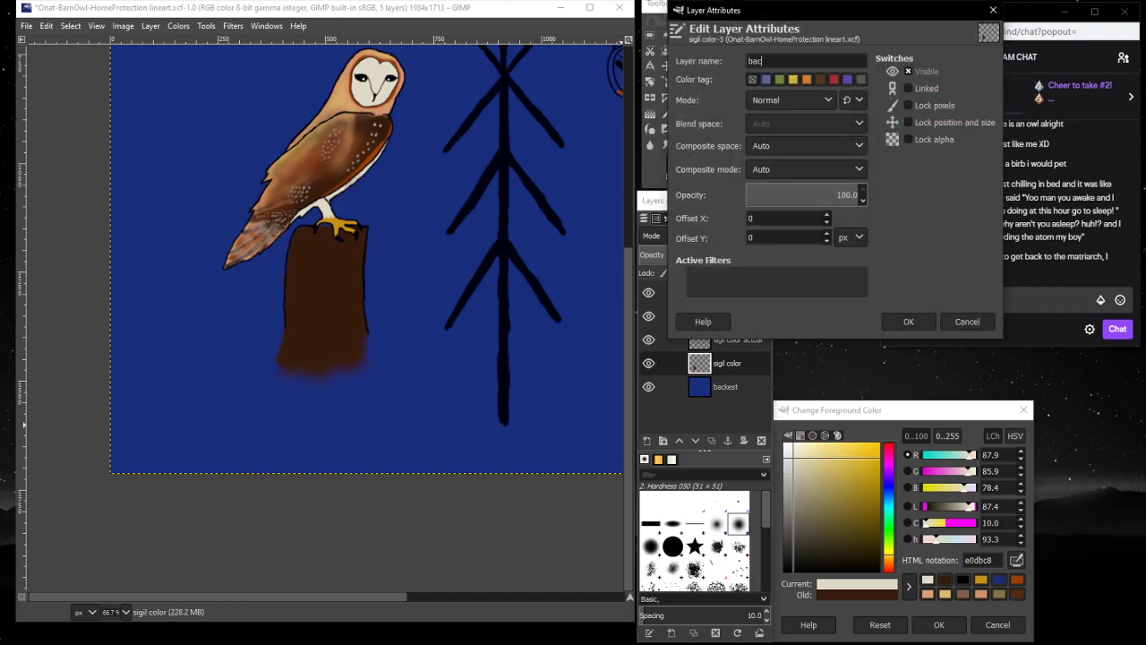
text(ker)
click(909, 322)
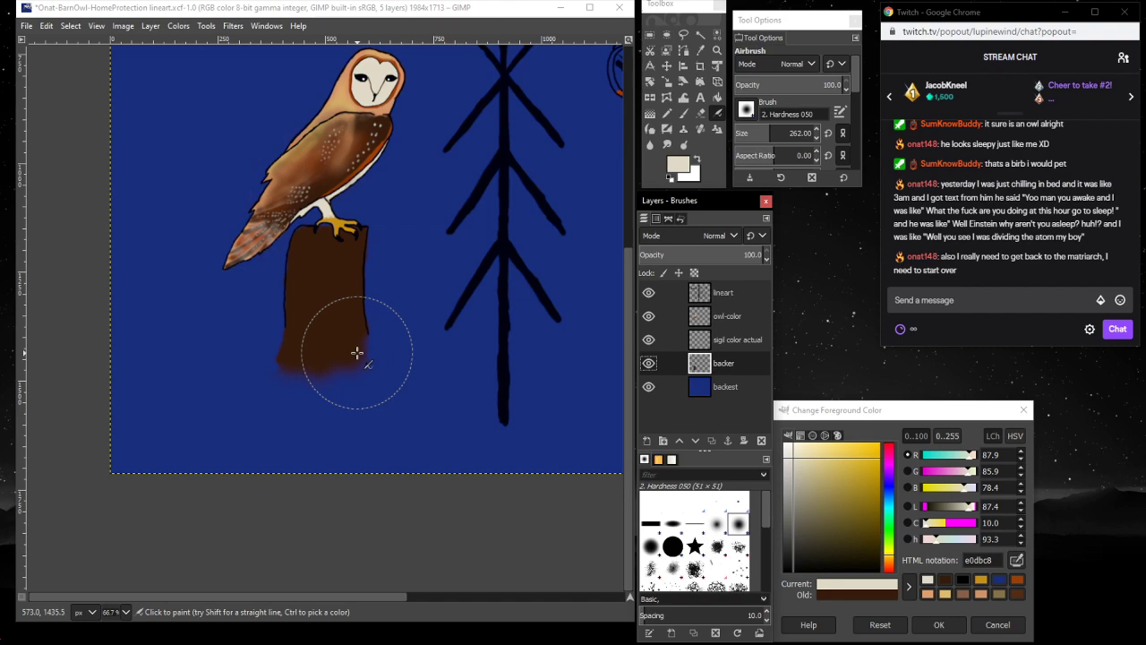
- Airbrush a cream cloud across the post's base on the backer layer, starting at size 262 and building it up at size 128
drag(355, 350, 307, 366)
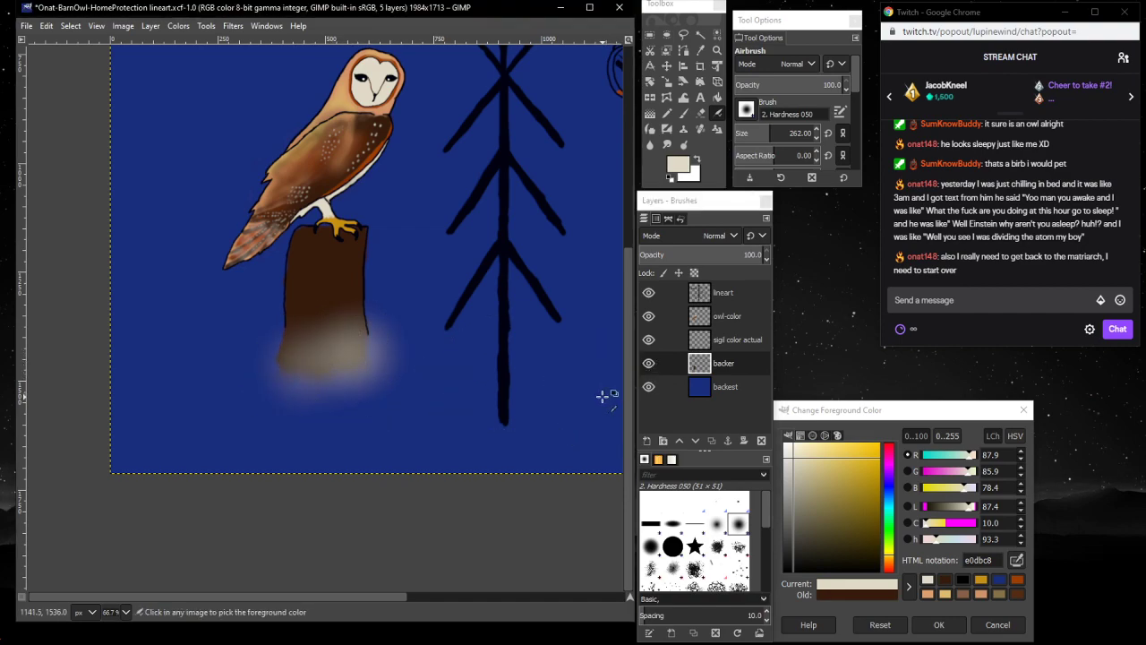
key(ctrl+z)
drag(797, 133, 757, 133)
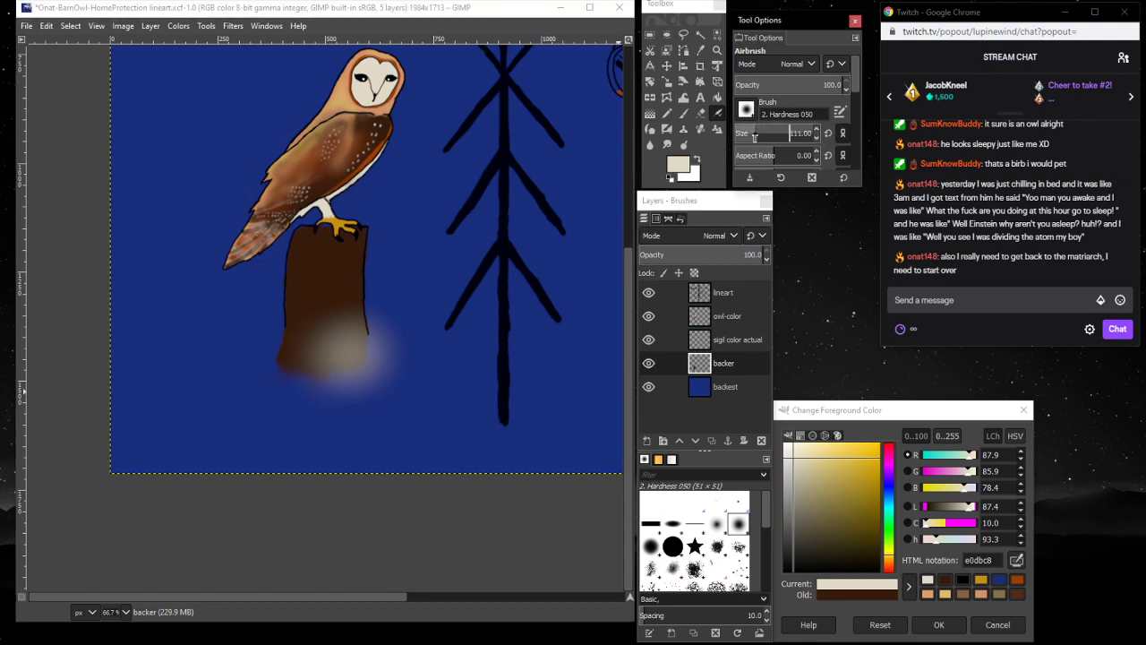
drag(355, 357, 337, 361)
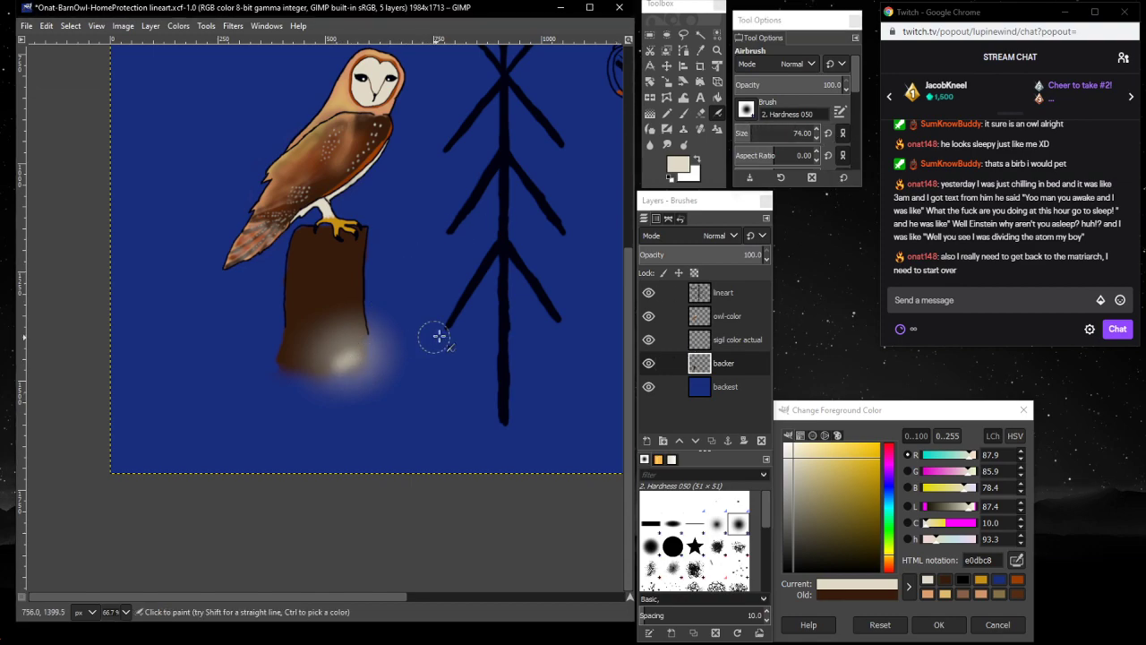
key(ctrl+z)
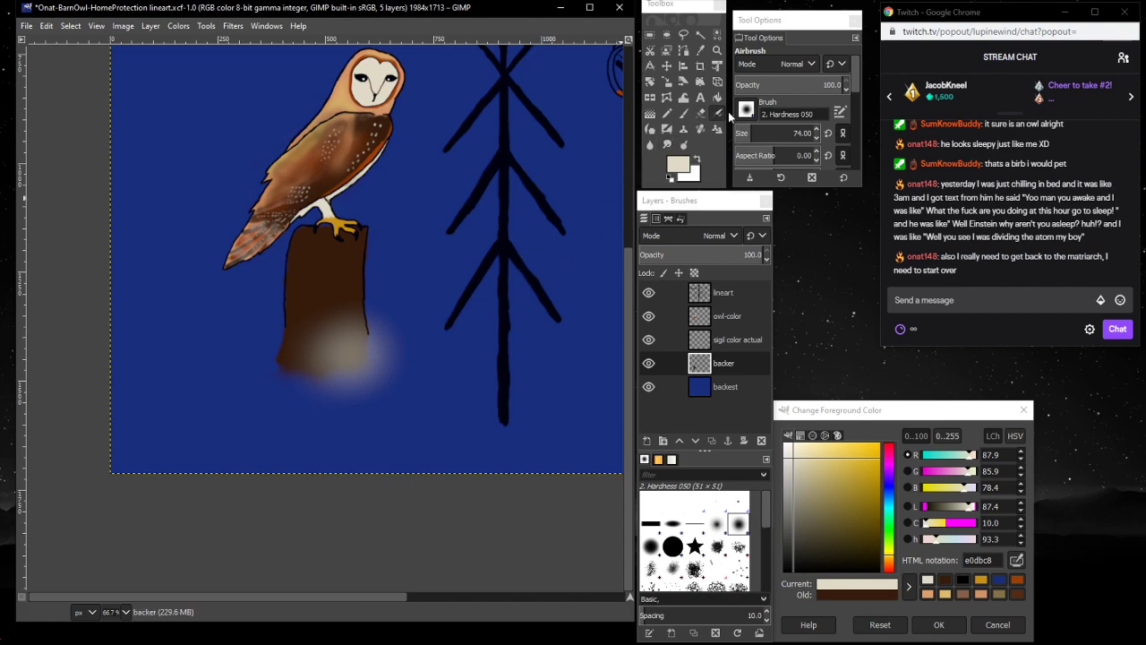
drag(752, 135, 763, 135)
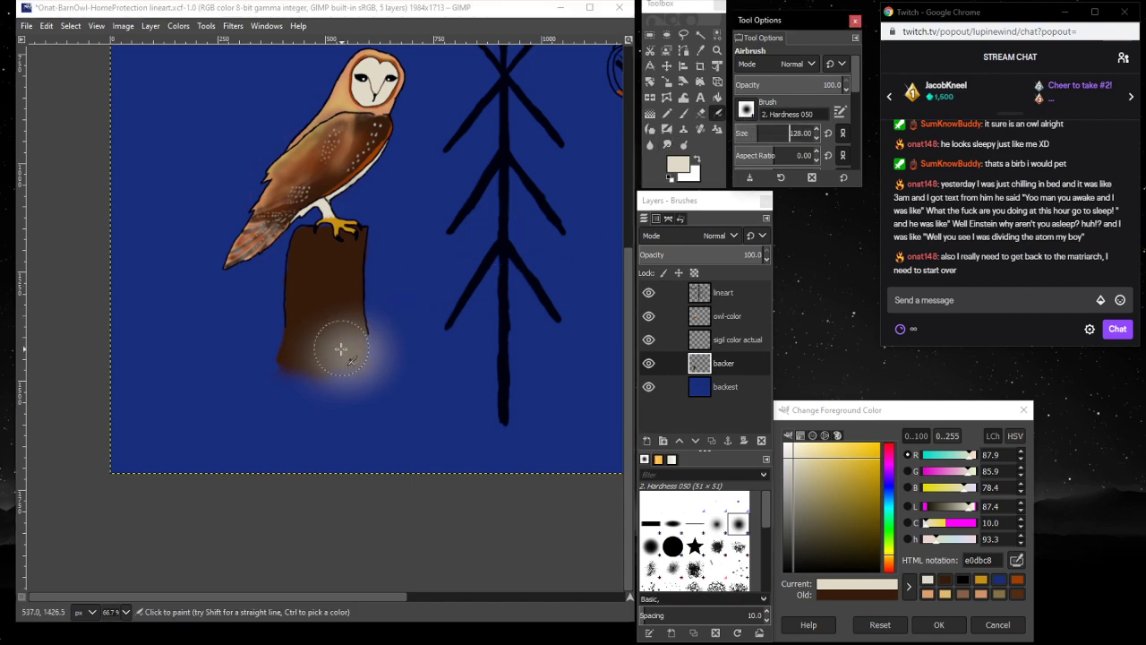
mouse_move(309, 359)
mouse_down()
mouse_move(252, 354)
mouse_move(217, 374)
mouse_up()
mouse_move(293, 356)
mouse_down()
mouse_move(211, 387)
mouse_move(266, 403)
mouse_move(230, 389)
mouse_move(242, 372)
mouse_move(296, 387)
mouse_move(339, 381)
mouse_move(281, 391)
mouse_move(284, 369)
mouse_move(322, 353)
mouse_move(375, 379)
mouse_move(359, 351)
mouse_move(378, 345)
mouse_move(417, 368)
mouse_move(370, 341)
mouse_move(399, 349)
mouse_move(295, 361)
mouse_move(260, 385)
mouse_up()
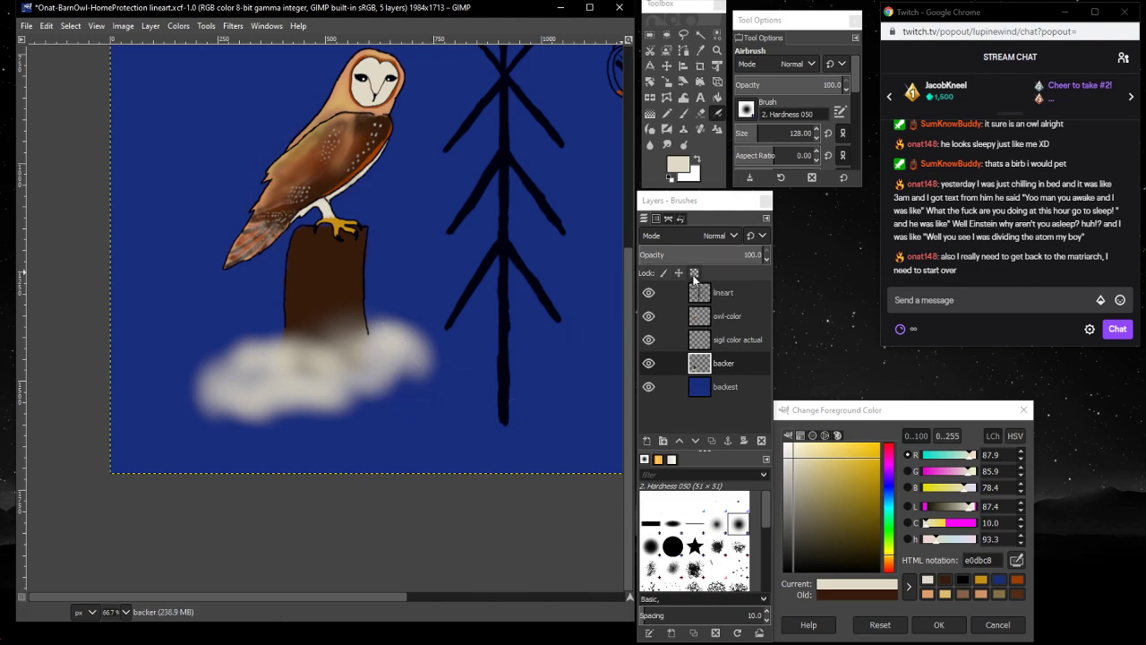
- Erase the lower end of the post's right outline on the lineart layer where it overlaps the cloud
click(735, 287)
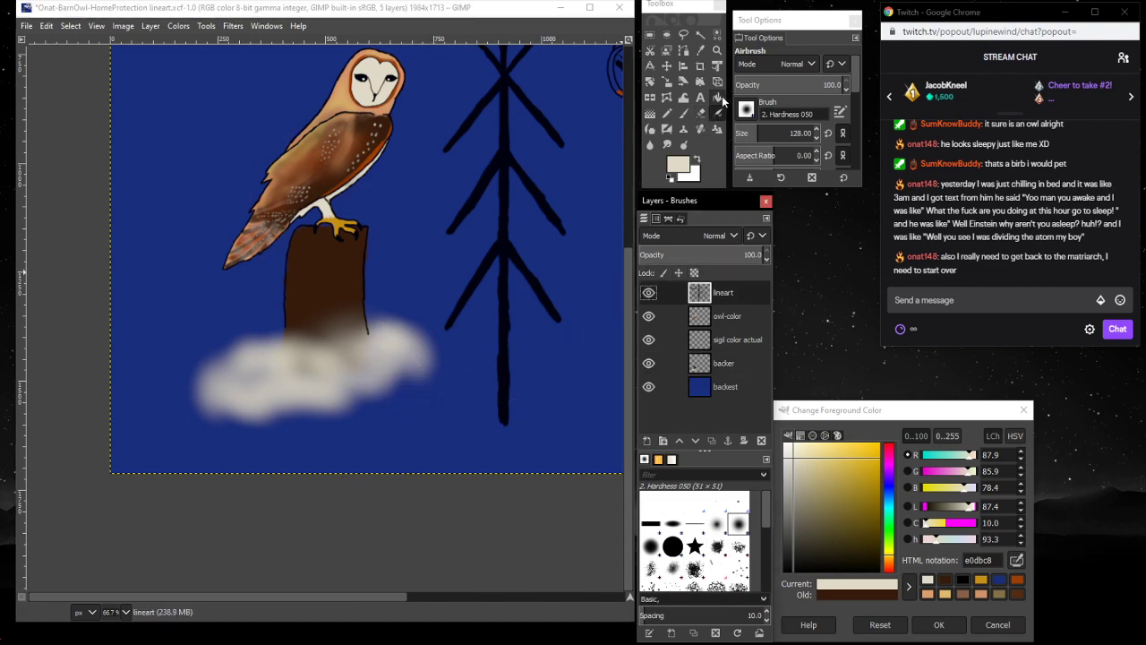
click(704, 114)
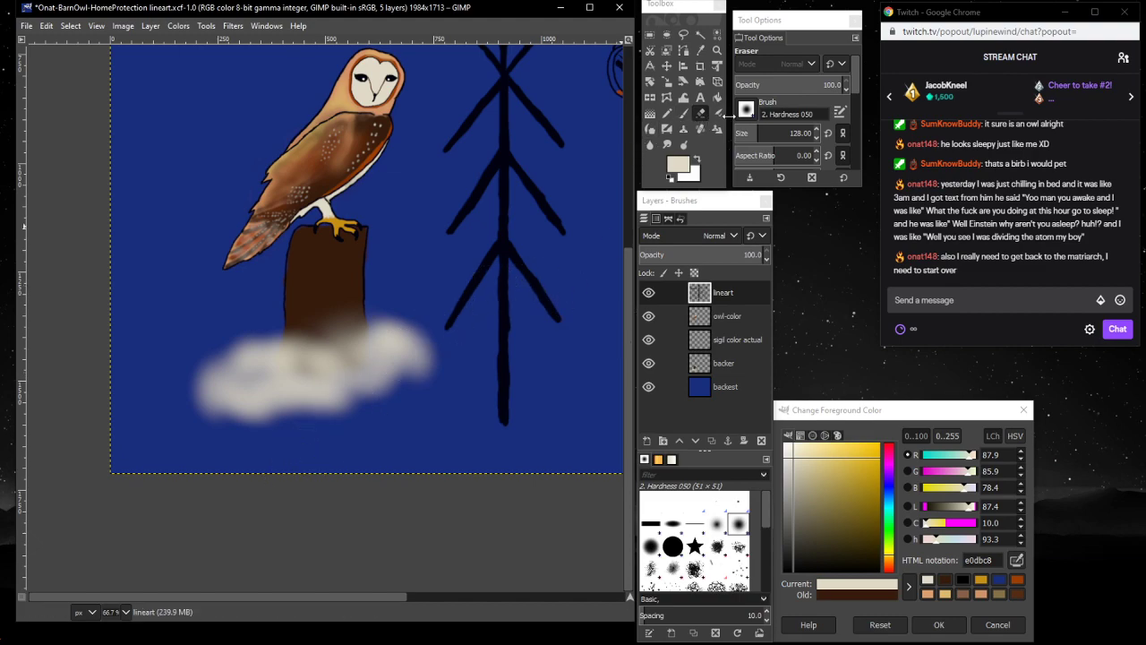
- Extend the cream cloud to the left of the post on the backer layer with airbrush puffs at size 128
click(749, 363)
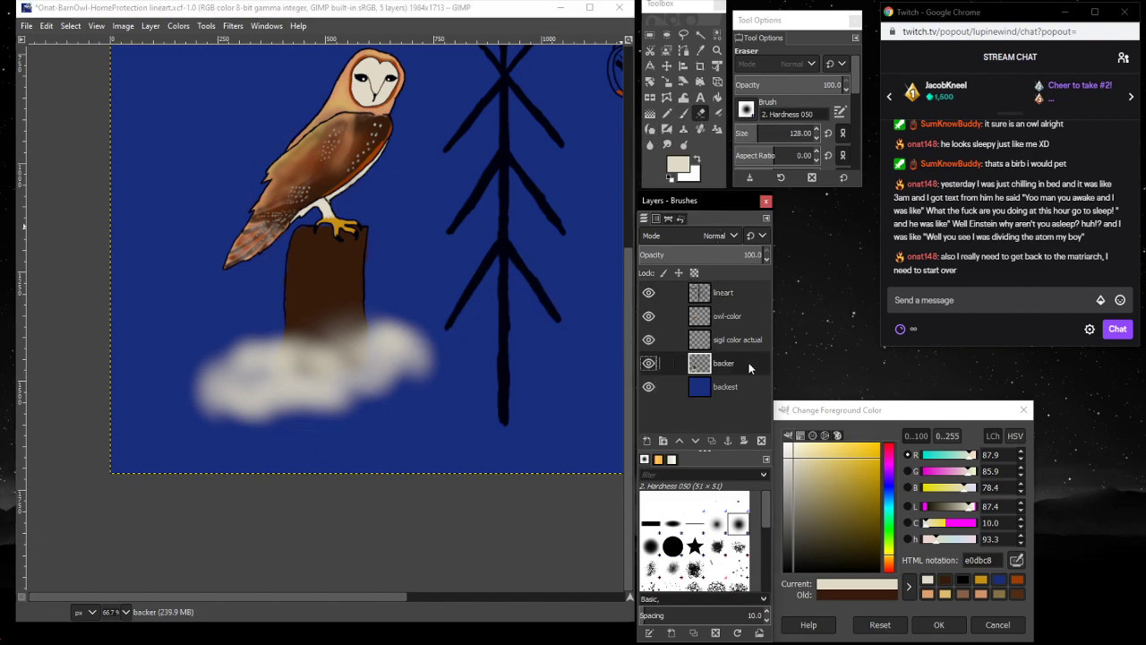
click(717, 117)
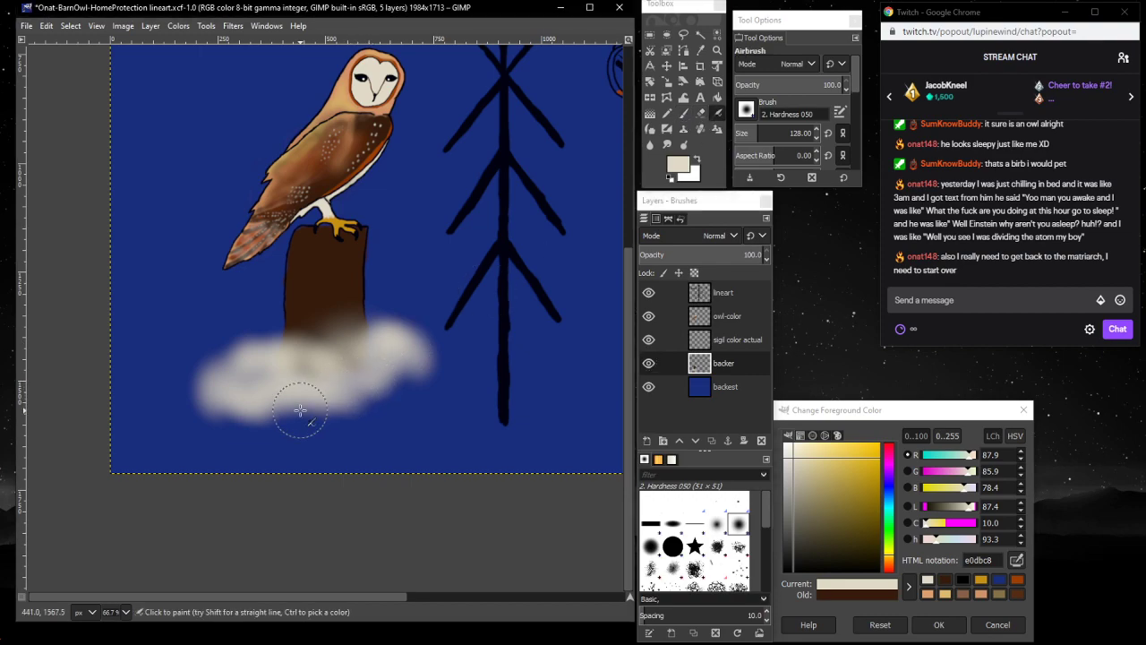
mouse_move(264, 423)
mouse_down()
mouse_move(237, 428)
mouse_move(221, 386)
mouse_move(199, 423)
mouse_move(223, 421)
mouse_move(201, 433)
mouse_move(245, 429)
mouse_move(226, 437)
mouse_move(237, 407)
mouse_move(176, 429)
mouse_up()
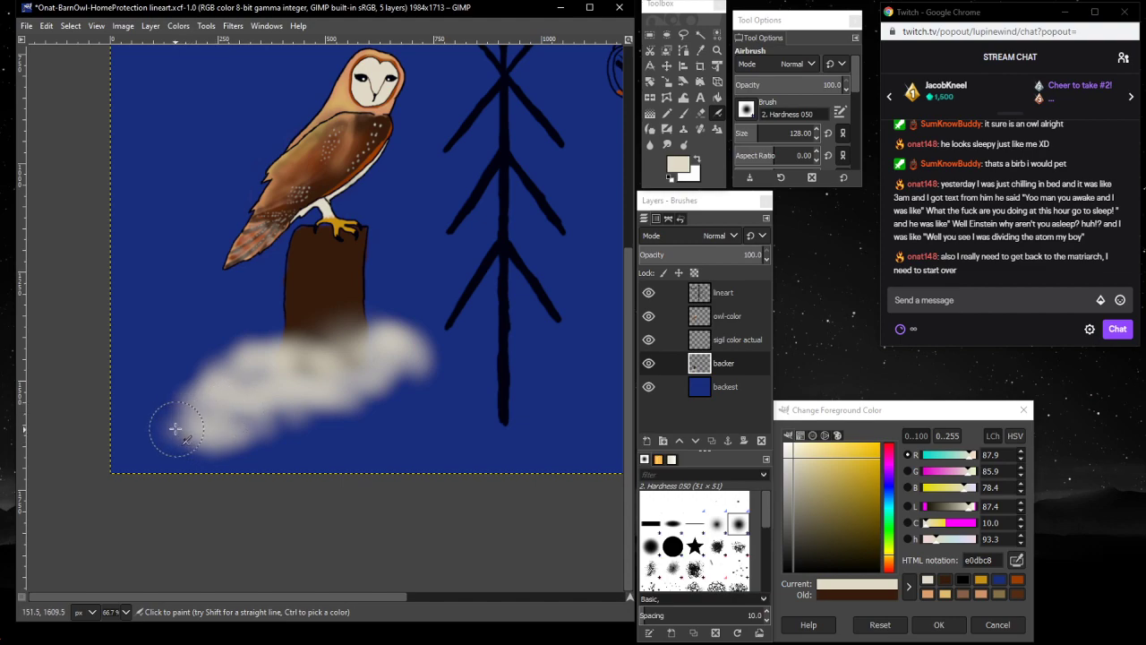
drag(211, 369, 177, 376)
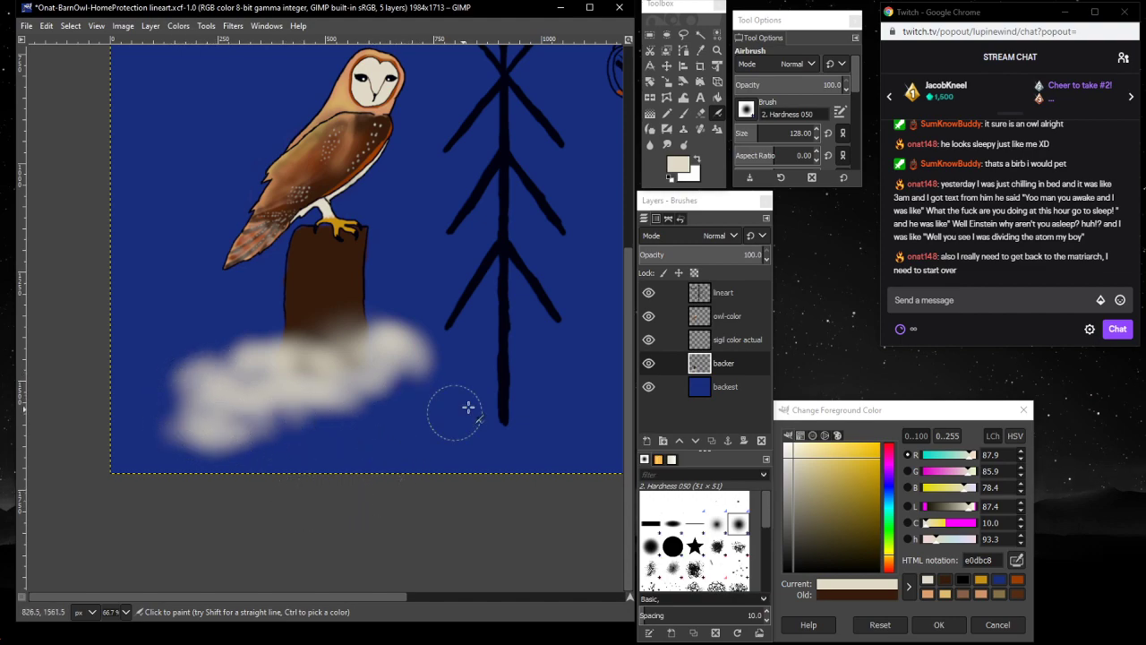
- Airbrush a large cream cloud across the sigil's lower end and beneath the uncolored owl's post on the backer layer at size 128
drag(293, 597, 361, 591)
mouse_move(358, 384)
mouse_down()
mouse_move(399, 366)
mouse_move(477, 376)
mouse_move(429, 404)
mouse_move(395, 448)
mouse_move(438, 382)
mouse_move(376, 420)
mouse_move(436, 380)
mouse_move(374, 408)
mouse_move(394, 391)
mouse_move(330, 404)
mouse_move(340, 387)
mouse_move(280, 406)
mouse_move(278, 420)
mouse_move(369, 443)
mouse_move(312, 409)
mouse_move(322, 437)
mouse_move(358, 417)
mouse_move(317, 405)
mouse_move(376, 417)
mouse_move(382, 445)
mouse_move(368, 444)
mouse_move(498, 354)
mouse_move(394, 389)
mouse_move(474, 351)
mouse_move(447, 352)
mouse_move(445, 365)
mouse_move(487, 342)
mouse_move(527, 342)
mouse_move(479, 407)
mouse_move(520, 360)
mouse_move(518, 370)
mouse_move(435, 445)
mouse_move(385, 437)
mouse_up()
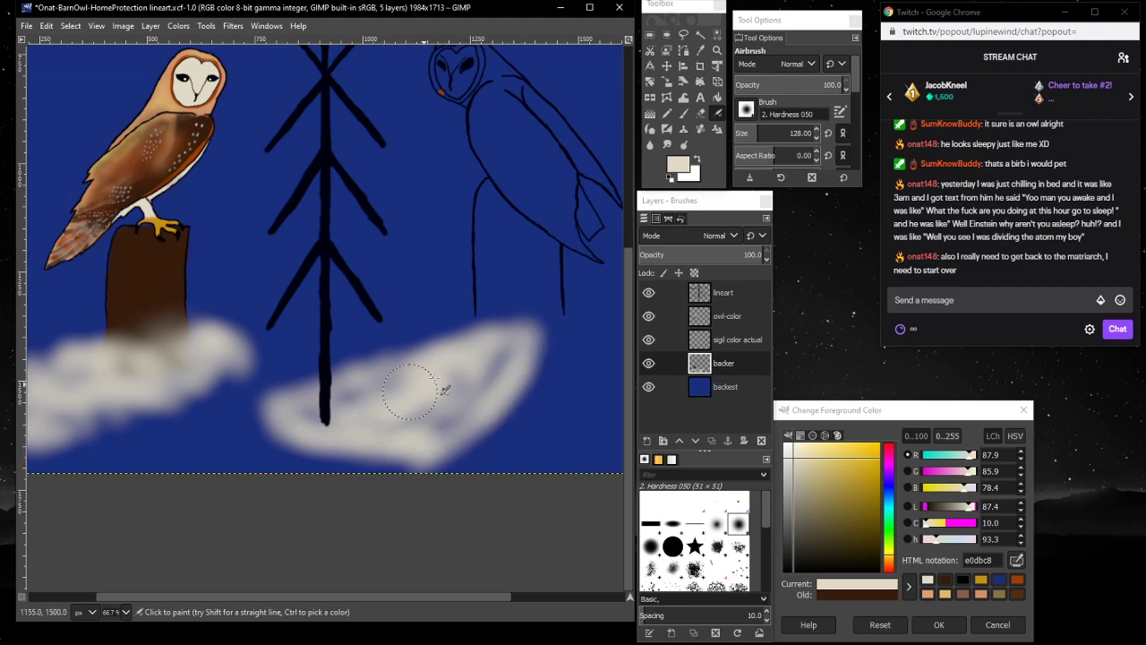
mouse_move(410, 391)
mouse_down()
mouse_move(412, 348)
mouse_move(302, 372)
mouse_move(284, 420)
mouse_move(282, 408)
mouse_move(285, 422)
mouse_move(361, 381)
mouse_move(367, 394)
mouse_move(352, 368)
mouse_move(400, 344)
mouse_move(492, 337)
mouse_up()
mouse_move(539, 339)
mouse_down()
mouse_move(538, 376)
mouse_move(478, 448)
mouse_move(344, 461)
mouse_move(291, 456)
mouse_move(295, 447)
mouse_move(268, 434)
mouse_up()
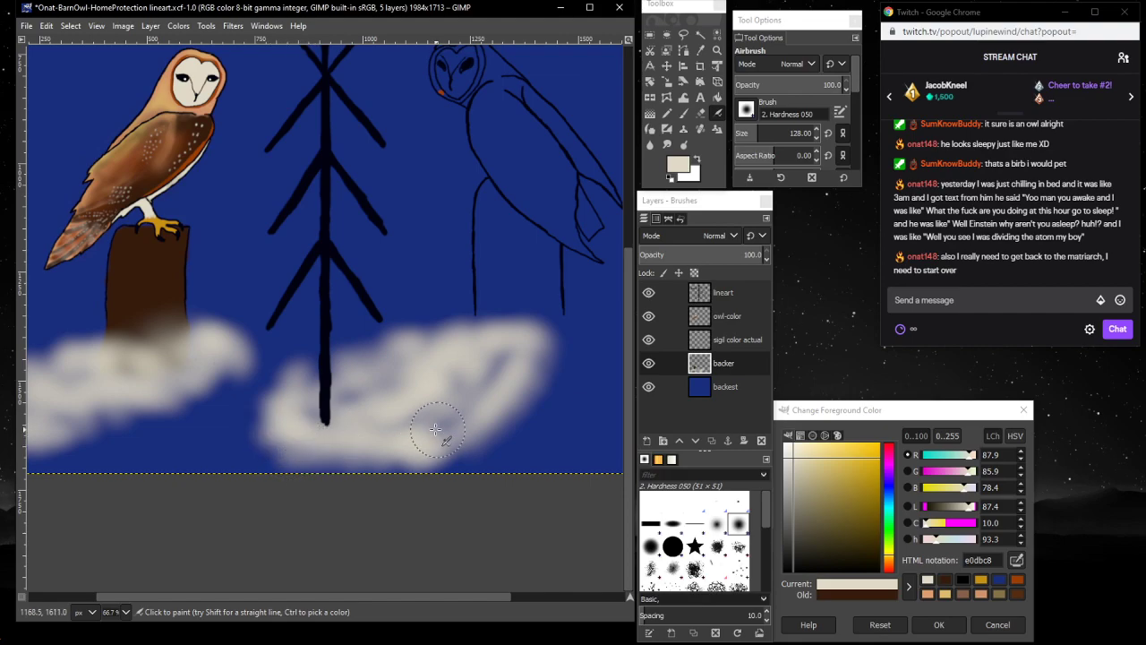
scroll(439, 430, up, 3)
mouse_move(548, 497)
mouse_down()
mouse_move(560, 467)
mouse_move(563, 488)
mouse_move(532, 525)
mouse_move(556, 453)
mouse_move(575, 489)
mouse_move(572, 532)
mouse_move(498, 576)
mouse_move(534, 540)
mouse_move(556, 531)
mouse_move(436, 599)
mouse_up()
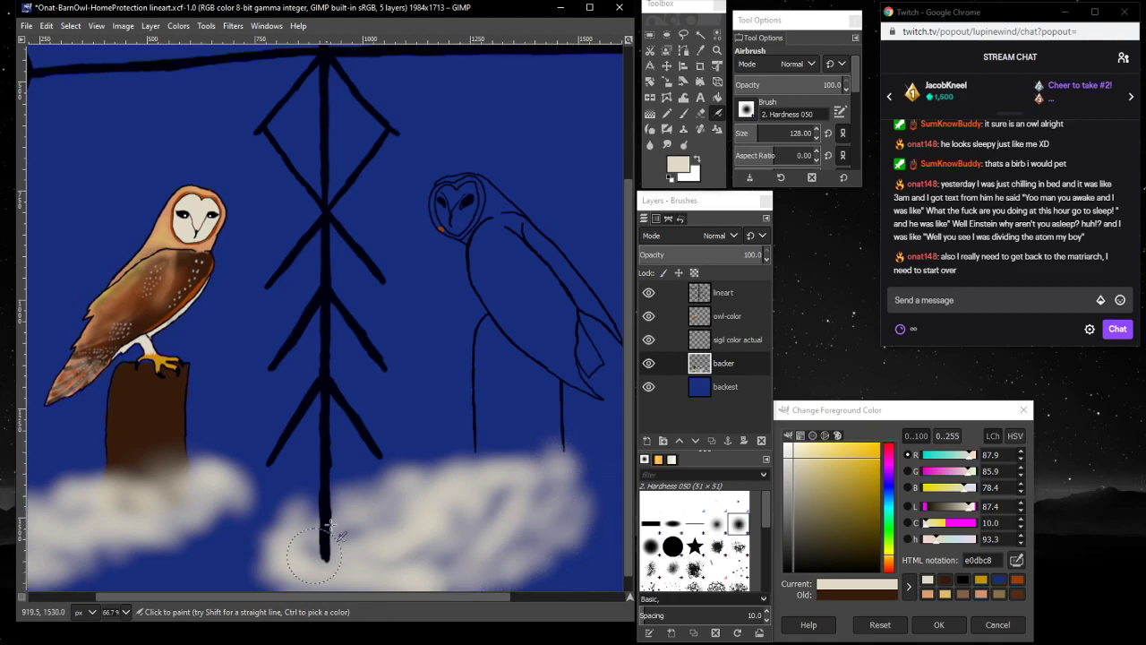
scroll(331, 519, down, 1)
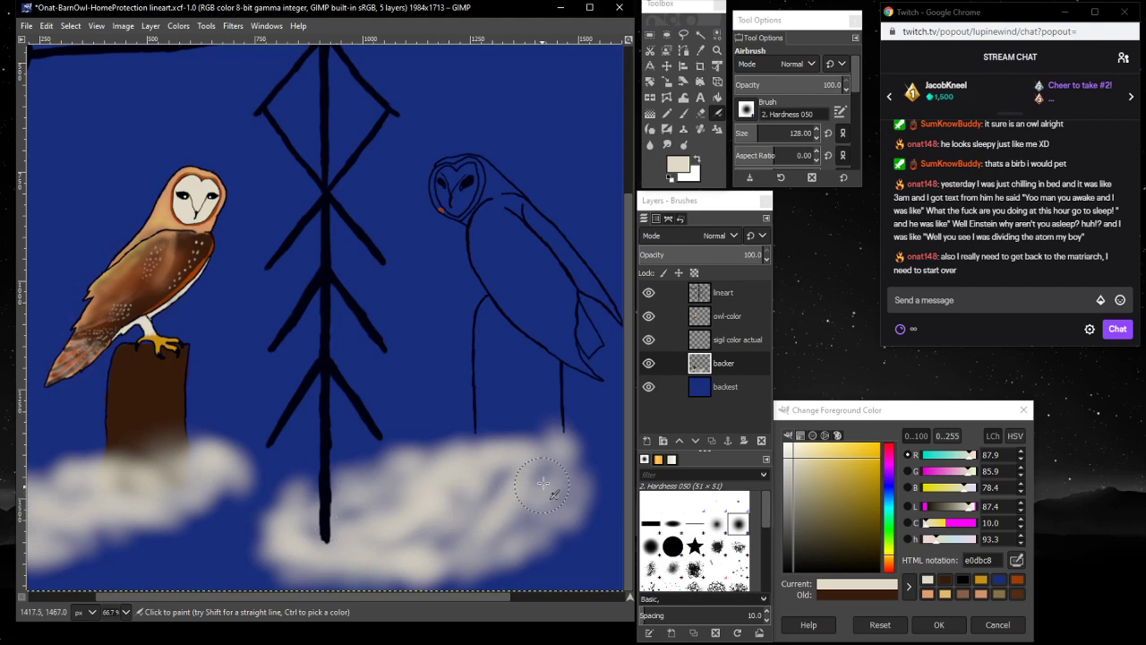
drag(313, 498, 315, 490)
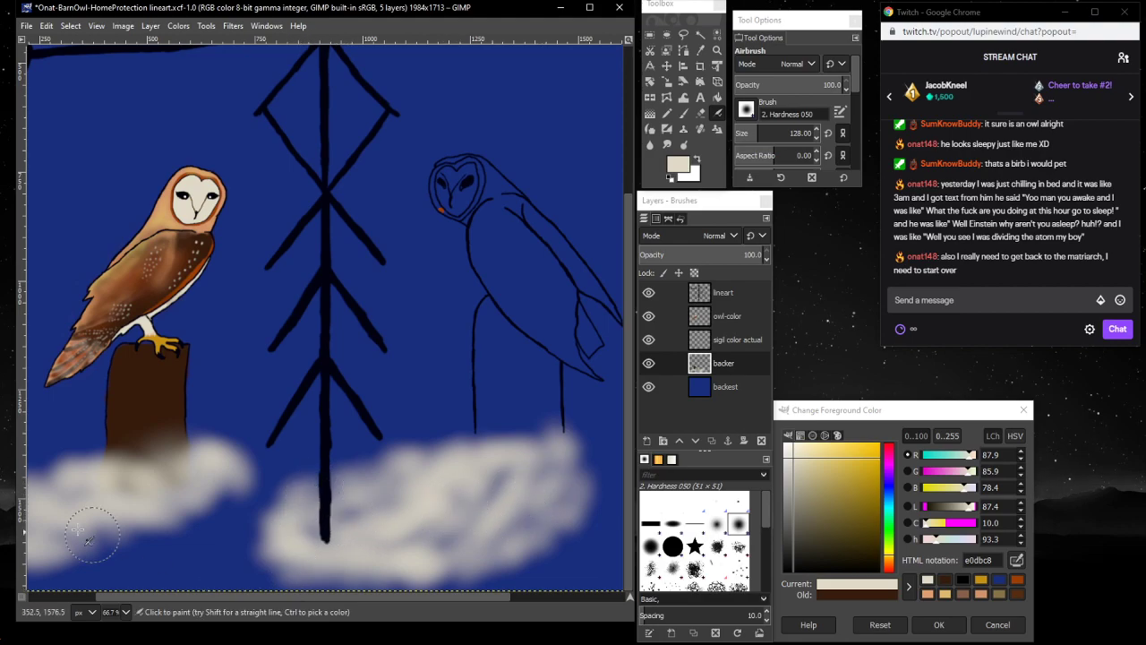
- Airbrush a cream cloud above and beside the colored owl's head, below the sigil's left arm, at size 128
scroll(228, 488, up, 5)
scroll(97, 332, up, 3)
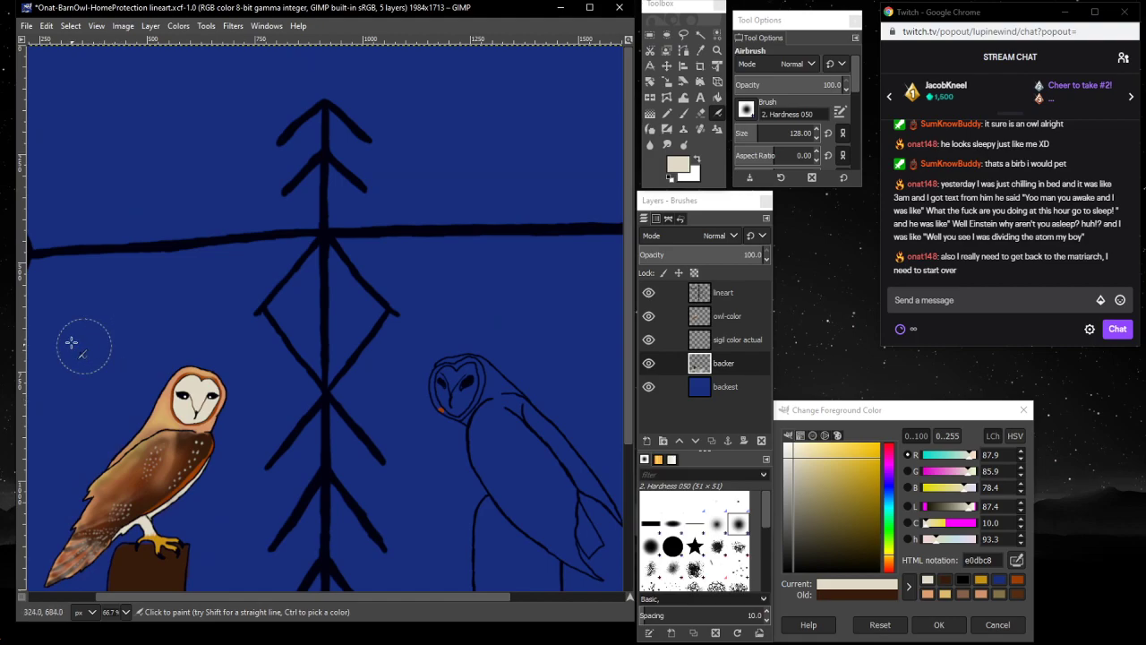
mouse_move(104, 337)
mouse_down()
mouse_move(135, 333)
mouse_move(149, 351)
mouse_move(67, 393)
mouse_move(96, 346)
mouse_move(69, 352)
mouse_move(39, 366)
mouse_move(35, 397)
mouse_move(57, 391)
mouse_move(107, 340)
mouse_move(174, 334)
mouse_move(177, 349)
mouse_move(50, 416)
mouse_move(56, 383)
mouse_move(152, 344)
mouse_up()
drag(231, 597, 162, 597)
mouse_move(117, 392)
mouse_down()
mouse_move(120, 404)
mouse_move(120, 369)
mouse_up()
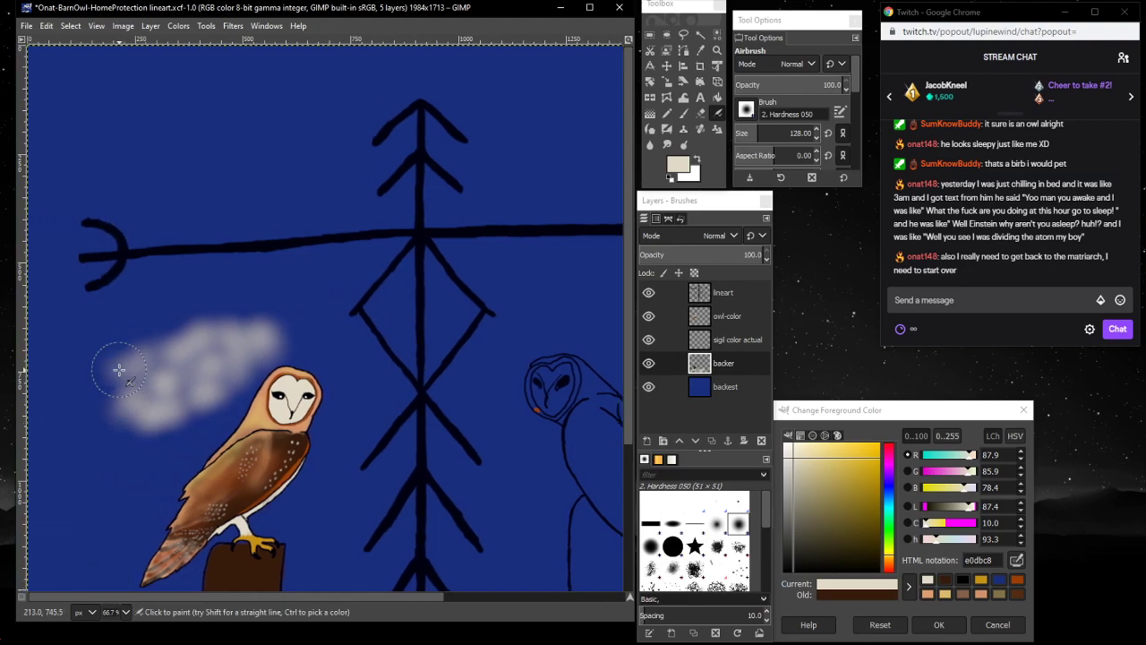
- Airbrush a small cream cloud beside the colored owl's tail at the canvas's left edge
scroll(157, 394, down, 3)
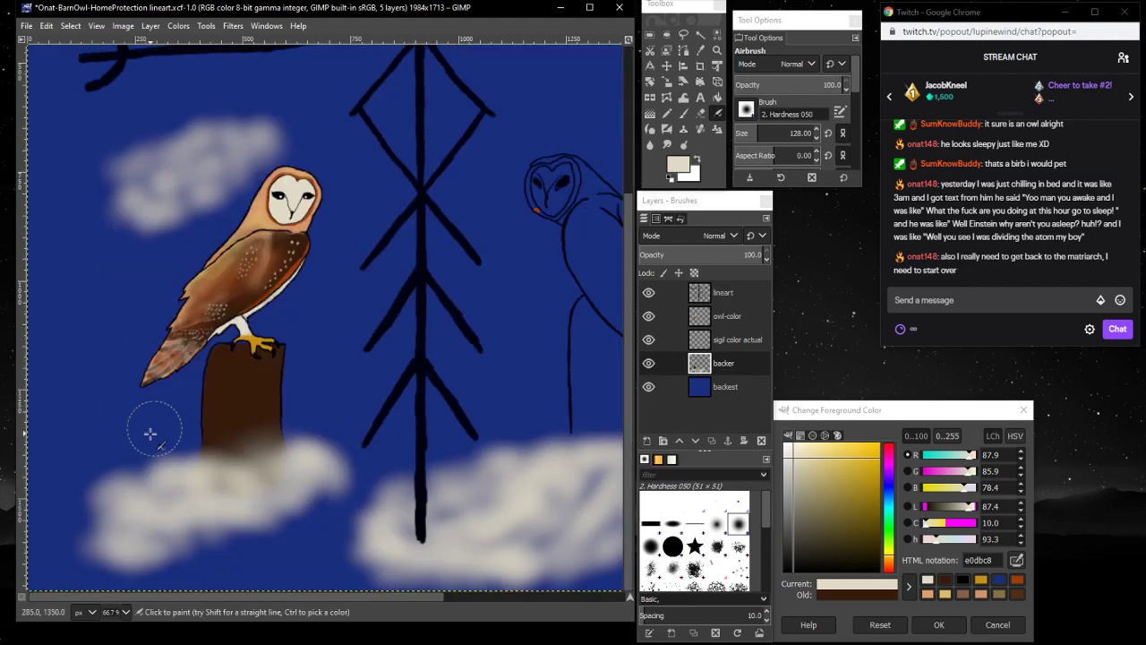
scroll(148, 430, up, 3)
scroll(143, 421, down, 3)
mouse_move(129, 420)
mouse_down()
mouse_move(83, 363)
mouse_move(60, 393)
mouse_move(68, 405)
mouse_move(83, 398)
mouse_move(134, 348)
mouse_move(94, 351)
mouse_move(45, 398)
mouse_move(92, 381)
mouse_move(98, 391)
mouse_move(127, 324)
mouse_move(49, 365)
mouse_move(139, 323)
mouse_move(103, 376)
mouse_up()
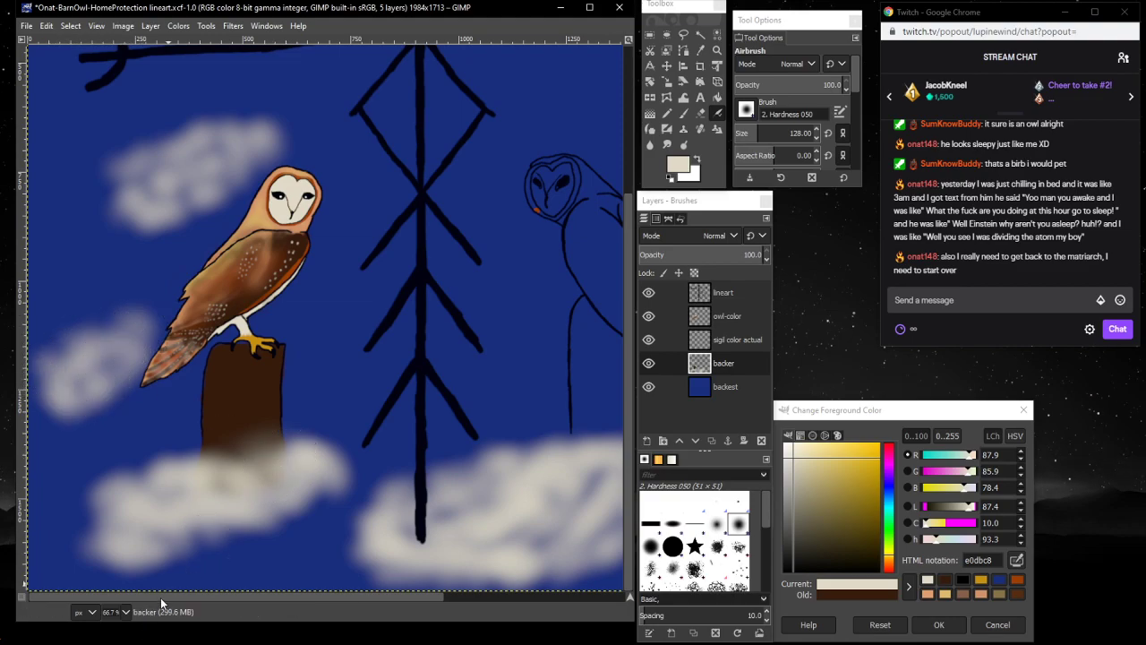
- Airbrush two cream clouds, one just above the uncolored owl and one above the sigil's right arm
drag(162, 601, 379, 568)
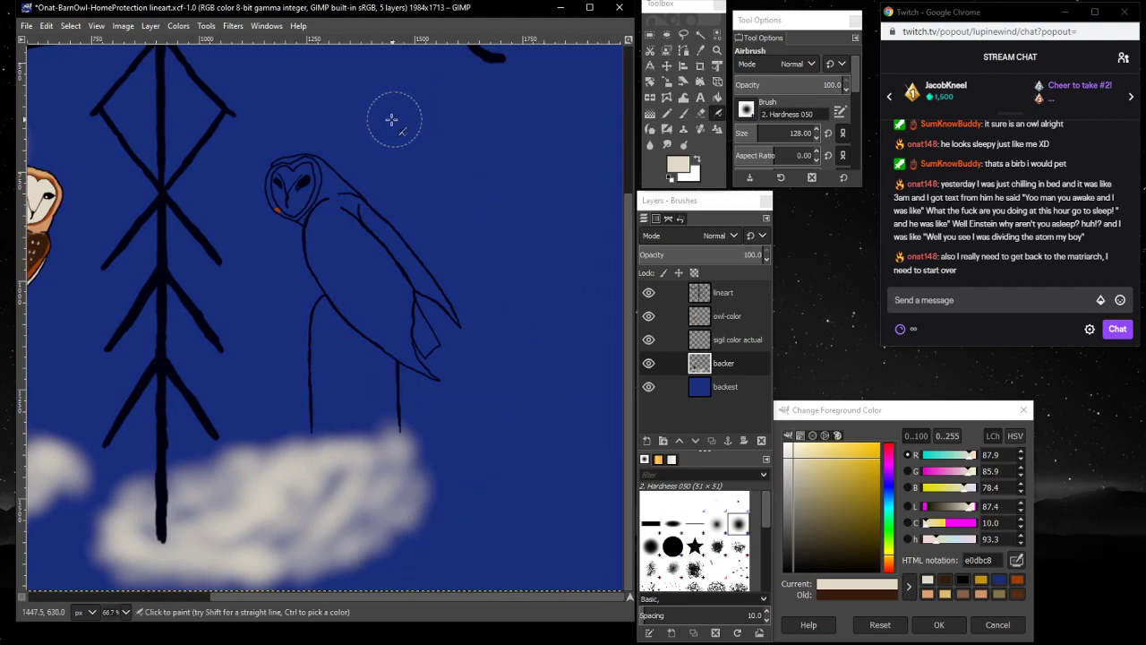
mouse_move(391, 119)
mouse_down()
mouse_move(394, 134)
mouse_move(354, 139)
mouse_move(373, 111)
mouse_move(298, 129)
mouse_move(387, 109)
mouse_move(447, 120)
mouse_move(452, 133)
mouse_move(397, 167)
mouse_move(422, 133)
mouse_move(453, 143)
mouse_up()
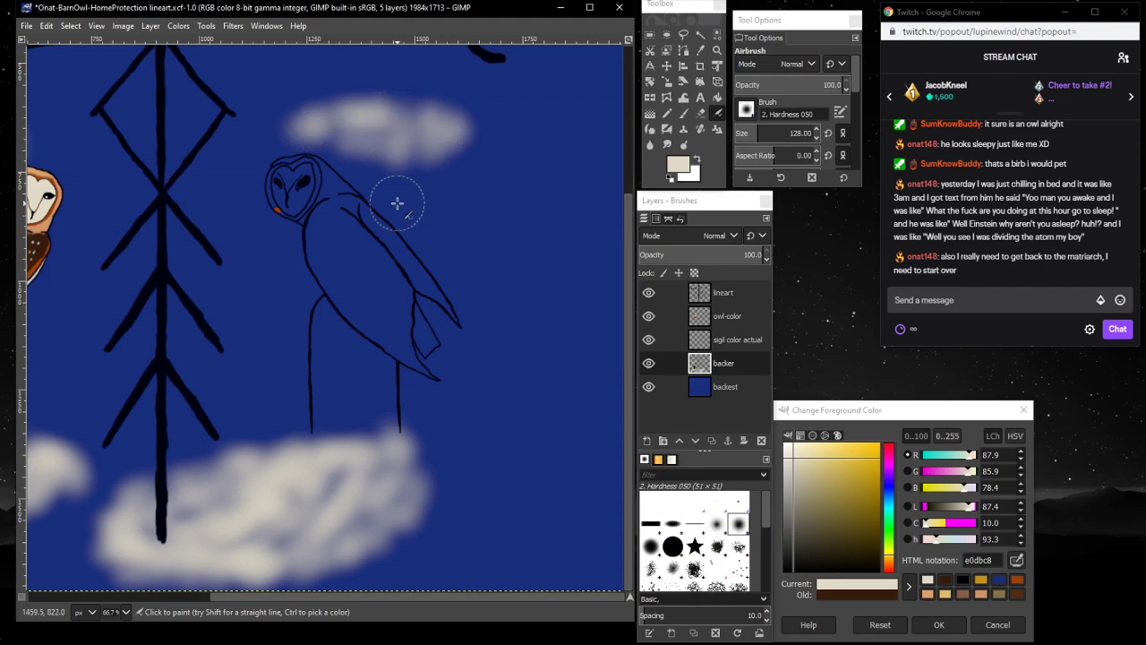
scroll(397, 204, up, 5)
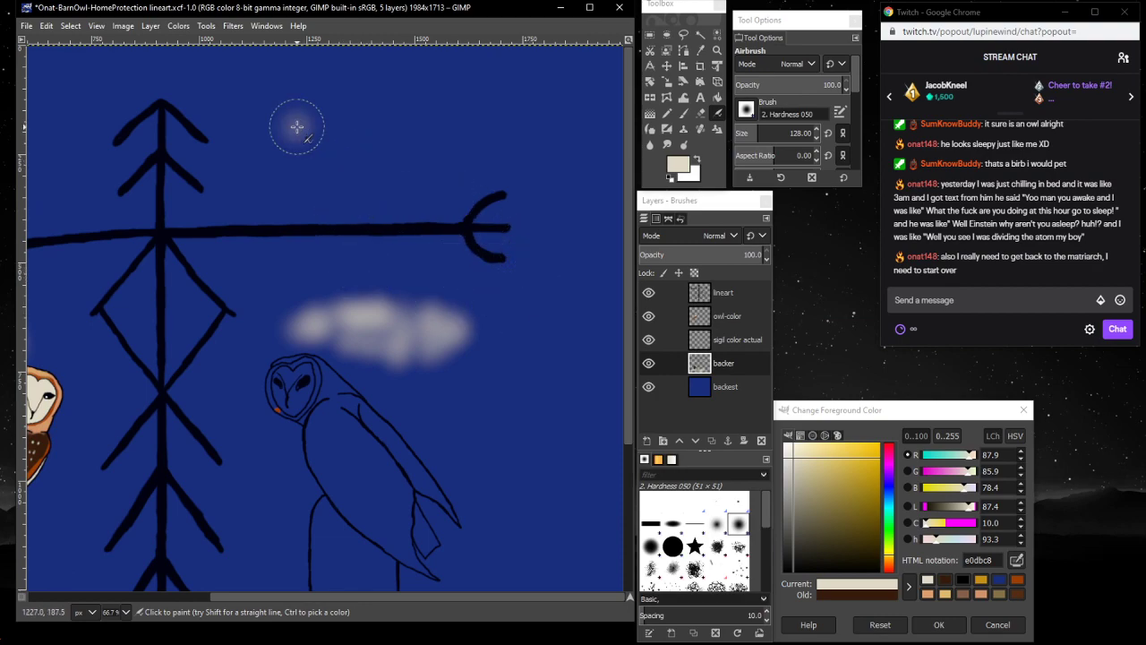
mouse_move(296, 127)
mouse_down()
mouse_move(405, 121)
mouse_move(291, 132)
mouse_move(267, 165)
mouse_move(321, 169)
mouse_move(411, 147)
mouse_move(312, 152)
mouse_move(342, 136)
mouse_move(437, 145)
mouse_up()
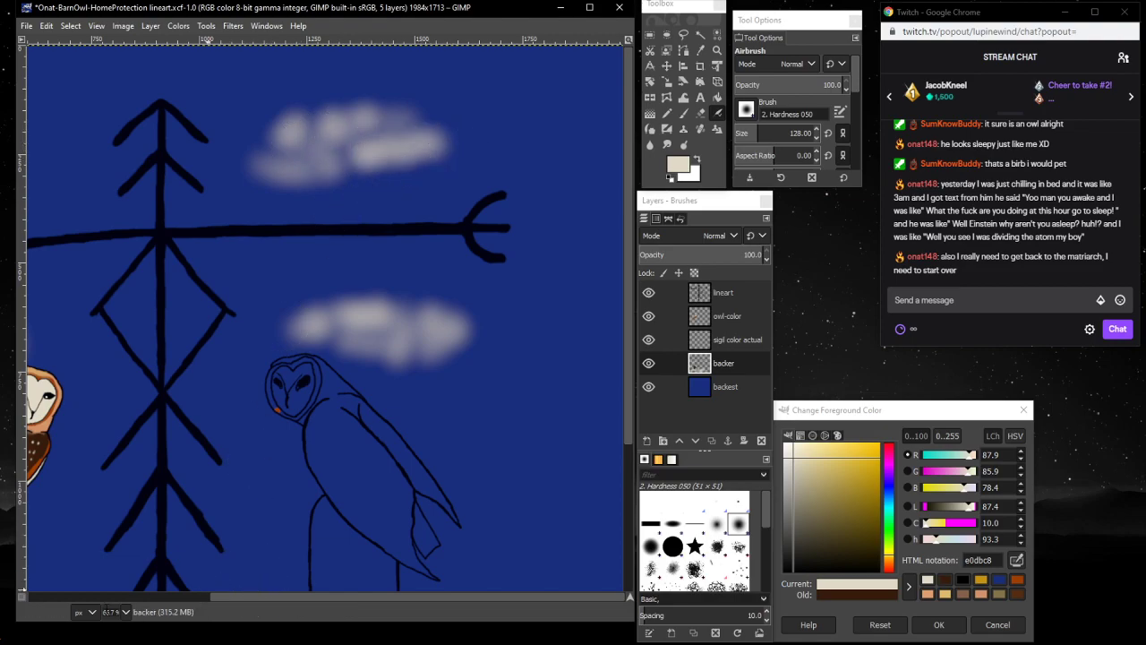
- Airbrush more cream clouds above the sigil's left arm and right of the uncolored owl, and undo the extra small puff near the right edge
click(125, 612)
click(128, 581)
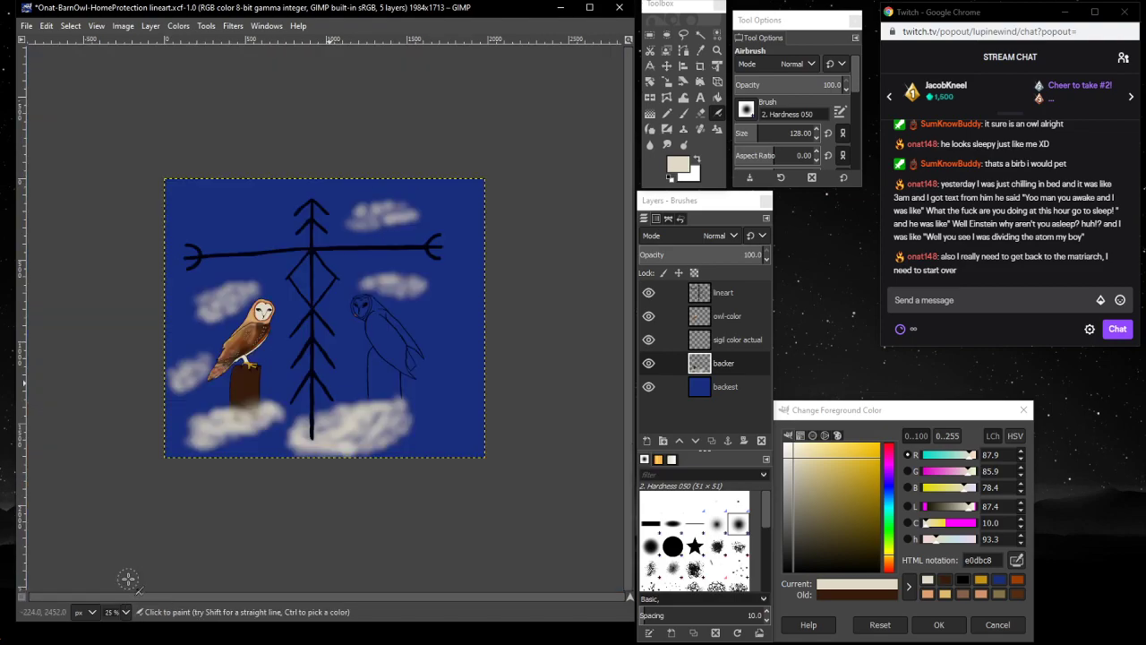
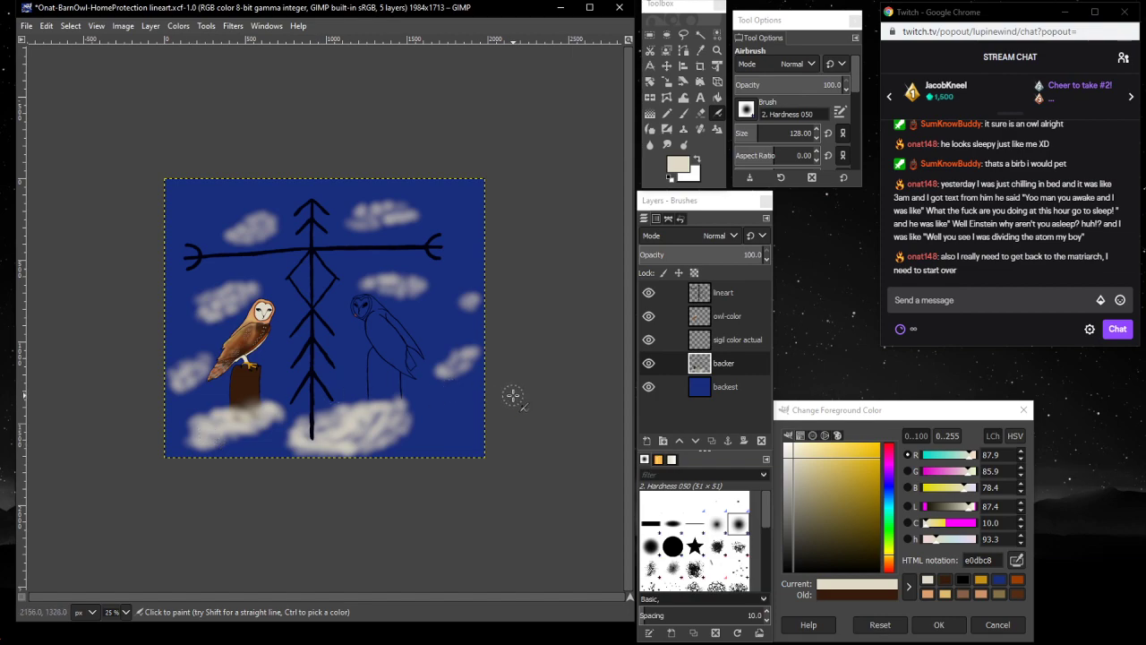
key(ctrl)
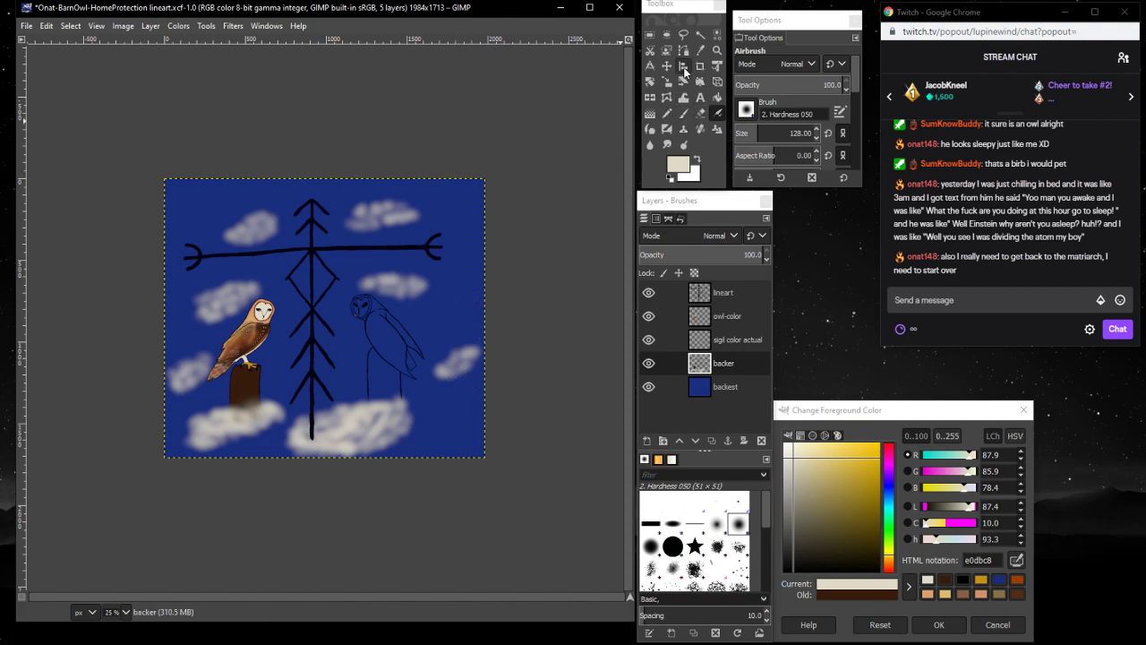
- Try to sample a foreground color from the colored owl's face with the Color Picker, and make the owl-color layer active
click(716, 51)
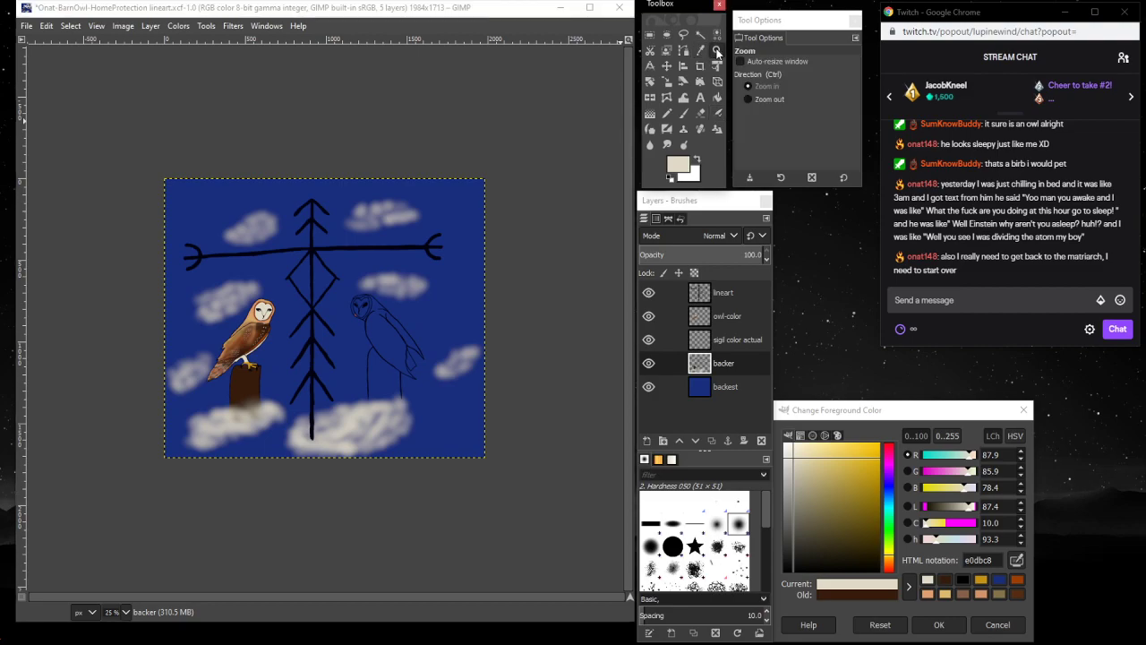
click(393, 283)
click(387, 319)
click(375, 323)
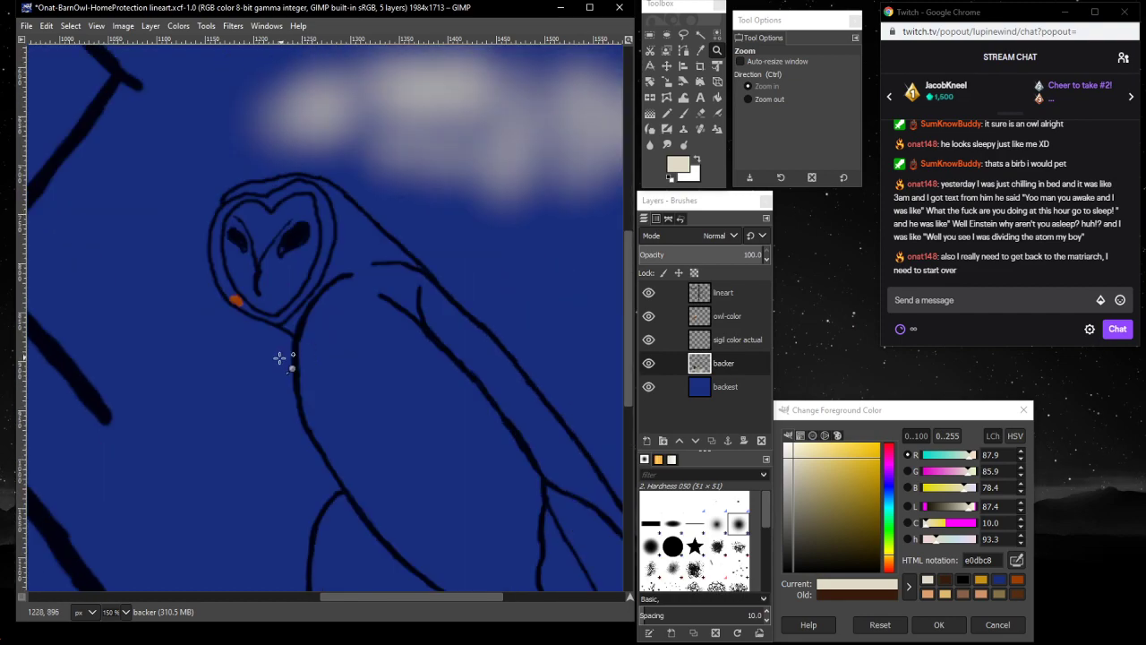
drag(350, 598, 120, 593)
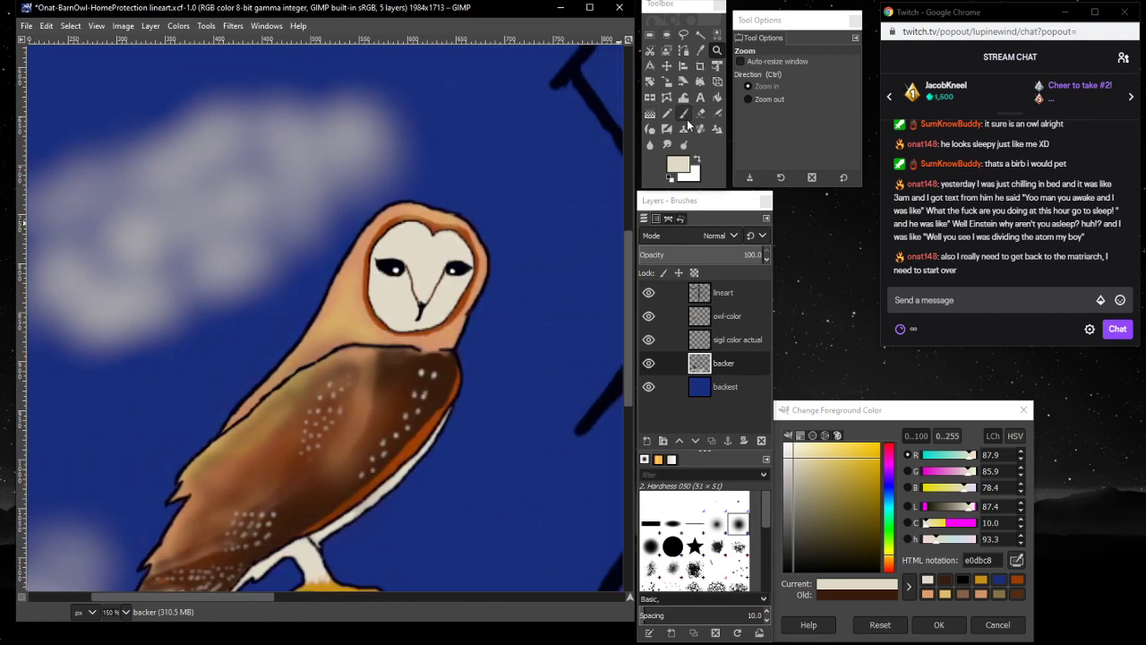
click(700, 50)
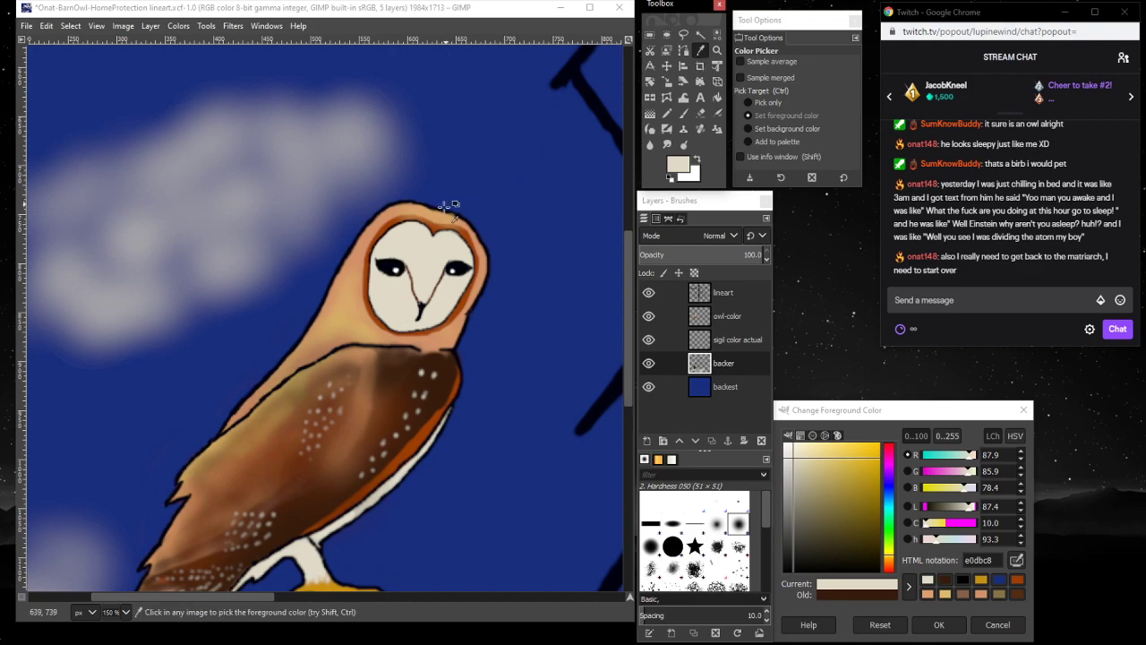
click(418, 266)
drag(232, 601, 291, 559)
click(748, 319)
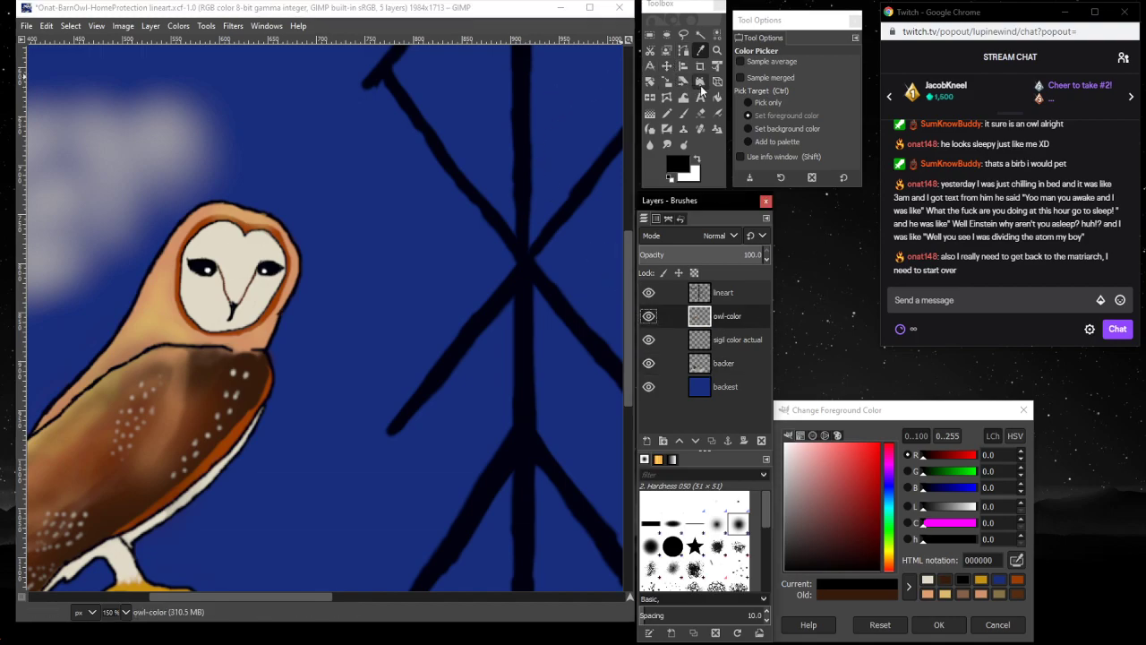
- Pick the cream colour from the coloured owl's face and set the Paintbrush to size 18 and opacity 98.2
click(229, 236)
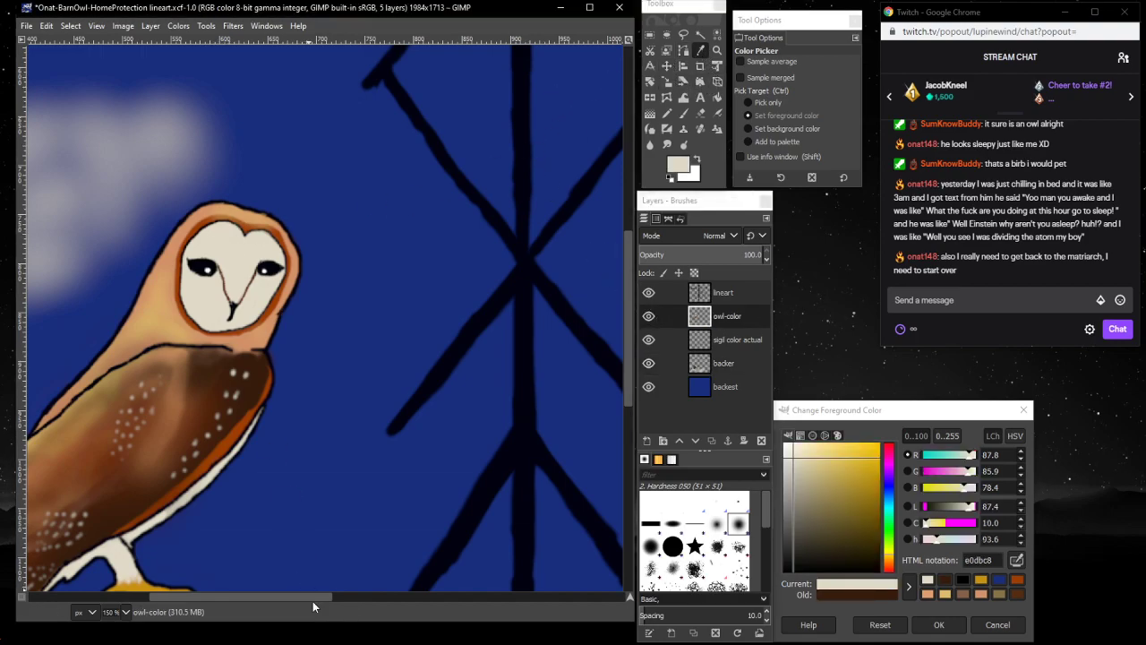
drag(296, 606, 492, 519)
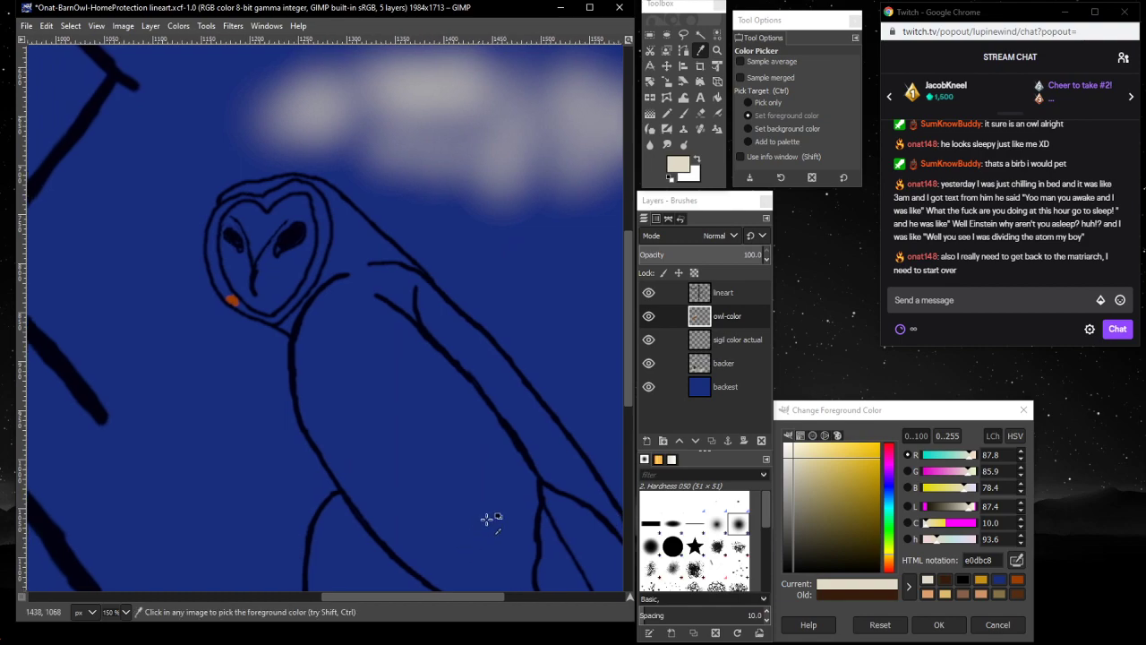
click(685, 114)
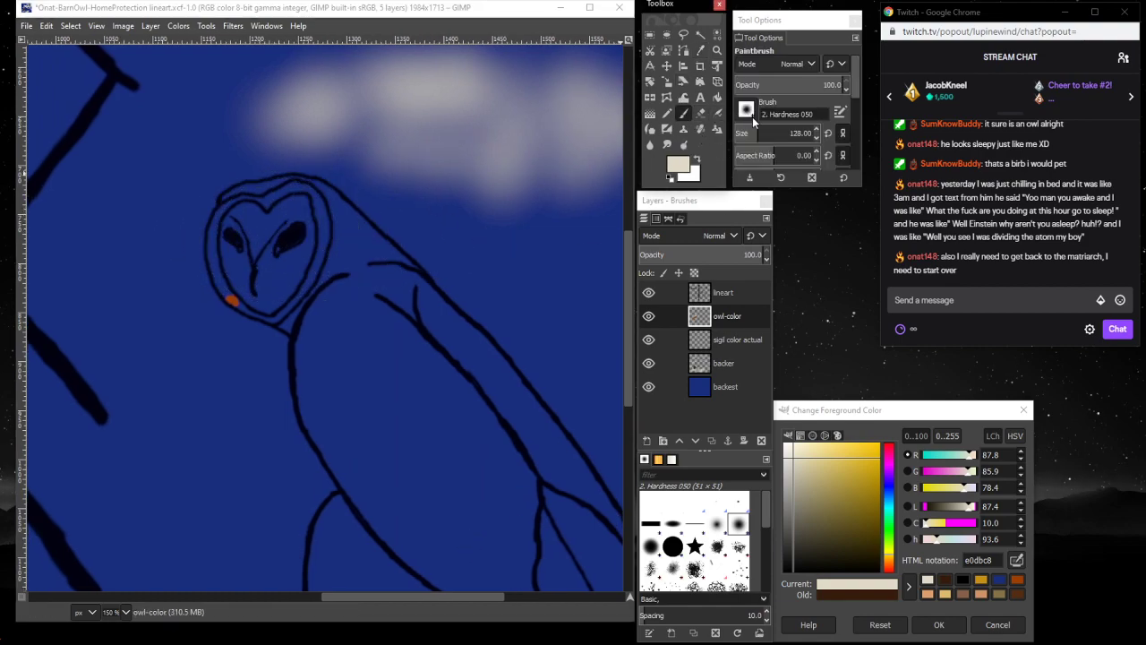
mouse_move(757, 86)
mouse_down()
mouse_move(740, 85)
mouse_move(838, 86)
mouse_up()
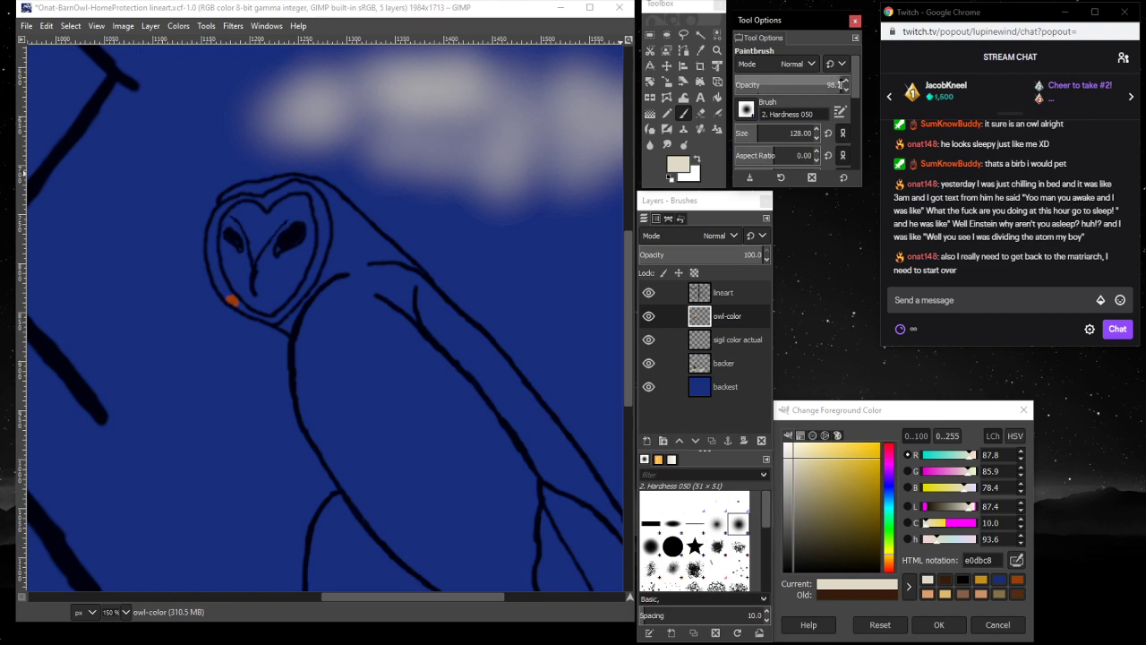
drag(783, 133, 745, 134)
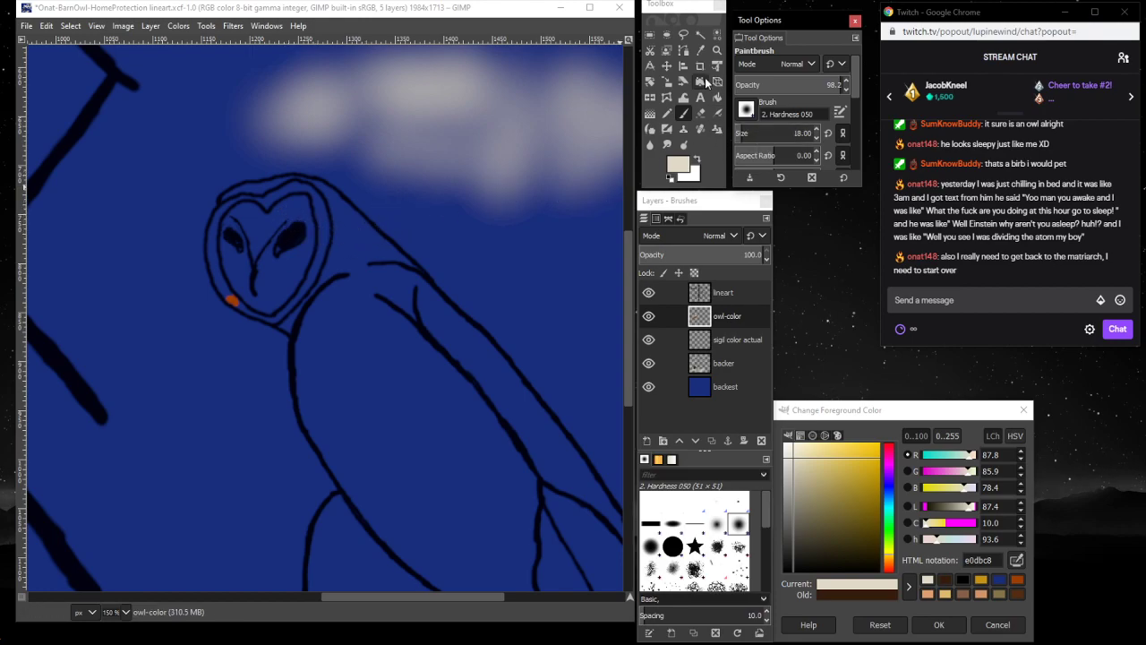
- Fill the uncoloured owl's heart-shaped face with the cream colour on the owl-color layer, staying inside the inner outline
click(716, 50)
click(309, 258)
click(251, 265)
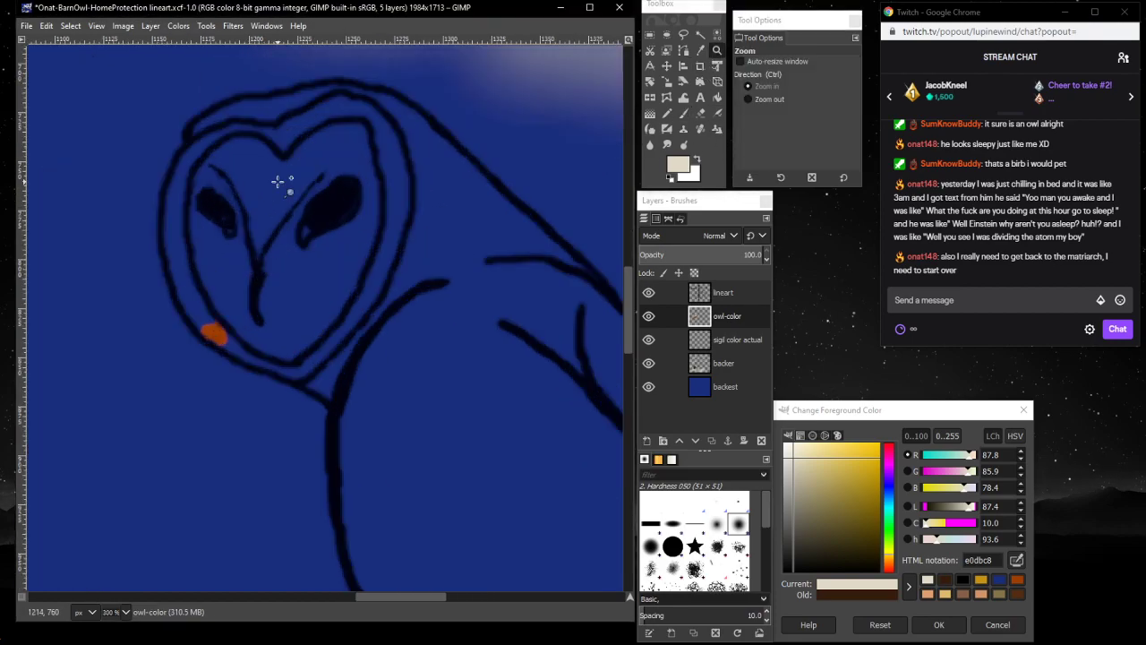
click(277, 182)
scroll(250, 209, up, 3)
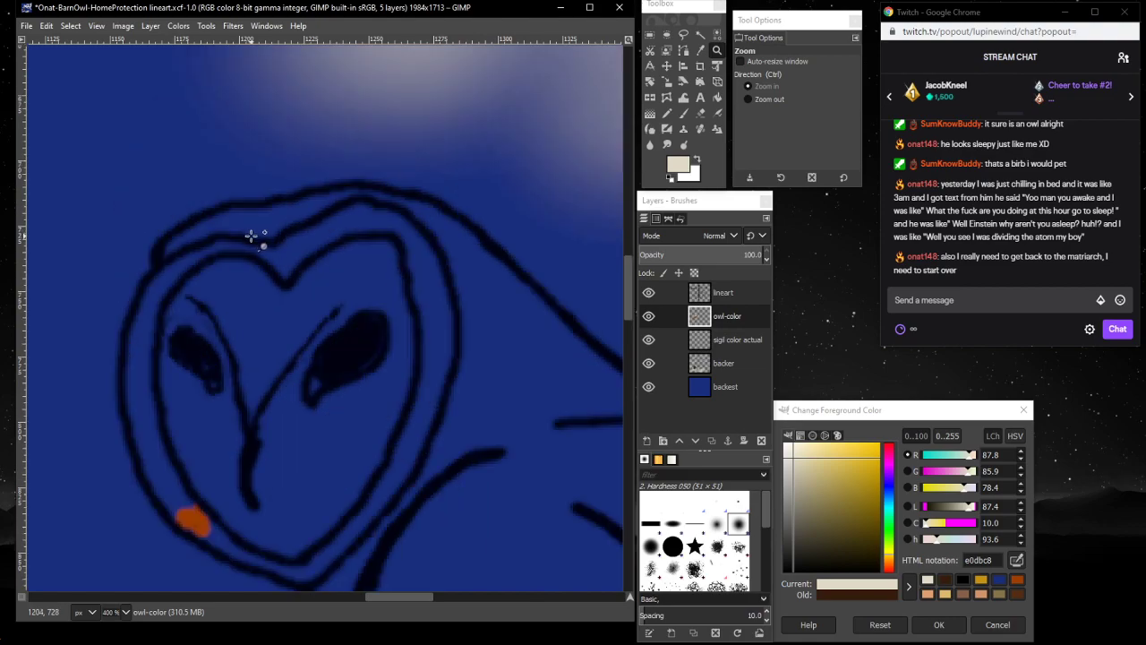
scroll(251, 240, down, 3)
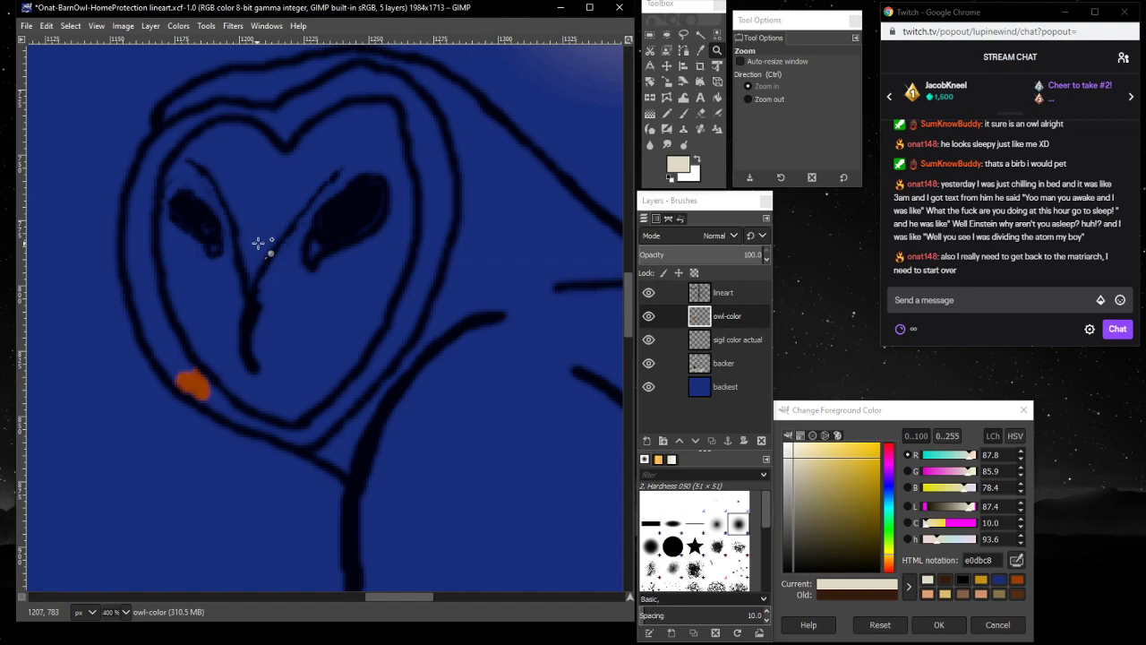
click(681, 114)
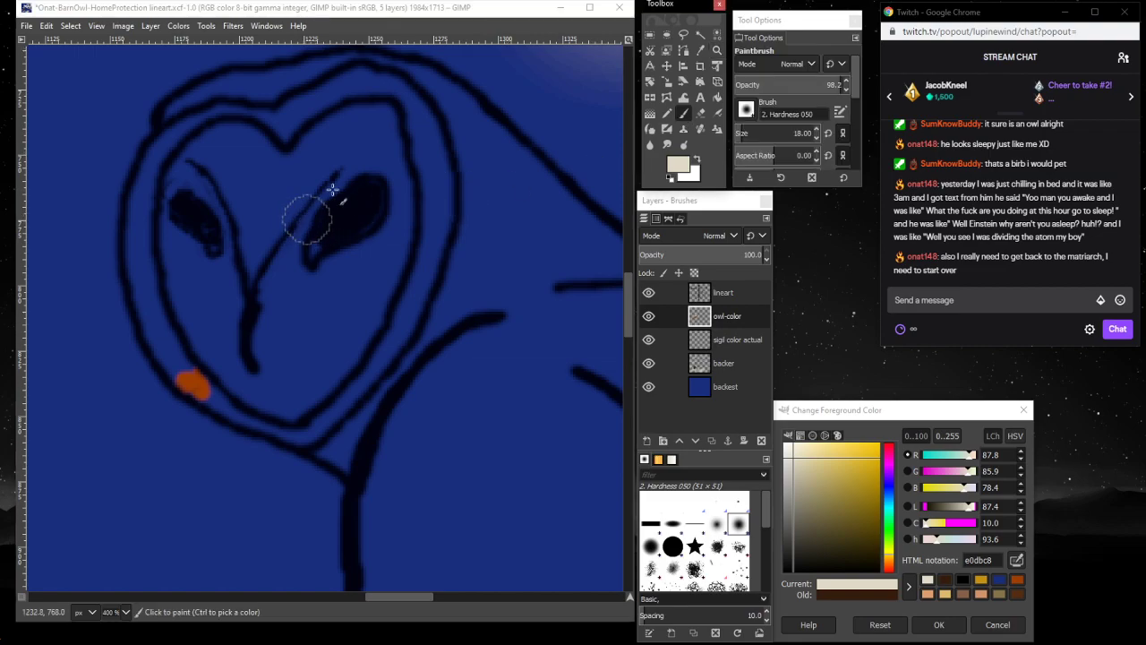
mouse_move(346, 134)
mouse_down()
mouse_move(311, 154)
mouse_move(378, 117)
mouse_move(383, 160)
mouse_move(356, 158)
mouse_move(358, 149)
mouse_move(283, 170)
mouse_move(225, 140)
mouse_move(172, 189)
mouse_move(199, 341)
mouse_move(230, 380)
mouse_move(285, 409)
mouse_move(333, 379)
mouse_move(365, 330)
mouse_move(403, 230)
mouse_move(396, 197)
mouse_move(386, 181)
mouse_move(362, 179)
mouse_move(255, 220)
mouse_move(232, 165)
mouse_move(221, 166)
mouse_move(182, 300)
mouse_move(228, 224)
mouse_move(213, 362)
mouse_move(271, 235)
mouse_move(294, 242)
mouse_move(248, 378)
mouse_move(246, 350)
mouse_move(296, 211)
mouse_move(291, 260)
mouse_move(350, 242)
mouse_move(346, 313)
mouse_move(295, 343)
mouse_move(302, 361)
mouse_move(267, 363)
mouse_up()
mouse_move(250, 153)
mouse_down()
mouse_move(229, 143)
mouse_move(267, 175)
mouse_up()
mouse_move(375, 159)
mouse_down()
mouse_move(382, 196)
mouse_move(346, 269)
mouse_up()
drag(284, 324, 297, 340)
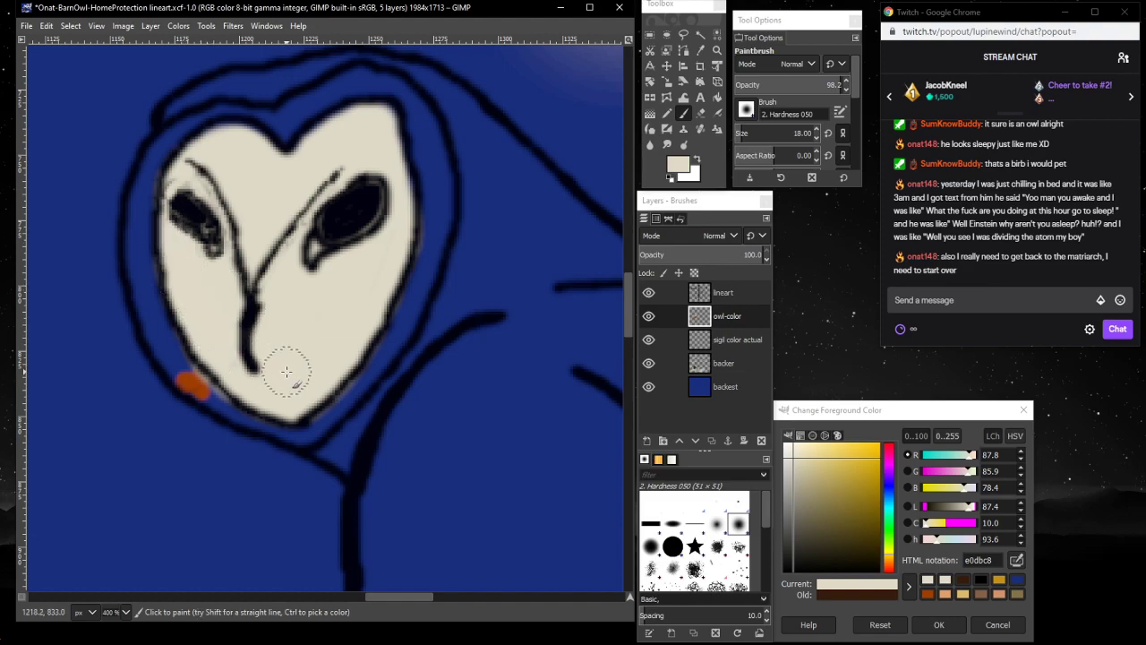
- Paint black (000000) inside the owl's larger eye on the owl-color layer
scroll(289, 353, up, 3)
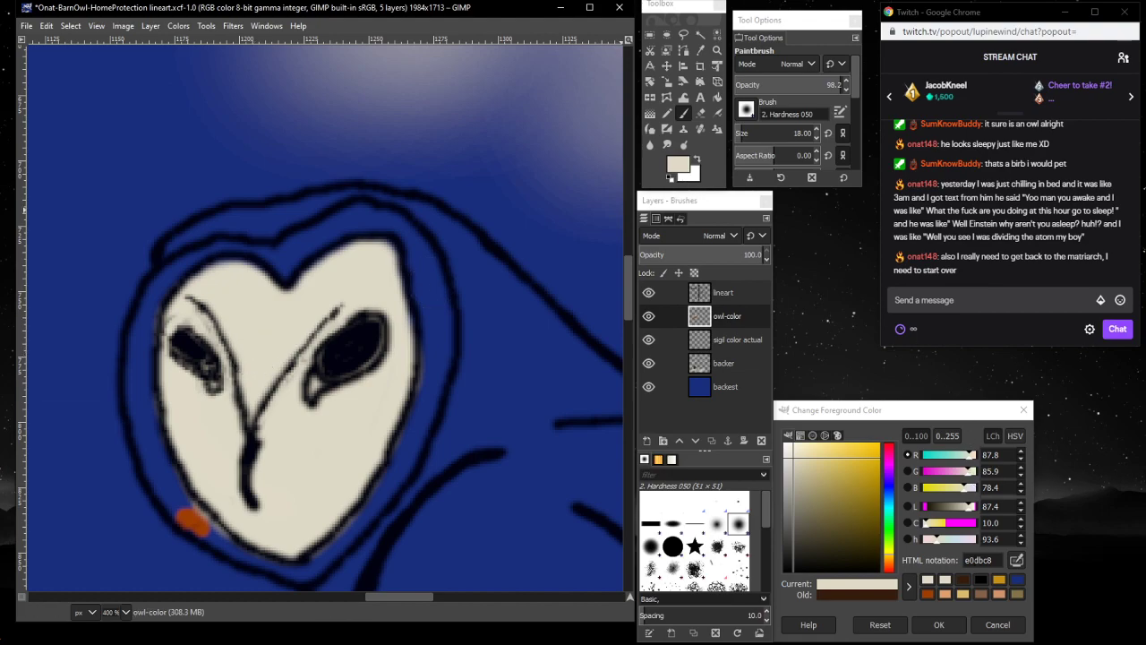
click(981, 580)
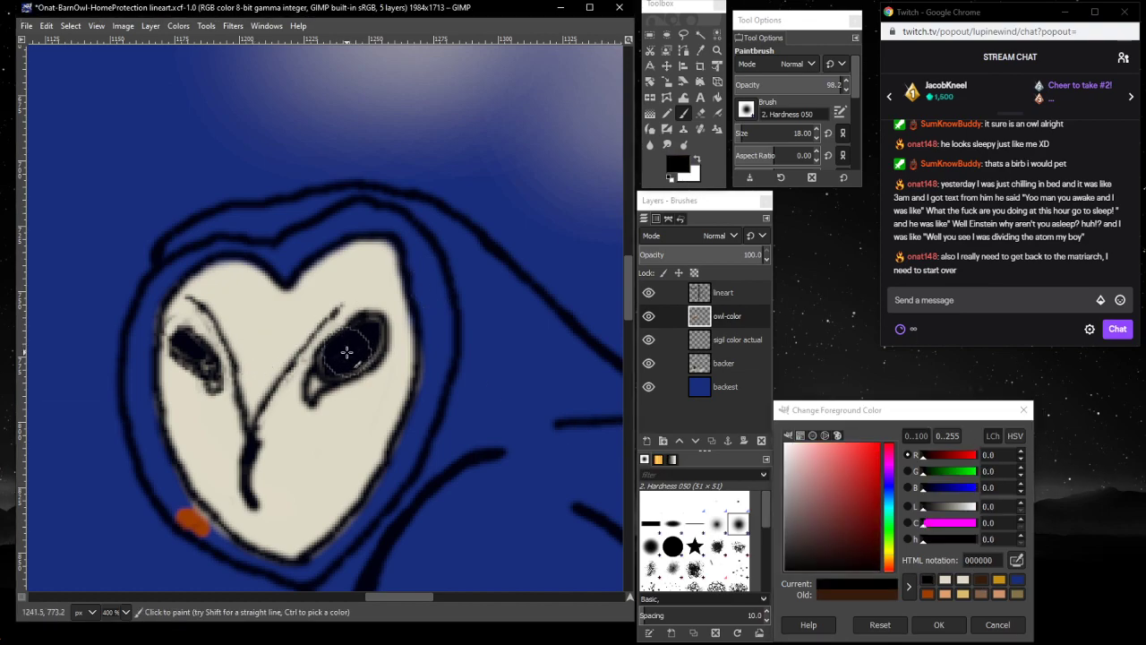
drag(337, 358, 332, 362)
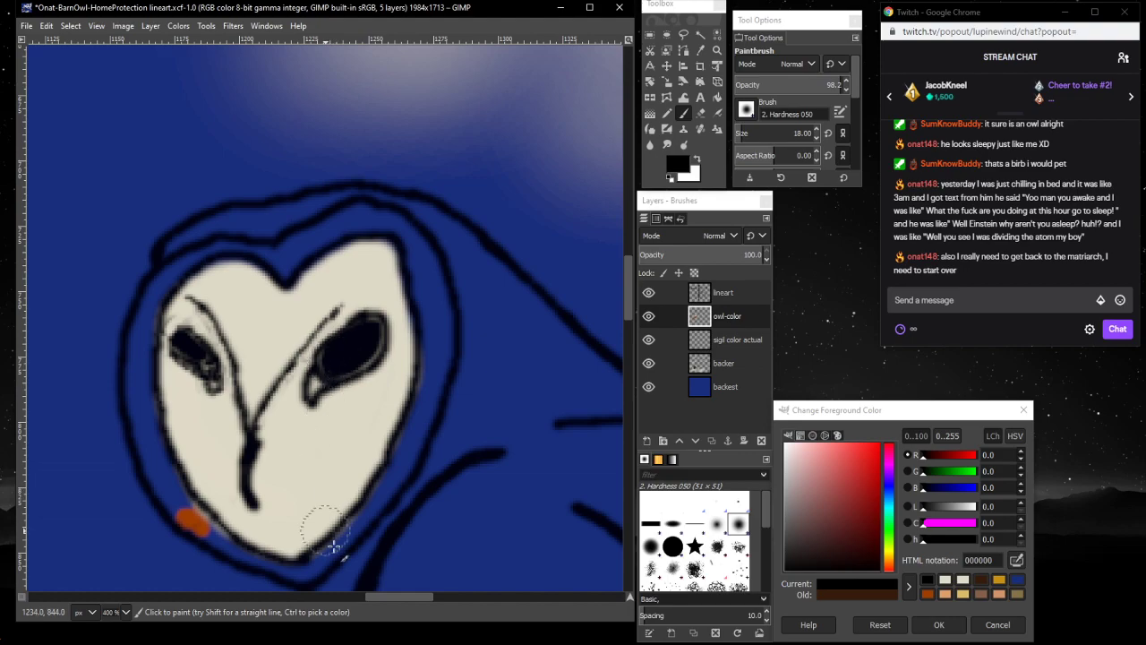
- Erase the lower inner tips of both eyes on the lineart layer with the size 18 Eraser
drag(386, 599, 377, 565)
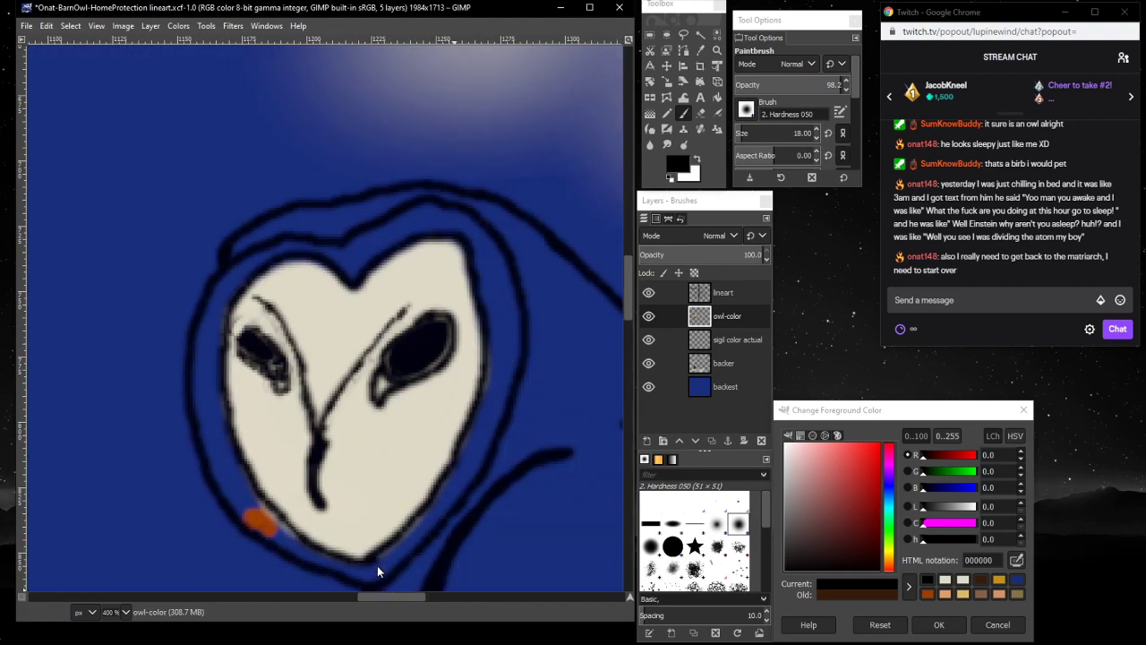
click(700, 115)
click(722, 292)
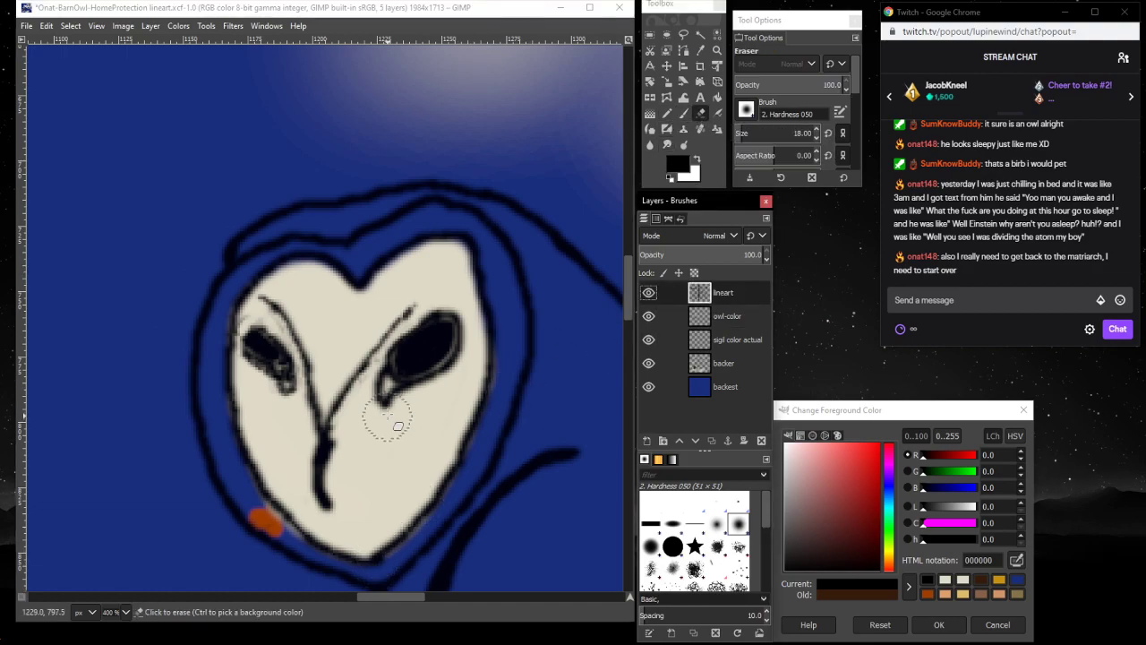
drag(384, 399, 380, 394)
drag(383, 382, 389, 402)
mouse_move(310, 383)
mouse_down()
mouse_move(268, 394)
mouse_move(282, 396)
mouse_move(291, 369)
mouse_move(287, 378)
mouse_move(271, 347)
mouse_up()
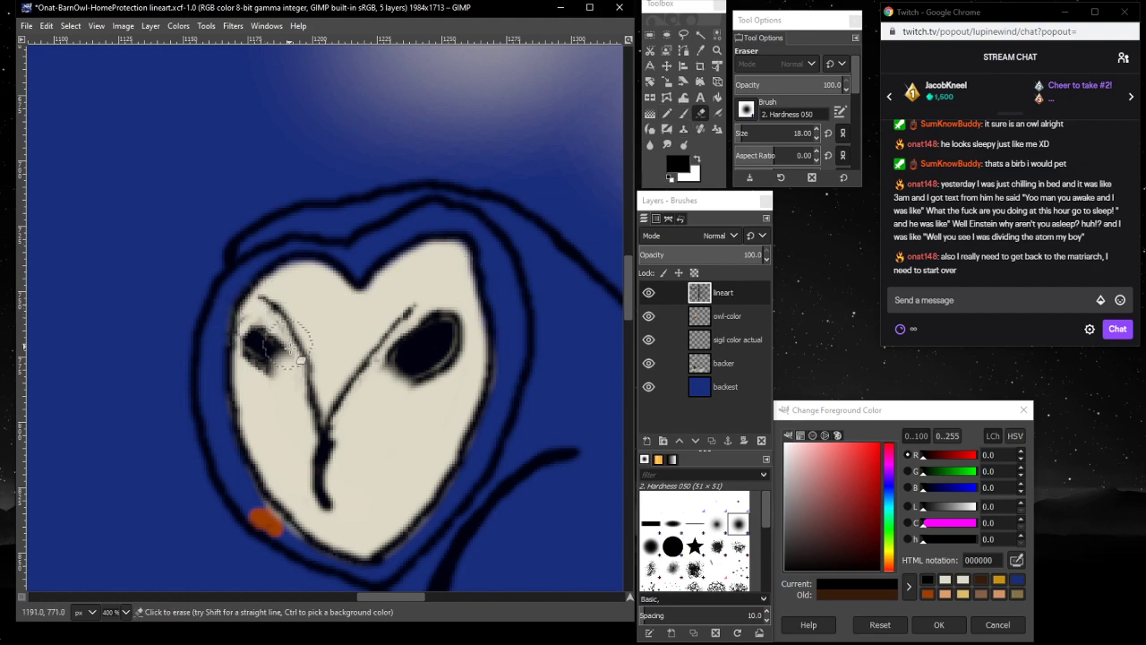
- Undo the last erasing at the owl's smaller eye and erase only its lower tip again
key(ctrl+z)
key(ctrl+z)
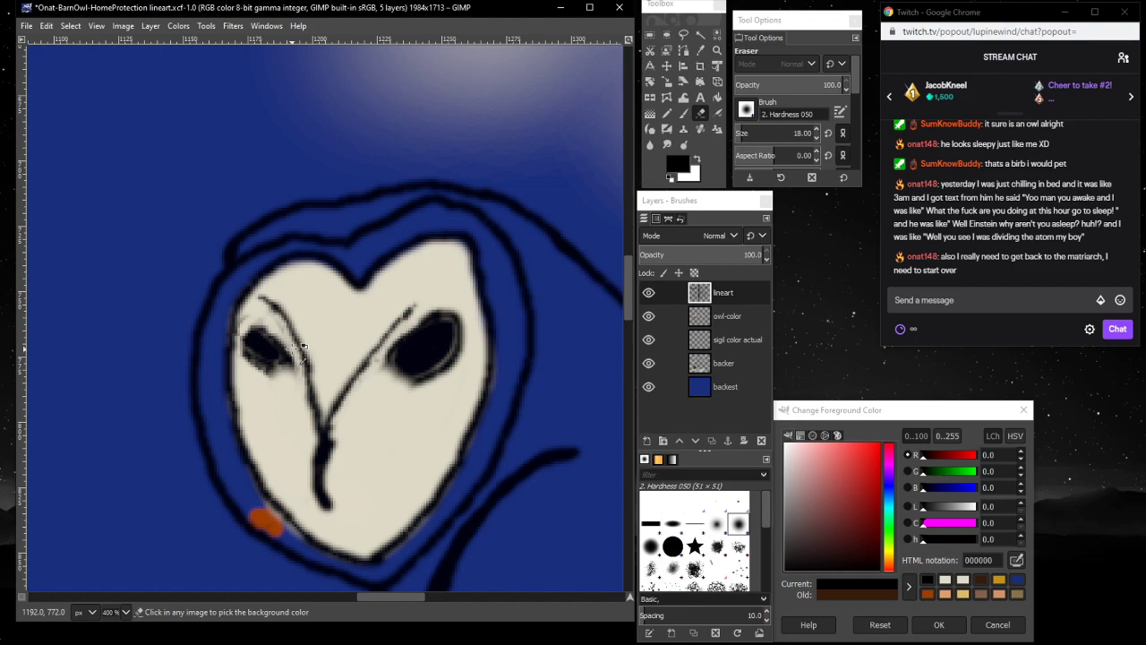
mouse_move(288, 391)
mouse_down()
mouse_move(274, 388)
mouse_move(277, 399)
mouse_up()
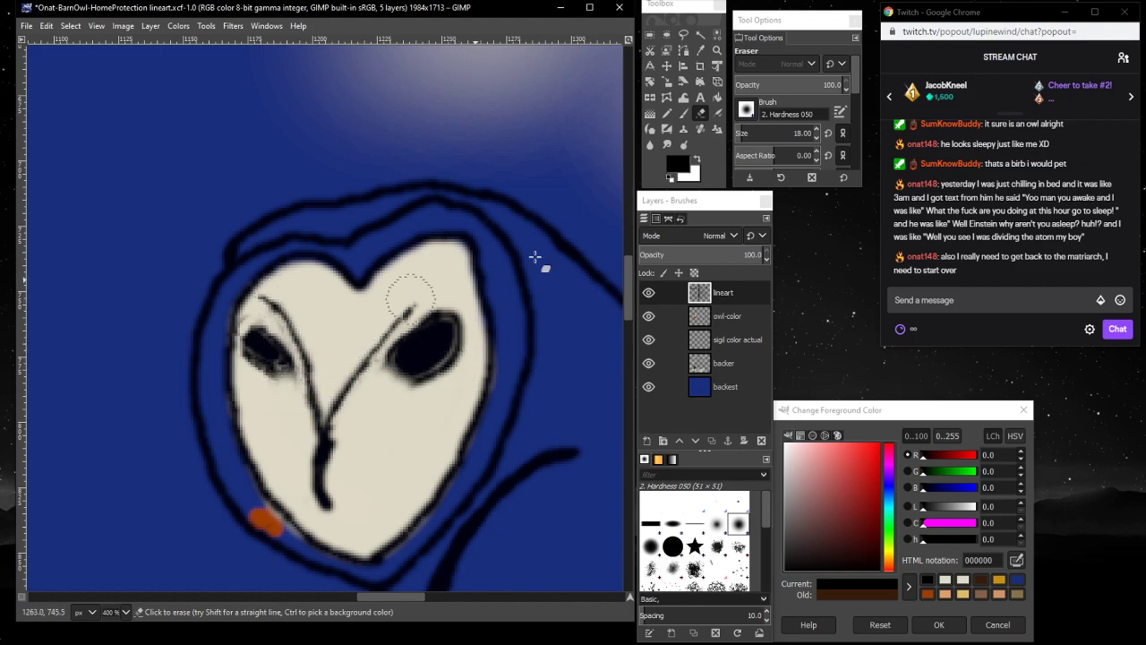
- Paint dark brown (361c0c) lines along both sides of the V above the beak on the owl-color layer with brush size 4
click(684, 114)
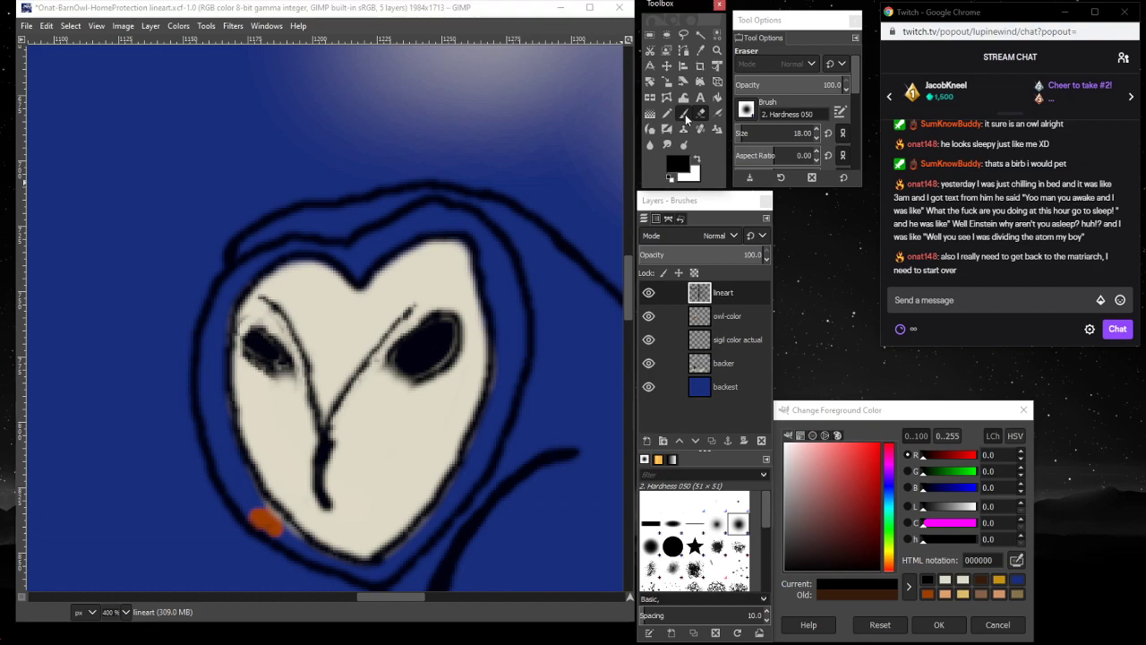
click(741, 318)
click(984, 584)
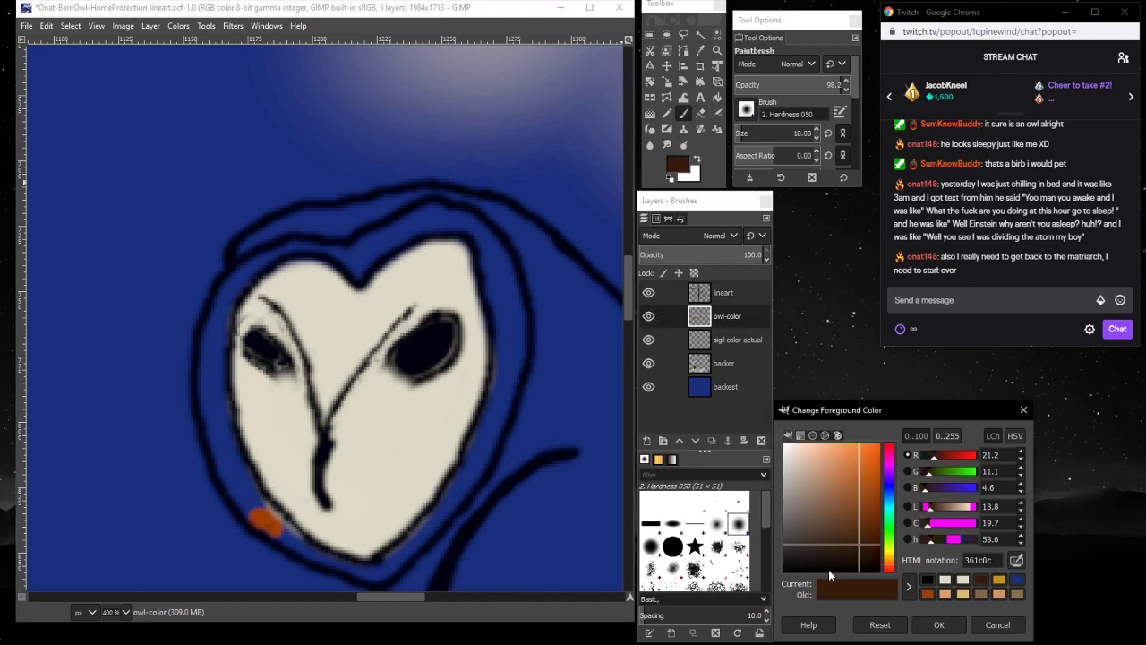
click(740, 134)
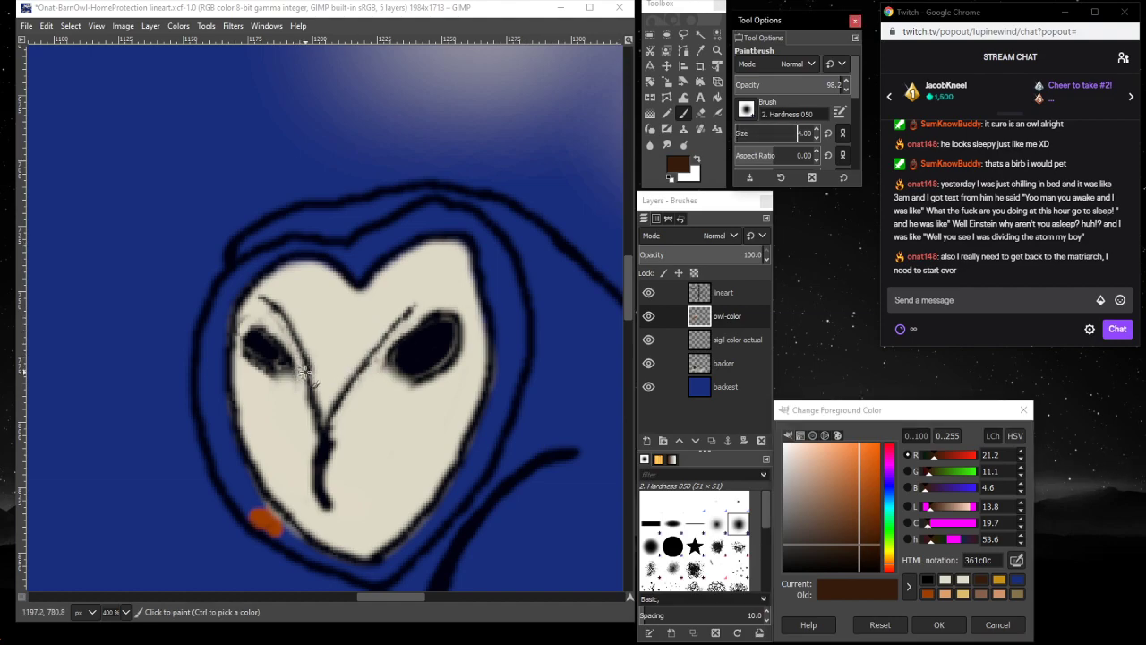
click(304, 372)
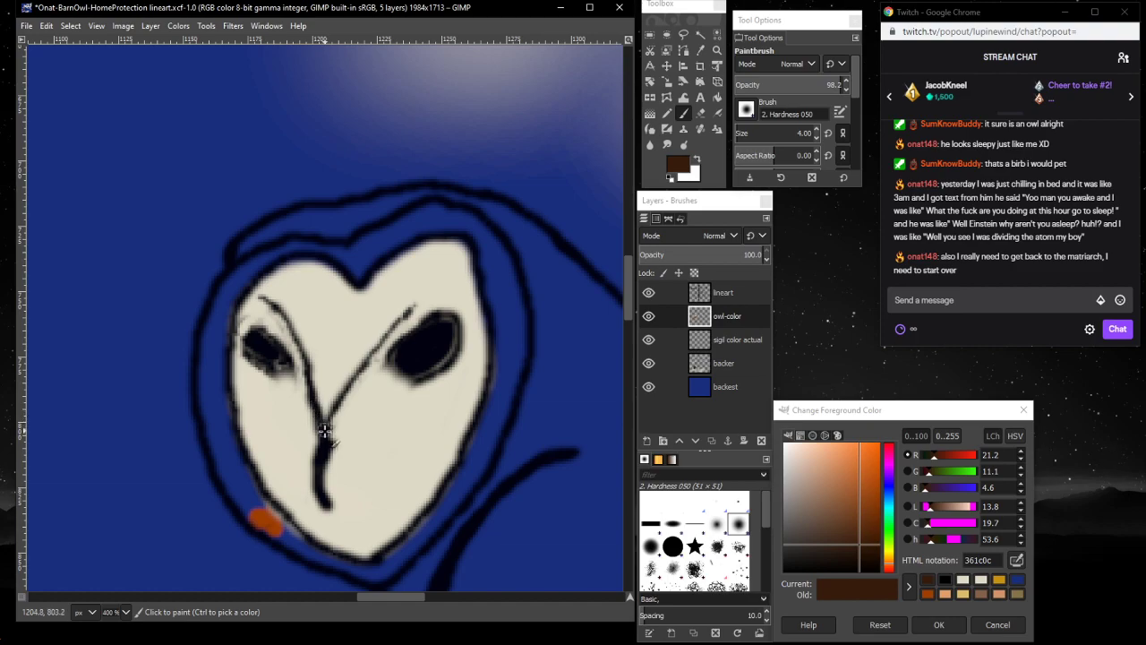
mouse_move(324, 432)
mouse_down()
mouse_move(376, 366)
mouse_move(324, 429)
mouse_move(304, 364)
mouse_move(317, 424)
mouse_move(310, 376)
mouse_up()
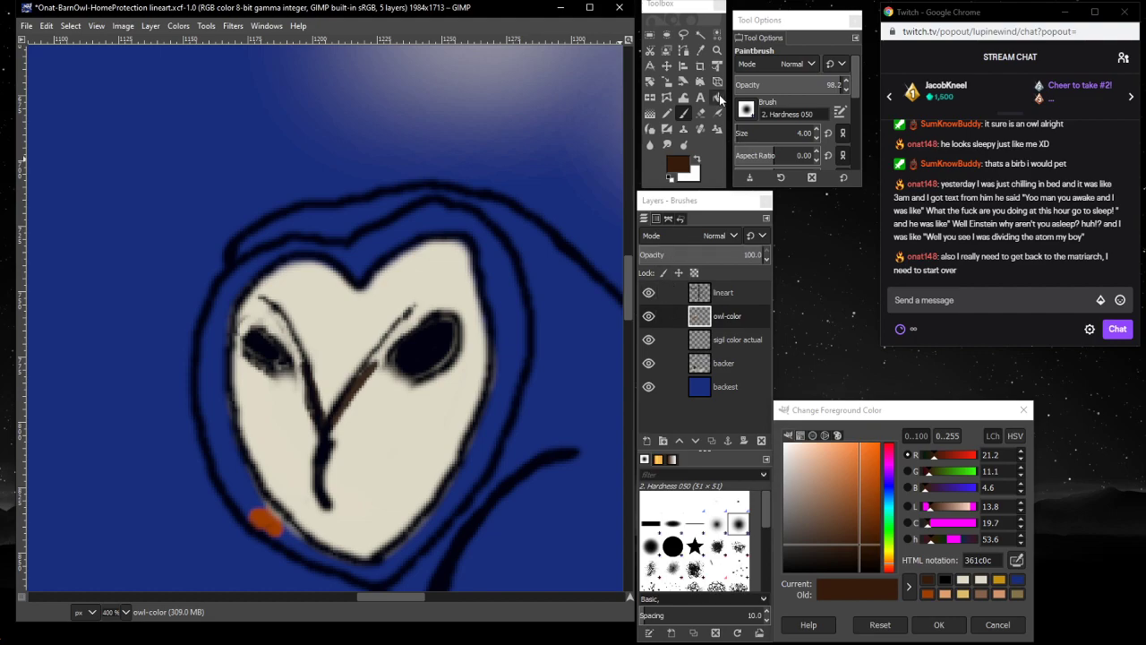
- Erase the black V-shaped brow lines above the beak on the lineart layer with the size 4 Eraser
click(700, 113)
click(746, 290)
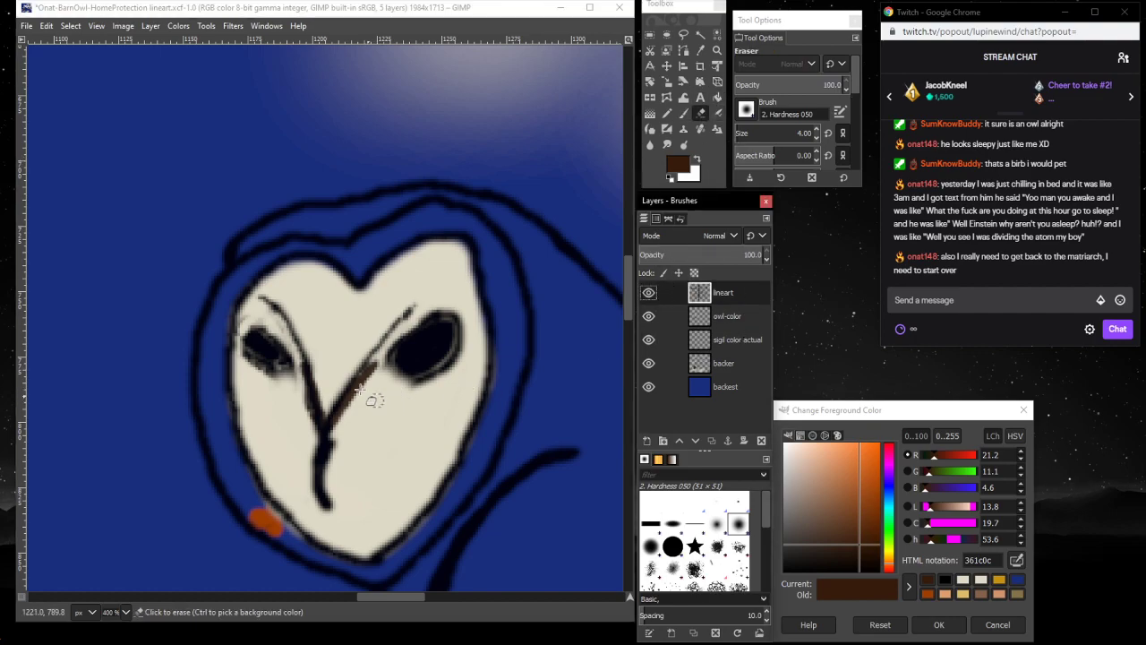
mouse_move(375, 351)
mouse_down()
mouse_move(416, 303)
mouse_move(364, 371)
mouse_move(356, 375)
mouse_move(373, 348)
mouse_move(293, 433)
mouse_move(323, 367)
mouse_move(319, 345)
mouse_move(307, 371)
mouse_up()
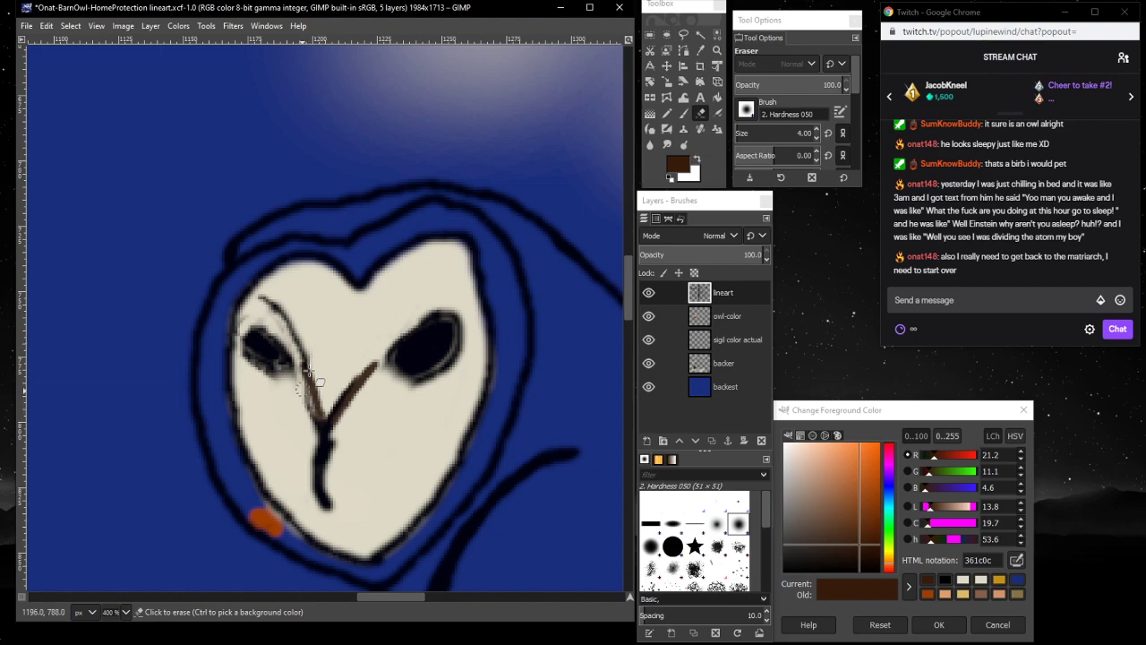
mouse_move(301, 411)
mouse_down()
mouse_move(309, 358)
mouse_move(264, 294)
mouse_move(295, 330)
mouse_move(274, 331)
mouse_move(331, 376)
mouse_up()
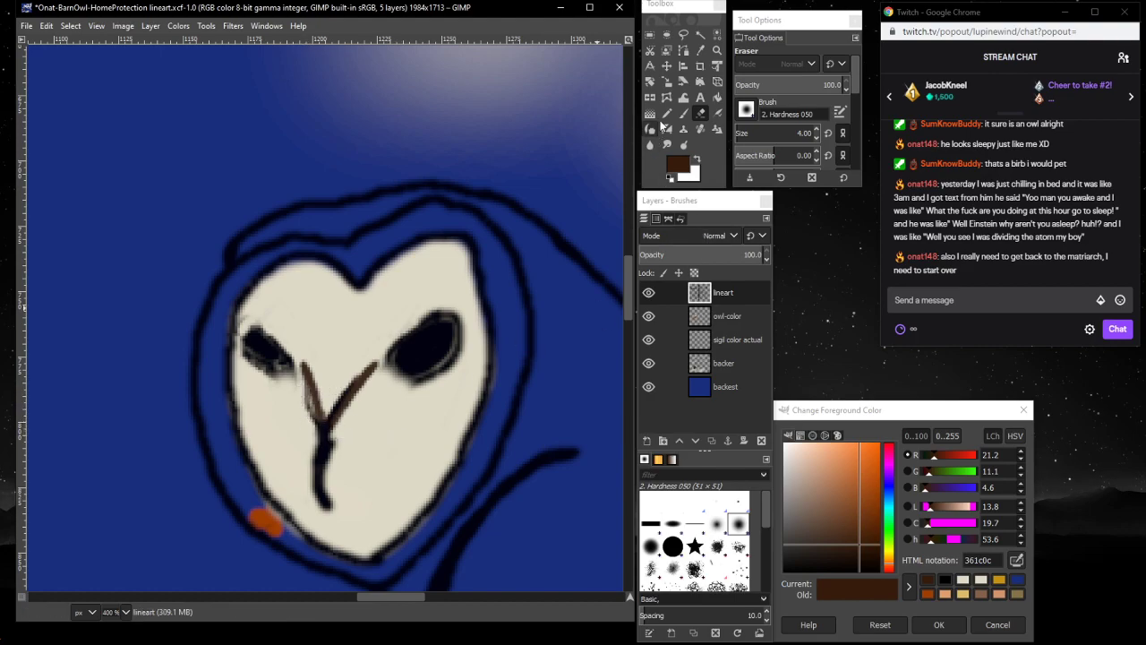
- Erase along the outer edge of the left brown line on the owl-color layer and repaint the gap cream (e0dbc8)
click(739, 316)
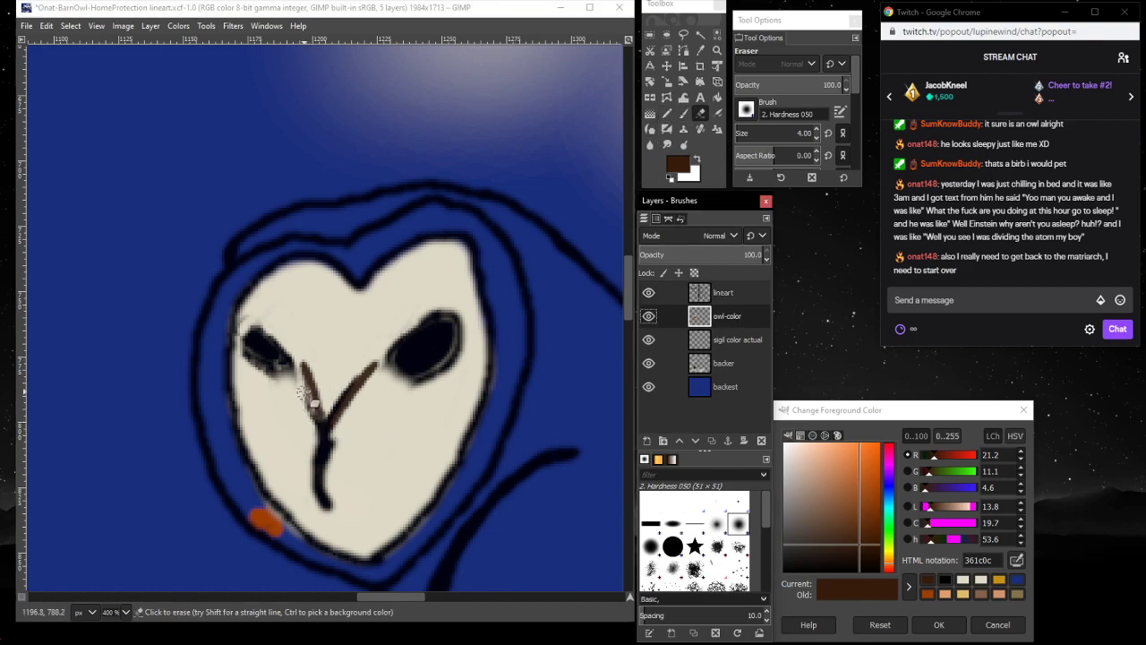
click(307, 401)
drag(306, 412, 303, 395)
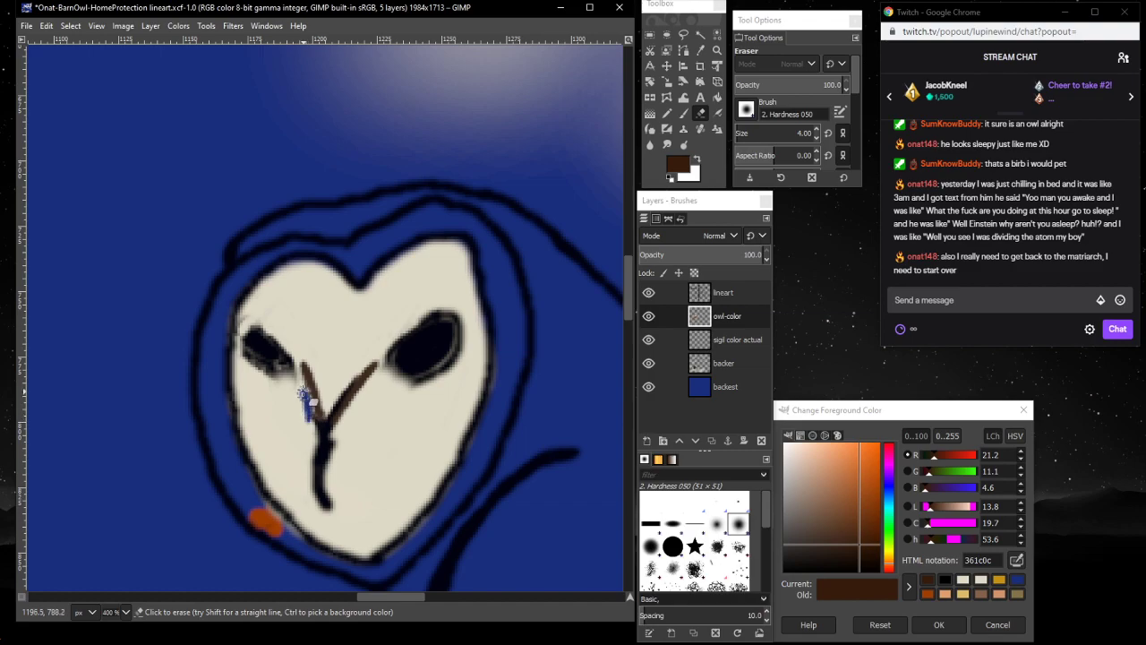
click(981, 581)
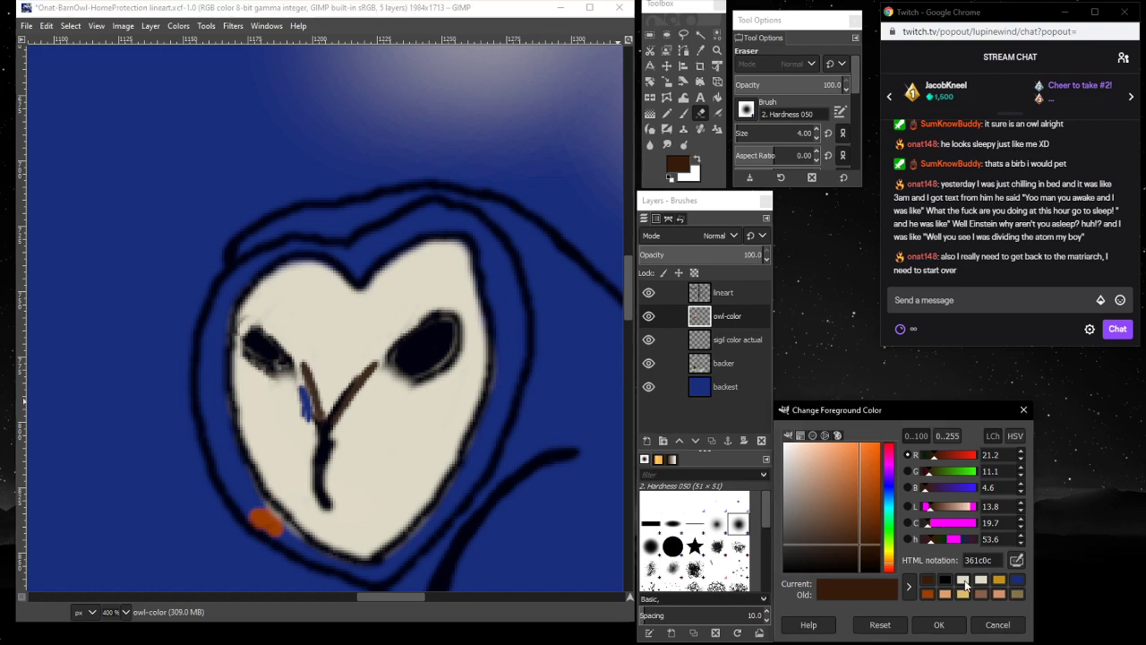
click(683, 113)
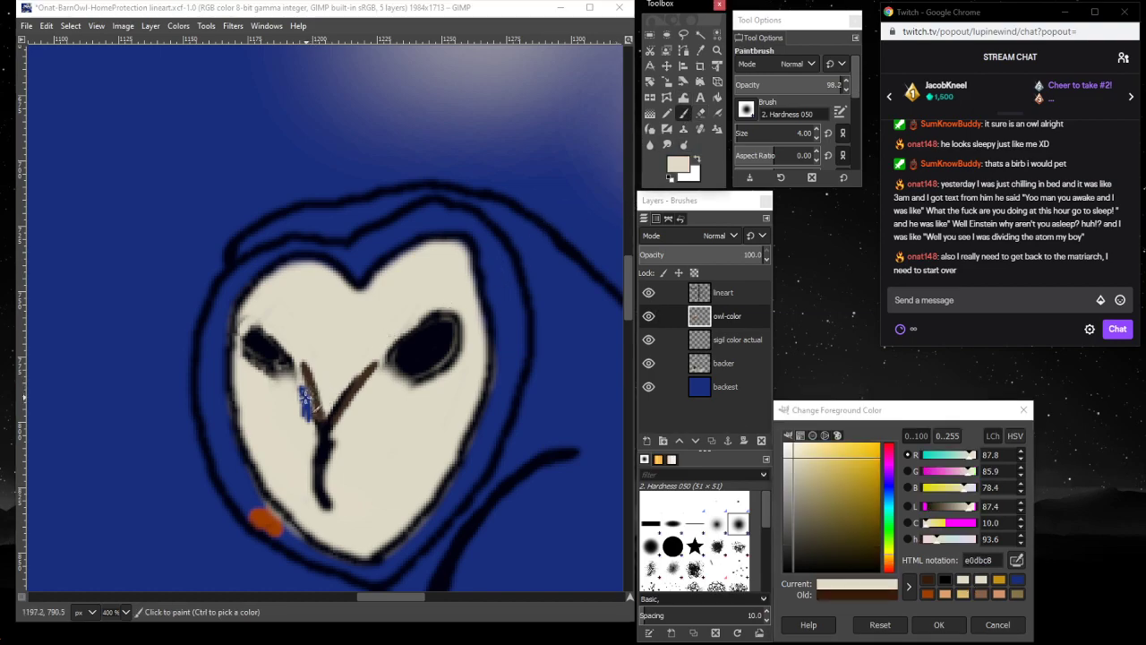
mouse_move(307, 397)
mouse_down()
mouse_move(311, 414)
mouse_move(305, 397)
mouse_up()
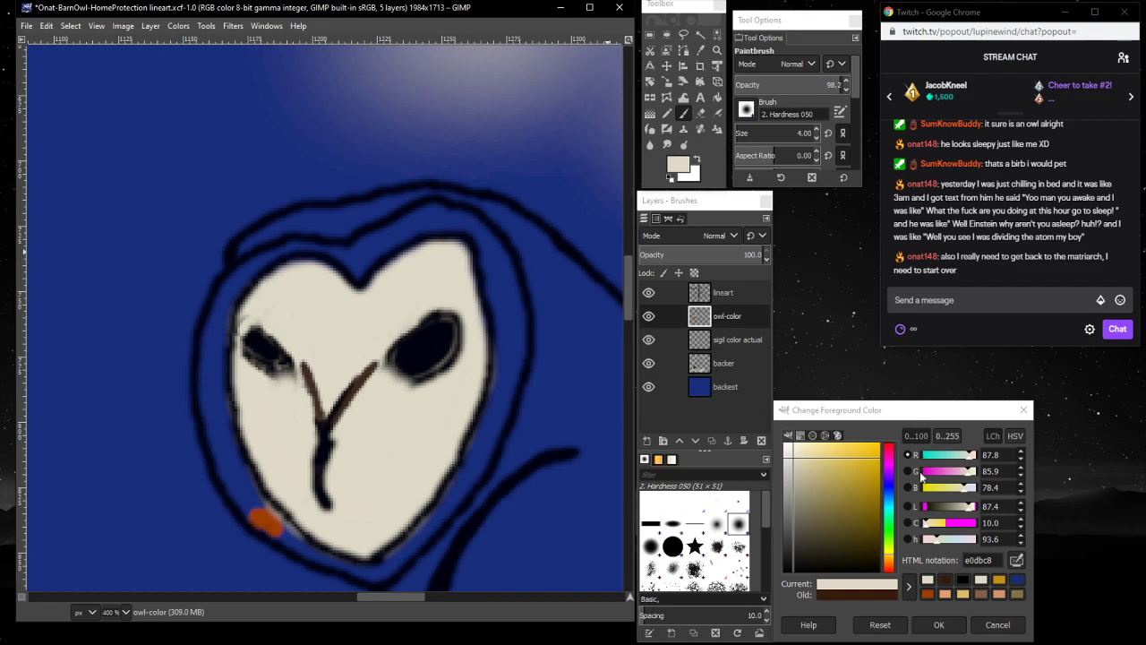
- Fill both eyes with black (000000) on the owl-color layer, reshaping their lower inner corners with brush size 4
click(967, 580)
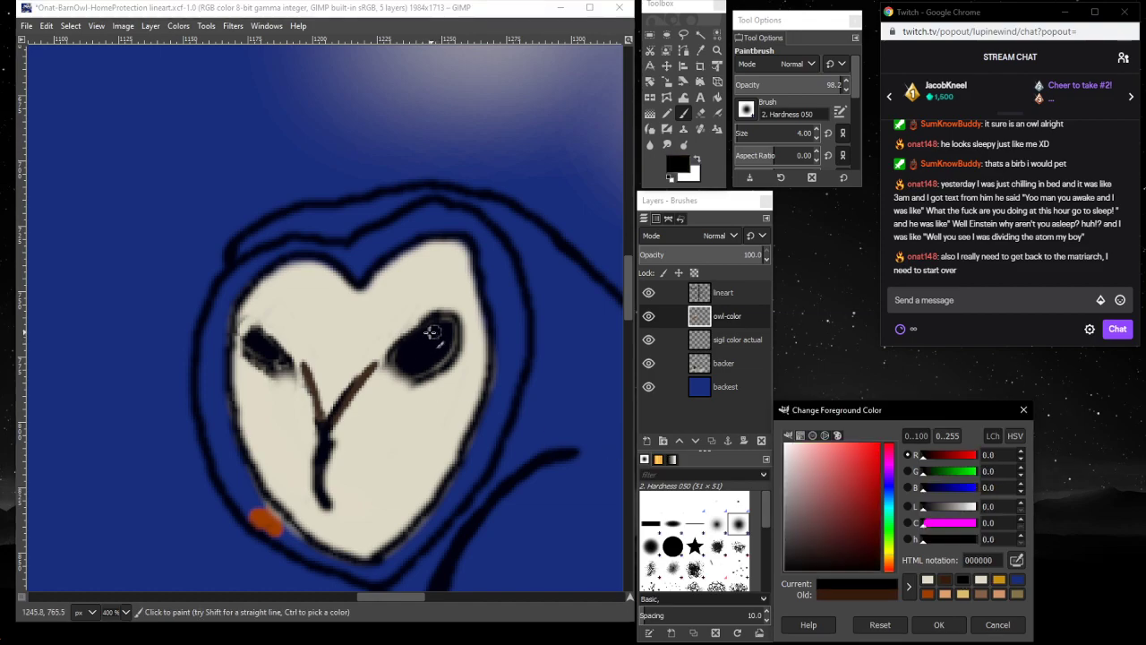
mouse_move(430, 330)
mouse_down()
mouse_move(445, 318)
mouse_move(402, 348)
mouse_up()
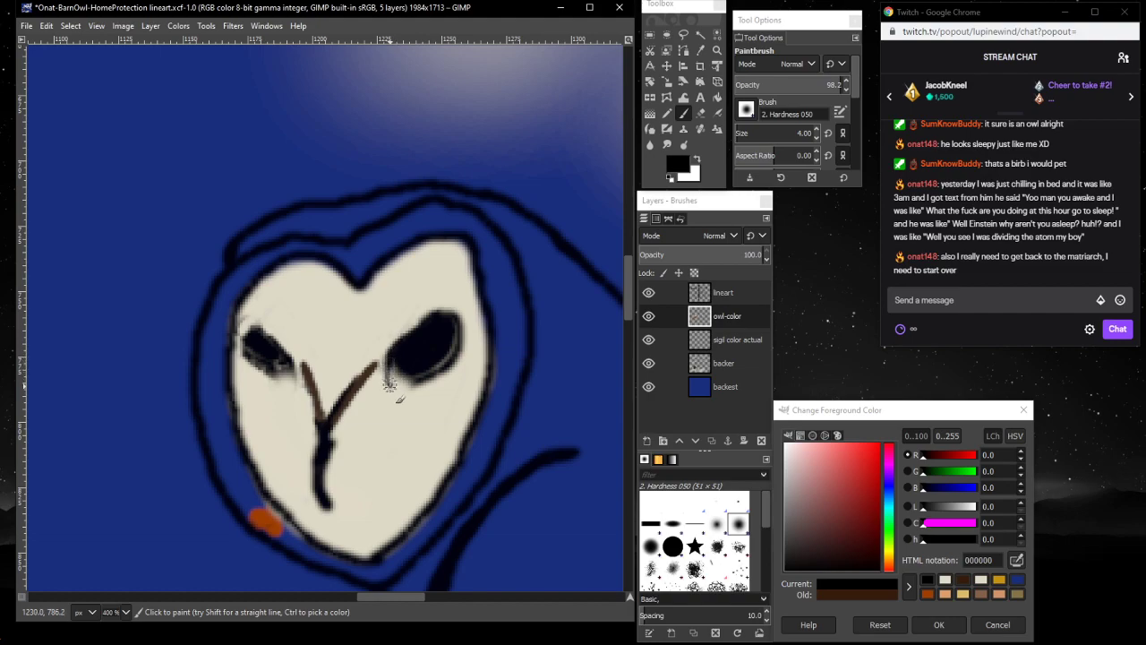
mouse_move(394, 382)
mouse_down()
mouse_move(414, 378)
mouse_move(403, 381)
mouse_move(398, 365)
mouse_move(394, 383)
mouse_move(453, 354)
mouse_move(452, 328)
mouse_move(436, 376)
mouse_up()
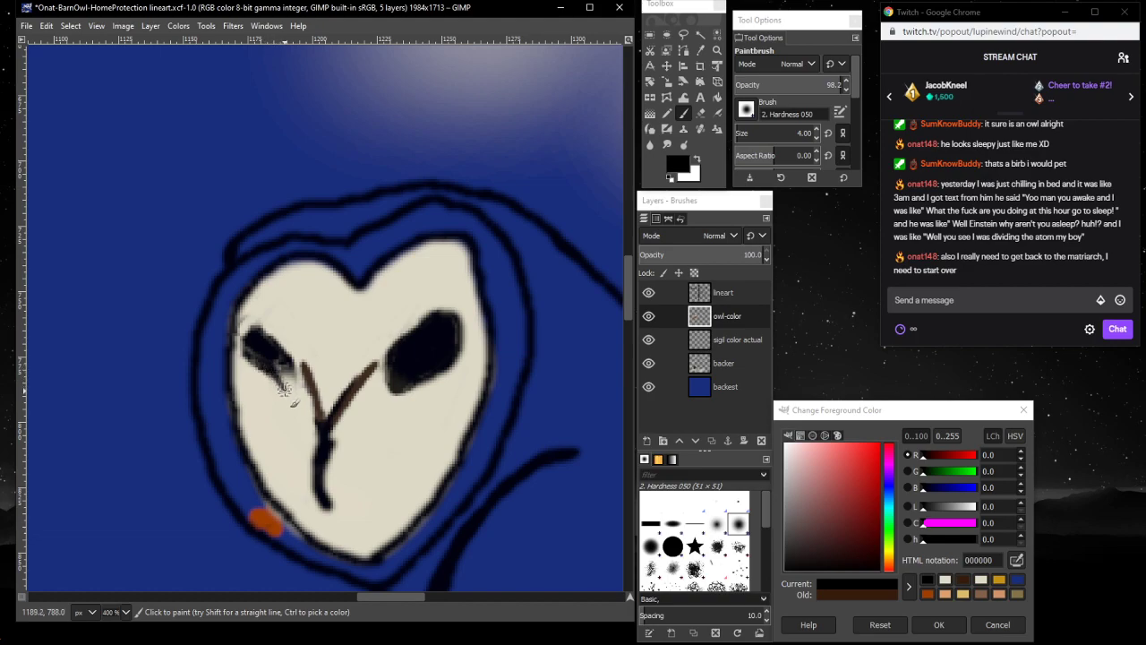
mouse_move(283, 390)
mouse_down()
mouse_move(248, 349)
mouse_move(250, 368)
mouse_move(273, 378)
mouse_move(278, 364)
mouse_move(263, 376)
mouse_move(252, 360)
mouse_move(282, 378)
mouse_move(264, 373)
mouse_move(255, 334)
mouse_move(286, 361)
mouse_move(254, 327)
mouse_move(254, 357)
mouse_move(279, 379)
mouse_up()
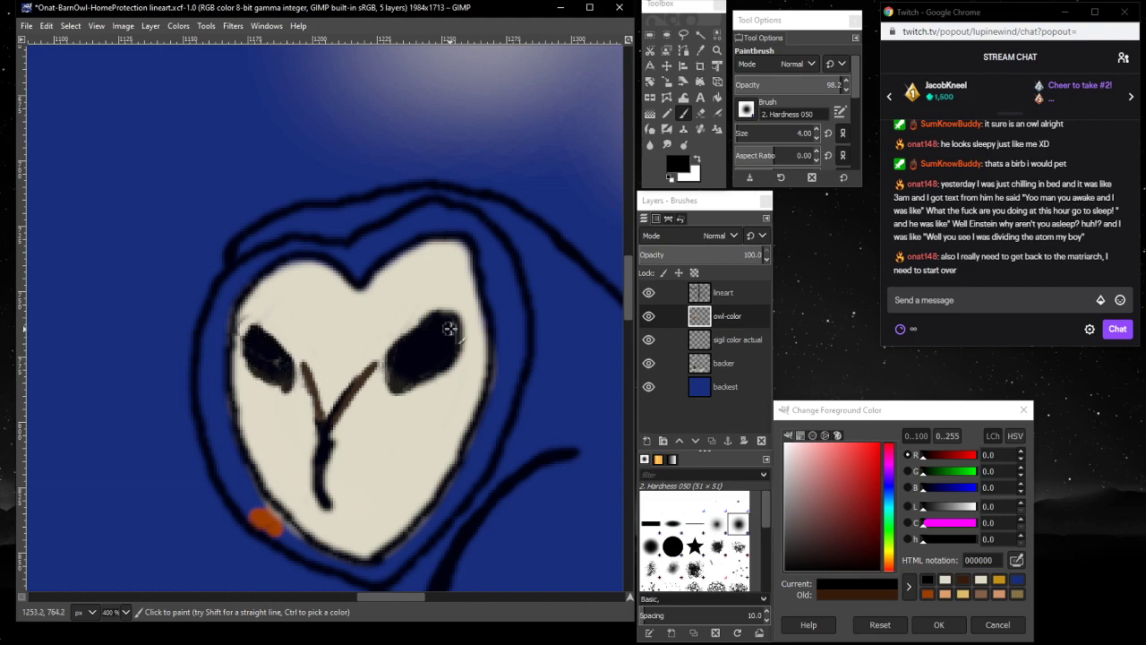
- Trim the outer and lower edges of the right eye on the lineart layer with the size 4 Eraser
click(723, 292)
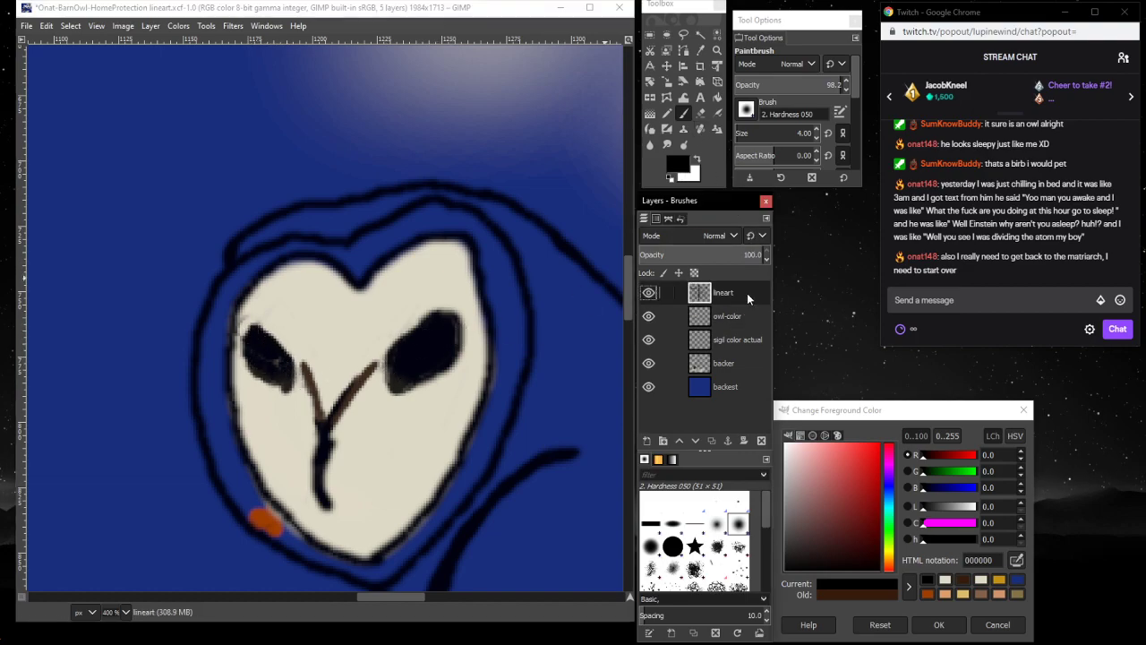
click(445, 323)
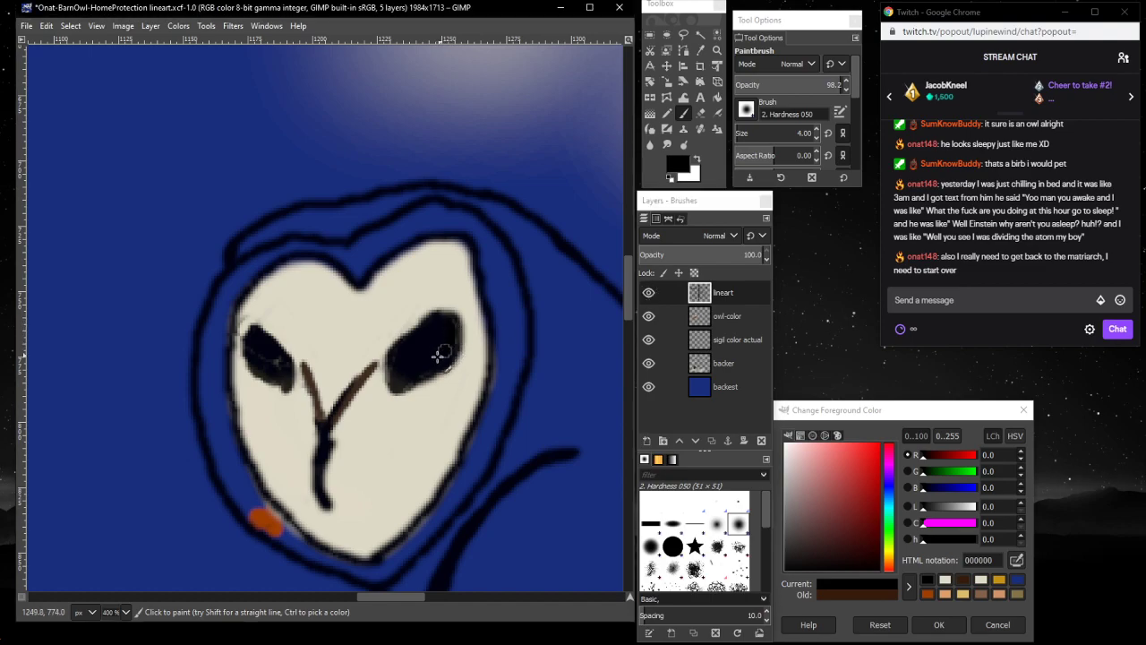
click(700, 113)
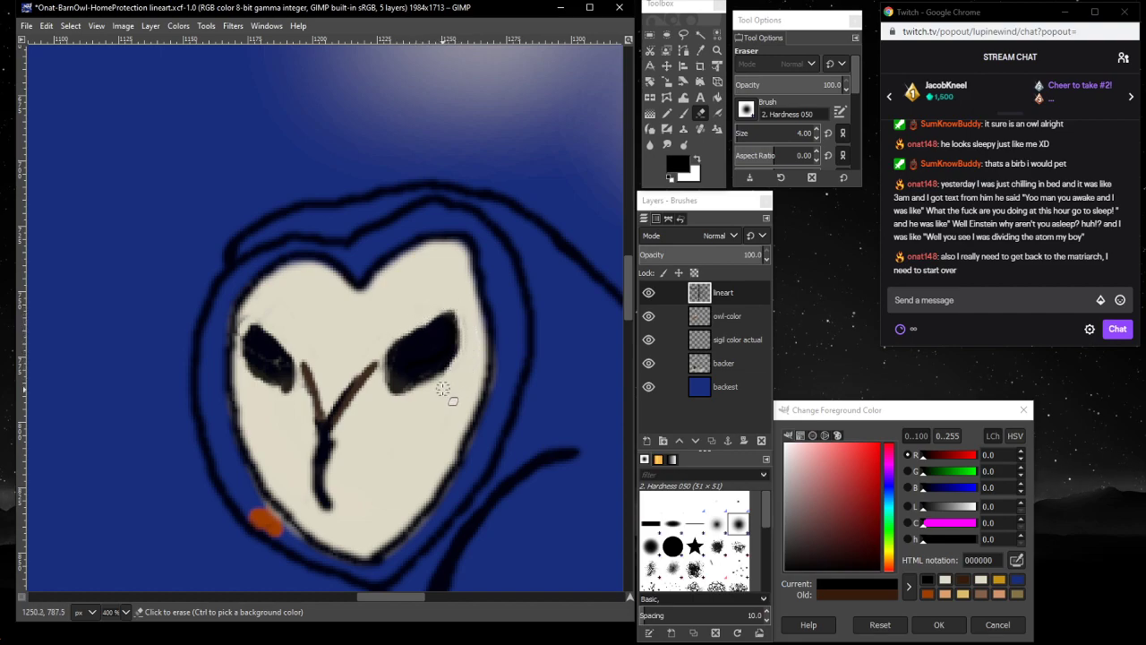
drag(428, 392, 368, 398)
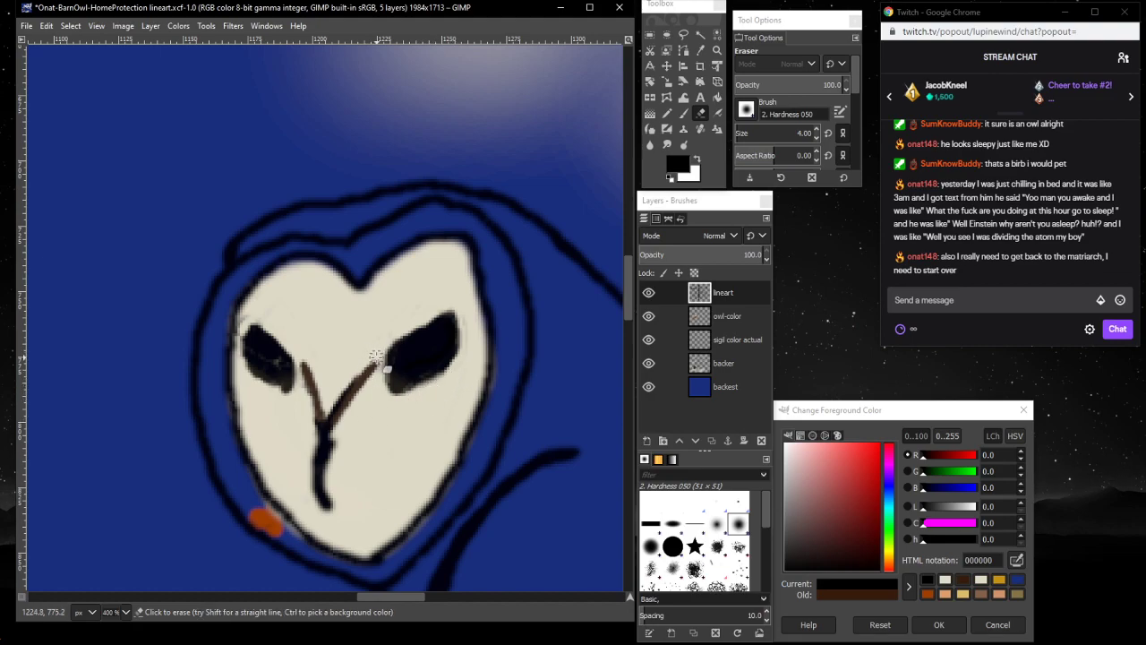
mouse_move(367, 596)
mouse_down()
mouse_move(197, 600)
mouse_move(365, 583)
mouse_move(199, 583)
mouse_move(383, 554)
mouse_move(363, 549)
mouse_move(373, 552)
mouse_move(369, 538)
mouse_up()
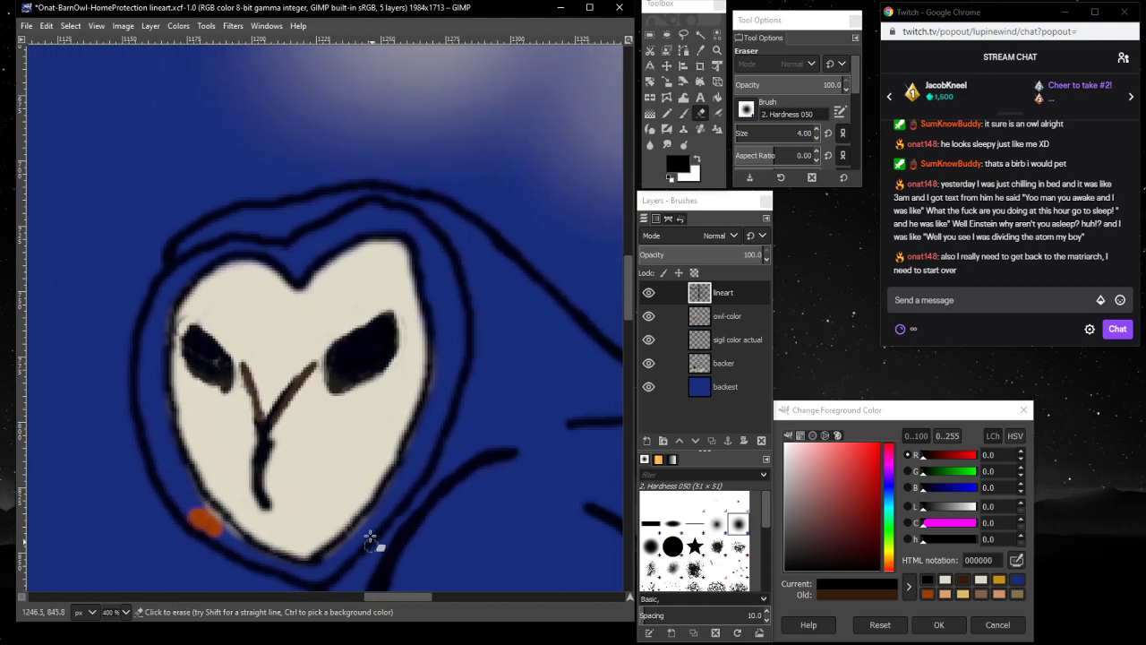
- Paint both lines of the V above the beak orange-brown (9e3e00) on the lineart layer with brush size 4
click(941, 598)
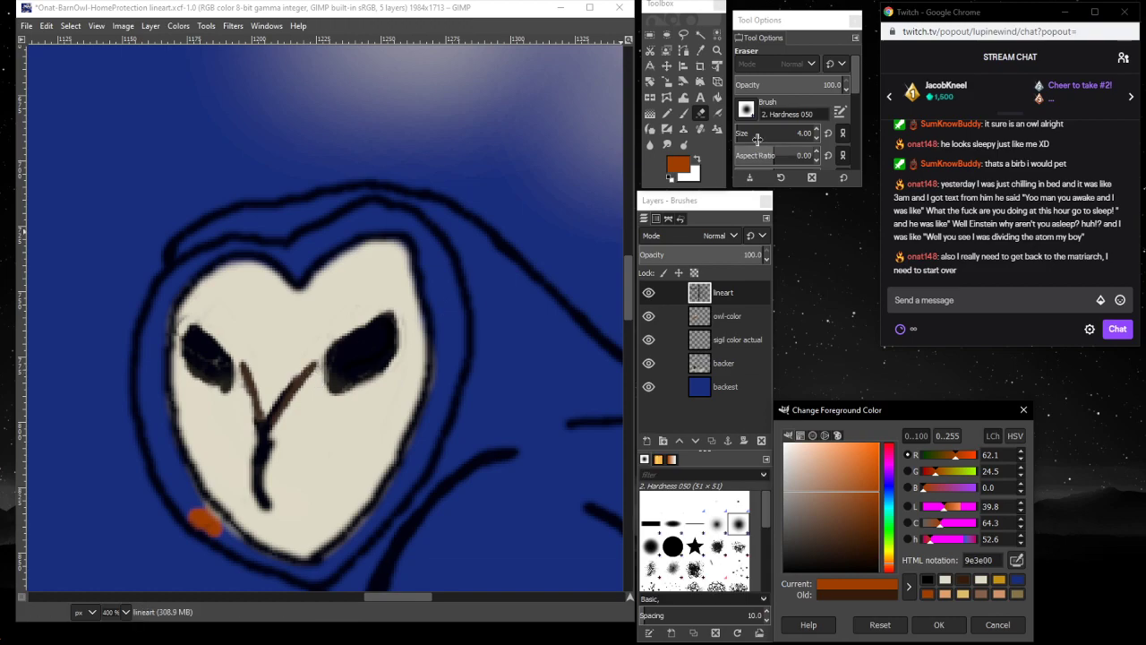
click(684, 114)
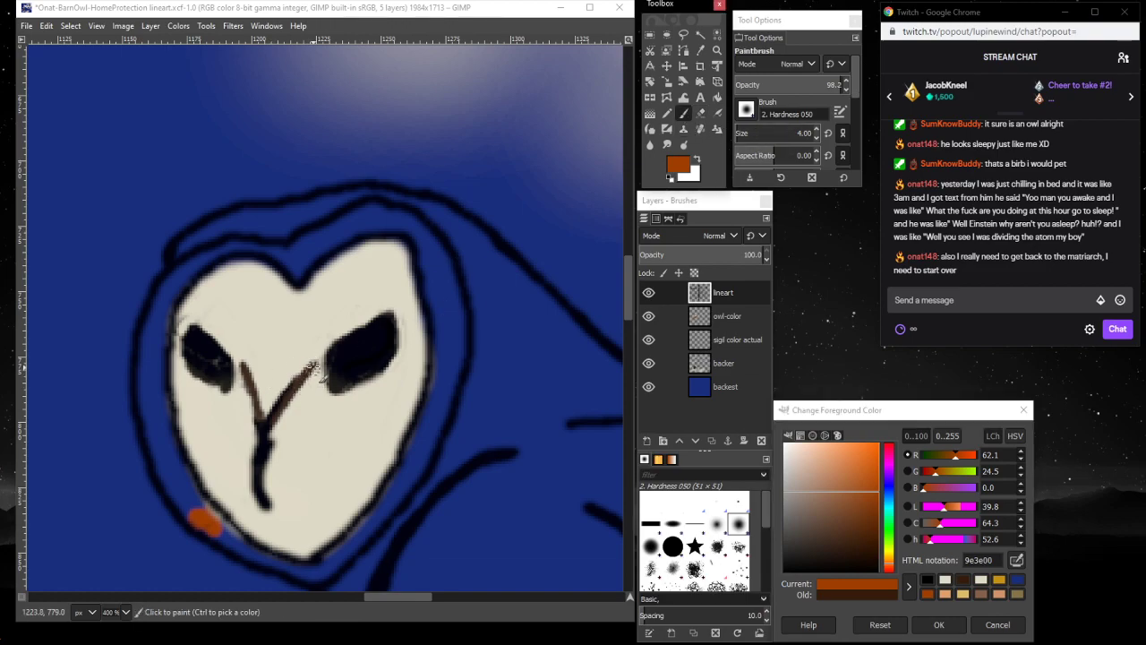
mouse_move(311, 367)
mouse_down()
mouse_move(269, 425)
mouse_move(301, 379)
mouse_up()
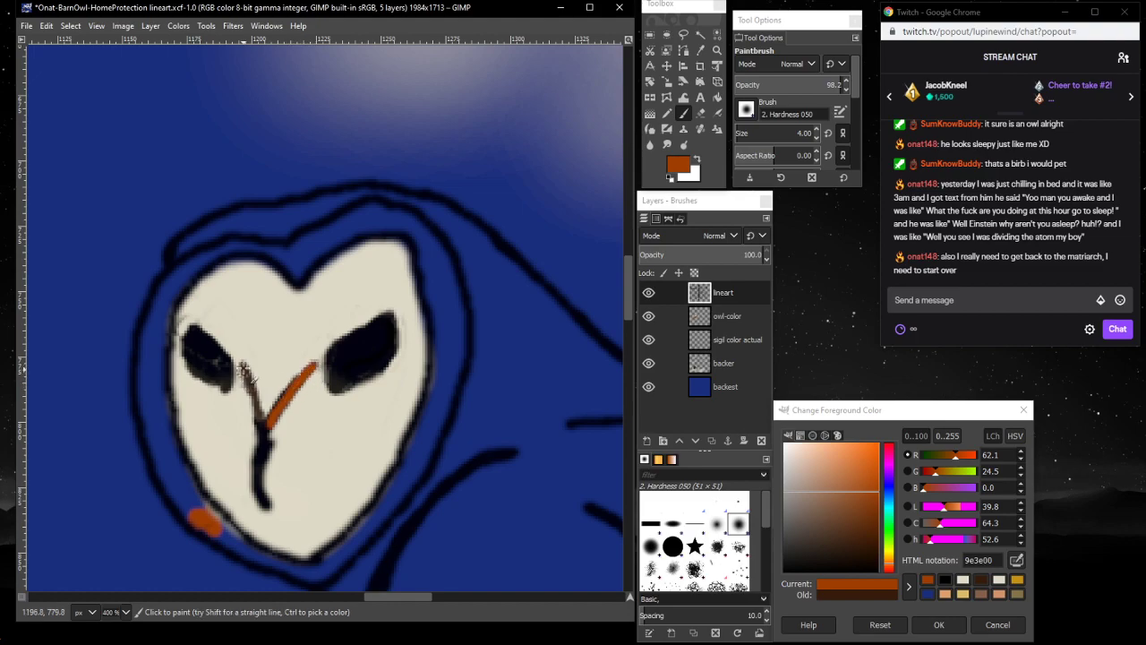
drag(263, 420, 250, 376)
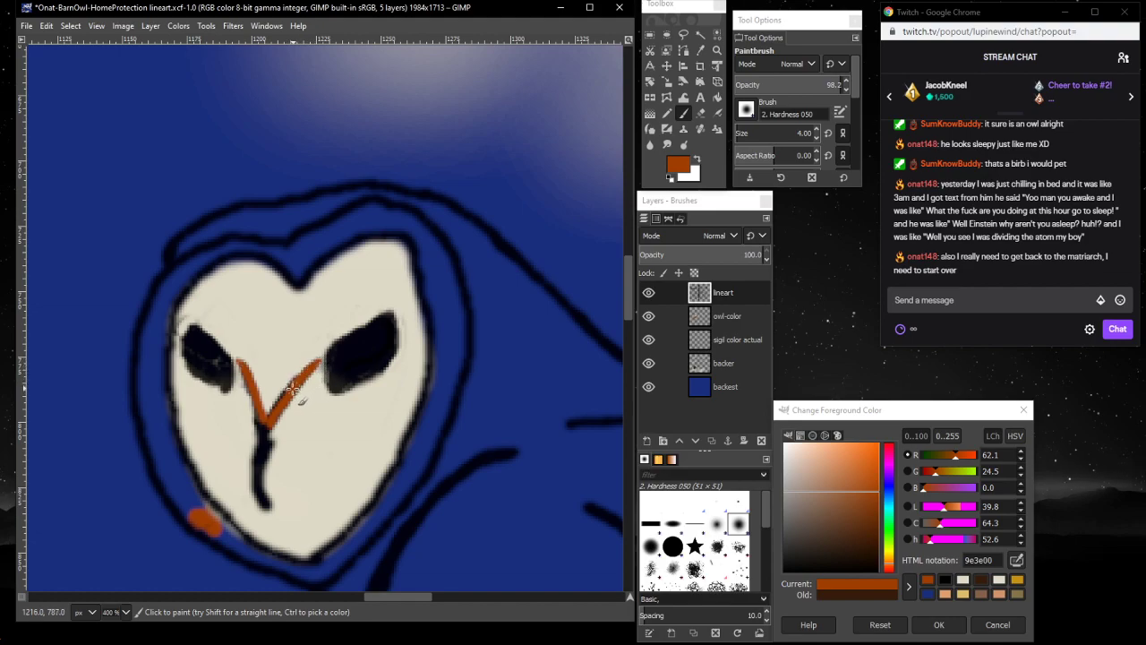
key(ctrl+z)
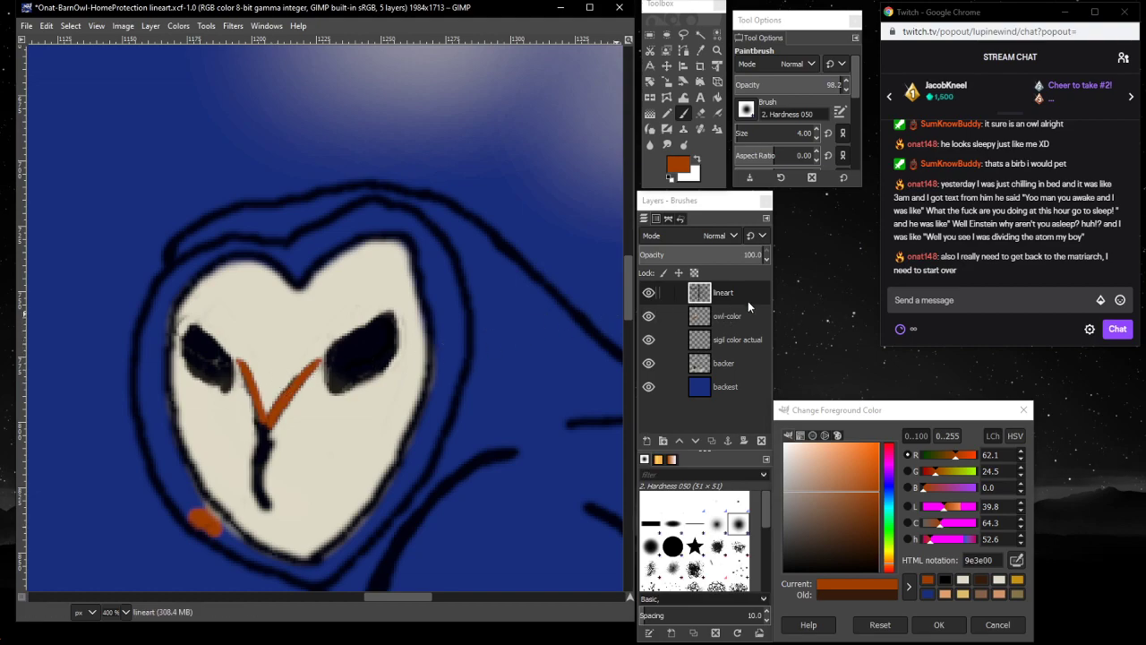
- Add a small cream (e0dbc8) highlight dot to each eye on the lineart layer with brush size 4
click(947, 580)
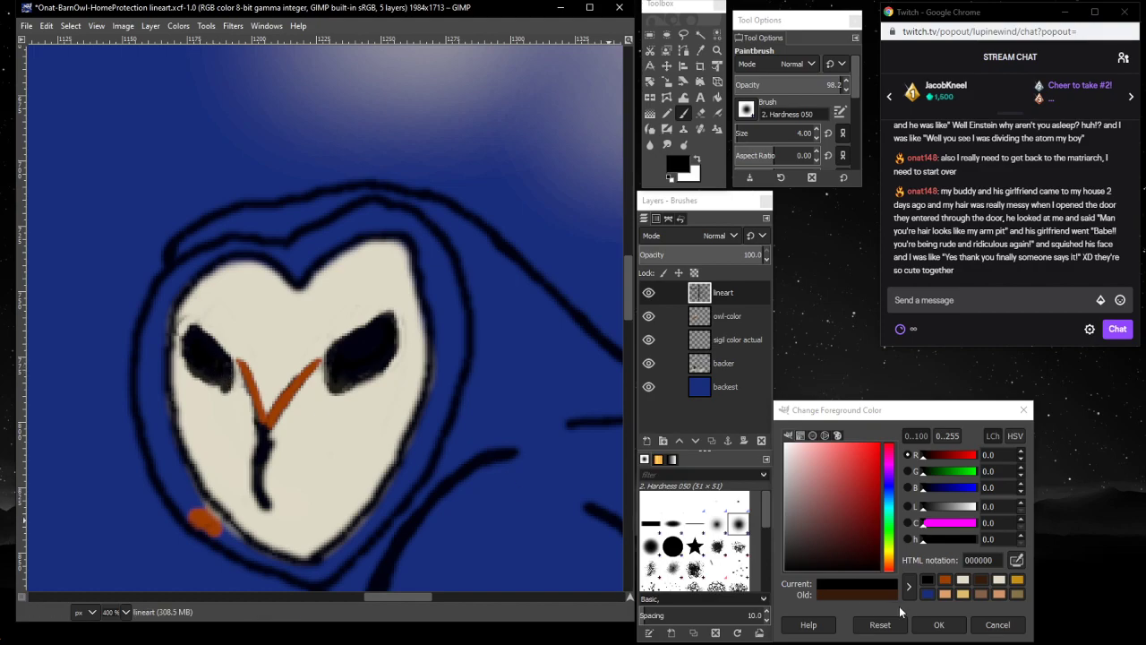
click(964, 581)
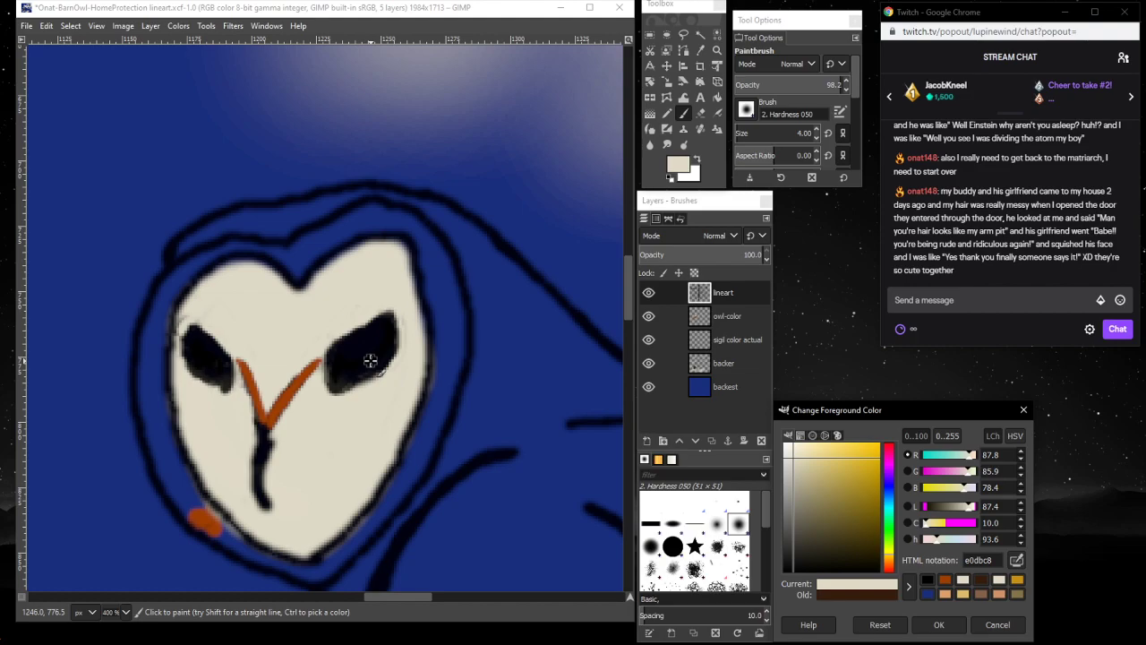
click(376, 359)
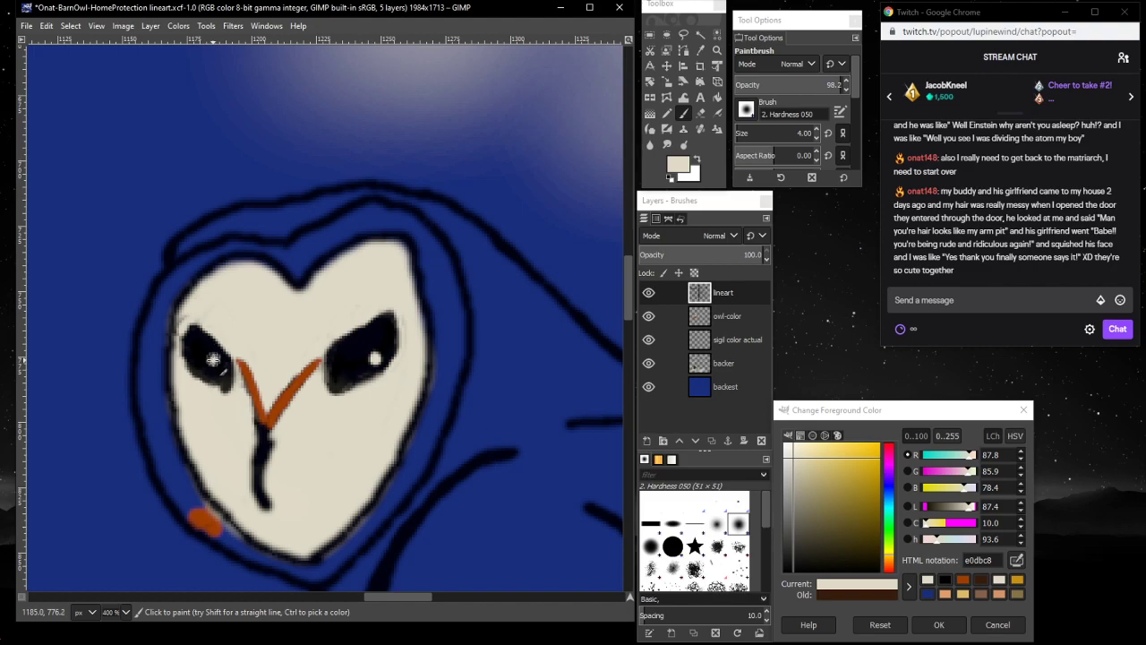
click(213, 359)
scroll(124, 610, down, 1)
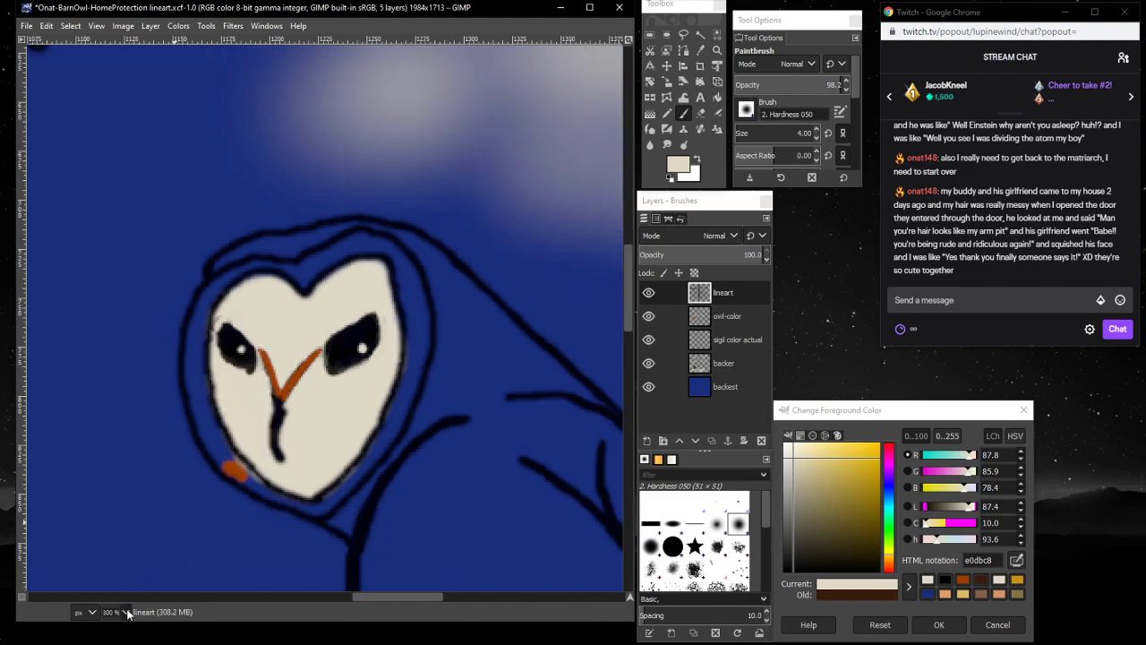
click(126, 609)
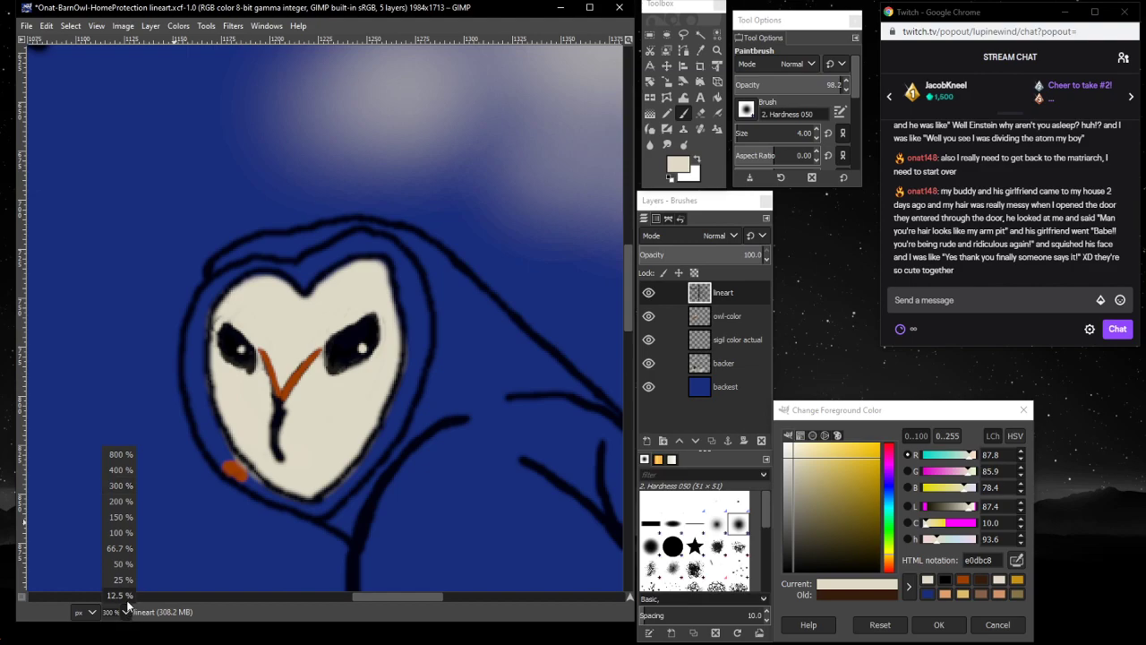
click(125, 394)
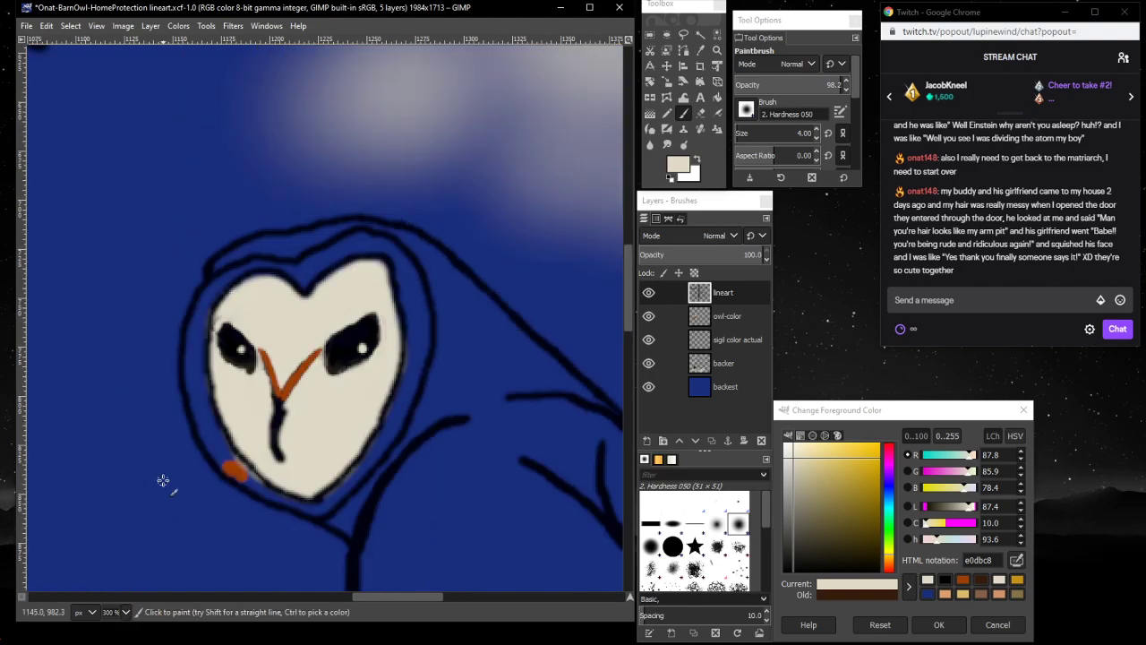
click(125, 612)
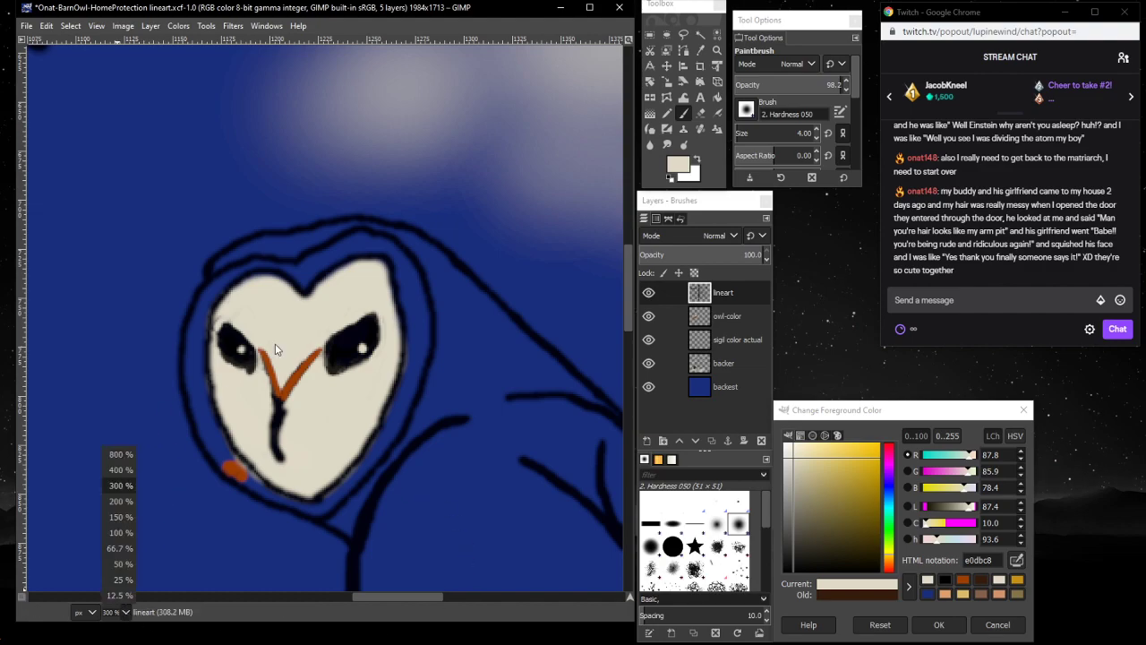
click(965, 587)
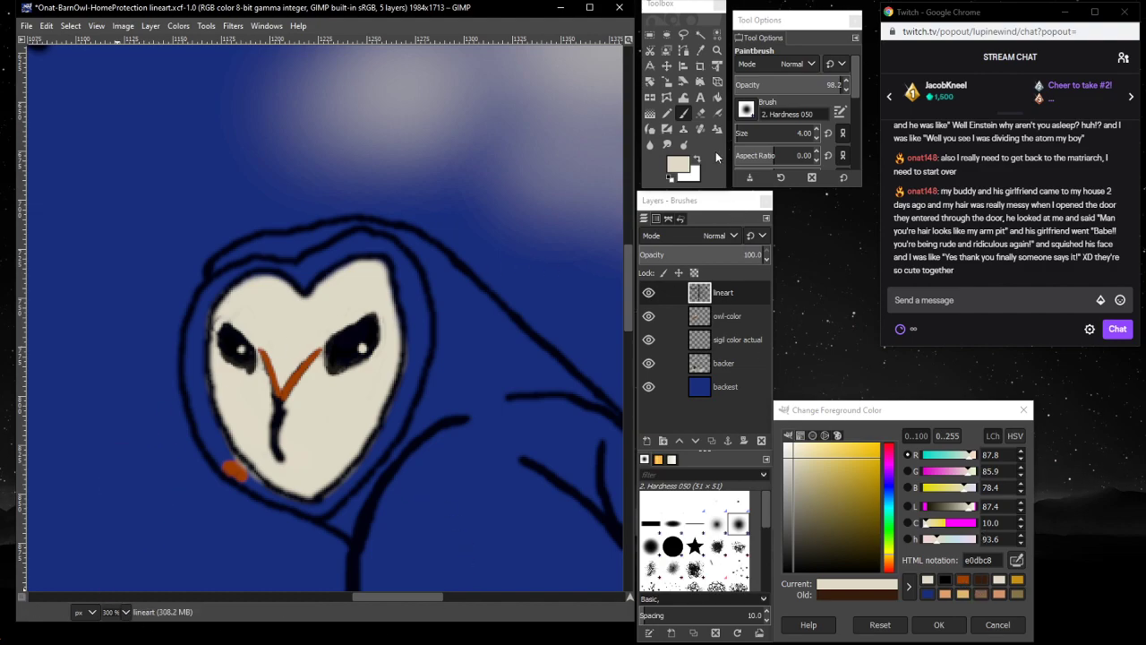
- Paint the band across the top and right side of the face orange-brown (9e3e00) on the owl-color layer with brush size 21
click(753, 312)
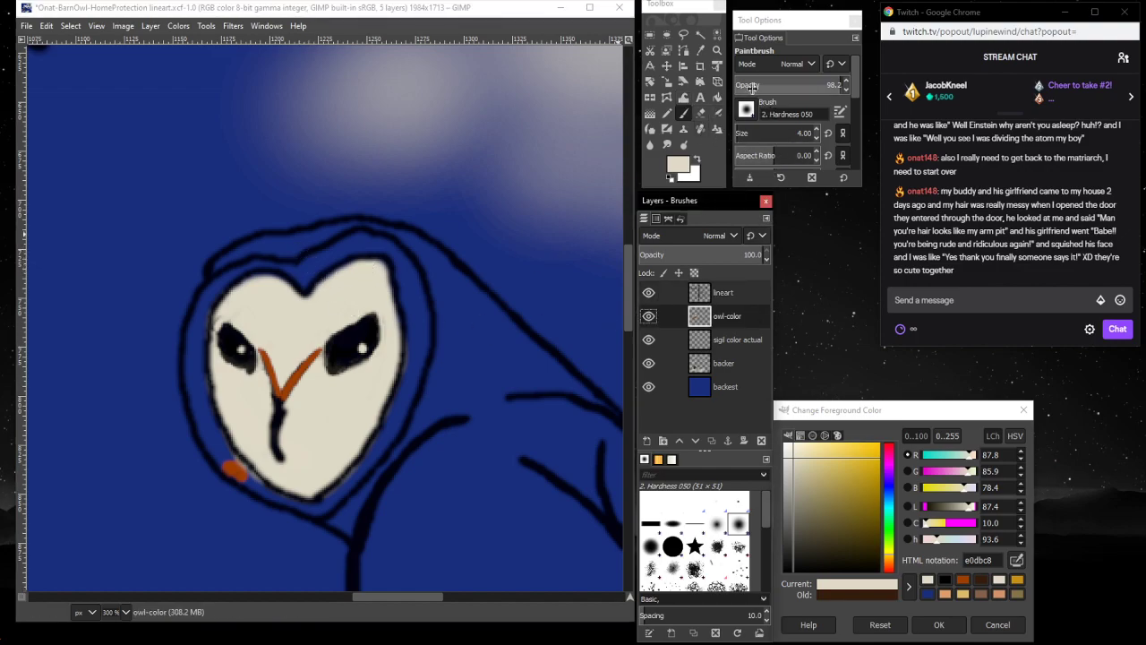
click(746, 134)
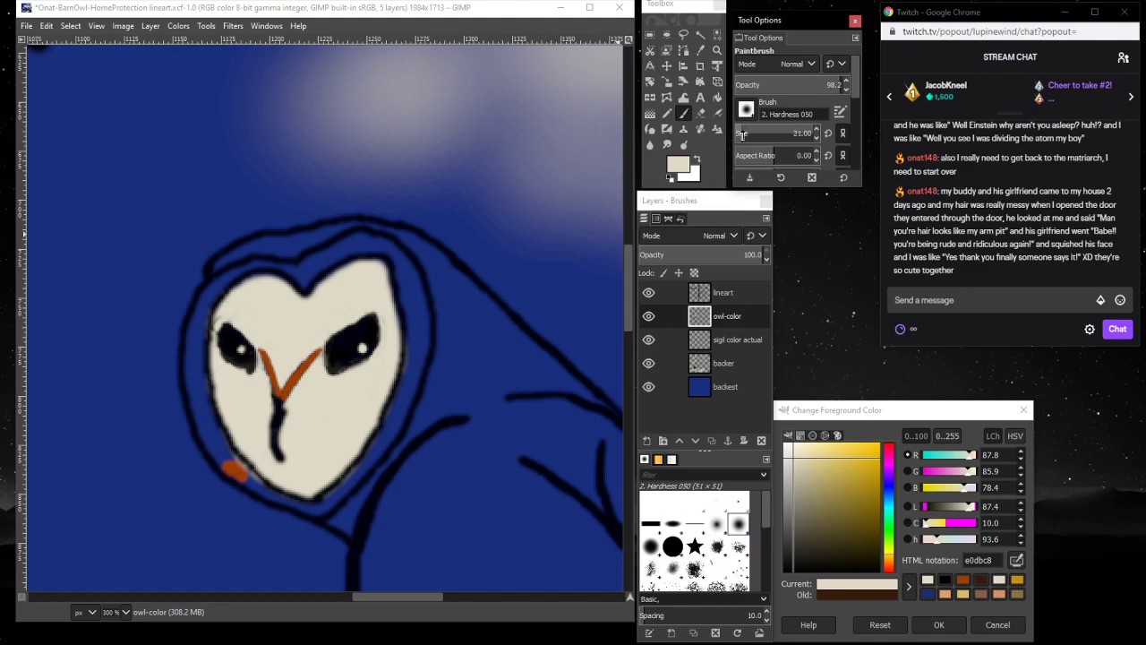
click(309, 267)
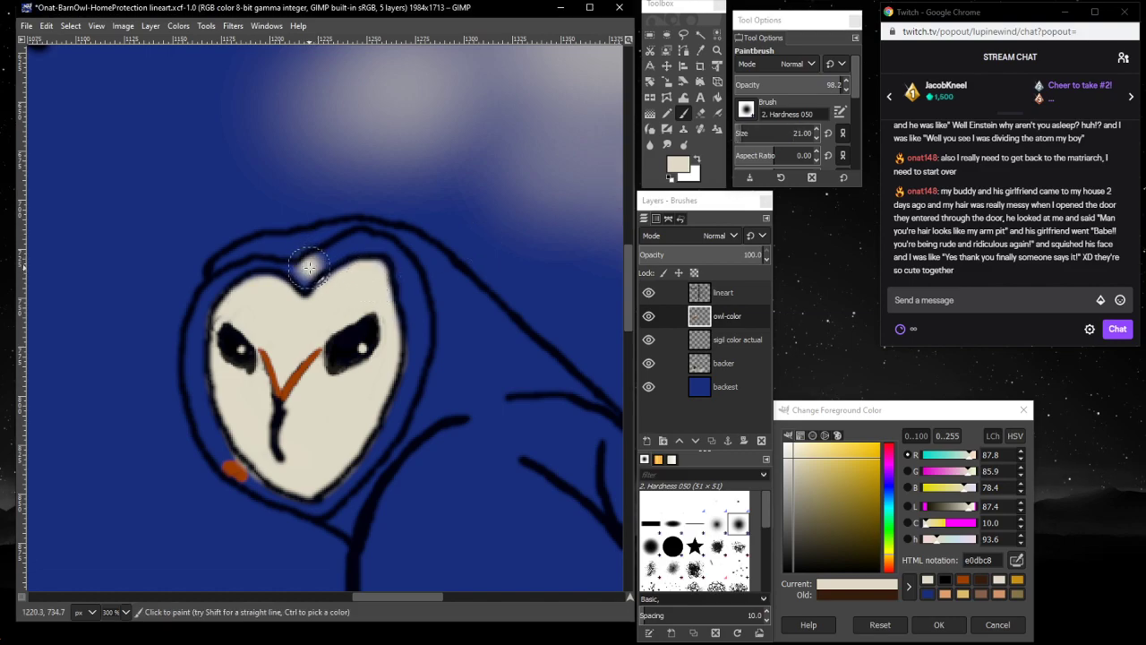
click(962, 580)
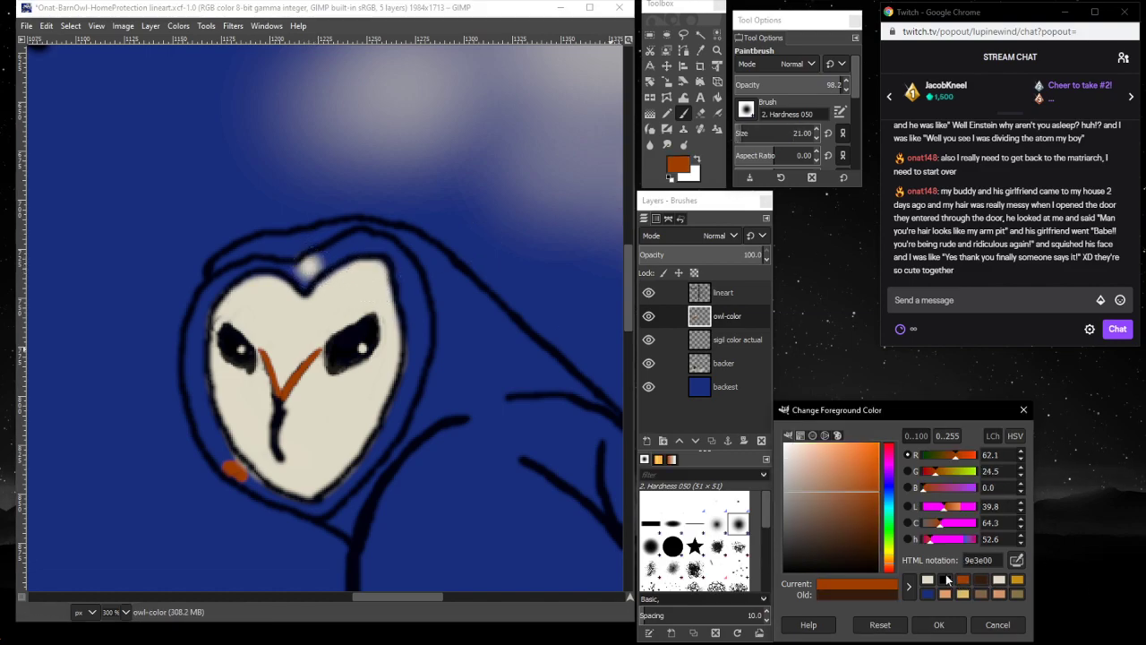
click(304, 269)
mouse_move(304, 269)
mouse_down()
mouse_move(324, 258)
mouse_move(303, 280)
mouse_move(367, 235)
mouse_move(409, 287)
mouse_up()
mouse_move(415, 310)
mouse_down()
mouse_move(412, 393)
mouse_move(413, 381)
mouse_move(378, 456)
mouse_move(329, 517)
mouse_up()
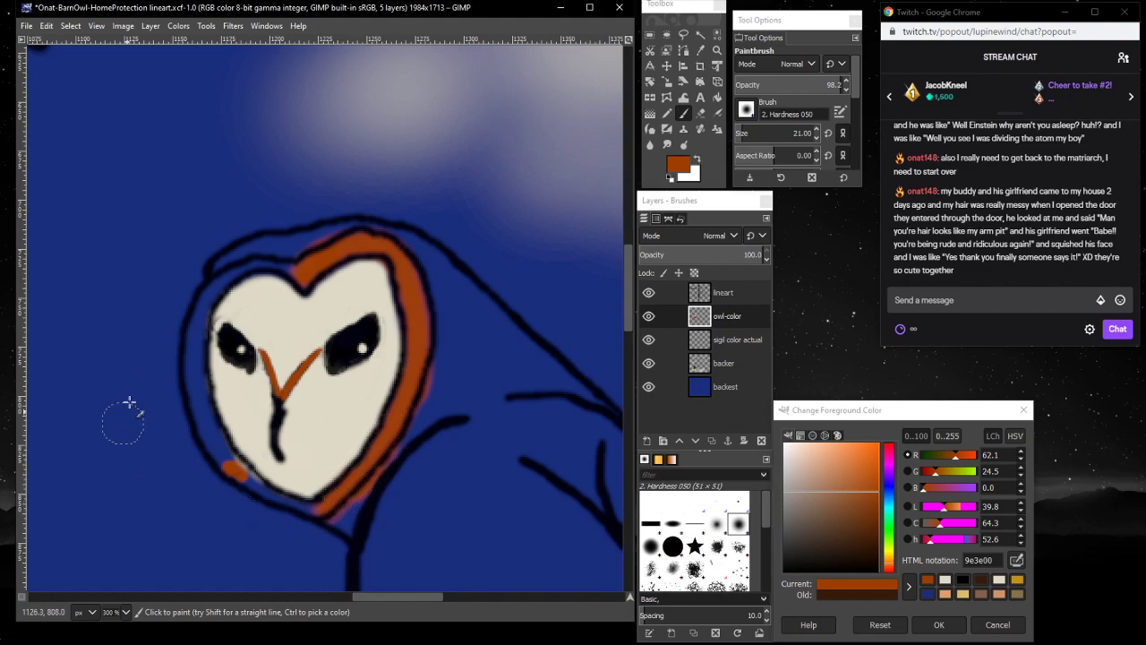
mouse_move(303, 276)
mouse_down()
mouse_move(255, 253)
mouse_move(218, 265)
mouse_move(187, 295)
mouse_up()
- Reduce the brush size to 16 and paint the band along the left side of the face down to the chin orange-brown
click(739, 133)
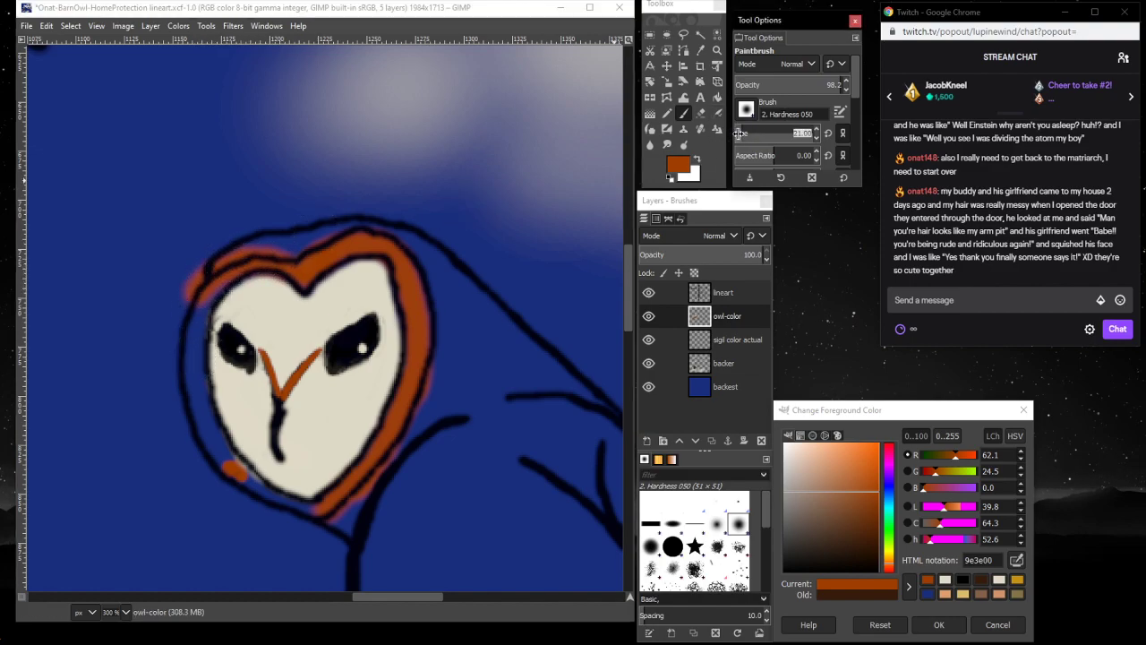
drag(734, 132, 731, 132)
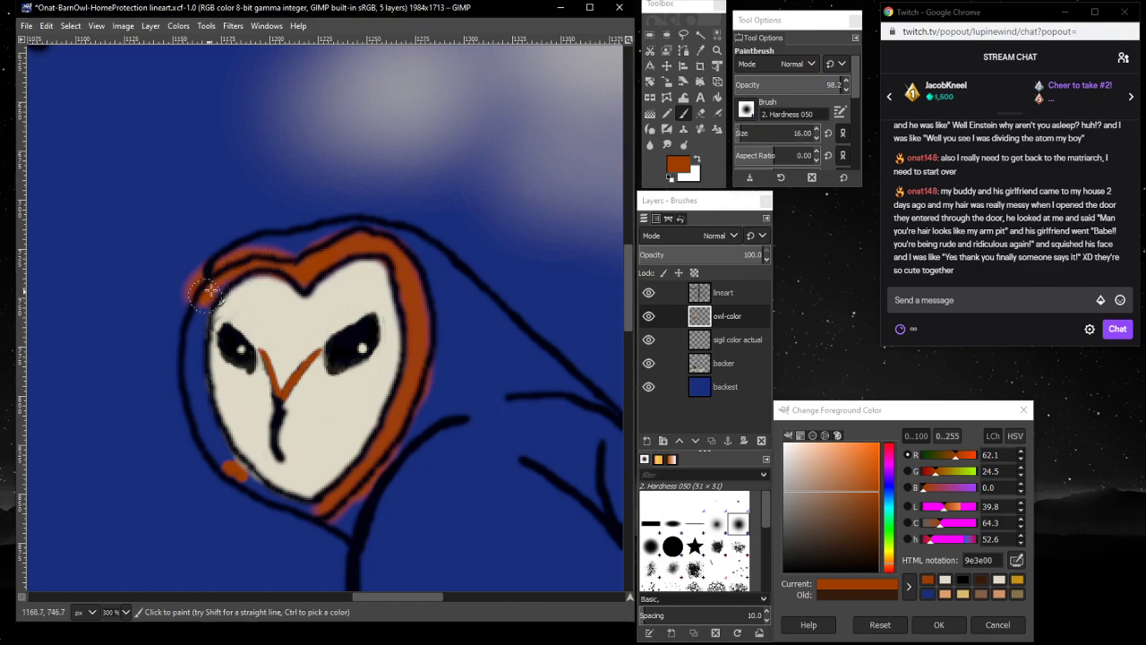
mouse_move(221, 280)
mouse_down()
mouse_move(195, 332)
mouse_move(202, 313)
mouse_move(197, 397)
mouse_move(193, 330)
mouse_move(190, 350)
mouse_move(215, 448)
mouse_move(317, 512)
mouse_up()
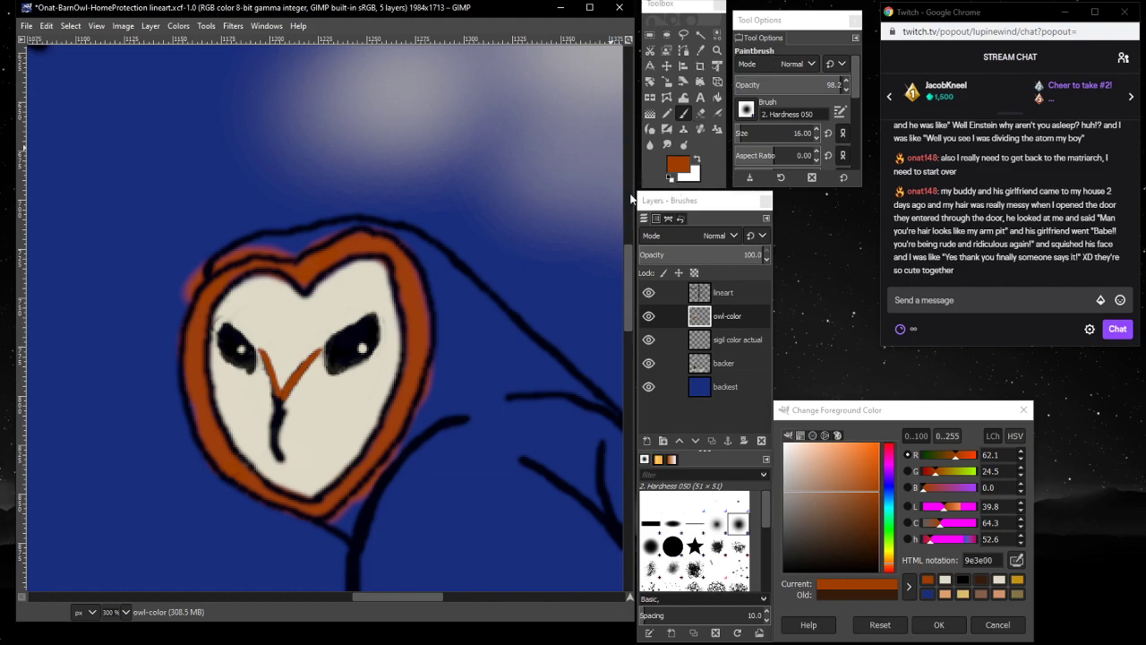
- Erase the orange-brown spill outside the band's upper left and right outlines on the owl-color layer with the size 16 Eraser
click(701, 115)
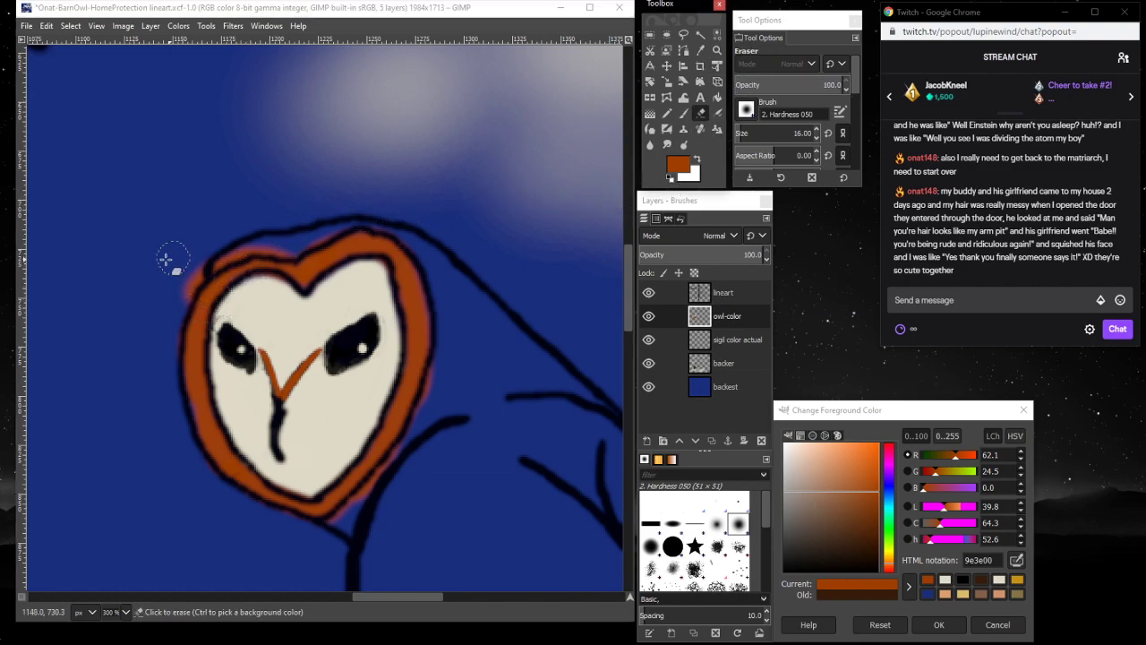
drag(192, 260, 184, 289)
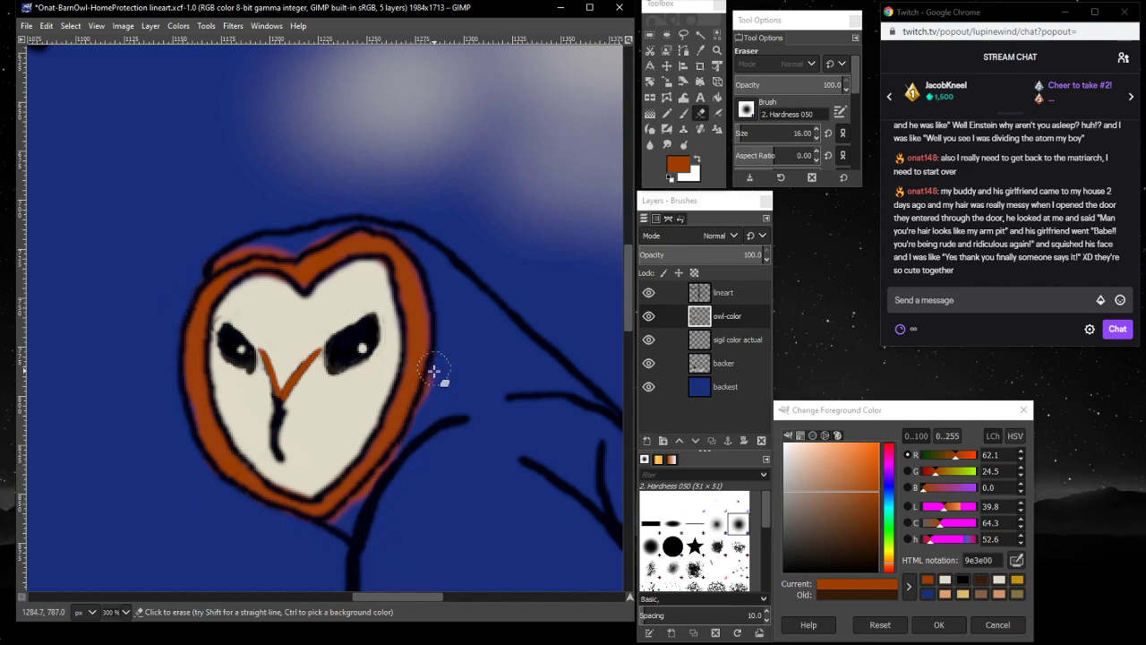
mouse_move(433, 370)
mouse_down()
mouse_move(405, 455)
mouse_move(333, 534)
mouse_up()
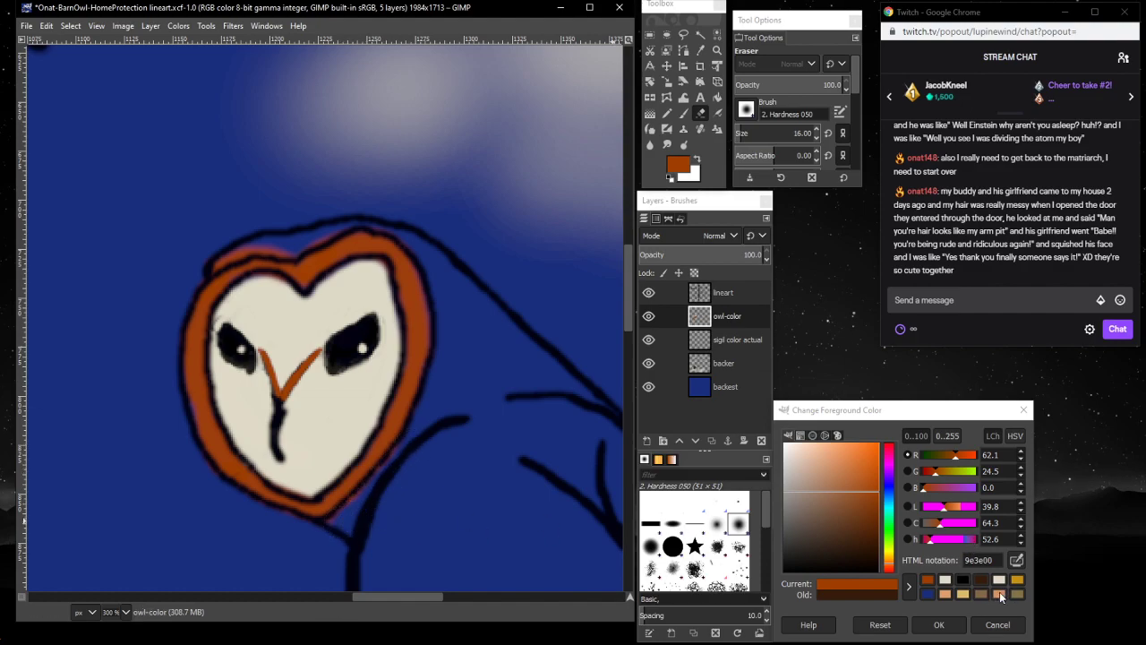
- Sample the light orange-tan (d29268) from the finished owl's head as foreground colour and return to the second owl with the Paintbrush
drag(383, 597, 188, 596)
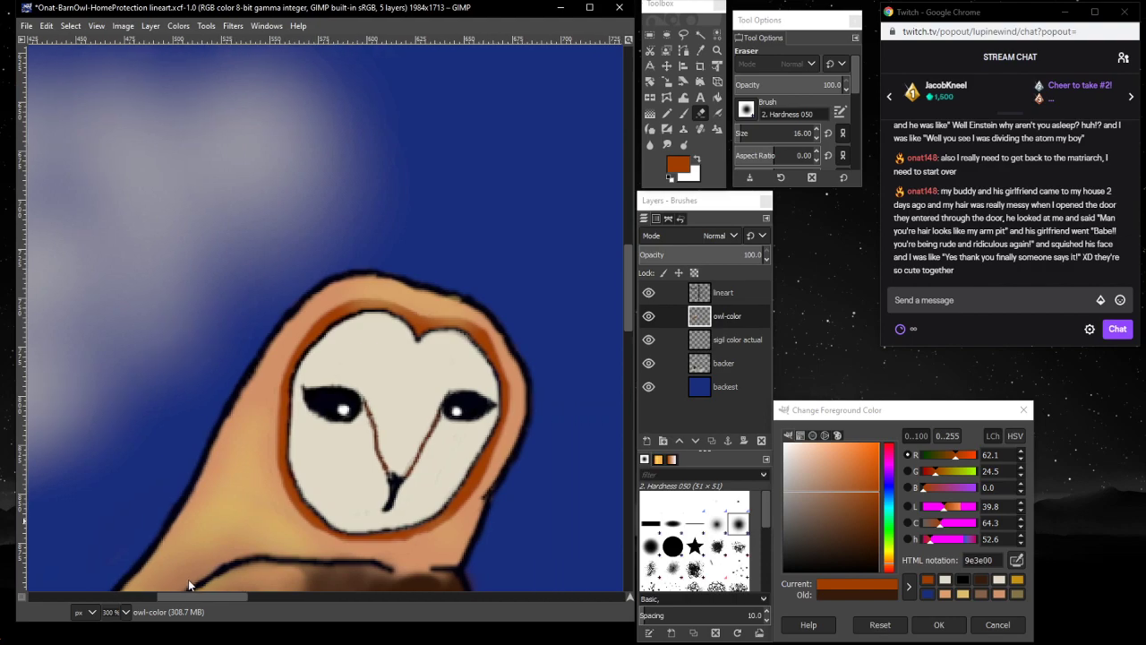
click(700, 50)
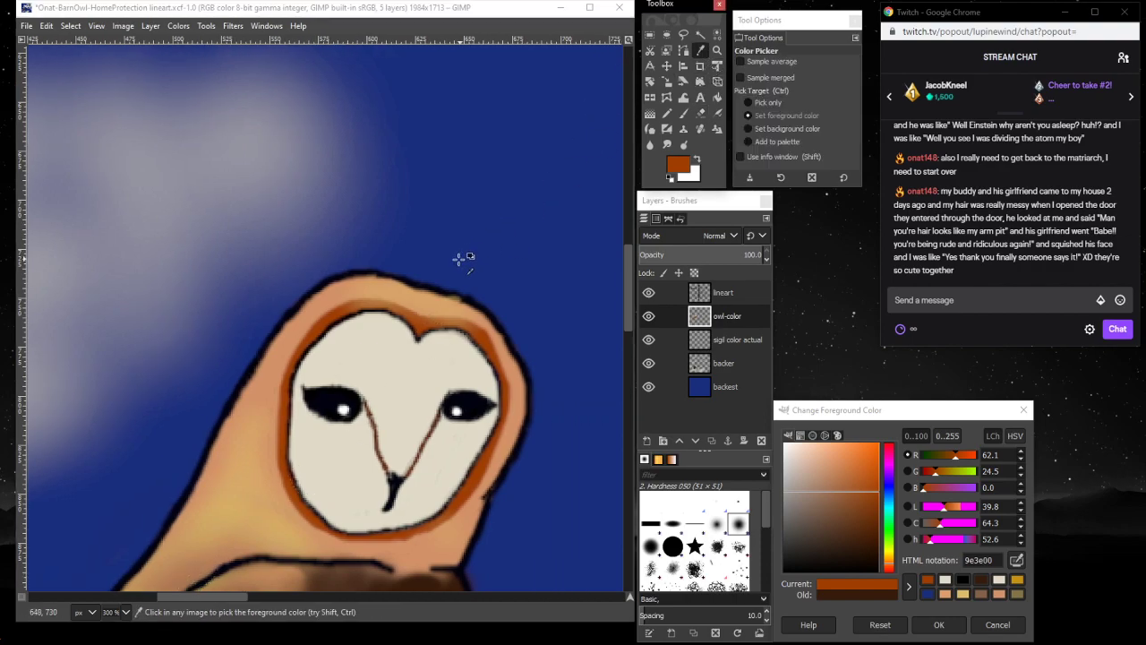
click(394, 287)
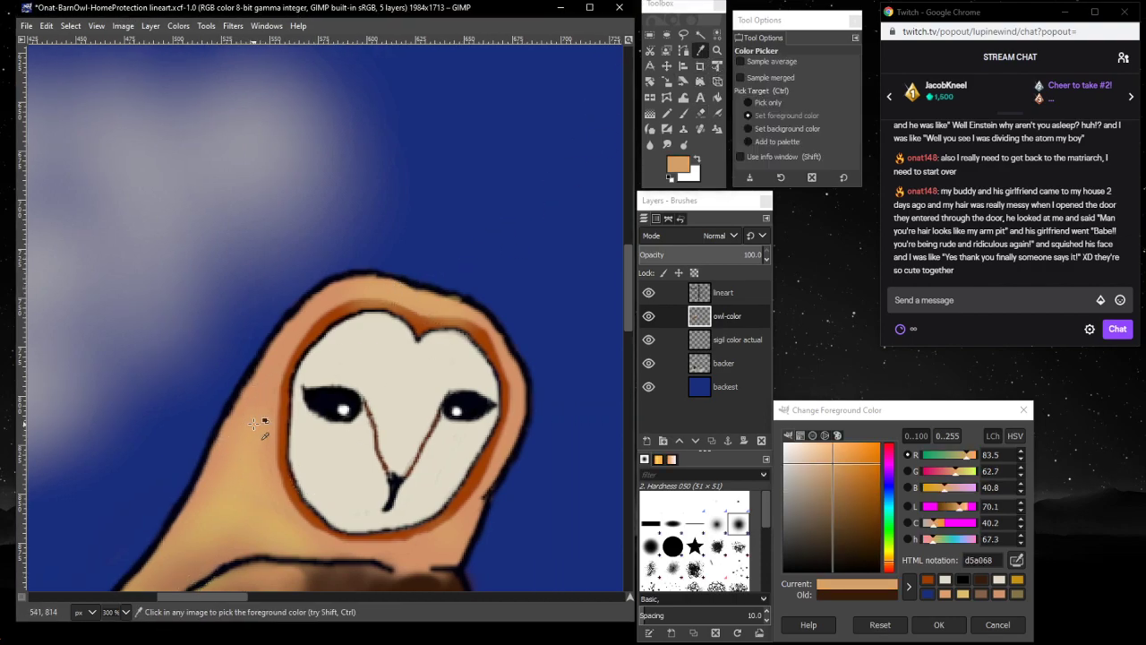
click(278, 381)
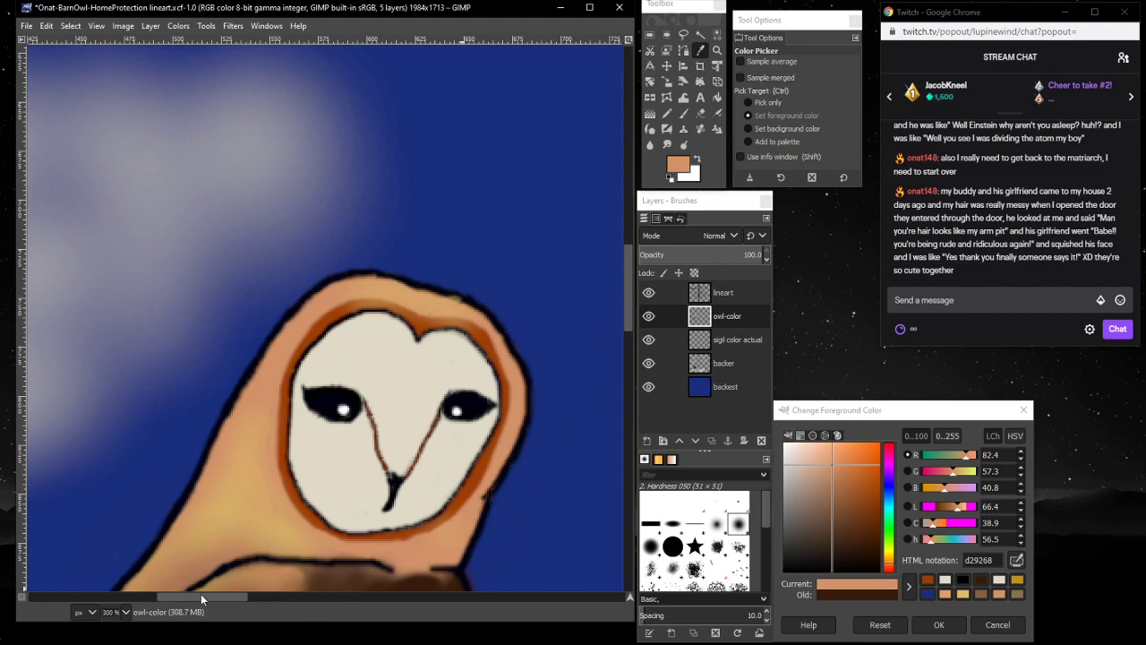
drag(201, 594, 406, 582)
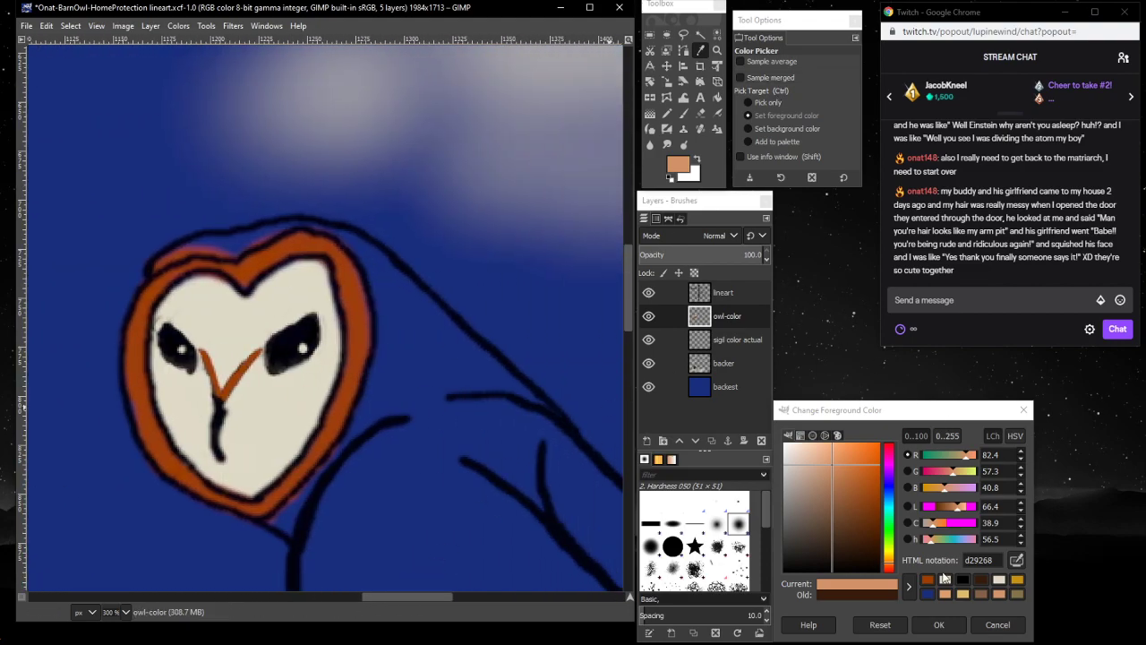
click(686, 114)
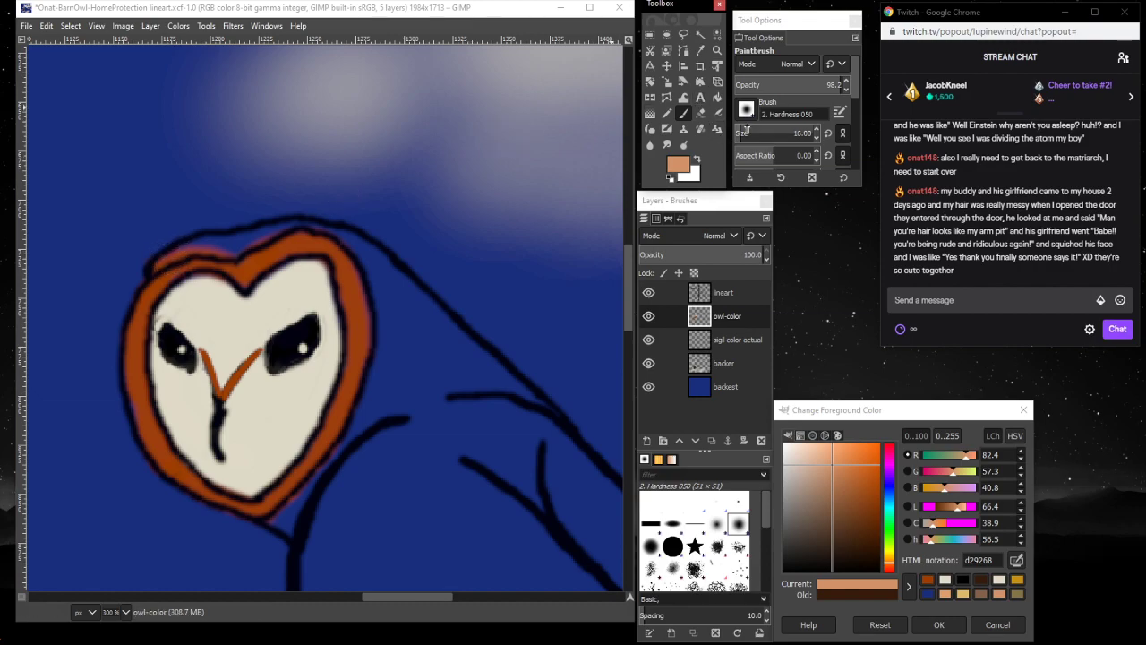
- Set the brush size to 4 and paint the upper-left corner of the head above the facial band light orange-tan (d29268)
click(739, 135)
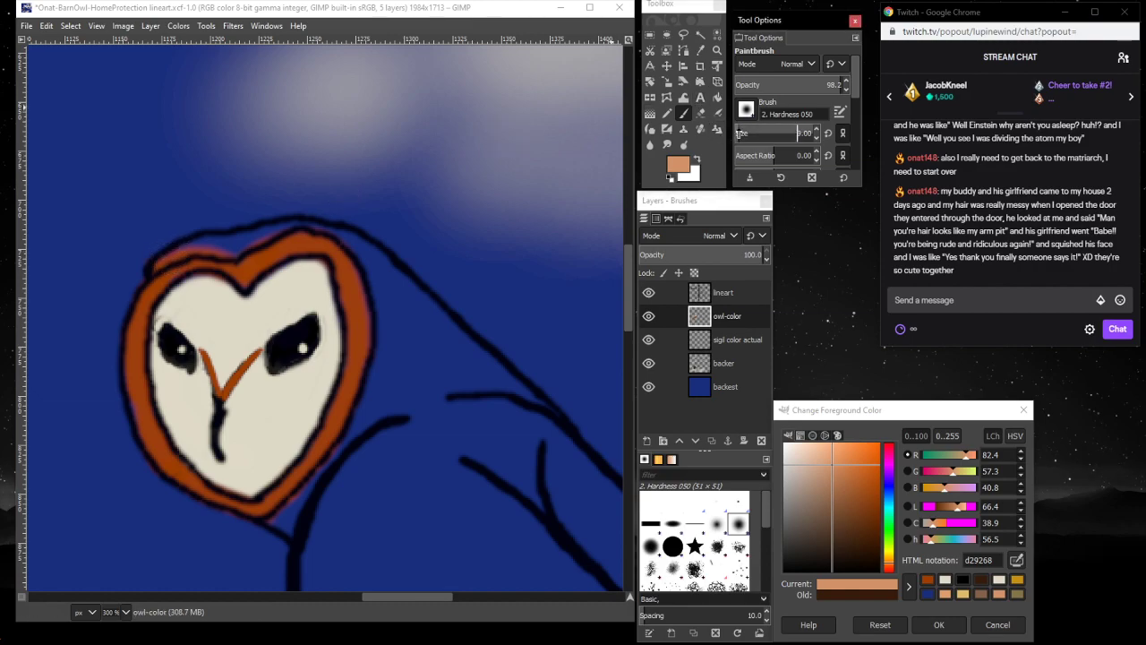
click(154, 265)
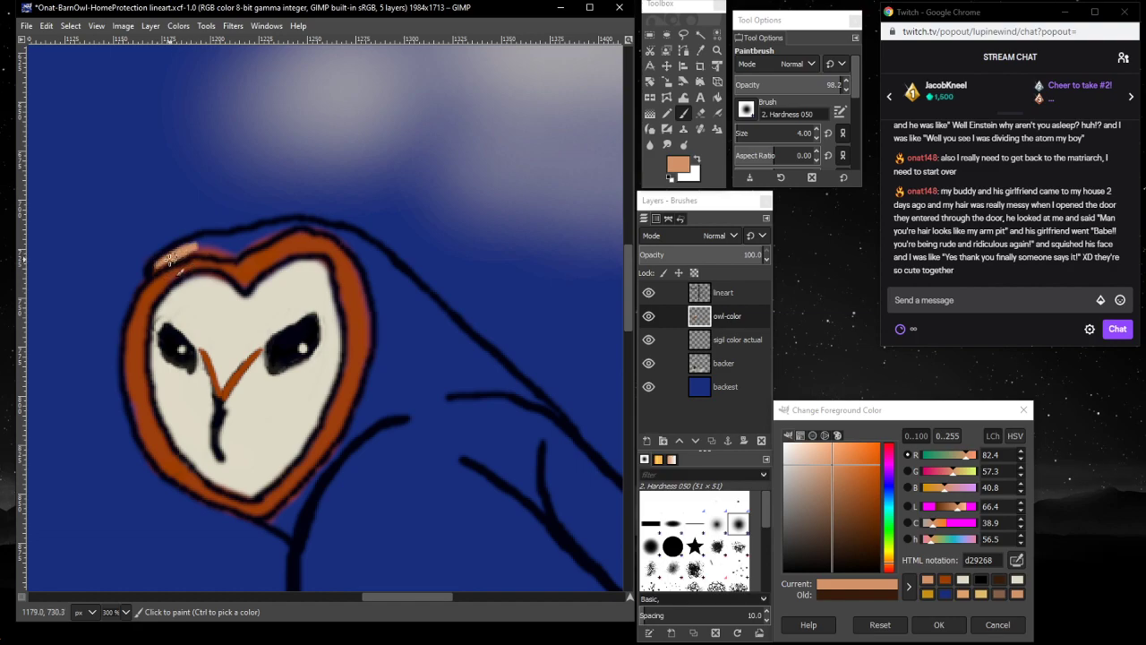
drag(157, 266, 151, 274)
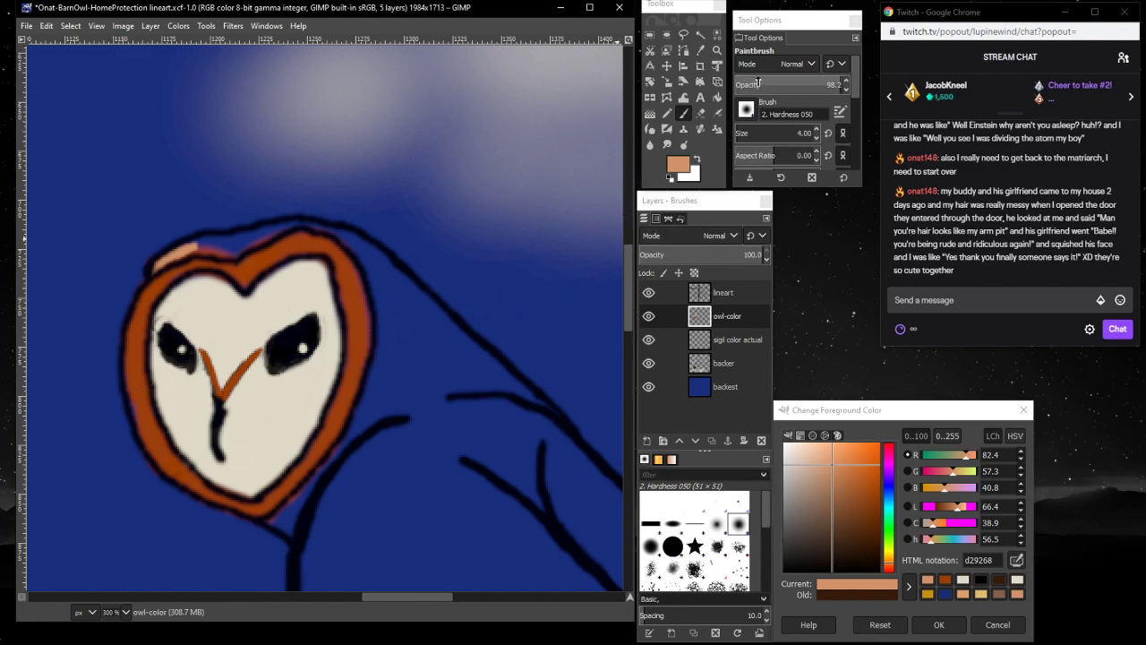
- Set the brush size to 18 and paint the head across the crown, down the right side and to the neck light orange-tan
click(793, 132)
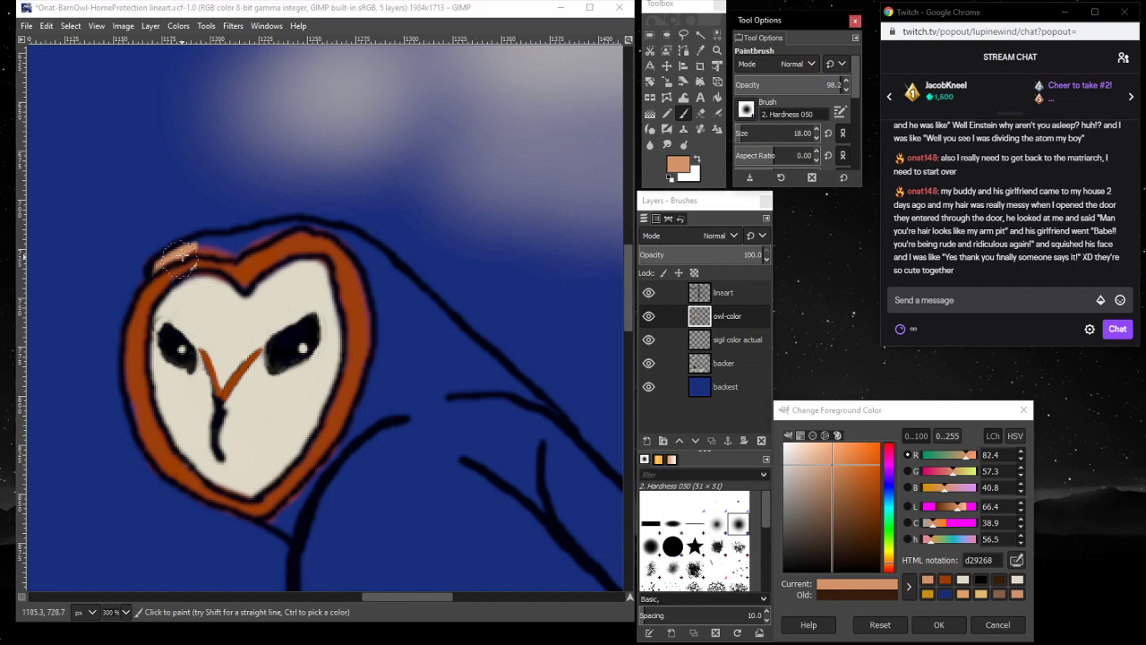
mouse_move(188, 253)
mouse_down()
mouse_move(293, 224)
mouse_move(333, 229)
mouse_move(369, 259)
mouse_move(395, 338)
mouse_up()
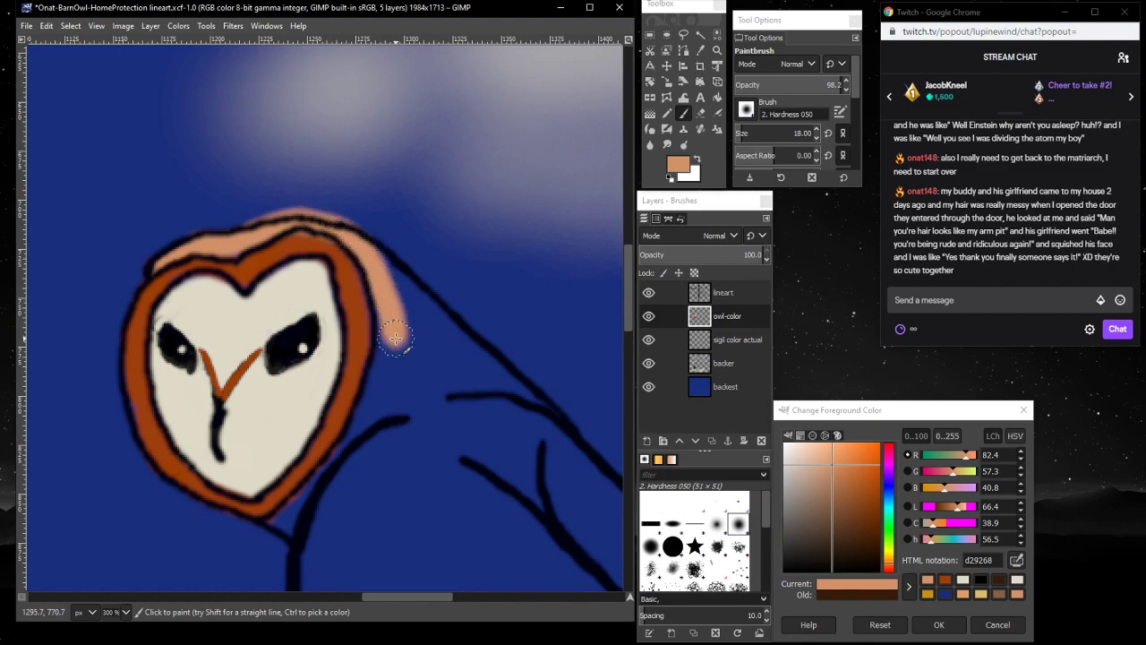
mouse_move(234, 254)
mouse_down()
mouse_move(302, 232)
mouse_move(333, 236)
mouse_move(367, 286)
mouse_move(371, 374)
mouse_move(384, 335)
mouse_move(379, 380)
mouse_move(373, 358)
mouse_move(349, 425)
mouse_move(283, 523)
mouse_move(295, 515)
mouse_up()
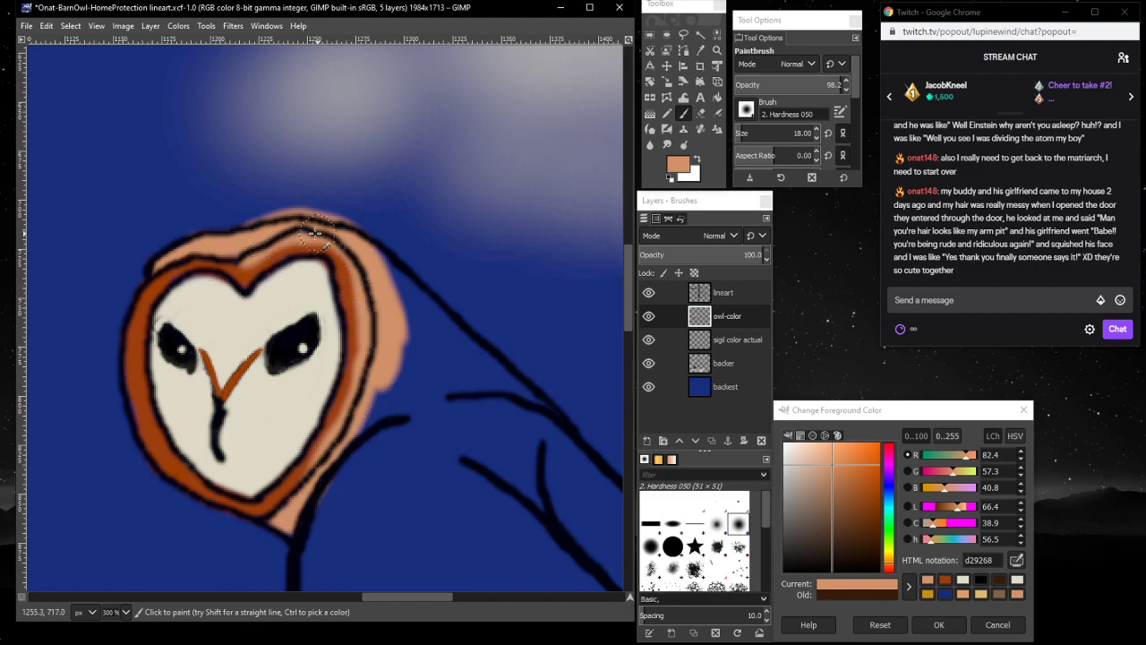
mouse_move(168, 254)
mouse_down()
mouse_move(224, 249)
mouse_move(153, 265)
mouse_move(165, 279)
mouse_up()
click(702, 112)
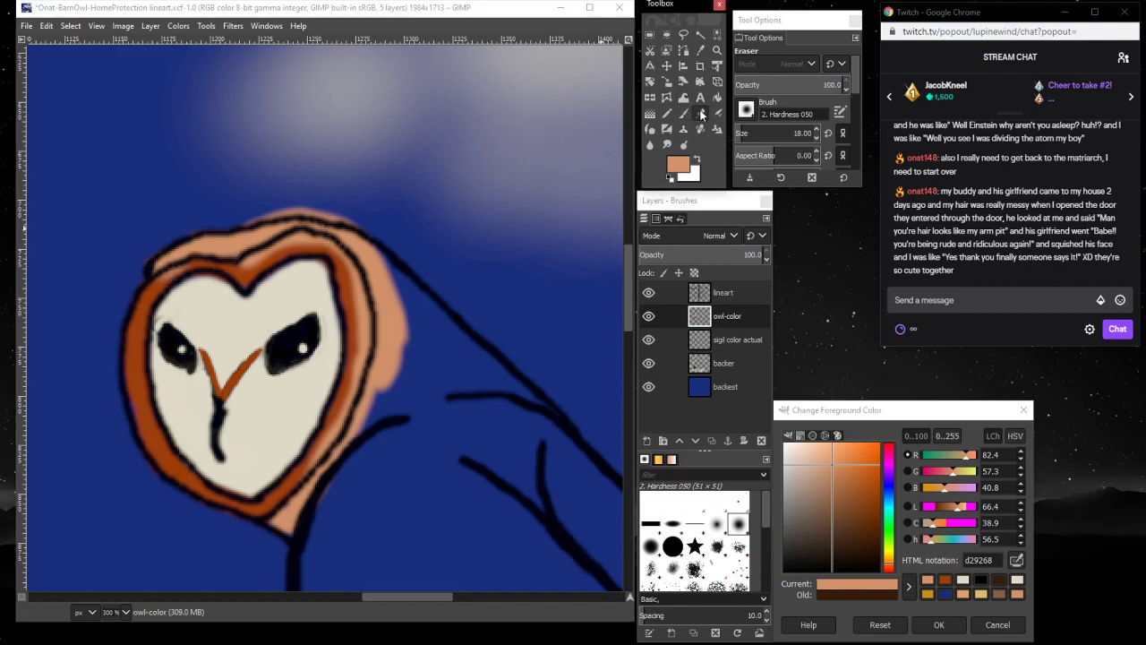
click(736, 292)
mouse_move(257, 244)
mouse_down()
mouse_move(259, 252)
mouse_move(159, 269)
mouse_move(224, 255)
mouse_up()
key(ctrl+z)
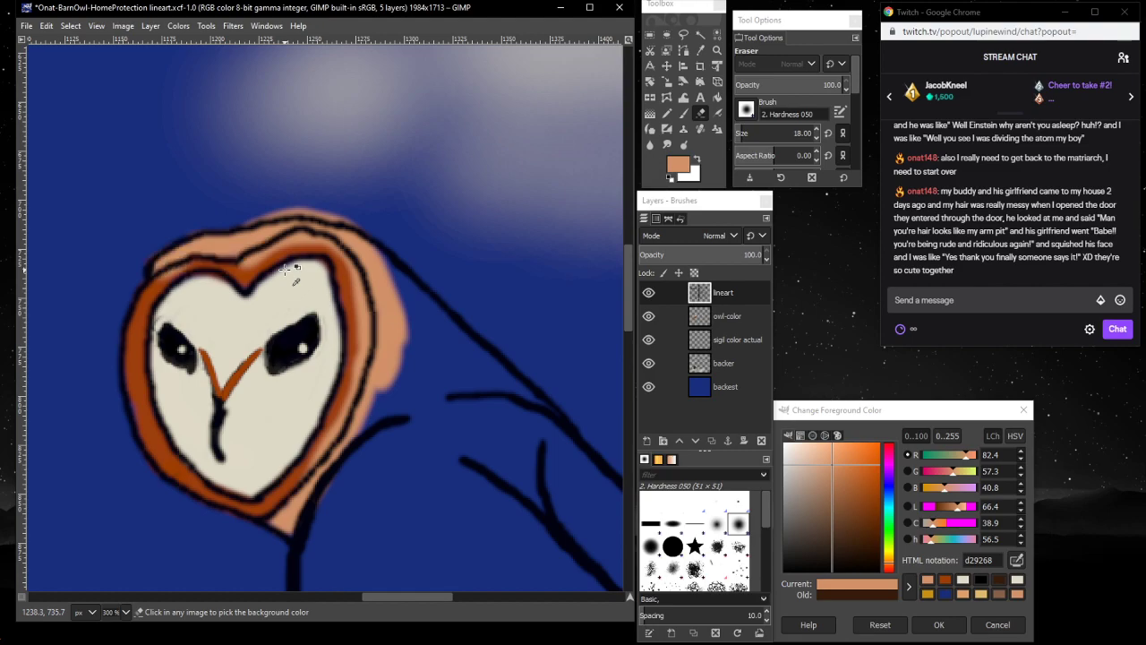
key(ctrl+z)
- Erase the facial band's upper outline from the left corner to above the right eye on the lineart layer with the size 4 Eraser
click(738, 133)
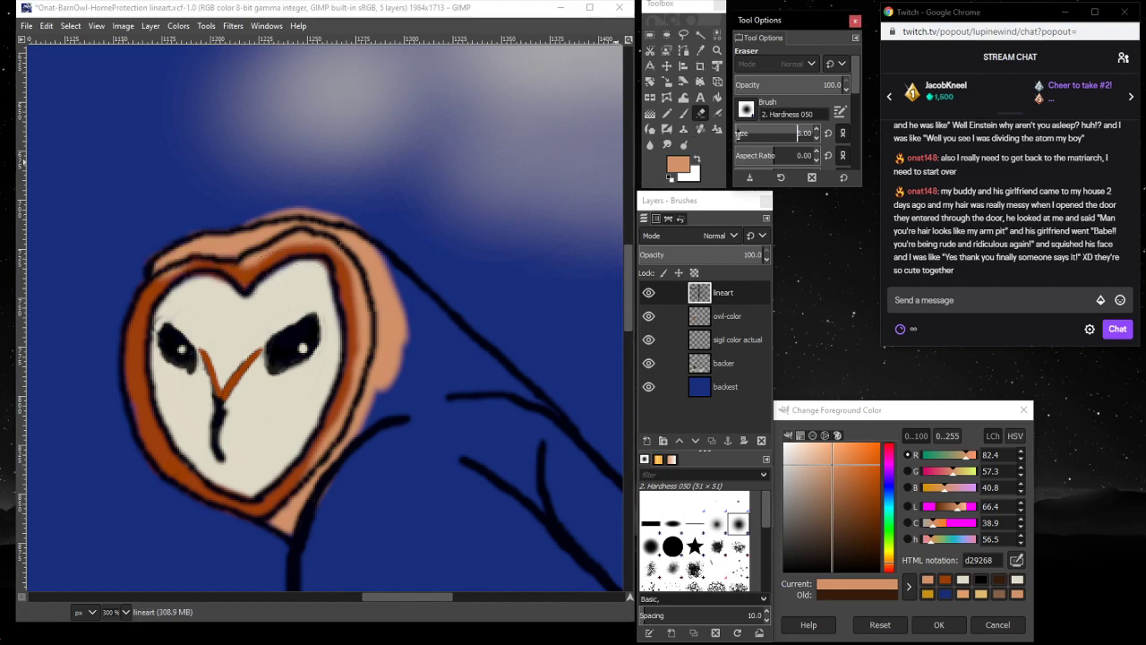
click(716, 50)
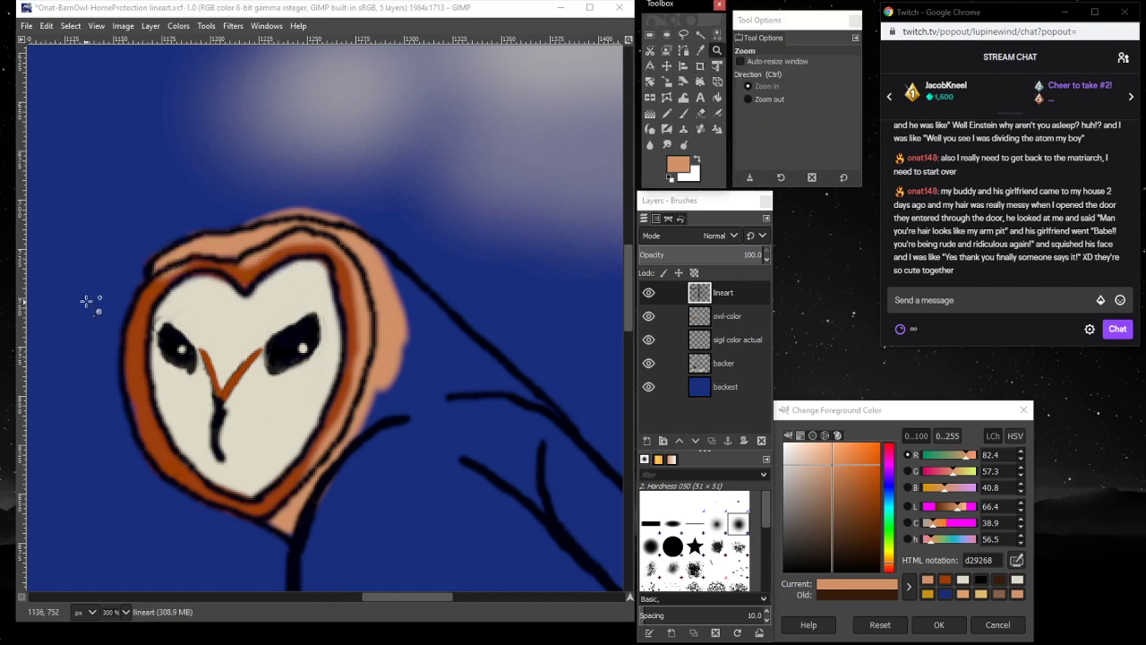
click(195, 244)
double_click(195, 244)
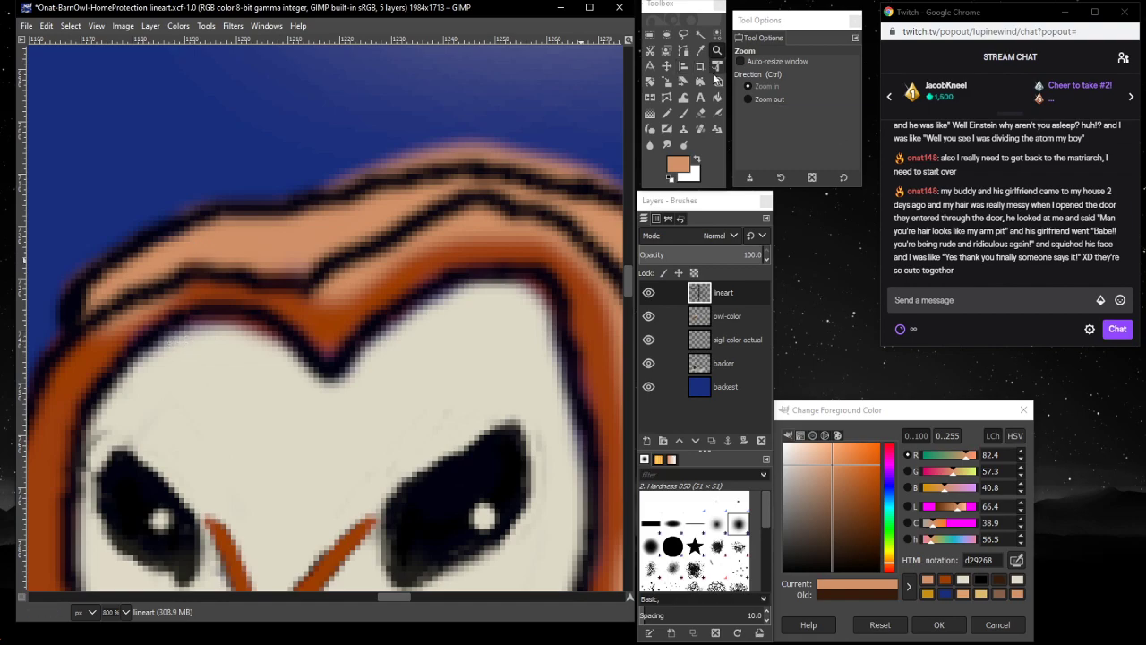
click(700, 114)
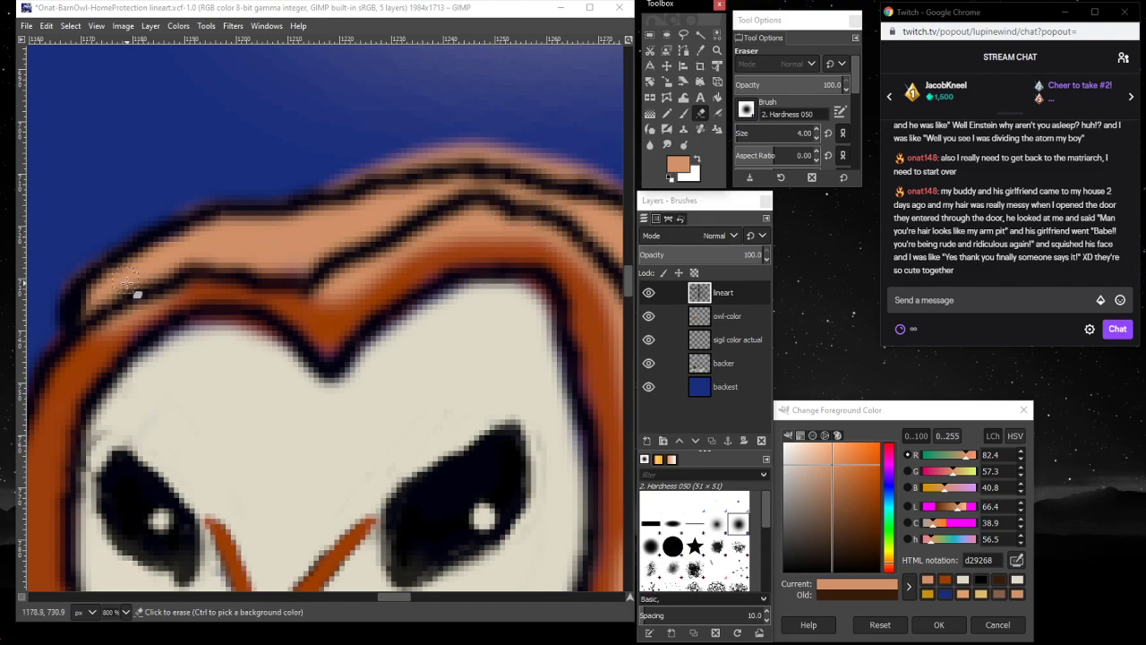
mouse_move(113, 312)
mouse_down()
mouse_move(83, 340)
mouse_move(129, 291)
mouse_move(149, 279)
mouse_move(120, 319)
mouse_move(201, 251)
mouse_move(215, 253)
mouse_move(169, 281)
mouse_up()
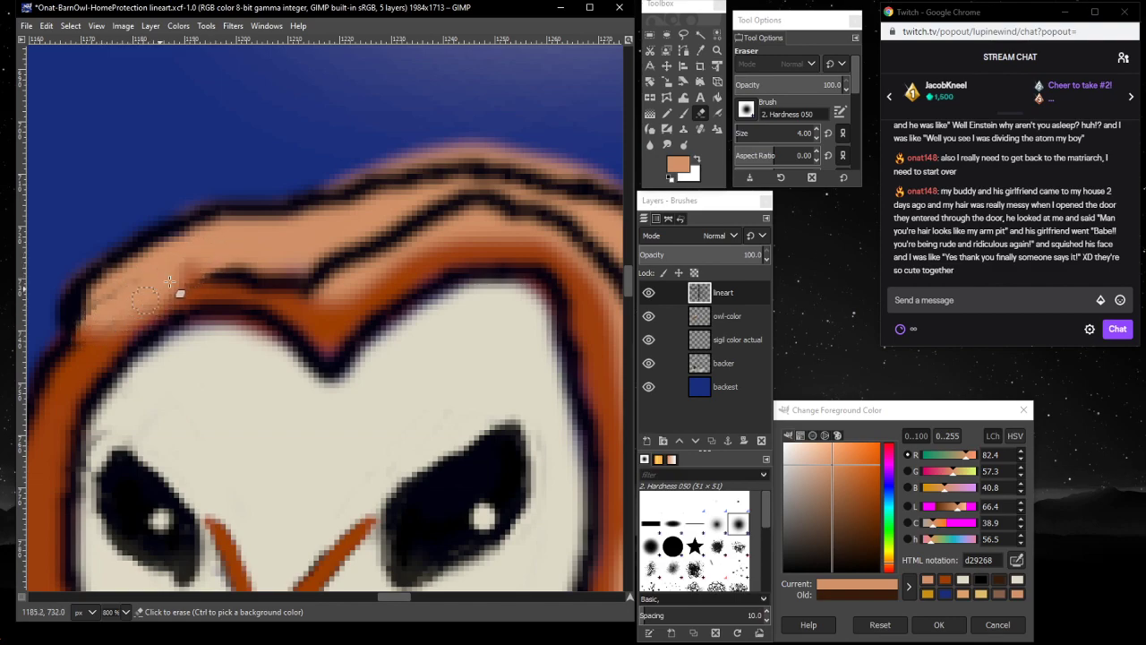
mouse_move(98, 304)
mouse_down()
mouse_move(230, 261)
mouse_move(263, 257)
mouse_move(210, 280)
mouse_move(222, 278)
mouse_move(211, 270)
mouse_move(274, 266)
mouse_move(240, 288)
mouse_up()
mouse_move(330, 264)
mouse_down()
mouse_move(355, 246)
mouse_move(304, 279)
mouse_move(366, 252)
mouse_move(347, 270)
mouse_move(405, 226)
mouse_move(373, 248)
mouse_up()
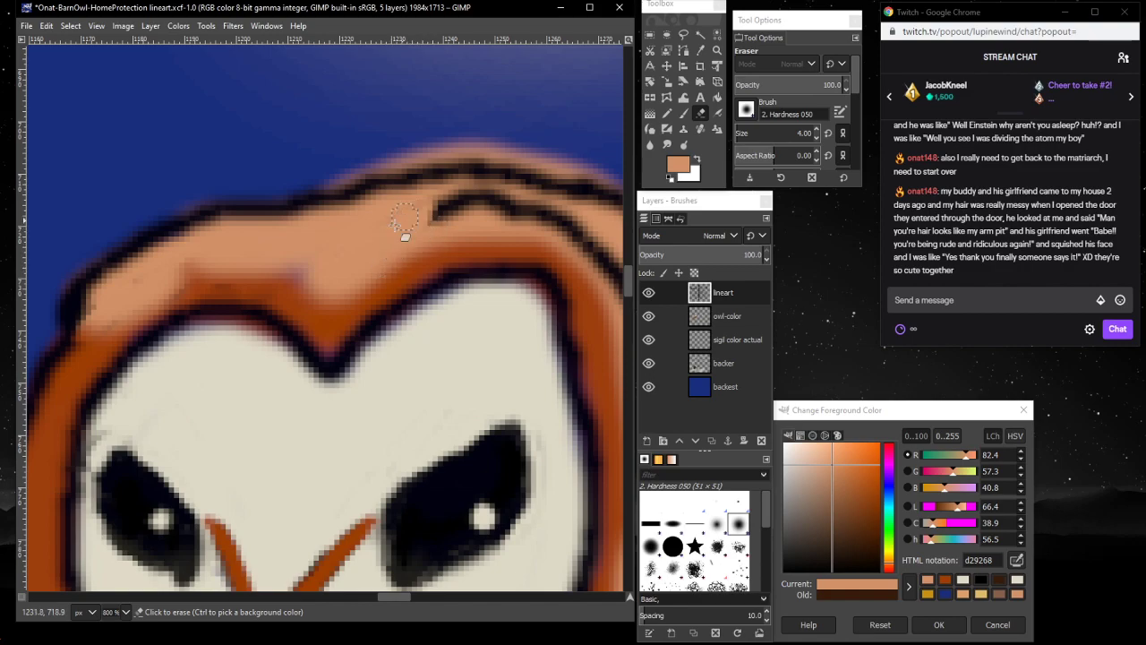
drag(135, 290, 105, 310)
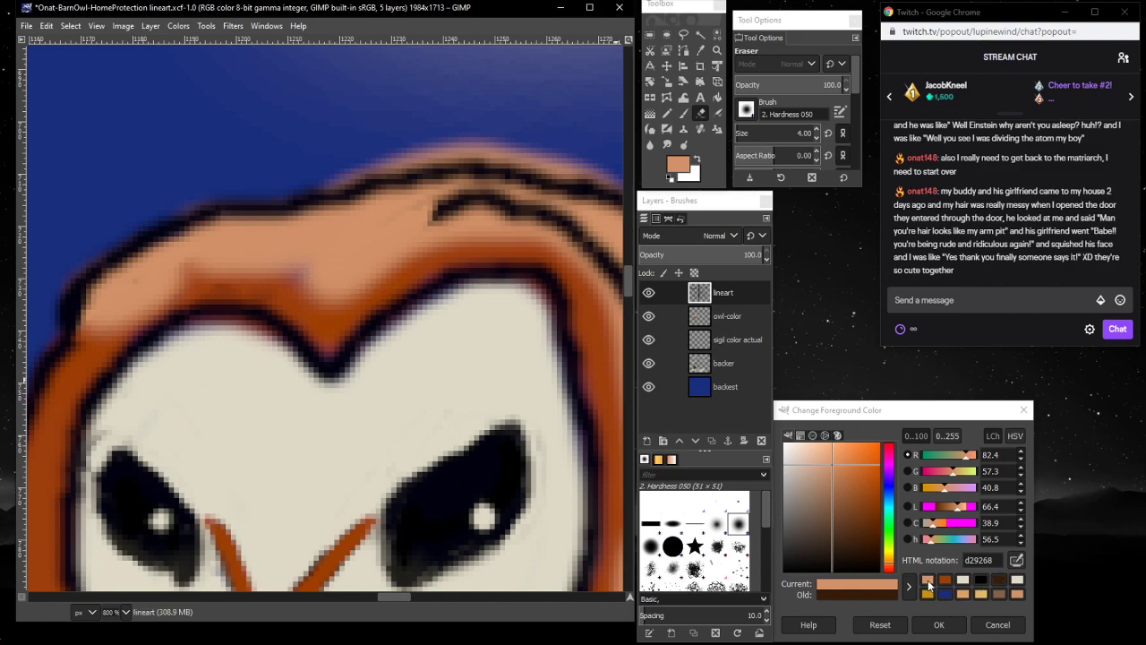
- Paint light orange-tan over the patchy edge between the head and the band's top on the owl-color layer
click(737, 323)
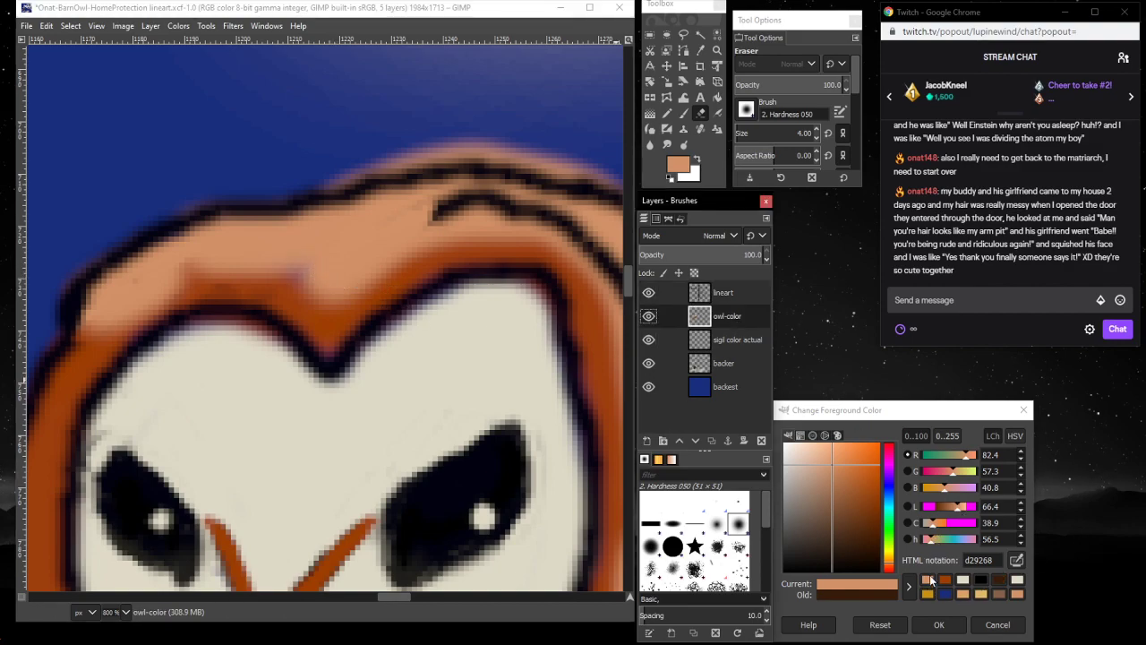
mouse_move(319, 269)
mouse_down()
mouse_move(285, 272)
mouse_move(308, 273)
mouse_move(317, 262)
mouse_move(294, 266)
mouse_move(302, 253)
mouse_move(282, 270)
mouse_move(327, 288)
mouse_move(282, 267)
mouse_move(233, 265)
mouse_move(282, 265)
mouse_move(186, 270)
mouse_move(242, 251)
mouse_move(166, 283)
mouse_move(189, 255)
mouse_move(114, 294)
mouse_up()
click(683, 114)
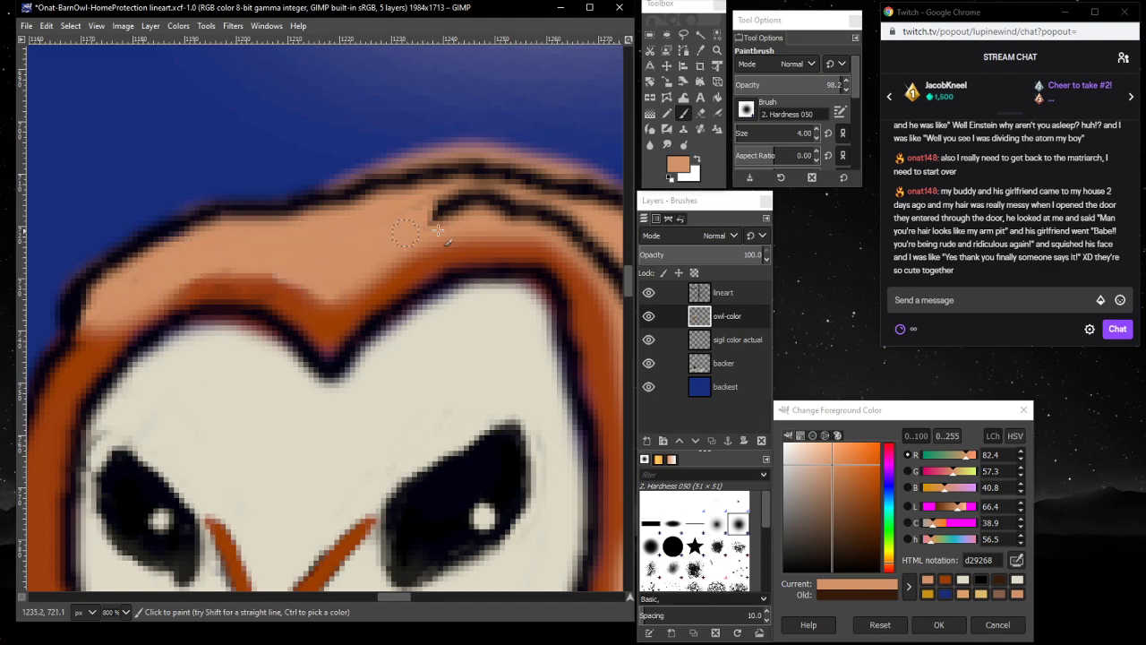
- Erase more of the band's outline above the right eye and the leftover line at the head's left corner on the lineart layer
click(700, 112)
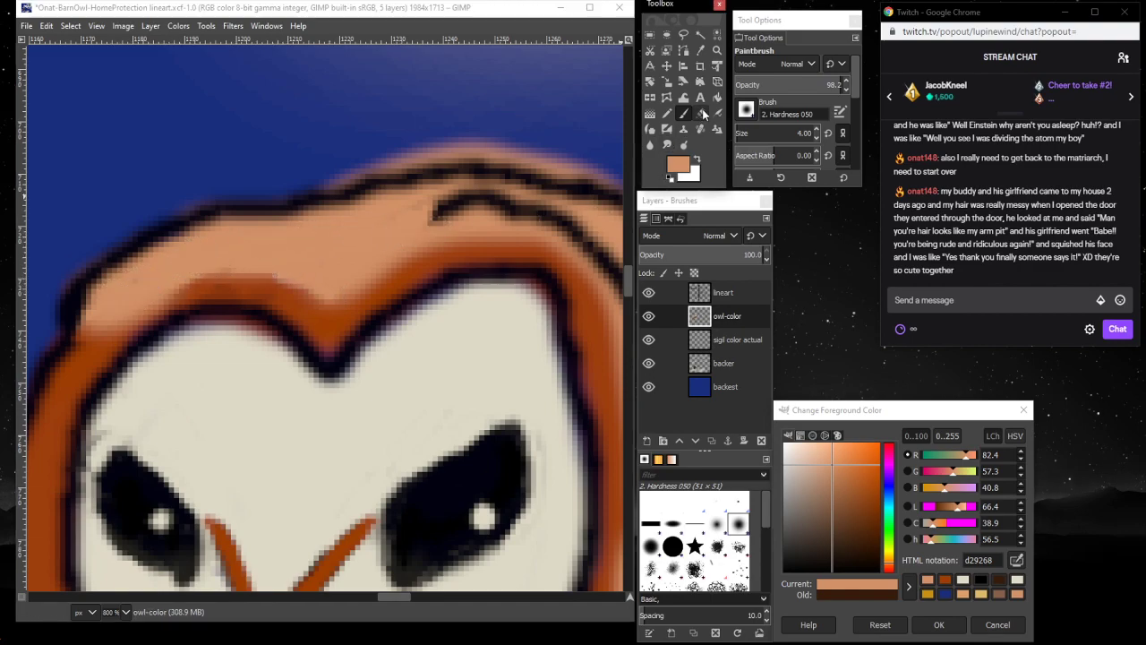
click(723, 293)
mouse_move(434, 213)
mouse_down()
mouse_move(430, 224)
mouse_move(460, 205)
mouse_move(431, 228)
mouse_move(475, 201)
mouse_up()
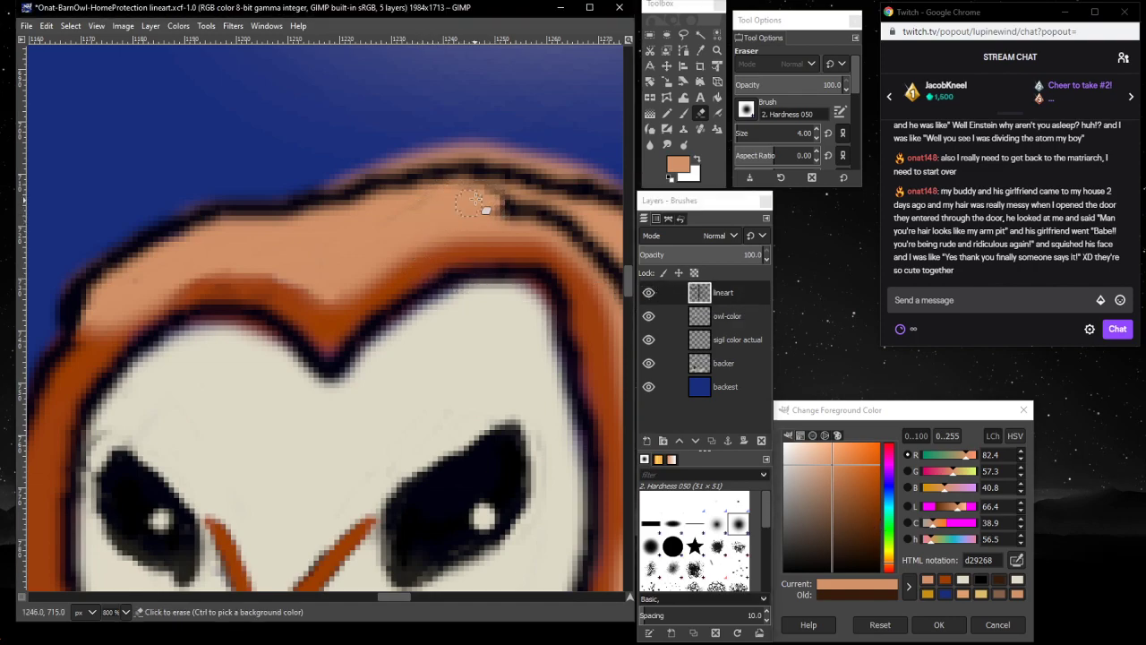
drag(187, 281, 86, 306)
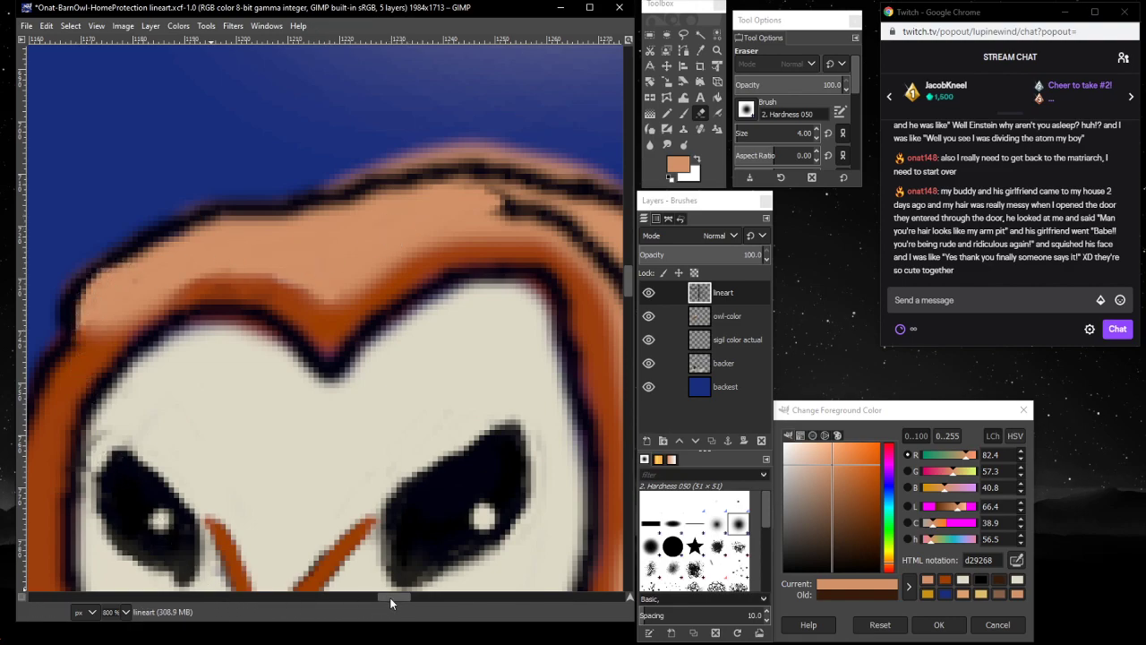
- Repaint the band's upper-left edge orange-brown (9e3e00) on the owl-color layer with the size 4 Paintbrush
drag(390, 597, 369, 600)
scroll(344, 547, down, 5)
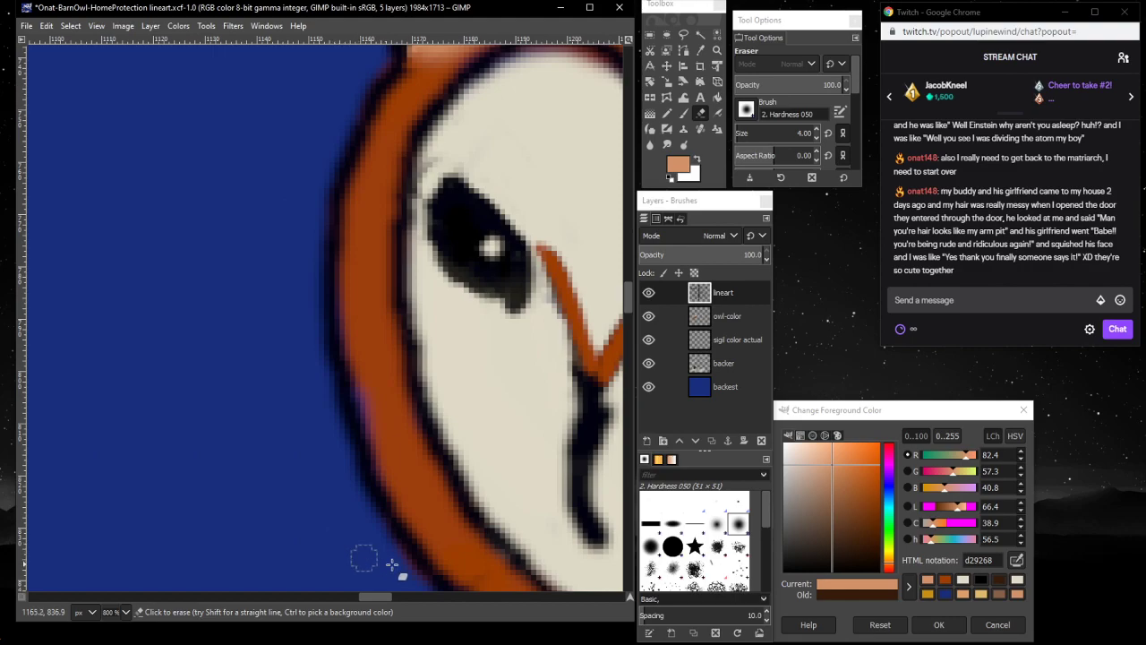
scroll(399, 361, up, 2)
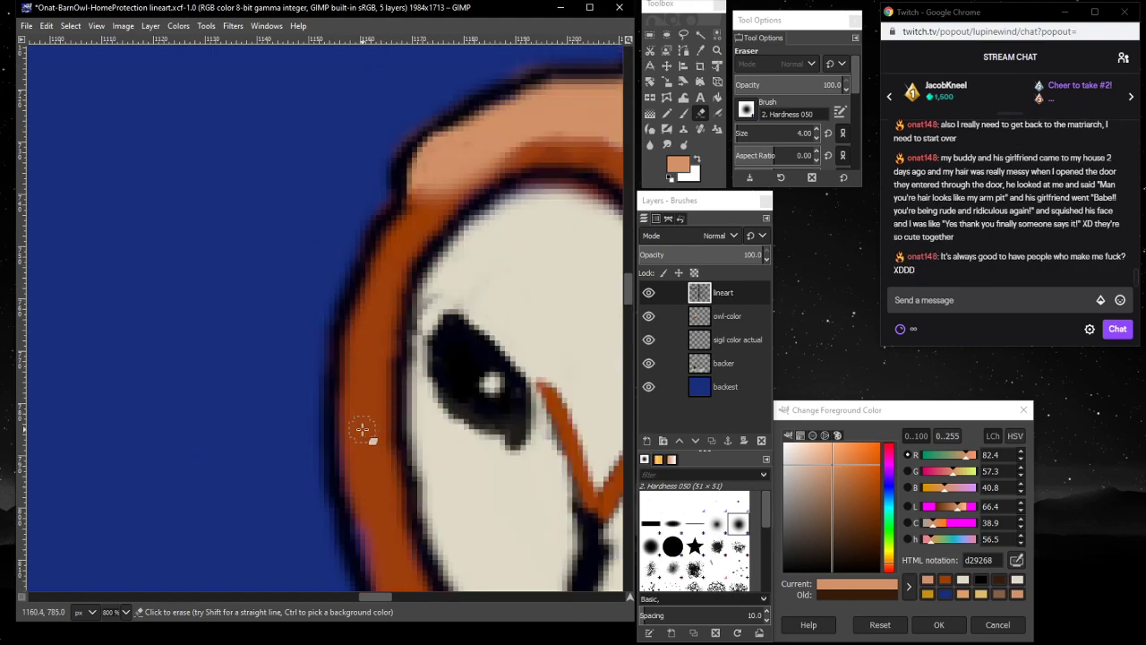
click(944, 580)
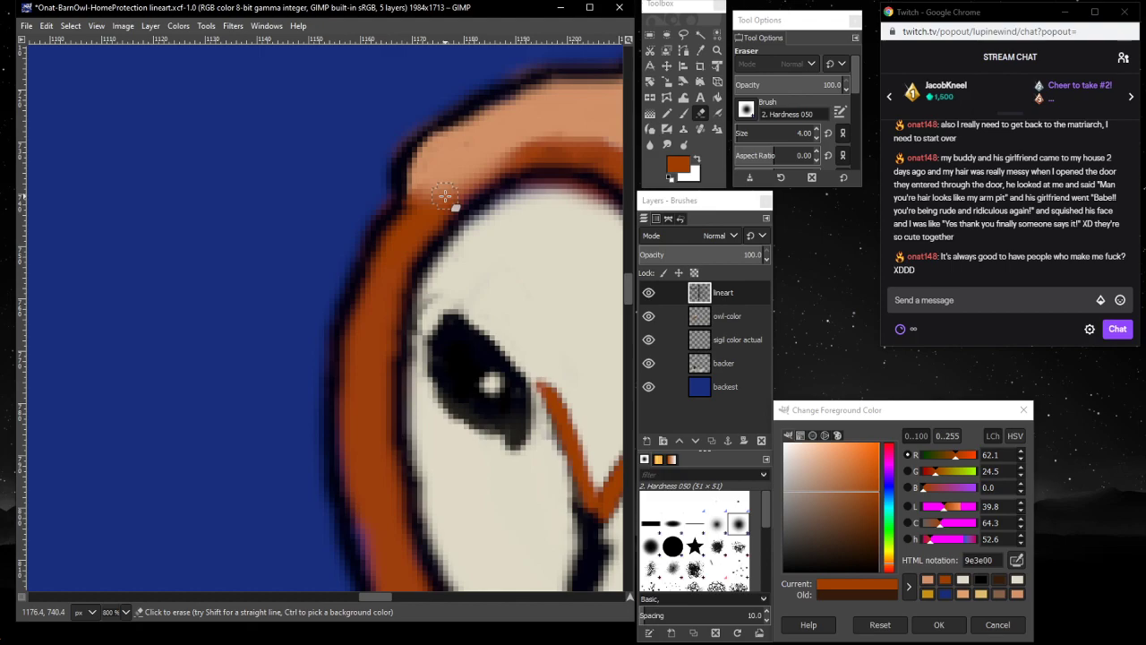
click(757, 317)
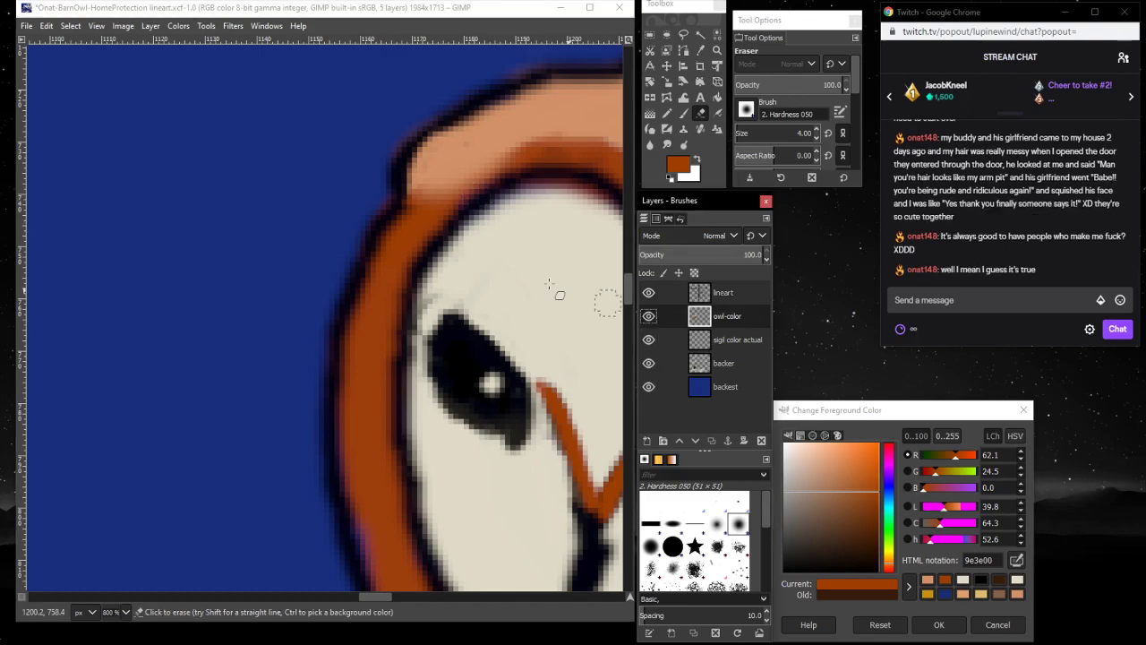
mouse_move(472, 170)
mouse_down()
mouse_move(499, 158)
mouse_move(483, 170)
mouse_move(513, 154)
mouse_move(445, 217)
mouse_move(515, 151)
mouse_move(461, 184)
mouse_up()
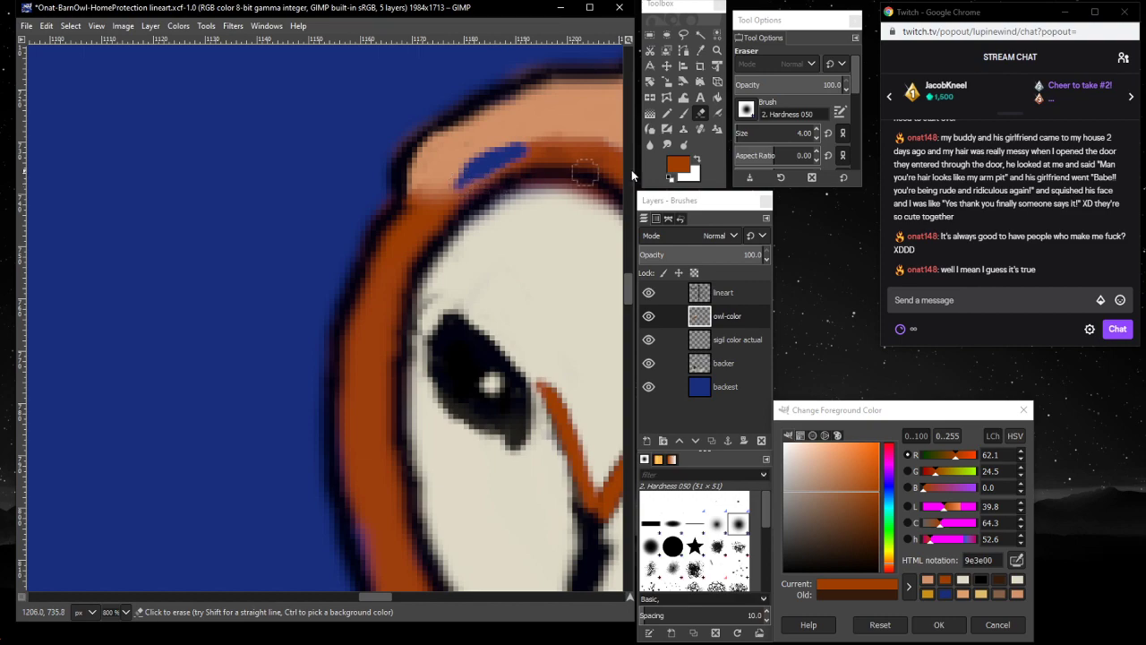
click(942, 582)
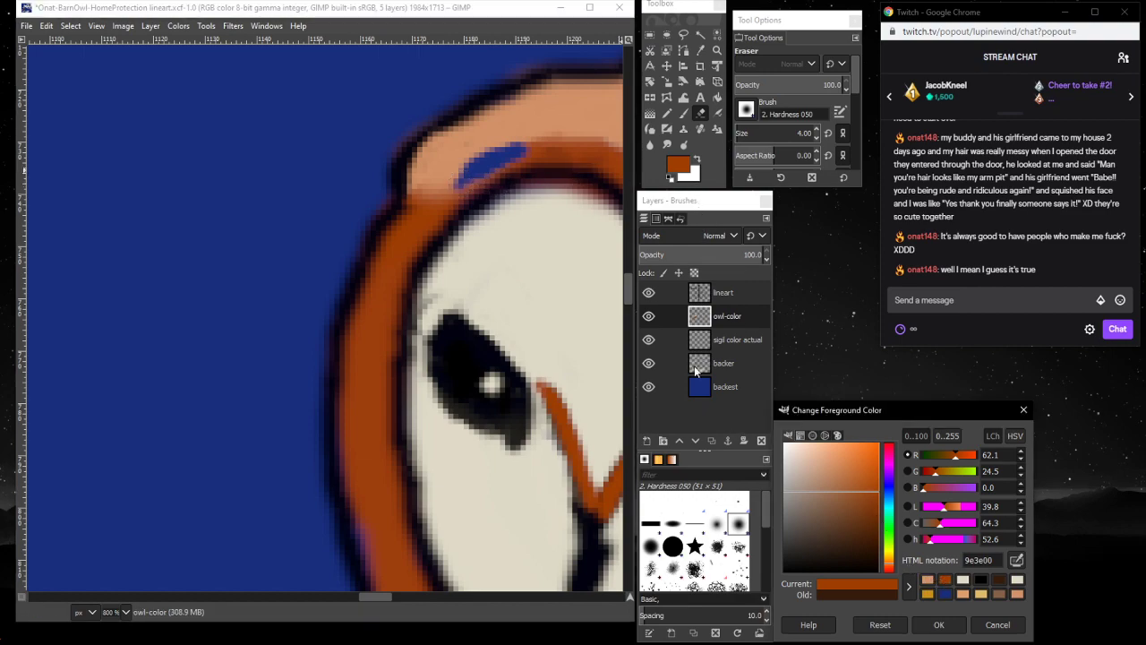
click(684, 113)
mouse_move(526, 150)
mouse_down()
mouse_move(478, 167)
mouse_move(424, 210)
mouse_move(457, 183)
mouse_up()
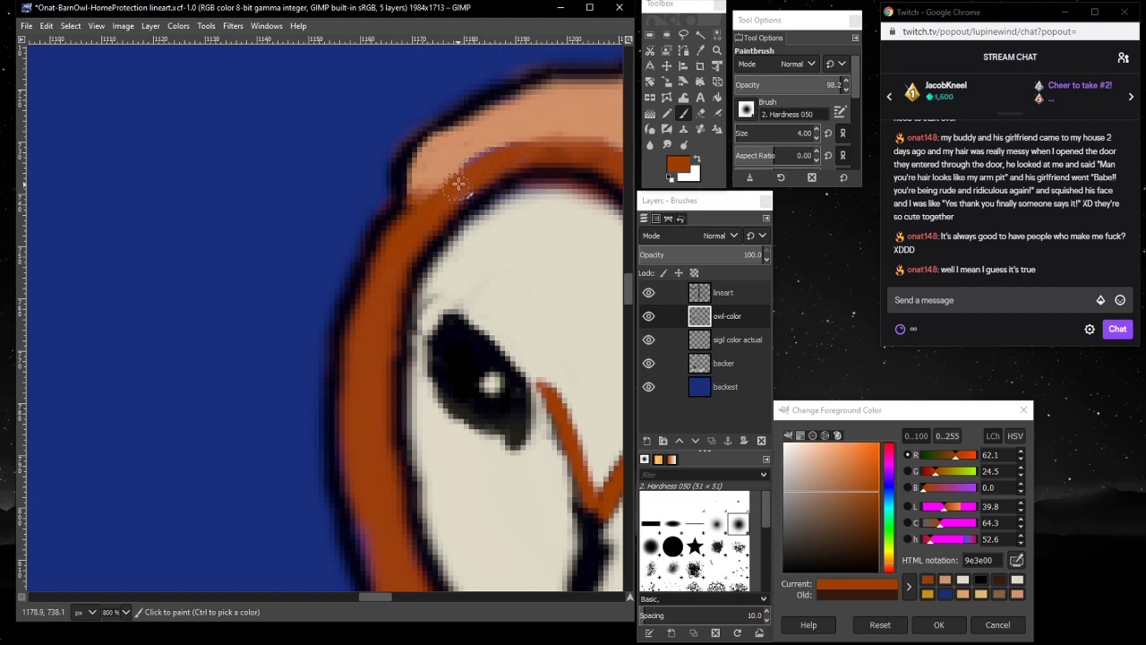
click(401, 247)
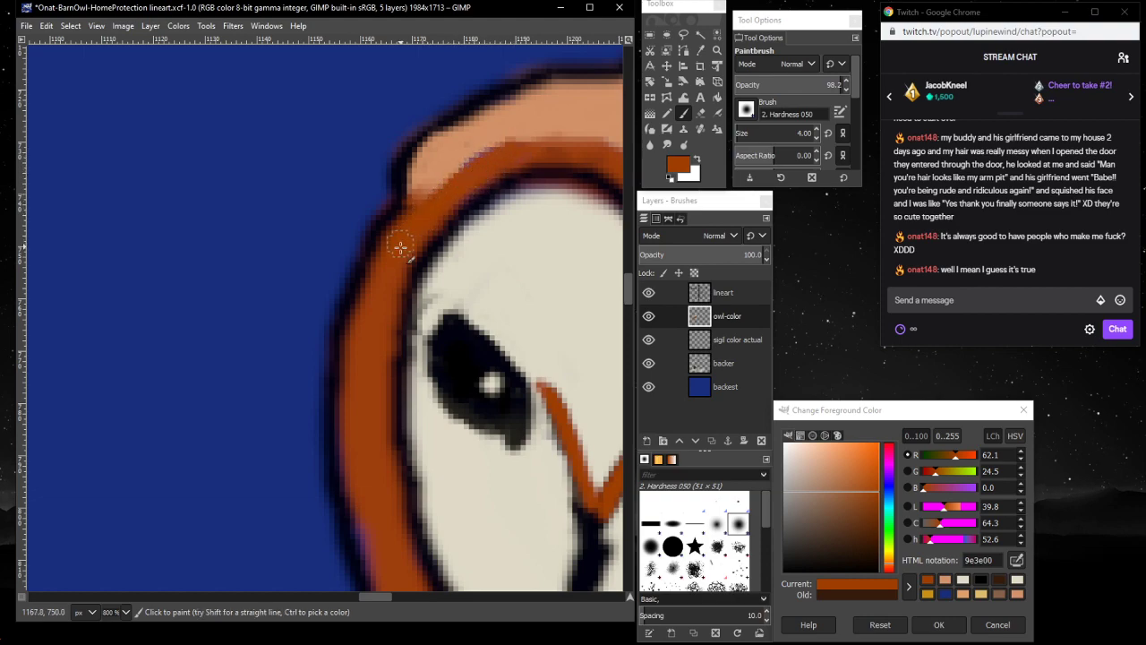
- Paint a light orange-tan (d29268) strip along the outer edge of the band's left side, from the head corner down towards the chin
scroll(358, 491, down, 4)
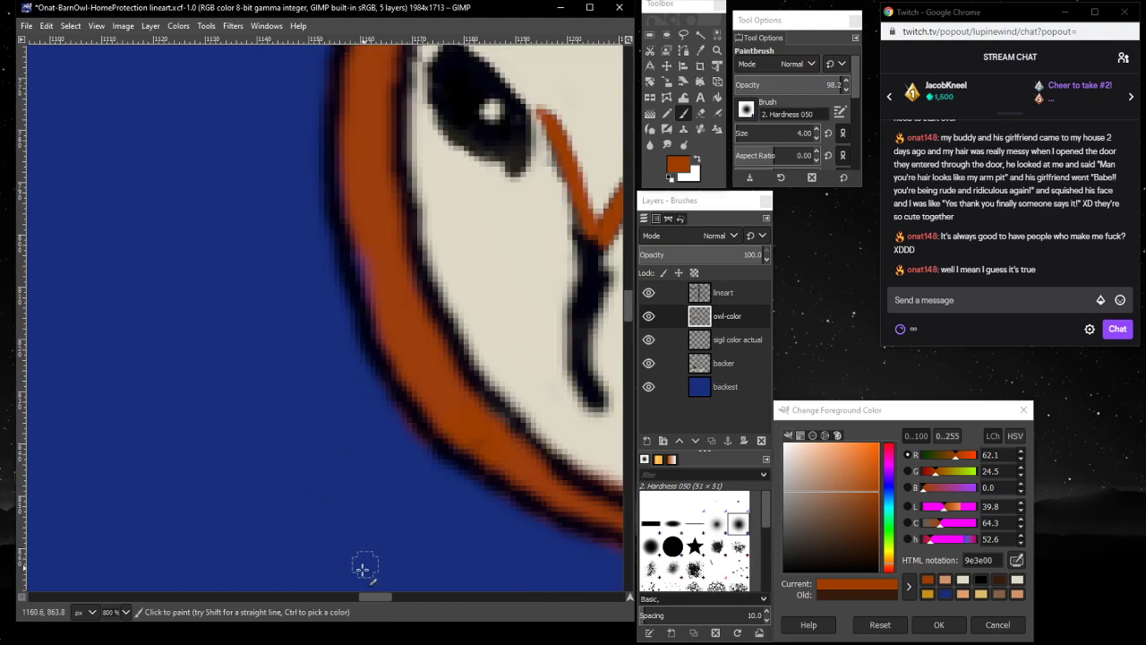
mouse_move(369, 594)
mouse_down()
mouse_move(396, 587)
mouse_move(375, 582)
mouse_up()
scroll(358, 557, up, 2)
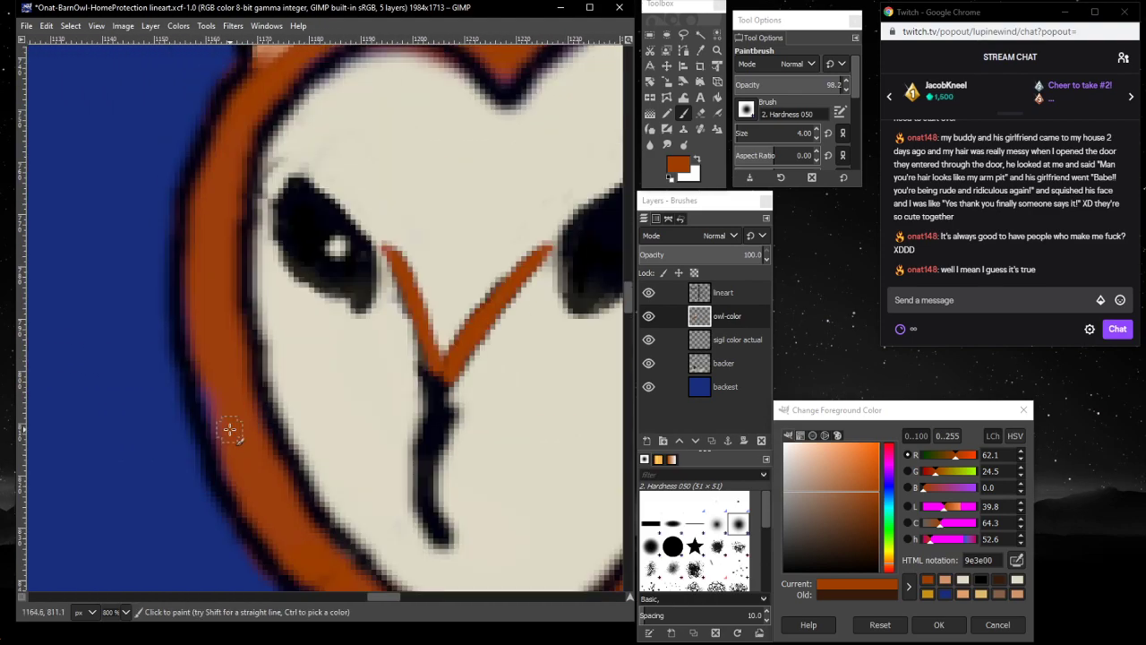
scroll(230, 430, up, 2)
key(shift+e)
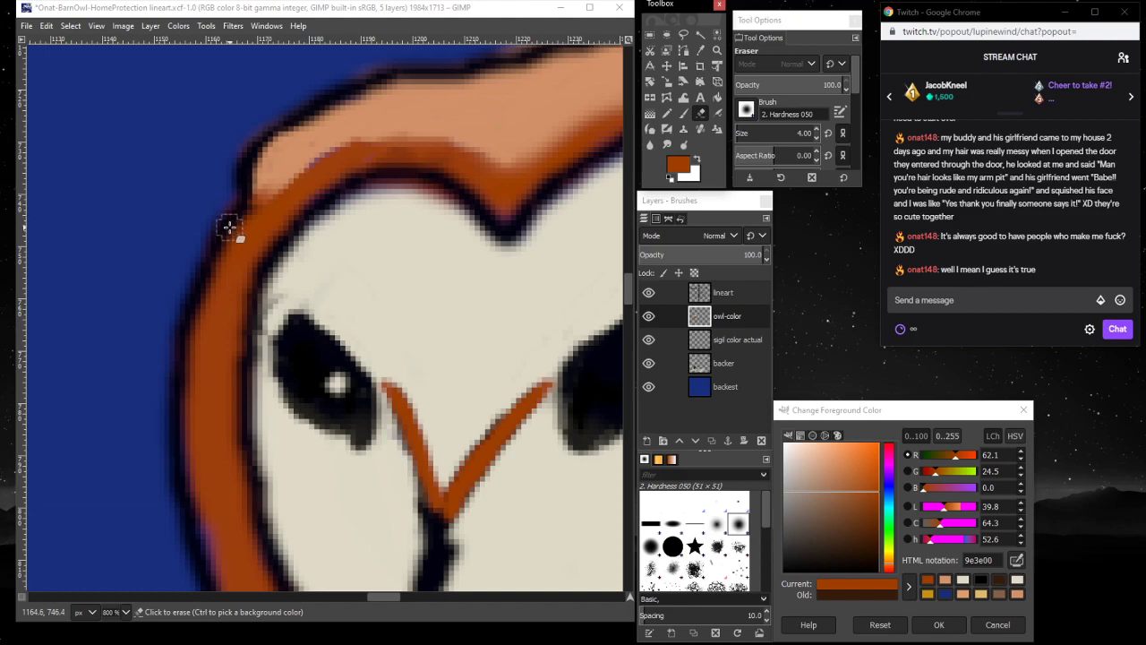
click(683, 113)
click(944, 580)
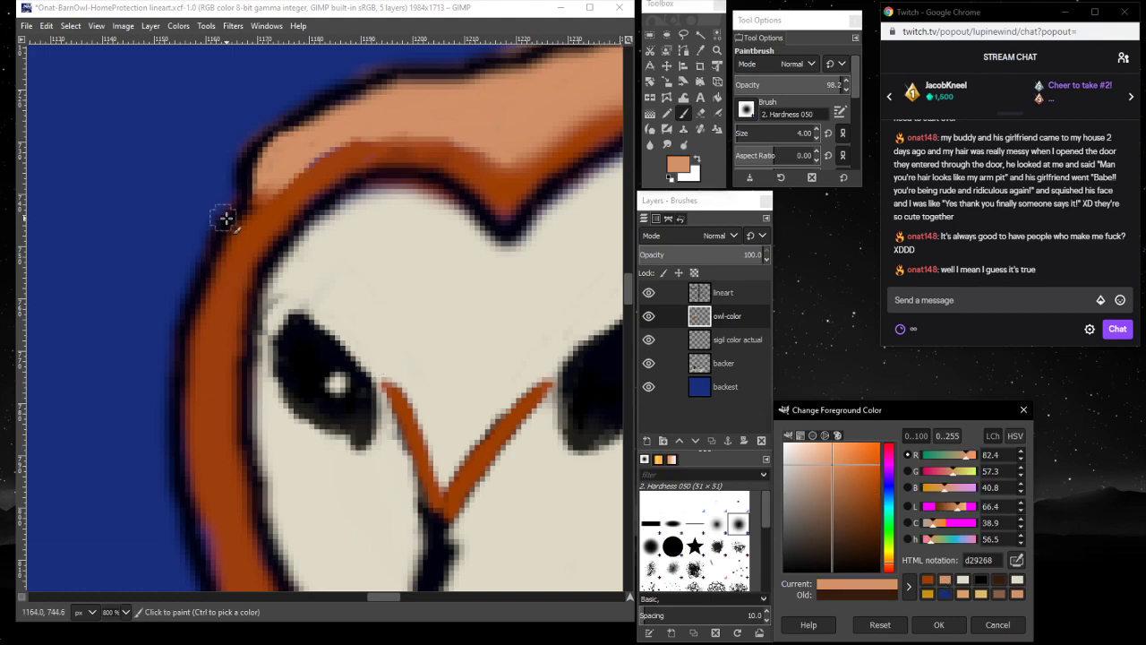
mouse_move(256, 192)
mouse_down()
mouse_move(247, 227)
mouse_move(266, 192)
mouse_move(215, 277)
mouse_move(221, 260)
mouse_move(192, 382)
mouse_move(202, 325)
mouse_move(191, 466)
mouse_move(200, 454)
mouse_move(203, 520)
mouse_move(205, 323)
mouse_move(197, 492)
mouse_move(223, 574)
mouse_move(206, 537)
mouse_up()
scroll(203, 528, down, 3)
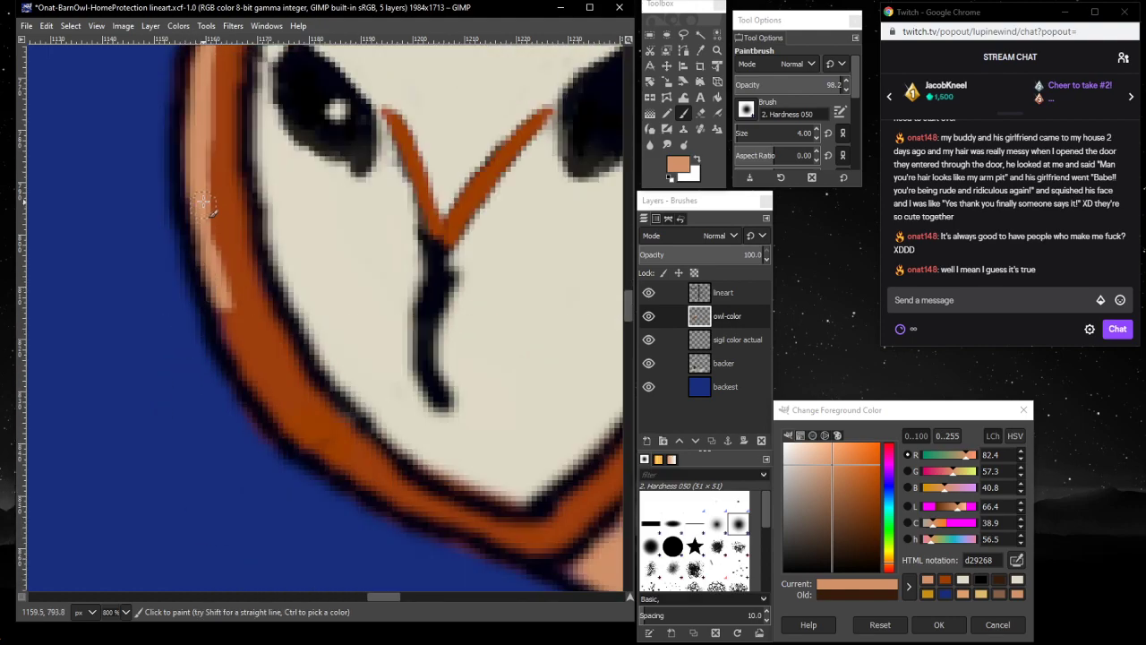
mouse_move(205, 251)
mouse_down()
mouse_move(234, 358)
mouse_move(228, 331)
mouse_move(279, 428)
mouse_move(259, 385)
mouse_move(271, 412)
mouse_move(380, 488)
mouse_move(356, 474)
mouse_move(564, 566)
mouse_move(327, 467)
mouse_move(244, 378)
mouse_move(203, 285)
mouse_move(201, 114)
mouse_move(212, 233)
mouse_move(257, 363)
mouse_move(297, 412)
mouse_move(407, 497)
mouse_move(327, 418)
mouse_move(358, 472)
mouse_move(331, 453)
mouse_move(343, 477)
mouse_up()
- Touch up the lower-left part of the band beside the tan strip with orange-brown (9e3e00)
click(944, 579)
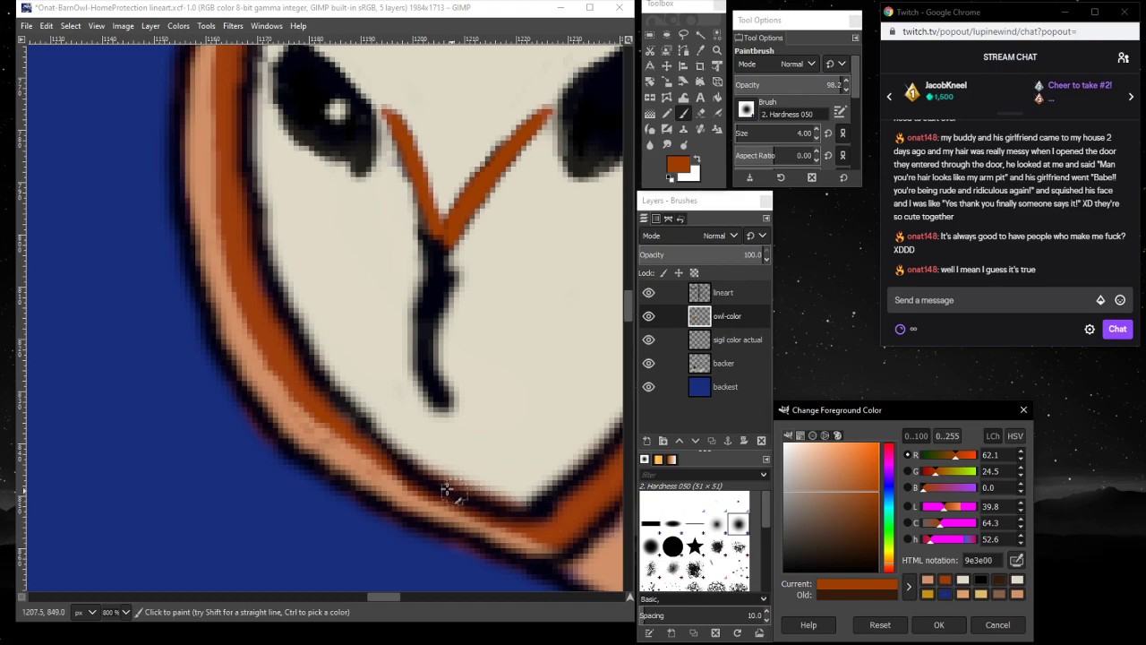
mouse_move(380, 462)
mouse_down()
mouse_move(428, 497)
mouse_move(493, 519)
mouse_move(401, 484)
mouse_move(358, 455)
mouse_move(327, 409)
mouse_move(351, 445)
mouse_up()
drag(387, 597, 412, 595)
scroll(387, 457, up, 6)
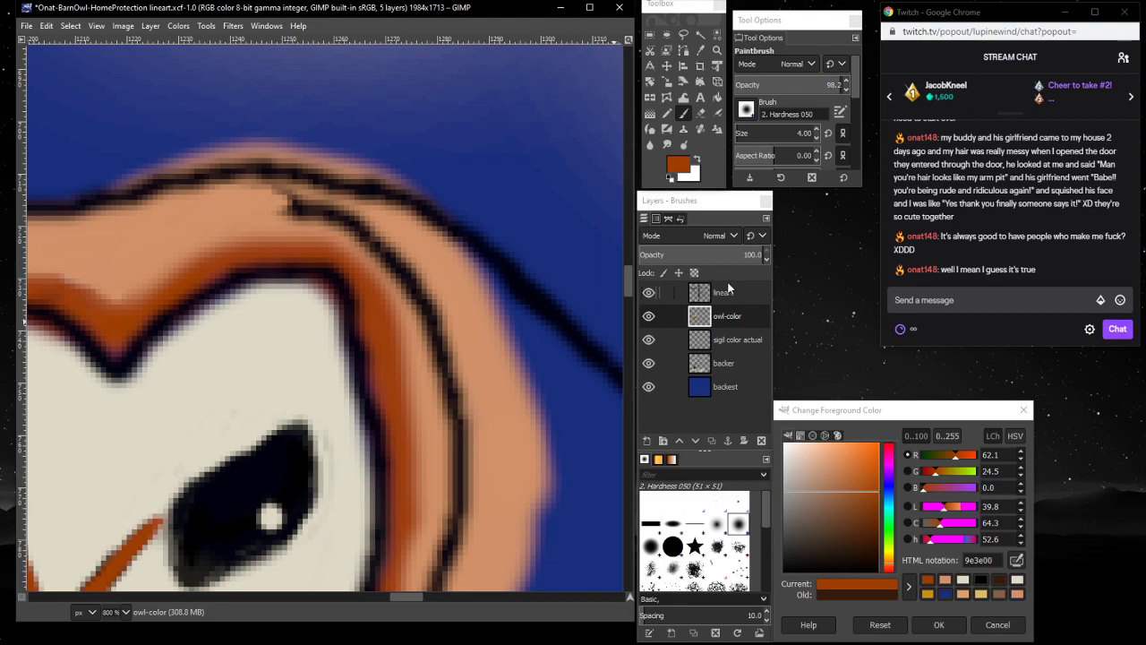
- Erase the inner head line between the tan feathers and facial band on the lineart layer, from above the right eye down to the chin
click(724, 292)
click(700, 113)
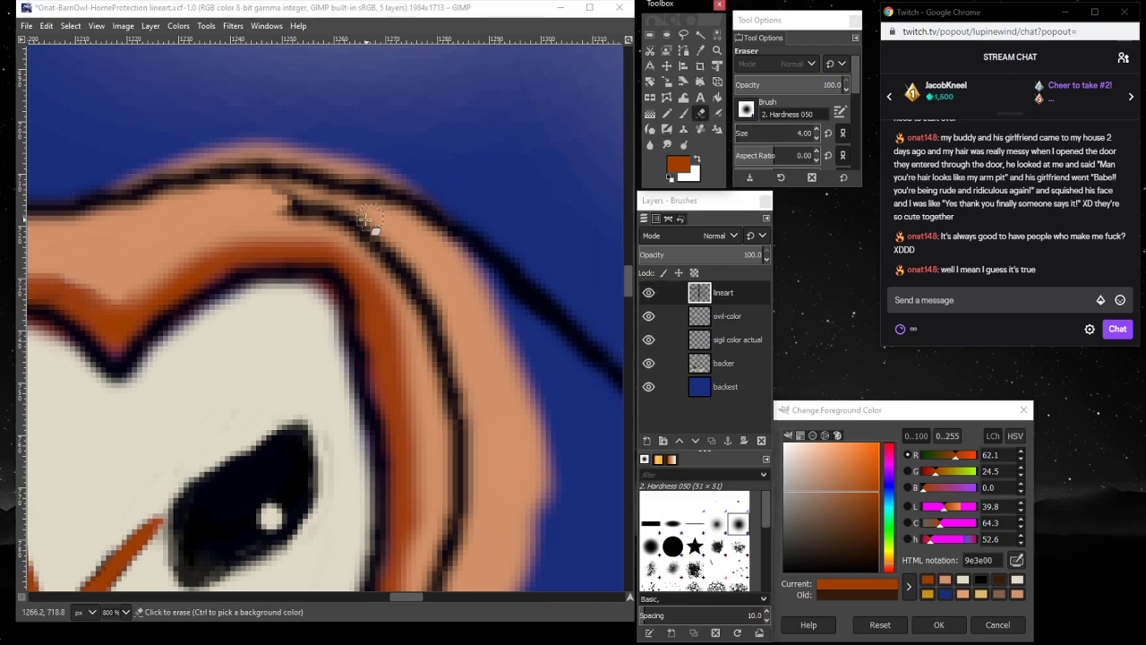
mouse_move(295, 210)
mouse_down()
mouse_move(331, 216)
mouse_move(277, 207)
mouse_move(348, 223)
mouse_move(318, 206)
mouse_move(308, 205)
mouse_move(375, 247)
mouse_move(327, 206)
mouse_move(330, 219)
mouse_move(287, 224)
mouse_move(348, 212)
mouse_up()
mouse_move(377, 257)
mouse_down()
mouse_move(425, 304)
mouse_move(396, 262)
mouse_move(404, 250)
mouse_move(441, 334)
mouse_move(431, 276)
mouse_move(445, 346)
mouse_move(423, 323)
mouse_move(412, 279)
mouse_move(418, 330)
mouse_move(424, 348)
mouse_move(430, 334)
mouse_move(448, 339)
mouse_move(457, 374)
mouse_move(463, 466)
mouse_move(452, 480)
mouse_move(445, 377)
mouse_move(453, 507)
mouse_move(472, 405)
mouse_move(441, 355)
mouse_move(438, 407)
mouse_move(479, 448)
mouse_move(472, 488)
mouse_up()
scroll(470, 360, down, 5)
mouse_move(459, 273)
mouse_down()
mouse_move(460, 263)
mouse_move(468, 289)
mouse_move(453, 277)
mouse_move(412, 361)
mouse_move(445, 284)
mouse_move(419, 352)
mouse_move(427, 313)
mouse_move(443, 361)
mouse_move(409, 430)
mouse_move(440, 348)
mouse_move(409, 374)
mouse_move(375, 482)
mouse_move(460, 298)
mouse_up()
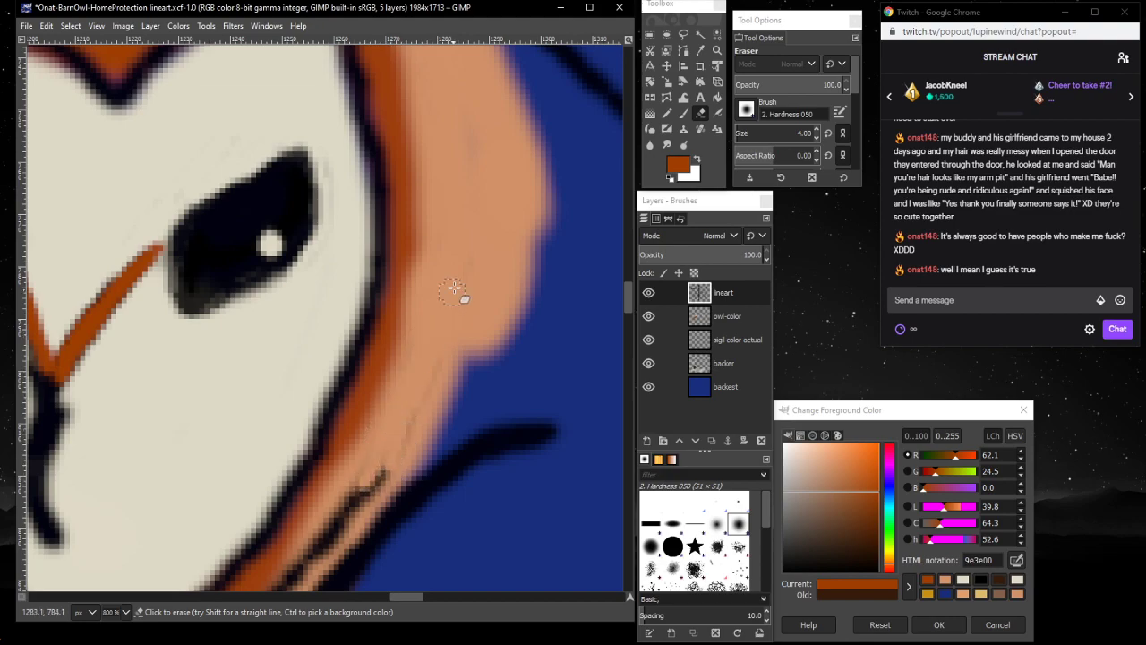
mouse_move(387, 464)
mouse_down()
mouse_move(358, 505)
mouse_move(345, 511)
mouse_move(386, 476)
mouse_move(330, 516)
mouse_move(327, 548)
mouse_move(351, 537)
mouse_move(310, 554)
mouse_move(327, 537)
mouse_move(300, 587)
mouse_up()
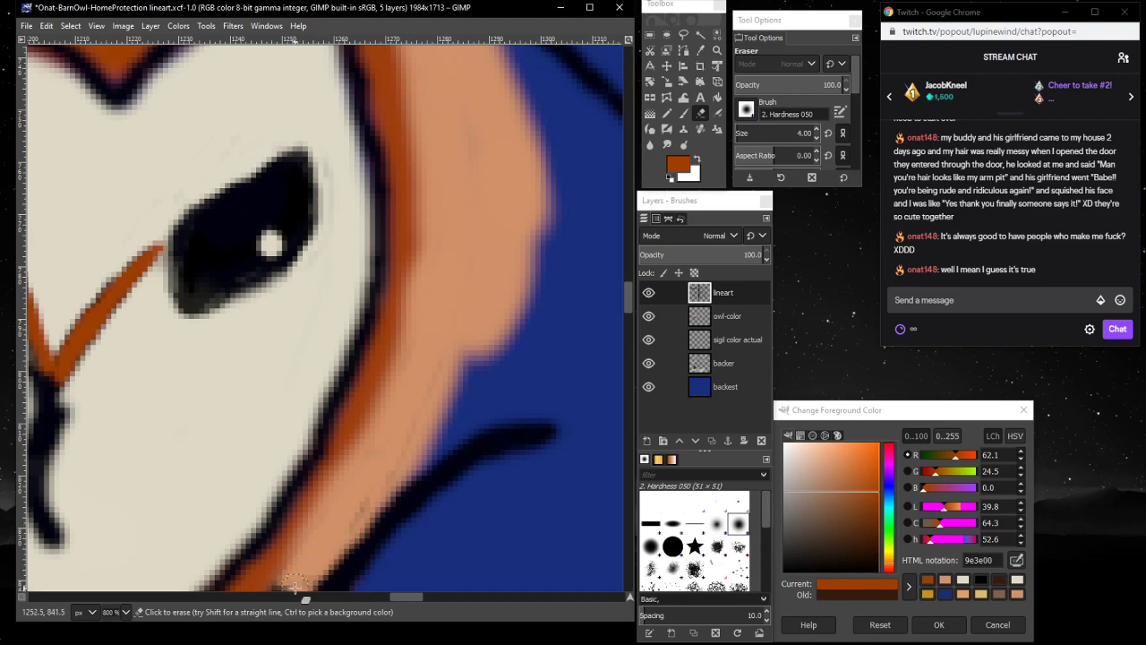
scroll(305, 577, down, 3)
mouse_move(297, 454)
mouse_down()
mouse_move(259, 483)
mouse_move(267, 467)
mouse_move(283, 453)
mouse_move(223, 537)
mouse_move(197, 549)
mouse_move(185, 532)
mouse_move(173, 557)
mouse_up()
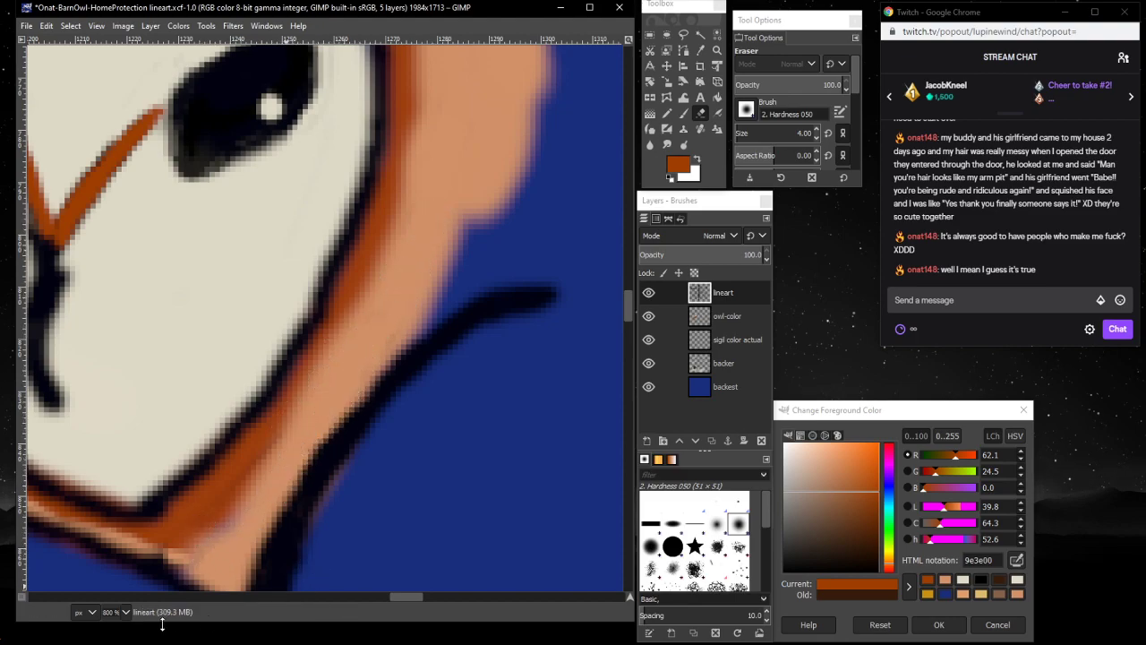
- Erase the tan colour spilling past the outline along the top of the head on the owl-color layer with the size 4 Eraser
click(128, 612)
click(118, 537)
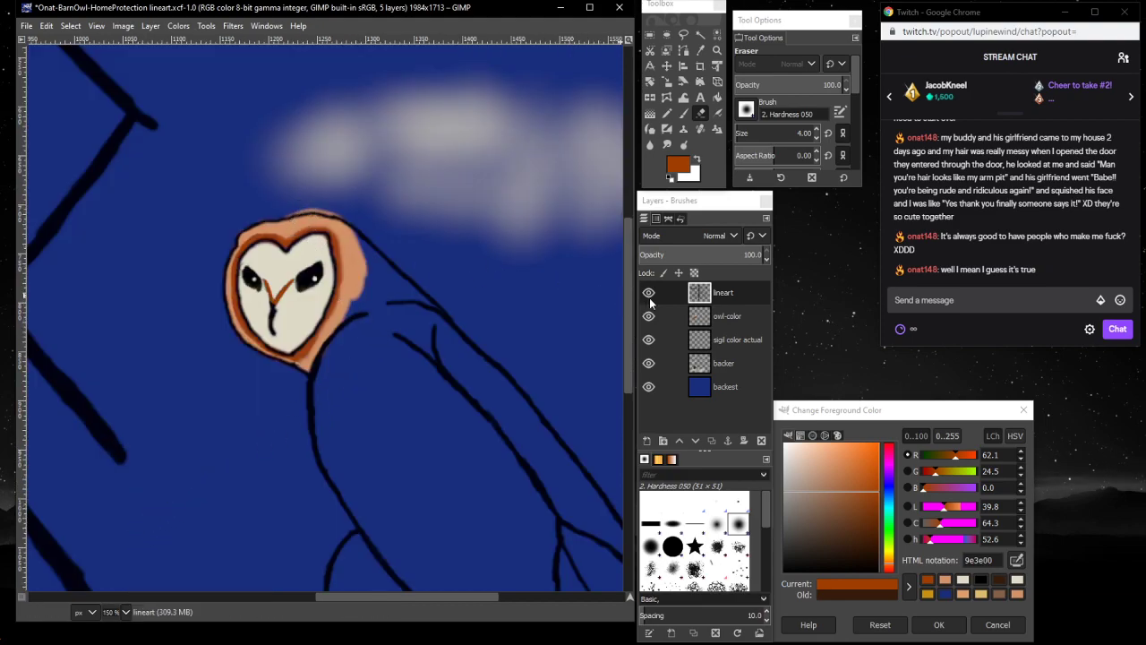
click(727, 316)
scroll(288, 244, up, 5)
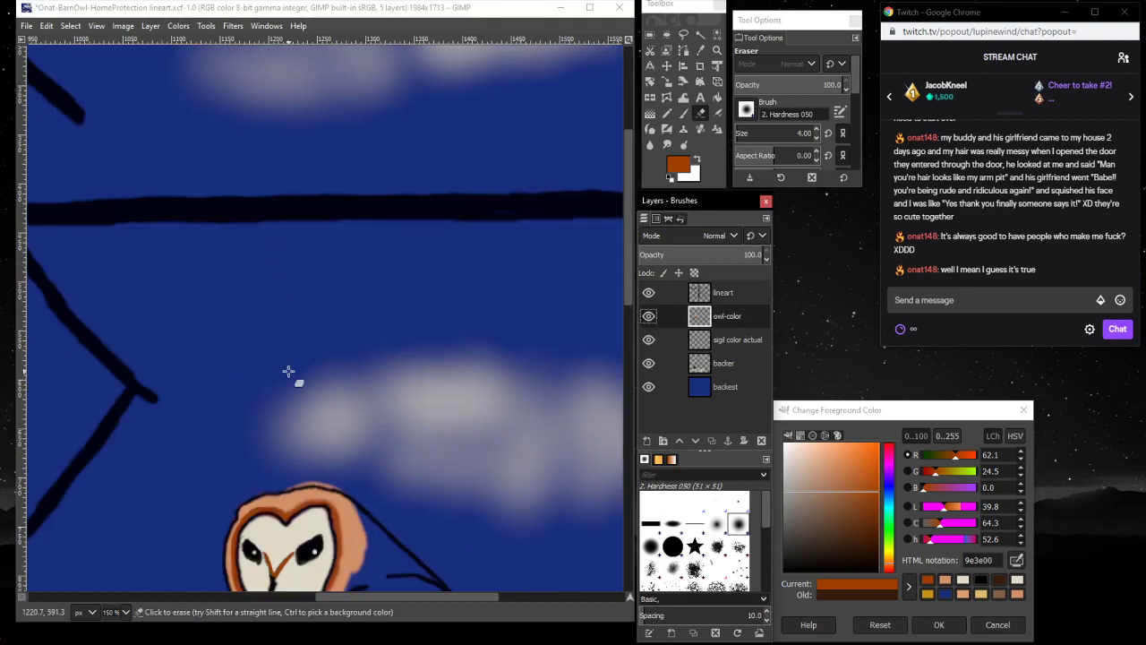
scroll(294, 376, down, 3)
click(716, 50)
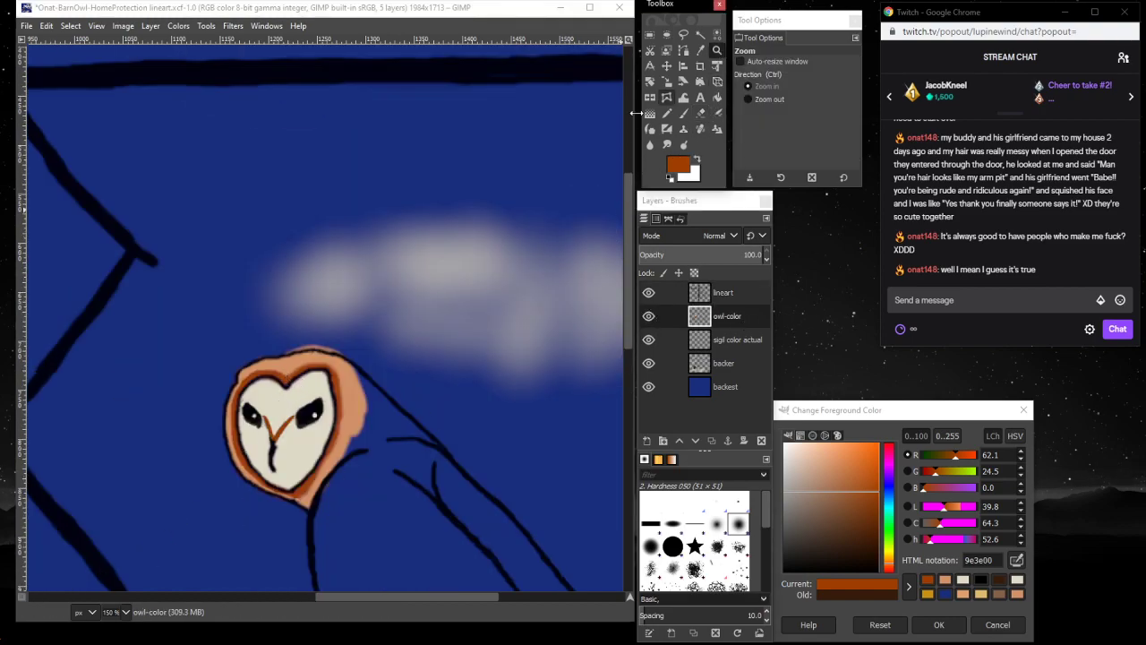
click(305, 355)
click(305, 355)
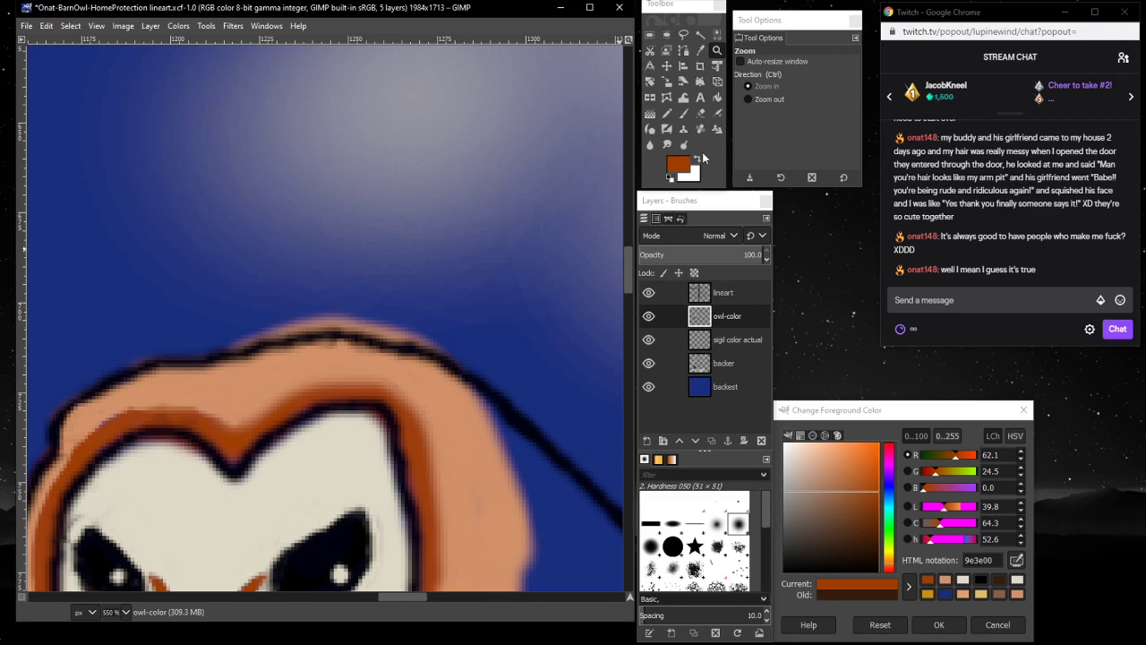
click(700, 112)
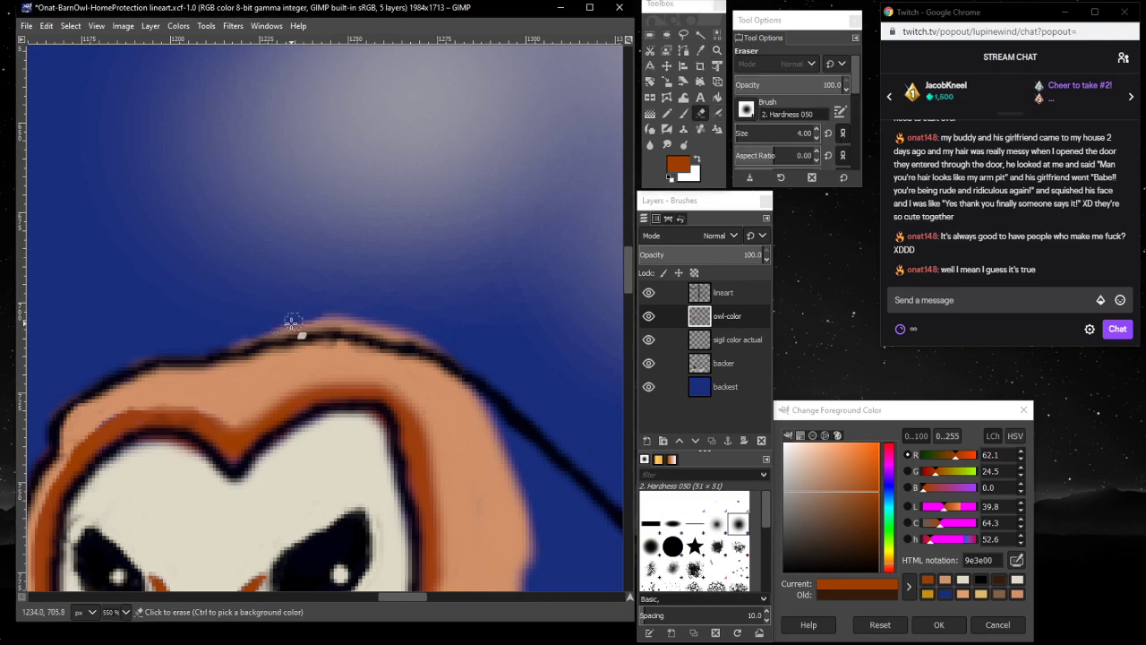
mouse_move(292, 321)
mouse_down()
mouse_move(372, 320)
mouse_move(332, 315)
mouse_move(453, 354)
mouse_move(395, 330)
mouse_move(408, 338)
mouse_move(387, 341)
mouse_move(379, 322)
mouse_move(388, 326)
mouse_move(285, 338)
mouse_move(305, 326)
mouse_move(231, 351)
mouse_move(343, 314)
mouse_move(325, 324)
mouse_move(350, 327)
mouse_move(136, 361)
mouse_up()
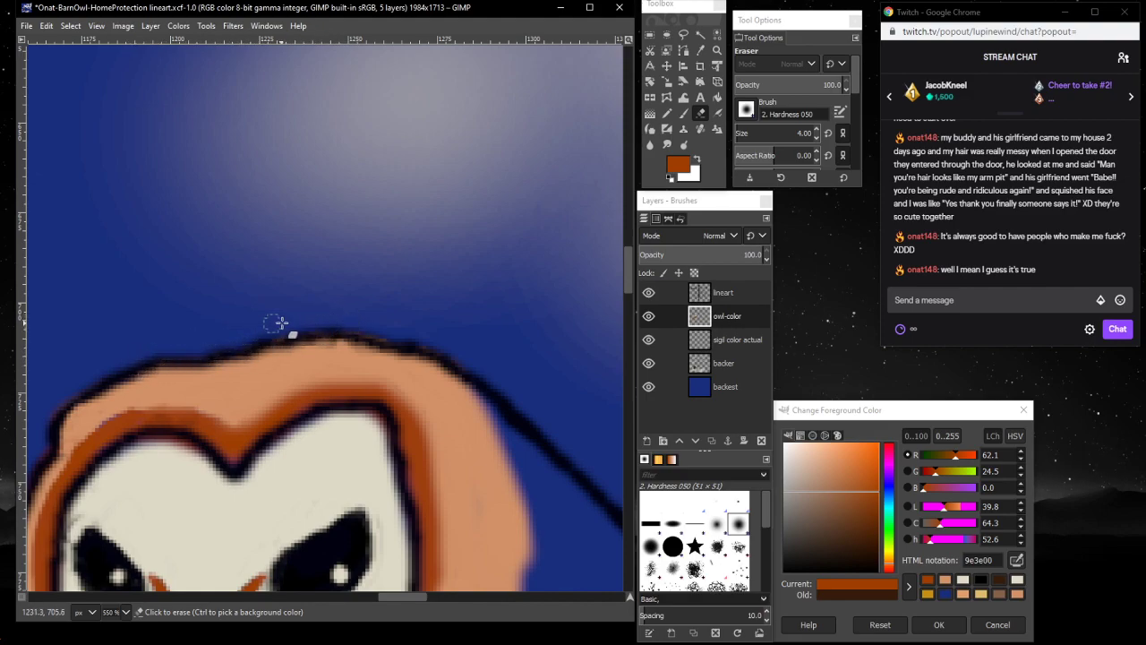
mouse_move(281, 323)
mouse_down()
mouse_move(266, 338)
mouse_move(349, 328)
mouse_move(459, 352)
mouse_up()
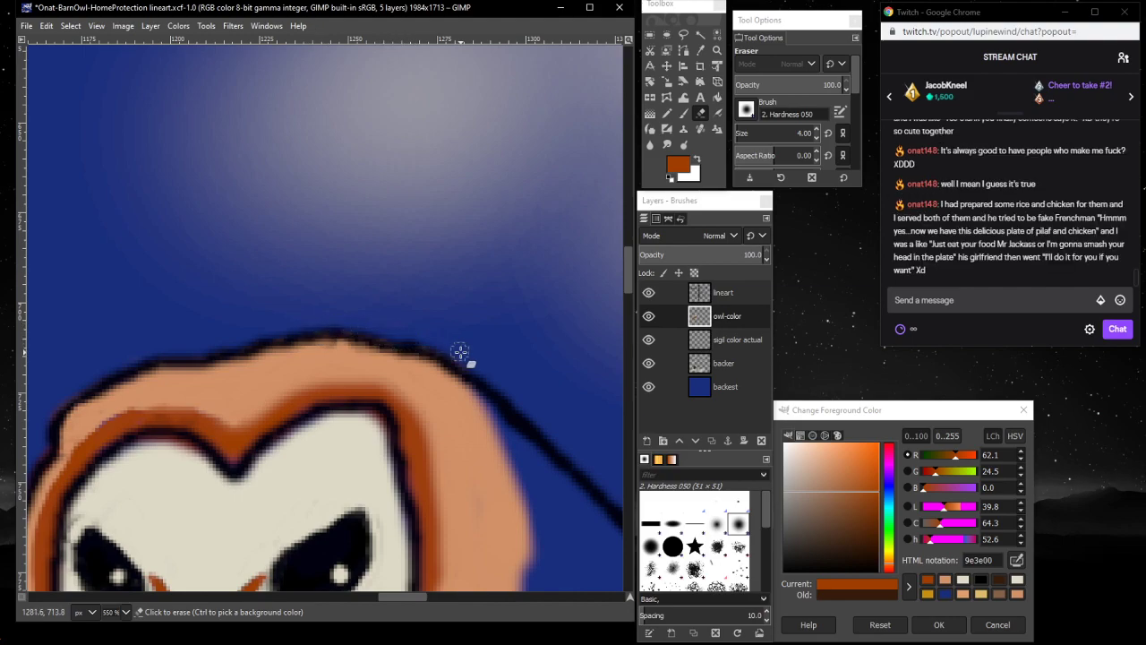
- Smooth the upper edge of the orange-brown facial band with light orange-tan (d29268) using the size 4 Paintbrush
scroll(304, 329, down, 5)
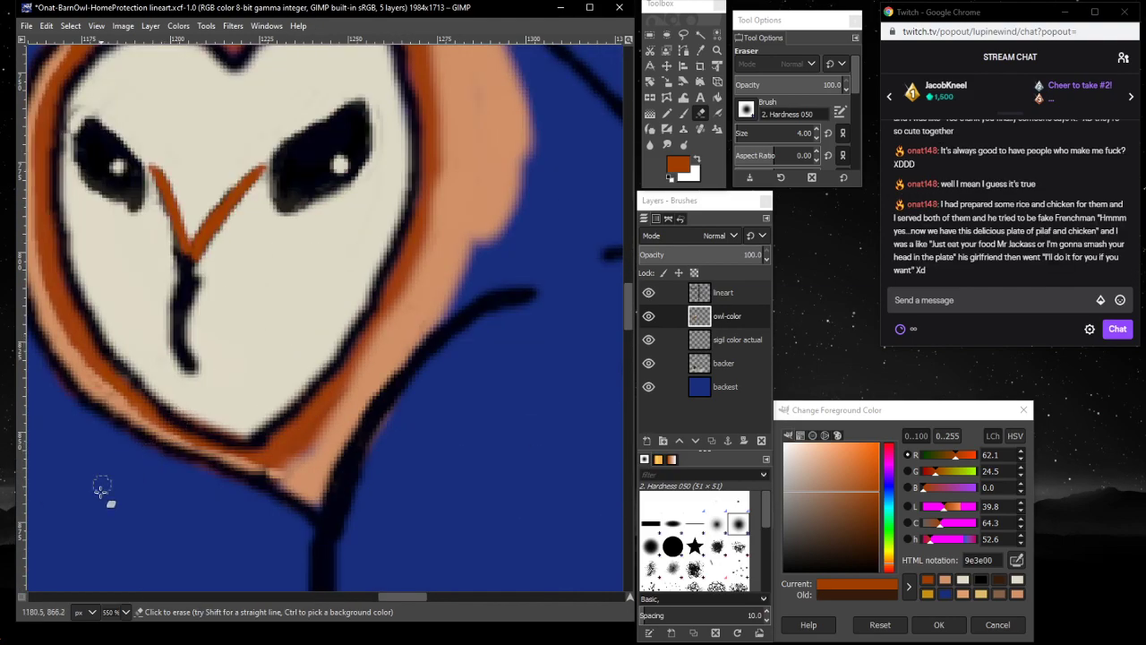
mouse_move(396, 594)
mouse_down()
mouse_move(367, 592)
mouse_move(394, 586)
mouse_up()
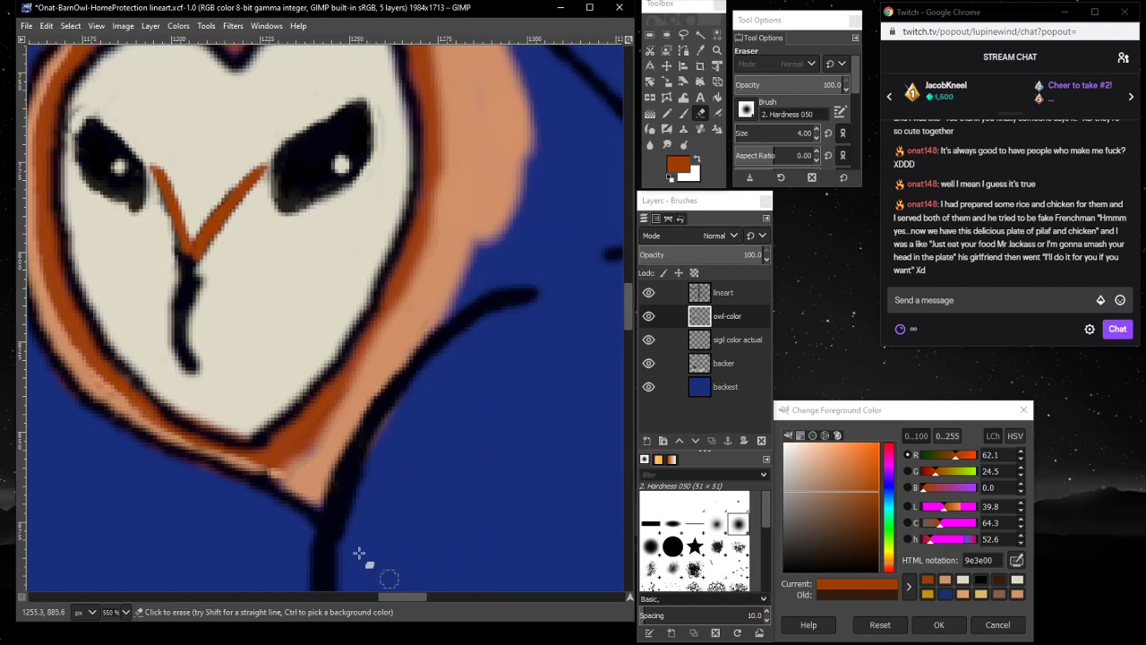
scroll(299, 502, up, 3)
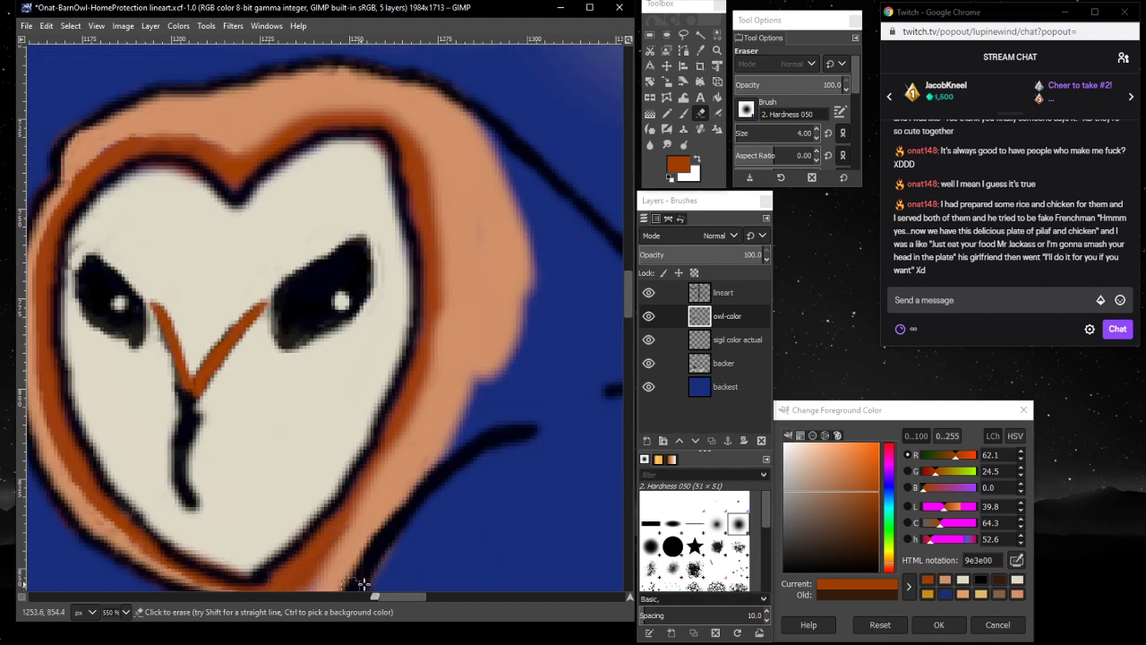
drag(390, 593, 381, 595)
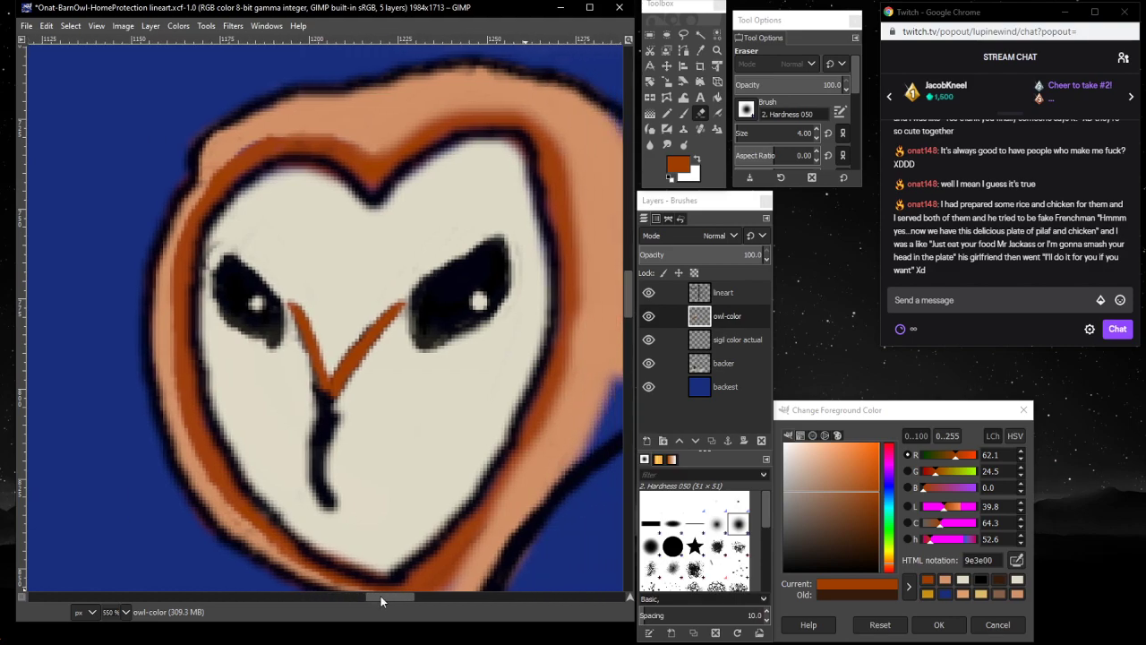
click(963, 594)
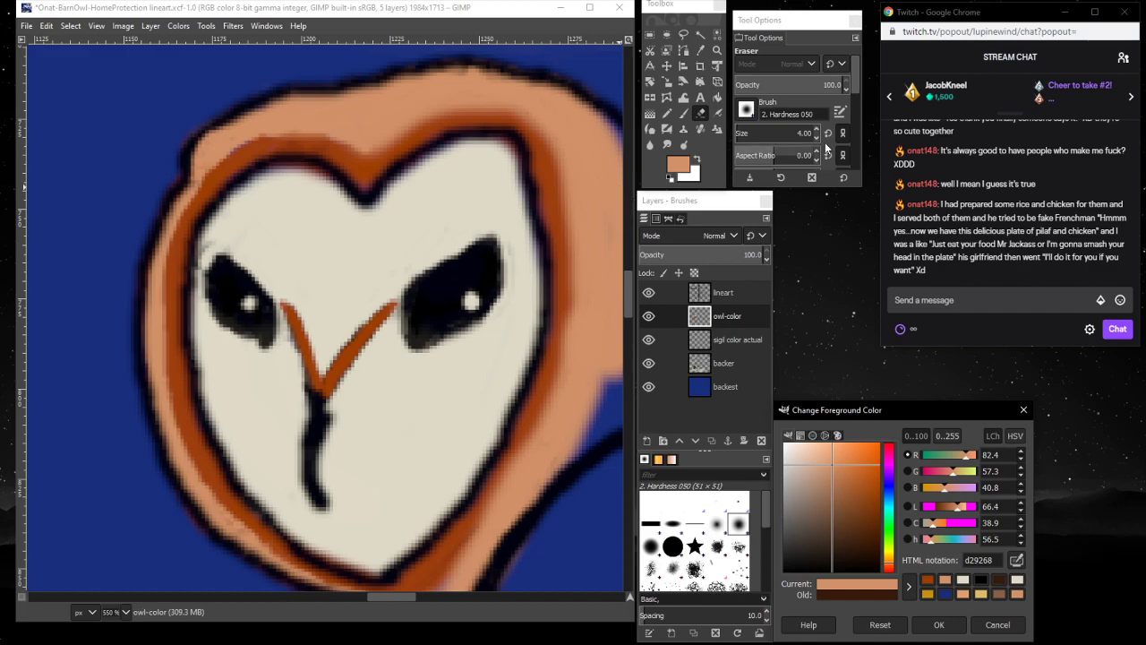
click(684, 112)
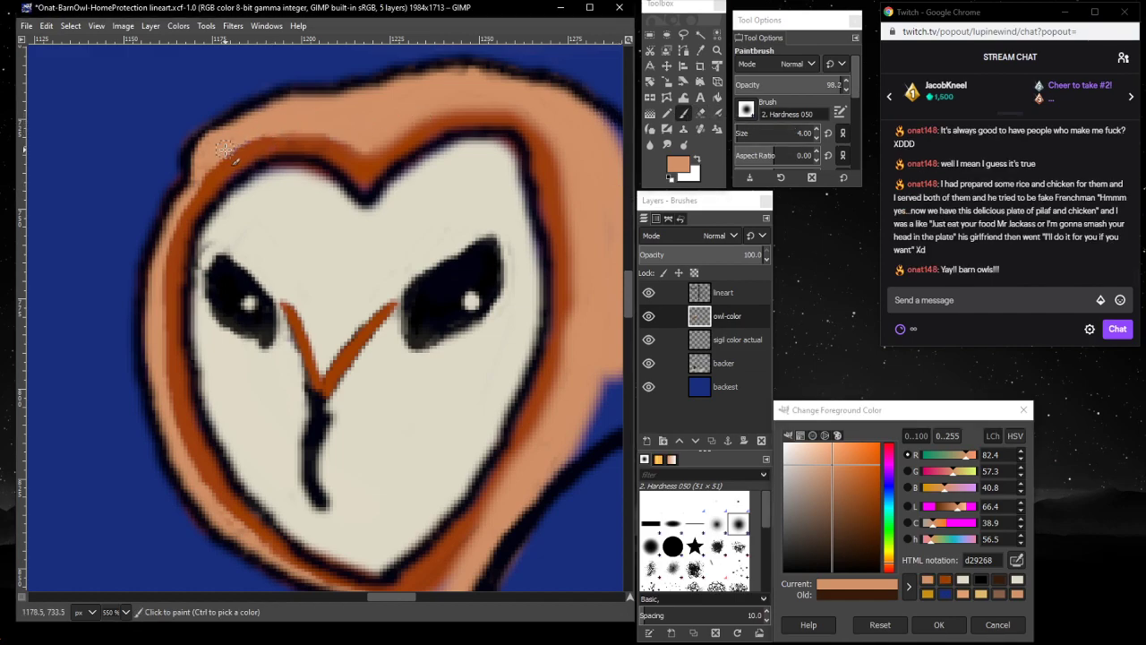
mouse_move(243, 142)
mouse_down()
mouse_move(336, 127)
mouse_move(481, 149)
mouse_up()
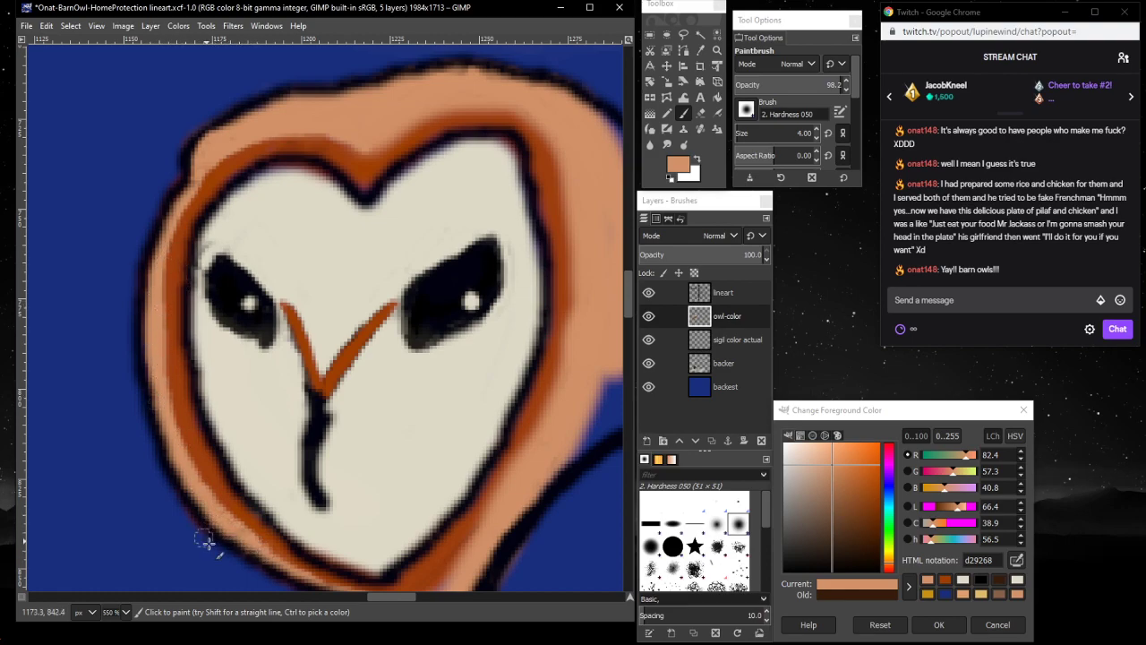
- Extend the tan feathers from the back of the head along the back outline with the Paintbrush at size 5
drag(383, 596, 413, 593)
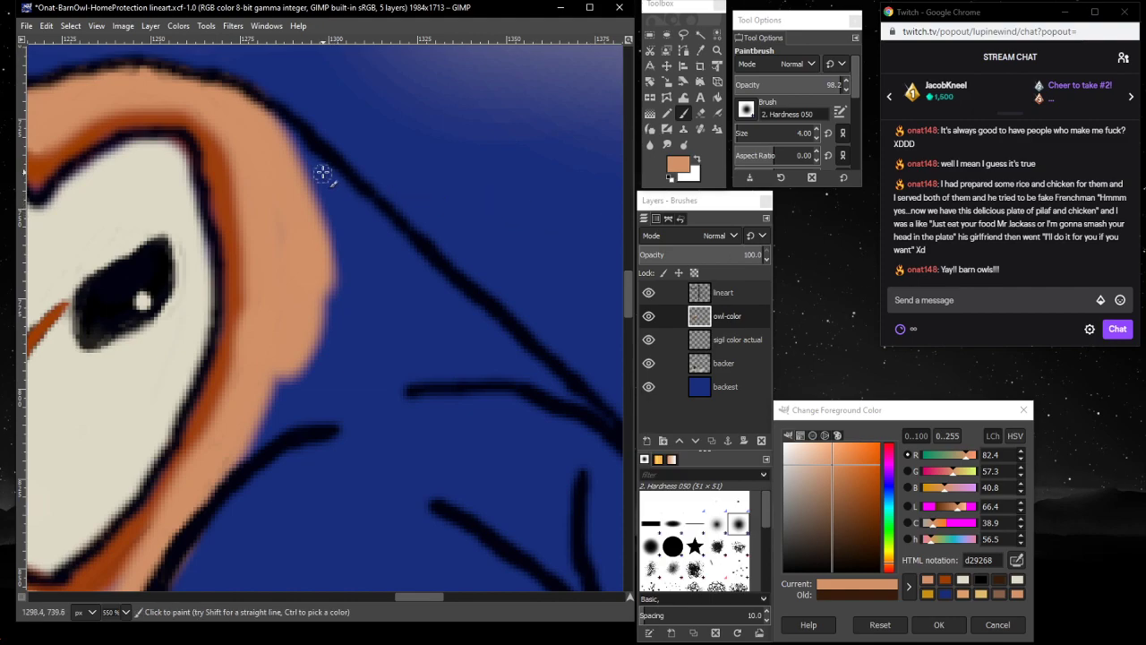
click(717, 112)
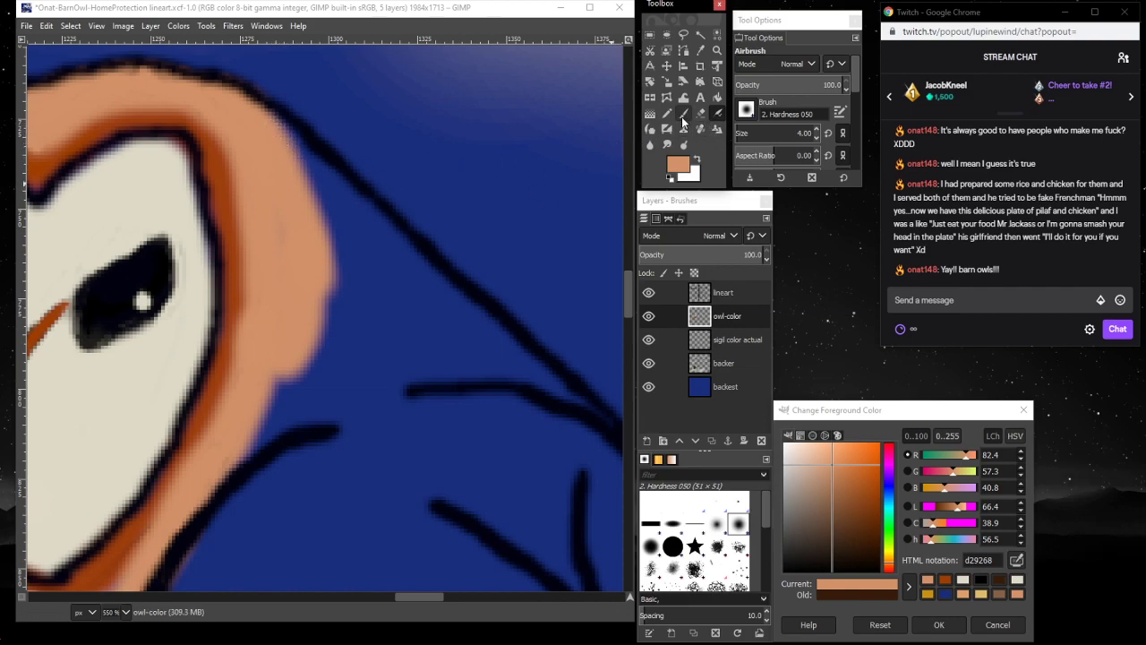
click(682, 113)
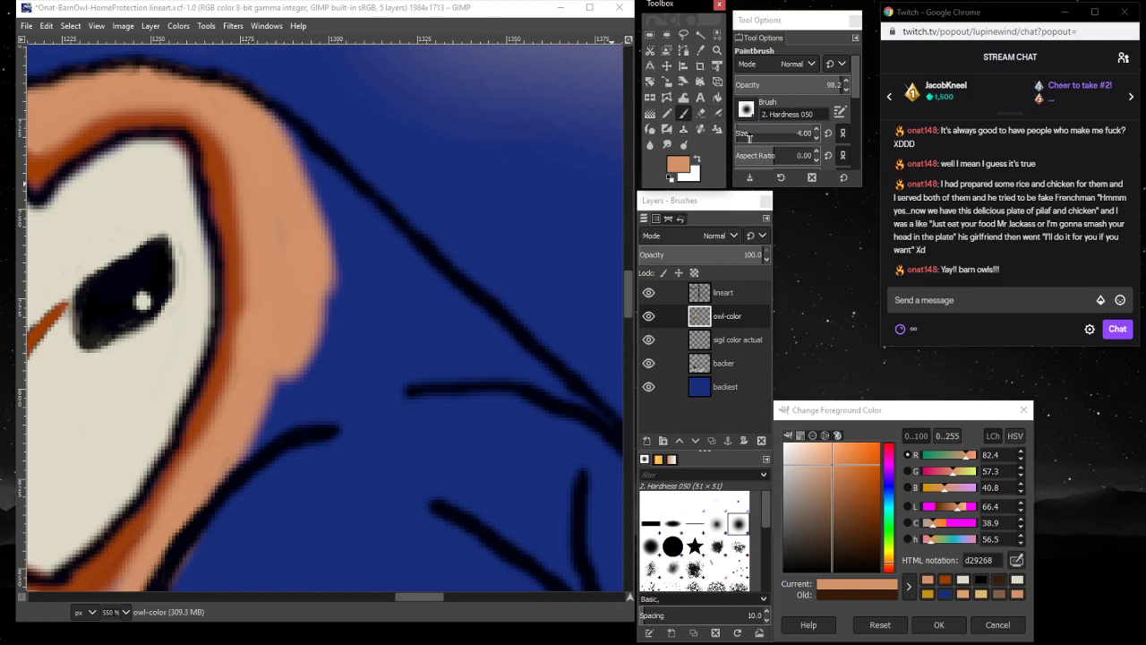
click(748, 137)
click(309, 162)
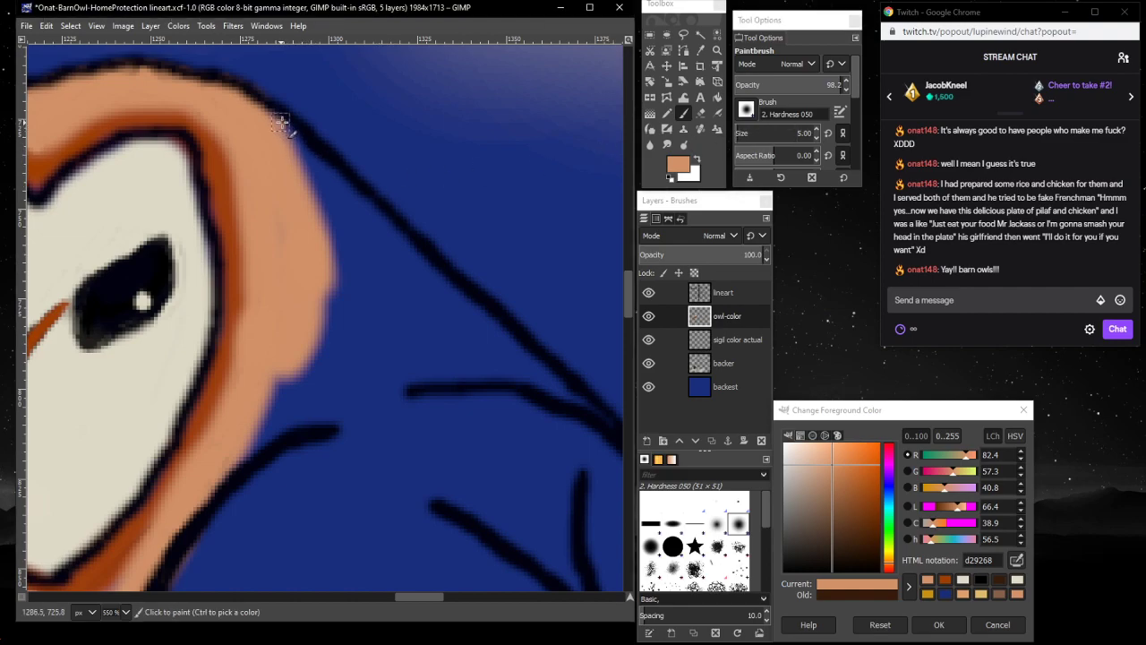
drag(298, 143, 302, 189)
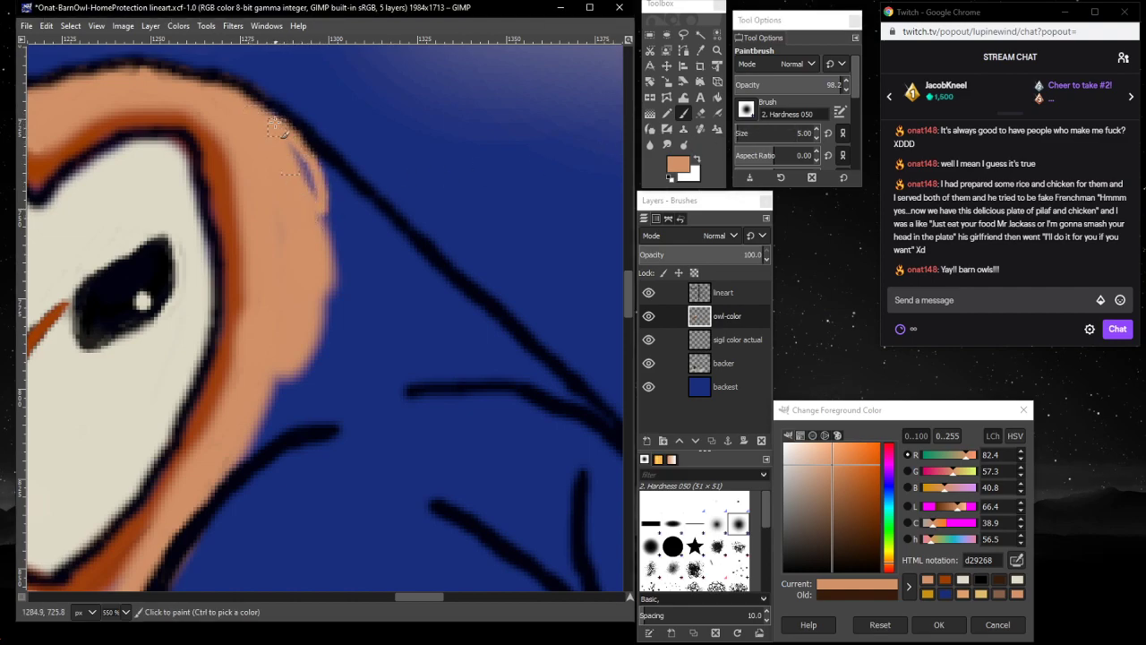
mouse_move(278, 128)
mouse_down()
mouse_move(321, 186)
mouse_move(309, 222)
mouse_move(312, 158)
mouse_move(369, 247)
mouse_up()
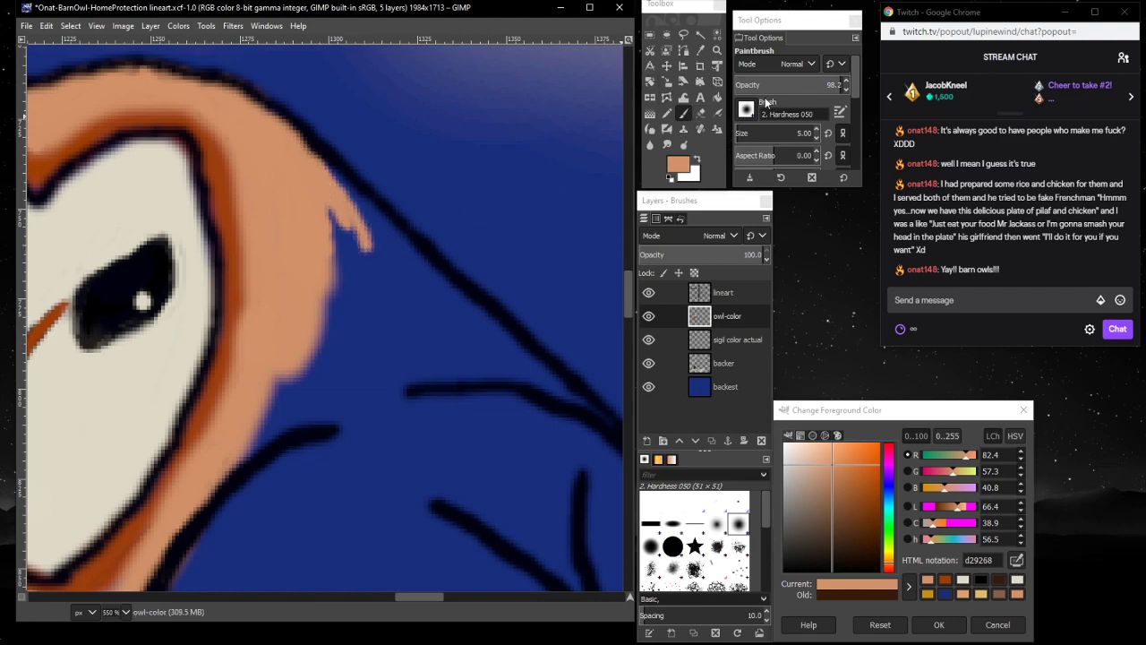
- Fill the nape and neck between the head, back outline and upper wing line with light orange-tan, using brush size 27
click(741, 133)
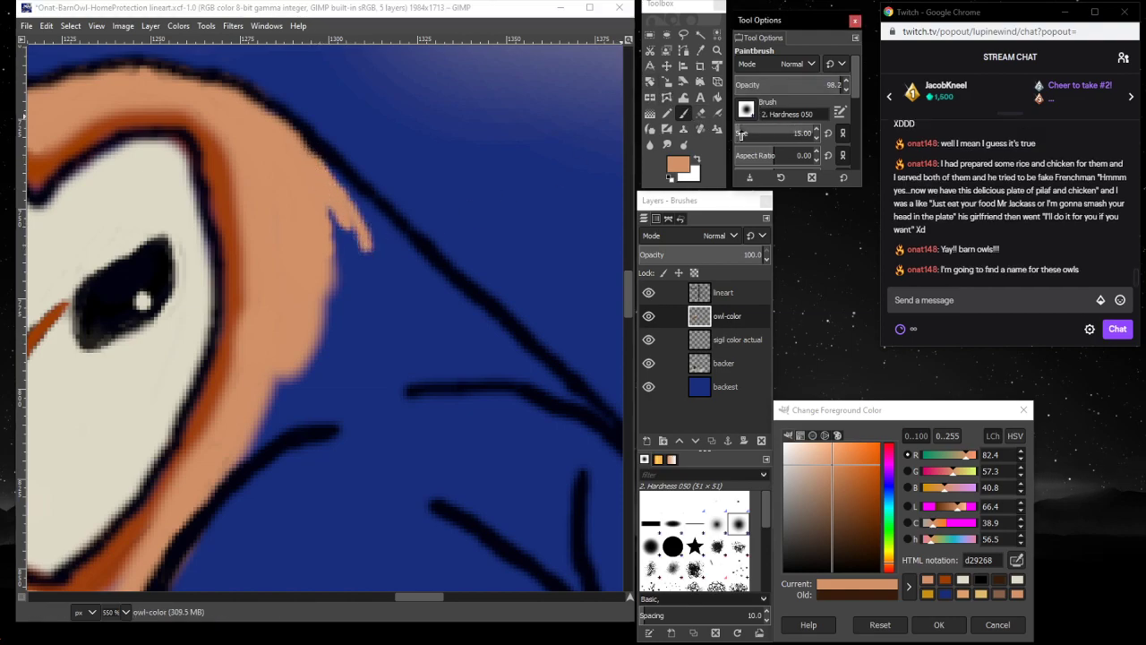
drag(742, 133, 750, 134)
click(338, 254)
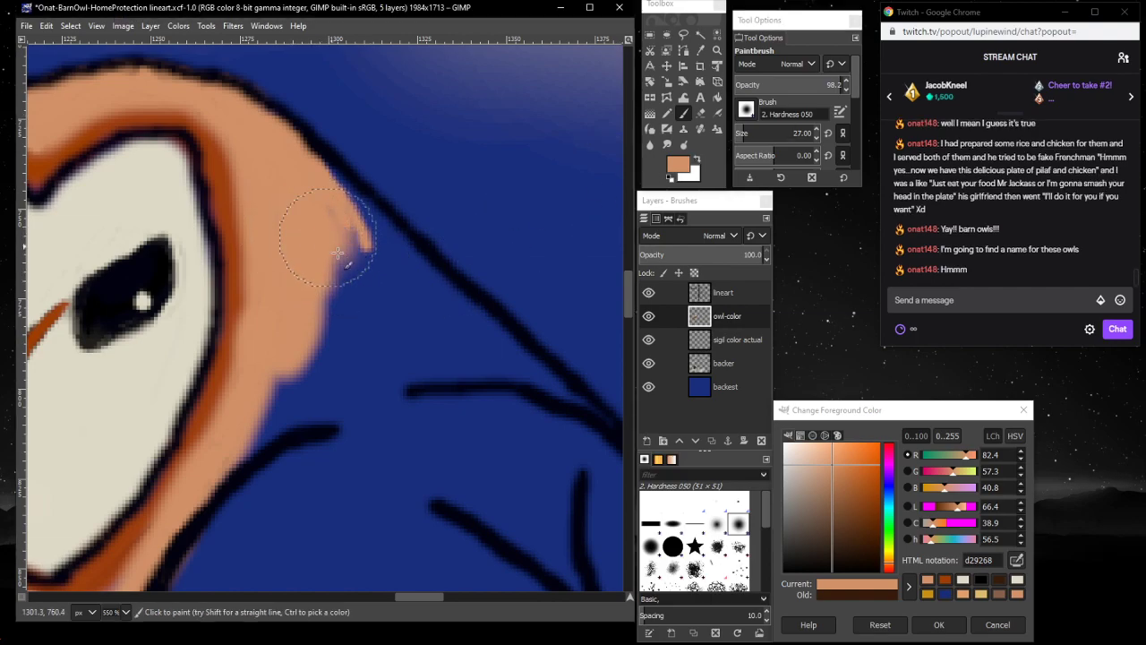
mouse_move(339, 254)
mouse_down()
mouse_move(323, 220)
mouse_move(342, 228)
mouse_move(320, 184)
mouse_up()
mouse_move(309, 246)
mouse_down()
mouse_move(380, 283)
mouse_move(359, 241)
mouse_move(368, 254)
mouse_move(307, 193)
mouse_move(384, 299)
mouse_move(378, 285)
mouse_move(437, 327)
mouse_move(422, 311)
mouse_move(489, 384)
mouse_move(454, 341)
mouse_move(483, 350)
mouse_move(493, 364)
mouse_move(329, 226)
mouse_move(373, 285)
mouse_move(330, 224)
mouse_move(414, 289)
mouse_move(492, 380)
mouse_move(515, 378)
mouse_move(562, 423)
mouse_move(407, 350)
mouse_move(318, 382)
mouse_move(315, 343)
mouse_move(265, 413)
mouse_move(390, 364)
mouse_move(300, 412)
mouse_up()
scroll(300, 412, down, 3)
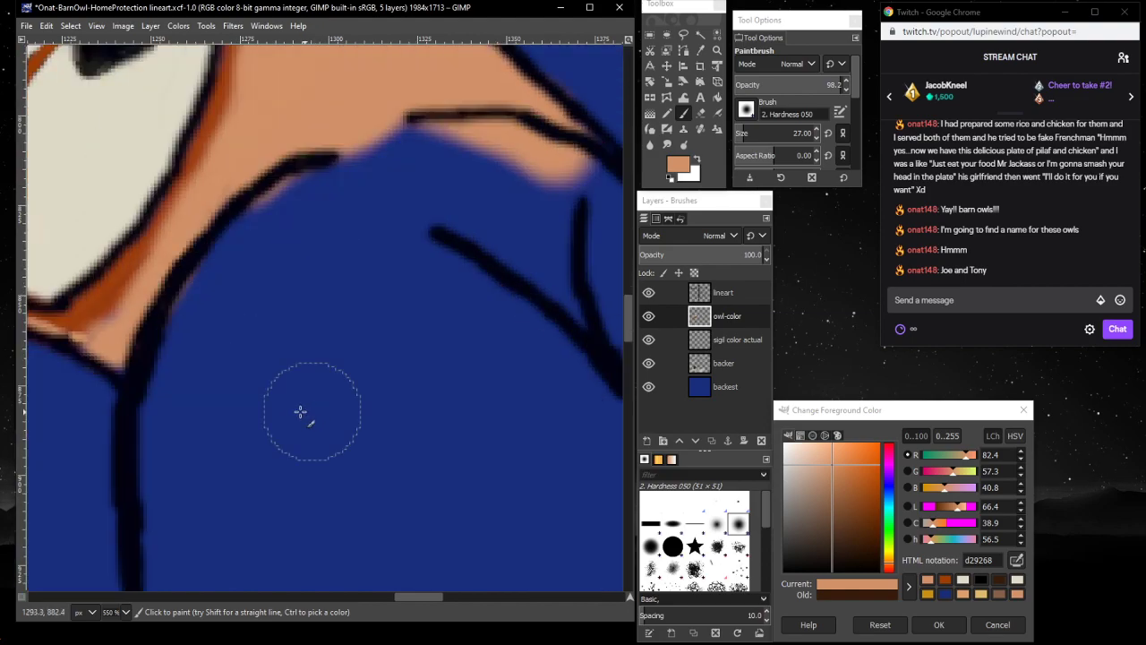
scroll(380, 206, up, 2)
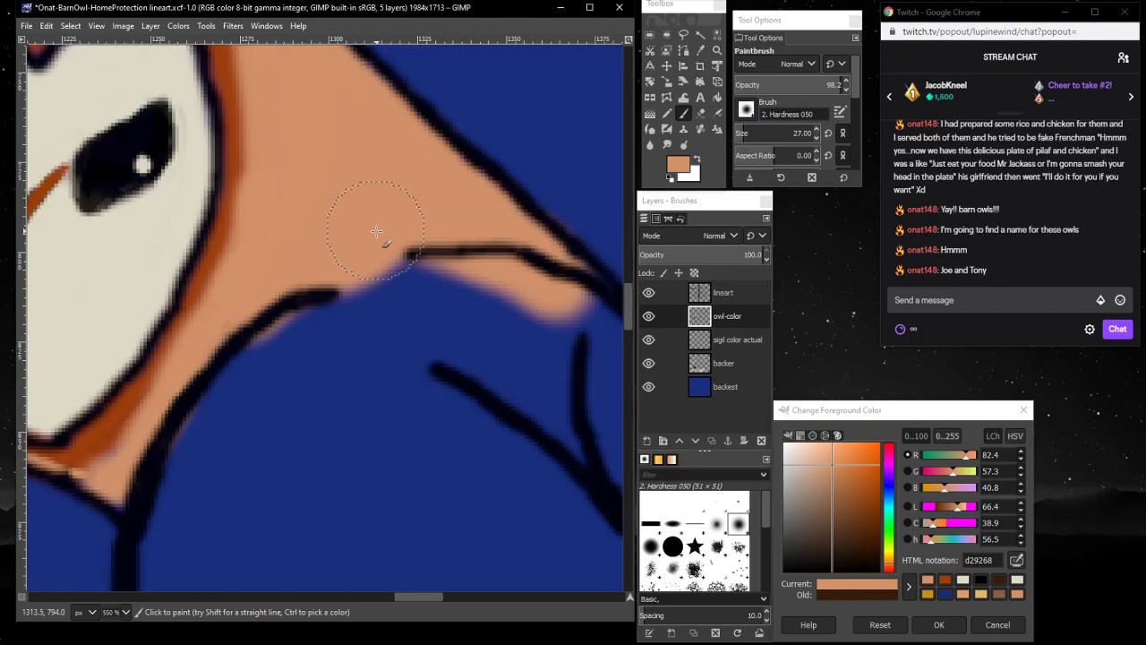
- Fill the small pointed tail section between the wing tip and lower body tip with light orange-tan (d29268), using the size 27 Paintbrush
click(124, 612)
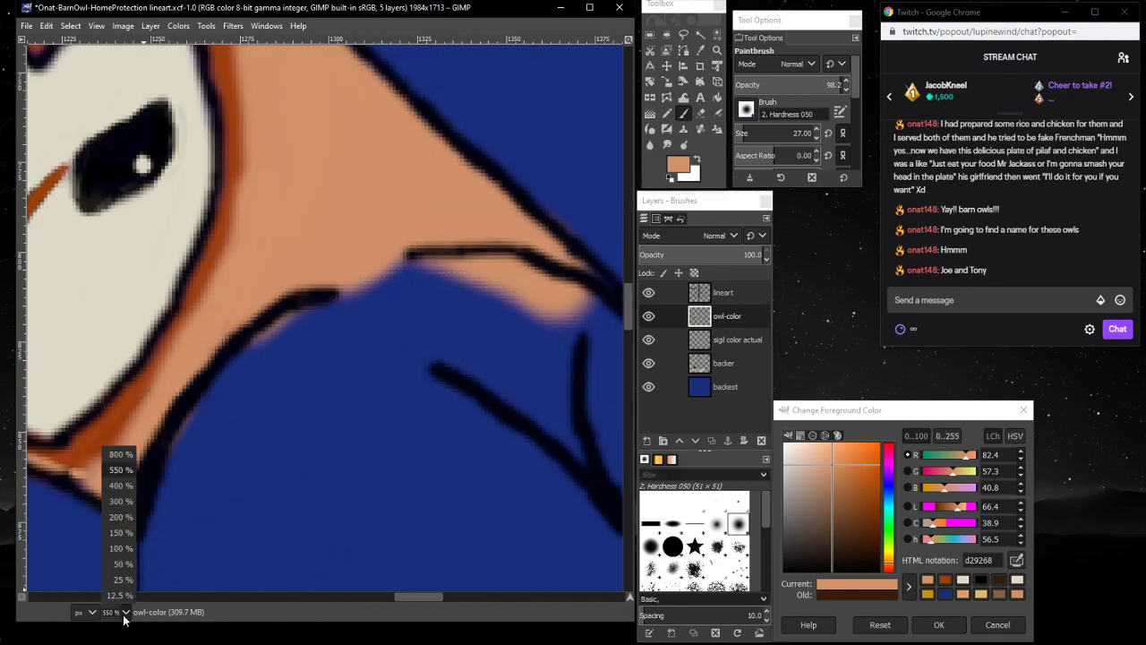
click(126, 562)
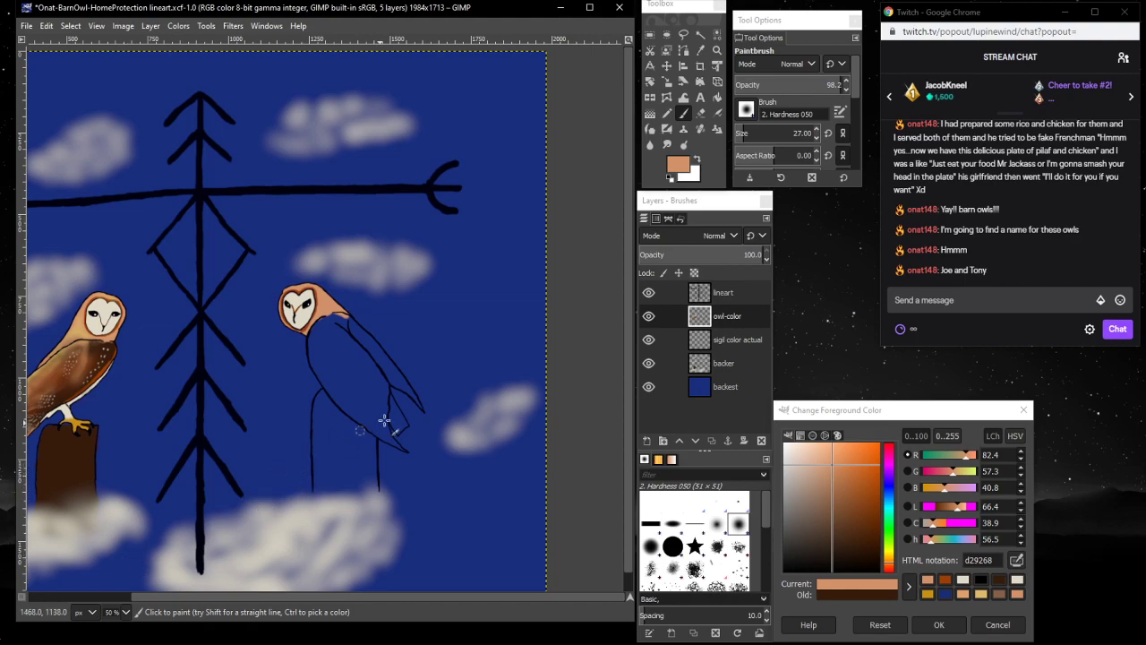
scroll(253, 597, left, 3)
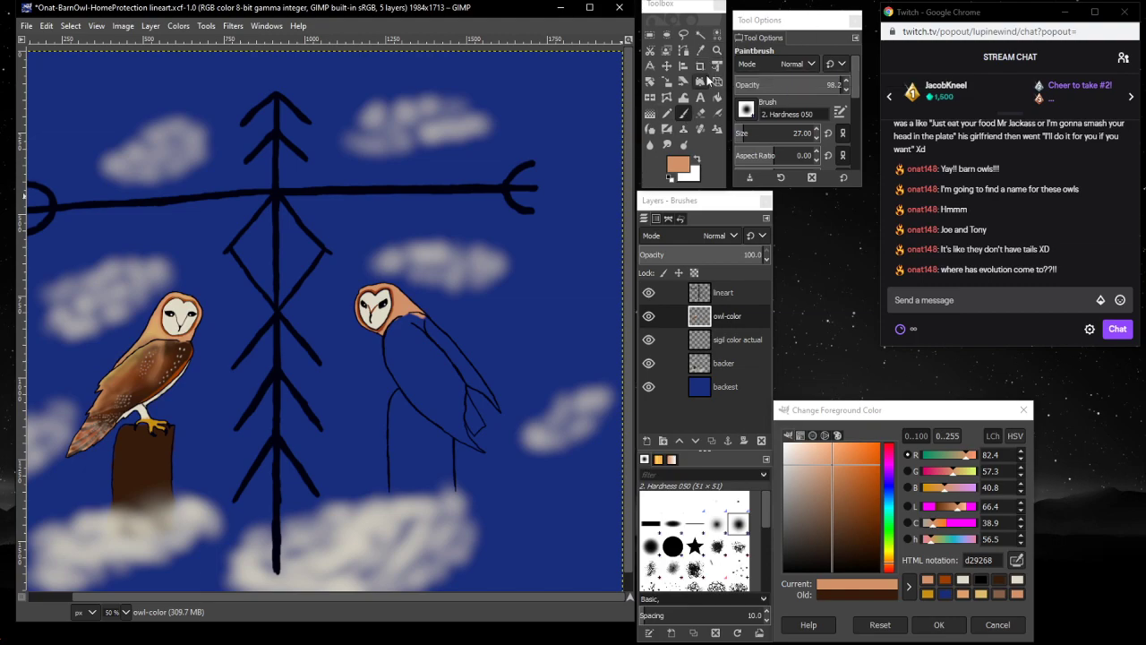
click(716, 51)
click(477, 429)
click(478, 428)
click(477, 429)
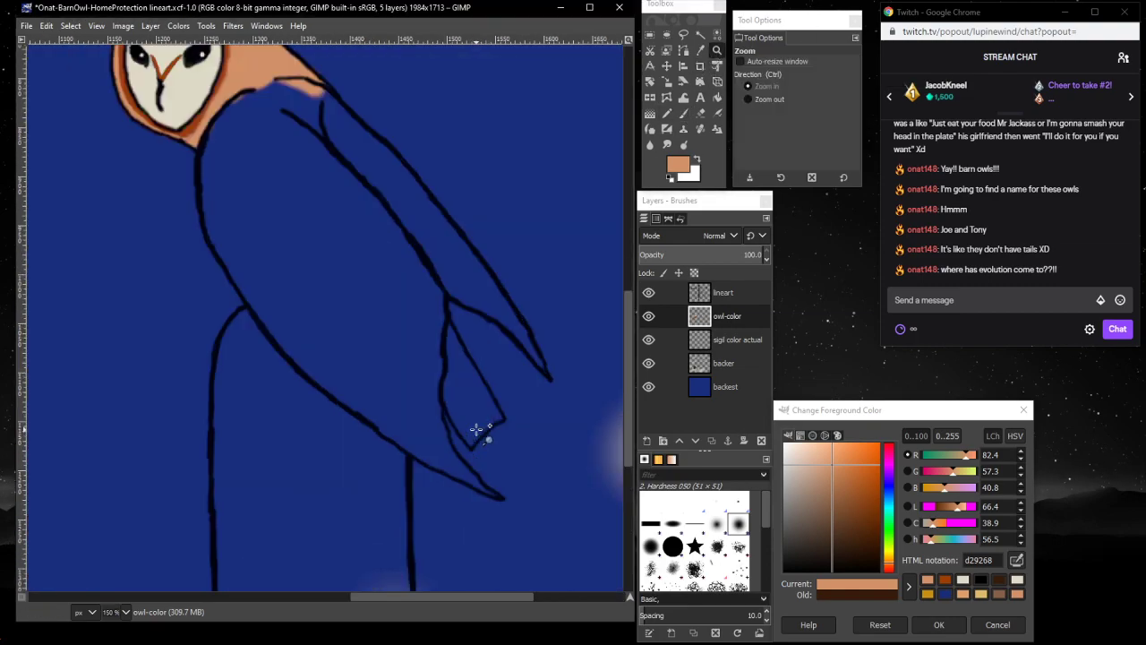
click(477, 429)
click(477, 429)
click(685, 112)
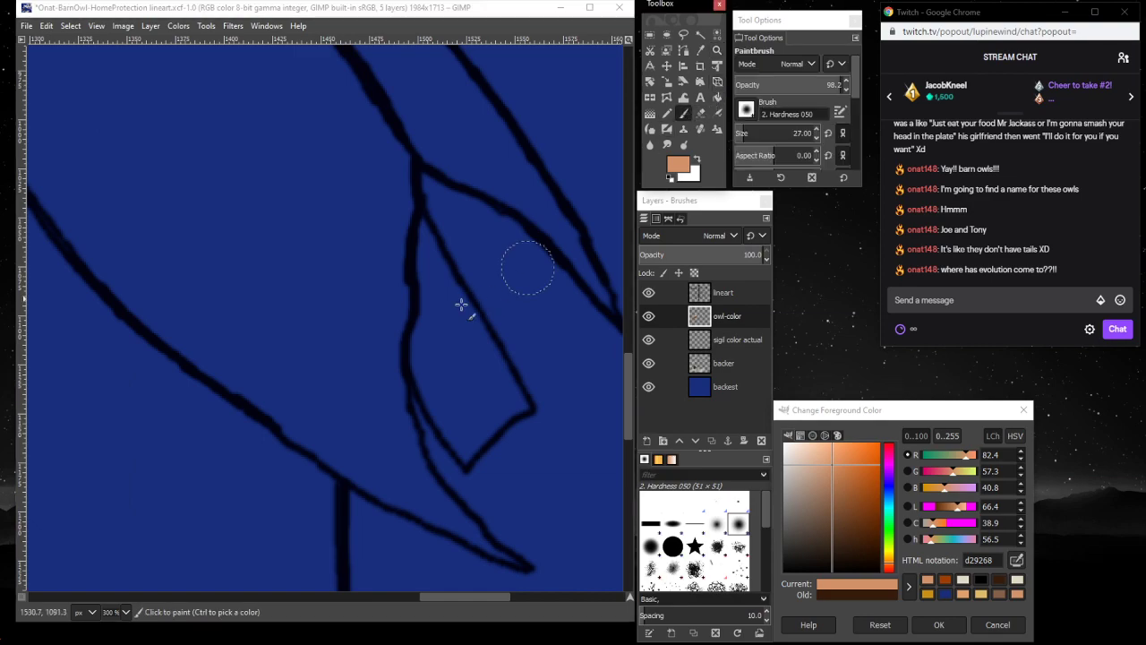
mouse_move(423, 235)
mouse_down()
mouse_move(425, 284)
mouse_move(511, 407)
mouse_move(461, 446)
mouse_move(439, 421)
mouse_move(426, 371)
mouse_move(471, 386)
mouse_move(479, 403)
mouse_move(475, 385)
mouse_up()
- Set up the Airbrush with a very dark brown (1f0f05) and brush size 18
click(717, 114)
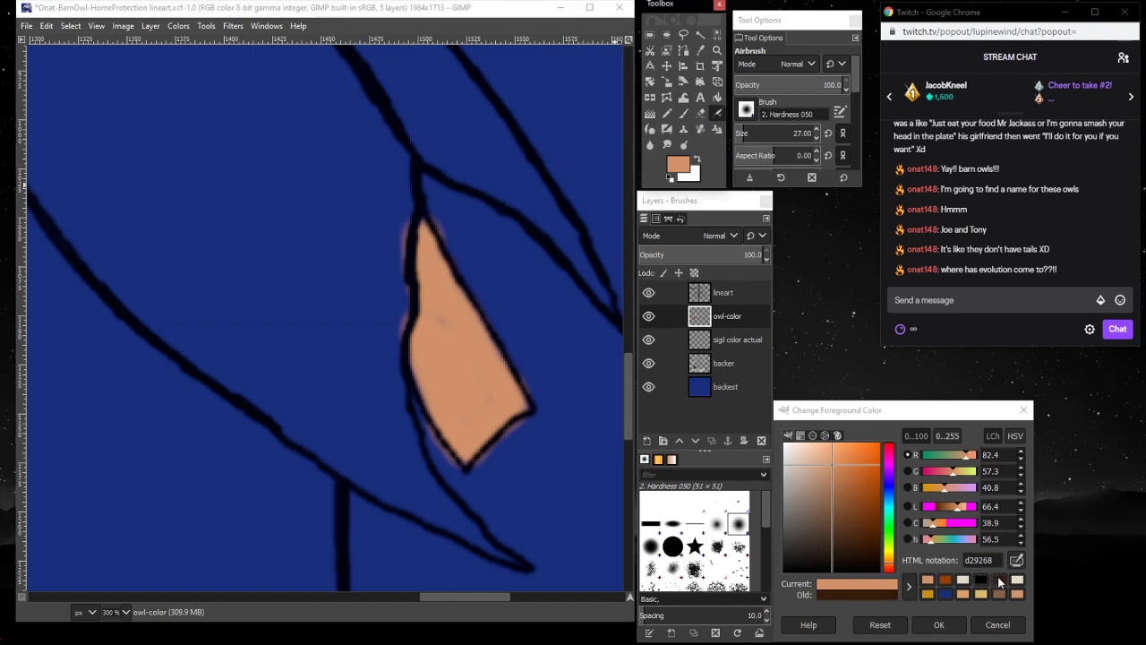
click(1000, 581)
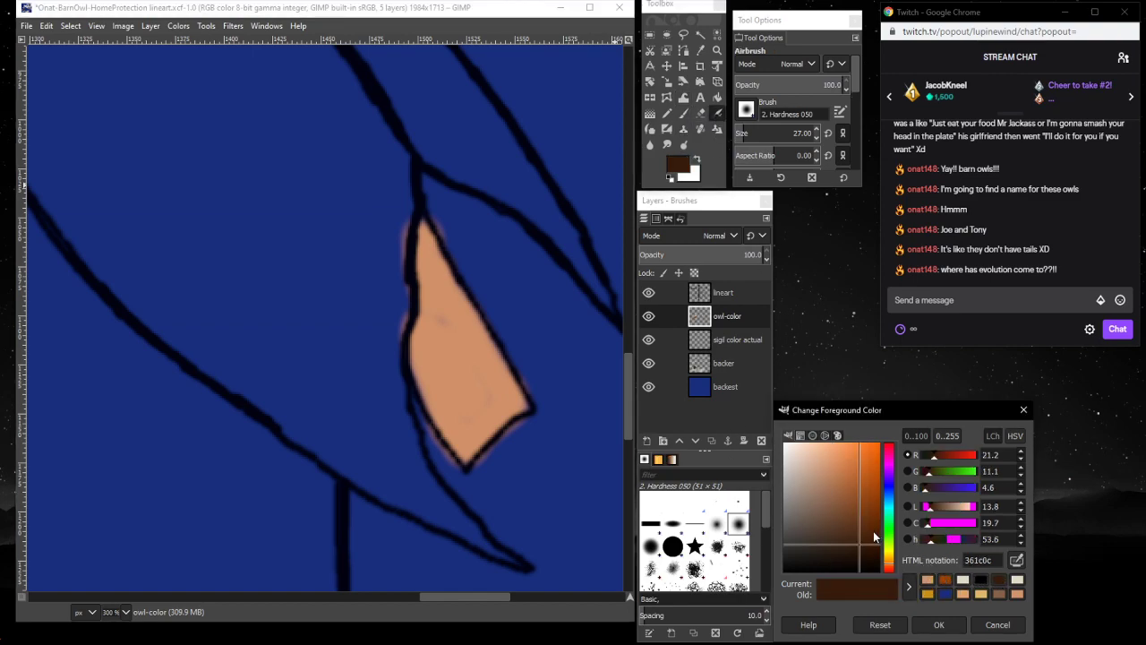
drag(861, 545, 863, 556)
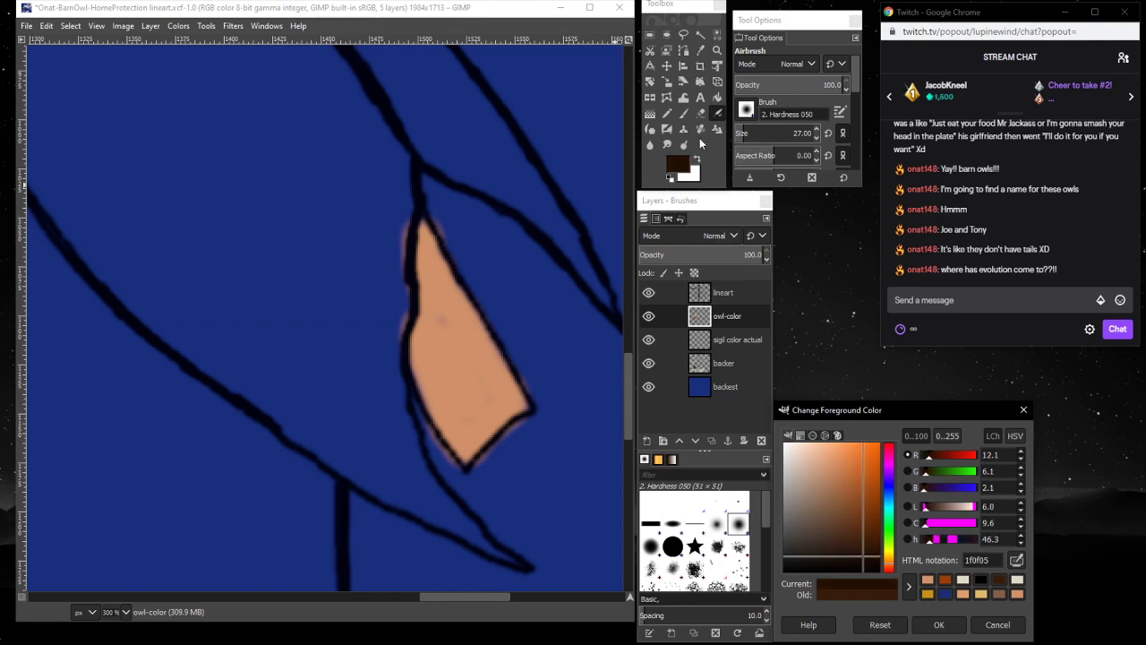
drag(746, 134, 732, 136)
- Try closely spaced dark brown bands across the tan tail section with the Airbrush, and undo the strokes
click(441, 320)
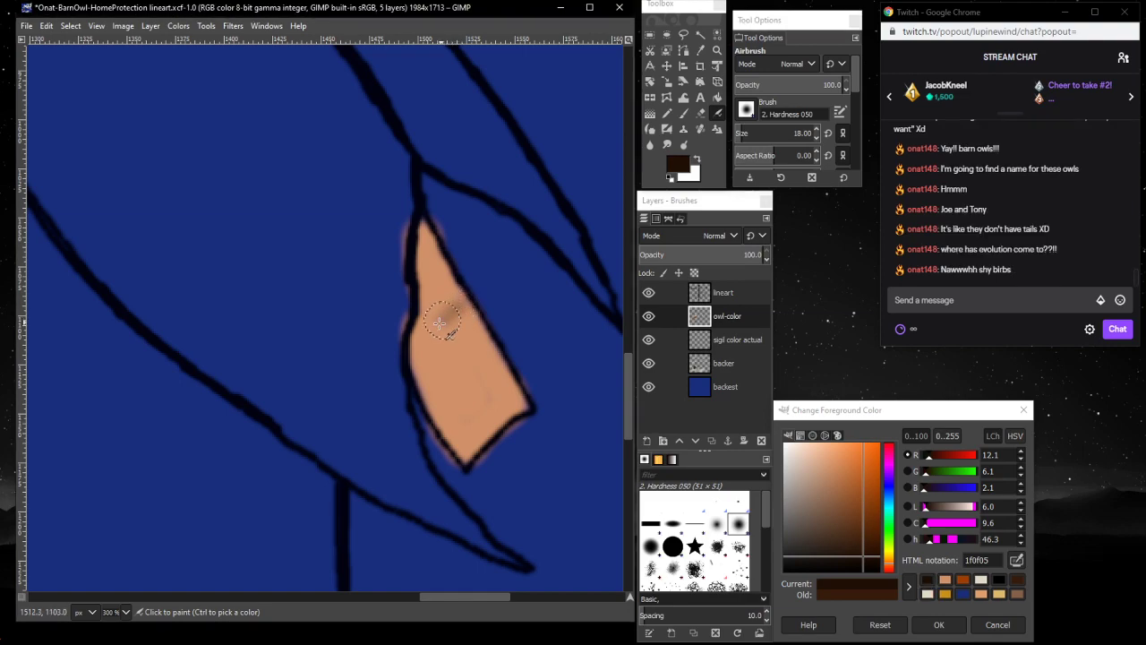
mouse_move(441, 322)
mouse_down()
mouse_move(409, 341)
mouse_move(460, 303)
mouse_move(423, 335)
mouse_move(488, 328)
mouse_move(437, 377)
mouse_move(481, 347)
mouse_move(423, 381)
mouse_move(486, 337)
mouse_move(428, 384)
mouse_move(492, 359)
mouse_move(511, 366)
mouse_move(438, 418)
mouse_move(517, 391)
mouse_move(453, 441)
mouse_up()
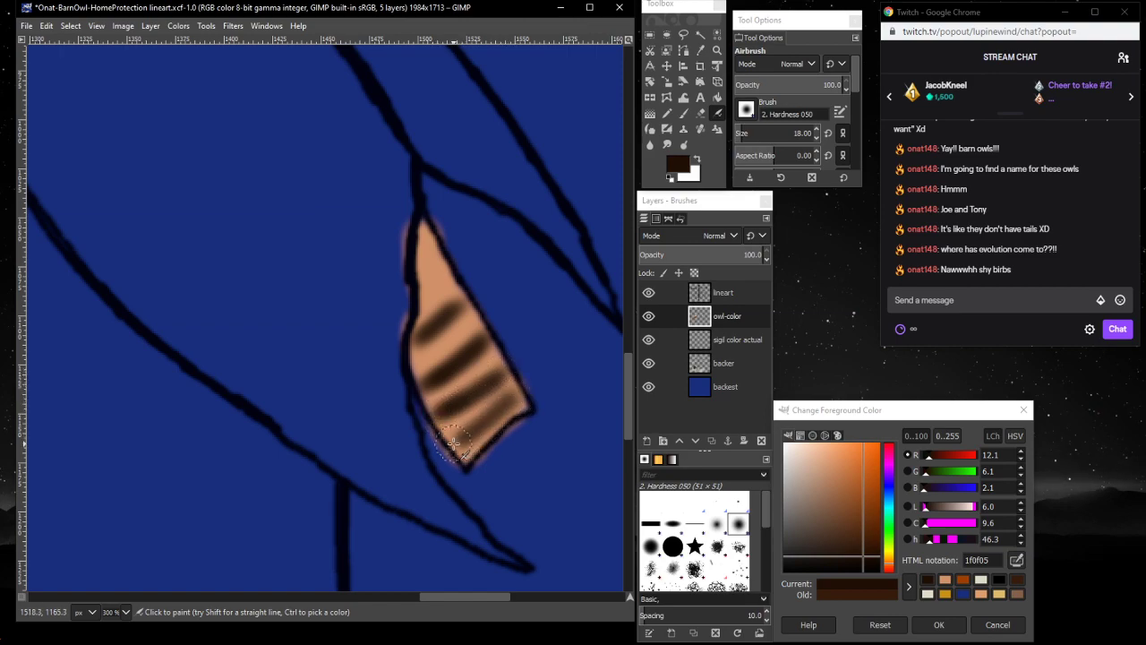
mouse_move(439, 300)
mouse_down()
mouse_move(435, 287)
mouse_move(457, 297)
mouse_up()
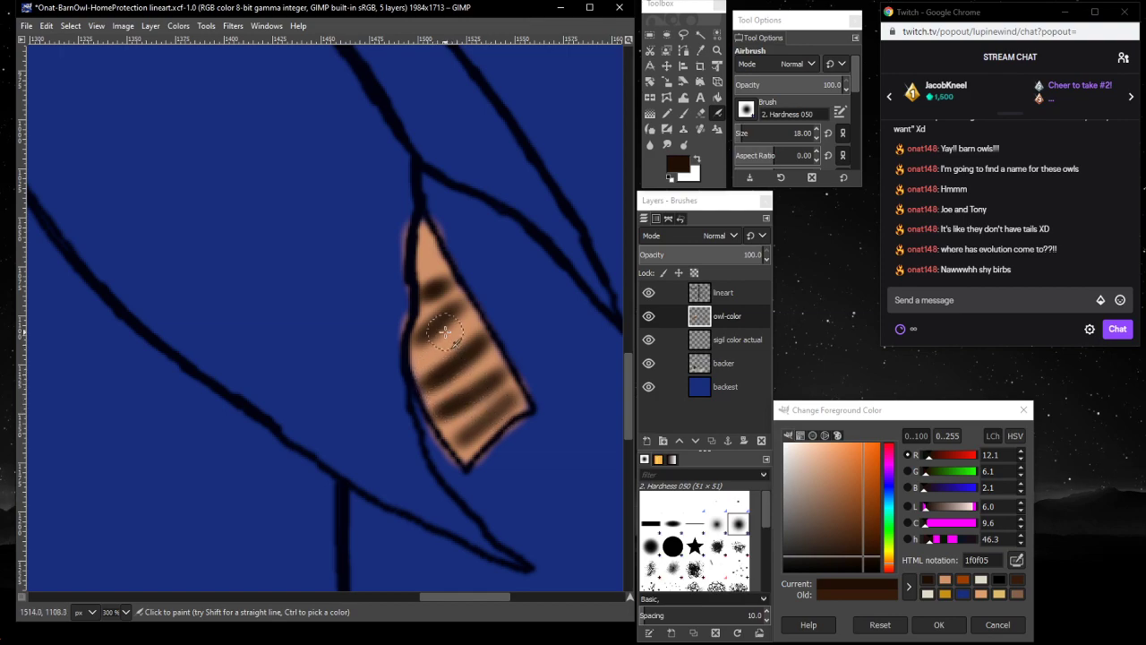
key(ctrl+z)
key(ctrl+z)
key(ctrl+z)
key(ctrl+z)
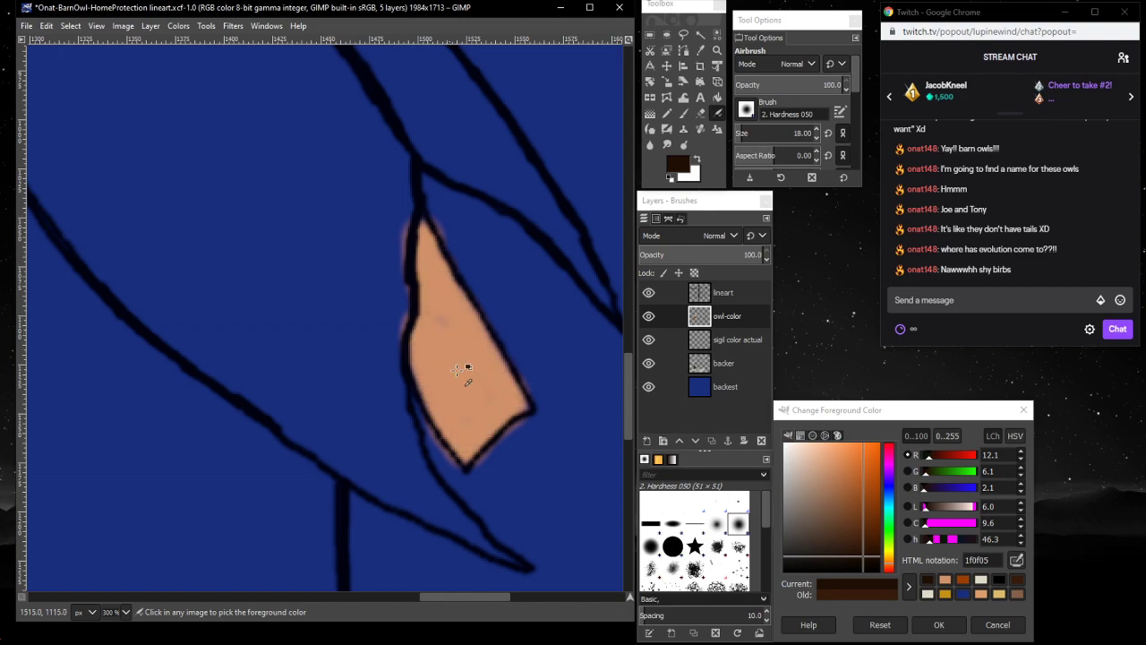
- Airbrush widely spaced dark brown bands across the tail section and erase the tan overspill outside its outline
mouse_move(511, 379)
mouse_down()
mouse_move(446, 433)
mouse_move(509, 369)
mouse_move(486, 337)
mouse_move(423, 384)
mouse_move(477, 346)
mouse_move(425, 383)
mouse_move(463, 295)
mouse_move(420, 325)
mouse_move(453, 300)
mouse_move(447, 271)
mouse_move(423, 263)
mouse_move(431, 257)
mouse_move(442, 255)
mouse_move(424, 265)
mouse_move(434, 262)
mouse_move(426, 324)
mouse_move(464, 297)
mouse_move(446, 308)
mouse_move(484, 346)
mouse_move(488, 335)
mouse_move(423, 379)
mouse_move(437, 373)
mouse_move(422, 384)
mouse_move(448, 427)
mouse_move(511, 378)
mouse_move(474, 399)
mouse_move(478, 346)
mouse_up()
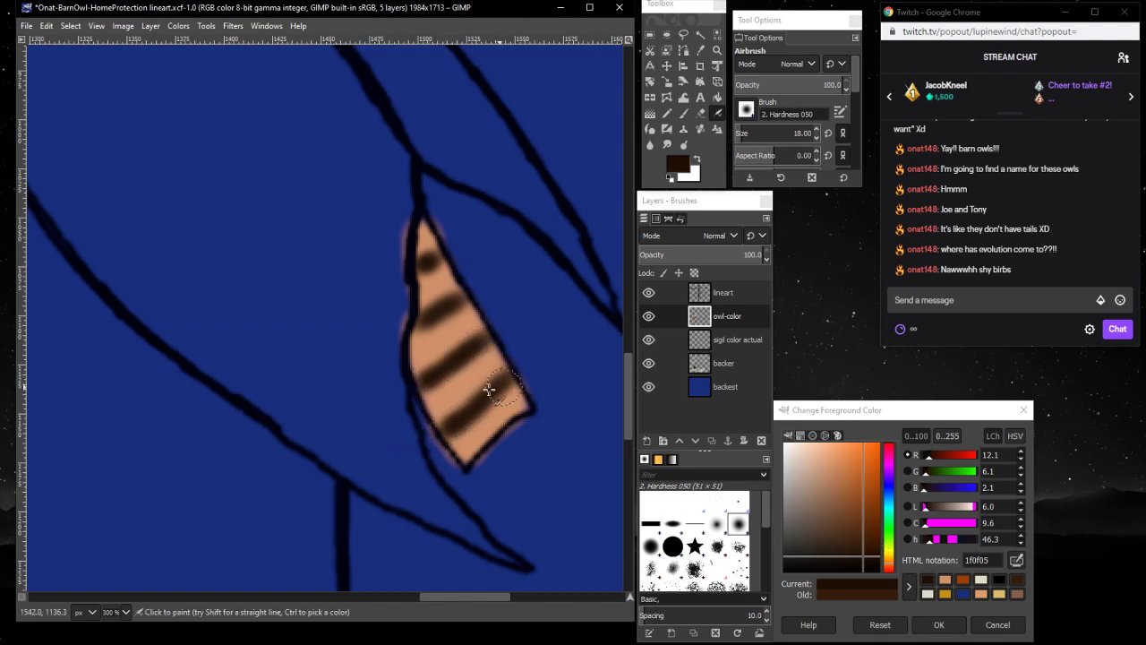
click(702, 111)
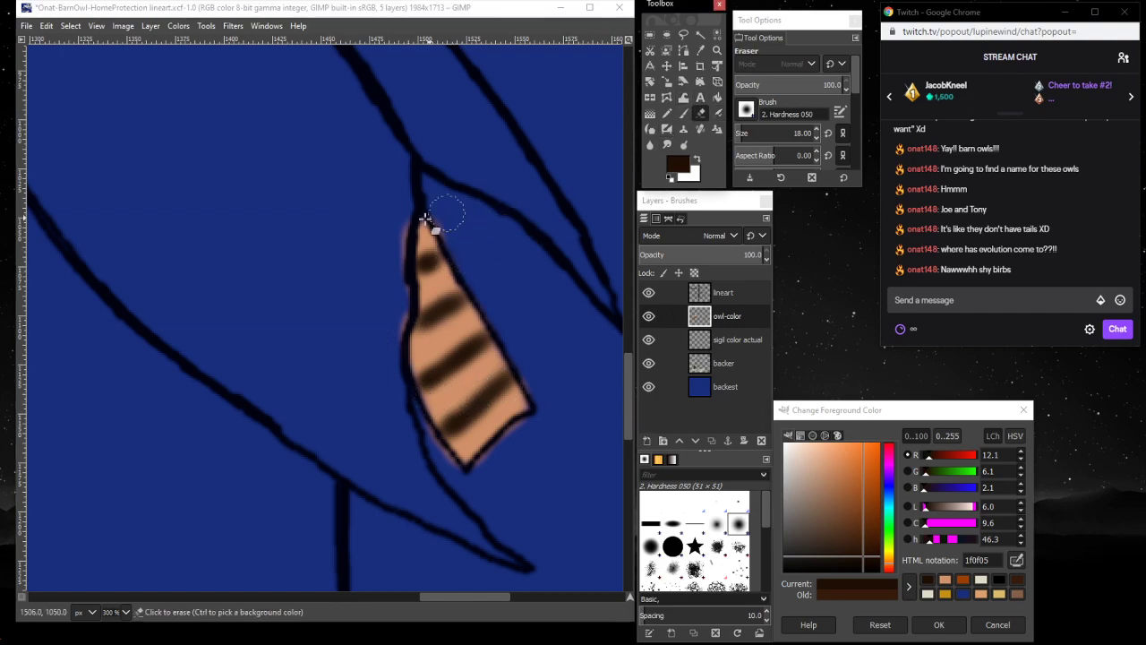
mouse_move(403, 212)
mouse_down()
mouse_move(394, 386)
mouse_move(424, 478)
mouse_move(428, 440)
mouse_move(455, 471)
mouse_move(534, 435)
mouse_move(500, 442)
mouse_move(473, 473)
mouse_move(409, 417)
mouse_up()
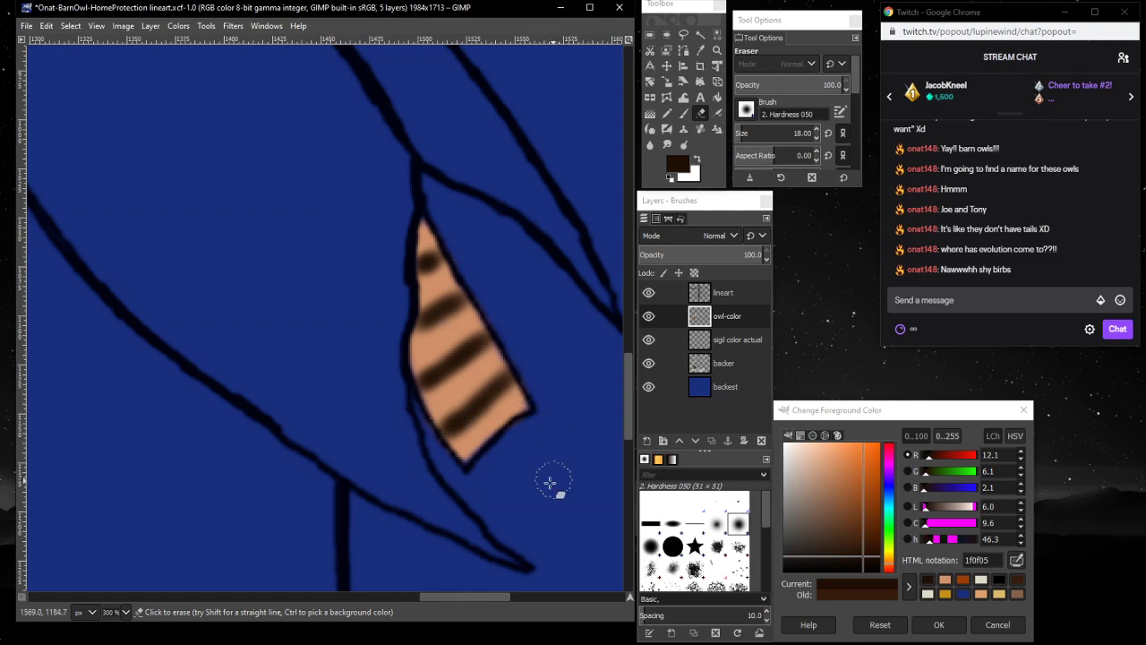
- Erase the tan overspill beneath the neck along the upper wing line with the size 18 Eraser
scroll(392, 310, up, 15)
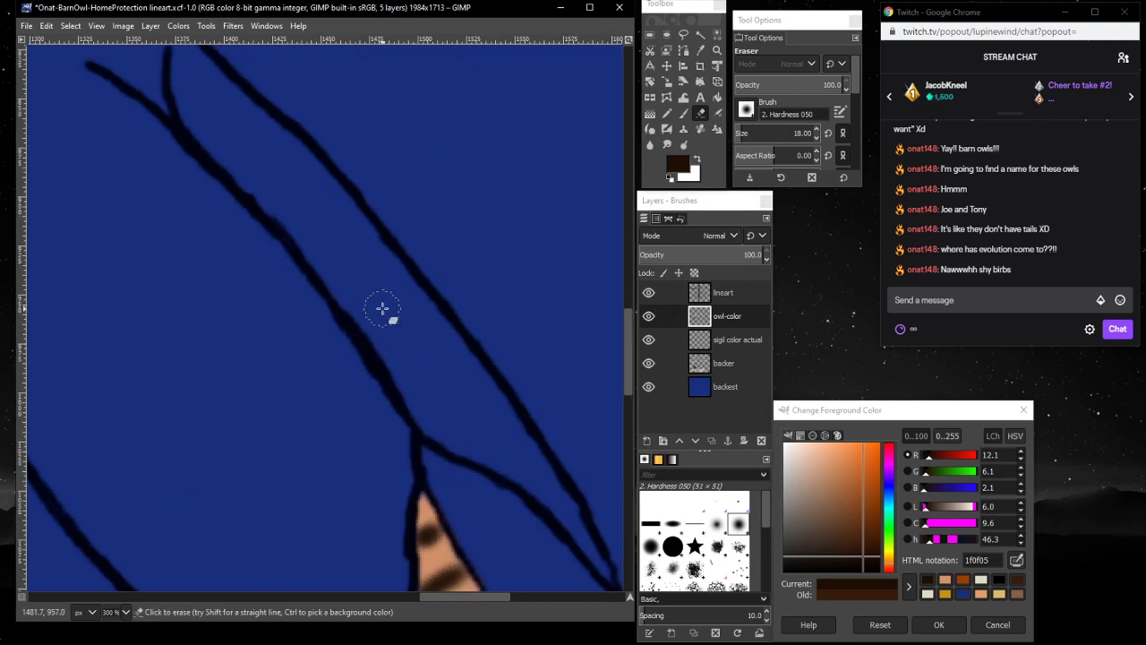
mouse_move(166, 315)
mouse_down()
mouse_move(127, 300)
mouse_move(166, 300)
mouse_move(89, 284)
mouse_move(132, 295)
mouse_up()
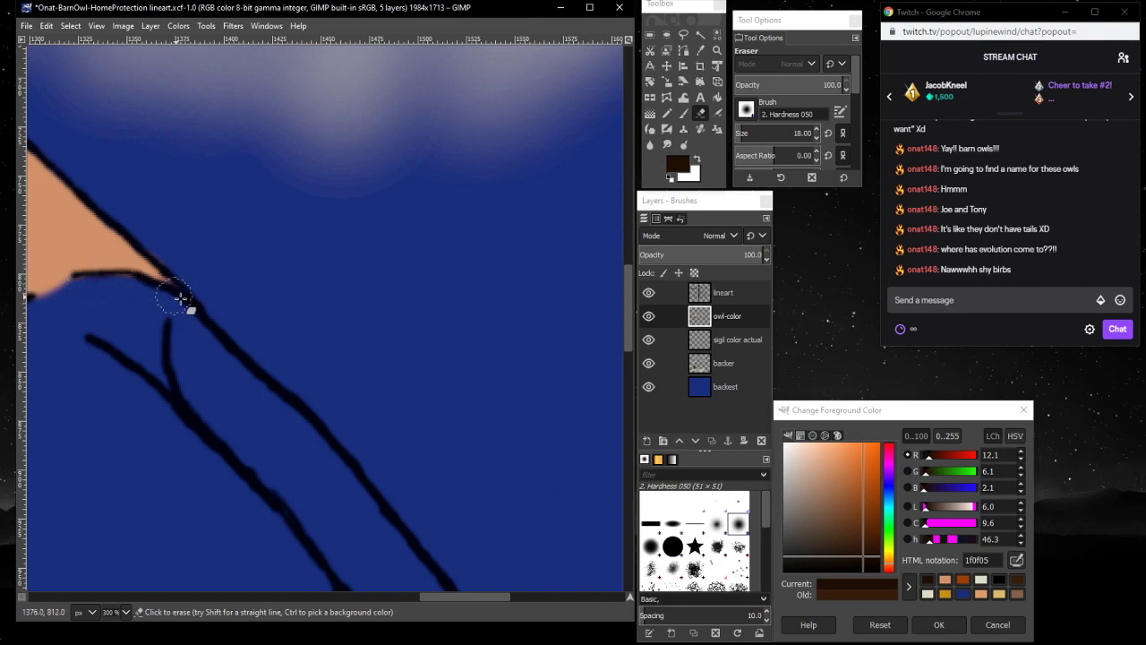
scroll(71, 337, down, 3)
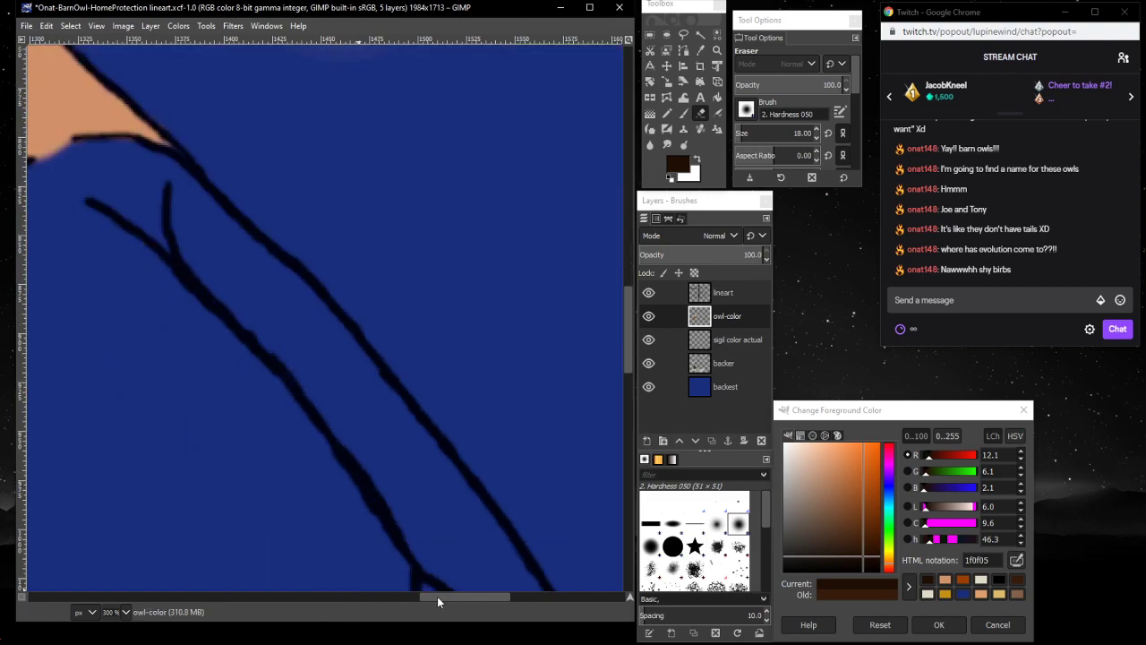
drag(437, 597, 375, 582)
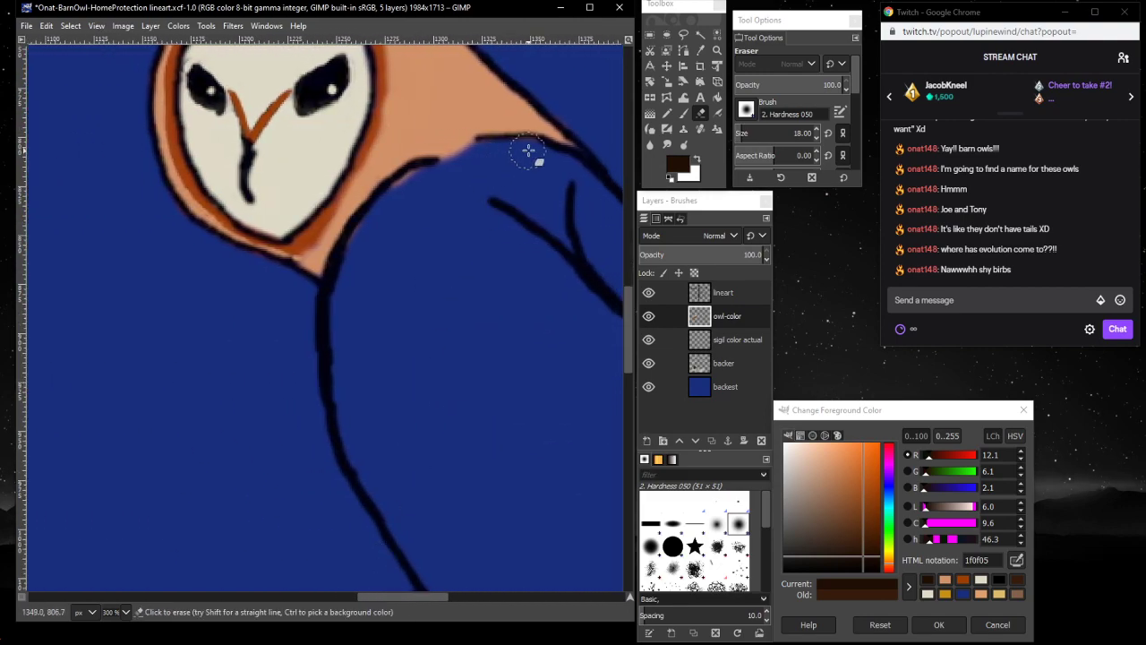
mouse_move(528, 152)
mouse_down()
mouse_move(427, 179)
mouse_move(384, 218)
mouse_move(348, 283)
mouse_up()
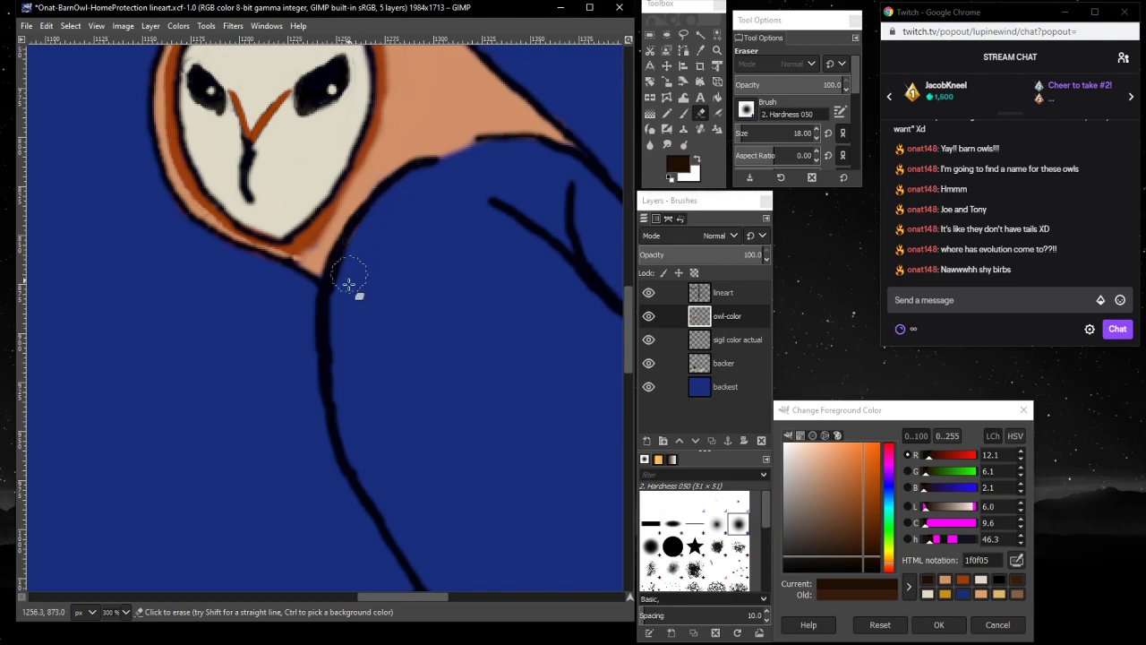
scroll(370, 345, up, 3)
scroll(379, 350, down, 3)
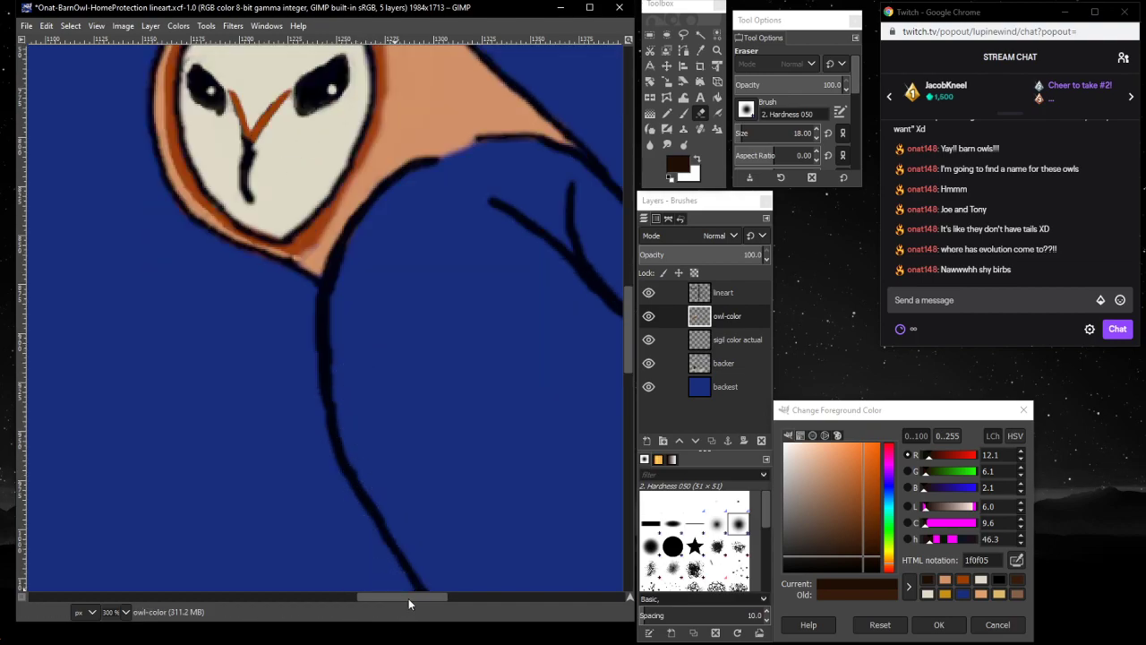
- Sample dark brown (361c0c) from the finished owl's wing and paint a band inside the second owl's front wing edge with the size 18 Paintbrush
mouse_move(408, 598)
mouse_down()
mouse_move(247, 577)
mouse_move(189, 553)
mouse_move(215, 555)
mouse_move(207, 551)
mouse_up()
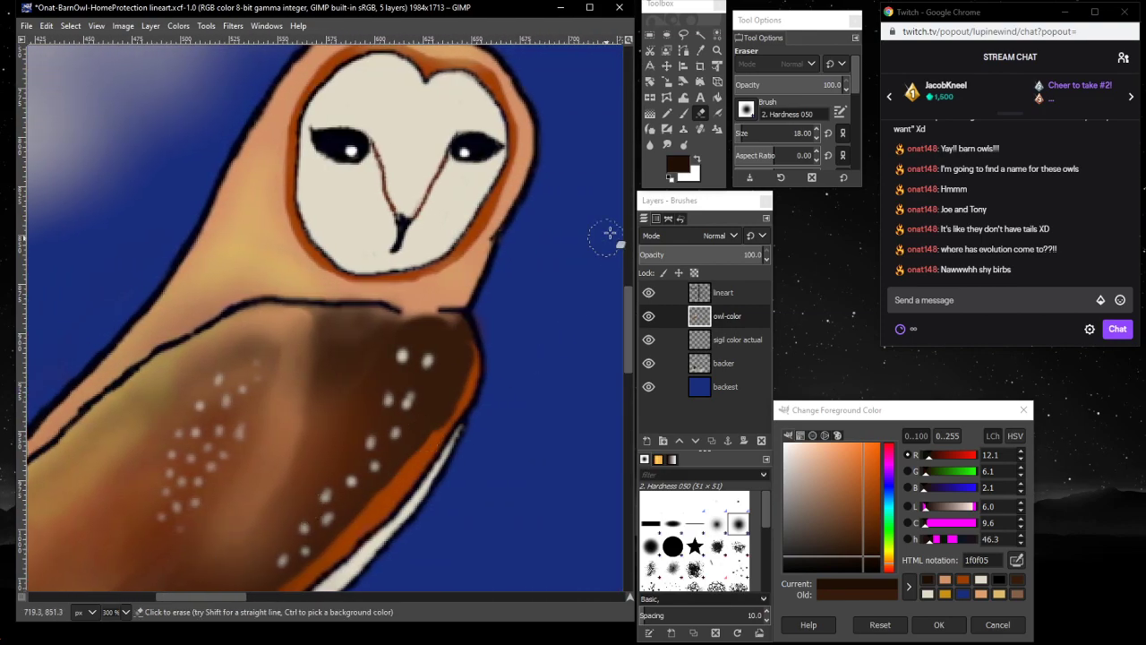
click(700, 51)
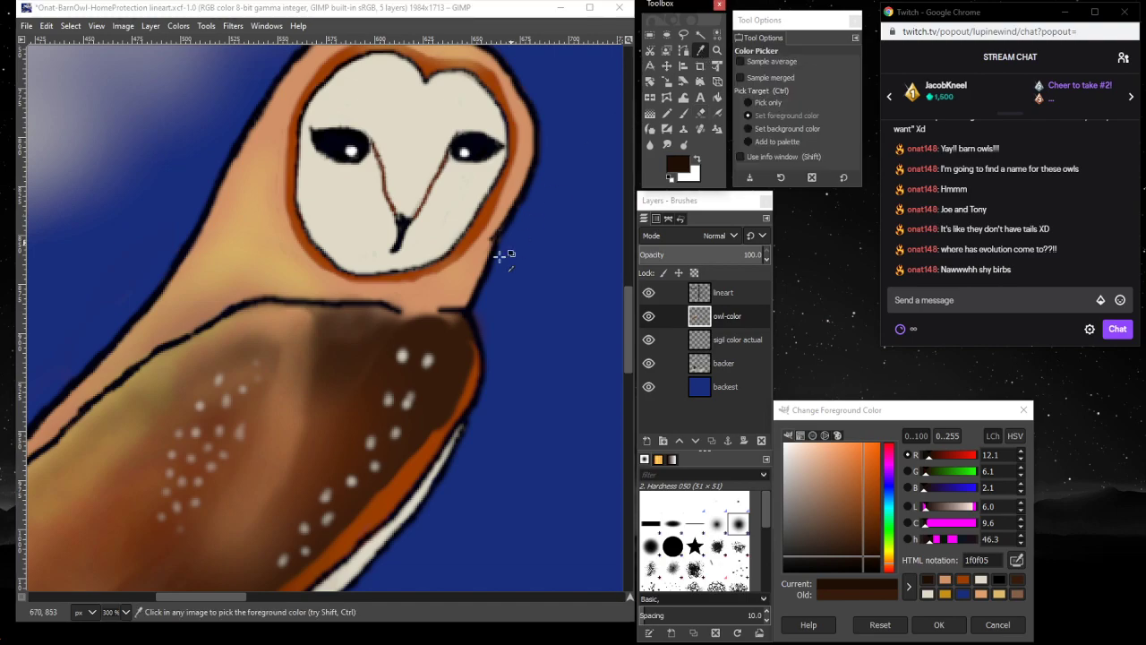
click(446, 344)
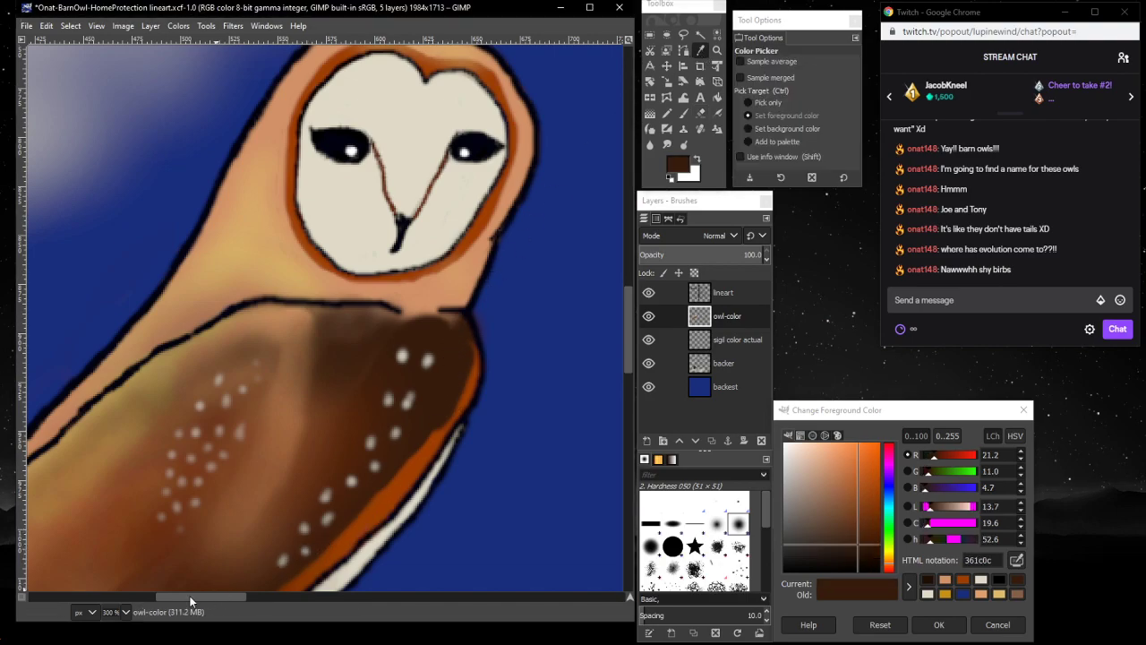
drag(190, 602, 406, 571)
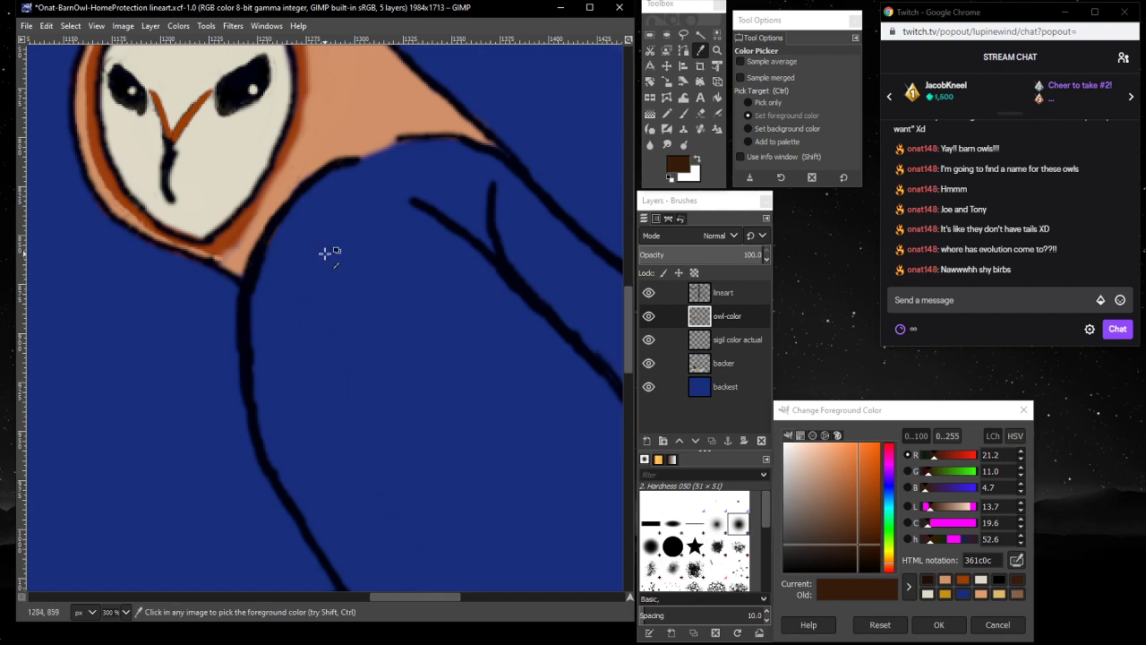
click(686, 113)
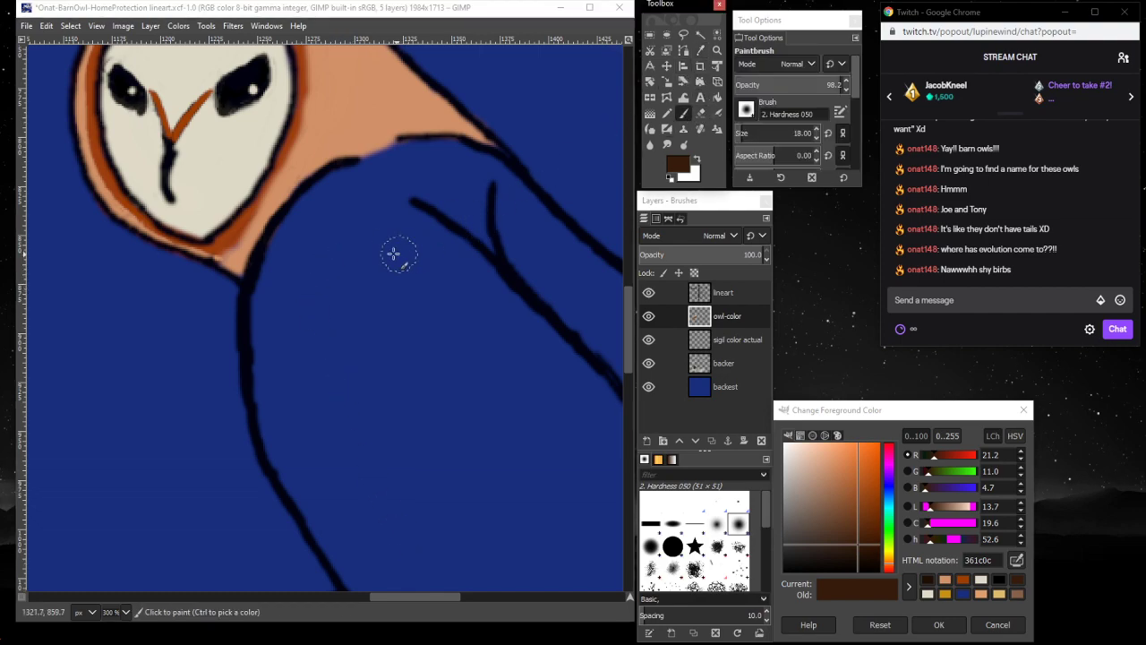
mouse_move(317, 220)
mouse_down()
mouse_move(341, 177)
mouse_move(259, 286)
mouse_move(295, 227)
mouse_move(257, 355)
mouse_move(257, 317)
mouse_move(251, 413)
mouse_move(260, 409)
mouse_move(280, 481)
mouse_move(273, 451)
mouse_move(351, 576)
mouse_move(283, 434)
mouse_move(282, 302)
mouse_move(280, 324)
mouse_move(329, 197)
mouse_move(297, 335)
mouse_move(295, 441)
mouse_move(332, 523)
mouse_move(295, 299)
mouse_move(304, 462)
mouse_move(333, 561)
mouse_move(362, 588)
mouse_up()
scroll(345, 564, down, 5)
mouse_move(354, 304)
mouse_down()
mouse_move(391, 366)
mouse_move(338, 251)
mouse_up()
scroll(325, 225, up, 7)
scroll(323, 223, down, 7)
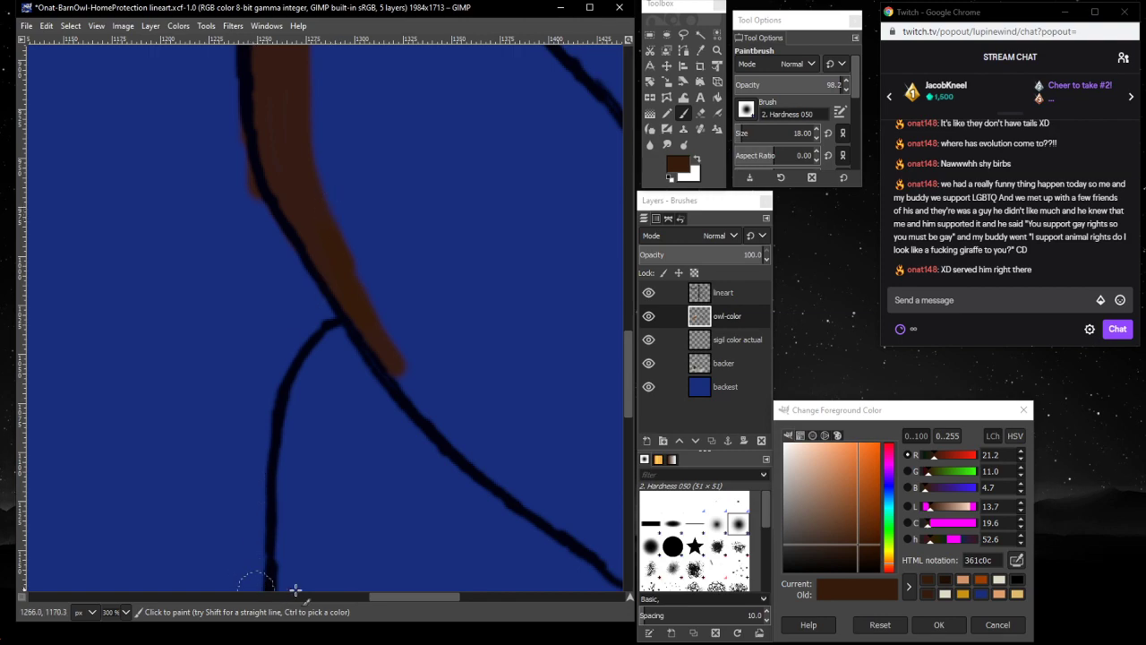
- Examine the finished owl's wing colours and edge markings, and compare them with the second owl's wing
drag(381, 596, 168, 574)
scroll(125, 559, left, 5)
scroll(126, 559, right, 3)
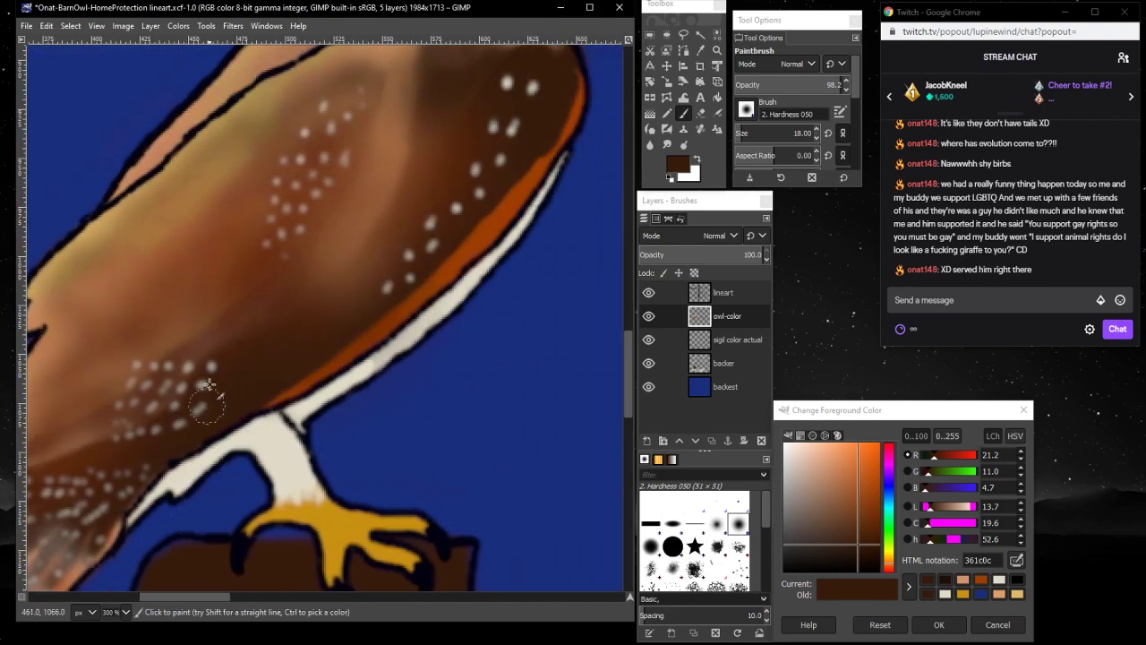
scroll(215, 369, up, 5)
scroll(215, 368, down, 5)
drag(193, 596, 452, 542)
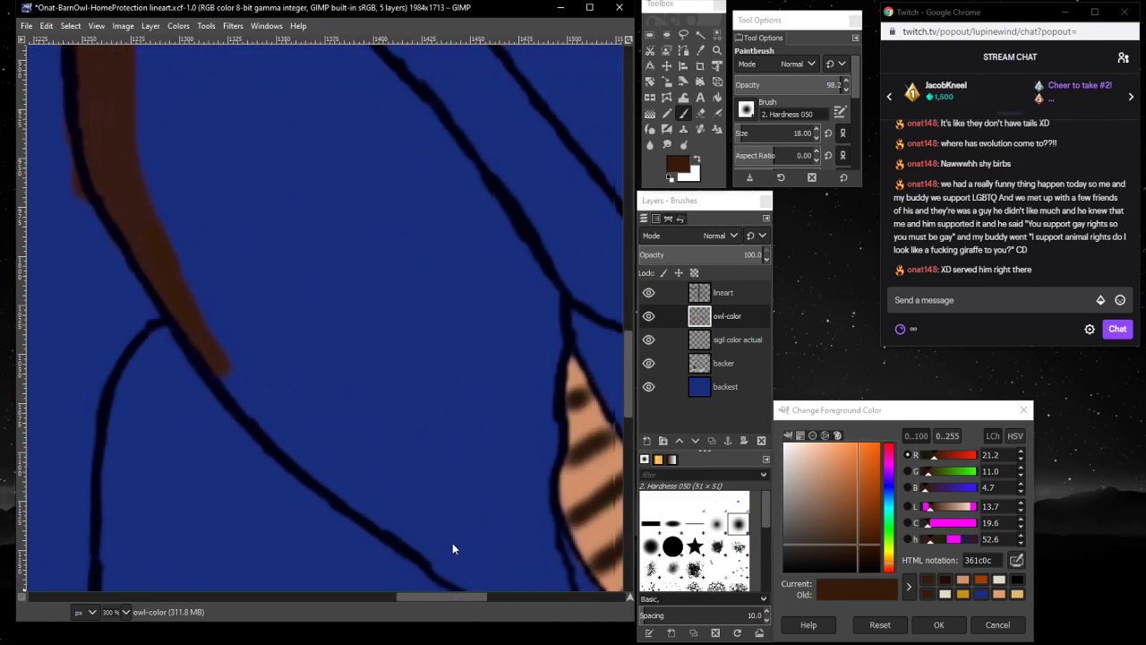
scroll(374, 366, up, 5)
scroll(345, 348, down, 4)
scroll(277, 351, up, 4)
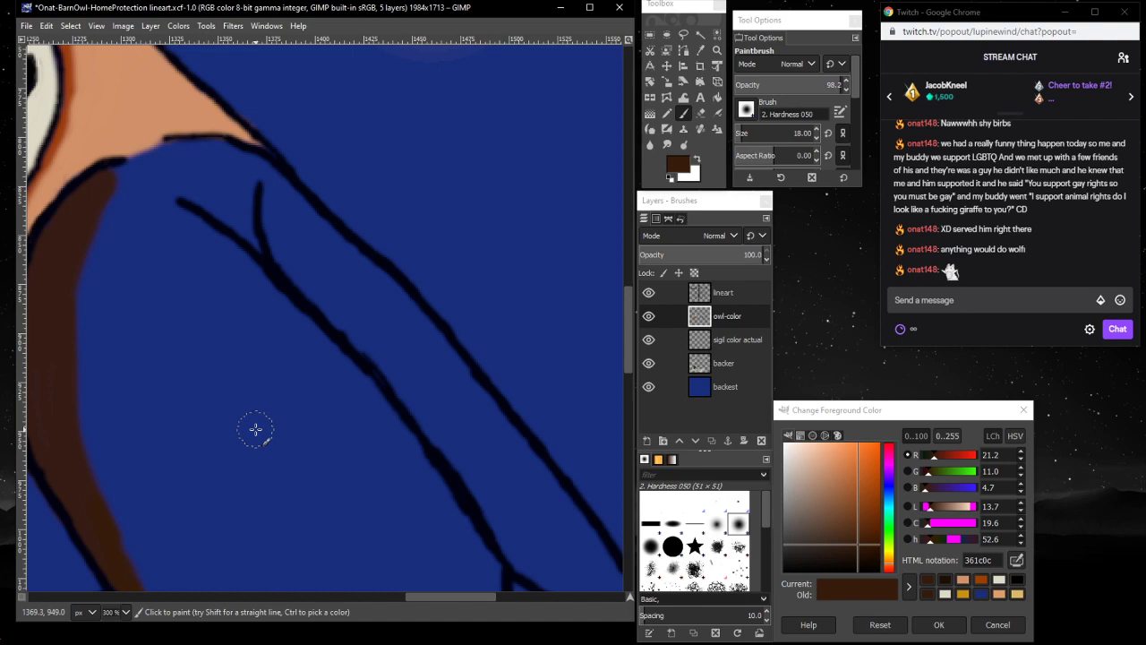
- Extend the dark brown band along the lower wing outline past the leg toward the wing tip
scroll(223, 486, down, 5)
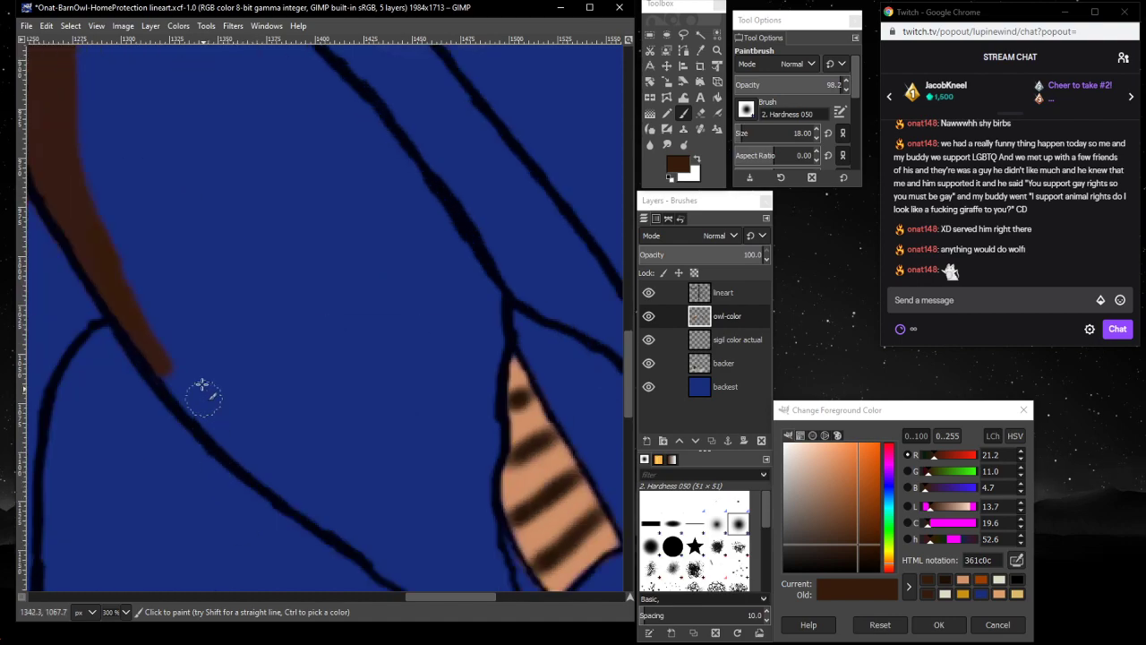
mouse_move(202, 385)
mouse_down()
mouse_move(130, 311)
mouse_move(198, 395)
mouse_move(159, 364)
mouse_move(223, 457)
mouse_move(174, 385)
mouse_move(260, 472)
mouse_move(171, 381)
mouse_move(288, 489)
mouse_move(348, 519)
mouse_move(271, 489)
mouse_move(400, 565)
mouse_move(287, 492)
mouse_move(299, 489)
mouse_move(207, 422)
mouse_move(69, 190)
mouse_move(172, 341)
mouse_move(114, 259)
mouse_move(194, 336)
mouse_move(103, 241)
mouse_move(205, 384)
mouse_move(165, 344)
mouse_move(307, 481)
mouse_move(289, 467)
mouse_move(273, 447)
mouse_move(373, 519)
mouse_move(235, 400)
mouse_up()
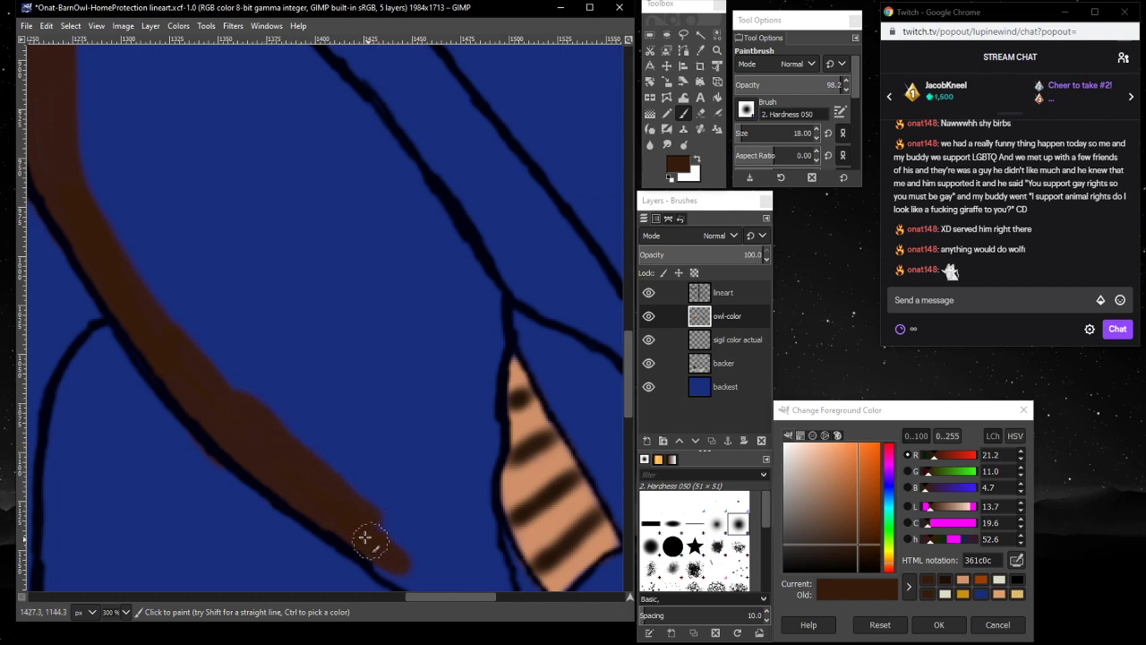
drag(367, 542, 409, 565)
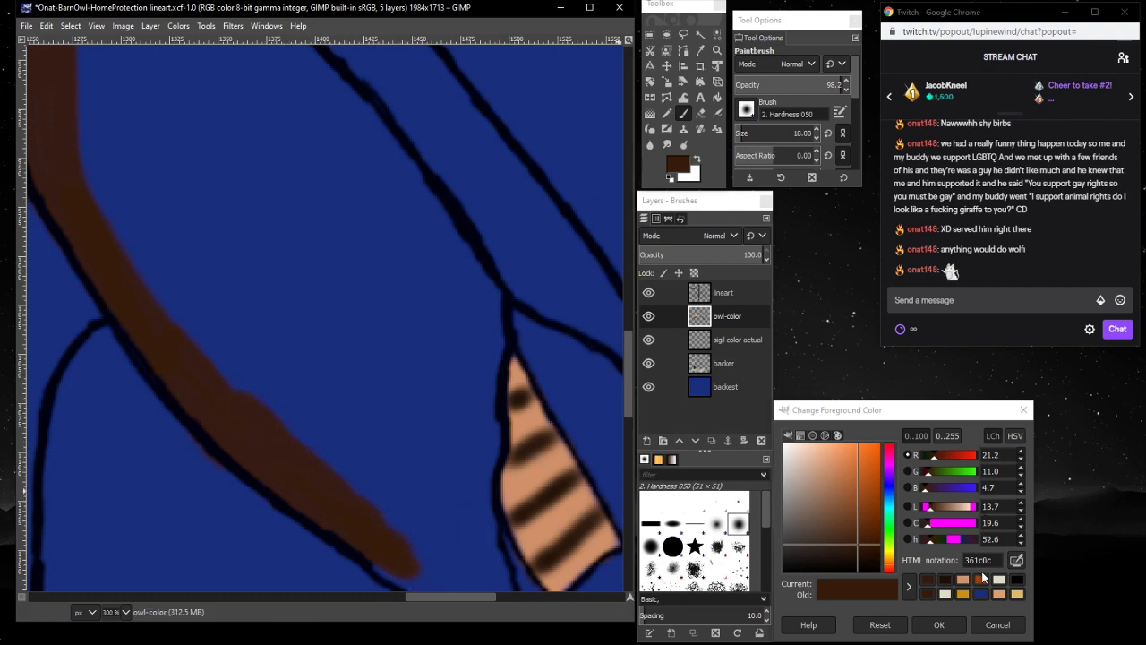
- Airbrush an orange-brown (9e3e00) edge at size 18 along the outer side of the dark wing band
click(982, 579)
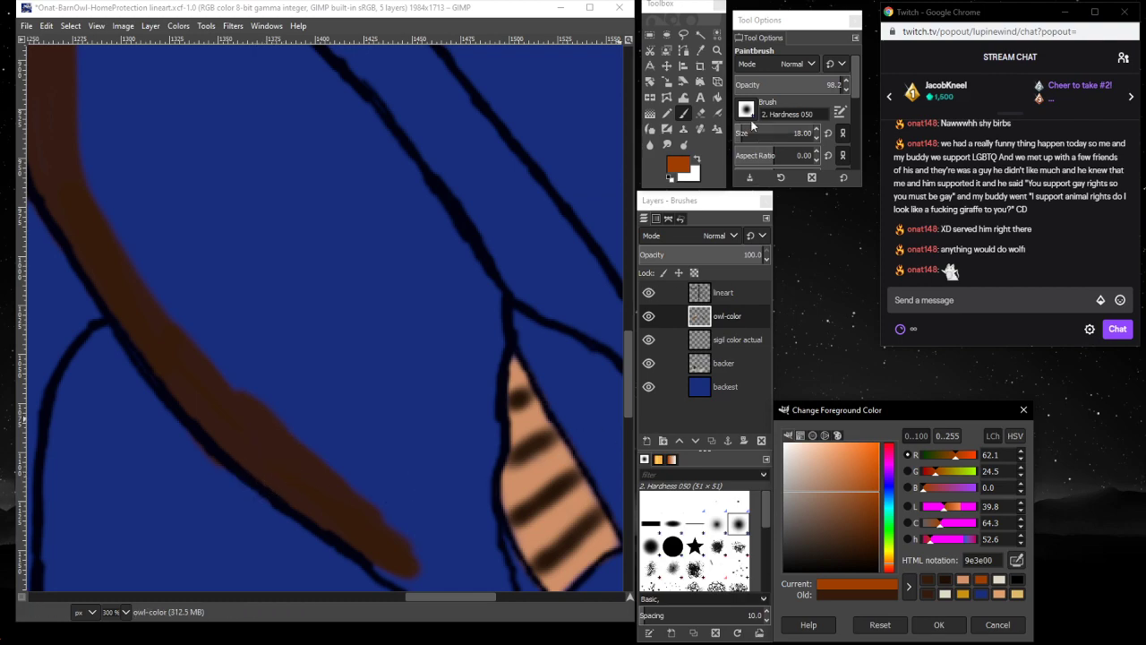
click(717, 113)
click(242, 443)
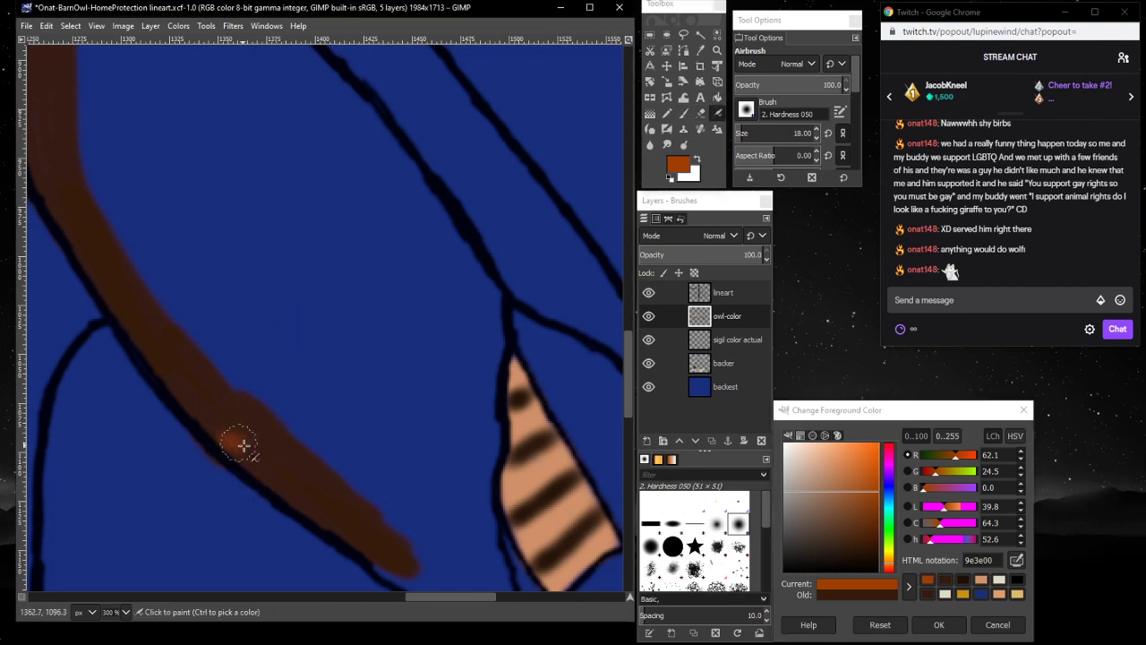
mouse_move(241, 443)
mouse_down()
mouse_move(292, 482)
mouse_move(240, 457)
mouse_move(403, 573)
mouse_move(188, 408)
mouse_move(106, 306)
mouse_up()
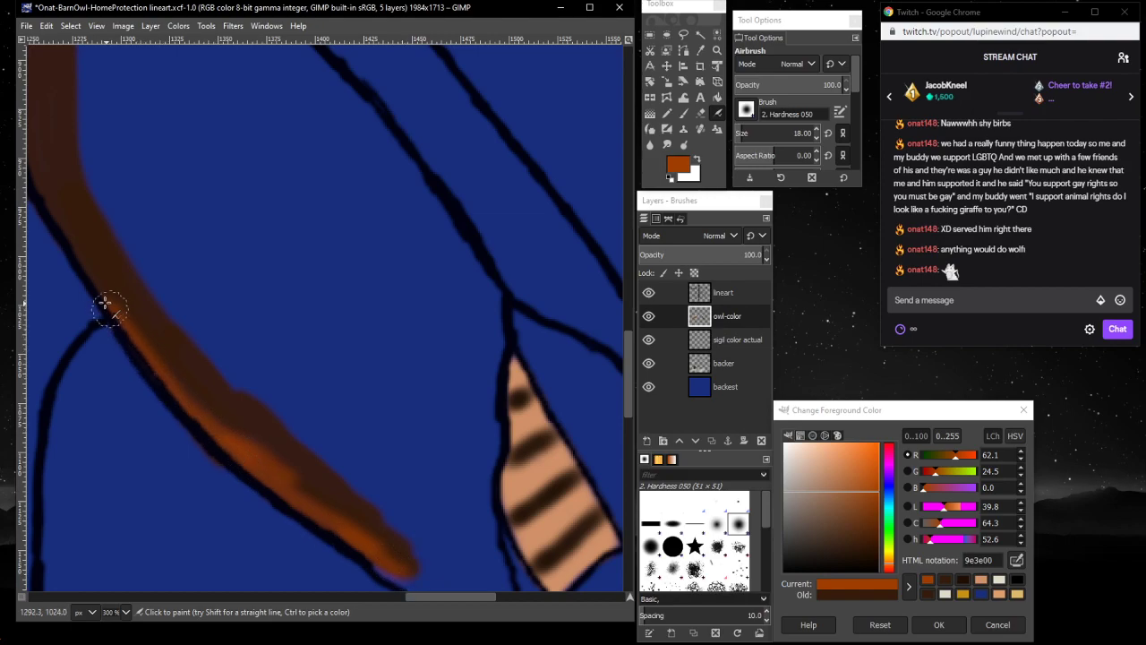
scroll(44, 262, up, 5)
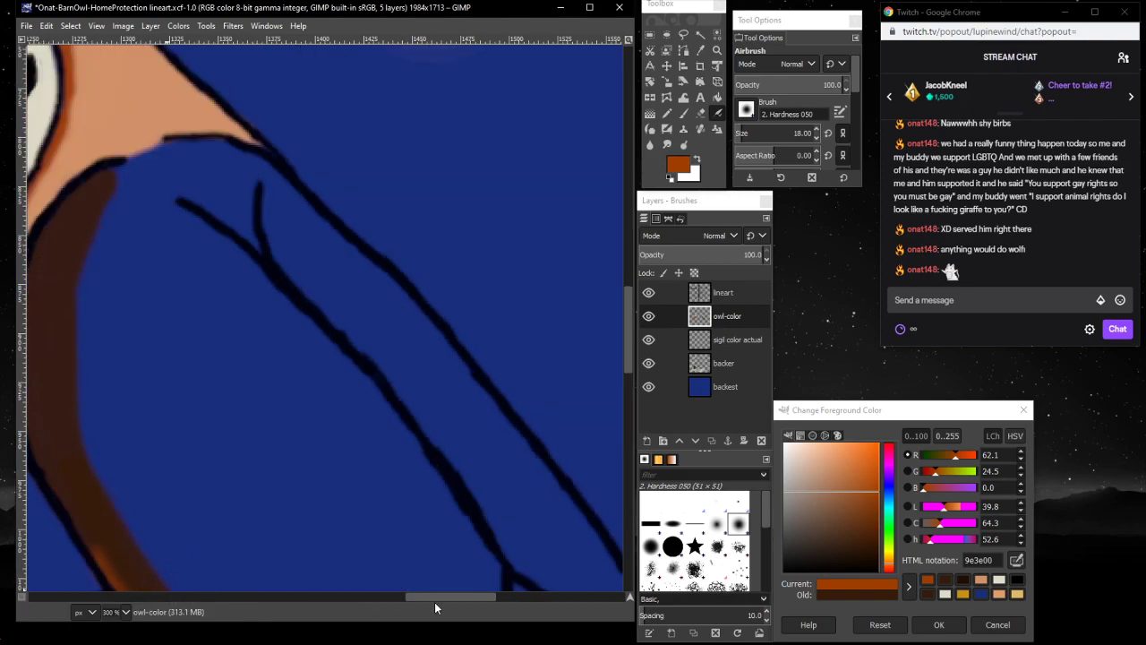
scroll(438, 595, left, 5)
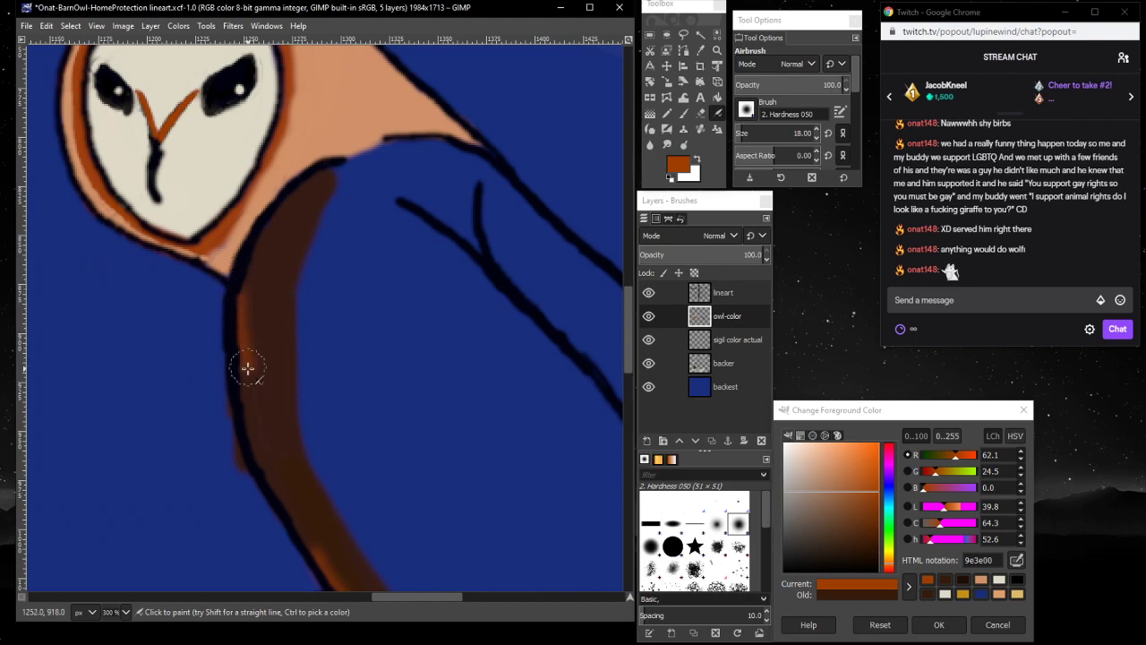
mouse_move(247, 367)
mouse_down()
mouse_move(238, 341)
mouse_move(257, 441)
mouse_move(319, 562)
mouse_move(242, 289)
mouse_up()
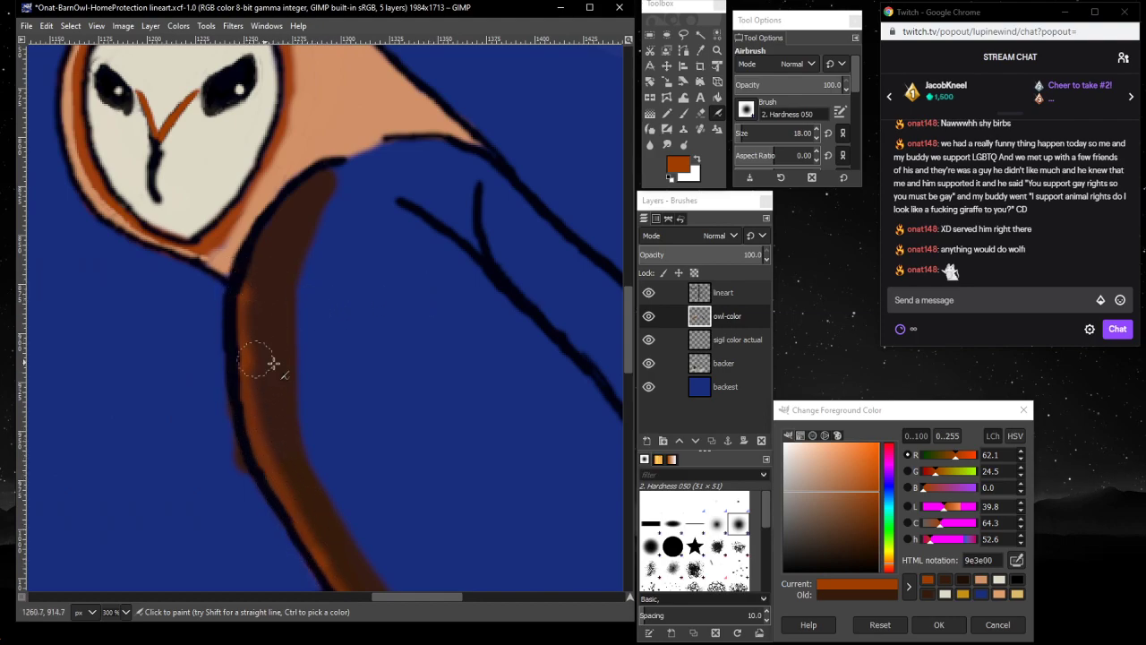
- Airbrush tan (d29268) at size 18 into the lower tip of the second owl's head, and erase the overspill outside the outline
click(992, 583)
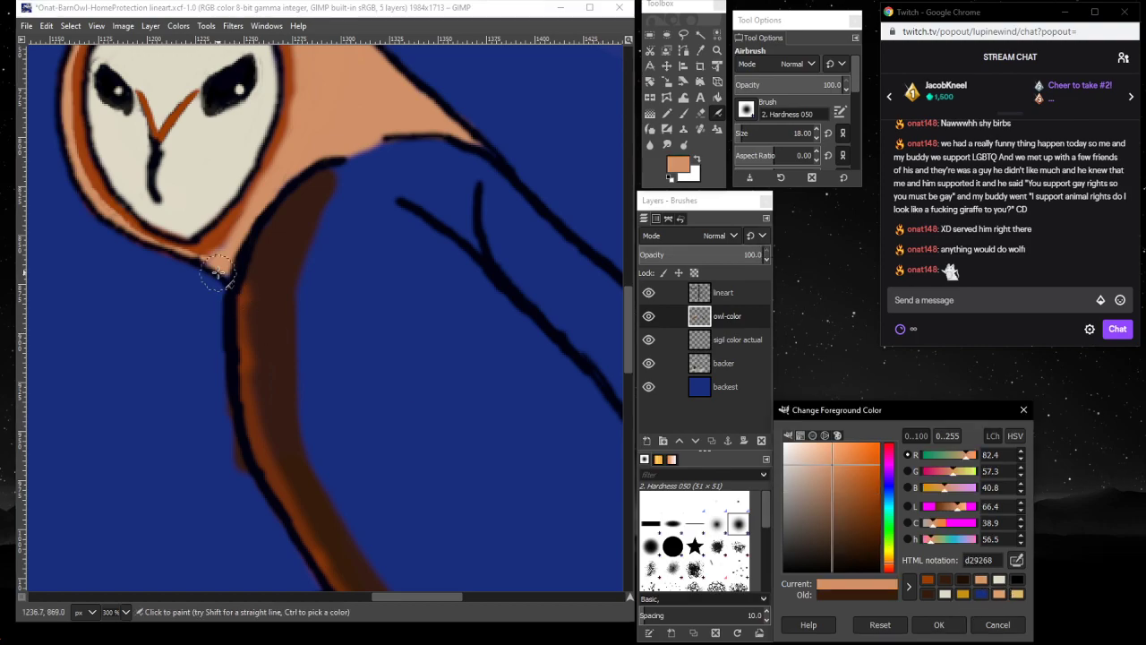
drag(227, 274, 207, 260)
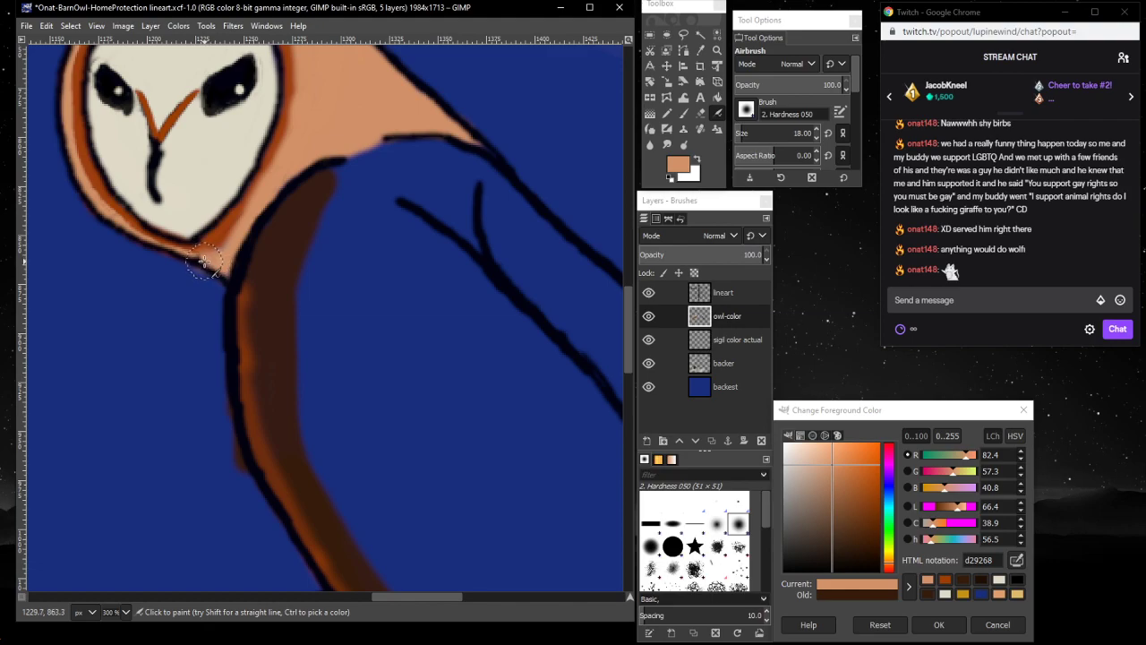
click(701, 117)
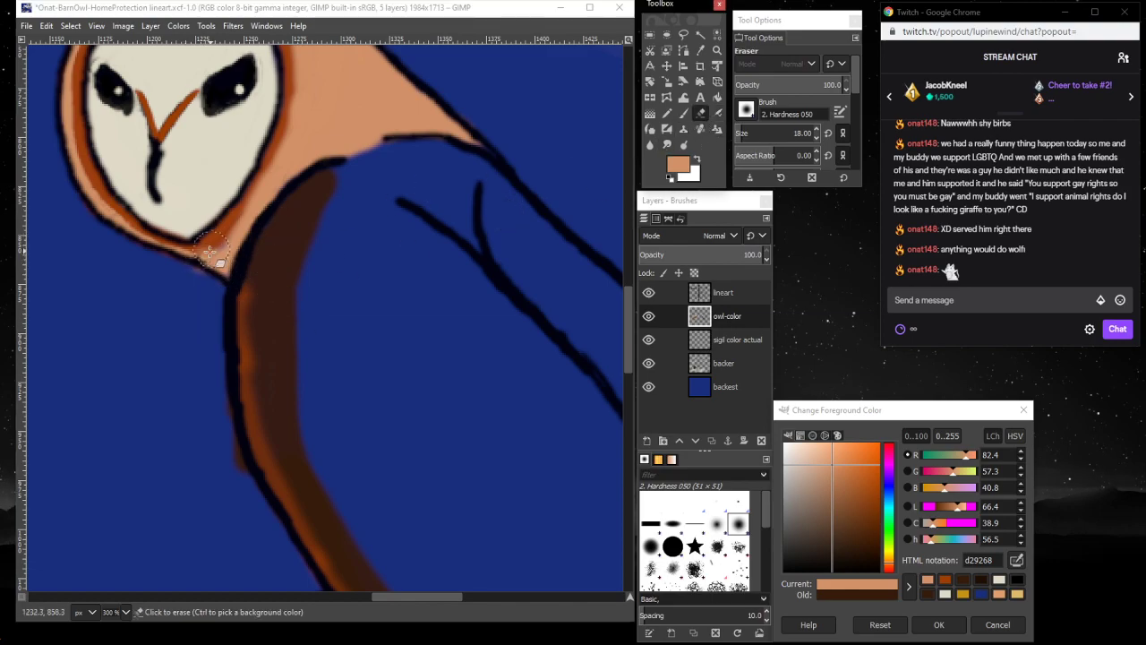
mouse_move(205, 277)
mouse_down()
mouse_move(143, 263)
mouse_move(214, 298)
mouse_up()
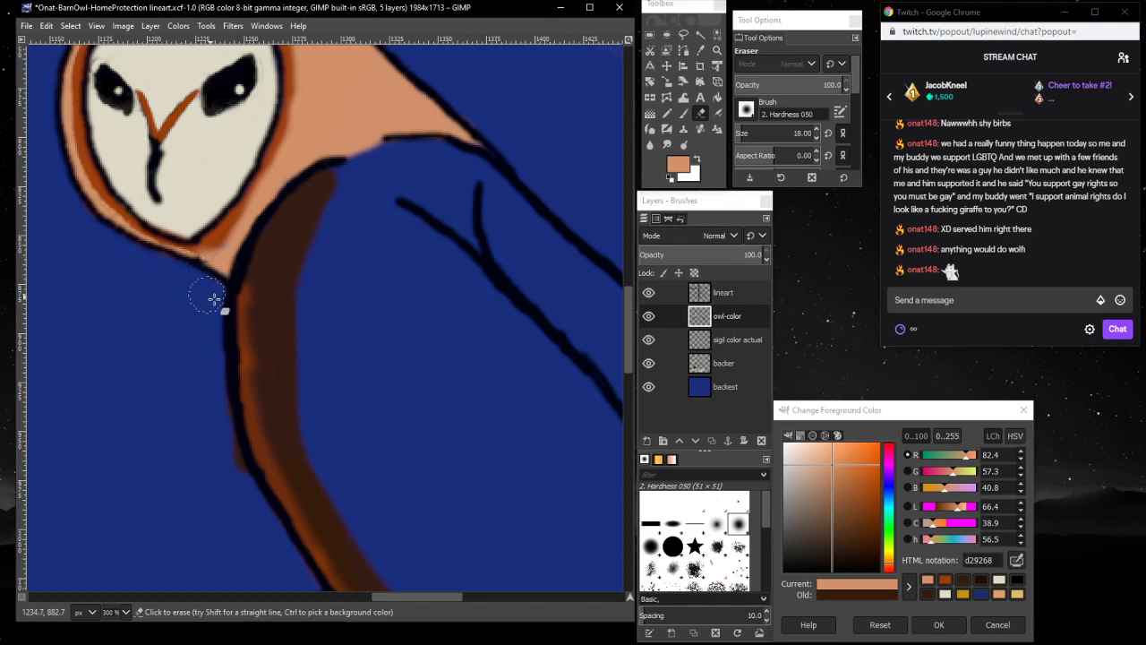
scroll(143, 364, up, 1)
scroll(143, 363, down, 1)
- Airbrush orange-brown (9e3e00) at size 4 over both arms of the V-shaped marking above the second owl's beak
click(716, 114)
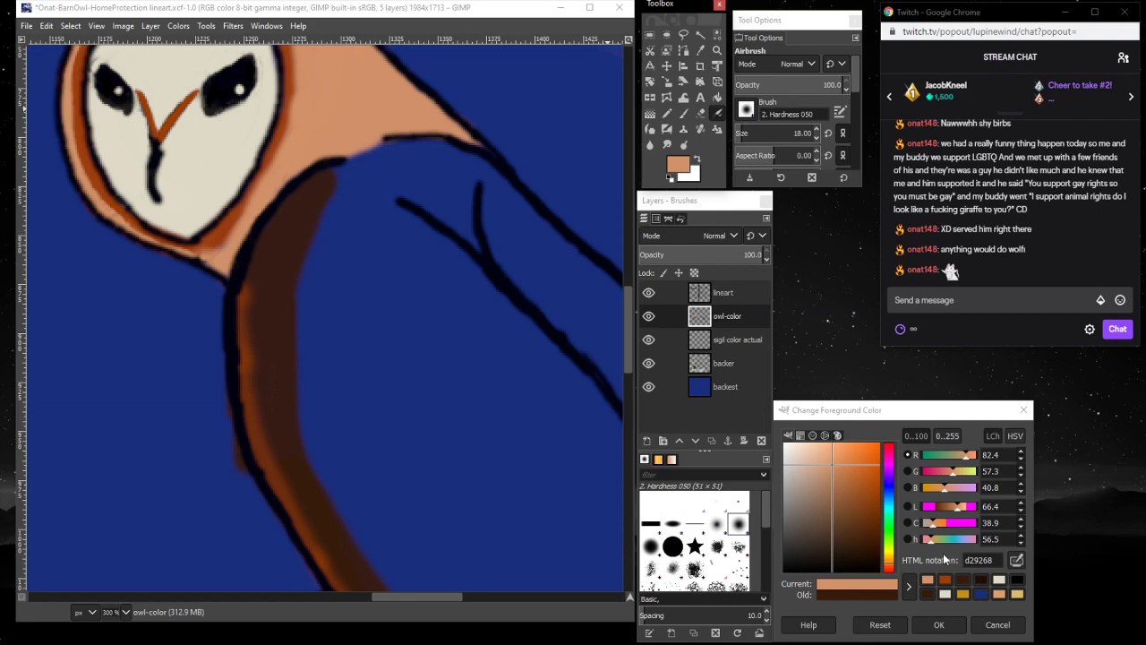
click(946, 579)
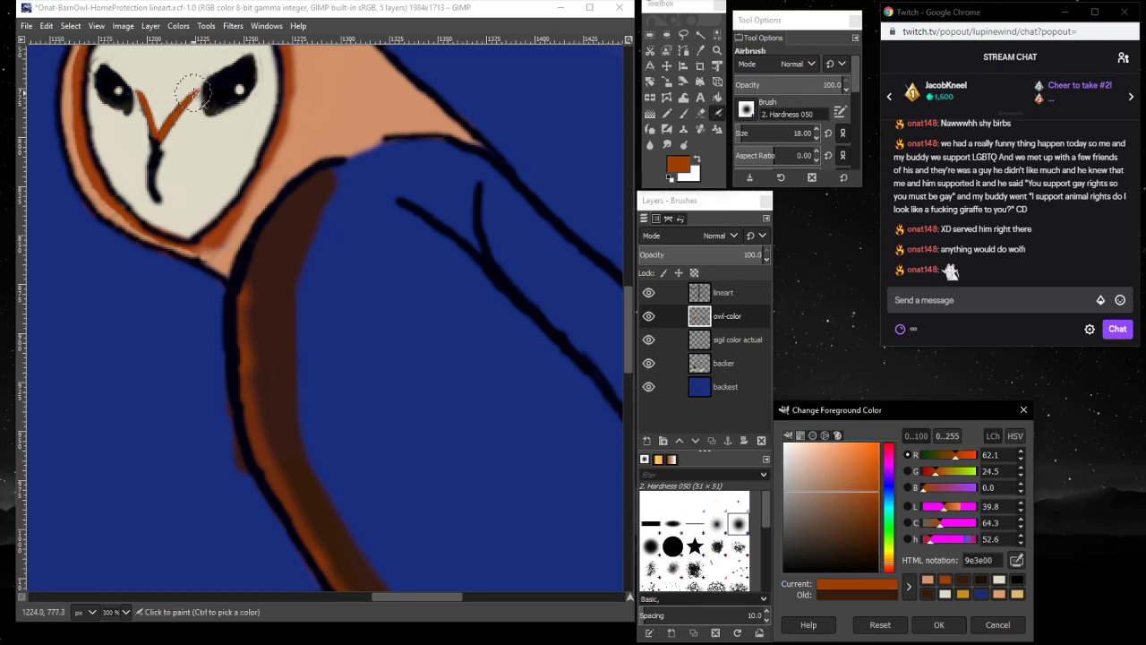
click(737, 134)
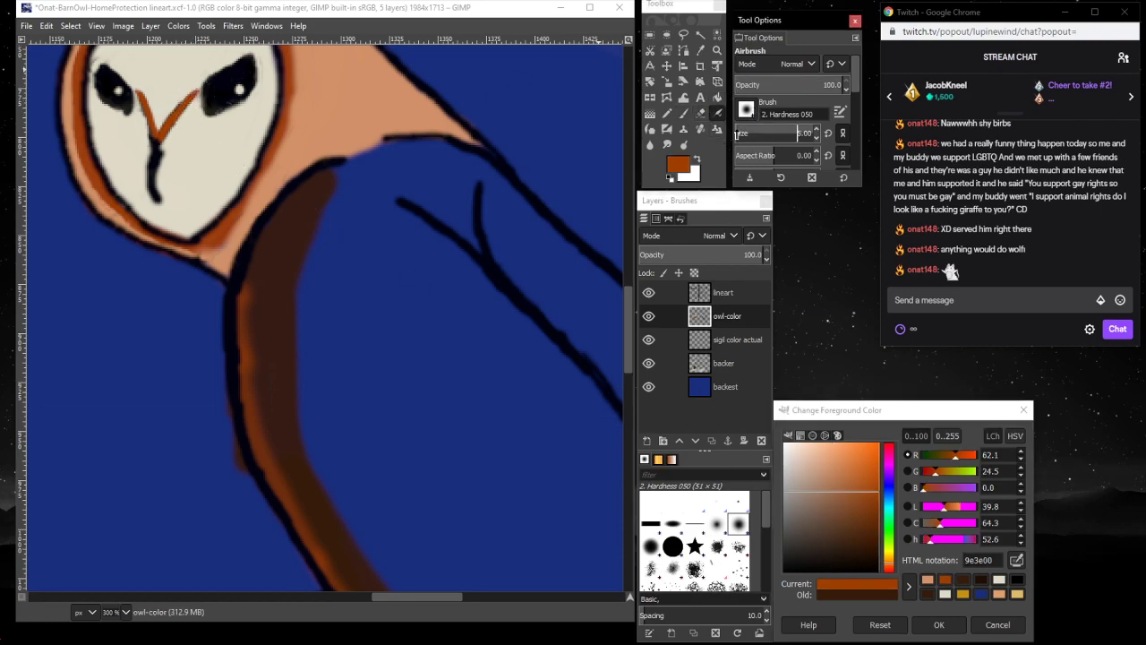
text(2)
key(Return)
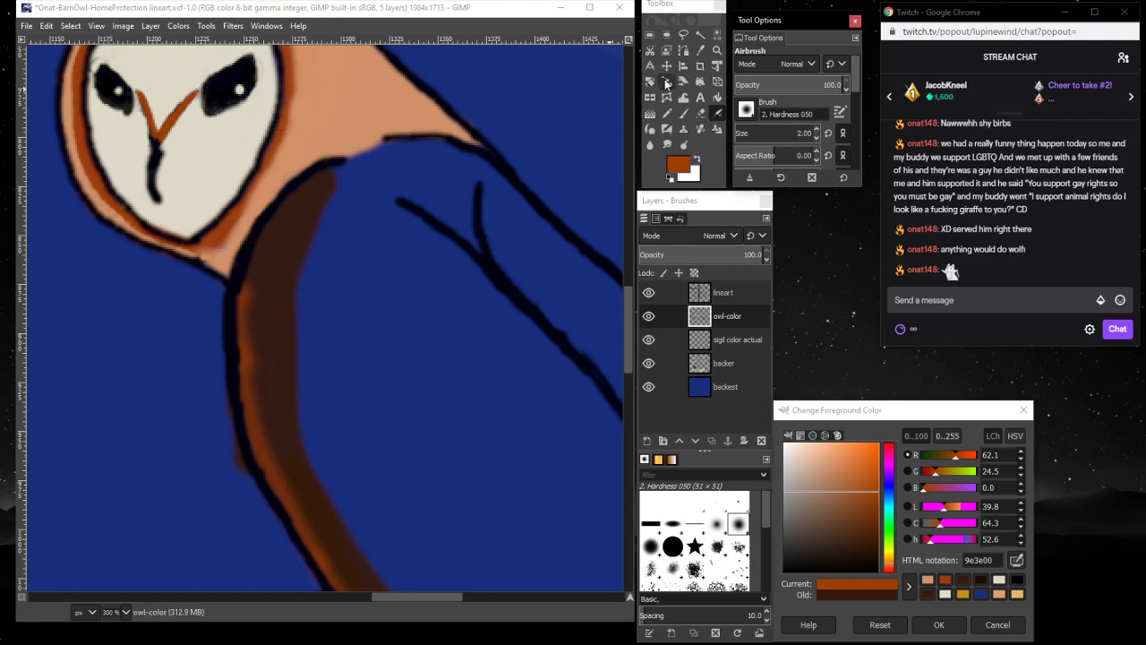
key(bracketright)
key(bracketright)
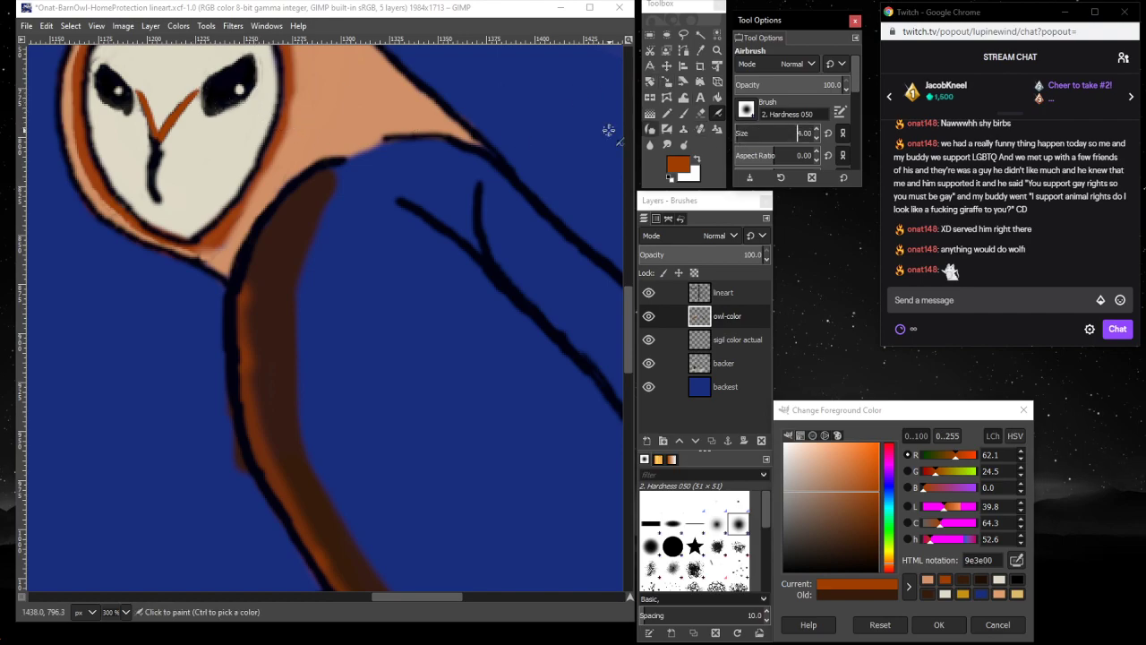
click(199, 90)
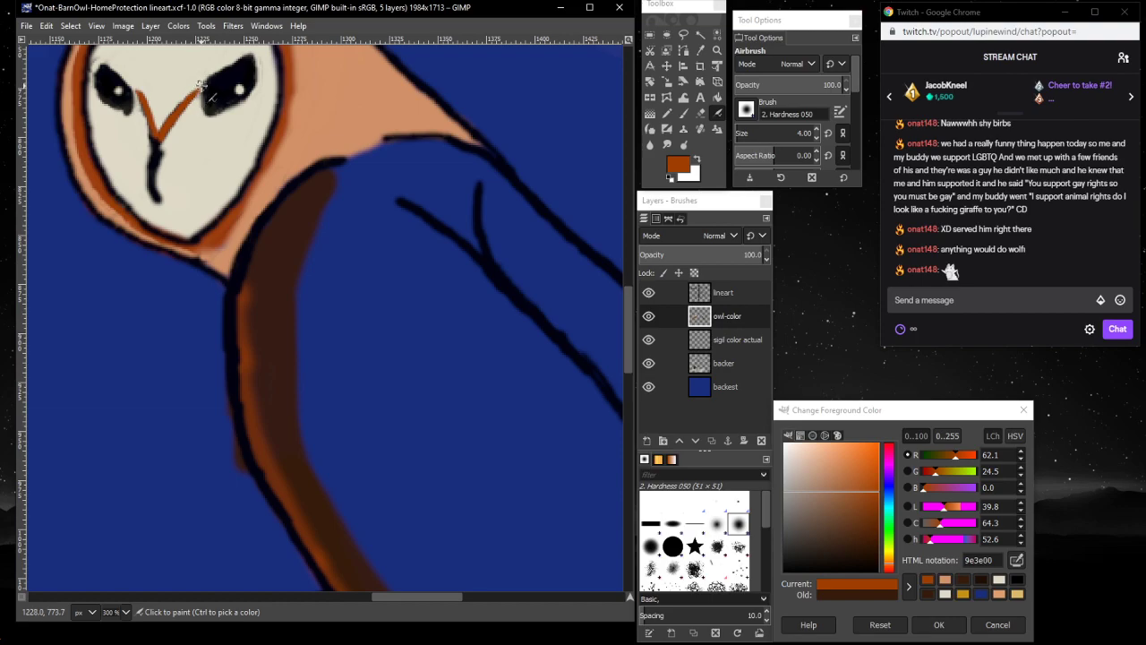
click(145, 95)
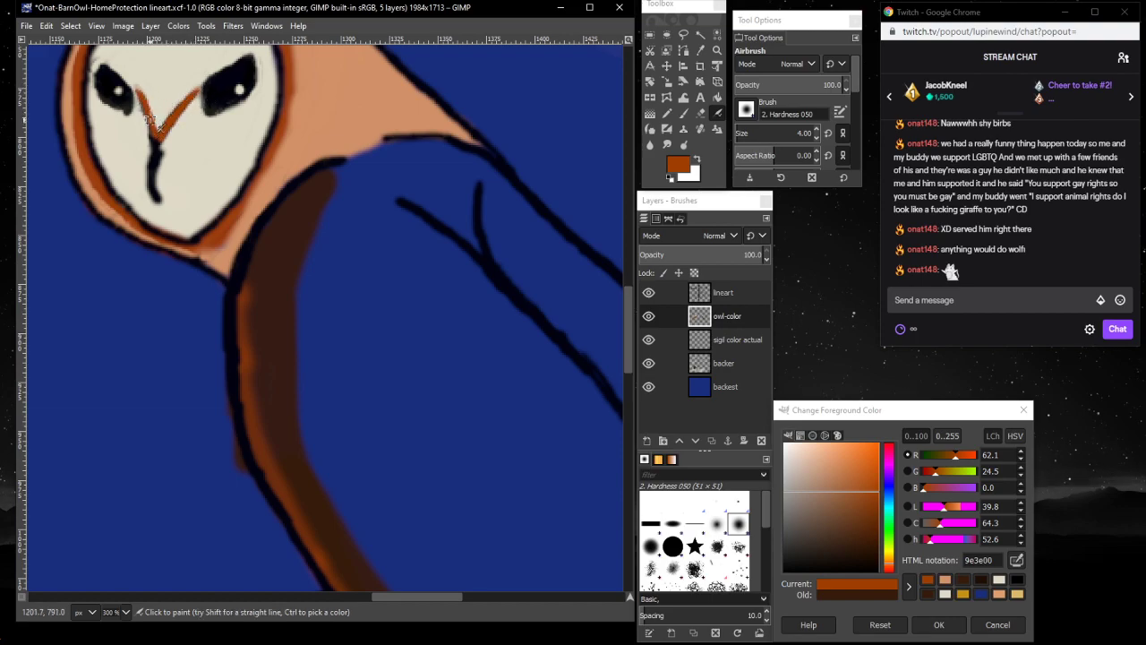
mouse_move(184, 95)
mouse_down()
mouse_move(159, 127)
mouse_move(147, 121)
mouse_move(159, 140)
mouse_move(145, 111)
mouse_move(159, 138)
mouse_move(184, 112)
mouse_move(154, 149)
mouse_up()
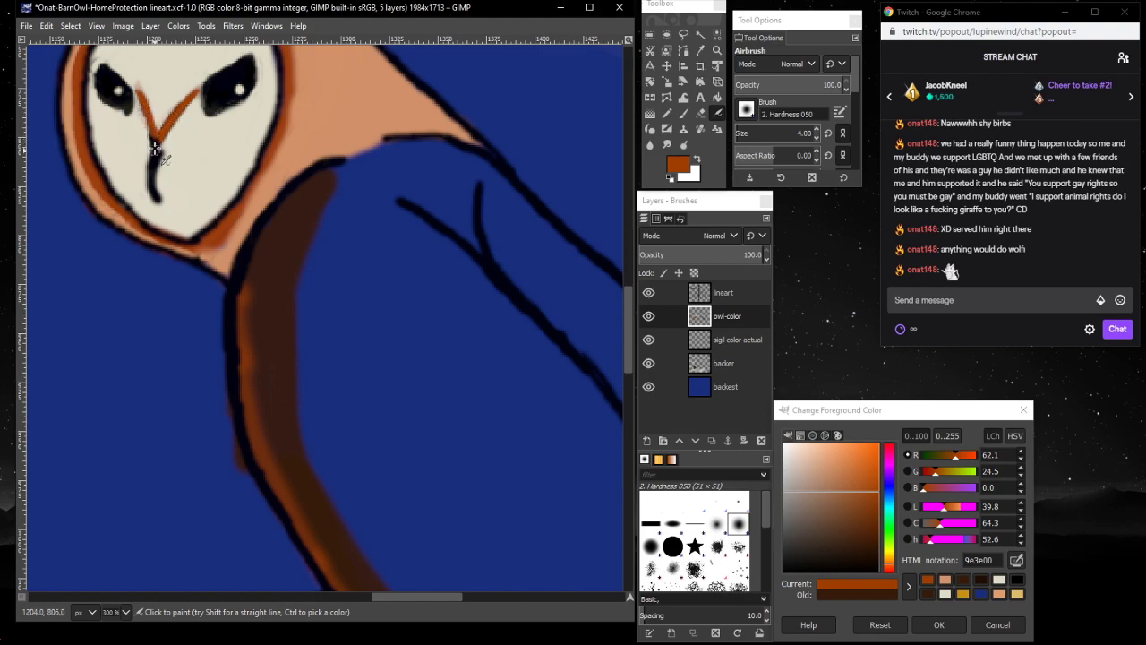
- Paint the V marking's lower point orange-brown over the beak line on the lineart layer, and erase around it to tidy the edges
scroll(183, 268, up, 3)
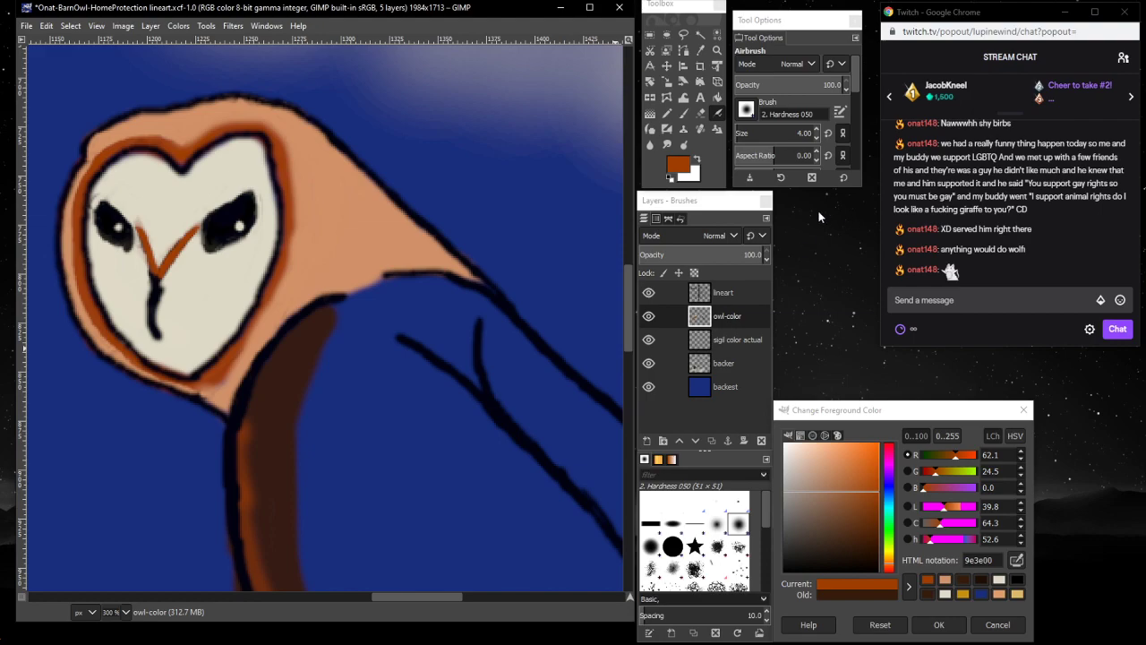
click(684, 113)
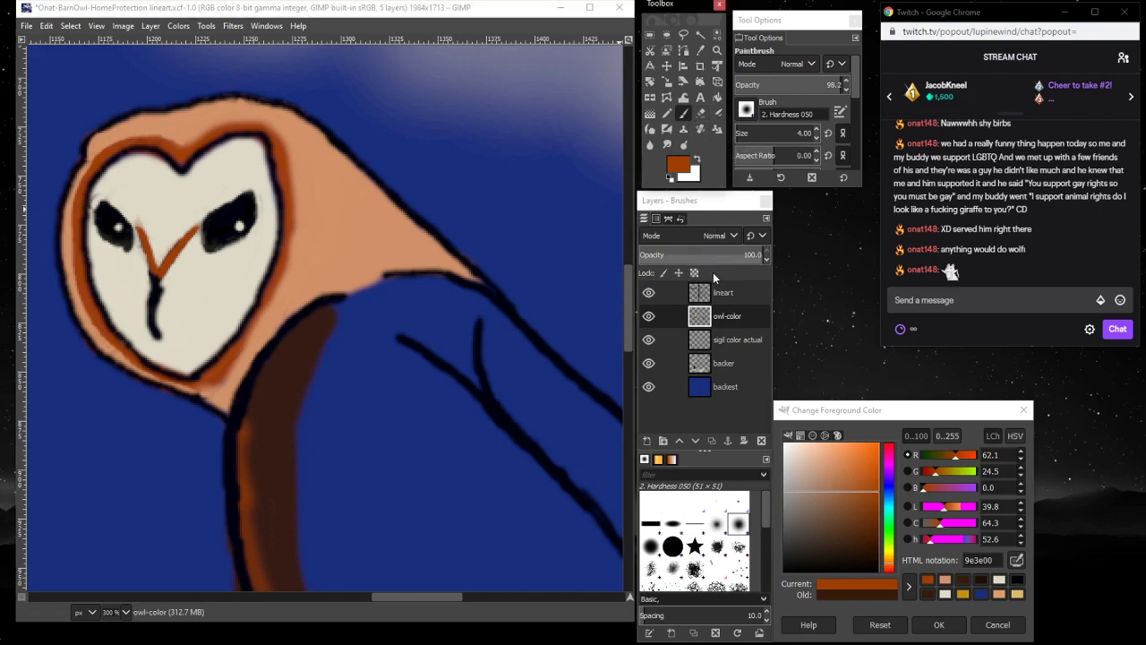
click(740, 293)
drag(156, 276, 155, 285)
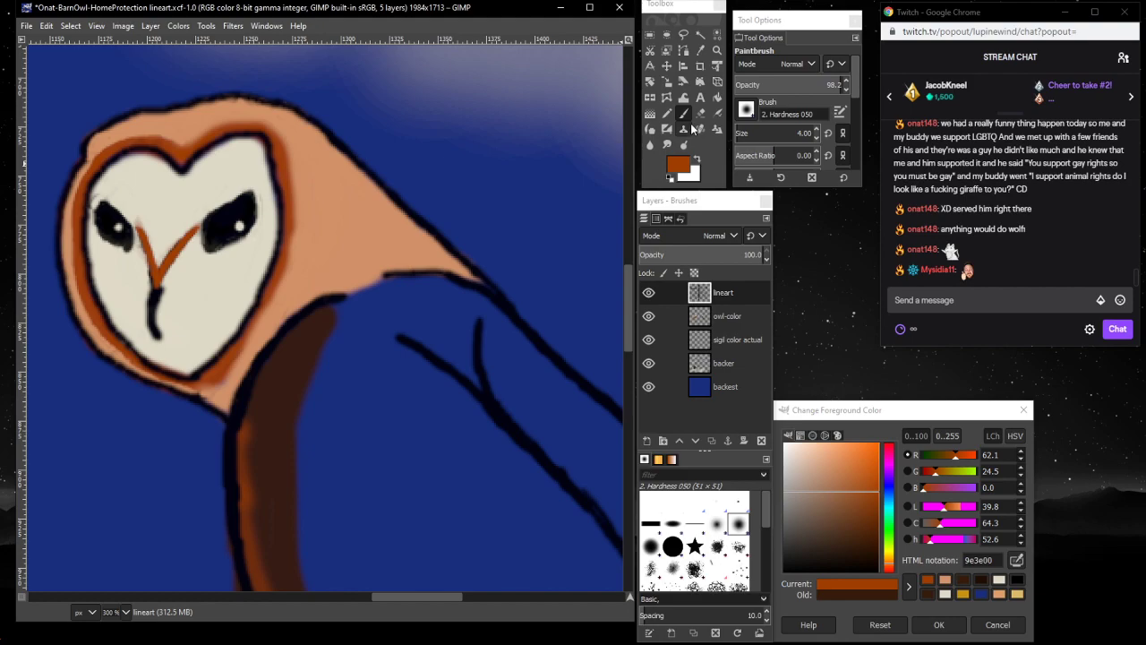
click(701, 113)
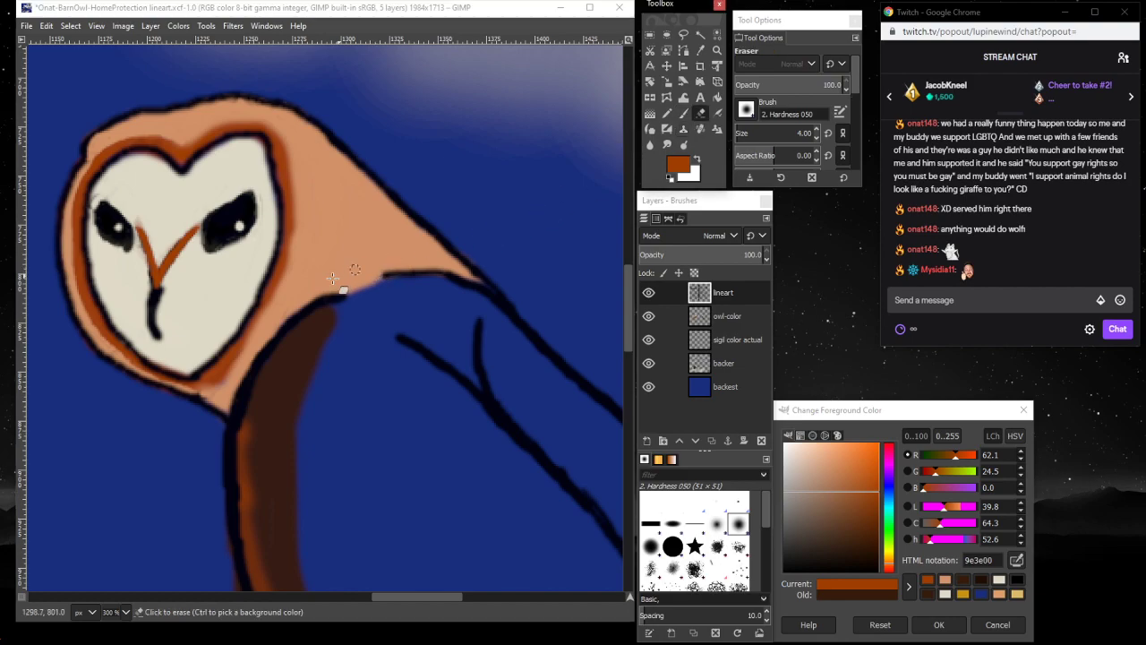
click(145, 273)
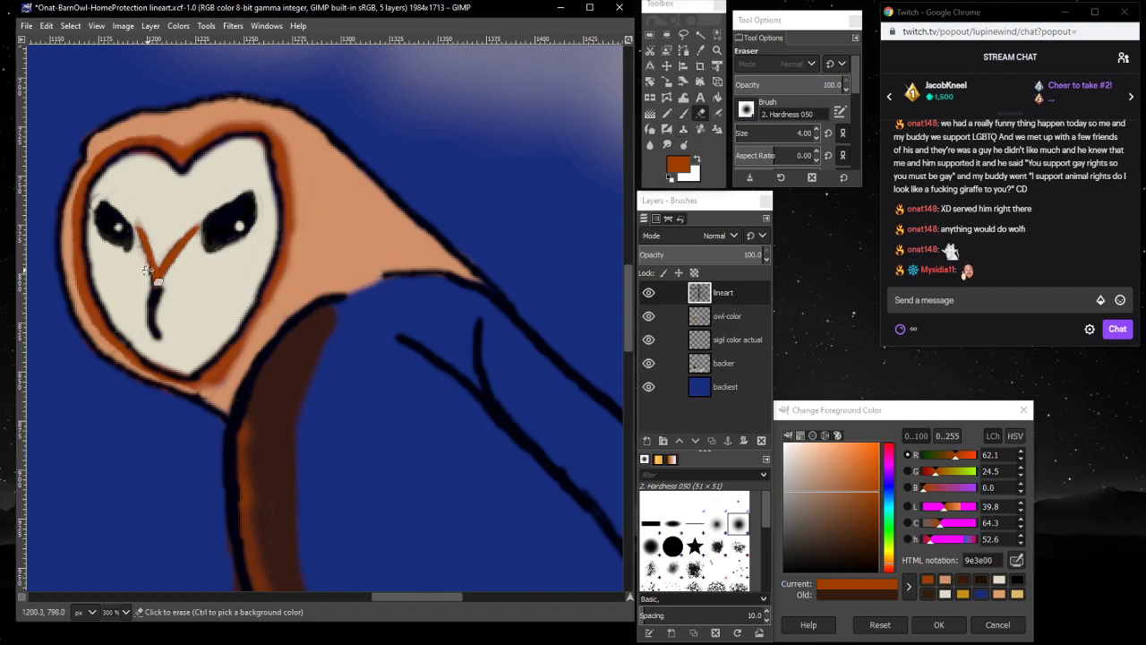
click(154, 295)
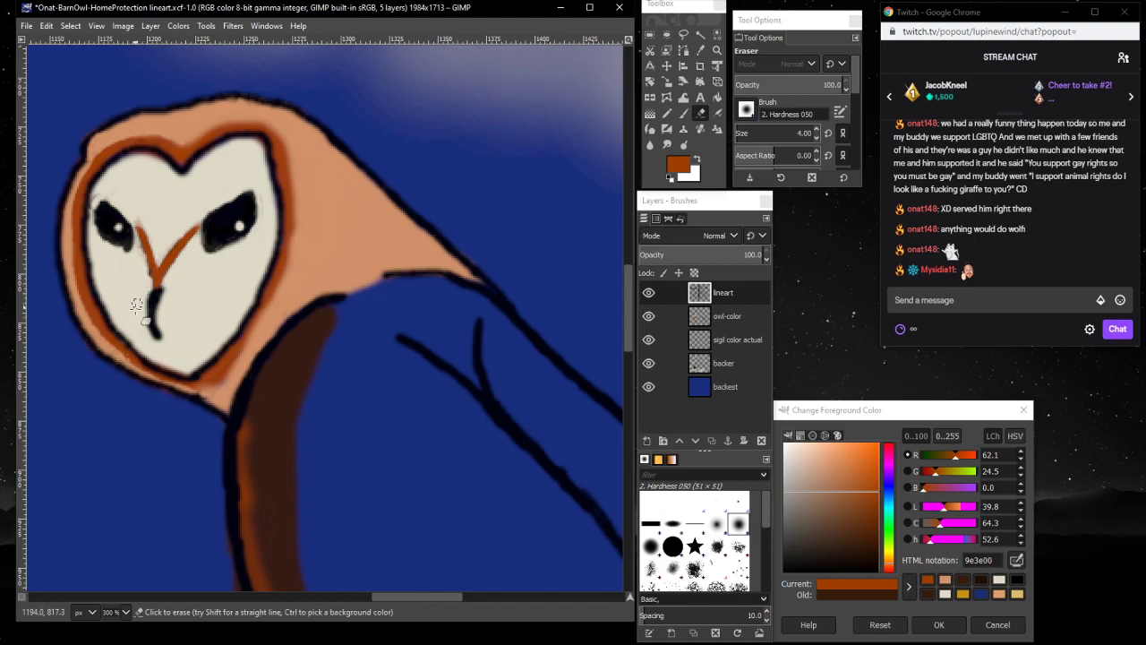
- Touch up the face around the V marking and eyes in cream (e0dbc8) with the size 4 Paintbrush on the lineart layer
click(684, 113)
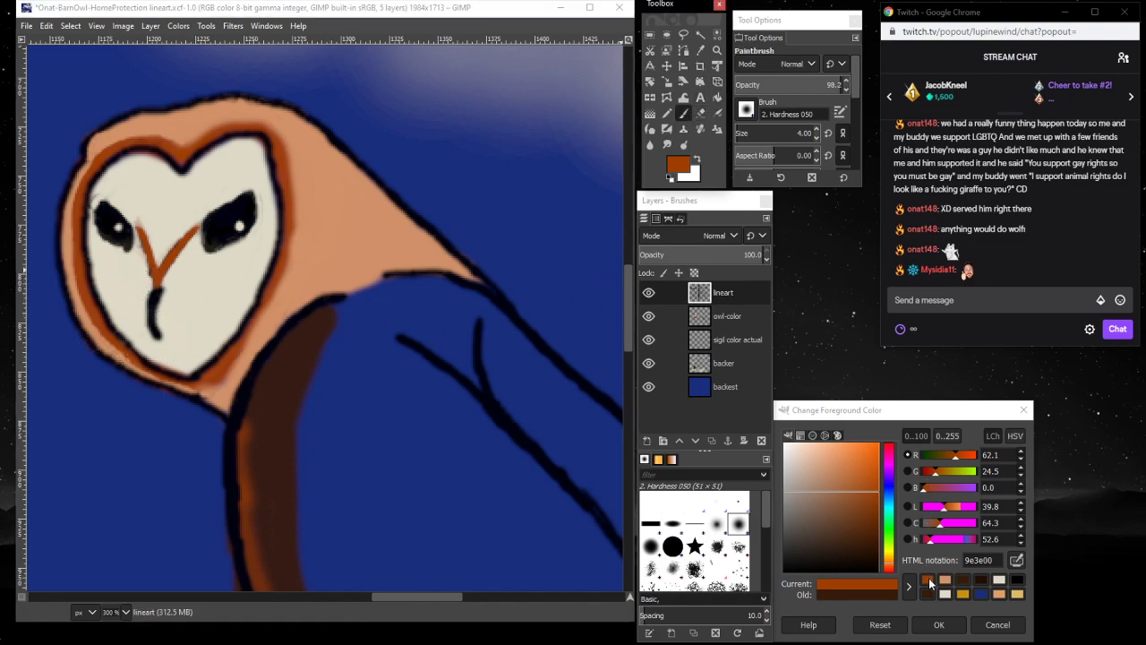
click(946, 580)
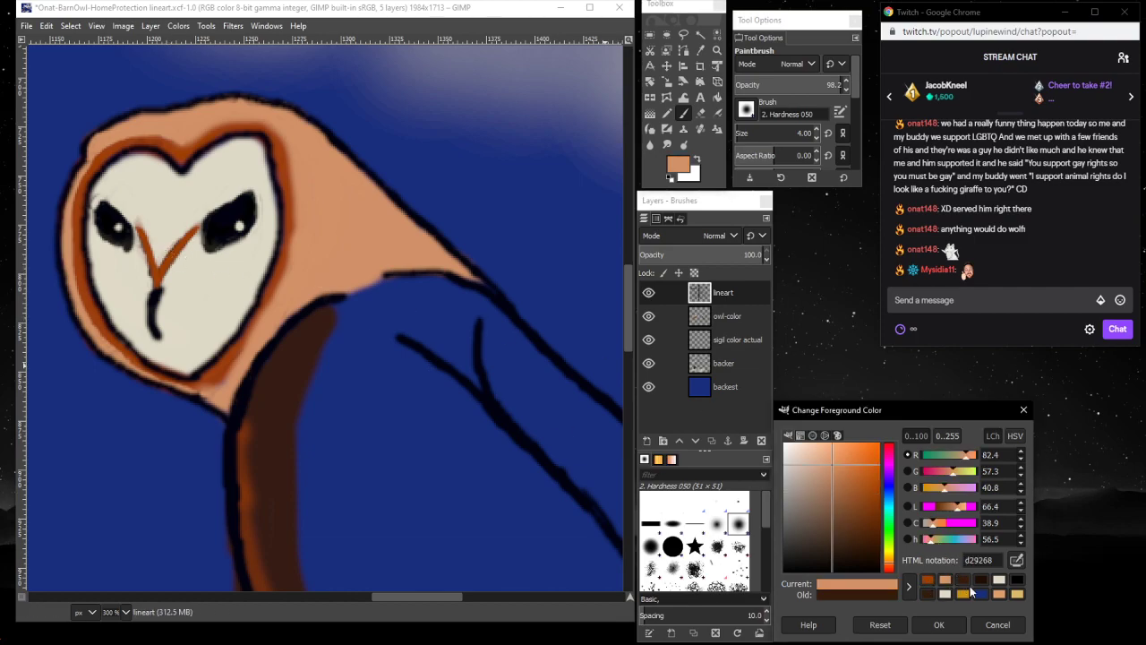
click(999, 580)
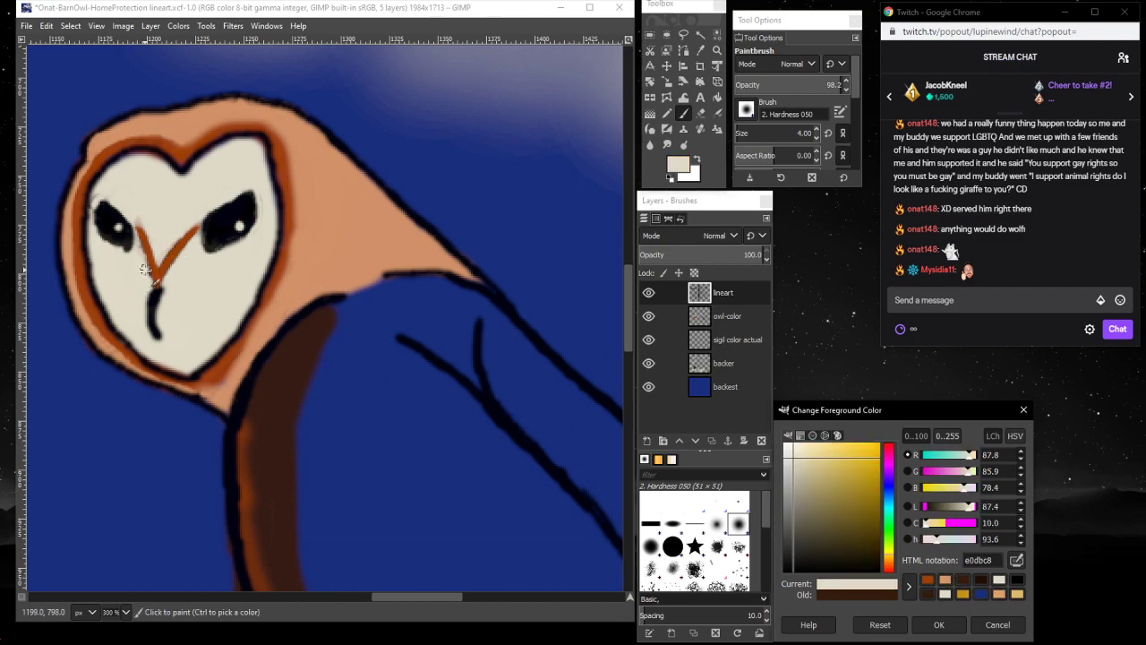
click(148, 274)
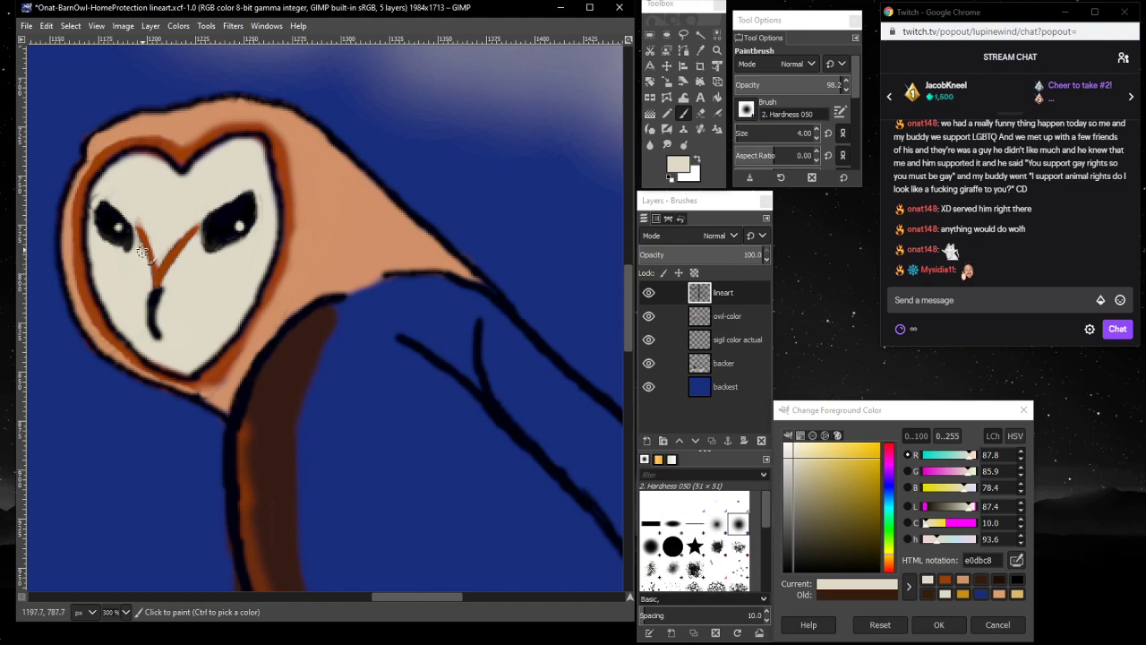
click(191, 308)
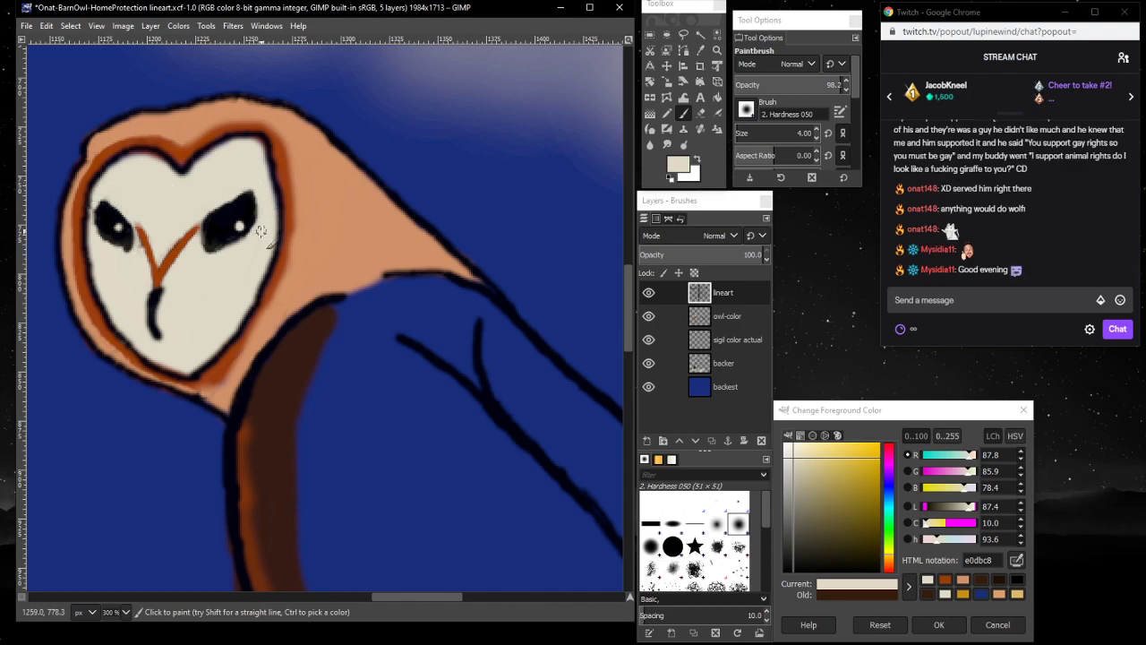
- Try to erase the brown overspill outside the front wing outline at size 4, and switch to the owl-color layer
scroll(199, 275, down, 3)
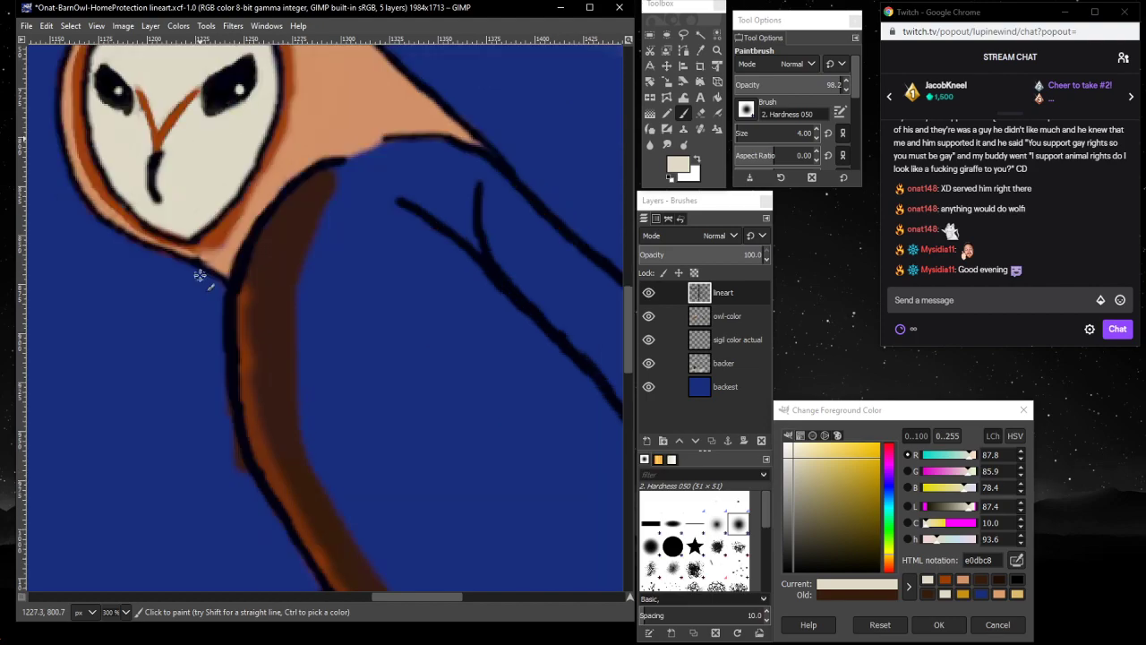
scroll(199, 275, down, 3)
key(shift+e)
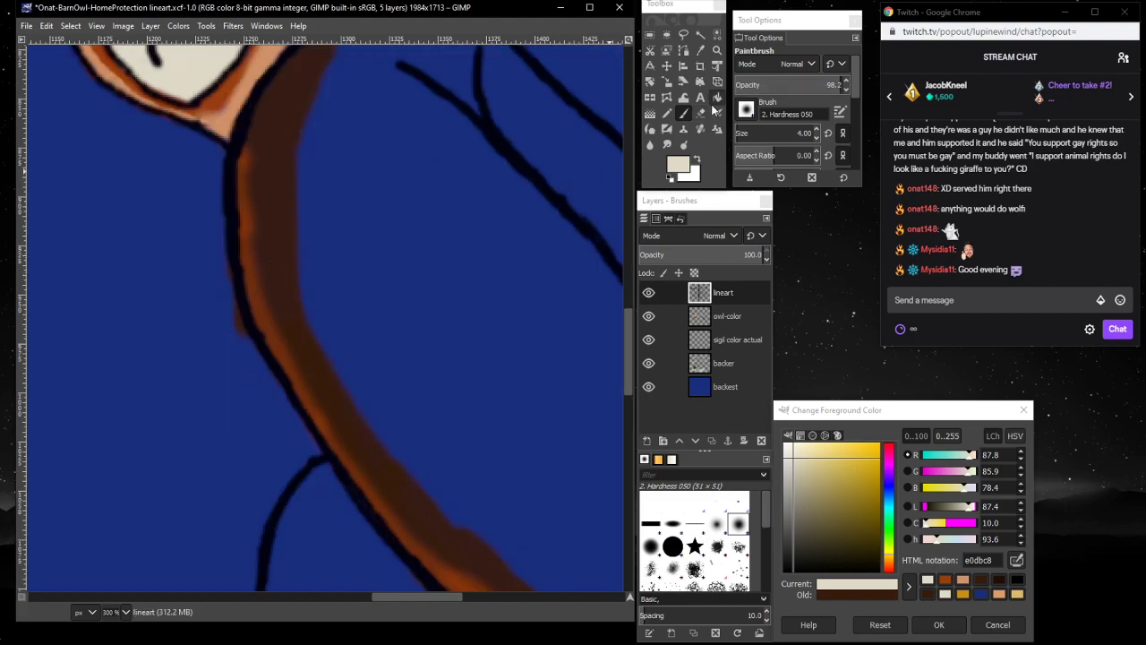
mouse_move(227, 259)
mouse_down()
mouse_move(241, 336)
mouse_move(231, 297)
mouse_move(248, 327)
mouse_move(236, 294)
mouse_up()
click(750, 321)
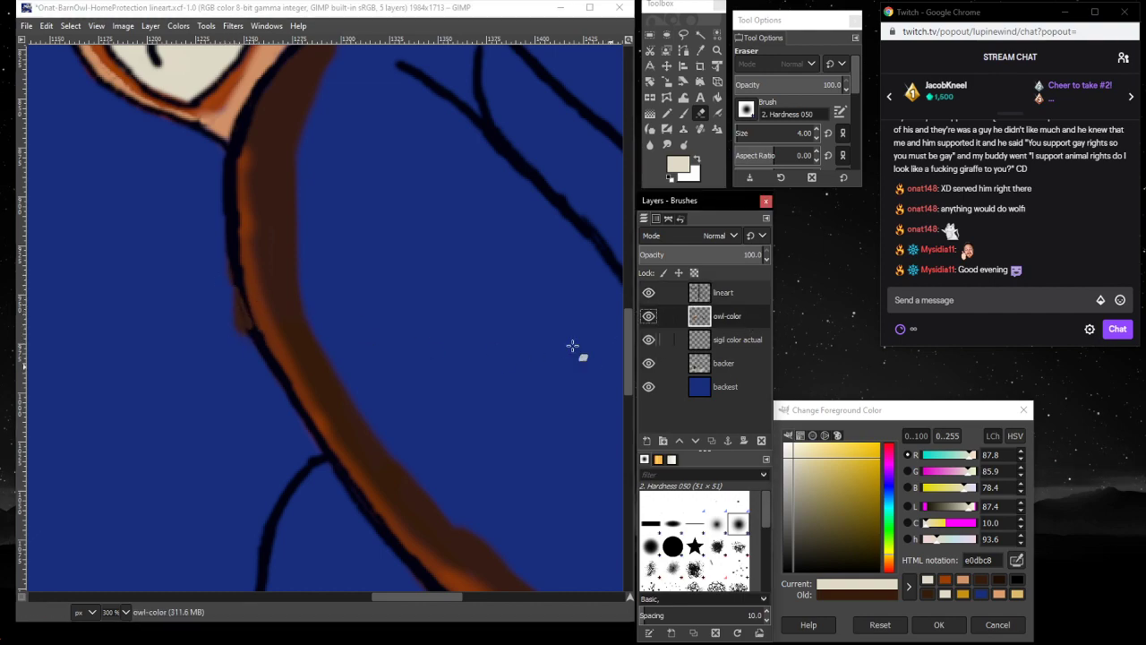
- Toggle the owl-color layer's visibility to check which face touch-ups sit on the lineart layer
scroll(573, 343, up, 5)
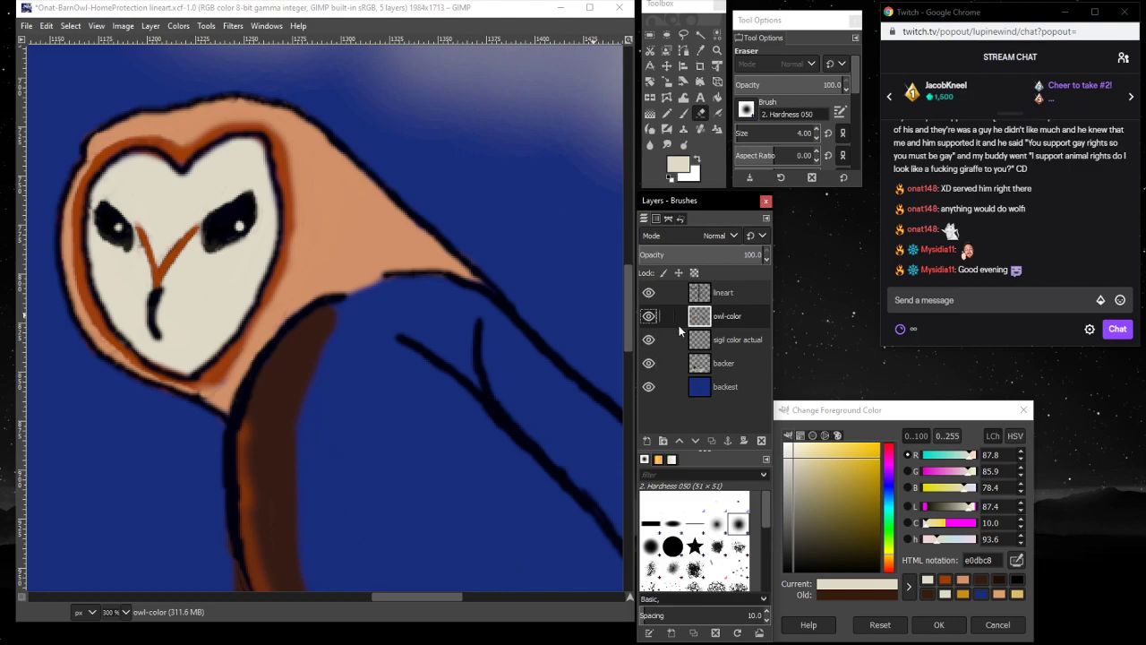
click(648, 317)
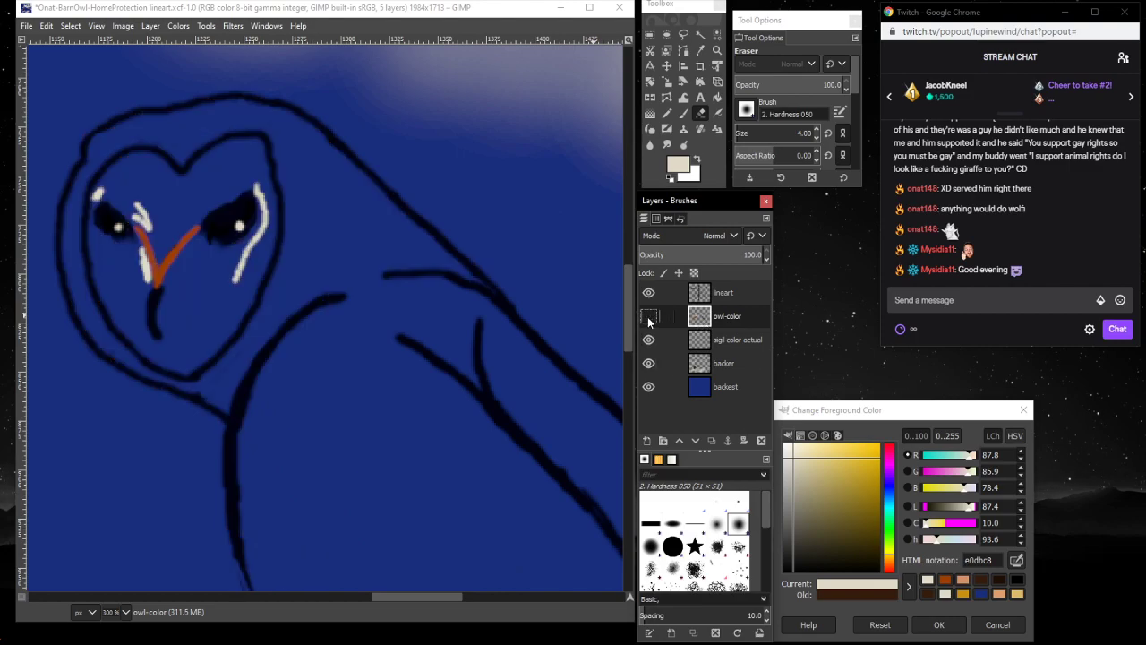
click(648, 317)
click(644, 319)
click(644, 319)
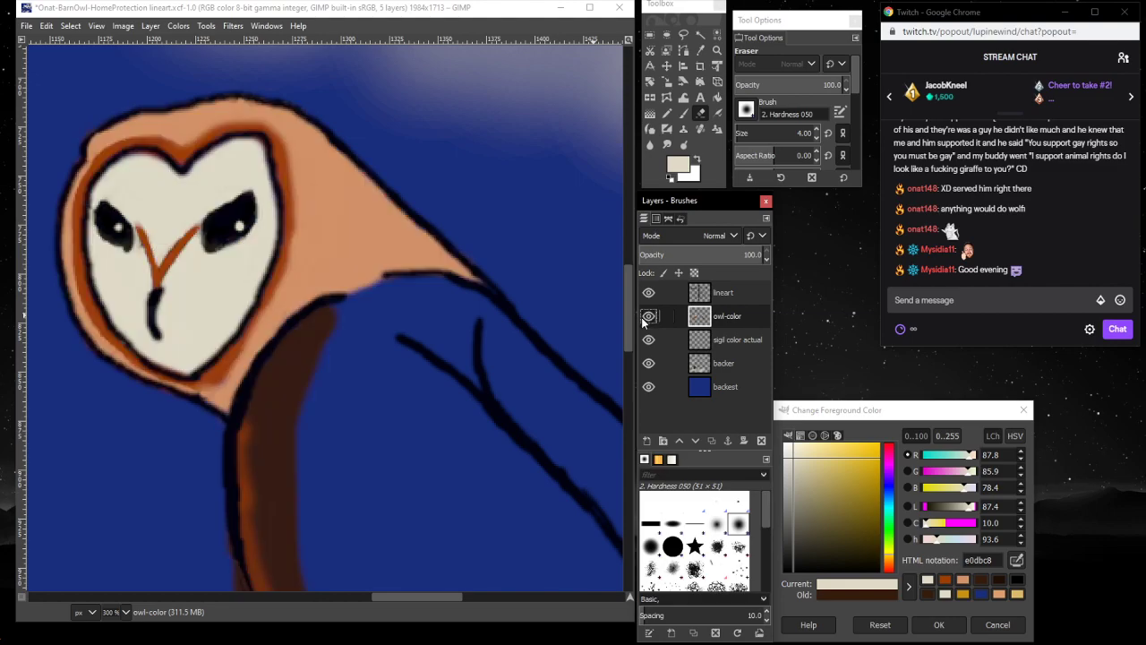
click(644, 319)
click(644, 319)
- Paint cream (e0dbc8) beside the V marking's outer edge on the owl-color layer with the size 4 Paintbrush
click(685, 114)
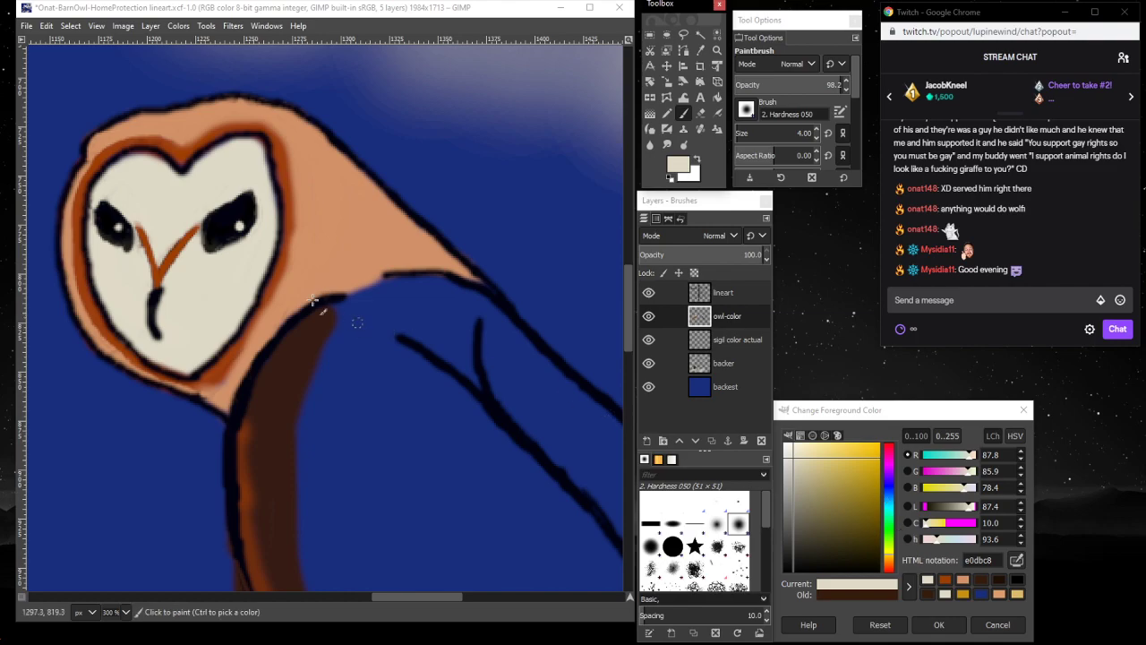
click(137, 240)
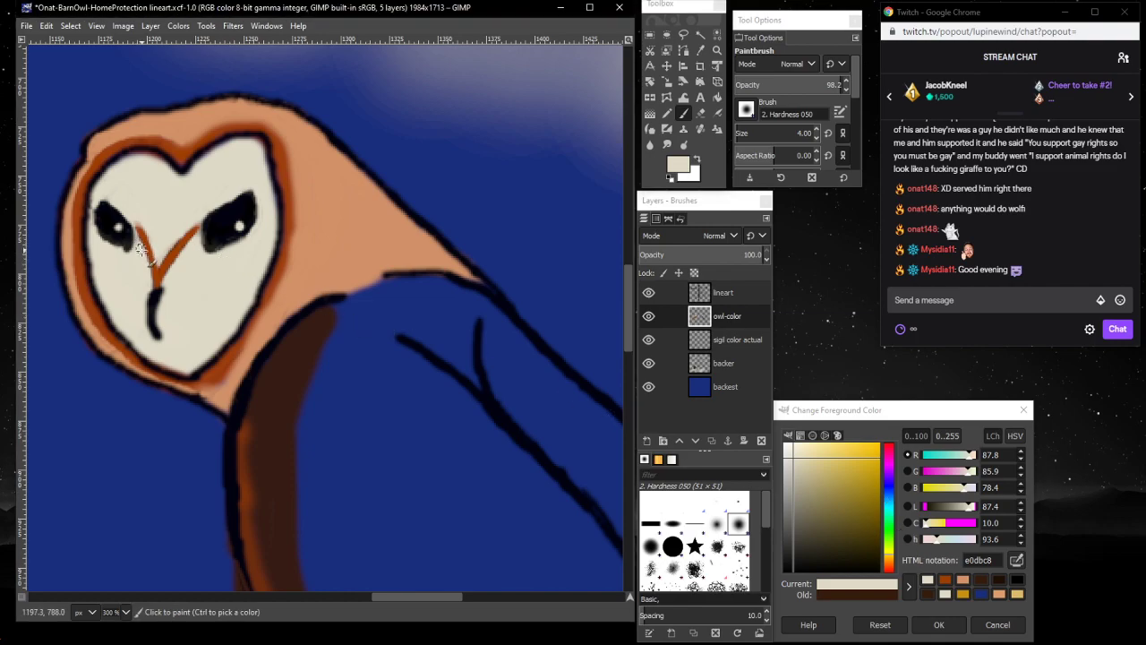
drag(141, 249, 136, 276)
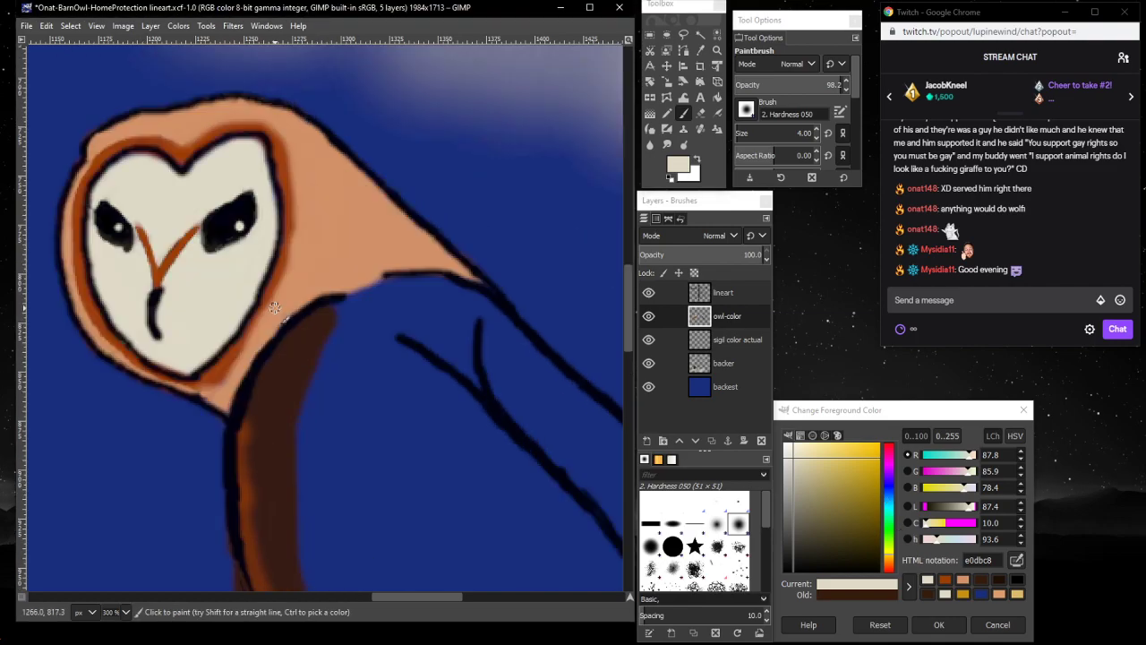
- Paint the inner corners of both of the second owl's eyes in black (000000) with the size 4 Paintbrush
click(1019, 581)
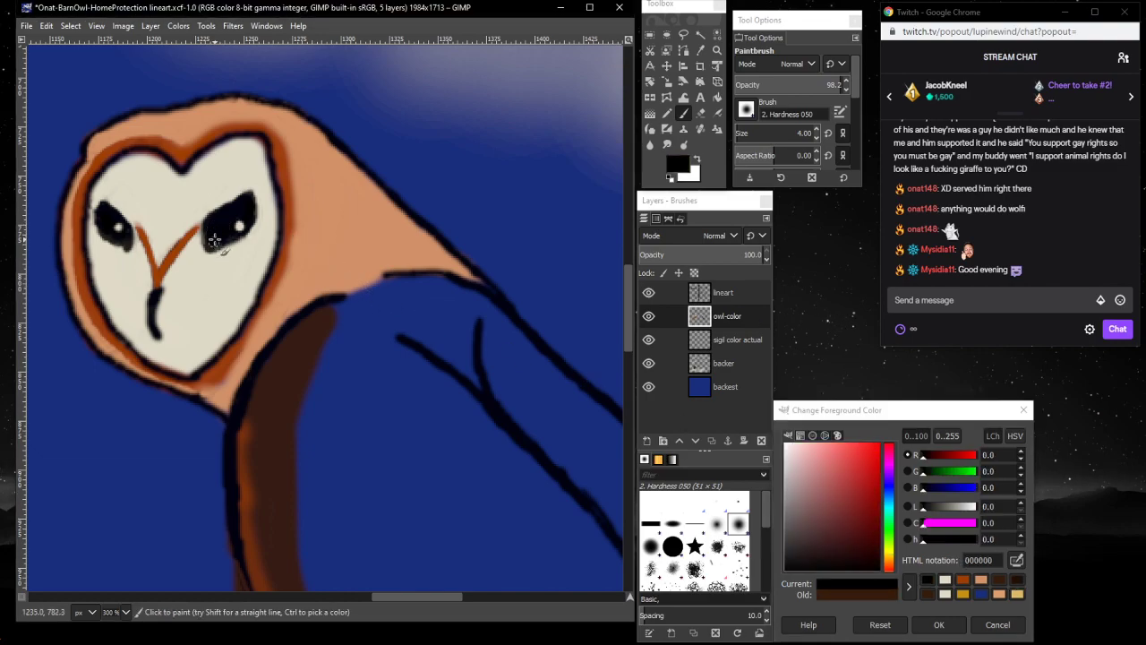
mouse_move(215, 240)
mouse_down()
mouse_move(223, 248)
mouse_move(212, 228)
mouse_up()
mouse_move(136, 231)
mouse_down()
mouse_move(113, 231)
mouse_move(123, 234)
mouse_up()
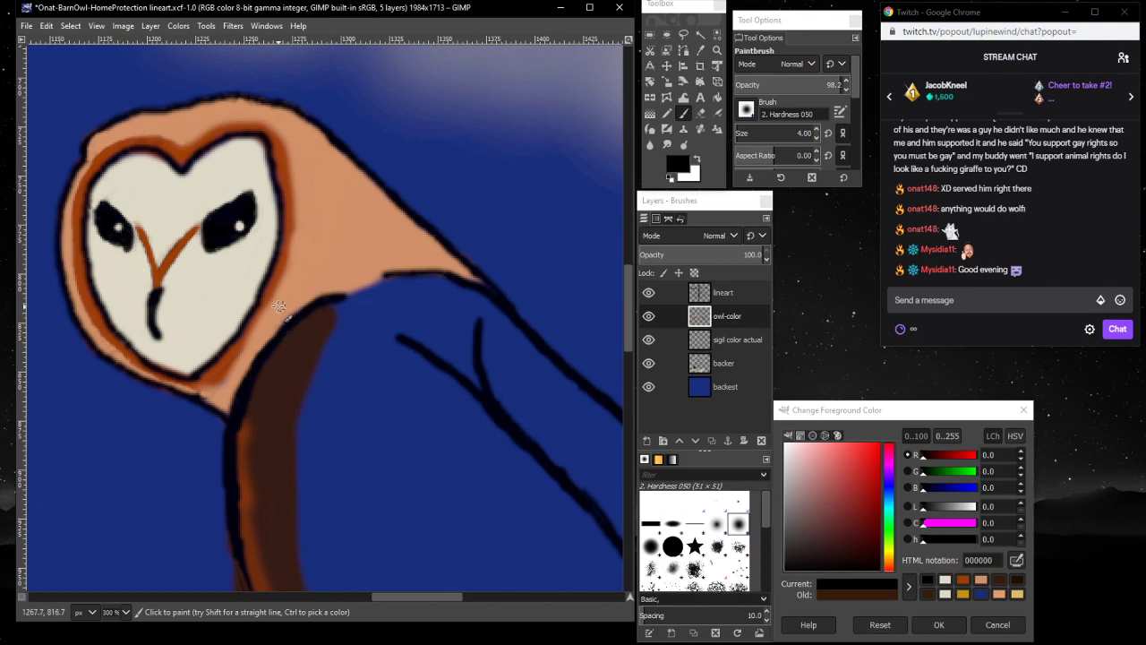
scroll(280, 306, down, 5)
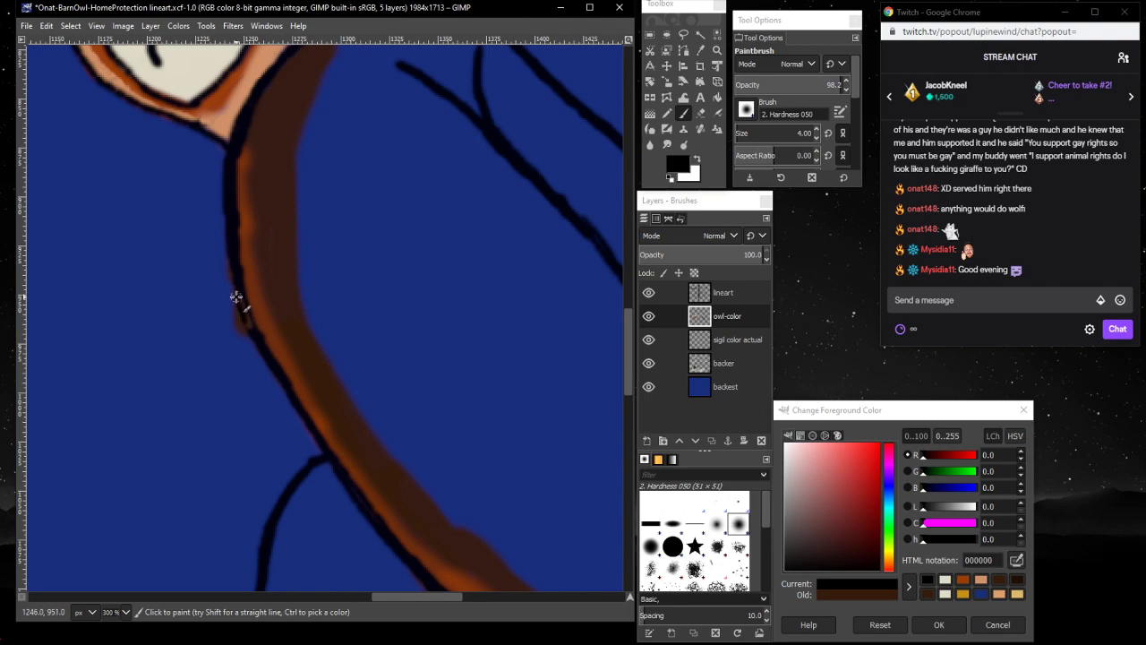
- Thicken the front wing outline in black where brown shows past it, and erase the remaining overspill outside it with the size 4 Eraser
mouse_move(251, 326)
mouse_down()
mouse_move(241, 300)
mouse_move(256, 334)
mouse_move(240, 299)
mouse_move(258, 338)
mouse_move(246, 290)
mouse_move(260, 344)
mouse_up()
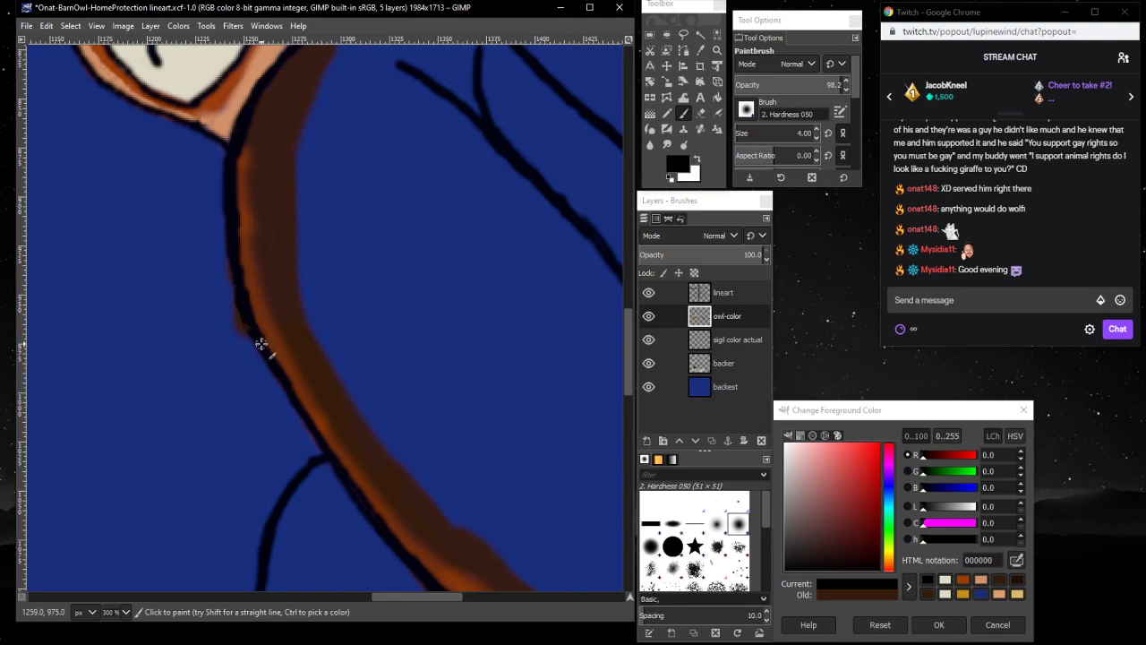
drag(239, 303, 251, 321)
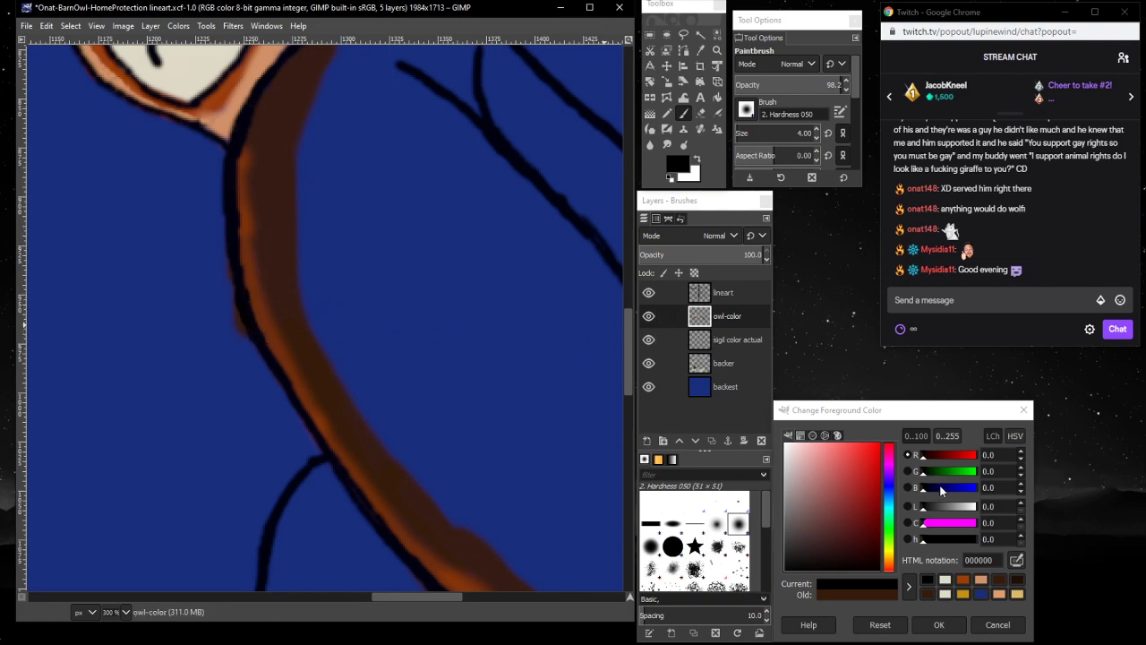
click(700, 113)
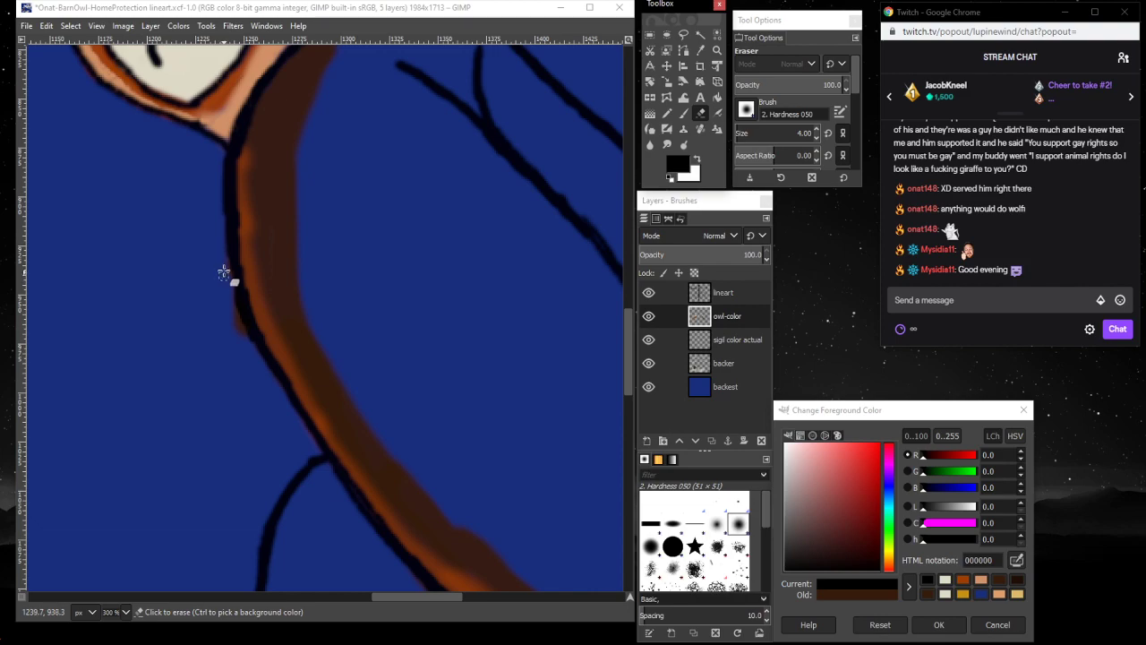
mouse_move(228, 273)
mouse_down()
mouse_move(248, 340)
mouse_move(227, 255)
mouse_move(256, 373)
mouse_up()
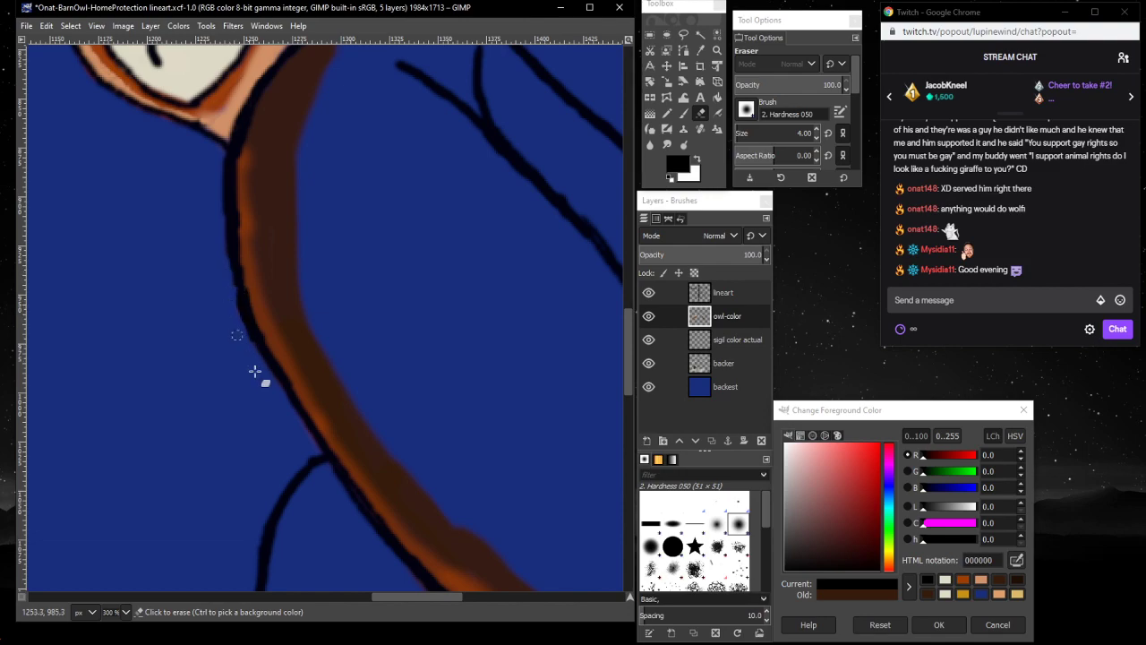
- Try a thin orange (9e3e00) Paintbrush stroke inside the wing's brown band at size 4, and undo it
scroll(293, 360, up, 3)
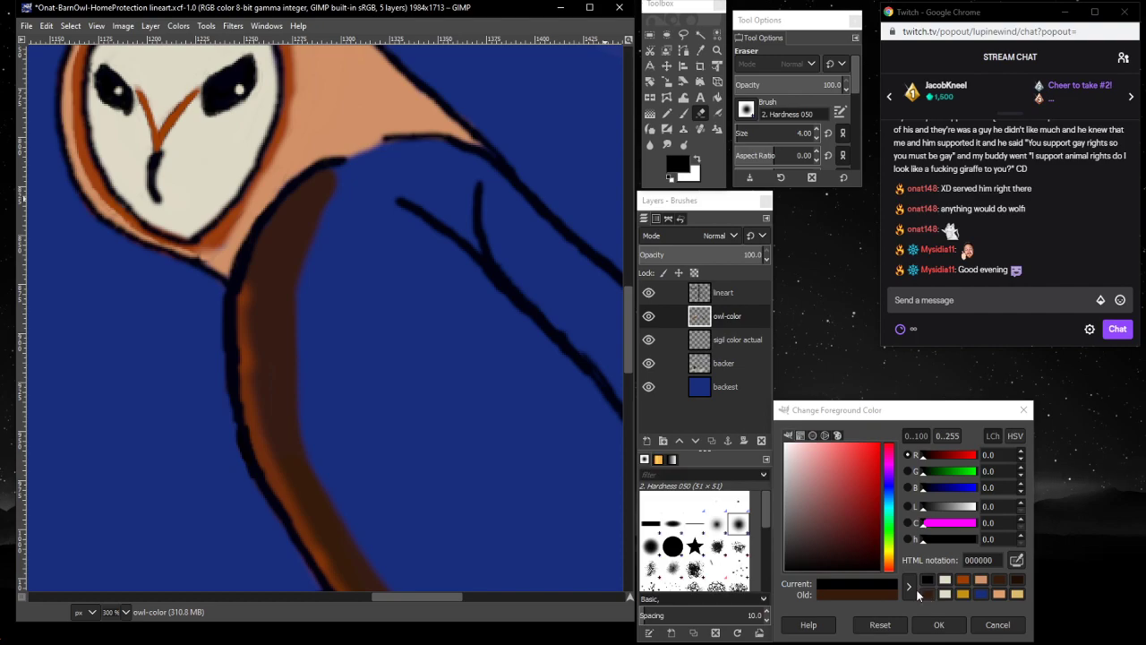
click(960, 583)
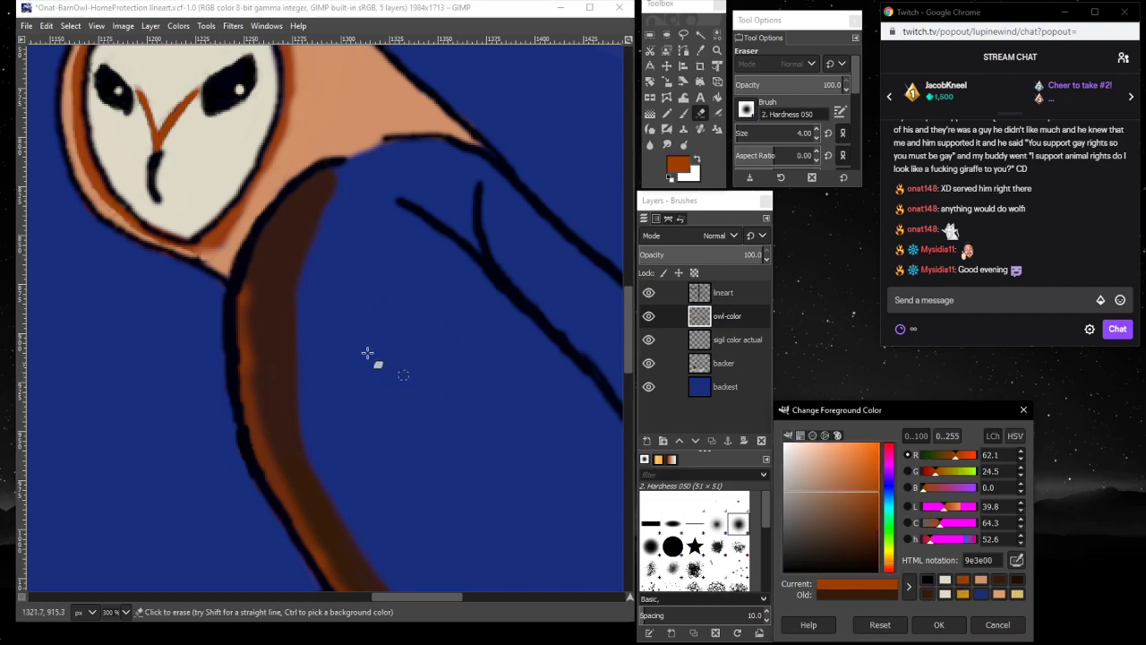
key(p)
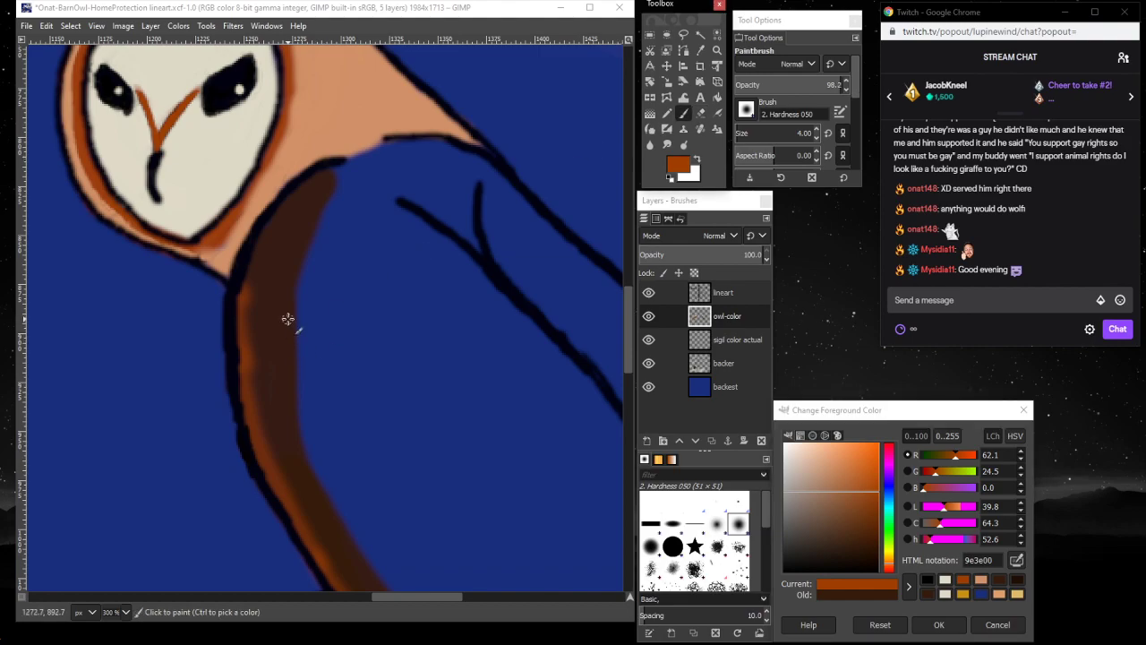
drag(286, 337, 284, 351)
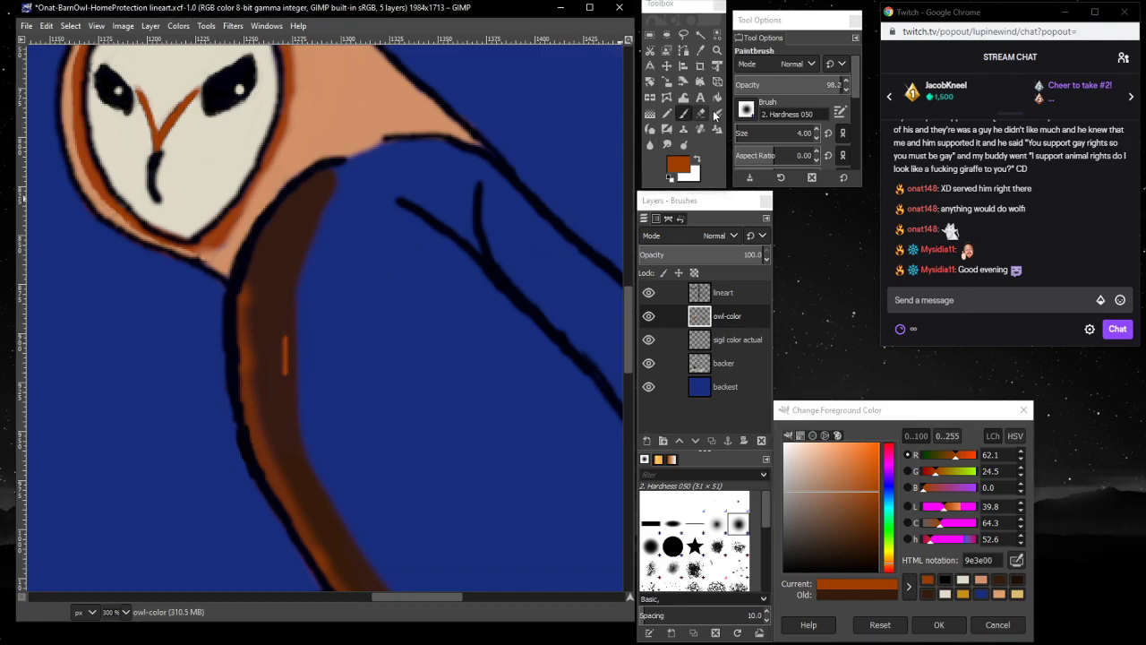
key(ctrl+z)
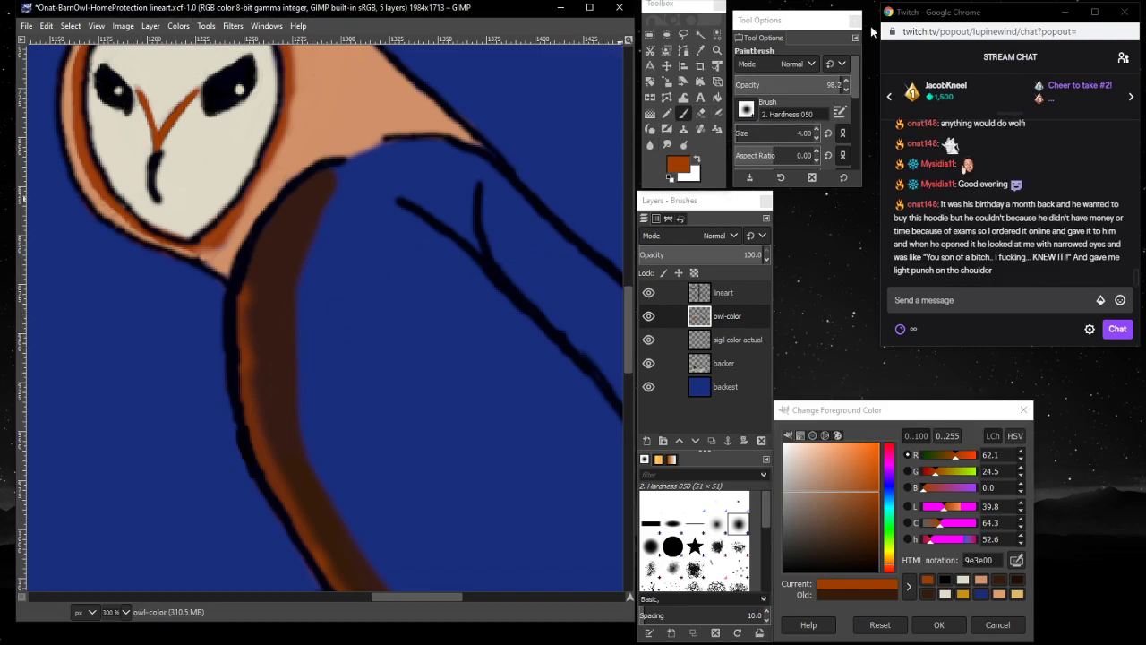
- Airbrush orange (9e3e00) along the inner edge of the wing's brown band at size 11
click(717, 113)
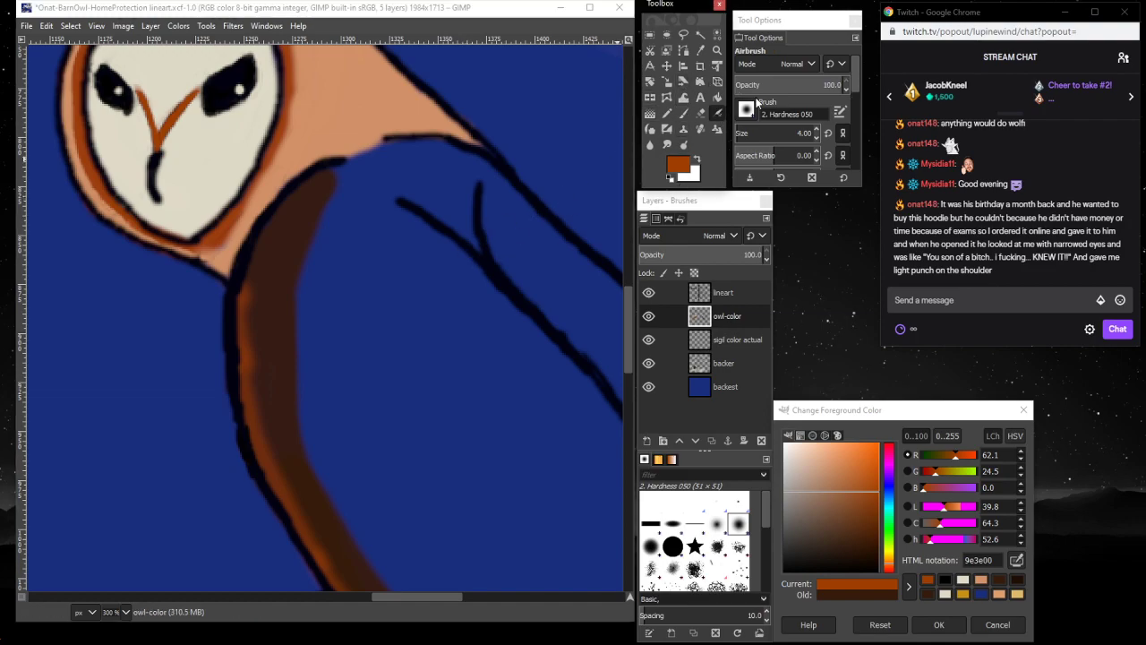
drag(749, 133, 761, 133)
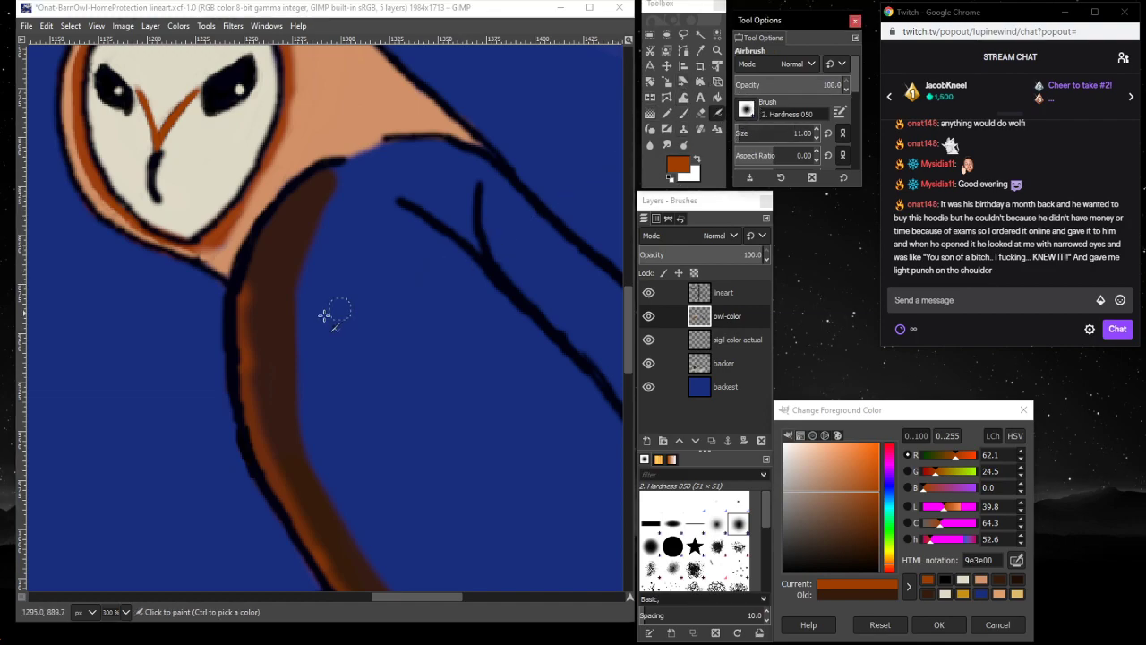
click(297, 314)
mouse_move(286, 340)
mouse_down()
mouse_move(305, 389)
mouse_move(295, 324)
mouse_move(300, 426)
mouse_move(294, 368)
mouse_move(325, 443)
mouse_move(307, 403)
mouse_move(321, 451)
mouse_move(309, 451)
mouse_move(304, 430)
mouse_move(330, 467)
mouse_move(289, 364)
mouse_move(297, 325)
mouse_move(325, 469)
mouse_move(305, 340)
mouse_move(329, 461)
mouse_up()
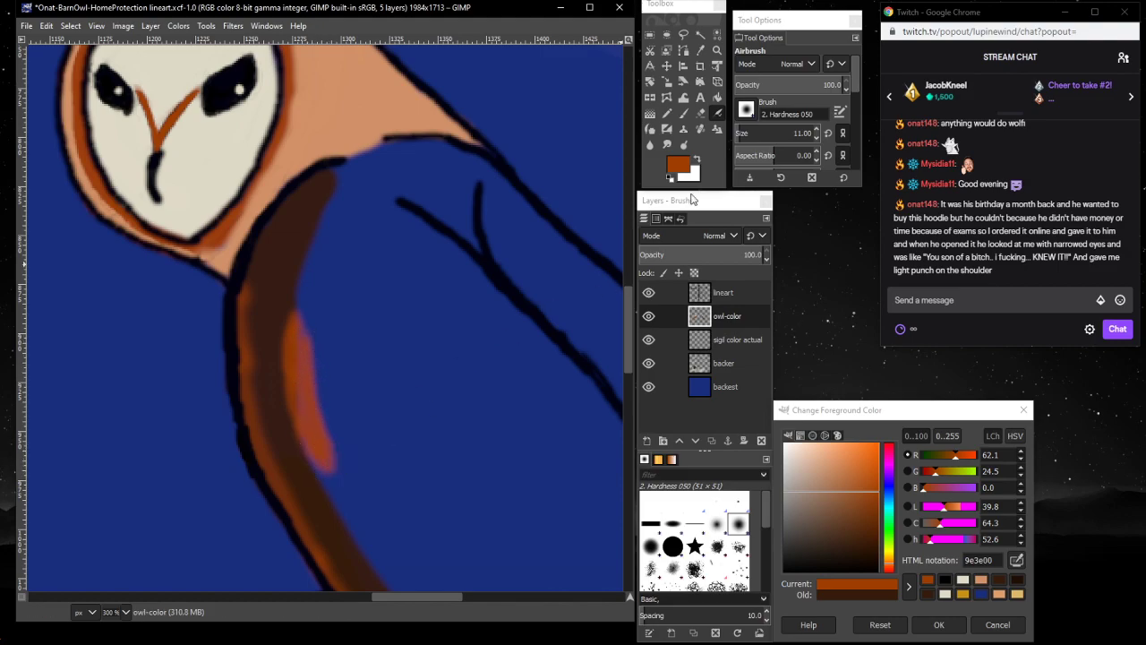
- Try very dark brown (1f0f05) over the orange patch on the wing with the Paintbrush, and undo it
click(684, 114)
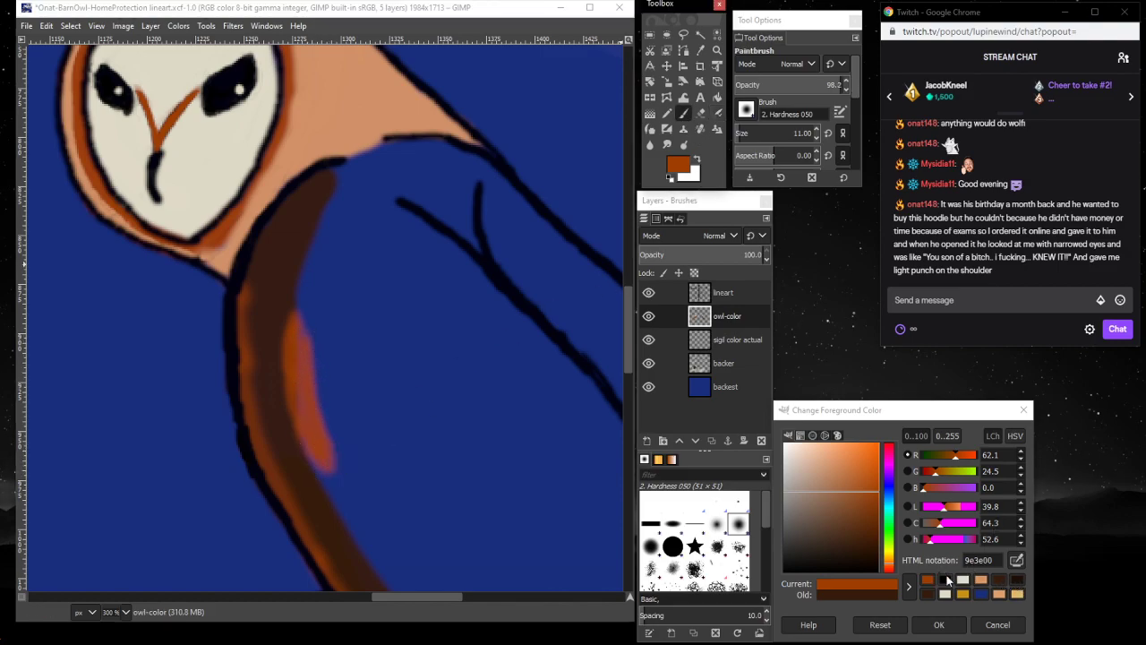
click(1017, 582)
mouse_move(317, 332)
mouse_down()
mouse_move(301, 365)
mouse_move(300, 326)
mouse_move(289, 373)
mouse_move(291, 316)
mouse_move(293, 400)
mouse_up()
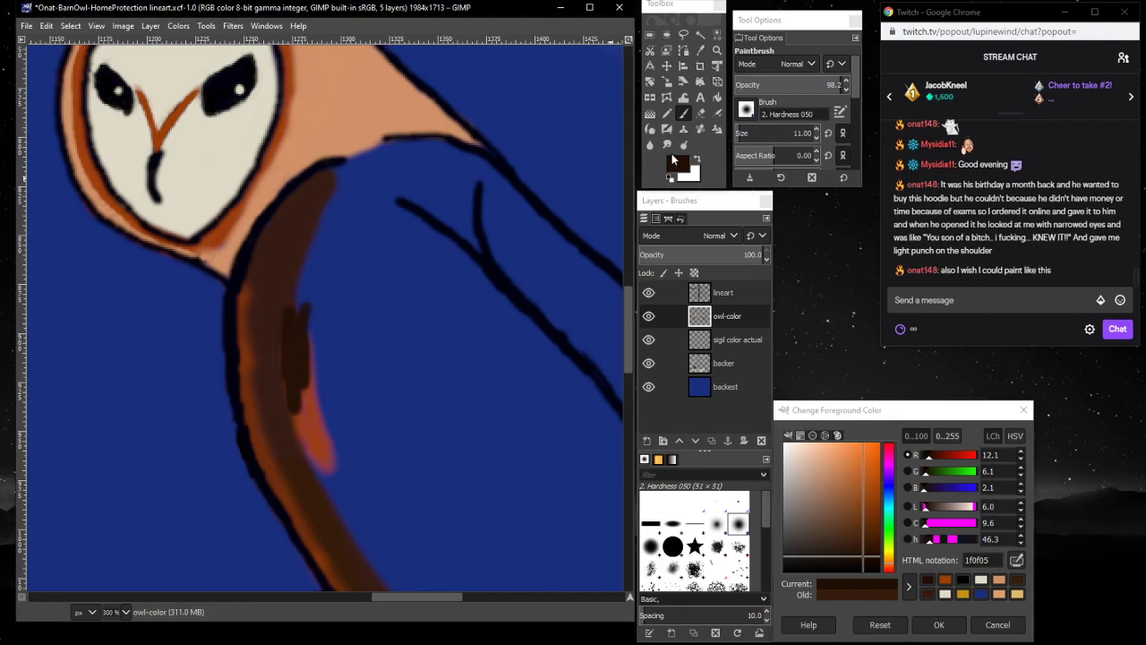
key(ctrl+z)
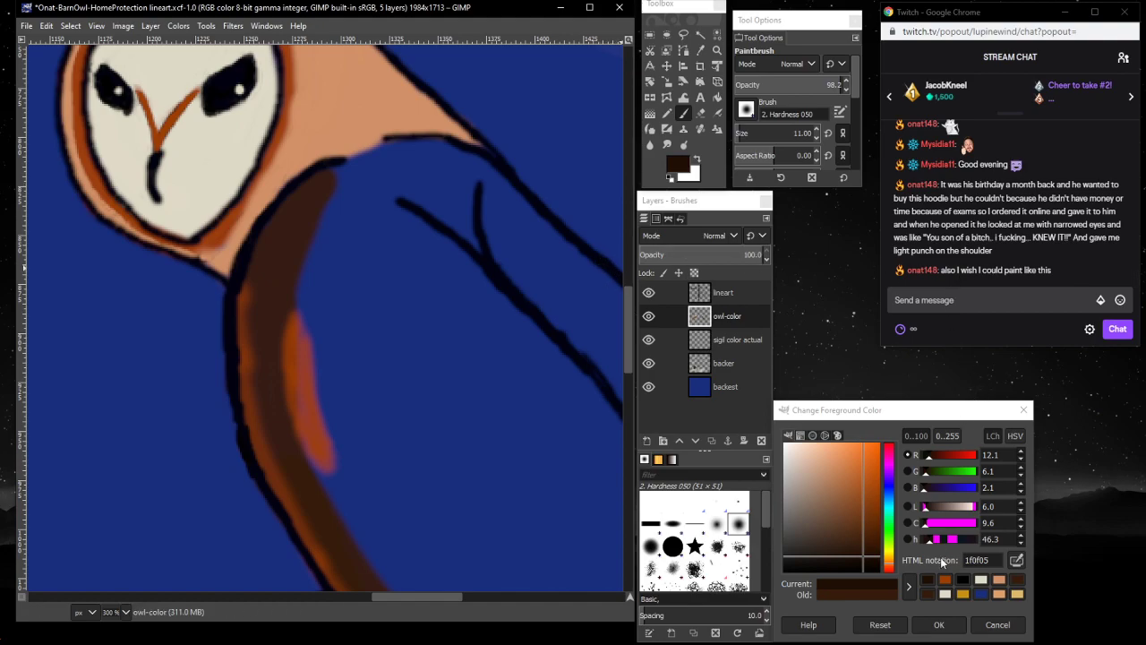
- Widen the wing's brown band inward up to the shoulder and over the orange patch in 361c0c with the size 11 Paintbrush
click(1017, 580)
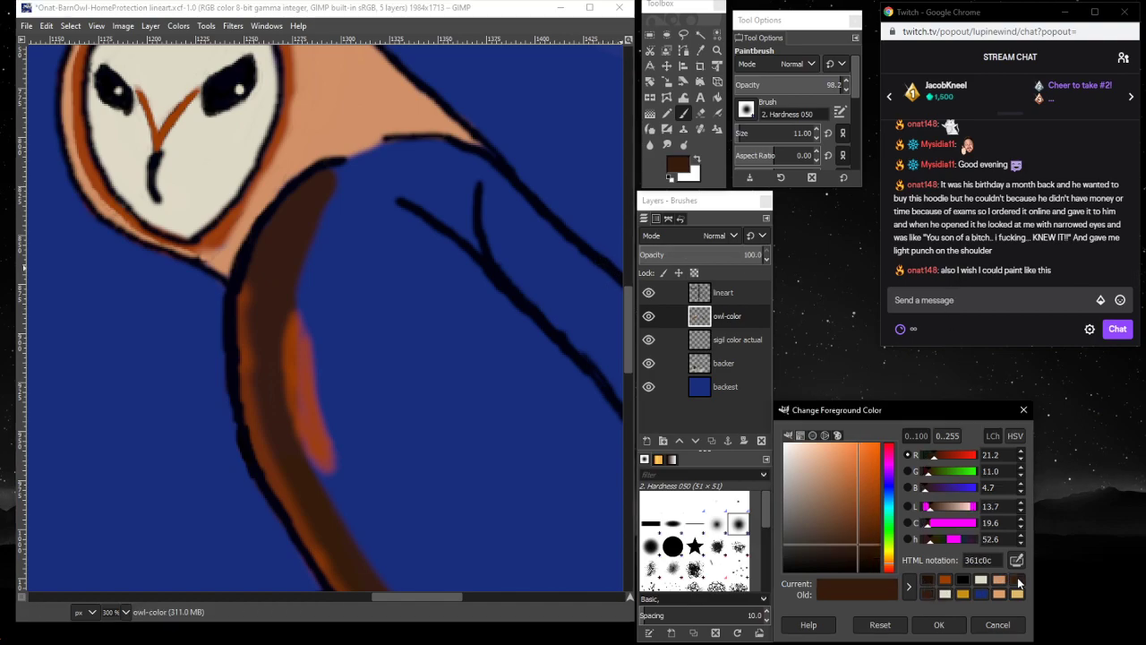
mouse_move(283, 309)
mouse_down()
mouse_move(287, 388)
mouse_move(282, 306)
mouse_move(295, 339)
mouse_move(291, 413)
mouse_move(289, 341)
mouse_move(302, 313)
mouse_move(343, 448)
mouse_move(313, 400)
mouse_move(336, 470)
mouse_move(330, 501)
mouse_move(283, 395)
mouse_up()
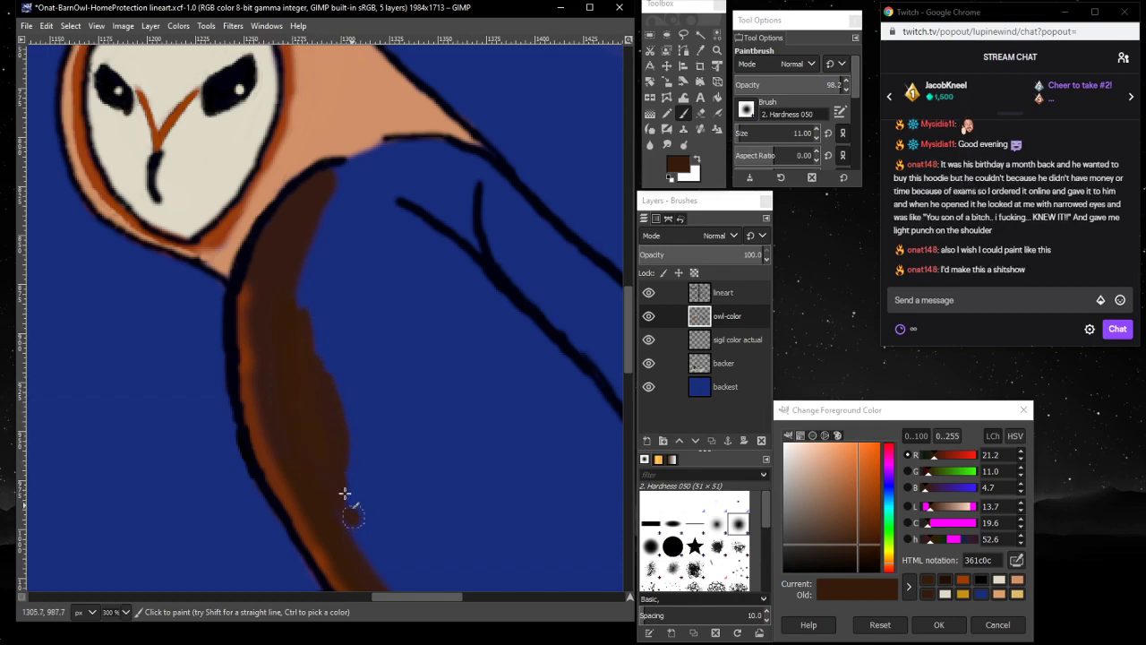
drag(349, 519, 347, 506)
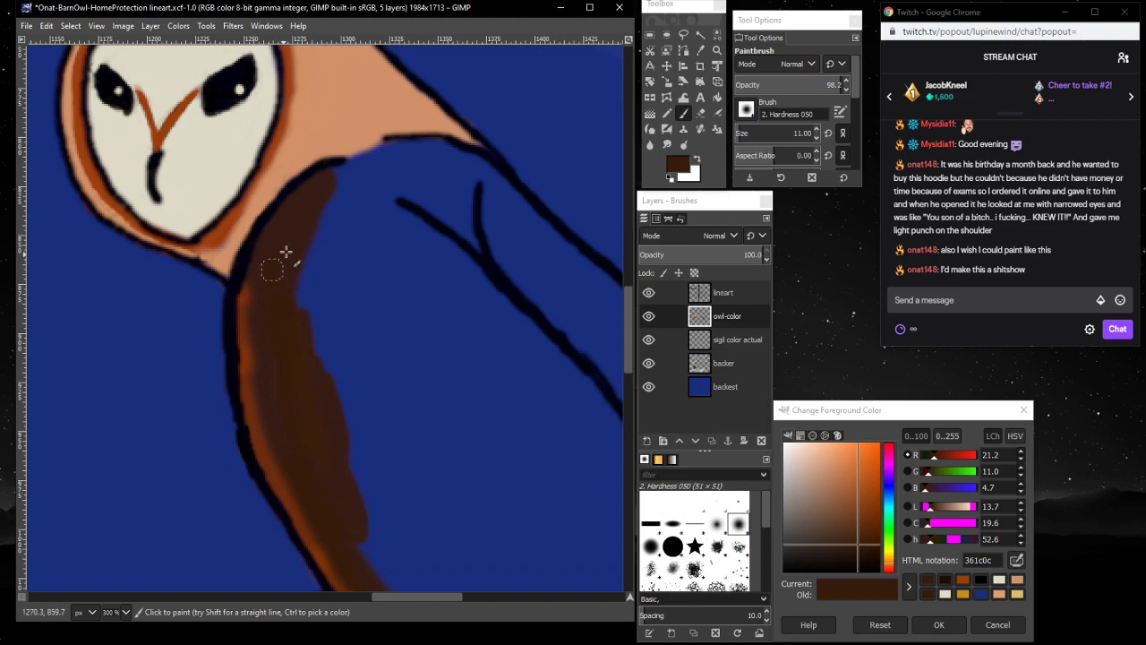
mouse_move(285, 252)
mouse_down()
mouse_move(293, 336)
mouse_move(320, 248)
mouse_move(315, 275)
mouse_up()
drag(309, 347, 337, 201)
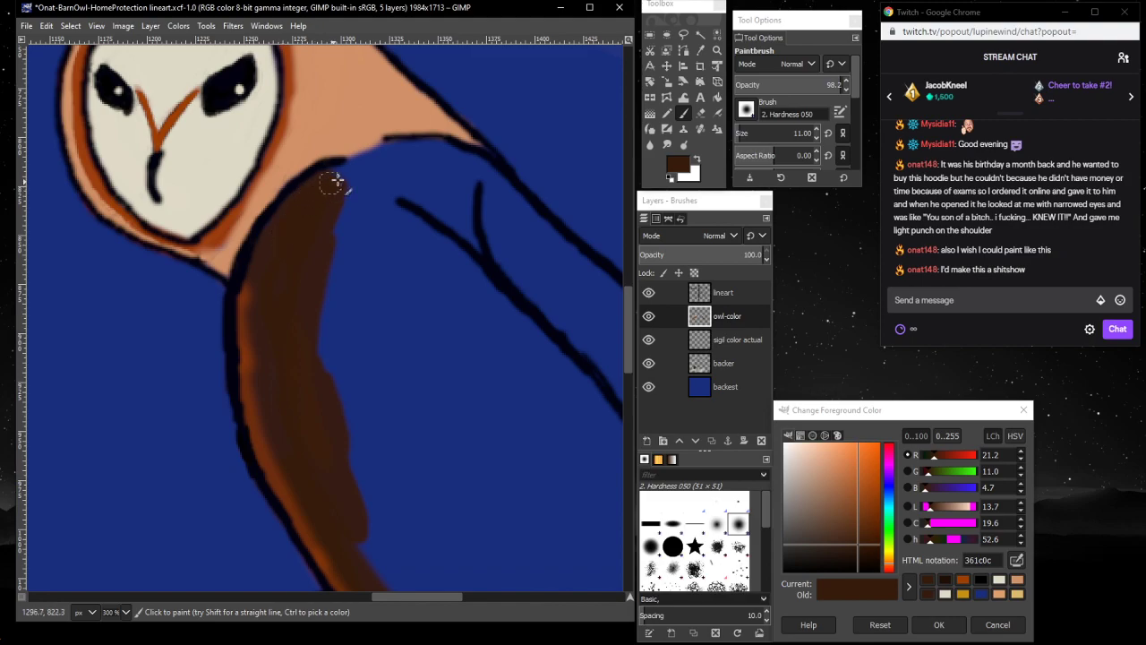
drag(340, 170, 341, 250)
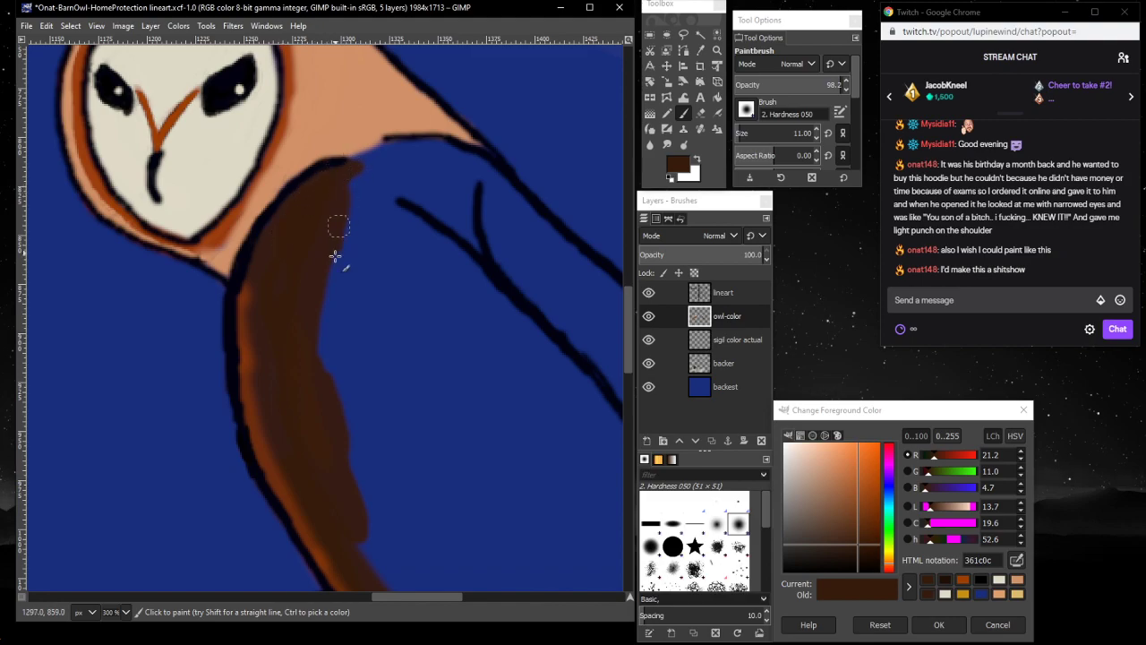
- Fill the neck's lower tip with sampled tan (d29268), and trim its outline on the lineart layer with the size 11 Eraser
ctrl+click(221, 260)
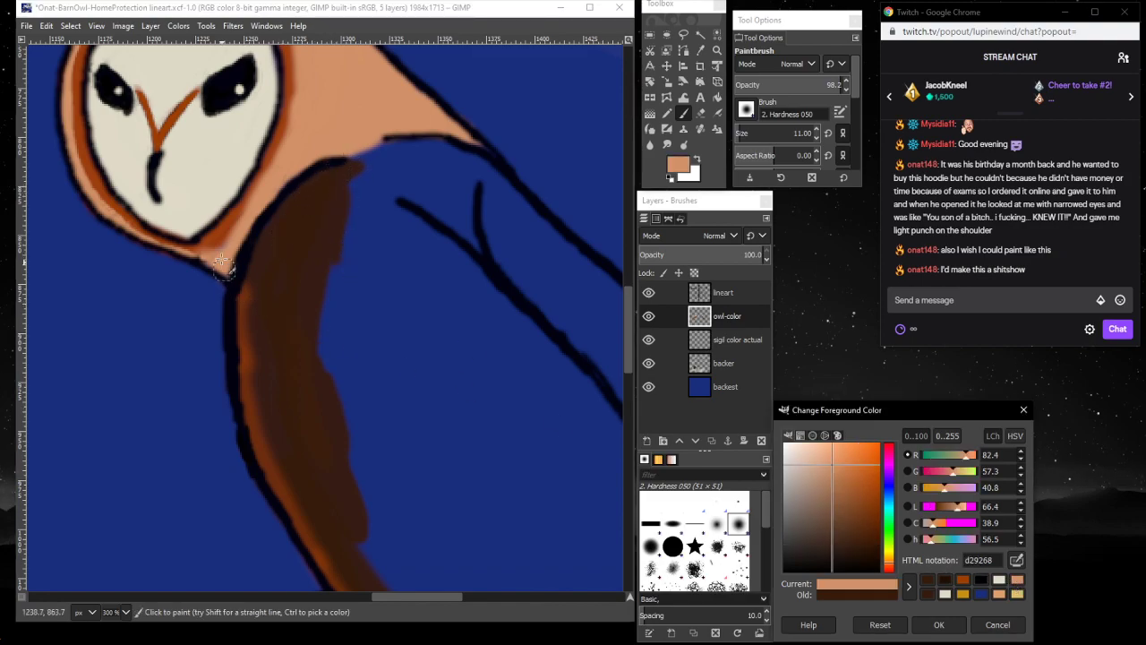
click(207, 255)
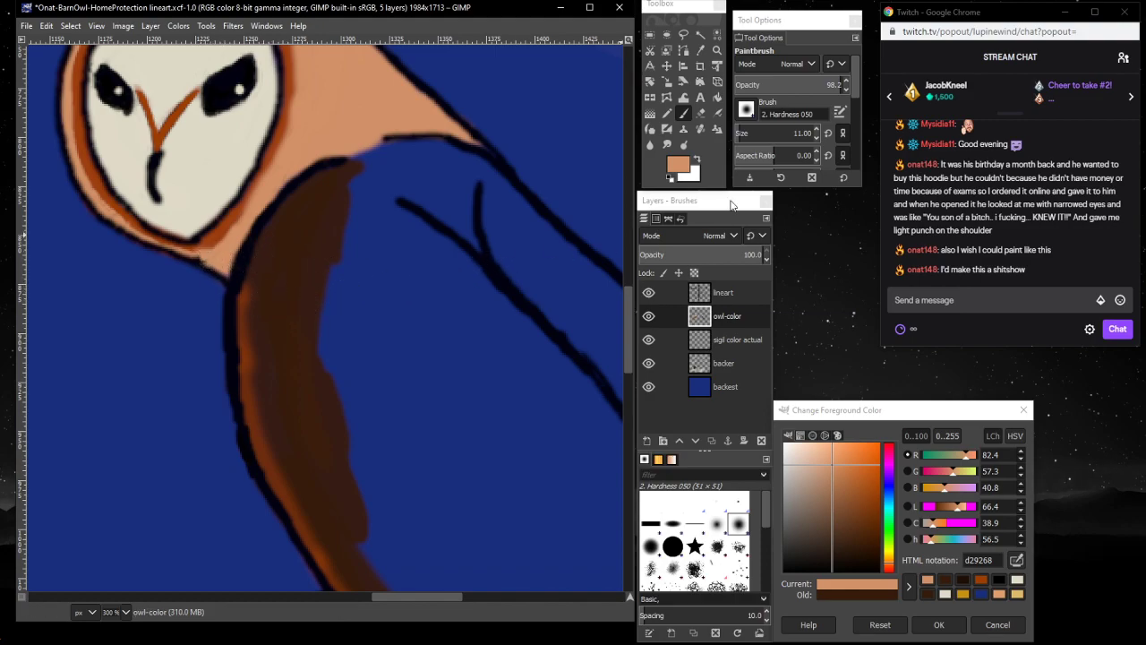
click(734, 293)
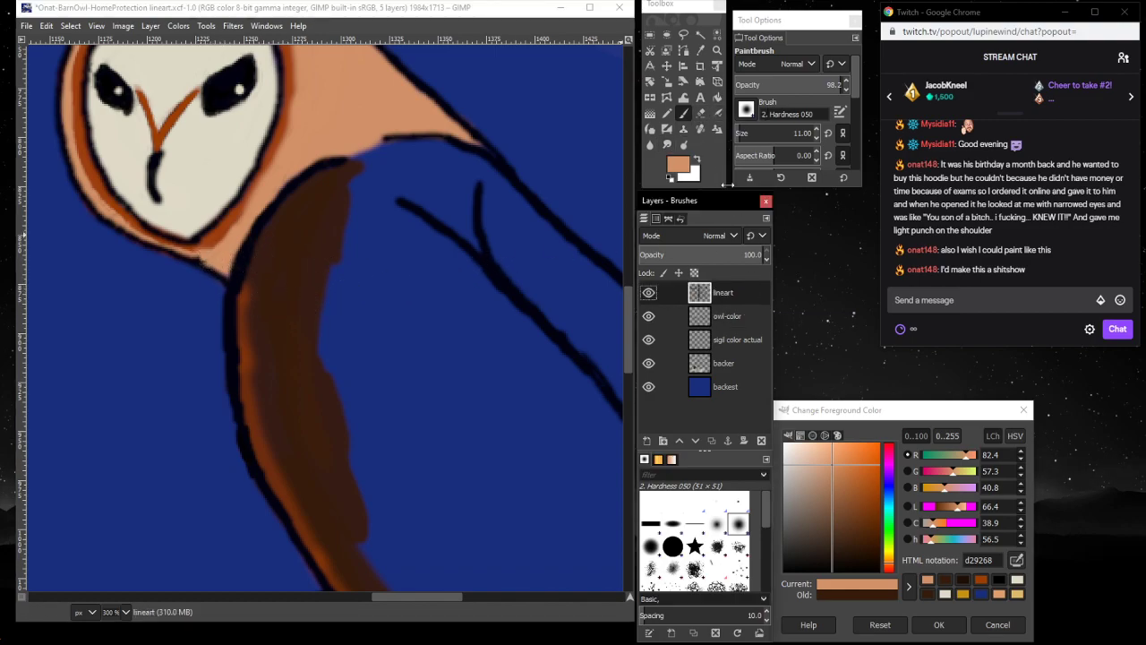
click(700, 112)
click(200, 261)
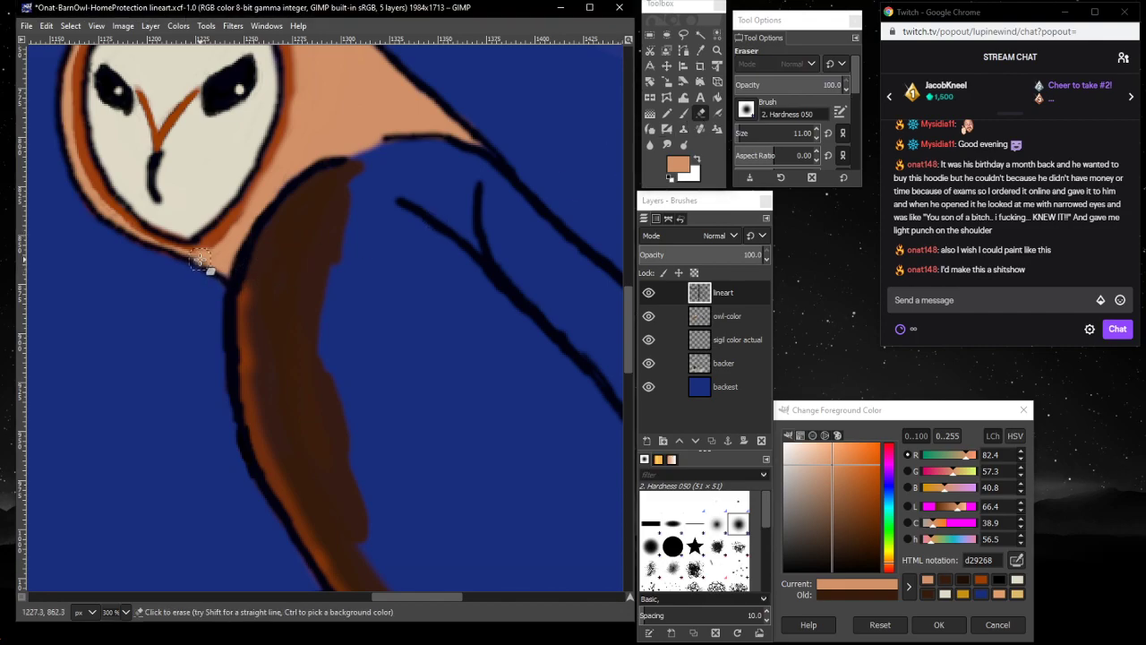
- Repaint the outline below the owl's chin in black (000000) on the lineart layer with the size 7 Paintbrush
click(682, 113)
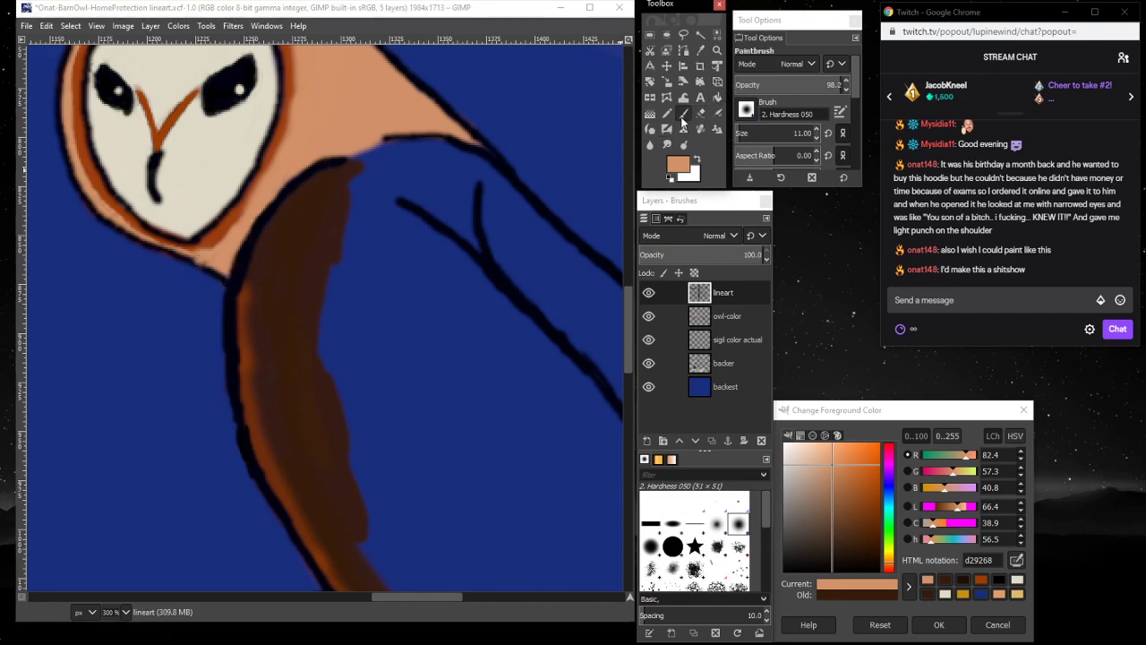
click(738, 134)
key(d)
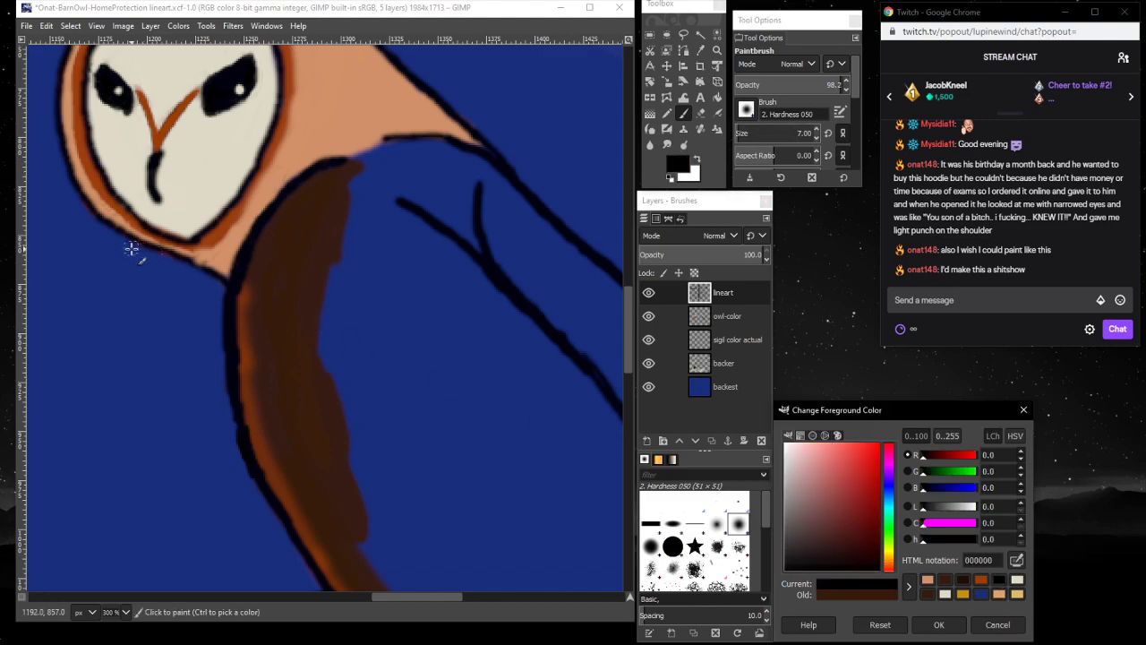
click(191, 260)
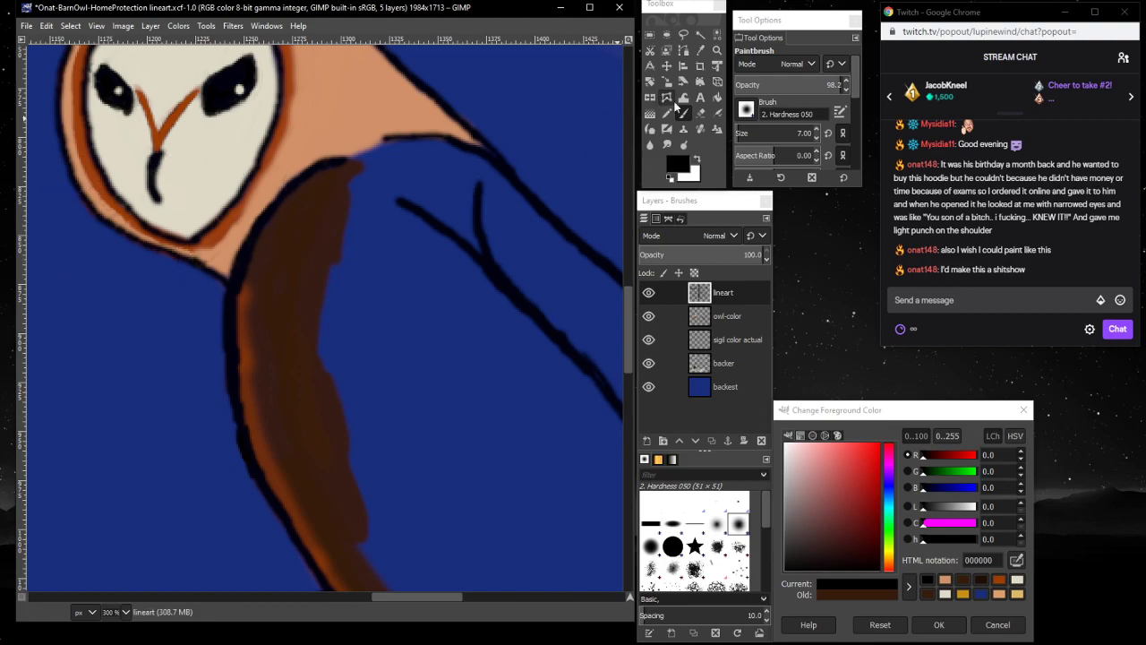
- Touch up the head's lower edge beside the face in tan (d29268) on the owl-color layer with the size 7 Paintbrush
click(700, 114)
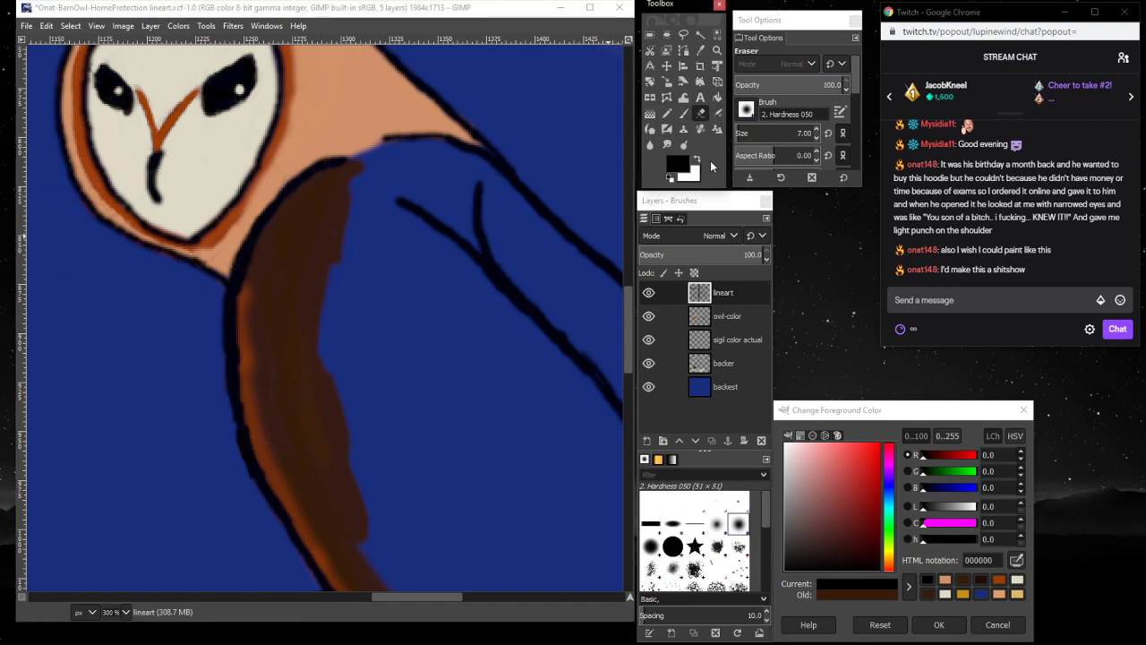
click(732, 308)
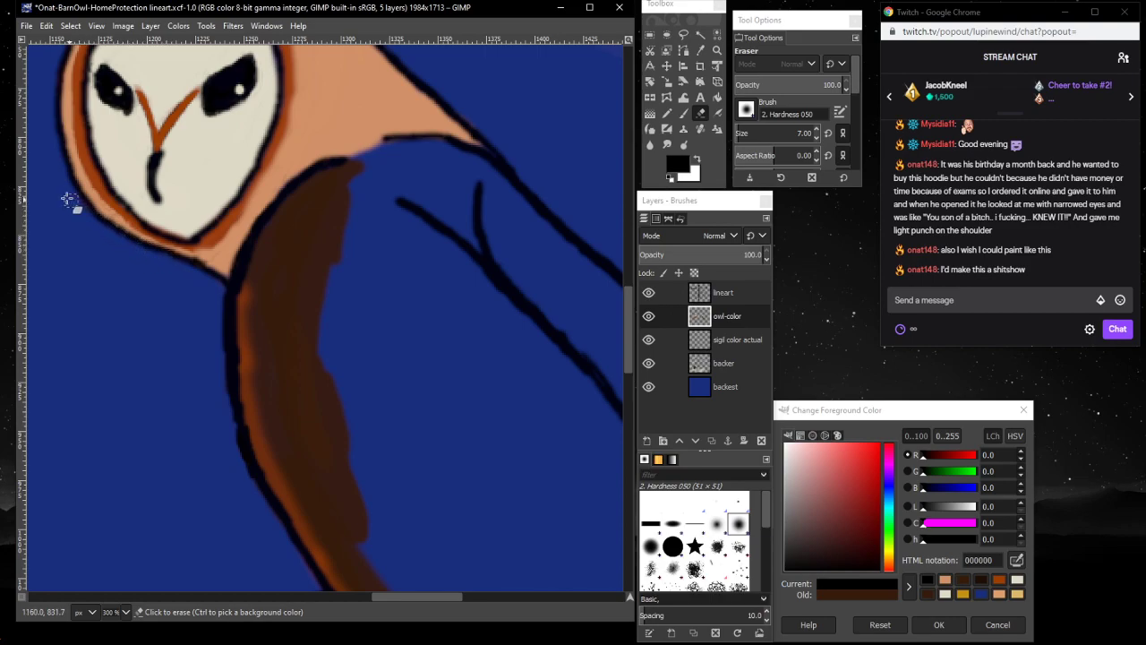
click(944, 581)
click(96, 204)
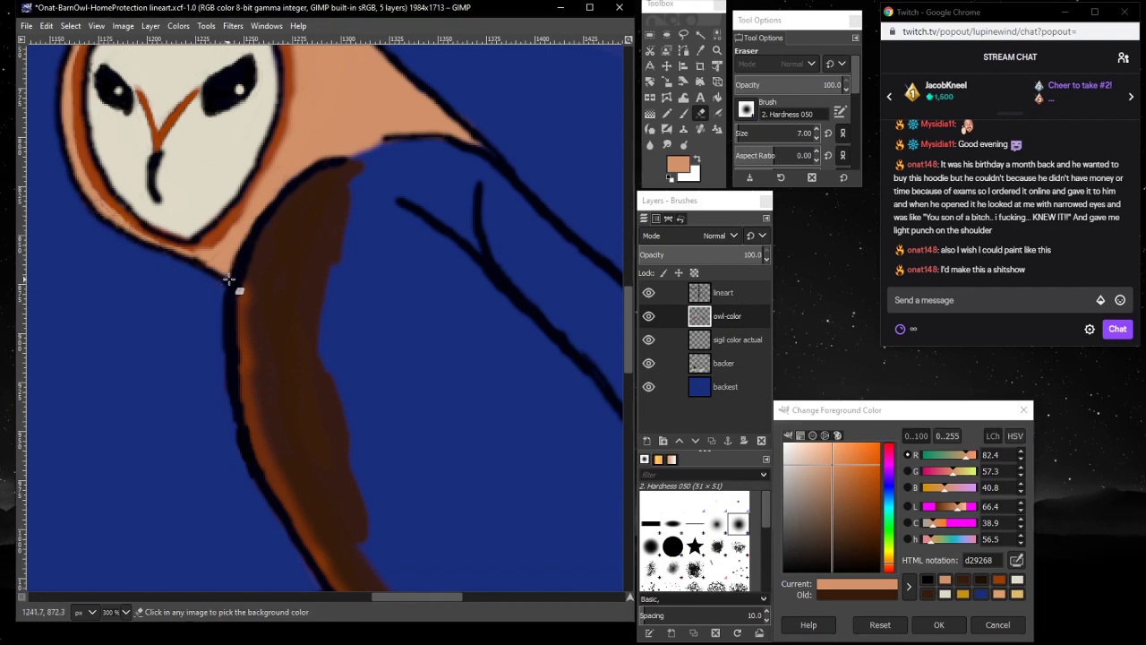
click(679, 113)
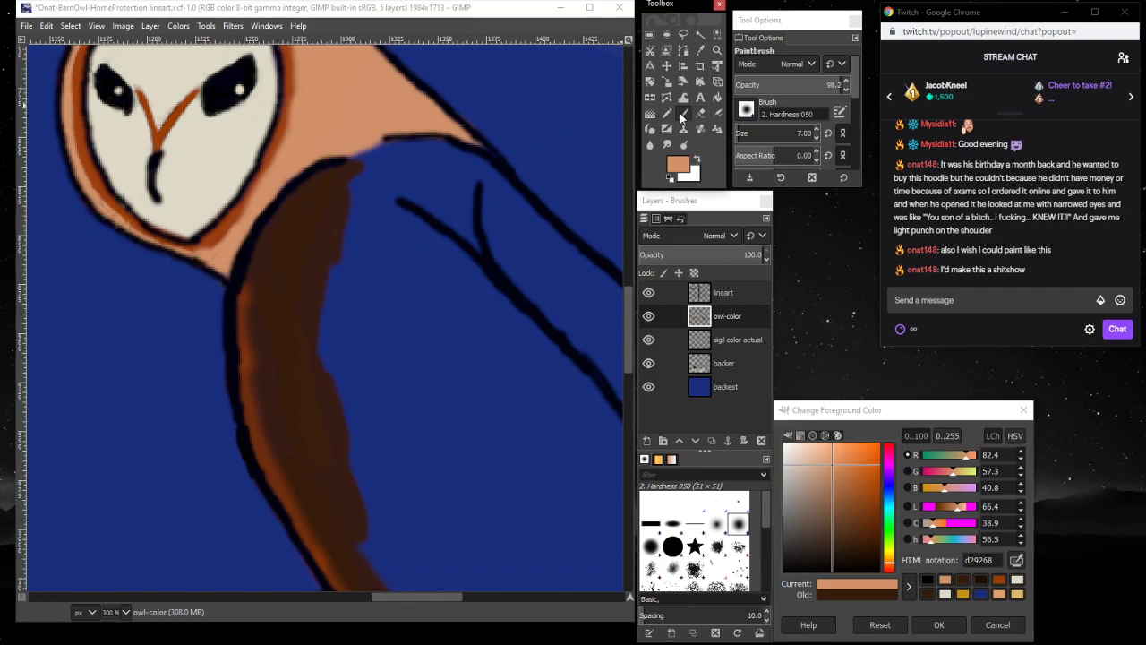
click(104, 207)
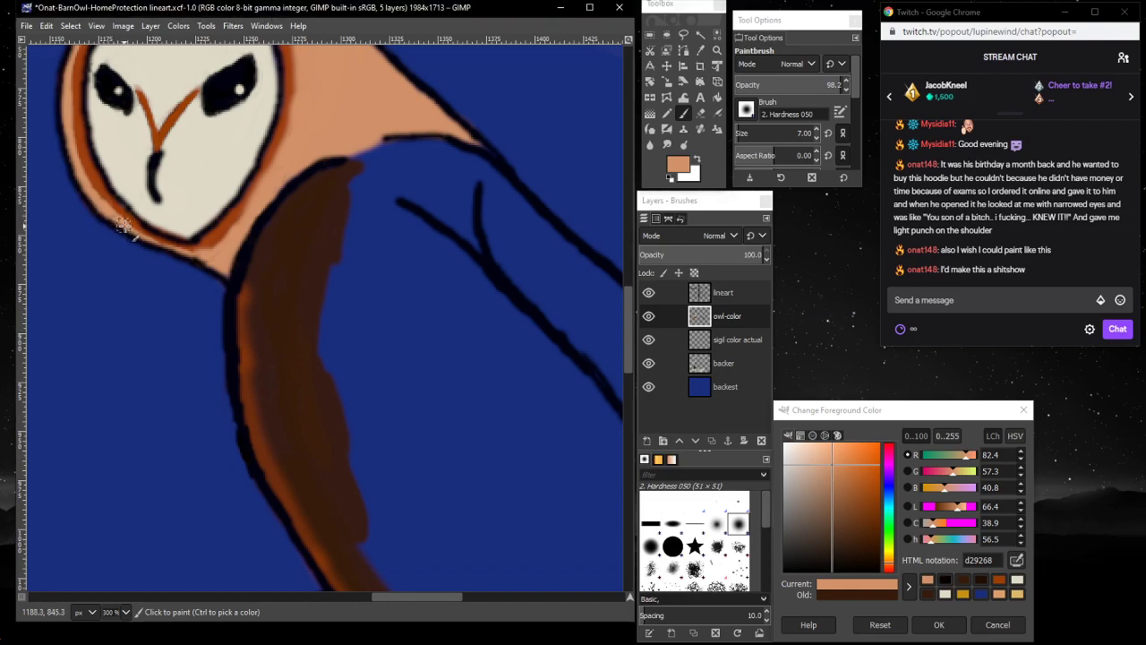
drag(123, 225, 132, 231)
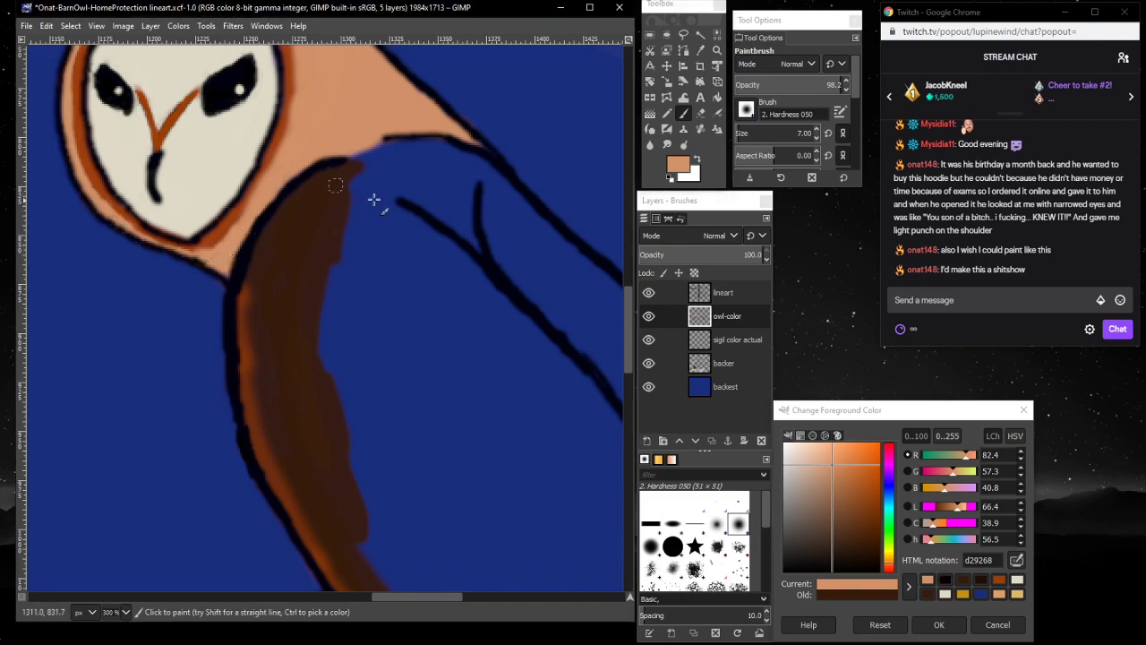
- Fill both wings of the second owl with dark brown (361c0c) on the owl-color layer using the size 74 Paintbrush
scroll(501, 307, down, 3)
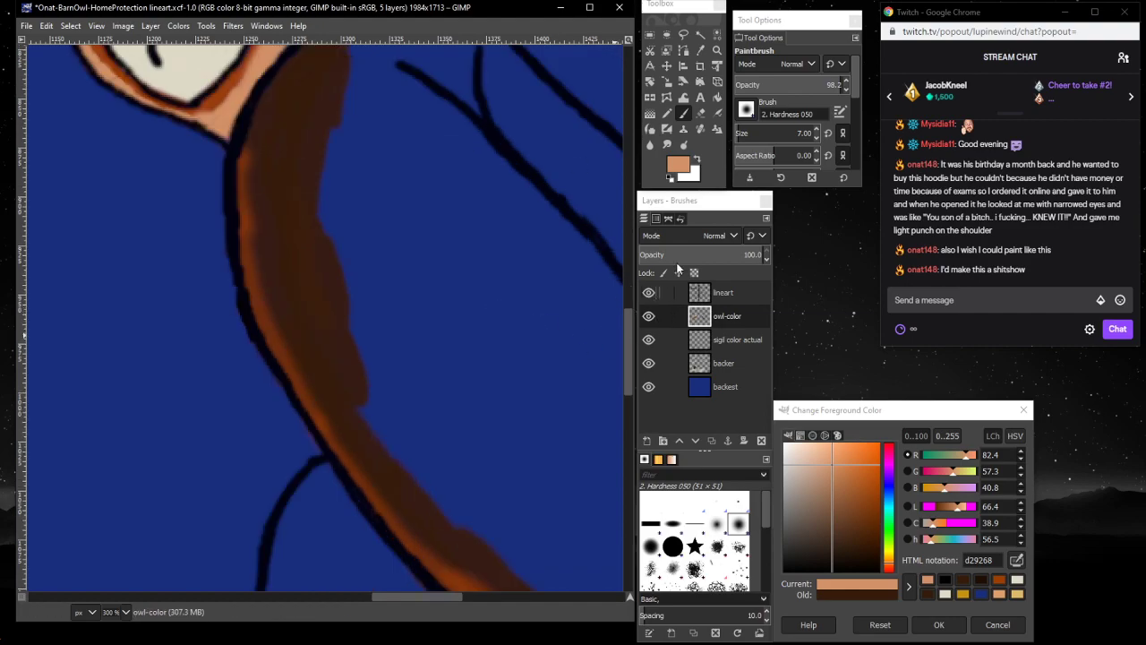
click(121, 615)
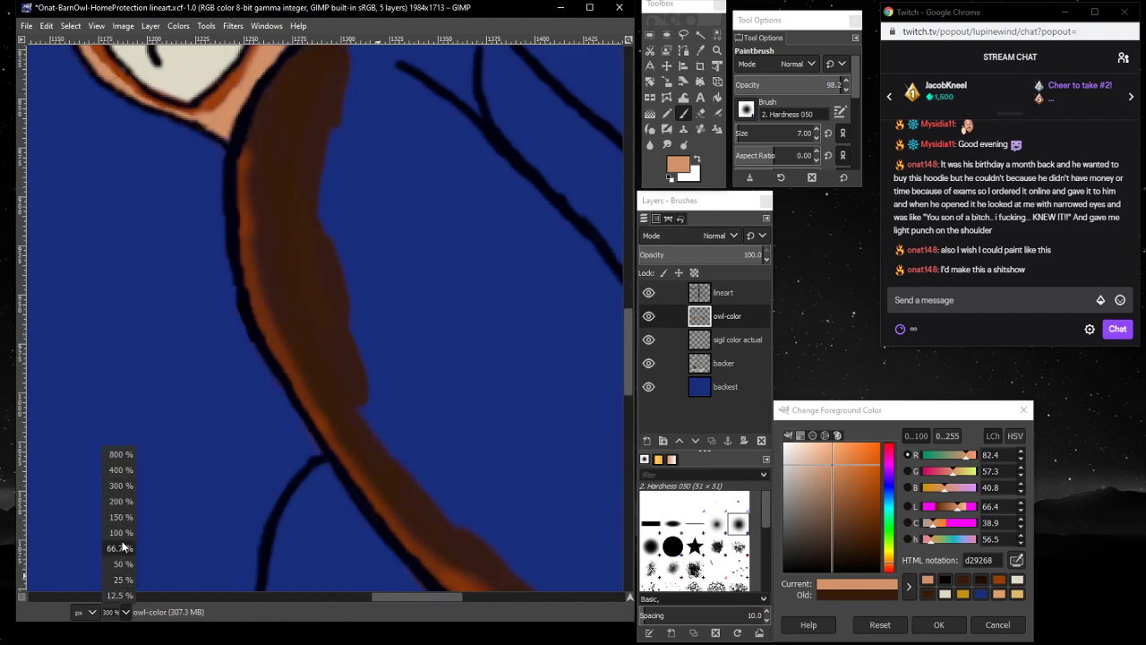
click(116, 500)
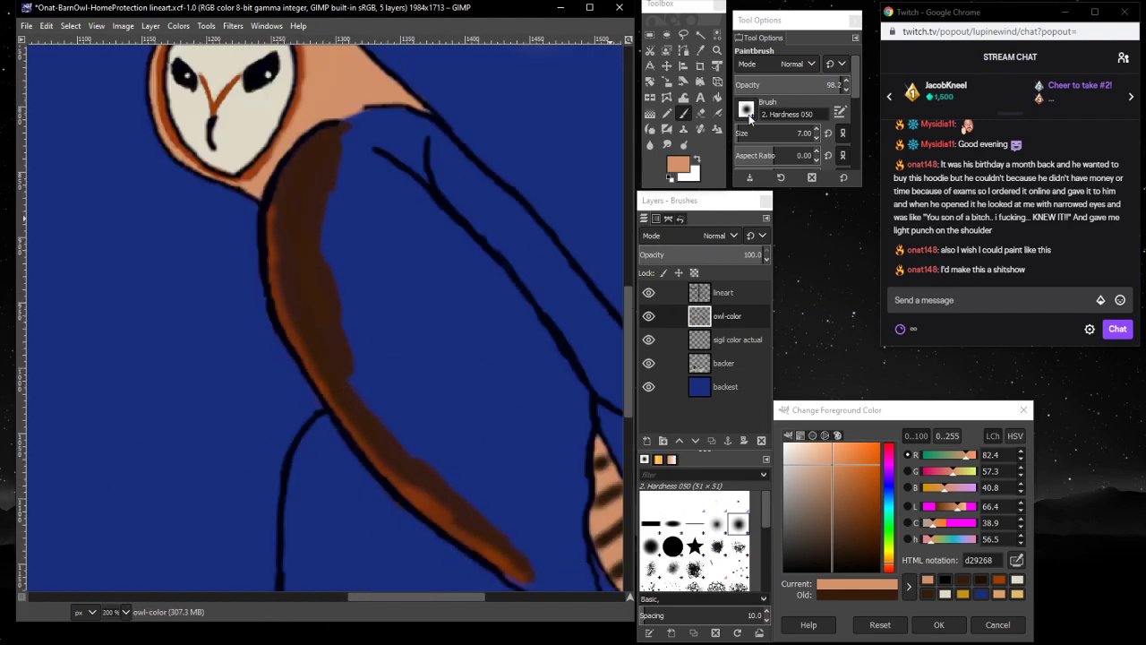
click(965, 580)
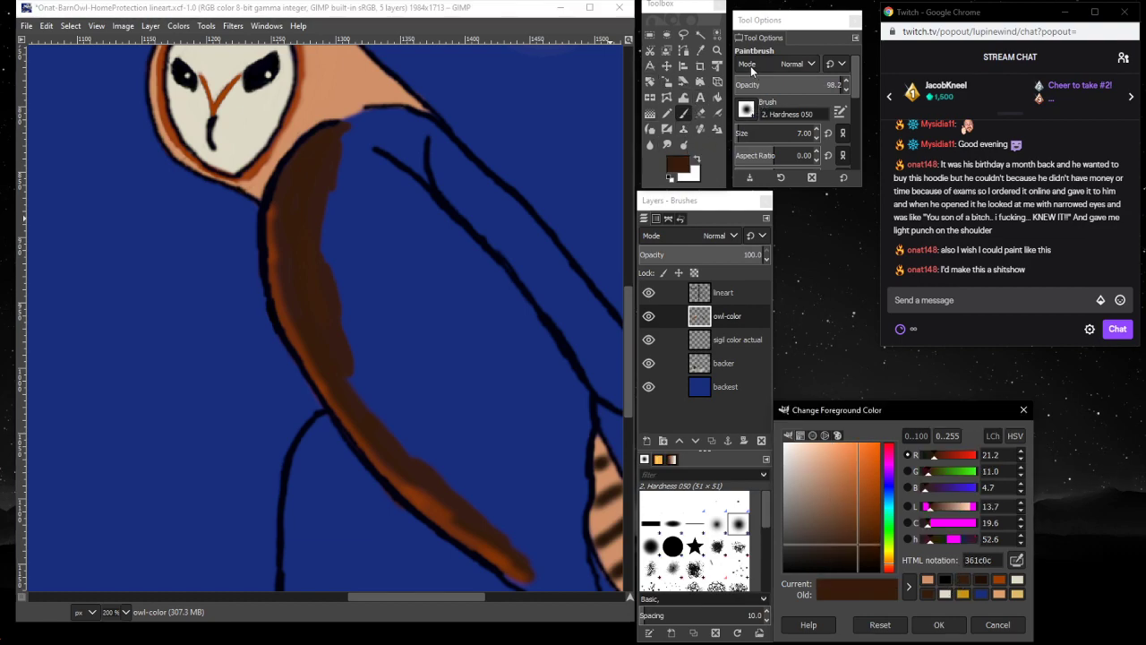
click(762, 132)
mouse_move(347, 195)
mouse_down()
mouse_move(328, 257)
mouse_move(345, 164)
mouse_move(346, 356)
mouse_move(370, 409)
mouse_move(411, 441)
mouse_up()
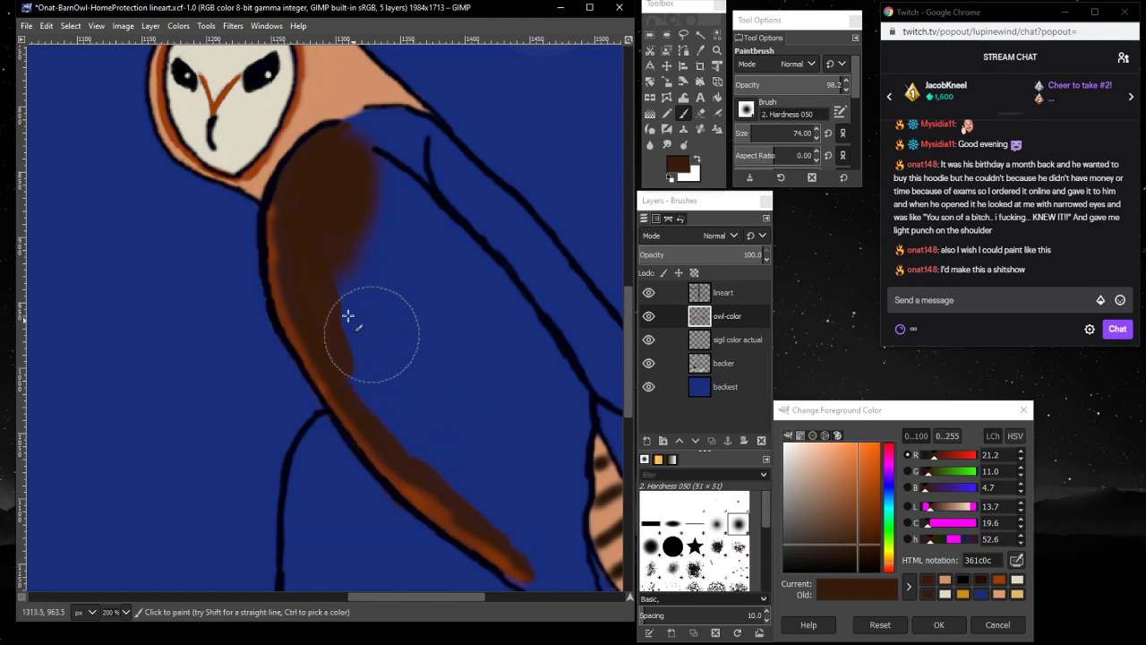
mouse_move(348, 317)
mouse_down()
mouse_move(345, 277)
mouse_move(369, 381)
mouse_move(392, 415)
mouse_move(356, 289)
mouse_move(420, 439)
mouse_move(514, 515)
mouse_move(435, 440)
mouse_move(384, 366)
mouse_move(341, 196)
mouse_move(376, 257)
mouse_move(423, 438)
mouse_move(449, 460)
mouse_move(372, 235)
mouse_move(420, 365)
mouse_move(491, 467)
mouse_move(504, 435)
mouse_move(440, 267)
mouse_move(362, 190)
mouse_move(375, 186)
mouse_move(414, 239)
mouse_move(438, 301)
mouse_move(373, 187)
mouse_move(472, 301)
mouse_move(470, 279)
mouse_move(494, 303)
mouse_move(540, 394)
mouse_move(496, 365)
mouse_move(429, 398)
mouse_move(441, 383)
mouse_move(471, 446)
mouse_move(458, 178)
mouse_move(441, 154)
mouse_move(469, 210)
mouse_move(596, 348)
mouse_move(567, 349)
mouse_move(561, 421)
mouse_move(549, 413)
mouse_move(507, 447)
mouse_move(537, 457)
mouse_up()
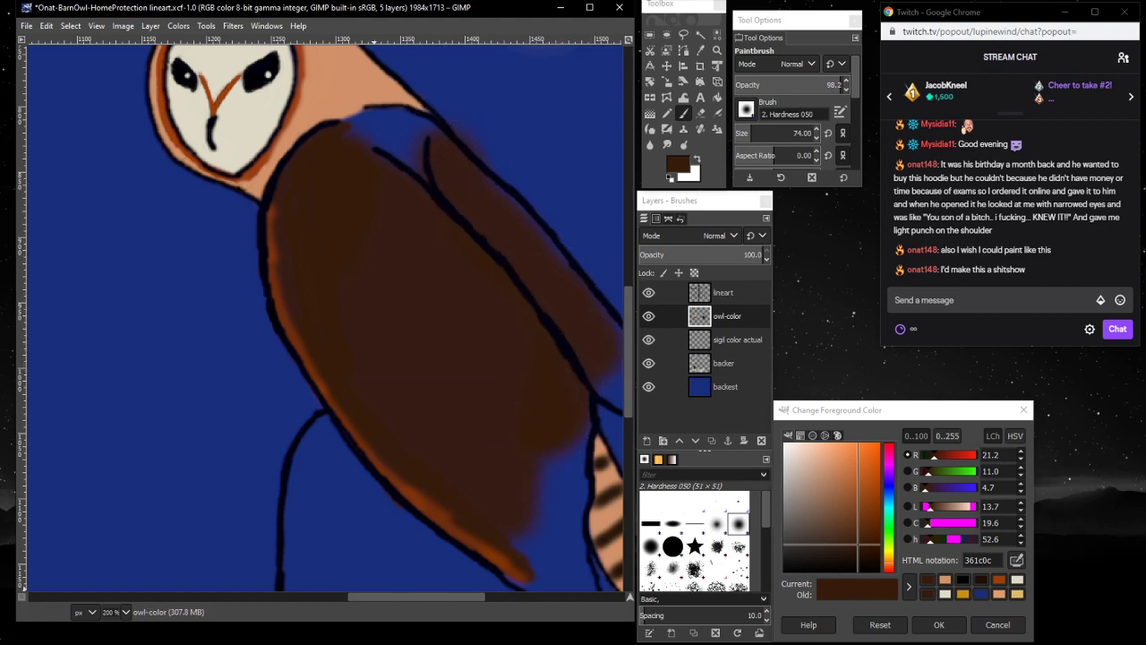
drag(373, 593, 418, 589)
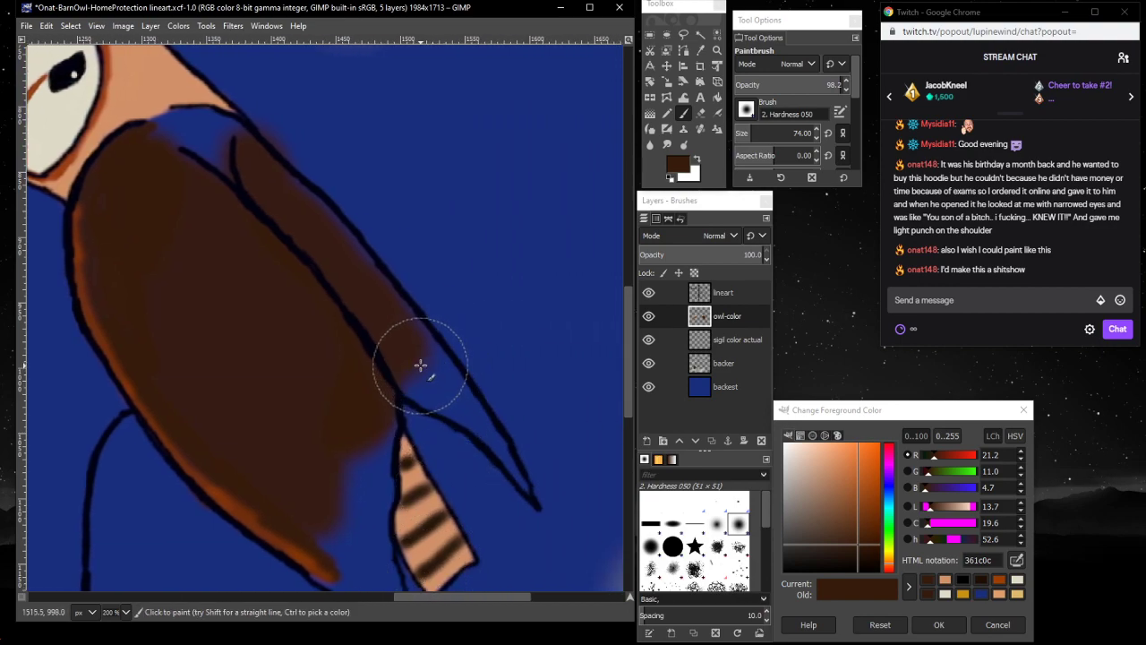
mouse_move(441, 382)
mouse_down()
mouse_move(324, 226)
mouse_move(460, 391)
mouse_move(400, 329)
mouse_move(240, 209)
mouse_up()
- Erase brown spill along the owl's back outline, and refine the far wing's upper edge in 361c0c with the size 30 Paintbrush
click(701, 113)
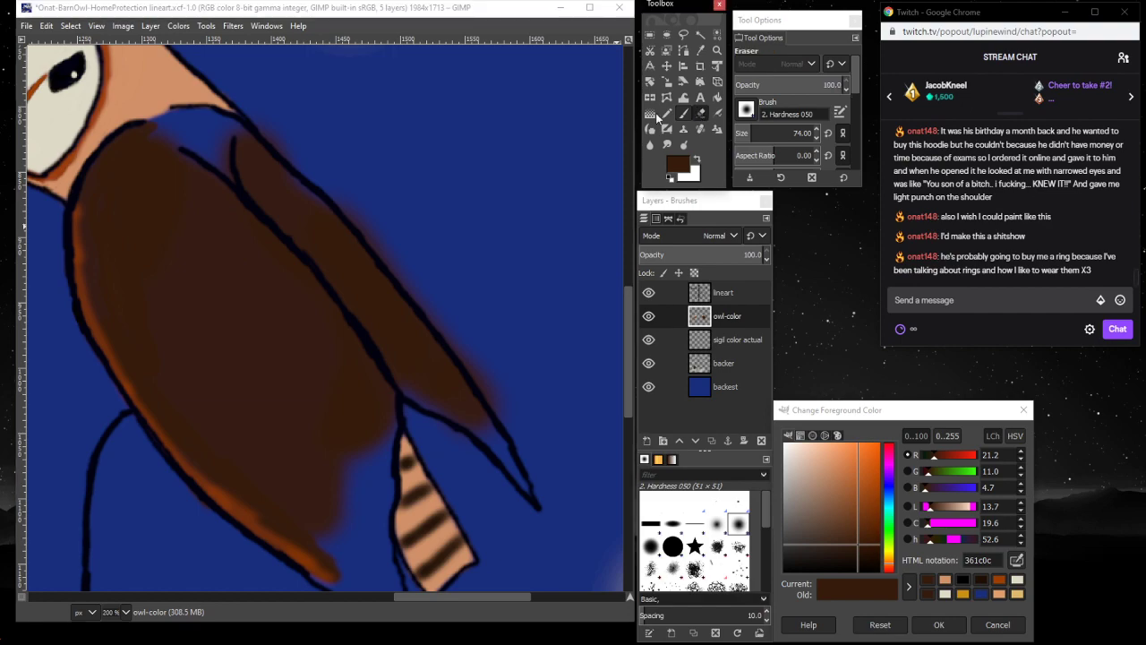
mouse_move(215, 134)
mouse_down()
mouse_move(289, 122)
mouse_move(451, 285)
mouse_move(524, 384)
mouse_move(493, 407)
mouse_up()
click(685, 114)
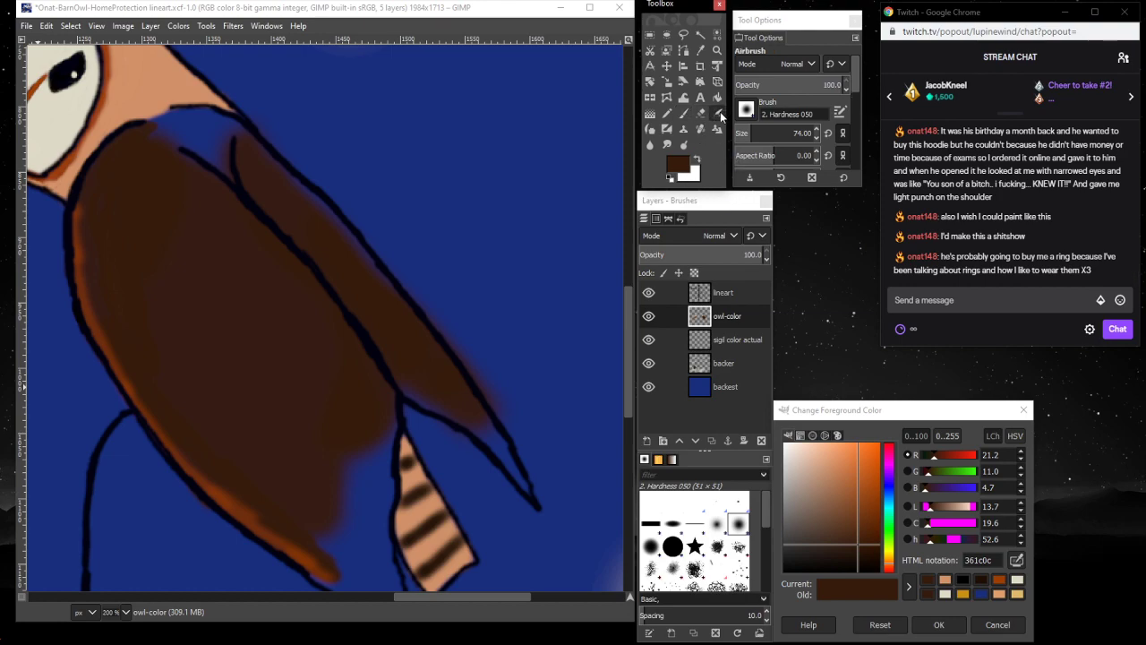
click(685, 114)
click(792, 133)
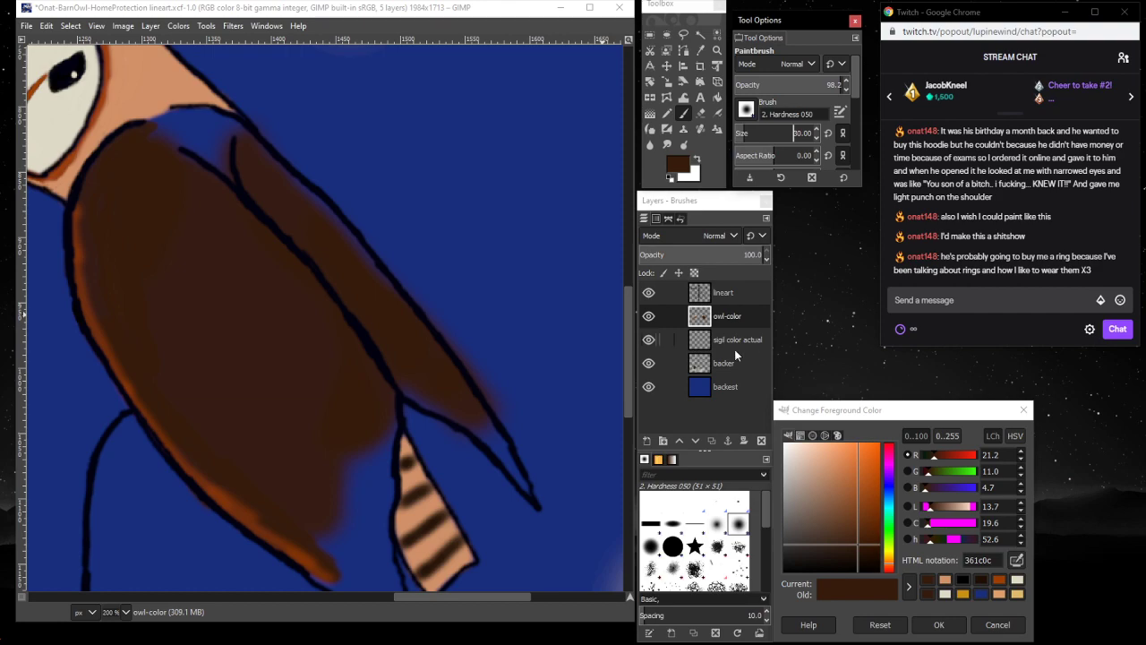
click(286, 179)
mouse_move(288, 182)
mouse_down()
mouse_move(390, 307)
mouse_move(354, 280)
mouse_move(252, 144)
mouse_move(188, 184)
mouse_move(165, 148)
mouse_up()
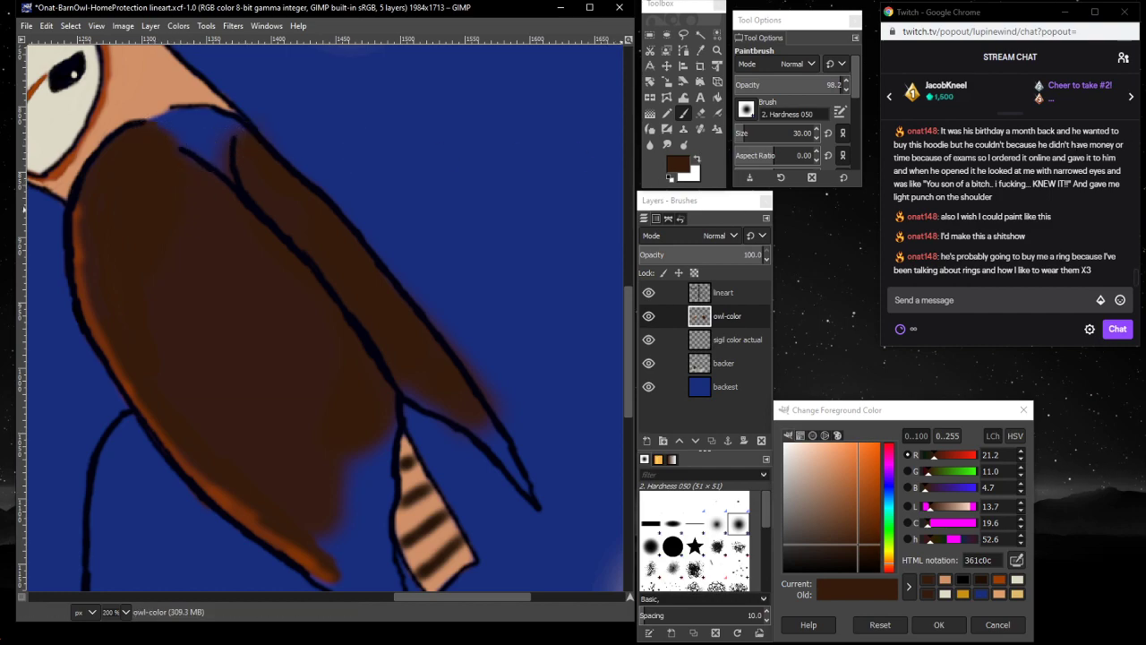
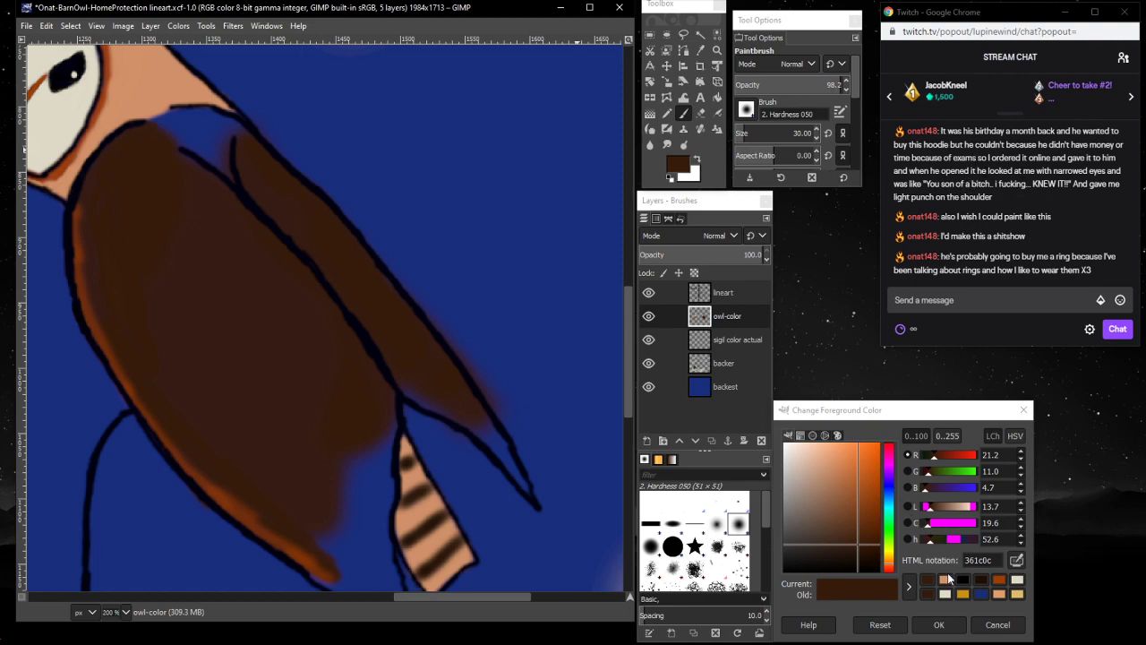
- Fill the gap between the shoulders with tan (d29268) and restore the adjoining wing edges in 361c0c with the size 30 Paintbrush
click(947, 581)
mouse_move(171, 120)
mouse_down()
mouse_move(218, 153)
mouse_move(215, 121)
mouse_move(161, 104)
mouse_move(189, 130)
mouse_move(228, 123)
mouse_move(183, 135)
mouse_move(162, 109)
mouse_move(182, 128)
mouse_move(215, 128)
mouse_move(216, 160)
mouse_move(229, 131)
mouse_up()
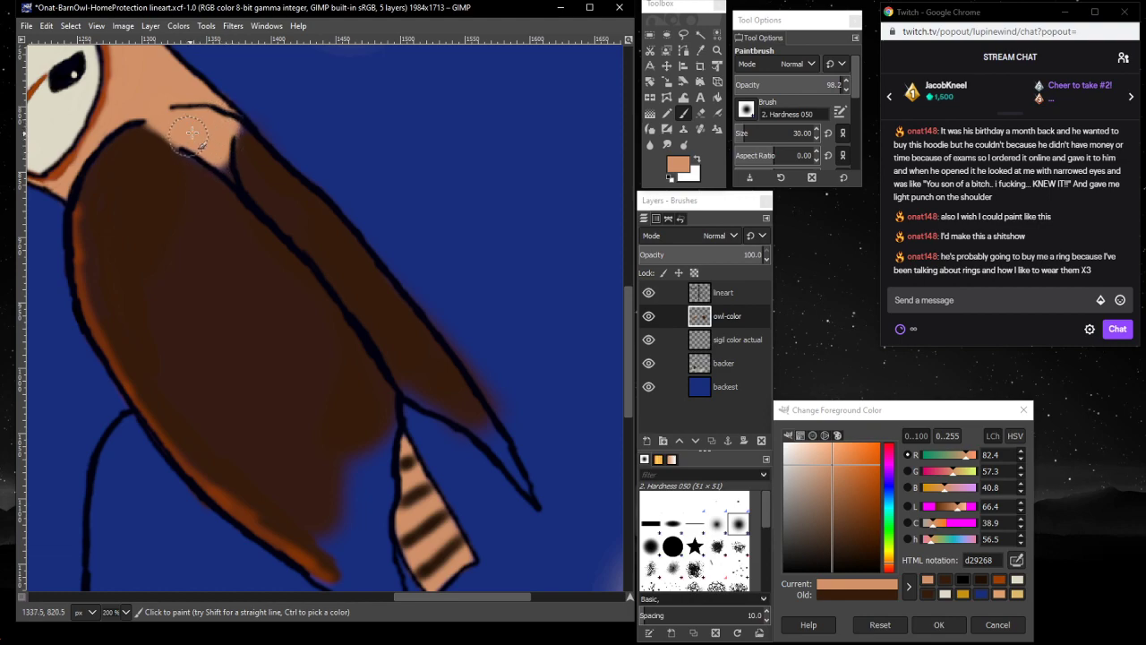
click(954, 586)
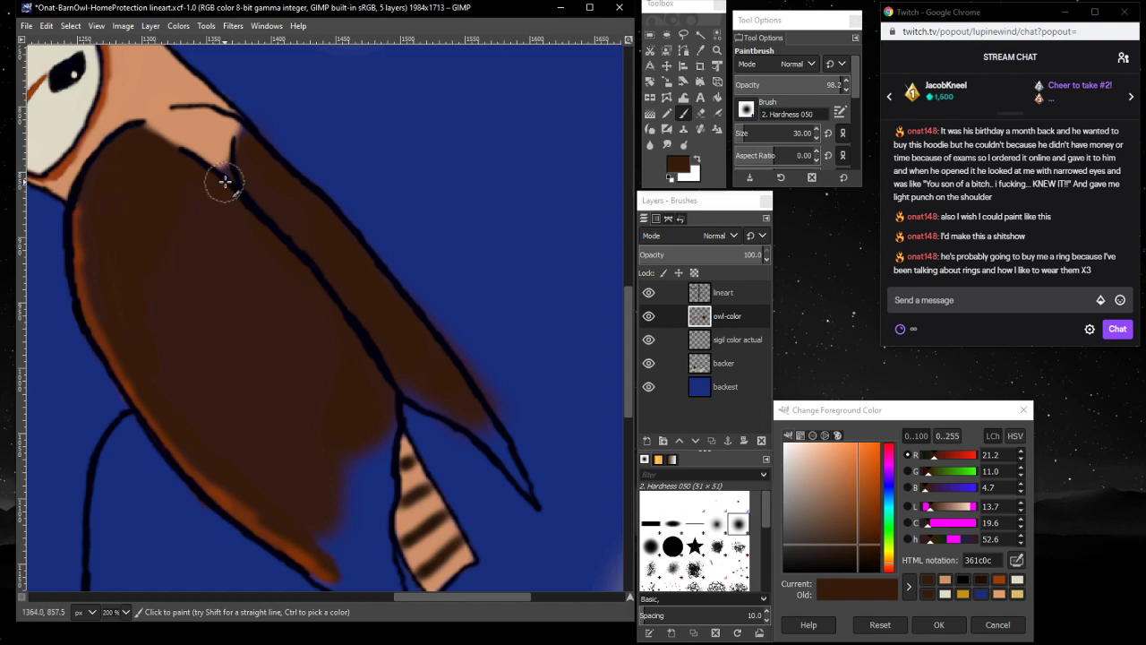
mouse_move(225, 179)
mouse_down()
mouse_move(245, 169)
mouse_move(242, 126)
mouse_up()
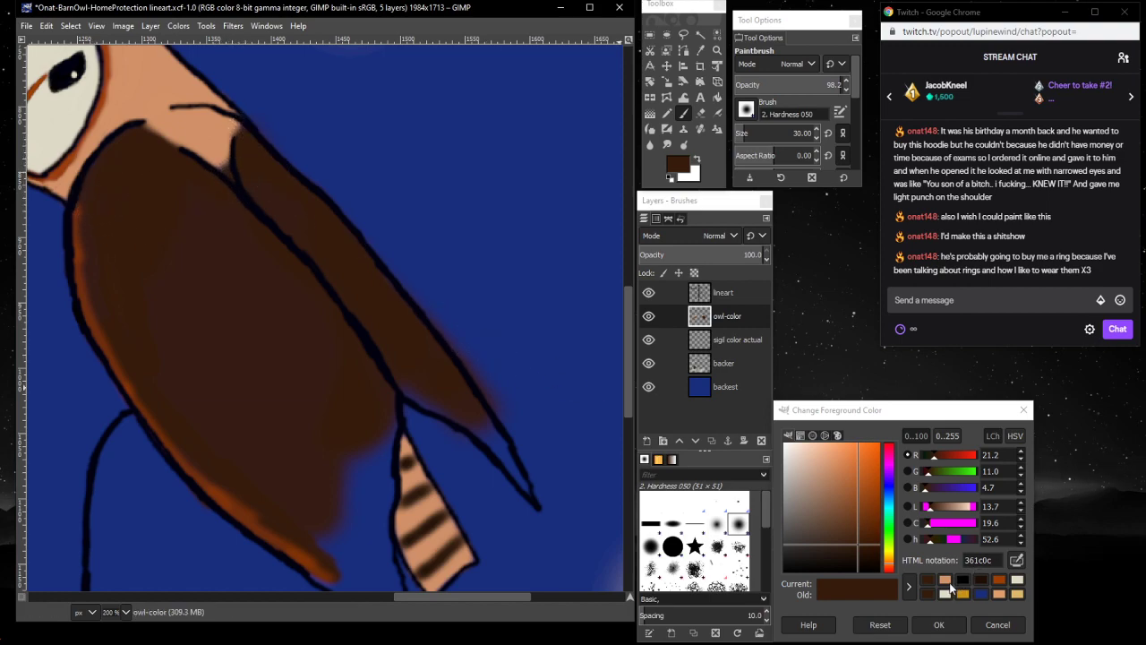
click(946, 581)
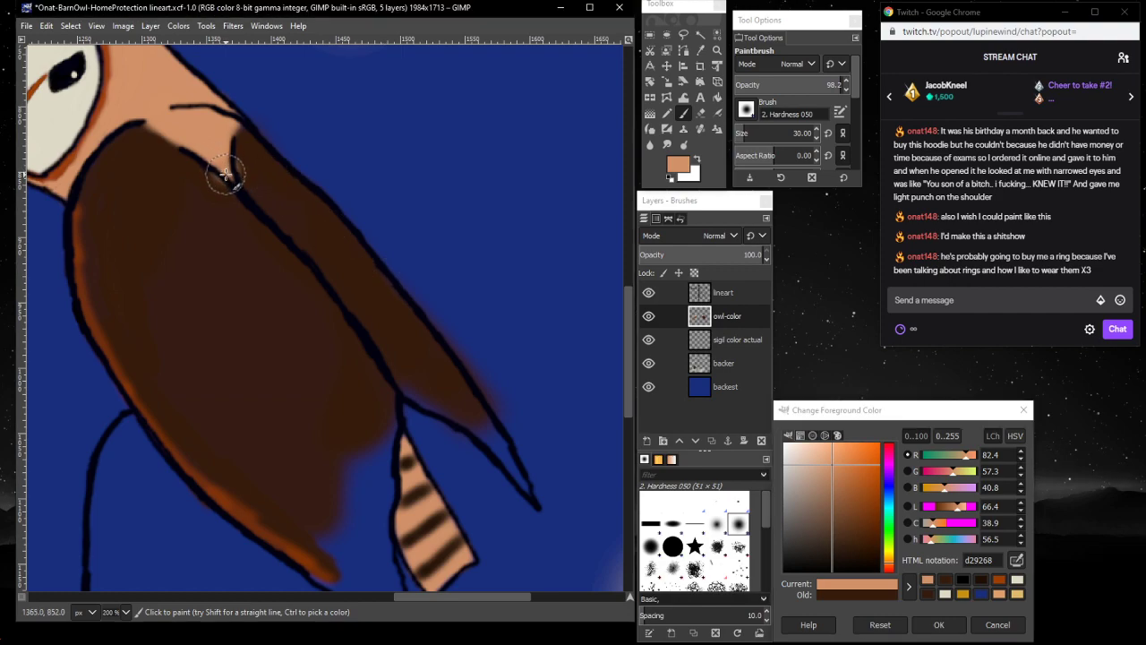
click(948, 579)
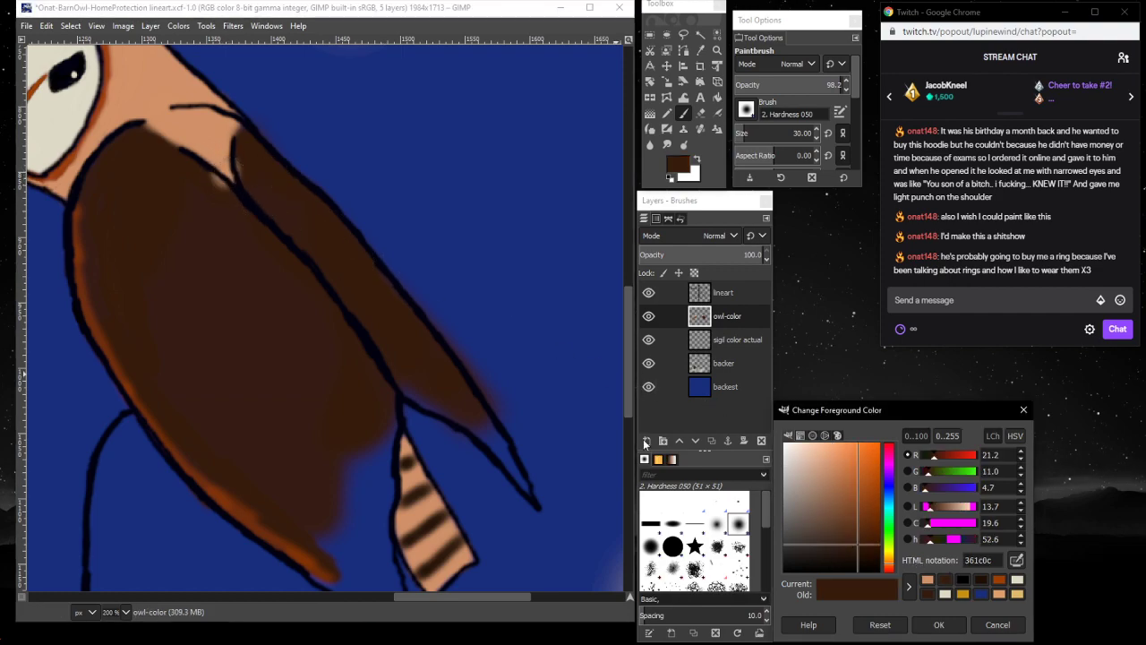
mouse_move(208, 188)
mouse_down()
mouse_move(223, 194)
mouse_move(212, 187)
mouse_move(248, 158)
mouse_move(253, 177)
mouse_up()
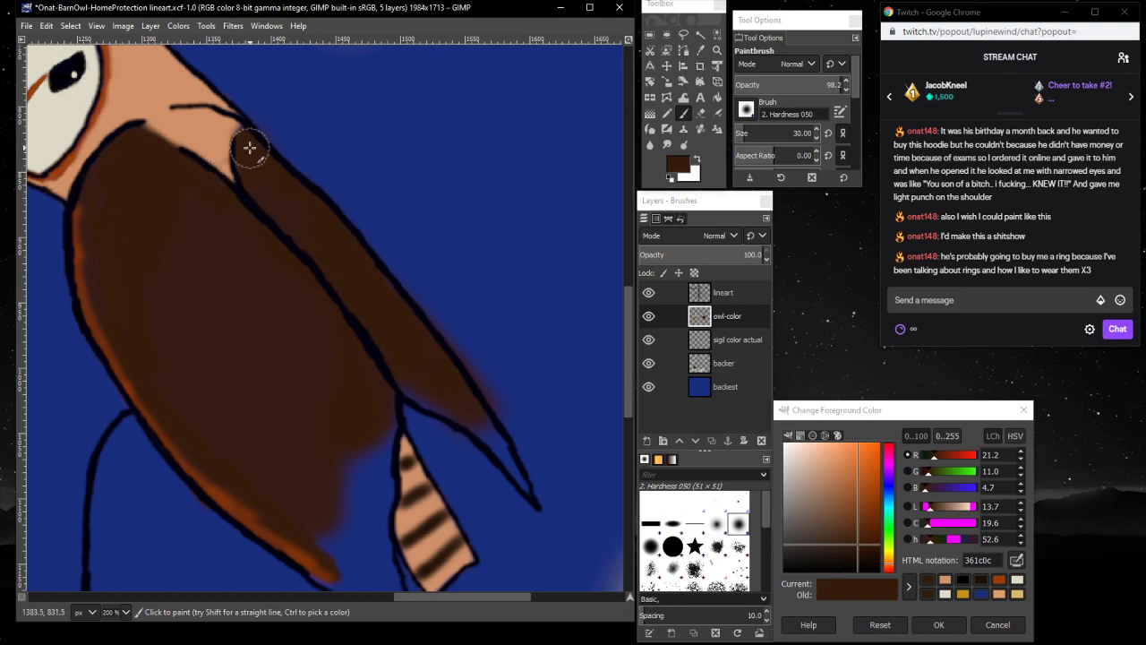
- Sample the light brown (b6794f) from the finished owl's lower wing edge as the foreground color
scroll(233, 349, down, 3)
scroll(202, 359, down, 4)
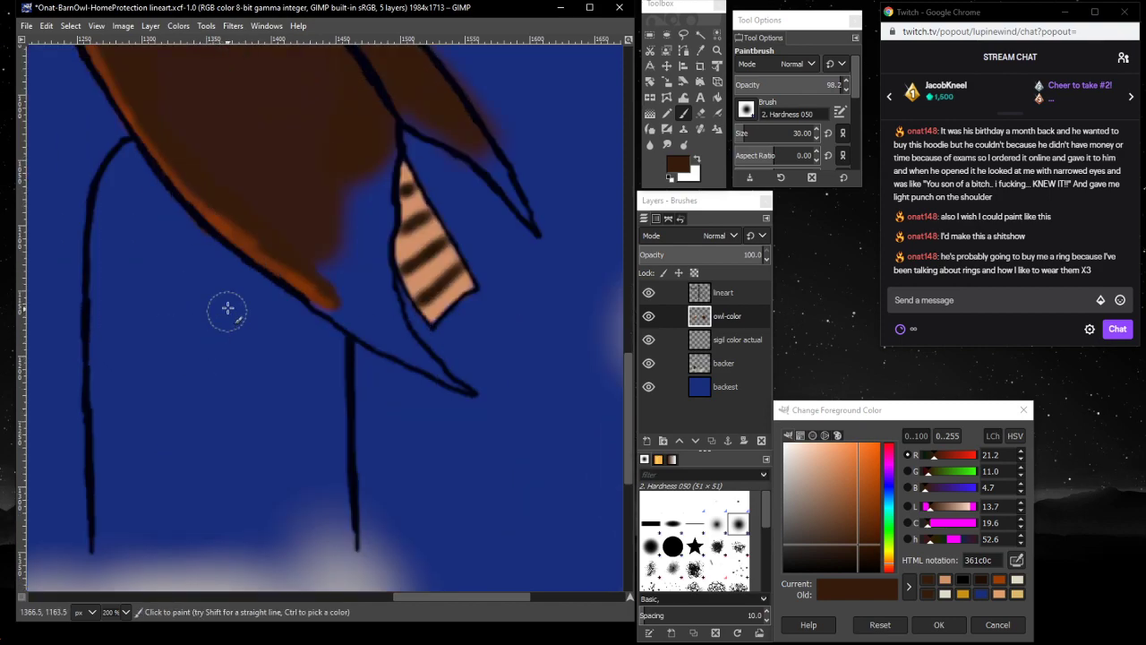
scroll(227, 309, up, 4)
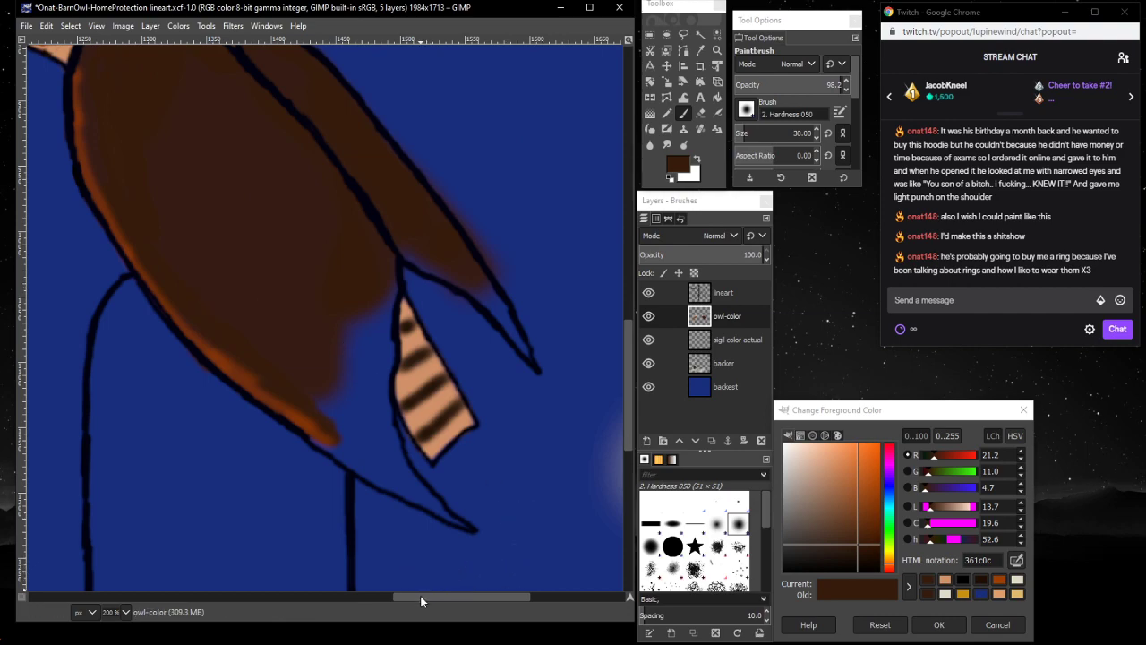
mouse_move(420, 595)
mouse_down()
mouse_move(244, 570)
mouse_move(104, 517)
mouse_move(430, 509)
mouse_up()
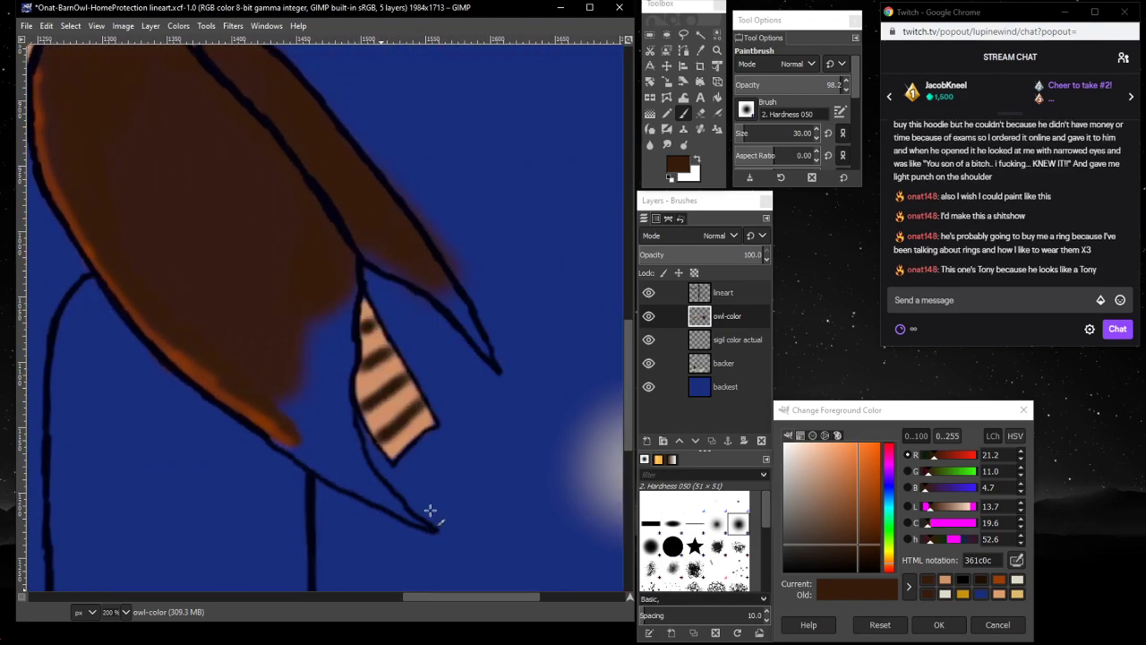
scroll(245, 373, up, 3)
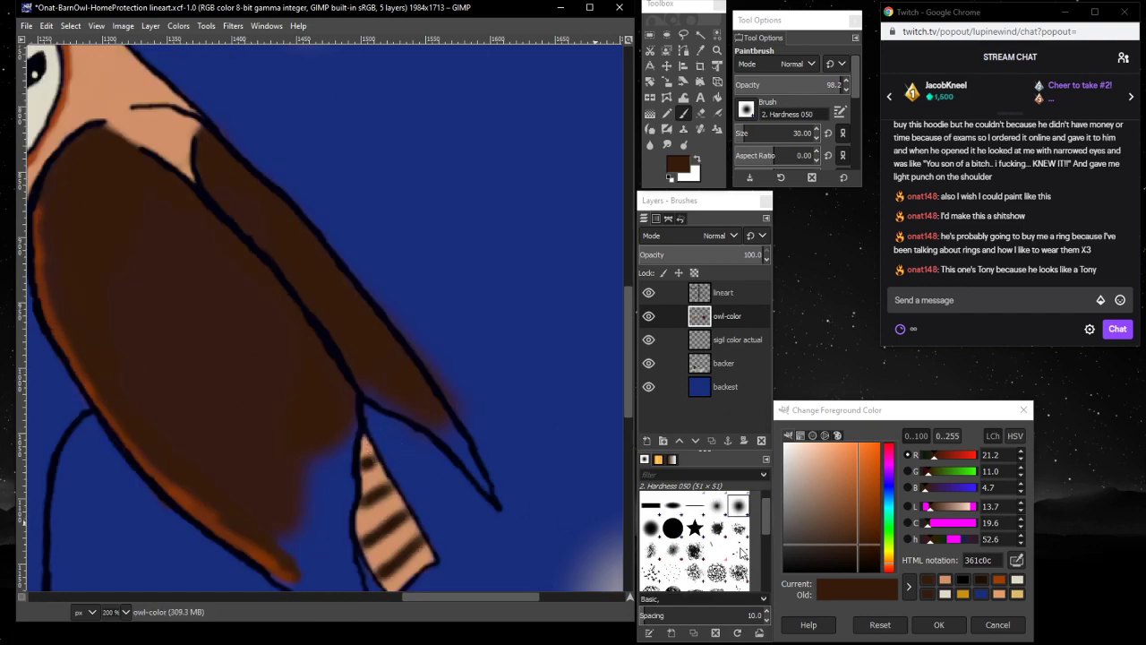
drag(430, 596, 145, 560)
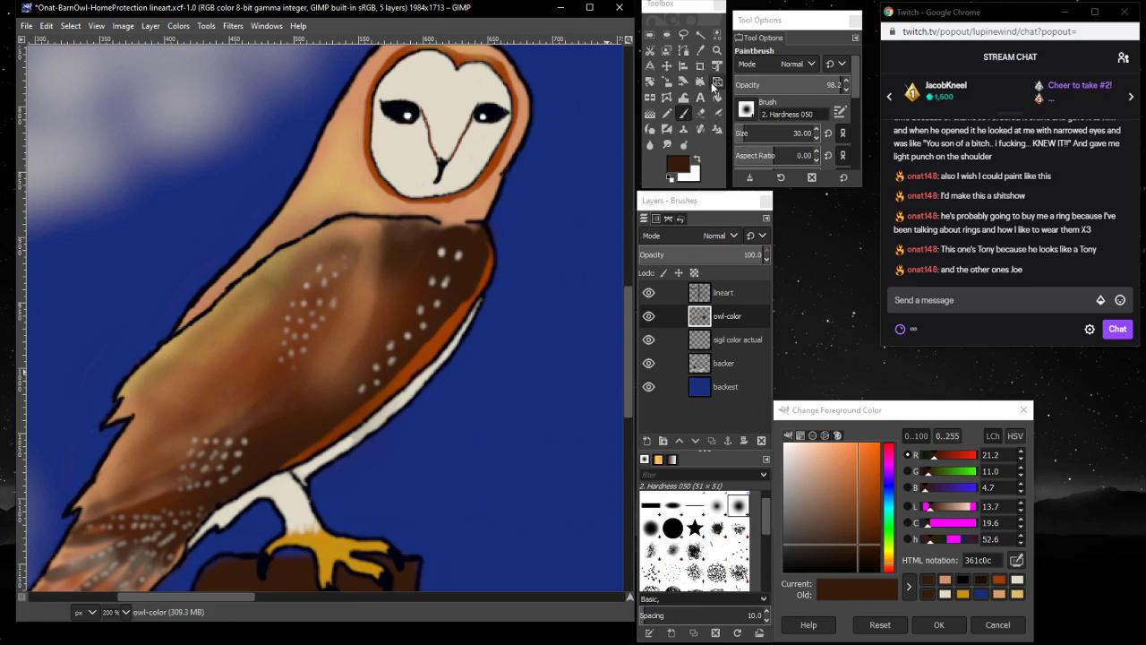
click(702, 51)
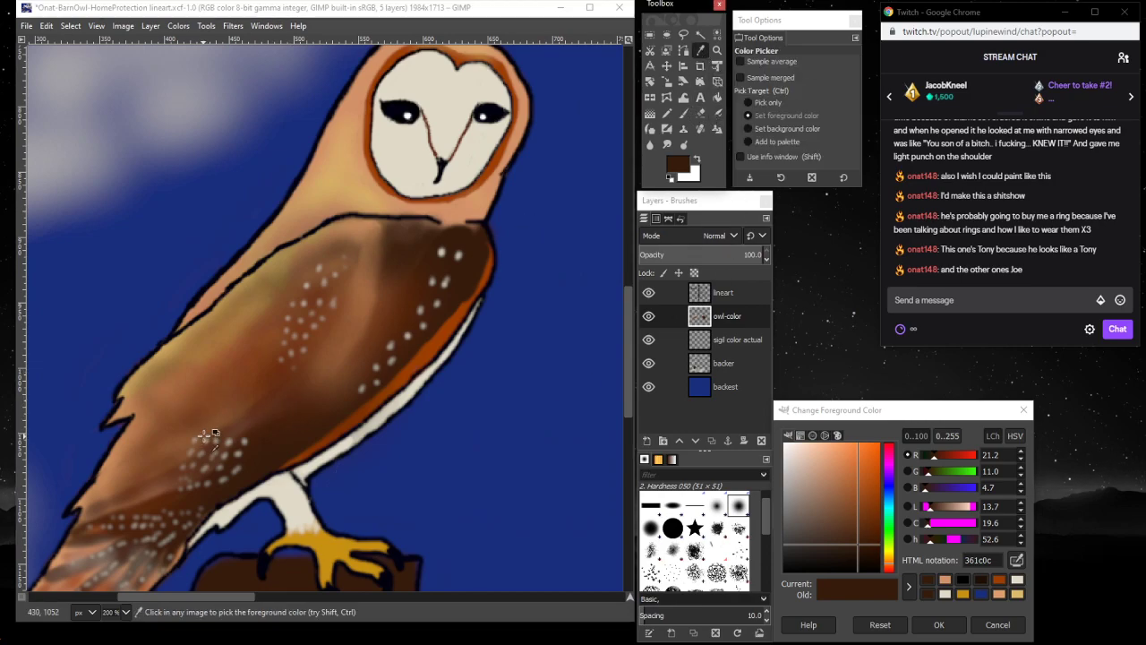
click(132, 433)
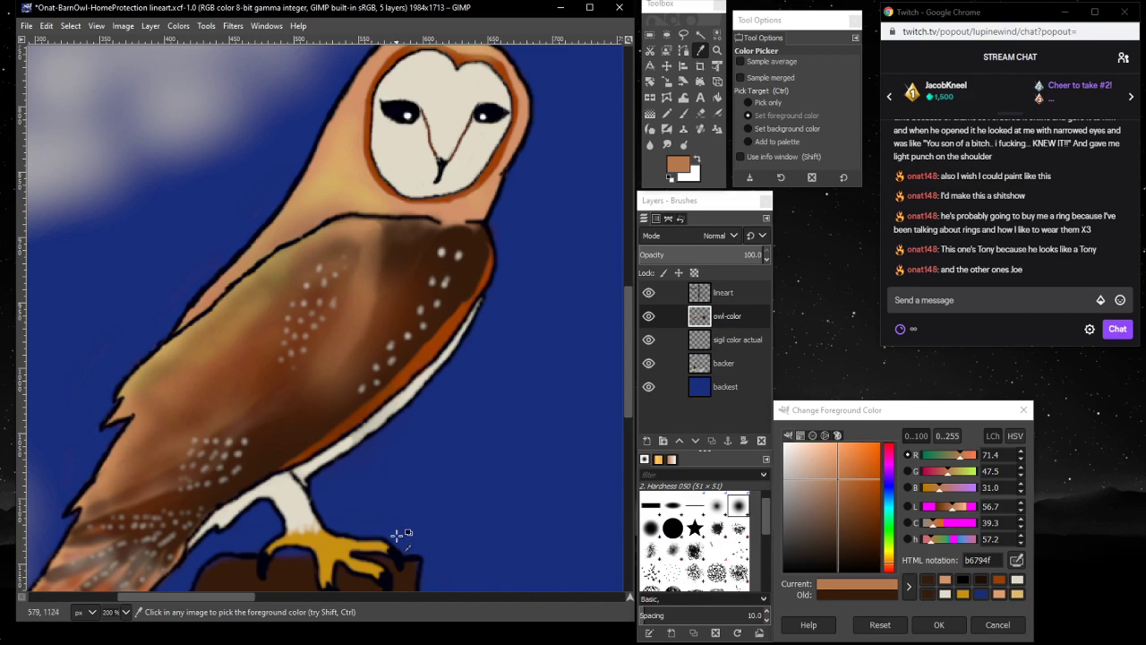
- Paint soft light brown (b6794f) over the middle of both wings on the second owl with the size 100 Paintbrush
drag(220, 594, 470, 564)
click(684, 115)
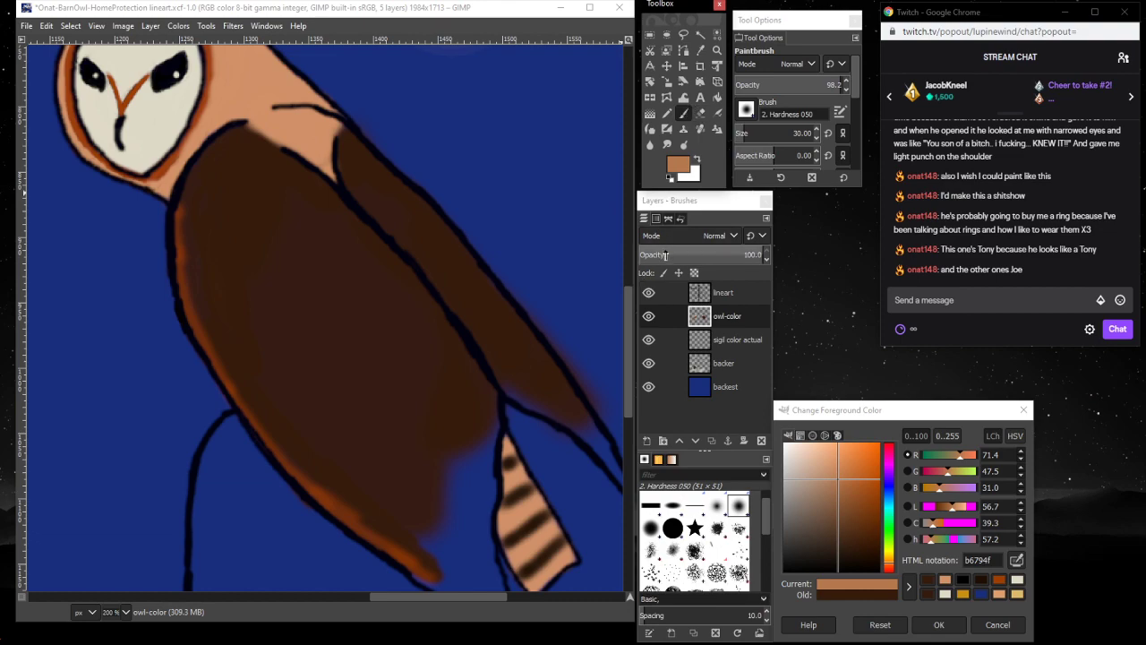
click(765, 132)
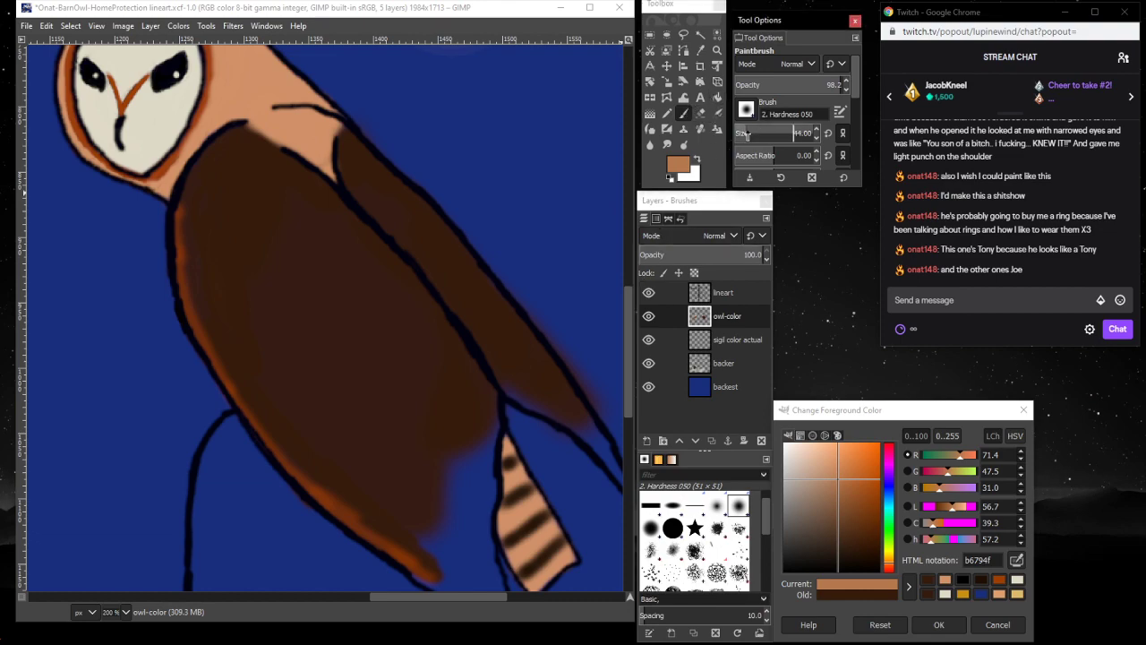
click(312, 327)
mouse_move(313, 327)
mouse_down()
mouse_move(385, 447)
mouse_move(411, 466)
mouse_move(318, 319)
mouse_move(358, 334)
mouse_move(348, 305)
mouse_move(362, 316)
mouse_move(426, 447)
mouse_move(415, 376)
mouse_move(366, 297)
mouse_move(320, 266)
mouse_up()
drag(386, 593, 145, 589)
drag(380, 596, 401, 595)
mouse_move(271, 230)
mouse_down()
mouse_move(238, 256)
mouse_move(266, 337)
mouse_move(350, 453)
mouse_move(419, 381)
mouse_move(359, 248)
mouse_move(421, 320)
mouse_move(447, 404)
mouse_move(417, 269)
mouse_move(353, 256)
mouse_move(343, 192)
mouse_move(340, 206)
mouse_move(470, 416)
mouse_move(483, 360)
mouse_move(404, 348)
mouse_up()
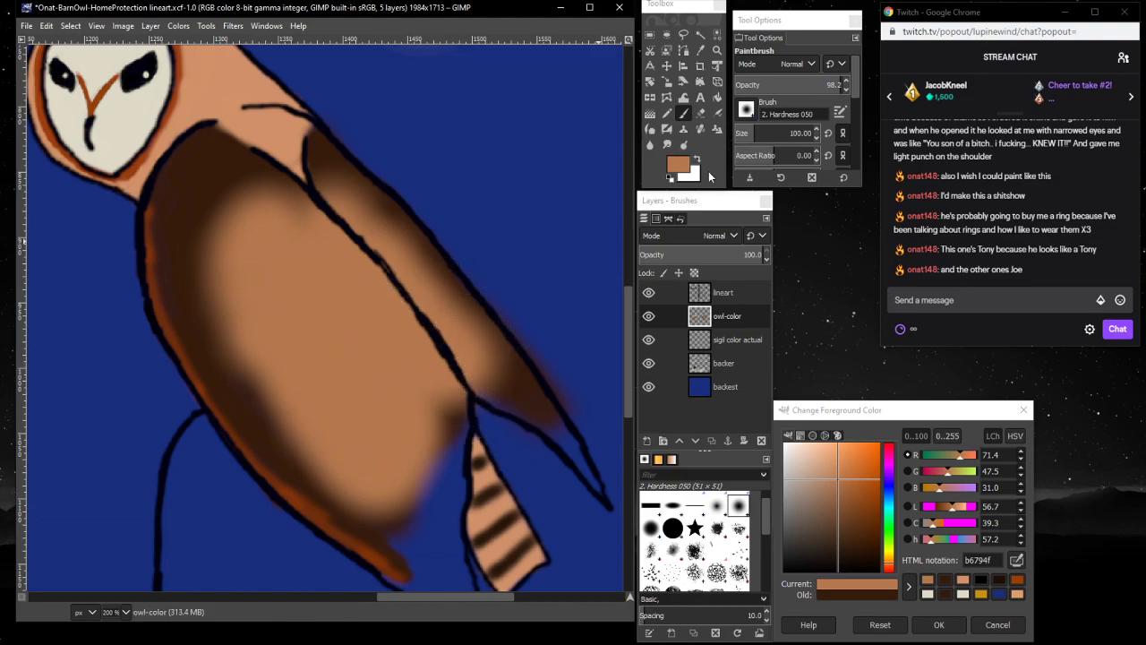
- Extend the light brown (b6794f) down to the pointed tips of both wings with the size 55 Paintbrush
click(751, 134)
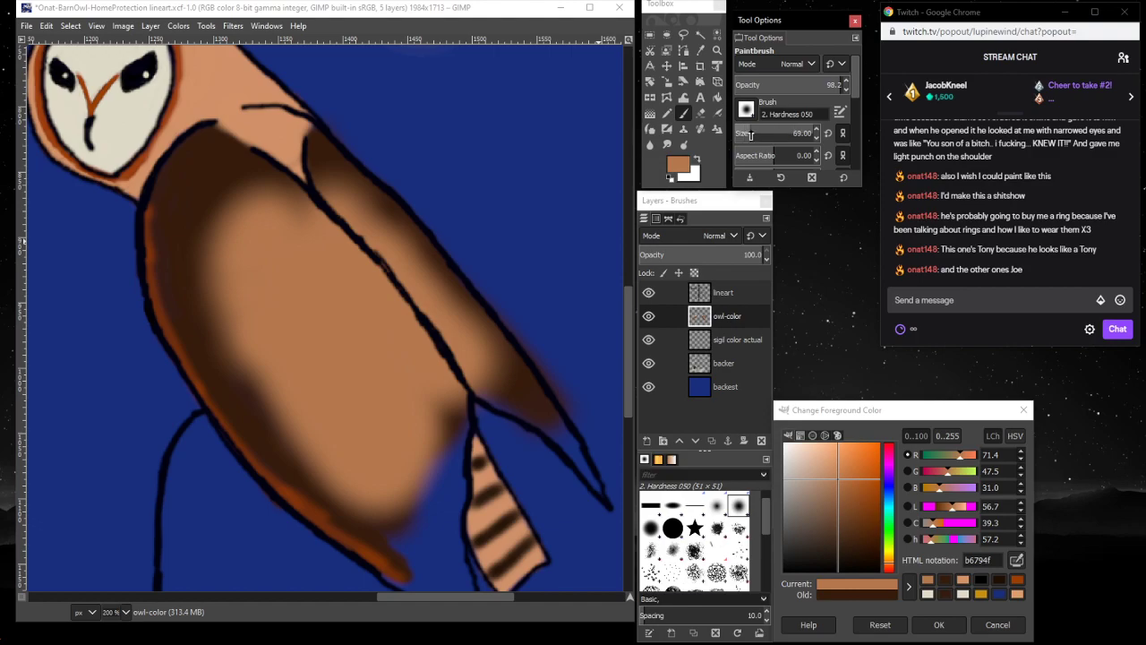
scroll(396, 473, down, 5)
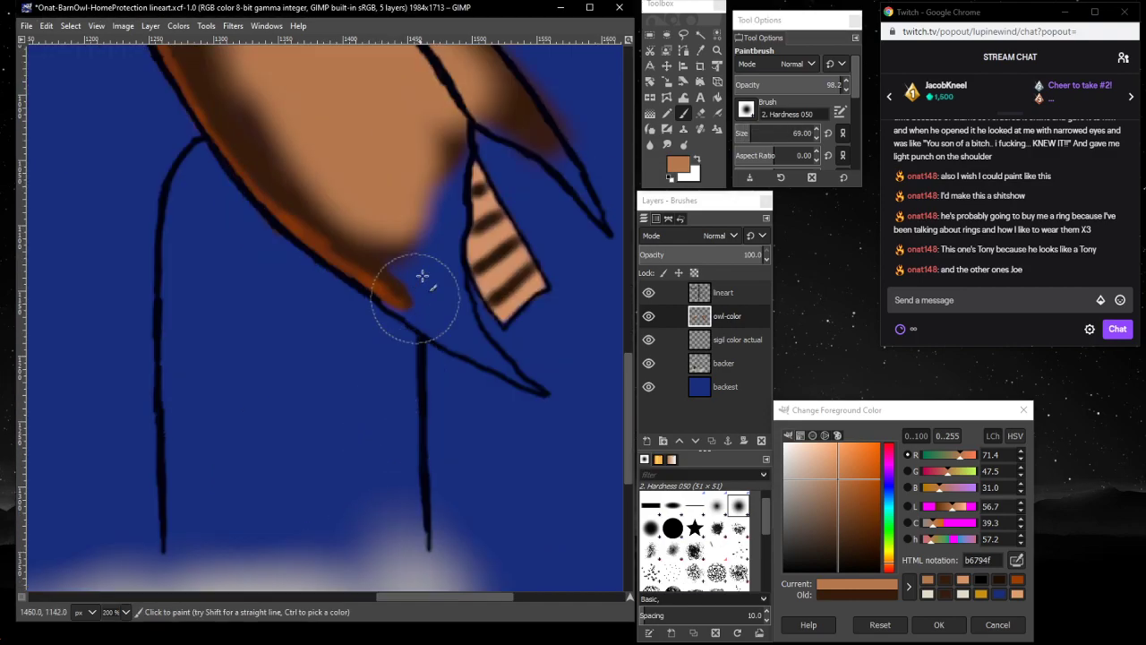
mouse_move(448, 167)
mouse_down()
mouse_move(419, 263)
mouse_move(407, 262)
mouse_move(440, 314)
mouse_up()
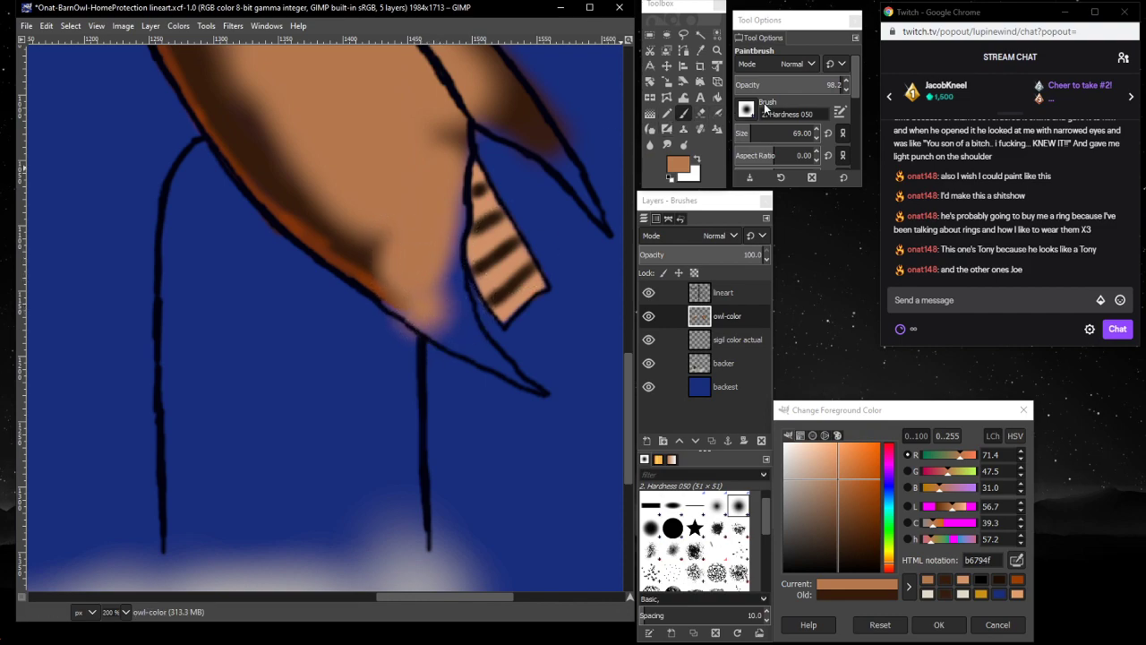
key(ctrl+z)
drag(756, 133, 732, 134)
mouse_move(576, 169)
mouse_down()
mouse_move(568, 158)
mouse_move(601, 217)
mouse_move(506, 128)
mouse_move(535, 149)
mouse_move(498, 130)
mouse_move(483, 143)
mouse_move(461, 116)
mouse_move(431, 141)
mouse_move(448, 143)
mouse_move(421, 242)
mouse_move(443, 237)
mouse_move(436, 267)
mouse_move(461, 224)
mouse_move(408, 313)
mouse_move(533, 381)
mouse_move(461, 339)
mouse_move(437, 288)
mouse_up()
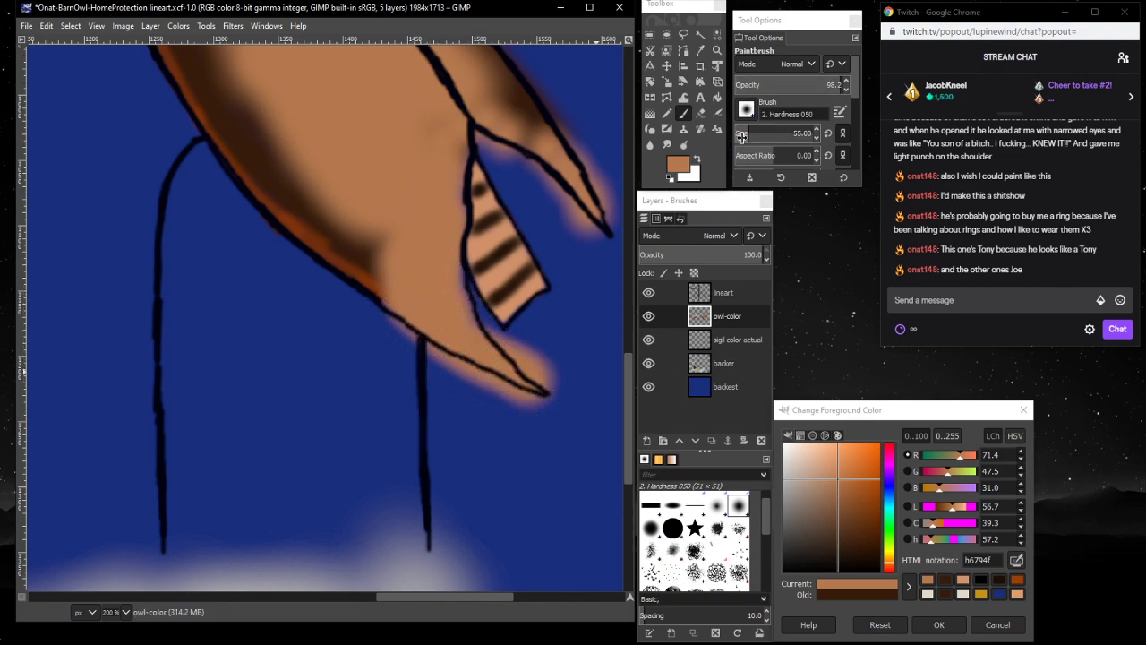
- Erase the light brown spill beneath the near wing's lower outline with the size 18 Eraser
drag(783, 136, 742, 136)
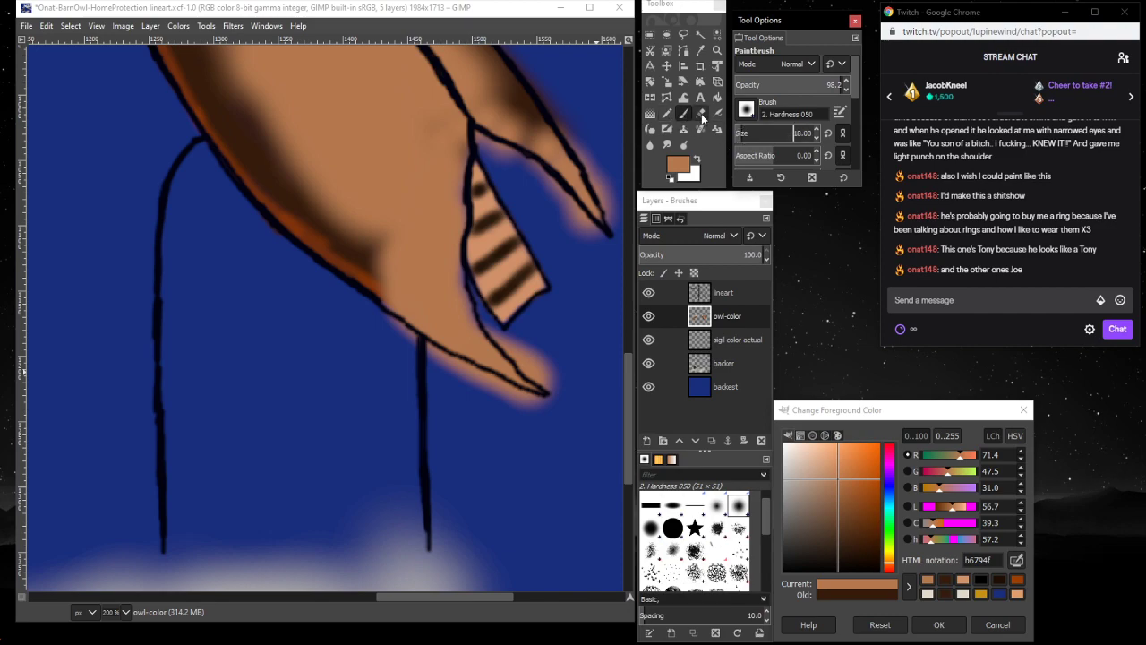
click(701, 113)
mouse_move(388, 327)
mouse_down()
mouse_move(476, 379)
mouse_move(417, 361)
mouse_move(386, 330)
mouse_move(400, 331)
mouse_up()
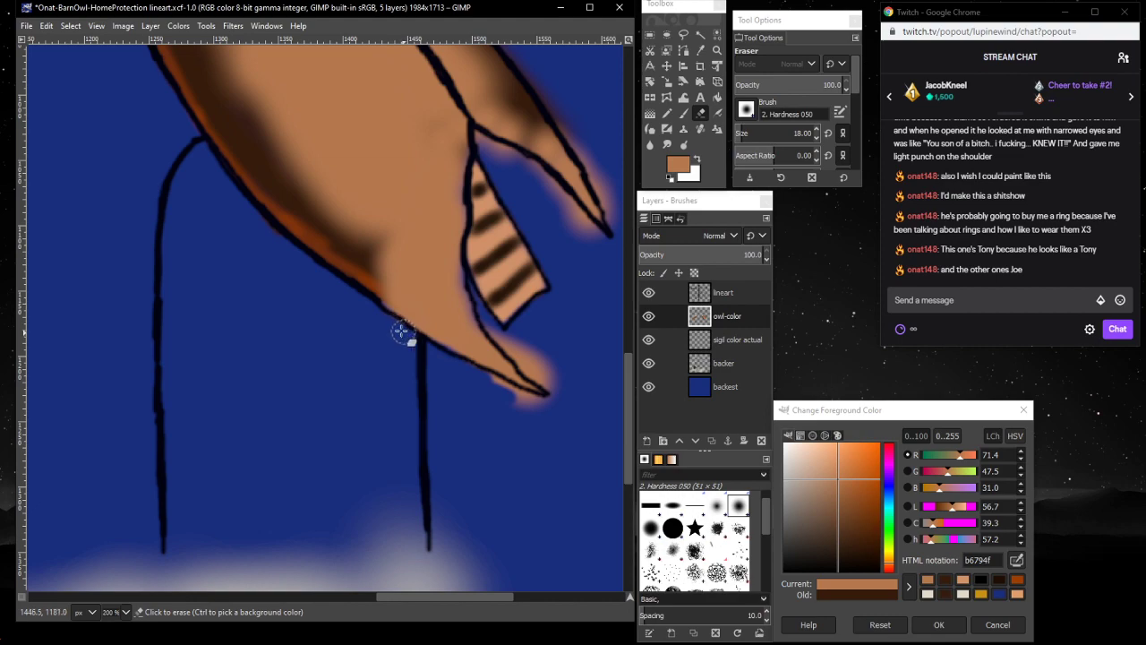
drag(450, 365, 538, 402)
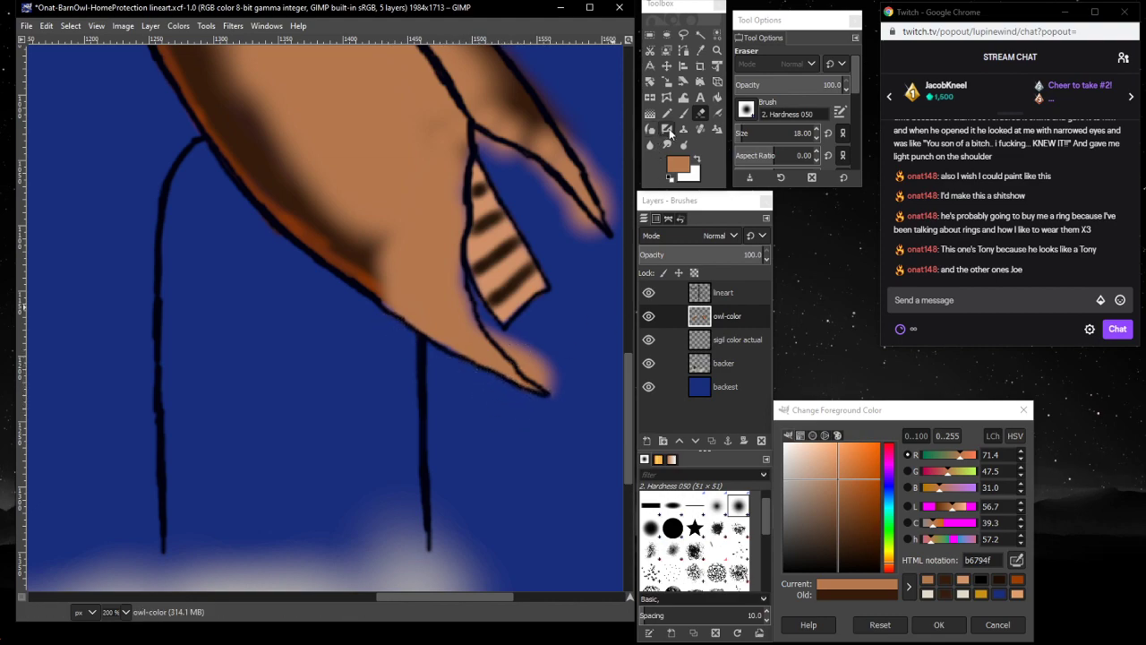
- Erase the light brown spill beneath the far wing's tip and around the near wing's tip with the size 18 Eraser
click(685, 111)
click(392, 306)
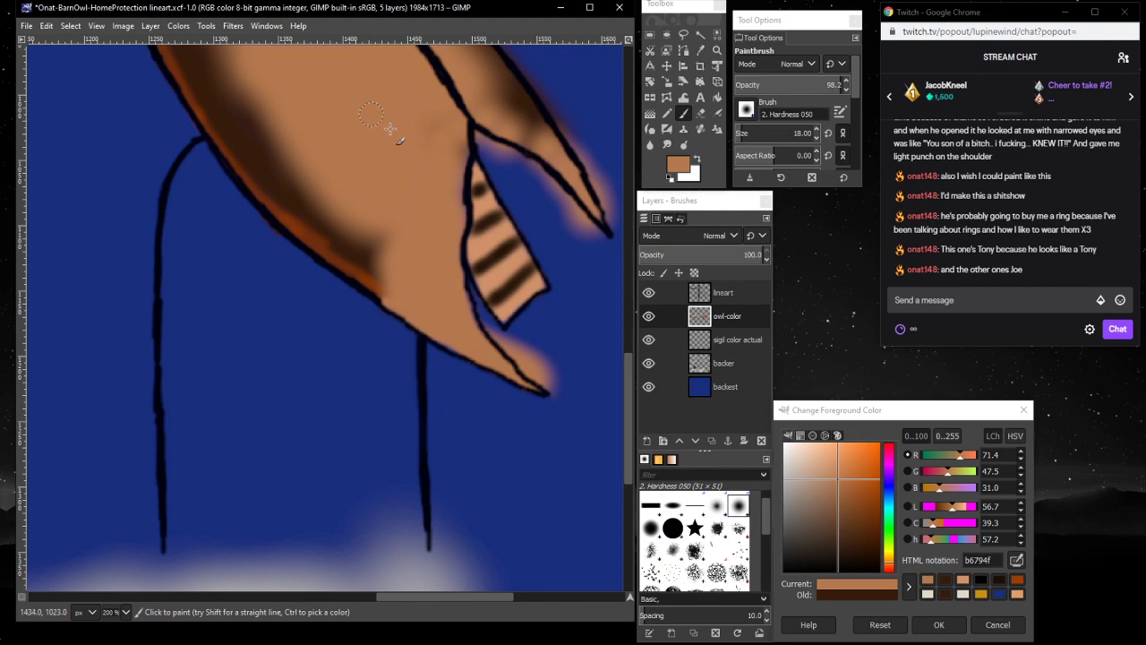
click(701, 111)
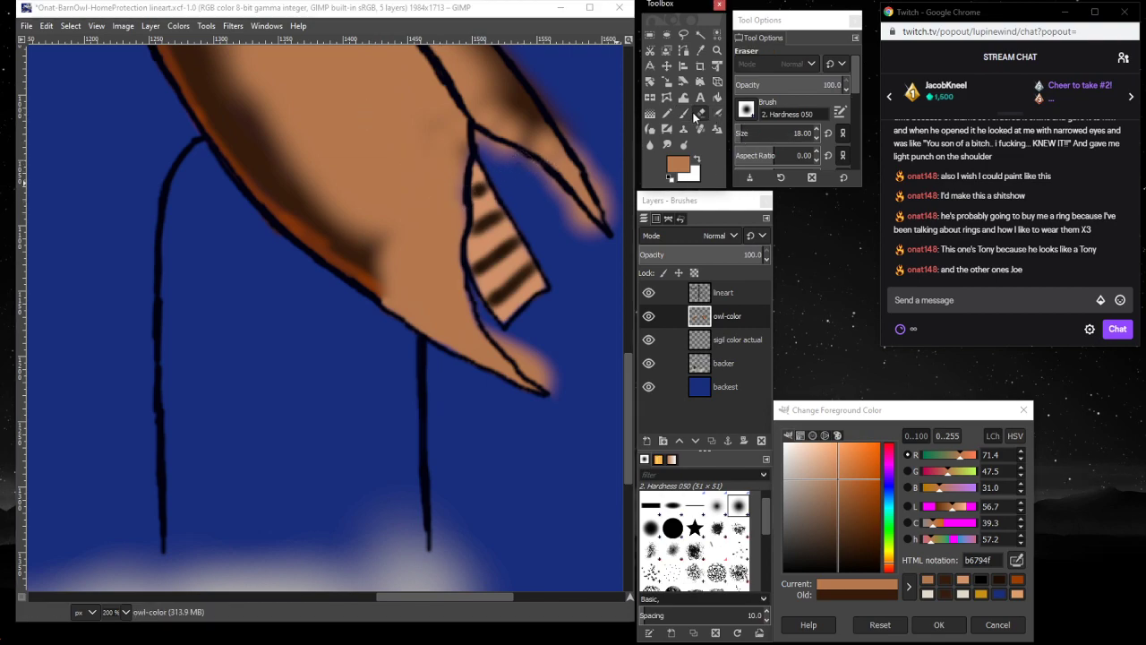
click(484, 145)
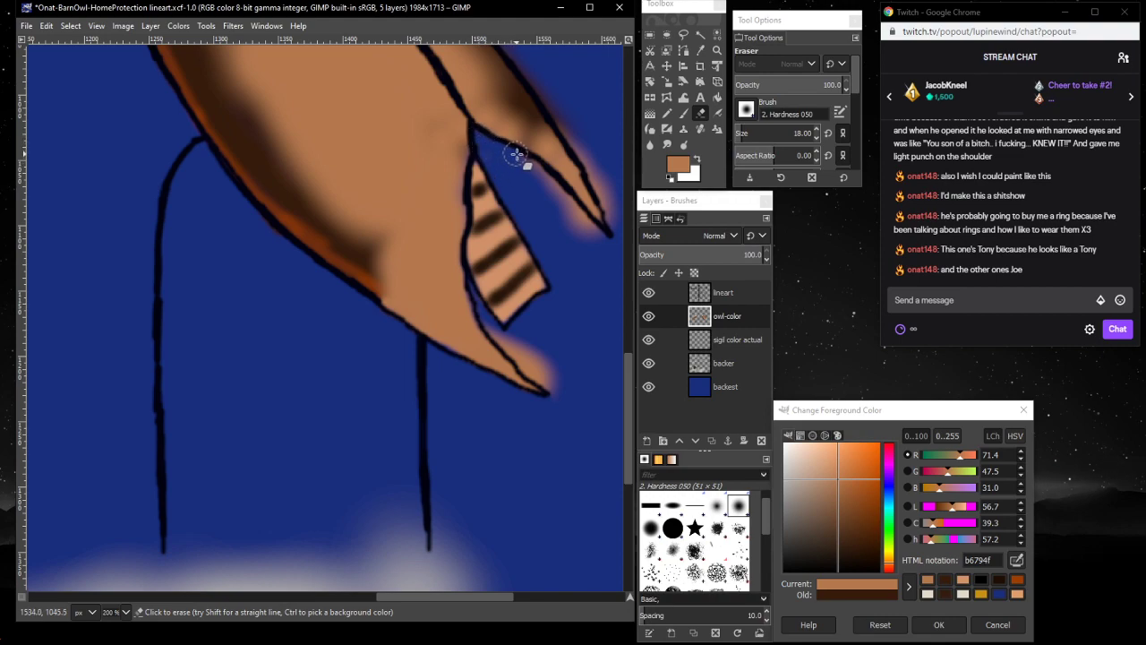
mouse_move(516, 154)
mouse_down()
mouse_move(573, 205)
mouse_move(548, 188)
mouse_up()
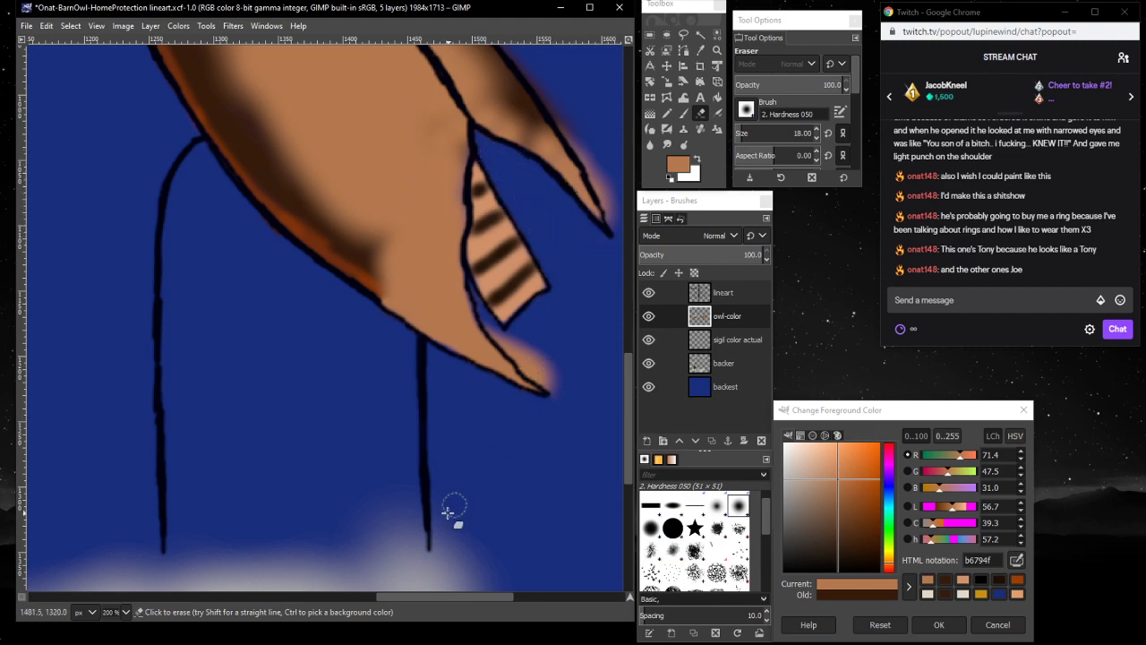
mouse_move(492, 327)
mouse_down()
mouse_move(539, 372)
mouse_move(503, 337)
mouse_up()
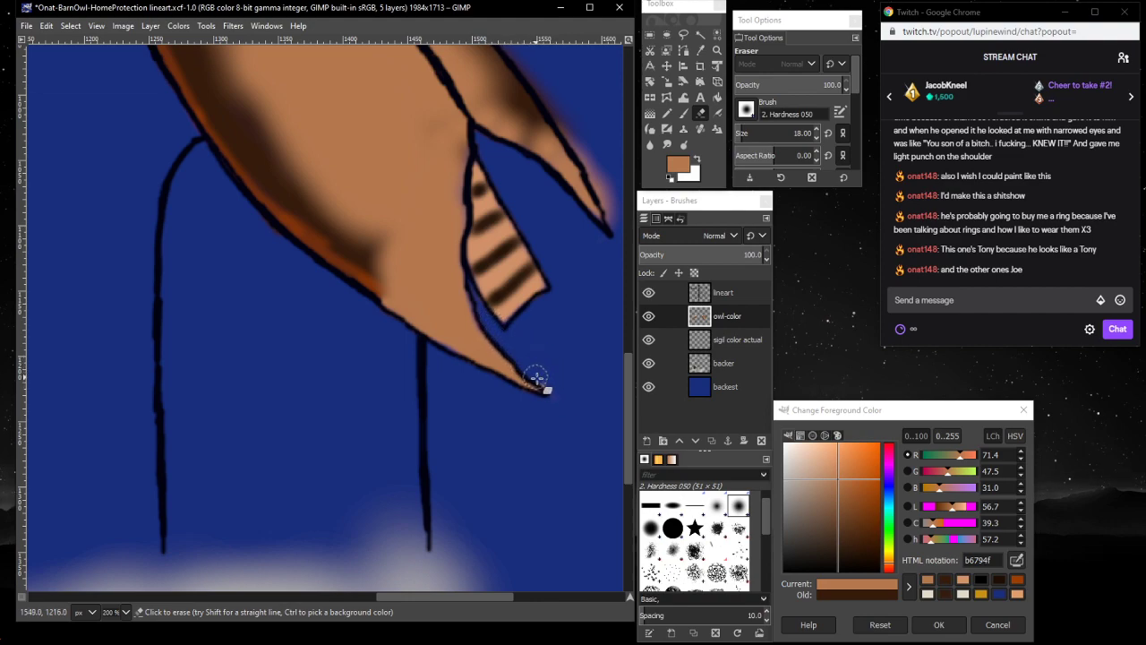
- Erase the color spill along the far wing's outer outline down to its pointed tip
drag(401, 595, 437, 594)
scroll(479, 397, up, 3)
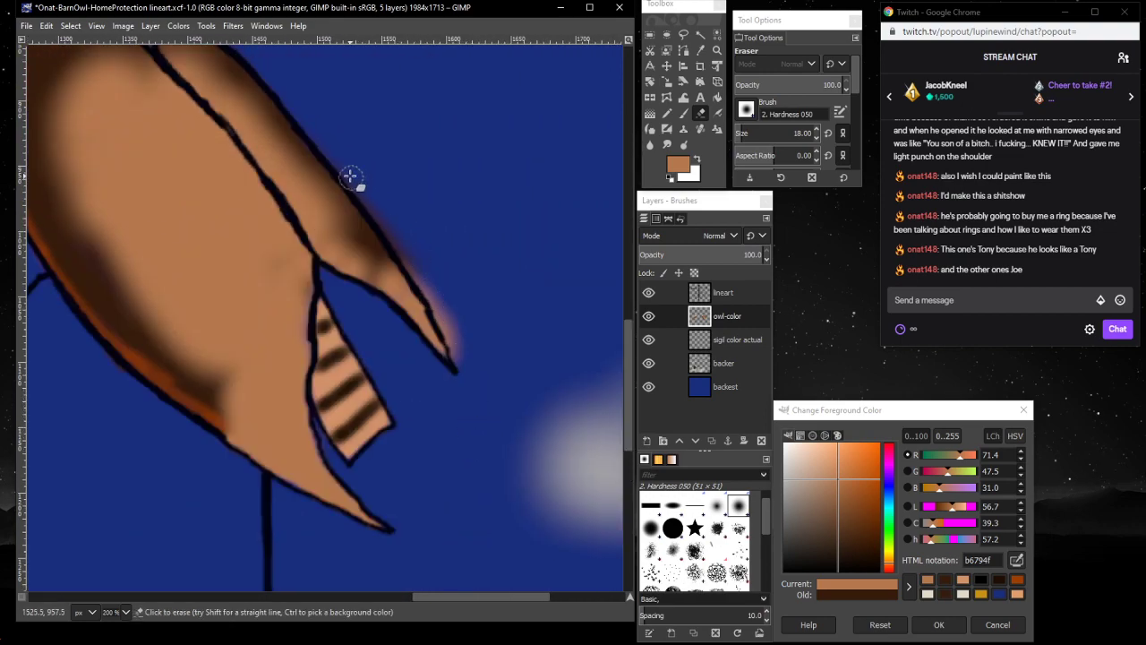
mouse_move(351, 178)
mouse_down()
mouse_move(424, 271)
mouse_move(469, 391)
mouse_move(456, 320)
mouse_move(426, 265)
mouse_up()
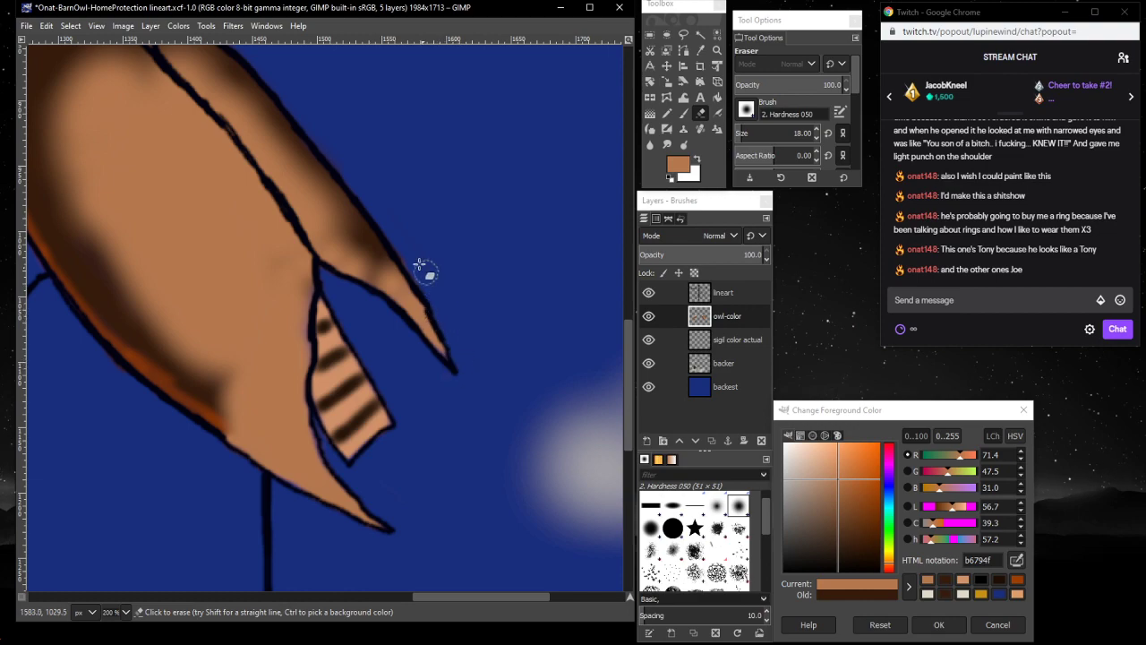
scroll(448, 297, up, 3)
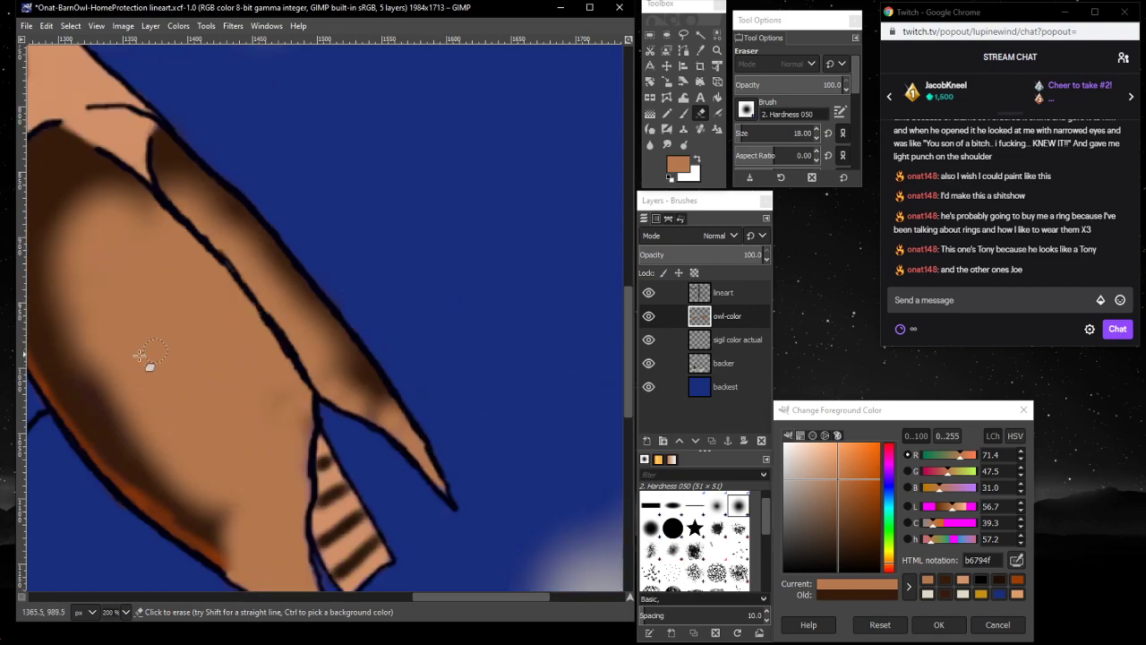
- Airbrush rust orange (9e3e00) patches at size 40 over the middle of the near wing and the upper part of the far wing
drag(459, 598, 400, 547)
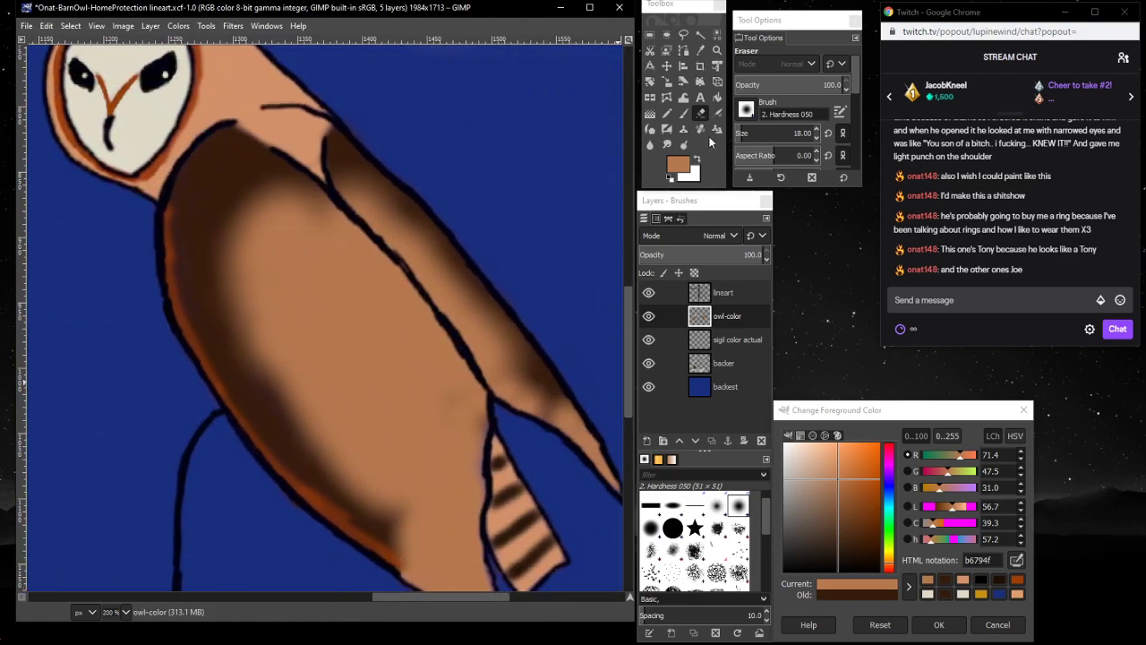
click(1018, 581)
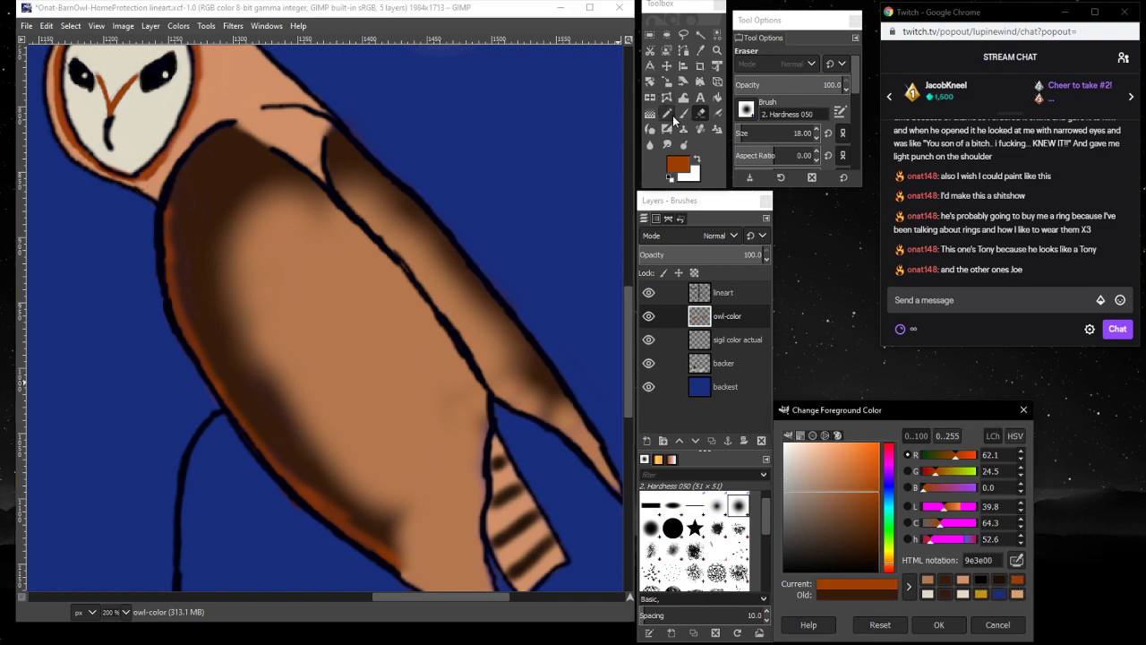
click(718, 112)
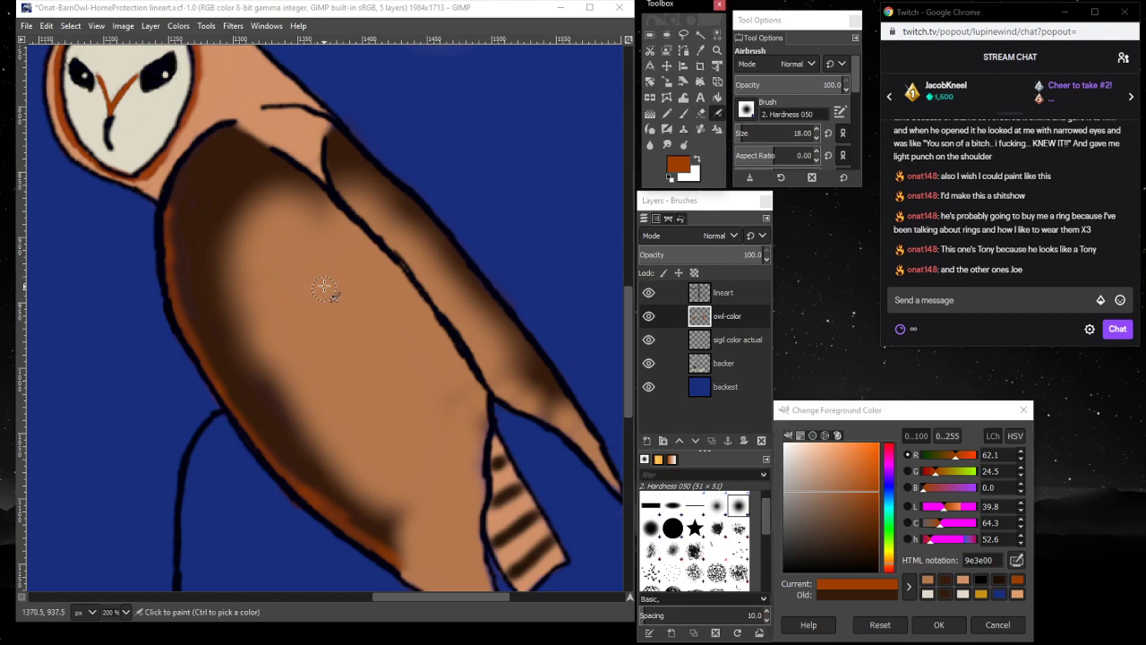
drag(757, 134, 745, 137)
click(313, 286)
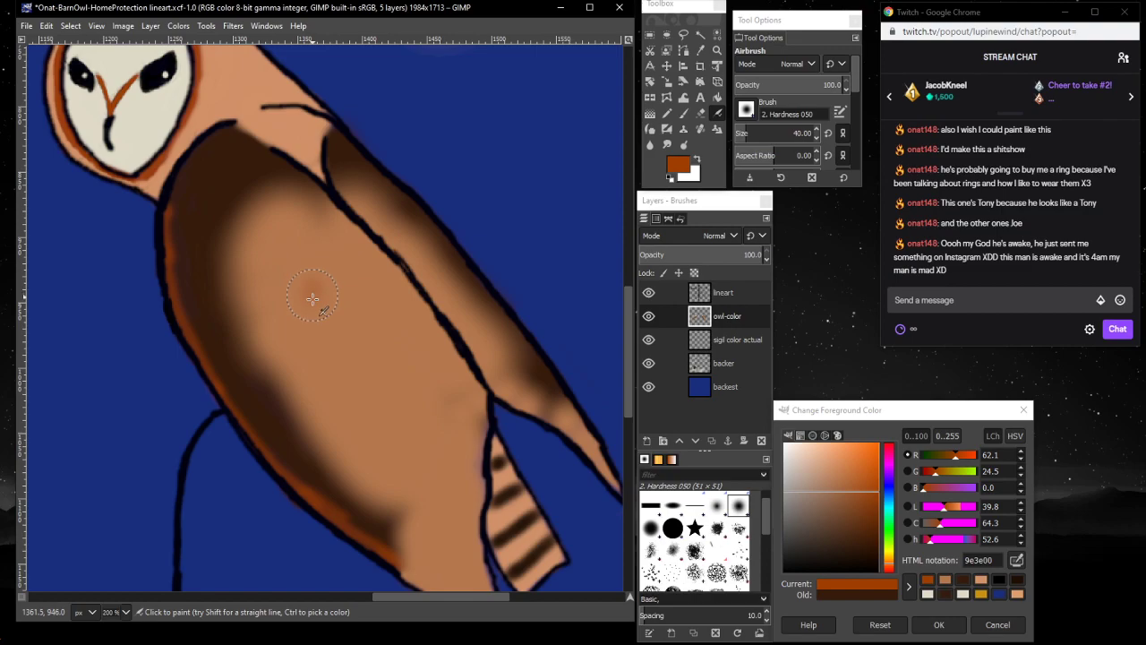
mouse_move(313, 298)
mouse_down()
mouse_move(294, 372)
mouse_move(294, 312)
mouse_move(319, 288)
mouse_move(279, 420)
mouse_move(303, 282)
mouse_move(310, 393)
mouse_move(322, 308)
mouse_move(324, 366)
mouse_move(329, 278)
mouse_move(302, 320)
mouse_move(310, 263)
mouse_move(309, 292)
mouse_move(273, 361)
mouse_move(270, 320)
mouse_move(329, 450)
mouse_move(325, 341)
mouse_move(329, 457)
mouse_move(334, 319)
mouse_move(345, 436)
mouse_move(348, 345)
mouse_move(362, 437)
mouse_move(348, 267)
mouse_move(324, 266)
mouse_move(368, 360)
mouse_move(354, 248)
mouse_move(383, 425)
mouse_move(346, 272)
mouse_up()
mouse_move(384, 232)
mouse_down()
mouse_move(417, 220)
mouse_move(424, 260)
mouse_move(446, 265)
mouse_move(425, 241)
mouse_up()
mouse_move(294, 310)
mouse_down()
mouse_move(275, 386)
mouse_move(307, 267)
mouse_move(261, 343)
mouse_move(295, 262)
mouse_up()
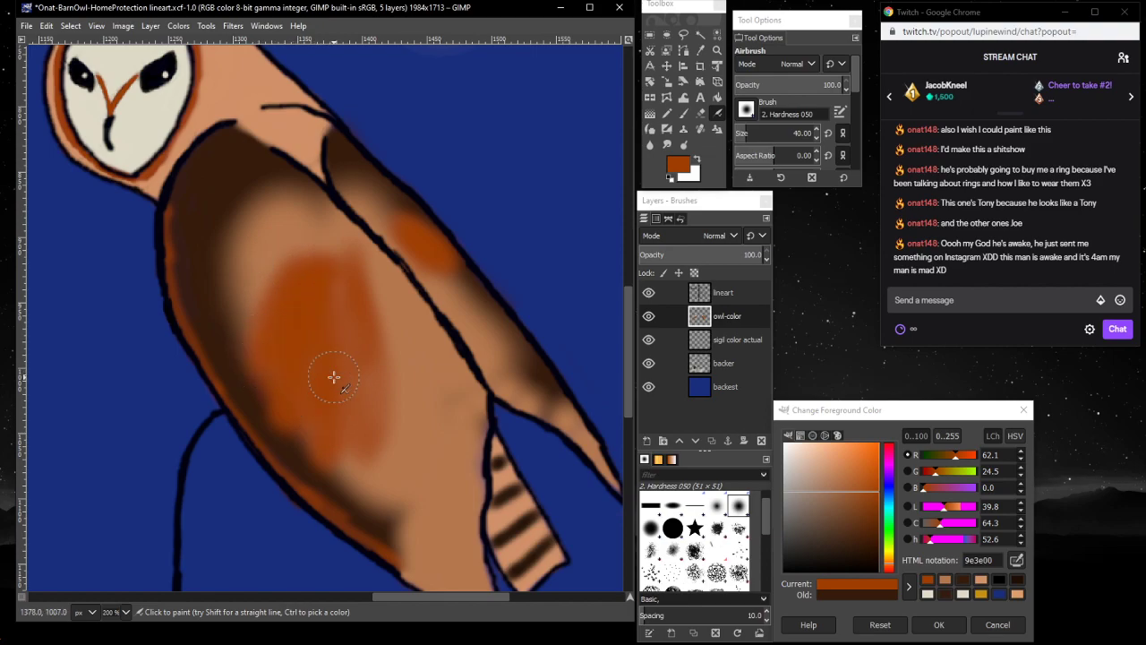
mouse_move(333, 377)
mouse_down()
mouse_move(387, 481)
mouse_move(357, 327)
mouse_move(349, 486)
mouse_move(346, 310)
mouse_move(402, 380)
mouse_move(405, 436)
mouse_move(368, 306)
mouse_move(397, 472)
mouse_up()
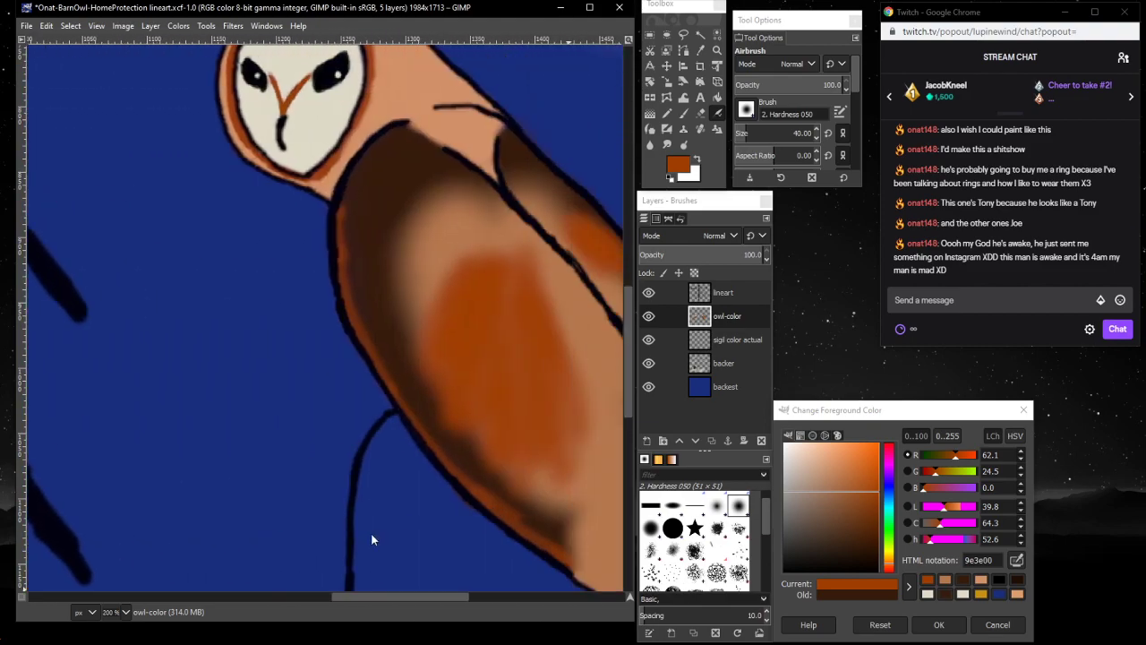
- Airbrush soft dark brown (361c0c) streaks around the near wing's rust patch and over the far wing
scroll(371, 531, right, 5)
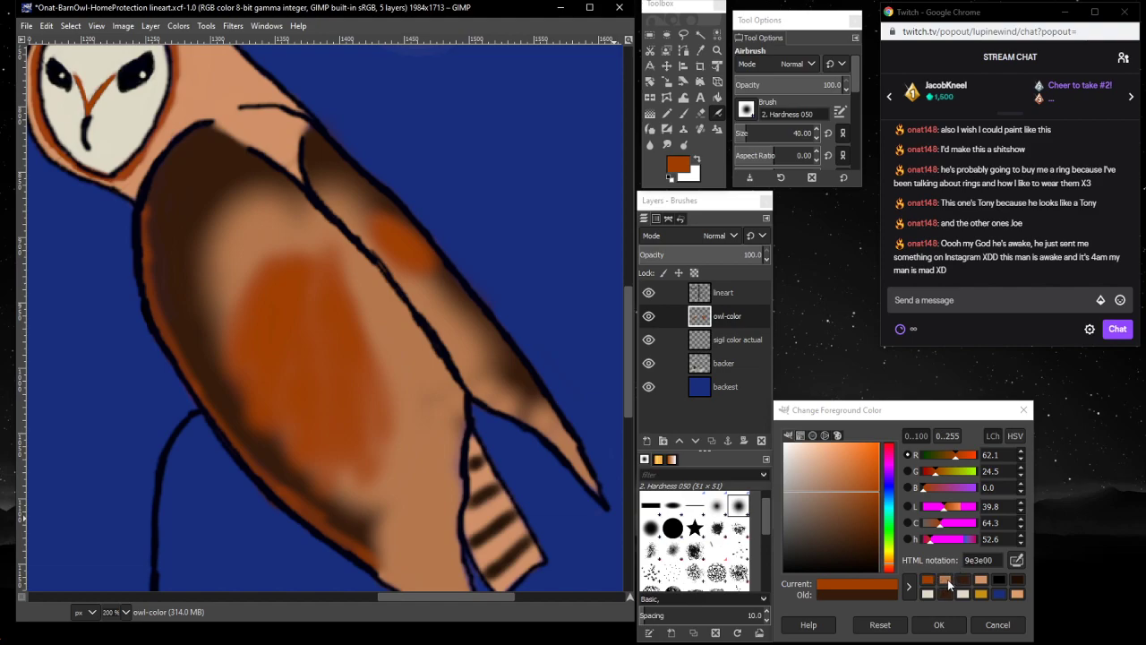
click(981, 580)
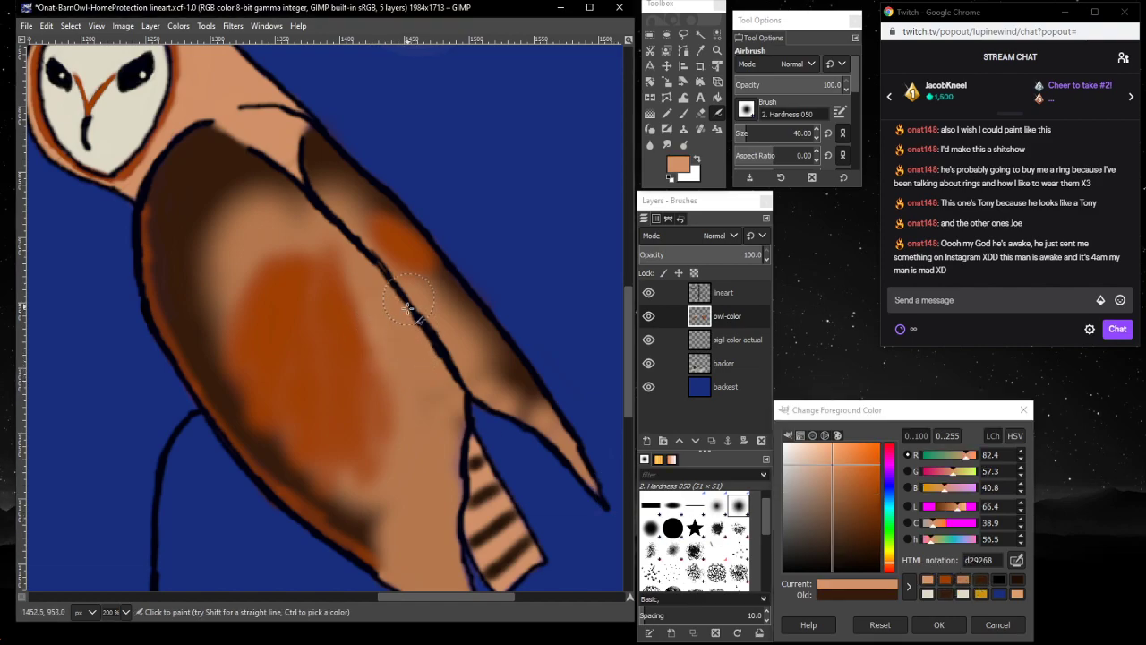
click(946, 594)
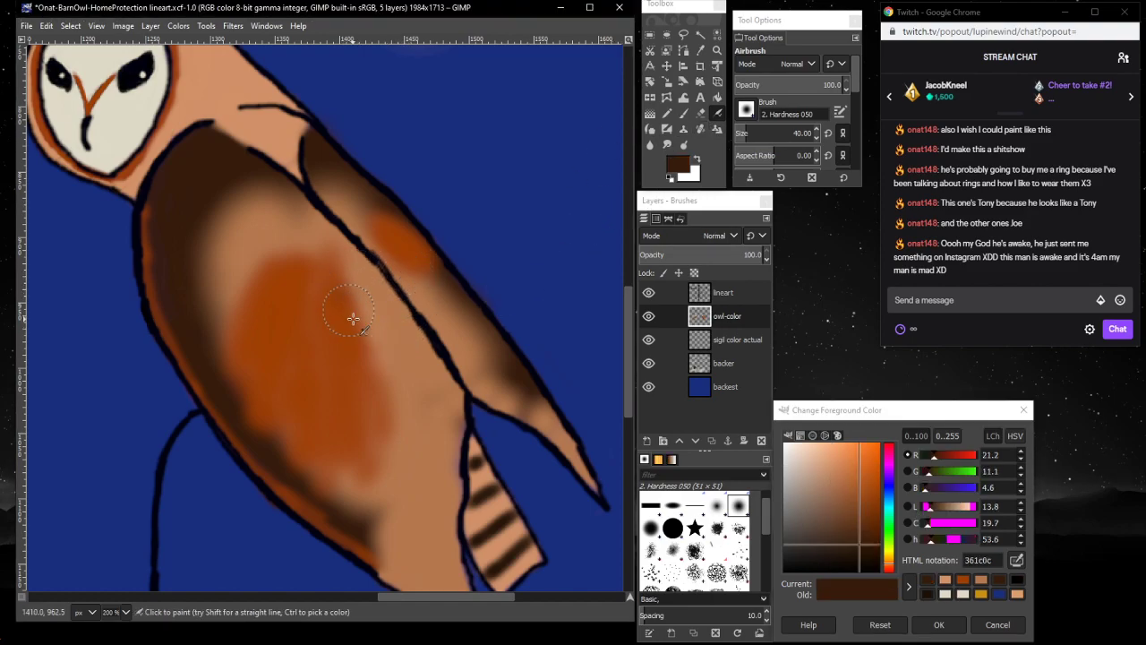
mouse_move(363, 349)
mouse_down()
mouse_move(341, 264)
mouse_move(366, 306)
mouse_move(310, 250)
mouse_move(265, 266)
mouse_move(247, 302)
mouse_move(226, 280)
mouse_move(234, 324)
mouse_move(242, 266)
mouse_move(286, 229)
mouse_move(249, 267)
mouse_move(304, 255)
mouse_move(400, 297)
mouse_move(348, 209)
mouse_move(370, 273)
mouse_move(471, 340)
mouse_move(412, 284)
mouse_move(467, 349)
mouse_move(366, 315)
mouse_move(402, 406)
mouse_move(380, 347)
mouse_move(397, 496)
mouse_move(380, 469)
mouse_move(352, 502)
mouse_move(330, 469)
mouse_up()
scroll(349, 429, down, 6)
scroll(376, 358, up, 5)
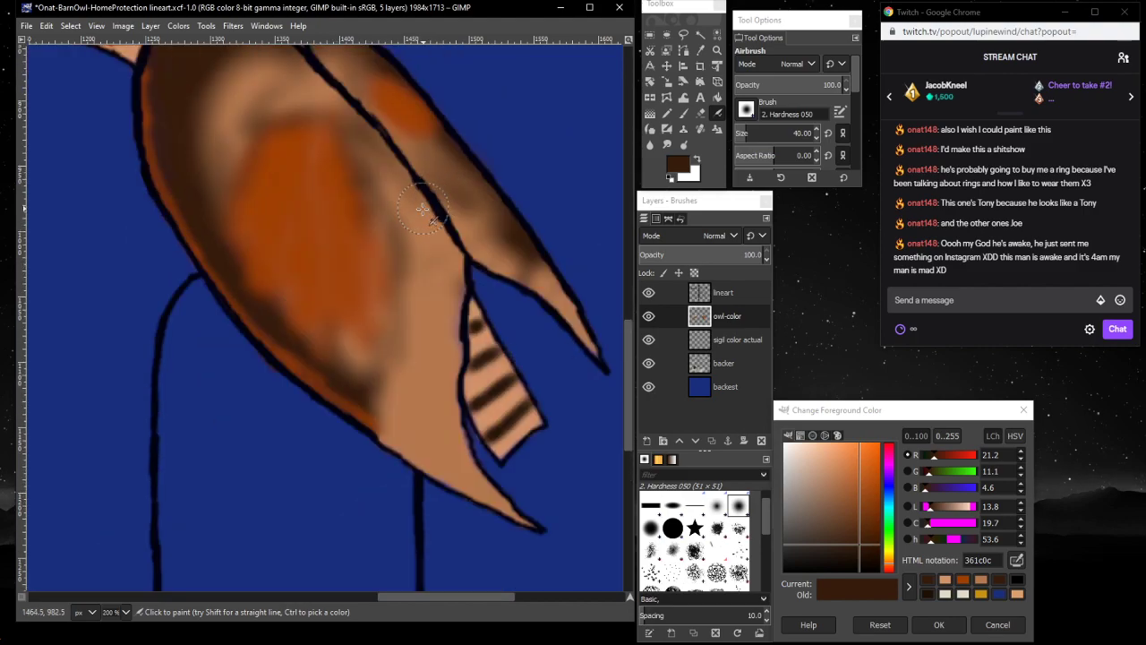
mouse_move(397, 273)
mouse_down()
mouse_move(442, 265)
mouse_move(418, 363)
mouse_move(420, 335)
mouse_move(422, 387)
mouse_move(379, 425)
mouse_move(411, 443)
mouse_move(378, 422)
mouse_move(488, 504)
mouse_move(421, 440)
mouse_up()
- Airbrush rust orange (9e3e00) over the near wing's lower part and erase the spill beneath its outline with the size 40 Eraser
click(962, 584)
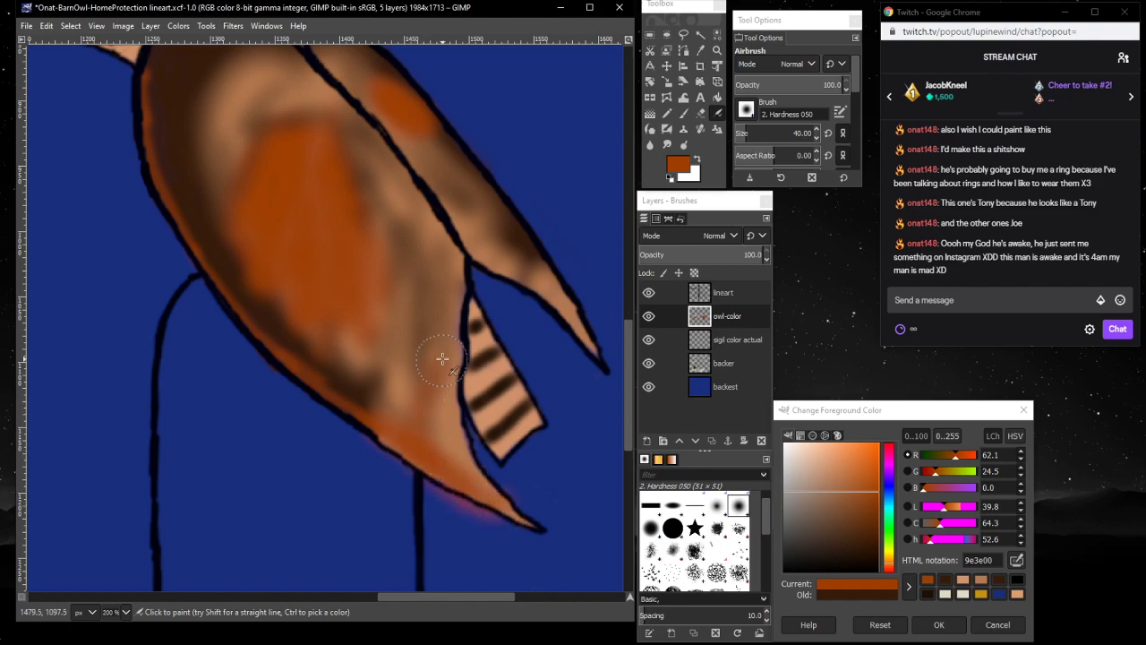
mouse_move(396, 360)
mouse_down()
mouse_move(408, 437)
mouse_move(442, 473)
mouse_move(439, 326)
mouse_up()
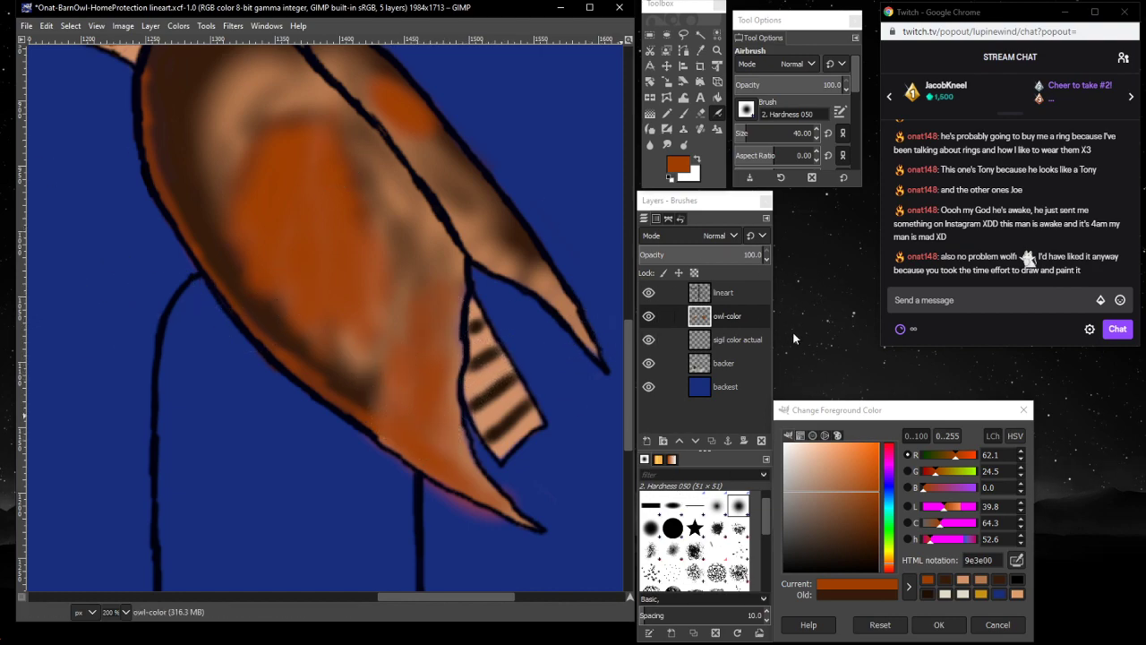
click(700, 113)
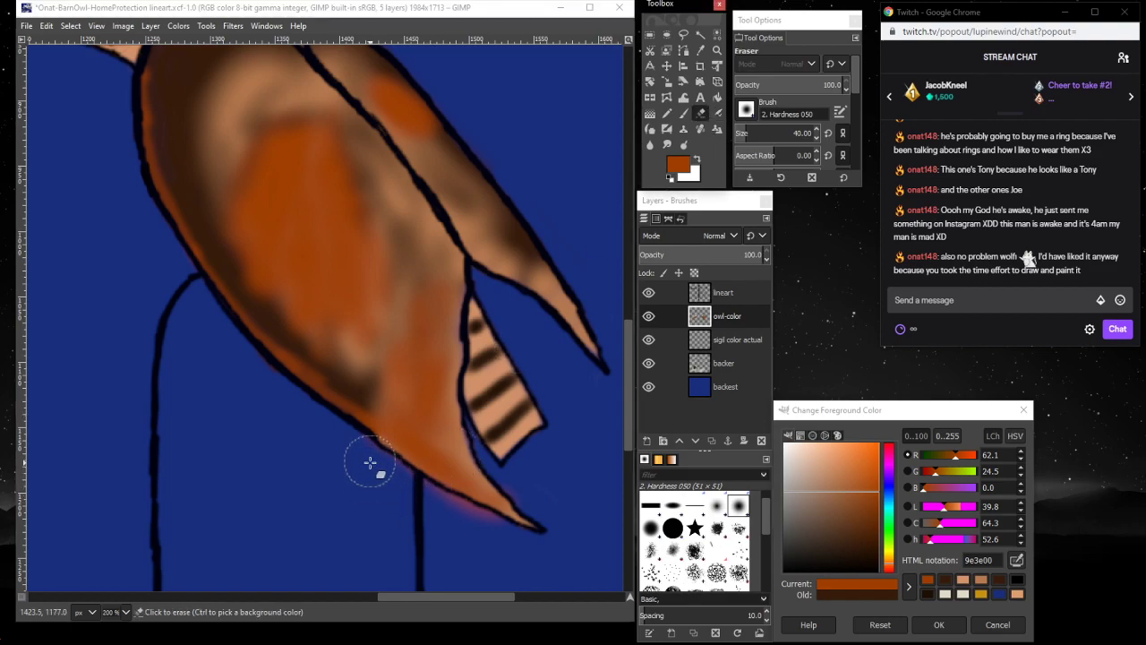
mouse_move(409, 486)
mouse_down()
mouse_move(478, 525)
mouse_move(439, 525)
mouse_up()
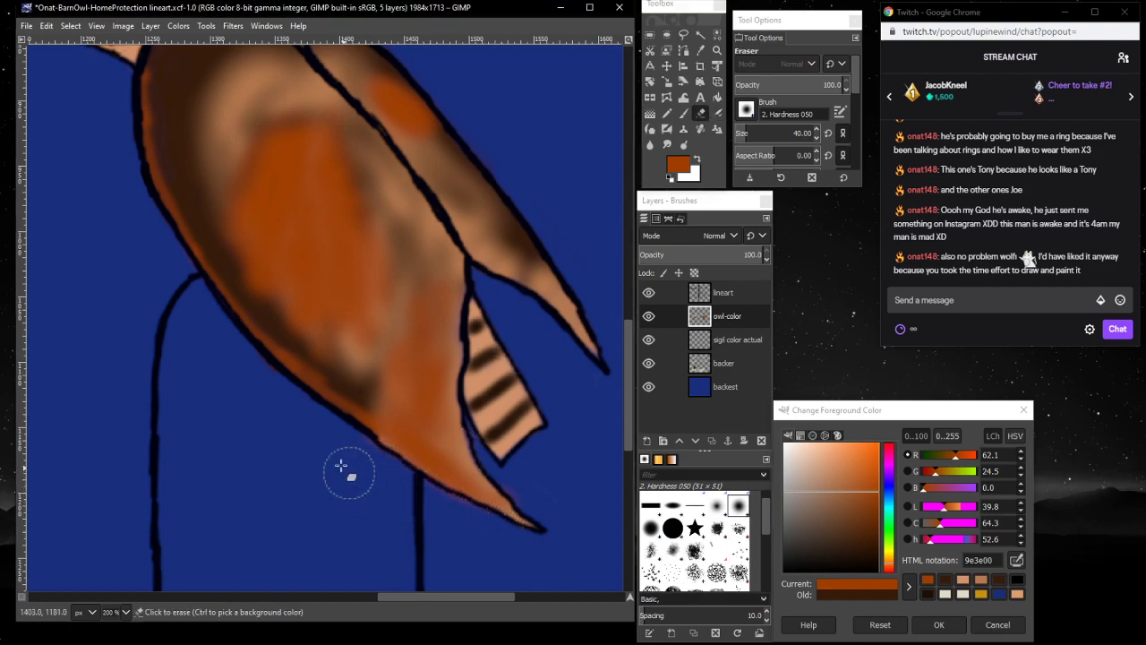
- Airbrush dark brown (361c0c) streaks through the near wing's rust patch and shade the area around its lower end
scroll(323, 473, up, 3)
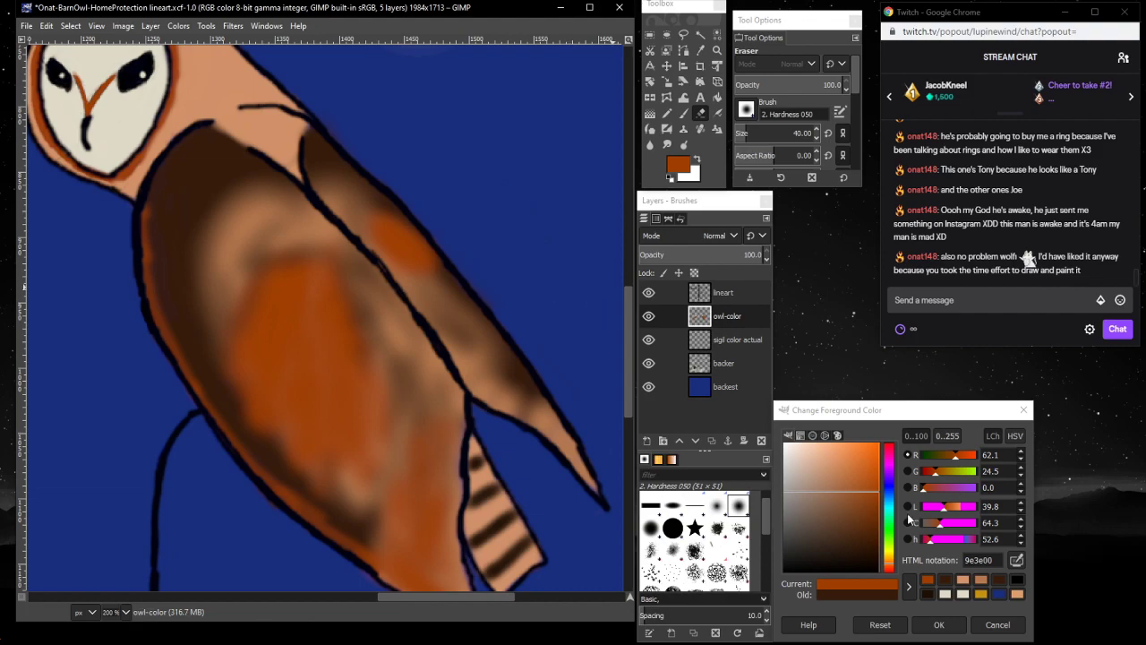
click(942, 587)
mouse_move(320, 499)
mouse_down()
mouse_move(327, 488)
mouse_move(313, 506)
mouse_up()
key(ctrl+z)
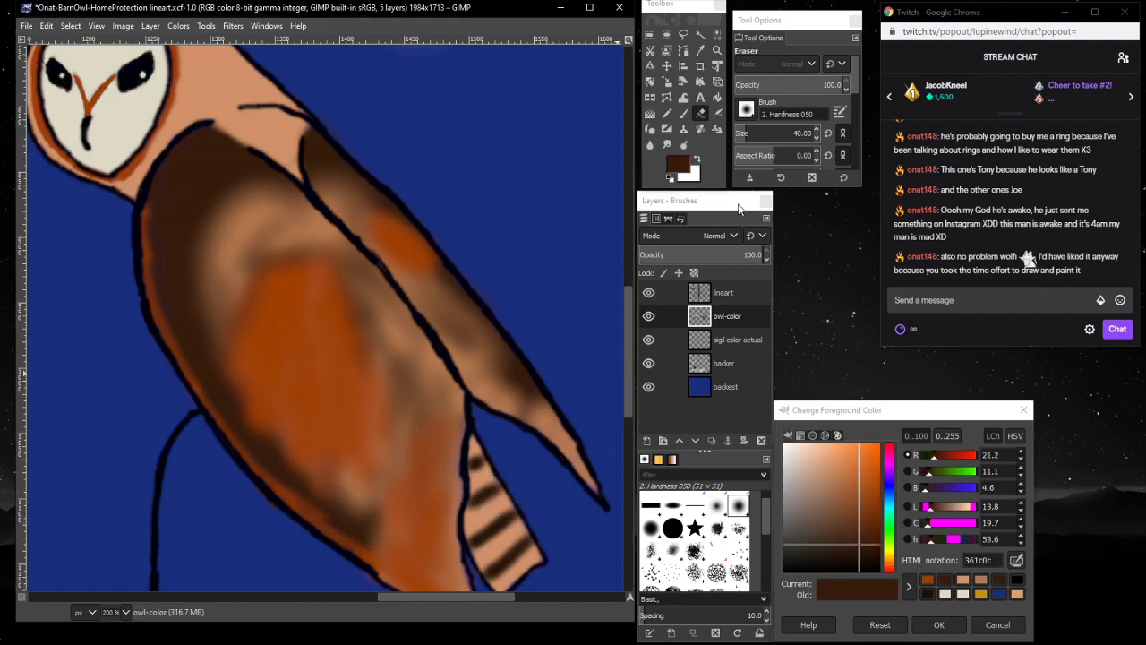
click(717, 113)
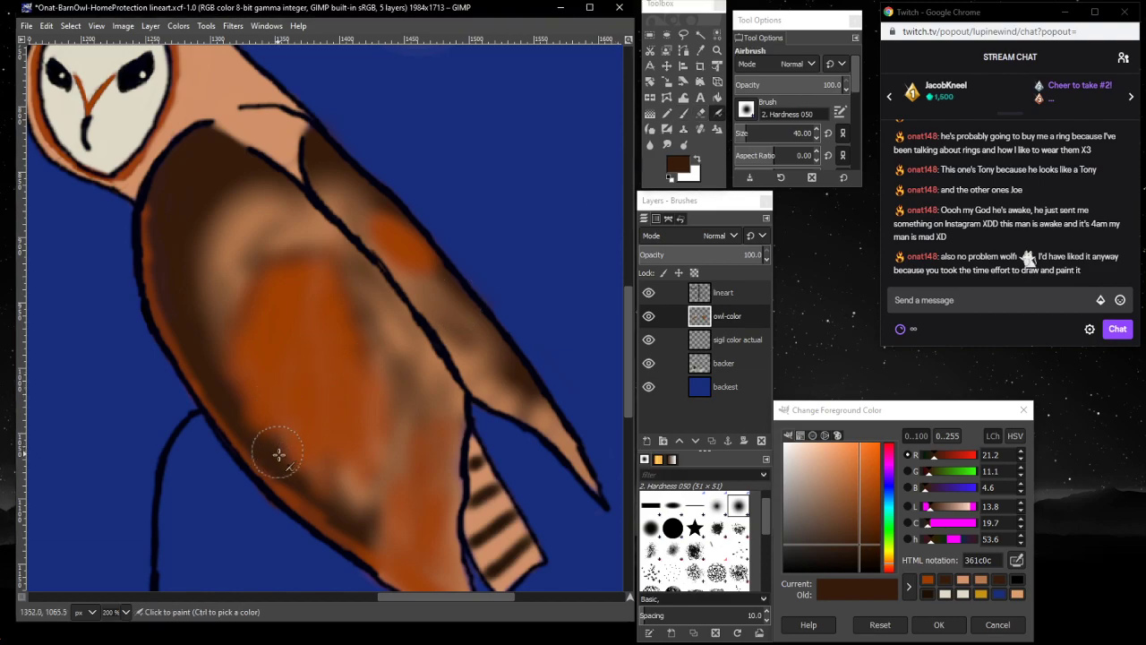
mouse_move(281, 454)
mouse_down()
mouse_move(362, 521)
mouse_move(246, 419)
mouse_move(307, 477)
mouse_move(249, 420)
mouse_move(216, 332)
mouse_move(224, 257)
mouse_move(235, 277)
mouse_move(223, 290)
mouse_move(270, 228)
mouse_move(293, 230)
mouse_move(287, 243)
mouse_move(324, 273)
mouse_move(321, 304)
mouse_move(303, 256)
mouse_move(309, 389)
mouse_move(309, 283)
mouse_move(321, 421)
mouse_move(308, 309)
mouse_move(325, 422)
mouse_move(341, 450)
mouse_move(335, 392)
mouse_move(363, 467)
mouse_up()
mouse_move(348, 499)
mouse_down()
mouse_move(390, 379)
mouse_move(404, 461)
mouse_move(387, 507)
mouse_move(371, 515)
mouse_move(363, 496)
mouse_move(367, 507)
mouse_move(398, 415)
mouse_move(378, 309)
mouse_move(384, 376)
mouse_move(348, 264)
mouse_move(424, 408)
mouse_move(418, 495)
mouse_move(321, 511)
mouse_up()
scroll(321, 512, down, 3)
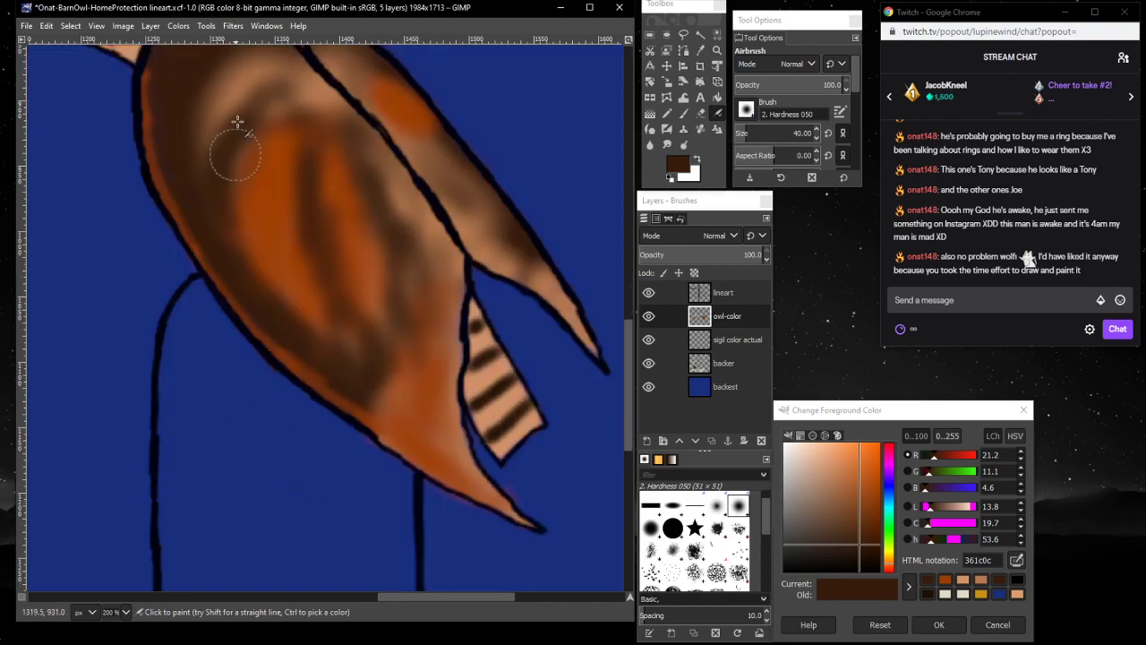
click(999, 593)
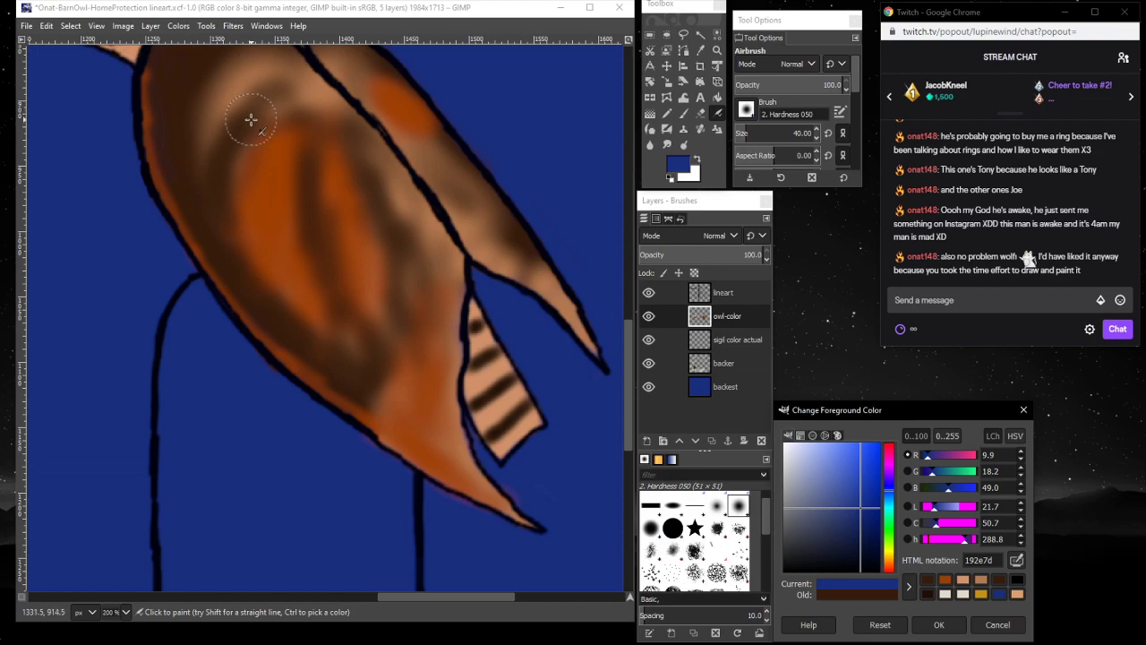
mouse_move(251, 119)
mouse_down()
mouse_move(225, 159)
mouse_move(224, 223)
mouse_up()
scroll(205, 172, up, 3)
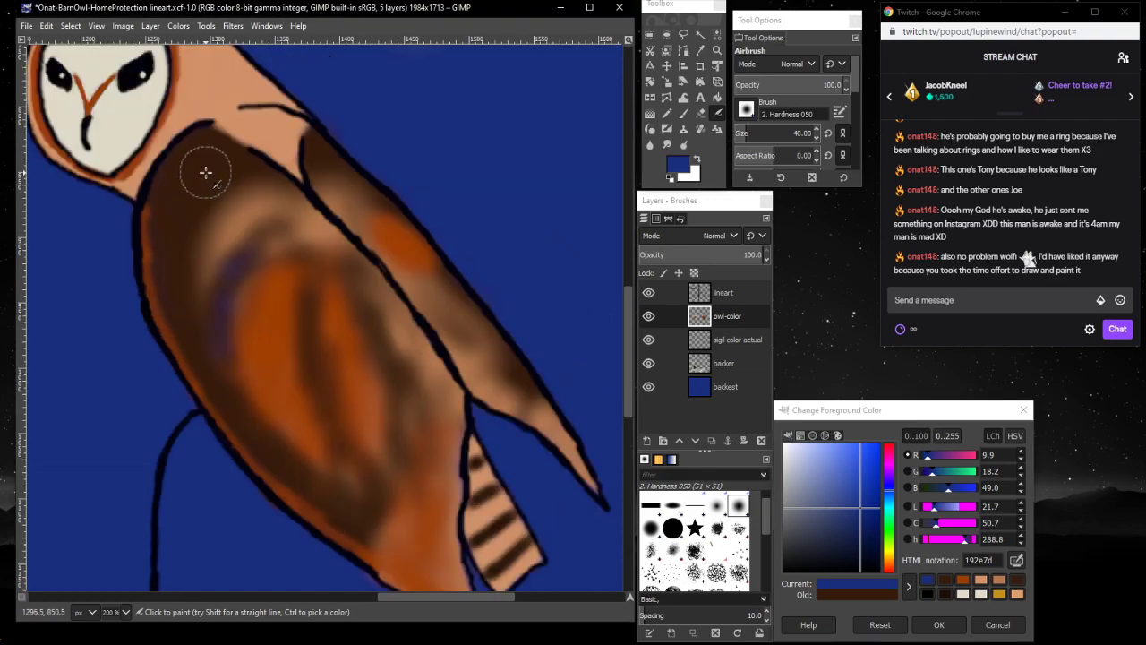
key(ctrl)
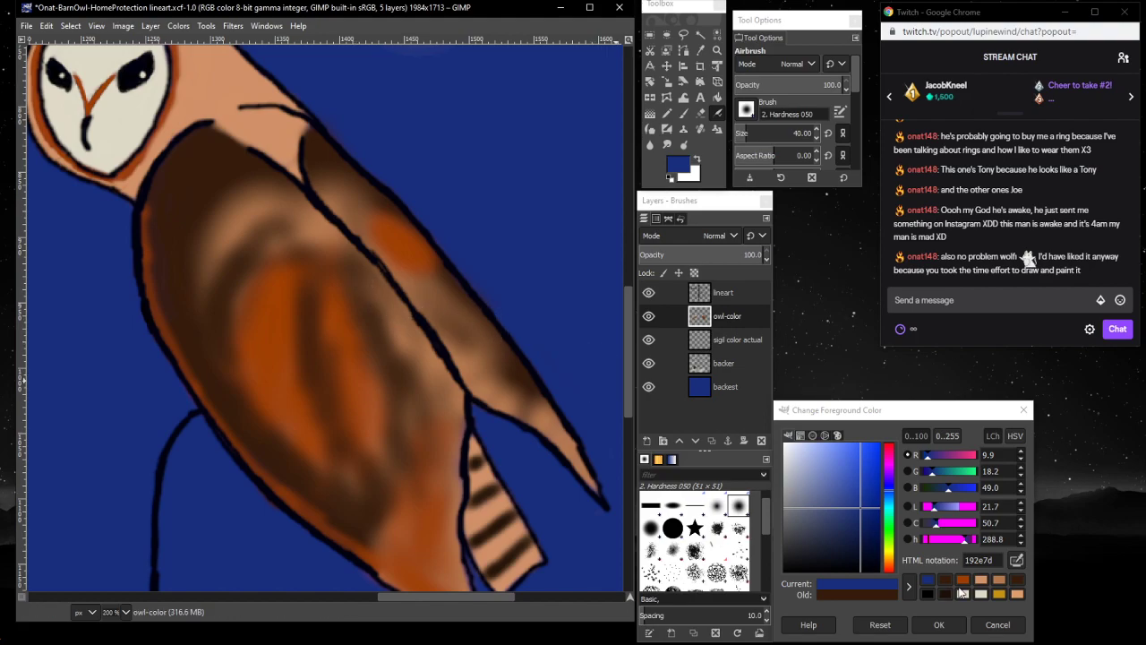
- Airbrush rust orange (9e3e00) into the near wing's outer shading and dark brown (361c0c) bars and streaks across its middle and lower part
click(962, 580)
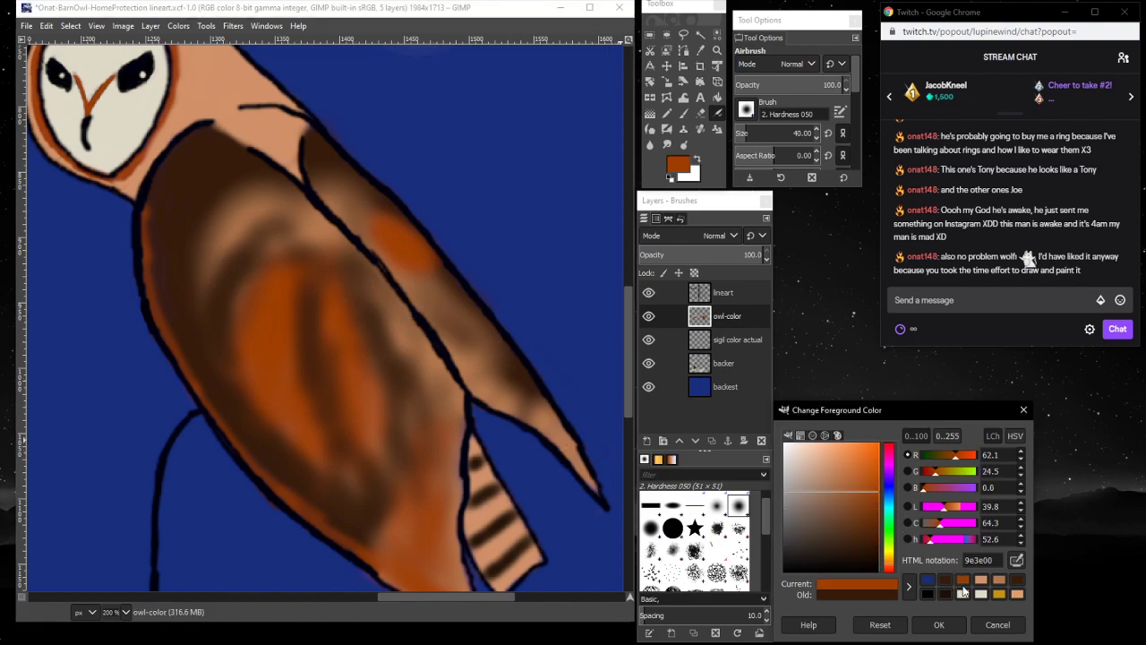
click(213, 255)
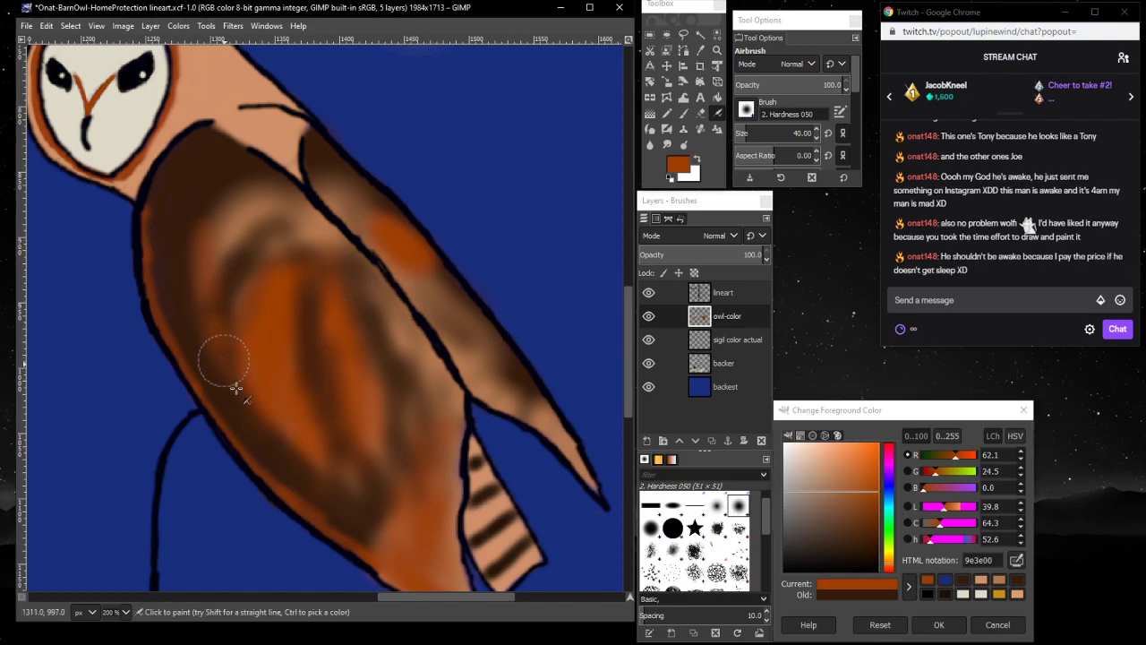
scroll(371, 506, down, 3)
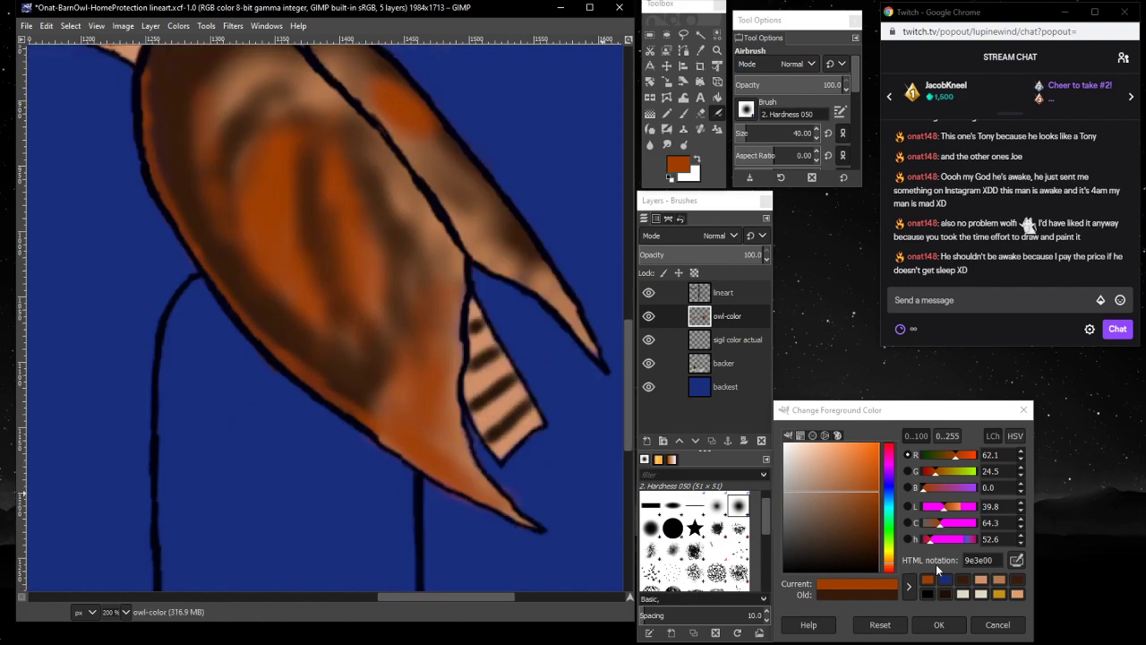
click(964, 580)
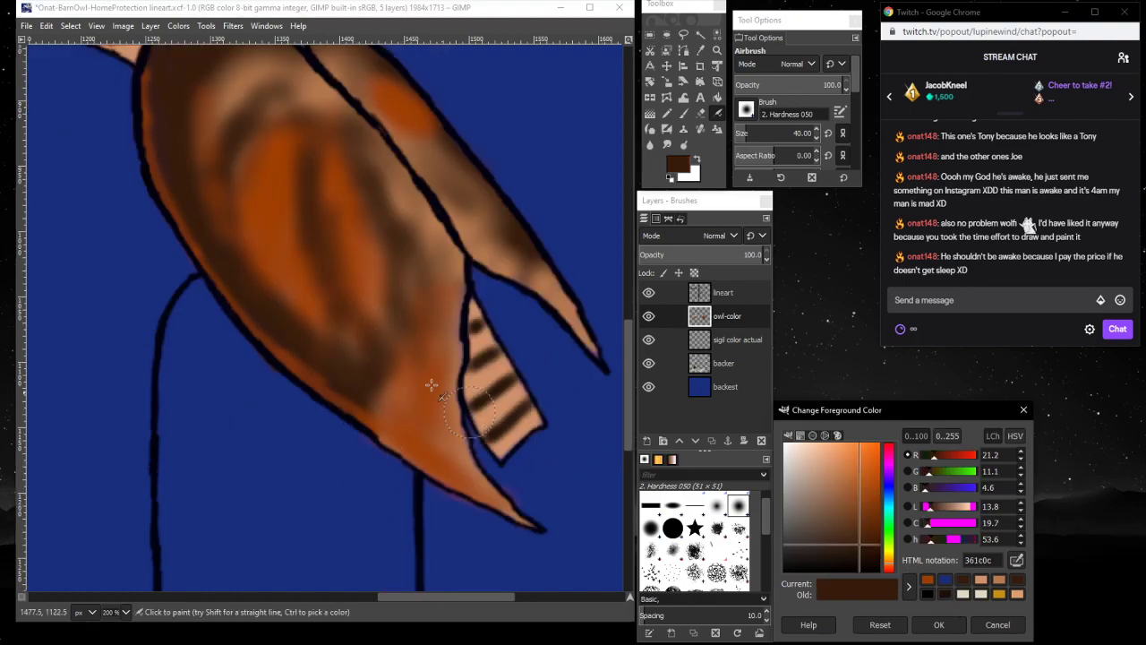
mouse_move(386, 374)
mouse_down()
mouse_move(455, 464)
mouse_move(379, 389)
mouse_move(432, 451)
mouse_move(453, 447)
mouse_move(379, 332)
mouse_move(442, 382)
mouse_move(371, 389)
mouse_move(431, 413)
mouse_move(396, 304)
mouse_move(440, 322)
mouse_up()
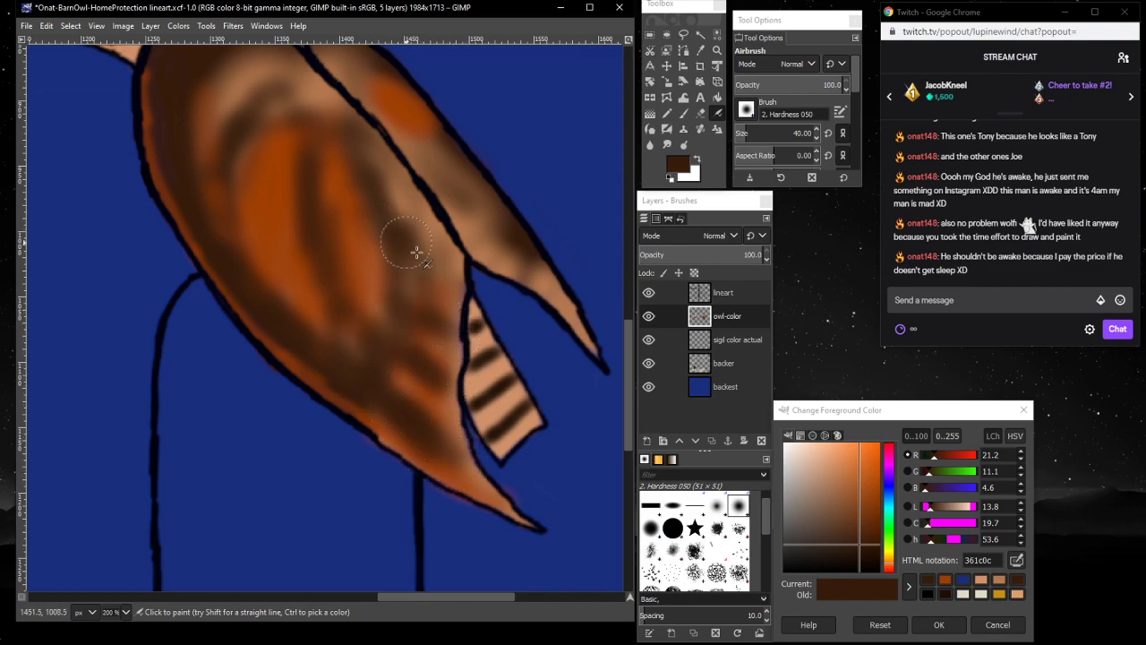
mouse_move(416, 252)
mouse_down()
mouse_move(367, 190)
mouse_move(383, 195)
mouse_move(398, 219)
mouse_move(284, 142)
mouse_move(398, 260)
mouse_move(304, 170)
mouse_move(286, 197)
mouse_move(372, 296)
mouse_move(312, 279)
mouse_move(338, 325)
mouse_up()
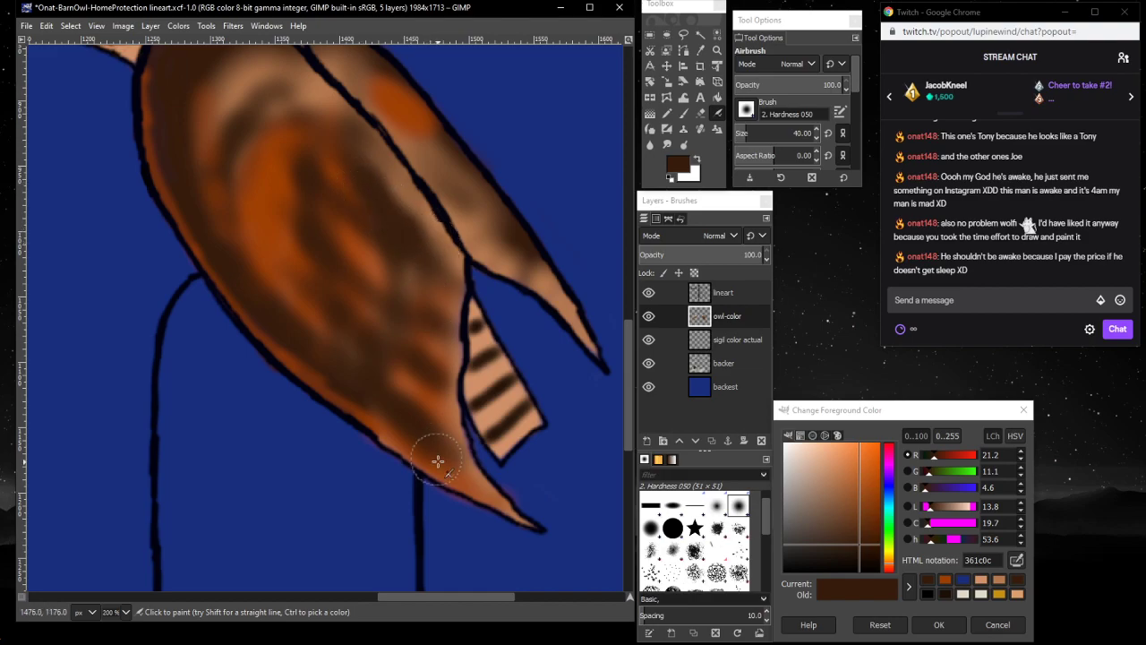
- Airbrush dark brown (361c0c) shading over the near wing's lower end and the lower part of the far wing at size 40
mouse_move(438, 460)
mouse_down()
mouse_move(385, 417)
mouse_move(409, 437)
mouse_move(388, 434)
mouse_move(507, 509)
mouse_move(407, 423)
mouse_move(472, 485)
mouse_move(427, 411)
mouse_move(460, 429)
mouse_up()
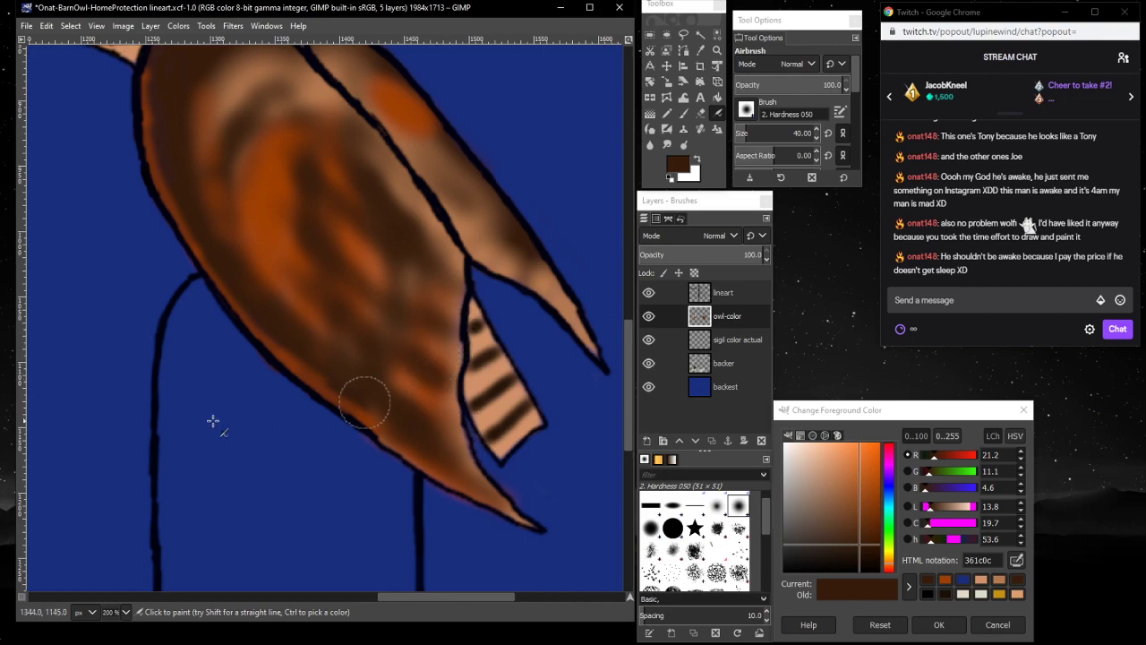
scroll(212, 421, up, 3)
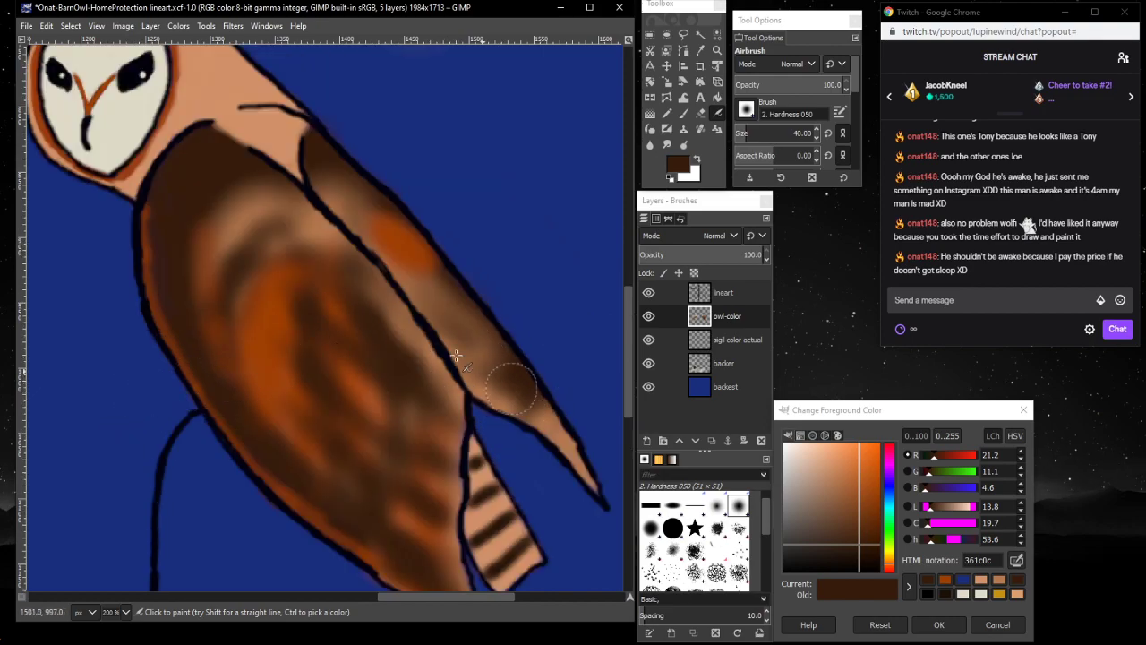
drag(456, 355, 527, 423)
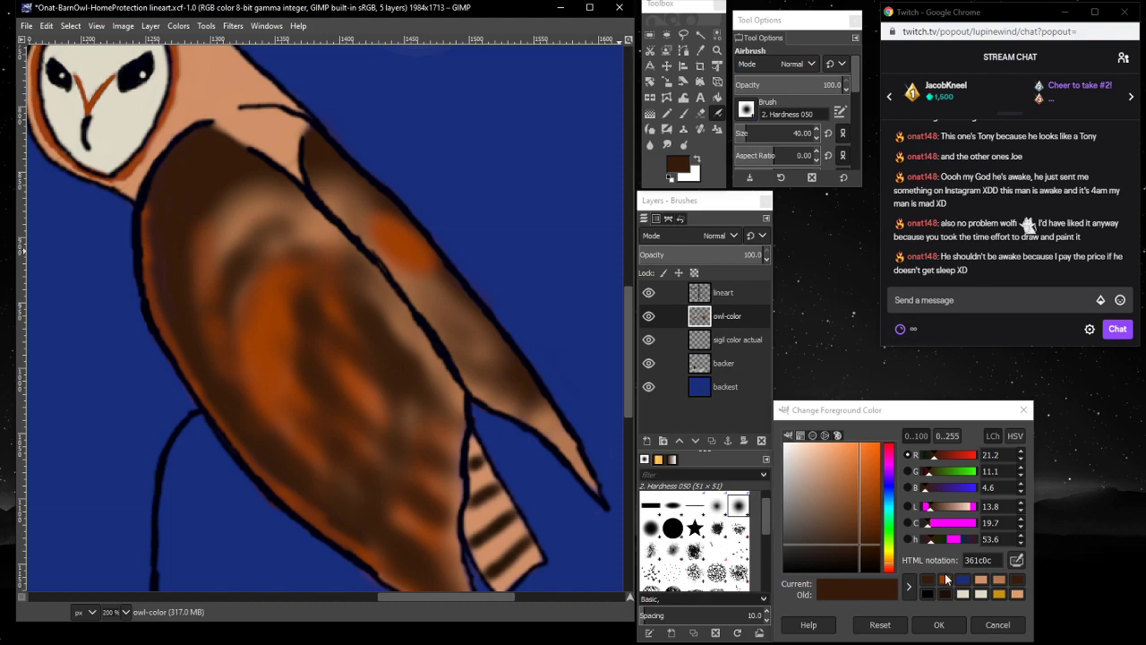
- Airbrush rust orange (9e3e00) along the far wing and into the near wing's upper outer shading
click(946, 580)
drag(456, 335, 490, 356)
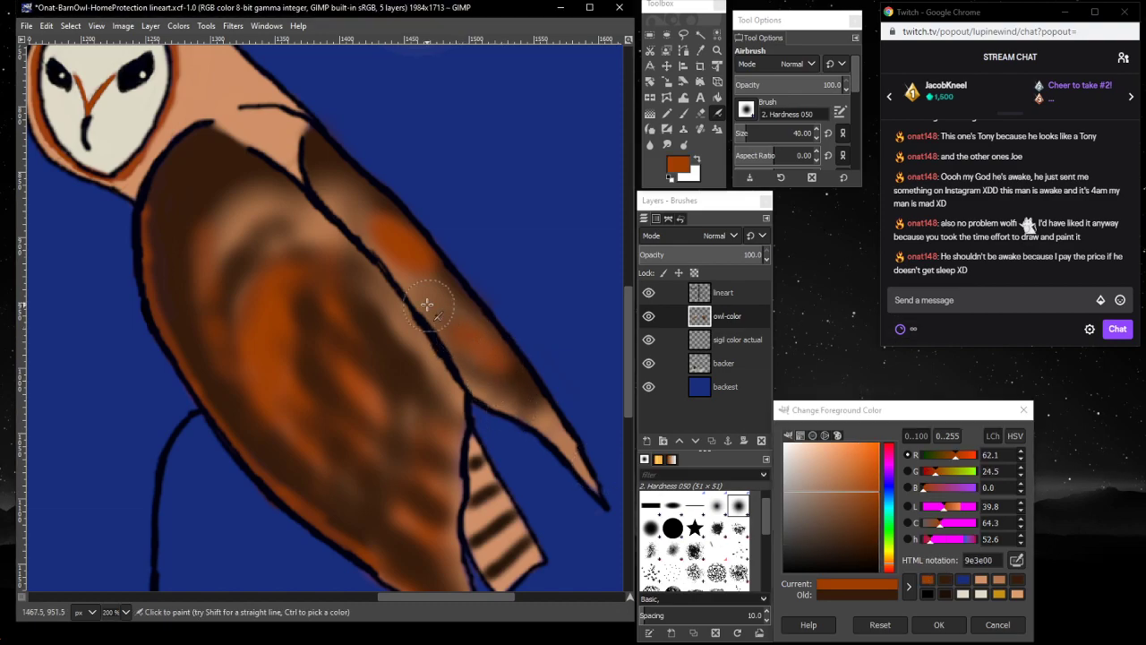
drag(438, 287, 523, 385)
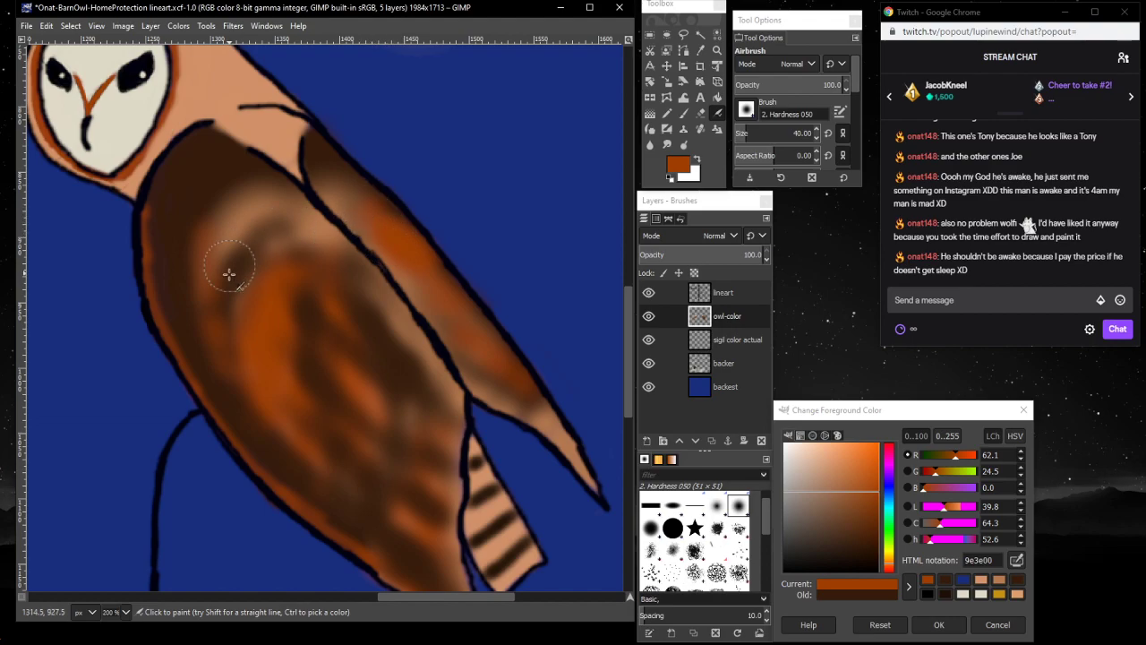
drag(229, 274, 202, 238)
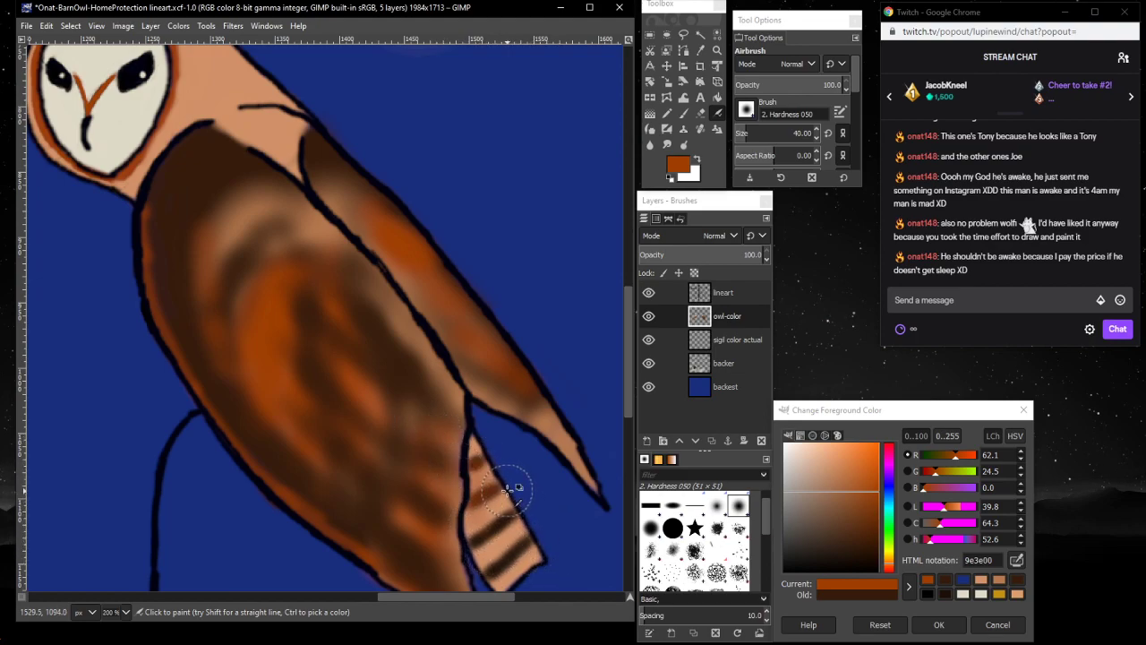
key(ctrl)
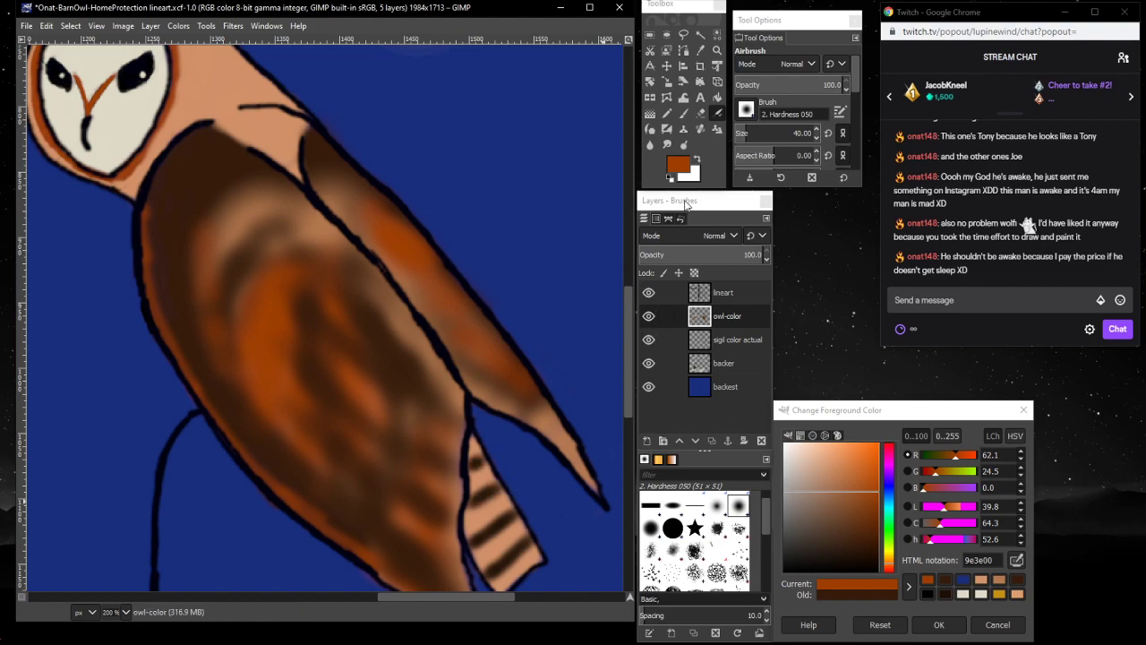
- Glaze the striped tail with dark brown (361c0c) and rust orange (9e3e00) using the Airbrush at size 119
drag(752, 135, 785, 137)
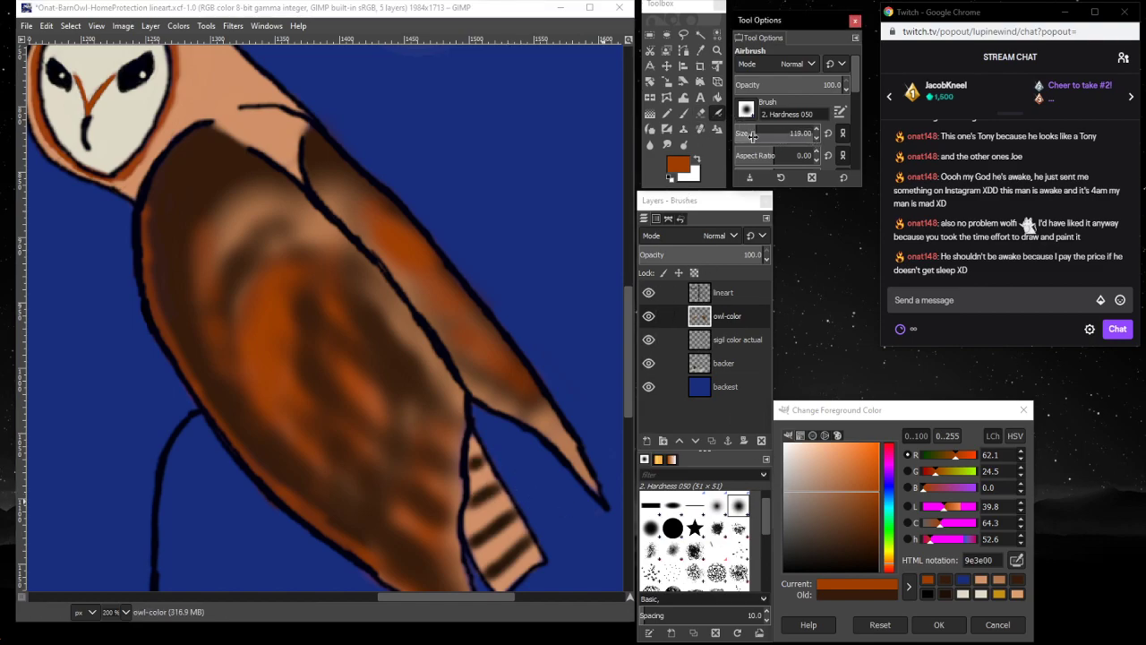
click(954, 578)
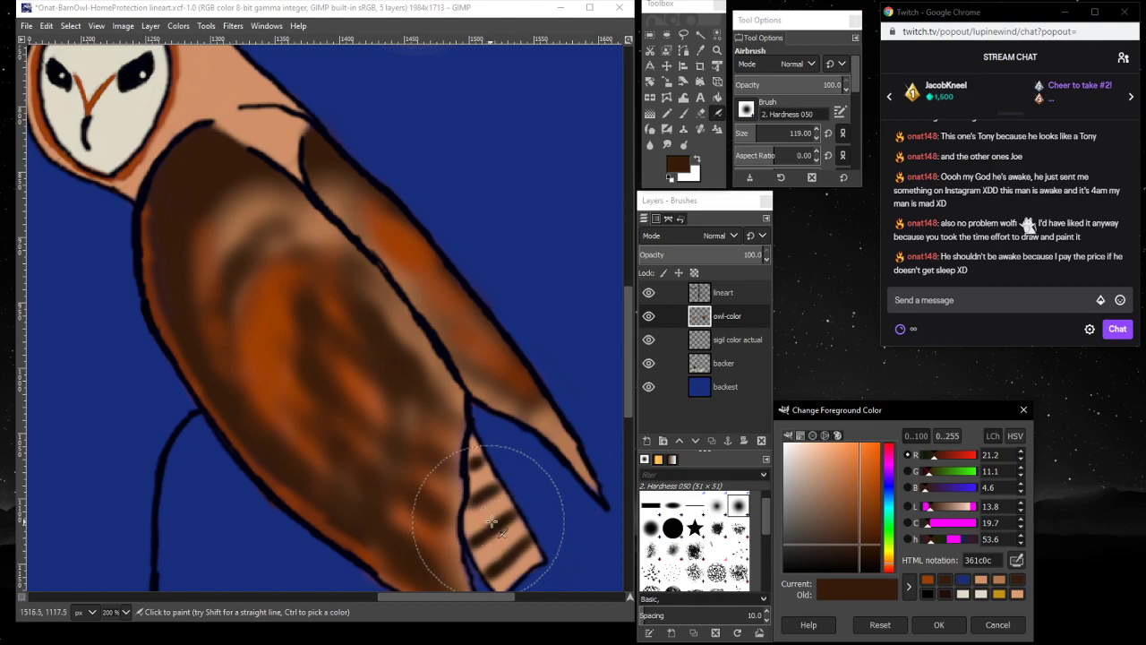
mouse_move(486, 520)
mouse_down()
mouse_move(499, 525)
mouse_move(489, 530)
mouse_move(486, 499)
mouse_move(460, 460)
mouse_move(507, 537)
mouse_move(471, 471)
mouse_up()
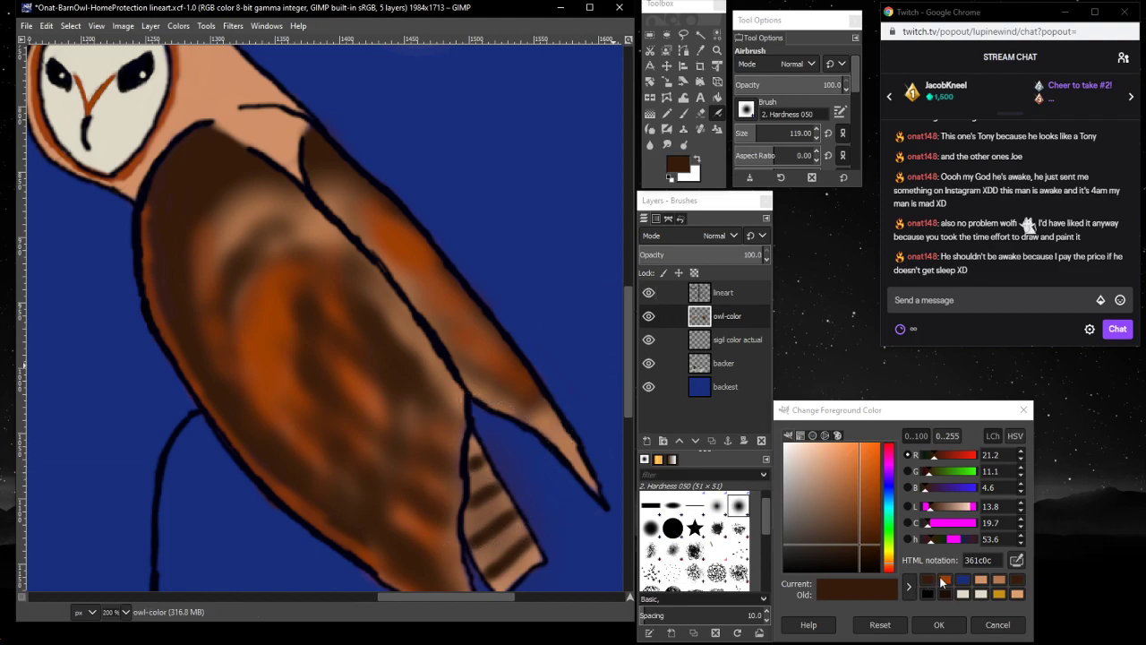
click(942, 582)
drag(475, 491, 504, 542)
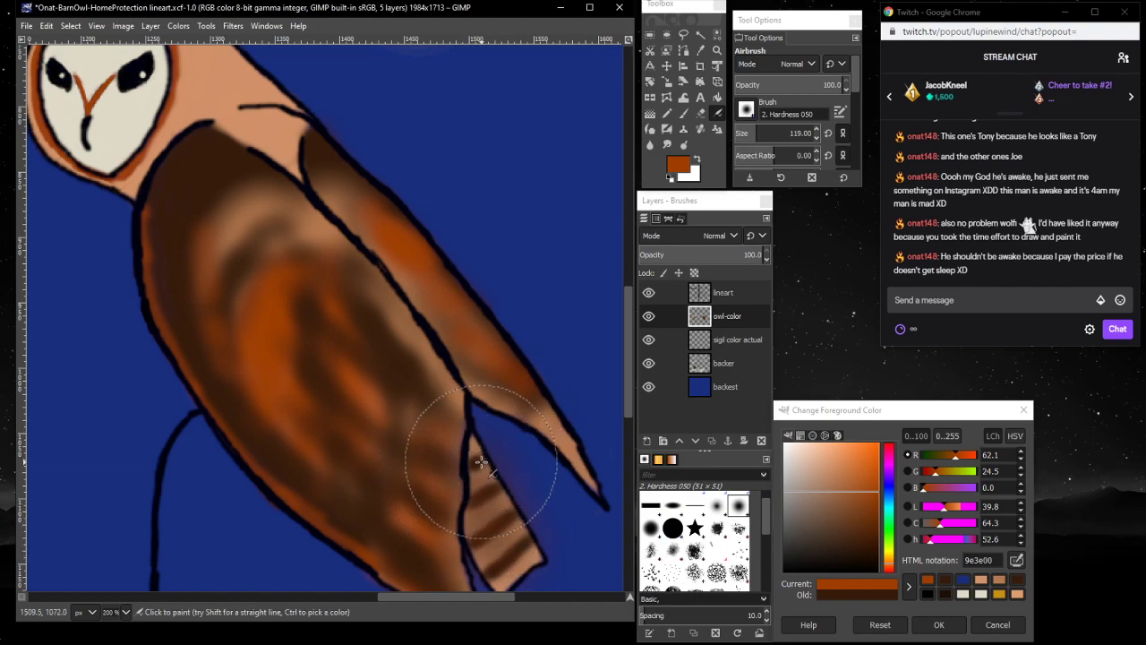
click(947, 582)
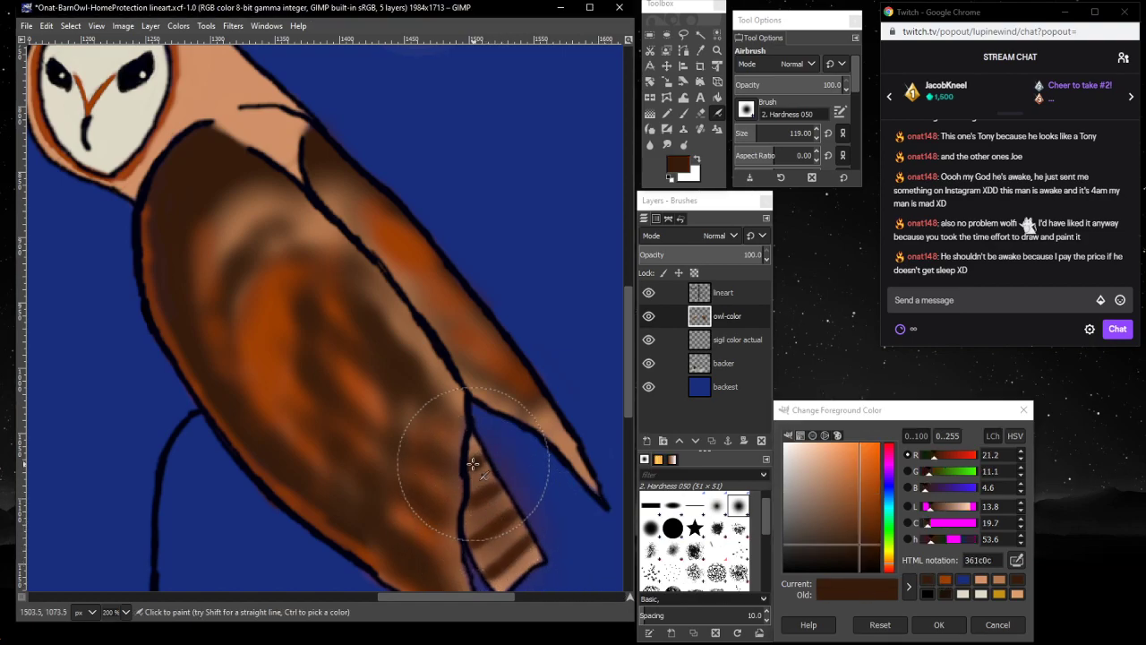
click(946, 583)
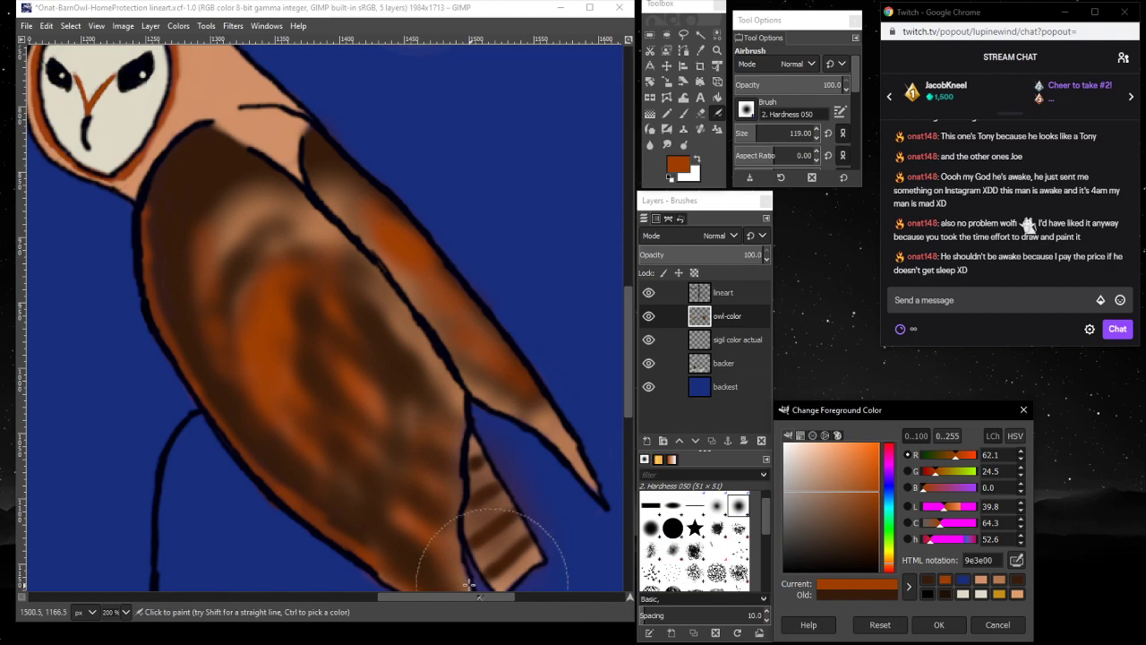
mouse_move(483, 517)
mouse_down()
mouse_move(509, 563)
mouse_move(500, 568)
mouse_move(474, 460)
mouse_up()
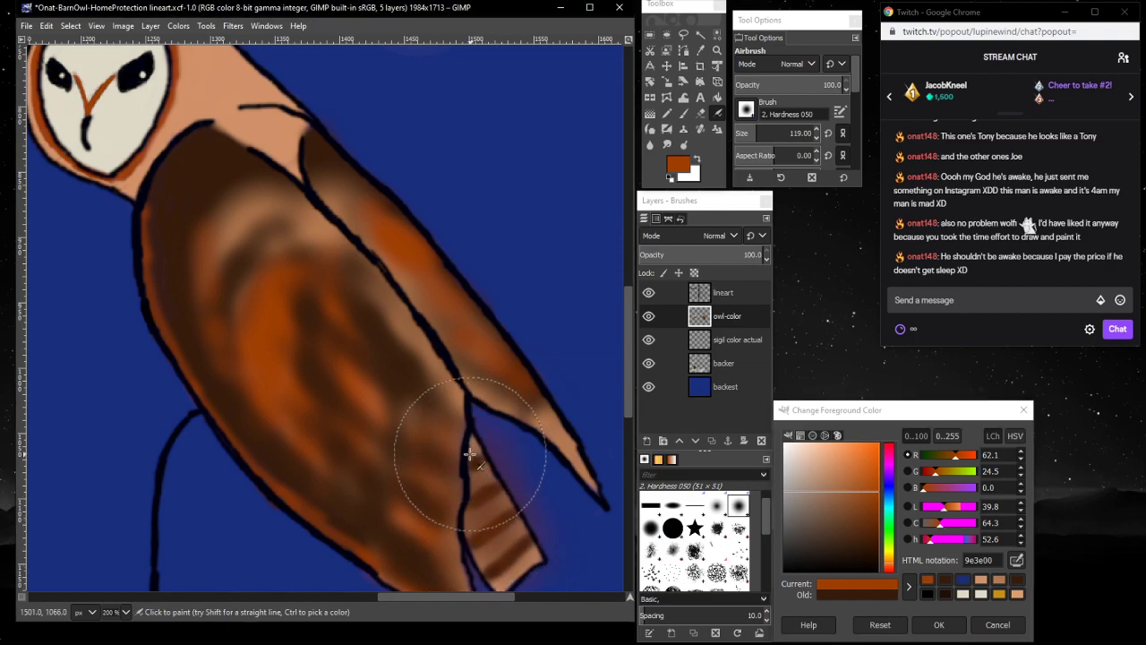
drag(340, 376, 250, 419)
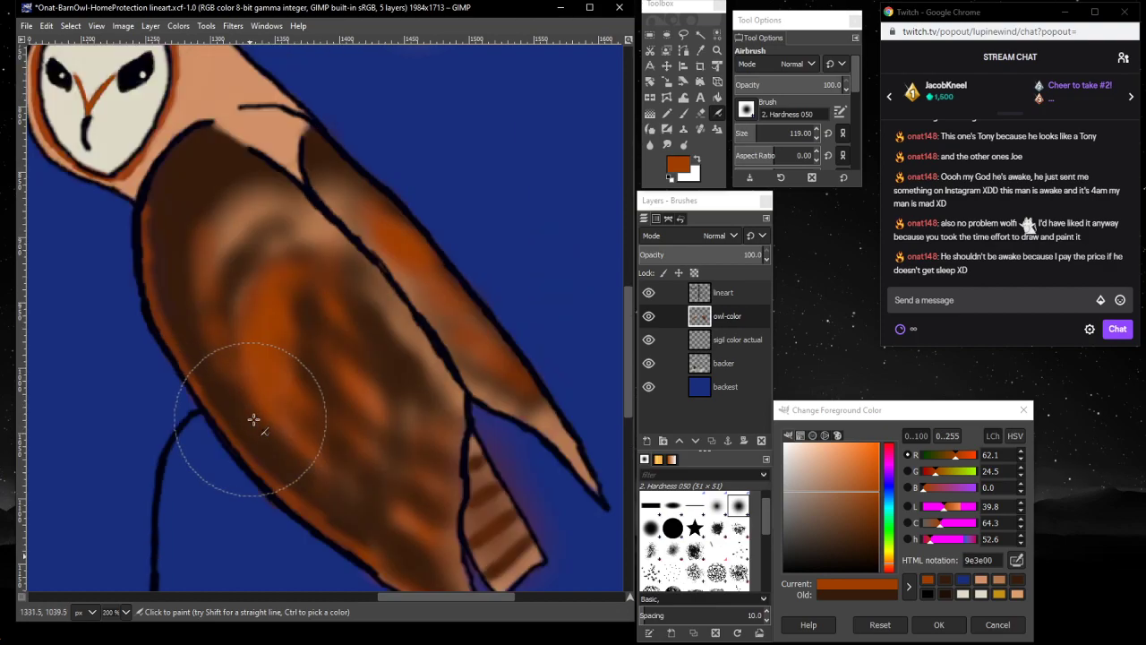
click(703, 114)
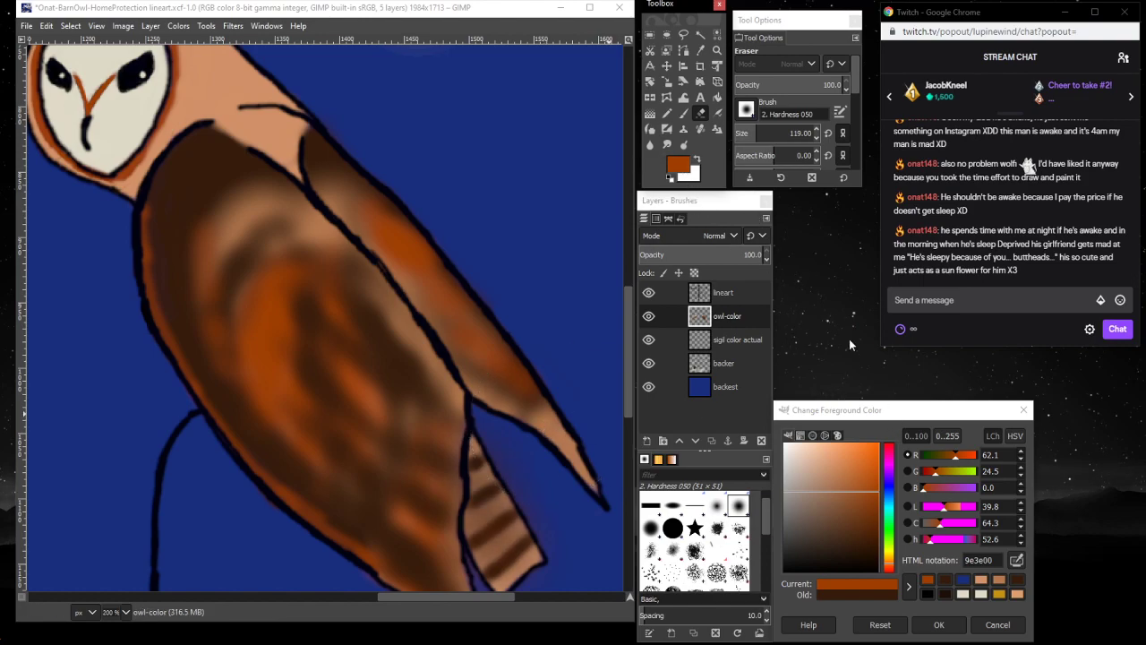
click(717, 115)
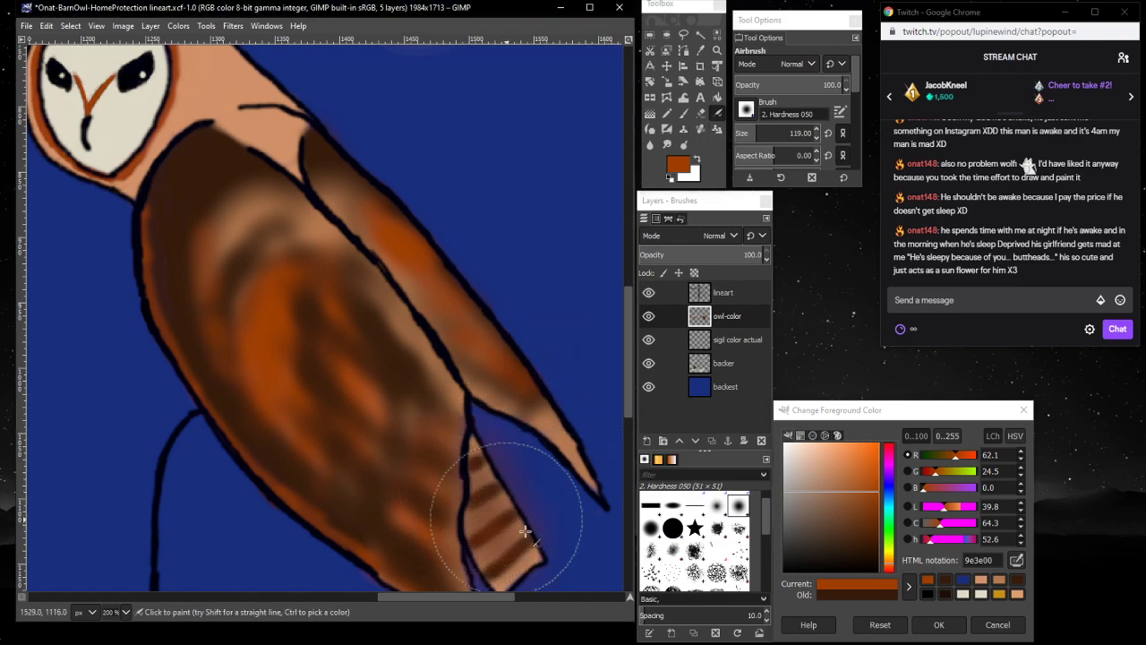
- Airbrush a soft dark brown (361c0c) haze across the near wing's lower end and the tail
click(946, 593)
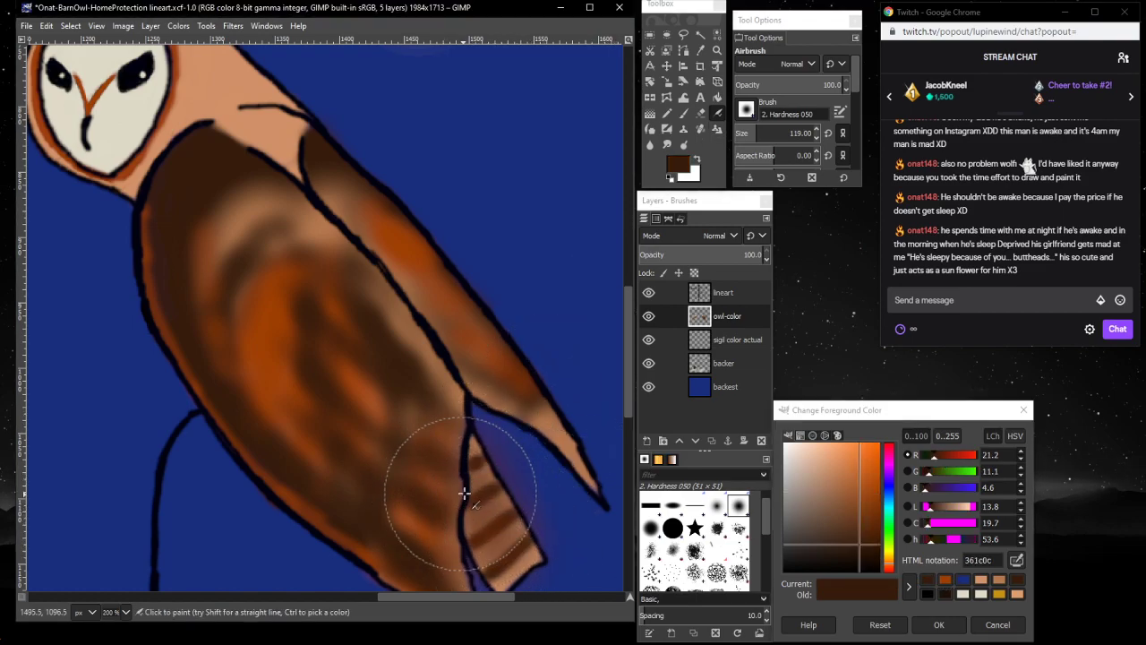
scroll(167, 409, down, 6)
scroll(256, 359, up, 2)
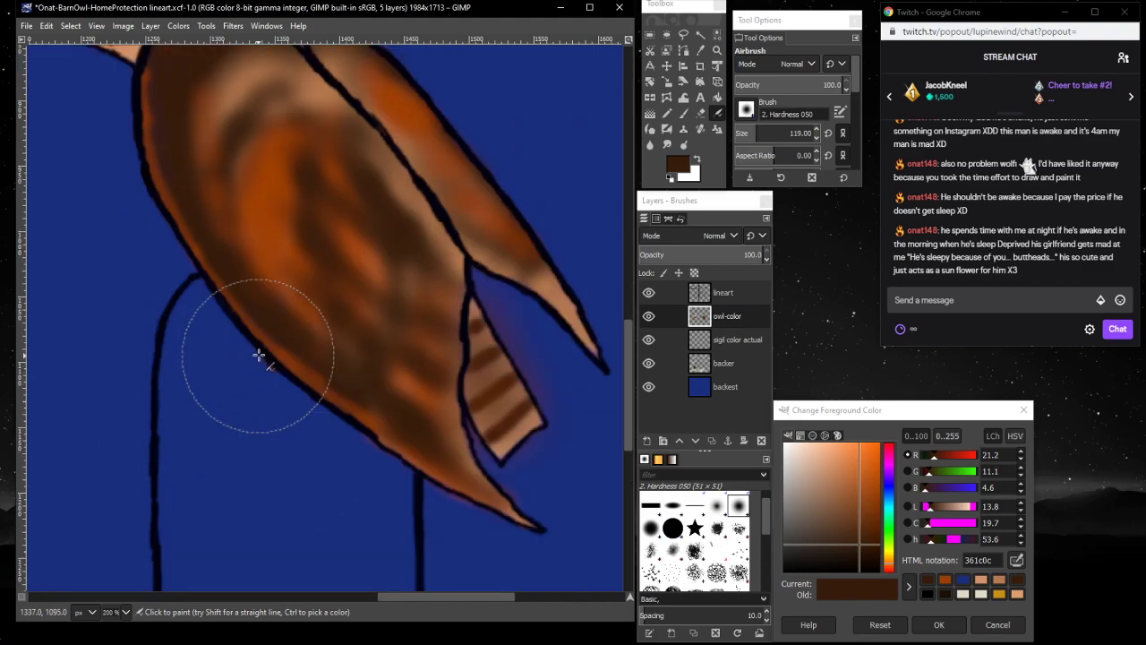
scroll(431, 383, up, 2)
mouse_move(432, 383)
mouse_down()
mouse_move(486, 384)
mouse_move(481, 368)
mouse_move(478, 386)
mouse_move(501, 415)
mouse_move(504, 379)
mouse_move(471, 329)
mouse_move(486, 384)
mouse_move(511, 409)
mouse_up()
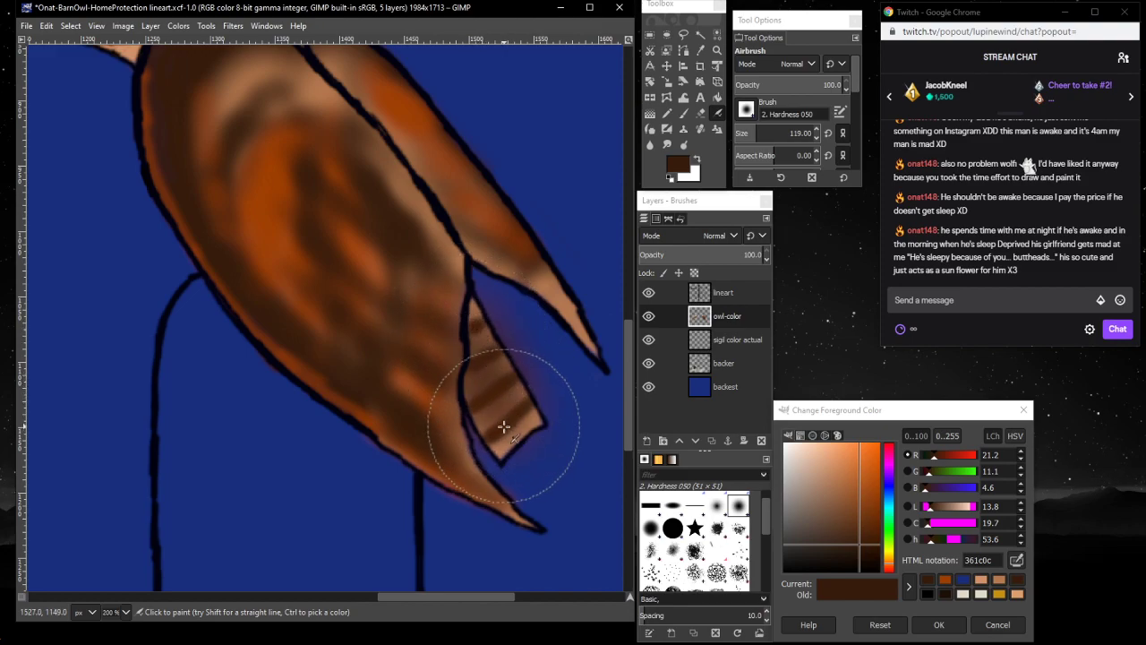
click(985, 581)
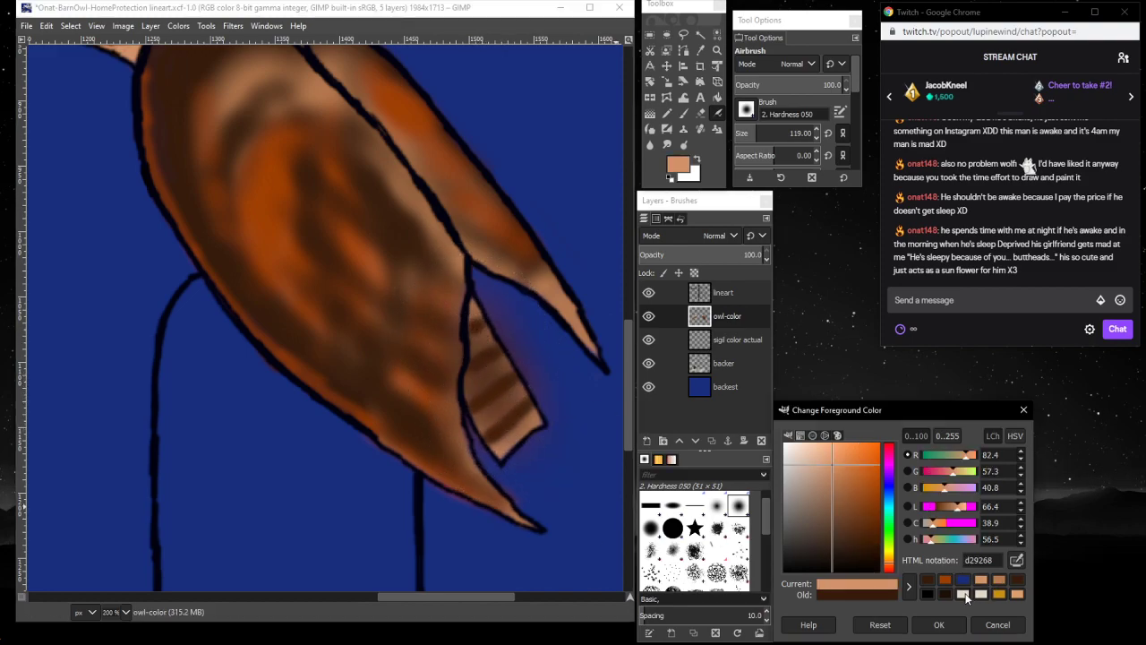
click(966, 595)
drag(525, 410, 480, 367)
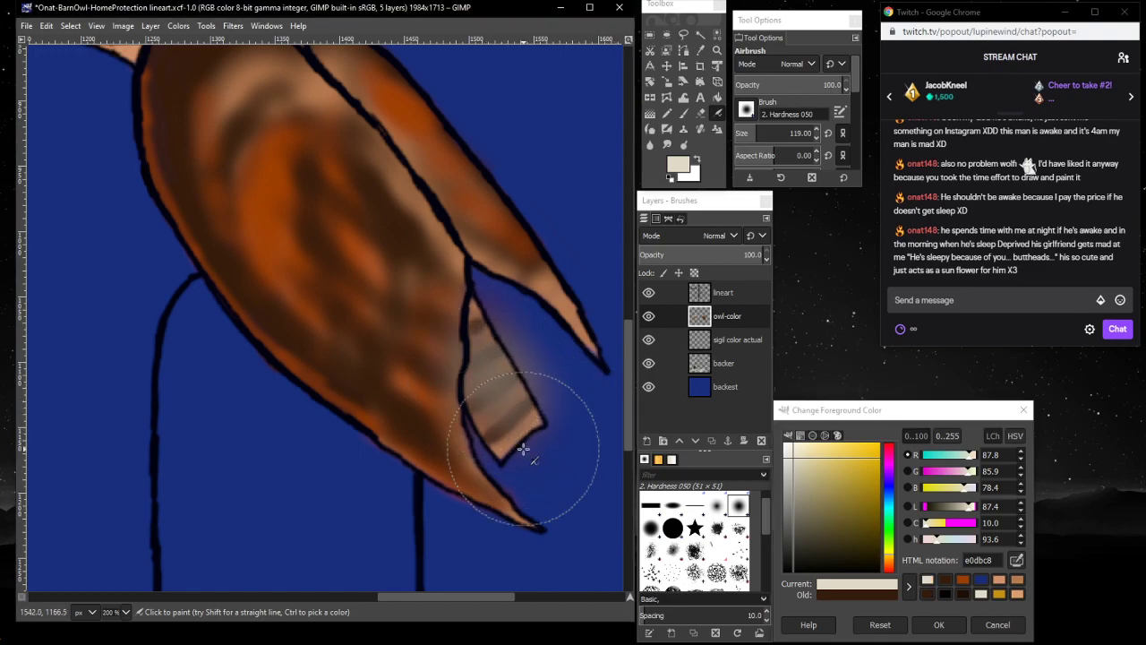
drag(523, 449, 524, 436)
key(ctrl+z)
key(ctrl+z)
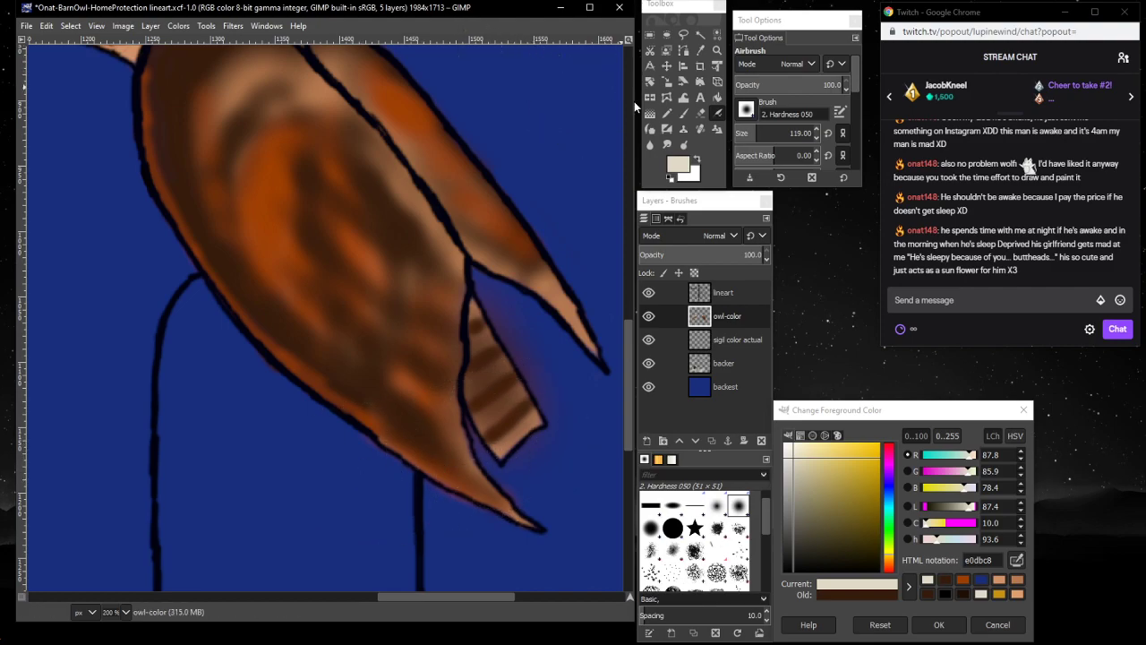
drag(765, 134, 749, 133)
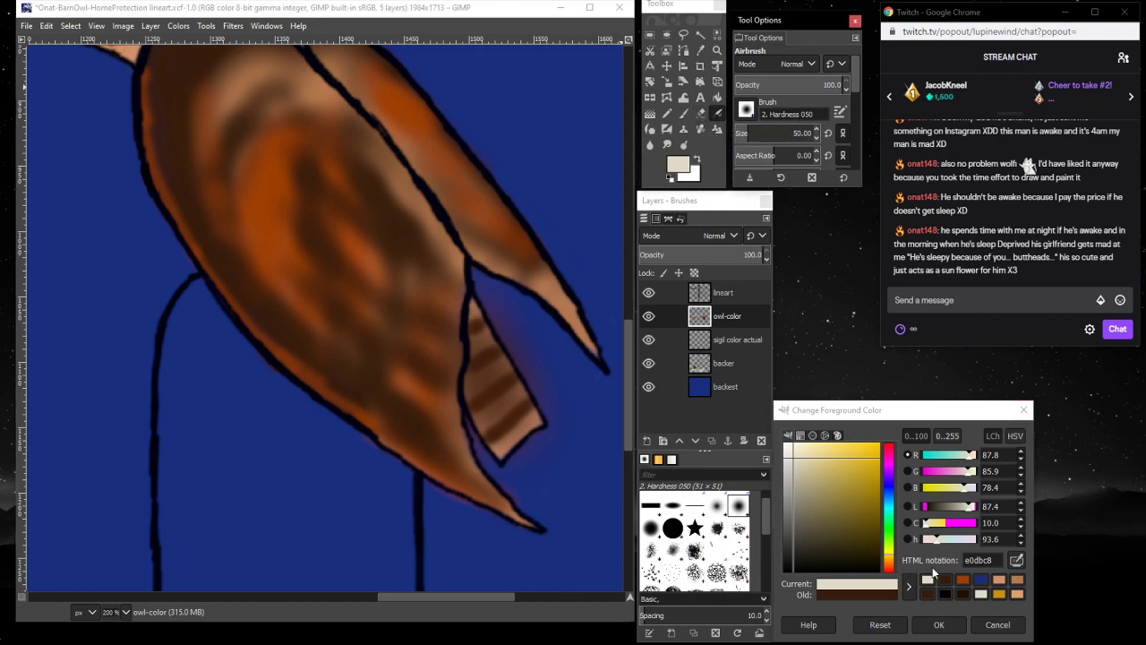
click(968, 580)
mouse_move(501, 376)
mouse_down()
mouse_move(496, 428)
mouse_move(475, 328)
mouse_up()
key(ctrl+z)
key(ctrl+z)
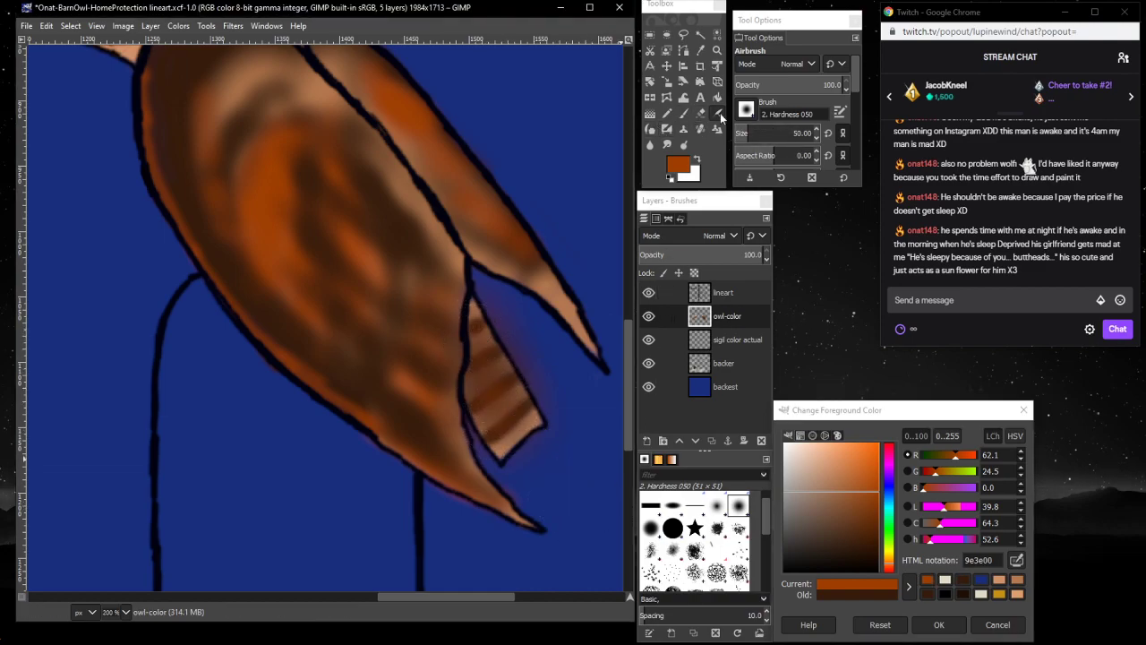
- Darken the bars on the tail with dark brown (361c0c) using the Airbrush at size 43
click(964, 583)
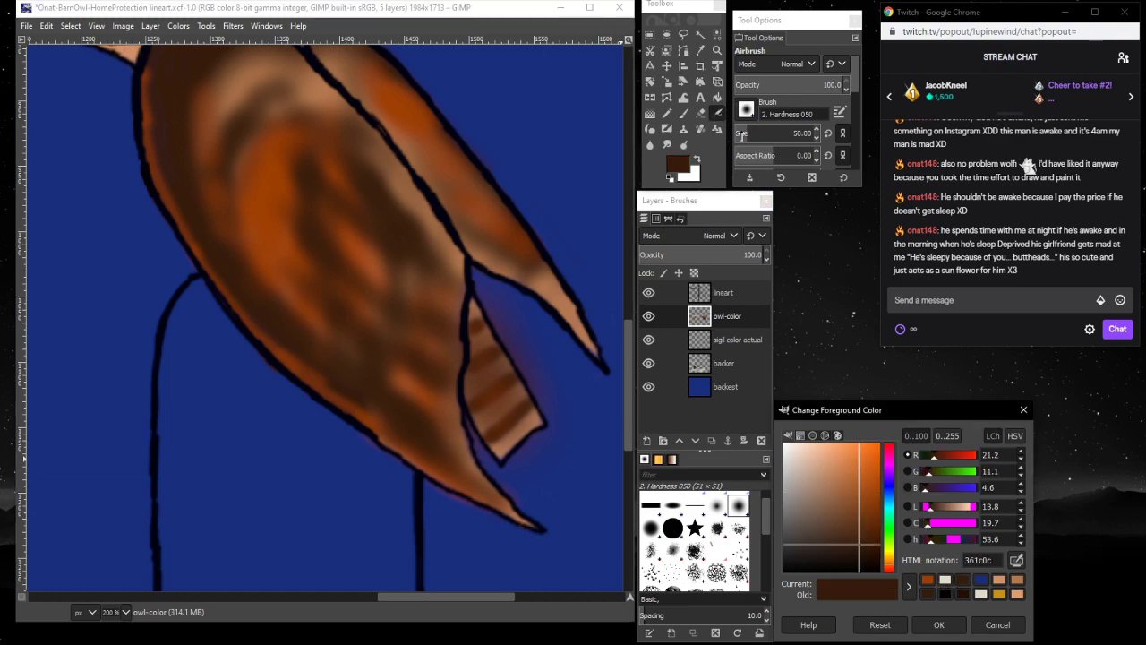
drag(741, 132, 738, 133)
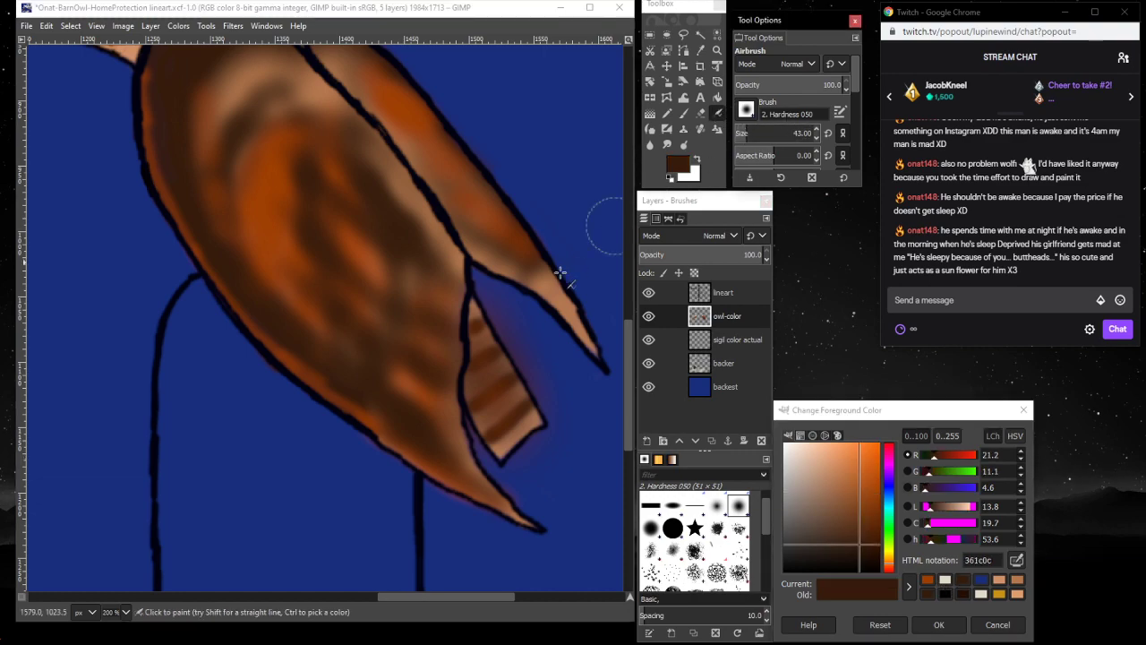
mouse_move(476, 331)
mouse_down()
mouse_move(493, 355)
mouse_move(471, 364)
mouse_move(492, 357)
mouse_move(470, 375)
mouse_move(496, 390)
mouse_move(515, 384)
mouse_move(482, 399)
mouse_move(510, 387)
mouse_move(523, 407)
mouse_move(504, 440)
mouse_up()
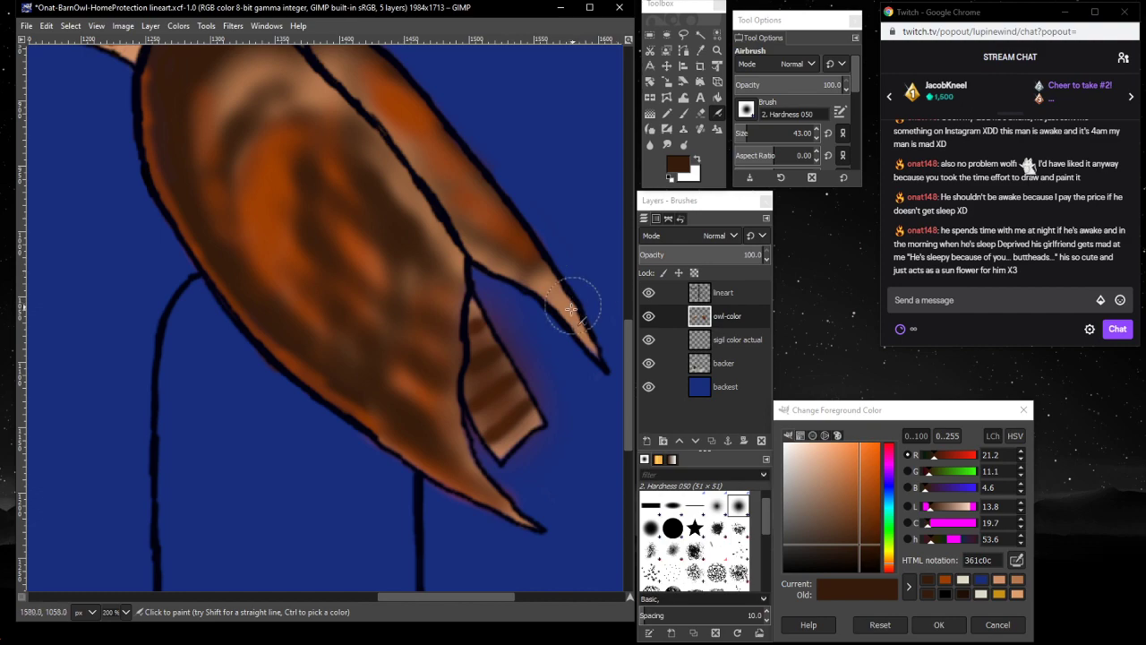
- Airbrush cream (e0dbc8) bands between the tail bars at size 31 and redefine the bars in dark brown (361c0c)
drag(768, 134, 736, 133)
click(963, 579)
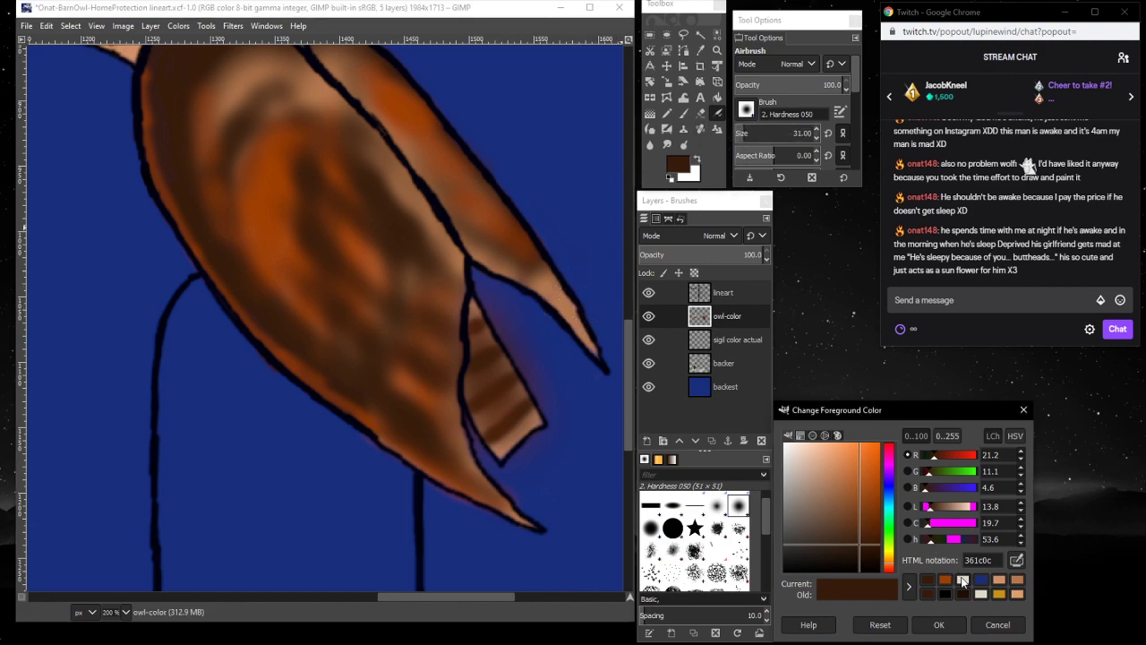
click(478, 338)
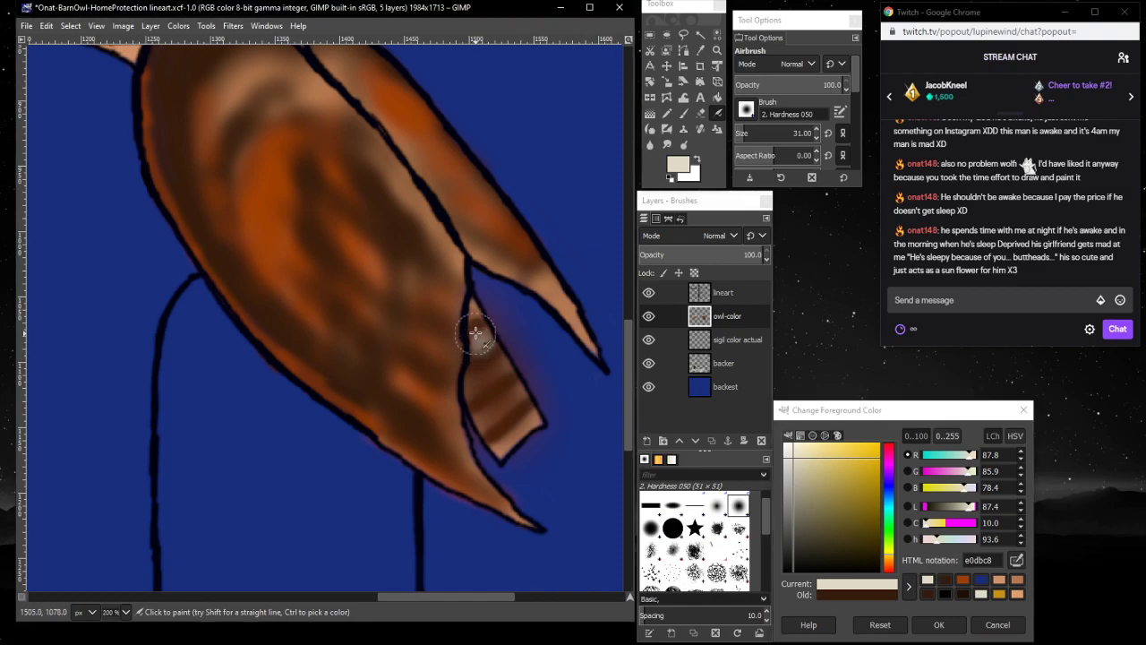
mouse_move(495, 365)
mouse_down()
mouse_move(513, 399)
mouse_move(493, 410)
mouse_move(513, 394)
mouse_move(509, 411)
mouse_move(533, 425)
mouse_move(503, 449)
mouse_move(522, 454)
mouse_move(518, 415)
mouse_up()
click(950, 592)
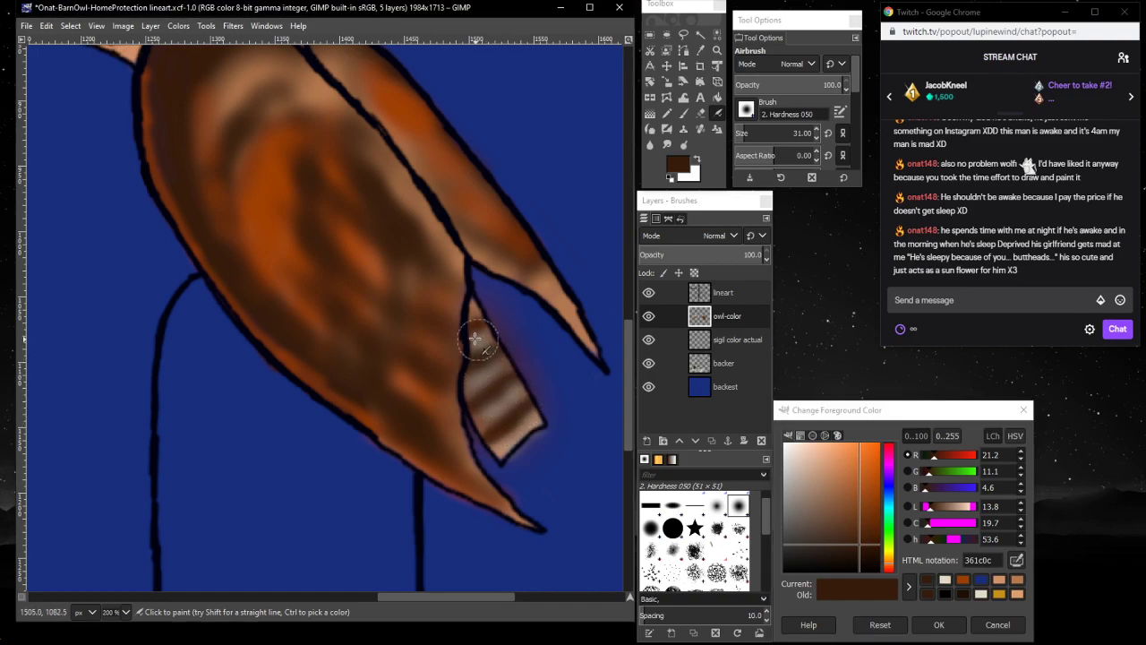
drag(478, 329, 532, 511)
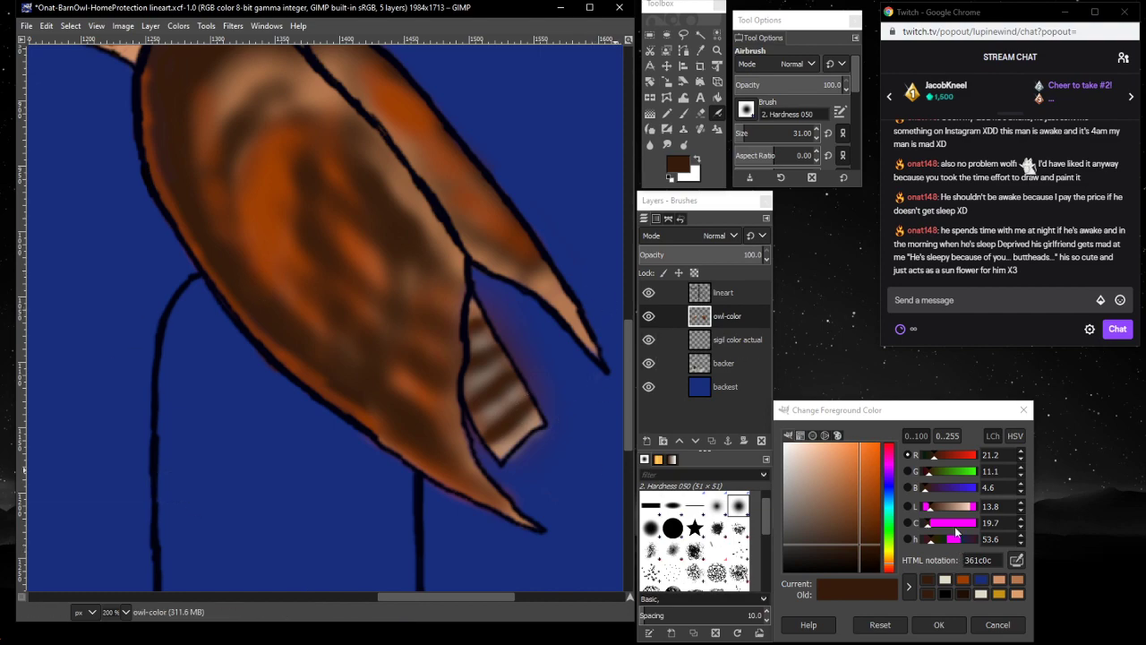
- Erase the colour spill around the tail at size 31 and along both wings' lower outlines at size 13
click(701, 113)
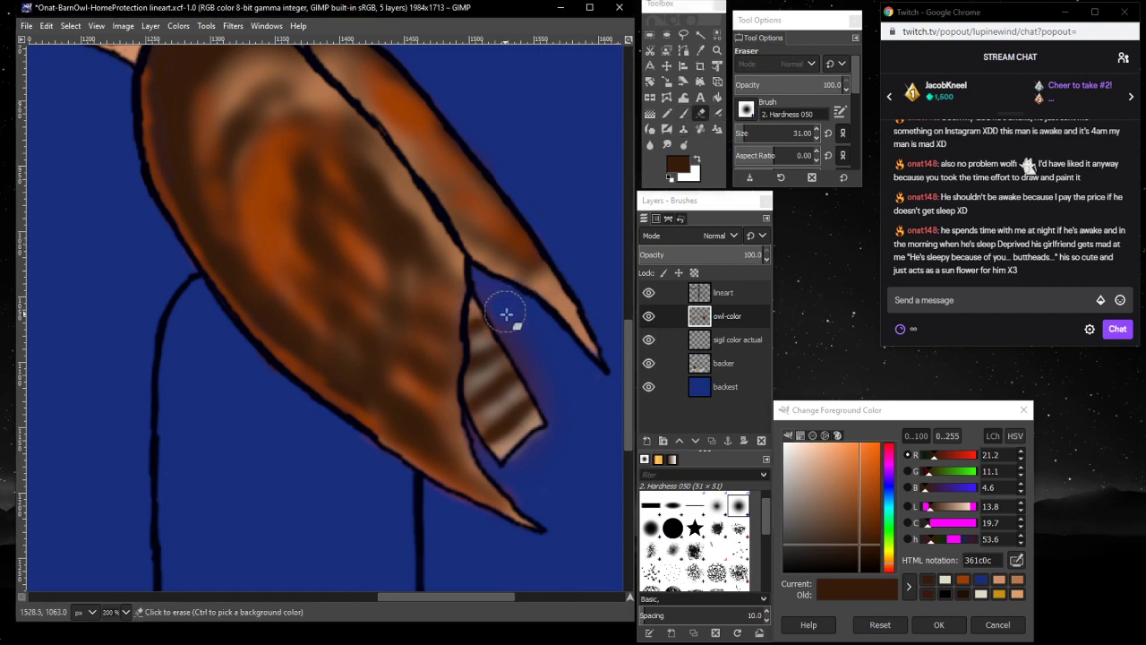
mouse_move(537, 387)
mouse_down()
mouse_move(554, 431)
mouse_move(519, 462)
mouse_move(479, 461)
mouse_up()
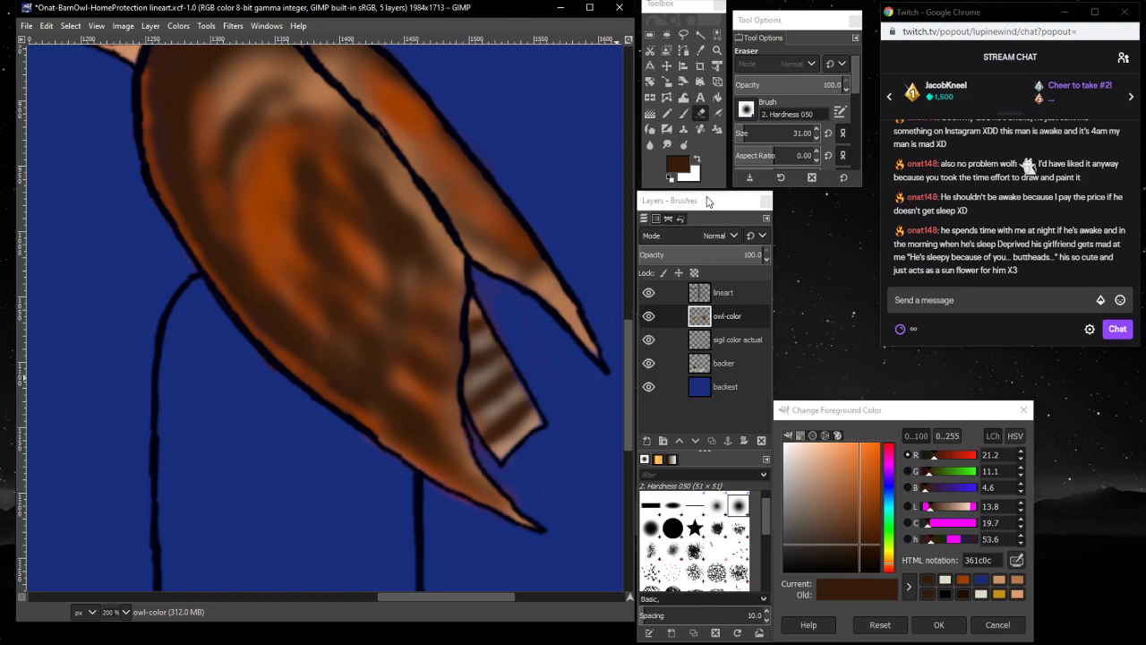
click(744, 133)
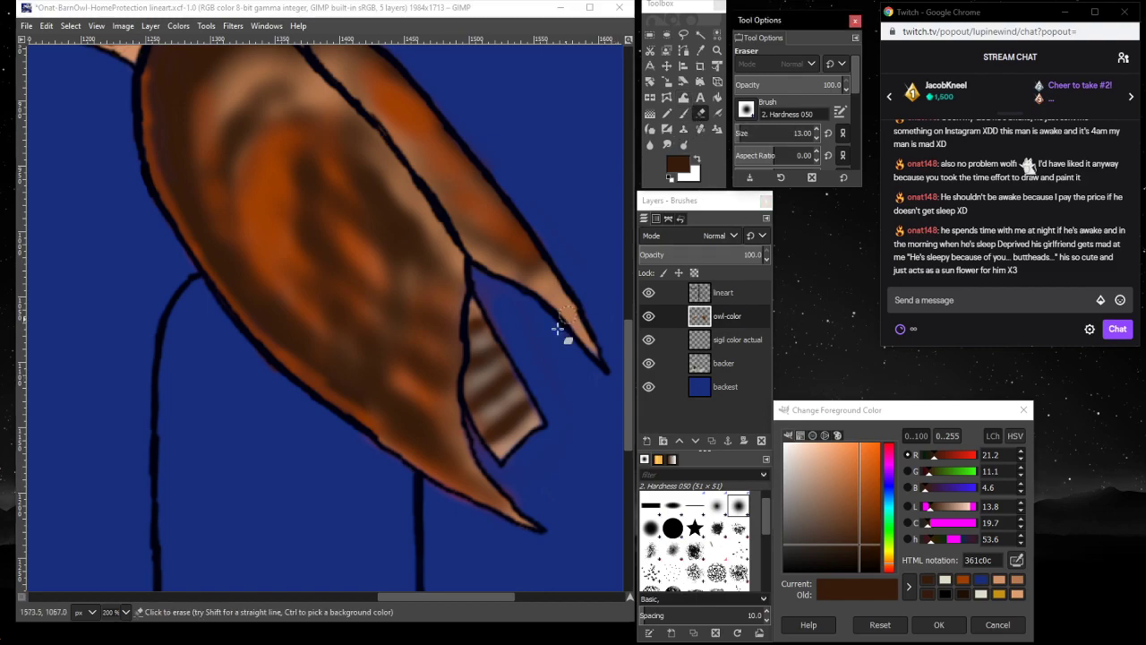
click(469, 423)
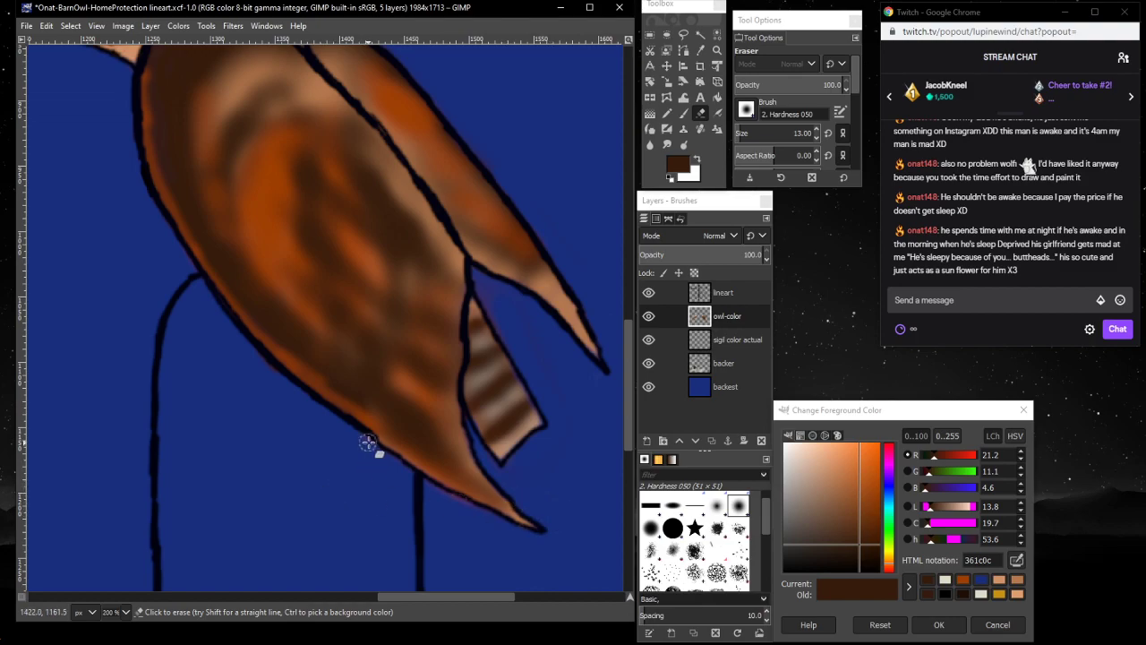
drag(384, 457, 422, 482)
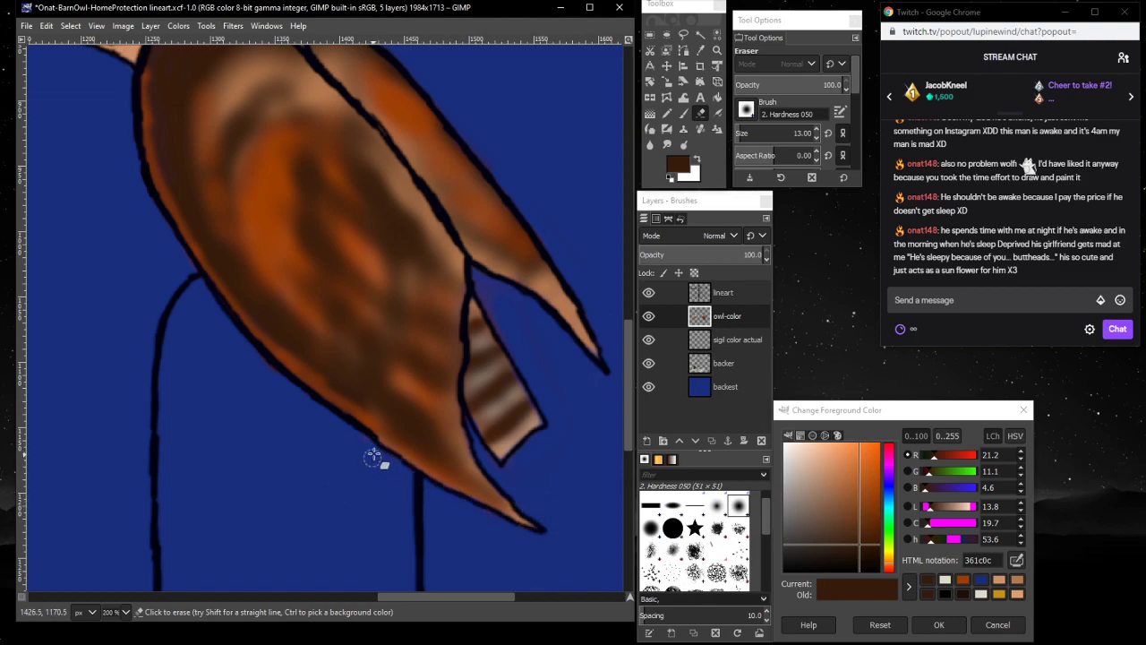
scroll(175, 367, up, 3)
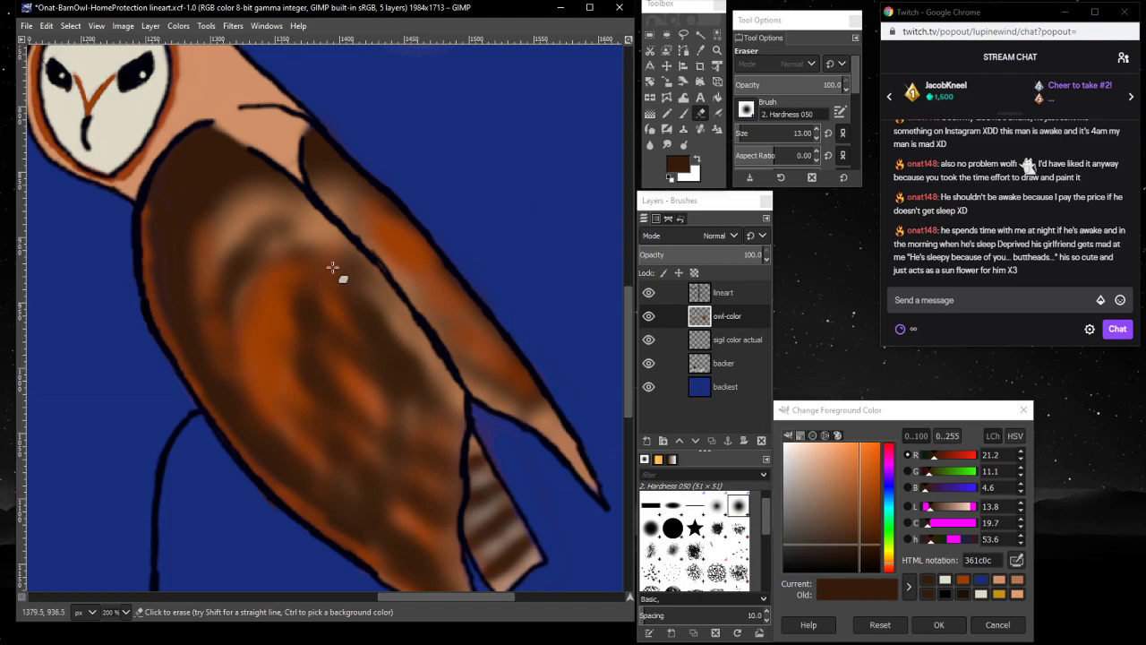
- Try cream (e0dbc8) speckles along the outer edges of both wings with the Paintbrush at size 4, and undo them
click(683, 113)
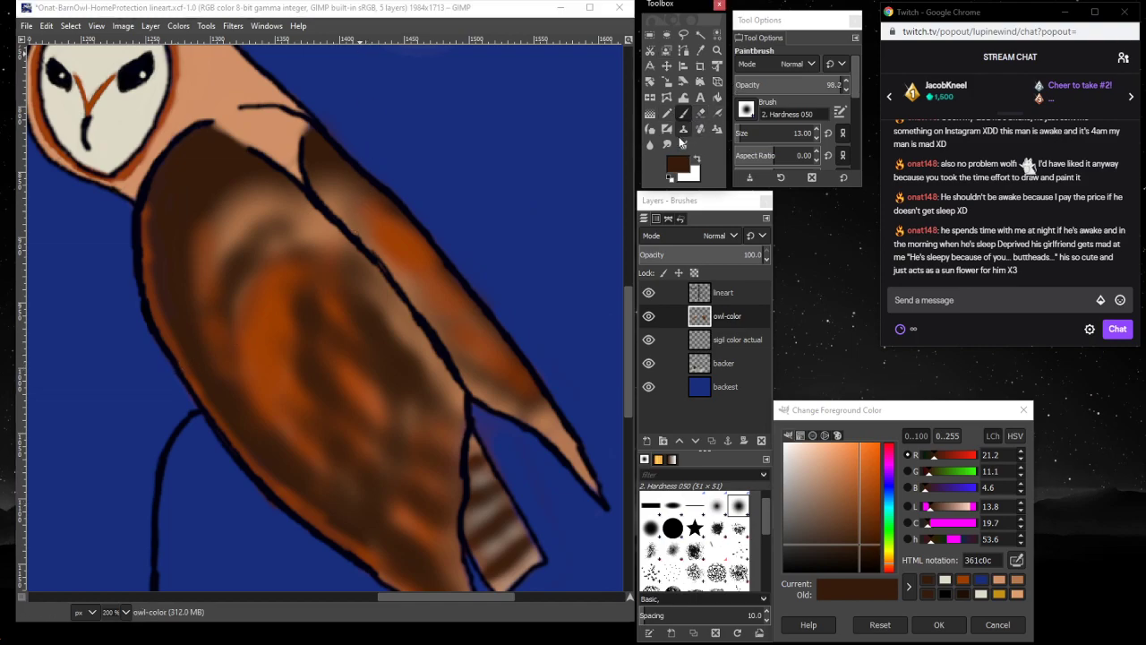
drag(738, 133, 733, 133)
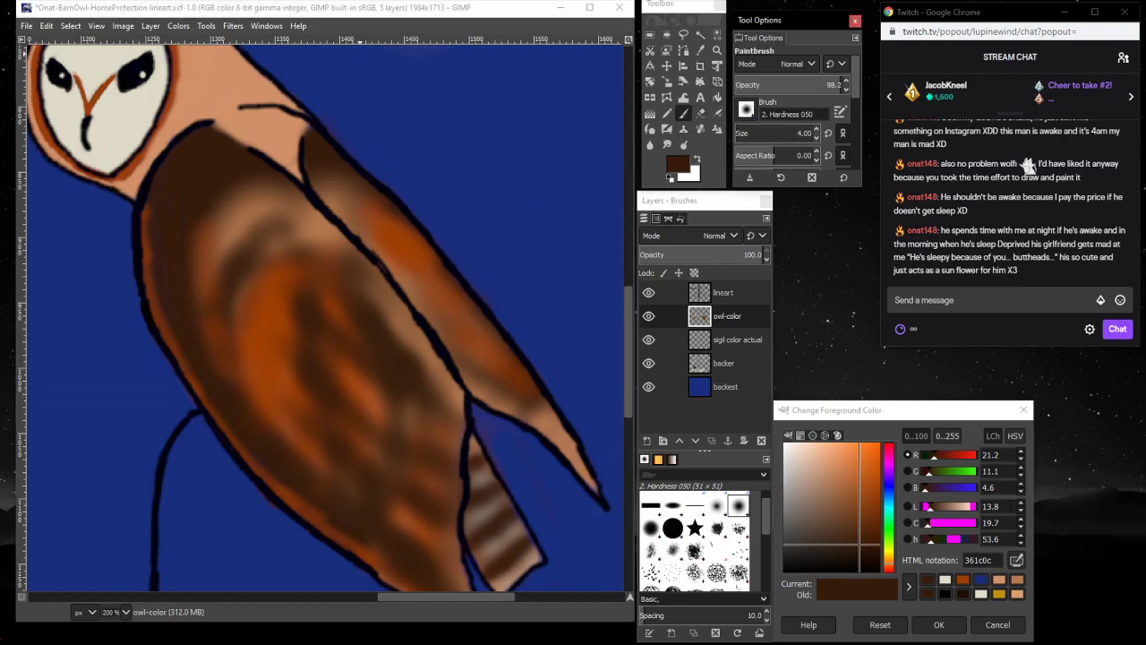
click(945, 579)
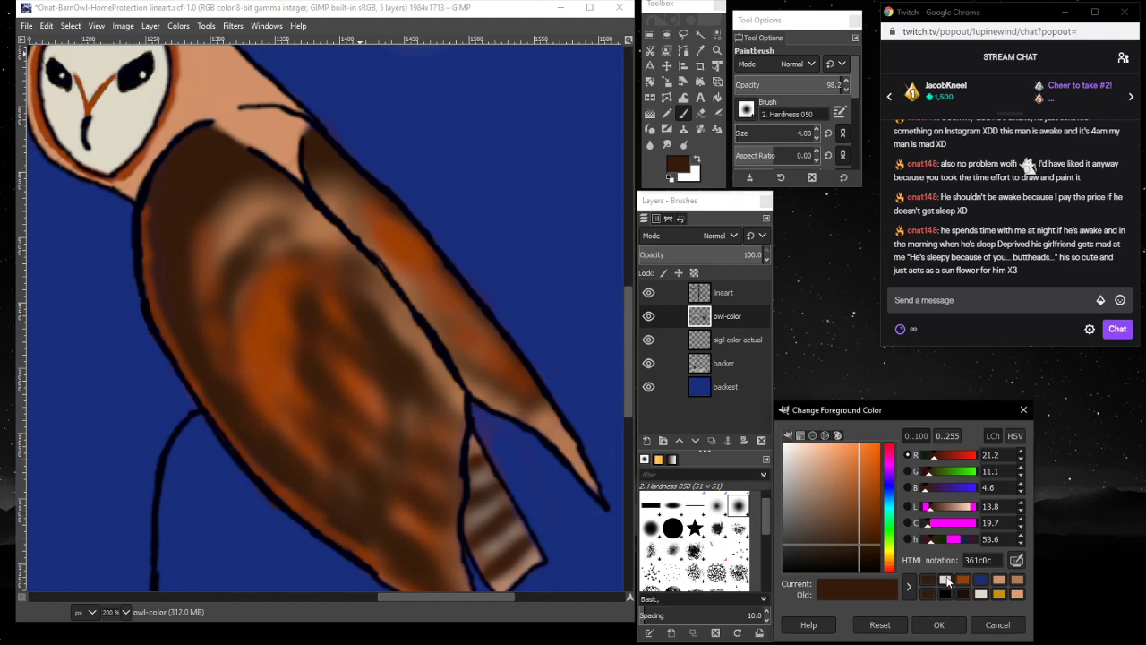
click(154, 231)
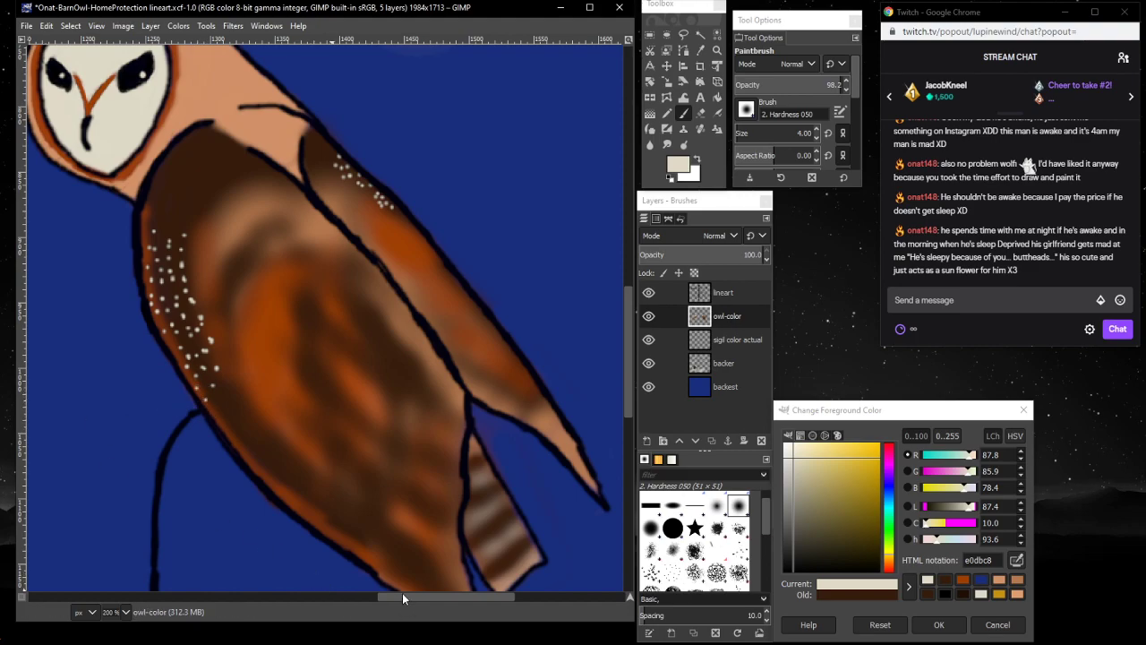
mouse_move(402, 593)
mouse_down()
mouse_move(84, 547)
mouse_move(311, 530)
mouse_move(394, 511)
mouse_up()
key(ctrl)
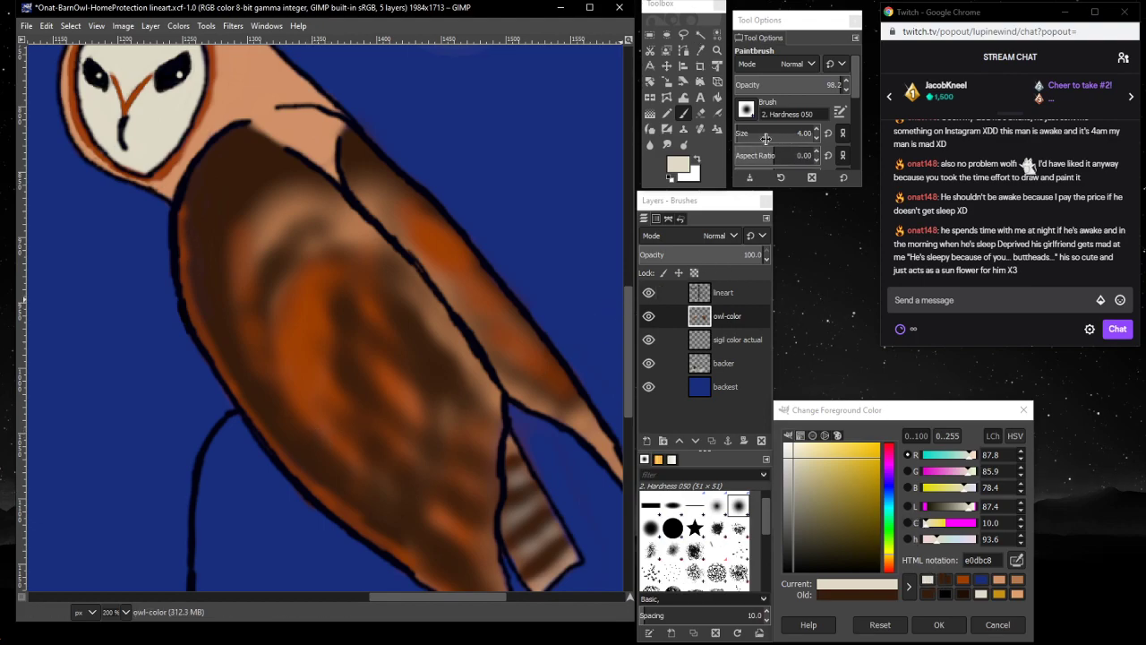
- Airbrush dark brown (361c0c) over the rust areas of the near wing at size 75
click(766, 136)
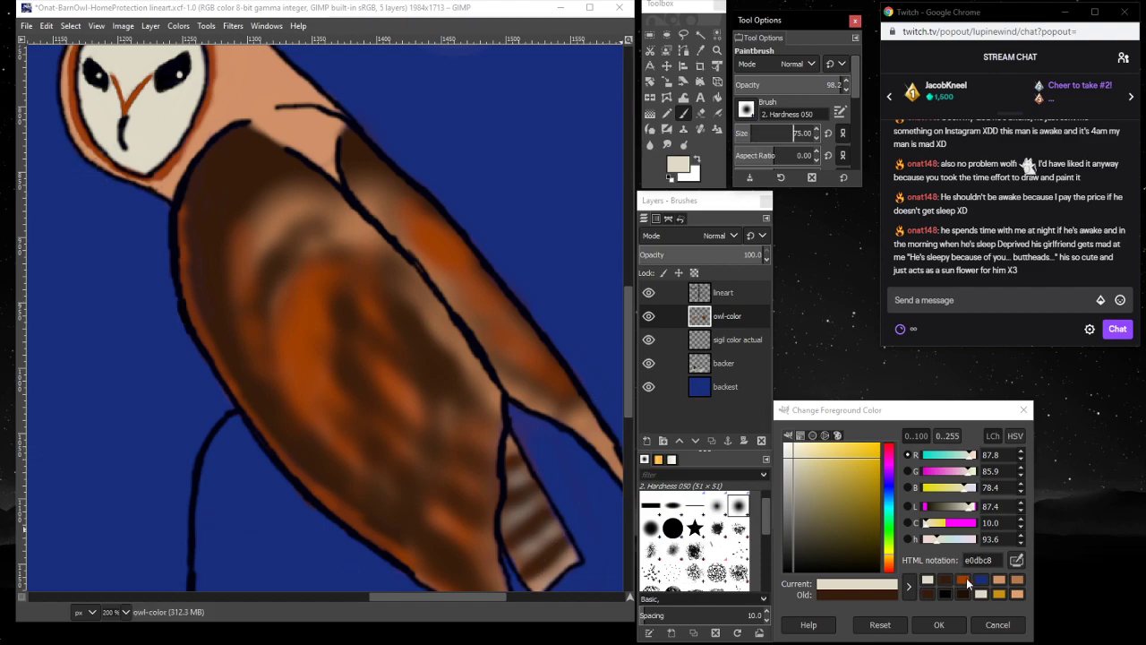
click(963, 583)
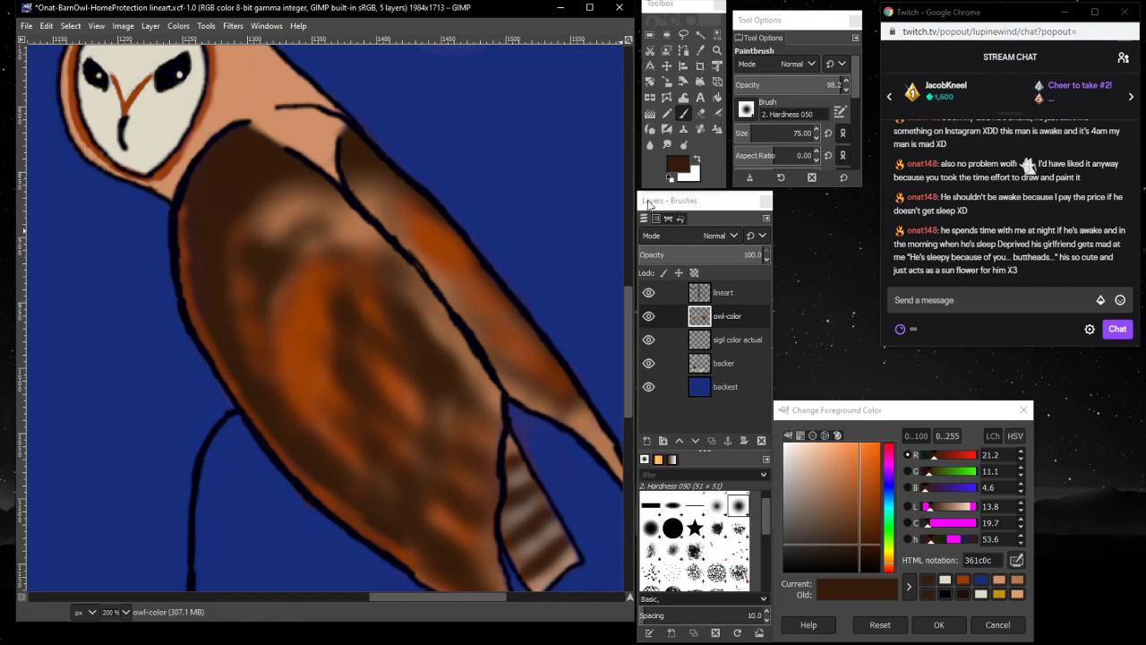
key(a)
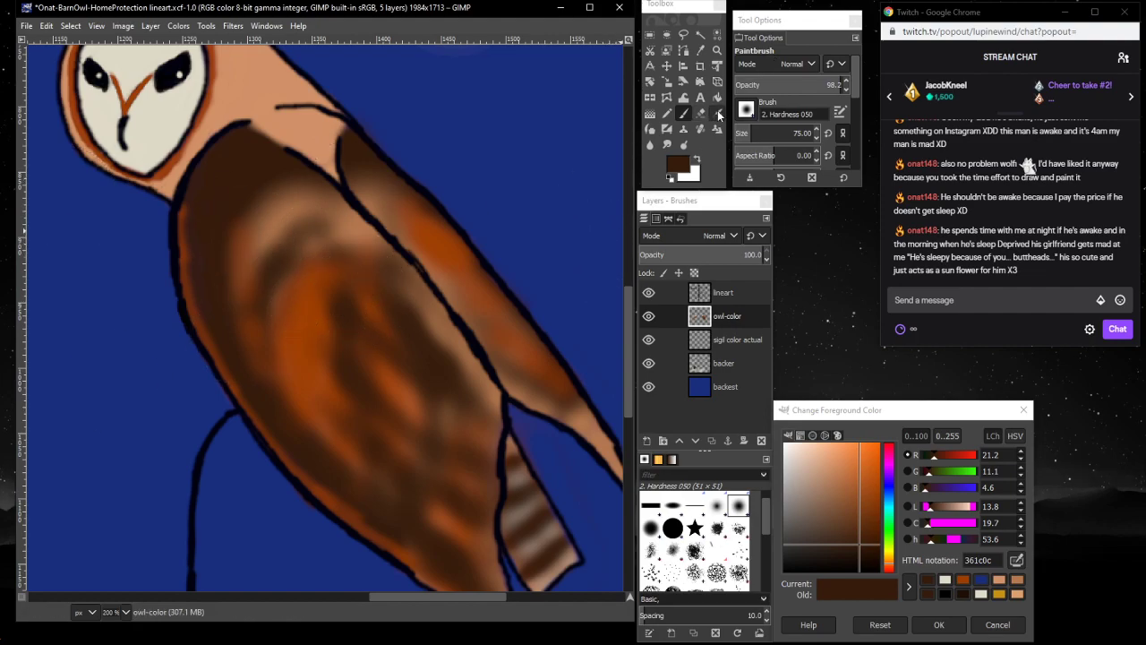
mouse_move(282, 254)
mouse_down()
mouse_move(258, 227)
mouse_move(242, 232)
mouse_move(255, 267)
mouse_move(352, 381)
mouse_move(357, 432)
mouse_move(178, 201)
mouse_move(360, 365)
mouse_move(319, 330)
mouse_move(280, 372)
mouse_move(254, 213)
mouse_move(344, 267)
mouse_move(312, 244)
mouse_move(306, 276)
mouse_move(381, 277)
mouse_move(391, 217)
mouse_move(509, 360)
mouse_move(304, 224)
mouse_move(205, 236)
mouse_move(358, 440)
mouse_up()
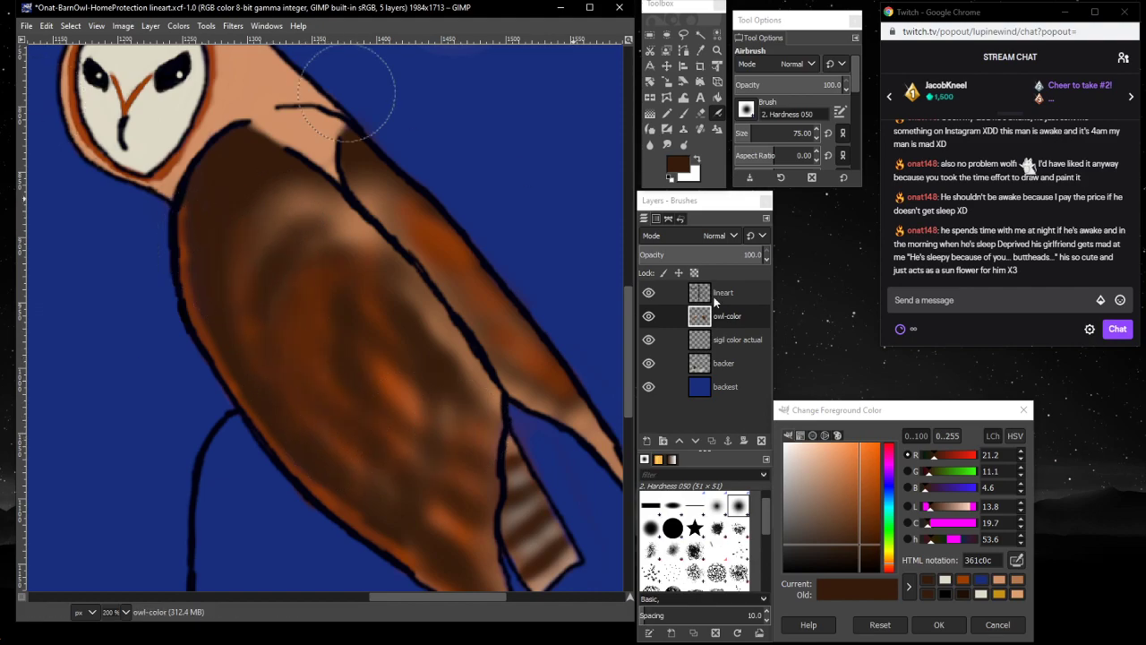
- Glaze the middle of the near wing with tan (b6794f) and rust orange (9e3e00) using the Airbrush at size 75
click(1018, 580)
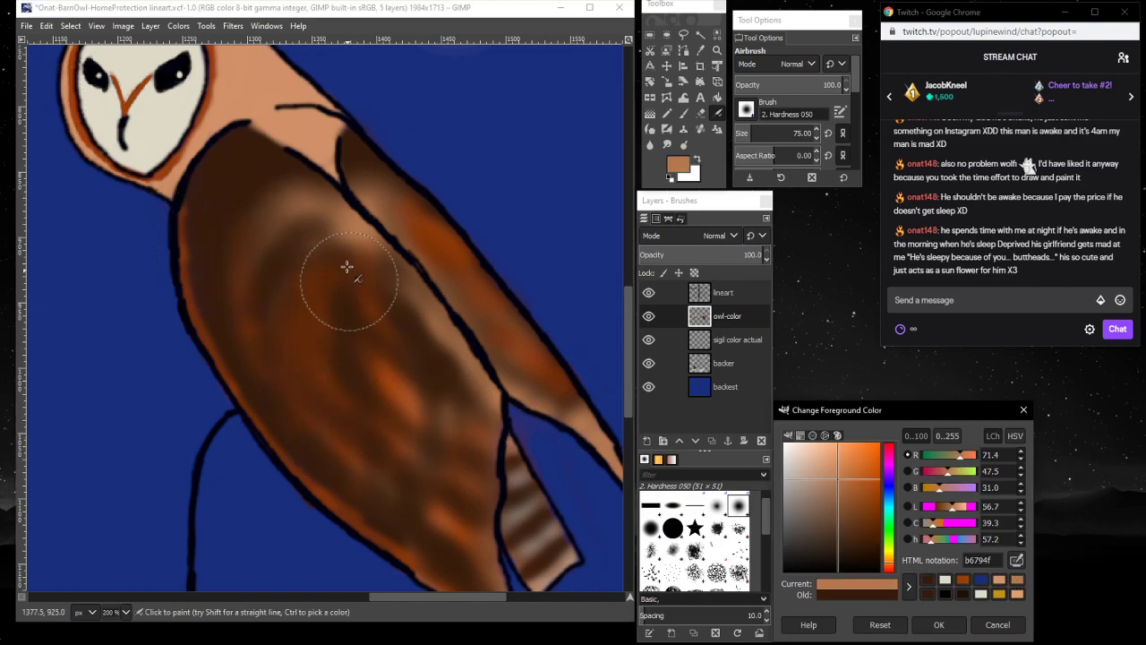
mouse_move(346, 264)
mouse_down()
mouse_move(317, 269)
mouse_move(357, 289)
mouse_move(379, 361)
mouse_move(333, 307)
mouse_move(339, 260)
mouse_move(383, 362)
mouse_move(418, 248)
mouse_move(403, 216)
mouse_move(436, 275)
mouse_move(405, 291)
mouse_move(303, 254)
mouse_move(305, 295)
mouse_move(357, 394)
mouse_move(252, 212)
mouse_move(291, 273)
mouse_move(301, 244)
mouse_move(323, 315)
mouse_move(368, 369)
mouse_move(428, 398)
mouse_up()
click(980, 579)
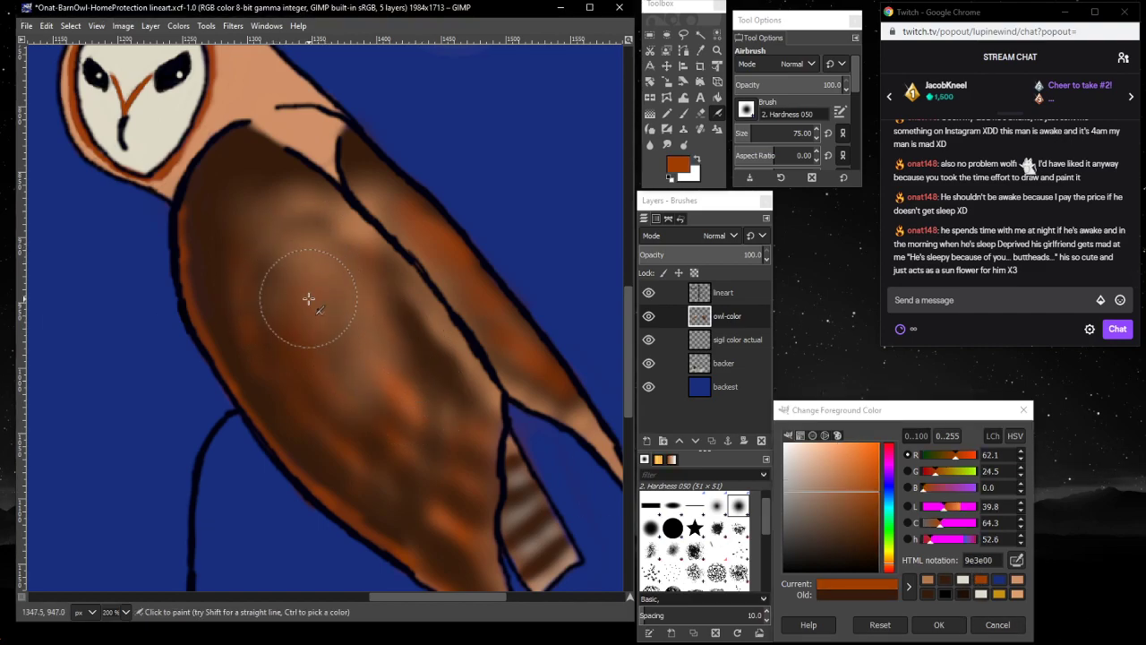
mouse_move(349, 272)
mouse_down()
mouse_move(331, 292)
mouse_move(362, 337)
mouse_move(361, 395)
mouse_move(291, 343)
mouse_move(286, 274)
mouse_move(264, 210)
mouse_move(283, 364)
mouse_move(312, 414)
mouse_move(346, 419)
mouse_move(385, 347)
mouse_move(412, 366)
mouse_move(389, 328)
mouse_up()
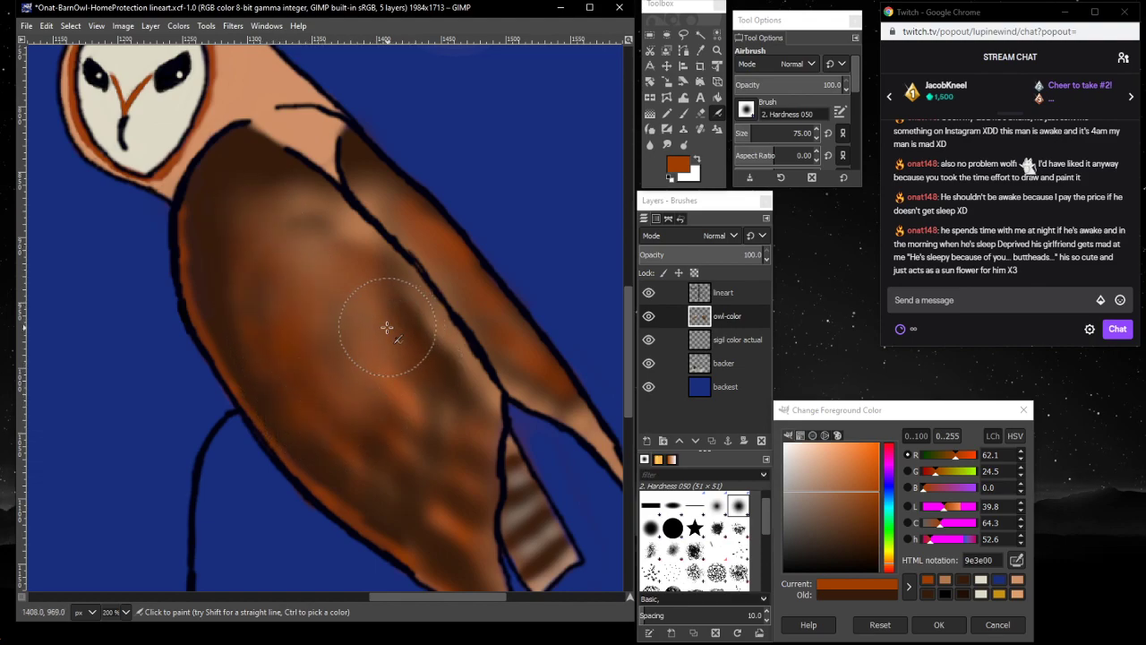
- Shade the near wing with dark brown (361c0c) at size 75, and add thin feather streaks at size 16
click(949, 592)
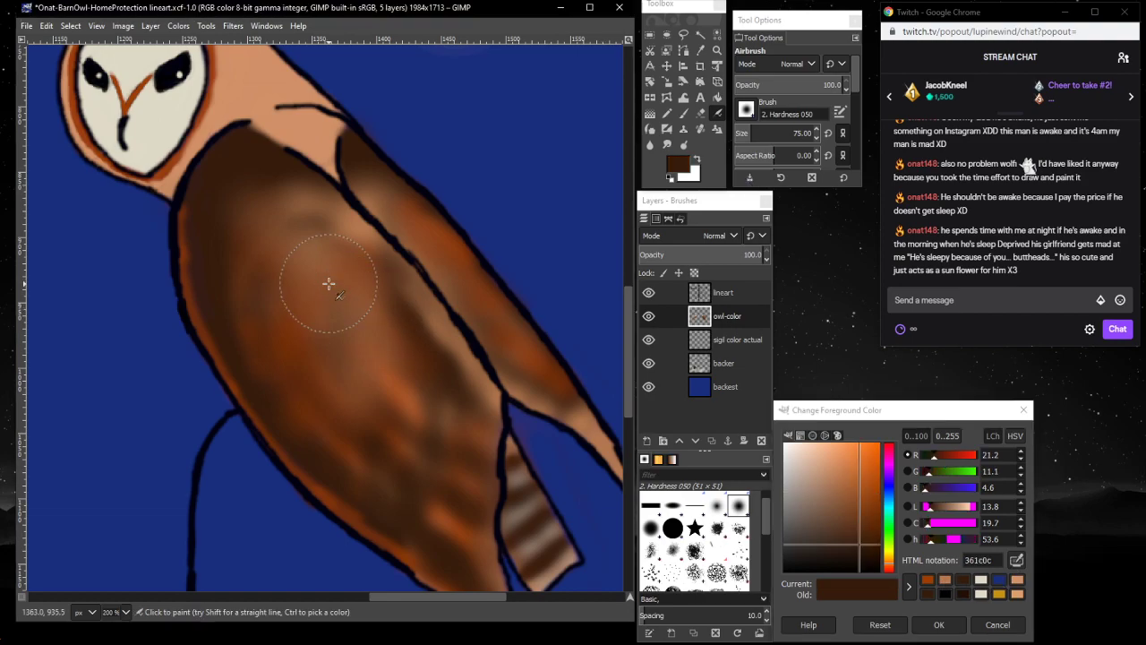
mouse_move(348, 331)
mouse_down()
mouse_move(400, 387)
mouse_move(195, 306)
mouse_move(250, 358)
mouse_move(224, 312)
mouse_move(237, 232)
mouse_move(256, 210)
mouse_move(317, 204)
mouse_move(250, 262)
mouse_move(330, 436)
mouse_move(375, 485)
mouse_move(397, 382)
mouse_move(387, 298)
mouse_move(437, 363)
mouse_up()
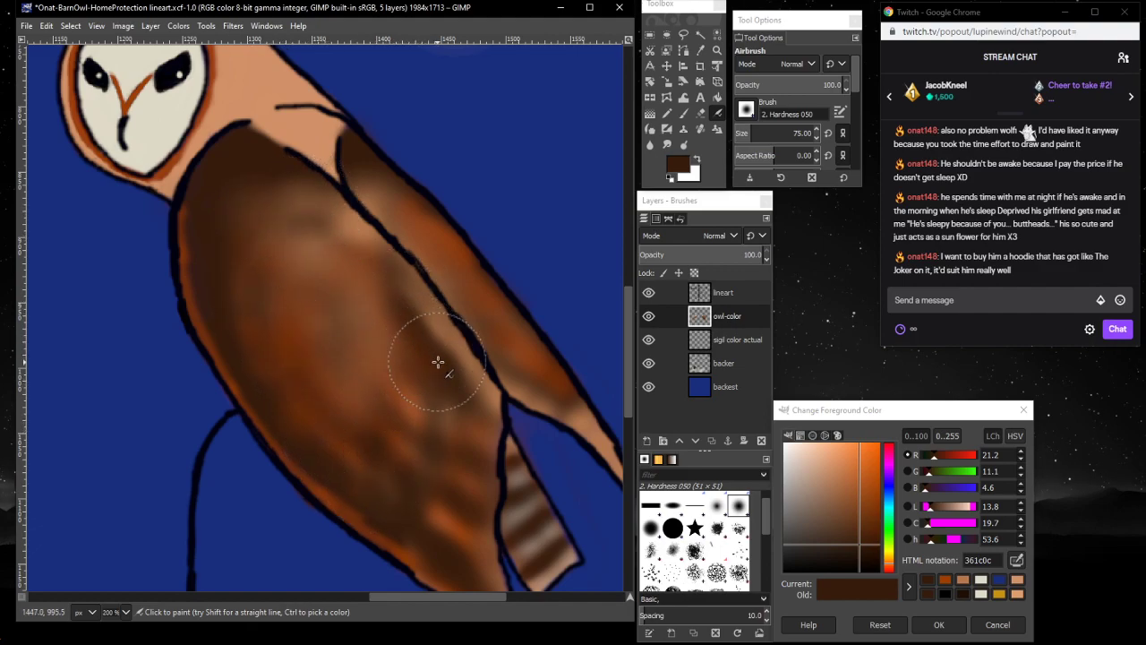
drag(775, 133, 742, 132)
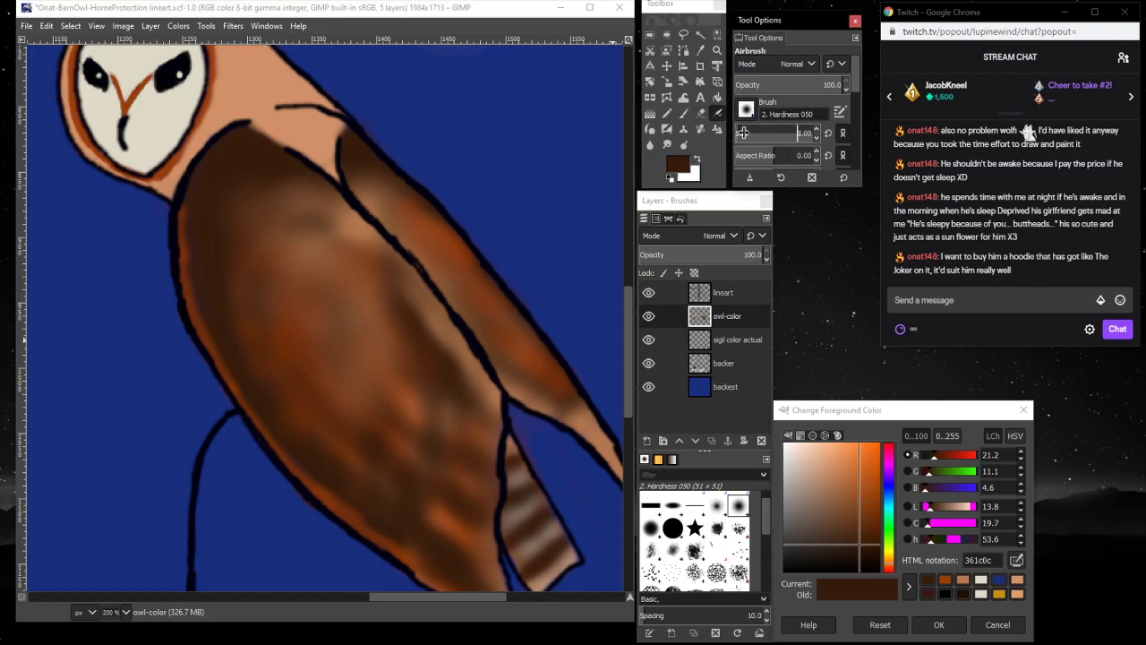
click(336, 406)
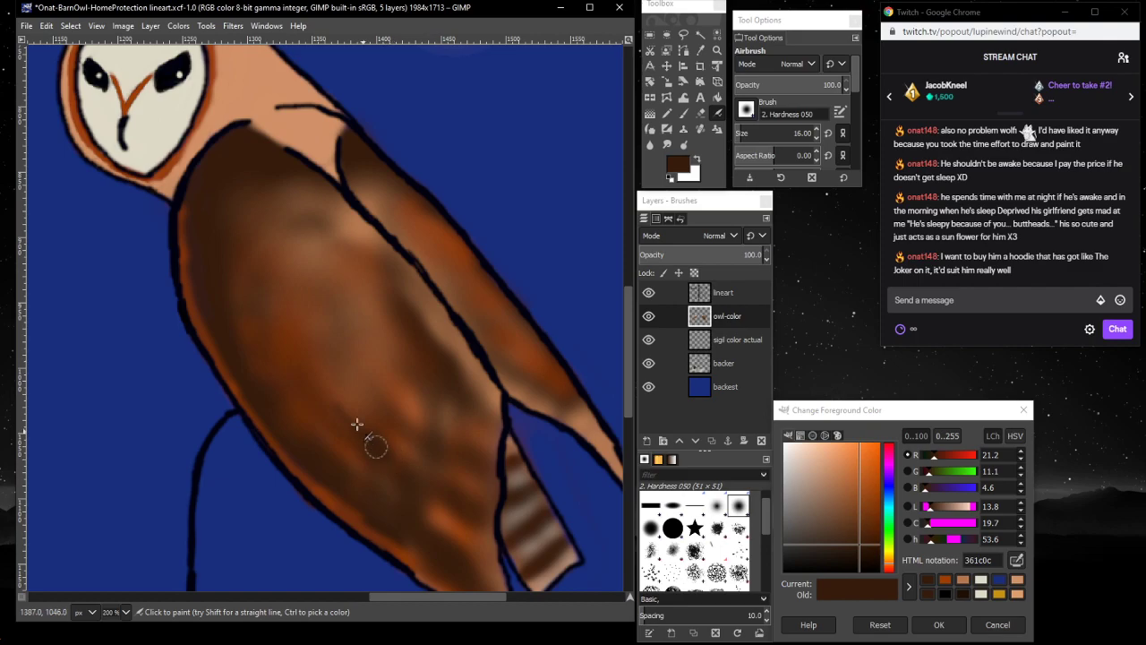
mouse_move(358, 391)
mouse_down()
mouse_move(393, 404)
mouse_move(327, 348)
mouse_move(389, 422)
mouse_move(337, 357)
mouse_move(381, 416)
mouse_up()
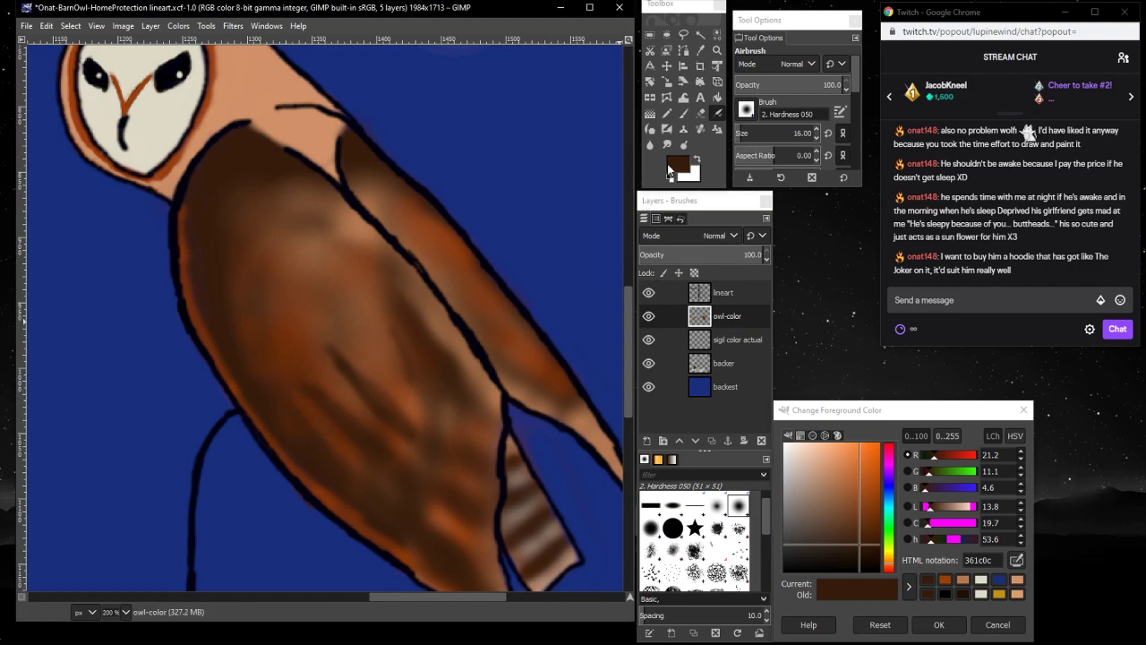
- Airbrush rust orange (9e3e00) and peach (d29268) touches over the near wing's centre at size 52
click(980, 583)
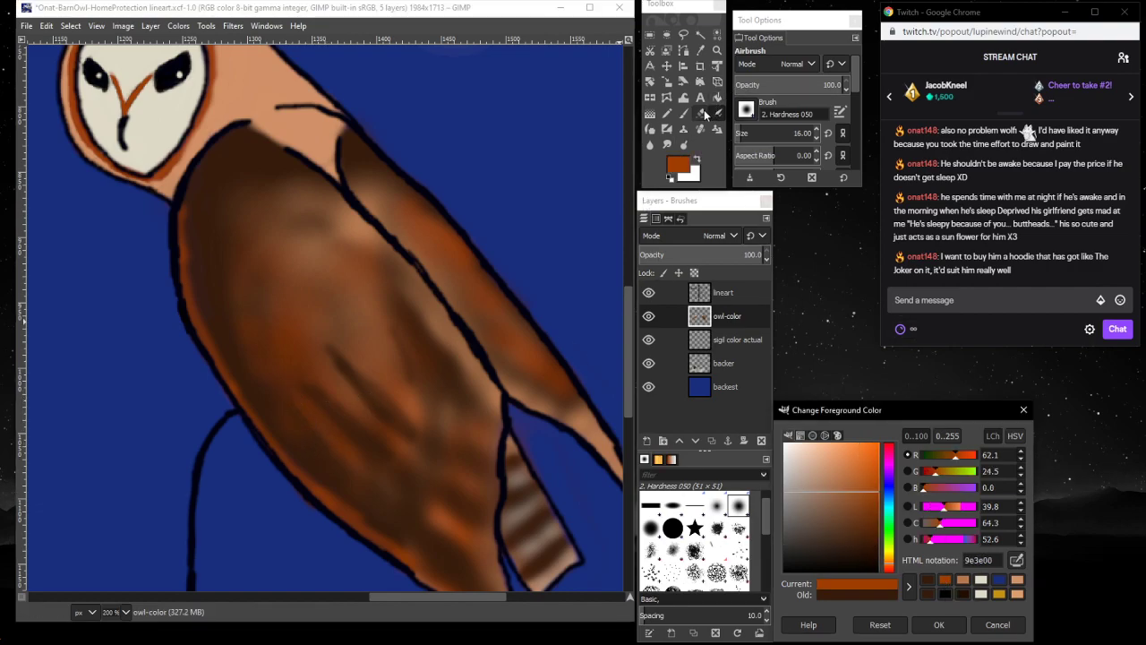
click(760, 134)
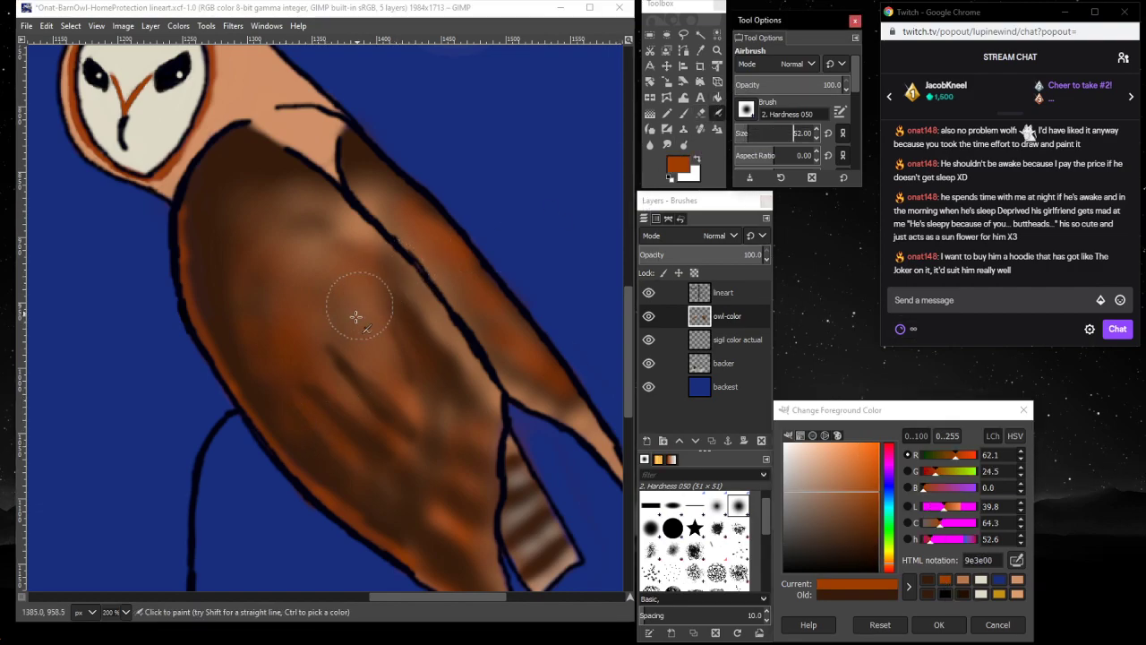
mouse_move(346, 307)
mouse_down()
mouse_move(314, 388)
mouse_move(345, 340)
mouse_move(320, 371)
mouse_move(322, 329)
mouse_move(274, 299)
mouse_up()
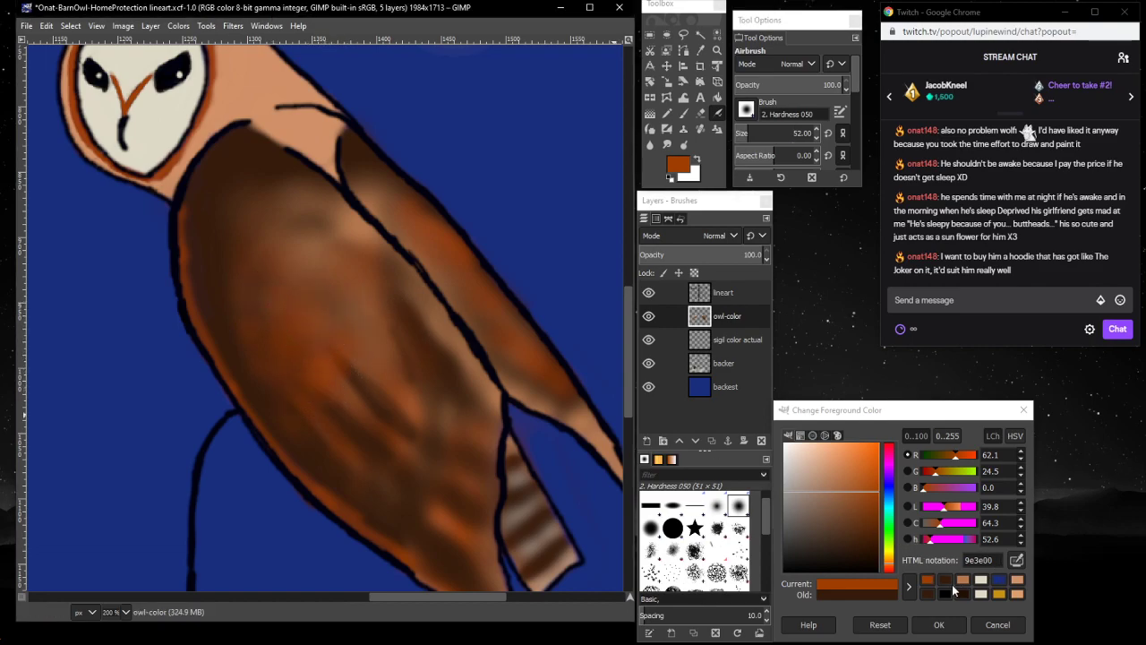
click(1012, 581)
mouse_move(320, 345)
mouse_down()
mouse_move(316, 392)
mouse_move(302, 375)
mouse_move(321, 305)
mouse_move(282, 366)
mouse_move(356, 316)
mouse_move(391, 371)
mouse_move(375, 376)
mouse_move(339, 350)
mouse_move(312, 369)
mouse_move(289, 299)
mouse_up()
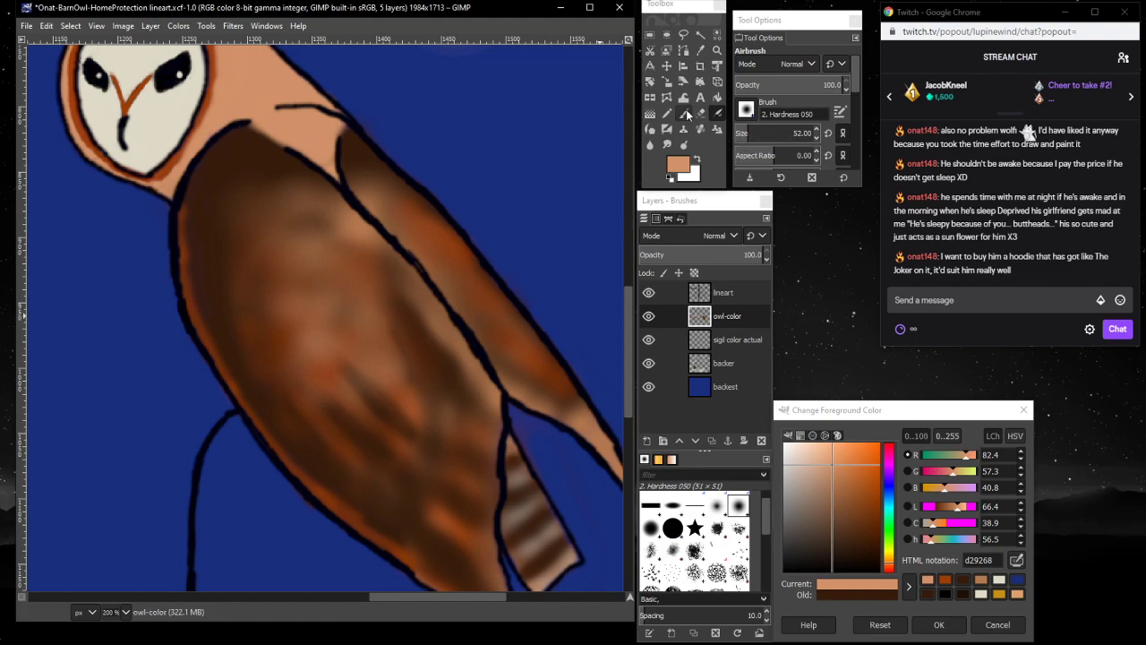
- Layer dark brown (361c0c) streaks and peach (d29268) highlights over both wings using the Airbrush at size 52
click(947, 580)
mouse_move(438, 385)
mouse_down()
mouse_move(364, 372)
mouse_move(568, 206)
mouse_move(410, 380)
mouse_move(363, 381)
mouse_move(344, 367)
mouse_move(410, 423)
mouse_move(347, 371)
mouse_move(300, 291)
mouse_move(382, 430)
mouse_move(345, 428)
mouse_move(275, 307)
mouse_move(328, 432)
mouse_move(258, 300)
mouse_move(325, 373)
mouse_move(357, 292)
mouse_move(345, 287)
mouse_move(429, 430)
mouse_move(363, 279)
mouse_move(427, 411)
mouse_move(378, 391)
mouse_up()
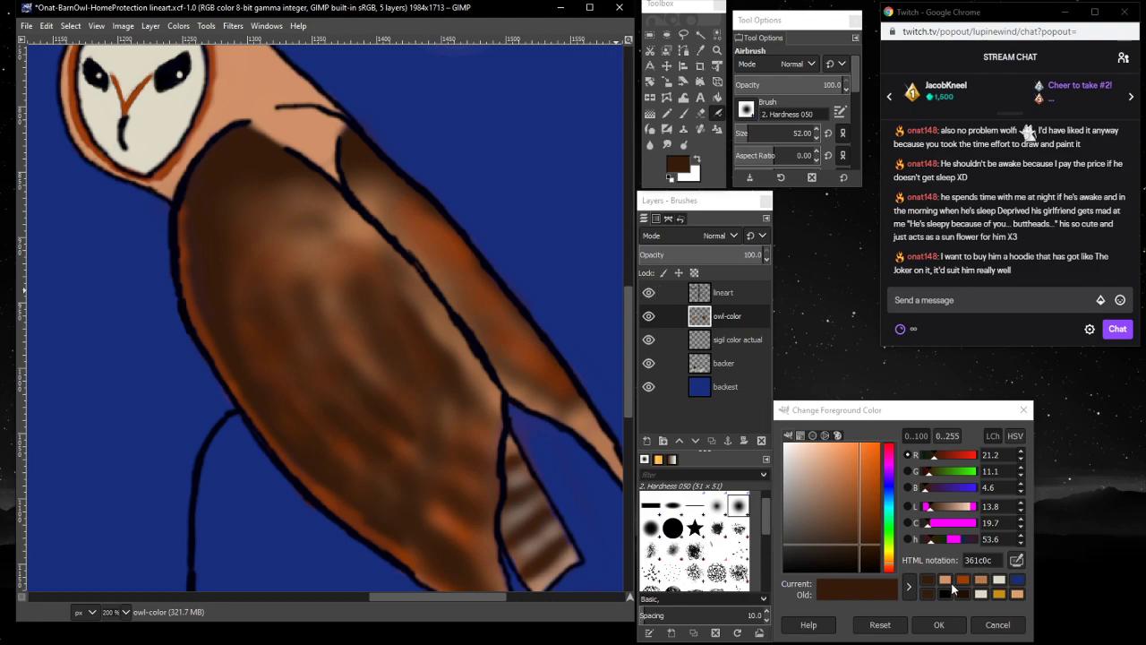
click(947, 580)
mouse_move(345, 261)
mouse_down()
mouse_move(413, 333)
mouse_move(309, 242)
mouse_move(256, 215)
mouse_move(286, 204)
mouse_move(264, 186)
mouse_move(314, 217)
mouse_move(255, 284)
mouse_move(359, 470)
mouse_move(415, 475)
mouse_move(417, 489)
mouse_move(447, 424)
mouse_move(396, 511)
mouse_move(364, 516)
mouse_move(476, 365)
mouse_move(550, 376)
mouse_up()
click(945, 581)
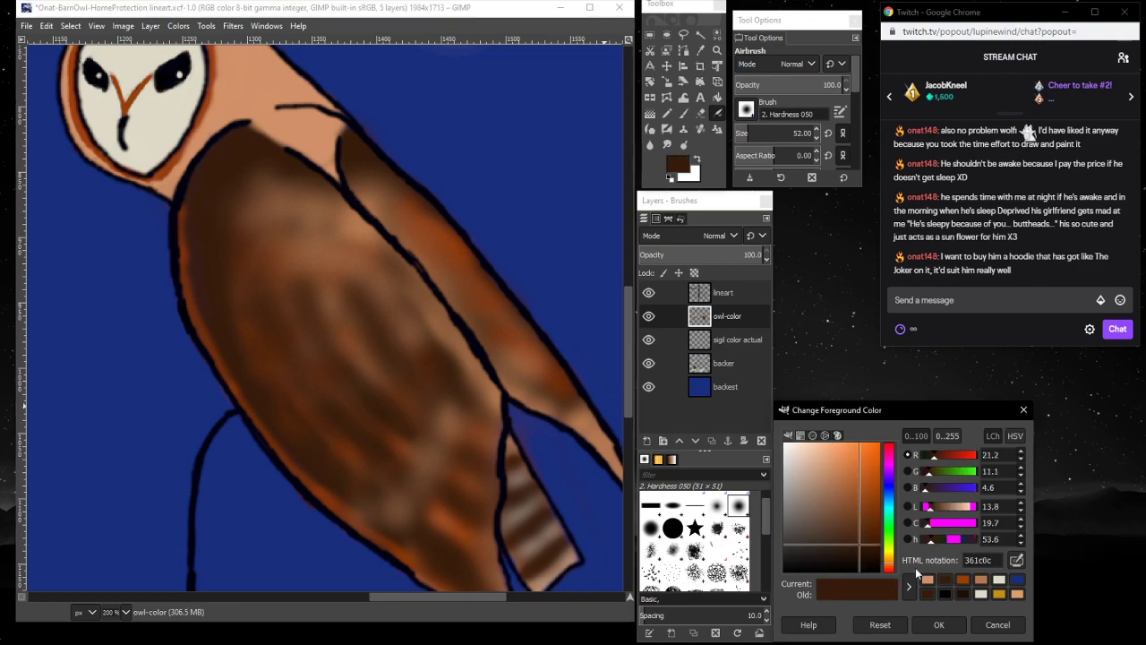
mouse_move(461, 294)
mouse_down()
mouse_move(470, 268)
mouse_move(450, 259)
mouse_move(492, 309)
mouse_move(417, 215)
mouse_move(455, 280)
mouse_move(414, 217)
mouse_move(523, 342)
mouse_up()
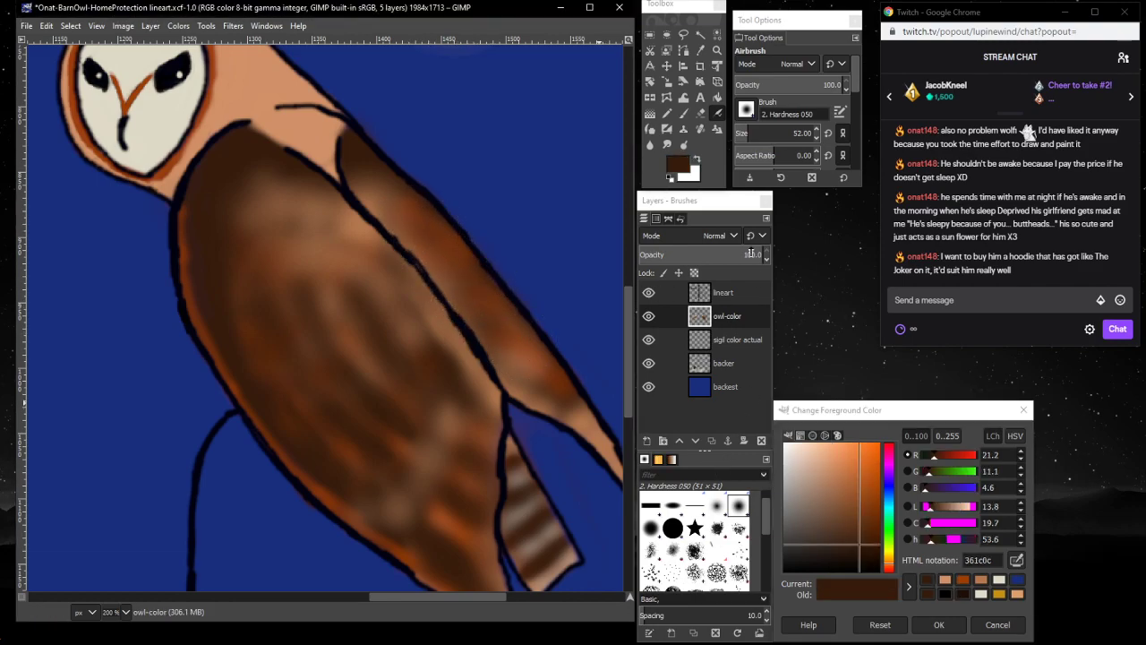
- Switch to the Paintbrush and set the foreground colour to cream (e0dbc8)
click(683, 114)
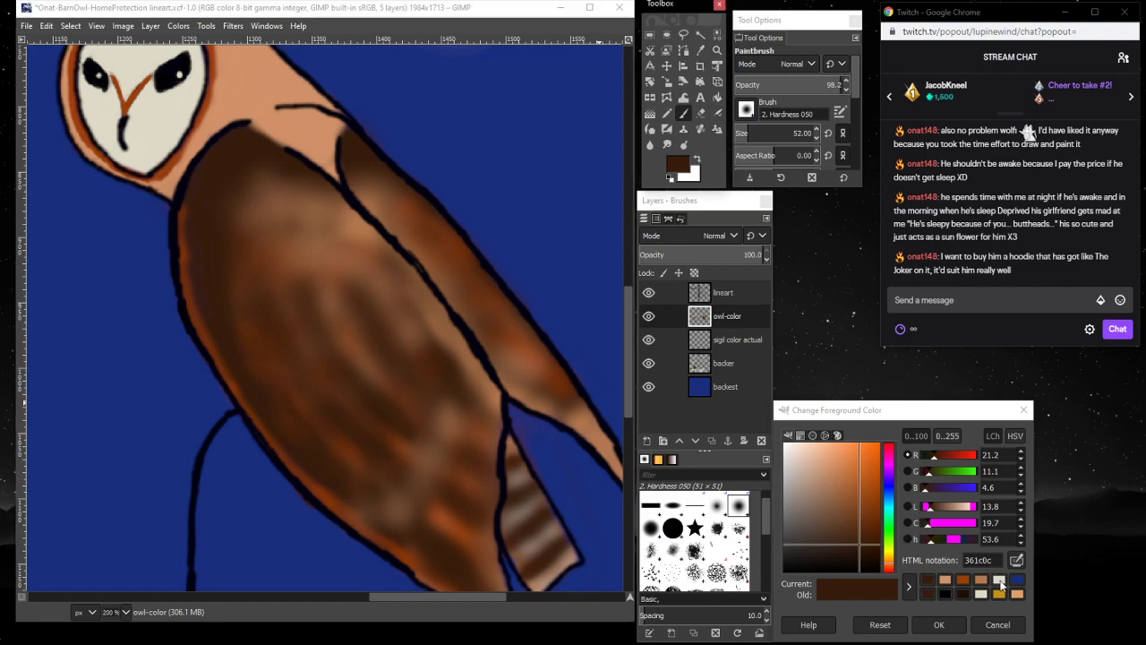
click(1000, 582)
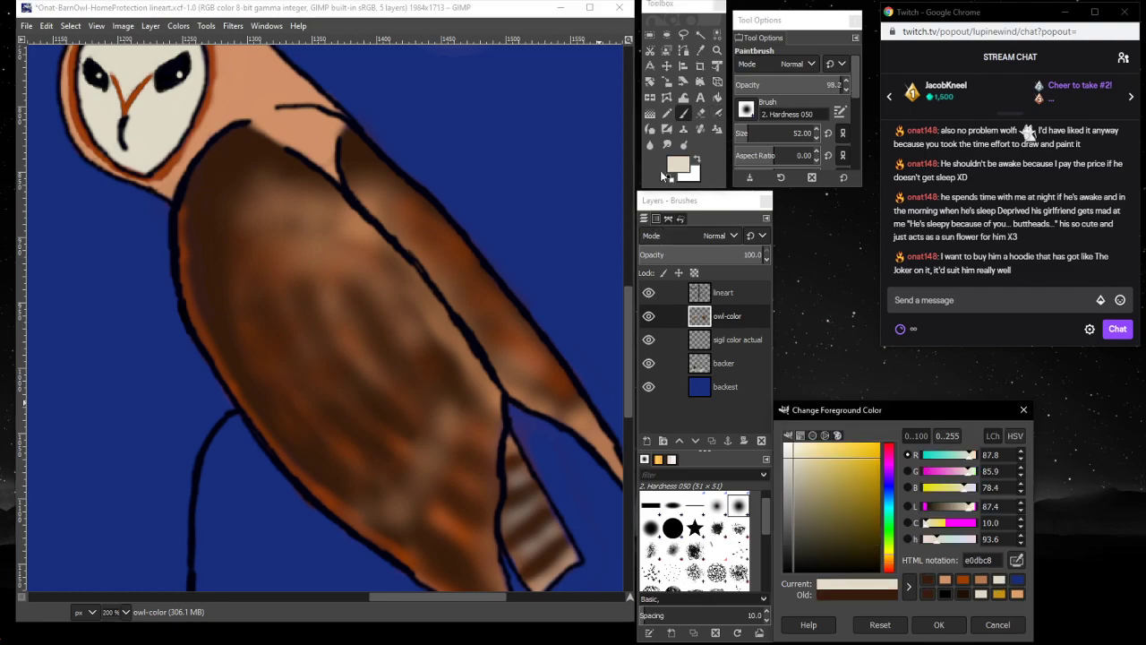
click(742, 133)
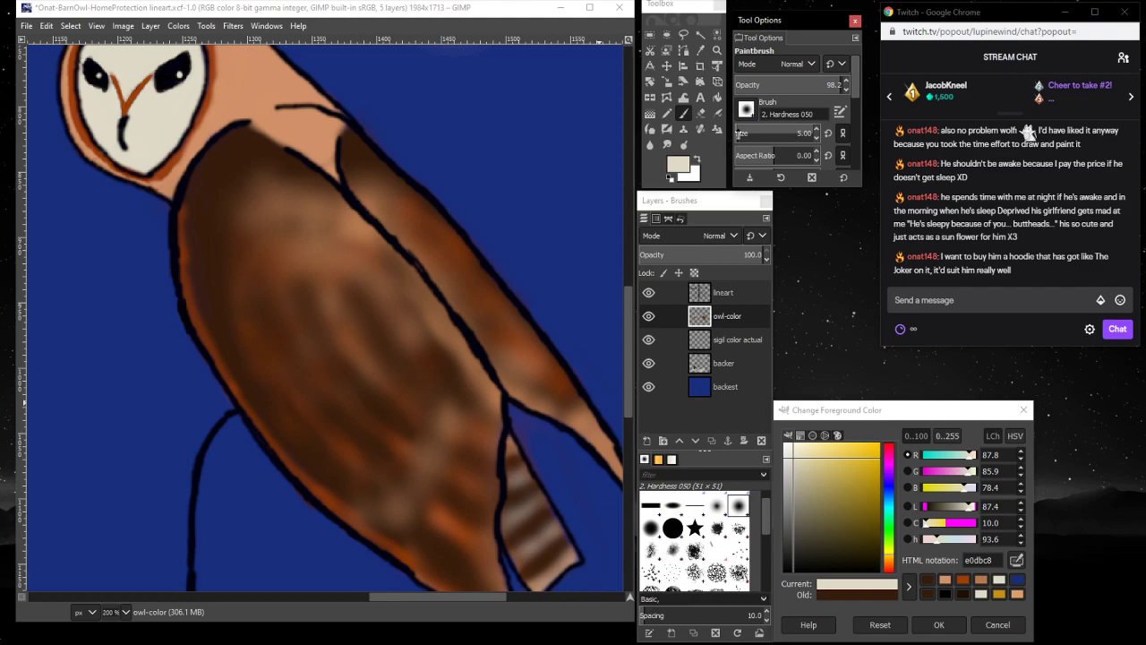
- Try cream speckles along the near wing's outer edge with brush size 2, and undo them
scroll(741, 134, up, 6)
key(bracketleft)
key(bracketleft)
key(bracketleft)
key(bracketleft)
key(bracketleft)
key(bracketleft)
key(bracketleft)
key(bracketleft)
key(bracketleft)
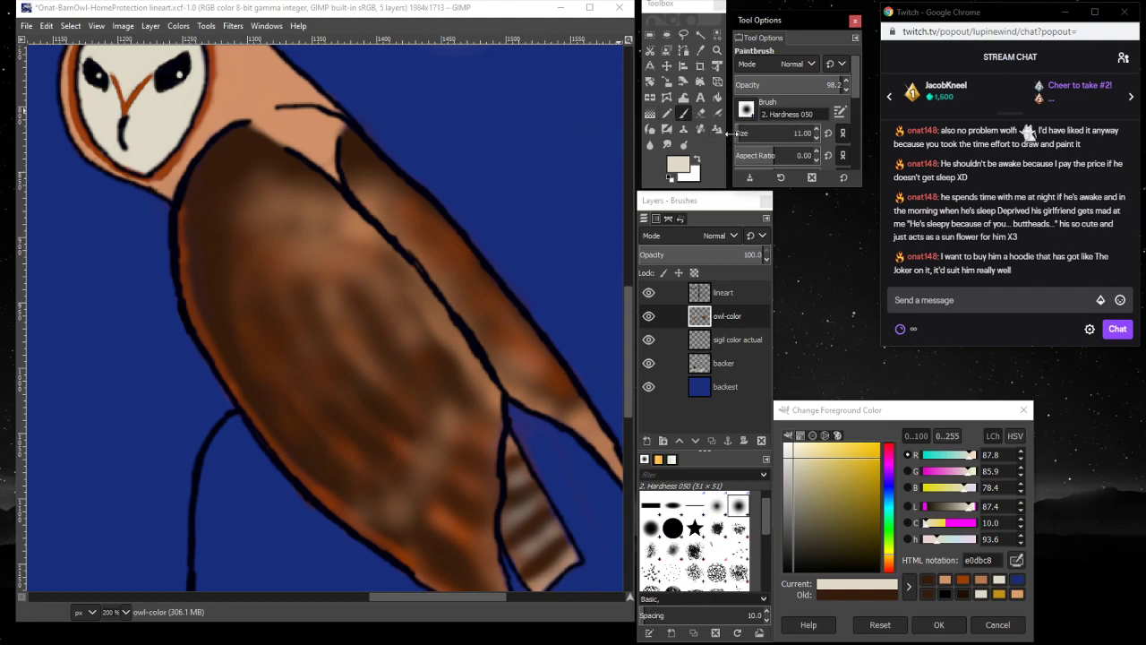
click(189, 234)
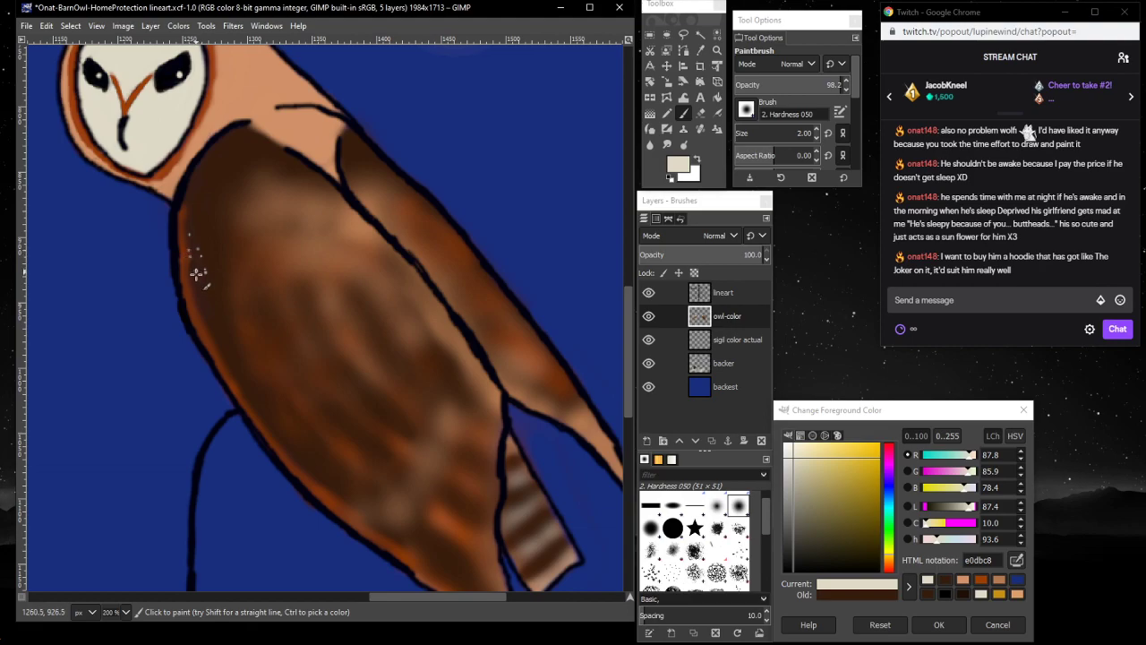
key(ctrl)
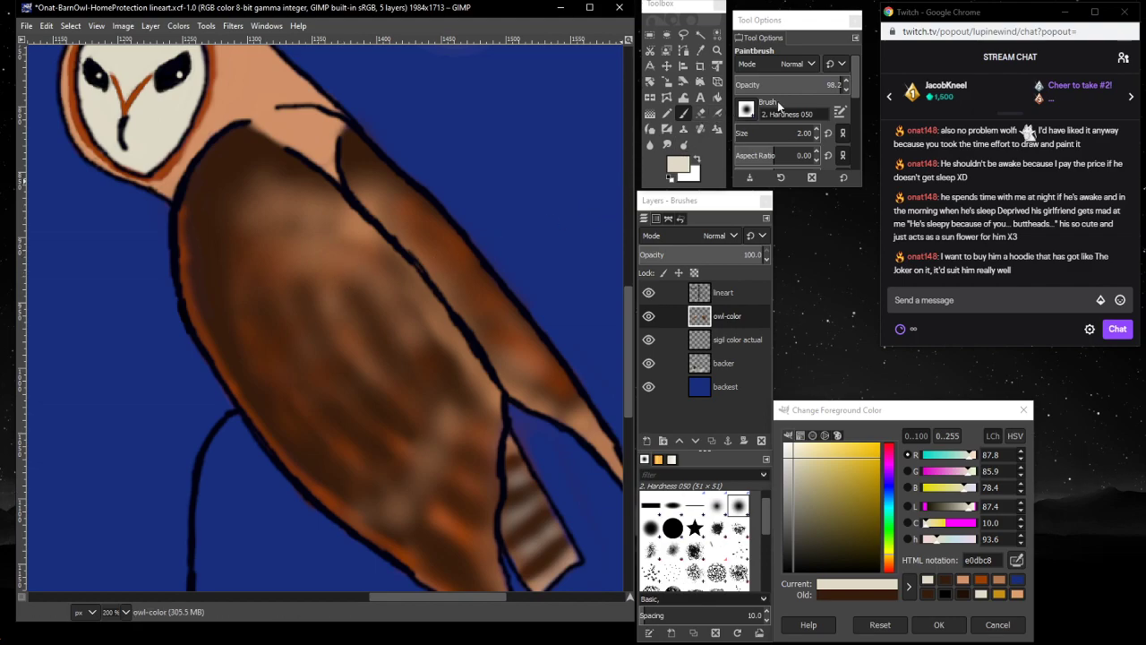
- Dot cream (e0dbc8) speckles at brush size 4 along the near wing's upper outer edge and the far wing's shoulder
click(738, 133)
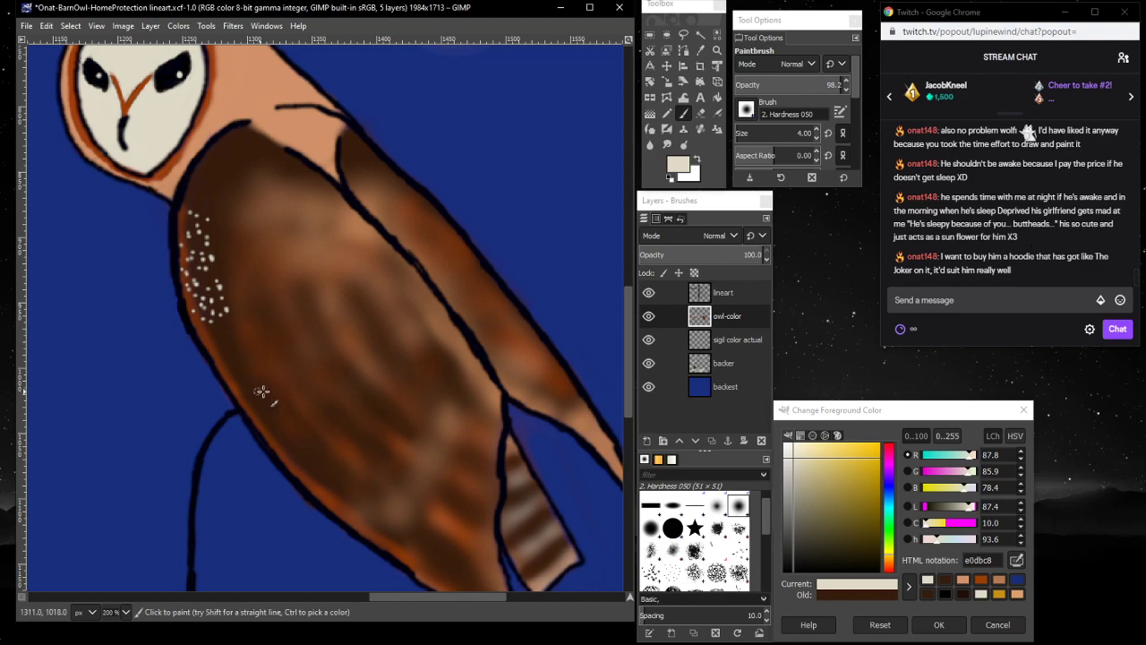
click(361, 145)
click(364, 152)
click(368, 157)
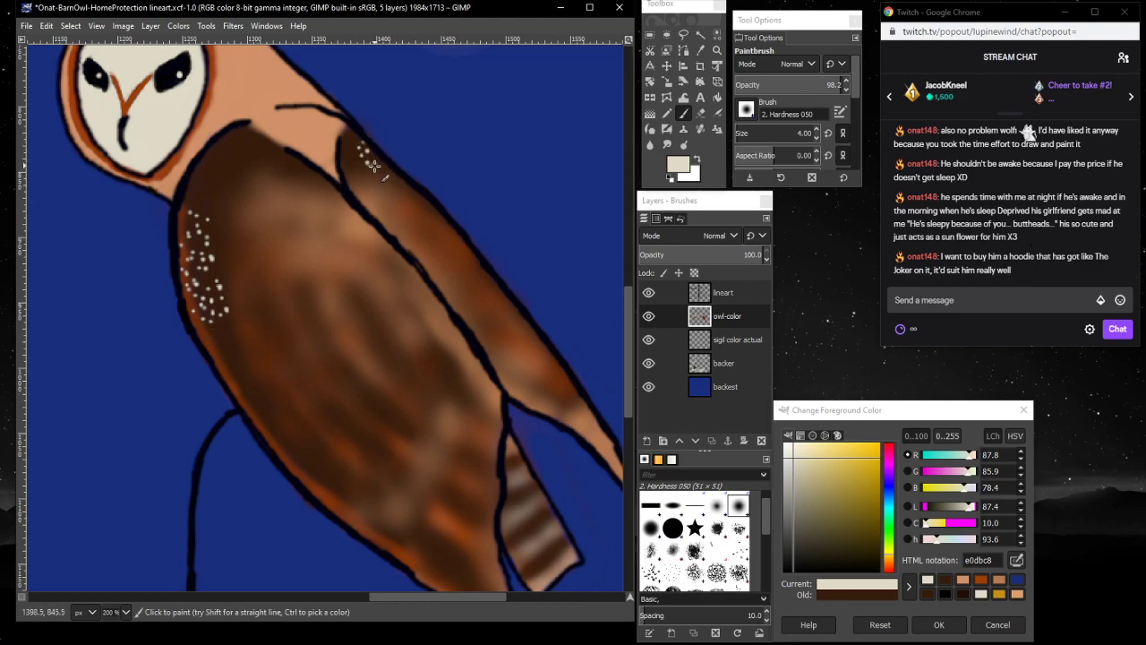
click(373, 163)
click(377, 165)
click(381, 170)
click(389, 174)
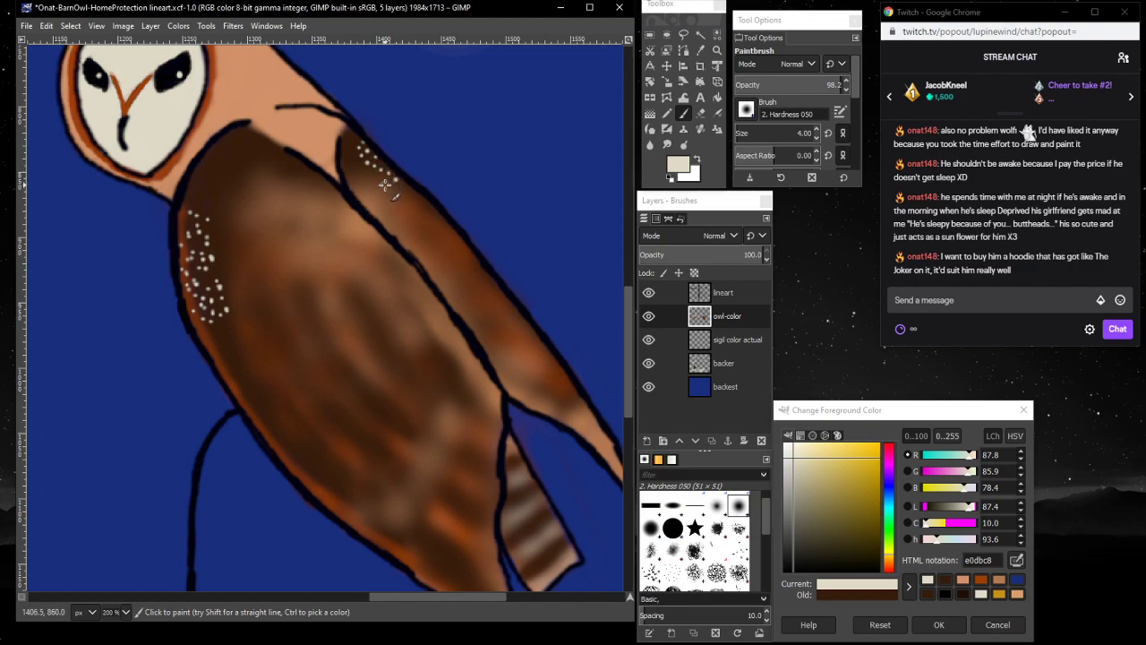
click(384, 185)
click(396, 186)
click(403, 190)
click(408, 188)
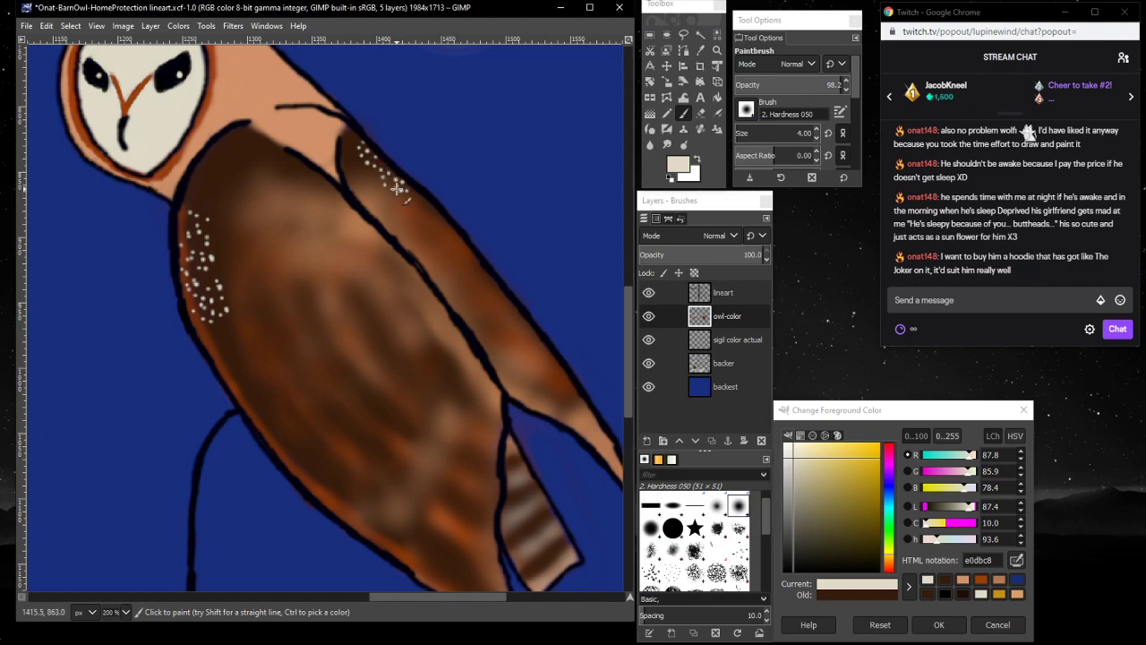
click(392, 172)
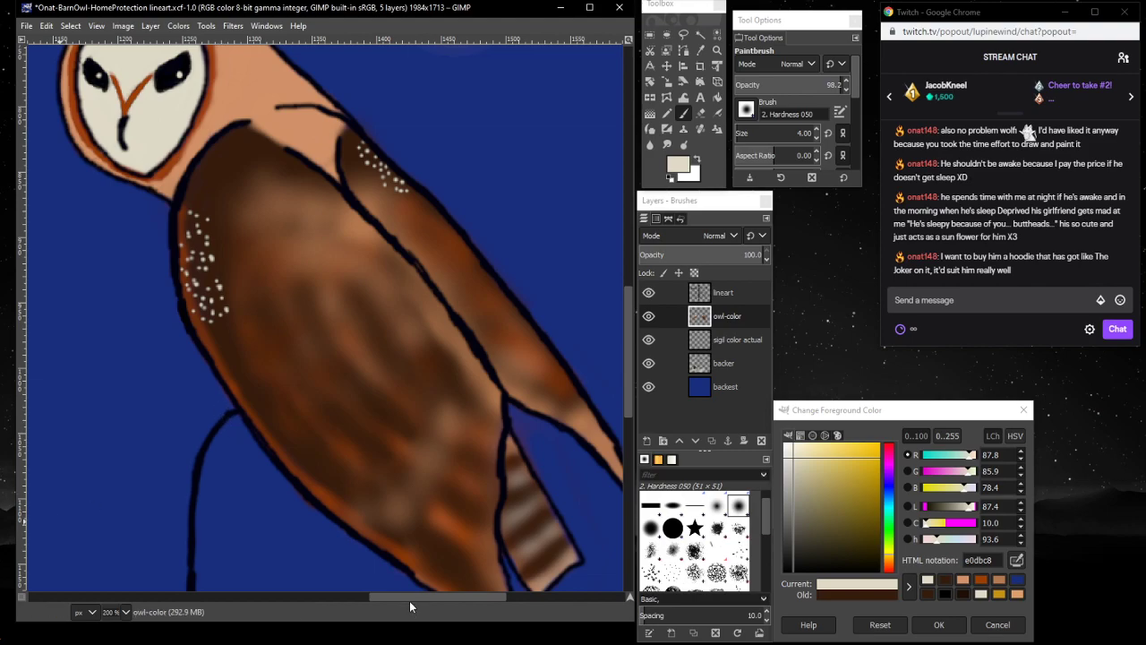
- Add clusters of cream speckles at size 4 to the near wing's upper centre and the far wing just below its shoulder speckles
drag(409, 608, 388, 558)
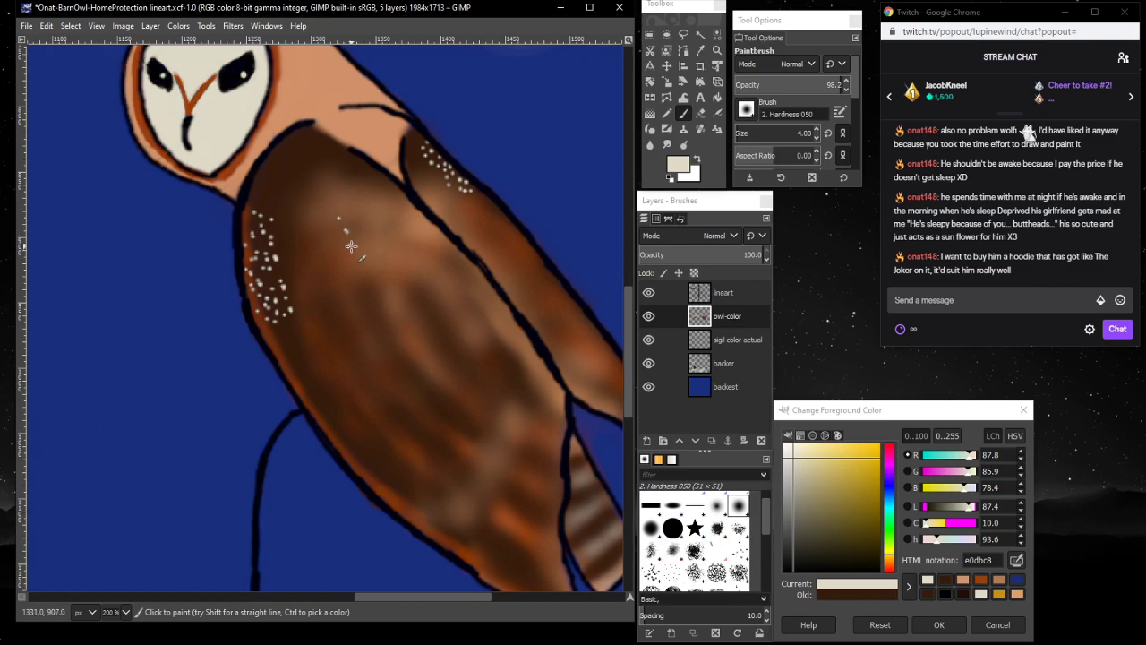
mouse_move(338, 222)
mouse_down()
mouse_move(351, 266)
mouse_move(352, 228)
mouse_move(365, 266)
mouse_move(356, 263)
mouse_move(368, 246)
mouse_move(372, 268)
mouse_move(352, 215)
mouse_move(384, 277)
mouse_move(375, 240)
mouse_up()
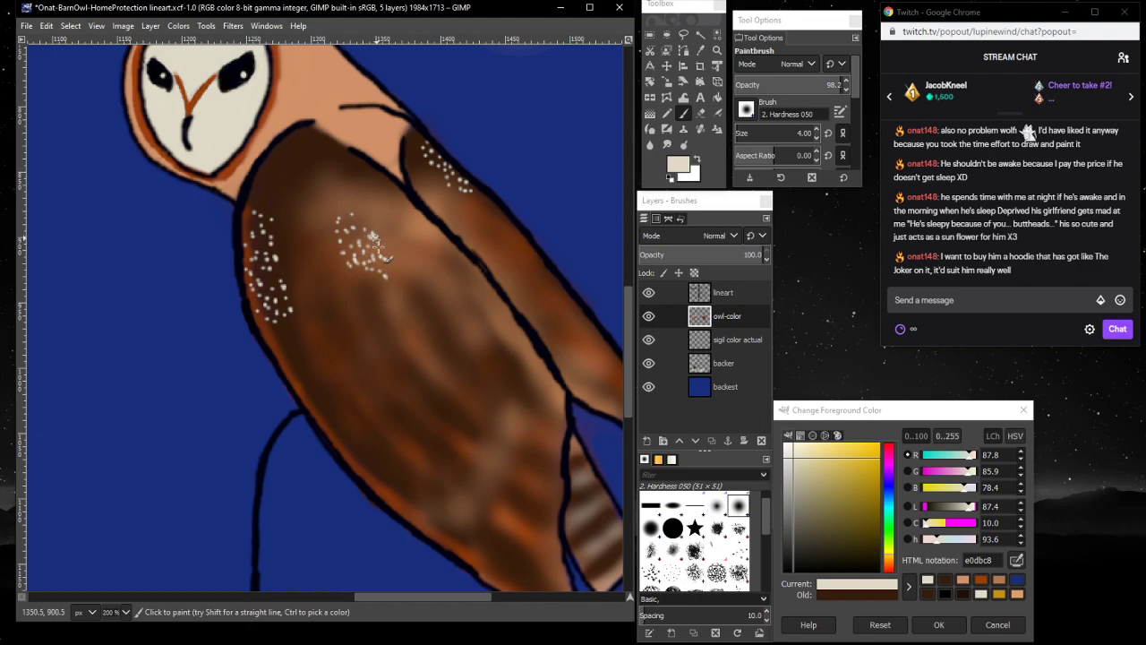
mouse_move(362, 298)
mouse_down()
mouse_move(376, 305)
mouse_move(370, 289)
mouse_up()
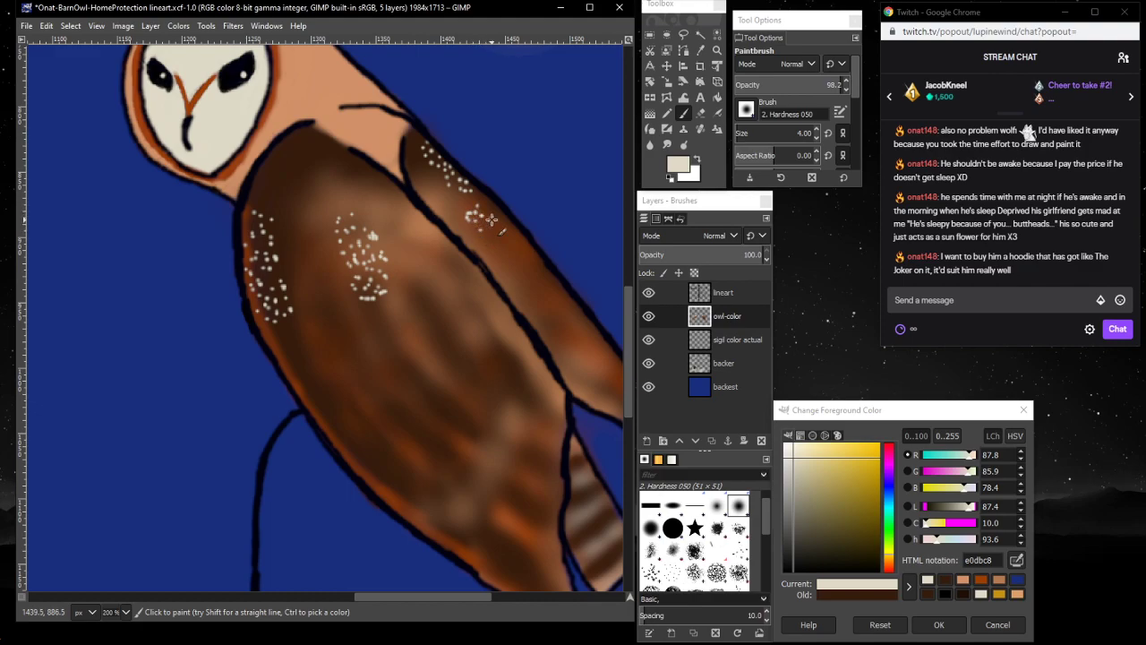
mouse_move(484, 215)
mouse_down()
mouse_move(499, 229)
mouse_move(468, 225)
mouse_up()
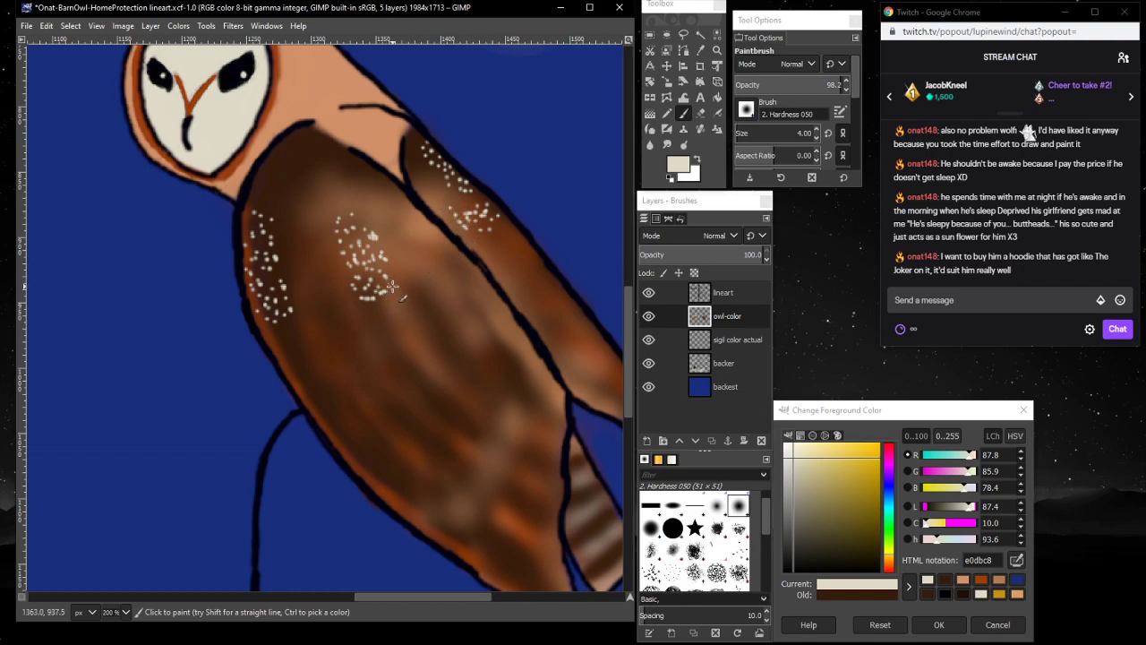
- Scatter cream speckles at size 4 across the near wing's lower part and along the far wing's lower outer edge
click(358, 450)
click(366, 452)
click(421, 491)
click(433, 501)
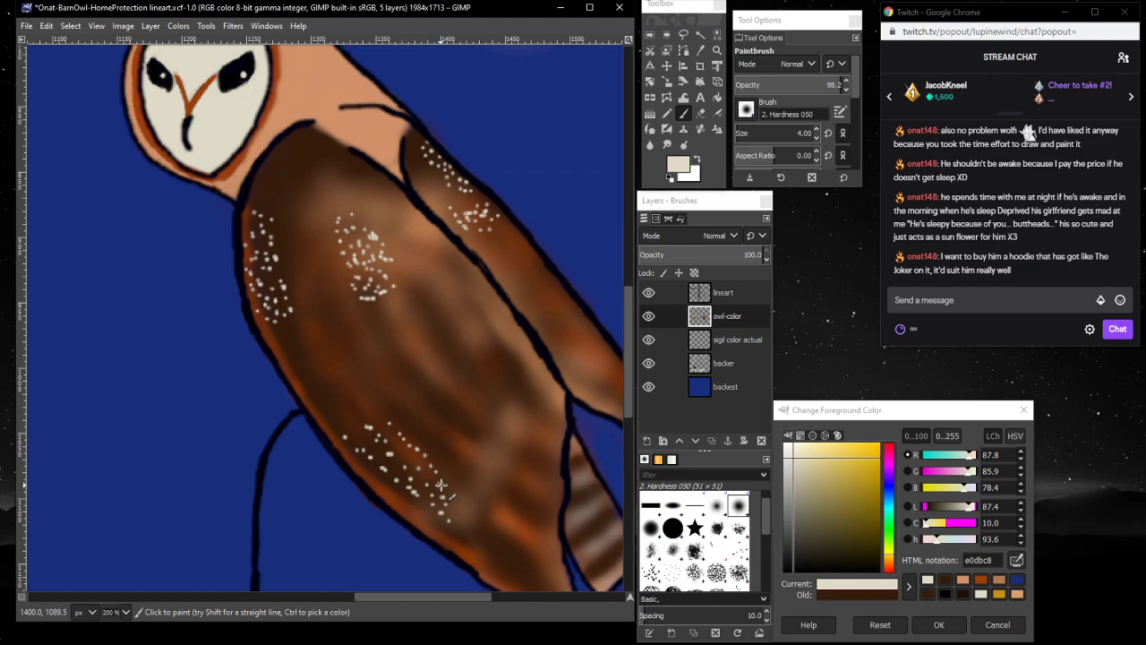
mouse_move(404, 427)
mouse_down()
mouse_move(453, 472)
mouse_move(461, 462)
mouse_up()
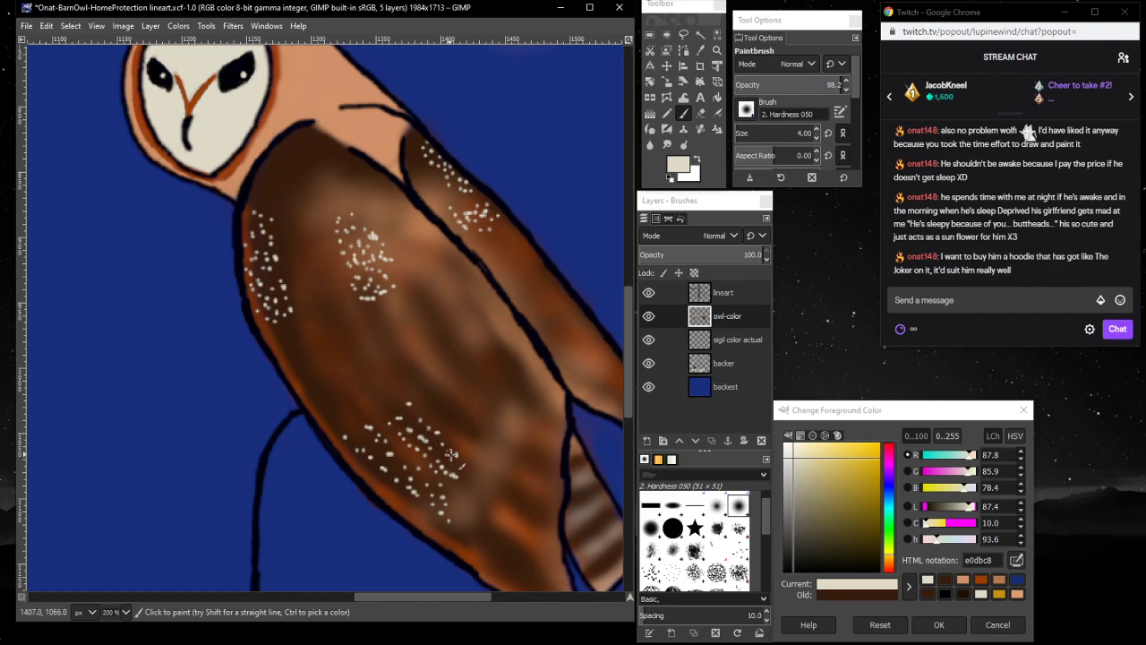
click(553, 290)
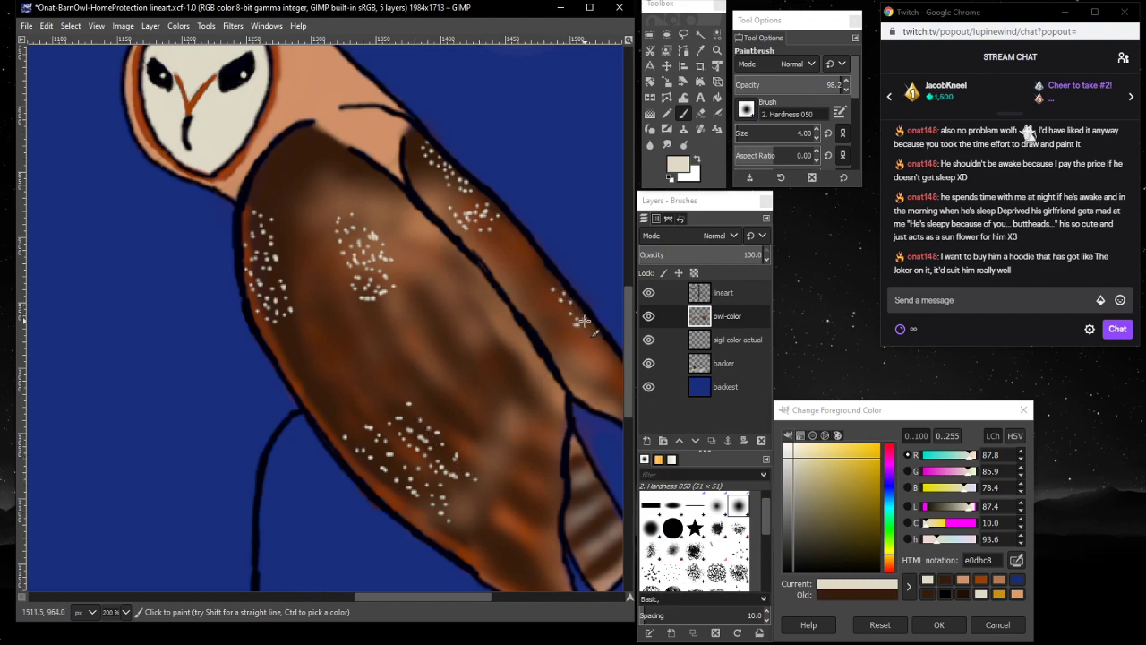
- Finish the group of cream speckles halfway along the right-hand owl's far wing
click(591, 329)
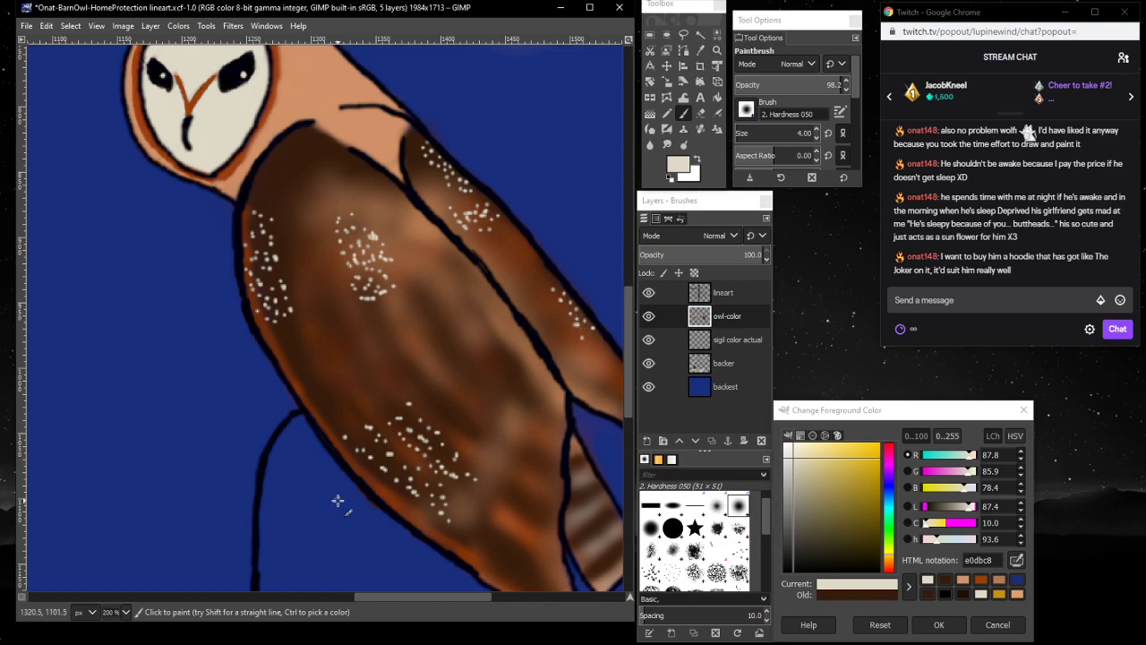
- Airbrush dark brown 361c0c shading onto the far wing's lower tip on the owl-color layer, using a brush size of 15
drag(386, 596, 429, 591)
scroll(341, 448, down, 3)
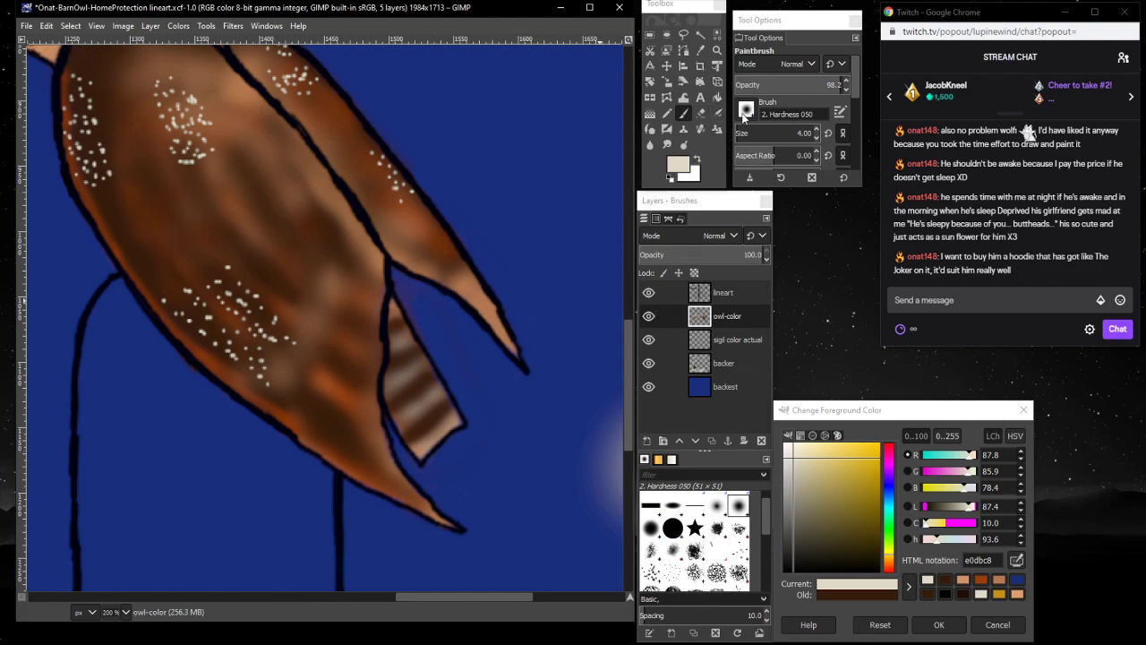
click(947, 582)
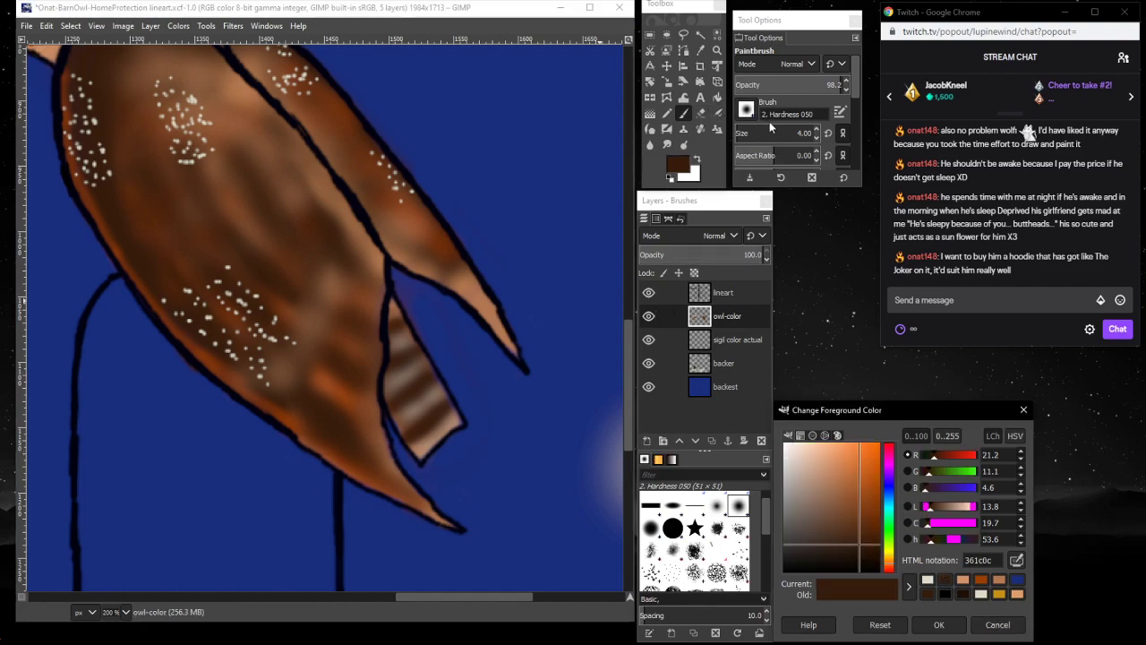
click(716, 113)
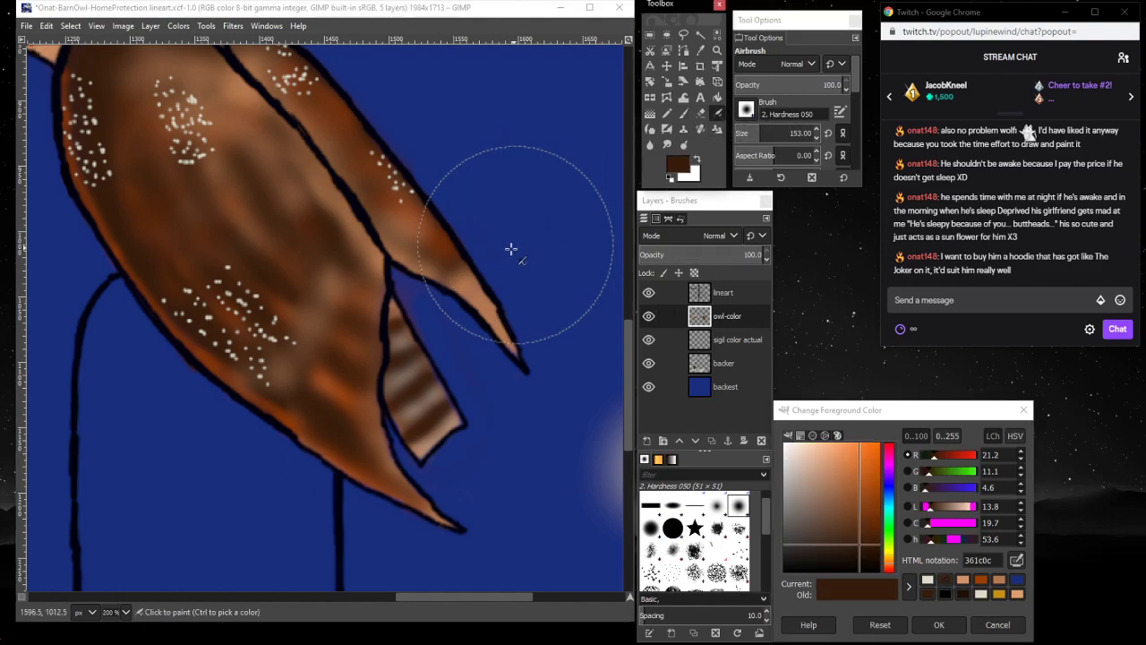
mouse_move(511, 249)
mouse_down()
mouse_move(473, 269)
mouse_move(472, 294)
mouse_move(449, 270)
mouse_move(474, 279)
mouse_move(499, 331)
mouse_up()
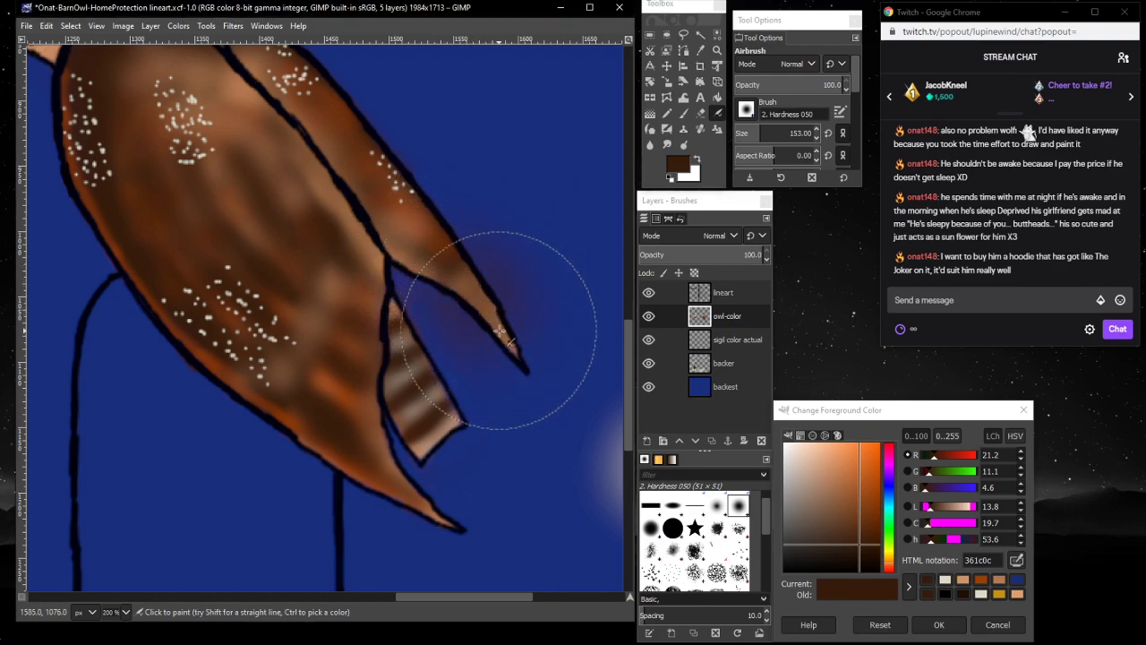
key(ctrl+z)
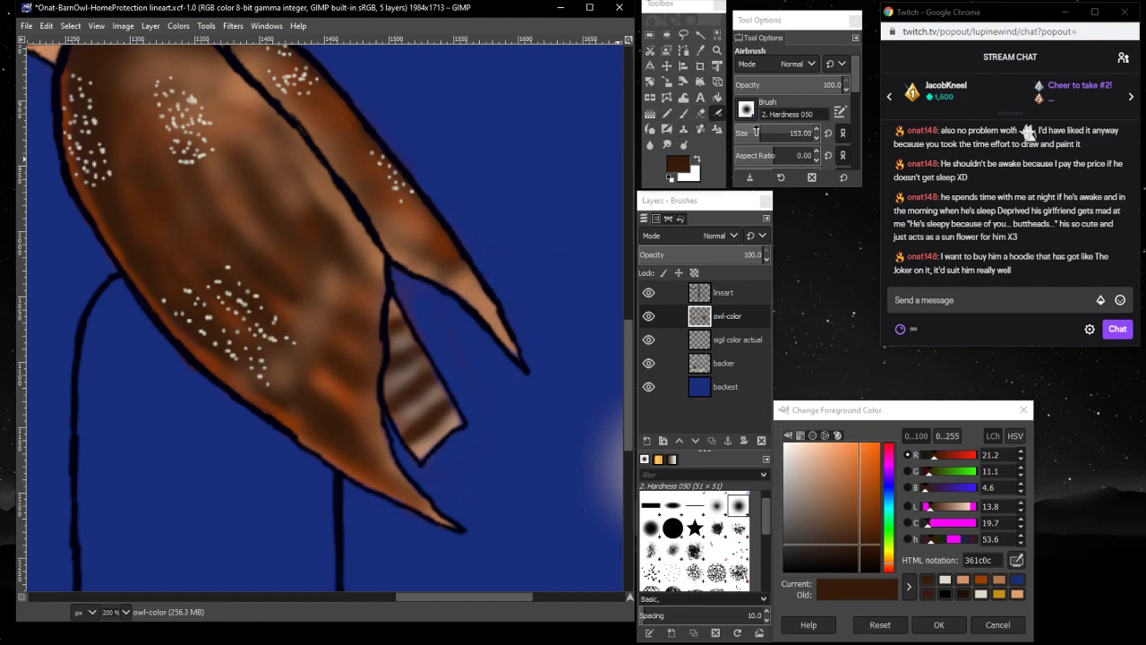
drag(756, 132, 743, 133)
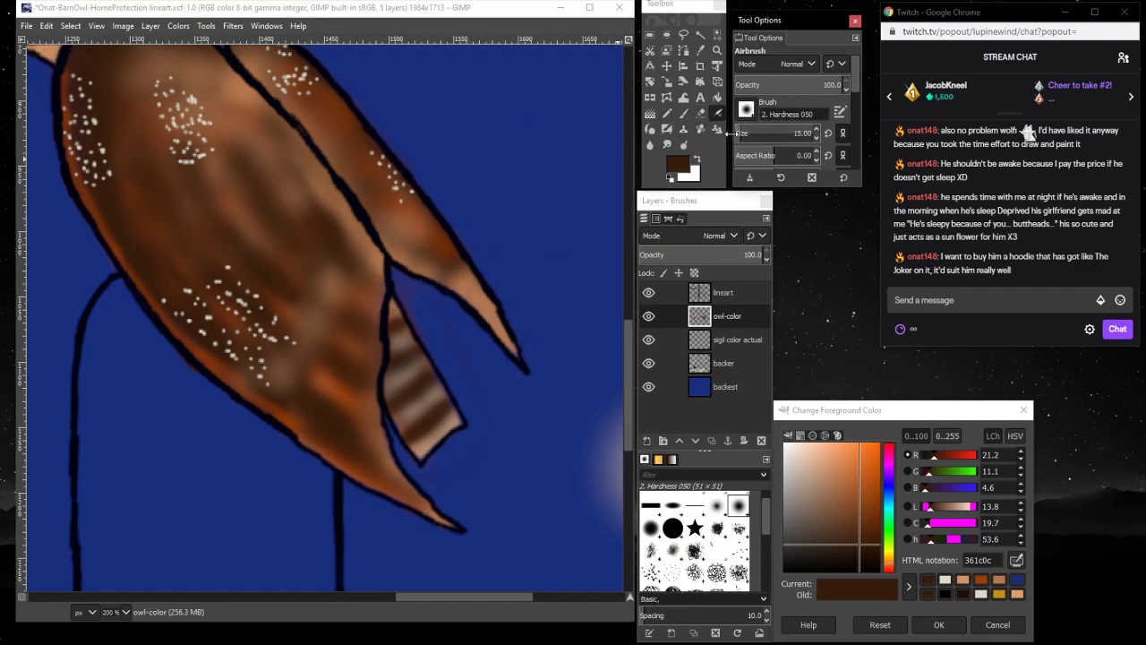
mouse_move(460, 282)
mouse_down()
mouse_move(488, 305)
mouse_move(449, 270)
mouse_move(508, 344)
mouse_move(456, 272)
mouse_move(483, 306)
mouse_move(450, 267)
mouse_move(466, 291)
mouse_move(395, 249)
mouse_move(461, 286)
mouse_move(463, 268)
mouse_move(494, 304)
mouse_move(444, 273)
mouse_move(502, 337)
mouse_move(478, 290)
mouse_move(466, 278)
mouse_move(511, 345)
mouse_move(432, 268)
mouse_move(405, 257)
mouse_move(454, 269)
mouse_move(479, 300)
mouse_up()
- Blend rust orange 9e3e00 and dark brown 361c0c shading into the lower part of the far wing
ctrl+click(452, 283)
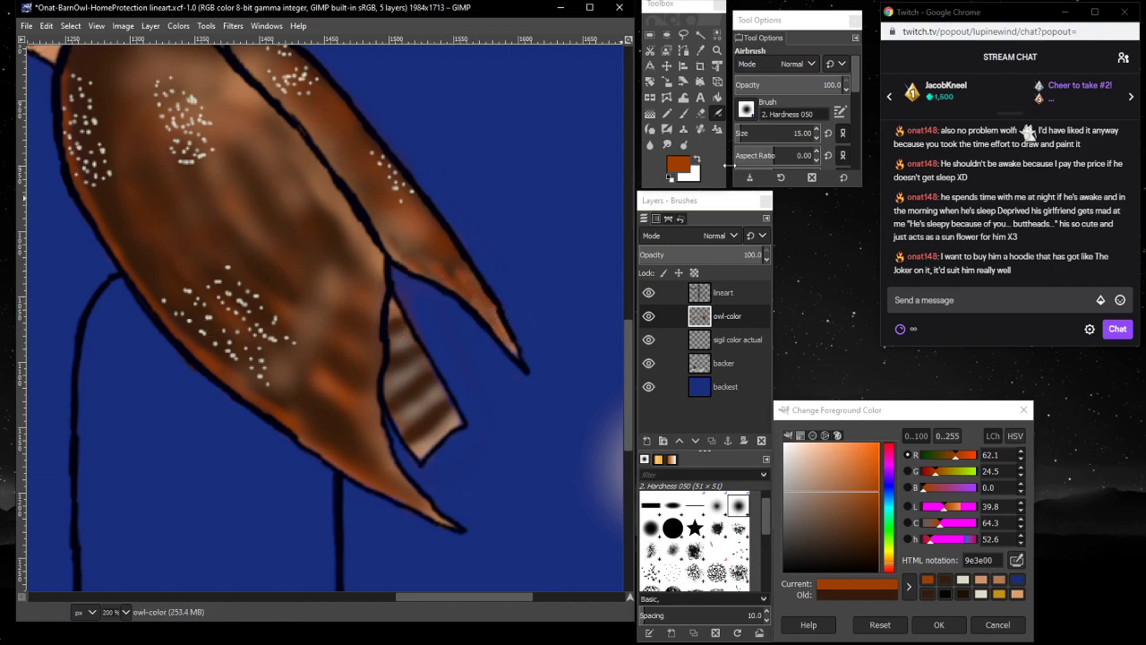
click(942, 591)
mouse_move(428, 269)
mouse_down()
mouse_move(469, 286)
mouse_move(513, 350)
mouse_move(470, 275)
mouse_move(453, 272)
mouse_move(465, 285)
mouse_move(403, 260)
mouse_up()
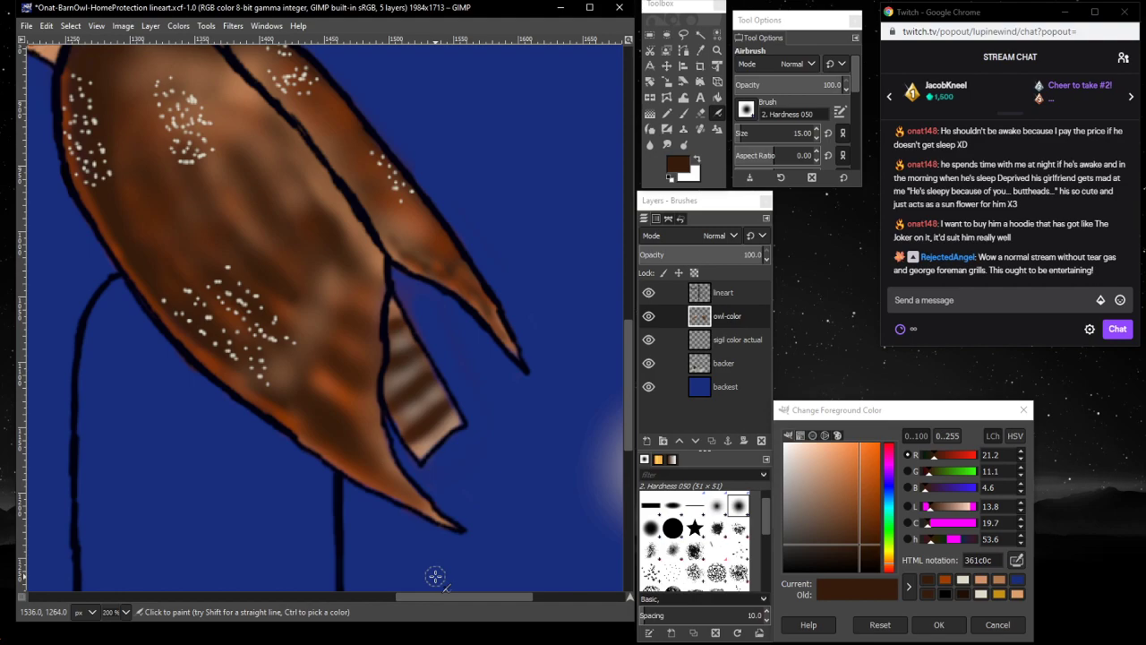
- Paint cream e0dbc8 speckles along the near wing's lower edge by its tip, using the Paintbrush at size 4
drag(420, 597, 421, 518)
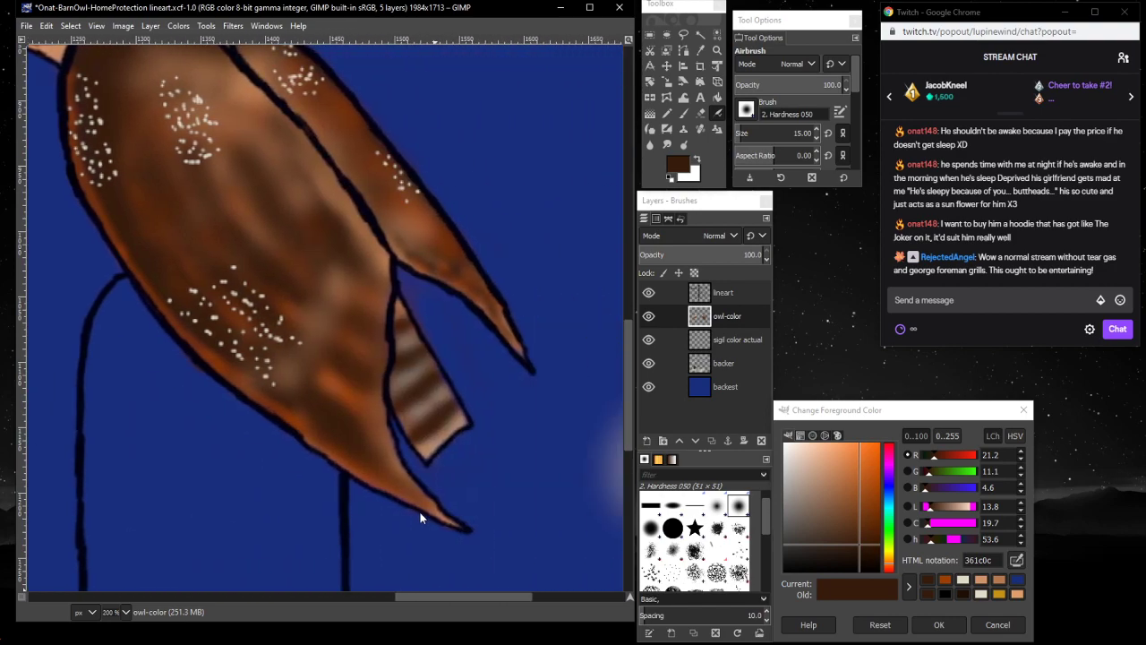
click(962, 580)
click(686, 111)
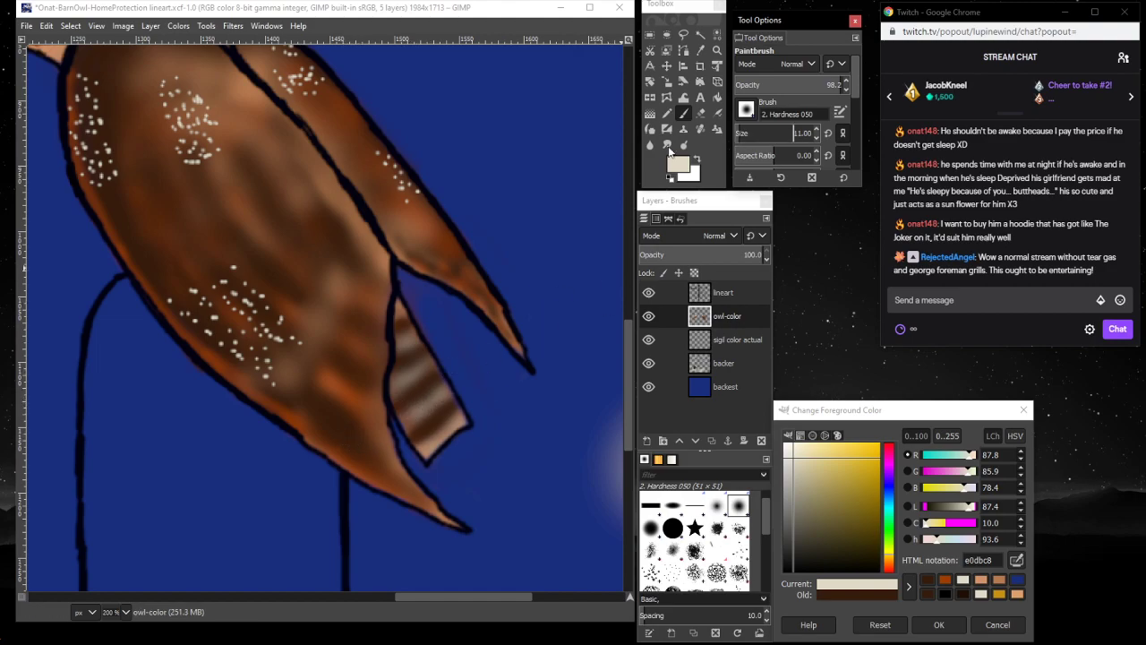
click(739, 133)
click(340, 440)
click(344, 447)
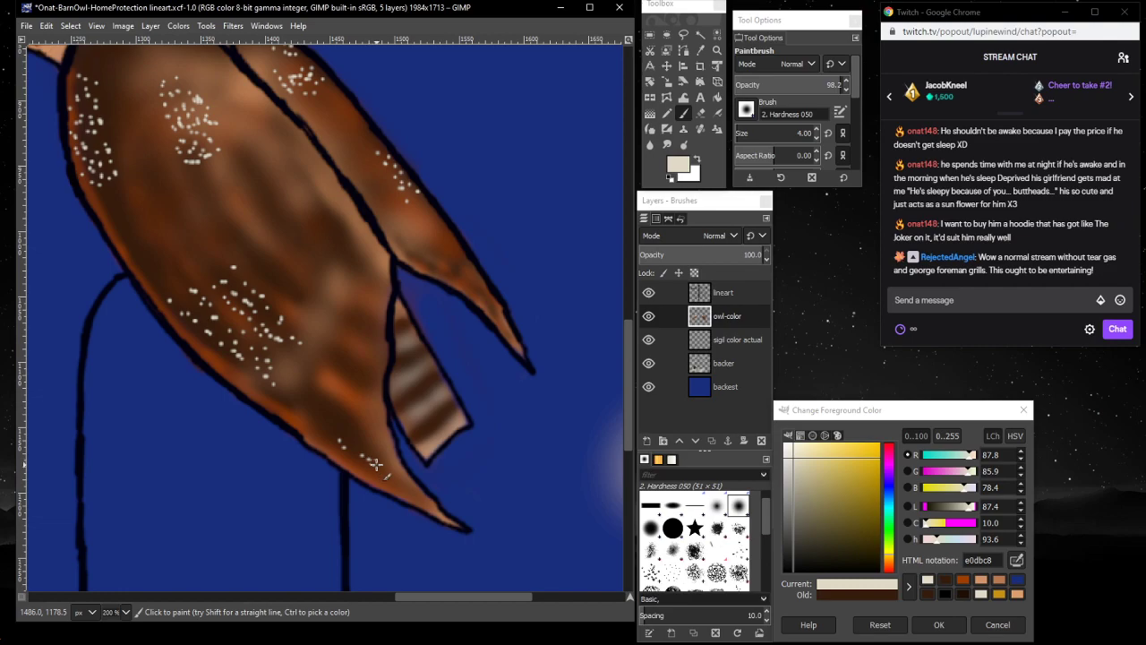
click(392, 474)
click(403, 480)
click(356, 454)
click(362, 454)
click(345, 444)
click(360, 450)
click(373, 457)
click(385, 463)
- Dab cream speckle clusters over the orange patch near the wing tip and just above it beside the tail
click(346, 396)
click(355, 402)
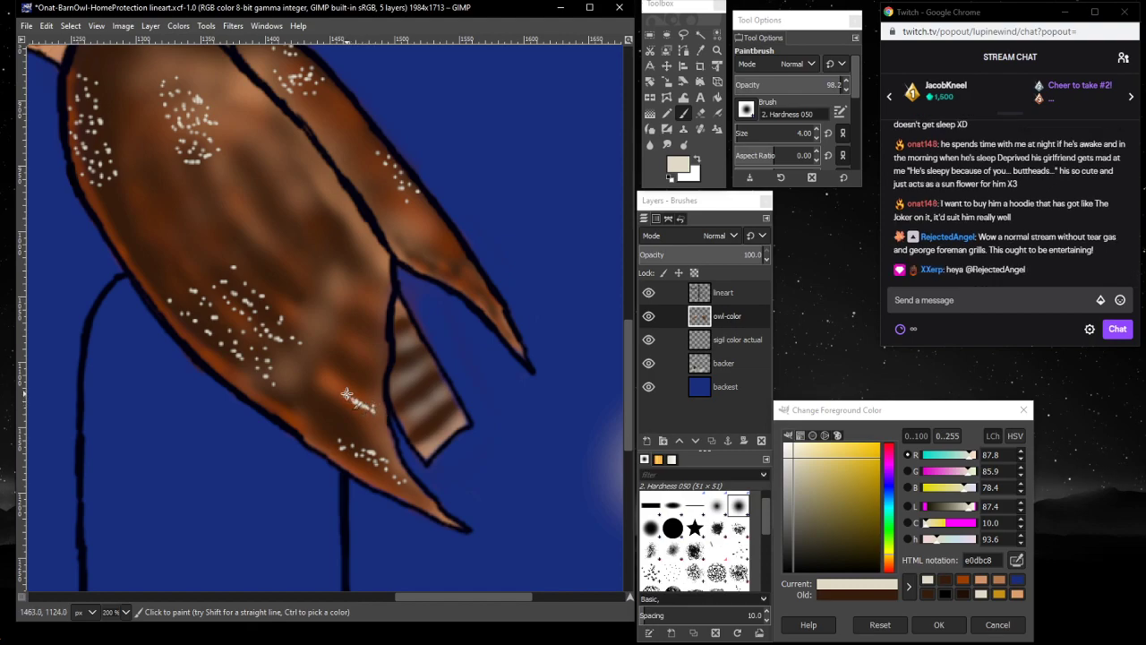
click(347, 393)
click(354, 389)
click(369, 400)
click(381, 412)
click(369, 358)
click(366, 347)
click(362, 338)
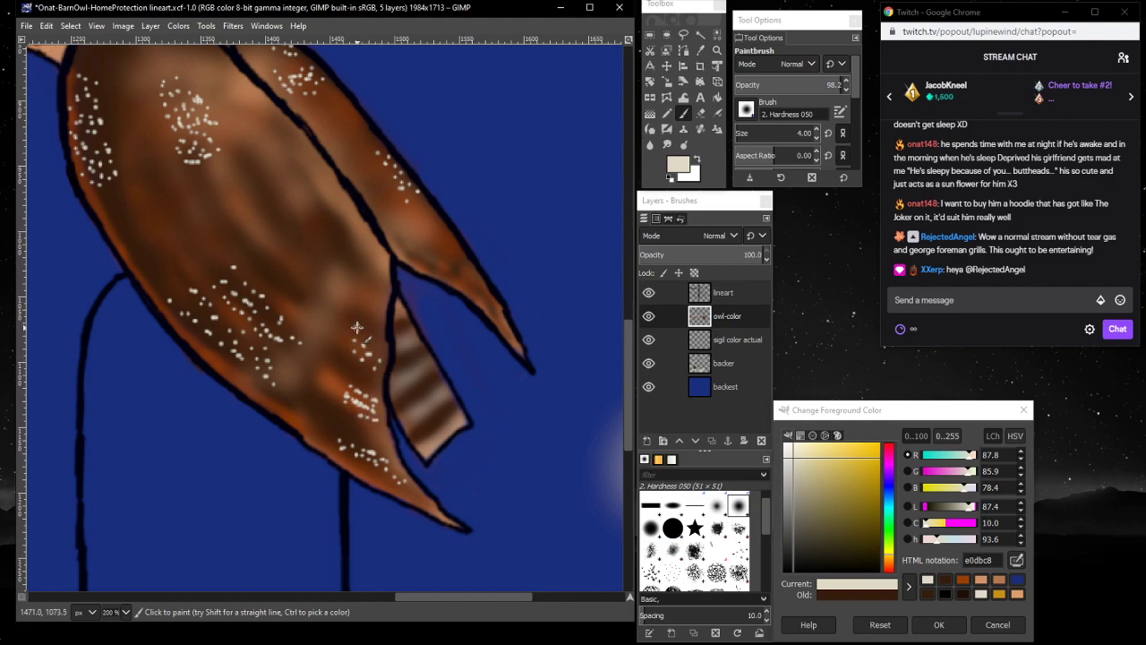
- Add cream speckles higher up the near wing beside the tail and extend the row along its lower edge
click(324, 314)
click(331, 320)
click(316, 316)
click(346, 285)
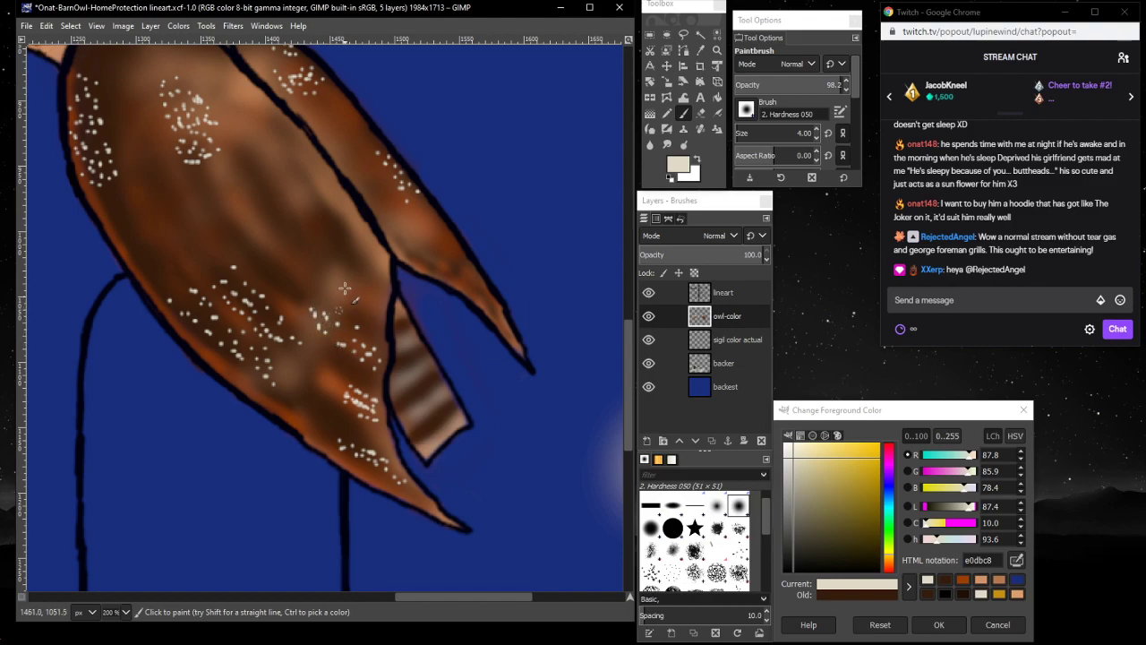
click(356, 293)
click(369, 299)
click(337, 435)
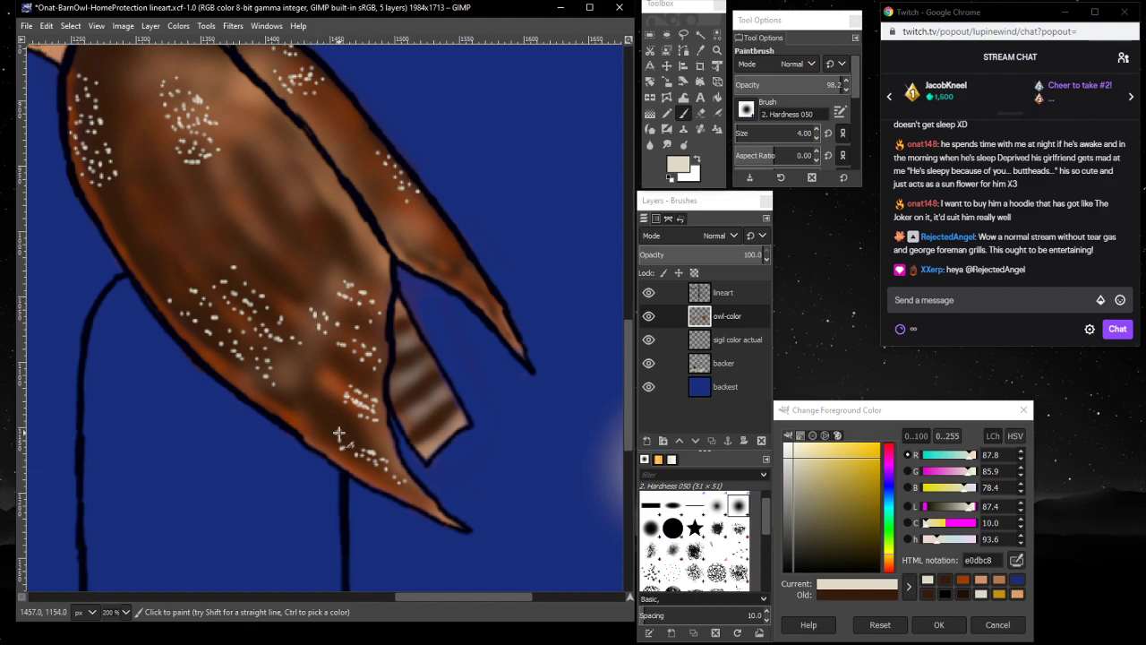
click(322, 428)
click(328, 444)
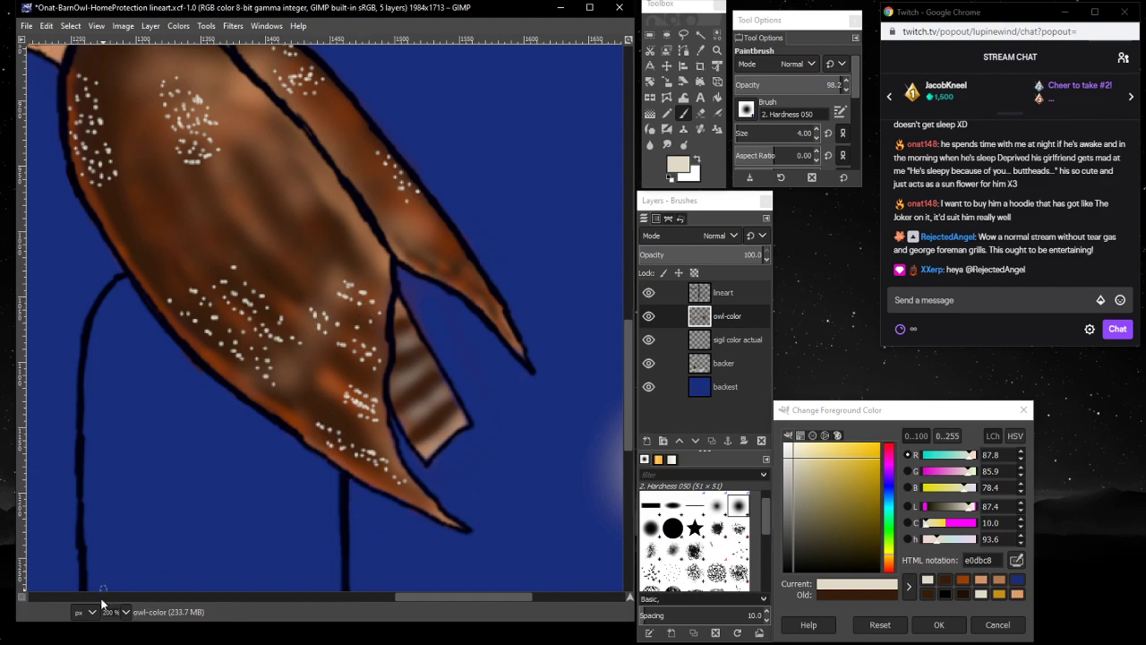
- Fill in more cream speckles across the near wing's lower half and farther down the far wing
click(126, 612)
click(128, 561)
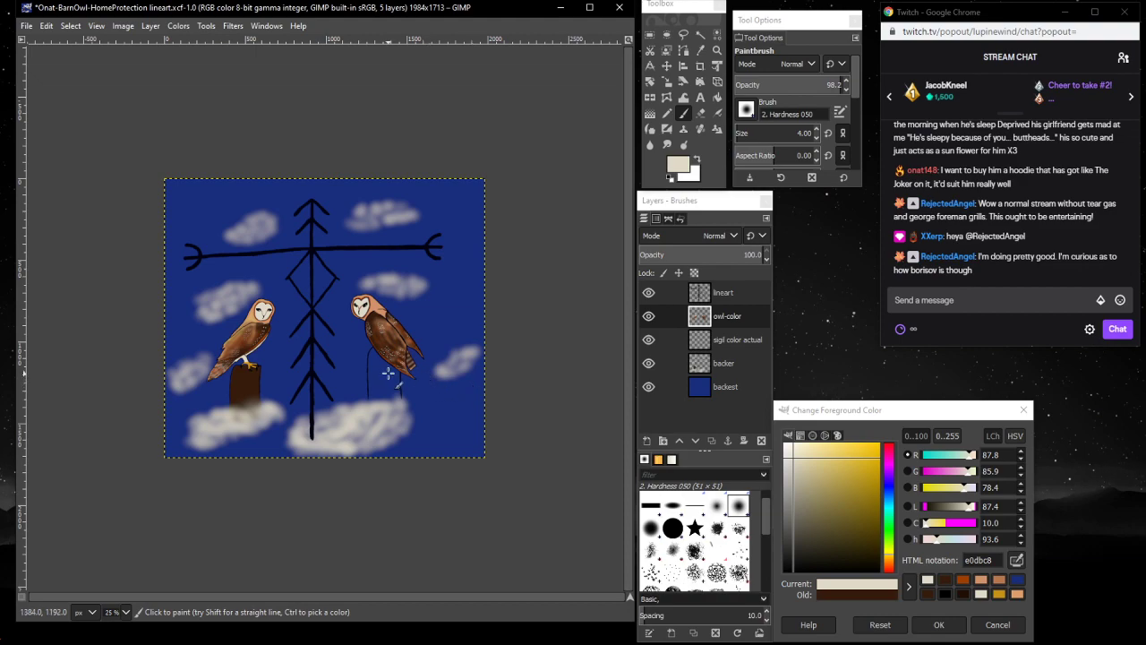
click(125, 611)
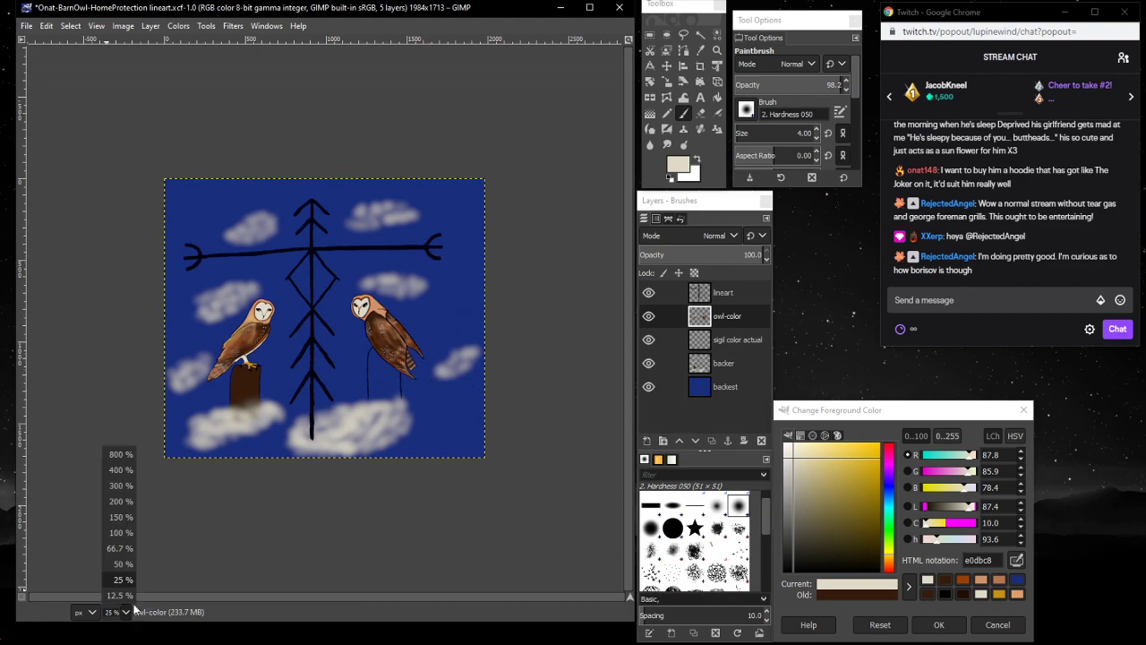
click(125, 518)
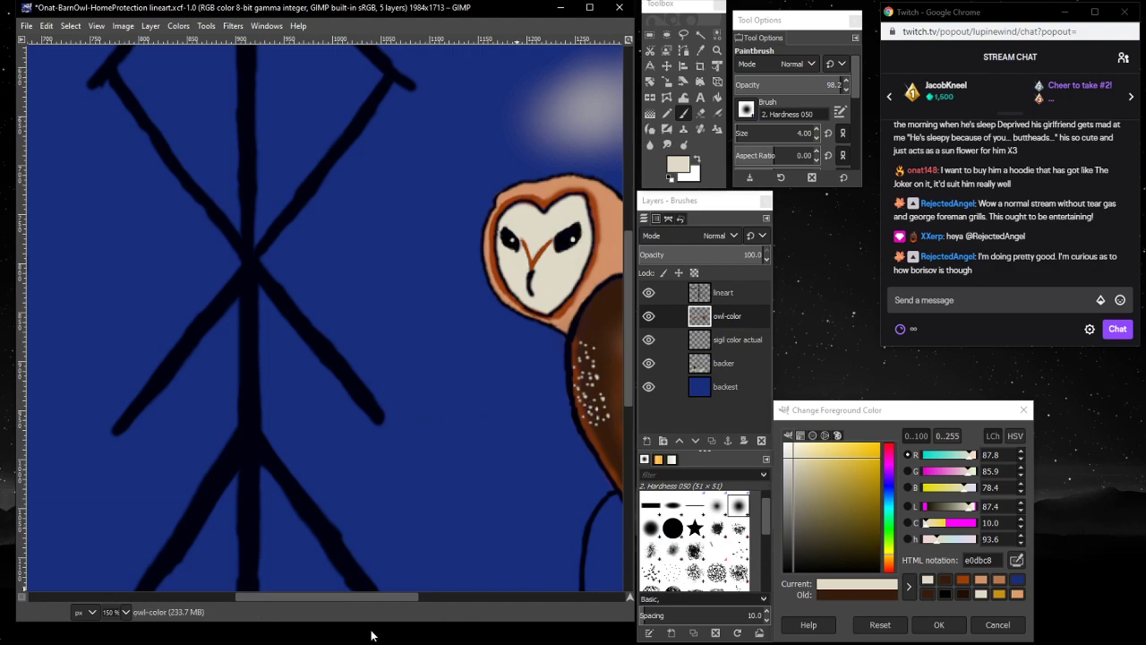
drag(349, 597, 491, 582)
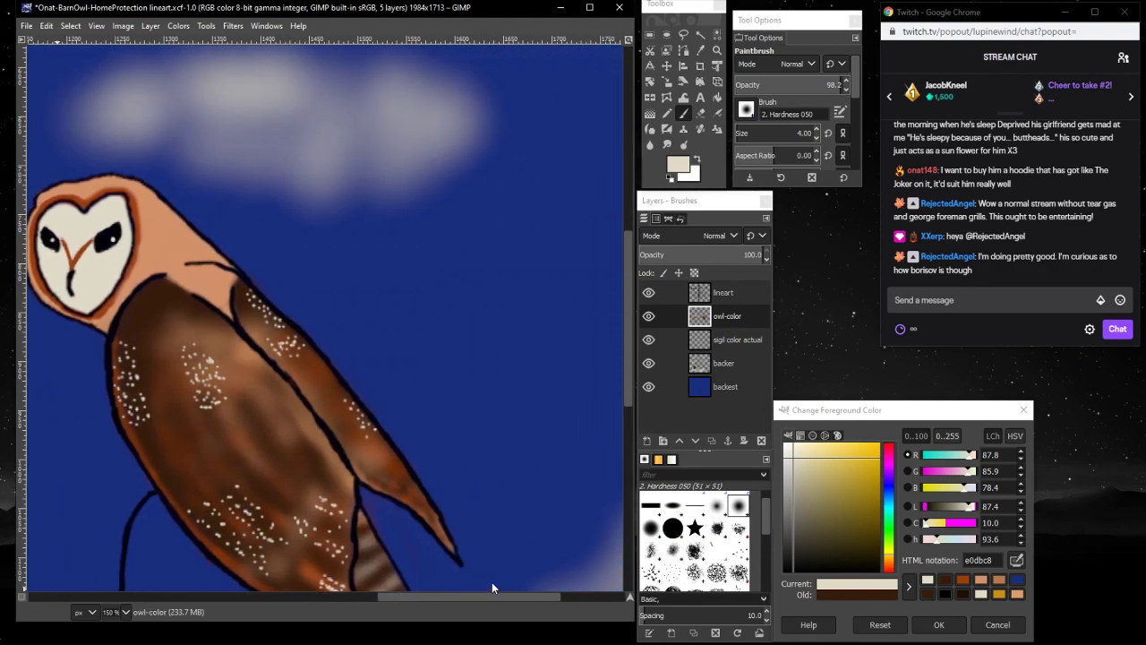
scroll(340, 427, down, 5)
scroll(268, 434, up, 3)
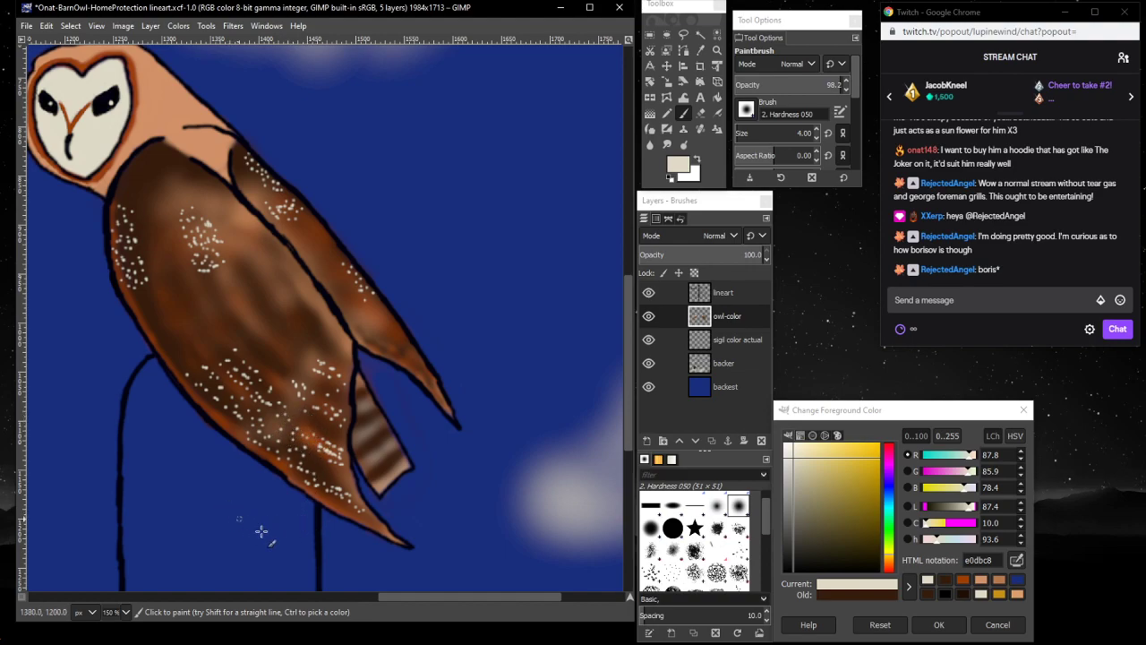
scroll(260, 532, down, 3)
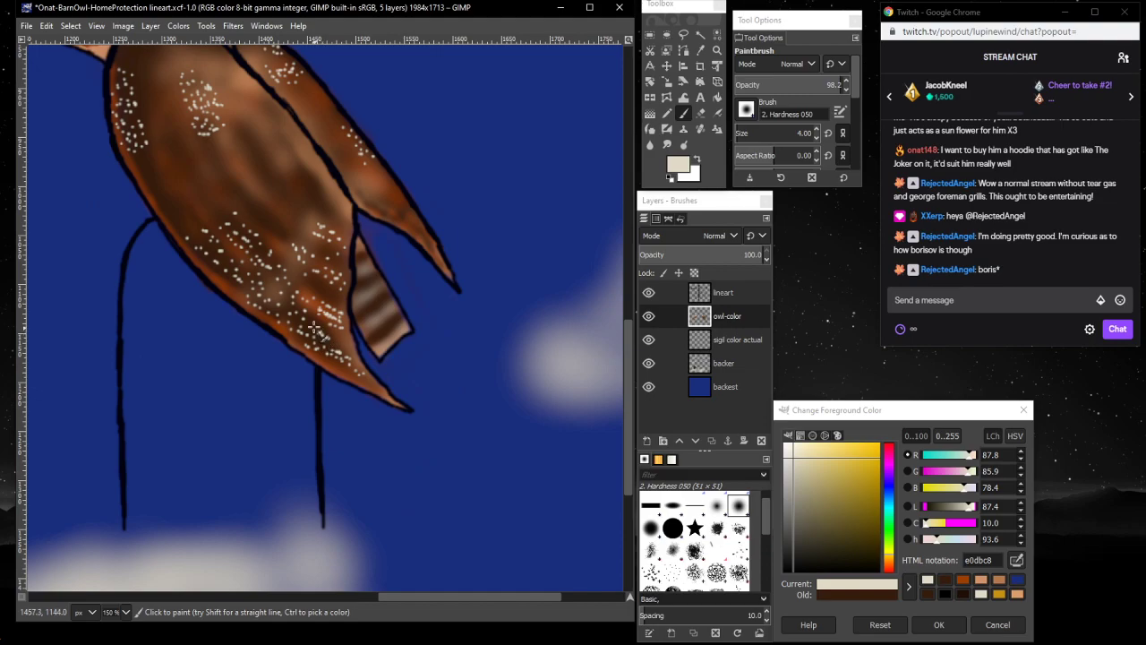
scroll(268, 385, up, 3)
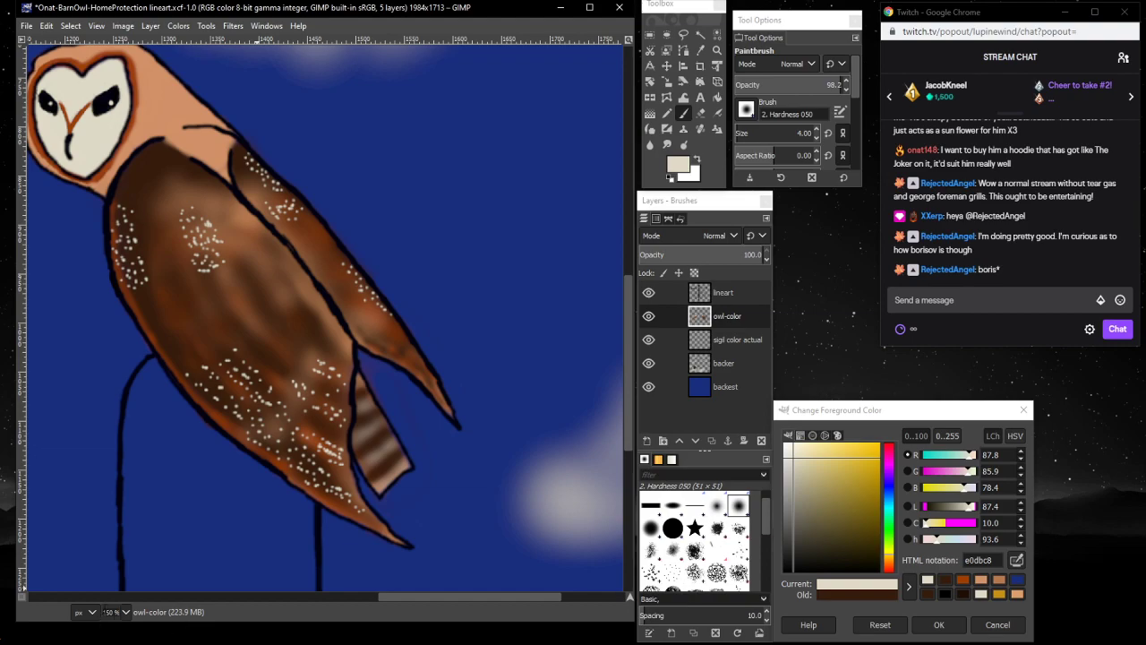
- Erase the bumpy outline at the upper left of the right-hand owl's head on the lineart layer, using Eraser size 4
click(128, 611)
click(126, 561)
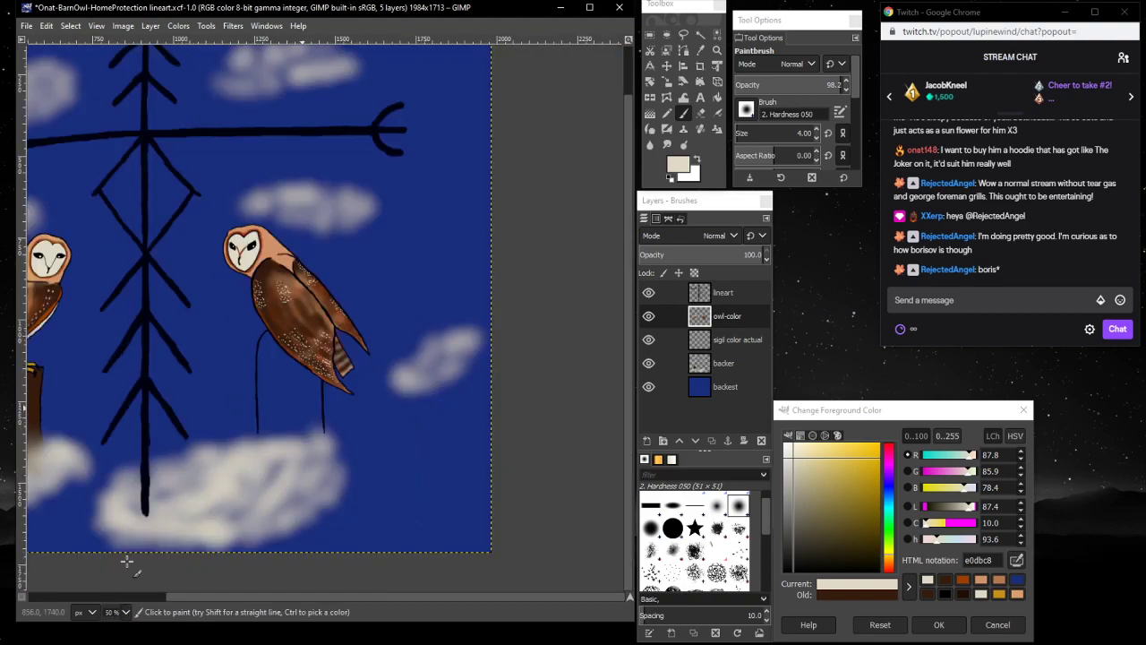
drag(322, 594, 149, 590)
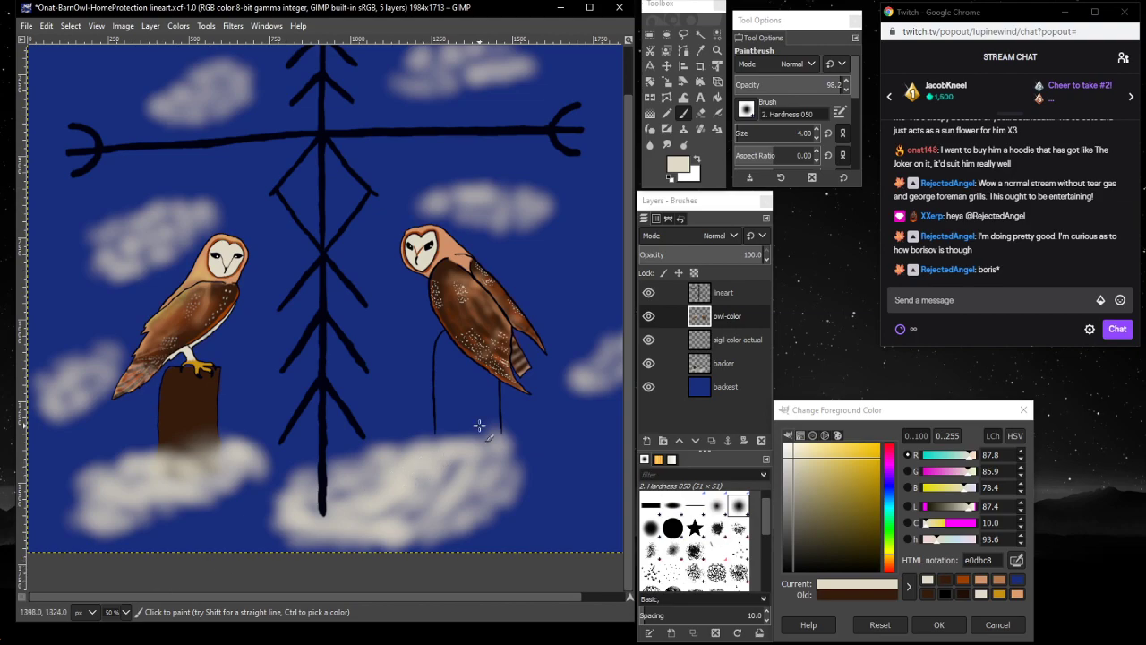
scroll(331, 387, up, 2)
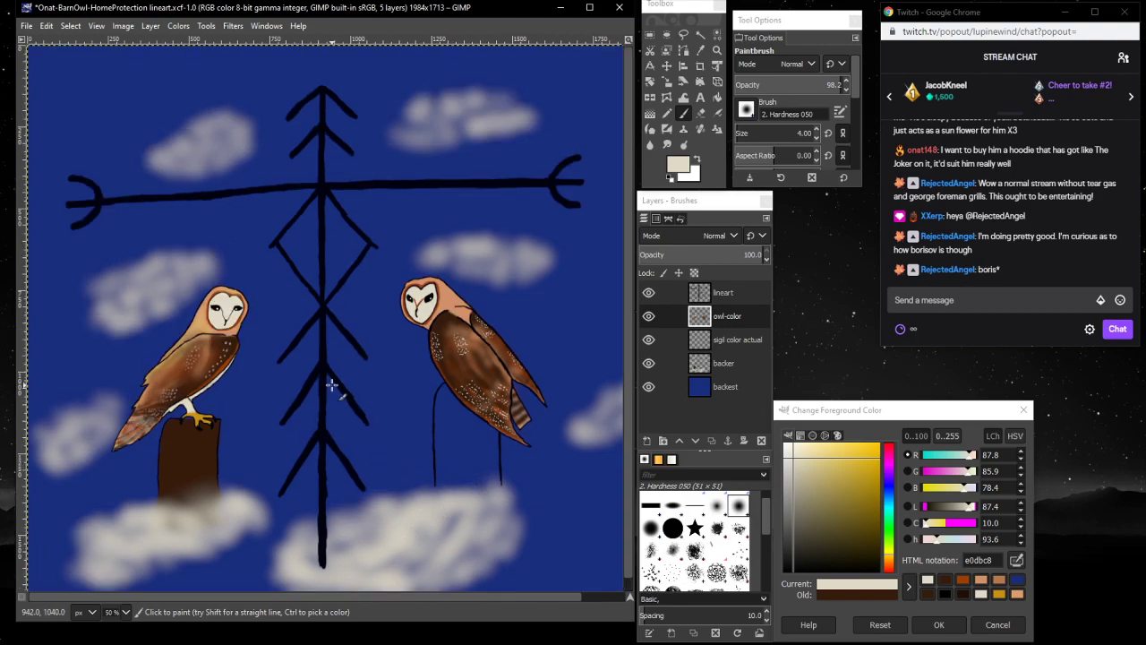
scroll(332, 390, down, 1)
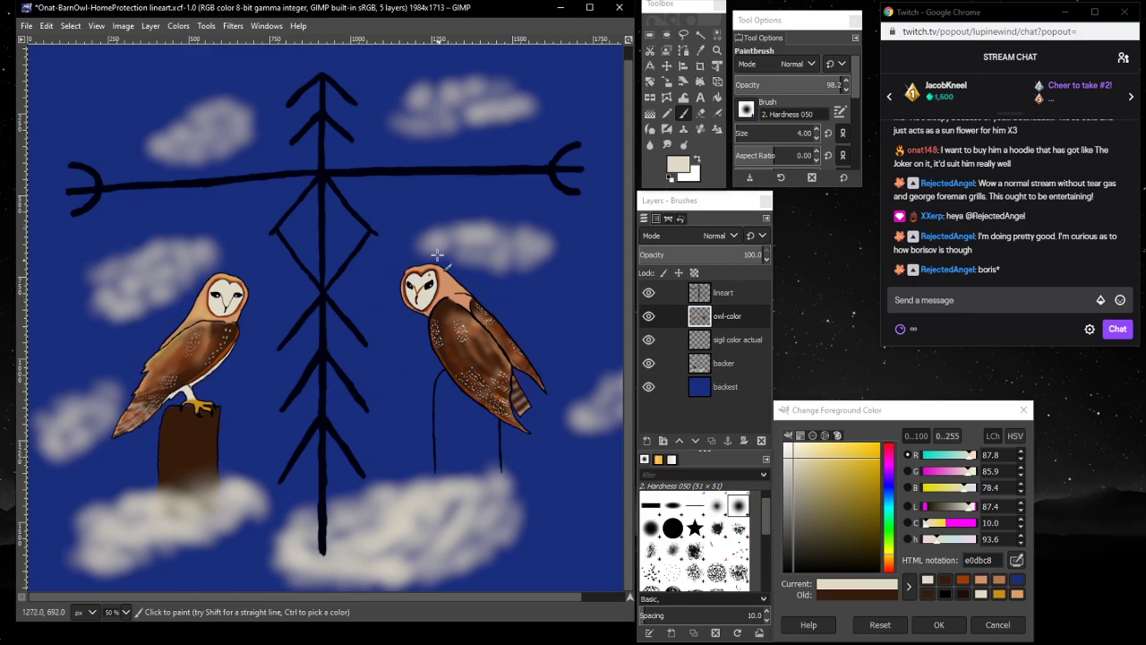
click(716, 50)
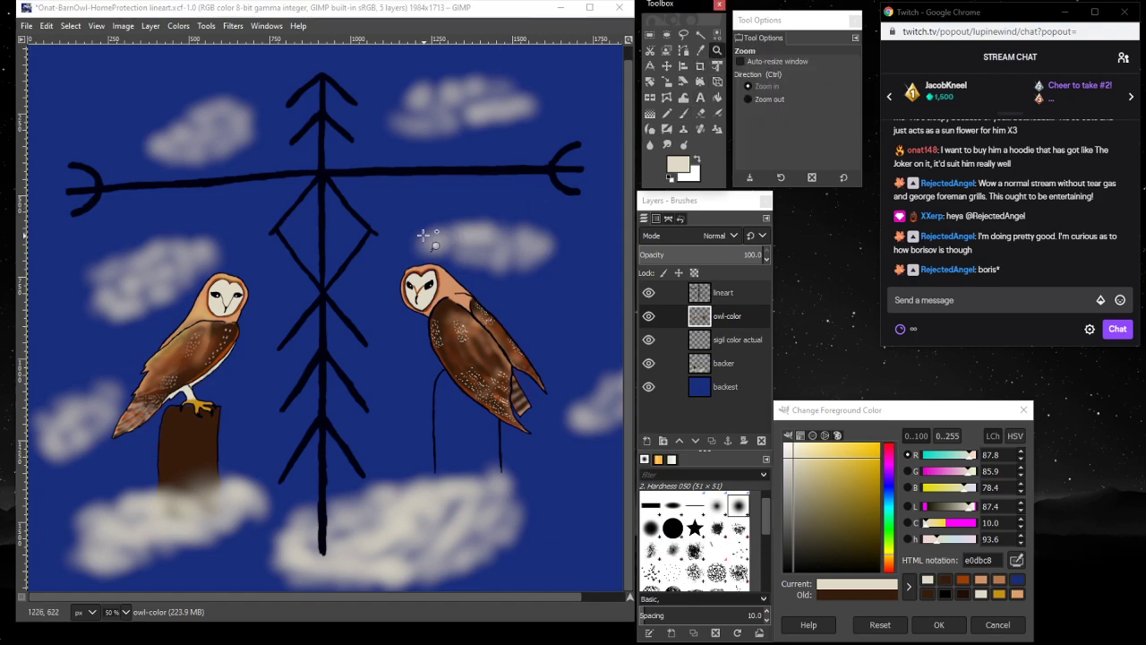
click(411, 255)
click(411, 255)
click(411, 256)
click(376, 232)
click(376, 232)
click(341, 211)
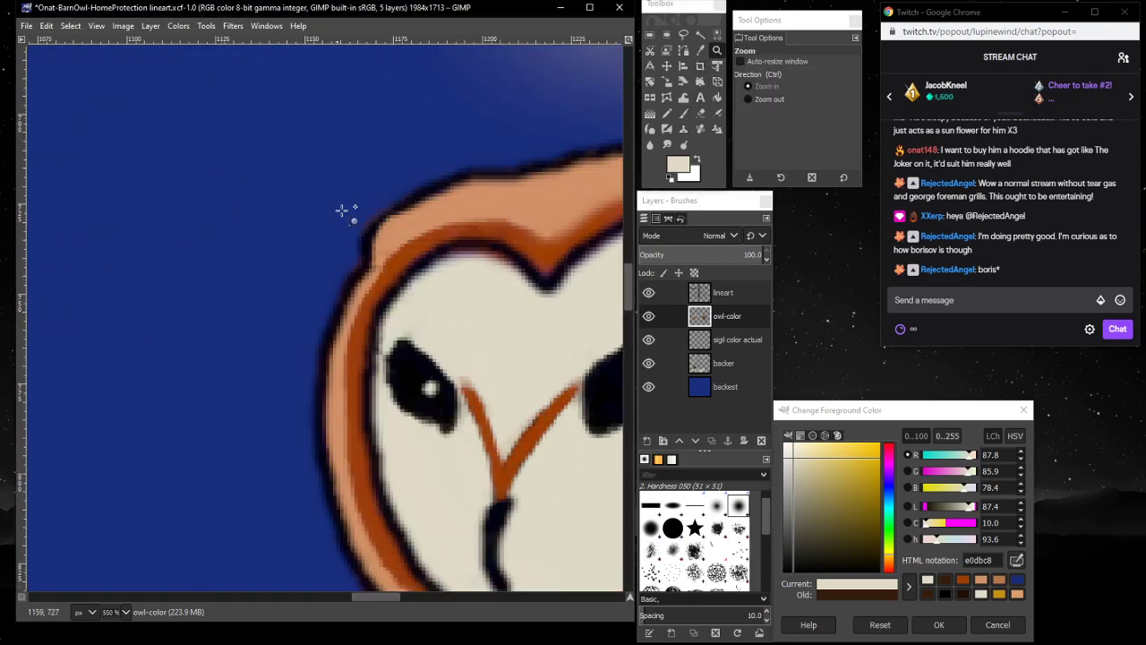
click(339, 199)
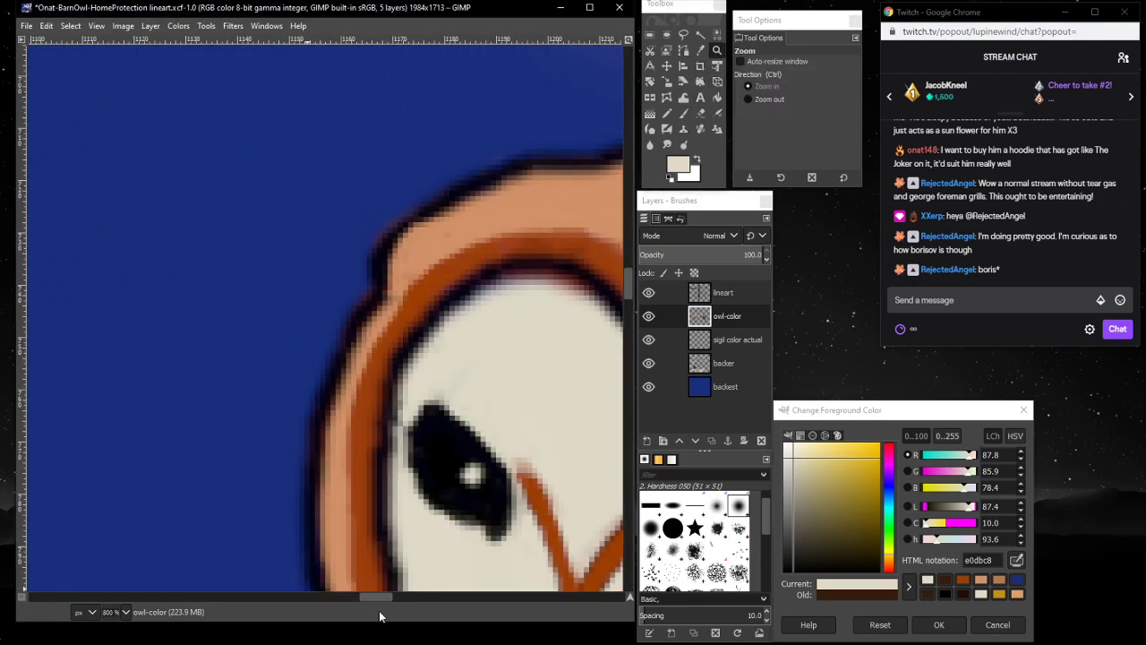
drag(376, 596, 391, 595)
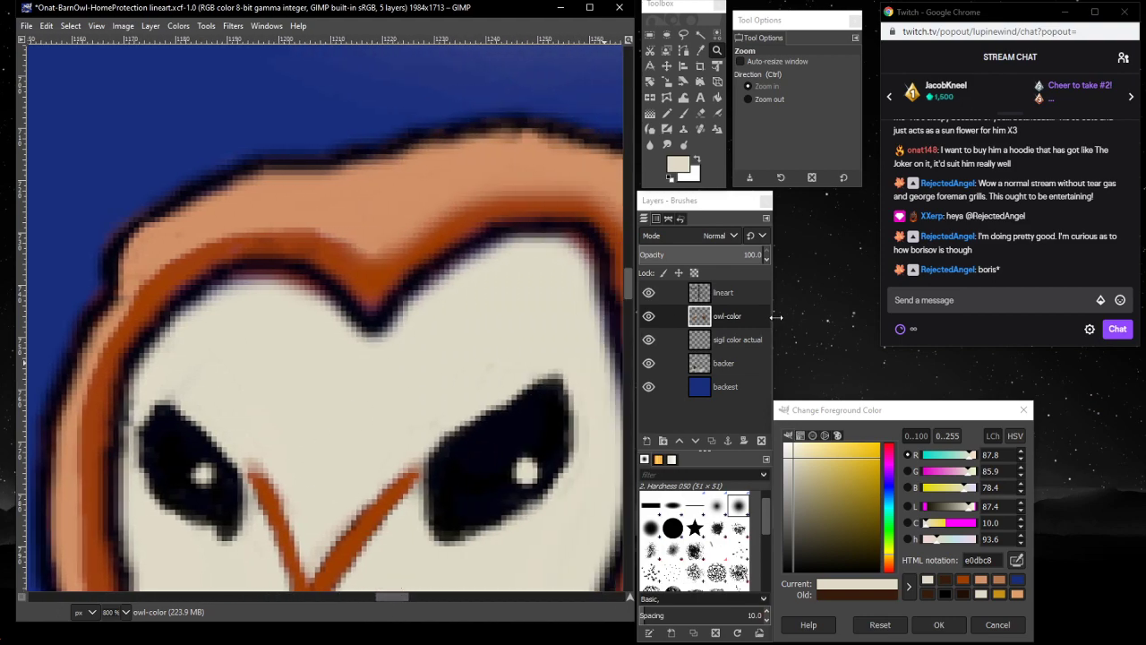
click(743, 296)
click(701, 112)
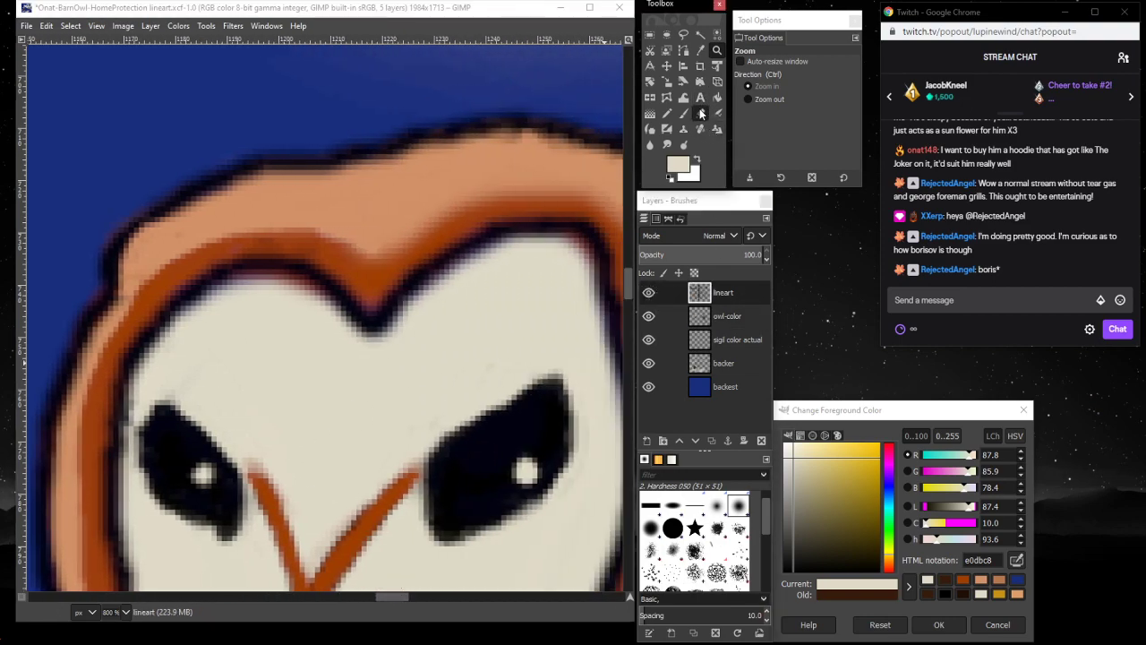
mouse_move(112, 215)
mouse_down()
mouse_move(103, 264)
mouse_move(126, 228)
mouse_move(112, 265)
mouse_move(130, 251)
mouse_move(101, 306)
mouse_move(119, 288)
mouse_move(114, 304)
mouse_move(101, 311)
mouse_move(111, 270)
mouse_move(89, 327)
mouse_move(116, 254)
mouse_move(84, 313)
mouse_move(102, 281)
mouse_up()
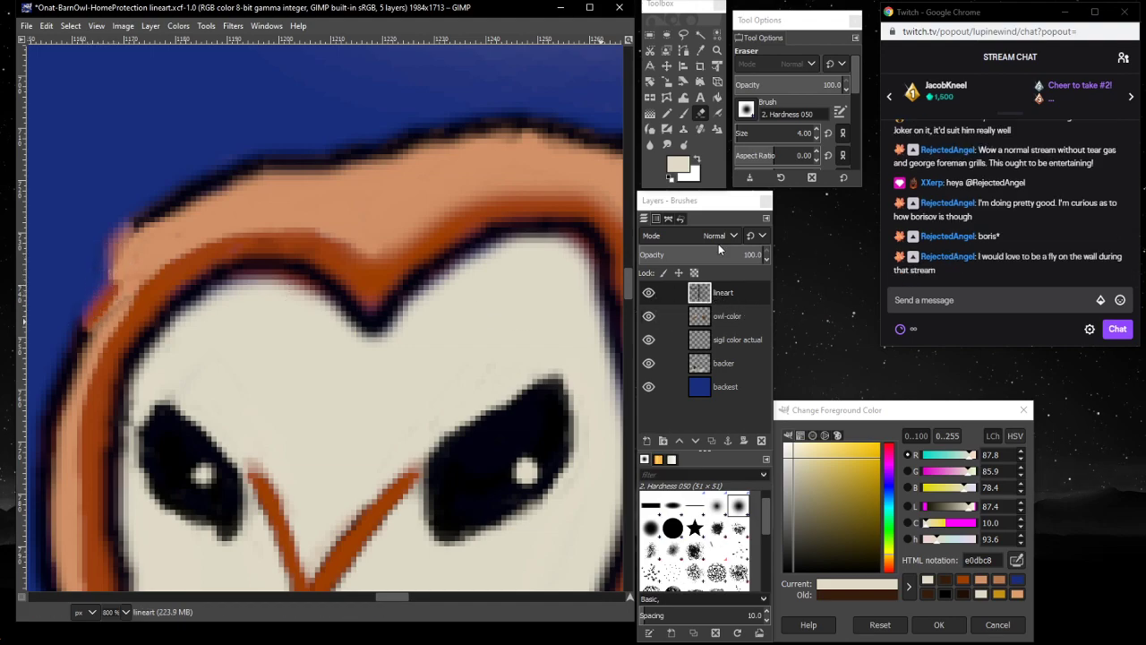
- Redraw the upper left outline of the owl's head in black on the lineart layer with the Paintbrush at size 4
click(684, 113)
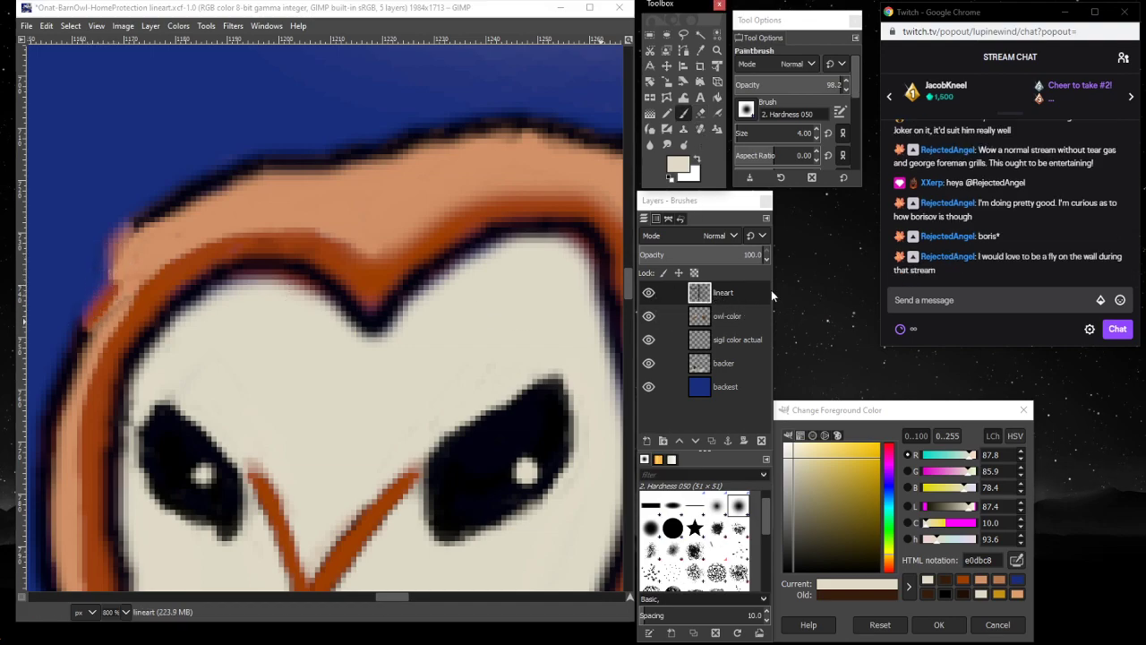
click(943, 593)
mouse_move(138, 234)
mouse_down()
mouse_move(103, 269)
mouse_move(70, 333)
mouse_move(121, 253)
mouse_move(97, 271)
mouse_move(63, 356)
mouse_move(88, 305)
mouse_up()
- On the owl-color layer, cover the reddish patch at the head's upper left with tan d29268 and erase the colour spilling past the outline
click(692, 316)
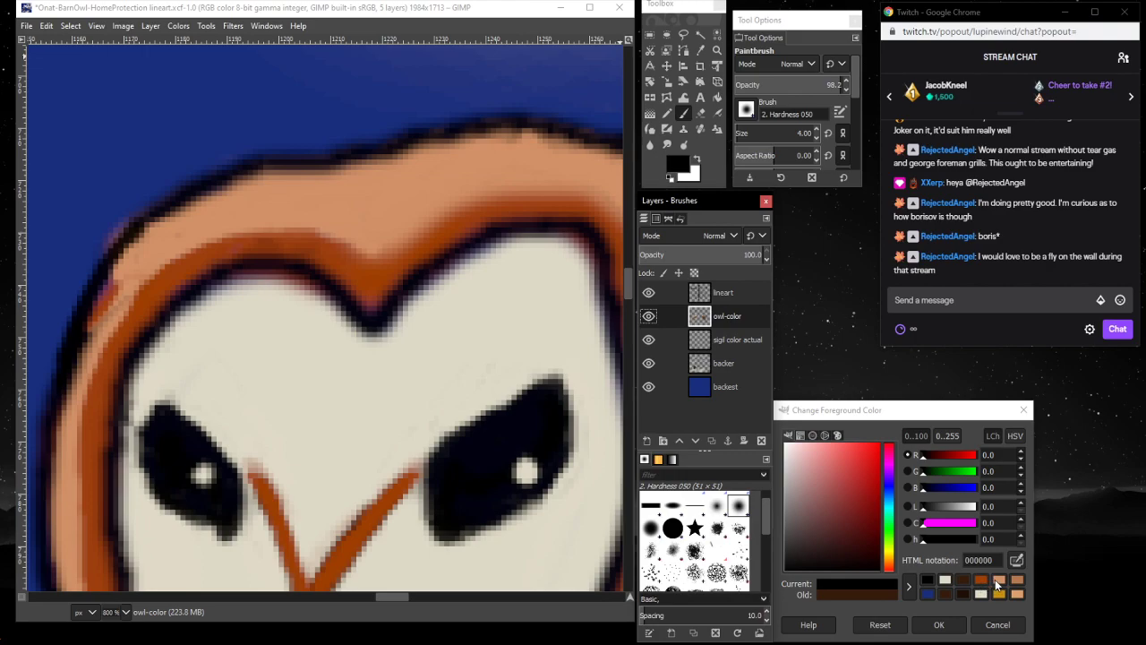
click(700, 50)
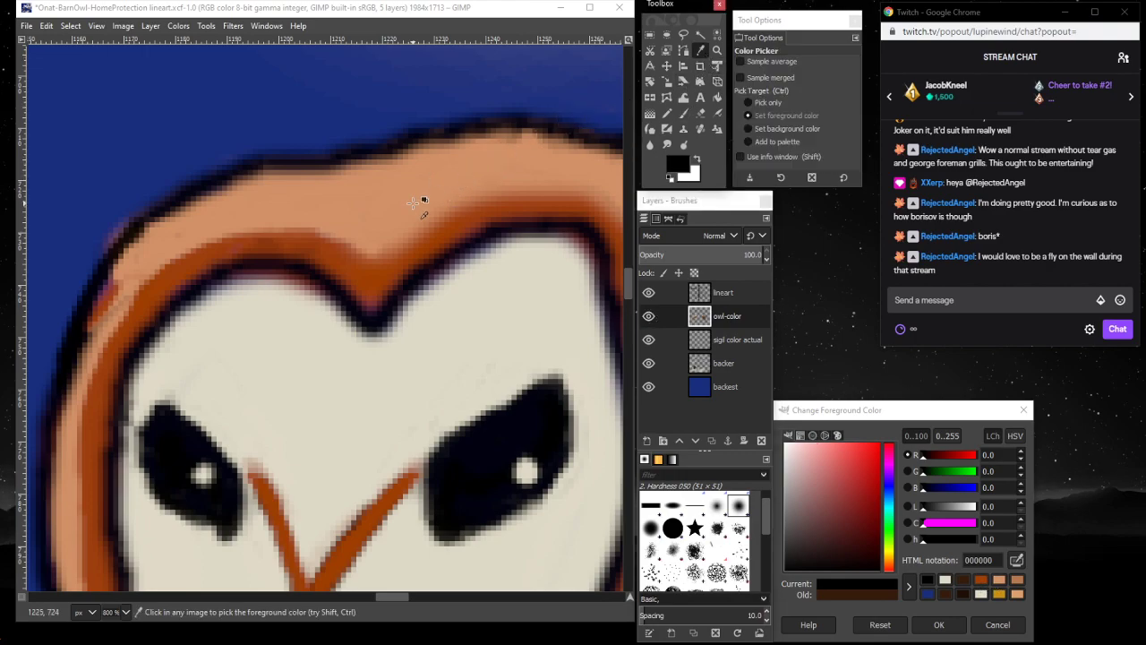
click(414, 202)
click(684, 114)
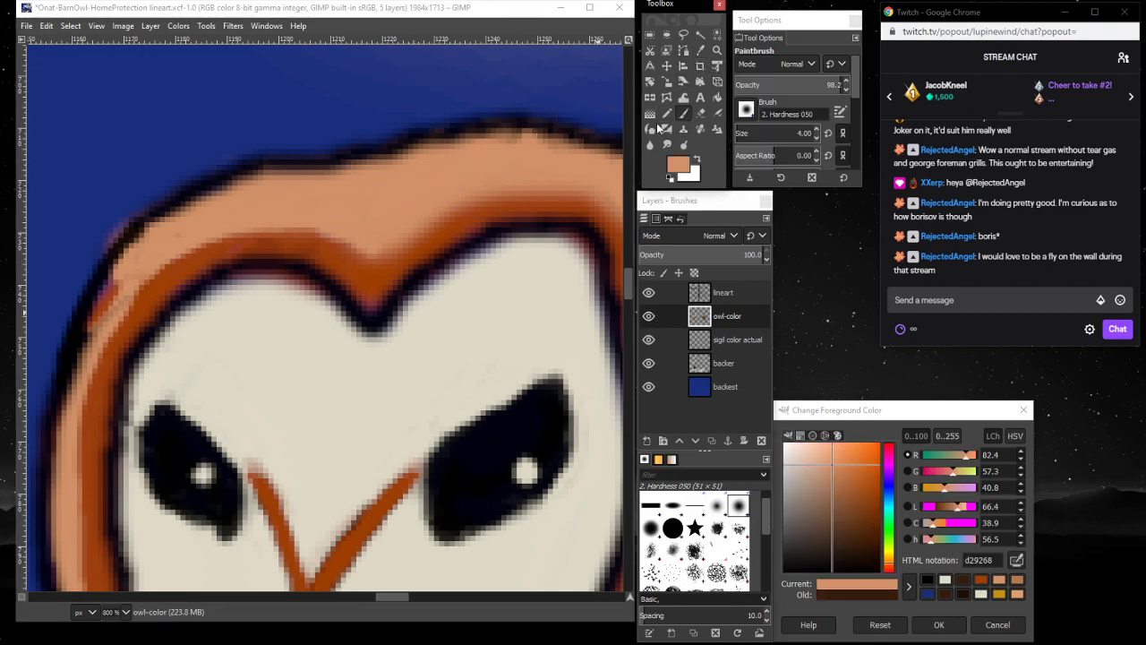
mouse_move(121, 273)
mouse_down()
mouse_move(97, 305)
mouse_move(114, 276)
mouse_move(74, 365)
mouse_up()
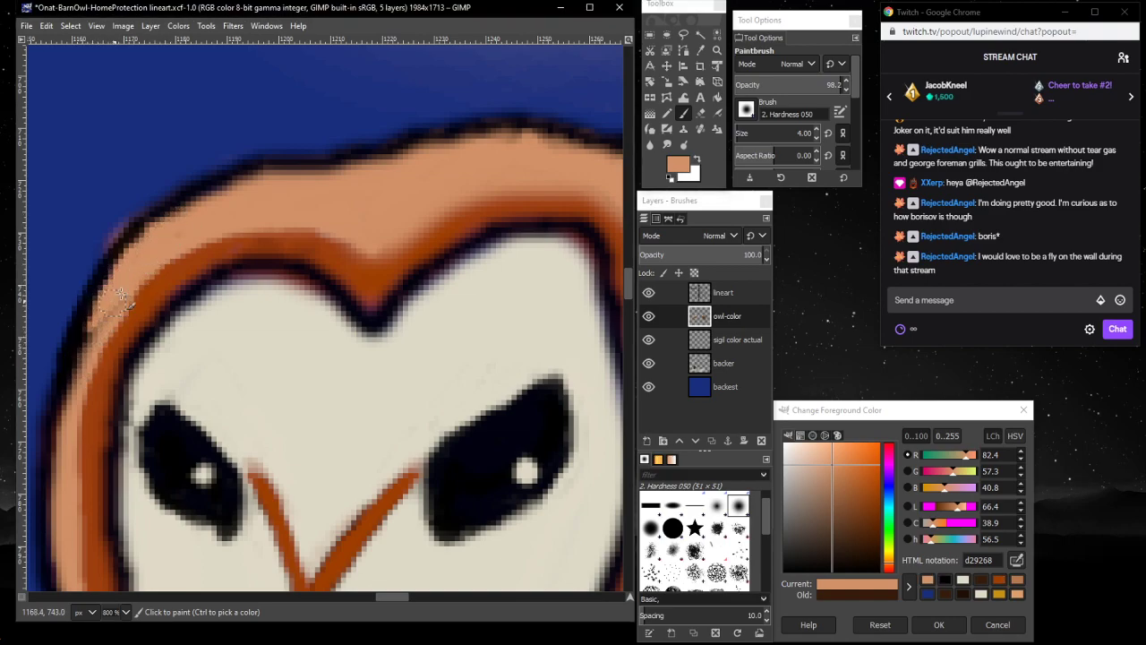
click(700, 114)
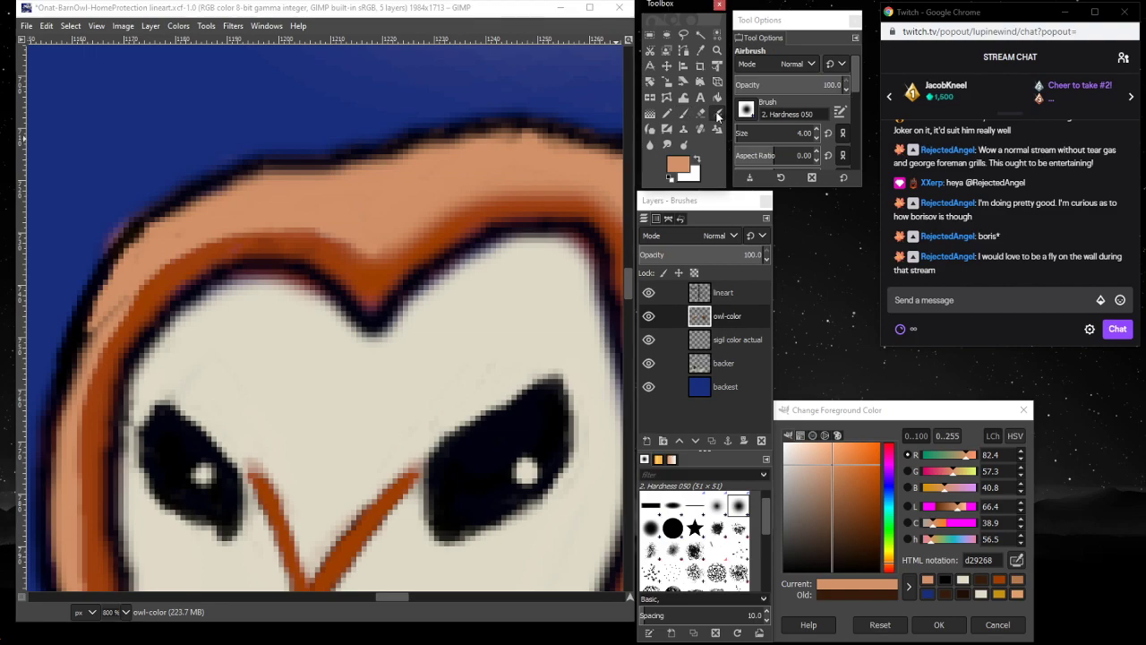
click(120, 224)
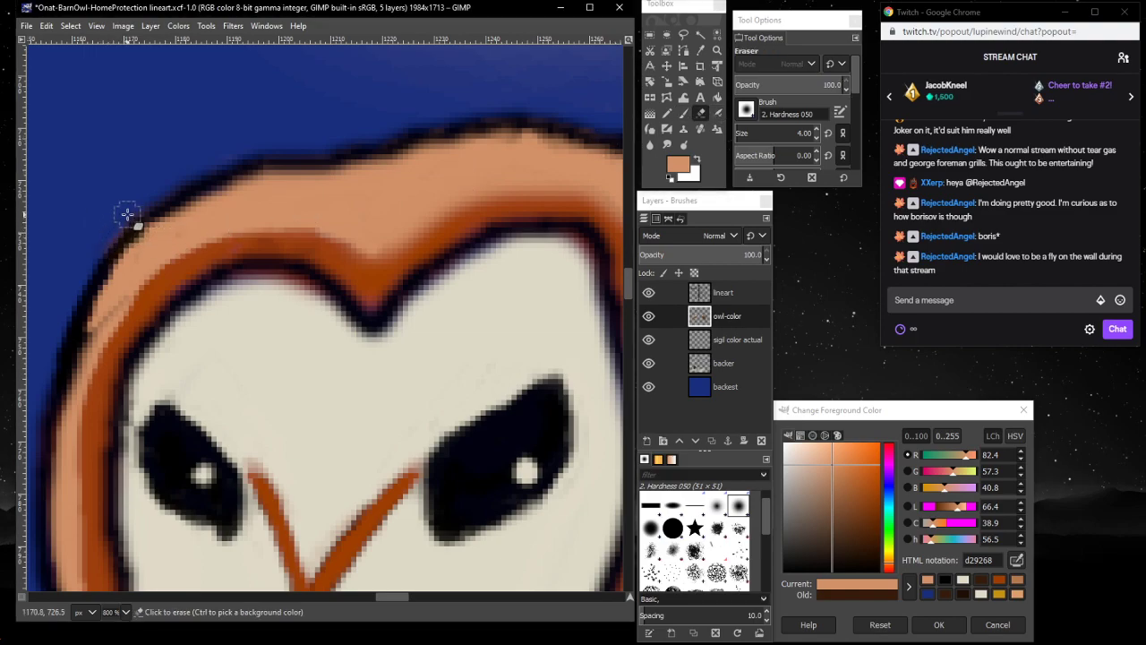
- Dab tan d29268 just inside the head's upper left outline on the lineart layer with the Paintbrush
click(746, 292)
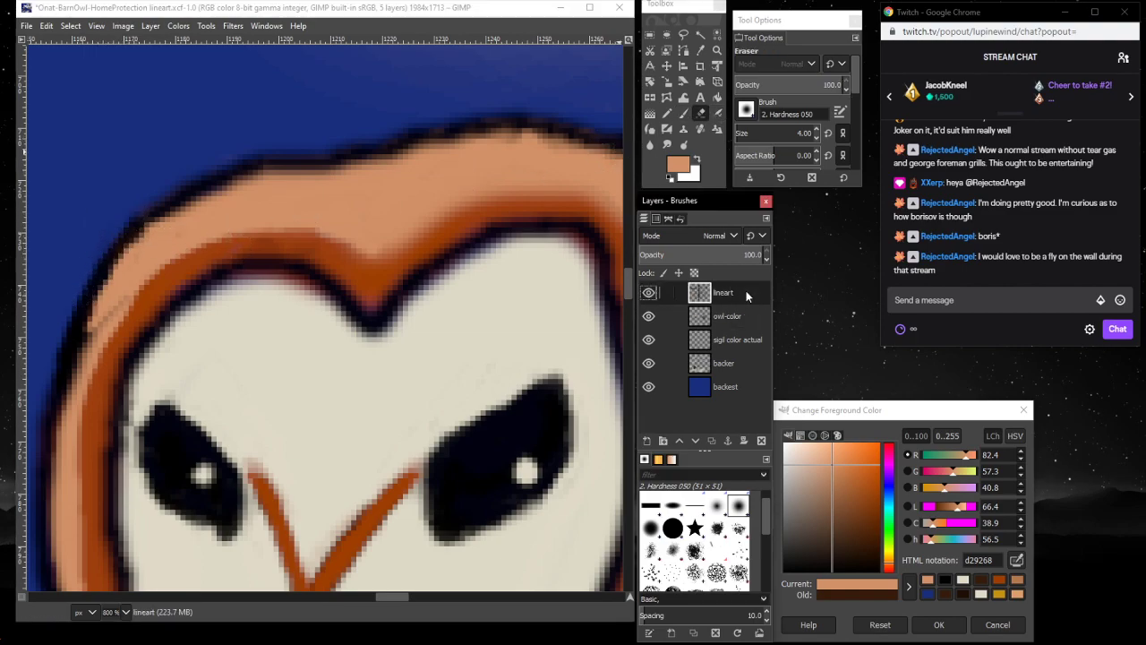
click(683, 113)
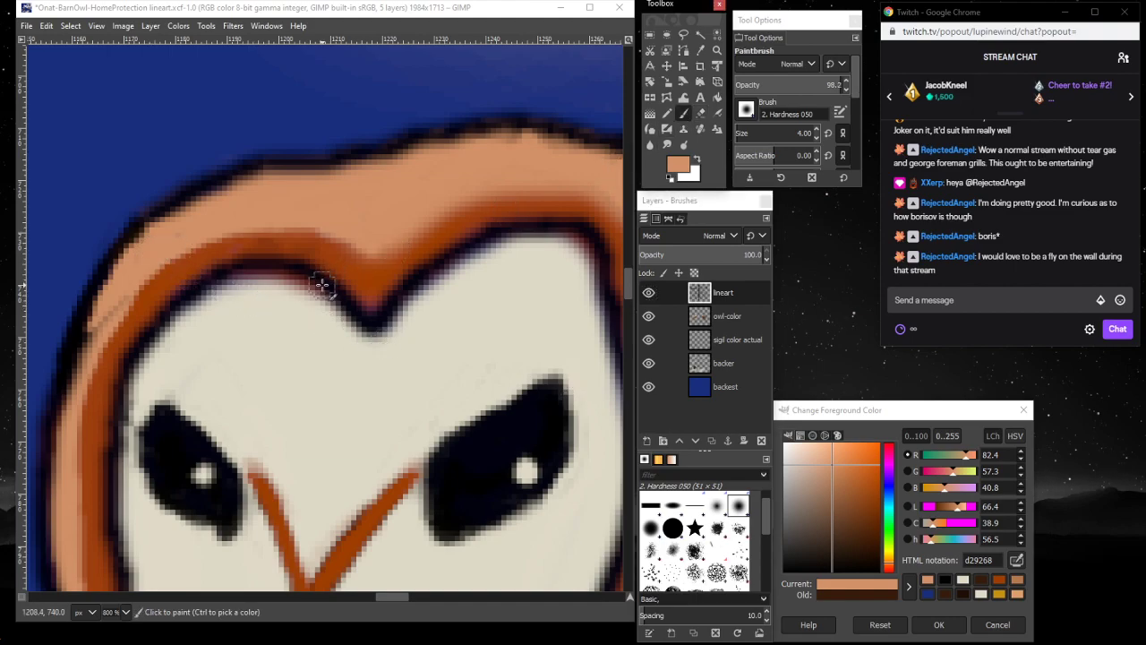
click(141, 261)
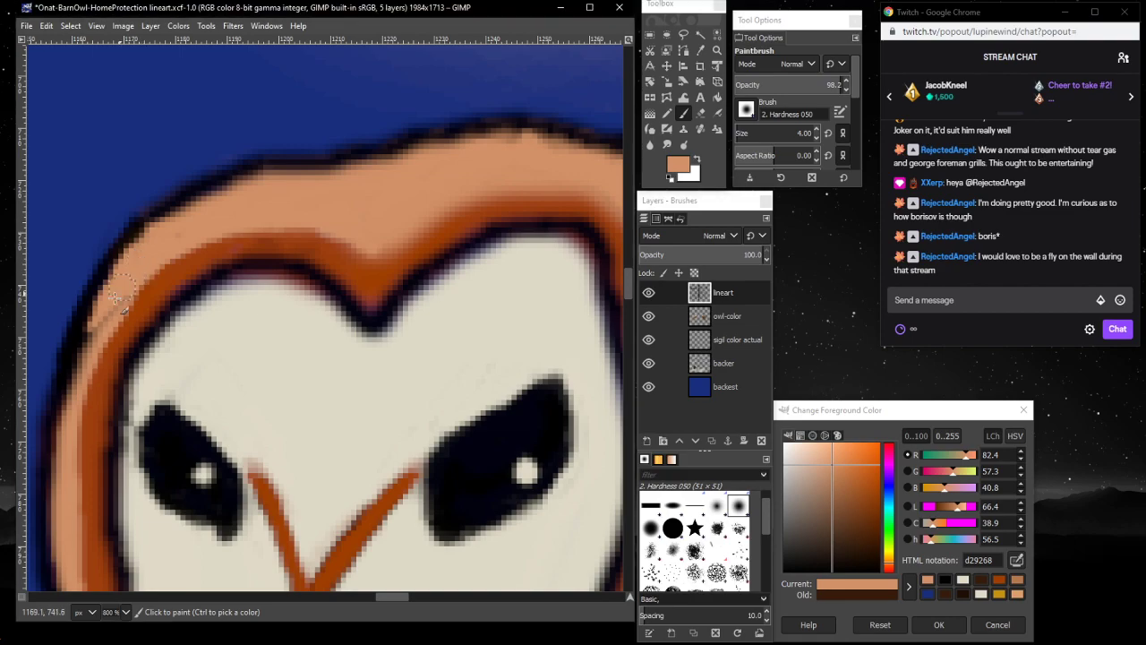
mouse_move(100, 309)
mouse_down()
mouse_move(72, 358)
mouse_move(92, 331)
mouse_move(86, 376)
mouse_up()
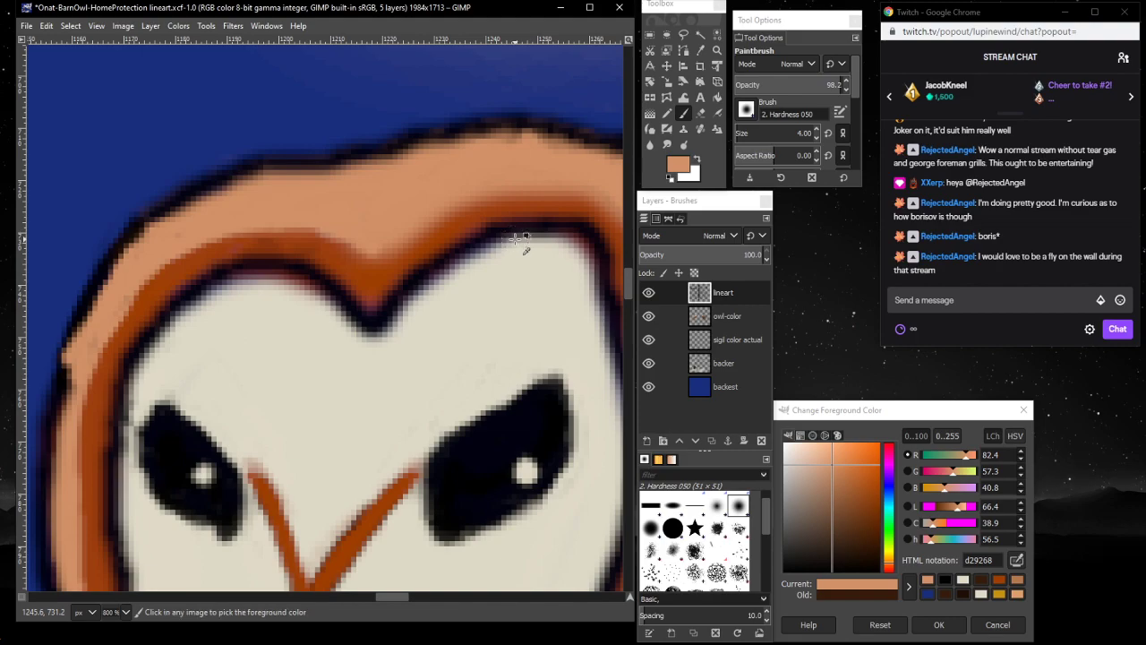
key(ctrl+z)
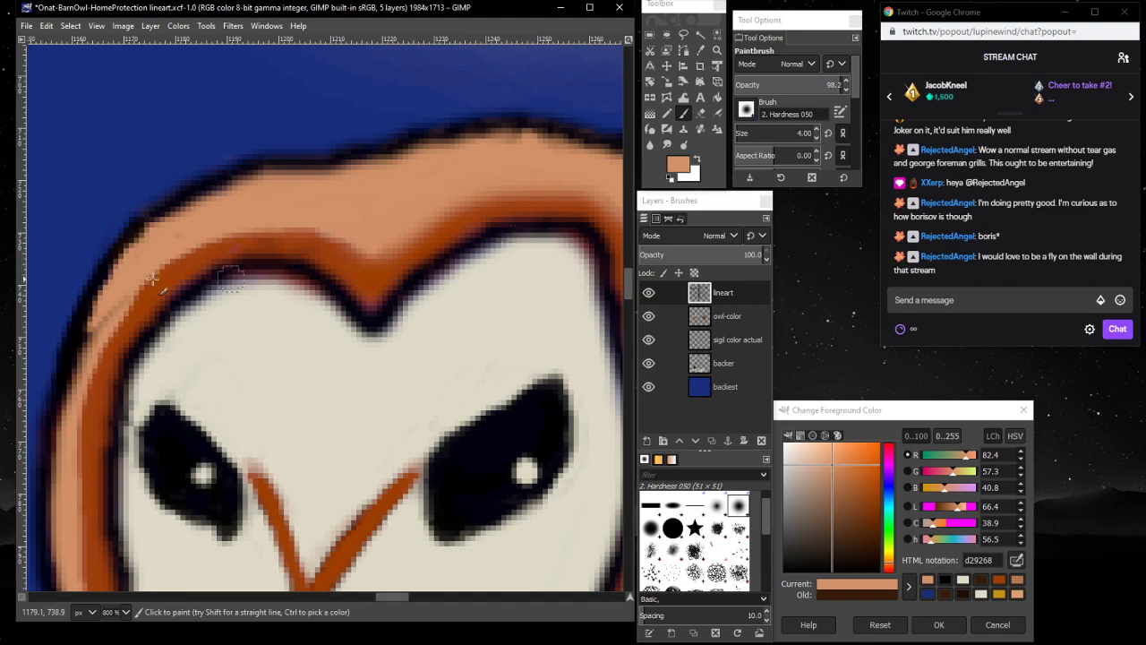
mouse_move(95, 331)
mouse_down()
mouse_move(65, 405)
mouse_move(93, 394)
mouse_up()
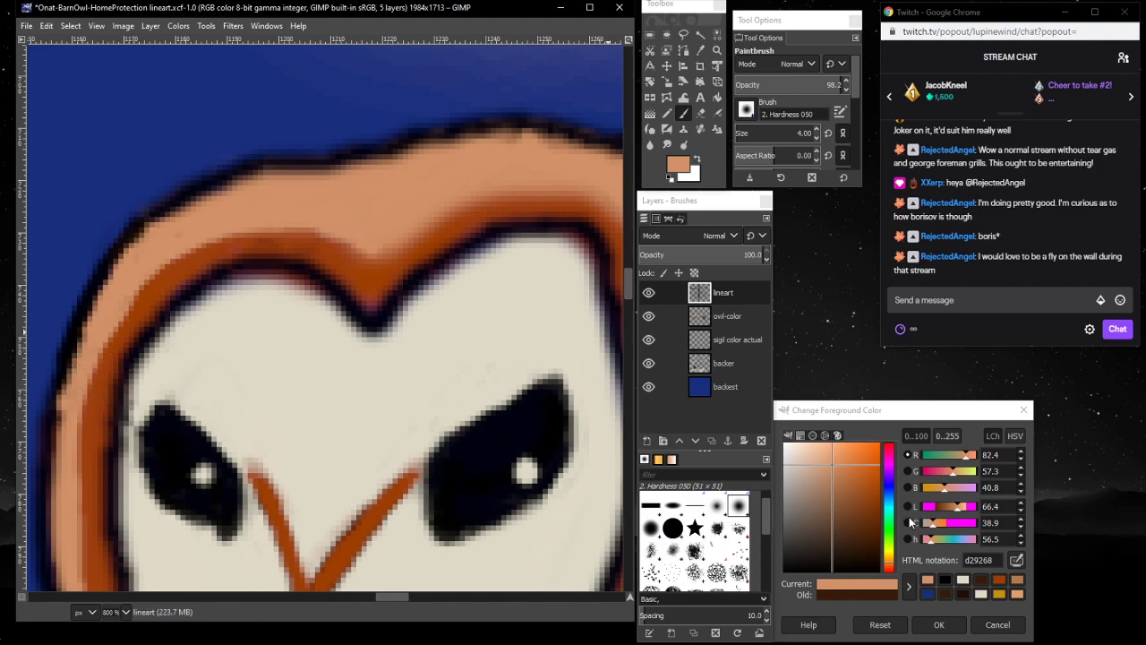
key(ctrl+z)
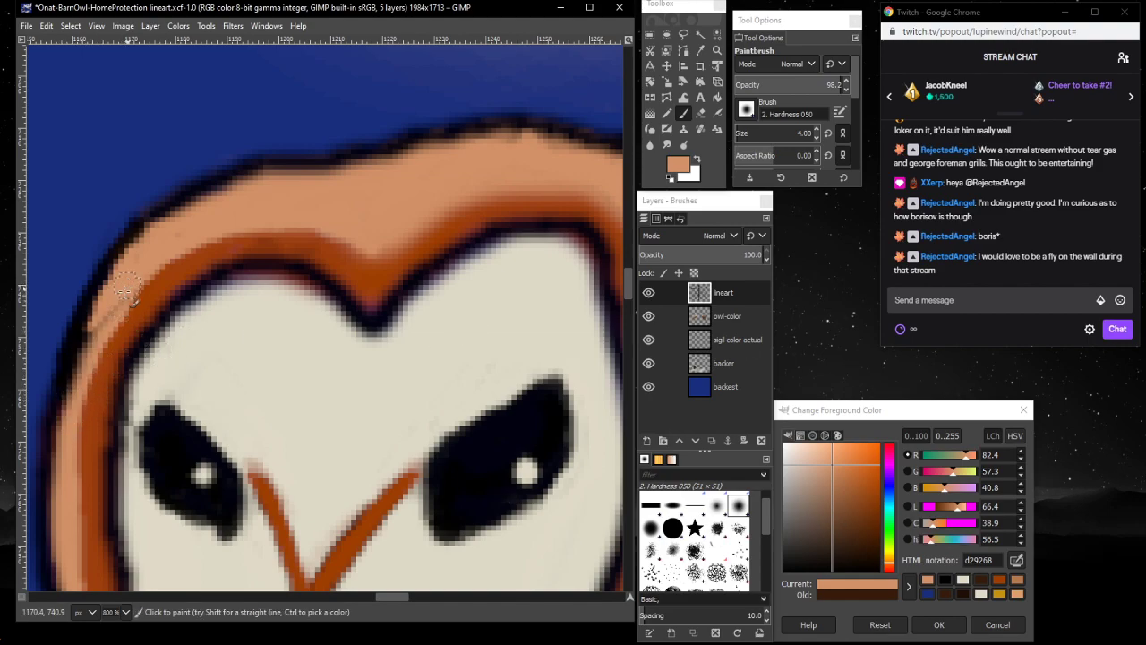
- Paint tan over the dark streaks inside the head's upper left outline and reinforce the outline below them in black
drag(117, 300, 76, 388)
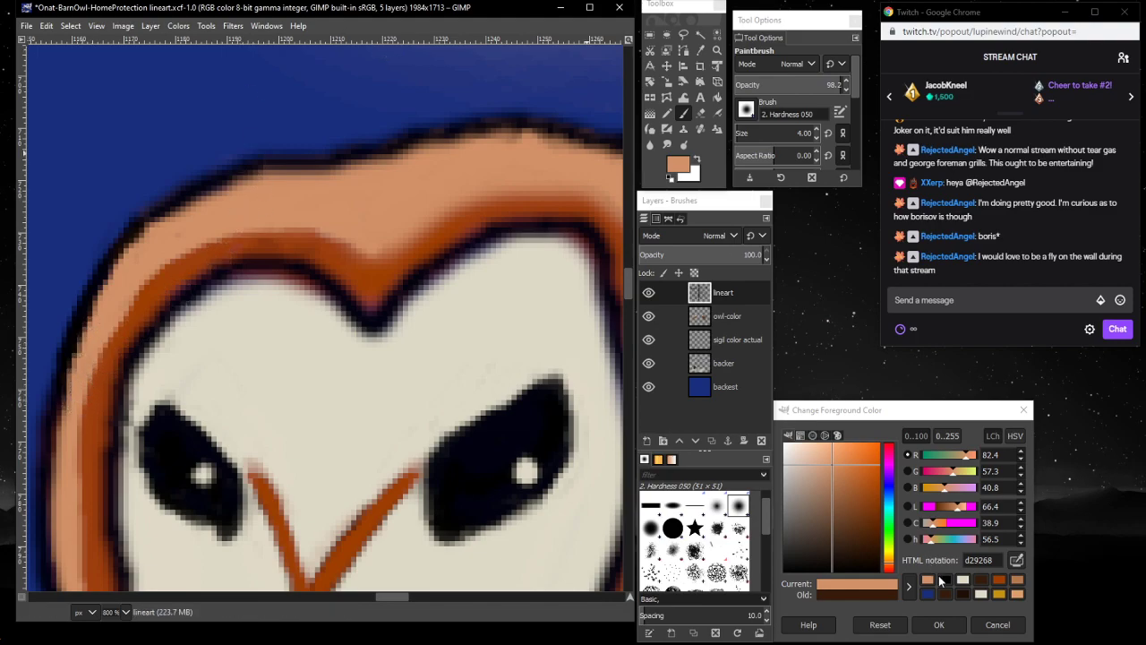
click(942, 580)
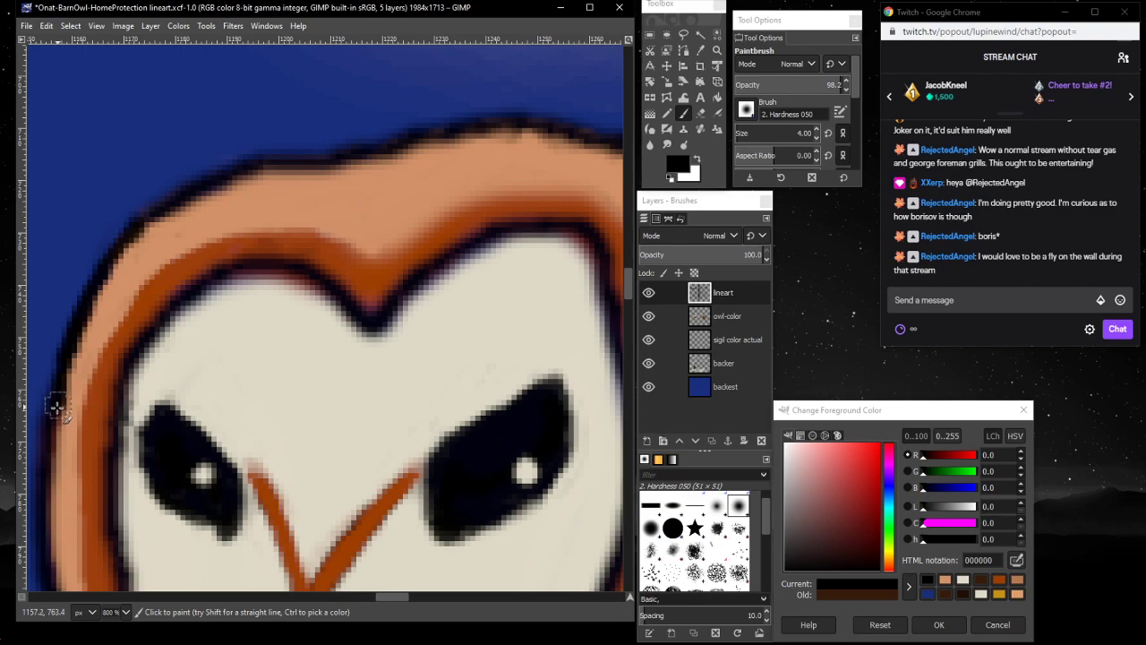
drag(55, 407, 45, 524)
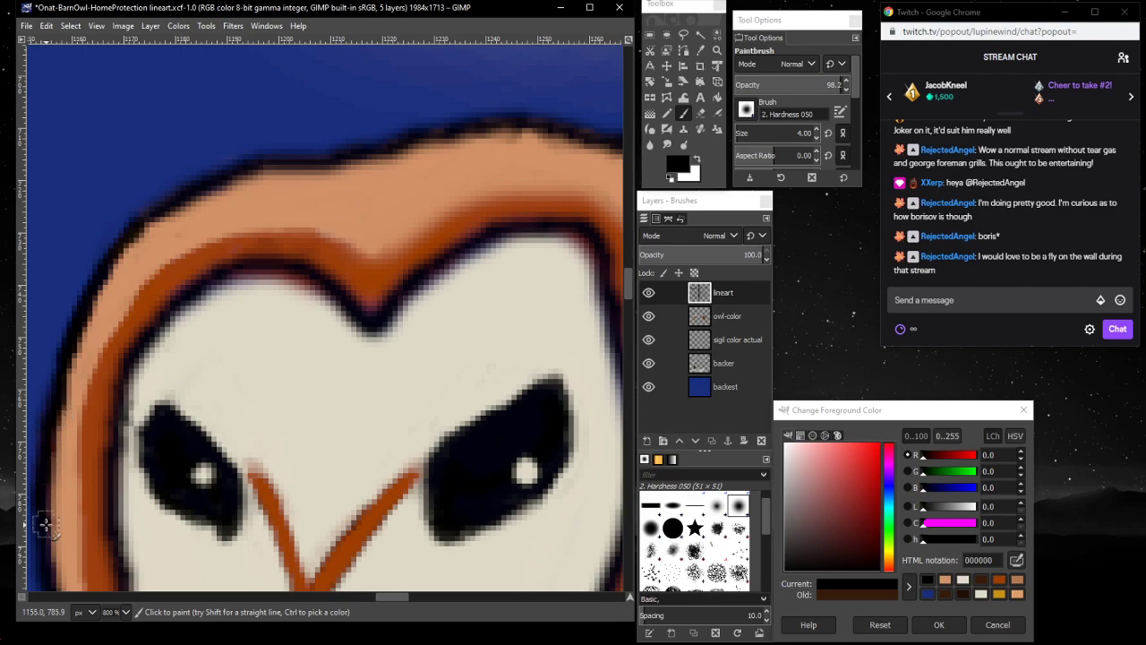
- Examine the right-hand owl's face, then its body, wings and tail at 150% zoom
scroll(318, 338, down, 6)
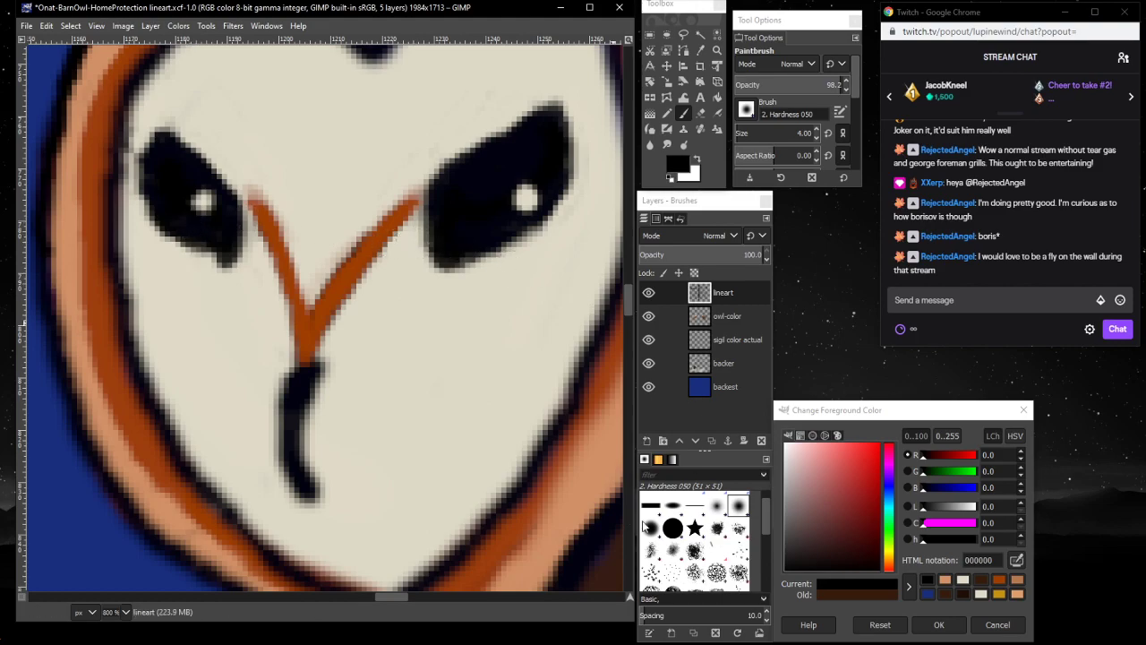
click(744, 319)
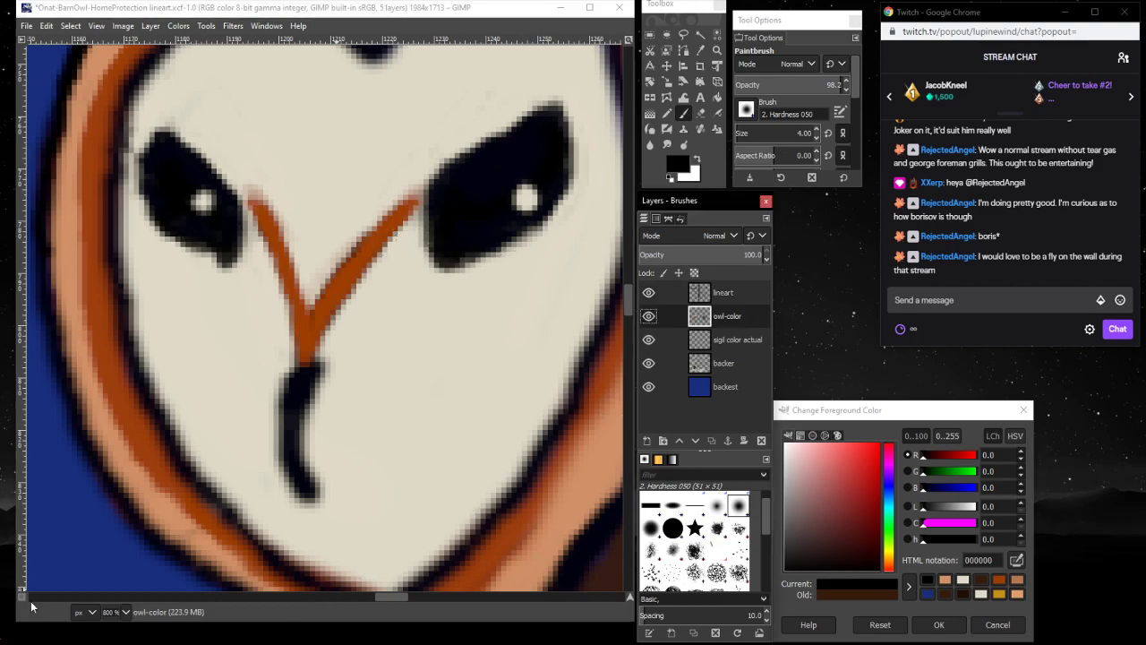
click(125, 613)
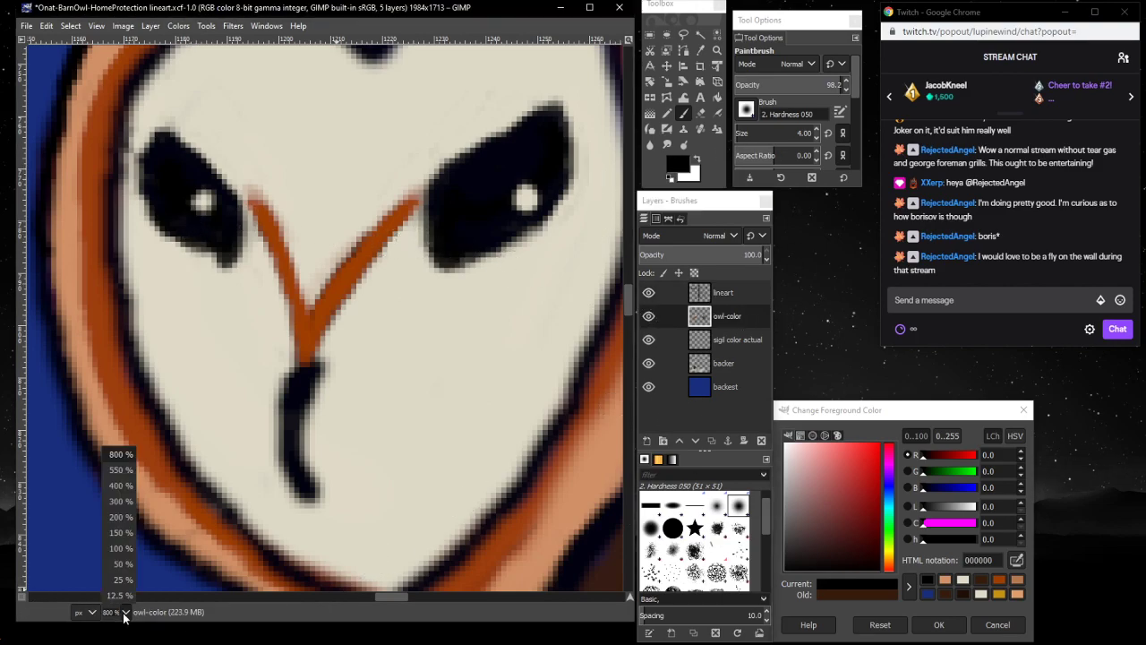
click(121, 539)
scroll(218, 461, down, 5)
scroll(220, 465, up, 3)
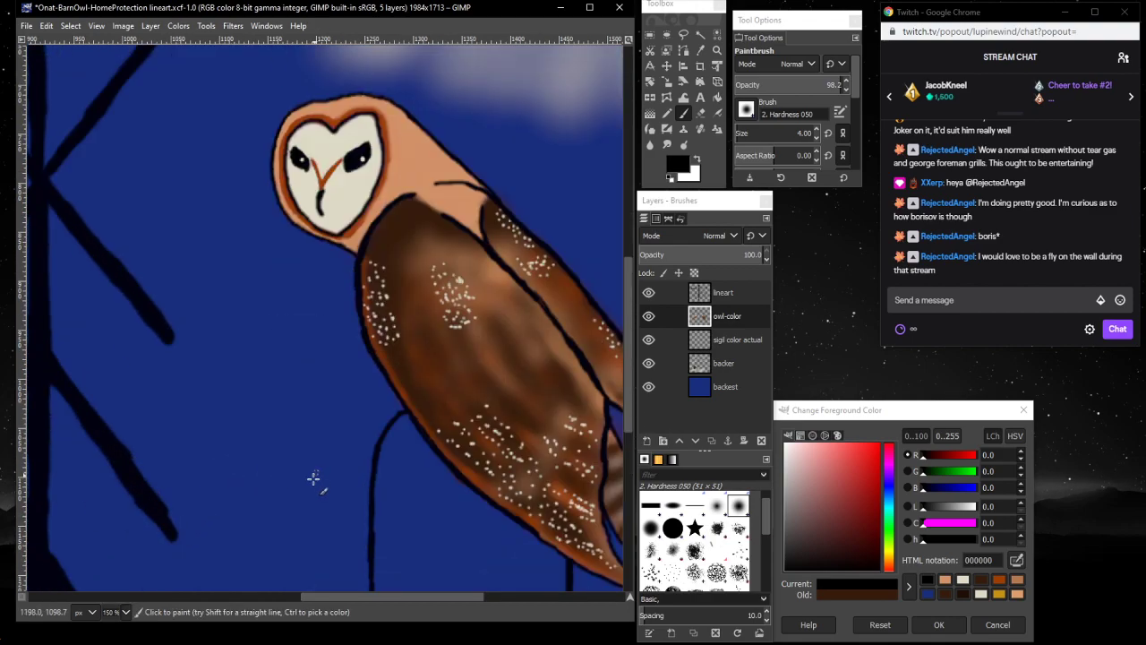
scroll(312, 478, down, 3)
drag(346, 597, 443, 579)
scroll(134, 573, up, 3)
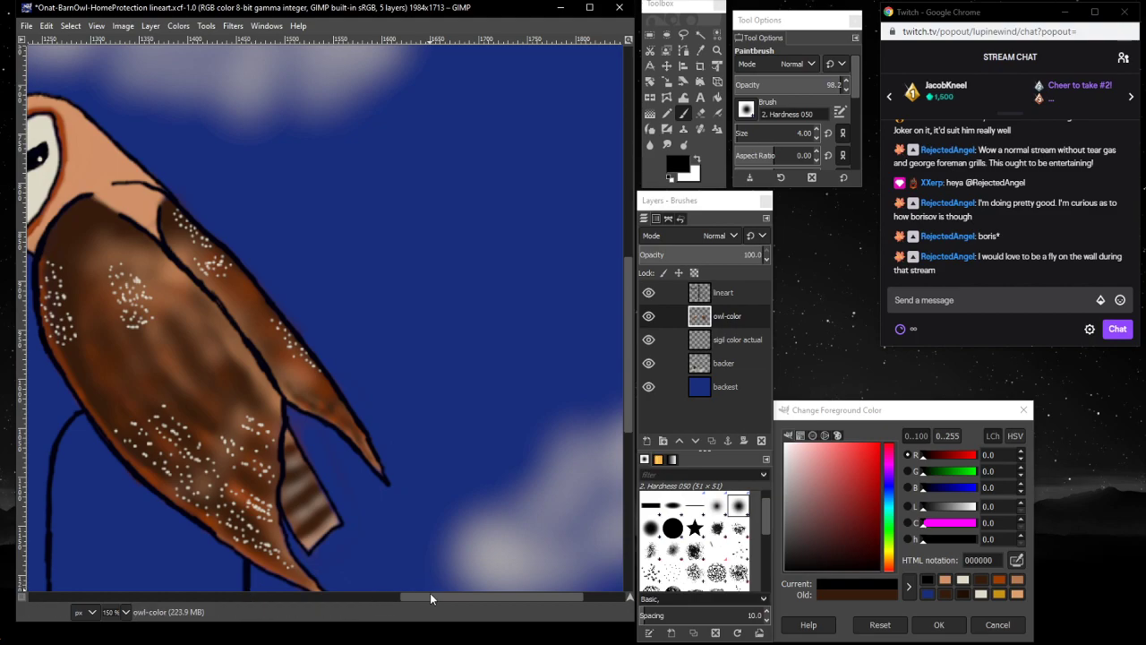
drag(430, 594, 332, 574)
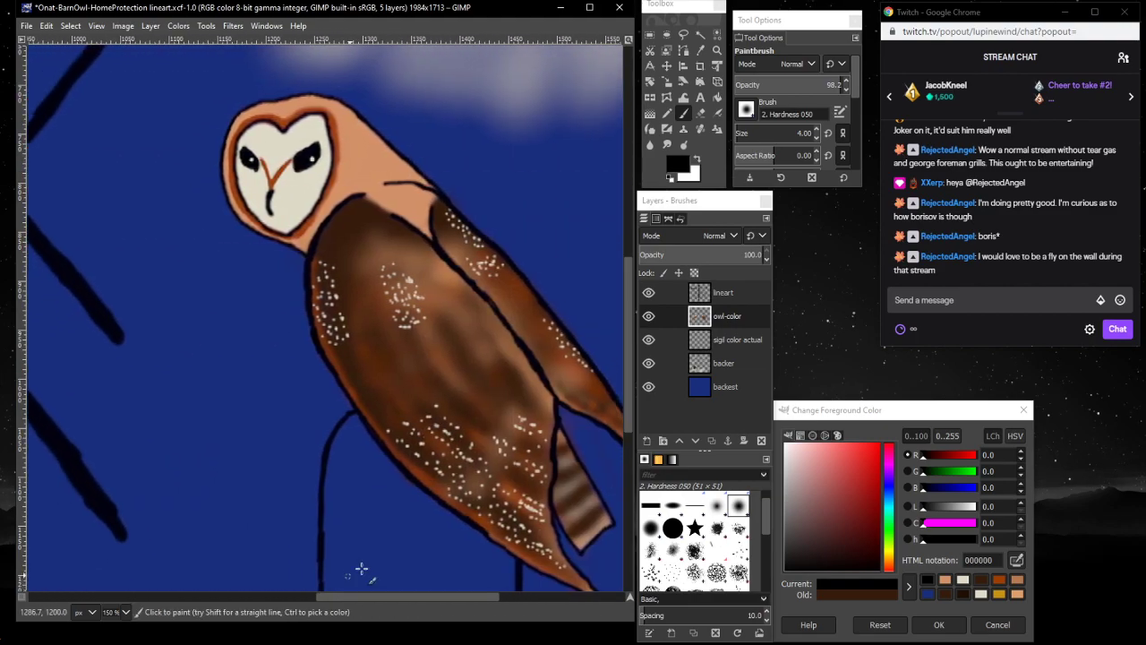
- On the backer layer, fill the perch post beneath the owl with dark brown 1f0f05 using the Paintbrush at size 147
click(720, 357)
scroll(359, 394, down, 5)
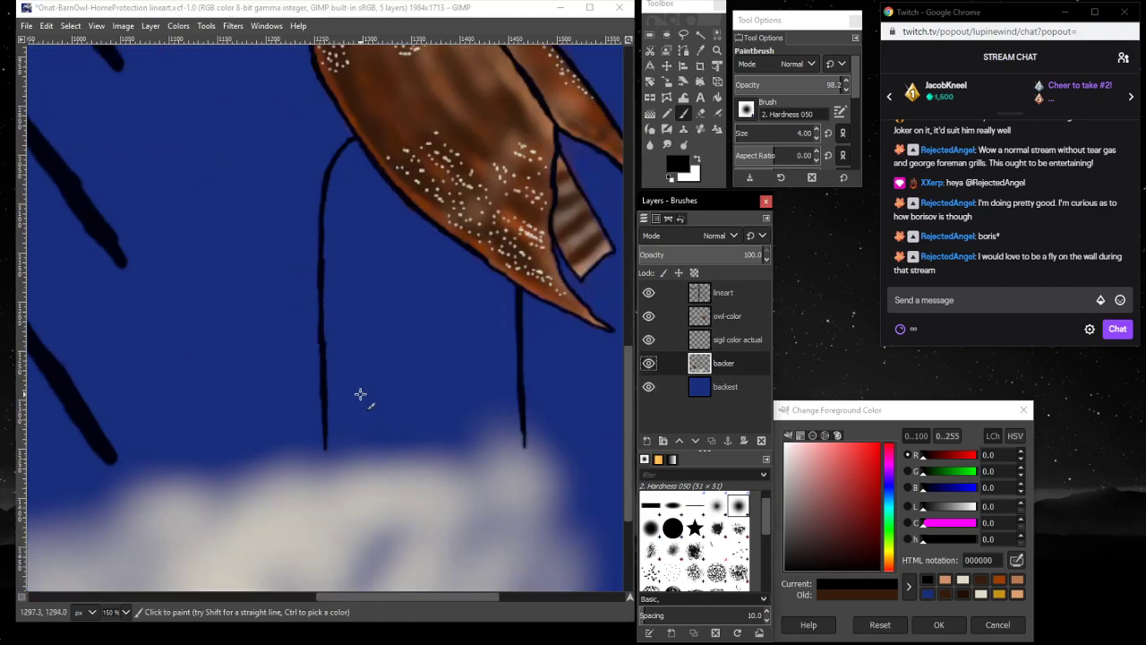
scroll(359, 394, up, 3)
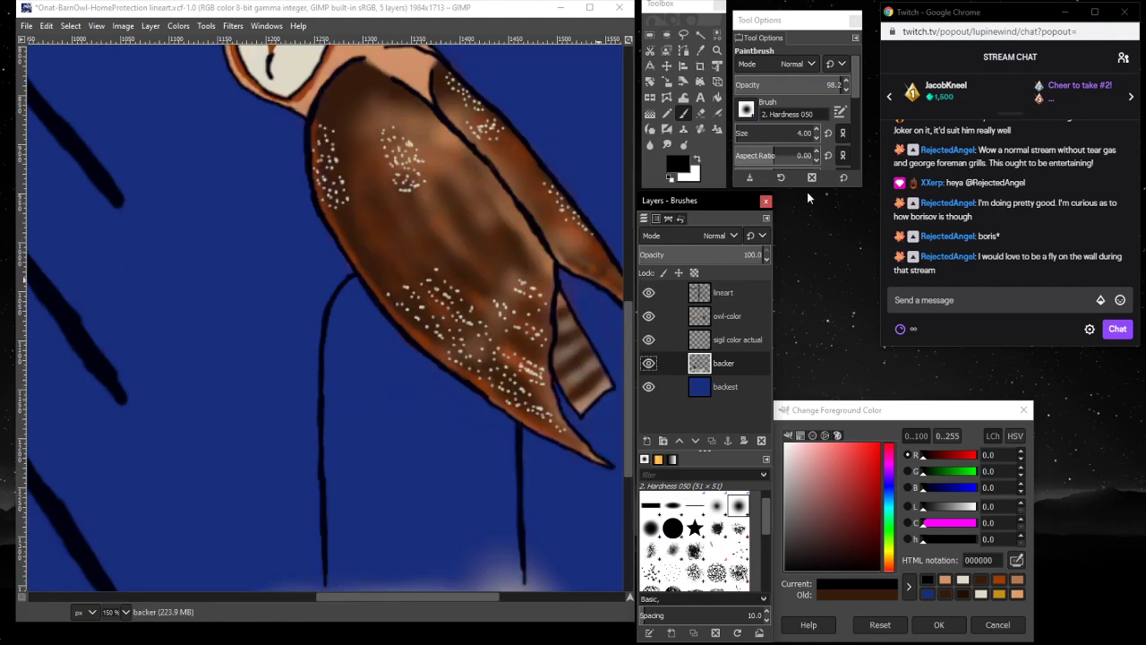
click(966, 596)
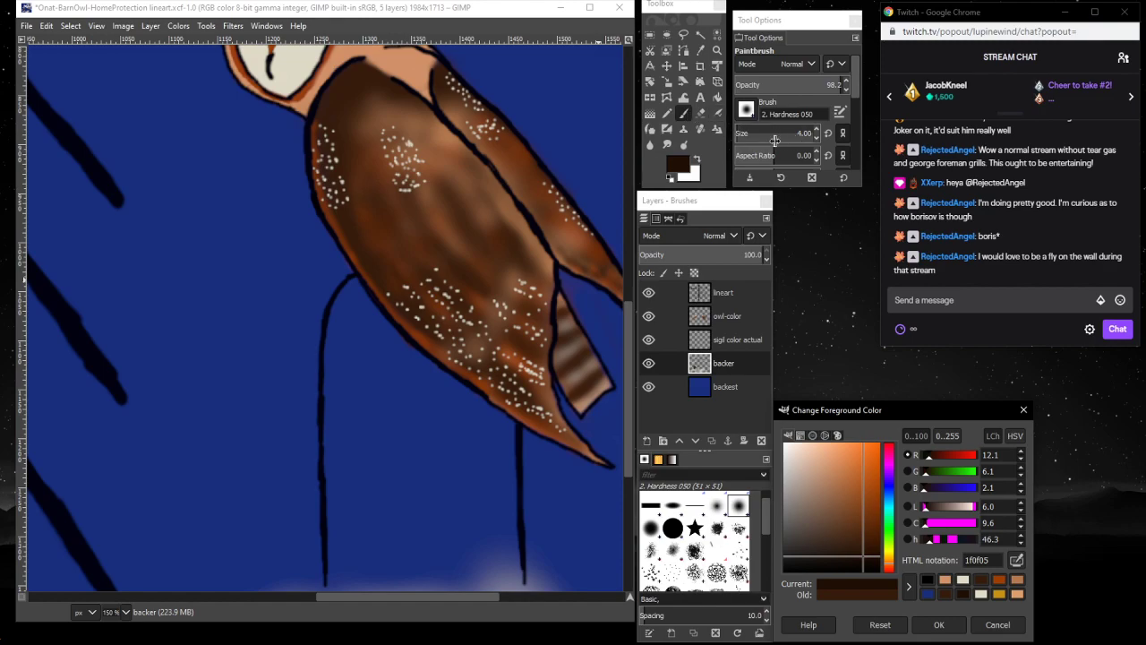
click(775, 135)
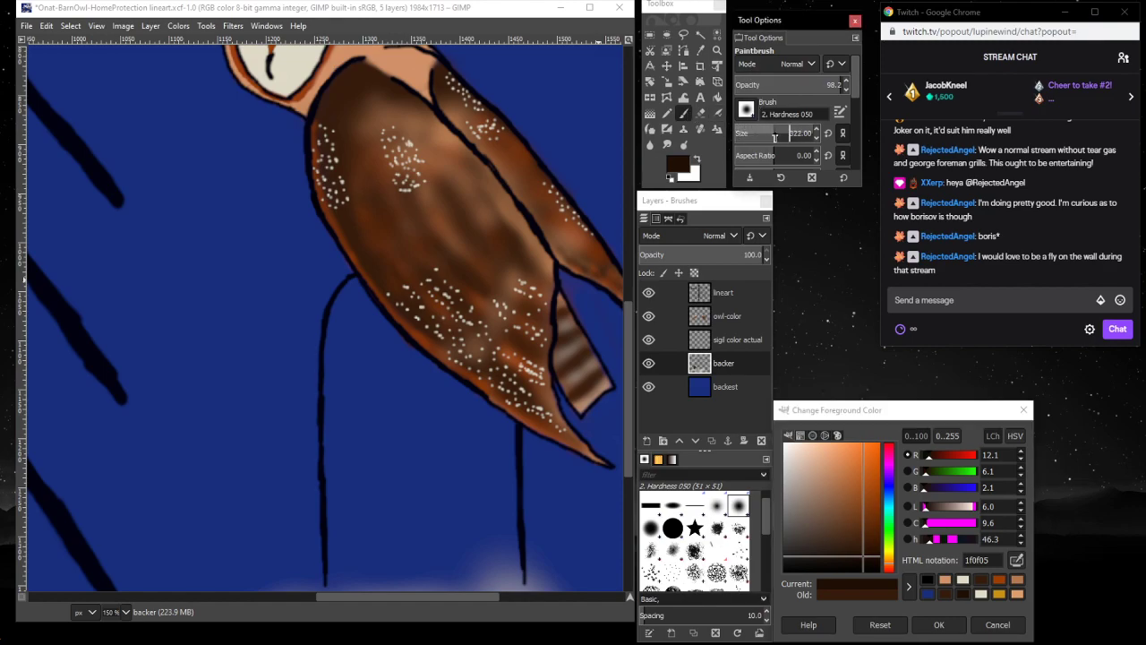
drag(763, 136, 758, 135)
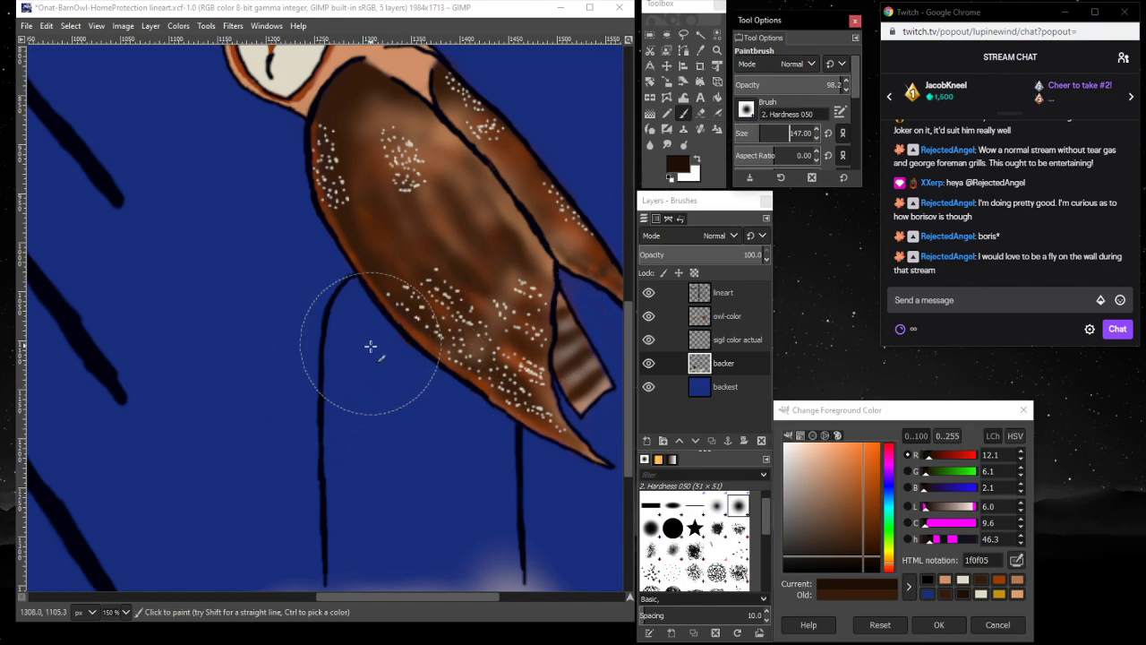
mouse_move(371, 346)
mouse_down()
mouse_move(359, 301)
mouse_move(364, 405)
mouse_move(387, 482)
mouse_move(360, 393)
mouse_move(355, 578)
mouse_move(398, 536)
mouse_move(412, 409)
mouse_move(403, 498)
mouse_move(376, 357)
mouse_move(483, 425)
mouse_move(492, 464)
mouse_move(483, 423)
mouse_move(470, 507)
mouse_move(479, 501)
mouse_move(490, 559)
mouse_move(500, 521)
mouse_move(414, 540)
mouse_up()
scroll(425, 408, down, 5)
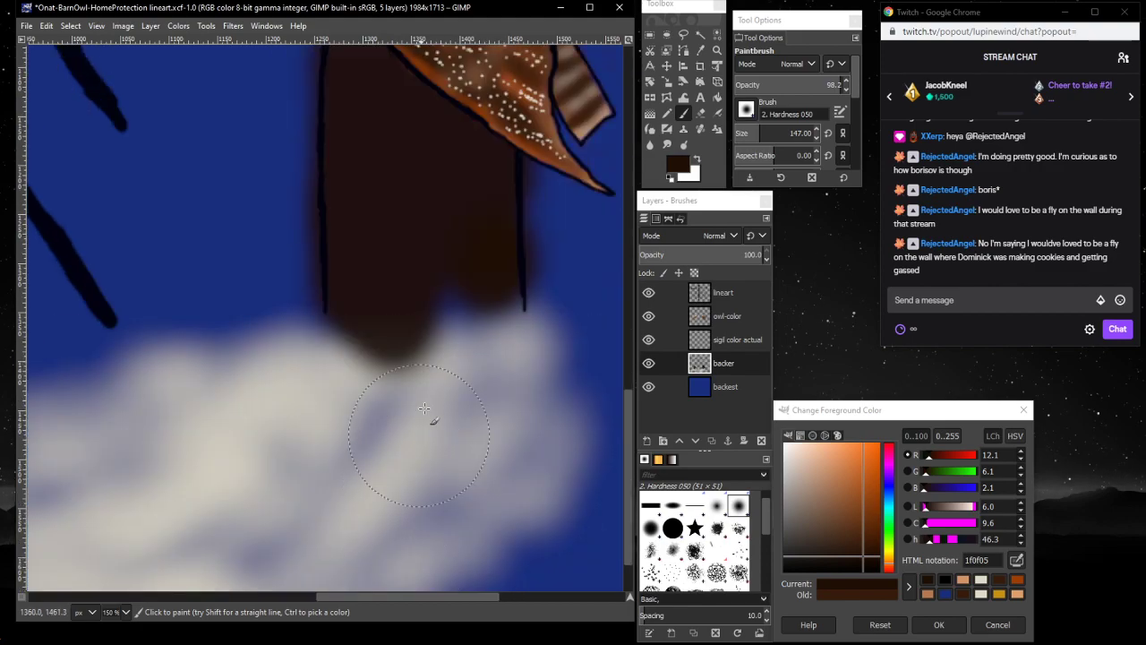
mouse_move(424, 409)
mouse_down()
mouse_move(466, 325)
mouse_move(392, 282)
mouse_move(375, 247)
mouse_move(388, 255)
mouse_move(449, 241)
mouse_up()
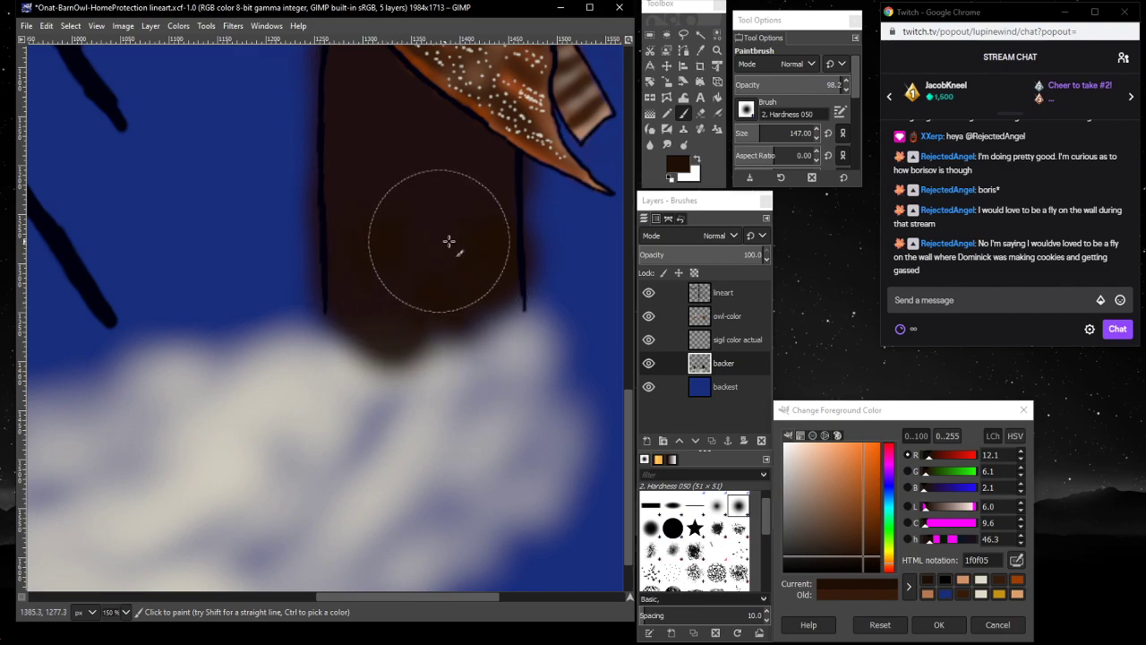
- Erase the brown spill outside the perch post's left outline at size 40, and repaint the post's upper left edge with 1f0f05
scroll(447, 243, up, 4)
scroll(398, 269, down, 2)
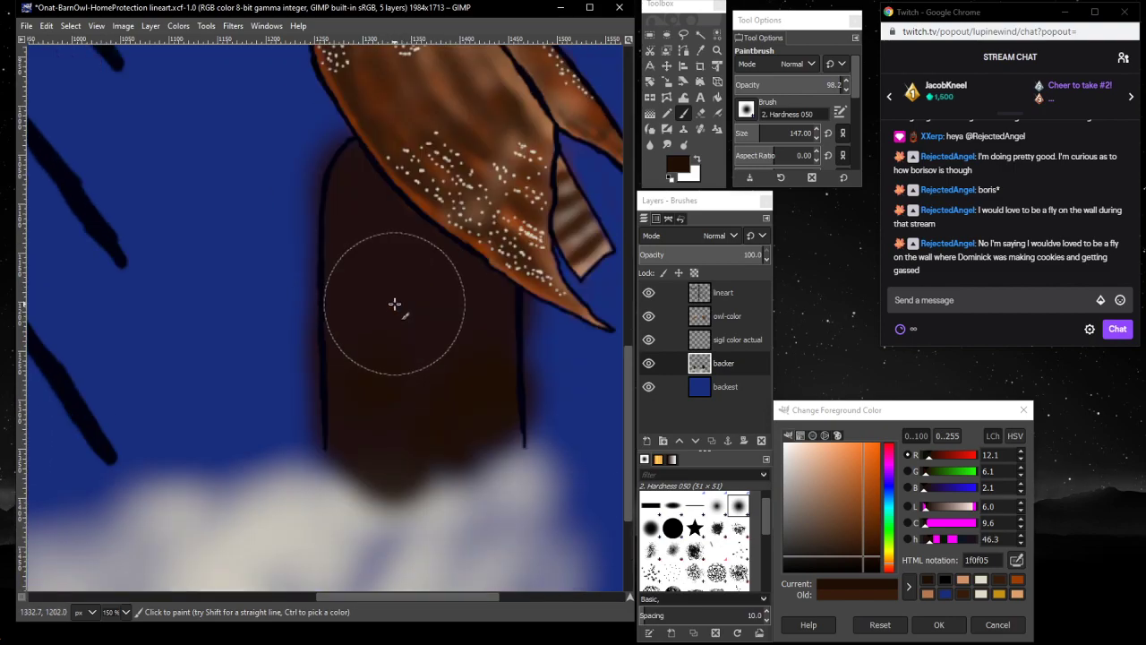
click(739, 134)
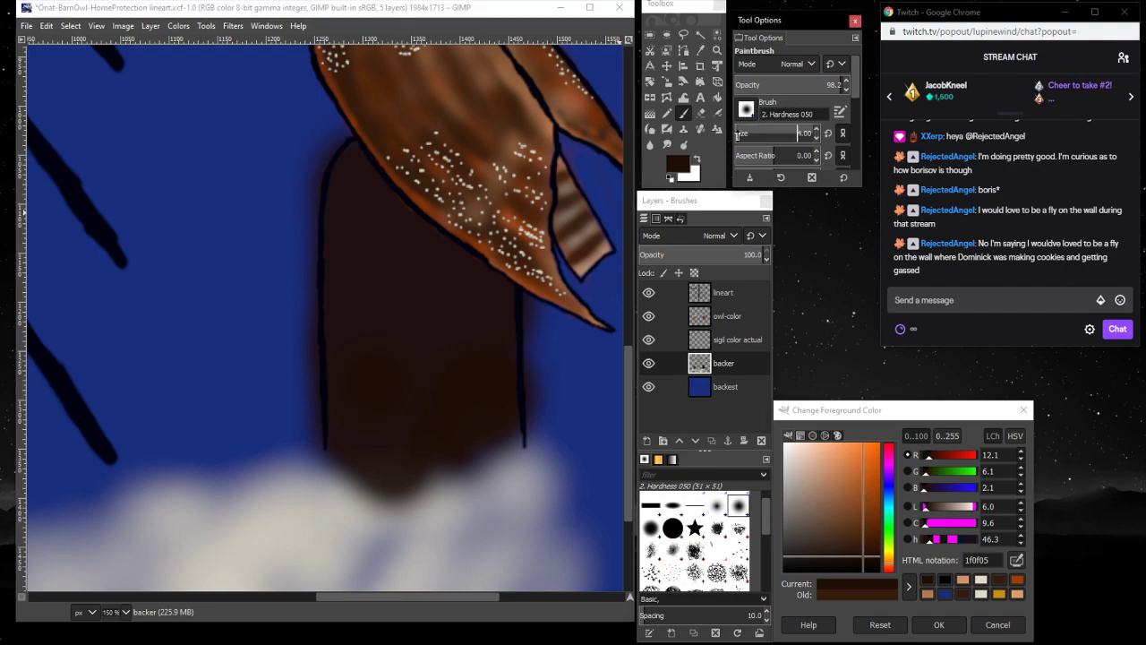
click(700, 113)
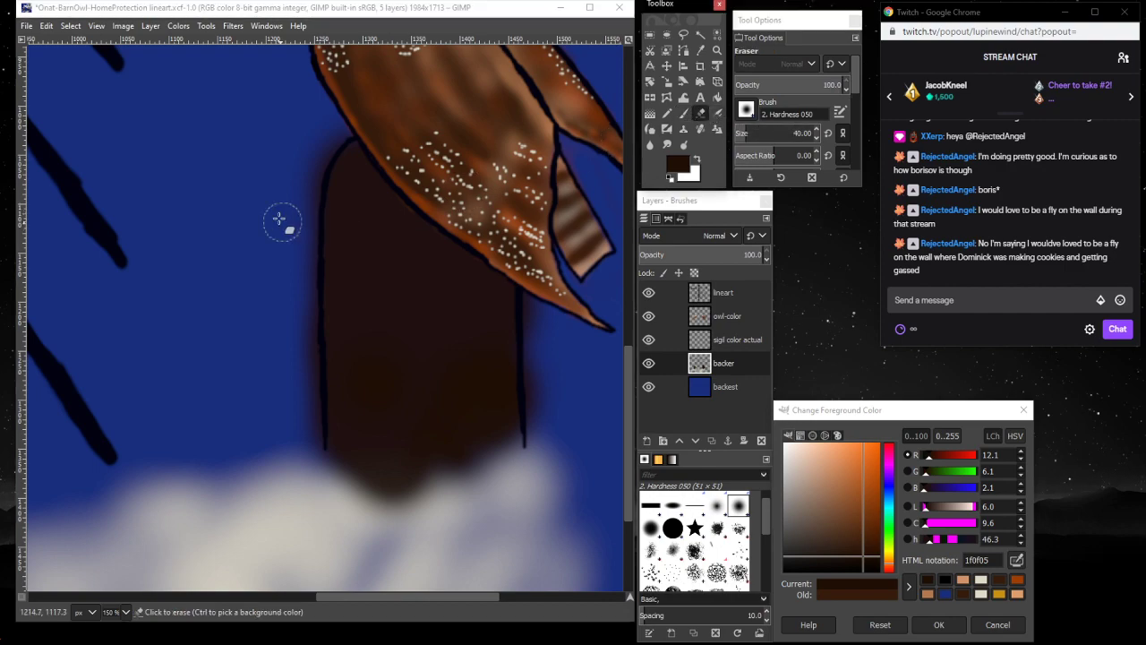
mouse_move(334, 135)
mouse_down()
mouse_move(304, 271)
mouse_move(302, 421)
mouse_move(314, 430)
mouse_up()
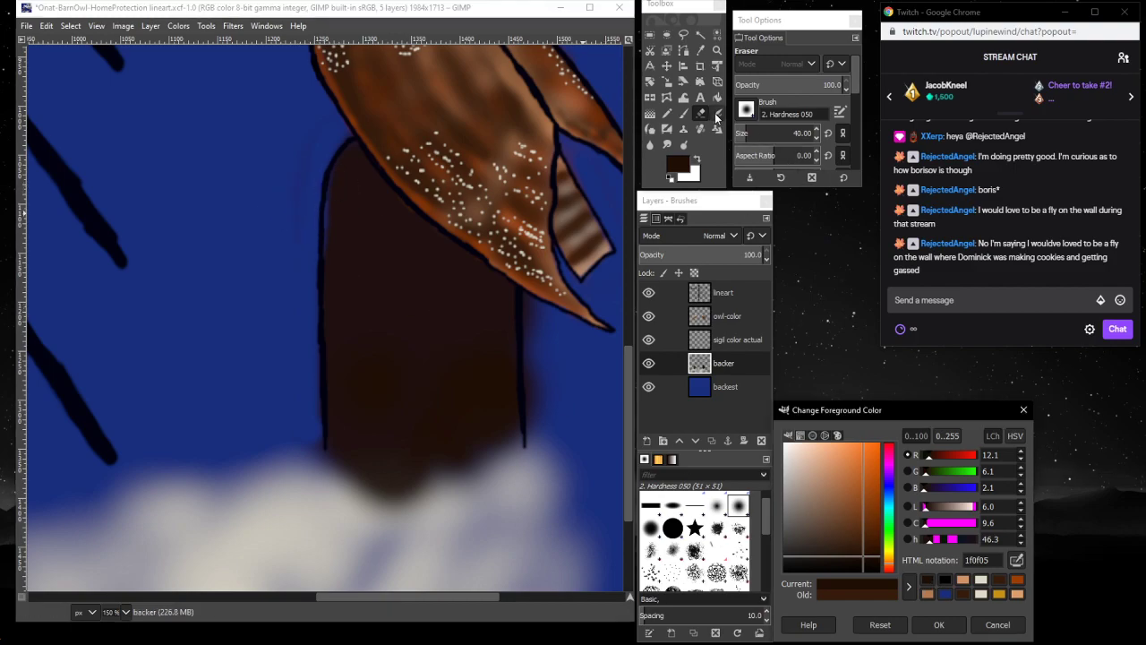
click(684, 113)
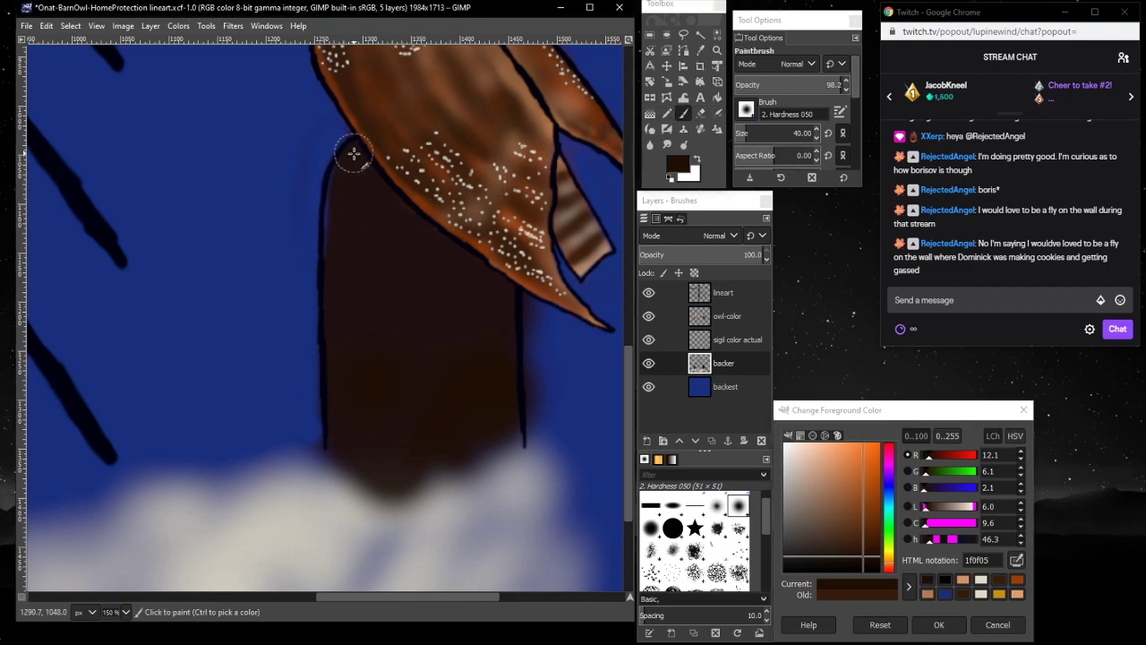
drag(353, 154, 332, 256)
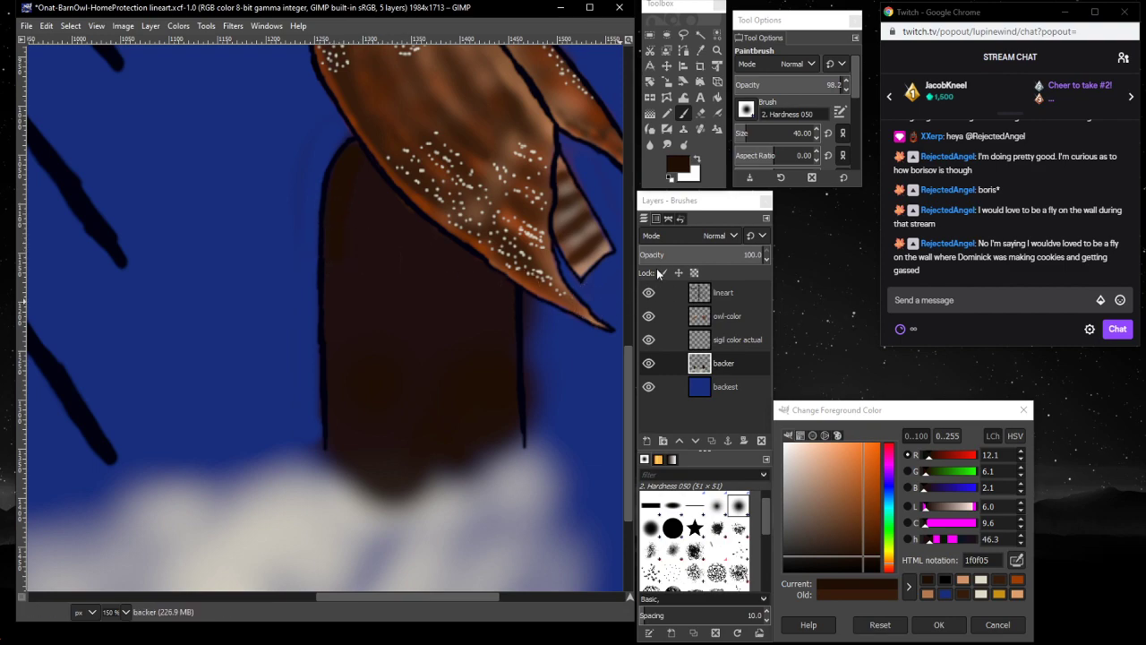
- On the owl-color layer, erase stray colour along the wing's lower edge above the post with the Eraser at size 13
click(739, 319)
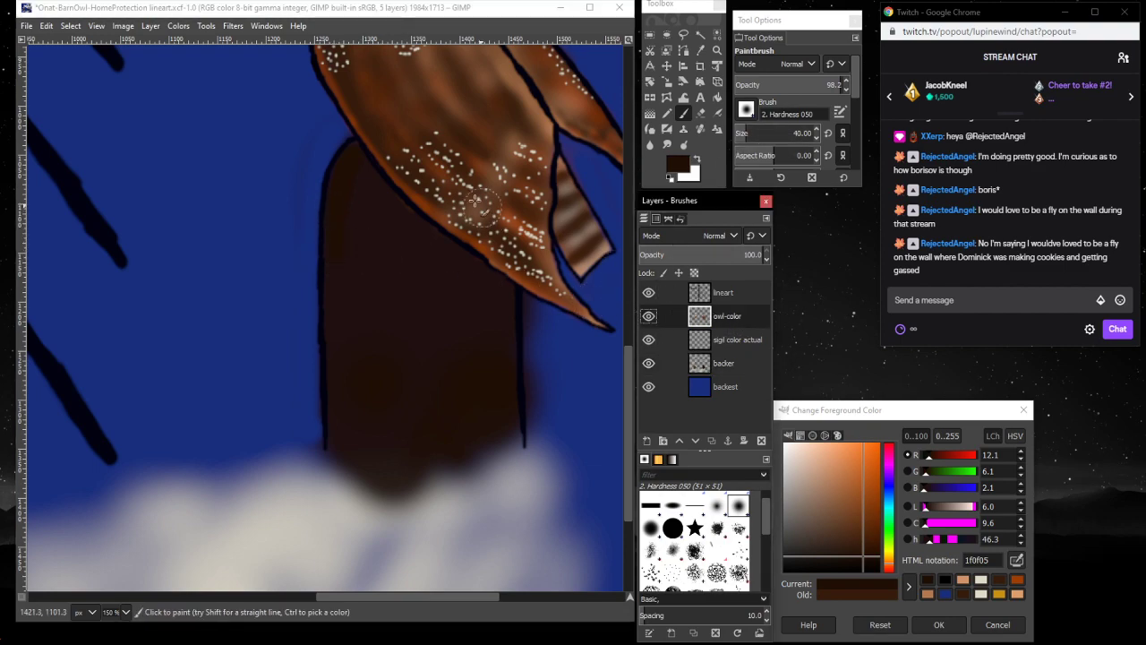
click(702, 115)
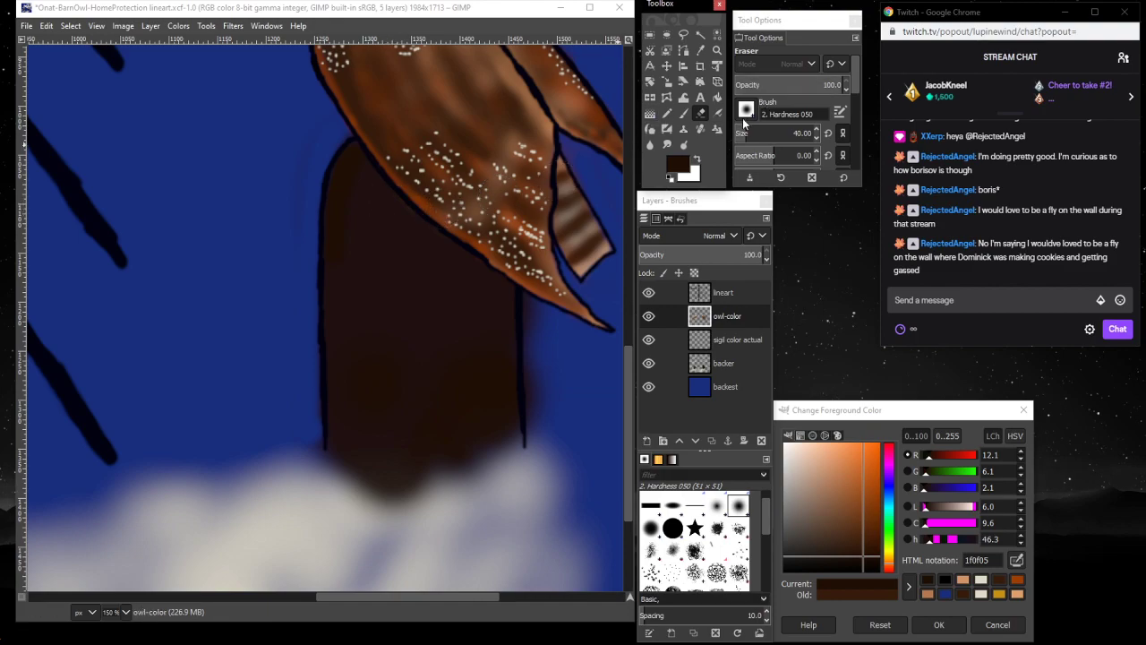
drag(757, 132, 740, 132)
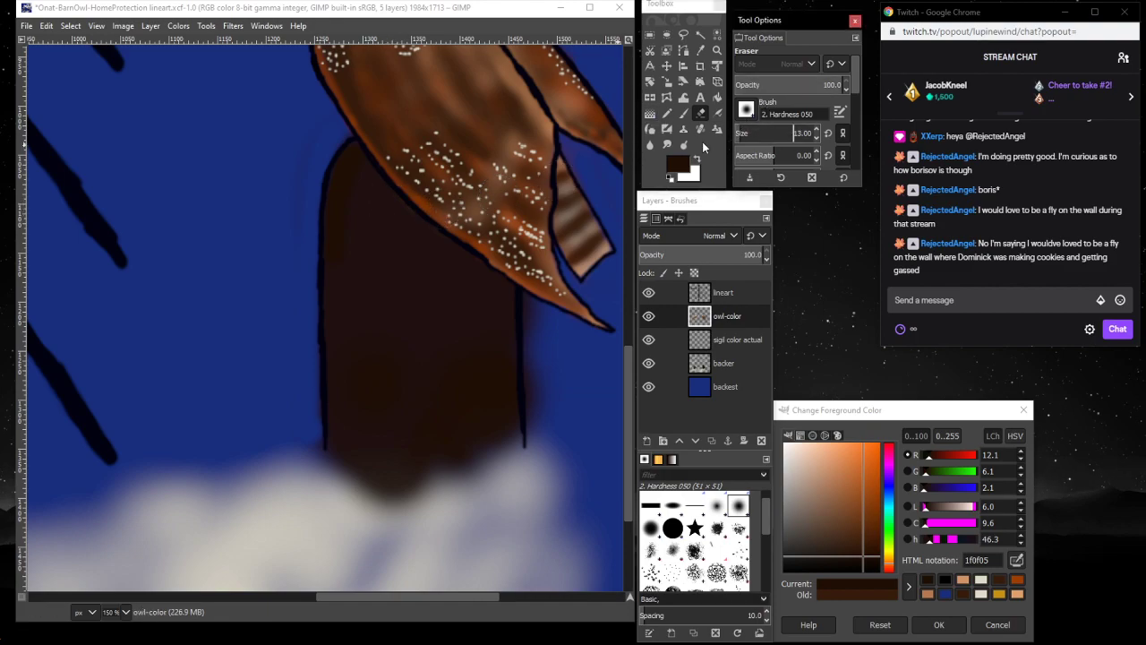
click(390, 192)
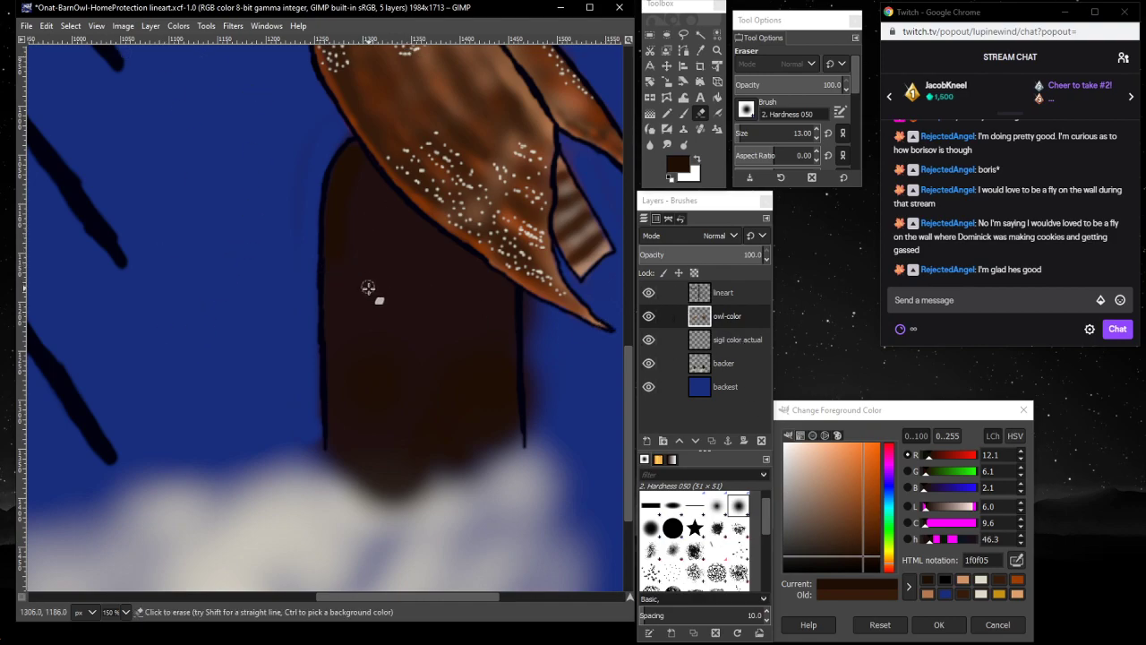
- On the backer layer, even out the post's dark brown 1f0f05 fill with the Paintbrush, raising the brush size to 90
click(761, 362)
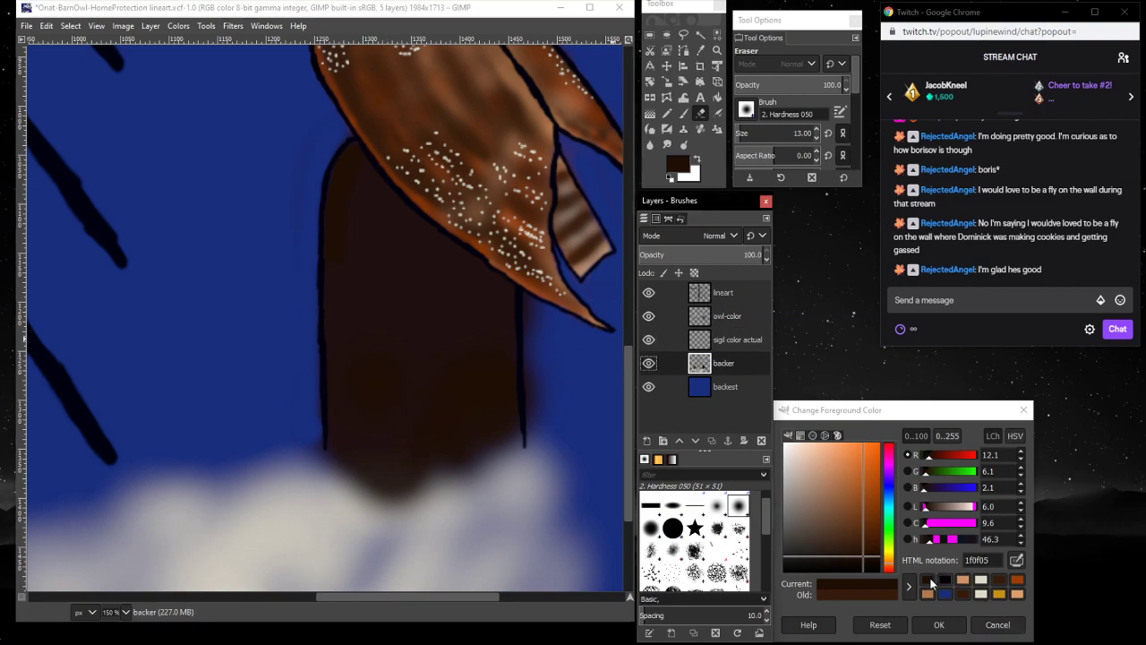
click(684, 113)
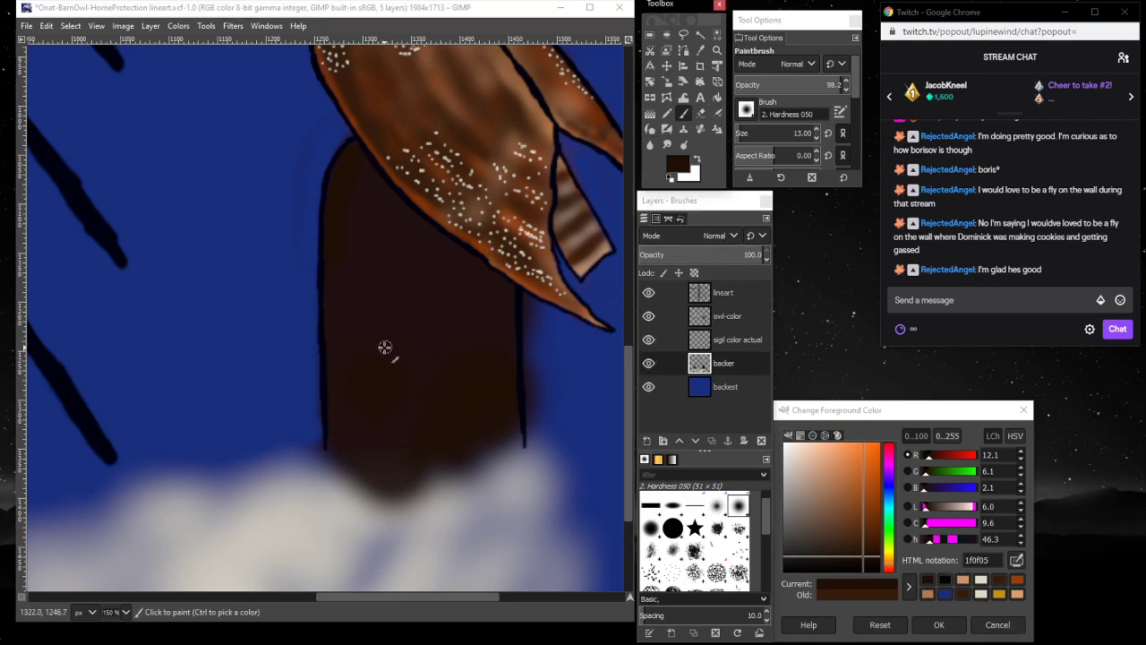
click(382, 291)
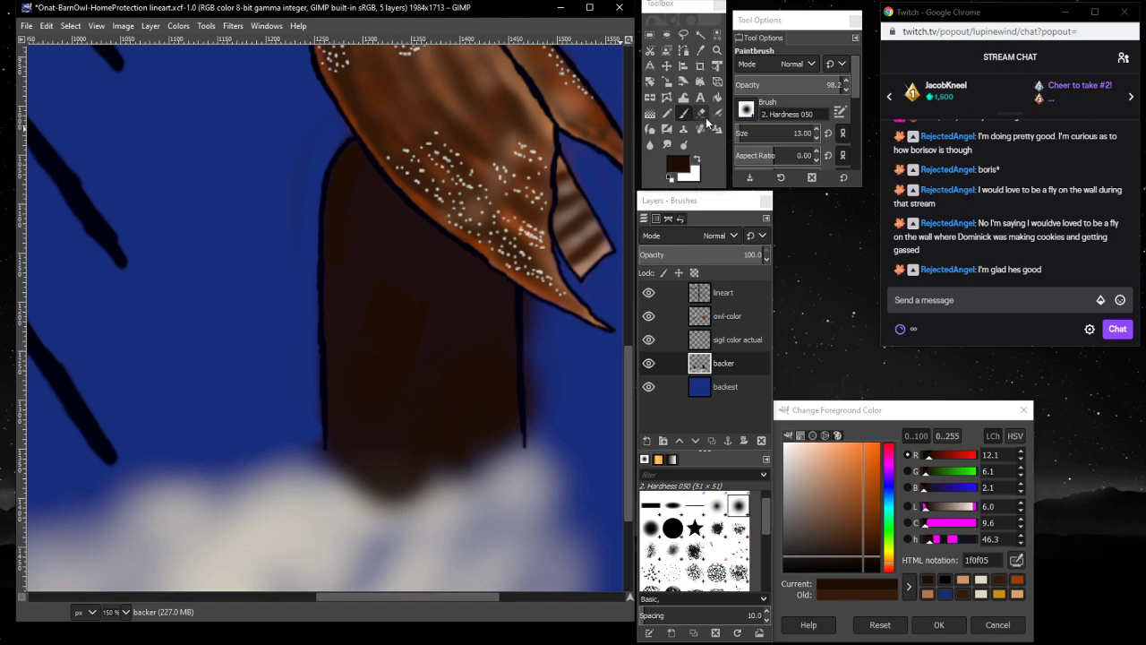
click(746, 134)
text(90)
key(Return)
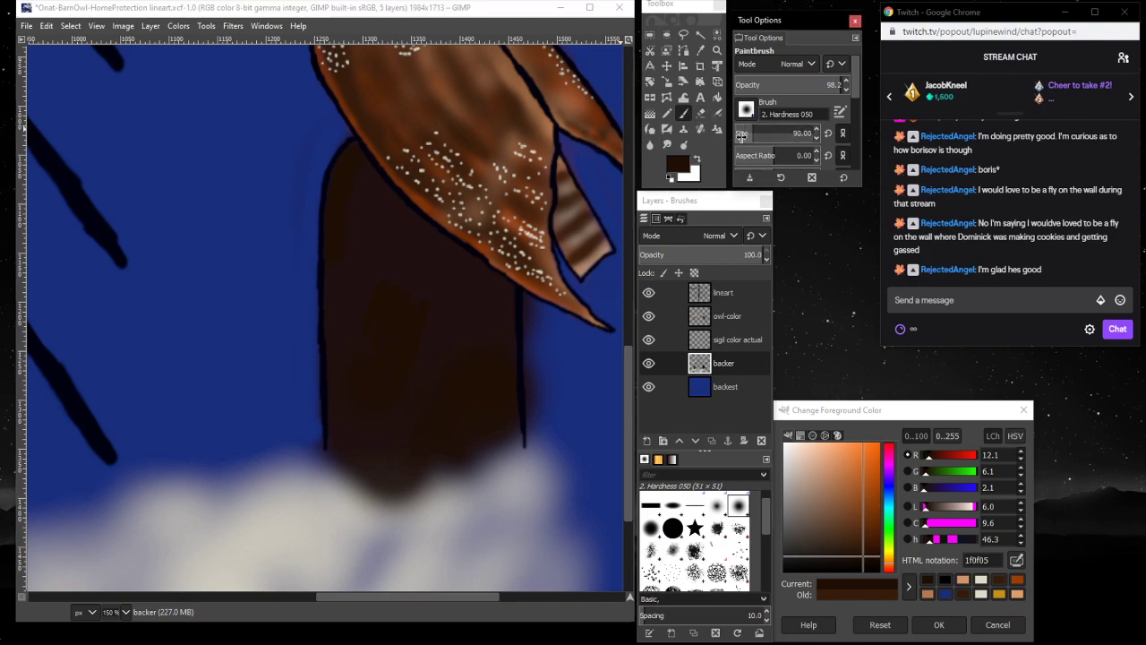
mouse_move(394, 304)
mouse_down()
mouse_move(406, 330)
mouse_move(393, 349)
mouse_move(392, 325)
mouse_move(414, 322)
mouse_move(459, 375)
mouse_move(457, 401)
mouse_move(351, 227)
mouse_move(439, 289)
mouse_move(445, 351)
mouse_up()
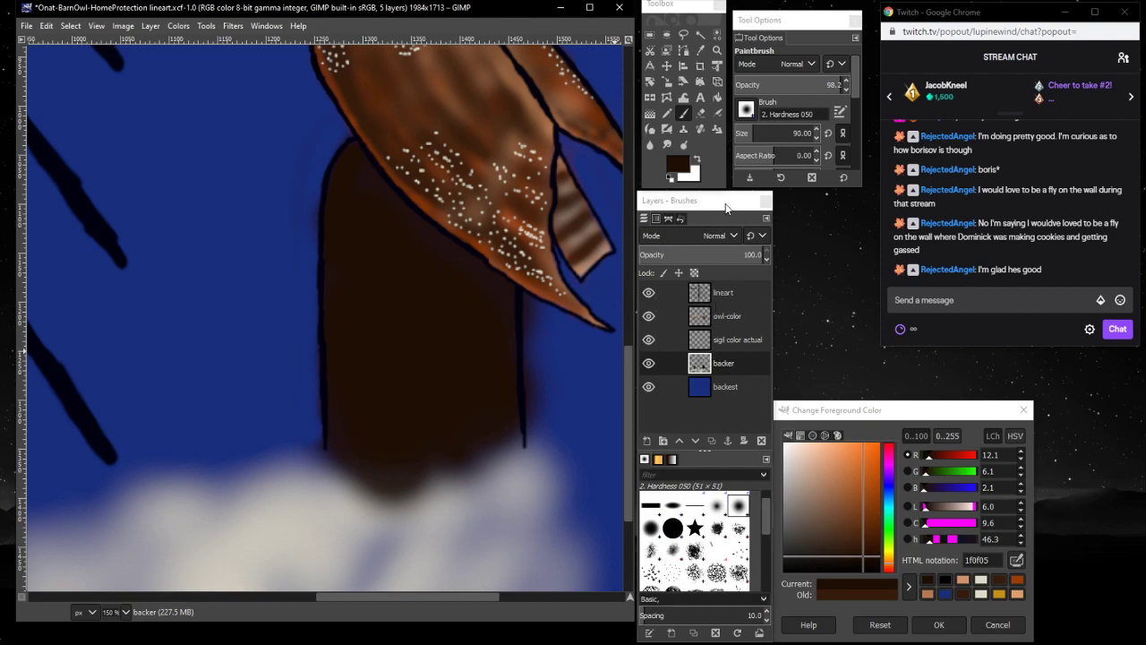
- Erase the brown spill outside the post's right outline with the Eraser at size 15
click(701, 113)
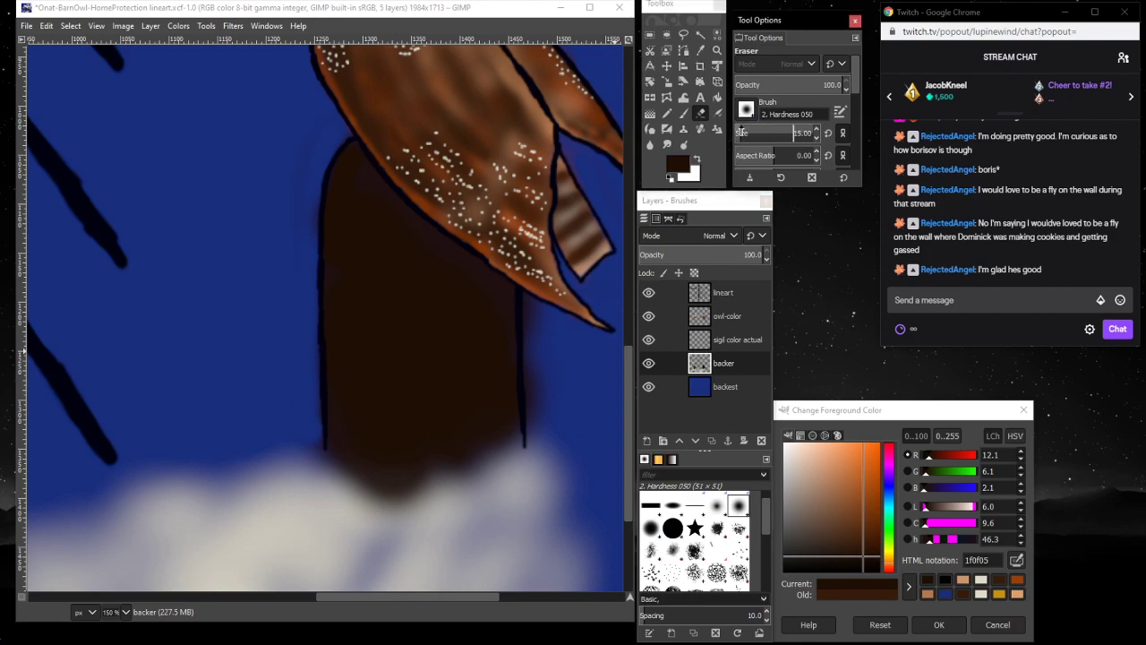
click(744, 132)
click(532, 311)
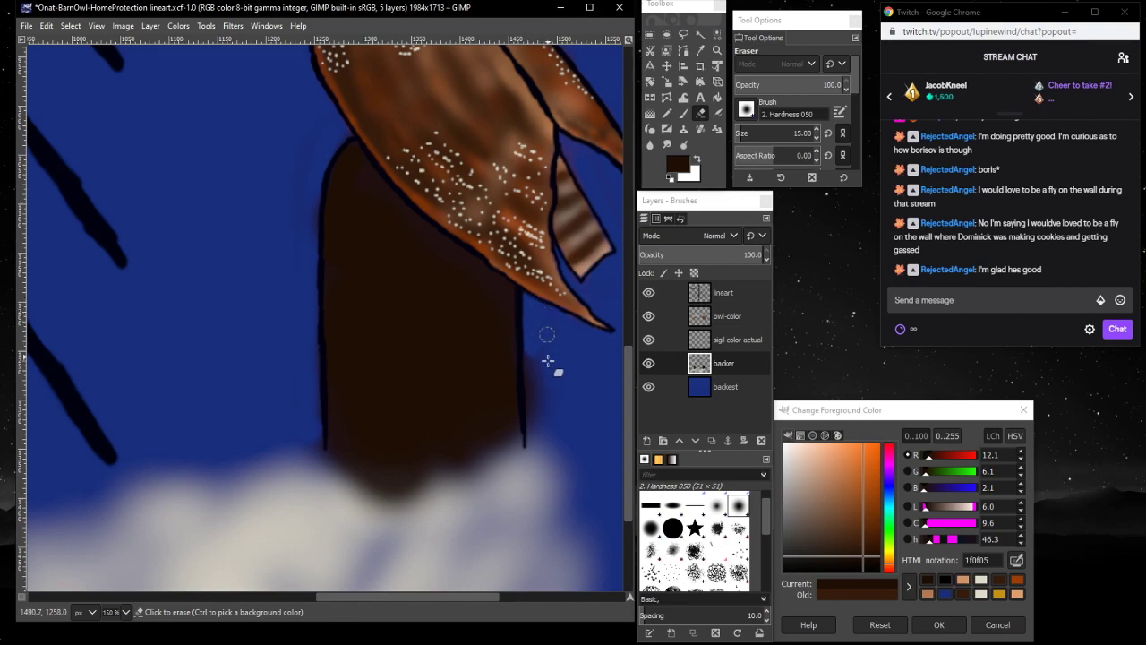
mouse_move(530, 339)
mouse_down()
mouse_move(533, 415)
mouse_move(544, 379)
mouse_move(548, 388)
mouse_move(535, 409)
mouse_move(535, 392)
mouse_move(536, 420)
mouse_move(546, 374)
mouse_move(557, 385)
mouse_move(531, 425)
mouse_move(539, 388)
mouse_up()
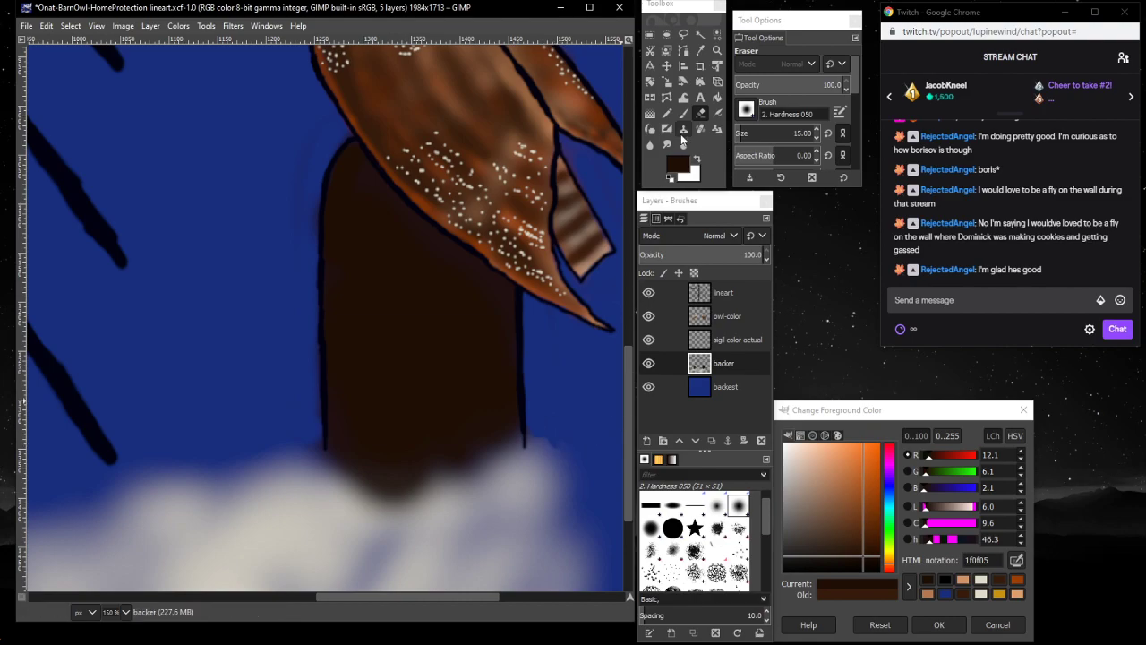
- Airbrush cream e0dbc8 cloud over and around the post's base on the backer layer at size 166
click(717, 113)
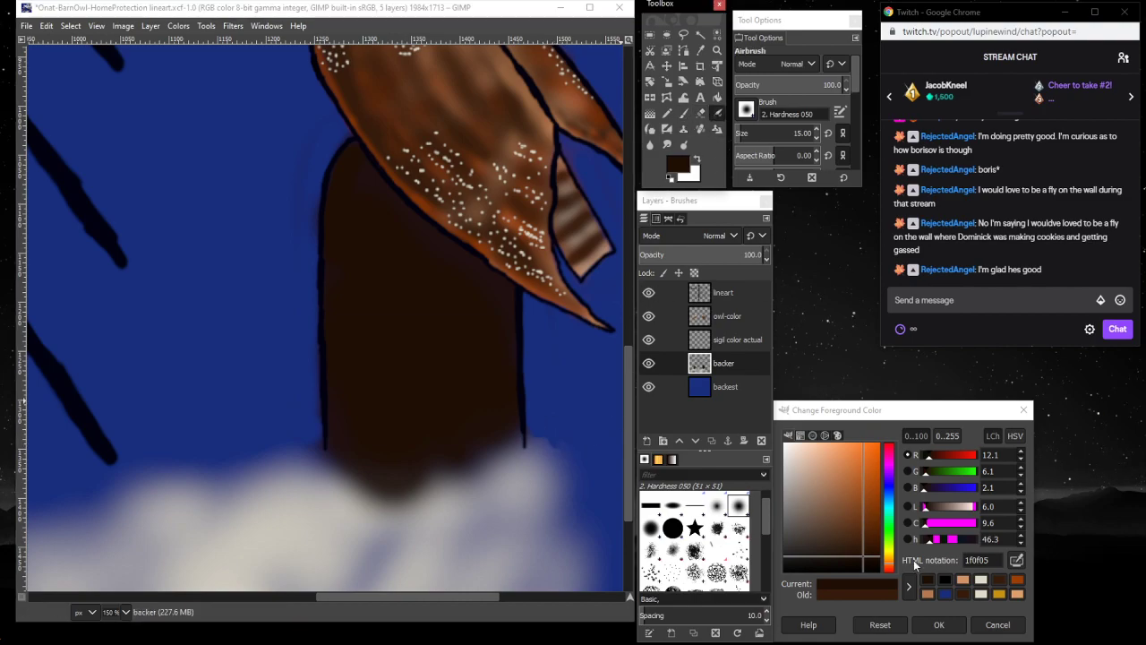
click(978, 587)
mouse_move(551, 454)
mouse_down()
mouse_move(540, 448)
mouse_move(555, 452)
mouse_up()
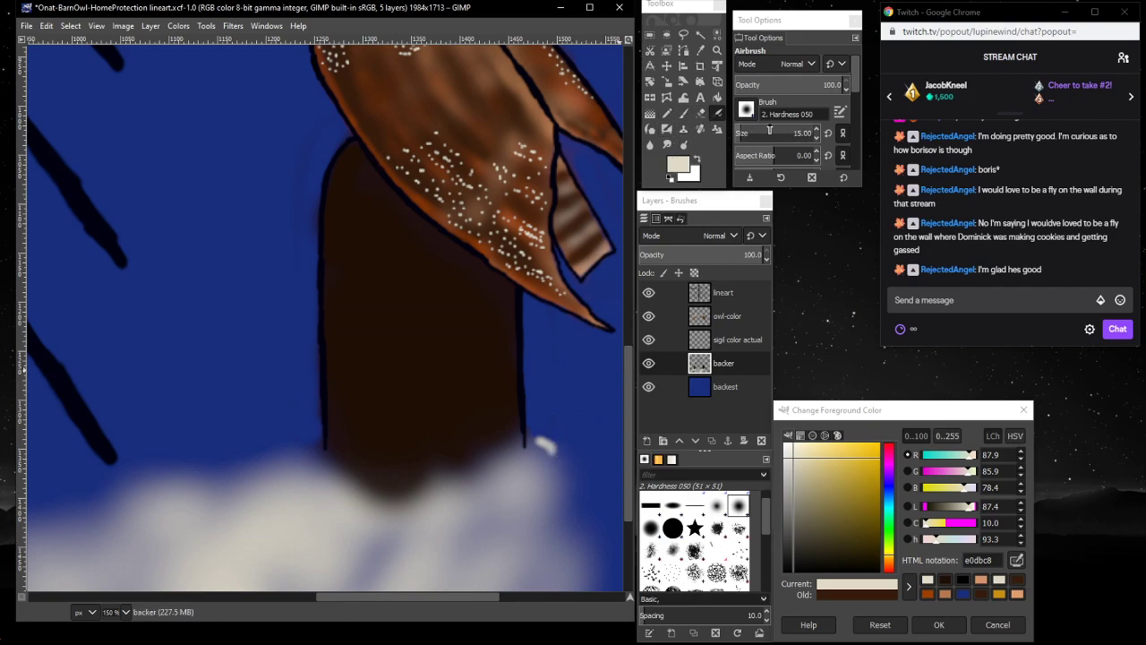
key(ctrl+z)
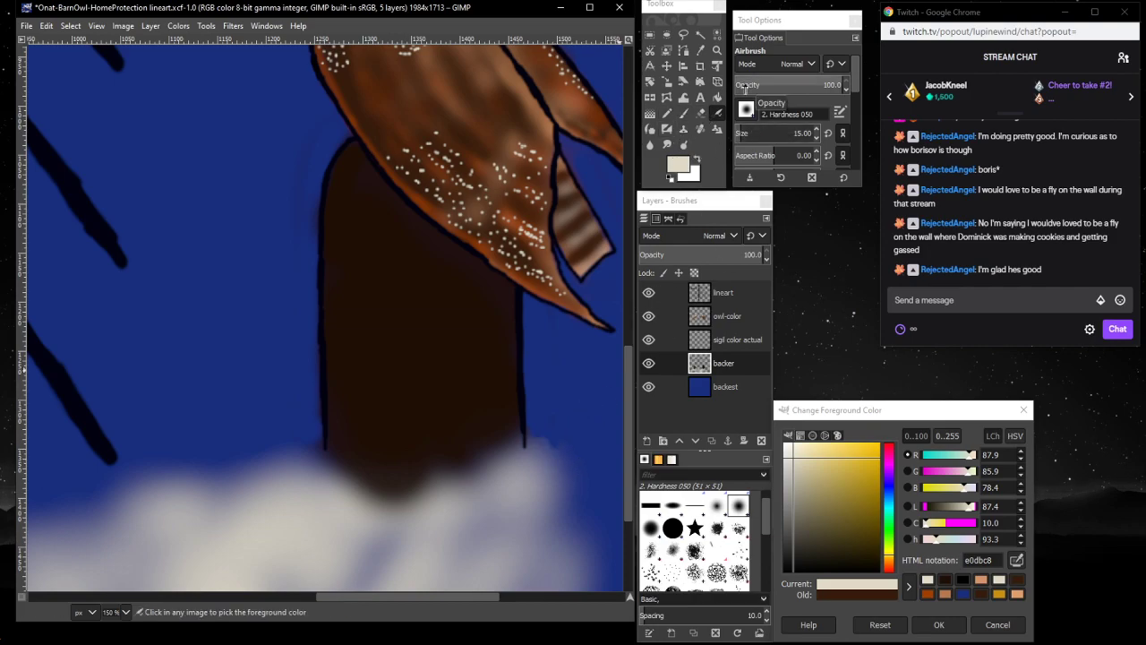
mouse_move(772, 135)
mouse_down()
mouse_move(792, 137)
mouse_move(747, 136)
mouse_move(762, 136)
mouse_up()
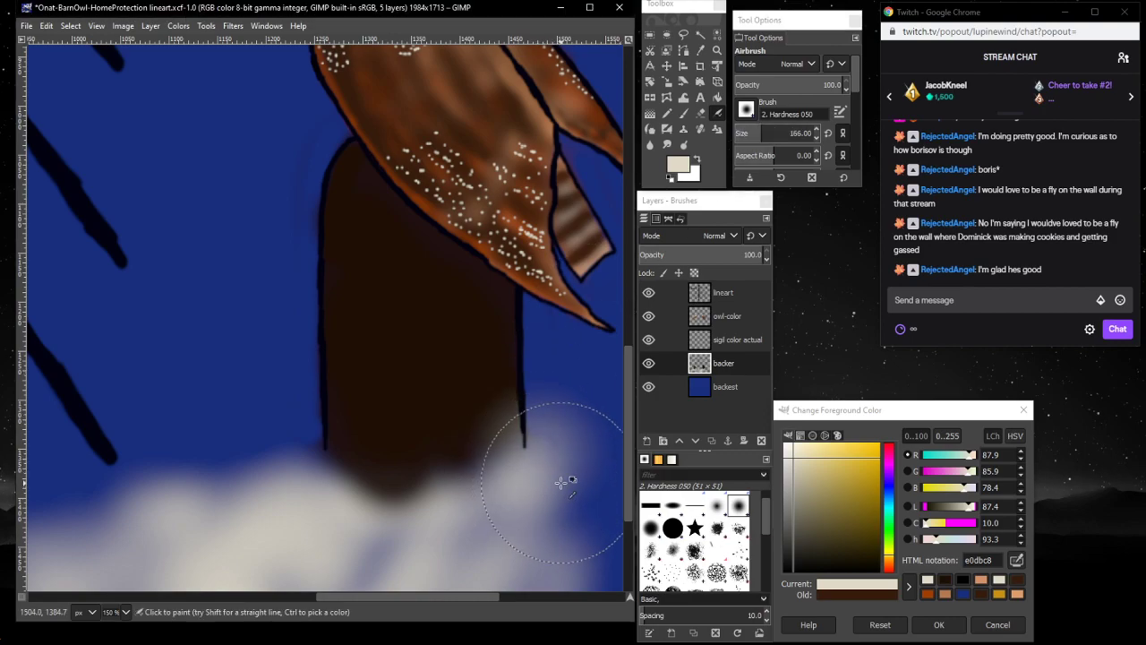
mouse_move(565, 489)
mouse_down()
mouse_move(548, 474)
mouse_move(511, 490)
mouse_move(422, 474)
mouse_move(332, 481)
mouse_move(385, 488)
mouse_up()
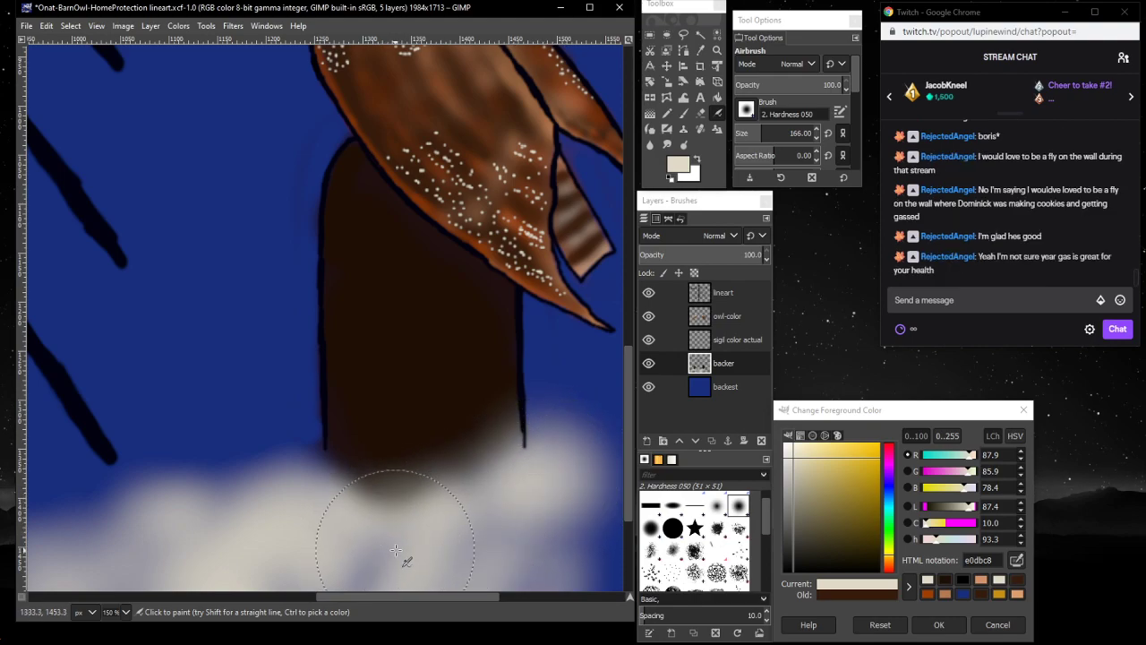
scroll(448, 466, down, 3)
mouse_move(512, 421)
mouse_down()
mouse_move(528, 428)
mouse_move(412, 510)
mouse_up()
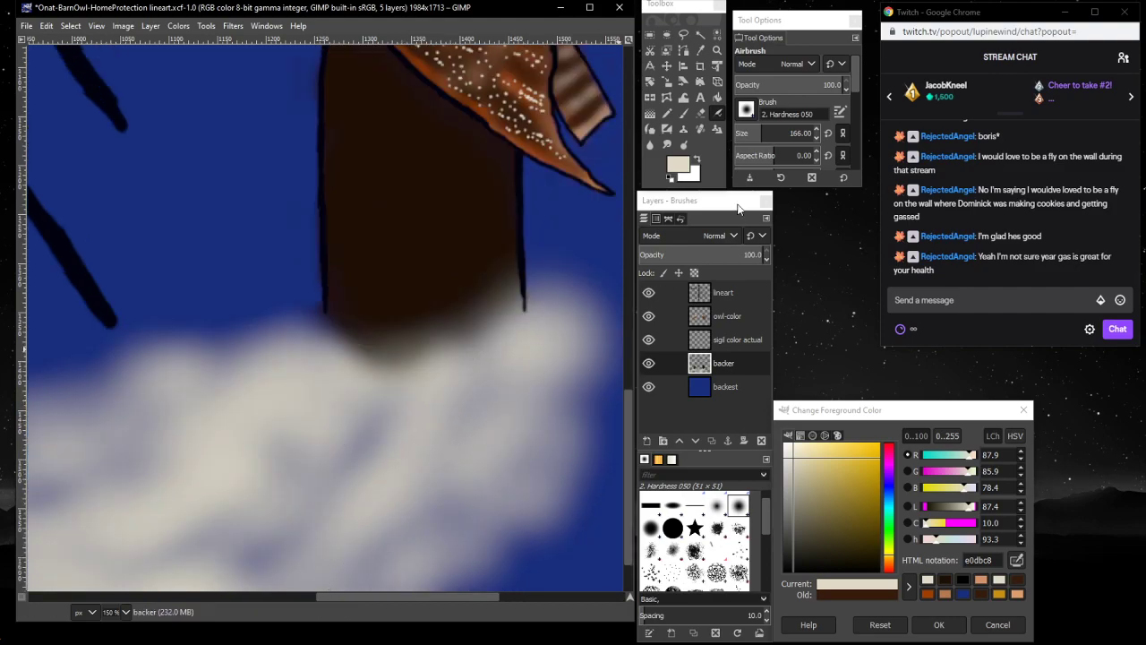
- On the lineart layer, erase the lower end of the post's right outline where it overlaps the cloud
click(744, 291)
click(701, 113)
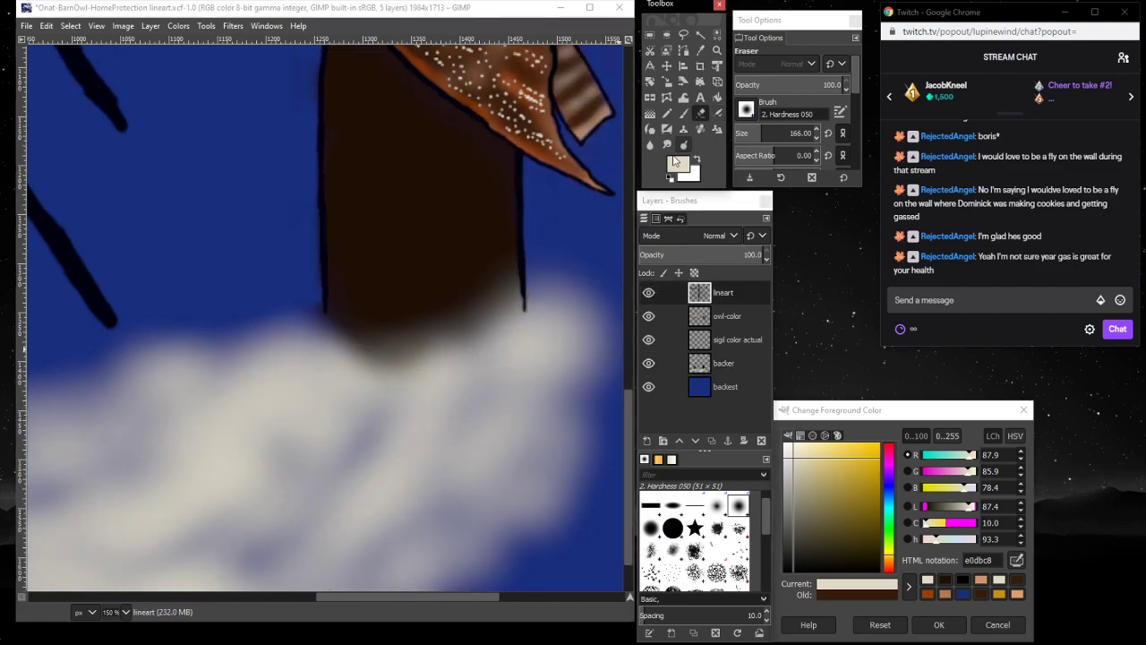
drag(572, 305, 532, 312)
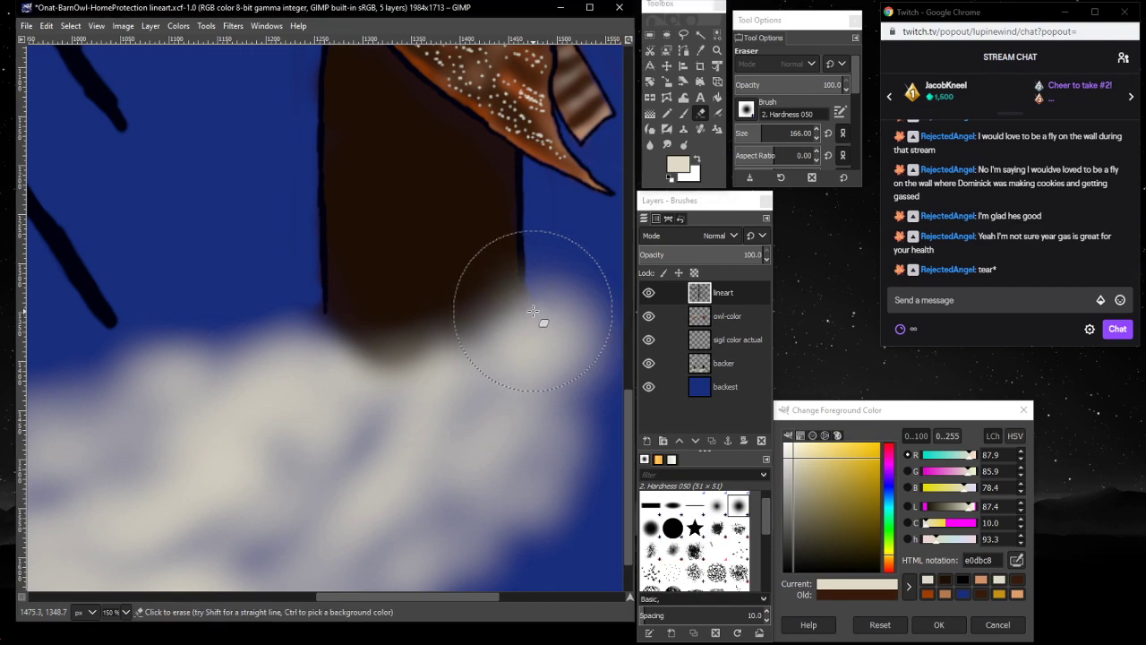
- Zoom out to the whole artwork, make the "sigl color actual" layer active, and switch to the Airbrush at size 33
click(740, 363)
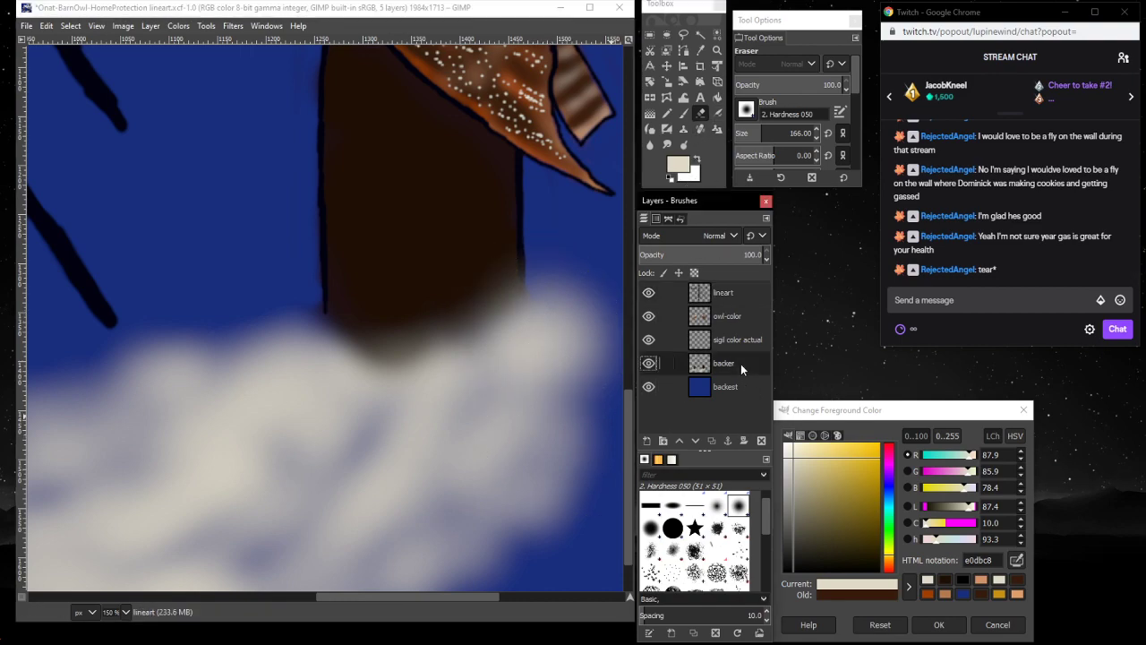
click(125, 615)
click(119, 570)
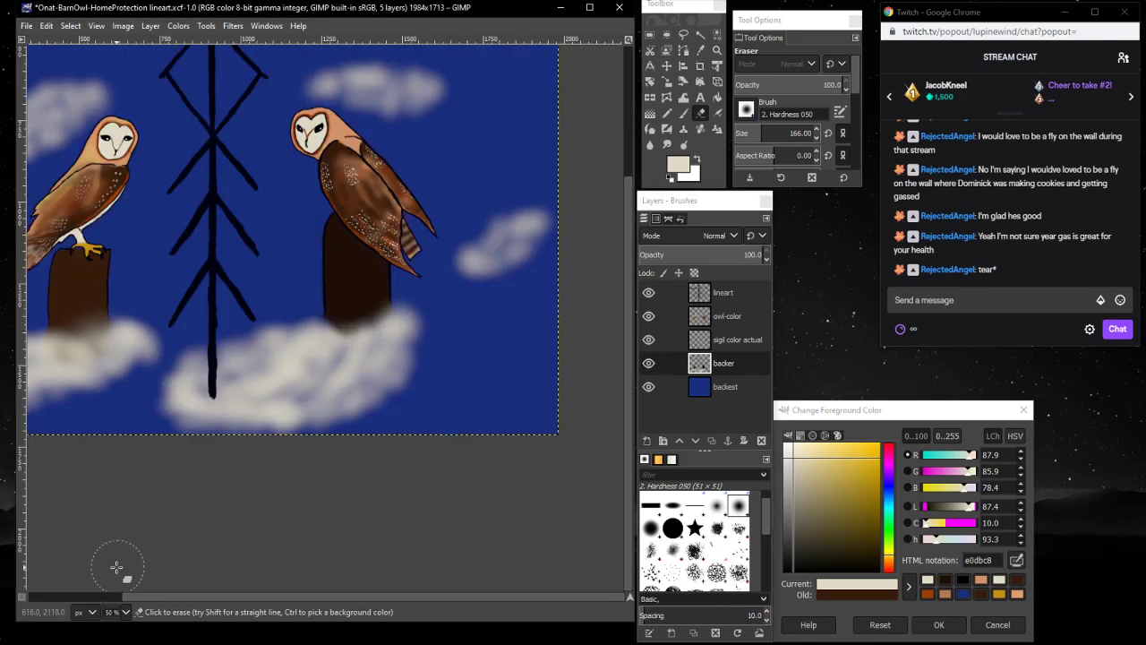
scroll(332, 574, up, 4)
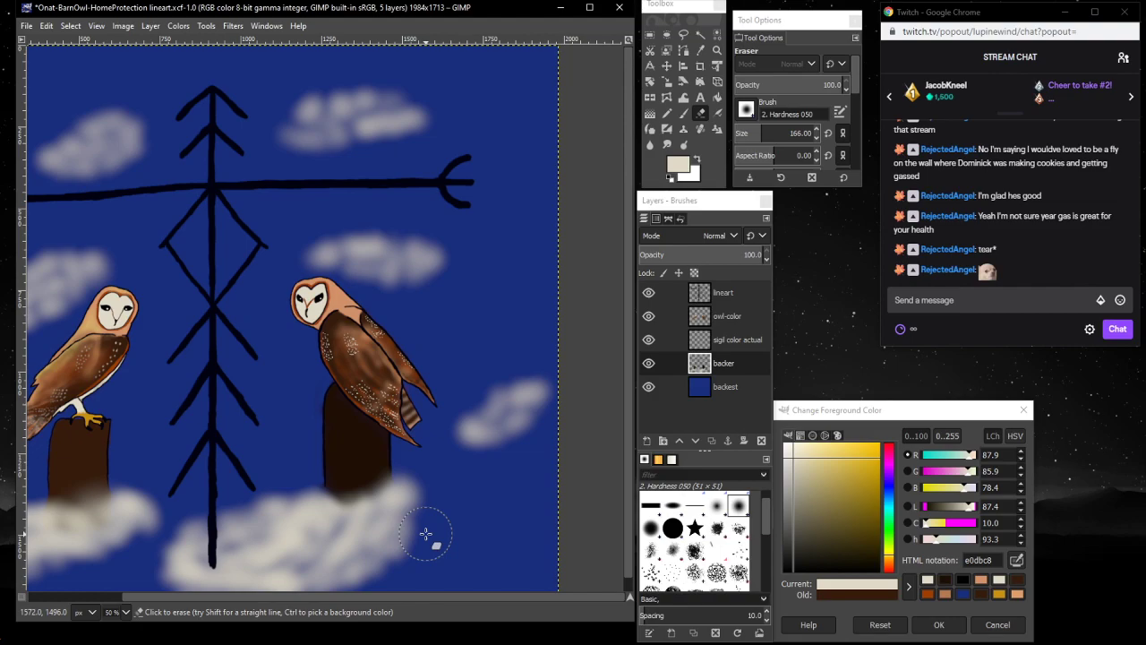
drag(221, 594, 92, 601)
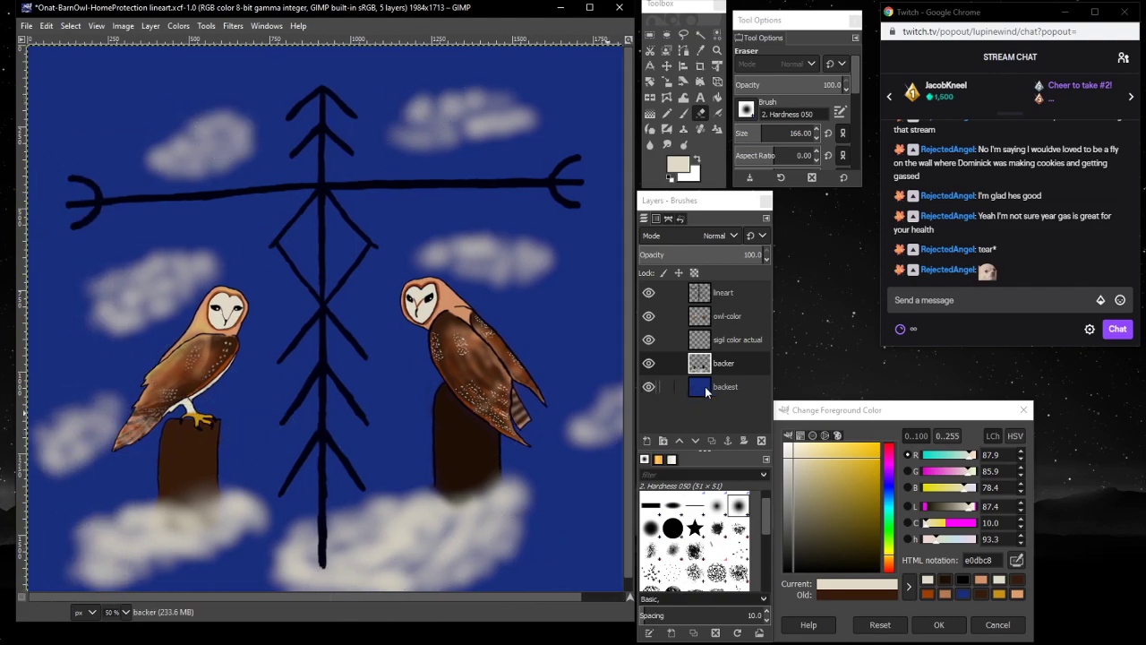
click(748, 341)
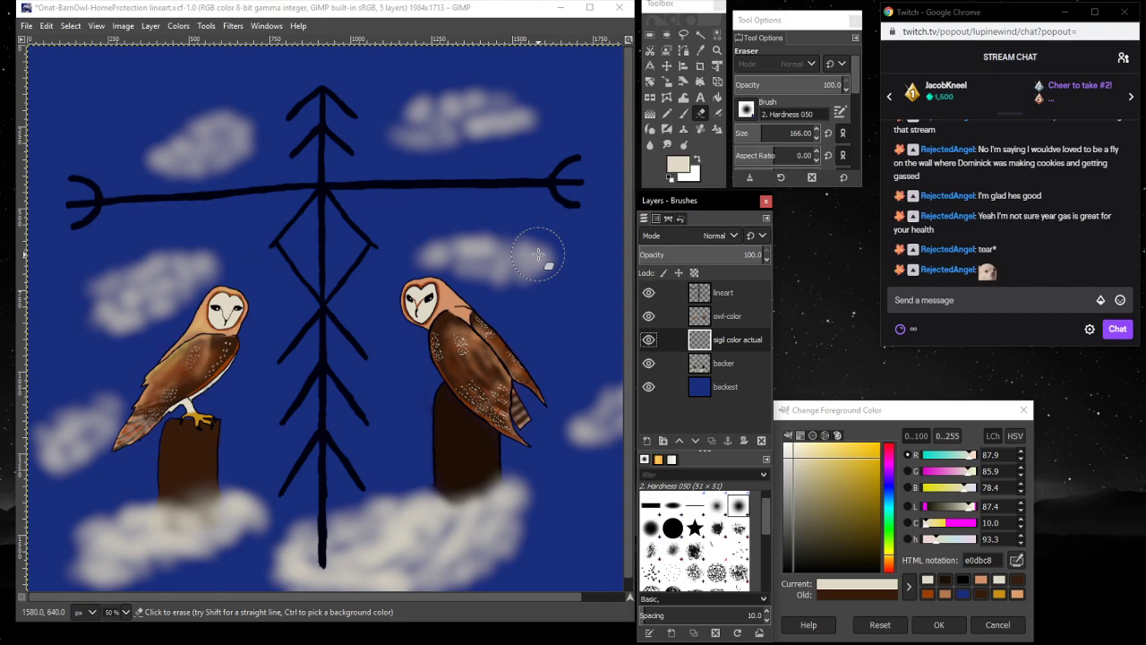
click(753, 137)
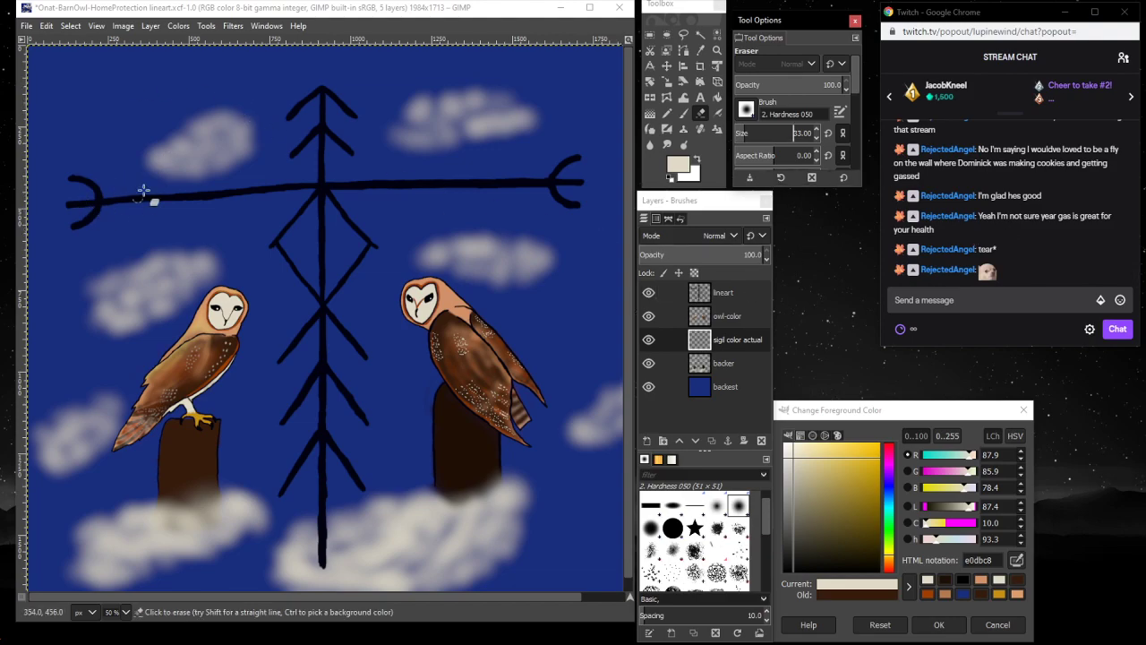
click(718, 114)
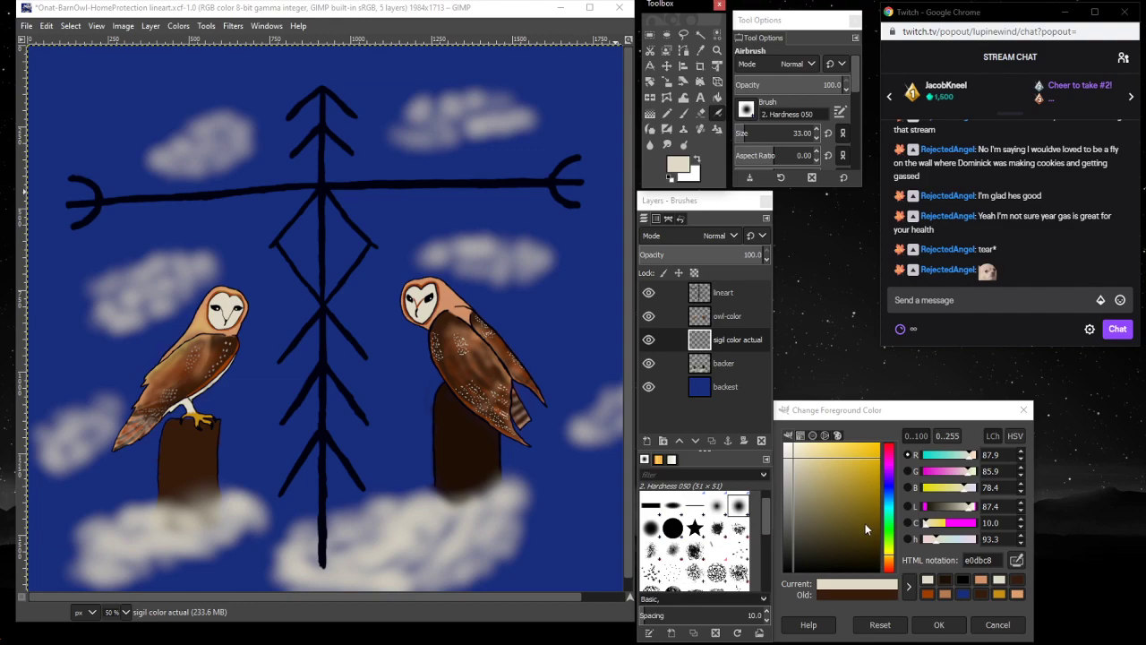
- Set the foreground colour to teal 31b8c1 and raise the Airbrush size to 100
click(892, 508)
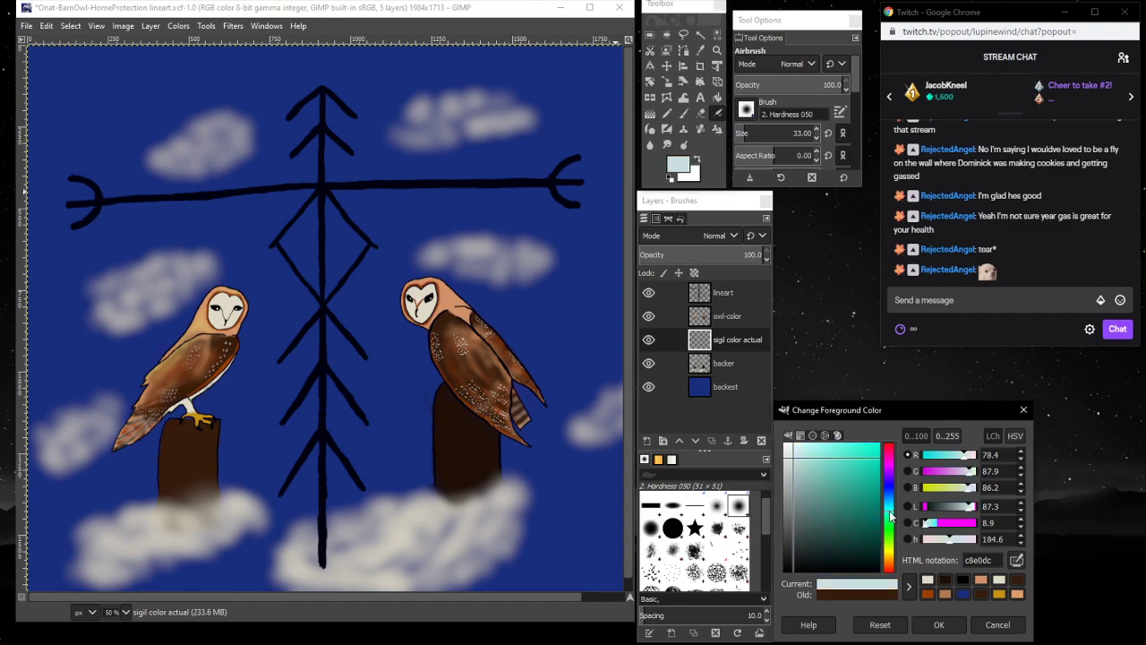
click(855, 472)
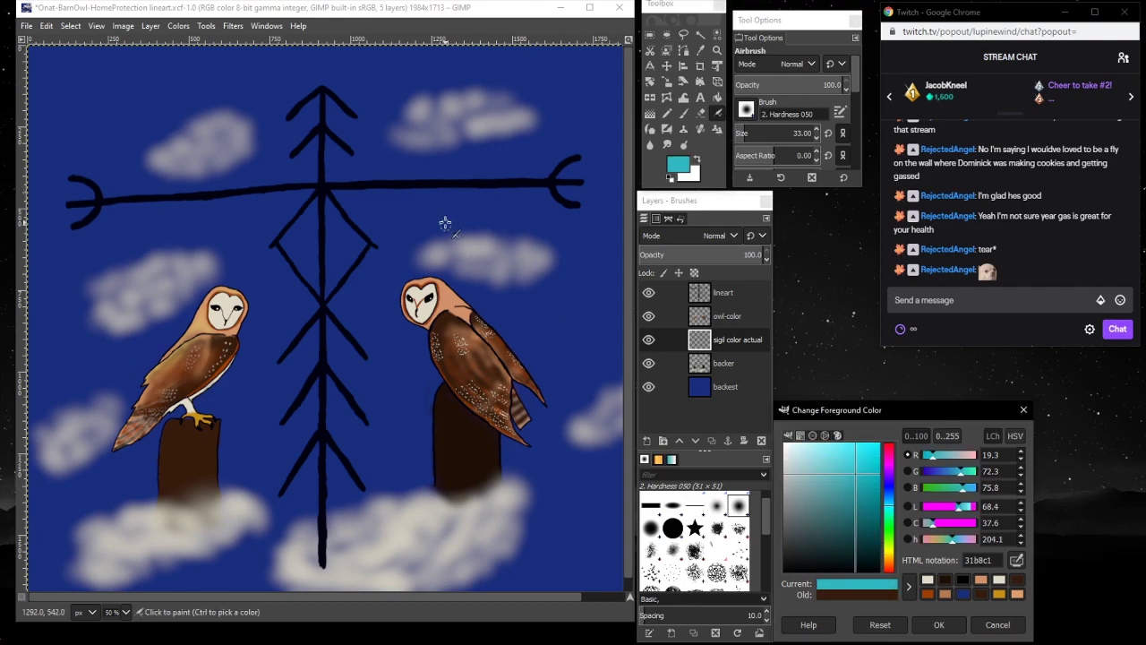
drag(742, 135, 754, 135)
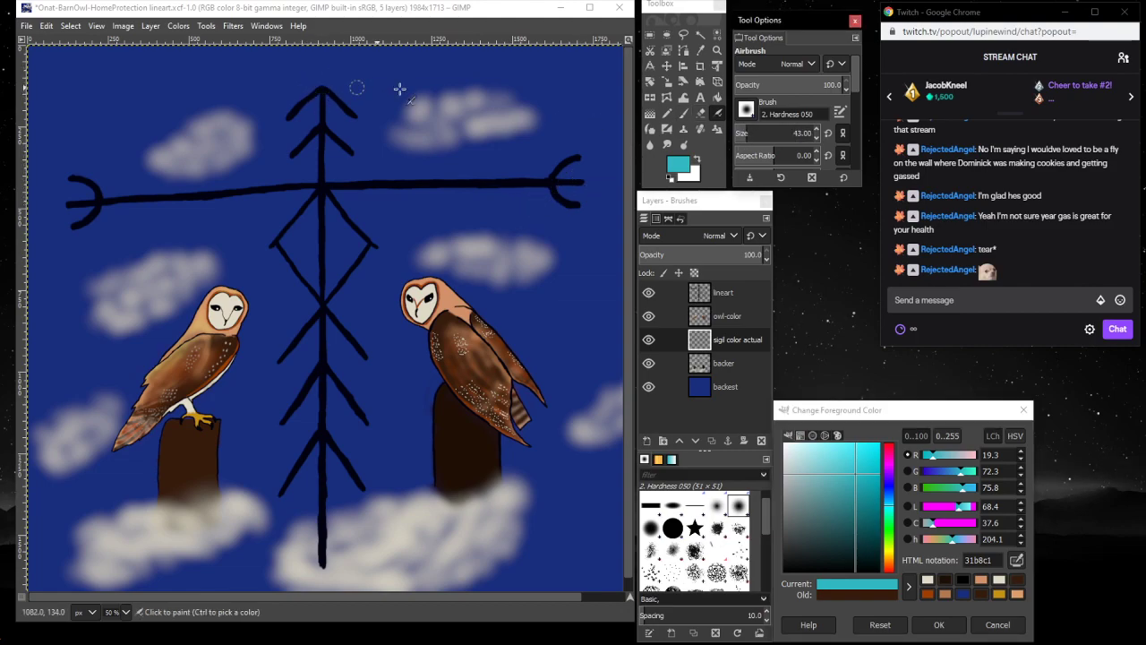
drag(763, 132, 760, 133)
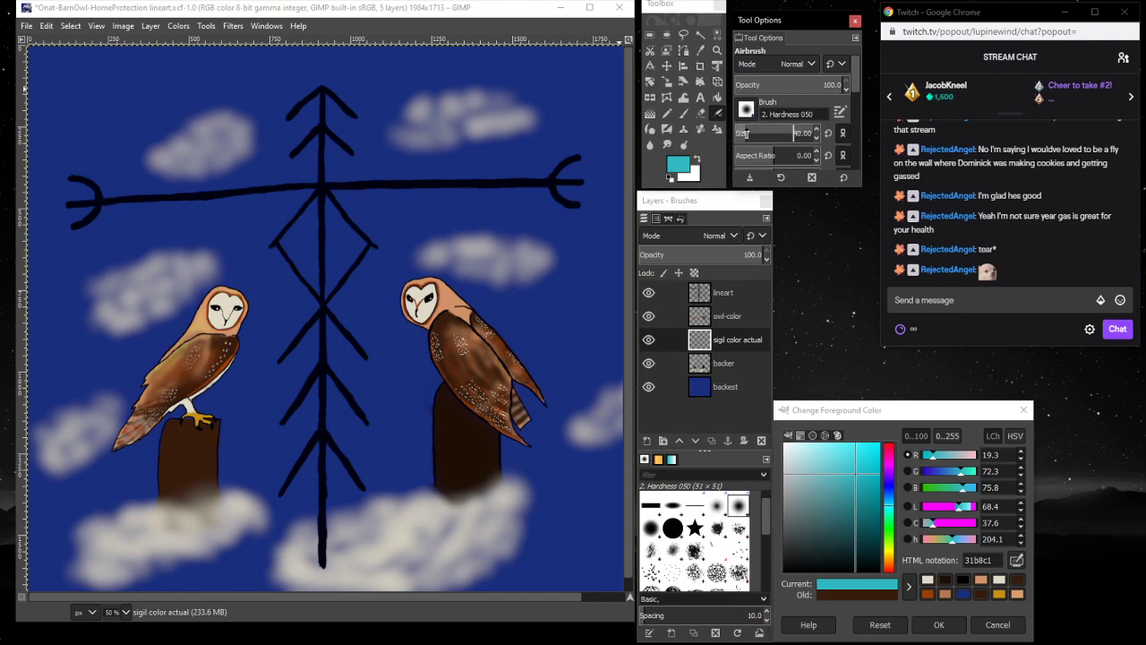
key(bracketright)
key(bracketright)
key(bracketright)
key(bracketright)
key(bracketright)
key(bracketright)
key(bracketright)
key(bracketright)
key(bracketright)
key(bracketright)
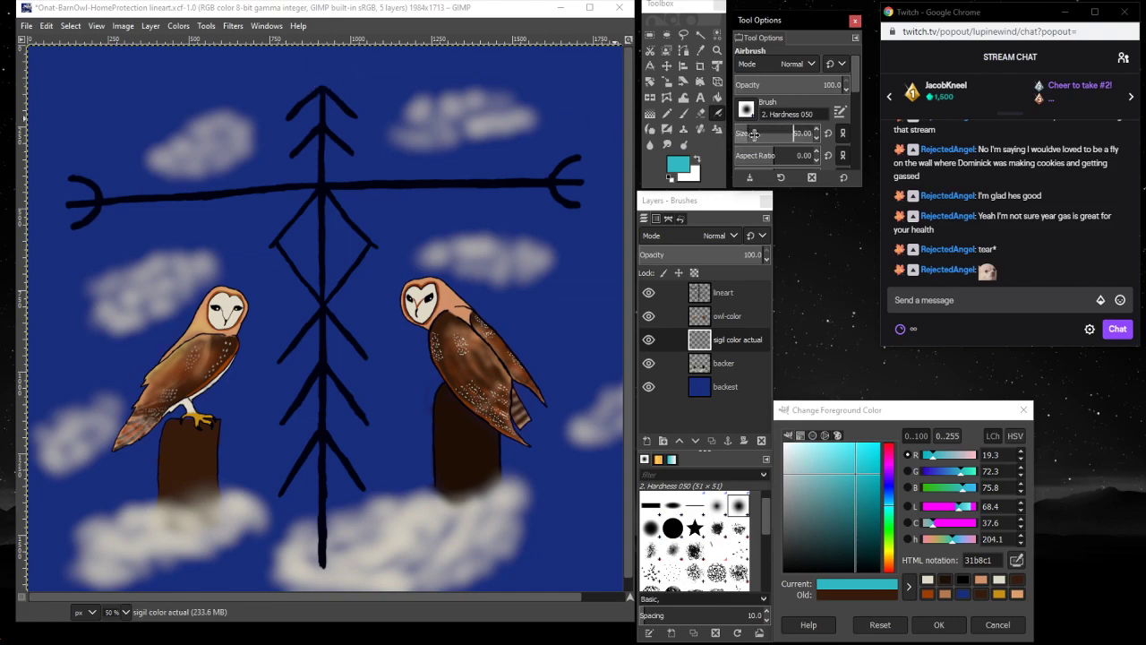
drag(761, 134, 752, 138)
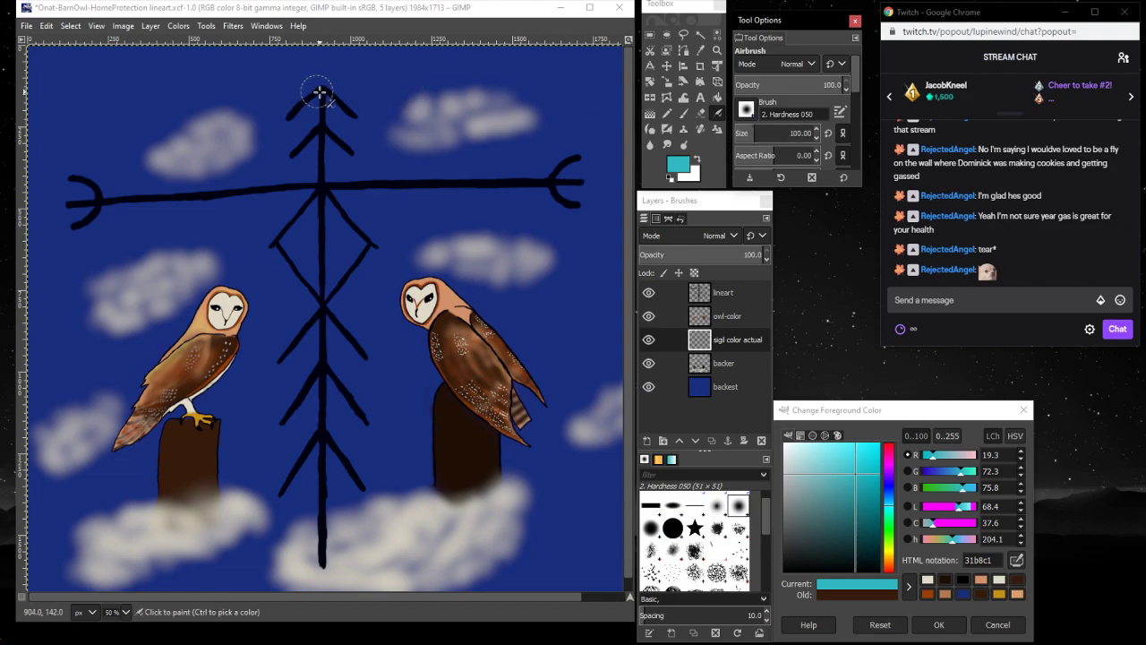
- Try a teal airbrushed glow around the sigil's upper arrows, crossbar and diamond, and undo it
mouse_move(315, 92)
mouse_down()
mouse_move(286, 112)
mouse_move(325, 84)
mouse_move(336, 112)
mouse_move(333, 92)
mouse_move(351, 111)
mouse_move(322, 89)
mouse_move(322, 184)
mouse_move(321, 121)
mouse_move(290, 159)
mouse_move(319, 130)
mouse_move(343, 144)
mouse_move(328, 133)
mouse_move(353, 154)
mouse_move(322, 143)
mouse_move(322, 184)
mouse_move(323, 154)
mouse_move(317, 186)
mouse_move(108, 200)
mouse_move(140, 207)
mouse_move(76, 175)
mouse_move(105, 190)
mouse_move(74, 177)
mouse_move(97, 195)
mouse_move(67, 201)
mouse_move(105, 202)
mouse_move(69, 226)
mouse_move(298, 193)
mouse_move(300, 215)
mouse_move(324, 195)
mouse_move(273, 248)
mouse_move(275, 239)
mouse_move(340, 329)
mouse_move(314, 304)
mouse_move(362, 354)
mouse_move(332, 276)
mouse_move(324, 292)
mouse_move(367, 259)
mouse_move(349, 278)
mouse_move(358, 224)
mouse_move(367, 242)
mouse_move(327, 195)
mouse_move(372, 246)
mouse_move(338, 219)
mouse_move(386, 185)
mouse_move(376, 187)
mouse_move(417, 191)
mouse_move(332, 190)
mouse_move(453, 188)
mouse_up()
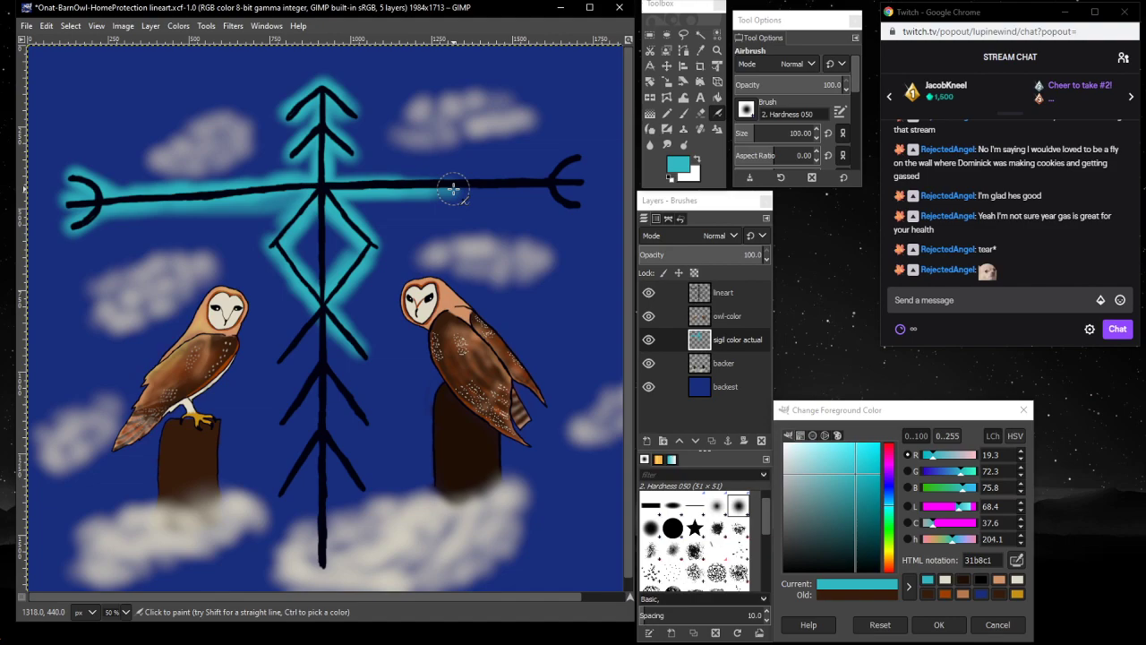
key(ctrl+z)
key(Delete)
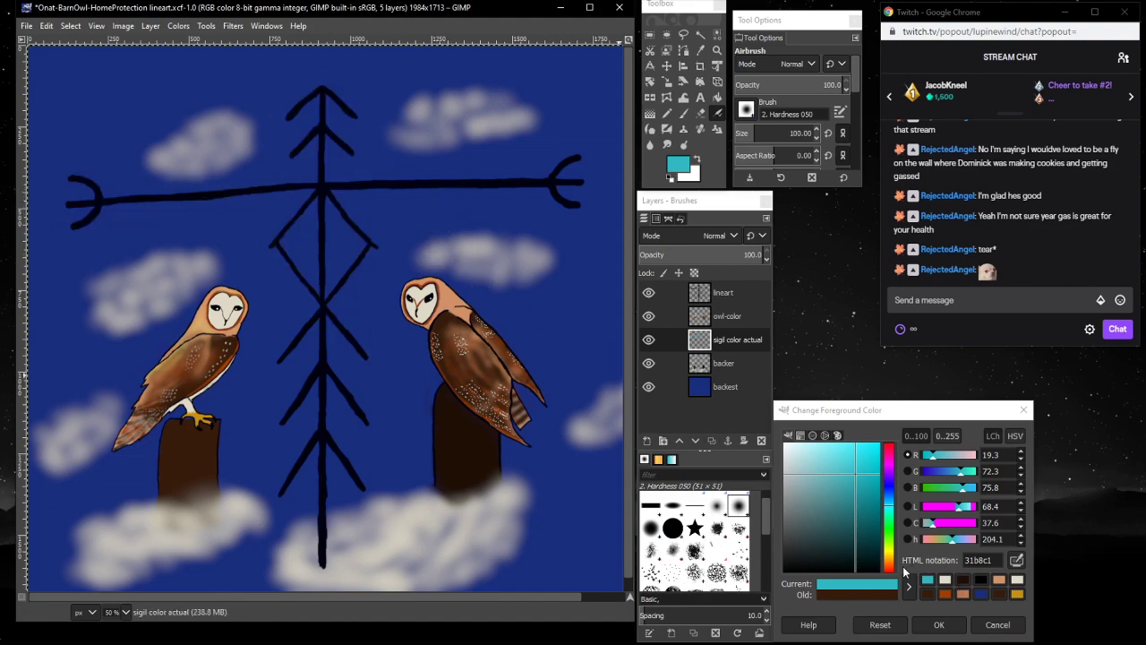
- Try a red f90000 airbrushed glow around the crossbar's right arm and the top arrows, and undo it
click(896, 573)
click(888, 577)
click(882, 446)
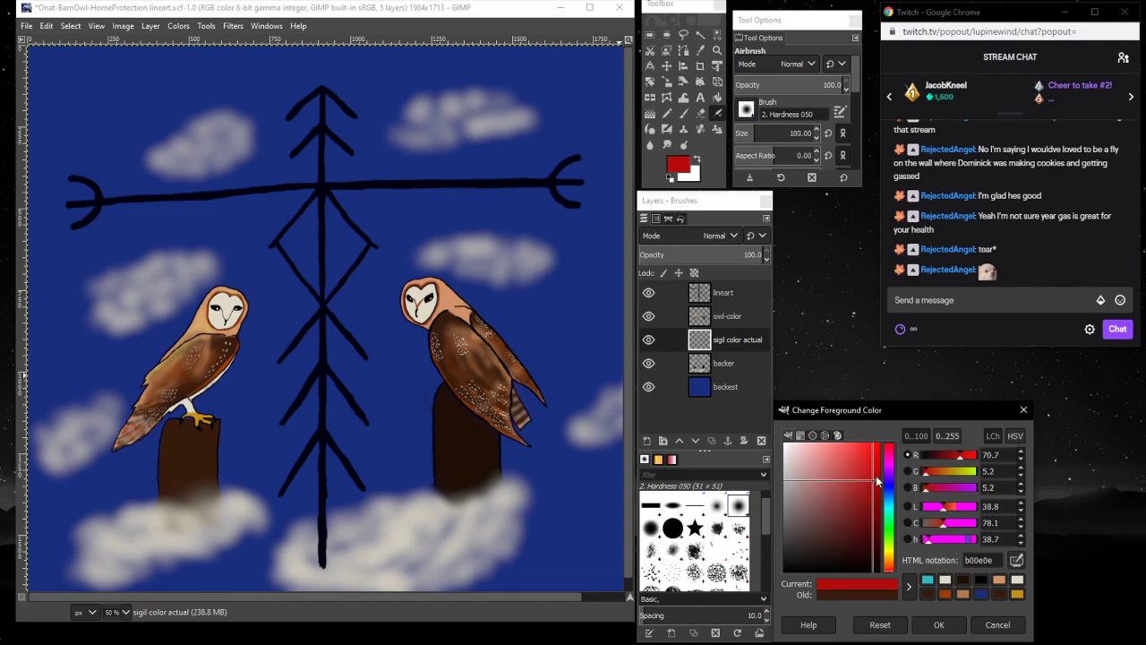
mouse_move(587, 151)
mouse_down()
mouse_move(554, 168)
mouse_move(585, 153)
mouse_move(559, 166)
mouse_move(581, 196)
mouse_move(563, 182)
mouse_move(563, 203)
mouse_move(575, 205)
mouse_move(549, 177)
mouse_move(579, 181)
mouse_move(483, 182)
mouse_move(542, 181)
mouse_move(503, 188)
mouse_up()
mouse_move(509, 187)
mouse_down()
mouse_move(389, 184)
mouse_move(470, 188)
mouse_move(417, 195)
mouse_move(374, 189)
mouse_move(415, 185)
mouse_move(312, 182)
mouse_move(325, 127)
mouse_move(324, 177)
mouse_move(322, 84)
mouse_move(353, 108)
mouse_move(323, 85)
mouse_move(355, 116)
mouse_move(322, 92)
mouse_move(292, 114)
mouse_up()
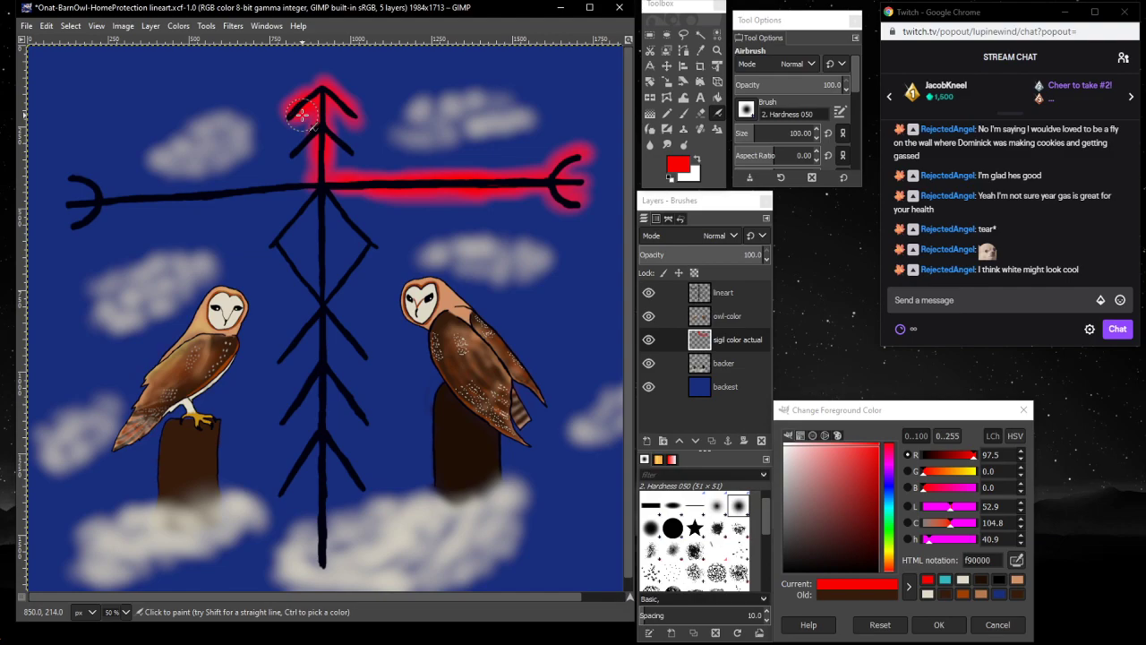
key(ctrl+z)
key(ctrl+z)
key(ctrl+z)
key(ctrl+z)
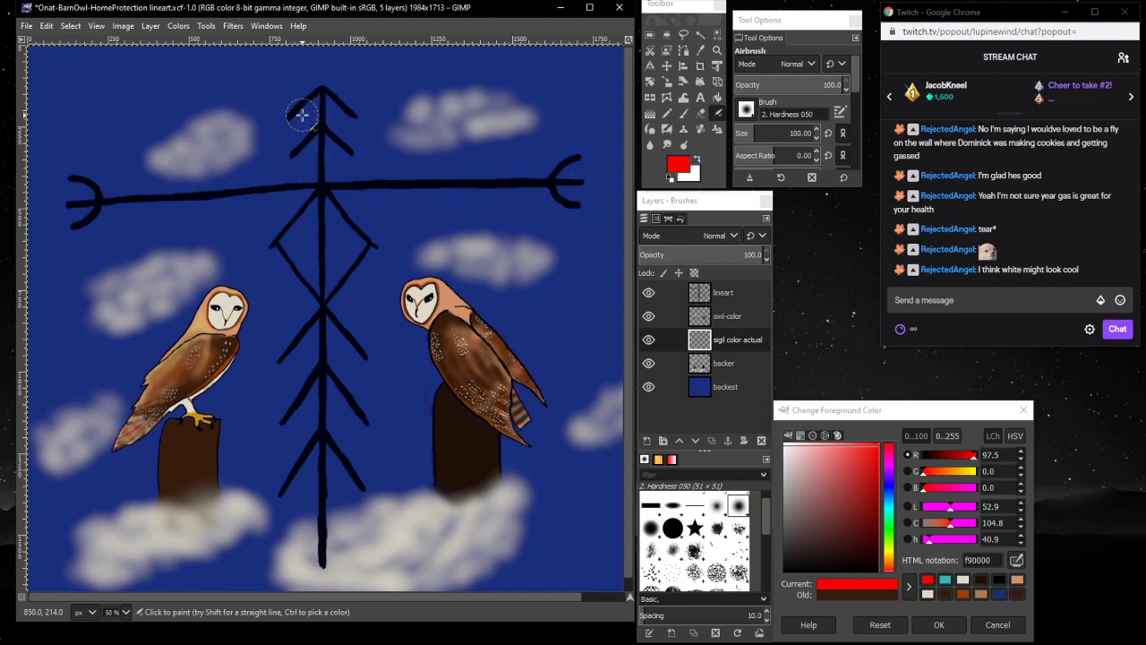
- Set the foreground colour to white ffffff and airbrush a glow around the crossbar's right arm and the top arrows
click(785, 445)
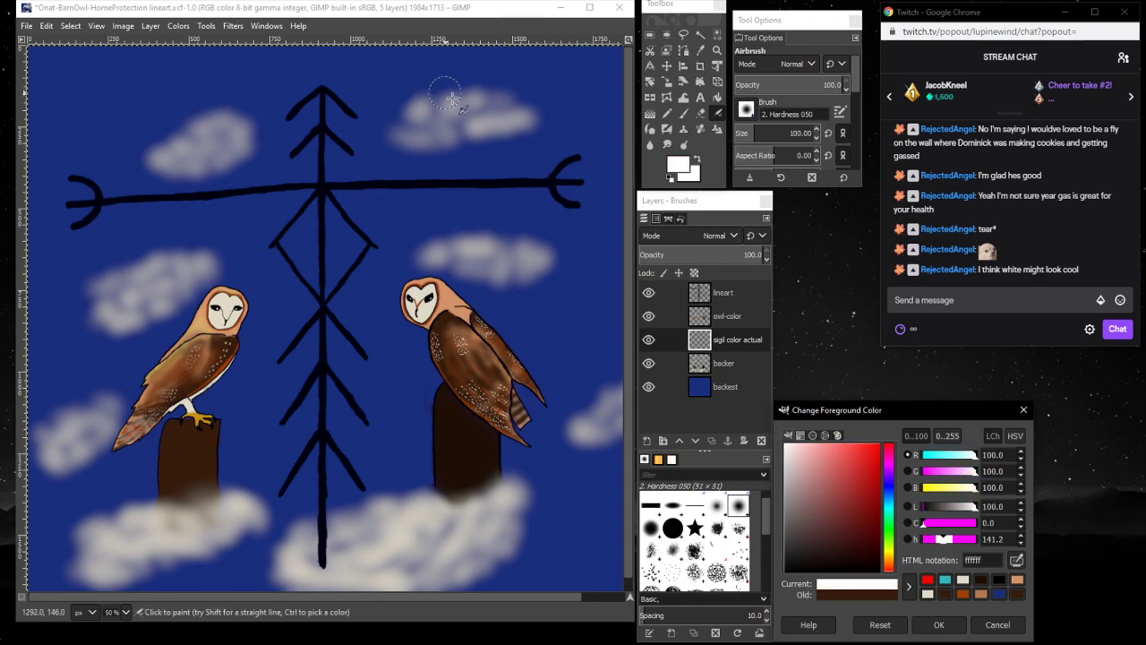
mouse_move(577, 158)
mouse_down()
mouse_move(574, 204)
mouse_move(558, 203)
mouse_move(548, 178)
mouse_move(555, 160)
mouse_move(574, 157)
mouse_move(592, 180)
mouse_move(316, 183)
mouse_move(321, 126)
mouse_move(323, 183)
mouse_move(323, 133)
mouse_move(343, 148)
mouse_move(318, 130)
mouse_move(293, 152)
mouse_move(322, 127)
mouse_move(321, 98)
mouse_move(292, 116)
mouse_move(319, 99)
mouse_move(343, 108)
mouse_move(320, 92)
mouse_move(358, 109)
mouse_move(320, 94)
mouse_move(298, 117)
mouse_up()
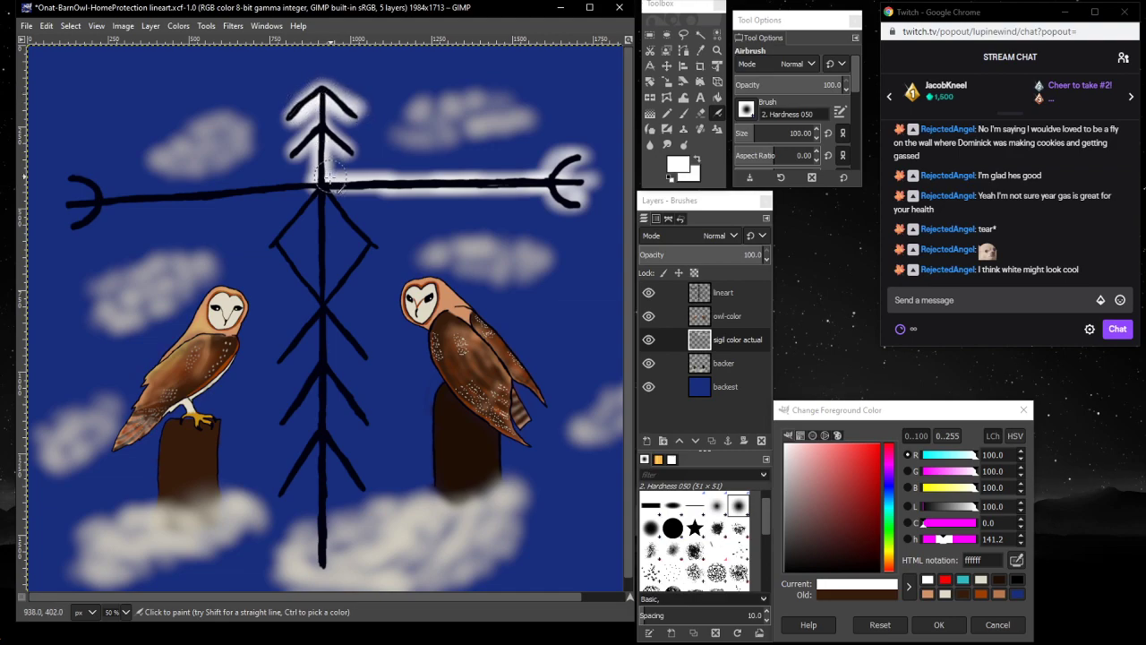
- Try white glow strokes along the crossbar's left arm and around the diamond's left side, undoing each attempt
mouse_move(328, 178)
mouse_down()
mouse_move(160, 192)
mouse_move(219, 193)
mouse_move(166, 202)
mouse_up()
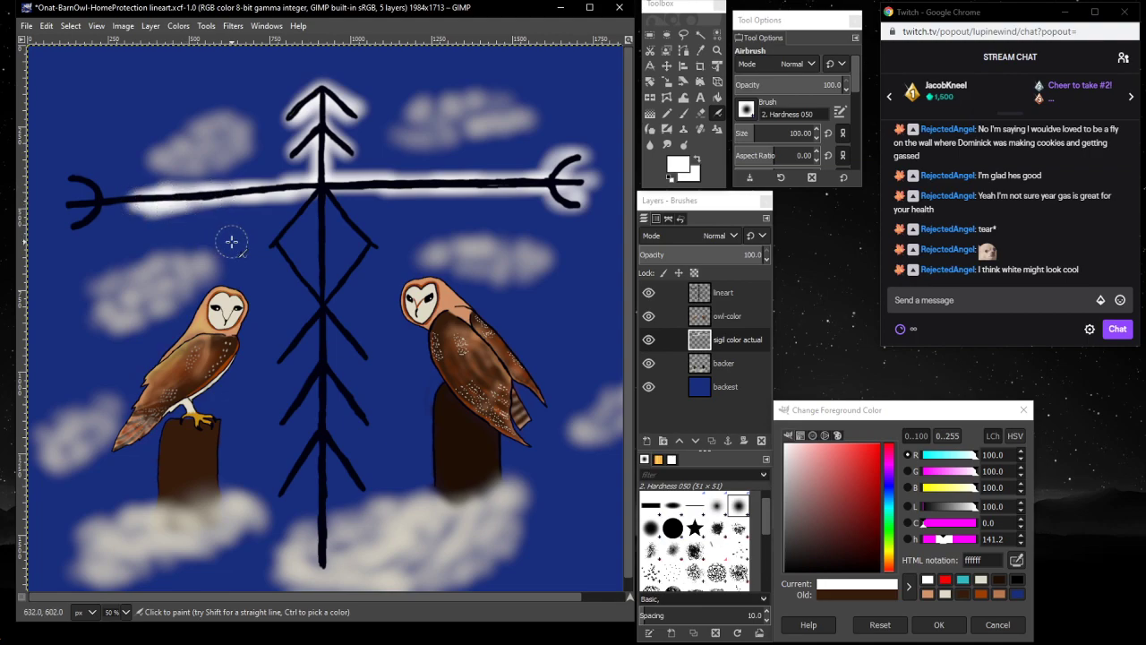
key(ctrl+z)
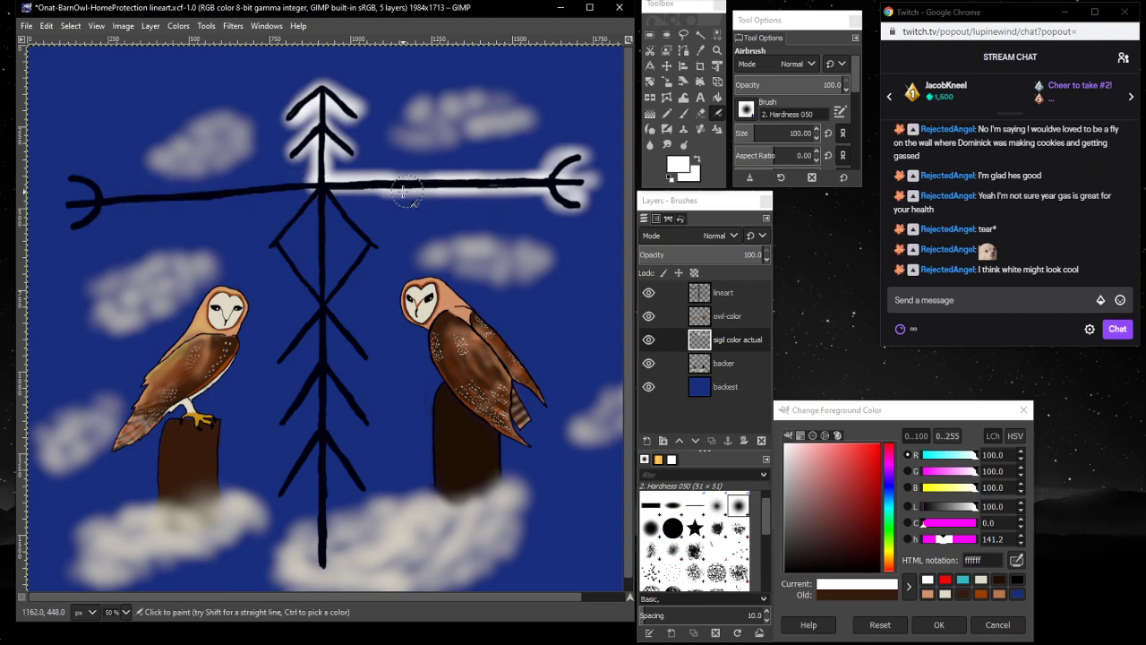
mouse_move(403, 192)
mouse_down()
mouse_move(109, 199)
mouse_move(79, 188)
mouse_move(80, 177)
mouse_move(101, 201)
mouse_move(77, 233)
mouse_move(93, 197)
mouse_move(313, 188)
mouse_move(268, 251)
mouse_move(343, 295)
mouse_move(321, 331)
mouse_move(343, 364)
mouse_up()
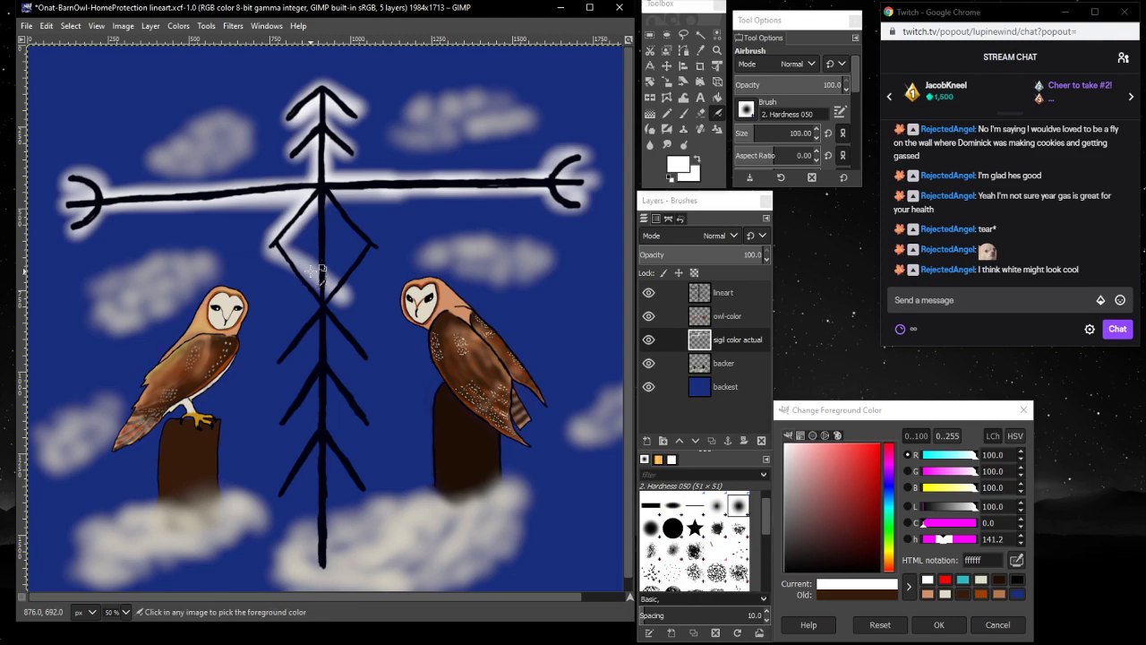
key(ctrl+z)
mouse_move(313, 185)
mouse_down()
mouse_move(158, 205)
mouse_move(294, 202)
mouse_move(125, 202)
mouse_up()
key(ctrl+z)
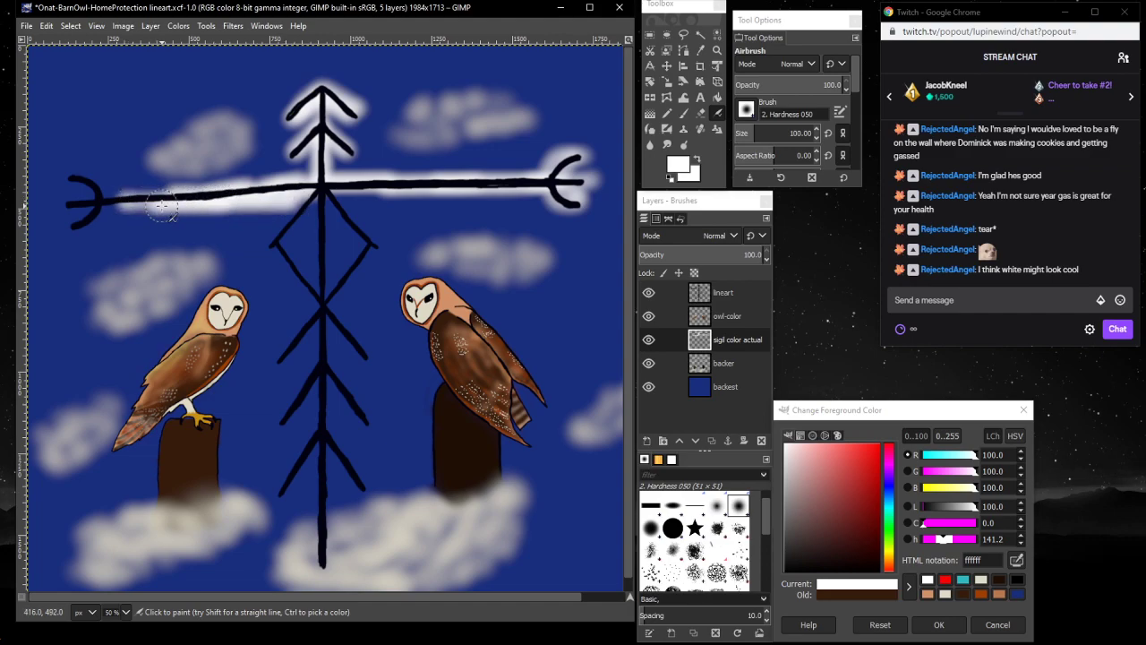
key(ctrl+z)
- Airbrush the white glow along the crossbar's left arm, its left fork and underside, and down around the diamond, shaft and lower chevrons
mouse_move(309, 192)
mouse_down()
mouse_move(263, 185)
mouse_move(311, 190)
mouse_move(94, 204)
mouse_move(79, 182)
mouse_move(112, 197)
mouse_move(72, 183)
mouse_move(86, 188)
mouse_move(85, 219)
mouse_move(99, 211)
mouse_move(81, 224)
mouse_move(76, 204)
mouse_move(89, 204)
mouse_move(72, 210)
mouse_move(101, 188)
mouse_move(94, 219)
mouse_move(90, 210)
mouse_up()
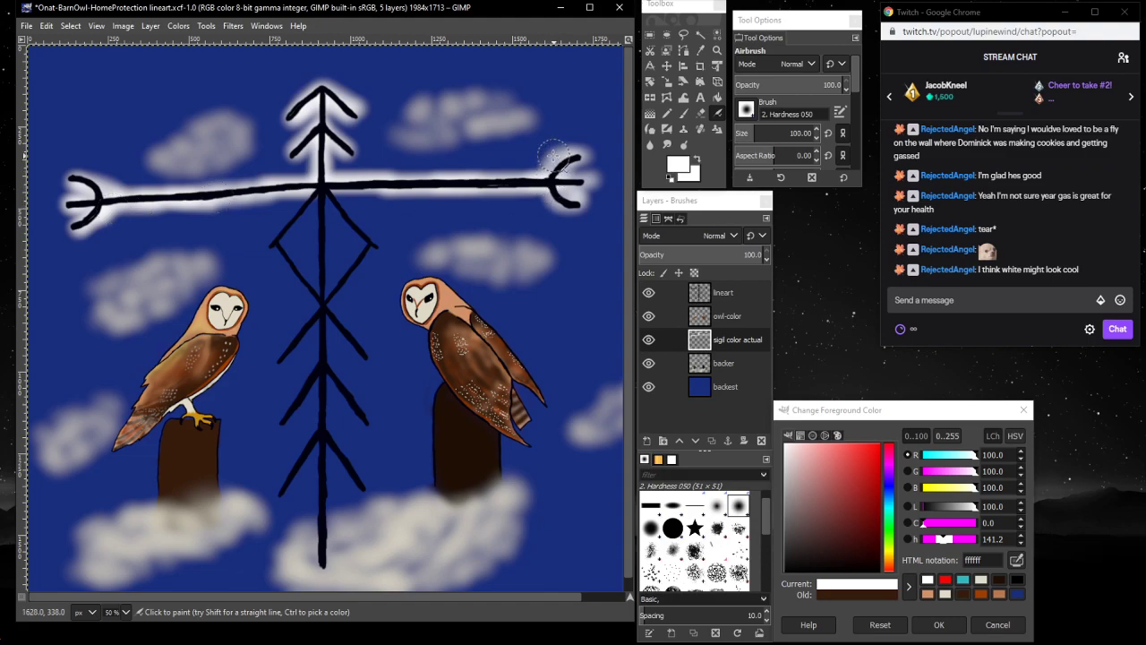
mouse_move(552, 158)
mouse_down()
mouse_move(528, 179)
mouse_move(549, 197)
mouse_move(526, 186)
mouse_move(568, 203)
mouse_move(604, 246)
mouse_move(578, 205)
mouse_move(571, 177)
mouse_up()
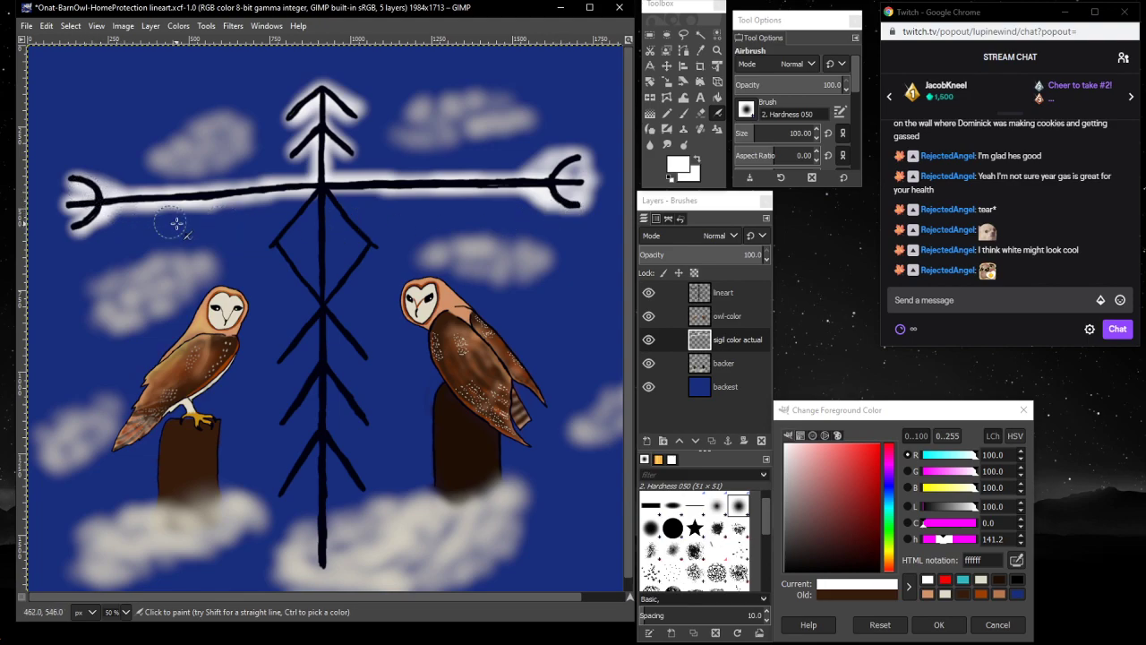
key(ctrl)
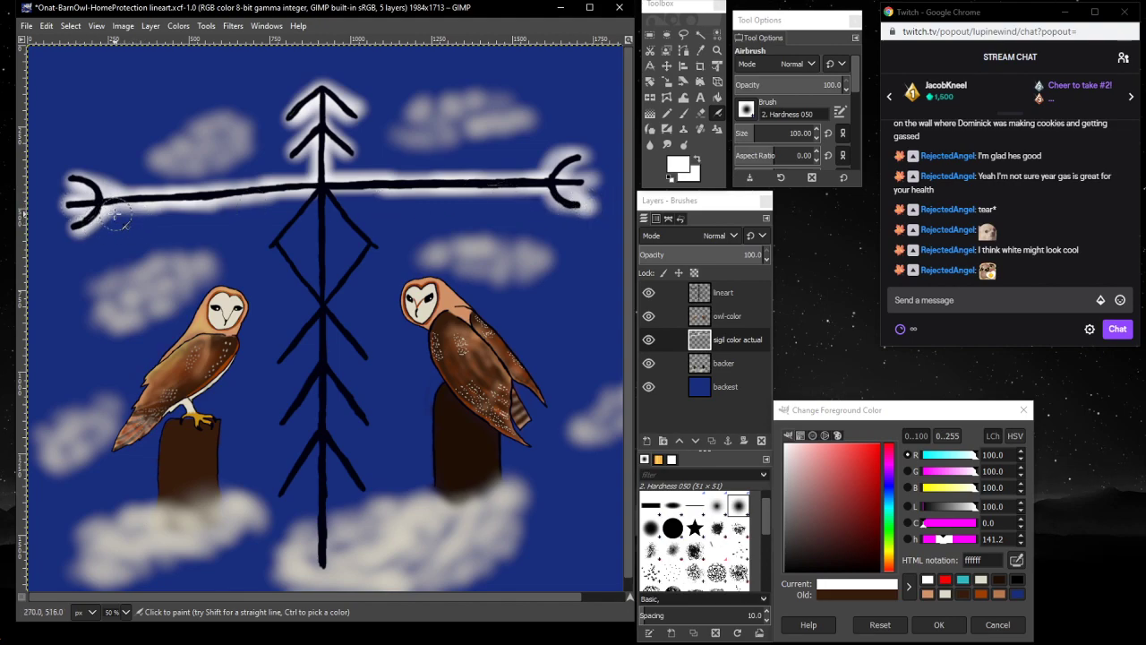
mouse_move(111, 210)
mouse_down()
mouse_move(550, 188)
mouse_move(533, 205)
mouse_up()
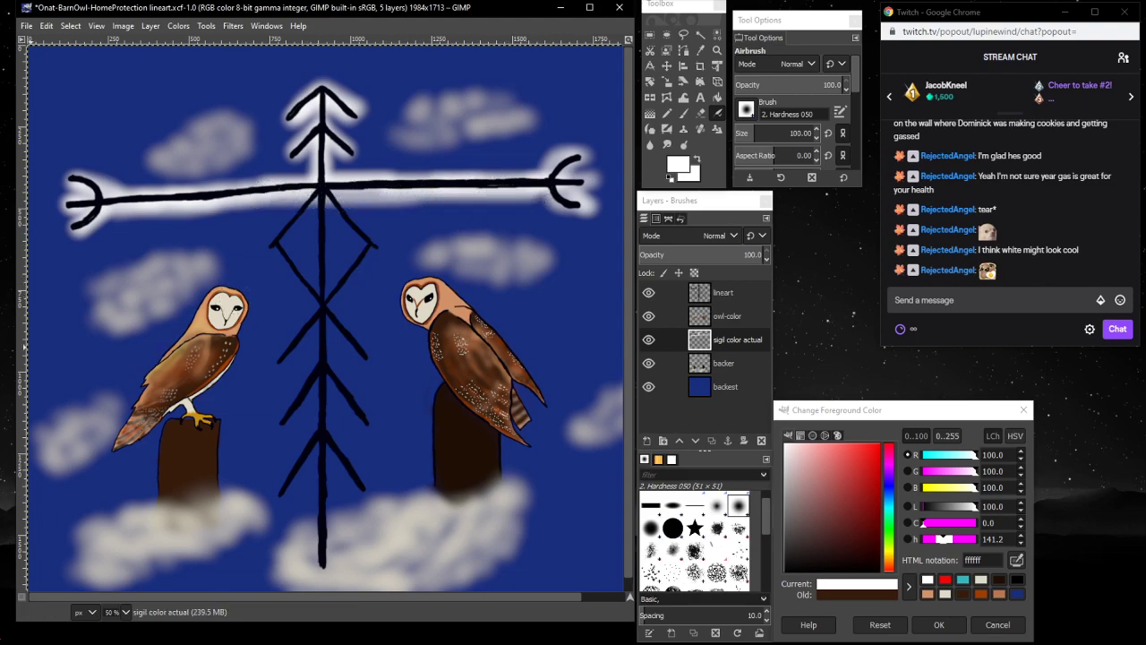
mouse_move(329, 195)
mouse_down()
mouse_move(280, 240)
mouse_move(301, 219)
mouse_move(285, 255)
mouse_move(358, 351)
mouse_move(274, 243)
mouse_move(317, 195)
mouse_move(373, 248)
mouse_move(274, 367)
mouse_move(323, 214)
mouse_move(321, 296)
mouse_move(323, 190)
mouse_move(324, 453)
mouse_move(324, 376)
mouse_move(303, 410)
mouse_move(324, 358)
mouse_move(276, 432)
mouse_move(308, 383)
mouse_move(341, 372)
mouse_move(364, 419)
mouse_move(319, 359)
mouse_move(333, 375)
mouse_move(322, 556)
mouse_move(322, 430)
mouse_move(322, 554)
mouse_move(324, 458)
mouse_move(358, 479)
mouse_move(327, 438)
mouse_move(355, 491)
mouse_move(313, 425)
mouse_move(269, 510)
mouse_move(321, 403)
mouse_move(337, 421)
mouse_up()
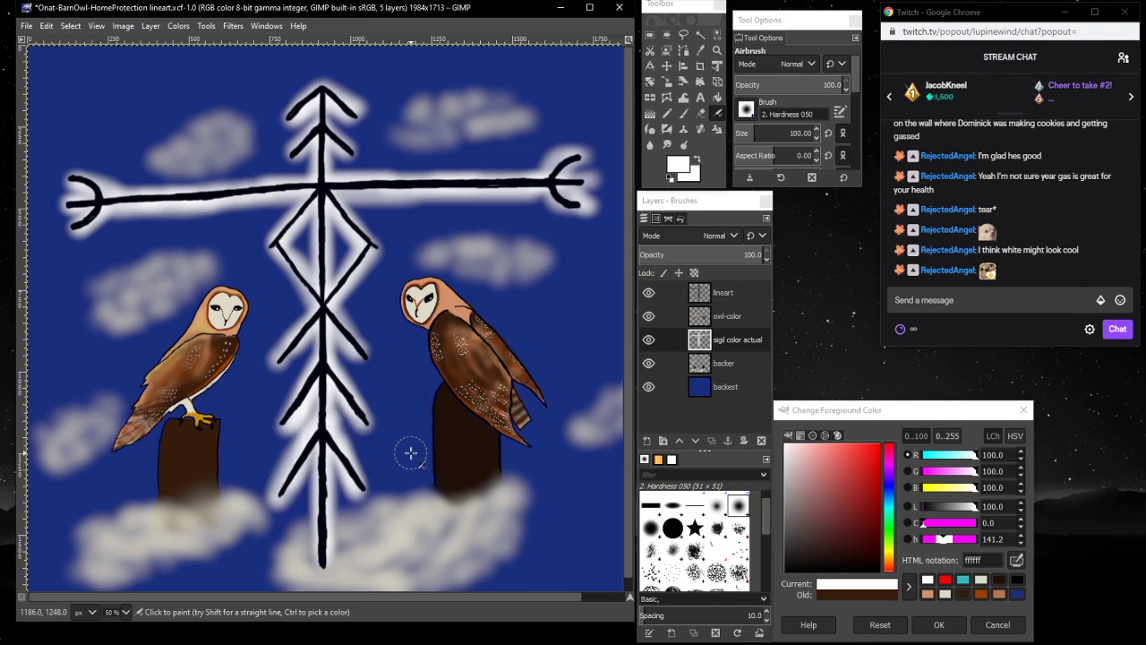
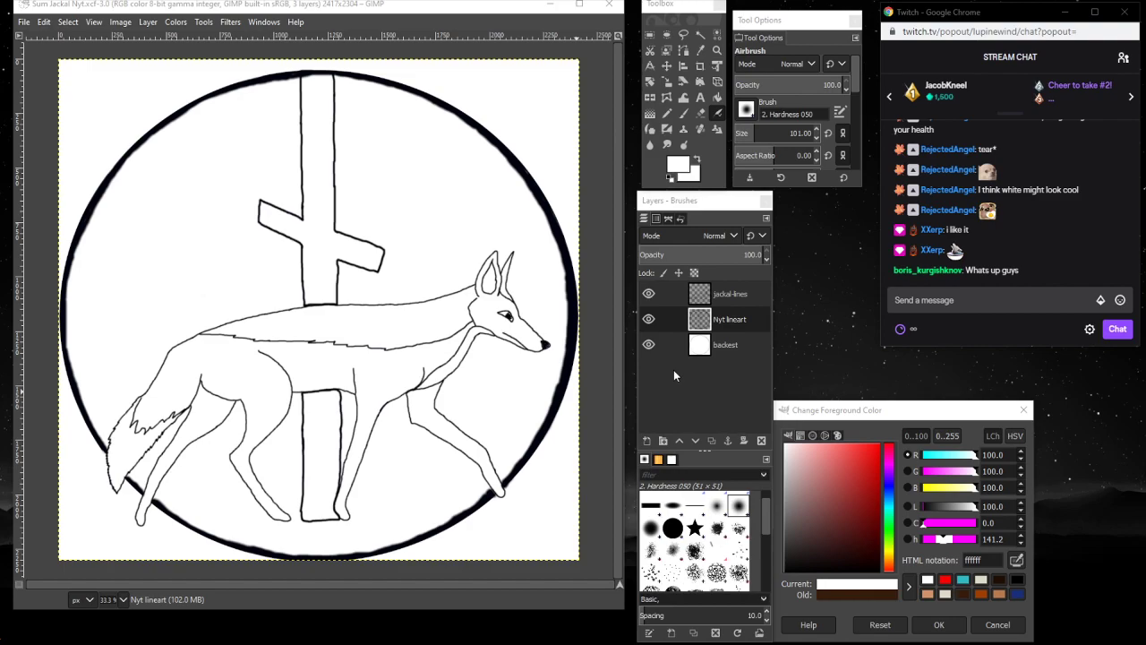
- In Sum Jackal Nyt.xcf, inspect the sigil lineart by toggling the jackal-lines layer's visibility off and on
click(649, 296)
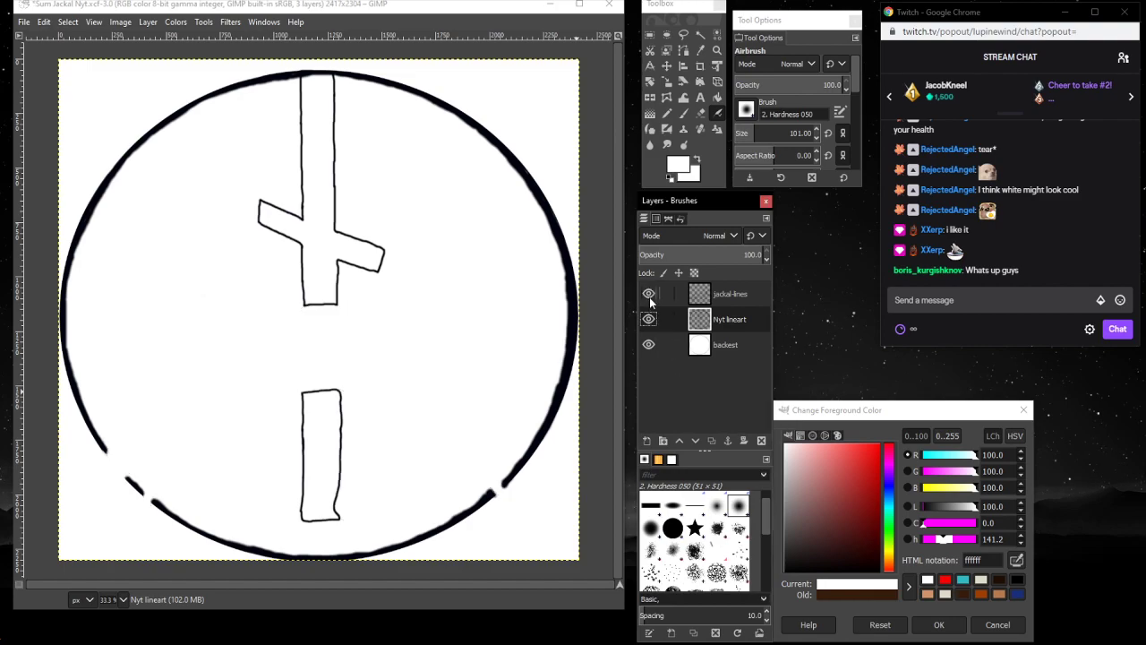
click(649, 295)
click(649, 296)
click(649, 296)
click(649, 296)
click(649, 296)
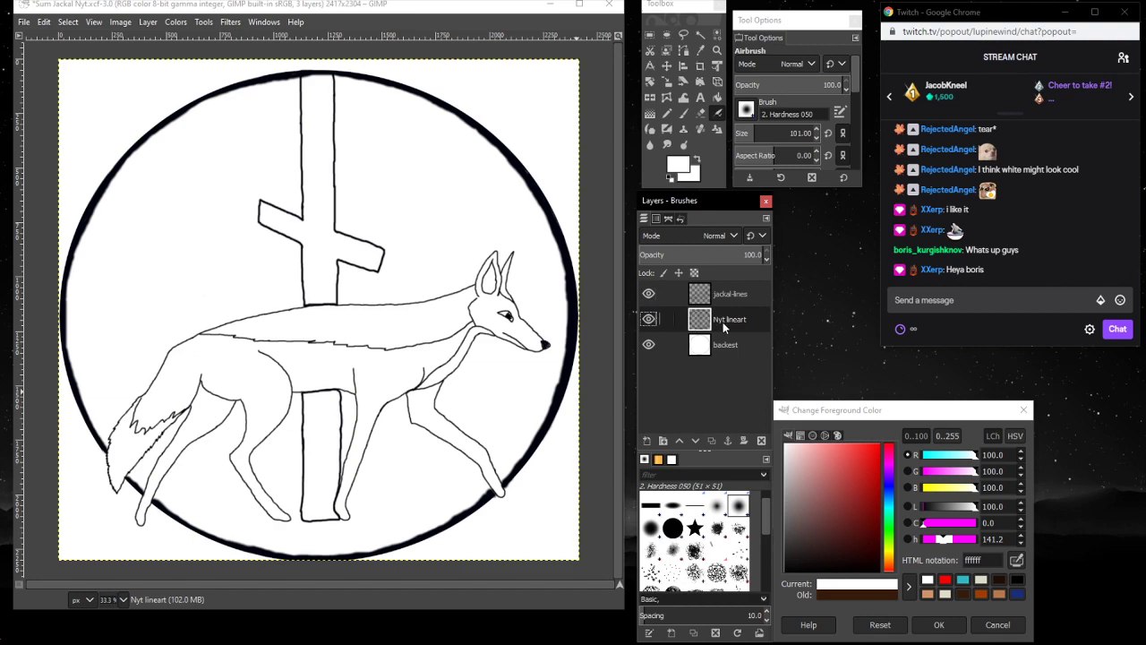
- Create a transparent layer named sigil color and place it between the Nyt lineart and backest layers
right_click(679, 389)
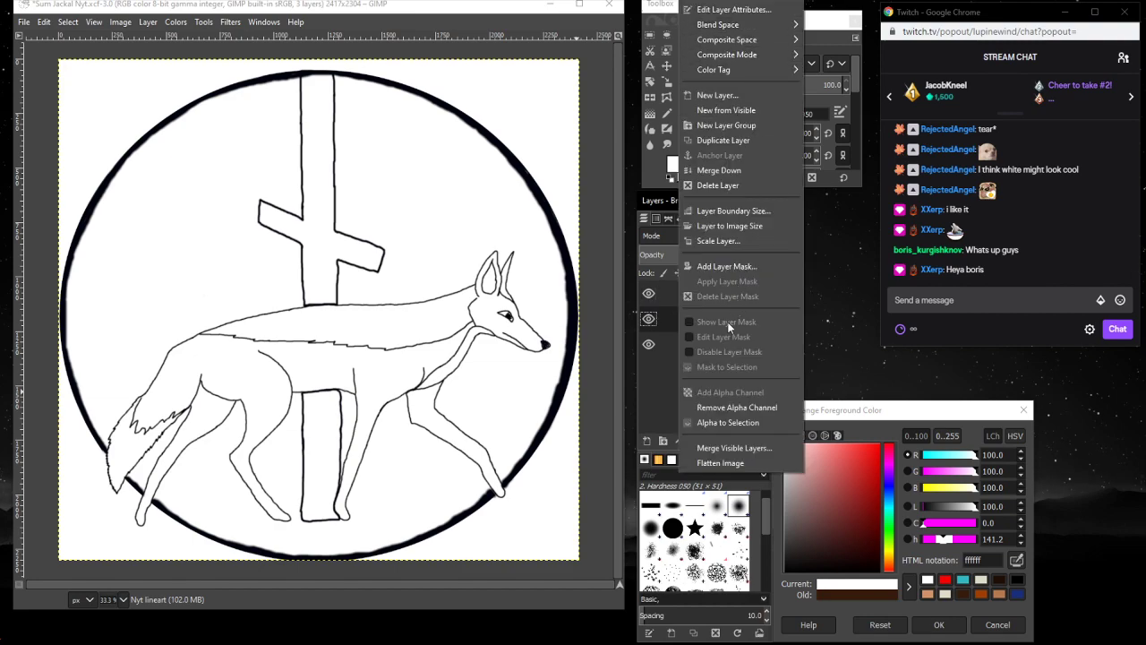
click(717, 95)
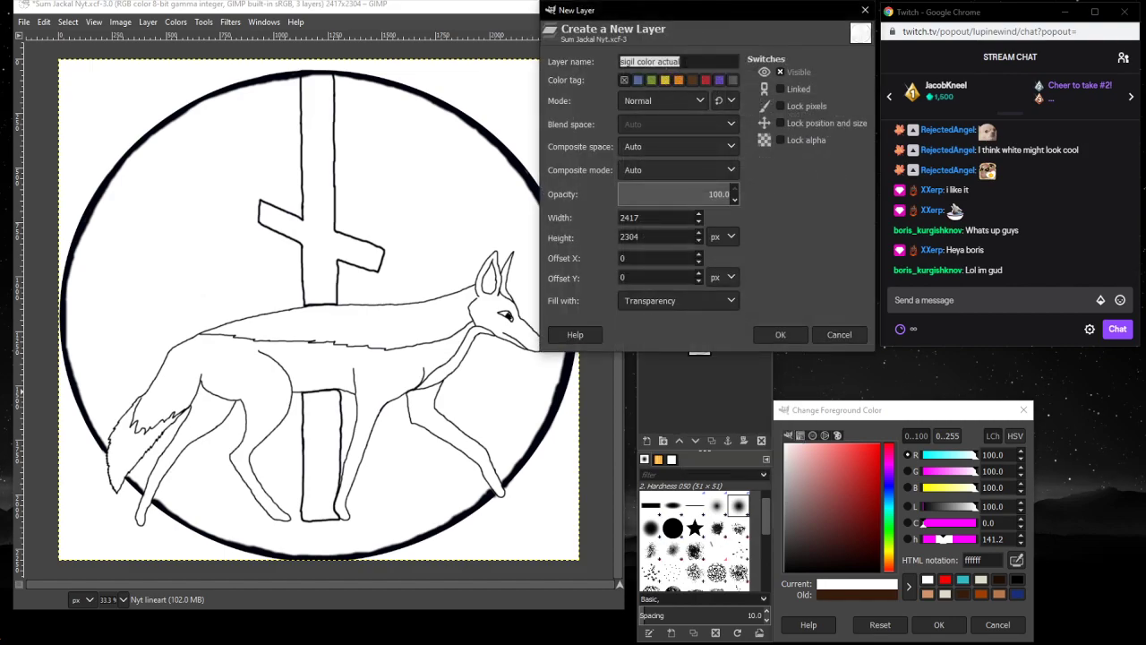
drag(680, 62, 657, 62)
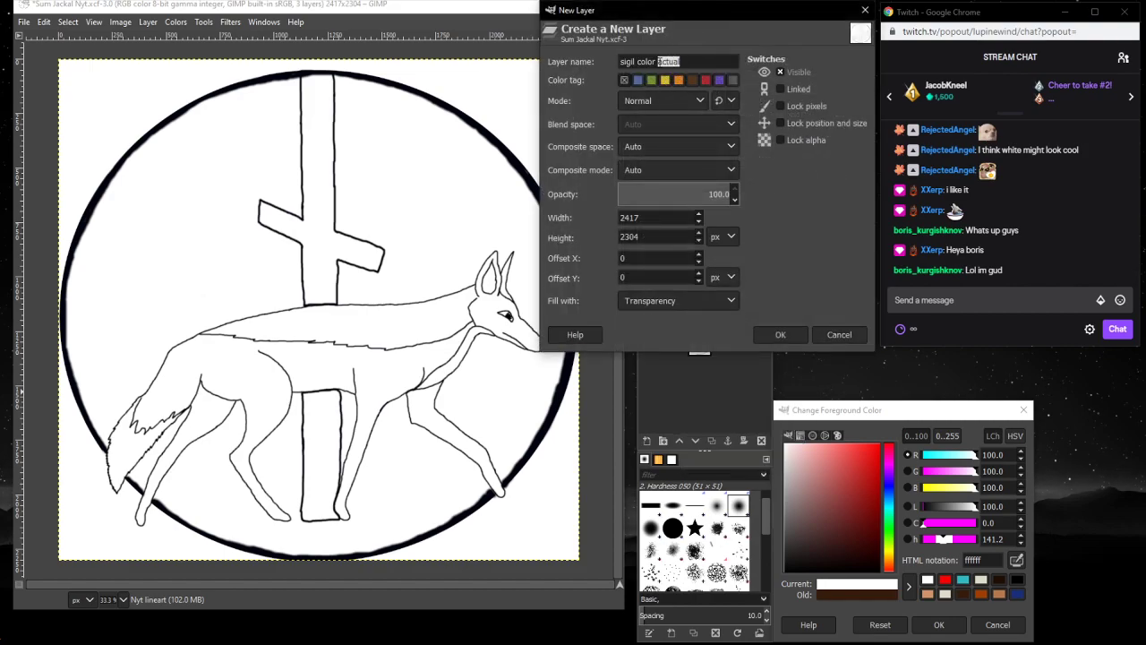
key(BackSpace)
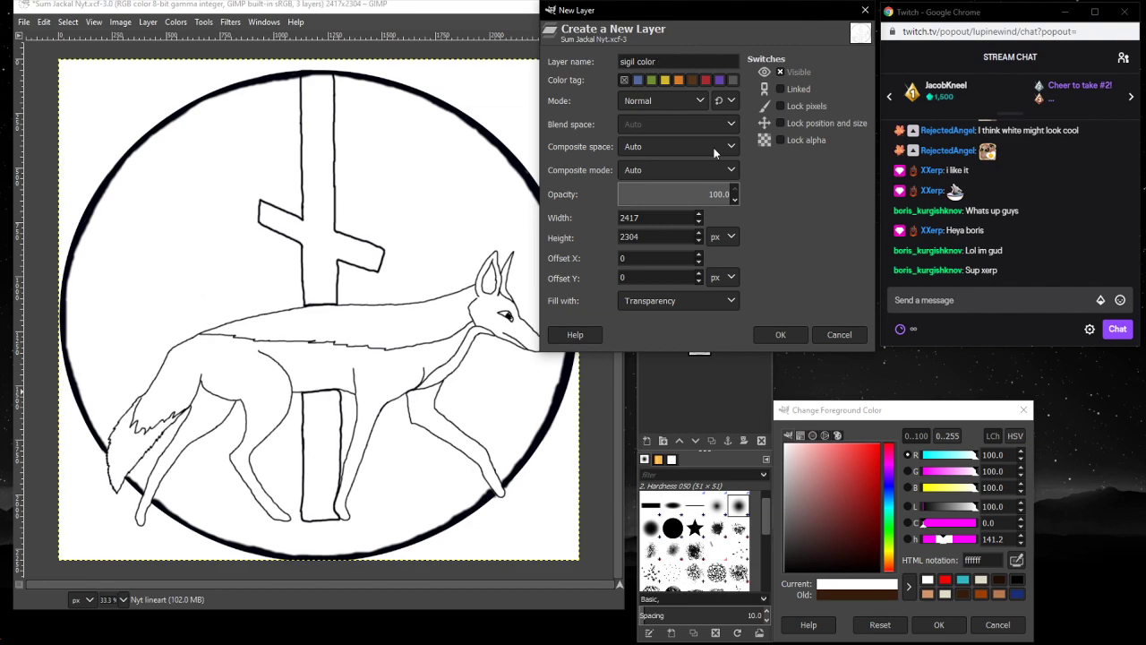
click(775, 339)
drag(727, 335, 746, 351)
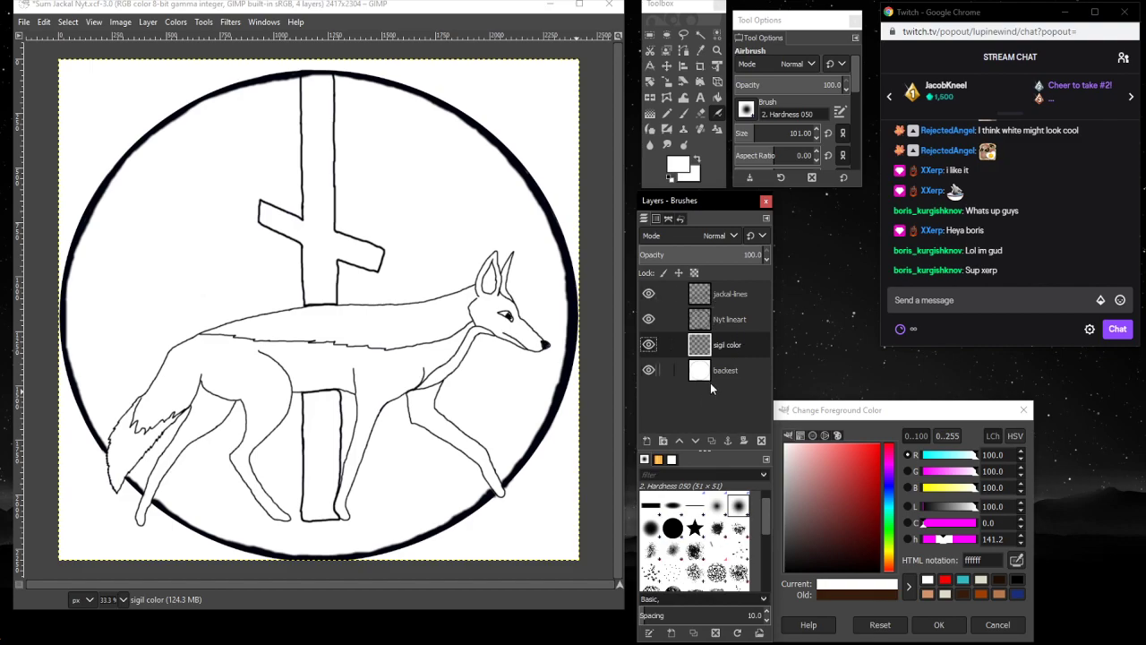
- Create a transparent layer named jackal and place it between the jackal-lines and Nyt lineart layers
right_click(703, 412)
click(742, 95)
text(jackal)
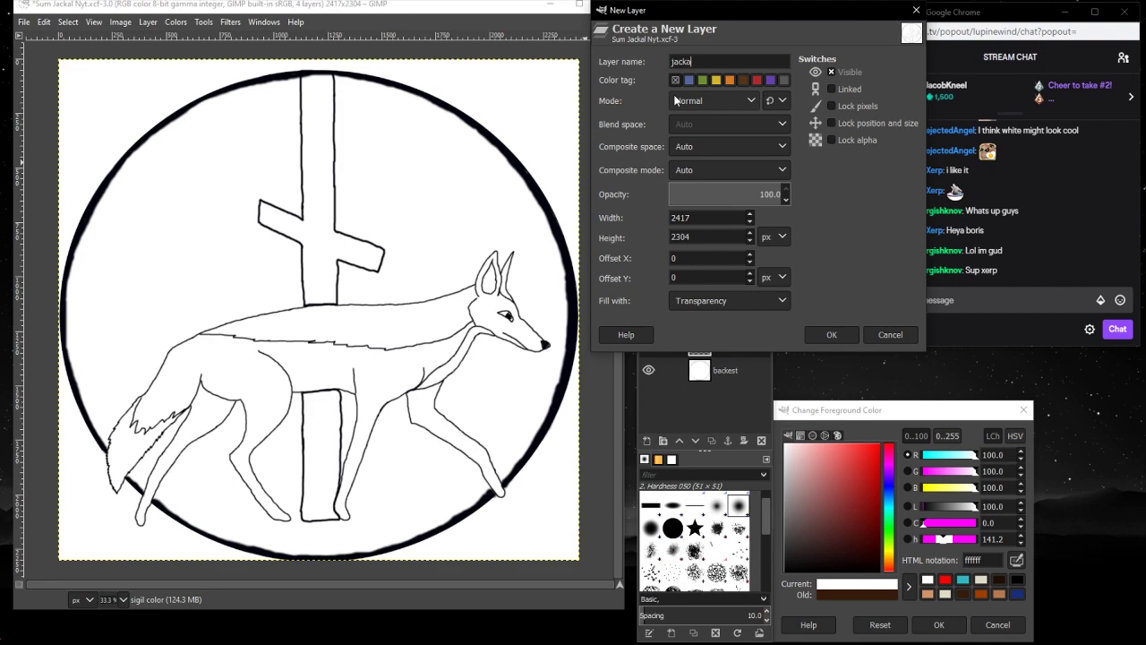
key(Return)
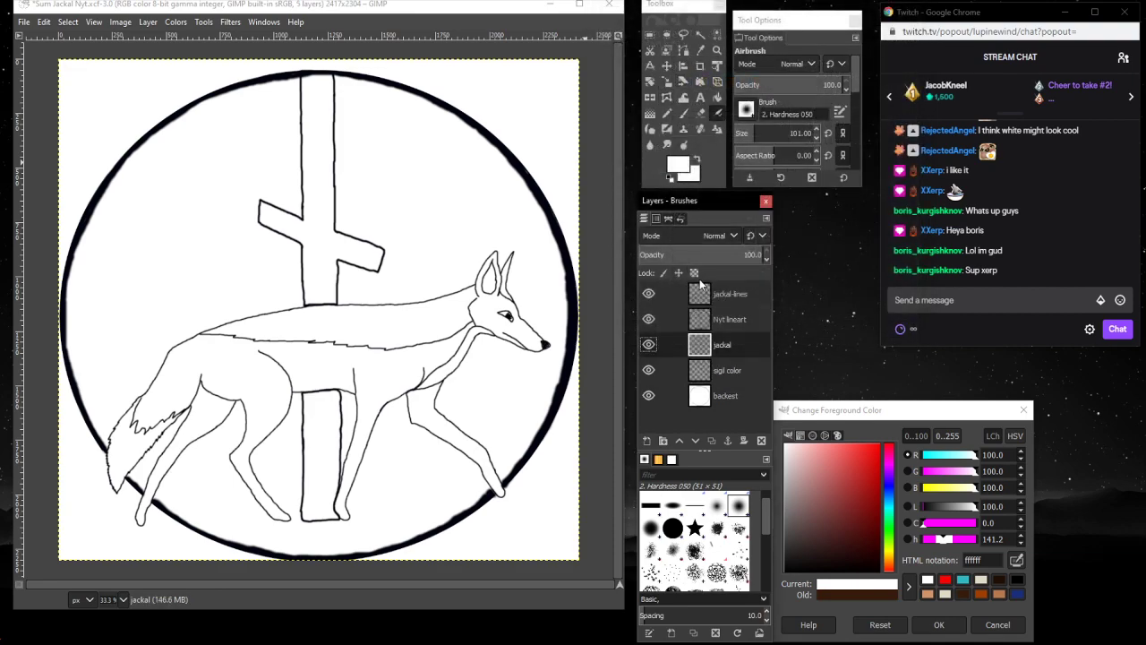
drag(747, 350, 734, 303)
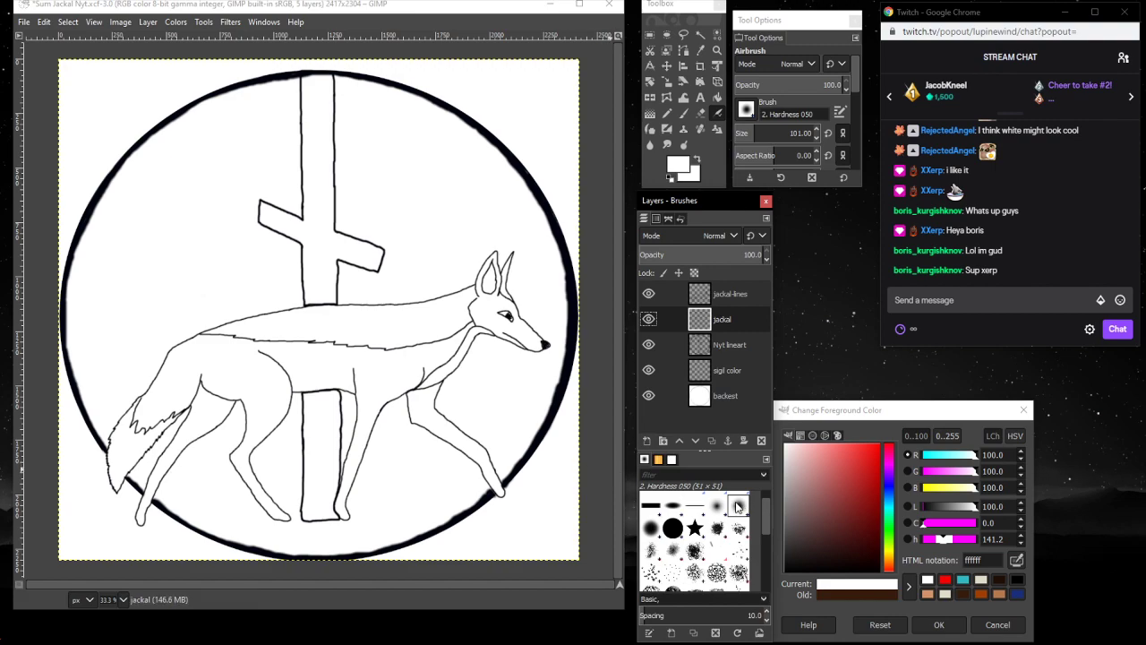
- Set the foreground colour to dark red 930202 and bucket-fill the backest layer with it
click(876, 497)
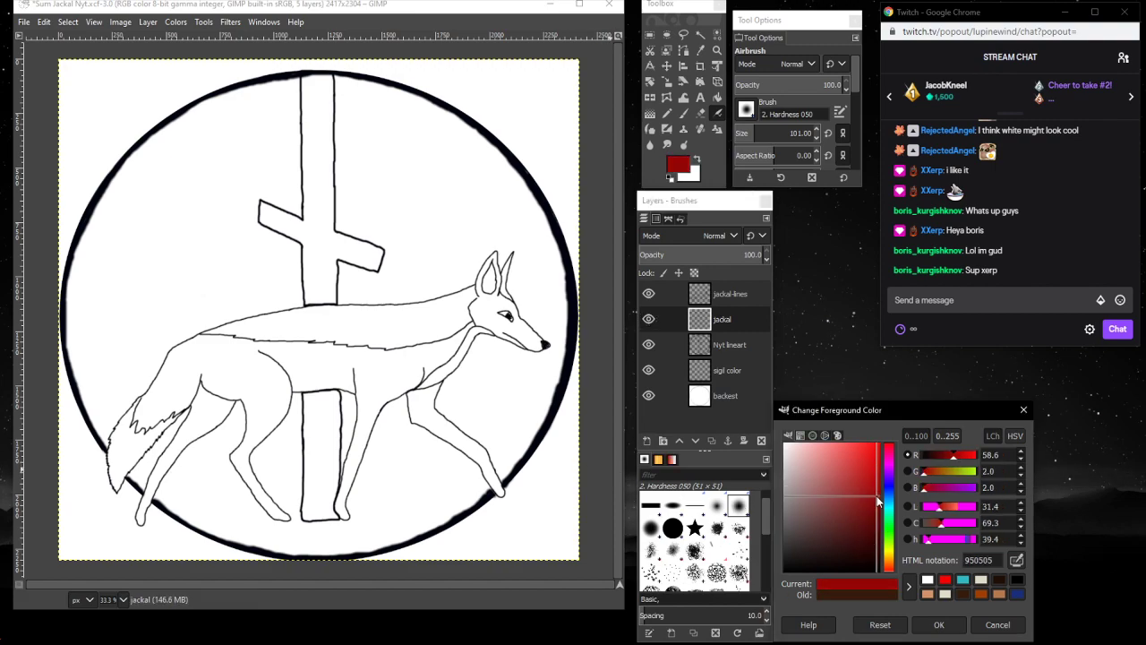
click(878, 500)
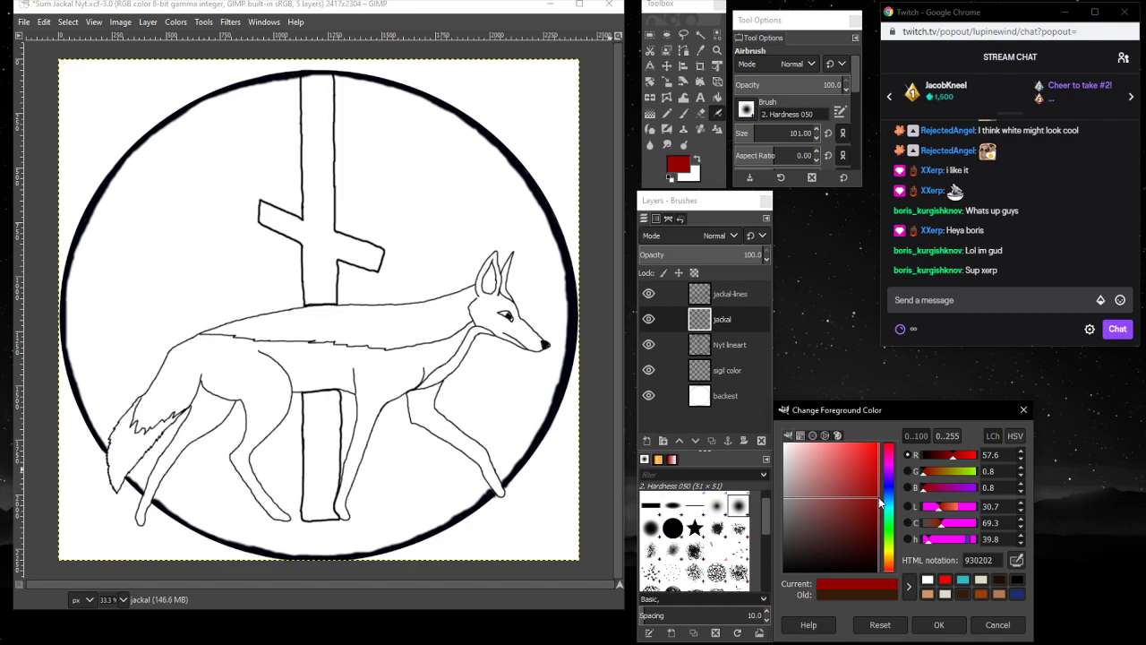
click(718, 98)
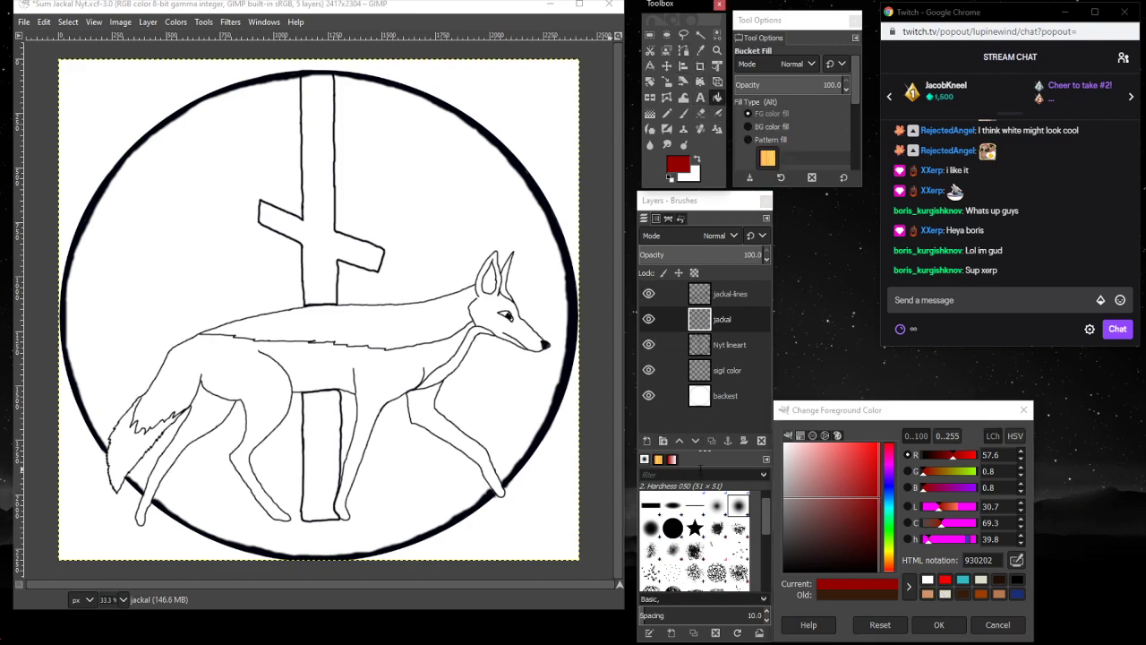
click(737, 396)
click(546, 502)
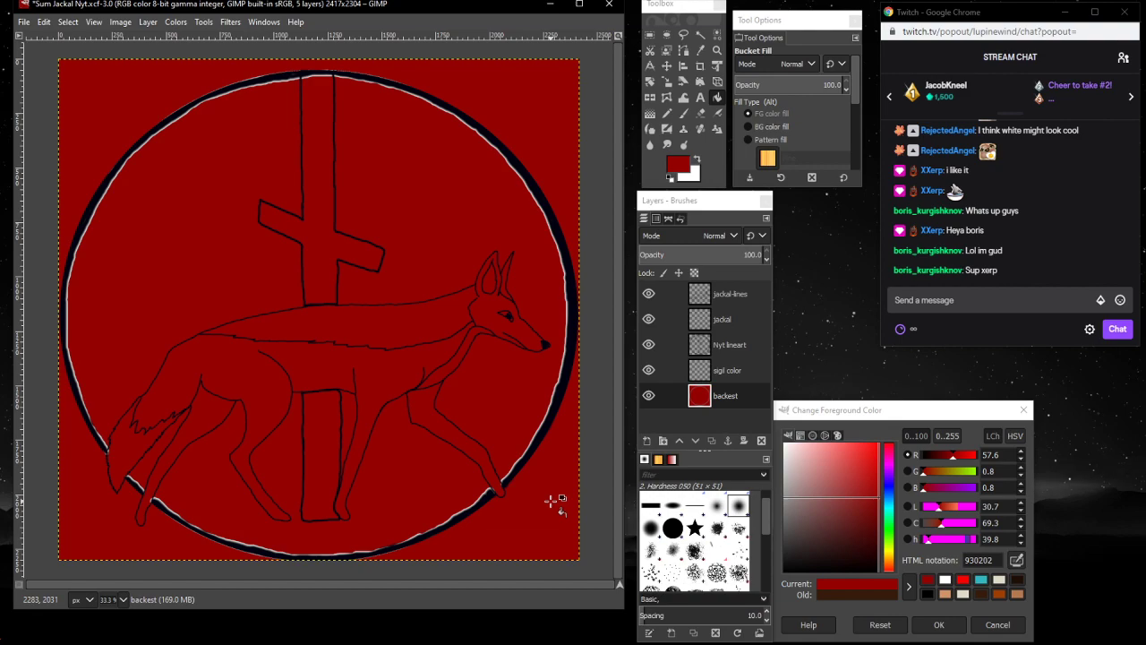
- Toggle the visibility of the layers above backest to find which one holds the pale outline inside the circle
click(649, 347)
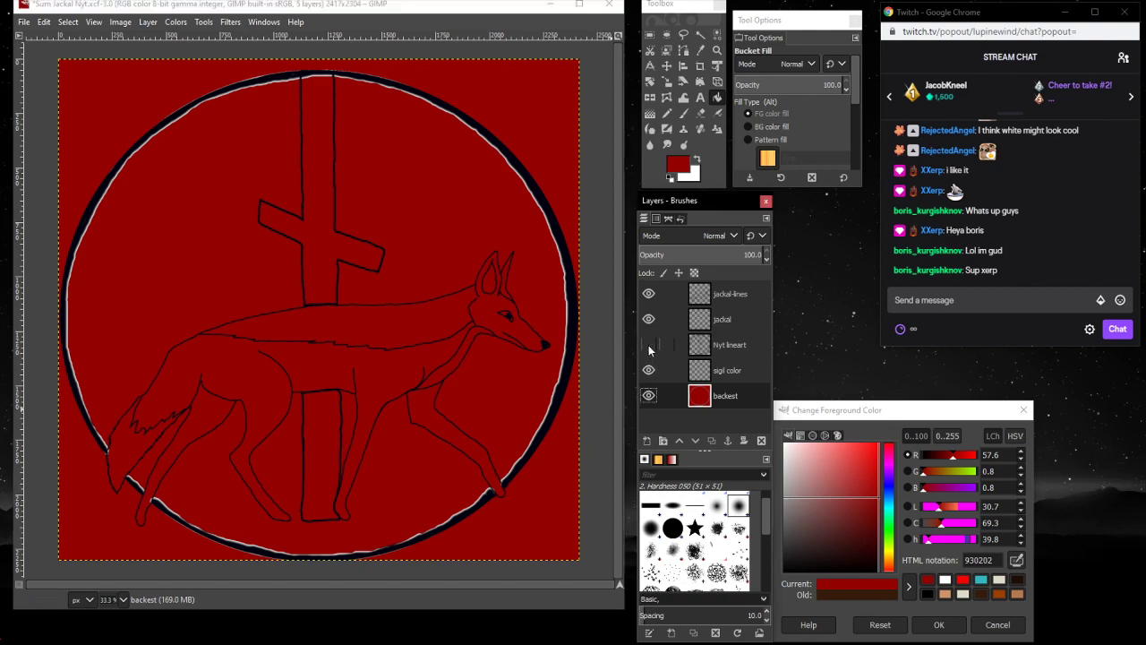
click(649, 346)
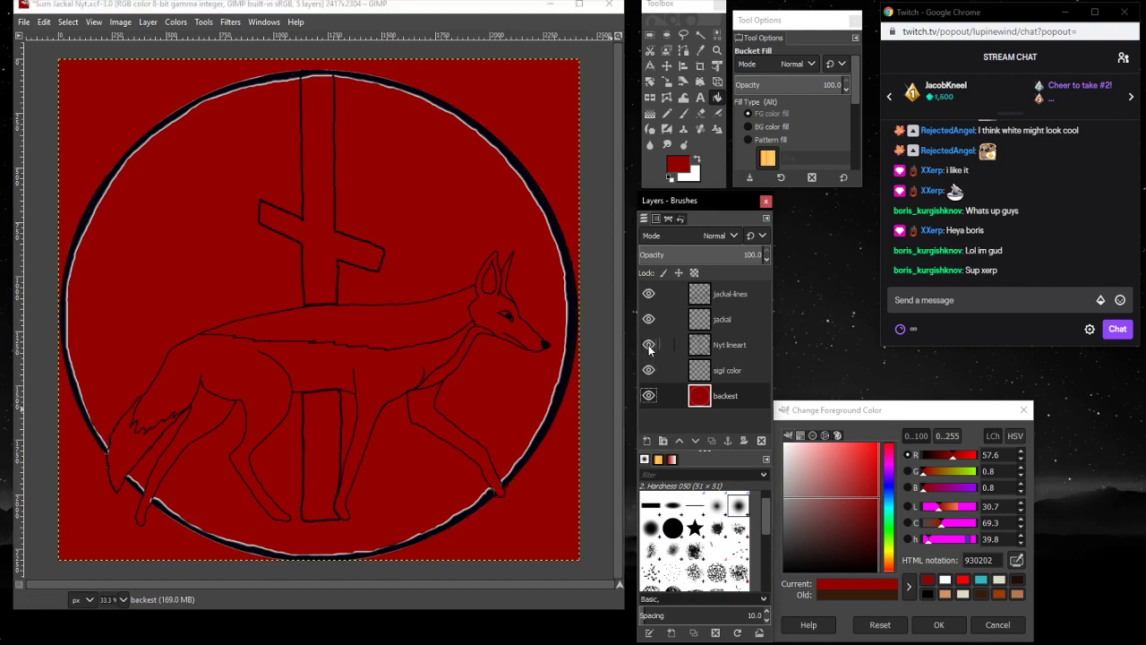
click(648, 295)
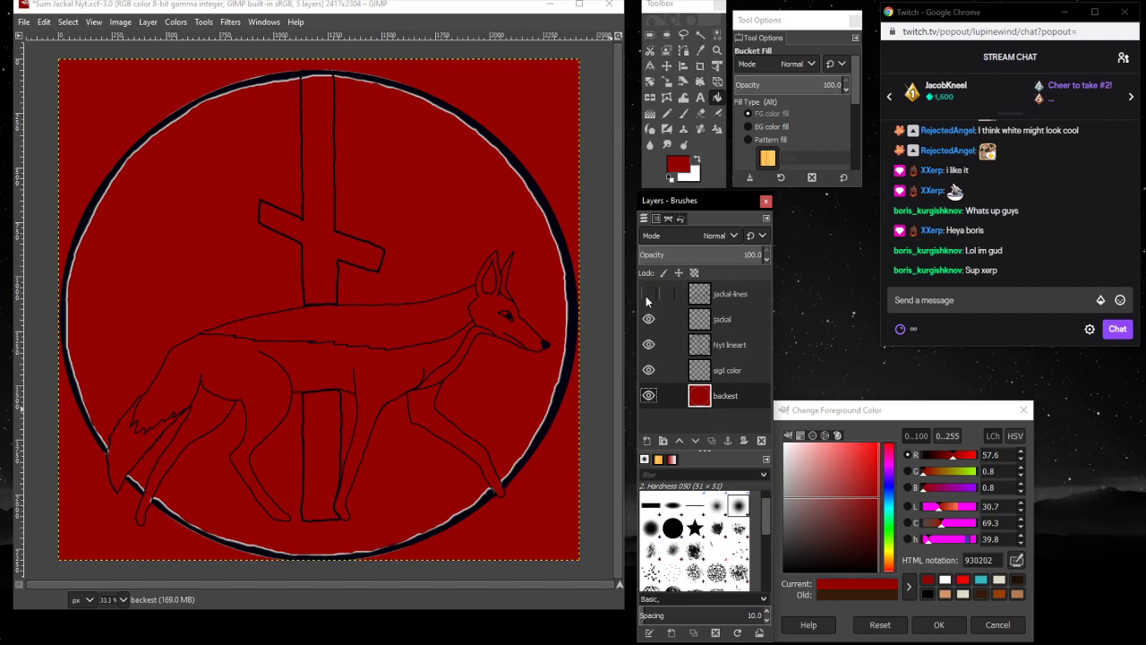
click(649, 294)
click(650, 371)
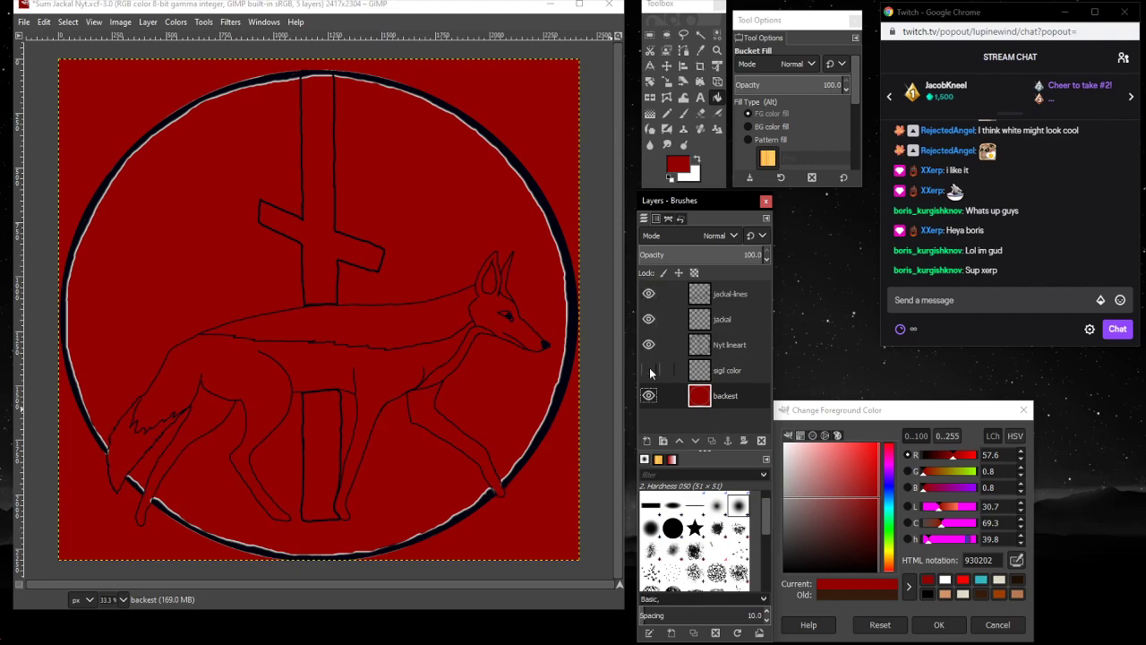
click(650, 370)
click(650, 346)
click(650, 346)
click(650, 345)
click(650, 346)
click(650, 345)
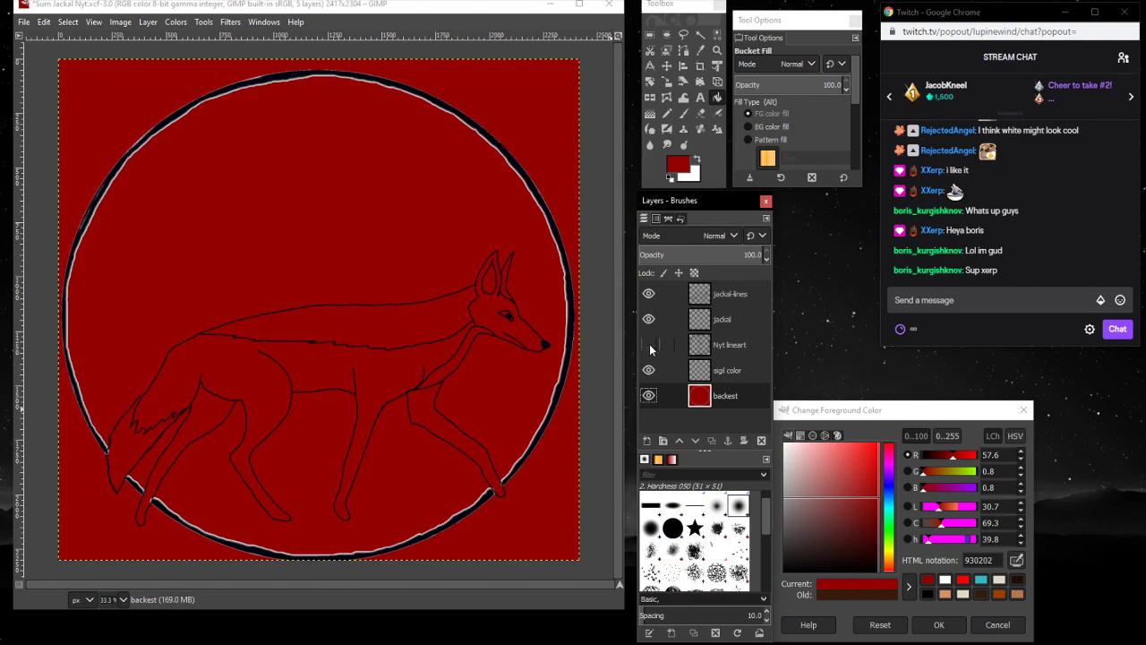
click(650, 371)
click(650, 319)
click(644, 291)
click(645, 291)
click(651, 319)
click(650, 345)
click(650, 370)
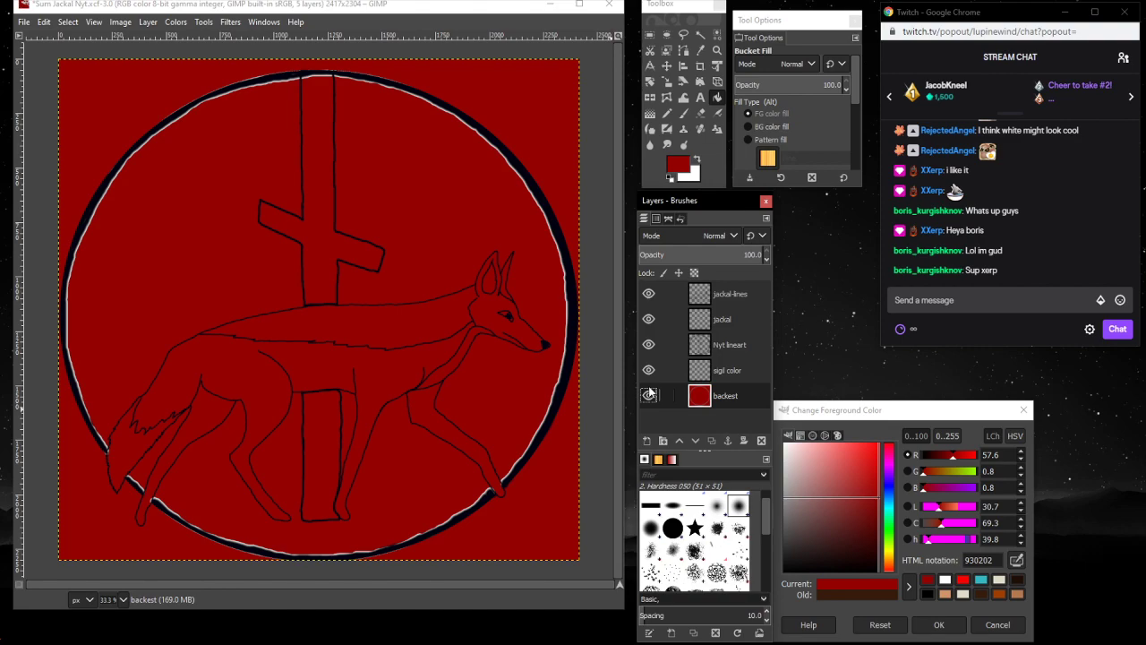
- Replace the backest layer with a new white-filled layer named backest beneath sigil color, and bucket-fill it with dark red 930202
right_click(743, 385)
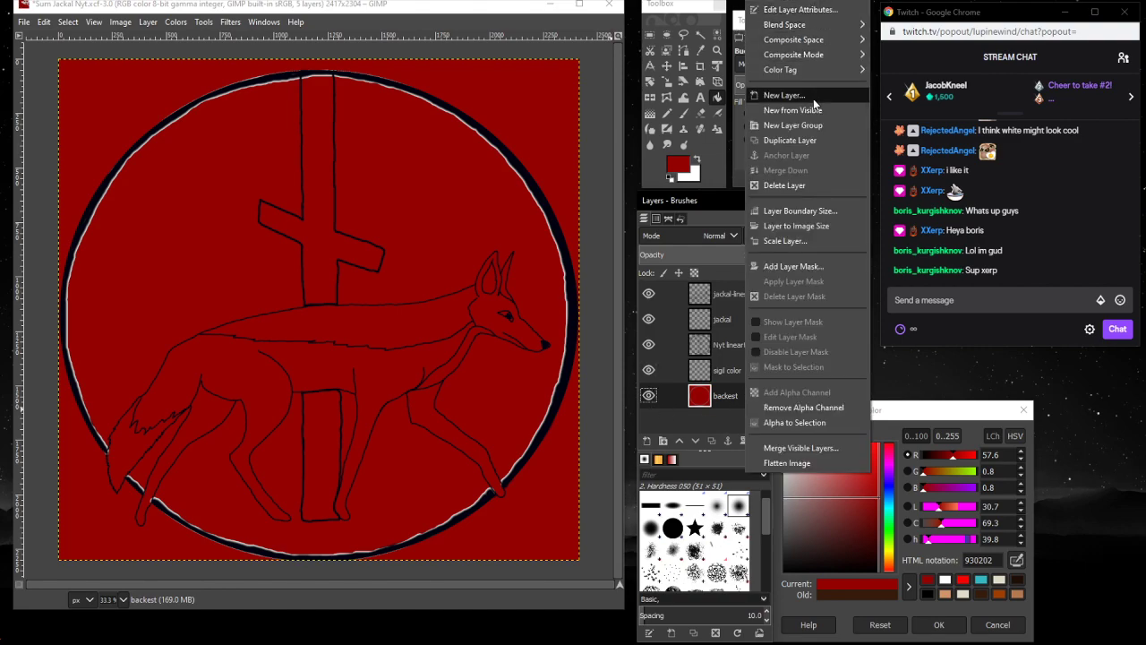
click(786, 185)
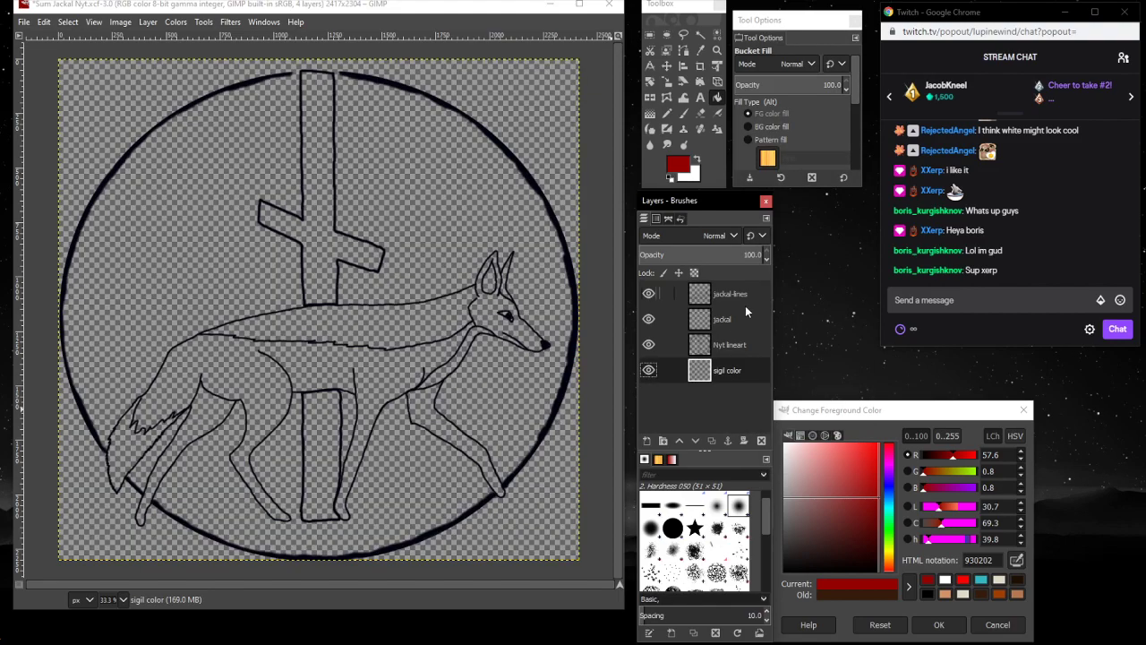
right_click(668, 405)
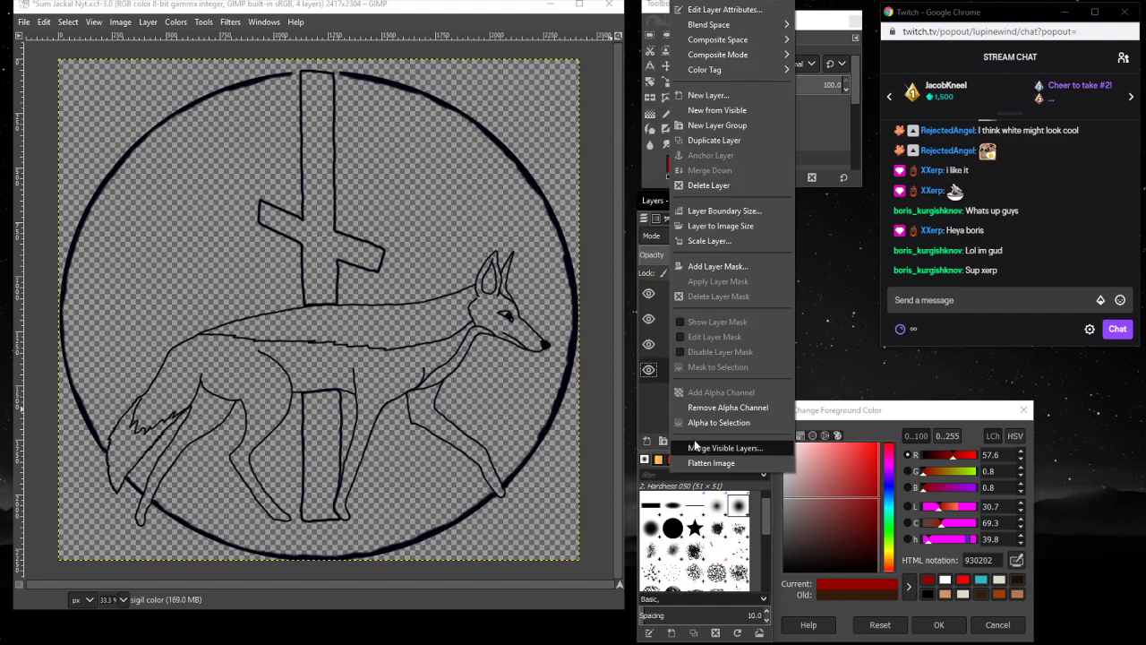
click(714, 96)
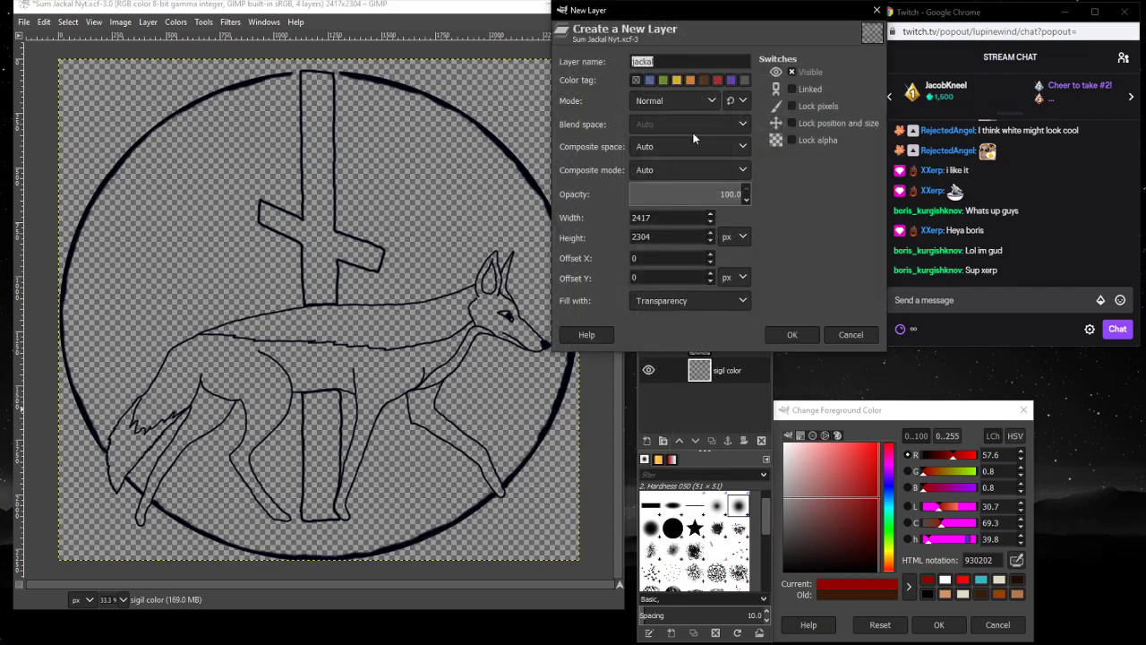
click(707, 300)
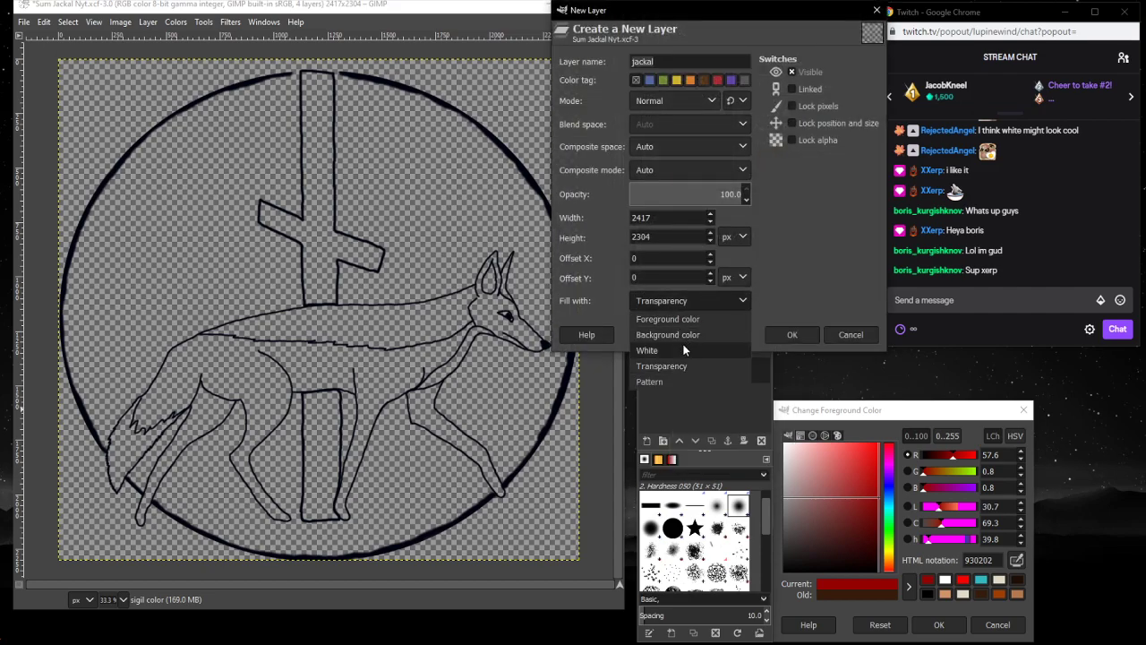
click(662, 350)
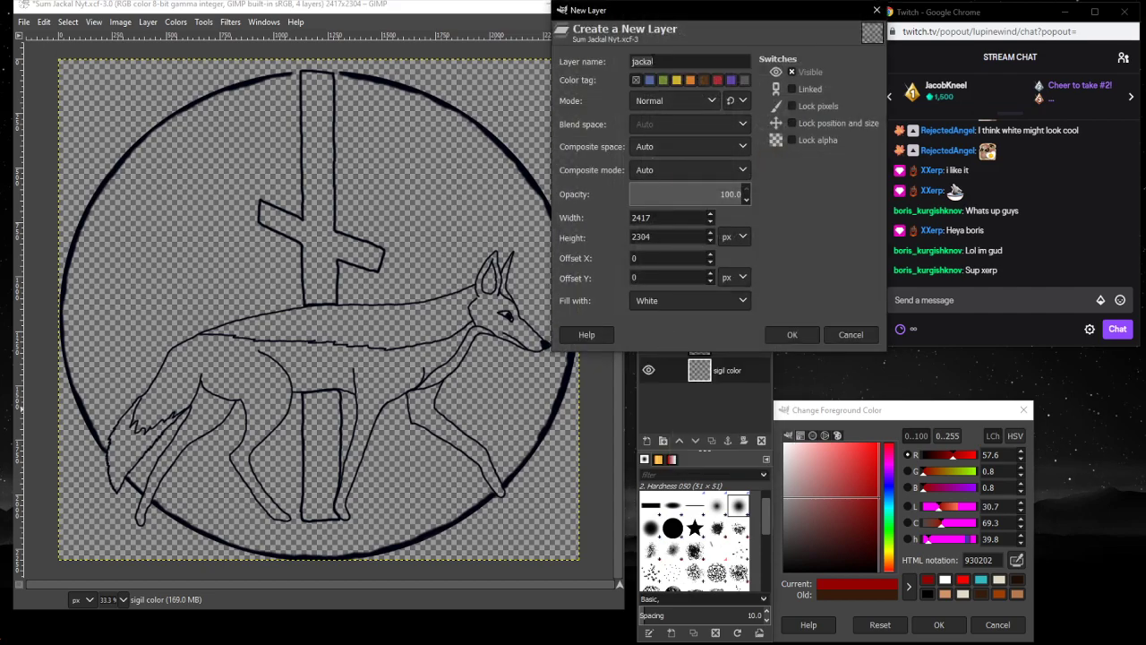
double_click(641, 61)
text(backest)
key(Return)
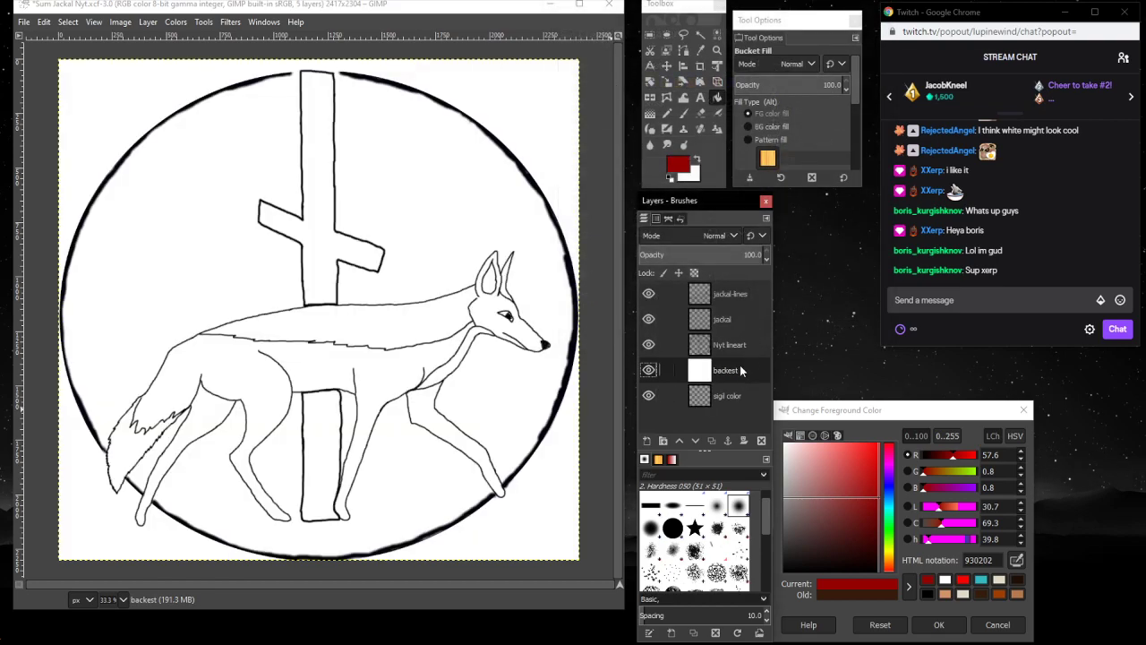
drag(742, 370, 740, 404)
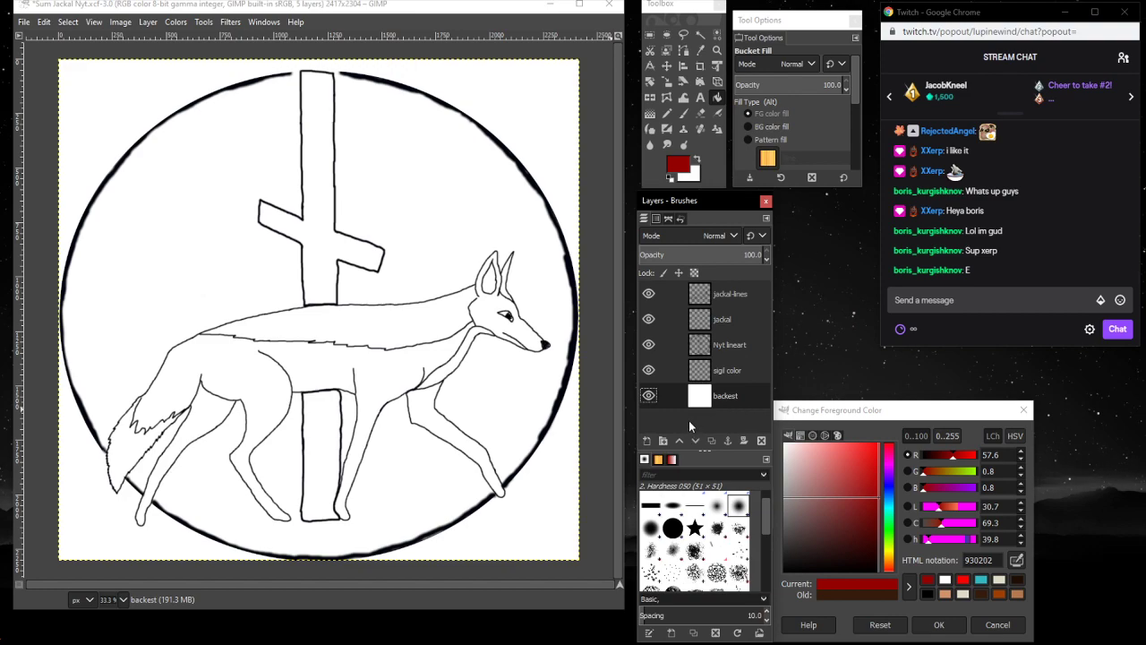
click(553, 526)
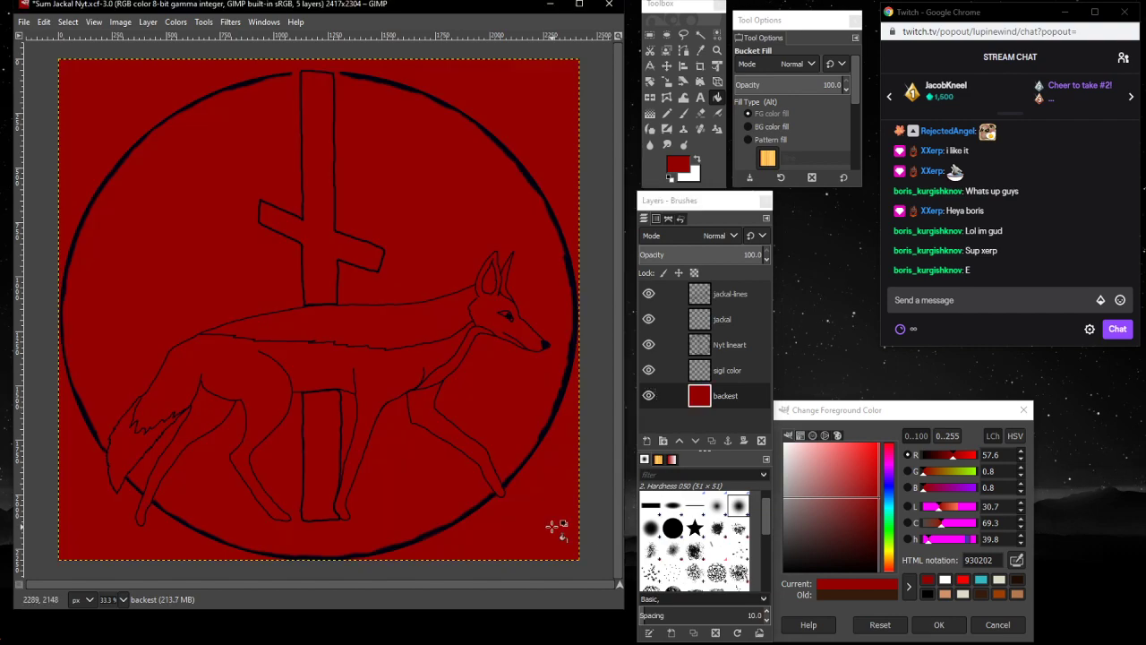
- Make the jackal layer active and set the Paintbrush size to 18
click(743, 321)
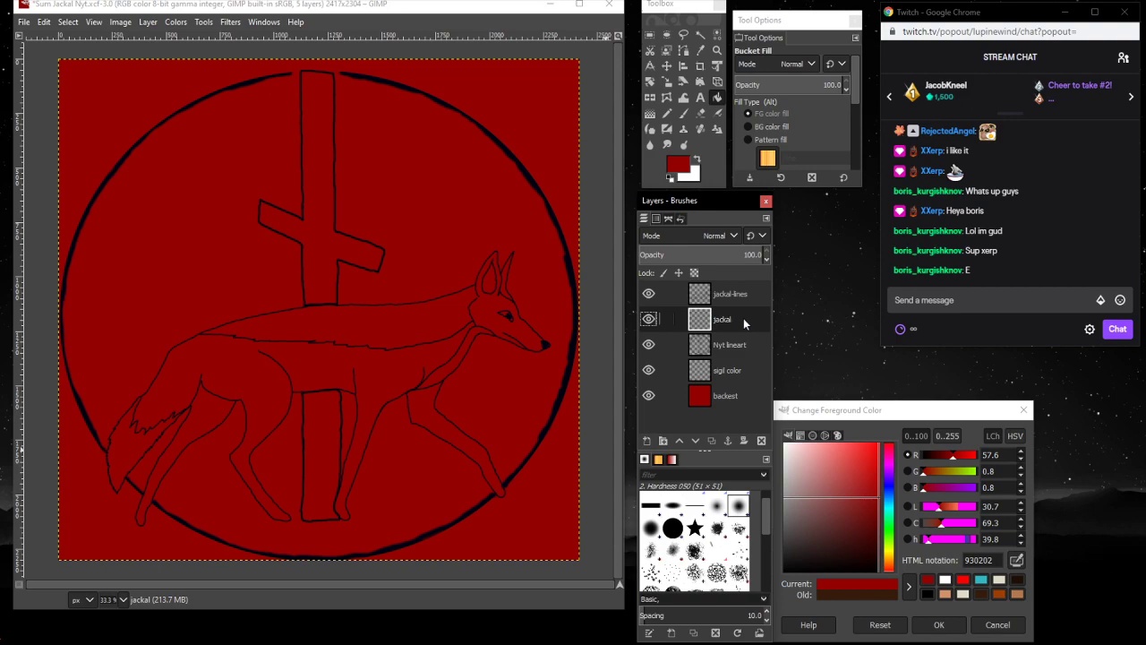
click(683, 112)
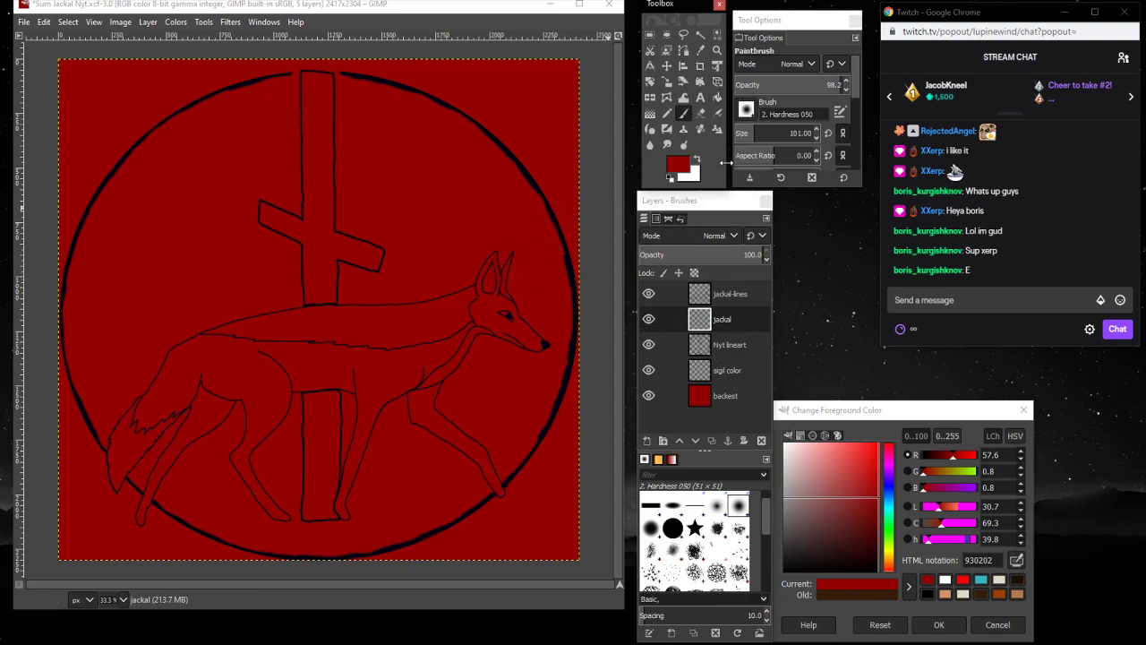
click(750, 136)
text(18)
key(Return)
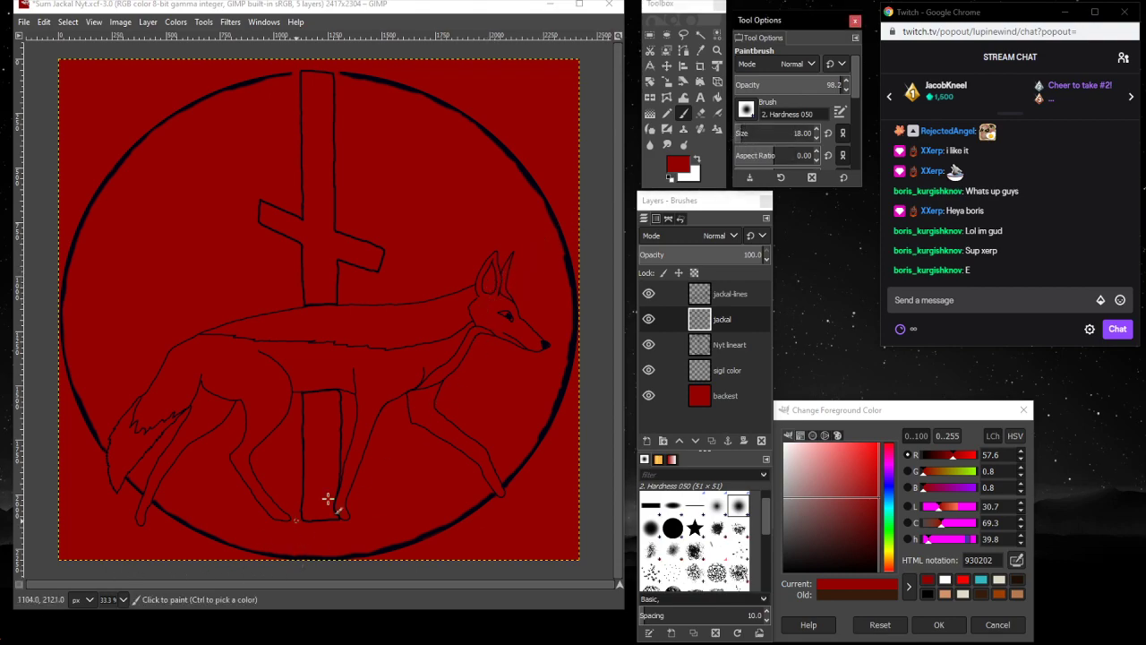
- Examine the linework of the jackal's head up close, and return to the whole artwork at 33.3 %
click(717, 51)
click(500, 327)
click(501, 328)
click(501, 326)
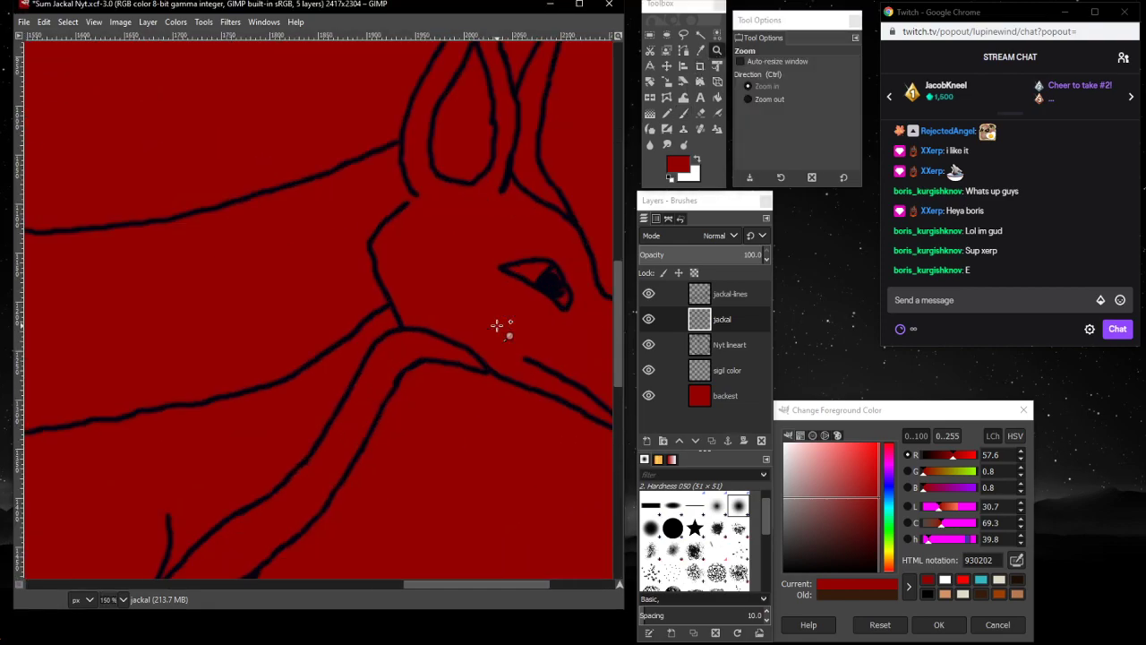
click(501, 325)
scroll(502, 571, right, 5)
scroll(501, 572, up, 3)
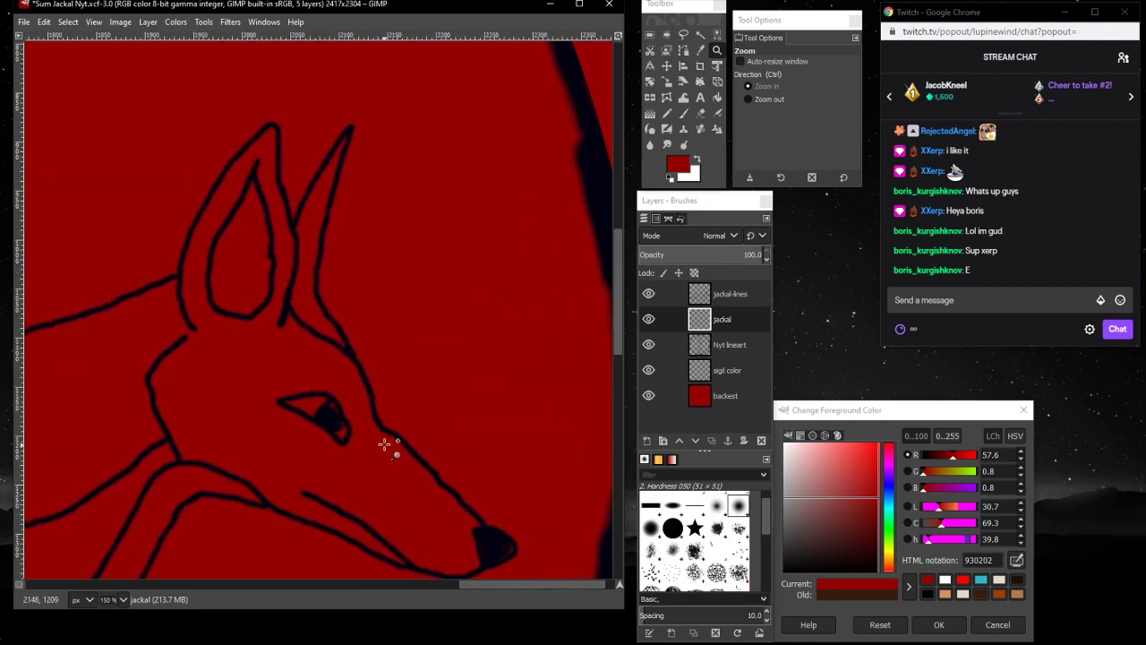
scroll(389, 442, down, 3)
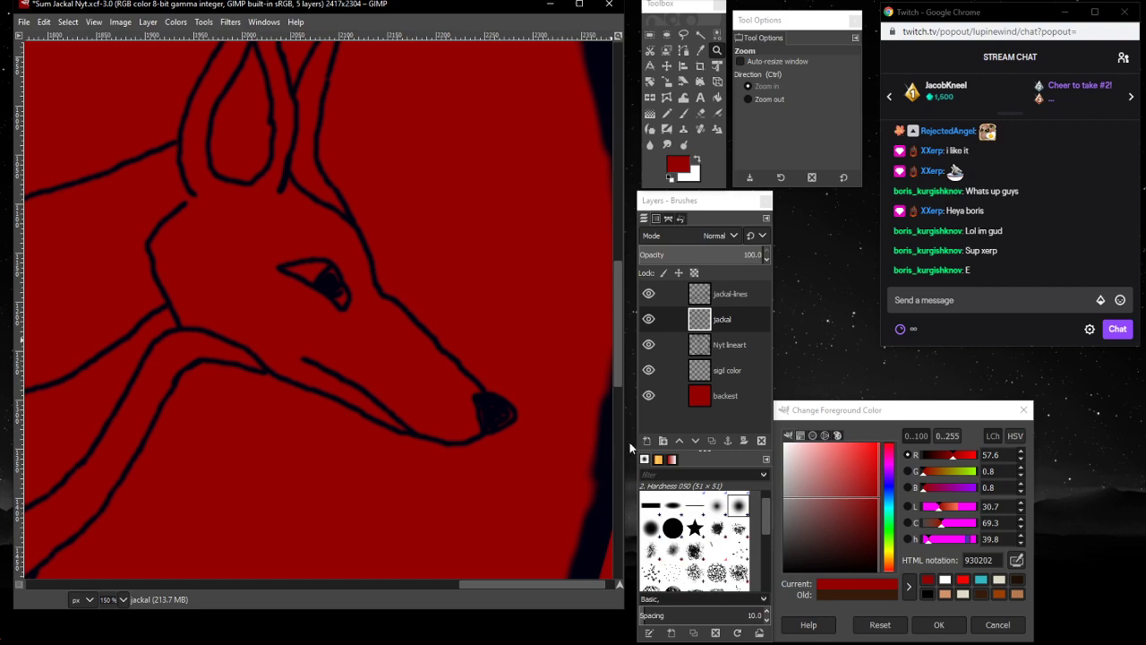
scroll(184, 470, down, 5)
scroll(175, 450, up, 5)
click(123, 599)
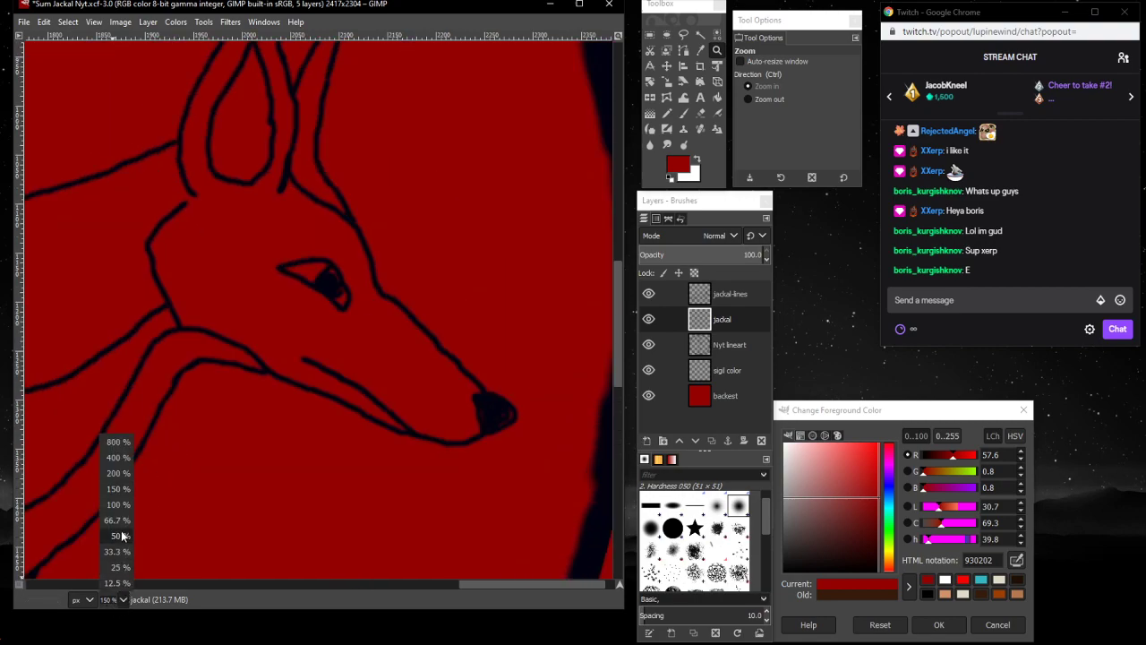
click(120, 535)
drag(324, 583, 122, 578)
click(123, 599)
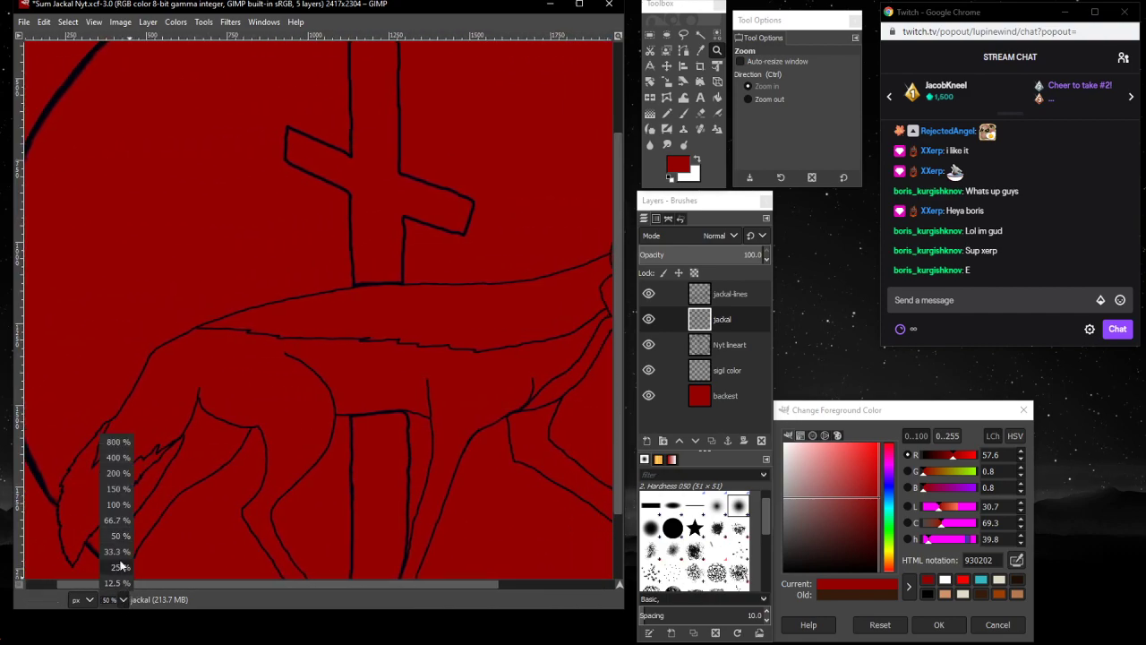
click(117, 550)
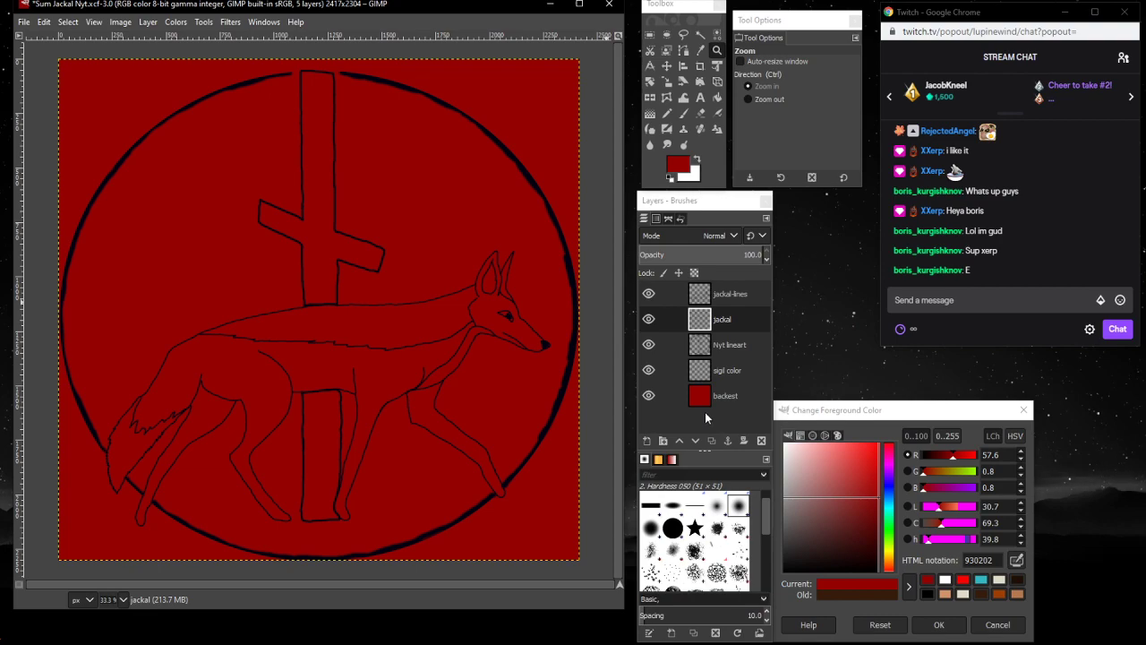
- Paint the whole circle golden yellow e3cc4f on the backest layer, using the Paintbrush at size 313
drag(892, 536, 892, 552)
click(849, 462)
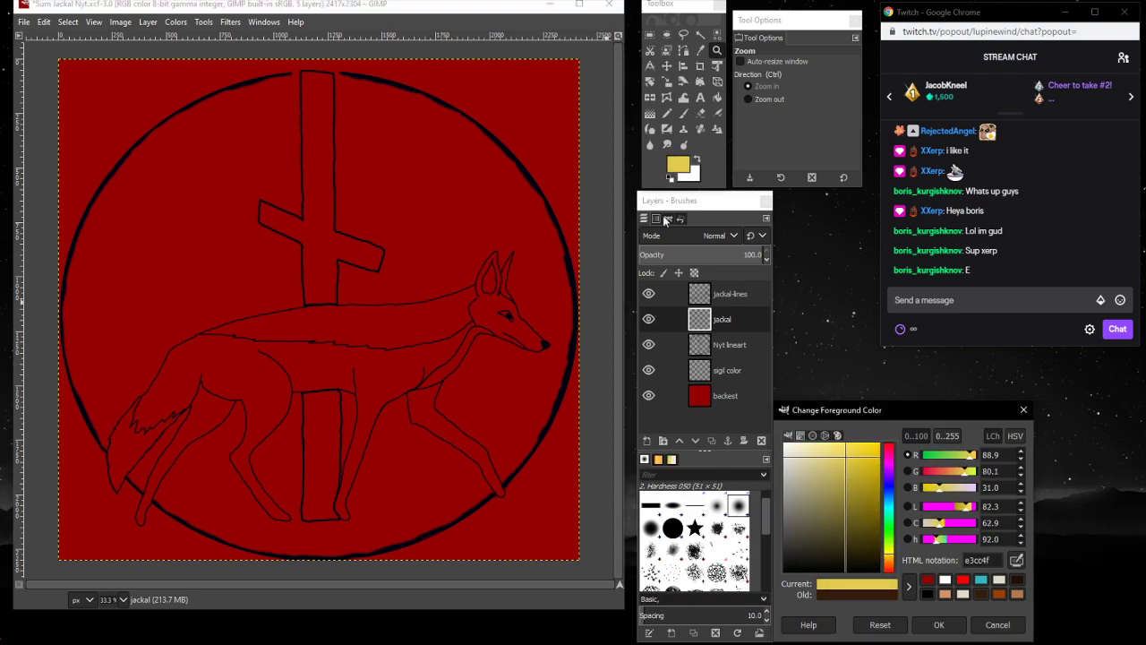
click(683, 115)
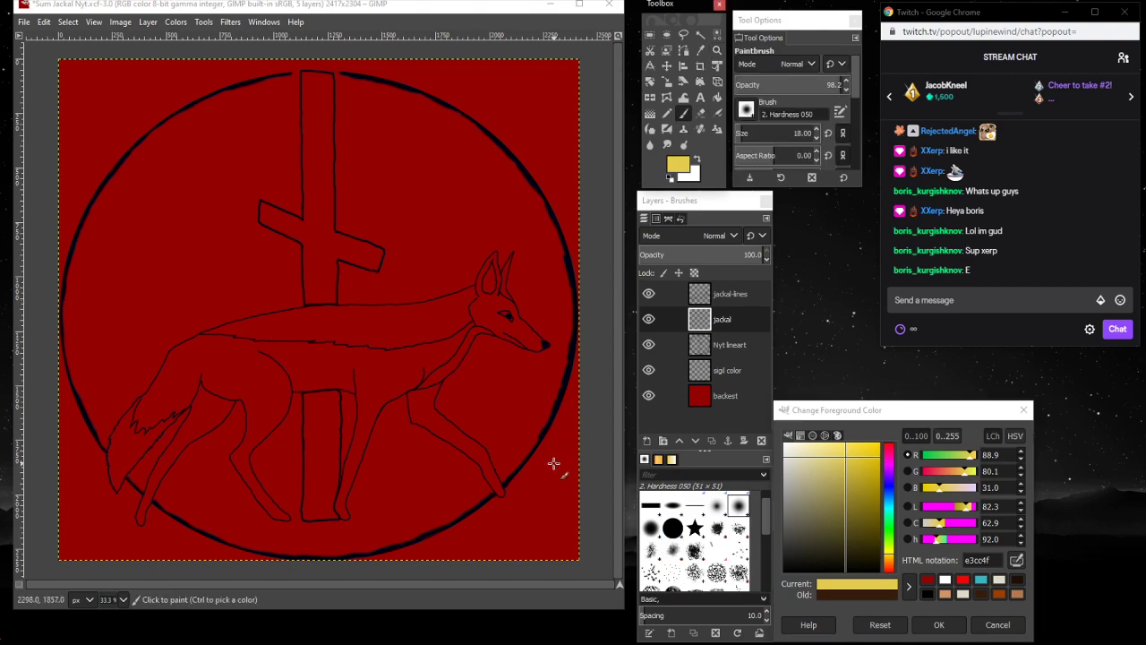
click(752, 372)
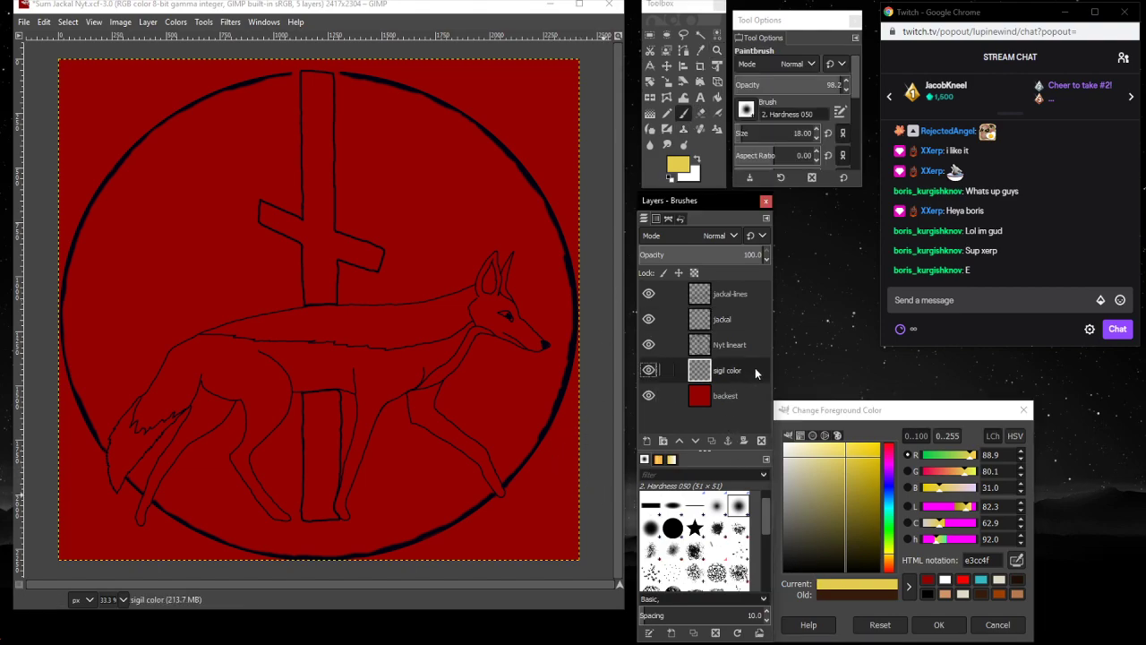
click(755, 395)
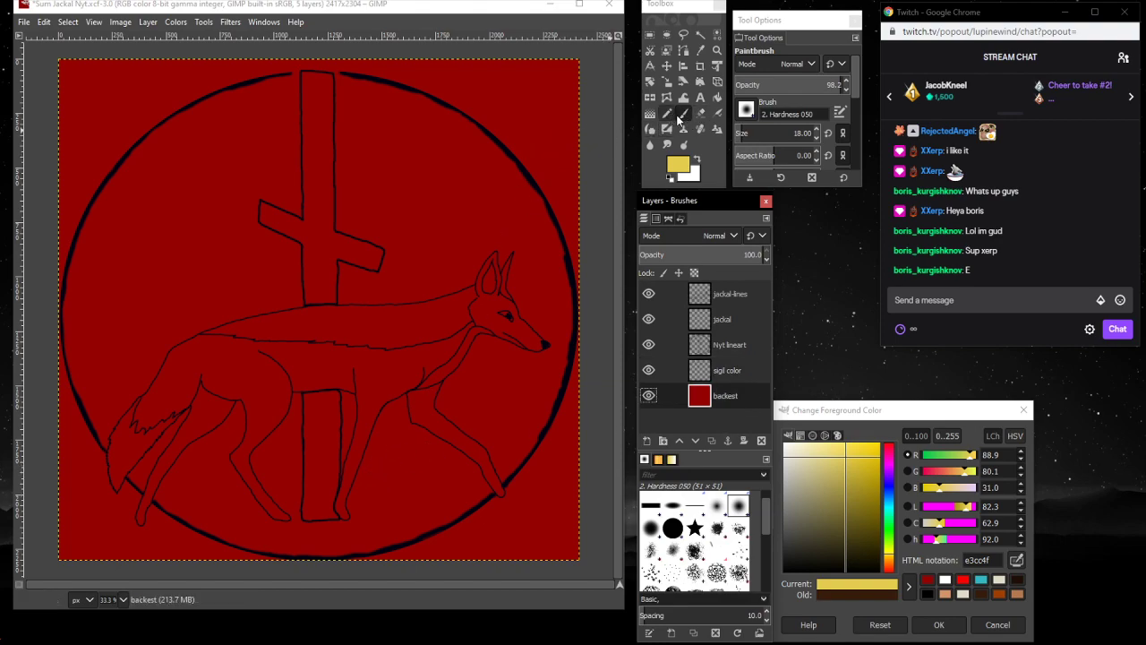
drag(748, 133, 779, 134)
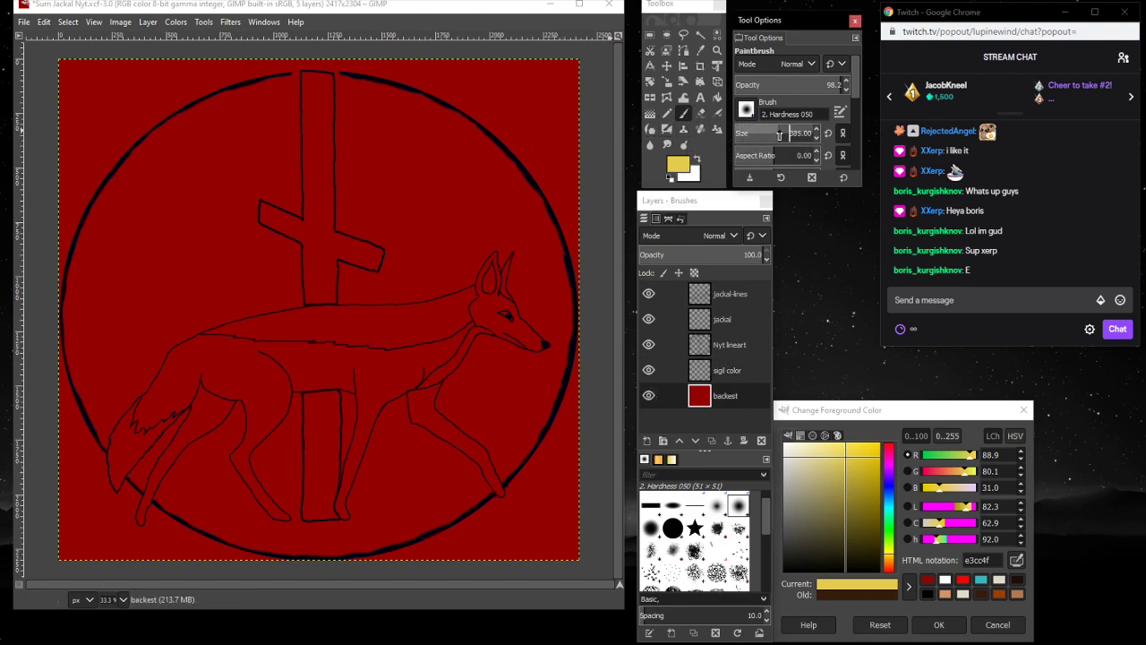
mouse_move(507, 222)
mouse_down()
mouse_move(528, 233)
mouse_move(530, 252)
mouse_move(514, 190)
mouse_move(445, 133)
mouse_move(375, 100)
mouse_move(331, 91)
mouse_move(208, 105)
mouse_move(125, 166)
mouse_move(81, 267)
mouse_move(76, 325)
mouse_move(110, 412)
mouse_move(179, 499)
mouse_move(266, 530)
mouse_move(374, 535)
mouse_move(495, 466)
mouse_move(531, 427)
mouse_move(552, 369)
mouse_move(548, 274)
mouse_move(528, 224)
mouse_move(494, 224)
mouse_move(486, 243)
mouse_up()
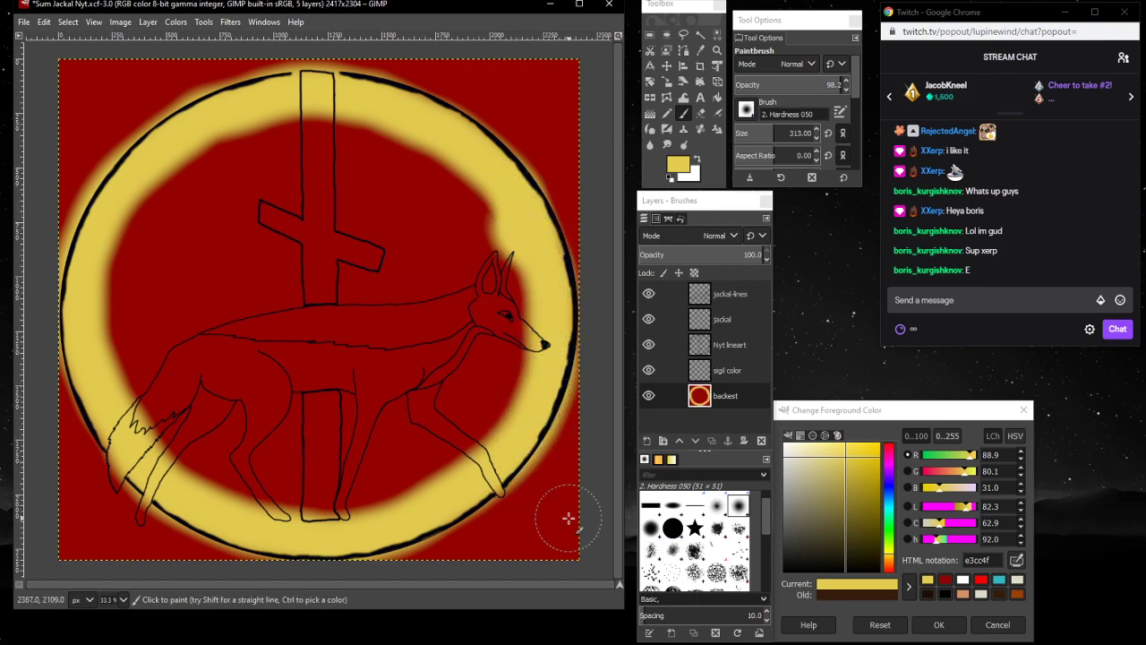
mouse_move(256, 116)
mouse_down()
mouse_move(285, 505)
mouse_move(217, 483)
mouse_move(121, 409)
mouse_move(176, 439)
mouse_move(111, 324)
mouse_move(138, 336)
mouse_move(132, 346)
mouse_move(127, 200)
mouse_move(142, 318)
mouse_move(162, 170)
mouse_move(169, 301)
mouse_move(216, 141)
mouse_move(231, 189)
mouse_move(230, 259)
mouse_move(234, 132)
mouse_move(231, 371)
mouse_move(253, 244)
mouse_move(248, 436)
mouse_move(220, 309)
mouse_move(193, 408)
mouse_move(250, 309)
mouse_move(293, 355)
mouse_move(315, 102)
mouse_move(296, 176)
mouse_move(244, 280)
mouse_move(333, 157)
mouse_move(330, 120)
mouse_move(337, 190)
mouse_move(347, 134)
mouse_move(447, 240)
mouse_move(355, 112)
mouse_move(450, 212)
mouse_move(389, 127)
mouse_move(491, 273)
mouse_move(459, 180)
mouse_move(522, 340)
mouse_move(518, 271)
mouse_move(496, 407)
mouse_move(507, 366)
mouse_move(435, 480)
mouse_move(381, 506)
mouse_move(380, 491)
mouse_move(294, 512)
mouse_move(445, 403)
mouse_move(458, 363)
mouse_move(376, 428)
mouse_move(374, 464)
mouse_move(415, 455)
mouse_move(464, 356)
mouse_move(403, 372)
mouse_move(355, 430)
mouse_move(311, 436)
mouse_move(383, 342)
mouse_move(359, 247)
mouse_move(376, 210)
mouse_move(371, 175)
mouse_move(407, 351)
mouse_move(452, 279)
mouse_move(483, 360)
mouse_up()
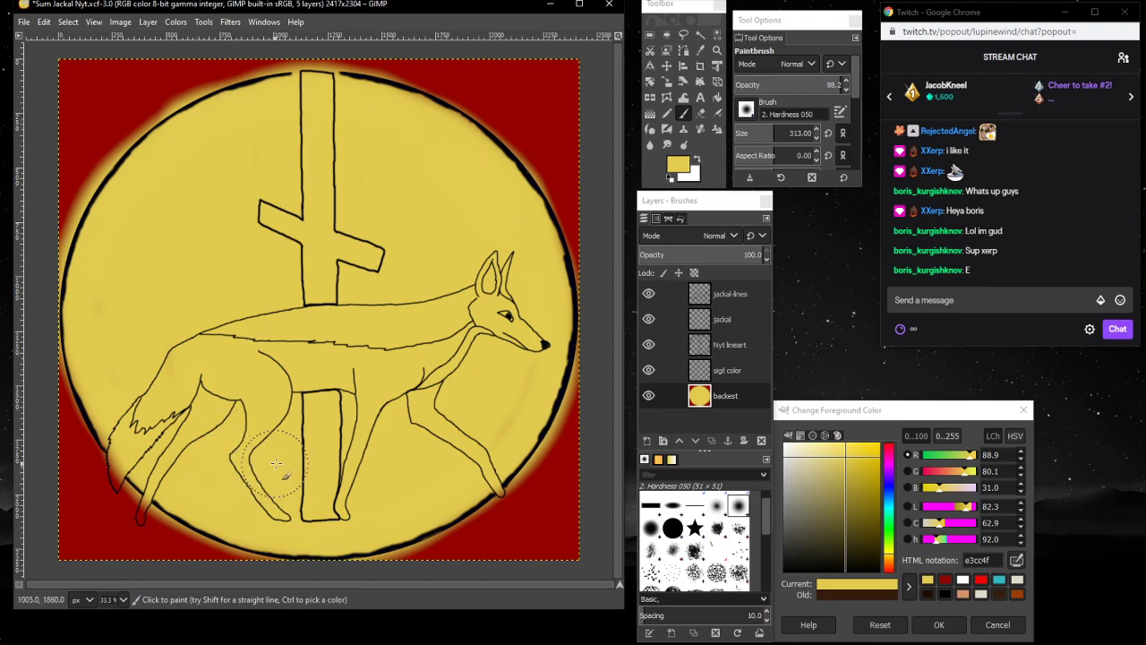
mouse_move(376, 97)
mouse_down()
mouse_move(454, 143)
mouse_move(448, 99)
mouse_move(512, 143)
mouse_move(551, 224)
mouse_move(555, 313)
mouse_up()
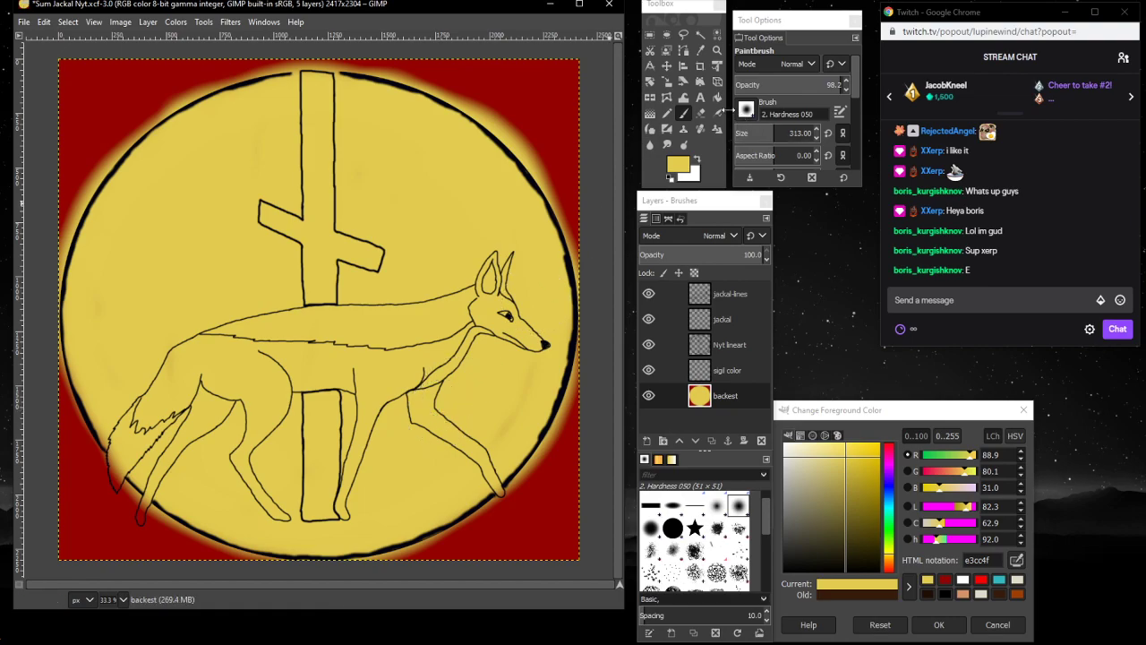
- Erase the dark red area outside the circle on the backest layer, all the way around the rim
click(701, 113)
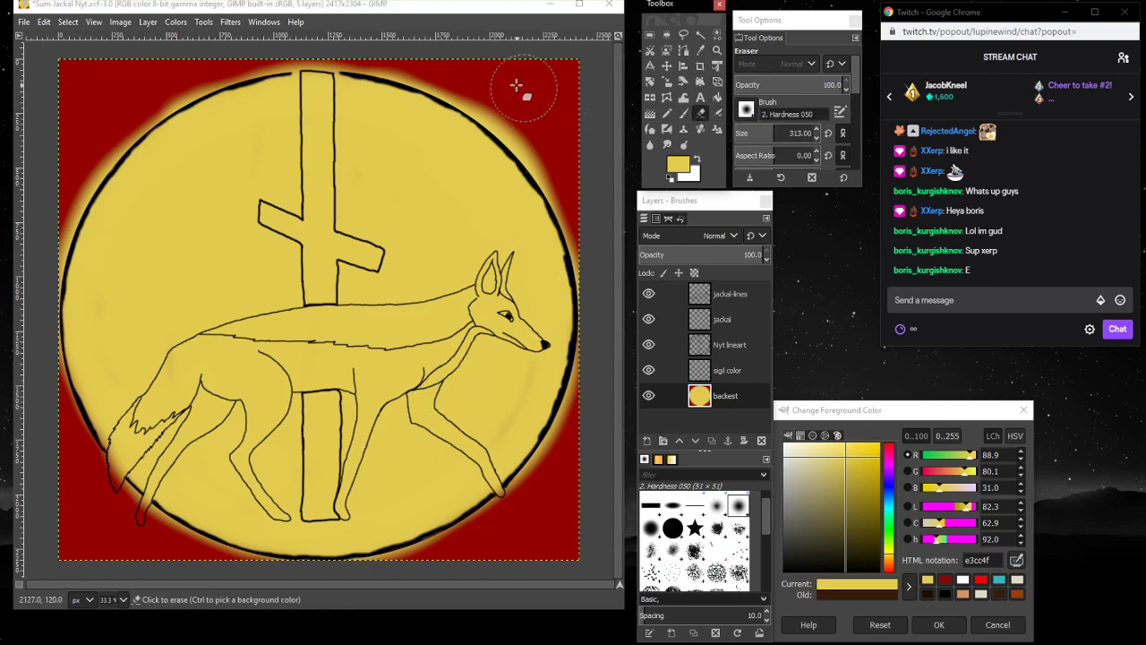
mouse_move(456, 71)
mouse_down()
mouse_move(526, 106)
mouse_move(581, 216)
mouse_move(559, 118)
mouse_move(534, 85)
mouse_move(554, 95)
mouse_move(547, 55)
mouse_move(521, 89)
mouse_move(503, 60)
mouse_move(299, 44)
mouse_move(106, 68)
mouse_move(2, 96)
mouse_move(90, 56)
mouse_move(134, 51)
mouse_up()
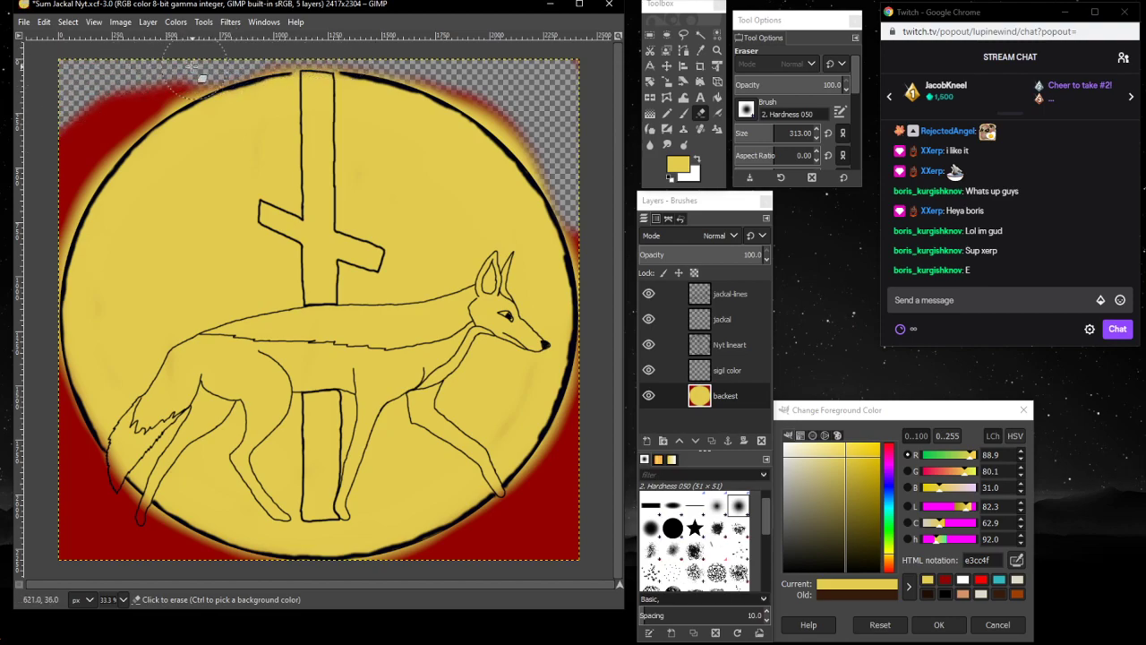
mouse_move(121, 106)
mouse_down()
mouse_move(42, 184)
mouse_move(142, 90)
mouse_move(90, 137)
mouse_move(201, 62)
mouse_move(96, 141)
mouse_move(46, 221)
mouse_up()
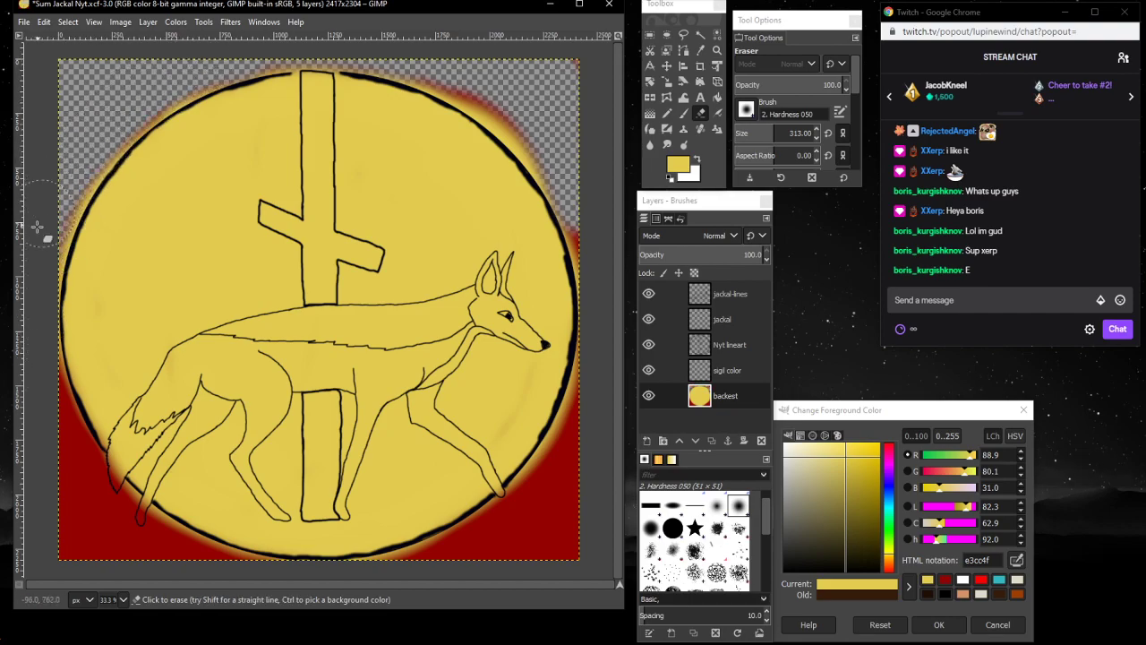
drag(434, 75, 549, 136)
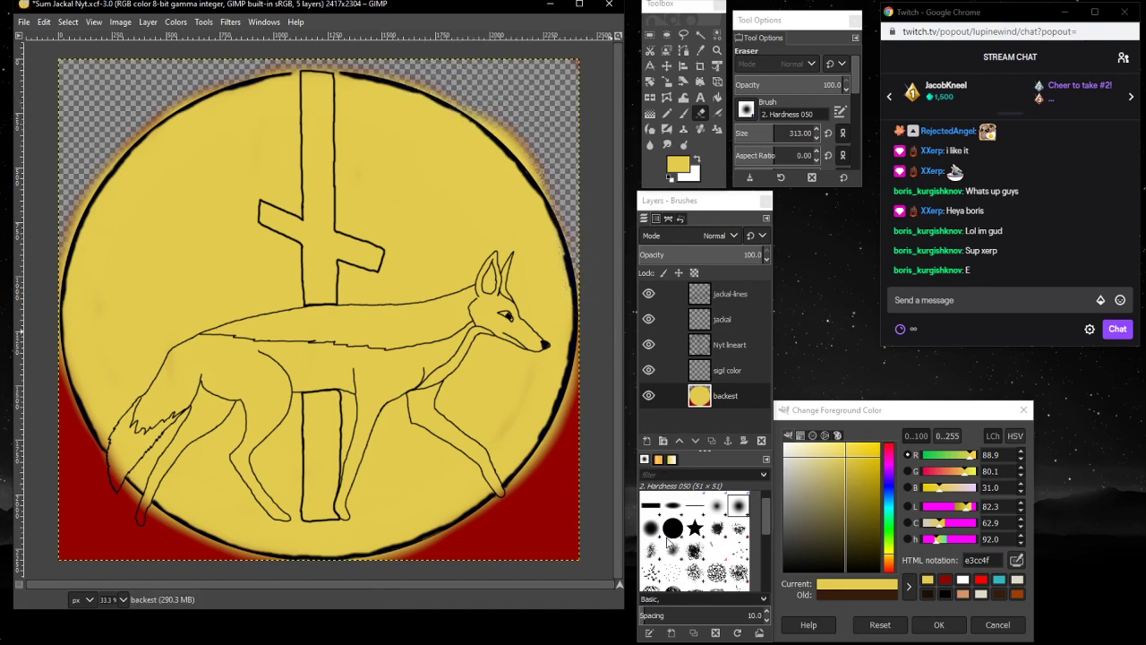
mouse_move(590, 396)
mouse_down()
mouse_move(586, 446)
mouse_move(552, 532)
mouse_move(589, 387)
mouse_up()
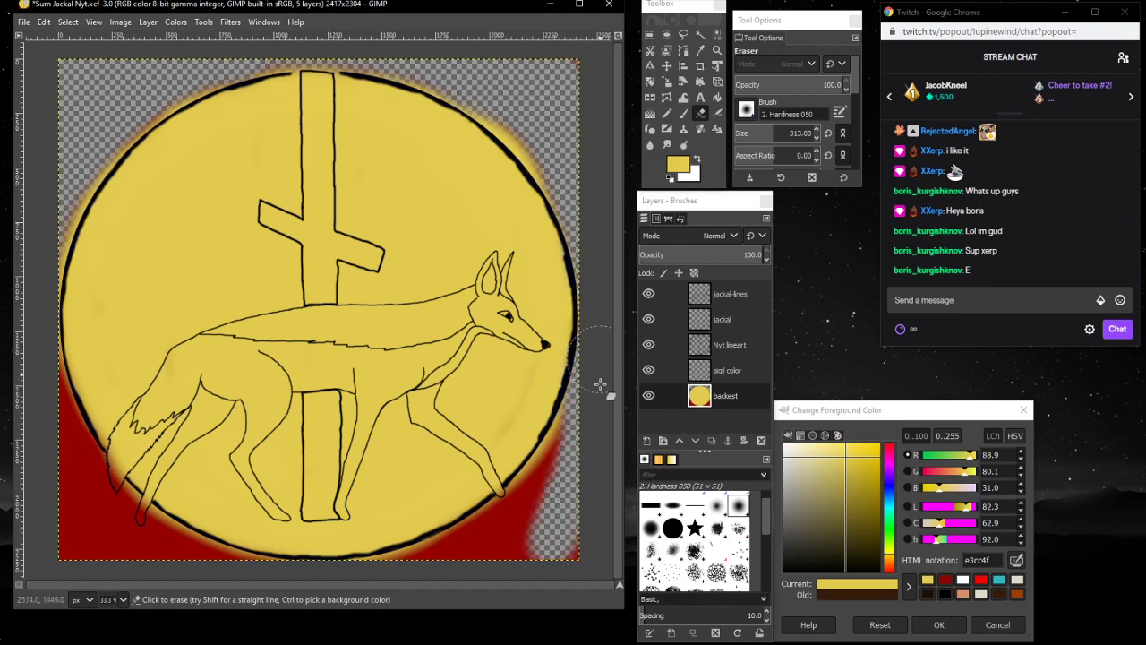
mouse_move(595, 424)
mouse_down()
mouse_move(523, 535)
mouse_move(571, 432)
mouse_up()
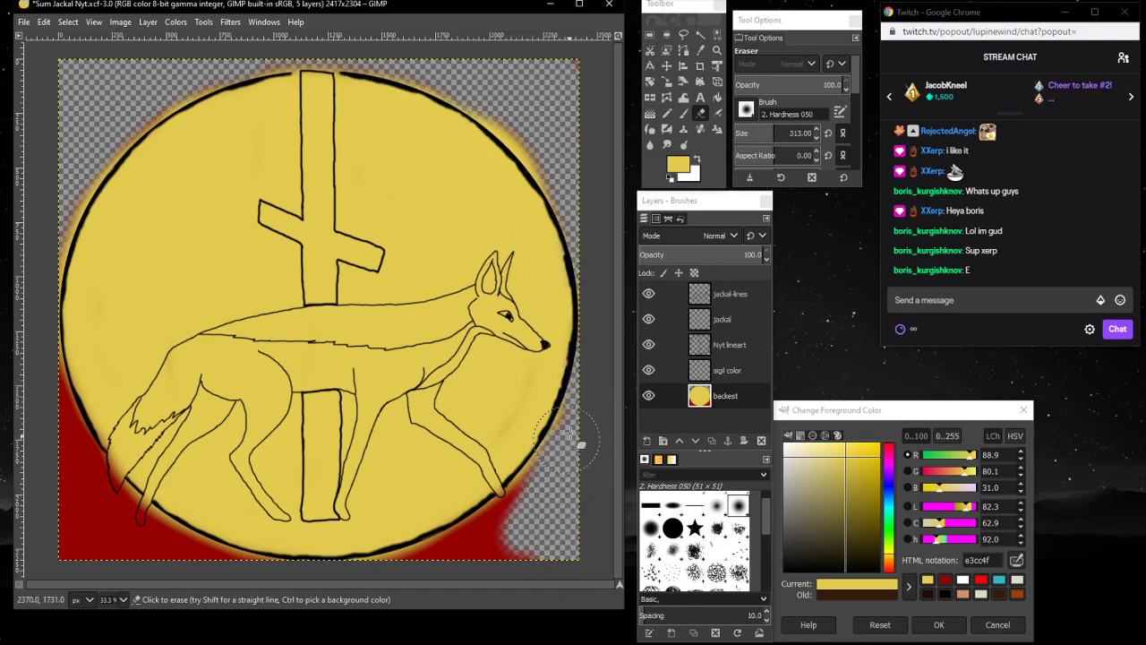
mouse_move(544, 498)
mouse_down()
mouse_move(503, 552)
mouse_move(505, 537)
mouse_move(460, 568)
mouse_move(480, 556)
mouse_move(406, 578)
mouse_move(484, 547)
mouse_move(553, 488)
mouse_move(469, 559)
mouse_move(528, 494)
mouse_up()
drag(462, 562, 521, 512)
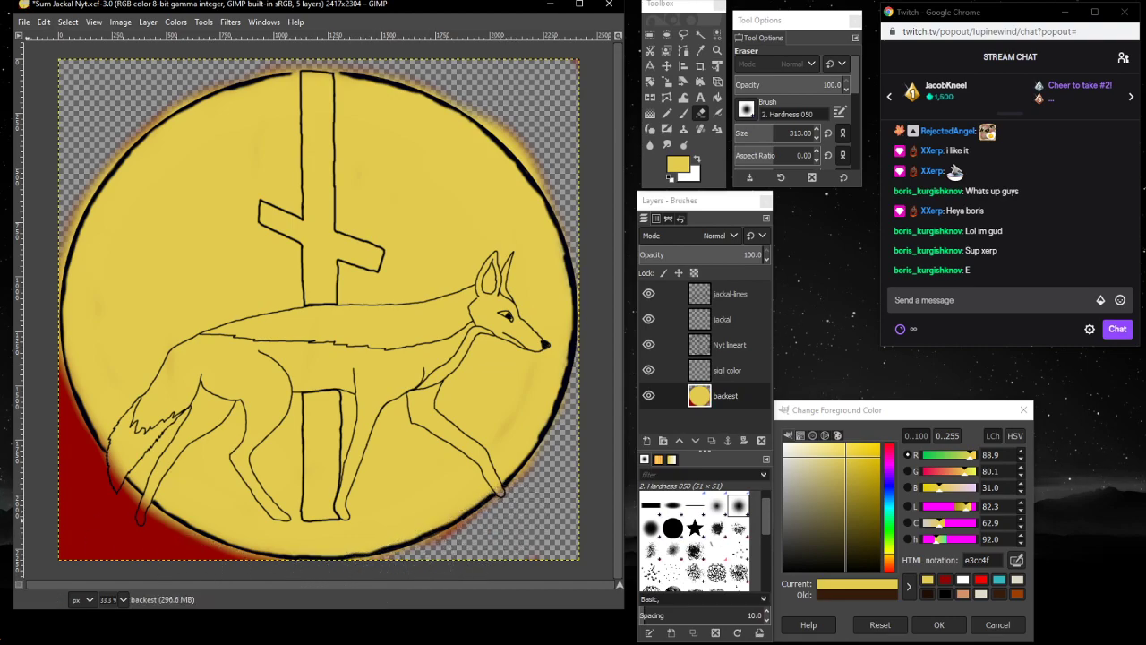
mouse_move(38, 384)
mouse_down()
mouse_move(51, 420)
mouse_move(46, 387)
mouse_up()
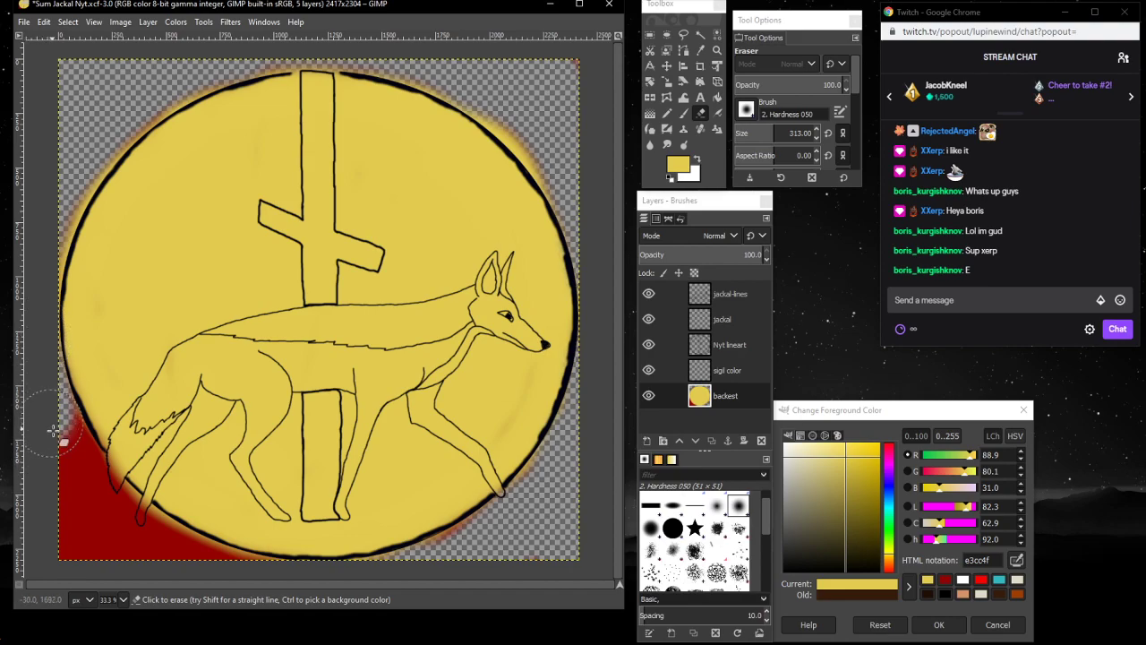
mouse_move(53, 431)
mouse_down()
mouse_move(85, 544)
mouse_move(60, 500)
mouse_move(69, 567)
mouse_move(58, 539)
mouse_move(102, 552)
mouse_move(100, 533)
mouse_move(154, 571)
mouse_move(248, 579)
mouse_move(135, 528)
mouse_move(57, 442)
mouse_move(55, 420)
mouse_move(107, 502)
mouse_up()
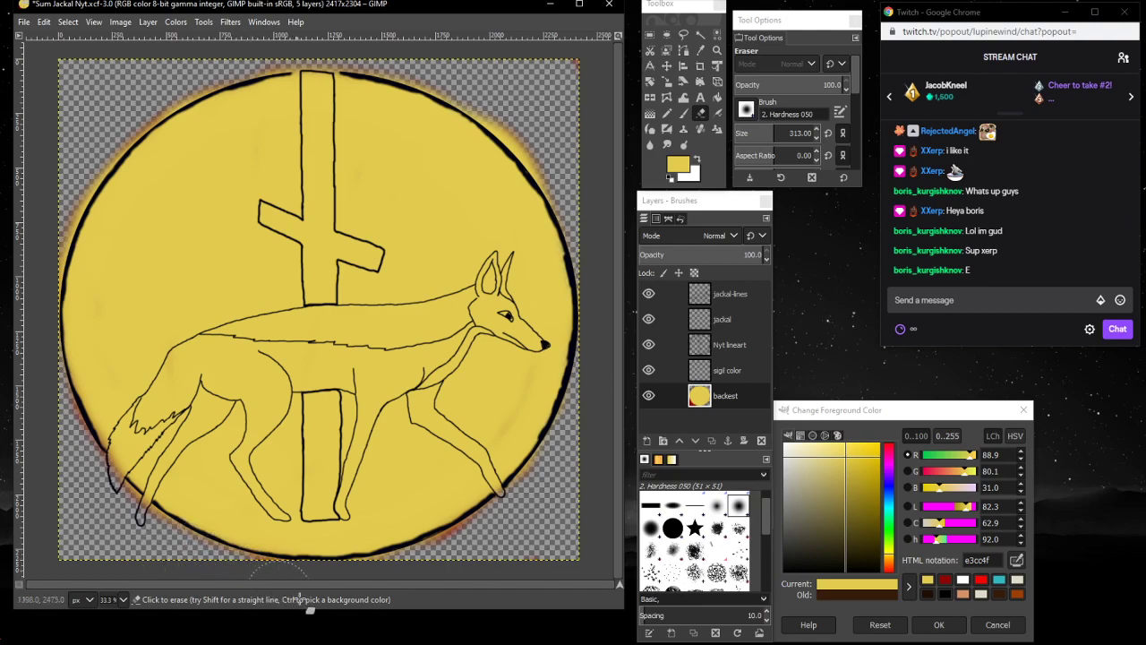
mouse_move(483, 537)
mouse_down()
mouse_move(453, 546)
mouse_move(415, 571)
mouse_up()
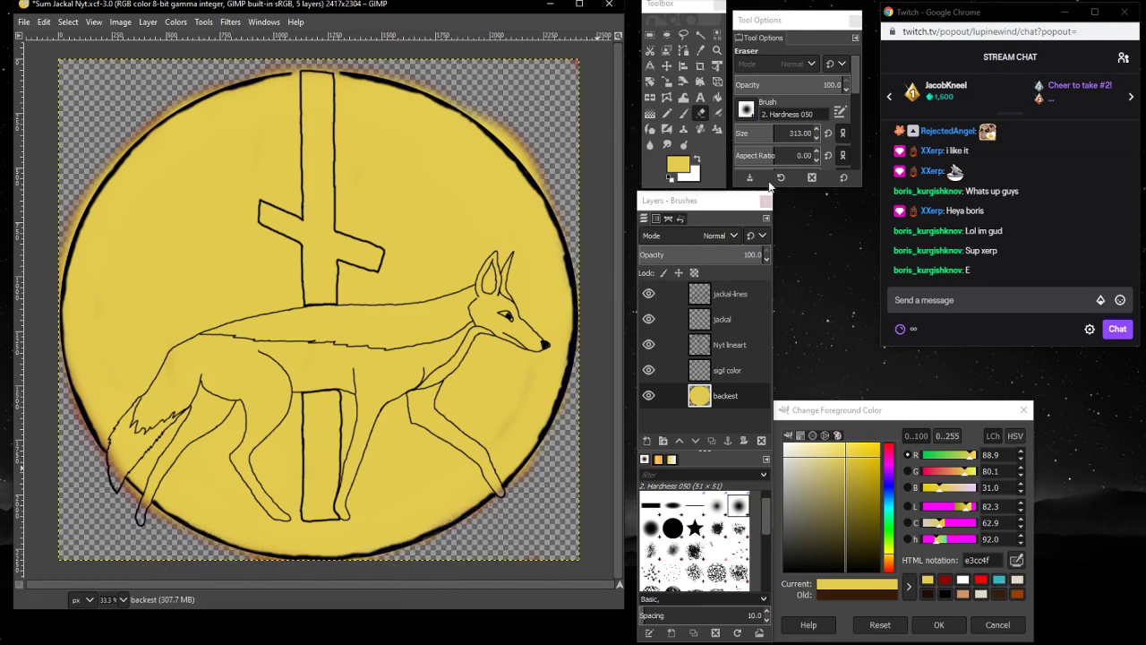
- Paint yellow e3cc4f over the reddish fringe along the circle's rim with the Paintbrush, undoing the stroke that overshoots the outline
click(684, 113)
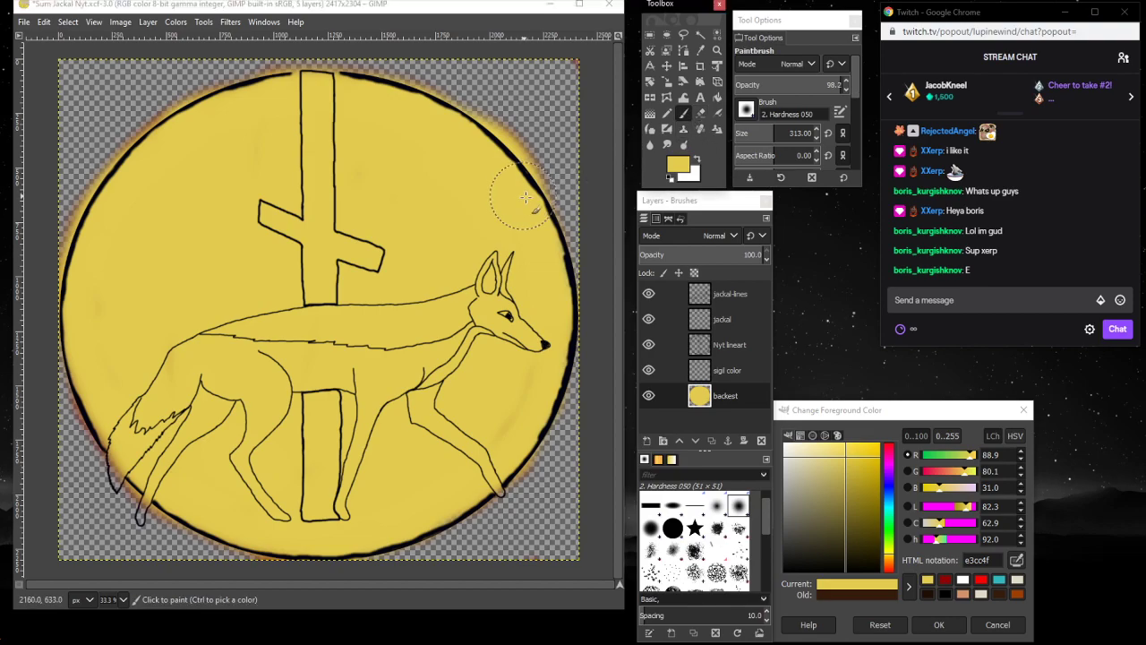
mouse_move(540, 195)
mouse_down()
mouse_move(565, 262)
mouse_move(566, 339)
mouse_move(549, 402)
mouse_move(497, 472)
mouse_move(405, 526)
mouse_move(349, 535)
mouse_move(289, 540)
mouse_move(185, 521)
mouse_move(125, 479)
mouse_move(94, 434)
mouse_move(65, 336)
mouse_move(68, 249)
mouse_move(83, 195)
mouse_move(171, 121)
mouse_move(283, 79)
mouse_up()
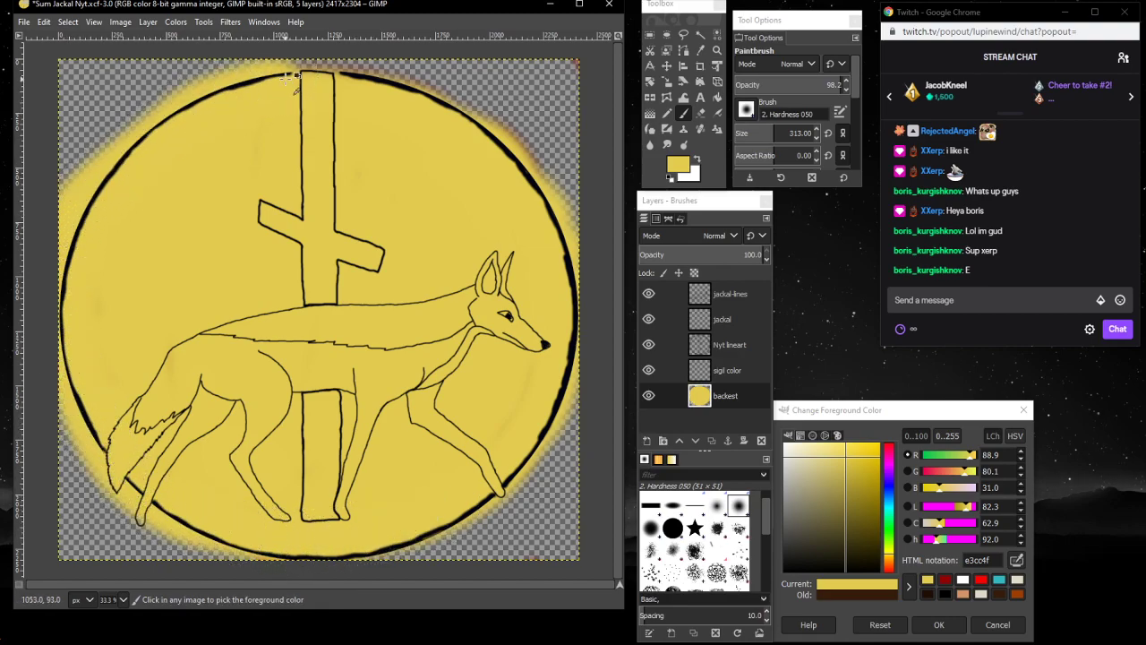
key(ctrl+z)
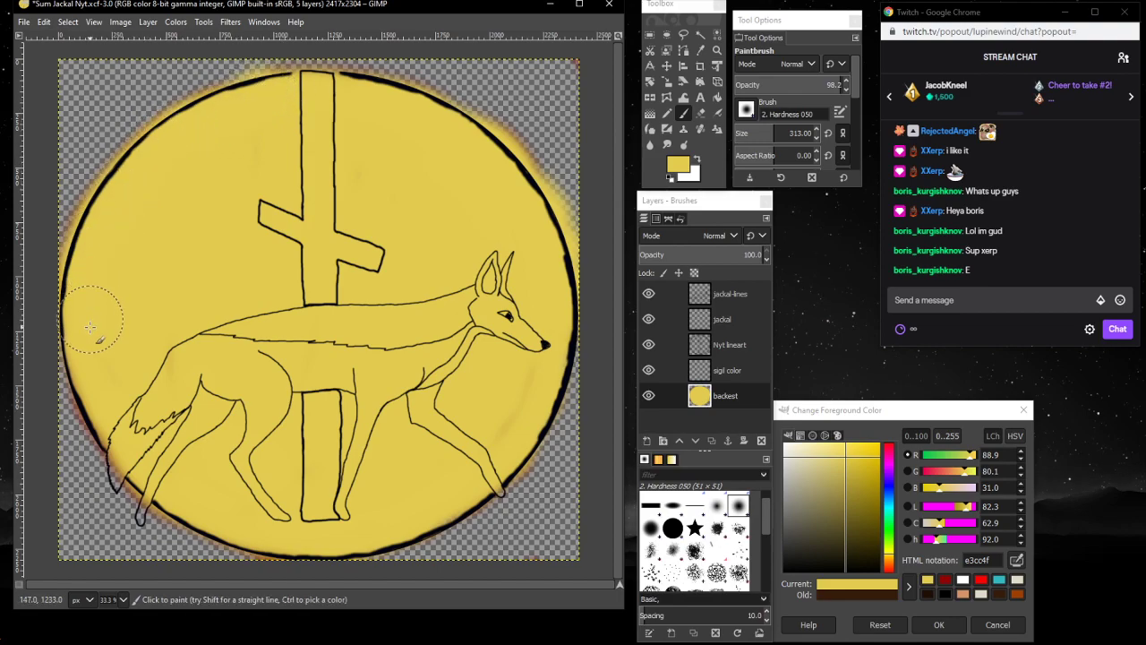
mouse_move(91, 358)
mouse_down()
mouse_move(76, 394)
mouse_move(108, 448)
mouse_move(206, 519)
mouse_move(255, 541)
mouse_move(219, 522)
mouse_move(309, 537)
mouse_move(400, 530)
mouse_up()
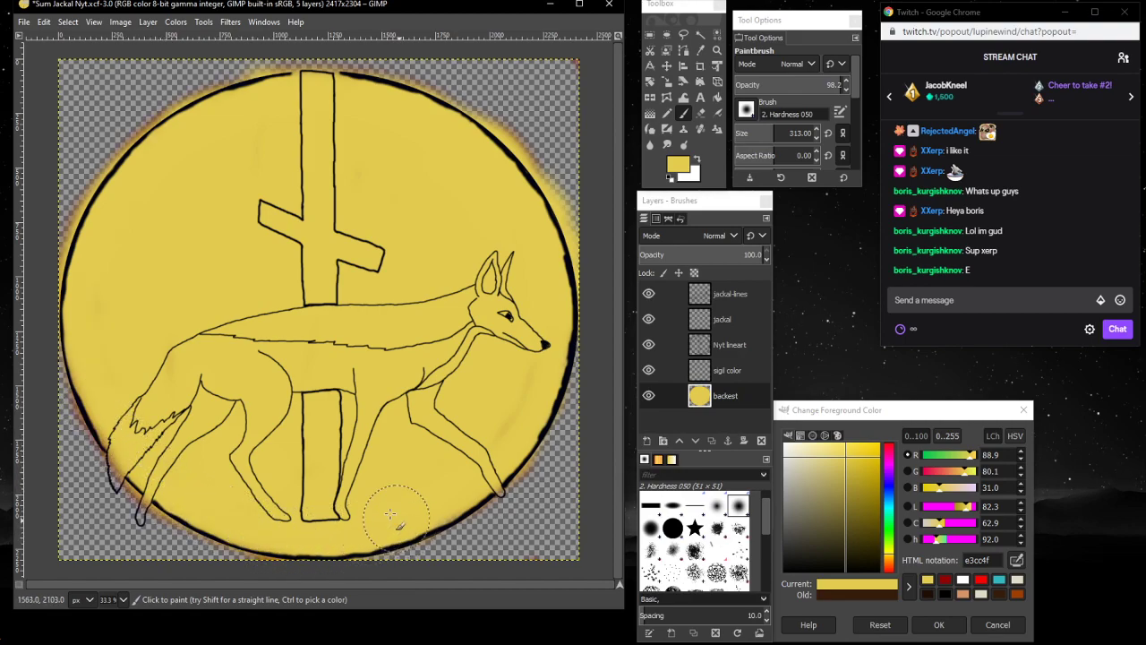
- Try to paint yellow over the fringe on the circle's upper-left rim, and undo these strokes
mouse_move(195, 134)
mouse_down()
mouse_move(219, 98)
mouse_move(249, 92)
mouse_up()
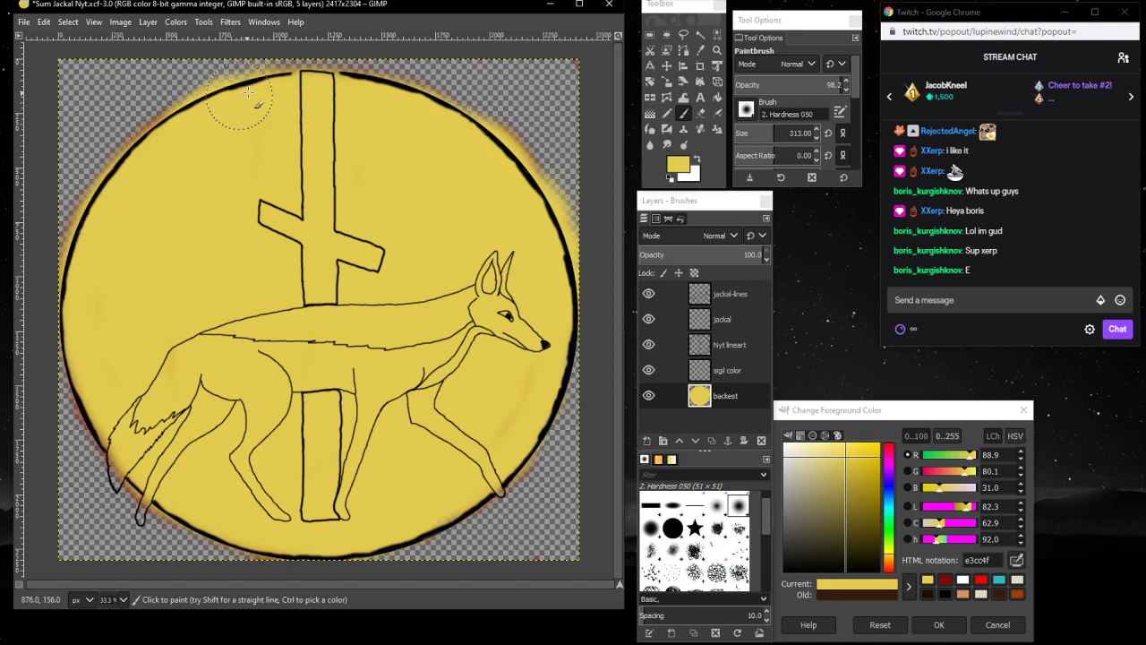
mouse_move(157, 158)
mouse_down()
mouse_move(132, 180)
mouse_move(176, 134)
mouse_move(111, 193)
mouse_move(68, 260)
mouse_move(77, 361)
mouse_up()
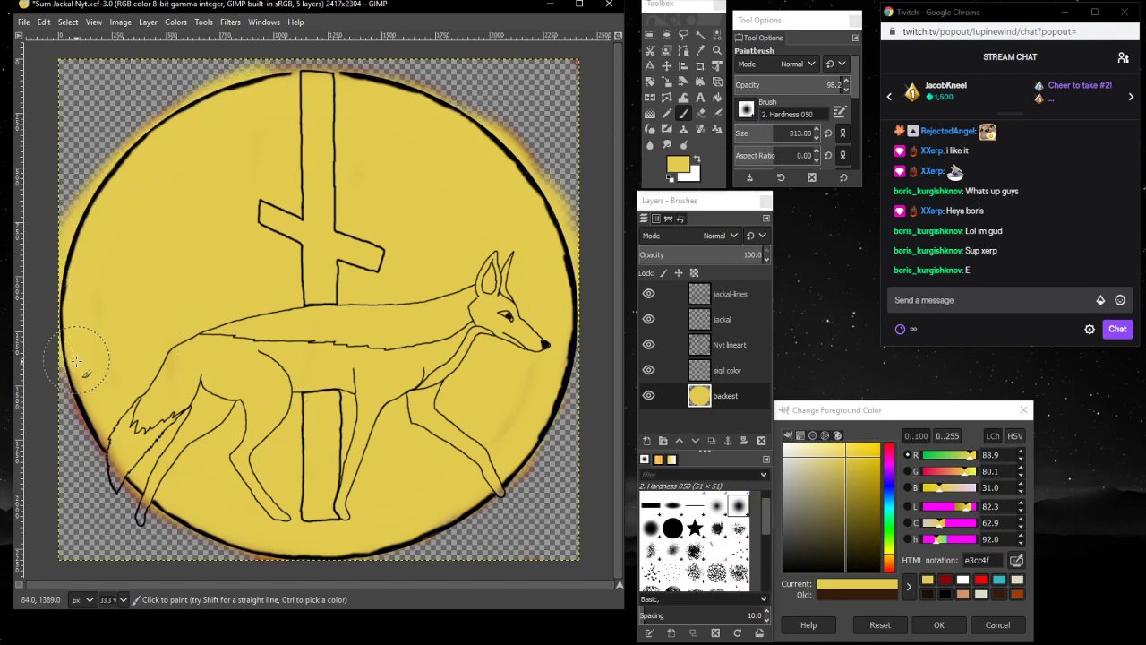
key(ctrl+z)
key(ctrl+z)
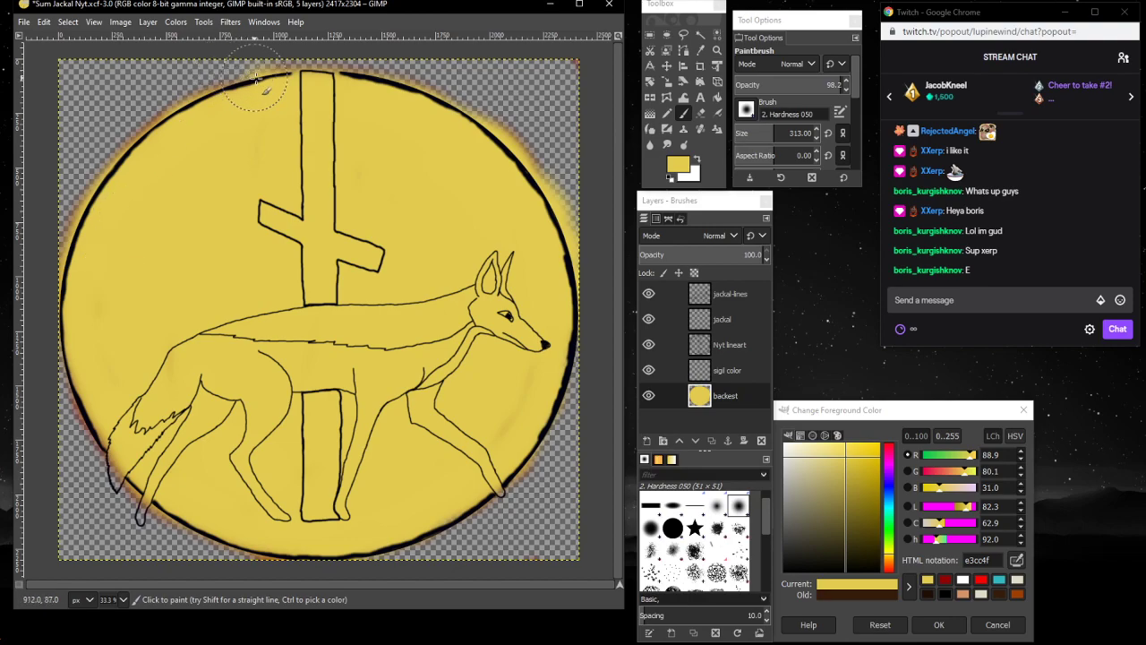
drag(255, 77, 236, 96)
key(ctrl+z)
- Repaint the inside edge of the circle yellow along its upper arc and down the right side to the bottom
mouse_move(234, 110)
mouse_down()
mouse_move(158, 160)
mouse_move(114, 247)
mouse_move(178, 134)
mouse_up()
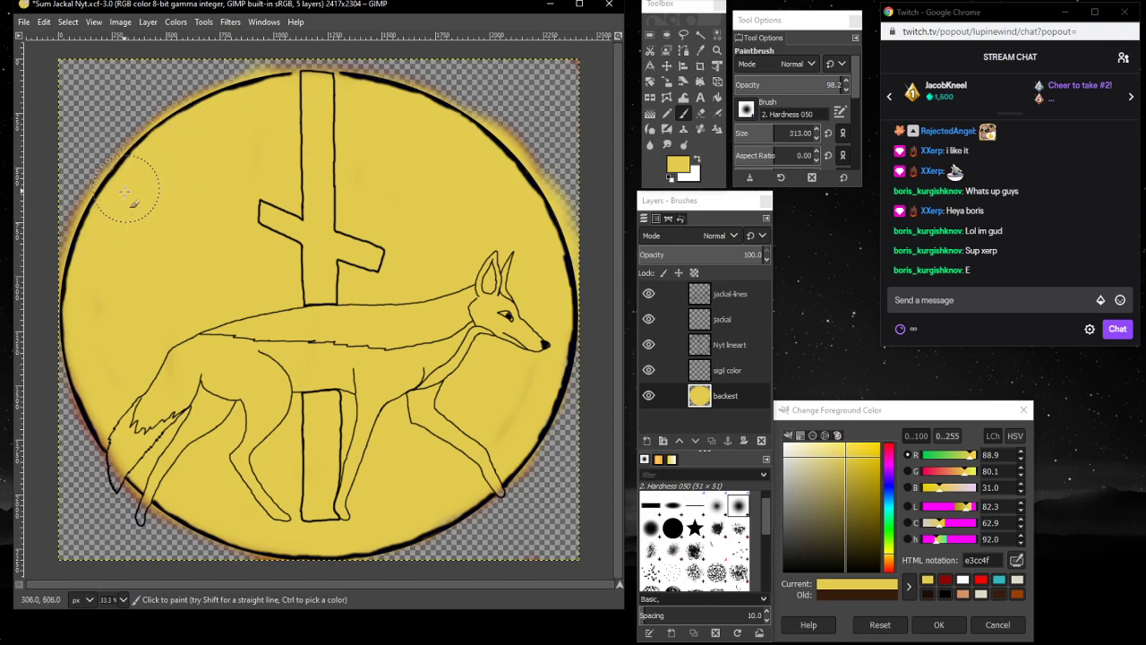
mouse_move(125, 190)
mouse_down()
mouse_move(226, 105)
mouse_move(271, 89)
mouse_move(368, 96)
mouse_move(424, 117)
mouse_up()
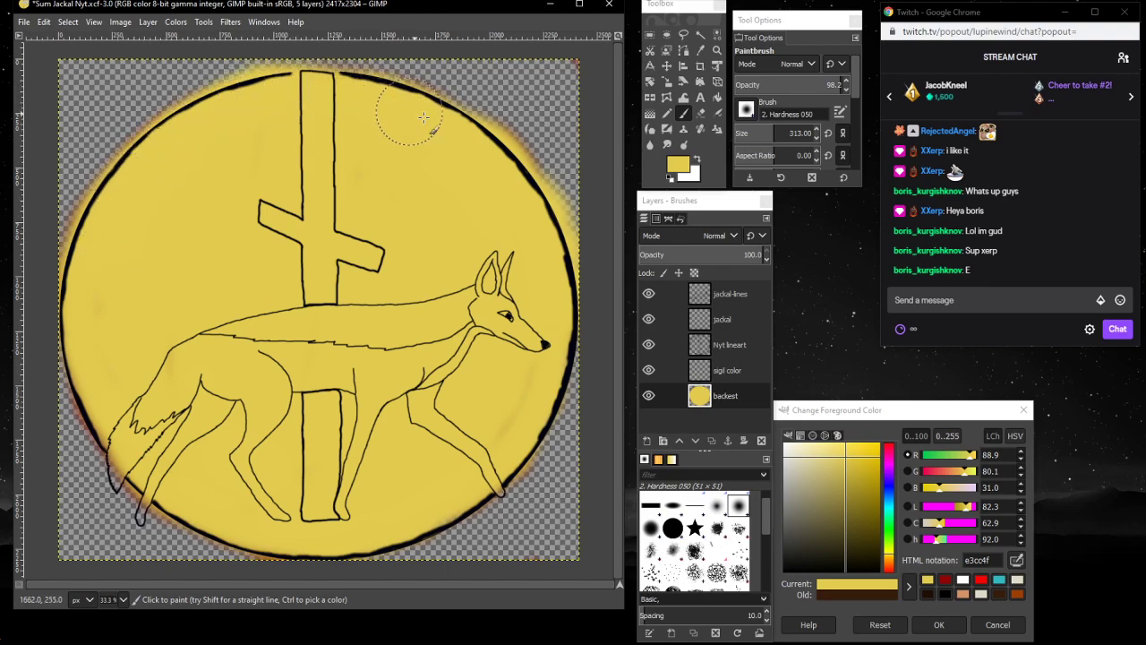
mouse_move(524, 195)
mouse_down()
mouse_move(494, 162)
mouse_move(360, 90)
mouse_up()
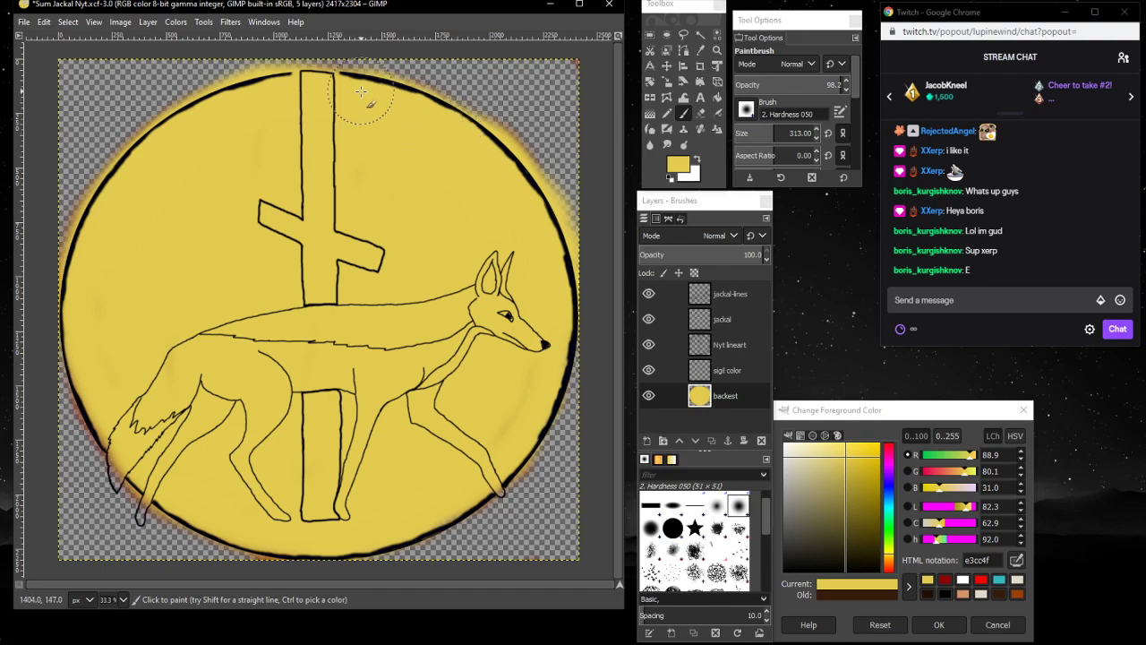
mouse_move(558, 301)
mouse_down()
mouse_move(561, 347)
mouse_move(539, 411)
mouse_move(475, 499)
mouse_move(364, 546)
mouse_move(324, 542)
mouse_up()
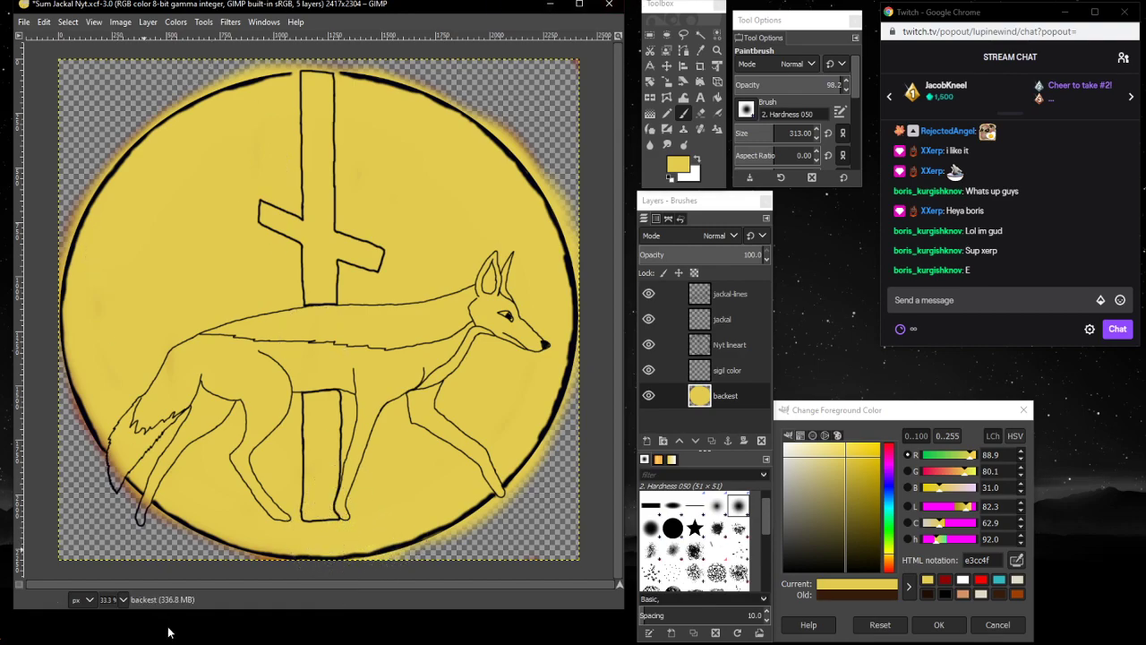
- Paint yellow e3cc4f over the reddish fringe along the circle's lower-left and left rim
mouse_move(113, 491)
mouse_down()
mouse_move(120, 431)
mouse_move(131, 474)
mouse_move(179, 524)
mouse_move(305, 559)
mouse_up()
mouse_move(76, 322)
mouse_down()
mouse_move(98, 394)
mouse_move(90, 430)
mouse_move(80, 366)
mouse_up()
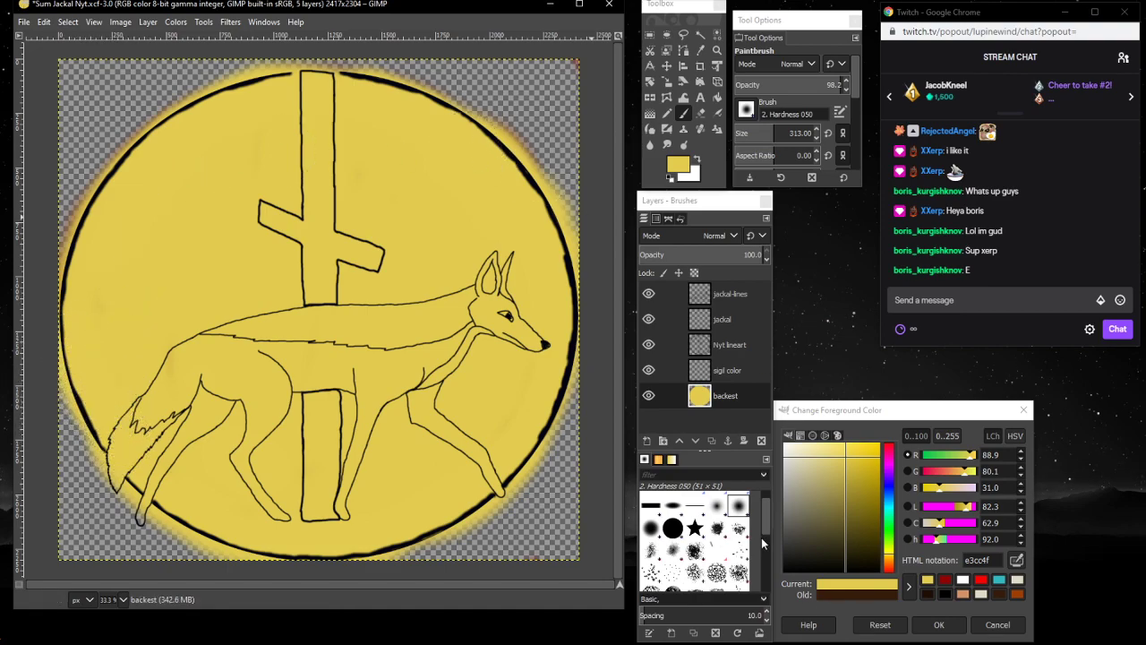
- Create a white-filled layer whose name begins "backest really tho" and move it below the backest layer
right_click(722, 416)
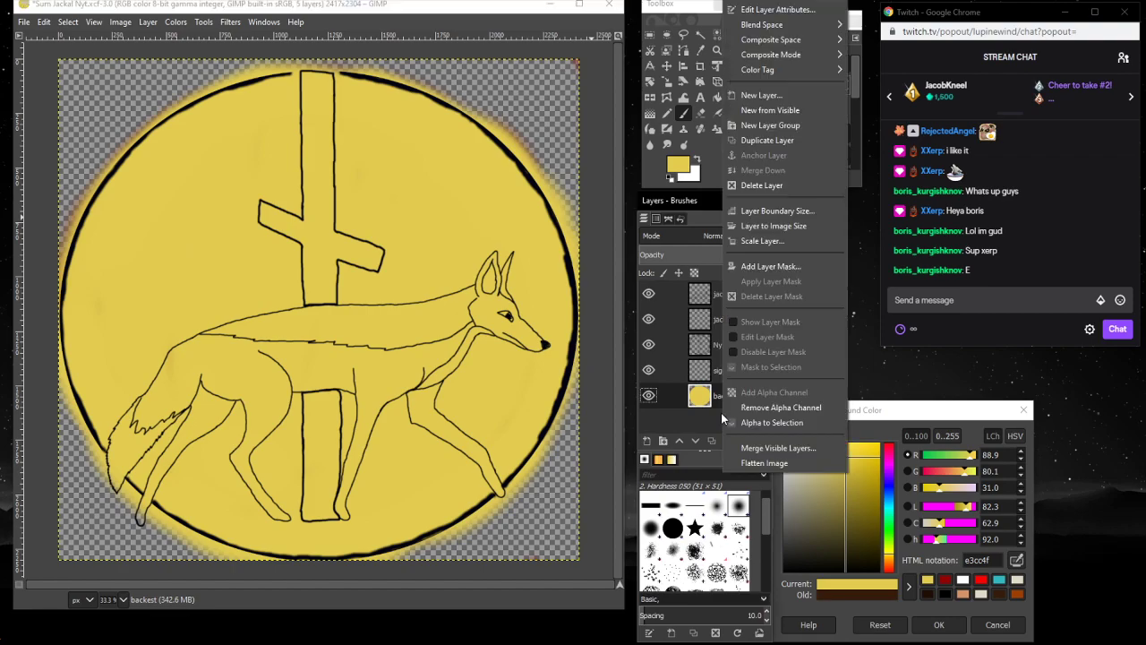
click(775, 93)
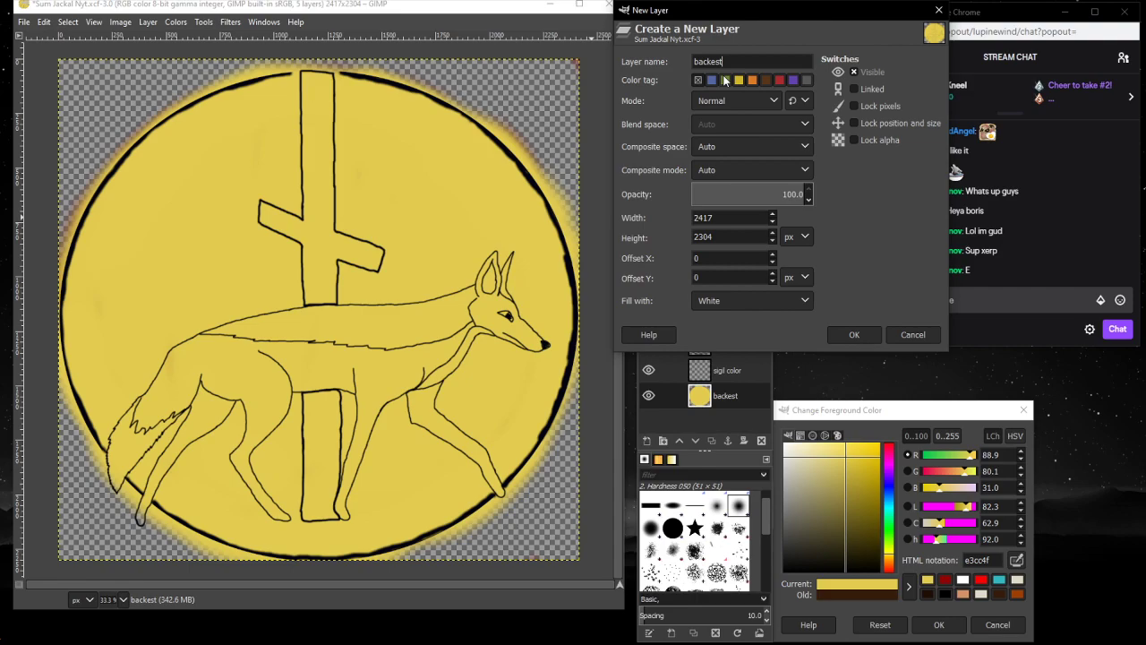
key(Return)
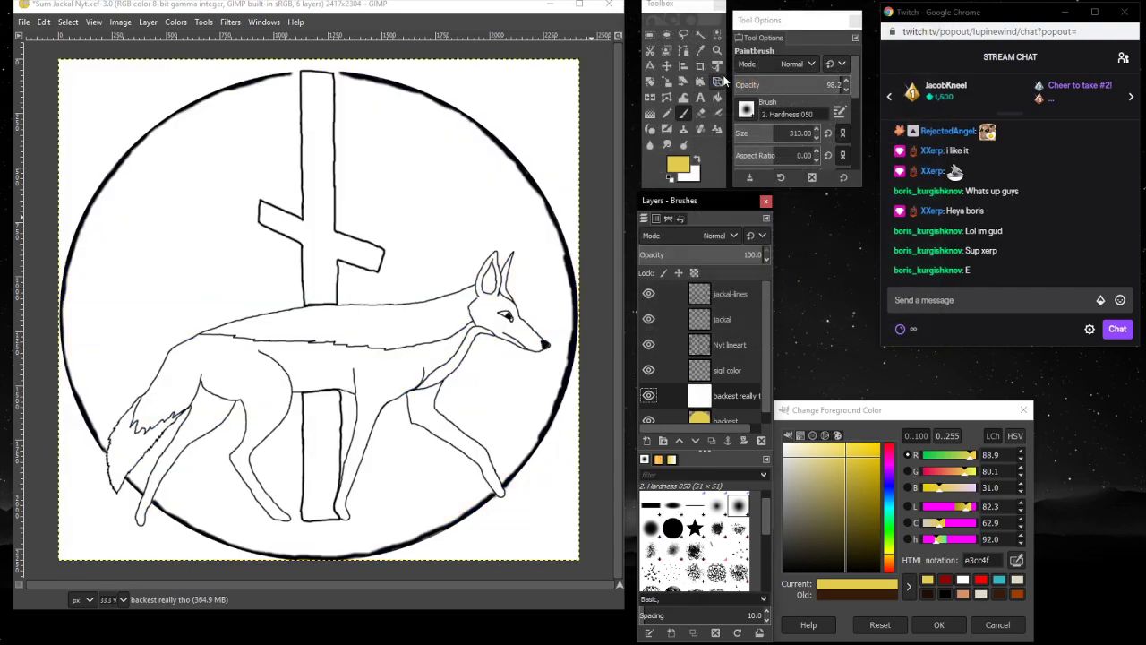
scroll(702, 394, down, 1)
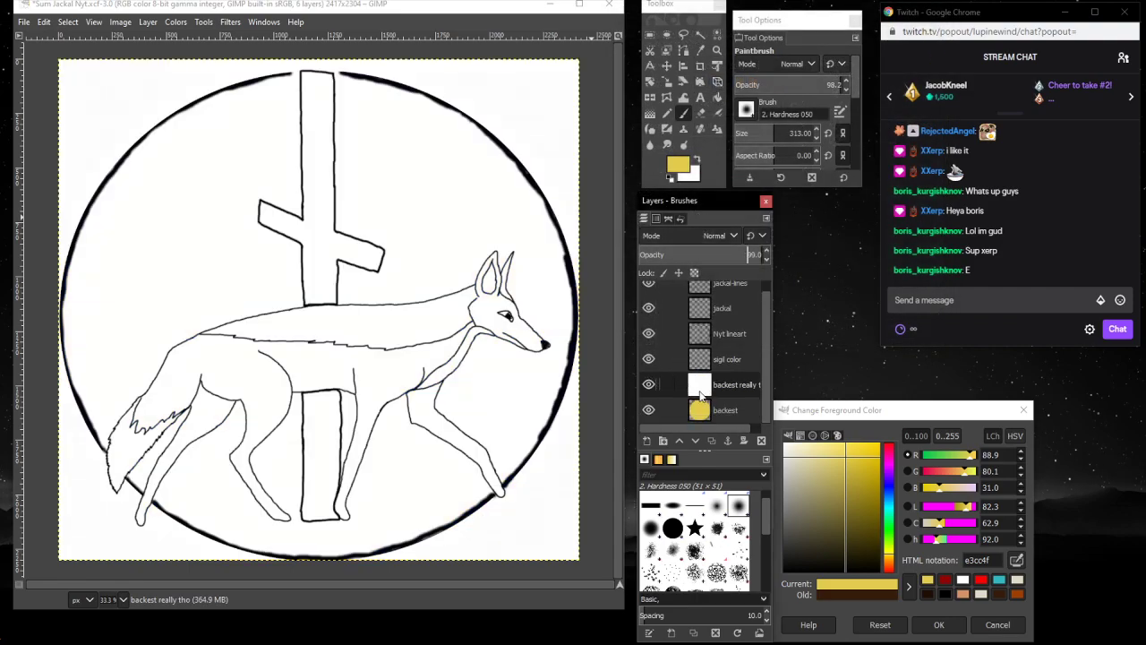
drag(742, 387, 743, 421)
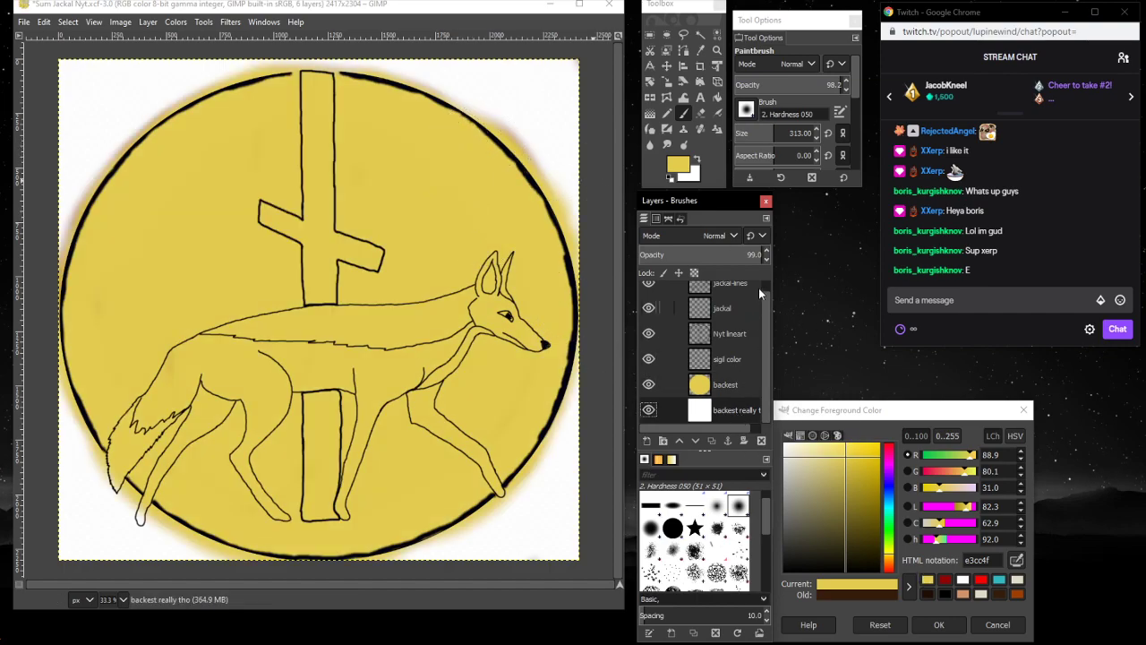
- Bucket-fill the new bottom layer with dark red 540017, and refill it with dark navy 010623
click(718, 98)
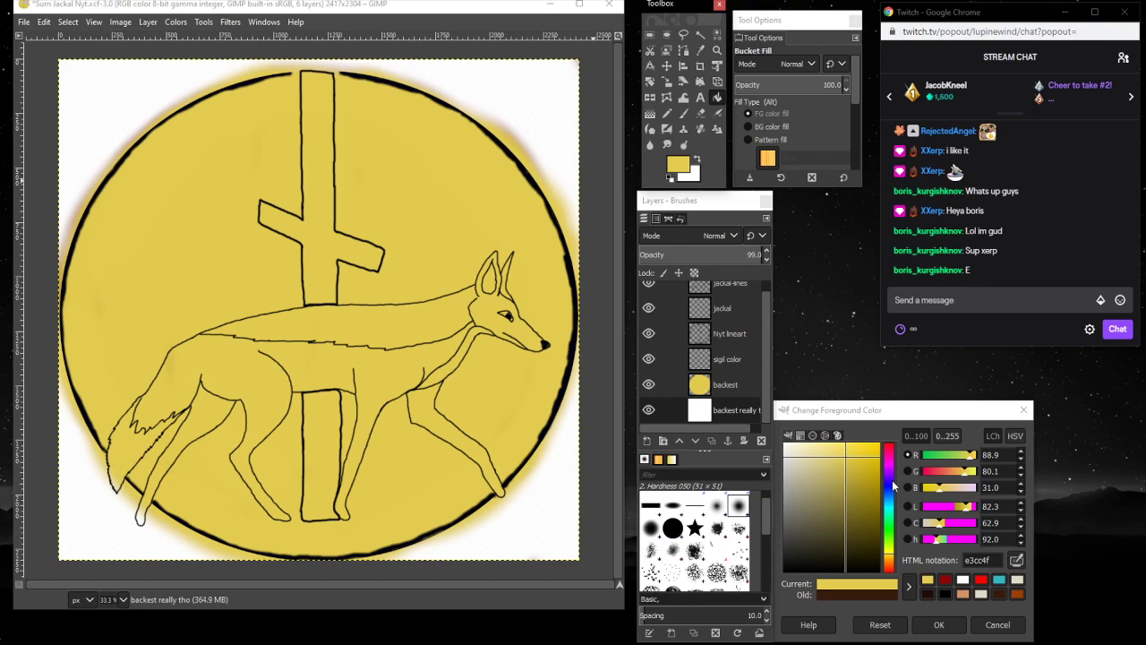
mouse_move(892, 487)
mouse_down()
mouse_move(896, 454)
mouse_move(882, 510)
mouse_move(896, 534)
mouse_up()
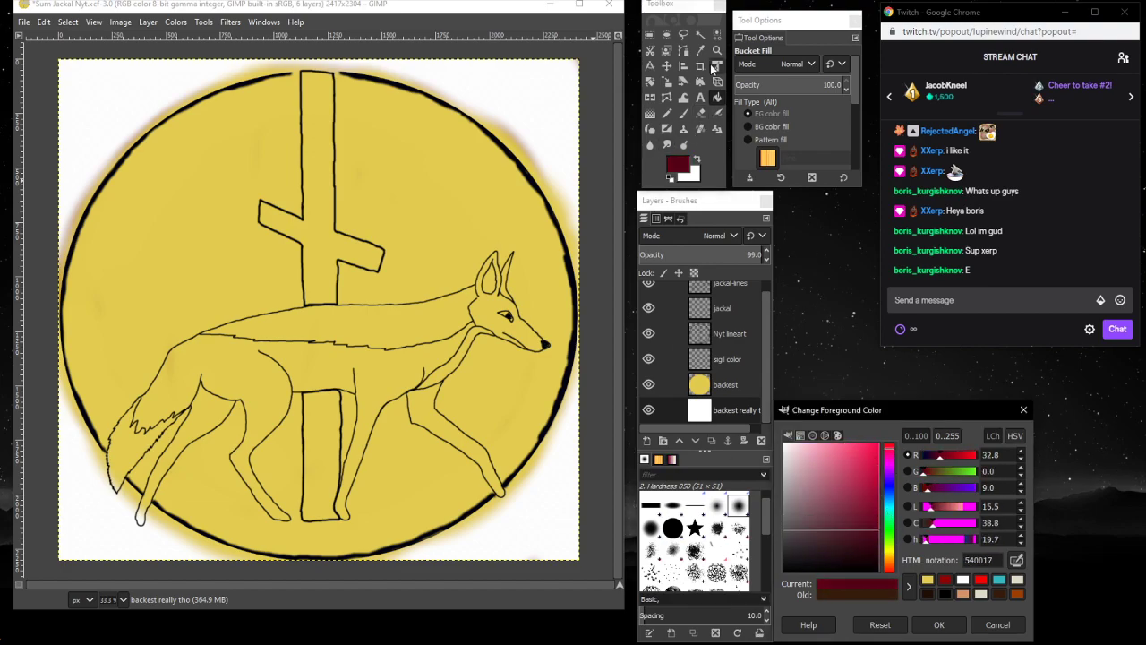
click(524, 84)
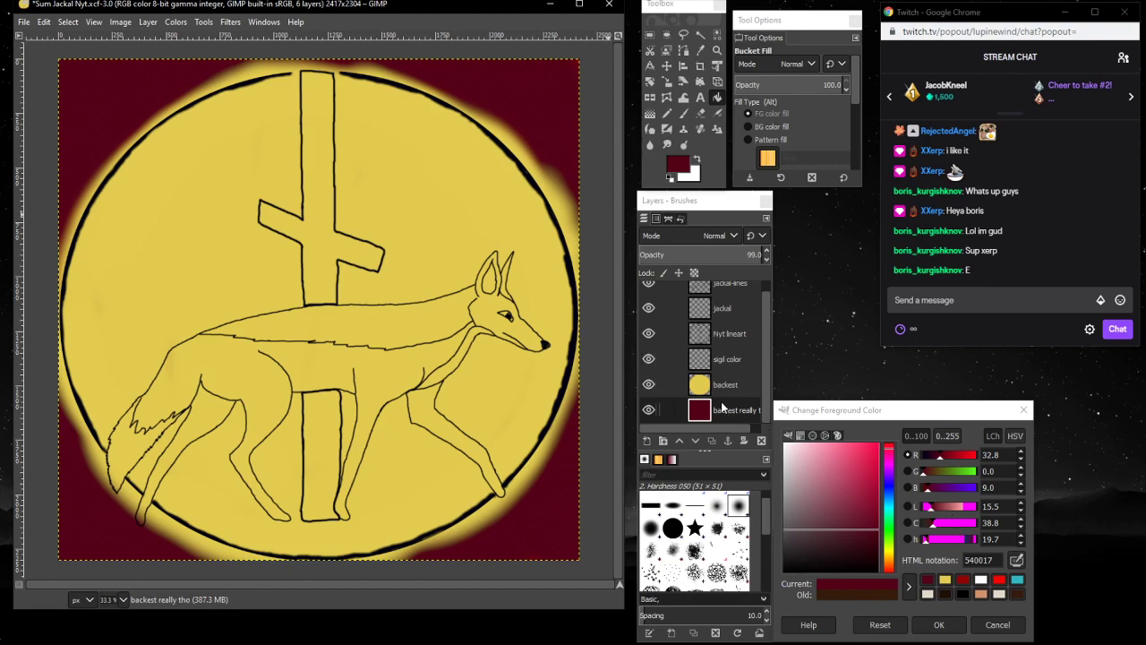
drag(889, 492, 877, 559)
click(537, 522)
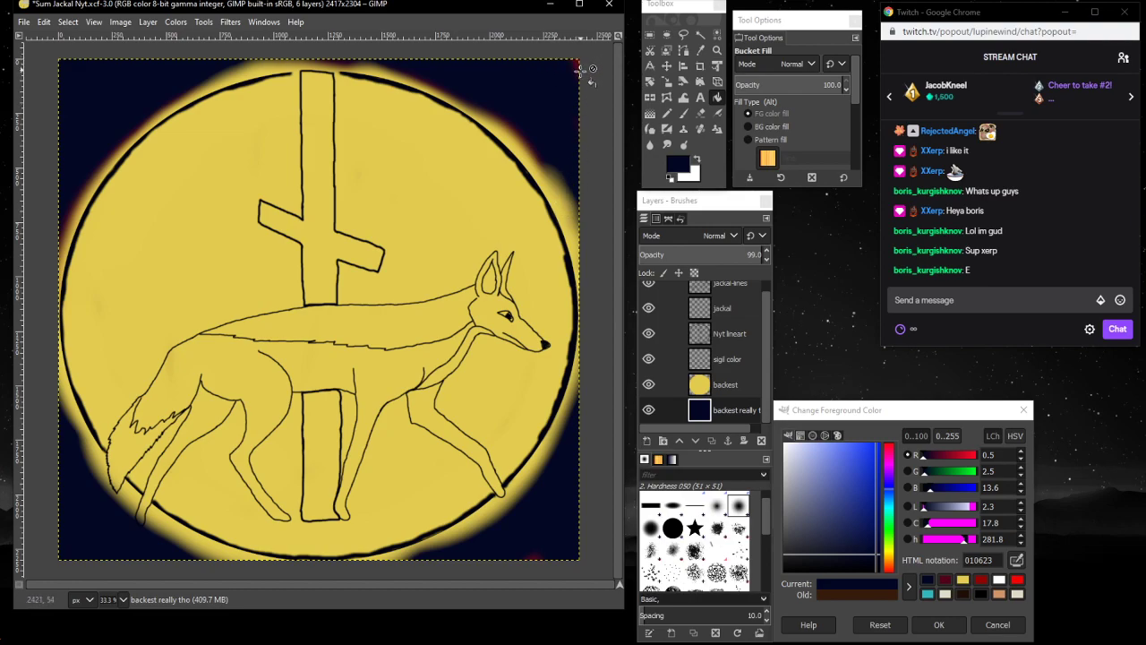
- Erase the outer edge of the yellow disc along its upper arc on the backest layer
click(750, 390)
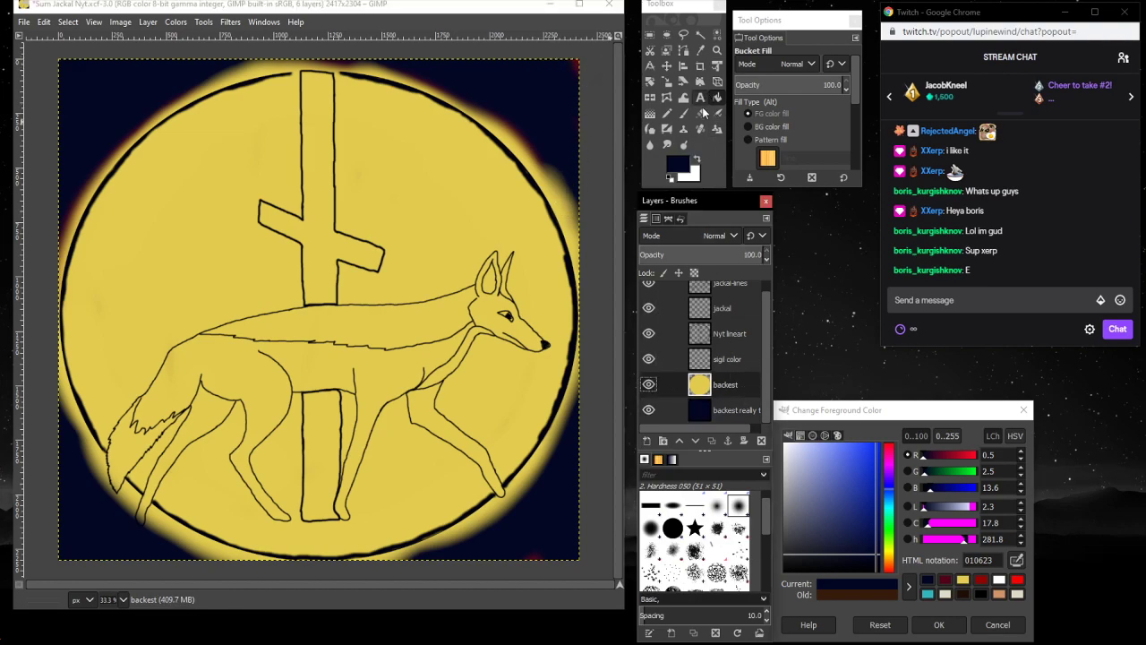
click(702, 113)
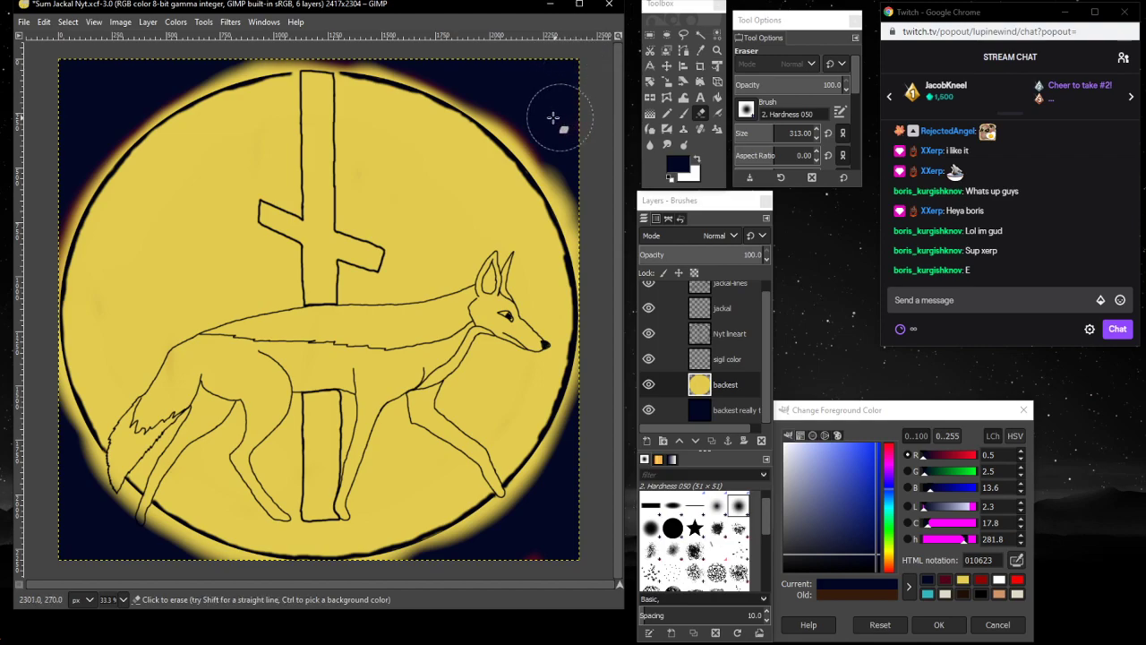
mouse_move(553, 118)
mouse_down()
mouse_move(552, 128)
mouse_move(529, 128)
mouse_move(387, 65)
mouse_move(246, 62)
mouse_move(116, 118)
mouse_move(61, 201)
mouse_move(70, 229)
mouse_up()
mouse_move(483, 79)
mouse_down()
mouse_move(507, 117)
mouse_move(439, 78)
mouse_move(376, 67)
mouse_move(308, 61)
mouse_move(165, 88)
mouse_up()
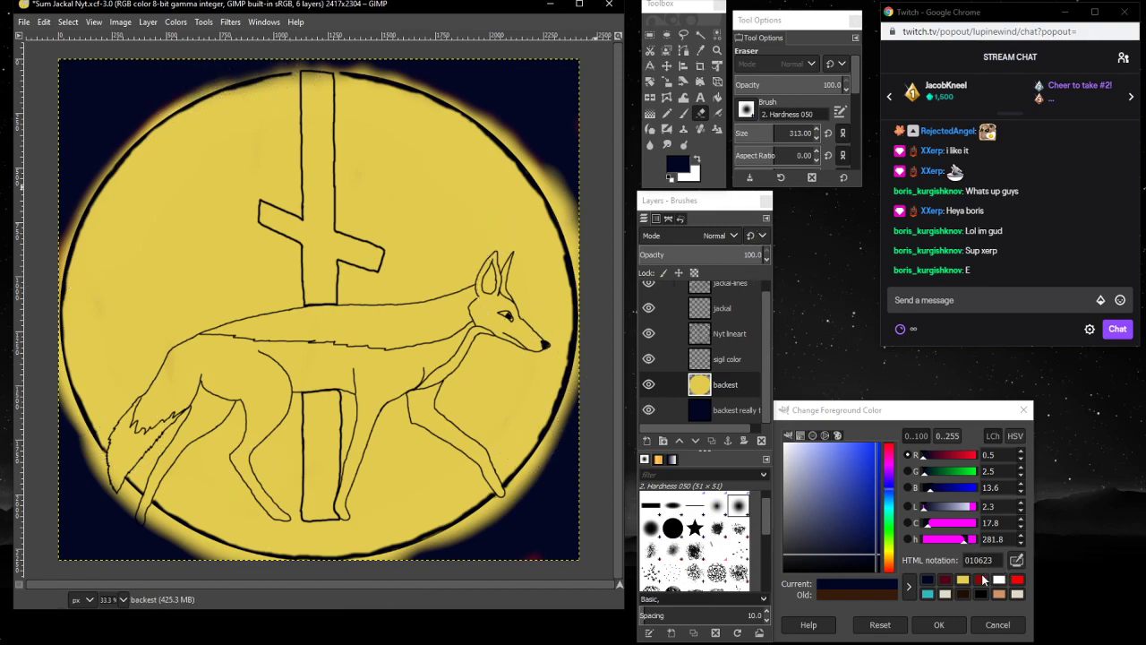
- Set the foreground colour to red f90000 and switch to the Airbrush
click(1015, 580)
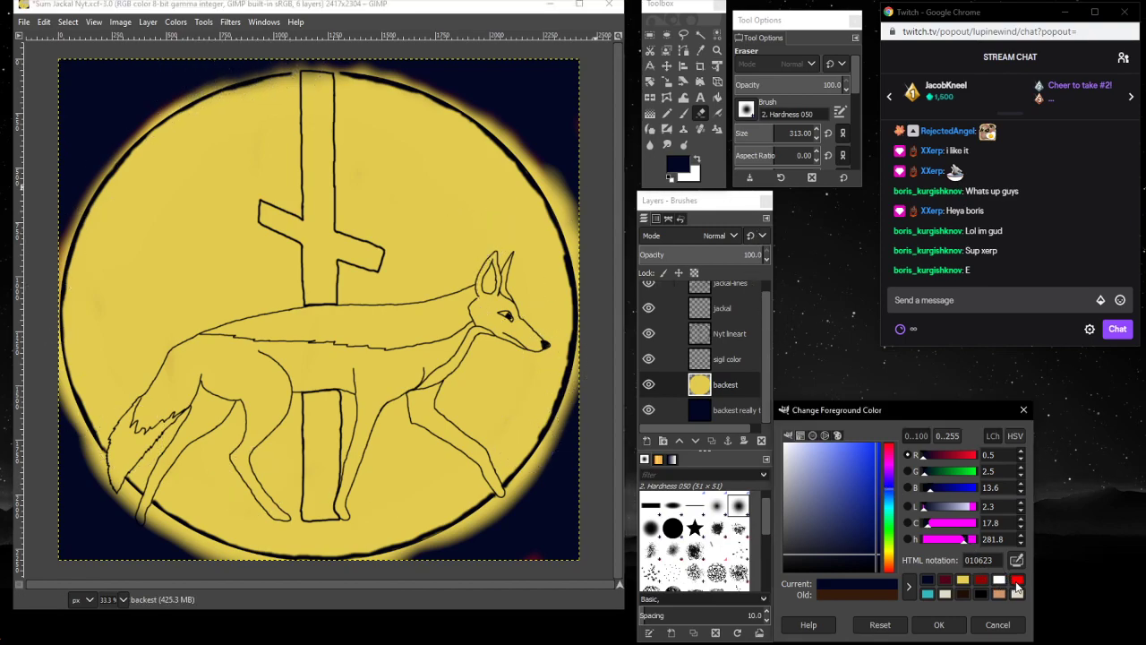
click(716, 113)
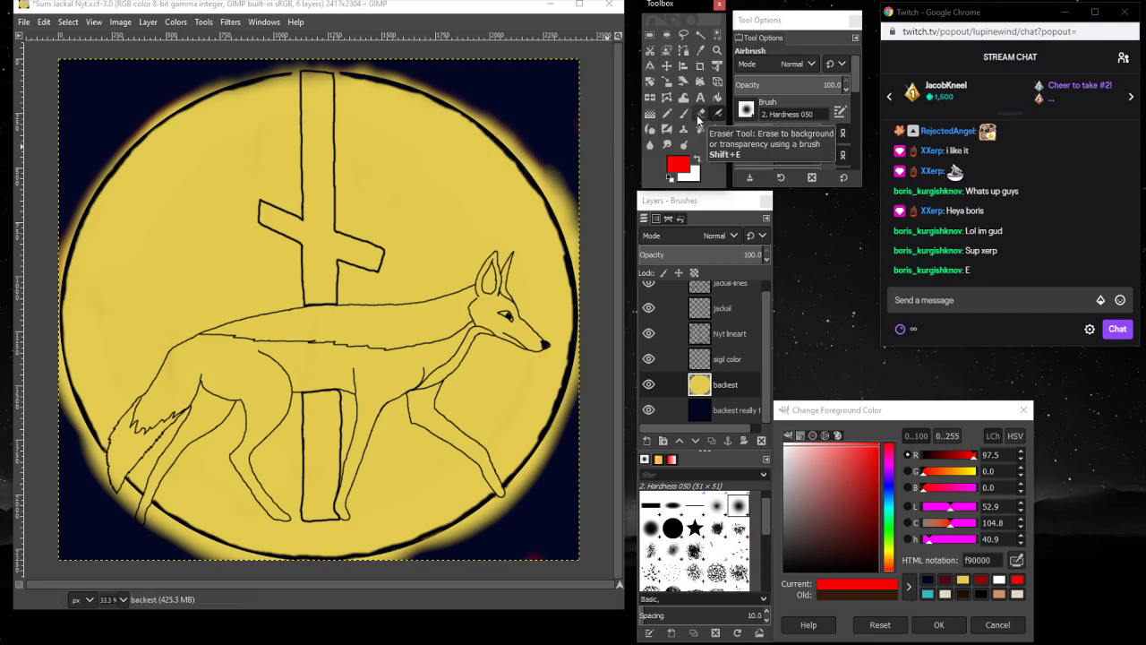
right_click(658, 420)
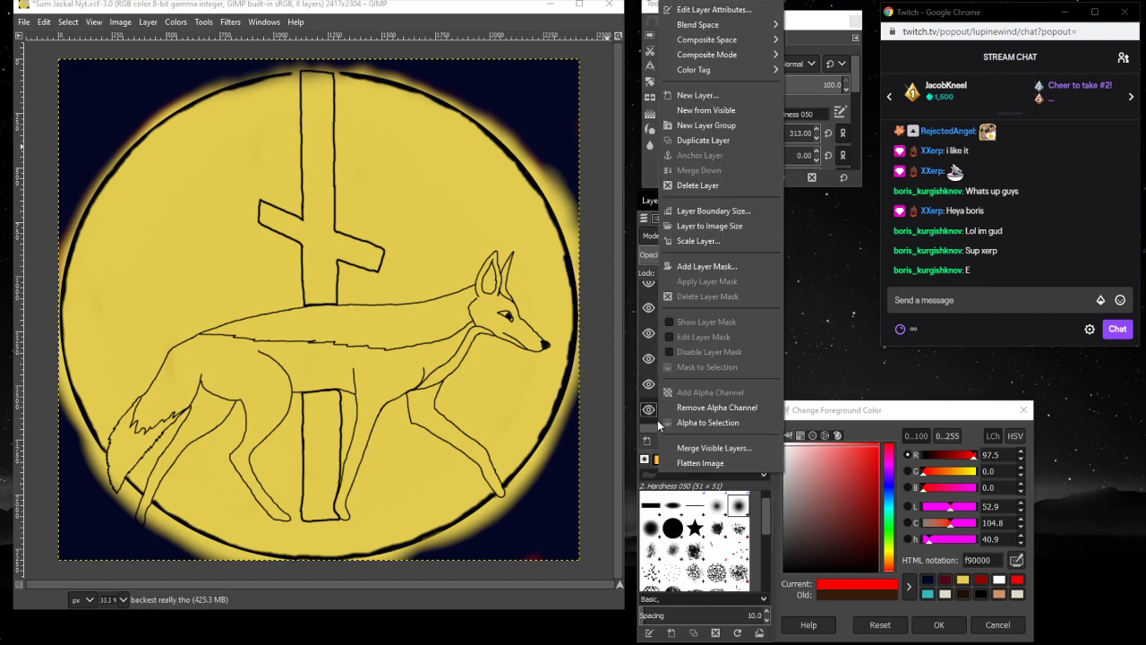
click(702, 94)
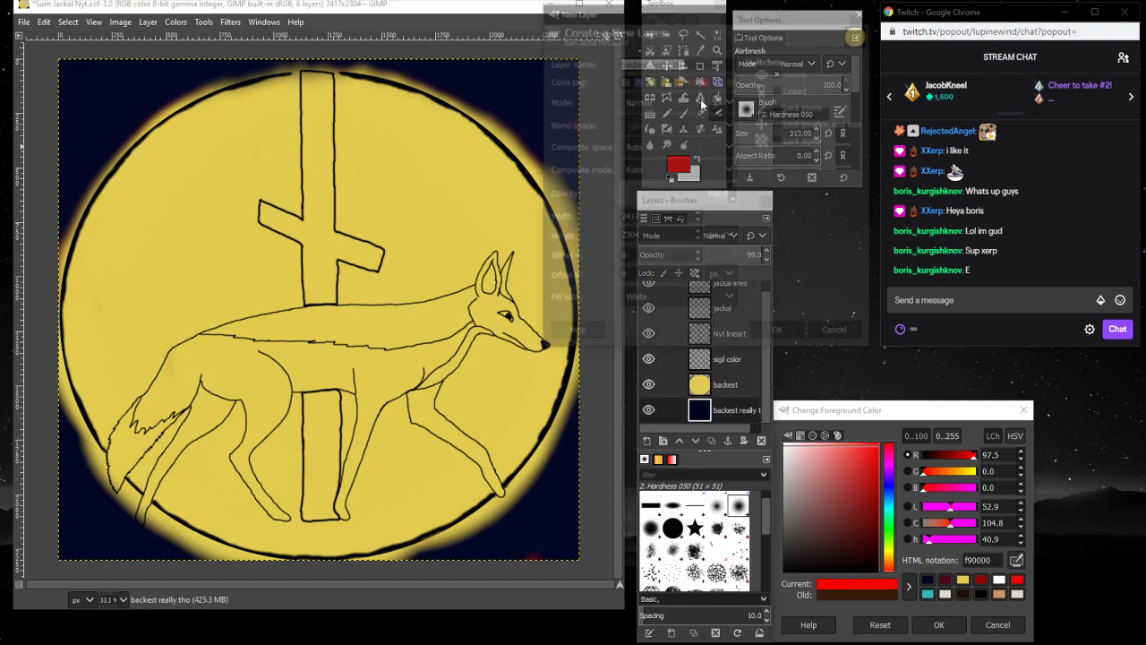
click(700, 61)
key(BackSpace)
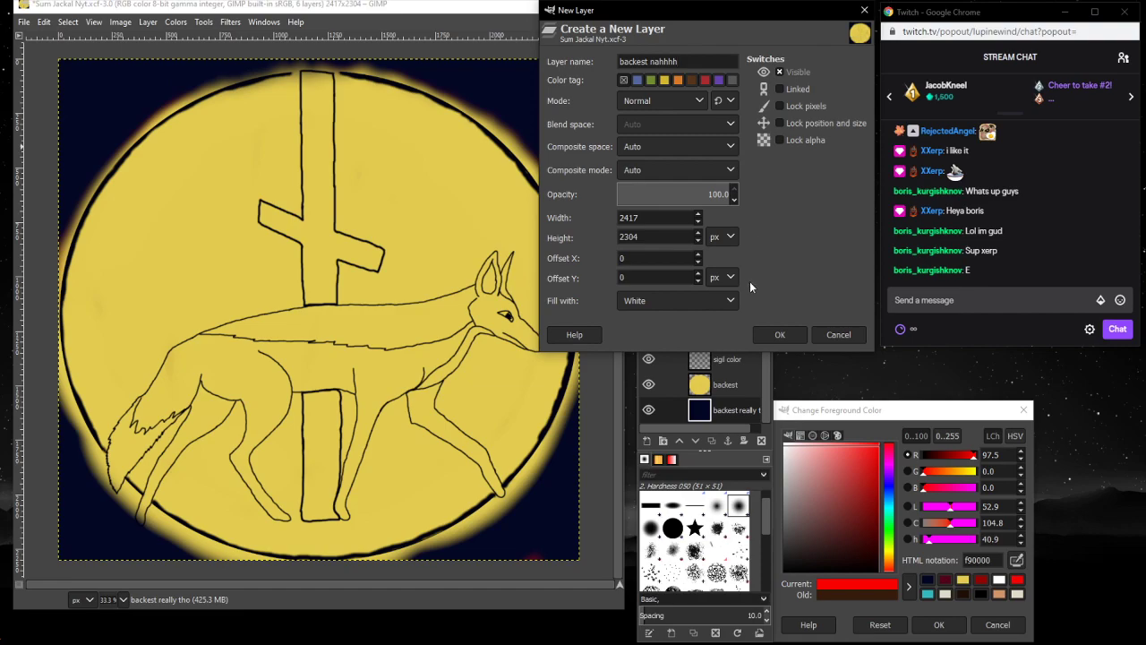
click(776, 332)
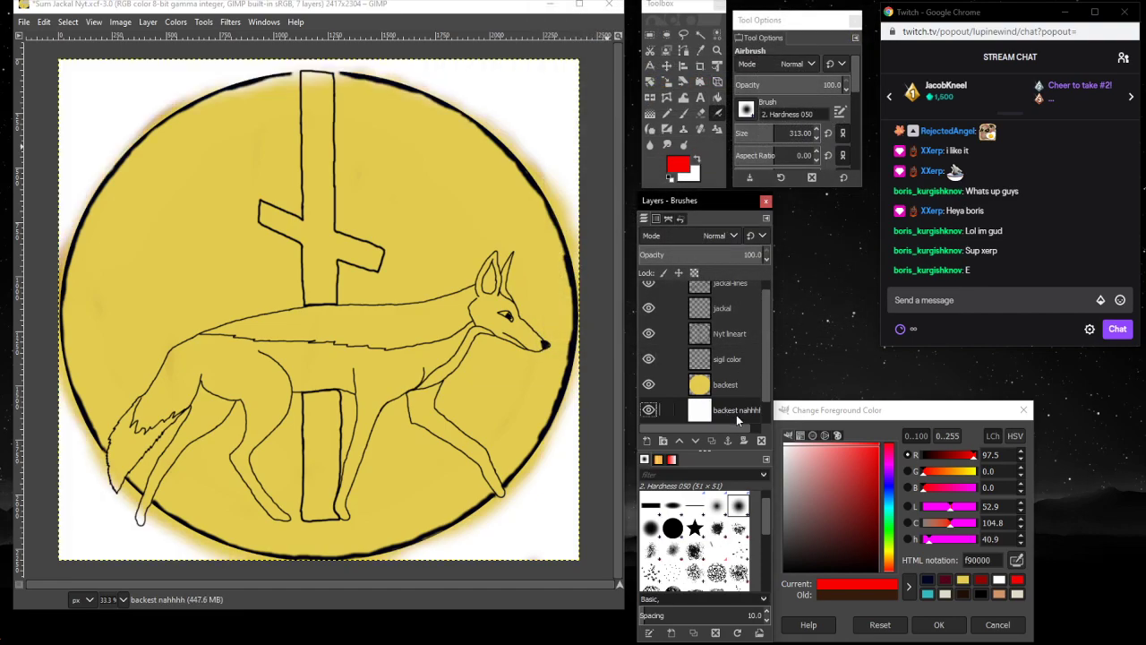
drag(738, 419, 734, 385)
right_click(732, 385)
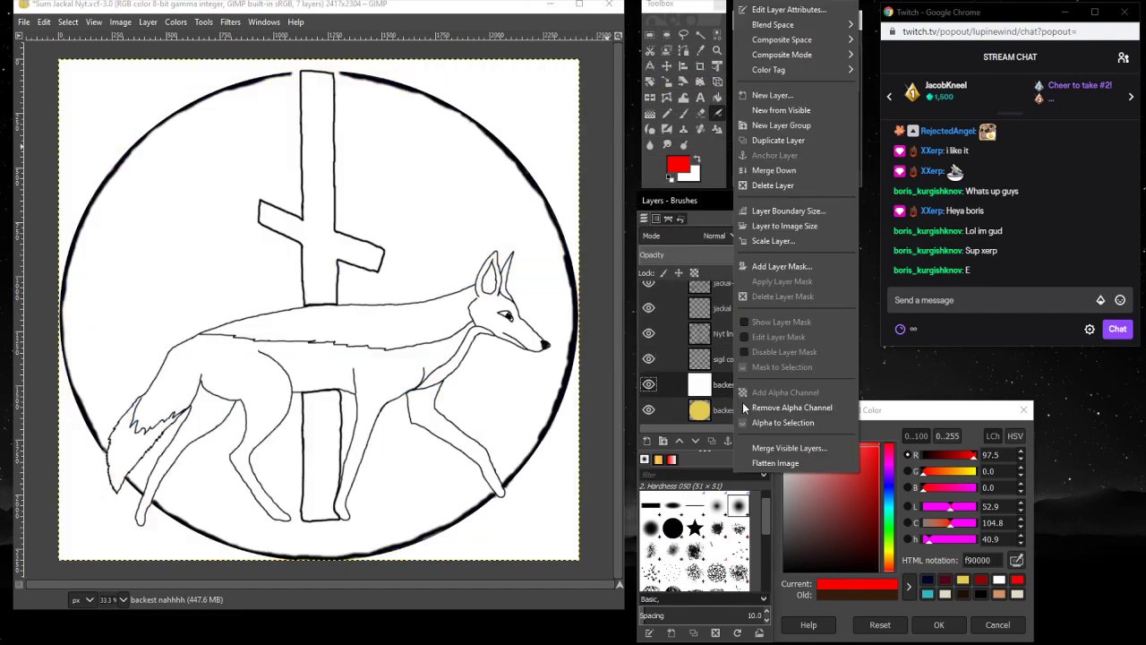
click(783, 10)
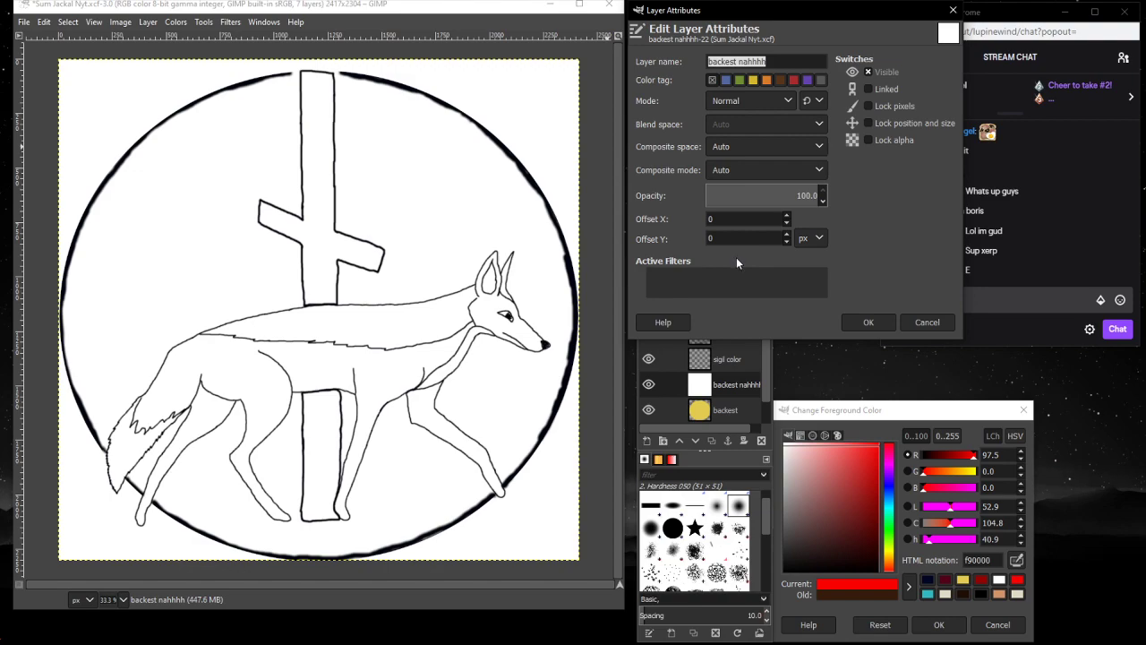
click(940, 316)
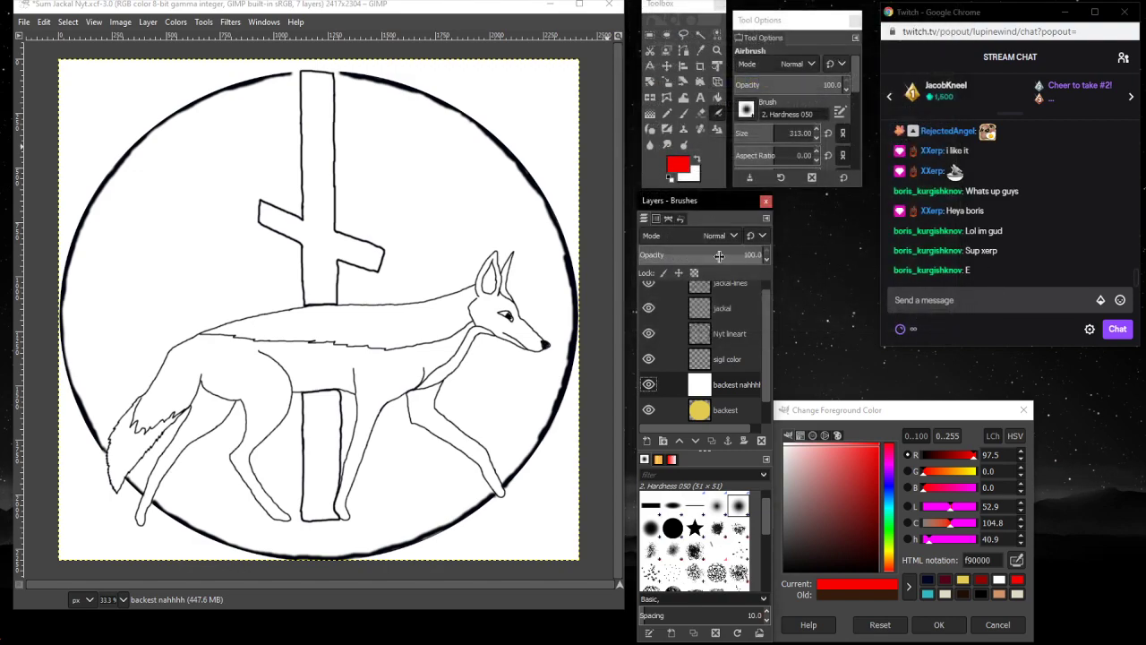
right_click(728, 385)
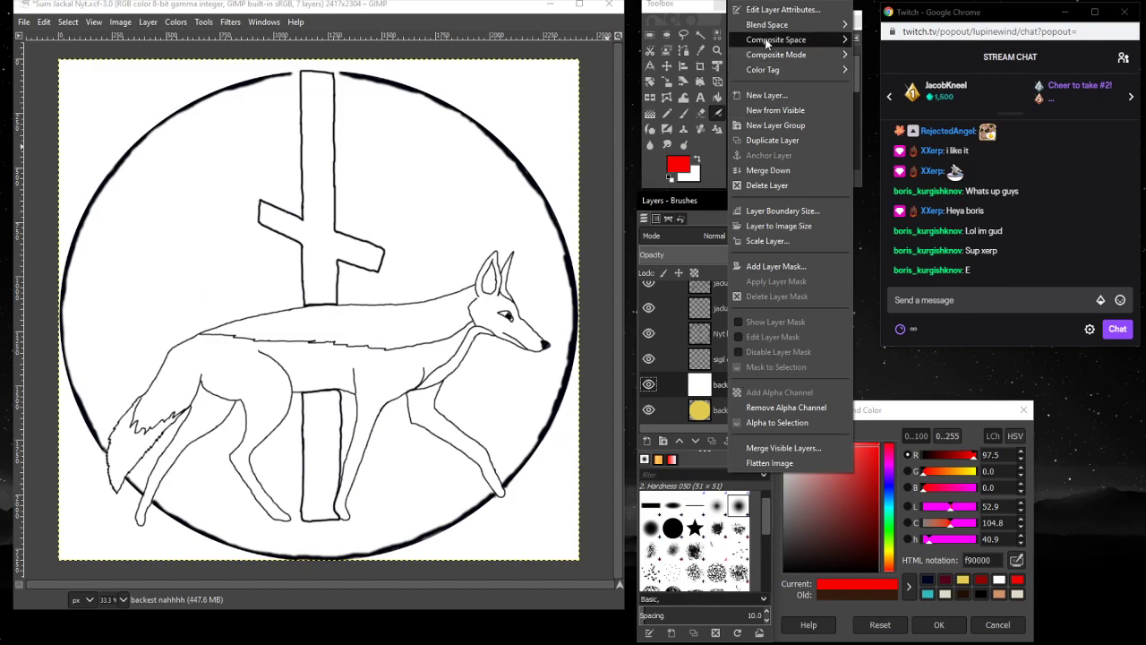
click(772, 184)
- Create a transparent layer named backest nahhhh and place it between the backest layer and the navy layer
right_click(738, 383)
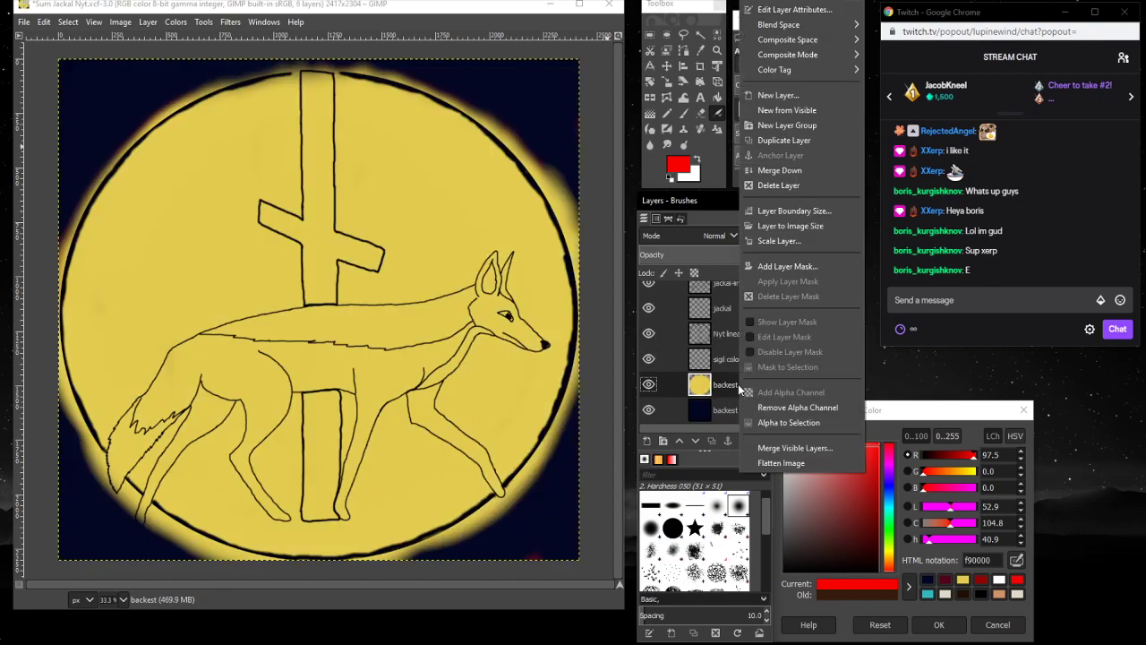
click(772, 95)
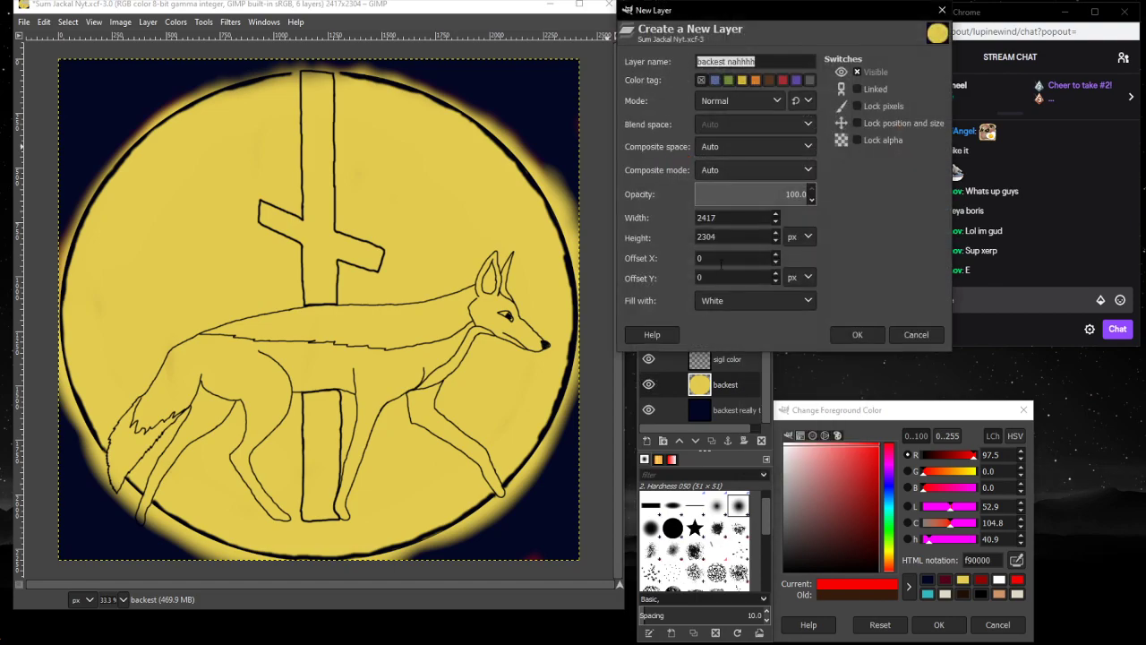
click(723, 301)
click(739, 365)
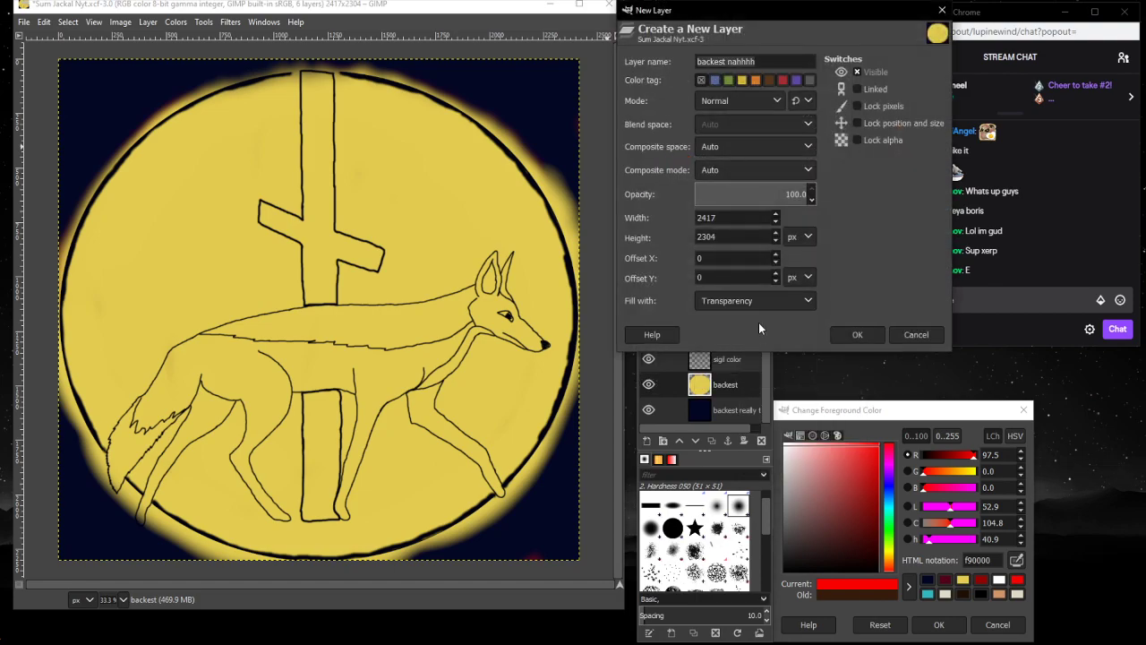
click(858, 335)
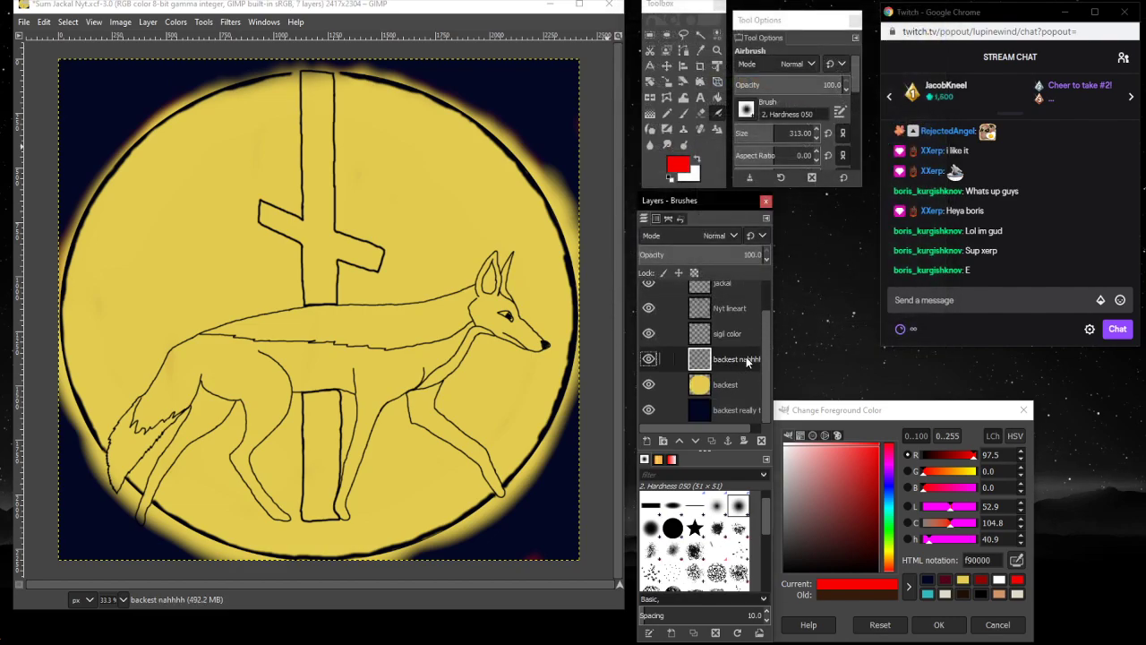
drag(746, 356, 747, 397)
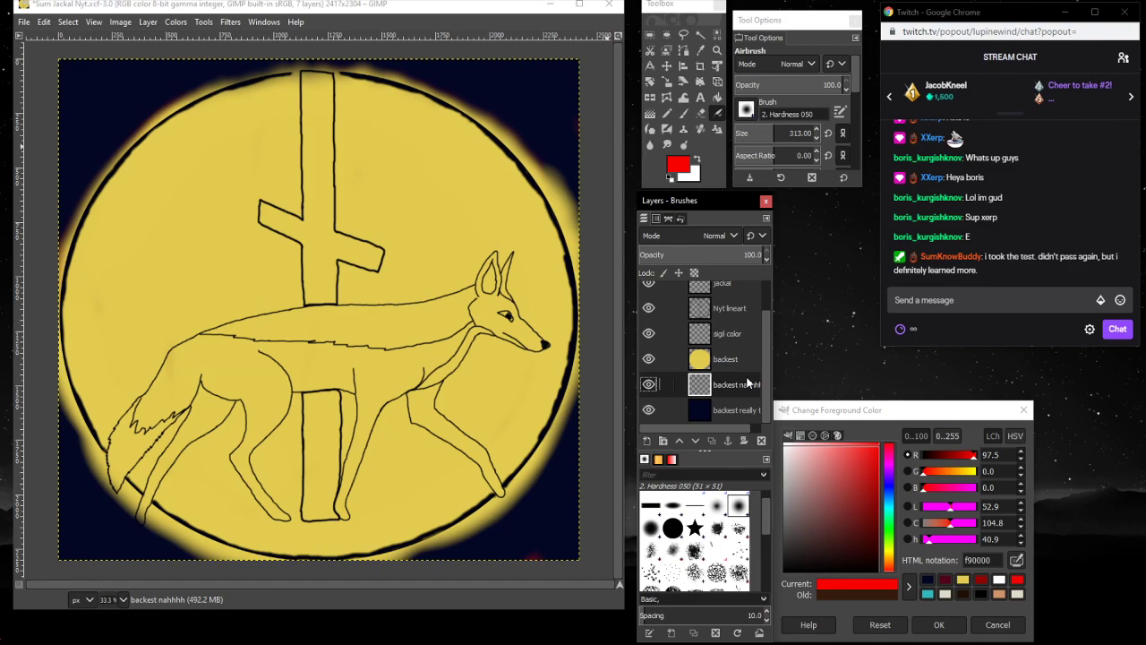
- Airbrush a red f90000 glow around the disc's rim on the backest nahhhh layer, undoing and redoing the lower-right stroke
click(554, 159)
mouse_move(548, 177)
mouse_down()
mouse_move(428, 97)
mouse_move(367, 72)
mouse_move(302, 67)
mouse_move(240, 79)
mouse_move(156, 123)
mouse_move(112, 170)
mouse_move(83, 238)
mouse_up()
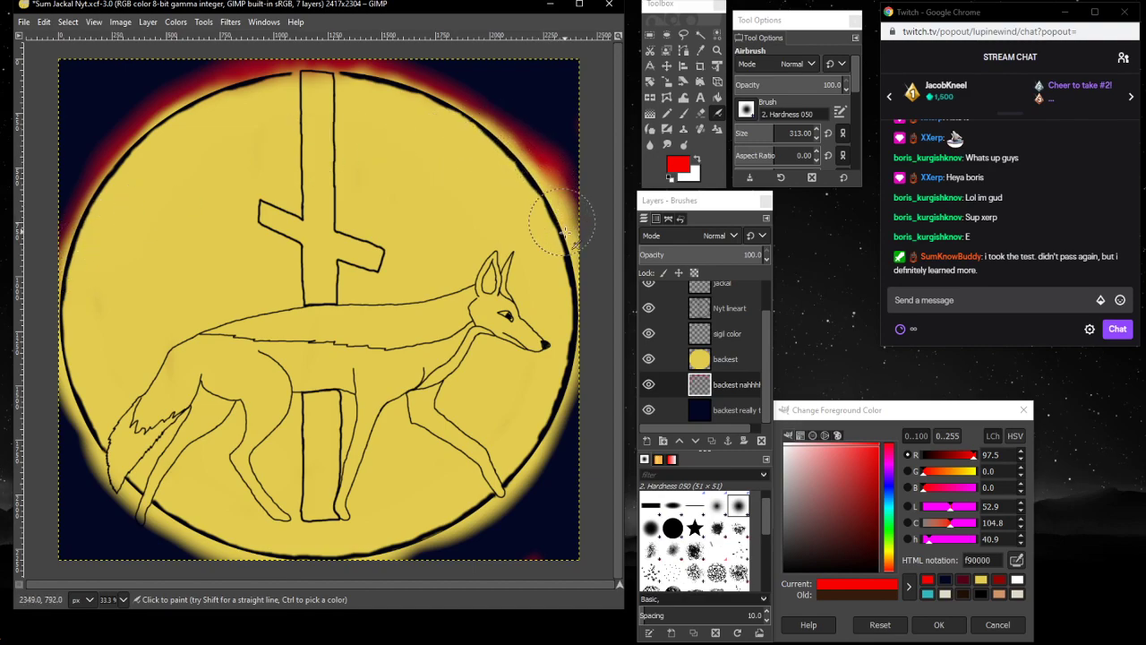
mouse_move(570, 348)
mouse_down()
mouse_move(567, 447)
mouse_move(543, 481)
mouse_up()
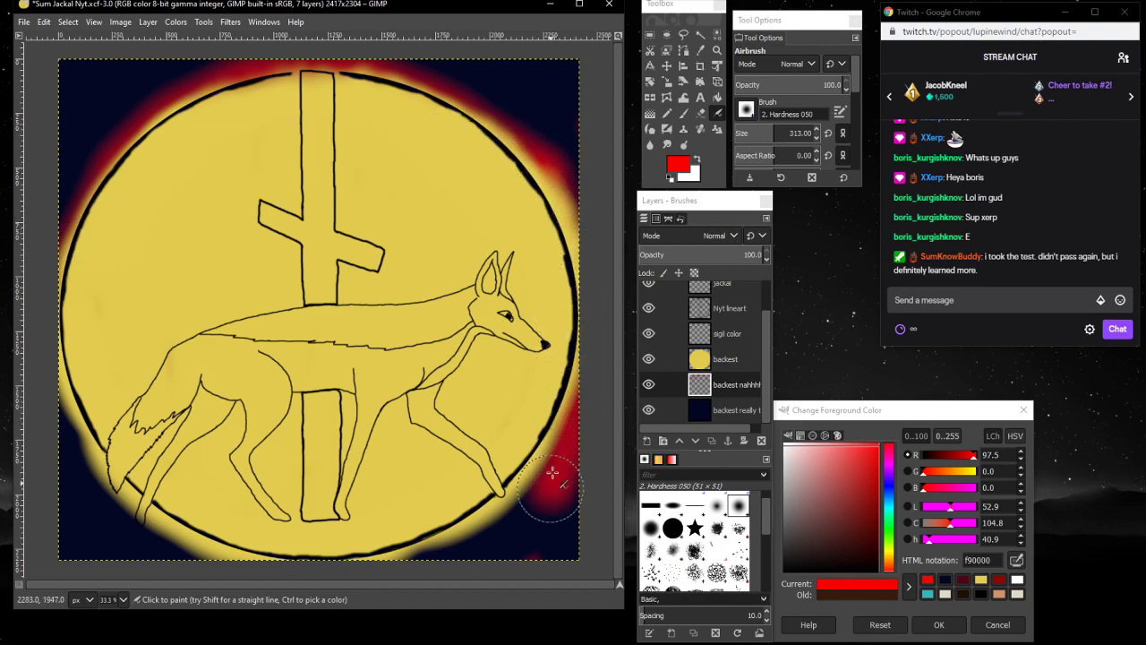
key(ctrl+z)
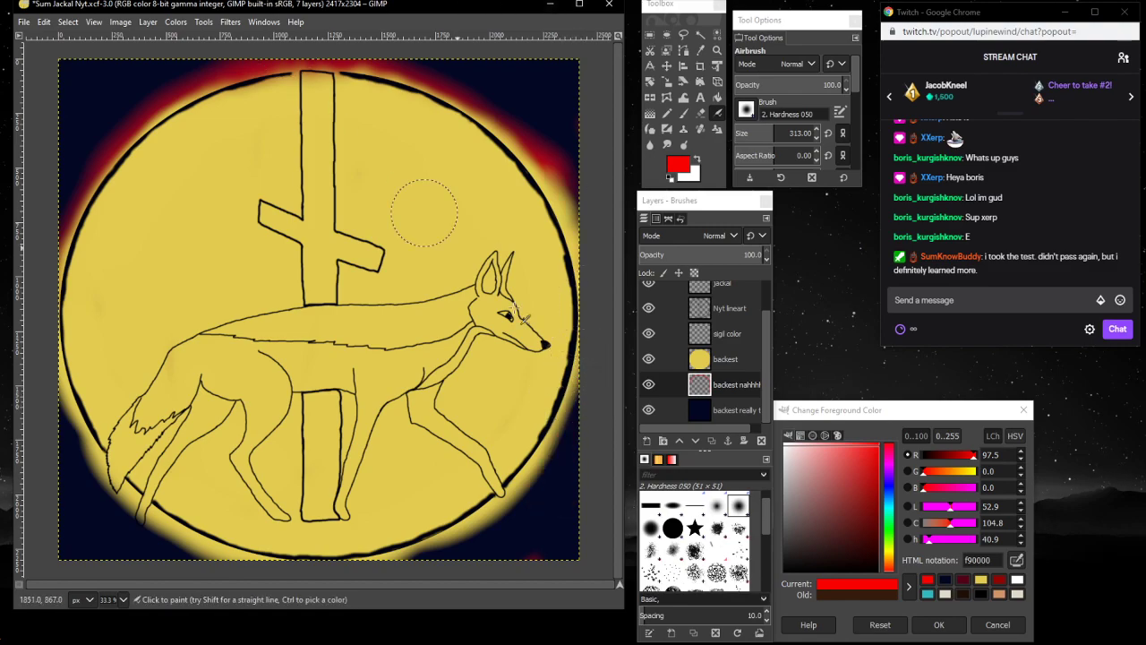
mouse_move(574, 402)
mouse_down()
mouse_move(546, 466)
mouse_move(489, 519)
mouse_move(412, 543)
mouse_up()
mouse_move(56, 394)
mouse_down()
mouse_move(104, 485)
mouse_move(206, 551)
mouse_up()
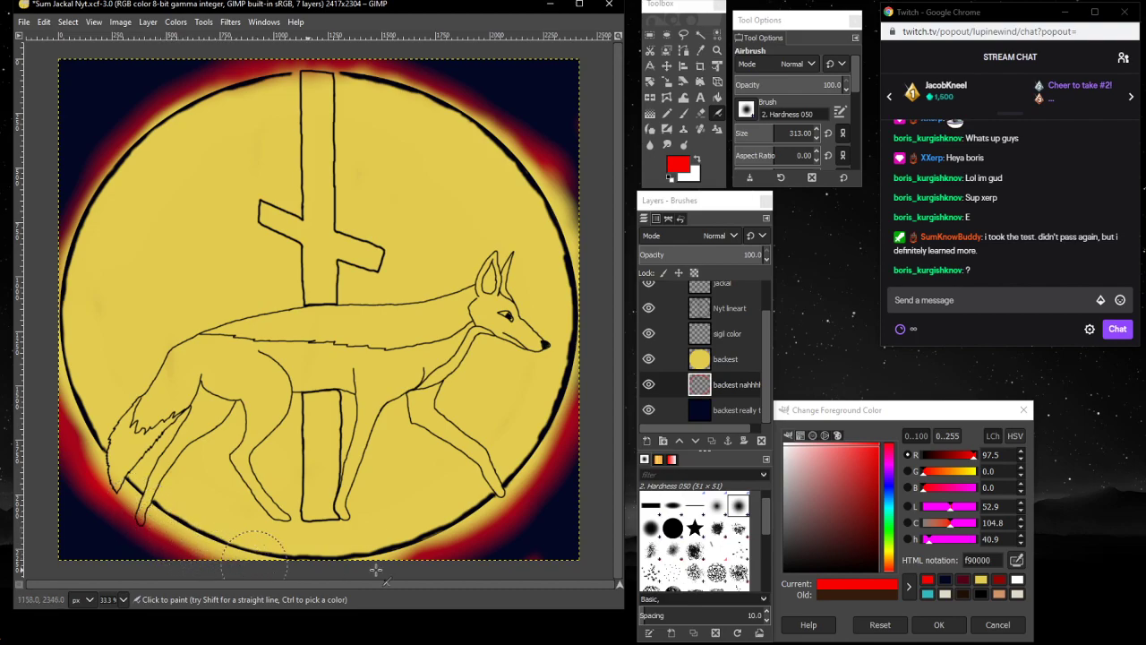
- Erase the outer edge of the yellow disc along its upper-right rim on the backest layer
click(700, 115)
click(737, 357)
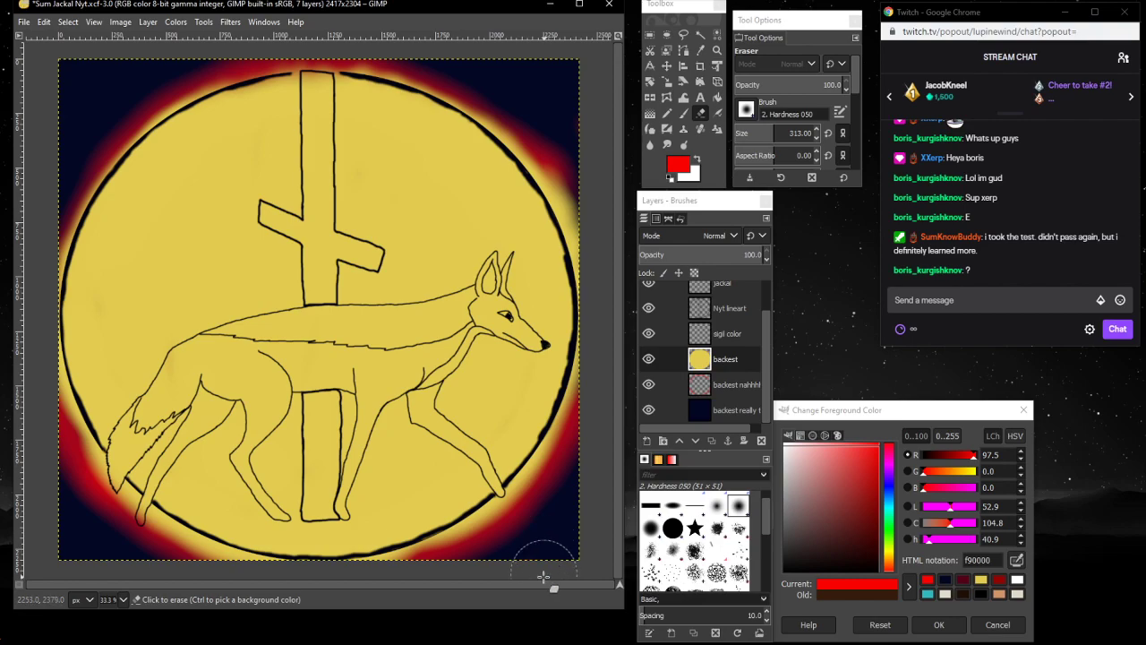
mouse_move(488, 69)
mouse_down()
mouse_move(578, 152)
mouse_move(557, 189)
mouse_move(551, 157)
mouse_move(512, 132)
mouse_move(509, 107)
mouse_move(585, 225)
mouse_move(577, 255)
mouse_up()
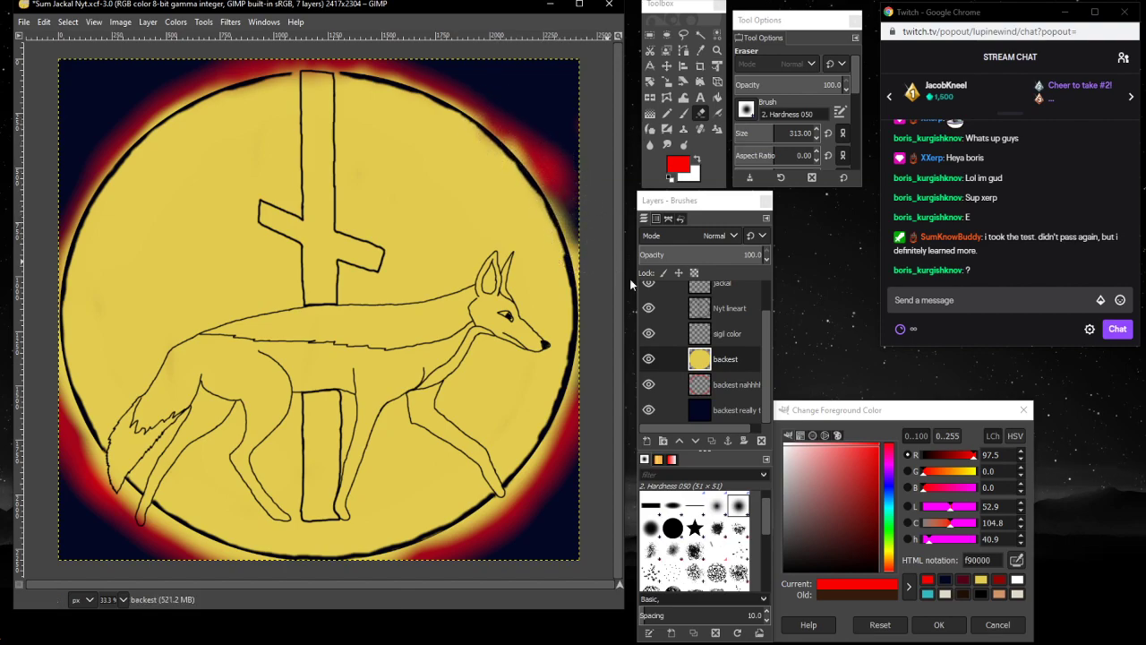
- Repaint the disc's upper-right rim in yellow e3cc4f with the Paintbrush on the backest layer, undoing a stray eraser mark
click(981, 579)
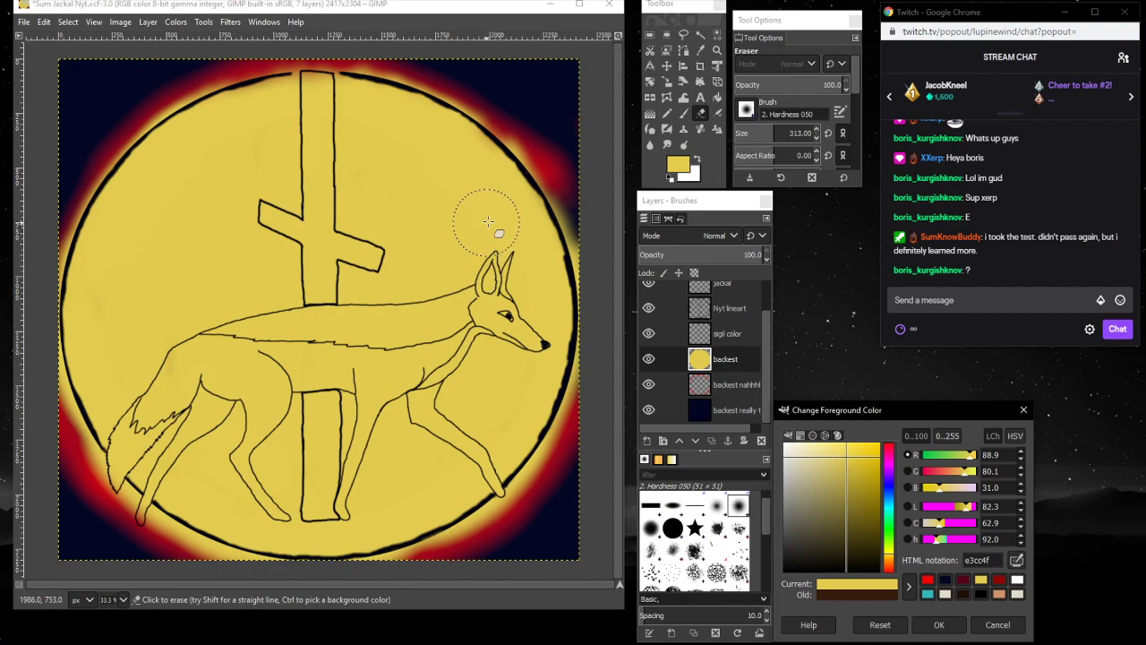
drag(471, 158, 483, 152)
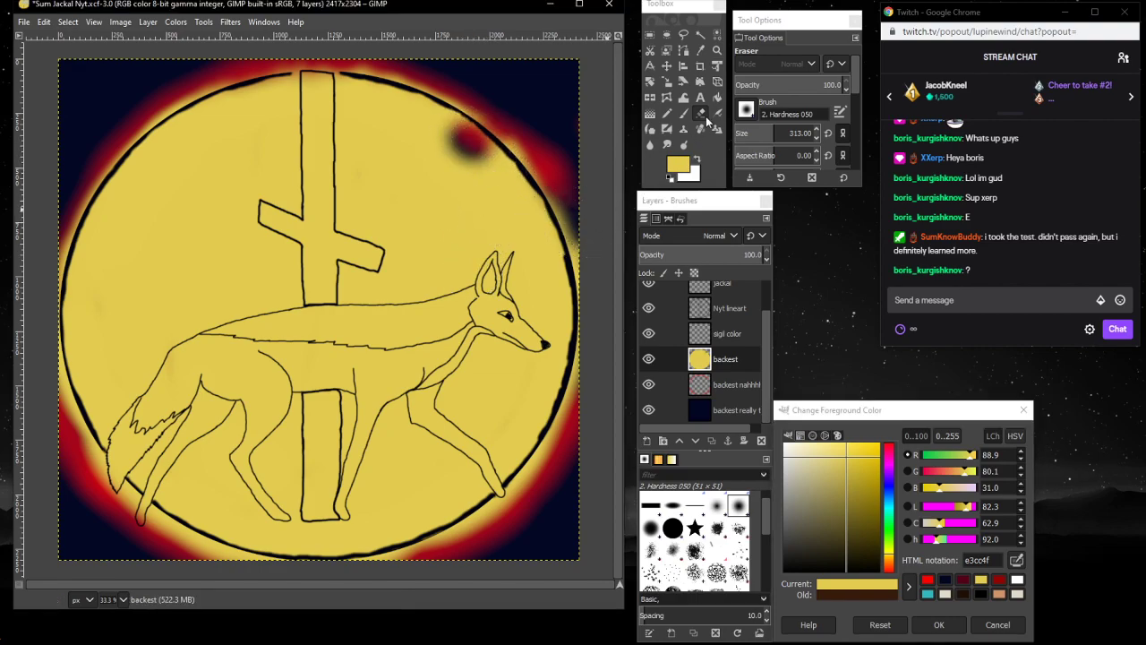
key(ctrl+z)
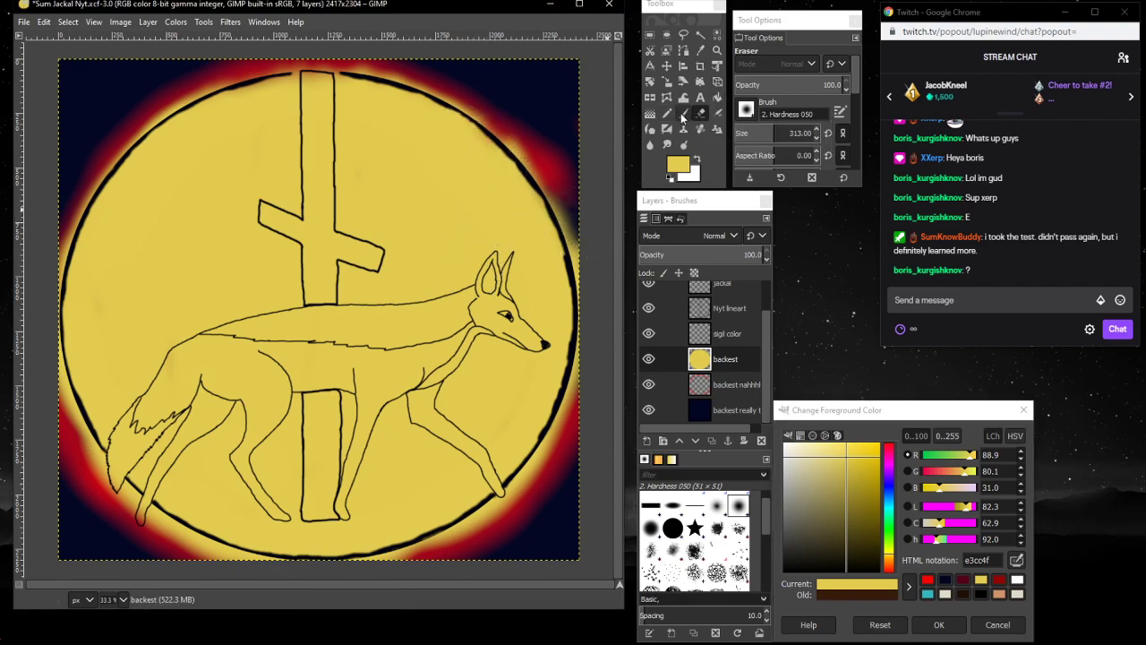
click(684, 112)
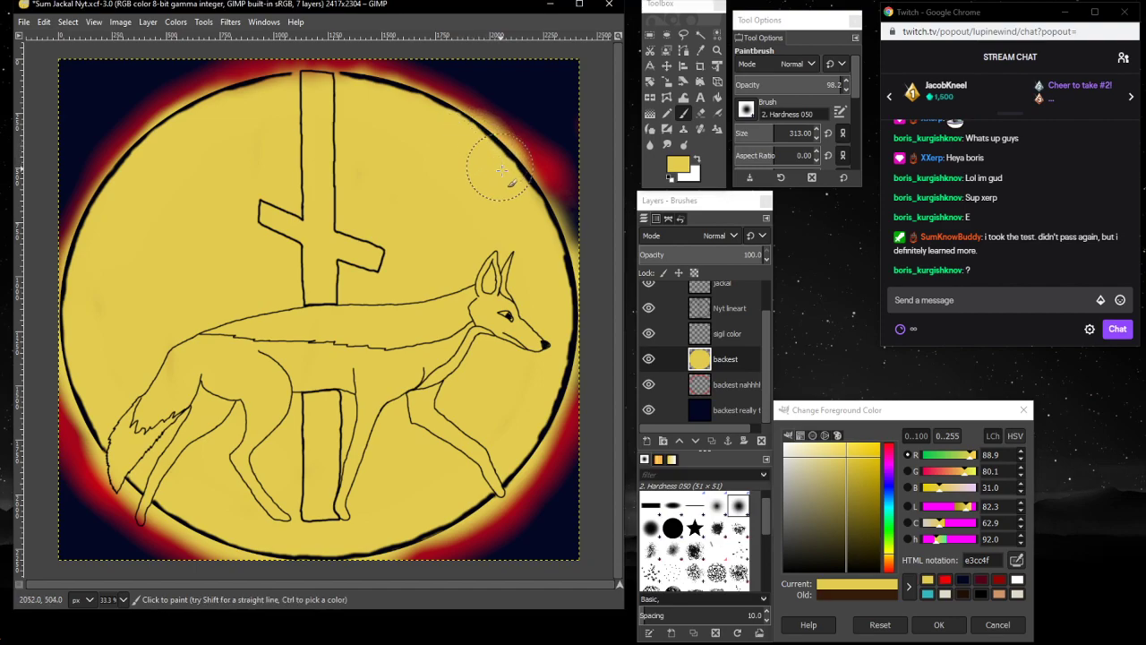
drag(501, 169, 546, 235)
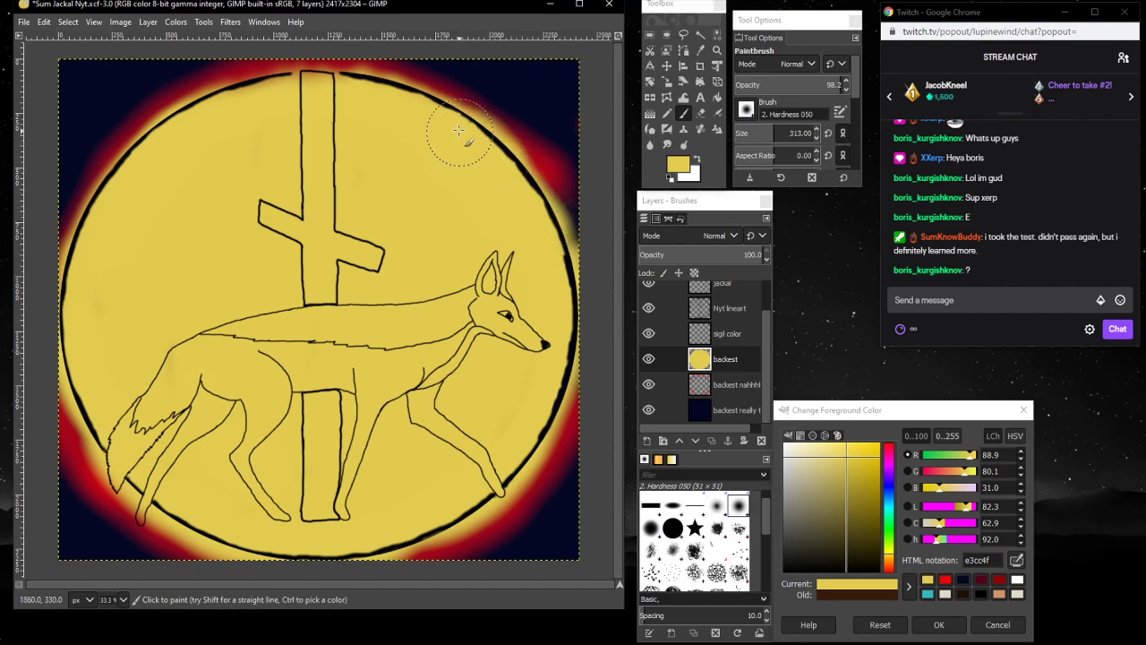
- Refine the yellow disc's edge along its upper-right rim, alternating the Eraser with the yellow Paintbrush
click(700, 113)
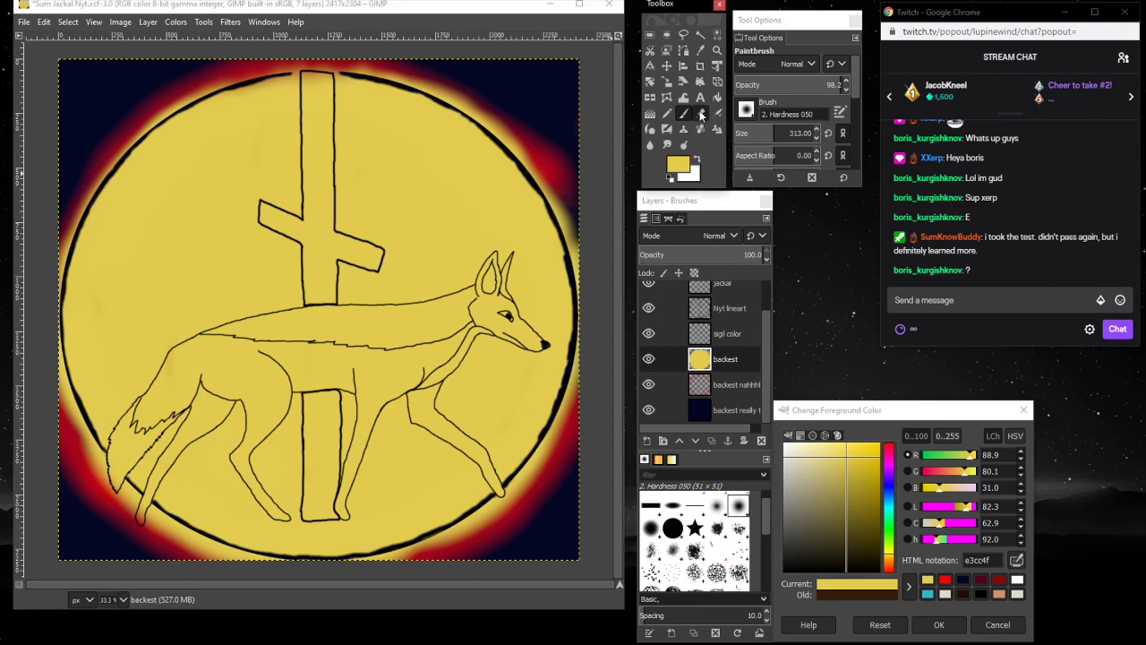
mouse_move(439, 85)
mouse_down()
mouse_move(522, 153)
mouse_move(499, 162)
mouse_move(380, 101)
mouse_up()
click(683, 114)
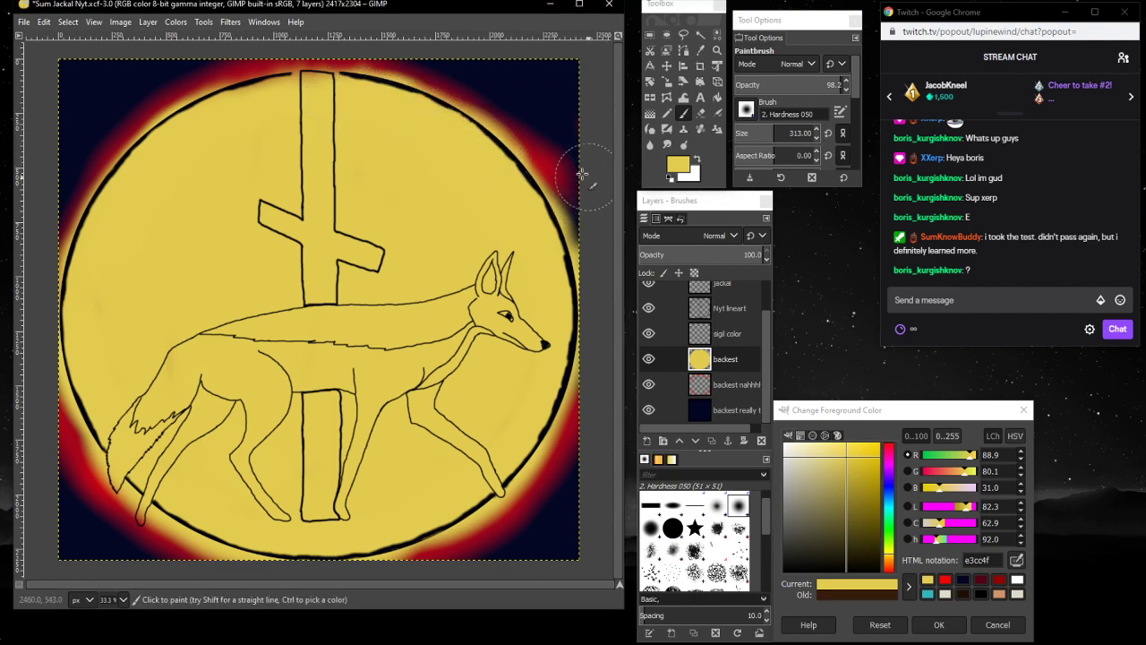
drag(578, 174, 546, 158)
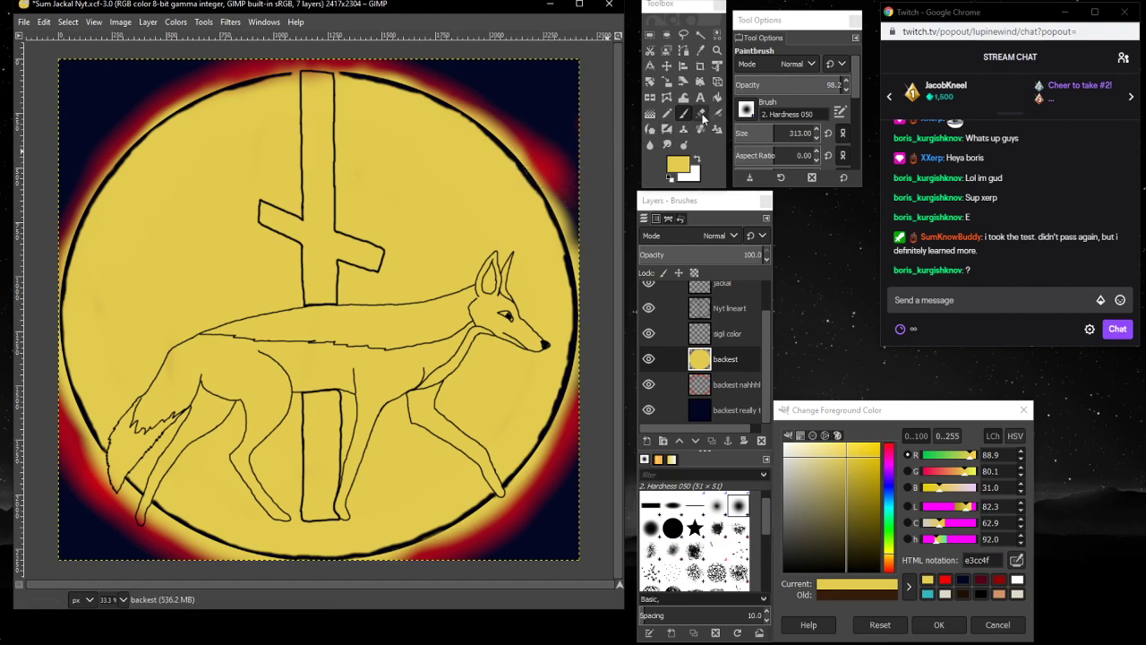
click(703, 116)
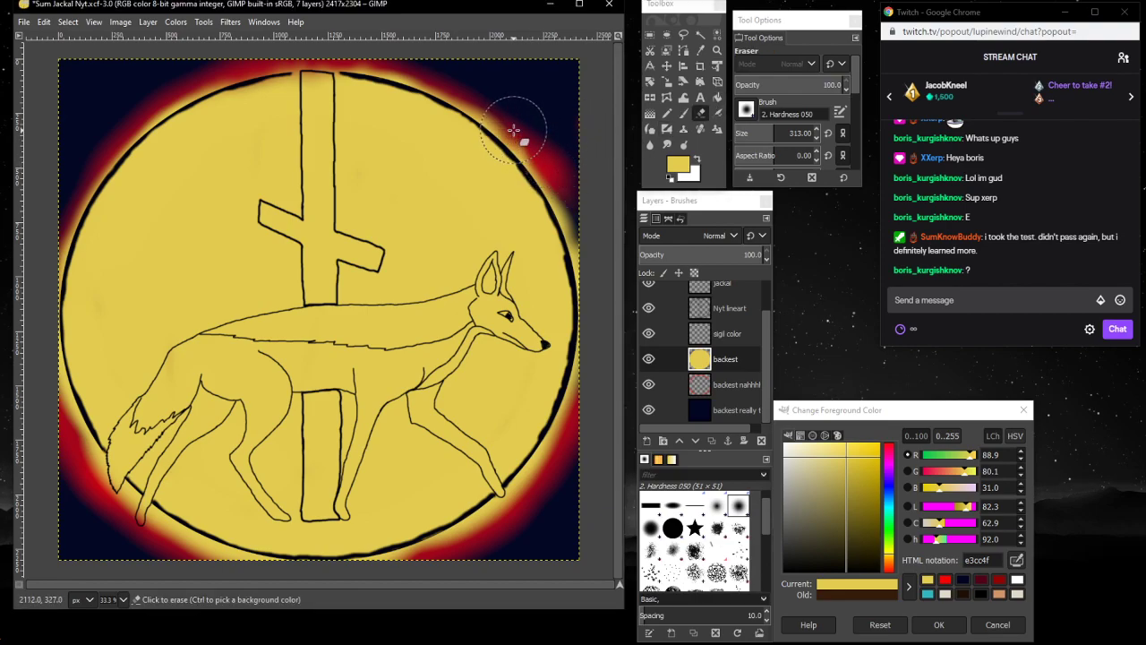
mouse_move(513, 129)
mouse_down()
mouse_move(509, 108)
mouse_move(408, 69)
mouse_up()
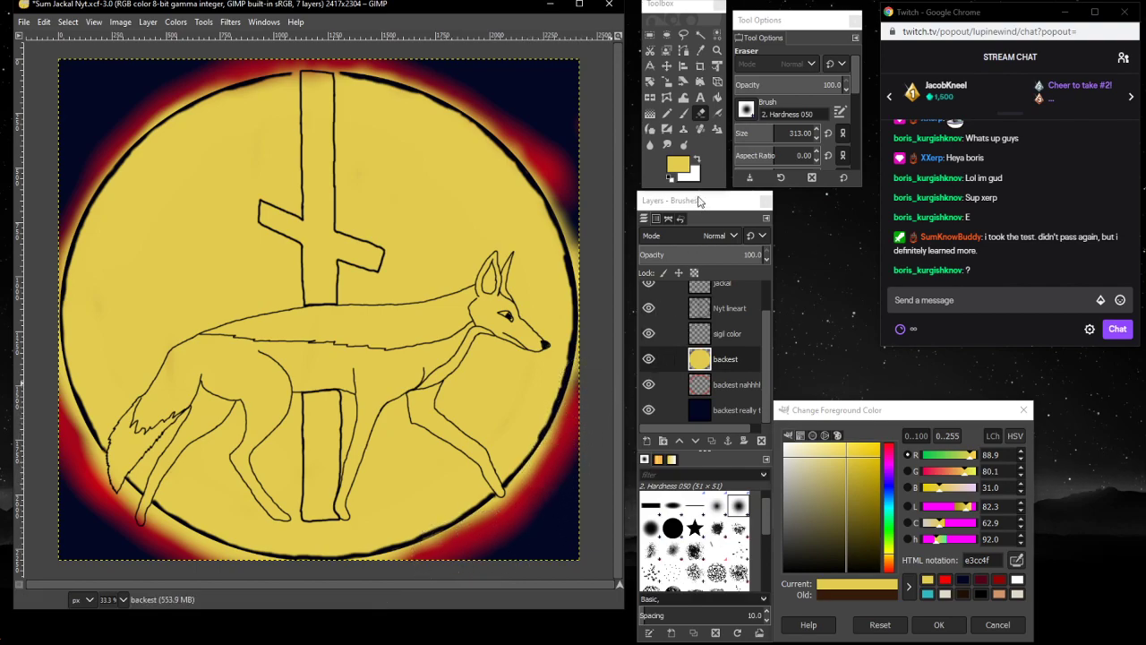
- Erase the excess yellow outside the disc's lower-left, left, lower-right and upper-right rims
click(685, 113)
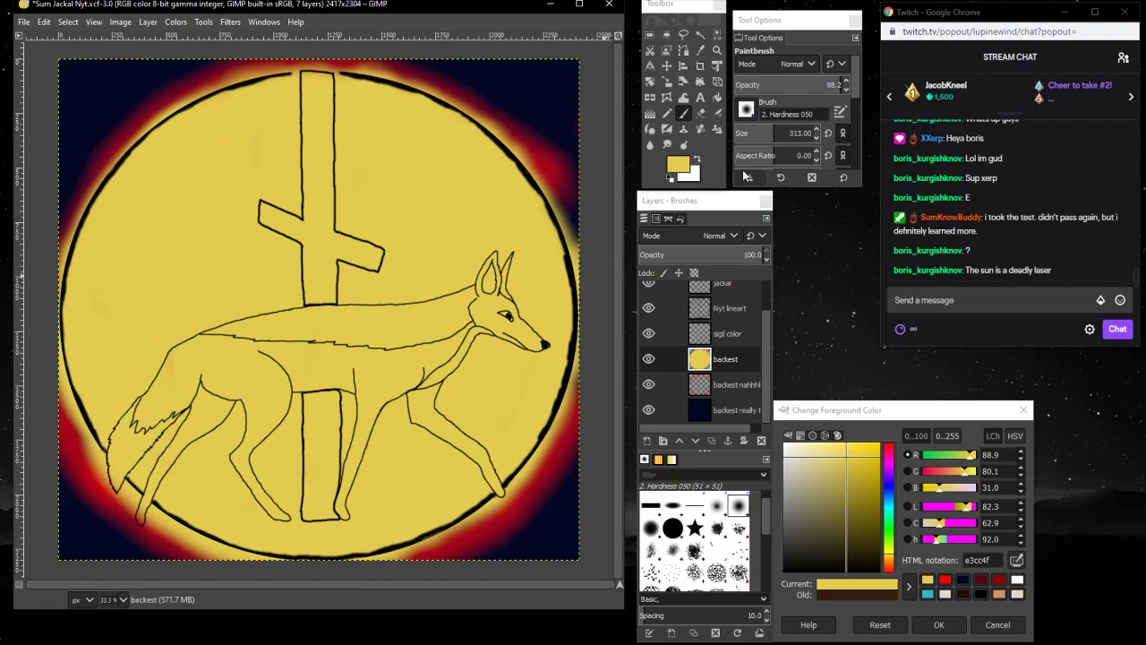
click(700, 113)
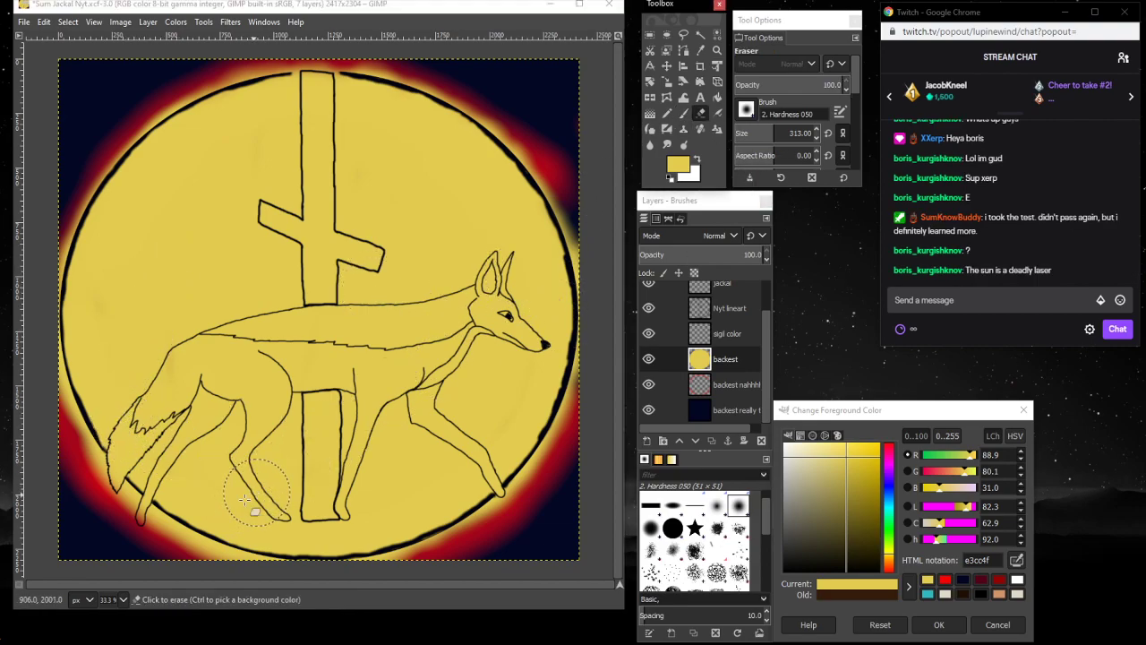
mouse_move(108, 504)
mouse_down()
mouse_move(153, 542)
mouse_move(221, 566)
mouse_up()
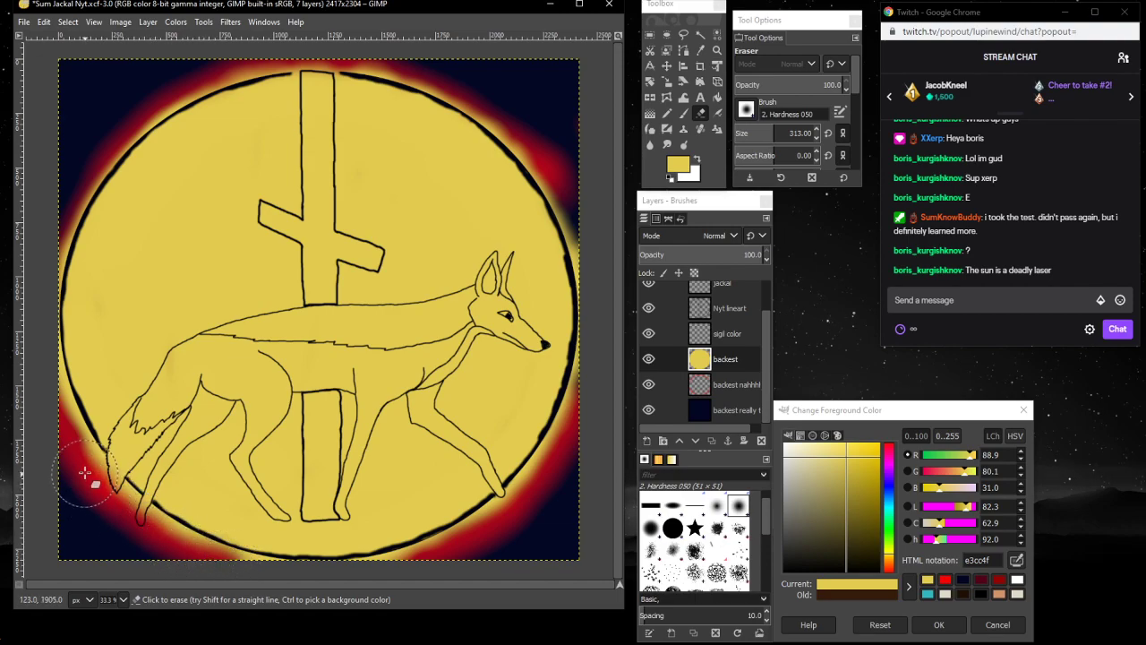
mouse_move(74, 456)
mouse_down()
mouse_move(34, 265)
mouse_move(62, 235)
mouse_up()
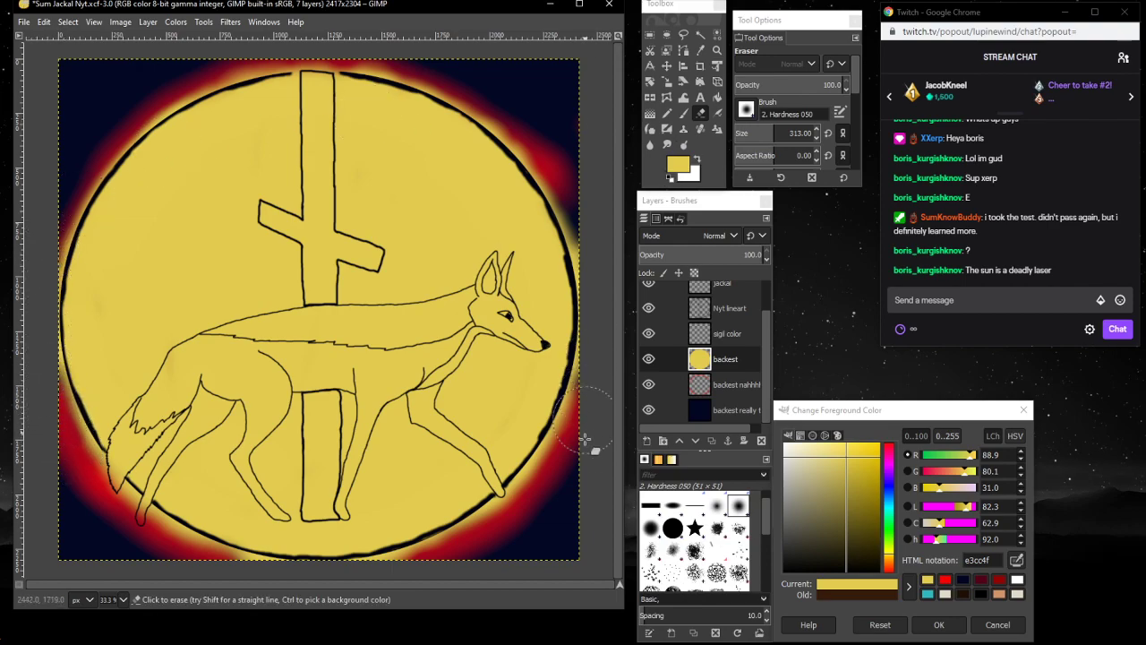
mouse_move(533, 508)
mouse_down()
mouse_move(504, 529)
mouse_move(529, 519)
mouse_move(575, 456)
mouse_up()
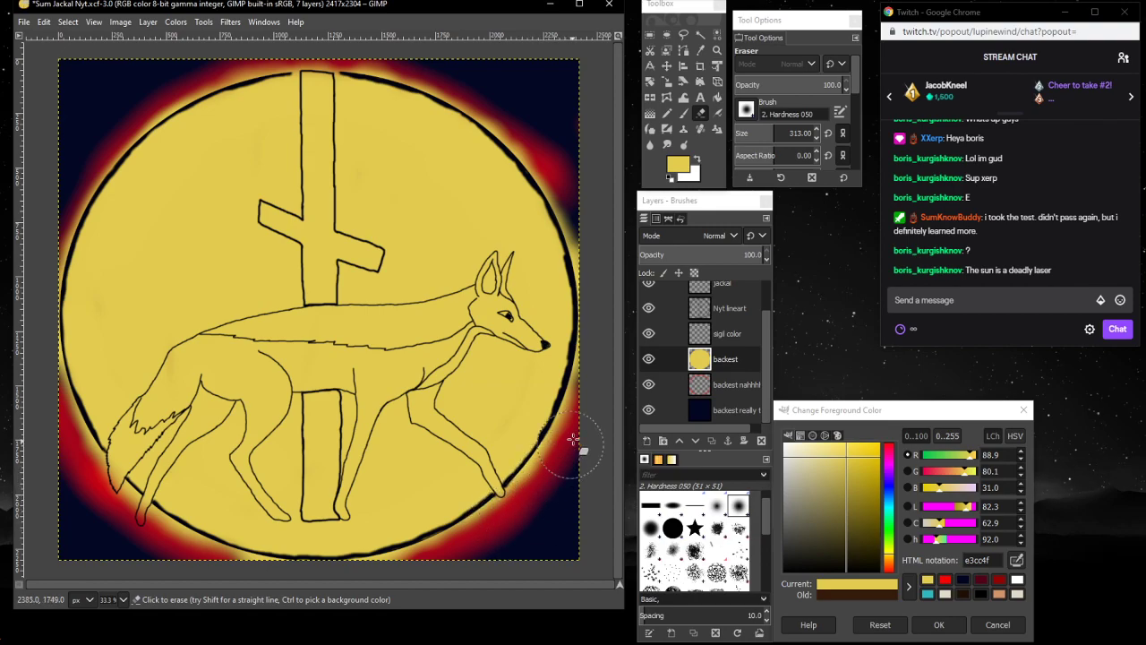
mouse_move(580, 248)
mouse_down()
mouse_move(519, 110)
mouse_move(501, 113)
mouse_up()
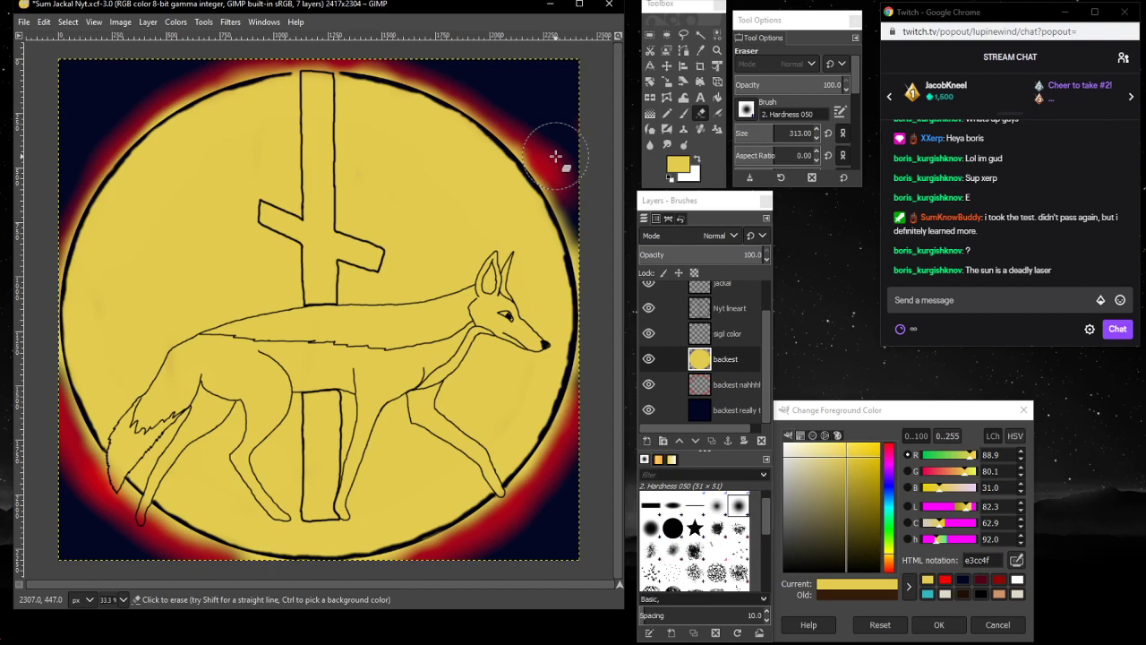
- Erase the red blotch beyond the upper-right rim on the backest nahhhh layer and airbrush that side's glow in red f90000
click(727, 384)
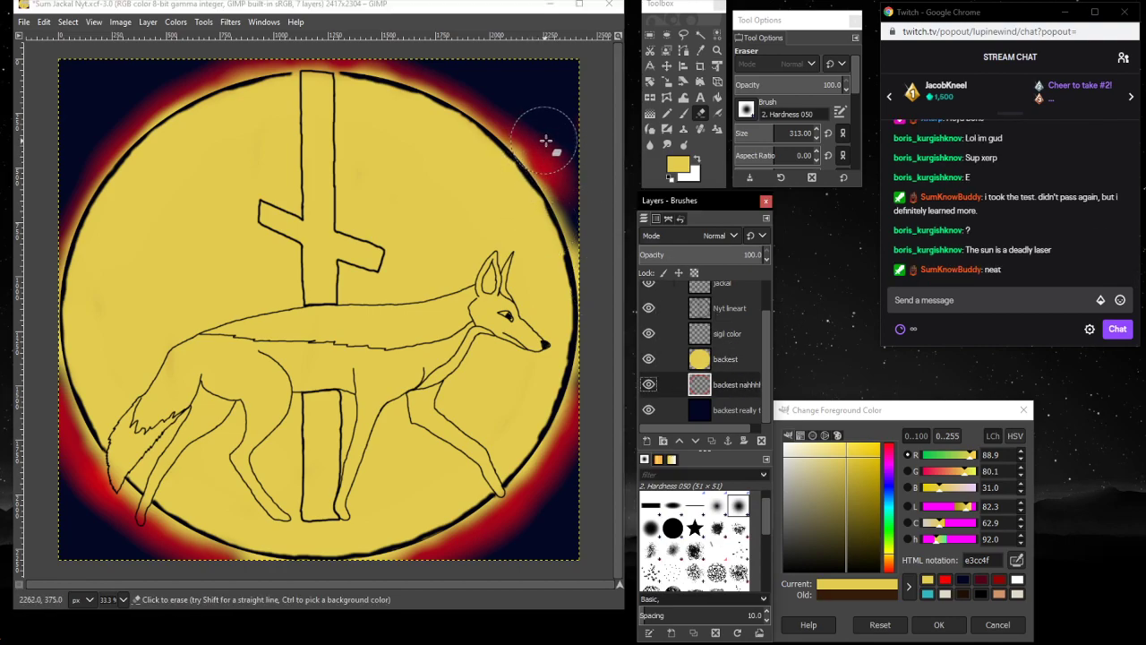
mouse_move(546, 141)
mouse_down()
mouse_move(573, 171)
mouse_move(504, 102)
mouse_up()
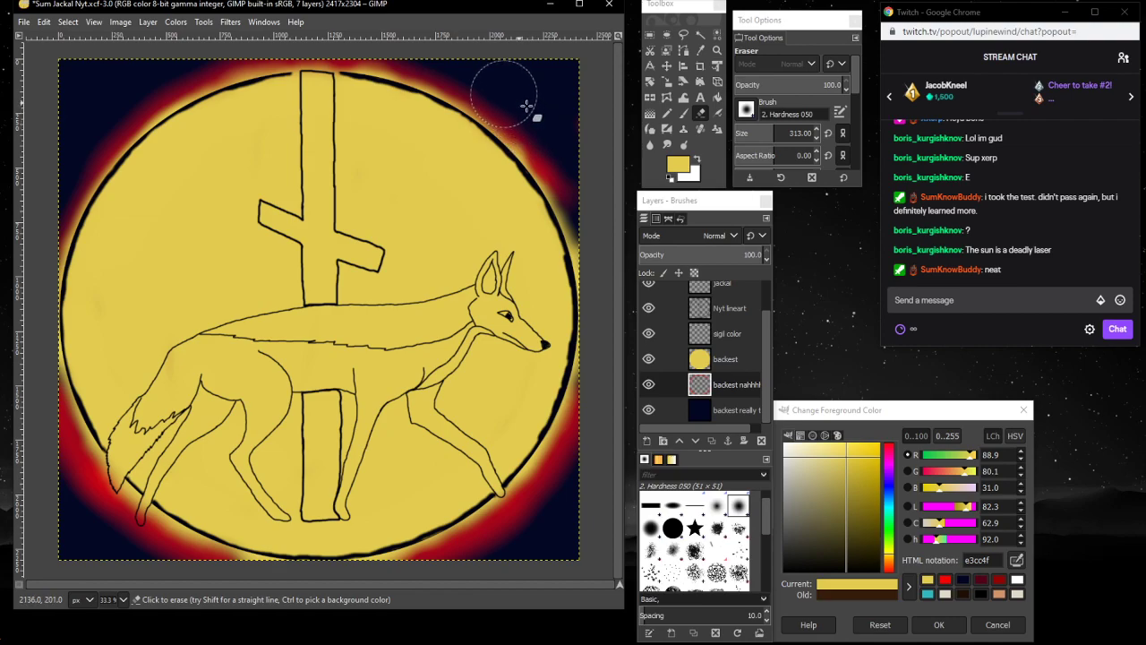
click(685, 113)
click(717, 113)
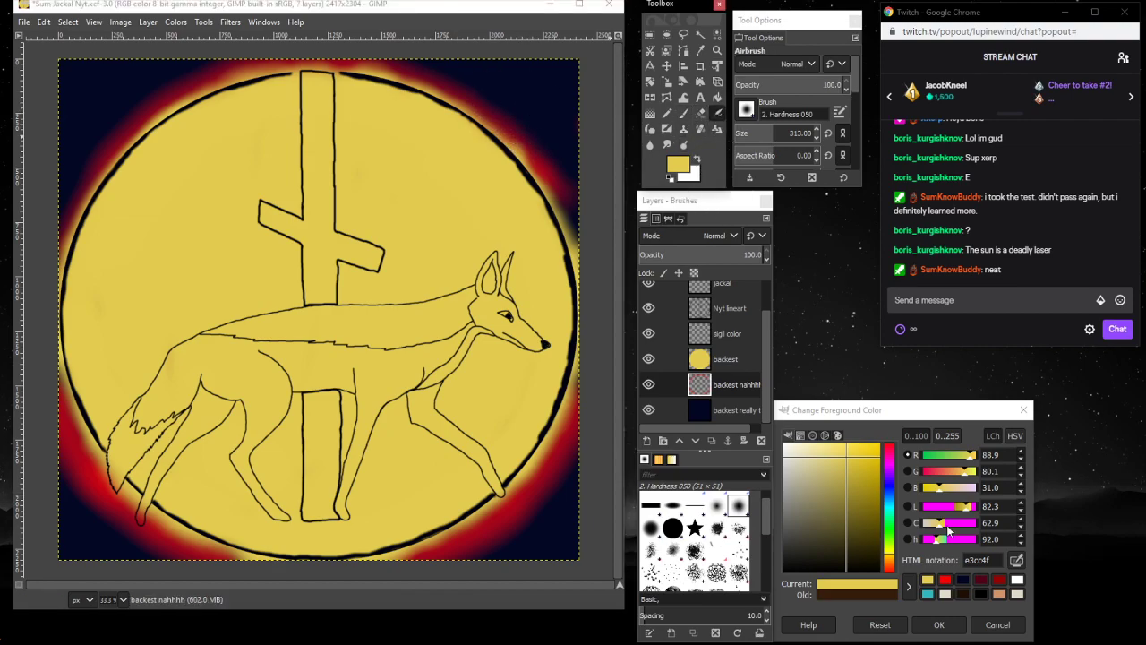
click(948, 581)
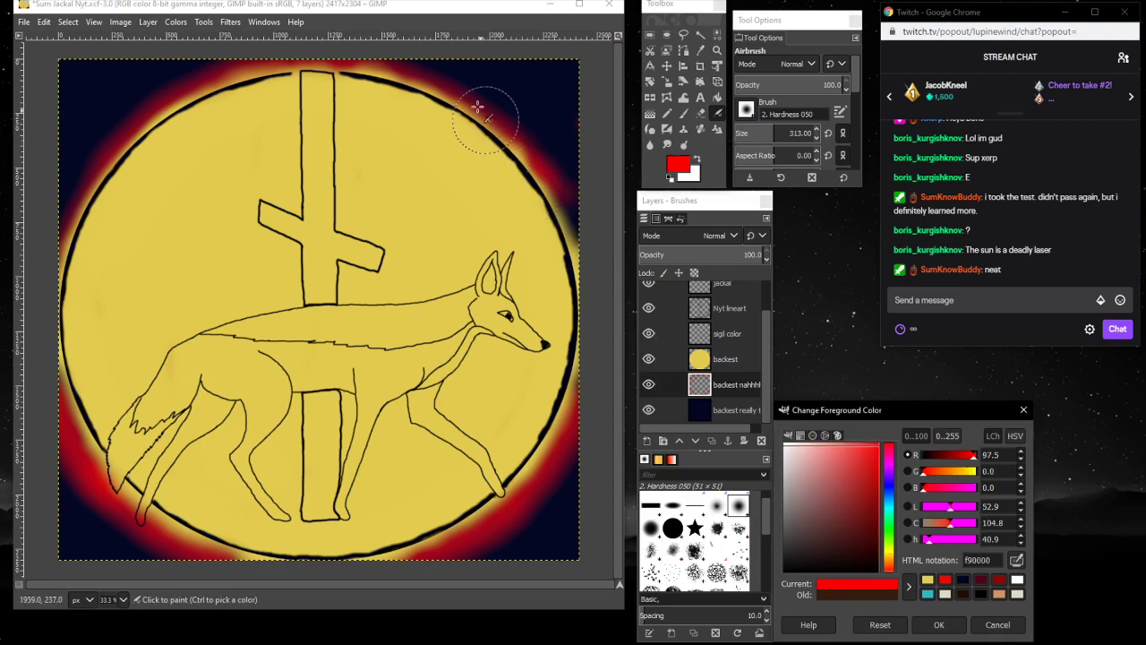
mouse_move(399, 75)
mouse_down()
mouse_move(510, 119)
mouse_move(544, 177)
mouse_move(562, 224)
mouse_move(566, 480)
mouse_up()
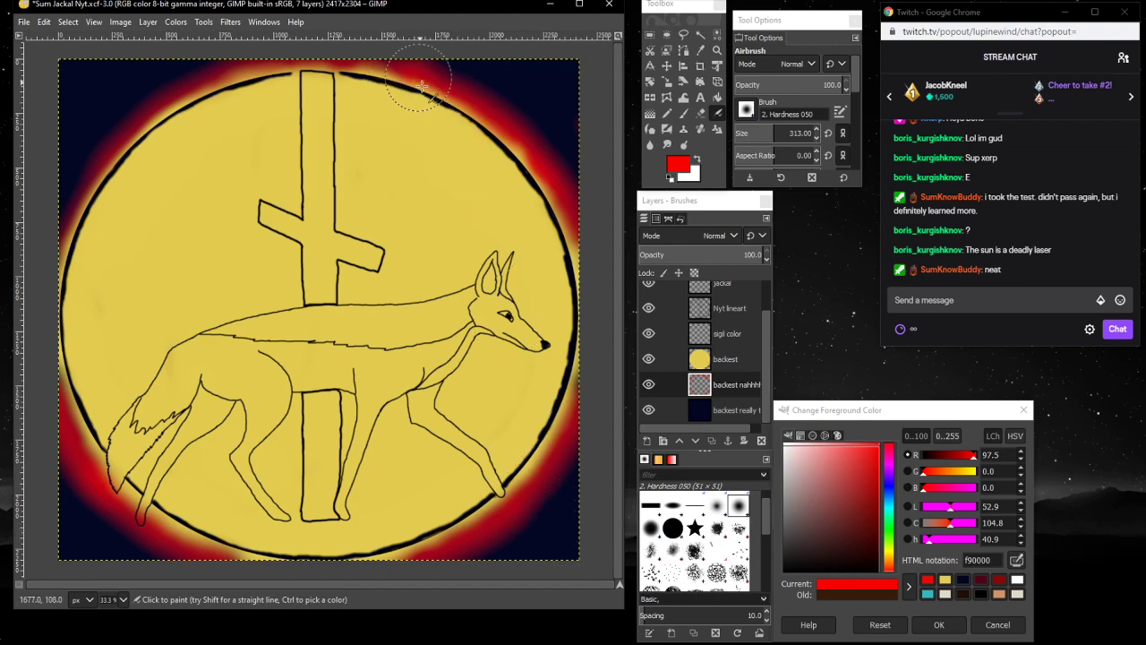
- Trim the red glow along the disc's top with the Eraser and touch up its upper-left part with the Airbrush
click(700, 114)
click(437, 70)
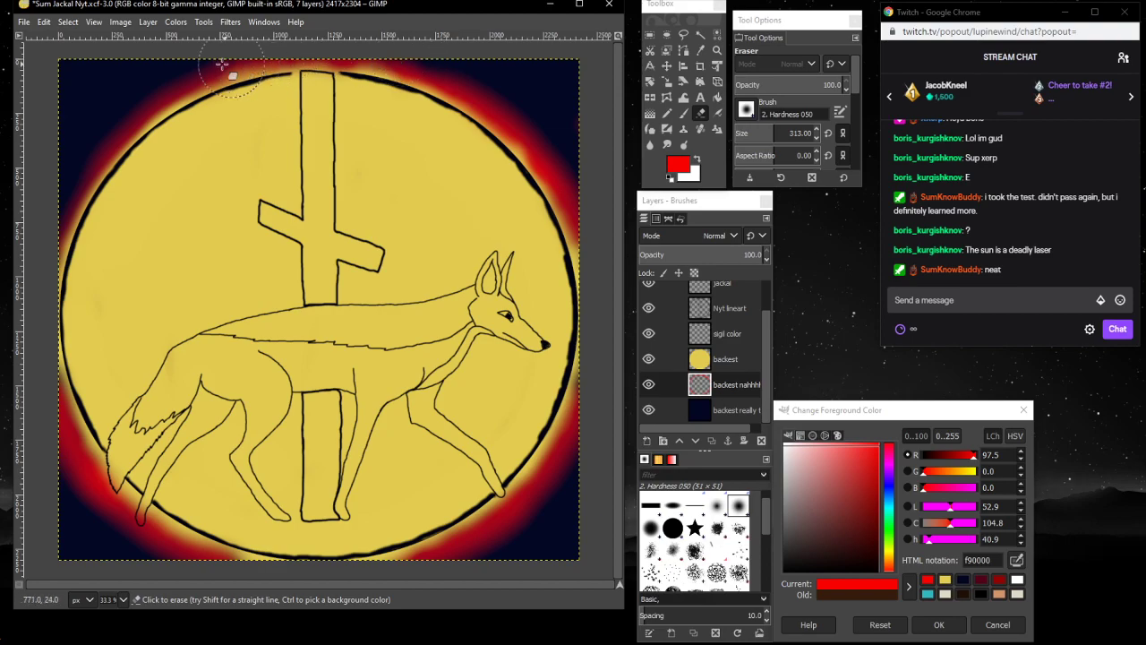
click(716, 114)
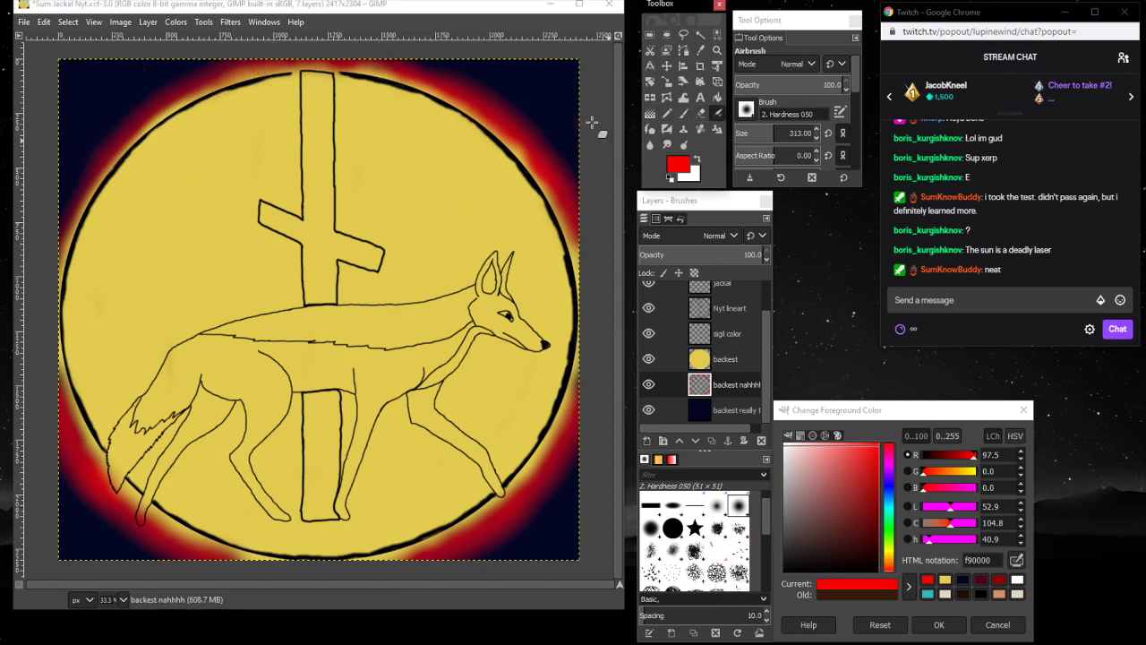
click(188, 96)
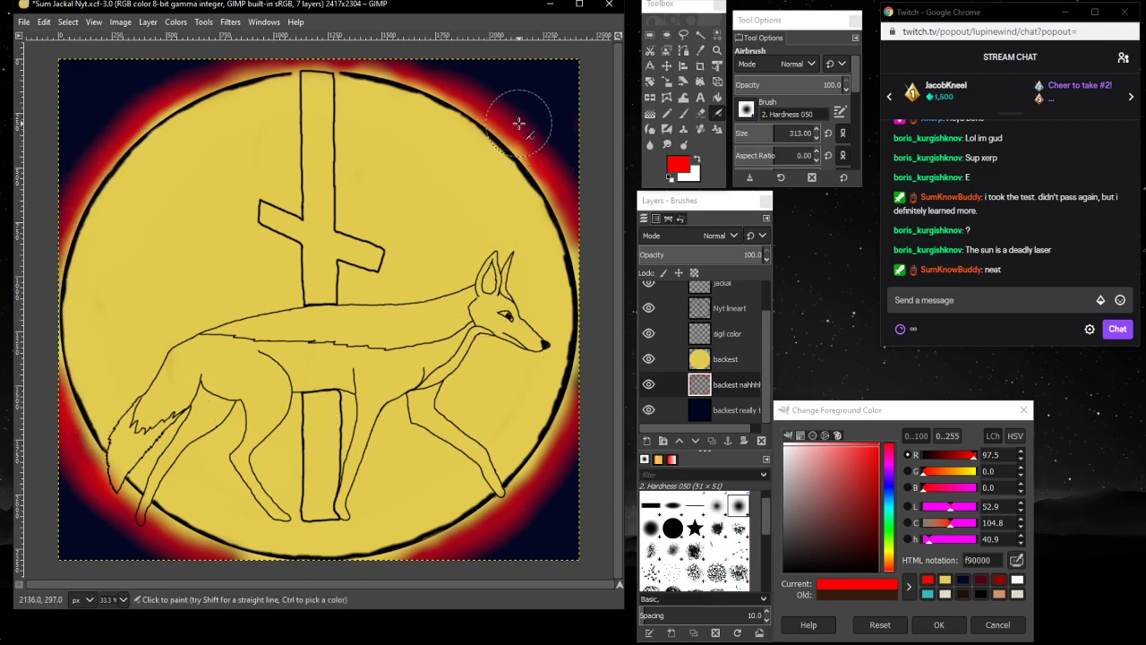
- Airbrush red f90000 diagonal rays from the disc's rim out to the four corners of the canvas
mouse_move(524, 116)
mouse_down()
mouse_move(582, 60)
mouse_move(520, 123)
mouse_move(548, 71)
mouse_up()
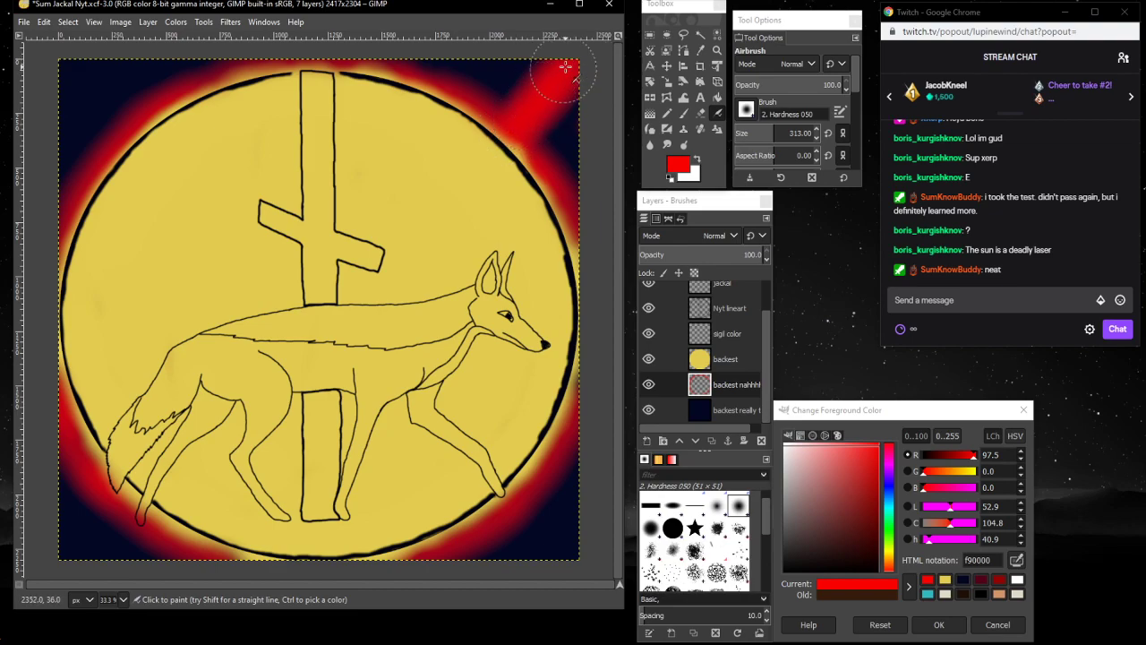
mouse_move(108, 133)
mouse_down()
mouse_move(58, 84)
mouse_move(125, 130)
mouse_move(49, 64)
mouse_move(99, 108)
mouse_up()
mouse_move(112, 488)
mouse_down()
mouse_move(52, 566)
mouse_move(83, 522)
mouse_move(48, 554)
mouse_move(98, 524)
mouse_up()
mouse_move(486, 558)
mouse_down()
mouse_move(516, 532)
mouse_move(515, 508)
mouse_move(590, 562)
mouse_move(533, 524)
mouse_move(582, 561)
mouse_up()
mouse_move(54, 566)
mouse_down()
mouse_move(98, 529)
mouse_move(79, 548)
mouse_up()
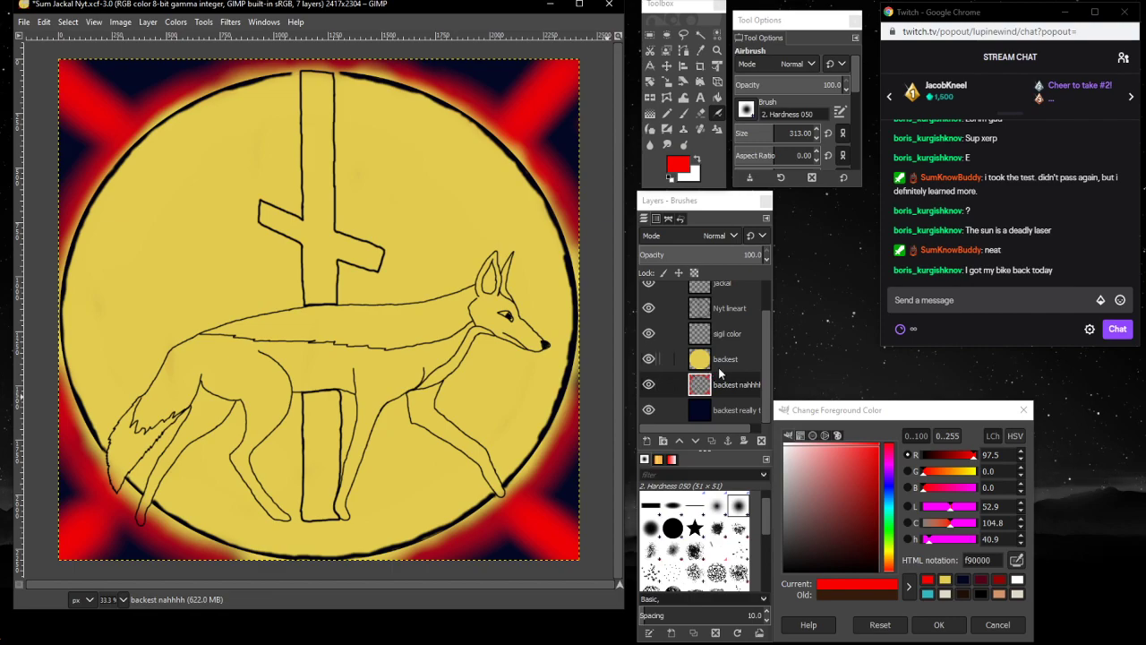
- Try a bright blue 0000cf fill on the backest really tho layer, and refill it with dark navy 020221
click(739, 417)
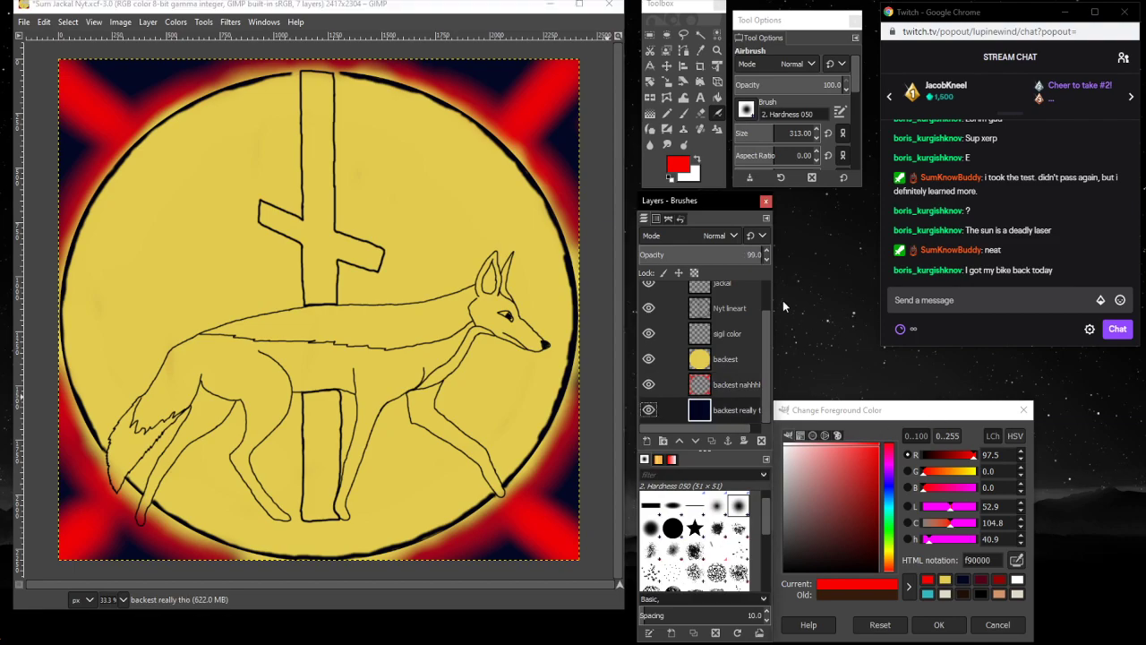
click(718, 97)
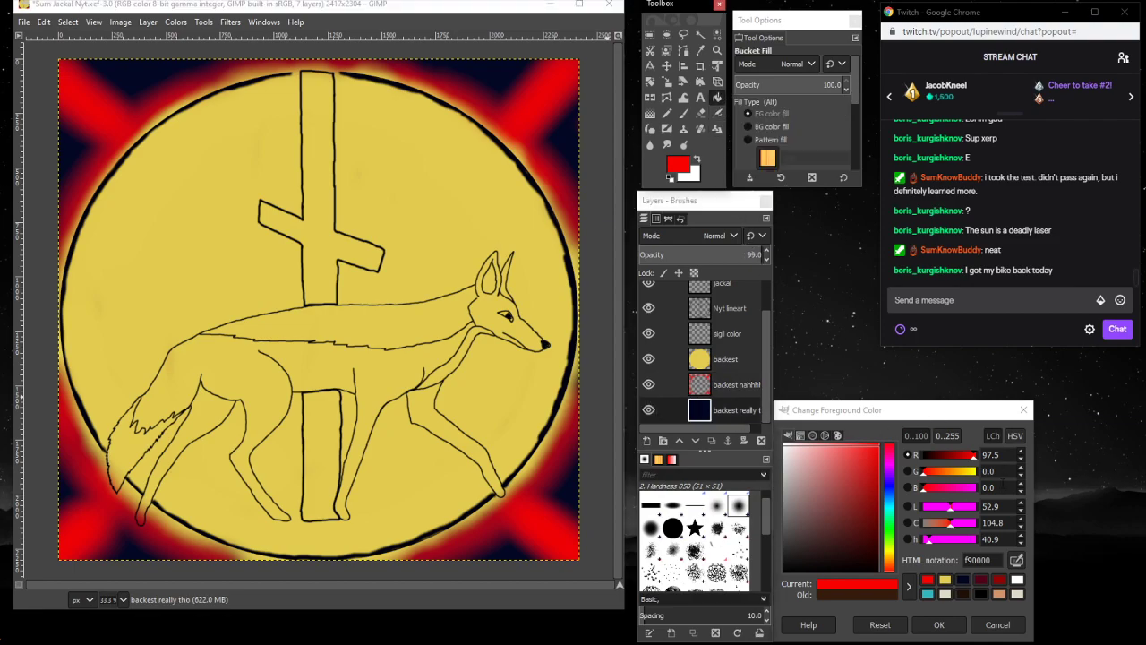
click(884, 487)
mouse_move(878, 488)
mouse_down()
mouse_move(865, 478)
mouse_move(877, 466)
mouse_up()
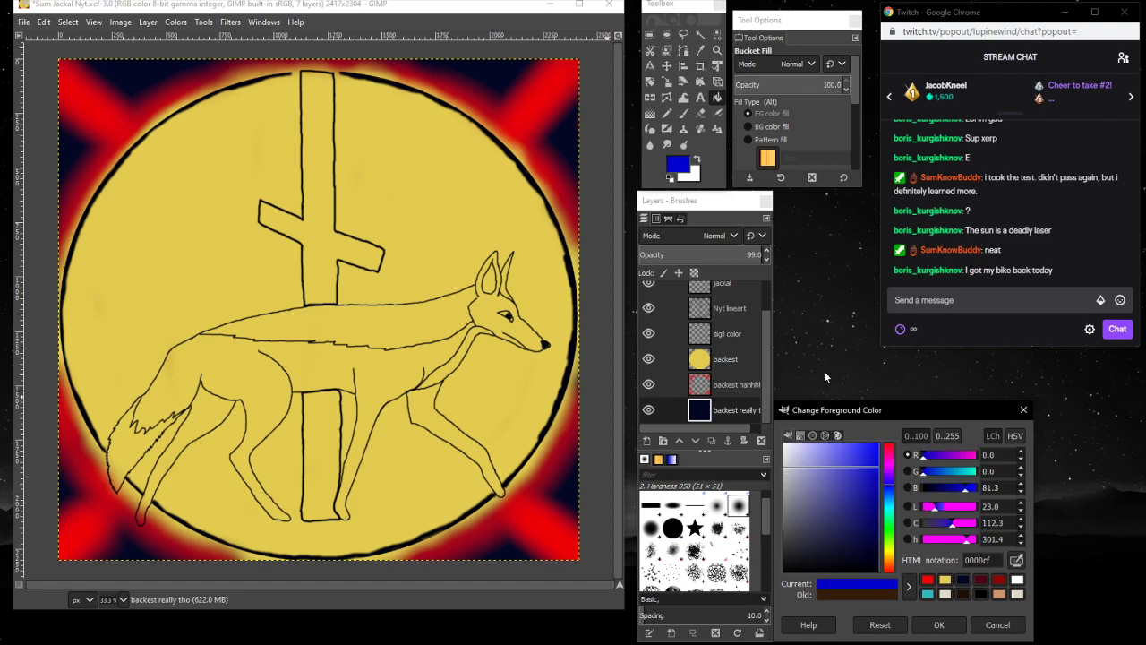
click(569, 132)
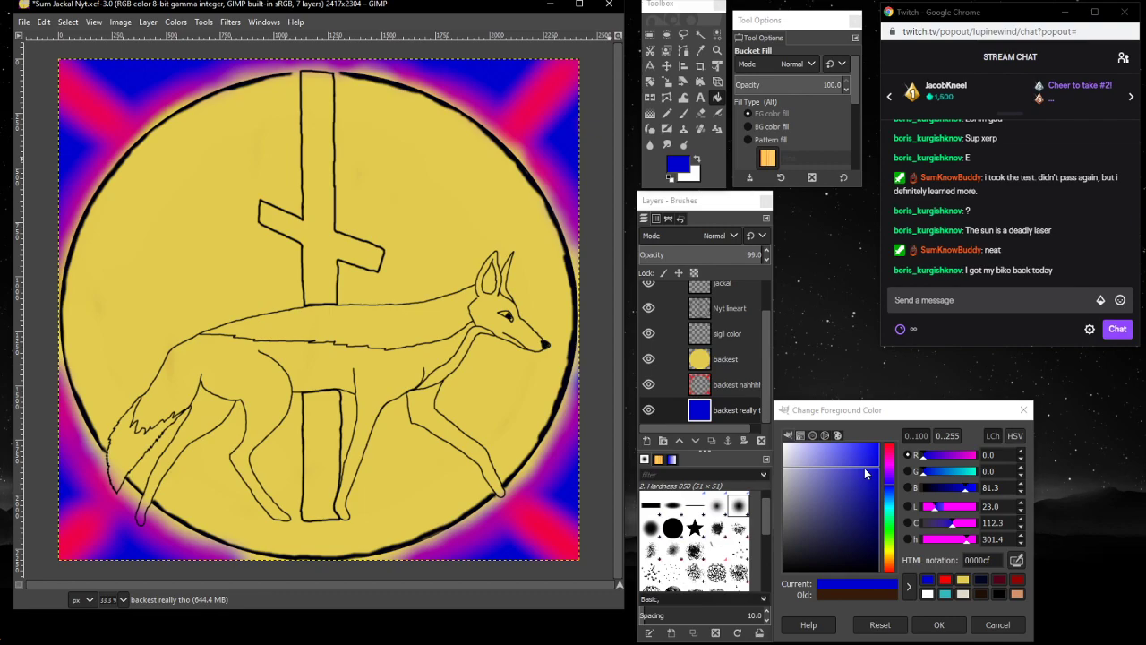
drag(865, 468, 877, 553)
click(575, 490)
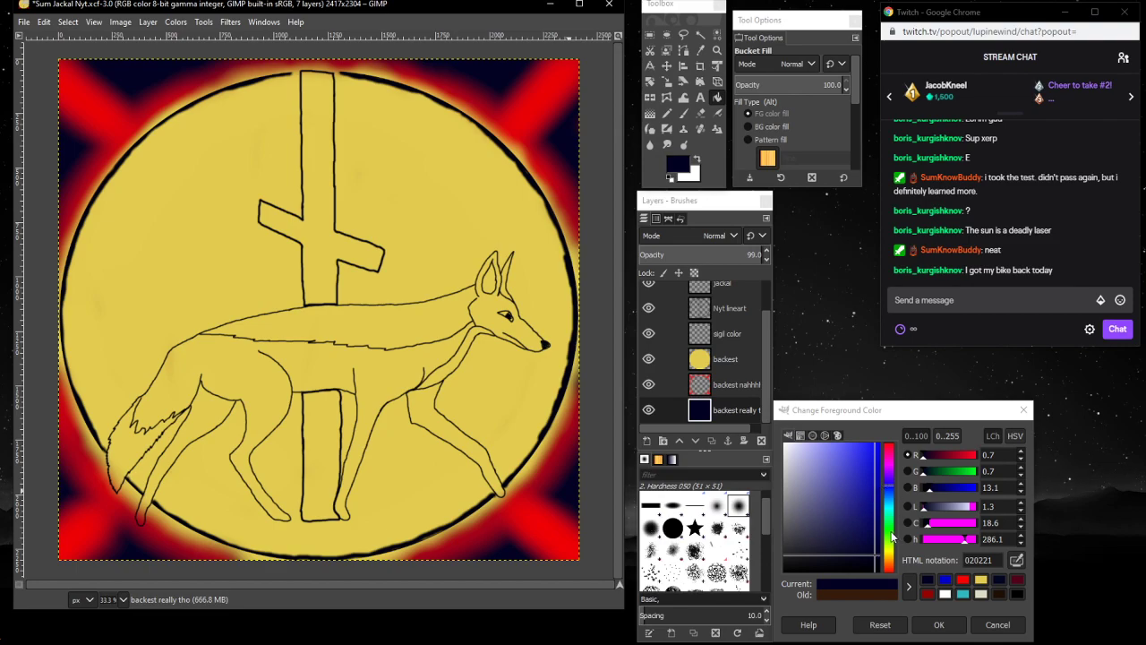
- Return to the Airbrush in red f90000 on the backest nahhhh layer and hide the yellow backest layer
click(717, 115)
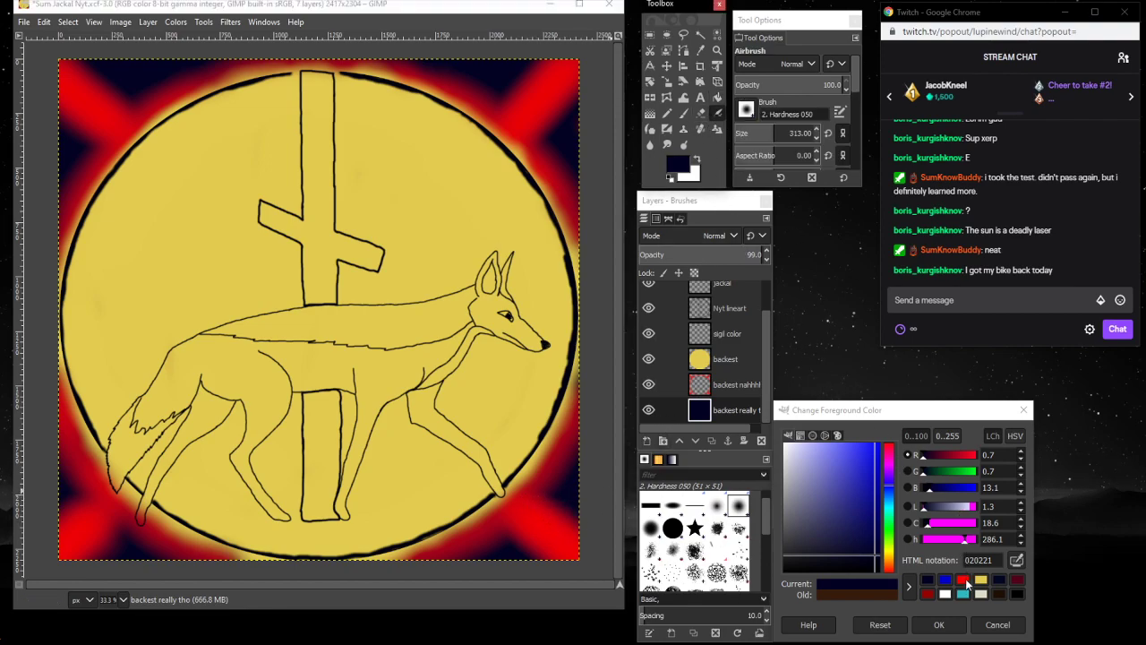
click(965, 582)
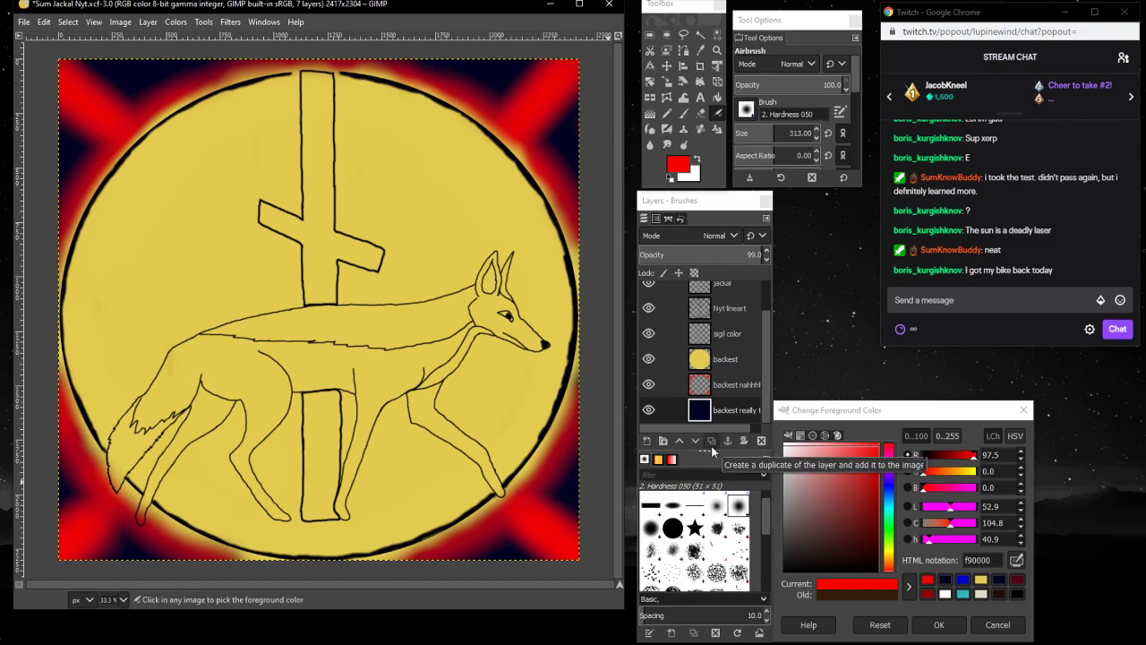
click(729, 386)
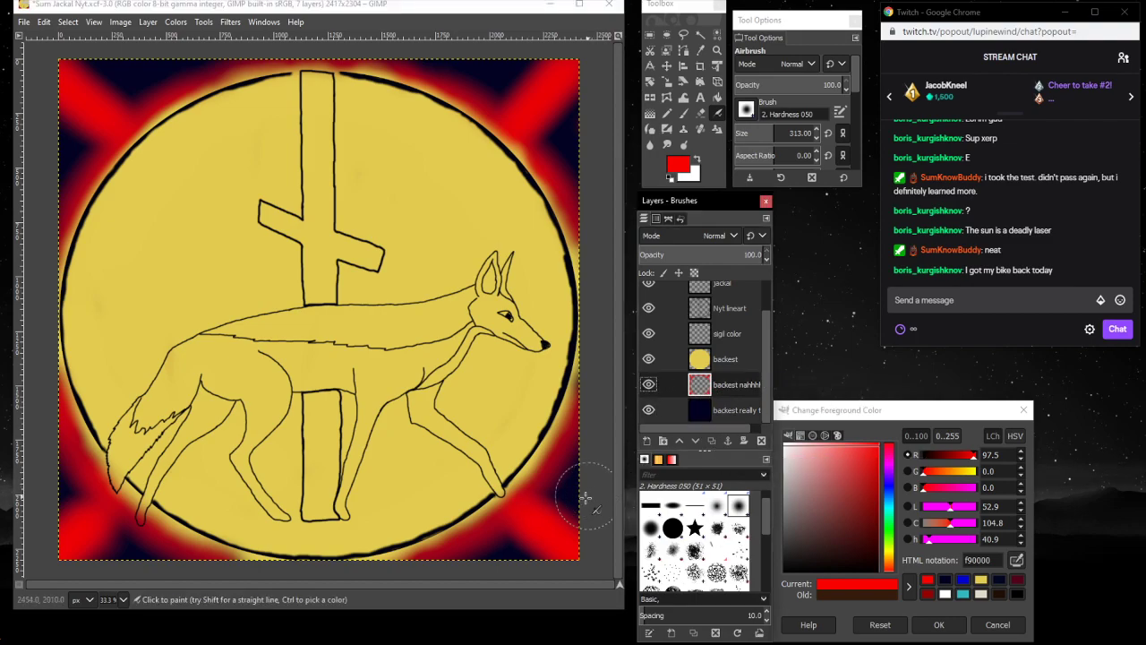
click(649, 359)
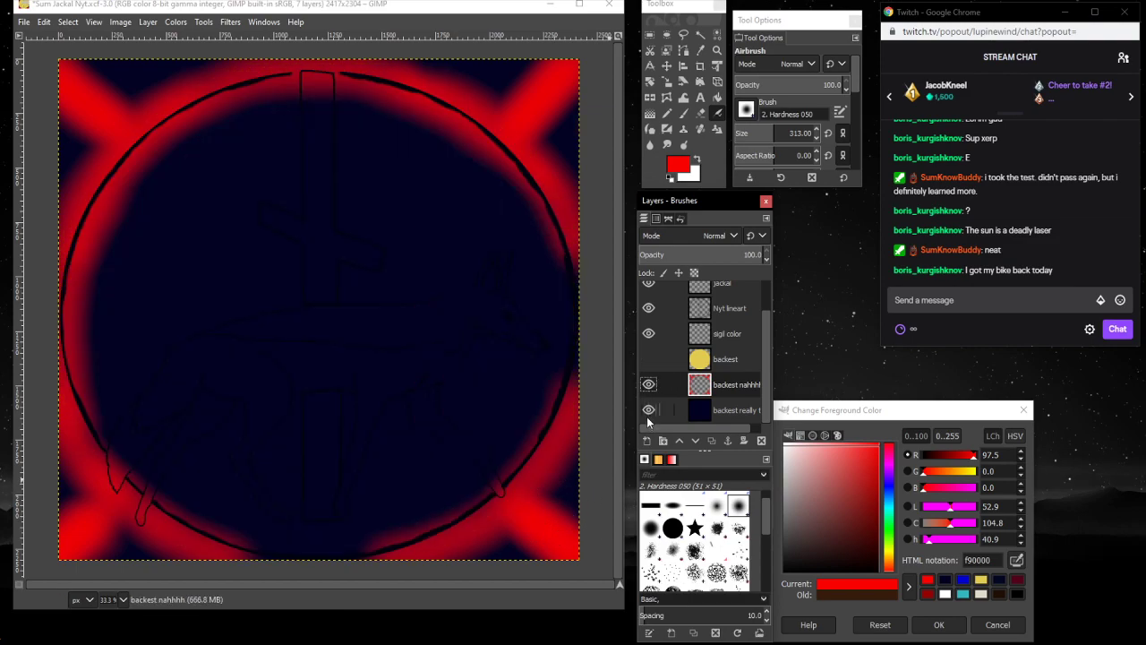
- Hide the backest really tho layer and strengthen the red glow around the disc's rim with the Airbrush
click(648, 411)
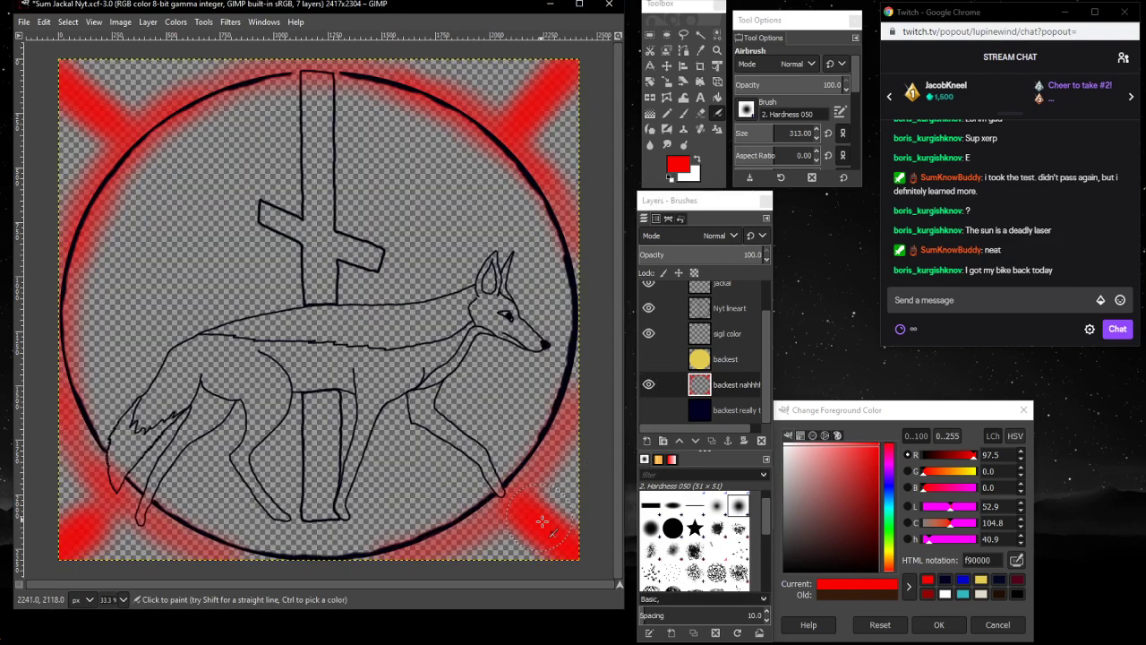
mouse_move(542, 521)
mouse_down()
mouse_move(562, 501)
mouse_move(537, 491)
mouse_move(576, 365)
mouse_up()
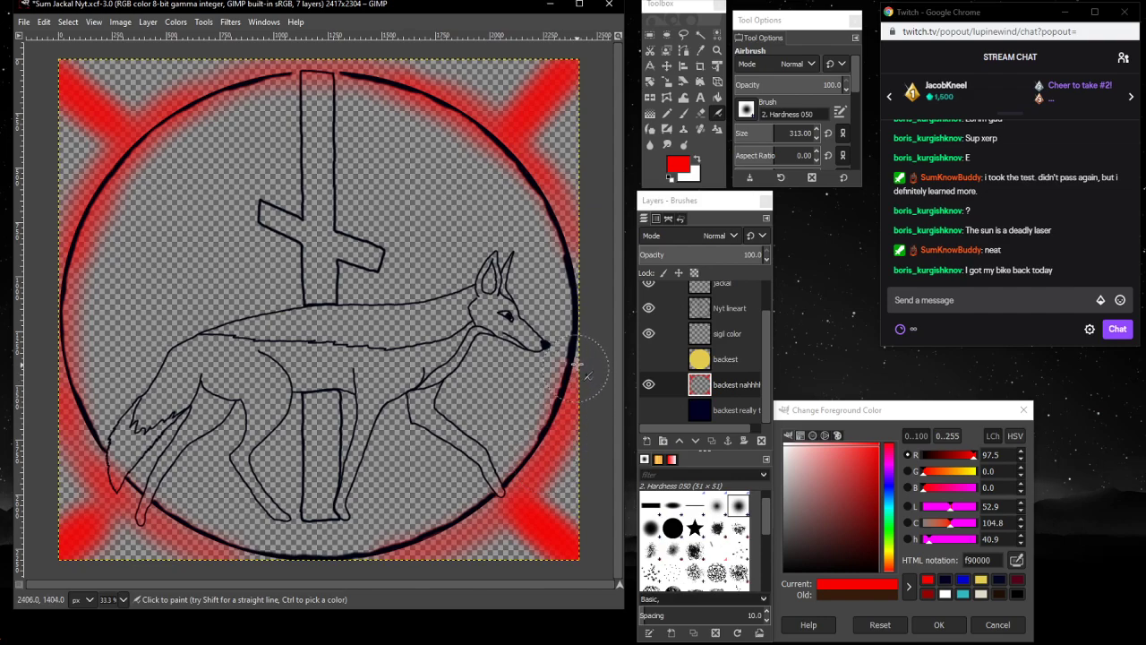
mouse_move(537, 150)
mouse_down()
mouse_move(563, 205)
mouse_move(558, 263)
mouse_up()
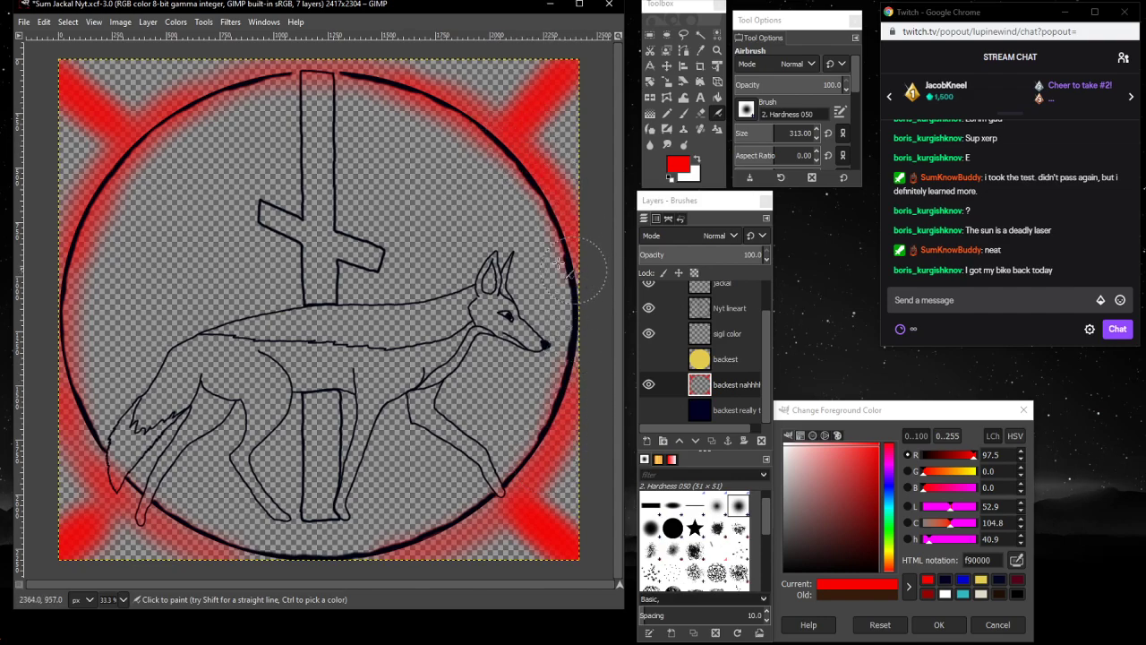
mouse_move(430, 89)
mouse_down()
mouse_move(336, 75)
mouse_move(202, 112)
mouse_move(188, 123)
mouse_move(199, 124)
mouse_move(189, 164)
mouse_move(104, 207)
mouse_move(124, 164)
mouse_move(70, 251)
mouse_move(111, 138)
mouse_move(54, 65)
mouse_move(119, 511)
mouse_move(112, 503)
mouse_move(85, 533)
mouse_up()
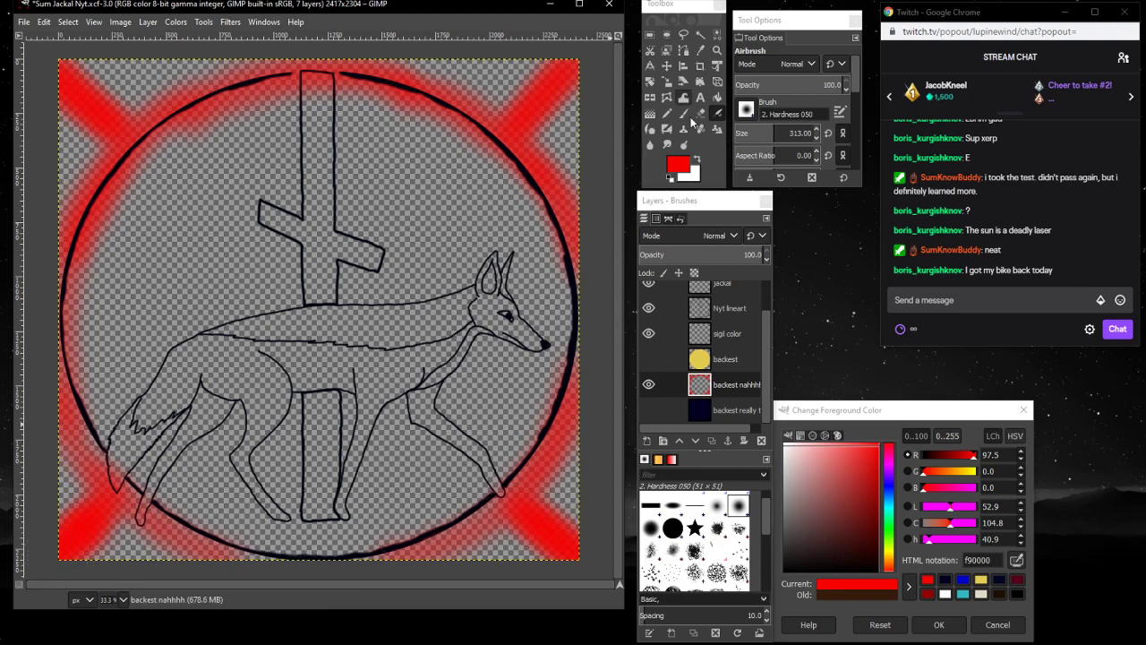
- Paint over the four corner rays in solid red with the Paintbrush, and show the navy and yellow layers again
click(683, 113)
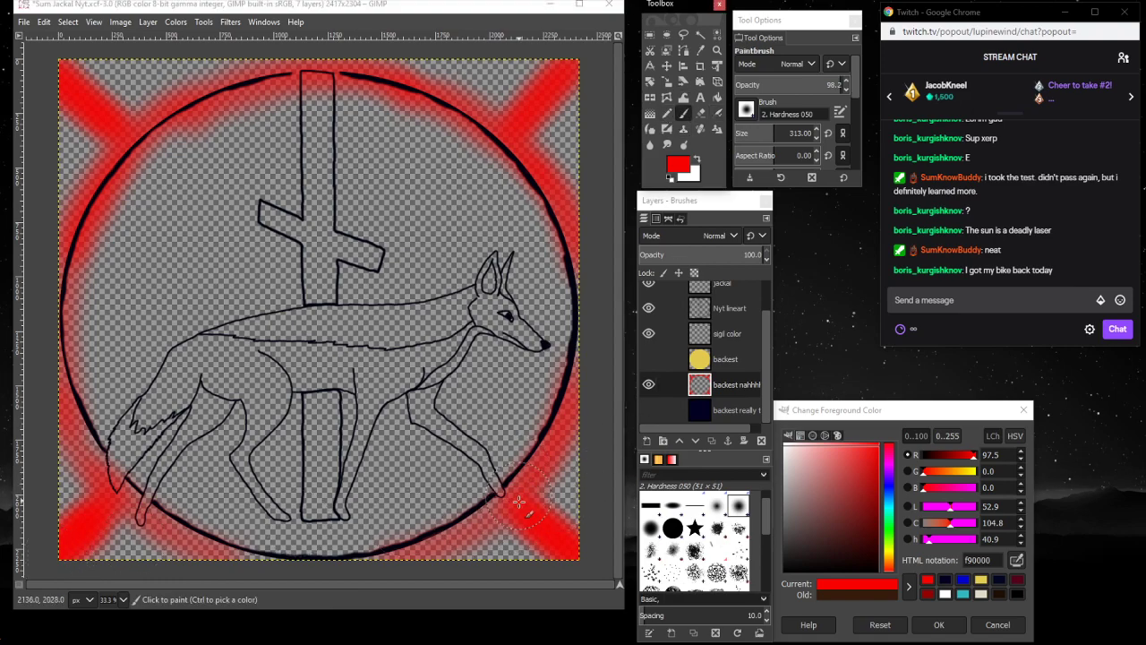
drag(520, 502, 548, 538)
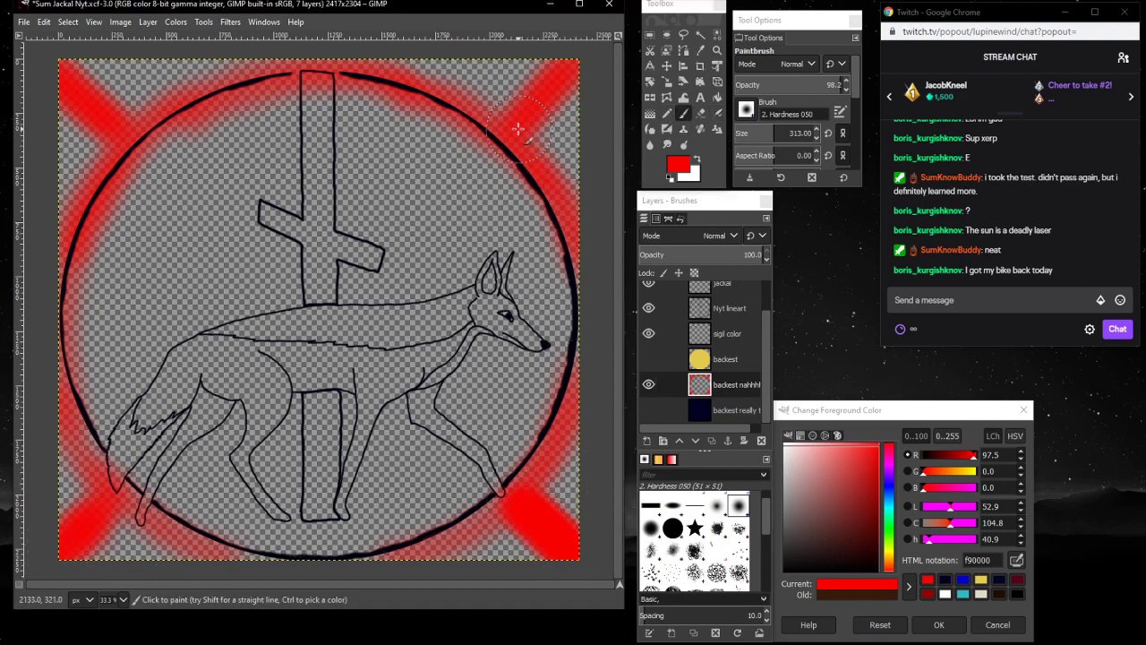
drag(518, 129, 559, 71)
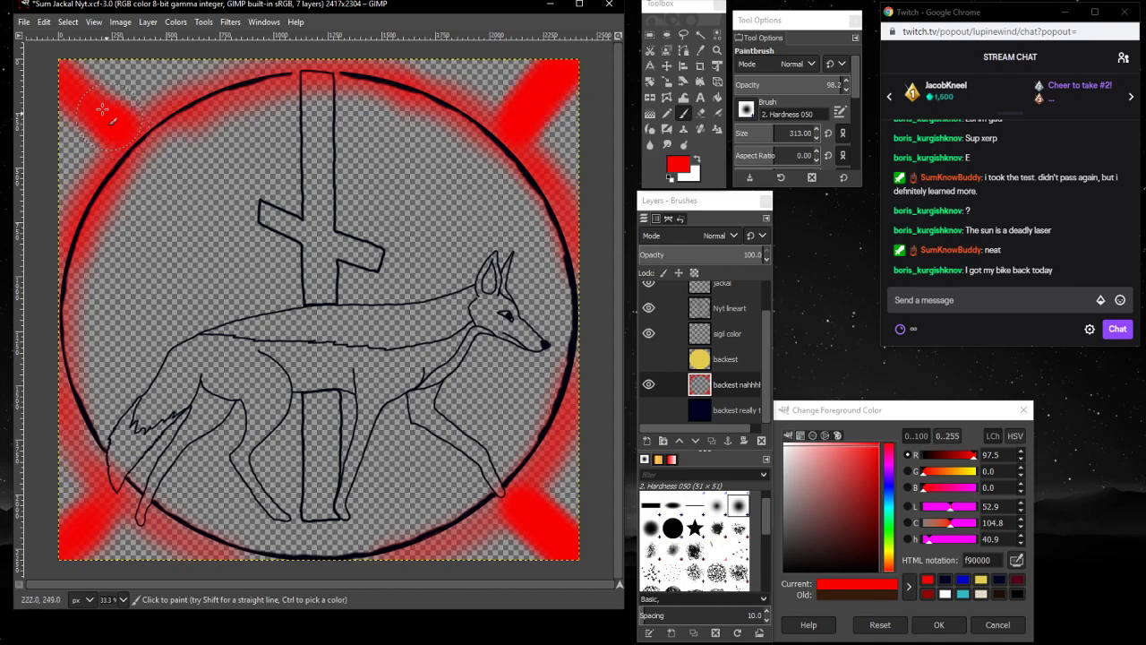
drag(102, 108, 71, 72)
drag(109, 490, 73, 528)
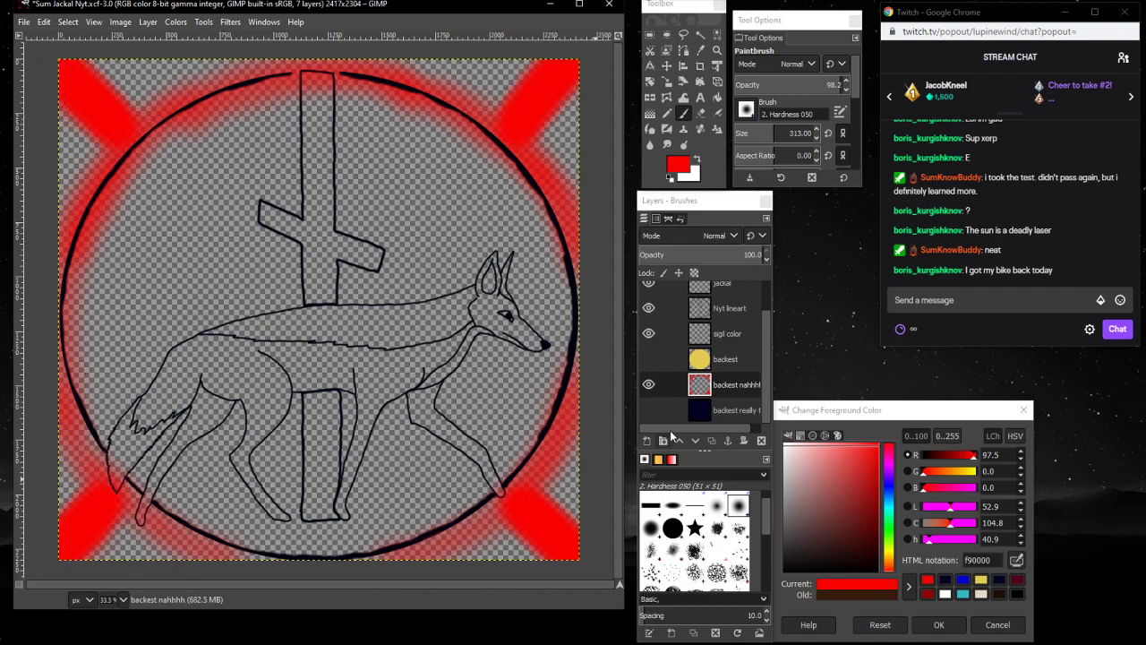
click(646, 415)
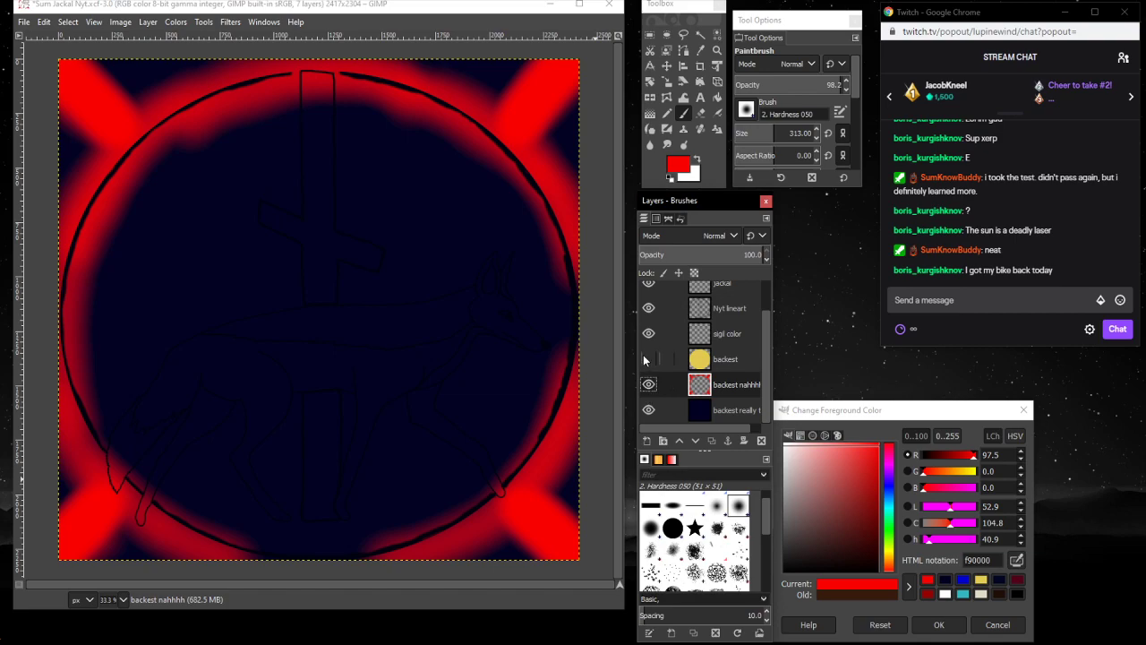
click(647, 359)
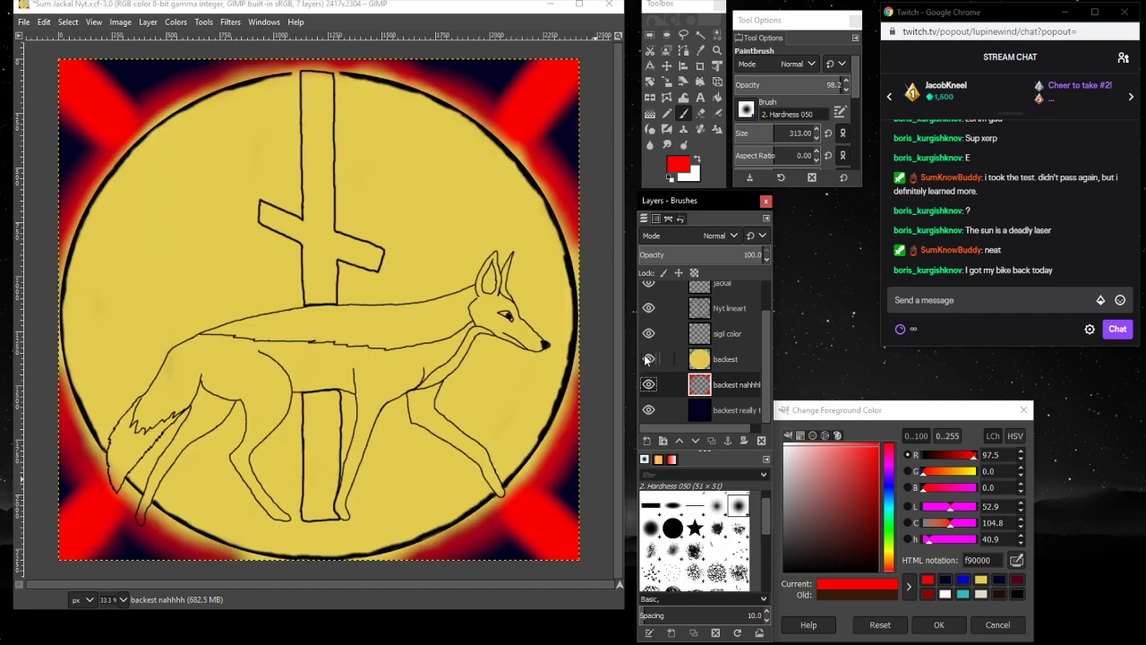
- Set the Paintbrush size to 64 and make sigil color the active layer
scroll(692, 332, up, 1)
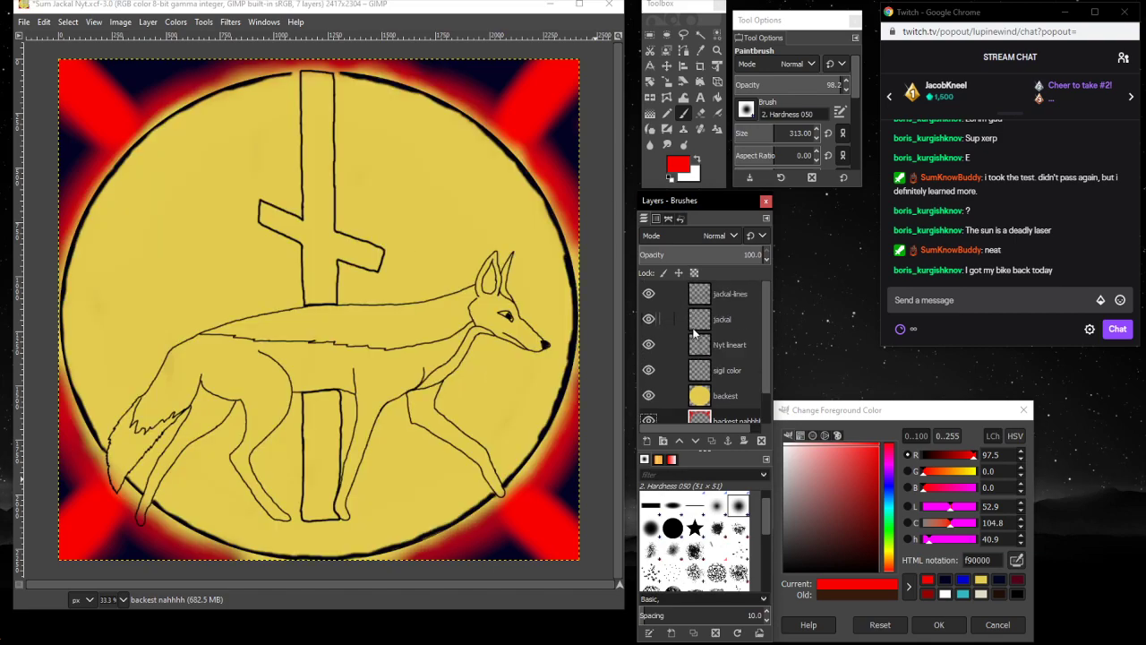
click(747, 319)
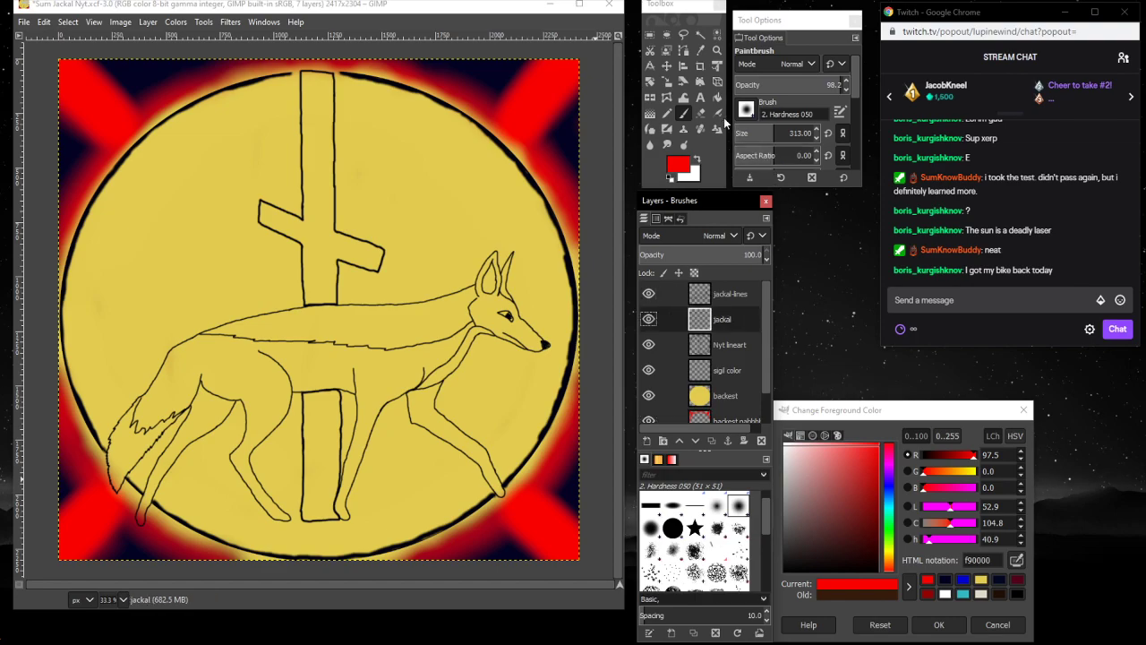
click(801, 132)
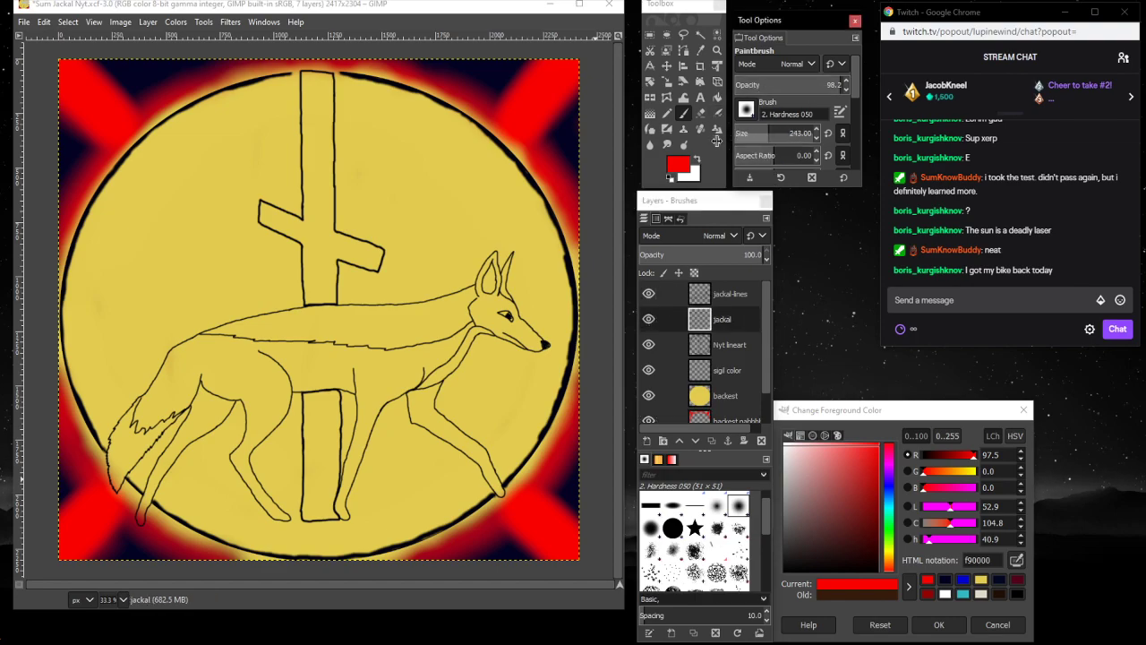
text(227)
mouse_move(810, 130)
mouse_down()
mouse_move(752, 133)
mouse_move(822, 124)
mouse_up()
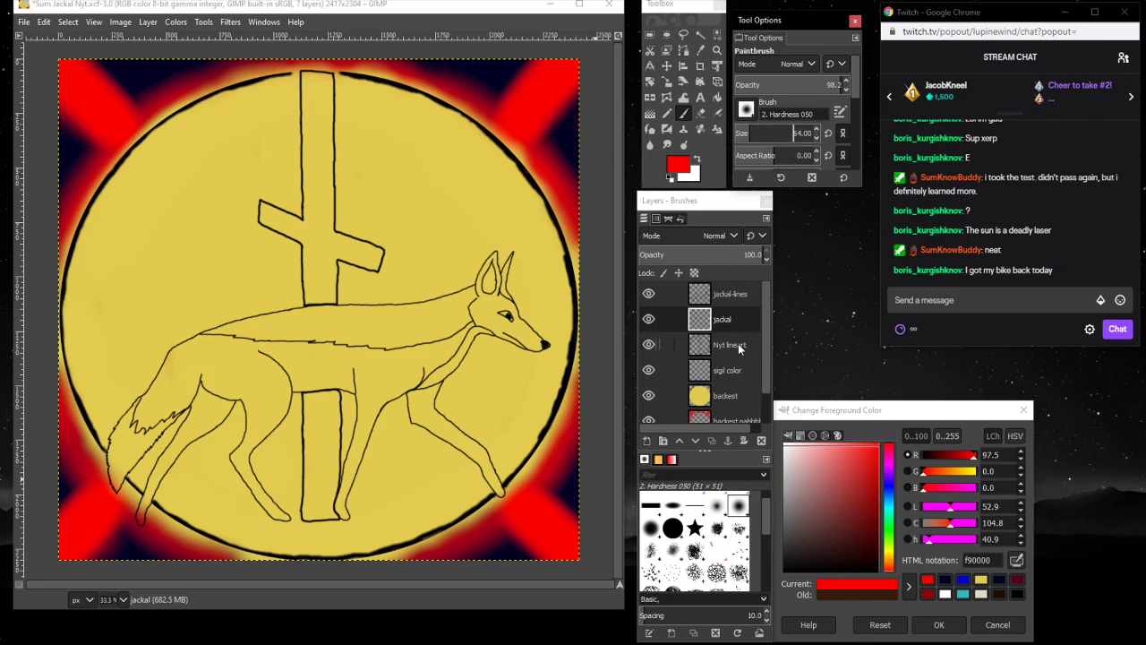
click(736, 375)
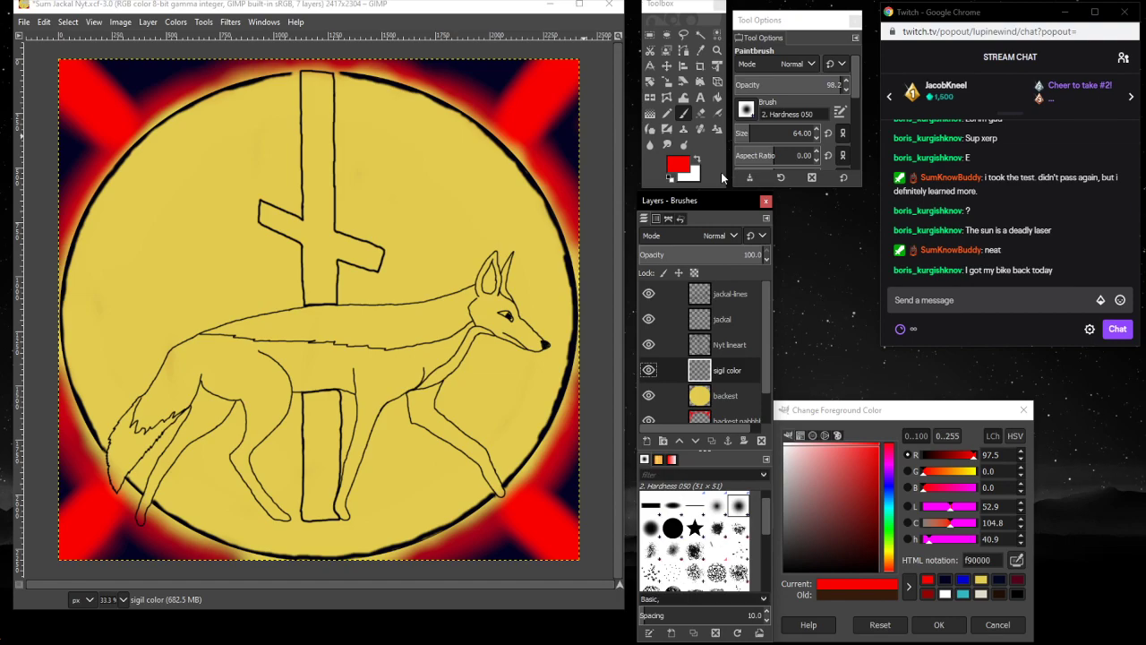
- Try a dark red 4f0909 stroke at the top of the sigil's vertical bar and undo it
drag(858, 499, 870, 537)
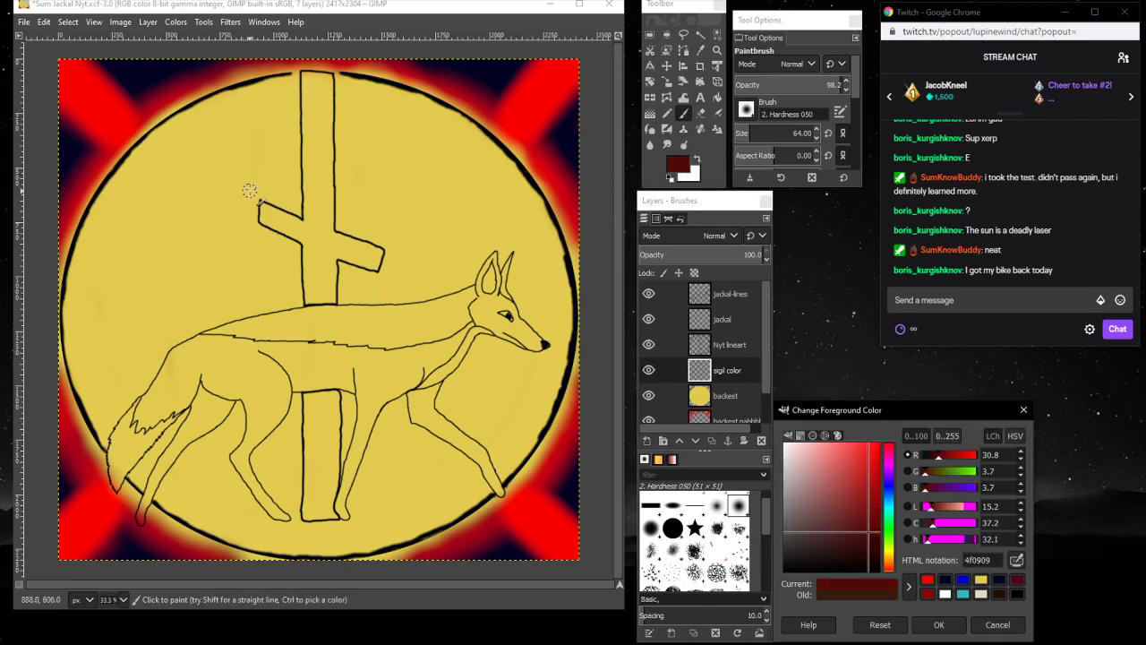
click(717, 50)
click(389, 170)
scroll(313, 146, up, 1)
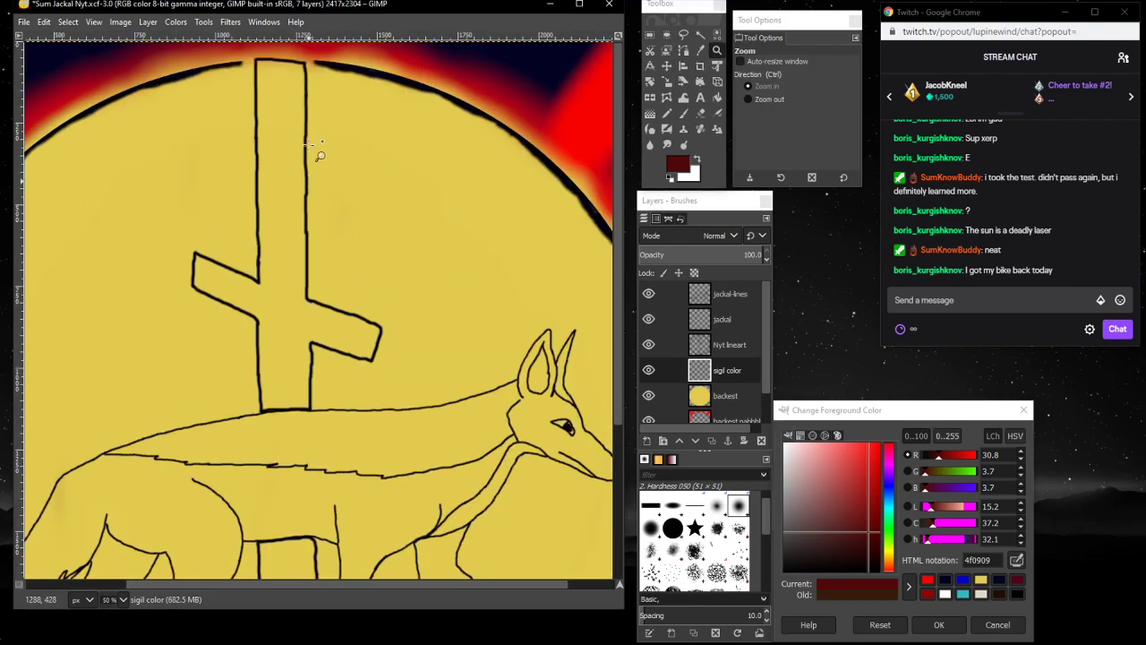
click(259, 188)
scroll(258, 172, up, 1)
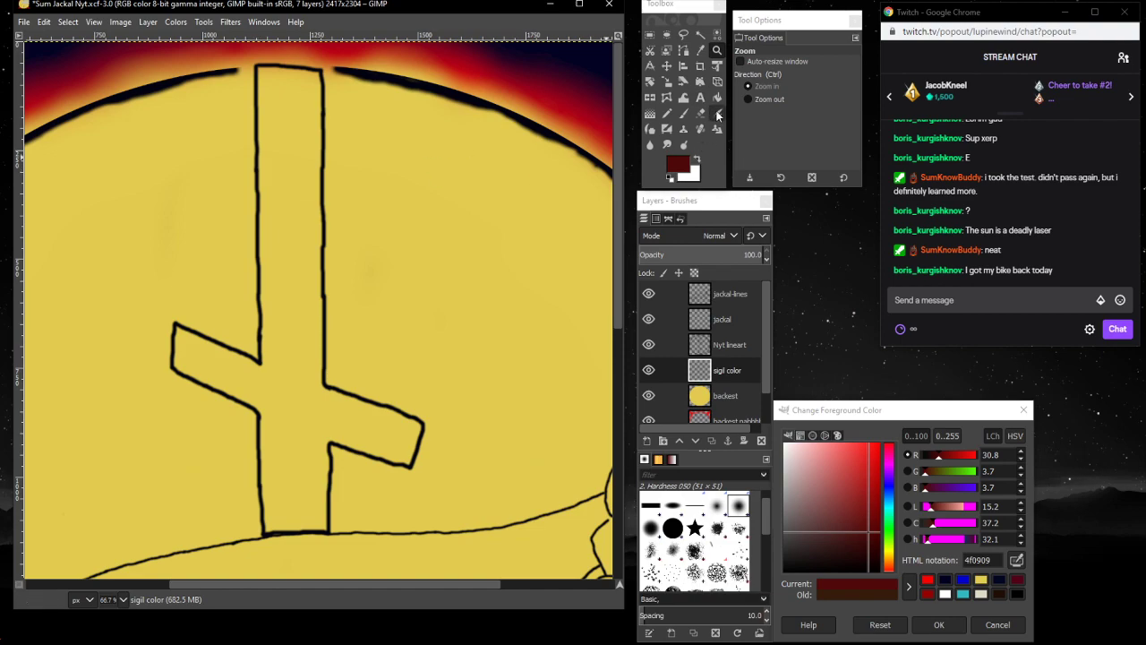
click(685, 113)
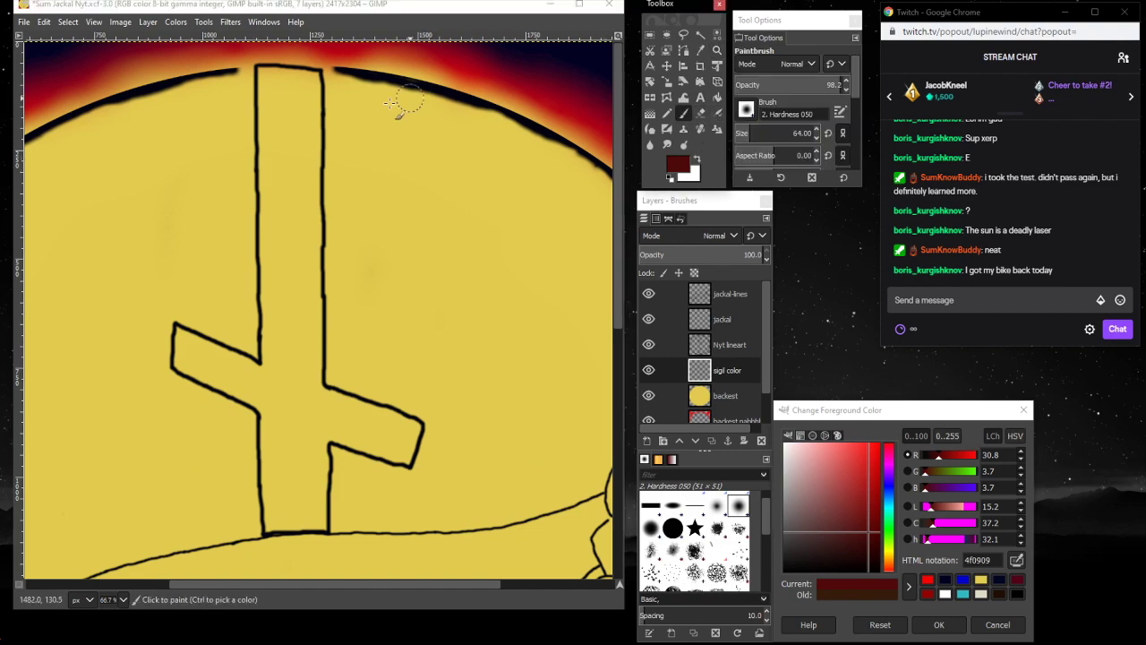
drag(271, 77, 313, 80)
key(ctrl+z)
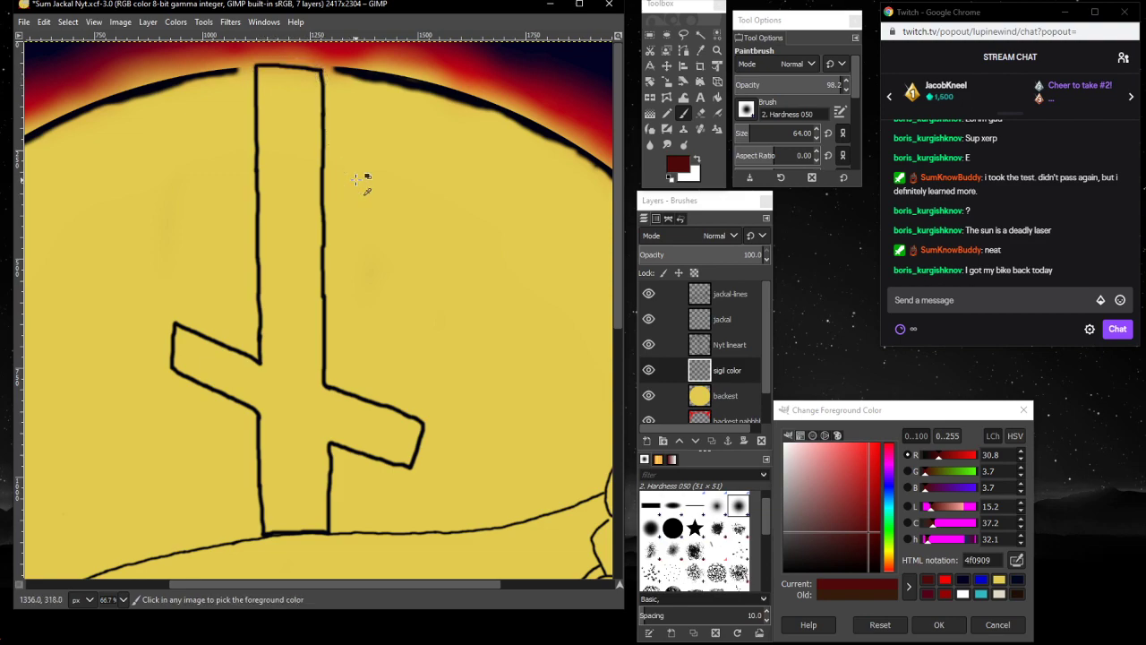
- Test the dark reds 58161a and 440004 on the upper part of the sigil's vertical bar, undoing each stroke
drag(869, 532, 875, 498)
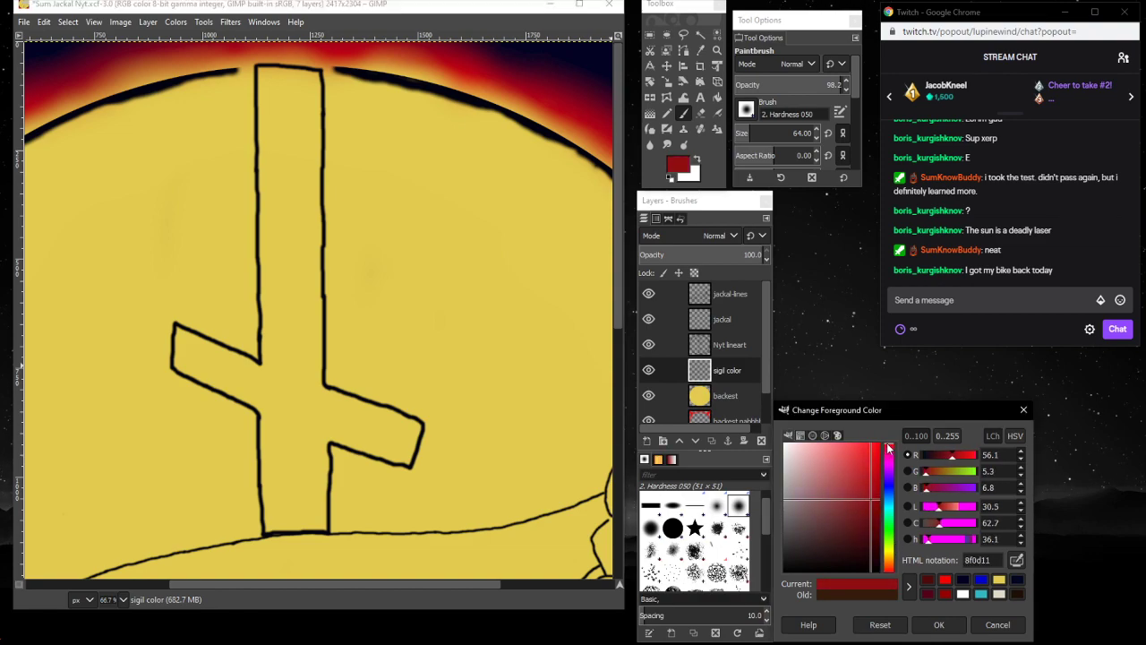
mouse_move(873, 500)
mouse_down()
mouse_move(853, 510)
mouse_move(855, 526)
mouse_up()
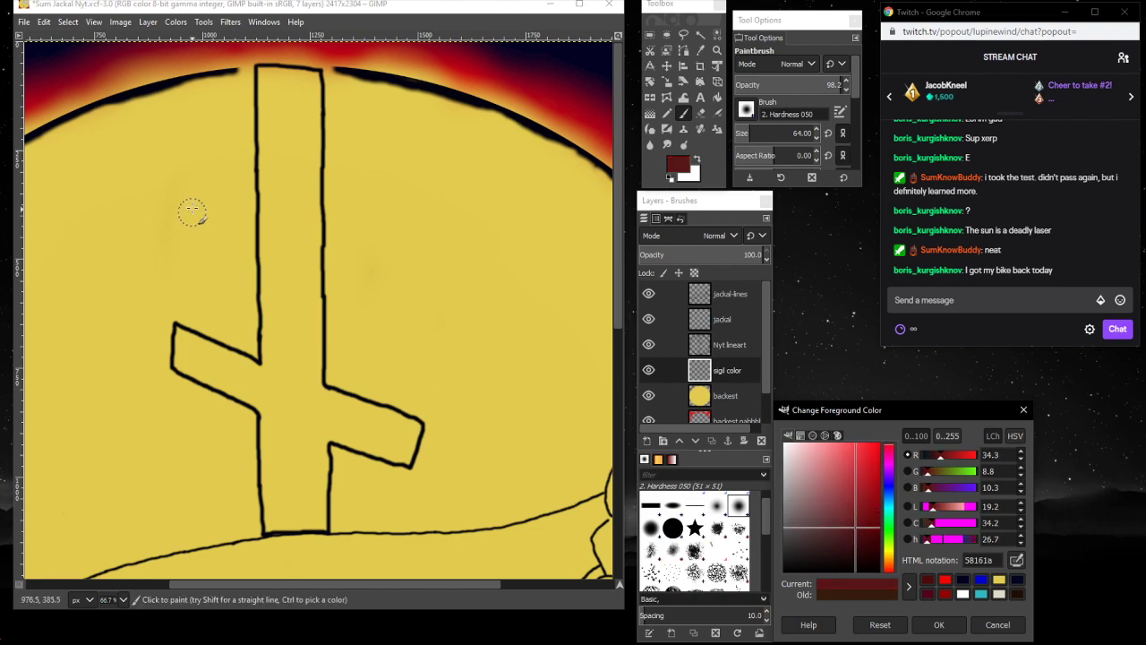
mouse_move(275, 97)
mouse_down()
mouse_move(277, 156)
mouse_move(276, 98)
mouse_move(275, 158)
mouse_move(266, 119)
mouse_move(271, 211)
mouse_move(269, 125)
mouse_move(269, 195)
mouse_move(268, 141)
mouse_up()
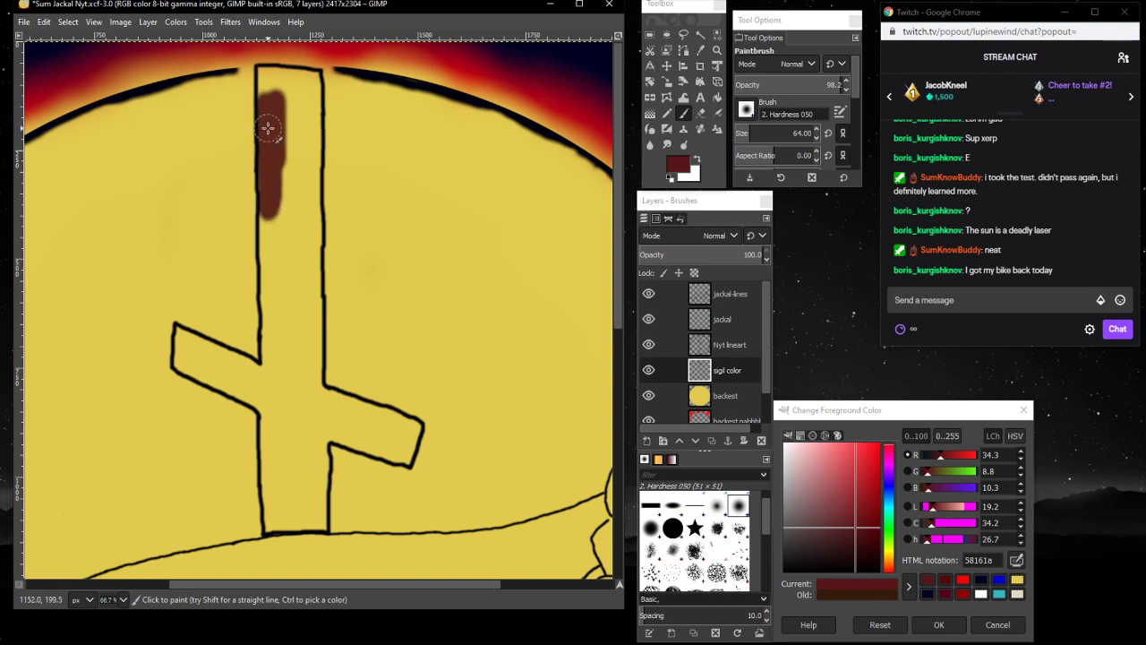
key(ctrl+z)
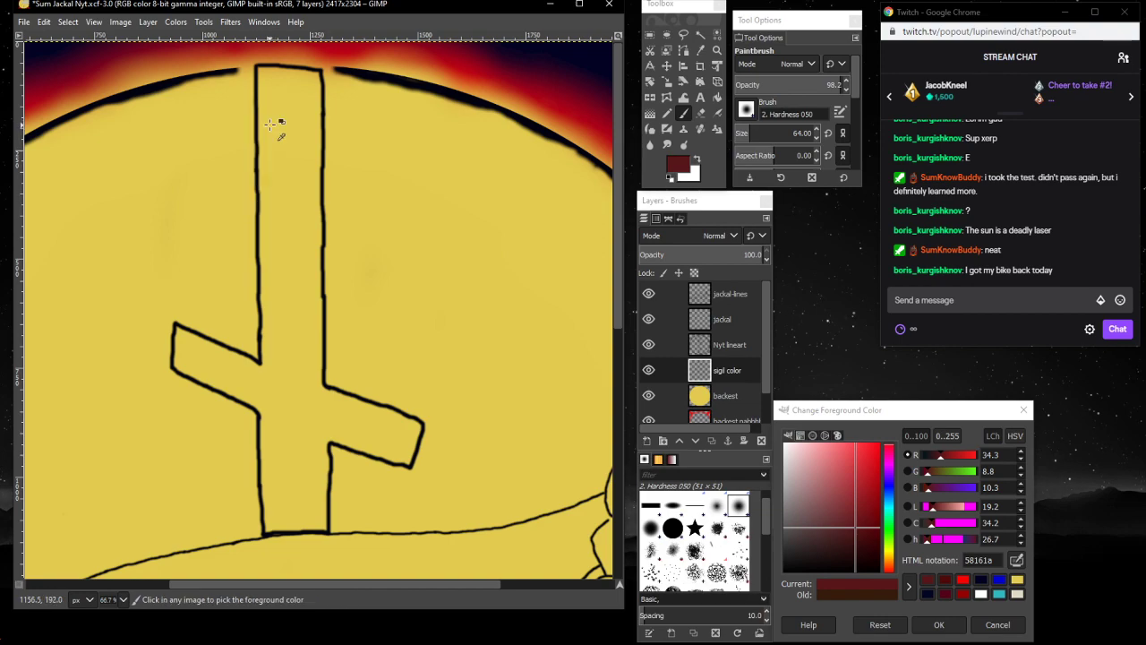
click(852, 502)
drag(853, 502, 882, 540)
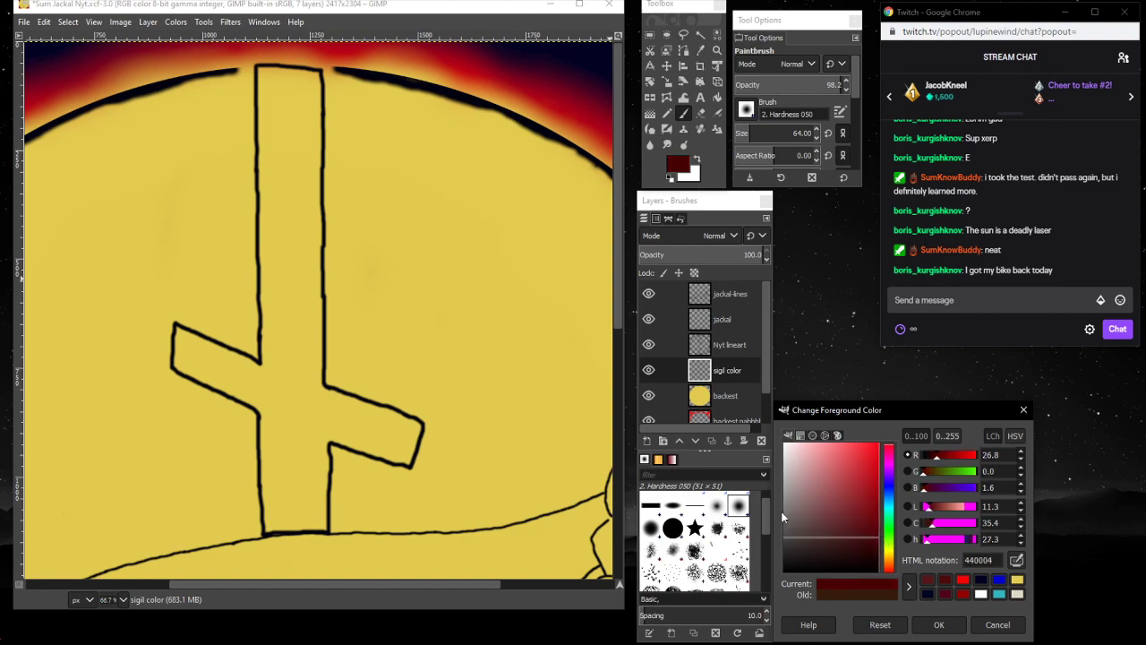
mouse_move(284, 128)
mouse_down()
mouse_move(286, 272)
mouse_move(288, 143)
mouse_move(289, 237)
mouse_move(295, 160)
mouse_move(302, 265)
mouse_move(311, 82)
mouse_move(266, 71)
mouse_move(313, 87)
mouse_move(258, 71)
mouse_move(257, 120)
mouse_move(266, 75)
mouse_move(270, 134)
mouse_move(280, 82)
mouse_move(280, 140)
mouse_move(293, 92)
mouse_move(293, 167)
mouse_up()
key(ctrl+z)
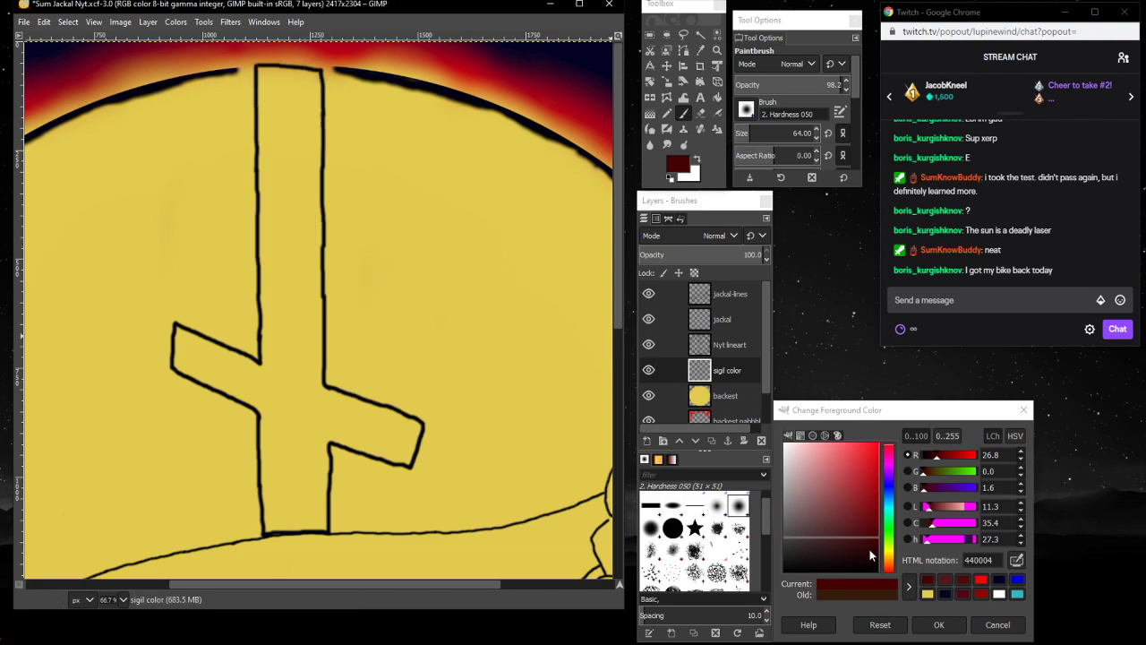
- Hide the yellow backest layer, try a dark red 43080b stroke on the sigil's vertical bar and undo it
drag(871, 541, 869, 541)
scroll(657, 376, down, 1)
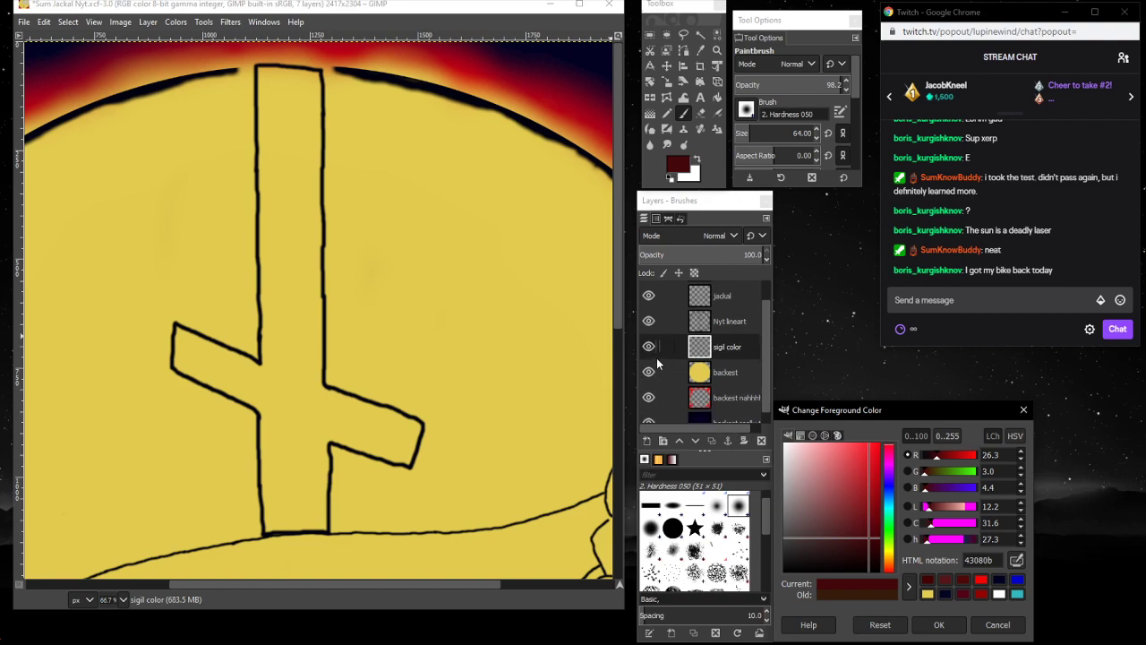
click(648, 371)
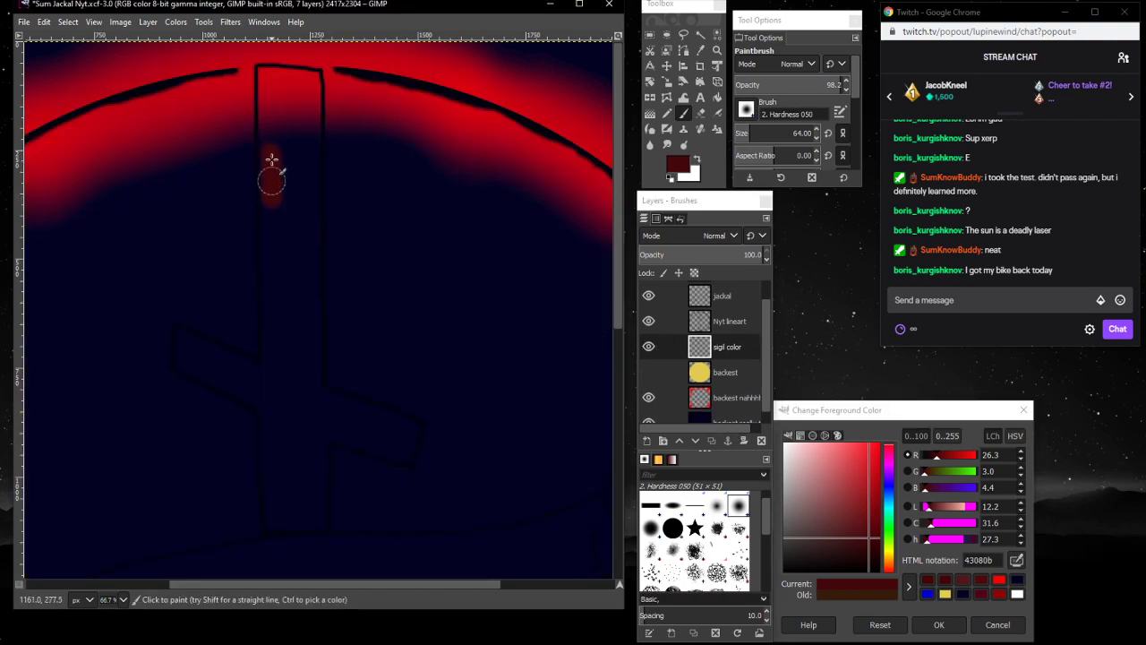
mouse_move(271, 160)
mouse_down()
mouse_move(271, 207)
mouse_move(271, 115)
mouse_move(271, 214)
mouse_move(271, 104)
mouse_move(273, 210)
mouse_up()
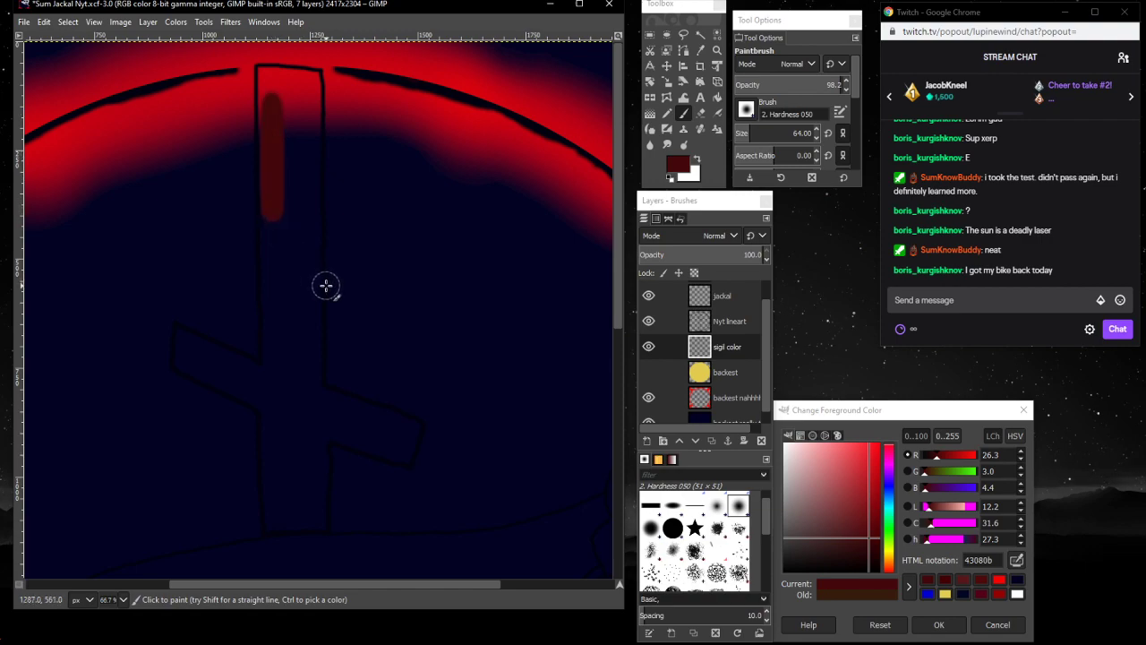
key(ctrl+z)
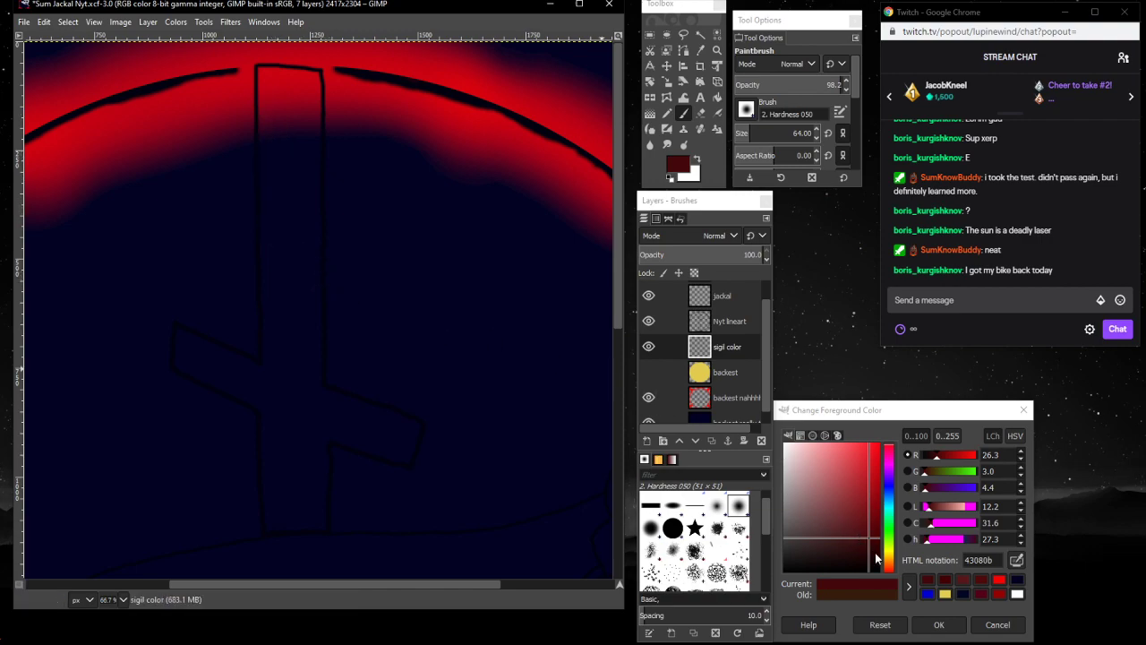
- Test the reds 441215 and 99010a on the sigil's bar against the navy background, undoing the strokes
drag(868, 540, 854, 538)
drag(281, 167, 278, 238)
key(ctrl+z)
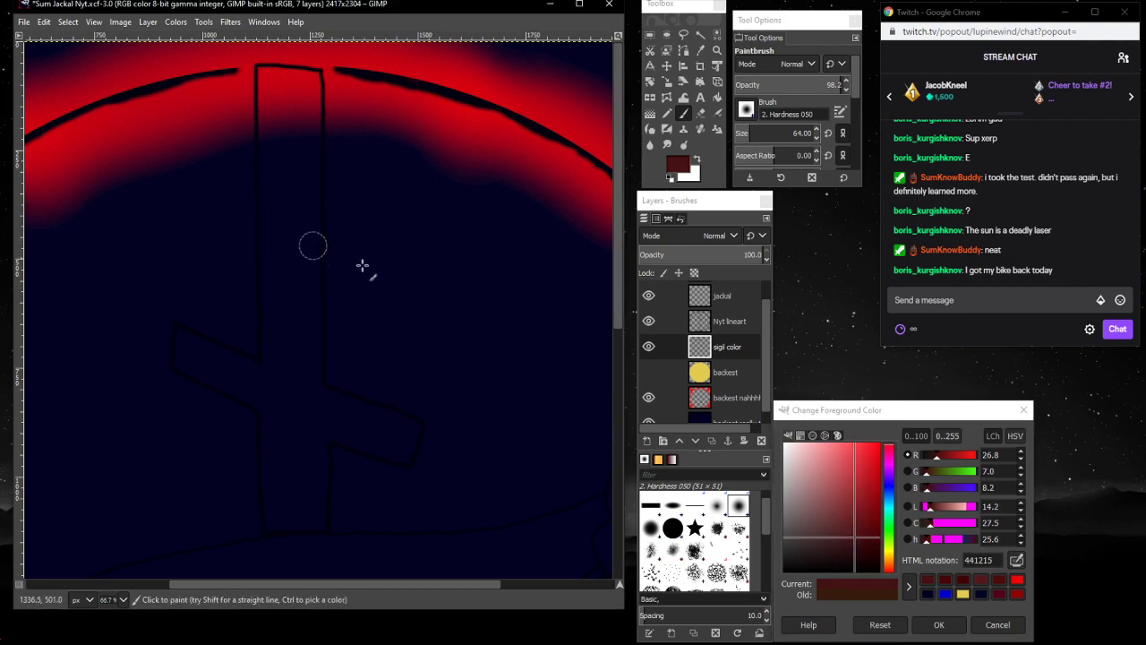
drag(855, 537, 877, 493)
click(290, 102)
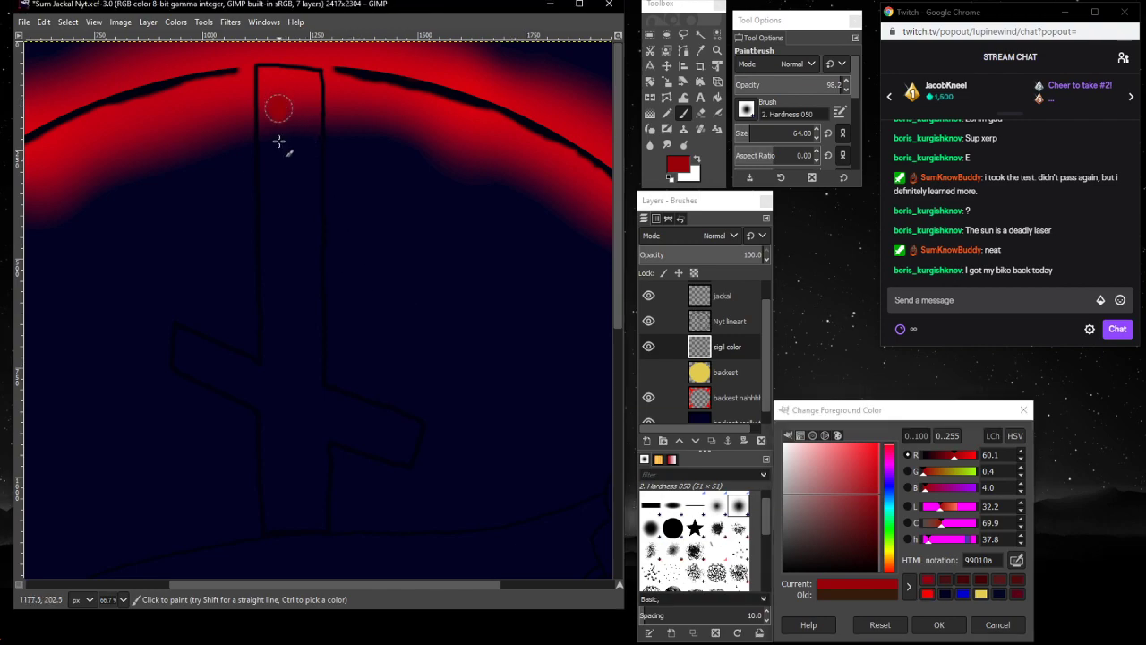
drag(279, 101, 278, 186)
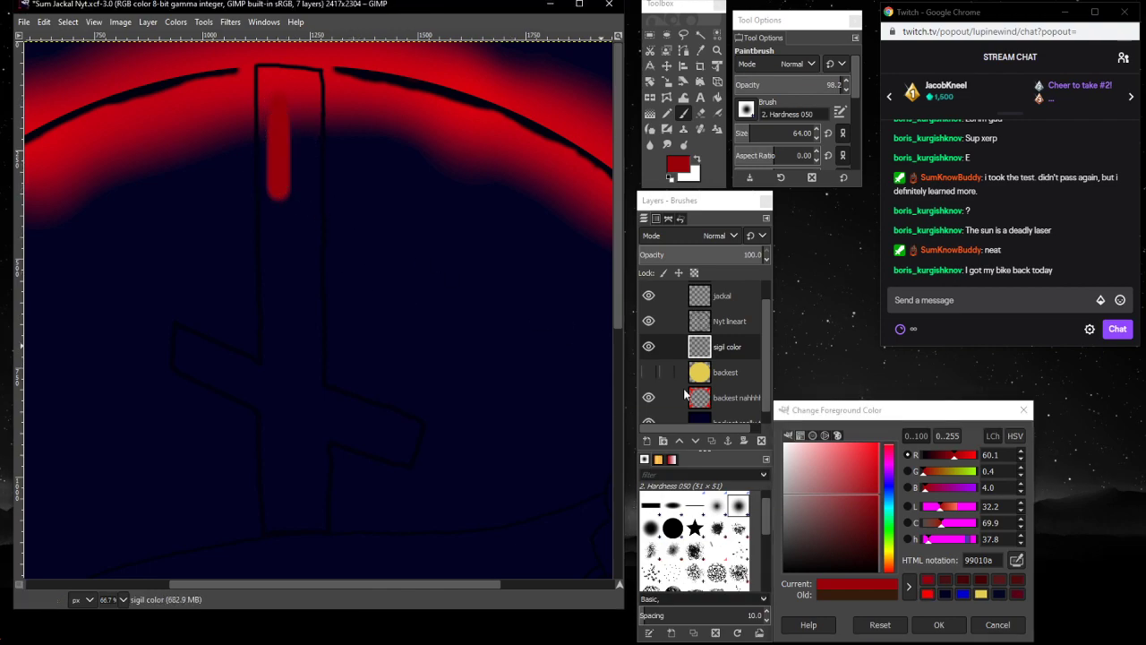
key(ctrl+z)
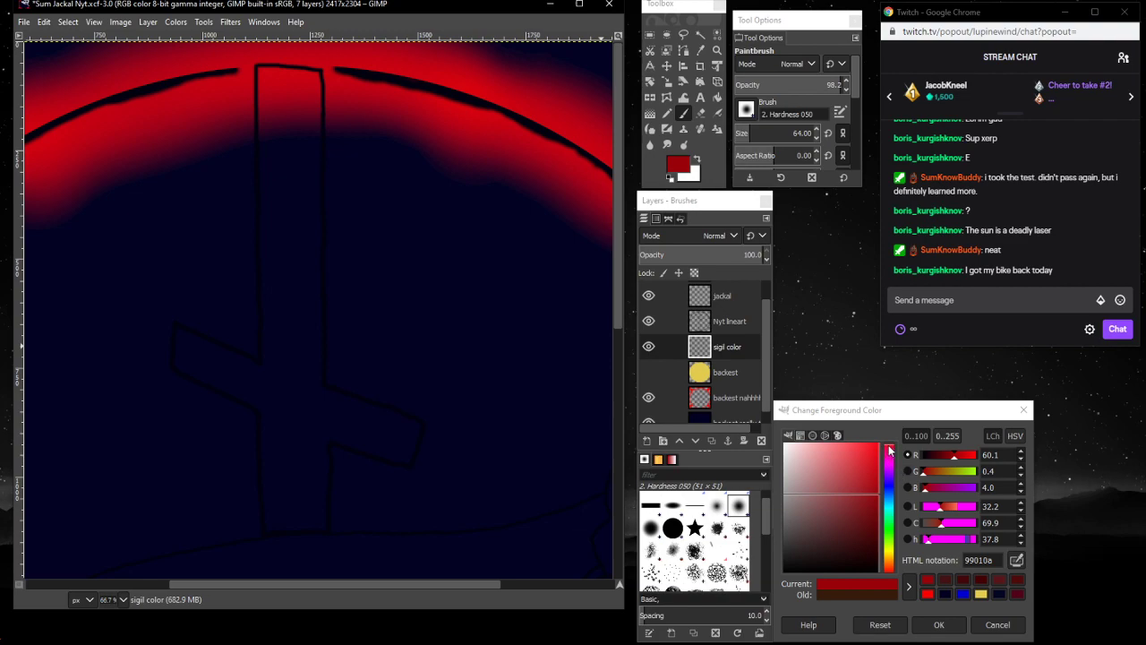
- Try magenta, purple and dark red foreground colours for the sigil, including 99016b, 5b0f63 and 3f0609
drag(890, 450, 890, 456)
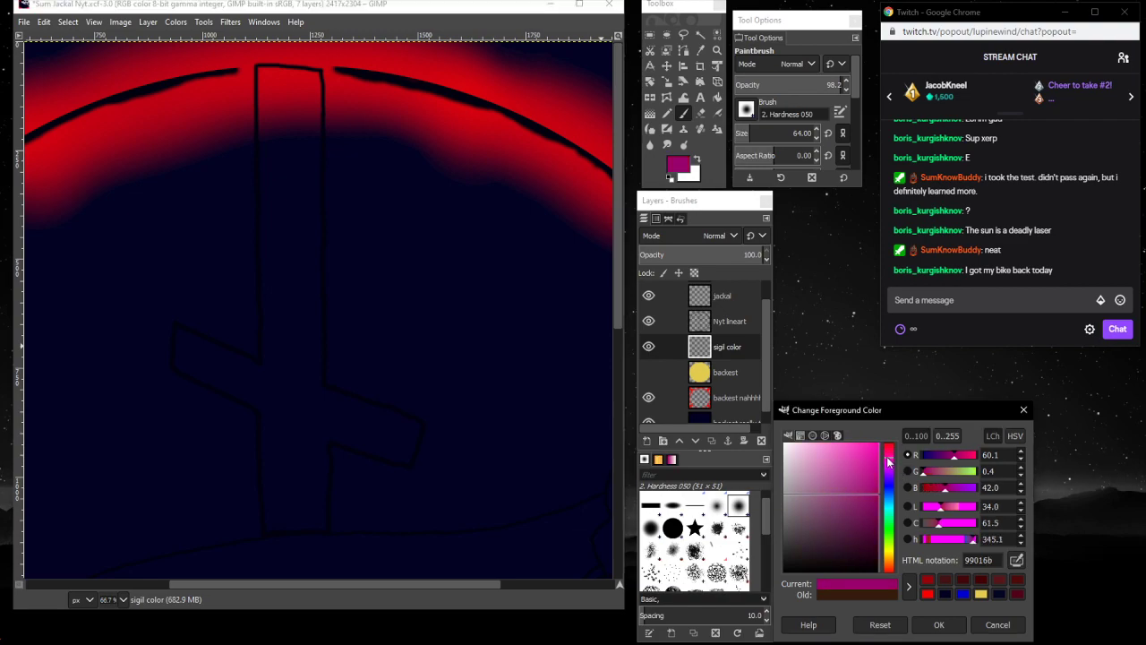
drag(868, 502, 865, 527)
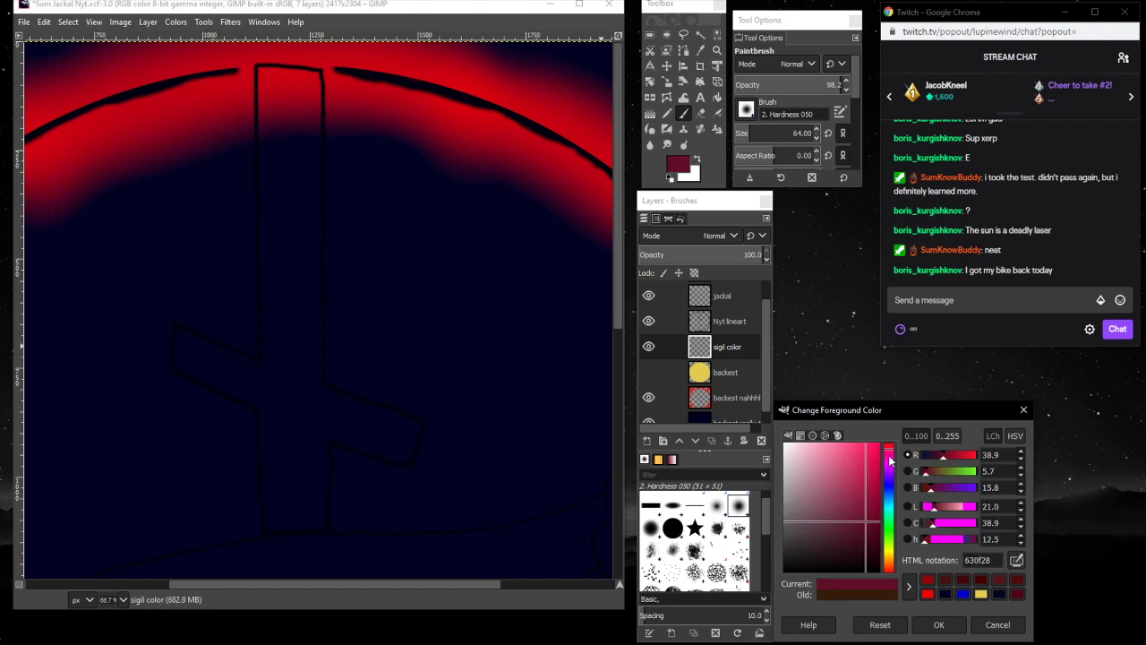
drag(890, 460, 889, 467)
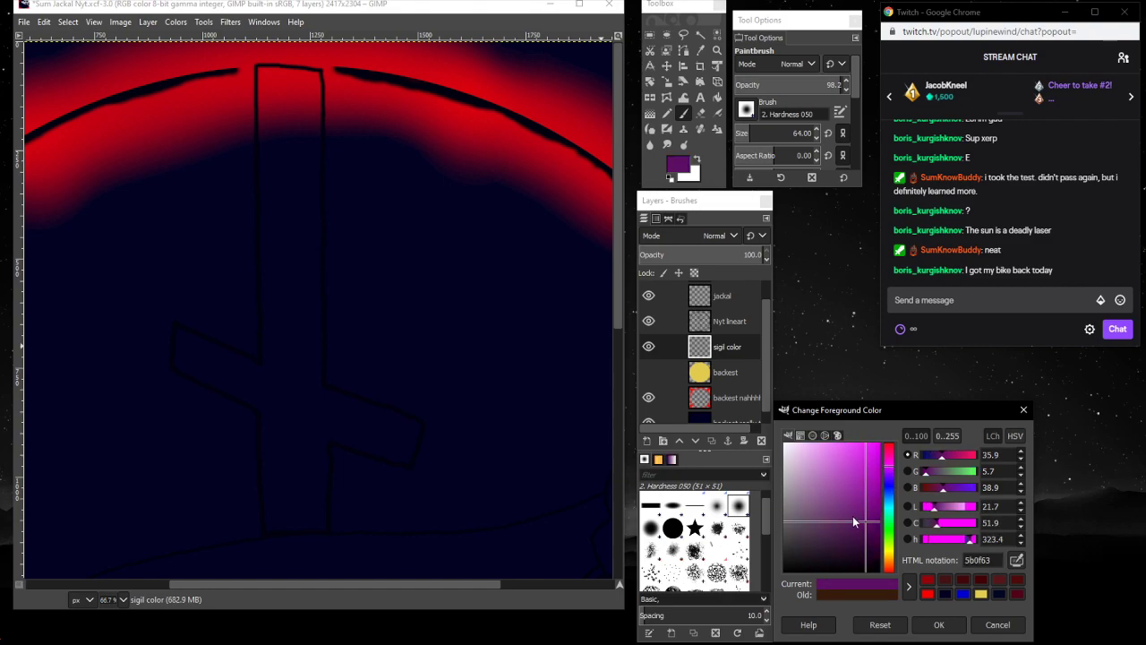
drag(853, 521, 843, 542)
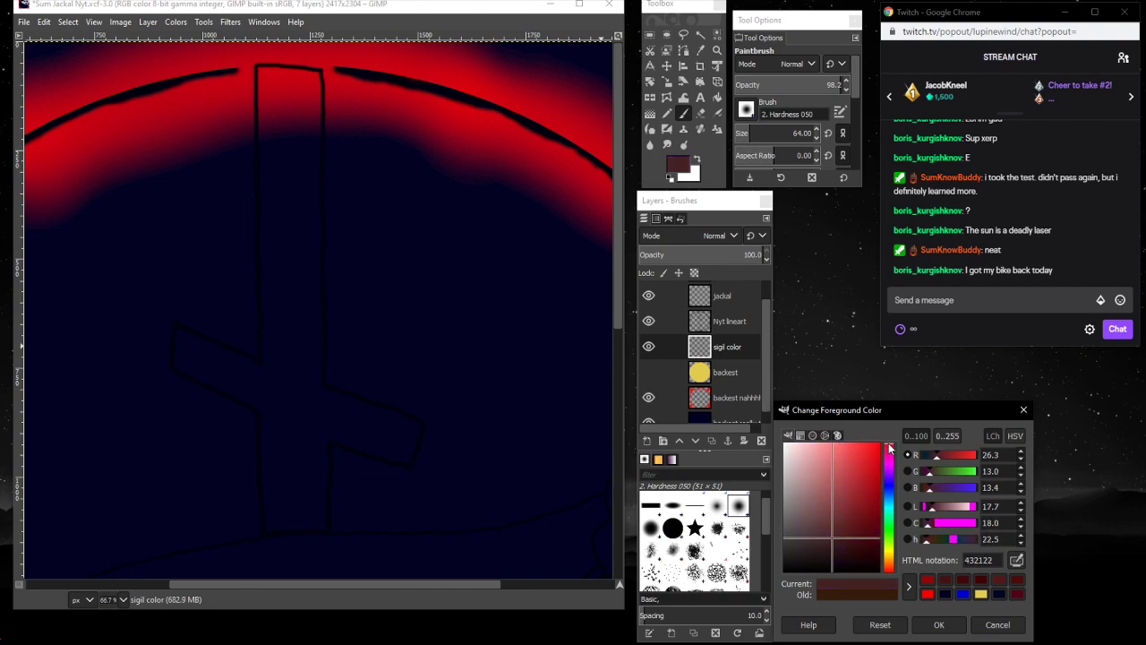
drag(888, 437, 889, 450)
drag(858, 517, 873, 545)
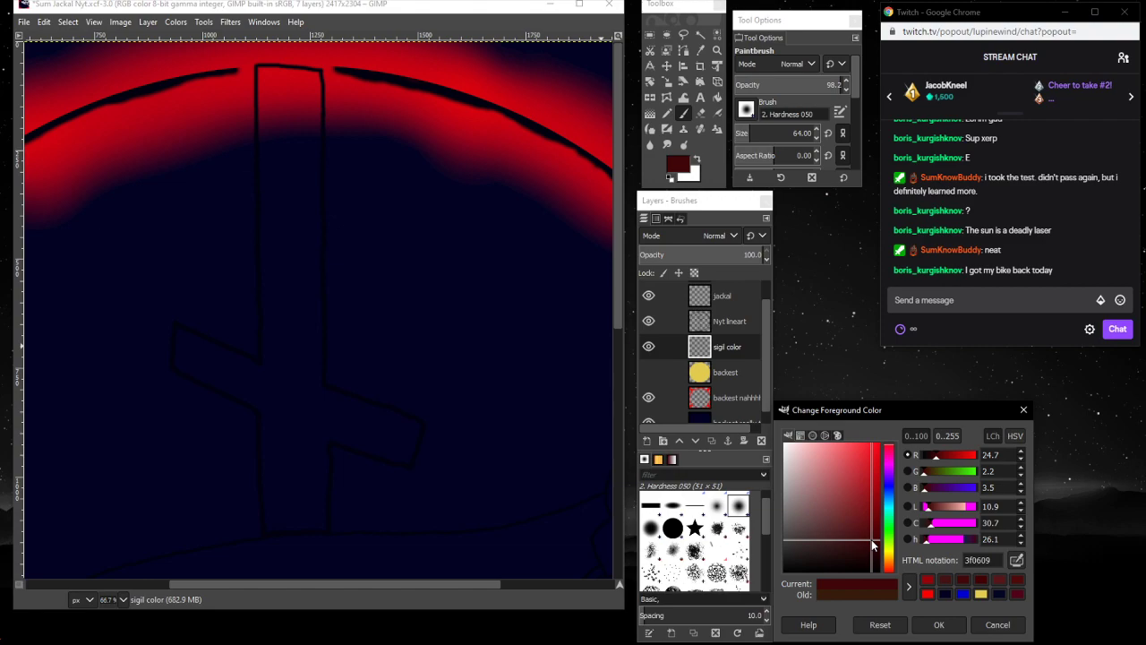
- Make the yellow backest layer visible again
click(648, 371)
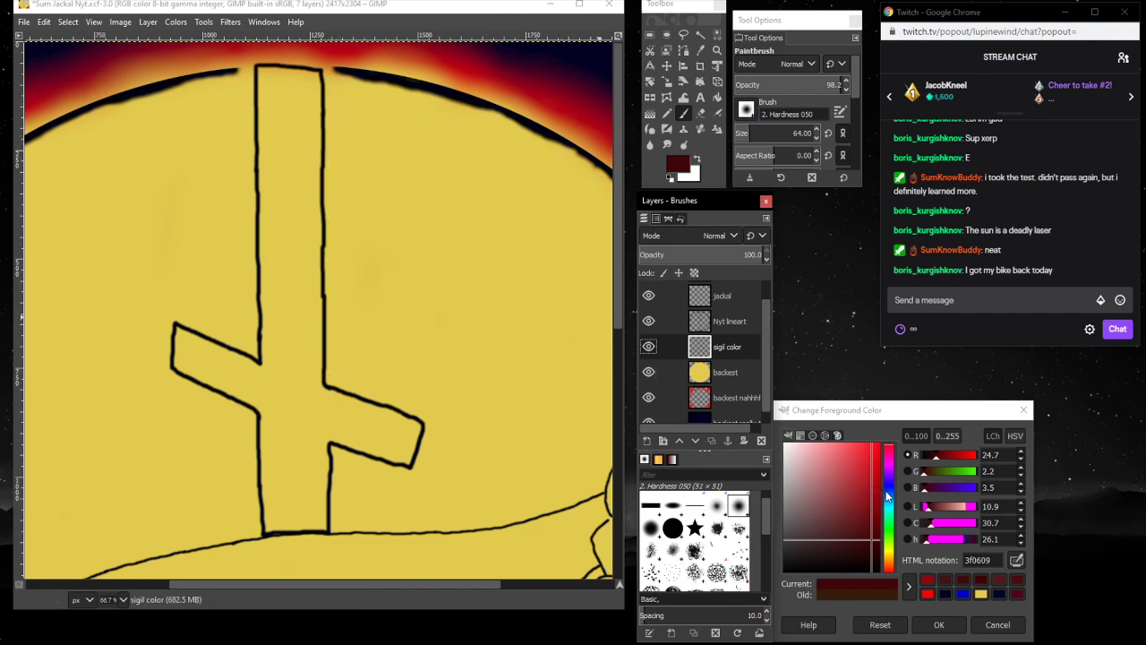
- Try blue 00139d on the upper part of the sigil's vertical bar, erasing the paint that spills over its top edge
mouse_move(885, 491)
mouse_down()
mouse_move(831, 501)
mouse_move(854, 475)
mouse_move(879, 491)
mouse_up()
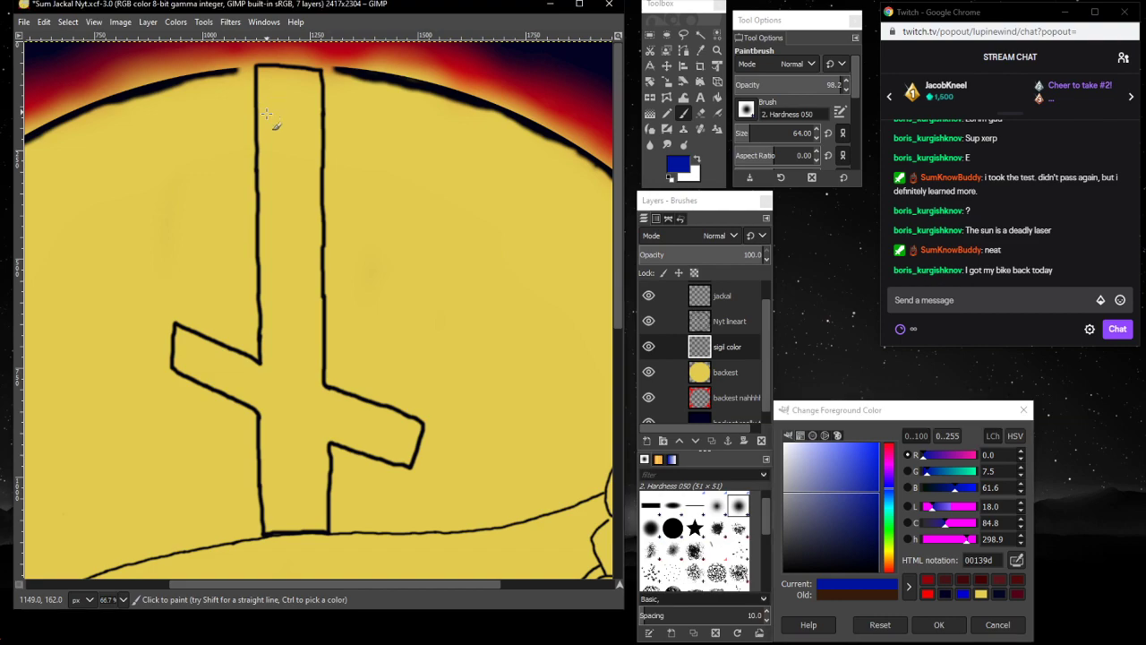
mouse_move(266, 113)
mouse_down()
mouse_move(266, 256)
mouse_move(260, 73)
mouse_move(310, 75)
mouse_move(315, 130)
mouse_move(302, 87)
mouse_move(289, 110)
mouse_move(295, 77)
mouse_move(287, 105)
mouse_move(273, 85)
mouse_move(295, 82)
mouse_move(268, 80)
mouse_move(303, 77)
mouse_move(304, 98)
mouse_move(311, 81)
mouse_move(309, 180)
mouse_move(303, 111)
mouse_move(298, 169)
mouse_move(293, 94)
mouse_move(284, 189)
mouse_move(281, 116)
mouse_move(281, 179)
mouse_move(283, 118)
mouse_move(307, 126)
mouse_move(310, 181)
mouse_move(315, 137)
mouse_move(311, 258)
mouse_move(303, 159)
mouse_move(294, 254)
mouse_move(296, 173)
mouse_move(276, 269)
mouse_up()
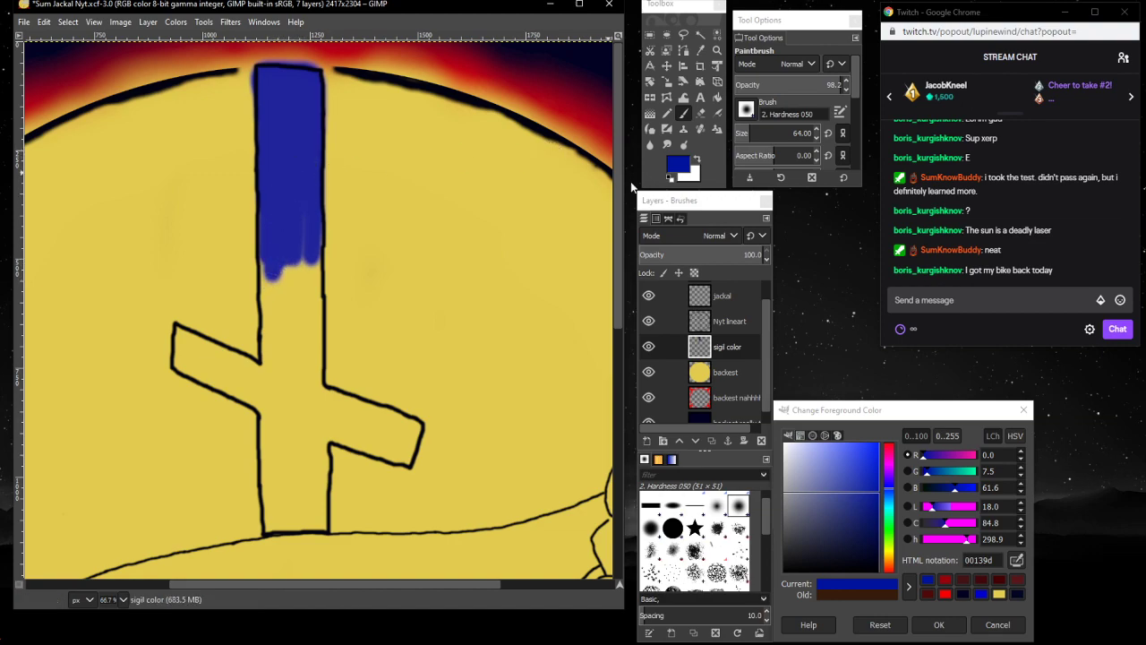
click(702, 112)
drag(310, 57, 308, 60)
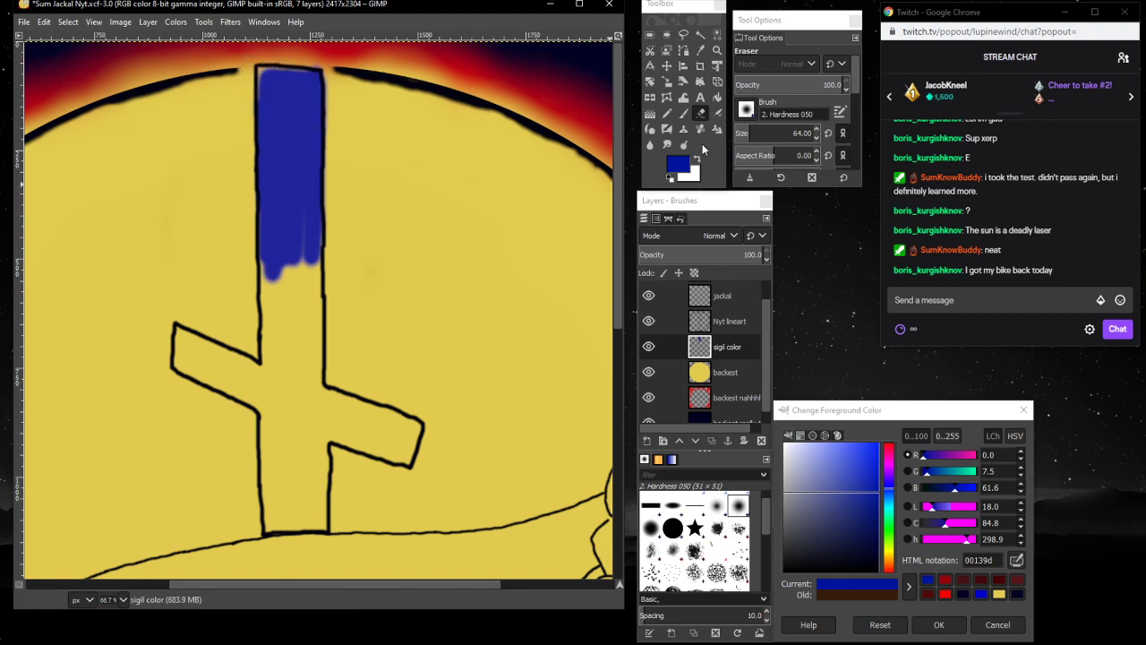
click(685, 113)
click(304, 81)
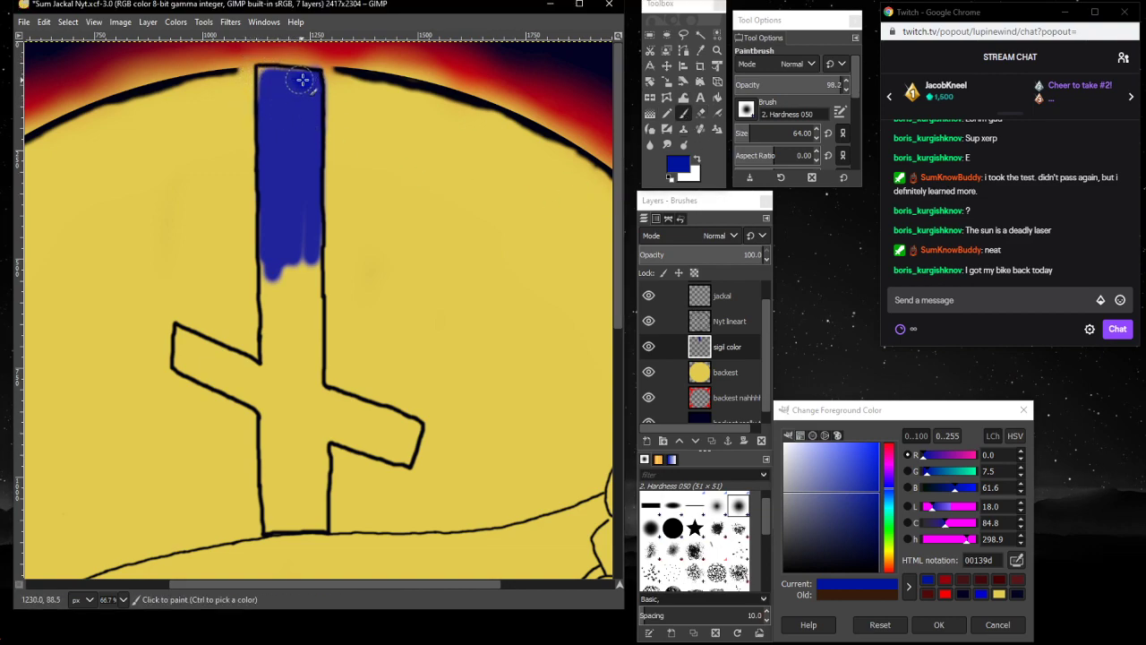
mouse_move(291, 78)
mouse_down()
mouse_move(286, 202)
mouse_move(290, 100)
mouse_move(292, 182)
mouse_move(302, 100)
mouse_move(307, 180)
mouse_move(308, 84)
mouse_move(308, 125)
mouse_move(273, 122)
mouse_move(278, 88)
mouse_move(271, 130)
mouse_move(270, 293)
mouse_move(281, 216)
mouse_move(283, 309)
mouse_move(294, 190)
mouse_move(297, 276)
mouse_move(302, 184)
mouse_move(308, 254)
mouse_move(311, 184)
mouse_move(311, 287)
mouse_move(312, 232)
mouse_move(304, 306)
mouse_move(295, 247)
mouse_move(288, 265)
mouse_move(287, 330)
mouse_move(279, 246)
mouse_move(279, 322)
mouse_move(274, 274)
mouse_move(265, 305)
mouse_move(272, 293)
mouse_move(272, 340)
mouse_move(293, 265)
mouse_move(302, 340)
mouse_move(315, 281)
mouse_move(310, 347)
mouse_move(296, 294)
mouse_move(280, 361)
mouse_move(276, 299)
mouse_move(272, 354)
mouse_up()
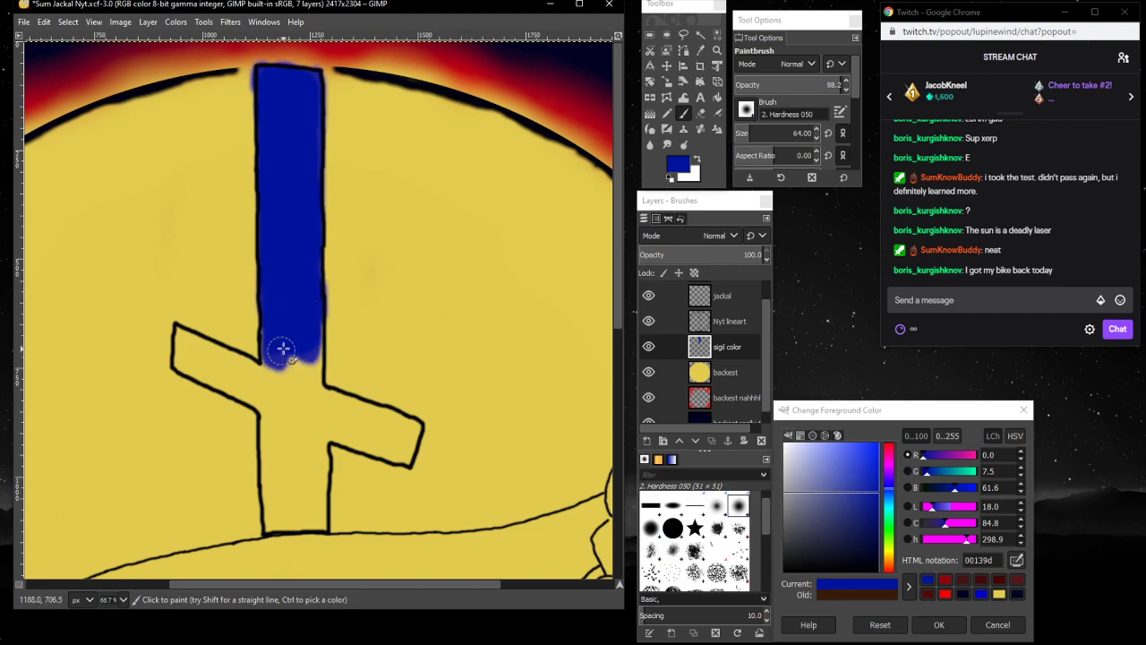
- Check the blue sigil bar against the whole artwork at 33.3% and undo all of its blue strokes
click(123, 599)
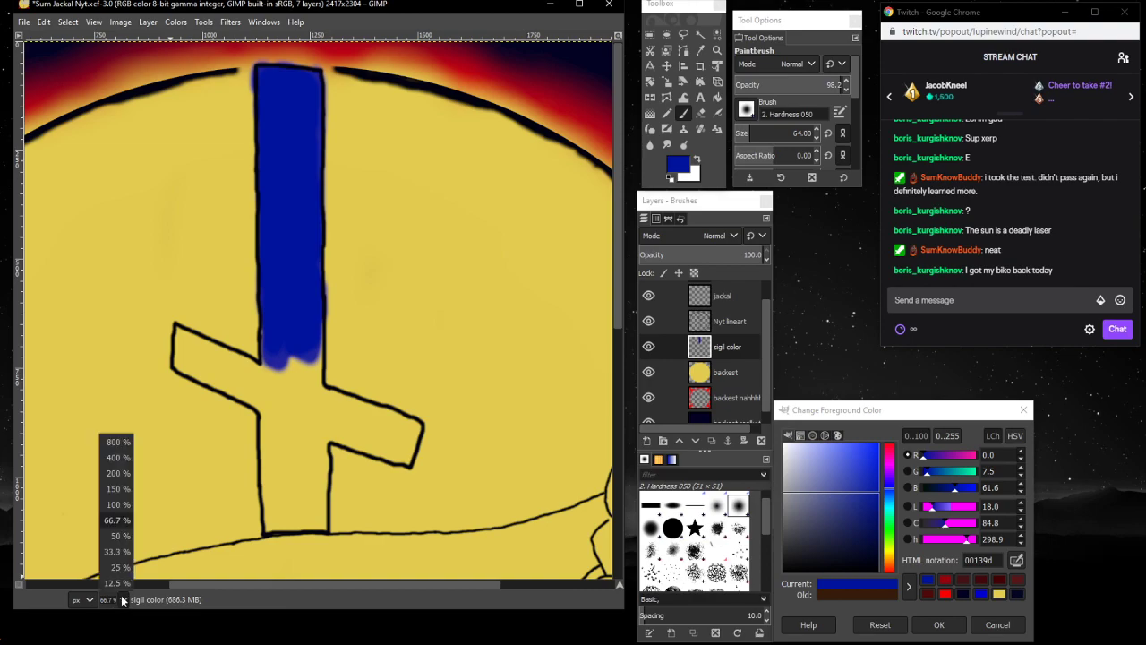
click(122, 549)
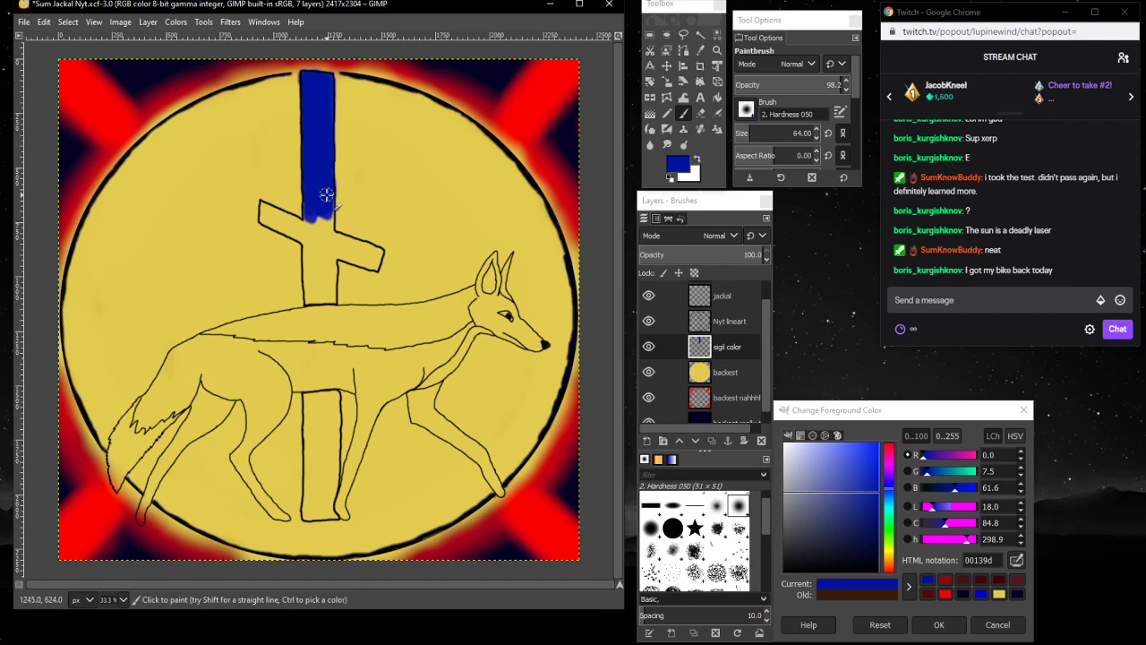
key(ctrl+z)
key(ctrl+z)
key(ctrl+z)
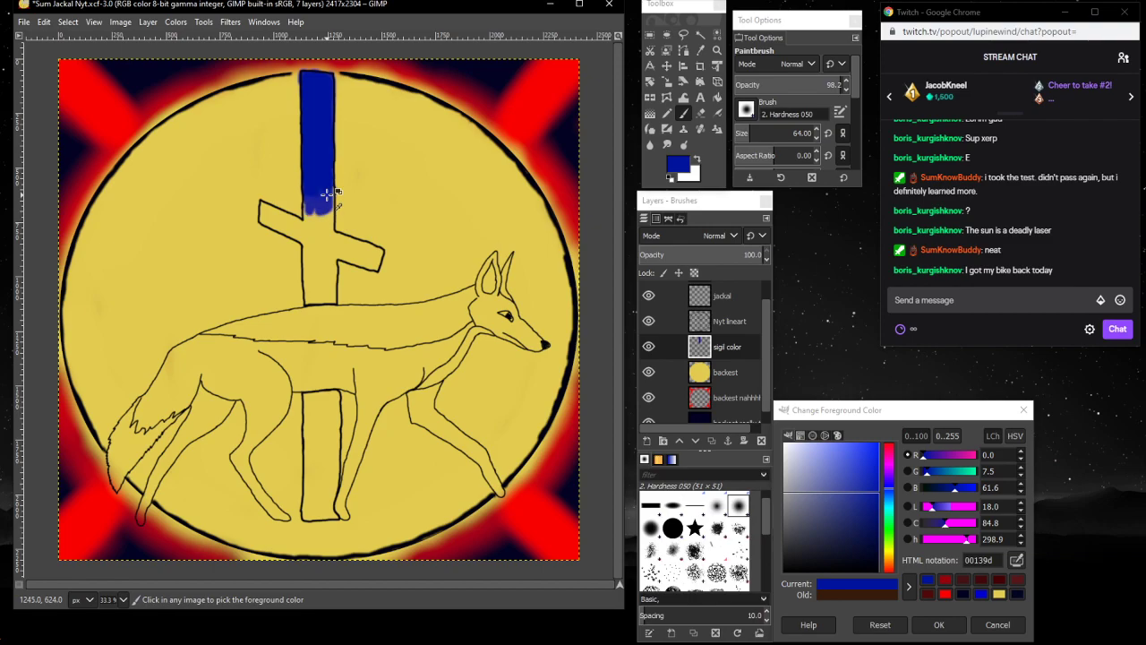
key(ctrl+z)
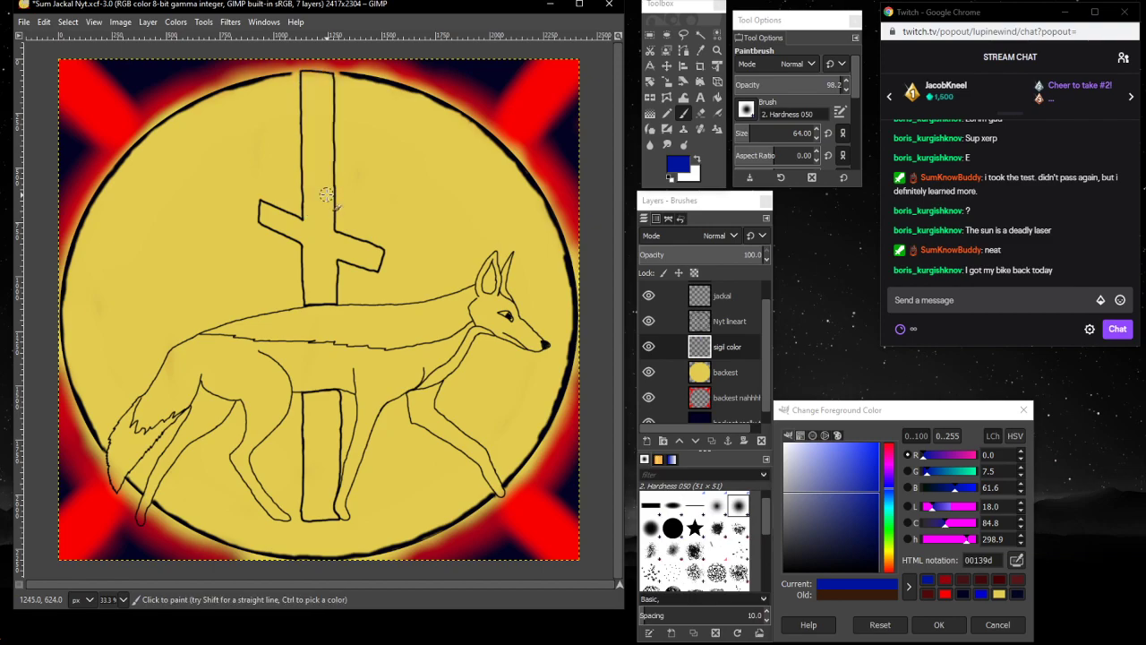
- Select the jackal layer and set up the paintbrush with size 37 and the grey-blue colour 56586a
scroll(743, 316, up, 1)
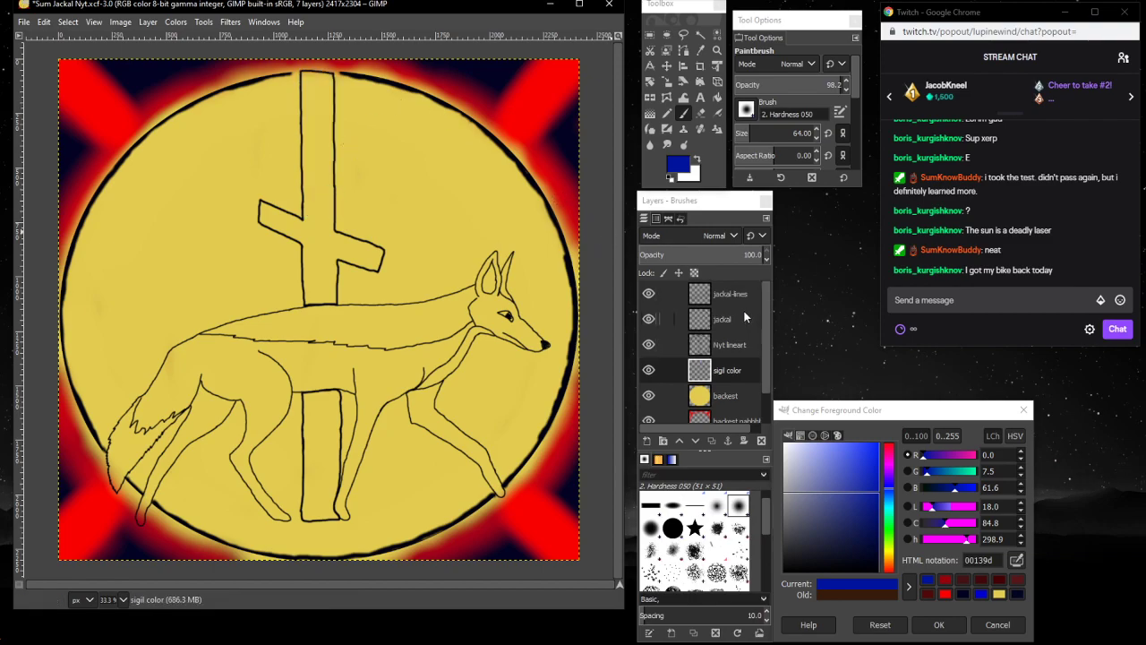
click(744, 319)
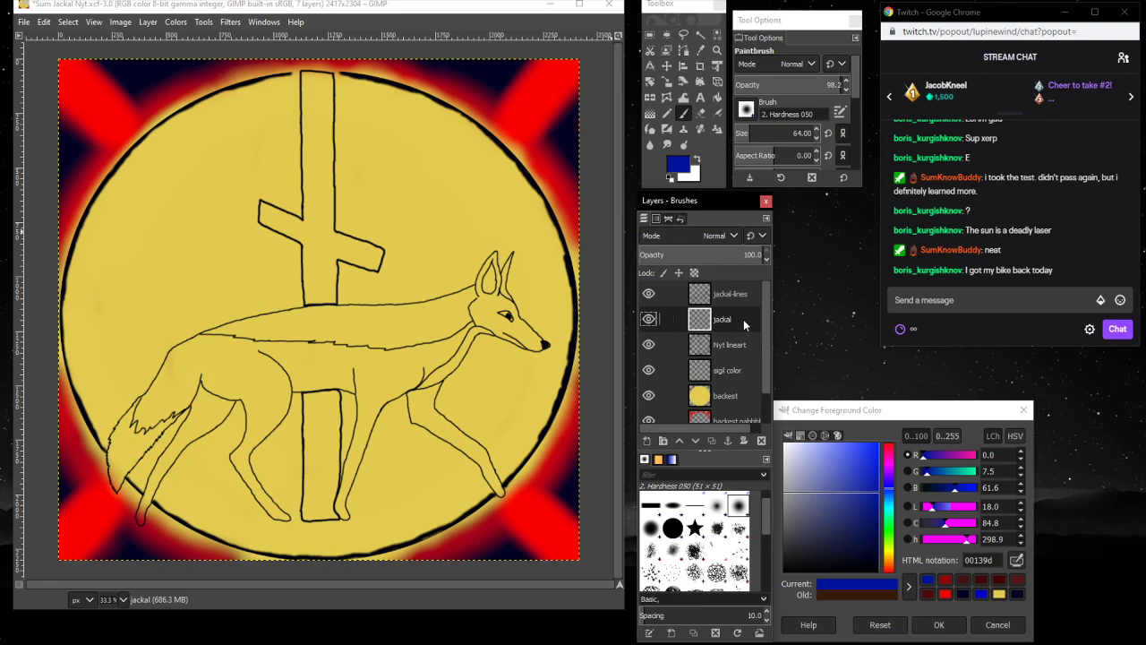
drag(750, 134, 743, 133)
click(747, 134)
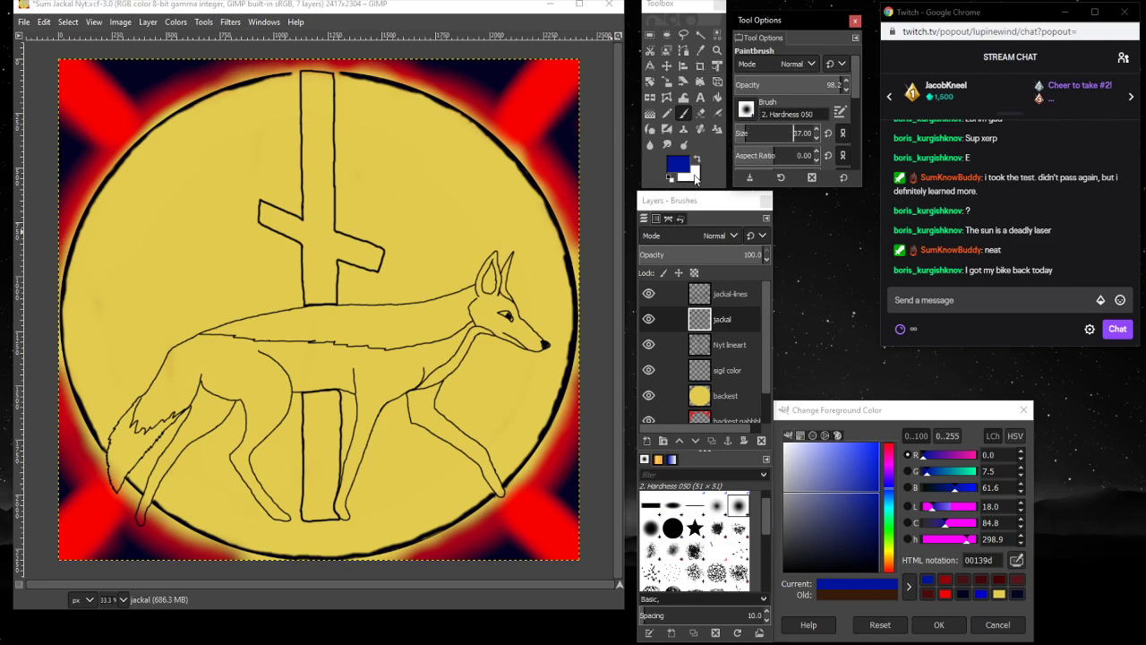
drag(822, 516, 803, 518)
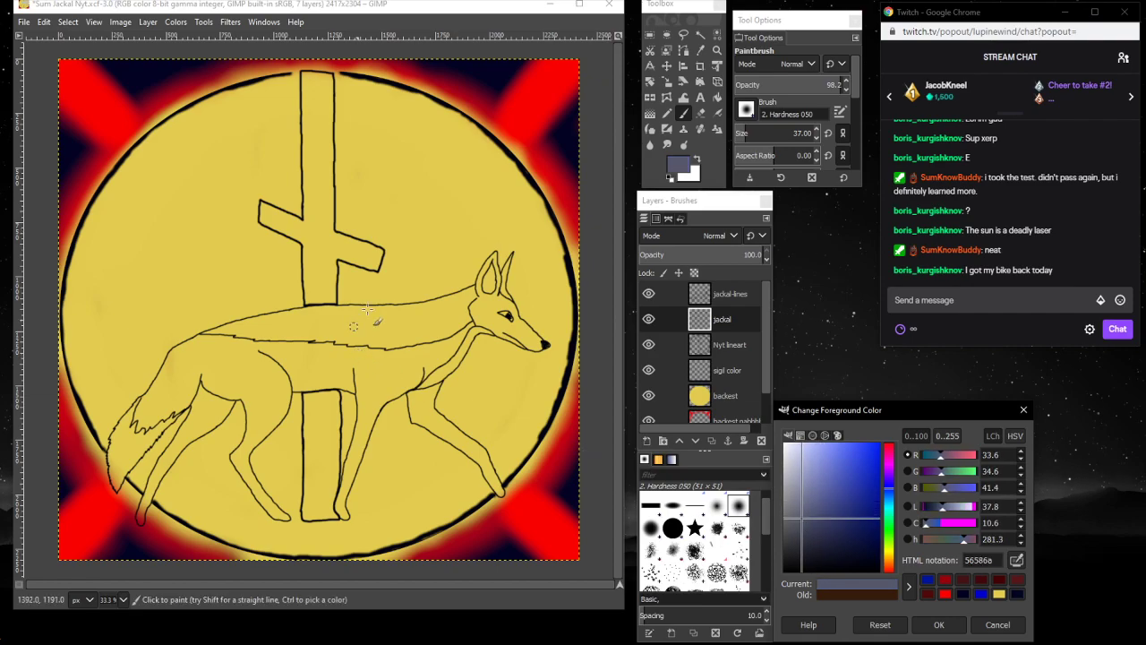
- Paint the jackal's neck and shoulders grey-blue up to the outline, and erase the spill above the back line
click(716, 50)
click(463, 353)
click(464, 353)
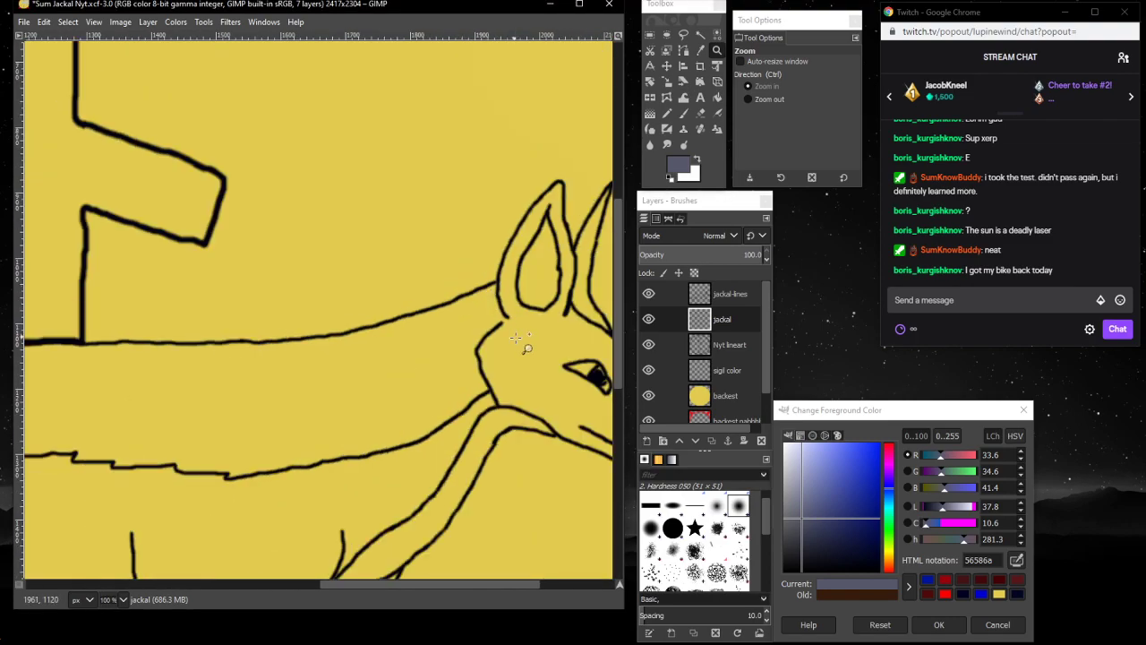
drag(337, 583, 377, 578)
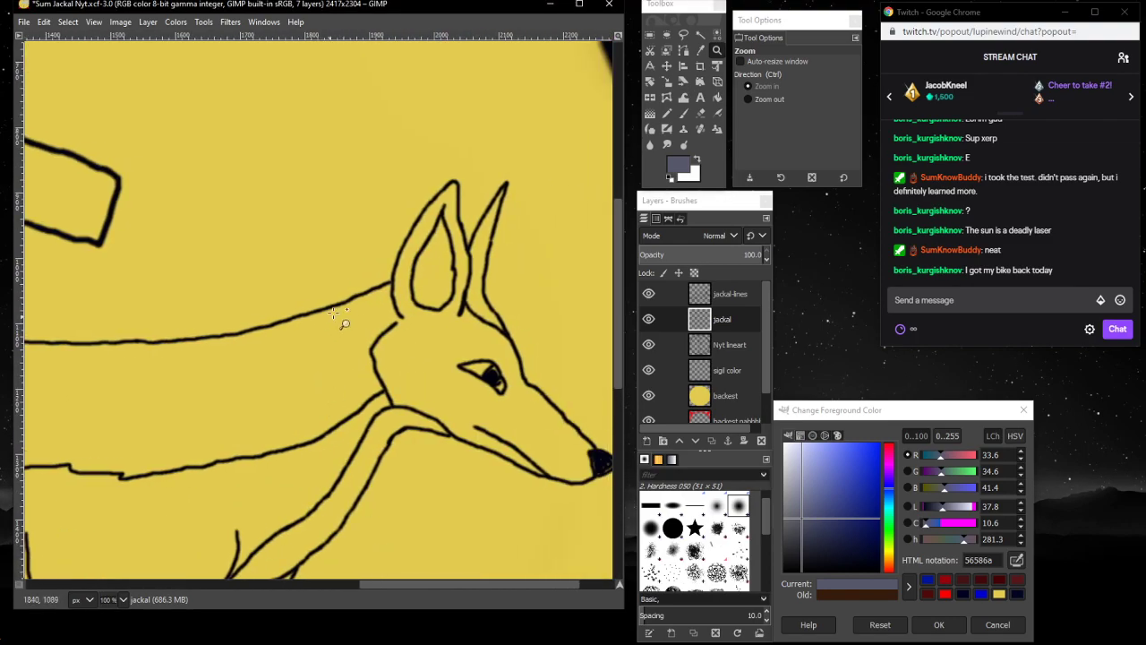
click(684, 113)
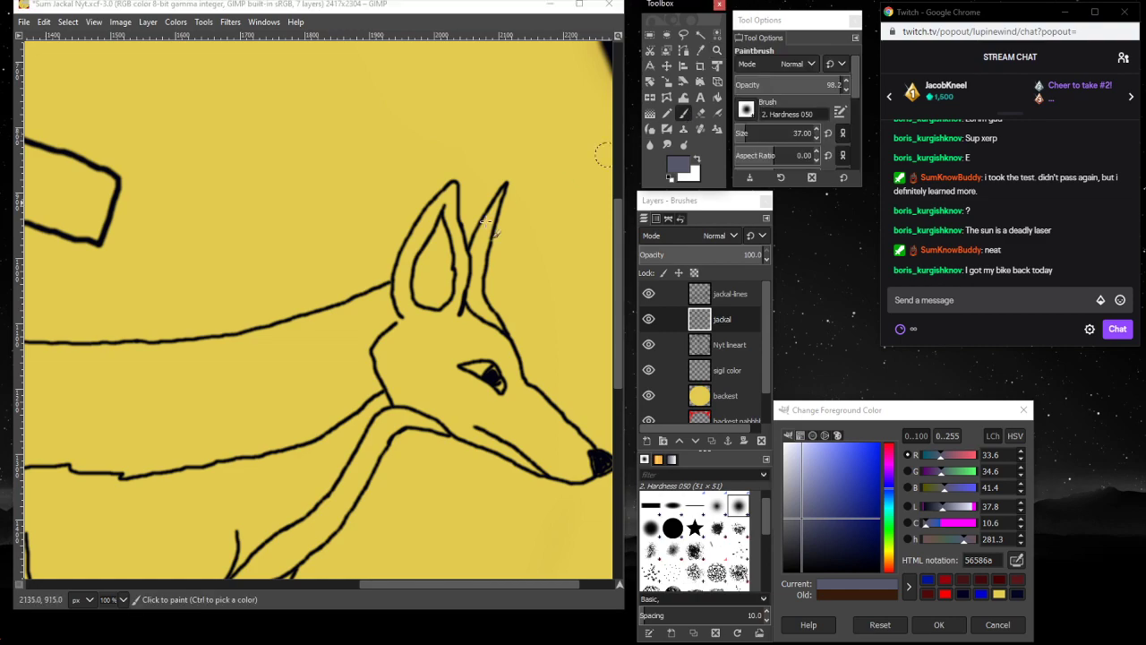
mouse_move(373, 306)
mouse_down()
mouse_move(382, 295)
mouse_move(390, 309)
mouse_move(380, 327)
mouse_move(394, 324)
mouse_move(360, 342)
mouse_move(344, 309)
mouse_move(362, 306)
mouse_move(223, 382)
mouse_up()
mouse_move(298, 347)
mouse_down()
mouse_move(219, 403)
mouse_move(287, 344)
mouse_move(341, 331)
mouse_move(300, 324)
mouse_move(278, 338)
mouse_move(351, 308)
mouse_move(205, 353)
mouse_move(157, 381)
mouse_move(254, 359)
mouse_move(134, 402)
mouse_move(251, 376)
mouse_move(141, 421)
mouse_move(166, 431)
mouse_move(265, 379)
mouse_up()
mouse_move(373, 324)
mouse_down()
mouse_move(375, 383)
mouse_move(317, 419)
mouse_move(375, 386)
mouse_move(277, 441)
mouse_move(316, 433)
mouse_move(240, 441)
mouse_move(298, 431)
mouse_move(240, 452)
mouse_move(310, 416)
mouse_move(342, 338)
mouse_move(329, 388)
mouse_move(351, 342)
mouse_move(359, 383)
mouse_move(324, 407)
mouse_move(336, 373)
mouse_move(324, 364)
mouse_move(258, 399)
mouse_up()
drag(371, 307, 384, 303)
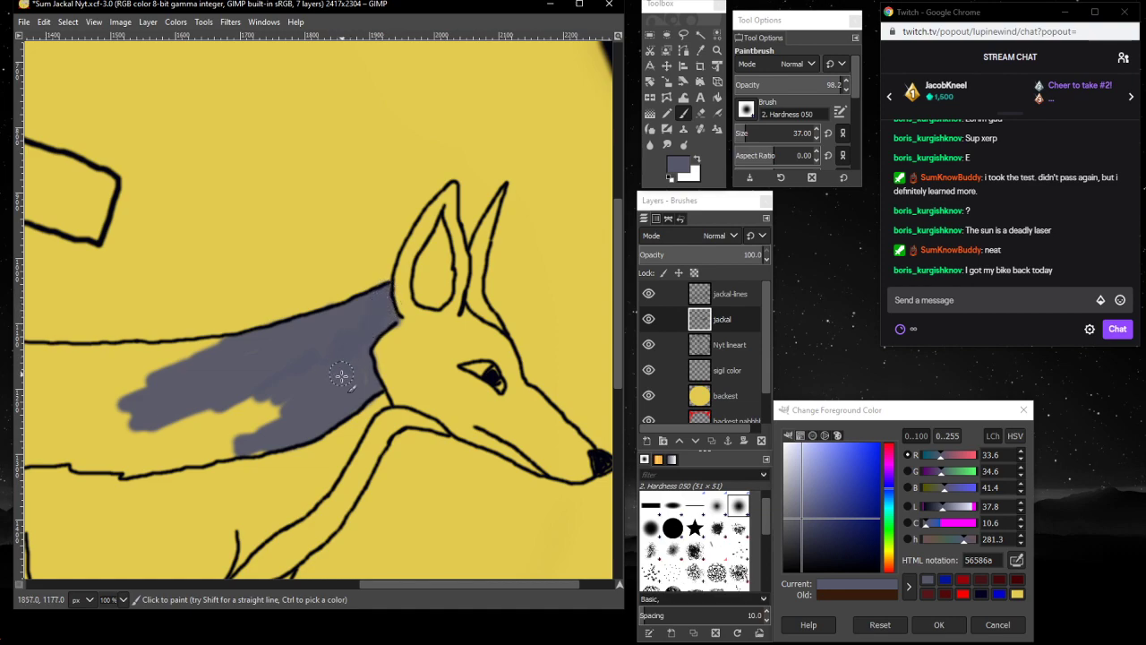
mouse_move(341, 374)
mouse_down()
mouse_move(321, 410)
mouse_move(236, 430)
mouse_move(292, 378)
mouse_move(204, 363)
mouse_move(241, 354)
mouse_move(178, 354)
mouse_move(212, 341)
mouse_move(162, 351)
mouse_move(249, 344)
mouse_move(151, 359)
mouse_move(192, 355)
mouse_move(103, 351)
mouse_move(130, 353)
mouse_up()
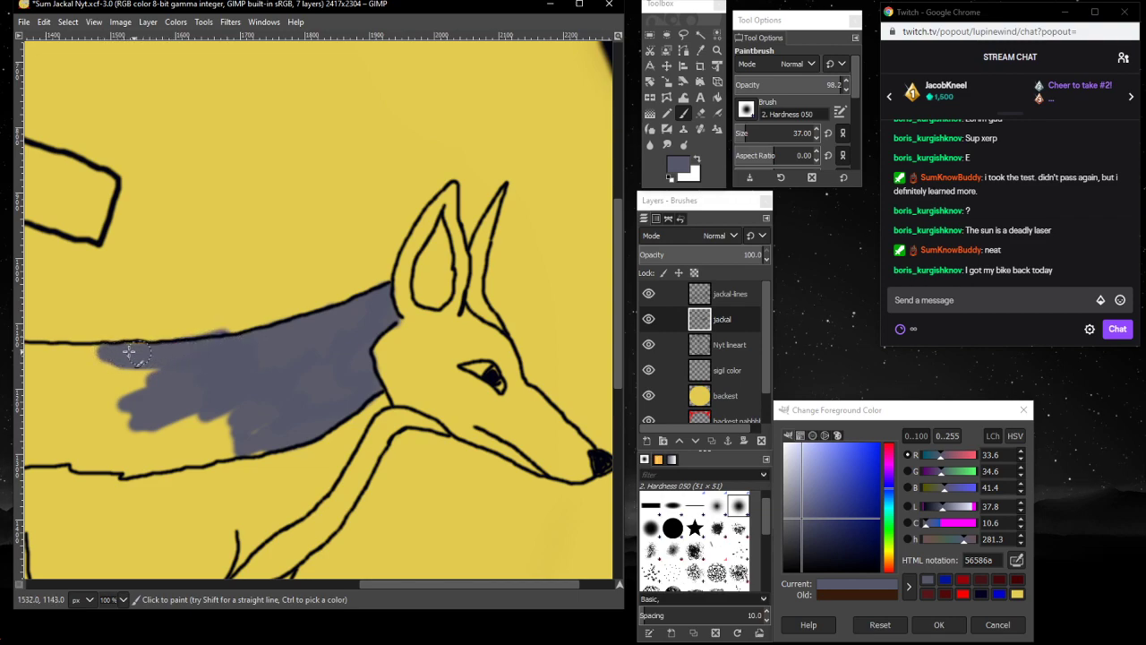
mouse_move(181, 402)
mouse_down()
mouse_move(187, 430)
mouse_move(312, 396)
mouse_move(236, 424)
mouse_move(265, 409)
mouse_move(235, 429)
mouse_move(272, 426)
mouse_move(235, 440)
mouse_move(310, 361)
mouse_up()
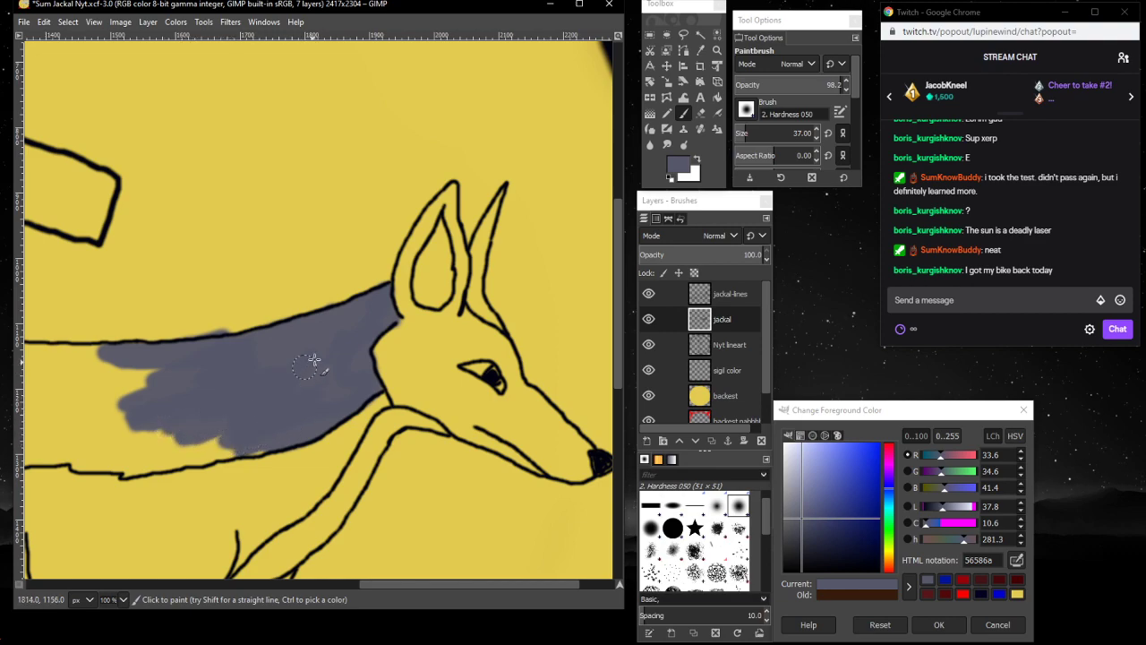
click(704, 113)
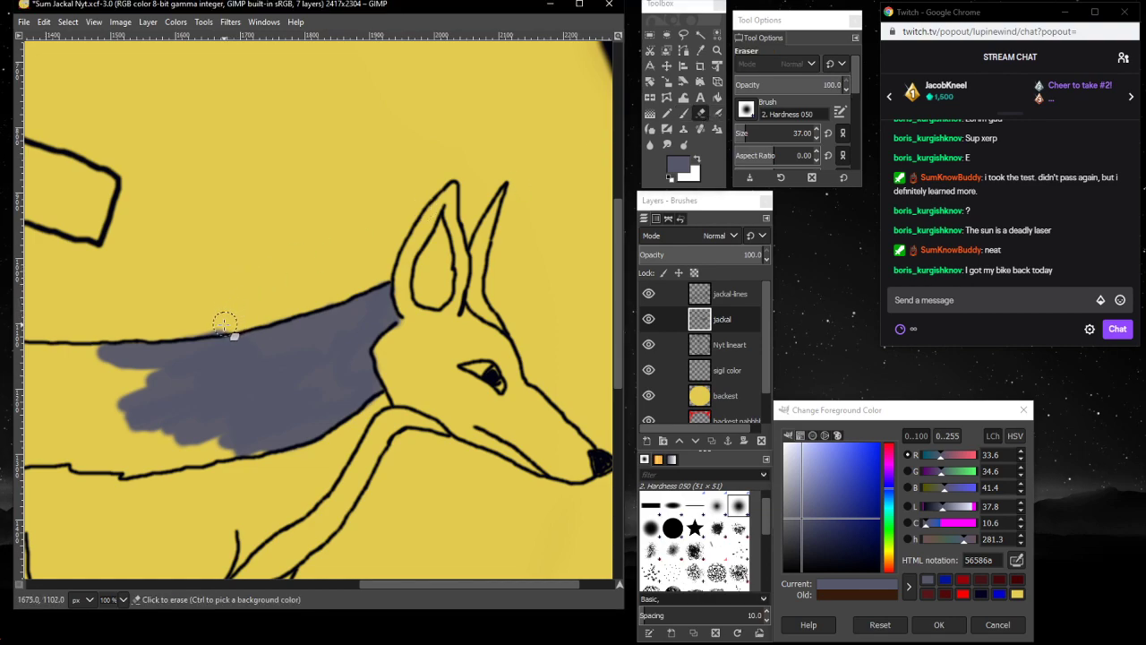
- Extend the grey-blue fill along the jackal's back to below the sigil's bar, and erase the spill at the bar's base
click(684, 113)
scroll(376, 573, left, 8)
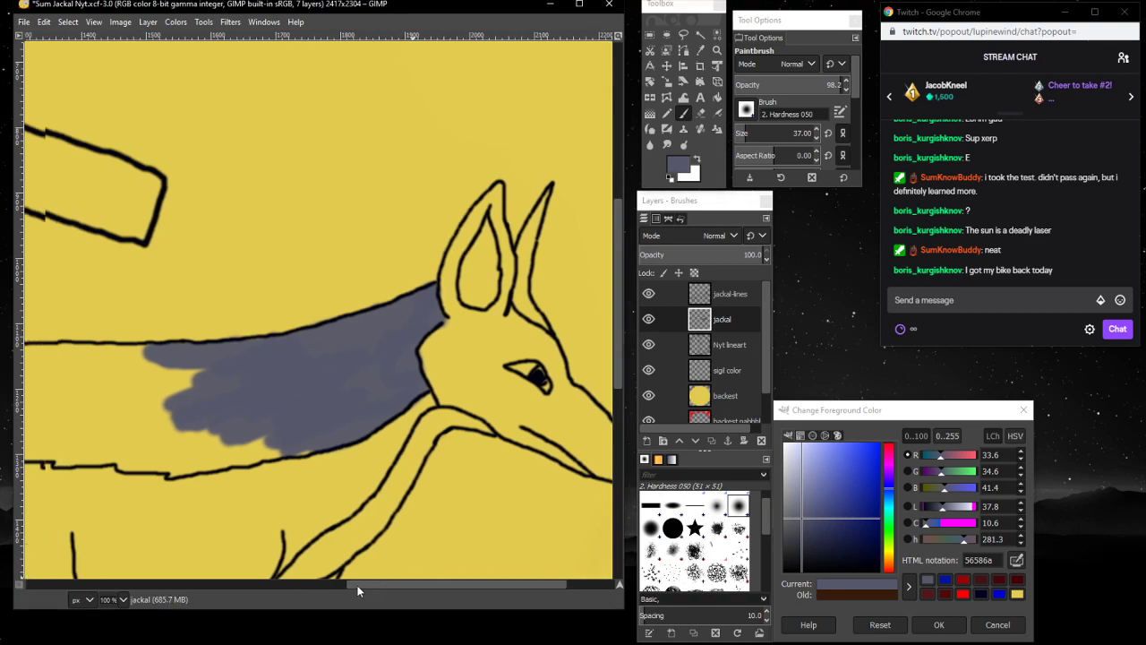
mouse_move(515, 420)
mouse_down()
mouse_move(526, 452)
mouse_move(445, 459)
mouse_move(497, 445)
mouse_move(448, 447)
mouse_move(483, 431)
mouse_move(464, 443)
mouse_move(499, 442)
mouse_move(445, 460)
mouse_move(502, 449)
mouse_move(387, 472)
mouse_move(418, 460)
mouse_move(385, 471)
mouse_move(414, 461)
mouse_move(378, 462)
mouse_move(449, 439)
mouse_move(380, 457)
mouse_move(447, 434)
mouse_move(357, 452)
mouse_move(445, 429)
mouse_move(349, 442)
mouse_move(431, 408)
mouse_move(333, 415)
mouse_move(421, 378)
mouse_move(309, 393)
mouse_move(382, 375)
mouse_move(308, 377)
mouse_move(231, 395)
mouse_move(385, 380)
mouse_move(415, 364)
mouse_move(321, 382)
mouse_move(392, 367)
mouse_move(319, 372)
mouse_move(335, 367)
mouse_move(393, 362)
mouse_move(336, 355)
mouse_move(246, 376)
mouse_move(274, 370)
mouse_move(265, 351)
mouse_move(312, 350)
mouse_move(231, 351)
mouse_move(175, 363)
mouse_move(238, 367)
mouse_move(184, 389)
mouse_move(154, 383)
mouse_move(315, 372)
mouse_move(269, 401)
mouse_move(349, 407)
mouse_move(231, 408)
mouse_move(166, 385)
mouse_up()
mouse_move(406, 385)
mouse_down()
mouse_move(219, 428)
mouse_move(206, 353)
mouse_move(148, 350)
mouse_move(213, 351)
mouse_move(139, 369)
mouse_move(151, 376)
mouse_up()
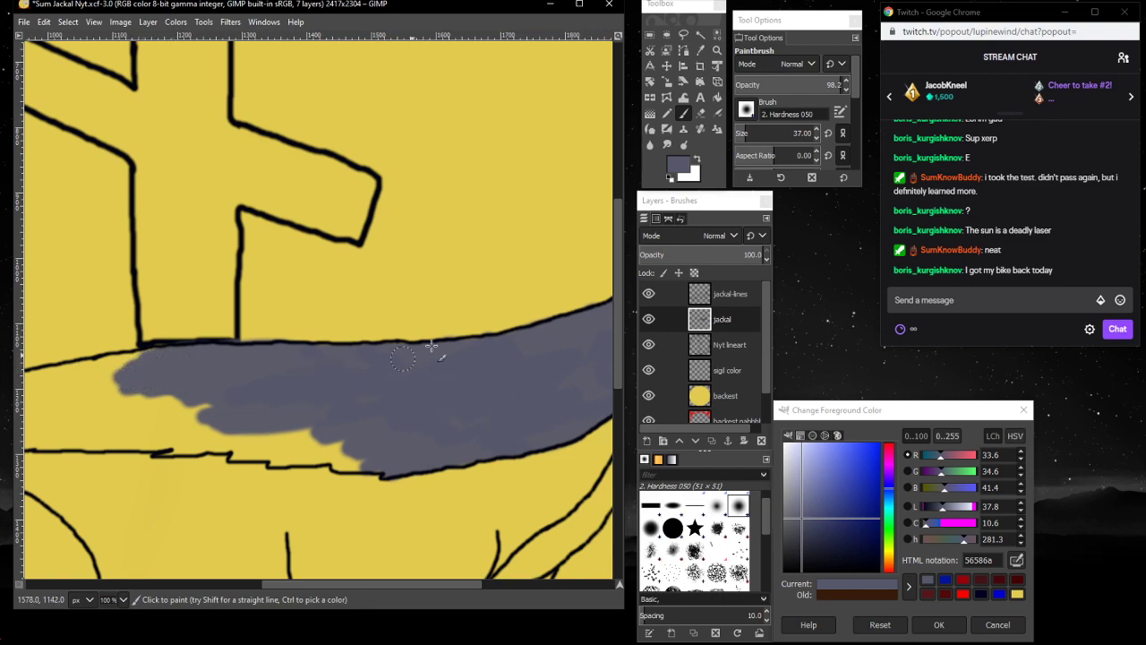
click(700, 112)
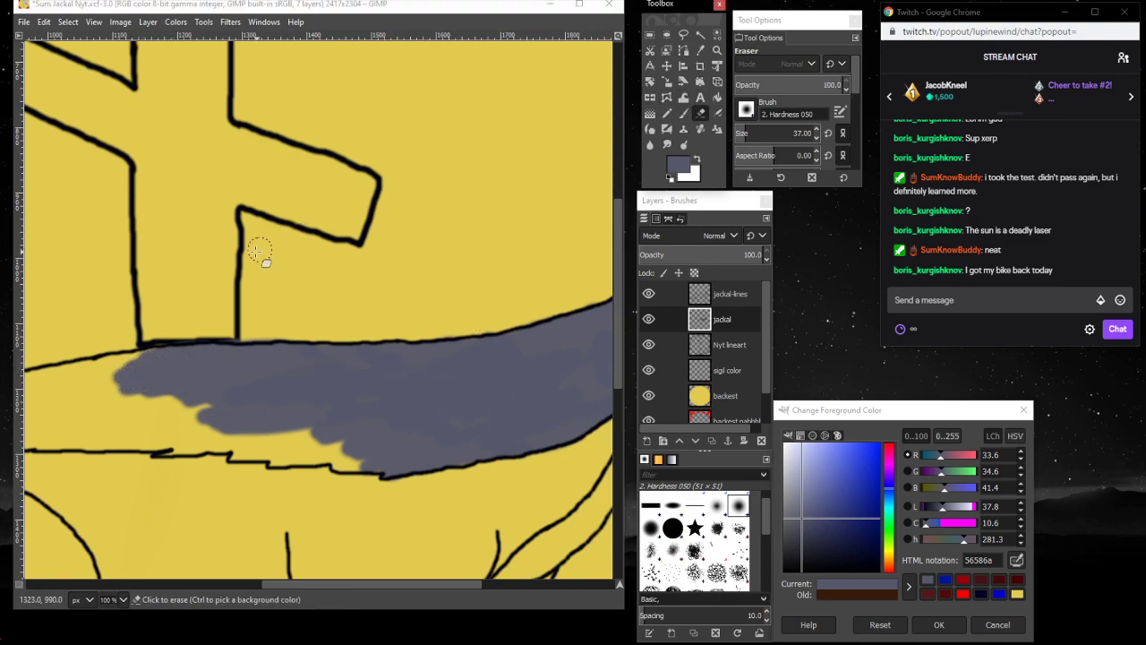
click(263, 327)
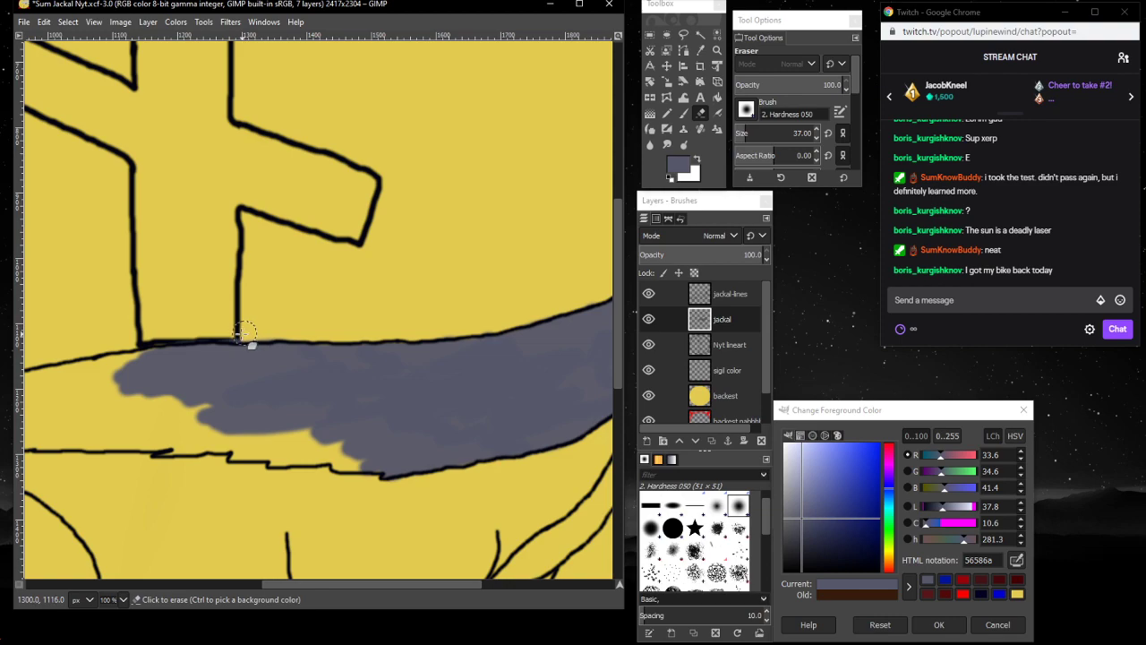
- Fill the back down to the jagged fur line and continue the grey-blue along the upper back towards the rump
click(684, 113)
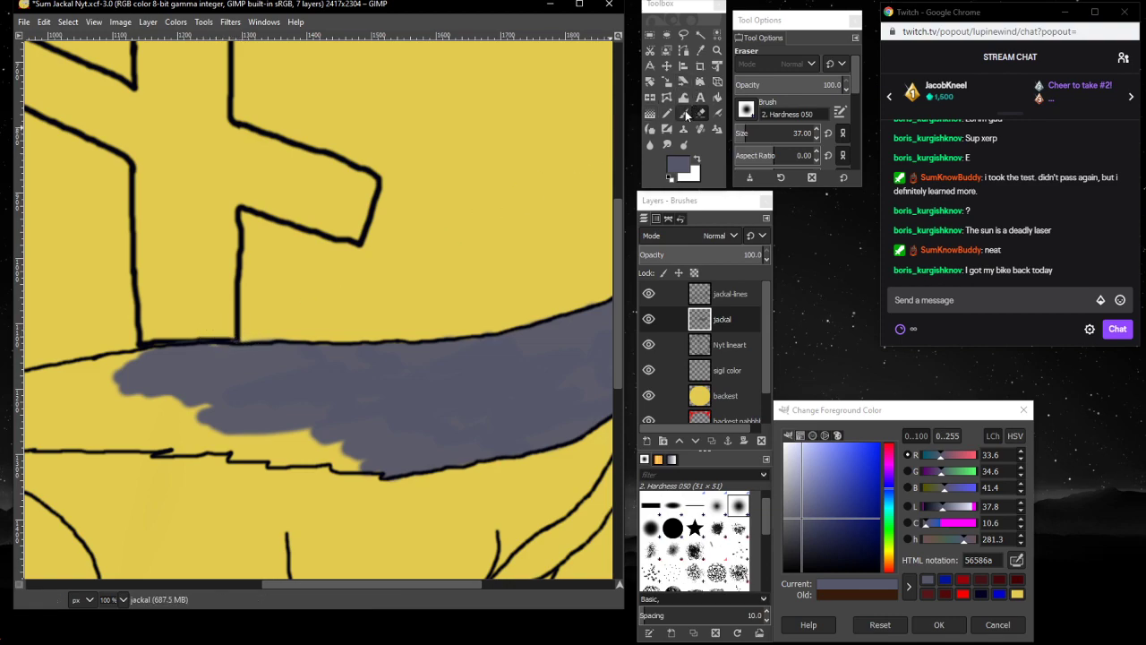
mouse_move(212, 346)
mouse_down()
mouse_move(186, 367)
mouse_move(305, 403)
mouse_move(342, 426)
mouse_move(294, 434)
mouse_move(355, 448)
mouse_move(339, 462)
mouse_move(362, 463)
mouse_move(279, 460)
mouse_move(295, 439)
mouse_move(263, 445)
mouse_move(282, 439)
mouse_move(272, 435)
mouse_move(240, 438)
mouse_move(251, 440)
mouse_move(235, 454)
mouse_move(256, 453)
mouse_move(221, 422)
mouse_up()
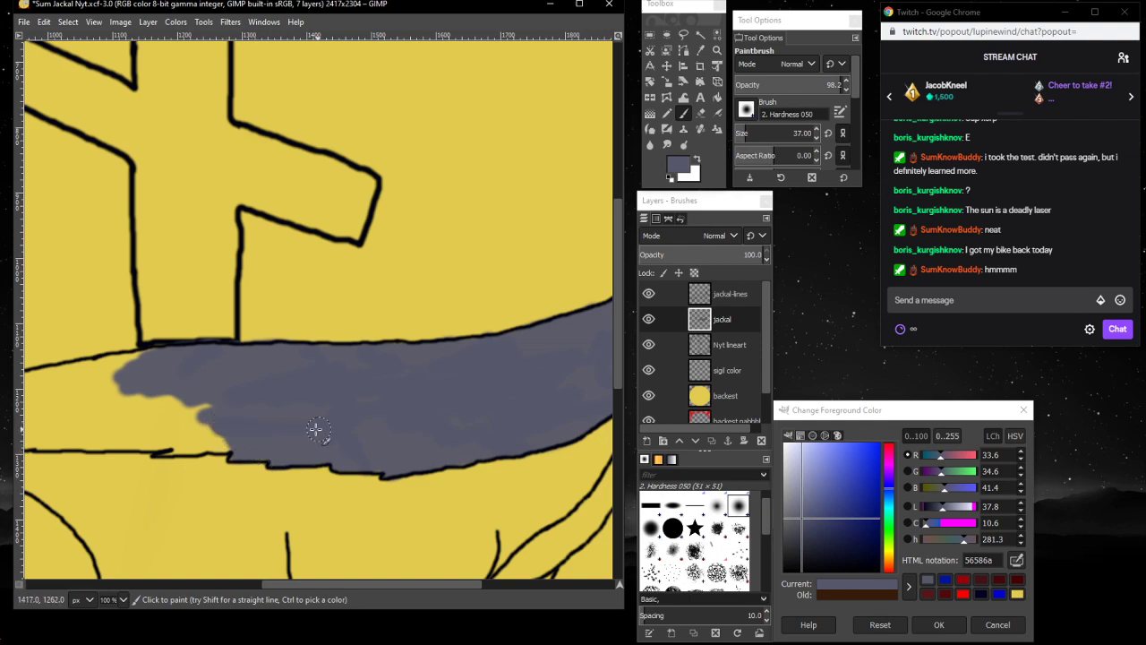
mouse_move(315, 430)
mouse_down()
mouse_move(199, 427)
mouse_move(168, 416)
mouse_move(210, 398)
mouse_move(126, 375)
mouse_move(143, 364)
mouse_move(105, 367)
mouse_move(140, 374)
mouse_move(152, 363)
mouse_move(135, 364)
mouse_move(153, 359)
mouse_move(107, 369)
mouse_move(163, 354)
mouse_move(35, 378)
mouse_up()
mouse_move(72, 376)
mouse_down()
mouse_move(27, 394)
mouse_move(84, 385)
mouse_move(58, 399)
mouse_up()
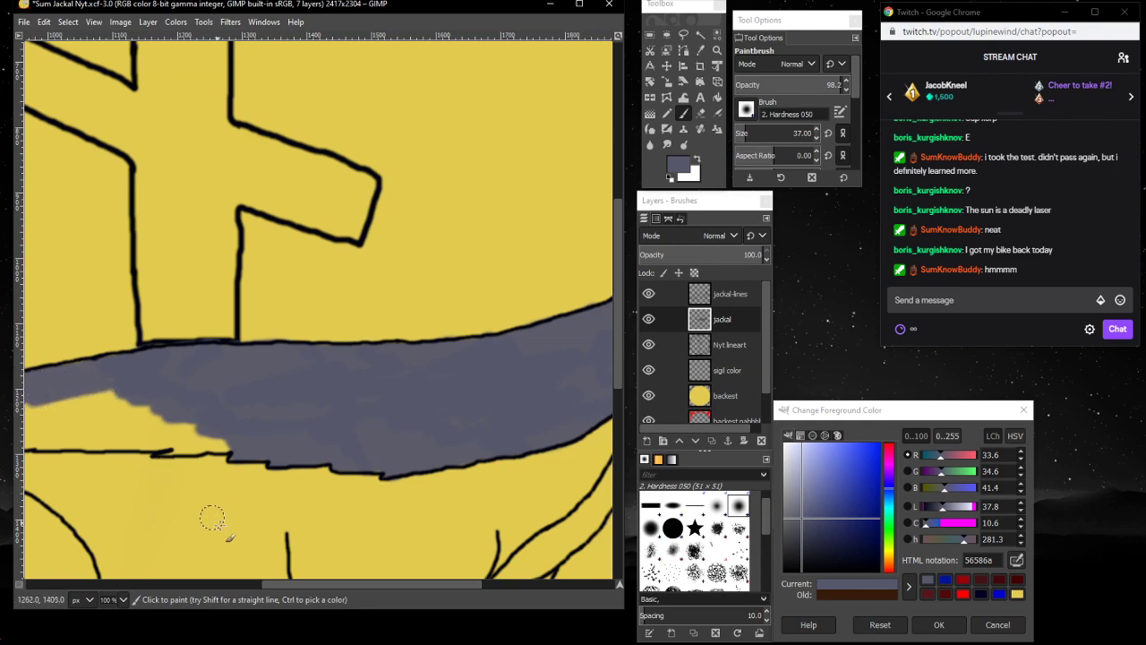
drag(285, 583, 192, 583)
mouse_move(201, 409)
mouse_down()
mouse_move(286, 374)
mouse_move(162, 405)
mouse_move(197, 401)
mouse_up()
- On the sigil color layer, set the foreground to purple 590080 and brush initial strokes down the middle of the sigil's vertical bar
drag(888, 524, 891, 507)
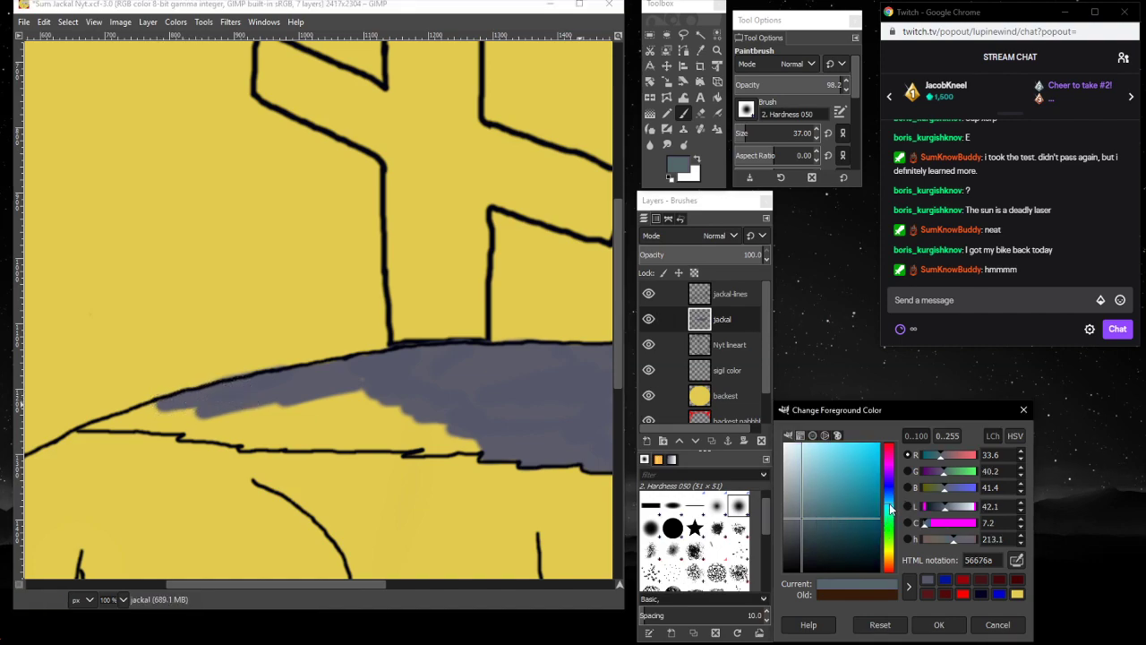
drag(861, 466, 878, 470)
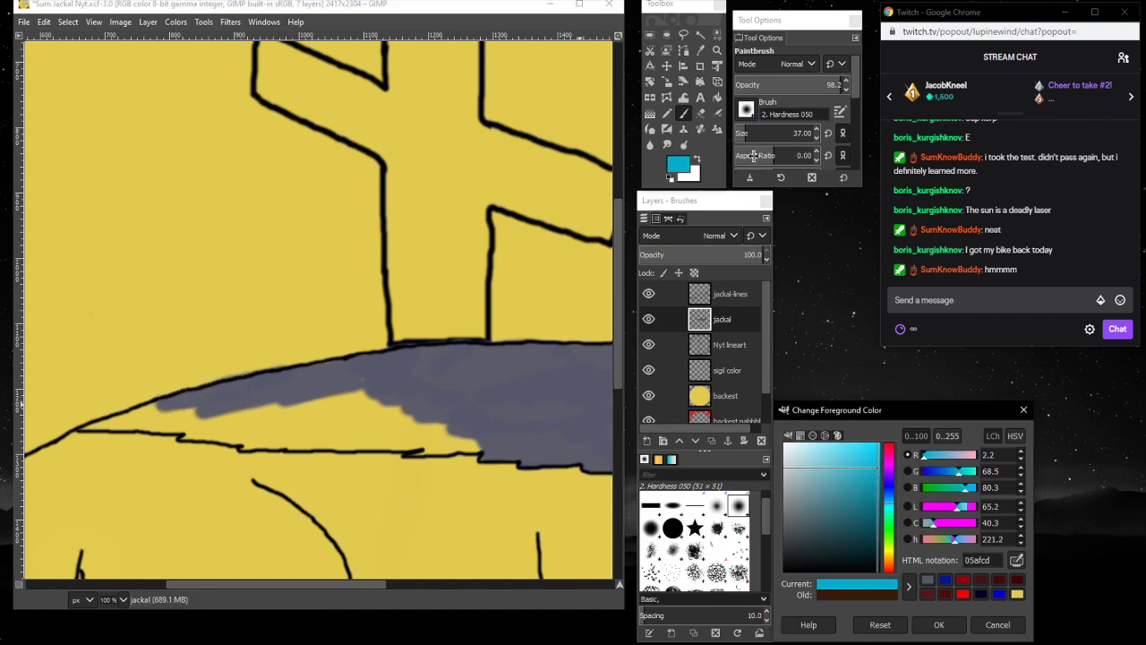
click(732, 372)
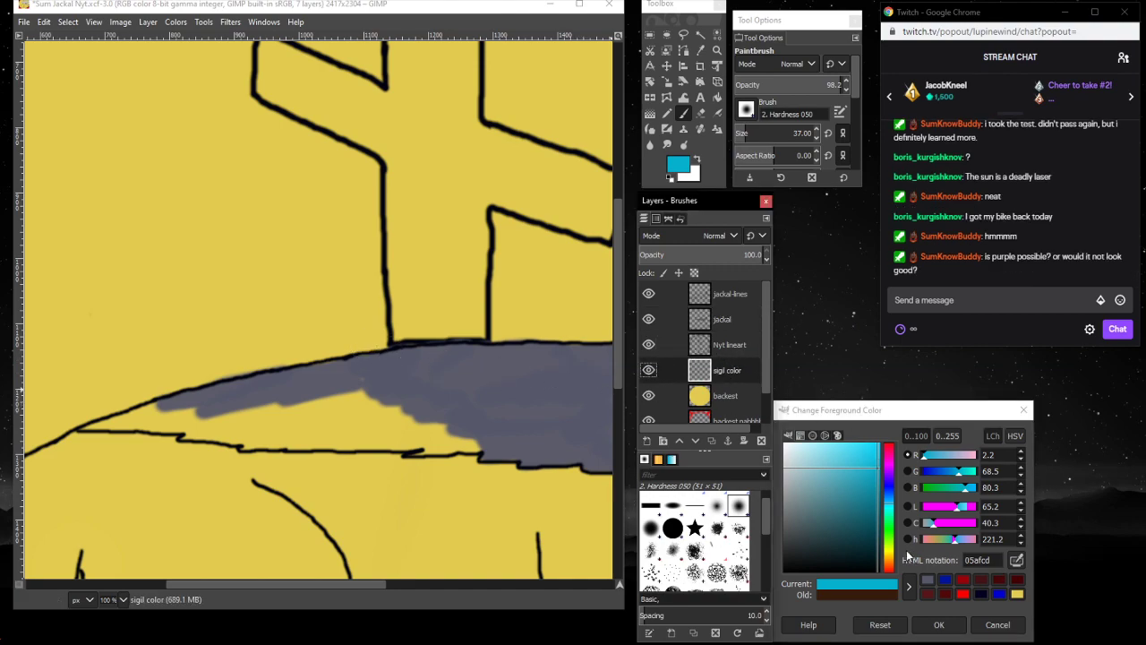
drag(886, 481, 878, 506)
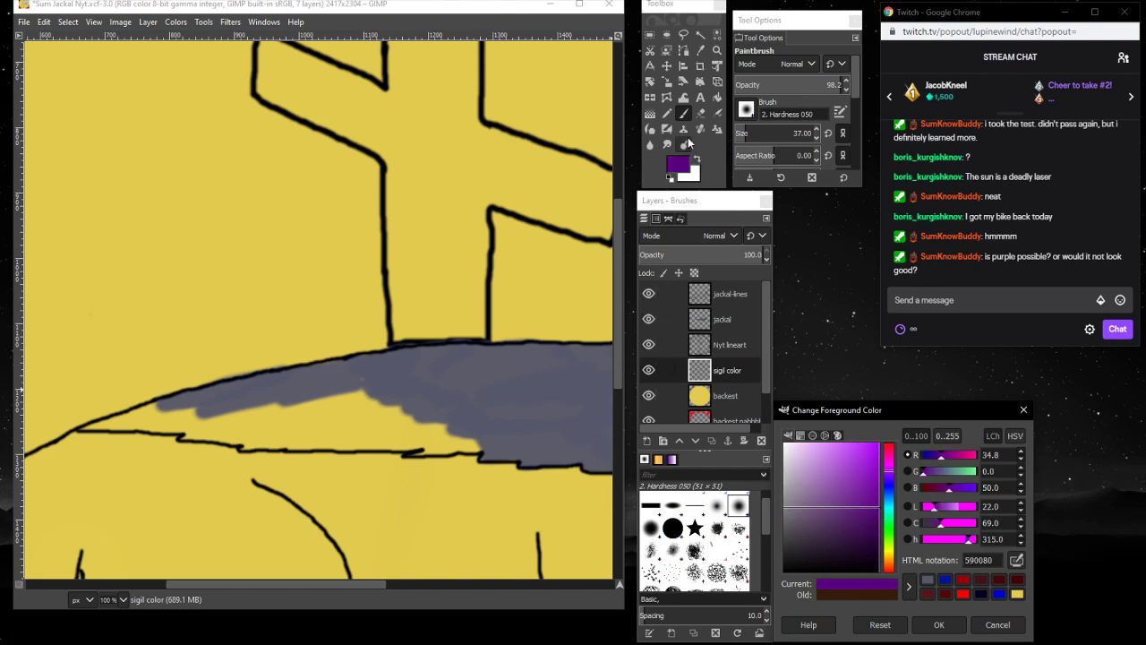
click(683, 117)
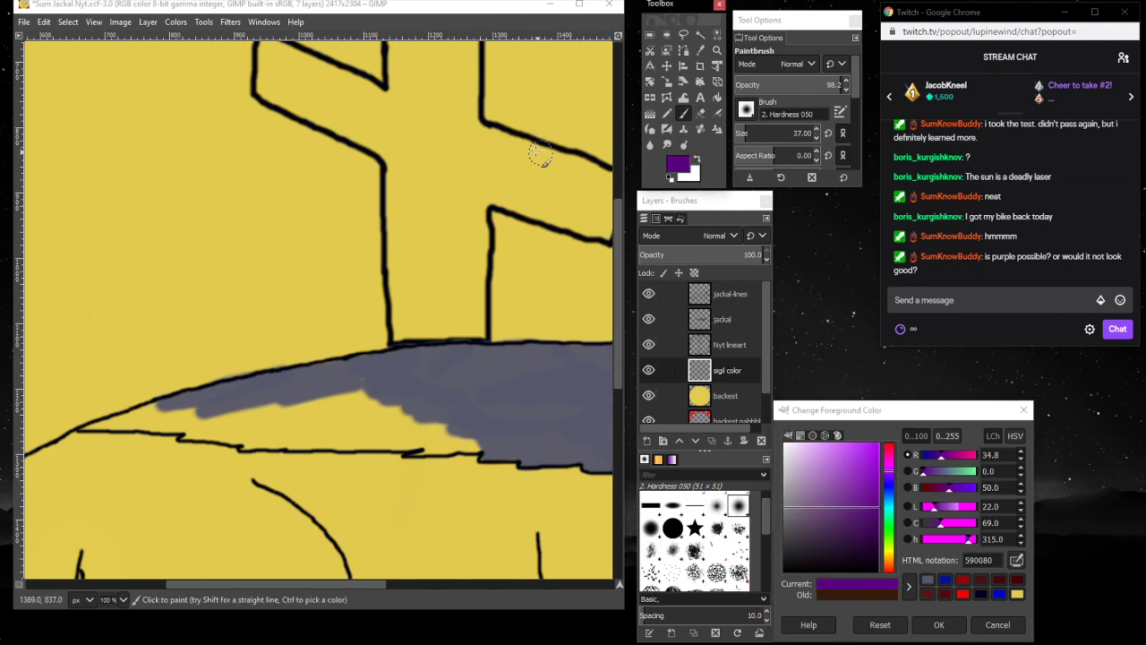
mouse_move(440, 119)
mouse_down()
mouse_move(433, 193)
mouse_move(444, 115)
mouse_move(422, 191)
mouse_move(434, 464)
mouse_up()
scroll(421, 192, up, 5)
click(429, 161)
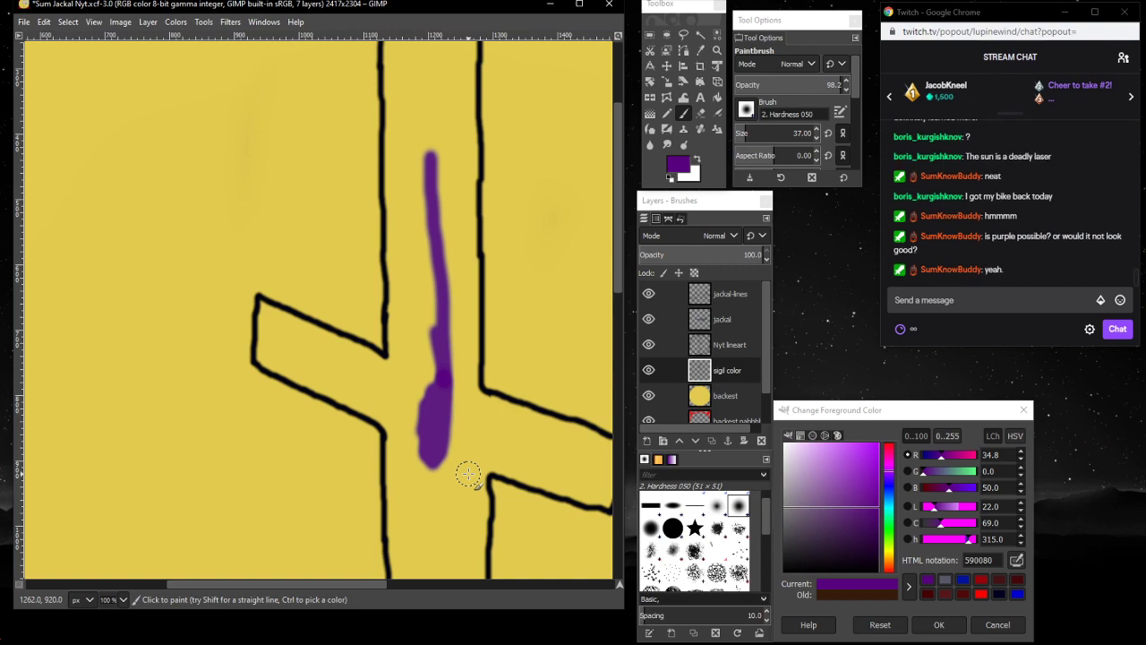
- Fill the upper part of the sigil's vertical bar with purple from its top edge down, out to both outlines
scroll(462, 430, up, 5)
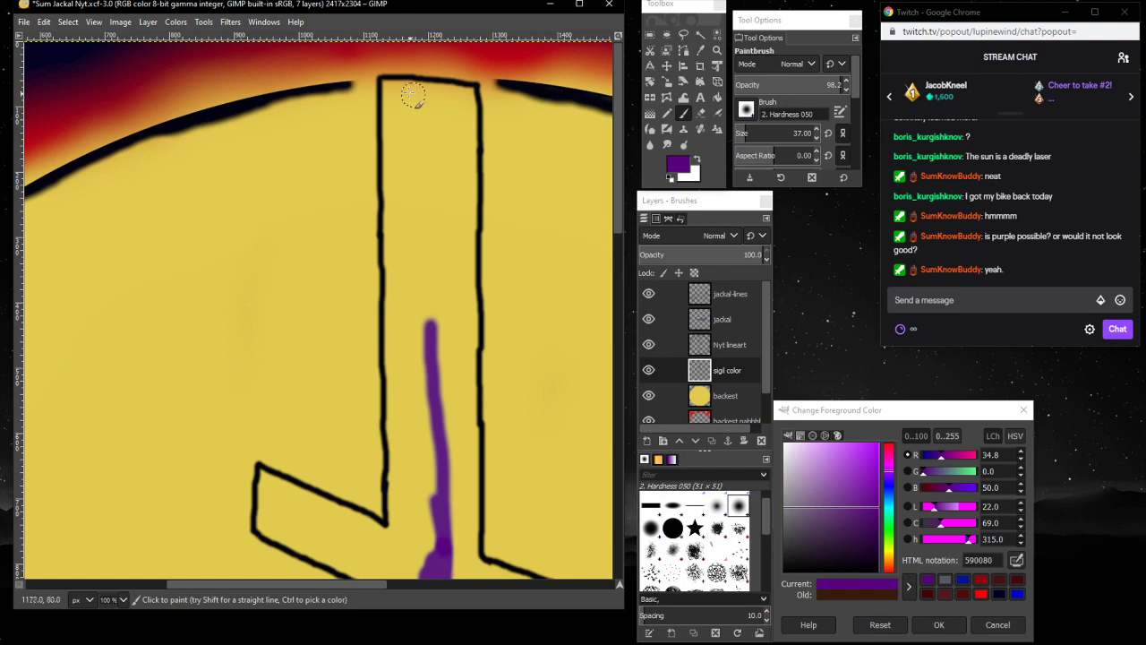
click(387, 85)
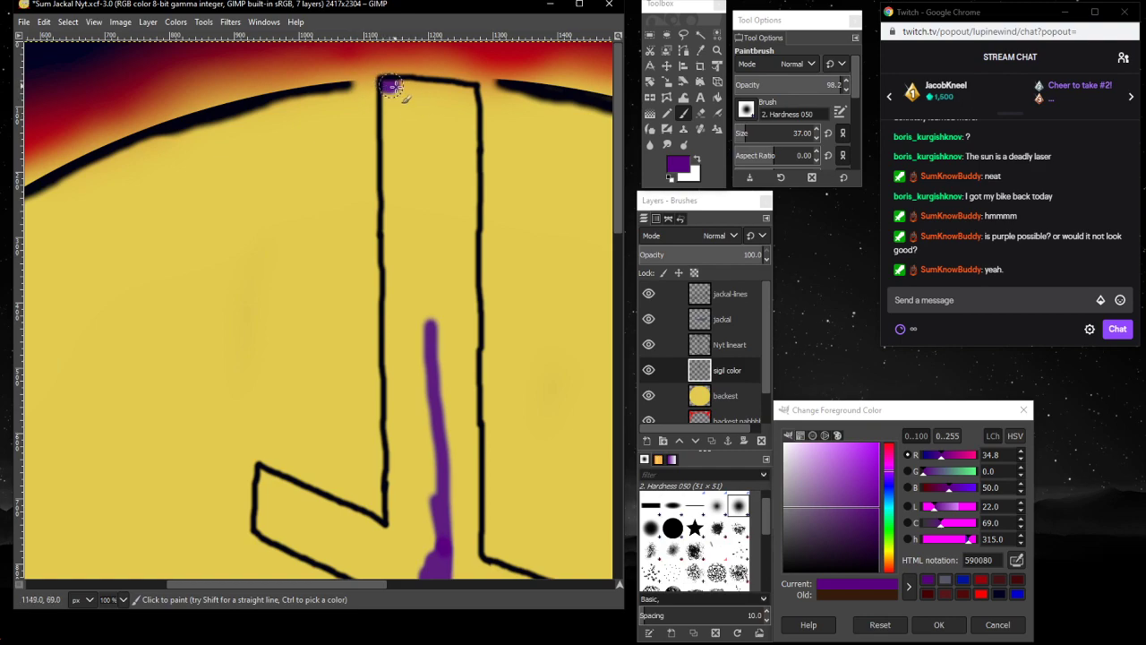
mouse_move(390, 86)
mouse_down()
mouse_move(473, 93)
mouse_move(472, 161)
mouse_move(450, 202)
mouse_move(464, 95)
mouse_move(430, 174)
mouse_move(430, 99)
mouse_move(426, 141)
mouse_up()
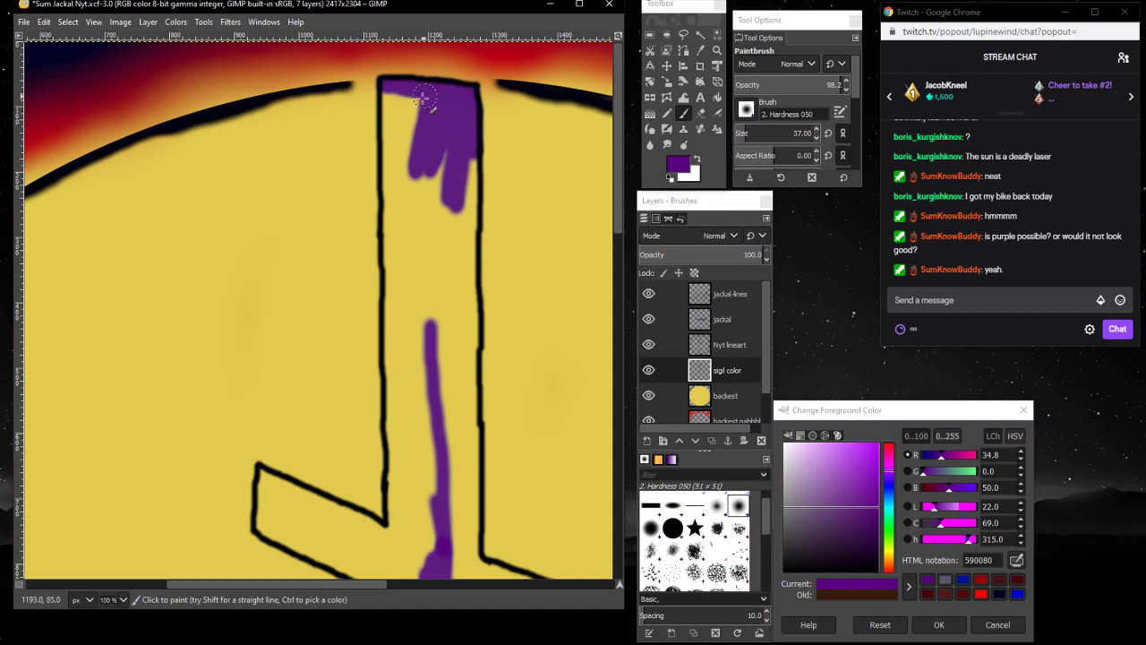
mouse_move(424, 96)
mouse_down()
mouse_move(408, 173)
mouse_move(409, 103)
mouse_move(397, 143)
mouse_move(401, 95)
mouse_move(398, 123)
mouse_move(388, 90)
mouse_move(392, 399)
mouse_move(413, 154)
mouse_move(428, 139)
mouse_move(427, 242)
mouse_move(447, 130)
mouse_move(449, 215)
mouse_move(471, 146)
mouse_move(471, 189)
mouse_move(469, 152)
mouse_up()
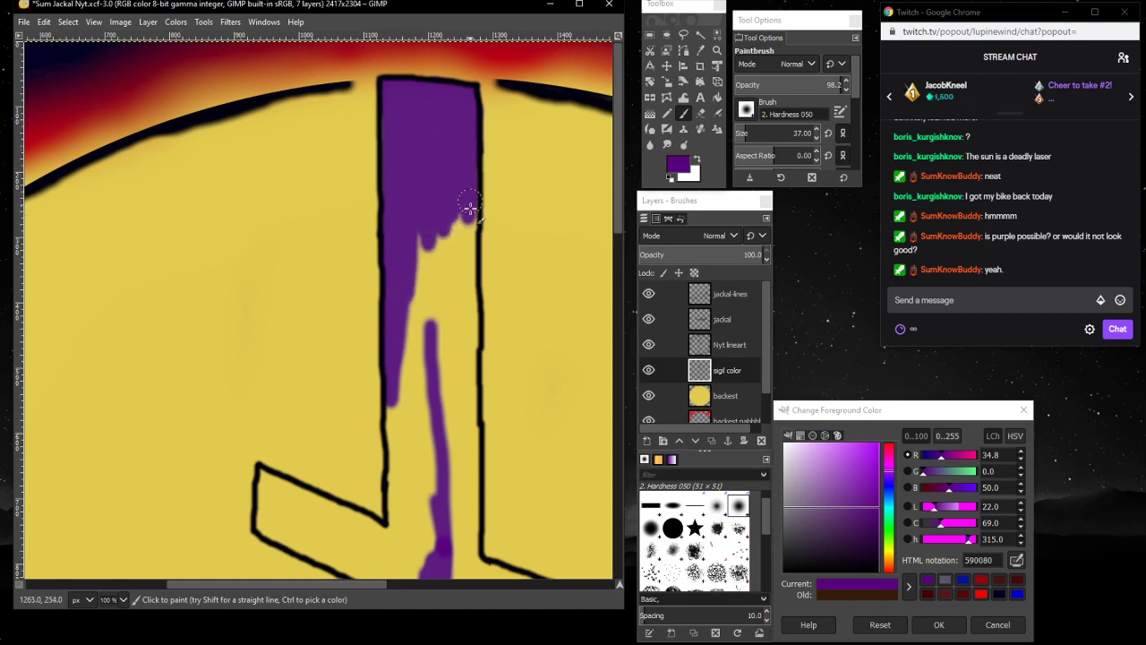
mouse_move(469, 208)
mouse_down()
mouse_move(461, 300)
mouse_move(451, 217)
mouse_move(449, 311)
mouse_move(447, 206)
mouse_move(441, 338)
mouse_move(442, 194)
mouse_move(428, 363)
mouse_move(427, 190)
mouse_move(427, 315)
mouse_move(414, 338)
mouse_move(406, 242)
mouse_move(413, 383)
mouse_move(410, 335)
mouse_move(400, 406)
mouse_move(438, 295)
mouse_move(443, 343)
mouse_move(426, 417)
mouse_move(450, 323)
mouse_move(443, 390)
mouse_move(442, 288)
mouse_move(442, 383)
mouse_move(452, 284)
mouse_move(454, 374)
mouse_move(460, 346)
mouse_move(467, 109)
mouse_move(462, 183)
mouse_move(450, 93)
mouse_move(457, 102)
mouse_move(416, 99)
mouse_move(445, 90)
mouse_move(397, 91)
mouse_move(407, 86)
mouse_move(391, 102)
mouse_move(394, 156)
mouse_move(409, 163)
mouse_move(410, 90)
mouse_move(427, 179)
mouse_move(438, 103)
mouse_up()
mouse_move(439, 209)
mouse_down()
mouse_move(444, 137)
mouse_move(444, 287)
mouse_move(449, 213)
mouse_up()
mouse_move(441, 116)
mouse_down()
mouse_move(437, 309)
mouse_move(438, 171)
mouse_move(424, 339)
mouse_up()
mouse_move(427, 197)
mouse_down()
mouse_move(421, 320)
mouse_move(423, 186)
mouse_move(422, 292)
mouse_move(413, 194)
mouse_up()
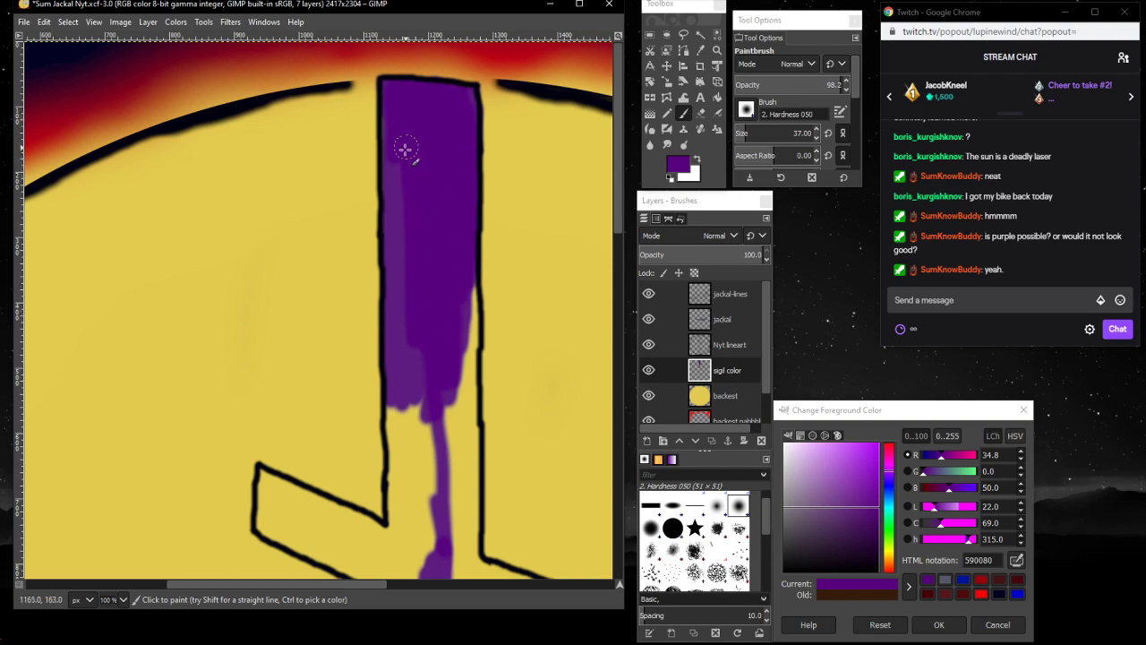
mouse_move(405, 148)
mouse_down()
mouse_move(391, 208)
mouse_move(403, 319)
mouse_move(409, 234)
mouse_move(408, 353)
mouse_move(407, 243)
mouse_move(400, 310)
mouse_move(400, 252)
mouse_move(401, 306)
mouse_move(396, 260)
mouse_move(389, 302)
mouse_move(391, 264)
mouse_move(392, 395)
mouse_move(400, 323)
mouse_move(405, 389)
mouse_move(413, 400)
mouse_move(423, 347)
mouse_move(429, 411)
mouse_move(448, 309)
mouse_move(469, 283)
mouse_move(468, 367)
mouse_move(471, 274)
mouse_move(470, 417)
mouse_move(468, 352)
mouse_move(457, 426)
mouse_move(451, 352)
mouse_move(450, 435)
mouse_up()
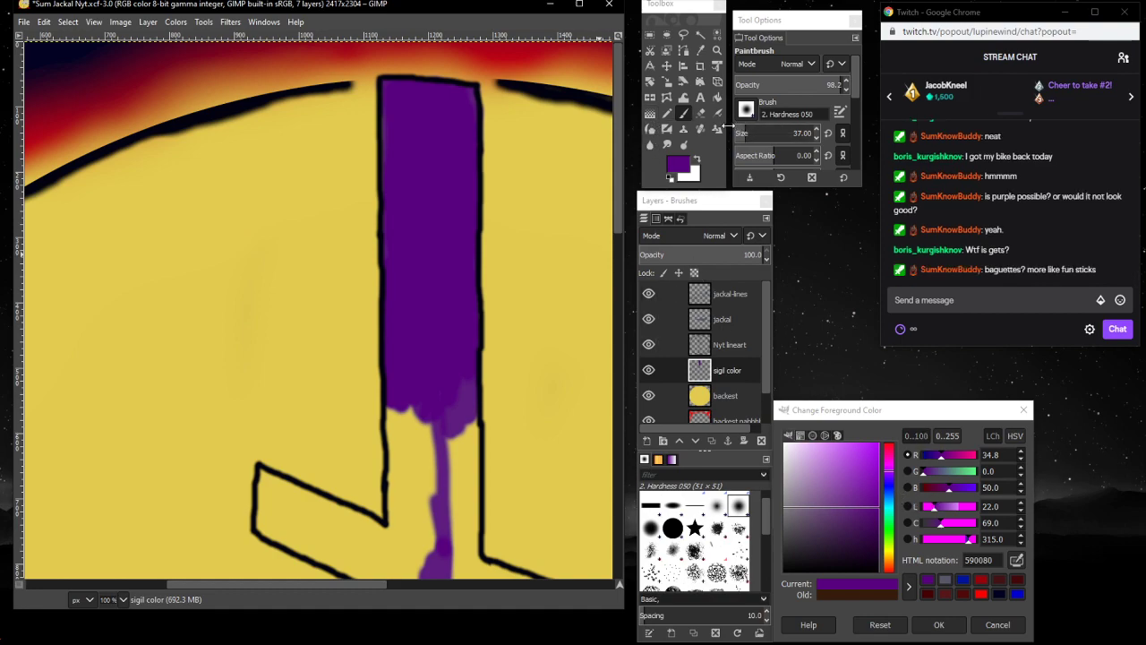
- Switch to the Pencil at size 37, touch up the bar's edges and extend the purple down to where the side arms meet
click(666, 114)
mouse_move(437, 408)
mouse_down()
mouse_move(439, 374)
mouse_move(449, 433)
mouse_move(449, 390)
mouse_move(450, 431)
mouse_move(463, 372)
mouse_move(456, 467)
mouse_up()
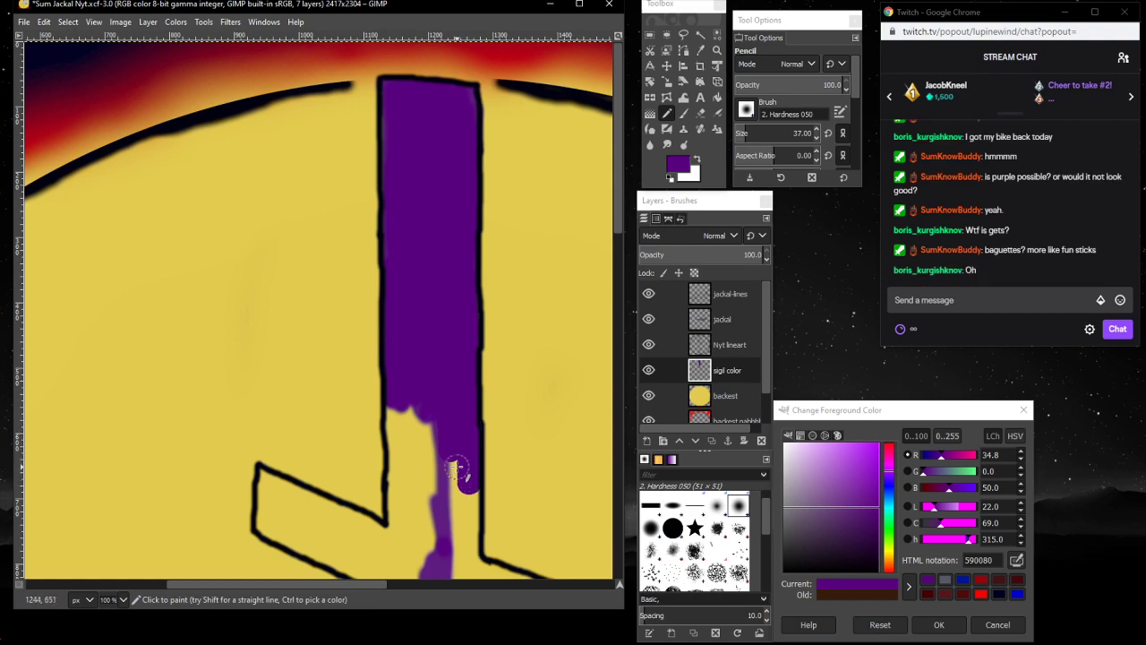
drag(389, 107, 386, 188)
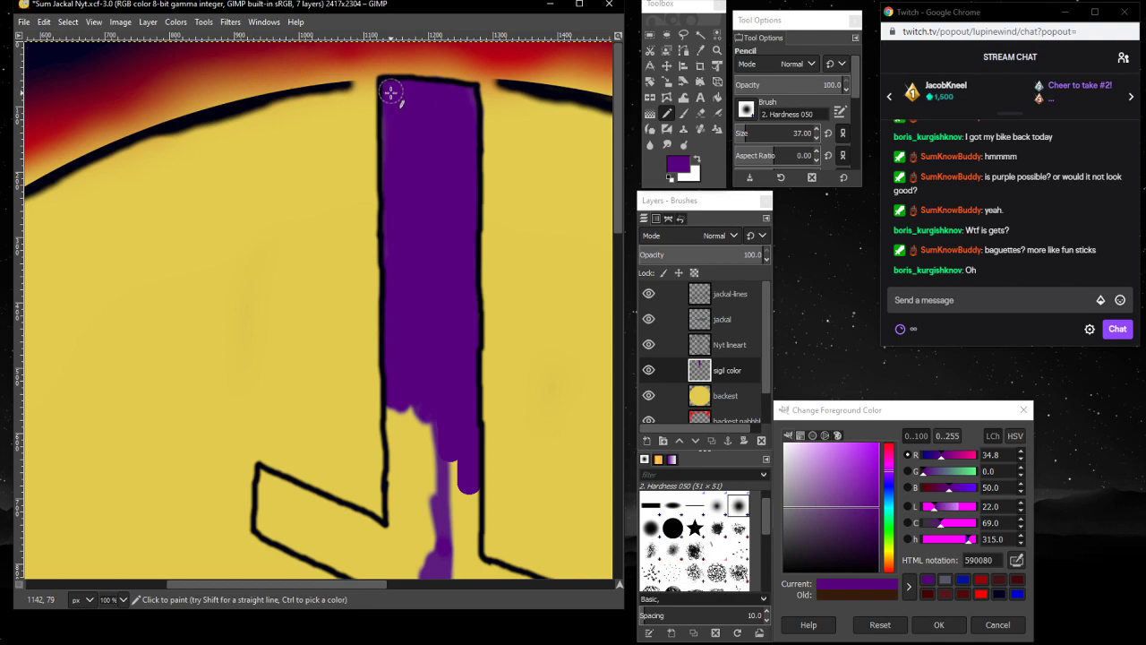
drag(391, 91, 399, 343)
scroll(400, 333, down, 5)
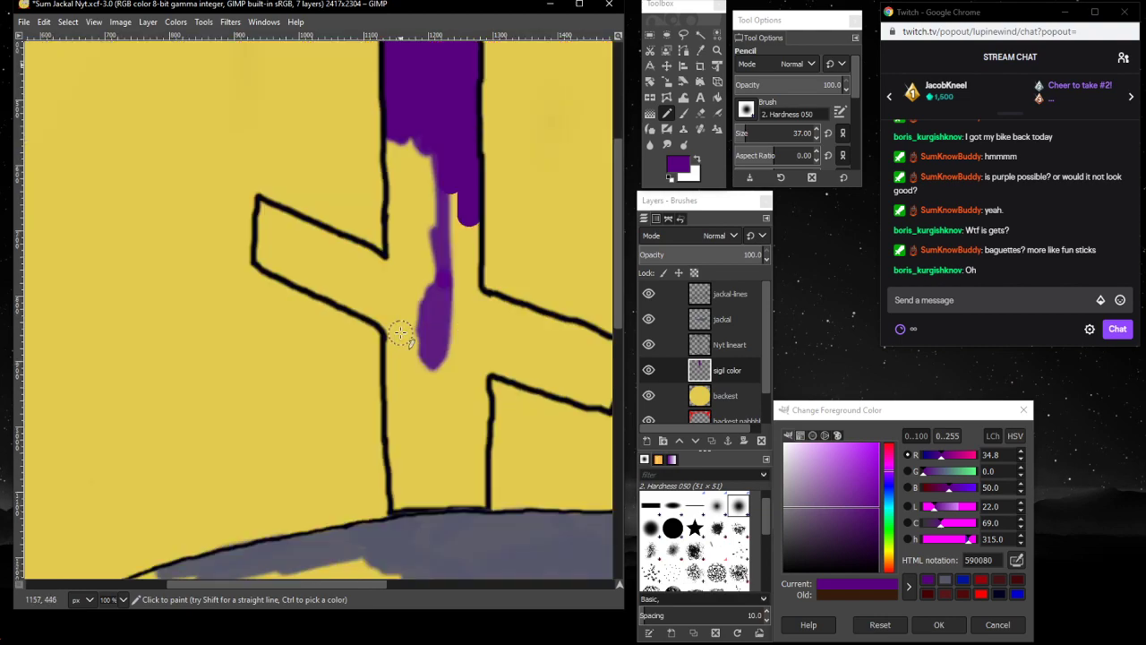
mouse_move(402, 120)
mouse_down()
mouse_move(415, 226)
mouse_move(417, 151)
mouse_move(424, 247)
mouse_move(431, 172)
mouse_move(432, 236)
mouse_move(445, 231)
mouse_move(455, 146)
mouse_move(448, 248)
mouse_move(407, 224)
mouse_move(392, 157)
mouse_move(401, 224)
mouse_move(396, 205)
mouse_move(395, 217)
mouse_move(400, 266)
mouse_move(406, 240)
mouse_move(419, 280)
mouse_move(425, 245)
mouse_move(438, 243)
mouse_move(439, 312)
mouse_move(454, 241)
mouse_move(456, 287)
mouse_move(480, 240)
mouse_move(474, 215)
mouse_move(470, 338)
mouse_up()
drag(377, 265, 314, 236)
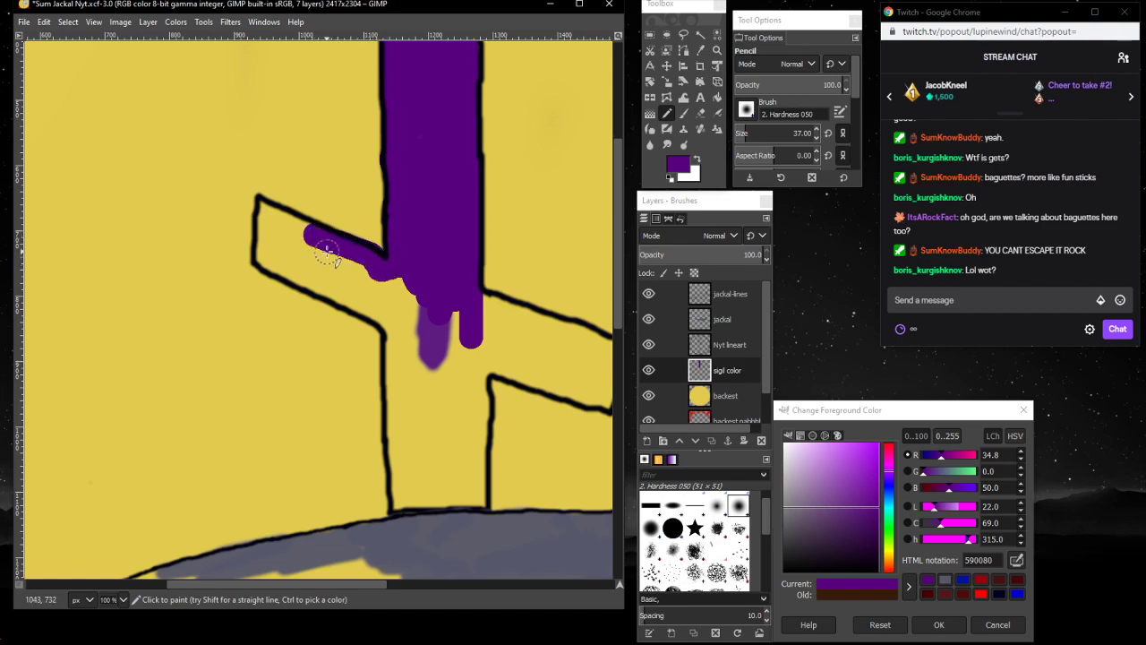
key(ctrl+z)
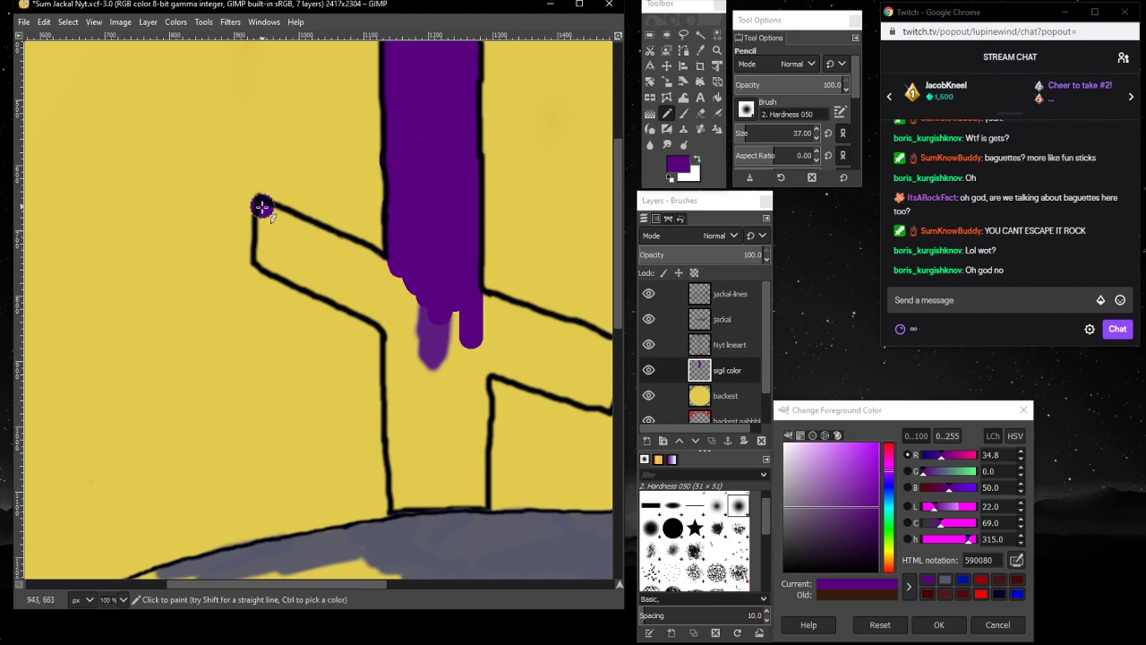
drag(260, 207, 265, 221)
key(ctrl+z)
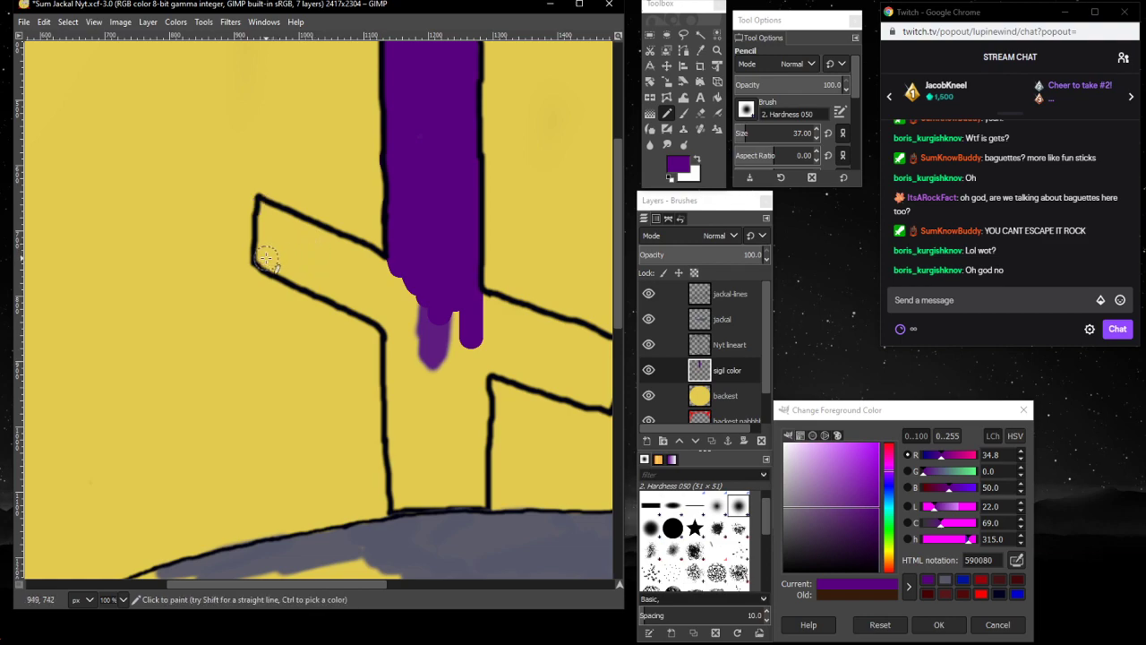
mouse_move(266, 259)
mouse_down()
mouse_move(407, 285)
mouse_move(378, 312)
mouse_move(276, 263)
mouse_move(354, 282)
mouse_up()
key(ctrl+z)
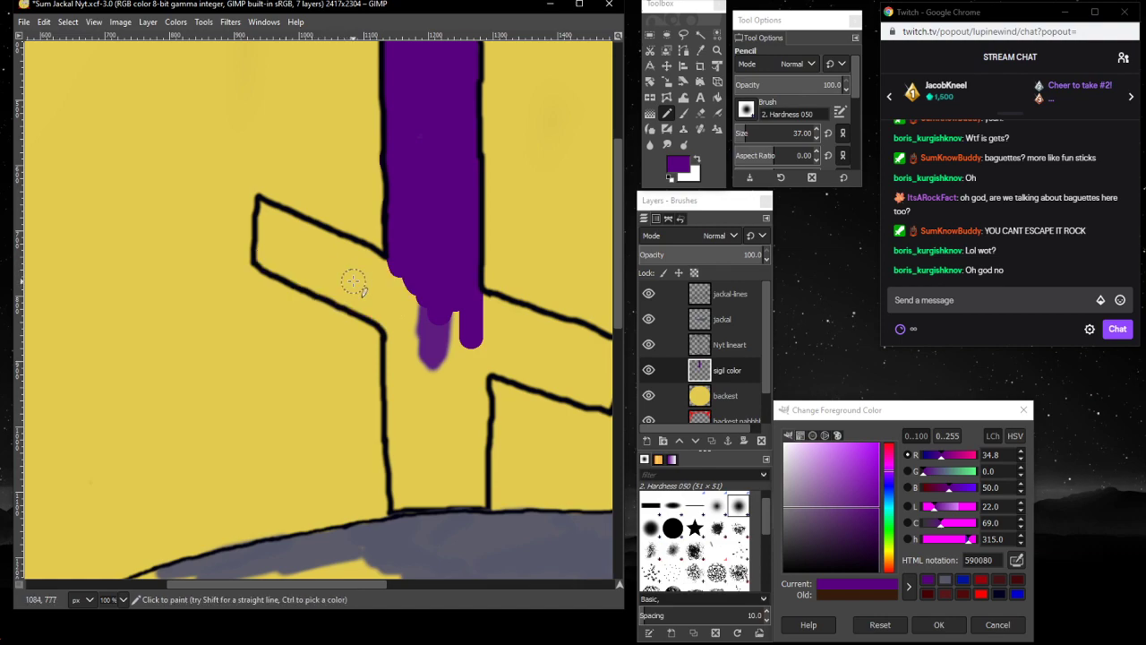
- Set the pencil size to 15 and paint purple along the left arm's upper edge and over the faint stroke at the junction
scroll(745, 132, down, 10)
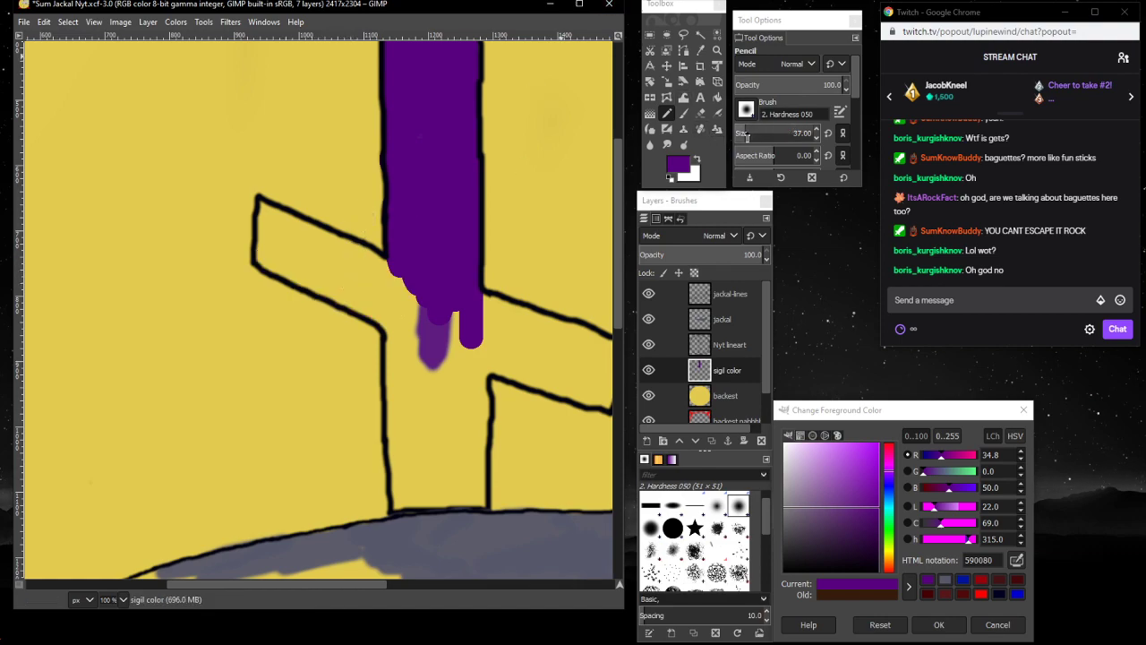
click(743, 136)
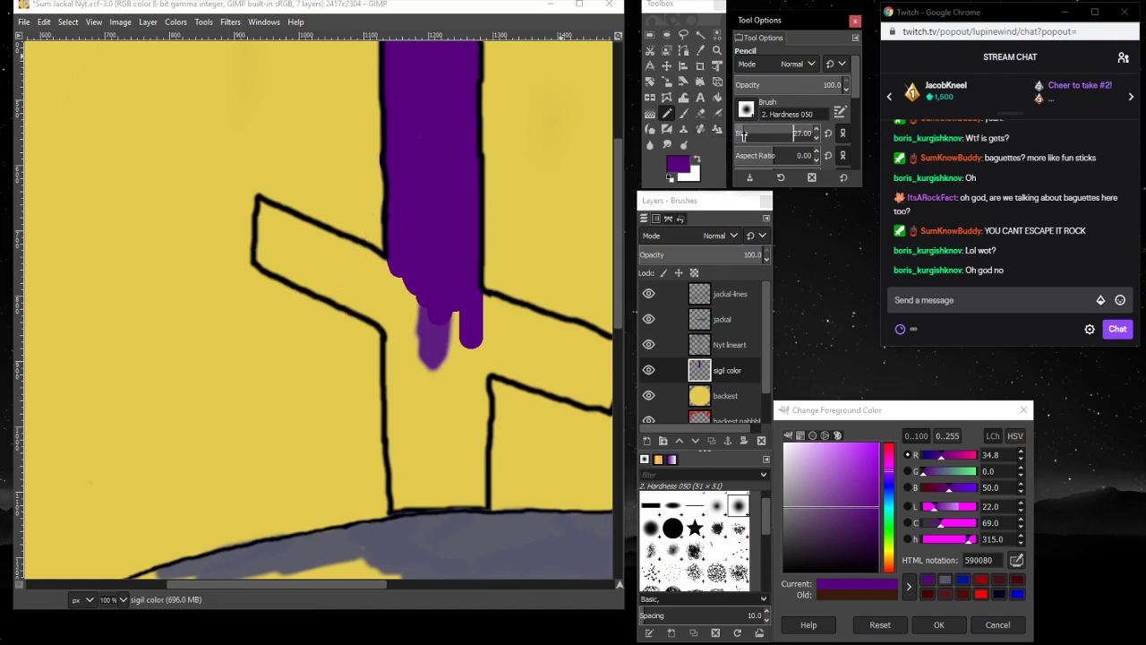
click(392, 253)
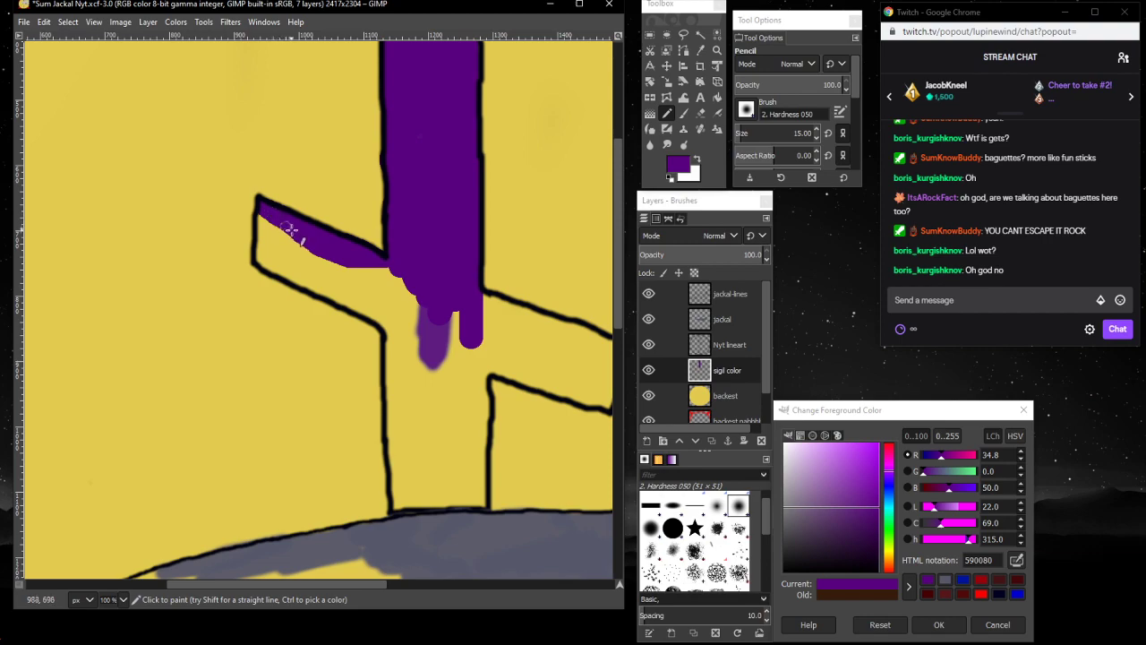
mouse_move(348, 253)
mouse_down()
mouse_move(394, 278)
mouse_move(369, 276)
mouse_up()
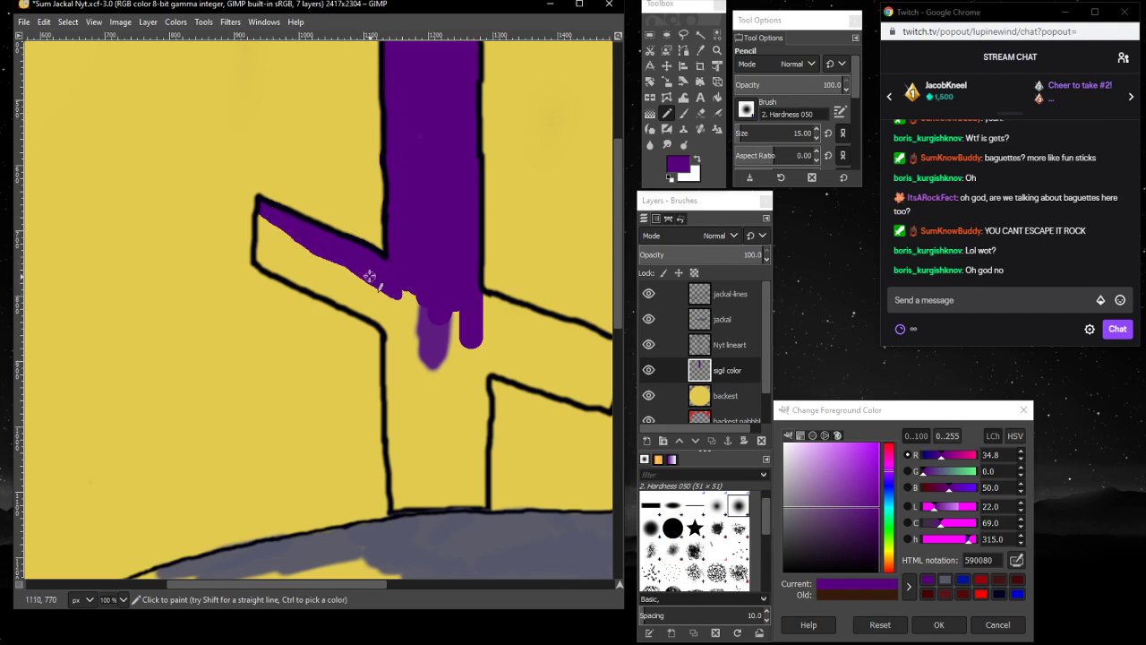
mouse_move(424, 309)
mouse_down()
mouse_move(397, 290)
mouse_move(424, 348)
mouse_move(463, 322)
mouse_move(453, 358)
mouse_move(415, 331)
mouse_move(423, 353)
mouse_up()
- Line the left arm's end and lower edge with purple and bucket-fill the remaining gap inside the arm
mouse_move(407, 324)
mouse_down()
mouse_move(279, 238)
mouse_move(260, 208)
mouse_move(265, 267)
mouse_move(397, 315)
mouse_up()
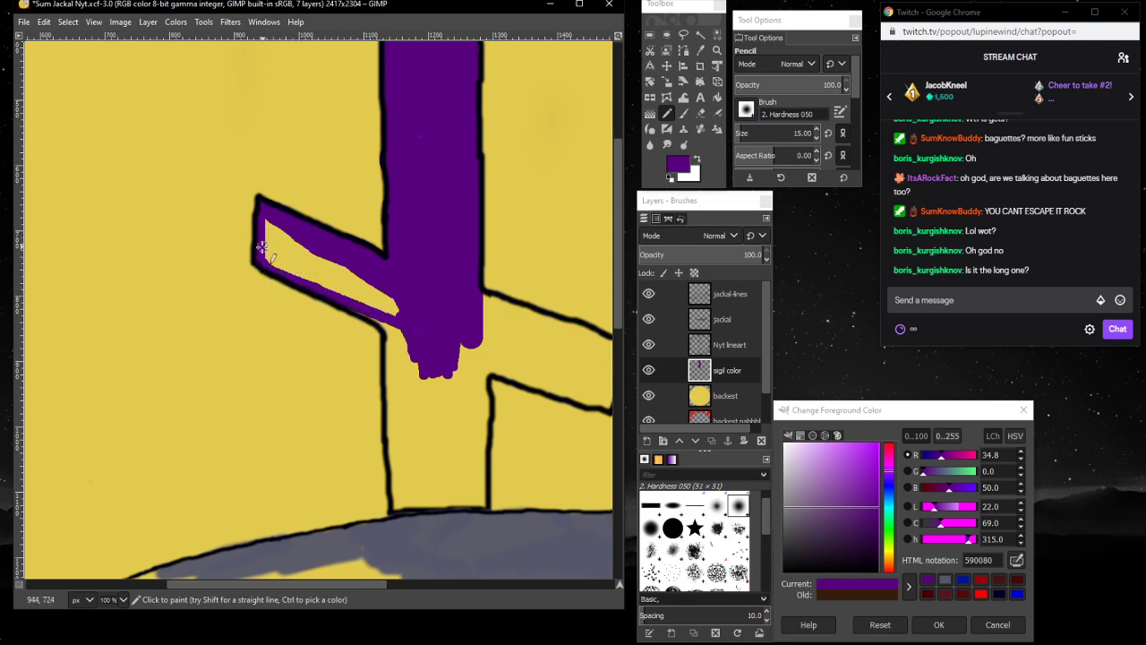
mouse_move(261, 261)
mouse_down()
mouse_move(383, 315)
mouse_move(392, 321)
mouse_move(362, 313)
mouse_move(400, 338)
mouse_up()
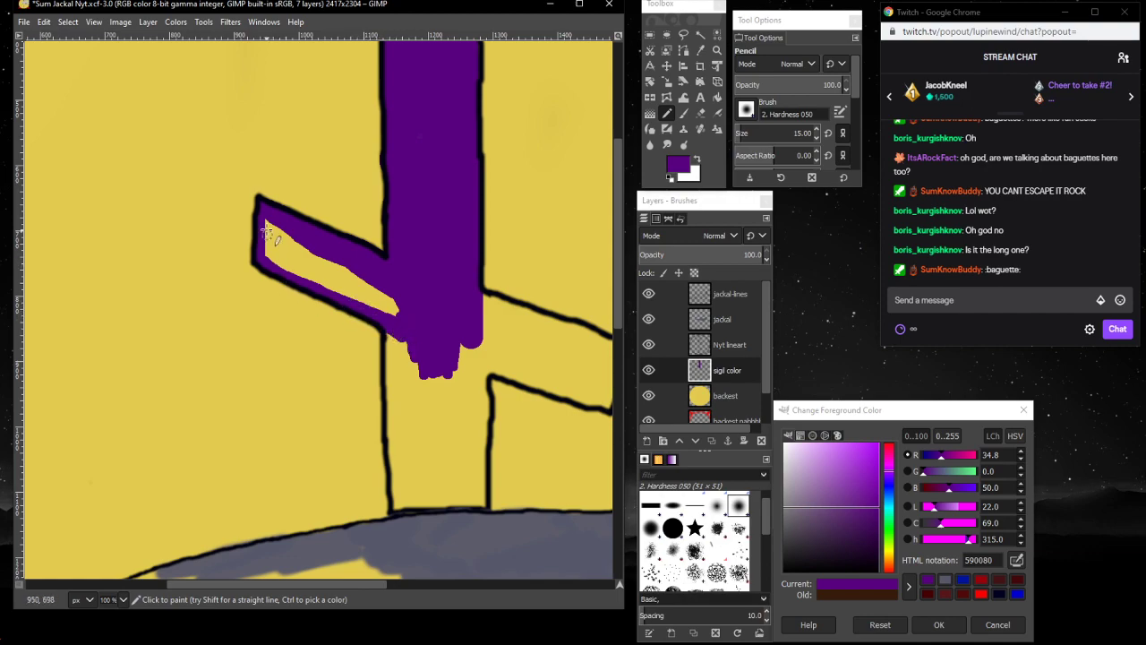
mouse_move(265, 231)
mouse_down()
mouse_move(267, 220)
mouse_move(285, 272)
mouse_move(401, 321)
mouse_up()
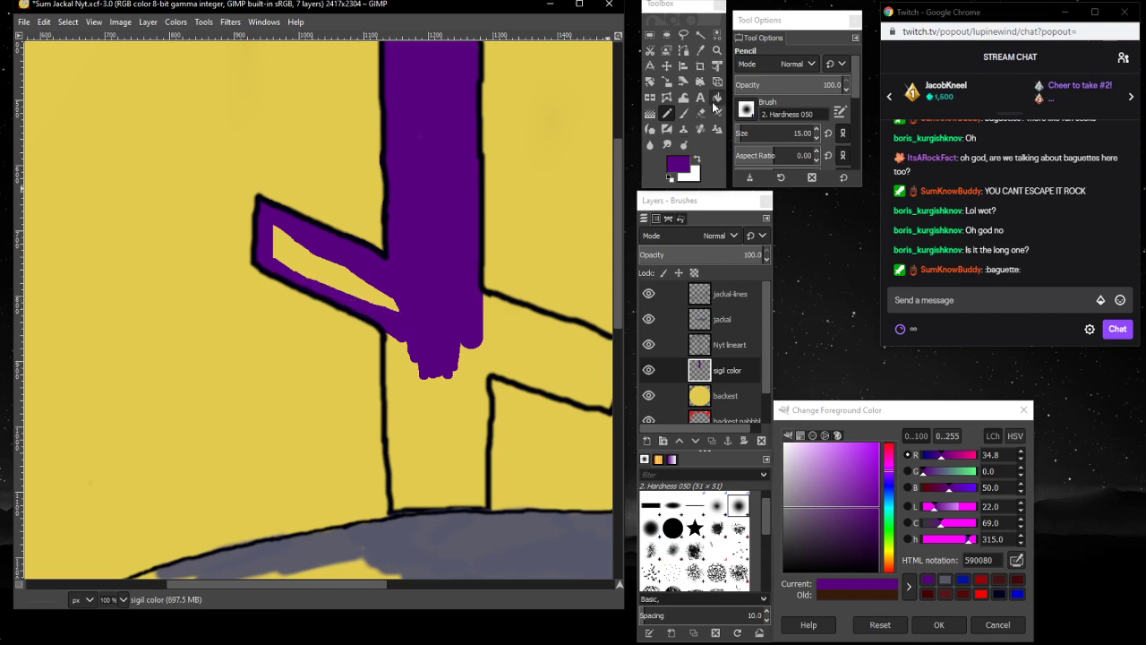
click(717, 98)
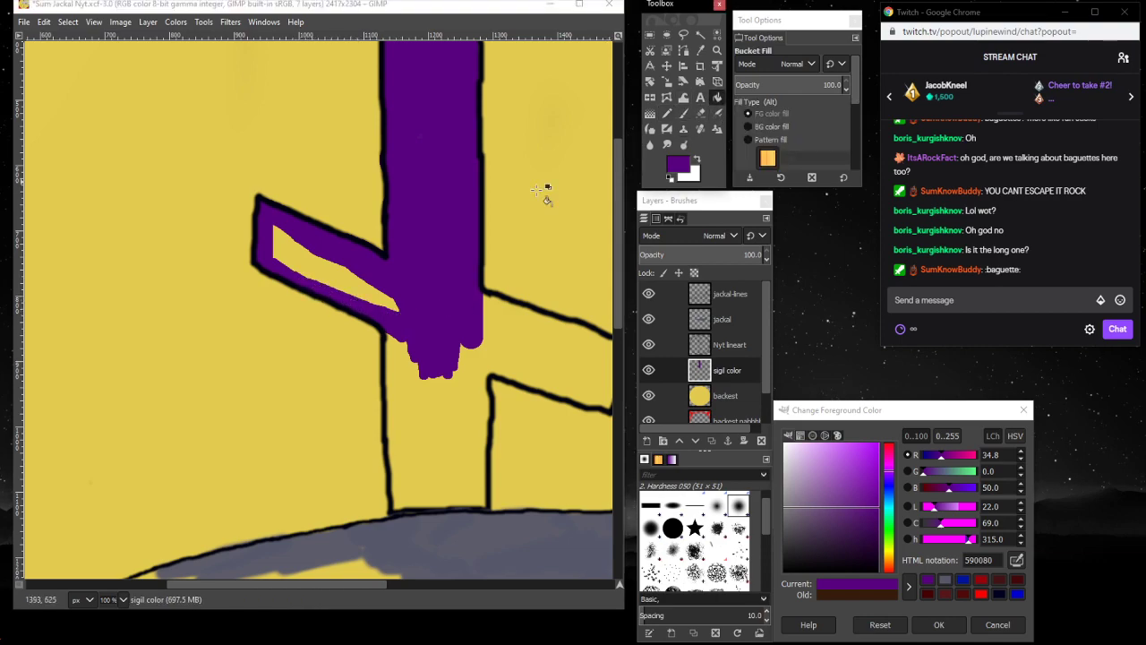
click(327, 274)
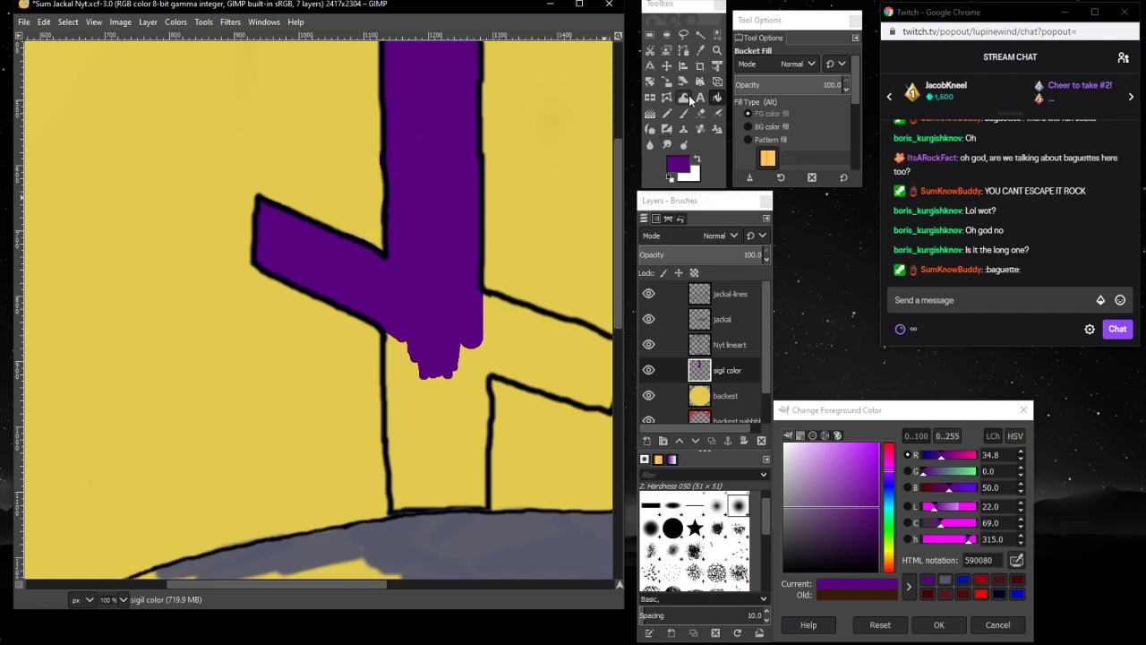
- Line the right arm's upper edge, end and lower edge with the purple Pencil, then bucket-fill the inside of the arm
click(668, 112)
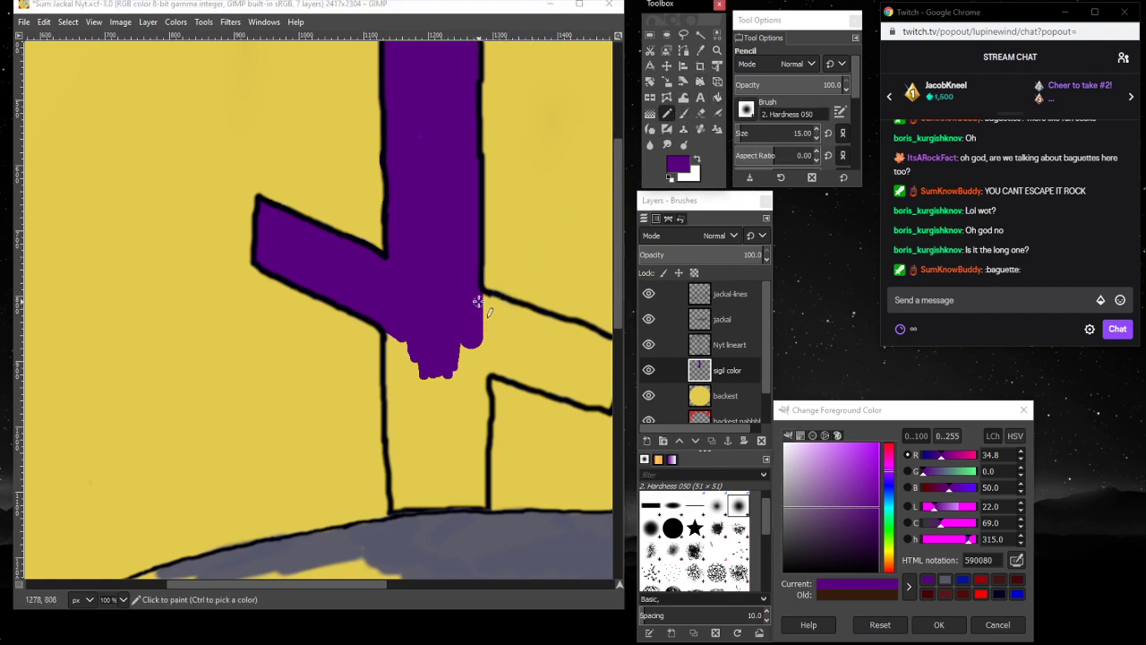
drag(483, 296, 495, 301)
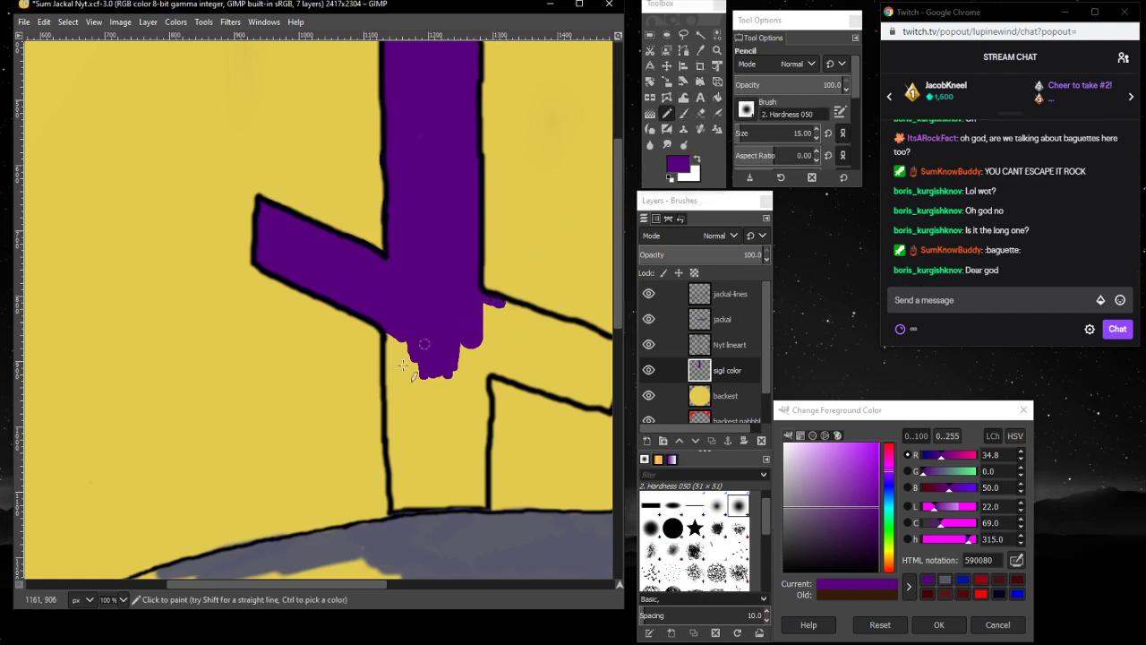
drag(342, 585, 427, 582)
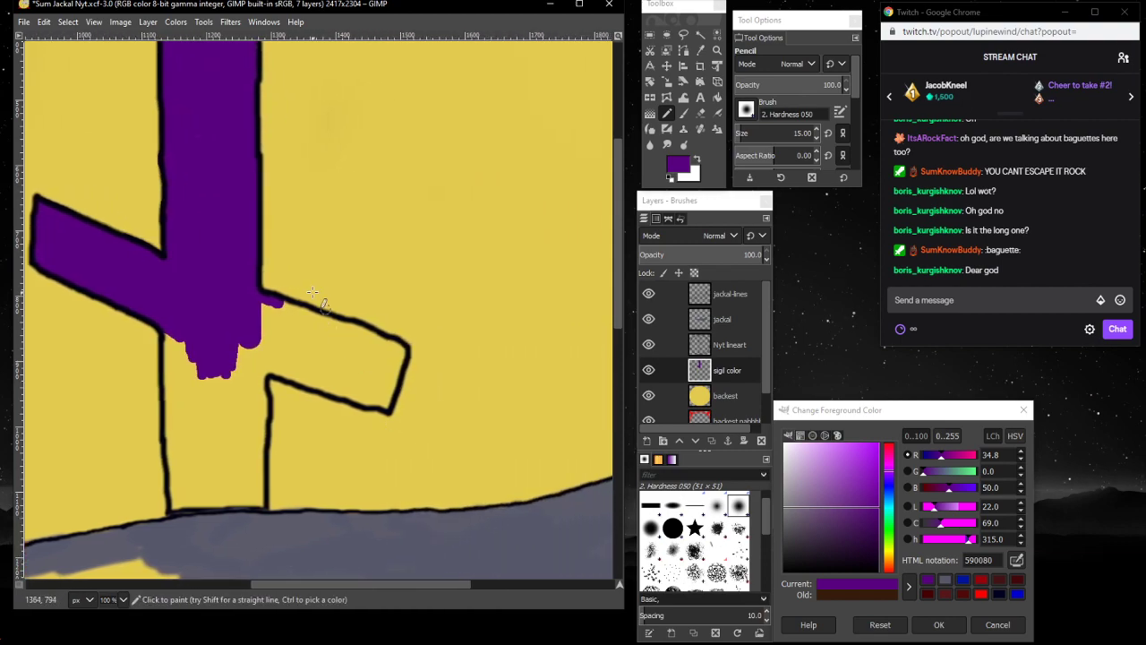
mouse_move(285, 303)
mouse_down()
mouse_move(399, 342)
mouse_move(405, 355)
mouse_move(389, 404)
mouse_move(295, 387)
mouse_up()
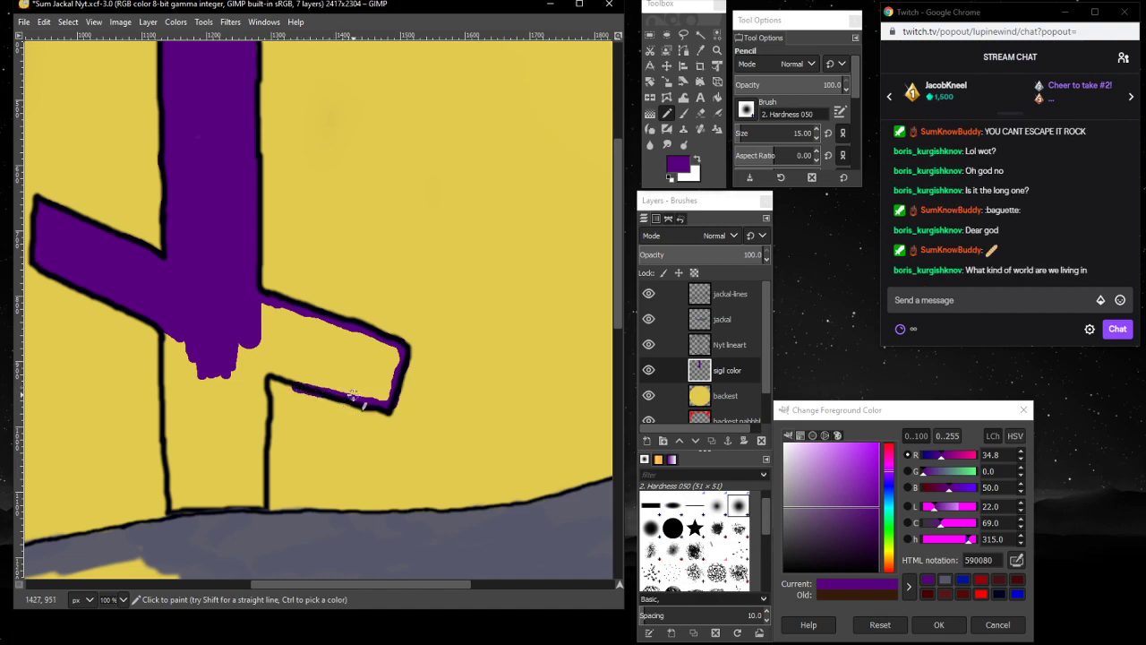
key(ctrl+z)
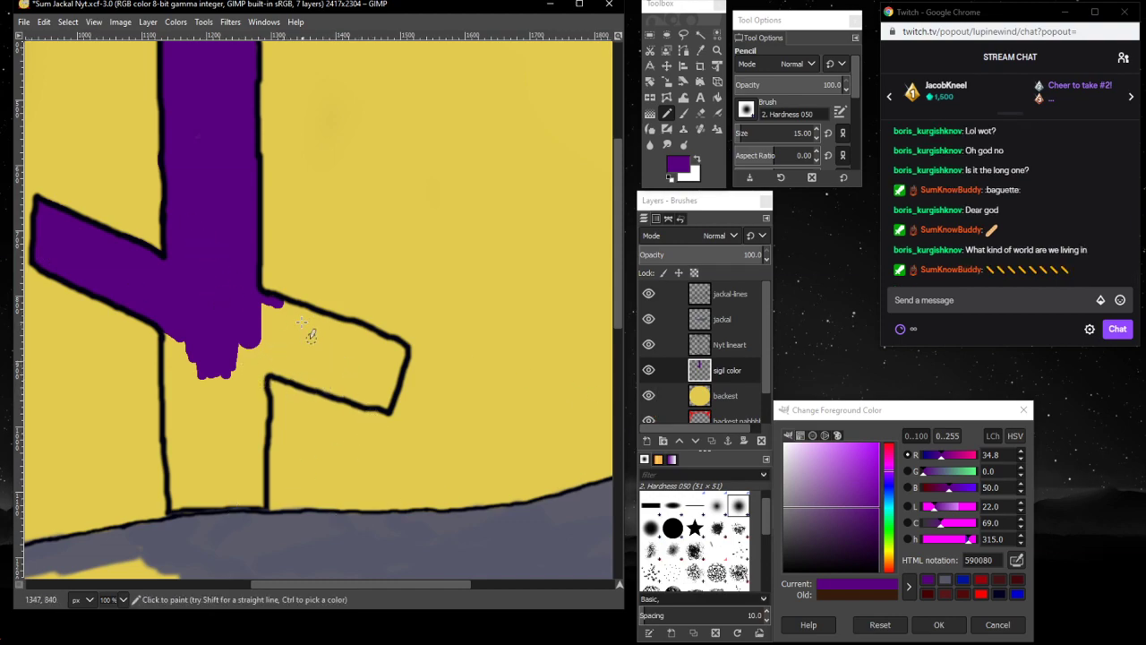
drag(267, 303, 279, 306)
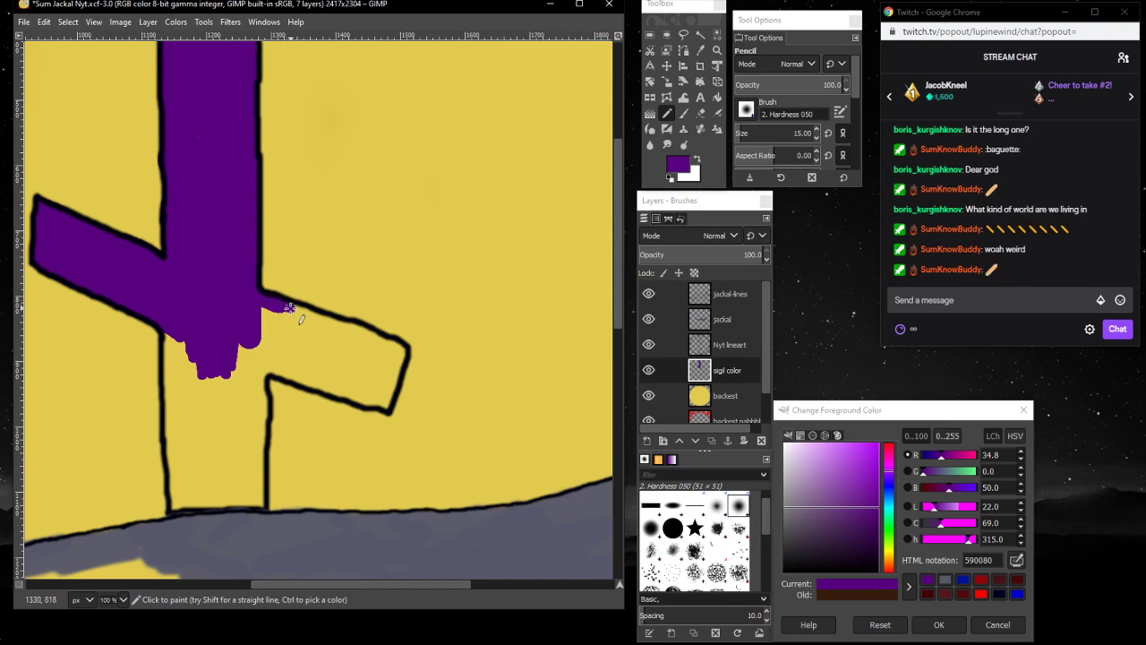
drag(289, 307, 404, 350)
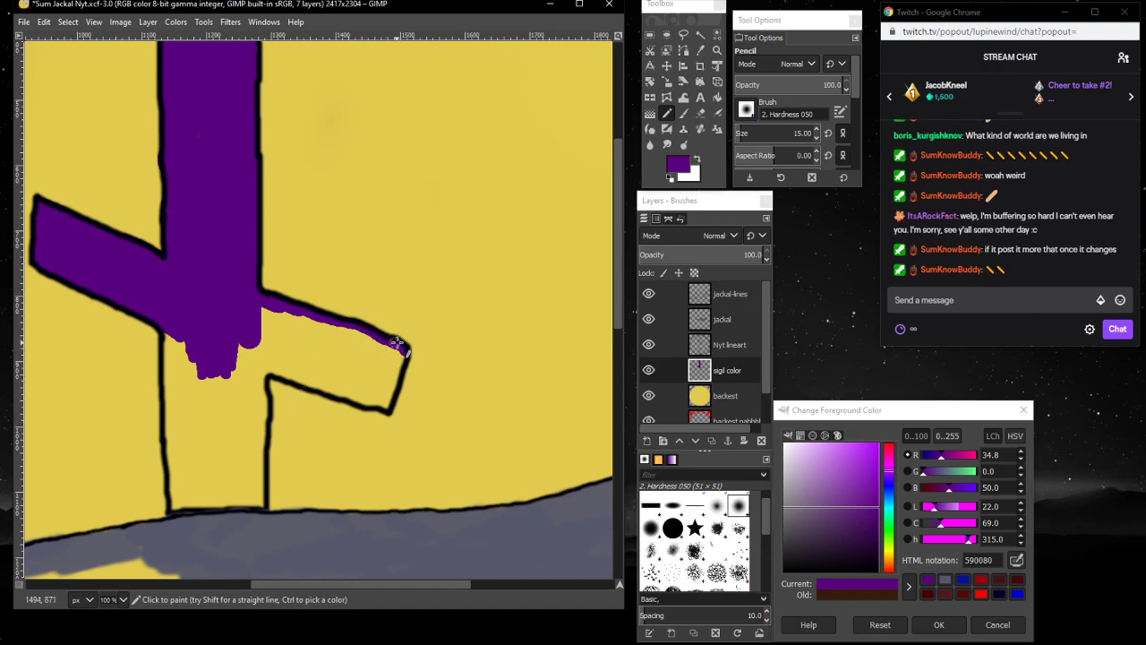
mouse_move(402, 340)
mouse_down()
mouse_move(394, 394)
mouse_move(378, 407)
mouse_move(236, 371)
mouse_up()
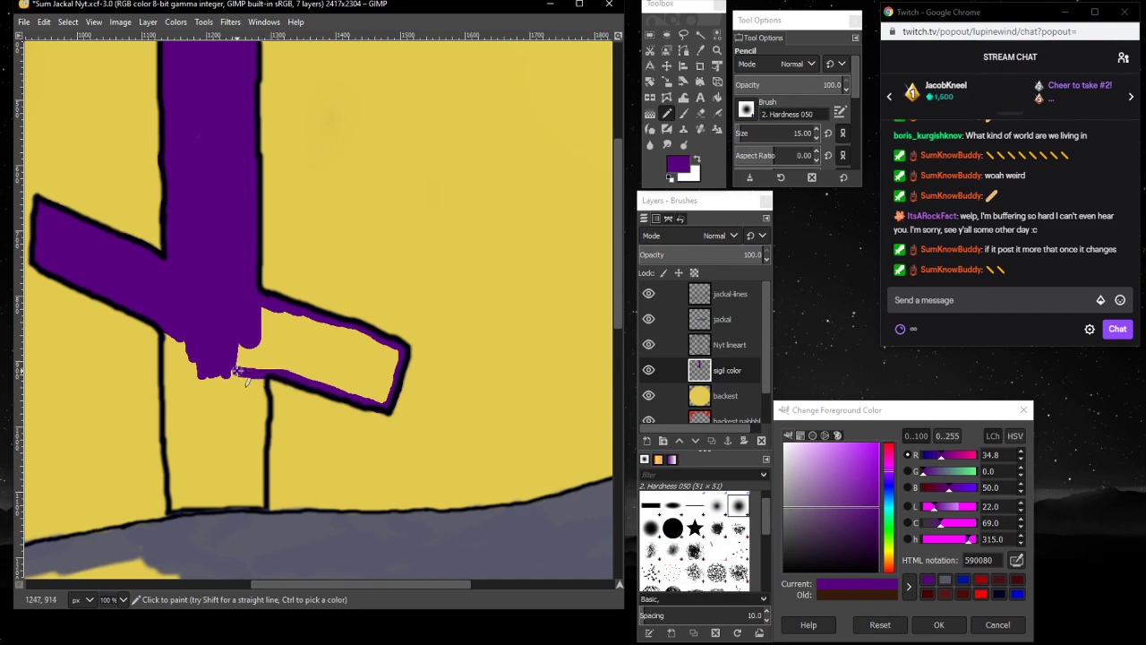
click(716, 96)
click(279, 334)
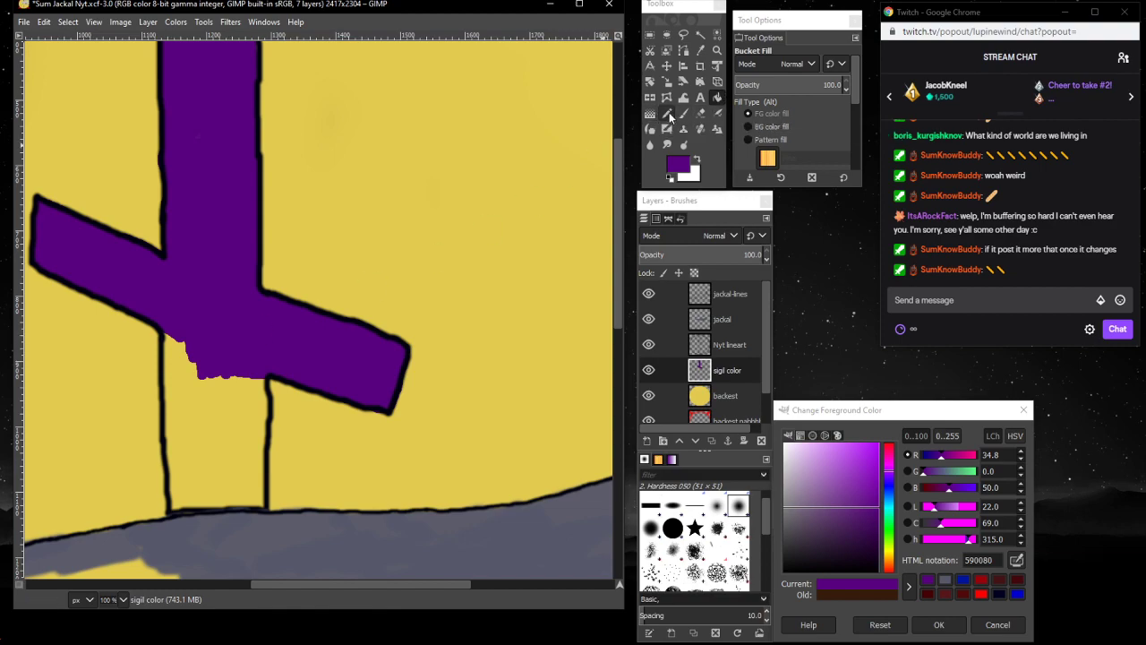
- Line the vertical bar between the arms and the jackal's back with the purple Pencil and bucket-fill that section
click(685, 112)
scroll(228, 349, down, 3)
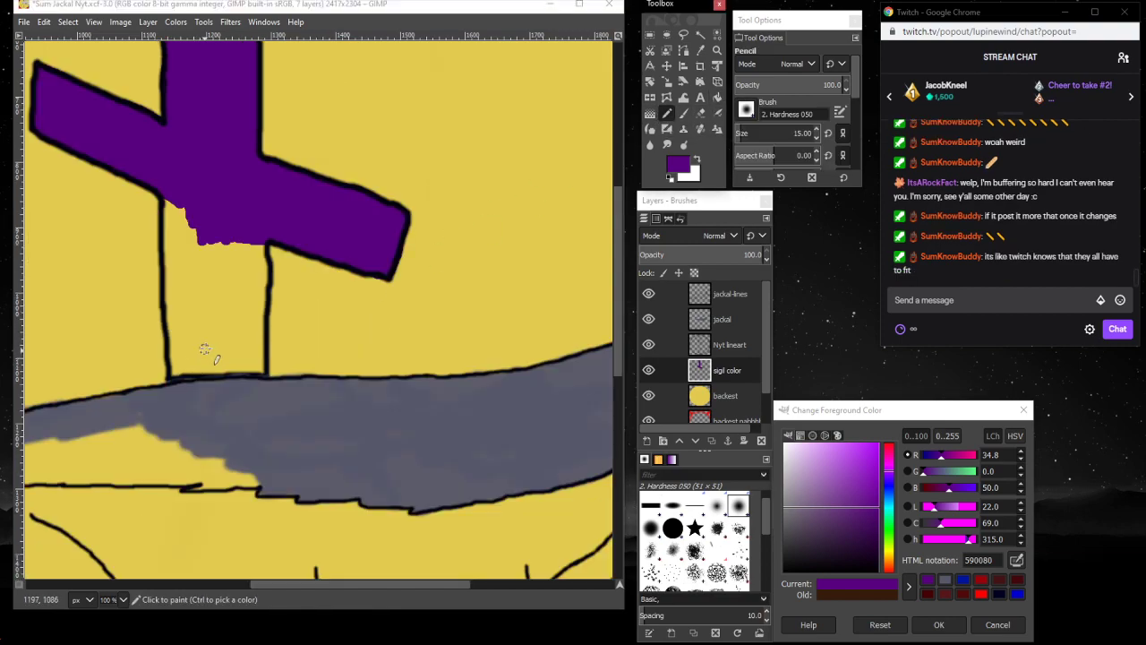
click(165, 198)
mouse_move(164, 198)
mouse_down()
mouse_move(180, 375)
mouse_move(249, 373)
mouse_move(263, 353)
mouse_move(264, 243)
mouse_up()
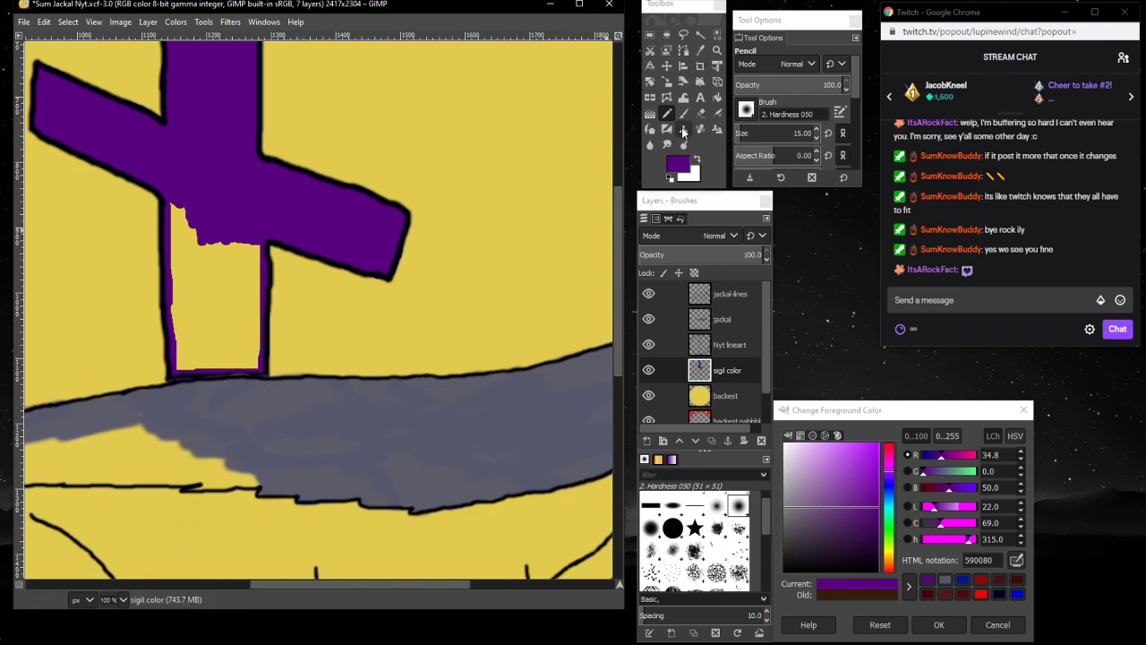
click(716, 98)
click(210, 296)
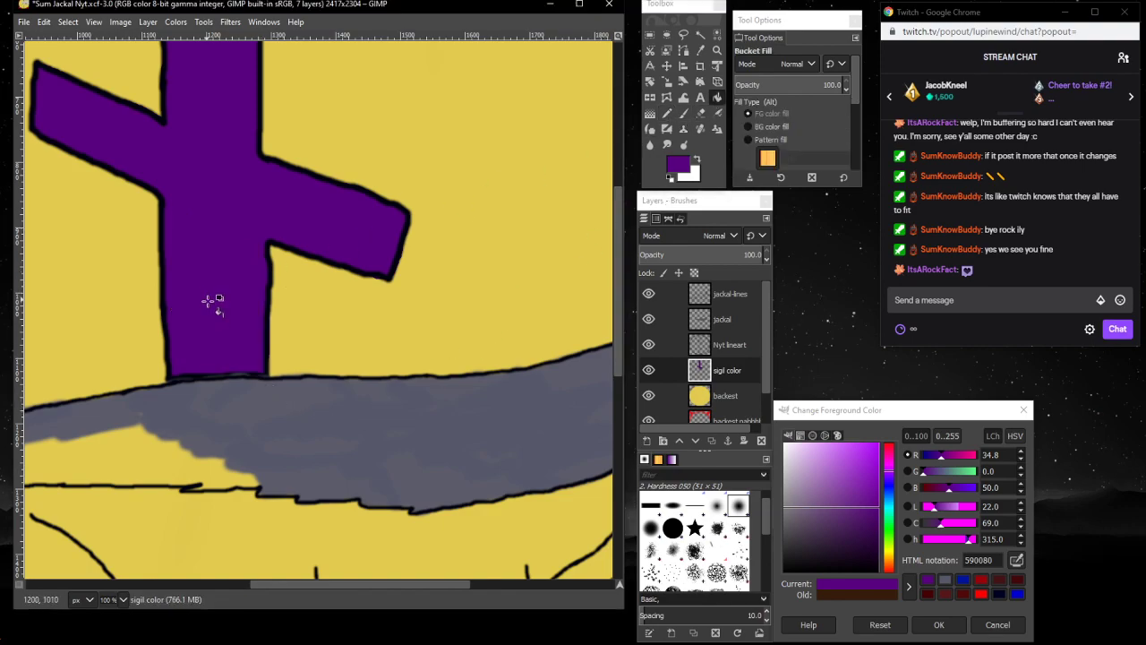
- Trace purple inside the outline of the sigil bar's section below the jackal's belly and bucket-fill it
scroll(281, 352, down, 5)
scroll(245, 354, down, 5)
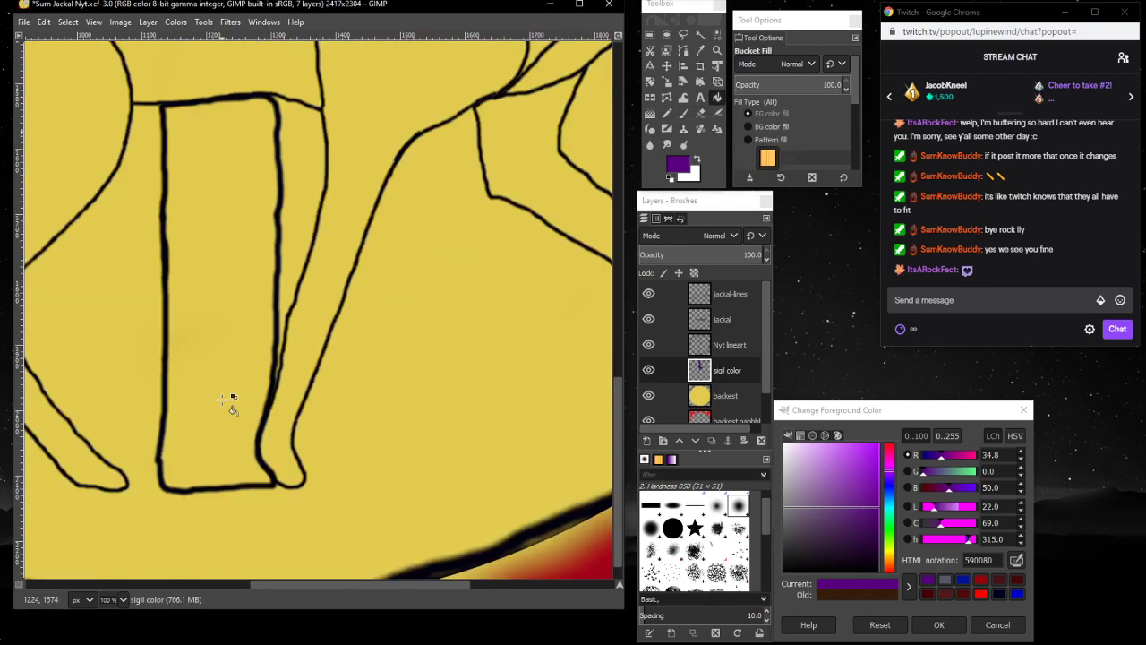
click(669, 112)
mouse_move(167, 110)
mouse_down()
mouse_move(269, 105)
mouse_move(275, 188)
mouse_up()
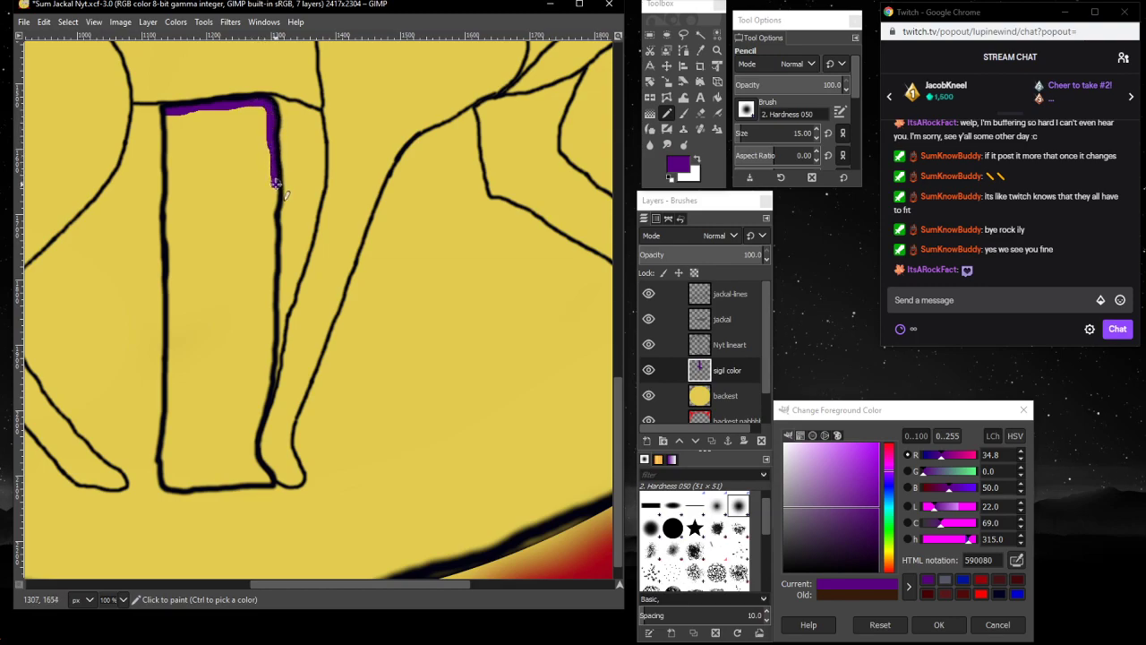
drag(273, 139, 276, 363)
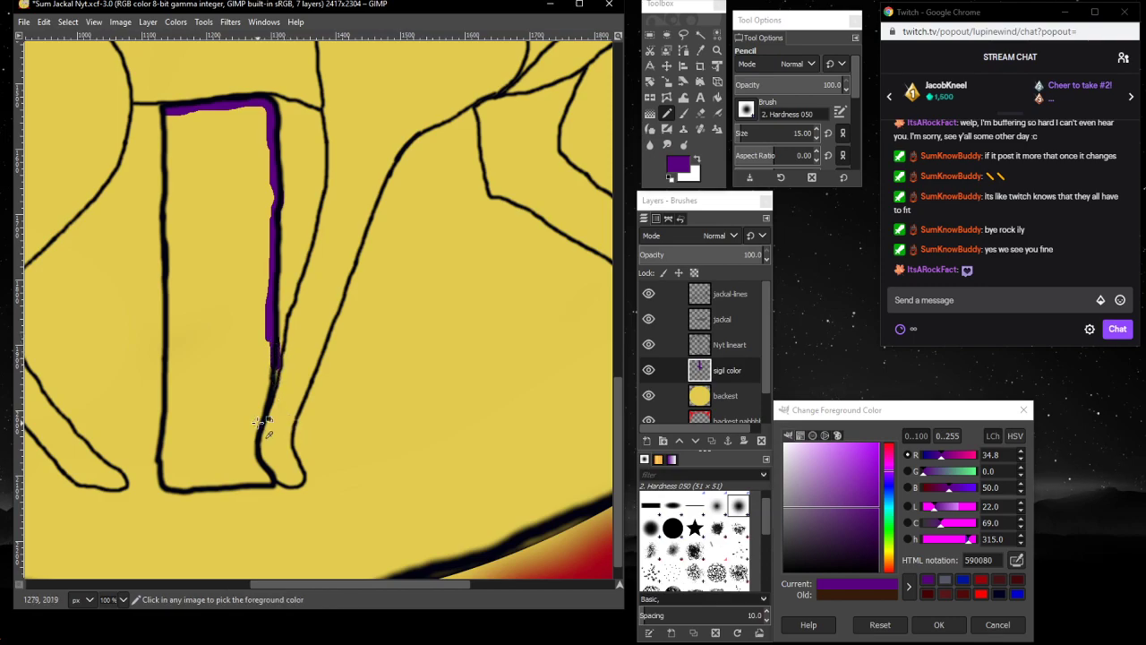
key(ctrl+z)
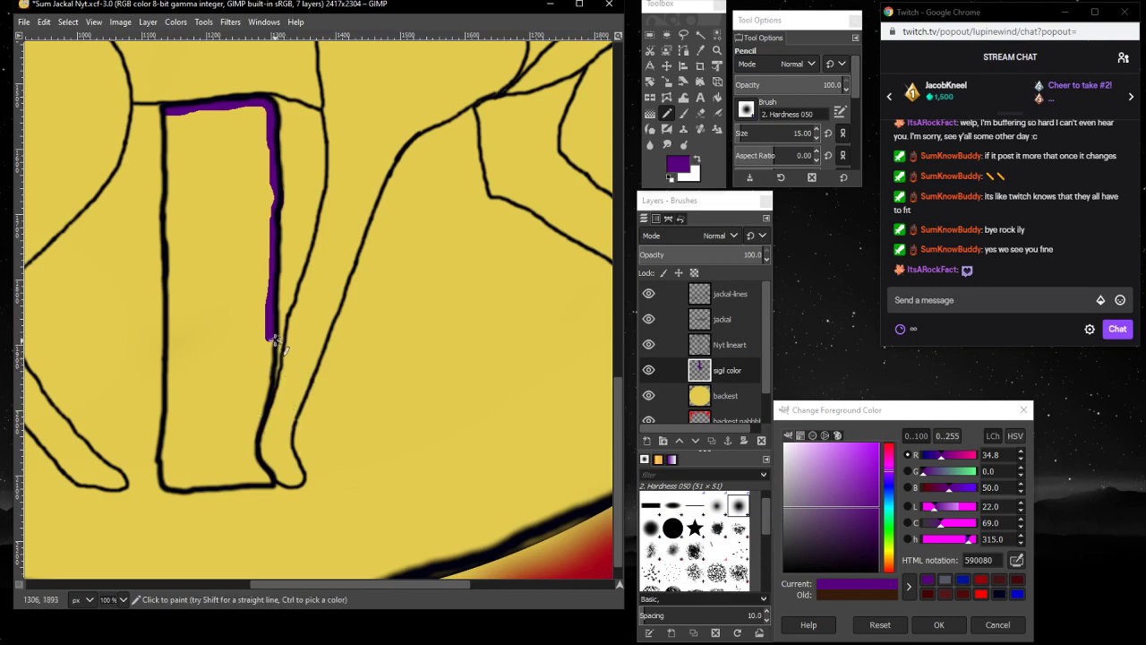
mouse_move(269, 337)
mouse_down()
mouse_move(253, 443)
mouse_move(266, 482)
mouse_move(165, 484)
mouse_move(167, 374)
mouse_up()
drag(167, 114, 171, 385)
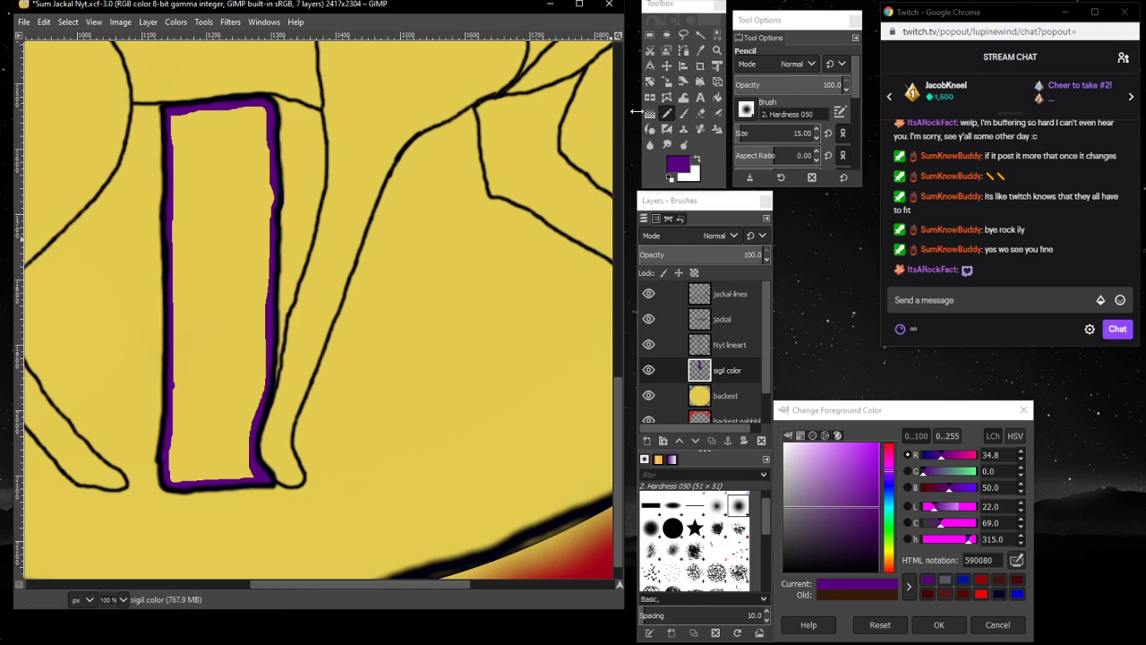
click(717, 96)
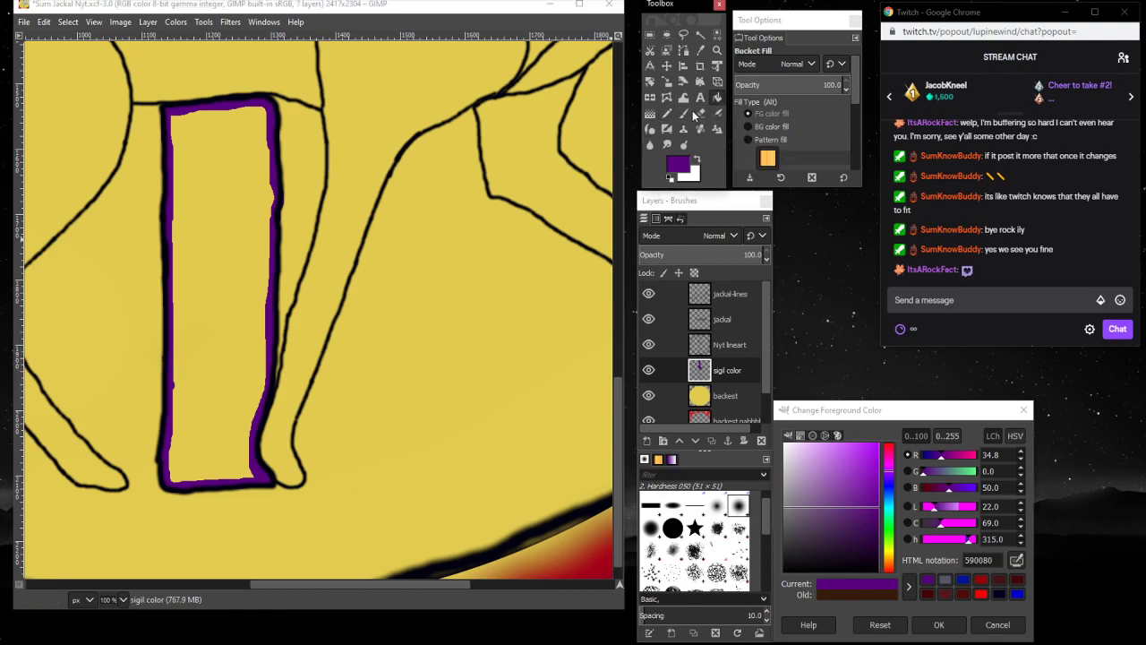
click(244, 222)
- Switch to the Paintbrush on the jackal layer with grey 56586a and extend the grey along the lower edge of the back patch
scroll(264, 288, up, 8)
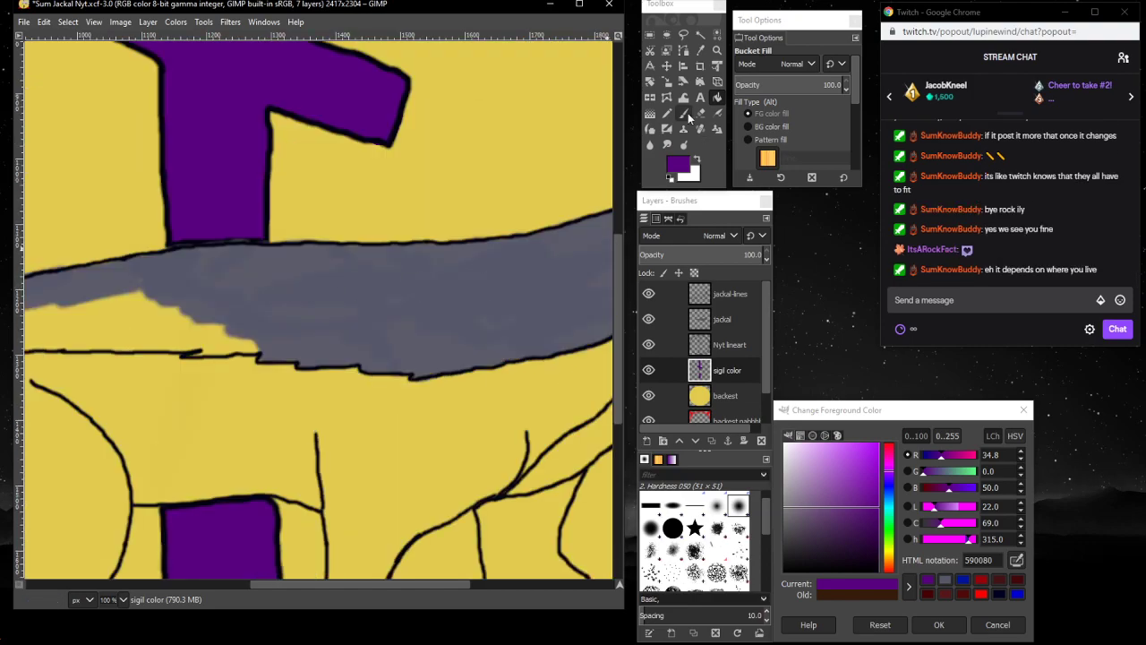
click(686, 113)
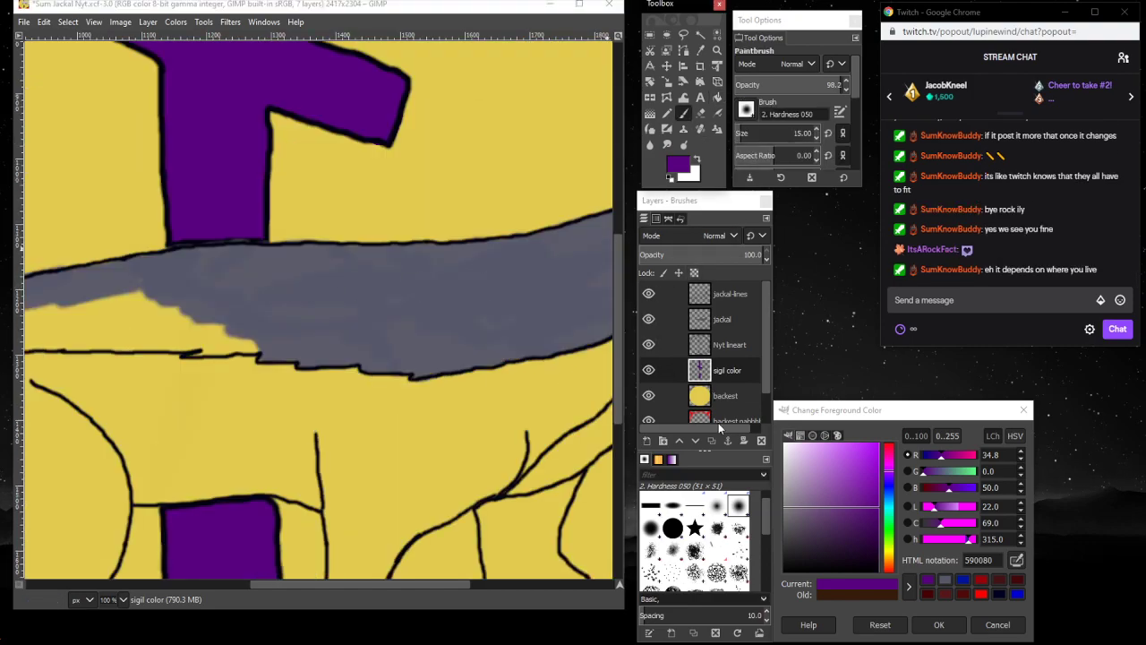
click(737, 319)
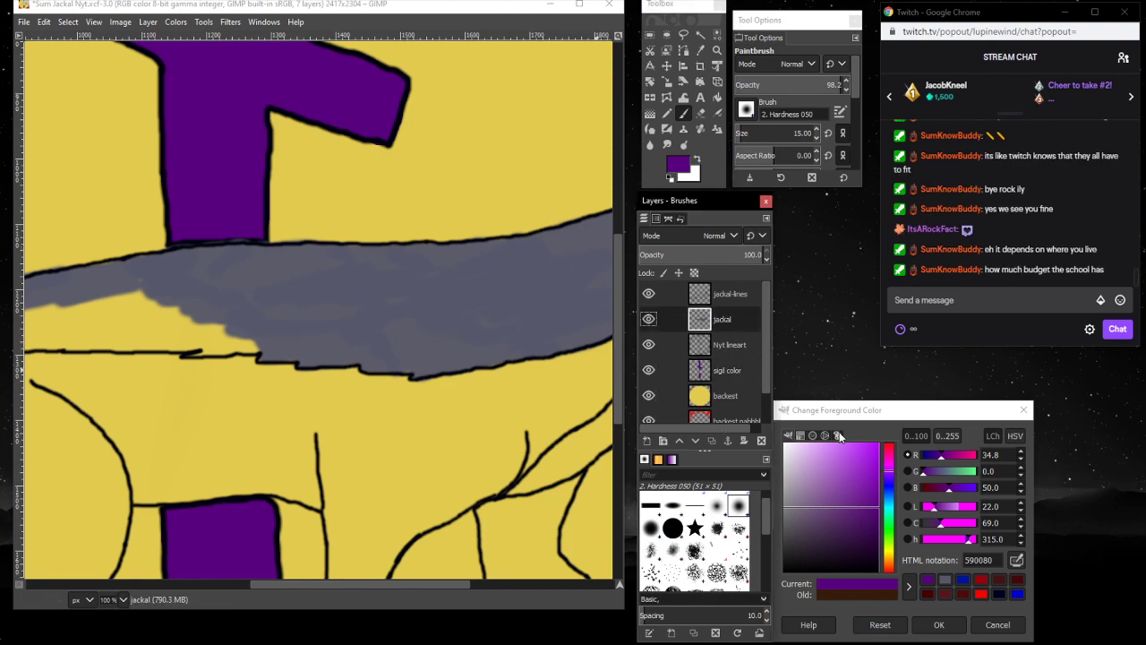
click(946, 582)
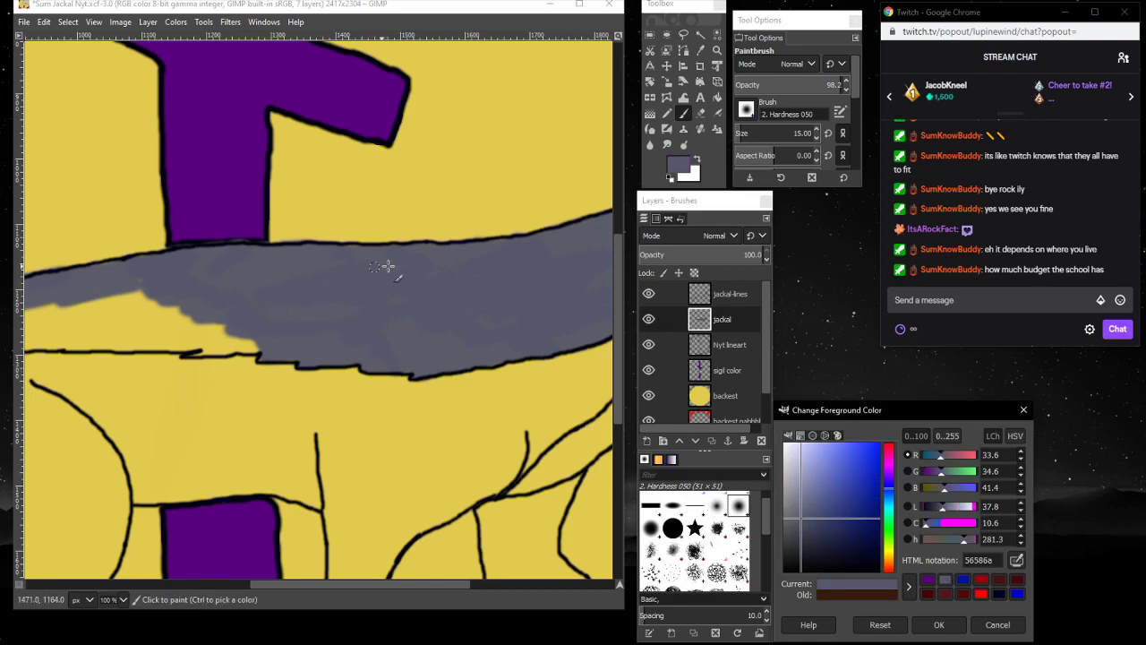
click(141, 286)
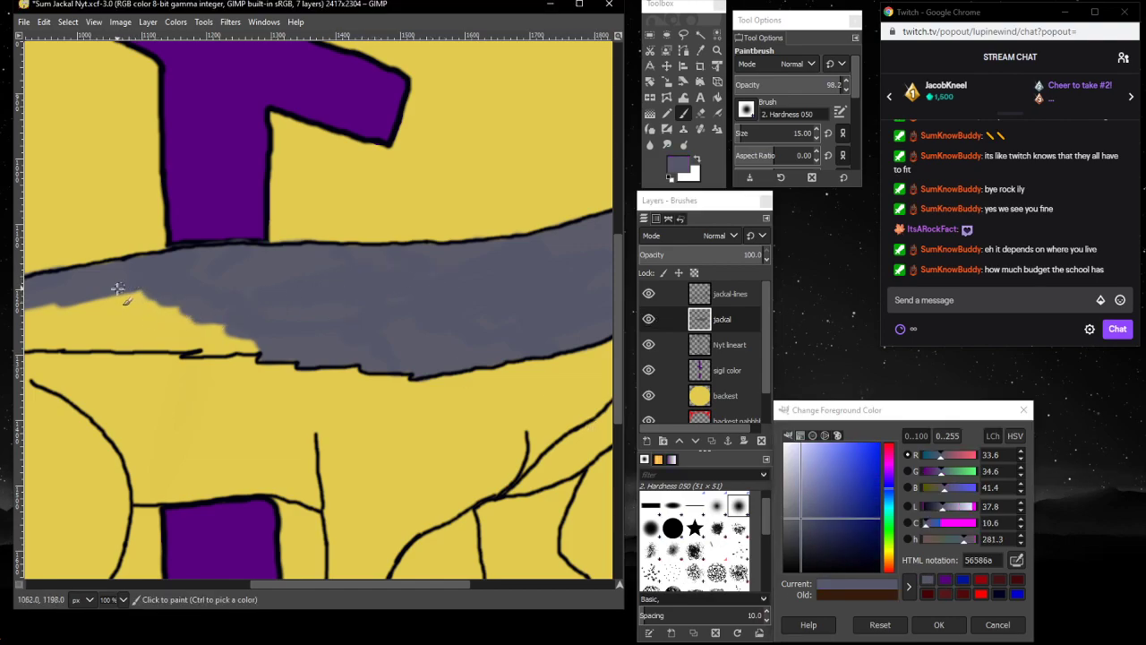
mouse_move(117, 287)
mouse_down()
mouse_move(125, 300)
mouse_move(144, 296)
mouse_move(113, 293)
mouse_up()
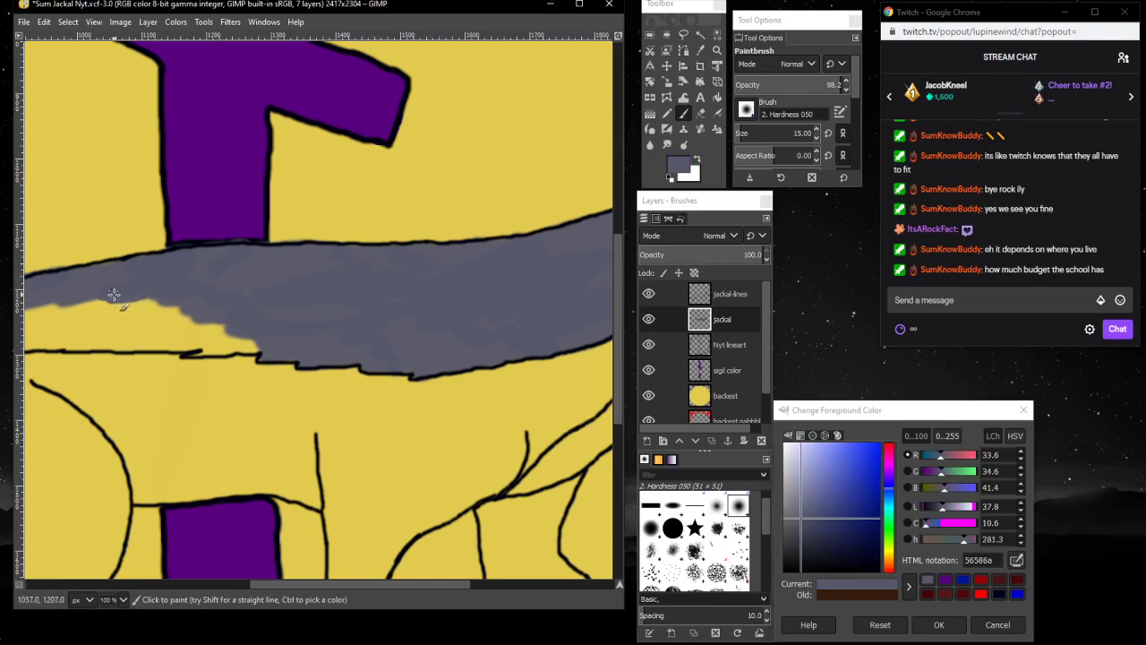
- Paint grey over the yellow gap in the middle of the jackal's back patch, down to the jagged lower line
click(107, 599)
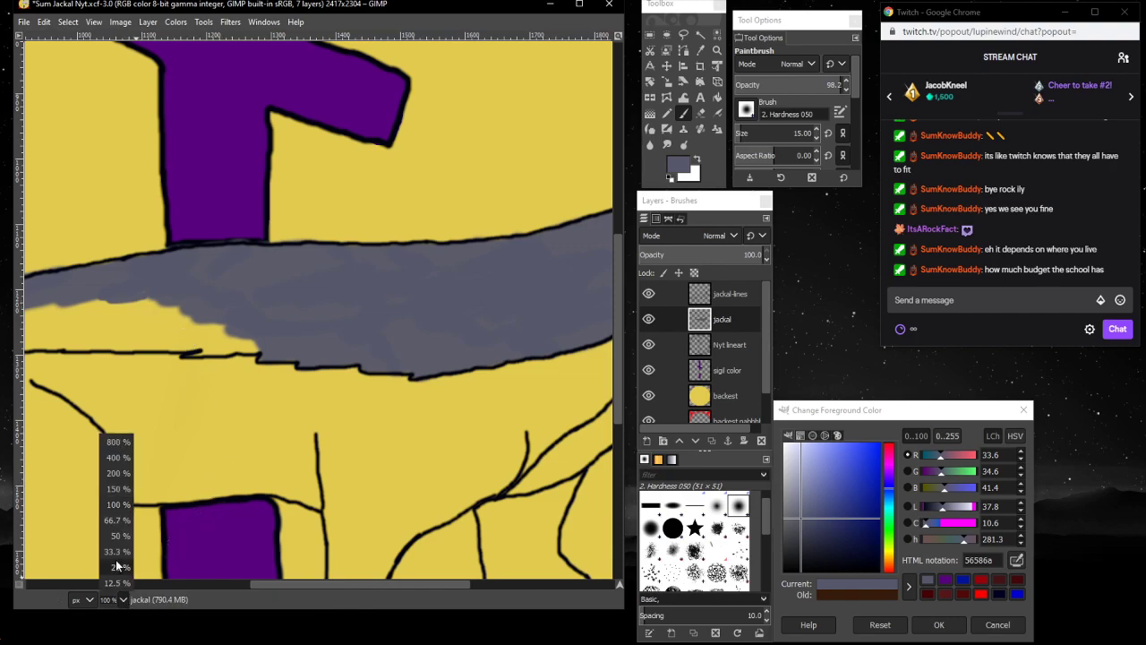
click(116, 550)
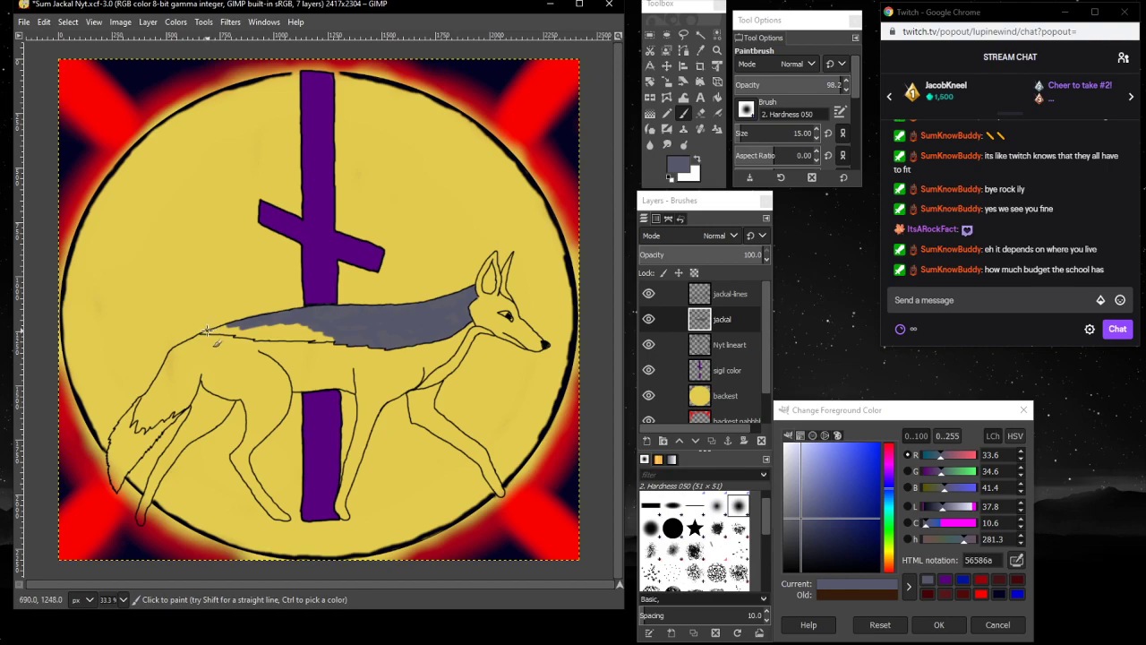
click(122, 599)
click(118, 504)
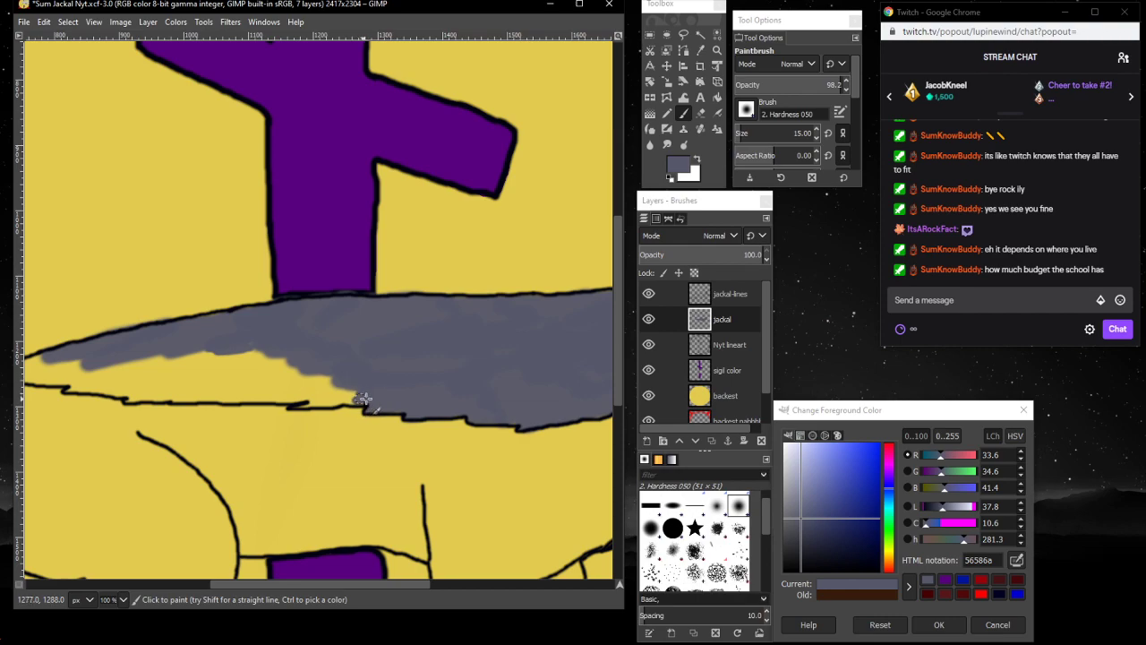
mouse_move(354, 395)
mouse_down()
mouse_move(303, 380)
mouse_move(332, 373)
mouse_move(312, 361)
mouse_move(268, 366)
mouse_move(255, 350)
mouse_up()
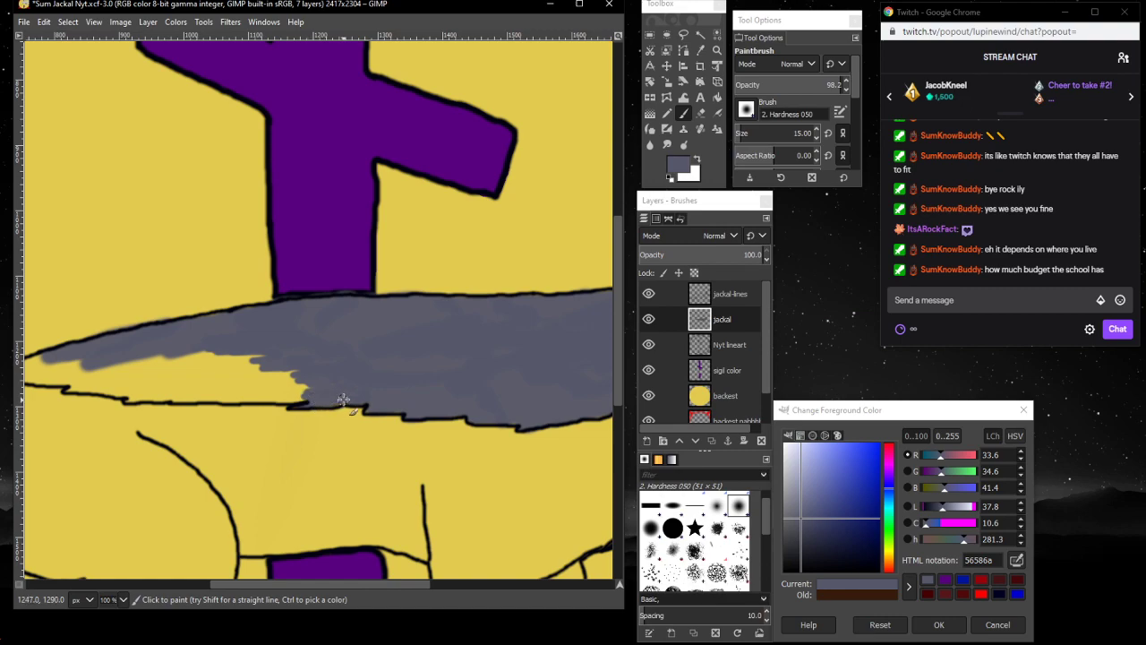
mouse_move(333, 379)
mouse_down()
mouse_move(247, 381)
mouse_move(268, 358)
mouse_move(259, 354)
mouse_move(178, 361)
mouse_up()
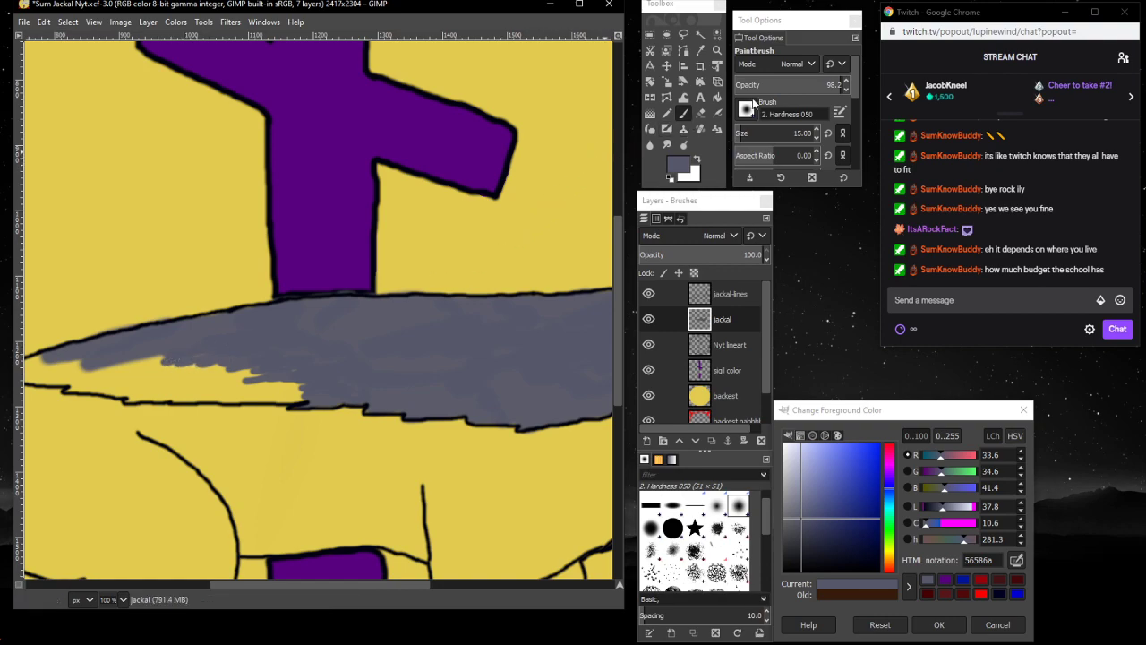
- Set the brush size to 30 and paint the rest of the back patch grey out to its pointed end at the rump
drag(740, 132, 748, 132)
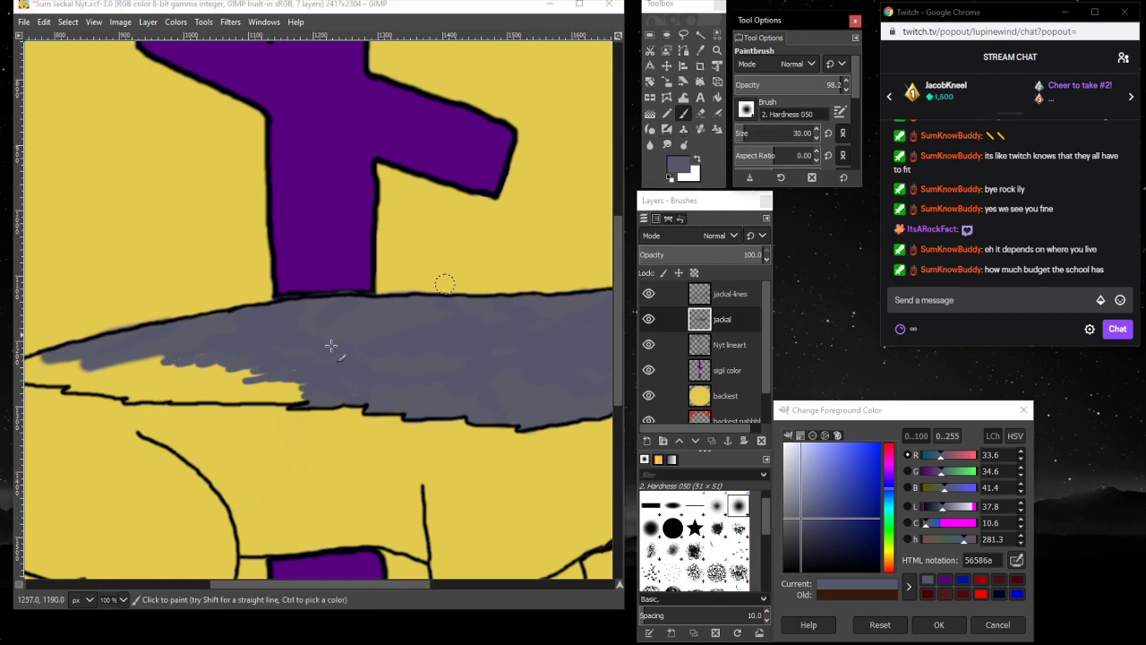
mouse_move(250, 371)
mouse_down()
mouse_move(296, 377)
mouse_move(292, 393)
mouse_move(309, 397)
mouse_move(248, 401)
mouse_move(280, 393)
mouse_move(220, 385)
mouse_move(273, 372)
mouse_move(168, 362)
mouse_up()
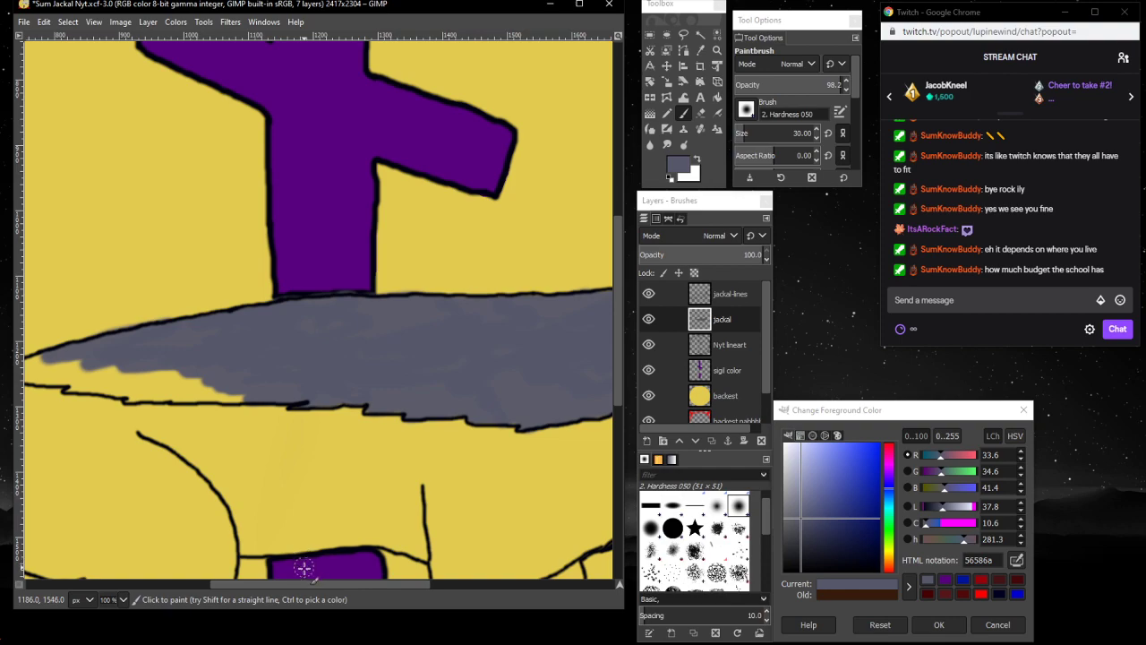
drag(298, 584, 214, 580)
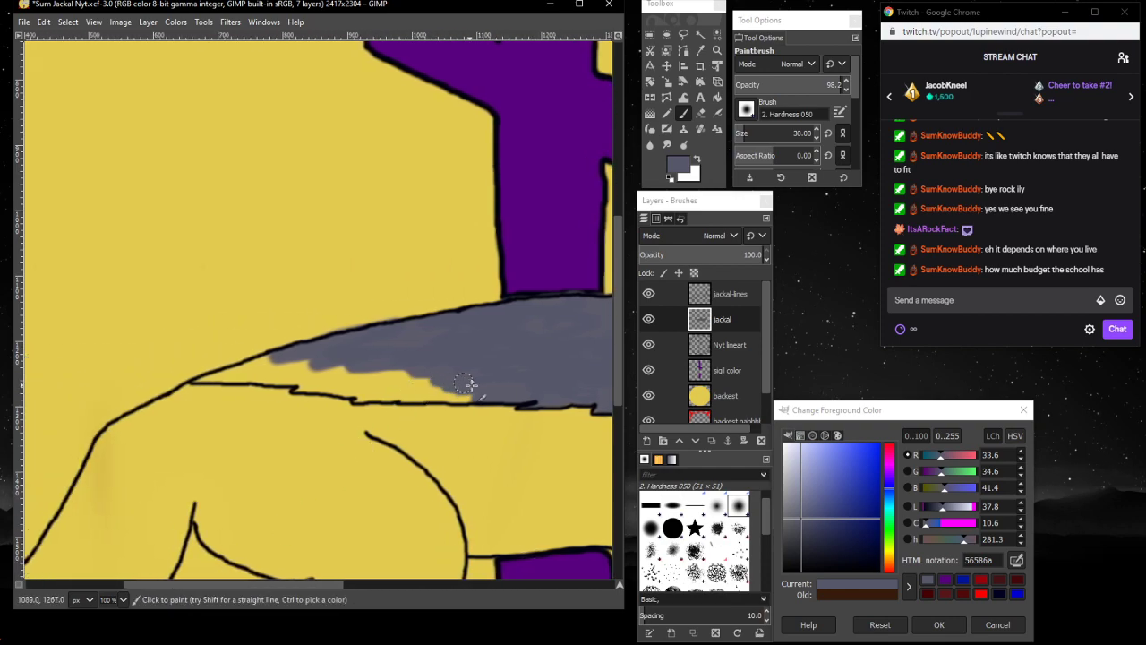
mouse_move(470, 393)
mouse_down()
mouse_move(365, 402)
mouse_move(438, 382)
mouse_move(383, 386)
mouse_move(438, 393)
mouse_move(364, 387)
mouse_move(387, 382)
mouse_move(358, 397)
mouse_move(374, 380)
mouse_move(433, 375)
mouse_move(452, 388)
mouse_move(406, 395)
mouse_move(384, 383)
mouse_move(391, 366)
mouse_move(350, 368)
mouse_move(328, 354)
mouse_move(192, 382)
mouse_move(357, 356)
mouse_move(305, 374)
mouse_move(355, 380)
mouse_move(322, 385)
mouse_move(348, 389)
mouse_move(269, 373)
mouse_up()
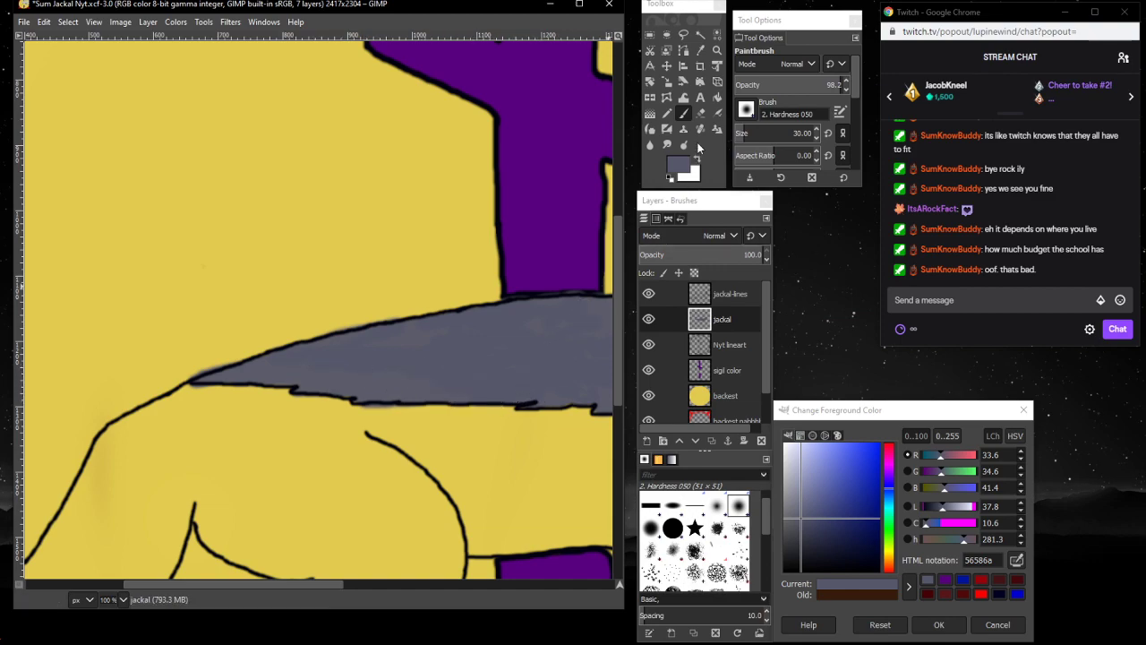
- Erase the grey that spills over the outline around the back patch's pointed end
click(700, 113)
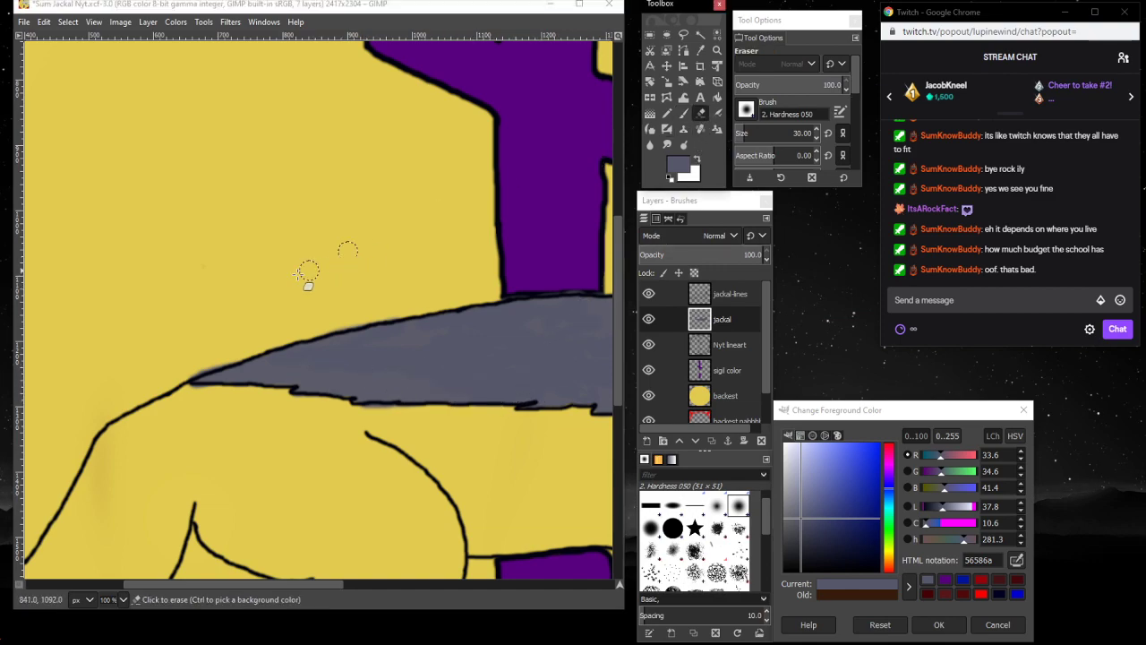
click(210, 362)
mouse_move(184, 371)
mouse_down()
mouse_move(229, 356)
mouse_move(192, 378)
mouse_up()
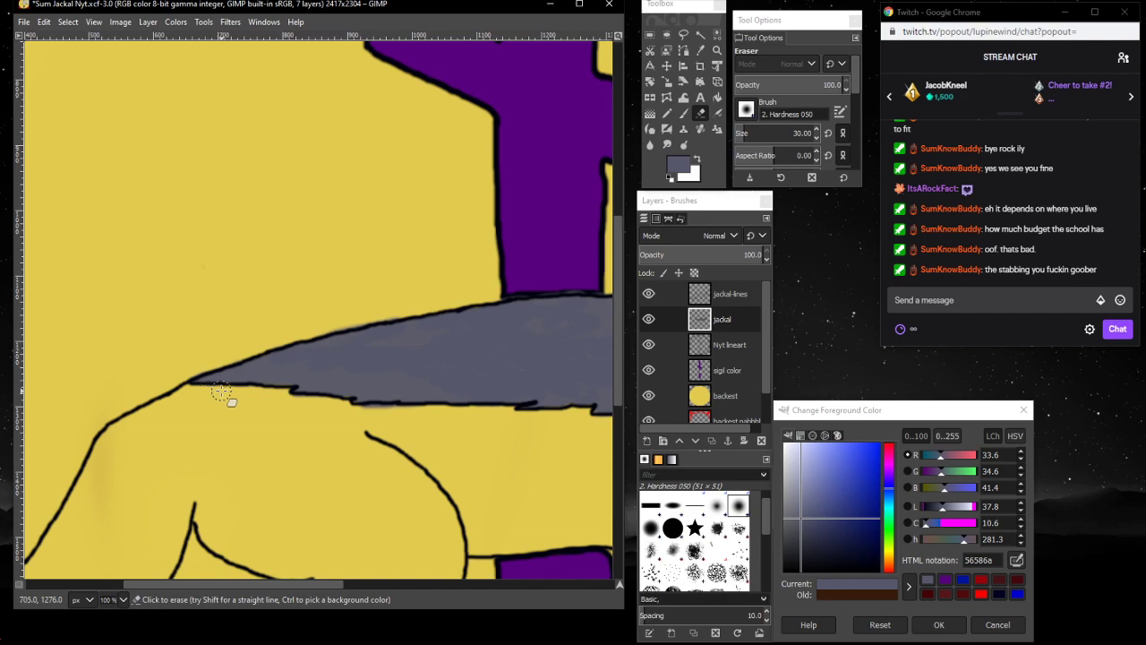
- Paint the jackal's tail grey with the Paintbrush, from its upper tip down along the outer edge
click(684, 114)
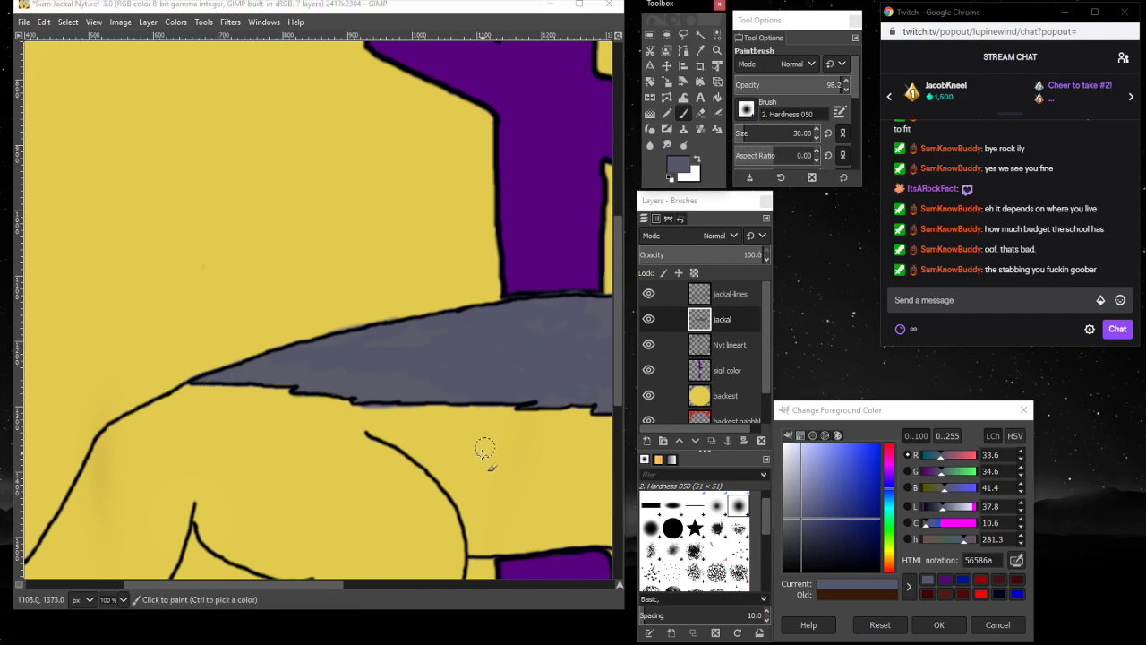
scroll(218, 440, down, 3)
scroll(138, 484, down, 3)
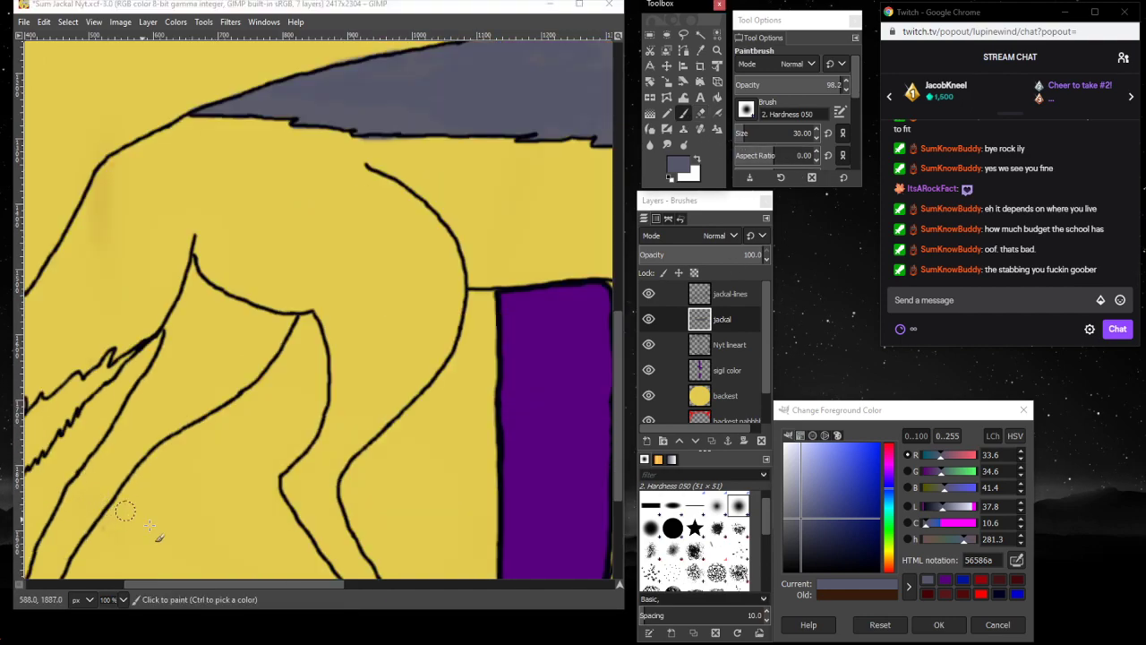
drag(227, 589, 120, 573)
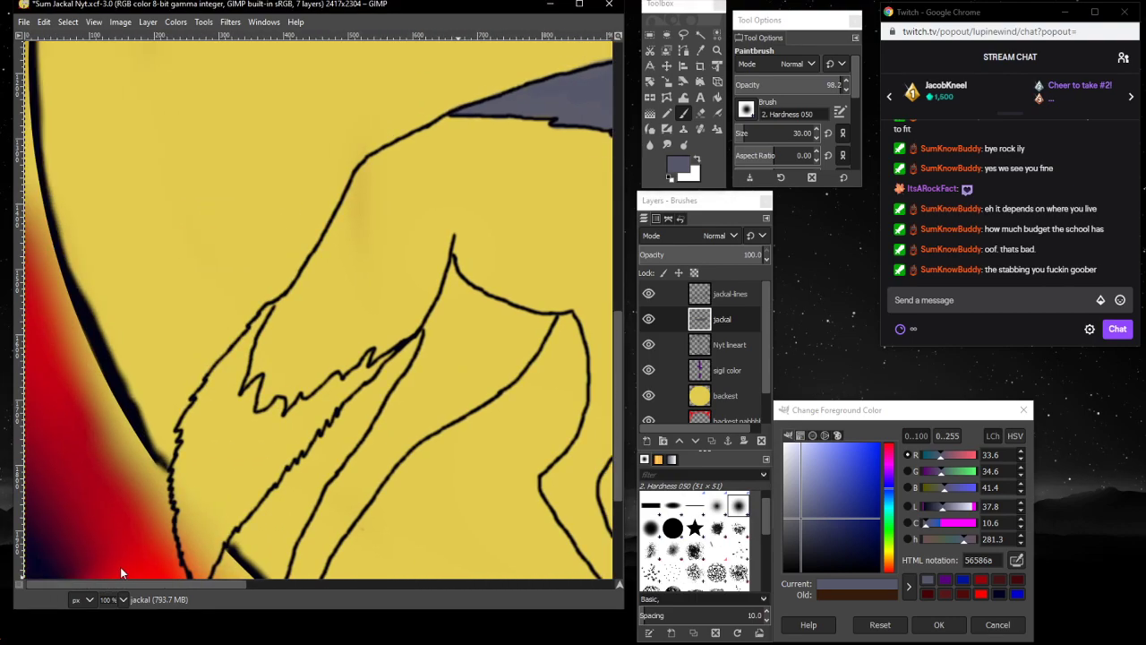
scroll(170, 510, down, 3)
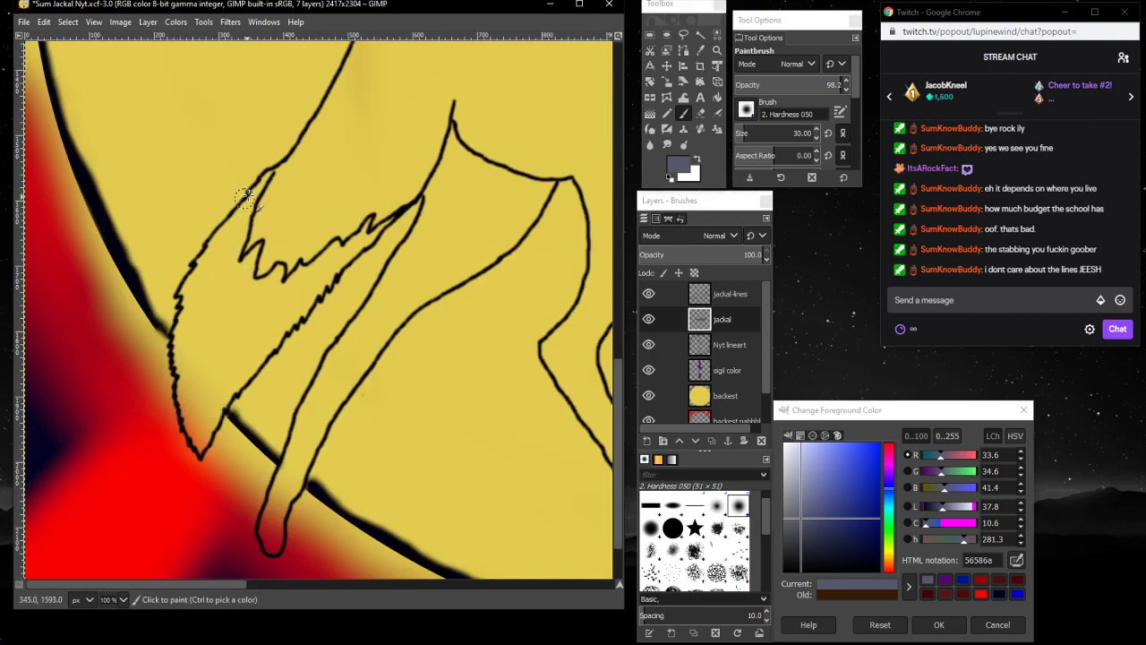
mouse_move(262, 177)
mouse_down()
mouse_move(236, 210)
mouse_move(259, 214)
mouse_move(220, 246)
mouse_move(250, 211)
mouse_move(240, 270)
mouse_move(218, 262)
mouse_move(228, 240)
mouse_move(197, 273)
mouse_move(206, 258)
mouse_move(183, 300)
mouse_move(180, 348)
mouse_up()
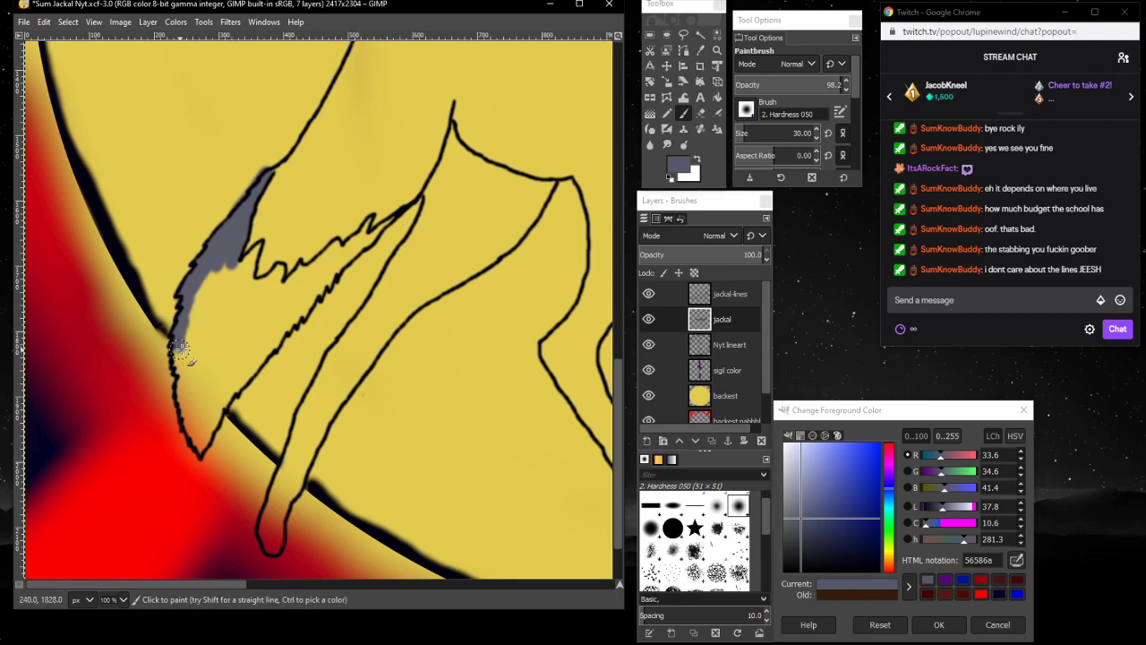
- Paint the narrow upper strand of the tail tip's dark fur in grey 56586a and erase the spill over its outline
mouse_move(392, 219)
mouse_down()
mouse_move(361, 244)
mouse_move(360, 224)
mouse_up()
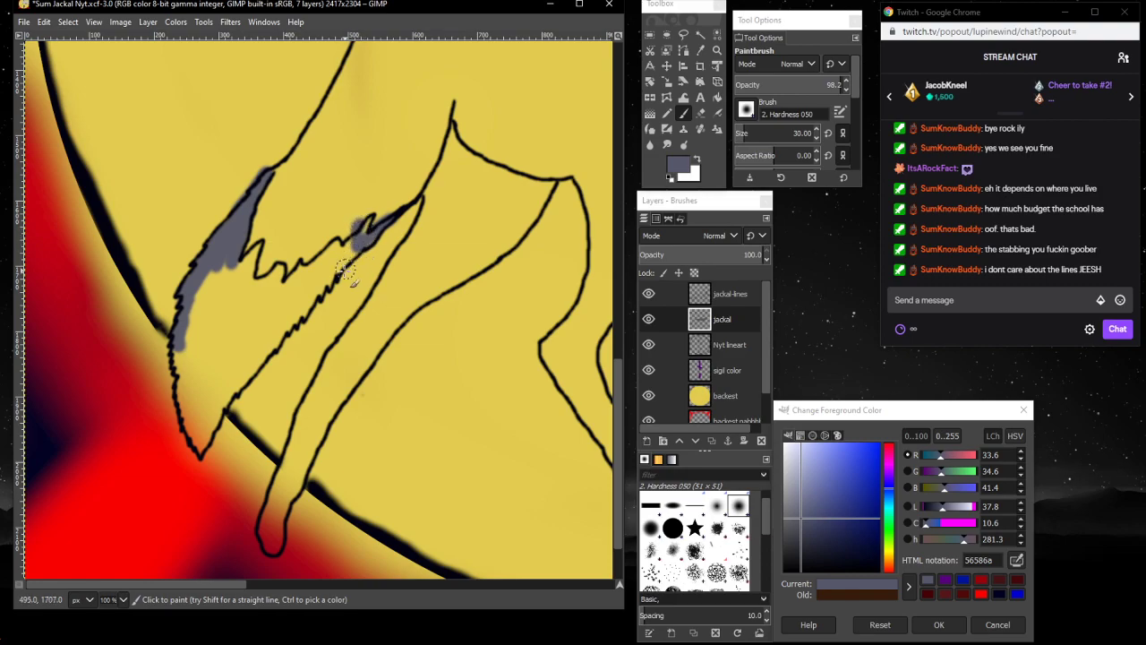
key(ctrl+z)
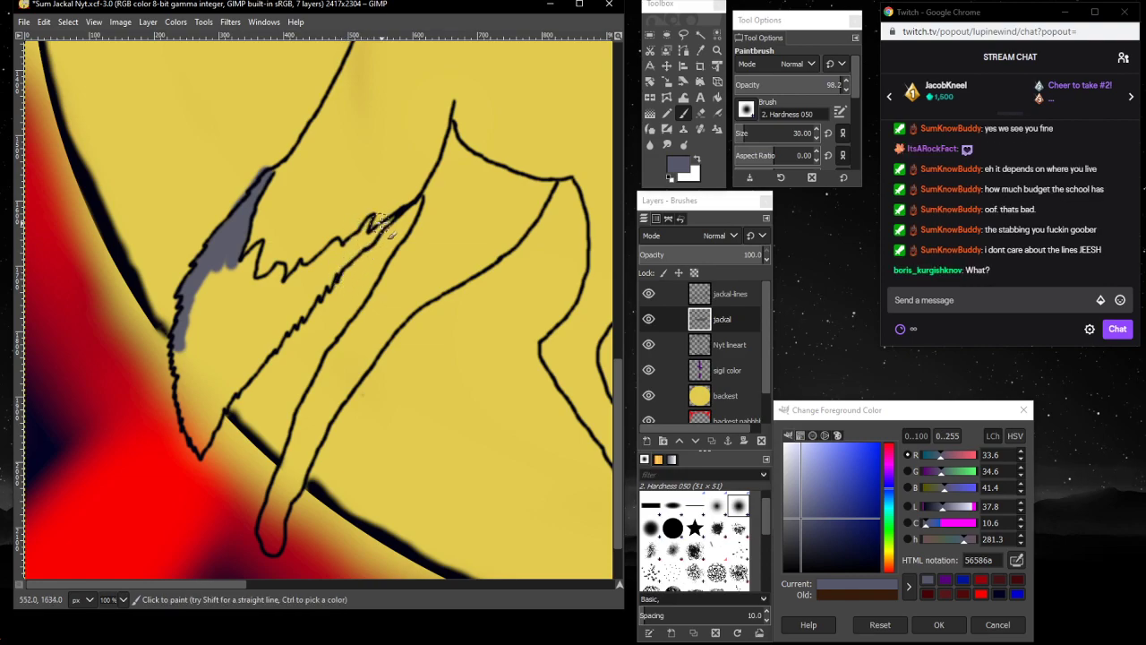
drag(401, 208, 372, 237)
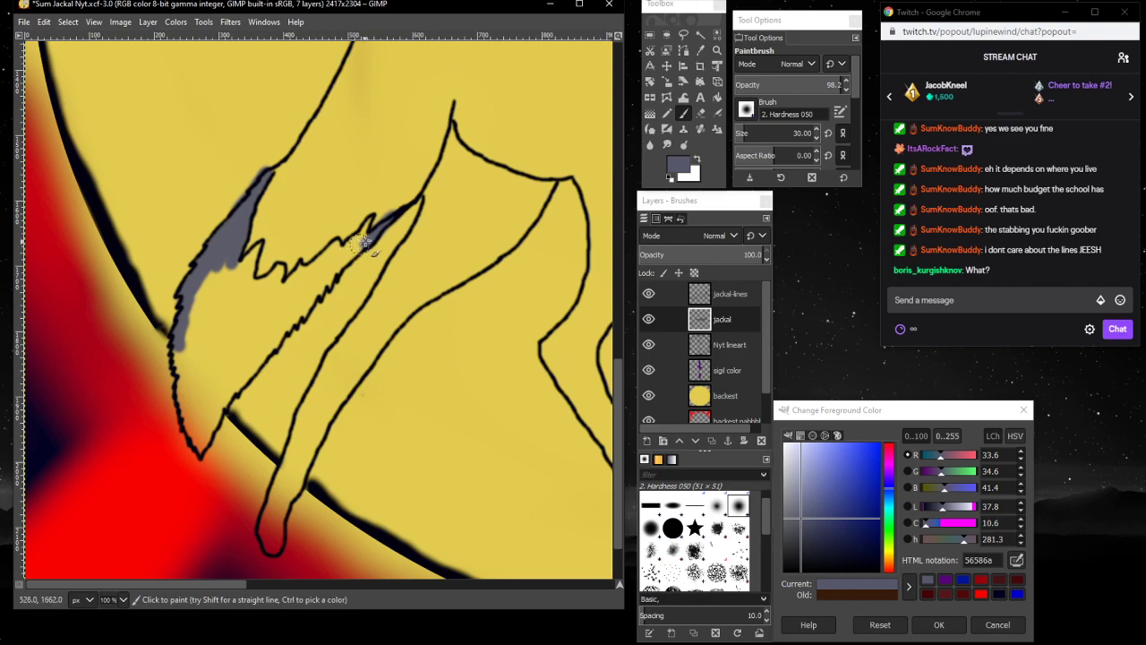
click(702, 113)
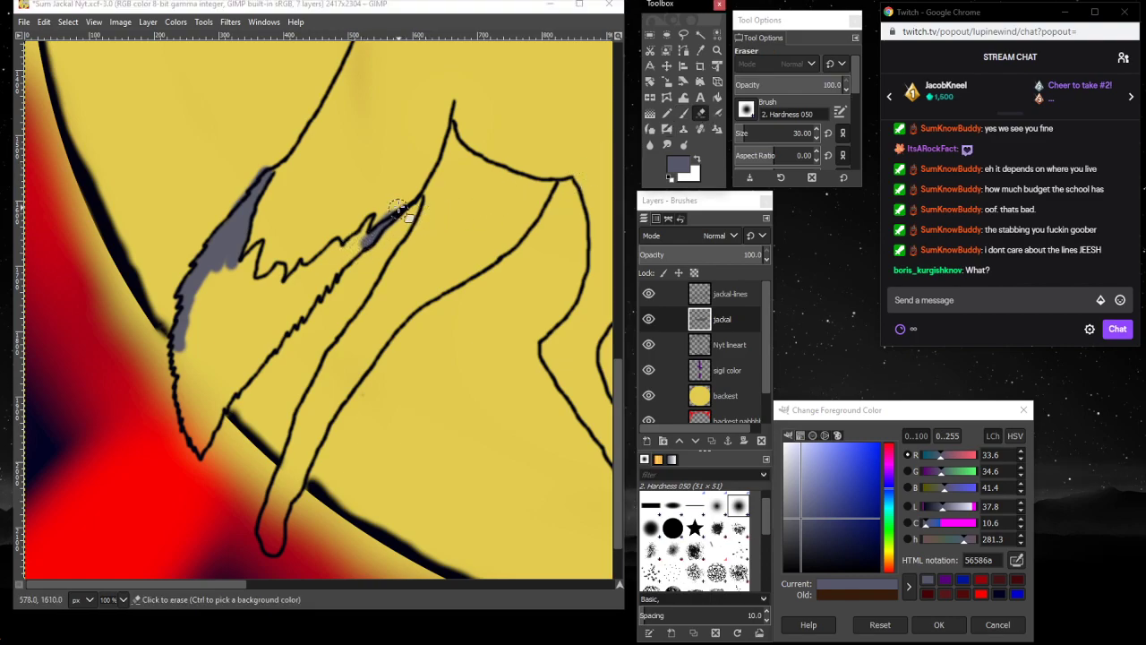
drag(394, 206, 380, 220)
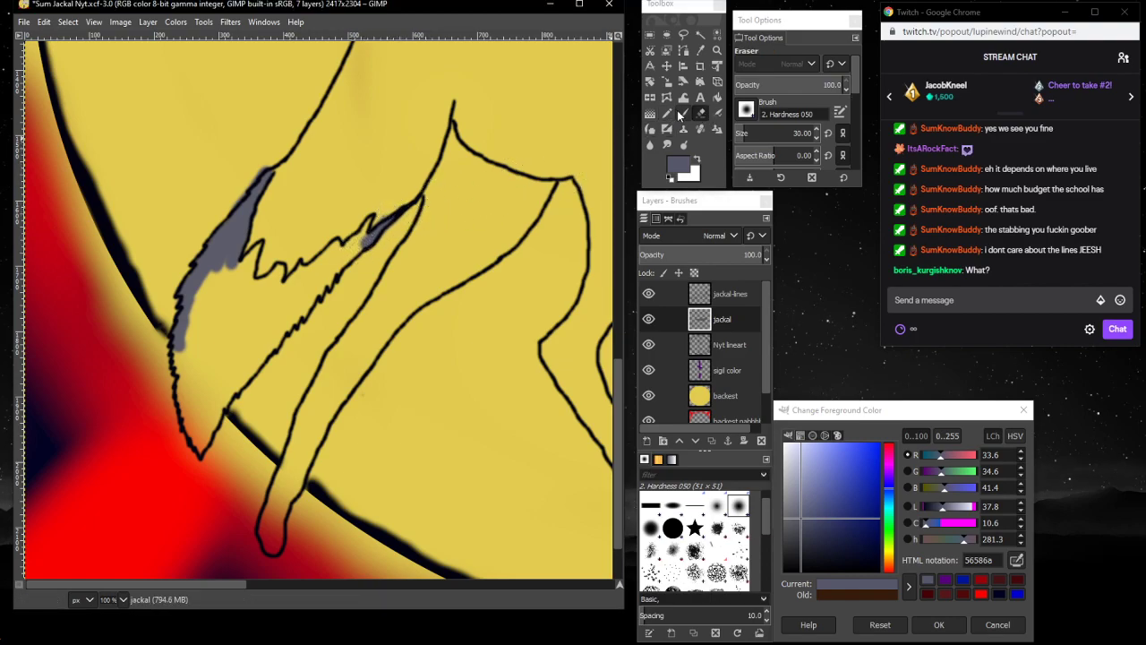
- Fill the rest of the jackal's tail tip with grey 56586a using the Paintbrush, staying inside the jagged outline
click(684, 113)
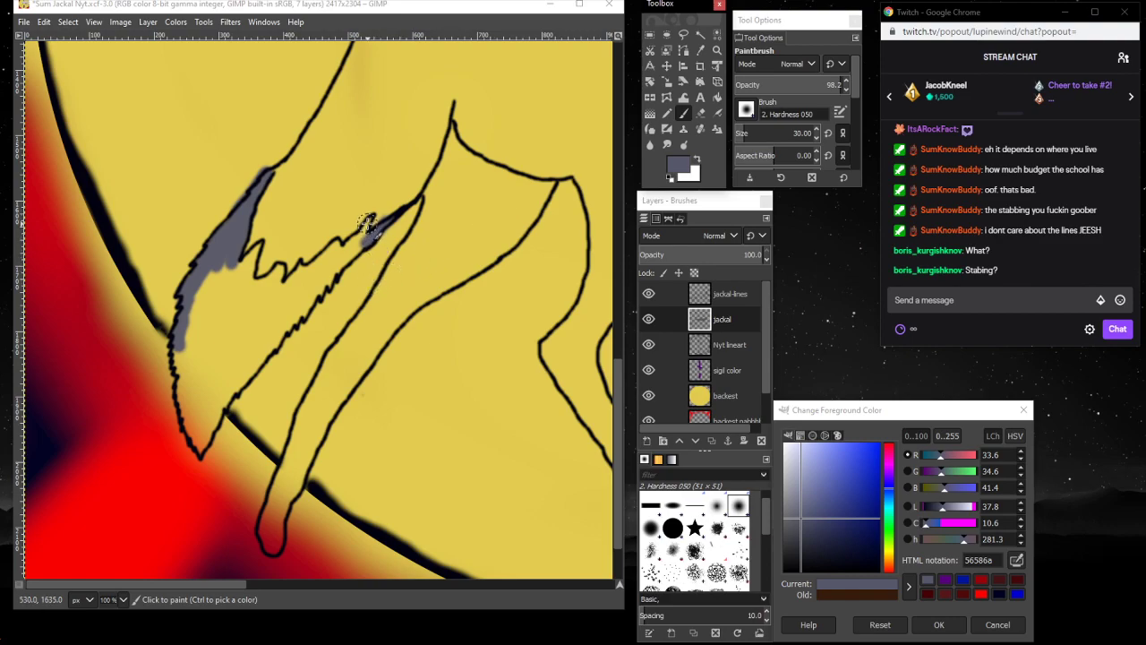
mouse_move(368, 230)
mouse_down()
mouse_move(347, 263)
mouse_move(358, 241)
mouse_move(334, 267)
mouse_move(339, 249)
mouse_move(321, 266)
mouse_move(334, 246)
mouse_move(316, 276)
mouse_move(321, 265)
mouse_move(307, 279)
mouse_move(302, 267)
mouse_move(327, 264)
mouse_move(320, 282)
mouse_move(334, 267)
mouse_move(299, 314)
mouse_move(308, 276)
mouse_move(290, 301)
mouse_move(298, 272)
mouse_move(283, 307)
mouse_move(287, 286)
mouse_move(258, 358)
mouse_move(286, 306)
mouse_move(271, 344)
mouse_up()
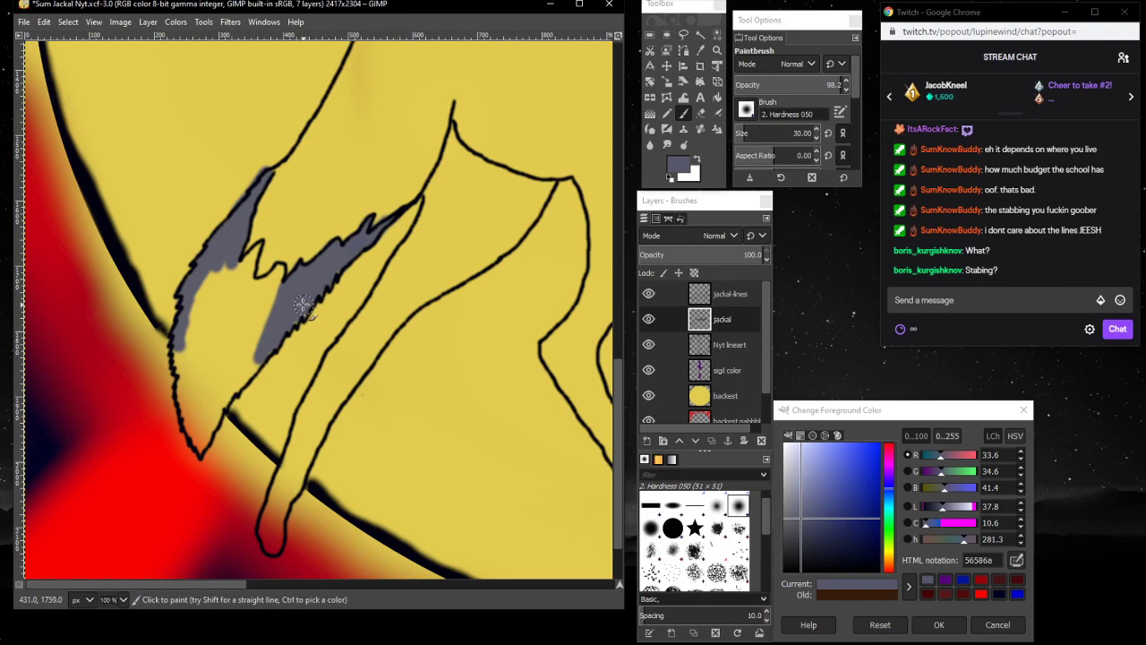
drag(303, 305, 294, 320)
mouse_move(255, 252)
mouse_down()
mouse_move(228, 287)
mouse_move(232, 267)
mouse_move(212, 315)
mouse_move(218, 269)
mouse_move(193, 331)
mouse_move(222, 258)
mouse_move(200, 307)
mouse_move(199, 274)
mouse_move(189, 290)
mouse_move(248, 263)
mouse_move(233, 321)
mouse_move(241, 286)
mouse_move(222, 333)
mouse_move(235, 282)
mouse_move(224, 333)
mouse_move(225, 310)
mouse_move(198, 369)
mouse_move(204, 321)
mouse_move(182, 346)
mouse_move(197, 445)
mouse_move(265, 353)
mouse_move(211, 426)
mouse_move(224, 376)
mouse_move(202, 417)
mouse_move(202, 380)
mouse_move(195, 431)
mouse_move(244, 279)
mouse_move(249, 320)
mouse_move(279, 273)
mouse_move(268, 304)
mouse_move(261, 287)
mouse_move(248, 351)
mouse_up()
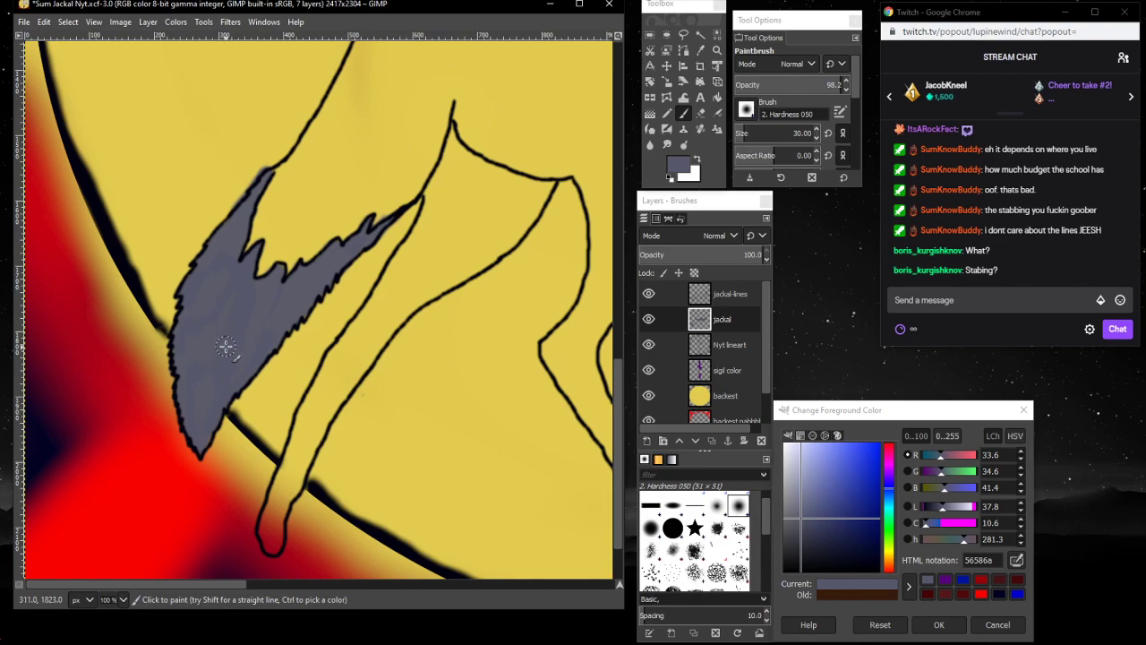
- Set the foreground colour to white ffffff and dab it into the jackal's eye beside the pupil
scroll(205, 359, up, 5)
scroll(207, 386, down, 3)
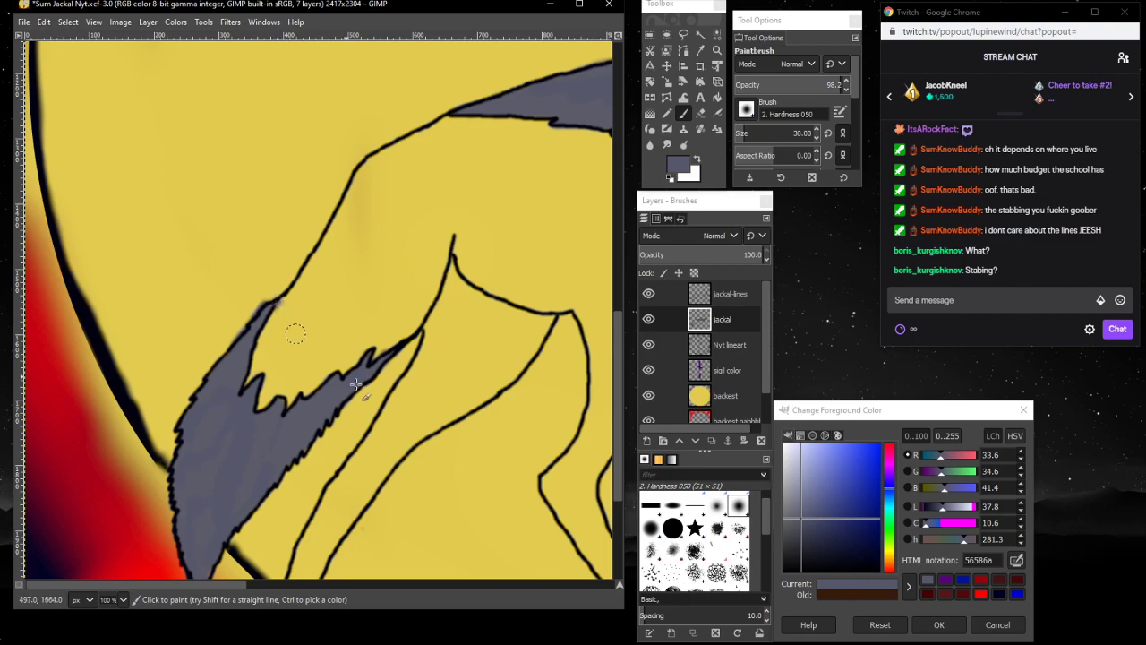
drag(223, 585, 601, 552)
scroll(468, 379, up, 5)
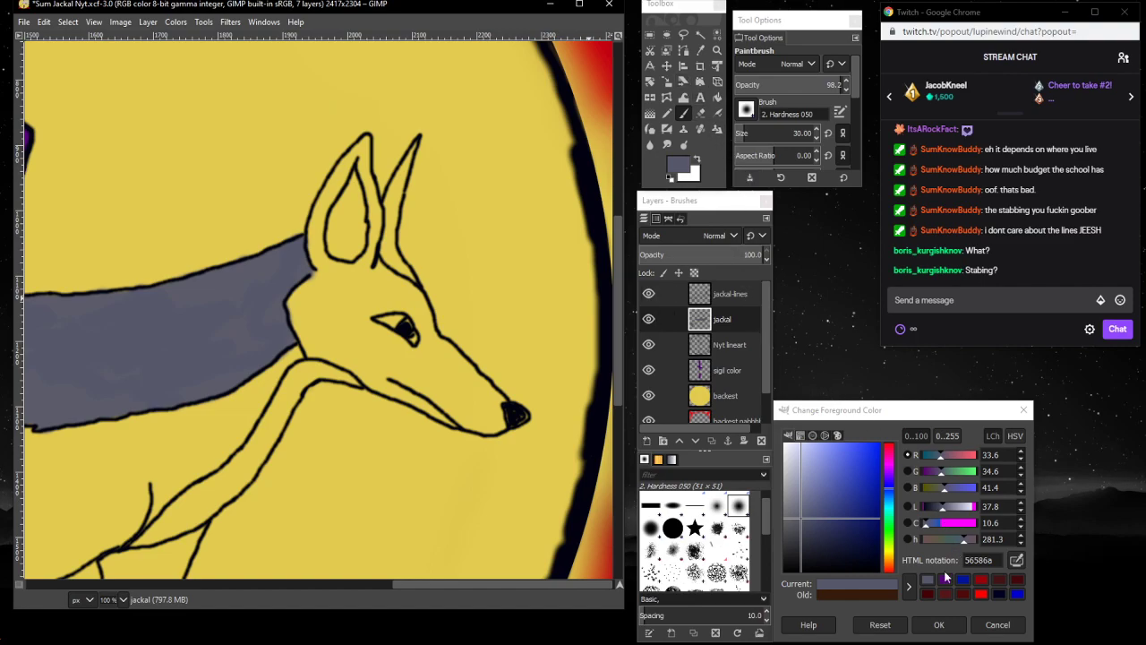
click(786, 445)
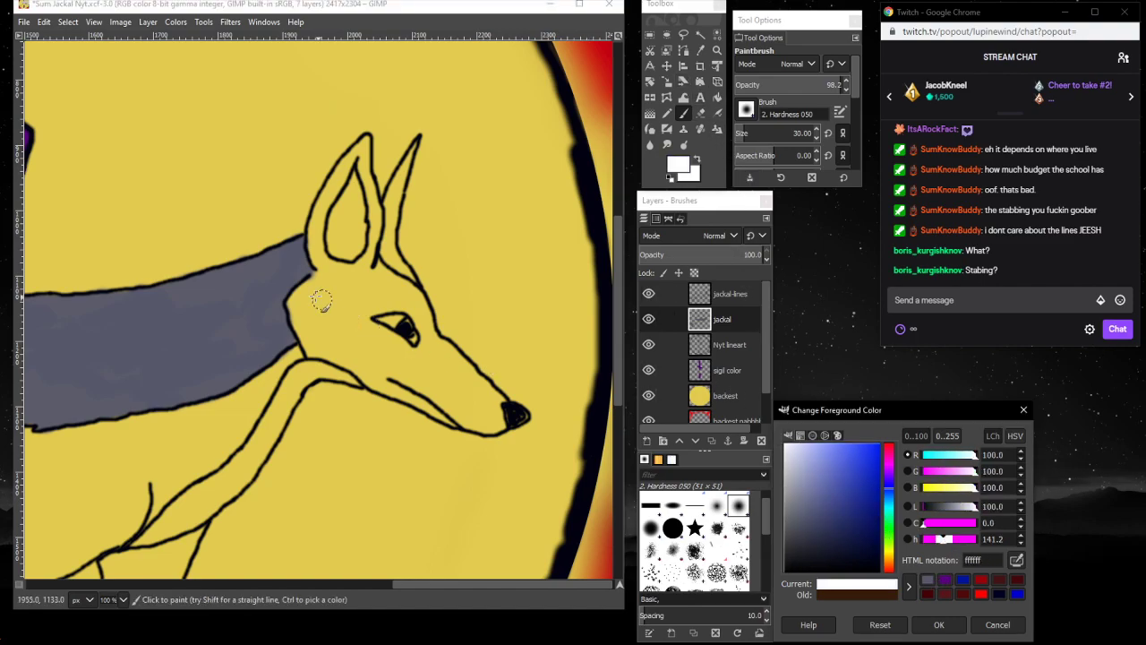
click(401, 322)
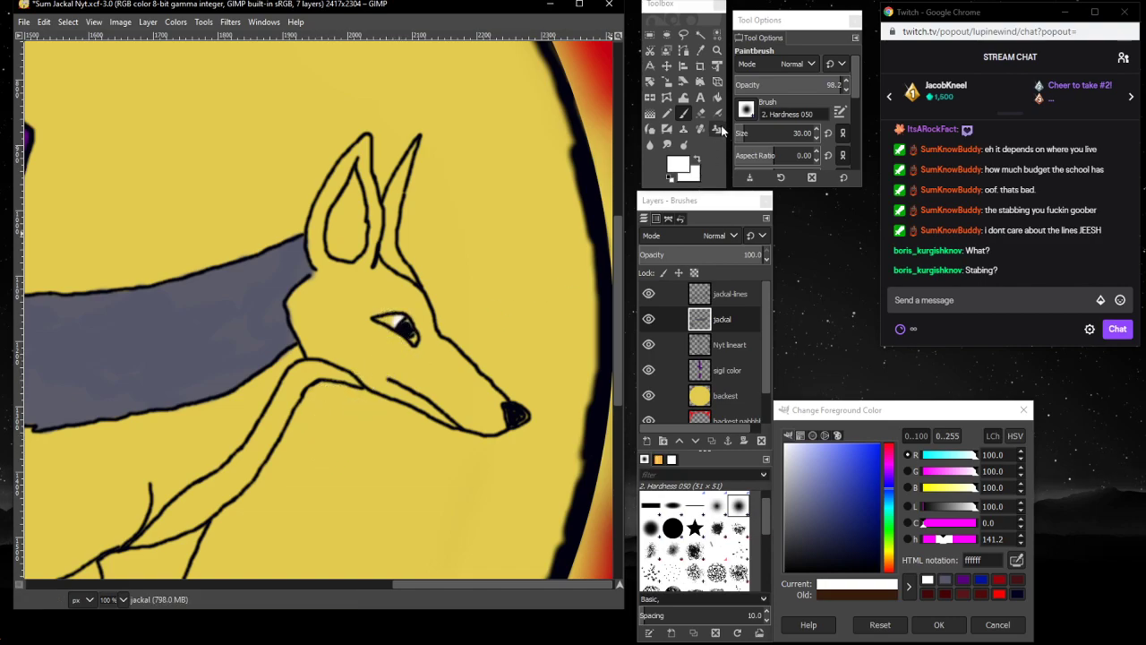
- Reduce the Paintbrush size to 19 and fill the whites on both sides of the pupil
click(739, 133)
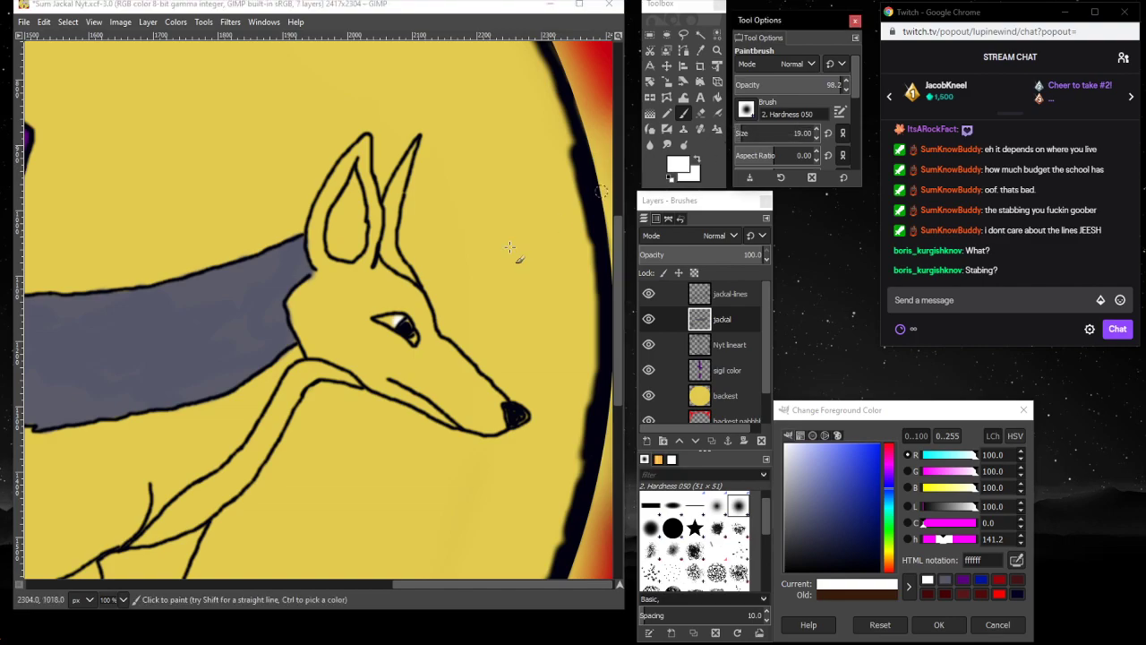
click(716, 54)
click(394, 331)
click(396, 329)
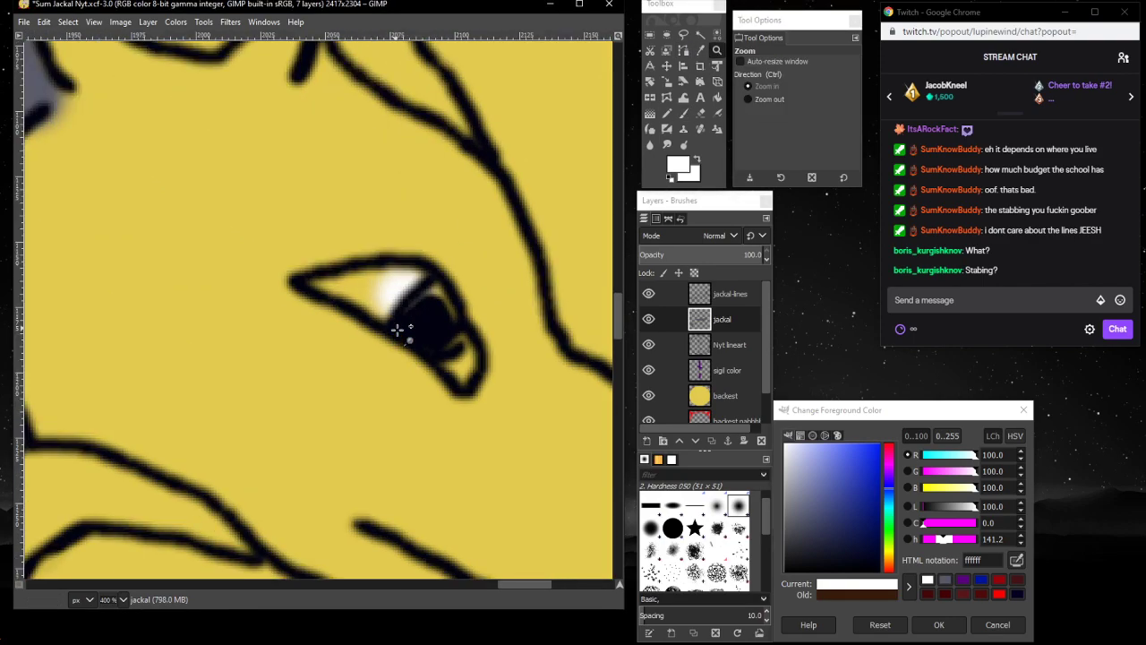
click(683, 113)
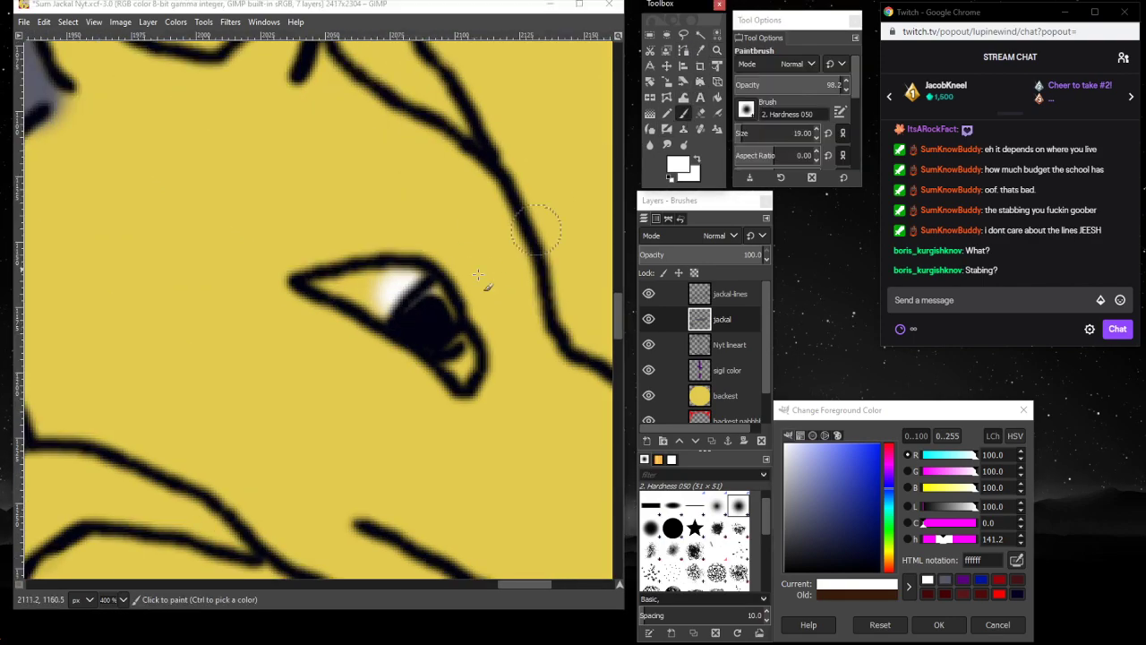
mouse_move(453, 349)
mouse_down()
mouse_move(439, 329)
mouse_move(461, 371)
mouse_move(430, 302)
mouse_move(408, 285)
mouse_move(394, 293)
mouse_move(308, 282)
mouse_move(385, 310)
mouse_up()
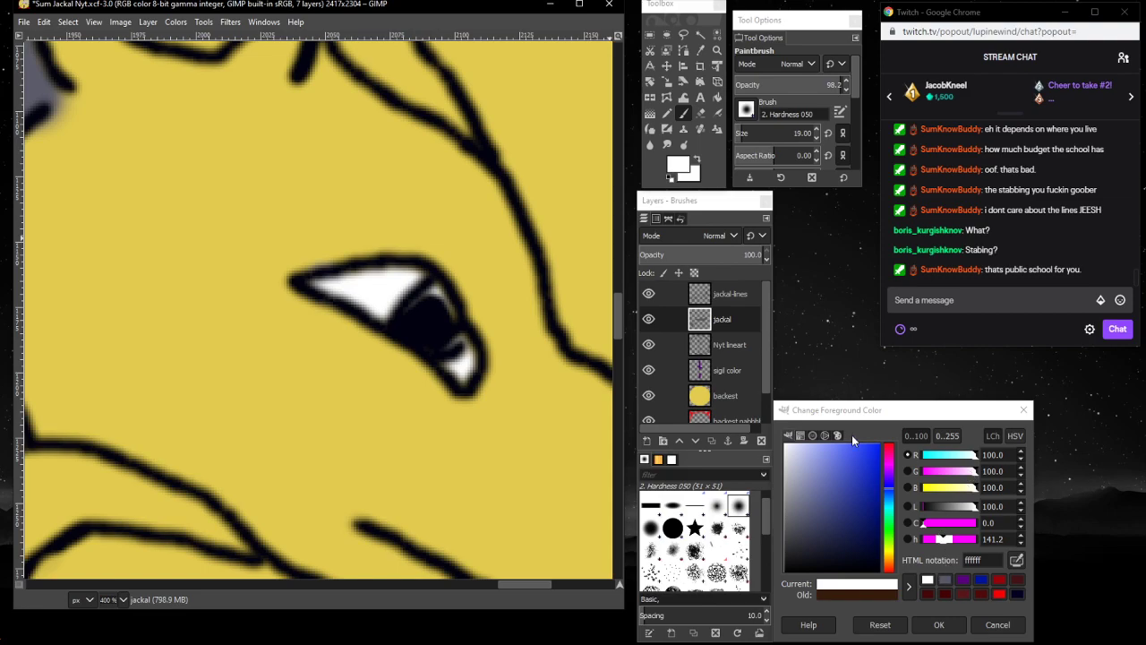
- Paint the pupil solid black 000000 on the jackal layer and again on the jackal-lines layer
key(d)
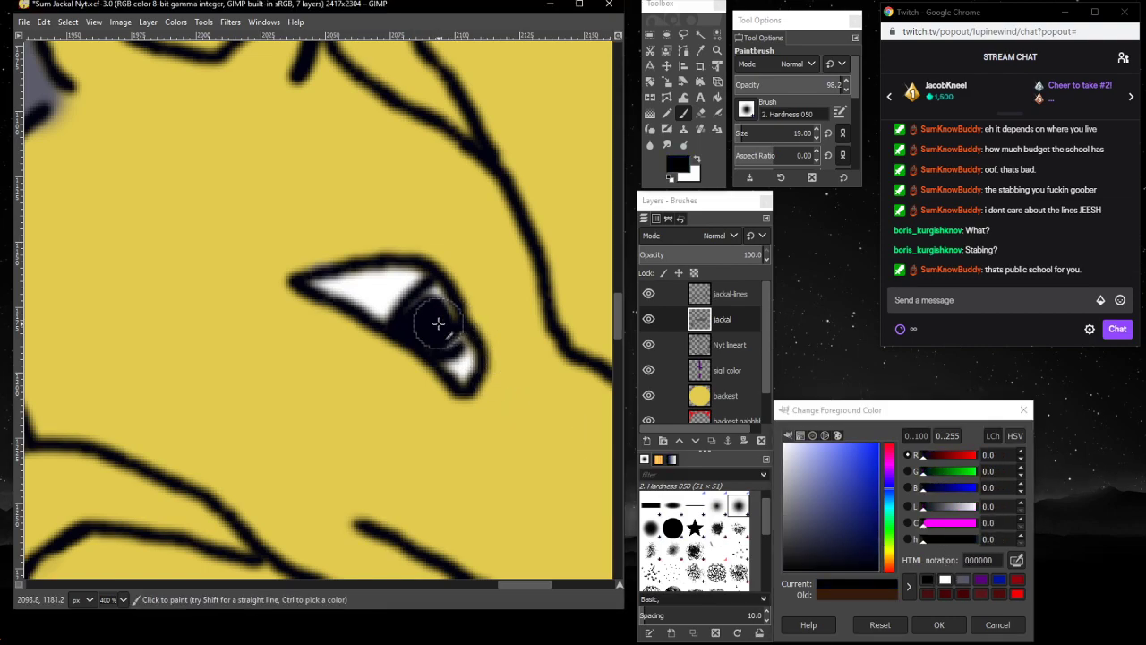
mouse_move(439, 322)
mouse_down()
mouse_move(431, 295)
mouse_move(442, 343)
mouse_up()
mouse_move(440, 344)
mouse_down()
mouse_move(433, 295)
mouse_move(411, 356)
mouse_up()
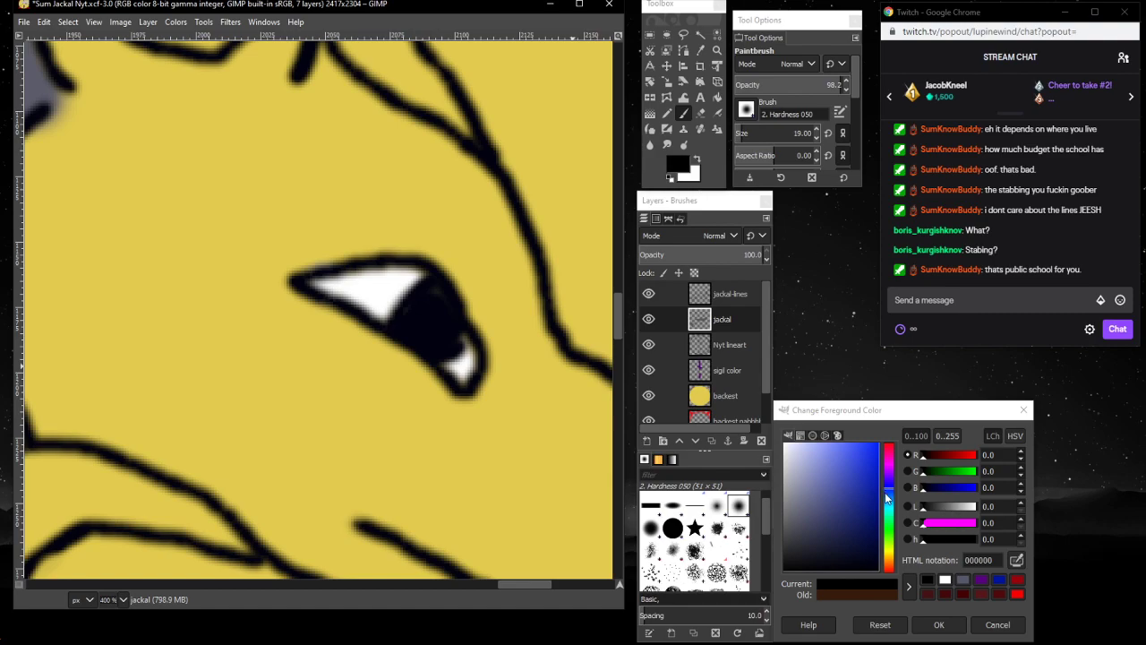
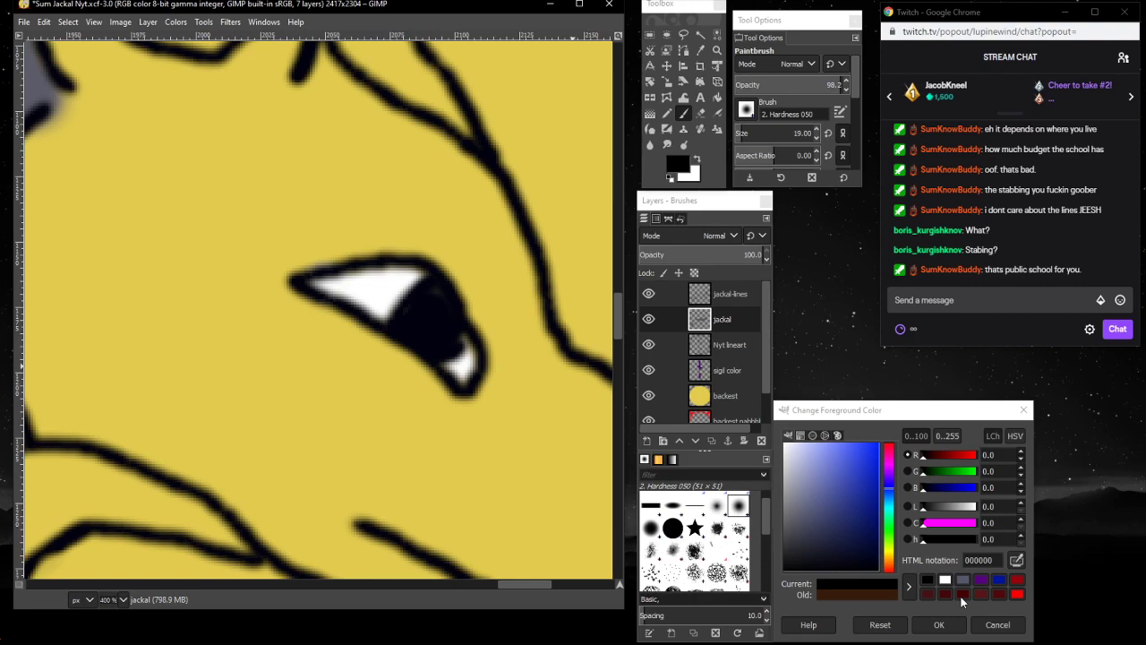
click(734, 292)
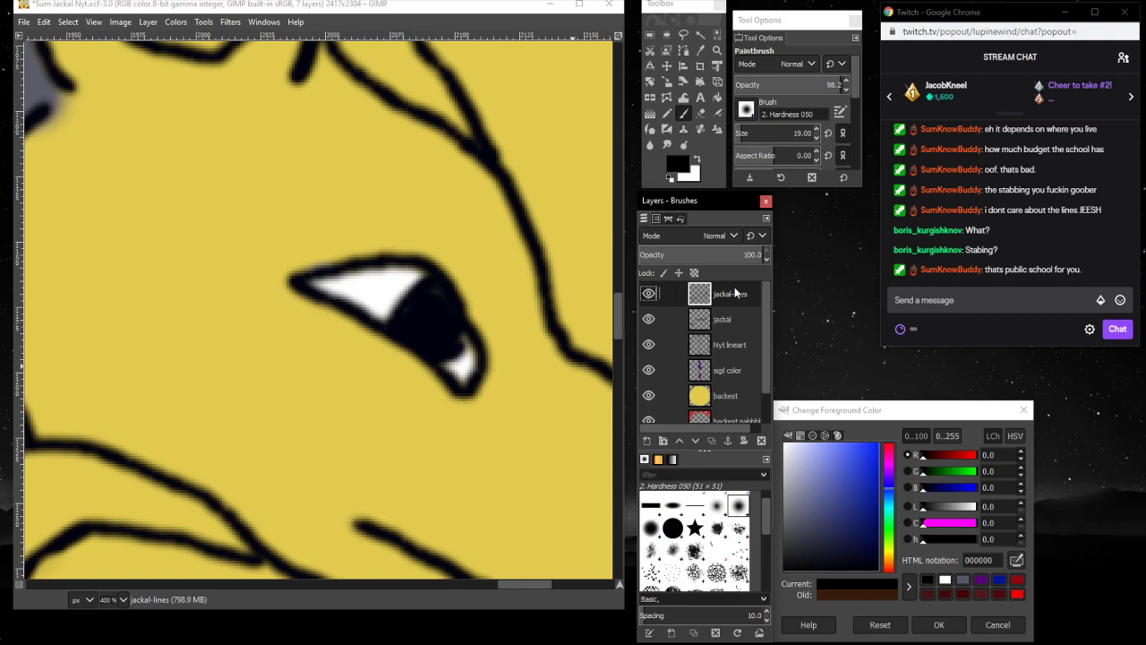
click(428, 304)
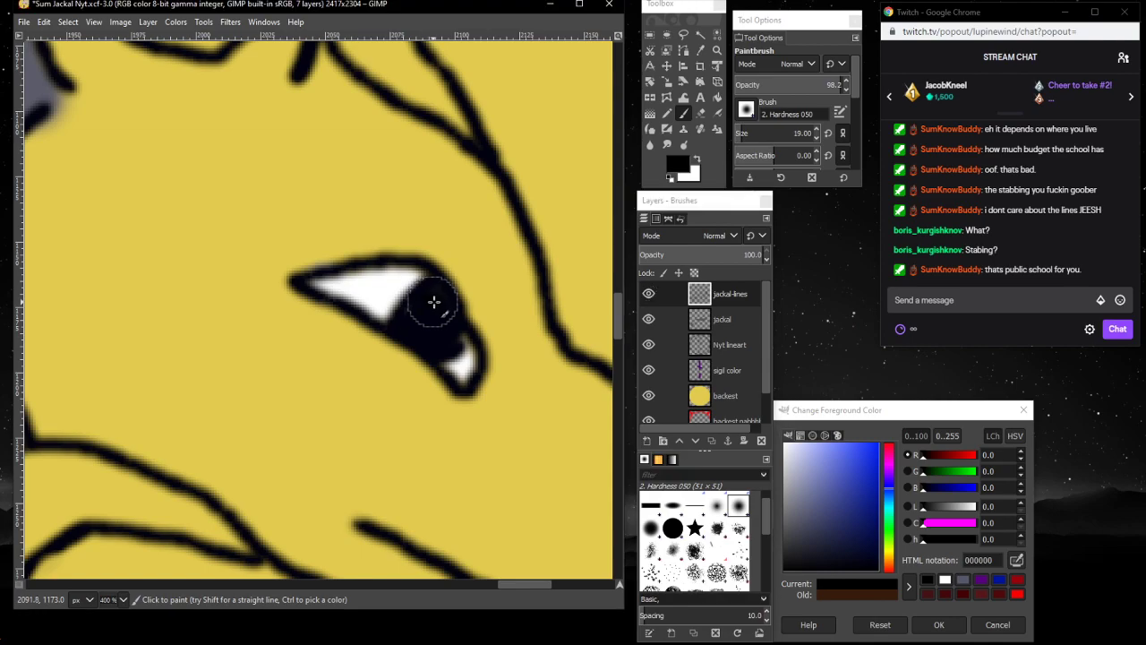
mouse_move(435, 302)
mouse_down()
mouse_move(413, 313)
mouse_move(456, 340)
mouse_up()
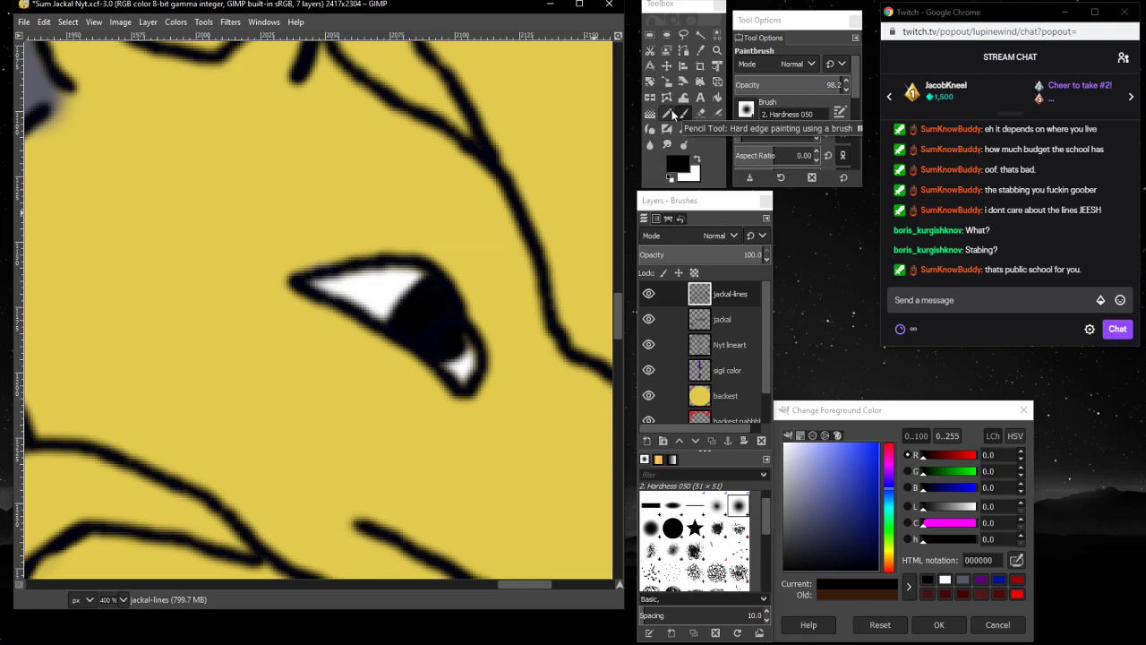
- Paint a yellow faed28 iris along both sides of the pupil on the jackal layer
click(752, 313)
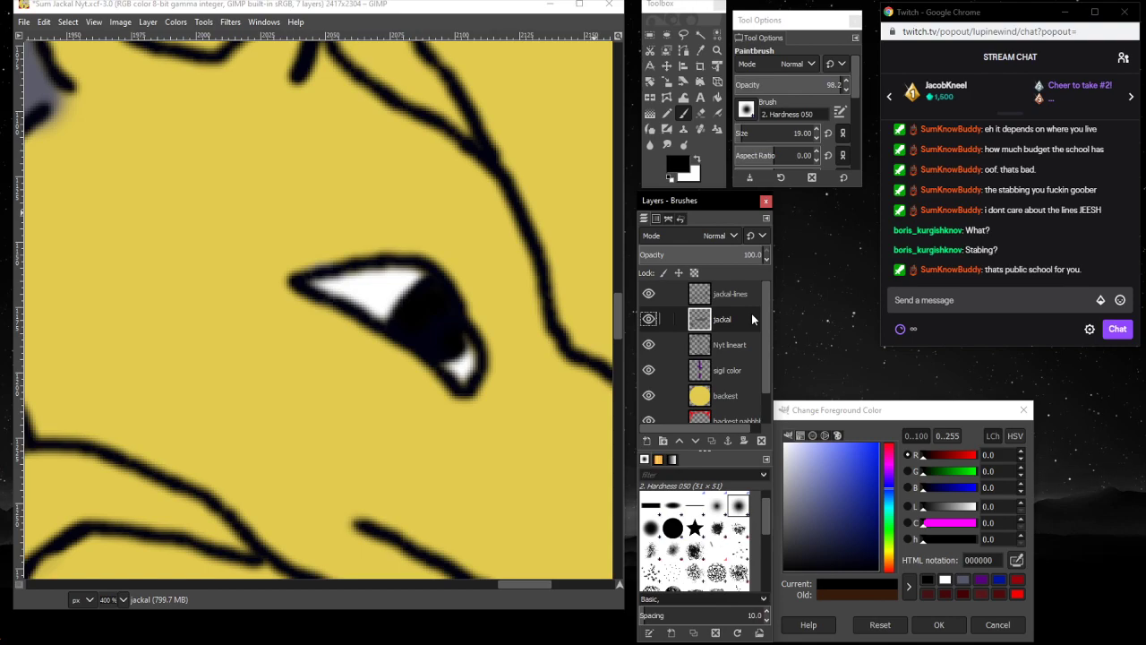
click(890, 557)
drag(869, 528, 864, 445)
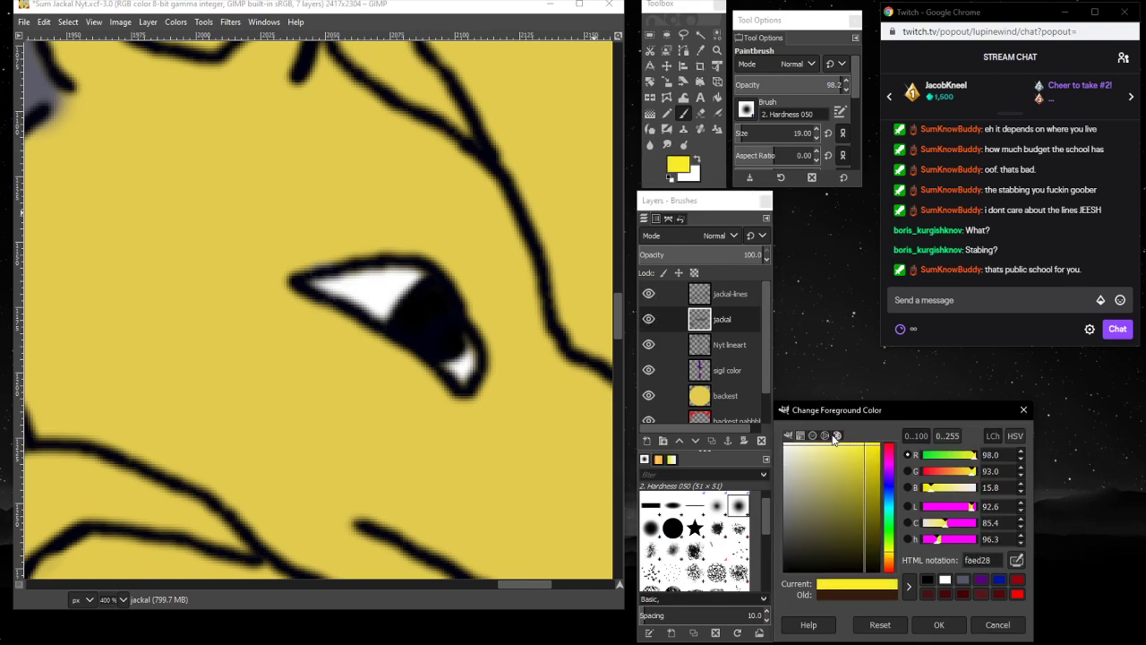
click(408, 286)
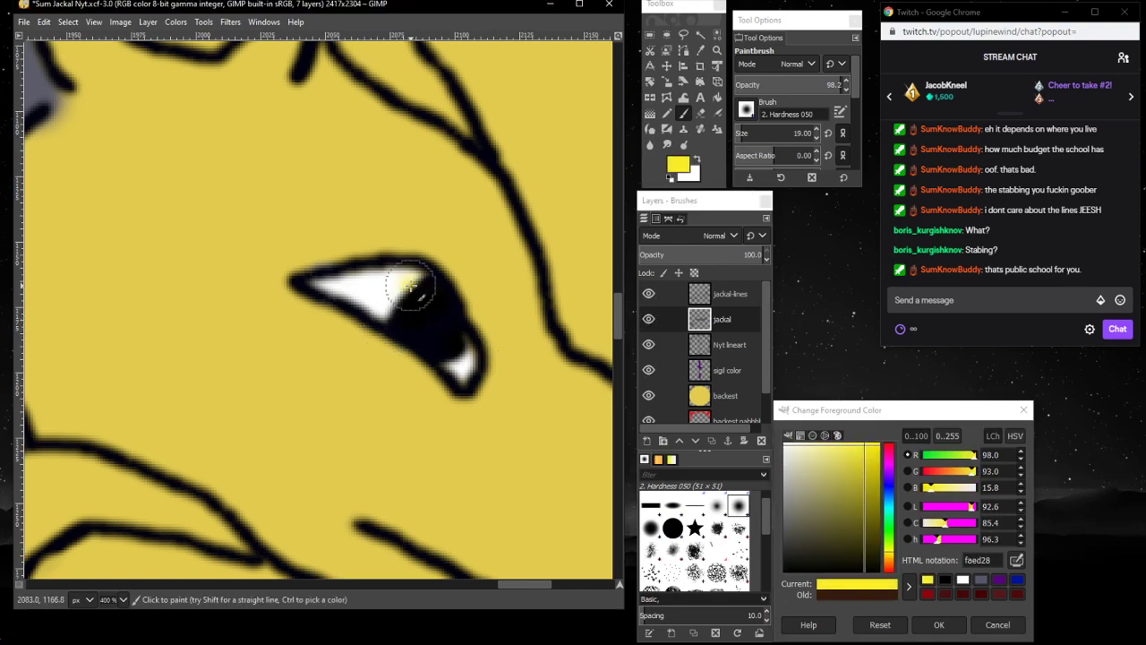
drag(408, 286, 385, 313)
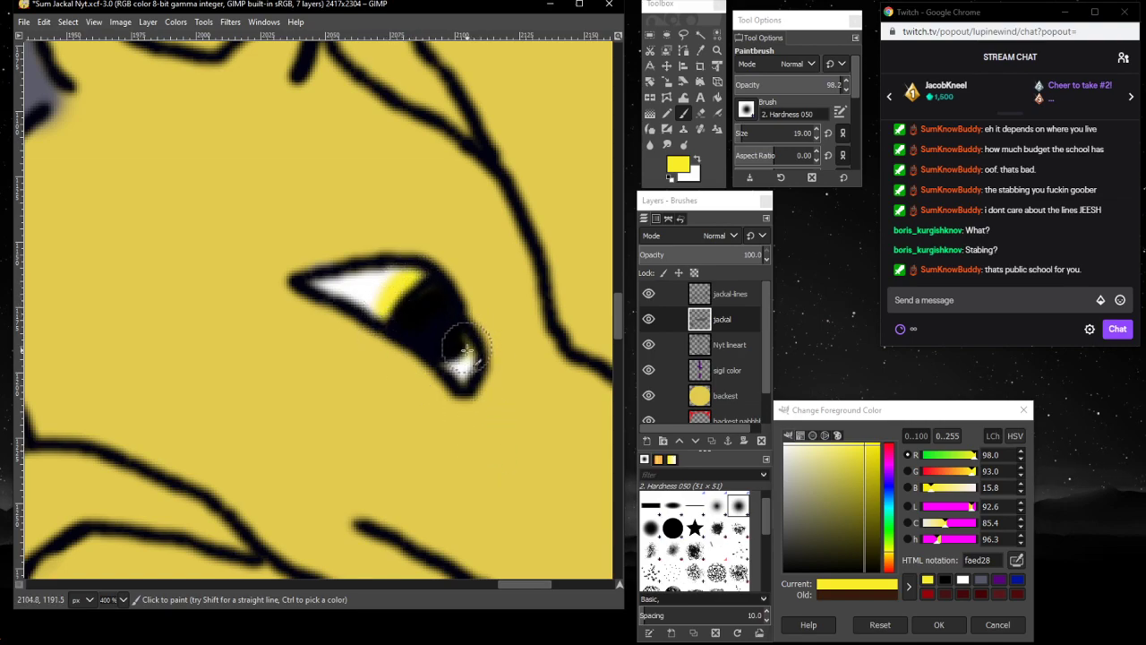
mouse_move(466, 350)
mouse_down()
mouse_move(457, 358)
mouse_move(474, 380)
mouse_up()
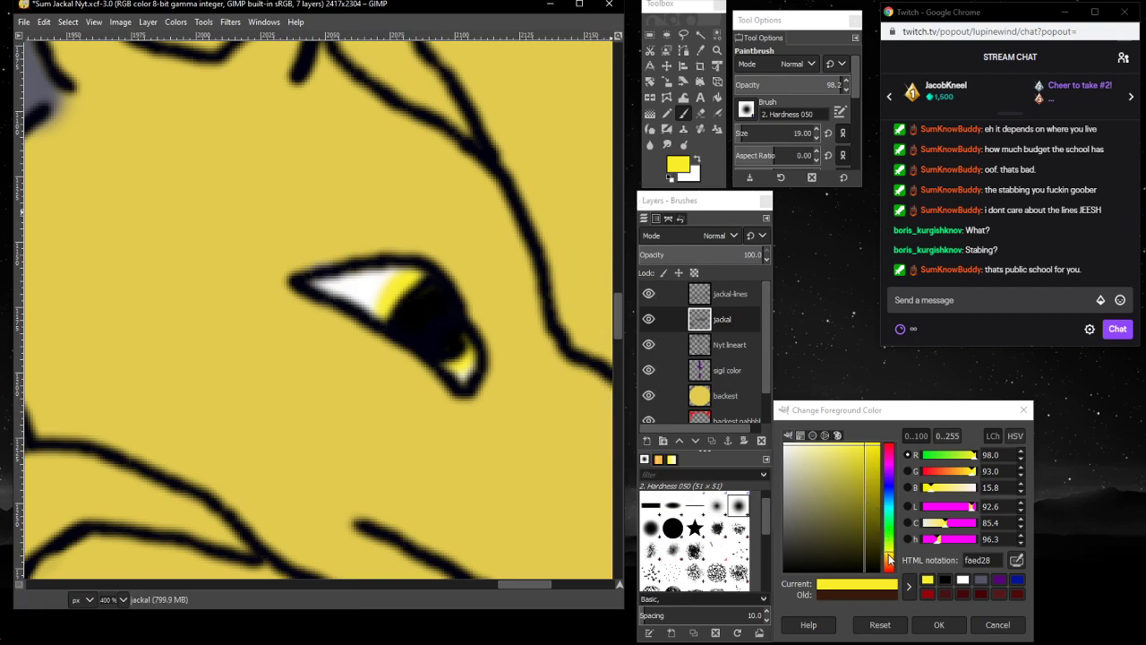
- Set the foreground colour to brown 7e4311 and paint a thick band around the whole eye outline
drag(889, 558, 889, 561)
drag(844, 511, 866, 508)
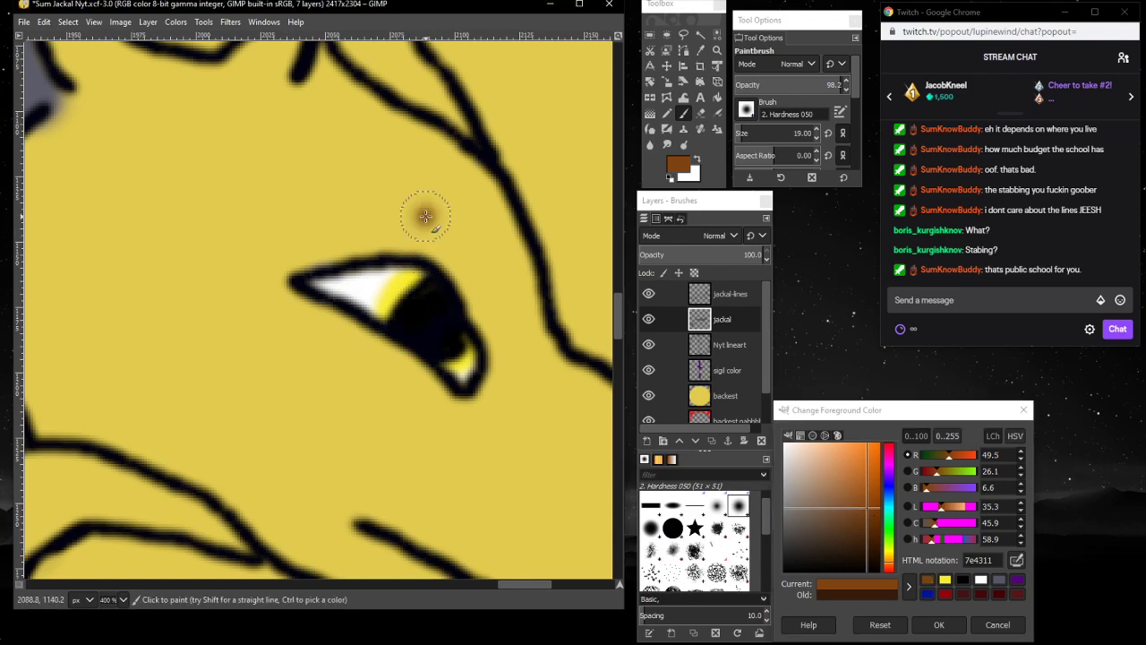
mouse_move(426, 216)
mouse_down()
mouse_move(458, 260)
mouse_move(465, 271)
mouse_move(425, 235)
mouse_move(496, 332)
mouse_move(496, 394)
mouse_move(467, 414)
mouse_move(438, 407)
mouse_move(447, 412)
mouse_move(428, 378)
mouse_move(315, 322)
mouse_move(352, 336)
mouse_move(270, 283)
mouse_move(358, 242)
mouse_move(414, 231)
mouse_move(382, 244)
mouse_move(421, 241)
mouse_move(349, 242)
mouse_move(300, 261)
mouse_move(401, 229)
mouse_move(286, 274)
mouse_move(376, 233)
mouse_move(273, 260)
mouse_move(274, 290)
mouse_move(276, 259)
mouse_move(438, 243)
mouse_up()
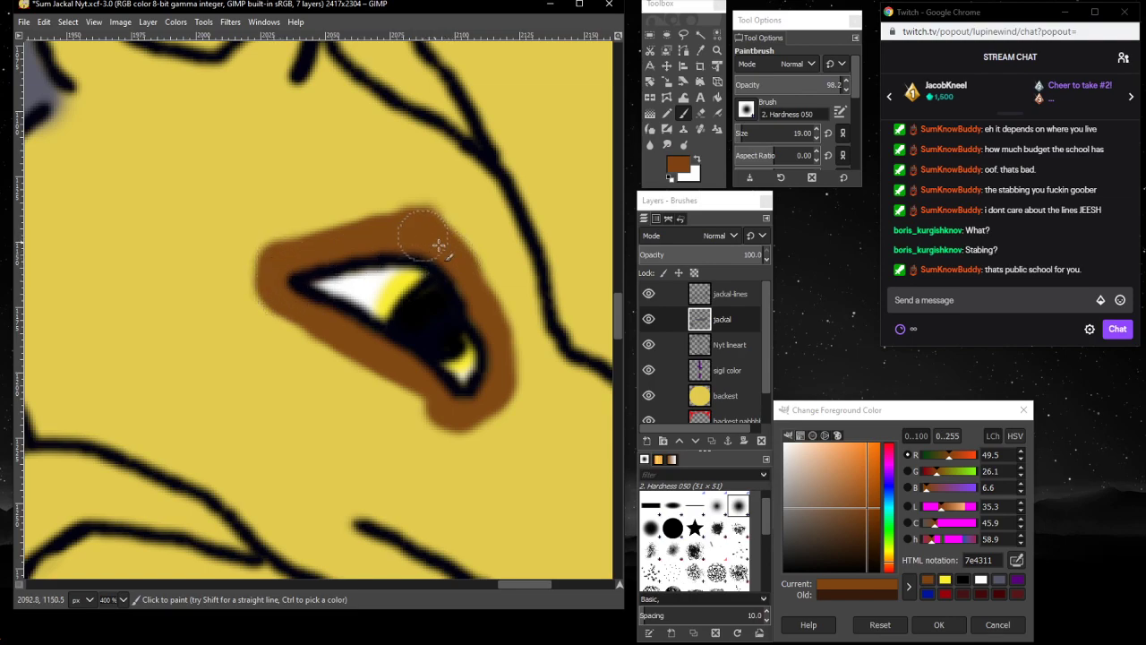
mouse_move(445, 402)
mouse_down()
mouse_move(429, 405)
mouse_move(327, 341)
mouse_move(269, 268)
mouse_move(365, 225)
mouse_move(436, 222)
mouse_move(447, 256)
mouse_up()
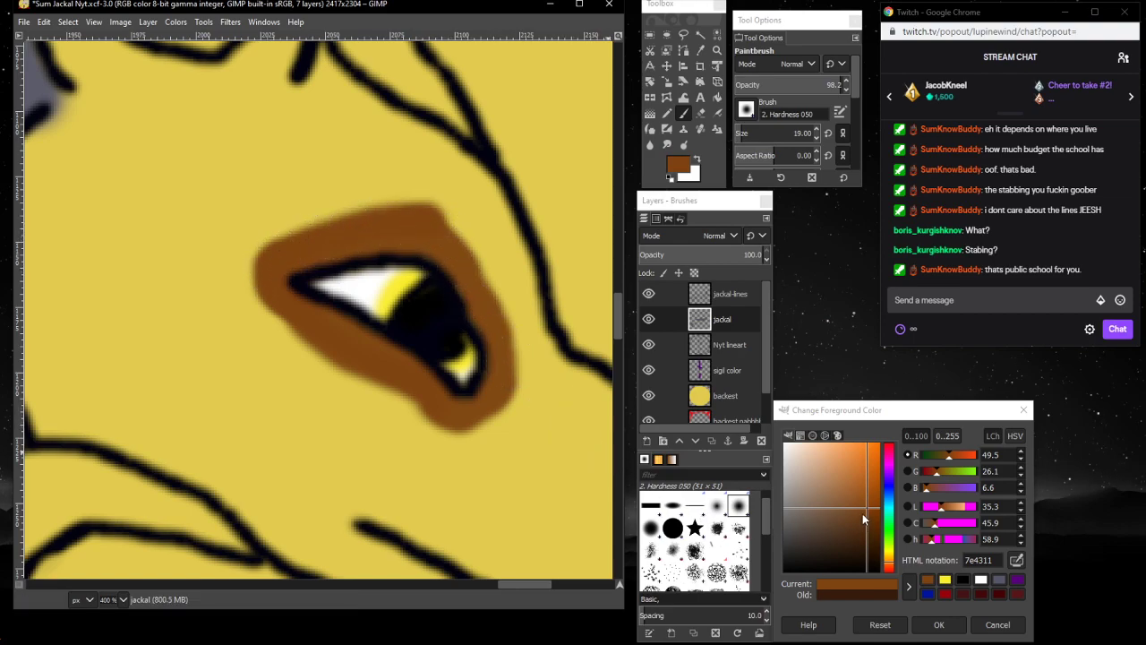
- Extend the brown 7e4311 fur from the eye band over the forehead, temple and cheek up to the head outline
mouse_move(440, 200)
mouse_down()
mouse_move(479, 261)
mouse_move(421, 185)
mouse_move(508, 297)
mouse_move(471, 242)
mouse_move(517, 355)
mouse_move(499, 253)
mouse_move(516, 290)
mouse_move(484, 211)
mouse_move(513, 270)
mouse_move(479, 194)
mouse_move(495, 225)
mouse_move(463, 176)
mouse_move(435, 160)
mouse_move(470, 209)
mouse_move(423, 139)
mouse_move(468, 188)
mouse_move(449, 149)
mouse_move(507, 234)
mouse_move(423, 167)
mouse_move(377, 162)
mouse_move(430, 191)
mouse_move(359, 137)
mouse_move(427, 155)
mouse_move(341, 103)
mouse_move(410, 143)
mouse_move(340, 87)
mouse_move(415, 134)
mouse_move(333, 93)
mouse_move(321, 64)
mouse_move(349, 104)
mouse_move(324, 62)
mouse_move(324, 115)
mouse_move(305, 84)
mouse_move(311, 126)
mouse_move(341, 158)
mouse_move(309, 106)
mouse_move(355, 163)
mouse_move(310, 99)
mouse_move(384, 185)
mouse_move(279, 118)
mouse_move(312, 128)
mouse_move(291, 98)
mouse_move(267, 109)
mouse_move(228, 168)
mouse_move(239, 153)
mouse_move(200, 241)
mouse_move(292, 163)
mouse_move(218, 274)
mouse_move(266, 154)
mouse_move(294, 132)
mouse_move(190, 234)
mouse_move(318, 206)
mouse_move(394, 161)
mouse_move(255, 221)
mouse_move(391, 204)
mouse_move(384, 185)
mouse_move(324, 180)
mouse_move(279, 222)
mouse_up()
mouse_move(410, 139)
mouse_down()
mouse_move(483, 177)
mouse_move(509, 230)
mouse_up()
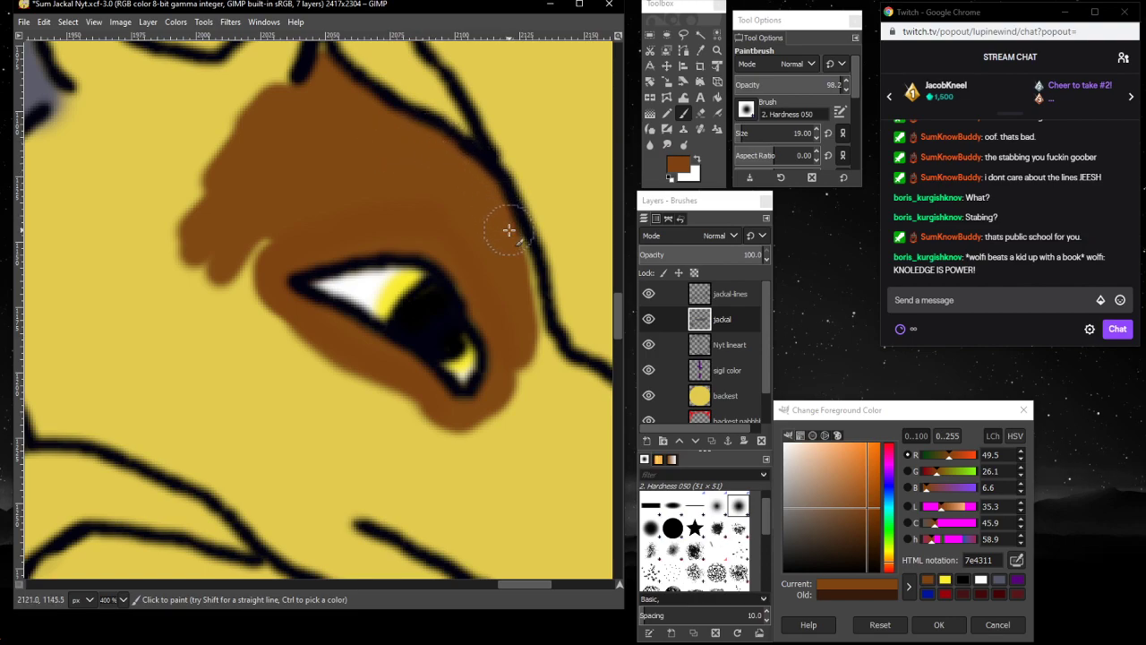
mouse_move(493, 230)
mouse_down()
mouse_move(530, 306)
mouse_move(509, 244)
mouse_move(526, 279)
mouse_move(534, 378)
mouse_move(471, 242)
mouse_move(531, 371)
mouse_move(540, 334)
mouse_move(560, 381)
mouse_move(509, 471)
mouse_move(512, 385)
mouse_move(507, 461)
mouse_move(521, 414)
mouse_move(423, 467)
mouse_move(554, 409)
mouse_move(563, 383)
mouse_move(417, 514)
mouse_move(467, 466)
mouse_move(387, 500)
mouse_move(442, 430)
mouse_move(387, 471)
mouse_move(418, 426)
mouse_move(392, 442)
mouse_move(304, 349)
mouse_move(427, 456)
mouse_move(286, 329)
mouse_move(327, 400)
mouse_move(203, 230)
mouse_move(317, 329)
mouse_move(251, 268)
mouse_move(221, 220)
mouse_move(255, 250)
mouse_move(259, 278)
mouse_move(224, 184)
mouse_move(208, 315)
mouse_move(207, 245)
mouse_move(214, 382)
mouse_move(230, 438)
mouse_move(229, 260)
mouse_move(277, 385)
mouse_move(284, 455)
mouse_move(237, 325)
mouse_move(268, 481)
mouse_move(207, 337)
mouse_move(267, 347)
mouse_move(307, 471)
mouse_move(327, 456)
mouse_move(320, 380)
mouse_move(355, 459)
mouse_move(351, 420)
mouse_move(310, 386)
mouse_up()
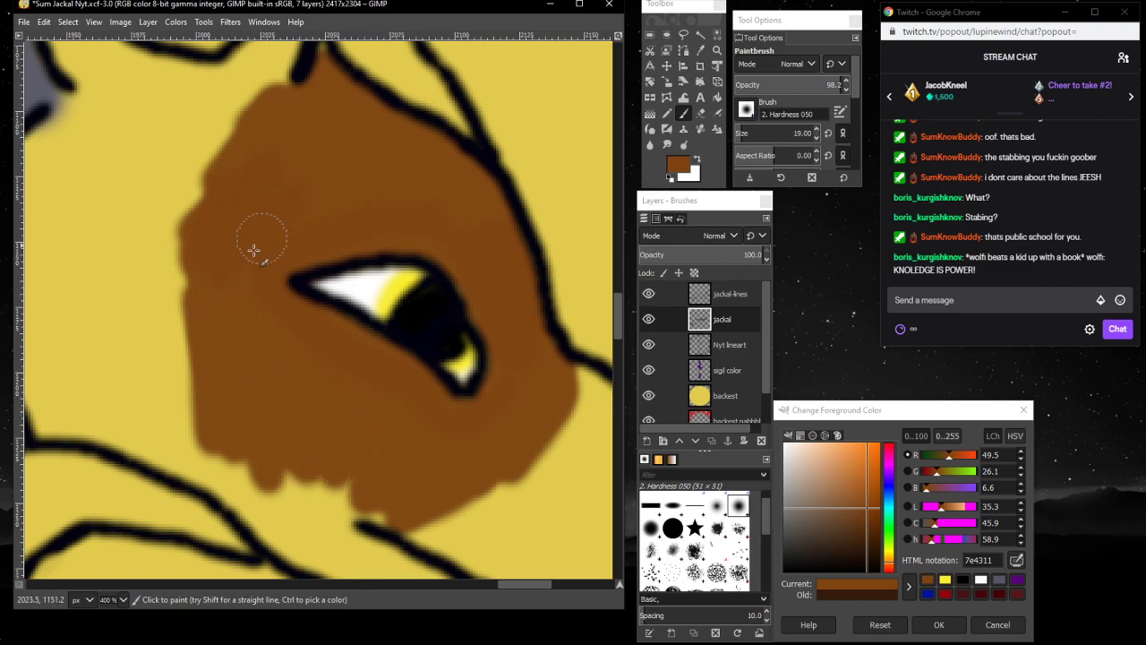
- Set the foreground colour to light brown a7754b and paint a ring of lighter fur around the eye
drag(864, 506, 837, 488)
mouse_move(452, 259)
mouse_down()
mouse_move(472, 286)
mouse_move(434, 234)
mouse_move(359, 241)
mouse_move(410, 231)
mouse_move(282, 265)
mouse_move(401, 228)
mouse_move(449, 245)
mouse_move(502, 343)
mouse_move(495, 392)
mouse_move(462, 418)
mouse_move(326, 326)
mouse_move(286, 277)
mouse_move(357, 340)
mouse_move(265, 275)
mouse_move(314, 270)
mouse_up()
drag(506, 335, 500, 388)
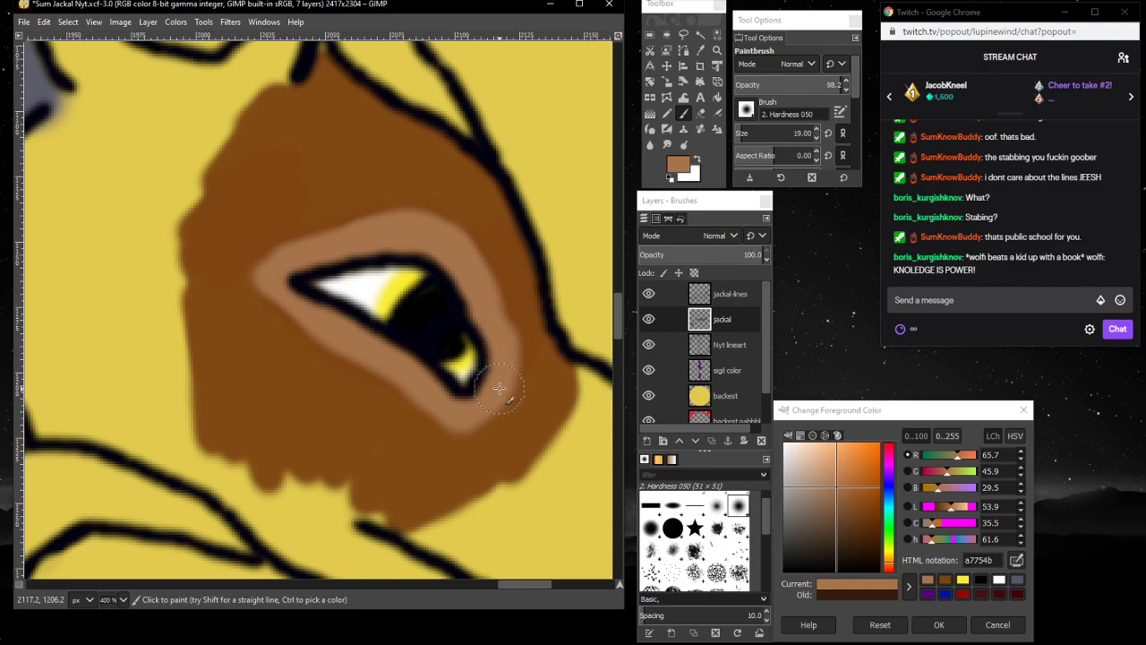
key(ctrl+z)
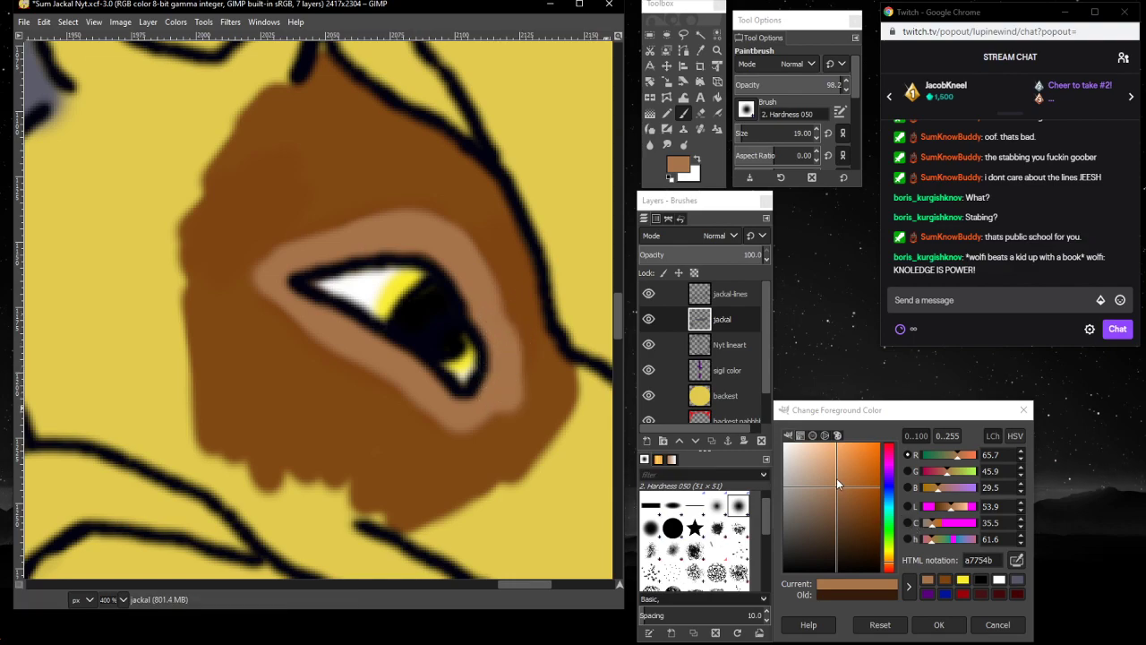
click(927, 581)
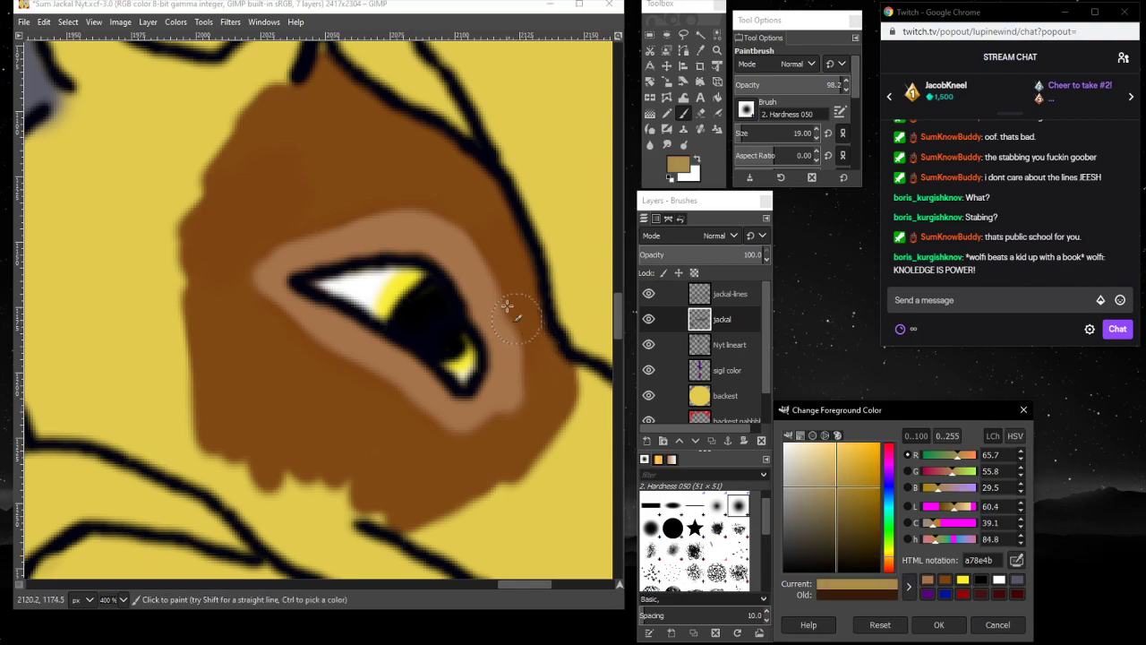
mouse_move(478, 294)
mouse_down()
mouse_move(499, 363)
mouse_move(491, 387)
mouse_move(488, 297)
mouse_move(470, 261)
mouse_move(422, 236)
mouse_move(441, 254)
mouse_up()
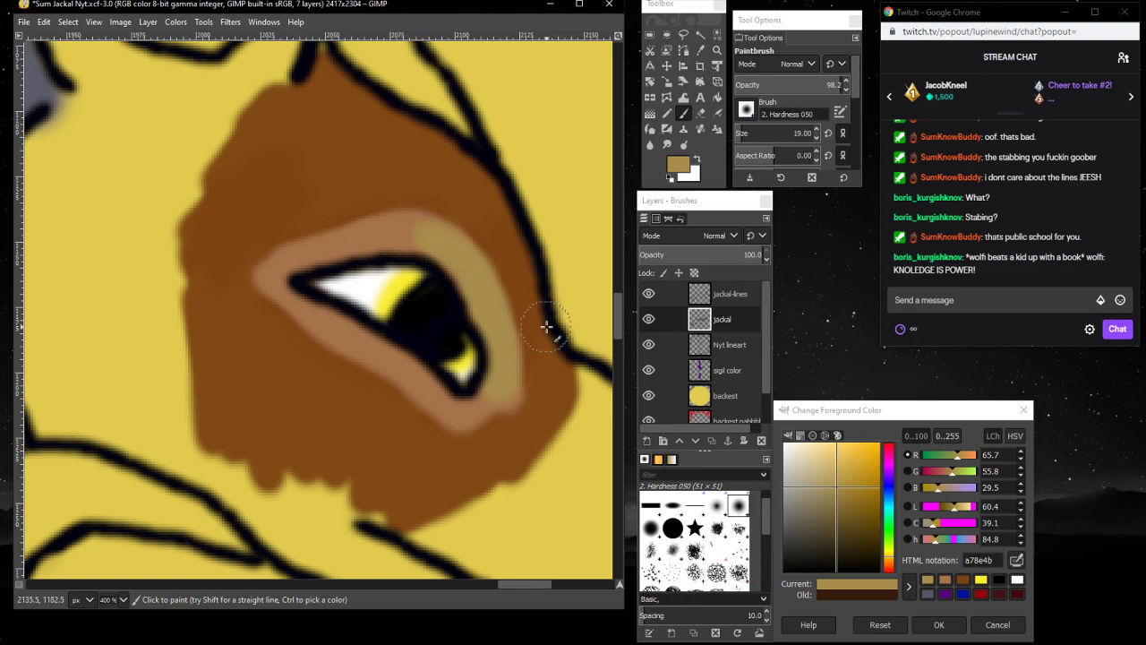
key(ctrl+z)
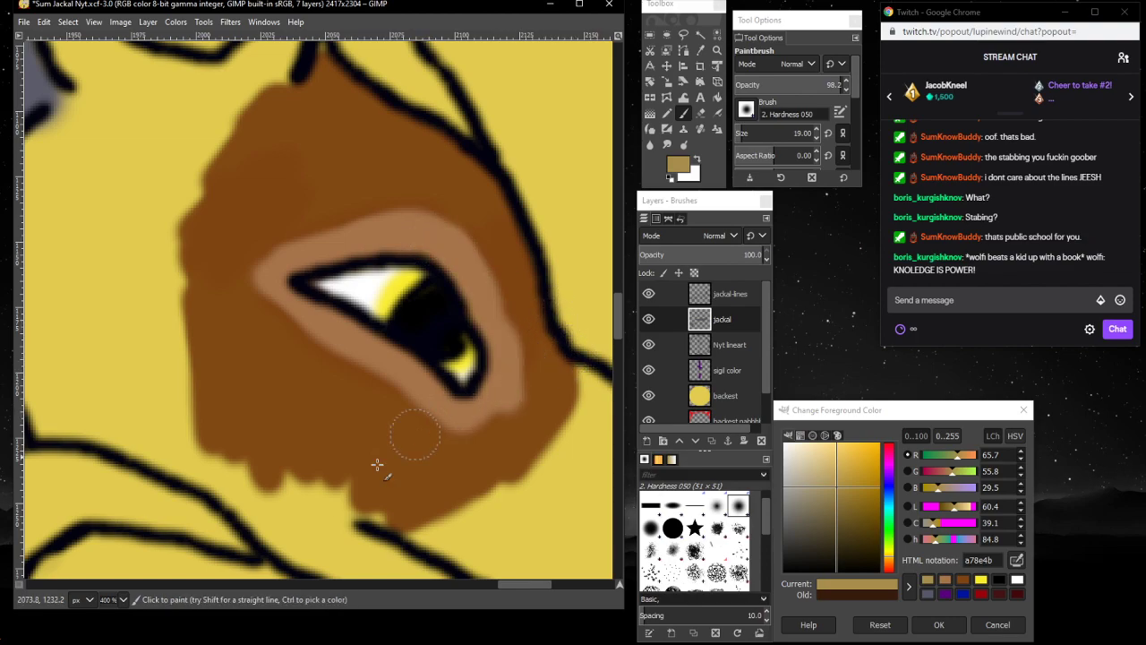
- Set the foreground colour to light brown af825d and repaint the upper and front parts of the ring around the eye
click(120, 601)
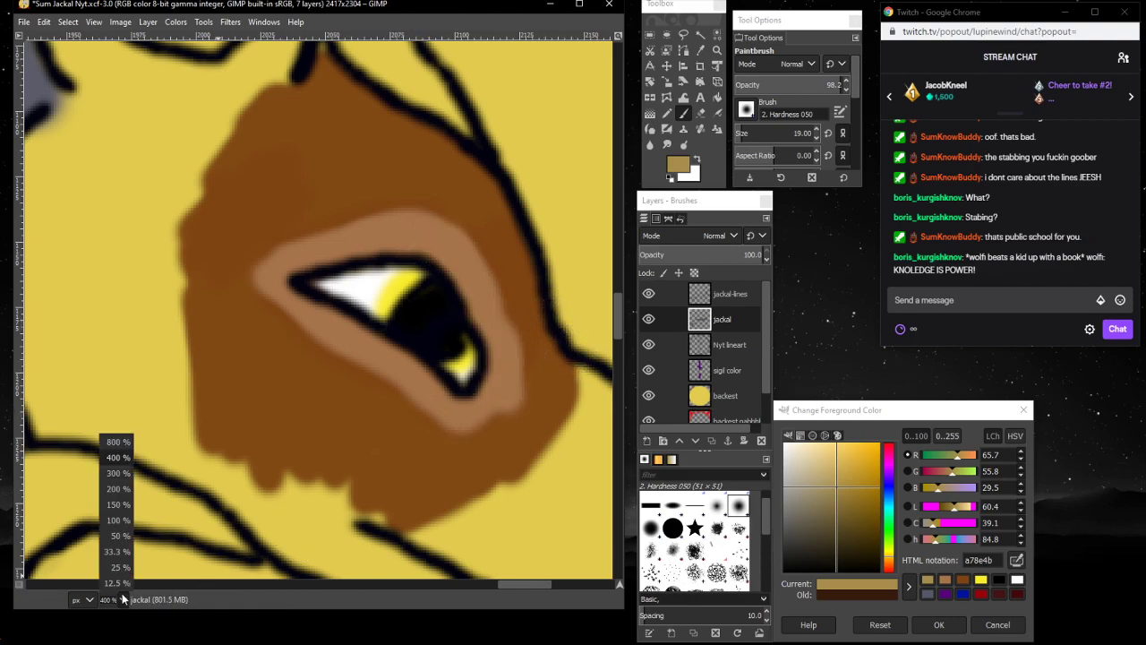
click(117, 489)
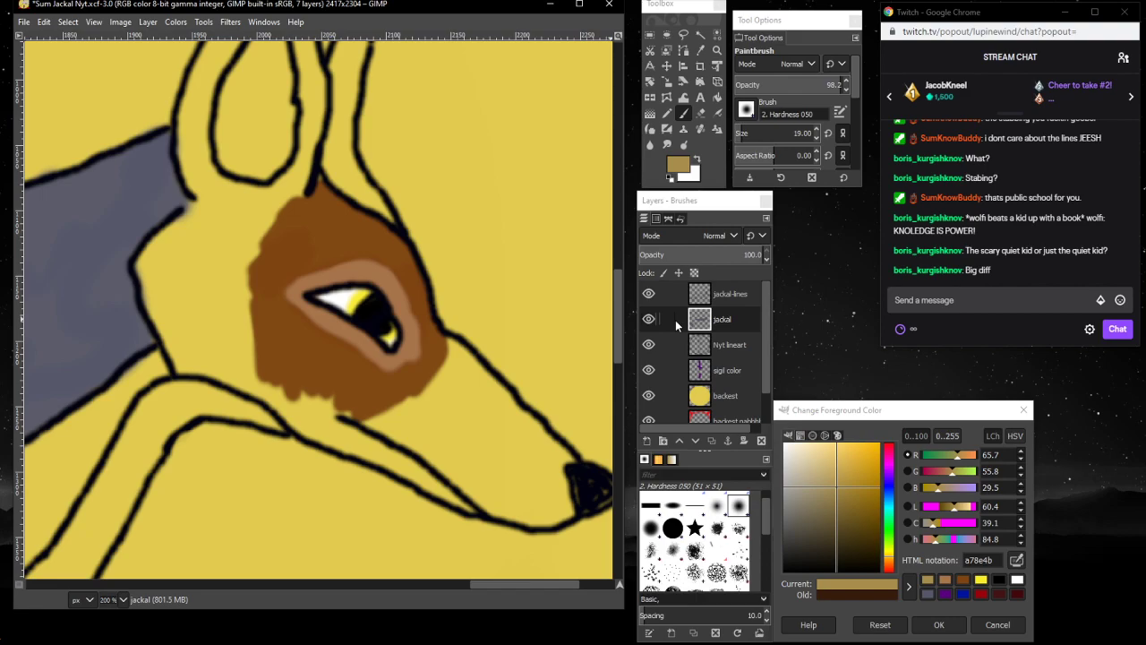
click(945, 583)
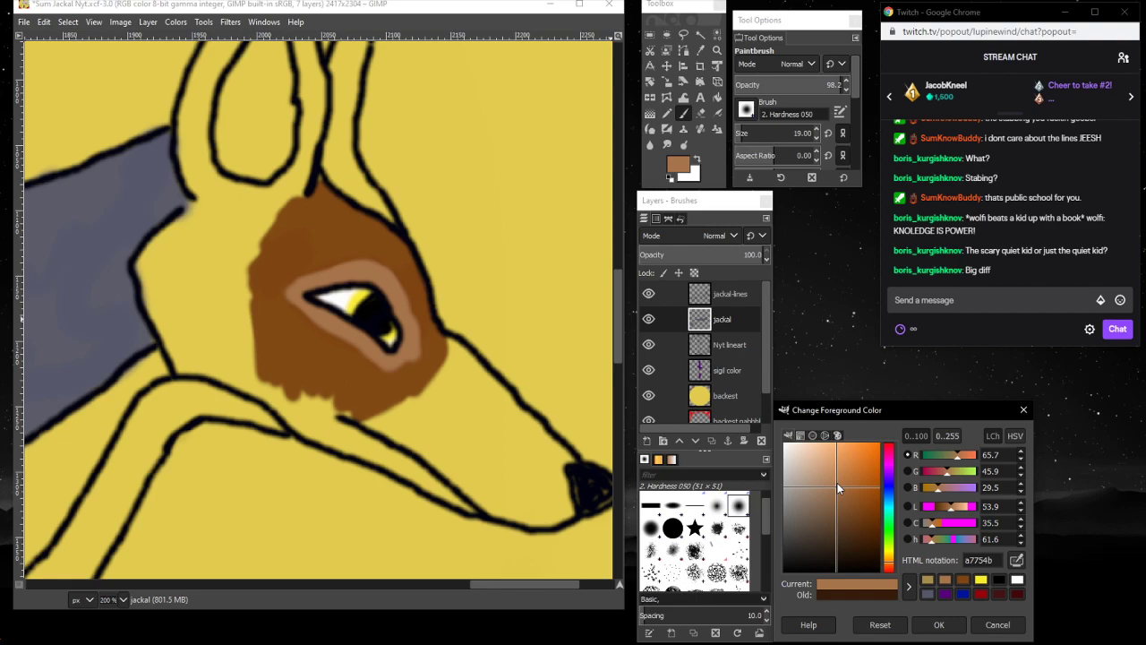
drag(838, 486, 828, 484)
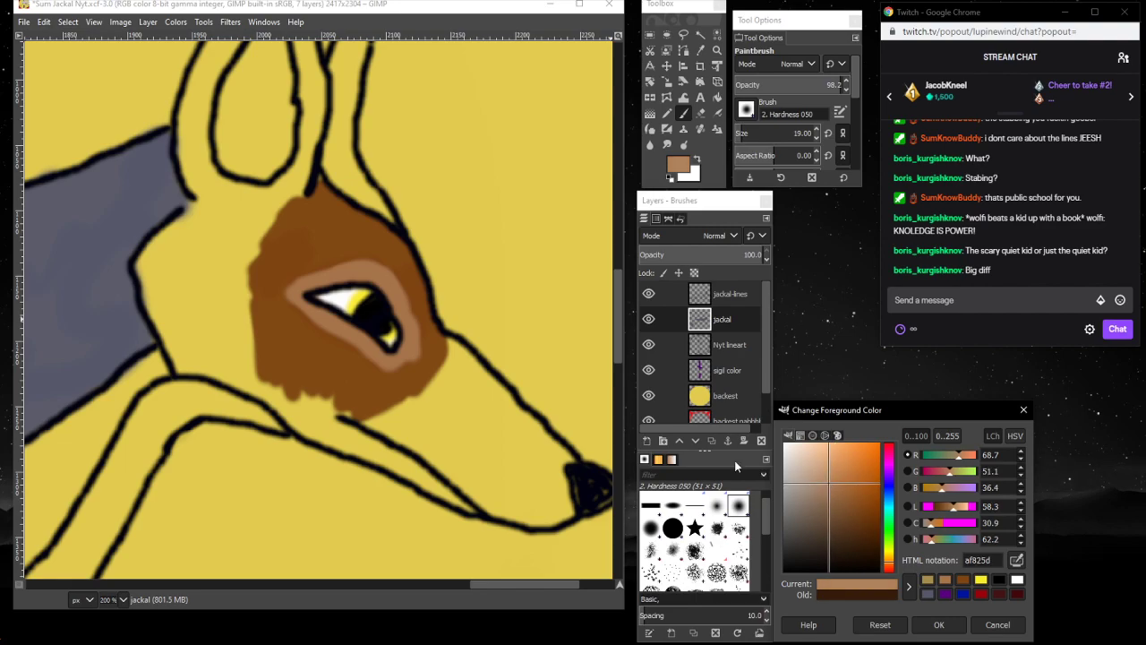
click(355, 273)
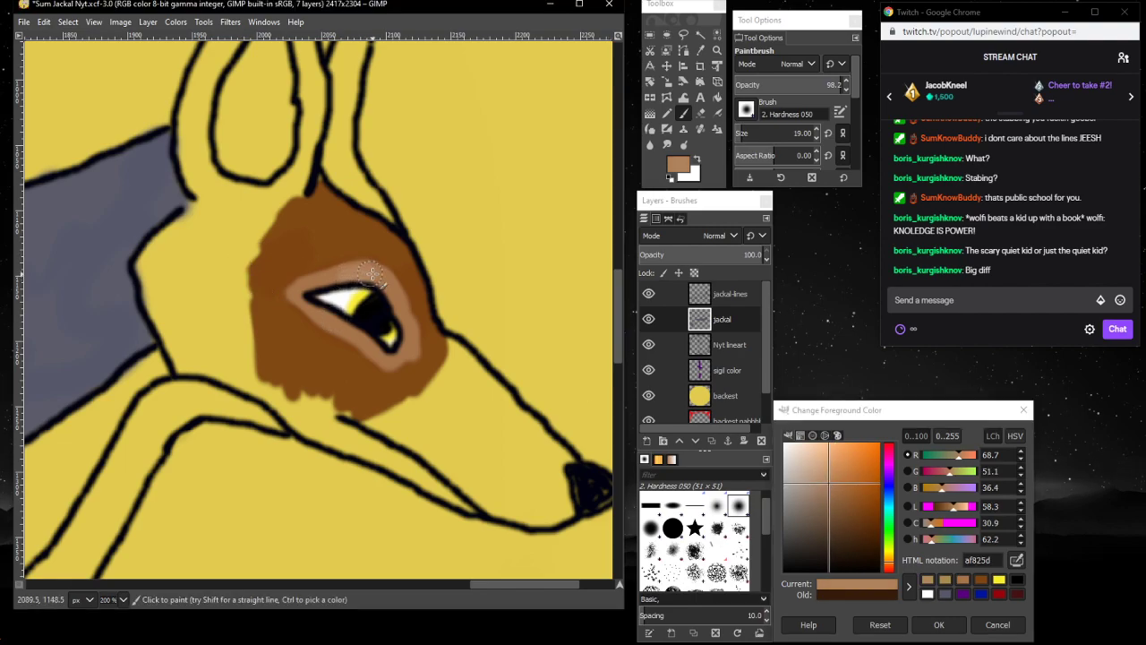
drag(405, 326, 410, 345)
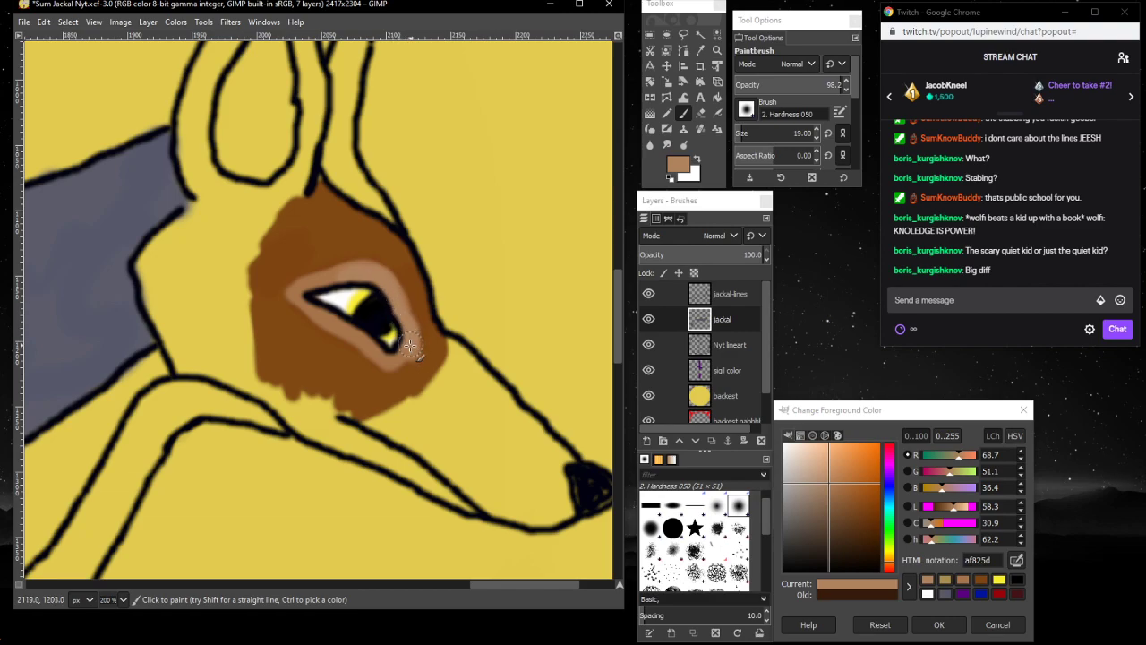
- Set the foreground colour to brown 7e4311 and trim the outer edge of the light ring above and in front of the eye
click(975, 578)
drag(416, 310, 418, 328)
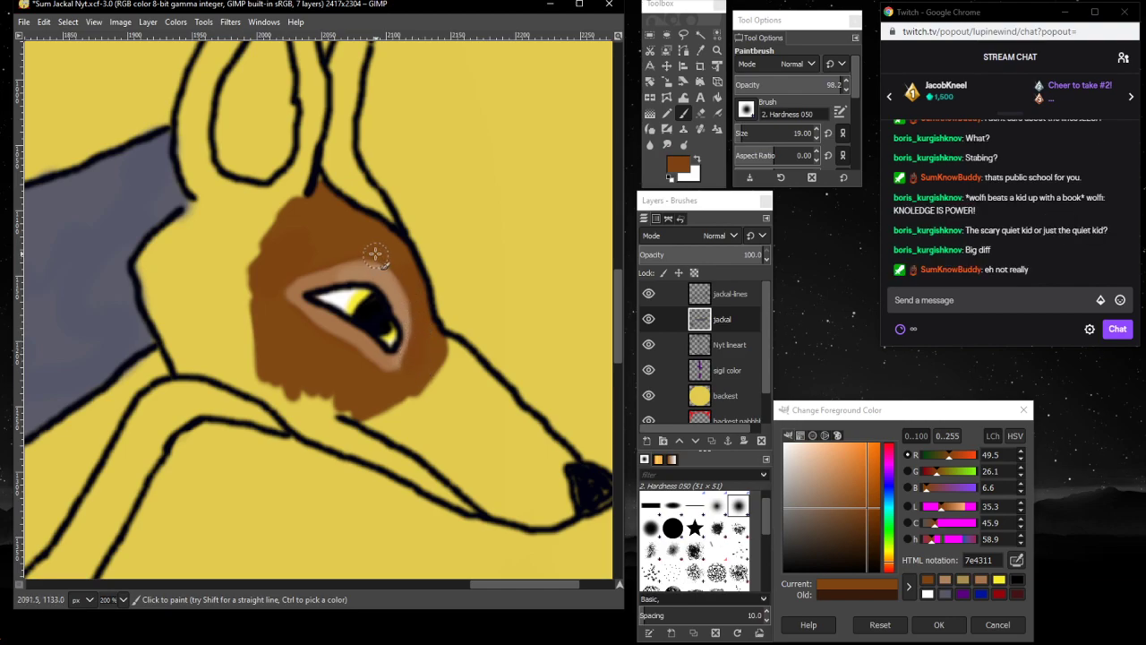
drag(392, 274, 405, 294)
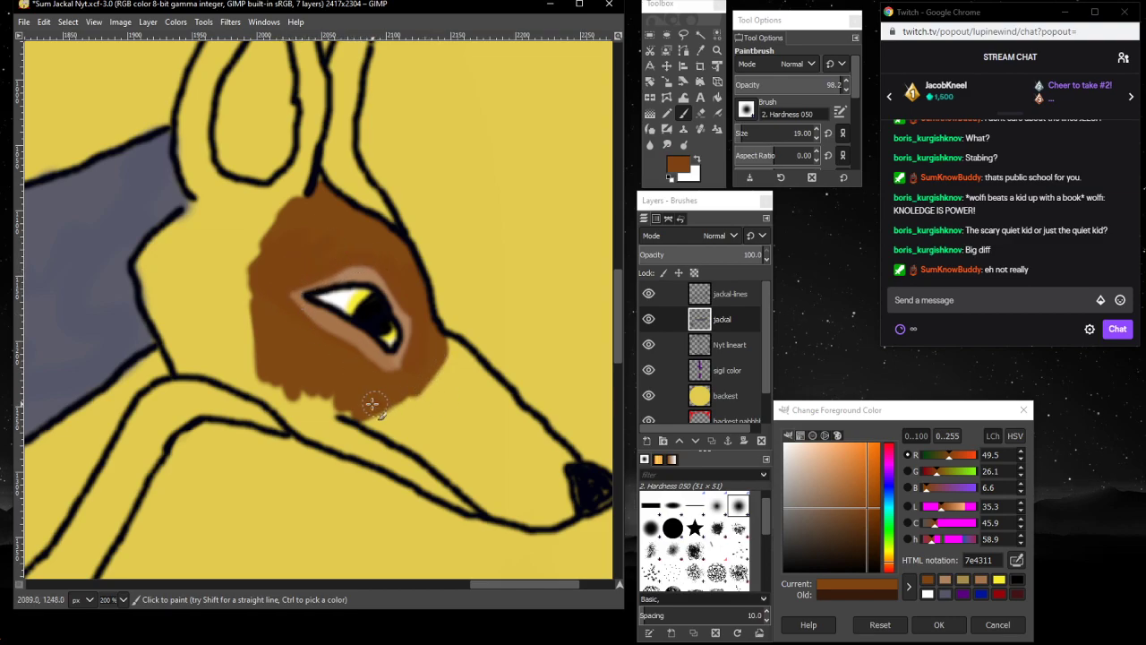
- Extend the brown 7e4311 fur from the cheek along the lower jaw and chin up to the nose
mouse_move(371, 405)
mouse_down()
mouse_move(289, 384)
mouse_move(358, 417)
mouse_move(274, 376)
mouse_move(321, 422)
mouse_move(288, 385)
mouse_move(394, 462)
mouse_move(299, 390)
mouse_up()
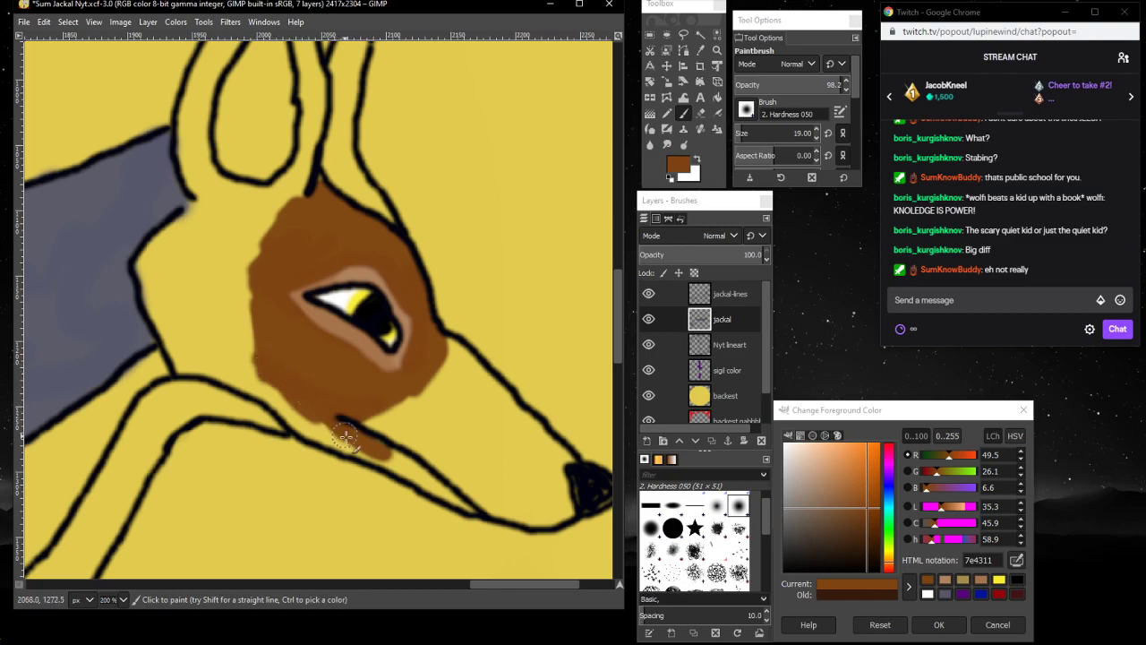
mouse_move(345, 436)
mouse_down()
mouse_move(465, 505)
mouse_move(359, 431)
mouse_move(389, 443)
mouse_move(449, 488)
mouse_move(308, 431)
mouse_move(294, 404)
mouse_move(329, 427)
mouse_up()
mouse_move(404, 460)
mouse_down()
mouse_move(511, 516)
mouse_move(464, 505)
mouse_move(547, 515)
mouse_move(548, 485)
mouse_move(555, 494)
mouse_move(567, 471)
mouse_move(568, 508)
mouse_move(556, 473)
mouse_move(558, 520)
mouse_move(565, 507)
mouse_move(541, 518)
mouse_move(495, 504)
mouse_up()
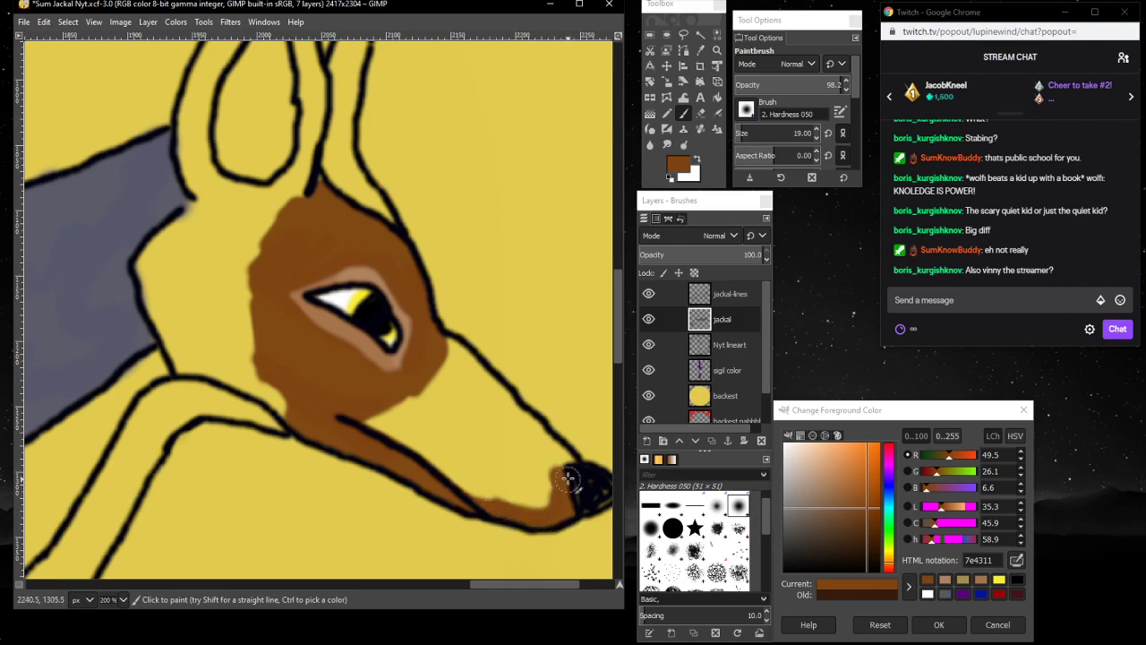
mouse_move(568, 480)
mouse_down()
mouse_move(424, 464)
mouse_move(500, 470)
mouse_move(441, 477)
mouse_move(470, 484)
mouse_move(528, 478)
mouse_move(467, 497)
mouse_move(528, 489)
mouse_move(514, 502)
mouse_move(544, 489)
mouse_up()
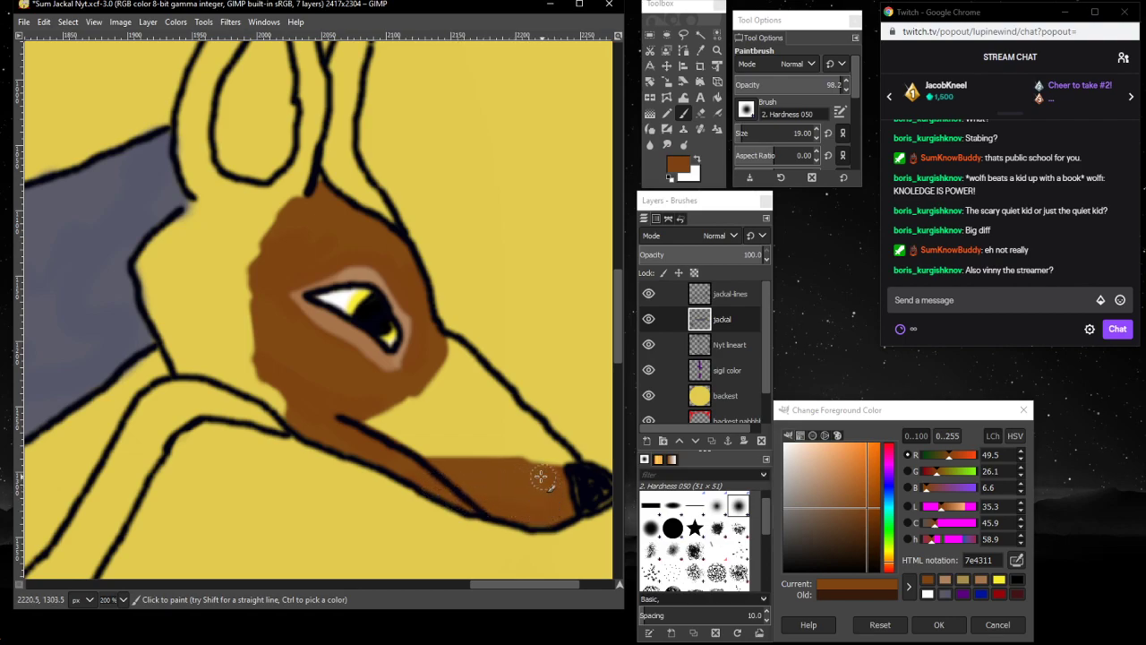
- Fill the rest of the muzzle between the mouth line and the bridge of the snout with brown 7e4311
mouse_move(423, 394)
mouse_down()
mouse_move(445, 452)
mouse_move(392, 386)
mouse_move(468, 454)
mouse_move(436, 414)
mouse_move(463, 466)
mouse_move(388, 407)
mouse_move(450, 463)
mouse_move(374, 429)
mouse_move(434, 458)
mouse_move(355, 404)
mouse_up()
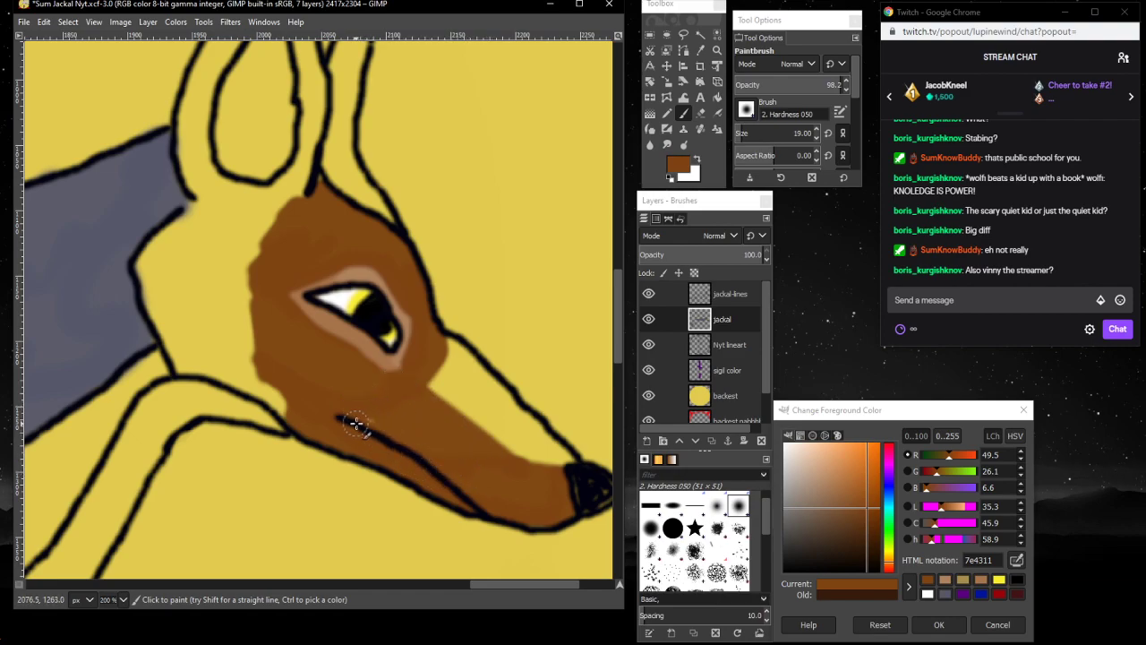
mouse_move(471, 442)
mouse_down()
mouse_move(442, 387)
mouse_move(453, 351)
mouse_move(559, 456)
mouse_move(528, 412)
mouse_move(535, 421)
mouse_up()
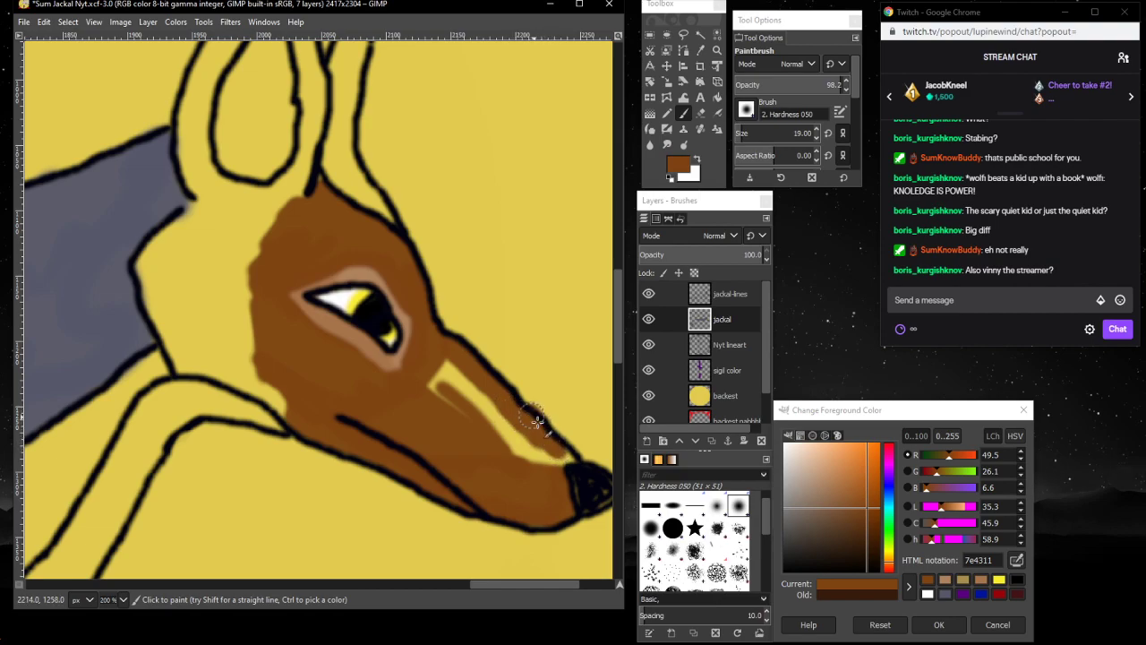
mouse_move(564, 458)
mouse_down()
mouse_move(538, 441)
mouse_move(548, 469)
mouse_move(501, 428)
mouse_move(505, 419)
mouse_move(513, 445)
mouse_move(442, 355)
mouse_move(455, 391)
mouse_up()
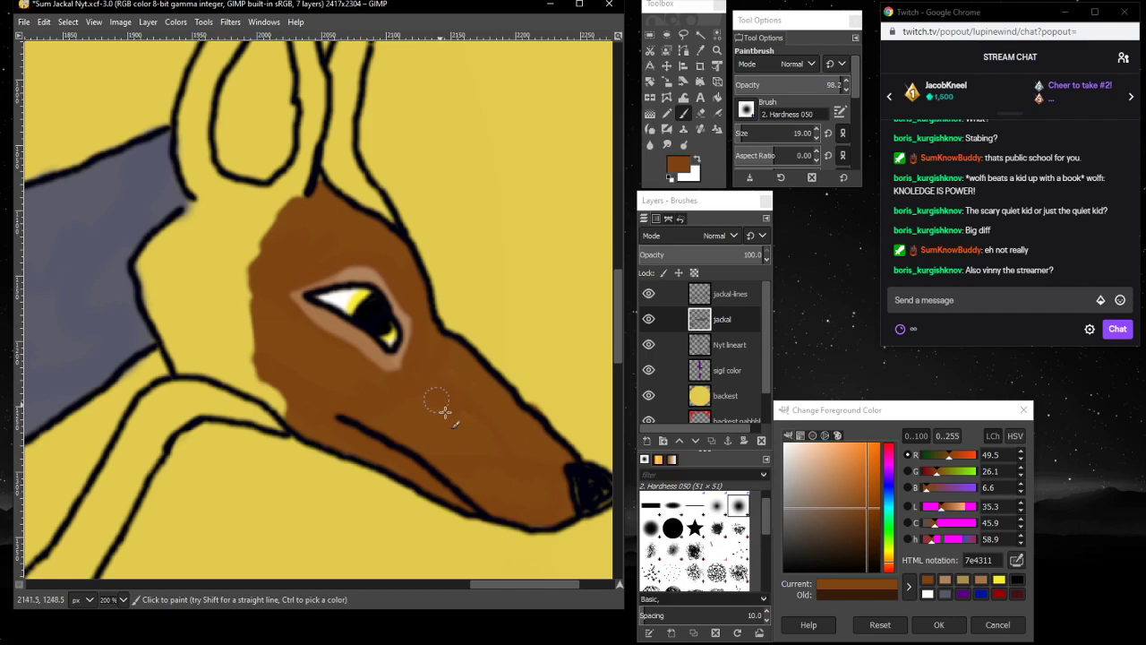
- Erase stray brown outside the snout bridge, even out the muzzle and add a brown 7e4311 fur tuft behind the cheek
click(700, 113)
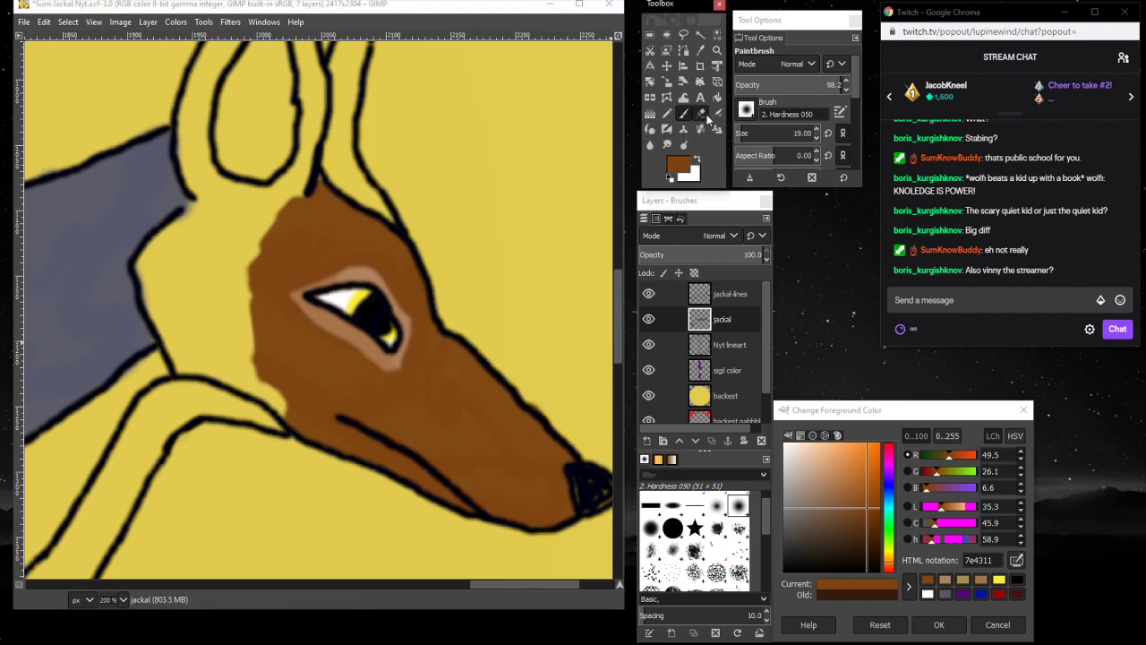
click(535, 391)
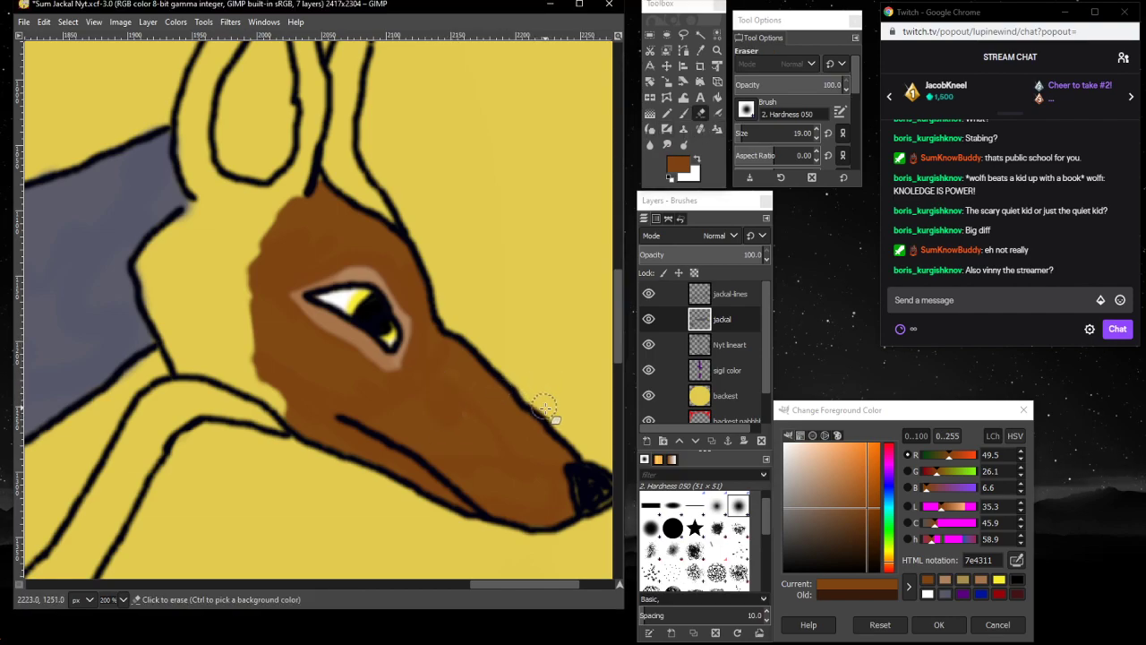
click(681, 112)
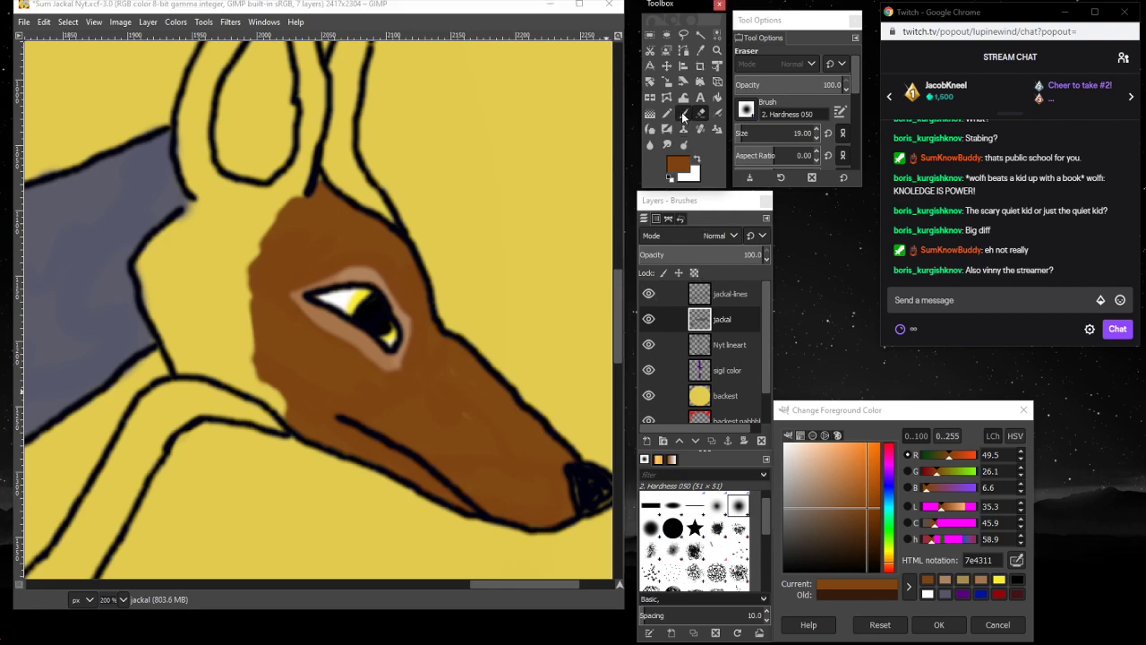
click(466, 400)
drag(500, 438, 460, 452)
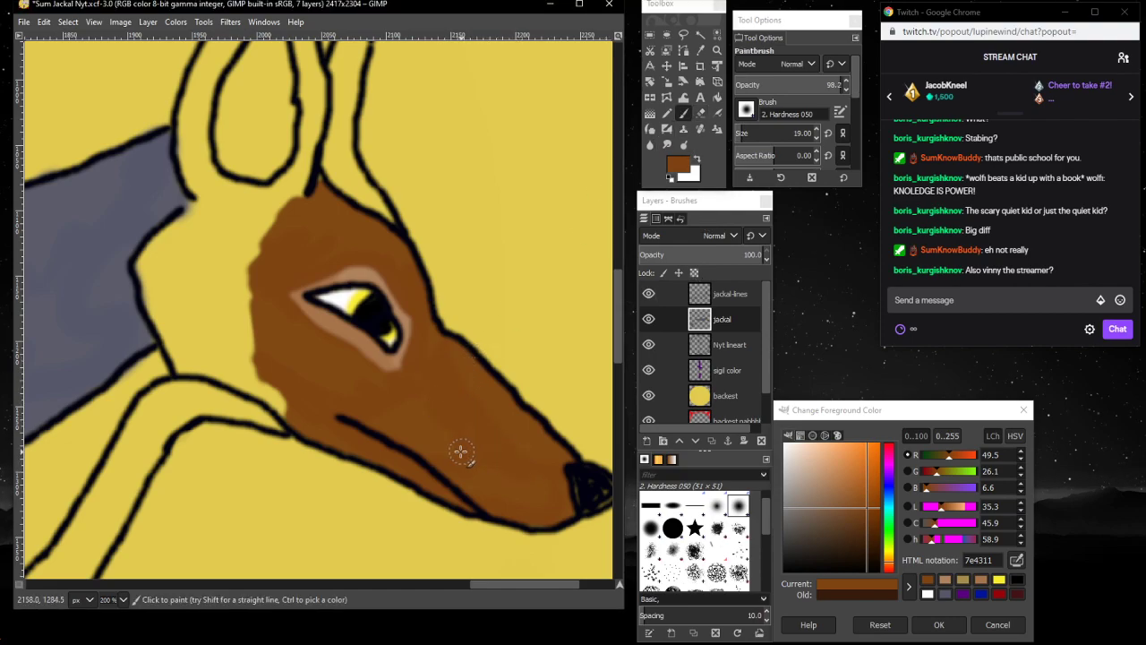
drag(278, 378, 237, 324)
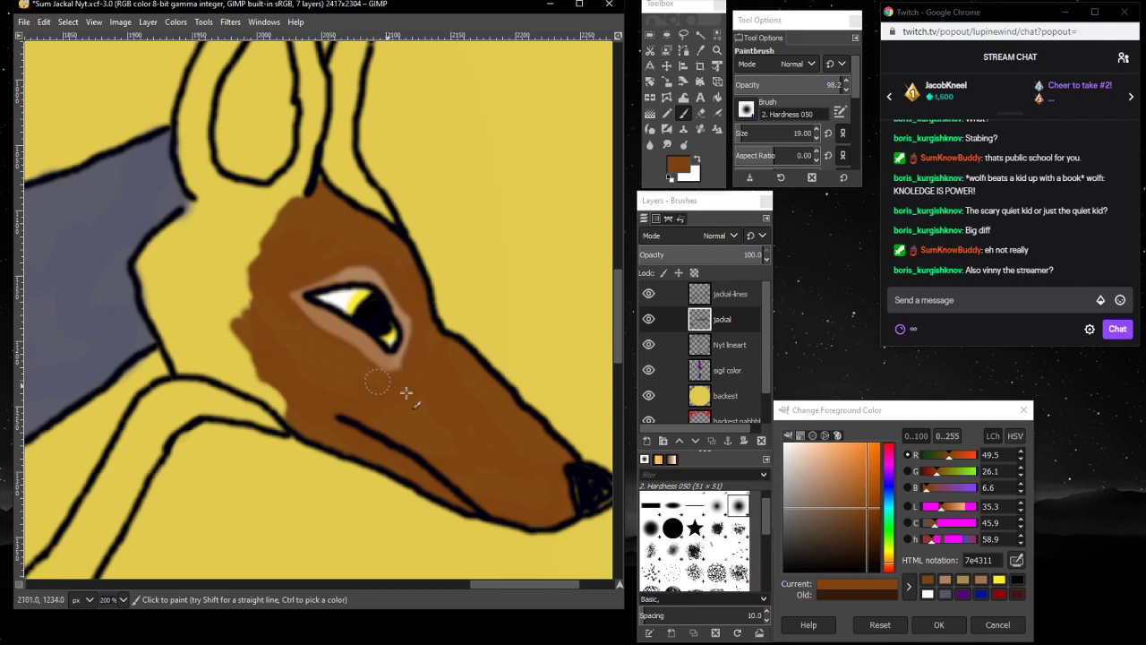
- Set the foreground colour to light brown af825d and paint along the mouth line, lower jaw and upper throat
click(940, 581)
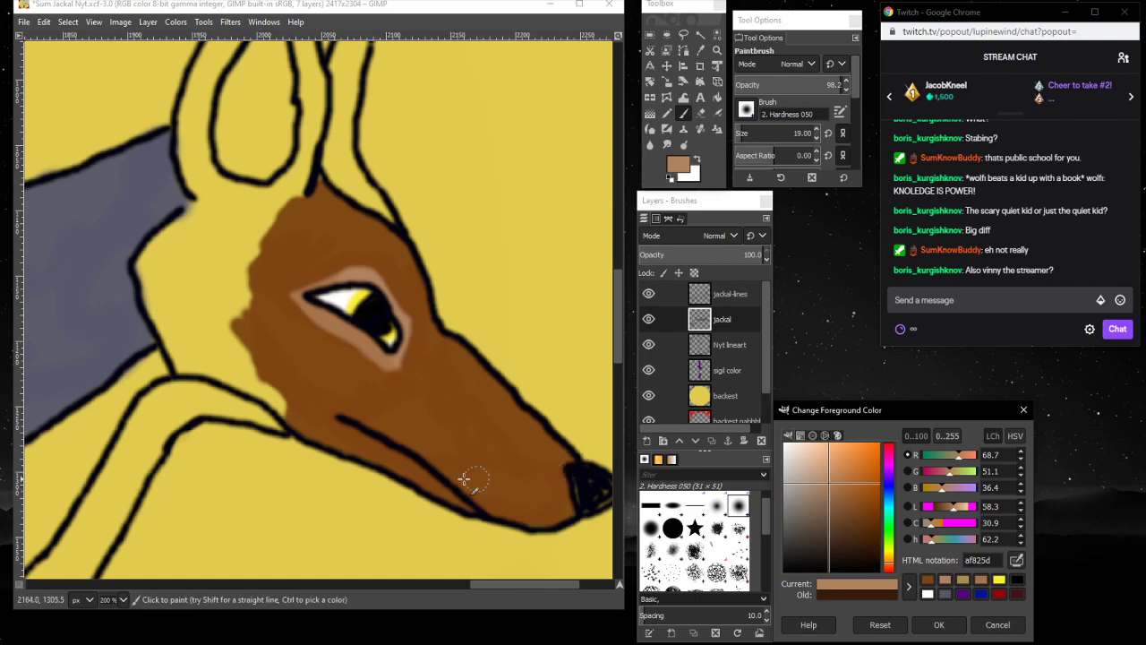
mouse_move(477, 508)
mouse_down()
mouse_move(386, 433)
mouse_move(275, 404)
mouse_move(400, 468)
mouse_move(316, 421)
mouse_move(402, 455)
mouse_move(348, 416)
mouse_move(463, 504)
mouse_move(365, 450)
mouse_move(187, 396)
mouse_move(208, 394)
mouse_move(180, 382)
mouse_move(241, 394)
mouse_move(286, 428)
mouse_move(188, 407)
mouse_move(214, 402)
mouse_move(167, 416)
mouse_move(183, 394)
mouse_up()
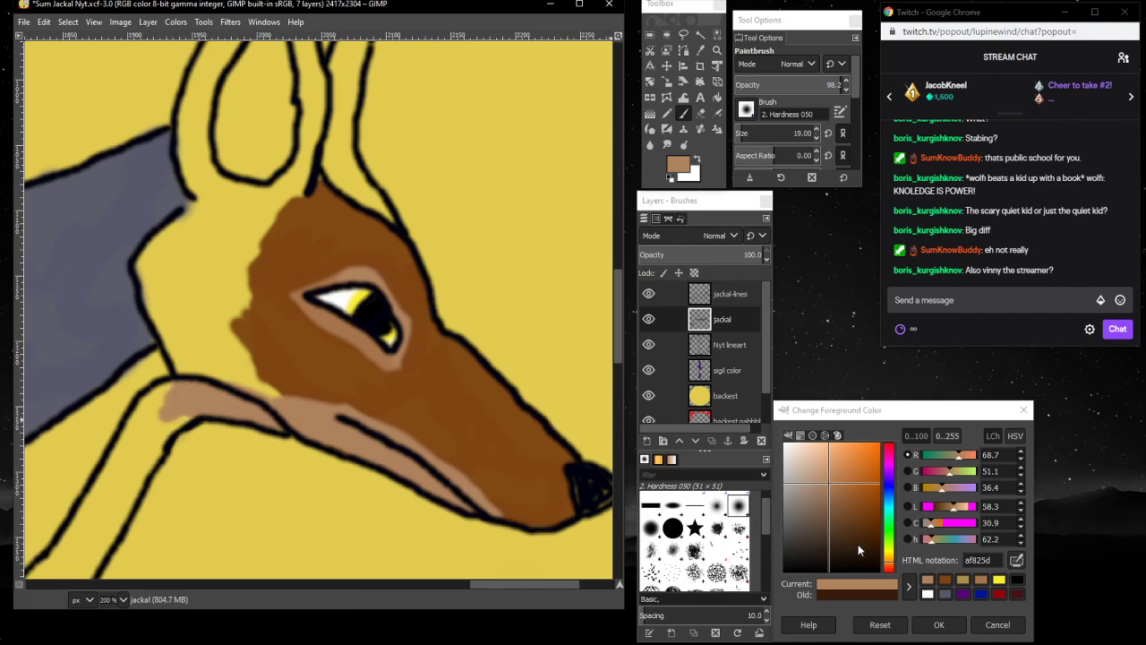
- Paint brown 7e4311 back over the light brown on the lower jaw and around the mouth line, sparing the throat
click(945, 580)
drag(494, 483, 385, 415)
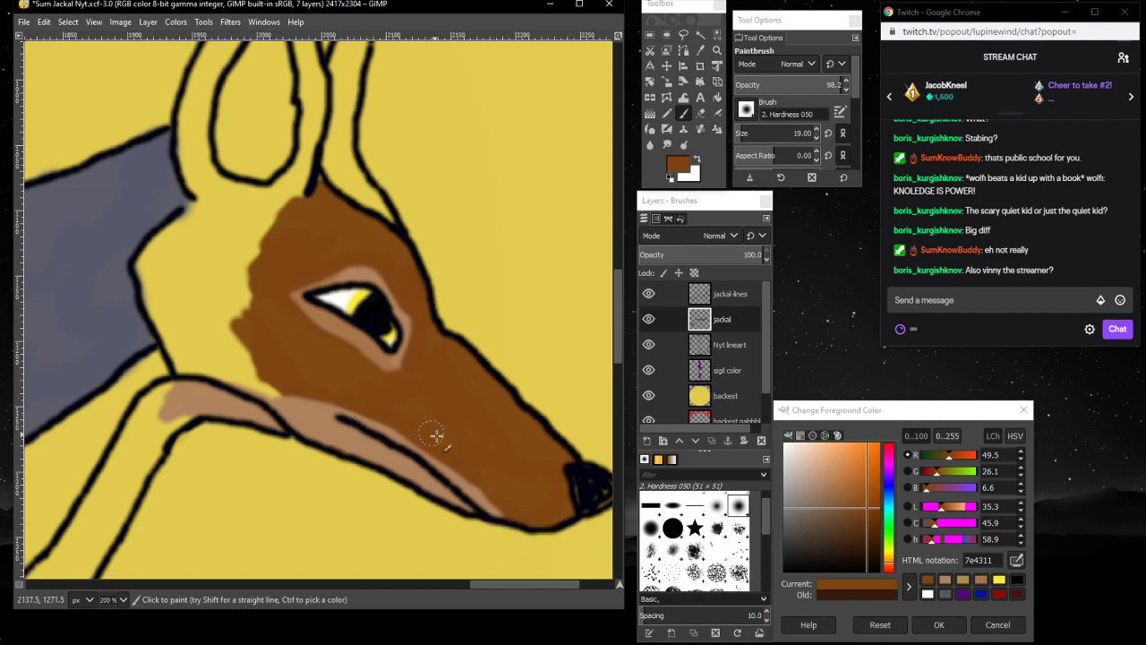
mouse_move(497, 486)
mouse_down()
mouse_move(459, 492)
mouse_move(498, 508)
mouse_move(442, 497)
mouse_move(469, 489)
mouse_move(413, 461)
mouse_move(481, 489)
mouse_move(412, 443)
mouse_move(509, 511)
mouse_move(431, 490)
mouse_move(387, 459)
mouse_move(433, 477)
mouse_move(347, 412)
mouse_move(423, 465)
mouse_move(352, 416)
mouse_move(418, 451)
mouse_up()
mouse_move(348, 410)
mouse_down()
mouse_move(305, 394)
mouse_move(368, 439)
mouse_move(282, 389)
mouse_move(330, 430)
mouse_move(281, 383)
mouse_move(301, 421)
mouse_move(275, 391)
mouse_move(310, 428)
mouse_move(377, 458)
mouse_up()
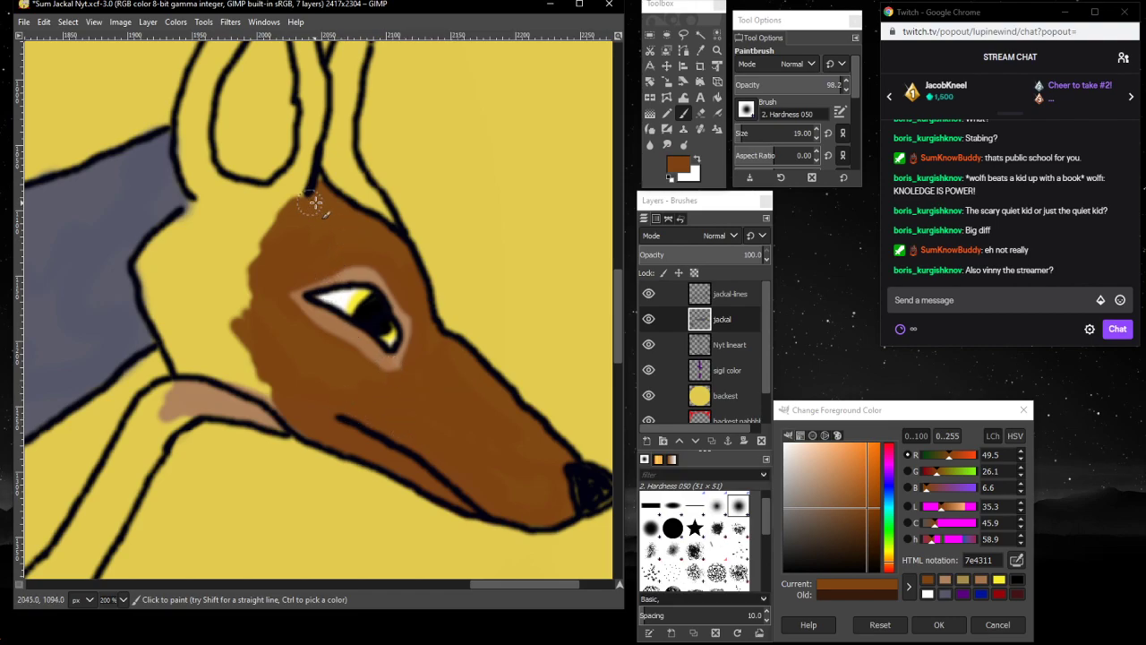
- Paint brown 7e4311 over the back of the head, the ear base and the whole outer rim of the near ear
scroll(271, 251, up, 3)
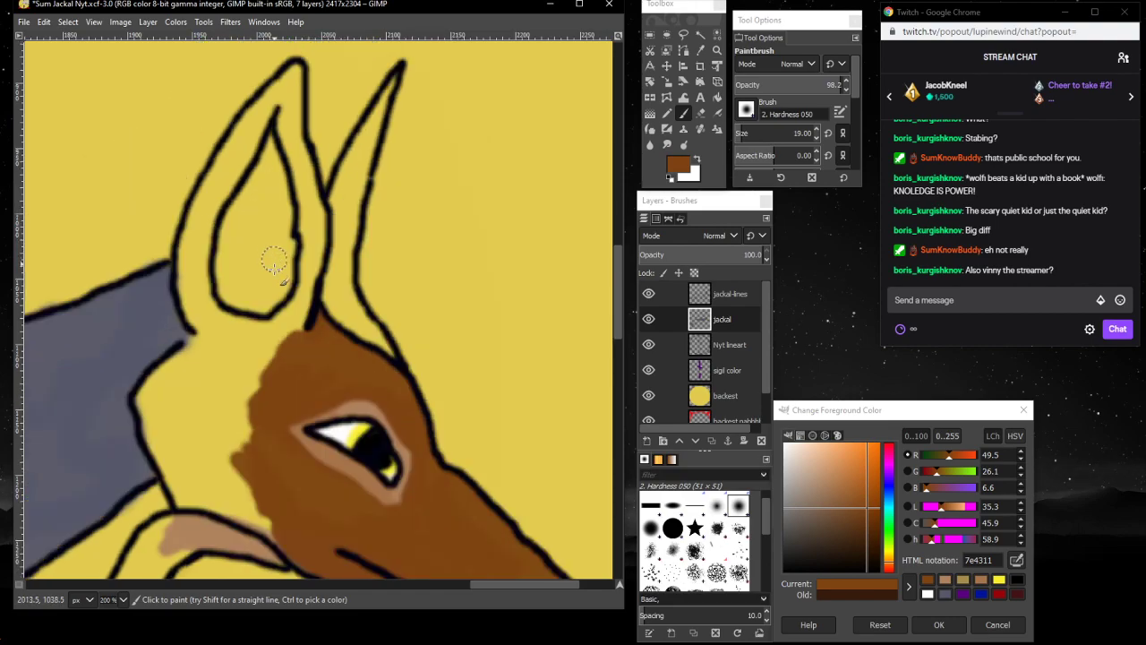
mouse_move(283, 81)
mouse_down()
mouse_move(258, 99)
mouse_move(285, 74)
mouse_move(287, 91)
mouse_move(296, 68)
mouse_move(286, 105)
mouse_move(291, 88)
mouse_move(296, 128)
mouse_move(285, 86)
mouse_move(293, 141)
mouse_move(282, 113)
mouse_move(314, 248)
mouse_move(305, 160)
mouse_move(310, 182)
mouse_move(294, 147)
mouse_move(309, 260)
mouse_move(316, 211)
mouse_move(311, 263)
mouse_move(307, 205)
mouse_move(306, 269)
mouse_move(314, 196)
mouse_move(309, 300)
mouse_move(317, 289)
mouse_move(302, 328)
mouse_move(302, 288)
mouse_move(265, 365)
mouse_move(242, 385)
mouse_move(245, 373)
mouse_move(253, 355)
mouse_move(272, 365)
mouse_move(226, 469)
mouse_move(244, 428)
mouse_move(257, 495)
mouse_move(225, 463)
mouse_move(277, 531)
mouse_move(163, 475)
mouse_move(143, 404)
mouse_move(193, 353)
mouse_move(248, 361)
mouse_move(197, 379)
mouse_move(159, 412)
mouse_move(207, 397)
mouse_move(231, 410)
mouse_move(238, 495)
mouse_move(224, 503)
mouse_move(164, 424)
mouse_move(180, 489)
mouse_up()
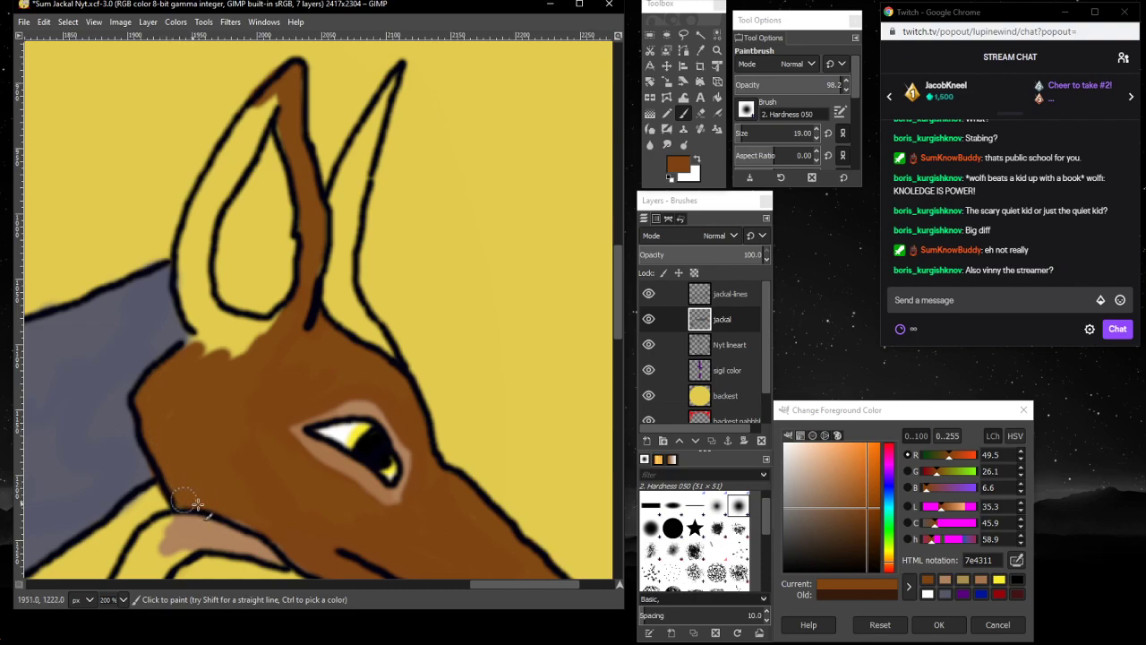
mouse_move(287, 315)
mouse_down()
mouse_move(244, 360)
mouse_move(219, 366)
mouse_move(266, 330)
mouse_move(190, 358)
mouse_move(165, 415)
mouse_move(182, 369)
mouse_move(224, 335)
mouse_move(198, 339)
mouse_move(236, 325)
mouse_move(197, 334)
mouse_move(267, 329)
mouse_move(235, 315)
mouse_up()
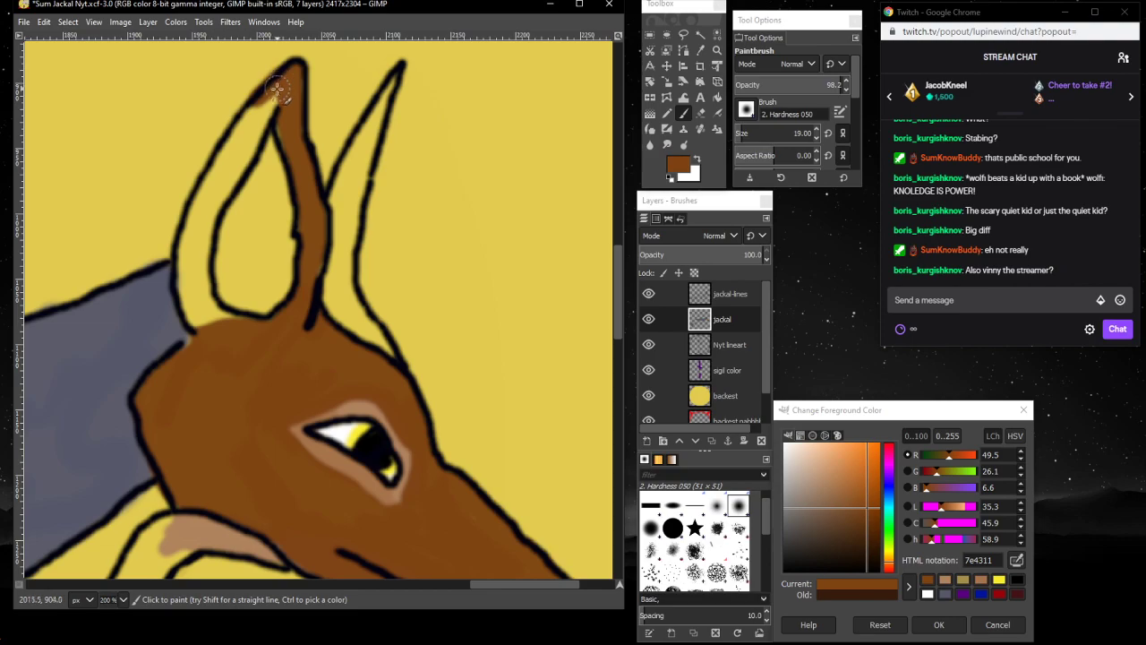
mouse_move(277, 89)
mouse_down()
mouse_move(237, 156)
mouse_move(247, 119)
mouse_move(257, 108)
mouse_move(234, 163)
mouse_move(273, 108)
mouse_move(286, 140)
mouse_move(271, 101)
mouse_move(231, 179)
mouse_move(240, 137)
mouse_move(202, 193)
mouse_move(228, 145)
mouse_move(195, 258)
mouse_move(214, 185)
mouse_move(224, 175)
mouse_move(205, 232)
mouse_move(231, 170)
mouse_move(194, 235)
mouse_move(207, 186)
mouse_move(186, 232)
mouse_move(197, 205)
mouse_move(182, 296)
mouse_move(187, 254)
mouse_move(200, 318)
mouse_move(190, 243)
mouse_move(196, 232)
mouse_move(203, 302)
mouse_move(204, 228)
mouse_move(214, 310)
mouse_up()
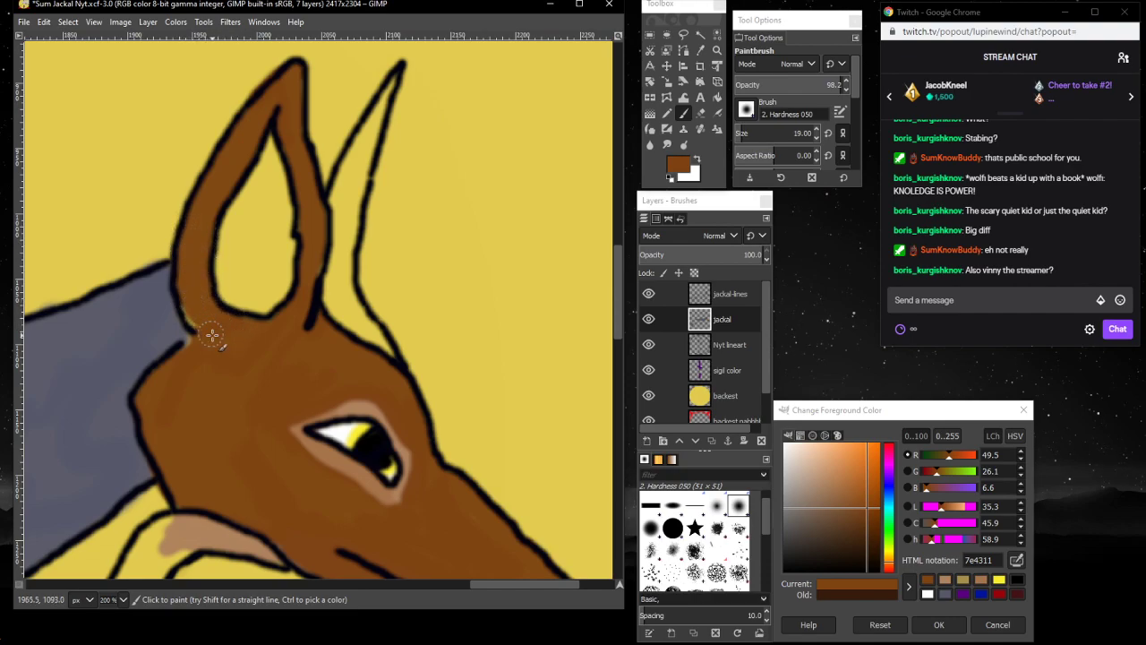
drag(315, 241, 310, 307)
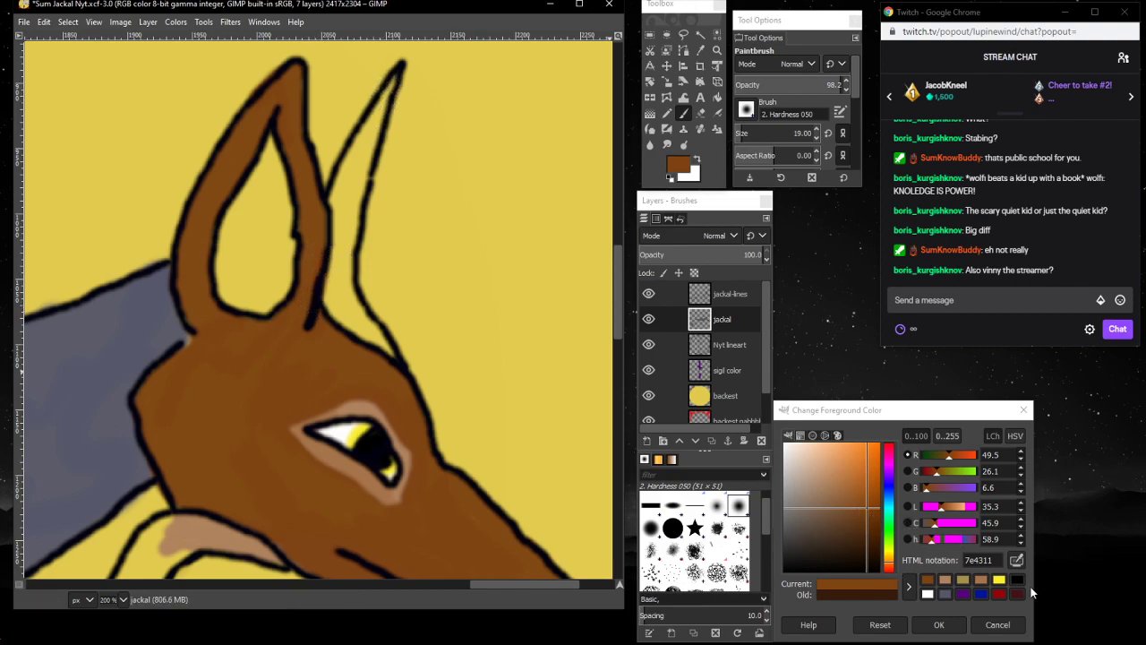
click(1017, 594)
mouse_move(383, 100)
mouse_down()
mouse_move(381, 117)
mouse_move(392, 82)
mouse_move(367, 156)
mouse_move(358, 173)
mouse_move(366, 141)
mouse_move(333, 199)
mouse_move(339, 213)
mouse_move(375, 123)
mouse_move(359, 191)
mouse_move(339, 206)
mouse_move(349, 313)
mouse_move(334, 249)
mouse_move(343, 306)
mouse_move(328, 299)
mouse_move(327, 281)
mouse_move(363, 329)
mouse_move(379, 332)
mouse_move(356, 287)
mouse_move(375, 338)
mouse_up()
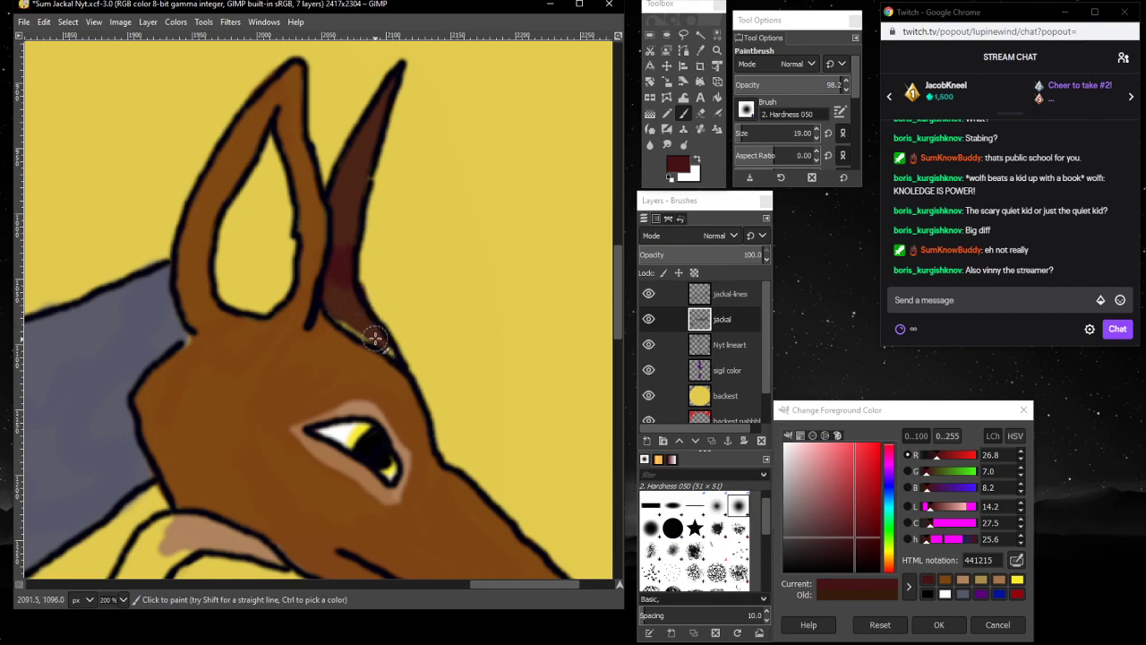
key(ctrl+z)
key(ctrl+z)
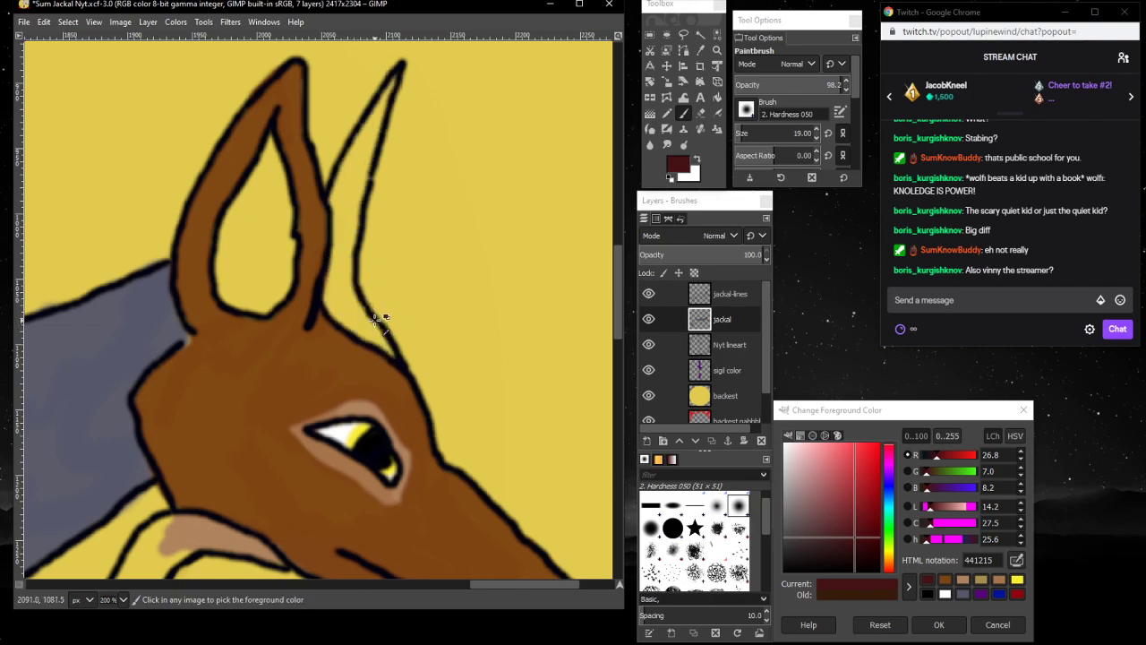
- Darken the foreground brown to 44270e and fill the jackal's far ear with it
click(945, 582)
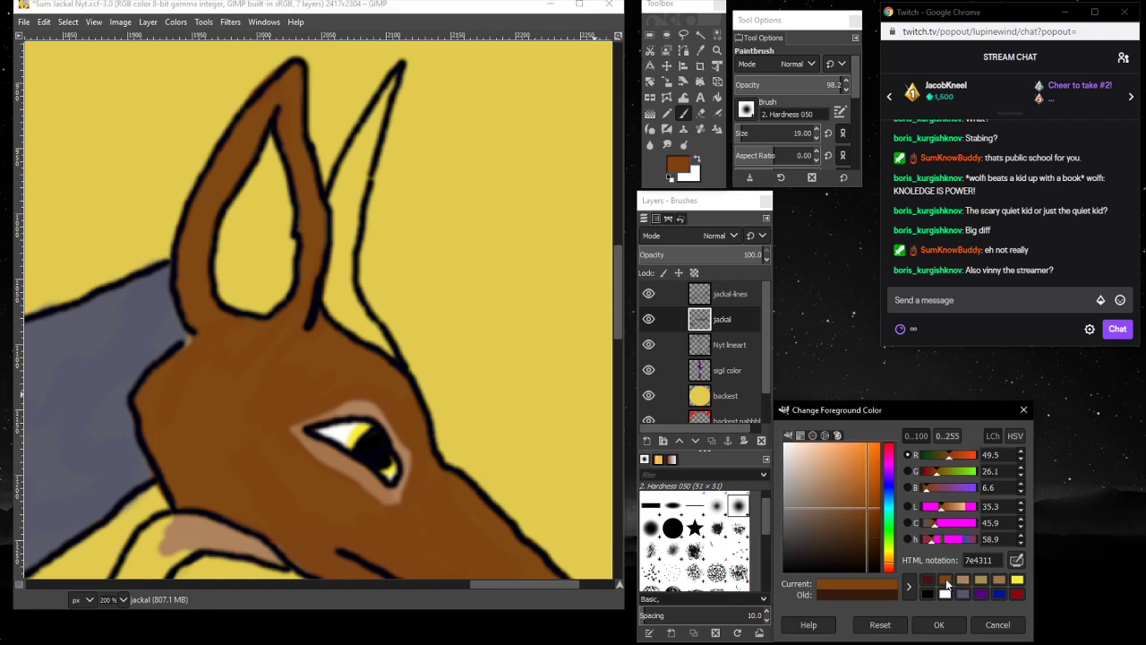
drag(867, 509, 859, 537)
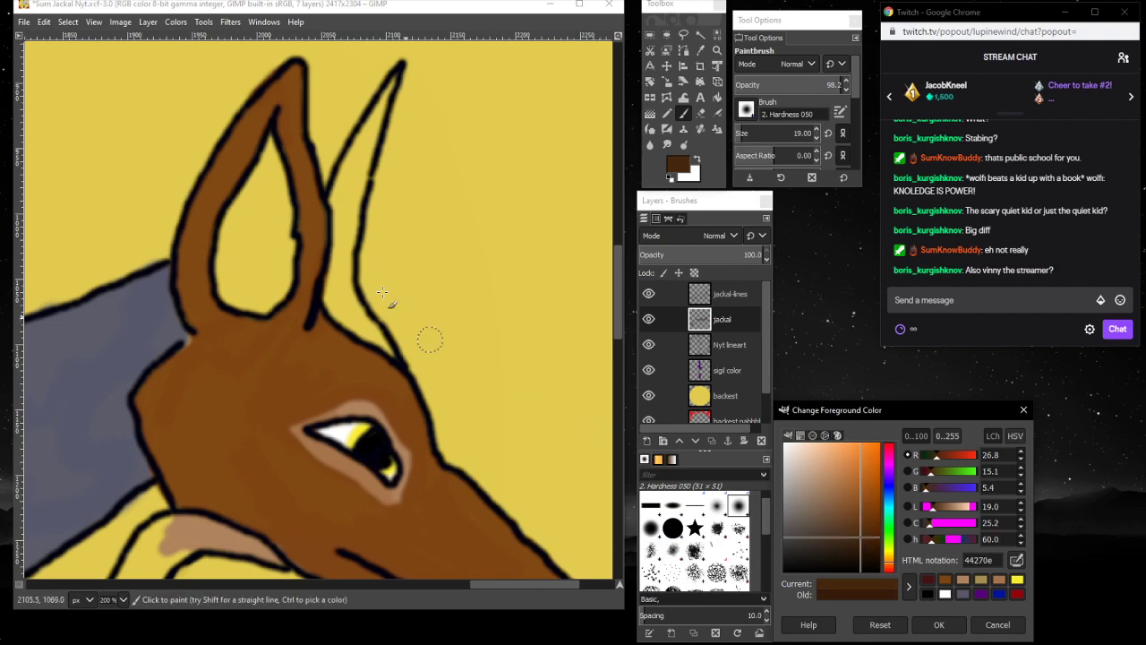
mouse_move(383, 90)
mouse_down()
mouse_move(349, 220)
mouse_move(359, 143)
mouse_move(341, 211)
mouse_move(343, 186)
mouse_move(333, 204)
mouse_move(347, 201)
mouse_move(351, 266)
mouse_move(369, 154)
mouse_move(350, 220)
mouse_move(342, 172)
mouse_move(346, 162)
mouse_move(330, 301)
mouse_move(333, 283)
mouse_move(338, 315)
mouse_move(341, 265)
mouse_move(343, 310)
mouse_move(350, 270)
mouse_move(372, 335)
mouse_move(331, 282)
mouse_move(326, 294)
mouse_move(339, 318)
mouse_move(383, 343)
mouse_move(360, 312)
mouse_move(394, 356)
mouse_move(364, 317)
mouse_move(376, 338)
mouse_move(350, 296)
mouse_up()
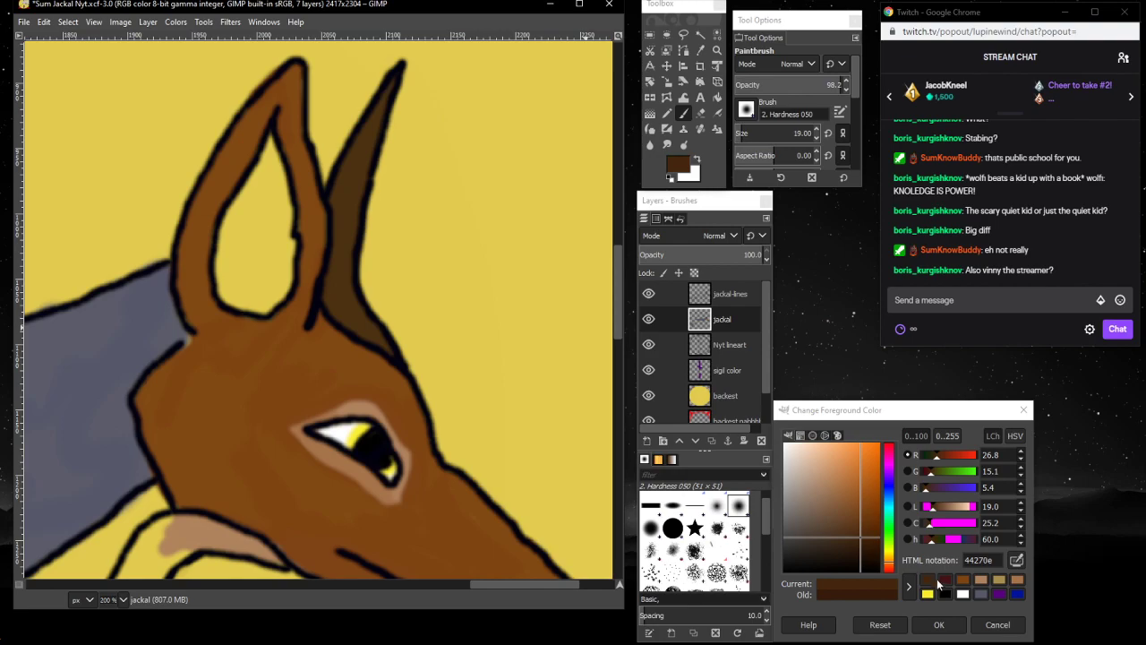
- Set the foreground colour to brown 7e4311 and paint the strip of neck behind the cheek, beneath the grey mane
click(938, 583)
scroll(327, 488, down, 5)
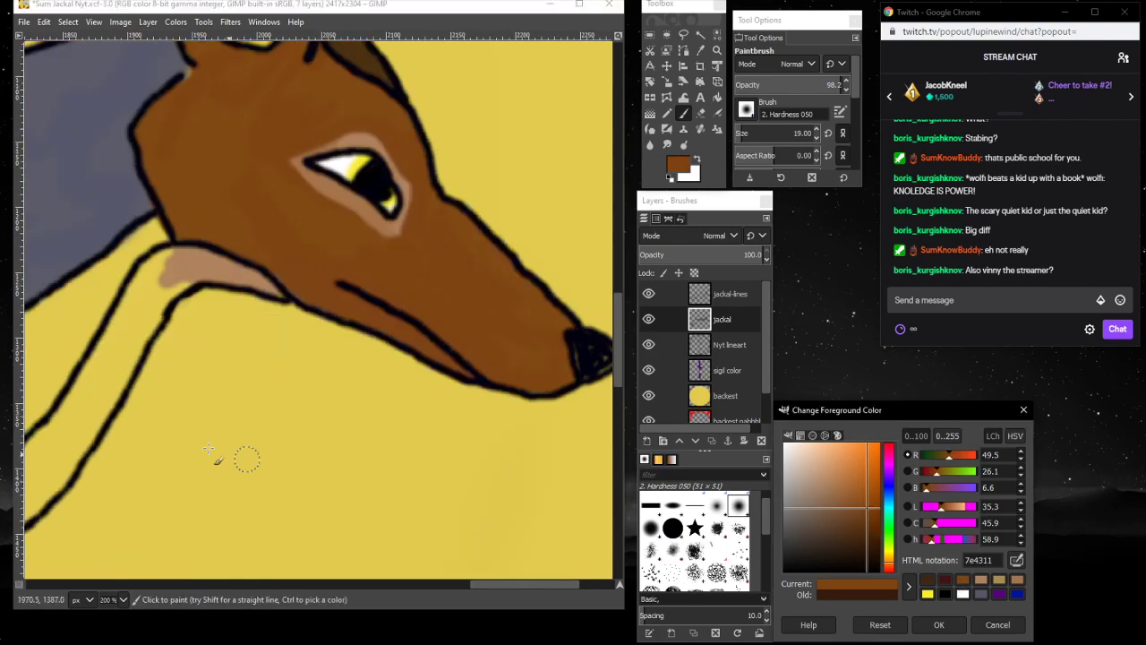
scroll(201, 260, up, 3)
mouse_move(166, 354)
mouse_down()
mouse_move(134, 376)
mouse_move(164, 354)
mouse_move(104, 416)
mouse_move(133, 382)
mouse_move(74, 438)
mouse_move(101, 402)
mouse_move(59, 437)
mouse_move(118, 389)
mouse_move(32, 450)
mouse_move(113, 414)
mouse_move(67, 460)
mouse_move(114, 394)
mouse_up()
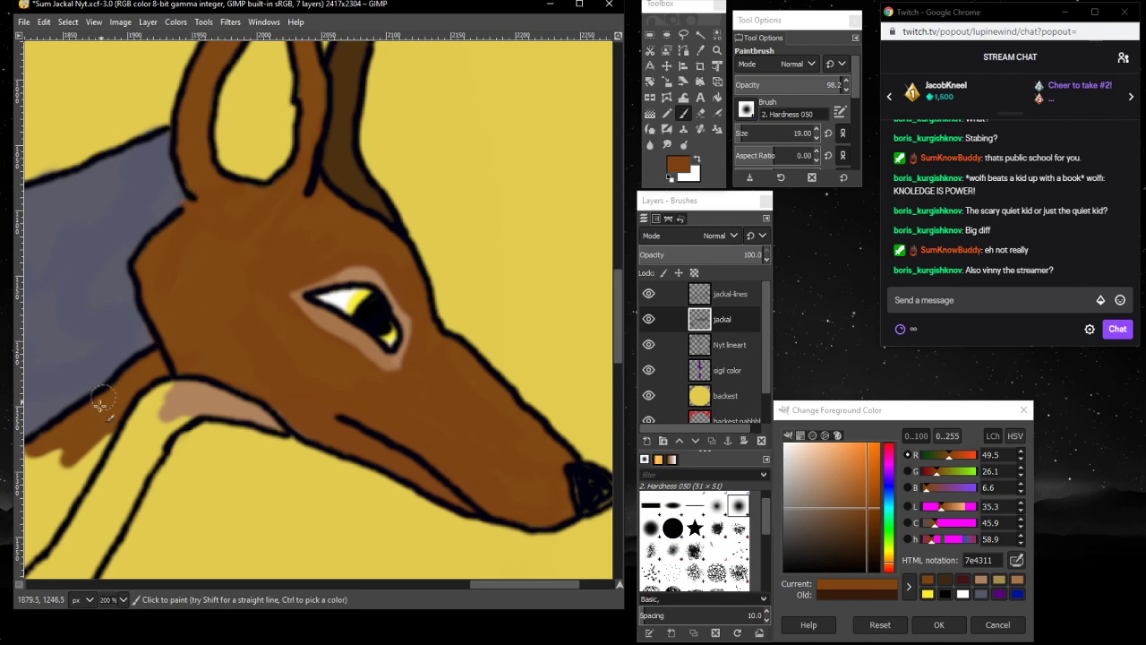
- Set the foreground colour to dark red 441215 and fill the whole inside of the near ear
scroll(135, 349, up, 3)
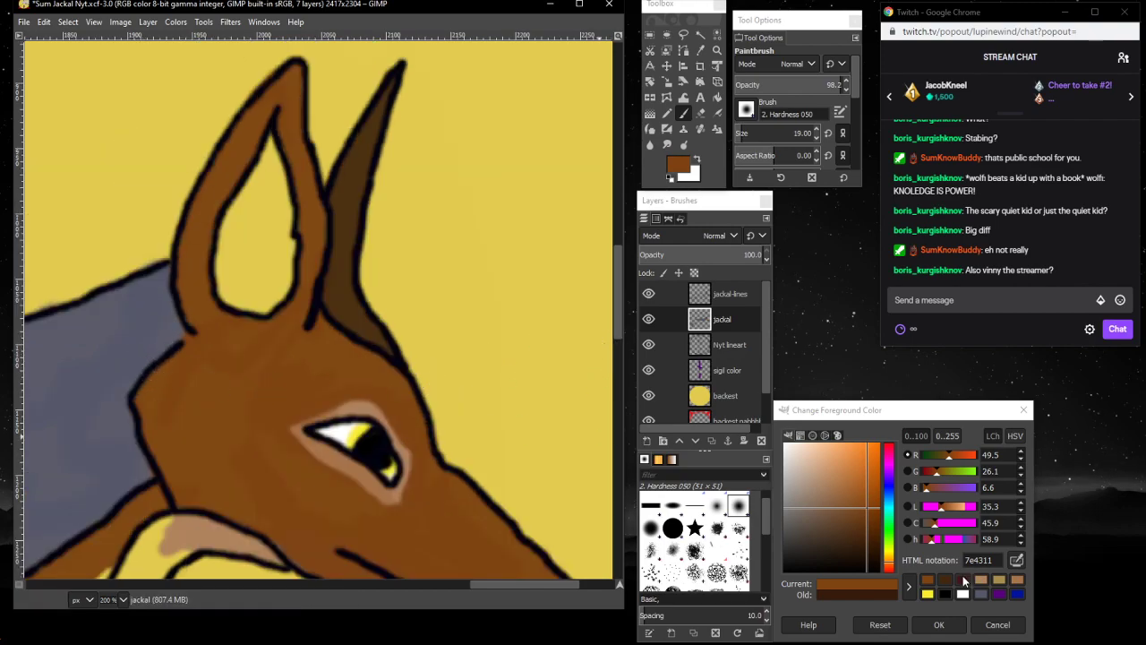
click(964, 582)
mouse_move(267, 211)
mouse_down()
mouse_move(271, 140)
mouse_move(280, 201)
mouse_move(265, 140)
mouse_move(288, 220)
mouse_move(283, 195)
mouse_move(283, 231)
mouse_move(271, 185)
mouse_move(247, 230)
mouse_move(265, 189)
mouse_move(272, 219)
mouse_move(260, 253)
mouse_move(269, 190)
mouse_move(254, 207)
mouse_move(260, 169)
mouse_move(224, 257)
mouse_move(236, 210)
mouse_move(223, 255)
mouse_move(222, 240)
mouse_move(225, 298)
mouse_move(220, 259)
mouse_move(227, 277)
mouse_move(230, 241)
mouse_up()
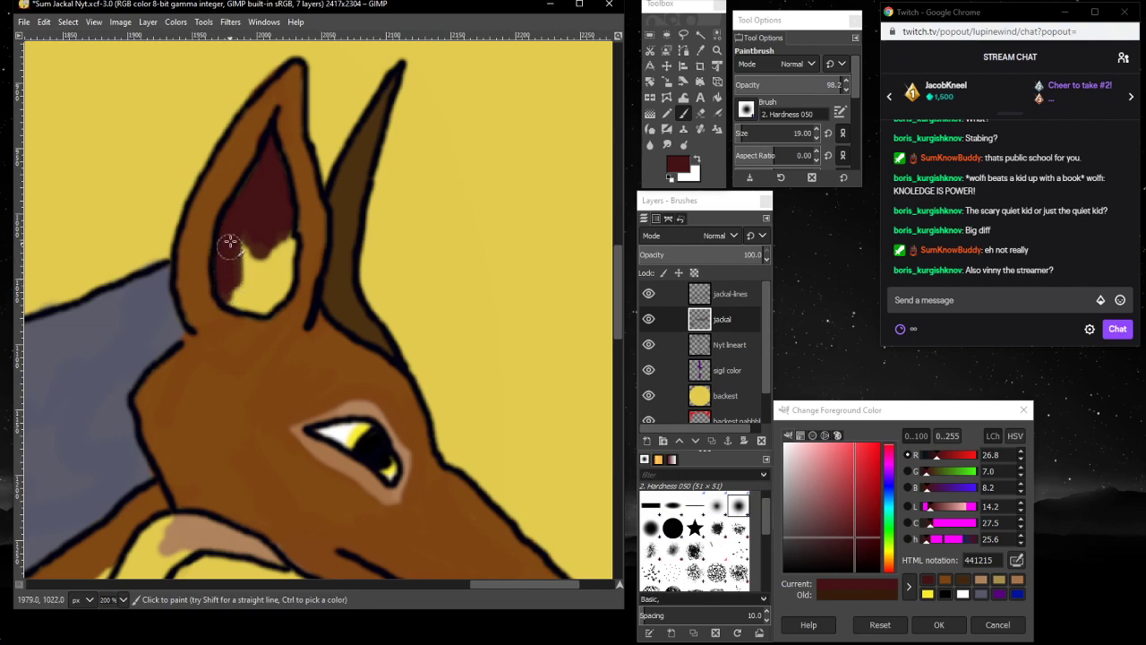
mouse_move(233, 290)
mouse_down()
mouse_move(225, 260)
mouse_move(231, 293)
mouse_move(257, 240)
mouse_up()
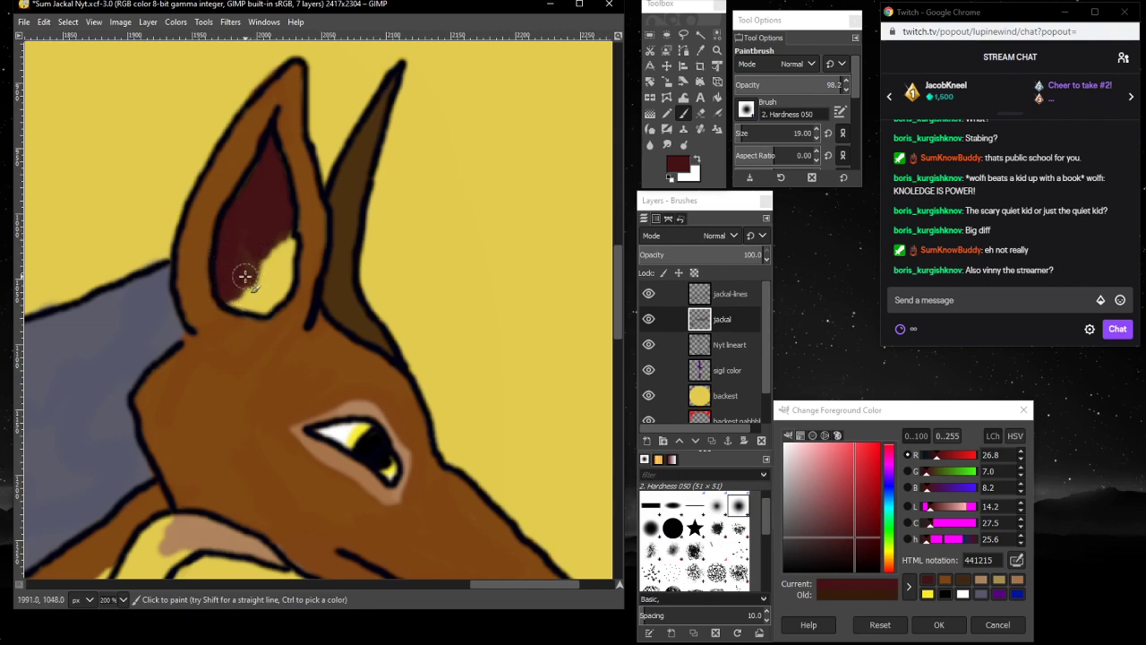
mouse_move(235, 288)
mouse_down()
mouse_move(290, 251)
mouse_move(265, 267)
mouse_move(280, 234)
mouse_move(262, 276)
mouse_move(286, 235)
mouse_move(264, 211)
mouse_move(246, 262)
mouse_move(239, 242)
mouse_move(255, 226)
mouse_move(257, 259)
mouse_move(292, 245)
mouse_move(279, 289)
mouse_move(285, 274)
mouse_move(271, 301)
mouse_move(275, 284)
mouse_move(261, 302)
mouse_move(274, 281)
mouse_move(233, 294)
mouse_up()
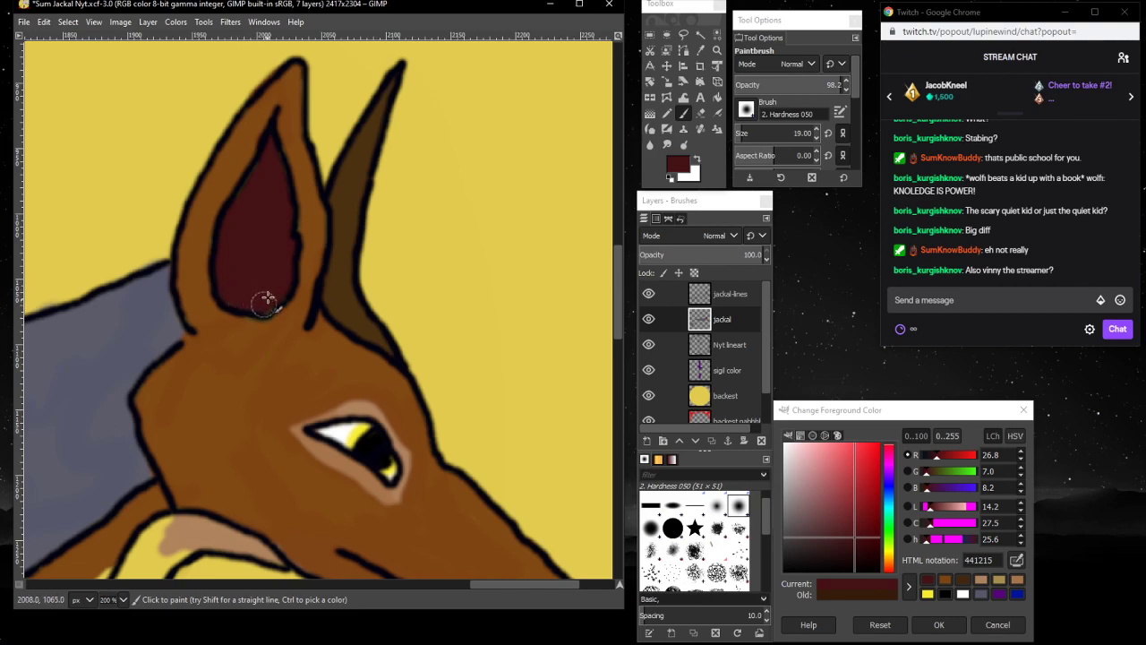
mouse_move(261, 285)
mouse_down()
mouse_move(276, 294)
mouse_move(262, 310)
mouse_up()
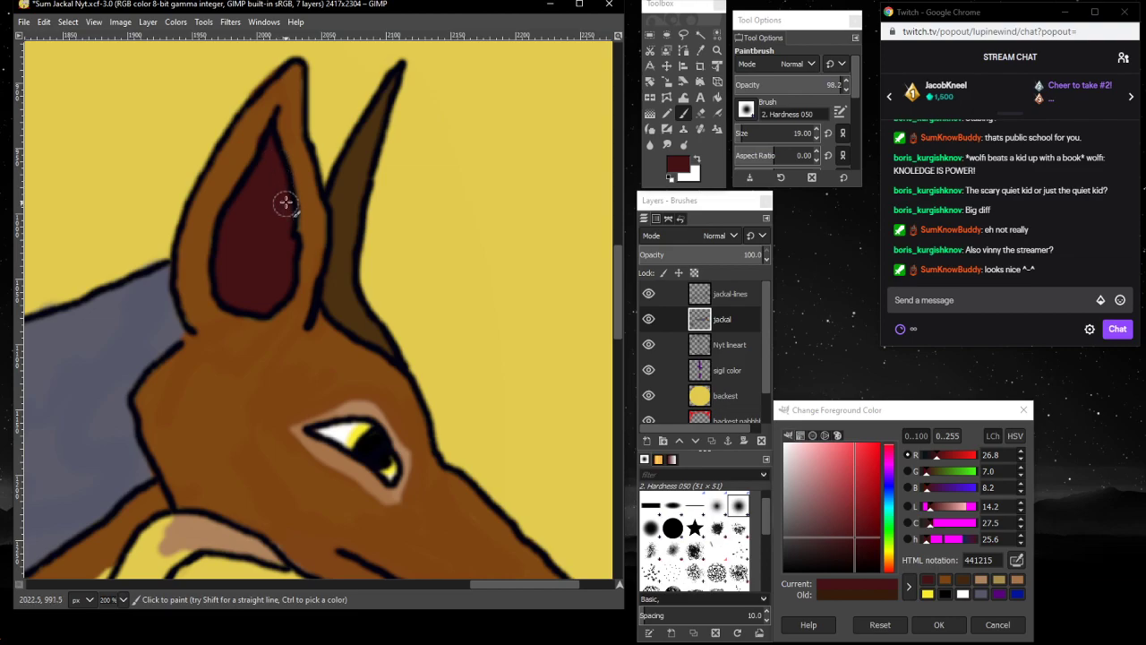
- Set the foreground colour to brown 7e4311 and even out the fur over the back of the head and the cheek
scroll(278, 358, down, 5)
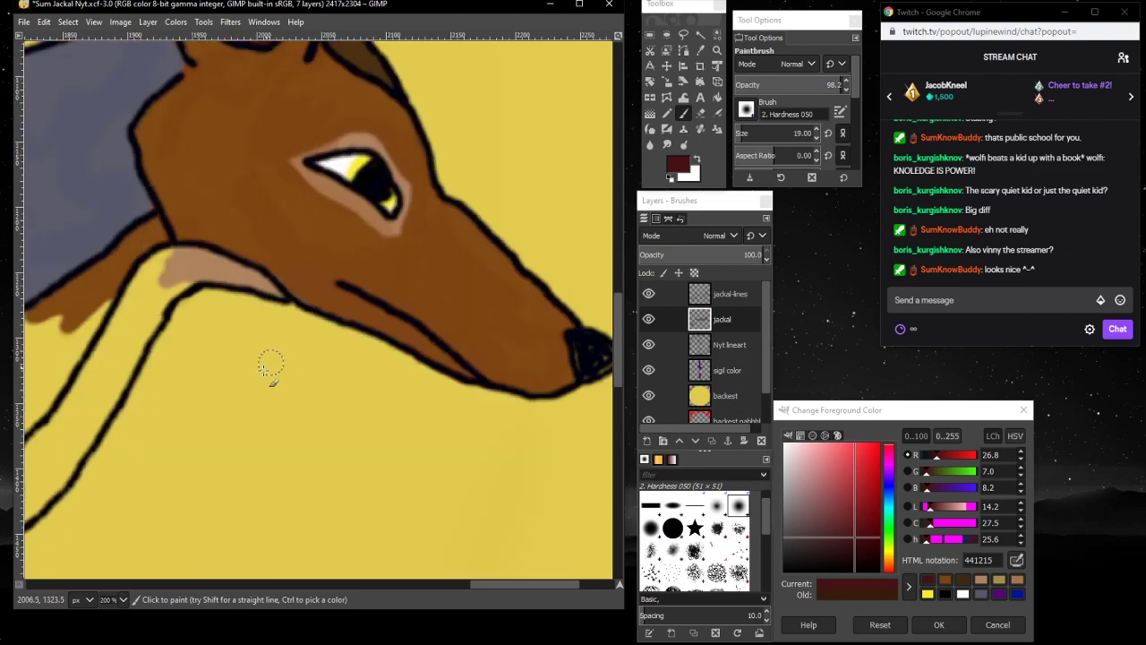
mouse_move(522, 582)
mouse_down()
mouse_move(461, 569)
mouse_move(446, 582)
mouse_up()
click(122, 599)
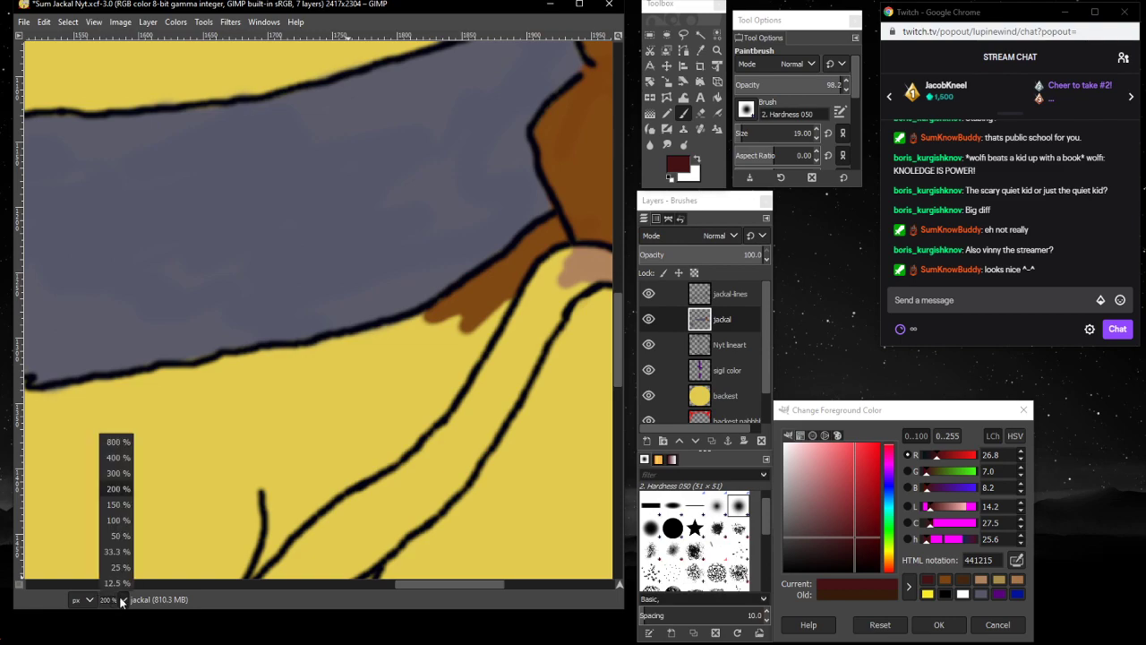
click(114, 547)
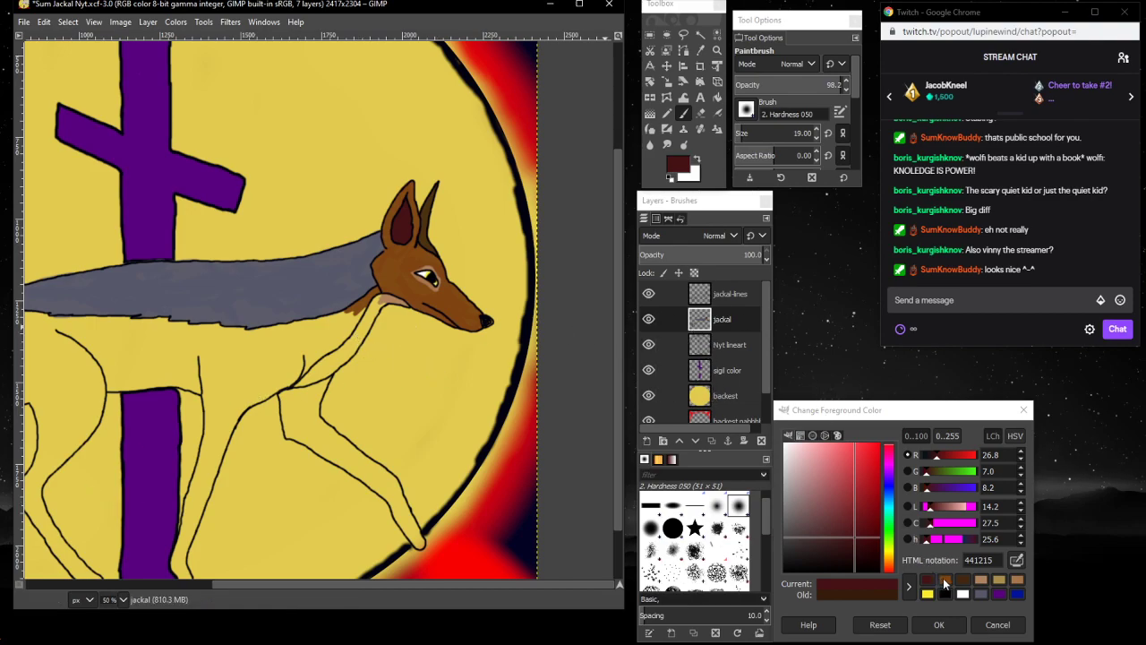
click(944, 582)
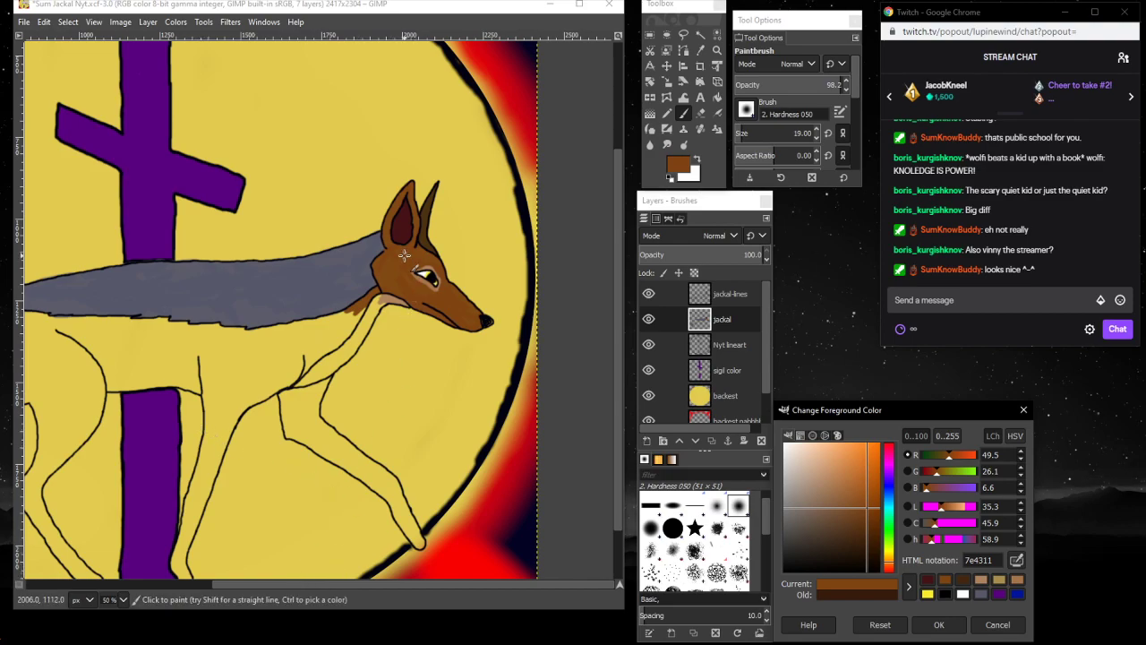
drag(404, 256, 395, 261)
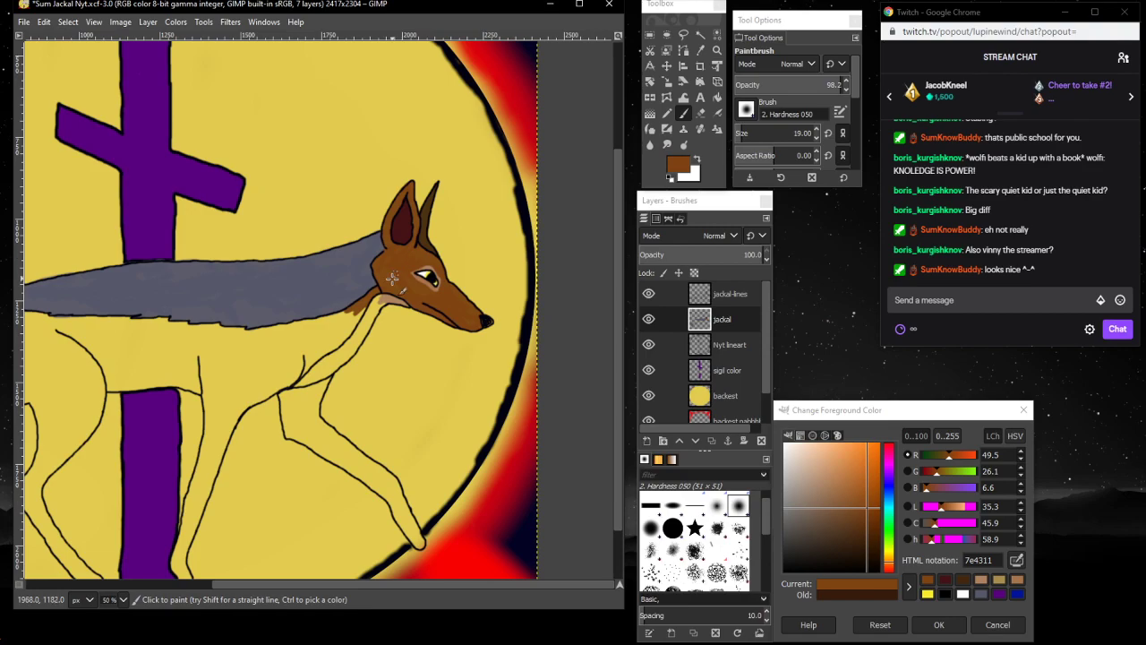
key(z)
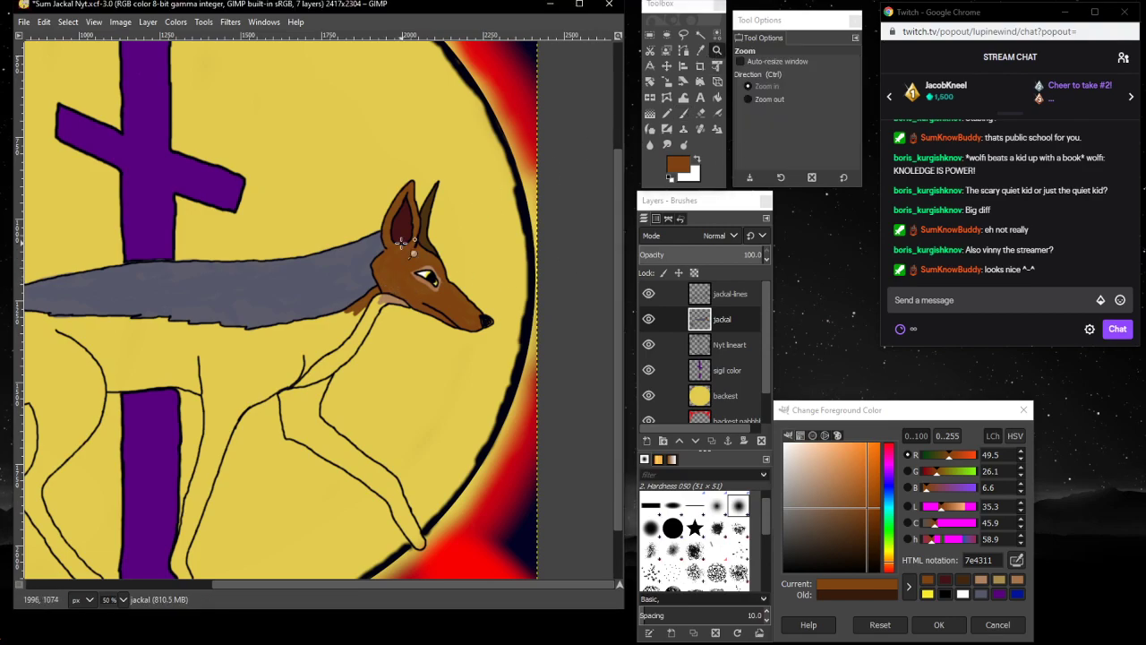
click(407, 249)
click(409, 249)
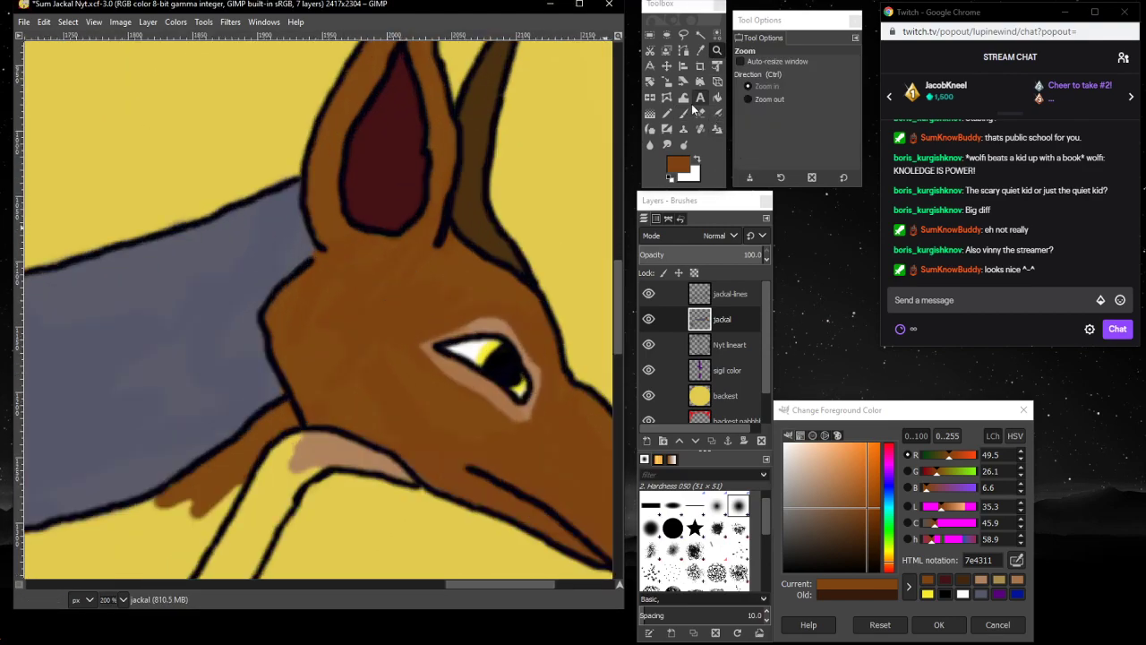
click(684, 113)
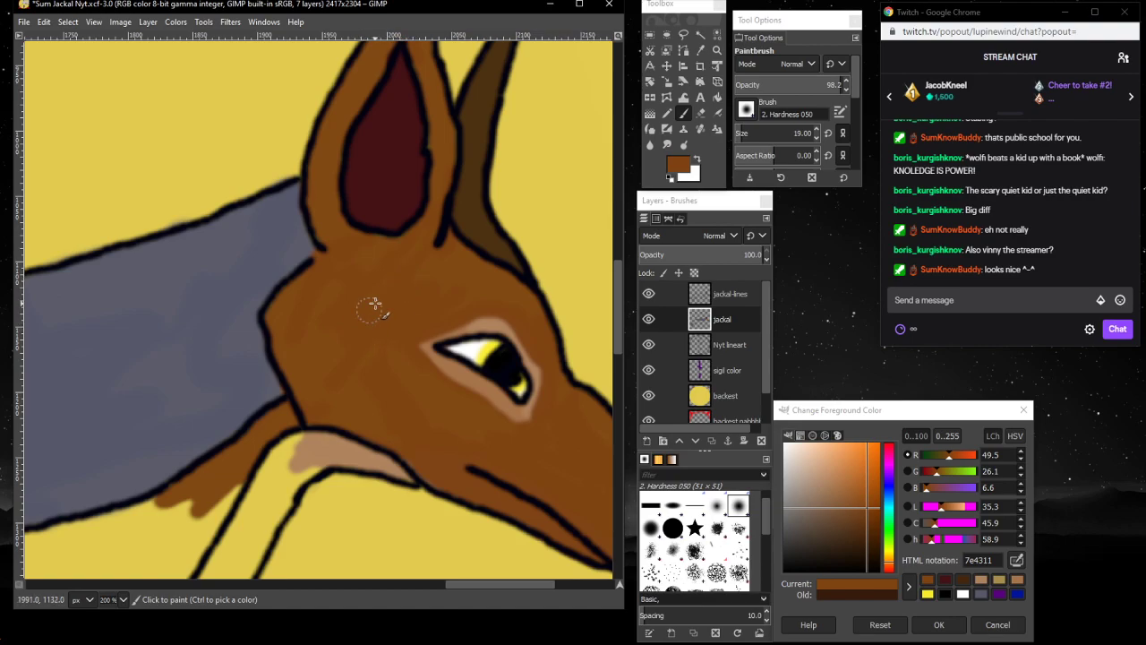
drag(374, 305, 405, 371)
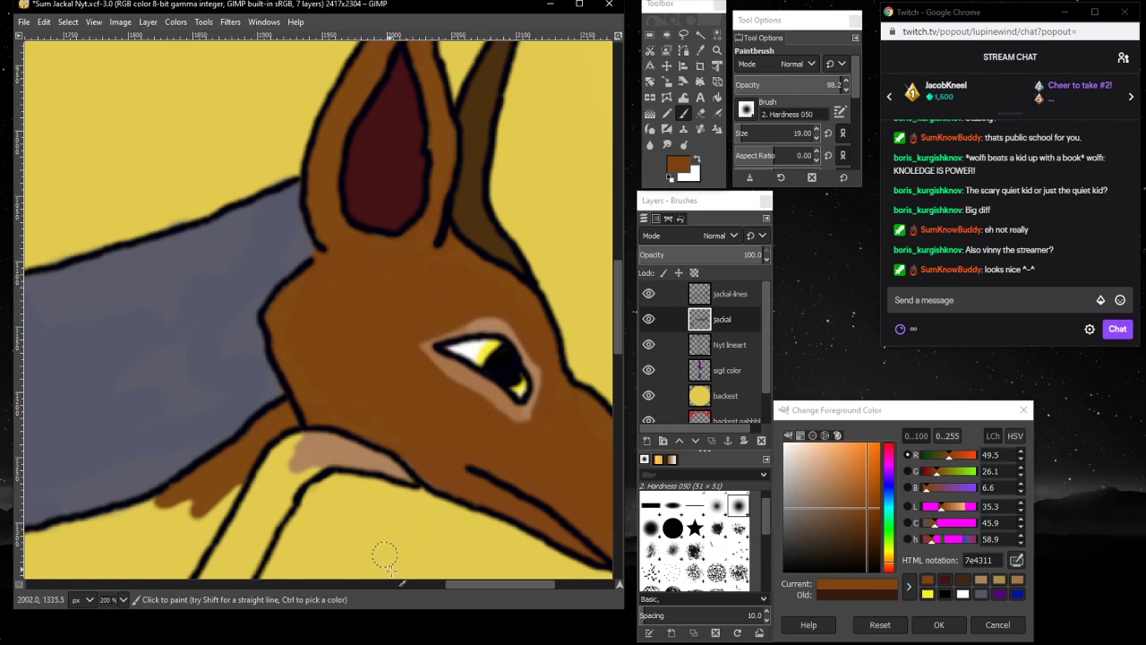
- Extend the brown 7e4311 fur over the neck beneath the grey mane and down along the chest line to the foreleg joint
scroll(385, 555, right, 5)
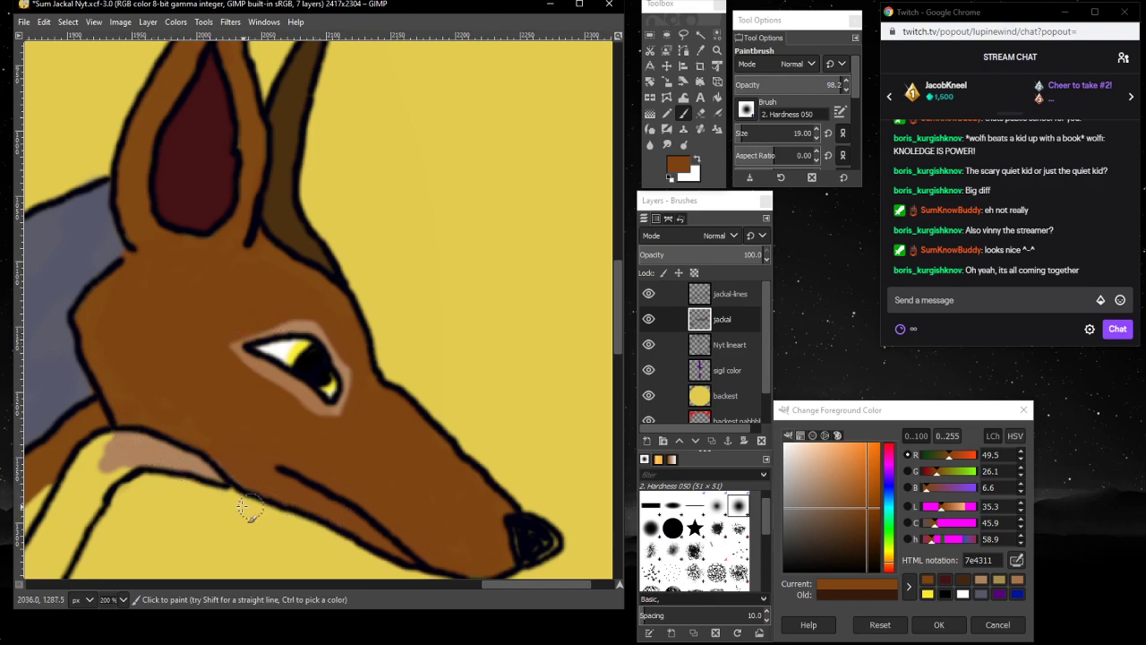
scroll(170, 313, up, 5)
scroll(194, 325, down, 5)
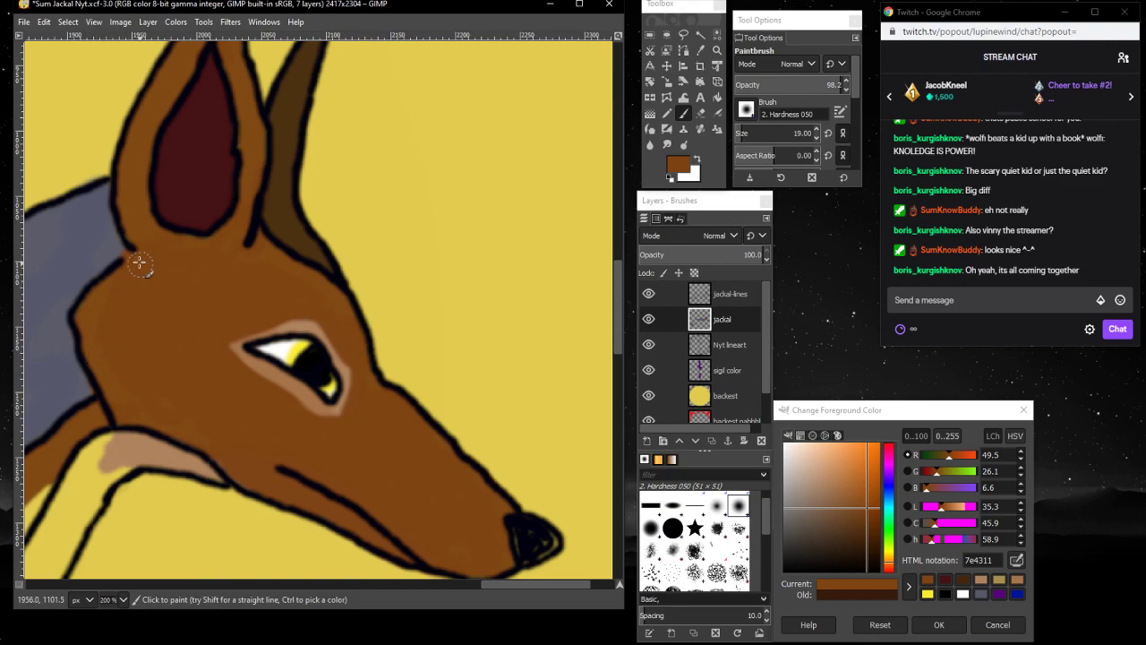
scroll(328, 341, down, 3)
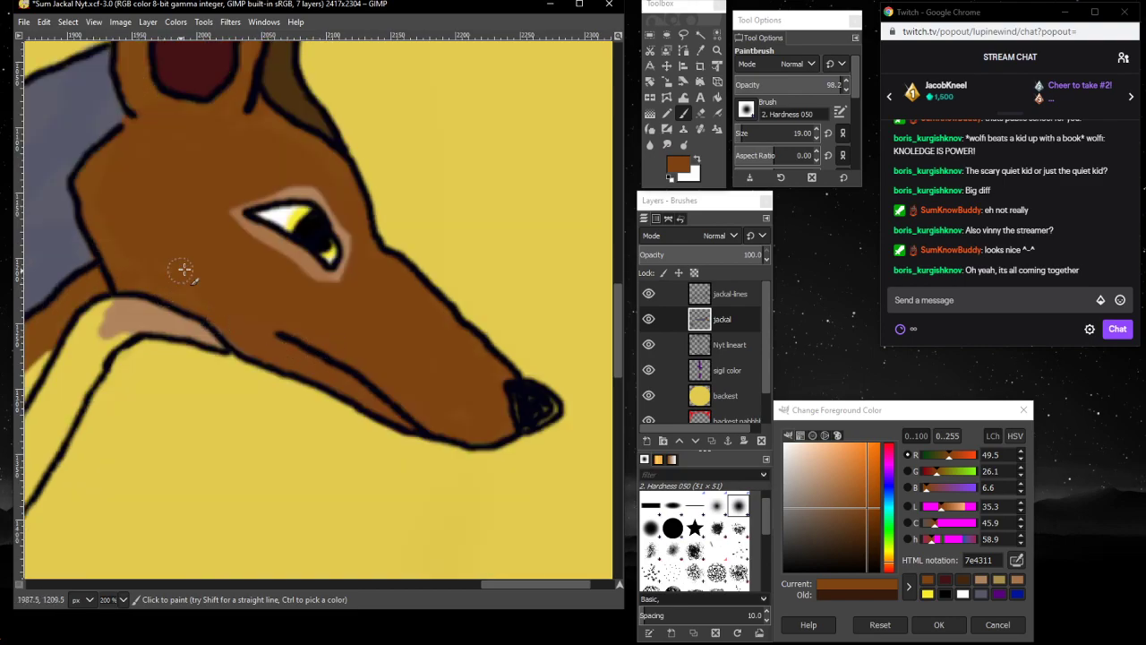
drag(503, 584, 436, 584)
mouse_move(380, 367)
mouse_down()
mouse_move(339, 393)
mouse_move(376, 352)
mouse_move(361, 397)
mouse_move(395, 341)
mouse_move(373, 401)
mouse_move(399, 345)
mouse_move(372, 409)
mouse_move(334, 450)
mouse_move(366, 397)
mouse_up()
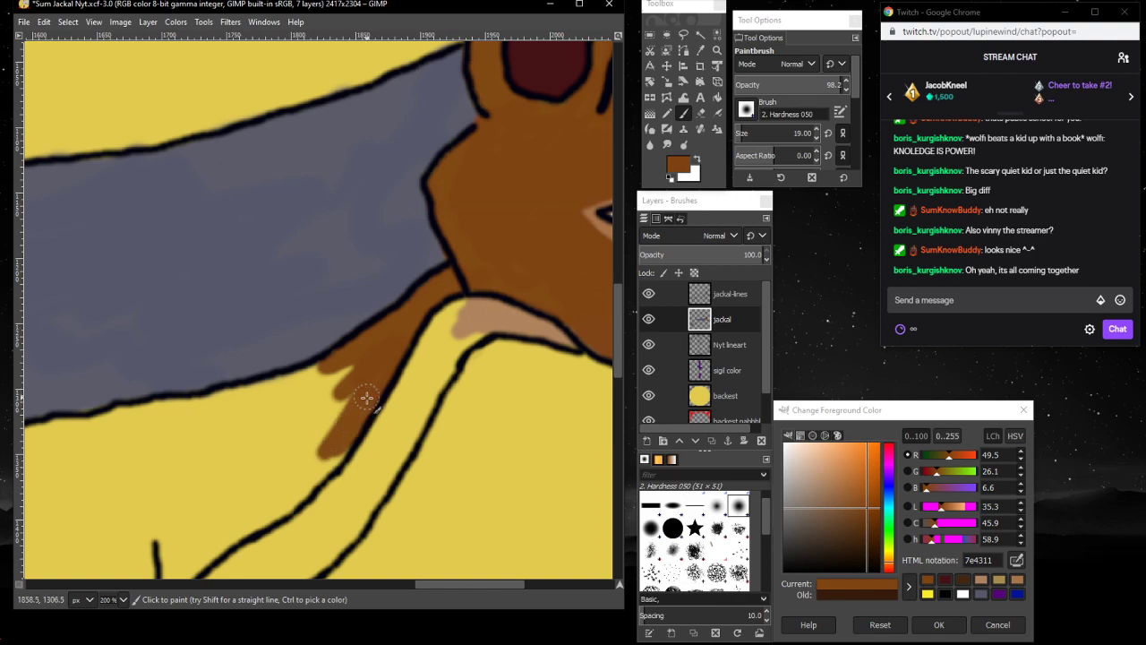
mouse_move(328, 455)
mouse_down()
mouse_move(346, 375)
mouse_move(318, 398)
mouse_move(335, 369)
mouse_move(266, 397)
mouse_move(283, 379)
mouse_move(208, 400)
mouse_move(308, 394)
mouse_move(231, 414)
mouse_move(244, 432)
mouse_move(310, 391)
mouse_move(261, 459)
mouse_move(323, 405)
mouse_move(303, 449)
mouse_move(311, 466)
mouse_move(339, 443)
mouse_move(284, 494)
mouse_move(336, 454)
mouse_move(304, 490)
mouse_move(269, 506)
mouse_move(318, 471)
mouse_move(266, 504)
mouse_move(294, 469)
mouse_move(280, 460)
mouse_move(196, 521)
mouse_move(266, 430)
mouse_move(159, 497)
mouse_move(248, 415)
mouse_move(181, 420)
mouse_move(171, 417)
mouse_move(190, 406)
mouse_move(171, 414)
mouse_move(206, 403)
mouse_move(154, 409)
mouse_up()
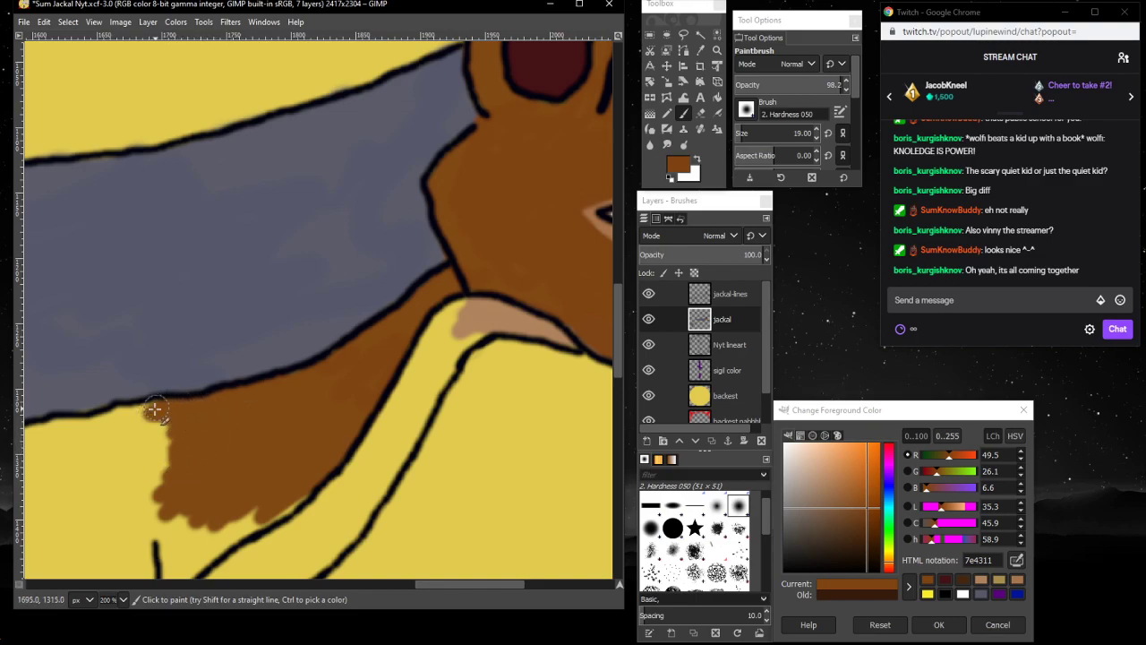
scroll(143, 453, down, 5)
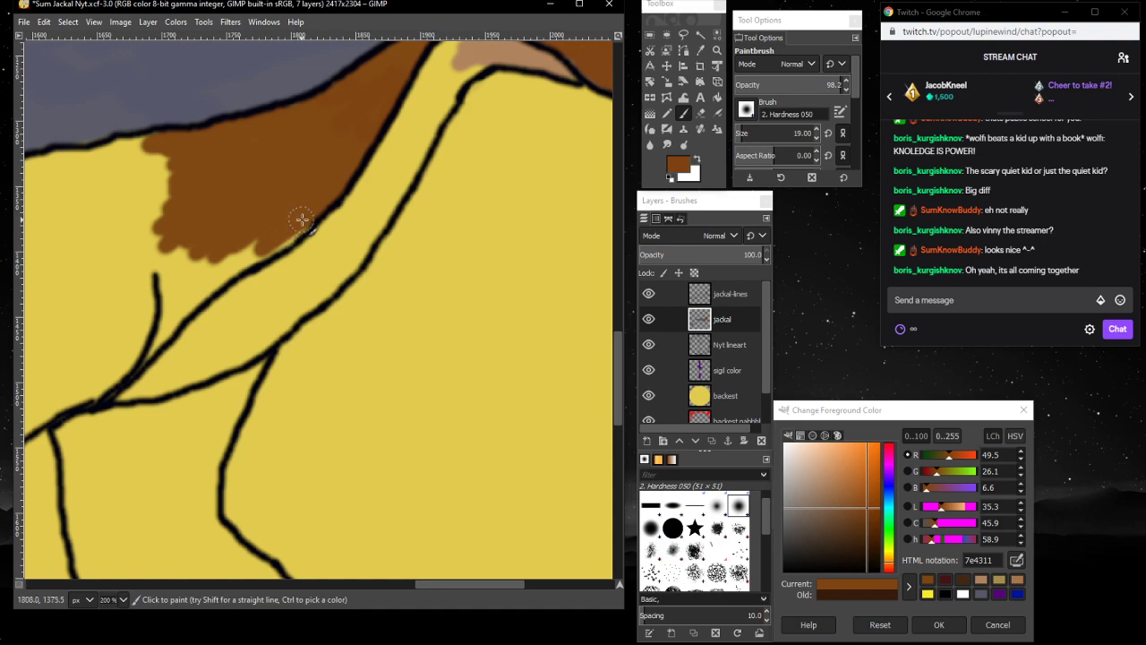
mouse_move(290, 236)
mouse_down()
mouse_move(215, 274)
mouse_move(282, 241)
mouse_move(222, 275)
mouse_move(244, 246)
mouse_move(131, 369)
mouse_move(223, 245)
mouse_move(172, 307)
mouse_move(188, 223)
mouse_move(130, 311)
mouse_move(177, 274)
mouse_move(177, 285)
mouse_move(90, 391)
mouse_move(130, 360)
mouse_move(81, 395)
mouse_up()
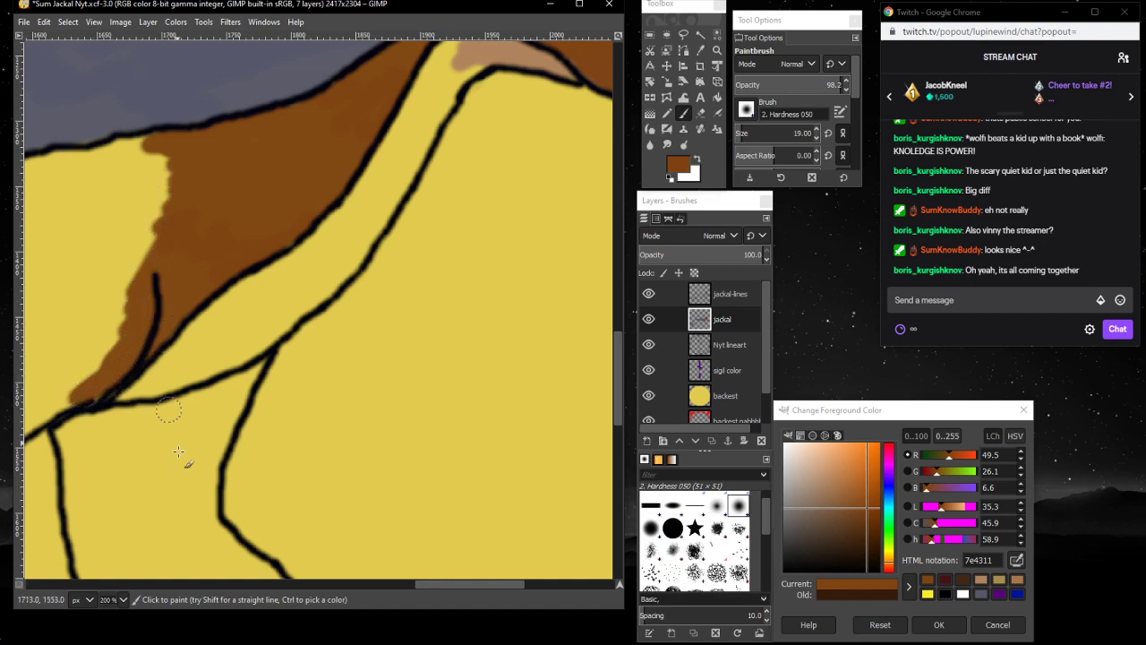
- Paint brown 7e4311 along the lower edge of the grey back and roughly across the upper shoulder
drag(448, 584, 388, 564)
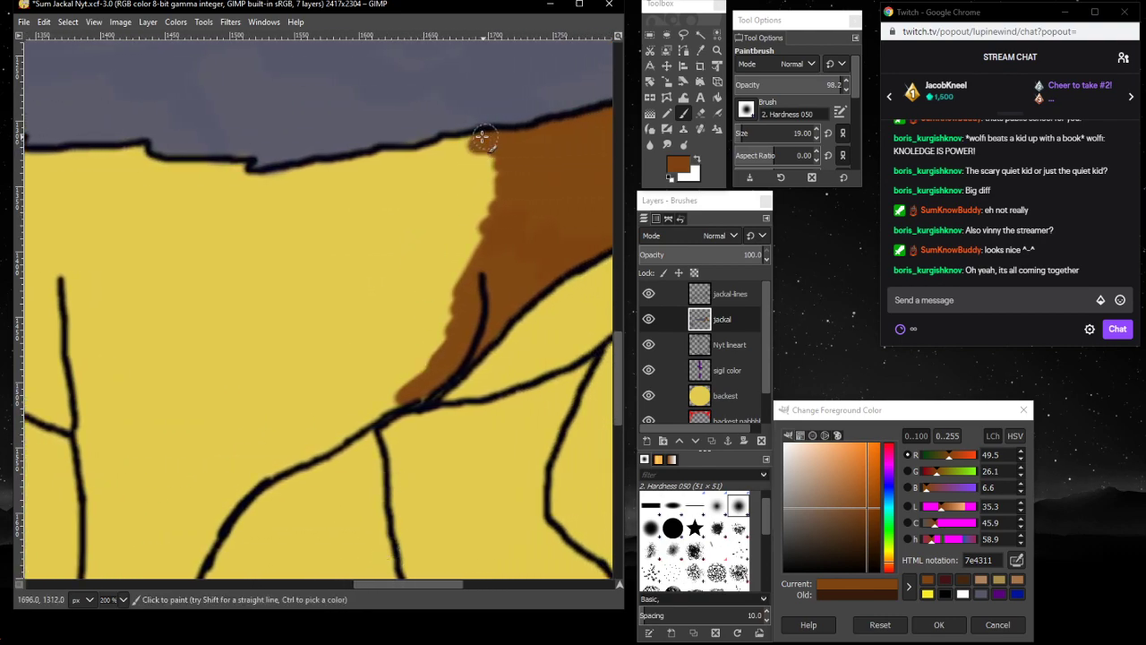
drag(482, 137, 266, 185)
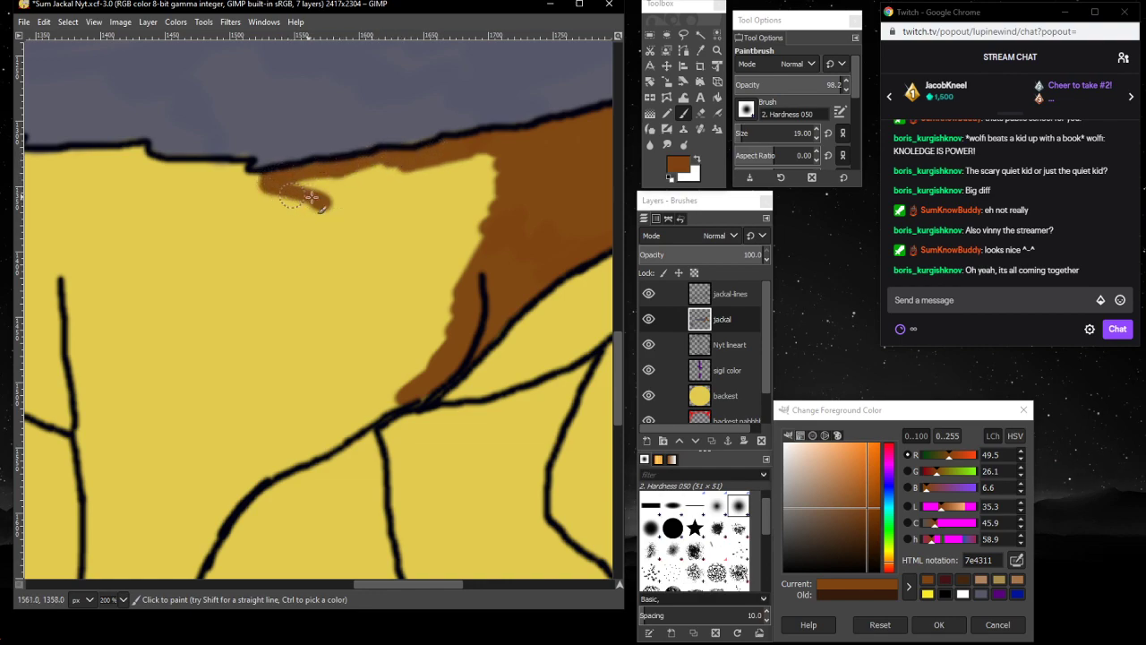
mouse_move(311, 196)
mouse_down()
mouse_move(283, 272)
mouse_move(455, 314)
mouse_up()
mouse_move(491, 184)
mouse_down()
mouse_move(450, 213)
mouse_move(475, 209)
mouse_move(474, 193)
mouse_move(420, 199)
mouse_move(488, 158)
mouse_move(509, 181)
mouse_move(467, 197)
mouse_move(377, 196)
mouse_move(412, 179)
mouse_move(378, 167)
mouse_move(311, 184)
mouse_move(365, 185)
mouse_move(279, 195)
mouse_move(304, 208)
mouse_move(293, 211)
mouse_move(460, 188)
mouse_move(334, 207)
mouse_move(331, 235)
mouse_up()
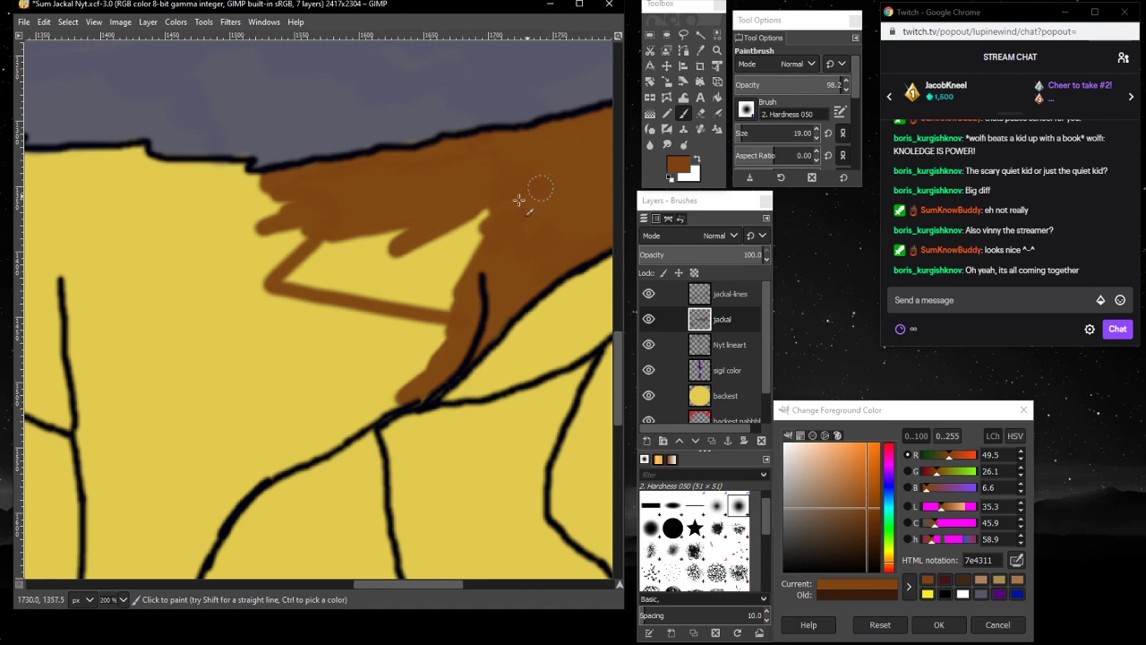
- Paint brown 7e4311 over the lower shoulder, following the chest outline down to the top of the near foreleg
mouse_move(519, 199)
mouse_down()
mouse_move(494, 184)
mouse_move(501, 199)
mouse_move(420, 248)
mouse_move(436, 255)
mouse_move(483, 227)
mouse_move(489, 205)
mouse_move(426, 281)
mouse_move(480, 222)
mouse_move(443, 277)
mouse_up()
mouse_move(427, 323)
mouse_down()
mouse_move(444, 269)
mouse_move(419, 360)
mouse_move(453, 296)
mouse_move(403, 372)
mouse_move(399, 384)
mouse_move(431, 343)
mouse_move(401, 397)
mouse_move(432, 360)
mouse_move(364, 423)
mouse_move(395, 390)
mouse_move(329, 441)
mouse_move(396, 382)
mouse_move(255, 484)
mouse_up()
mouse_move(424, 236)
mouse_down()
mouse_move(367, 338)
mouse_move(435, 242)
mouse_move(400, 352)
mouse_move(430, 275)
mouse_move(458, 250)
mouse_move(352, 396)
mouse_move(400, 316)
mouse_move(405, 340)
mouse_move(360, 407)
mouse_move(376, 363)
mouse_move(314, 434)
mouse_move(293, 438)
mouse_move(314, 419)
mouse_move(236, 485)
mouse_move(260, 472)
mouse_up()
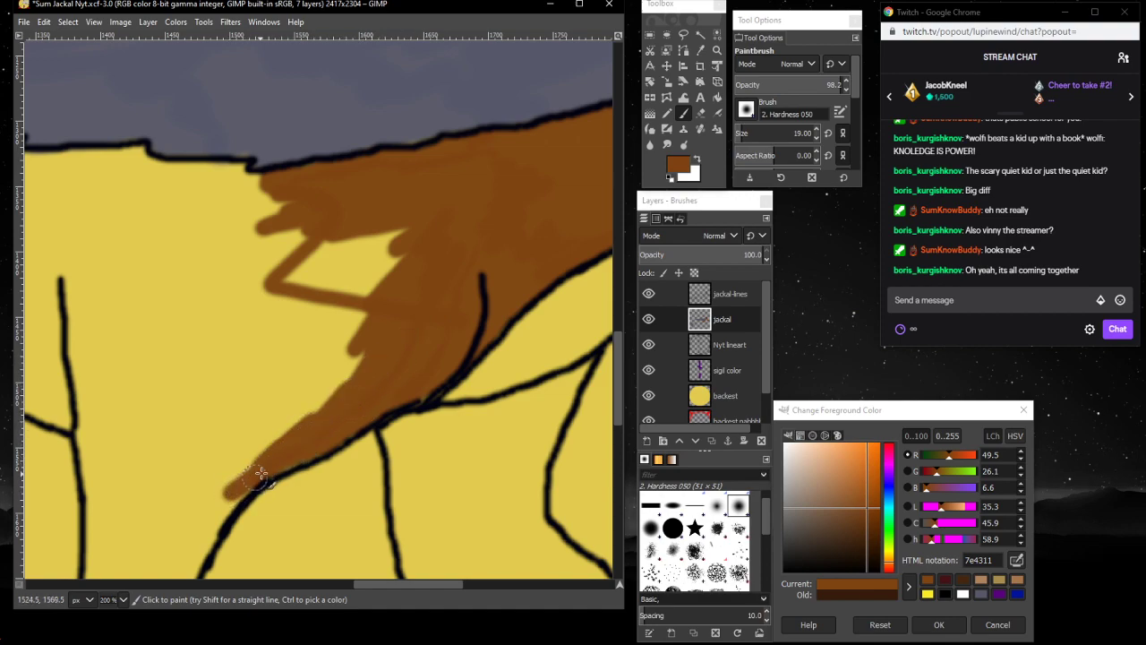
mouse_move(343, 396)
mouse_down()
mouse_move(308, 420)
mouse_move(386, 320)
mouse_move(285, 445)
mouse_up()
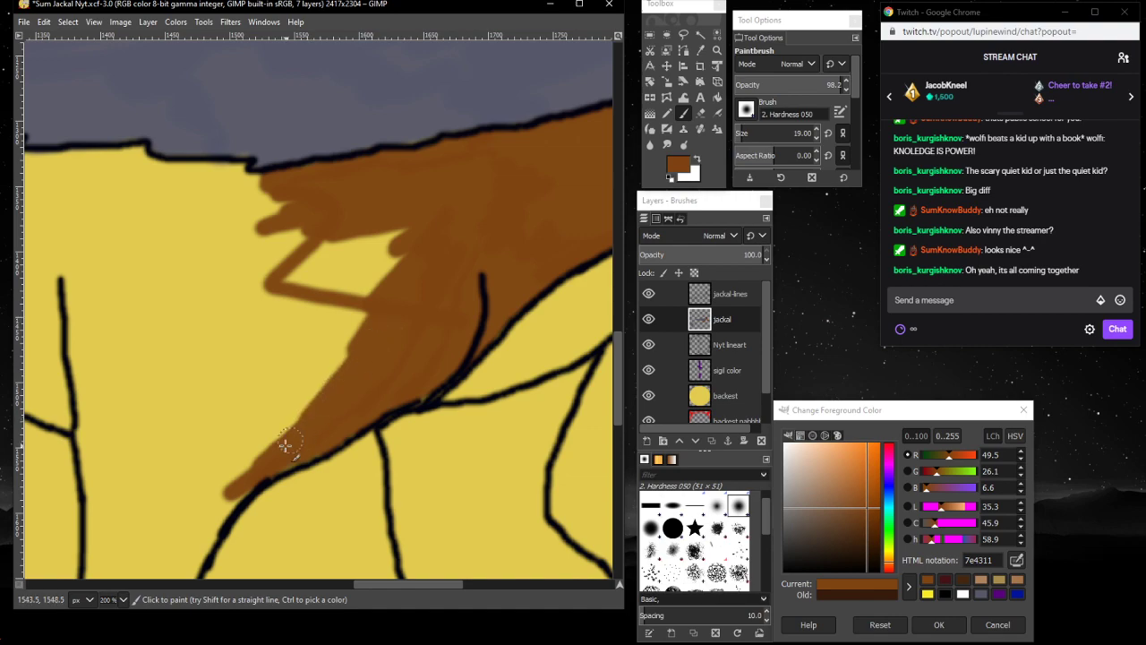
drag(320, 405, 180, 517)
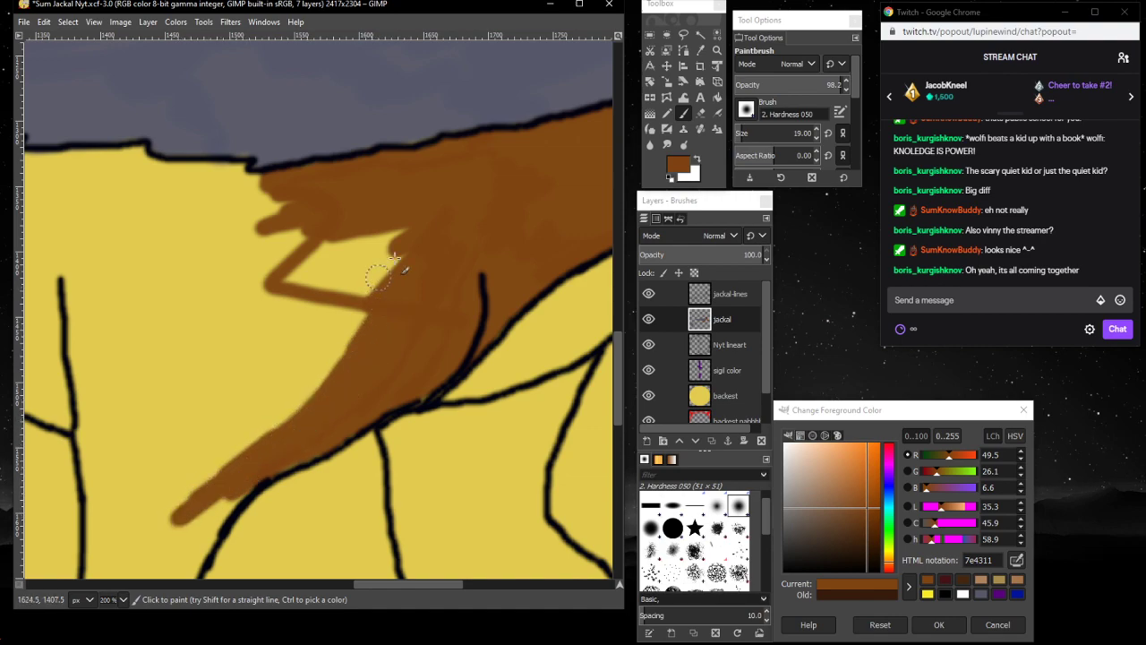
- Fill the shoulder with brown 7e4311 and extend the fur along the lower edge of the grey back
mouse_move(394, 258)
mouse_down()
mouse_move(317, 372)
mouse_move(415, 248)
mouse_move(409, 269)
mouse_move(345, 298)
mouse_move(430, 212)
mouse_move(367, 269)
mouse_move(359, 325)
mouse_move(298, 352)
mouse_move(434, 242)
mouse_move(372, 291)
mouse_move(311, 382)
mouse_move(414, 228)
mouse_move(286, 325)
mouse_move(394, 235)
mouse_move(280, 316)
mouse_move(341, 233)
mouse_move(293, 298)
mouse_move(374, 247)
mouse_move(373, 231)
mouse_move(257, 288)
mouse_move(356, 209)
mouse_move(237, 268)
mouse_move(250, 248)
mouse_move(315, 215)
mouse_move(252, 210)
mouse_move(315, 196)
mouse_move(268, 183)
mouse_up()
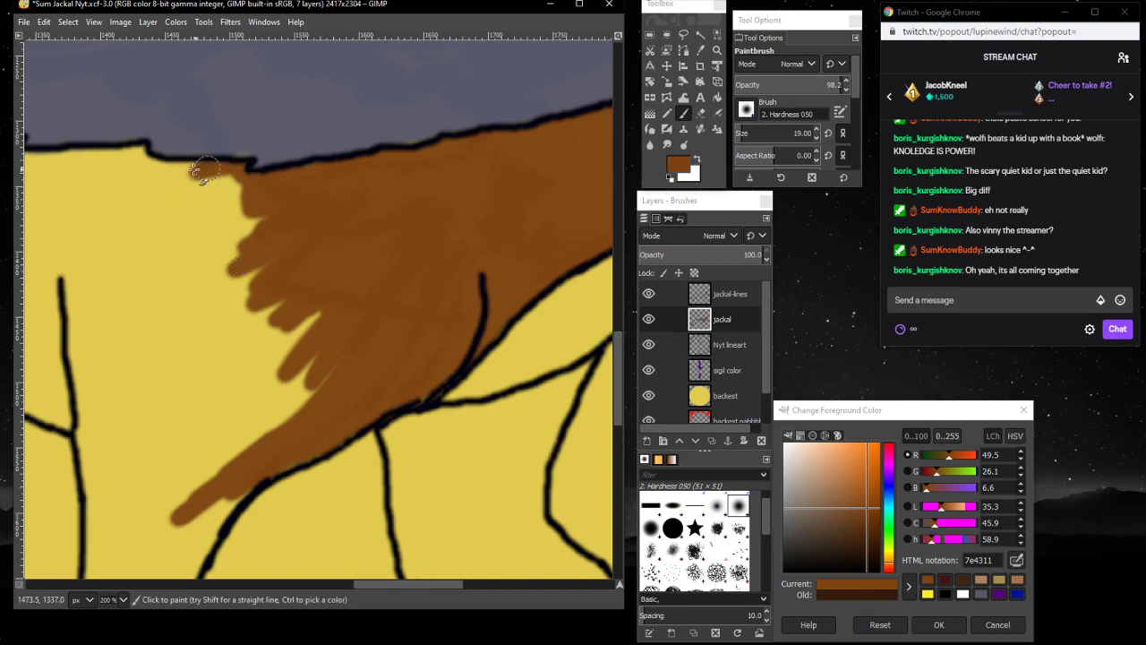
mouse_move(195, 171)
mouse_down()
mouse_move(134, 158)
mouse_move(136, 148)
mouse_move(27, 160)
mouse_move(134, 159)
mouse_move(98, 160)
mouse_move(284, 203)
mouse_move(192, 179)
mouse_move(227, 174)
mouse_move(241, 184)
mouse_move(181, 197)
mouse_move(133, 177)
mouse_move(56, 177)
mouse_move(103, 176)
mouse_move(39, 162)
mouse_move(323, 223)
mouse_move(103, 188)
mouse_move(303, 229)
mouse_move(152, 208)
mouse_move(129, 216)
mouse_move(177, 207)
mouse_move(116, 194)
mouse_up()
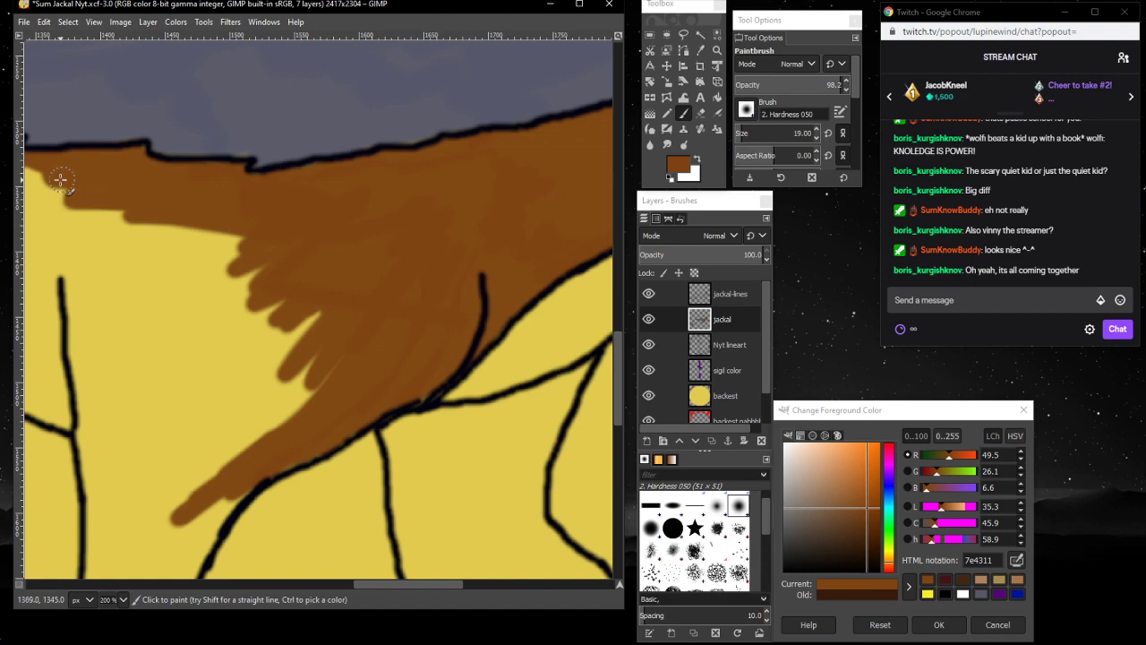
mouse_move(223, 208)
mouse_down()
mouse_move(118, 230)
mouse_move(318, 246)
mouse_move(183, 264)
mouse_move(145, 277)
mouse_move(142, 295)
mouse_move(409, 258)
mouse_move(207, 329)
mouse_up()
mouse_move(270, 289)
mouse_down()
mouse_move(139, 321)
mouse_move(182, 337)
mouse_move(180, 351)
mouse_move(357, 298)
mouse_move(296, 316)
mouse_move(257, 393)
mouse_move(334, 317)
mouse_move(300, 330)
mouse_move(226, 395)
mouse_move(270, 319)
mouse_move(190, 362)
mouse_up()
mouse_move(313, 371)
mouse_down()
mouse_move(240, 431)
mouse_move(320, 383)
mouse_move(317, 399)
mouse_move(226, 463)
mouse_move(206, 445)
mouse_move(286, 379)
mouse_move(243, 434)
mouse_move(199, 416)
mouse_move(221, 381)
mouse_move(185, 440)
mouse_move(270, 306)
mouse_move(221, 394)
mouse_up()
- Extend the brown 7e4311 fur from the shoulder down the front outline of the upper foreleg, cleaning the outer edge with the Eraser
scroll(228, 426, down, 3)
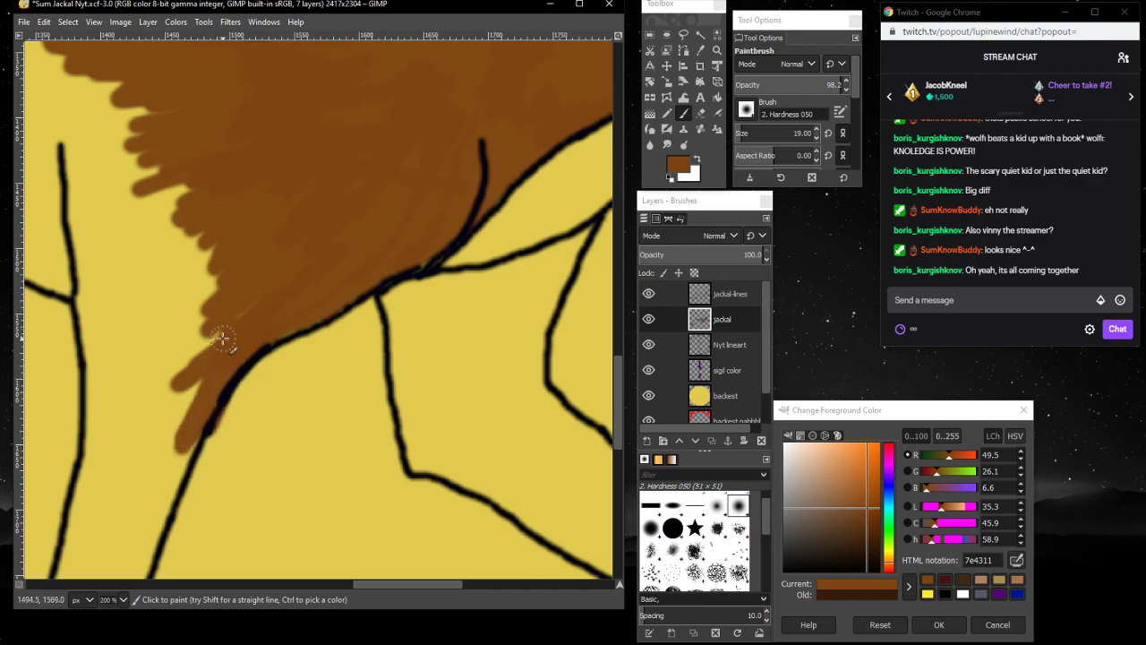
mouse_move(222, 338)
mouse_down()
mouse_move(178, 444)
mouse_move(226, 331)
mouse_move(190, 416)
mouse_move(213, 307)
mouse_move(168, 435)
mouse_move(218, 302)
mouse_move(169, 368)
mouse_move(203, 289)
mouse_up()
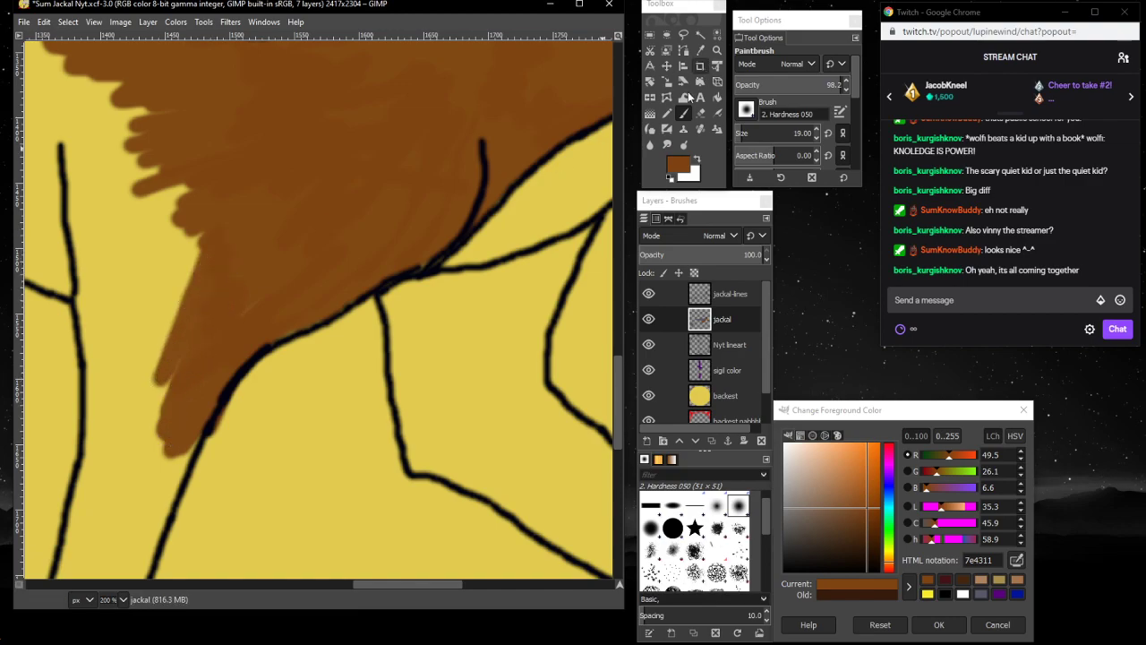
click(703, 113)
drag(234, 408, 215, 477)
click(685, 114)
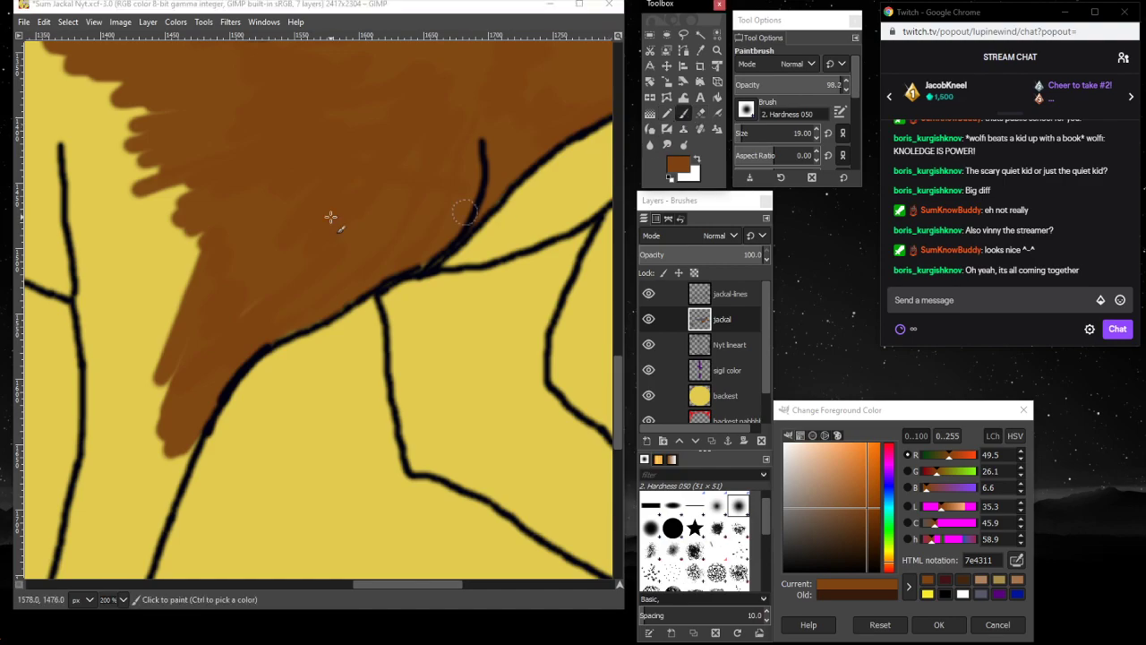
mouse_move(204, 152)
mouse_down()
mouse_move(141, 252)
mouse_move(184, 178)
mouse_move(133, 347)
mouse_move(191, 248)
mouse_move(127, 323)
mouse_move(165, 211)
mouse_move(171, 226)
mouse_move(131, 335)
mouse_up()
mouse_move(183, 239)
mouse_down()
mouse_move(131, 380)
mouse_move(186, 304)
mouse_move(155, 422)
mouse_move(176, 377)
mouse_move(177, 361)
mouse_move(120, 443)
mouse_move(122, 427)
mouse_move(145, 387)
mouse_move(122, 485)
mouse_move(171, 414)
mouse_move(142, 509)
mouse_up()
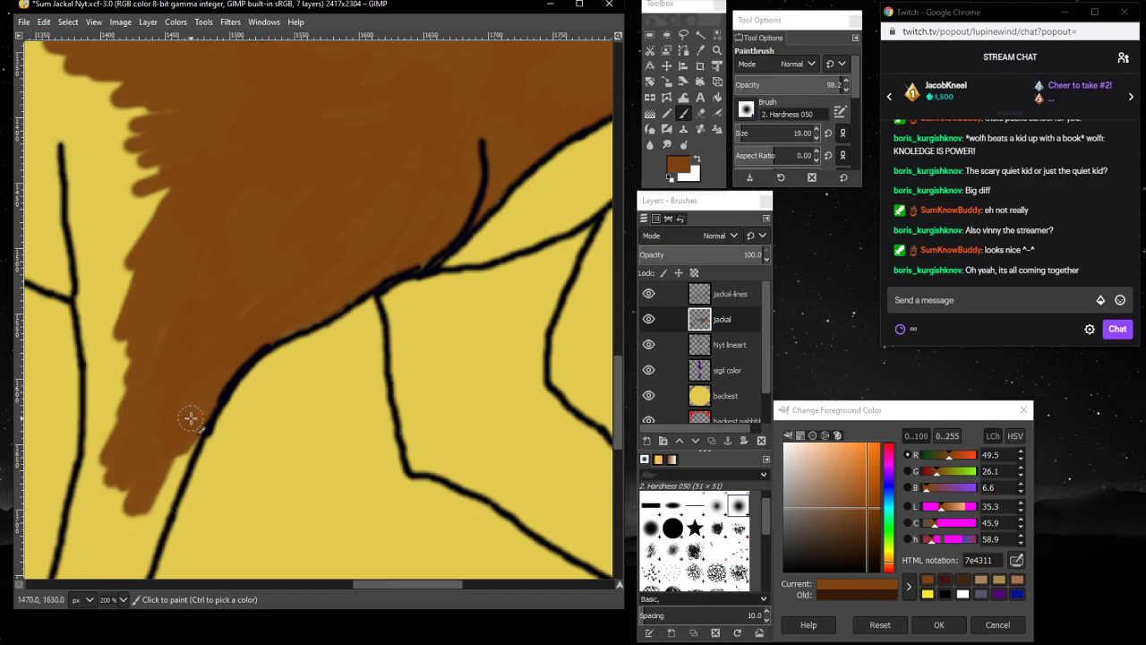
mouse_move(190, 418)
mouse_down()
mouse_move(135, 519)
mouse_move(205, 405)
mouse_move(131, 560)
mouse_move(164, 485)
mouse_move(135, 541)
mouse_move(161, 506)
mouse_move(128, 585)
mouse_move(157, 543)
mouse_up()
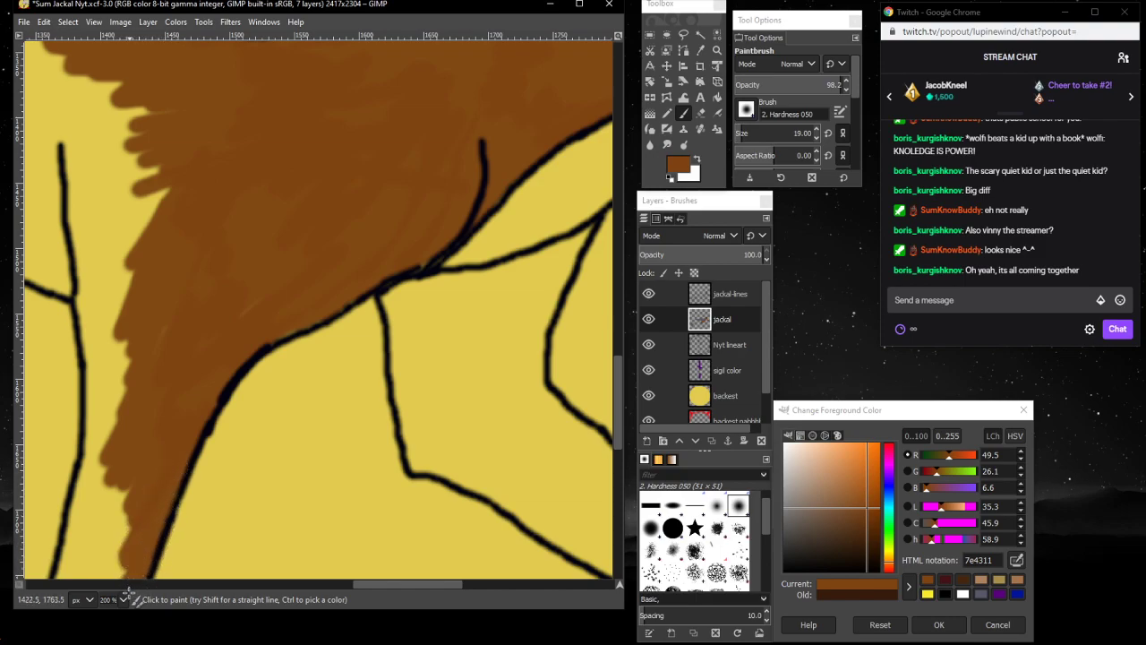
- Fill the upper foreleg with brown 7e4311 out to its rear outline and erase the paint spilled past that line
mouse_move(135, 280)
mouse_down()
mouse_move(171, 203)
mouse_move(113, 285)
mouse_move(135, 251)
mouse_move(70, 318)
mouse_move(98, 291)
mouse_move(81, 324)
mouse_move(56, 302)
mouse_move(63, 350)
mouse_up()
click(700, 113)
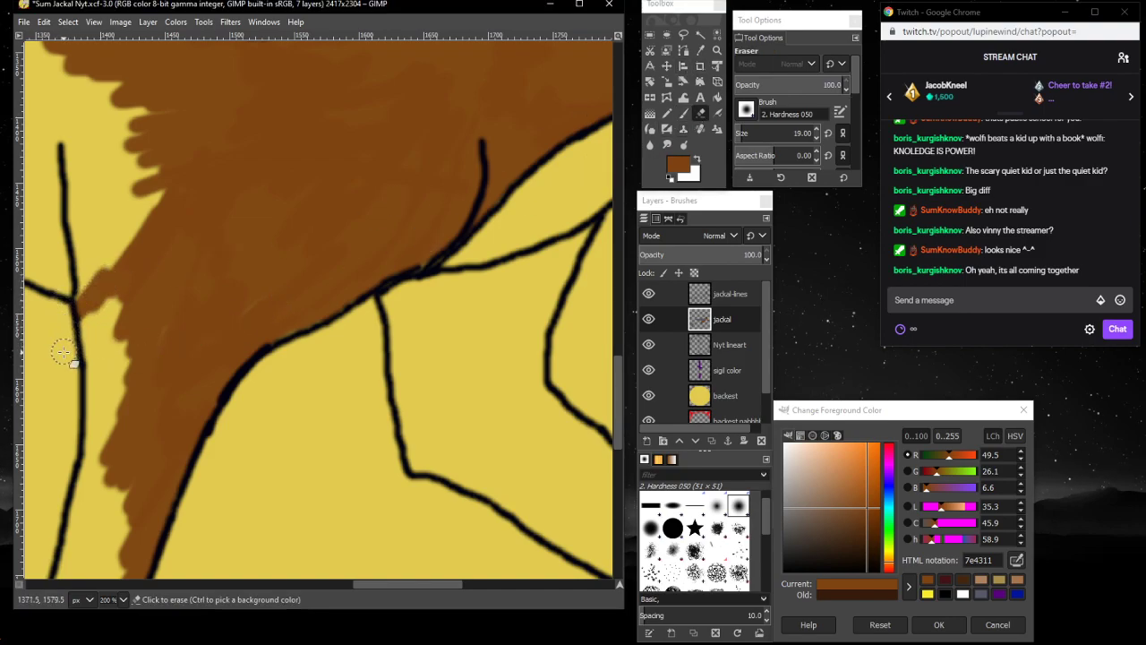
click(683, 112)
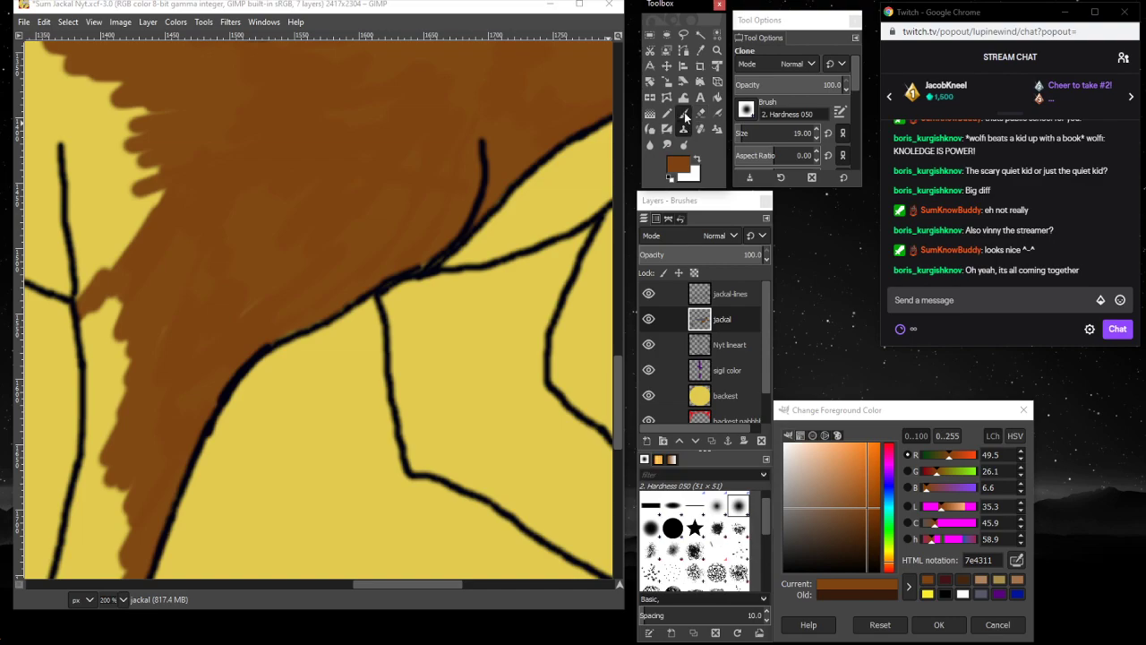
mouse_move(93, 319)
mouse_down()
mouse_move(102, 391)
mouse_move(78, 314)
mouse_move(98, 389)
mouse_move(76, 334)
mouse_up()
mouse_move(94, 397)
mouse_down()
mouse_move(95, 303)
mouse_move(124, 426)
mouse_move(99, 346)
mouse_move(89, 459)
mouse_move(118, 366)
mouse_move(126, 389)
mouse_move(113, 422)
mouse_move(109, 300)
mouse_up()
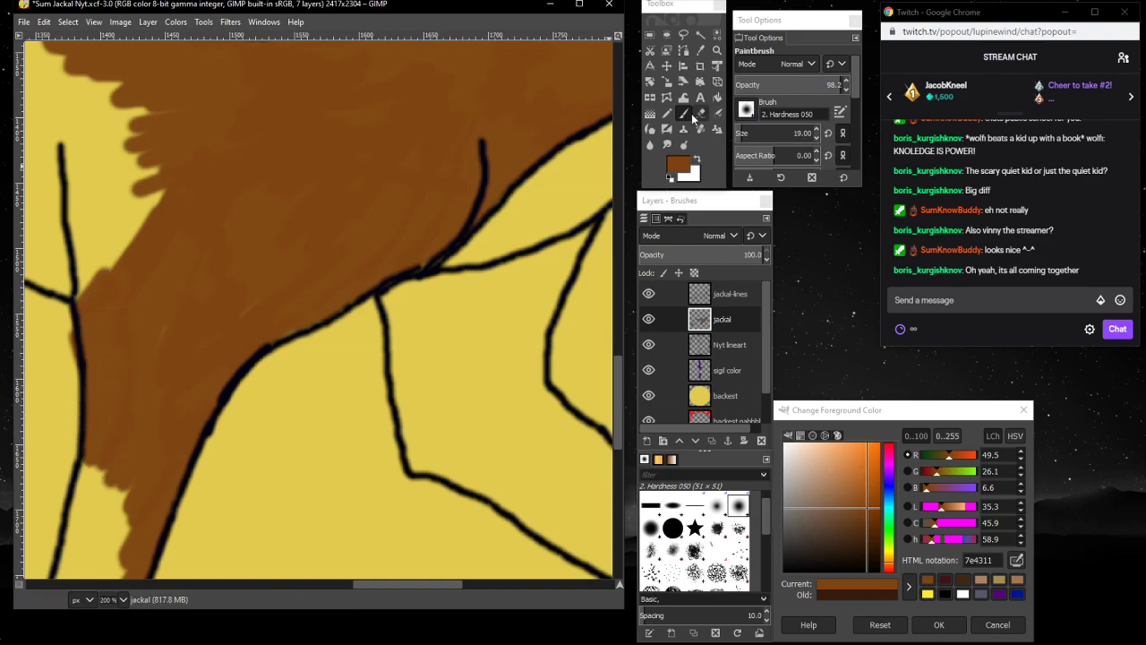
click(701, 114)
drag(61, 334, 69, 355)
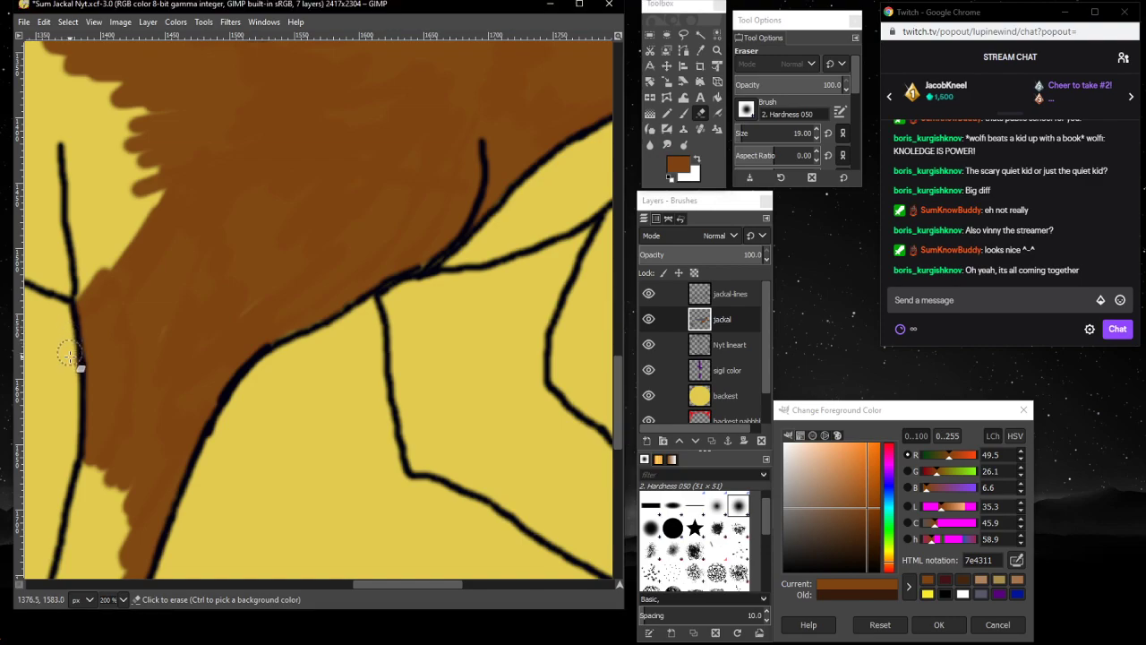
click(684, 114)
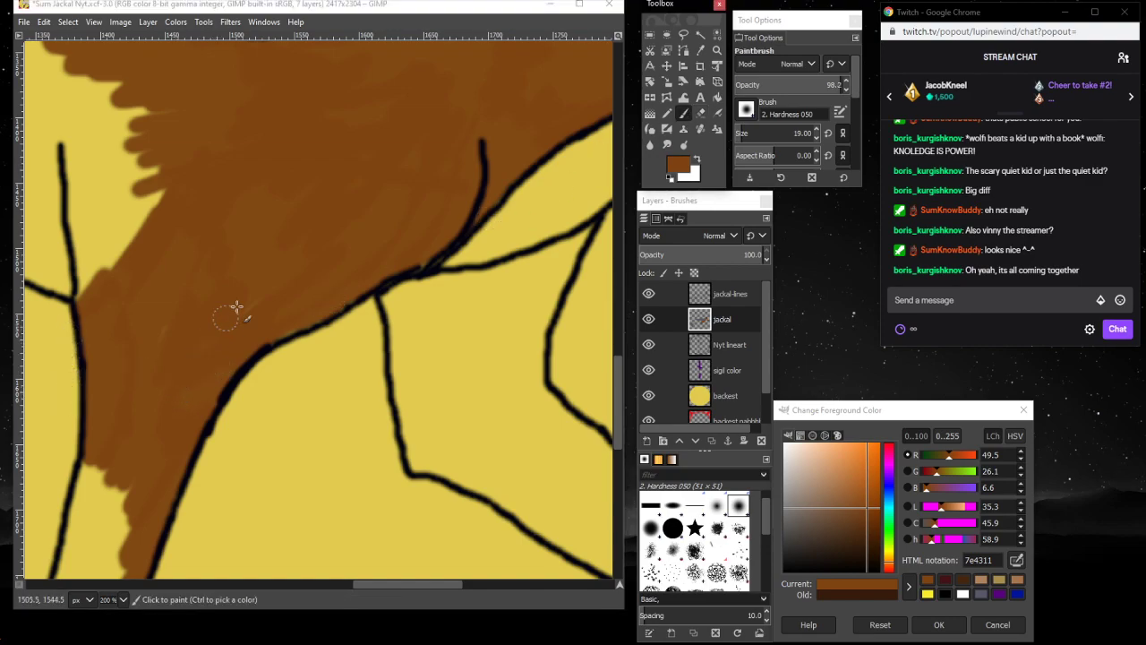
mouse_move(236, 307)
mouse_down()
mouse_move(217, 335)
mouse_move(299, 316)
mouse_up()
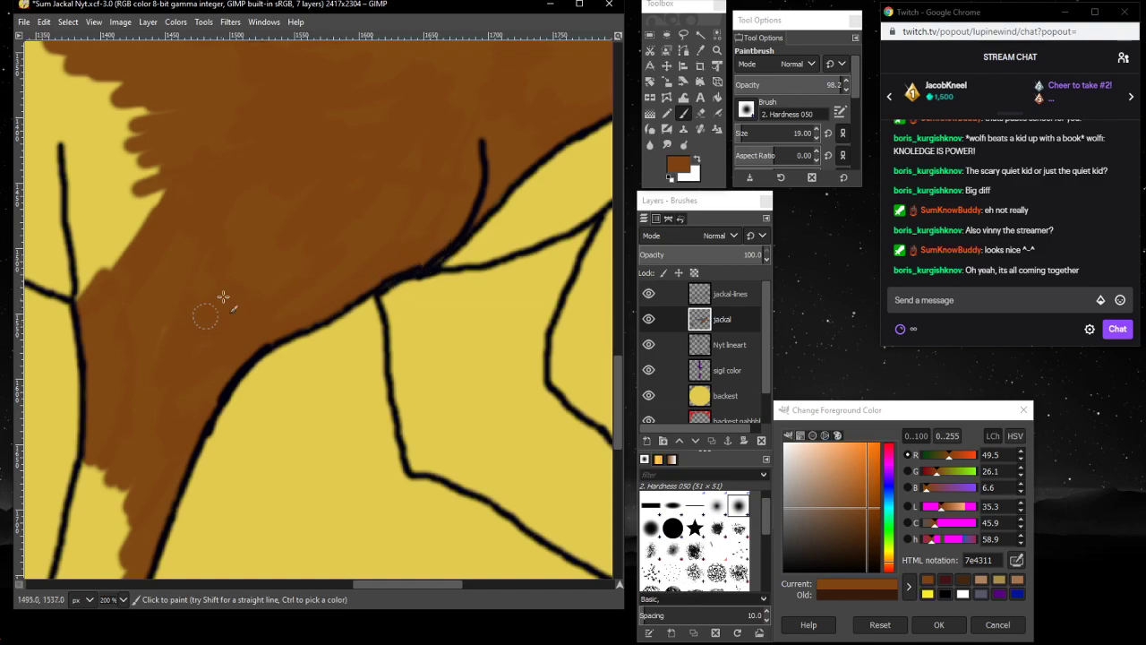
- Paint brown 7e4311 down the middle of the foreleg between both outlines, erasing the spill outside the rear outline
scroll(147, 340, down, 5)
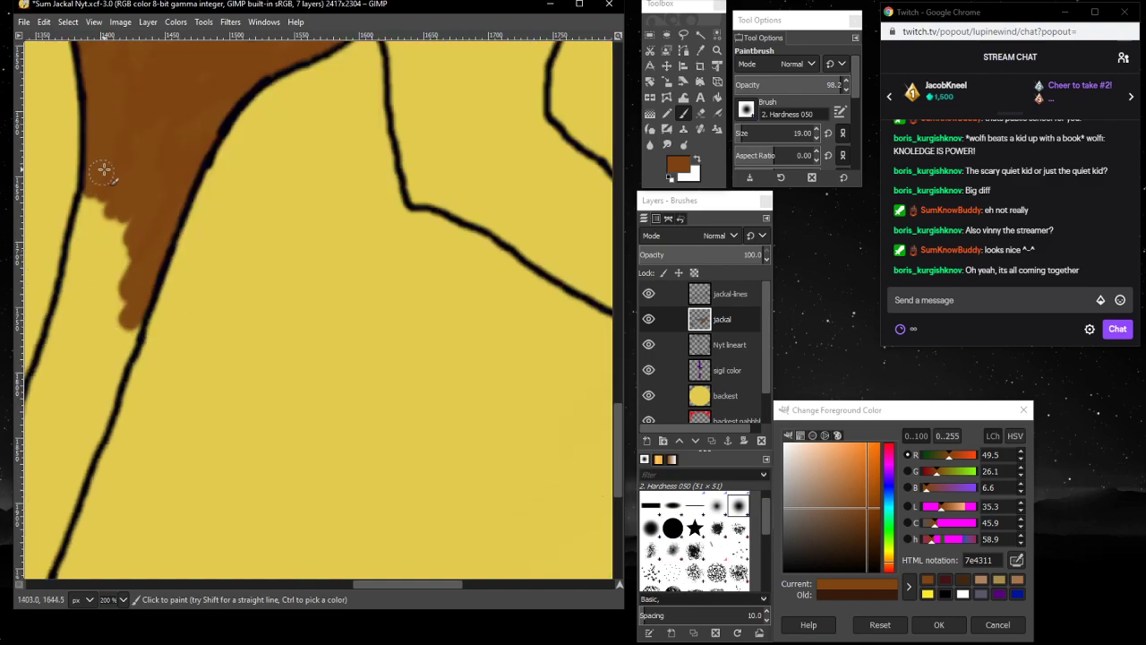
mouse_move(104, 169)
mouse_down()
mouse_move(84, 299)
mouse_move(111, 183)
mouse_move(111, 249)
mouse_move(79, 318)
mouse_up()
mouse_move(116, 237)
mouse_down()
mouse_move(84, 327)
mouse_move(128, 238)
mouse_move(106, 329)
mouse_move(135, 269)
mouse_move(111, 338)
mouse_move(140, 297)
mouse_move(104, 383)
mouse_move(119, 357)
mouse_move(106, 408)
mouse_move(149, 283)
mouse_move(83, 455)
mouse_up()
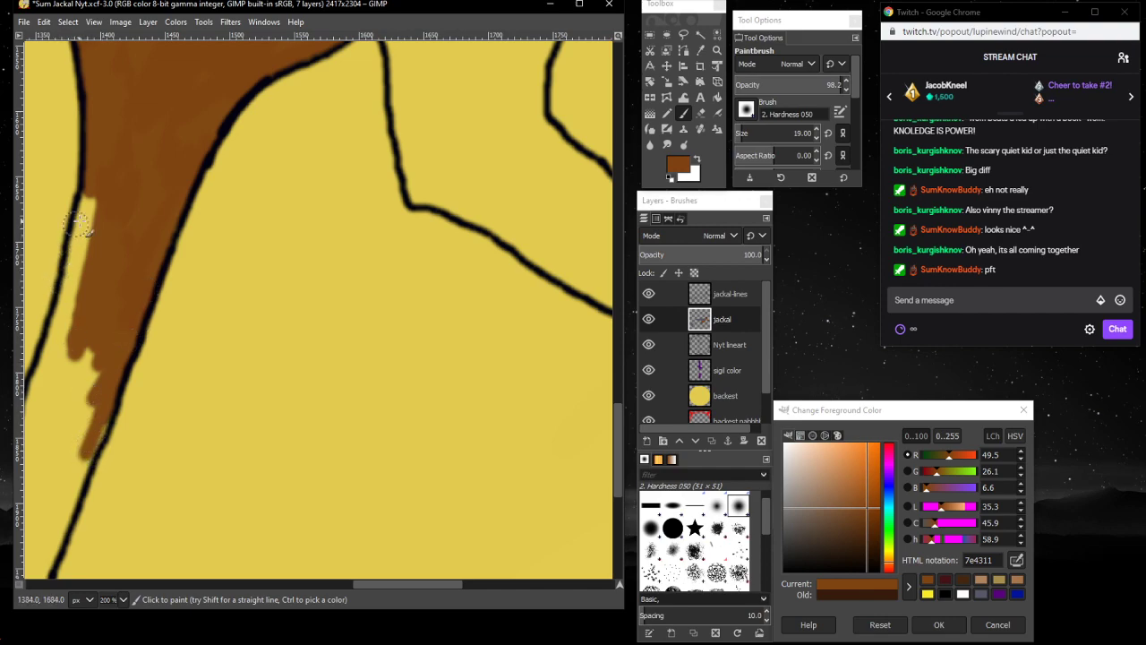
mouse_move(96, 188)
mouse_down()
mouse_move(77, 243)
mouse_move(83, 181)
mouse_move(83, 223)
mouse_move(97, 185)
mouse_move(53, 335)
mouse_move(80, 281)
mouse_move(65, 336)
mouse_up()
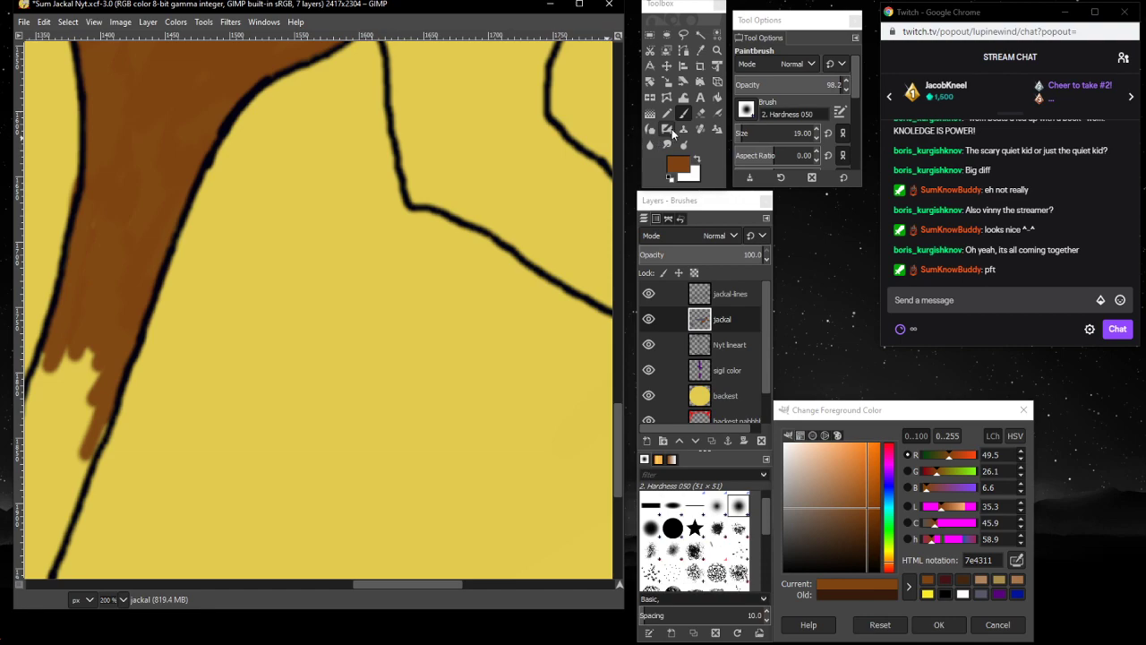
click(699, 113)
drag(69, 186, 46, 220)
click(682, 112)
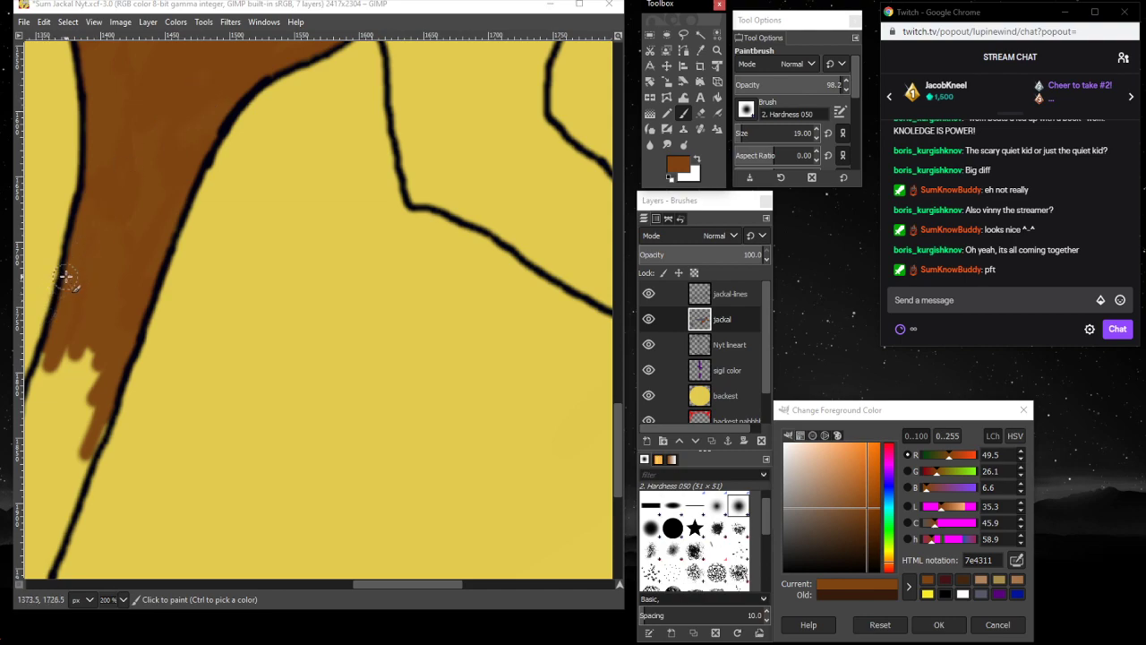
mouse_move(65, 277)
mouse_down()
mouse_move(68, 389)
mouse_move(102, 321)
mouse_move(43, 465)
mouse_move(102, 370)
mouse_move(72, 457)
mouse_move(77, 474)
mouse_move(102, 434)
mouse_move(63, 508)
mouse_up()
- Paint the lower foreleg brown 7e4311 beside the purple cloth, roughly down to the ankle
scroll(409, 571, left, 5)
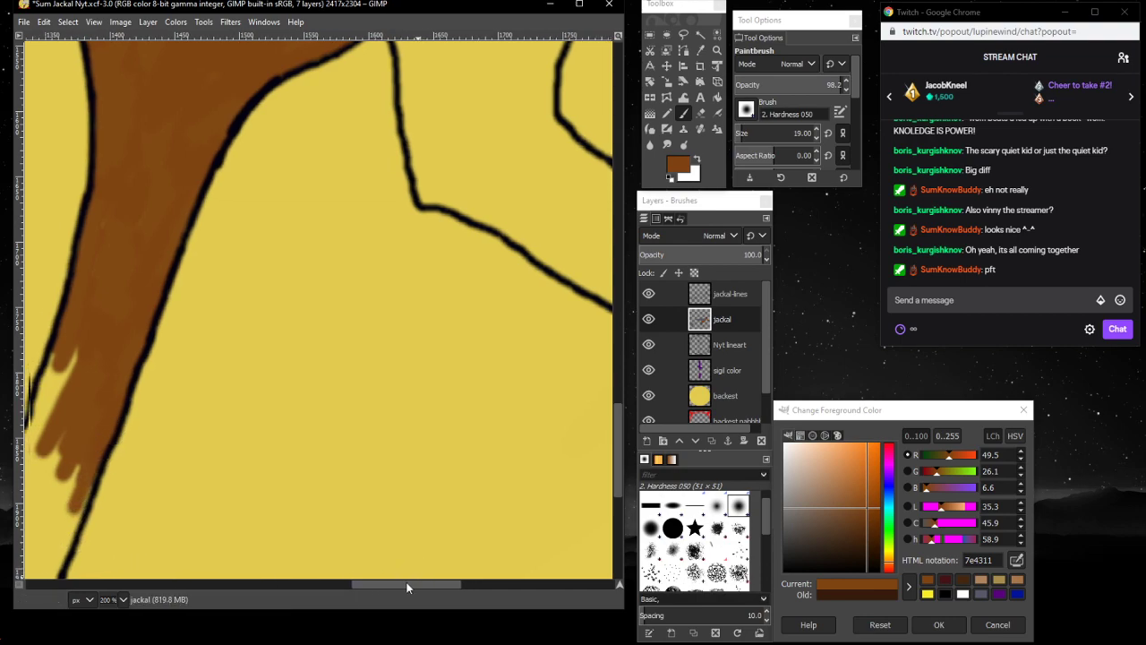
scroll(376, 501, down, 3)
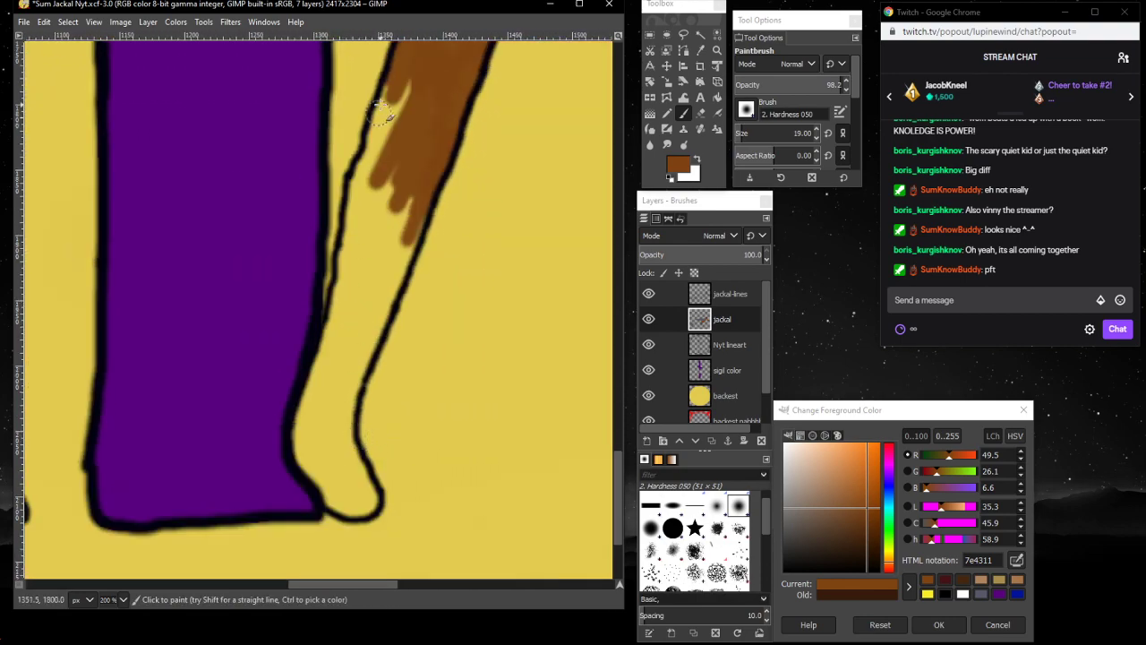
mouse_move(381, 106)
mouse_down()
mouse_move(376, 153)
mouse_move(403, 80)
mouse_move(357, 188)
mouse_move(353, 235)
mouse_move(390, 170)
mouse_move(362, 219)
mouse_up()
mouse_move(344, 267)
mouse_down()
mouse_move(354, 268)
mouse_move(340, 304)
mouse_move(410, 195)
mouse_move(377, 286)
mouse_move(405, 255)
mouse_move(355, 333)
mouse_move(381, 301)
mouse_move(330, 445)
mouse_up()
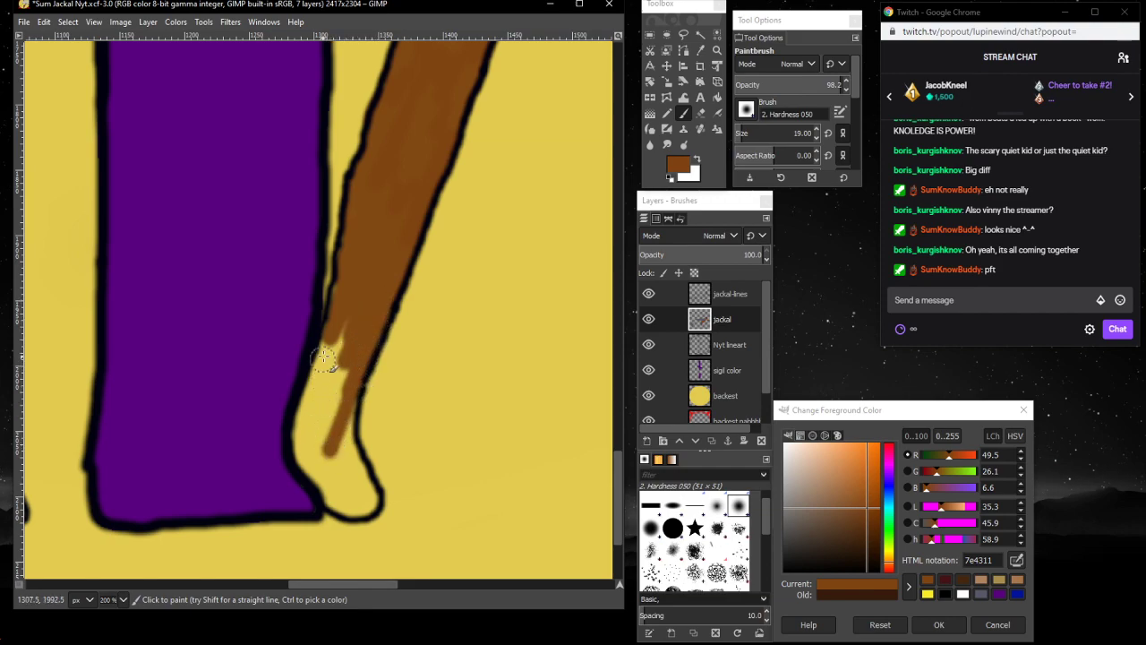
drag(323, 358, 332, 348)
mouse_move(341, 282)
mouse_down()
mouse_move(308, 400)
mouse_move(306, 387)
mouse_up()
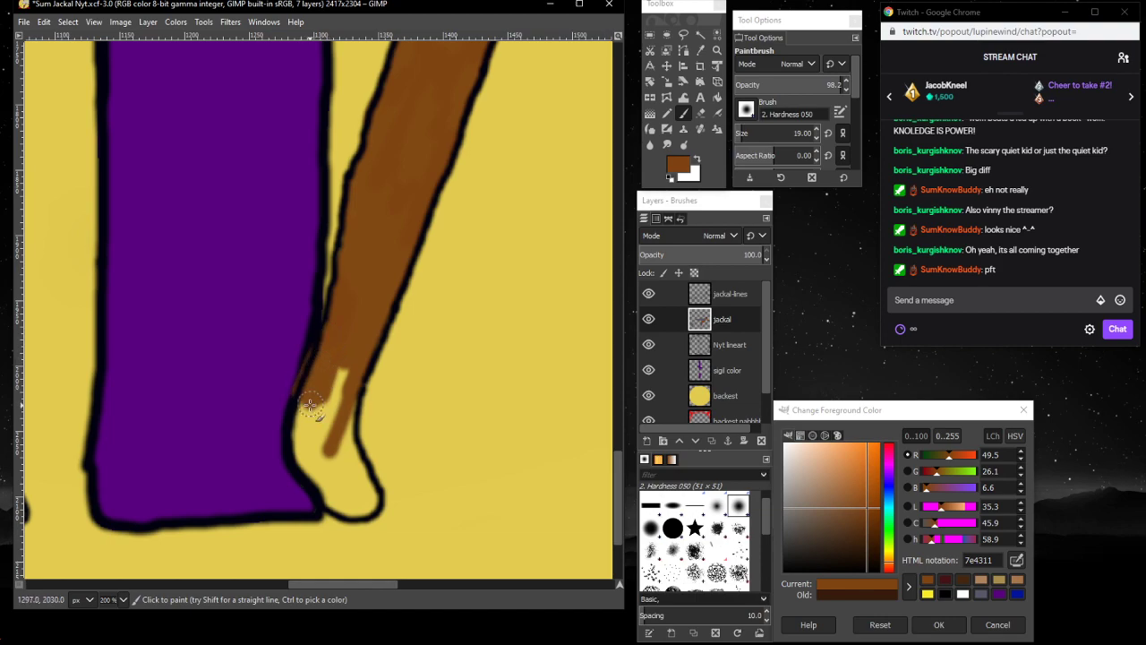
key(ctrl+z)
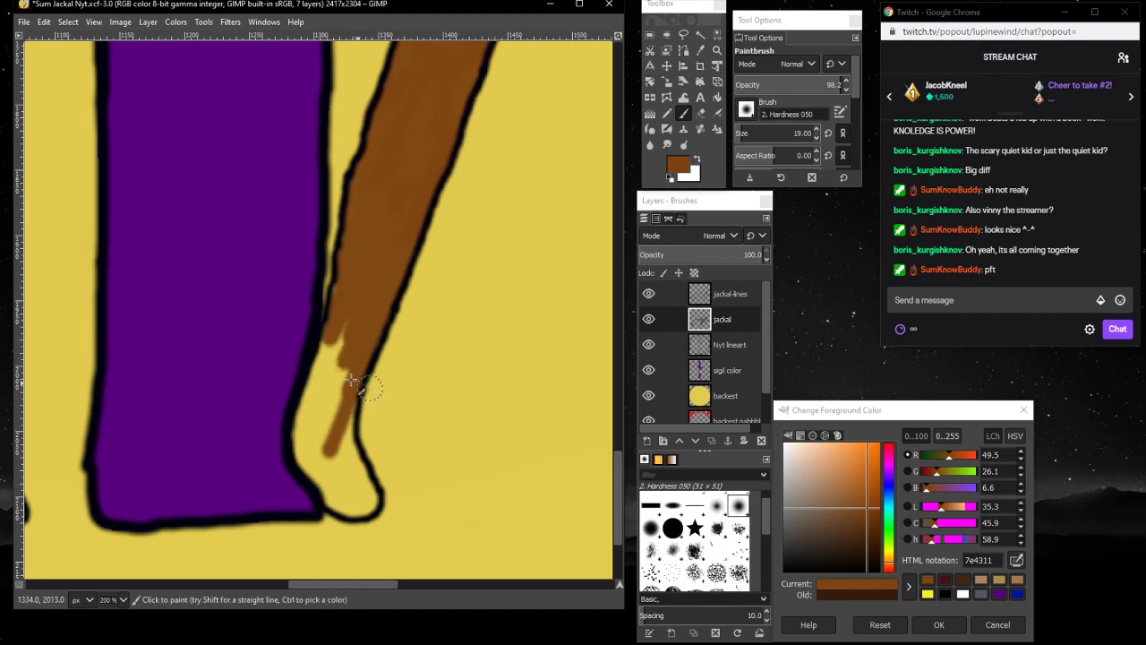
- Paint brown 7e4311 along the ankle and paw edge beside the purple cloth and restore the covered outline with black 000000
mouse_move(337, 289)
mouse_down()
mouse_move(313, 403)
mouse_move(346, 327)
mouse_move(305, 420)
mouse_move(302, 404)
mouse_move(298, 461)
mouse_move(311, 402)
mouse_move(303, 470)
mouse_move(324, 476)
mouse_up()
click(946, 595)
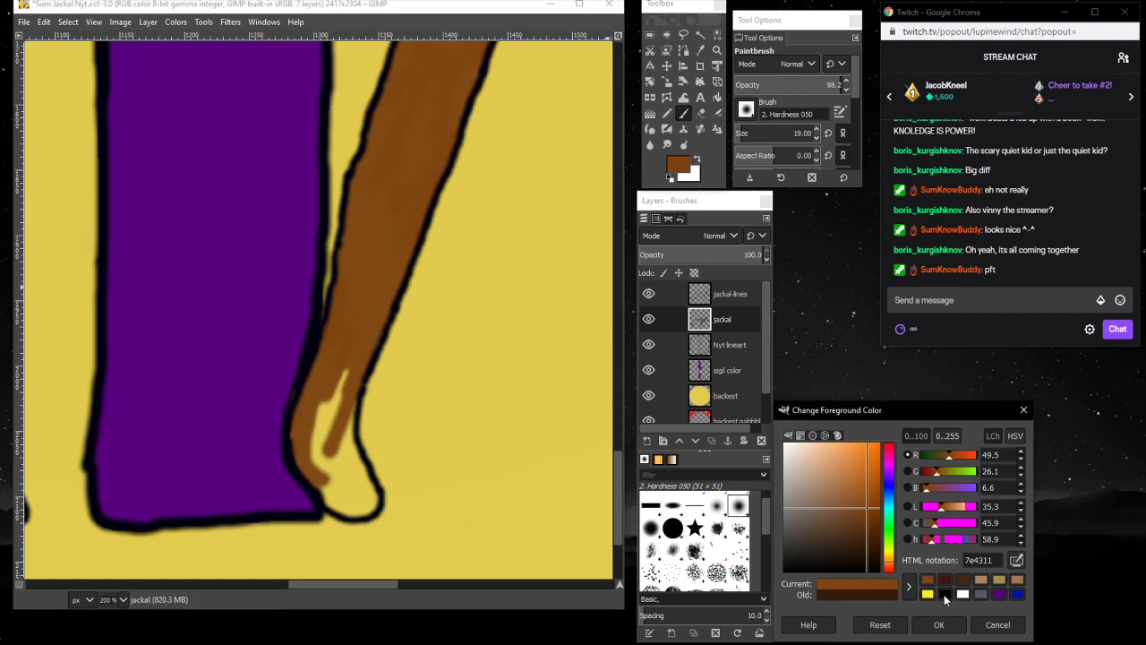
click(298, 387)
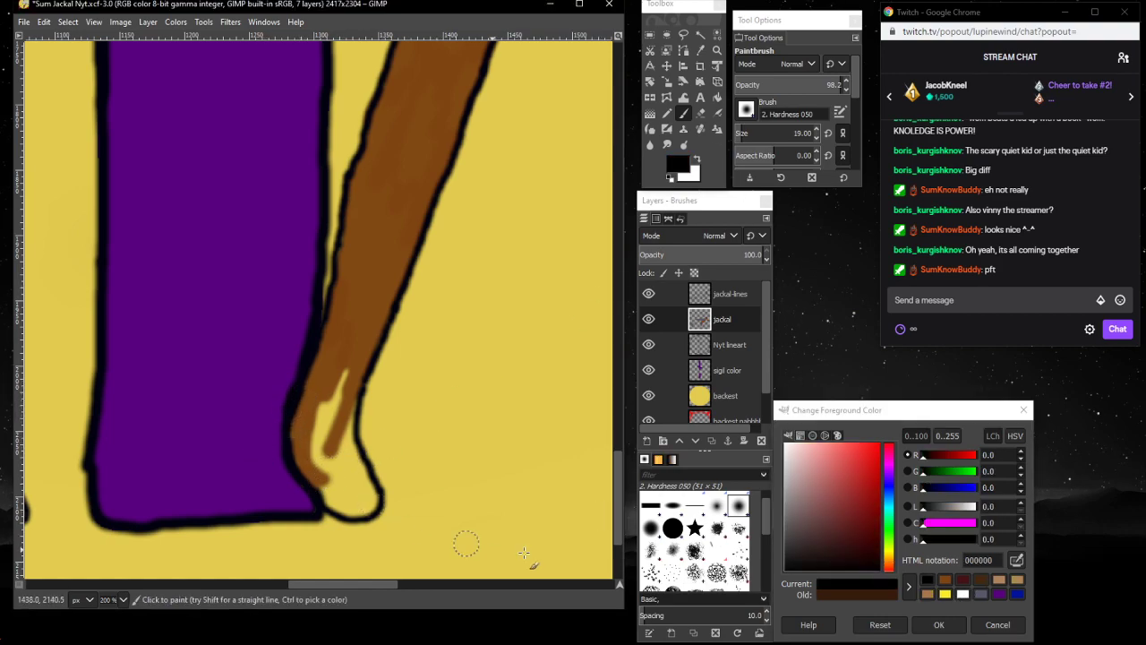
click(941, 579)
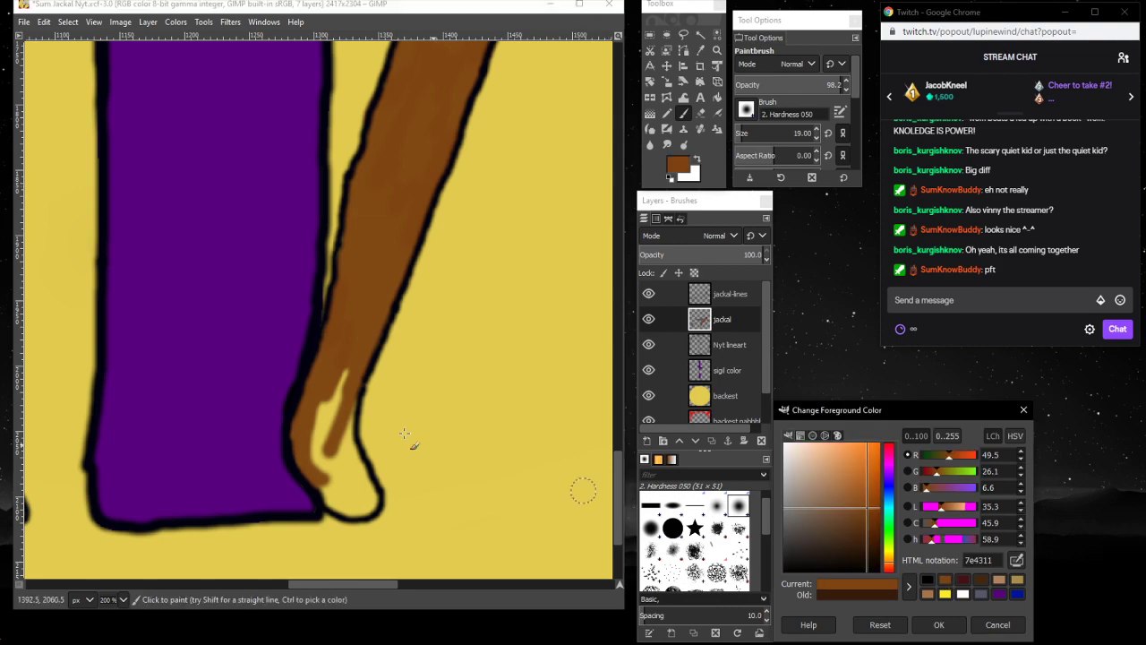
- Fill the rest of the ankle and paw with brown 7e4311 and erase the overspill outside the ankle outline
mouse_move(333, 370)
mouse_down()
mouse_move(327, 394)
mouse_move(348, 358)
mouse_up()
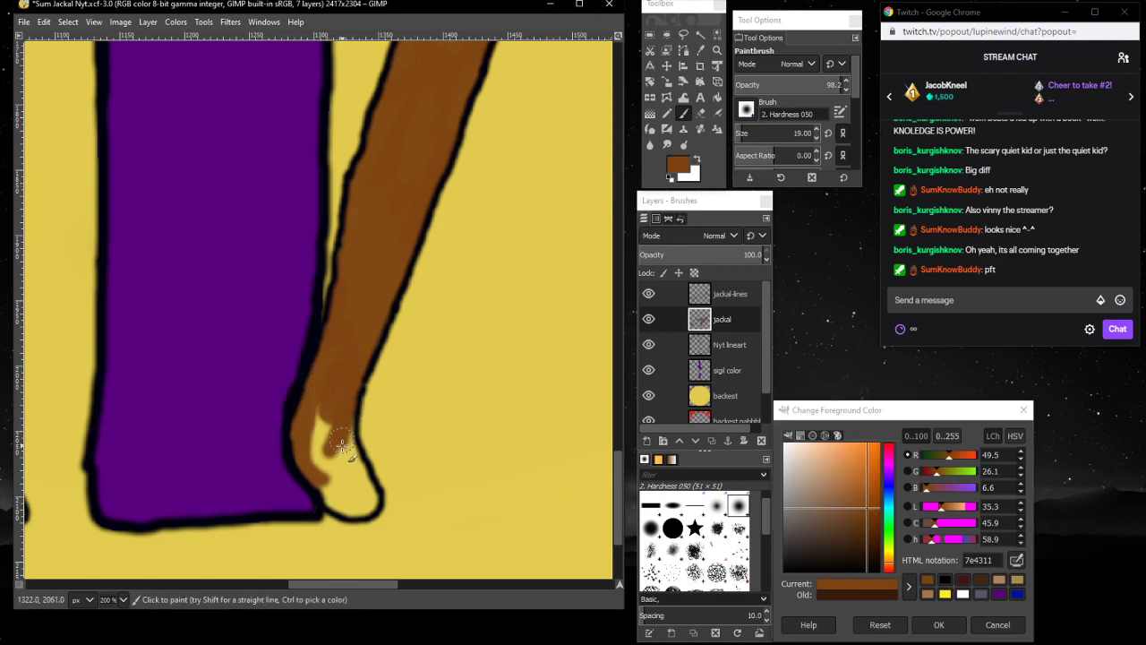
mouse_move(348, 446)
mouse_down()
mouse_move(379, 503)
mouse_move(339, 414)
mouse_up()
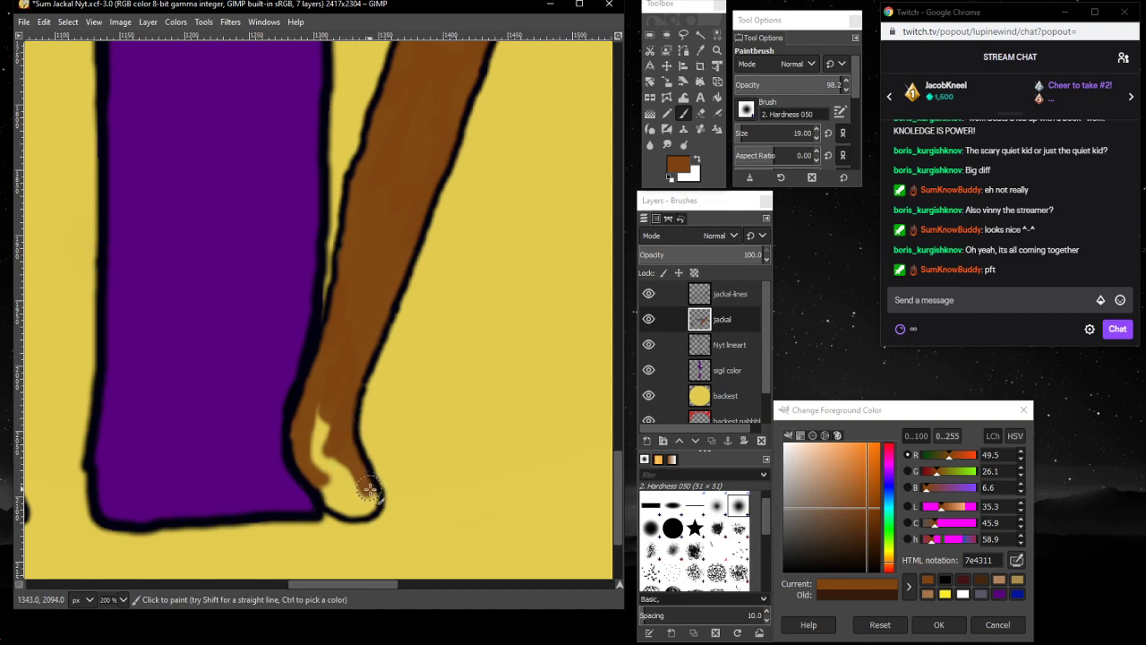
drag(372, 506, 356, 510)
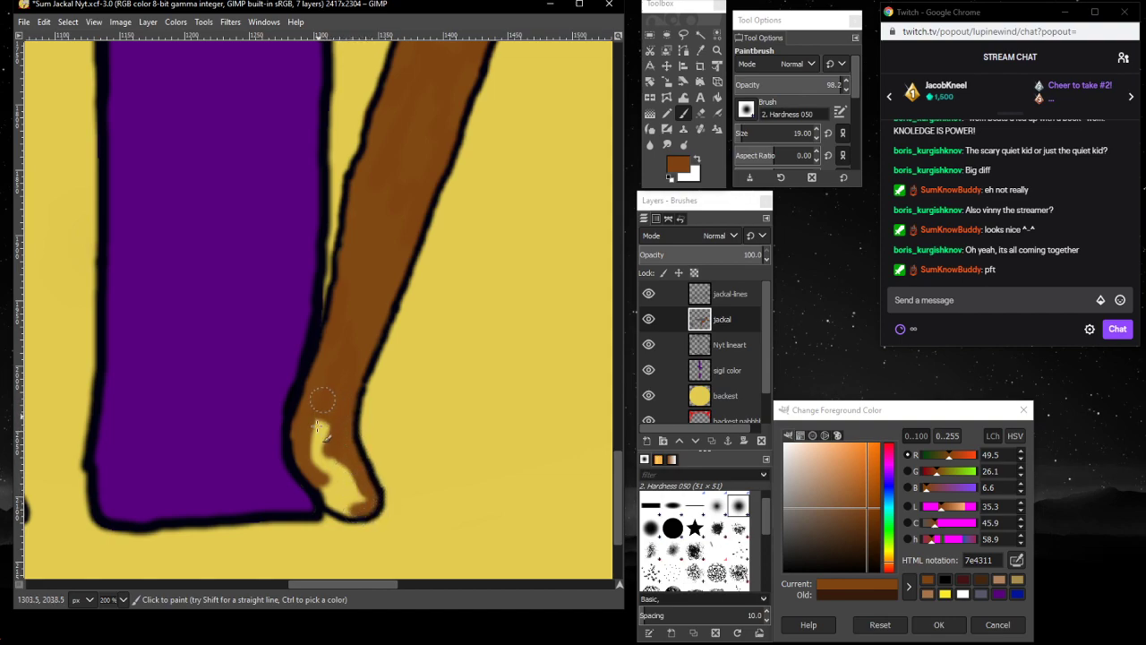
drag(318, 425, 330, 465)
mouse_move(382, 292)
mouse_down()
mouse_move(344, 454)
mouse_move(332, 456)
mouse_move(356, 488)
mouse_up()
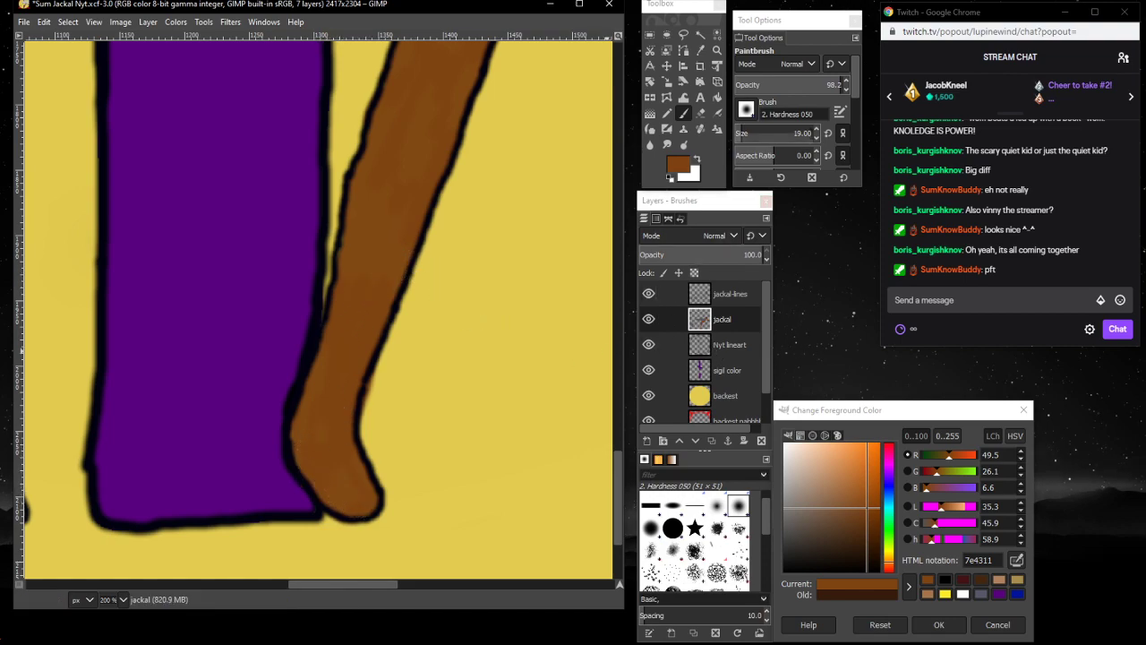
click(701, 114)
click(701, 114)
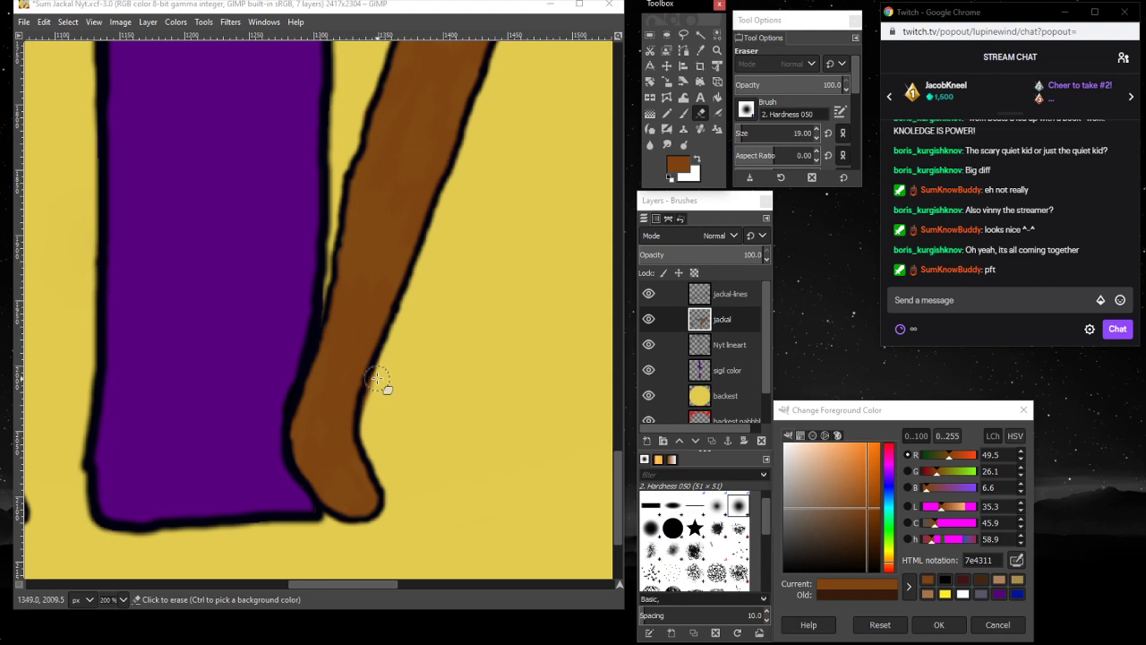
drag(377, 378, 374, 440)
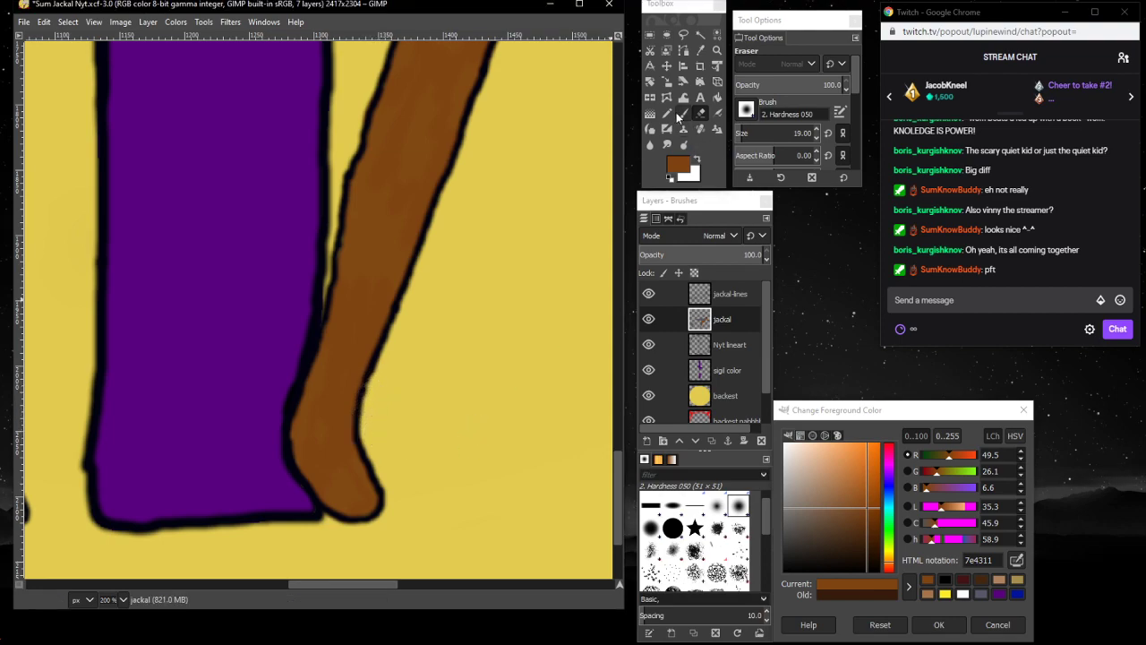
- Set the Paintbrush colour to black 000000 and retouch the outline between the paw and the purple cloth
click(682, 113)
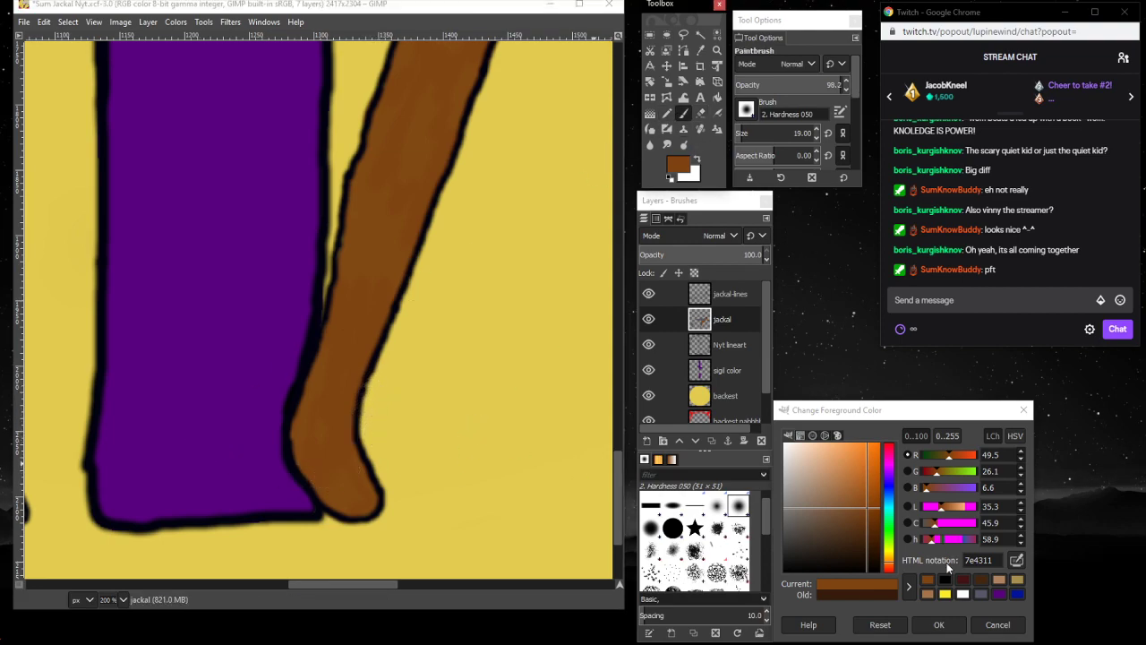
click(946, 579)
click(315, 514)
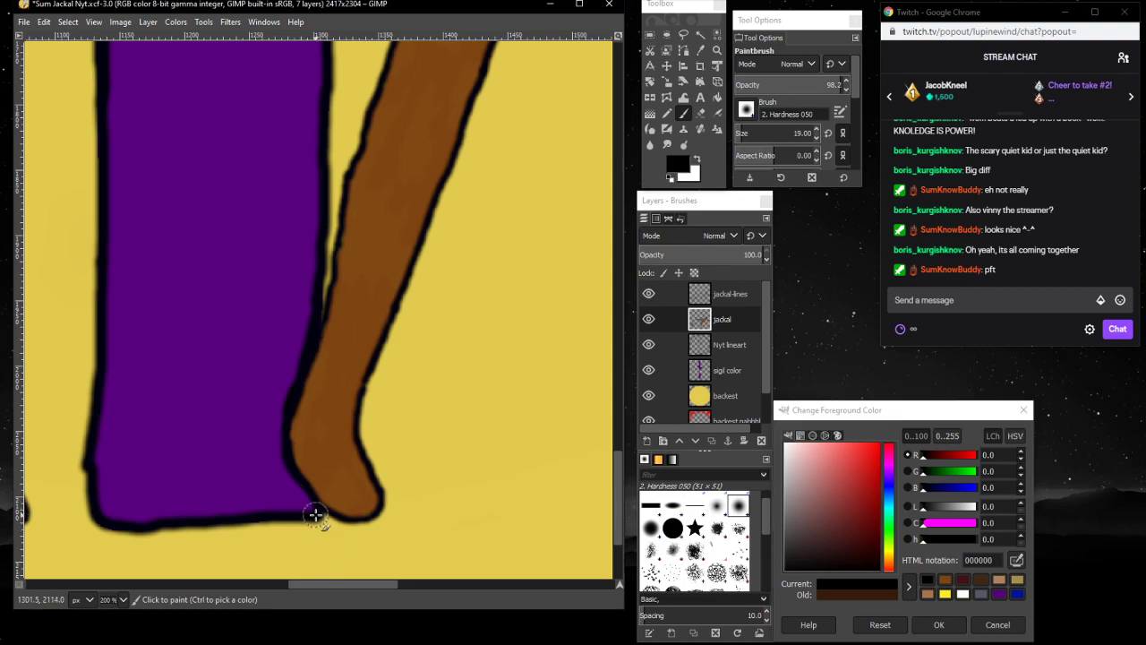
mouse_move(315, 514)
mouse_down()
mouse_move(285, 431)
mouse_move(289, 453)
mouse_up()
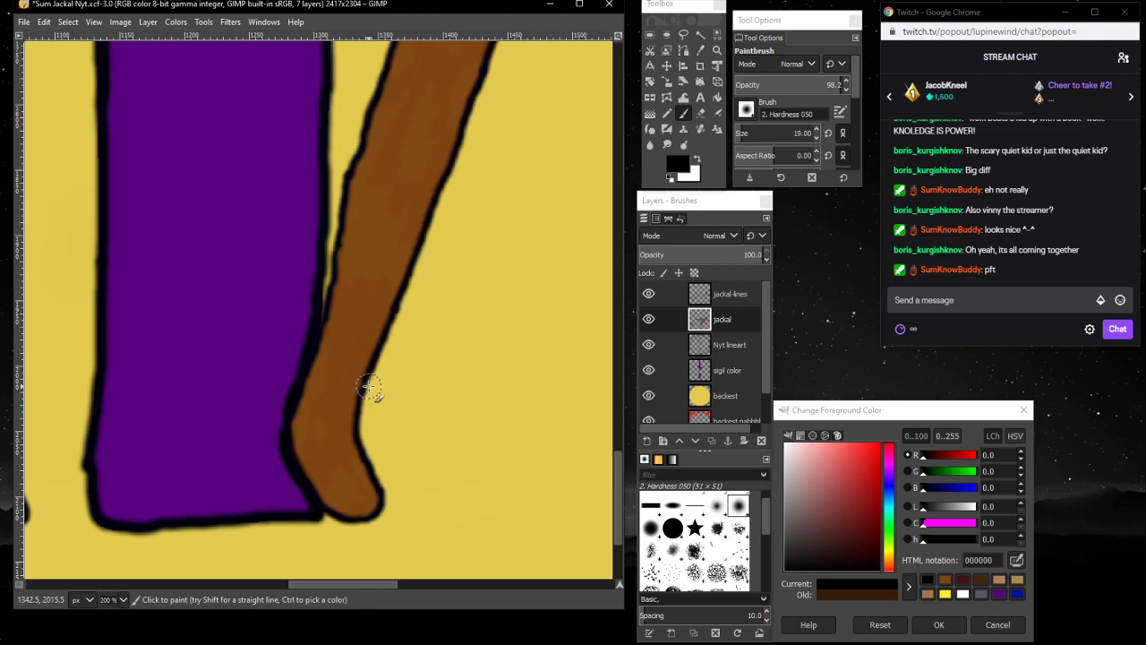
scroll(192, 447, up, 10)
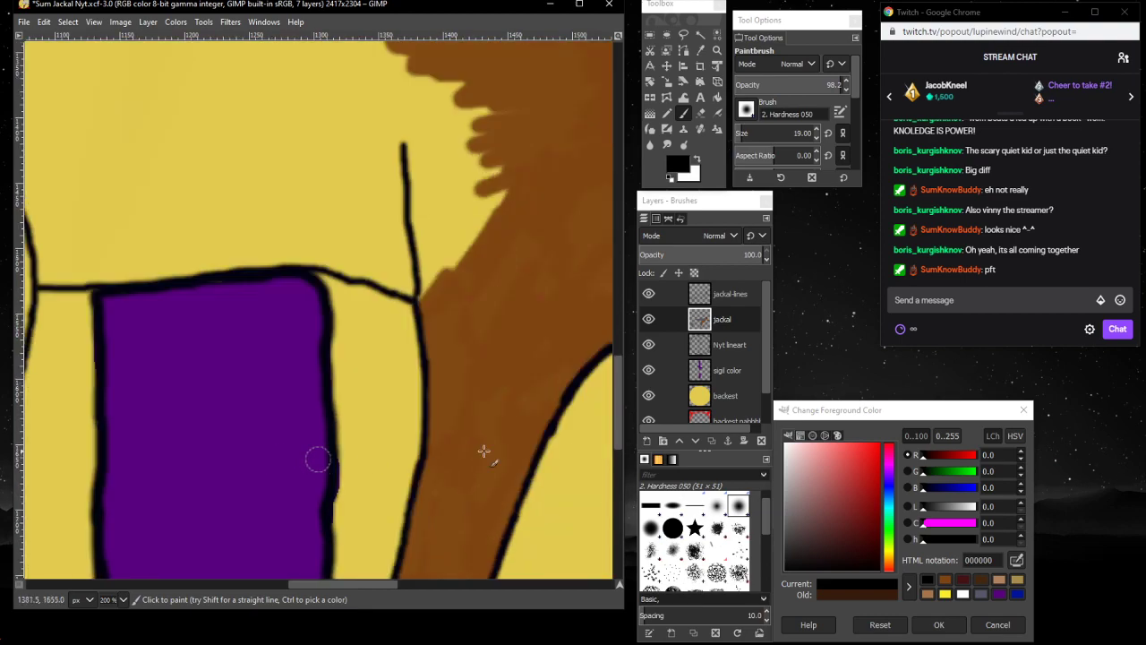
- Pick up brown 7e4311 and extend the jackal's body fill above the purple cloth toward the rear
ctrl+click(484, 450)
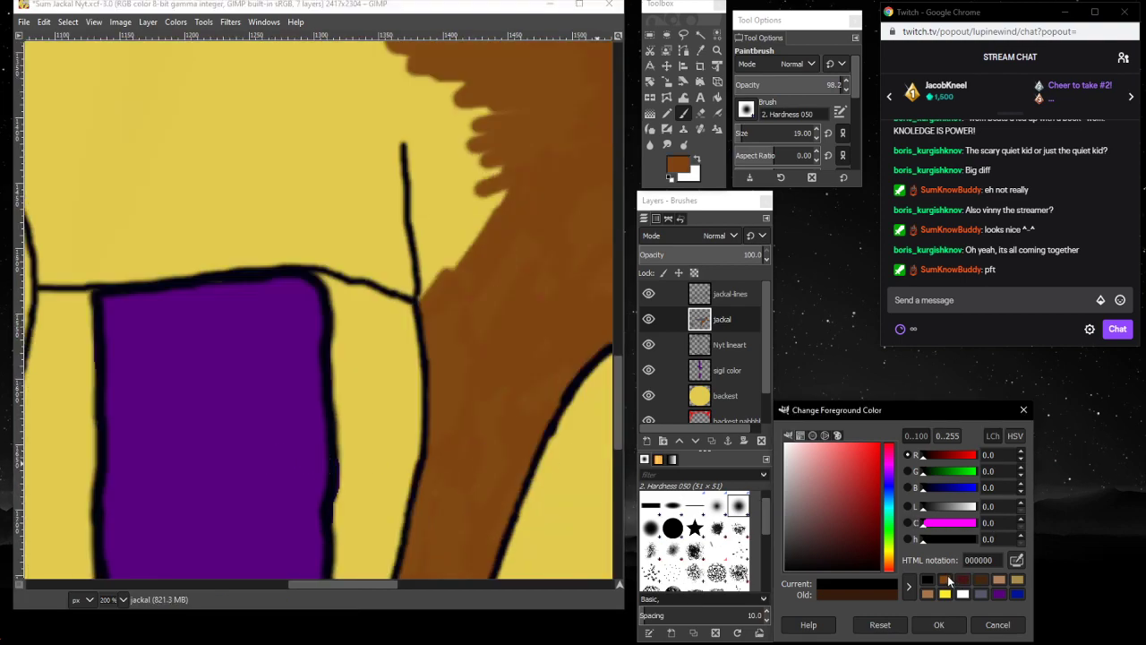
mouse_move(525, 153)
mouse_down()
mouse_move(422, 293)
mouse_move(299, 258)
mouse_move(431, 280)
mouse_move(383, 261)
mouse_move(385, 271)
mouse_move(452, 270)
mouse_move(369, 261)
mouse_move(474, 243)
mouse_move(339, 243)
mouse_move(311, 254)
mouse_move(465, 226)
mouse_move(337, 234)
mouse_move(510, 182)
mouse_move(309, 220)
mouse_move(496, 169)
mouse_move(365, 188)
mouse_move(356, 176)
mouse_move(531, 141)
mouse_move(552, 110)
mouse_move(477, 102)
mouse_move(319, 149)
mouse_move(450, 118)
mouse_move(512, 80)
mouse_move(442, 102)
mouse_move(312, 107)
mouse_move(266, 137)
mouse_move(464, 77)
mouse_move(305, 85)
mouse_move(387, 74)
mouse_up()
mouse_move(289, 99)
mouse_down()
mouse_move(192, 171)
mouse_move(236, 158)
mouse_move(350, 171)
mouse_up()
scroll(350, 174, up, 5)
mouse_move(410, 301)
mouse_down()
mouse_move(311, 314)
mouse_move(269, 346)
mouse_move(309, 356)
mouse_move(421, 324)
mouse_up()
mouse_move(398, 396)
mouse_down()
mouse_move(324, 422)
mouse_move(304, 444)
mouse_move(302, 330)
mouse_move(395, 298)
mouse_move(345, 293)
mouse_move(359, 284)
mouse_move(347, 278)
mouse_move(298, 279)
mouse_move(325, 283)
mouse_move(309, 293)
mouse_move(249, 284)
mouse_move(351, 305)
mouse_up()
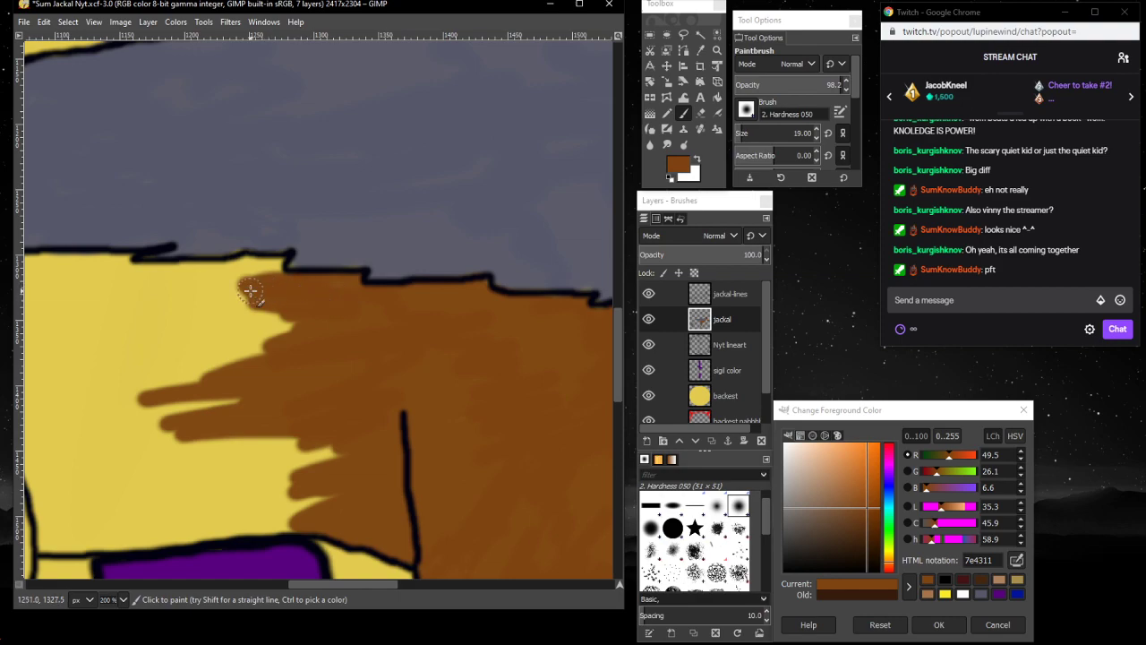
- Paint brown up to the lower edge of the grey back and restore the overpainted grey with 56586a
mouse_move(275, 277)
mouse_down()
mouse_move(231, 262)
mouse_move(279, 260)
mouse_move(229, 266)
mouse_move(274, 286)
mouse_move(206, 283)
mouse_move(359, 334)
mouse_move(462, 349)
mouse_move(358, 353)
mouse_move(320, 306)
mouse_move(345, 283)
mouse_move(219, 269)
mouse_move(259, 277)
mouse_up()
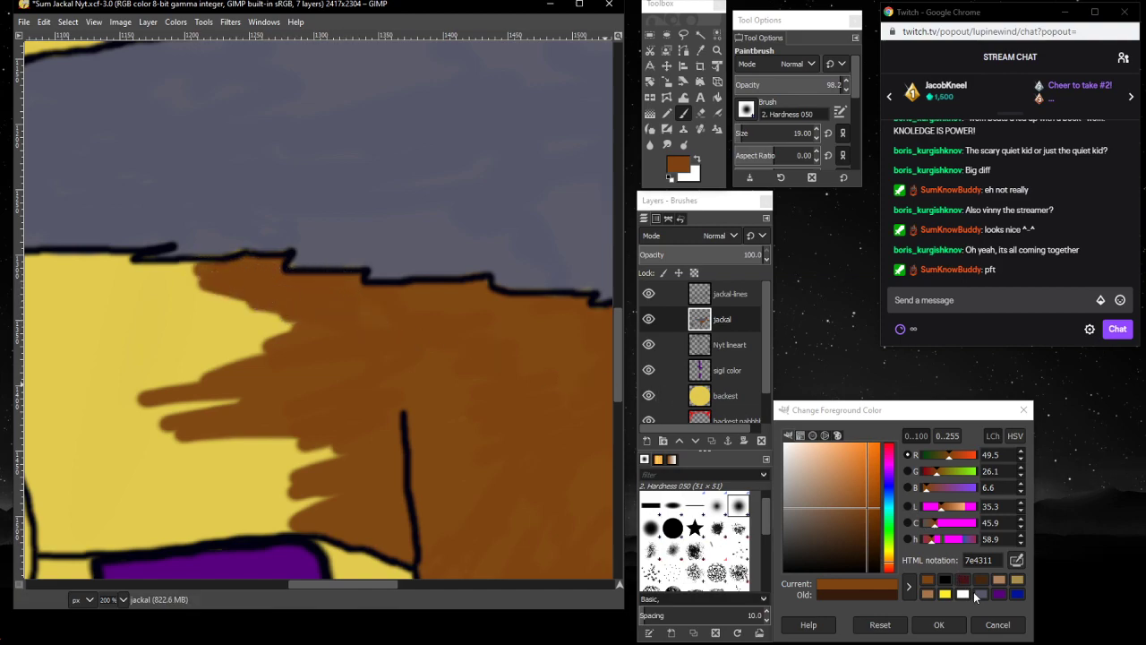
click(978, 595)
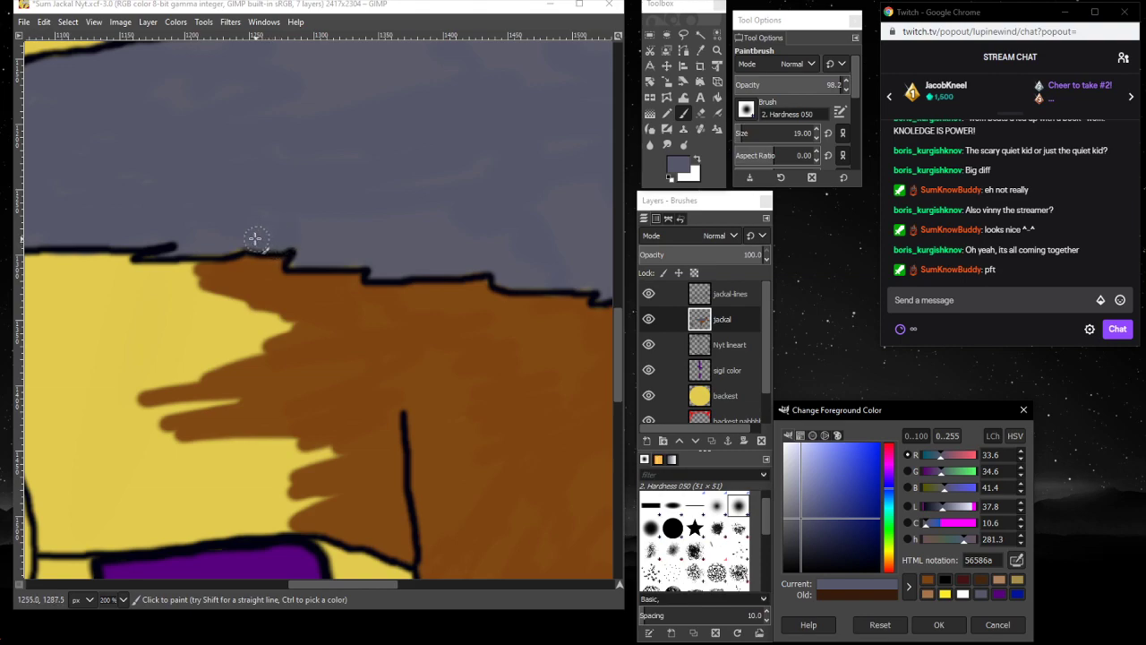
mouse_move(254, 238)
mouse_down()
mouse_move(225, 248)
mouse_move(242, 244)
mouse_up()
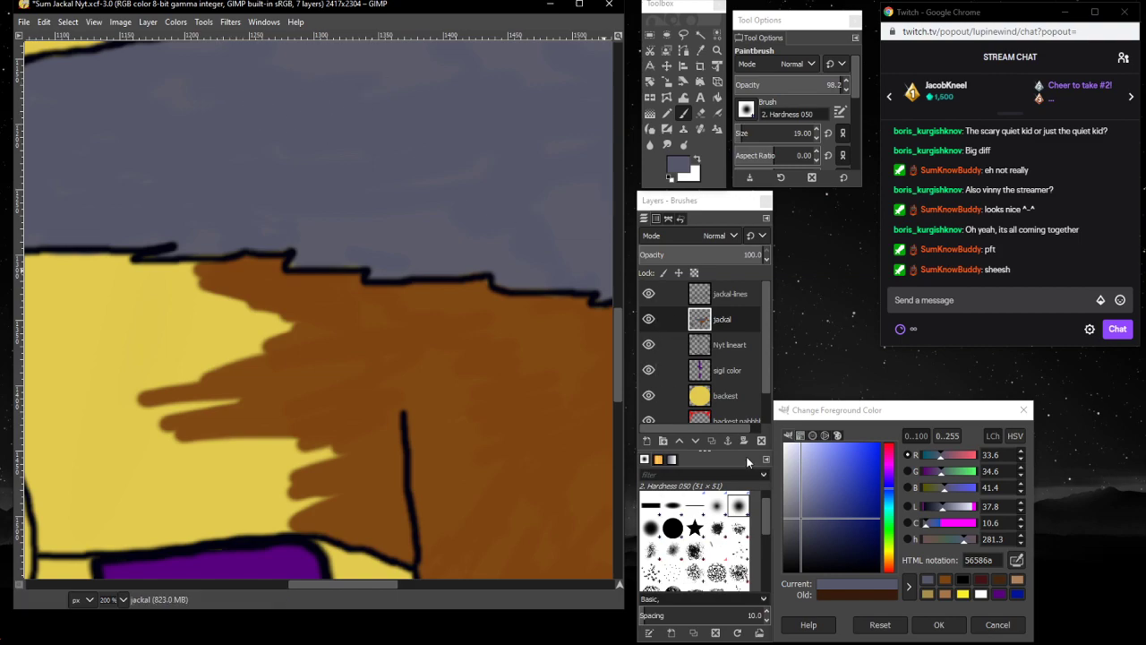
- Switch back to brown 7e4311 and paint the flank further rearward under the grey back and along the purple cloth's upper edge
click(949, 580)
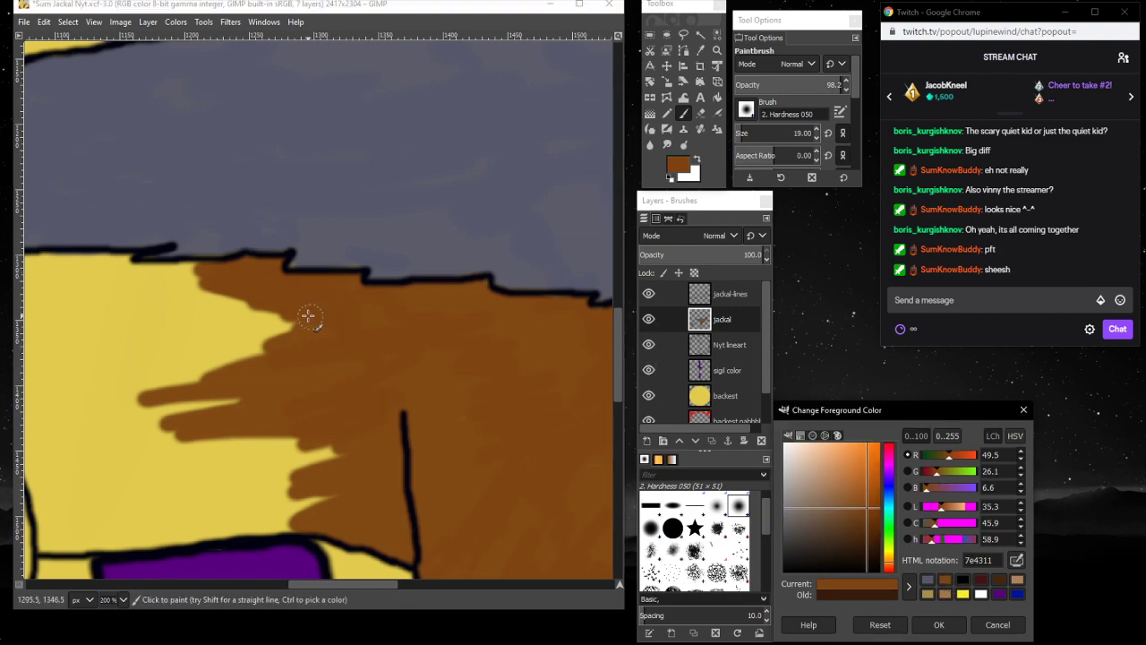
mouse_move(307, 312)
mouse_down()
mouse_move(167, 334)
mouse_move(217, 328)
mouse_move(236, 298)
mouse_move(291, 312)
mouse_move(169, 305)
mouse_move(182, 300)
mouse_move(176, 283)
mouse_move(205, 275)
mouse_move(157, 269)
mouse_move(234, 269)
mouse_move(32, 263)
mouse_move(180, 287)
mouse_move(76, 274)
mouse_move(167, 280)
mouse_move(266, 310)
mouse_move(45, 310)
mouse_move(162, 293)
mouse_up()
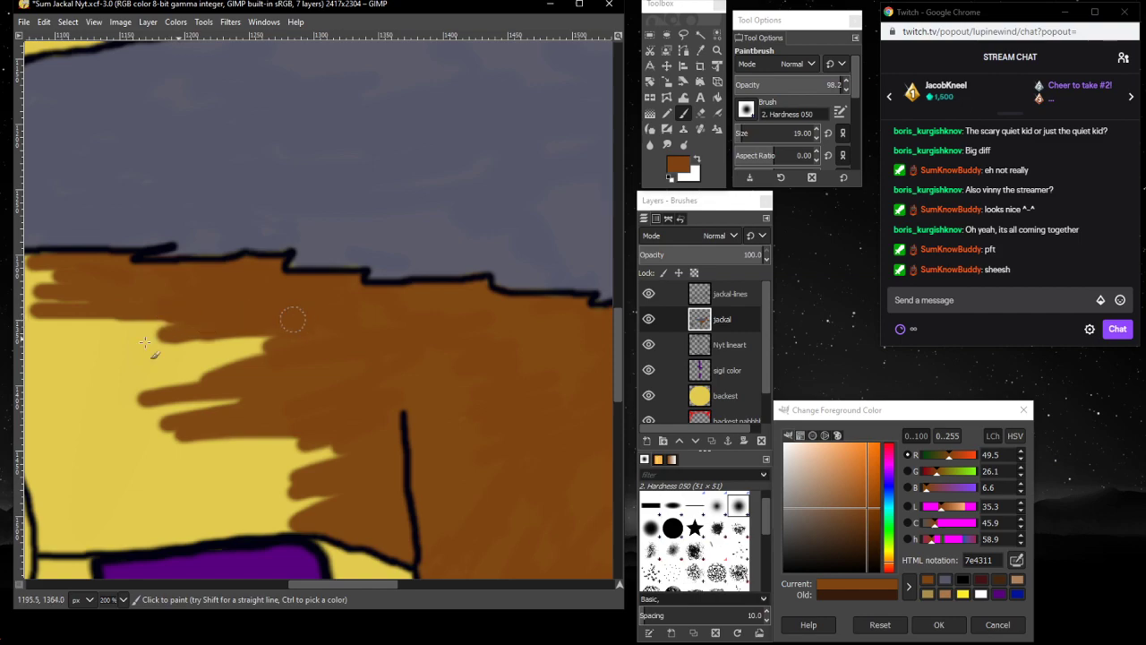
mouse_move(146, 342)
mouse_down()
mouse_move(371, 325)
mouse_move(115, 390)
mouse_move(291, 381)
mouse_move(318, 403)
mouse_move(181, 436)
mouse_move(338, 454)
mouse_move(232, 465)
mouse_move(358, 466)
mouse_move(311, 446)
mouse_move(292, 502)
mouse_move(320, 506)
mouse_up()
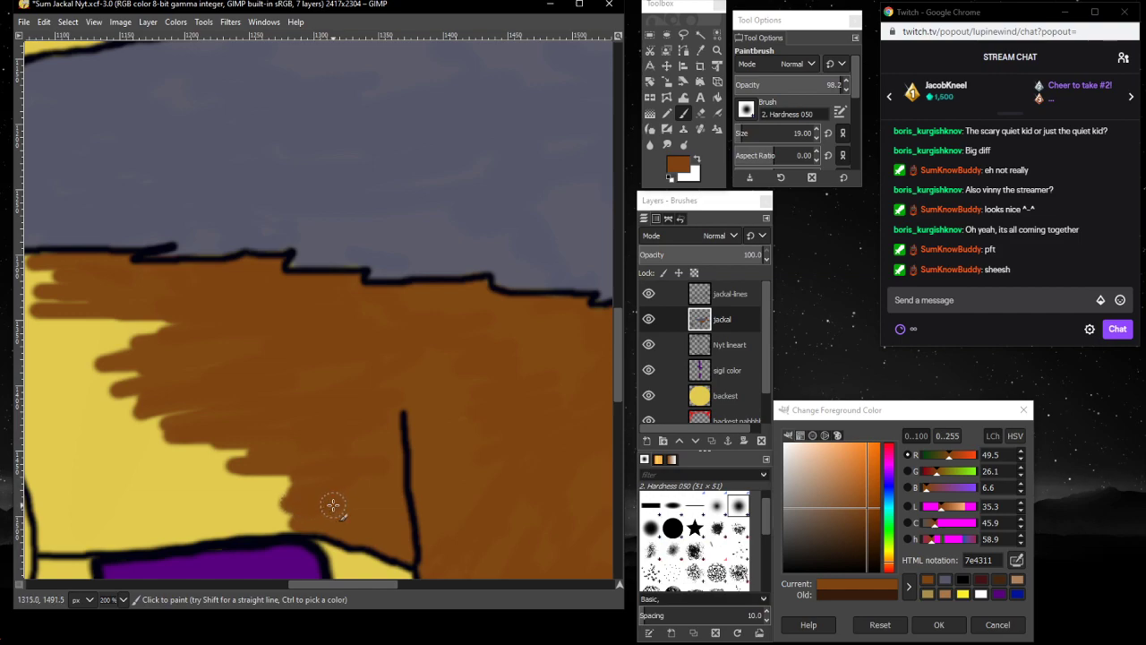
drag(352, 586, 323, 582)
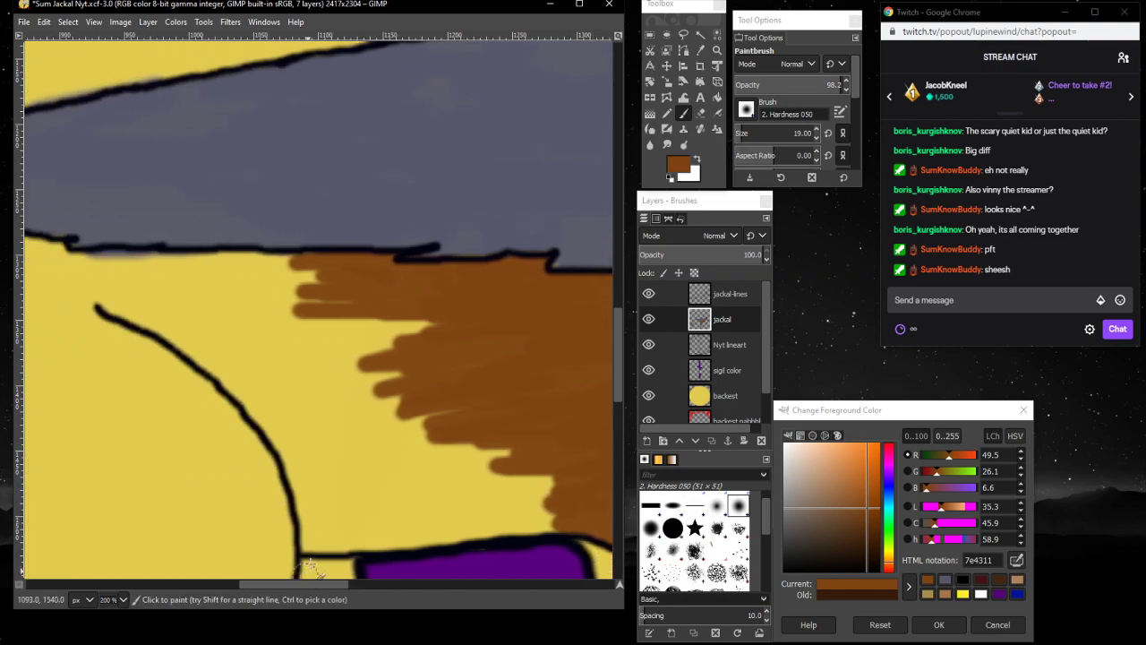
scroll(318, 493, down, 5)
scroll(338, 454, up, 3)
mouse_move(596, 377)
mouse_down()
mouse_move(517, 389)
mouse_move(572, 393)
mouse_move(452, 399)
mouse_move(518, 399)
mouse_move(374, 405)
mouse_move(441, 409)
mouse_move(312, 410)
mouse_up()
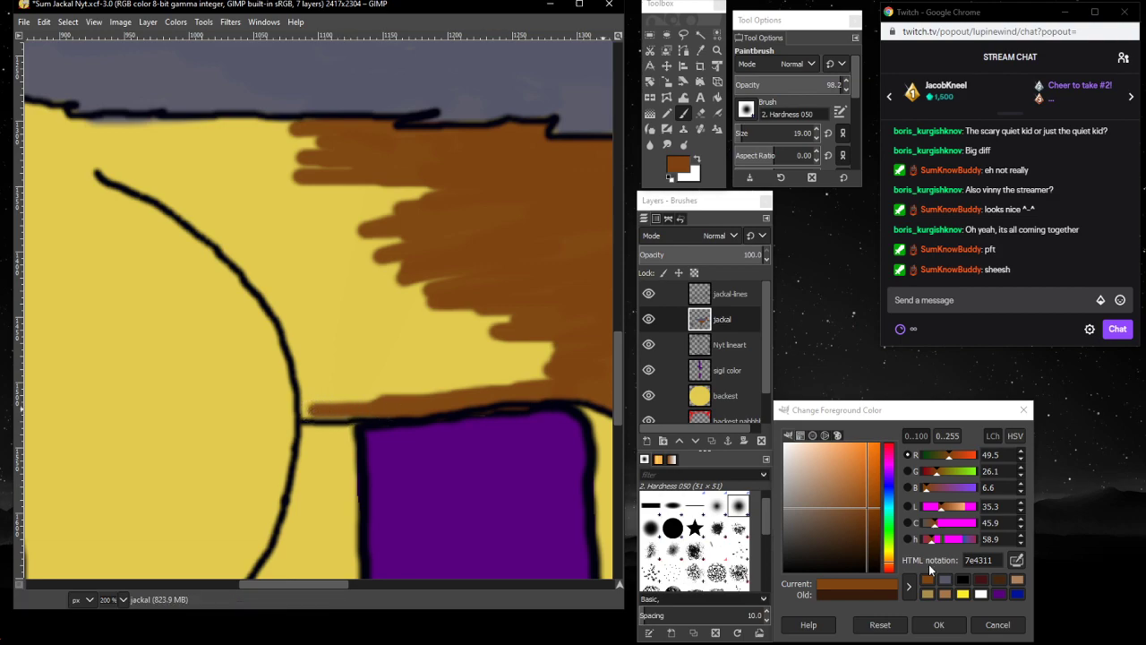
- Set the Paintbrush colour to black 000000 and retouch the outline along the purple cloth's upper edge
click(921, 573)
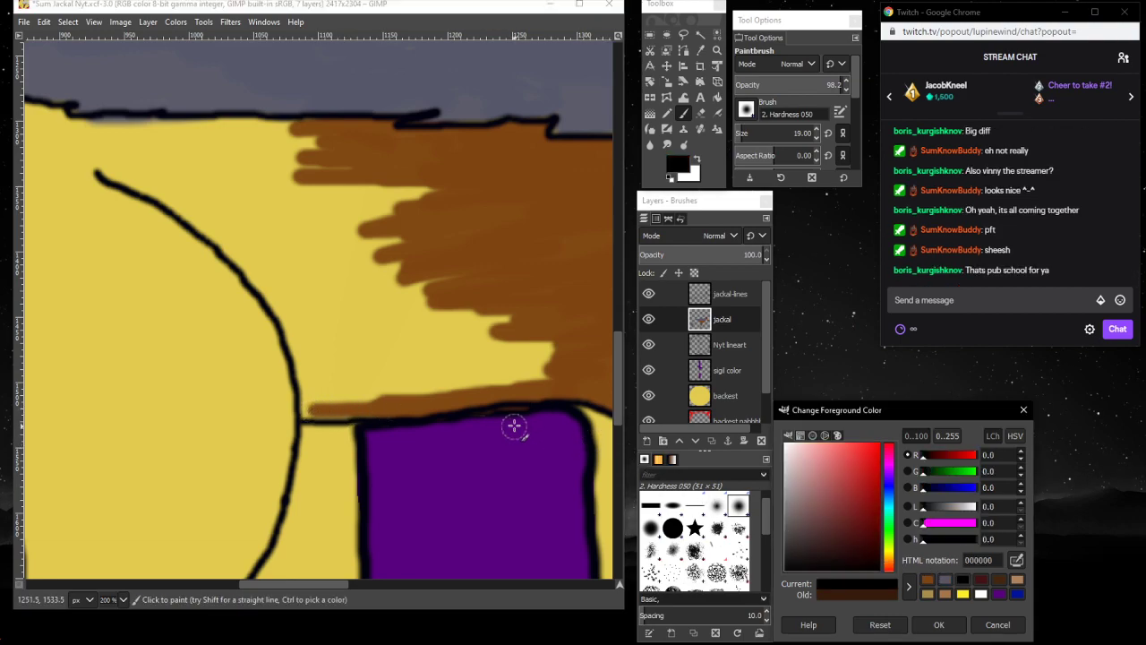
drag(526, 410, 397, 421)
drag(471, 404, 582, 408)
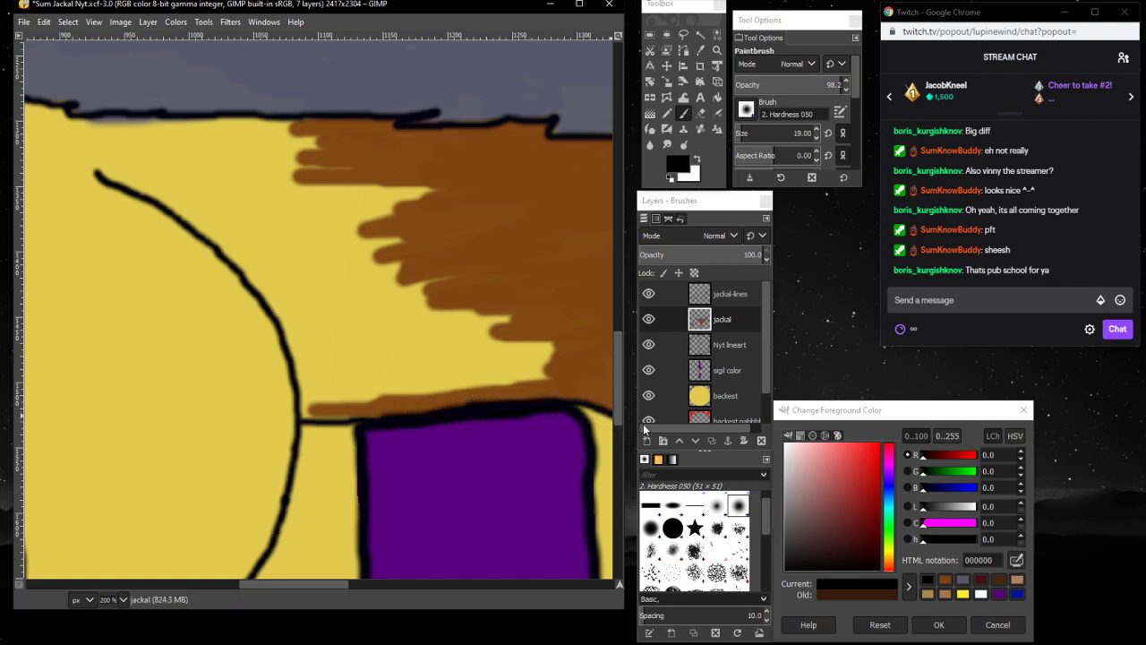
- Fill the flank between the grey back and the purple cloth with brown 7e4311, past the curved thigh line
click(946, 581)
mouse_move(545, 328)
mouse_down()
mouse_move(513, 369)
mouse_move(563, 353)
mouse_move(551, 365)
mouse_move(473, 378)
mouse_move(560, 378)
mouse_move(477, 376)
mouse_move(536, 362)
mouse_move(459, 353)
mouse_move(538, 339)
mouse_move(434, 333)
mouse_move(544, 320)
mouse_move(405, 314)
mouse_move(478, 312)
mouse_move(376, 299)
mouse_move(452, 275)
mouse_move(378, 258)
mouse_move(366, 225)
mouse_move(455, 201)
mouse_move(303, 210)
mouse_move(424, 191)
mouse_move(311, 189)
mouse_move(342, 150)
mouse_move(276, 143)
mouse_move(321, 134)
mouse_move(238, 137)
mouse_move(296, 126)
mouse_move(210, 118)
mouse_move(84, 122)
mouse_move(304, 131)
mouse_move(53, 141)
mouse_move(251, 143)
mouse_move(72, 169)
mouse_move(46, 159)
mouse_move(229, 146)
mouse_move(295, 160)
mouse_move(163, 158)
mouse_move(202, 186)
mouse_move(260, 152)
mouse_move(418, 185)
mouse_move(107, 183)
mouse_move(247, 194)
mouse_move(98, 228)
mouse_move(351, 209)
mouse_move(80, 242)
mouse_move(227, 192)
mouse_move(379, 218)
mouse_move(394, 241)
mouse_move(188, 288)
mouse_up()
mouse_move(386, 289)
mouse_down()
mouse_move(203, 314)
mouse_move(168, 352)
mouse_move(436, 289)
mouse_move(214, 341)
mouse_up()
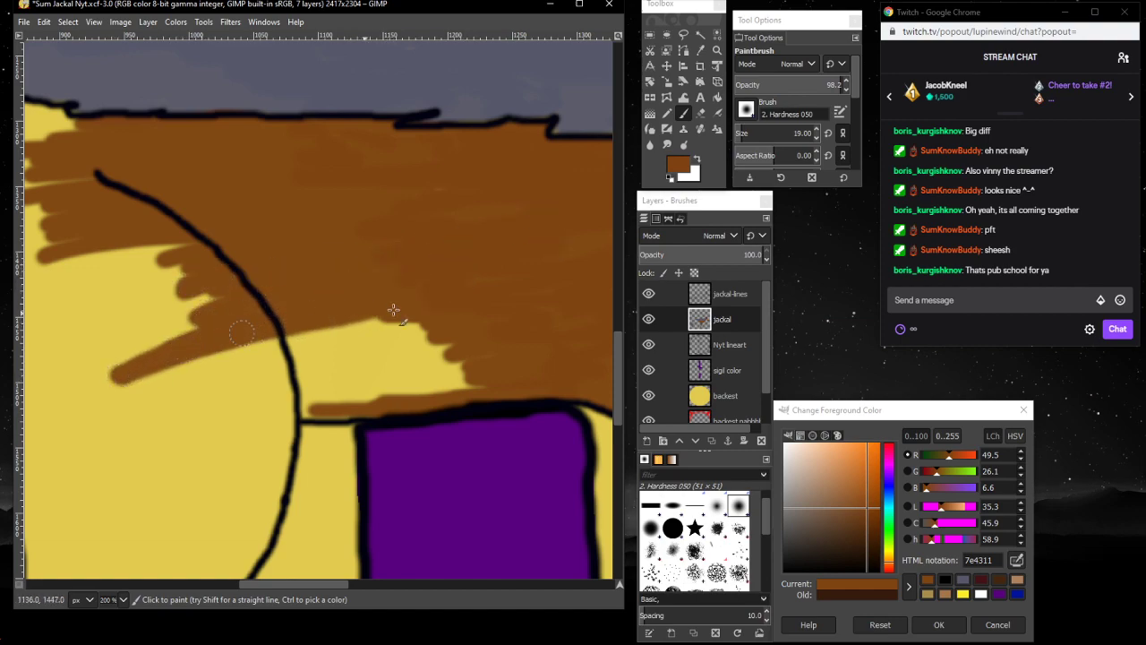
mouse_move(393, 310)
mouse_down()
mouse_move(214, 342)
mouse_move(218, 364)
mouse_move(426, 340)
mouse_move(424, 320)
mouse_move(273, 366)
mouse_move(285, 348)
mouse_move(511, 307)
mouse_move(247, 363)
mouse_move(496, 355)
mouse_move(462, 378)
mouse_move(482, 366)
mouse_move(359, 369)
mouse_move(479, 372)
mouse_move(403, 375)
mouse_move(427, 362)
mouse_move(489, 384)
mouse_move(404, 369)
mouse_move(470, 378)
mouse_move(391, 400)
mouse_move(447, 396)
mouse_move(361, 399)
mouse_move(479, 380)
mouse_move(393, 400)
mouse_move(326, 396)
mouse_move(291, 411)
mouse_move(361, 409)
mouse_move(316, 411)
mouse_move(358, 407)
mouse_move(310, 386)
mouse_move(383, 396)
mouse_move(282, 377)
mouse_move(417, 352)
mouse_move(323, 362)
mouse_move(391, 358)
mouse_up()
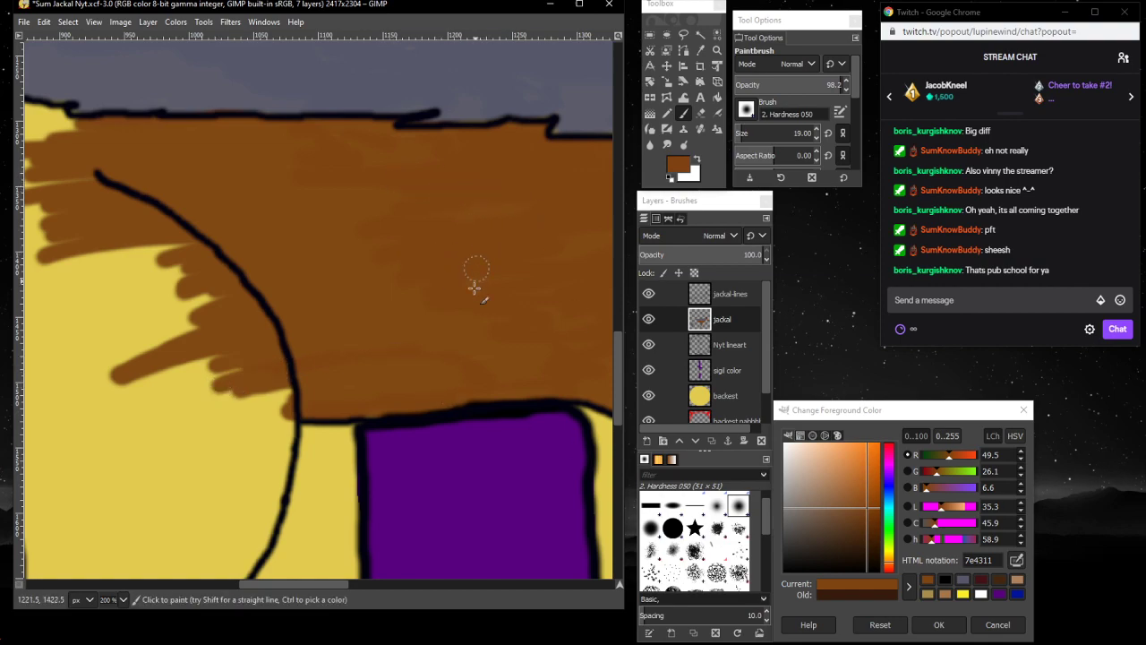
- Paint brown along the haunch side of the curved thigh line and further back beneath the grey back
mouse_move(301, 583)
mouse_down()
mouse_move(245, 579)
mouse_move(273, 582)
mouse_up()
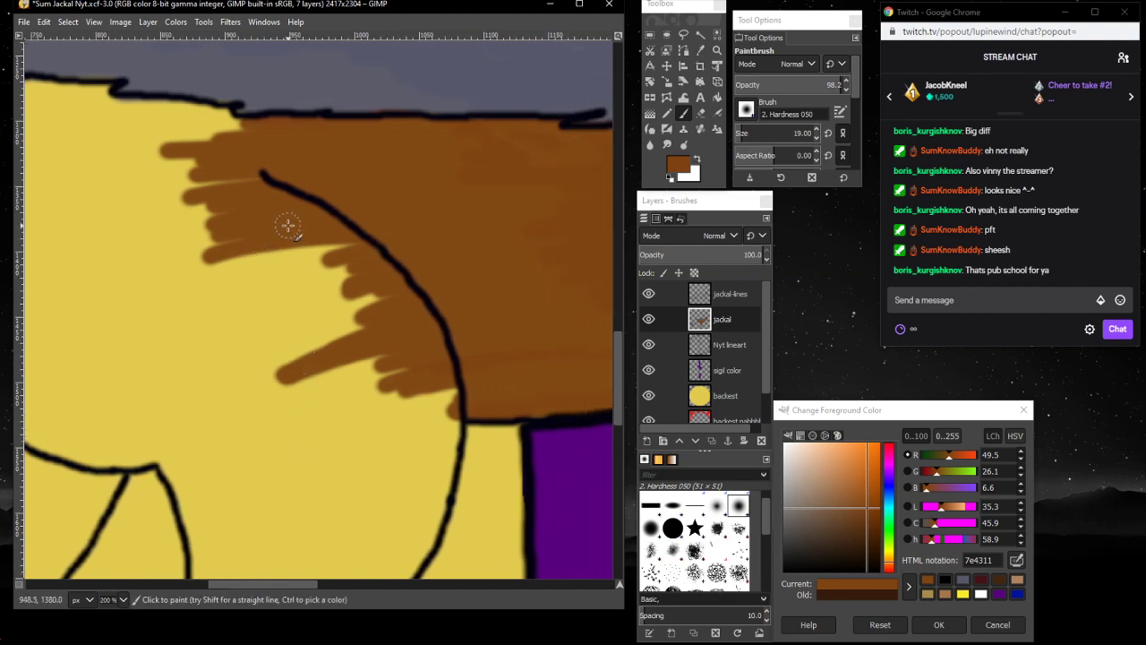
mouse_move(304, 249)
mouse_down()
mouse_move(348, 274)
mouse_move(351, 309)
mouse_move(287, 230)
mouse_up()
drag(367, 360, 387, 403)
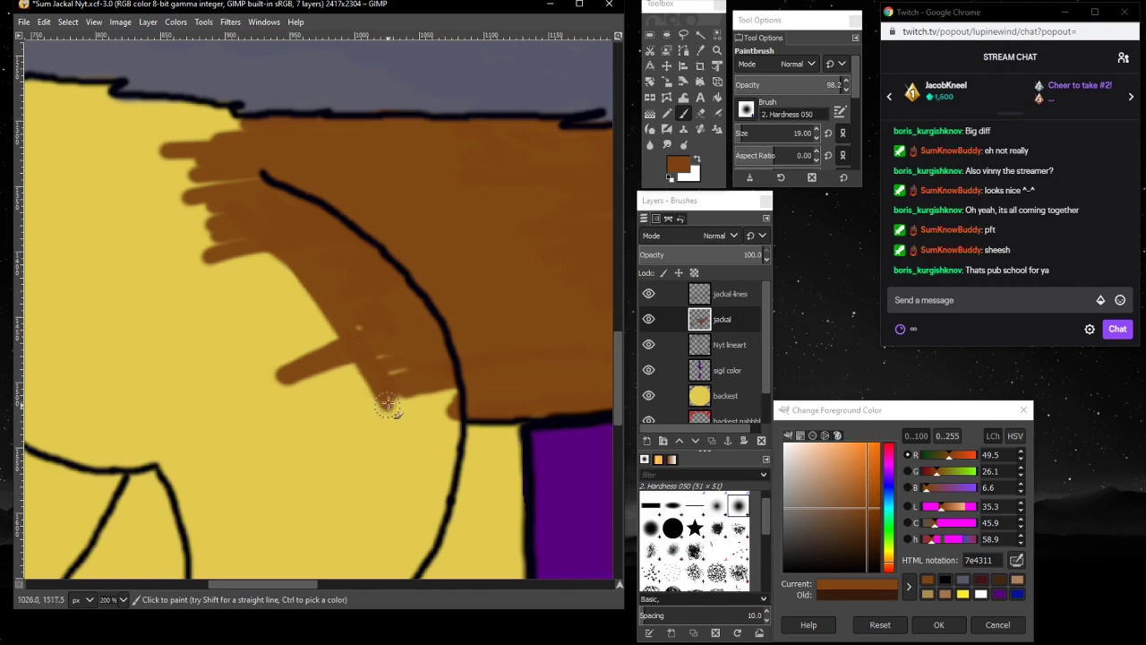
mouse_move(347, 312)
mouse_down()
mouse_move(438, 429)
mouse_move(454, 385)
mouse_up()
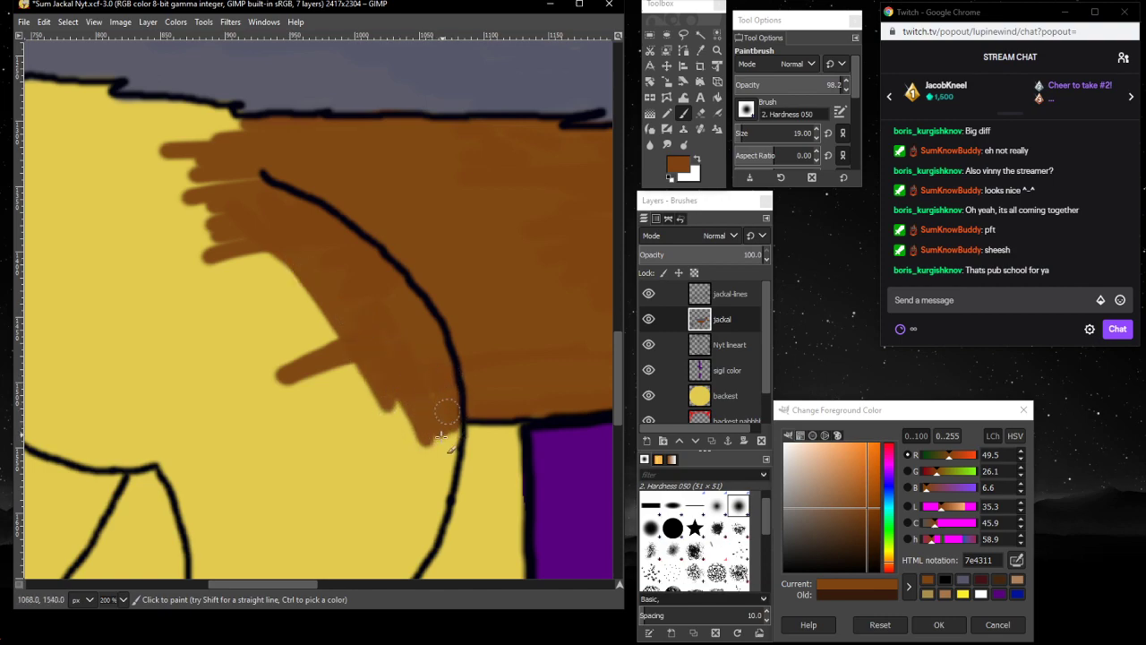
mouse_move(428, 439)
mouse_down()
mouse_move(440, 460)
mouse_move(439, 450)
mouse_move(427, 482)
mouse_up()
mouse_move(224, 160)
mouse_down()
mouse_move(192, 128)
mouse_move(241, 138)
mouse_move(213, 117)
mouse_move(229, 114)
mouse_move(156, 122)
mouse_move(196, 114)
mouse_move(163, 109)
mouse_move(198, 112)
mouse_move(174, 107)
mouse_move(213, 114)
mouse_move(131, 114)
mouse_up()
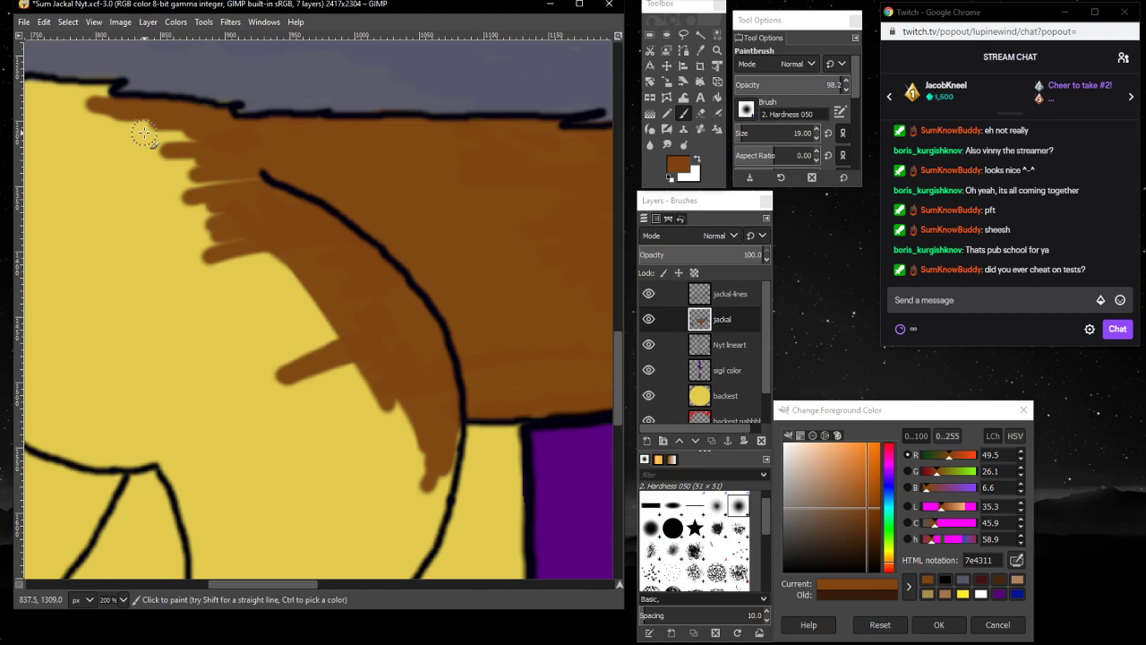
- Paint brown down the front edge of the hind leg's thigh and begin its rear edge
scroll(282, 412, down, 5)
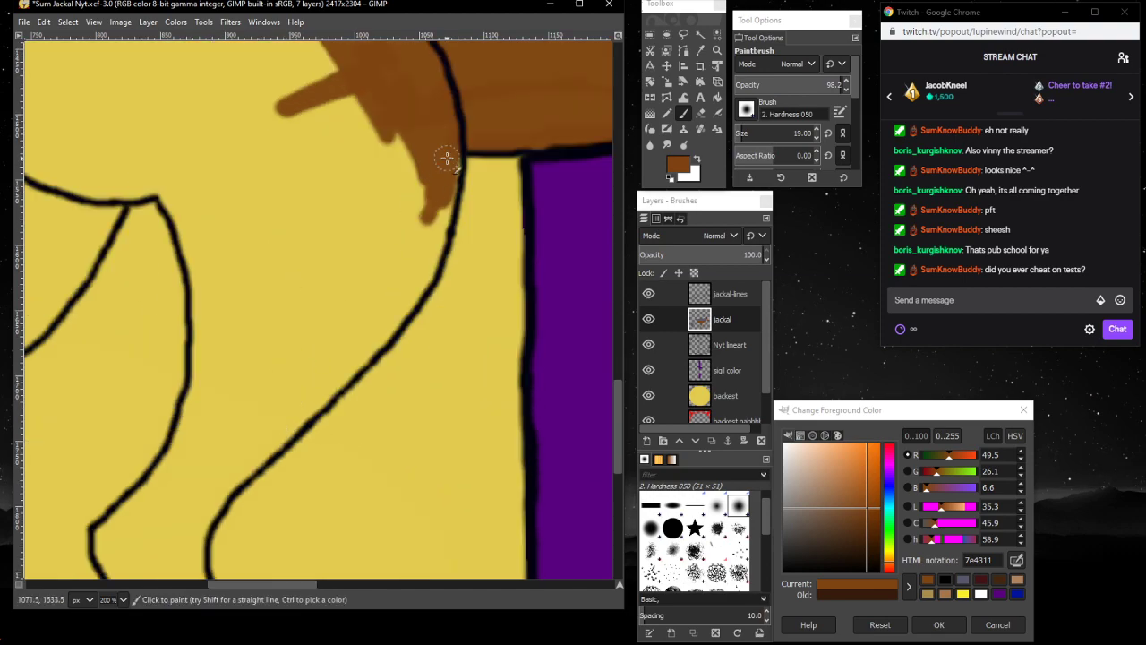
mouse_move(440, 207)
mouse_down()
mouse_move(454, 183)
mouse_move(414, 290)
mouse_move(419, 275)
mouse_move(358, 359)
mouse_move(371, 342)
mouse_up()
drag(365, 354, 369, 278)
mouse_move(293, 103)
mouse_down()
mouse_move(325, 162)
mouse_move(354, 261)
mouse_move(356, 328)
mouse_move(402, 251)
mouse_move(371, 327)
mouse_move(357, 333)
mouse_move(433, 226)
mouse_move(405, 282)
mouse_move(435, 179)
mouse_move(400, 270)
mouse_move(416, 205)
mouse_move(343, 367)
mouse_move(371, 293)
mouse_move(314, 400)
mouse_move(368, 343)
mouse_move(267, 449)
mouse_move(363, 328)
mouse_move(296, 411)
mouse_move(358, 319)
mouse_move(390, 241)
mouse_move(347, 317)
mouse_move(426, 124)
mouse_move(415, 190)
mouse_move(387, 234)
mouse_move(400, 92)
mouse_move(380, 214)
mouse_move(364, 101)
mouse_move(353, 192)
mouse_move(342, 87)
mouse_move(361, 264)
mouse_move(362, 153)
mouse_move(361, 262)
mouse_move(353, 118)
mouse_move(323, 92)
mouse_move(328, 137)
mouse_move(312, 108)
mouse_move(332, 89)
mouse_move(319, 126)
mouse_move(315, 114)
mouse_move(354, 212)
mouse_move(321, 109)
mouse_move(342, 239)
mouse_move(327, 119)
mouse_move(333, 344)
mouse_move(328, 120)
mouse_move(377, 189)
mouse_move(296, 398)
mouse_move(336, 339)
mouse_move(237, 461)
mouse_up()
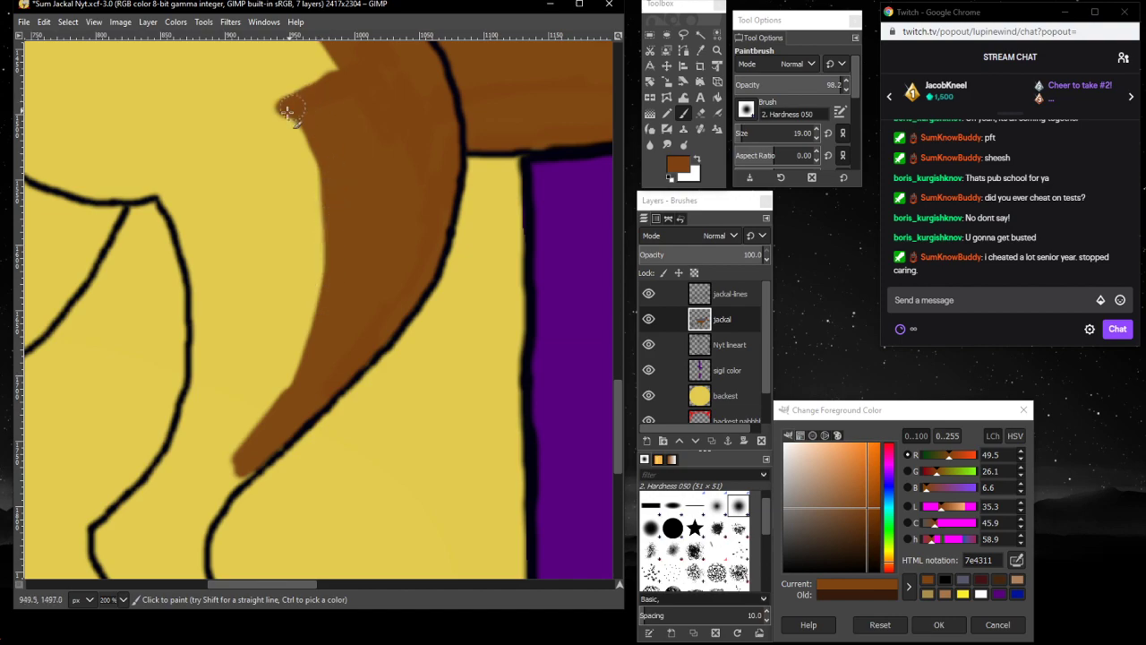
mouse_move(286, 111)
mouse_down()
mouse_move(235, 159)
mouse_move(165, 195)
mouse_move(201, 318)
mouse_up()
- Thicken the brown along the thigh's rear edge and fill the gap inside the thigh
scroll(184, 251, down, 3)
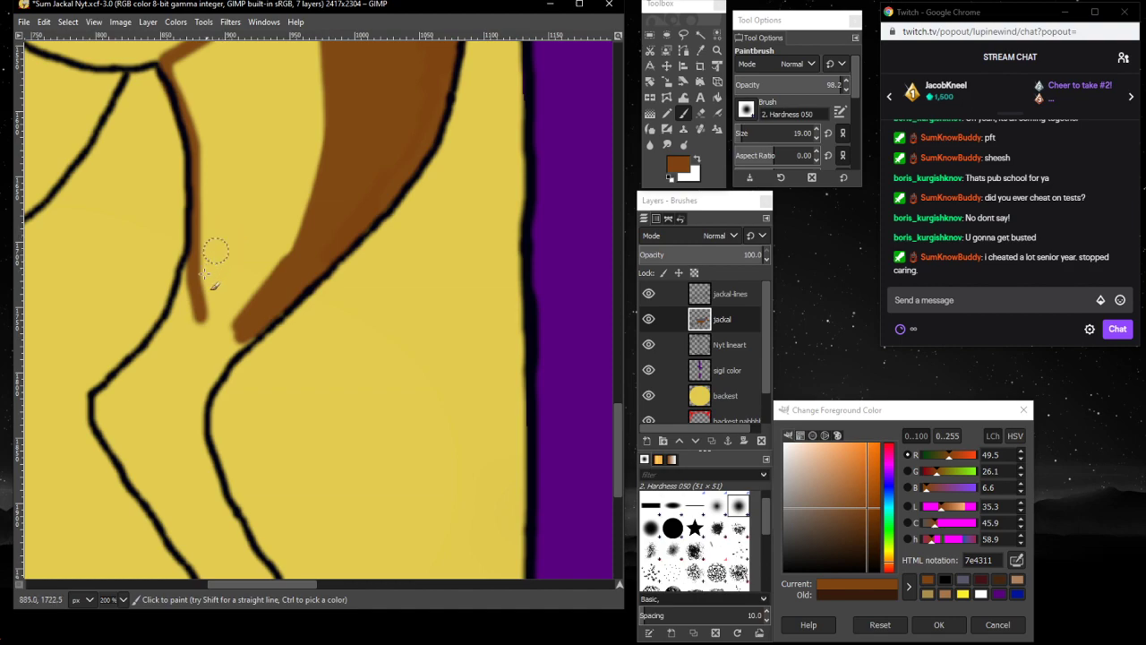
mouse_move(204, 274)
mouse_down()
mouse_move(202, 327)
mouse_move(296, 234)
mouse_move(247, 297)
mouse_move(356, 105)
mouse_move(250, 284)
mouse_move(267, 231)
mouse_move(200, 314)
mouse_move(219, 257)
mouse_move(217, 237)
mouse_move(202, 273)
mouse_move(213, 150)
mouse_move(207, 231)
mouse_move(182, 65)
mouse_up()
mouse_move(202, 127)
mouse_down()
mouse_move(209, 204)
mouse_move(207, 76)
mouse_move(222, 254)
mouse_move(235, 188)
mouse_move(237, 240)
mouse_up()
scroll(237, 240, up, 3)
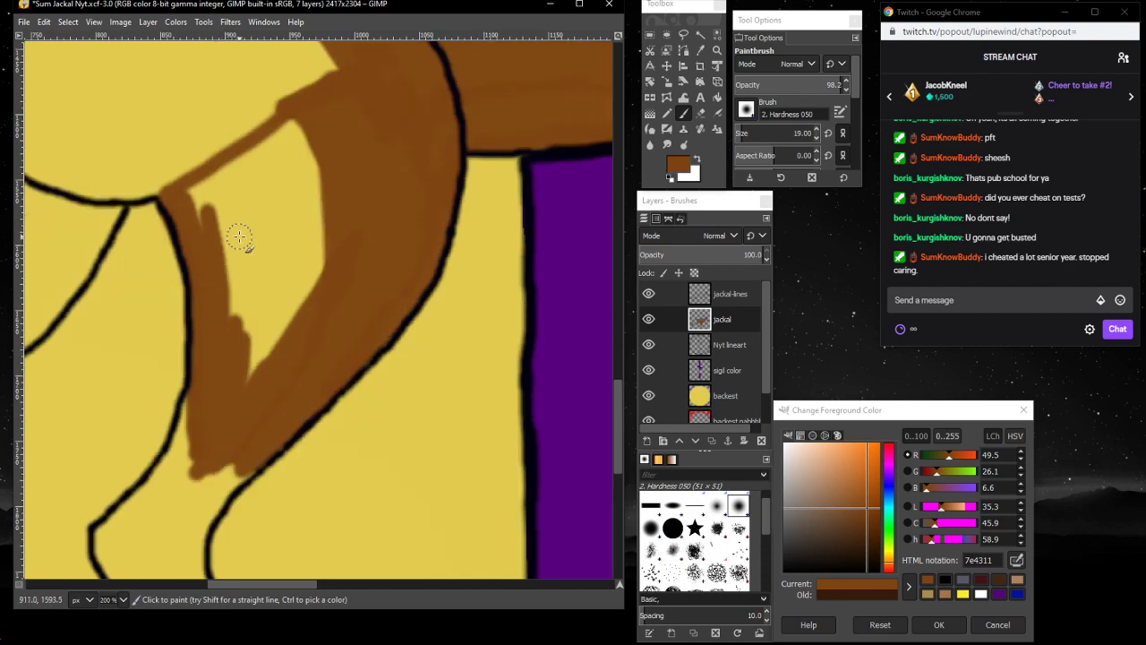
mouse_move(312, 112)
mouse_down()
mouse_move(275, 152)
mouse_move(262, 137)
mouse_move(216, 202)
mouse_move(281, 117)
mouse_move(235, 194)
mouse_up()
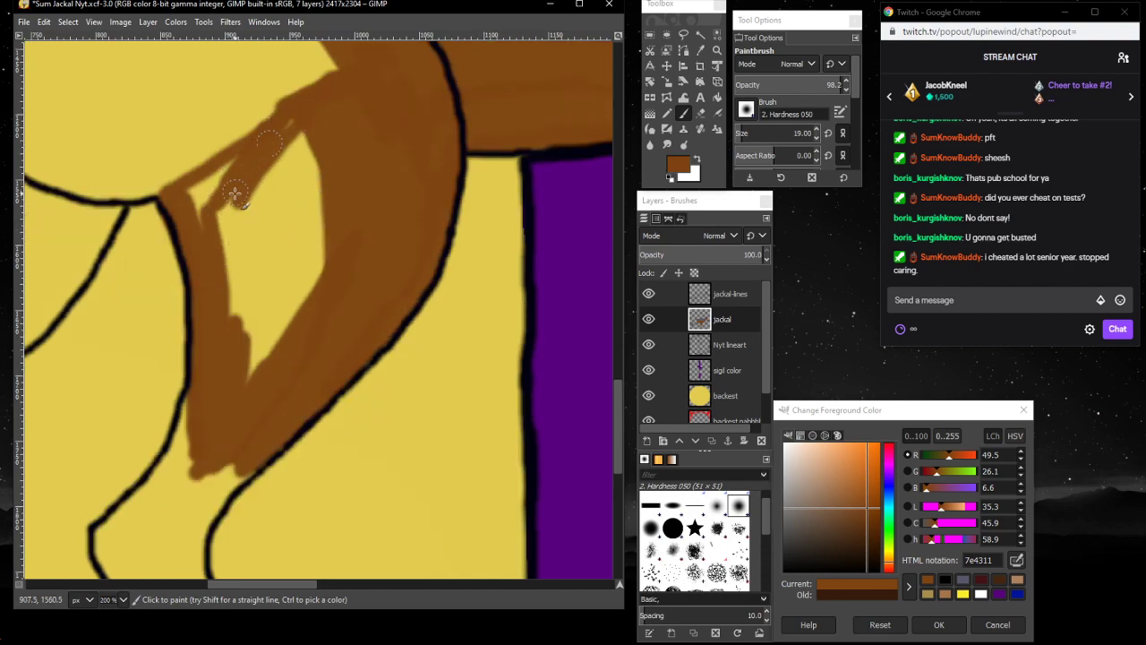
mouse_move(291, 130)
mouse_down()
mouse_move(231, 181)
mouse_move(194, 185)
mouse_move(237, 152)
mouse_move(189, 211)
mouse_move(186, 238)
mouse_move(235, 182)
mouse_move(230, 304)
mouse_move(234, 259)
mouse_move(254, 279)
mouse_move(253, 383)
mouse_move(246, 185)
mouse_move(246, 289)
mouse_up()
mouse_move(240, 202)
mouse_down()
mouse_move(280, 336)
mouse_move(275, 161)
mouse_move(273, 256)
mouse_move(259, 203)
mouse_move(271, 154)
mouse_move(279, 220)
mouse_move(289, 159)
mouse_move(289, 284)
mouse_move(295, 134)
mouse_move(295, 259)
mouse_move(302, 171)
mouse_move(310, 225)
mouse_move(314, 160)
mouse_move(315, 241)
mouse_move(331, 163)
mouse_move(321, 316)
mouse_move(320, 254)
mouse_move(283, 336)
mouse_up()
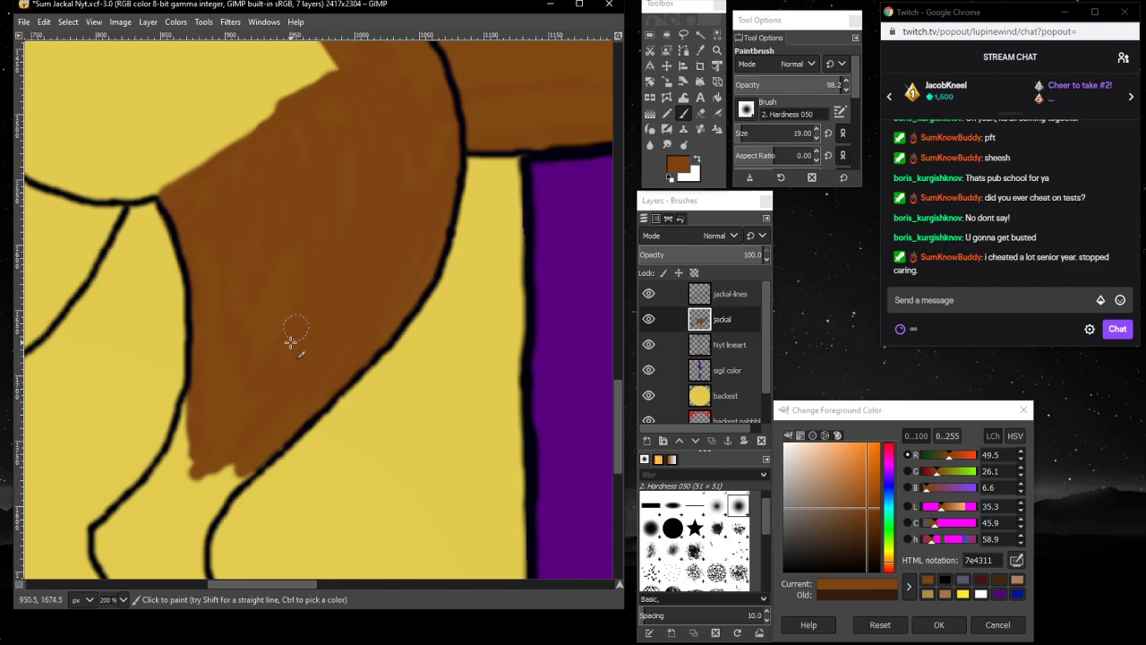
- Fill the hind leg with brown from the lower thigh through the hock to the upper shin
scroll(248, 390, down, 3)
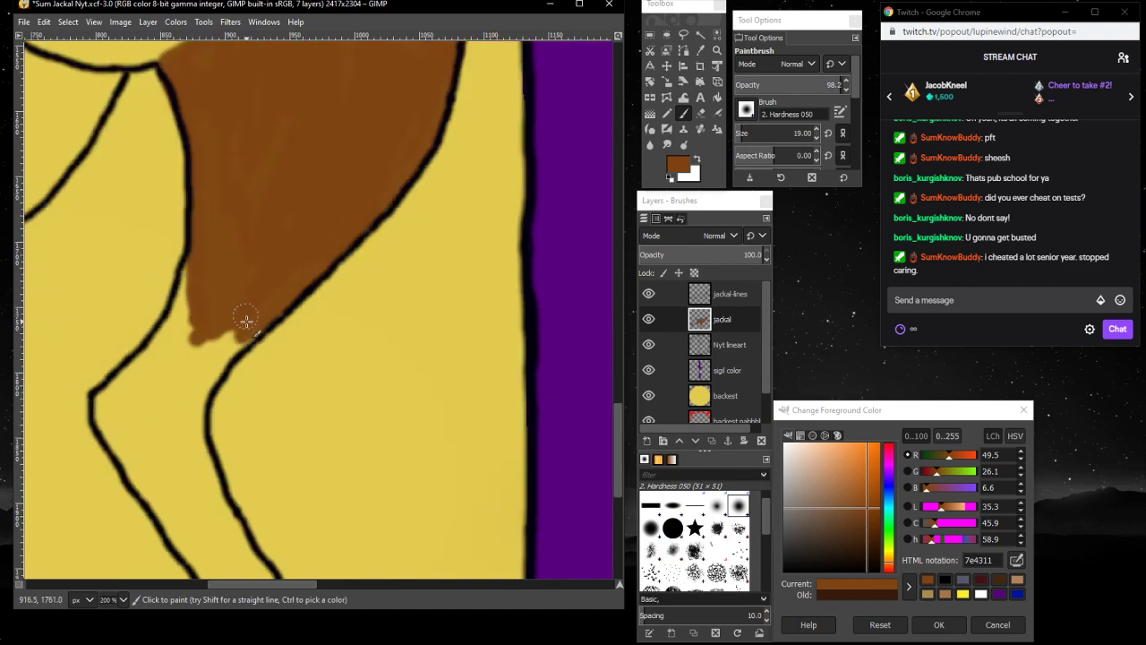
mouse_move(246, 321)
mouse_down()
mouse_move(222, 351)
mouse_move(280, 295)
mouse_move(203, 388)
mouse_move(237, 329)
mouse_move(192, 394)
mouse_move(232, 302)
mouse_move(182, 399)
mouse_move(218, 291)
mouse_move(176, 382)
mouse_move(198, 285)
mouse_move(165, 342)
mouse_move(190, 258)
mouse_move(190, 302)
mouse_up()
mouse_move(153, 357)
mouse_down()
mouse_move(159, 345)
mouse_move(98, 404)
mouse_move(121, 439)
mouse_up()
mouse_move(144, 384)
mouse_down()
mouse_move(118, 425)
mouse_move(121, 397)
mouse_move(145, 382)
mouse_move(121, 401)
mouse_move(131, 374)
mouse_move(112, 435)
mouse_move(106, 422)
mouse_move(148, 456)
mouse_up()
scroll(172, 390, down, 3)
mouse_move(193, 248)
mouse_down()
mouse_move(194, 287)
mouse_move(208, 255)
mouse_move(195, 307)
mouse_move(193, 280)
mouse_up()
mouse_move(120, 278)
mouse_down()
mouse_move(106, 303)
mouse_move(121, 327)
mouse_move(102, 286)
mouse_move(150, 343)
mouse_move(155, 248)
mouse_move(165, 330)
mouse_move(166, 233)
mouse_move(164, 356)
mouse_move(176, 285)
mouse_move(197, 291)
mouse_move(193, 334)
mouse_move(178, 250)
mouse_move(191, 362)
mouse_move(199, 329)
mouse_move(206, 372)
mouse_move(199, 310)
mouse_move(212, 366)
mouse_move(204, 309)
mouse_move(223, 361)
mouse_move(185, 295)
mouse_up()
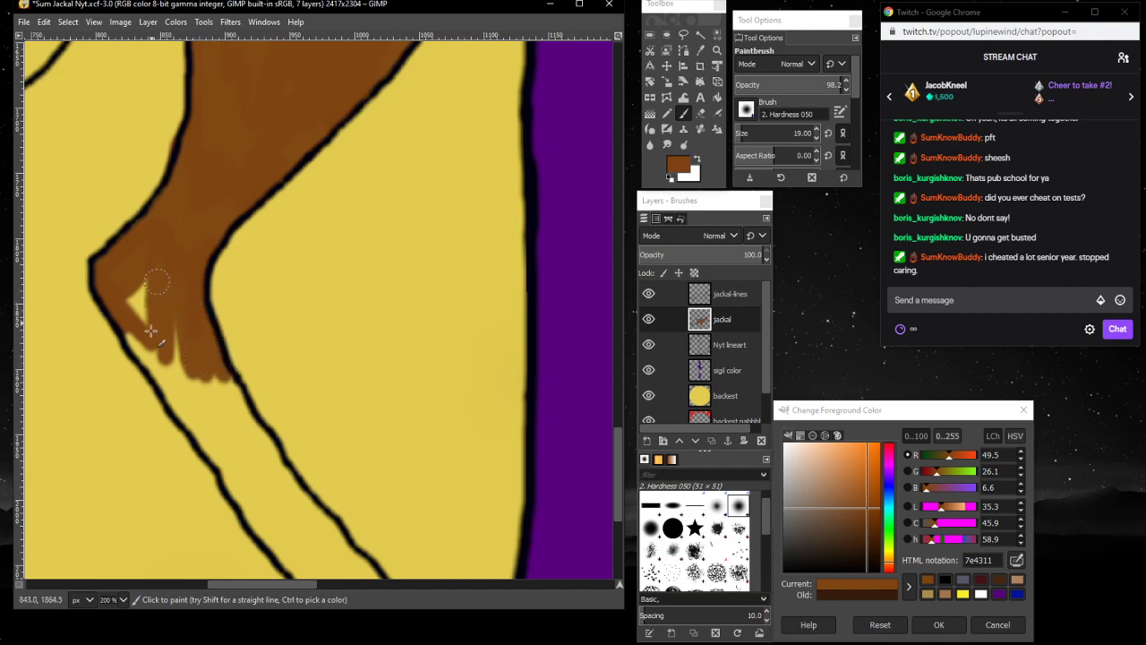
mouse_move(150, 330)
mouse_down()
mouse_move(136, 289)
mouse_move(129, 346)
mouse_move(158, 375)
mouse_move(135, 320)
mouse_move(171, 385)
mouse_move(158, 337)
mouse_move(156, 368)
mouse_move(178, 414)
mouse_move(180, 308)
mouse_move(196, 395)
mouse_move(182, 295)
mouse_move(183, 389)
mouse_move(167, 310)
mouse_move(184, 418)
mouse_move(215, 452)
mouse_move(195, 378)
mouse_move(233, 467)
mouse_move(208, 368)
mouse_move(236, 463)
mouse_move(223, 377)
mouse_move(277, 479)
mouse_up()
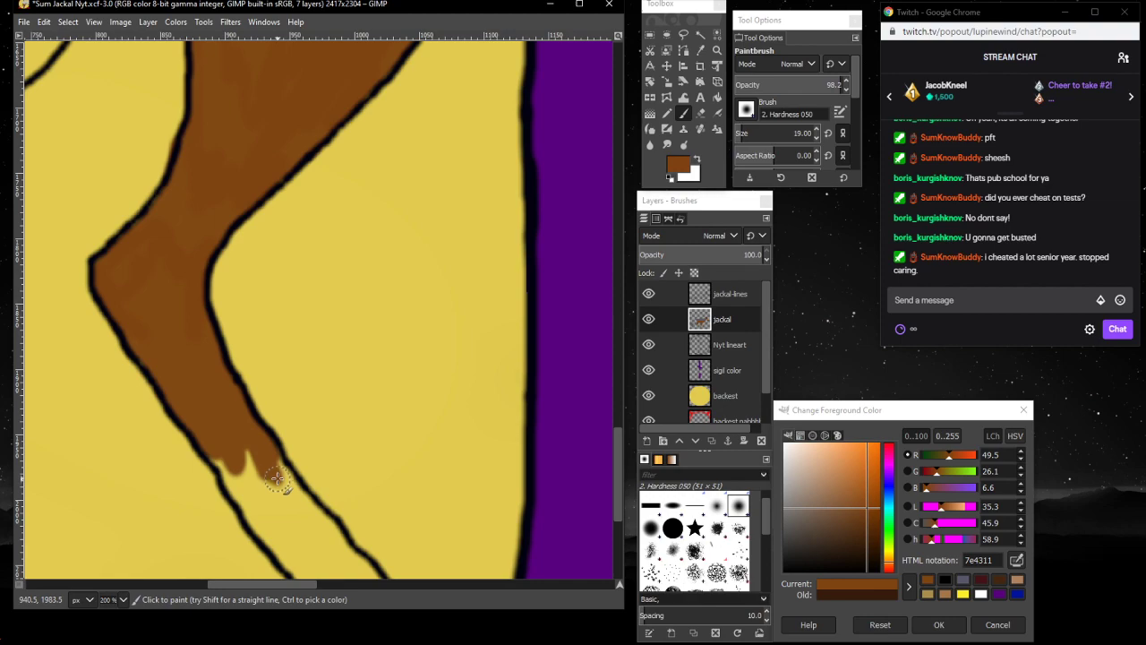
- Fill the rest of the hind leg's shin and paw with brown up to the black outline
scroll(277, 479, down, 5)
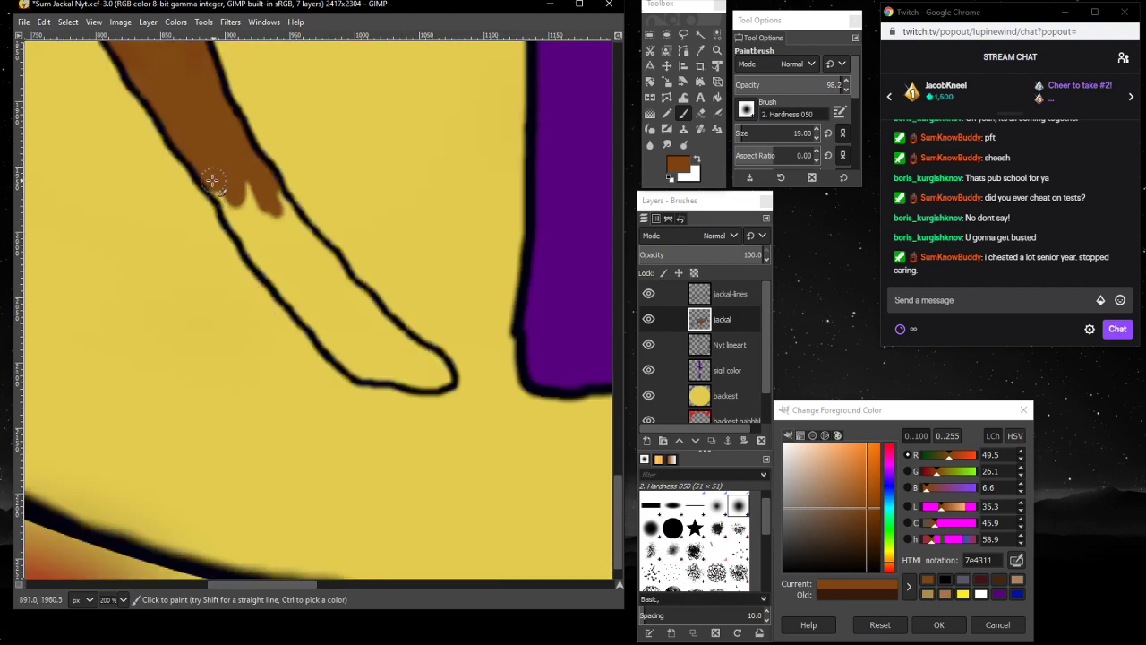
mouse_move(212, 181)
mouse_down()
mouse_move(235, 220)
mouse_move(225, 184)
mouse_move(247, 206)
mouse_move(257, 267)
mouse_move(256, 199)
mouse_move(271, 269)
mouse_move(256, 191)
mouse_move(273, 179)
mouse_move(315, 260)
mouse_move(336, 271)
mouse_move(331, 261)
mouse_move(357, 309)
mouse_move(325, 250)
mouse_move(376, 326)
mouse_move(369, 318)
mouse_up()
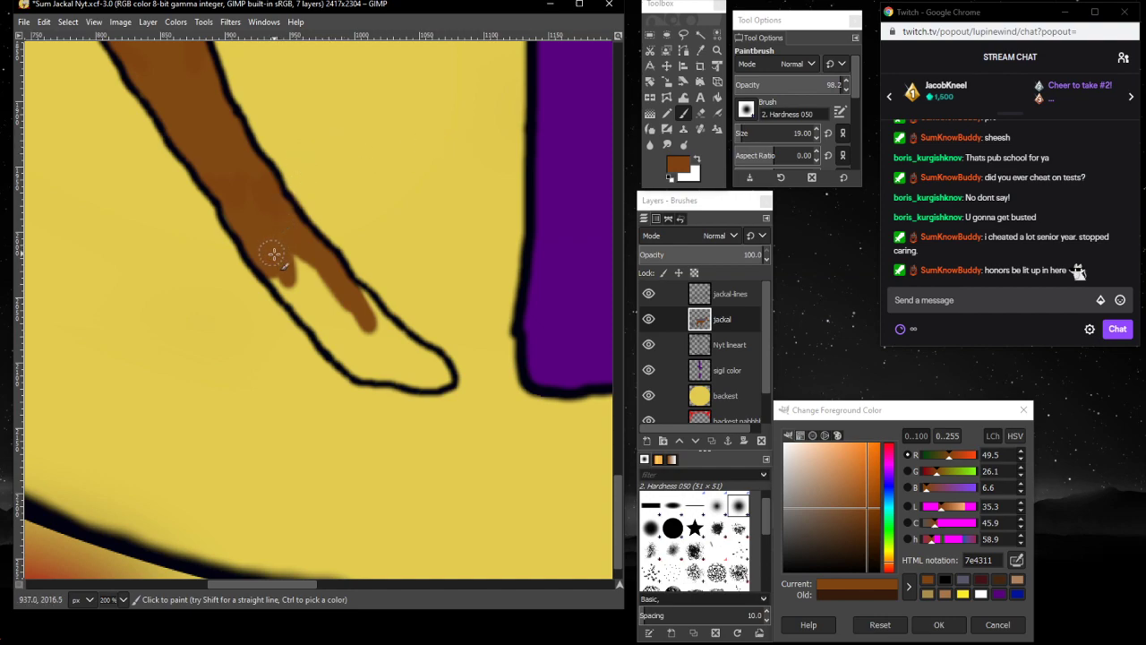
mouse_move(273, 254)
mouse_down()
mouse_move(333, 358)
mouse_move(369, 379)
mouse_move(315, 282)
mouse_move(328, 318)
mouse_move(309, 233)
mouse_move(308, 304)
mouse_move(292, 245)
mouse_move(326, 344)
mouse_move(329, 295)
mouse_move(356, 355)
mouse_move(351, 310)
mouse_move(394, 331)
mouse_up()
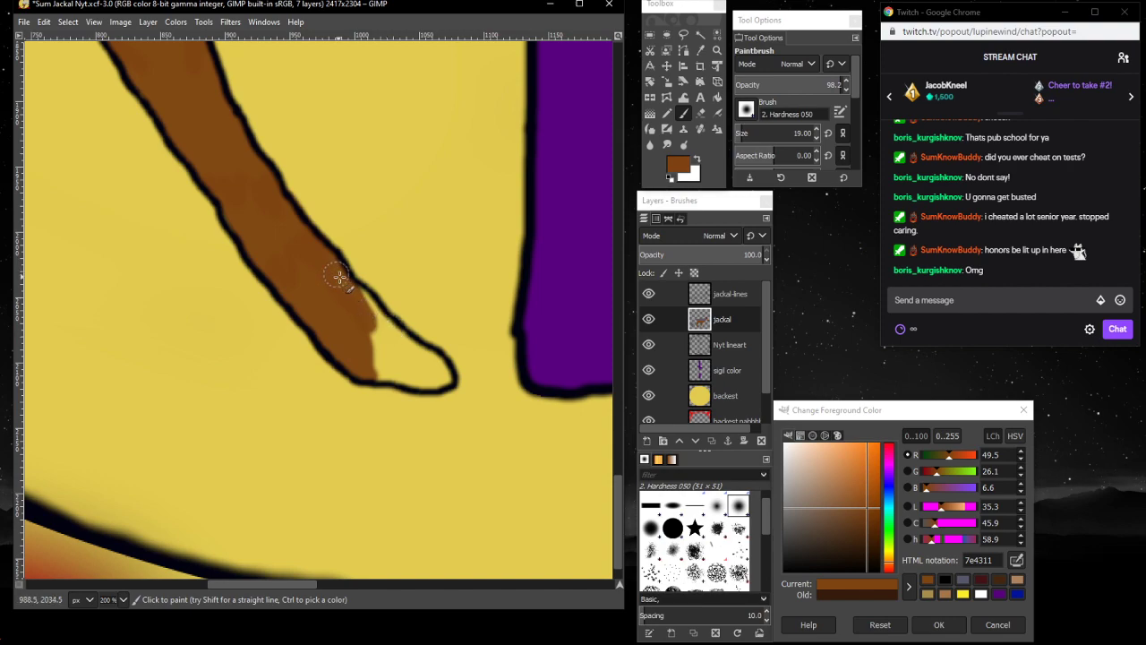
mouse_move(358, 299)
mouse_down()
mouse_move(382, 329)
mouse_move(362, 316)
mouse_move(452, 378)
mouse_move(417, 388)
mouse_move(370, 376)
mouse_move(428, 373)
mouse_move(376, 363)
mouse_move(431, 377)
mouse_move(380, 349)
mouse_up()
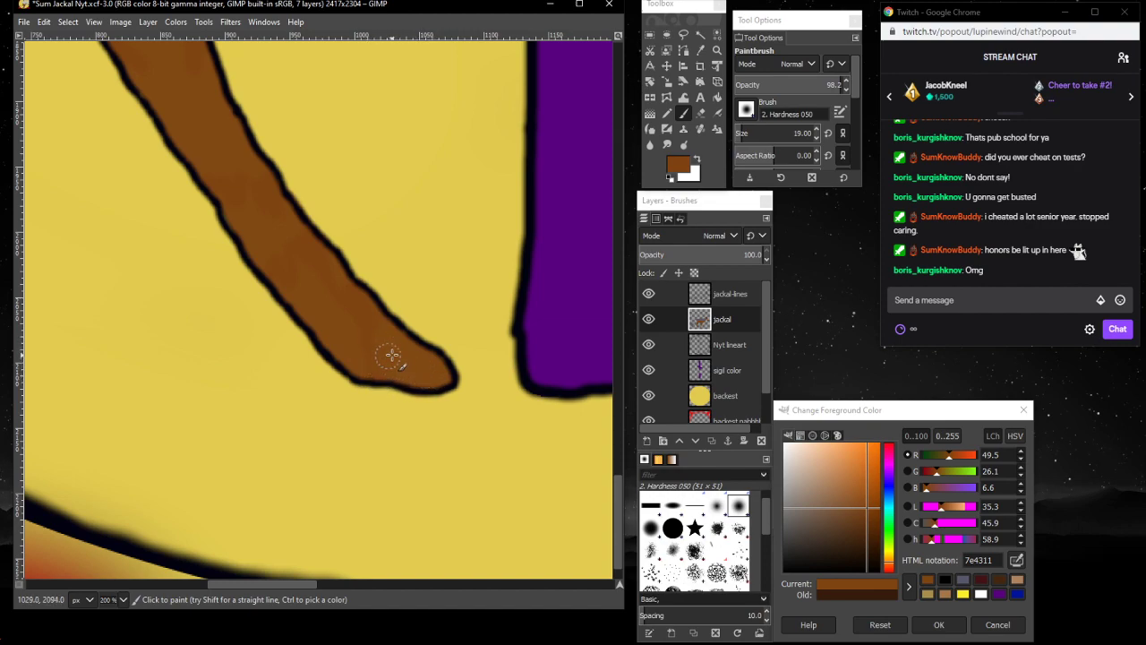
- Extend the brown fill across the haunch beneath the grey back and down its ragged edge toward the rump
scroll(258, 329, up, 6)
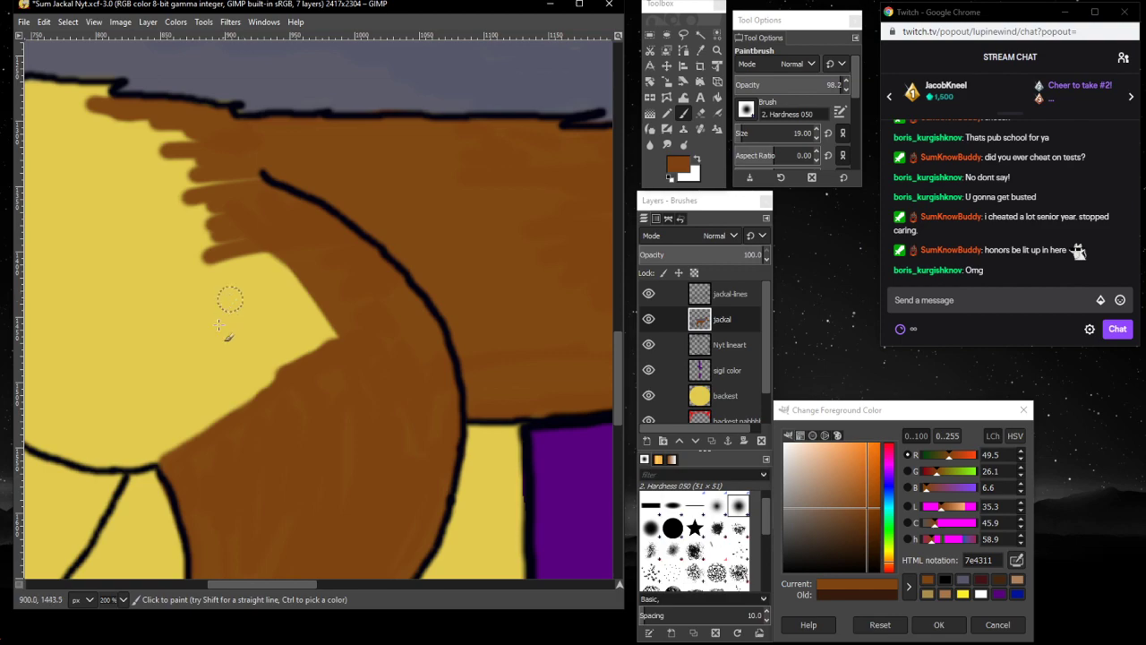
drag(260, 584, 233, 584)
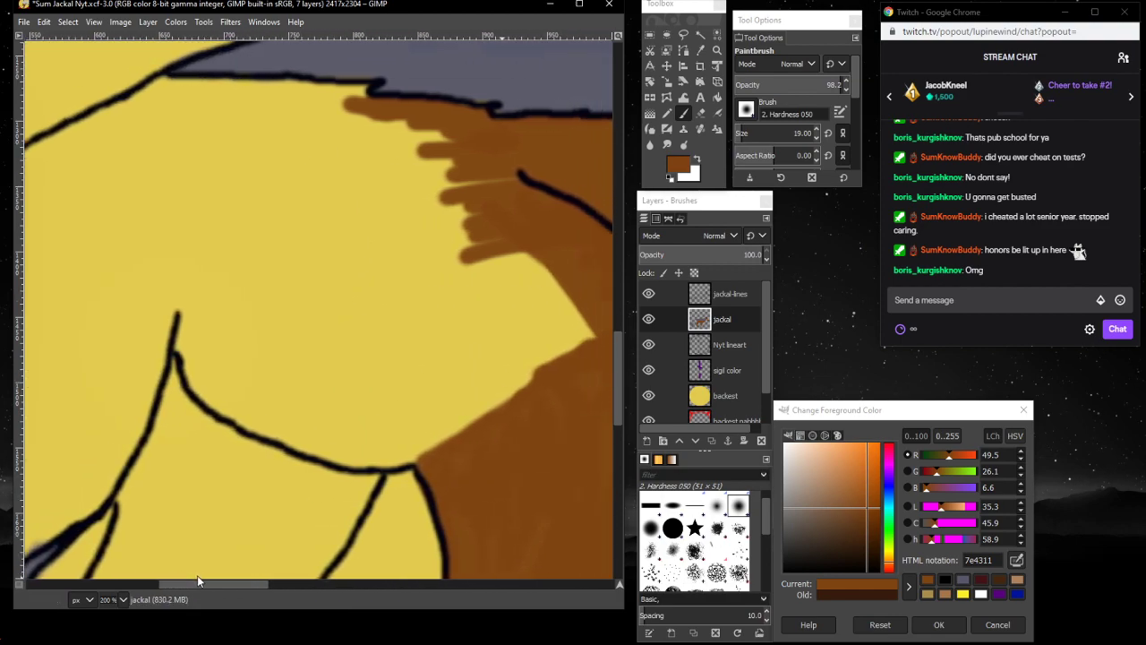
mouse_move(340, 113)
mouse_down()
mouse_move(360, 88)
mouse_move(331, 104)
mouse_move(433, 151)
mouse_move(358, 121)
mouse_move(419, 119)
mouse_move(377, 136)
mouse_move(434, 155)
mouse_up()
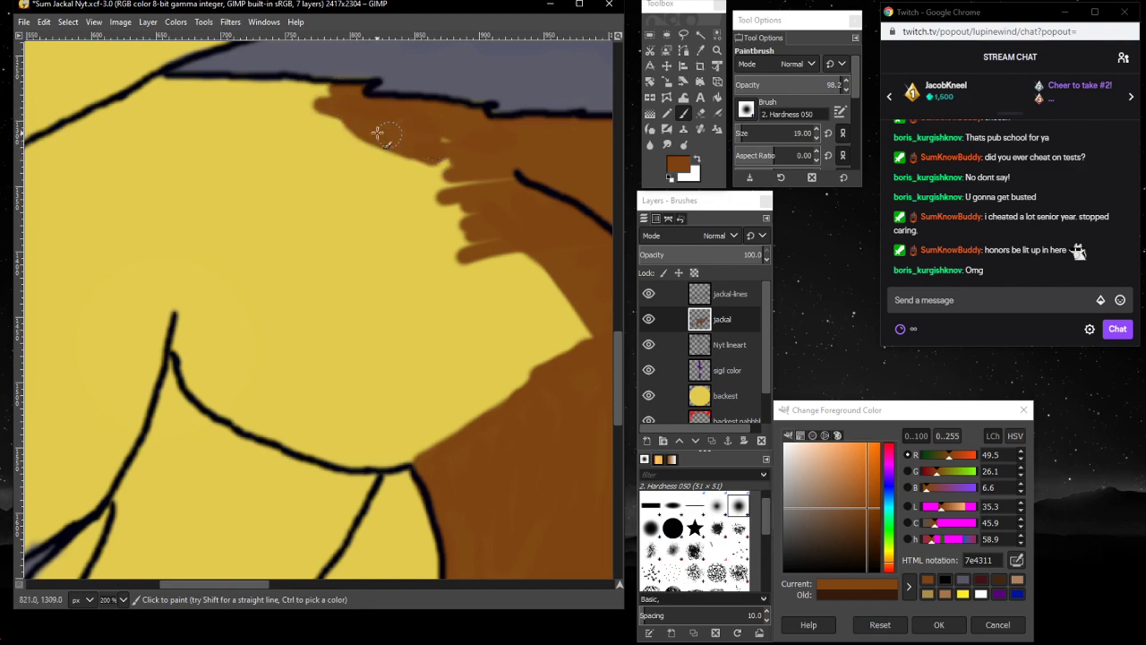
drag(378, 132, 470, 141)
mouse_move(399, 137)
mouse_down()
mouse_move(481, 195)
mouse_move(519, 182)
mouse_move(385, 218)
mouse_move(360, 178)
mouse_move(295, 184)
mouse_move(407, 161)
mouse_move(229, 127)
mouse_move(374, 154)
mouse_move(331, 147)
mouse_move(281, 173)
mouse_move(283, 143)
mouse_up()
mouse_move(423, 182)
mouse_down()
mouse_move(454, 188)
mouse_move(400, 182)
mouse_move(360, 202)
mouse_move(307, 207)
mouse_move(306, 220)
mouse_move(489, 188)
mouse_move(406, 207)
mouse_move(367, 238)
mouse_move(337, 232)
mouse_move(398, 246)
mouse_move(465, 232)
mouse_move(489, 244)
mouse_move(455, 240)
mouse_move(494, 243)
mouse_move(455, 244)
mouse_move(425, 263)
mouse_move(429, 284)
mouse_move(359, 293)
mouse_move(543, 256)
mouse_move(439, 306)
mouse_move(436, 321)
mouse_move(551, 266)
mouse_move(564, 283)
mouse_move(517, 305)
mouse_move(519, 328)
mouse_move(564, 295)
mouse_move(547, 366)
mouse_move(579, 301)
mouse_move(570, 383)
mouse_move(585, 313)
mouse_move(585, 375)
mouse_move(592, 343)
mouse_move(568, 303)
mouse_move(542, 402)
mouse_move(541, 275)
mouse_move(506, 425)
mouse_move(514, 293)
mouse_move(502, 310)
mouse_move(491, 457)
mouse_move(484, 302)
mouse_move(451, 457)
mouse_move(469, 306)
mouse_move(466, 281)
mouse_move(457, 443)
mouse_move(441, 288)
mouse_move(440, 445)
mouse_move(428, 417)
mouse_move(429, 451)
mouse_move(418, 450)
mouse_move(424, 287)
mouse_up()
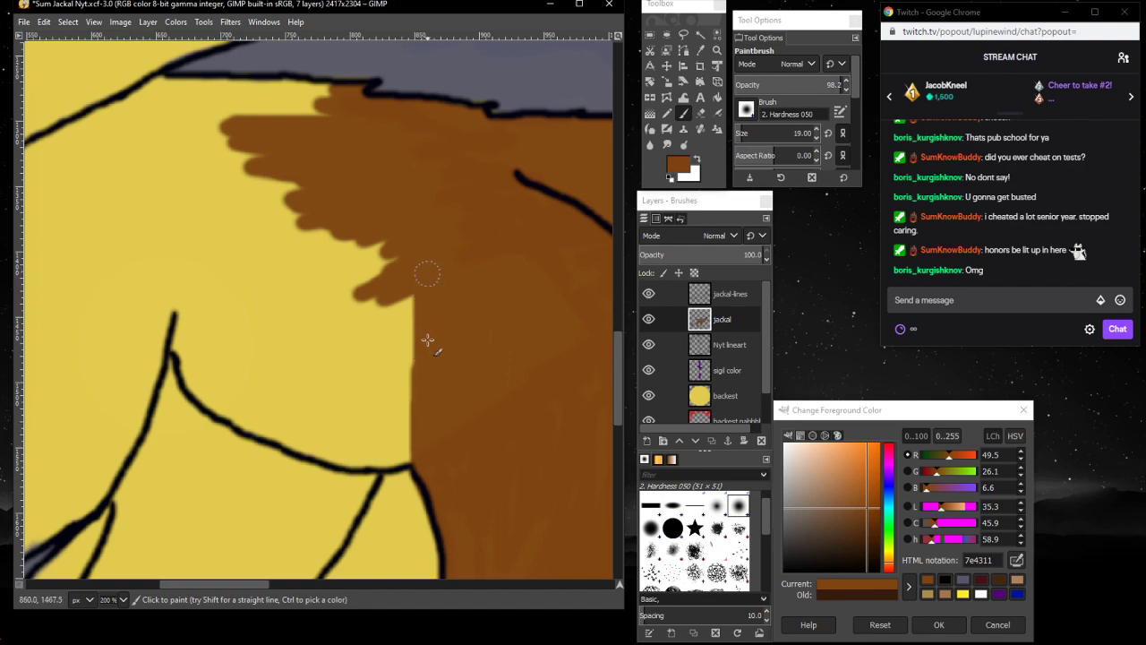
mouse_move(427, 339)
mouse_down()
mouse_move(417, 372)
mouse_move(414, 297)
mouse_move(409, 372)
mouse_up()
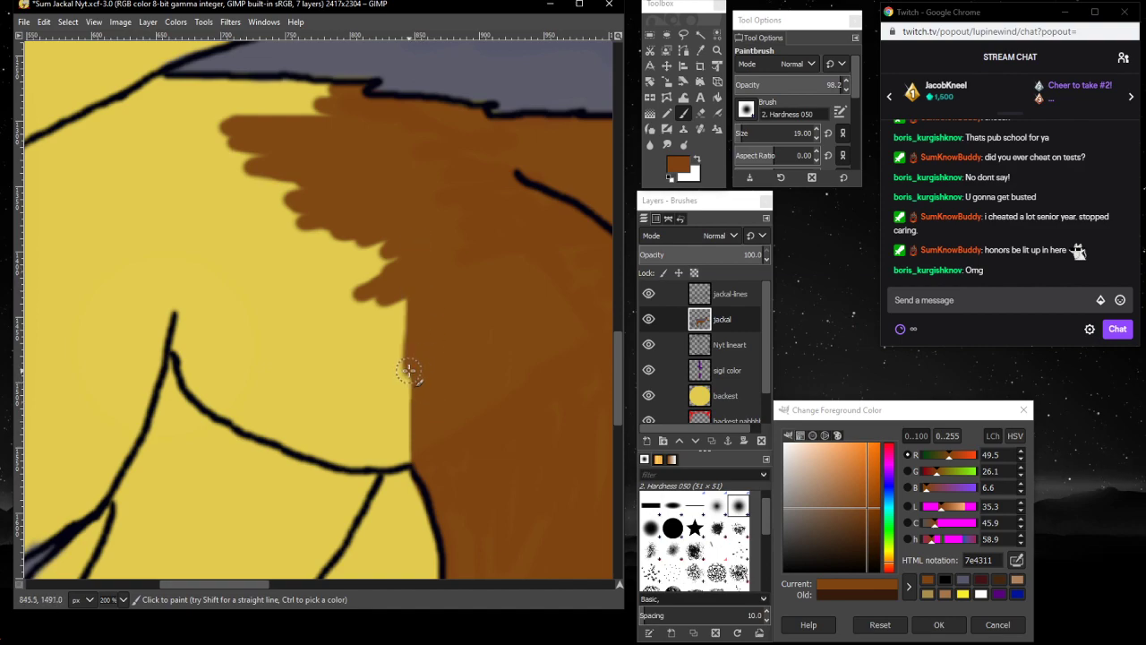
- Paint brown along the grey back's lower outline to its narrow tip and restore the tip's overpainted edge with grey 56586a
scroll(408, 369, up, 3)
mouse_move(341, 242)
mouse_down()
mouse_move(297, 232)
mouse_move(333, 223)
mouse_move(277, 219)
mouse_move(199, 229)
mouse_move(222, 212)
mouse_move(172, 212)
mouse_move(250, 224)
mouse_move(163, 219)
mouse_up()
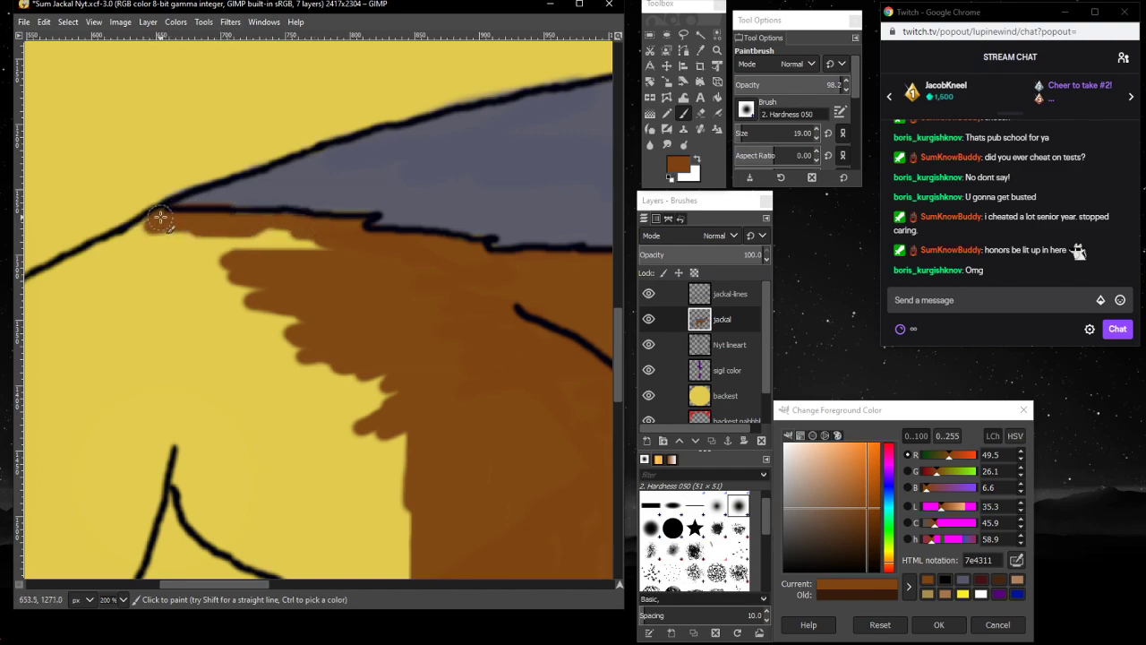
click(958, 580)
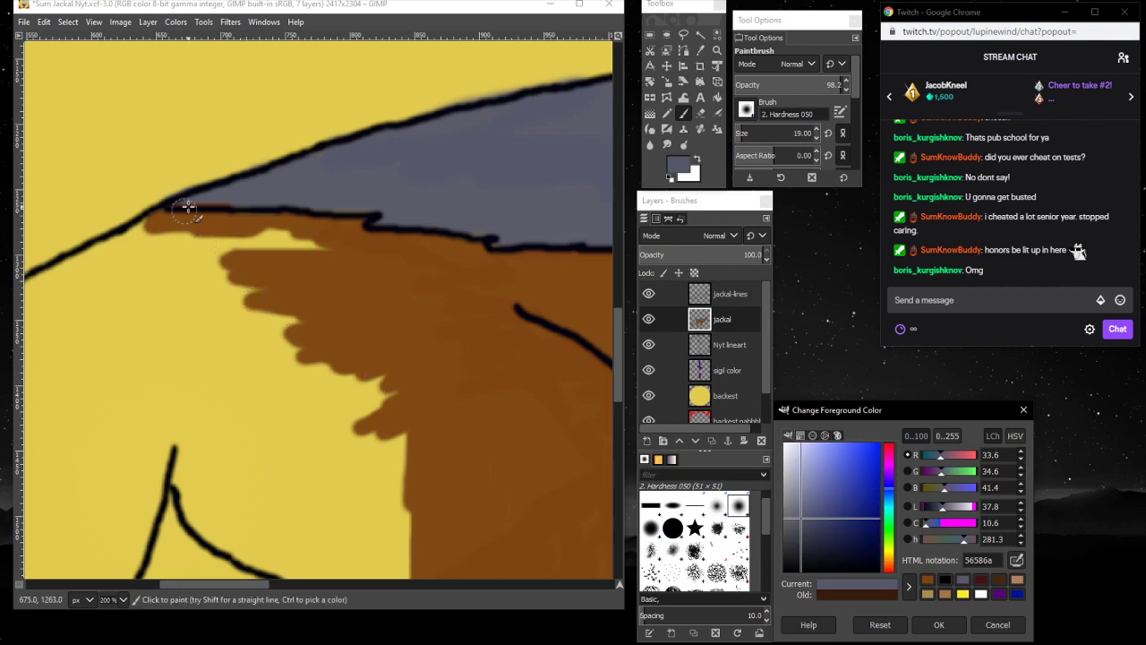
drag(181, 202, 216, 204)
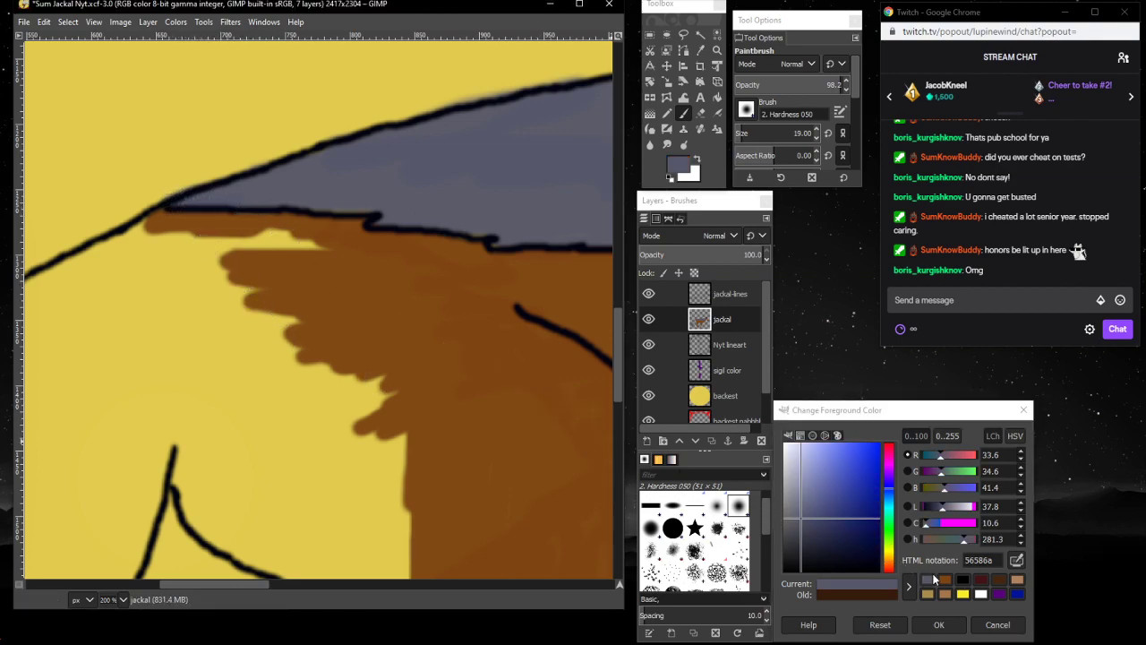
- Fill the gap beneath the grey back's tip with brown 7e4311 and extend the ragged edge farther down the haunch
click(950, 579)
mouse_move(304, 256)
mouse_down()
mouse_move(253, 238)
mouse_move(296, 243)
mouse_up()
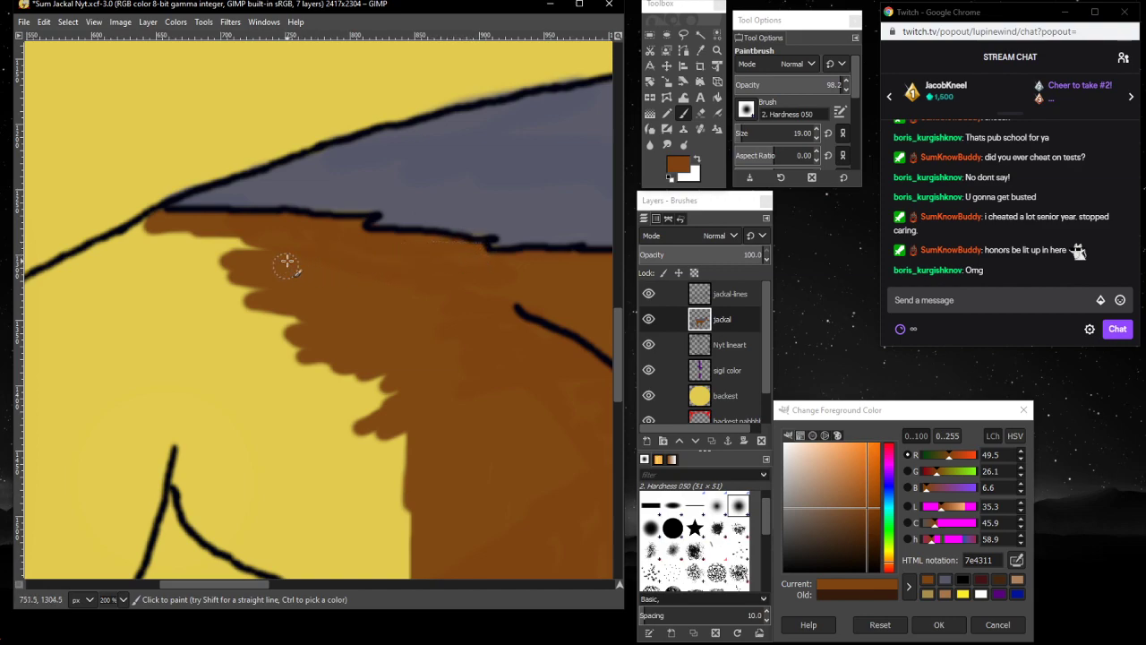
mouse_move(287, 261)
mouse_down()
mouse_move(204, 249)
mouse_move(248, 248)
mouse_move(153, 224)
mouse_move(142, 237)
mouse_up()
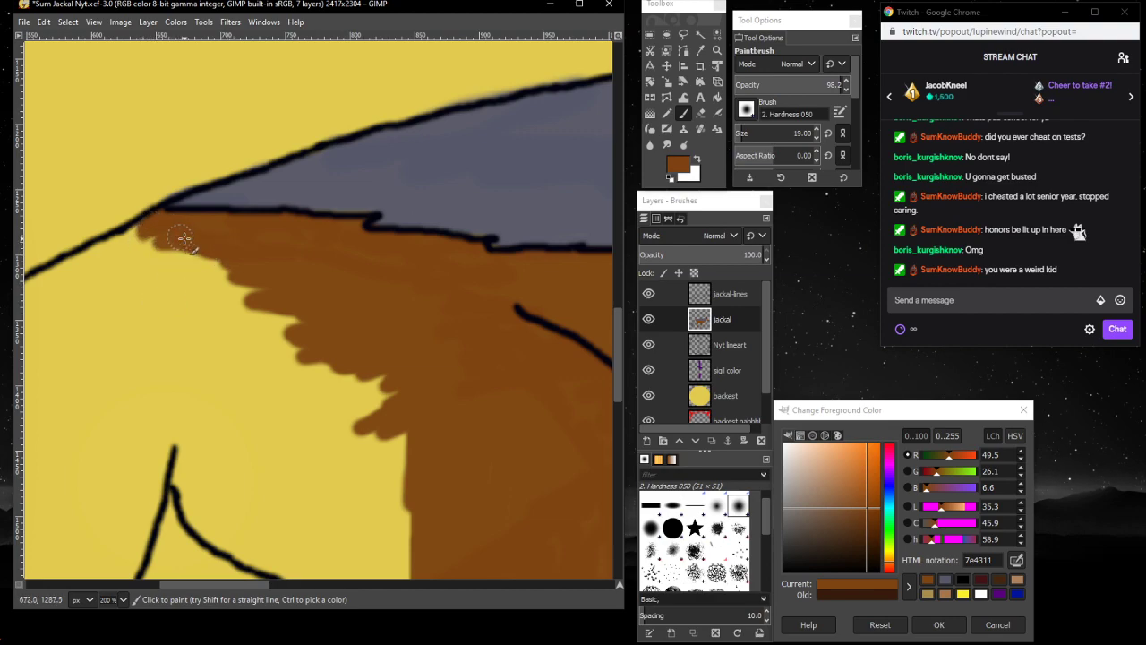
mouse_move(357, 362)
mouse_down()
mouse_move(364, 402)
mouse_move(384, 374)
mouse_move(382, 447)
mouse_move(400, 408)
mouse_up()
- Paint brown along the haunch's curved lower outline up to the tail line and begin closing off the area above it
scroll(398, 452, down, 5)
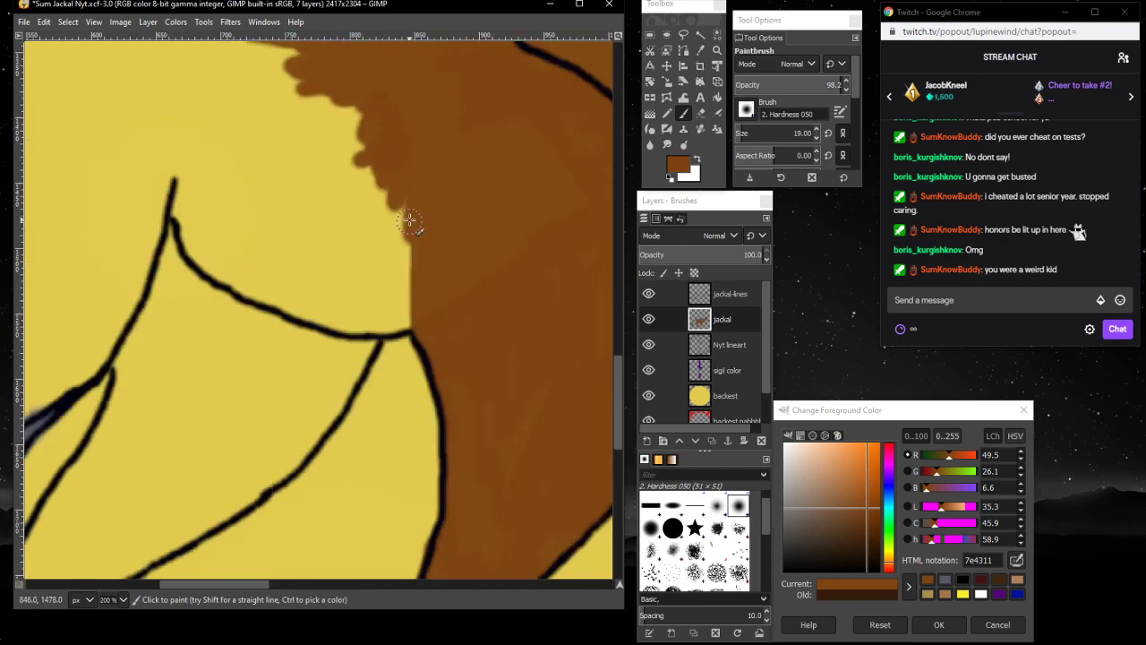
mouse_move(408, 220)
mouse_down()
mouse_move(398, 305)
mouse_move(408, 263)
mouse_move(402, 302)
mouse_move(406, 287)
mouse_up()
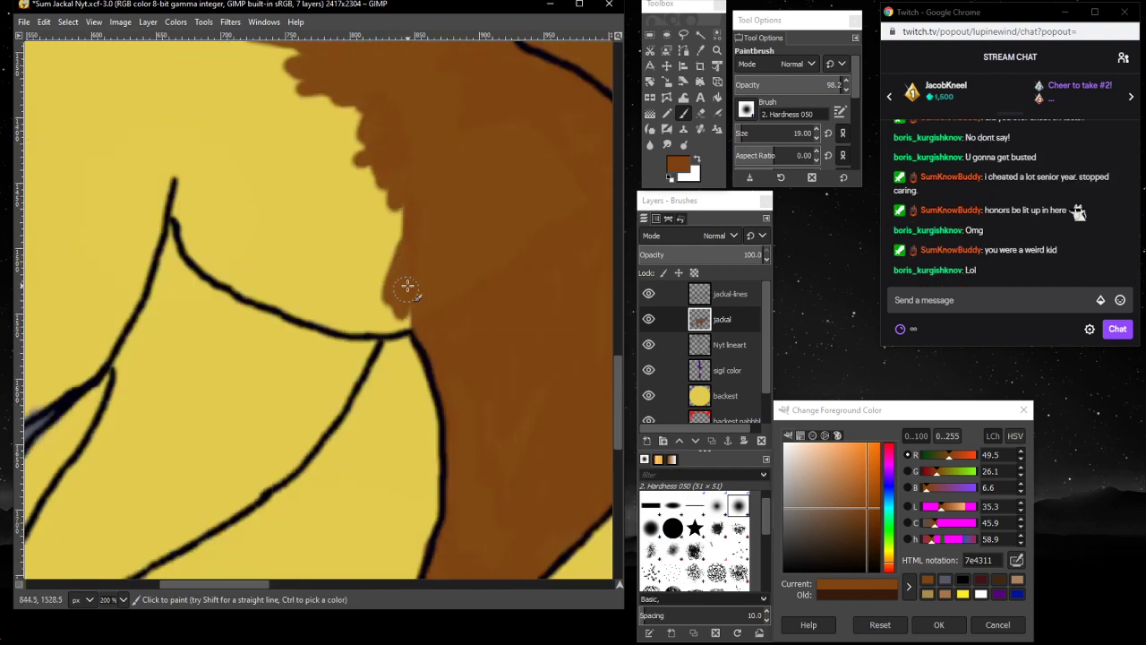
mouse_move(394, 327)
mouse_down()
mouse_move(309, 319)
mouse_move(322, 315)
mouse_move(287, 298)
mouse_up()
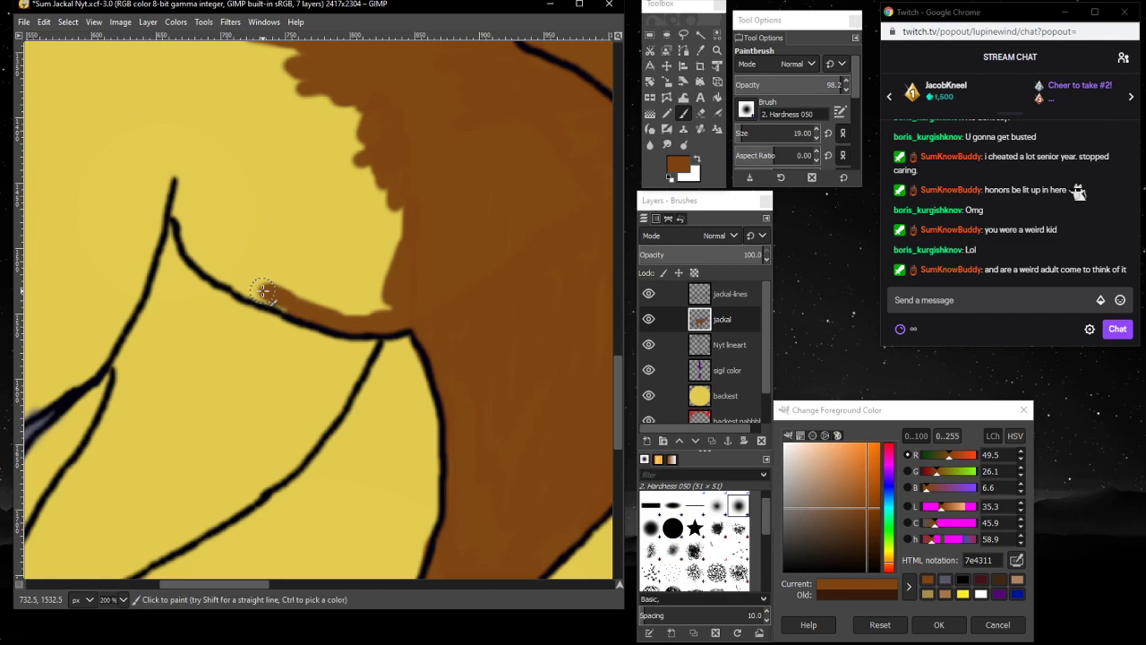
mouse_move(250, 293)
mouse_down()
mouse_move(301, 310)
mouse_move(207, 266)
mouse_move(177, 226)
mouse_move(187, 239)
mouse_move(173, 184)
mouse_move(178, 193)
mouse_move(175, 183)
mouse_move(359, 160)
mouse_move(300, 169)
mouse_move(328, 155)
mouse_move(381, 167)
mouse_move(260, 211)
mouse_move(331, 190)
mouse_move(405, 193)
mouse_move(399, 207)
mouse_move(339, 221)
mouse_move(394, 235)
mouse_up()
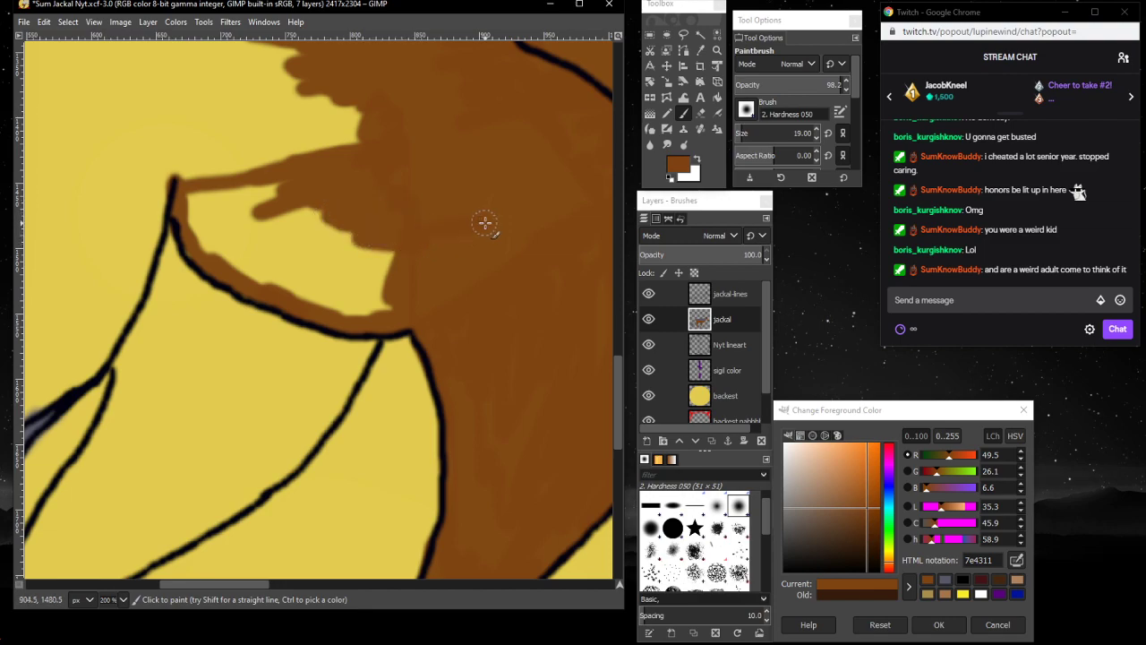
- Fill the enclosed yellow gap above the haunch's curved lower outline with brown
mouse_move(484, 223)
mouse_down()
mouse_move(358, 246)
mouse_move(459, 246)
mouse_move(457, 266)
mouse_move(398, 299)
mouse_move(446, 290)
mouse_move(359, 307)
mouse_move(378, 312)
mouse_move(322, 302)
mouse_move(381, 272)
mouse_move(366, 286)
mouse_move(339, 281)
mouse_move(384, 254)
mouse_move(312, 270)
mouse_move(334, 288)
mouse_move(243, 282)
mouse_move(282, 269)
mouse_move(189, 253)
mouse_move(230, 269)
mouse_up()
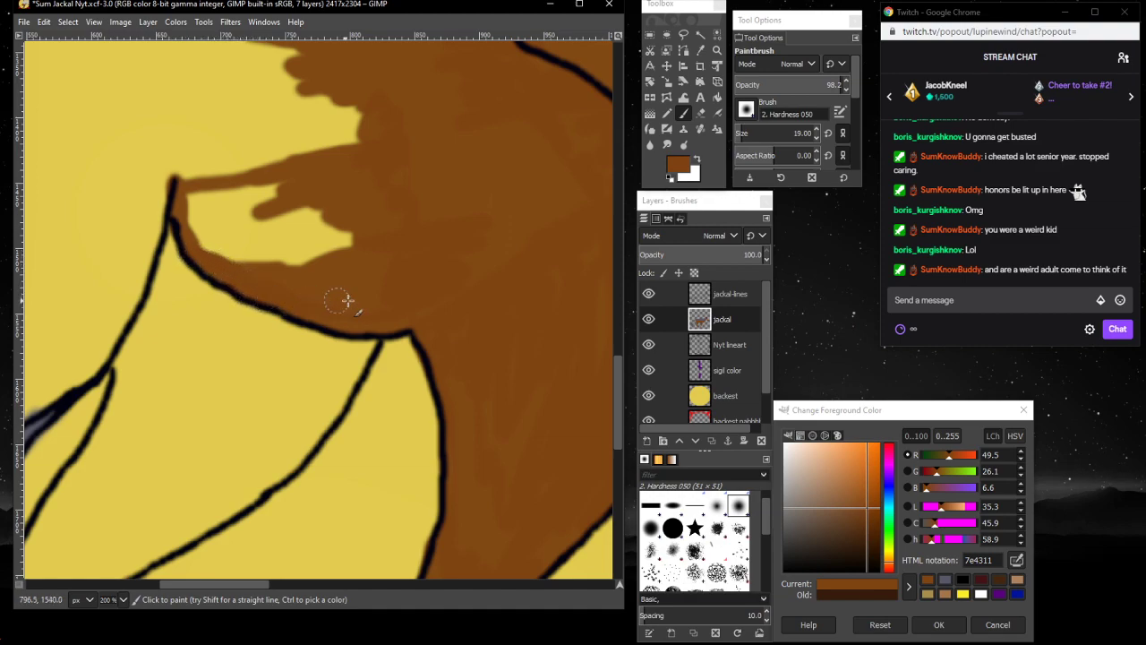
mouse_move(358, 271)
mouse_down()
mouse_move(233, 259)
mouse_move(287, 249)
mouse_move(206, 237)
mouse_up()
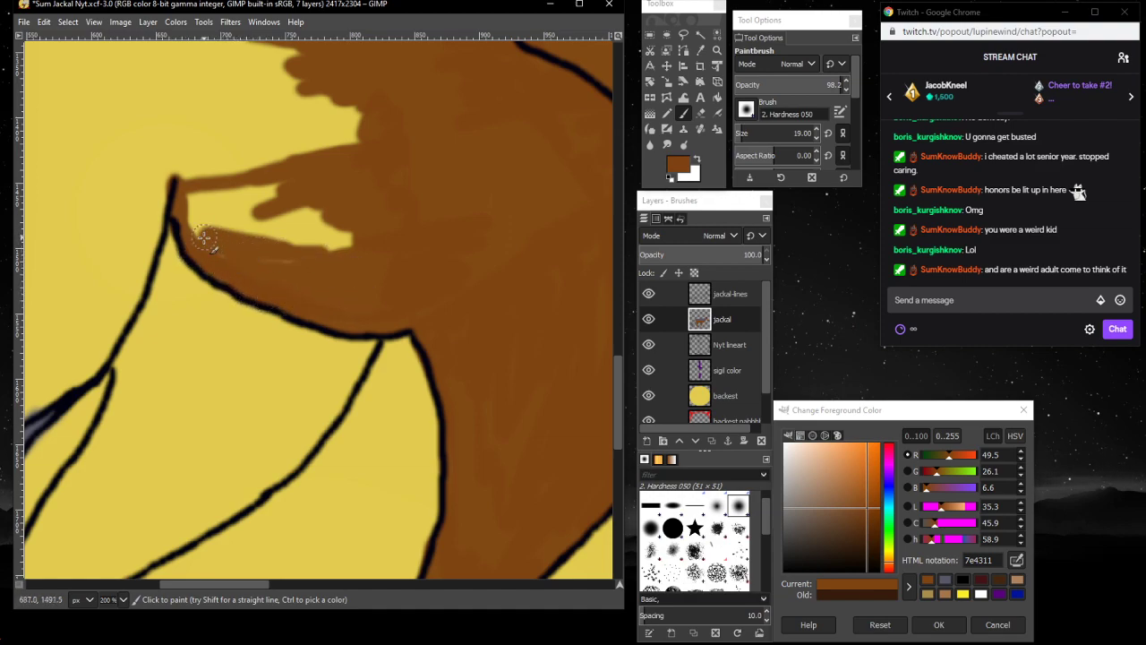
mouse_move(306, 275)
mouse_down()
mouse_move(315, 244)
mouse_move(336, 243)
mouse_move(275, 244)
mouse_move(367, 217)
mouse_move(321, 228)
mouse_move(256, 199)
mouse_move(224, 204)
mouse_move(231, 196)
mouse_up()
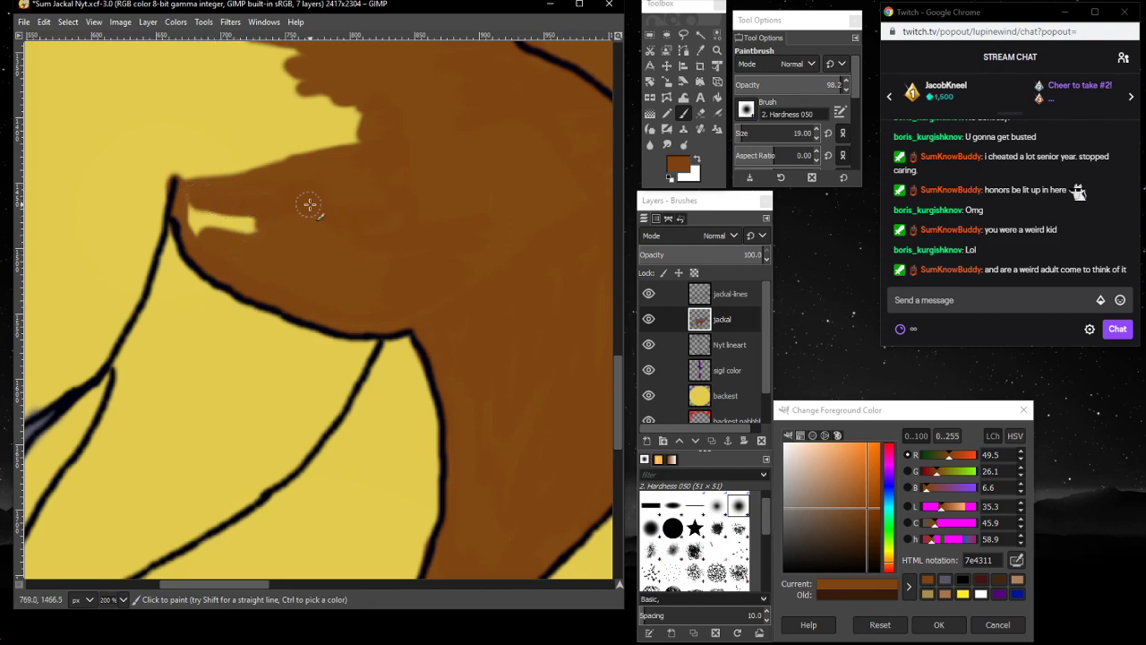
mouse_move(309, 204)
mouse_down()
mouse_move(229, 224)
mouse_move(265, 234)
mouse_up()
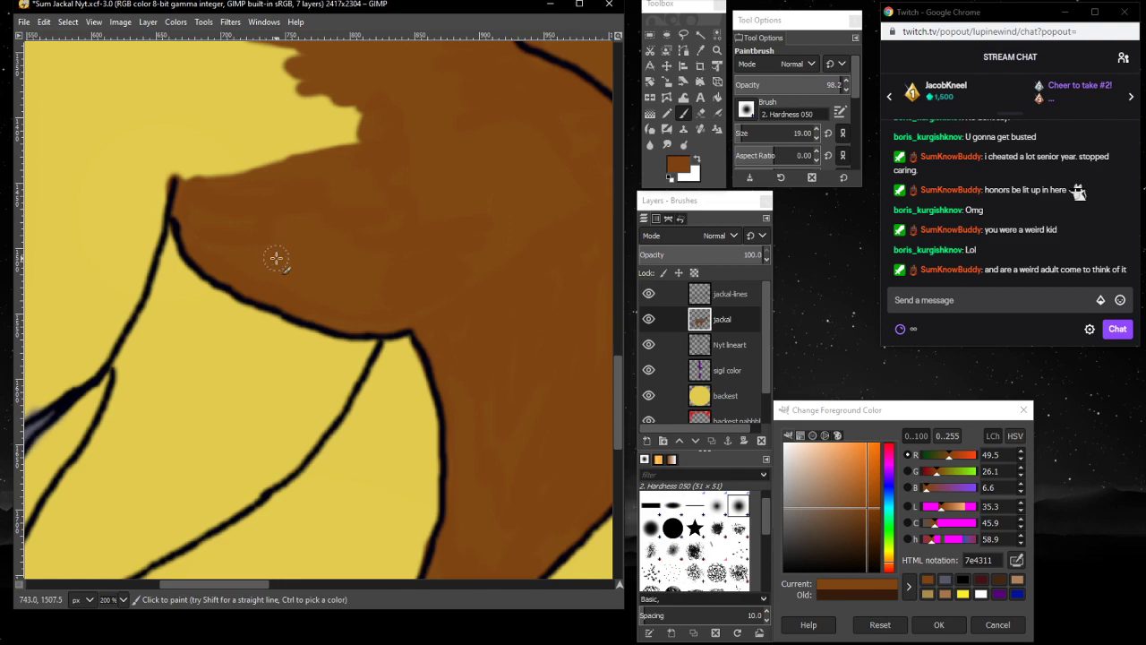
- Fill the rump between the grey back and the haunch's lower outline with brown up to the tail base
scroll(249, 291, up, 3)
mouse_move(366, 258)
mouse_down()
mouse_move(338, 259)
mouse_move(296, 287)
mouse_move(314, 245)
mouse_move(356, 259)
mouse_move(321, 283)
mouse_move(311, 269)
mouse_move(381, 247)
mouse_move(313, 292)
mouse_move(230, 298)
mouse_up()
mouse_move(258, 260)
mouse_down()
mouse_move(309, 237)
mouse_move(188, 256)
mouse_move(253, 204)
mouse_move(331, 188)
mouse_move(228, 195)
mouse_move(260, 218)
mouse_move(205, 168)
mouse_move(240, 152)
mouse_move(201, 159)
mouse_up()
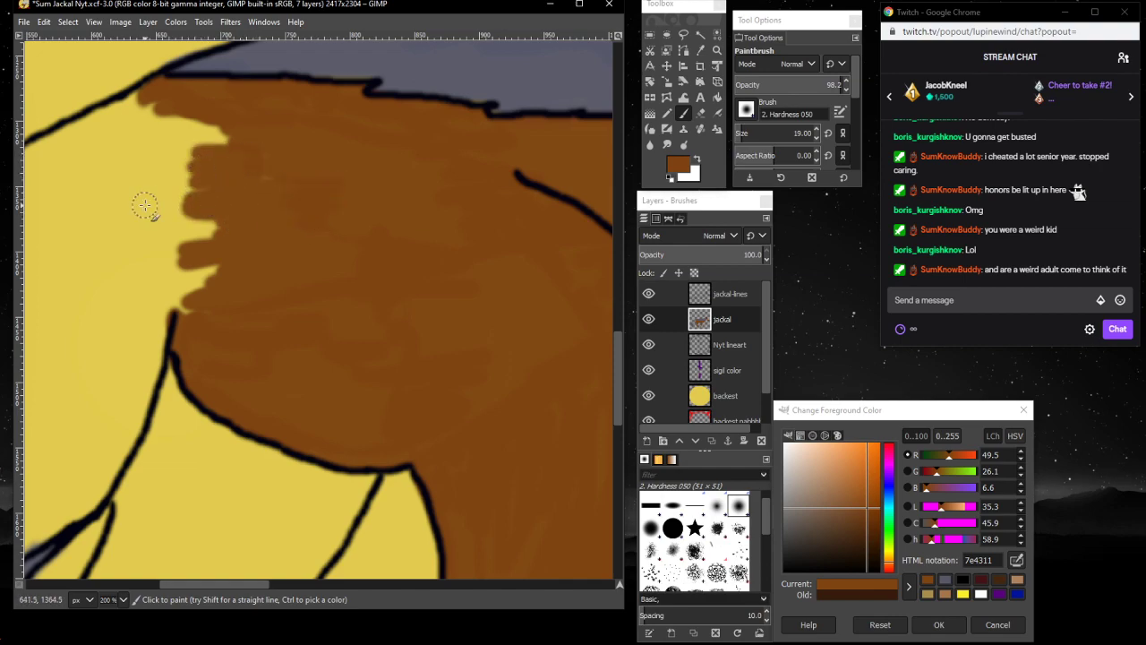
scroll(215, 307, up, 3)
drag(303, 306, 213, 278)
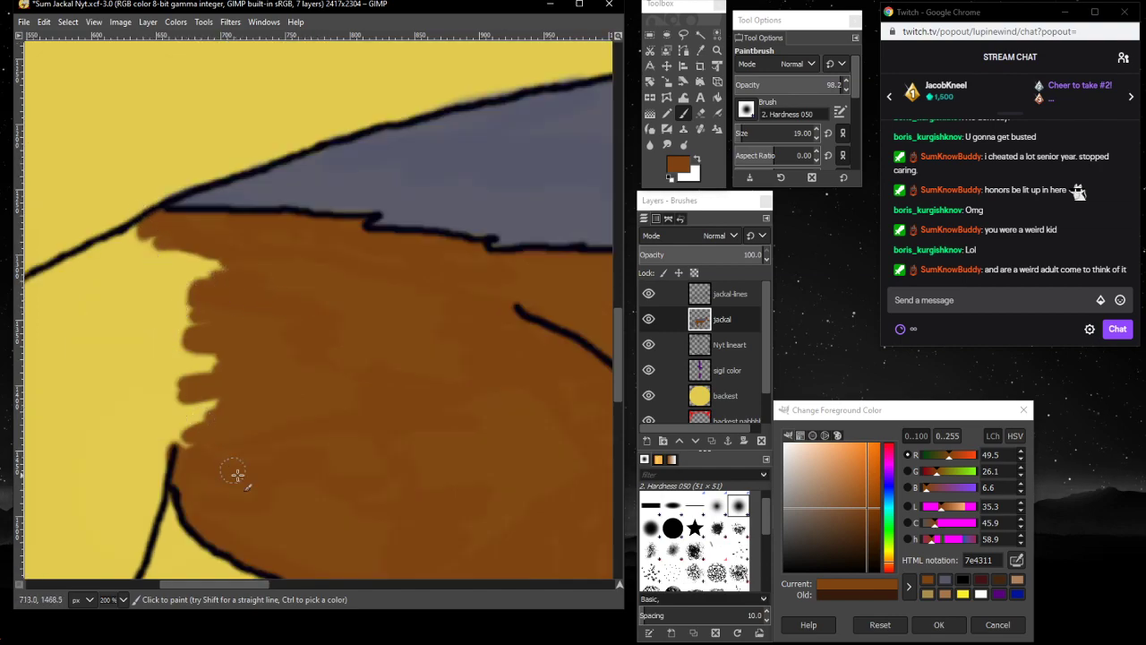
- Fill the tail base with brown, following the sloping upper outline and covering the ragged rump edge
drag(239, 585, 189, 584)
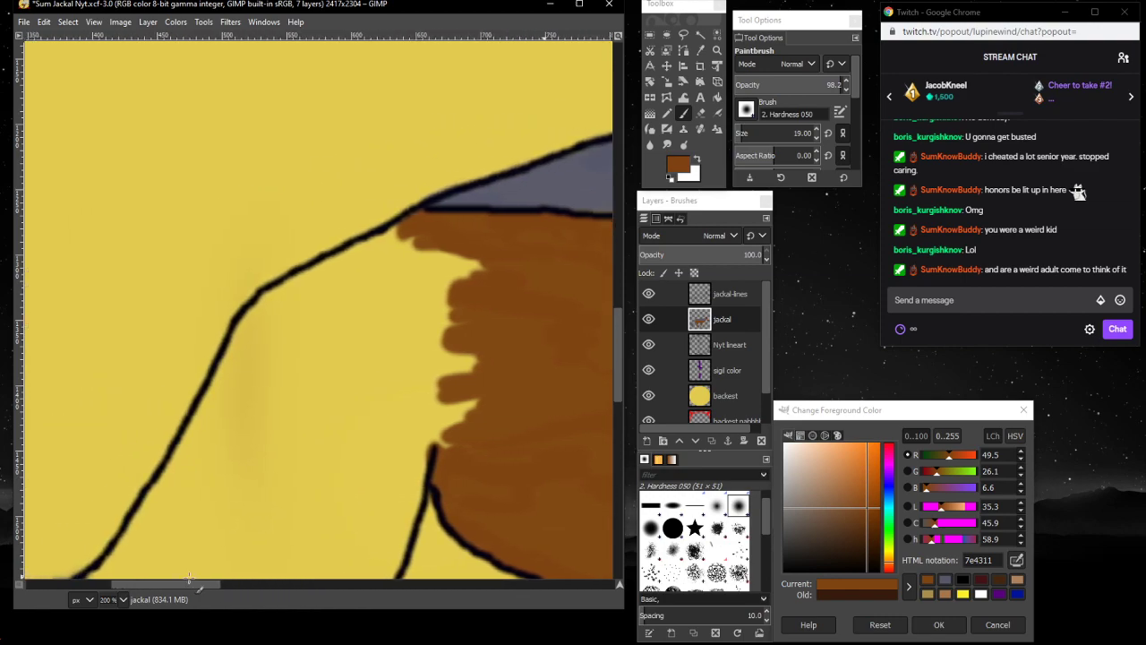
mouse_move(403, 226)
mouse_down()
mouse_move(292, 279)
mouse_move(240, 336)
mouse_move(258, 307)
mouse_move(208, 407)
mouse_move(230, 341)
mouse_move(182, 455)
mouse_move(276, 337)
mouse_move(338, 283)
mouse_move(428, 251)
mouse_move(421, 240)
mouse_move(324, 280)
mouse_move(272, 321)
mouse_move(299, 293)
mouse_move(242, 364)
mouse_move(269, 319)
mouse_move(248, 348)
mouse_move(261, 313)
mouse_move(364, 265)
mouse_move(265, 342)
mouse_move(192, 428)
mouse_move(272, 344)
mouse_move(210, 440)
mouse_move(223, 435)
mouse_move(301, 318)
mouse_move(261, 377)
mouse_move(383, 269)
mouse_move(405, 278)
mouse_move(312, 315)
mouse_move(443, 276)
mouse_move(499, 273)
mouse_move(408, 286)
mouse_move(382, 261)
mouse_move(397, 277)
mouse_move(462, 269)
mouse_move(506, 244)
mouse_move(383, 310)
mouse_move(358, 348)
mouse_move(472, 281)
mouse_move(421, 394)
mouse_move(491, 294)
mouse_move(457, 440)
mouse_up()
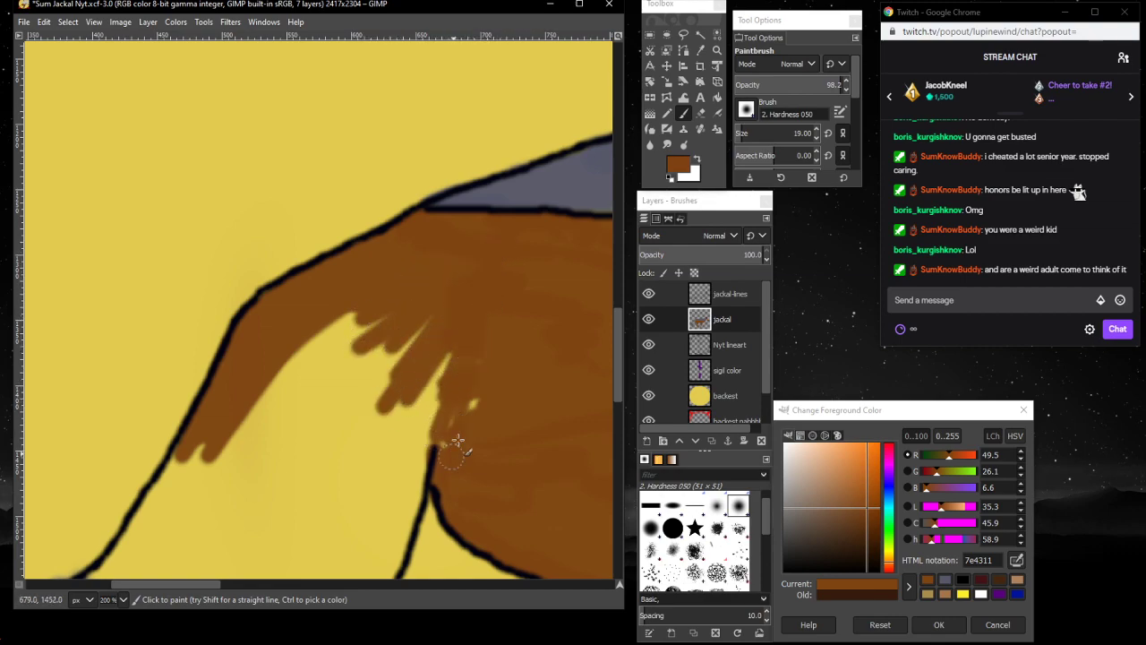
mouse_move(454, 372)
mouse_down()
mouse_move(411, 457)
mouse_move(433, 392)
mouse_move(408, 497)
mouse_move(426, 453)
mouse_move(426, 470)
mouse_move(388, 485)
mouse_move(429, 358)
mouse_move(394, 456)
mouse_move(384, 454)
mouse_move(419, 338)
mouse_move(314, 461)
mouse_move(437, 319)
mouse_move(306, 428)
mouse_move(403, 297)
mouse_move(289, 414)
mouse_move(318, 346)
mouse_move(378, 298)
mouse_move(352, 307)
mouse_up()
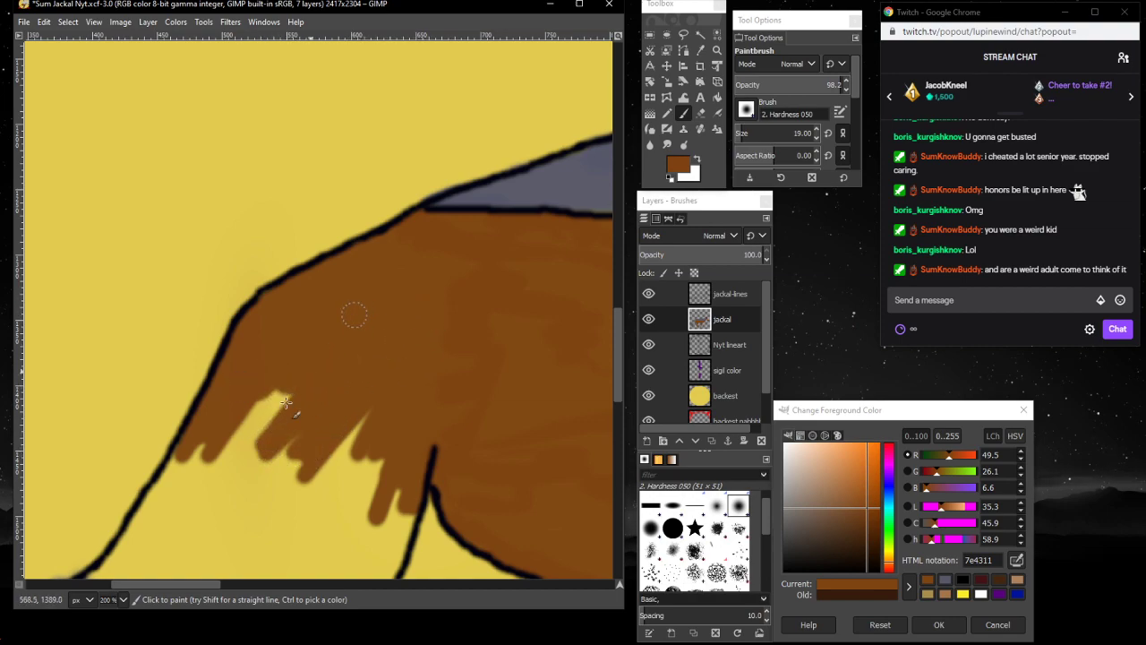
mouse_move(285, 403)
mouse_down()
mouse_move(233, 451)
mouse_move(206, 460)
mouse_move(250, 421)
mouse_move(188, 509)
mouse_up()
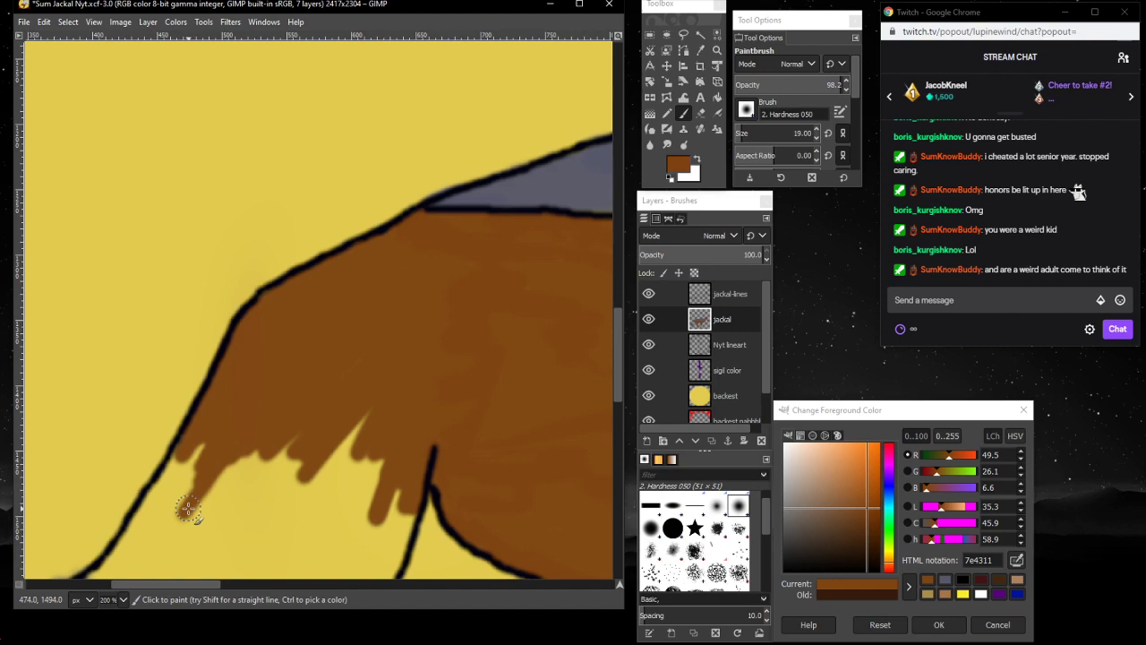
- Paint brown down the tail's lower edge to the jagged grey fur and widen it inward
scroll(190, 493, down, 5)
scroll(190, 462, up, 2)
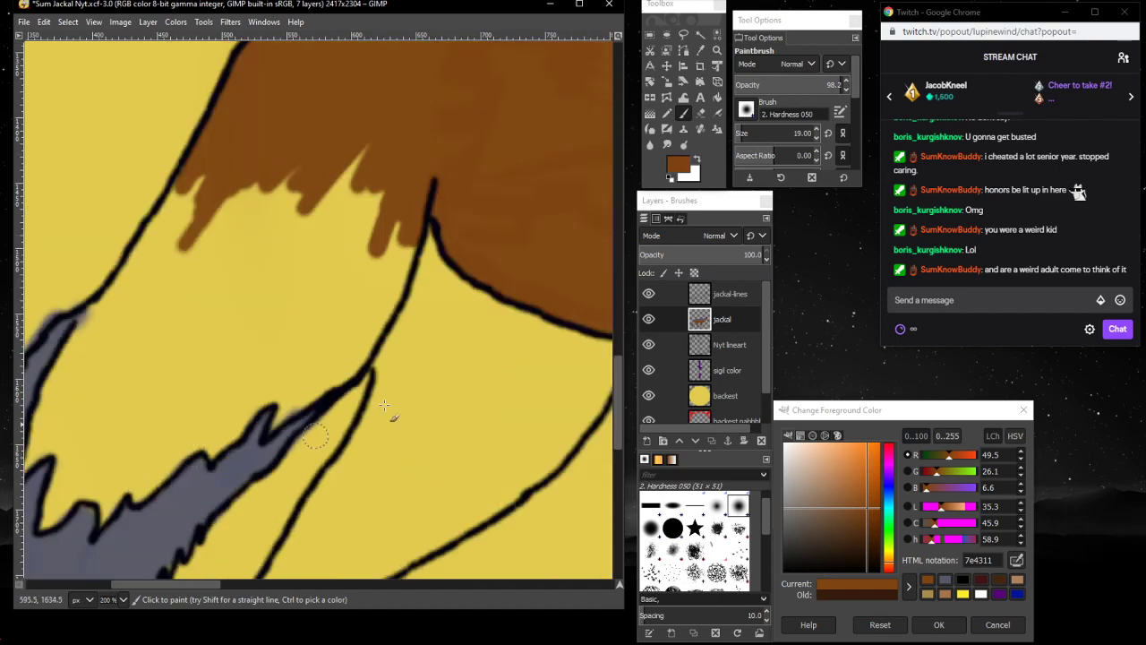
mouse_move(407, 227)
mouse_down()
mouse_move(396, 289)
mouse_move(406, 270)
mouse_move(358, 360)
mouse_move(368, 351)
mouse_move(383, 322)
mouse_move(338, 381)
mouse_move(356, 368)
mouse_move(281, 418)
mouse_up()
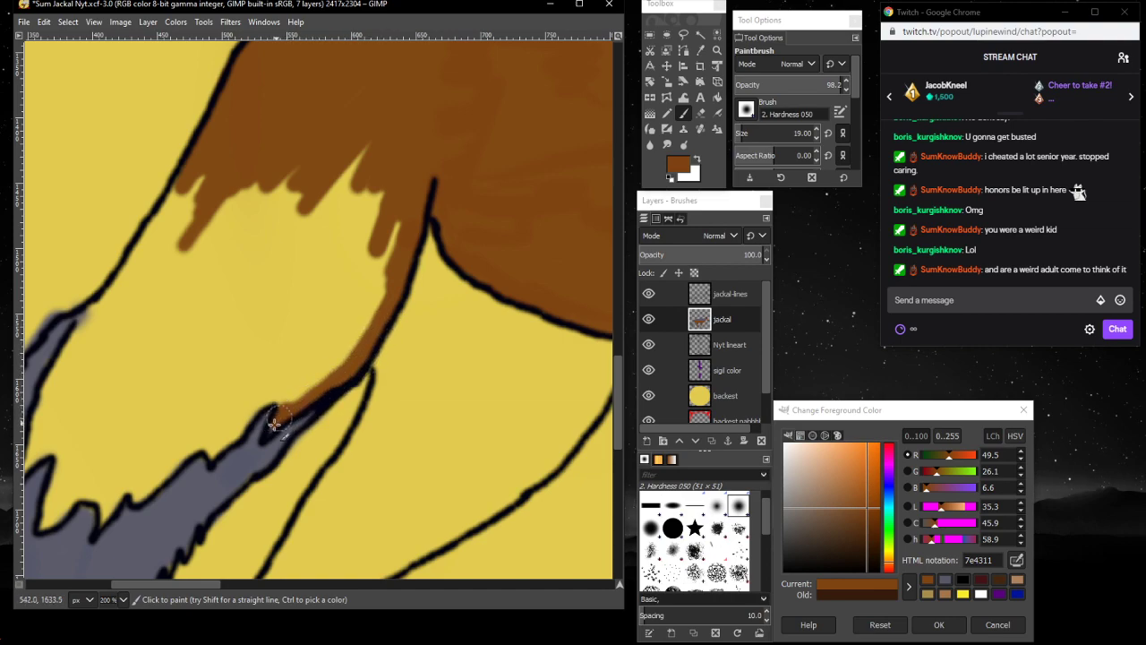
mouse_move(275, 421)
mouse_down()
mouse_move(300, 398)
mouse_move(358, 273)
mouse_move(376, 192)
mouse_move(356, 294)
mouse_move(402, 205)
mouse_move(379, 302)
mouse_move(384, 263)
mouse_move(353, 343)
mouse_move(366, 295)
mouse_move(349, 296)
mouse_move(369, 166)
mouse_move(336, 192)
mouse_move(309, 251)
mouse_move(305, 237)
mouse_move(305, 268)
mouse_move(323, 293)
mouse_move(332, 248)
mouse_move(328, 345)
mouse_up()
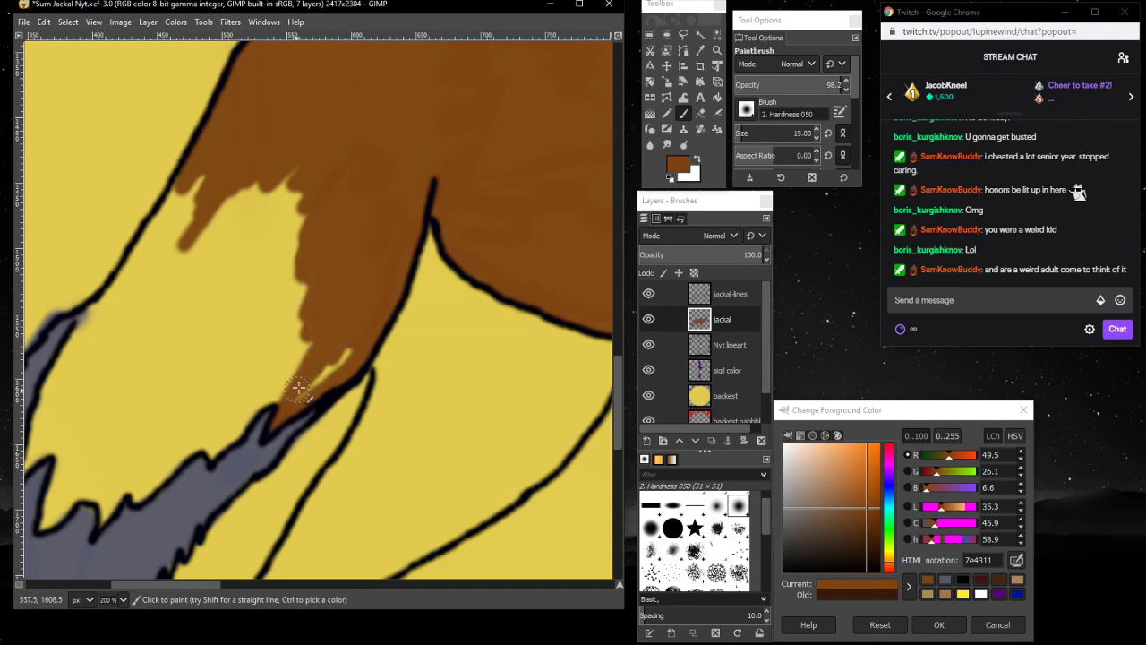
drag(299, 388, 292, 407)
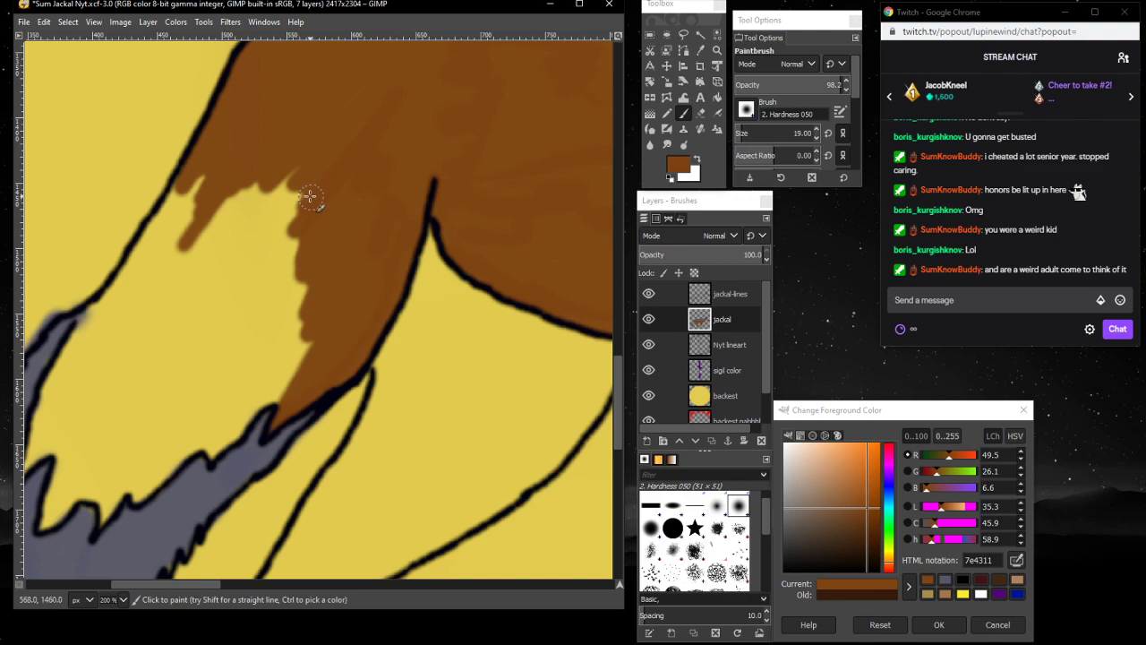
- Paint brown down the tail's upper edge to the grey tip and erase the colour spilling outside the outline
drag(145, 585, 124, 584)
mouse_move(318, 201)
mouse_down()
mouse_move(324, 179)
mouse_move(192, 380)
mouse_up()
mouse_move(180, 401)
mouse_down()
mouse_move(154, 479)
mouse_move(183, 396)
mouse_move(310, 231)
mouse_move(289, 260)
mouse_move(335, 167)
mouse_move(226, 330)
mouse_up()
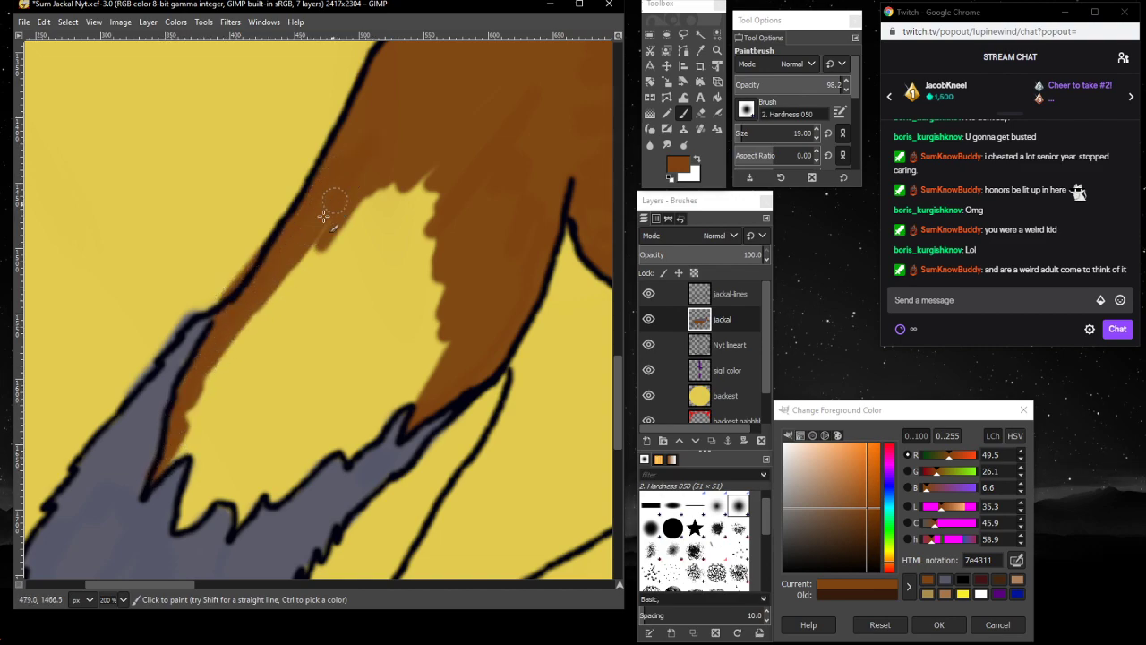
drag(323, 215, 268, 300)
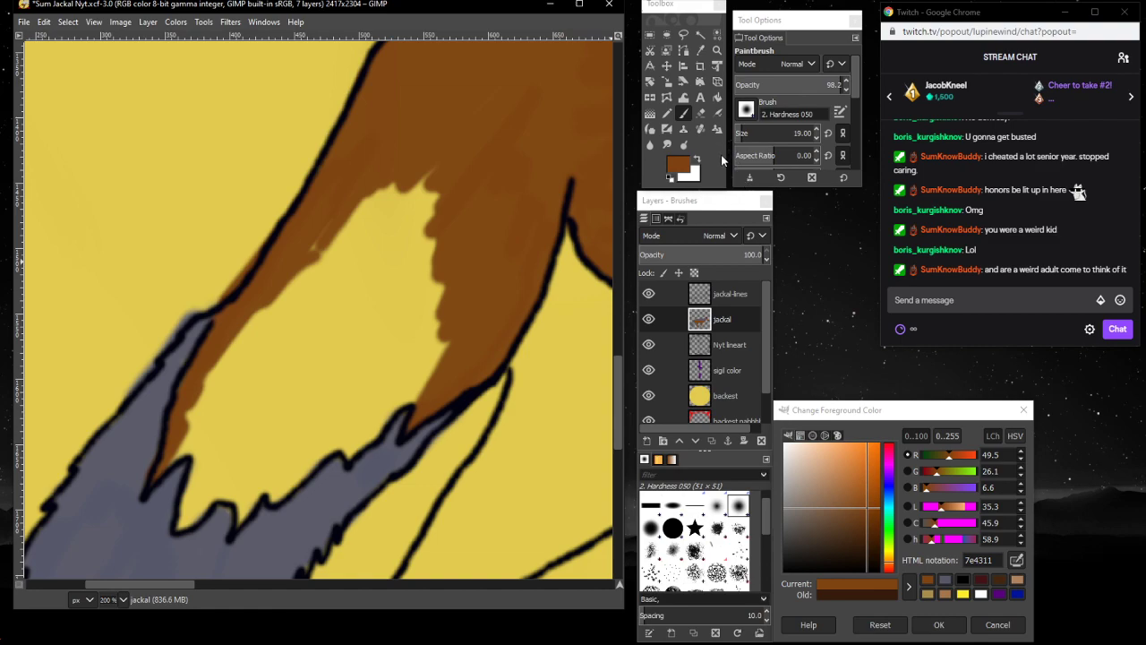
click(700, 113)
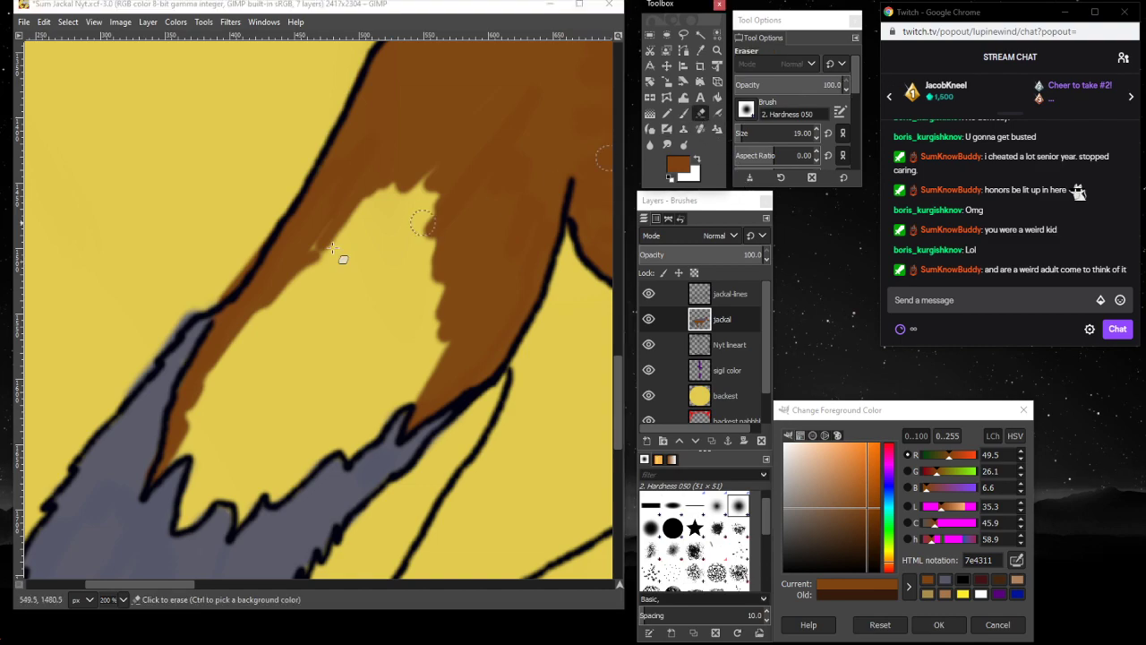
mouse_move(237, 243)
mouse_down()
mouse_move(246, 248)
mouse_move(225, 290)
mouse_move(142, 367)
mouse_move(128, 404)
mouse_up()
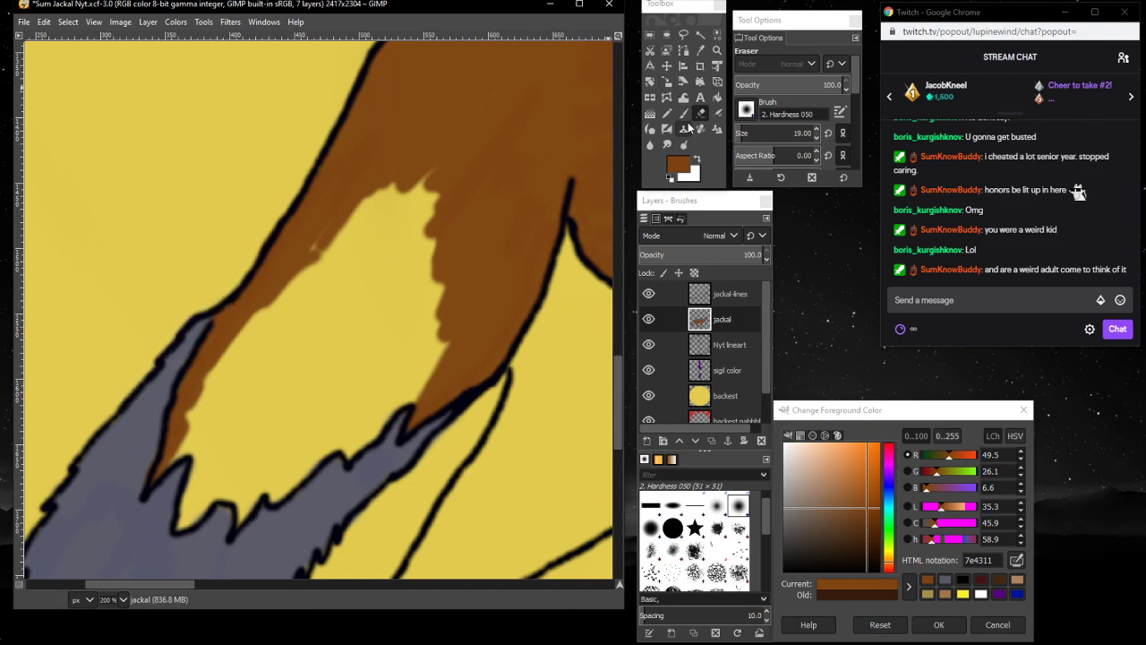
- Widen the brown 7e4311 along the tail's upper side with the Paintbrush, down into the first jagged points of the grey fur
click(684, 117)
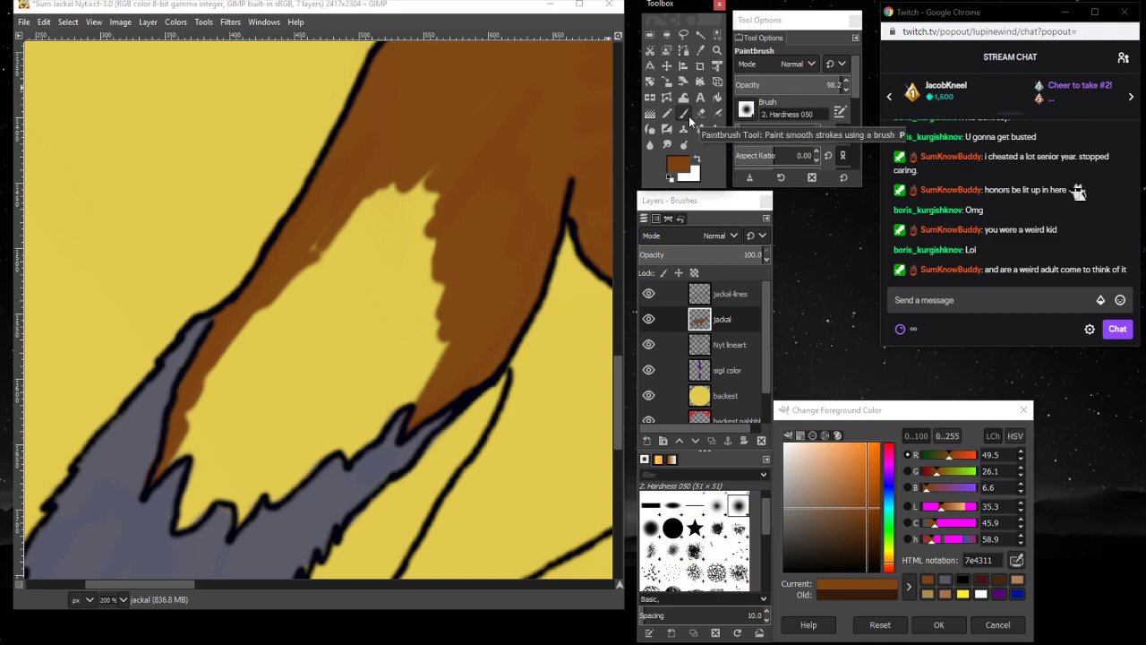
click(267, 283)
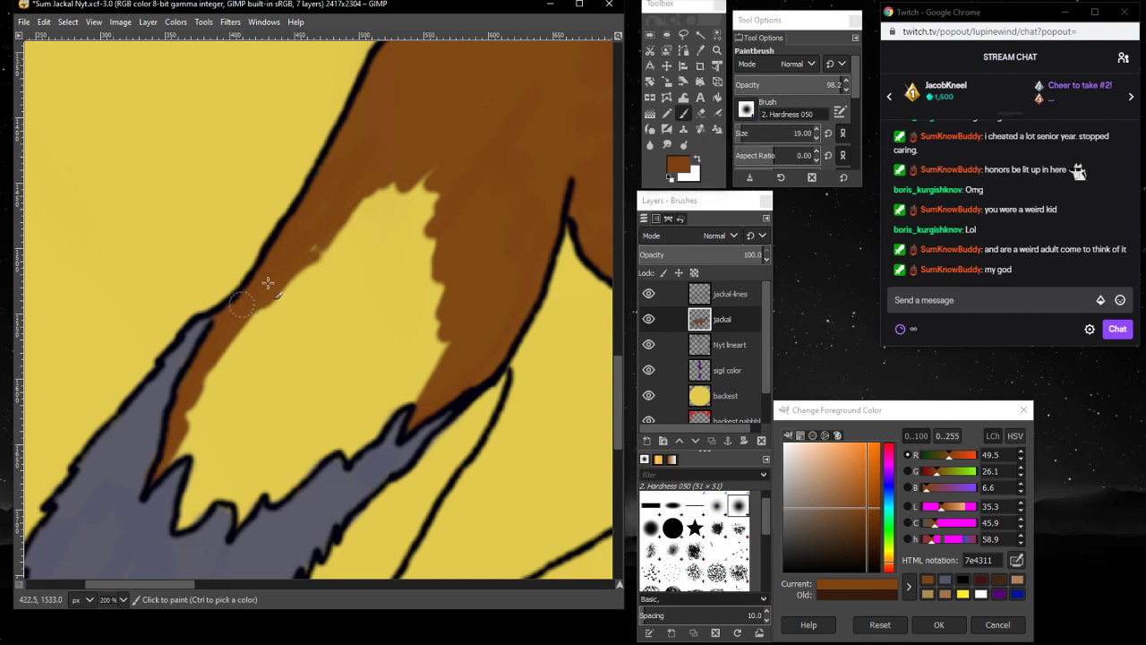
mouse_move(268, 283)
mouse_down()
mouse_move(381, 185)
mouse_move(289, 293)
mouse_move(330, 272)
mouse_move(400, 193)
mouse_move(448, 160)
mouse_move(414, 250)
mouse_move(366, 284)
mouse_move(342, 327)
mouse_move(399, 258)
mouse_move(181, 525)
mouse_move(203, 458)
mouse_move(177, 456)
mouse_move(256, 358)
mouse_move(297, 275)
mouse_move(194, 405)
mouse_move(187, 416)
mouse_move(204, 411)
mouse_move(165, 463)
mouse_move(328, 285)
mouse_move(285, 342)
mouse_move(312, 282)
mouse_move(259, 359)
mouse_move(333, 271)
mouse_move(364, 255)
mouse_move(295, 347)
mouse_move(367, 275)
mouse_up()
mouse_move(314, 355)
mouse_down()
mouse_move(325, 323)
mouse_move(262, 393)
mouse_move(276, 367)
mouse_move(267, 357)
mouse_move(215, 426)
mouse_move(211, 436)
mouse_move(224, 423)
mouse_move(199, 472)
mouse_move(231, 431)
mouse_move(198, 478)
mouse_move(271, 393)
mouse_move(257, 422)
mouse_up()
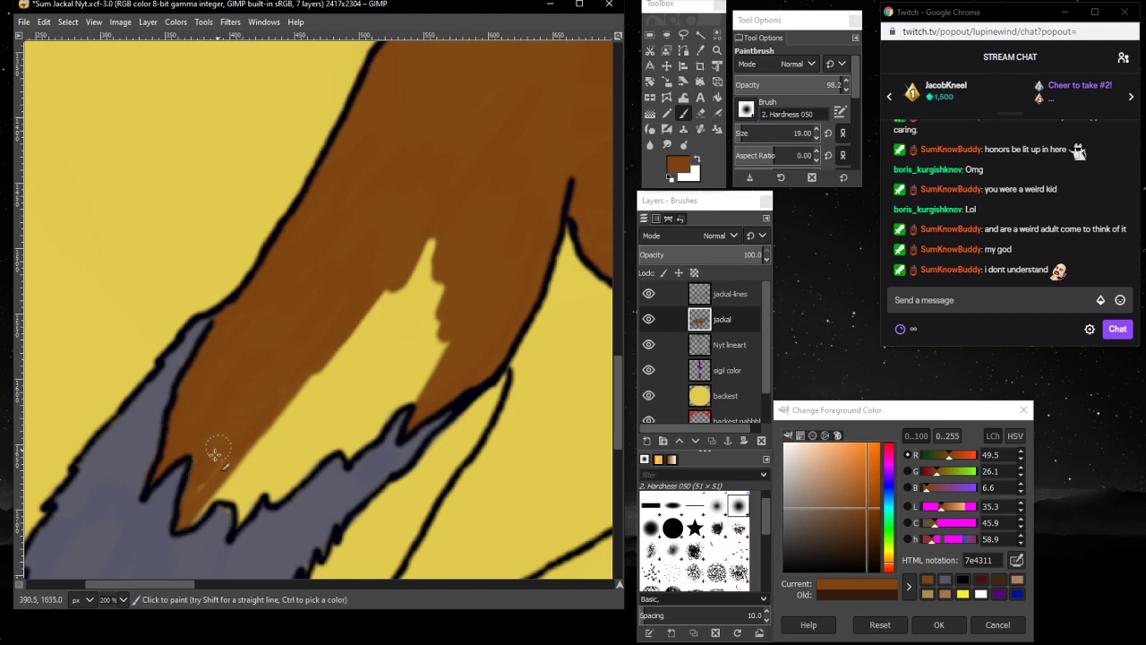
drag(182, 517, 186, 507)
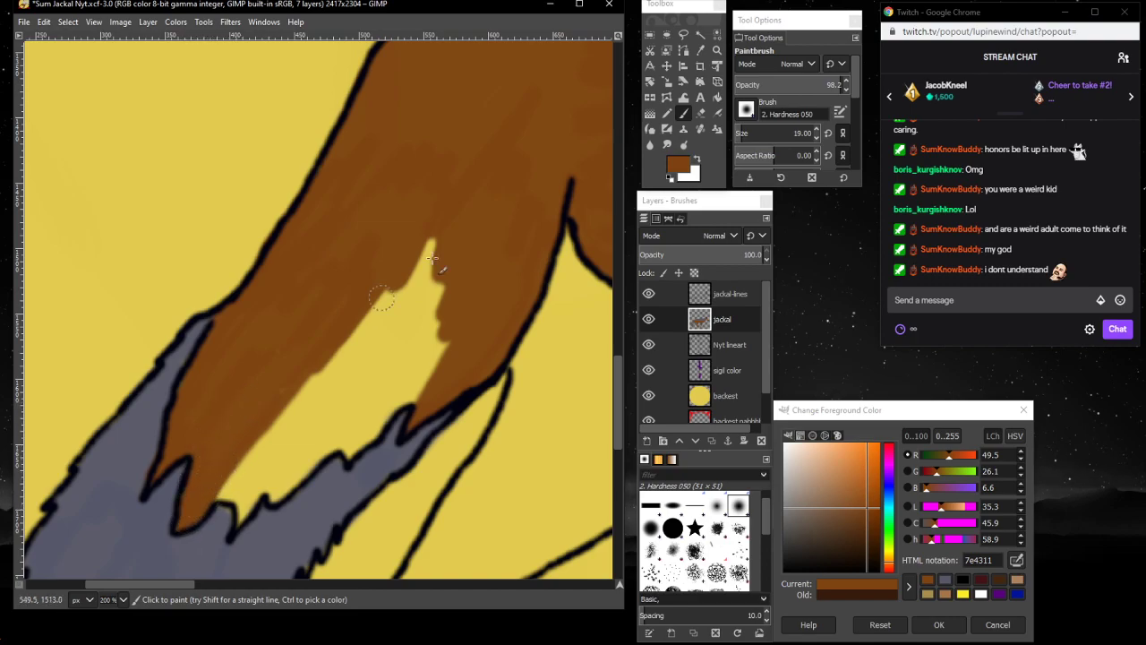
- Fill the remaining unpainted middle of the tail with brown down to the jagged outline of the grey tip
mouse_move(433, 259)
mouse_down()
mouse_move(351, 455)
mouse_move(395, 384)
mouse_move(368, 436)
mouse_move(401, 391)
mouse_move(391, 403)
mouse_move(413, 398)
mouse_move(426, 372)
mouse_move(409, 380)
mouse_move(445, 328)
mouse_move(409, 377)
mouse_move(444, 268)
mouse_move(438, 253)
mouse_move(414, 298)
mouse_move(437, 213)
mouse_move(397, 363)
mouse_up()
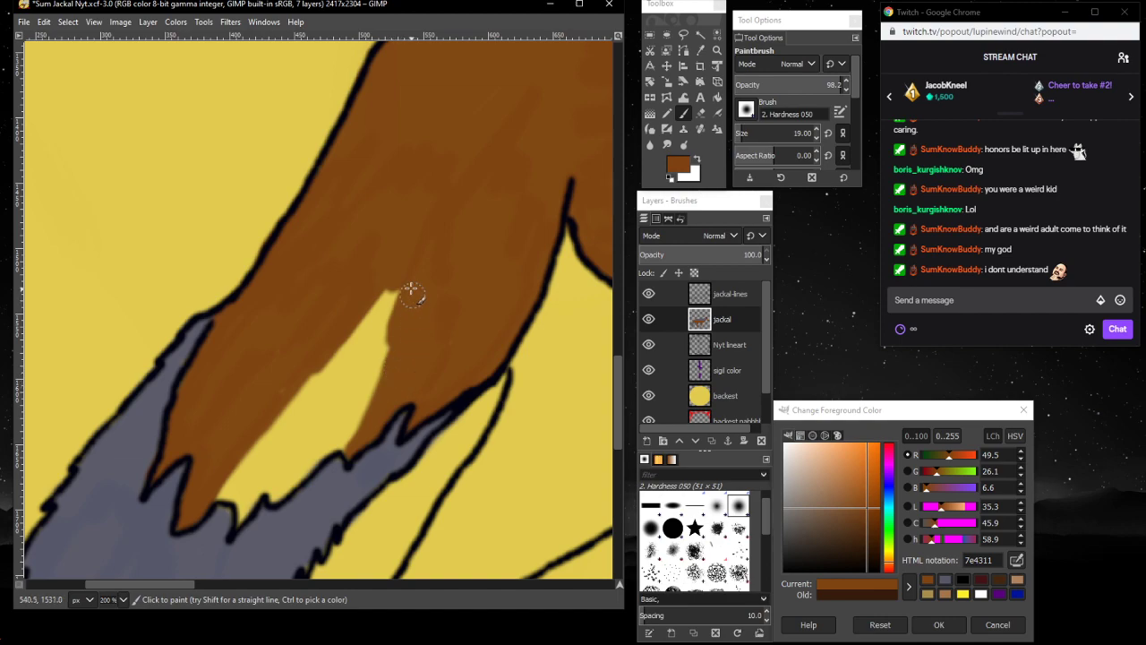
mouse_move(412, 289)
mouse_down()
mouse_move(382, 339)
mouse_move(397, 270)
mouse_move(290, 483)
mouse_move(260, 492)
mouse_move(242, 522)
mouse_move(236, 491)
mouse_move(219, 486)
mouse_move(234, 490)
mouse_move(216, 497)
mouse_move(241, 495)
mouse_move(285, 418)
mouse_move(232, 476)
mouse_move(349, 315)
mouse_move(255, 441)
mouse_move(314, 362)
mouse_move(309, 331)
mouse_move(328, 313)
mouse_move(299, 389)
mouse_move(401, 268)
mouse_move(379, 330)
mouse_up()
mouse_move(307, 402)
mouse_down()
mouse_move(340, 362)
mouse_move(353, 370)
mouse_move(353, 395)
mouse_move(391, 341)
mouse_up()
drag(355, 414, 363, 399)
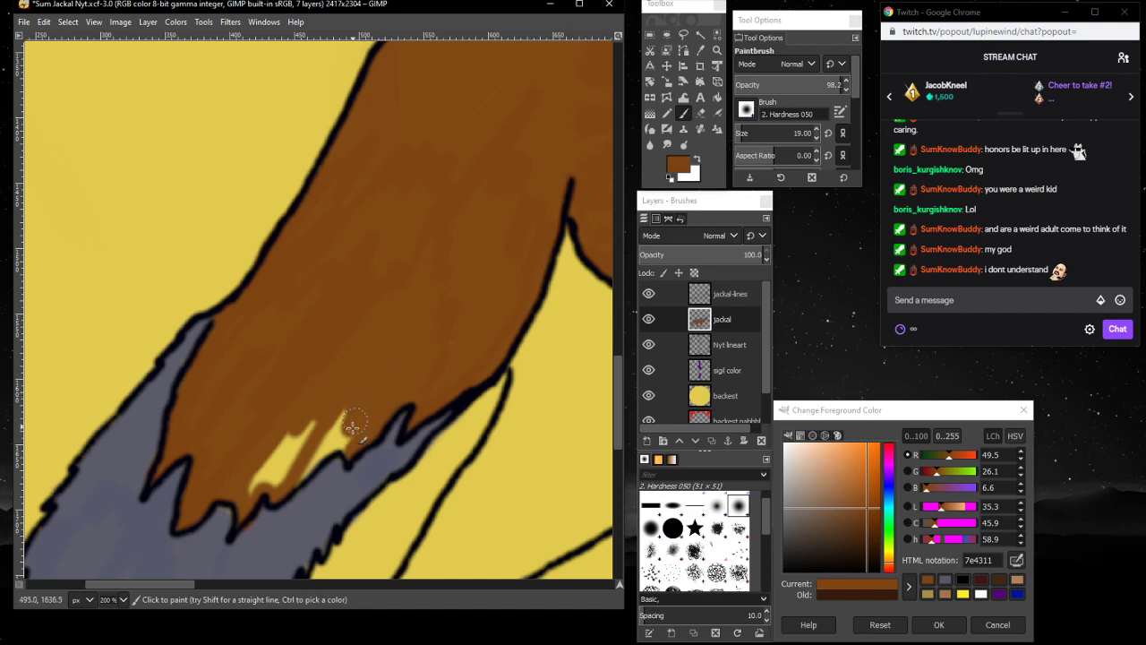
mouse_move(347, 448)
mouse_down()
mouse_move(347, 409)
mouse_move(319, 452)
mouse_move(339, 438)
mouse_move(291, 484)
mouse_move(320, 418)
mouse_move(277, 457)
mouse_up()
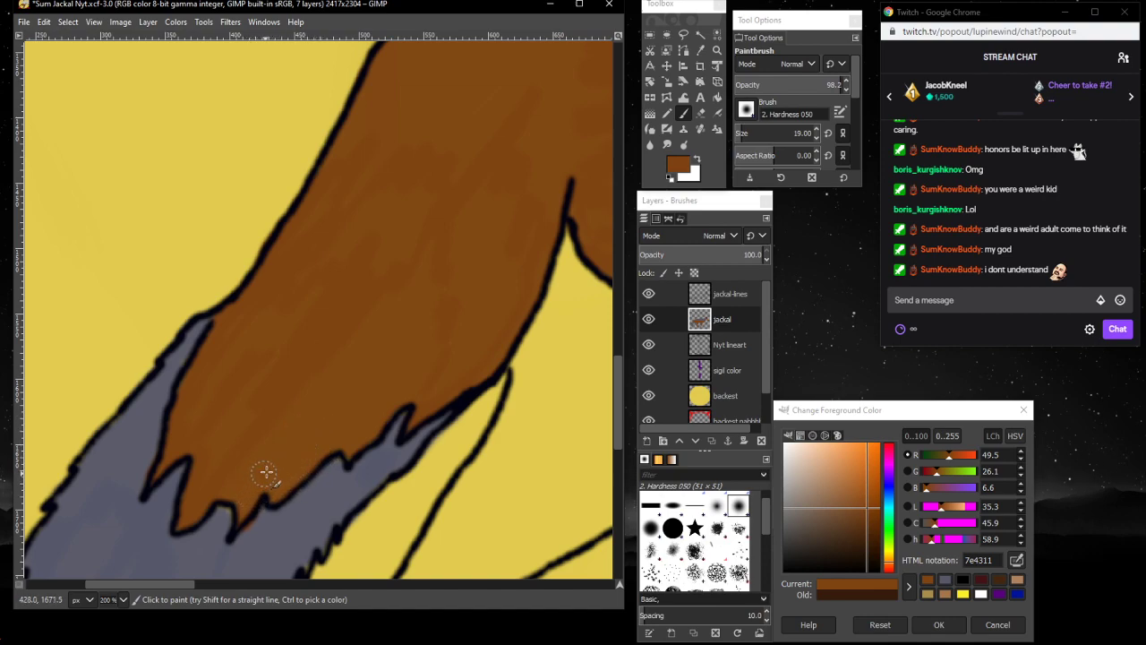
- Switch to grey 56586a and paint over the brown spilling past the jagged fur outline into the tail tip
click(951, 580)
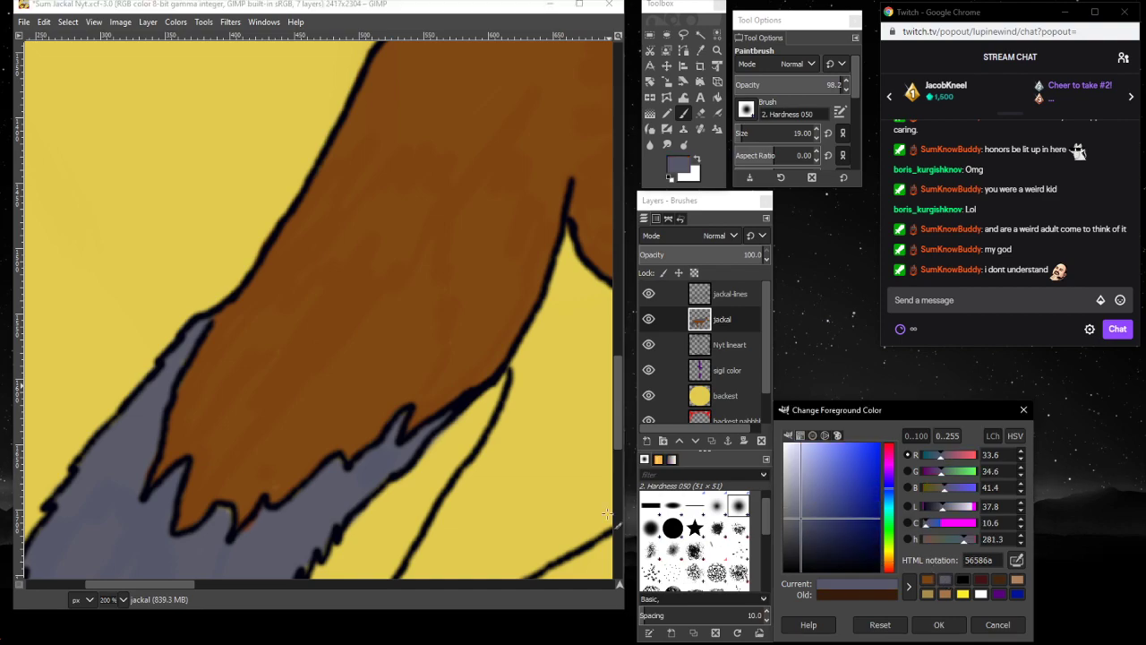
scroll(285, 422, down, 3)
click(243, 406)
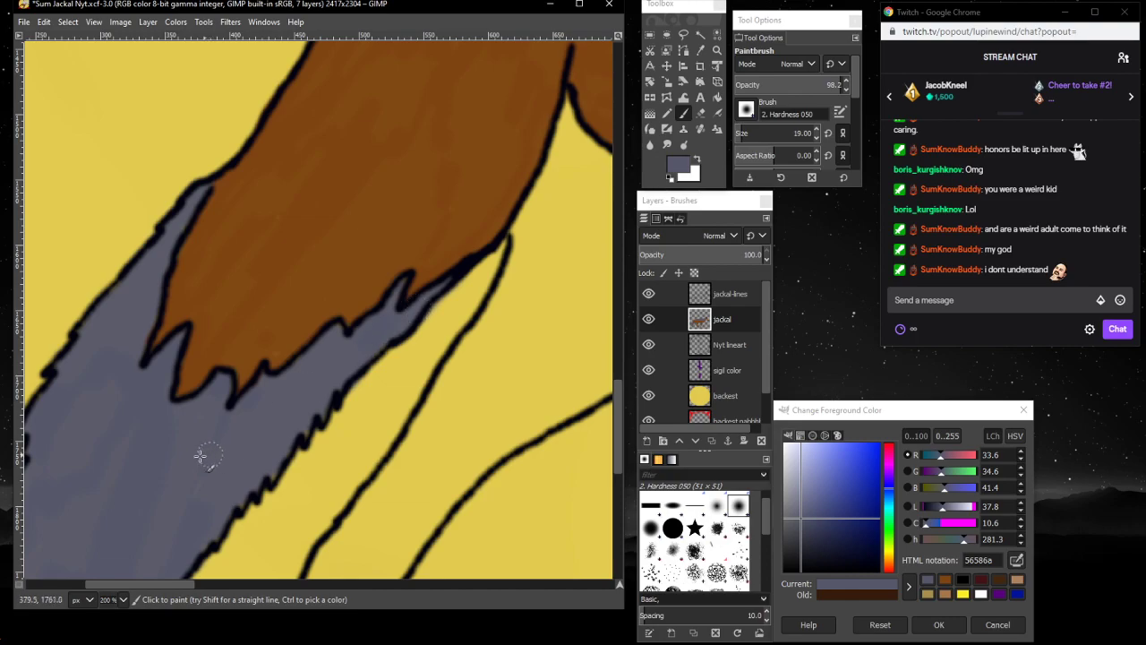
- Inspect the whole jackal at 50% zoom from tail tip to head for areas that still lack colour
scroll(183, 457, down, 8)
scroll(170, 459, up, 8)
click(123, 599)
click(125, 512)
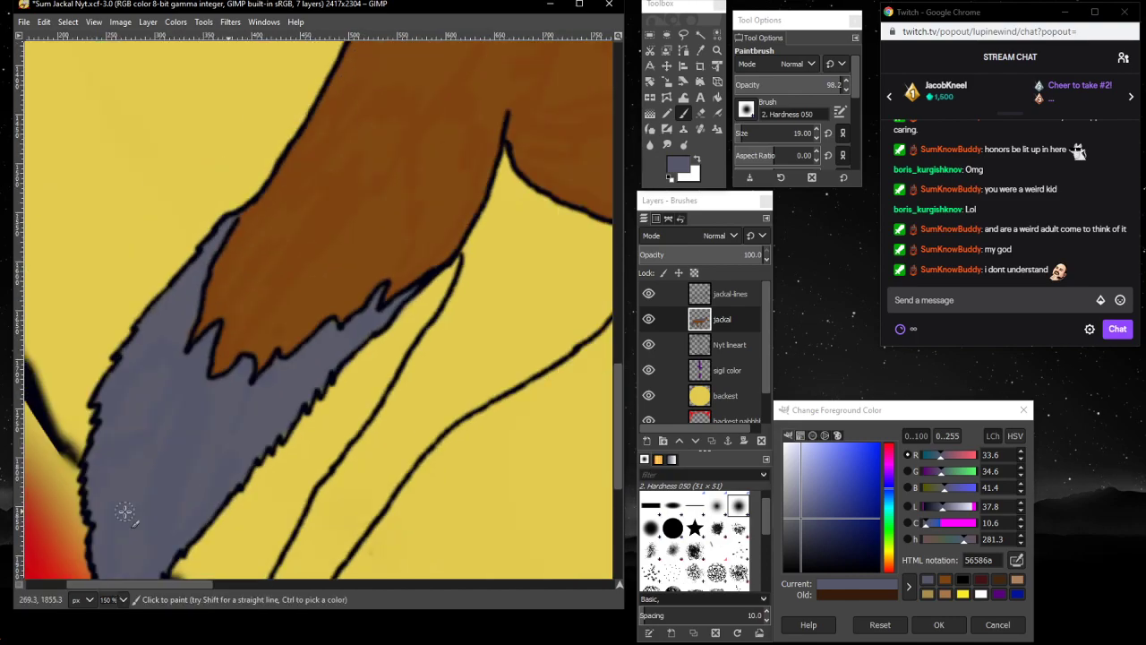
click(124, 599)
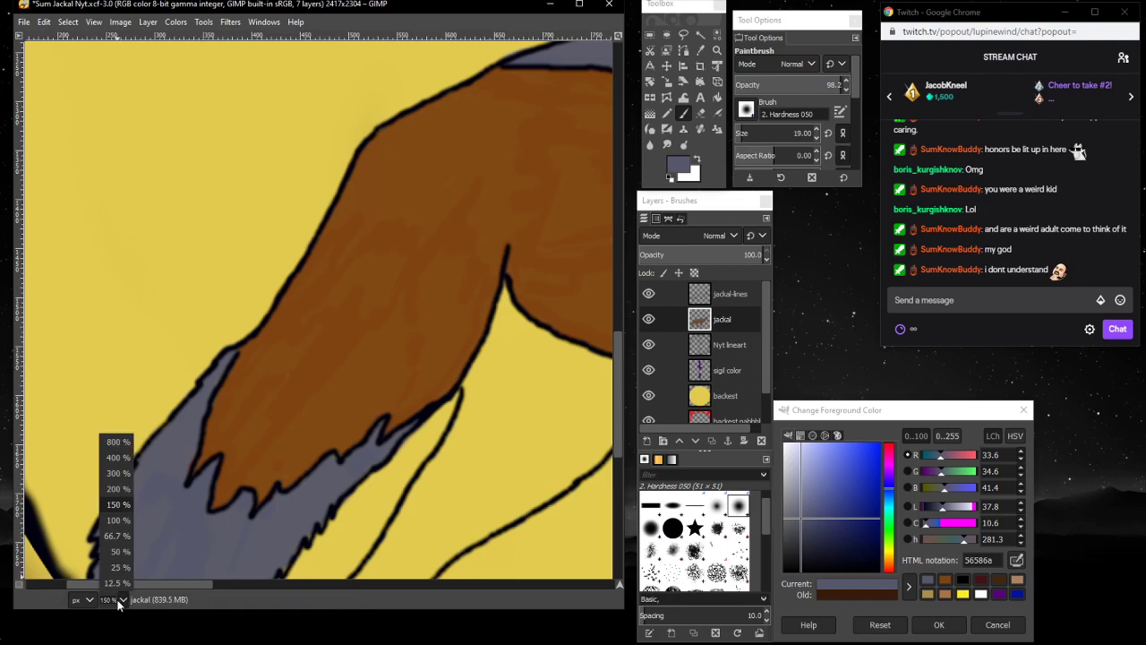
click(116, 551)
mouse_move(287, 583)
mouse_down()
mouse_move(473, 563)
mouse_move(280, 561)
mouse_move(411, 550)
mouse_move(300, 535)
mouse_move(380, 538)
mouse_up()
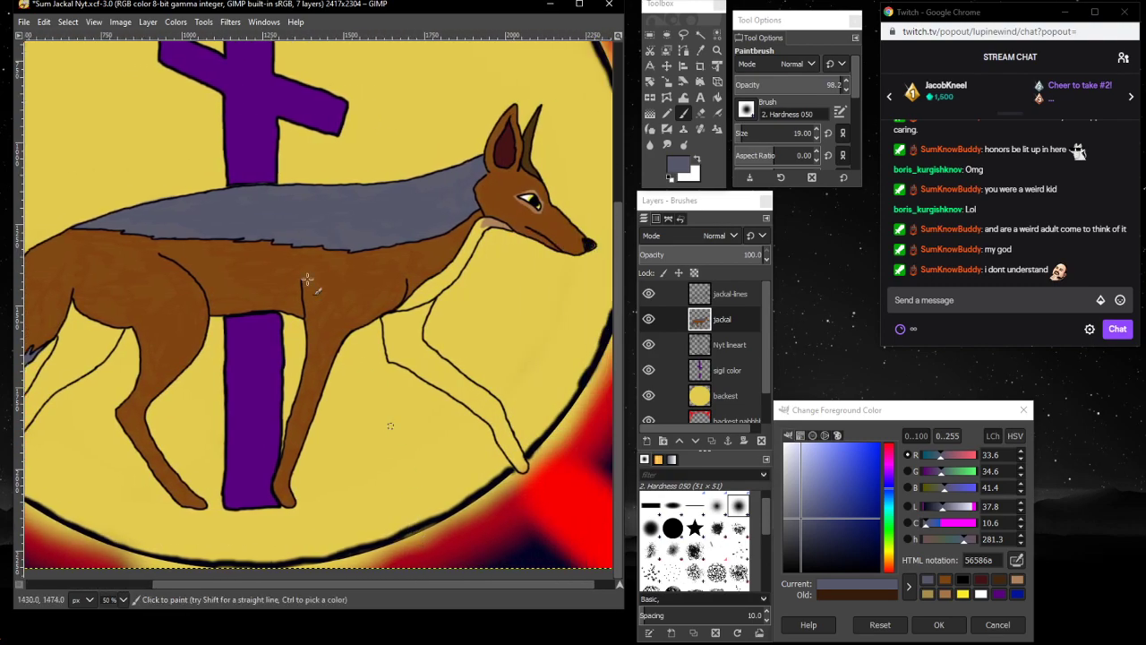
drag(259, 584, 134, 566)
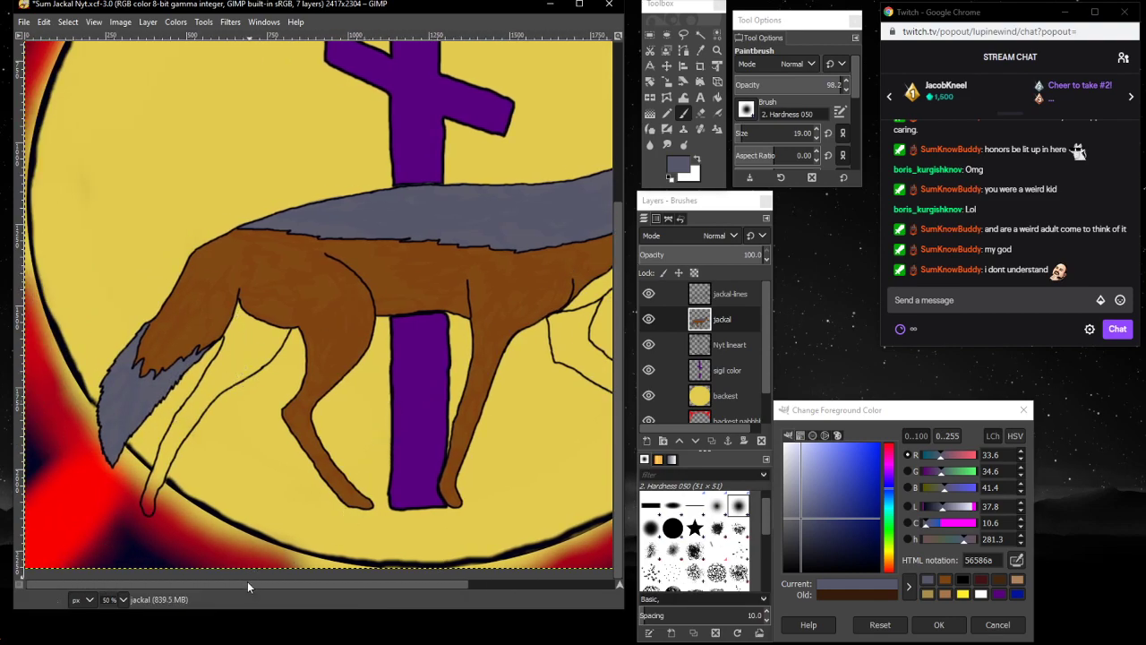
drag(251, 584, 399, 584)
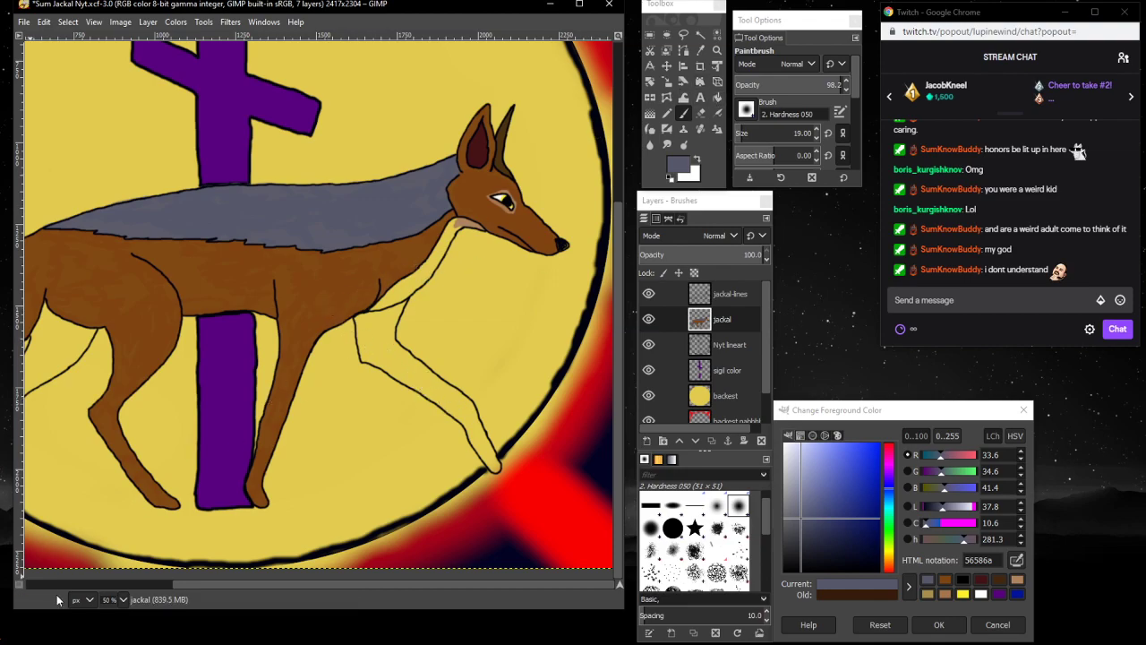
- Sample tan af825d from the throat patch and fill the strip under the neck down to the chest with it
click(716, 52)
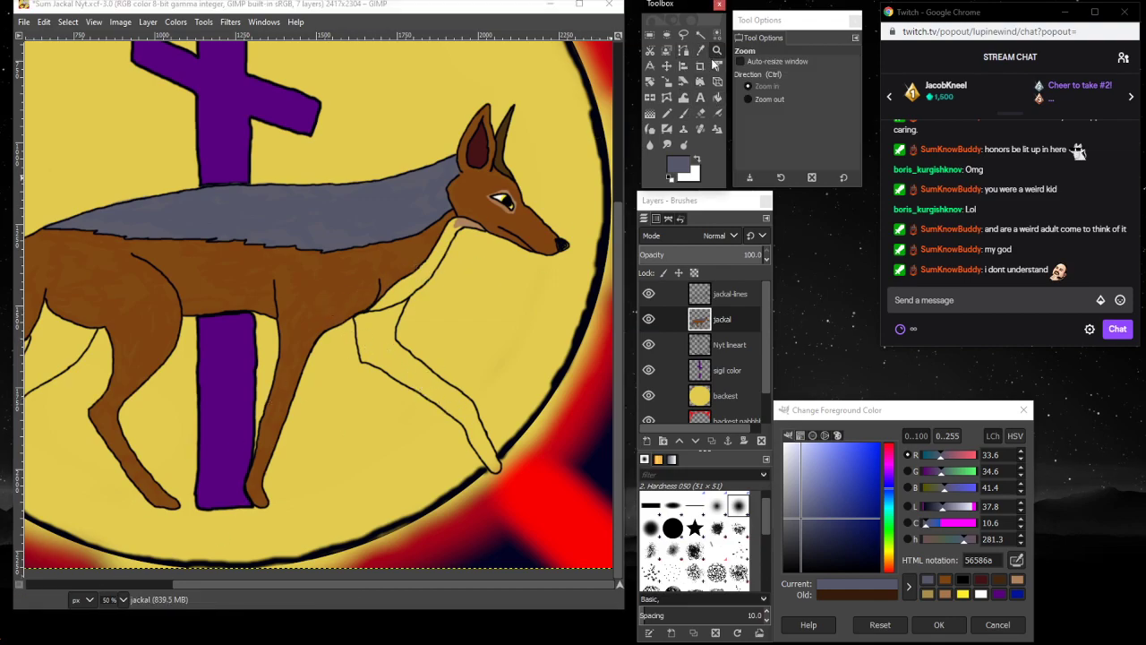
click(458, 260)
click(412, 170)
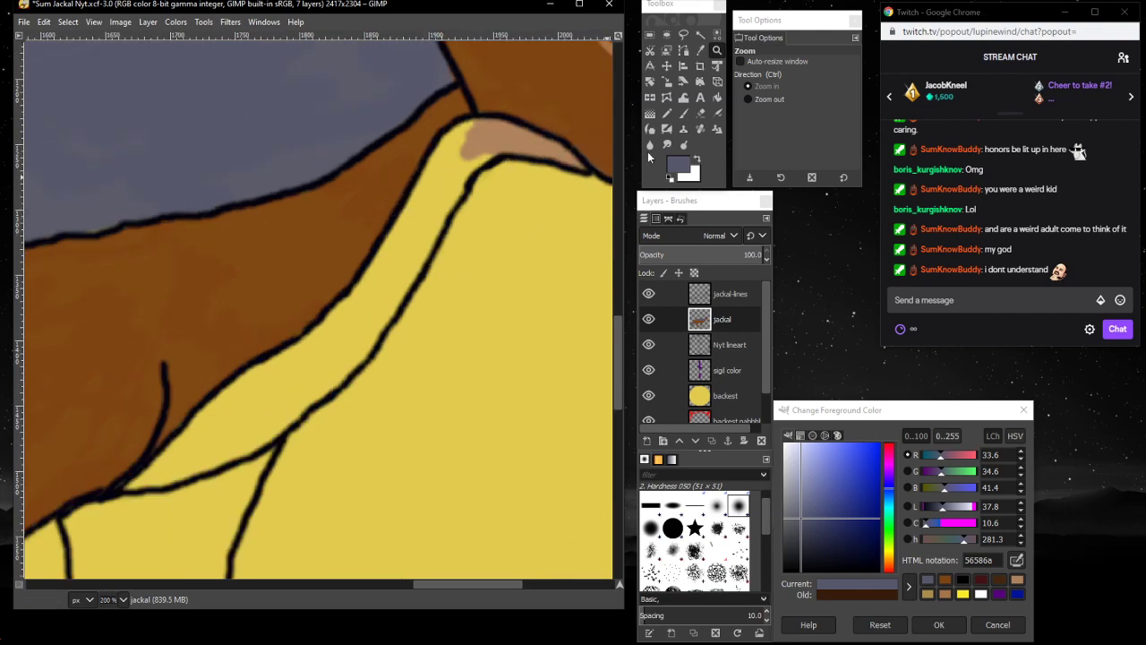
click(700, 50)
click(492, 133)
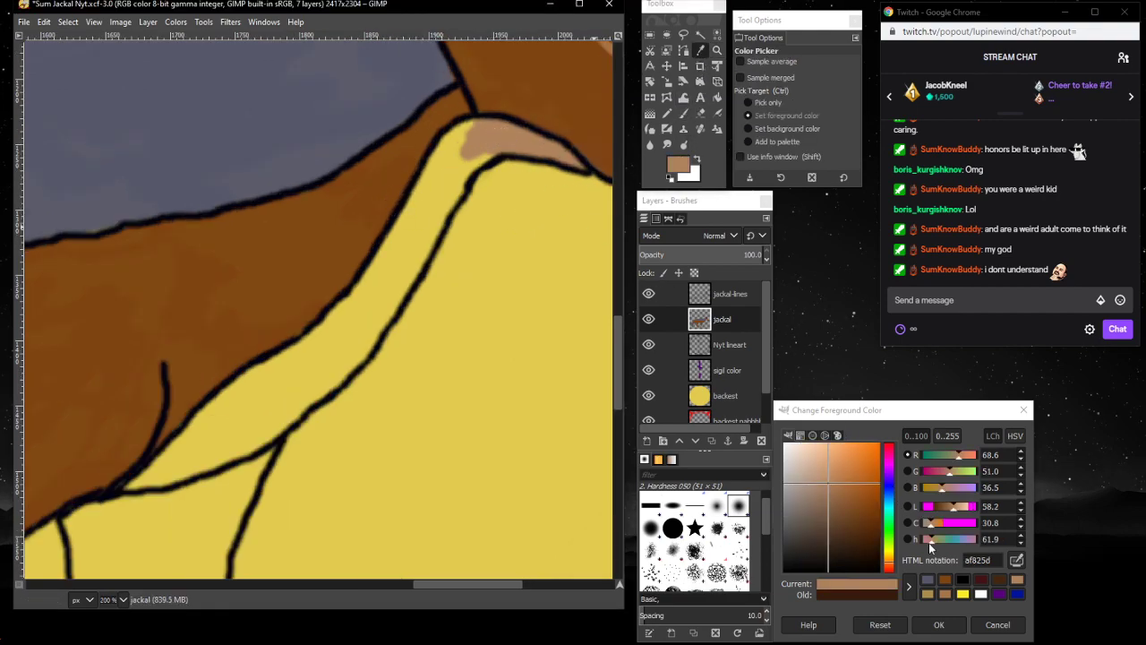
click(683, 115)
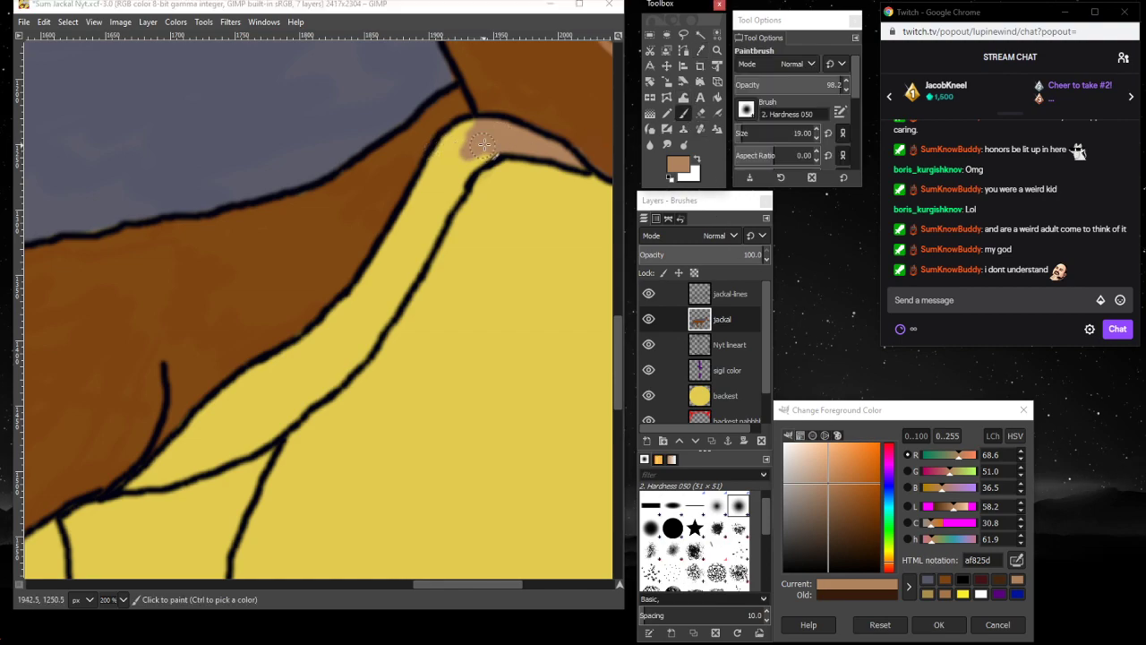
mouse_move(483, 143)
mouse_down()
mouse_move(464, 167)
mouse_move(493, 147)
mouse_move(465, 163)
mouse_move(475, 134)
mouse_move(458, 142)
mouse_move(484, 129)
mouse_move(447, 154)
mouse_move(459, 134)
mouse_move(449, 144)
mouse_move(476, 131)
mouse_move(457, 134)
mouse_move(426, 174)
mouse_move(452, 145)
mouse_move(427, 210)
mouse_move(464, 168)
mouse_move(418, 258)
mouse_move(438, 224)
mouse_move(404, 262)
mouse_move(410, 216)
mouse_move(330, 334)
mouse_move(359, 305)
mouse_move(307, 350)
mouse_move(384, 278)
mouse_move(326, 350)
mouse_move(434, 239)
mouse_move(381, 333)
mouse_move(438, 236)
mouse_move(339, 371)
mouse_move(370, 331)
mouse_move(334, 366)
mouse_move(367, 306)
mouse_move(303, 364)
mouse_move(332, 335)
mouse_move(228, 394)
mouse_move(286, 351)
mouse_move(163, 463)
mouse_move(190, 441)
mouse_up()
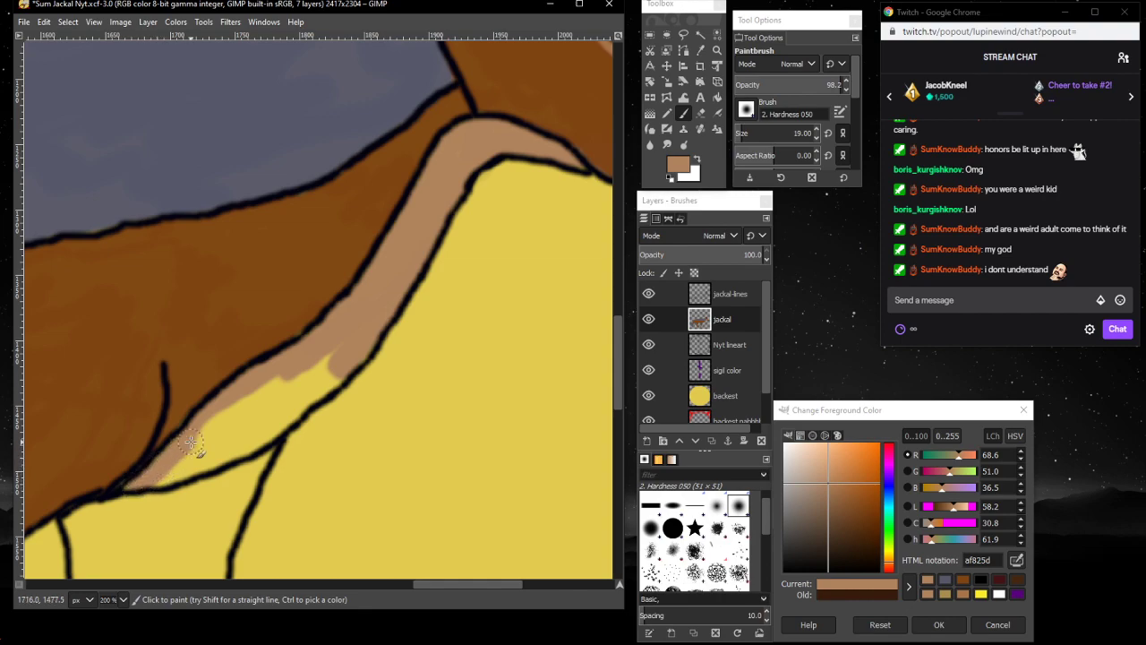
mouse_move(146, 479)
mouse_down()
mouse_move(241, 448)
mouse_move(320, 399)
mouse_move(349, 368)
mouse_move(341, 352)
mouse_move(299, 403)
mouse_move(341, 338)
mouse_move(262, 414)
mouse_move(247, 411)
mouse_move(259, 389)
mouse_move(195, 441)
mouse_move(223, 427)
mouse_up()
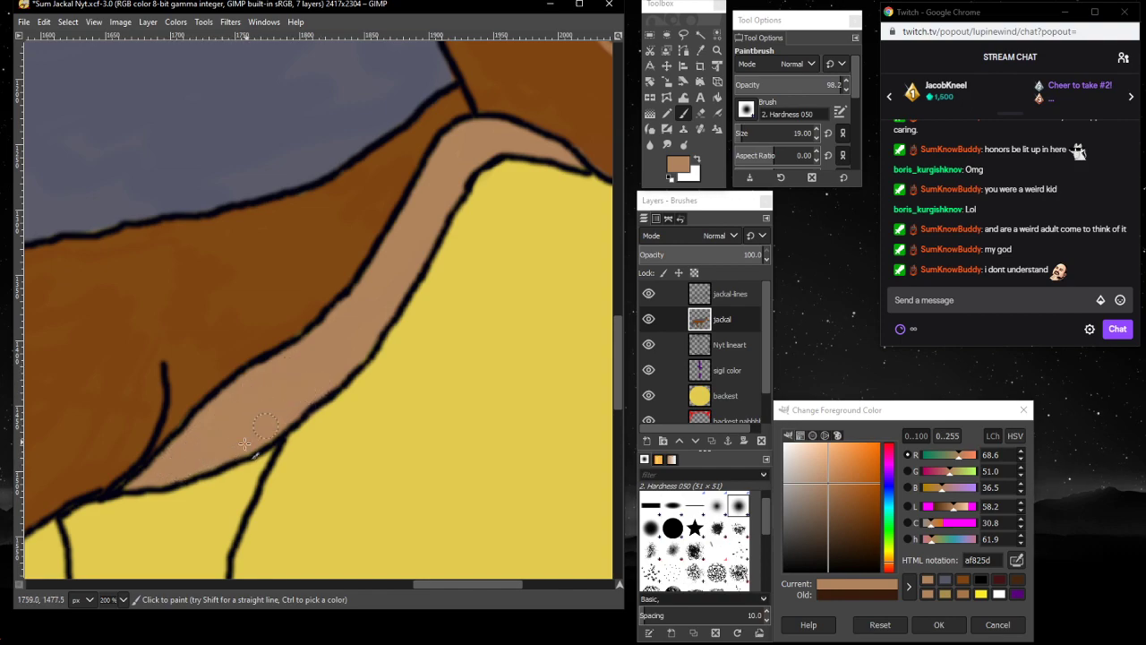
- Set the paint colour to dark brown 44270e by sampling the jackal's far ear
scroll(226, 371, down, 5)
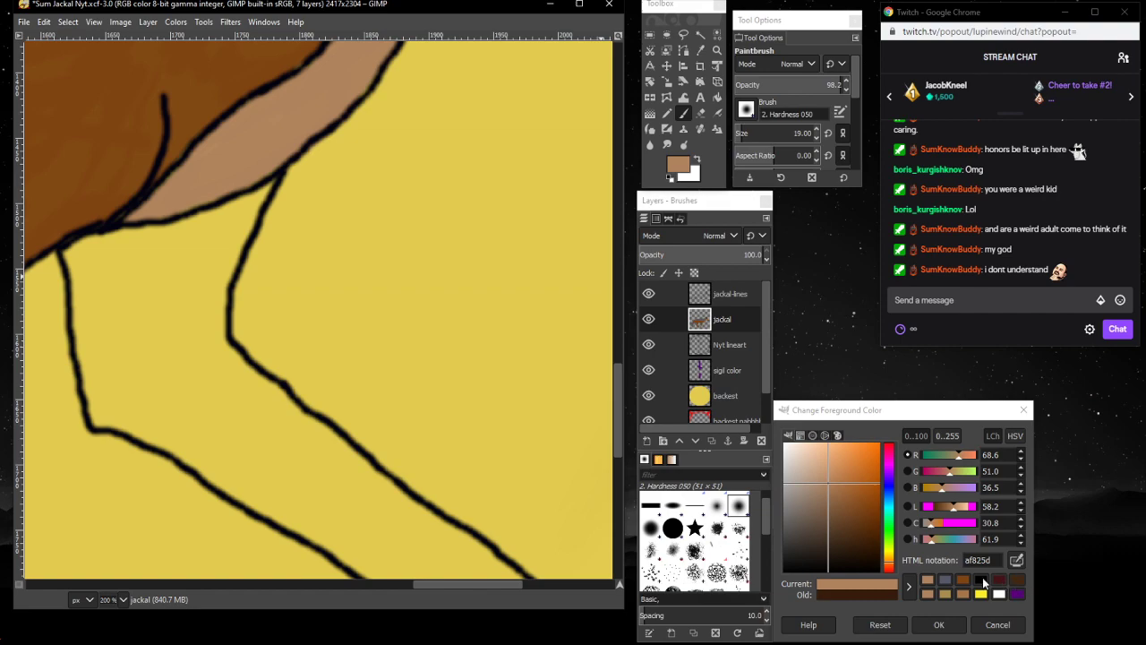
scroll(262, 376, up, 3)
scroll(301, 367, down, 3)
click(1016, 582)
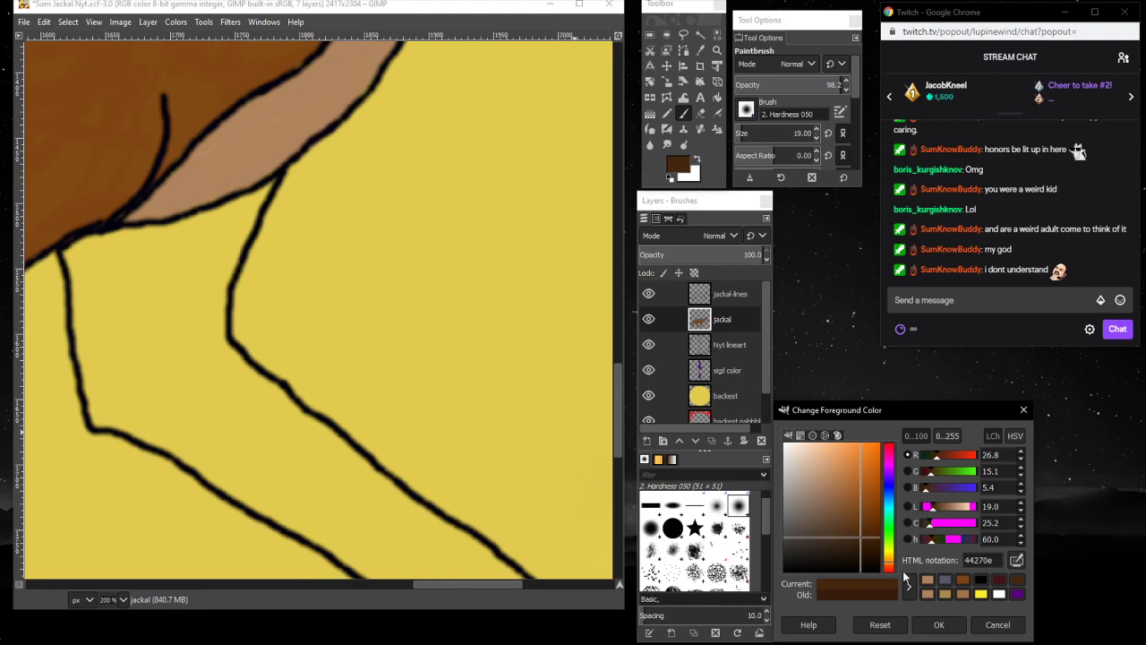
scroll(468, 395, up, 6)
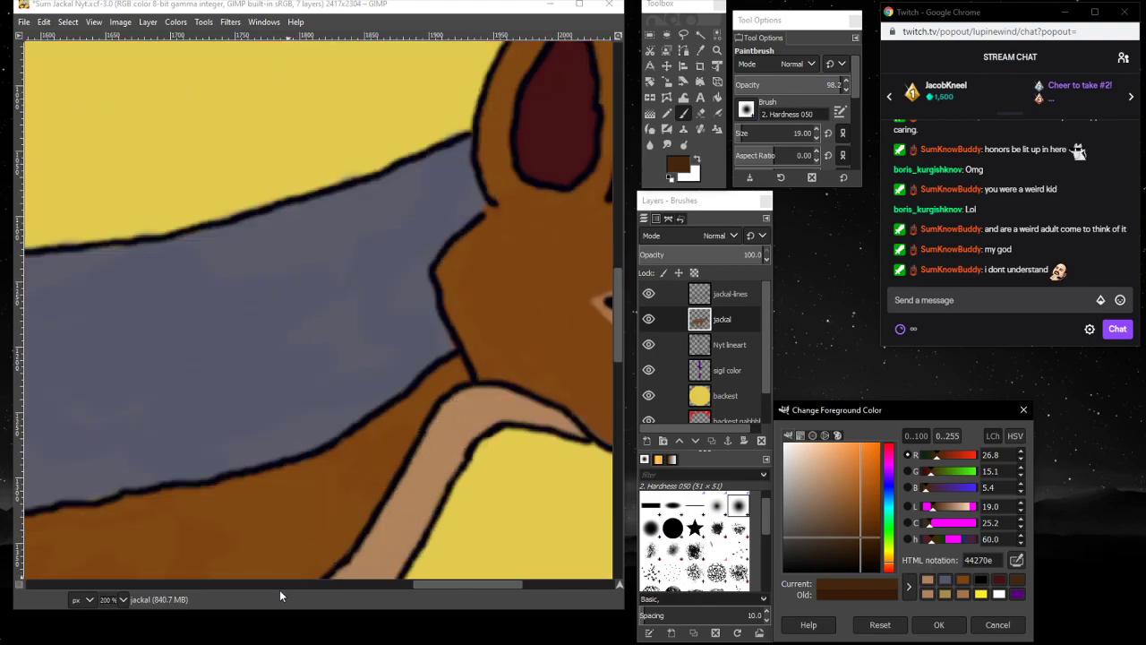
scroll(350, 313, down, 2)
scroll(349, 310, up, 2)
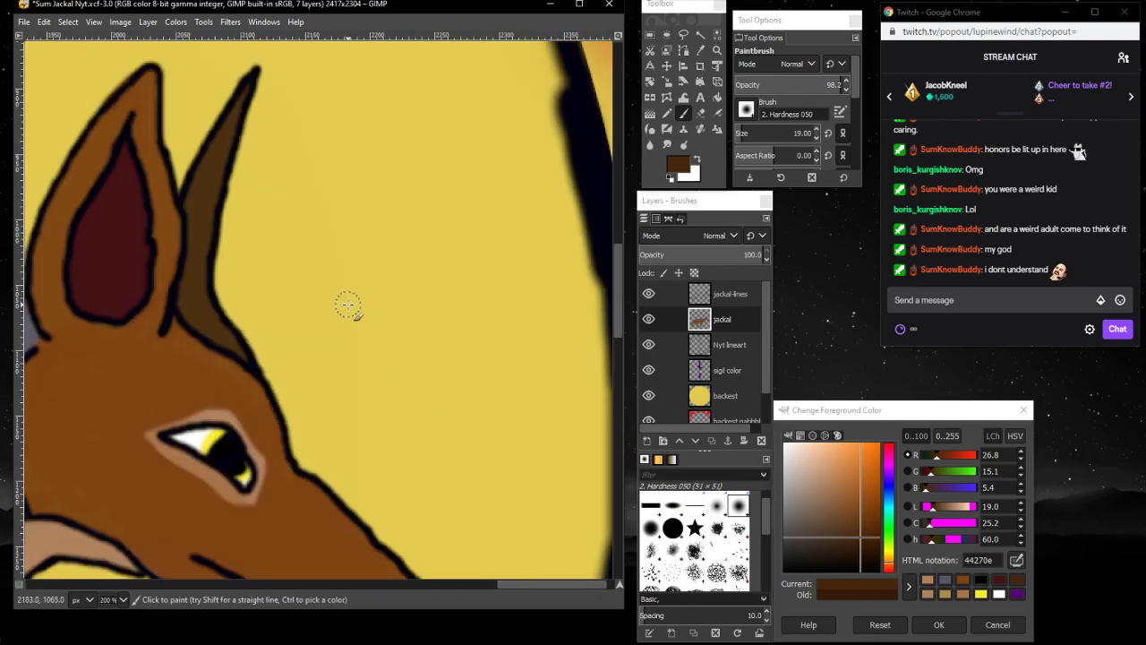
click(699, 52)
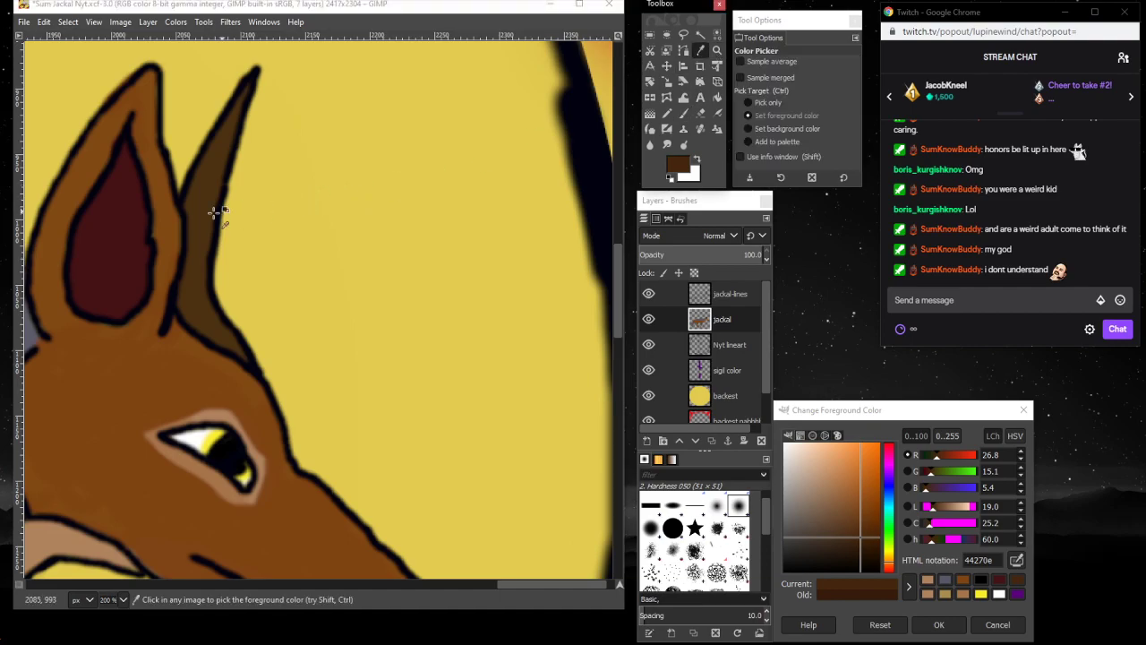
click(204, 188)
- Fill the upper part of the far front leg below the chest with dark brown 44270e, evening out the strokes
scroll(295, 385, down, 10)
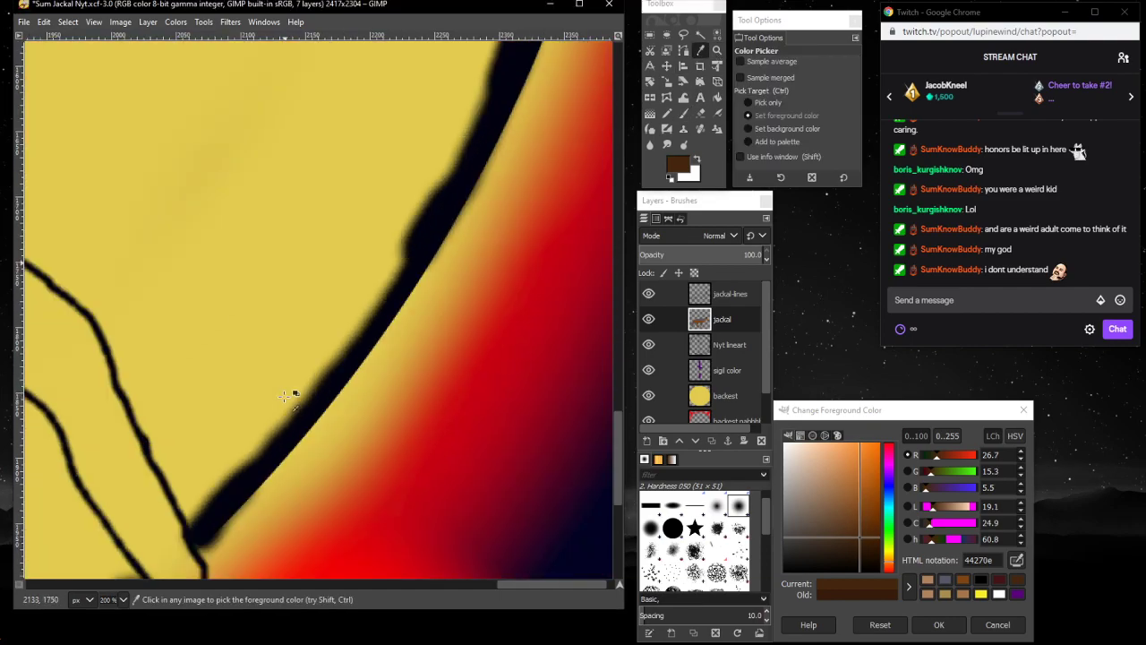
scroll(239, 394, up, 5)
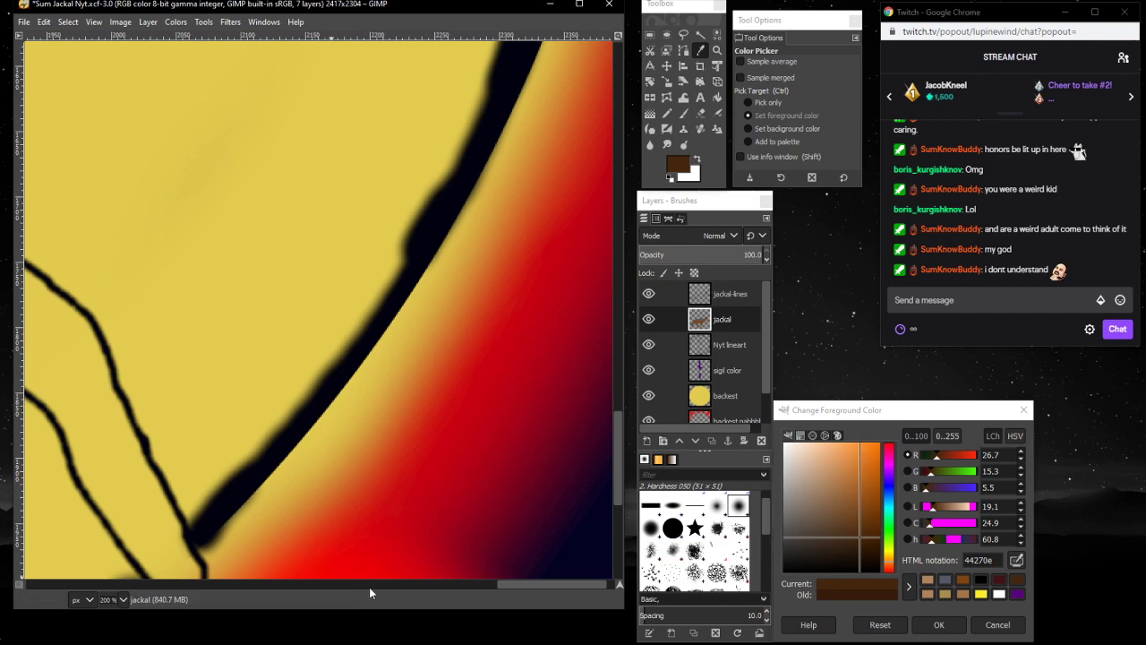
drag(531, 588, 412, 585)
scroll(324, 393, up, 3)
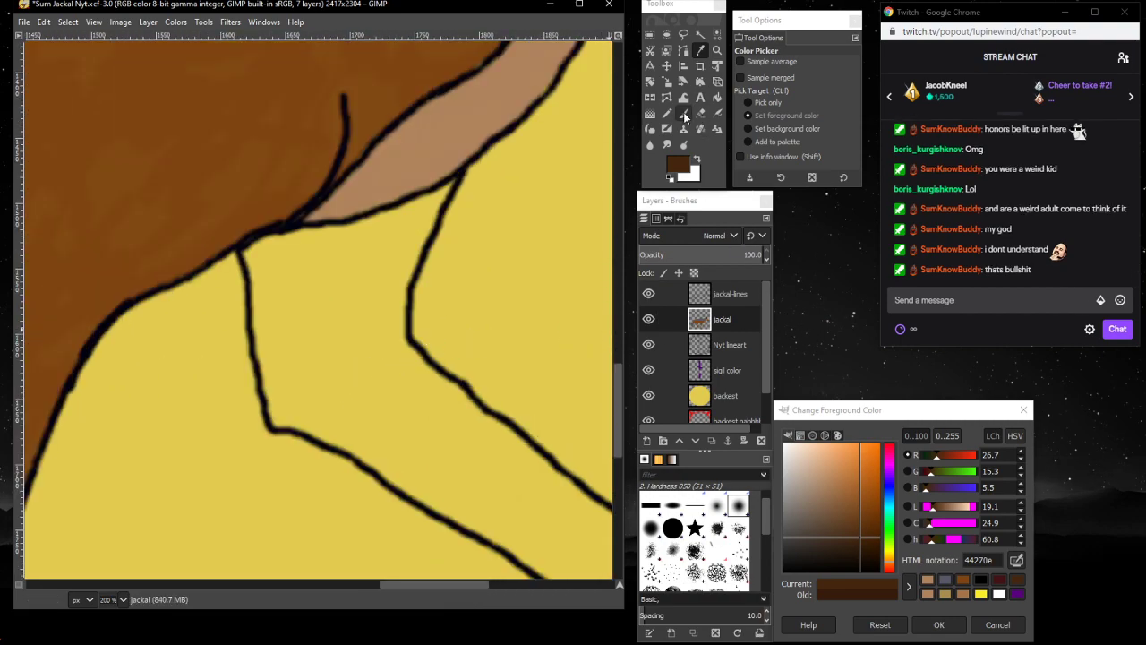
click(683, 113)
mouse_move(432, 199)
mouse_down()
mouse_move(341, 235)
mouse_move(257, 245)
mouse_move(263, 351)
mouse_move(248, 265)
mouse_move(267, 403)
mouse_move(267, 345)
mouse_move(268, 405)
mouse_move(290, 427)
mouse_move(280, 394)
mouse_move(277, 410)
mouse_move(291, 339)
mouse_move(280, 374)
mouse_move(272, 303)
mouse_move(273, 349)
mouse_move(288, 284)
mouse_move(283, 315)
mouse_move(264, 265)
mouse_move(297, 258)
mouse_up()
mouse_move(330, 246)
mouse_down()
mouse_move(409, 229)
mouse_move(355, 249)
mouse_move(433, 212)
mouse_move(406, 226)
mouse_move(454, 181)
mouse_move(392, 312)
mouse_move(421, 242)
mouse_move(397, 304)
mouse_move(410, 238)
mouse_move(327, 436)
mouse_move(278, 417)
mouse_move(306, 422)
mouse_move(283, 401)
mouse_move(316, 417)
mouse_move(307, 427)
mouse_move(316, 396)
mouse_move(312, 411)
mouse_move(296, 293)
mouse_move(277, 396)
mouse_move(300, 307)
mouse_move(284, 391)
mouse_up()
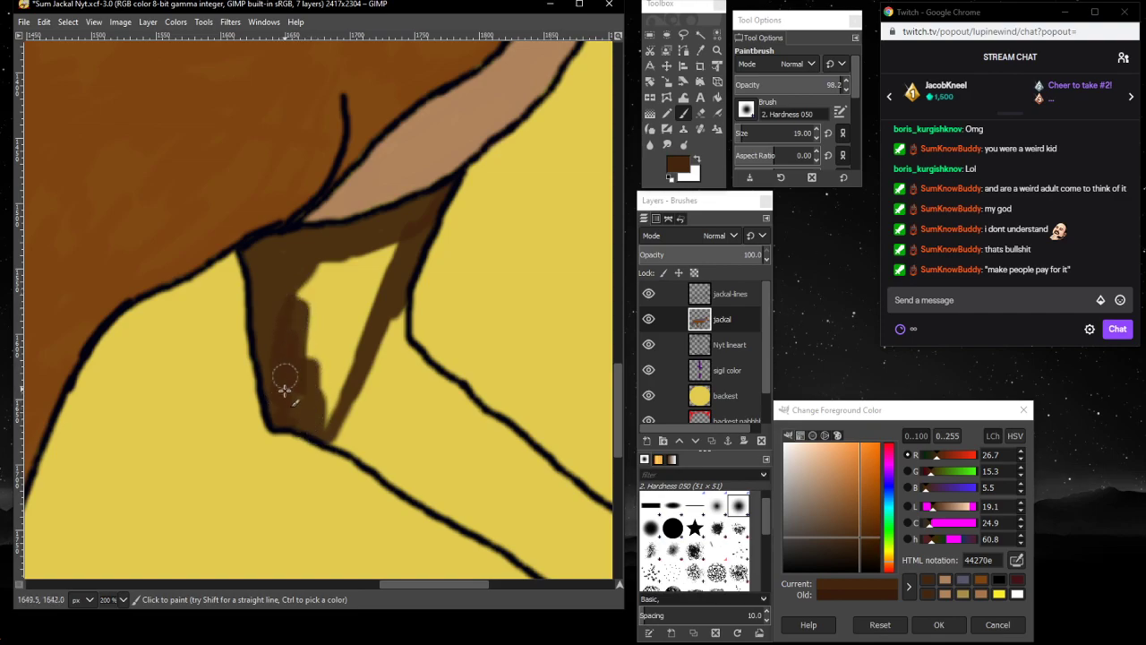
mouse_move(269, 308)
mouse_down()
mouse_move(264, 276)
mouse_move(264, 346)
mouse_move(290, 264)
mouse_move(304, 299)
mouse_move(299, 350)
mouse_move(283, 324)
mouse_move(303, 278)
mouse_move(304, 354)
mouse_move(325, 293)
mouse_move(293, 411)
mouse_move(298, 389)
mouse_move(322, 417)
mouse_move(324, 385)
mouse_move(325, 430)
mouse_move(327, 389)
mouse_move(350, 344)
mouse_move(325, 411)
mouse_move(364, 295)
mouse_move(347, 344)
mouse_move(389, 270)
mouse_move(366, 318)
mouse_move(391, 233)
mouse_move(320, 336)
mouse_move(342, 244)
mouse_move(354, 265)
mouse_move(346, 305)
mouse_move(357, 273)
mouse_up()
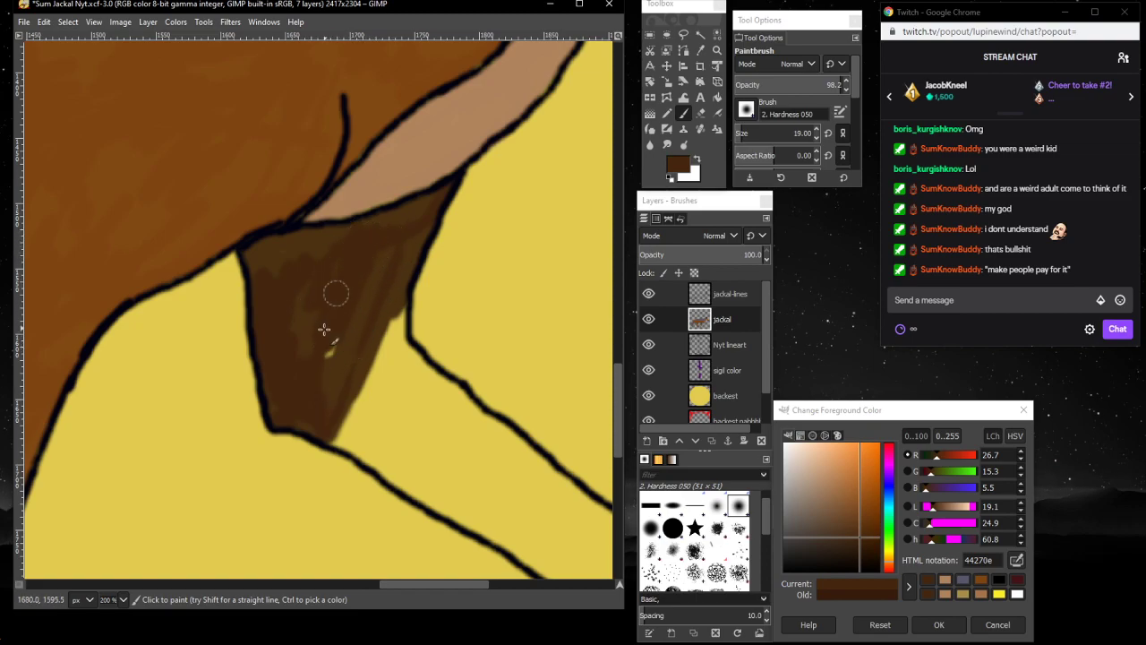
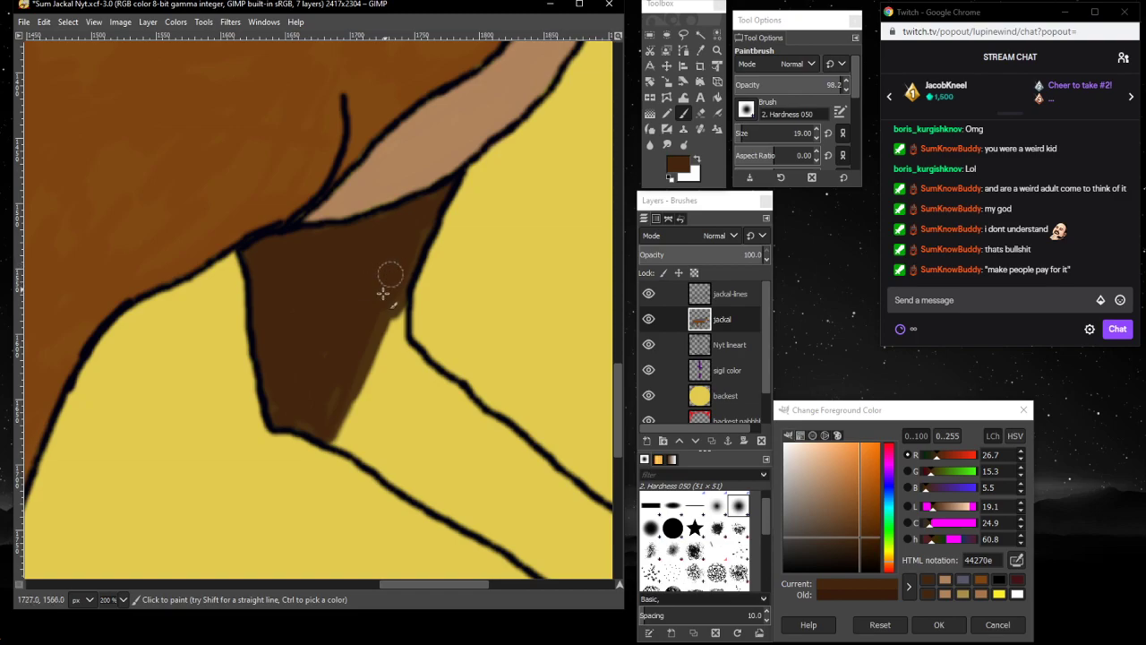
- Extend the dark brown 44270e fill down the far front leg to just past its elbow bend, keeping it between the outlines
mouse_move(383, 293)
mouse_down()
mouse_move(377, 378)
mouse_move(376, 332)
mouse_move(354, 373)
mouse_move(315, 349)
mouse_move(342, 399)
mouse_move(369, 408)
mouse_move(390, 309)
mouse_move(407, 313)
mouse_move(397, 390)
mouse_move(393, 304)
mouse_move(385, 394)
mouse_move(379, 409)
mouse_move(373, 371)
mouse_move(362, 445)
mouse_move(351, 406)
mouse_move(348, 427)
mouse_move(331, 411)
mouse_move(355, 440)
mouse_move(336, 430)
mouse_move(335, 410)
mouse_move(329, 440)
mouse_move(343, 450)
mouse_move(287, 421)
mouse_up()
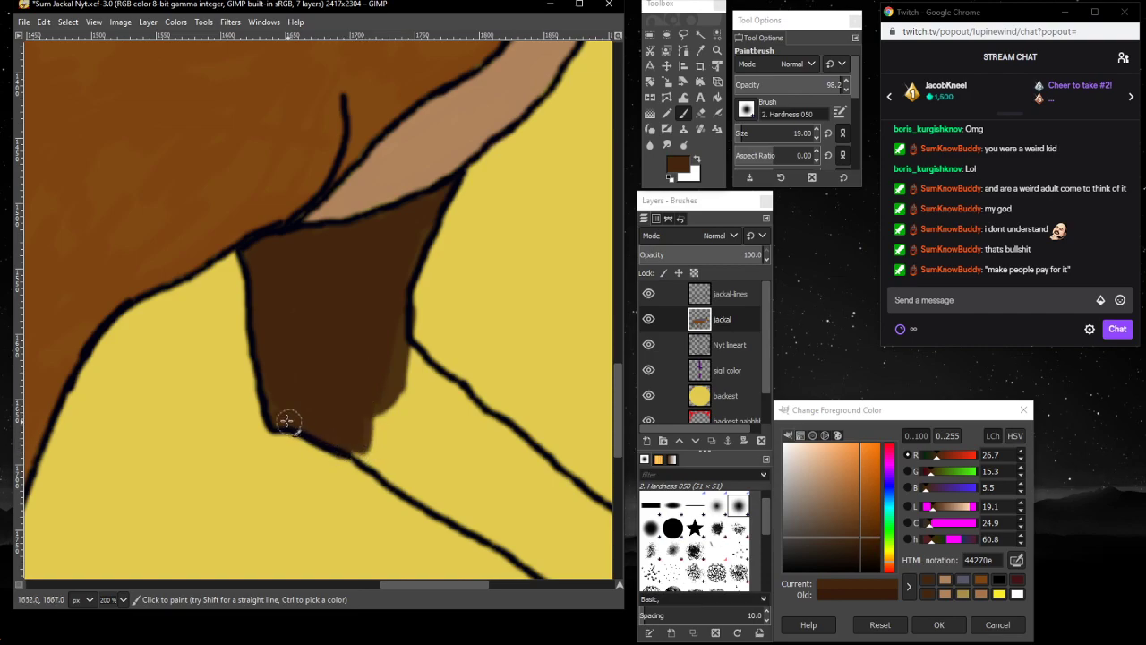
mouse_move(362, 389)
mouse_down()
mouse_move(398, 415)
mouse_move(389, 331)
mouse_move(391, 407)
mouse_up()
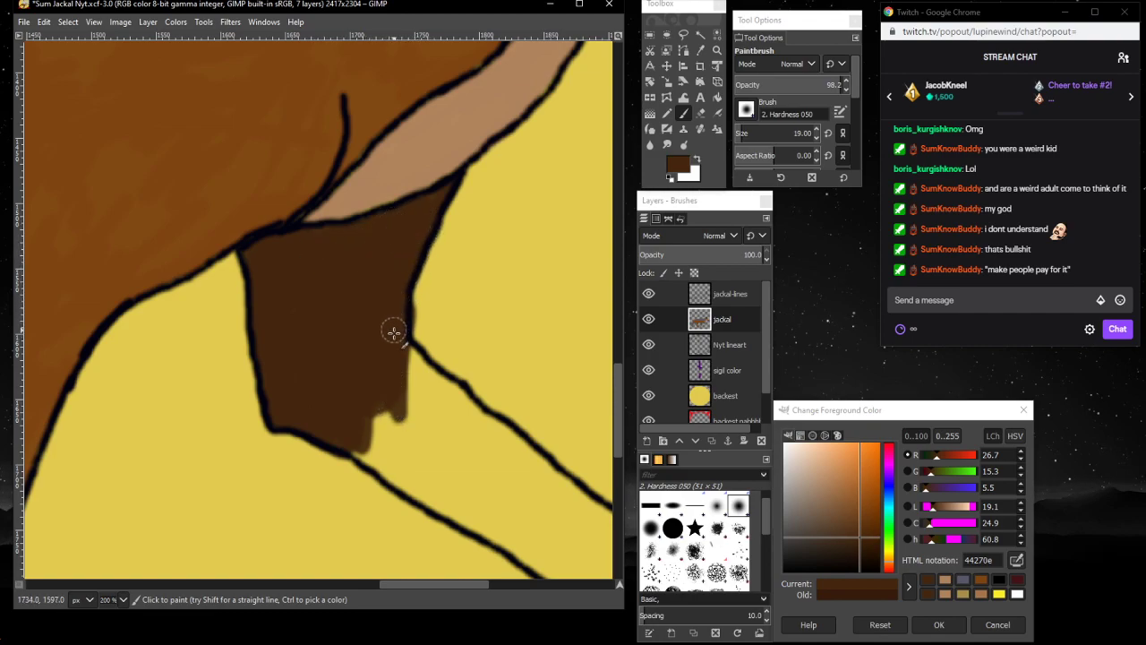
mouse_move(394, 333)
mouse_down()
mouse_move(414, 420)
mouse_move(400, 349)
mouse_move(421, 409)
mouse_move(394, 358)
mouse_move(418, 445)
mouse_move(380, 375)
mouse_move(375, 394)
mouse_move(404, 452)
mouse_move(357, 411)
mouse_move(384, 454)
mouse_move(349, 432)
mouse_move(368, 458)
mouse_move(345, 441)
mouse_move(404, 487)
mouse_move(369, 411)
mouse_up()
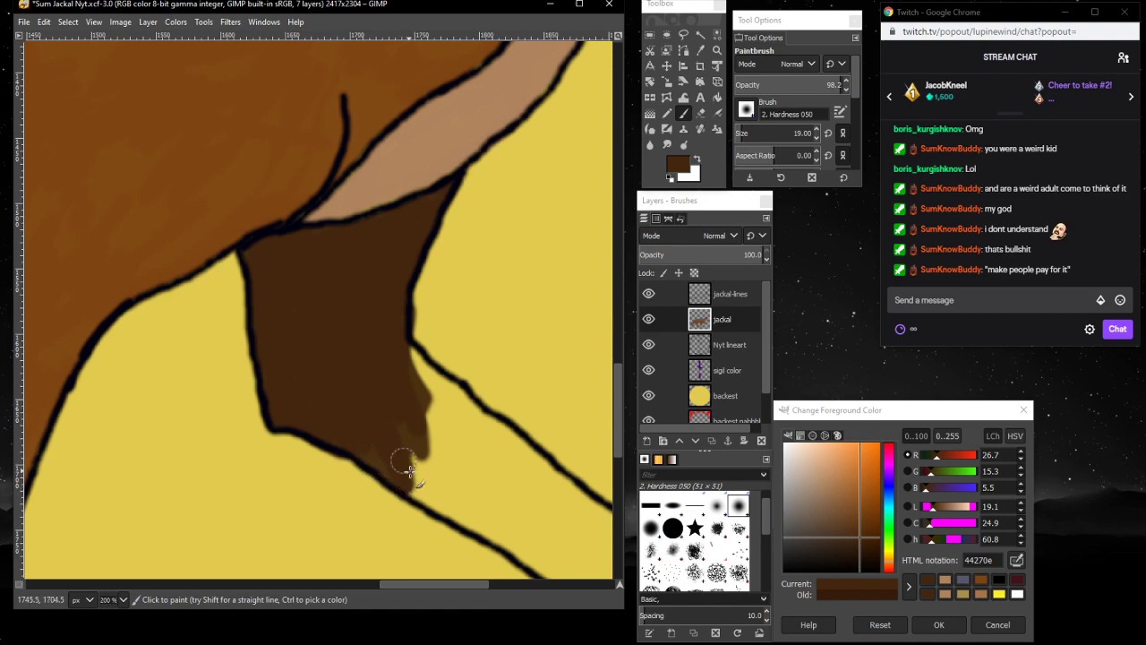
drag(409, 470, 392, 407)
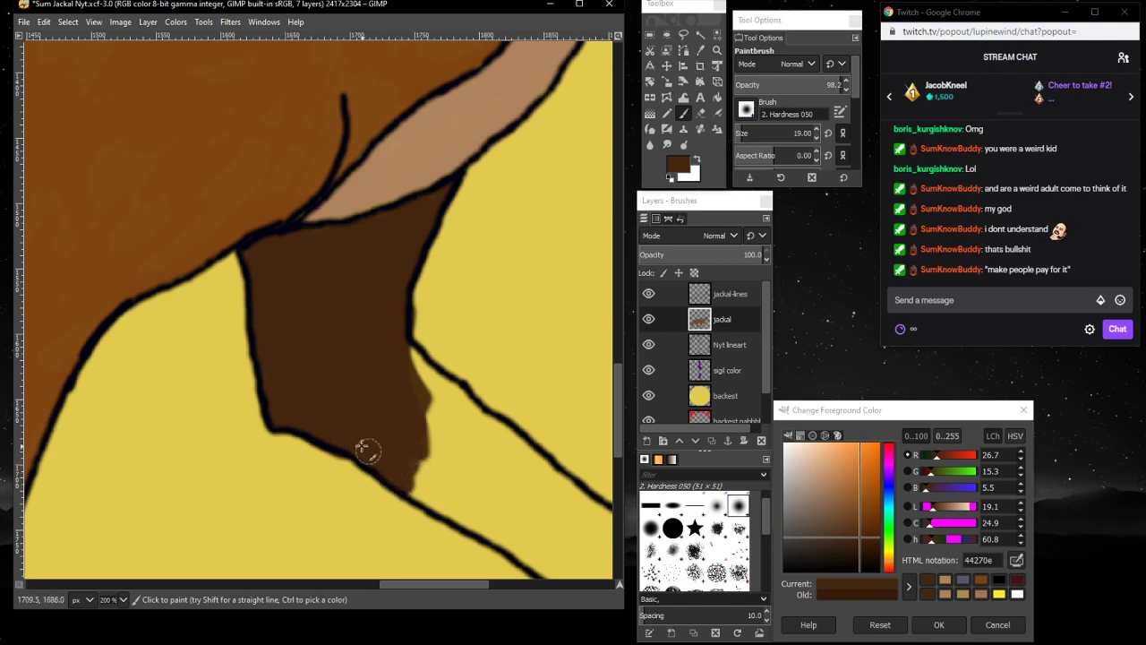
mouse_move(397, 350)
mouse_down()
mouse_move(438, 402)
mouse_move(404, 344)
mouse_move(451, 407)
mouse_move(410, 364)
mouse_move(446, 449)
mouse_move(418, 448)
mouse_move(427, 416)
mouse_move(450, 433)
mouse_move(442, 469)
mouse_move(426, 459)
mouse_move(426, 430)
mouse_move(427, 490)
mouse_move(410, 487)
mouse_move(411, 466)
mouse_move(438, 492)
mouse_move(423, 508)
mouse_move(430, 471)
mouse_move(451, 497)
mouse_move(443, 506)
mouse_move(441, 481)
mouse_move(455, 478)
mouse_move(464, 505)
mouse_move(452, 486)
mouse_move(462, 452)
mouse_move(477, 468)
mouse_move(455, 494)
mouse_move(462, 430)
mouse_move(472, 444)
mouse_move(458, 452)
mouse_move(450, 409)
mouse_up()
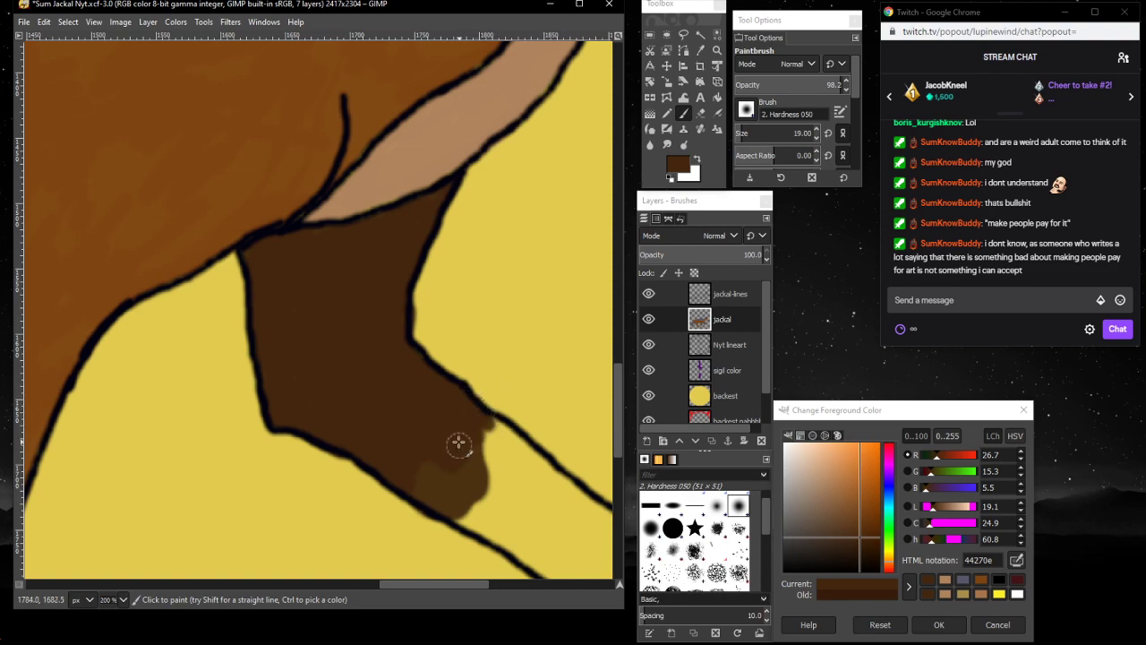
mouse_move(481, 464)
mouse_down()
mouse_move(454, 446)
mouse_move(467, 468)
mouse_move(461, 496)
mouse_move(428, 479)
mouse_up()
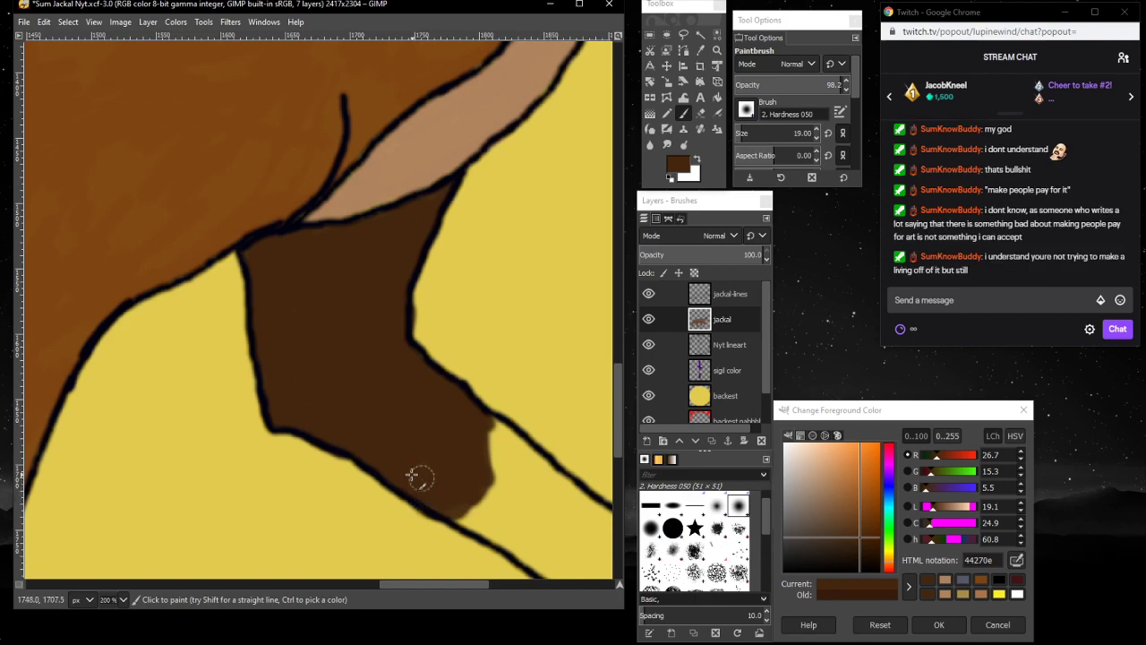
- Paint dark brown 44270e along the underside of the far front leg's forearm and clean up the spill outside the line
scroll(432, 467, down, 3)
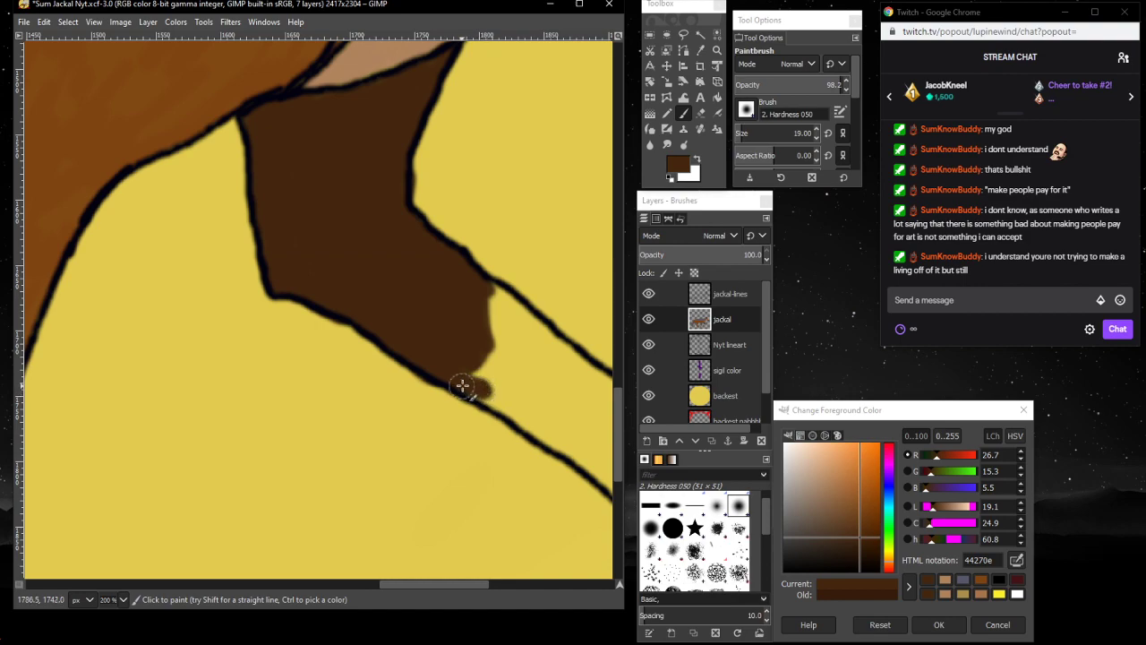
mouse_move(477, 390)
mouse_down()
mouse_move(512, 412)
mouse_move(458, 369)
mouse_move(507, 422)
mouse_move(469, 384)
mouse_move(498, 405)
mouse_move(472, 366)
mouse_move(515, 411)
mouse_move(475, 343)
mouse_move(510, 404)
mouse_move(482, 353)
mouse_move(500, 394)
mouse_up()
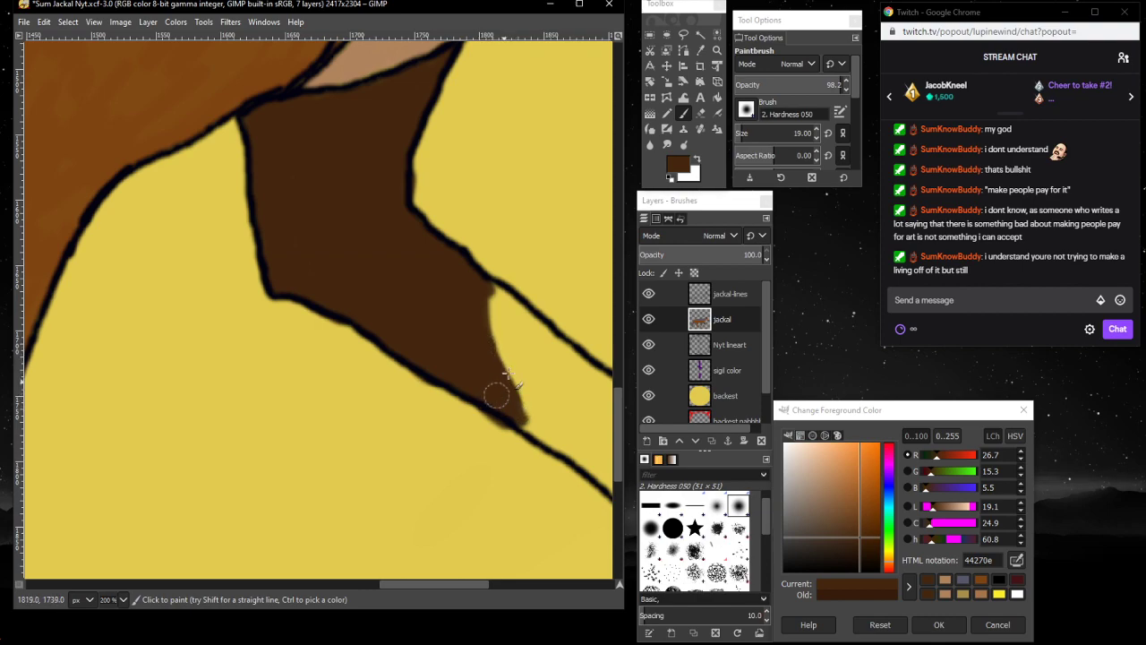
key(shift+e)
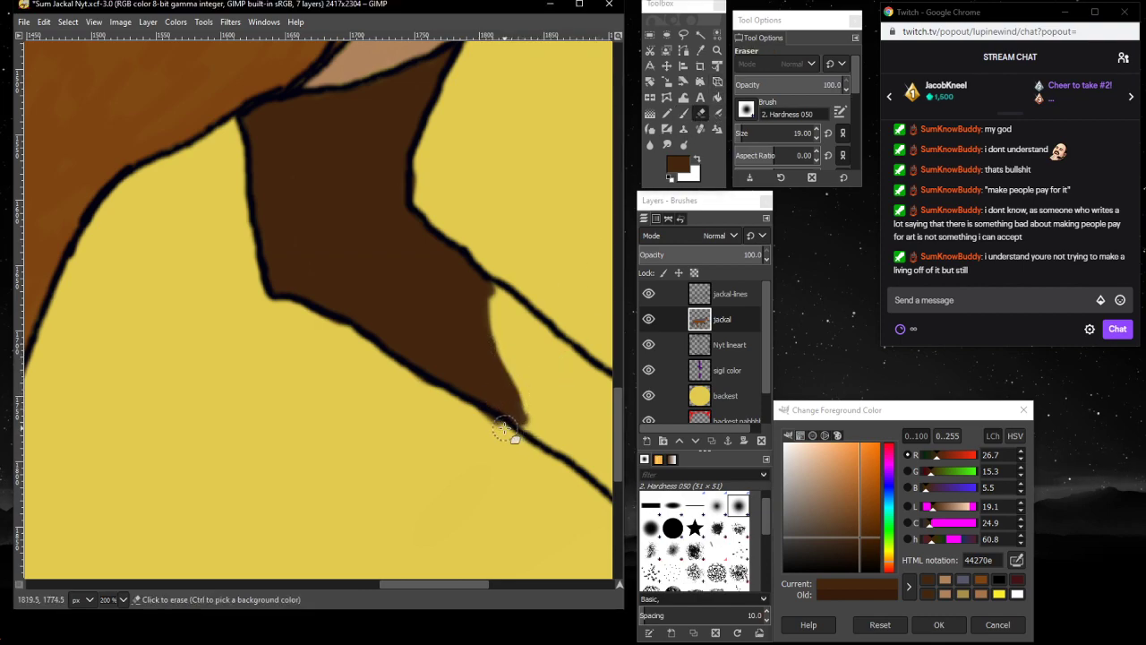
click(683, 113)
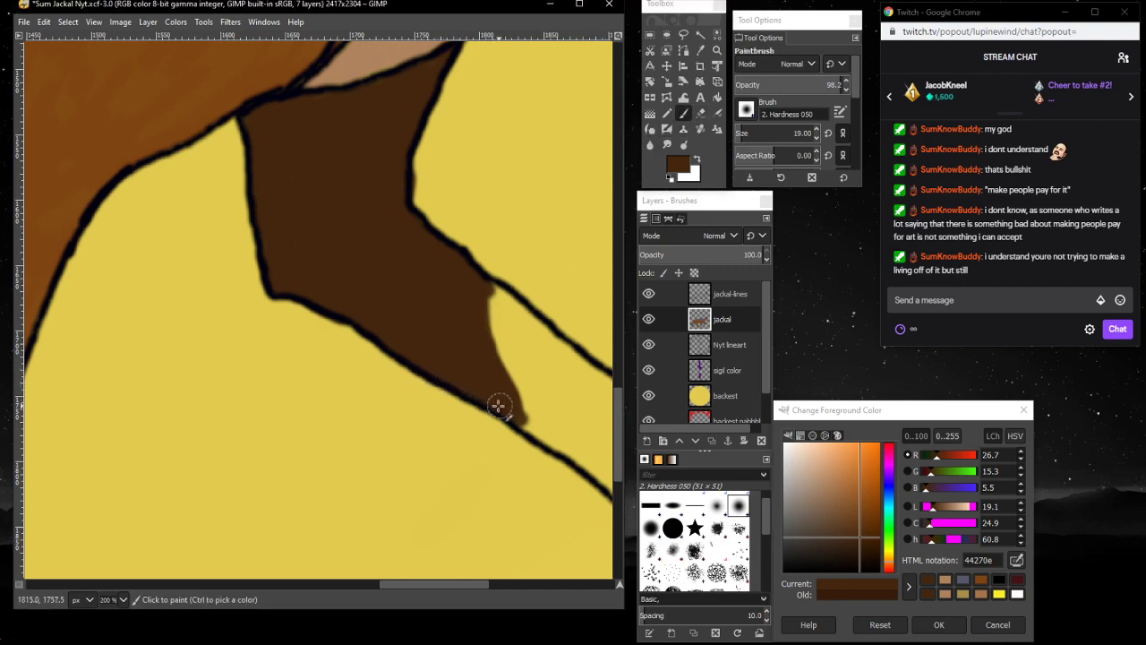
mouse_move(514, 420)
mouse_down()
mouse_move(456, 377)
mouse_move(555, 438)
mouse_move(535, 422)
mouse_move(550, 436)
mouse_move(548, 426)
mouse_move(517, 405)
mouse_move(600, 476)
mouse_move(534, 398)
mouse_up()
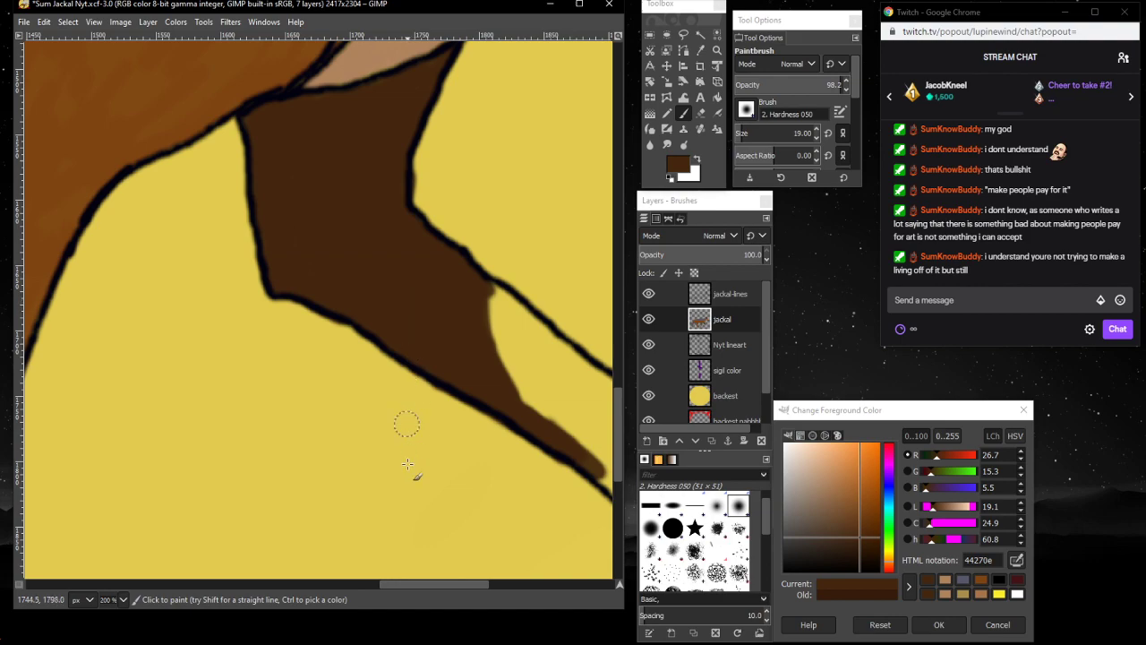
- Fill the forearm of the far front leg with dark brown 44270e from below the elbow to the wrist
drag(417, 584, 453, 587)
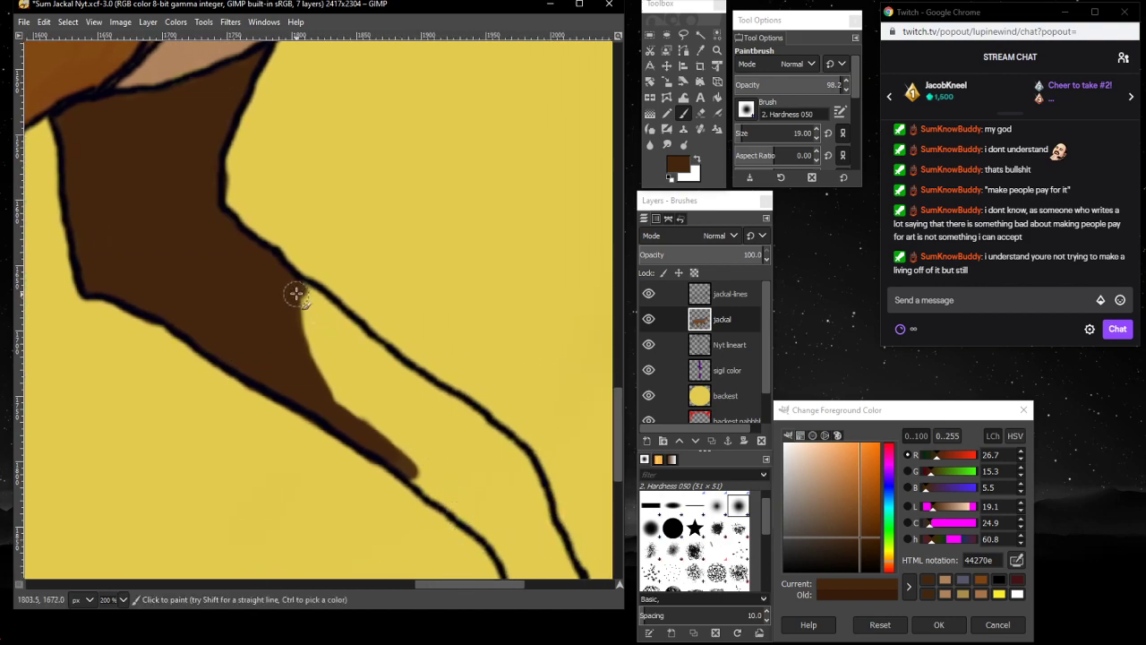
mouse_move(307, 310)
mouse_down()
mouse_move(330, 338)
mouse_move(291, 286)
mouse_move(334, 308)
mouse_move(314, 299)
mouse_move(322, 320)
mouse_move(297, 293)
mouse_move(340, 353)
mouse_move(310, 325)
mouse_move(294, 282)
mouse_move(333, 378)
mouse_move(309, 333)
mouse_move(322, 367)
mouse_move(336, 382)
mouse_move(305, 322)
mouse_move(352, 401)
mouse_move(314, 322)
mouse_move(363, 396)
mouse_move(326, 334)
mouse_move(381, 424)
mouse_move(324, 382)
mouse_move(387, 449)
mouse_move(339, 400)
mouse_move(387, 442)
mouse_move(350, 386)
mouse_move(406, 459)
mouse_move(382, 419)
mouse_move(426, 472)
mouse_move(407, 460)
mouse_move(430, 483)
mouse_up()
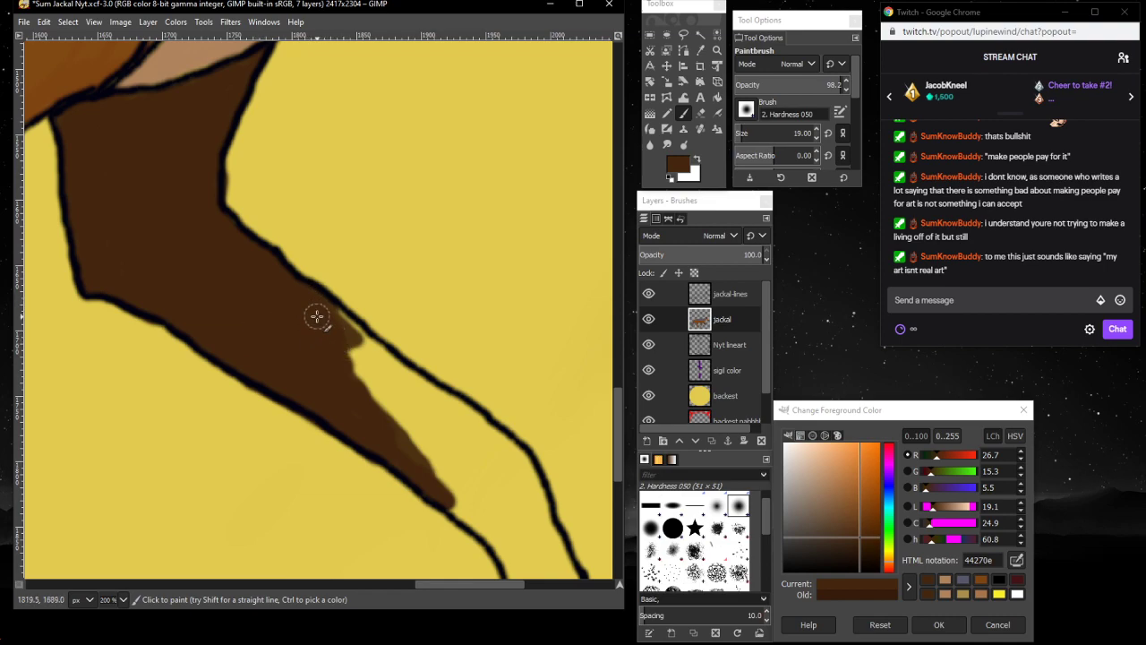
mouse_move(317, 316)
mouse_down()
mouse_move(360, 359)
mouse_move(314, 306)
mouse_move(354, 335)
mouse_move(325, 301)
mouse_move(379, 391)
mouse_move(350, 362)
mouse_move(450, 494)
mouse_move(379, 412)
mouse_move(438, 476)
mouse_up()
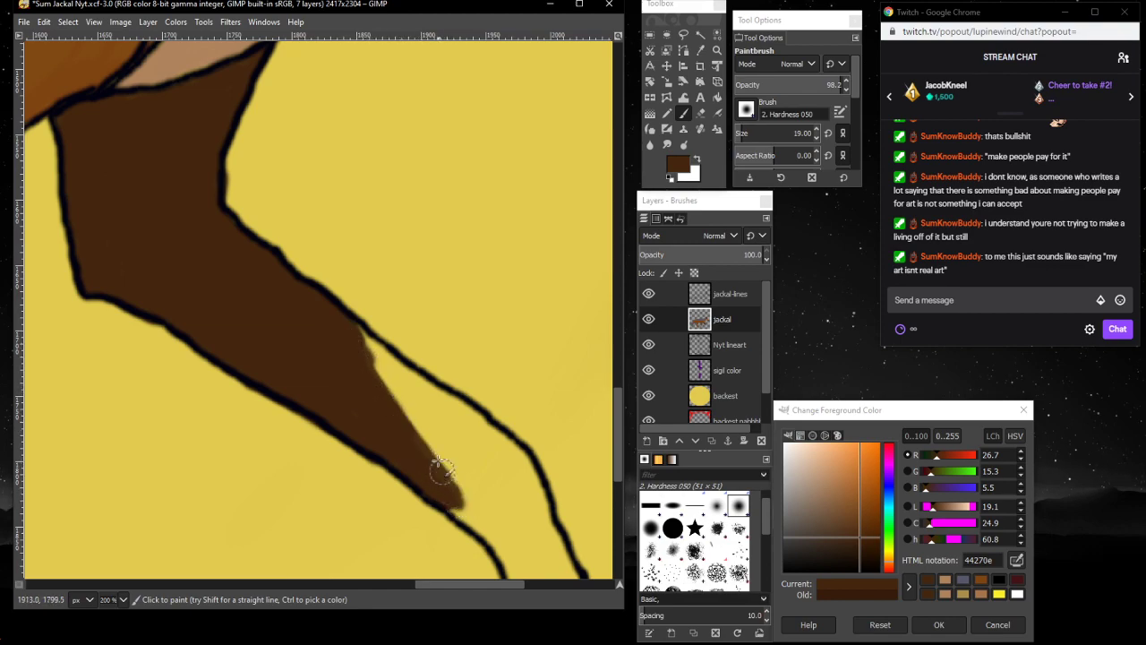
mouse_move(350, 316)
mouse_down()
mouse_move(382, 367)
mouse_move(361, 336)
mouse_move(398, 369)
mouse_move(355, 337)
mouse_move(399, 368)
mouse_move(362, 343)
mouse_move(407, 387)
mouse_move(385, 388)
mouse_move(372, 368)
mouse_move(417, 428)
mouse_move(396, 404)
mouse_move(384, 371)
mouse_move(427, 430)
mouse_move(382, 370)
mouse_move(431, 435)
mouse_up()
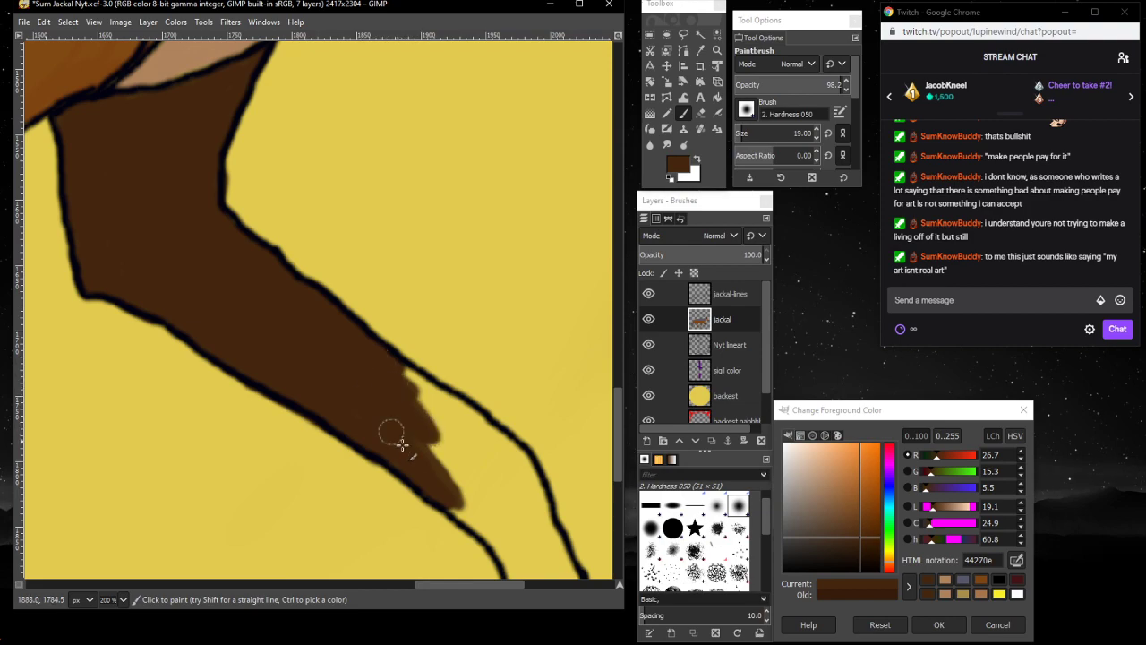
mouse_move(373, 381)
mouse_down()
mouse_move(424, 421)
mouse_move(411, 403)
mouse_move(428, 406)
mouse_move(394, 364)
mouse_move(438, 403)
mouse_move(414, 388)
mouse_up()
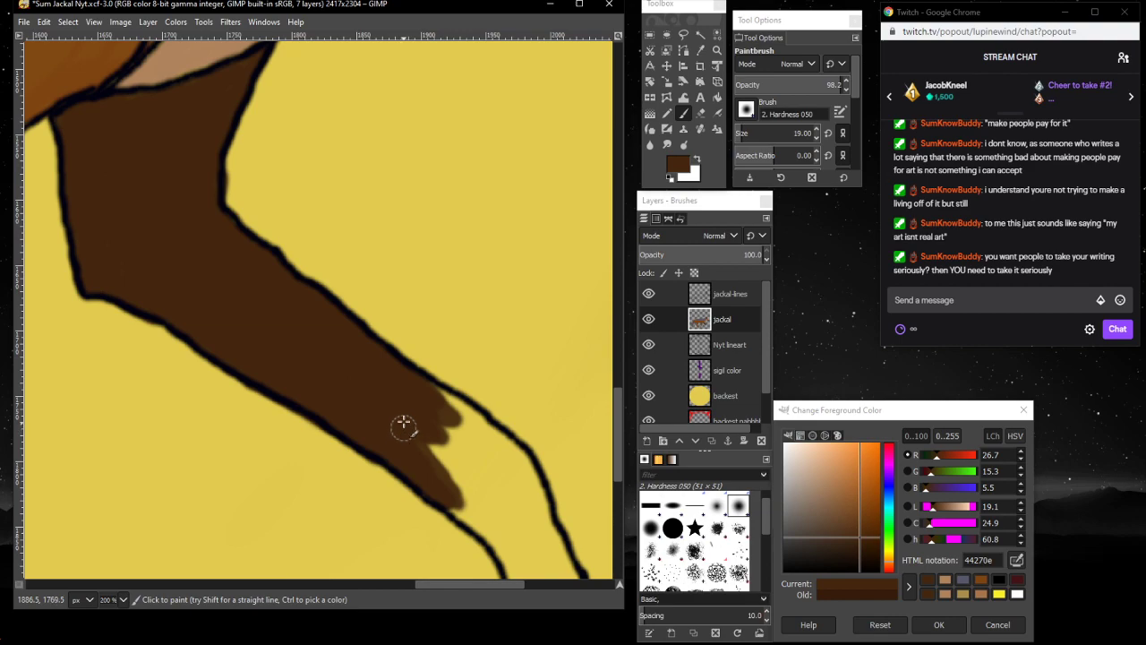
mouse_move(421, 390)
mouse_down()
mouse_move(455, 413)
mouse_move(418, 378)
mouse_move(493, 435)
mouse_move(455, 410)
mouse_move(496, 448)
mouse_move(445, 402)
mouse_move(465, 431)
mouse_move(431, 421)
mouse_move(465, 455)
mouse_move(432, 408)
mouse_move(475, 457)
mouse_move(443, 408)
mouse_move(470, 444)
mouse_move(462, 460)
mouse_move(429, 423)
mouse_move(456, 482)
mouse_move(421, 440)
mouse_move(448, 471)
mouse_move(431, 460)
mouse_move(422, 440)
mouse_move(509, 503)
mouse_move(476, 449)
mouse_move(512, 499)
mouse_move(473, 453)
mouse_move(495, 505)
mouse_up()
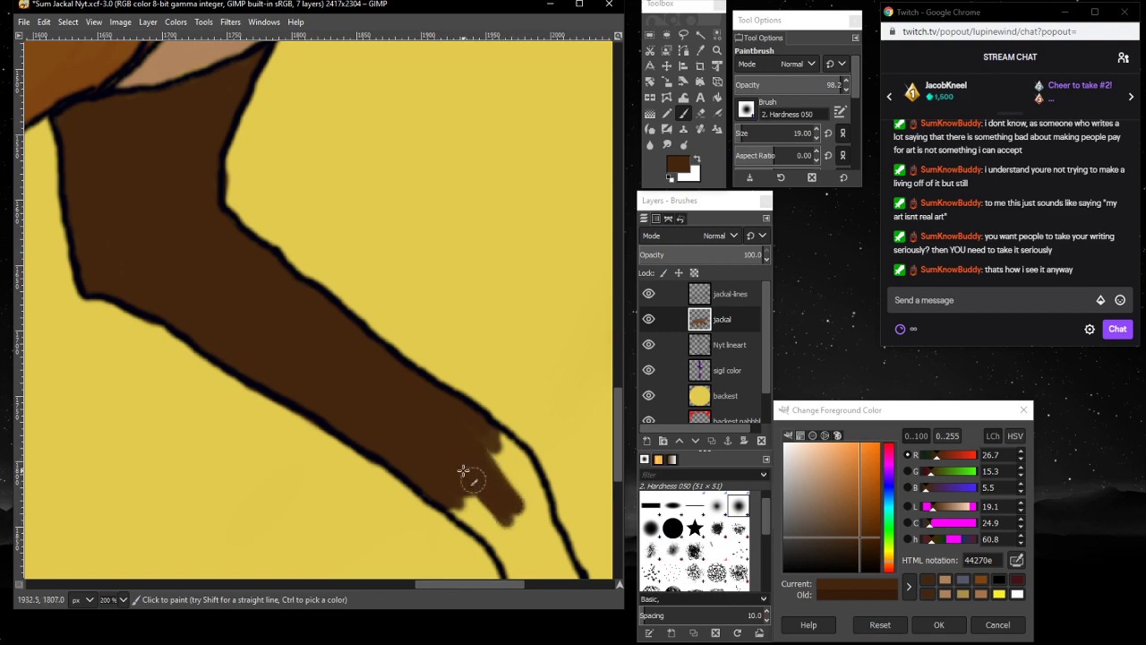
mouse_move(462, 470)
mouse_down()
mouse_move(490, 520)
mouse_move(453, 482)
mouse_move(490, 523)
mouse_move(443, 498)
mouse_move(509, 544)
mouse_move(476, 452)
mouse_move(512, 502)
mouse_move(485, 442)
mouse_move(514, 478)
mouse_move(511, 487)
mouse_move(467, 425)
mouse_move(507, 467)
mouse_move(513, 496)
mouse_move(482, 432)
mouse_move(519, 479)
mouse_move(502, 441)
mouse_move(531, 494)
mouse_move(506, 441)
mouse_move(526, 462)
mouse_move(543, 535)
mouse_move(544, 503)
mouse_move(525, 492)
mouse_move(539, 492)
mouse_move(550, 536)
mouse_move(529, 489)
mouse_move(527, 554)
mouse_move(514, 509)
mouse_move(535, 546)
mouse_move(517, 500)
mouse_move(529, 549)
mouse_move(508, 517)
mouse_move(507, 548)
mouse_move(491, 517)
mouse_move(497, 546)
mouse_up()
- Fill the end of the far front leg with dark brown 44270e from the wrist to the paw tip, closing the gaps
scroll(510, 553, down, 5)
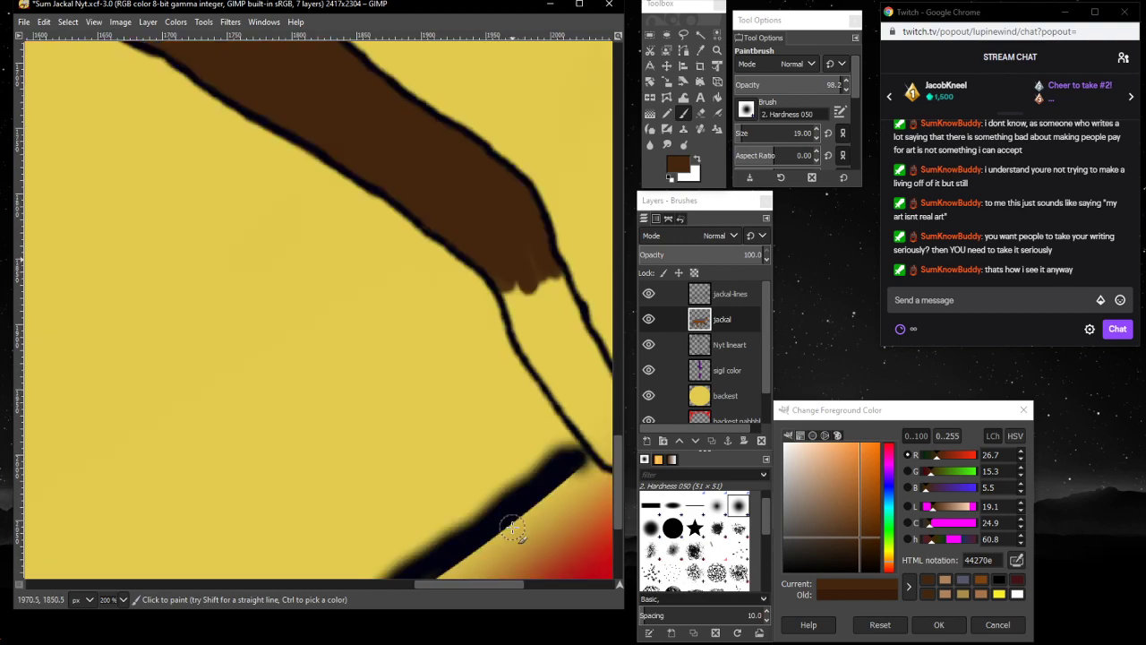
drag(440, 582, 478, 582)
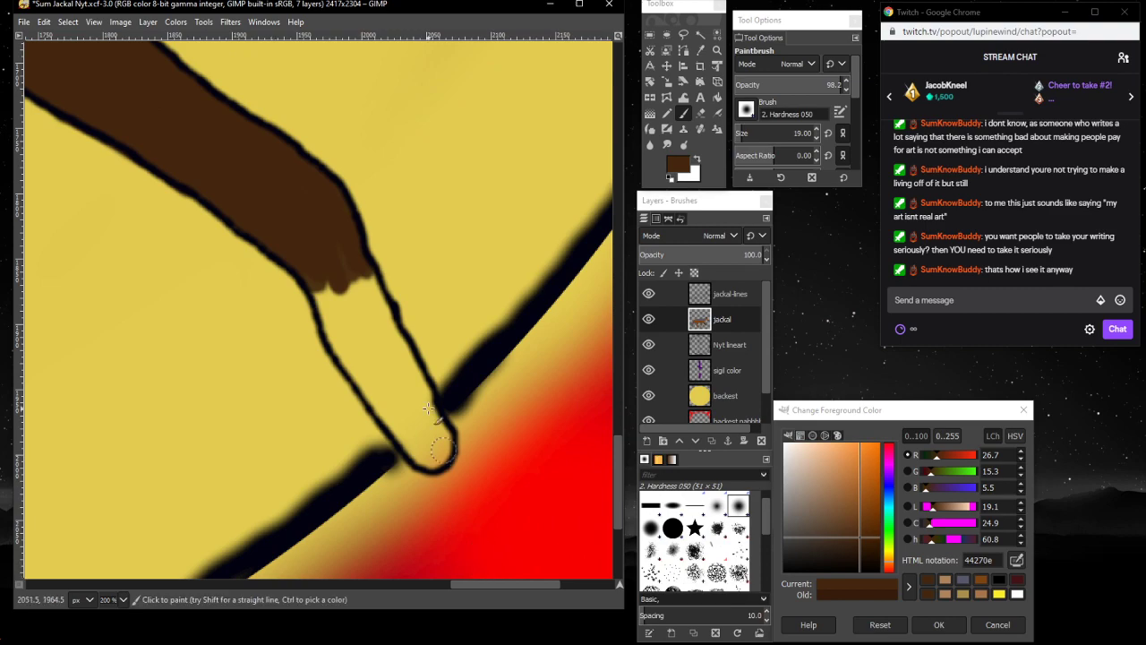
mouse_move(338, 252)
mouse_down()
mouse_move(385, 302)
mouse_move(371, 277)
mouse_move(438, 439)
mouse_up()
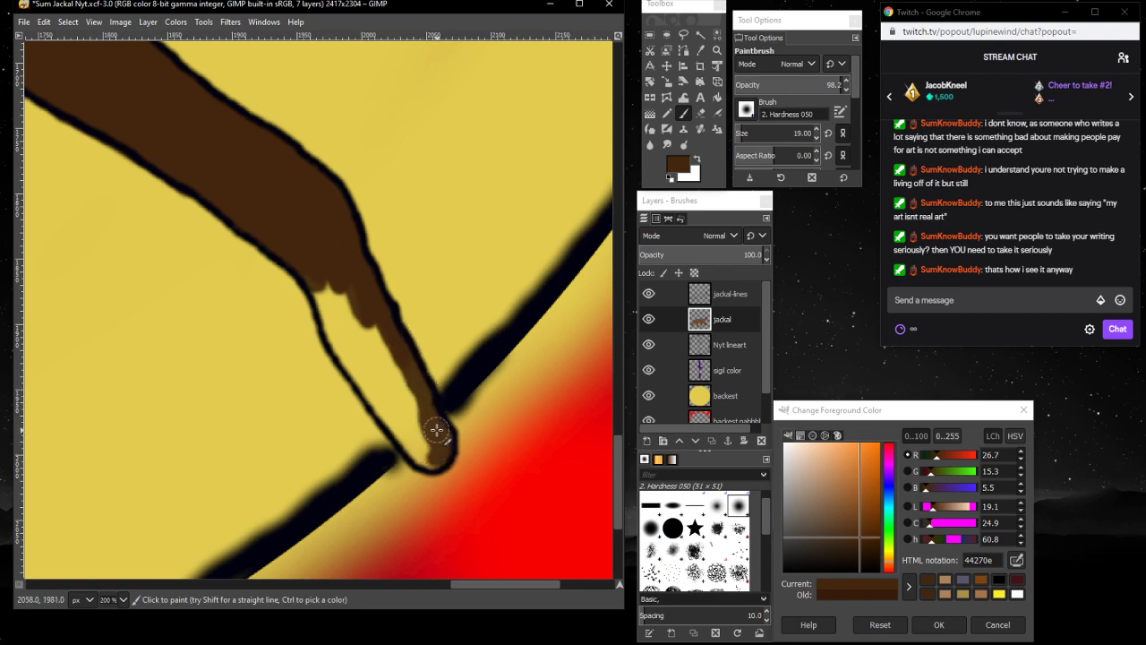
mouse_move(319, 285)
mouse_down()
mouse_move(348, 370)
mouse_move(430, 464)
mouse_move(411, 435)
mouse_move(422, 416)
mouse_move(409, 430)
mouse_move(414, 398)
mouse_move(417, 426)
mouse_move(401, 411)
mouse_move(396, 372)
mouse_move(404, 395)
mouse_move(391, 410)
mouse_move(379, 343)
mouse_move(396, 368)
mouse_move(376, 323)
mouse_move(415, 423)
mouse_move(380, 354)
mouse_move(402, 419)
mouse_up()
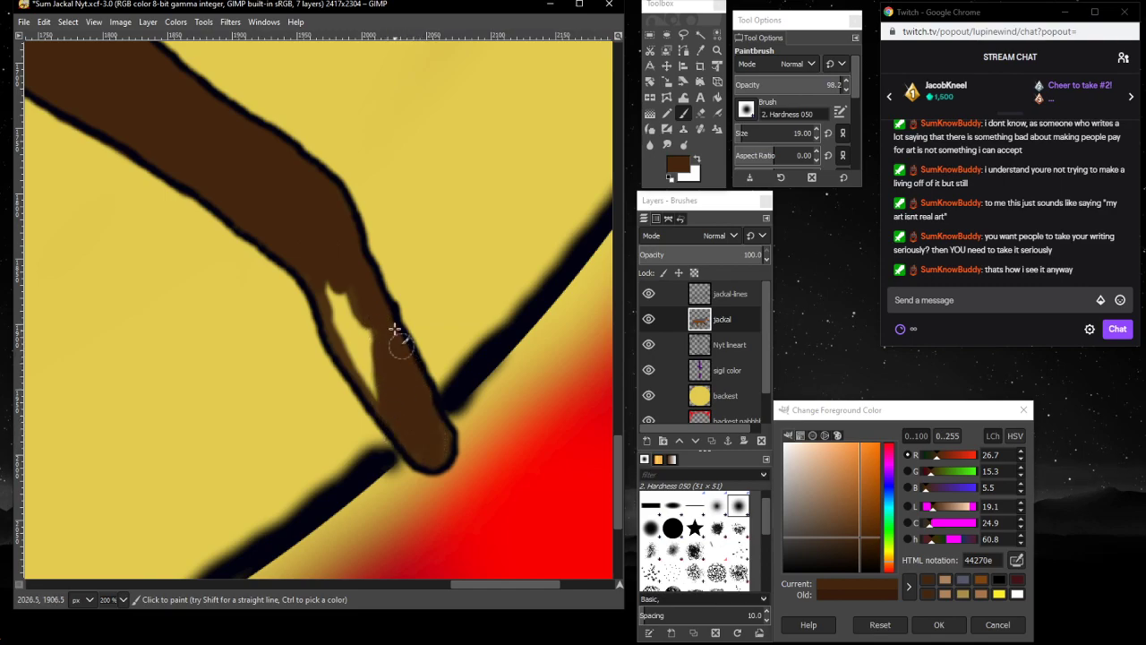
mouse_move(369, 298)
mouse_down()
mouse_move(385, 395)
mouse_move(365, 315)
mouse_move(383, 384)
mouse_up()
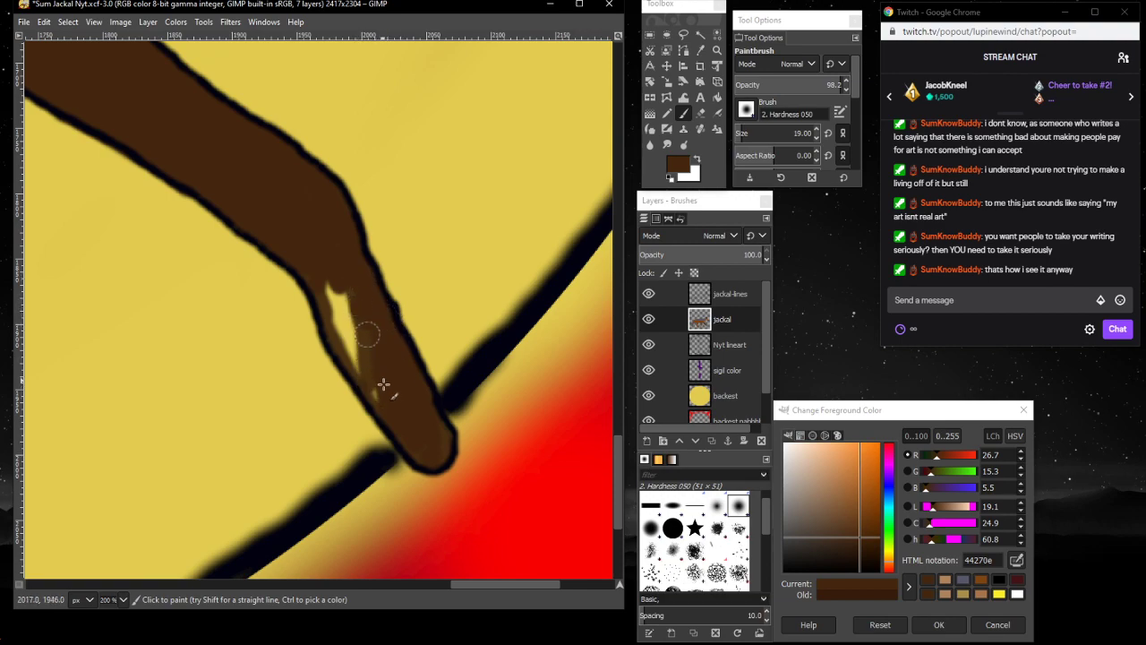
mouse_move(365, 346)
mouse_down()
mouse_move(337, 303)
mouse_move(337, 336)
mouse_move(339, 304)
mouse_move(335, 330)
mouse_up()
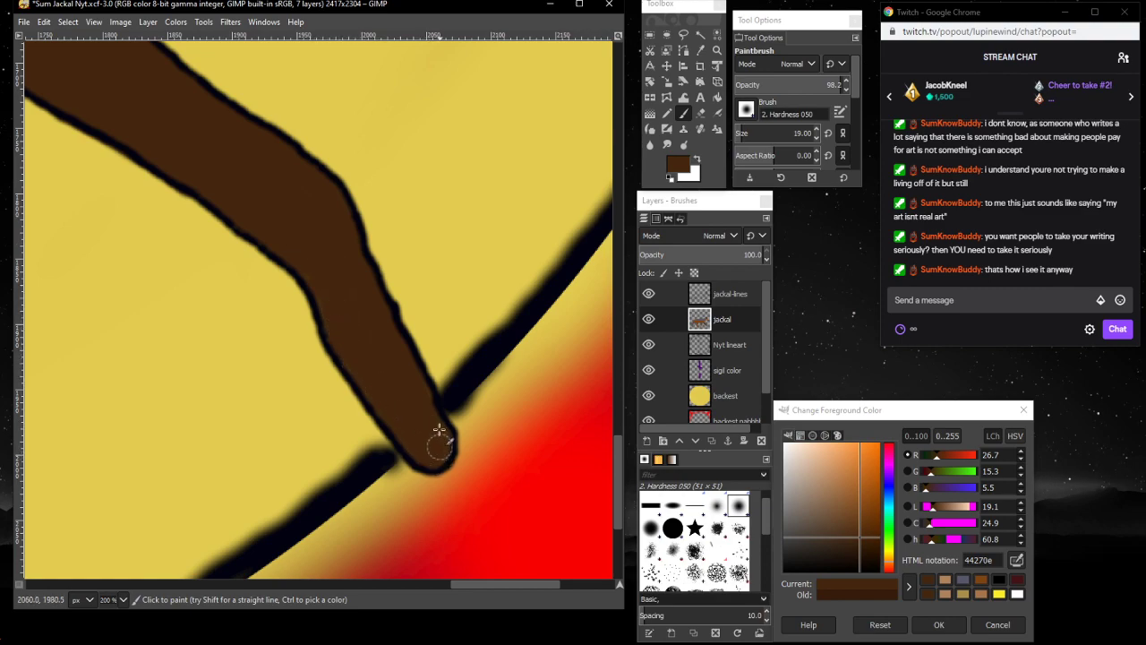
scroll(404, 379, up, 5)
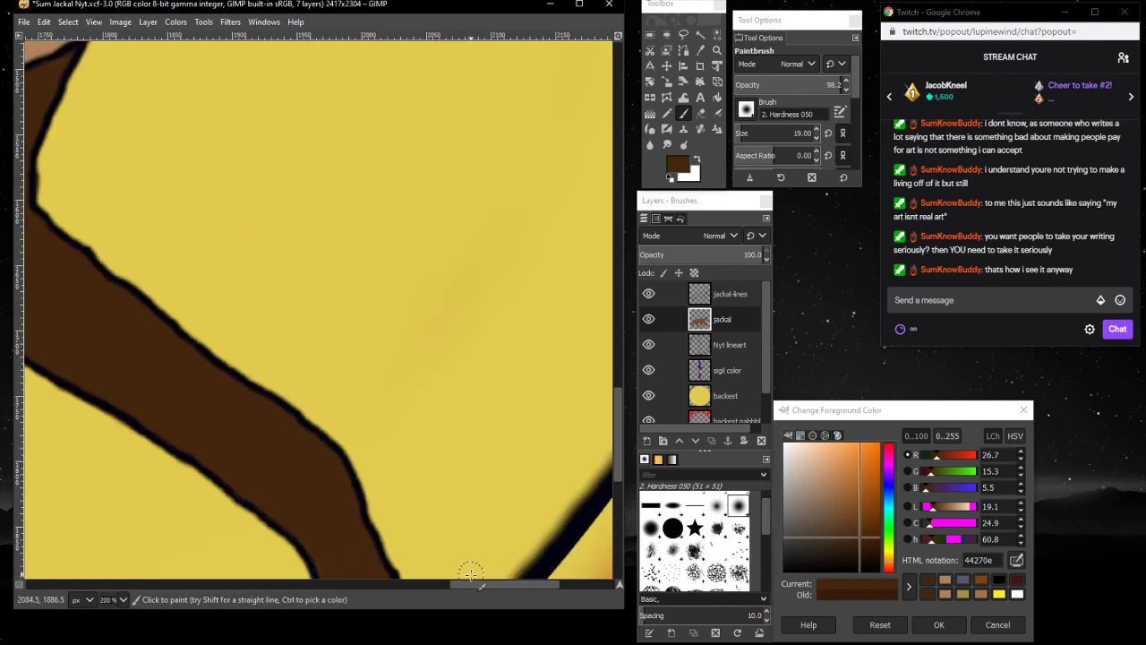
drag(467, 578, 423, 557)
scroll(411, 492, down, 5)
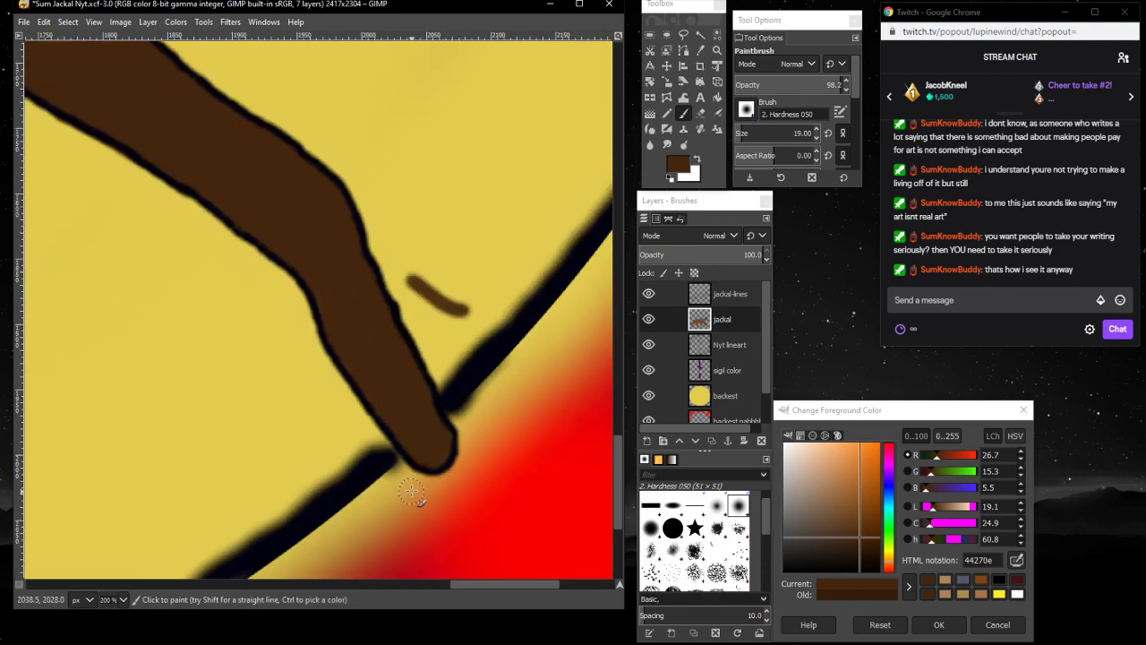
key(ctrl+z)
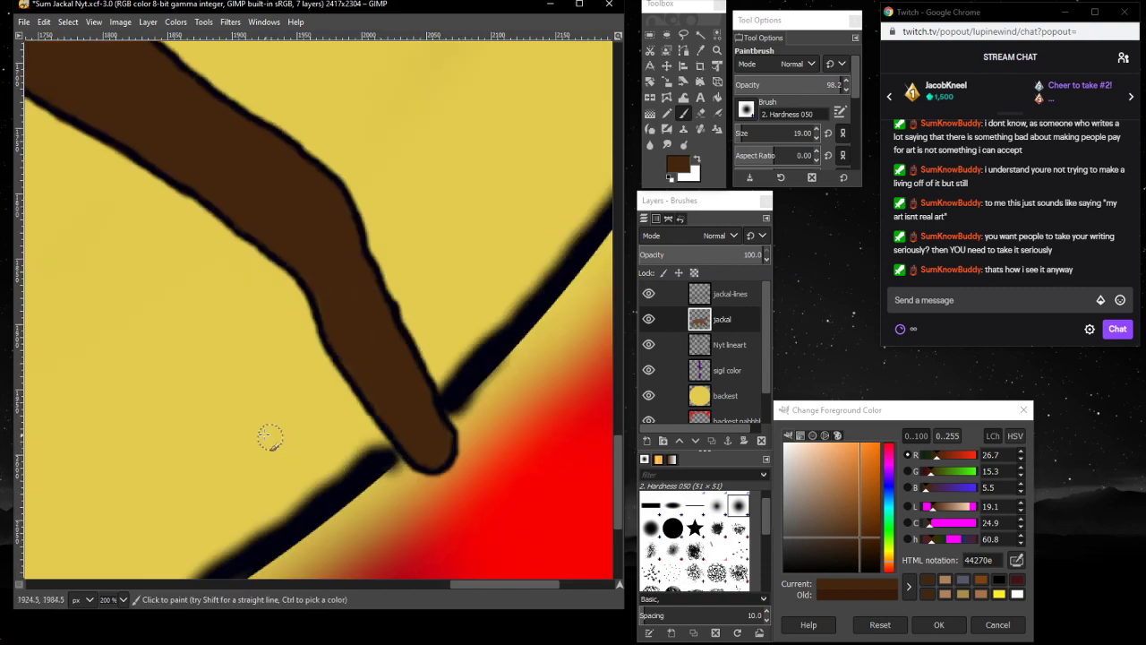
- Edge the upper part of the far hind leg with dark brown 44270e along its outlines under the belly and beside the tail
scroll(268, 437, up, 3)
drag(496, 584, 169, 492)
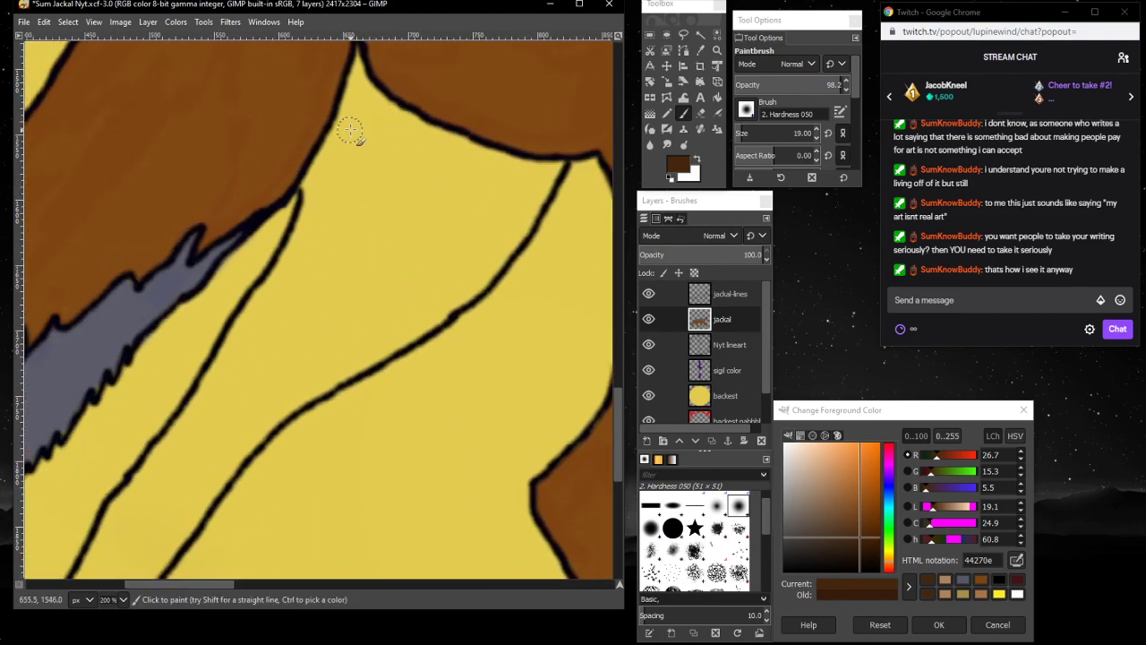
scroll(349, 130, up, 3)
mouse_move(354, 190)
mouse_down()
mouse_move(308, 338)
mouse_move(307, 320)
mouse_move(302, 387)
mouse_up()
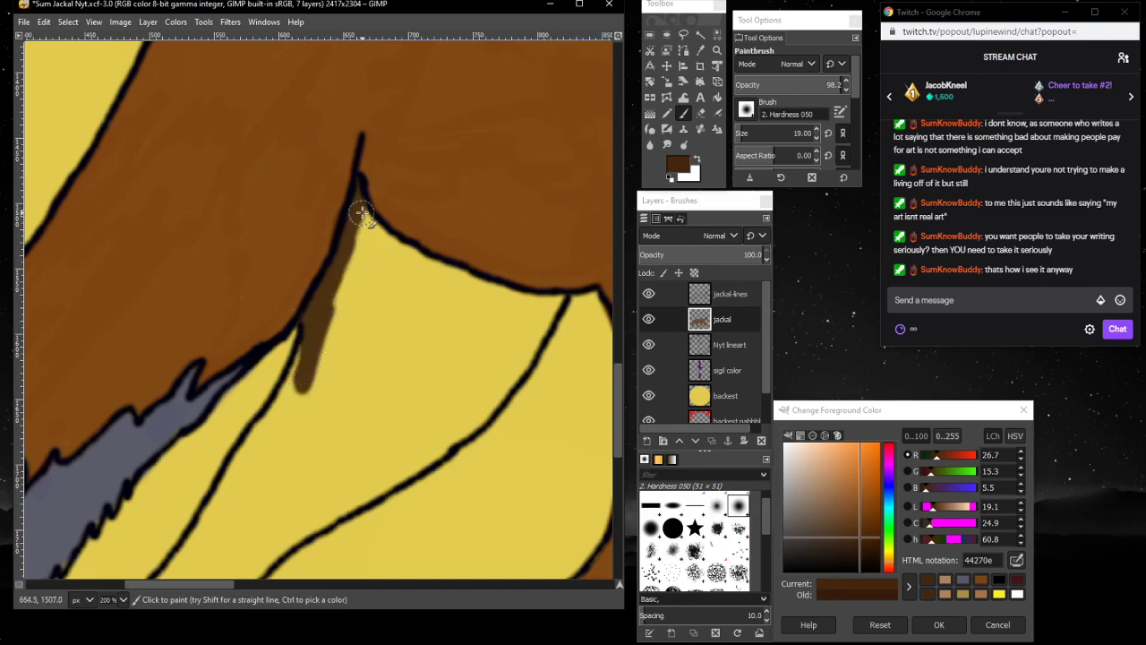
mouse_move(361, 212)
mouse_down()
mouse_move(390, 250)
mouse_move(364, 223)
mouse_move(405, 257)
mouse_move(382, 238)
mouse_move(472, 285)
mouse_move(448, 271)
mouse_move(533, 308)
mouse_move(498, 296)
mouse_move(560, 299)
mouse_move(542, 321)
mouse_move(561, 301)
mouse_move(465, 430)
mouse_up()
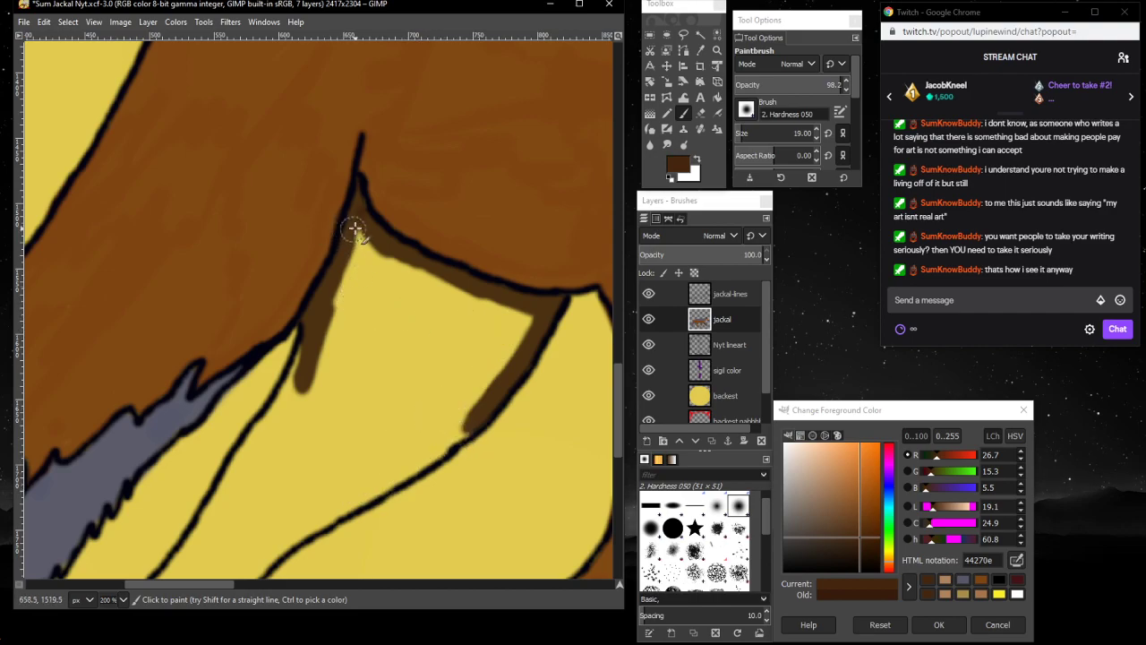
mouse_move(355, 230)
mouse_down()
mouse_move(354, 274)
mouse_move(318, 369)
mouse_move(355, 269)
mouse_move(331, 322)
mouse_up()
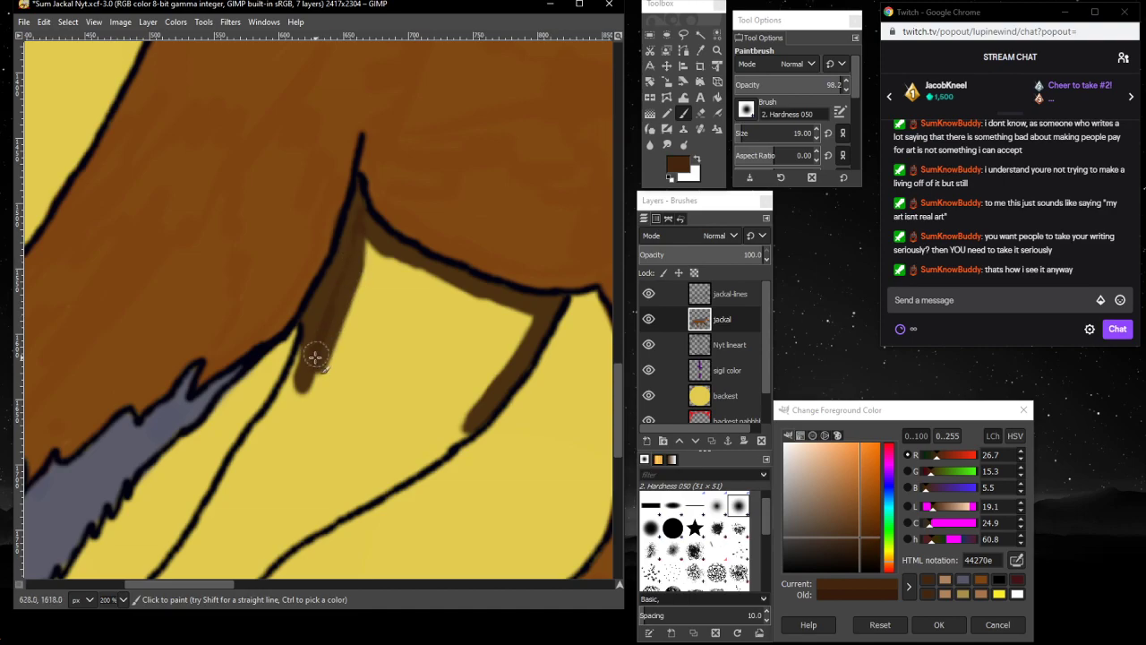
mouse_move(313, 361)
mouse_down()
mouse_move(295, 397)
mouse_move(294, 385)
mouse_move(389, 388)
mouse_move(499, 328)
mouse_move(399, 384)
mouse_move(497, 304)
mouse_move(361, 400)
mouse_move(384, 376)
mouse_move(277, 424)
mouse_move(468, 328)
mouse_move(465, 309)
mouse_move(362, 250)
mouse_move(460, 287)
mouse_move(522, 327)
mouse_move(525, 340)
mouse_move(478, 384)
mouse_up()
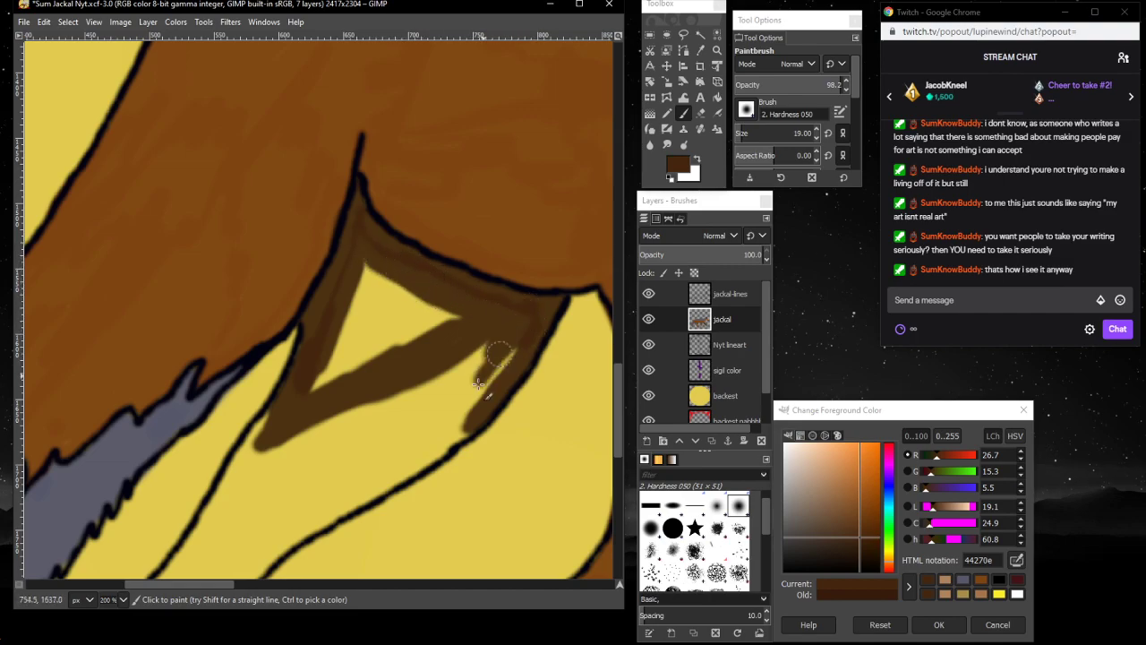
- Fill the remaining yellow gaps inside the far hind leg's upper thigh with dark brown 44270e
mouse_move(550, 312)
mouse_down()
mouse_move(489, 392)
mouse_move(548, 309)
mouse_move(495, 403)
mouse_move(503, 376)
mouse_move(445, 428)
mouse_move(483, 385)
mouse_move(442, 437)
mouse_move(479, 410)
mouse_move(441, 450)
mouse_move(466, 426)
mouse_move(415, 459)
mouse_move(485, 396)
mouse_move(401, 462)
mouse_move(478, 364)
mouse_move(392, 433)
mouse_move(498, 330)
mouse_up()
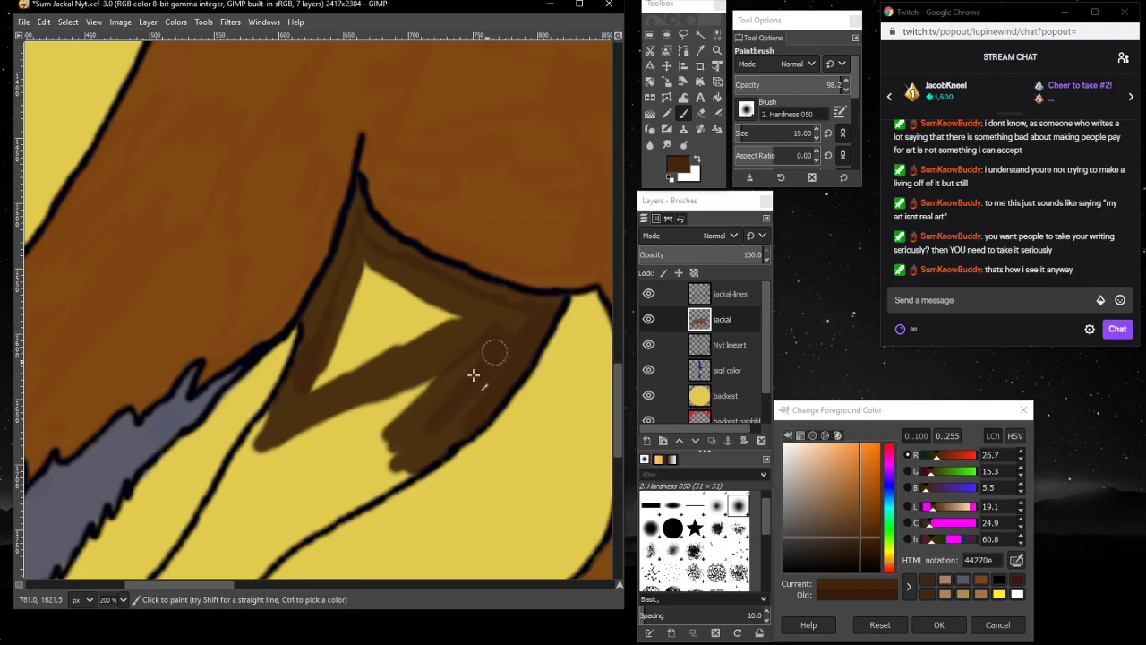
mouse_move(472, 375)
mouse_down()
mouse_move(377, 427)
mouse_move(407, 375)
mouse_move(322, 443)
mouse_move(443, 371)
mouse_move(454, 325)
mouse_move(393, 353)
mouse_move(432, 317)
mouse_move(371, 357)
mouse_move(425, 331)
mouse_move(362, 267)
mouse_up()
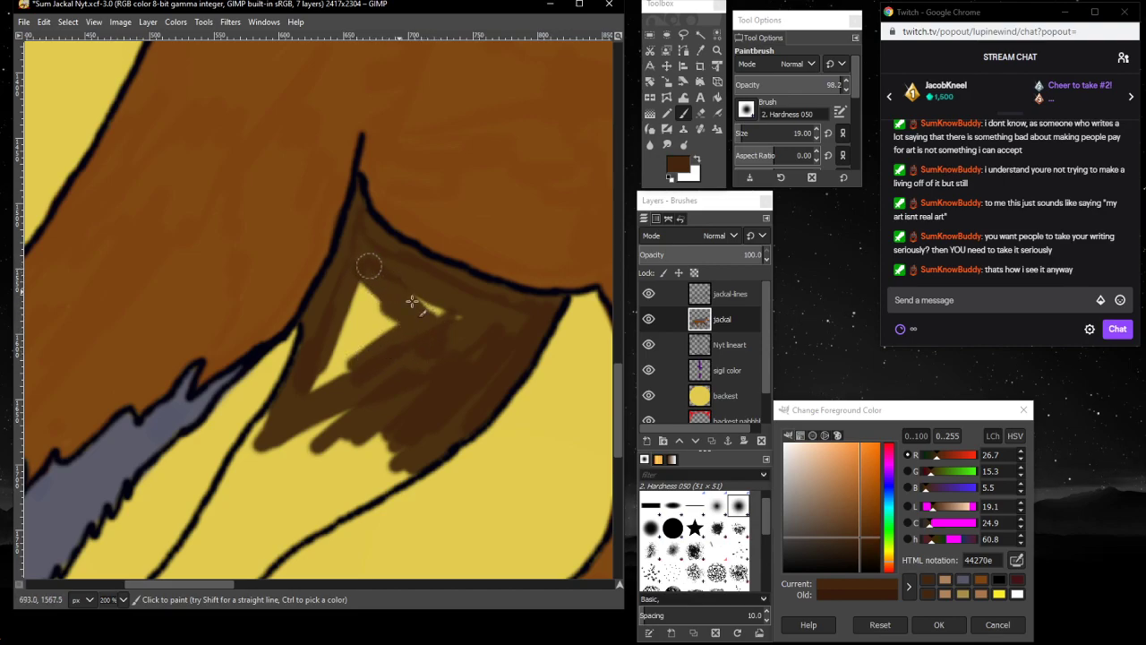
drag(411, 302, 439, 319)
mouse_move(386, 286)
mouse_down()
mouse_move(326, 345)
mouse_move(372, 301)
mouse_move(336, 328)
mouse_move(363, 281)
mouse_move(317, 360)
mouse_move(343, 362)
mouse_move(398, 316)
mouse_move(305, 396)
mouse_move(371, 327)
mouse_move(343, 341)
mouse_move(312, 390)
mouse_up()
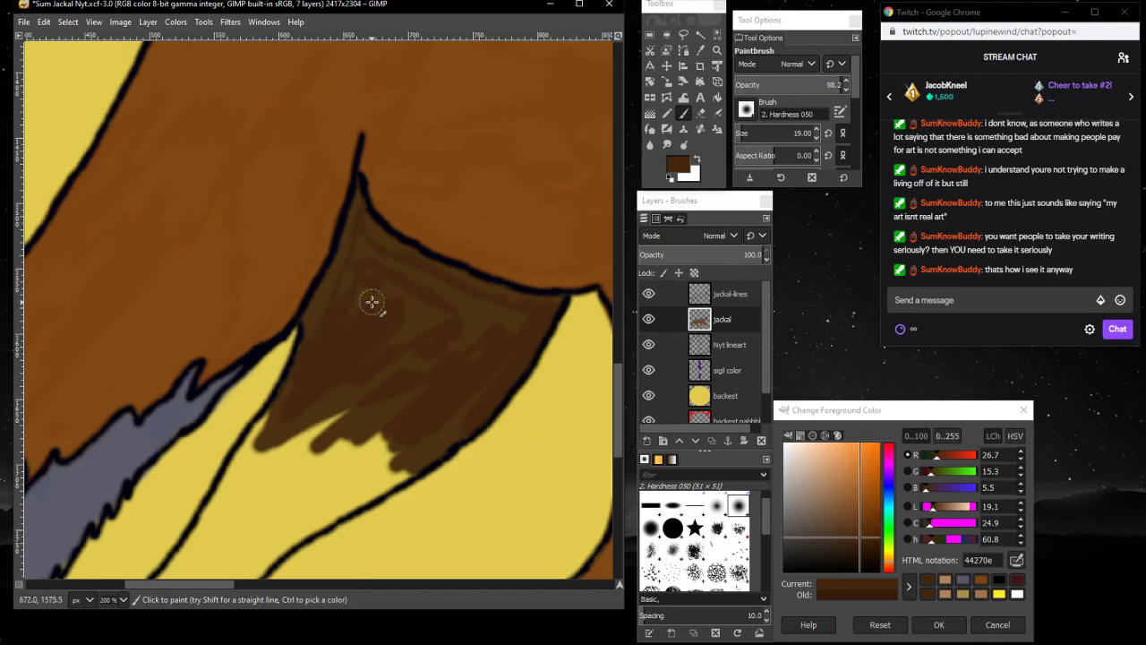
drag(372, 239, 362, 261)
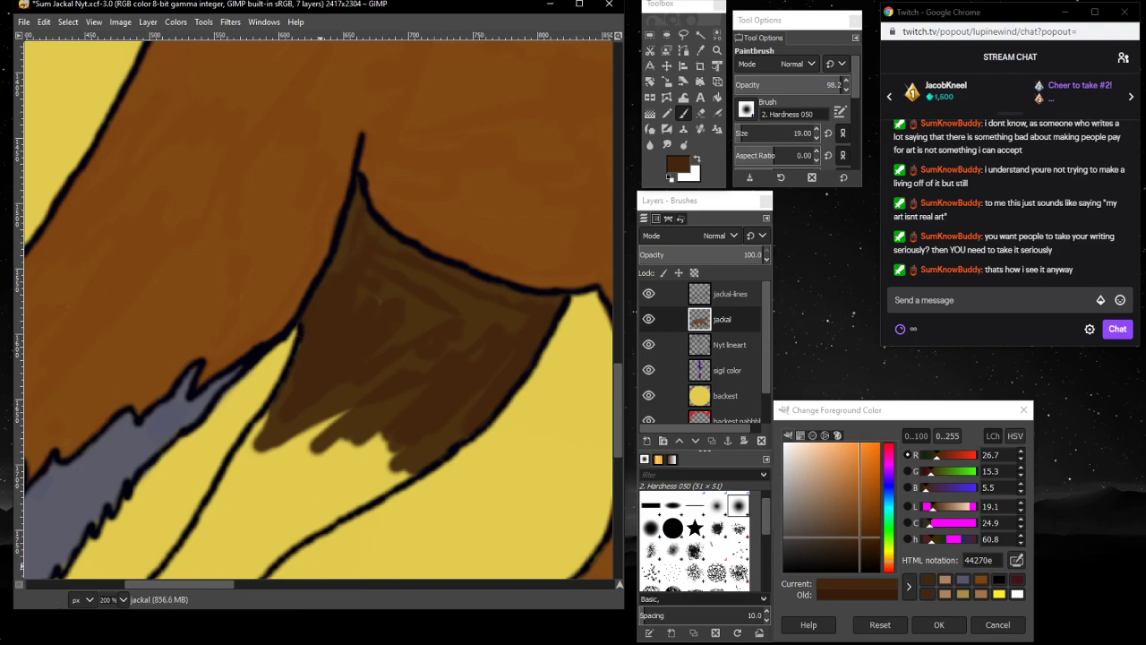
- Even out the streaky upper thigh of the far hind leg with another coat of dark brown 44270e
drag(370, 304, 439, 336)
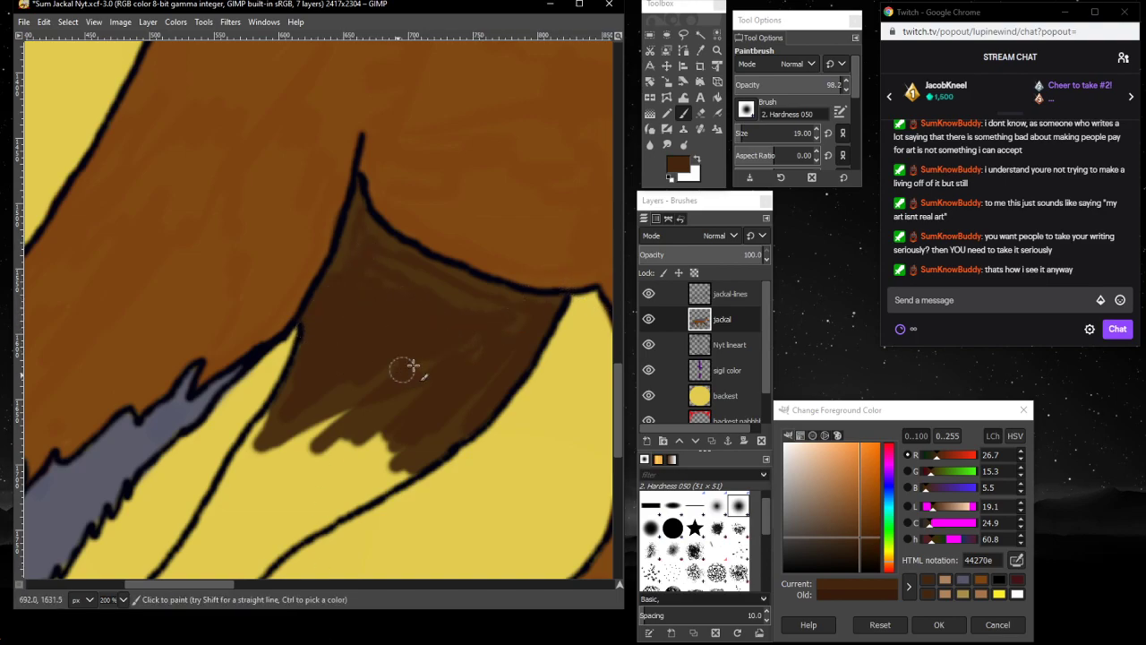
mouse_move(469, 320)
mouse_down()
mouse_move(281, 446)
mouse_move(301, 419)
mouse_up()
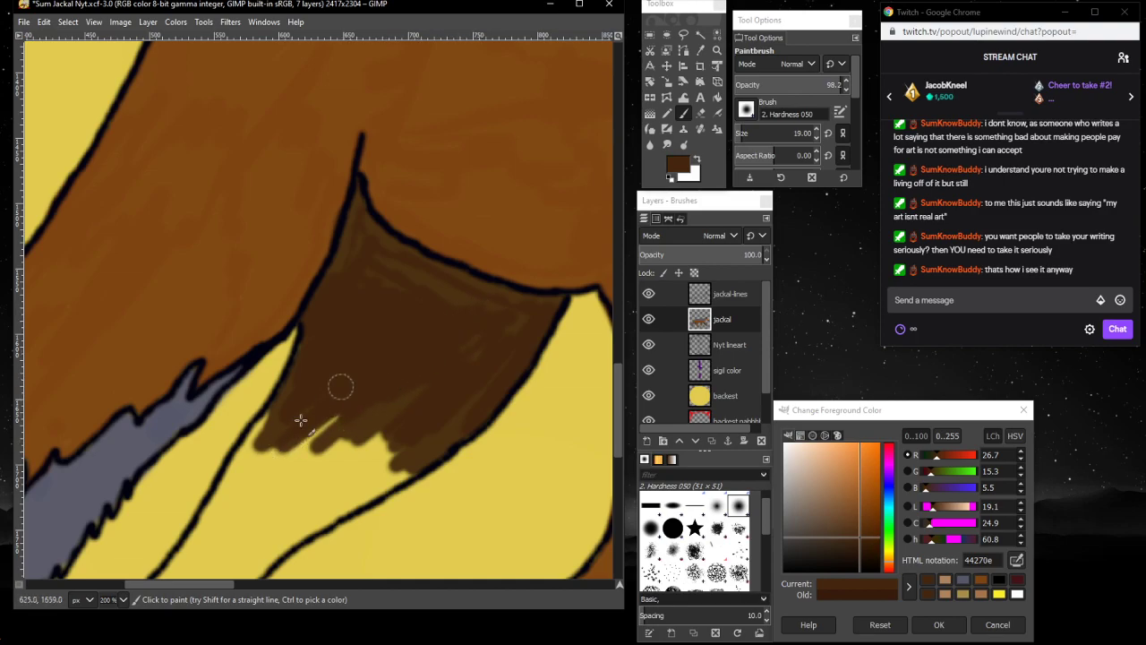
mouse_move(341, 388)
mouse_down()
mouse_move(433, 358)
mouse_move(330, 477)
mouse_move(476, 371)
mouse_up()
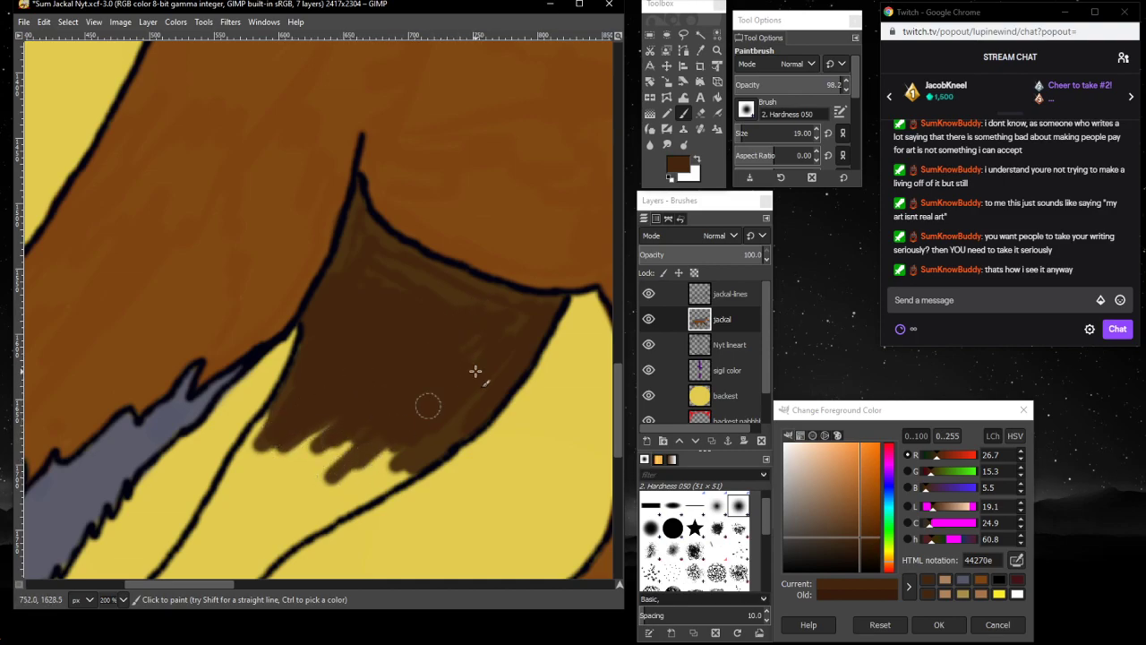
drag(416, 454, 451, 431)
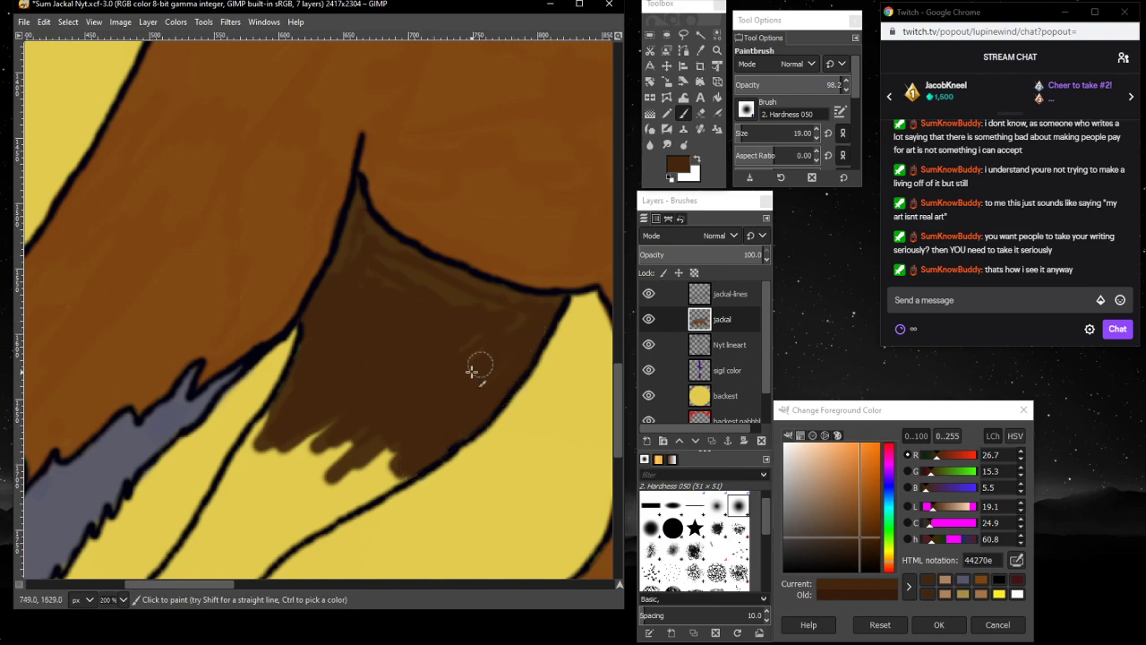
mouse_move(484, 308)
mouse_down()
mouse_move(393, 274)
mouse_move(445, 301)
mouse_up()
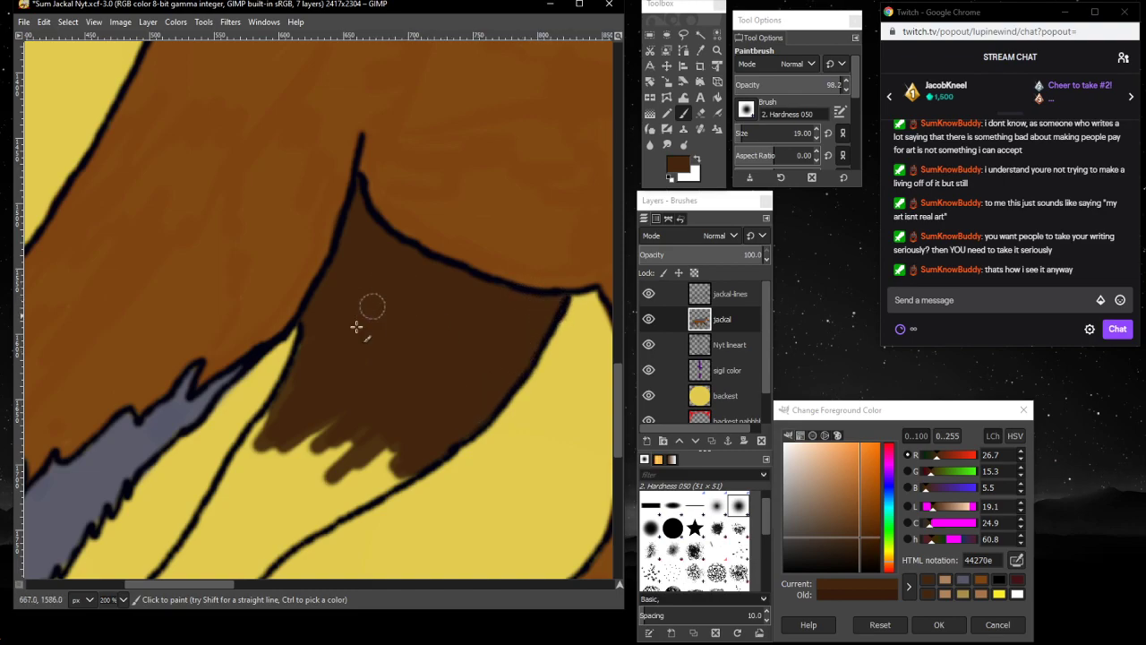
- Extend the dark brown 44270e fill down the far hind leg's lower thigh between its two outlines
mouse_move(316, 337)
mouse_down()
mouse_move(233, 479)
mouse_move(326, 406)
mouse_move(268, 486)
mouse_move(355, 399)
mouse_up()
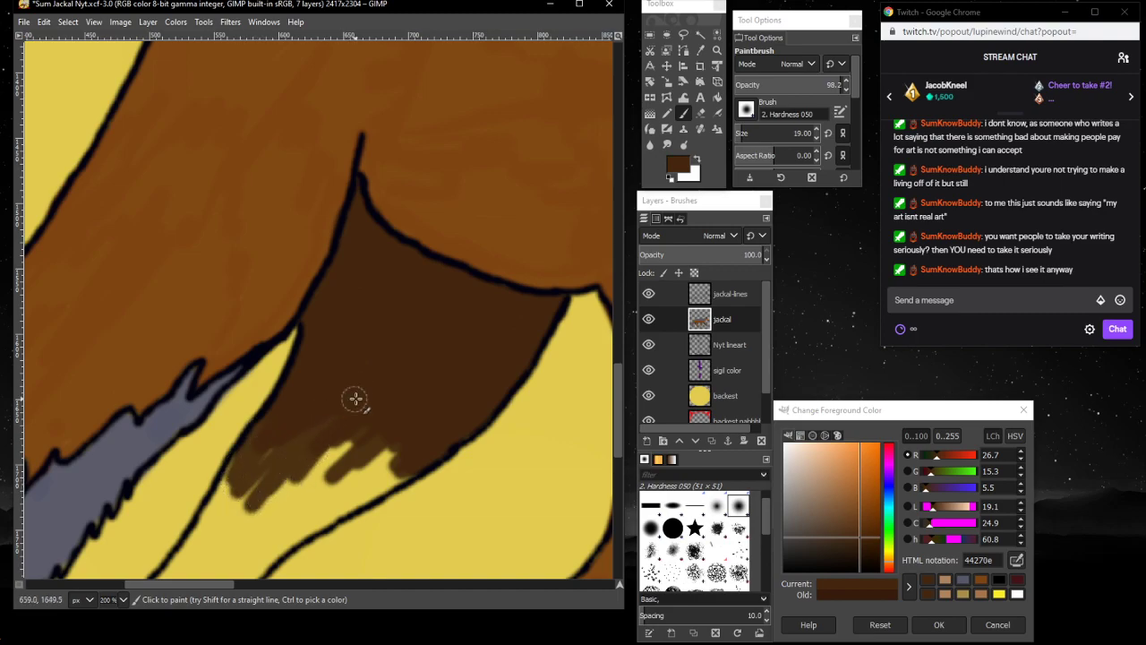
mouse_move(296, 481)
mouse_down()
mouse_move(364, 403)
mouse_move(337, 474)
mouse_up()
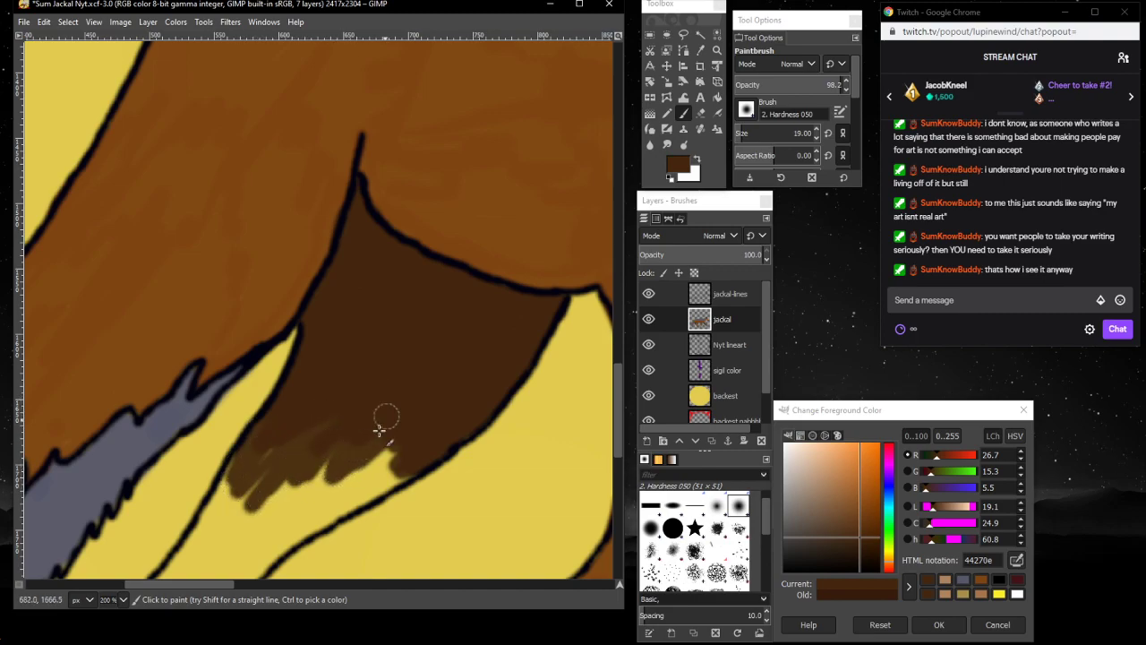
mouse_move(378, 430)
mouse_down()
mouse_move(367, 478)
mouse_move(419, 454)
mouse_move(363, 501)
mouse_move(412, 457)
mouse_move(376, 488)
mouse_move(414, 460)
mouse_move(385, 490)
mouse_up()
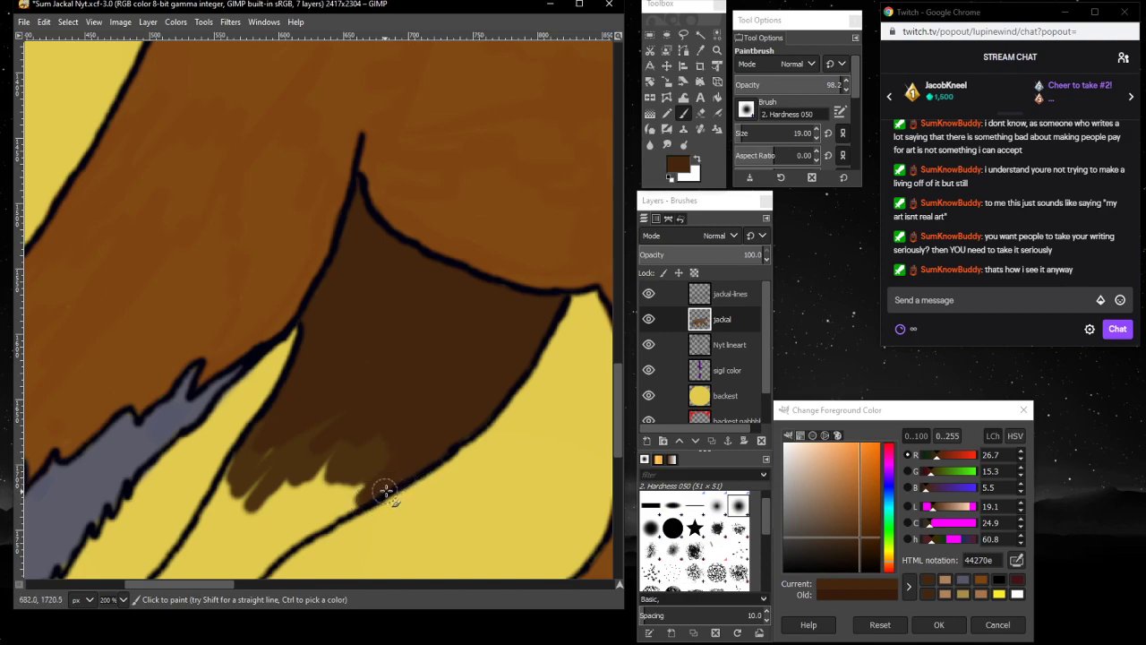
mouse_move(408, 445)
mouse_down()
mouse_move(342, 495)
mouse_move(379, 434)
mouse_move(314, 482)
mouse_move(336, 413)
mouse_move(297, 464)
mouse_move(256, 490)
mouse_move(285, 435)
mouse_move(239, 481)
mouse_move(251, 442)
mouse_move(216, 509)
mouse_move(250, 458)
mouse_up()
- Fill the narrowing part of the far hind leg with dark brown 44270e from the lower thigh to the hock
scroll(251, 458, down, 3)
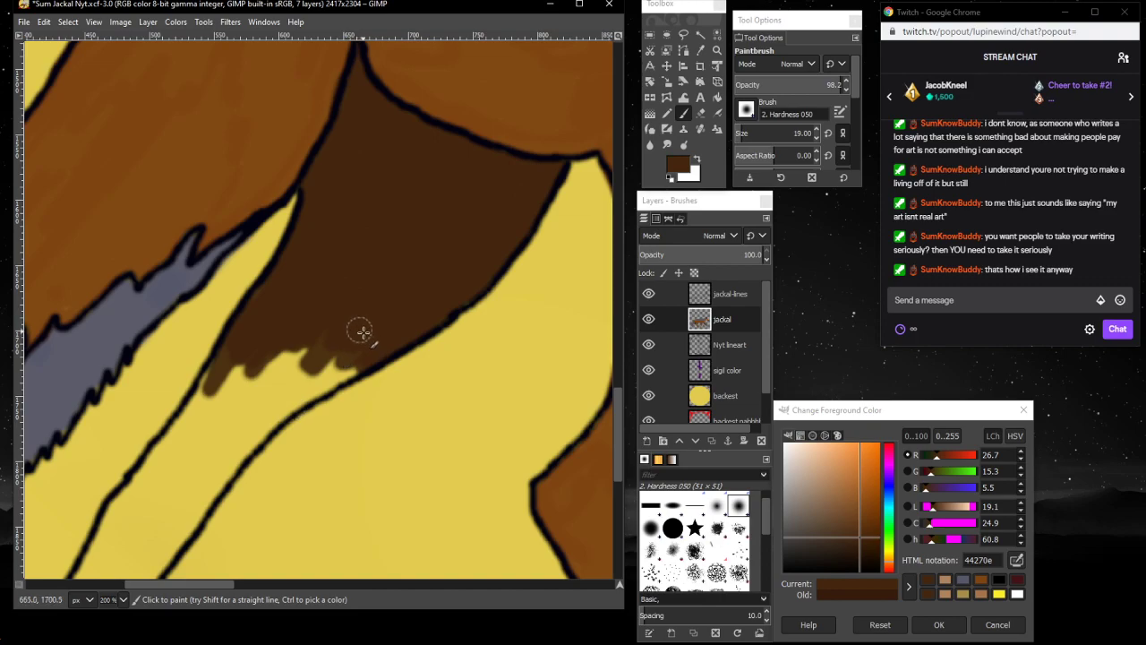
mouse_move(360, 331)
mouse_down()
mouse_move(327, 375)
mouse_move(359, 358)
mouse_move(318, 392)
mouse_move(365, 358)
mouse_move(294, 396)
mouse_move(363, 369)
mouse_move(259, 420)
mouse_move(334, 356)
mouse_move(312, 352)
mouse_move(287, 382)
mouse_up()
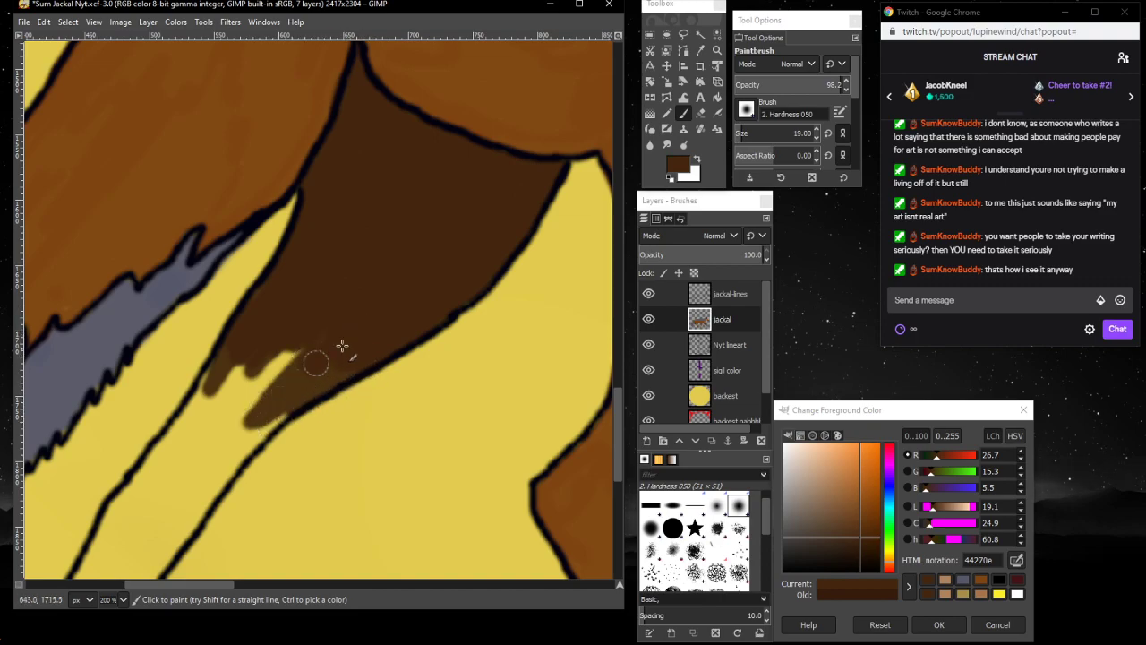
mouse_move(342, 346)
mouse_down()
mouse_move(243, 430)
mouse_move(336, 367)
mouse_up()
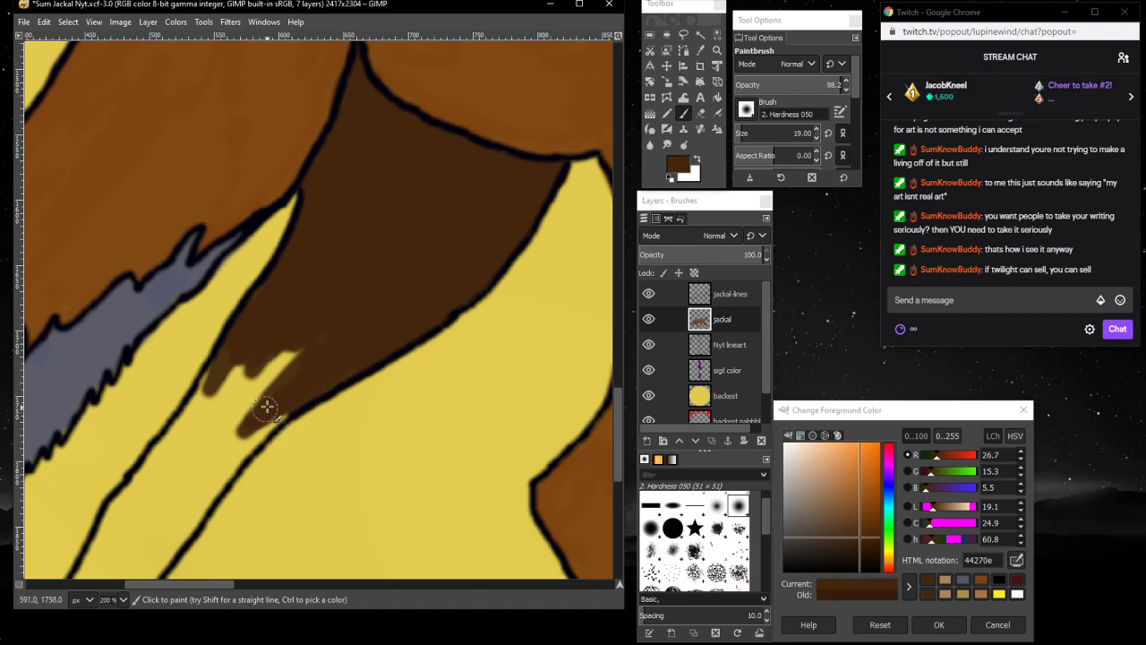
mouse_move(346, 357)
mouse_down()
mouse_move(190, 499)
mouse_move(273, 408)
mouse_move(310, 339)
mouse_move(235, 419)
mouse_move(333, 328)
mouse_move(209, 447)
mouse_move(310, 329)
mouse_move(207, 453)
mouse_move(261, 368)
mouse_move(221, 424)
mouse_move(200, 432)
mouse_move(277, 336)
mouse_move(213, 422)
mouse_move(240, 352)
mouse_move(222, 358)
mouse_move(181, 411)
mouse_move(215, 376)
mouse_move(189, 434)
mouse_move(224, 390)
mouse_move(214, 413)
mouse_move(186, 453)
mouse_move(183, 429)
mouse_move(206, 396)
mouse_move(161, 446)
mouse_move(194, 407)
mouse_move(145, 487)
mouse_move(208, 412)
mouse_move(169, 484)
mouse_move(226, 427)
mouse_move(186, 500)
mouse_move(237, 436)
mouse_move(207, 417)
mouse_up()
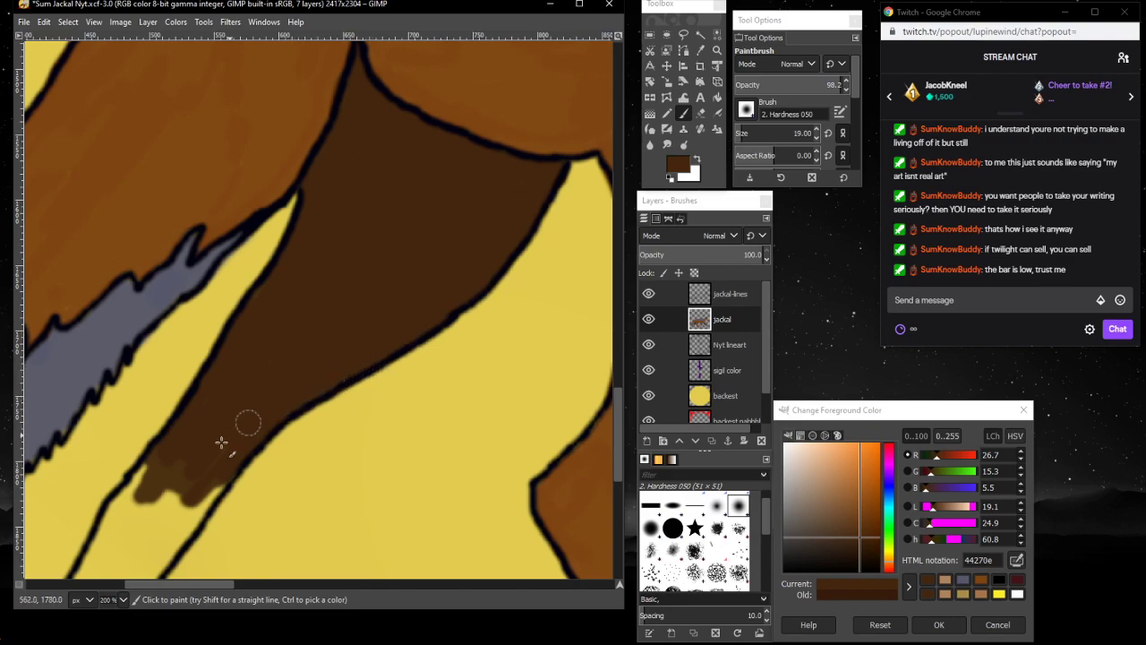
mouse_move(185, 470)
mouse_down()
mouse_move(170, 460)
mouse_move(122, 504)
mouse_move(161, 461)
mouse_move(138, 475)
mouse_move(110, 524)
mouse_move(146, 481)
mouse_move(120, 504)
mouse_move(146, 480)
mouse_move(140, 504)
mouse_move(232, 466)
mouse_up()
- Fill the far hind leg's shank with dark brown 44270e from the hock to the black circle line
scroll(269, 394, down, 5)
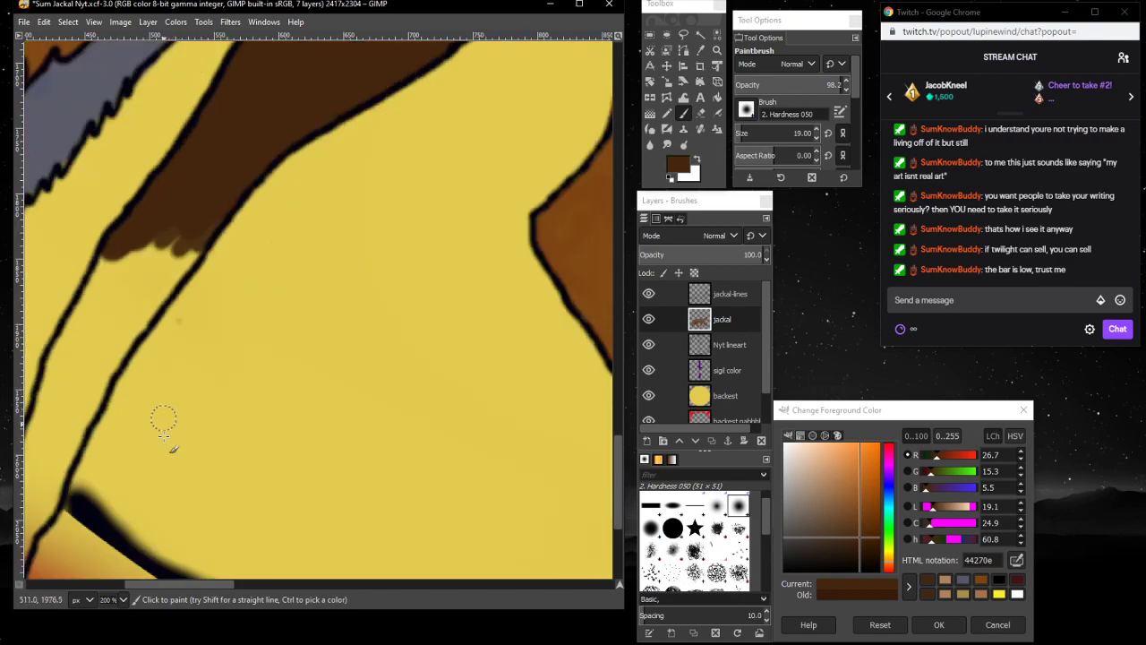
drag(221, 584, 171, 583)
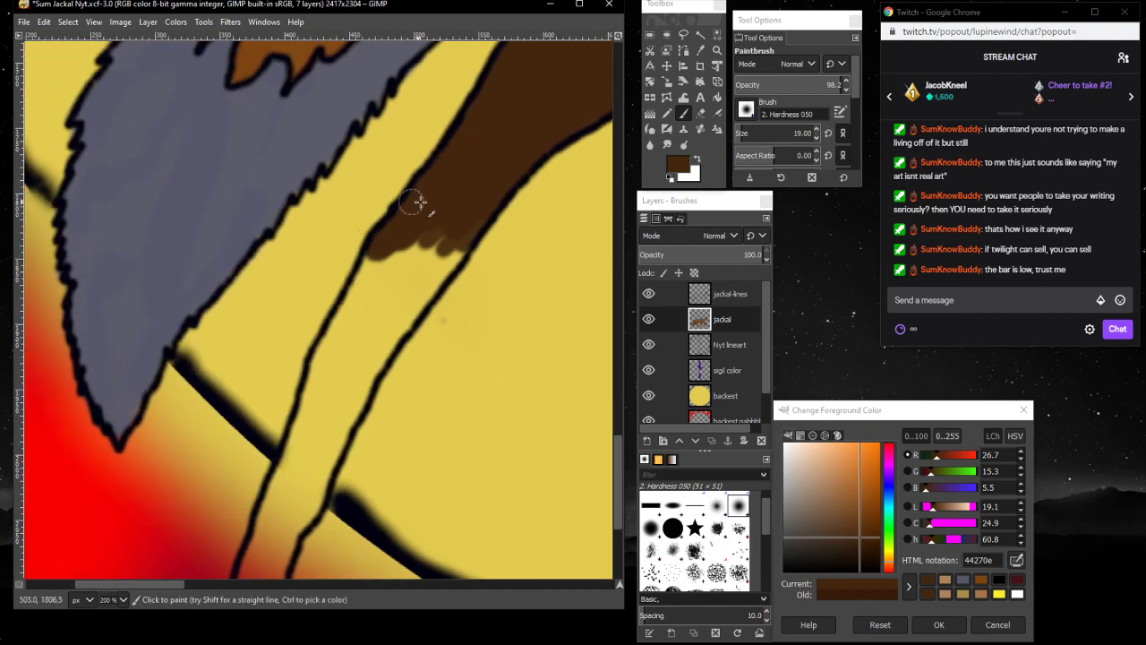
mouse_move(419, 202)
mouse_down()
mouse_move(425, 236)
mouse_move(456, 235)
mouse_move(481, 215)
mouse_move(398, 309)
mouse_move(418, 256)
mouse_move(386, 242)
mouse_move(354, 303)
mouse_up()
mouse_move(375, 253)
mouse_down()
mouse_move(355, 310)
mouse_move(402, 277)
mouse_move(379, 324)
mouse_move(427, 289)
mouse_move(366, 373)
mouse_move(376, 335)
mouse_move(367, 328)
mouse_move(335, 379)
mouse_move(355, 325)
mouse_move(329, 367)
mouse_move(340, 322)
mouse_move(307, 371)
mouse_move(340, 317)
mouse_move(301, 396)
mouse_move(340, 322)
mouse_move(330, 383)
mouse_move(362, 348)
mouse_move(350, 391)
mouse_move(374, 359)
mouse_move(374, 389)
mouse_move(309, 479)
mouse_move(356, 403)
mouse_move(304, 470)
mouse_move(329, 372)
mouse_move(294, 447)
mouse_move(310, 395)
mouse_up()
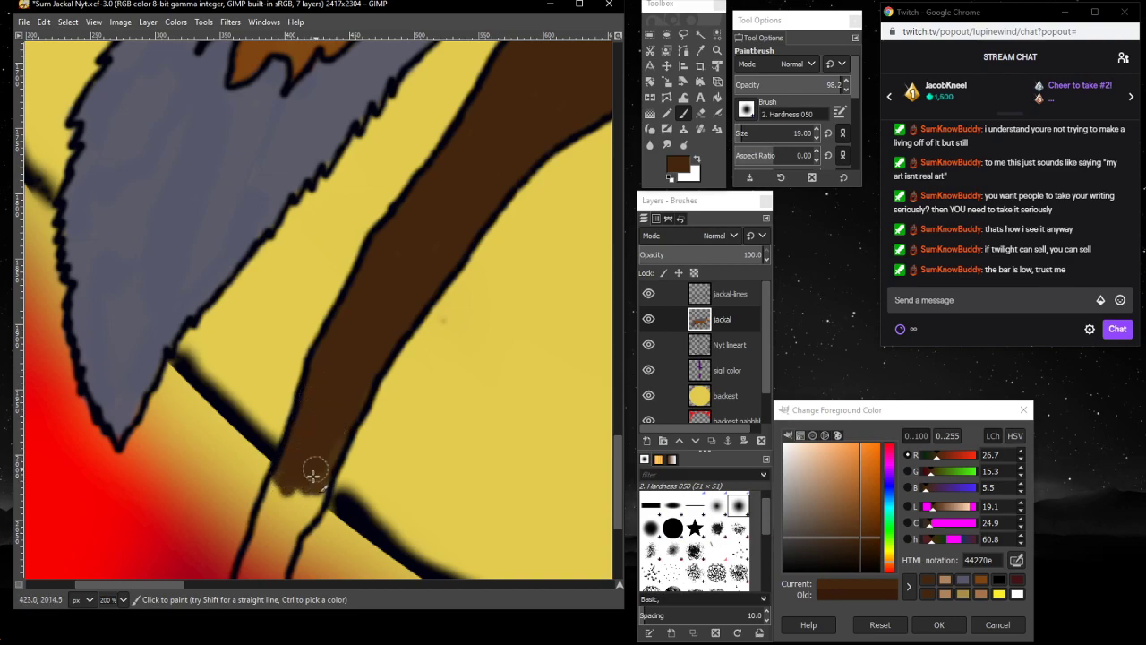
- Fill the end of the far hind leg with dark brown 44270e from the circle line to the paw tip
drag(340, 434, 302, 530)
mouse_move(305, 516)
mouse_down()
mouse_move(313, 472)
mouse_move(267, 543)
mouse_move(292, 476)
mouse_move(263, 531)
mouse_move(281, 473)
mouse_move(261, 532)
mouse_up()
scroll(260, 532, down, 3)
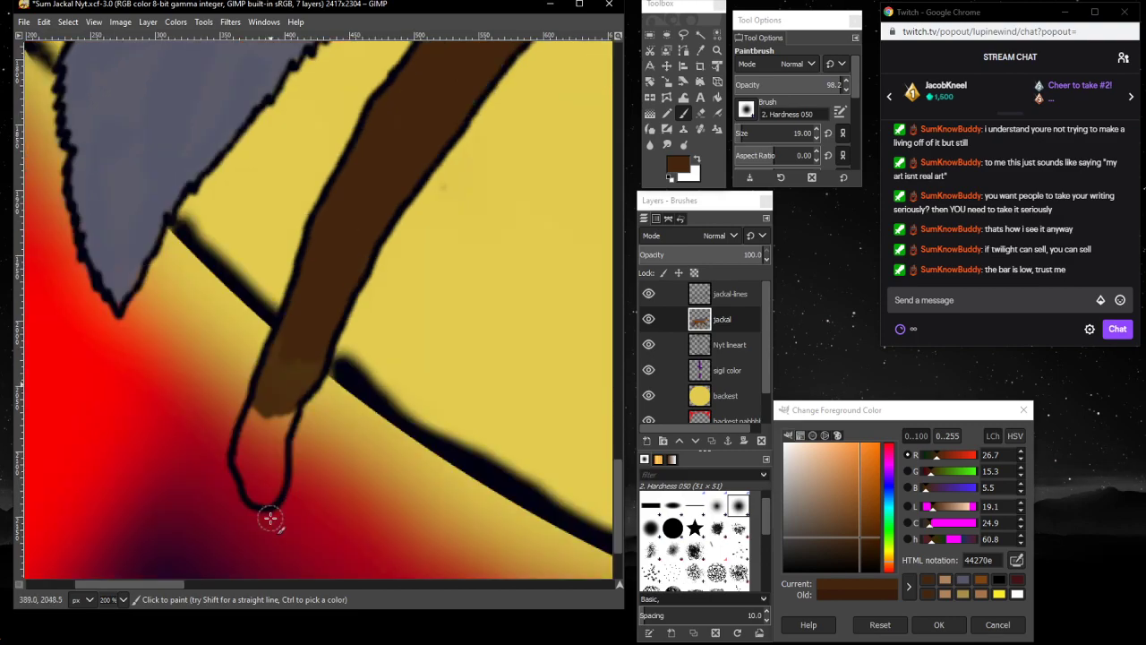
mouse_move(287, 384)
mouse_down()
mouse_move(258, 465)
mouse_move(287, 406)
mouse_move(271, 484)
mouse_move(280, 443)
mouse_move(283, 467)
mouse_move(261, 508)
mouse_move(285, 466)
mouse_move(256, 502)
mouse_move(255, 470)
mouse_move(247, 489)
mouse_move(262, 417)
mouse_move(242, 455)
mouse_move(257, 408)
mouse_move(240, 452)
mouse_move(243, 440)
mouse_move(240, 470)
mouse_move(282, 346)
mouse_move(259, 410)
mouse_move(308, 342)
mouse_move(289, 401)
mouse_move(321, 328)
mouse_move(279, 391)
mouse_move(303, 322)
mouse_up()
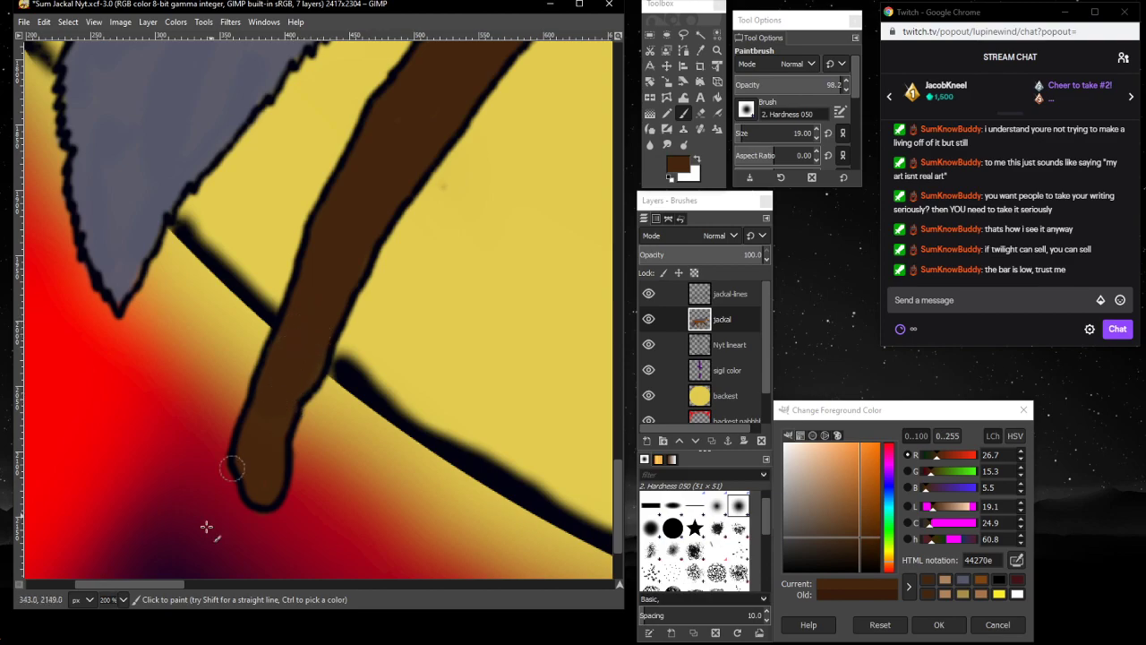
- Examine the jackal's colouring along the legs and body, ending with the whole image at 25% zoom
click(122, 599)
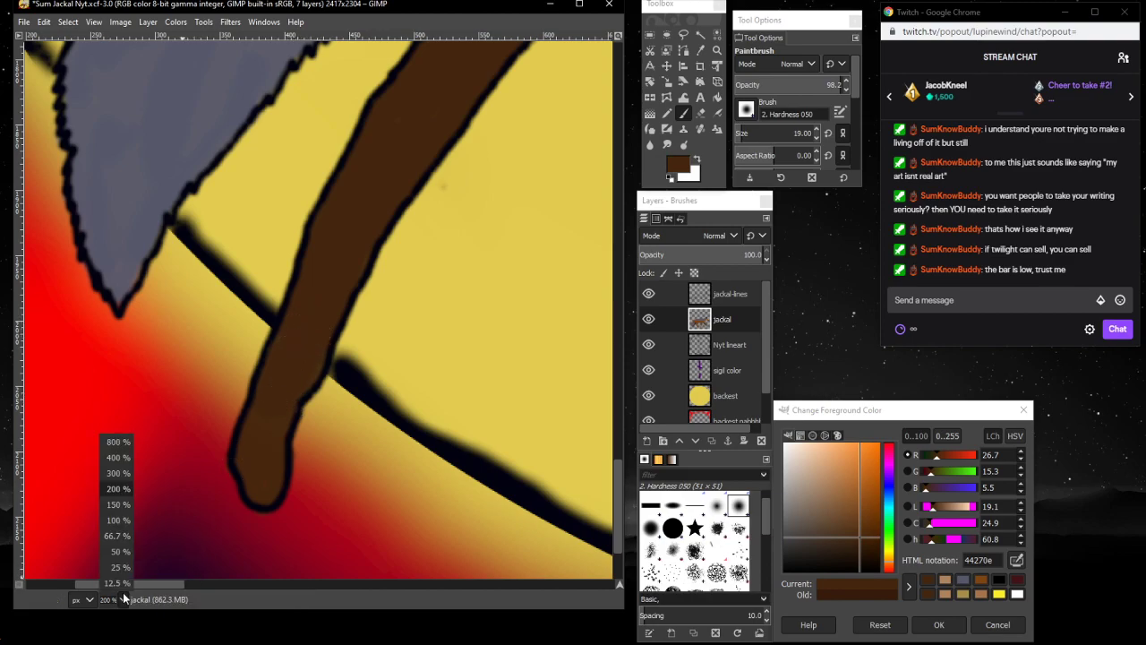
click(118, 536)
scroll(266, 584, right, 5)
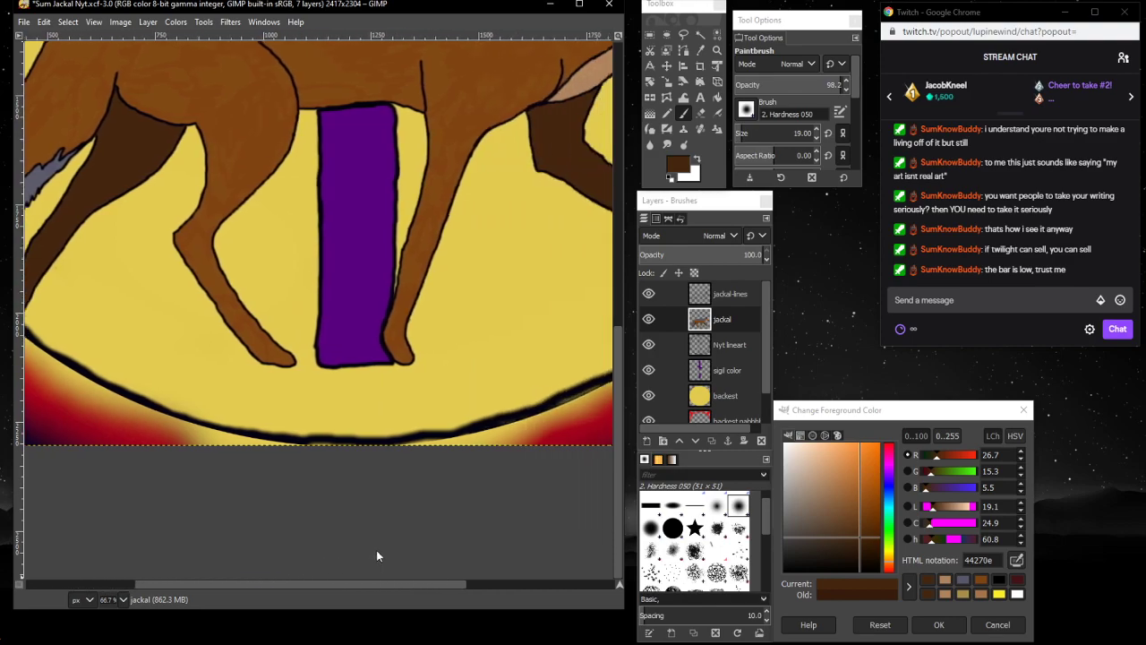
scroll(376, 550, up, 3)
click(122, 599)
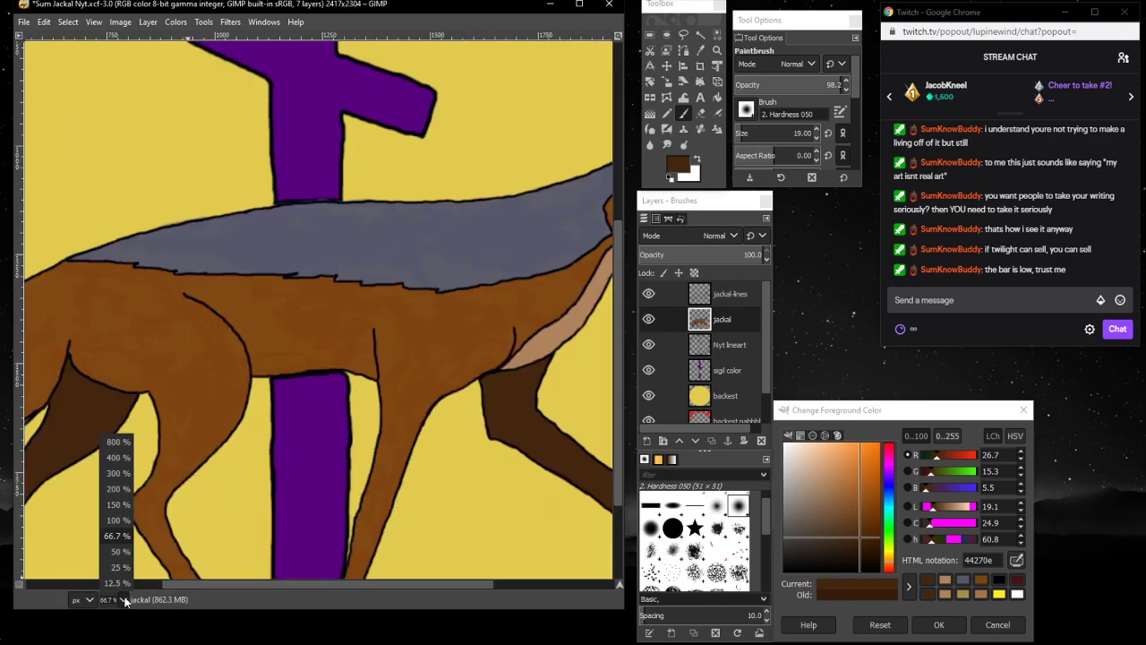
click(116, 559)
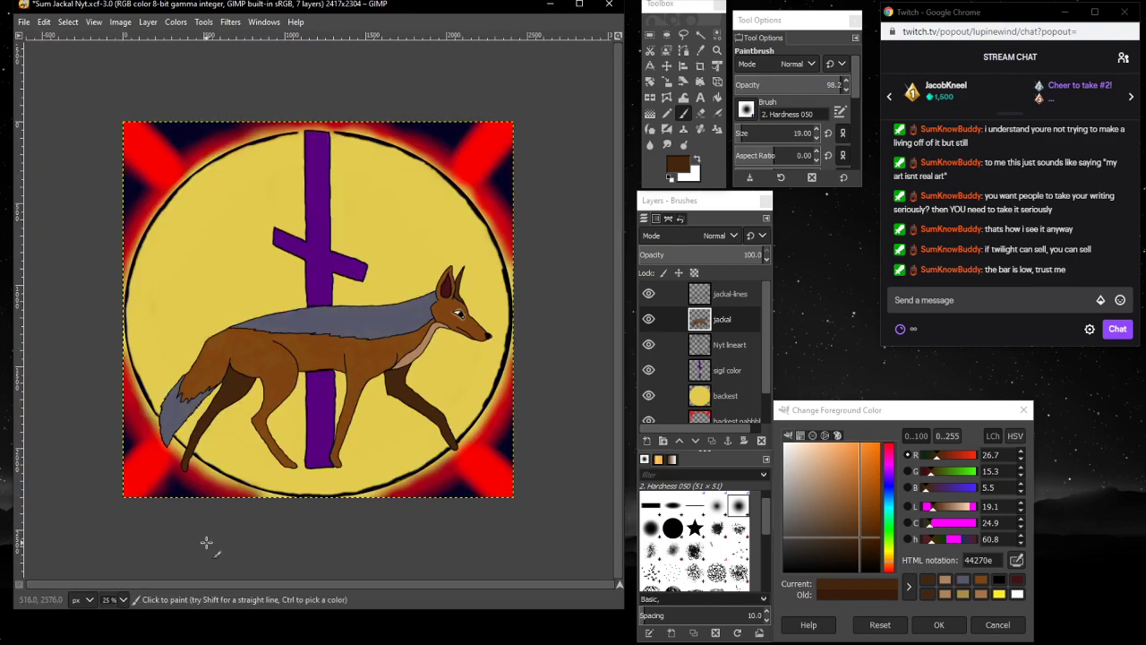
mouse_move(457, 643)
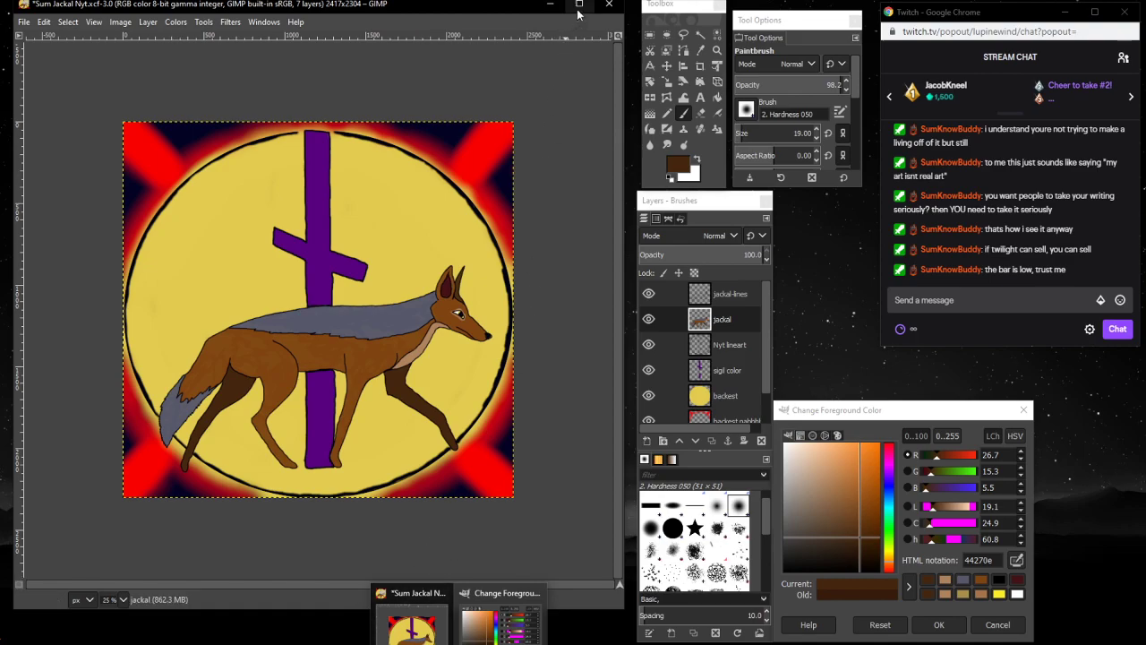
- Zoom in closely on the jackal's eye and set the foreground colour to bright blue 0007e1
click(717, 50)
click(483, 319)
click(493, 319)
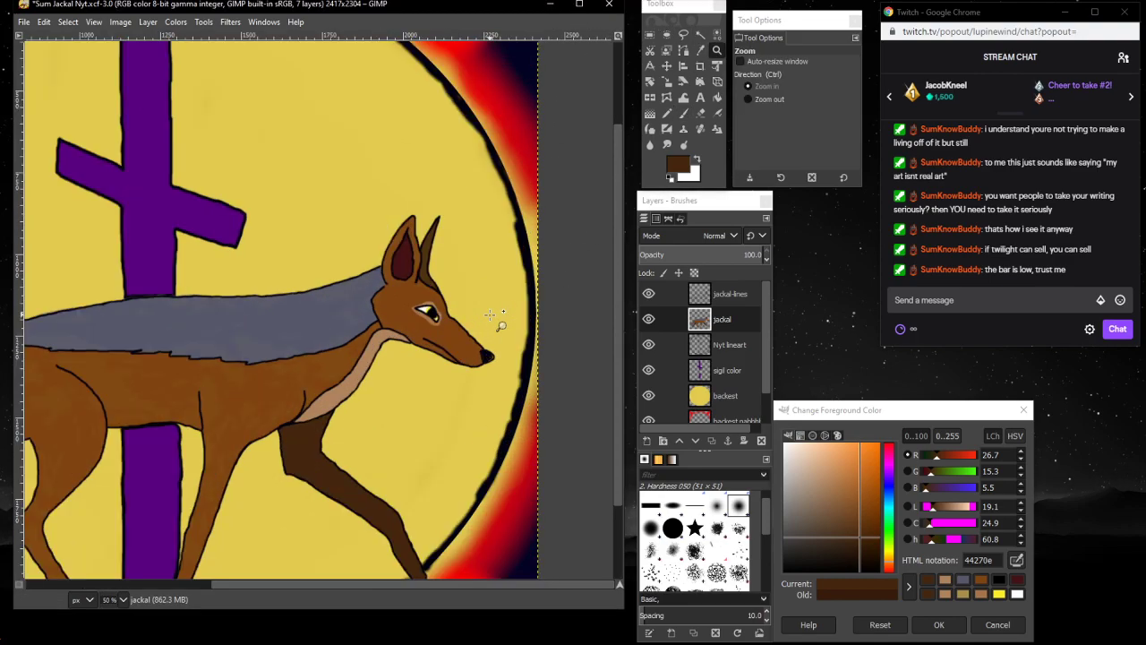
click(493, 319)
click(493, 320)
click(258, 325)
click(248, 325)
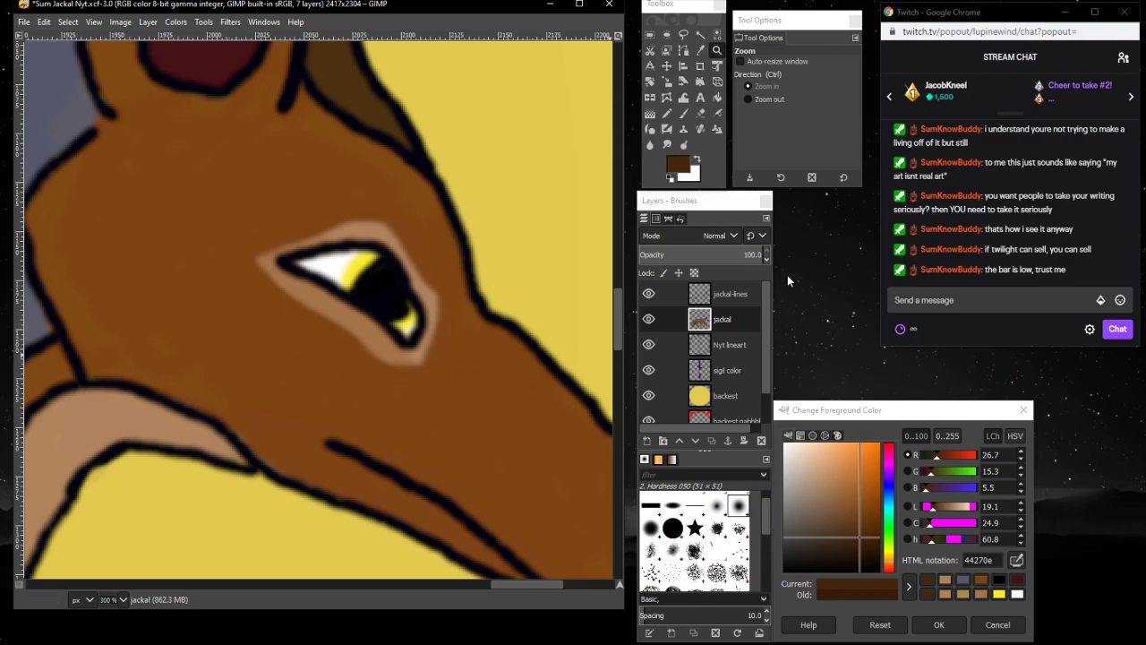
click(889, 490)
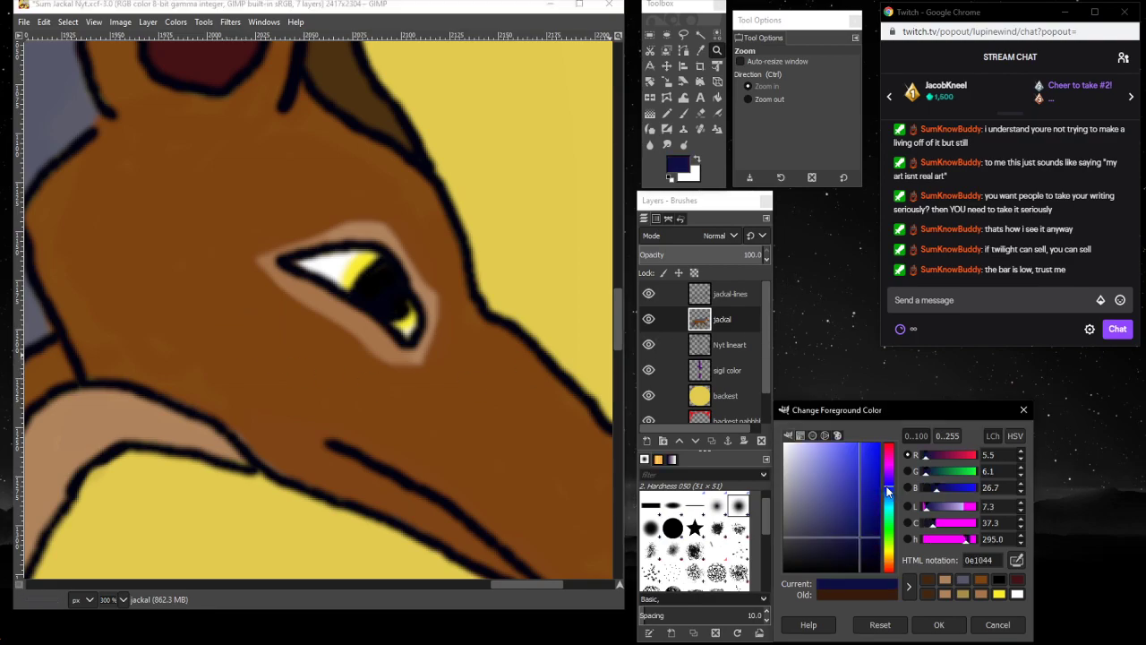
drag(850, 475, 878, 458)
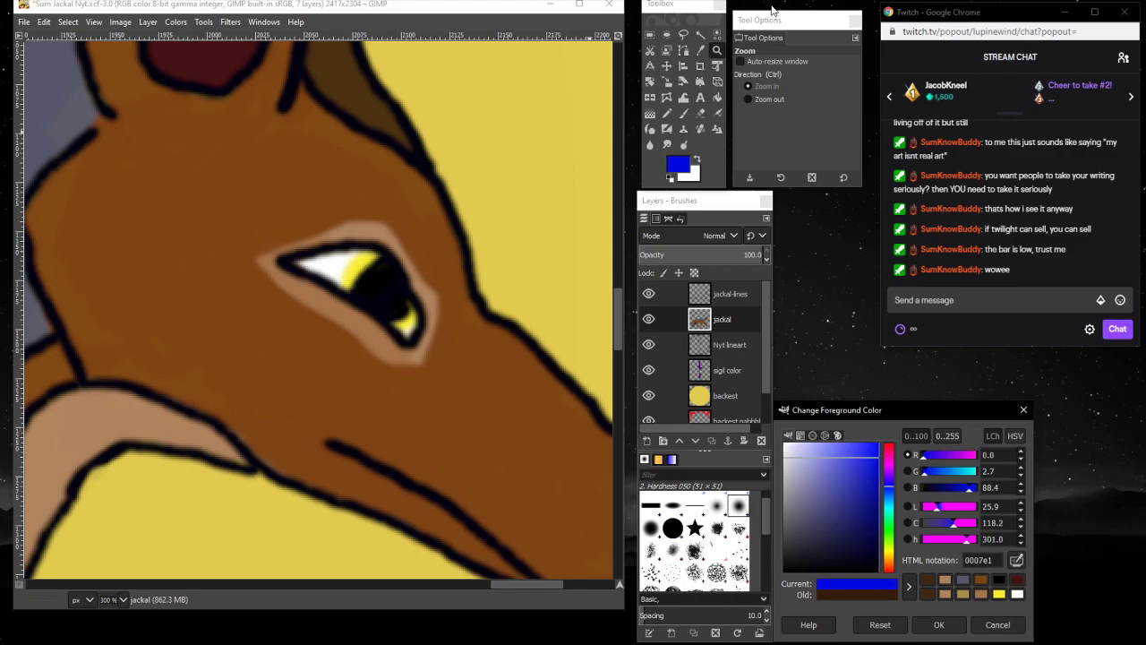
- Paint thin blue 0007e1 lines along both outer edges of the yellow iris with a size 4 paintbrush
click(683, 113)
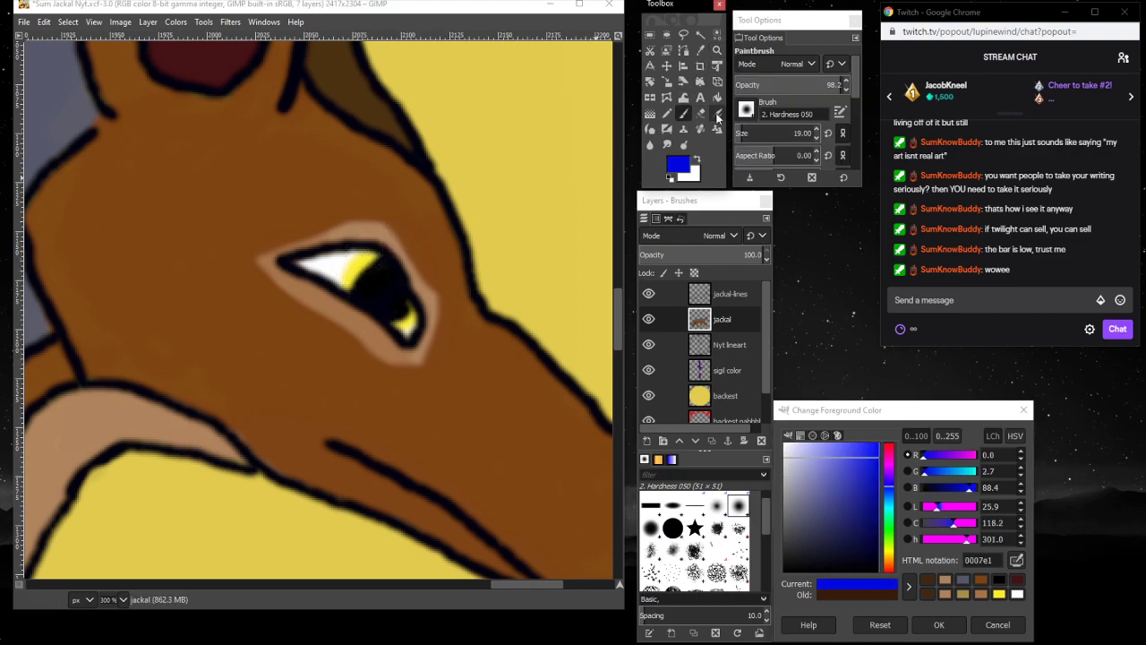
click(739, 135)
click(738, 134)
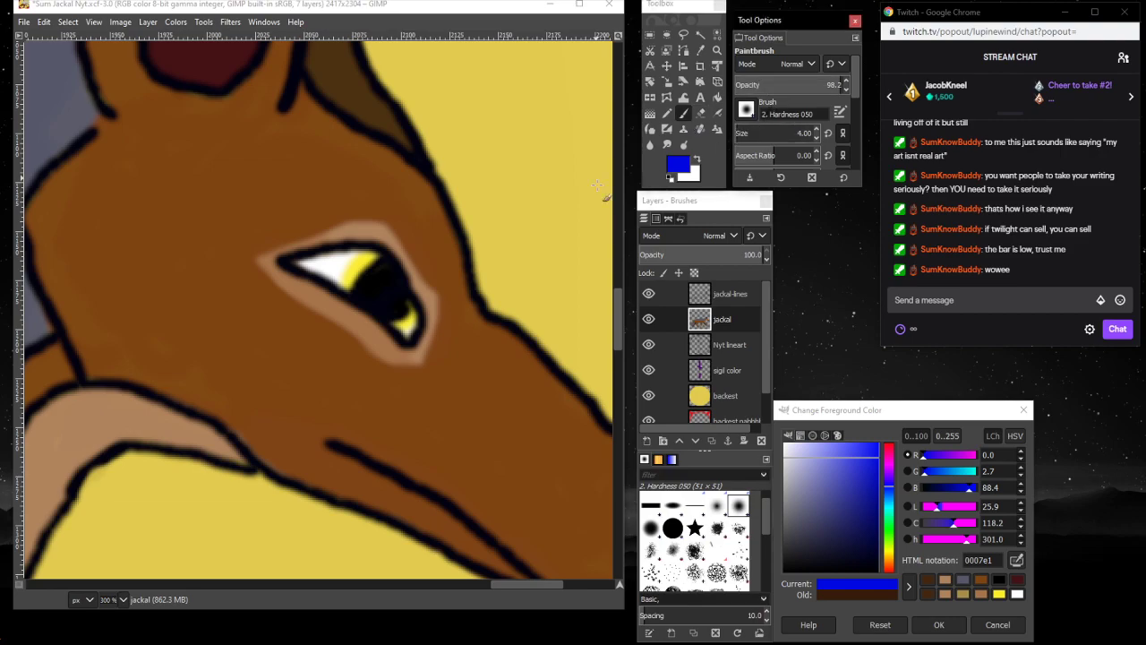
click(358, 250)
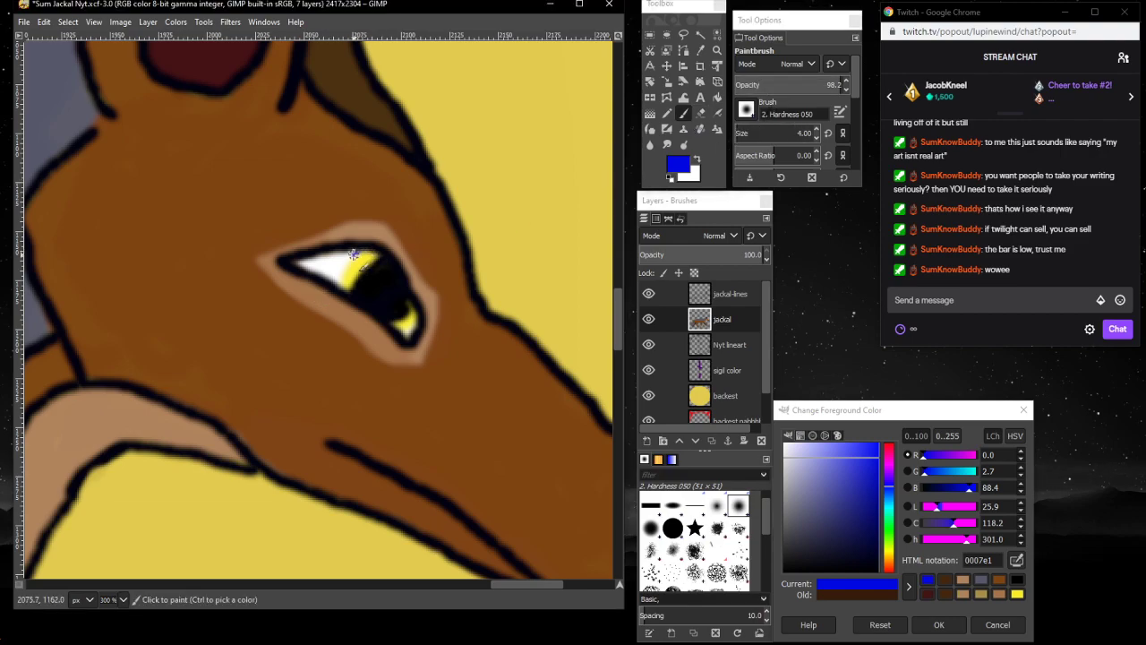
mouse_move(347, 260)
mouse_down()
mouse_move(341, 271)
mouse_move(362, 257)
mouse_up()
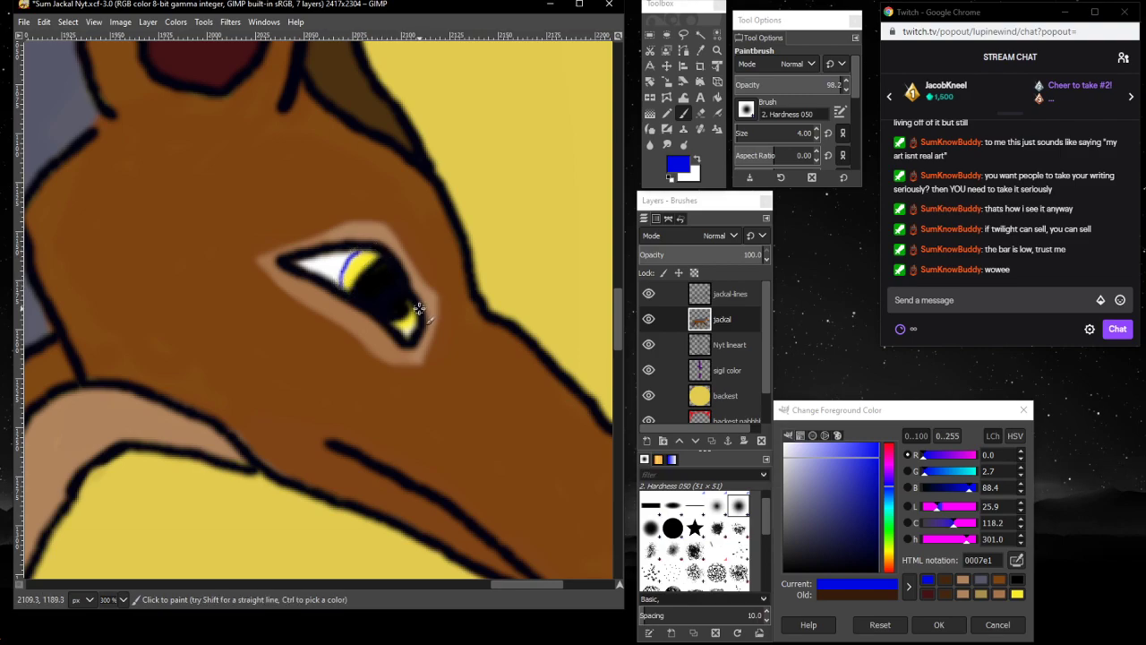
drag(413, 326, 403, 331)
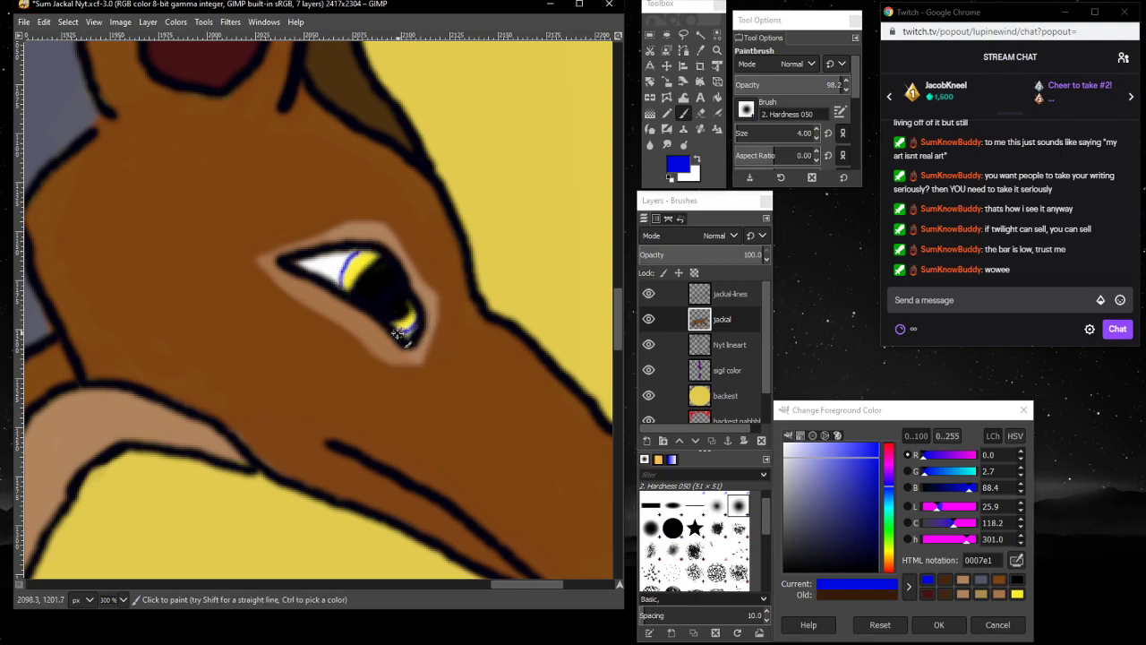
- Examine how the blue-edged eye looks on the jackal at 50% zoom
click(111, 598)
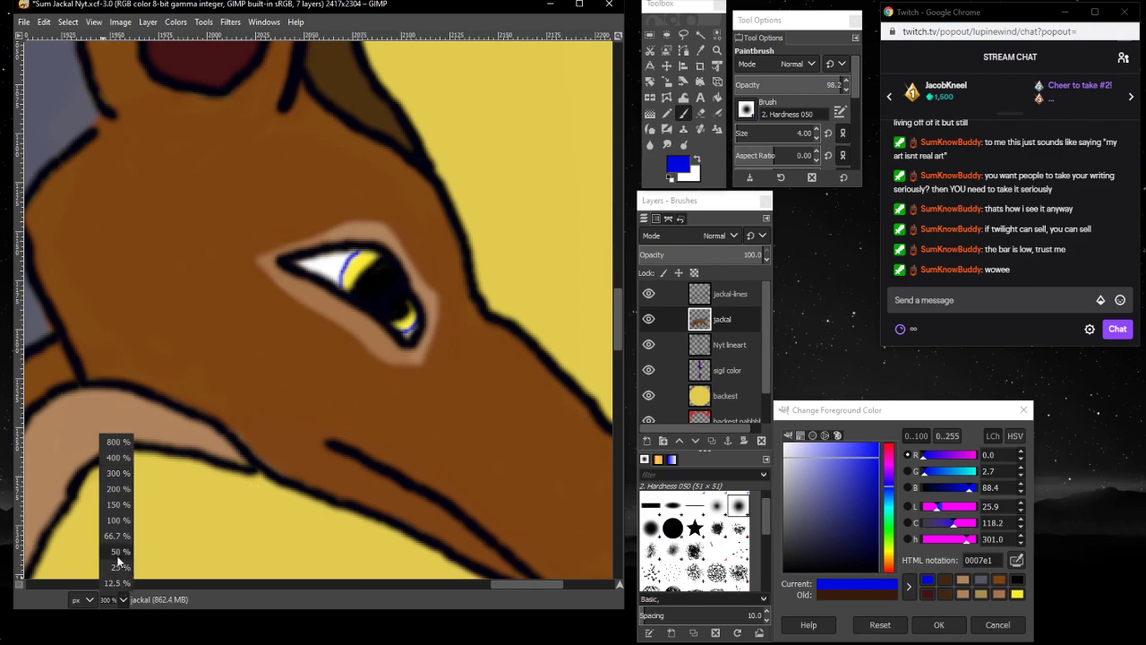
click(117, 552)
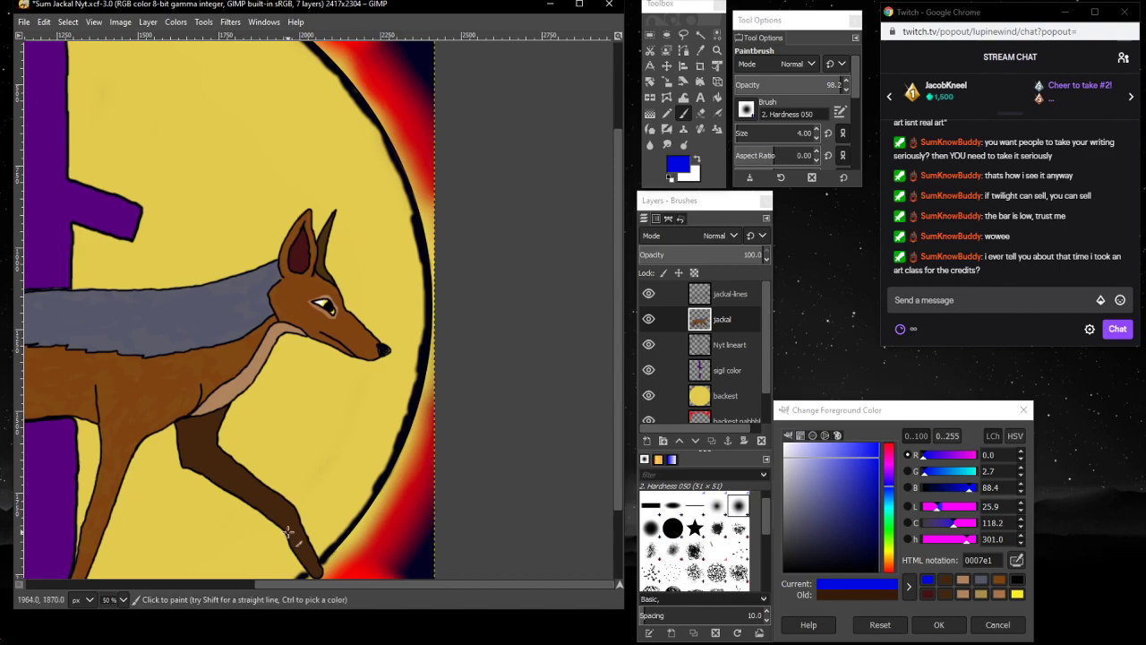
drag(282, 581, 189, 580)
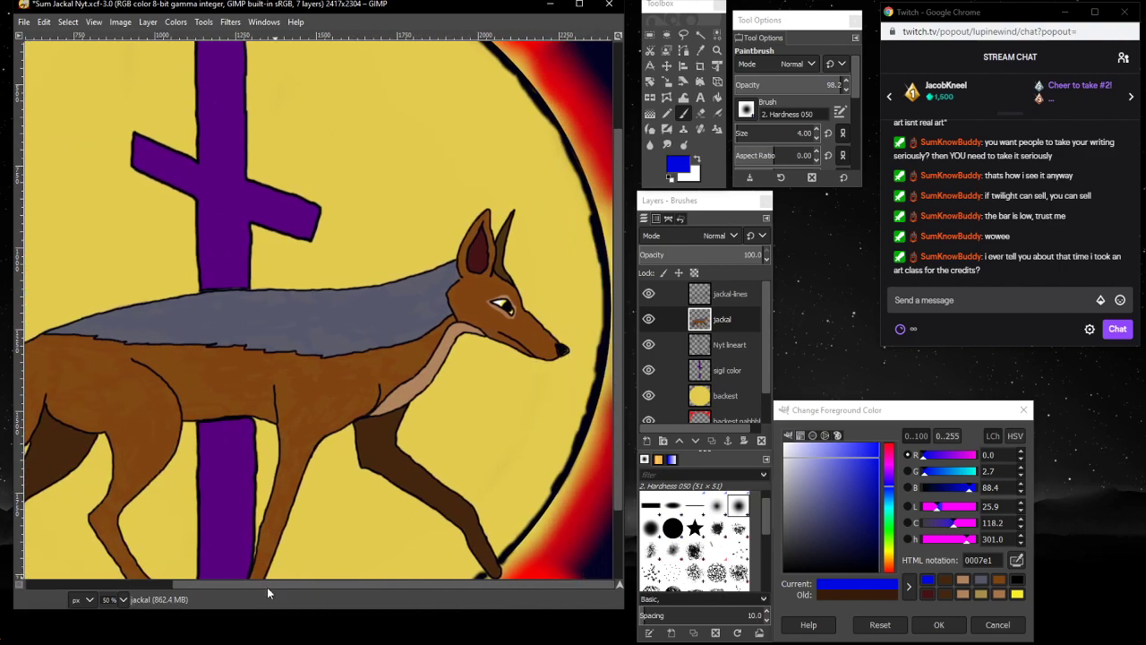
scroll(515, 383, down, 2)
scroll(515, 383, up, 4)
scroll(515, 384, down, 3)
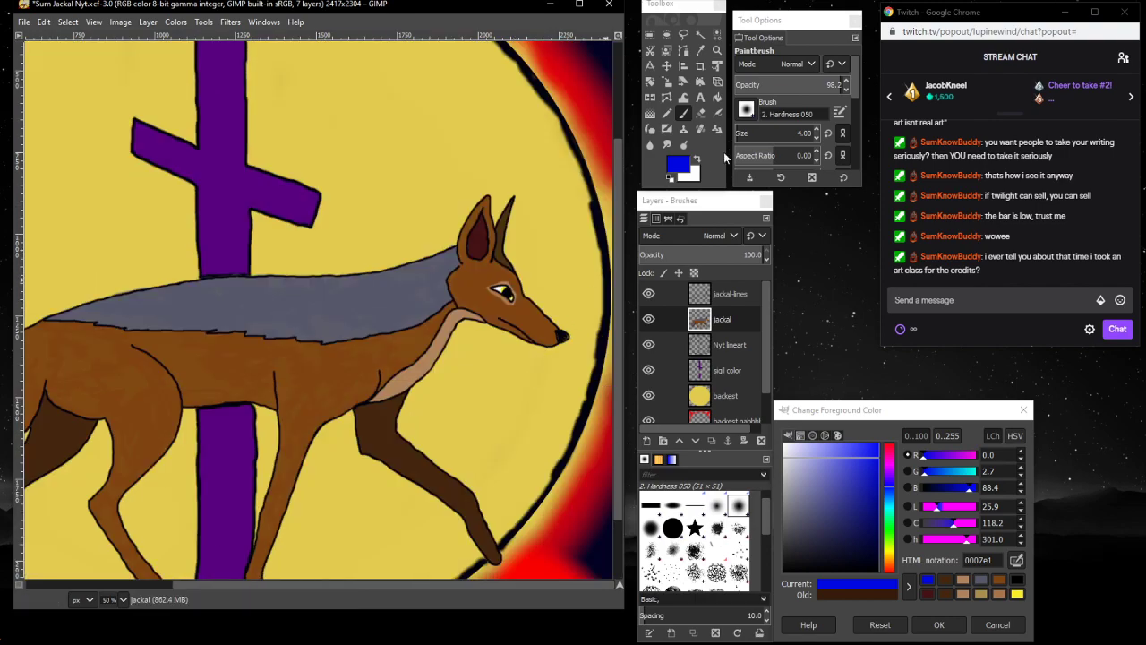
- Paint black 000000 over the outer edges of the yellow iris in the jackal's eye with a size 11 paintbrush
click(717, 50)
click(503, 290)
click(504, 290)
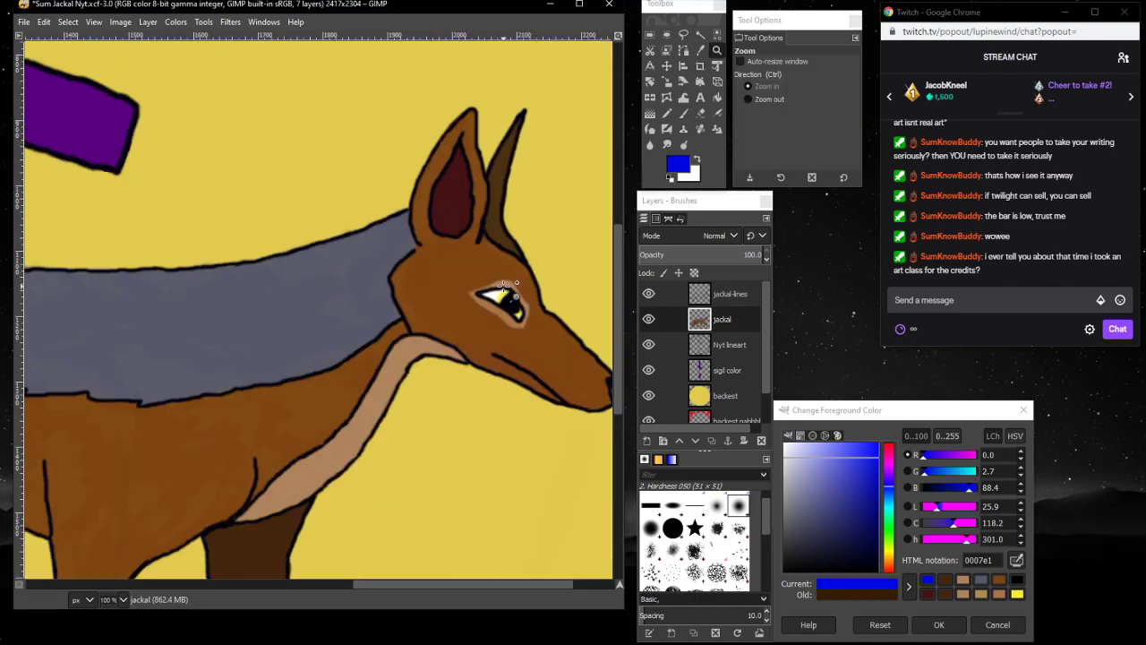
click(504, 289)
click(504, 289)
click(505, 289)
mouse_move(486, 586)
mouse_down()
mouse_move(537, 585)
mouse_move(492, 579)
mouse_up()
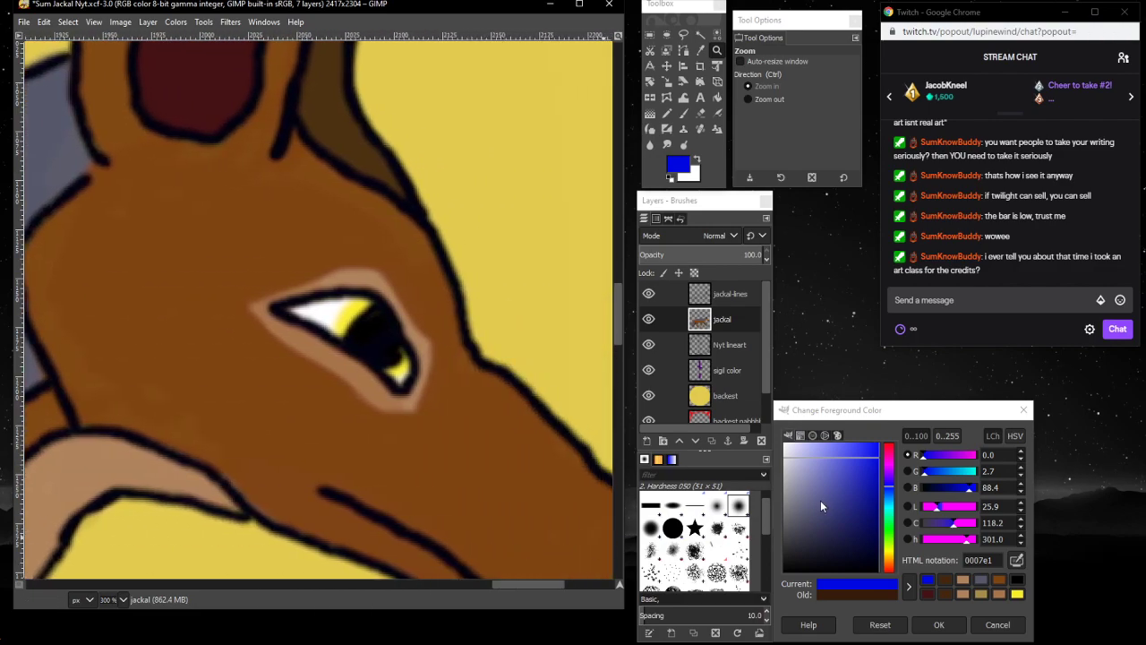
click(1017, 580)
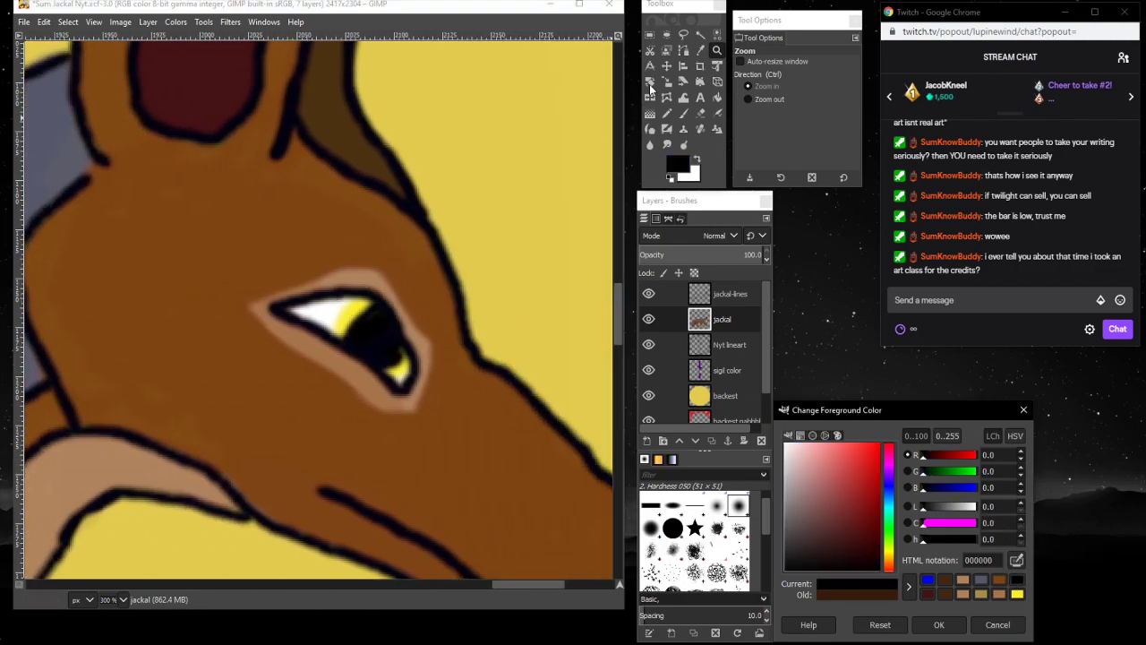
click(686, 112)
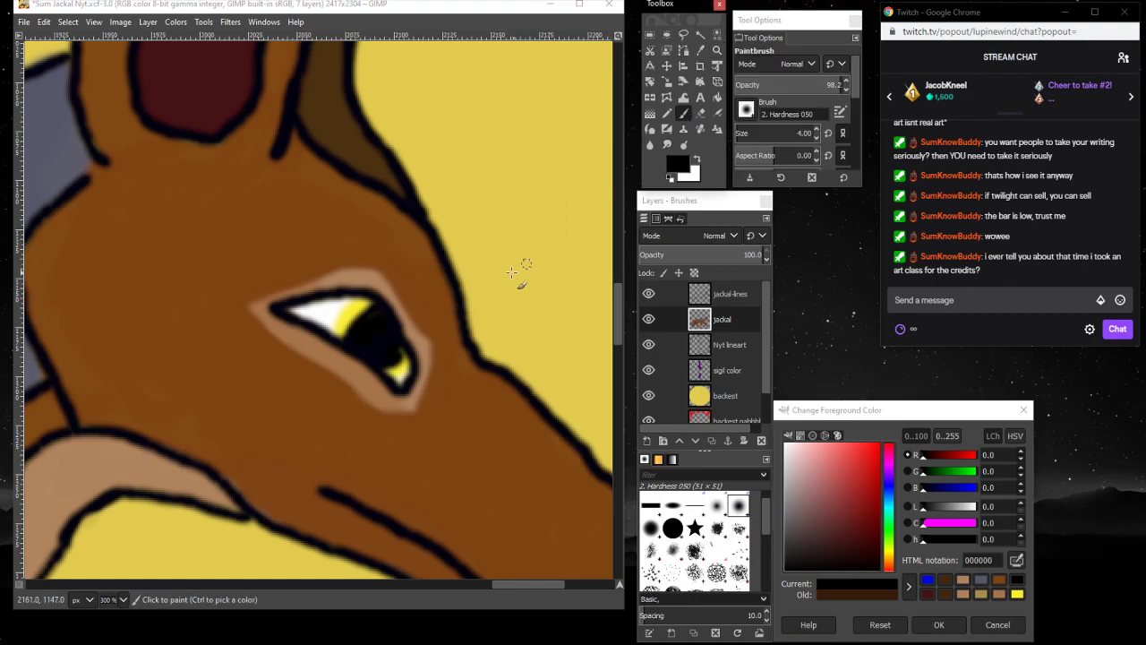
click(743, 133)
scroll(741, 134, up, 4)
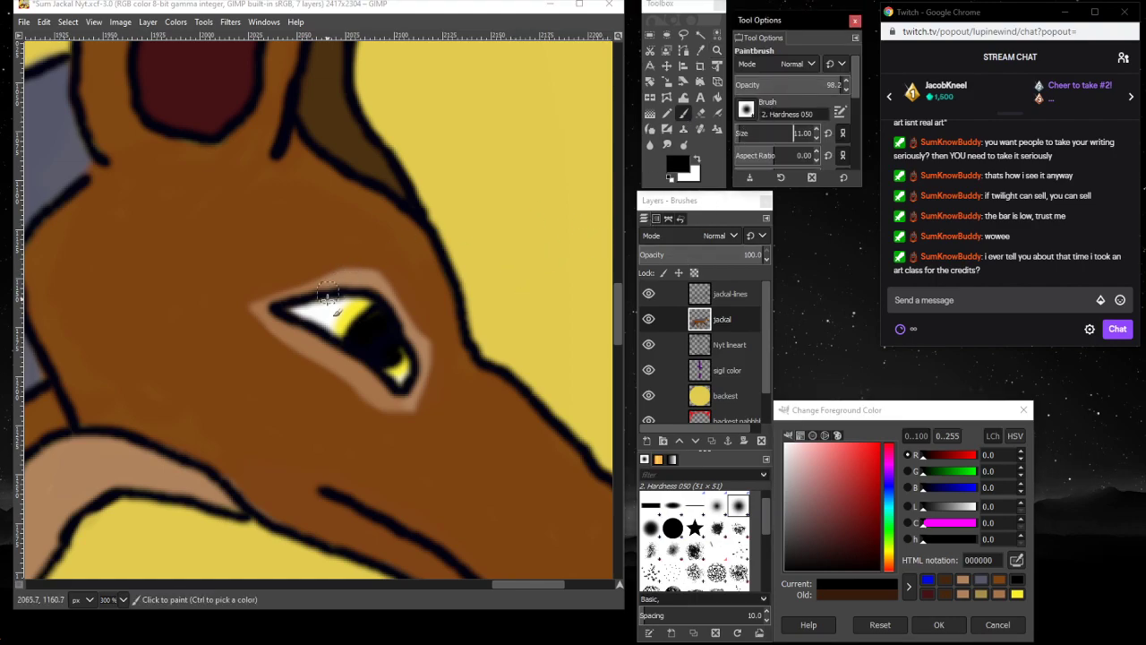
mouse_move(349, 300)
mouse_down()
mouse_move(329, 327)
mouse_move(366, 335)
mouse_move(333, 322)
mouse_move(408, 371)
mouse_move(378, 380)
mouse_up()
scroll(76, 342, down, 3)
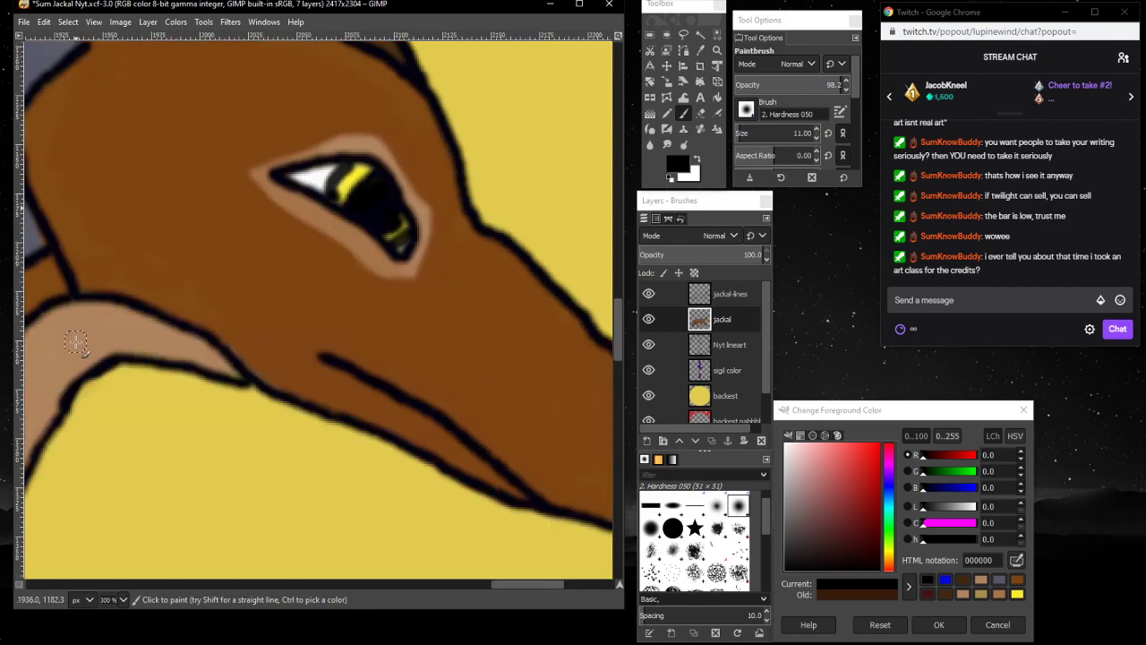
scroll(76, 342, up, 3)
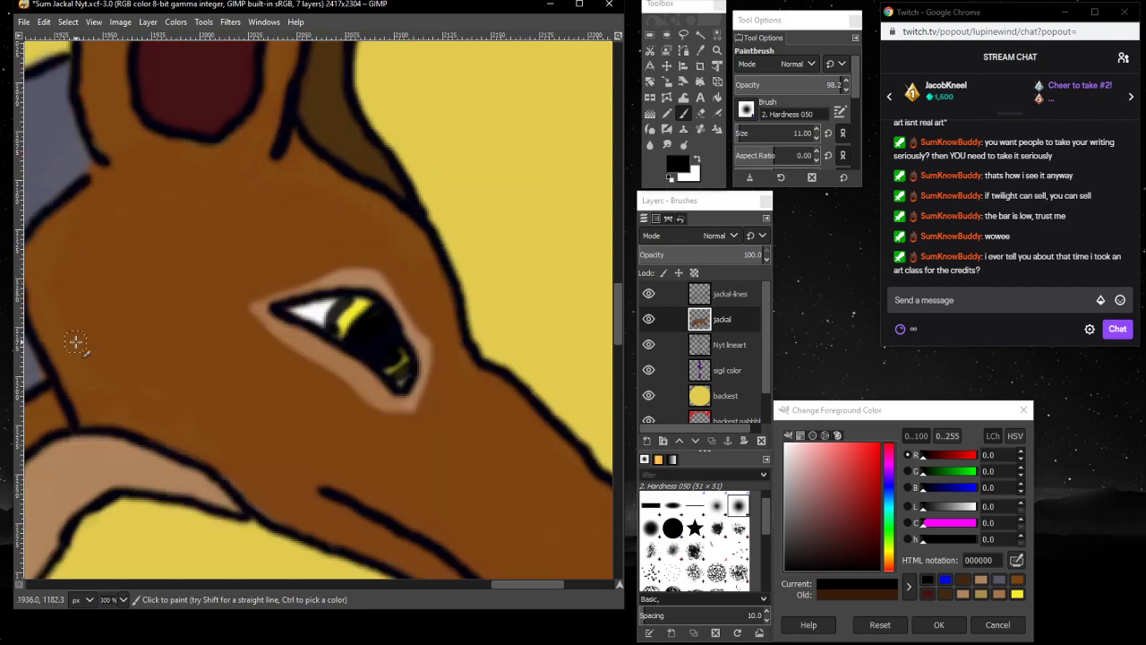
- Airbrush soft black shading along the jackal's grey back at 50% zoom with a size 134 brush
click(125, 599)
click(117, 554)
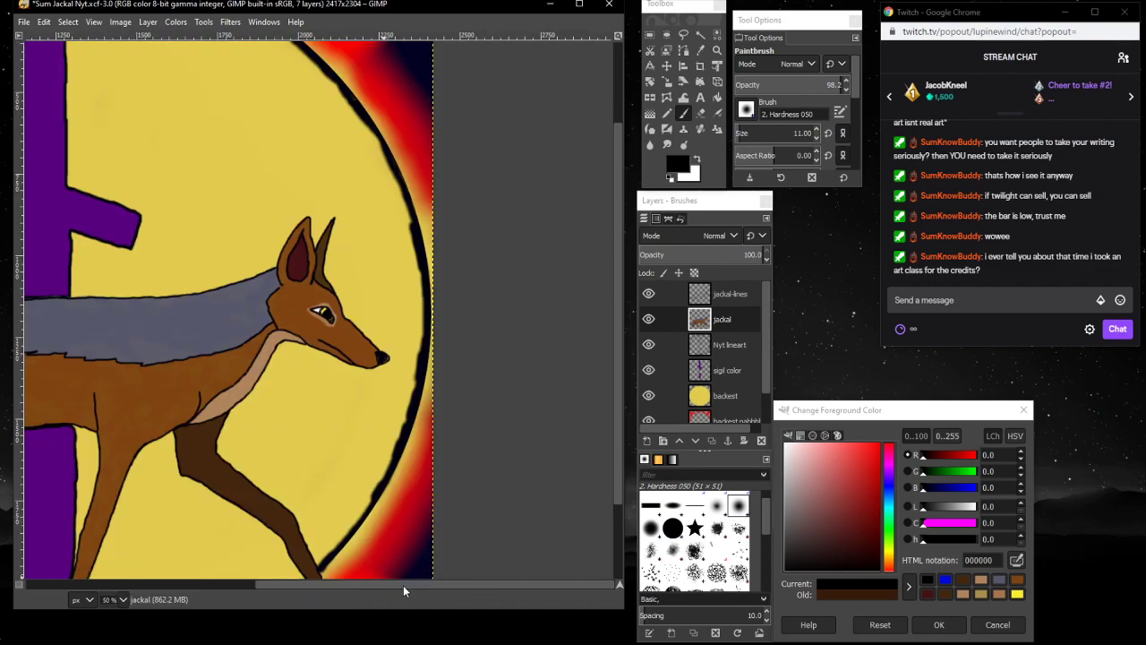
drag(403, 585, 170, 578)
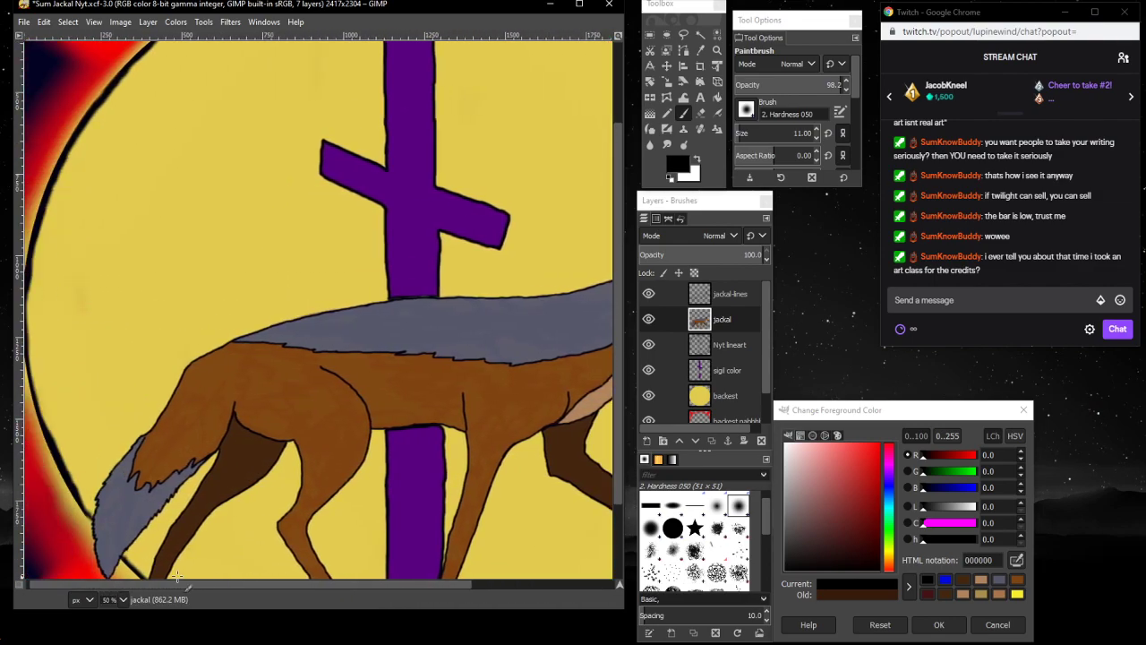
click(716, 113)
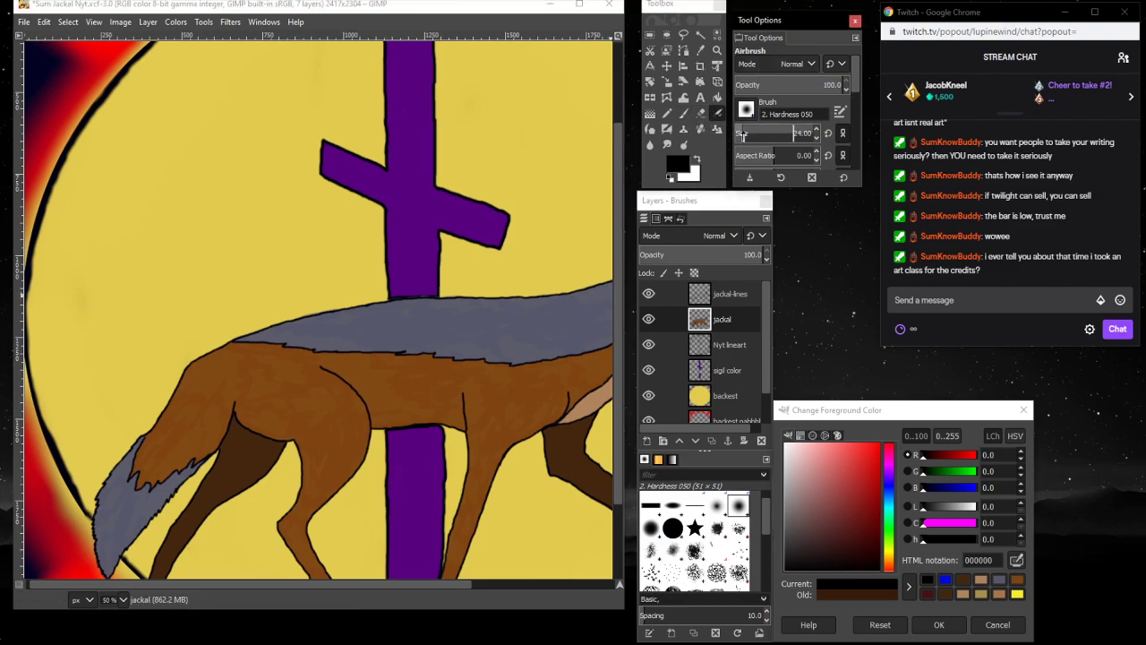
drag(742, 134, 768, 134)
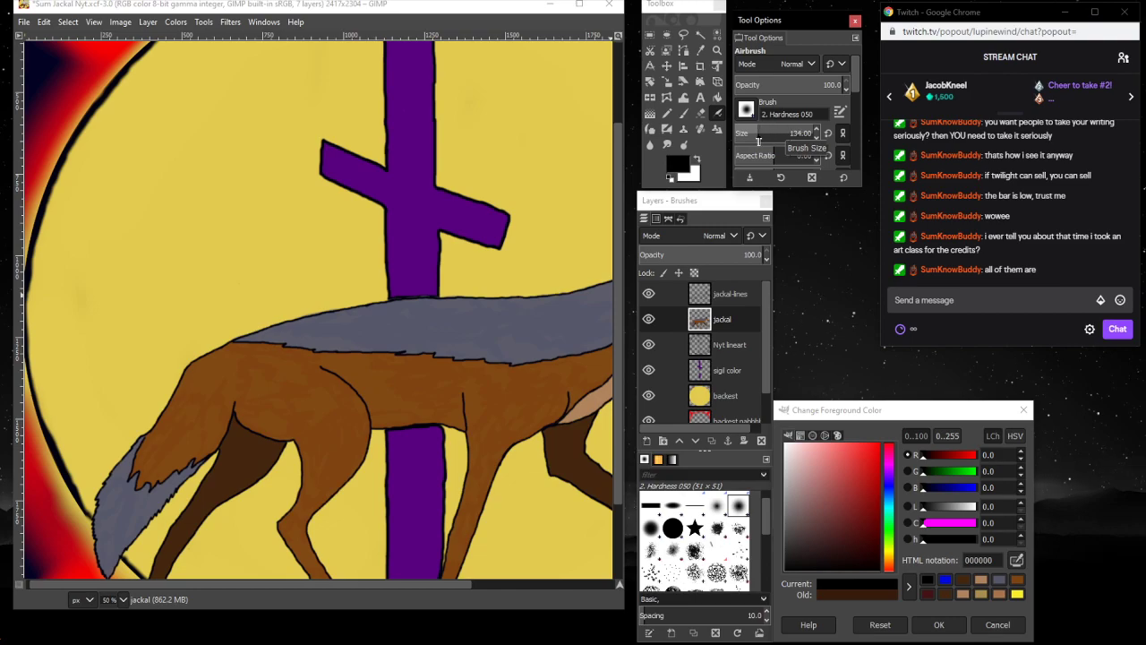
drag(370, 585, 470, 552)
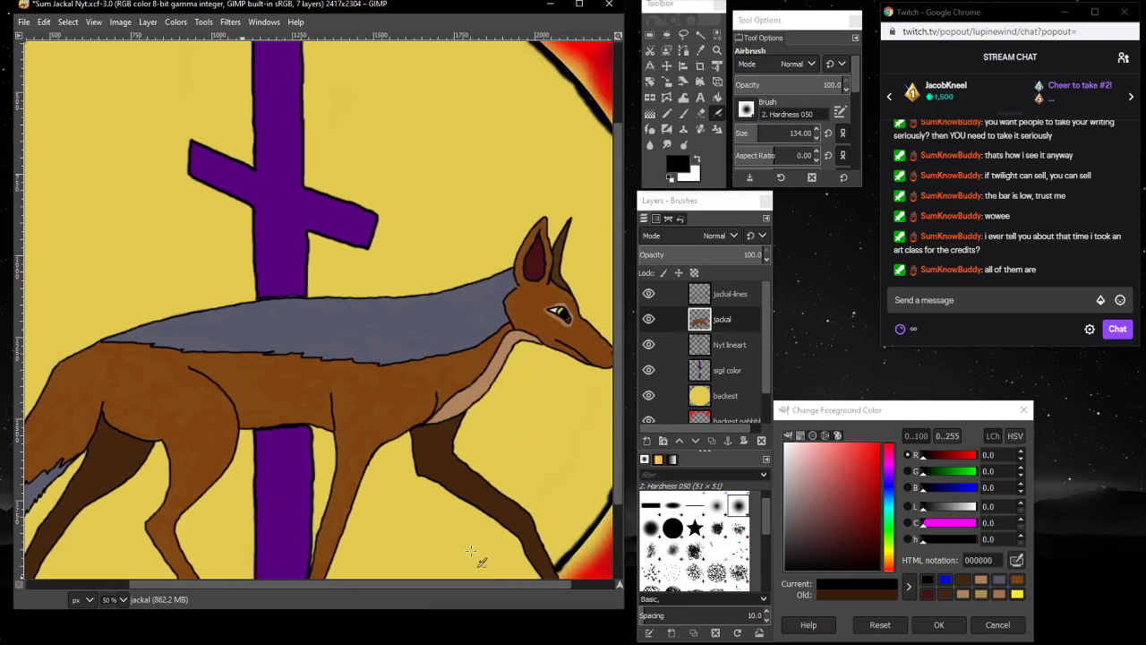
scroll(372, 519, down, 1)
scroll(380, 515, up, 2)
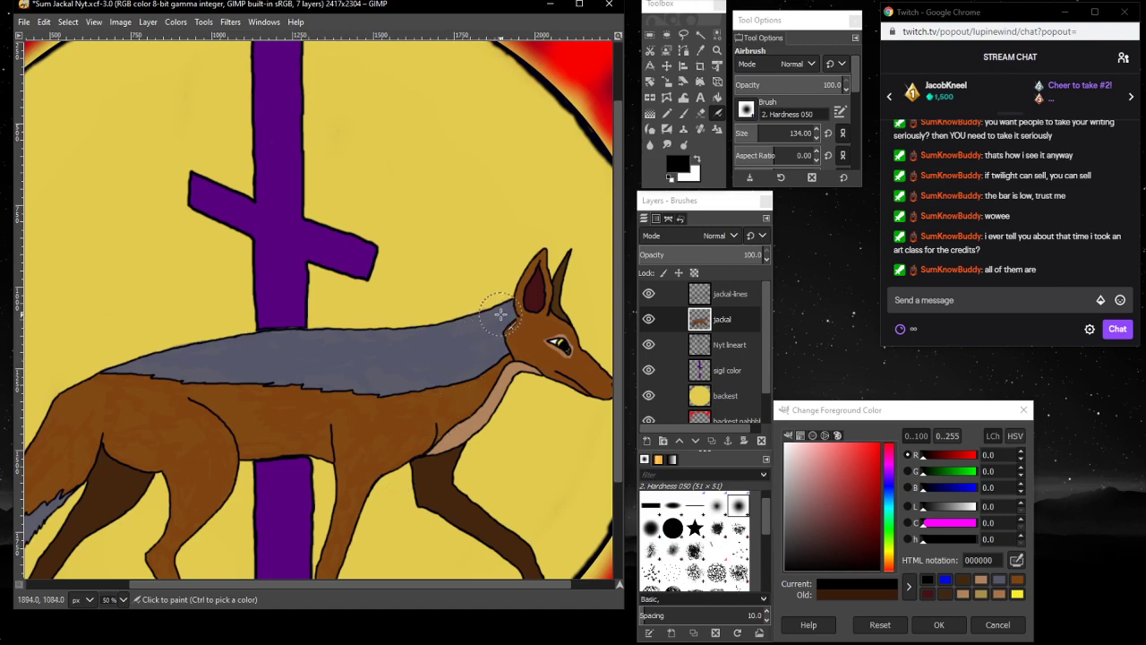
mouse_move(499, 314)
mouse_down()
mouse_move(453, 351)
mouse_move(478, 350)
mouse_move(480, 361)
mouse_move(460, 356)
mouse_move(469, 342)
mouse_move(366, 369)
mouse_move(409, 347)
mouse_move(327, 351)
mouse_move(449, 336)
mouse_move(425, 369)
mouse_move(447, 361)
mouse_move(394, 385)
mouse_move(357, 382)
mouse_move(358, 370)
mouse_move(273, 373)
mouse_move(315, 358)
mouse_move(257, 352)
mouse_move(327, 342)
mouse_move(131, 369)
mouse_move(283, 368)
mouse_move(259, 367)
mouse_move(264, 347)
mouse_move(488, 358)
mouse_move(453, 374)
mouse_move(439, 348)
mouse_up()
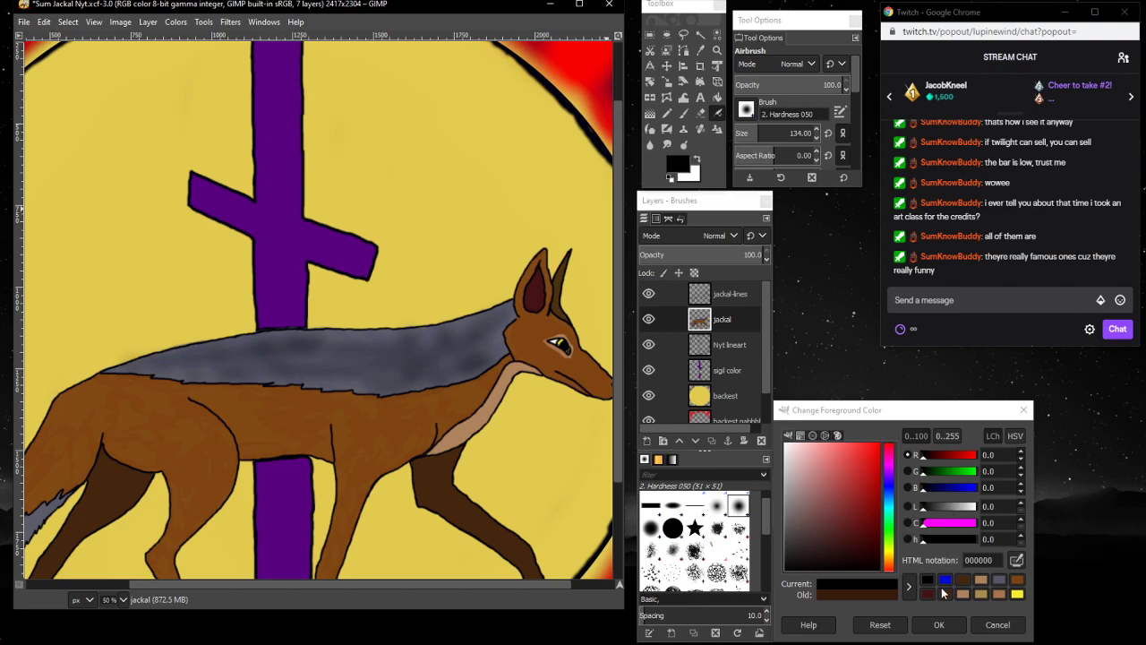
- Try airbrushing white ffffff highlights onto the jackal's grey back
click(785, 444)
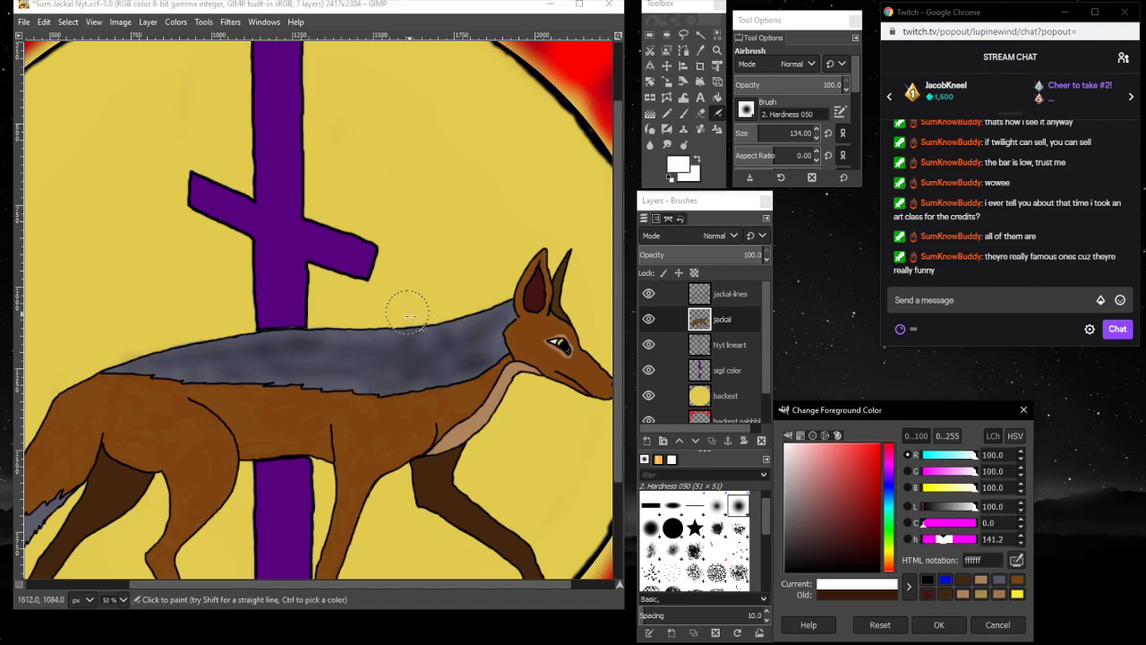
mouse_move(467, 334)
mouse_down()
mouse_move(493, 315)
mouse_move(474, 344)
mouse_move(444, 352)
mouse_move(274, 356)
mouse_move(486, 359)
mouse_move(373, 372)
mouse_up()
key(ctrl)
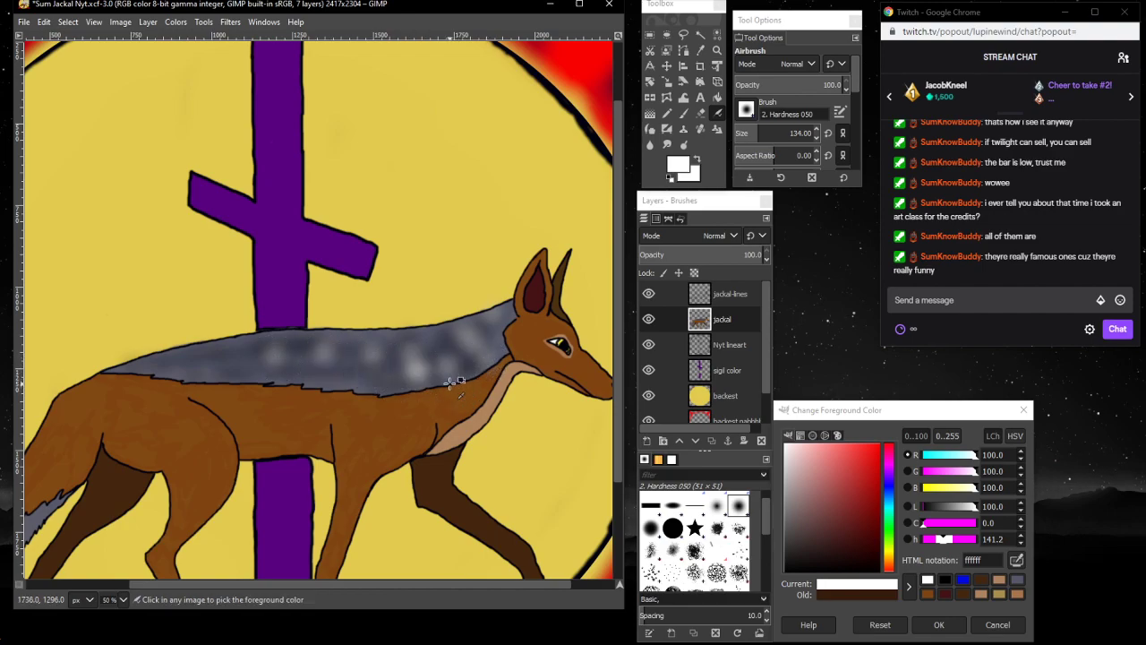
mouse_move(274, 357)
mouse_down()
mouse_move(411, 353)
mouse_move(474, 342)
mouse_move(466, 336)
mouse_up()
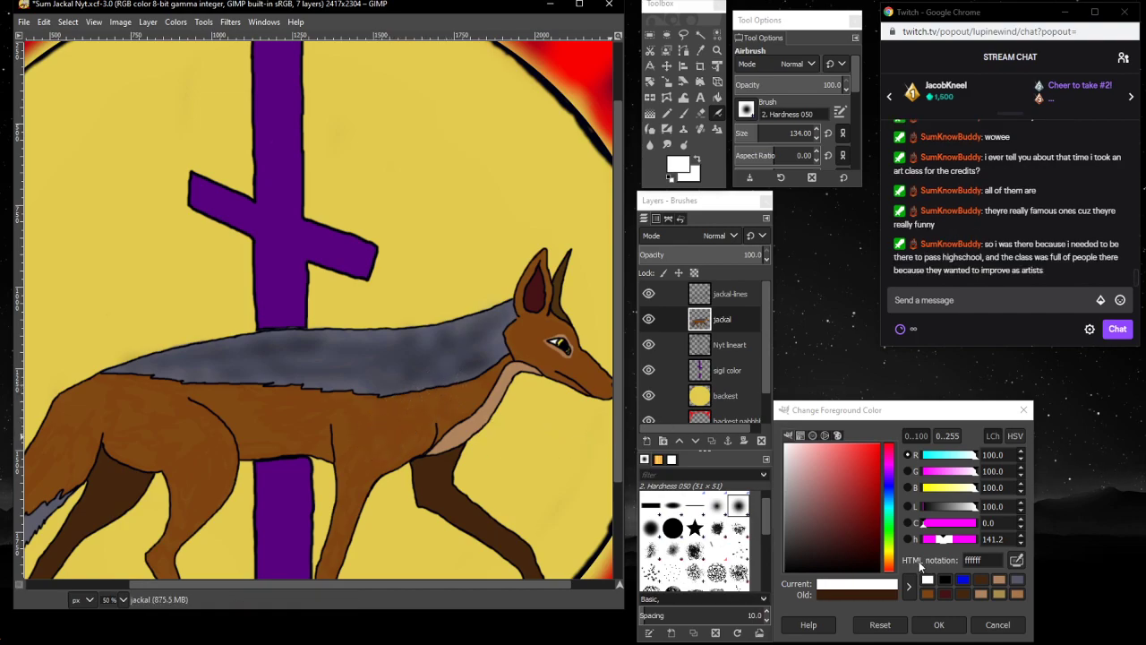
- Set the foreground colour to bright orange ea6f08 for highlighting the jackal's brown body
drag(891, 566, 869, 504)
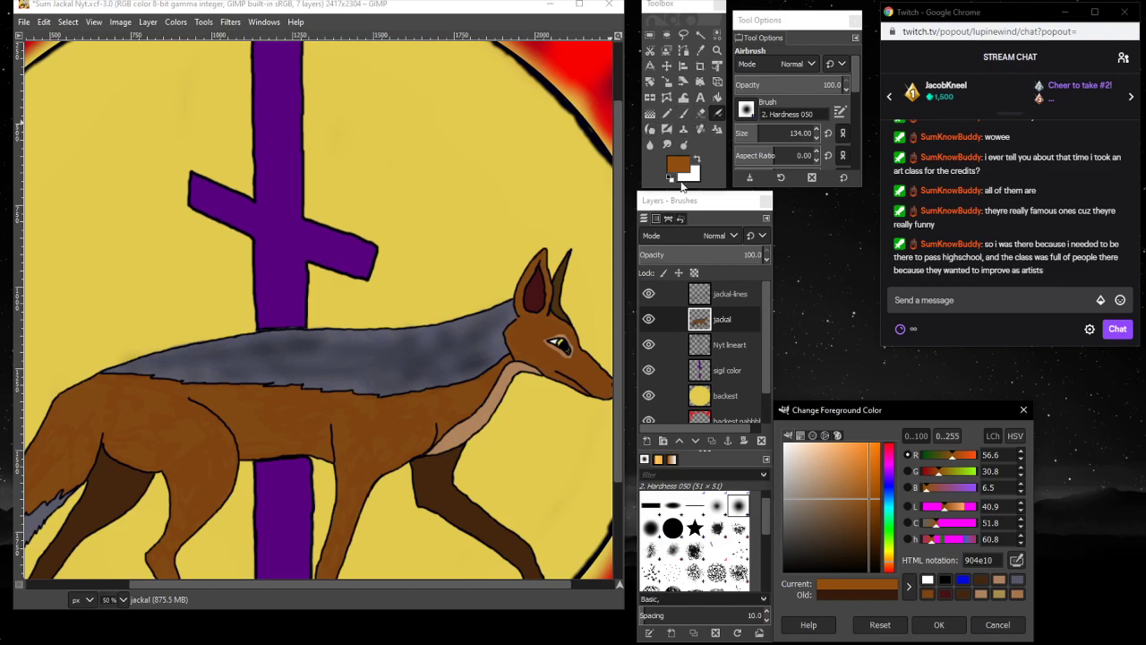
click(446, 404)
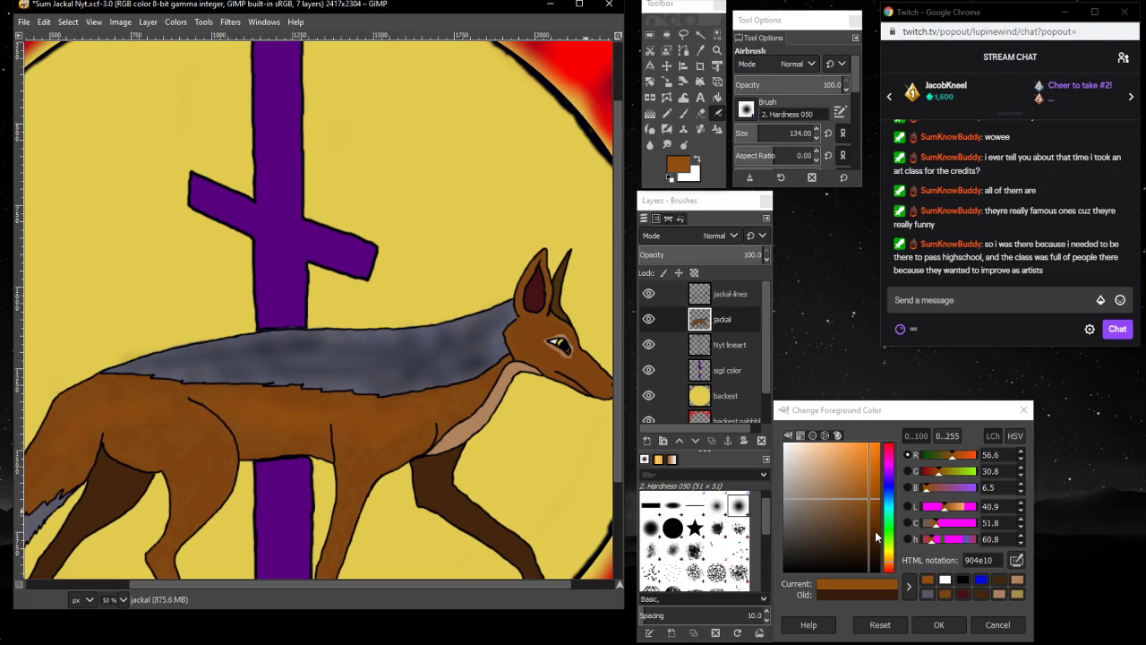
click(889, 556)
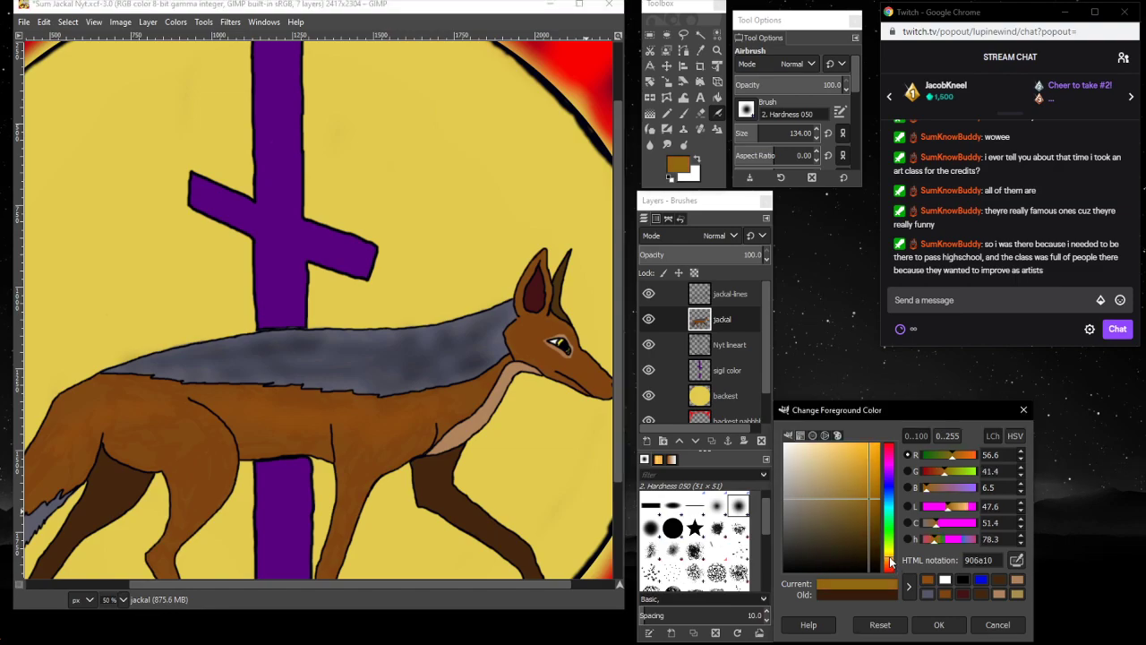
drag(849, 479, 873, 482)
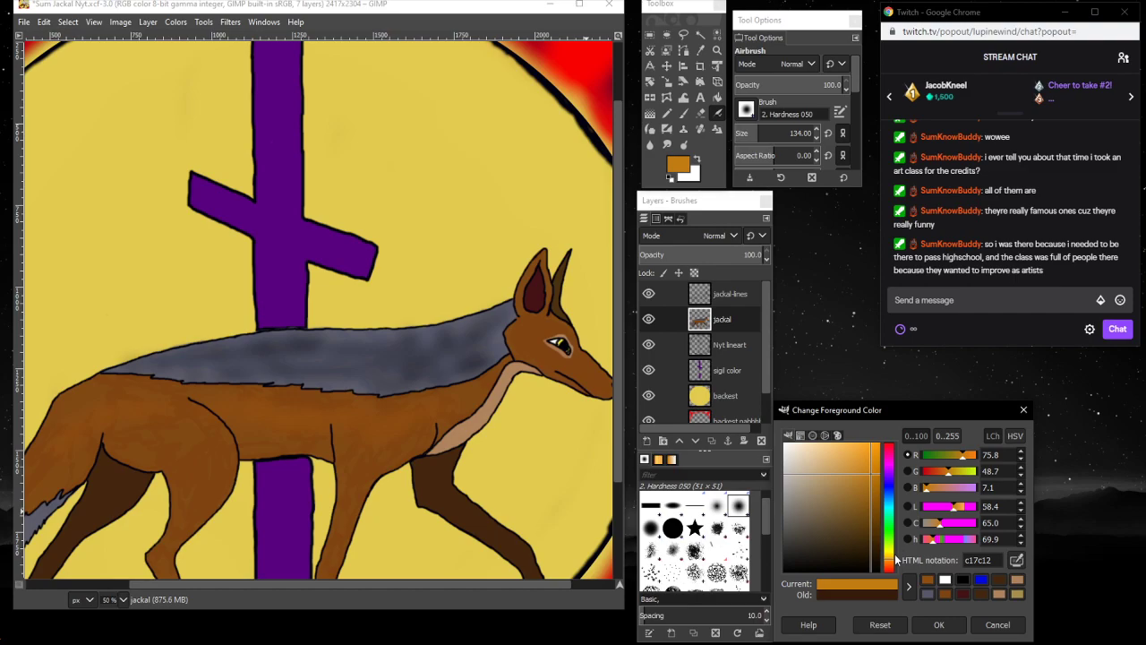
click(891, 565)
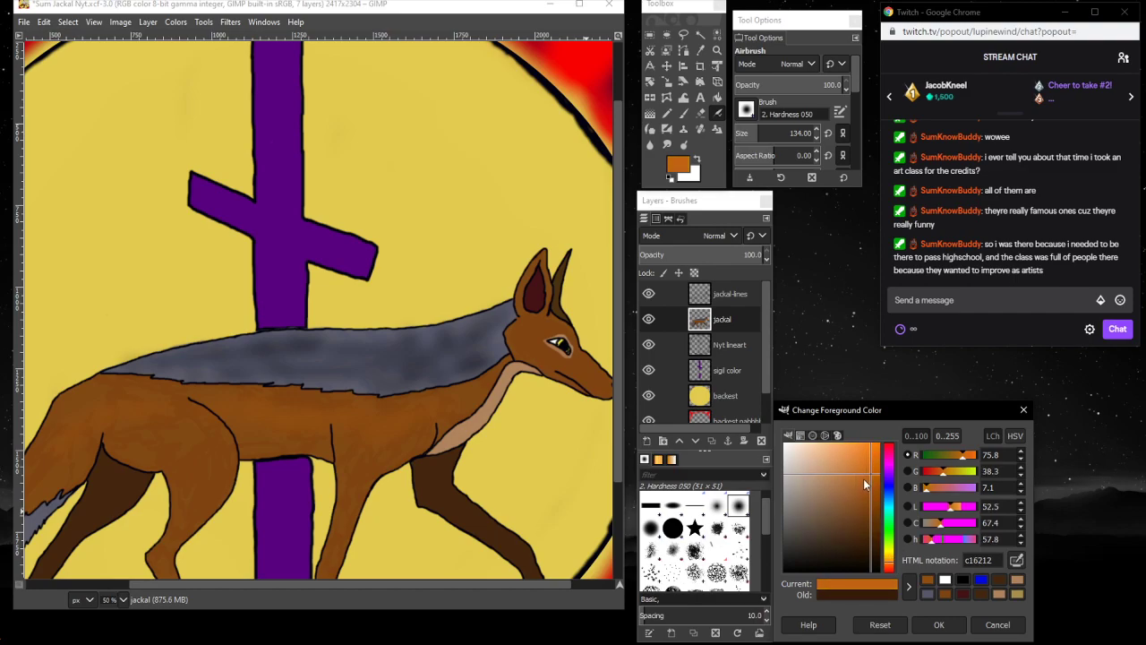
drag(865, 484, 878, 446)
- Try a few orange airbrush strokes on the jackal's shoulder and undo them
click(397, 437)
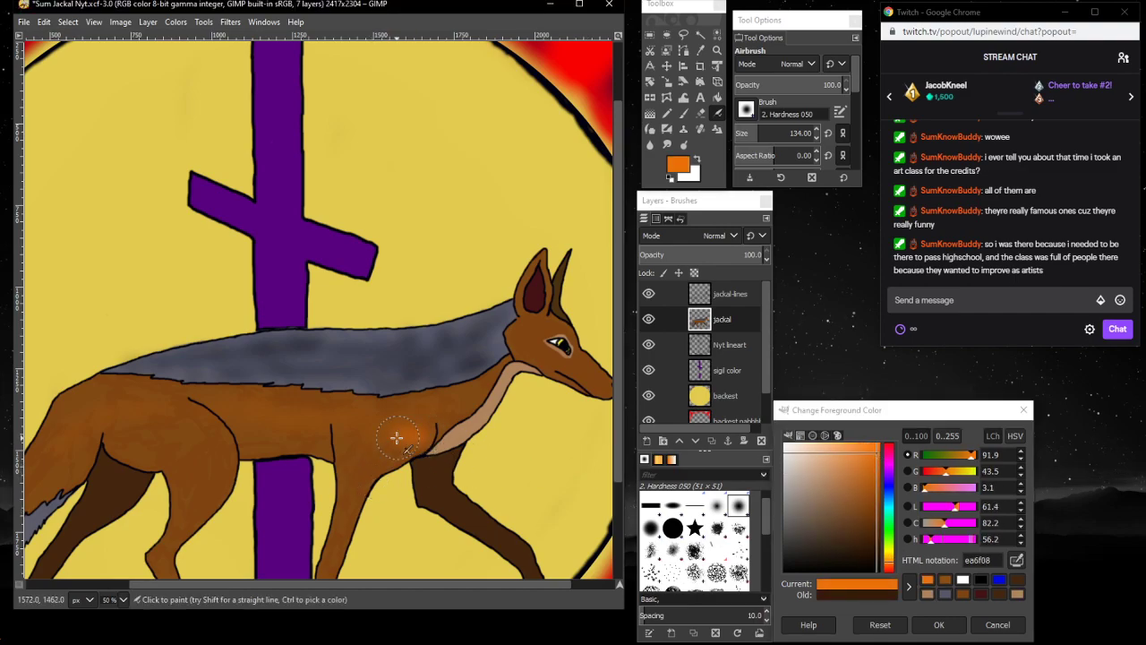
mouse_move(397, 437)
mouse_down()
mouse_move(420, 413)
mouse_move(393, 418)
mouse_move(443, 403)
mouse_move(411, 418)
mouse_move(458, 413)
mouse_move(415, 426)
mouse_up()
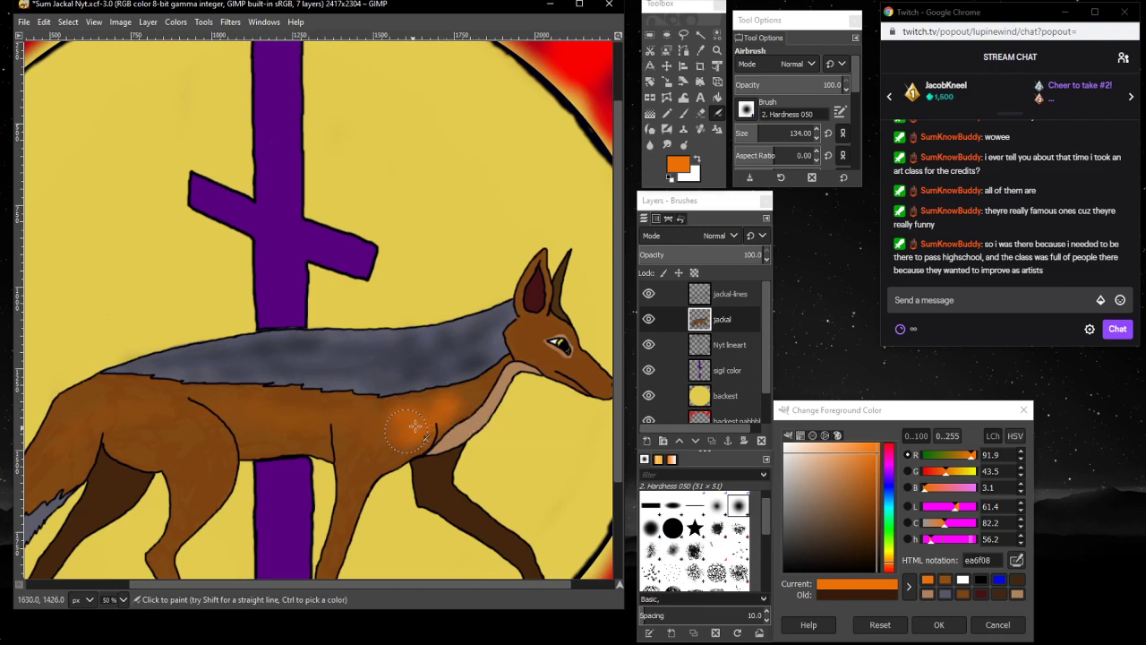
key(ctrl+z)
key(ctrl+z)
key(ctrl+z)
key(ctrl+z)
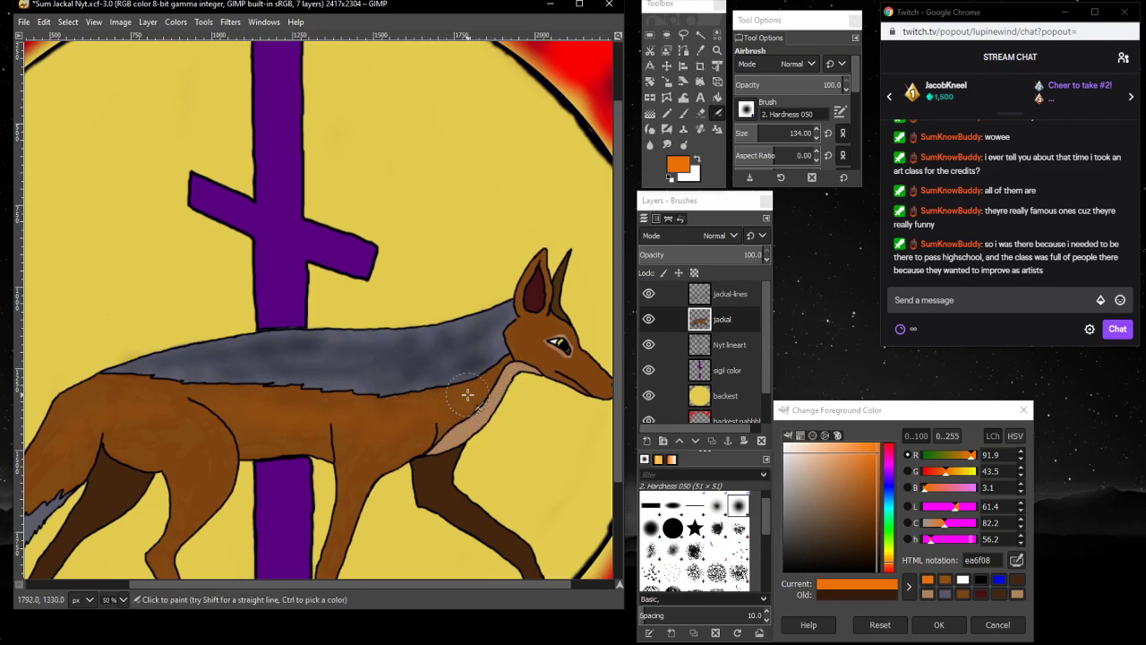
- Airbrush orange ea6f08 highlights over the jackal's brown body, from the shoulder along the flank to the haunch and thigh
mouse_move(439, 414)
mouse_down()
mouse_move(373, 429)
mouse_move(427, 405)
mouse_move(342, 417)
mouse_move(442, 400)
mouse_move(382, 415)
mouse_move(415, 413)
mouse_move(360, 459)
mouse_move(403, 436)
mouse_move(375, 463)
mouse_move(410, 434)
mouse_move(361, 475)
mouse_move(379, 418)
mouse_move(214, 412)
mouse_move(292, 413)
mouse_move(217, 399)
mouse_move(286, 403)
mouse_up()
mouse_move(199, 399)
mouse_down()
mouse_move(128, 406)
mouse_move(189, 407)
mouse_move(124, 401)
mouse_move(128, 392)
mouse_move(80, 404)
mouse_move(96, 400)
mouse_move(43, 445)
mouse_move(70, 404)
mouse_move(56, 453)
mouse_move(107, 419)
mouse_move(58, 466)
mouse_move(73, 427)
mouse_move(33, 474)
mouse_move(220, 416)
mouse_move(159, 441)
mouse_move(135, 429)
mouse_move(201, 439)
mouse_move(146, 453)
mouse_move(161, 417)
mouse_move(124, 429)
mouse_move(149, 418)
mouse_move(167, 455)
mouse_move(181, 413)
mouse_move(180, 484)
mouse_move(199, 426)
mouse_move(183, 487)
mouse_move(196, 437)
mouse_move(172, 482)
mouse_up()
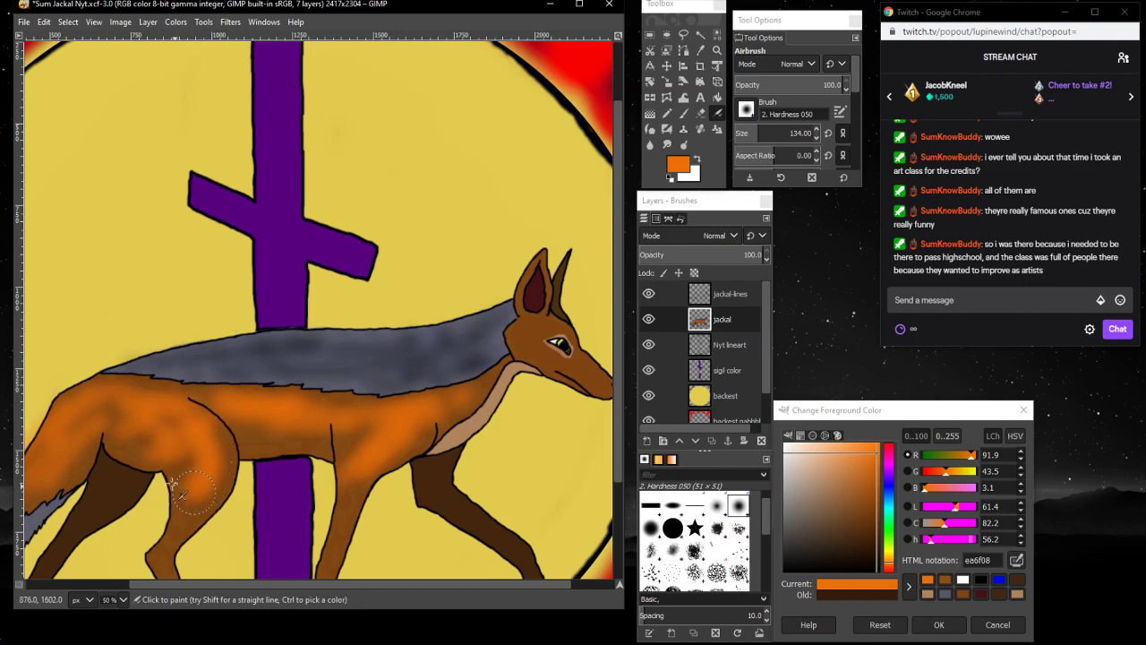
mouse_move(145, 430)
mouse_down()
mouse_move(195, 478)
mouse_move(145, 438)
mouse_move(180, 454)
mouse_move(127, 447)
mouse_move(207, 480)
mouse_move(142, 401)
mouse_move(196, 428)
mouse_up()
mouse_move(306, 422)
mouse_down()
mouse_move(268, 443)
mouse_move(479, 385)
mouse_up()
mouse_move(350, 434)
mouse_down()
mouse_move(278, 441)
mouse_move(305, 427)
mouse_move(125, 400)
mouse_up()
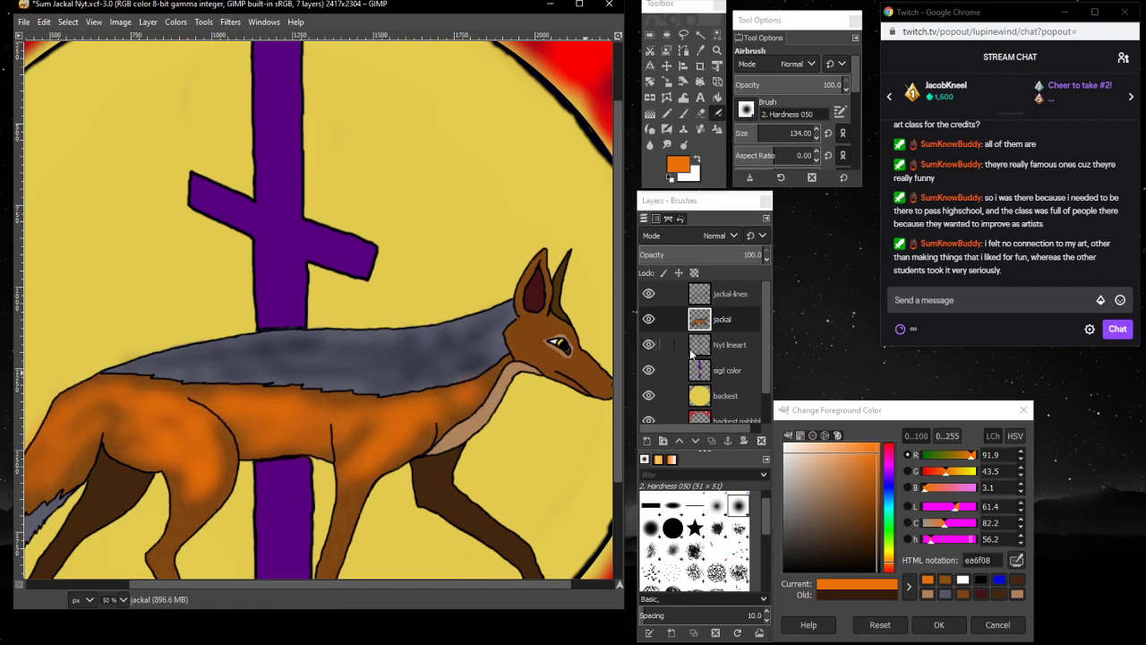
- Airbrush black 000000 shading over the jackal's shoulder and down the near front leg to the paw
click(982, 581)
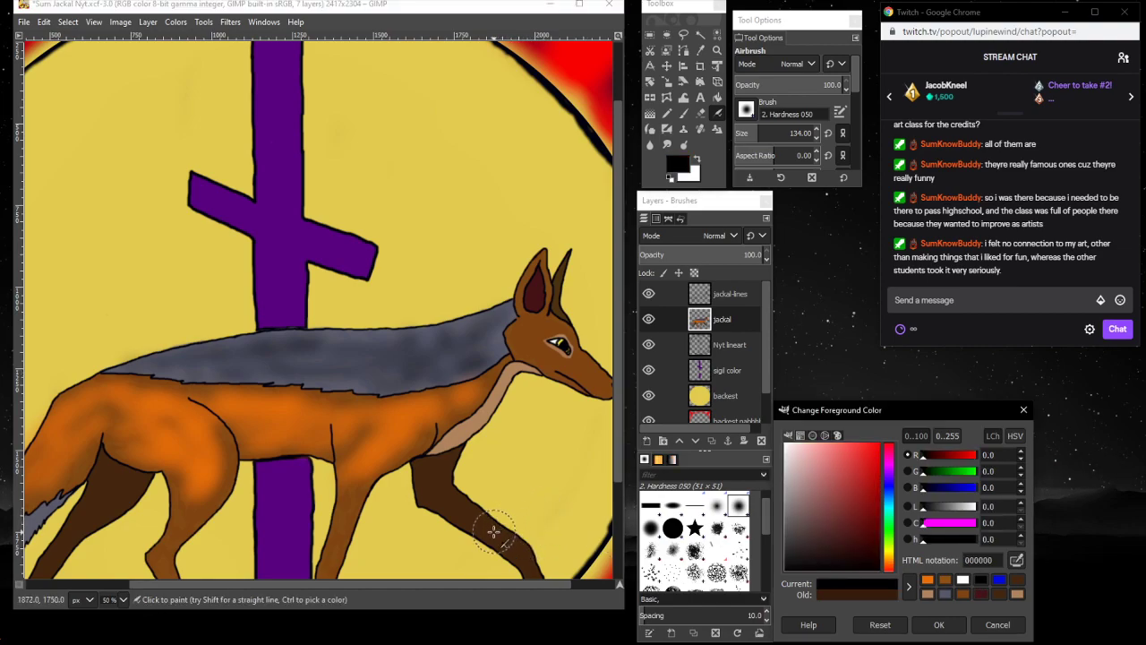
click(462, 395)
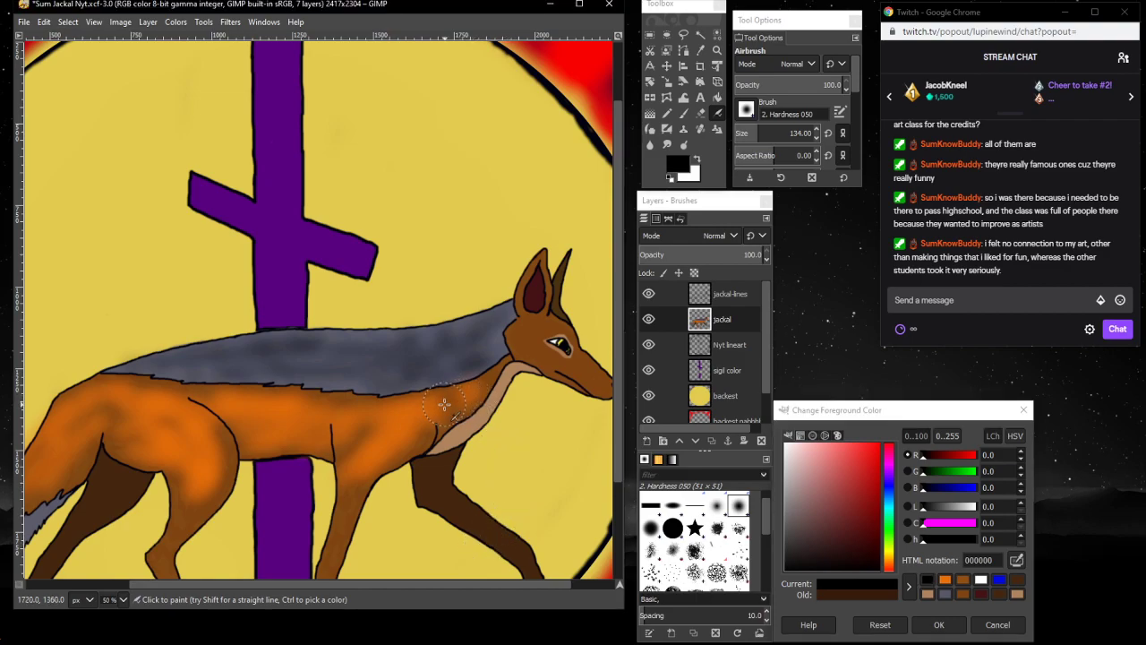
mouse_move(474, 390)
mouse_down()
mouse_move(412, 426)
mouse_move(353, 484)
mouse_move(374, 462)
mouse_move(343, 531)
mouse_up()
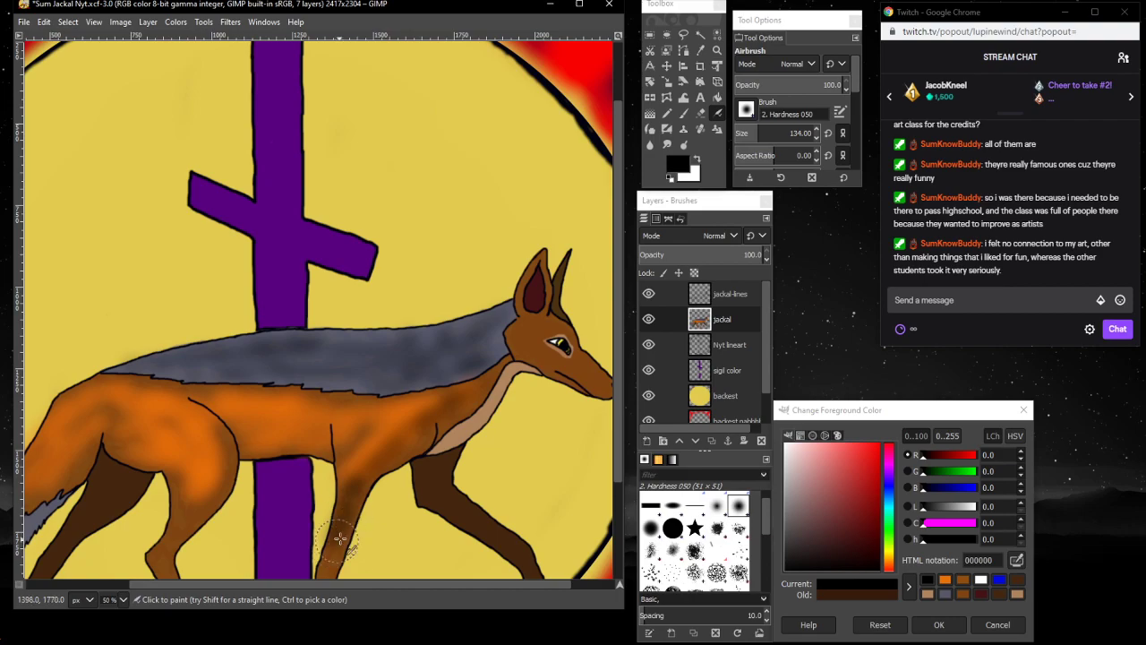
scroll(358, 525, down, 3)
drag(346, 397, 324, 448)
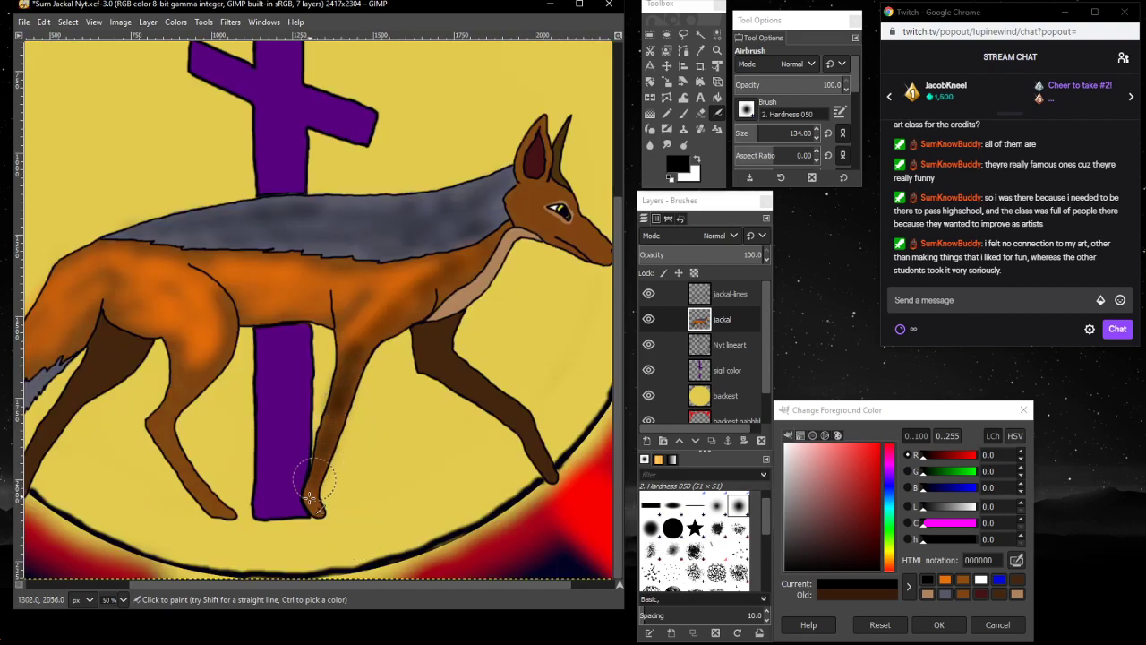
- Airbrush black shading down the jackal's dark brown far front and far hind legs
mouse_move(435, 396)
mouse_down()
mouse_move(440, 328)
mouse_move(436, 359)
mouse_move(456, 373)
mouse_move(440, 368)
mouse_move(470, 391)
mouse_move(437, 353)
mouse_move(524, 421)
mouse_up()
mouse_move(125, 355)
mouse_down()
mouse_move(108, 331)
mouse_move(107, 360)
mouse_move(122, 350)
mouse_move(110, 363)
mouse_move(120, 343)
mouse_move(106, 344)
mouse_move(96, 366)
mouse_move(124, 344)
mouse_move(77, 393)
mouse_move(107, 358)
mouse_up()
drag(164, 579, 117, 579)
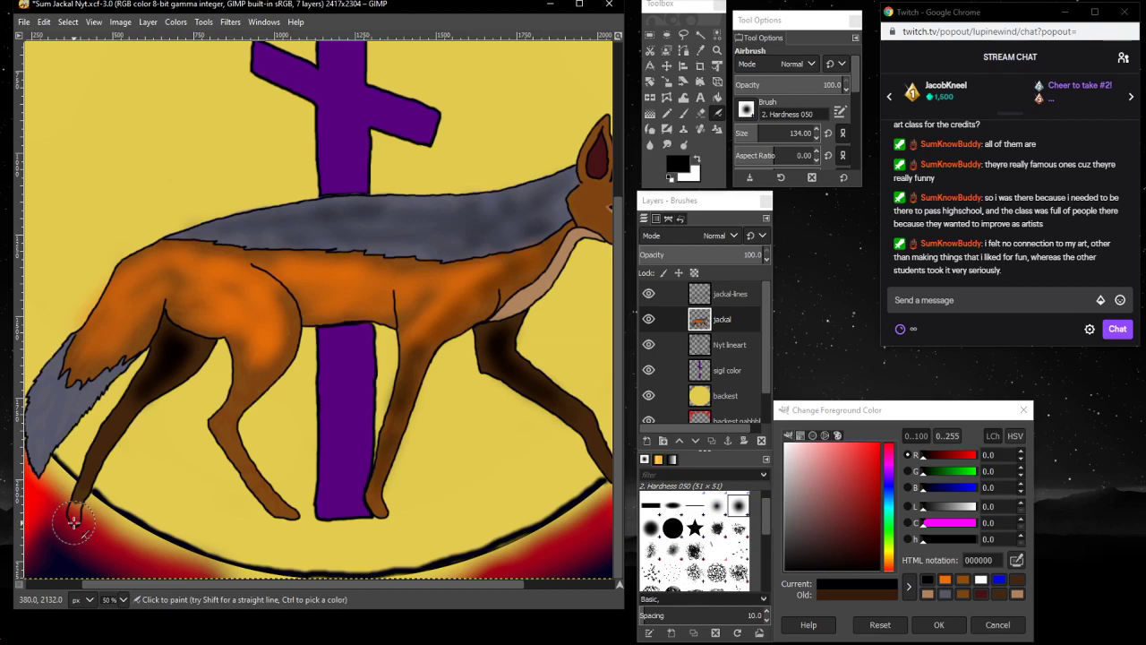
drag(74, 522, 81, 564)
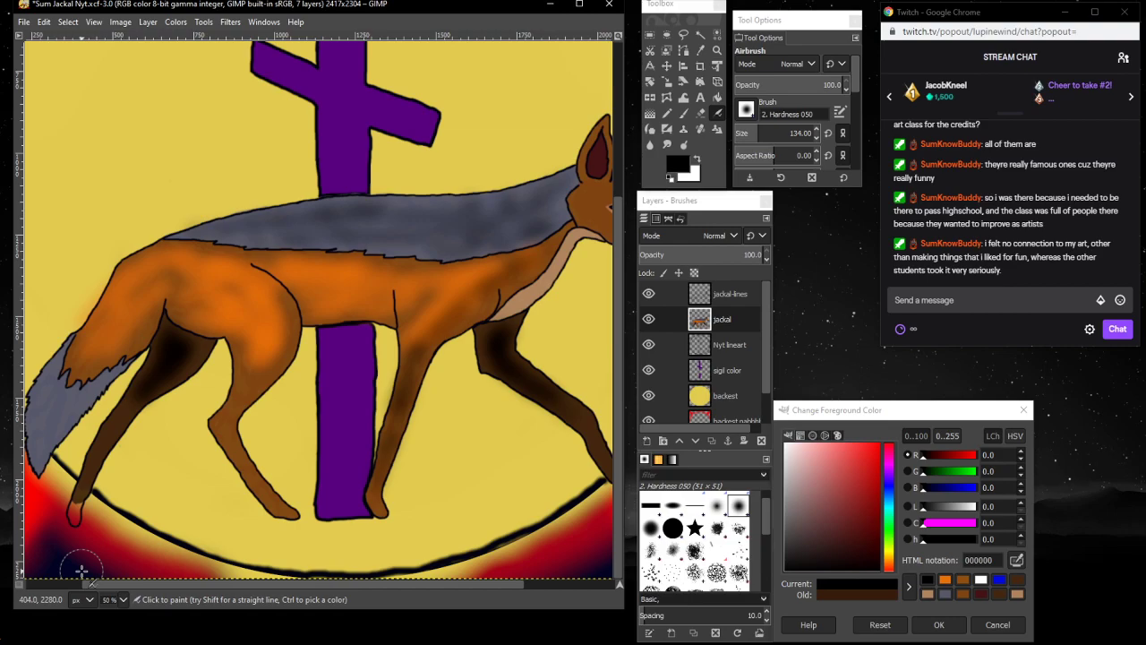
- Airbrush soft black shading over the jackal's rump, tail base, haunch, chest and both near legs
mouse_move(308, 277)
mouse_down()
mouse_move(175, 270)
mouse_move(186, 265)
mouse_move(144, 275)
mouse_move(170, 257)
mouse_move(165, 249)
mouse_move(122, 288)
mouse_move(102, 333)
mouse_up()
drag(152, 306, 94, 357)
mouse_move(196, 290)
mouse_down()
mouse_move(188, 317)
mouse_move(171, 294)
mouse_move(202, 329)
mouse_move(170, 293)
mouse_move(217, 320)
mouse_move(166, 279)
mouse_move(214, 321)
mouse_move(231, 297)
mouse_move(234, 346)
mouse_move(224, 331)
mouse_move(251, 353)
mouse_move(239, 392)
mouse_move(269, 366)
mouse_move(231, 416)
mouse_move(231, 407)
mouse_move(232, 464)
mouse_move(231, 446)
mouse_move(302, 512)
mouse_up()
mouse_move(422, 394)
mouse_down()
mouse_move(381, 470)
mouse_move(385, 488)
mouse_up()
mouse_move(487, 297)
mouse_down()
mouse_move(479, 322)
mouse_move(457, 309)
mouse_up()
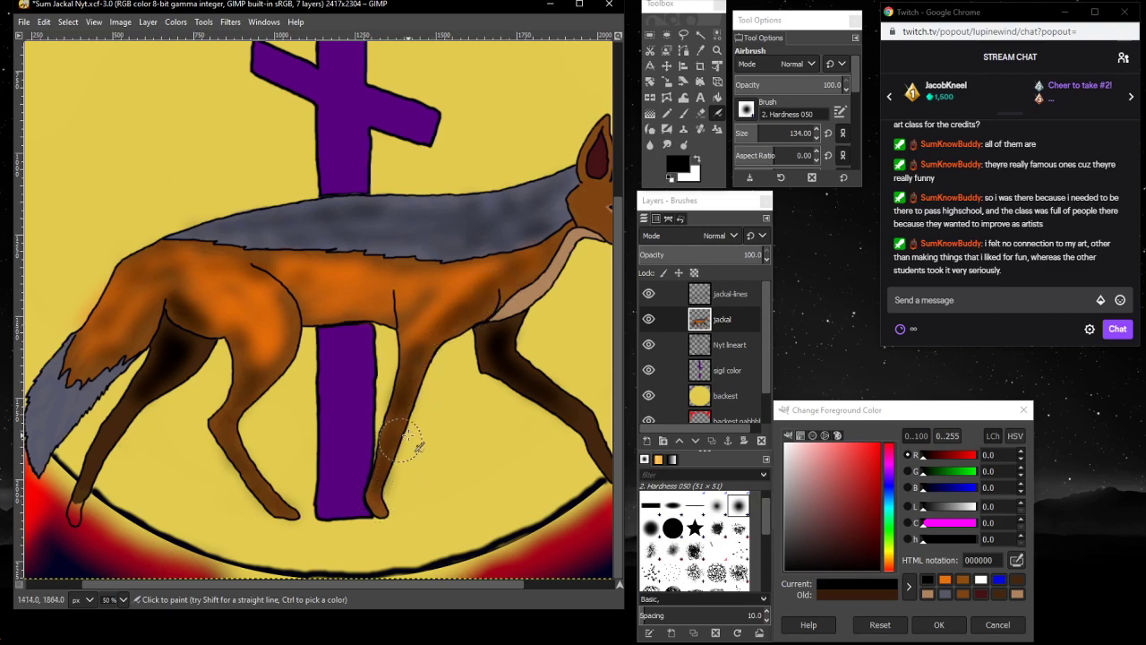
mouse_move(252, 266)
mouse_down()
mouse_move(285, 285)
mouse_move(277, 305)
mouse_move(265, 289)
mouse_move(278, 279)
mouse_move(297, 342)
mouse_move(261, 370)
mouse_move(227, 328)
mouse_move(183, 321)
mouse_up()
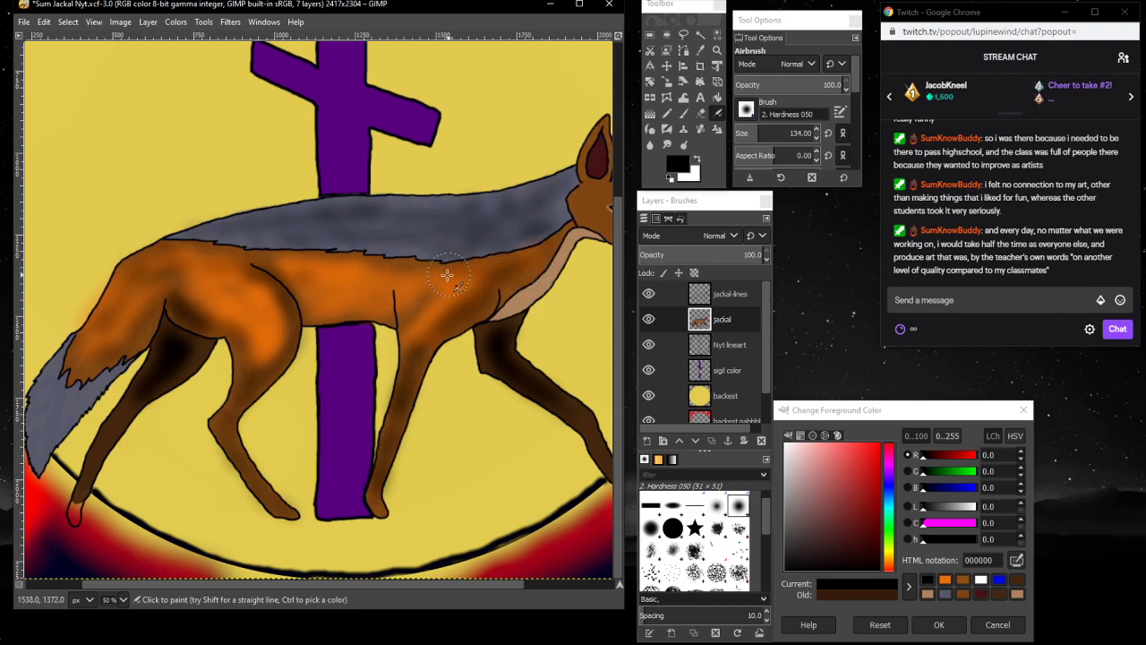
- Airbrush more black shading around the jackal's shoulder, and blend orange ea6f08 highlights over the shoulder, flank and rump
mouse_move(410, 341)
mouse_down()
mouse_move(396, 297)
mouse_move(405, 317)
mouse_move(395, 298)
mouse_move(394, 319)
mouse_move(364, 309)
mouse_move(375, 312)
mouse_move(307, 317)
mouse_move(382, 310)
mouse_up()
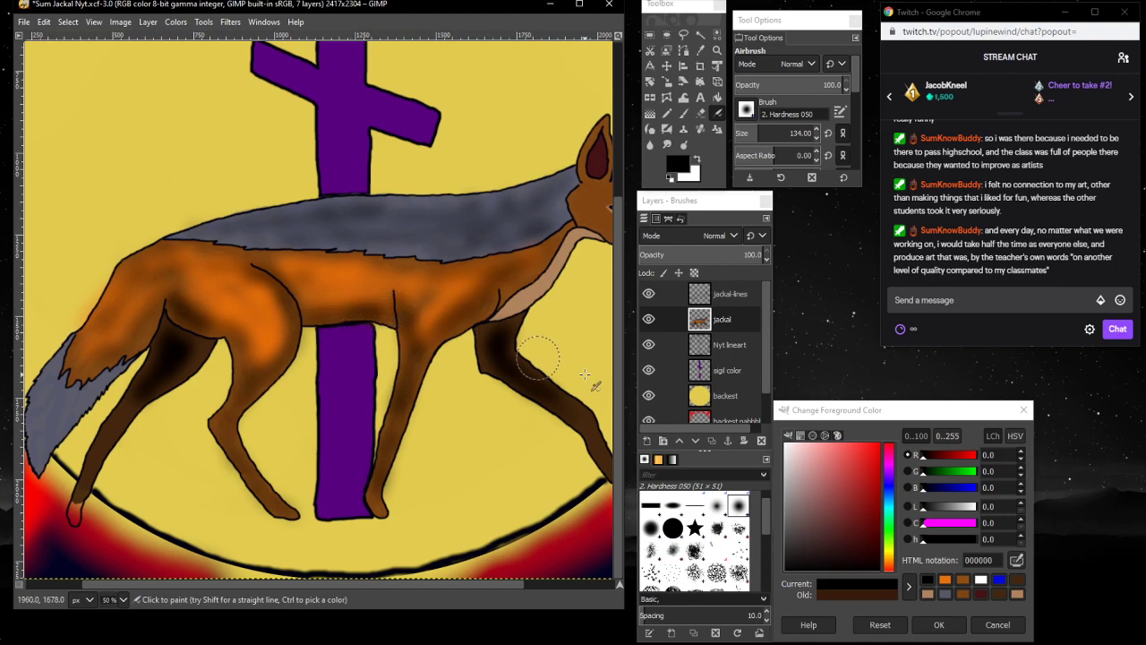
click(943, 580)
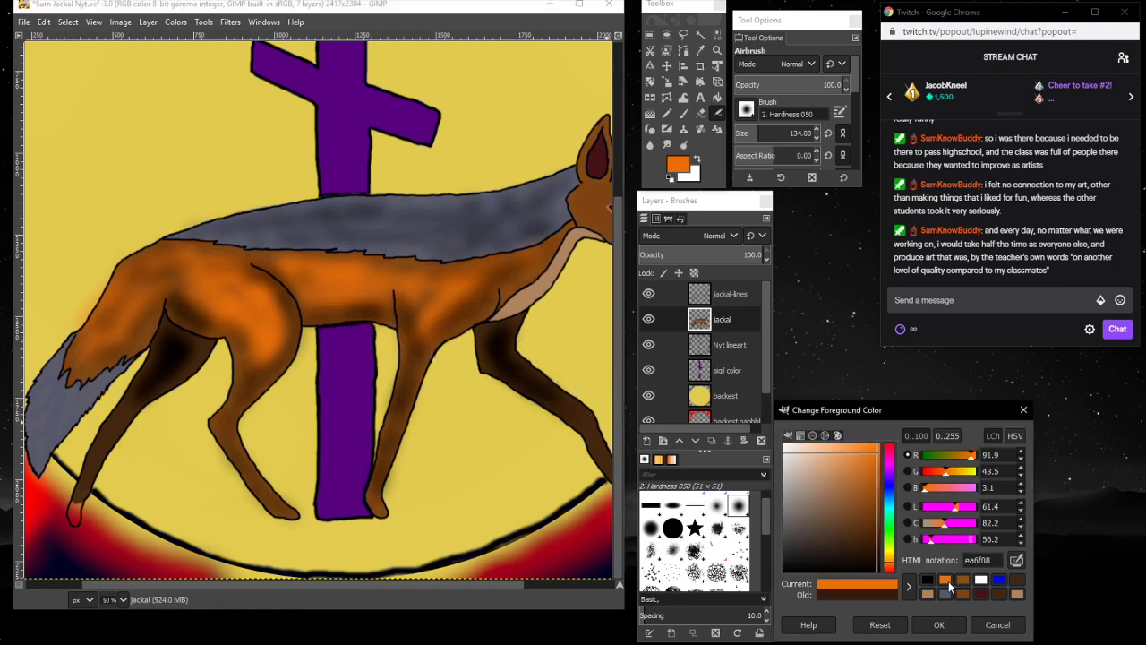
mouse_move(413, 301)
mouse_down()
mouse_move(266, 266)
mouse_move(223, 273)
mouse_move(255, 291)
mouse_move(221, 298)
mouse_move(190, 287)
mouse_move(206, 305)
mouse_move(189, 273)
mouse_move(210, 309)
mouse_move(190, 276)
mouse_move(168, 292)
mouse_move(166, 277)
mouse_move(120, 336)
mouse_move(169, 343)
mouse_move(135, 345)
mouse_move(134, 332)
mouse_move(97, 362)
mouse_up()
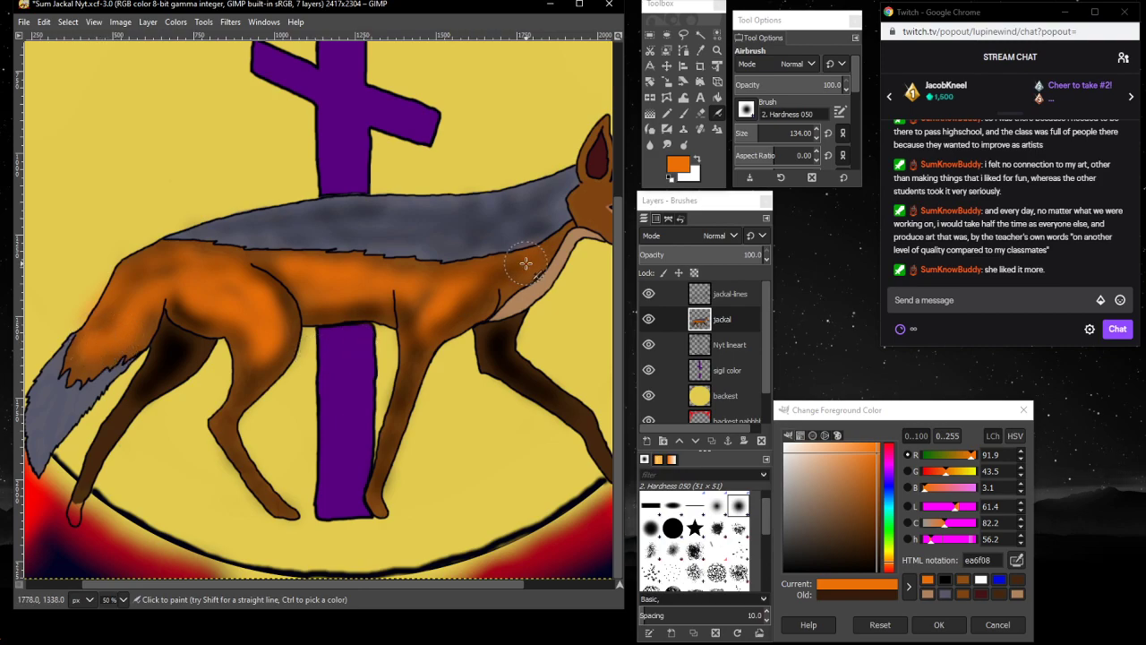
drag(518, 266, 476, 296)
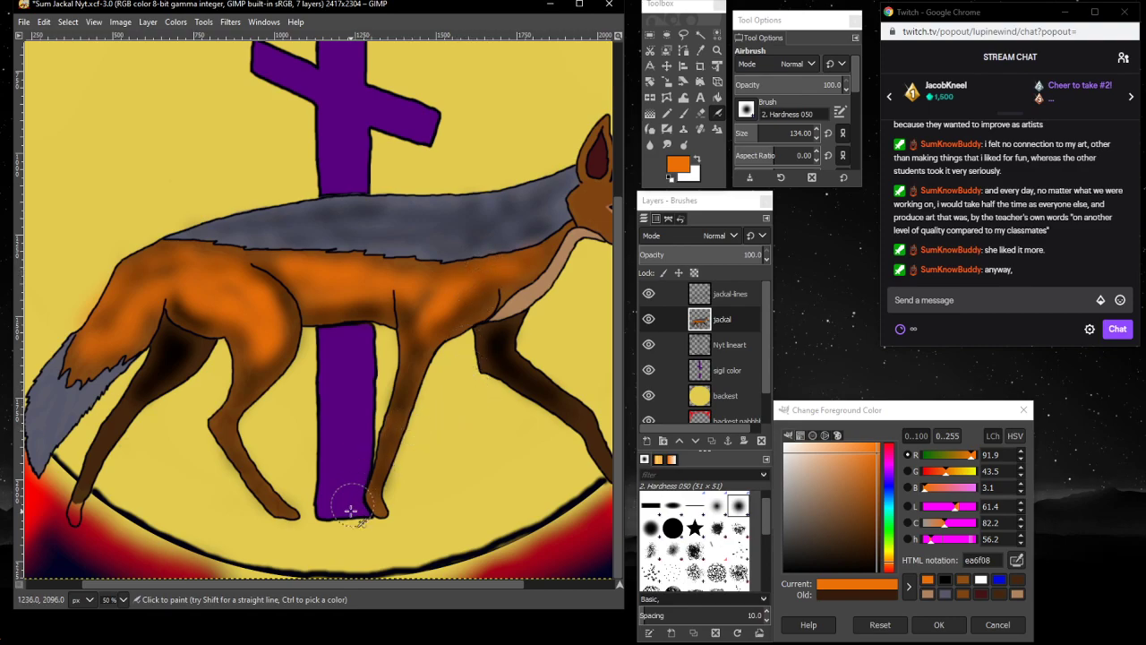
drag(338, 587, 362, 587)
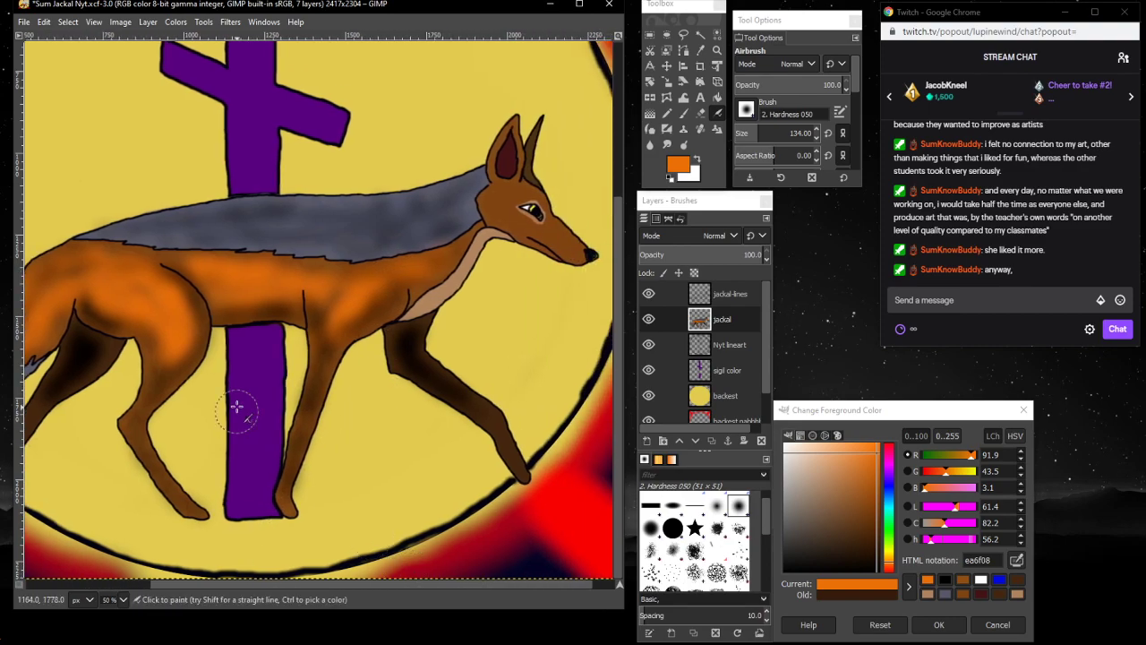
scroll(242, 435, up, 3)
scroll(233, 452, down, 3)
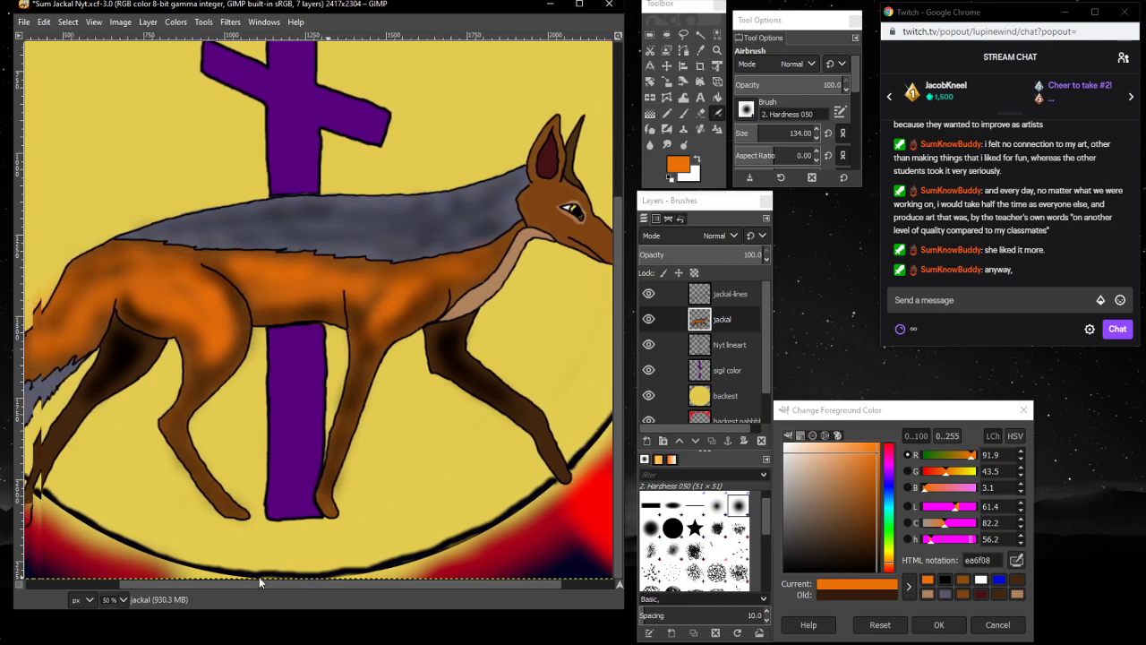
drag(259, 582, 355, 516)
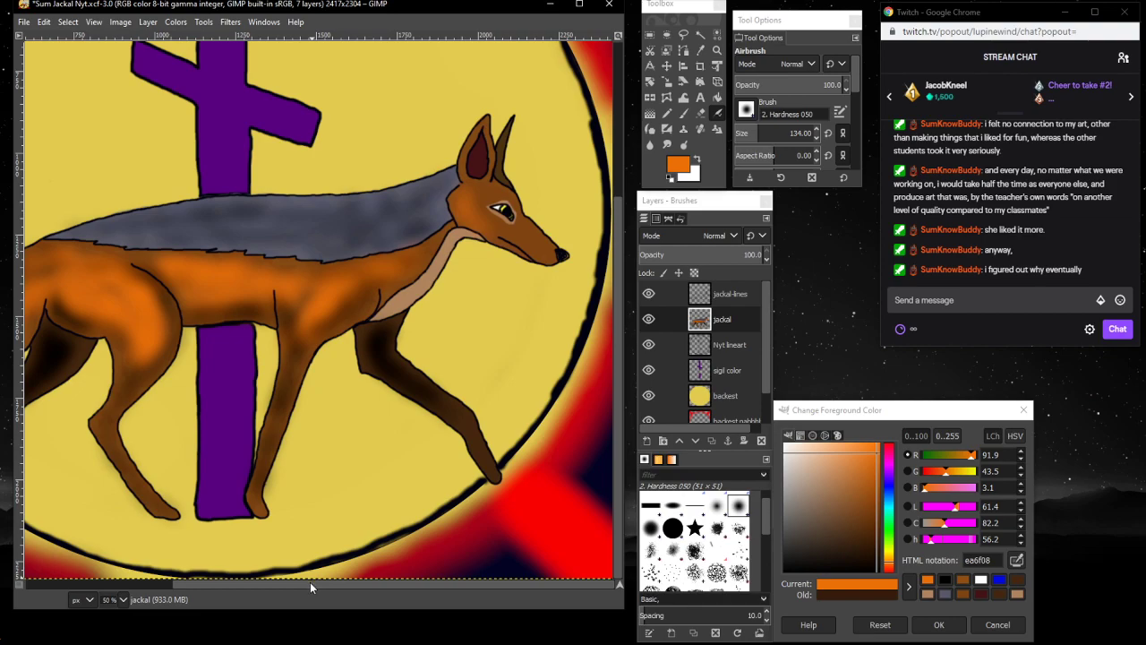
- Paint the unfilled far hind paw and lower leg dark brown 44270e with a size 15 Paintbrush
drag(310, 582, 174, 569)
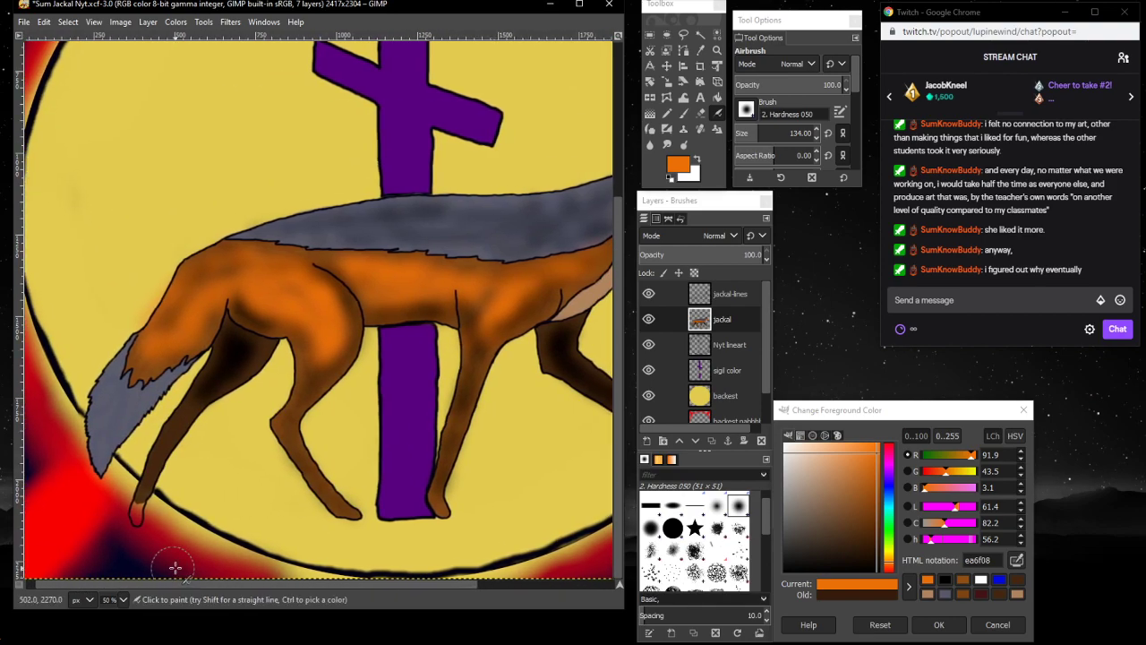
click(1002, 593)
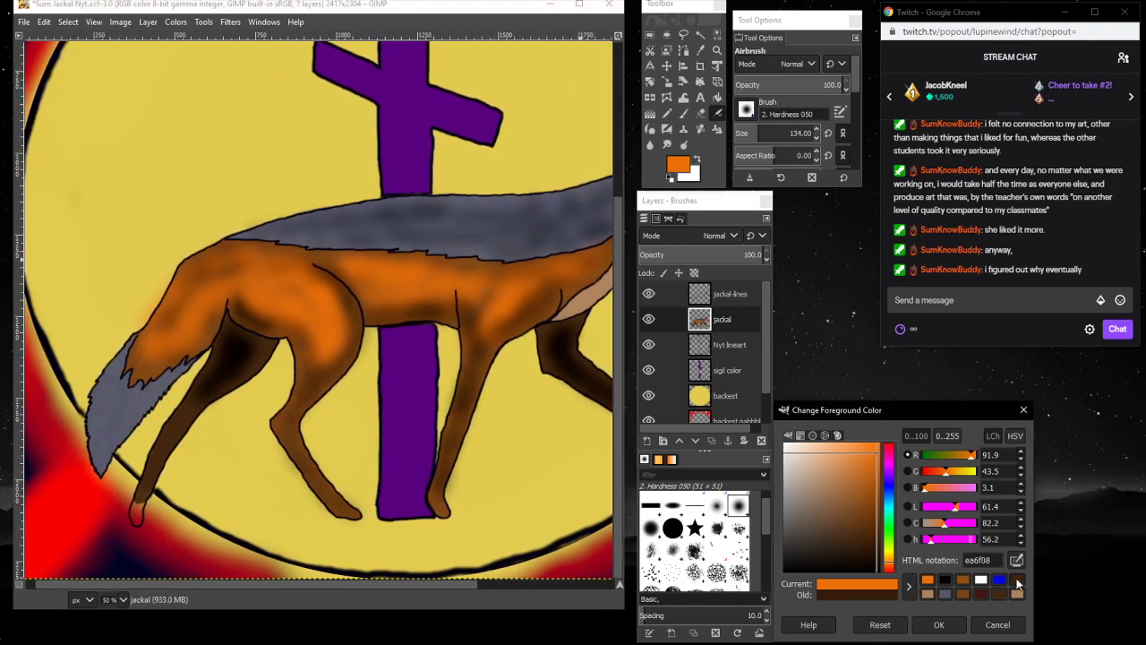
click(684, 113)
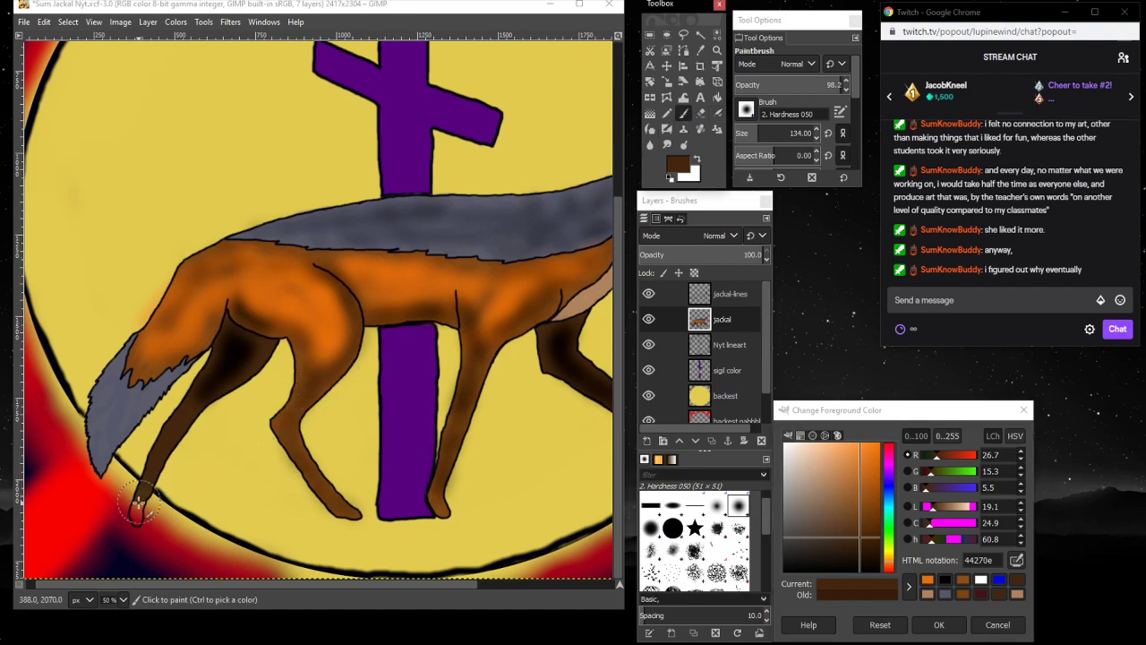
click(717, 50)
click(136, 526)
click(141, 526)
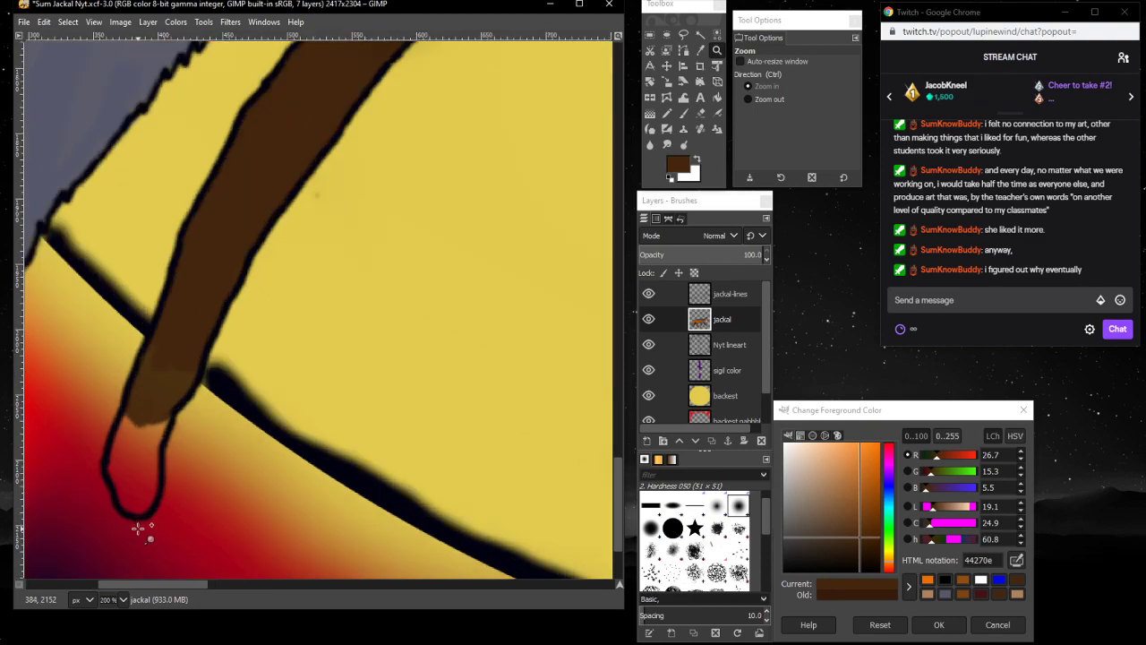
click(141, 528)
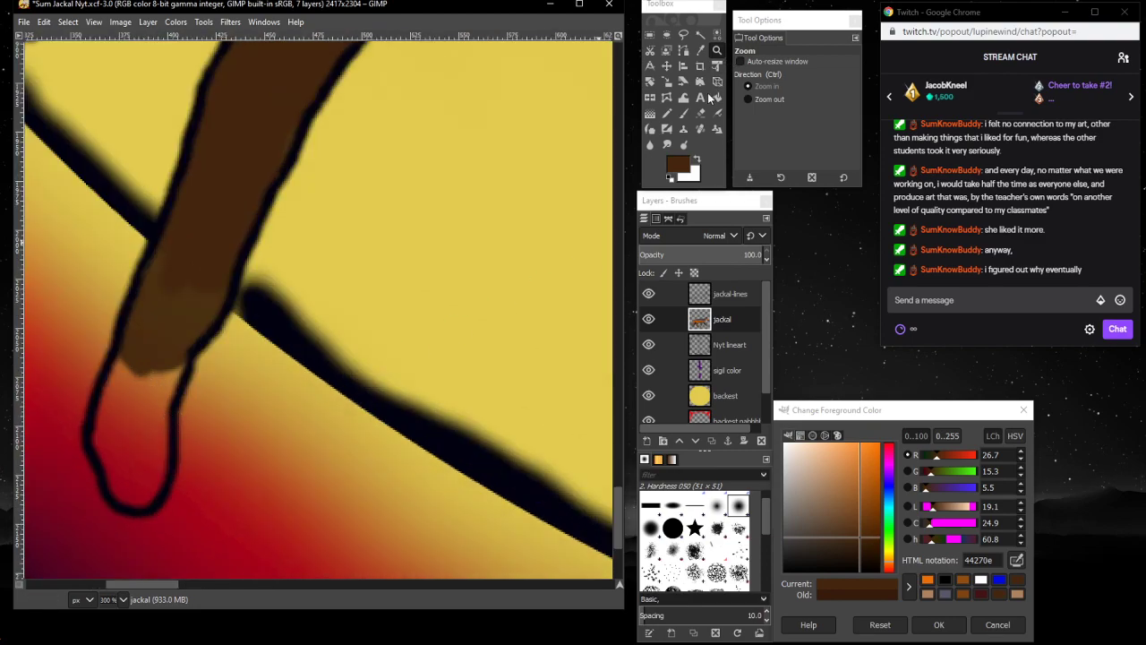
click(685, 113)
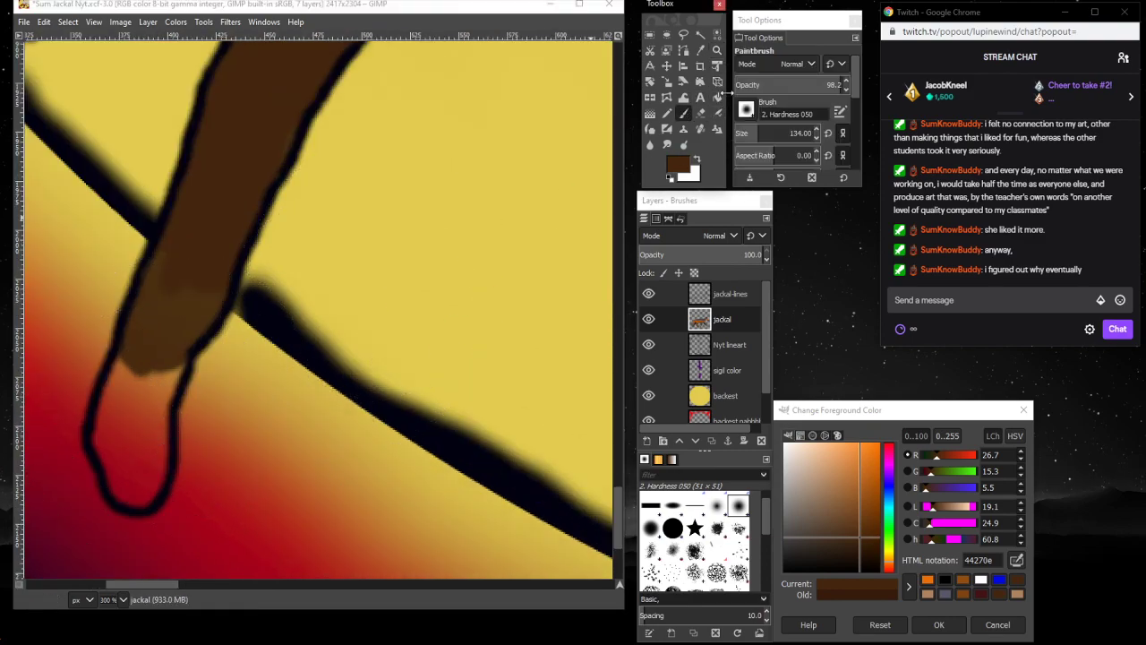
click(744, 135)
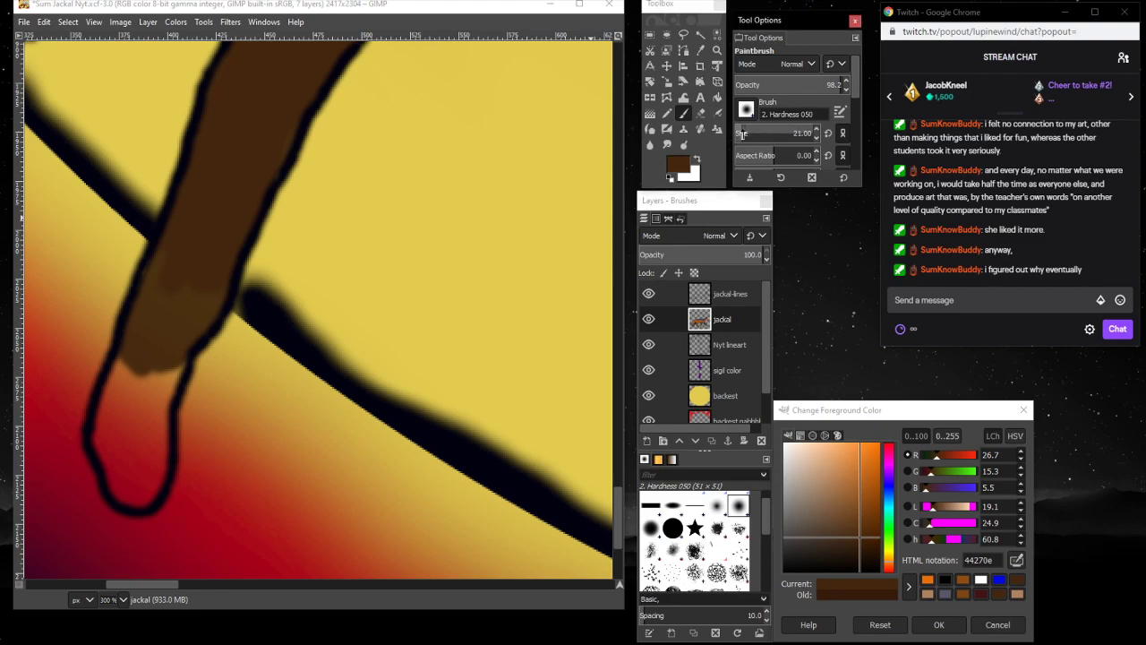
drag(742, 134, 736, 134)
mouse_move(158, 388)
mouse_down()
mouse_move(174, 364)
mouse_move(141, 422)
mouse_move(152, 437)
mouse_move(173, 376)
mouse_move(145, 464)
mouse_move(158, 466)
mouse_move(167, 432)
mouse_move(150, 490)
mouse_move(165, 455)
mouse_move(144, 496)
mouse_move(131, 481)
mouse_move(116, 499)
mouse_move(121, 486)
mouse_move(143, 496)
mouse_move(121, 466)
mouse_move(124, 435)
mouse_move(145, 417)
mouse_move(139, 478)
mouse_move(143, 332)
mouse_move(111, 411)
mouse_move(112, 382)
mouse_move(112, 442)
mouse_up()
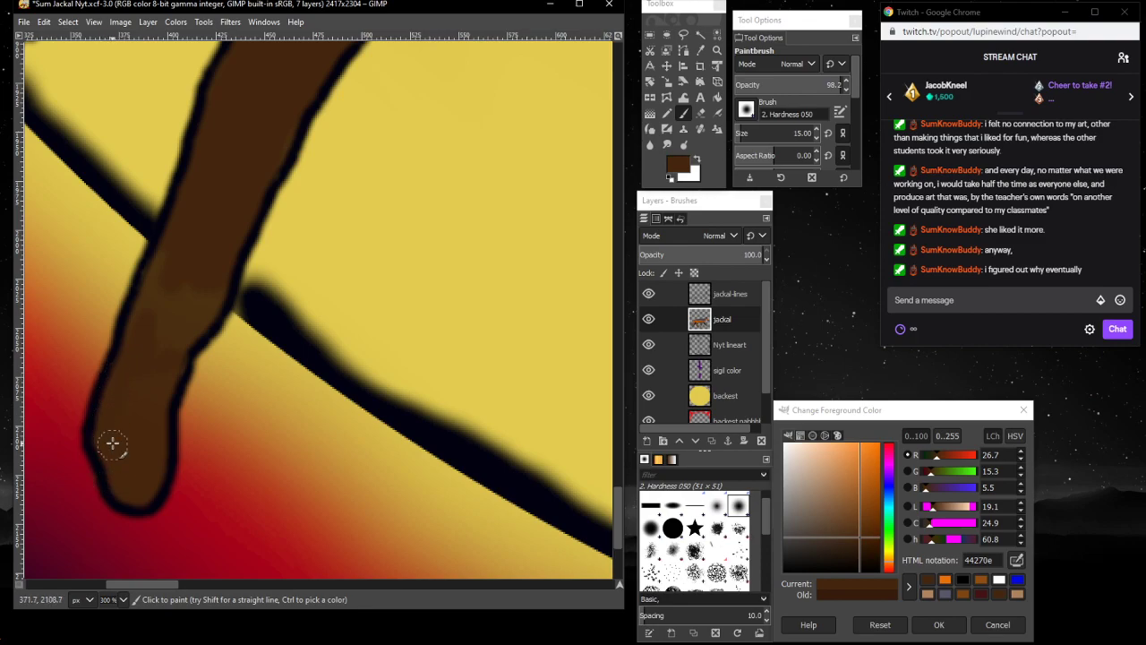
mouse_move(195, 310)
mouse_down()
mouse_move(183, 334)
mouse_move(194, 285)
mouse_up()
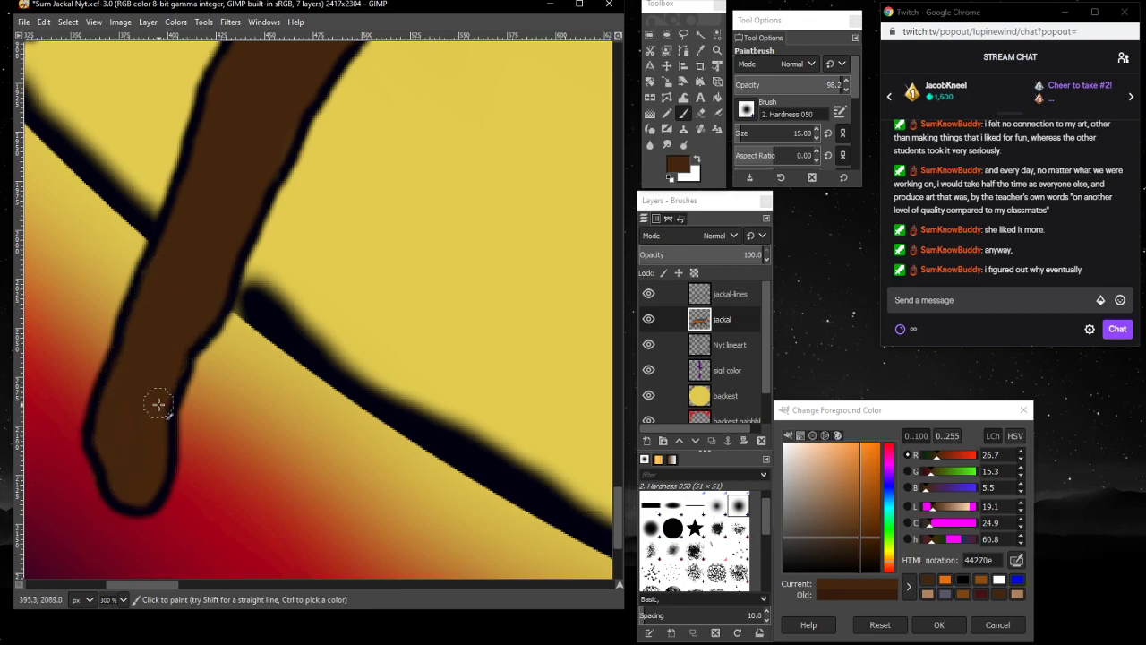
mouse_move(157, 405)
mouse_down()
mouse_move(184, 377)
mouse_move(177, 419)
mouse_up()
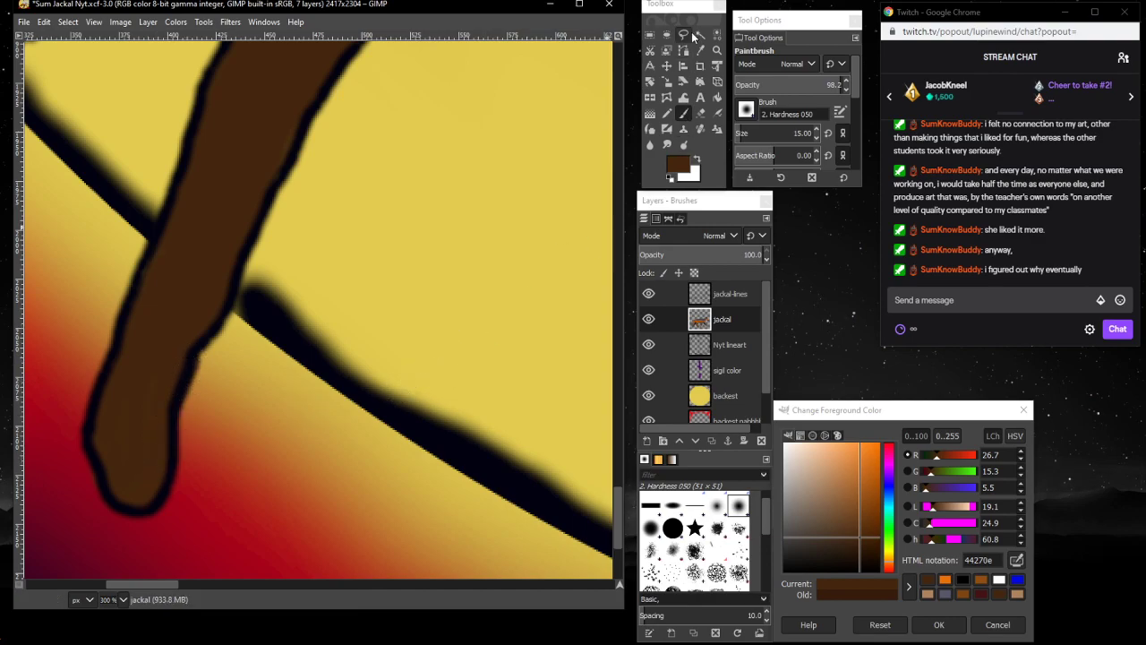
- Airbrush black 000000 shading onto the jackal's far ear and its base at brush size 40
click(718, 49)
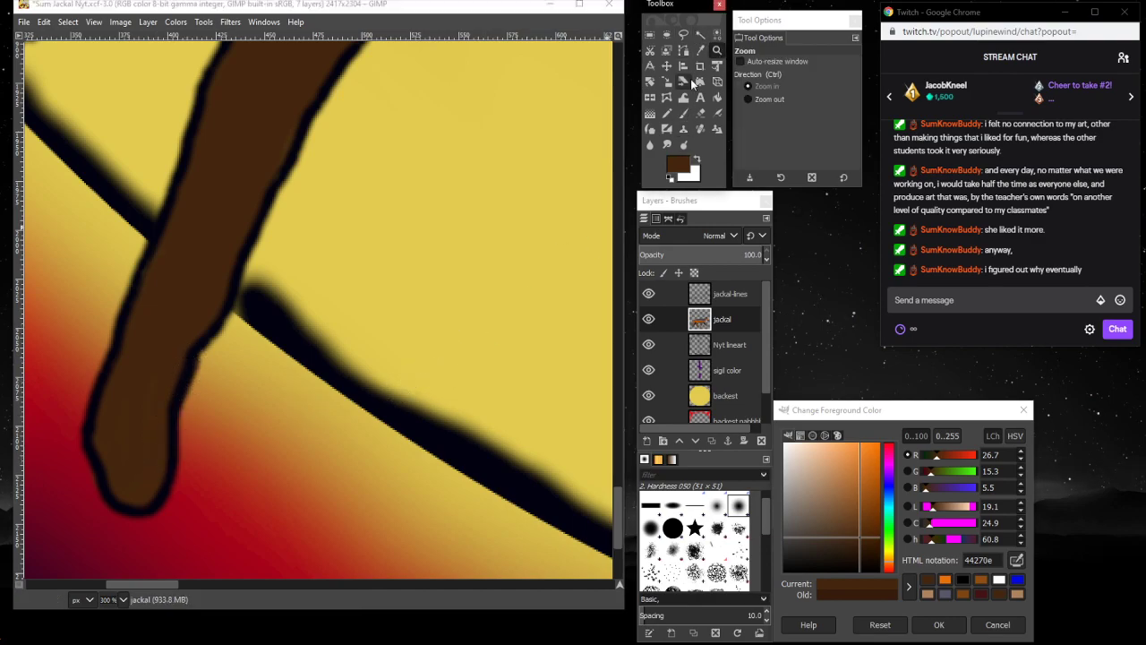
click(124, 601)
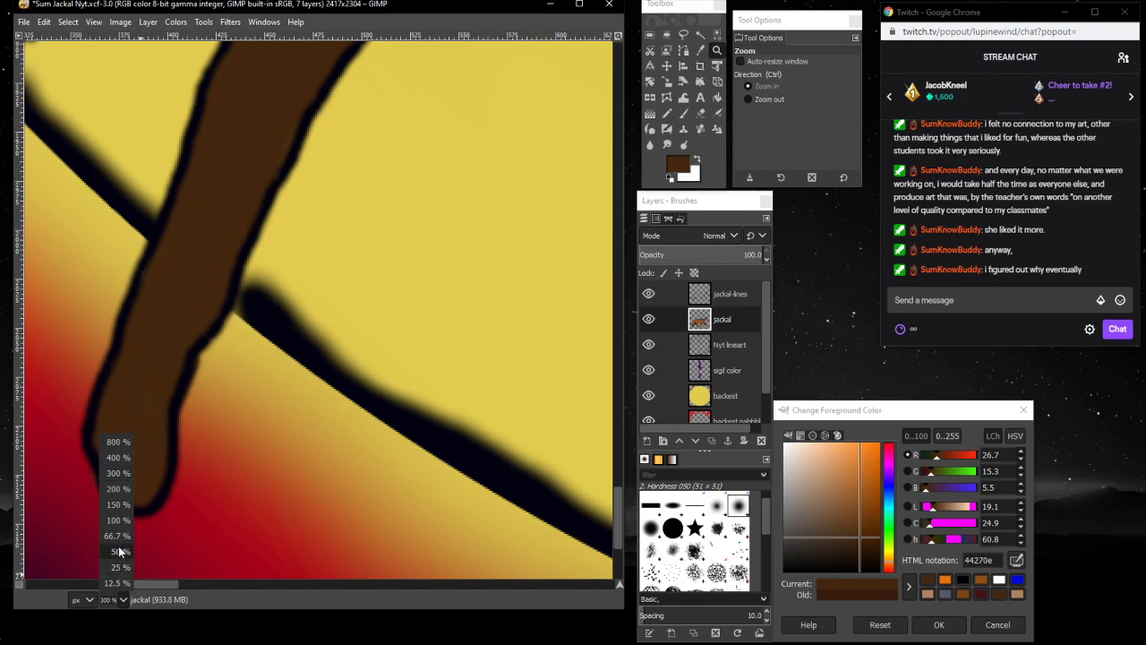
click(120, 551)
scroll(409, 582, right, 5)
scroll(403, 580, up, 6)
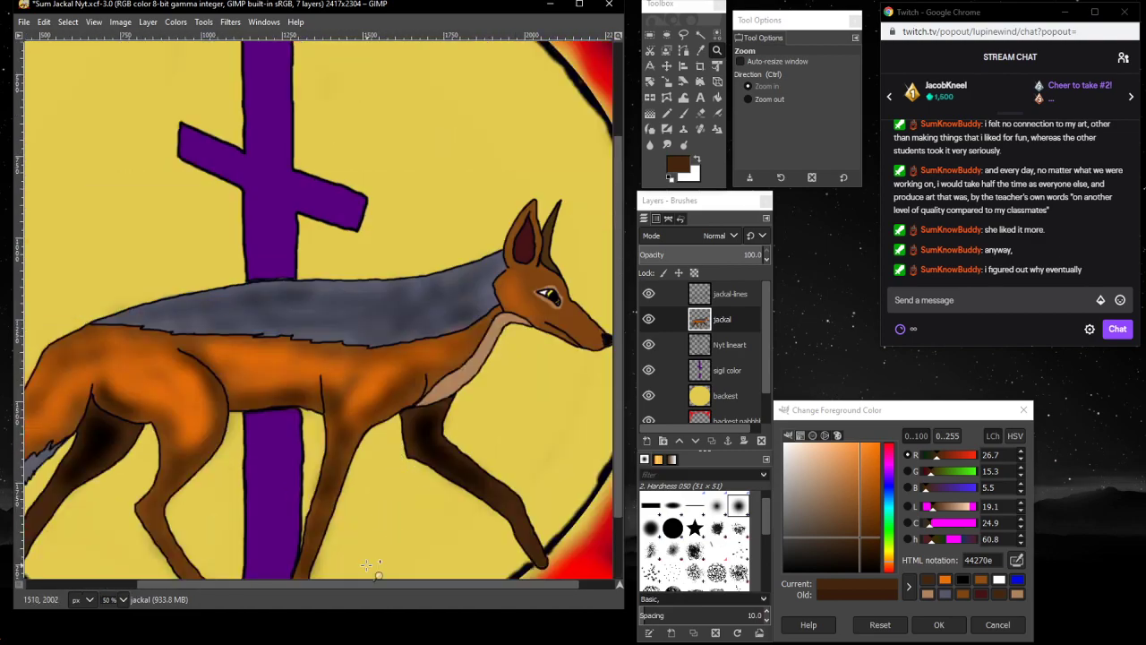
drag(345, 584, 388, 583)
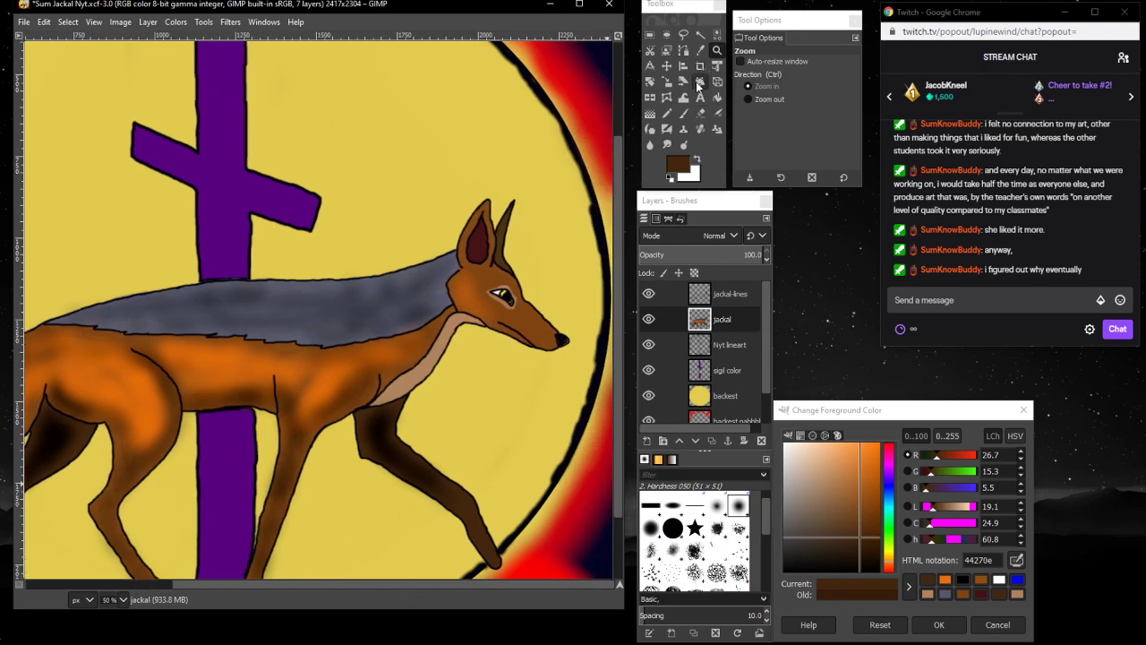
click(716, 113)
drag(742, 132, 793, 132)
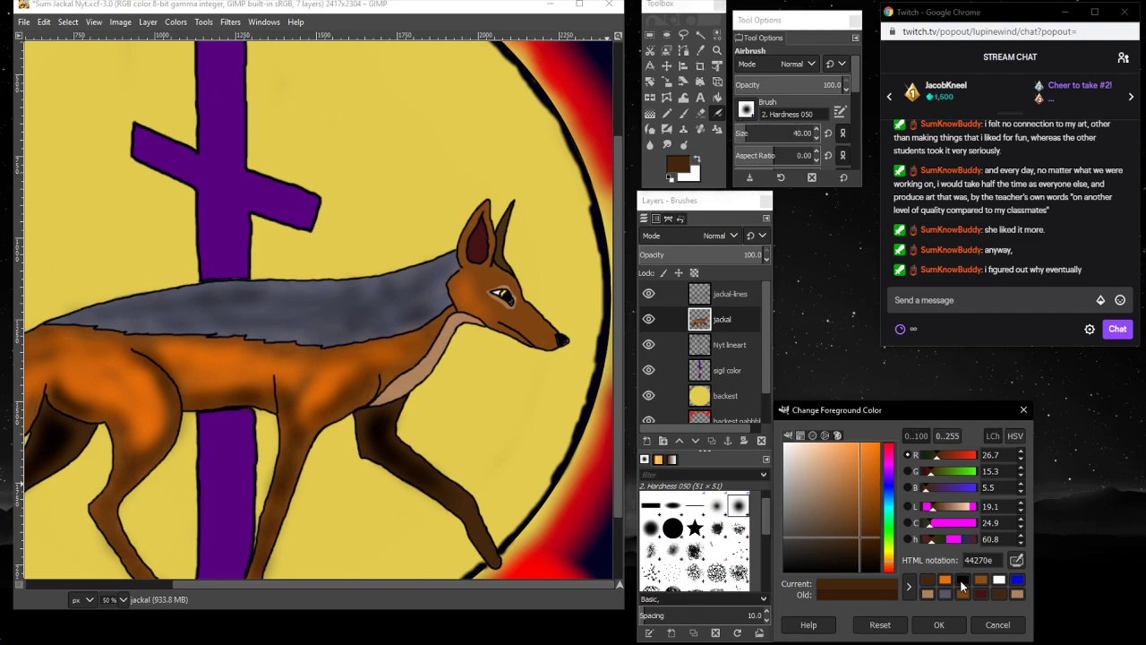
click(963, 579)
mouse_move(507, 218)
mouse_down()
mouse_move(514, 273)
mouse_move(503, 222)
mouse_move(499, 251)
mouse_up()
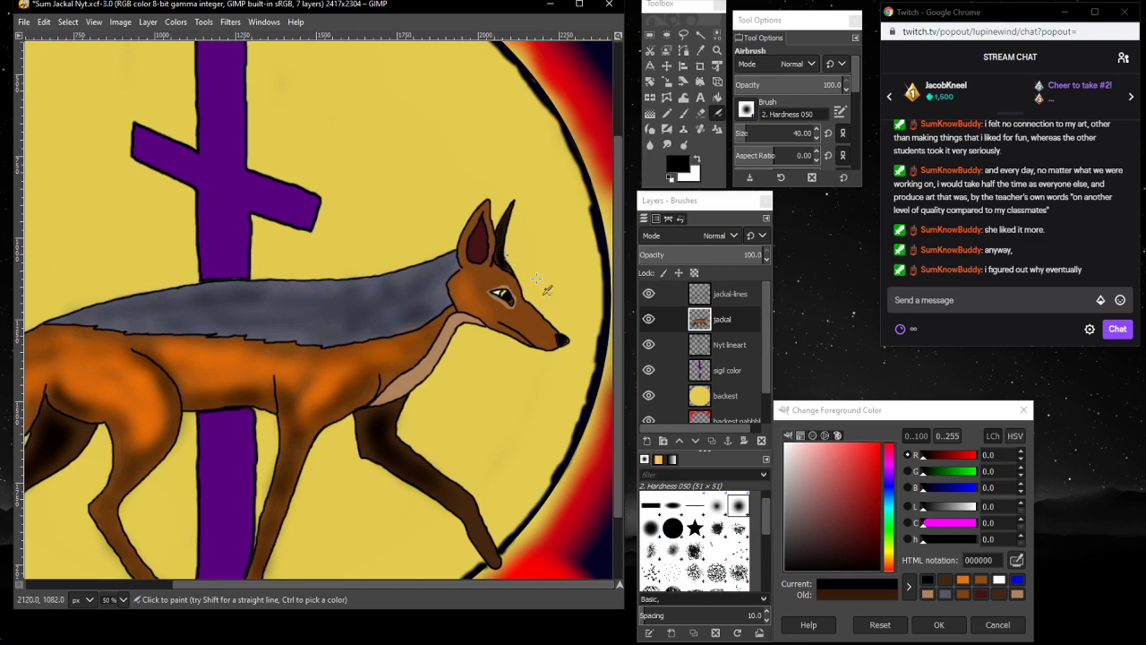
- Create a transparent layer named glow and place it between the jackal and Nyt lineart layers
click(748, 348)
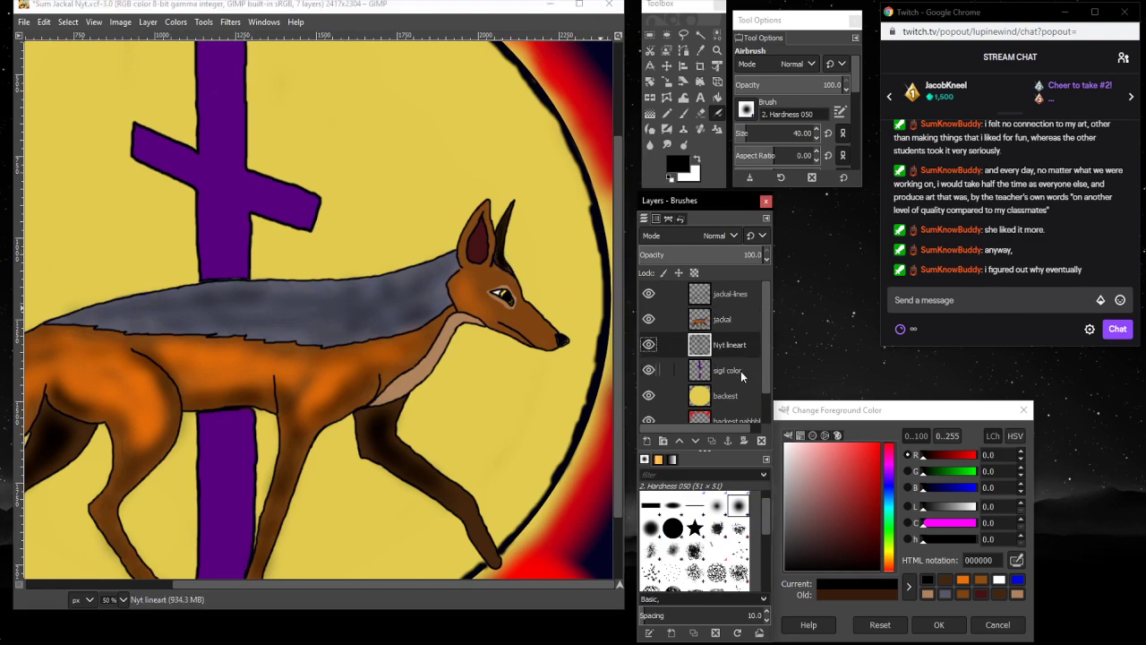
click(740, 371)
click(740, 397)
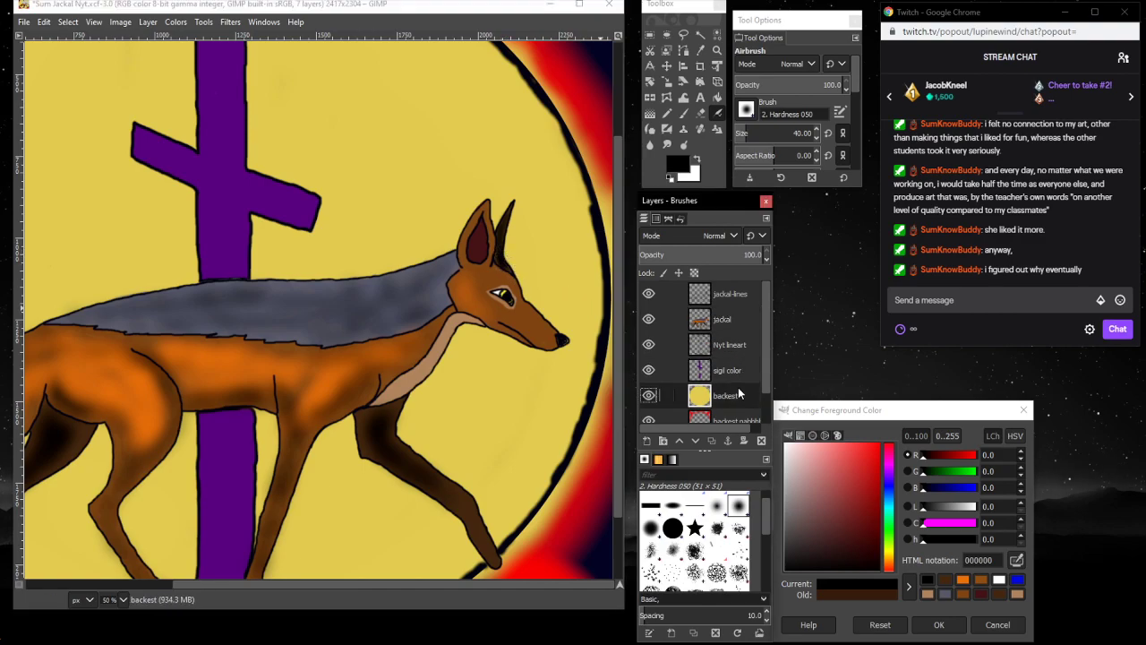
click(740, 371)
right_click(739, 371)
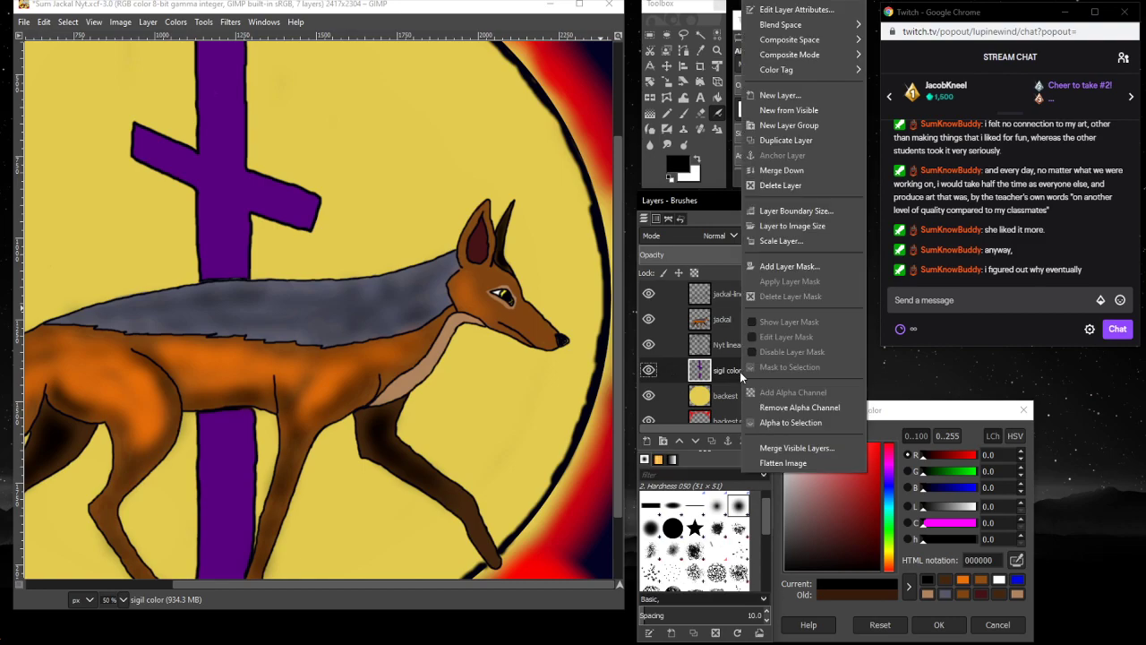
click(786, 100)
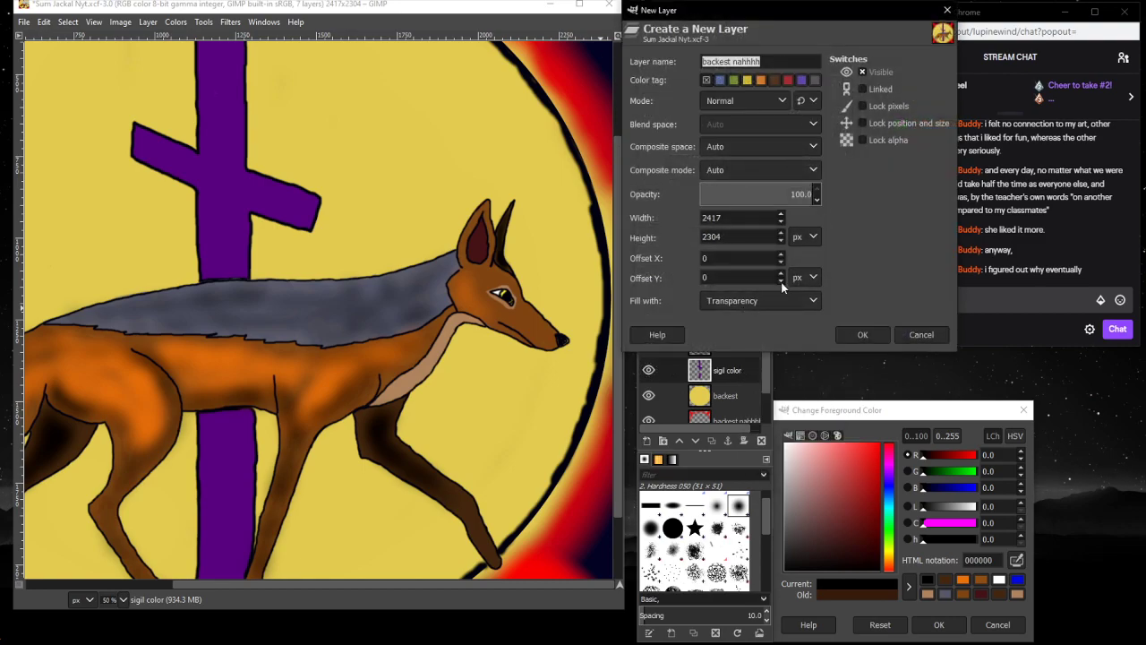
drag(773, 61, 714, 61)
text(glow)
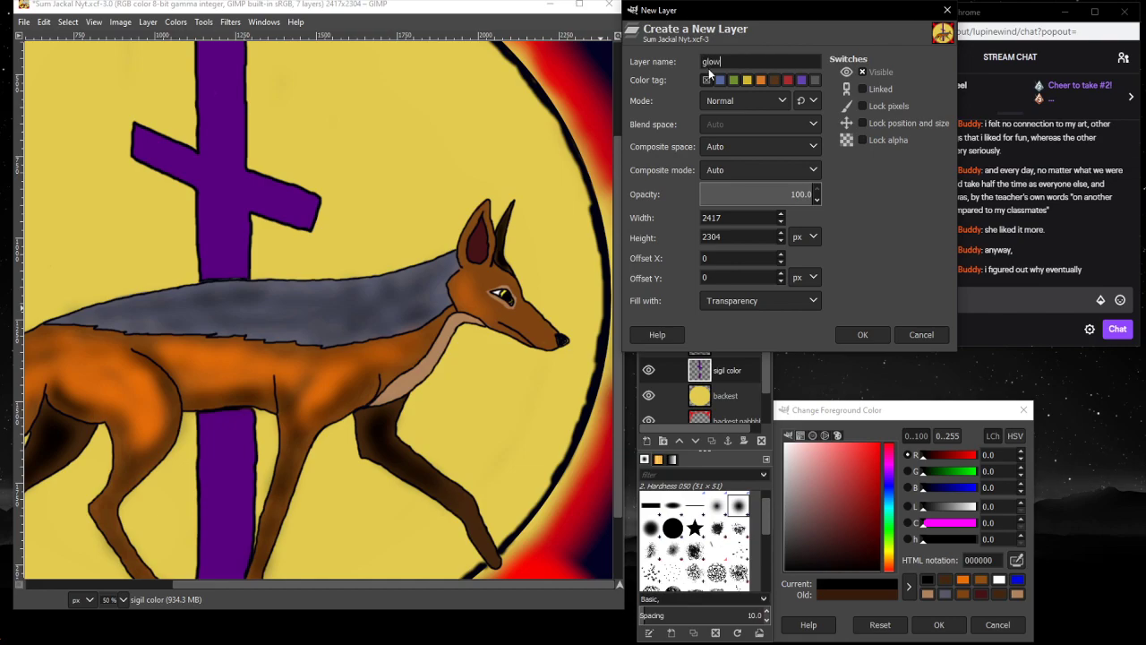
click(869, 334)
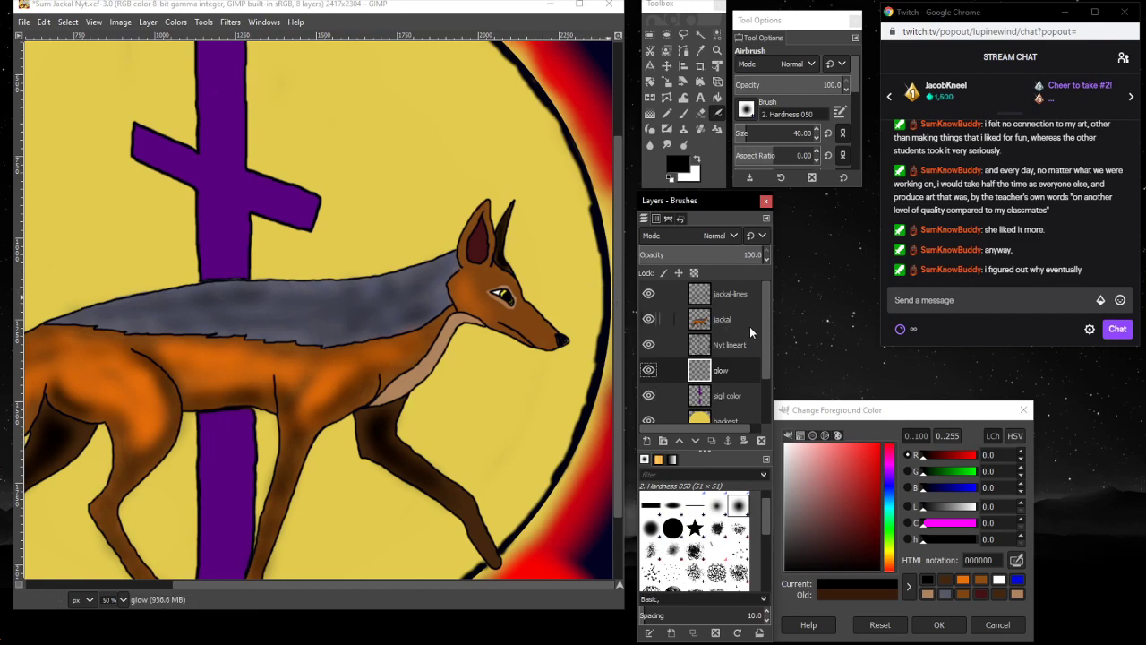
drag(740, 369, 742, 338)
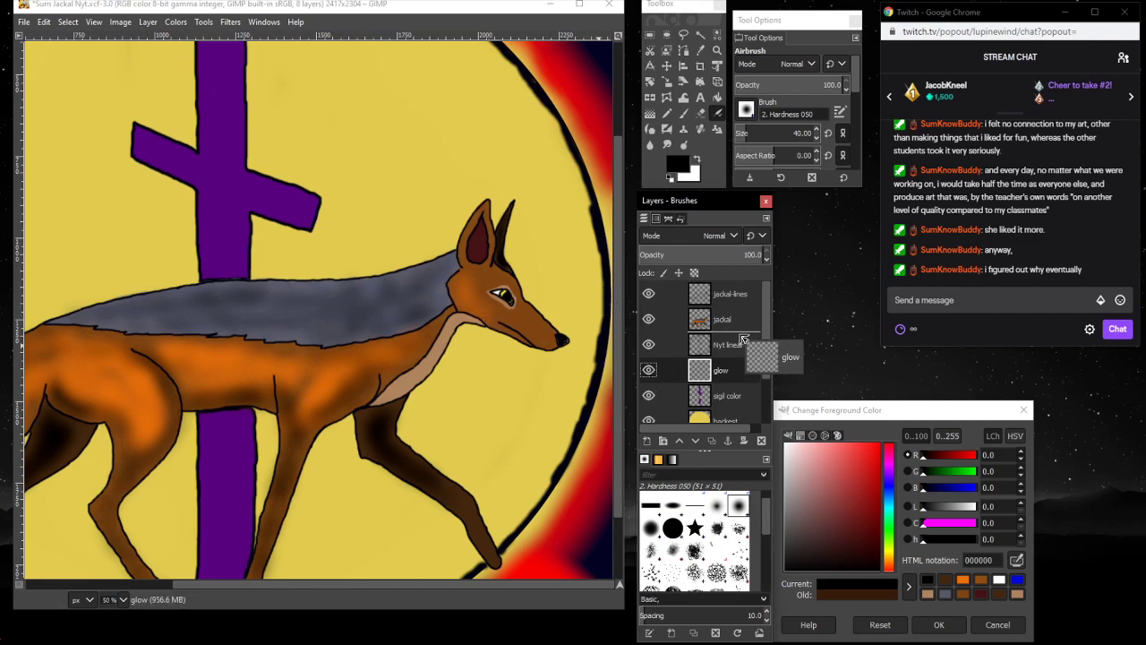
drag(741, 339, 743, 340)
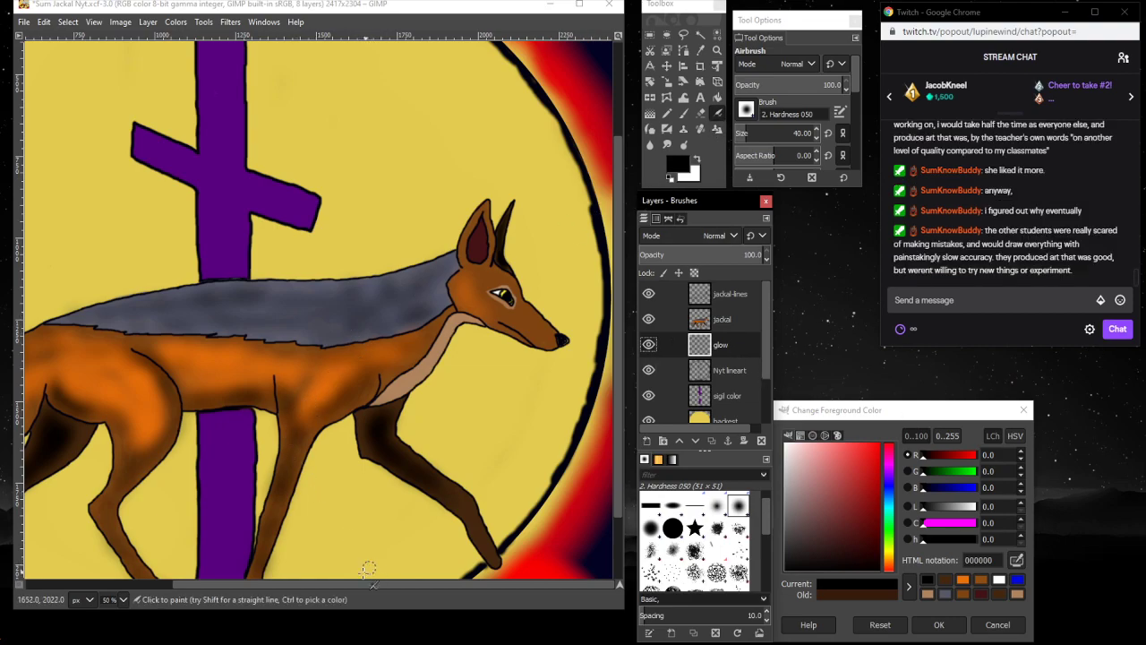
- Try airbrushing a black 000000 glow around the jackal's muzzle and back on the glow layer at brush size 123
drag(255, 589, 221, 588)
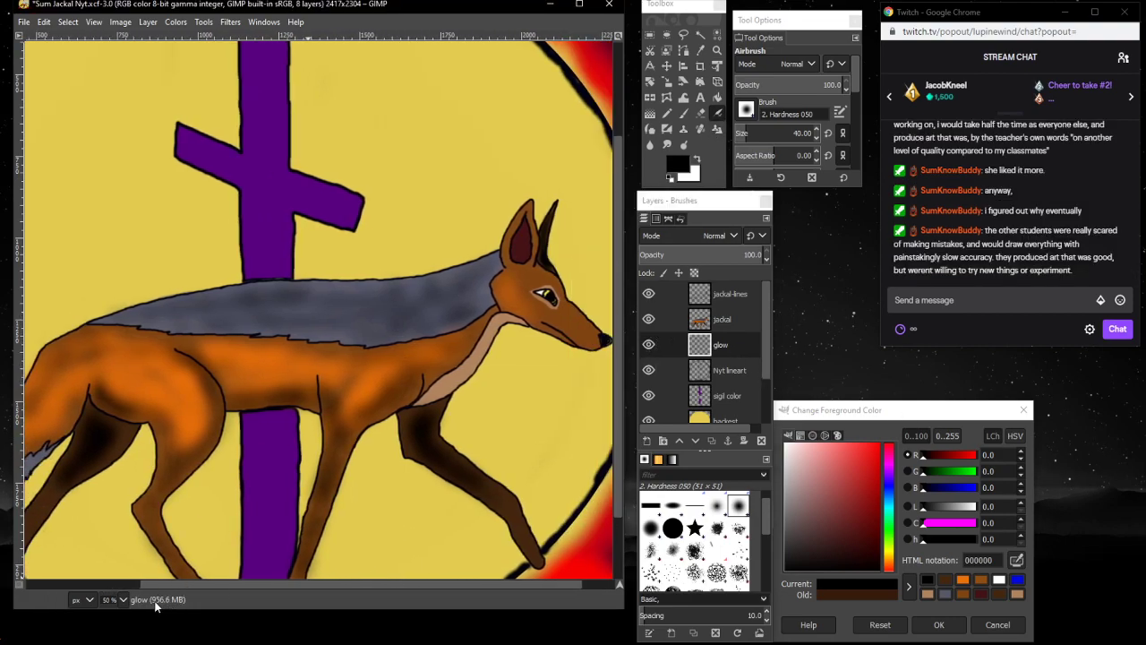
click(123, 602)
click(114, 583)
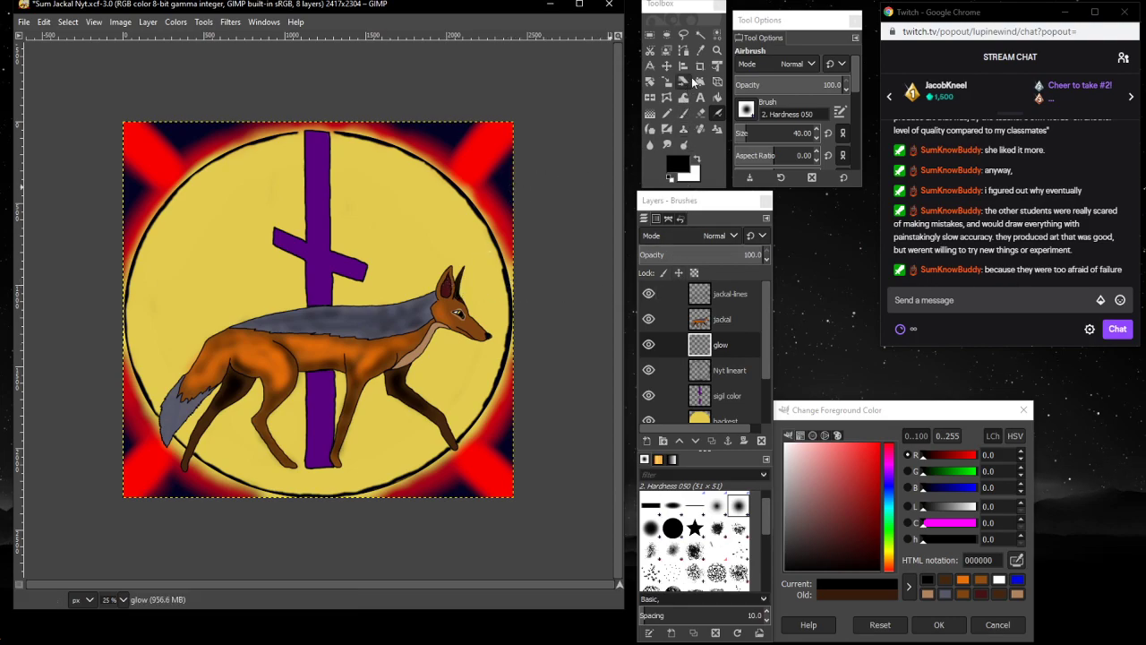
click(716, 50)
click(254, 261)
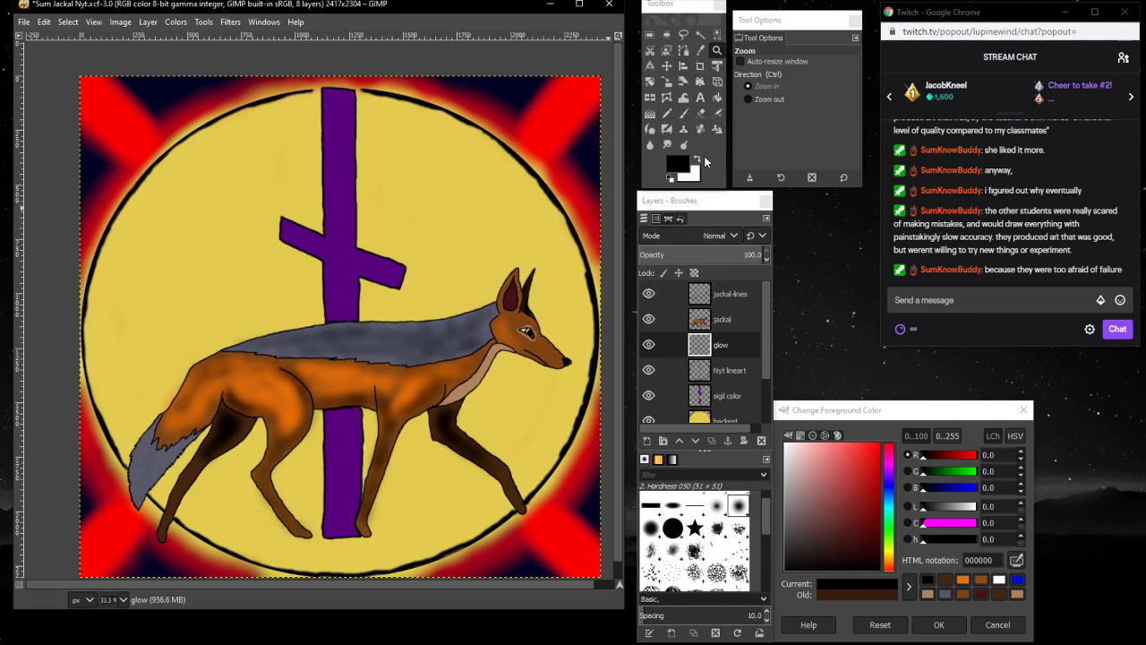
click(717, 113)
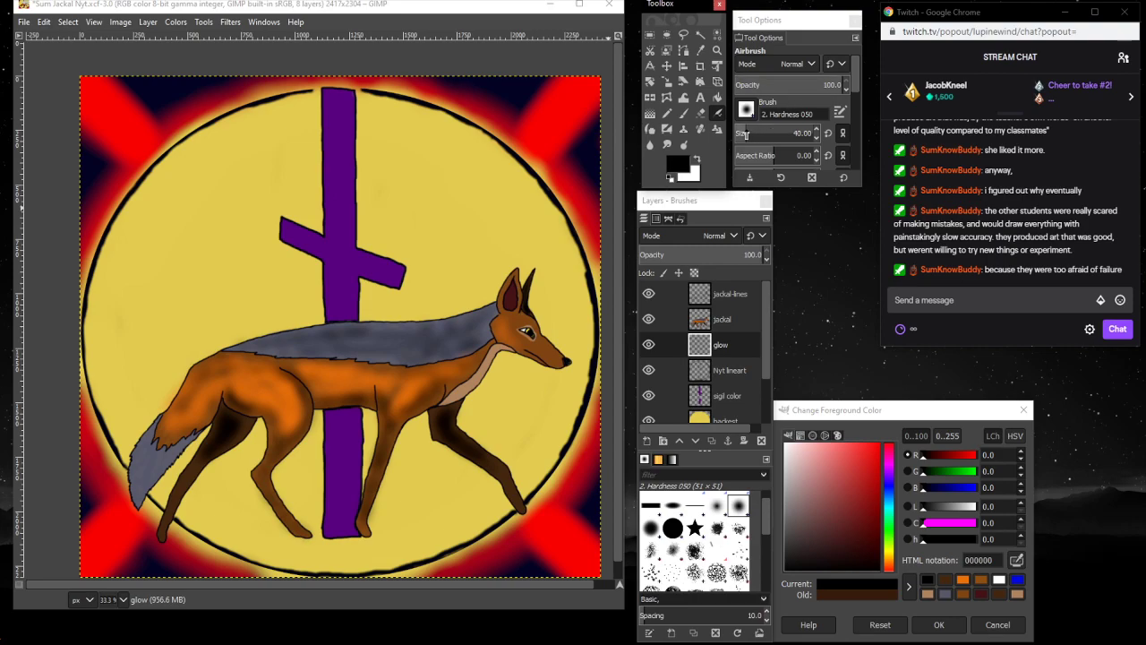
mouse_move(747, 134)
mouse_down()
mouse_move(782, 132)
mouse_move(752, 134)
mouse_up()
click(556, 347)
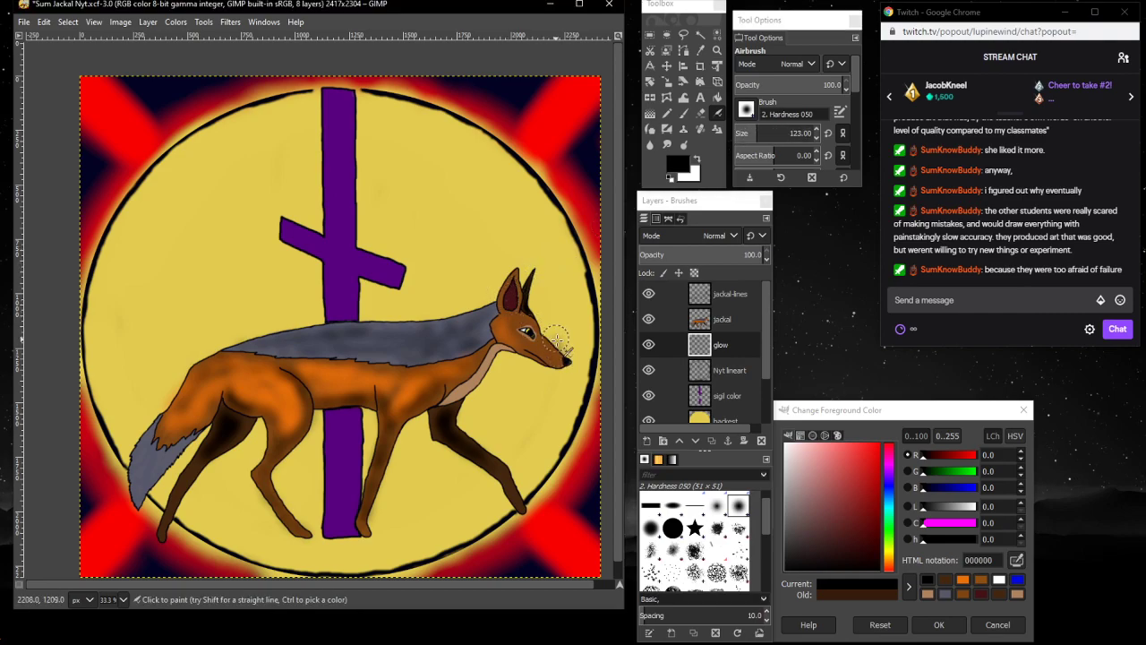
mouse_move(544, 332)
mouse_down()
mouse_move(535, 285)
mouse_move(554, 344)
mouse_move(534, 276)
mouse_move(508, 287)
mouse_move(519, 268)
mouse_move(493, 296)
mouse_move(512, 268)
mouse_move(463, 309)
mouse_move(485, 300)
mouse_move(492, 292)
mouse_move(443, 318)
mouse_move(422, 320)
mouse_move(494, 295)
mouse_move(375, 317)
mouse_move(463, 323)
mouse_move(318, 329)
mouse_move(329, 318)
mouse_move(207, 356)
mouse_move(309, 317)
mouse_move(226, 363)
mouse_up()
key(ctrl+z)
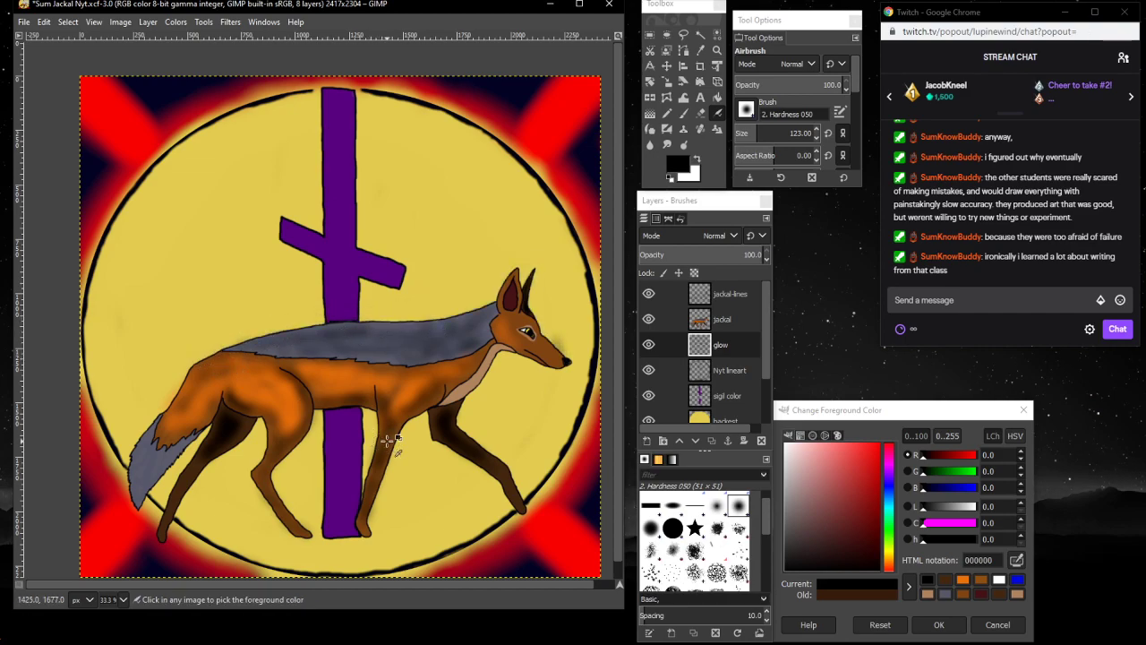
- Move the glow layer below the sigil color layer and try airbrushing a light purple bf5aea glow along the sigil's vertical bar
drag(735, 345, 716, 423)
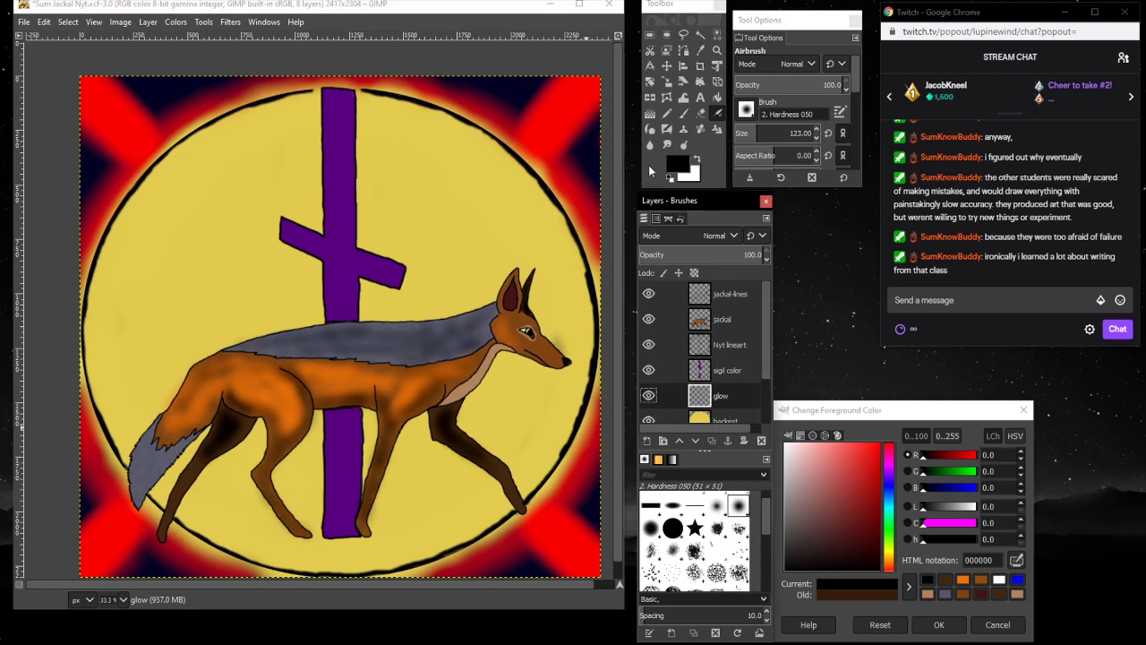
click(891, 474)
drag(860, 483, 843, 451)
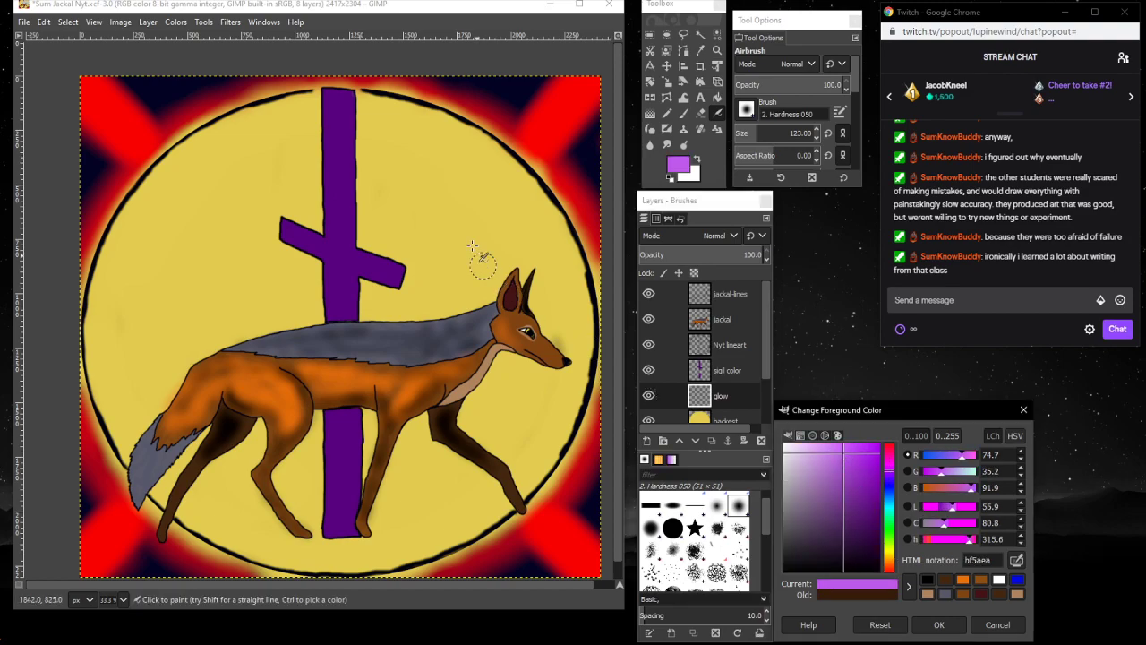
drag(351, 89, 360, 238)
key(ctrl+z)
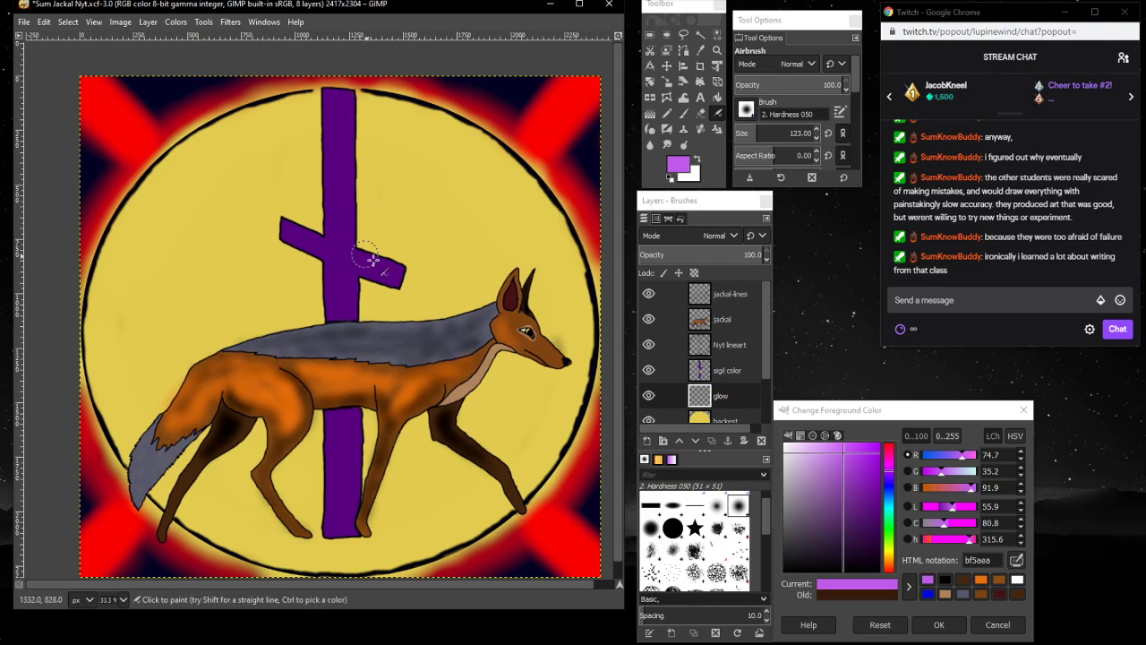
- Try airbrushing a dark purple 3a0252 glow along the sigil's vertical bar and crossbar at brush size 376
drag(868, 478, 877, 530)
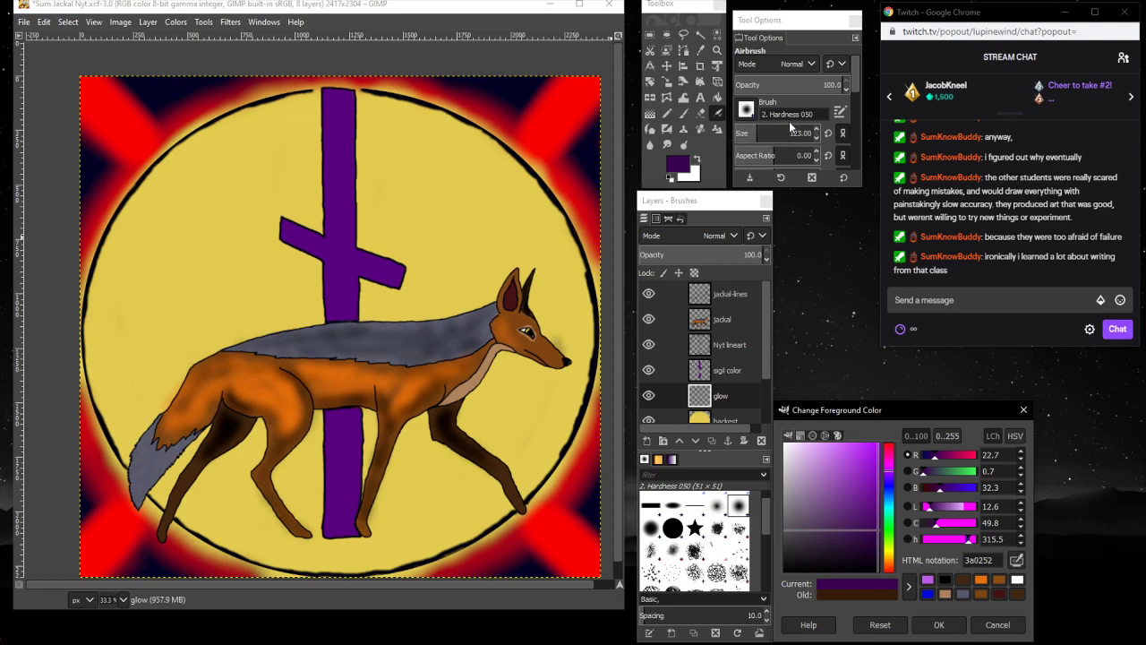
drag(788, 133, 809, 133)
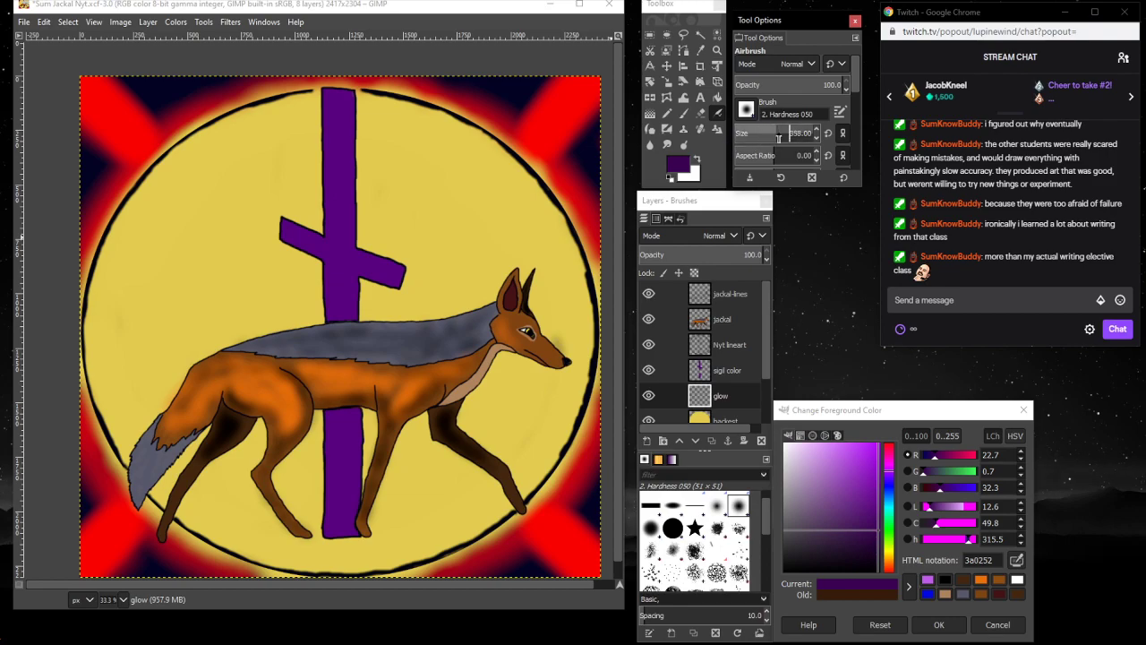
click(761, 133)
mouse_move(346, 159)
mouse_down()
mouse_move(350, 106)
mouse_move(358, 231)
mouse_move(360, 183)
mouse_move(362, 248)
mouse_move(394, 262)
mouse_up()
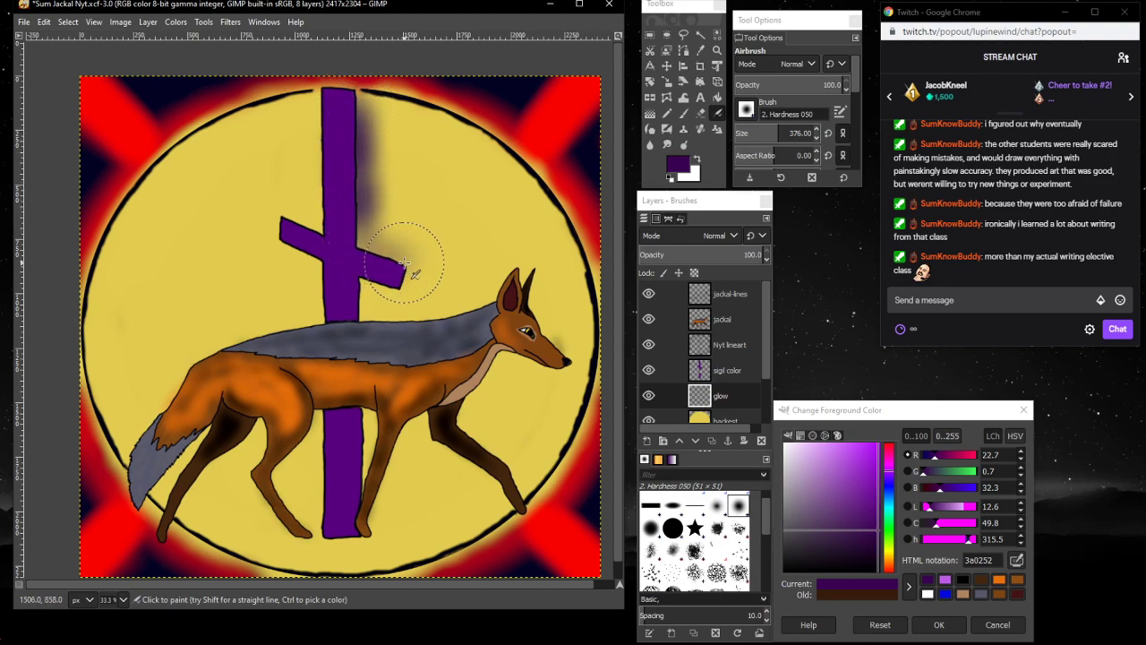
- Undo the last dark purple stroke and delete the glow layer
key(ctrl+z)
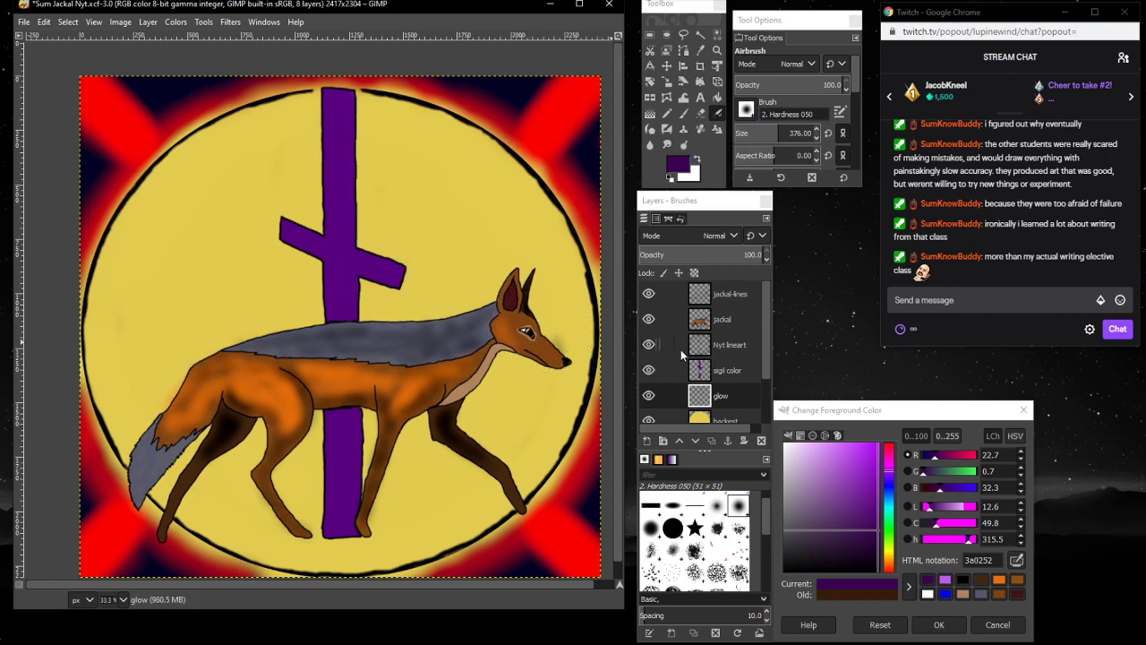
right_click(741, 400)
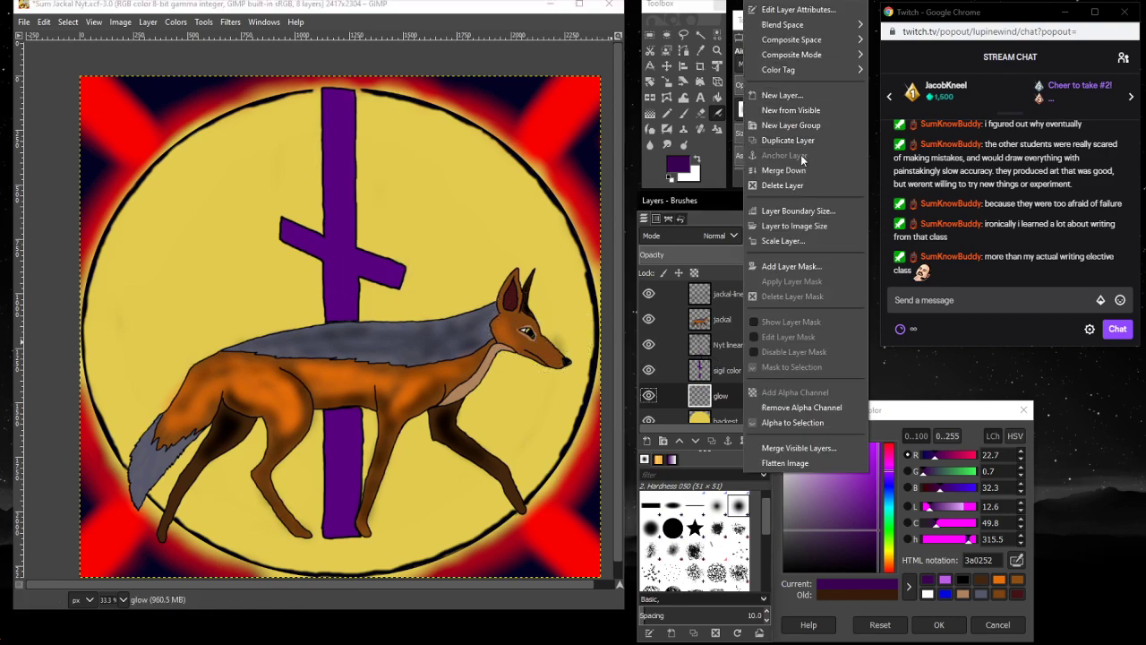
click(795, 184)
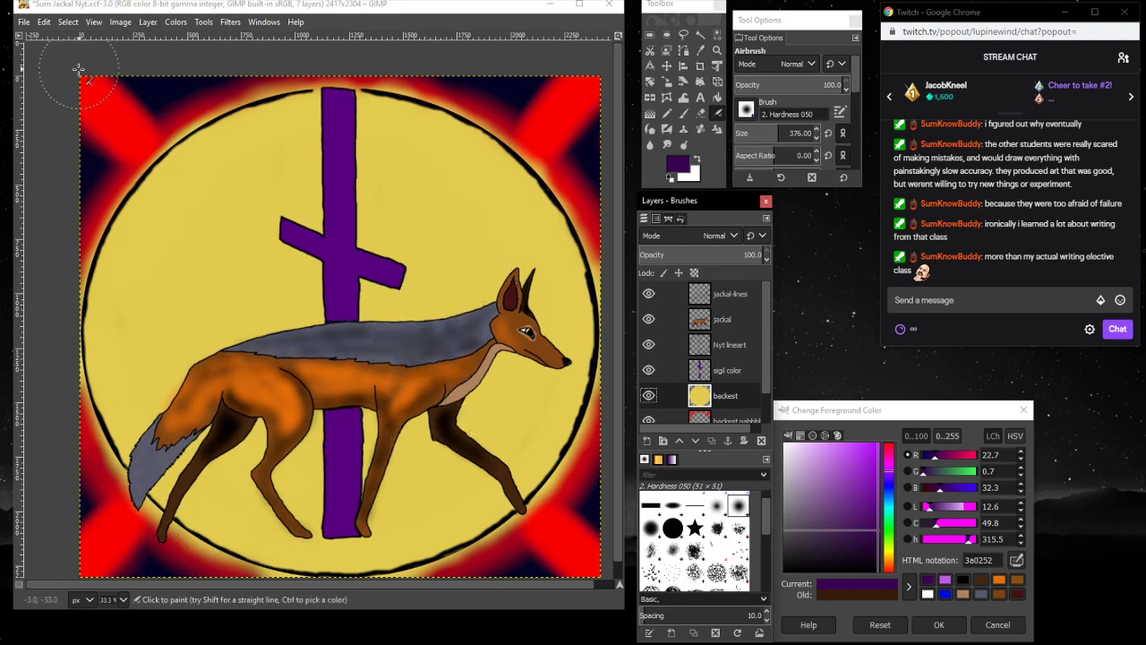
- Try airbrushing an orange ea6f08 highlight on the jackal's lower muzzle, on the jackal layer at brush size 40
click(747, 135)
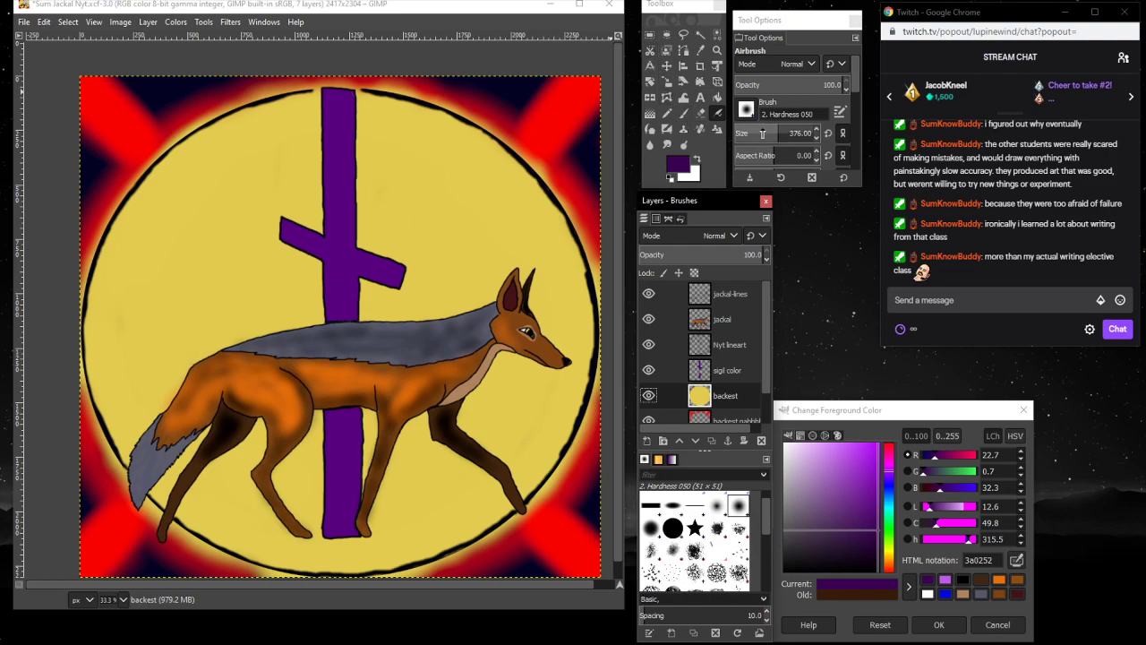
click(738, 132)
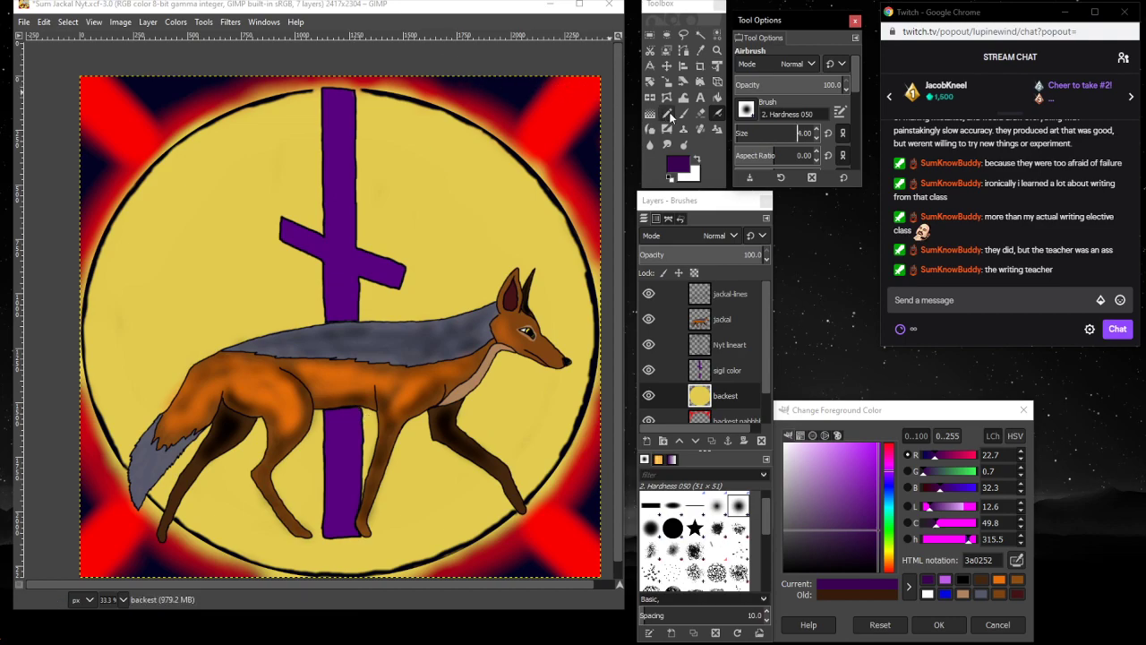
click(747, 132)
text(40)
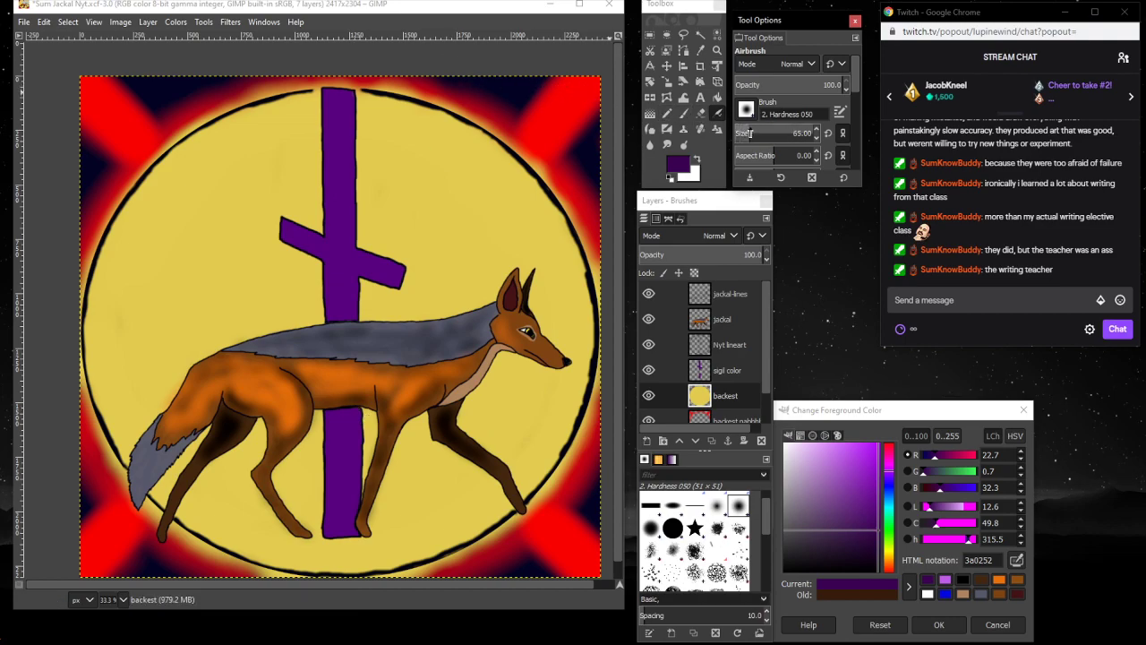
key(Return)
click(999, 579)
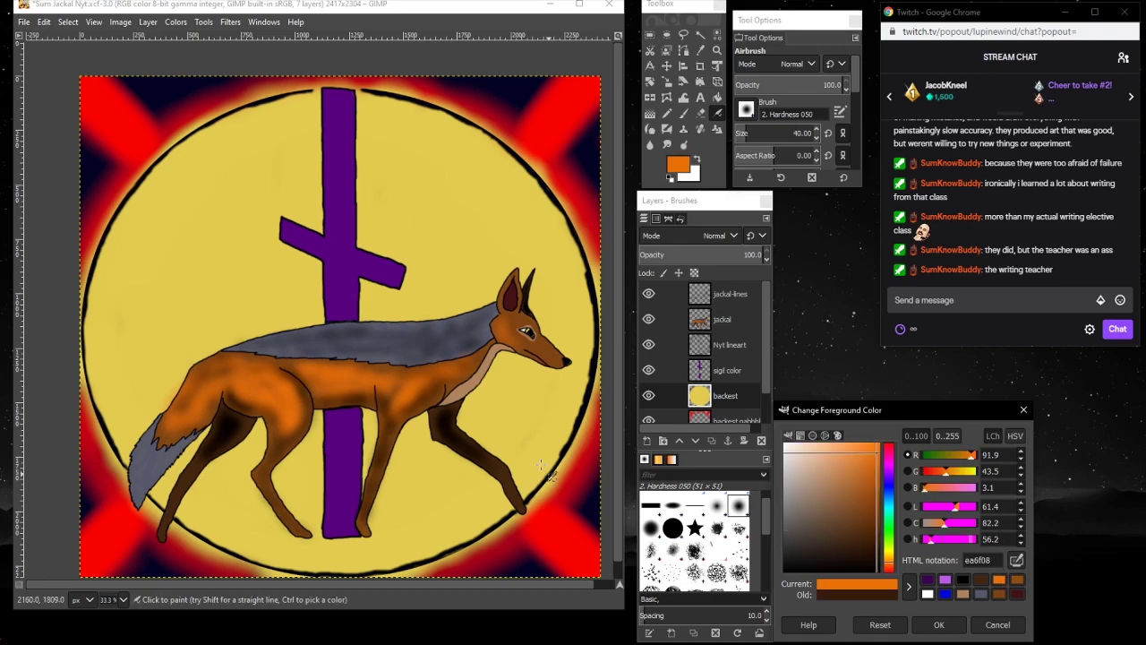
click(726, 326)
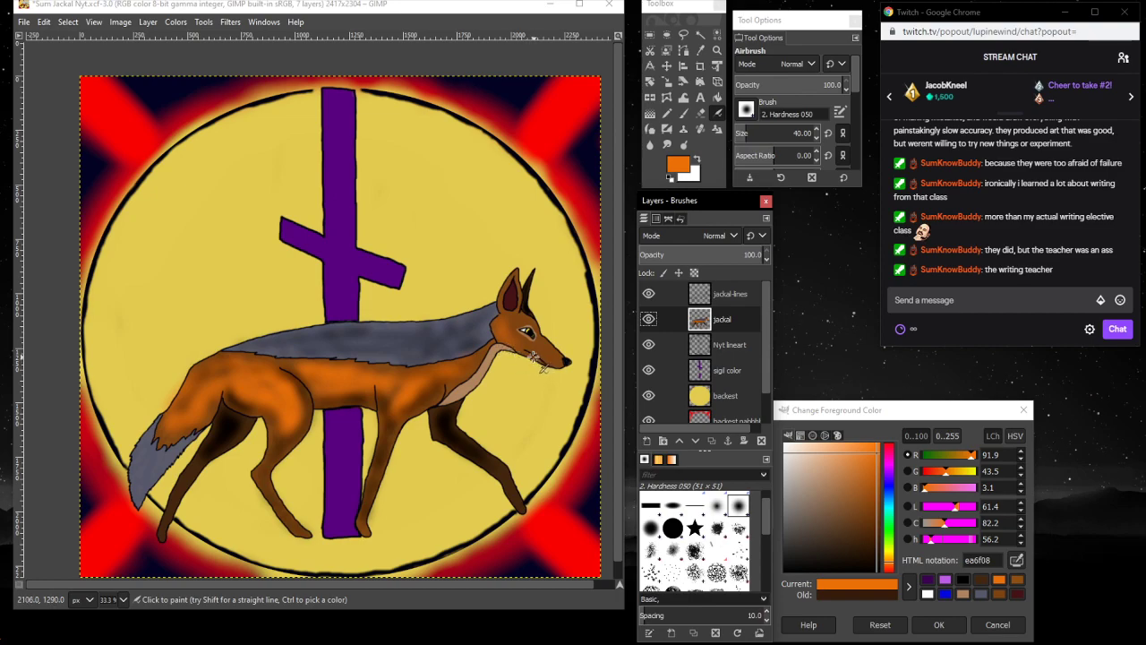
click(523, 351)
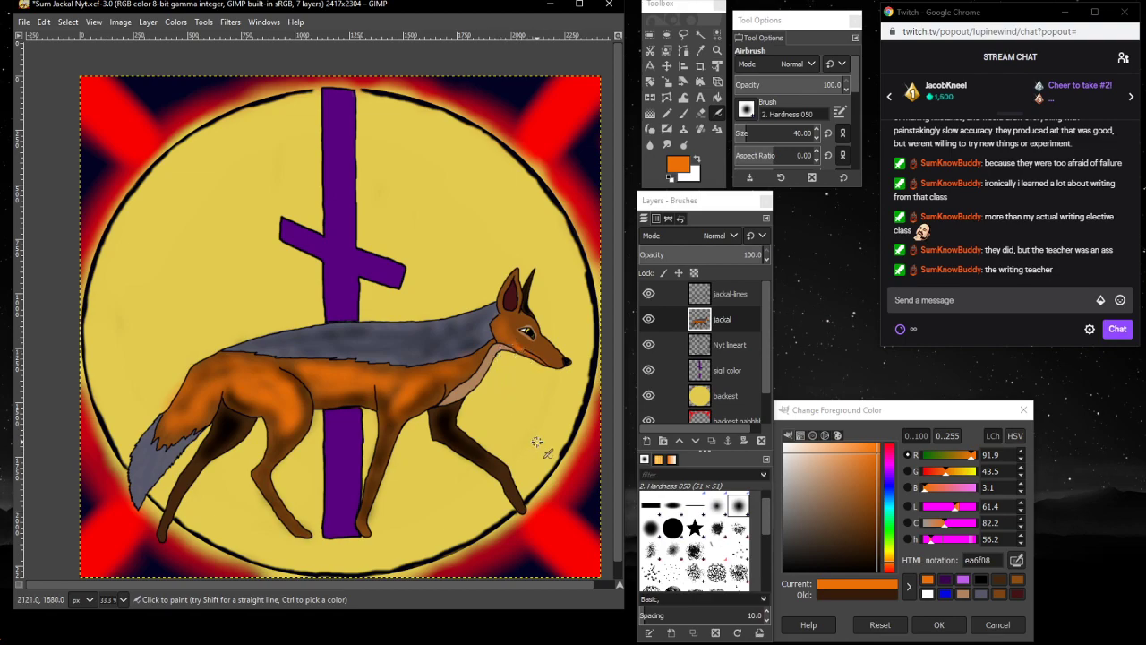
key(ctrl)
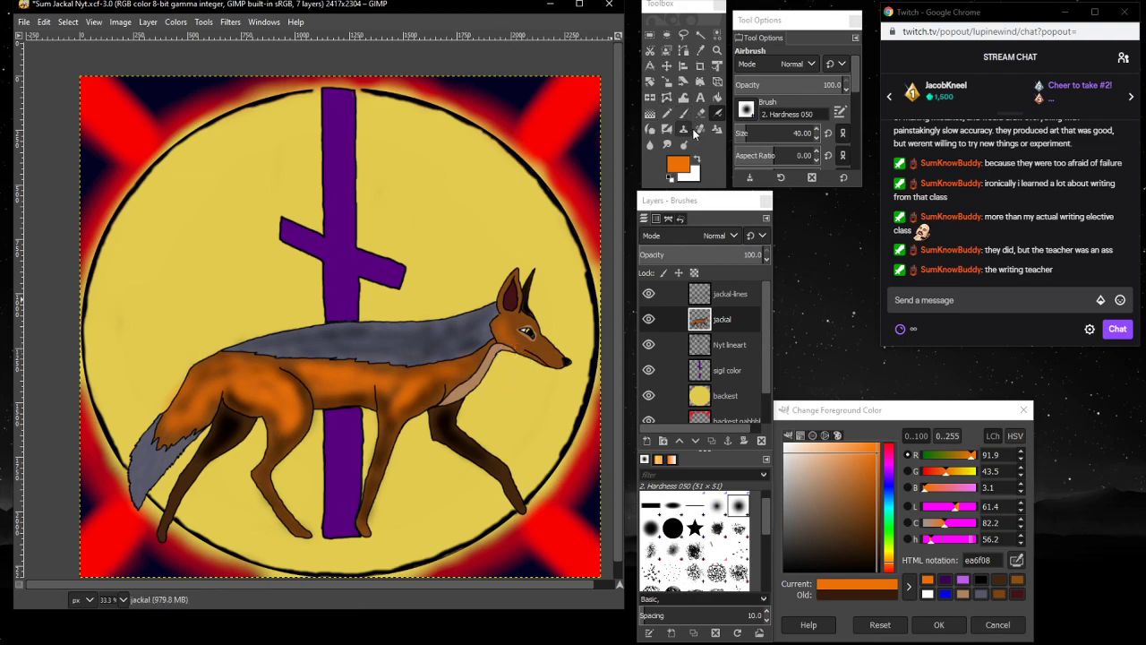
- Try the orange ea6f08 highlight along the jackal's lower jaw at brush size 57, and set the brush size to 122
click(761, 133)
drag(761, 133, 792, 132)
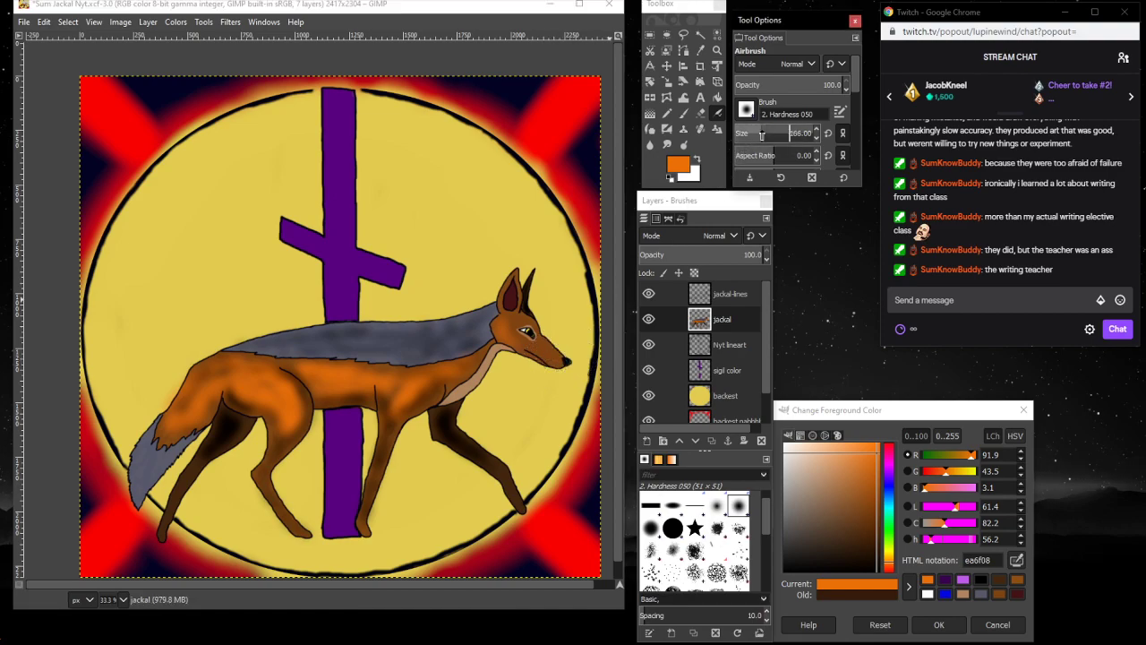
click(746, 139)
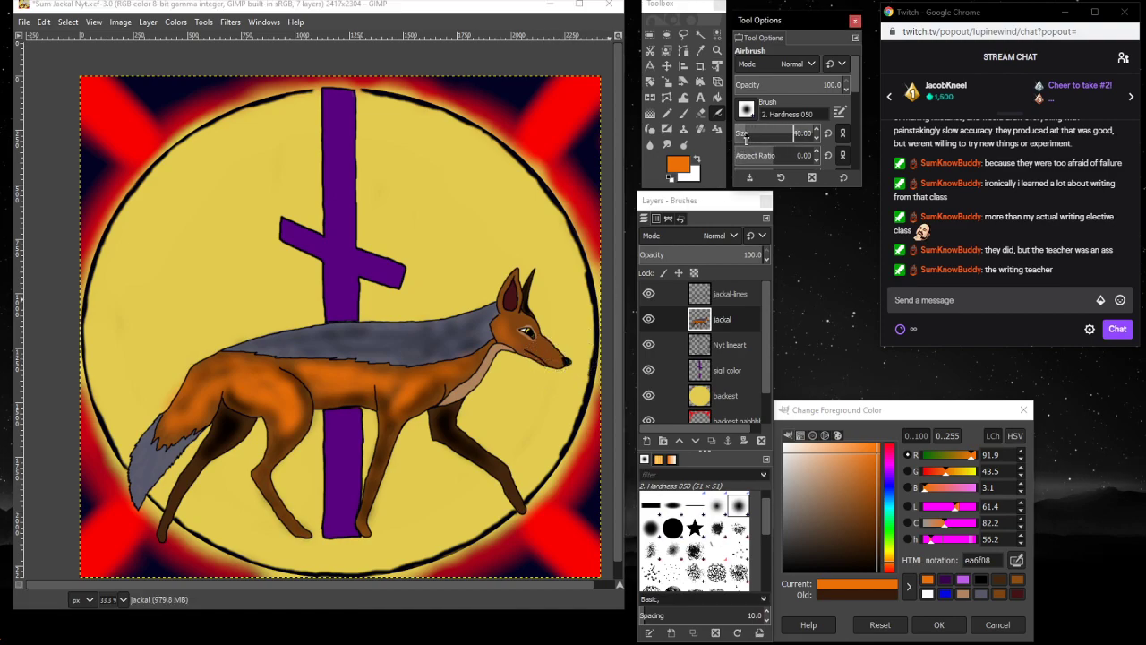
drag(748, 134, 752, 134)
click(517, 354)
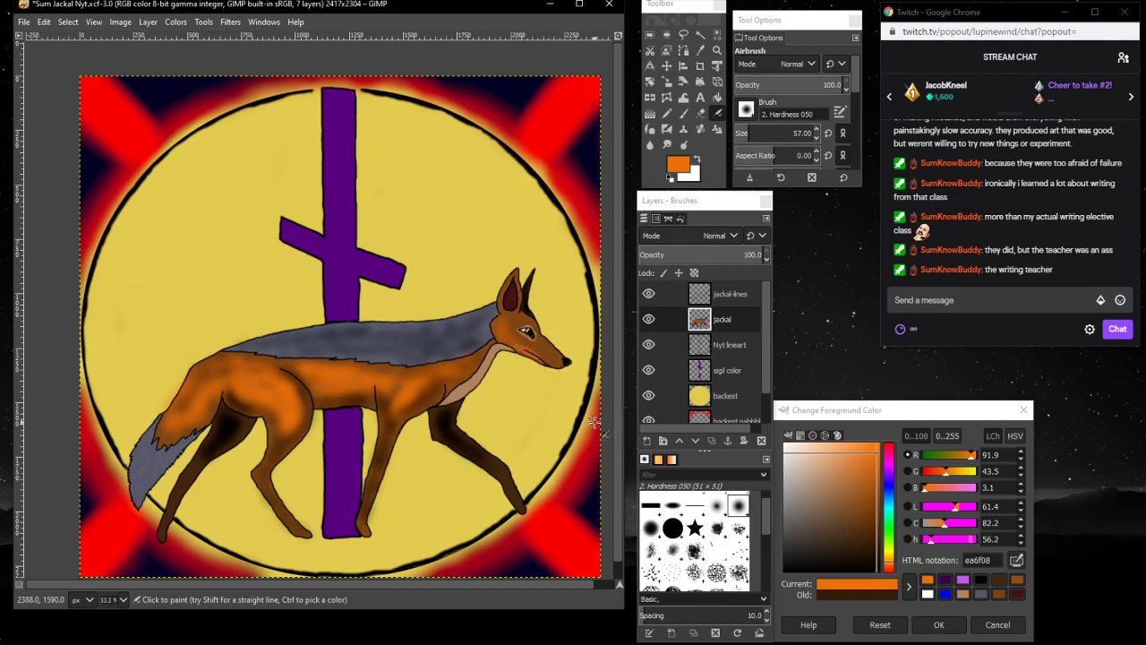
key(ctrl)
drag(750, 131, 789, 131)
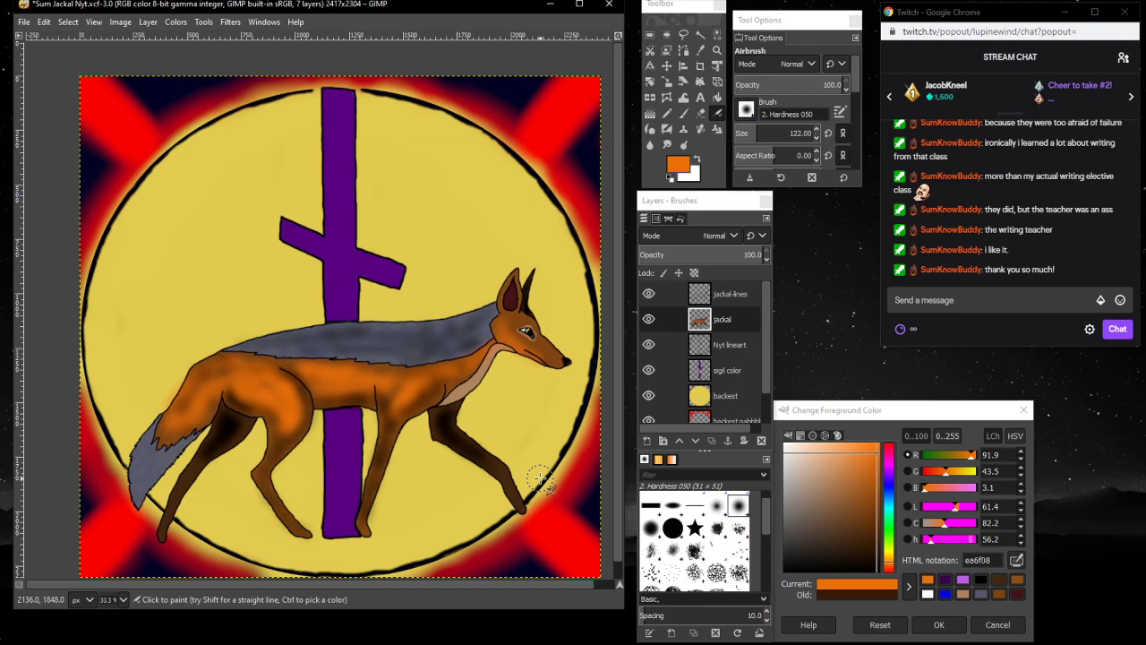
click(815, 331)
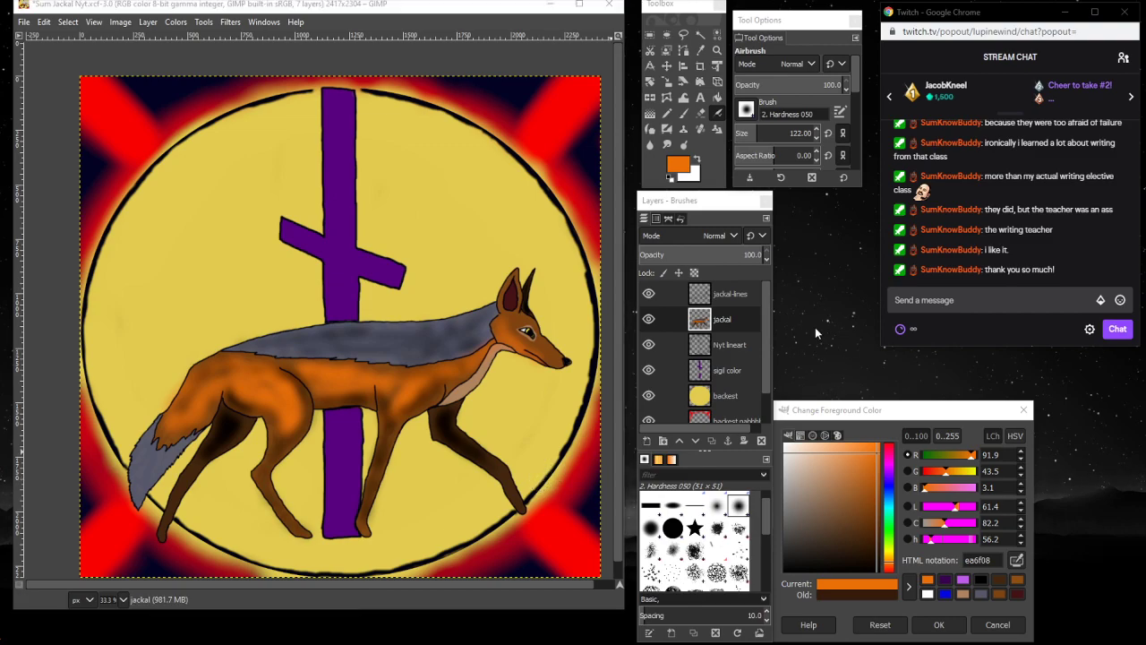